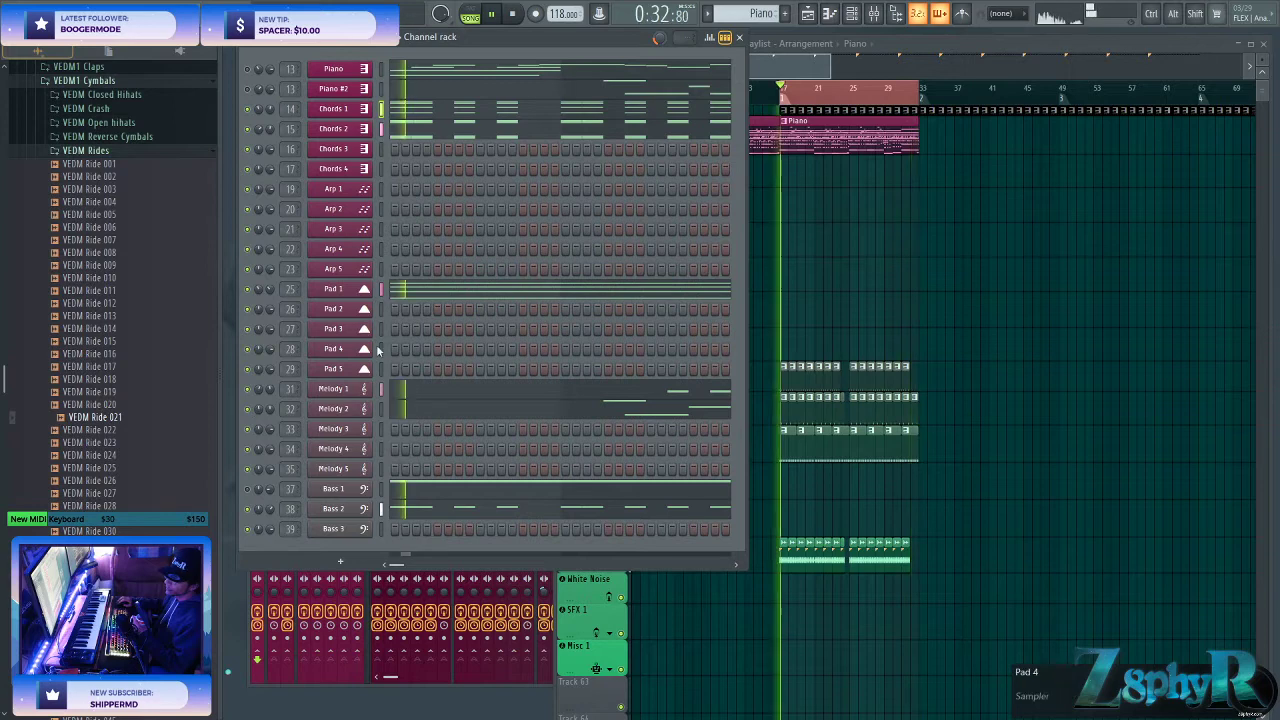
- Set the master filter cutoff of the Melody 2 channel's Nexus instrument to 85 and close the plugin
left_click(345, 409)
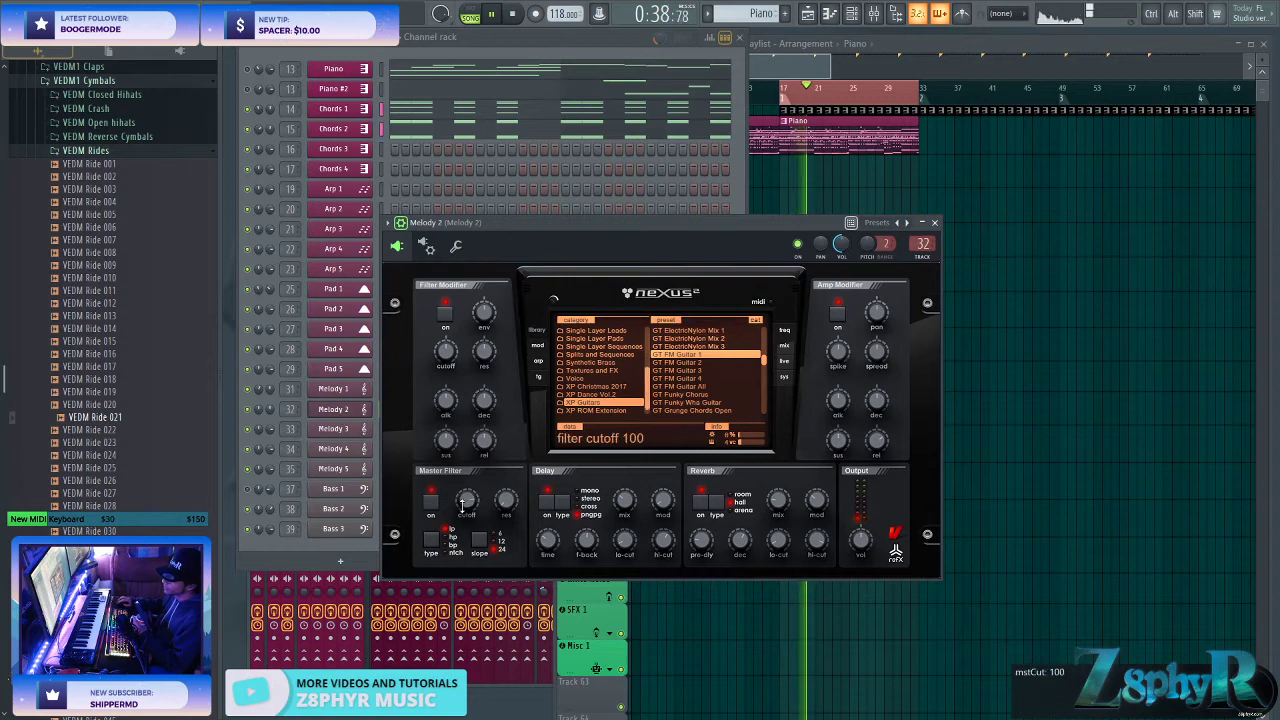
mouse_move(467, 500)
left_mouse_down()
mouse_move(467, 516)
mouse_move(467, 500)
left_mouse_up()
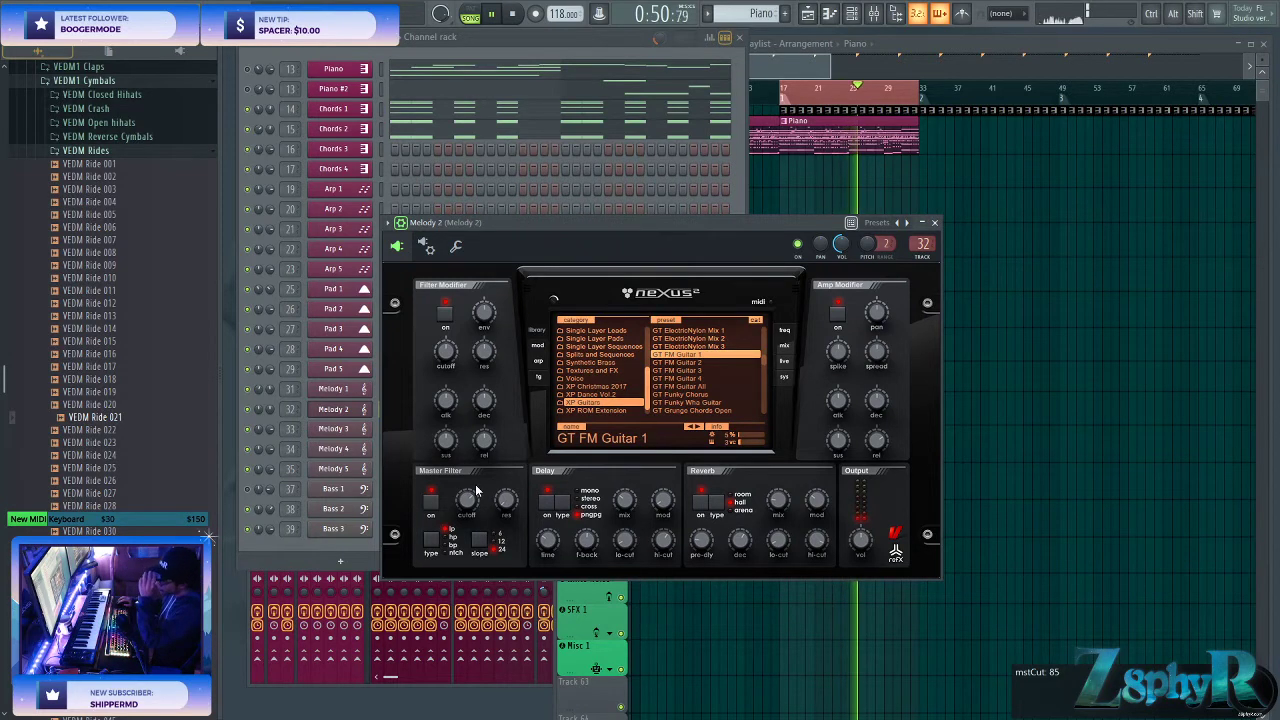
left_click(935, 222)
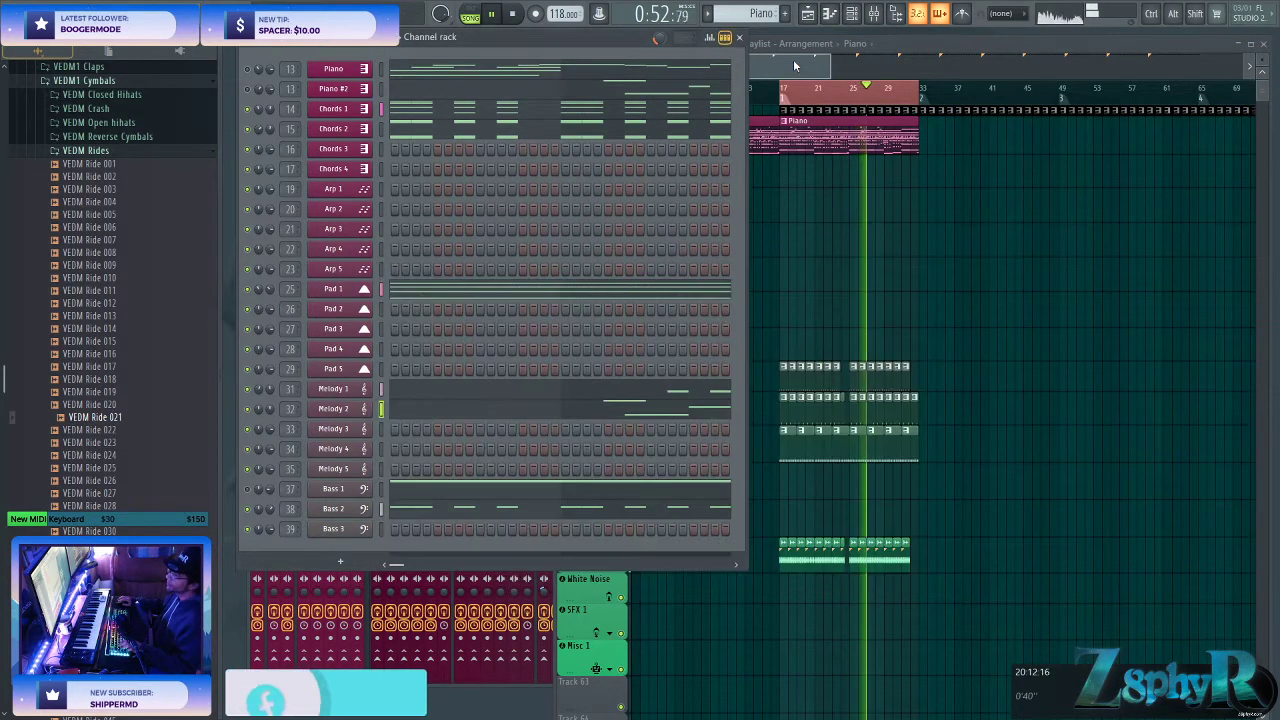
- Split the Piano pattern by channel into separate patterns and bring the playlist forward
left_click(808, 43)
key("F6")
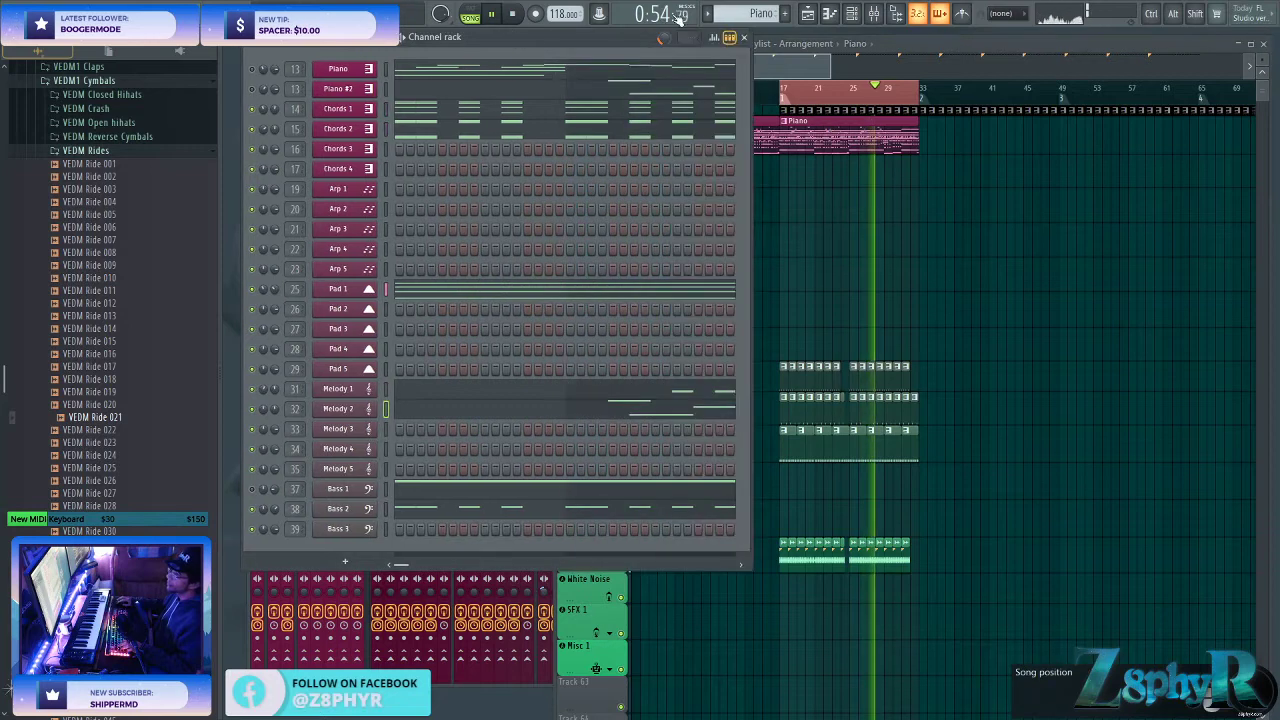
left_click(761, 13)
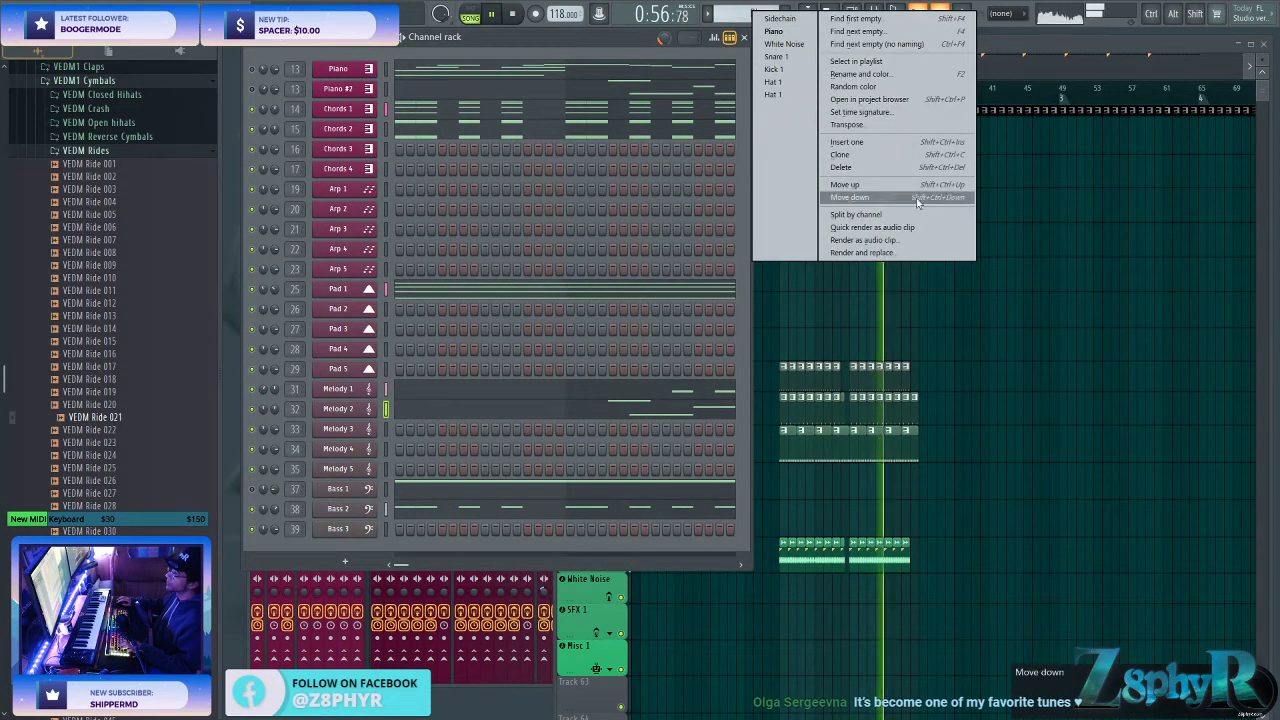
left_click(888, 216)
key("F5")
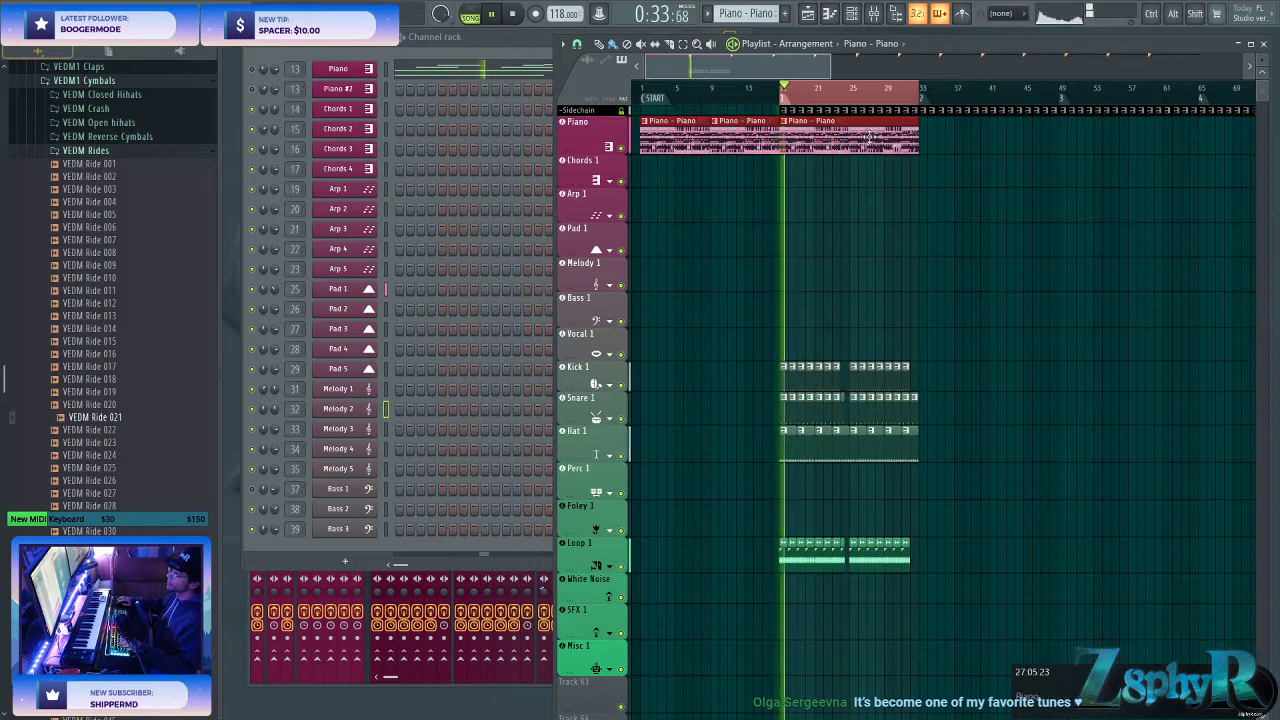
- Insert an empty track below the Piano track and move the split Piano pattern clips onto it, with the Chords 1 group expanded
left_click_drag(857, 145, 871, 165)
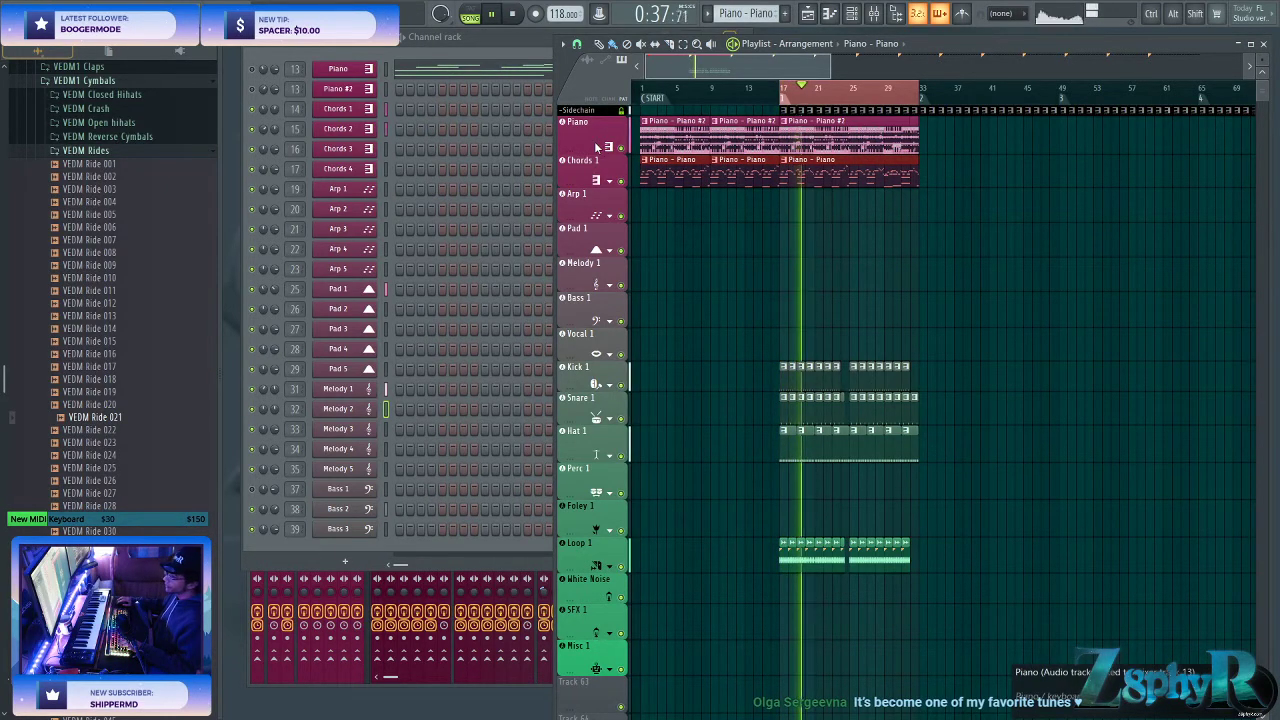
right_click(599, 168)
left_click(642, 400)
left_click(610, 218)
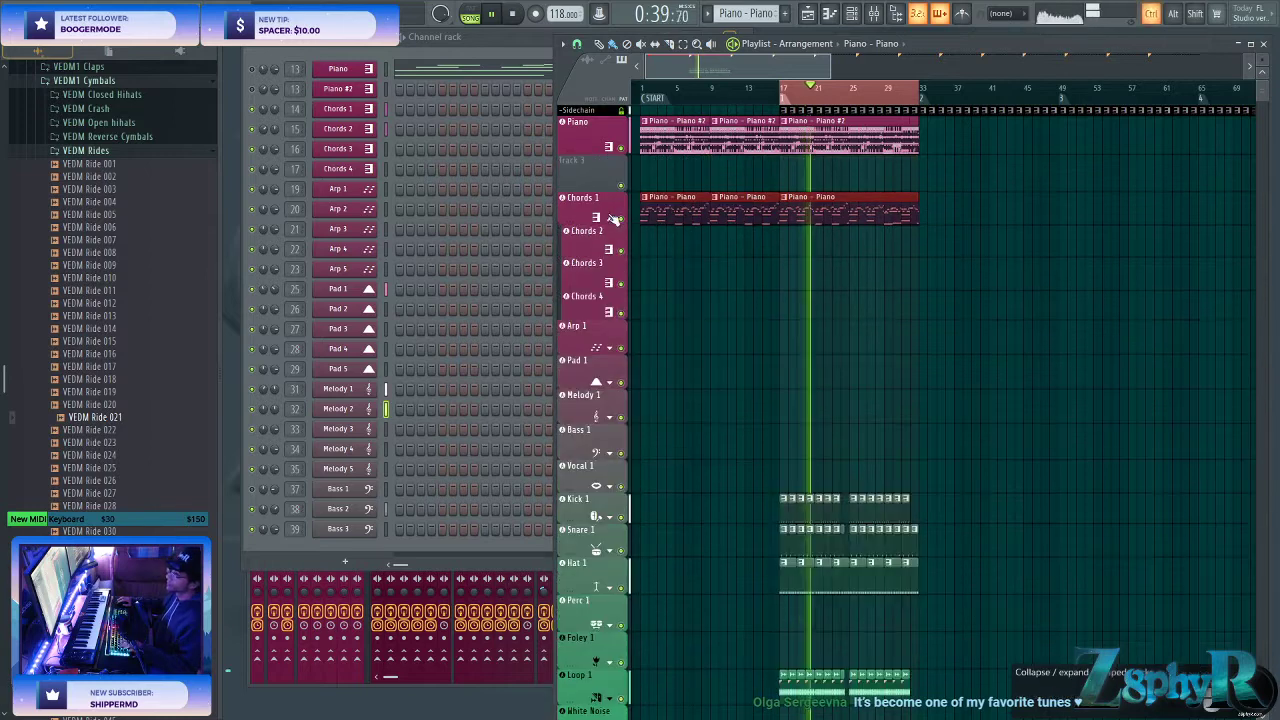
left_click_drag(658, 204, 658, 166)
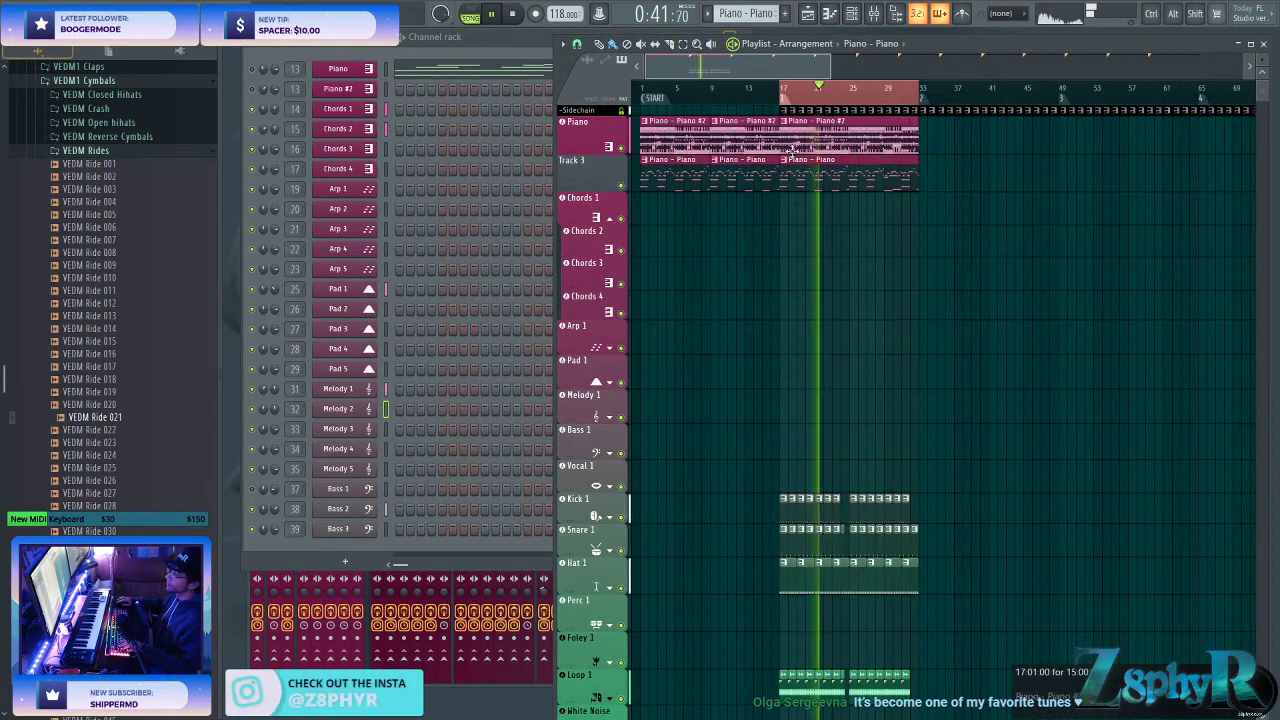
- Insert another empty track below the Piano track and move the Piano #2 pattern clips onto it
left_click(819, 127)
left_click_drag(819, 128, 820, 217)
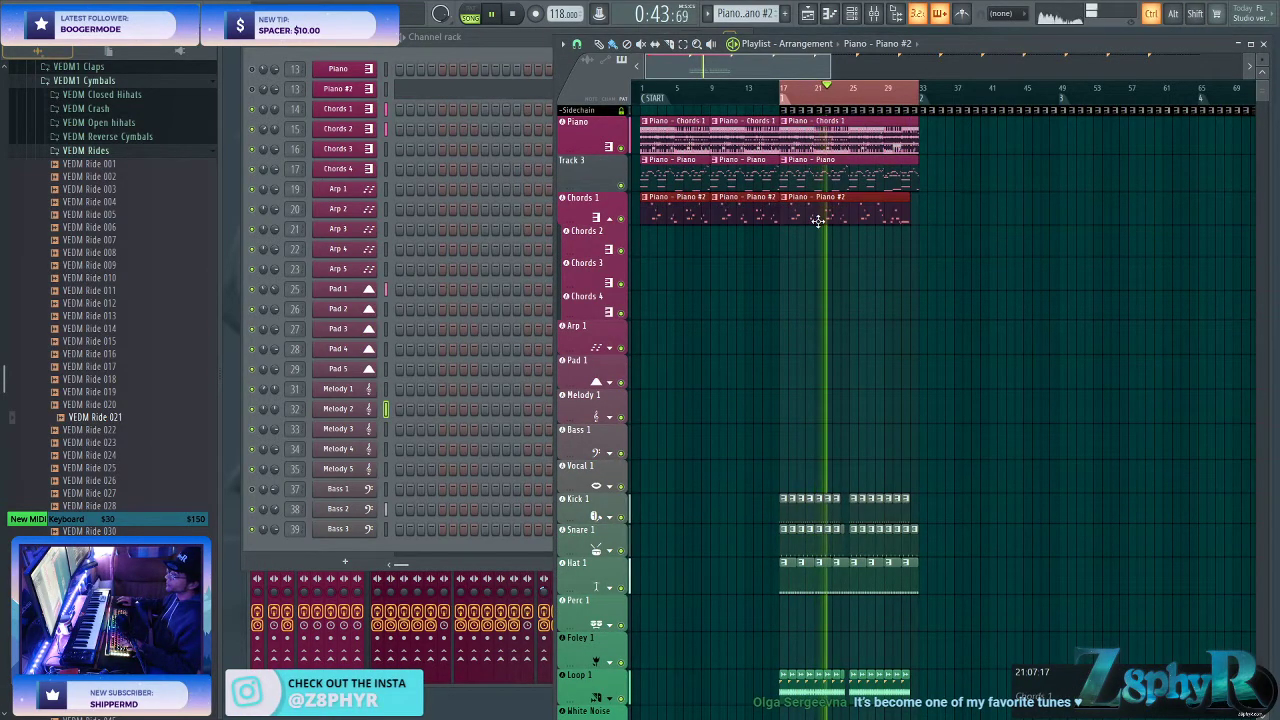
right_click(601, 181)
key("i")
left_click_drag(650, 247, 651, 178)
- Move the Chords 1, Chords 2, Pad 1 and Melody 1 pattern clips from the Piano track onto their matching tracks
left_click_drag(678, 135, 686, 237)
left_click(687, 141)
left_click_drag(687, 140, 691, 276)
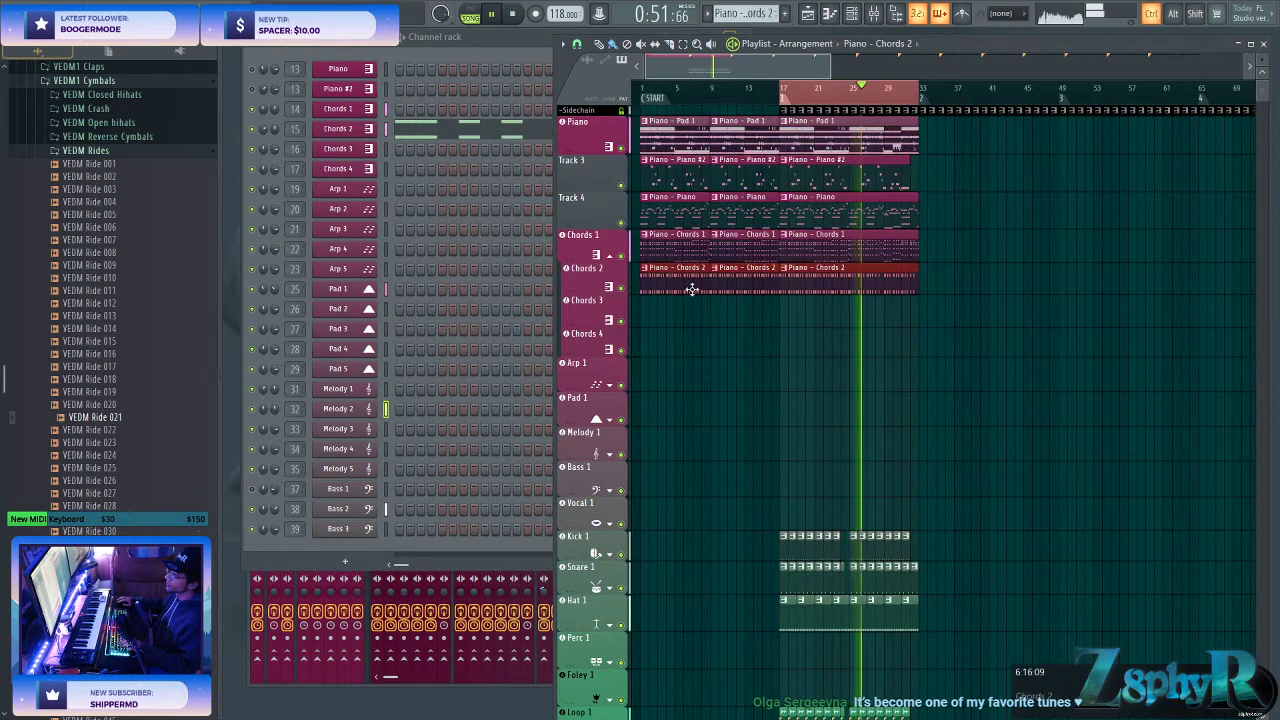
left_click_drag(674, 130, 663, 410)
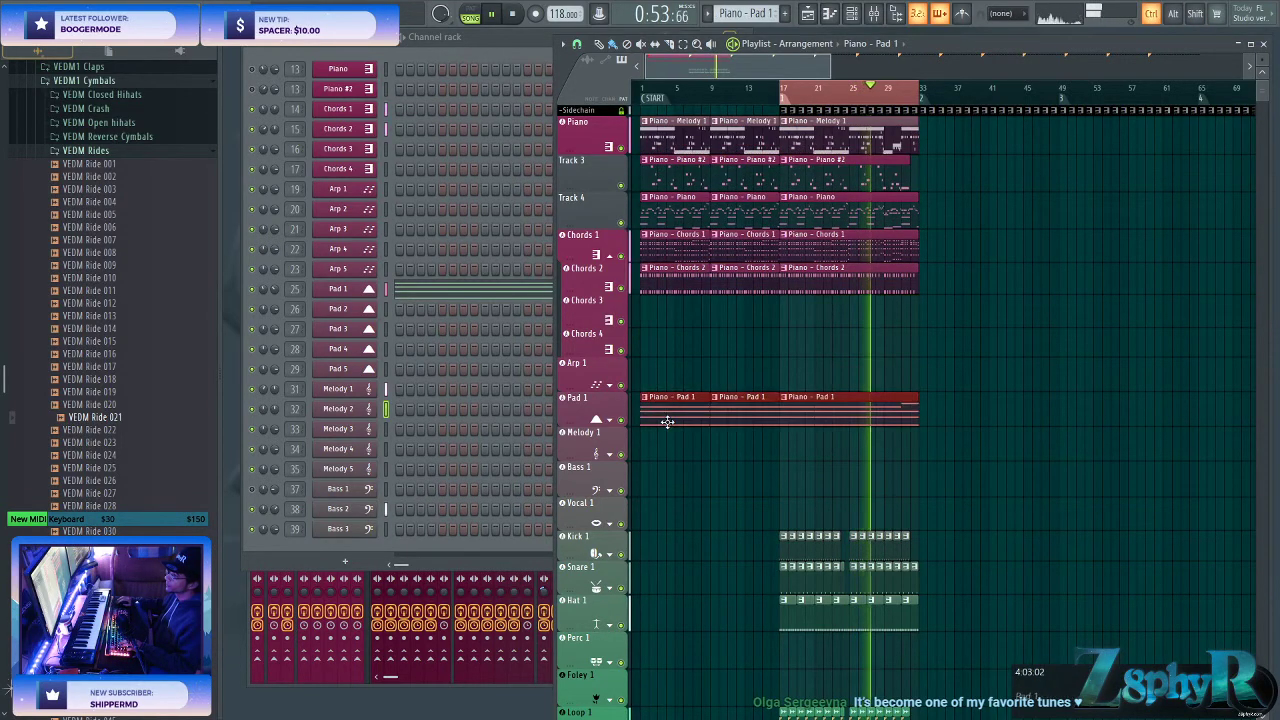
left_click_drag(676, 127, 683, 437)
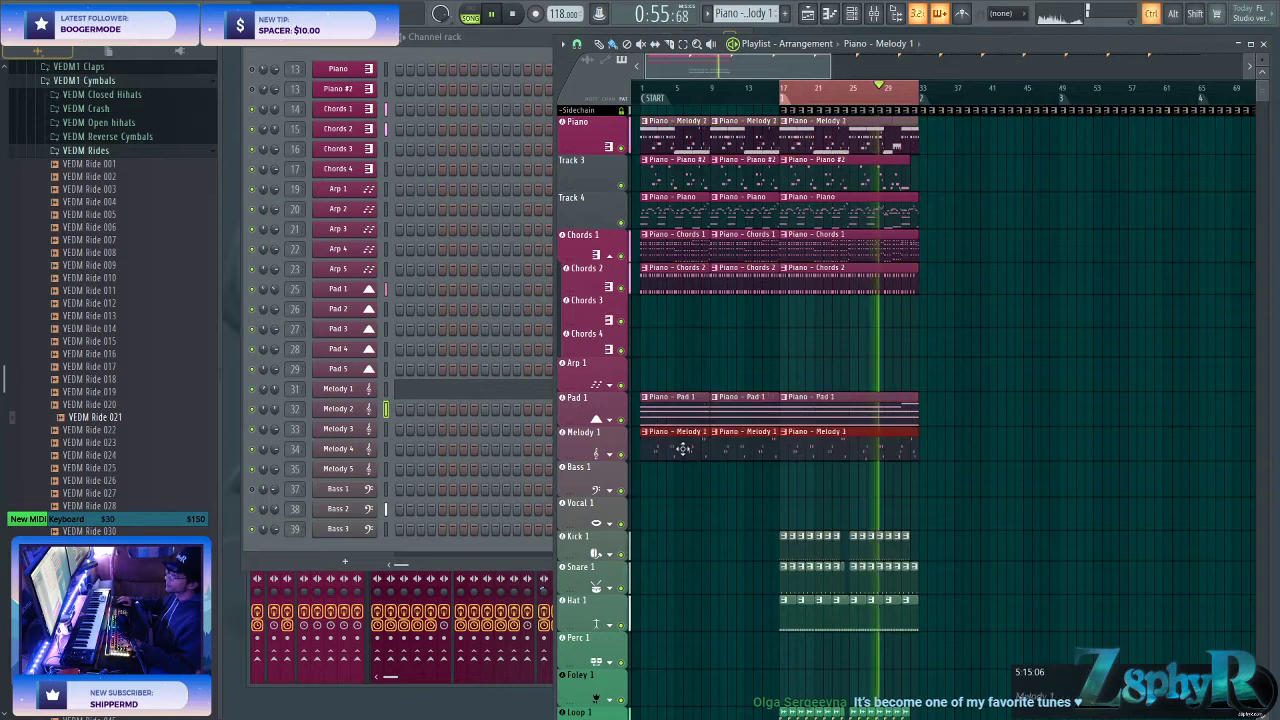
- Expand the Melody 1 track group and move the Bass 1 pattern clips onto the Bass 1 track
left_click(683, 127)
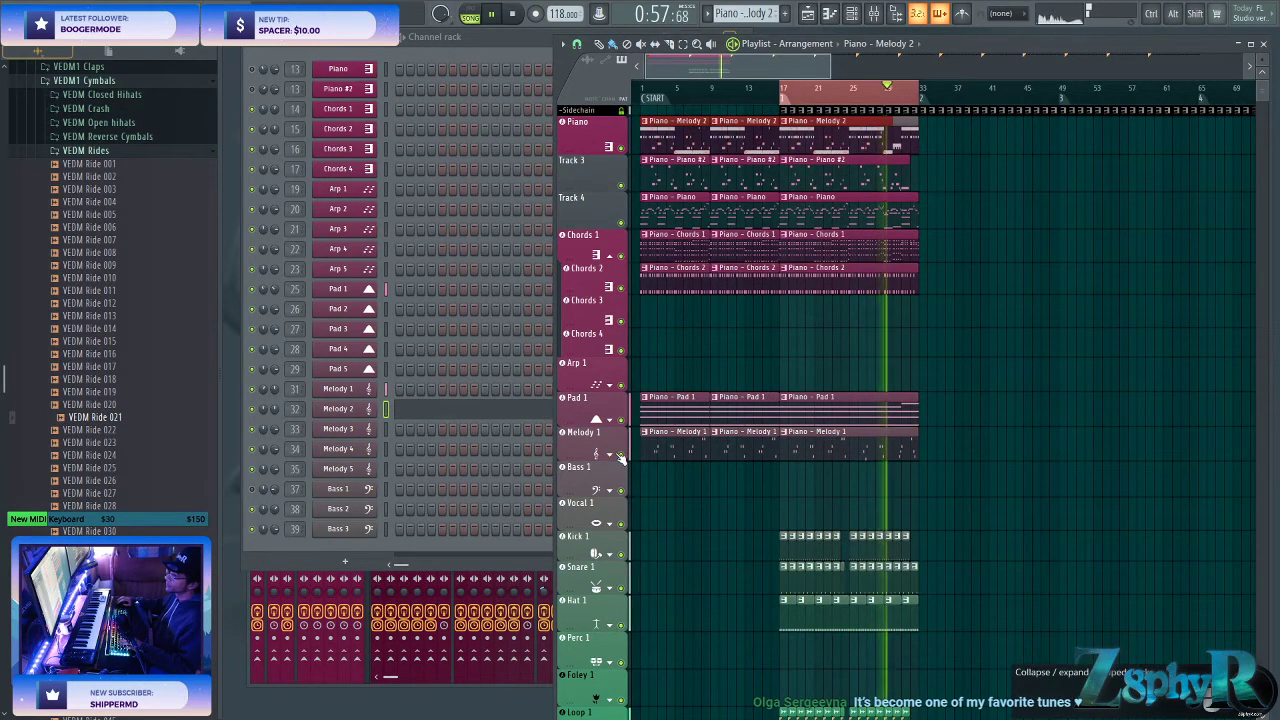
left_click(610, 455)
left_click_drag(683, 127, 676, 628)
key("ctrl+d")
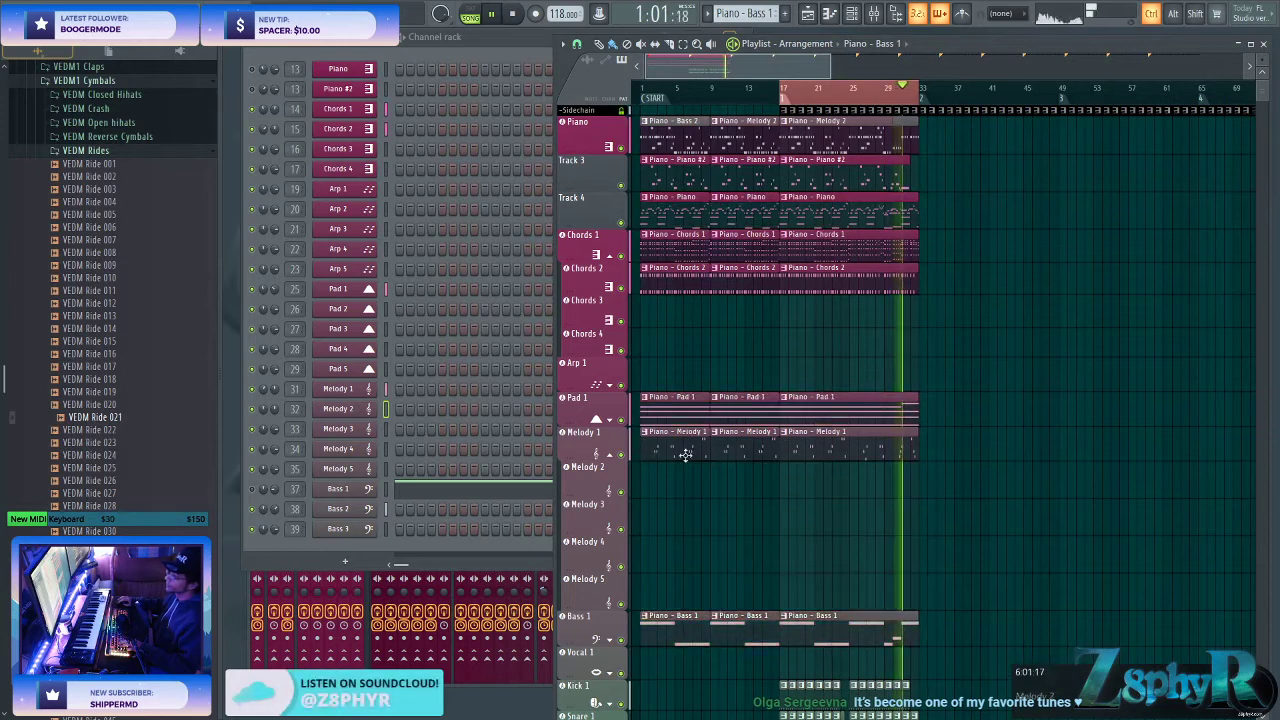
- Expand the Bass 1 track group and move the Melody 2 pattern clips onto the Melody 2 track
left_click(683, 144)
key("shift+c")
left_click(609, 641)
key("ctrl+d")
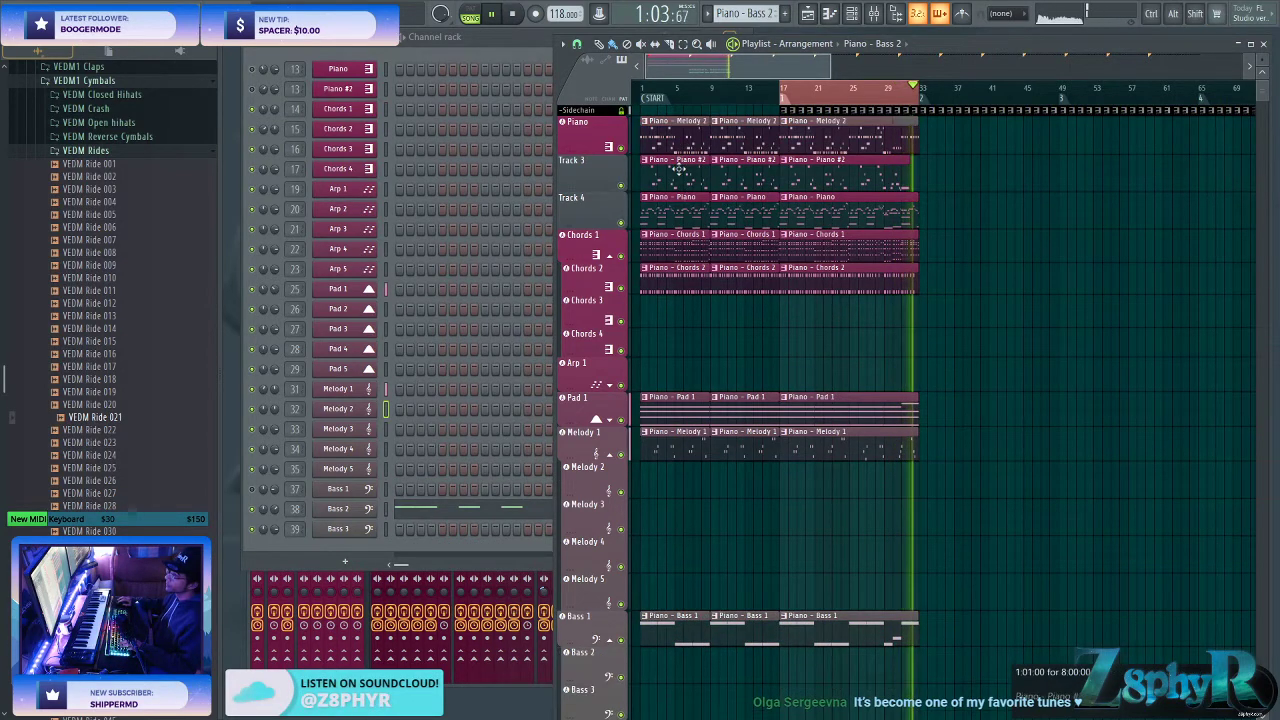
left_click(682, 128)
key("shift+c")
left_click_drag(682, 128, 682, 473)
- Move the Bass 2 pattern clips from the Piano track onto the Bass 2 track
left_click(686, 127)
key("shift+c")
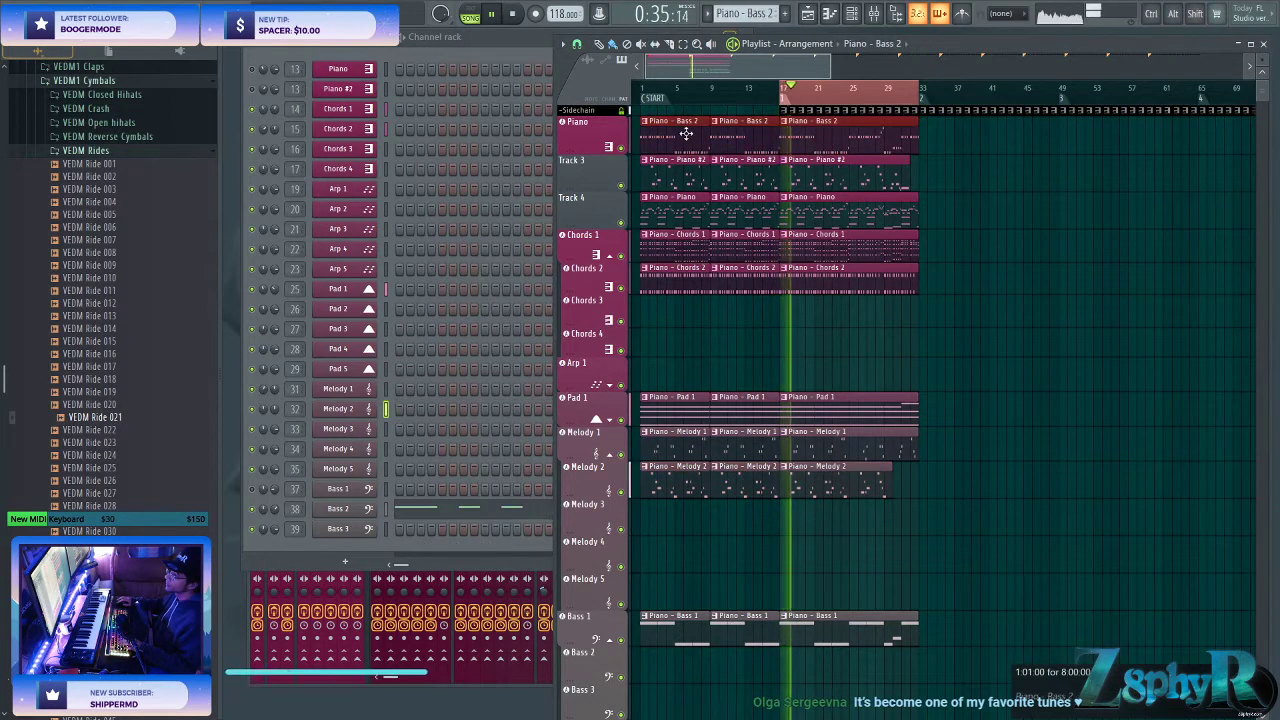
left_click_drag(686, 127, 685, 655)
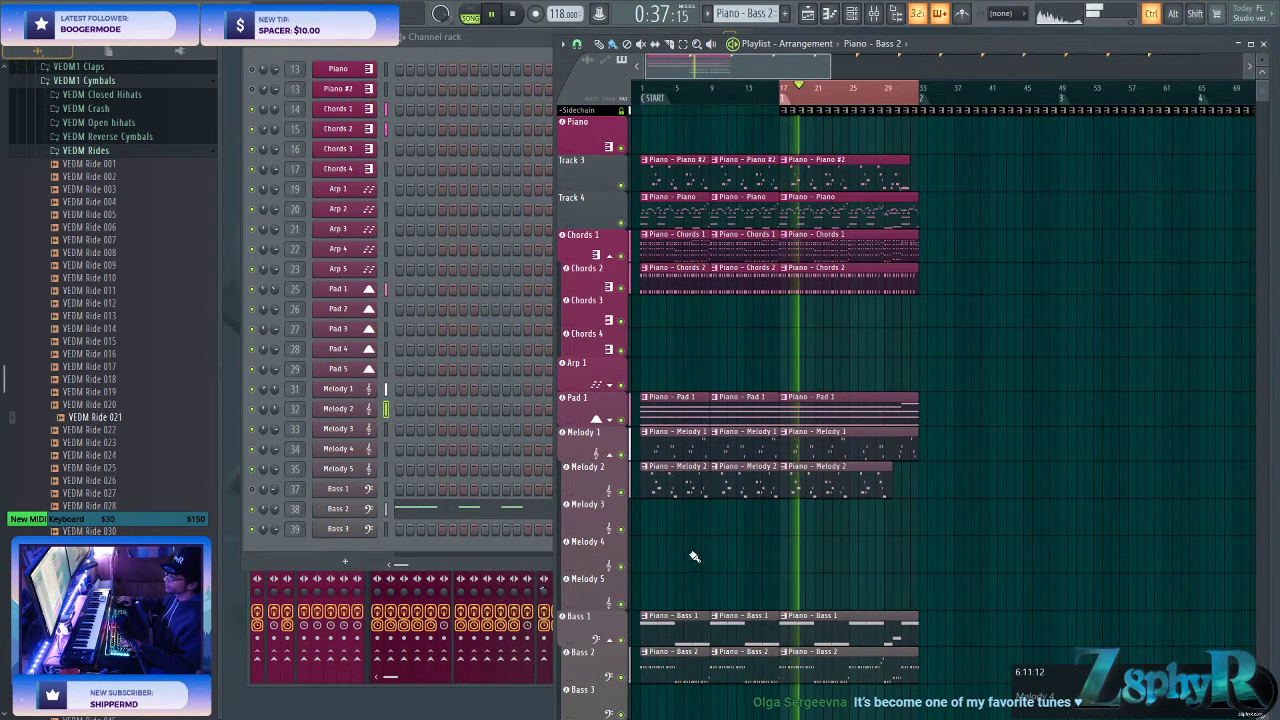
- Auto-name the clips on the Bass tracks after their tracks
scroll(689, 477, "down", 4)
right_click(595, 443)
key("n")
- Auto-name the clips on the Melody, Pad and Chords tracks after their tracks
scroll(597, 405, "up", 2)
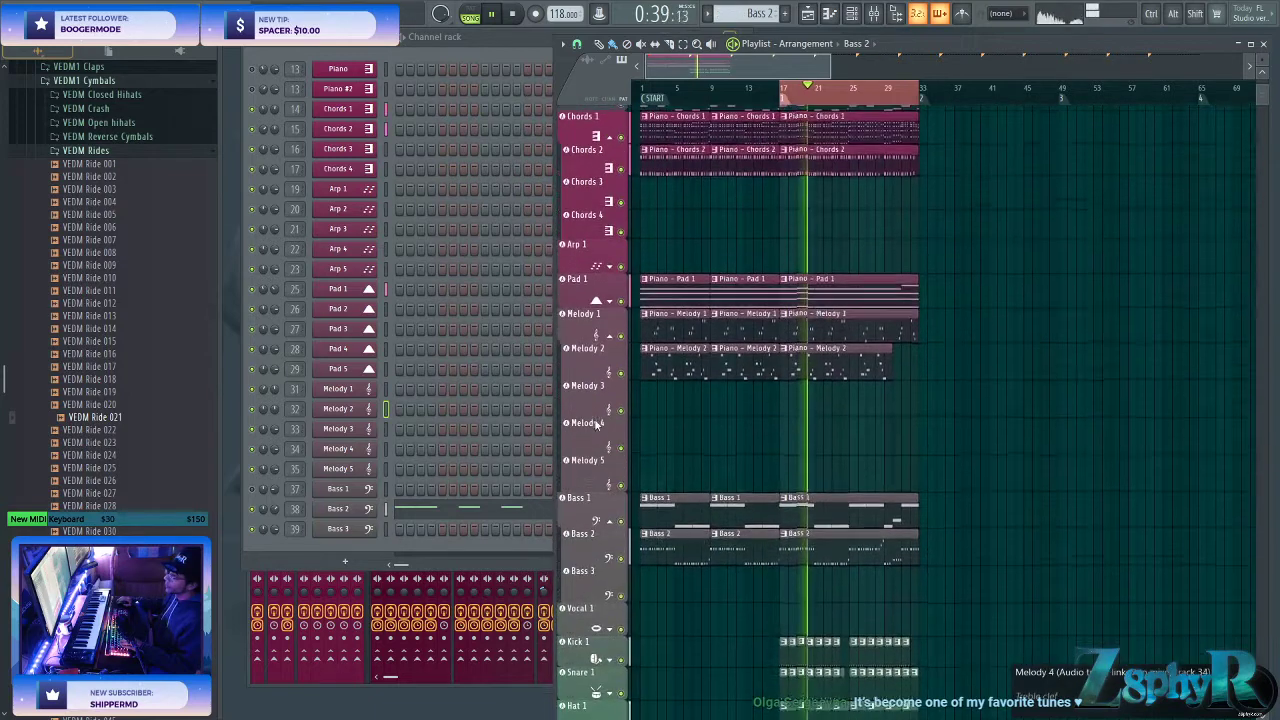
right_click(602, 341)
key("n")
right_click(600, 306)
key("n")
right_click(600, 306)
key("n")
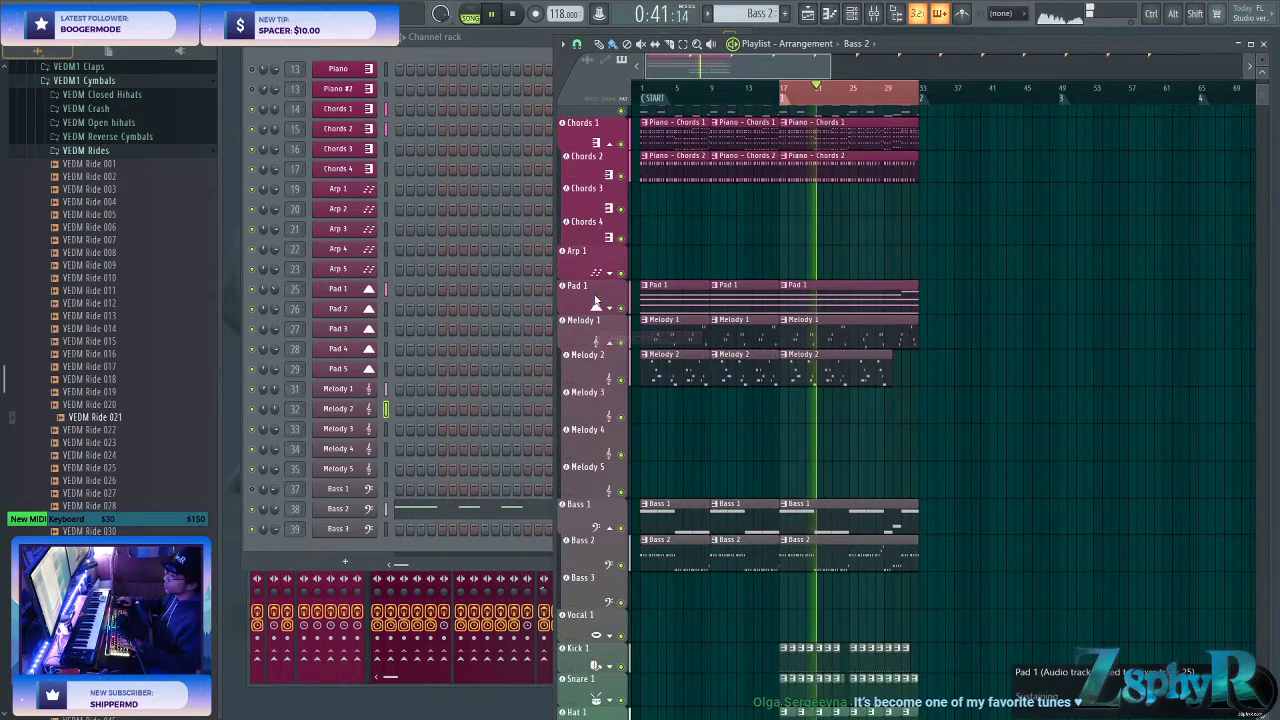
scroll(594, 295, "up", 3)
right_click(590, 236)
key("n")
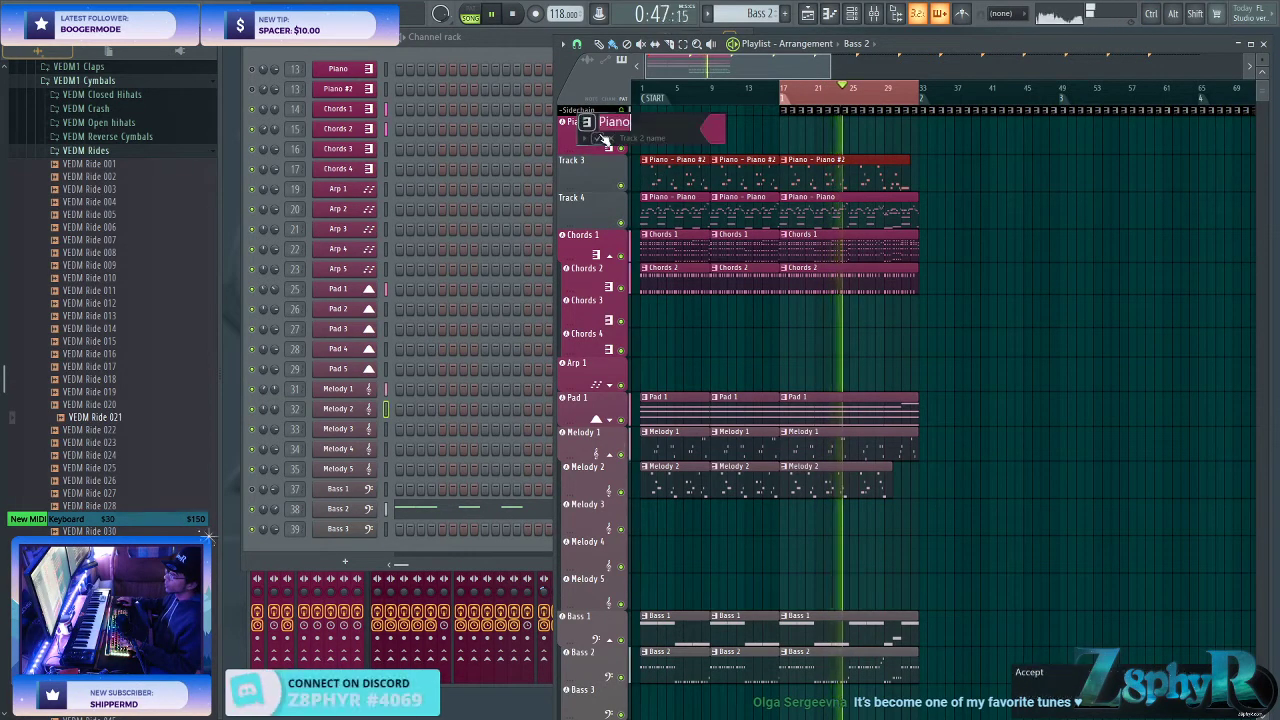
- Name Track 3 "Piano" and move the Piano pattern clips from Track 4 onto the topmost Piano track
middle_click(597, 180)
left_click(598, 174)
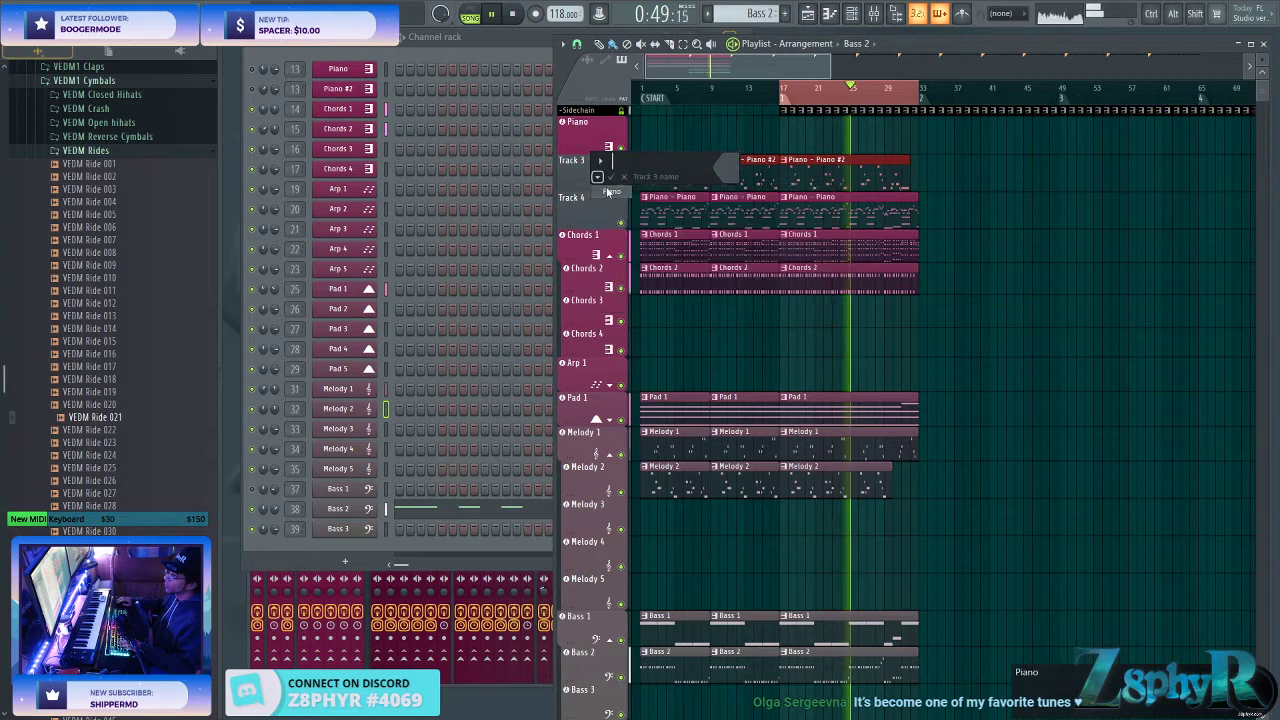
left_click(612, 191)
double_click(600, 205)
left_click_drag(648, 199, 648, 125)
- Rename the topmost Piano track "Piano c" and auto-name its clips
middle_click(597, 131)
left_click(661, 122)
type("c")
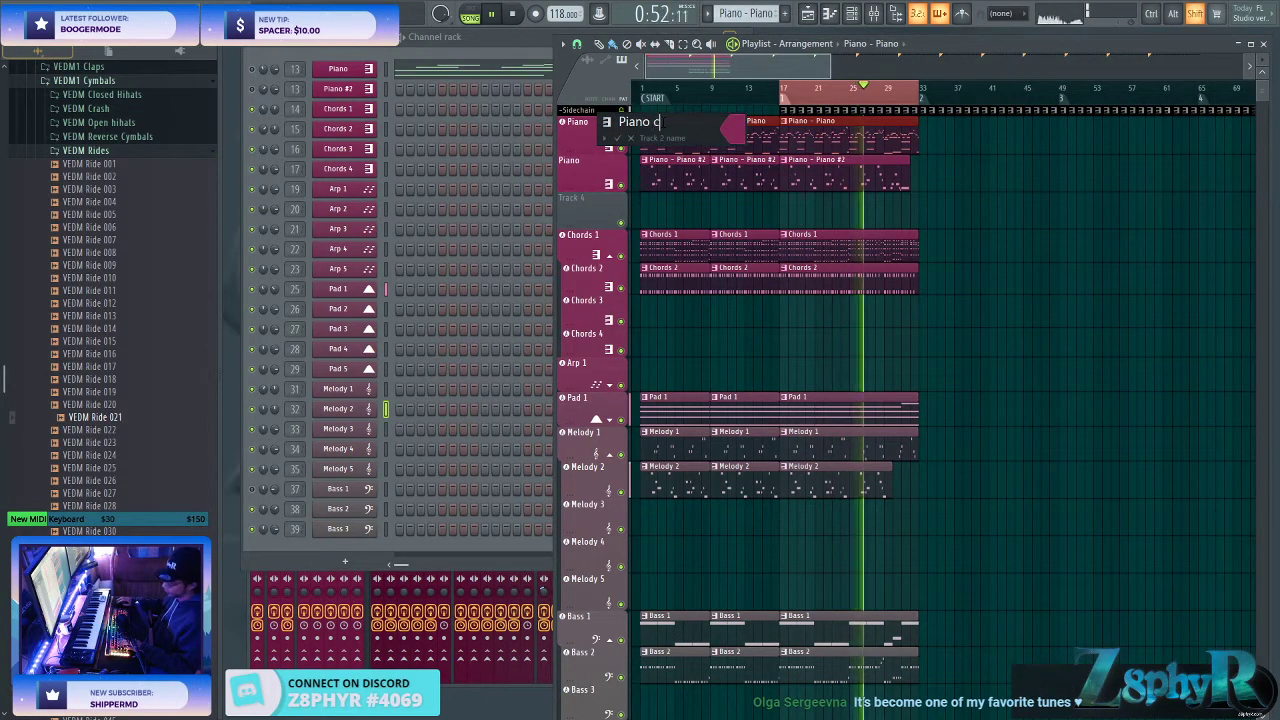
key("Return")
right_click(601, 138)
left_click(625, 174)
- Rename the second Piano track "Piano Melody" and auto-name its clips
right_click(588, 174)
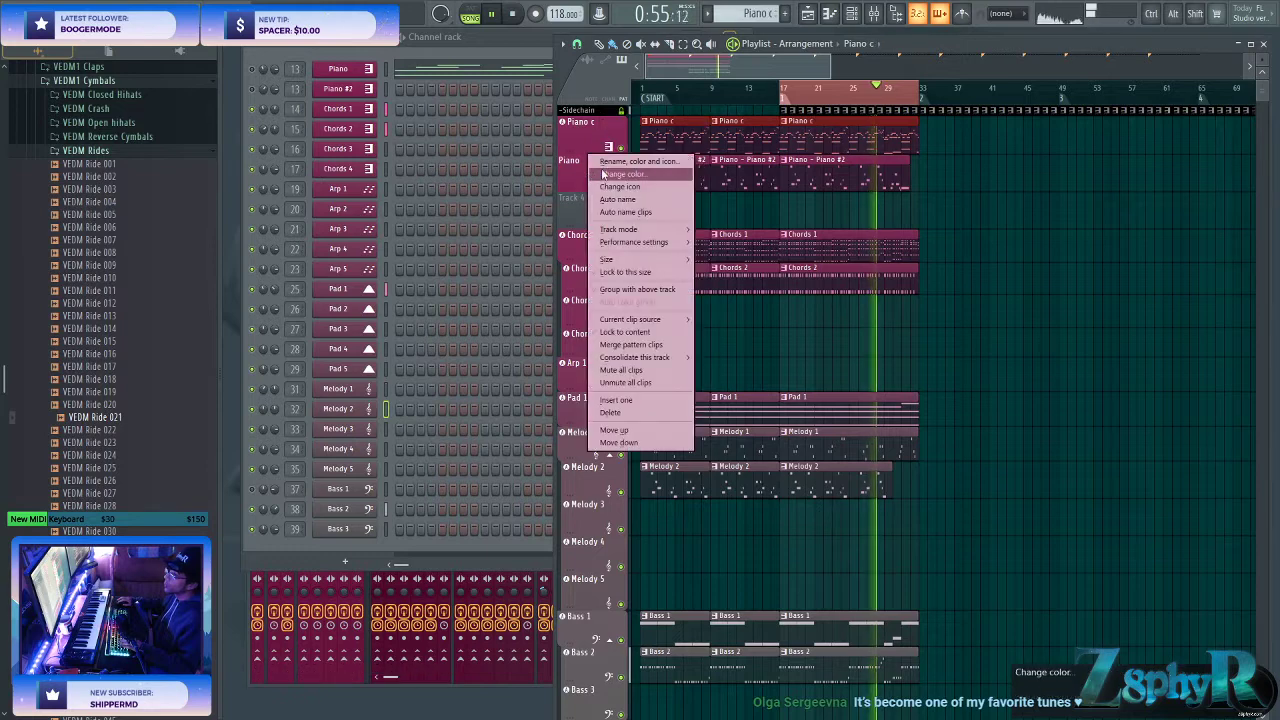
left_click(609, 163)
left_click(563, 140)
type("mELODU")
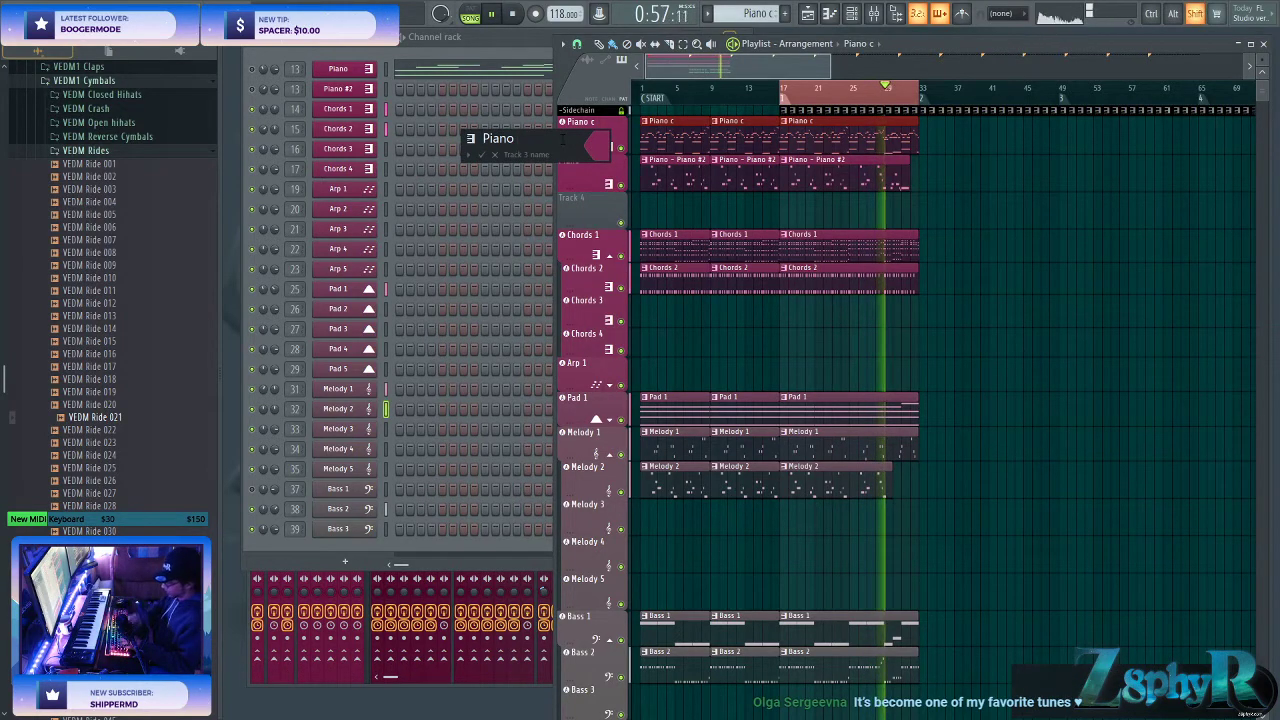
key("BackSpace")
key("BackSpace")
key("BackSpace")
key("BackSpace")
key("BackSpace")
key("BackSpace")
type("NMelody")
key("Return")
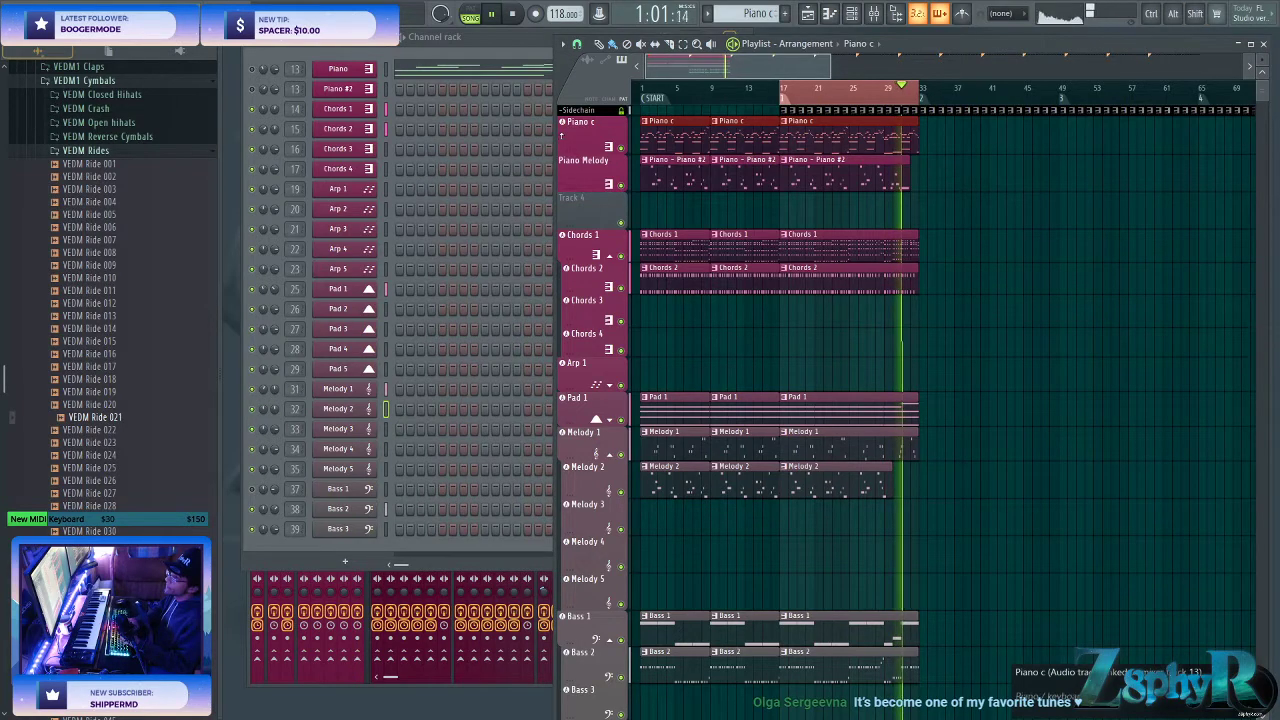
right_click(598, 158)
left_click(637, 212)
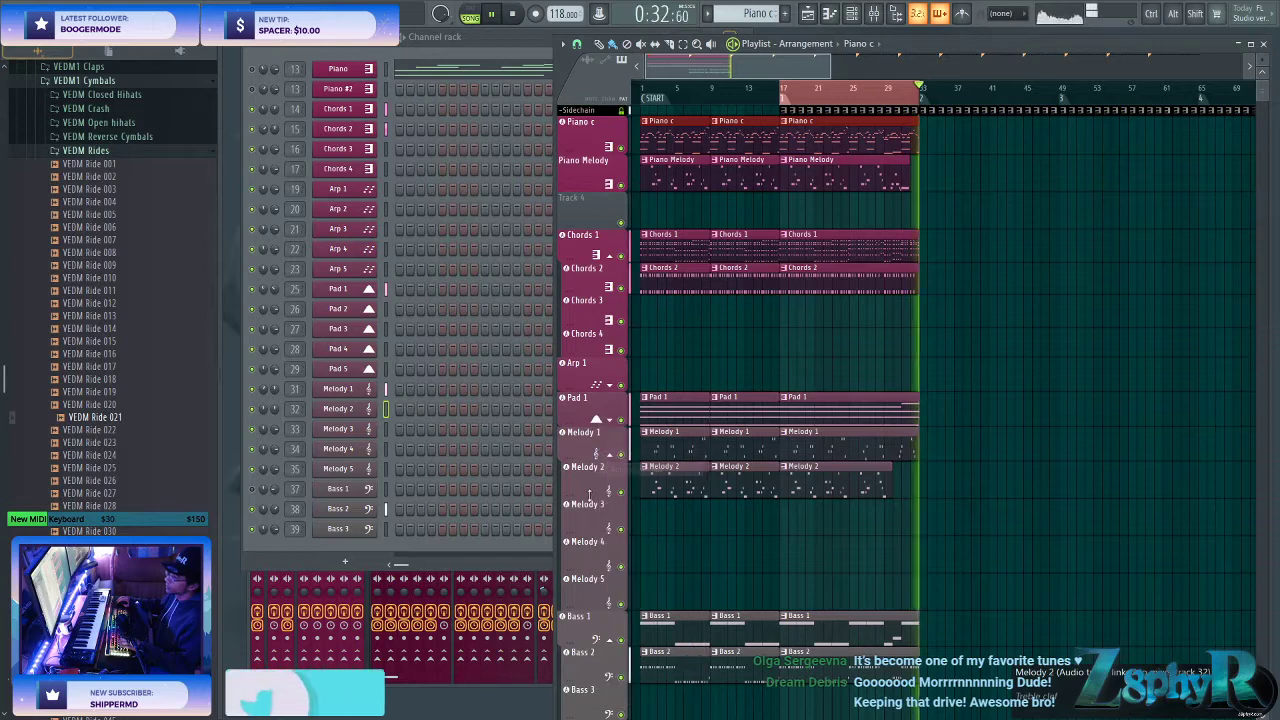
- Auto-name the clips on the Melody 1, Kick 1, Snare 1 and Loop 1 tracks
right_click(602, 440)
left_click(640, 469)
scroll(622, 641, "down", 4)
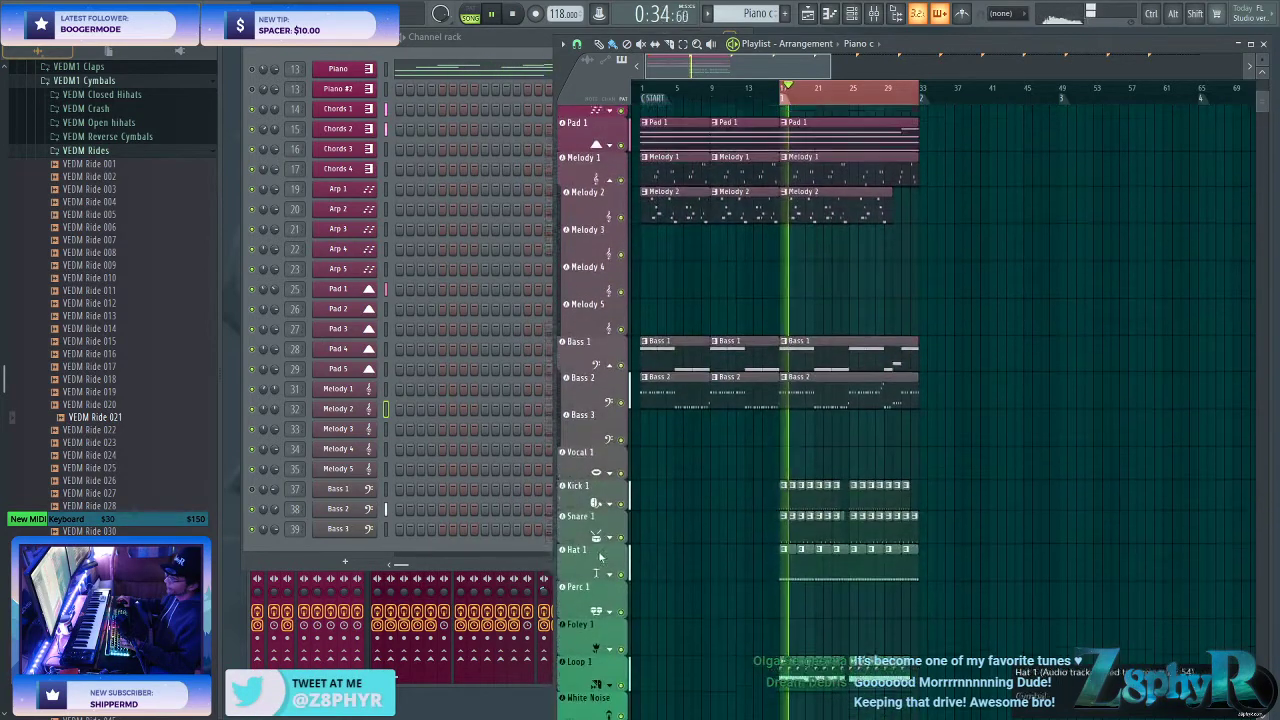
right_click(595, 466)
left_click(630, 469)
right_click(590, 504)
left_click(630, 469)
right_click(605, 640)
left_click(642, 469)
- Unmute the Bass 1 channel and delete all Bass 1 clips from the playlist
left_click(251, 490)
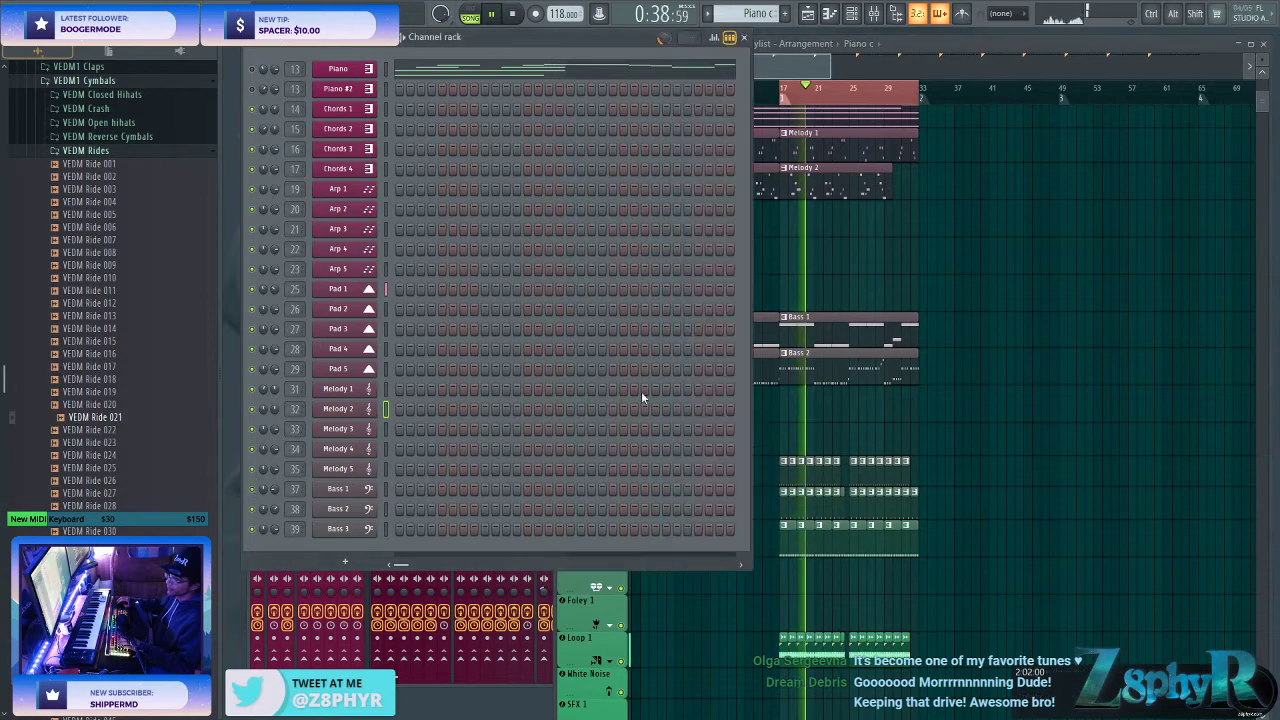
right_click(877, 334)
right_click(745, 335)
right_click(692, 336)
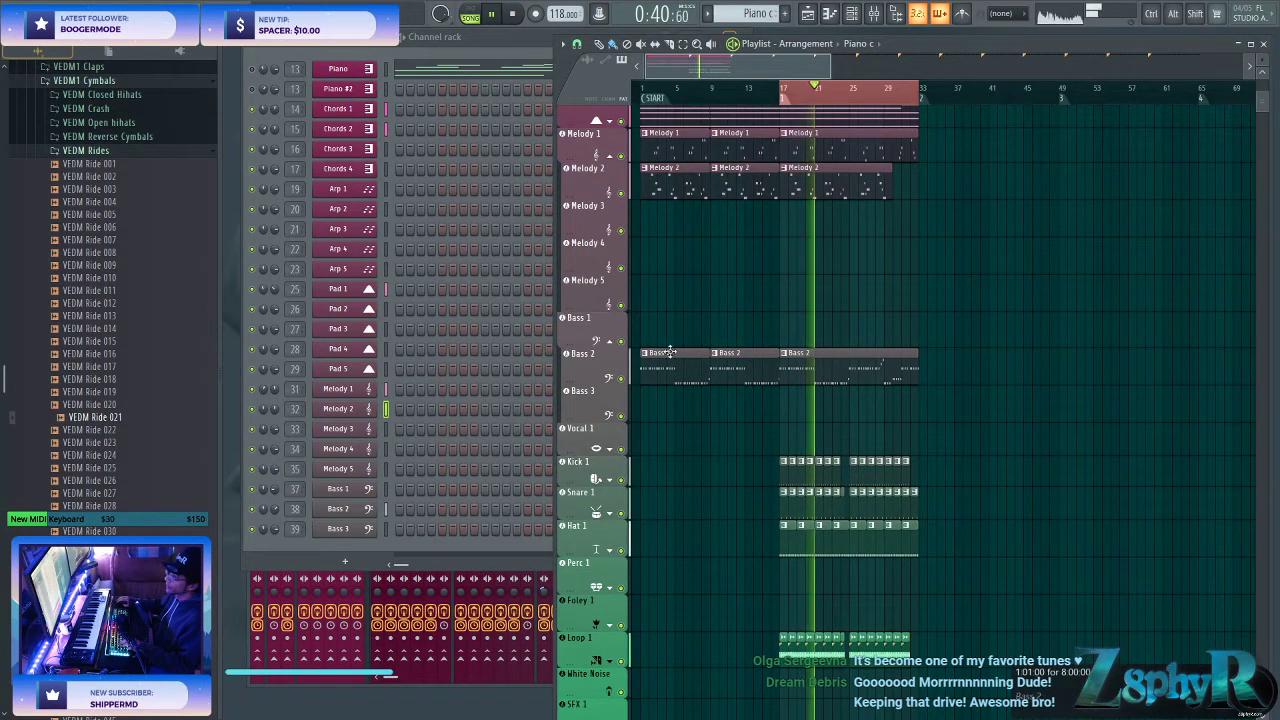
- Delete the Piano c, Piano Melody, Chords 1 and Chords 2 clips located before bar 17
scroll(770, 325, "up", 6)
scroll(774, 230, "up", 2)
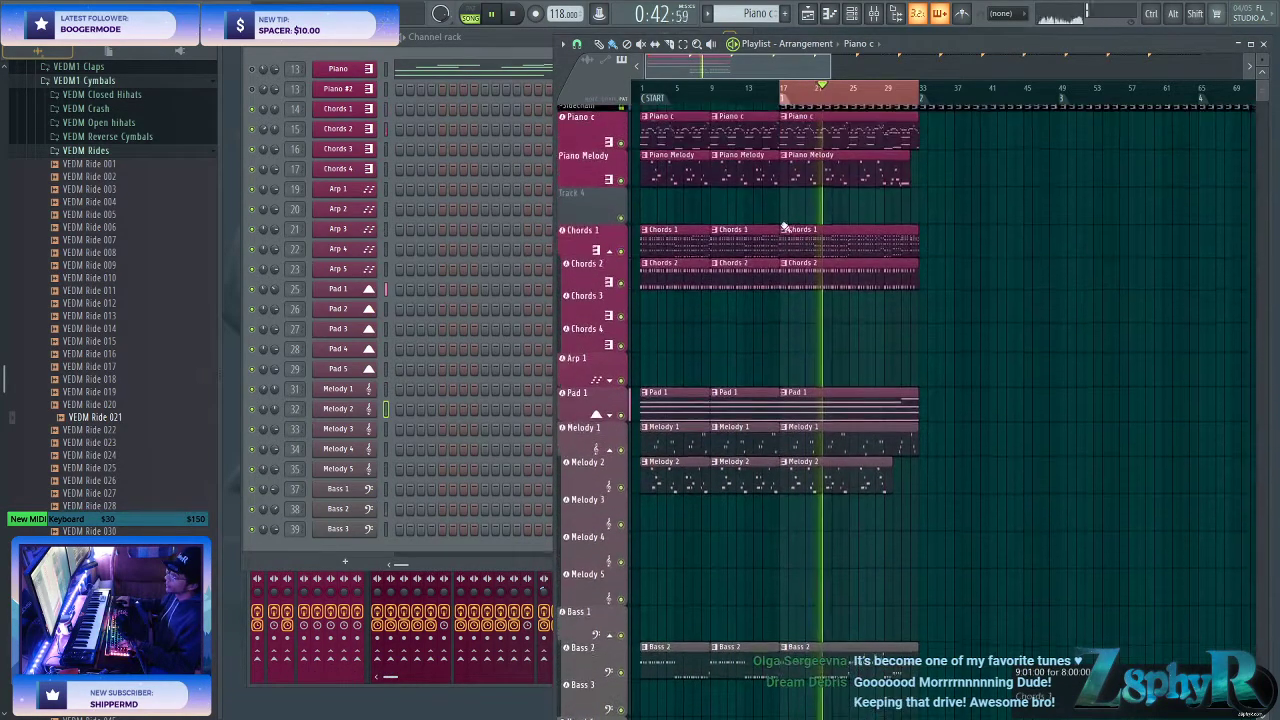
right_click(676, 140)
right_click(729, 150)
right_click(729, 161)
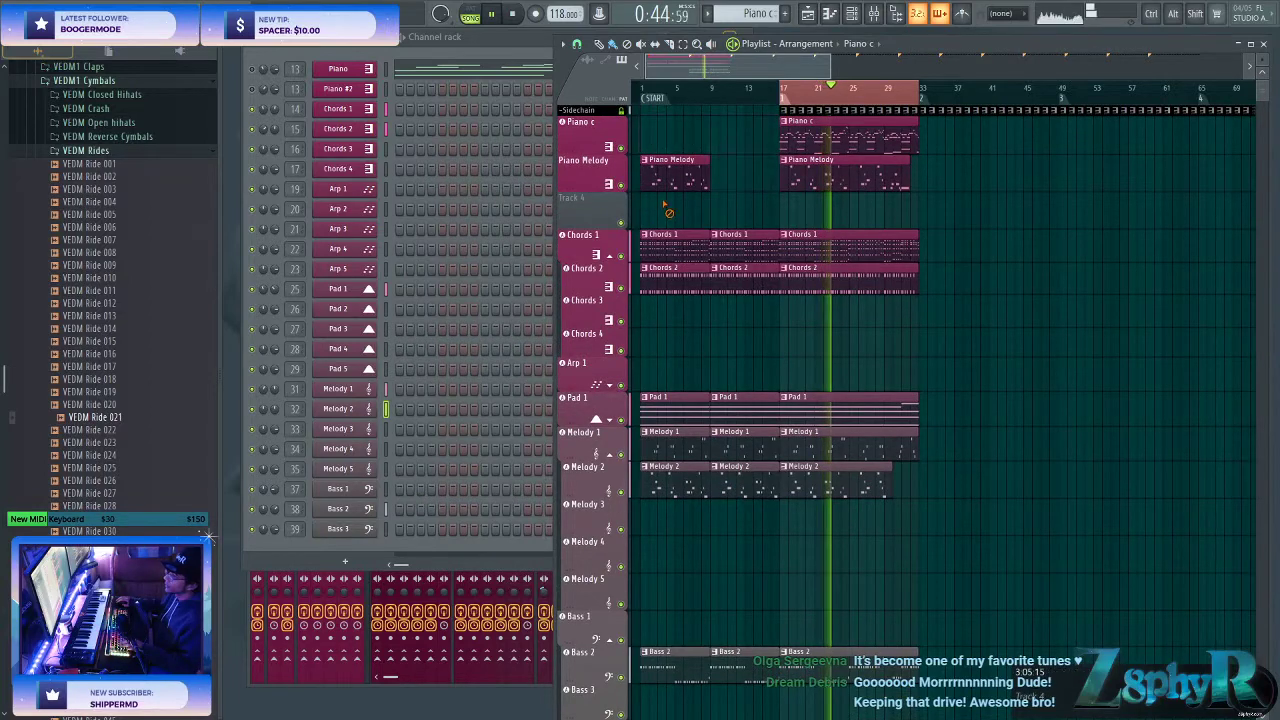
right_click(675, 245)
right_click(676, 280)
right_click(743, 260)
right_click(700, 178)
- Delete the Pad 1, Melody 1, Melody 2 and Bass 2 clips located before bar 17
scroll(754, 274, "down", 2)
right_click(685, 229)
right_click(738, 262)
right_click(690, 300)
right_click(678, 265)
right_click(683, 497)
right_click(740, 490)
- Select the instrument clips at bar 17 and copy them to bars 33, 49 and 65
mouse_move(1008, 532)
left_mouse_down("ctrl")
mouse_move(826, 73)
mouse_move(754, 154)
mouse_move(724, 154)
left_mouse_up("ctrl")
left_click_drag(832, 130, 977, 128, "shift")
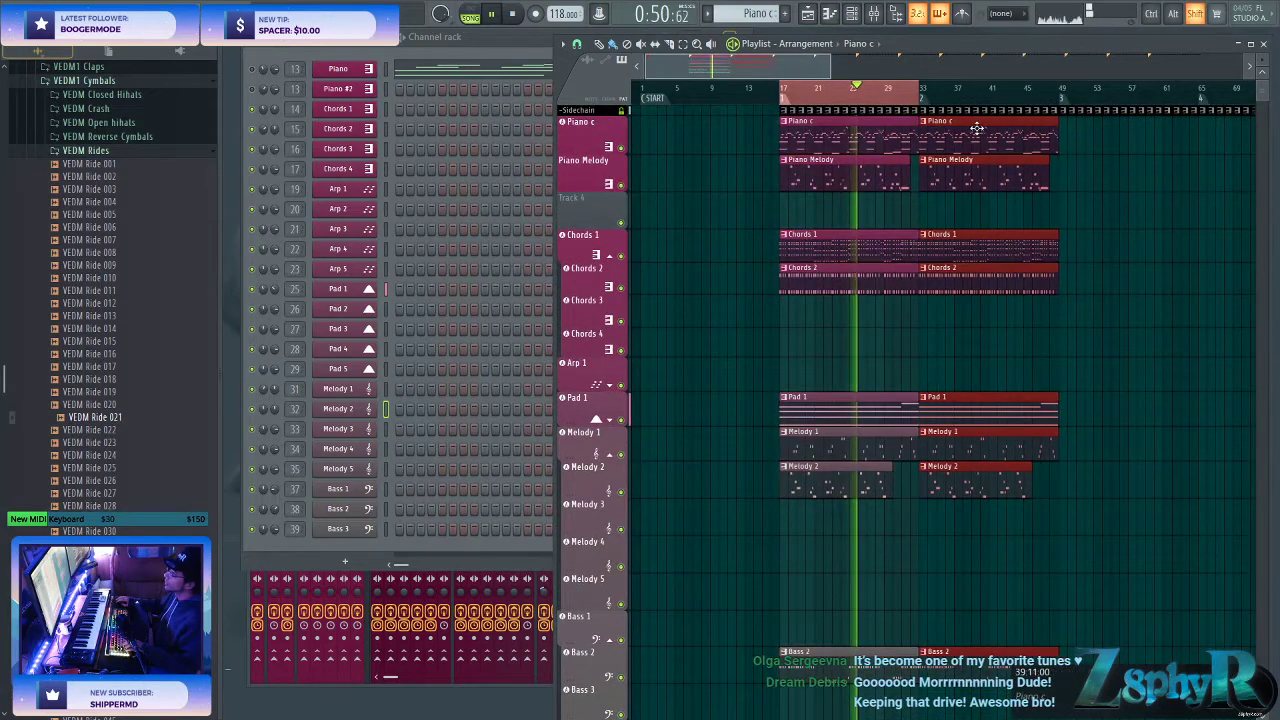
key("ctrl+b")
key("ctrl+b")
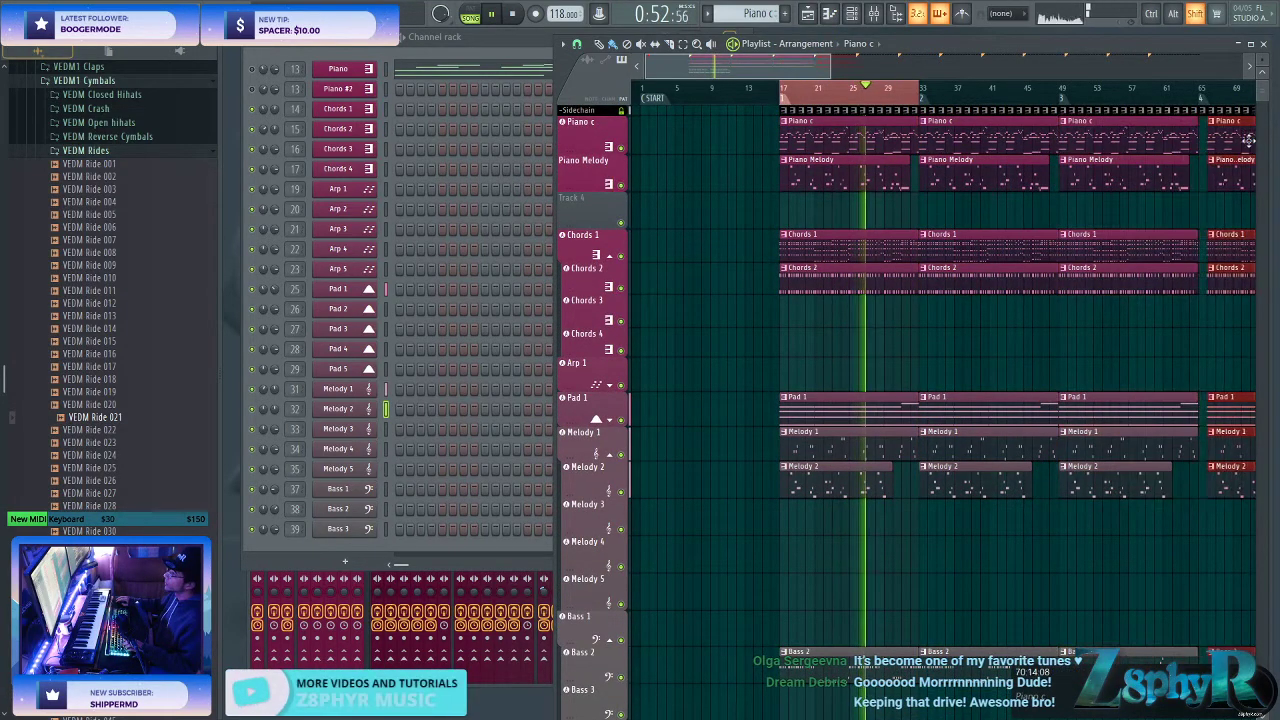
- Set the playlist time selection to bars 17–49 and delete the Piano c clip at bar 17
left_click_drag(1052, 98, 783, 104, "ctrl")
right_click(795, 148)
- Copy the bar 33 Piano c clip to the start of the playlist and unmute the Piano channel
left_click(742, 90)
left_click_drag(970, 132, 692, 132, "shift")
left_click(252, 69)
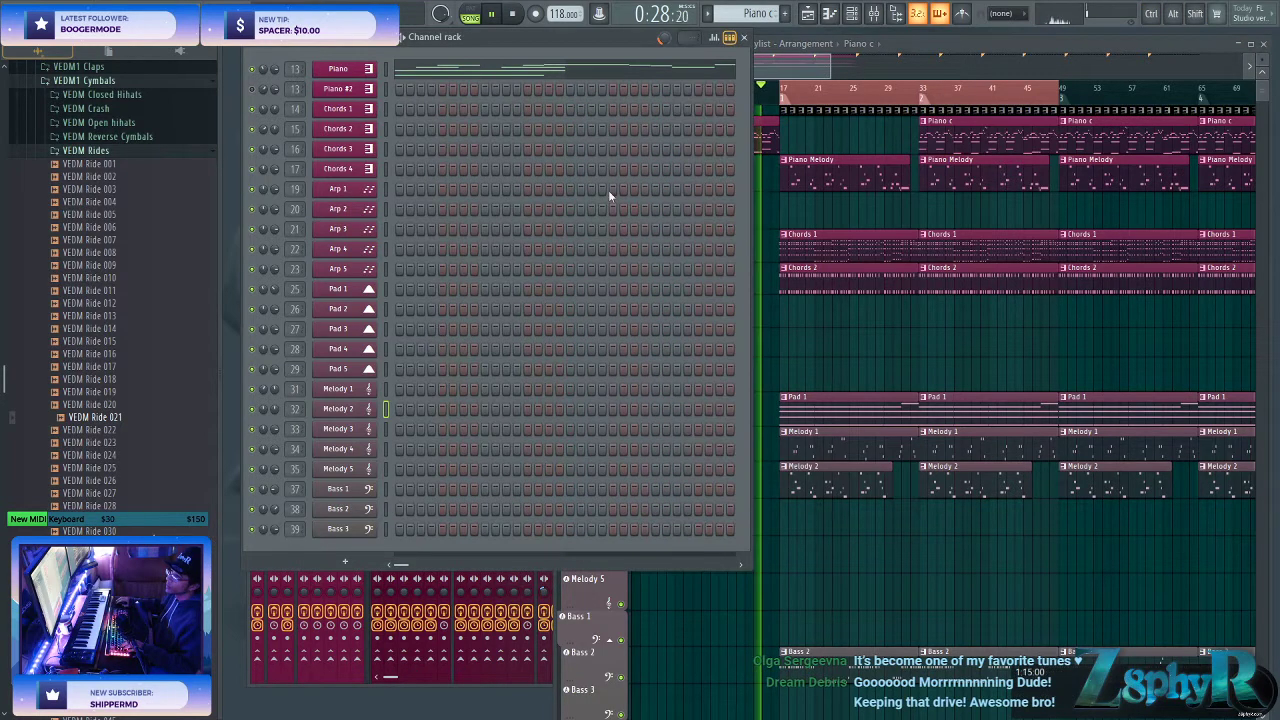
- Play back the arrangement from the start and listen to the section beginning at bar 17
left_click(820, 92)
left_click(643, 87)
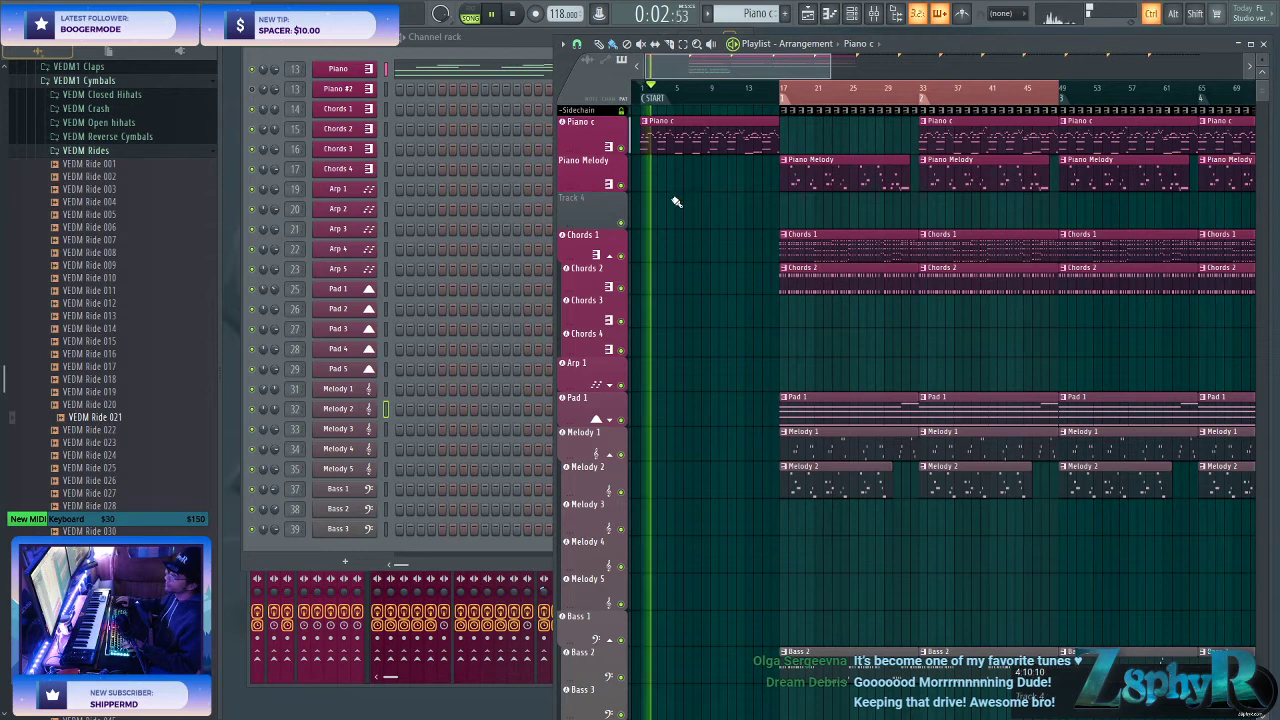
key("space")
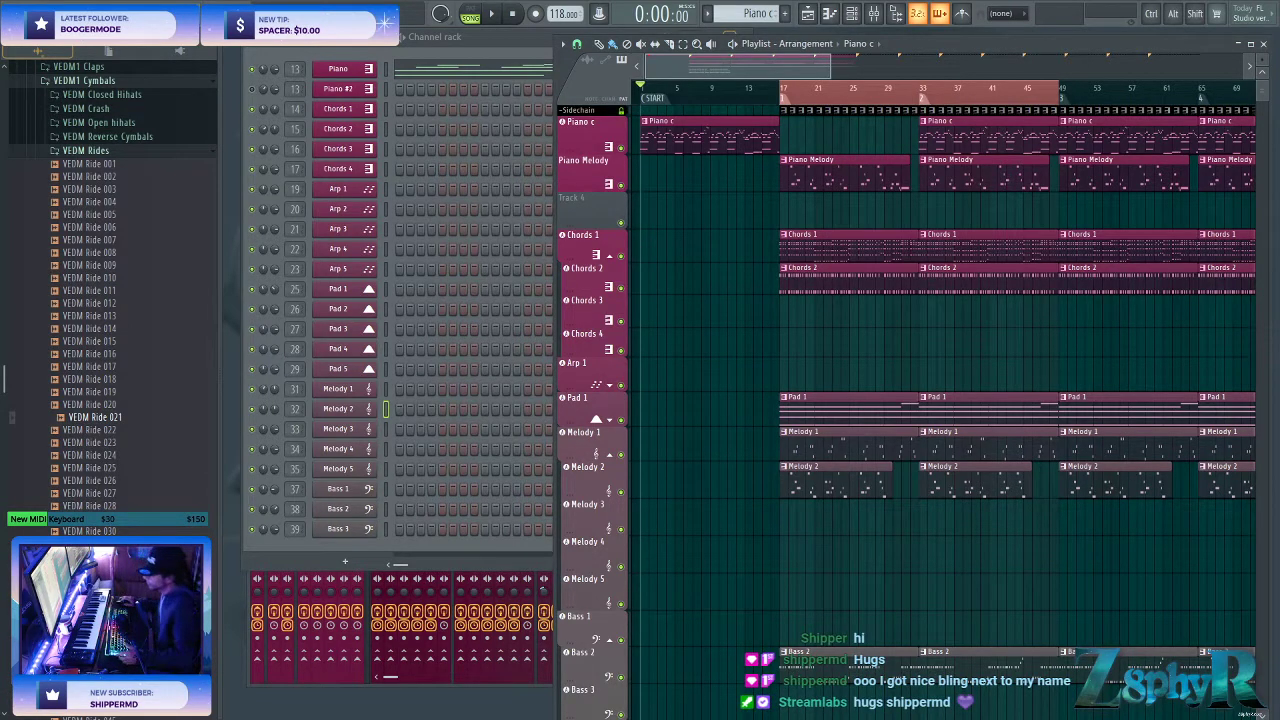
left_click(493, 14)
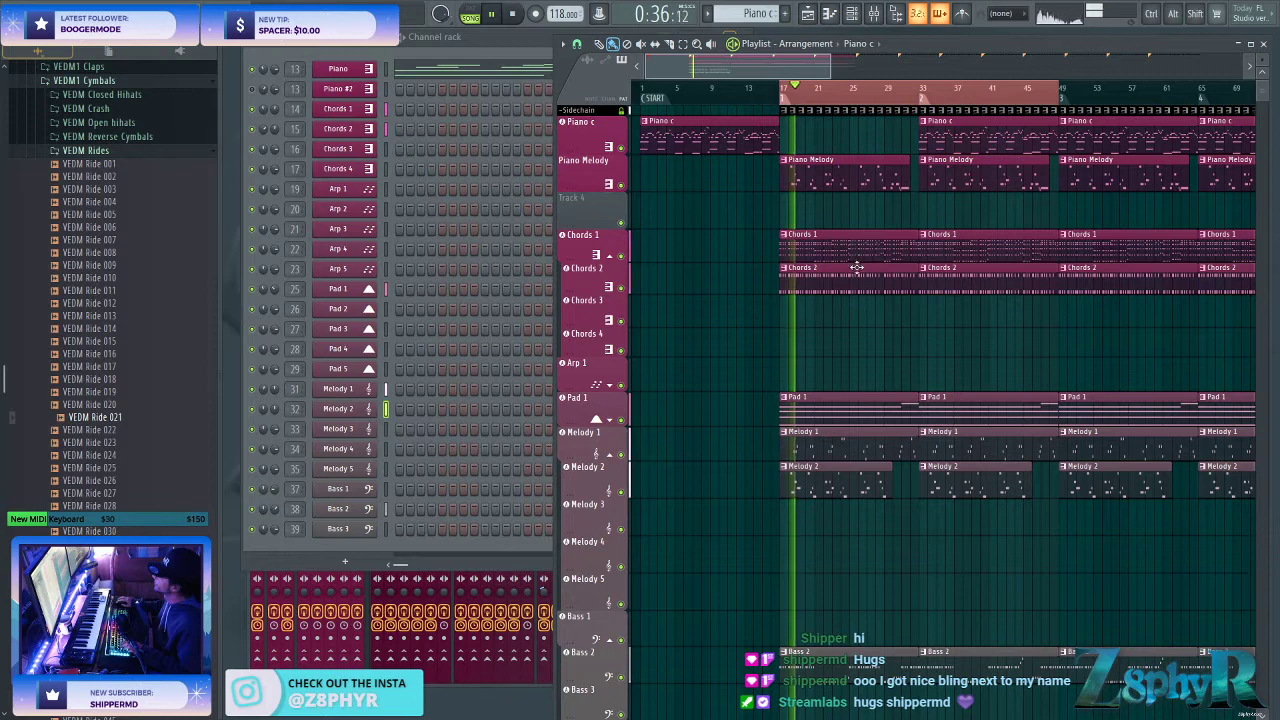
key("space")
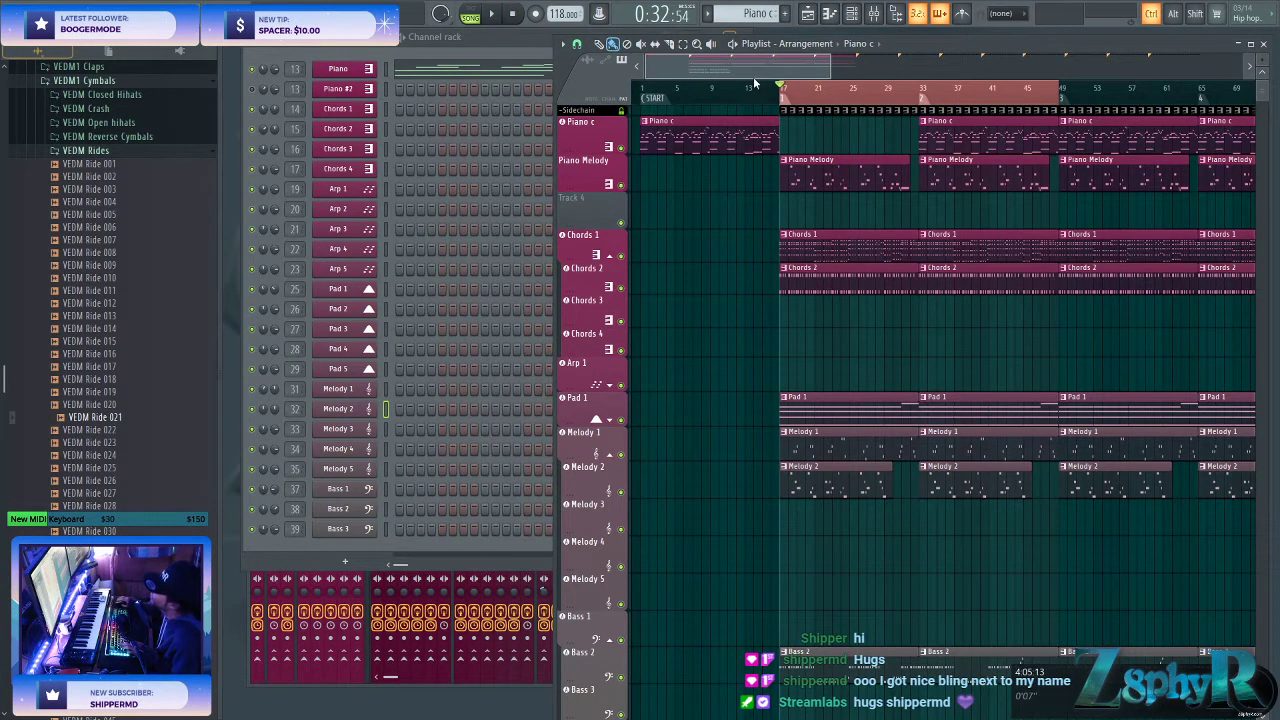
left_click_drag(803, 58, 823, 62)
key("space")
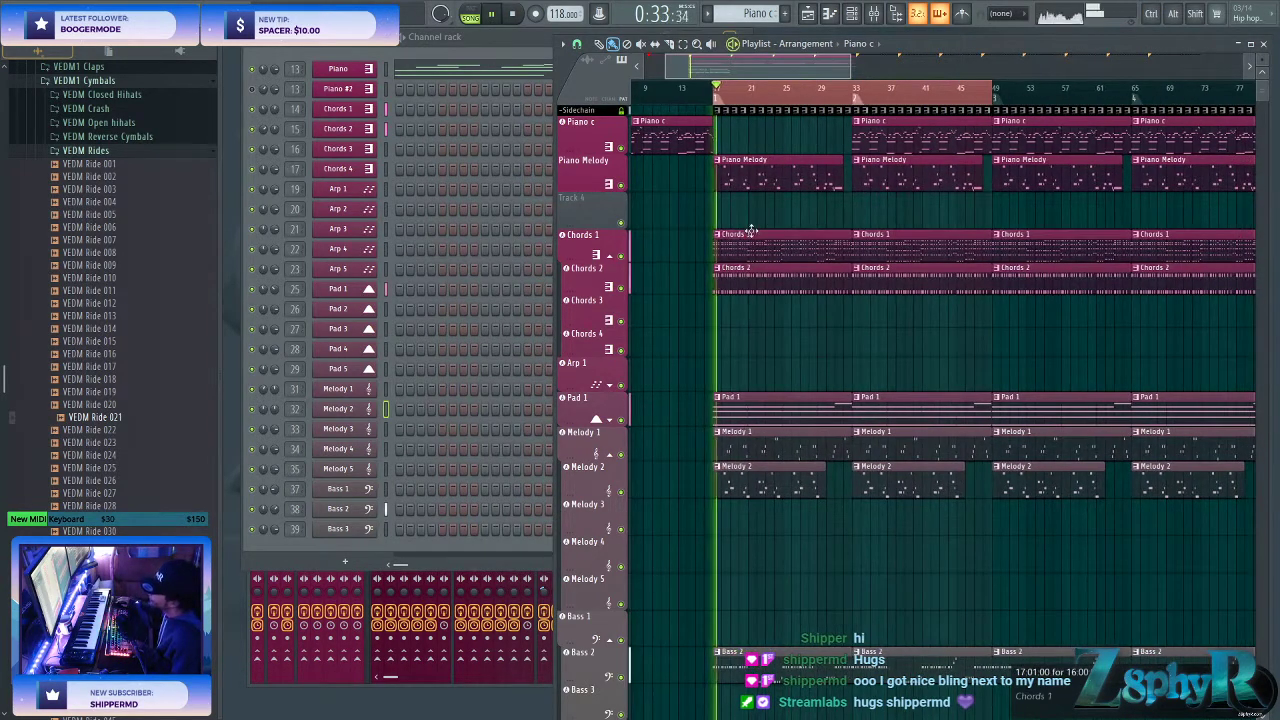
left_click_drag(686, 70, 632, 93)
left_click(632, 93)
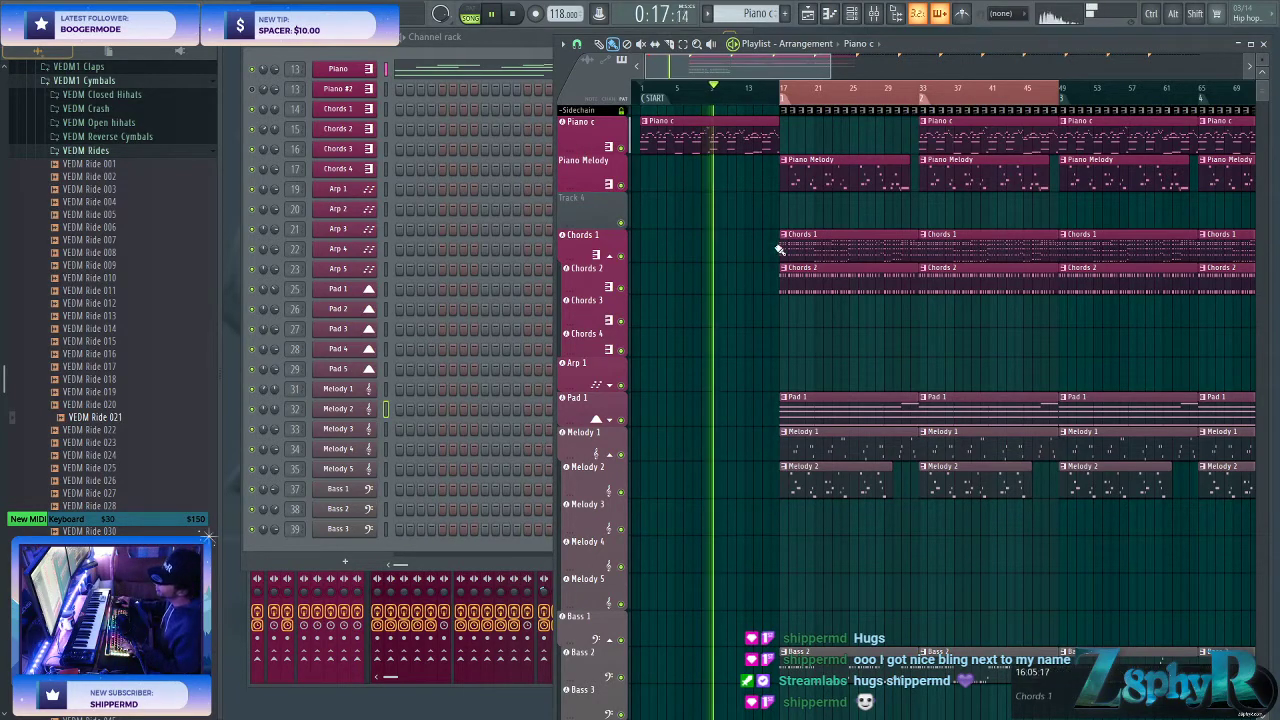
- Delete the Snare 1 clips across bars 17–33 and the Hat 1 clips across bars 17–25
scroll(780, 230, "down", 1)
scroll(781, 265, "down", 7)
scroll(781, 314, "up", 3)
key("c")
left_click(861, 416, "shift")
scroll(797, 451, "down", 2, "ctrl")
scroll(797, 451, "down", 3)
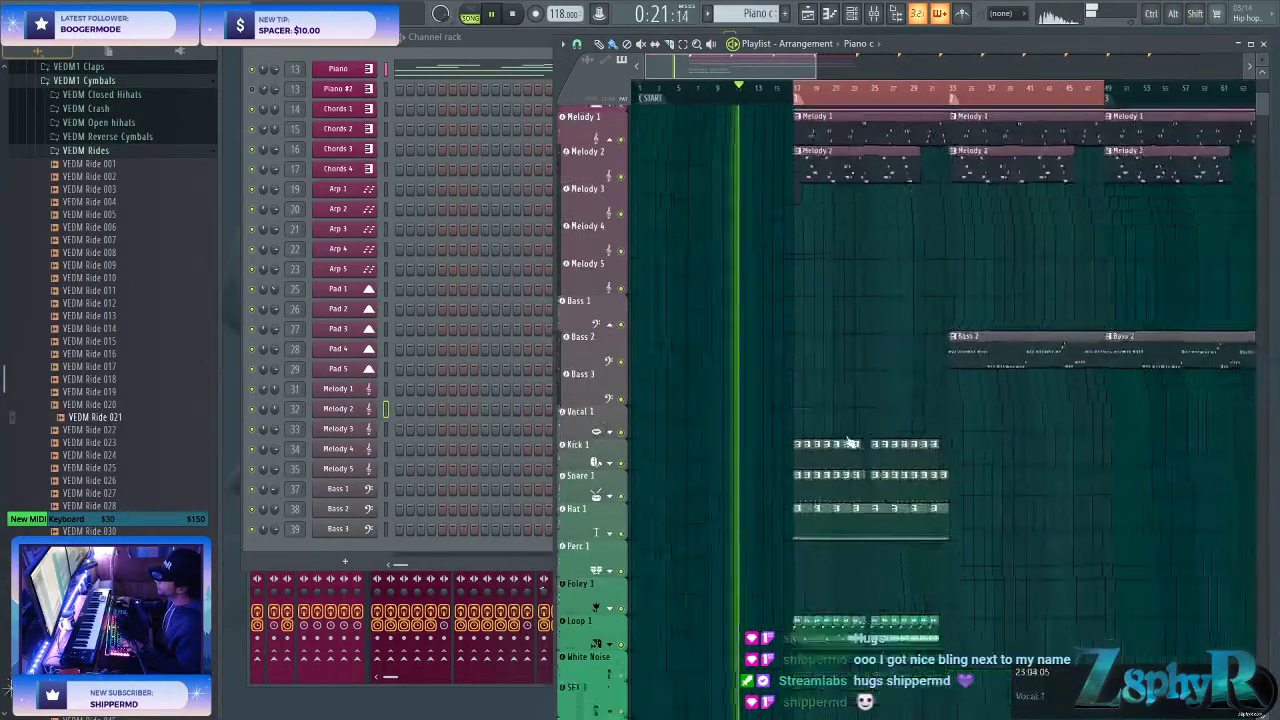
left_click_drag(791, 443, 860, 439)
mouse_move(795, 468)
left_mouse_down()
mouse_move(840, 471)
mouse_move(941, 437)
left_mouse_up()
- Select the Kick 1, Hat 1 and Loop 1 clips in bars 17–33 and duplicate them to bars 33 and 49
left_click_drag(1106, 366, 764, 462, "ctrl")
left_click_drag(963, 580, 797, 573, "ctrl+shift")
key("ctrl+b")
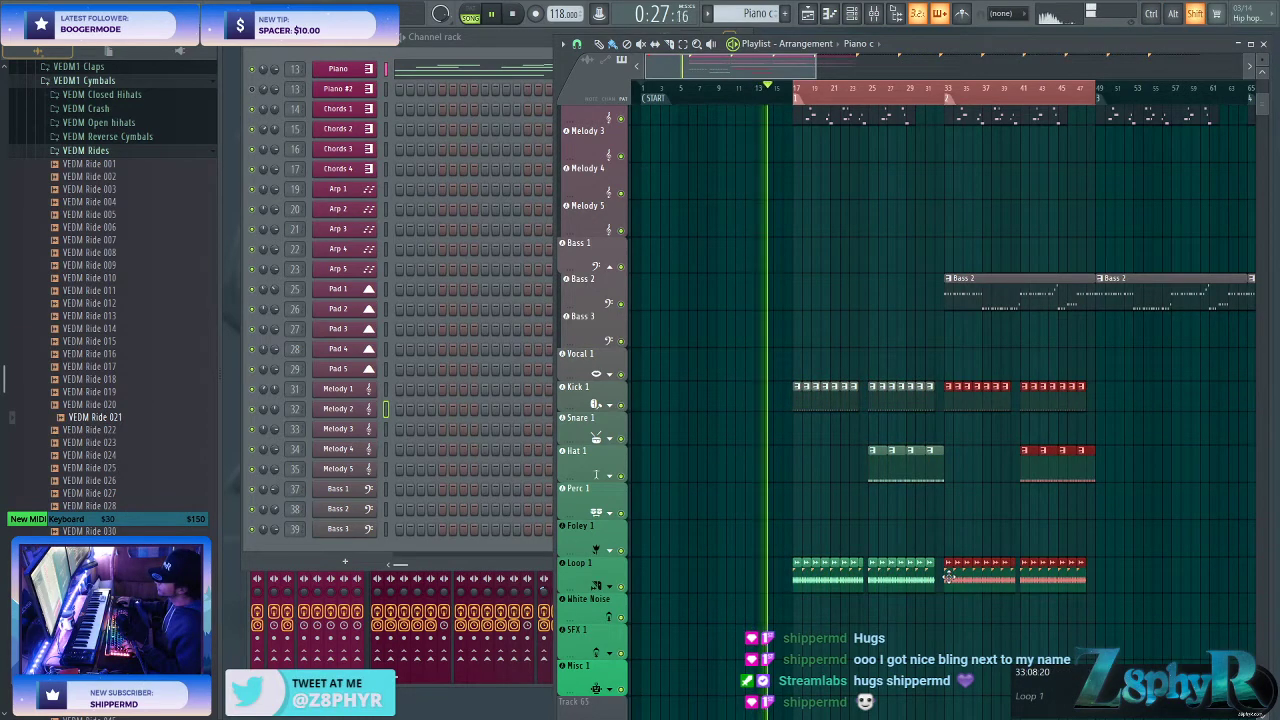
key("ctrl+b")
left_click_drag(1090, 578, 1099, 578)
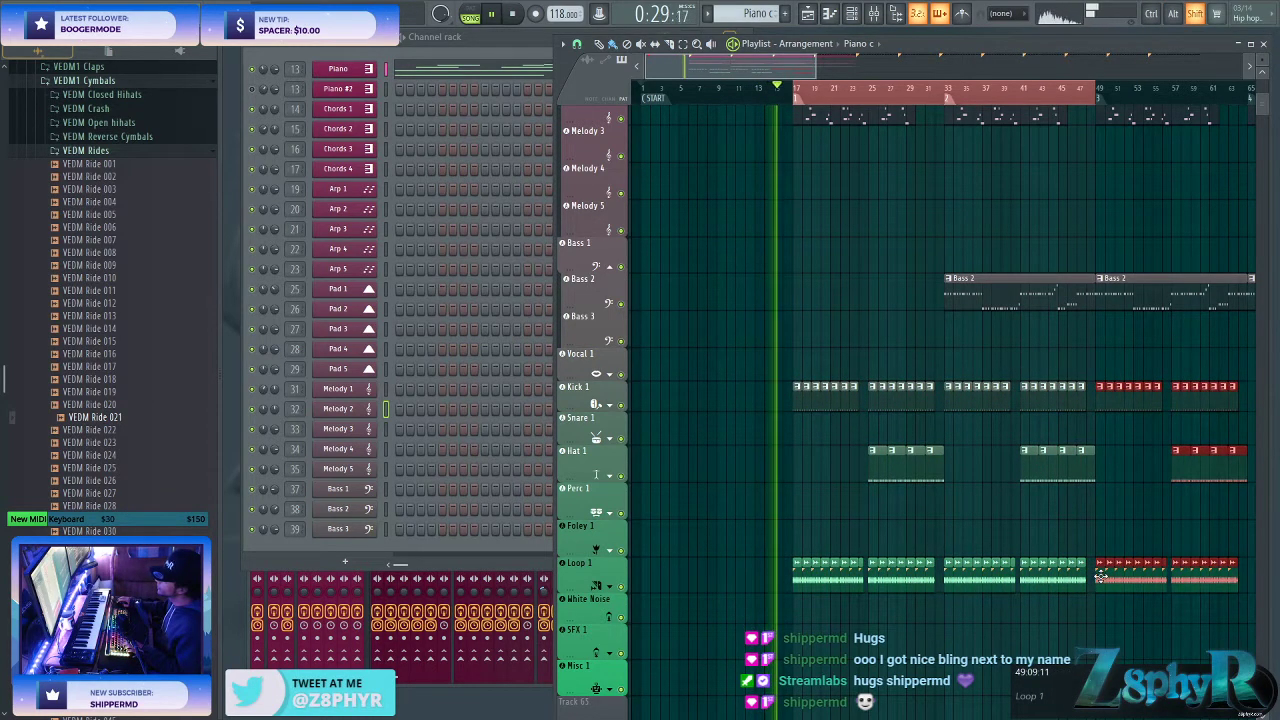
- Delete the Piano Melody, Chords 1, Chords 2 and Melody 2 clips at bar 17
scroll(736, 171, "up", 1)
scroll(750, 205, "up", 5)
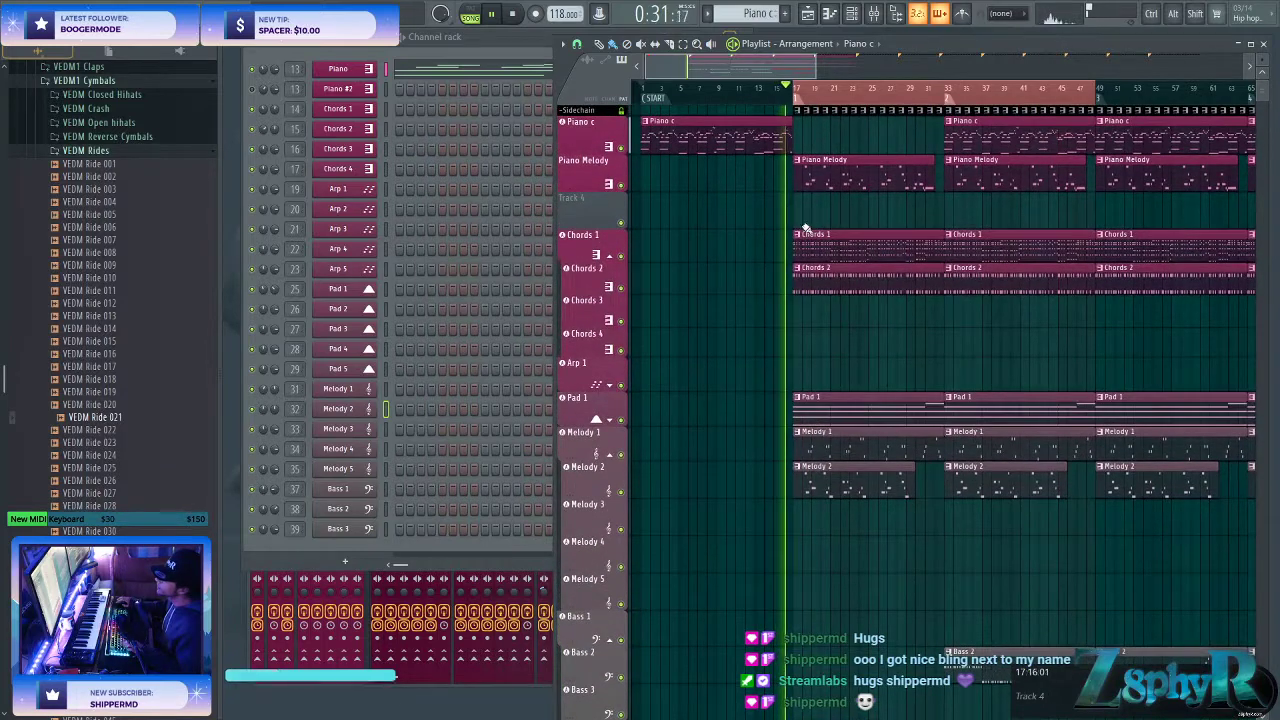
right_click(825, 172)
right_click(825, 278)
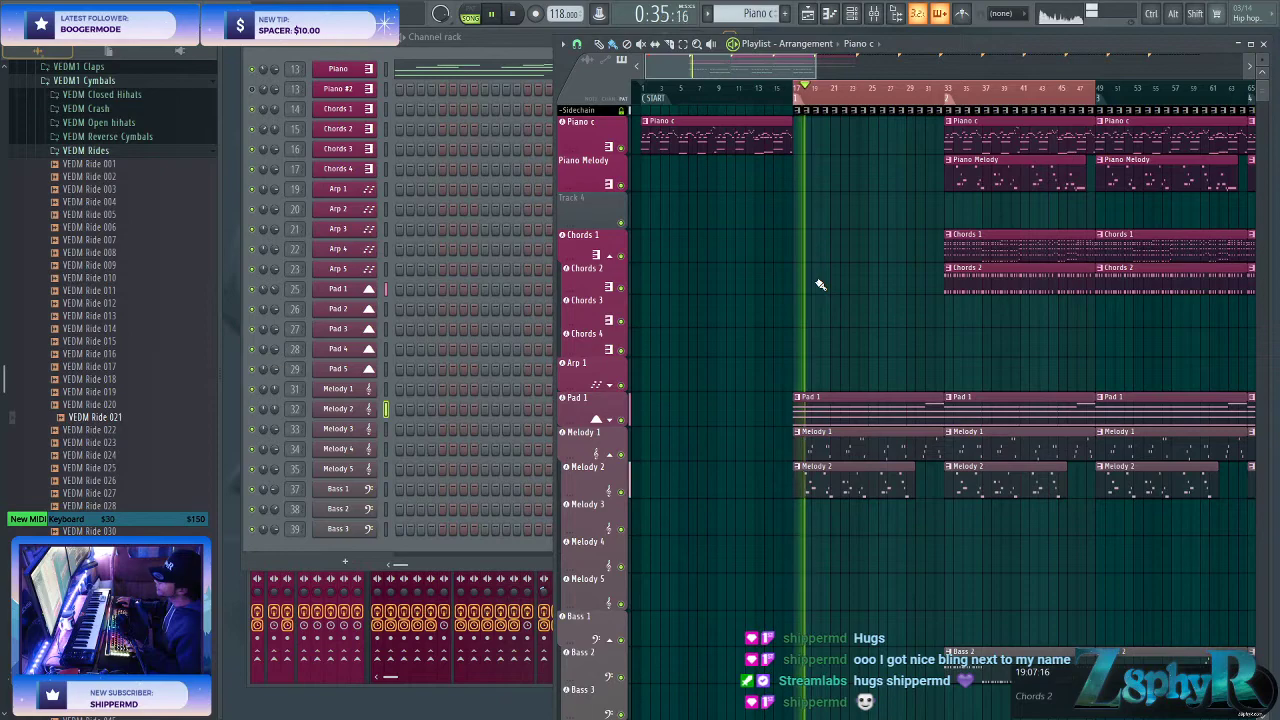
left_click(739, 468)
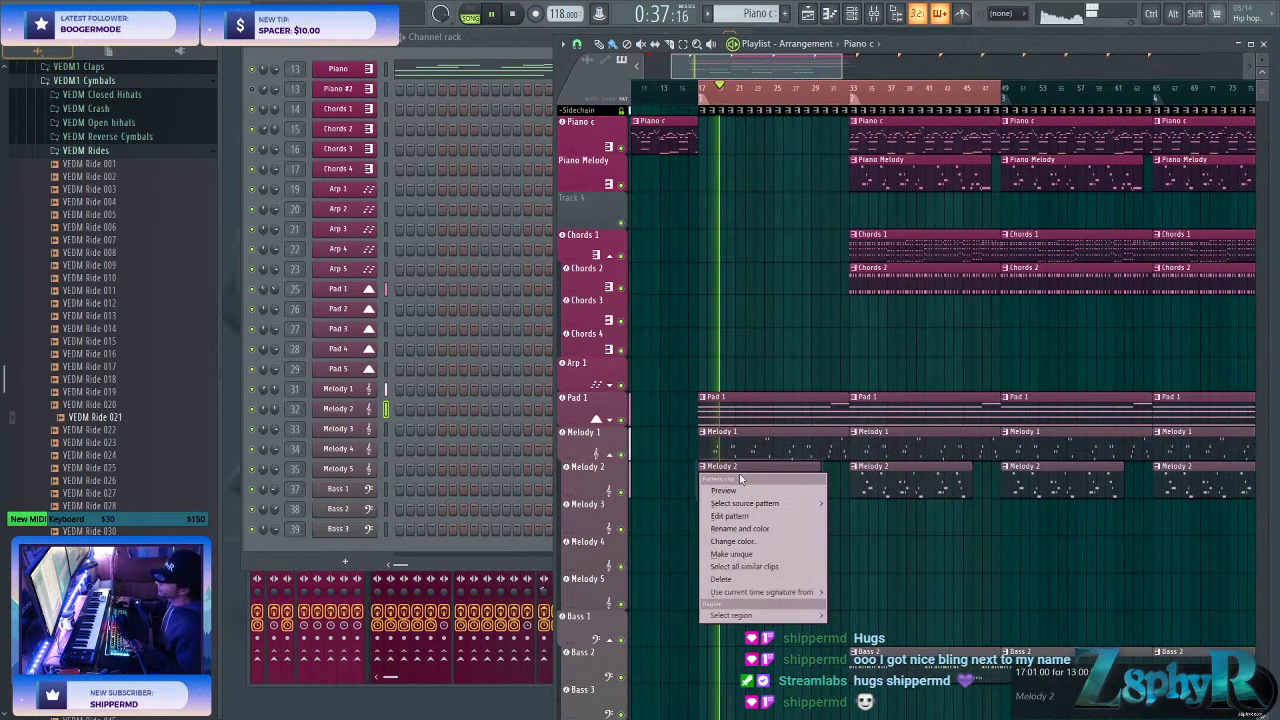
right_click(728, 483)
- Copy the bar 17 Melody 1 clip to the start of the playlist and clear the selection
scroll(737, 478, "left", 2)
left_click_drag(760, 445, 845, 503)
left_click_drag(870, 441, 741, 450)
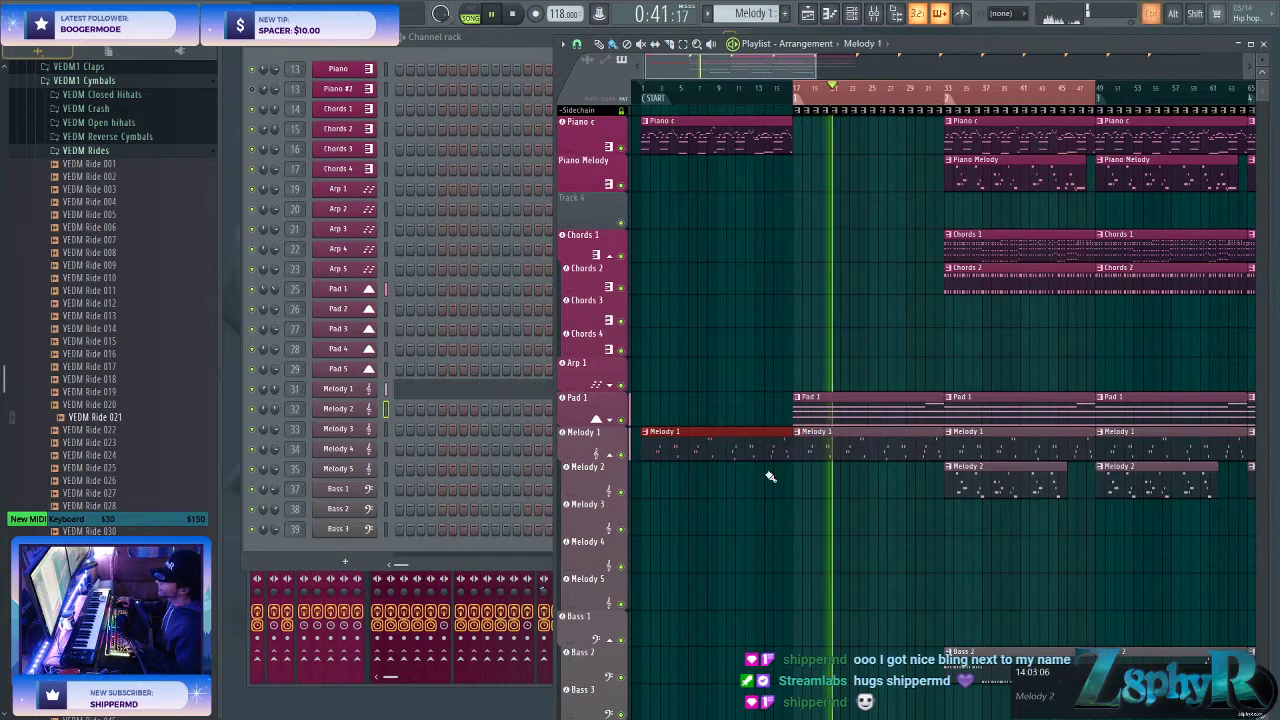
left_click(766, 474, "ctrl")
- Play back the transition into bar 17 and examine the clips on all tracks around it
scroll(780, 411, "right", 2)
scroll(768, 99, "left", 2)
left_click(768, 99)
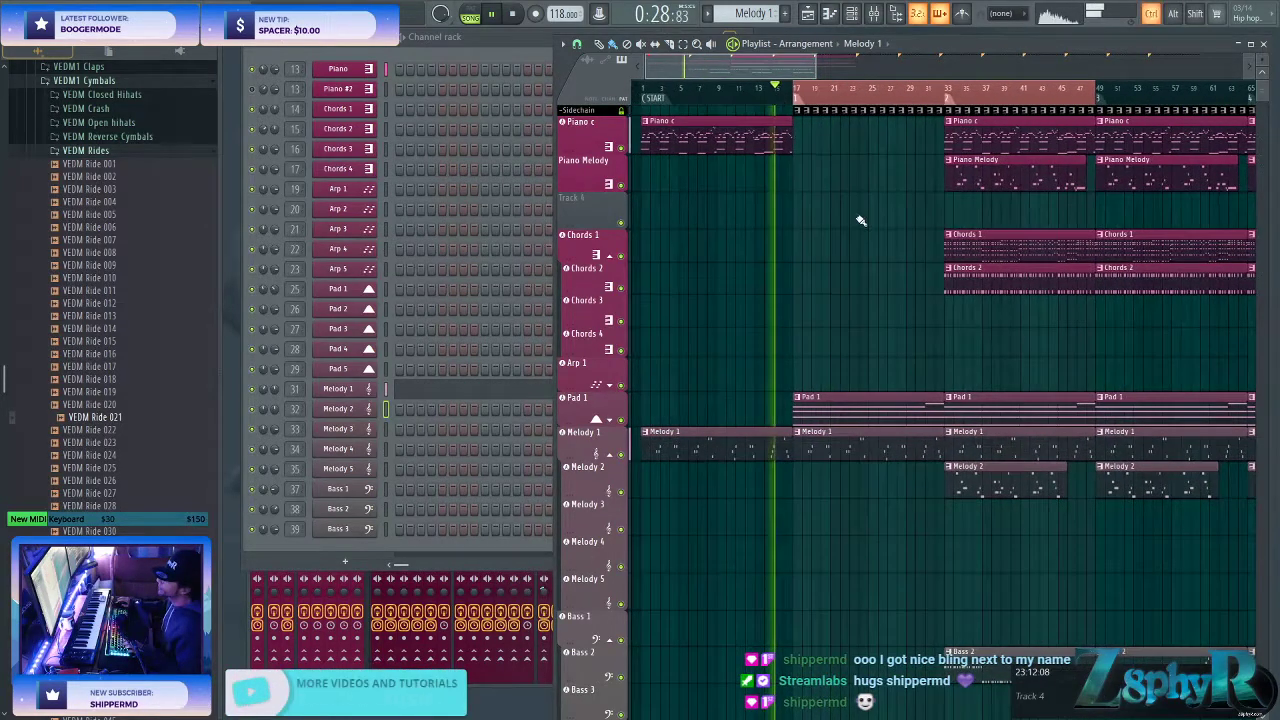
scroll(850, 262, "down", 5)
scroll(858, 306, "up", 2)
scroll(837, 308, "down", 3)
scroll(743, 291, "up", 6)
scroll(750, 293, "left", 1)
scroll(753, 294, "up", 2)
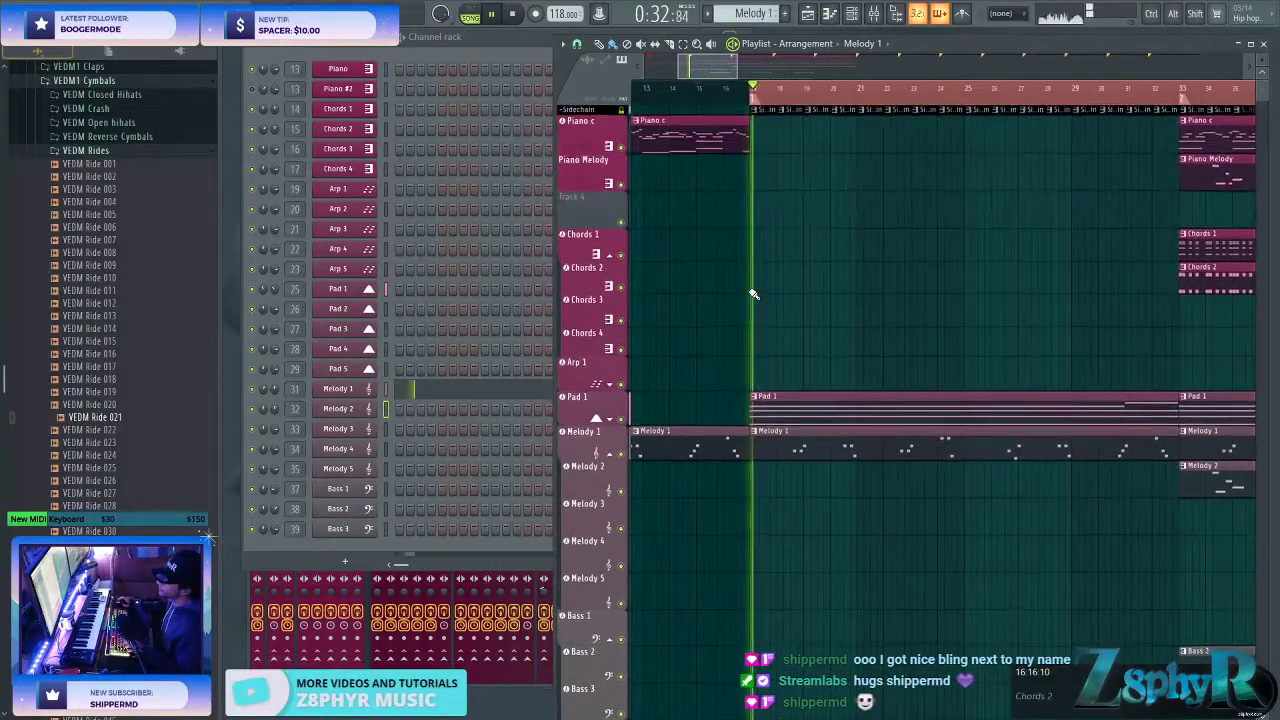
scroll(780, 112, "left", 2)
left_click(750, 90)
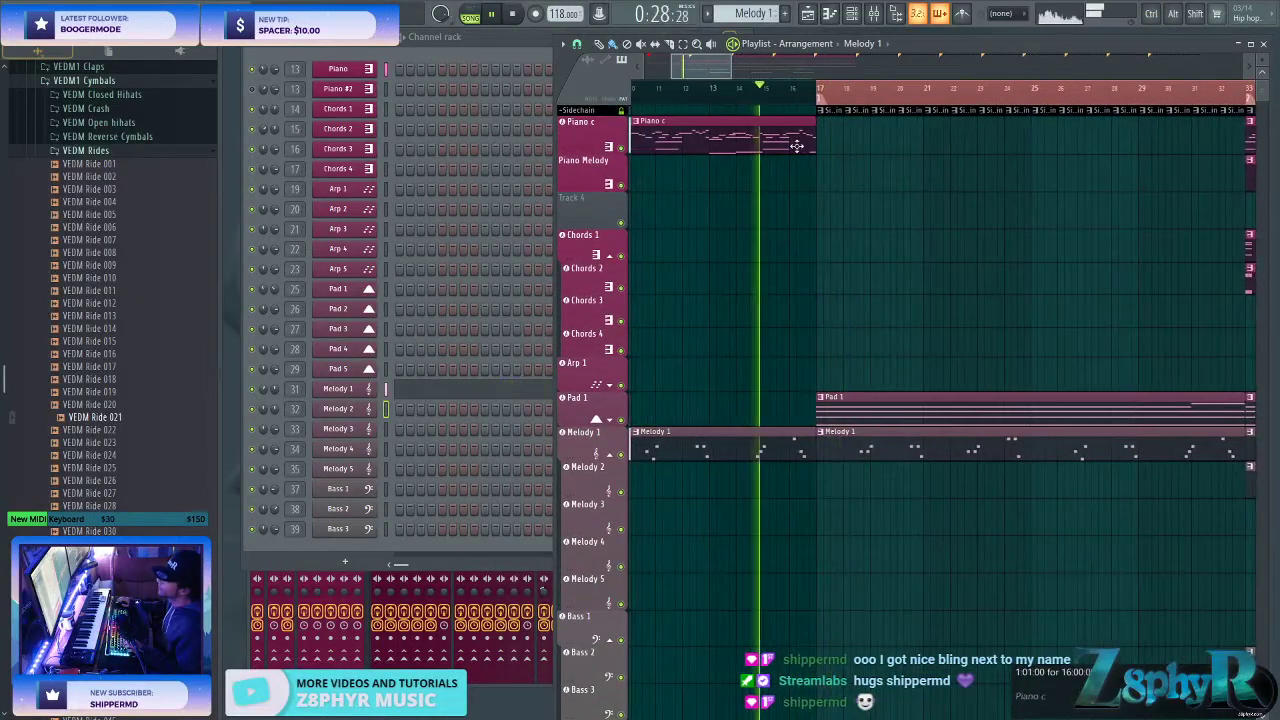
- Open the Piano c clip in the piano roll, delete the last B4 note and extend the final D#5 note to bar 17
double_click(795, 146)
scroll(923, 257, "up", 5)
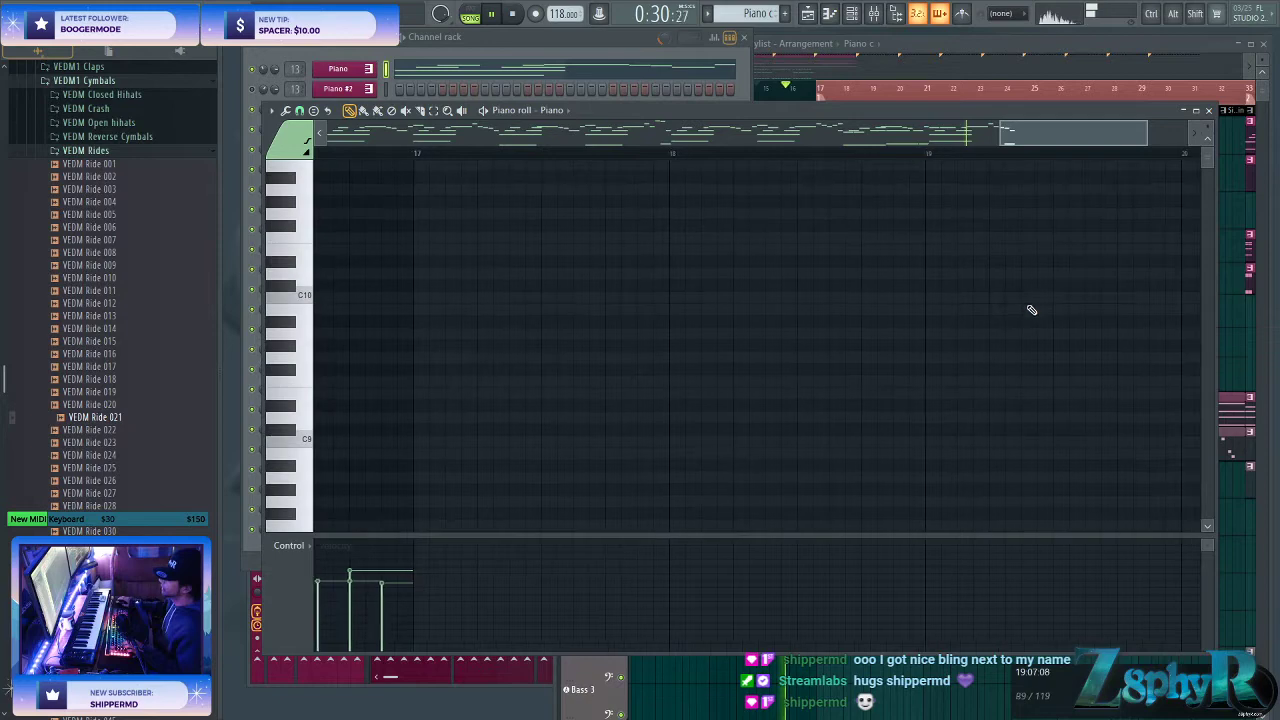
scroll(871, 283, "left", 4)
scroll(980, 317, "down", 10)
key("space")
key("space")
left_click_drag(999, 310, 938, 281)
left_click_drag(746, 172, 968, 408, "ctrl")
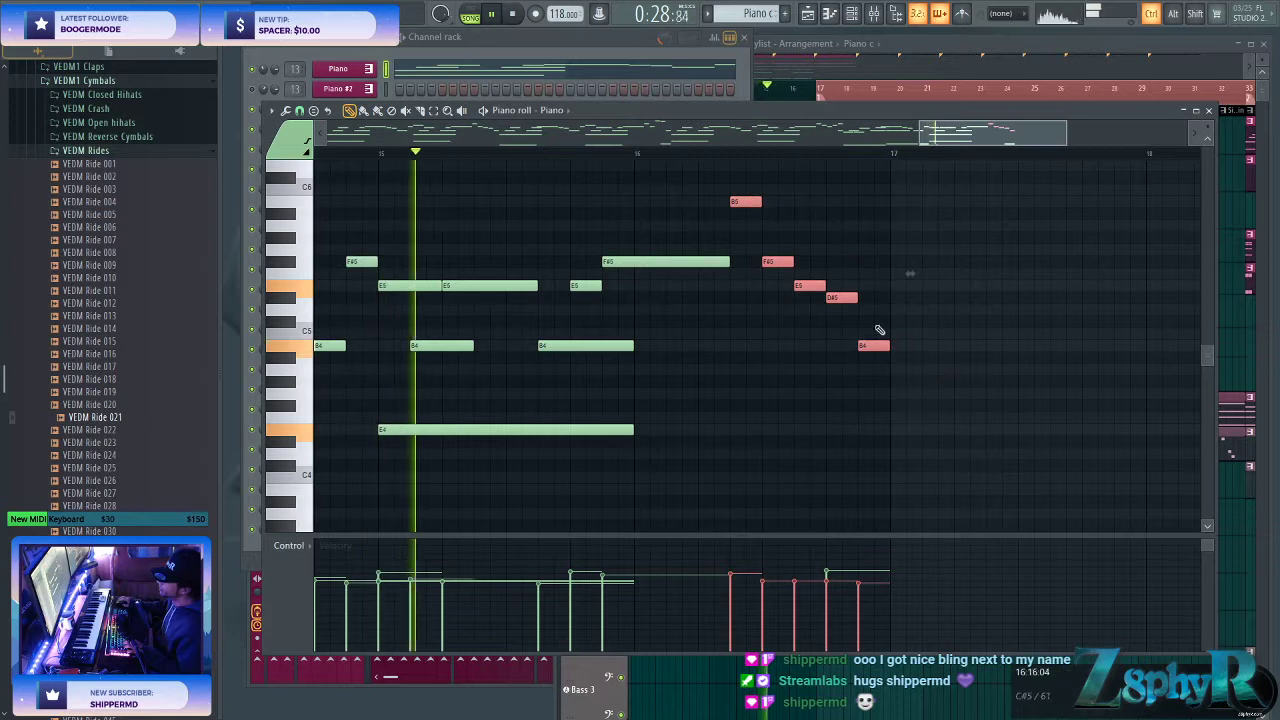
left_click(803, 247, "ctrl")
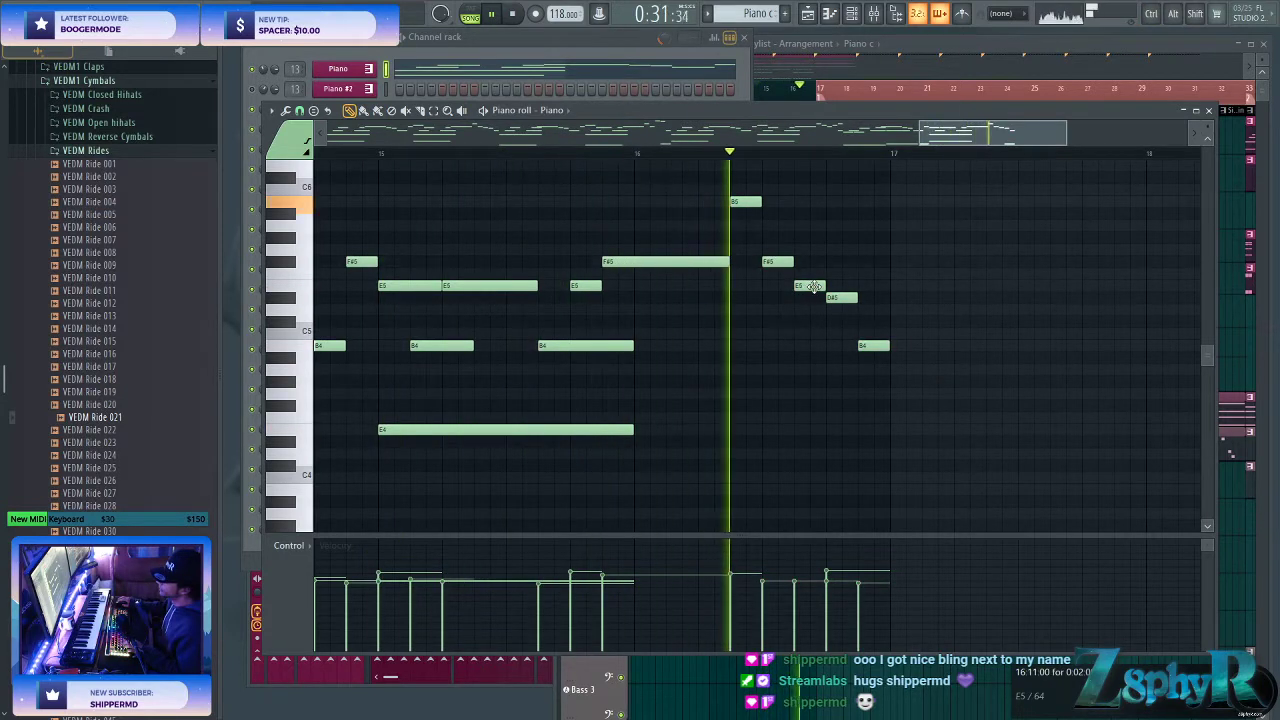
right_click(872, 345)
left_click_drag(856, 298, 889, 298)
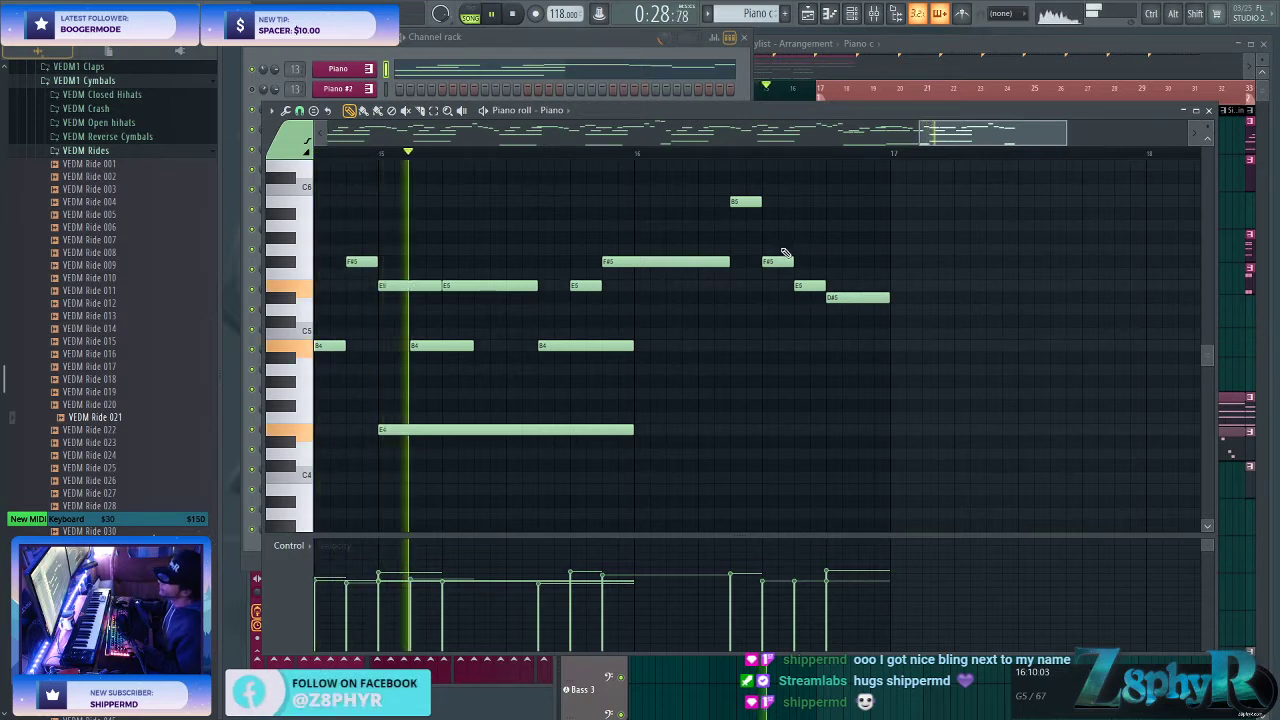
- Lengthen the closing F#5 and E5 notes in bar 16 so each overlaps the note that follows it
left_click_drag(791, 262, 840, 285)
left_click(830, 286, "alt")
right_click(846, 286)
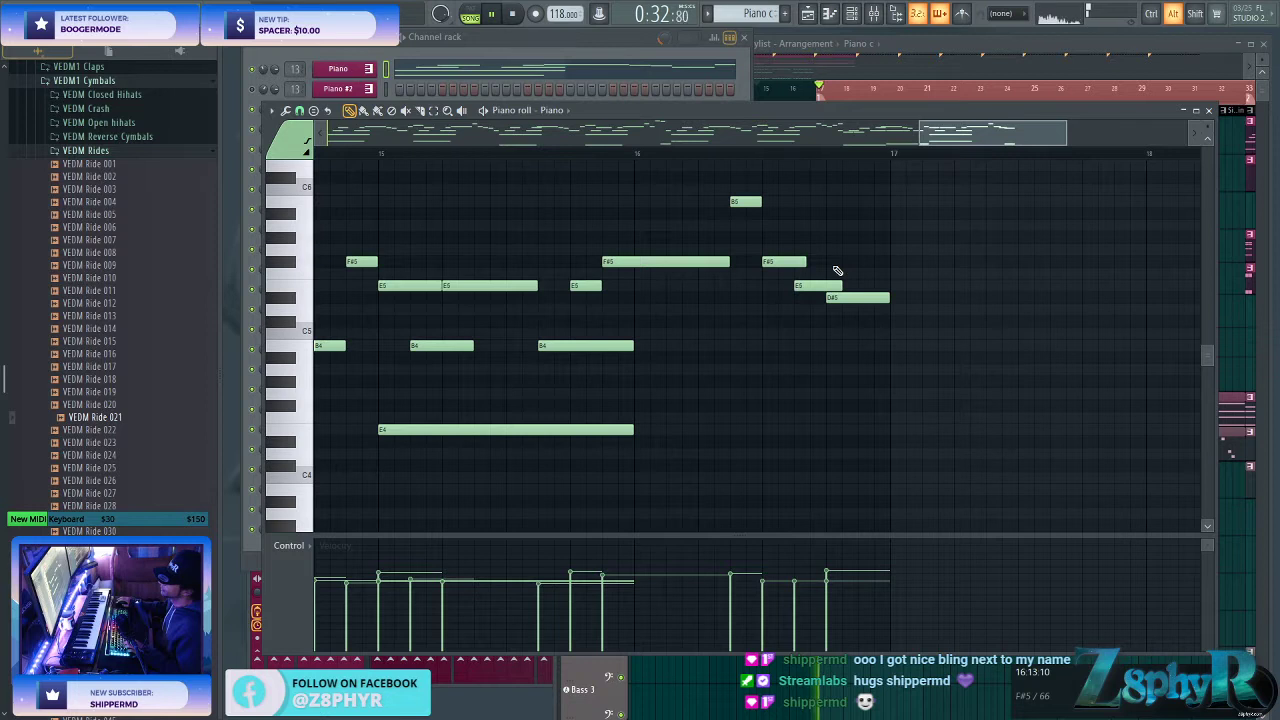
- Add an E5 note at bar 17 of the Piano c pattern and lengthen it to about one bar
key("space")
left_click(901, 287)
key("space")
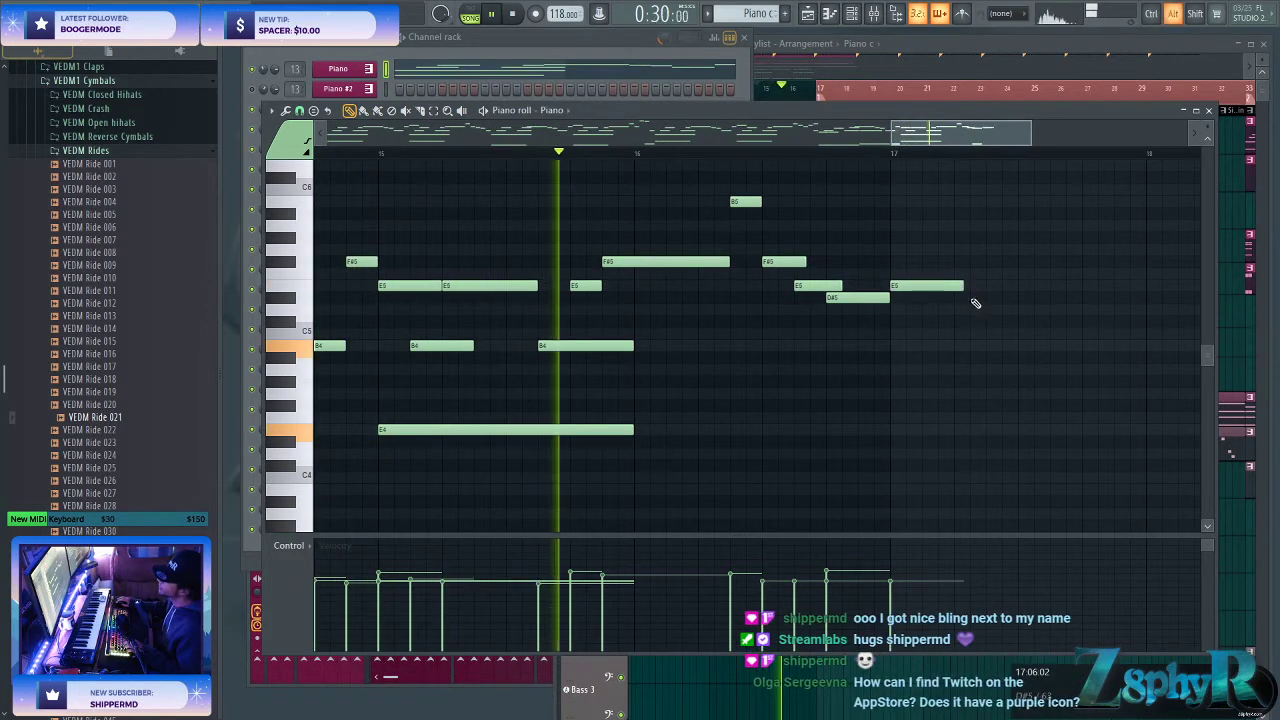
left_click(905, 48)
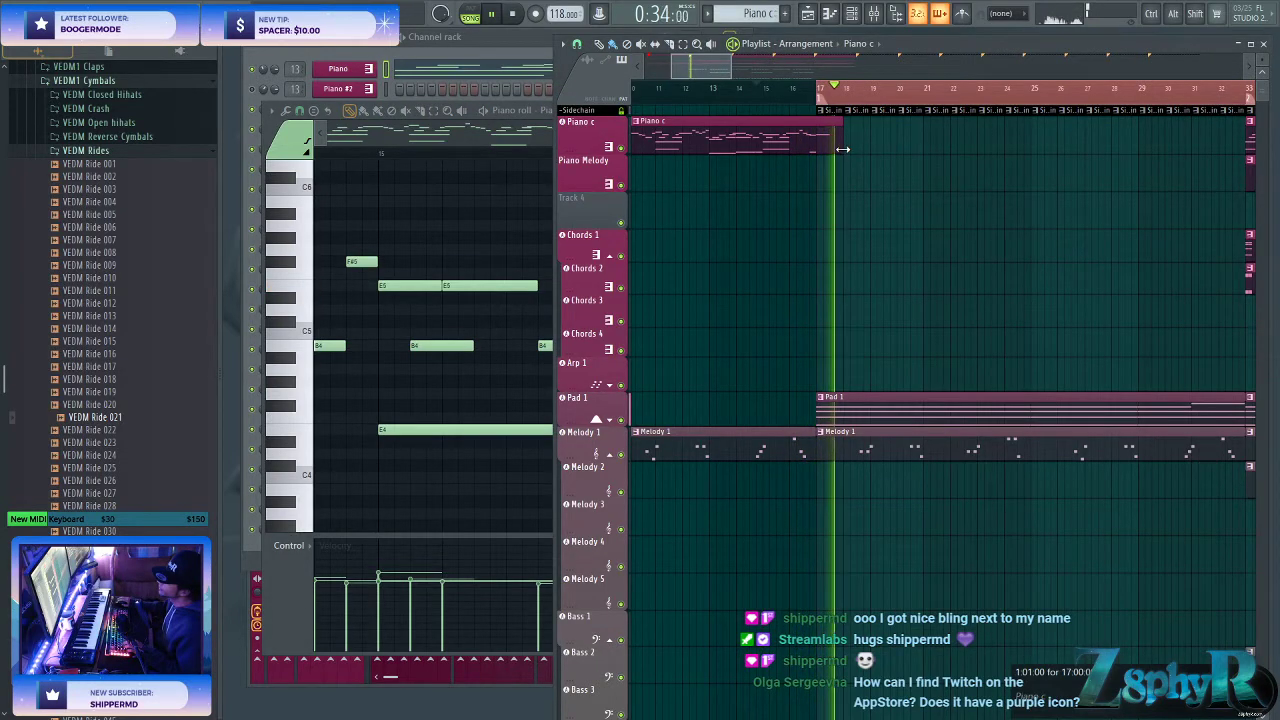
key("F7")
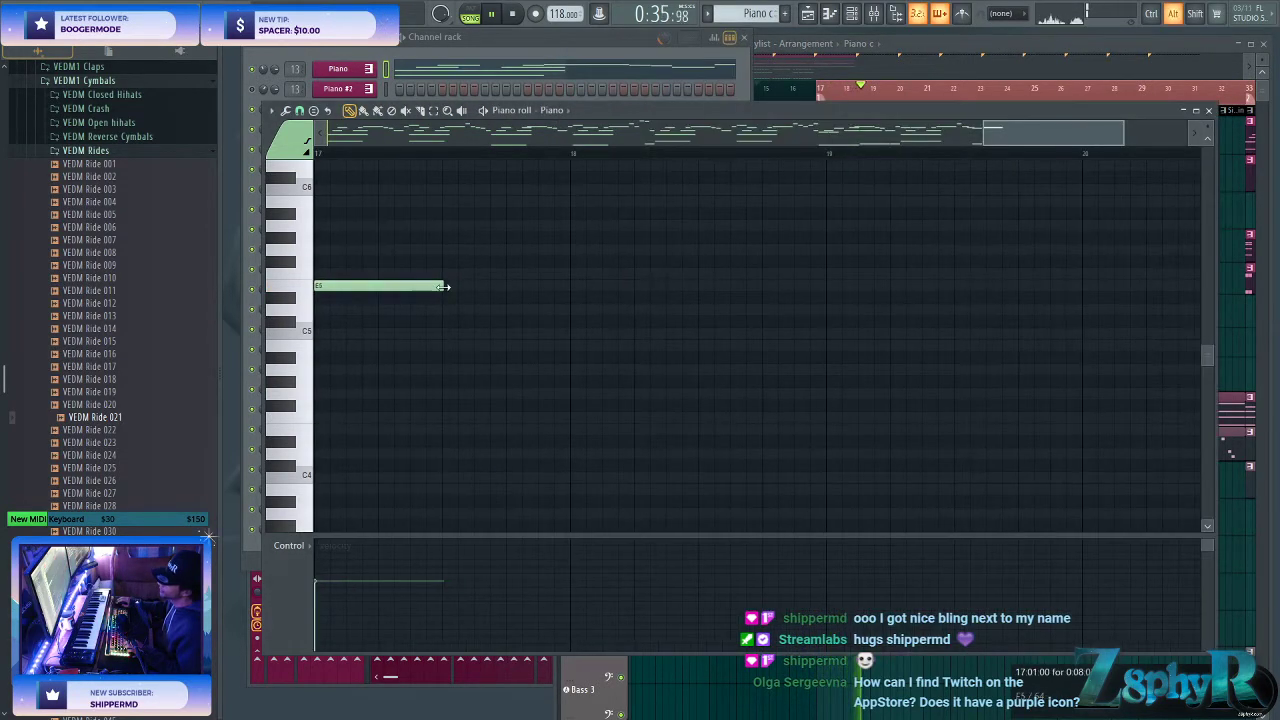
left_click_drag(443, 285, 556, 285)
left_click(968, 45)
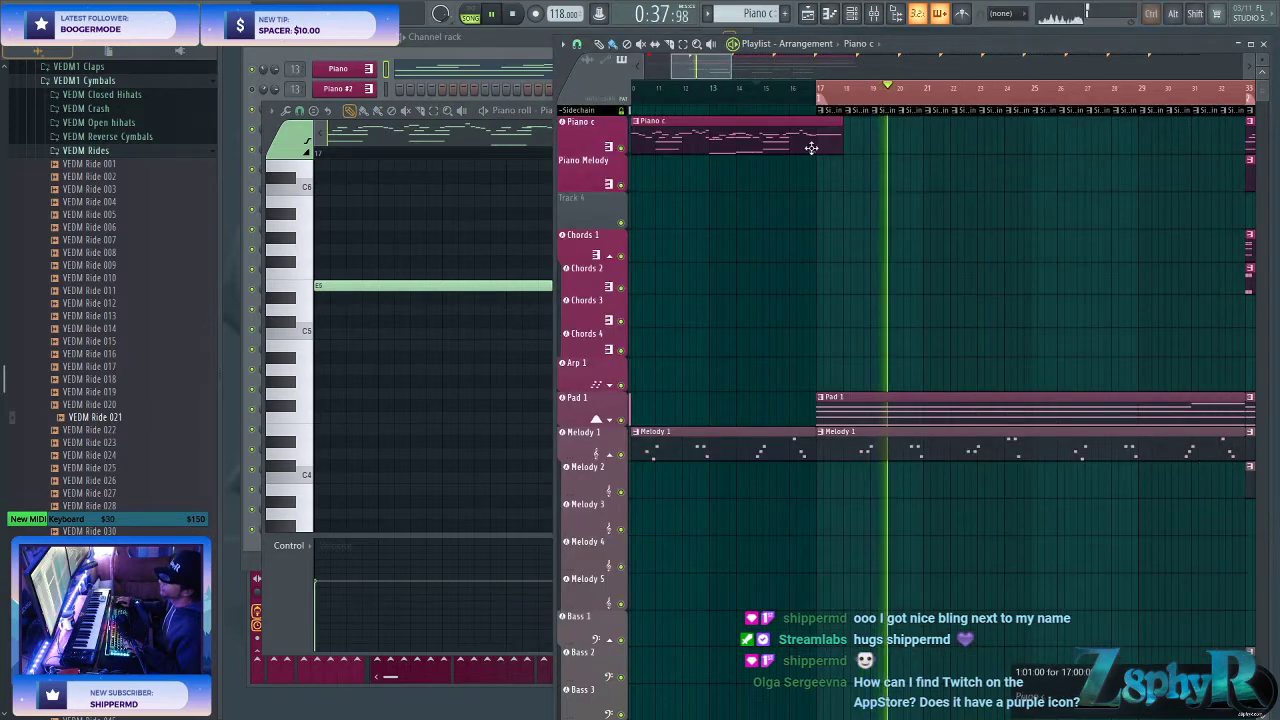
- Listen to the revised piano ending leading into bar 17 and look over the sample folders and playlist tracks
left_click(770, 88)
scroll(830, 272, "down", 3)
scroll(829, 272, "down", 3)
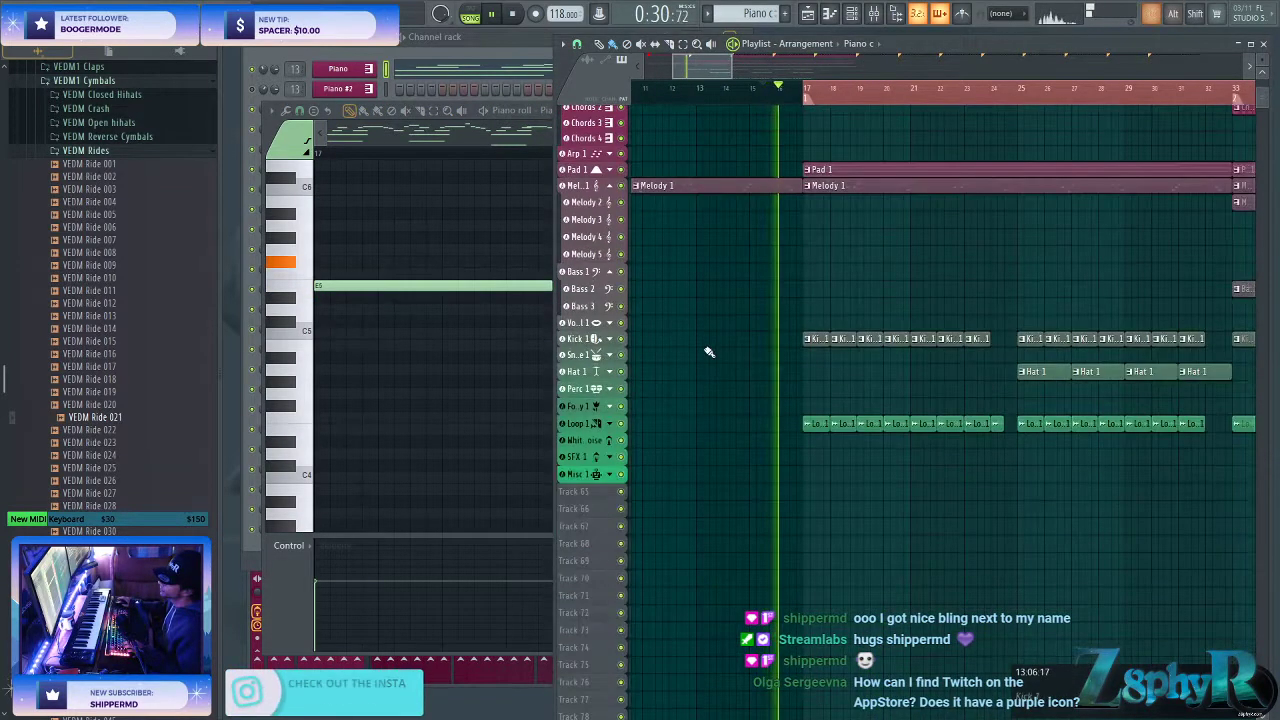
left_click(94, 151)
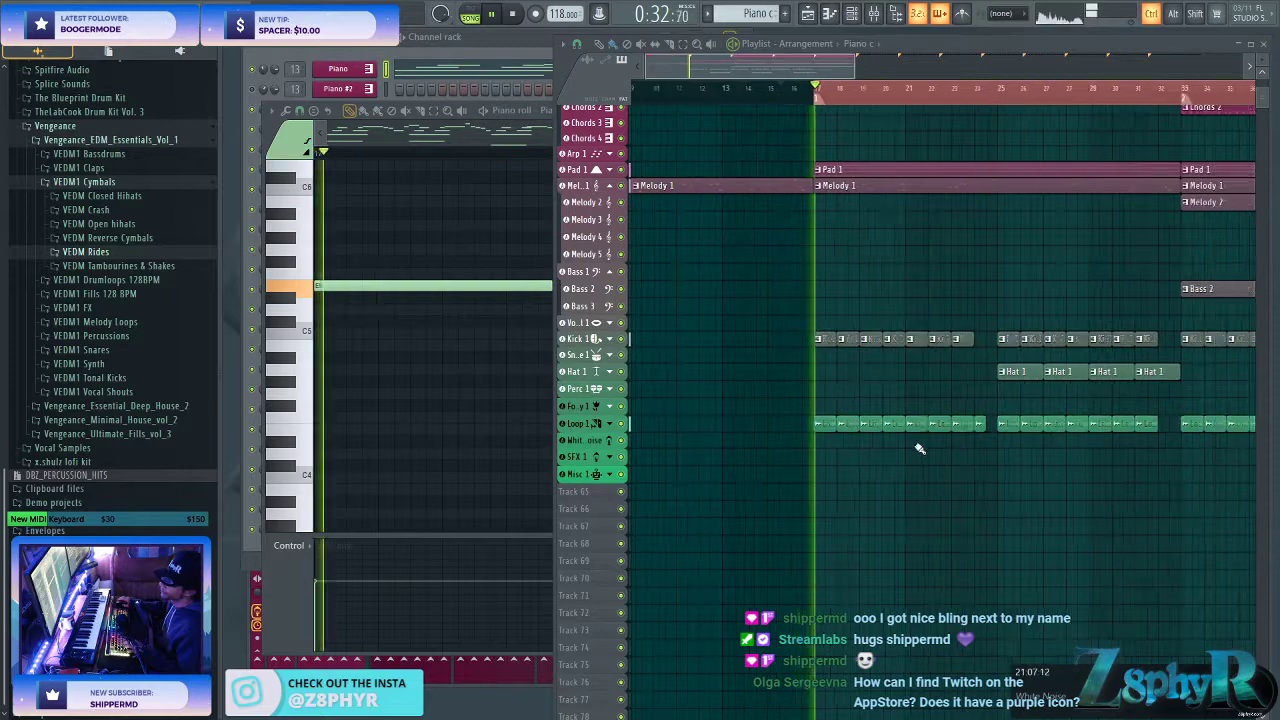
scroll(849, 449, "up", 6, "ctrl")
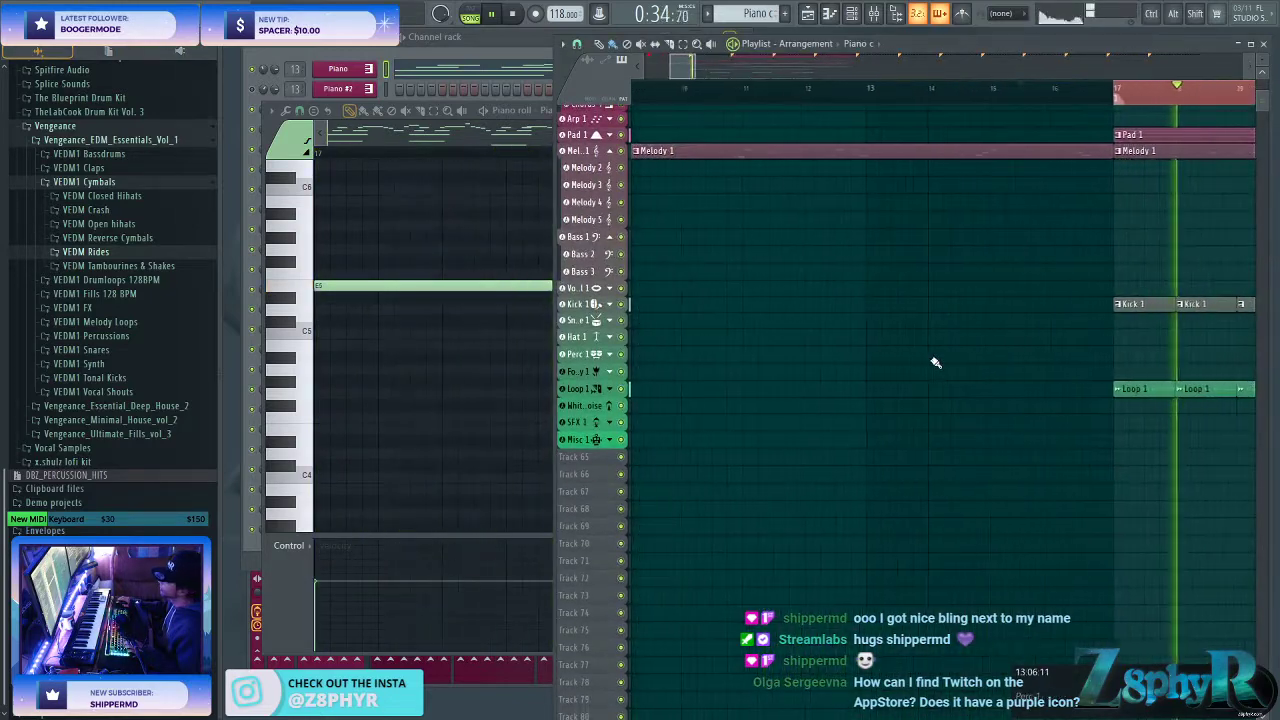
scroll(933, 362, "down", 4, "ctrl")
scroll(931, 362, "up", 3)
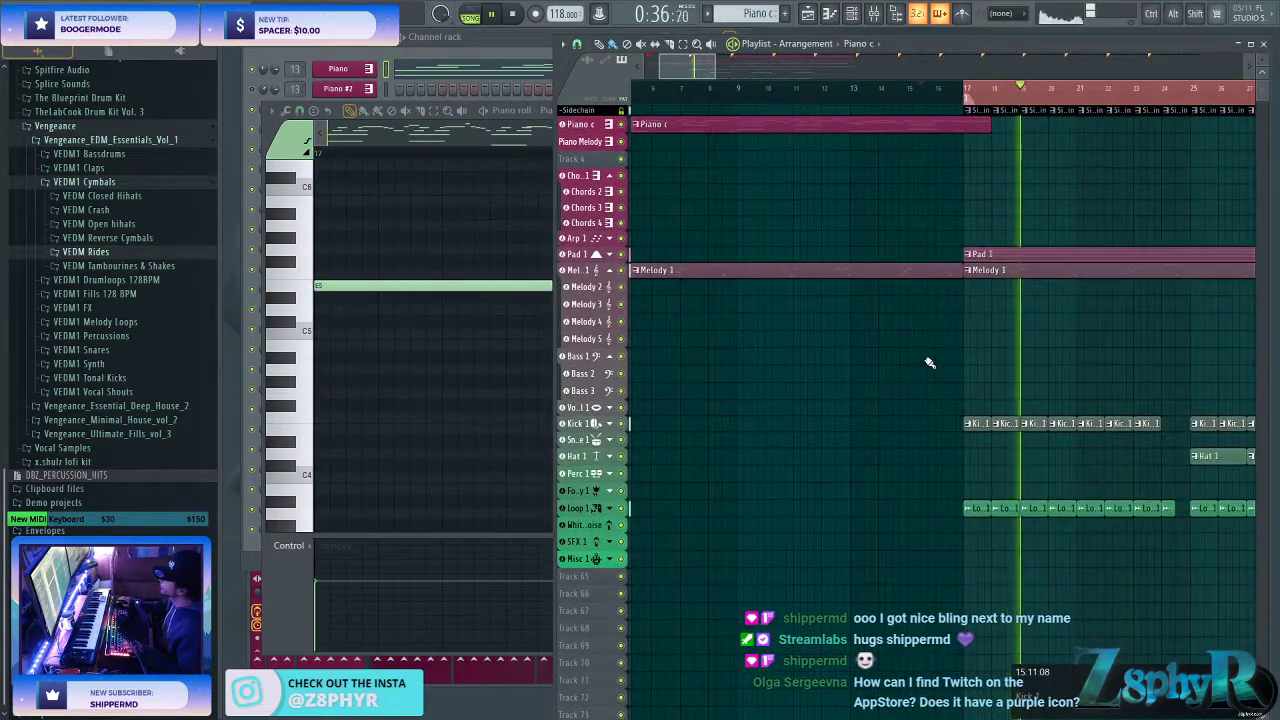
scroll(931, 343, "right", 3)
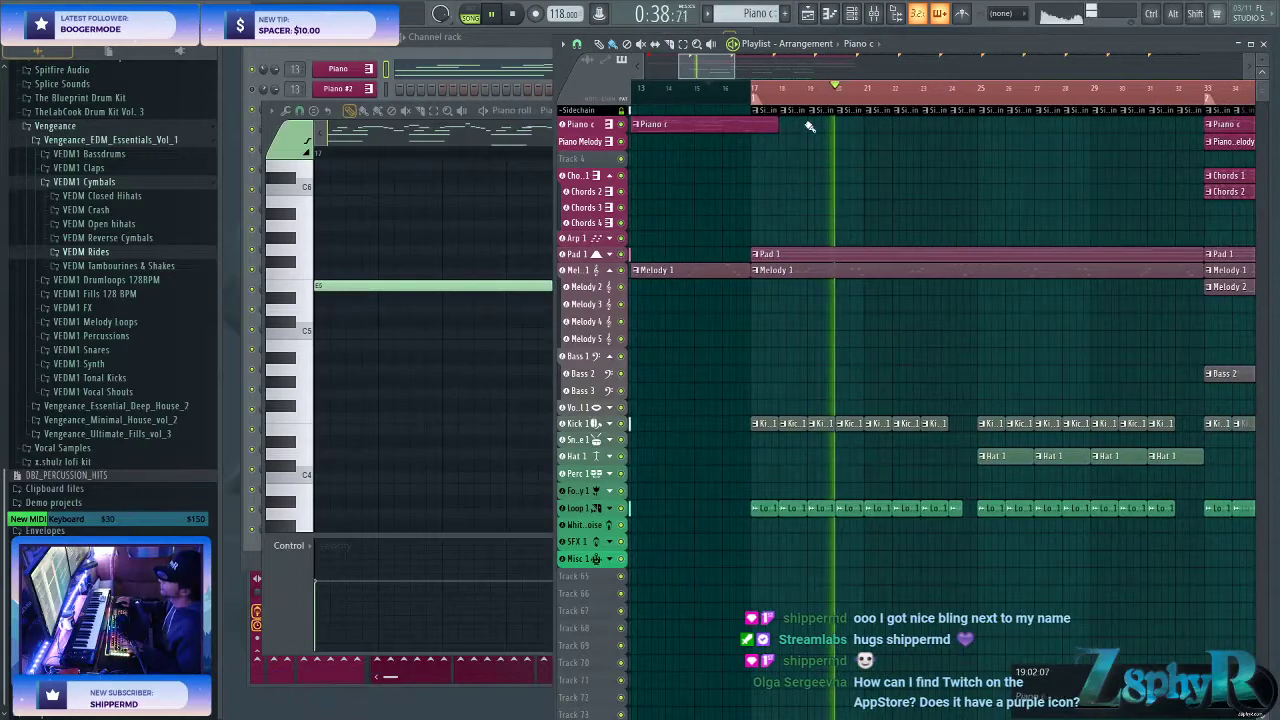
scroll(1020, 300, "left", 2)
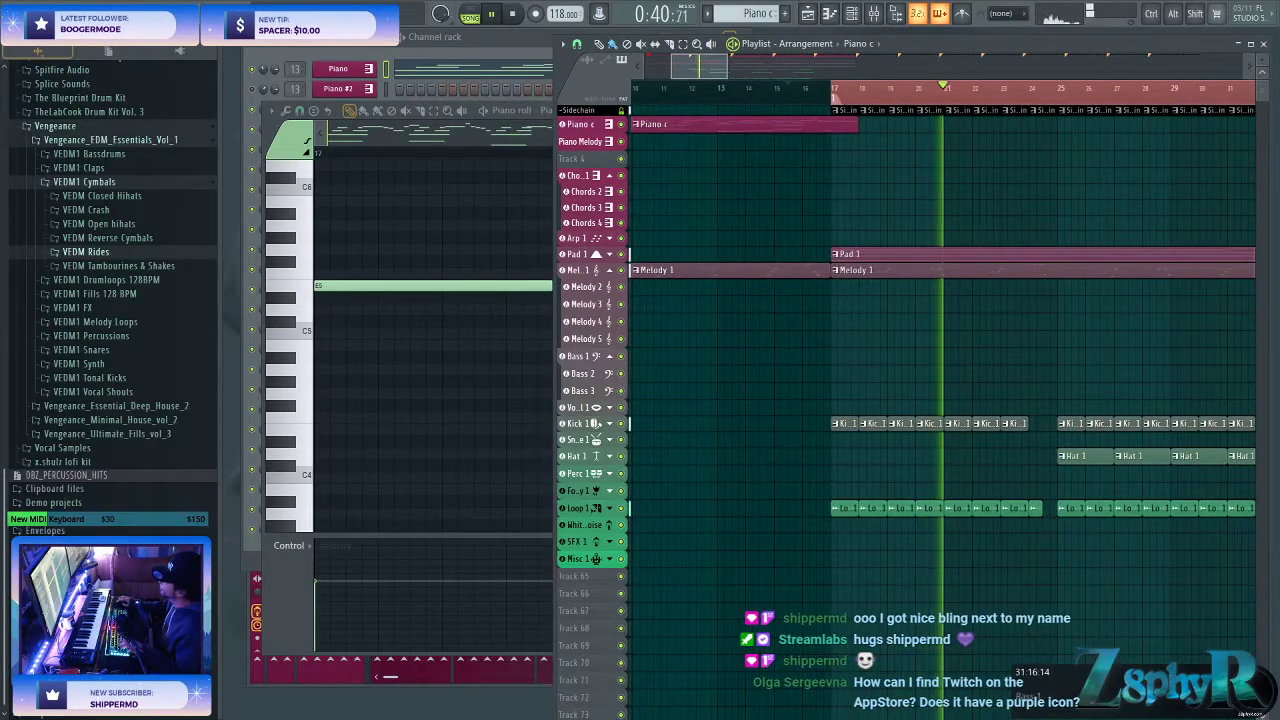
key("space")
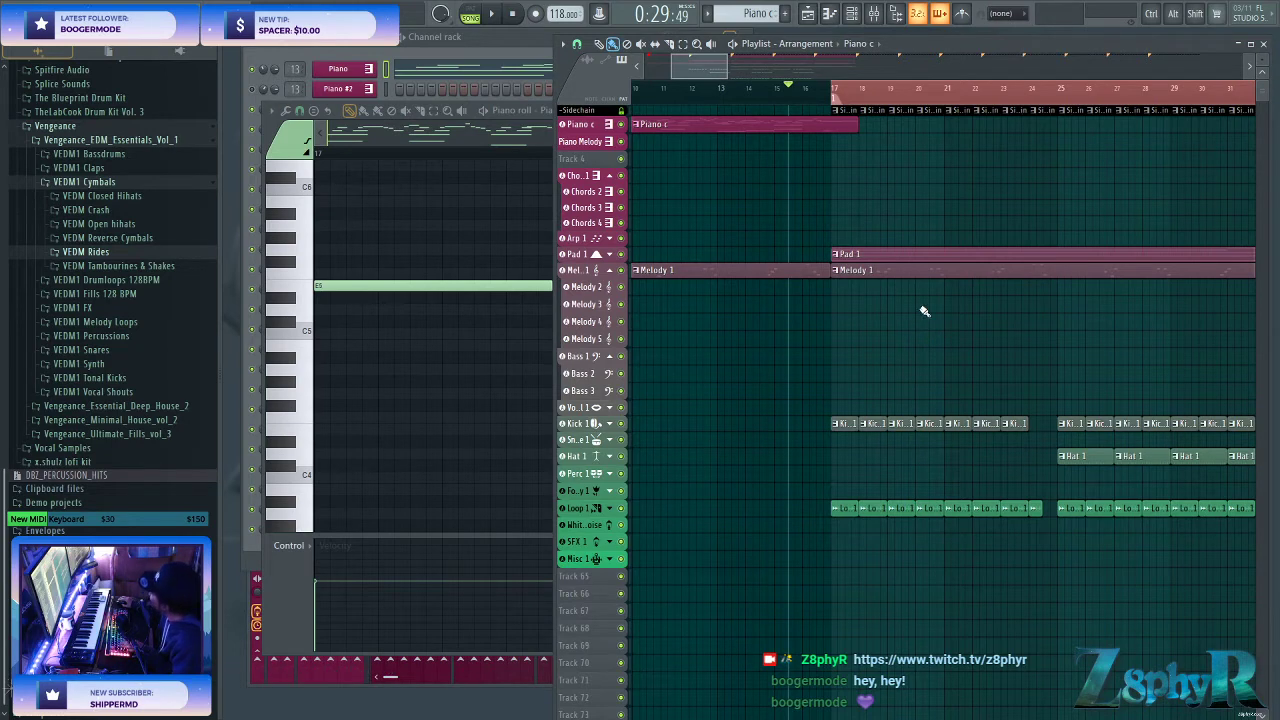
- Replay the arrangement from just before bar 17 and inspect the drum and effects tracks around the transition
scroll(915, 350, "right", 4)
scroll(908, 368, "left", 1)
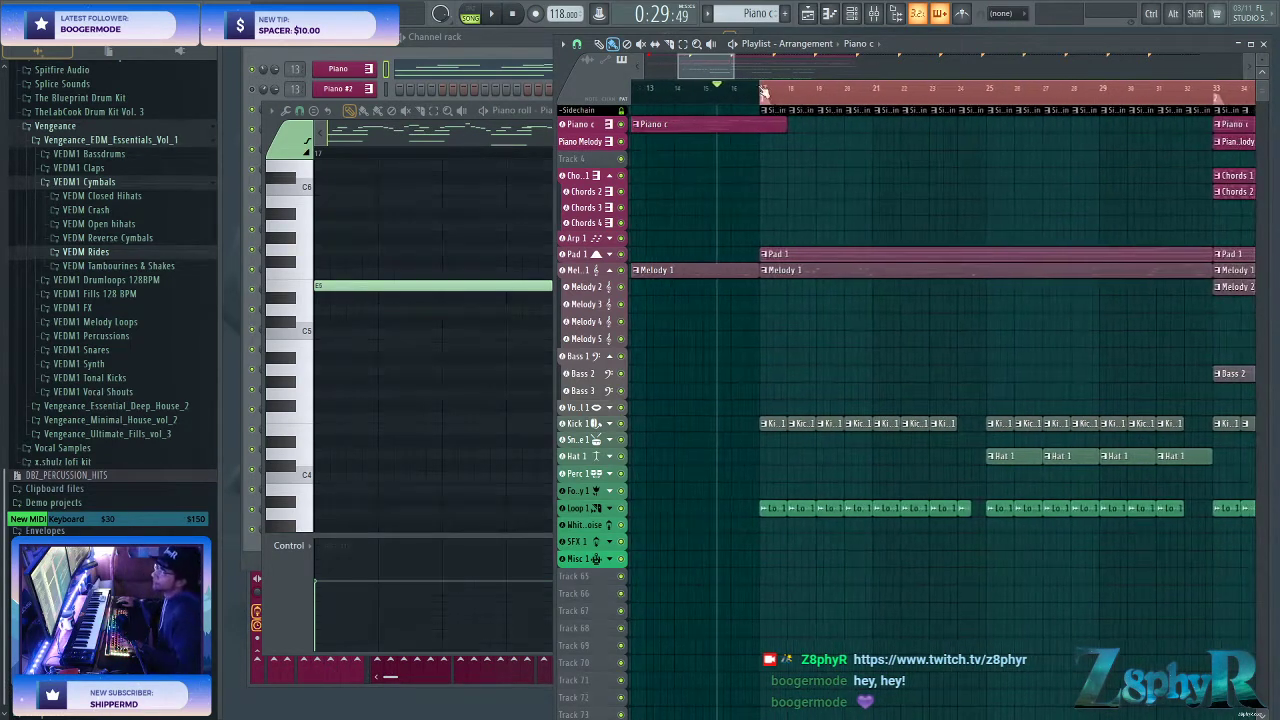
left_click(746, 88)
key("space")
scroll(874, 351, "down", 4)
scroll(863, 361, "down", 1)
scroll(699, 340, "up", 4)
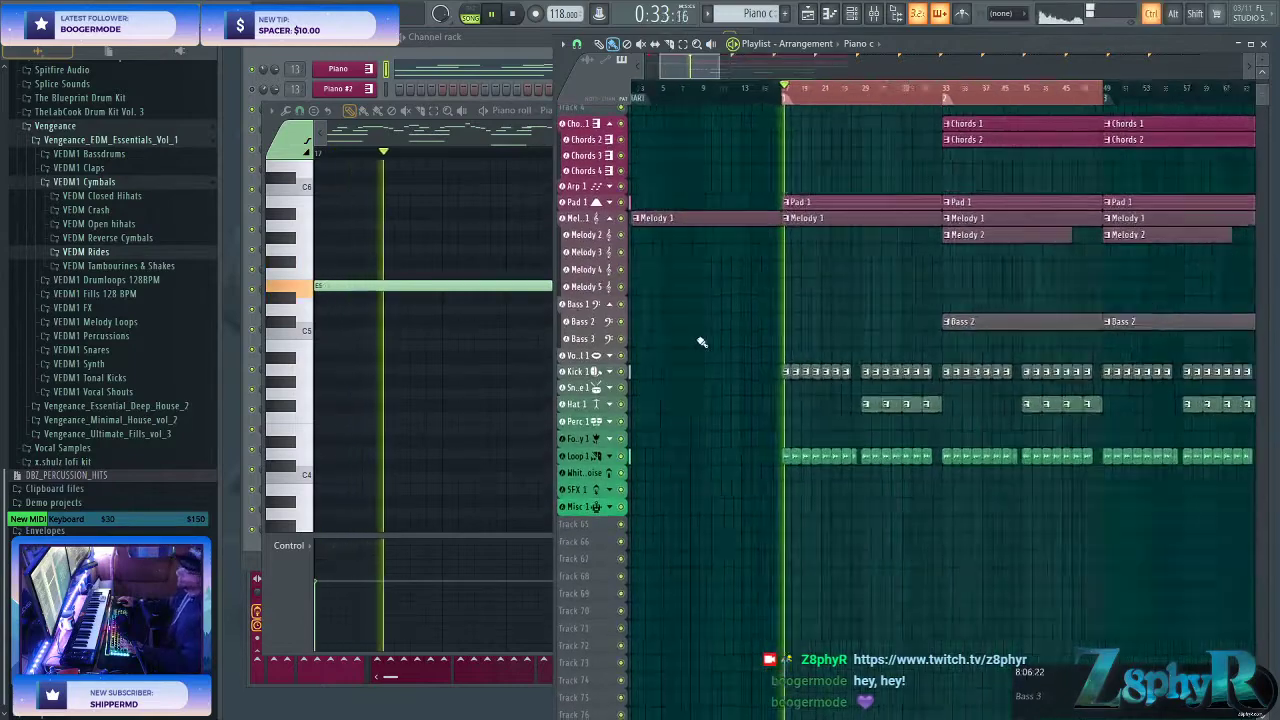
scroll(897, 494, "down", 4)
scroll(830, 470, "up", 1)
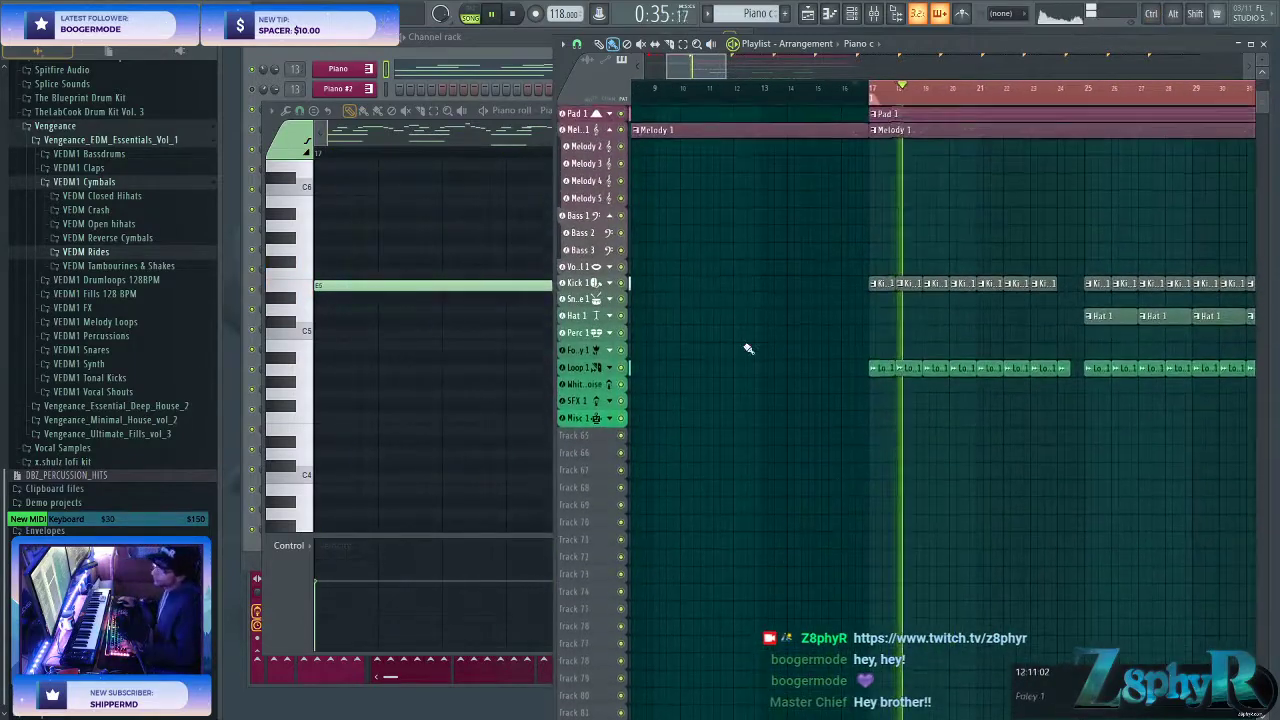
- Find VEDM Downlifter 01 in the Vengeance EDM Essentials FX samples and place it at bar 17 on the SFX 1 track
left_click(100, 183)
left_click(117, 309)
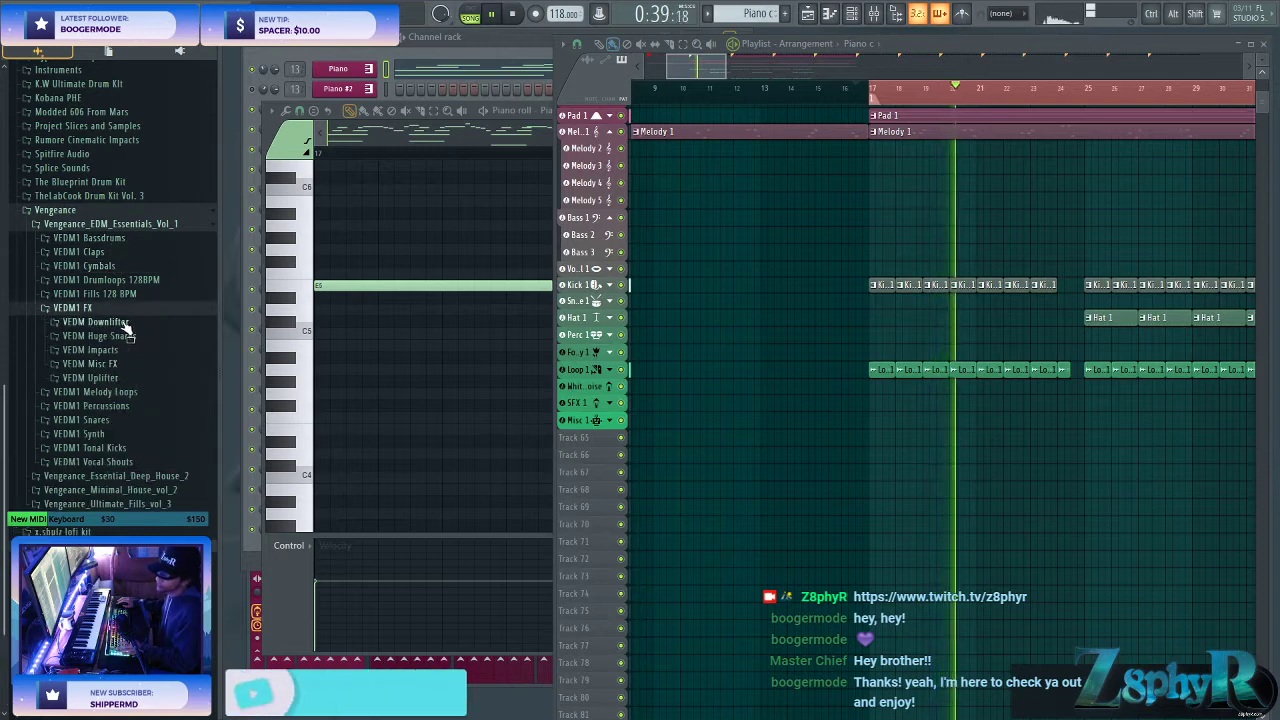
left_click(124, 325)
left_click(124, 254)
left_click(100, 251)
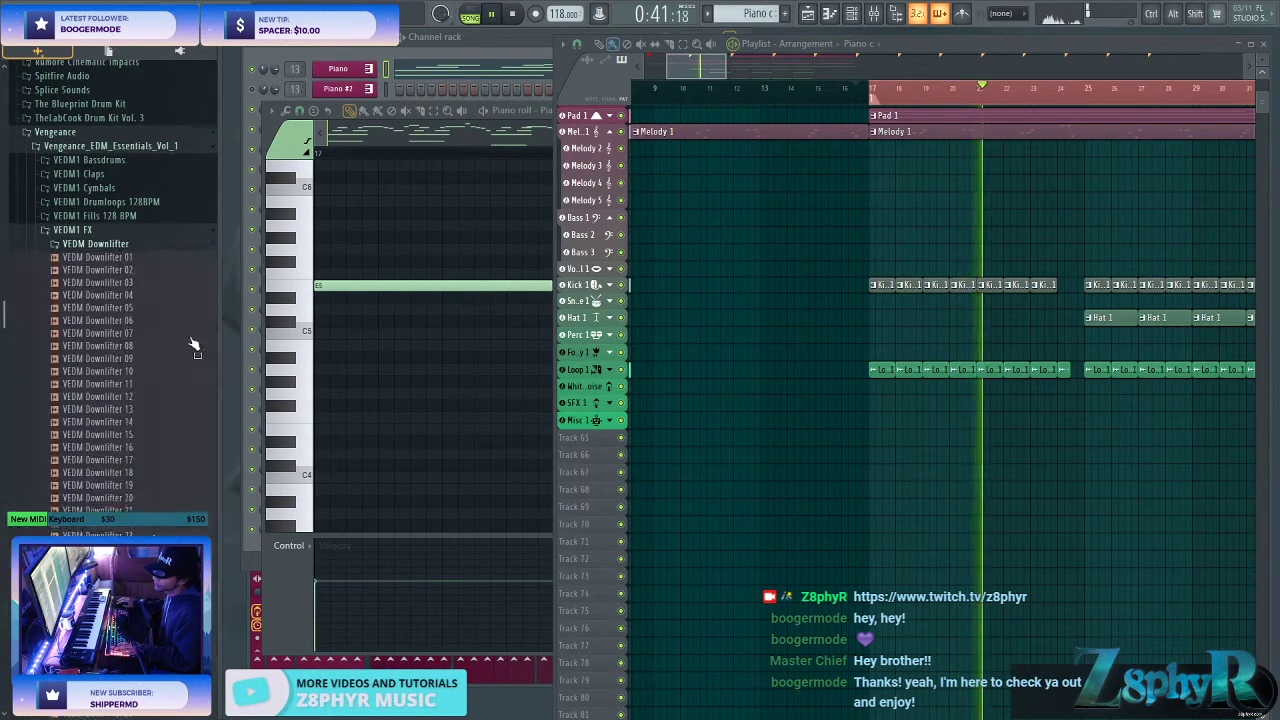
left_click_drag(105, 271, 868, 406)
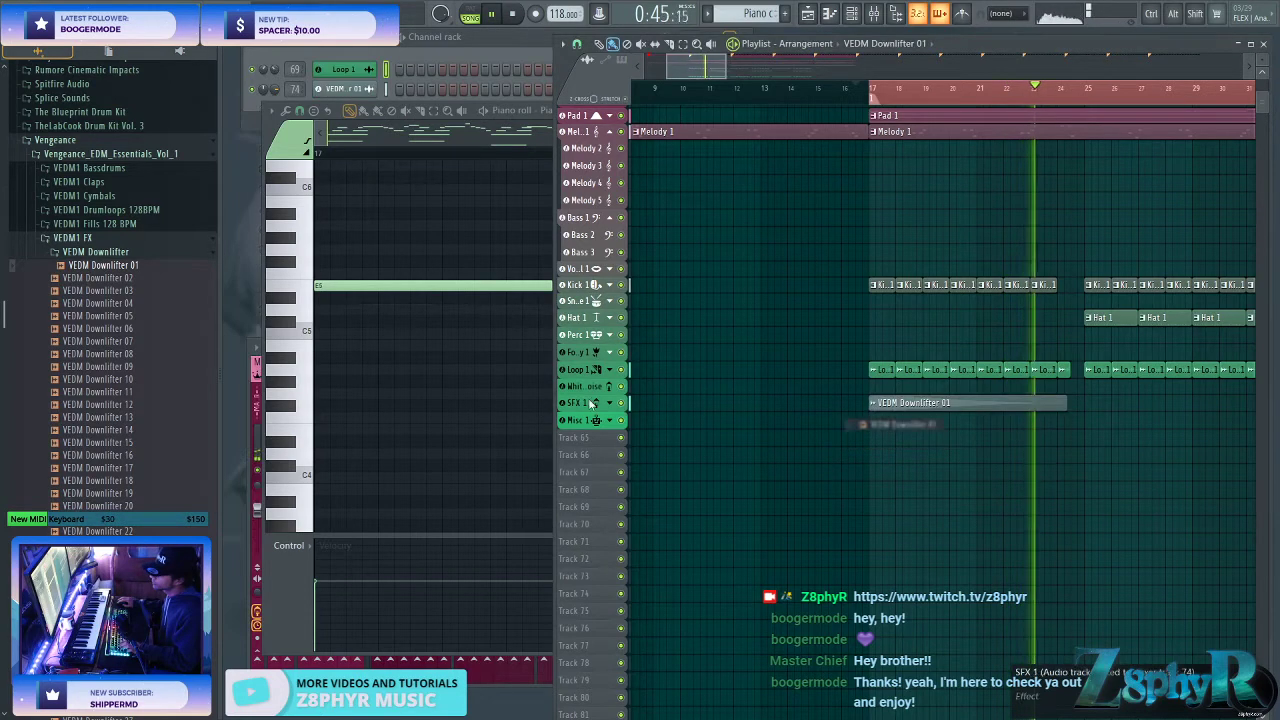
- Lower the volume of the VEDM Downlifter 01 sample and give it a fade-in of about 20% plus a fade-out, trying Reverse
left_click(609, 402)
left_click(909, 405, "ctrl")
double_click(909, 404)
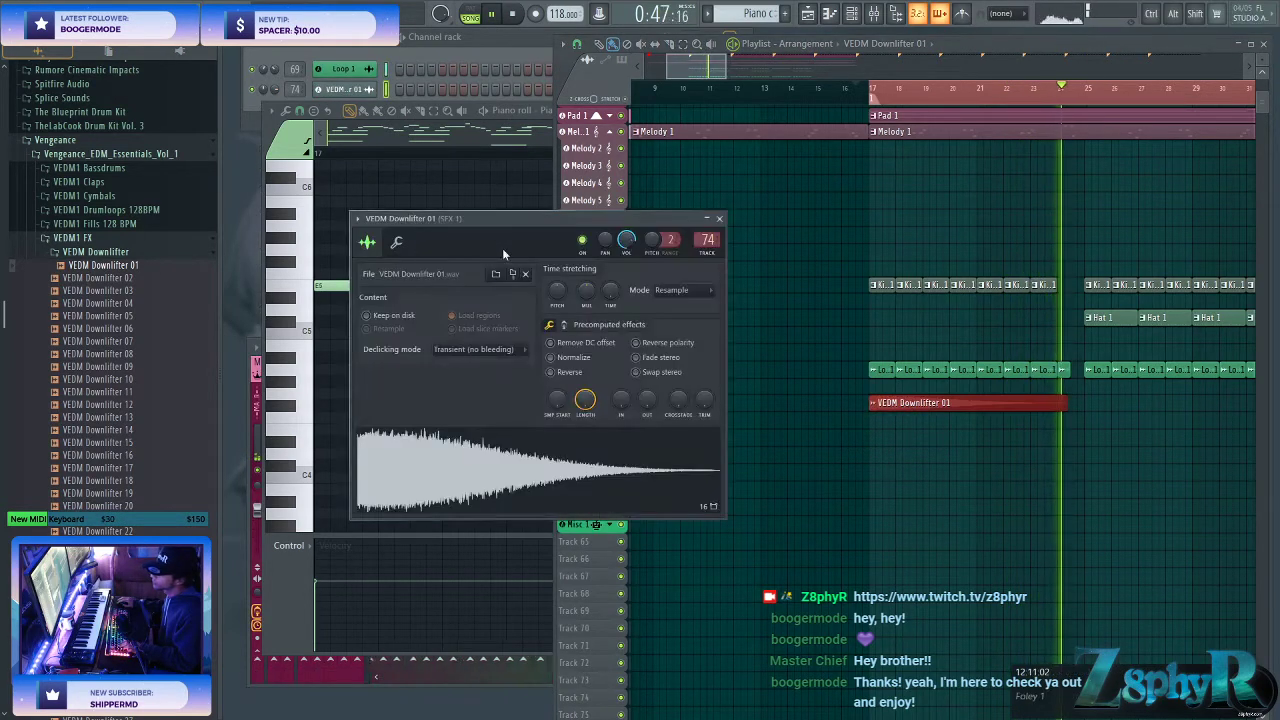
left_click_drag(622, 404, 611, 222)
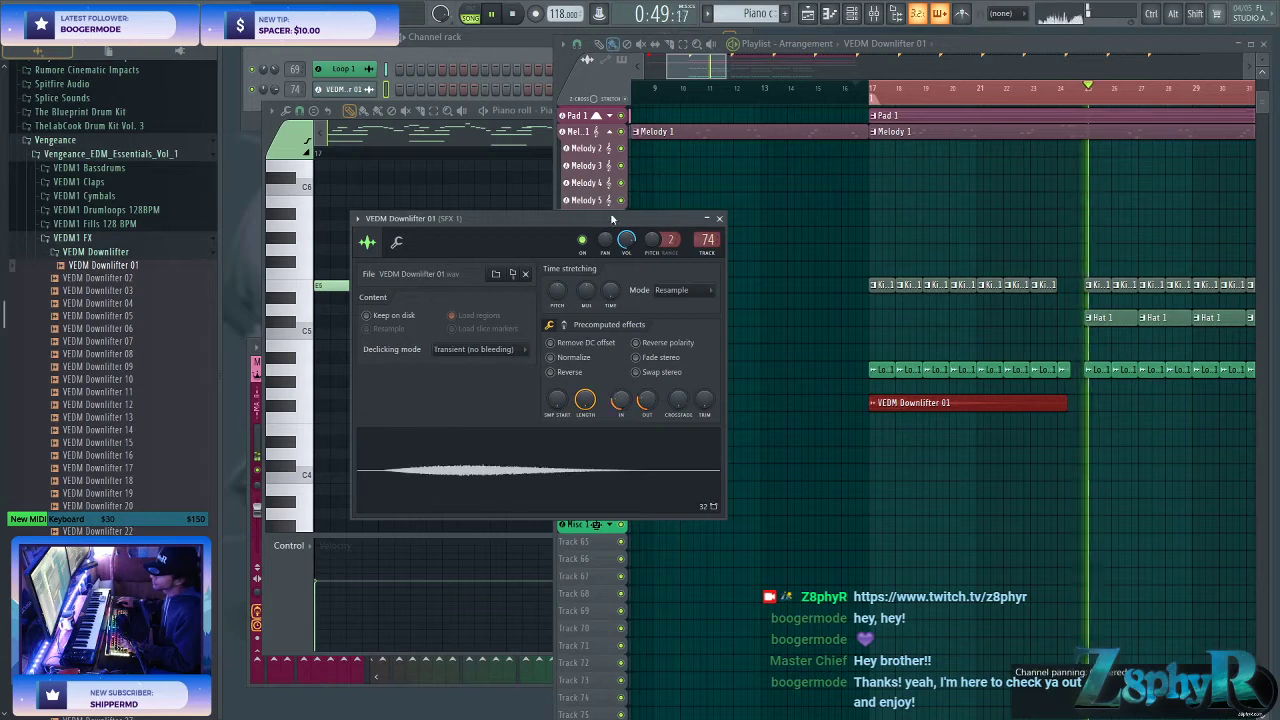
left_click(551, 372)
left_click_drag(621, 400, 621, 365)
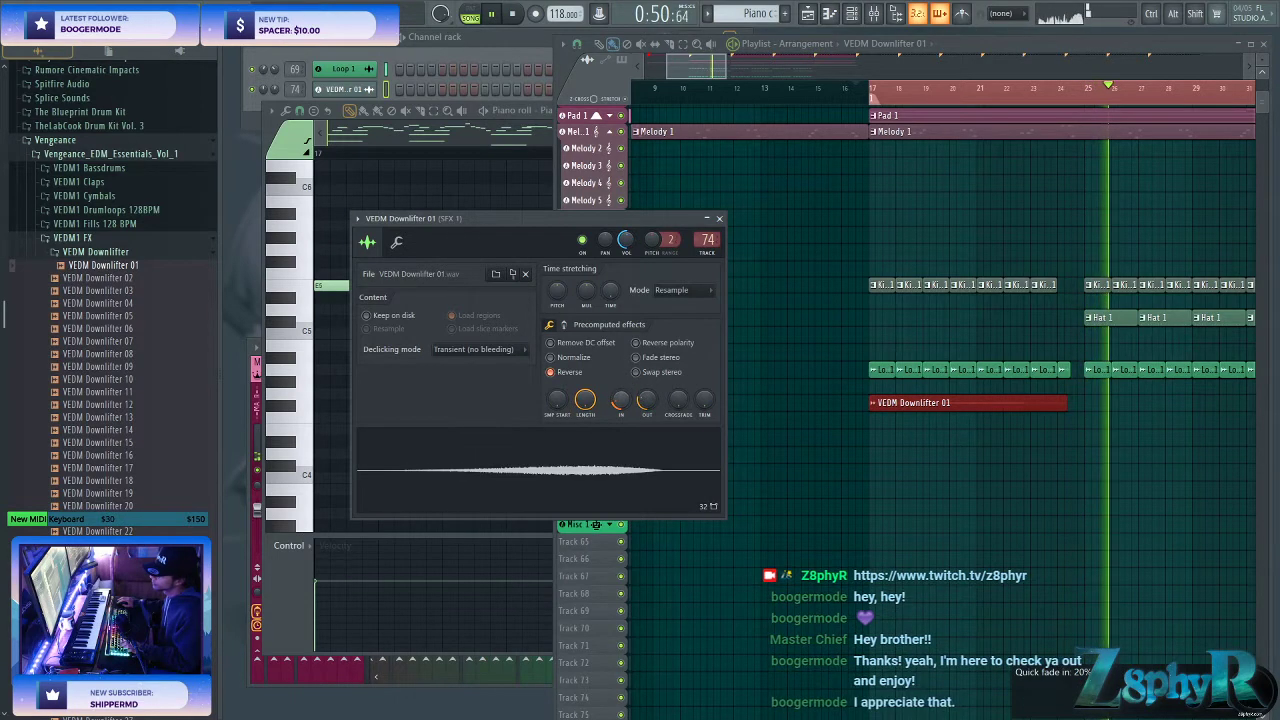
left_click(585, 373)
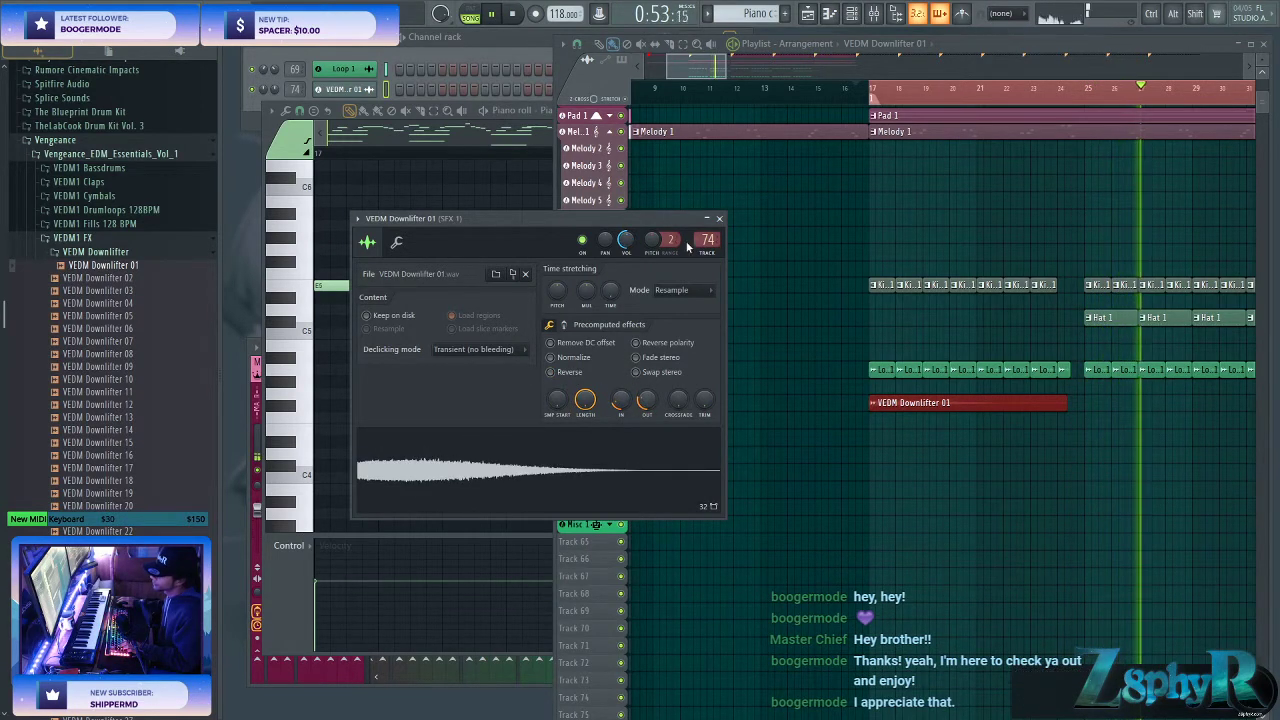
- Cut the lows and dip the upper mids in the SFX 1 mixer track's EQ, and lower its level to 54%
key("F9")
left_click_drag(862, 510, 862, 518)
left_click(1086, 387)
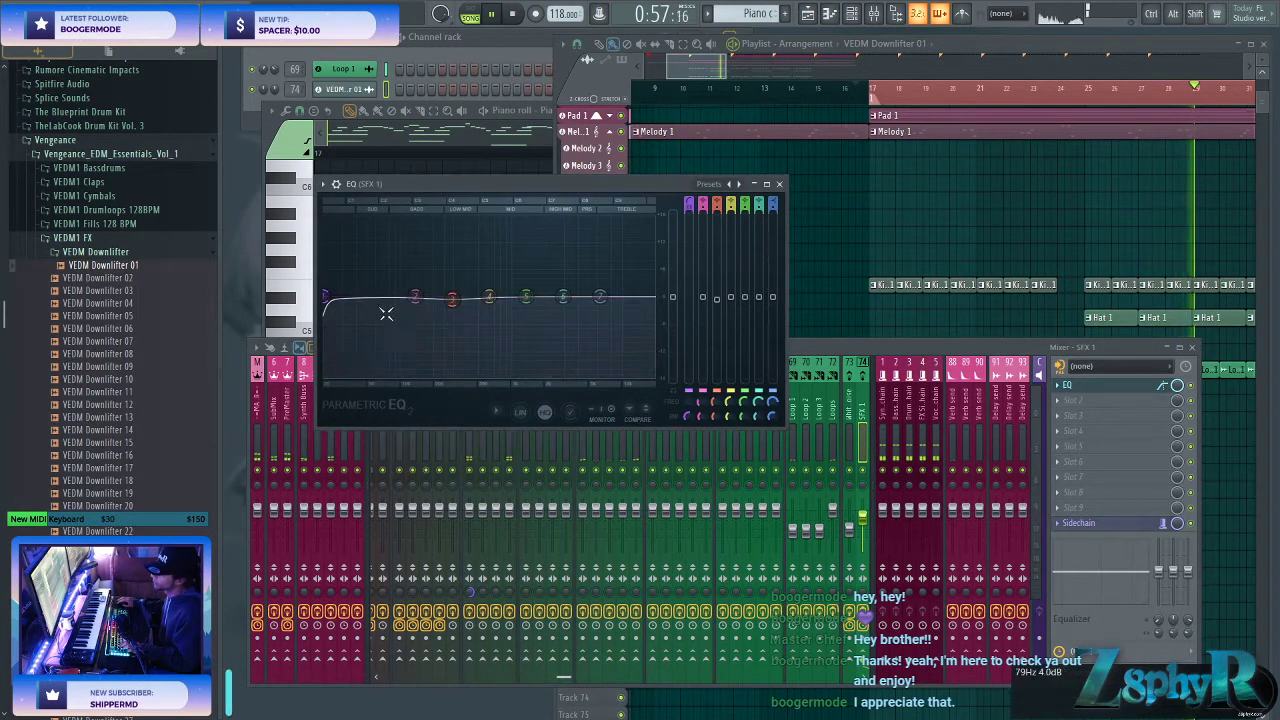
left_click(869, 525)
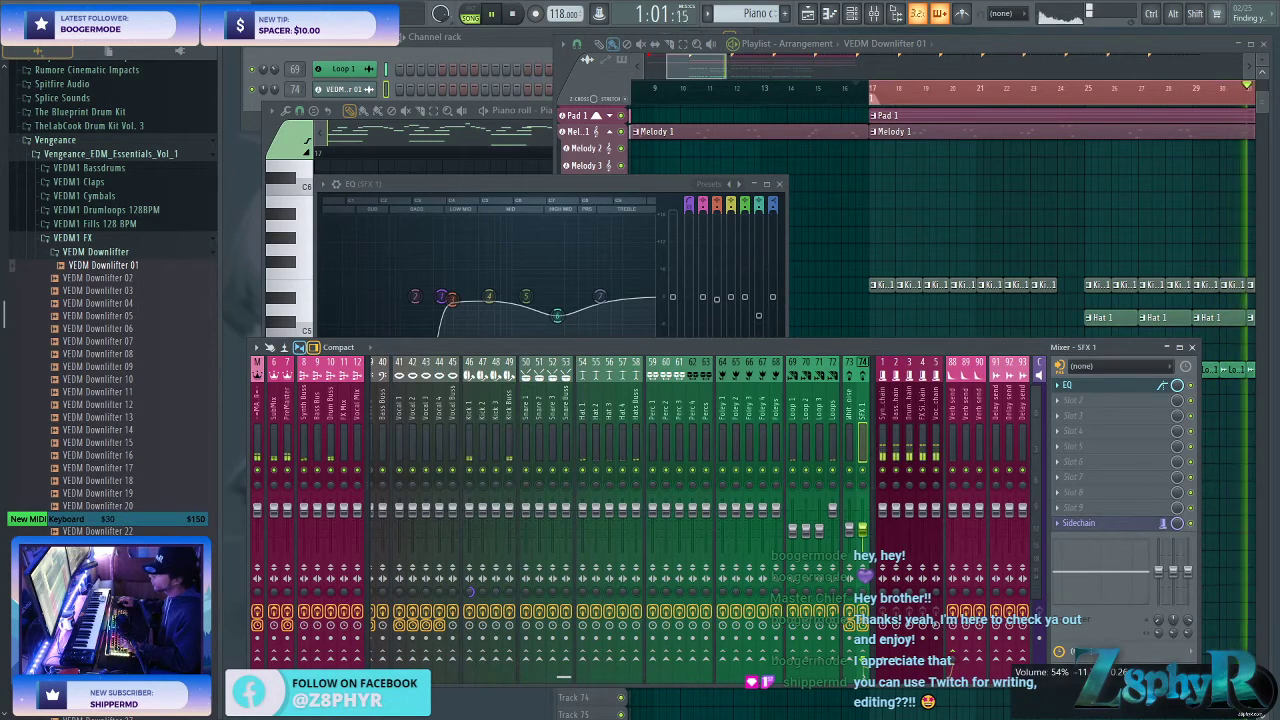
left_click(779, 184)
- Restart playback just before bar 17 and copy the Downlifter clip on SFX 1 so the copy ends at bar 49
left_click(824, 193)
scroll(833, 197, "down", 2)
scroll(832, 197, "down", 2)
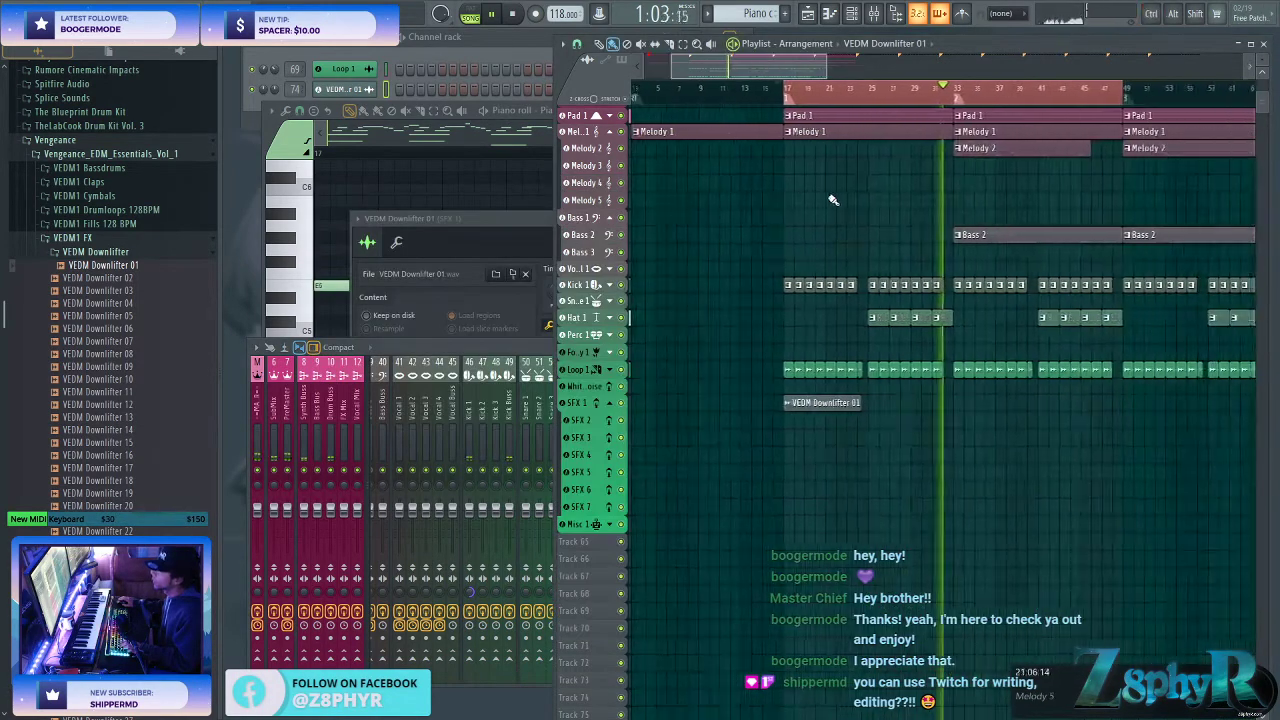
left_click(697, 87)
left_click_drag(745, 402, 924, 386)
mouse_move(985, 386)
left_mouse_down()
mouse_move(980, 397)
mouse_move(997, 391)
left_mouse_up()
scroll(990, 421, "up", 2)
- Try to reverse the copied Downlifter clip by enabling Reverse on its sample
double_click(987, 387)
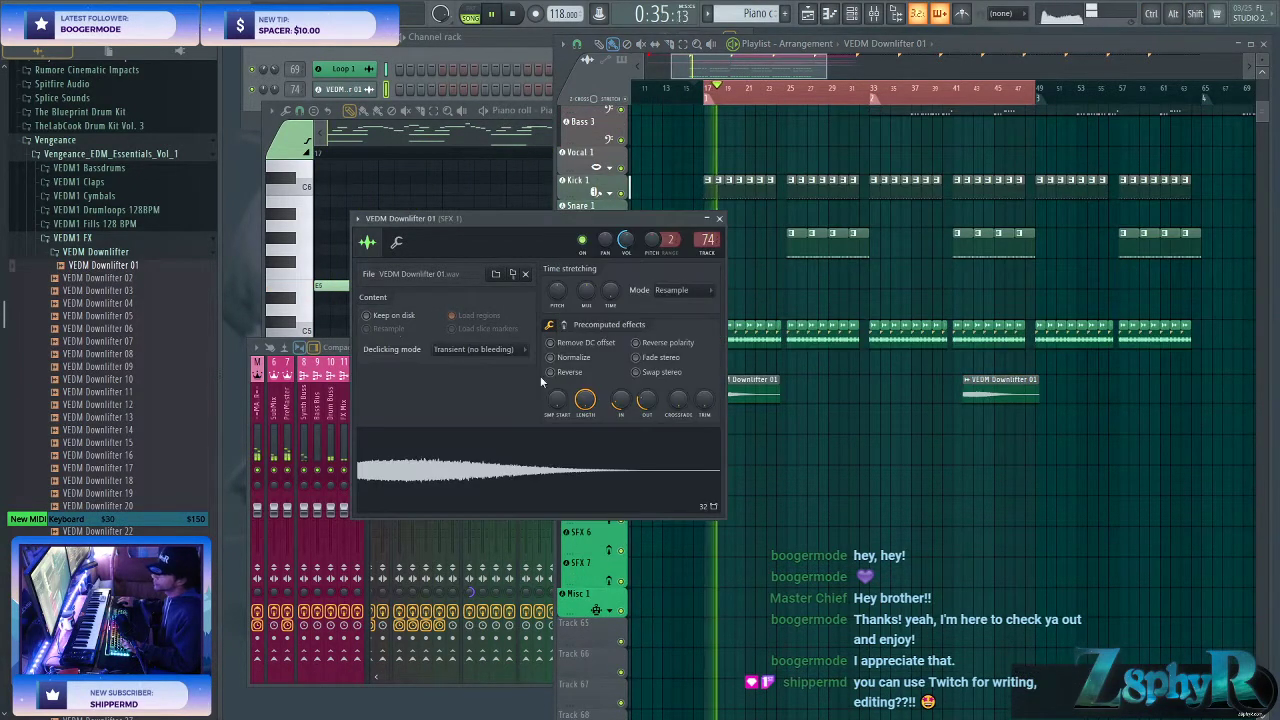
left_click(550, 372)
left_click(1000, 400)
scroll(1000, 400, "up", 2)
left_click(514, 223)
key("space")
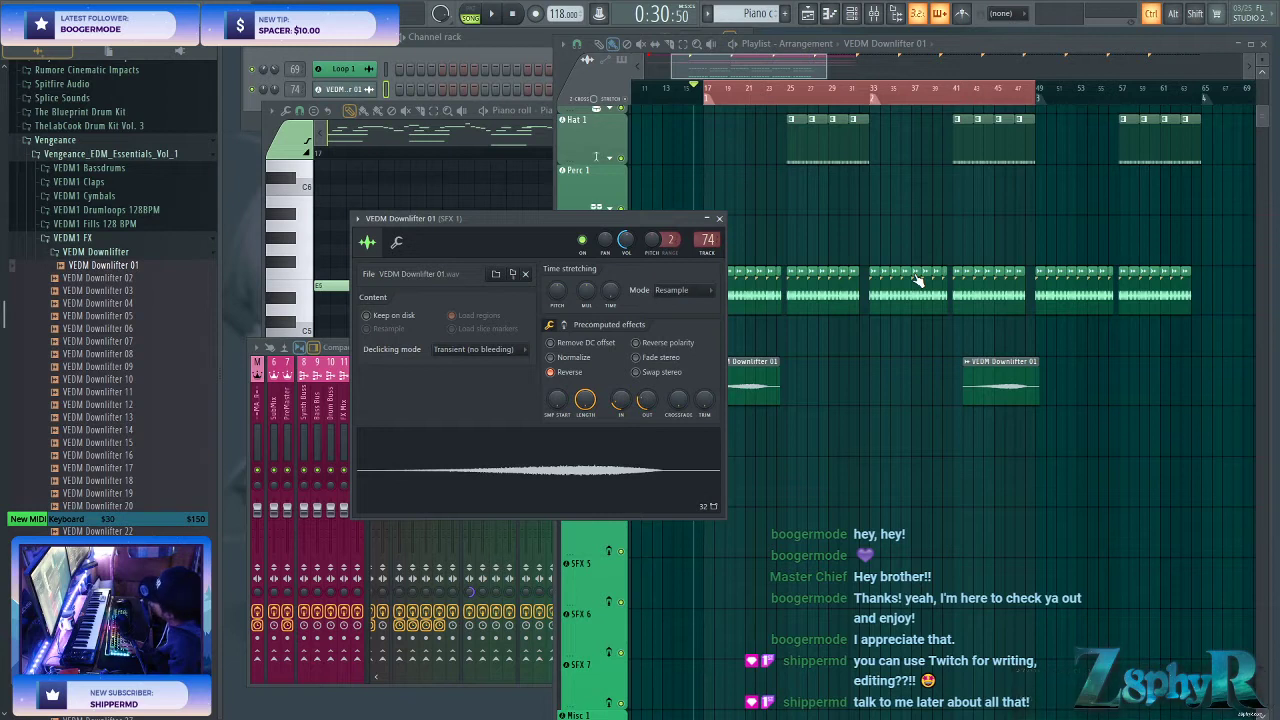
scroll(8, 688, "up", 1)
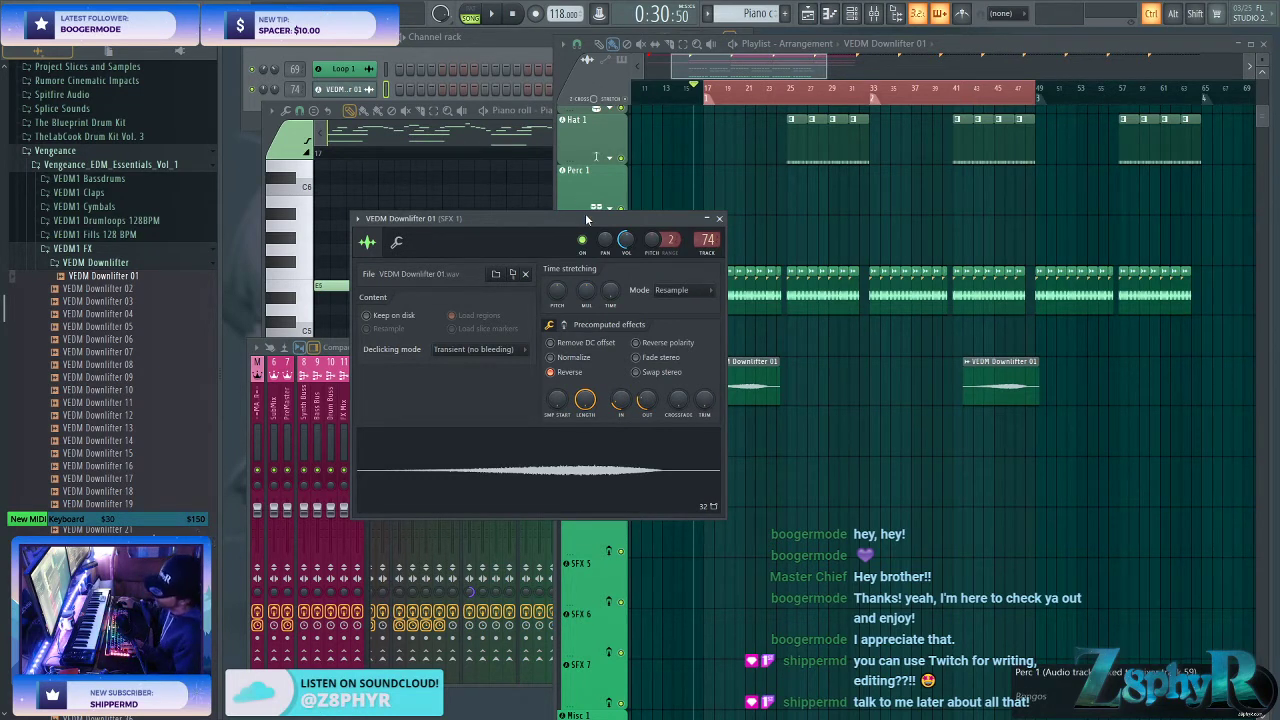
left_click_drag(580, 216, 631, 201)
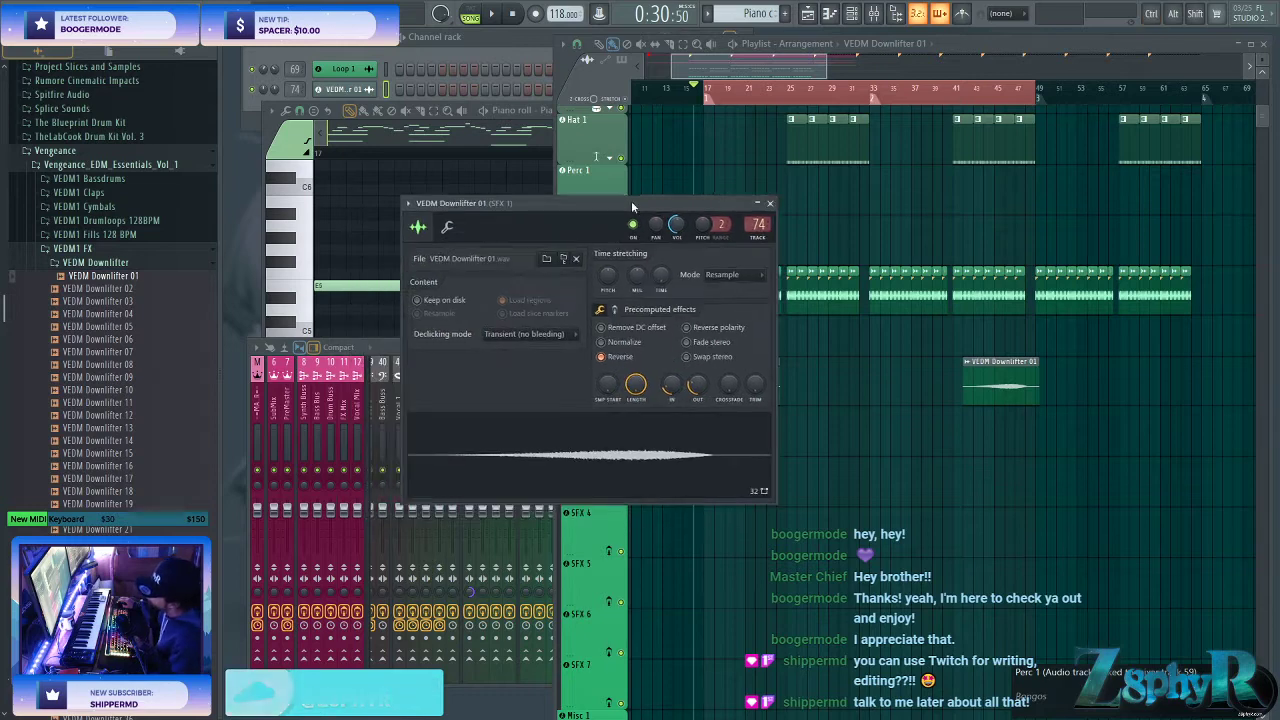
- Listen from before bar 17 and switch off Reverse on the shared Downlifter sample
key("space")
left_click(775, 78)
scroll(1031, 494, "up", 3)
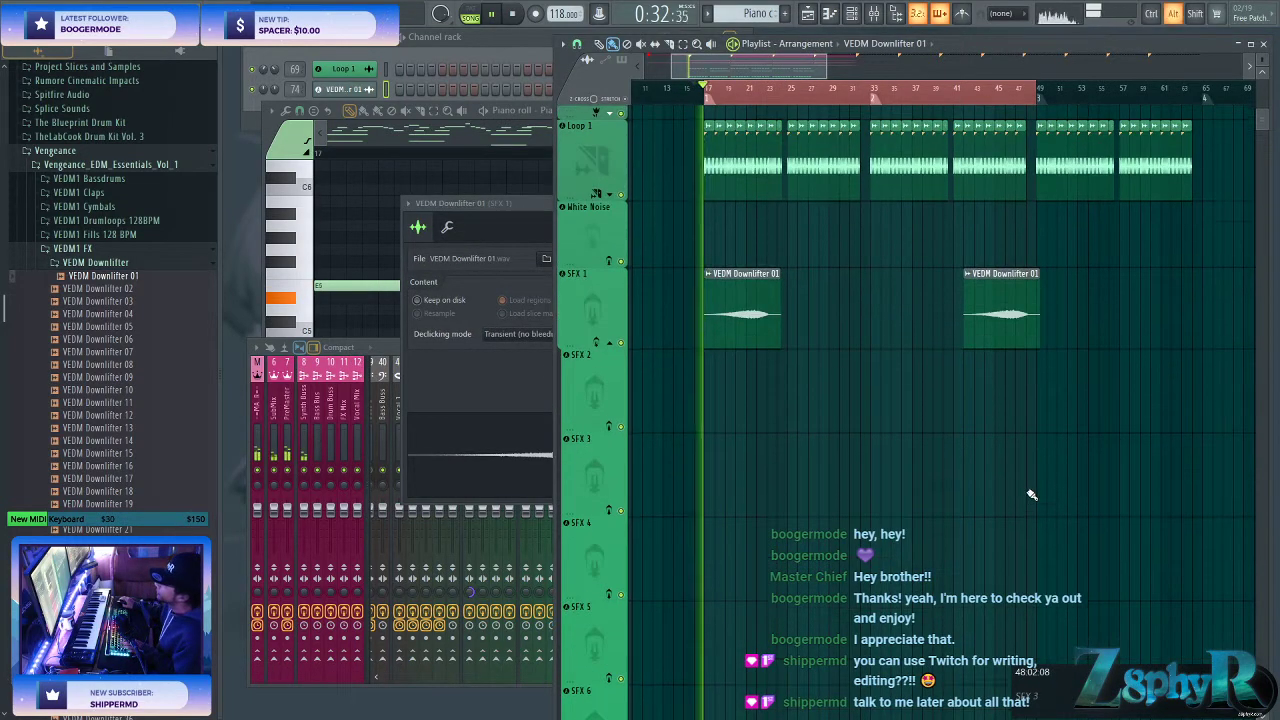
scroll(1027, 474, "up", 1)
double_click(737, 381)
left_click(617, 358)
- Make the Downlifter clip ending at bar 49 unique so it has its own sample channel
double_click(1017, 411)
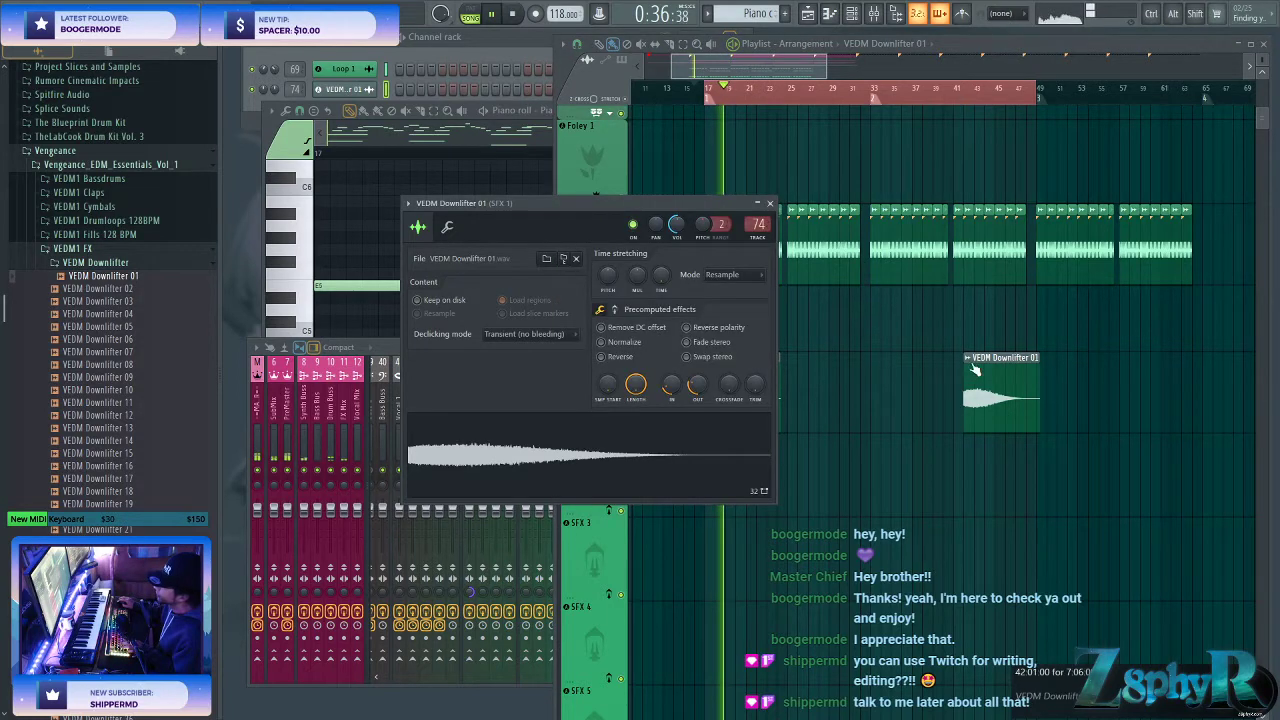
left_click(968, 358)
left_click(1006, 459)
- Reverse the unique Downlifter copy's sample, reduce its fade-out and adjust its channel volume
double_click(1003, 371)
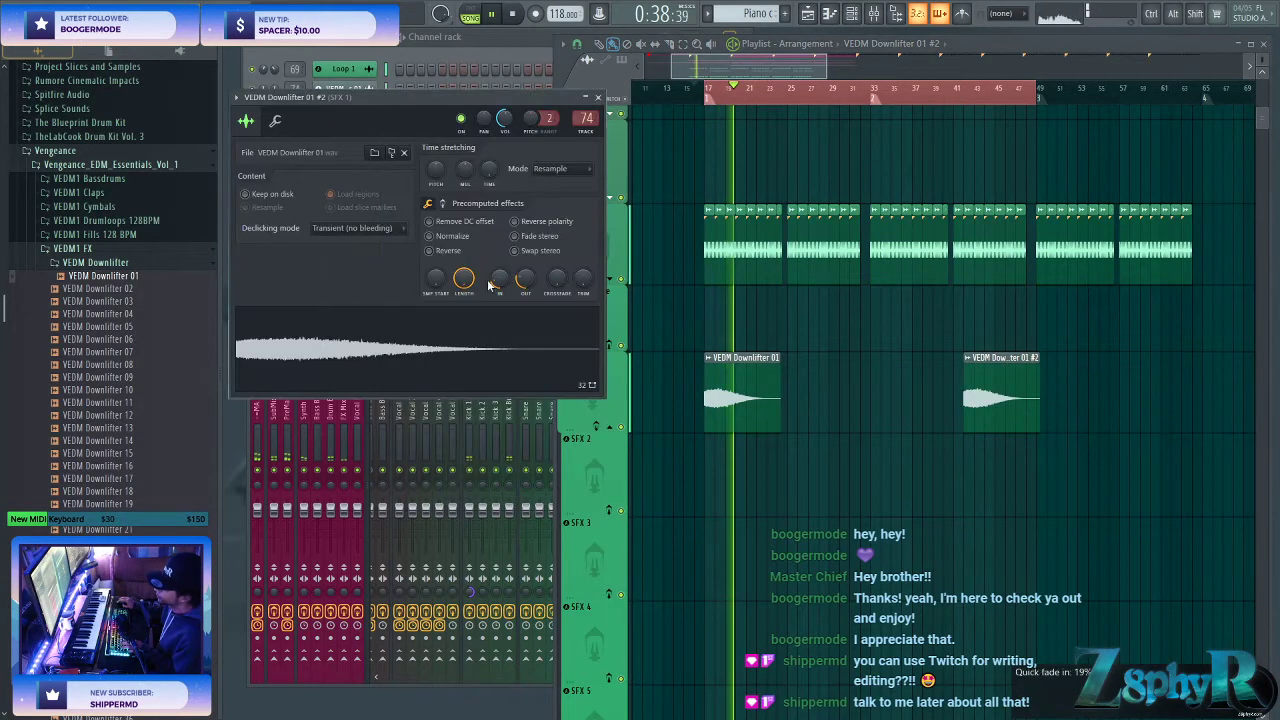
left_click(429, 250)
left_click_drag(525, 279, 500, 268)
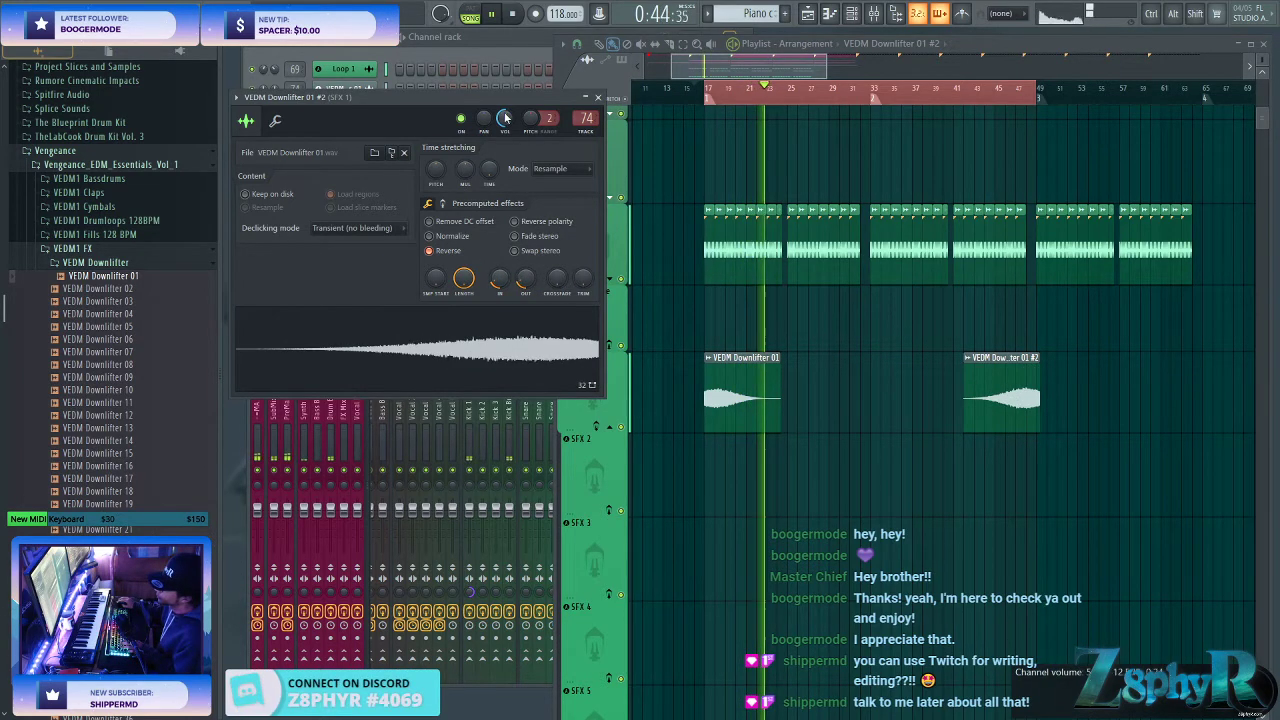
left_click(830, 320)
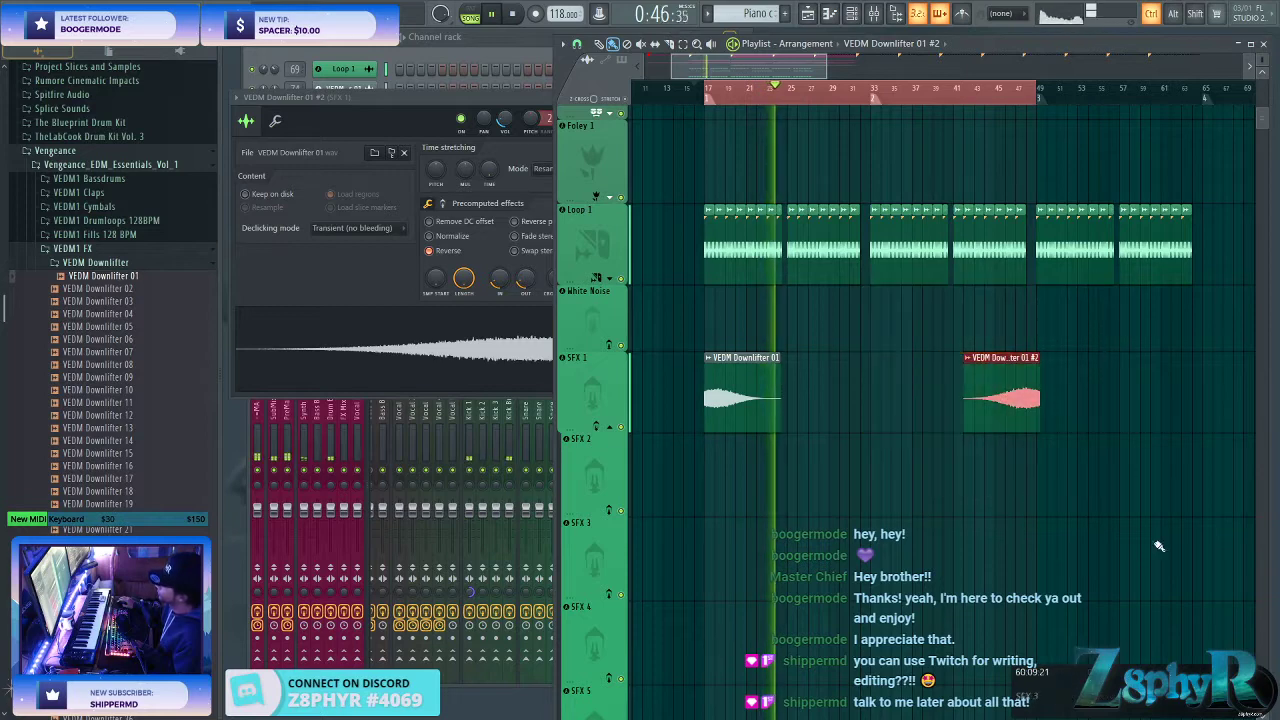
- Audition the VEDM Rides samples and place a single VEDM Ride 005 clip at bar 25 on the SFX 2 track
left_click(72, 248)
scroll(76, 210, "up", 2)
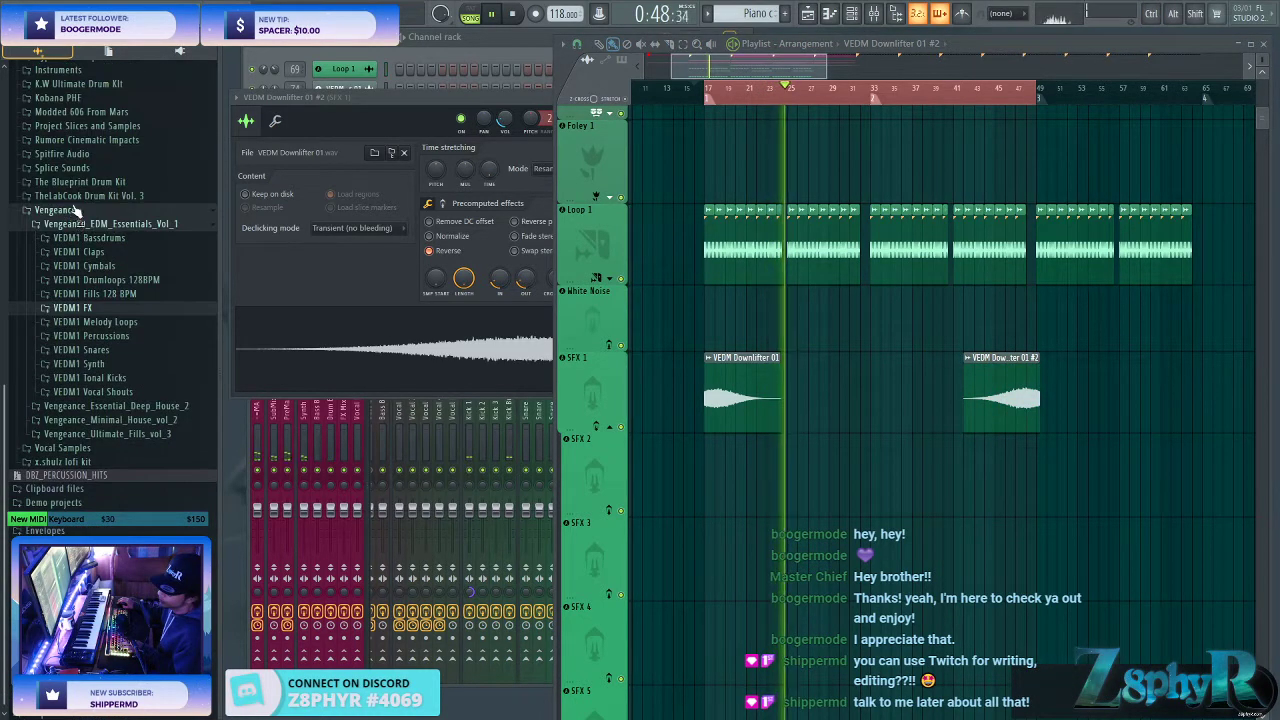
left_click(84, 265)
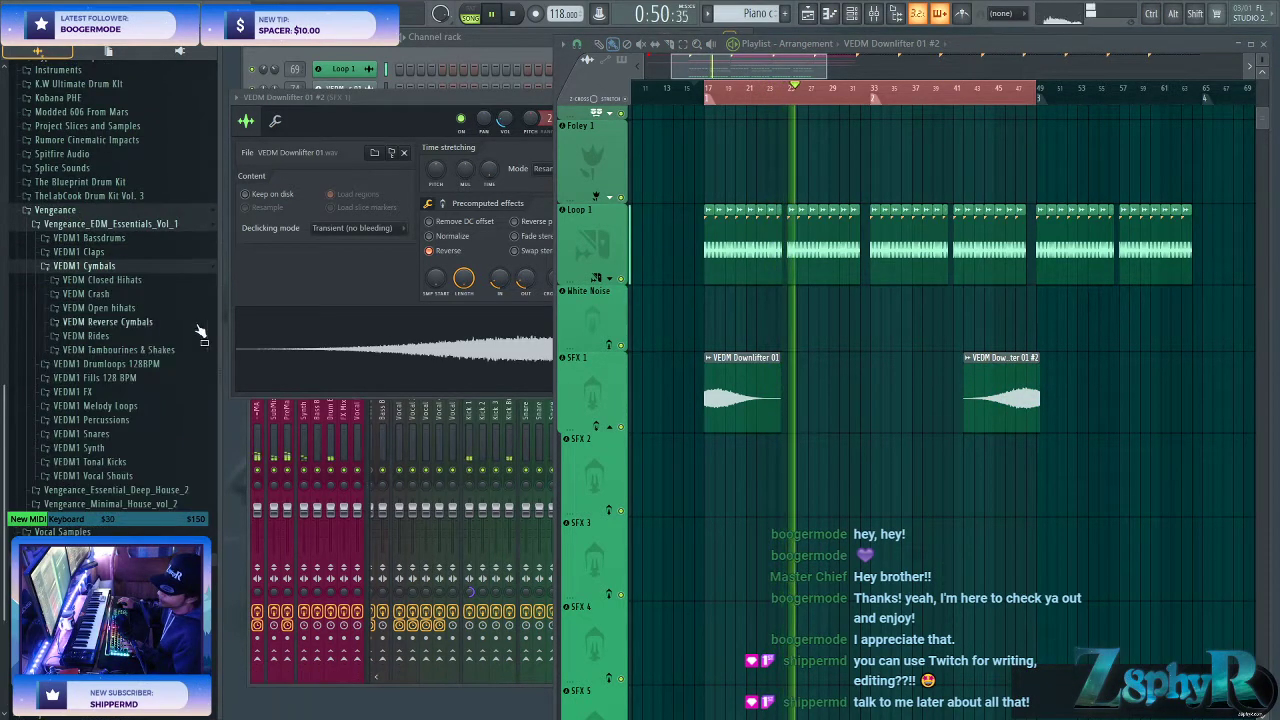
left_click(175, 308)
left_click(110, 225)
left_click(146, 238)
left_click(200, 241)
left_click(85, 251)
left_click(95, 303)
key("Down")
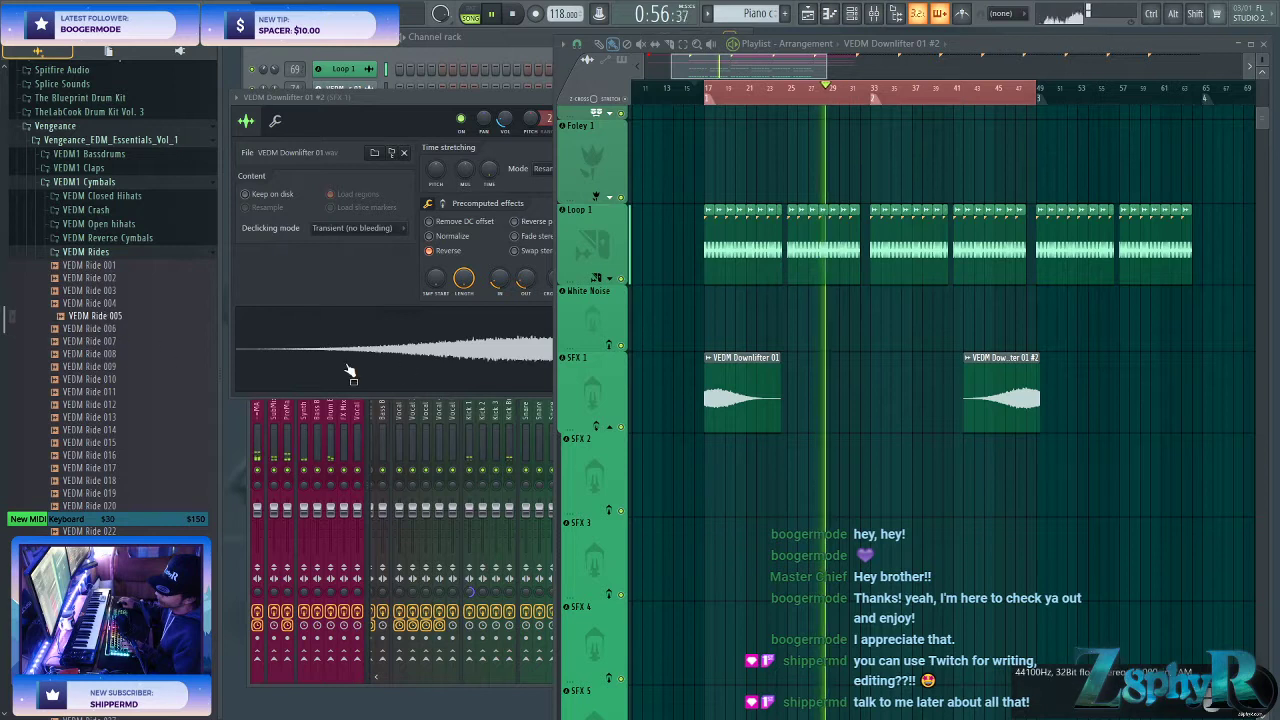
left_click_drag(576, 425, 795, 478)
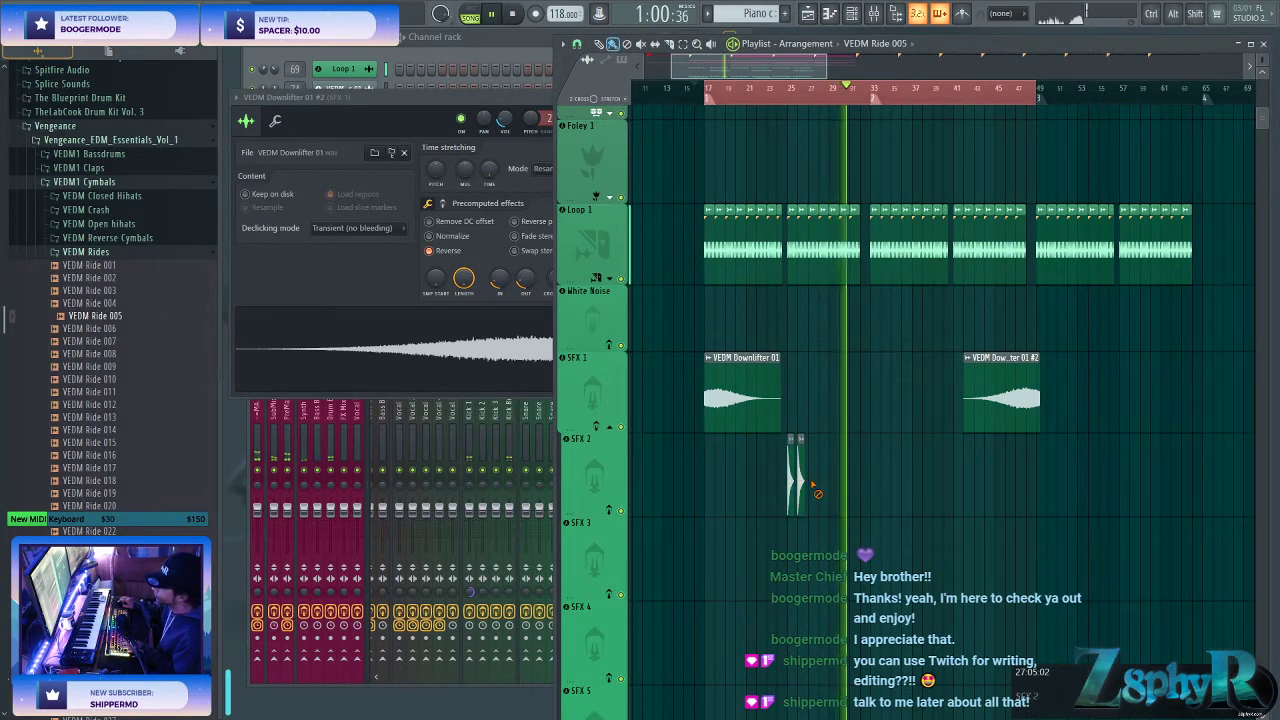
right_click(801, 484)
- Adjust the VEDM Ride 005 sample's fades and lower the SFX 2 mixer track's level
double_click(791, 482)
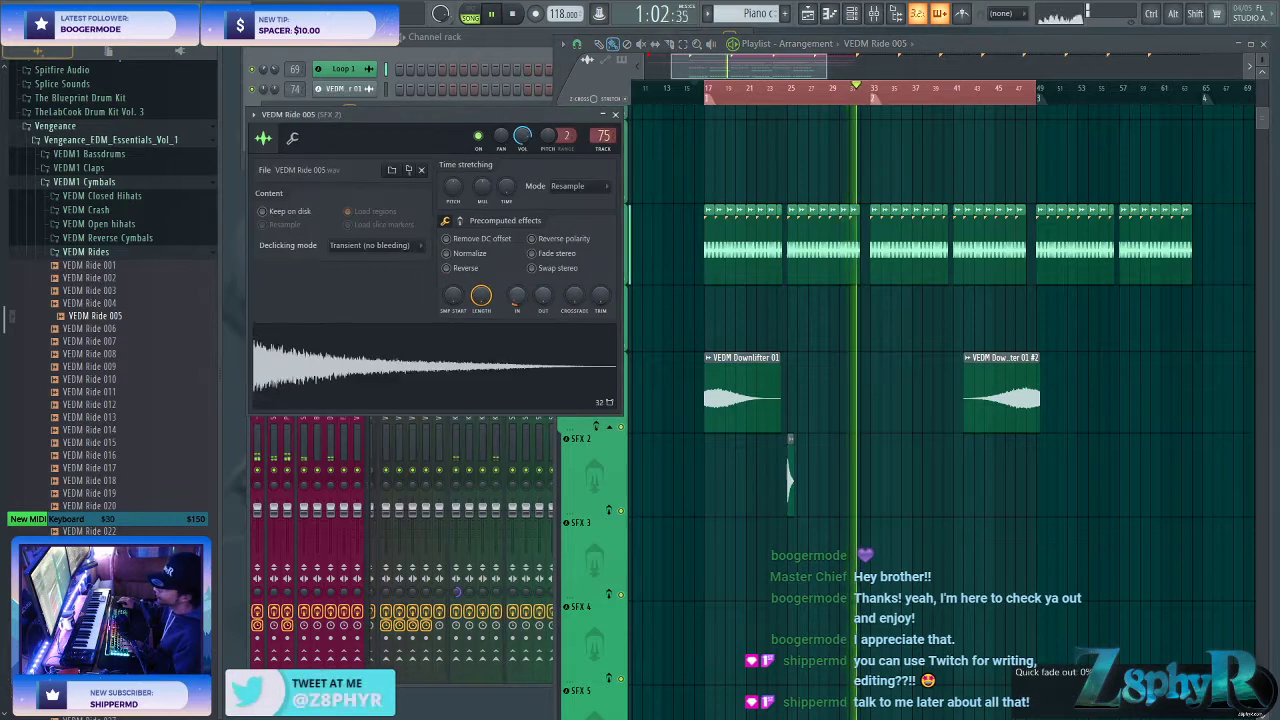
double_click(604, 150)
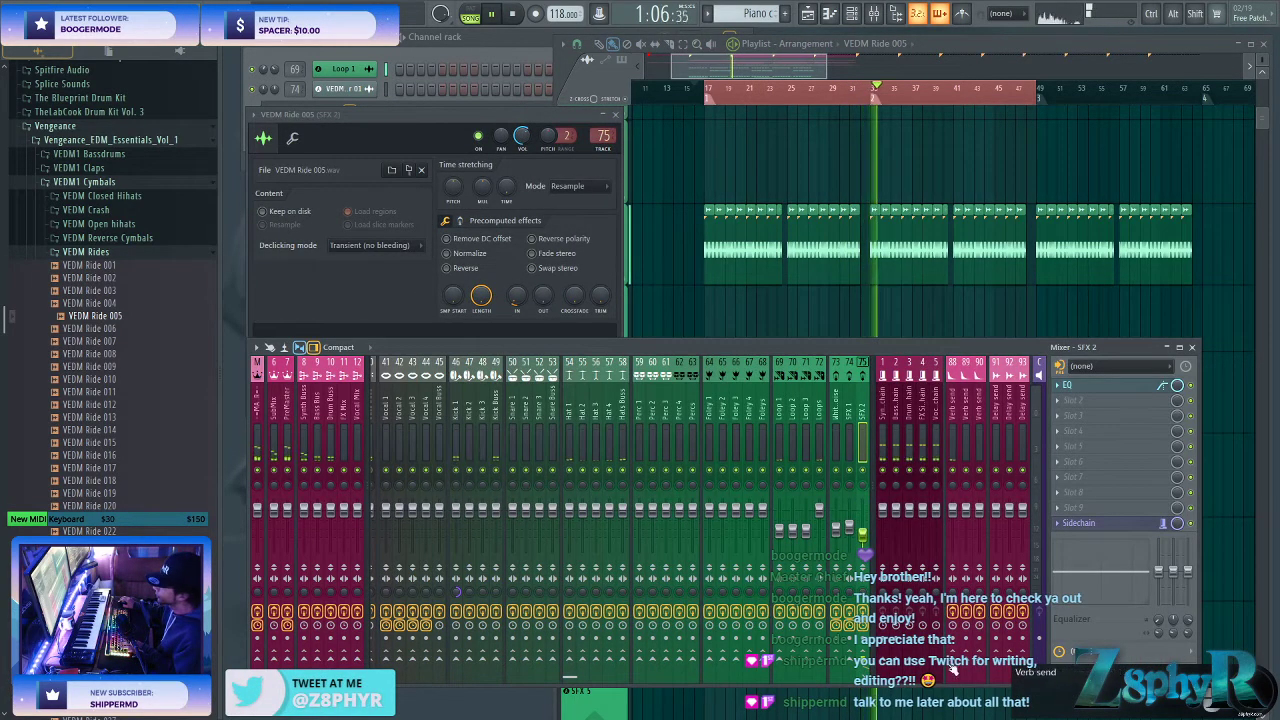
left_click(851, 332)
- Remove the Melody 2 clip that starts at bar 33
scroll(851, 308, "up", 8)
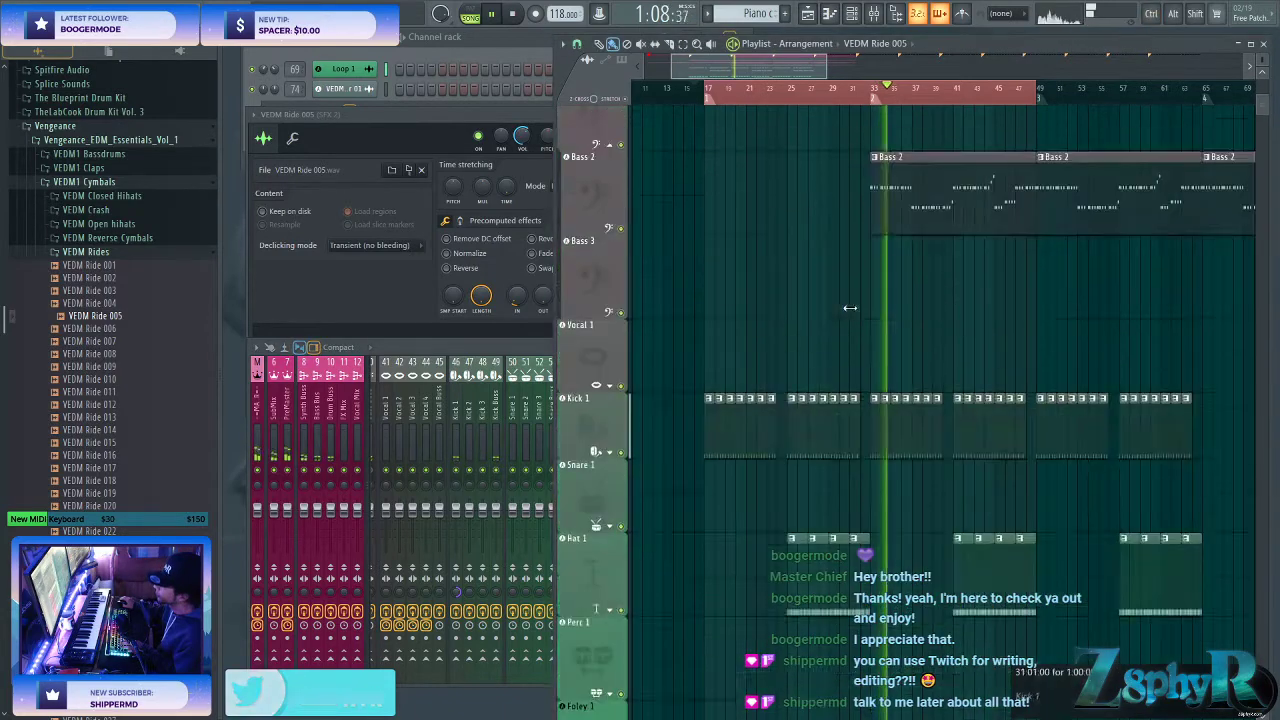
scroll(880, 391, "right", 2)
scroll(858, 403, "down", 5)
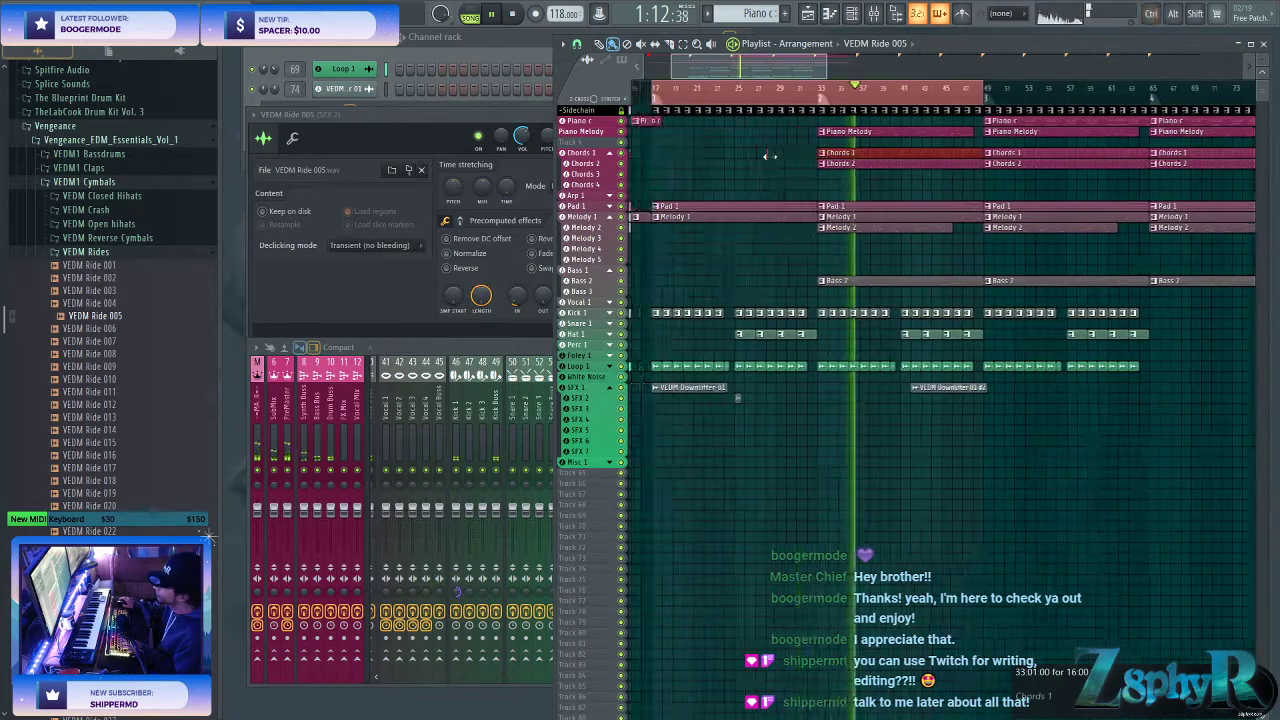
scroll(966, 378, "up", 5)
scroll(949, 371, "up", 1)
scroll(949, 371, "right", 2)
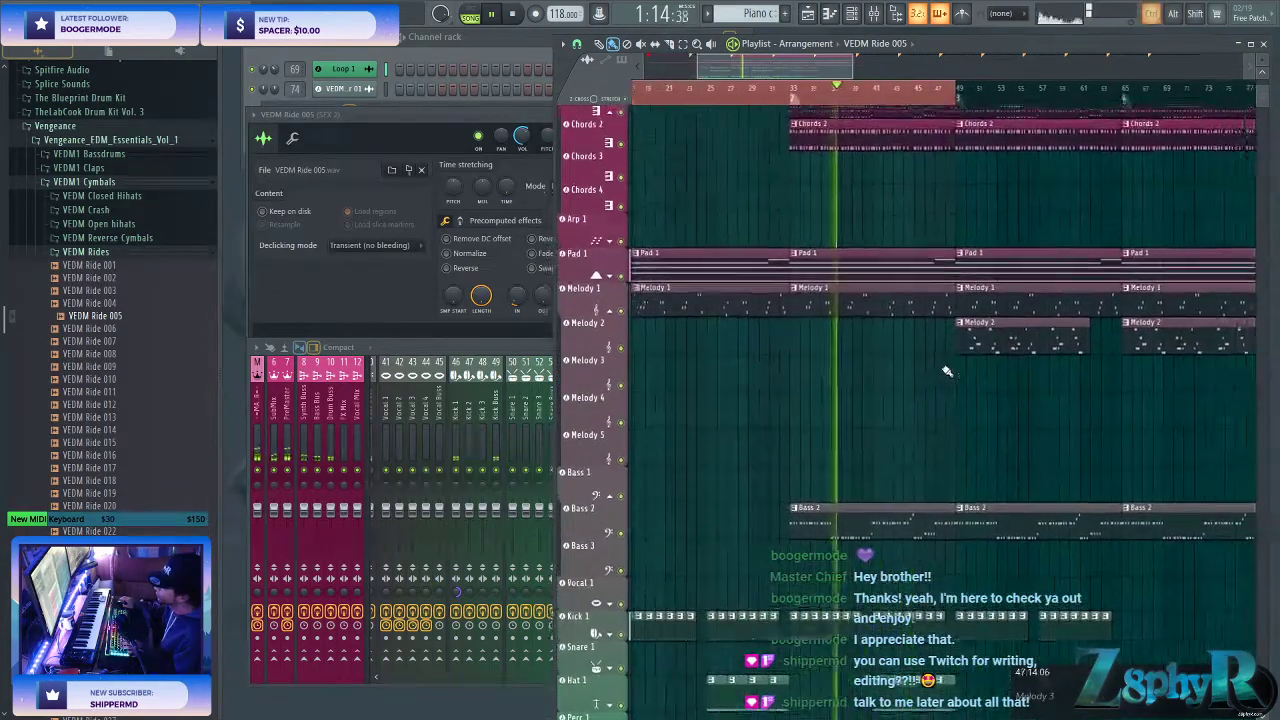
- Repeat the Hat 1 clips from bar 33 up to bar 41 on the Hat 1 track
scroll(840, 374, "down", 5)
scroll(839, 373, "up", 3)
scroll(831, 263, "down", 7)
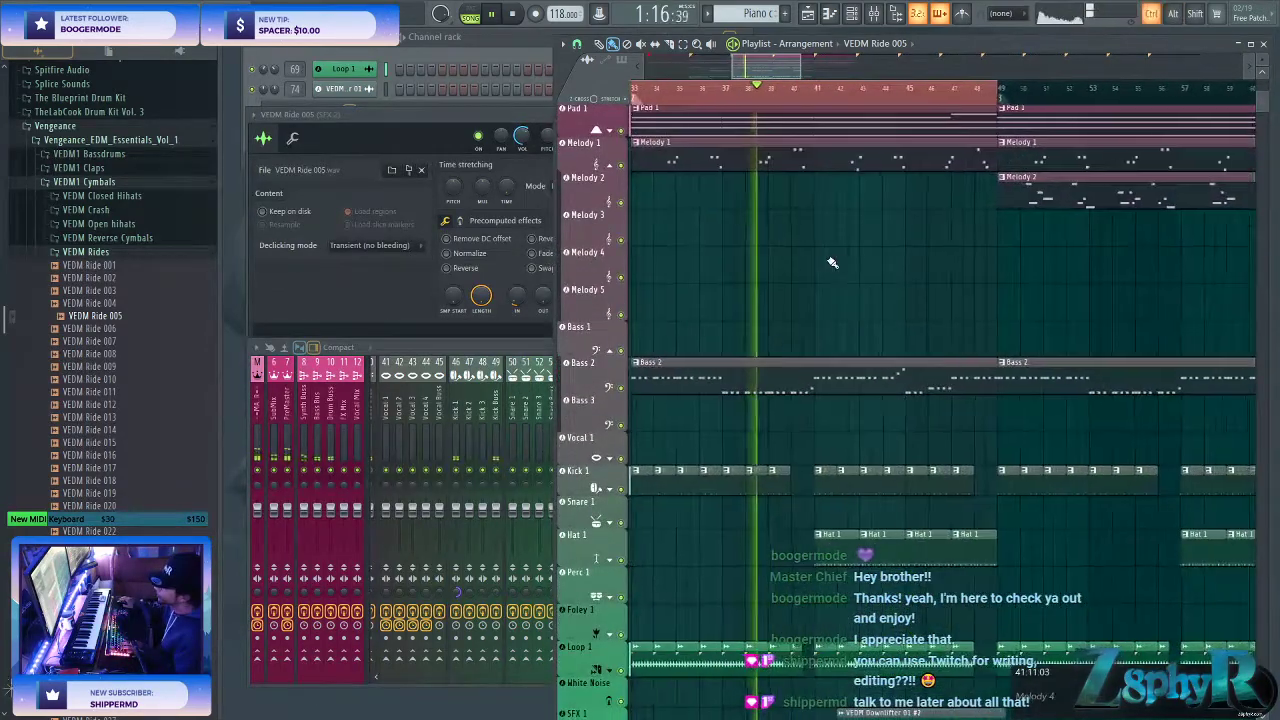
scroll(794, 311, "up", 2)
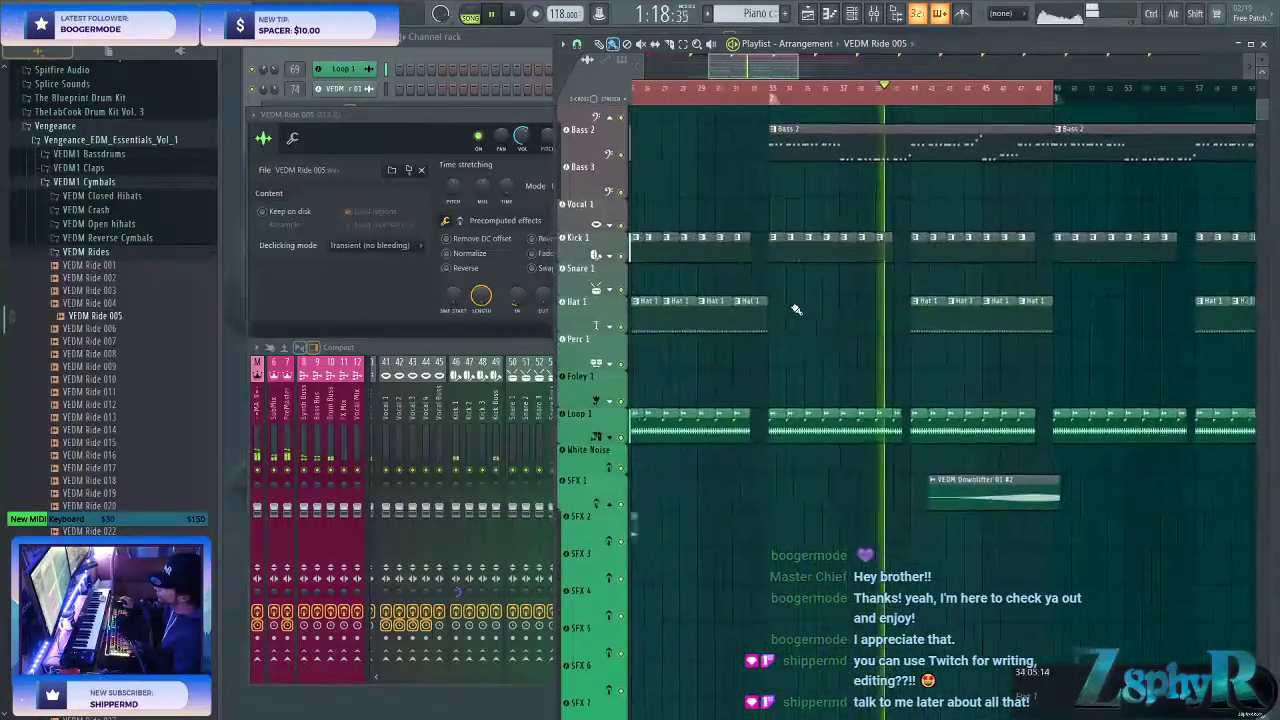
left_click(751, 321)
left_click_drag(793, 323, 934, 323)
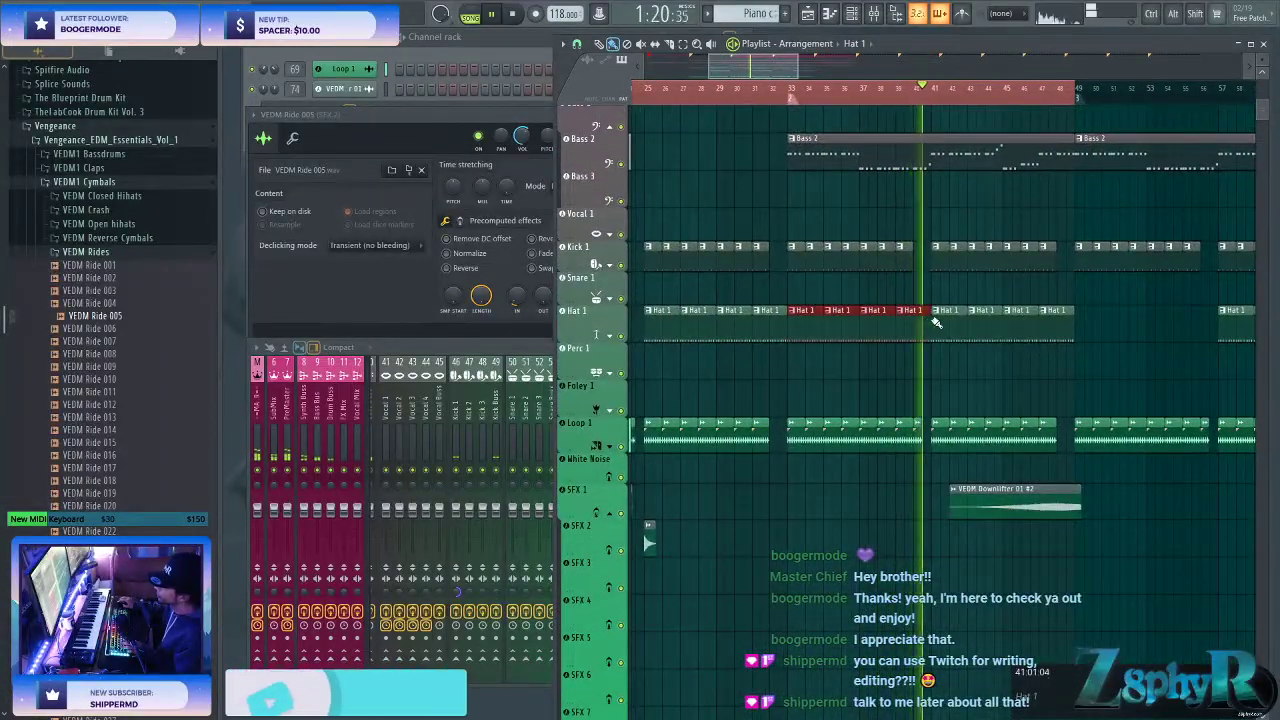
left_click_drag(837, 360, 908, 361)
key("ctrl+d")
scroll(860, 326, "down", 3)
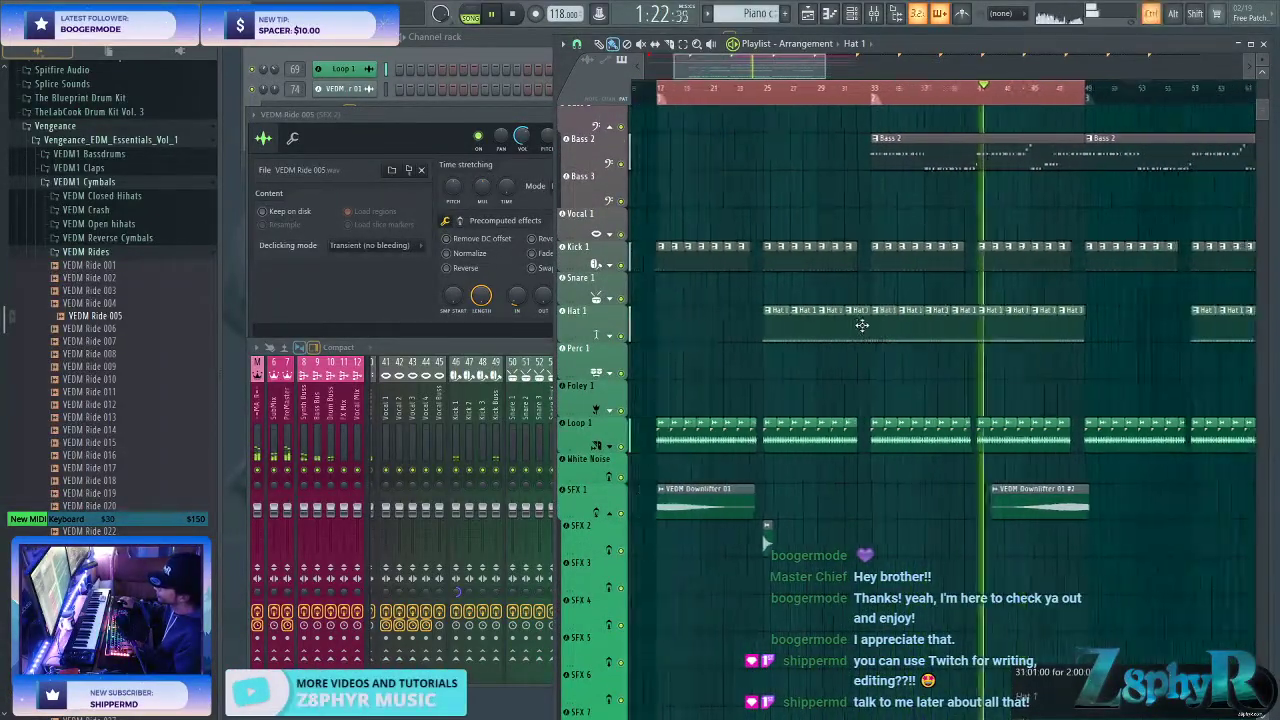
- Select the Snare 1 pattern and paint its clips on the Perc 1 track from bar 33 to about bar 44
left_click(742, 8)
left_click(775, 100)
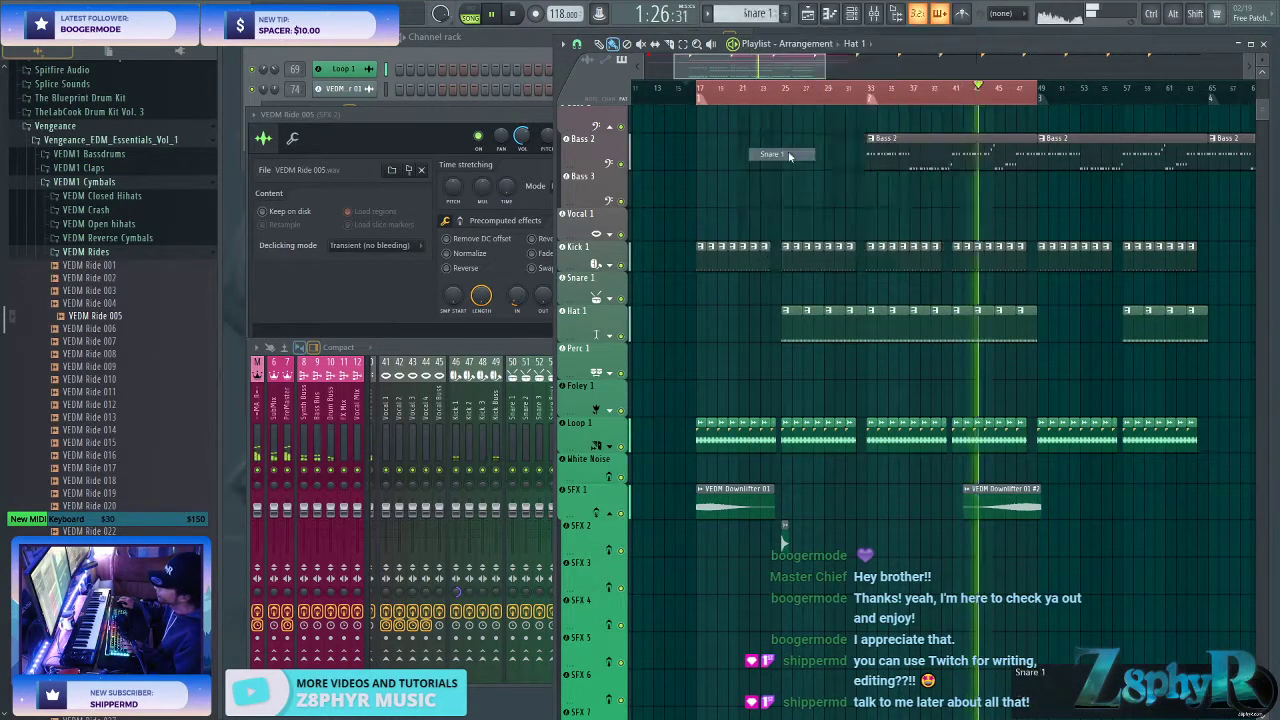
scroll(746, 342, "up", 4)
left_click(748, 87)
scroll(988, 352, "down", 1)
scroll(989, 351, "right", 3)
left_click_drag(905, 364, 1150, 386)
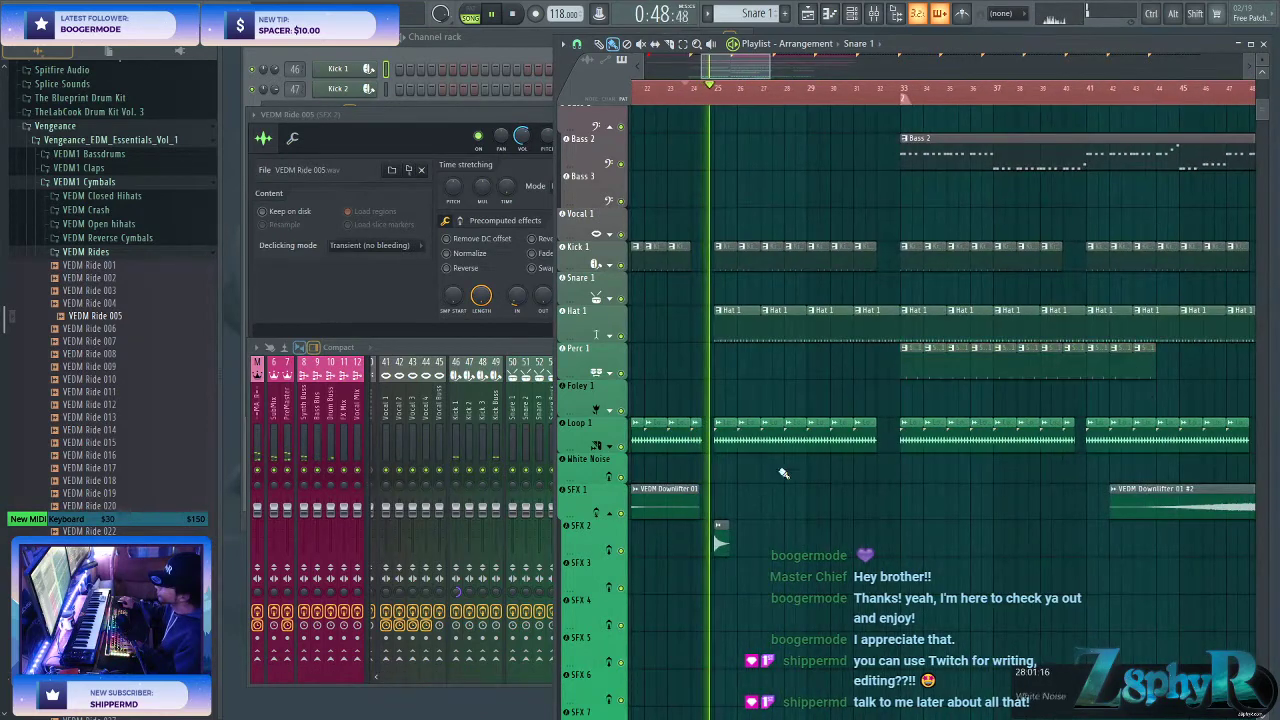
- Adjust the channel volume of the VEDM Ride 005 sample while playing the arrangement around bar 25
left_click(528, 218)
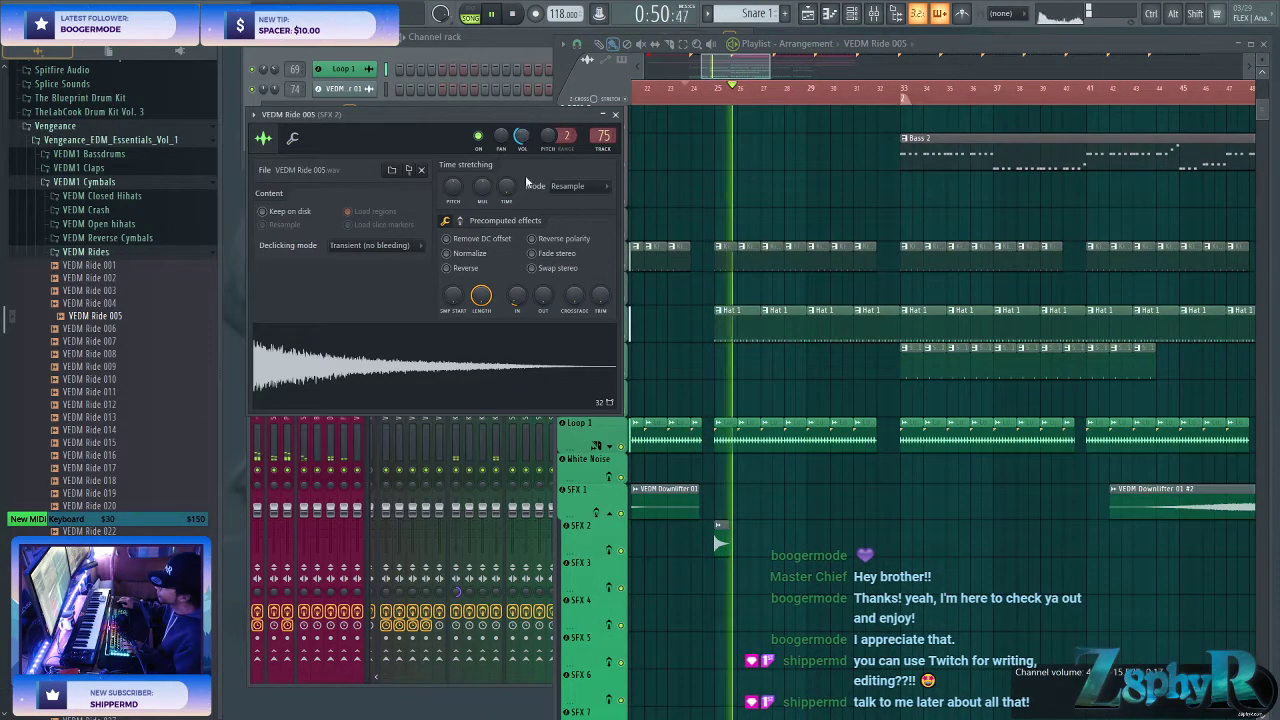
left_click(807, 270)
key("space")
key("space")
left_click(786, 277, "ctrl")
key("F7")
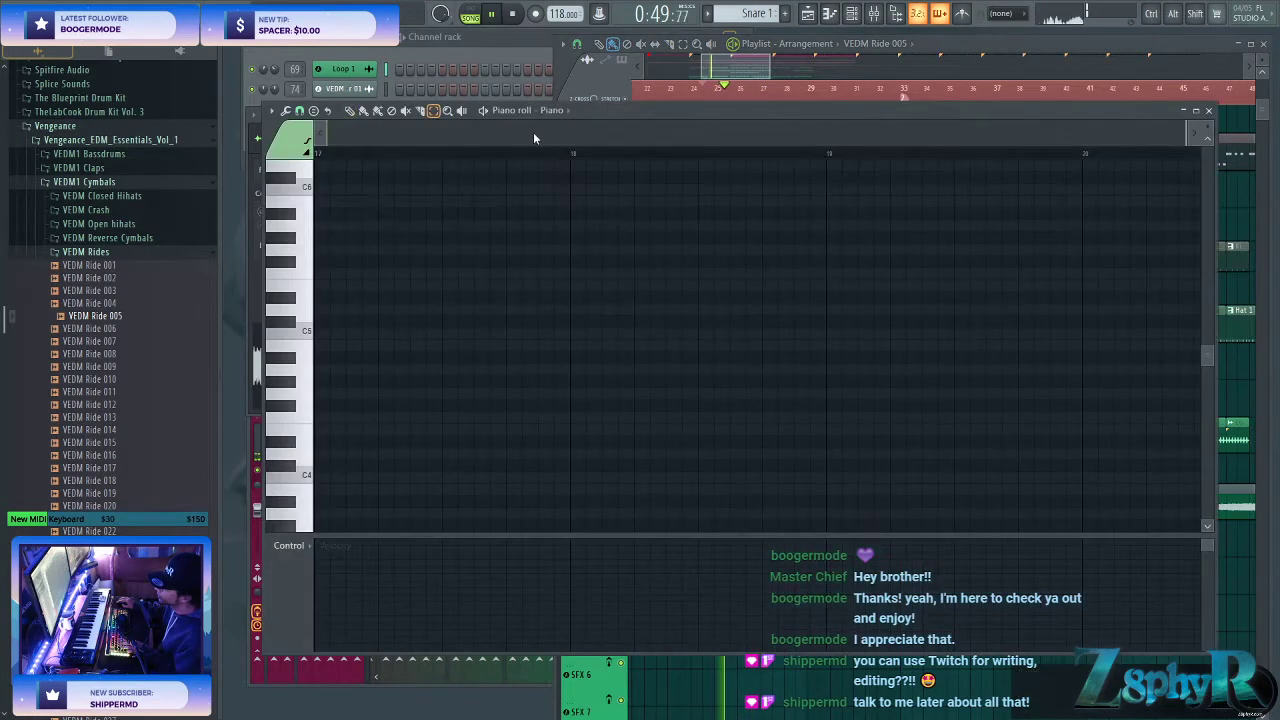
left_click(759, 63)
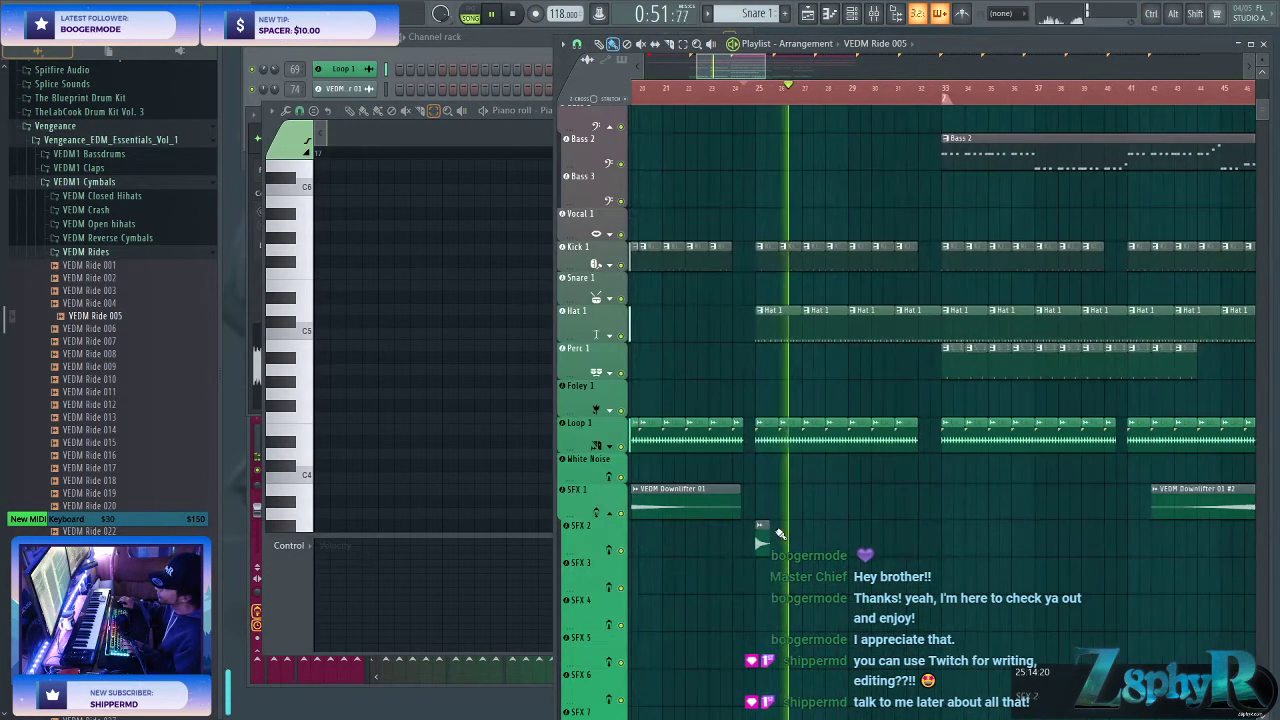
double_click(765, 530)
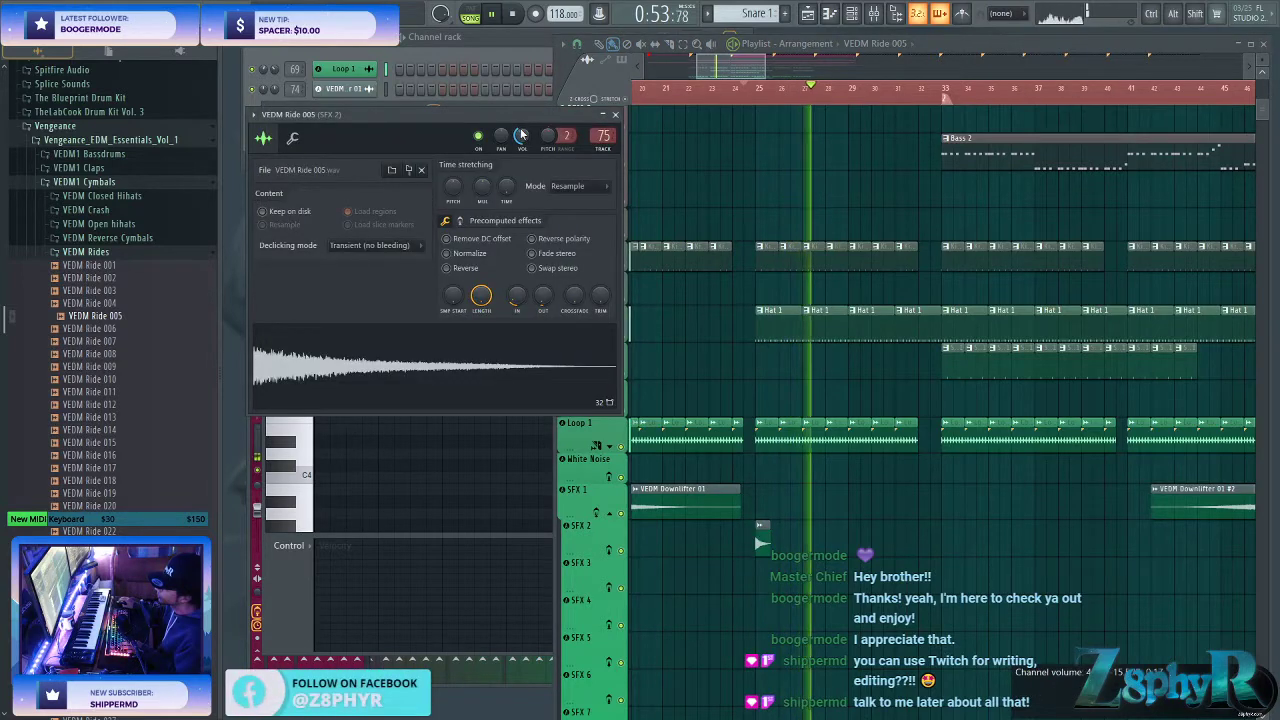
- Preview other ride samples in the VEDM Rides folder
left_click_drag(822, 330, 705, 334)
left_click(95, 254)
left_click(98, 253)
left_click(122, 417)
left_click(138, 455)
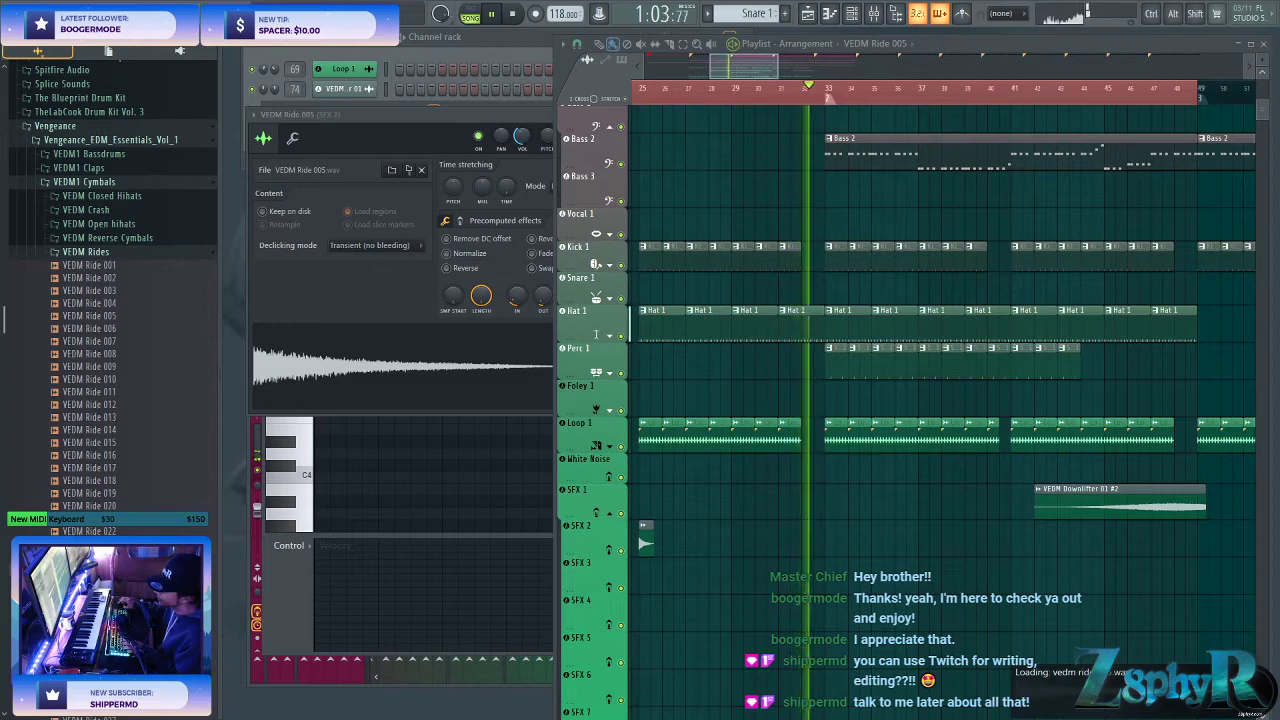
- Create a new empty pattern and restart playback from bar 17
left_click(808, 15)
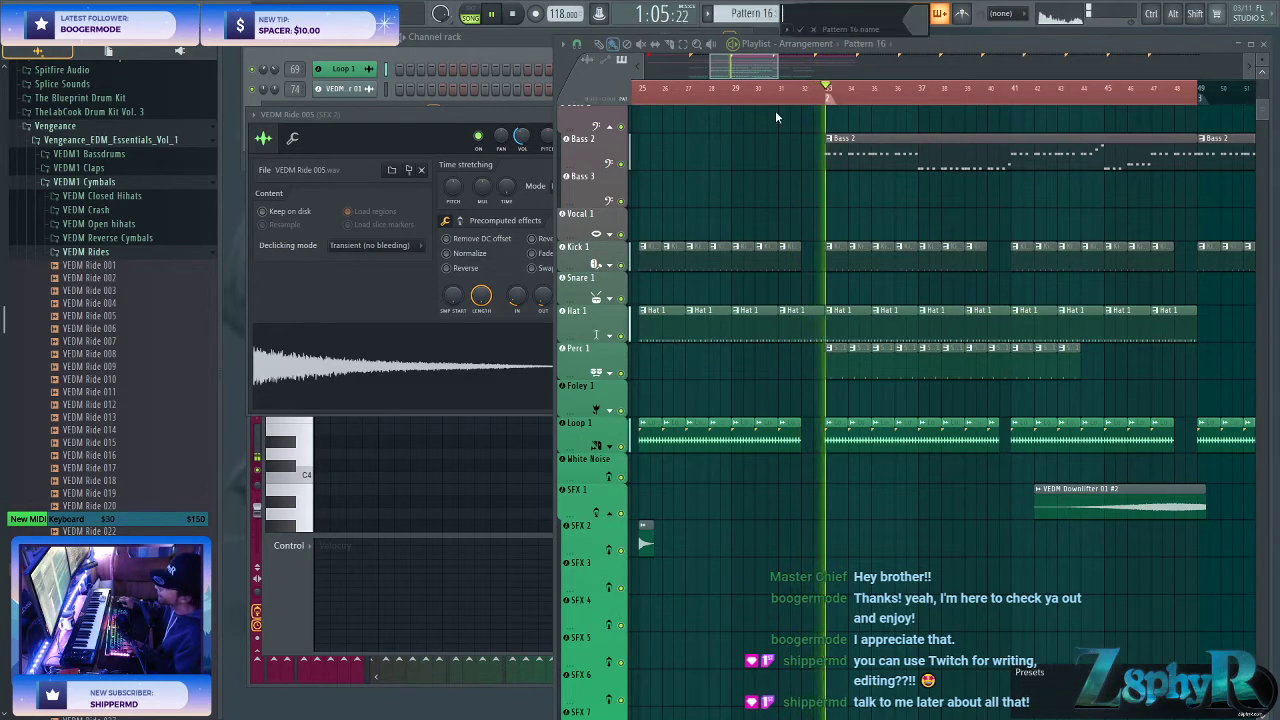
left_click(800, 31)
scroll(800, 260, "up", 2)
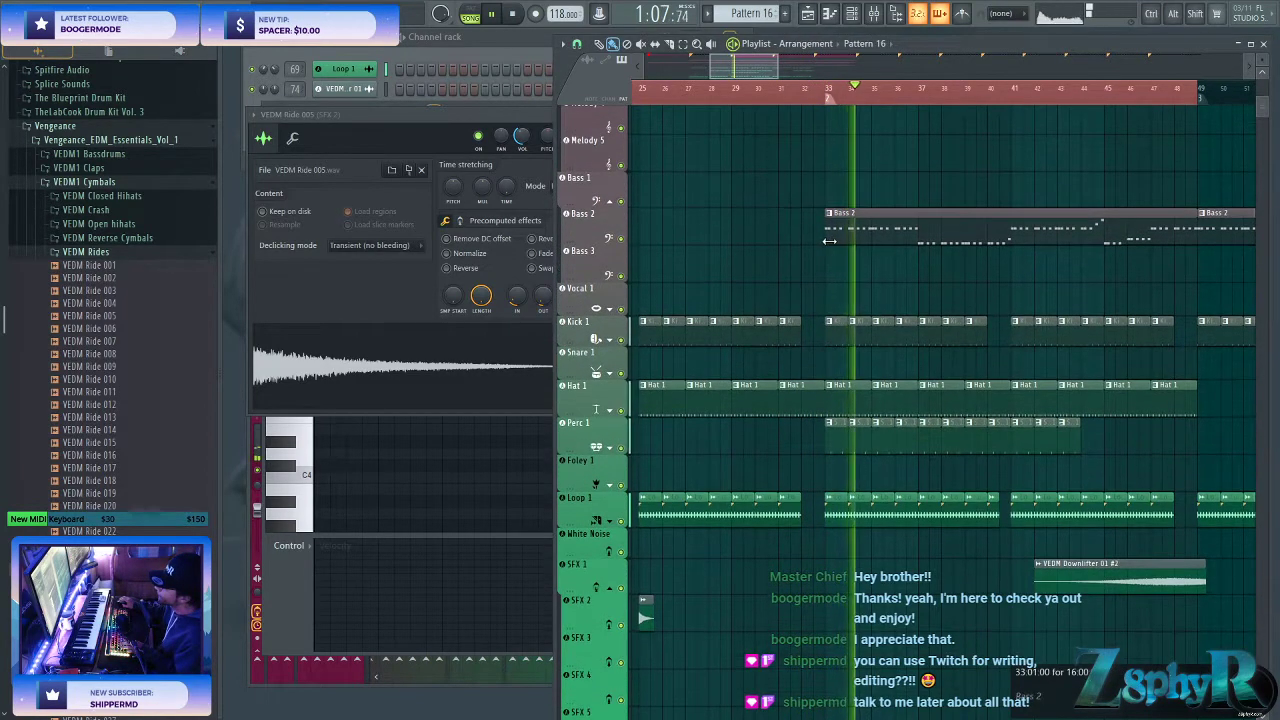
scroll(836, 238, "left", 2)
scroll(820, 186, "up", 2)
scroll(794, 152, "left", 3)
scroll(792, 140, "up", 2)
left_click(795, 89)
- Pick the Chords 2 pattern and place a clip of it at bar 17 on the Chords 2 track
scroll(909, 211, "up", 2)
scroll(943, 214, "right", 1)
scroll(960, 241, "up", 2)
scroll(960, 242, "down", 2)
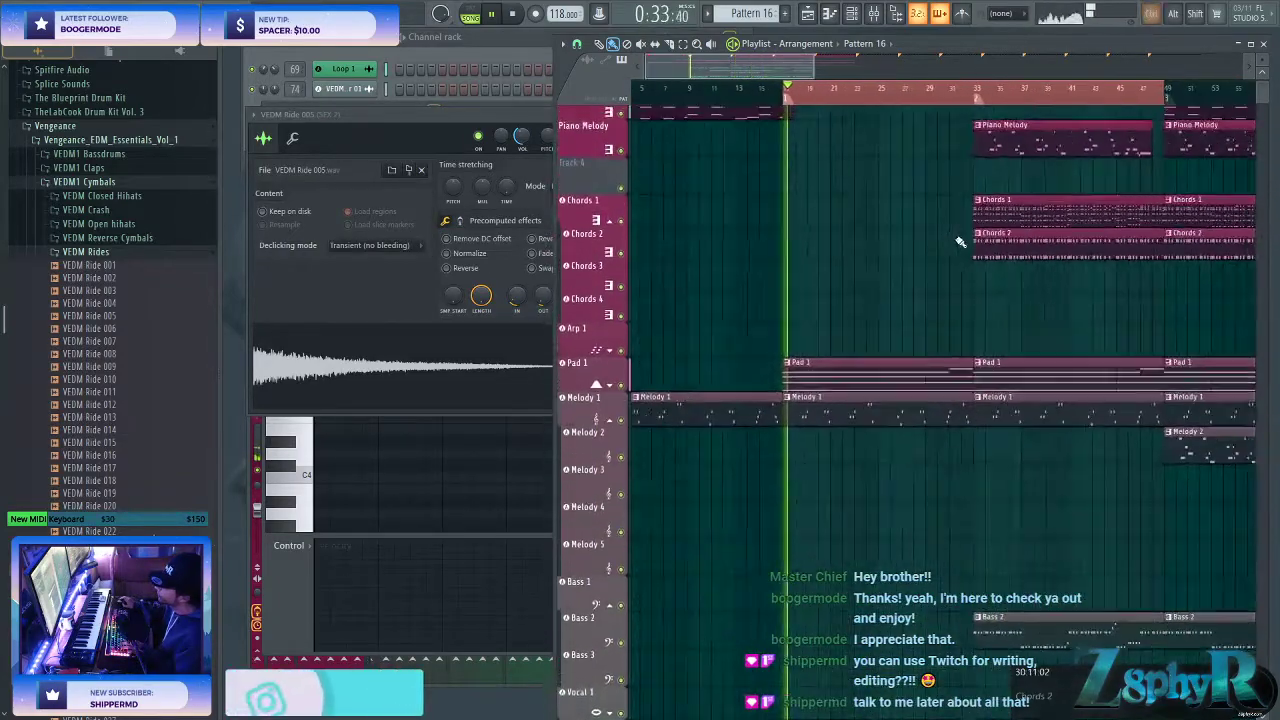
scroll(960, 242, "down", 1)
scroll(900, 285, "up", 1)
left_click(957, 279)
left_click(805, 277)
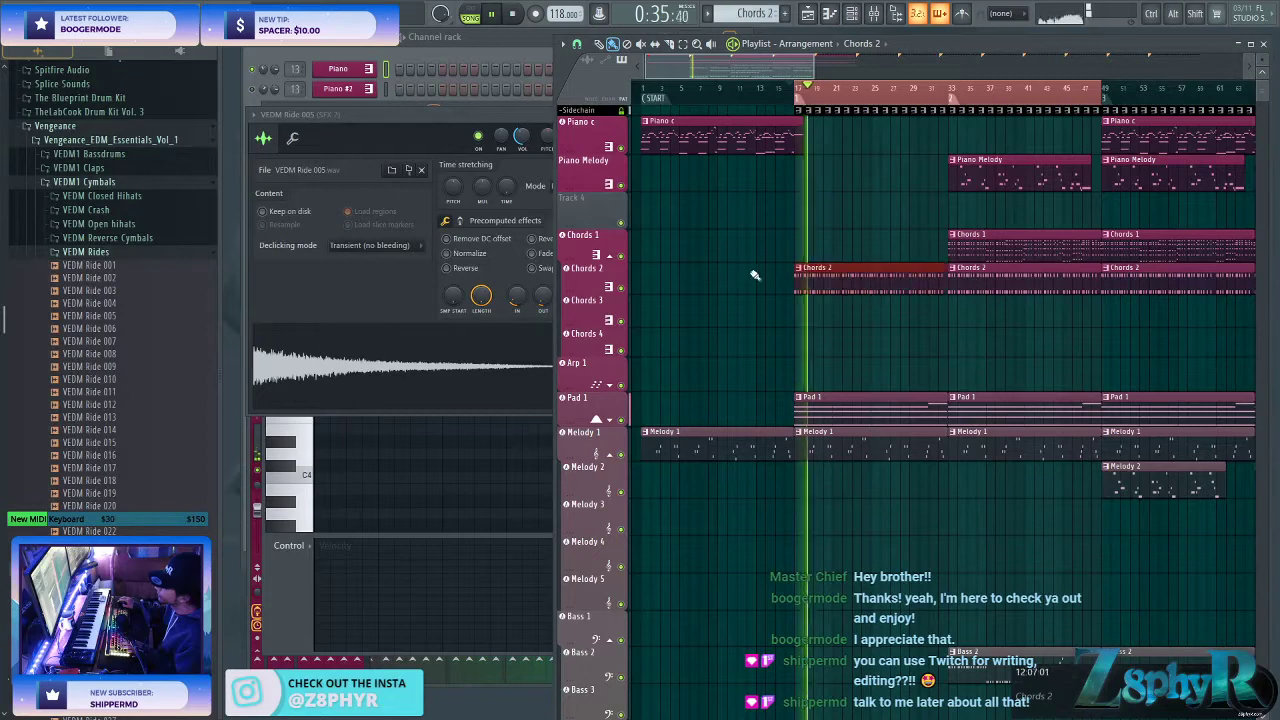
- Open the Chords 2 synth and create an automation clip for its filter frequency
left_click(482, 106)
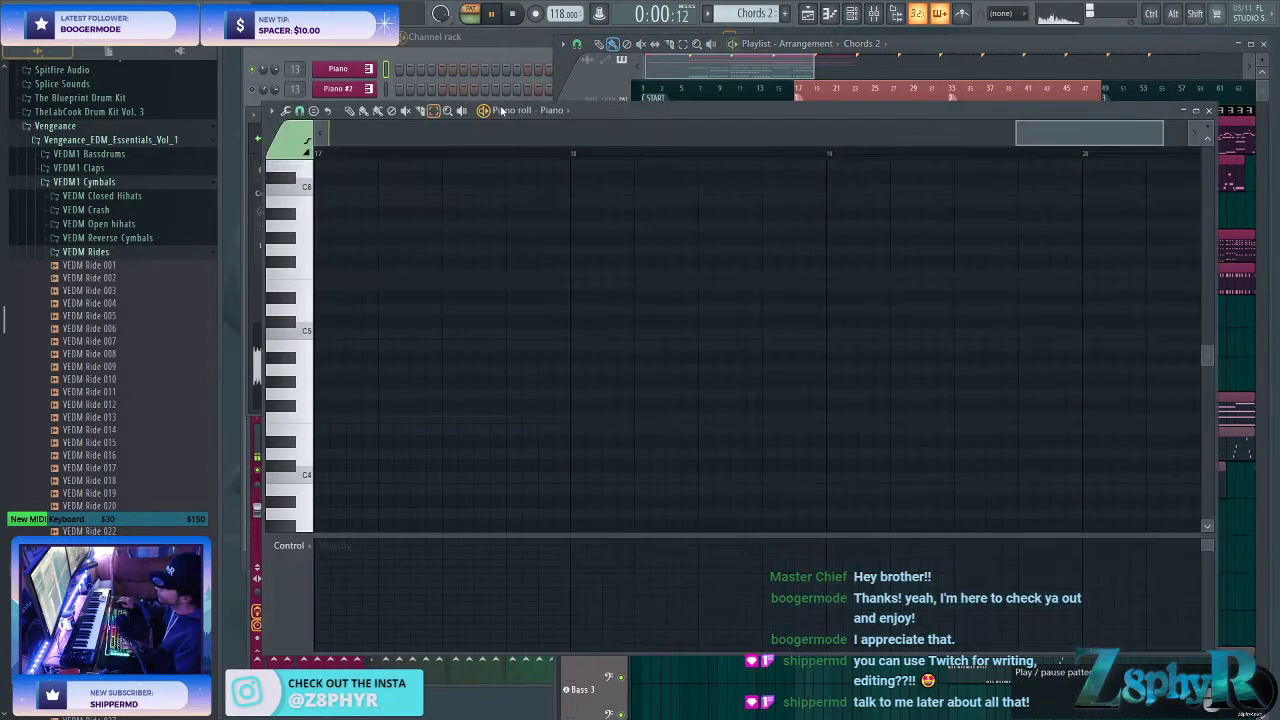
left_click(560, 68)
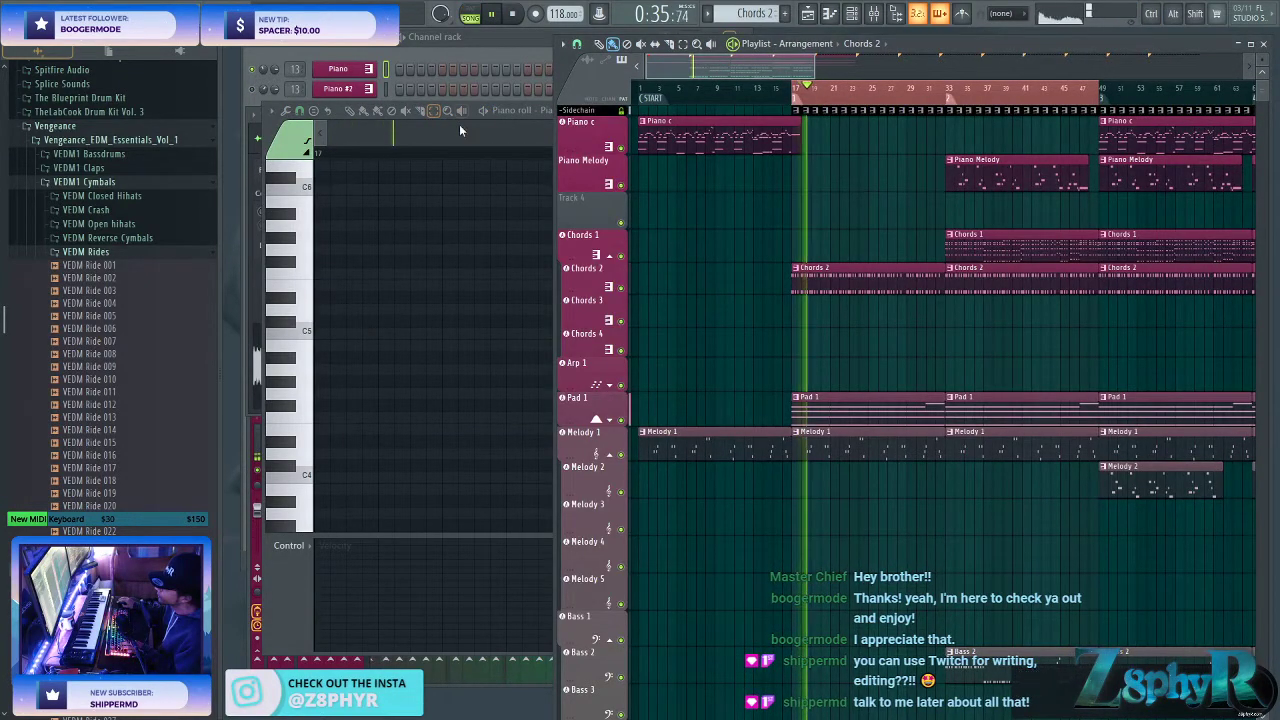
left_click(464, 34)
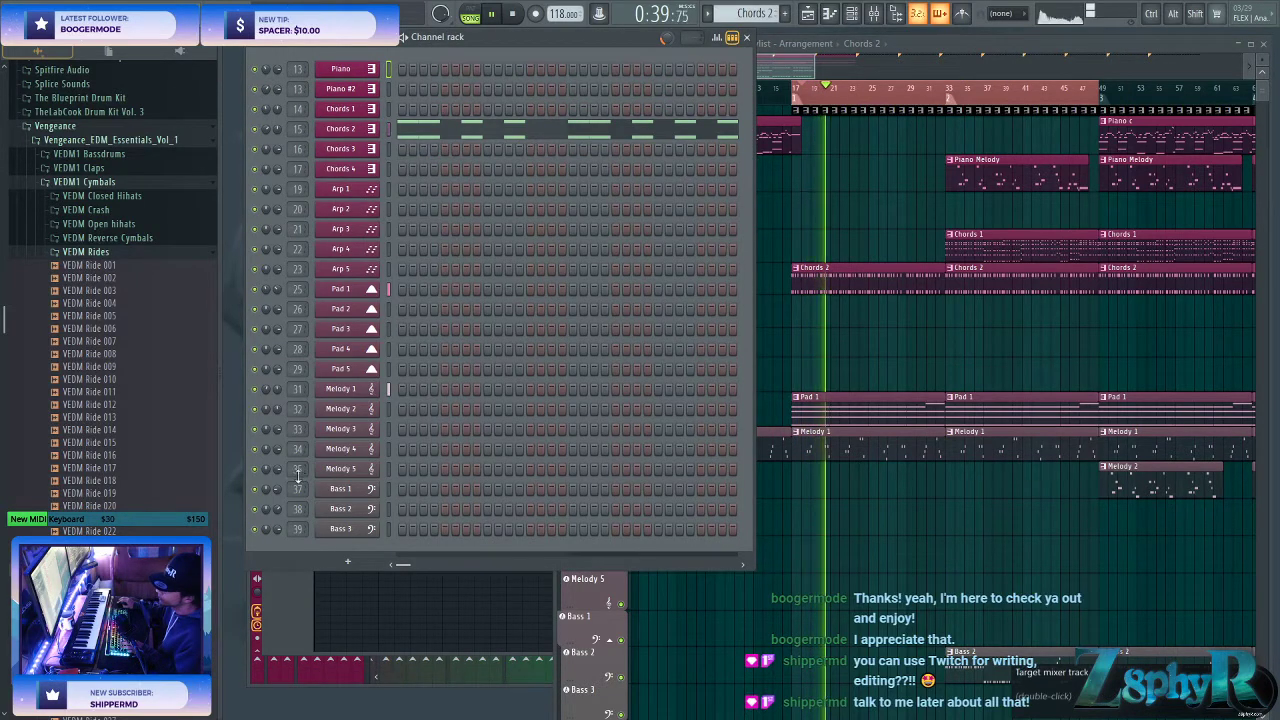
left_click(360, 129)
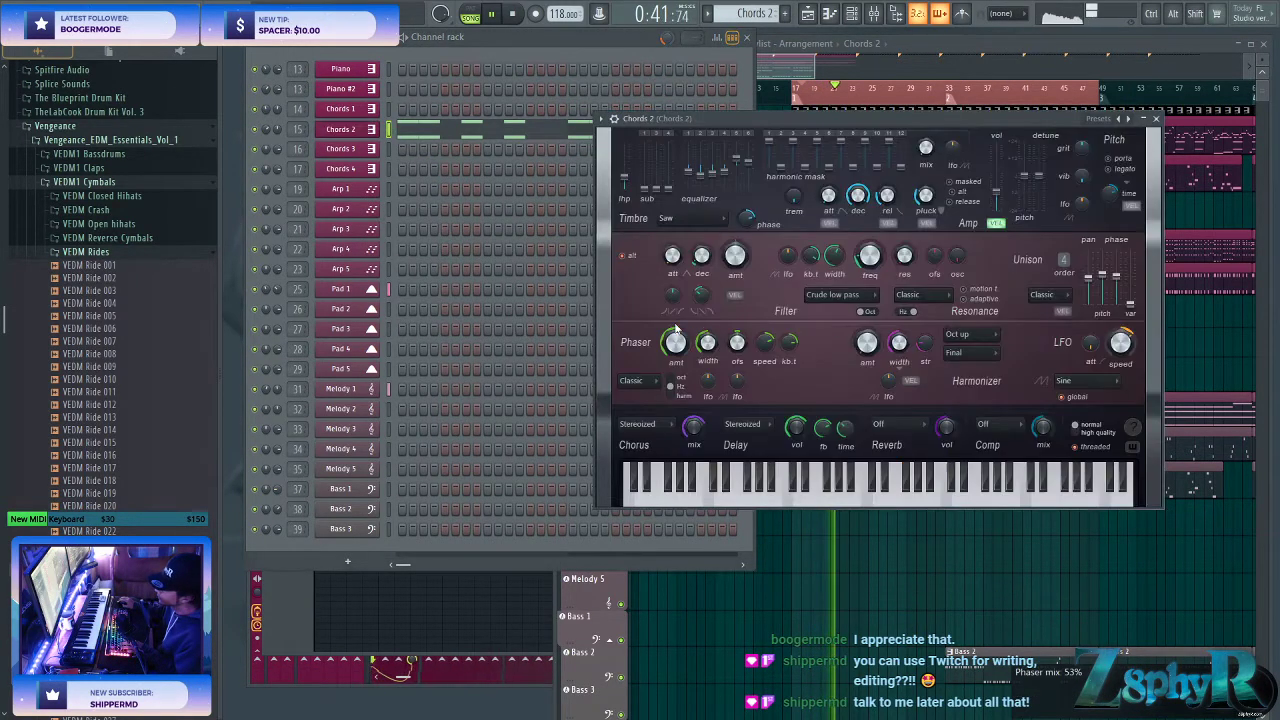
right_click(871, 260)
left_click(915, 358)
- Move the Filter frequency track directly below Chords 2 and stretch its clip from bar 2 to about bar 71
left_click(785, 46)
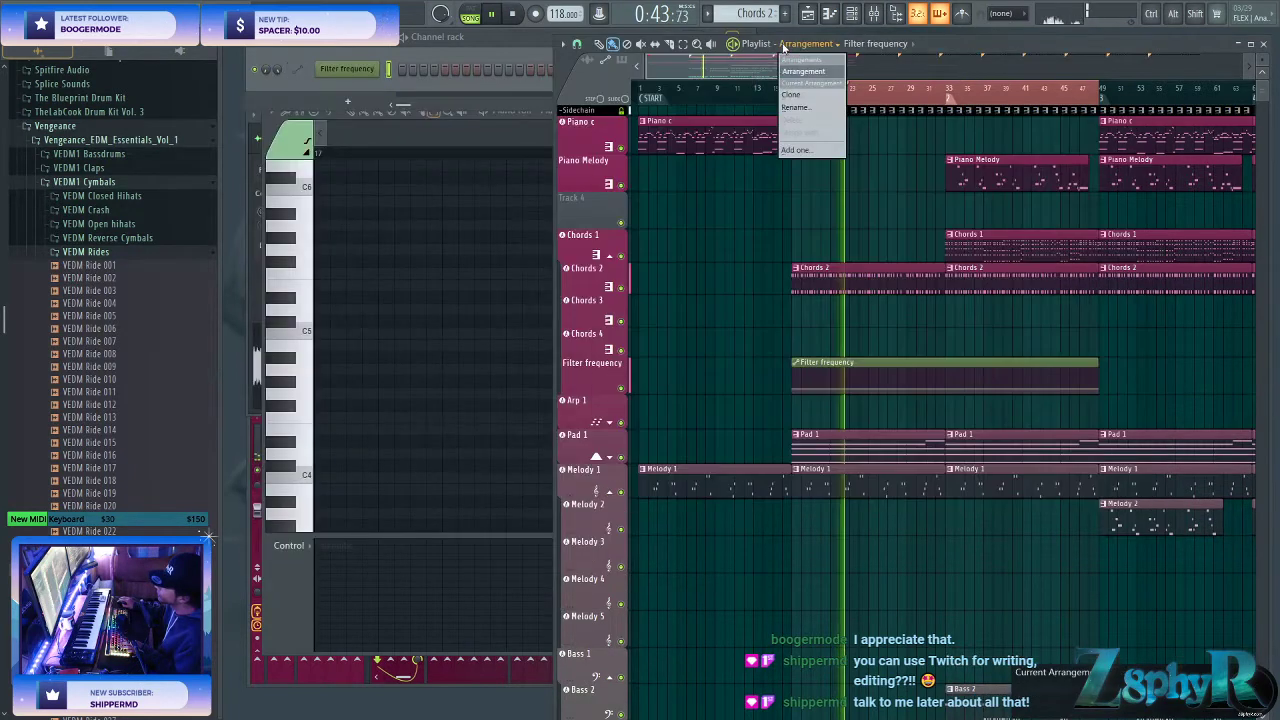
left_click(928, 126)
left_click_drag(601, 389, 592, 311)
left_click_drag(736, 298, 674, 300)
key("ctrl+d")
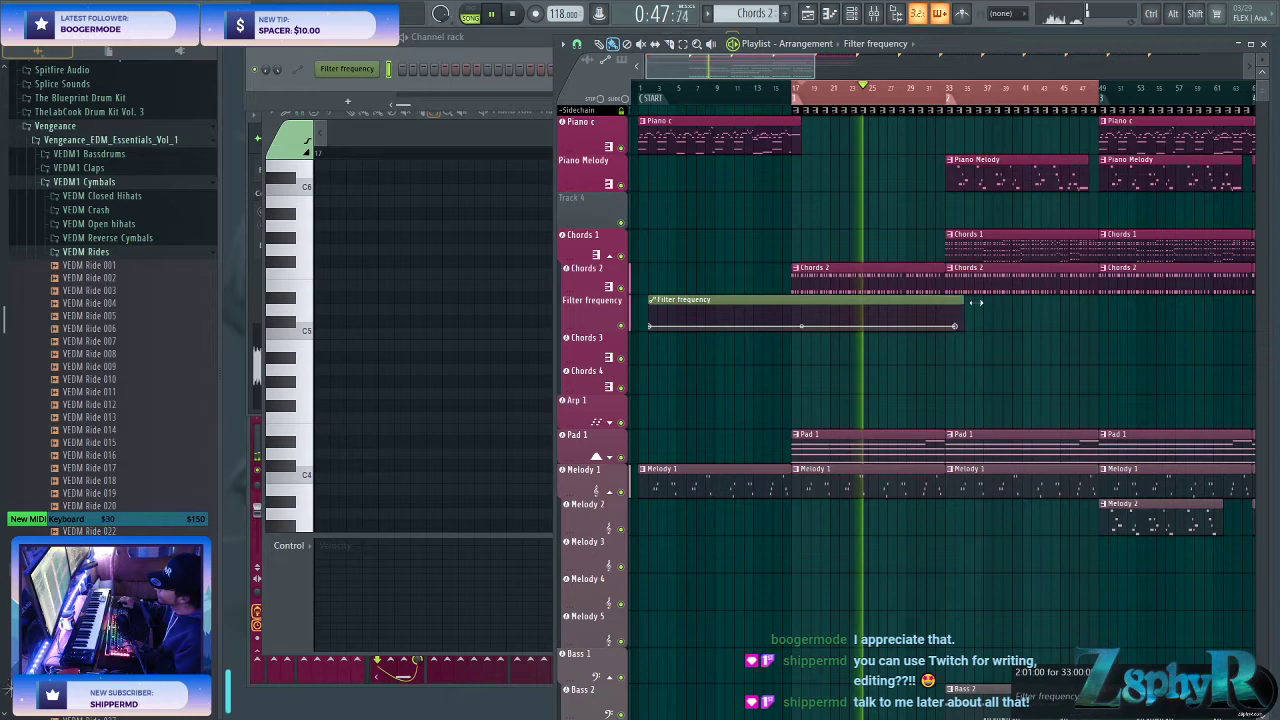
left_click_drag(953, 320, 1255, 322)
- Add control points to the Filter frequency automation and shape a gradual rise from bar 17 to bar 33
right_click(788, 330)
key("ctrl+z")
right_click(784, 328)
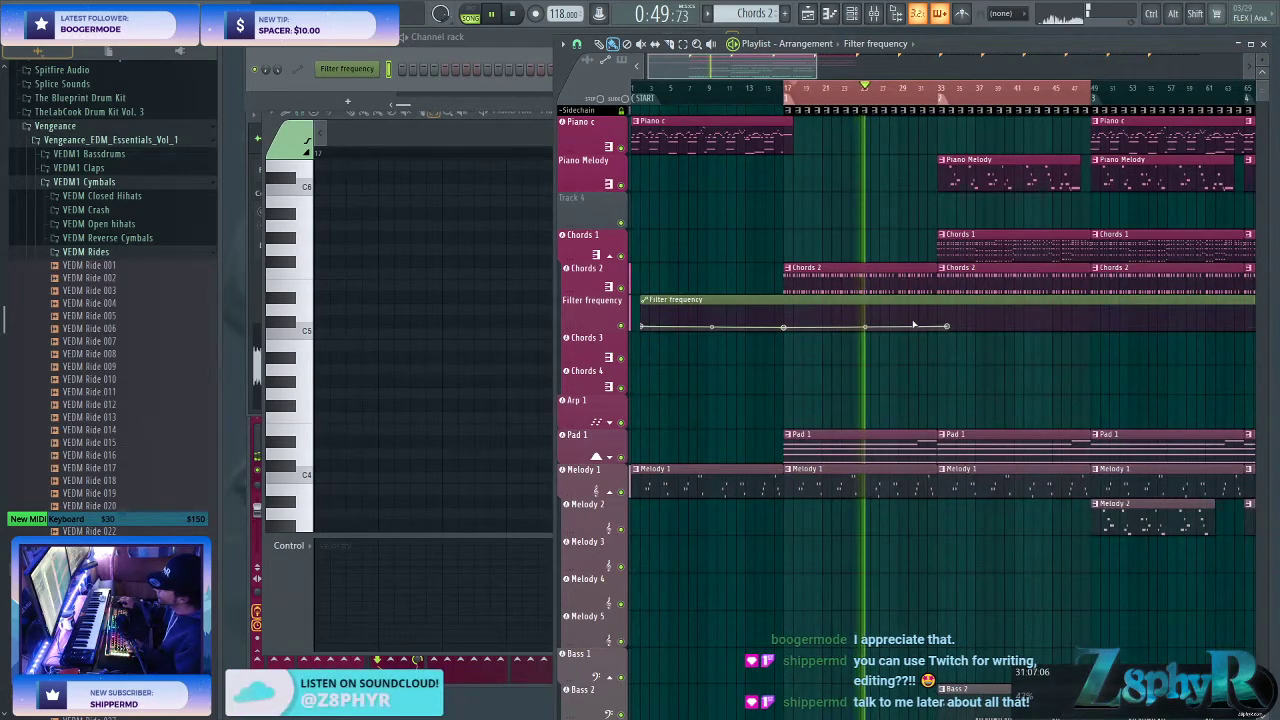
right_click(644, 325)
key("c")
right_click(948, 327)
key("p")
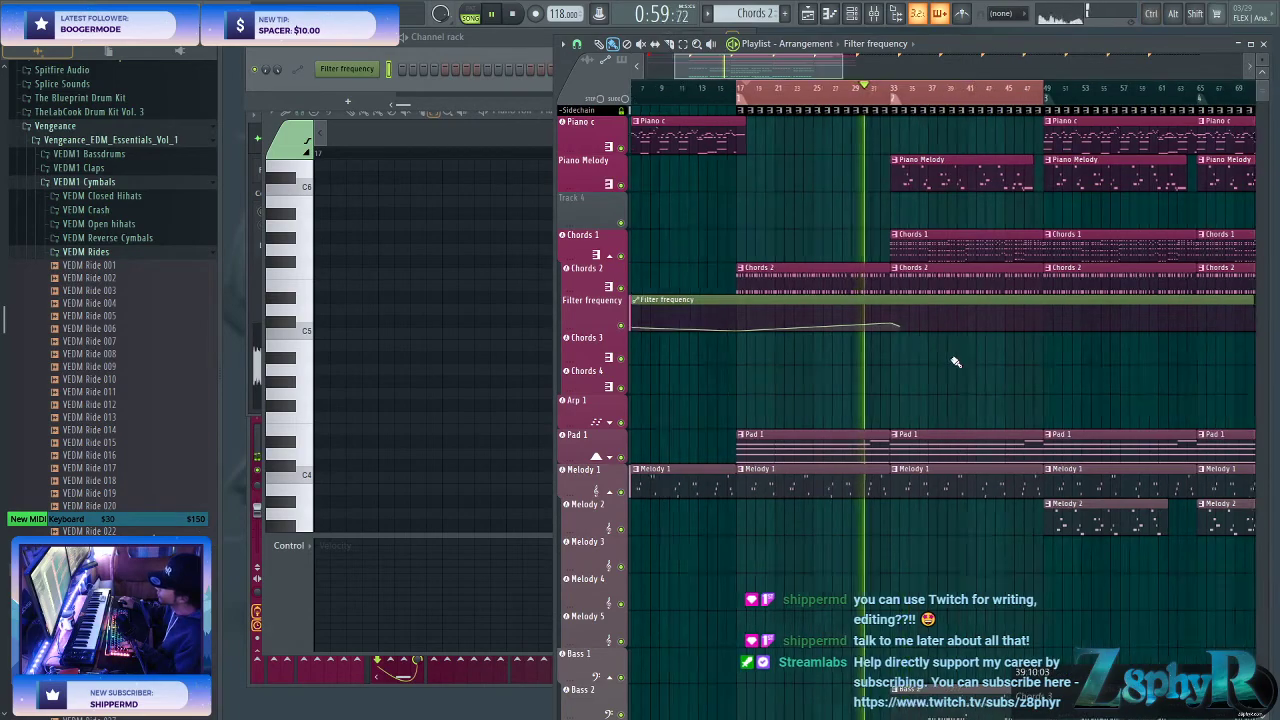
- Remove the Piano Melody clip at bar 33 and slice the Chords 1 clip, repeating its first four bars up to bar 49
scroll(880, 403, "down", 5)
scroll(897, 410, "up", 5)
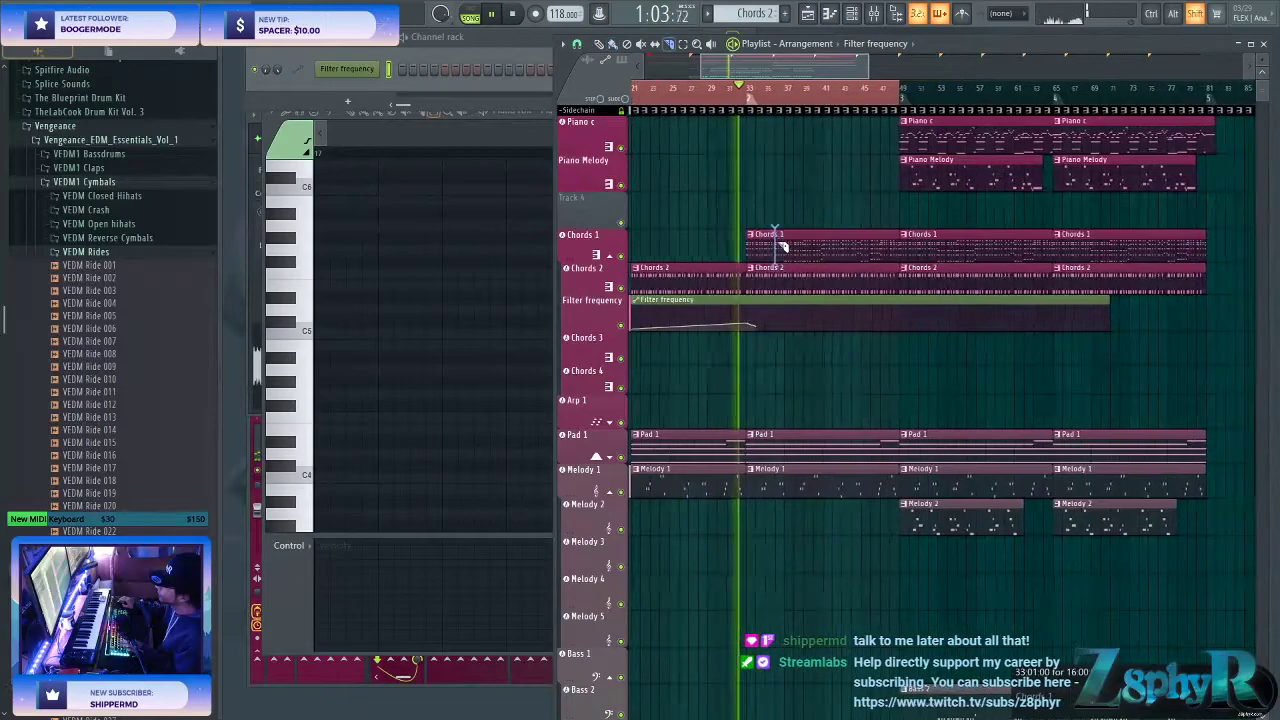
left_click(795, 250)
left_click_drag(790, 250, 872, 250)
- Remove the Bass 2 clip at bar 33 and copy Snare 1 clips on the Perc 1 track to fill up to bar 49
scroll(823, 463, "down", 6)
scroll(812, 430, "down", 3)
scroll(800, 445, "down", 3)
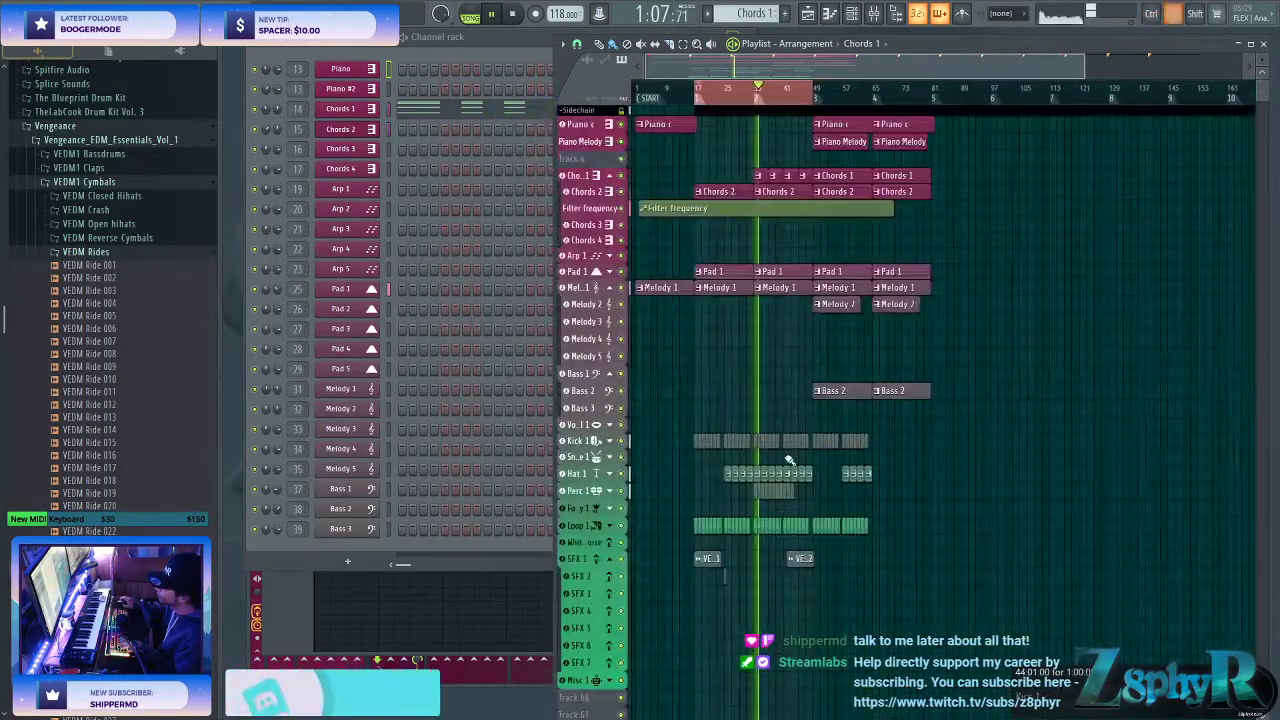
scroll(788, 462, "up", 3)
left_click_drag(846, 472, 771, 482)
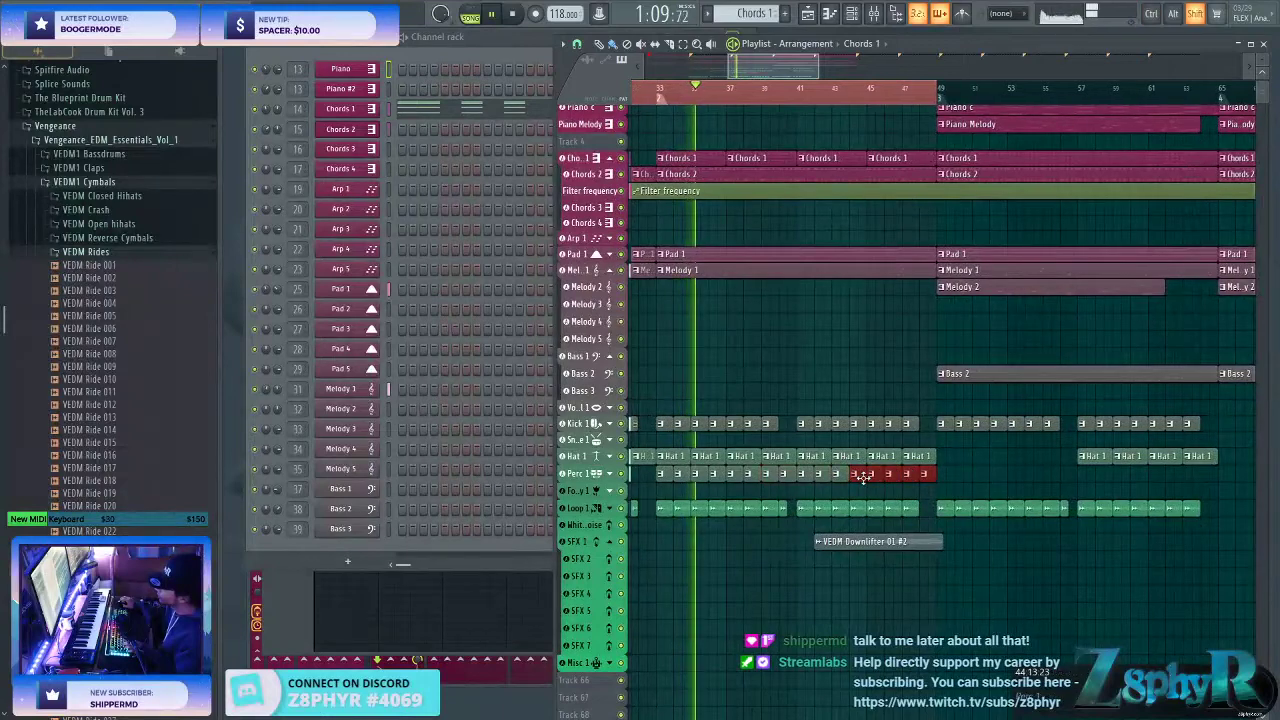
scroll(904, 609, "up", 3)
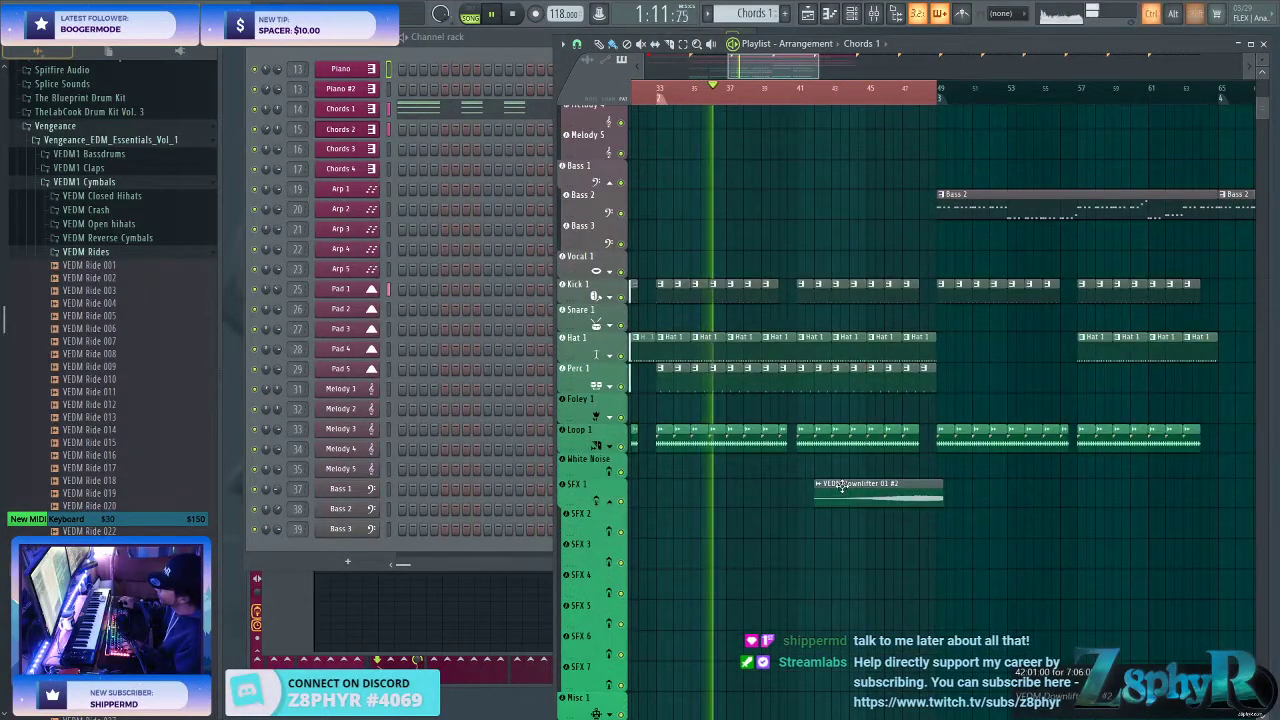
- Copy the VEDM Downlifter 01 clip to bar 49 on SFX 1 and the ride clip to bar 41 on SFX 2
scroll(900, 492, "down", 3)
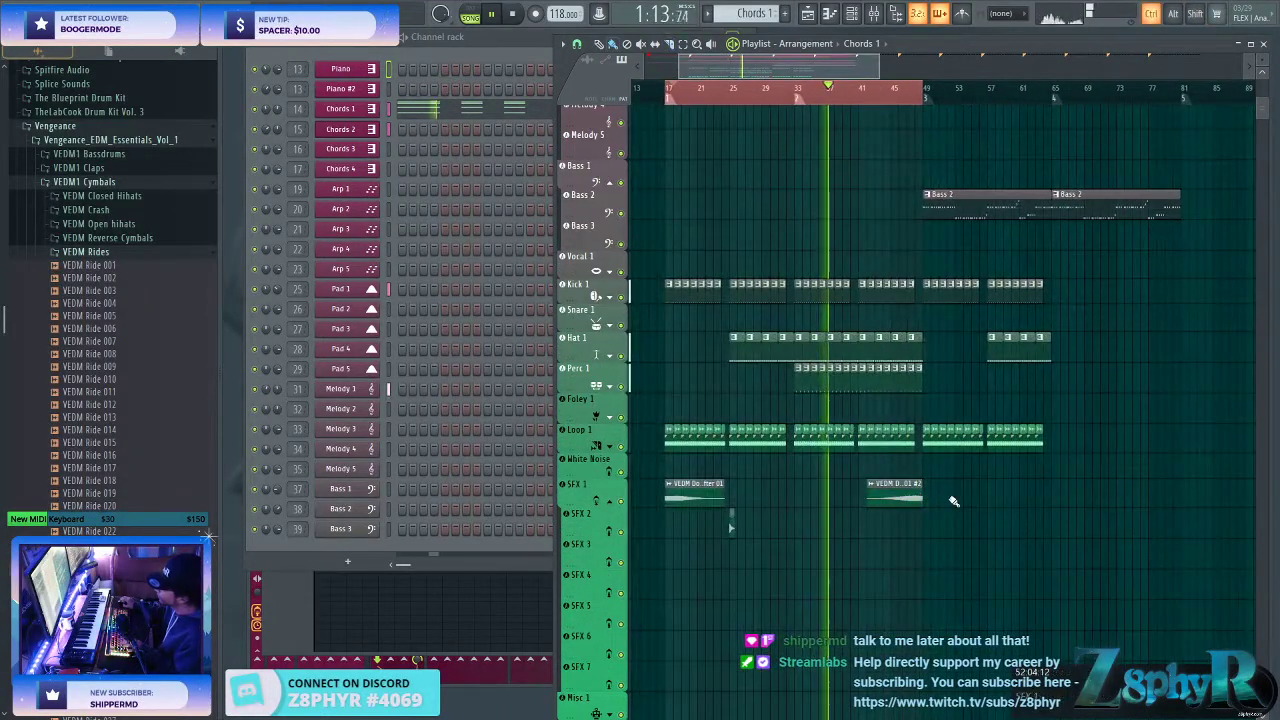
left_click_drag(682, 493, 942, 490, "shift")
left_click(946, 501)
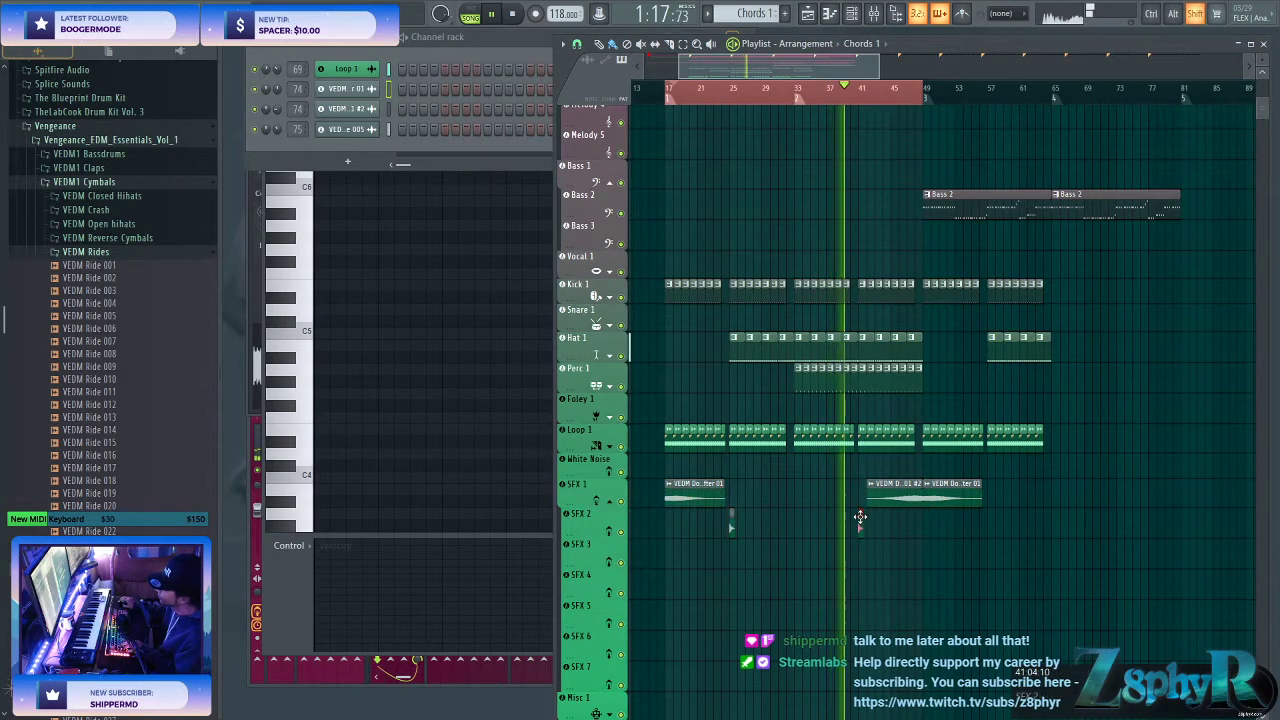
- Slice off the first four bars of the Bass 2 clip at bar 49 and copy them to bars 41 and 45
scroll(986, 575, "up", 4)
scroll(860, 503, "up", 3)
scroll(880, 417, "left", 2)
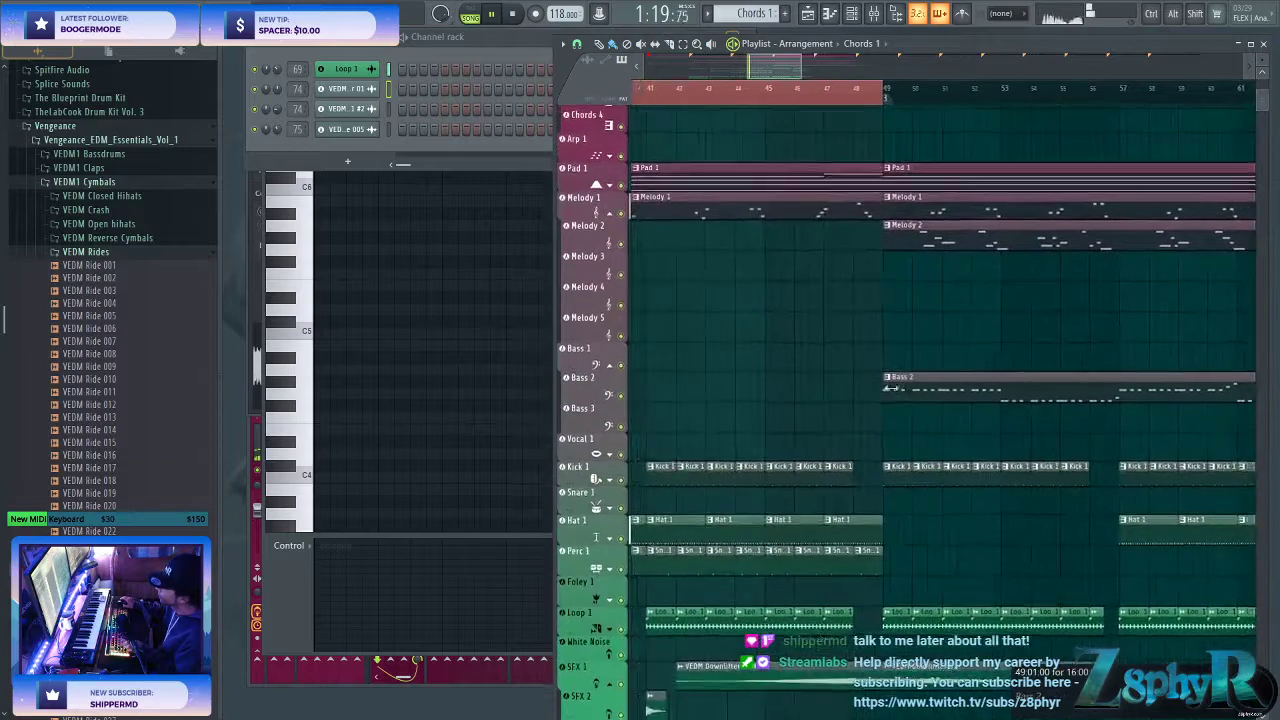
left_click(1040, 402)
scroll(775, 335, "down", 3)
scroll(775, 335, "up", 2)
scroll(775, 335, "down", 5)
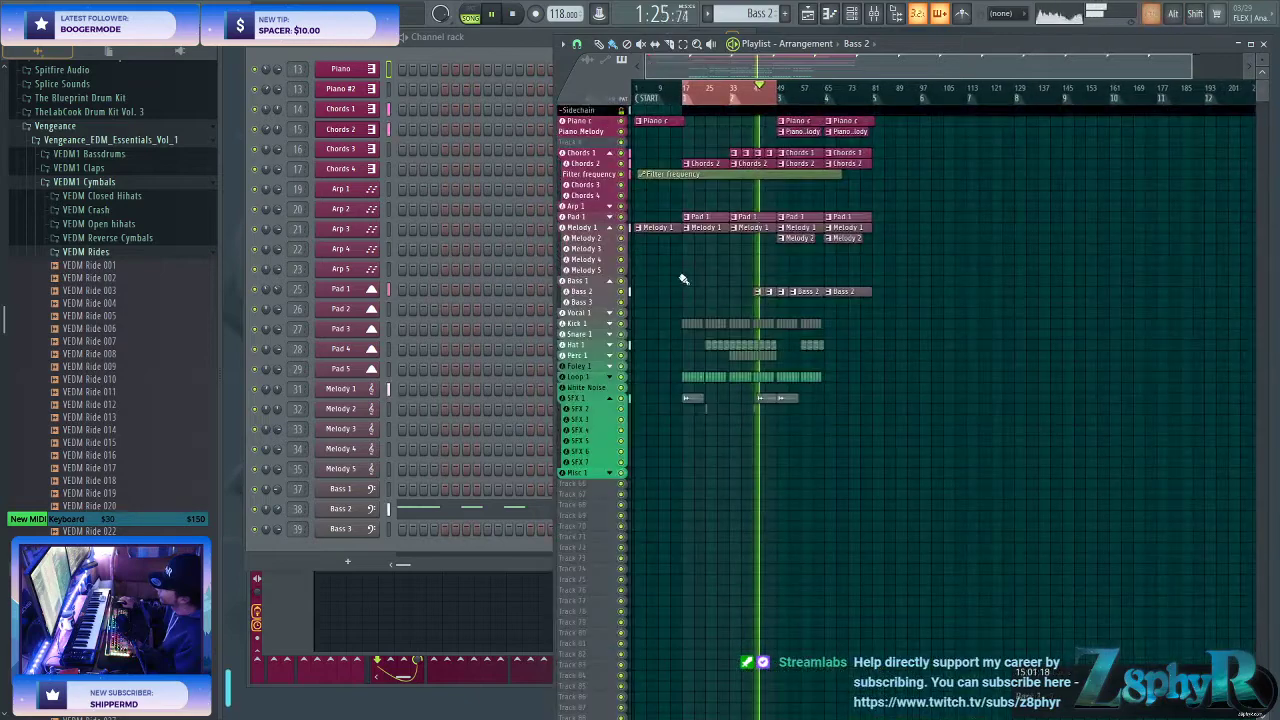
- Extend the playlist time selection to bar 81
right_click(870, 97)
right_click(875, 89)
left_click(935, 360, "ctrl")
- Copy the Hat 1 and Perc 1 clips from bars 41 to 49 so the copies start at bar 49
scroll(798, 410, "up", 5)
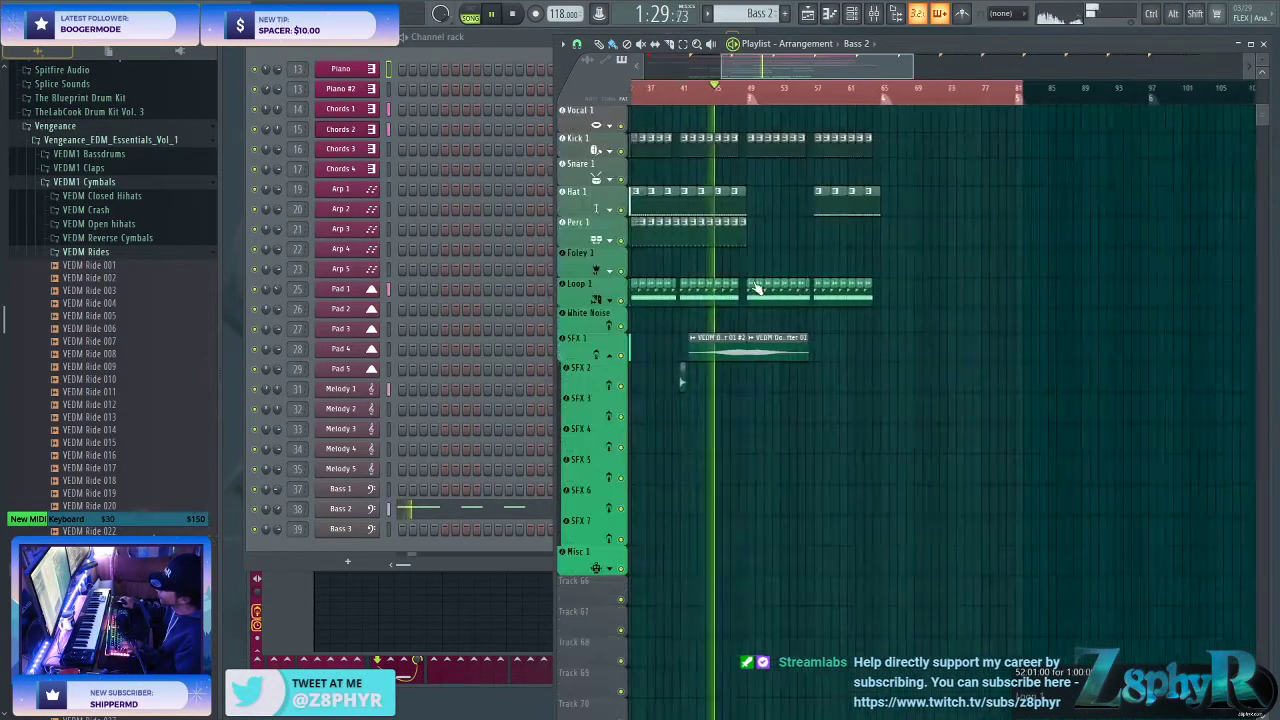
scroll(754, 288, "up", 2)
left_click_drag(812, 262, 737, 347)
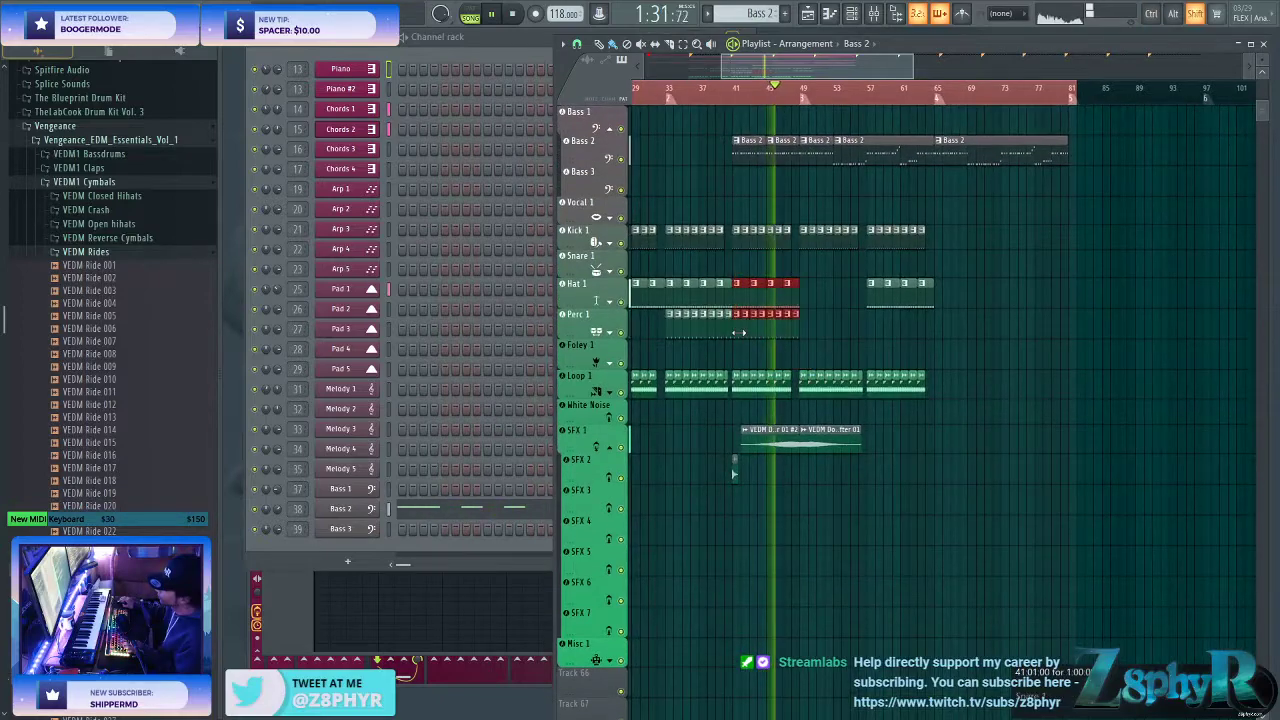
left_click(1012, 307, "ctrl")
- Remove the Snare 1 clip at bar 48 on the Perc 1 track and place the Hat 1 clip at bar 47 again
scroll(838, 263, "up", 4)
left_click_drag(737, 177, 960, 271)
right_click(966, 388)
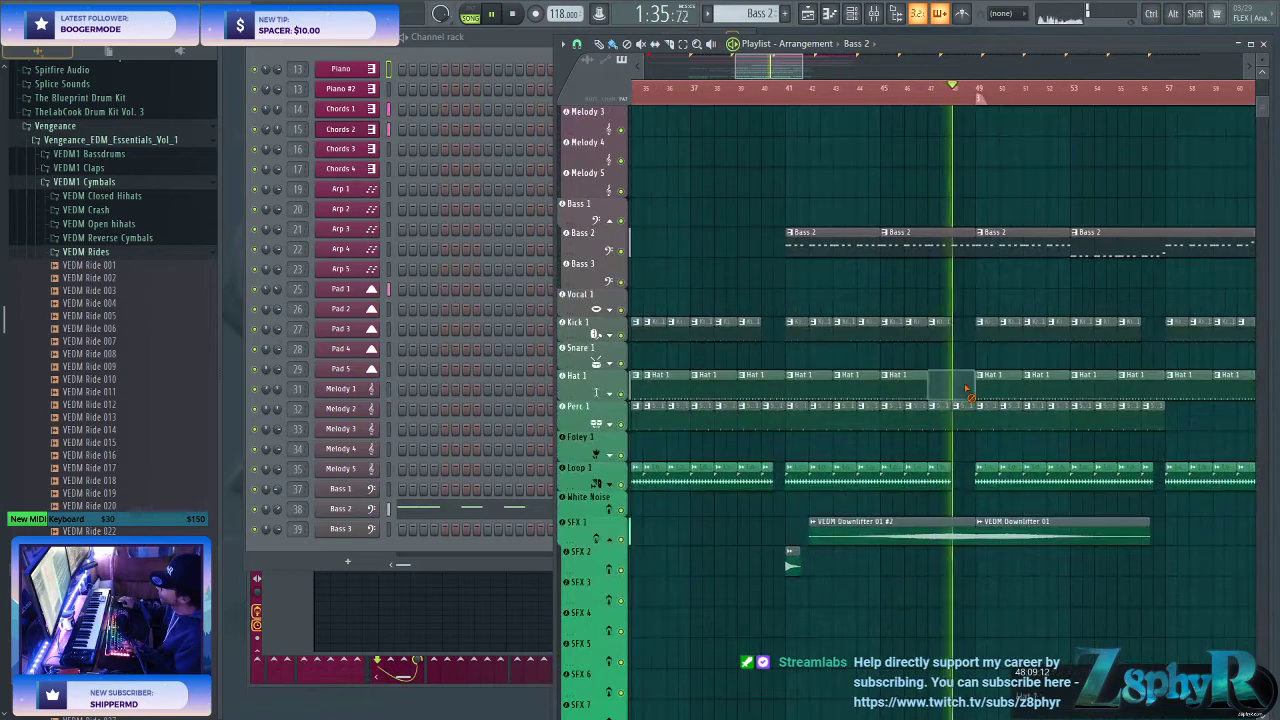
left_click(931, 377)
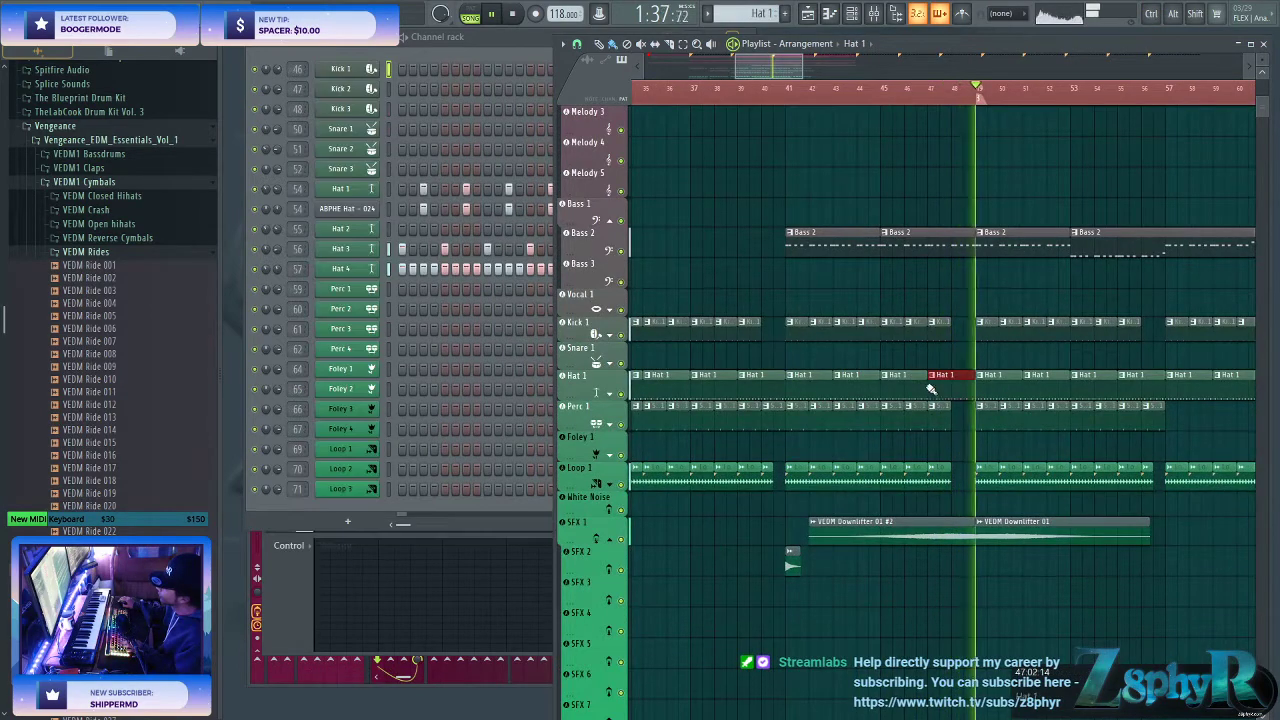
- Remove the Piano c, Piano Melody and Melody 2 clips that start at bar 49
scroll(957, 390, "up", 10)
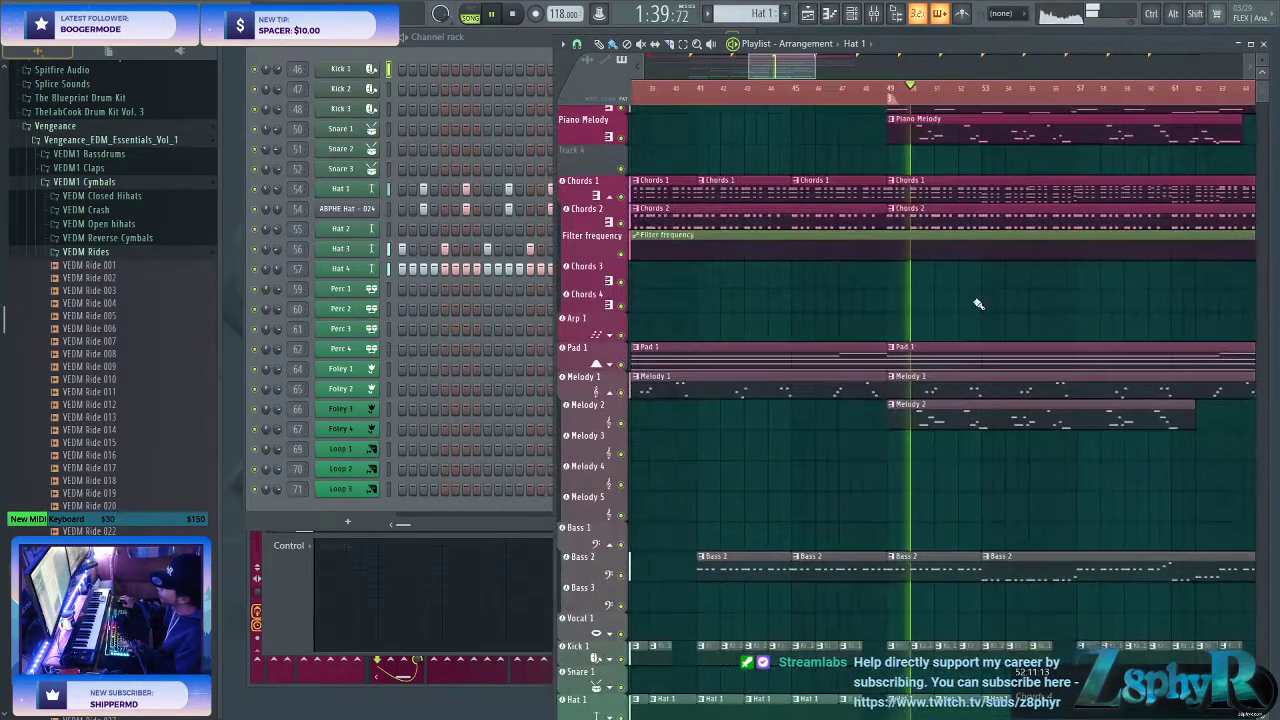
key("ctrl+z")
right_click(901, 141)
scroll(888, 160, "right", 2)
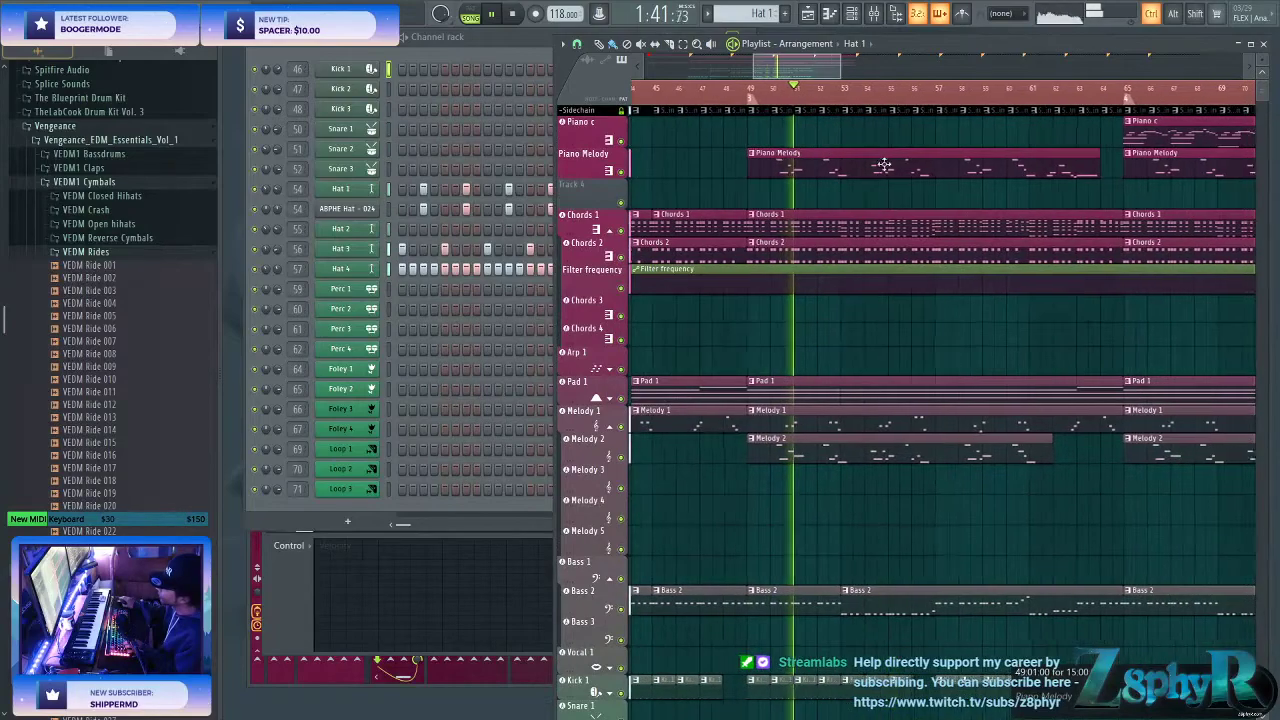
scroll(864, 195, "down", 2)
scroll(840, 245, "down", 3)
scroll(854, 191, "up", 4)
right_click(857, 152)
scroll(849, 280, "down", 4)
right_click(817, 352)
- Extend the Filter frequency automation clip to just past bar 81
scroll(931, 346, "right", 1)
scroll(931, 346, "up", 3)
scroll(931, 346, "down", 3)
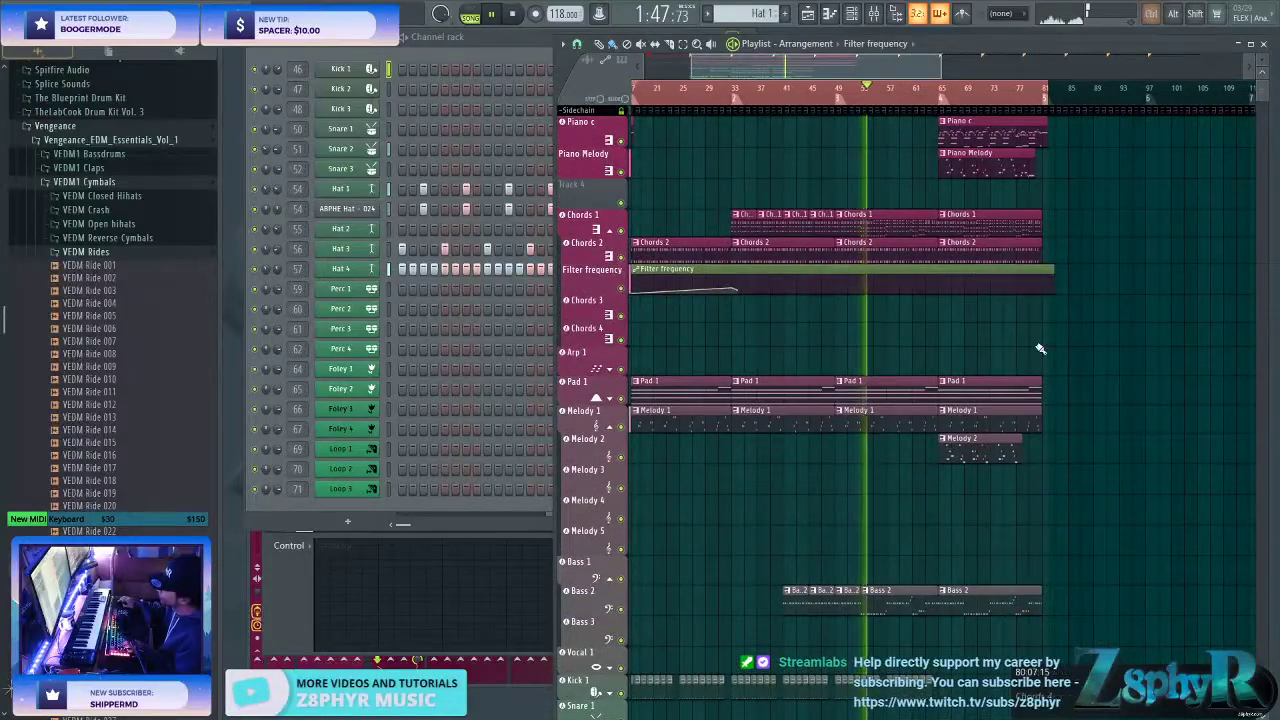
- Add a short Melody 2 clip at bar 47 and copy the bar 65 Melody 2 clip to bar 85
left_click(829, 452)
left_click_drag(957, 477, 1014, 468)
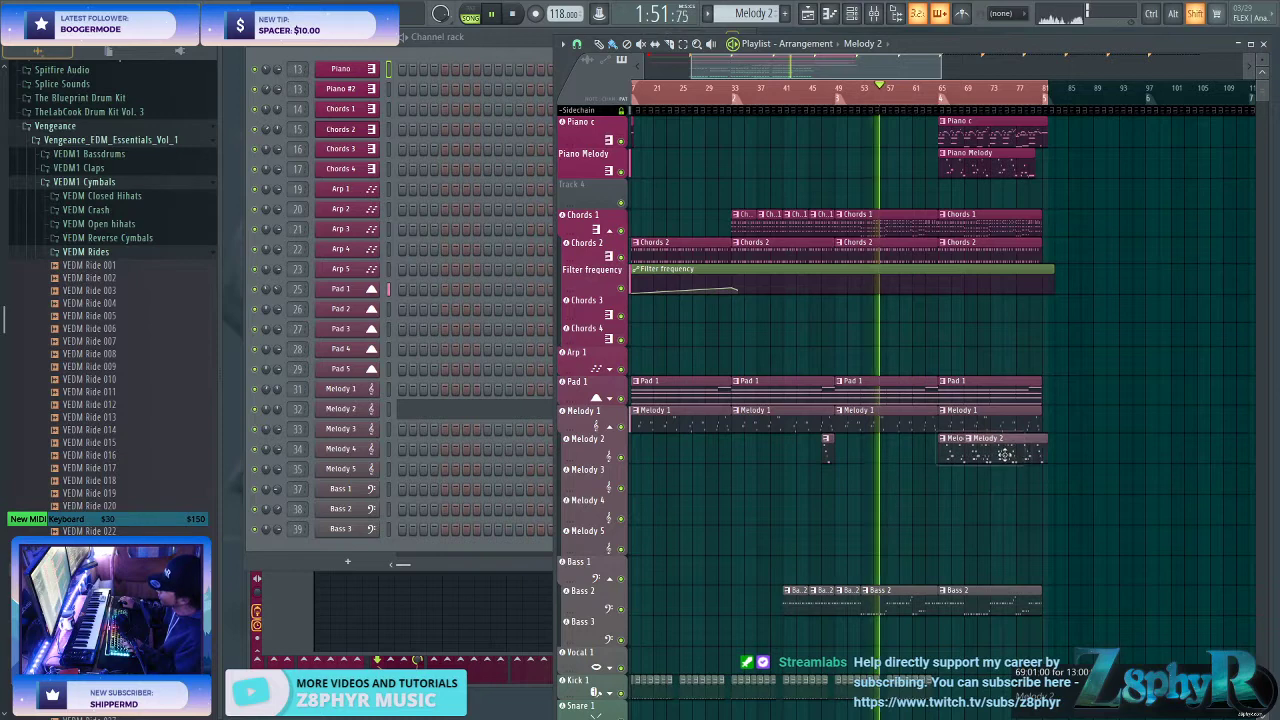
- Copy the Pad 1, Melody 1 and Bass 2 clips 28 bars ahead and remove the surplus Melody 2 copies after bar 93
left_click_drag(1075, 347, 1079, 603)
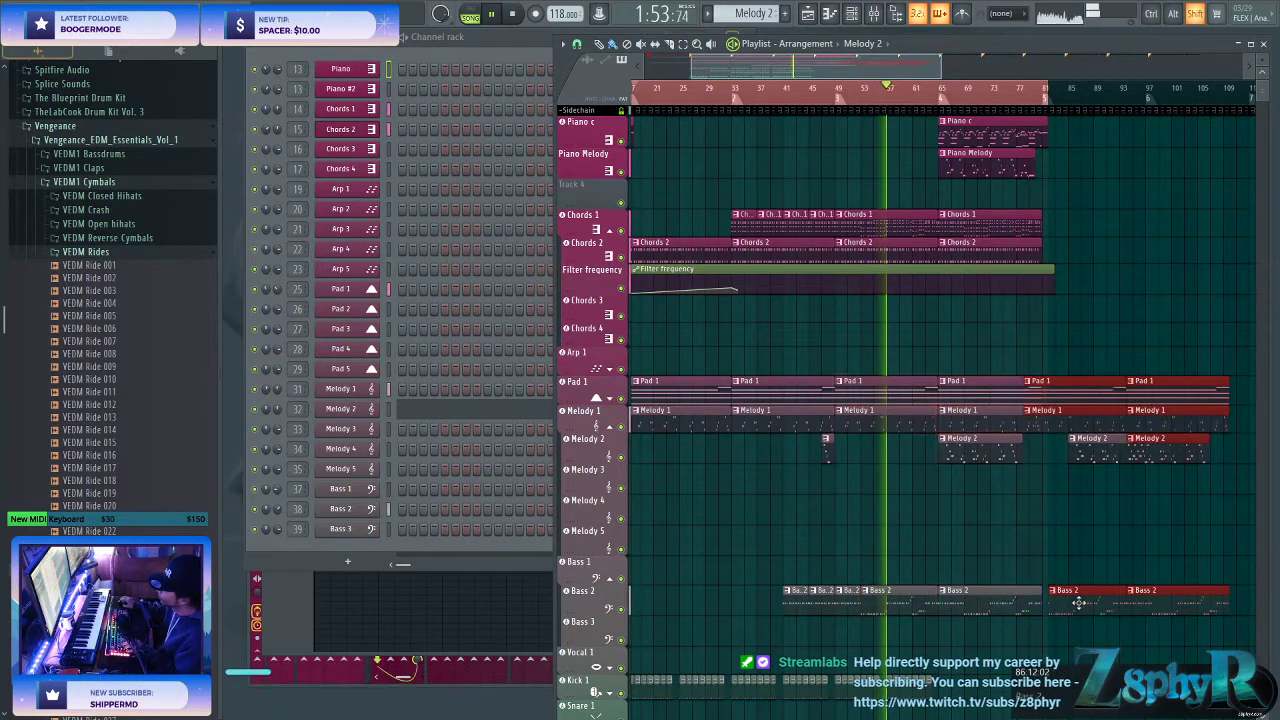
key("ctrl+d")
right_click(1169, 458)
scroll(1166, 486, "right", 1)
right_click(1220, 455)
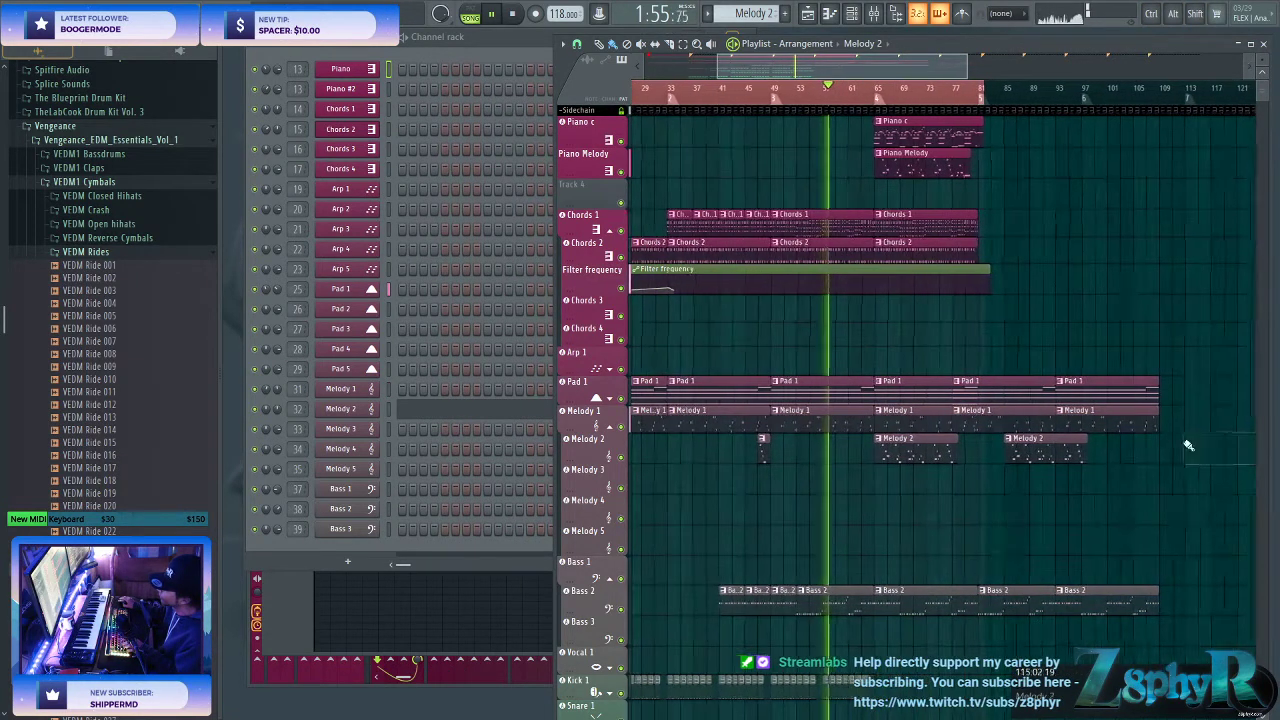
- Duplicate the Chords 1 and Chords 2 clips spanning bars 49 to 81 so the copies start at about bar 81
left_click_drag(1012, 245, 780, 208)
key("ctrl+b")
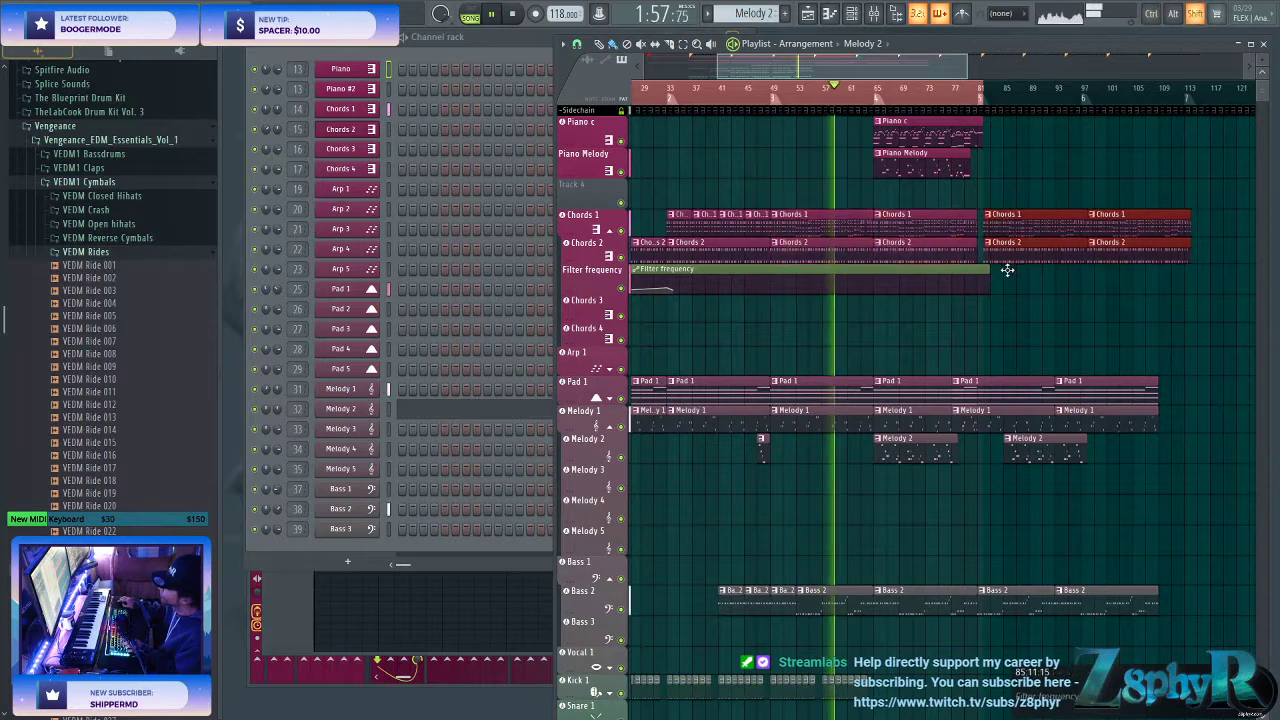
- Copy the bar 65 Piano c and Piano Melody clips to about bar 125 and remove the original Piano c clip
left_click_drag(1020, 117, 940, 168)
left_click_drag(950, 166, 1262, 160)
right_click(906, 142)
left_click_drag(855, 170, 1013, 176)
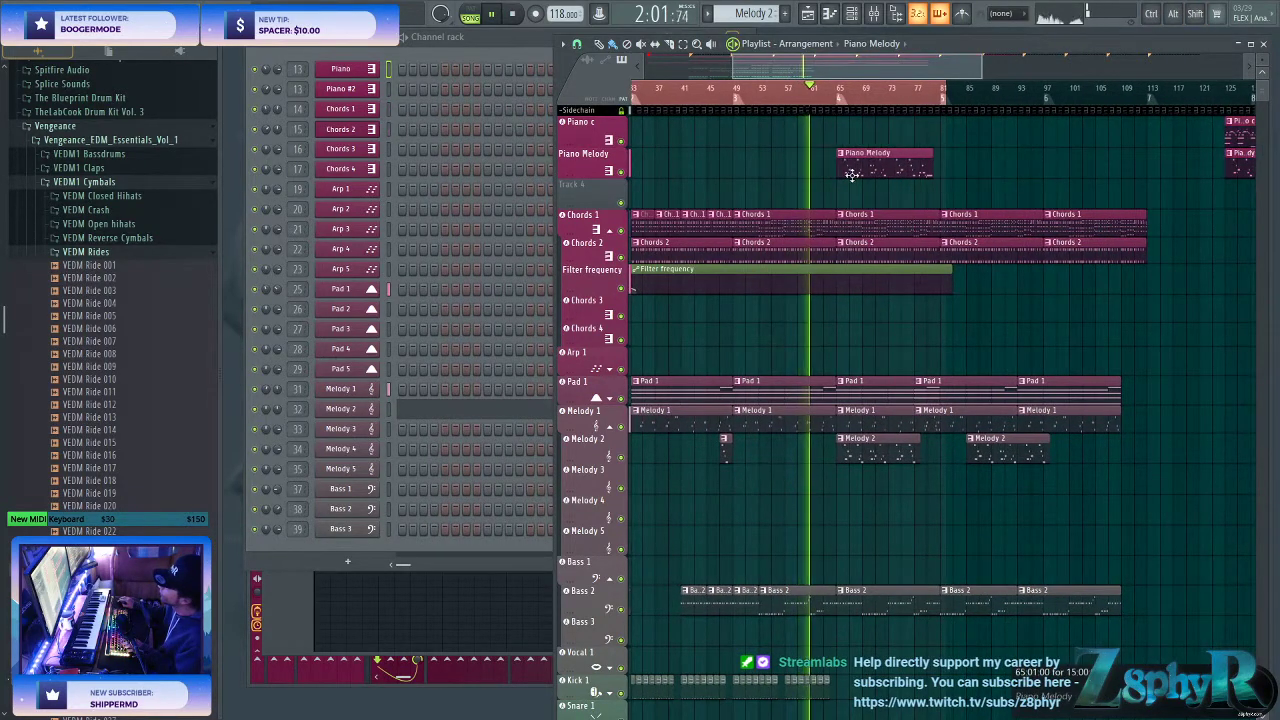
left_click(852, 176)
- Play from bar 49, fill the Kick 1 gap before bar 57, and extend the Perc 1 clips to bar 65
left_click(738, 92)
scroll(716, 218, "up", 3, "ctrl")
scroll(826, 249, "down", 4)
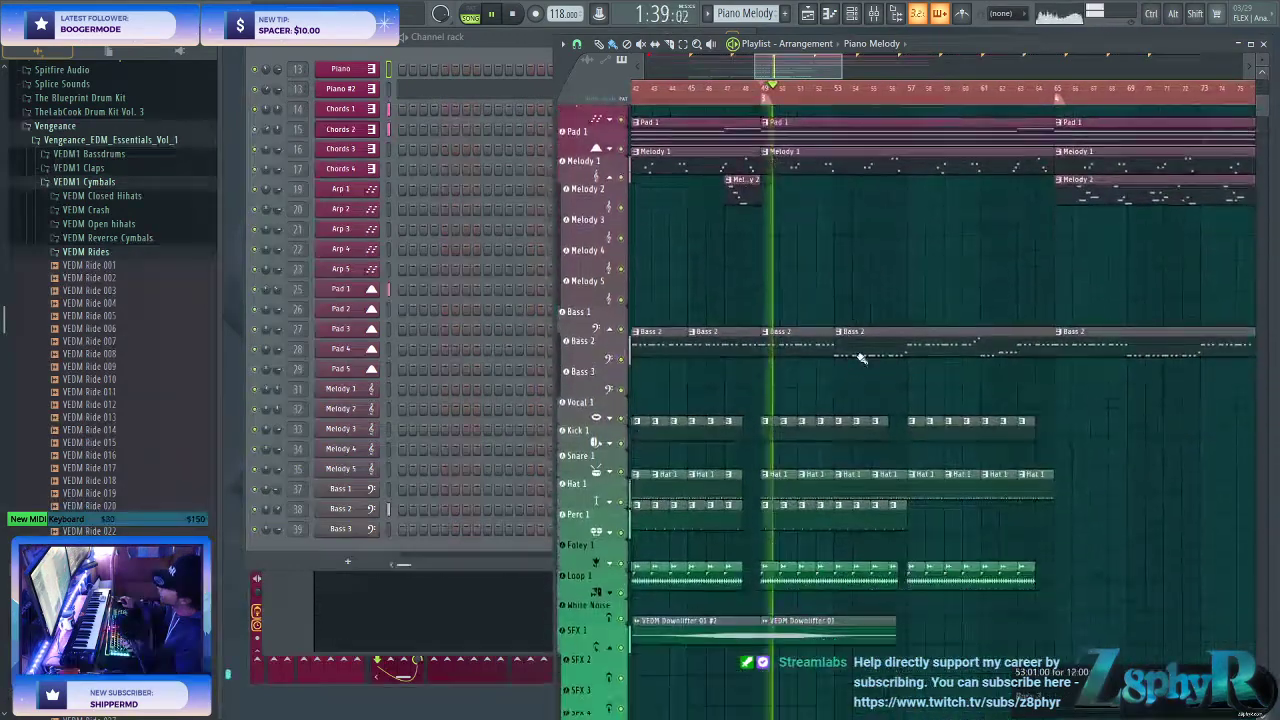
scroll(866, 355, "down", 3)
left_click_drag(876, 351, 890, 351, "shift")
mouse_move(937, 436)
left_mouse_down("ctrl")
mouse_move(770, 447)
mouse_move(927, 449)
left_mouse_up("ctrl")
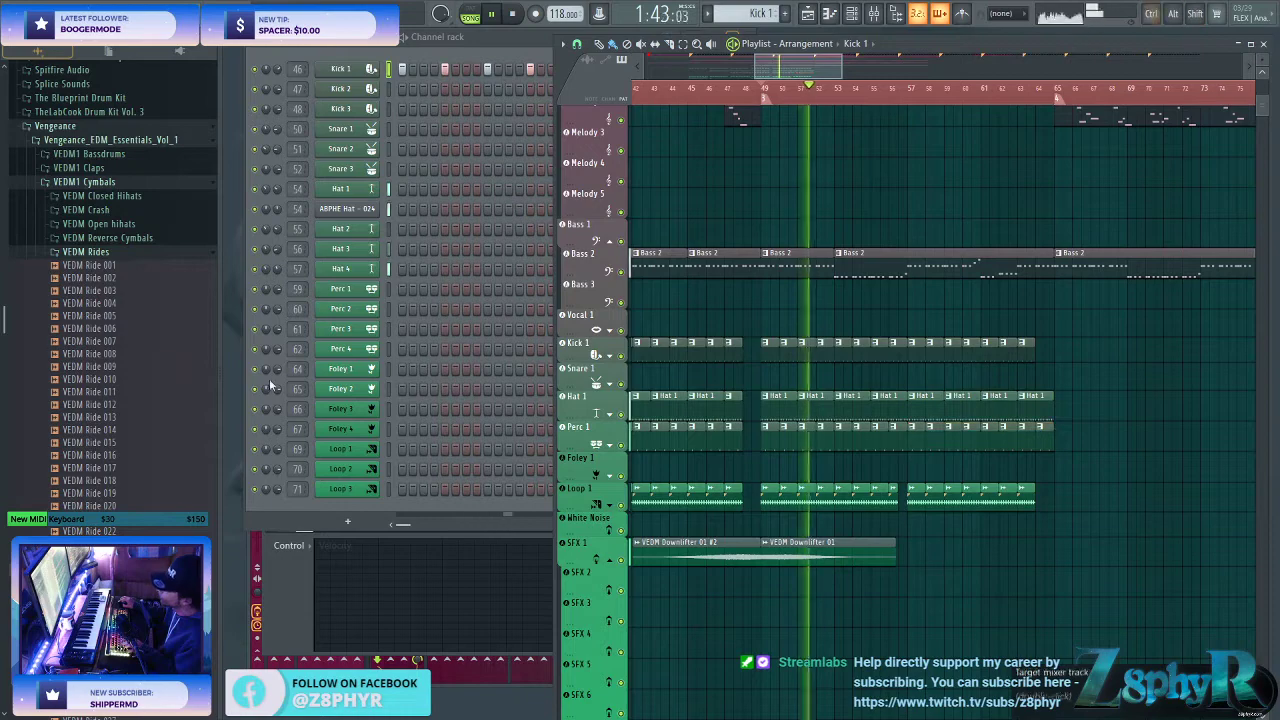
- Copy the two VEDM Ride 005 clips at bars 25 and 41 to bars 53 and 69
scroll(938, 557, "down", 2)
scroll(843, 494, "down", 3, "ctrl")
left_click_drag(831, 488, 710, 466, "ctrl")
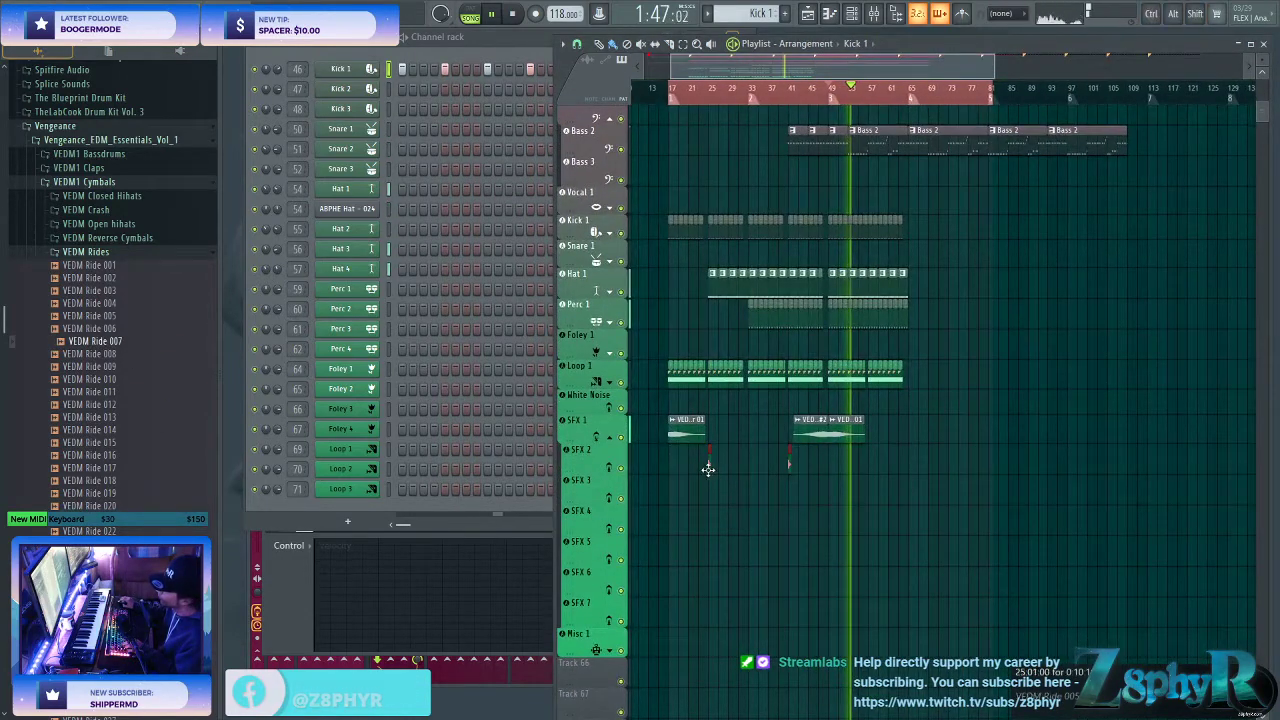
scroll(846, 458, "up", 5)
key("space")
left_click(823, 457)
left_click(869, 508, "ctrl")
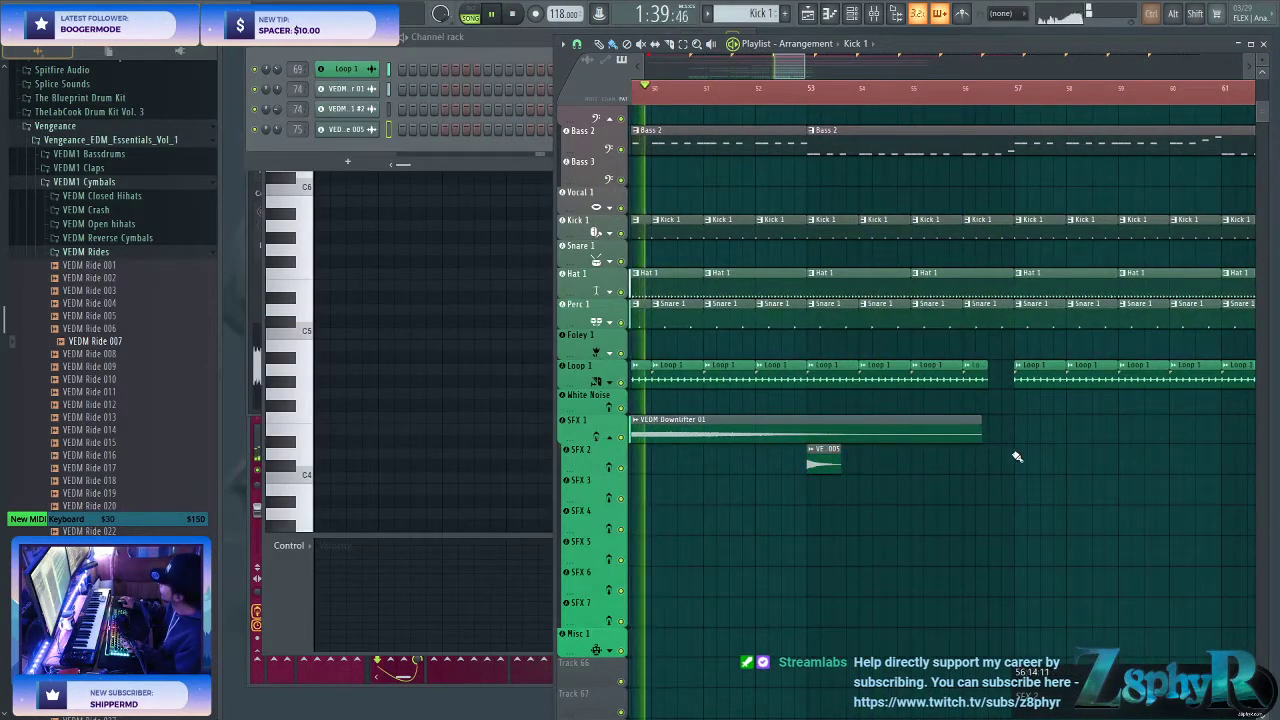
scroll(1010, 450, "up", 2)
scroll(1008, 440, "down", 5, "ctrl")
- Check the VEDM Downlifter 01 channel settings and listen to the transition into bar 49
left_click(938, 553)
double_click(938, 553)
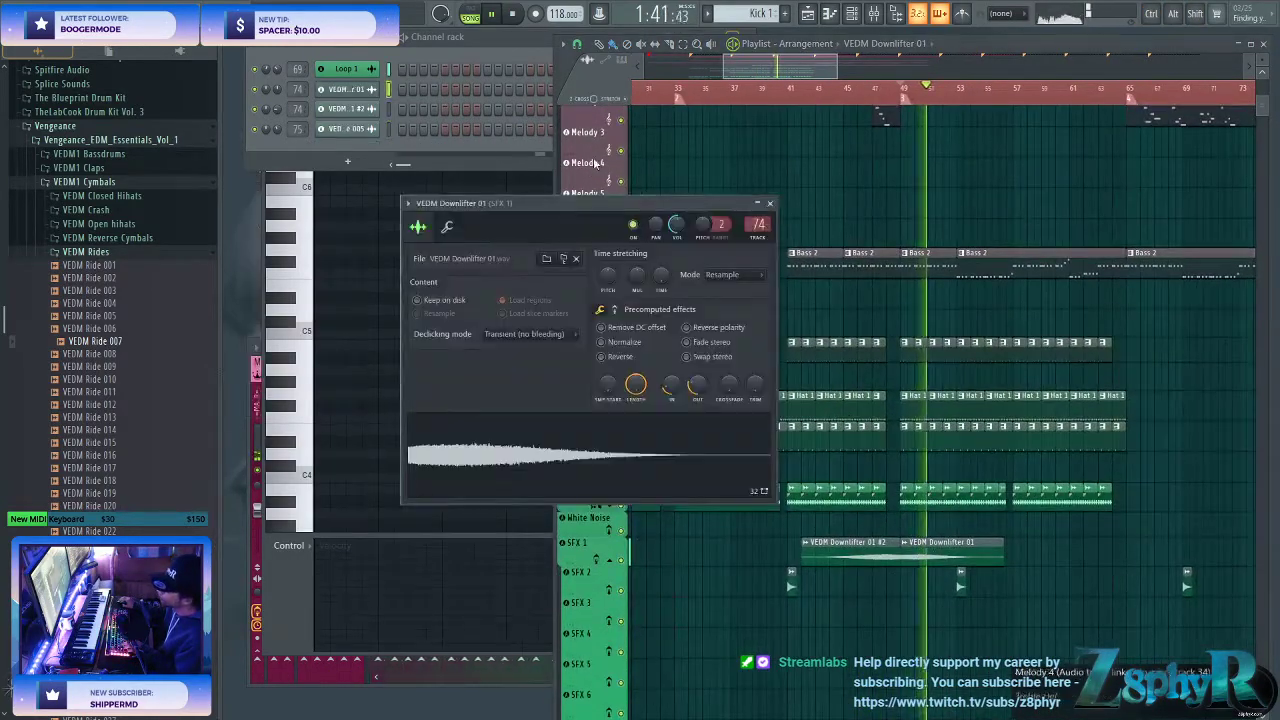
left_click(820, 150, "ctrl")
scroll(871, 126, "up", 1)
left_click(864, 90)
scroll(1030, 309, "up", 6)
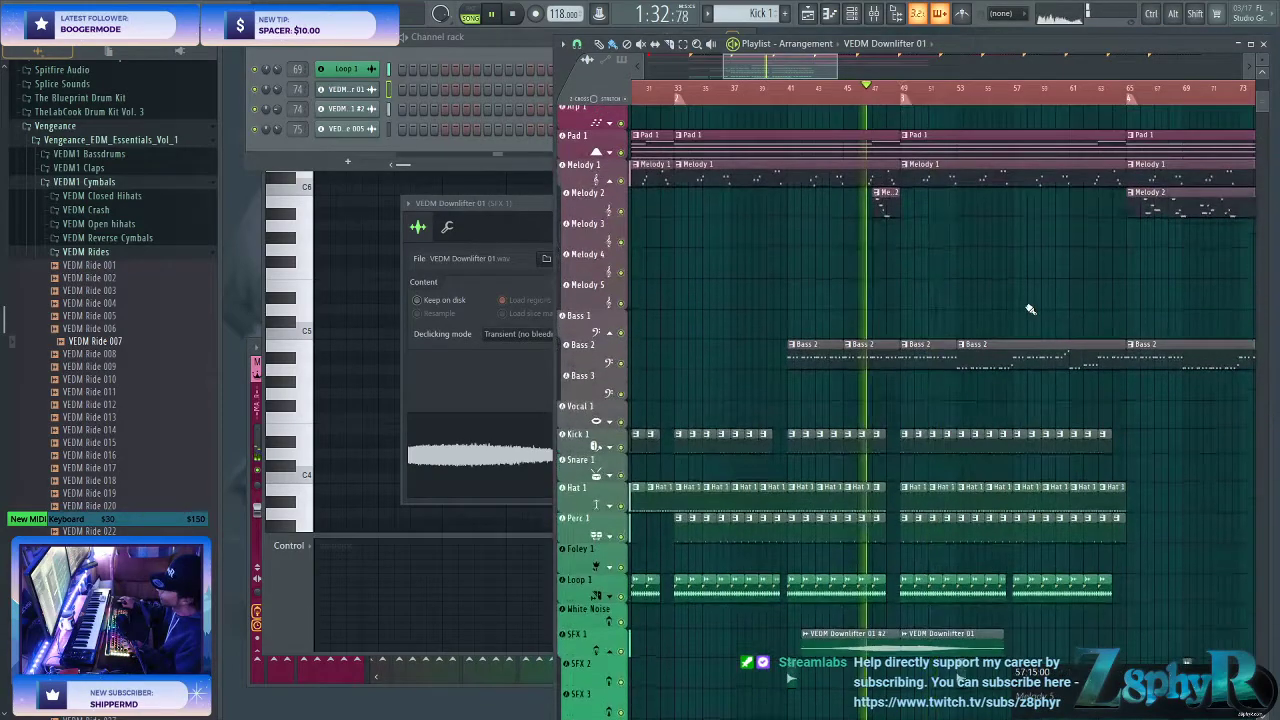
scroll(884, 410, "right", 1)
scroll(837, 428, "up", 2)
scroll(834, 354, "up", 4, "ctrl")
scroll(851, 328, "down", 5)
scroll(860, 345, "down", 1)
key("space")
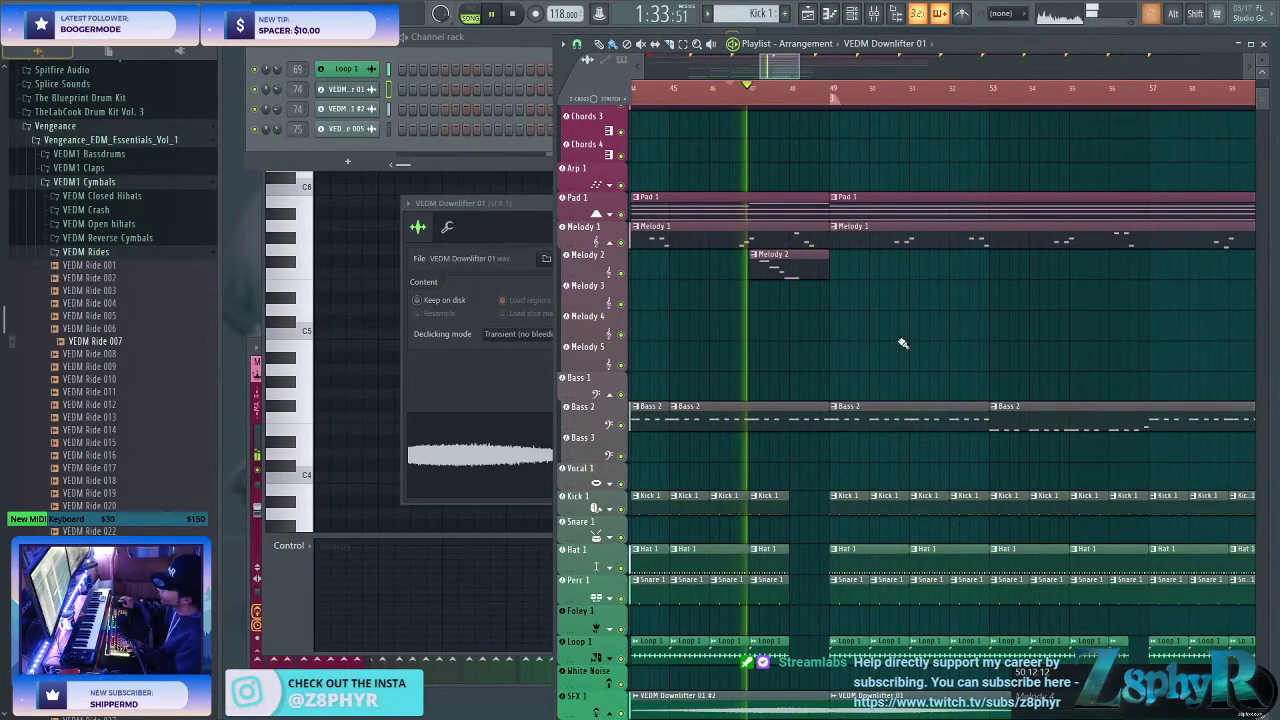
scroll(898, 330, "up", 4)
scroll(880, 300, "down", 4, "ctrl")
scroll(910, 165, "right", 1)
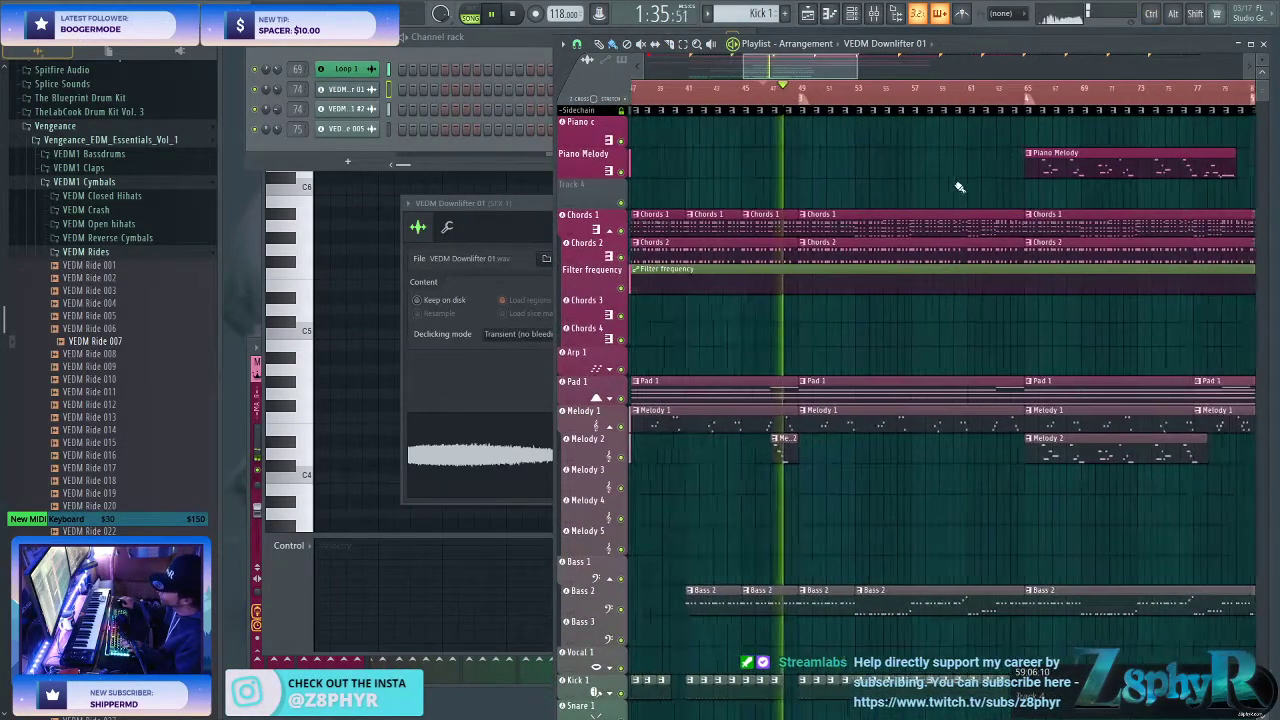
- Remove the Hat 1 and Perc 1 track clips from bar 49 up to bar 55
scroll(830, 380, "down", 5)
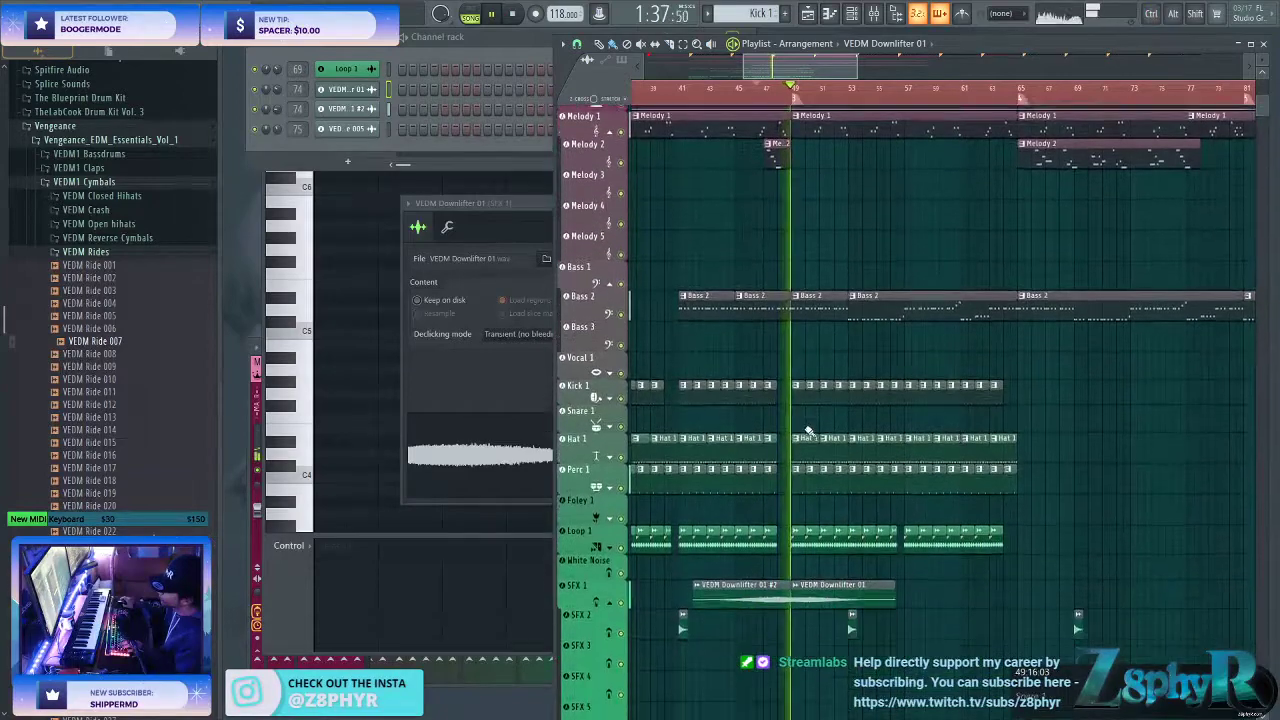
scroll(812, 429, "down", 1)
right_click(832, 414)
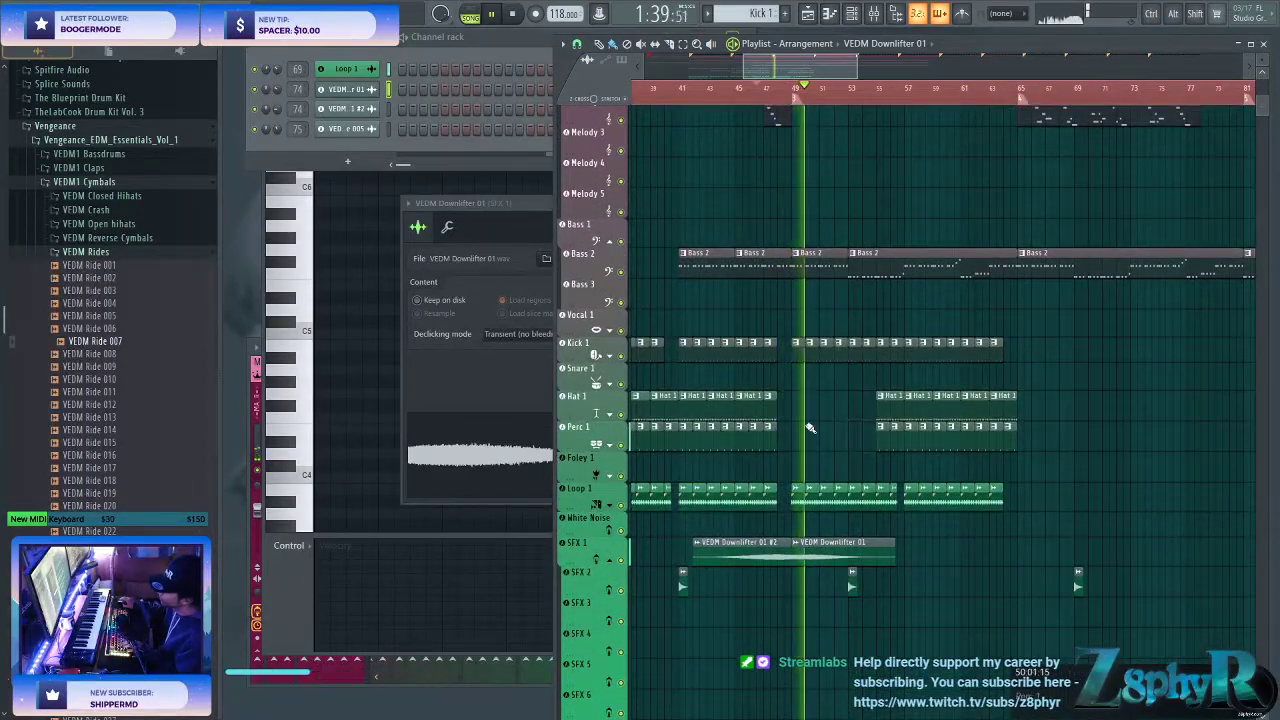
- Move all Snare 1 pattern clips from the Perc 1 track onto the Snare 1 track
scroll(814, 432, "down", 2)
scroll(817, 423, "down", 3, "ctrl")
scroll(809, 326, "left", 1)
left_click_drag(749, 310, 1015, 340, "ctrl")
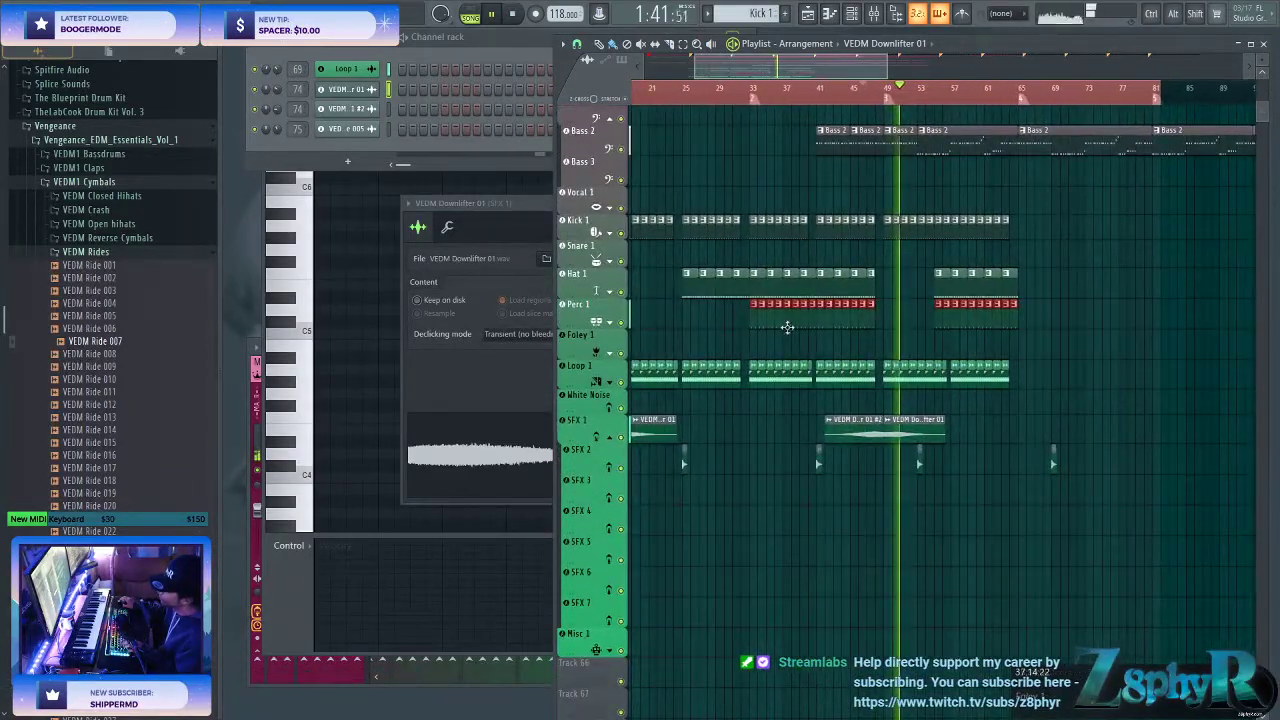
left_click(787, 259)
- Add Hat 1 and Snare 1 clips so both parts re-enter at bar 53
left_click(906, 323, "ctrl")
scroll(906, 323, "up", 3, "ctrl")
right_click(1024, 260)
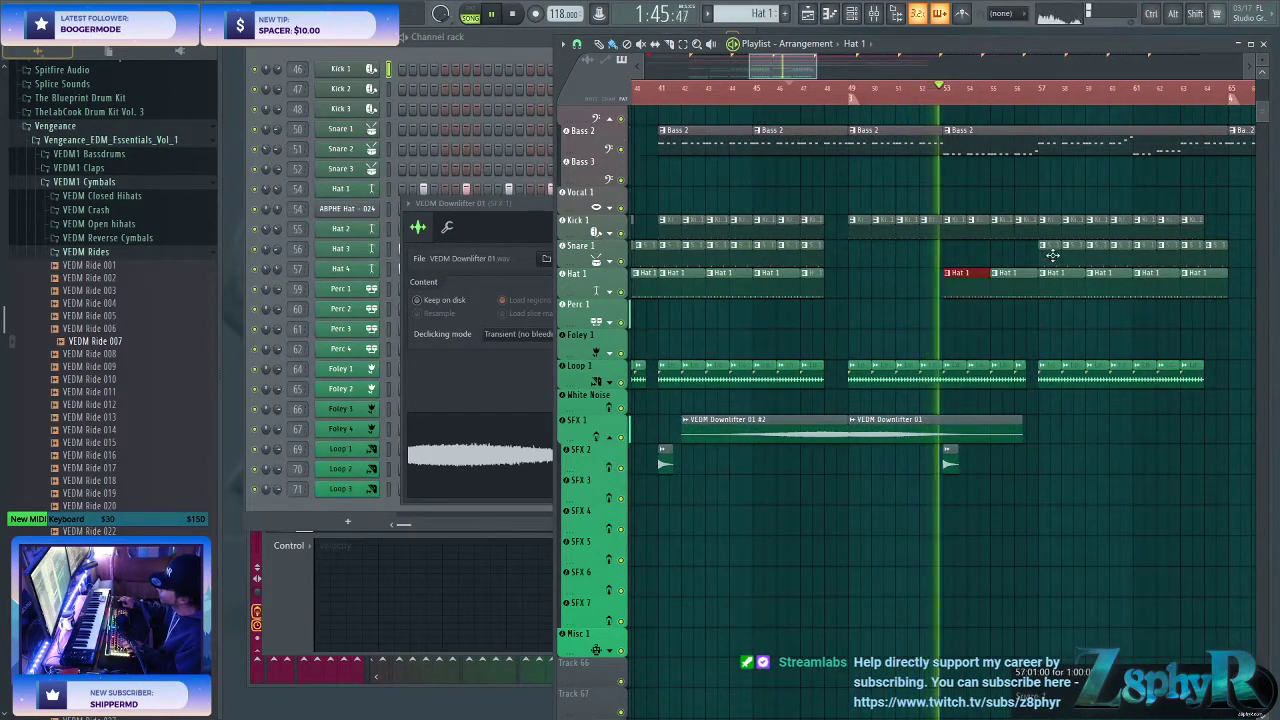
scroll(955, 380, "right", 1)
left_click(897, 520, "ctrl")
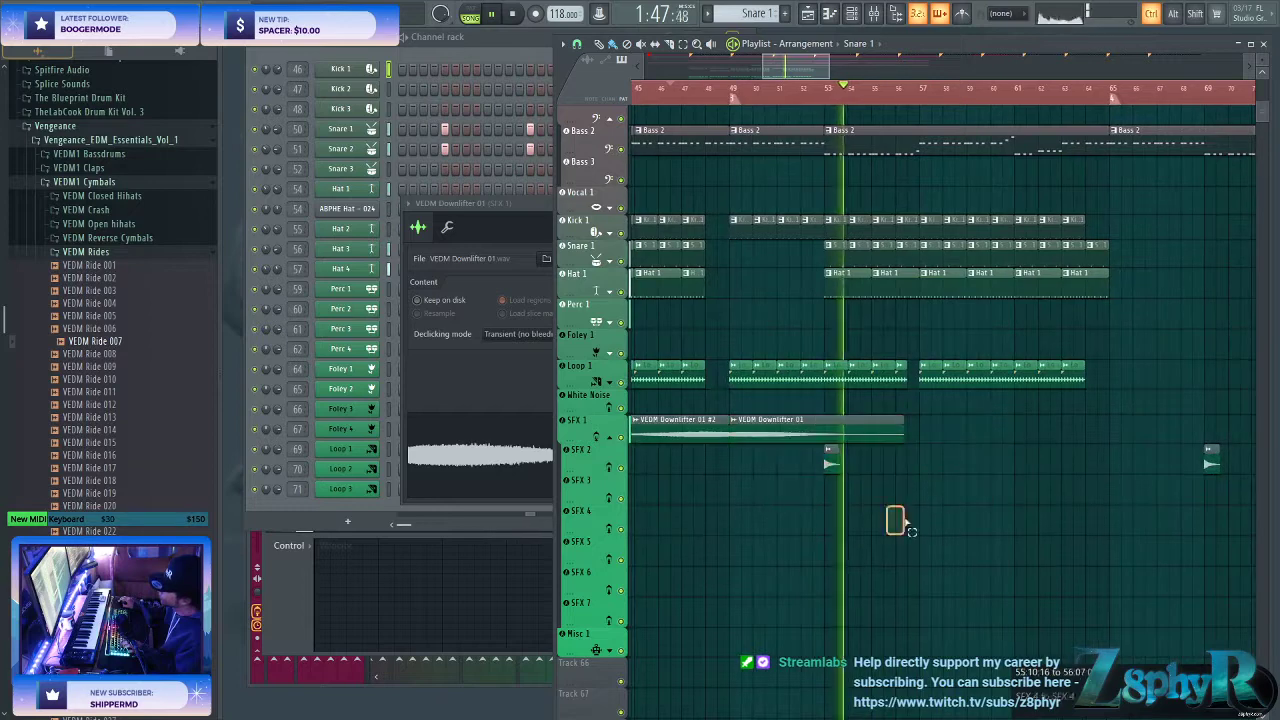
- Duplicate the Kick 1, Snare 1, Hat 1 and Loop 1 clips starting at bar 57 so the copies begin at bar 65
scroll(846, 370, "right", 1)
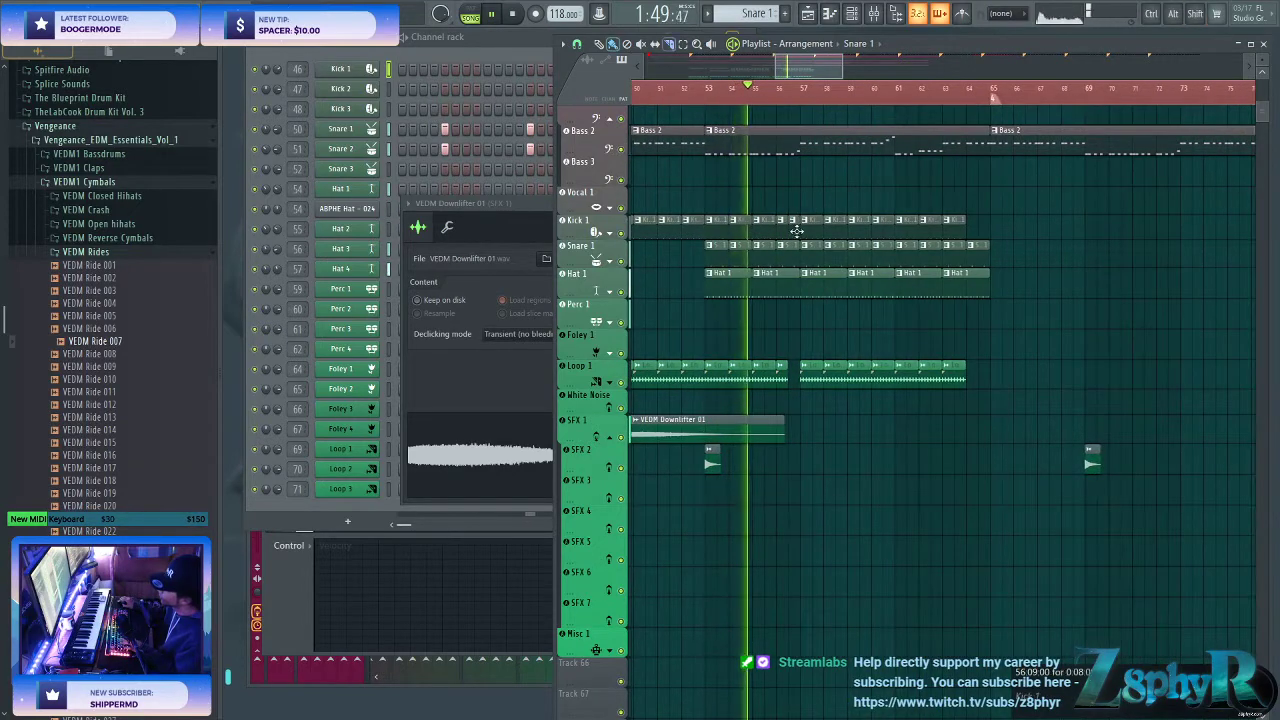
left_click_drag(1046, 297, 806, 217)
right_click(882, 280)
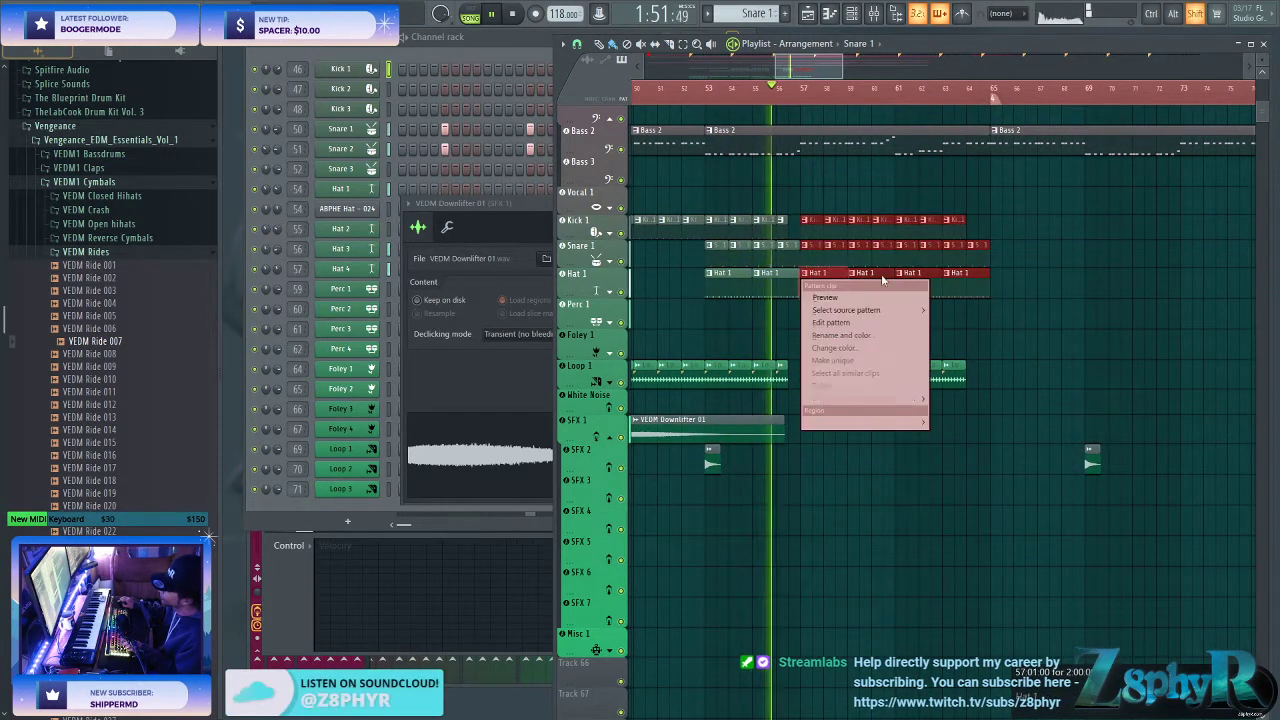
left_click_drag(1033, 188, 820, 437)
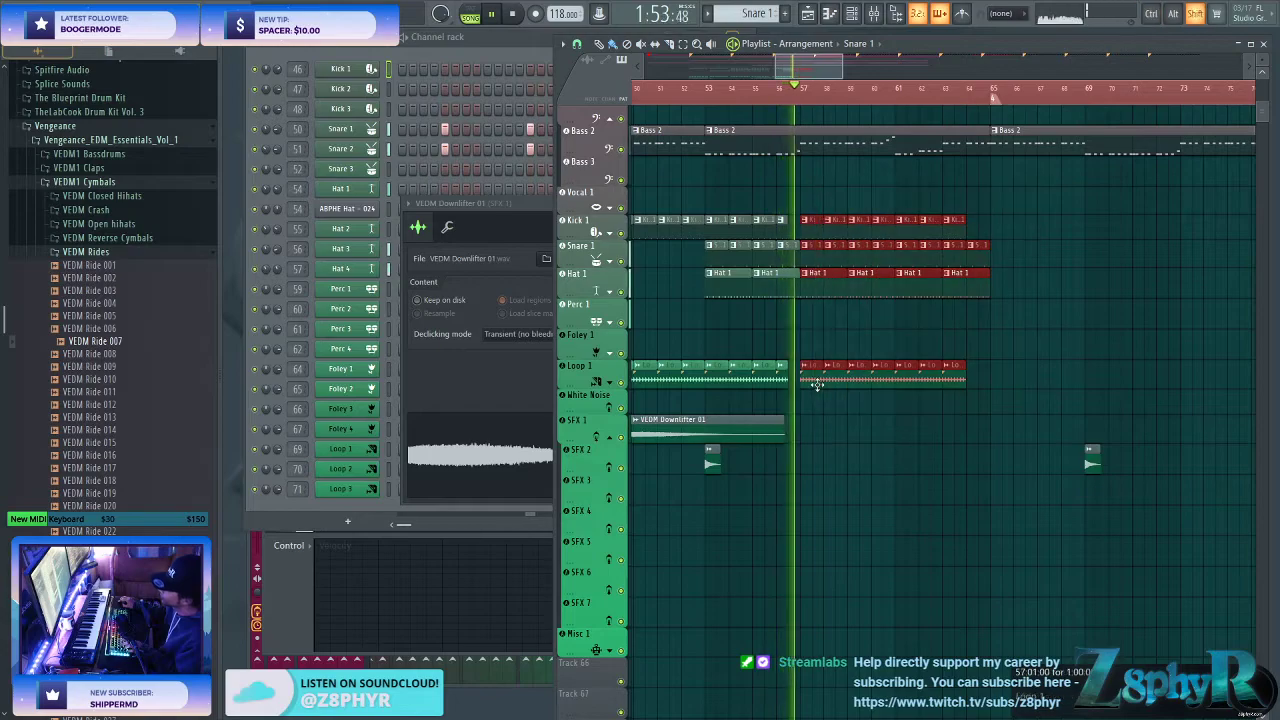
key("ctrl+b")
- Rename the time marker at bar 49 with a row of v letters
left_click(752, 147)
scroll(755, 180, "up", 4)
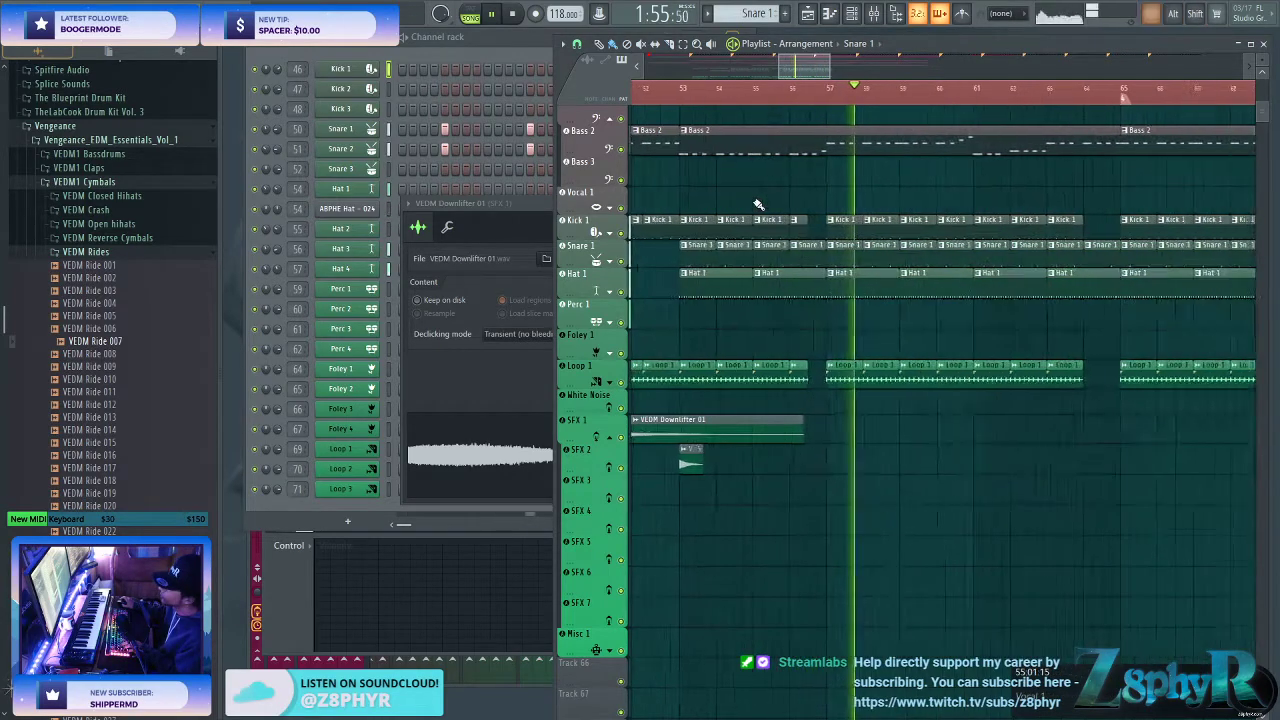
scroll(735, 210, "down", 3)
scroll(760, 240, "down", 4)
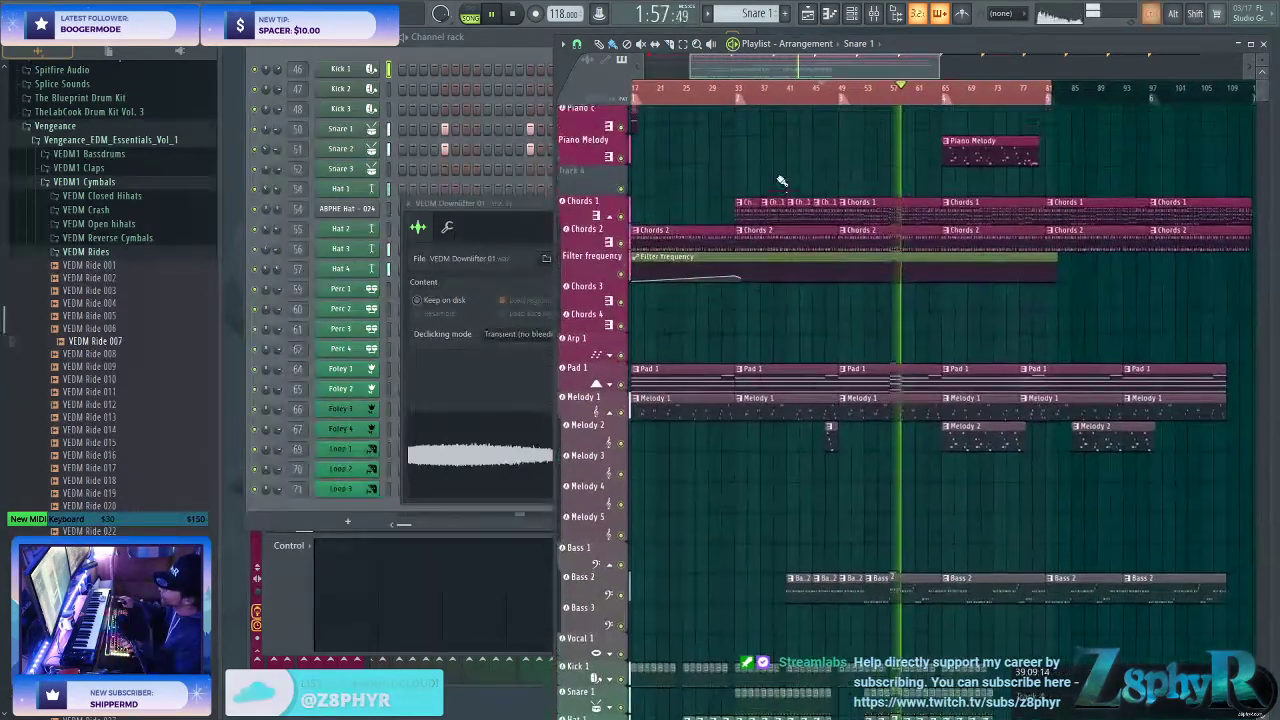
scroll(800, 270, "down", 3)
scroll(802, 272, "up", 7)
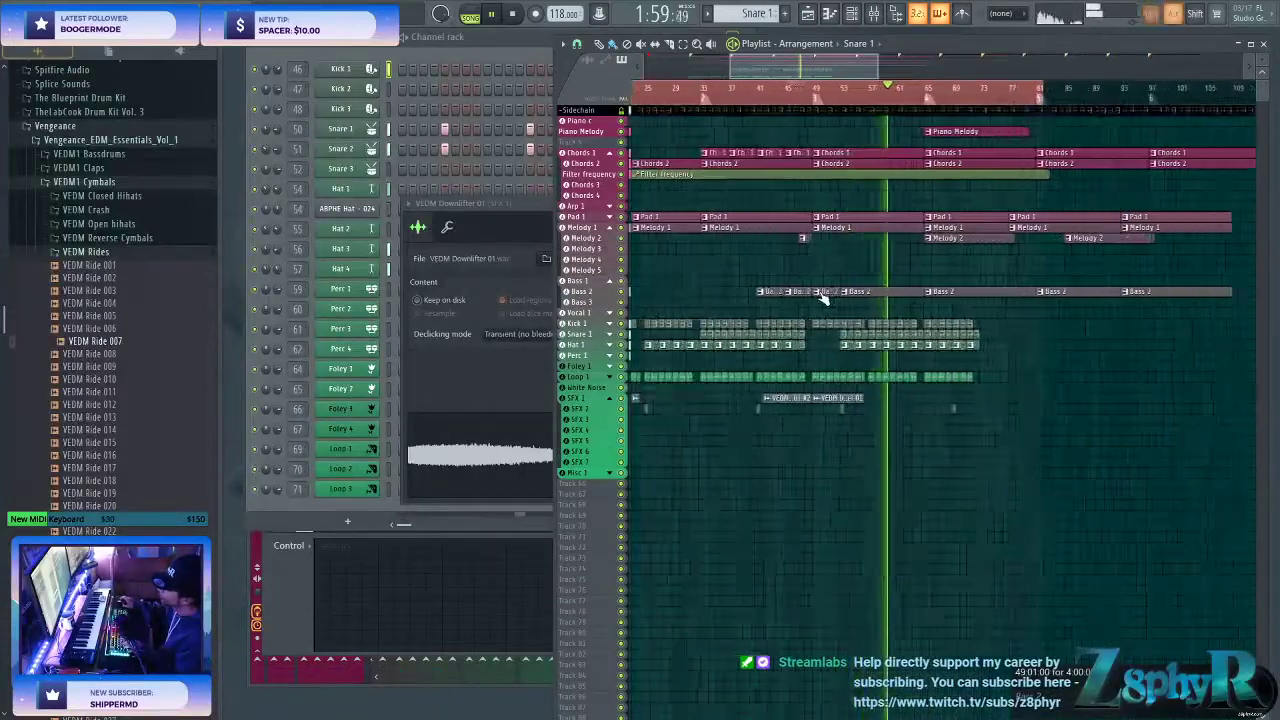
right_click(878, 98)
left_click(927, 169)
type("vvv")
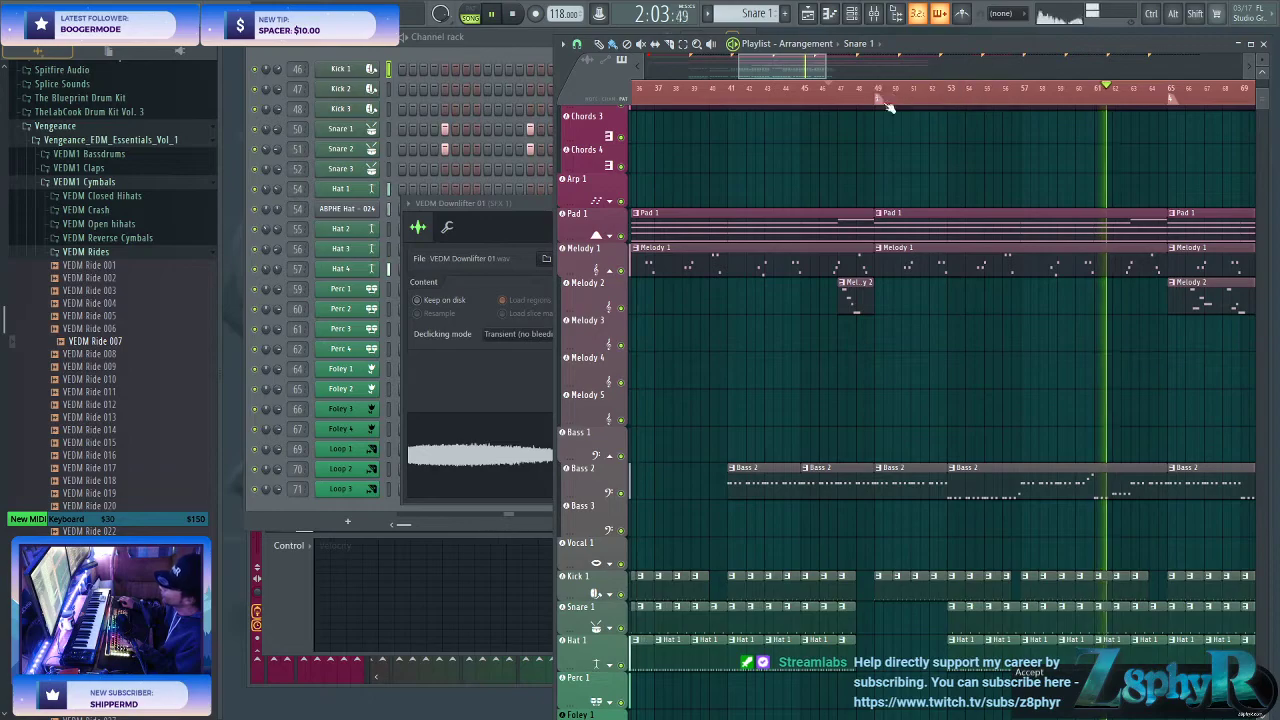
left_click(884, 92)
- Play the arrangement from several points and review the tracks around bars 49 to 81
scroll(863, 157, "down", 6)
left_click(691, 97)
scroll(865, 170, "down", 2)
scroll(865, 172, "up", 3)
scroll(937, 143, "down", 3)
scroll(900, 175, "up", 2)
scroll(770, 200, "up", 3)
left_click(785, 92)
key("ctrl+d")
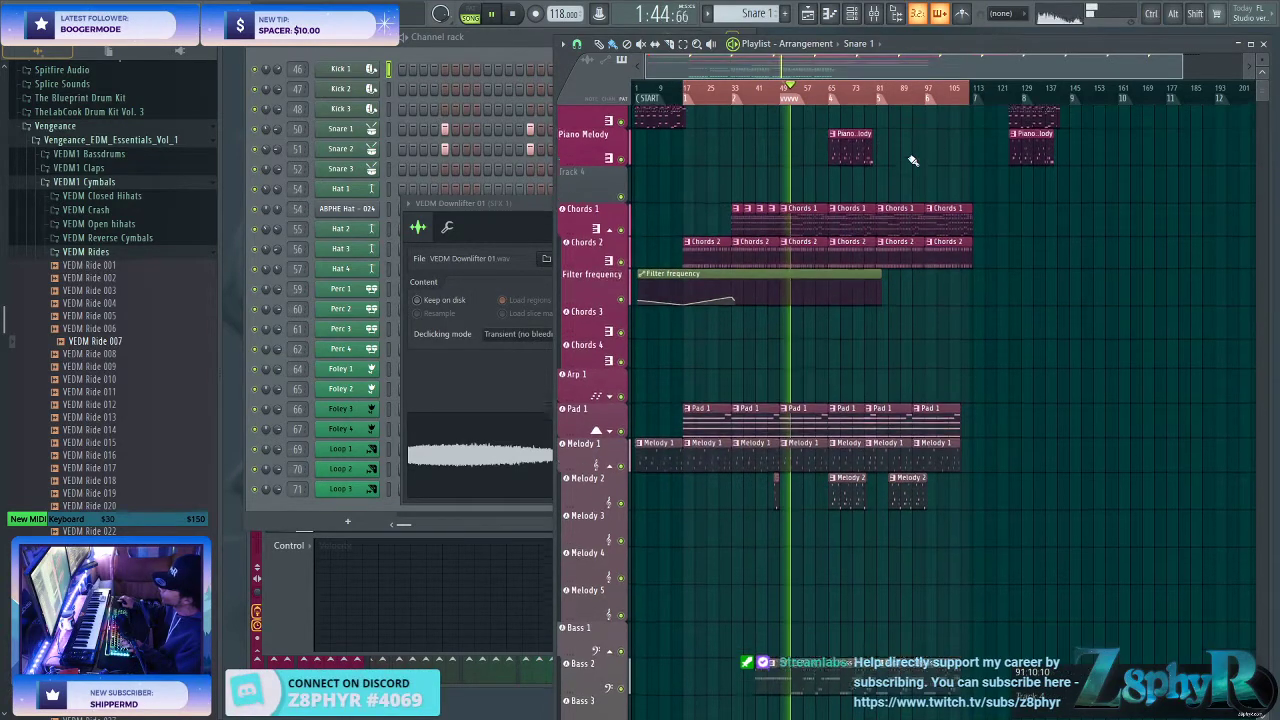
scroll(914, 163, "up", 1)
scroll(1013, 173, "up", 4)
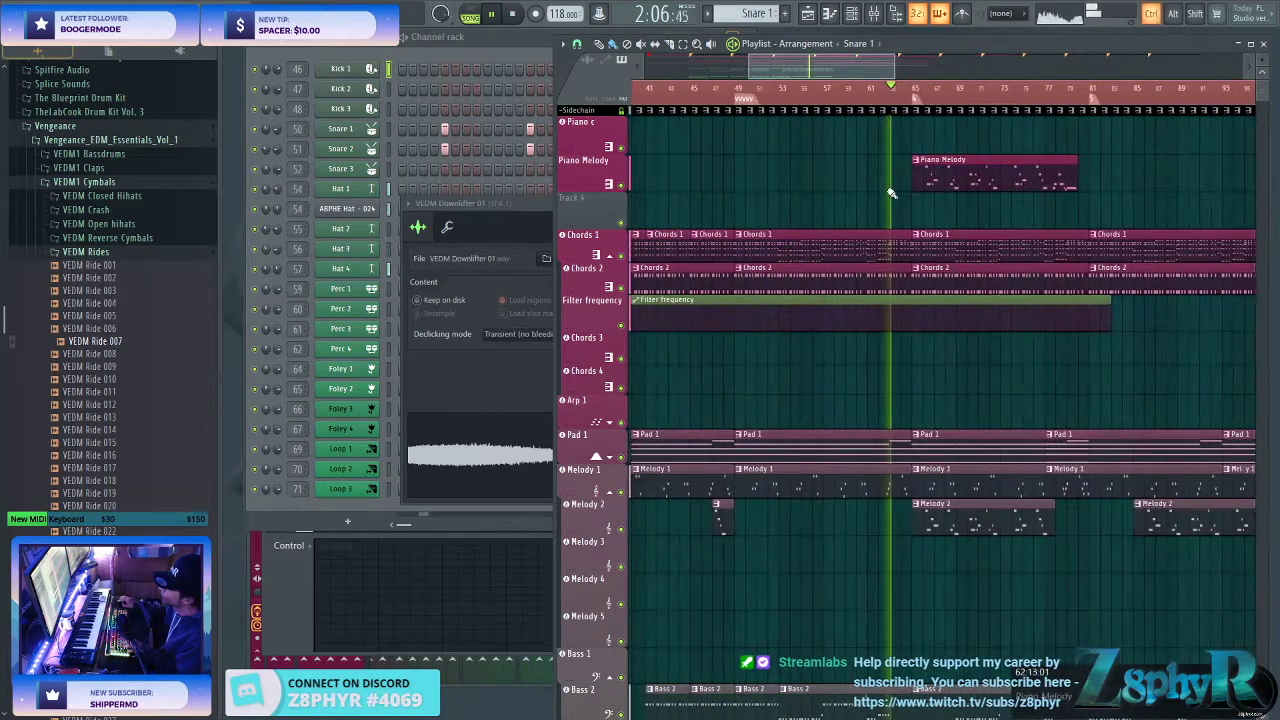
scroll(907, 324, "down", 2)
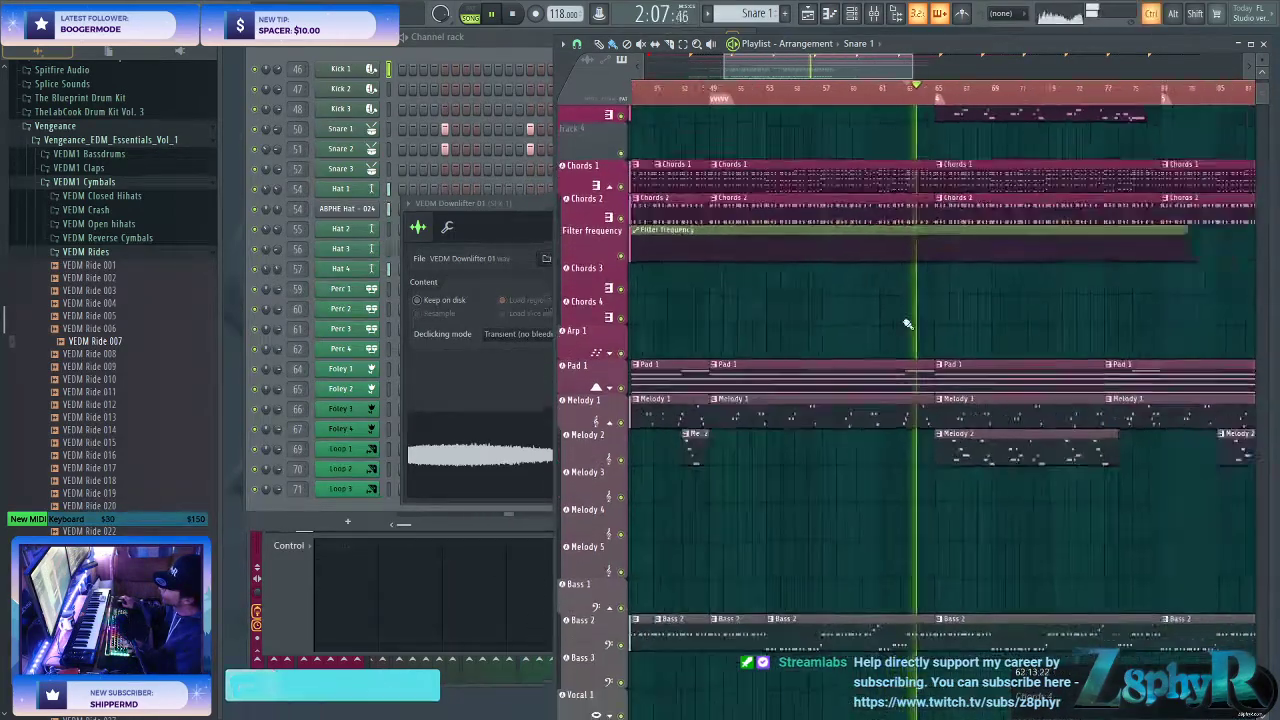
- Add level automation points to the Filter frequency clip at about bars 63 and 77
scroll(907, 324, "down", 3)
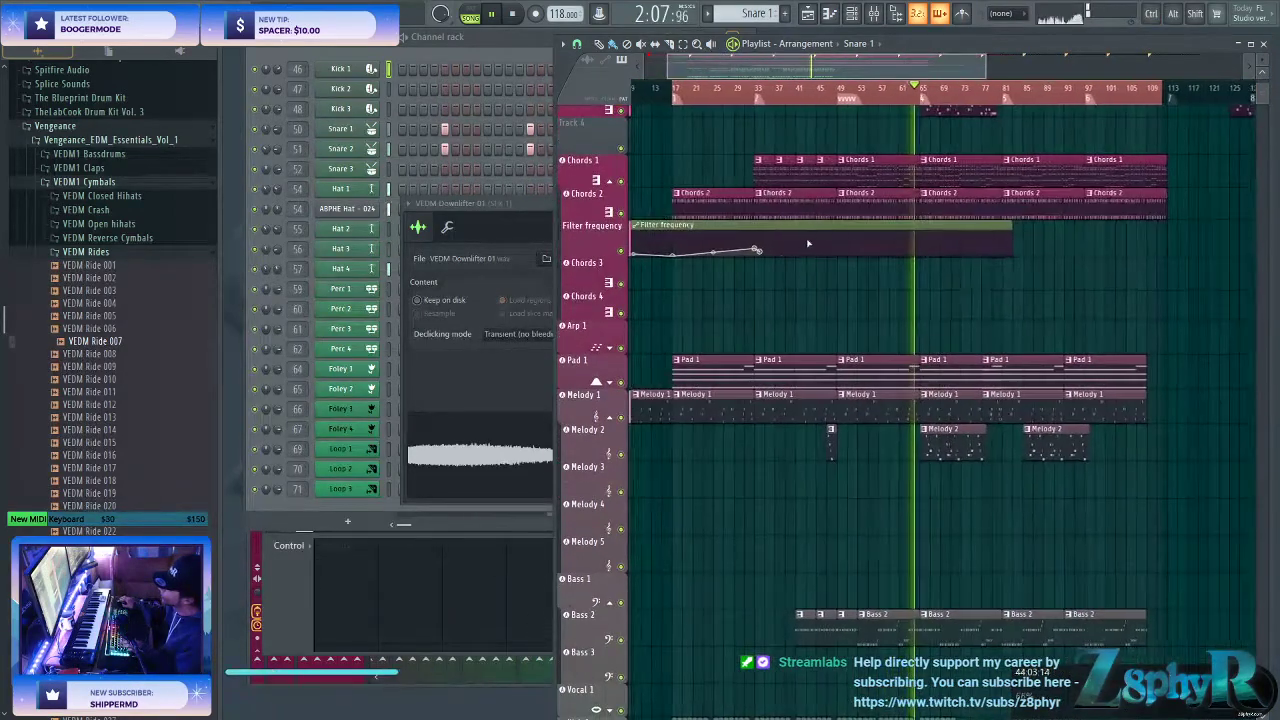
right_click(917, 252)
left_click(966, 248)
right_click(986, 251)
left_click(1006, 240)
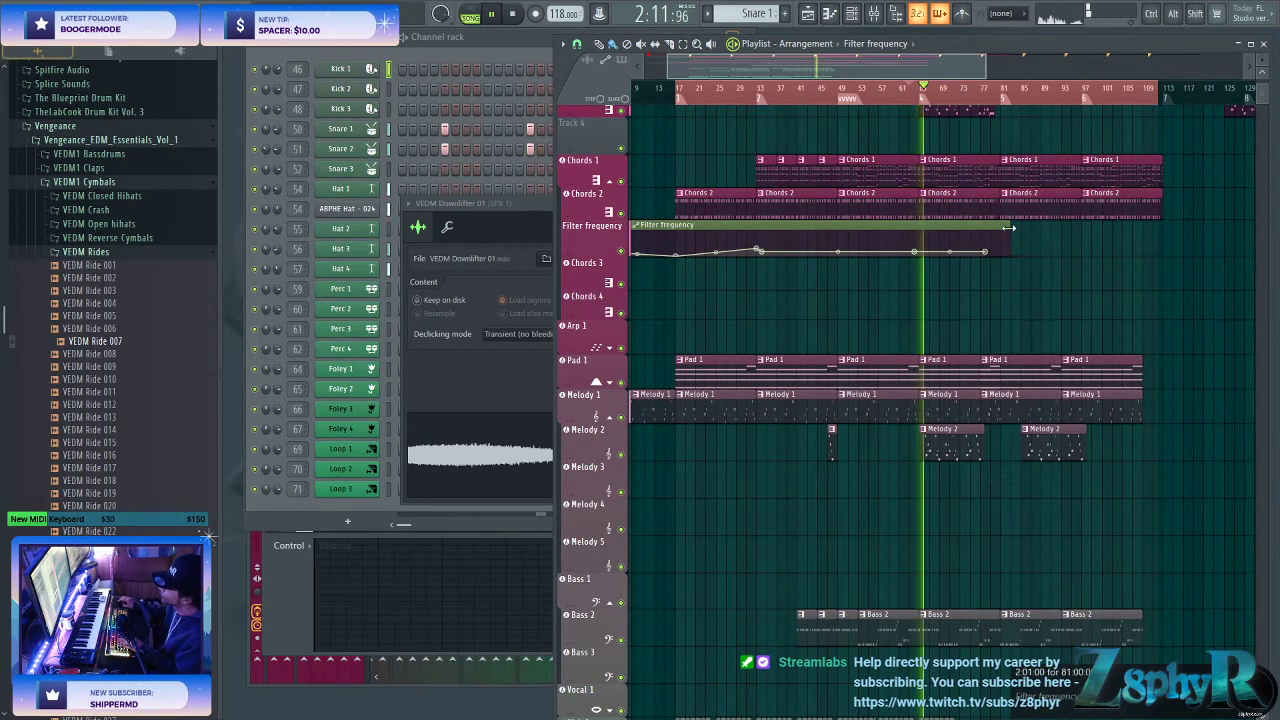
- Lengthen the Filter frequency clip past bar 125 and add a level point at about bar 102
left_click_drag(1009, 228, 1256, 229)
right_click(1096, 252)
left_click(1138, 477)
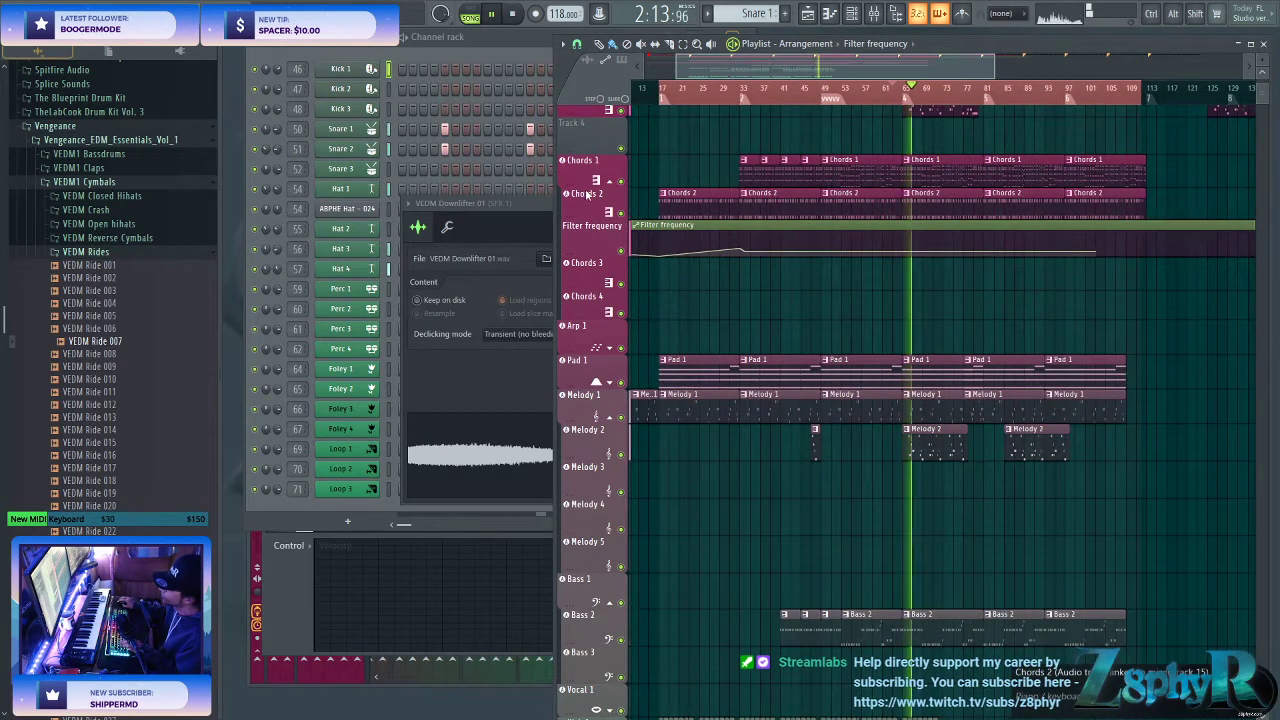
- Open the Chords 1 instrument to examine its Sylenth1 patch, and close it again
left_click(866, 163)
left_click(490, 50)
left_click(341, 110)
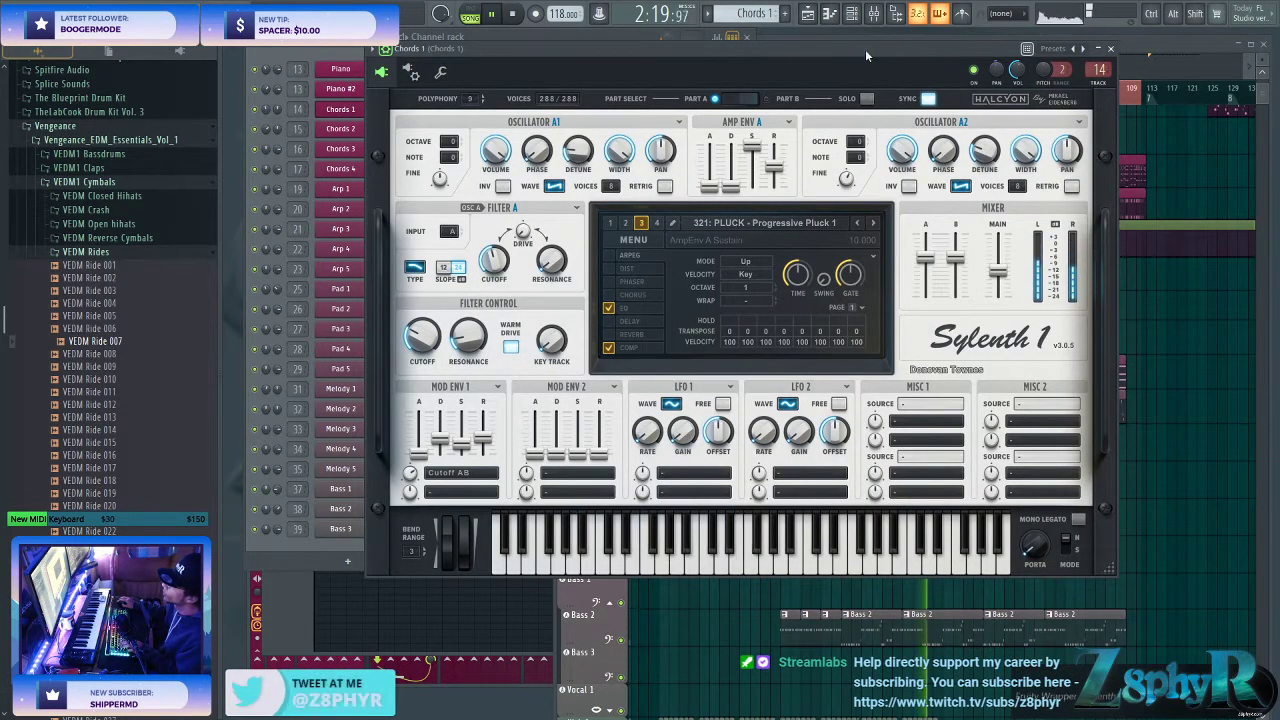
left_click(1110, 48)
left_click(945, 135)
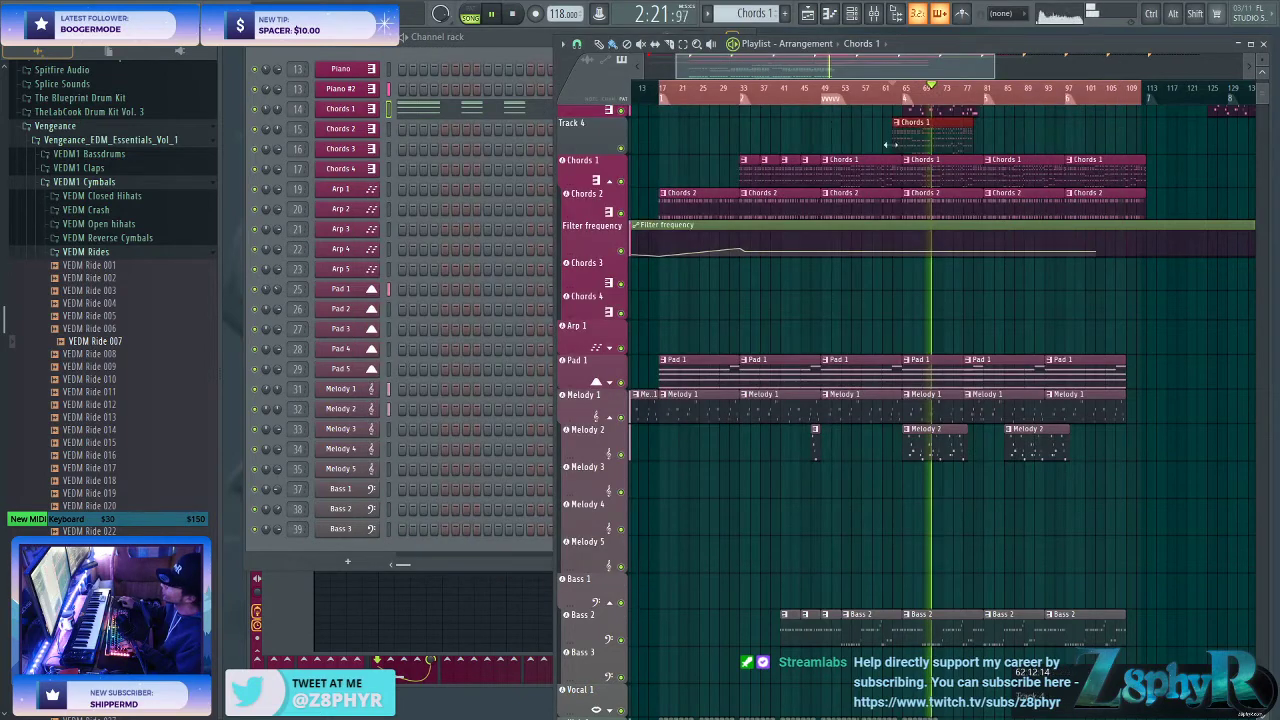
left_click(819, 92)
left_click_drag(837, 120, 840, 123)
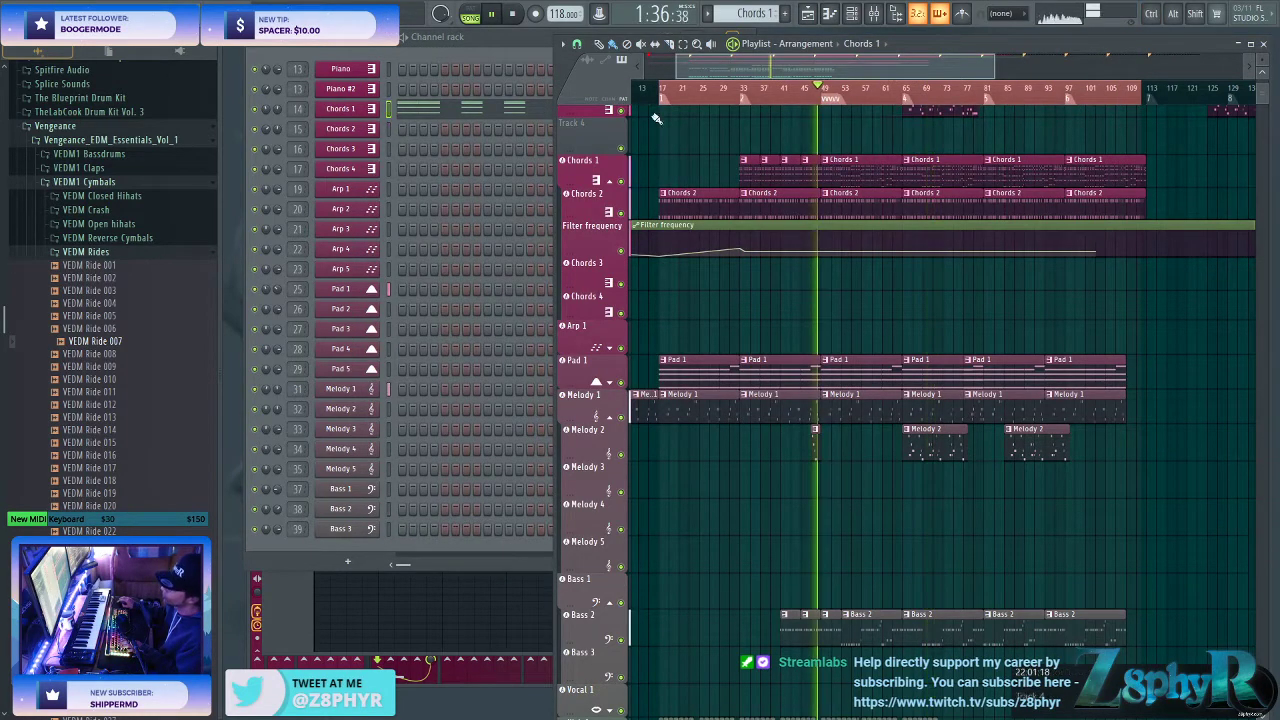
- Open Chords 1 in the piano roll, play it in pattern mode and examine the opening chord rhythm
left_click(414, 97)
key("l")
left_click(418, 106)
left_click_drag(1018, 131, 488, 136)
scroll(716, 186, "down", 5)
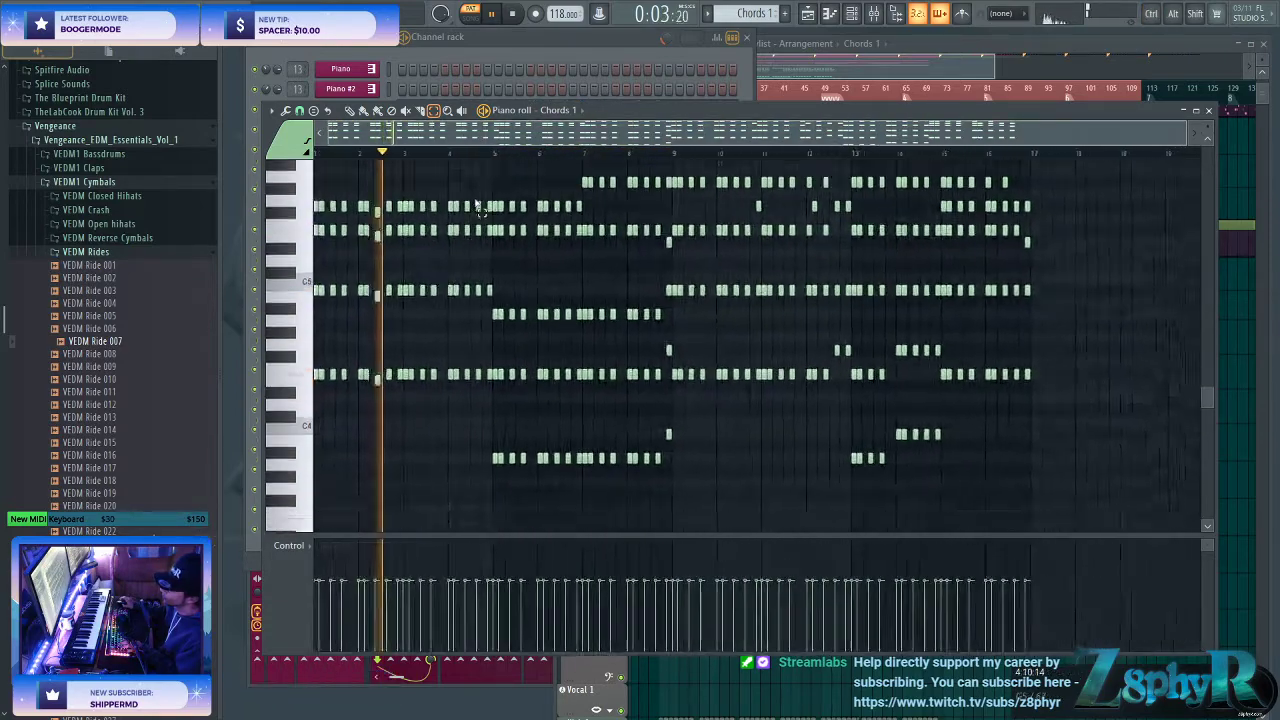
scroll(476, 203, "up", 7)
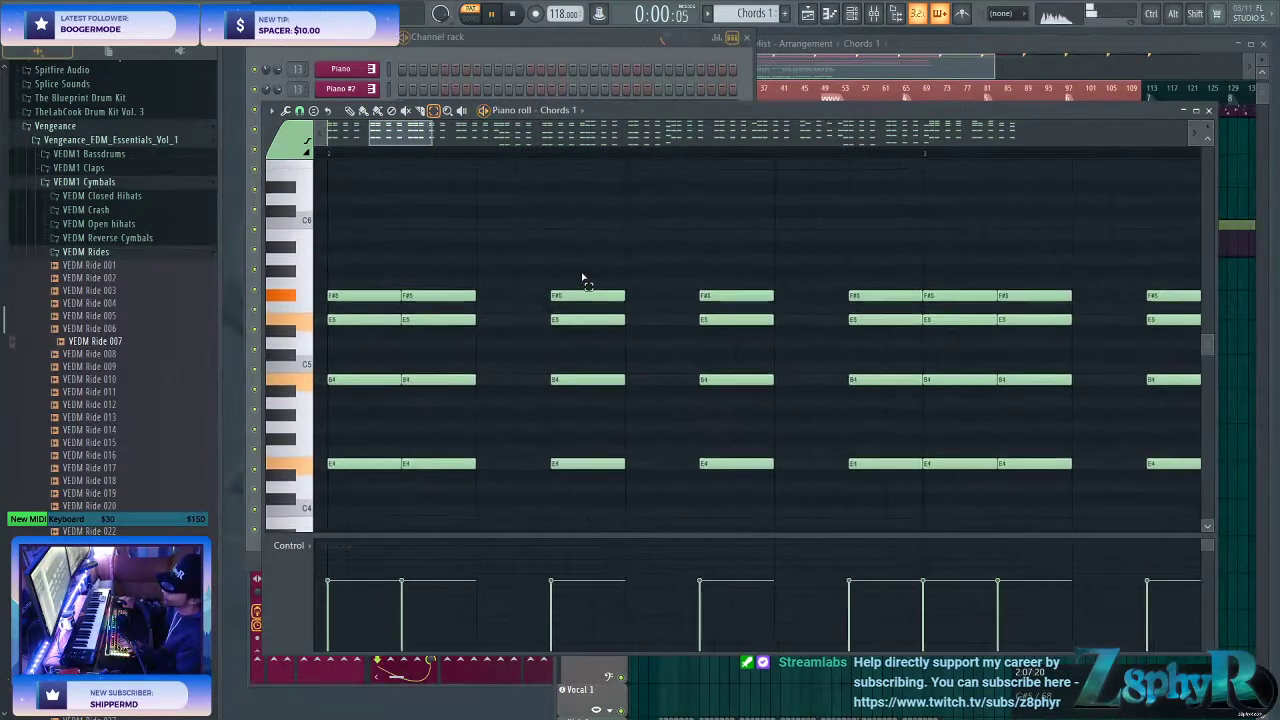
scroll(583, 277, "down", 3, "ctrl")
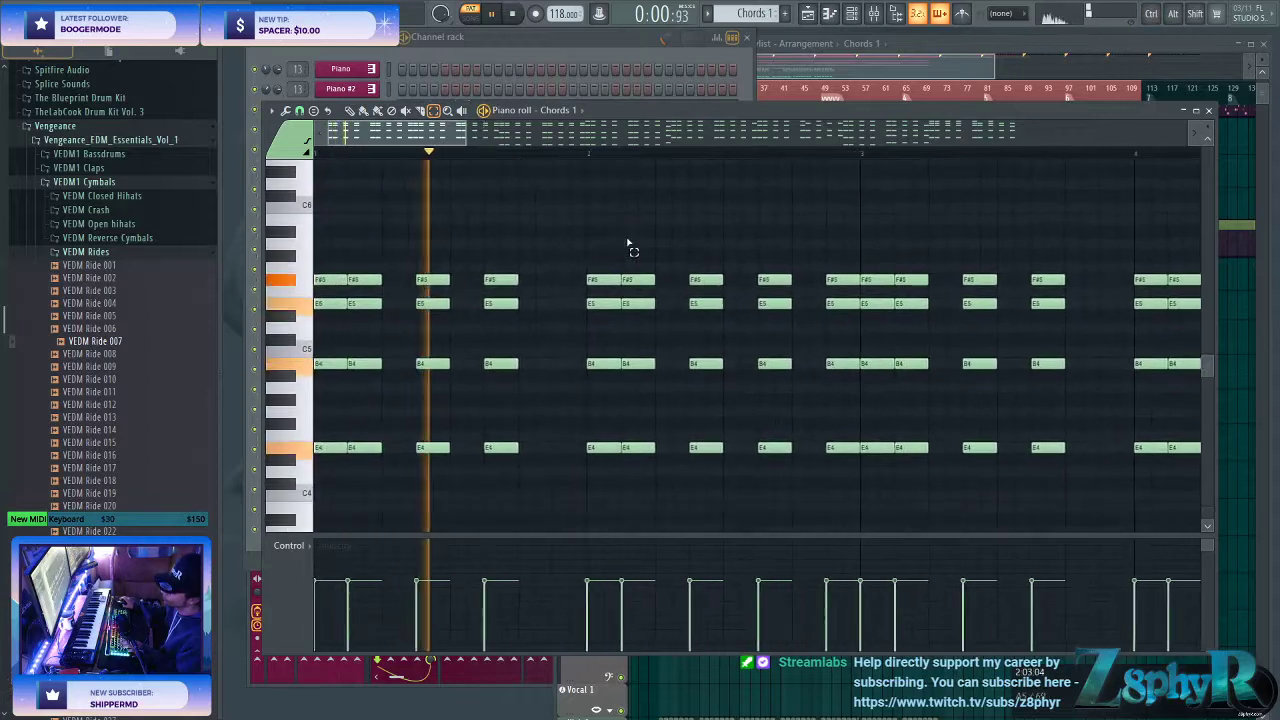
- Shorten the four stacked F#5, E5, B4 and E4 notes just before bar 3 of Chords 1 to a brief stab
scroll(660, 244, "down", 1)
scroll(700, 244, "up", 2, "ctrl")
left_click_drag(837, 195, 871, 393)
key("space")
left_click(883, 363, "ctrl")
scroll(895, 364, "down", 2, "ctrl")
scroll(777, 349, "right", 1)
scroll(714, 311, "left", 1)
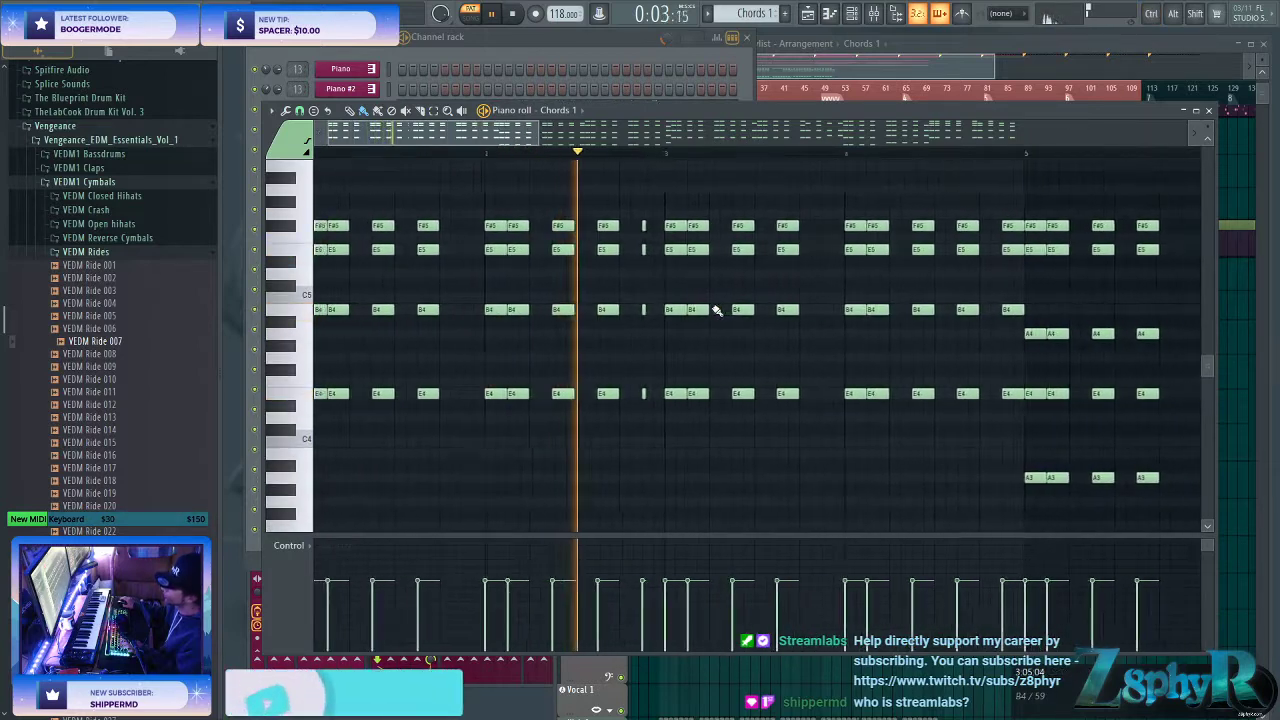
- Lengthen the four stacked F#5, E5, B4 and E4 notes just before bar 3 of Chords 1 to half the neighbouring chords' length
scroll(726, 305, "right", 1)
key("space")
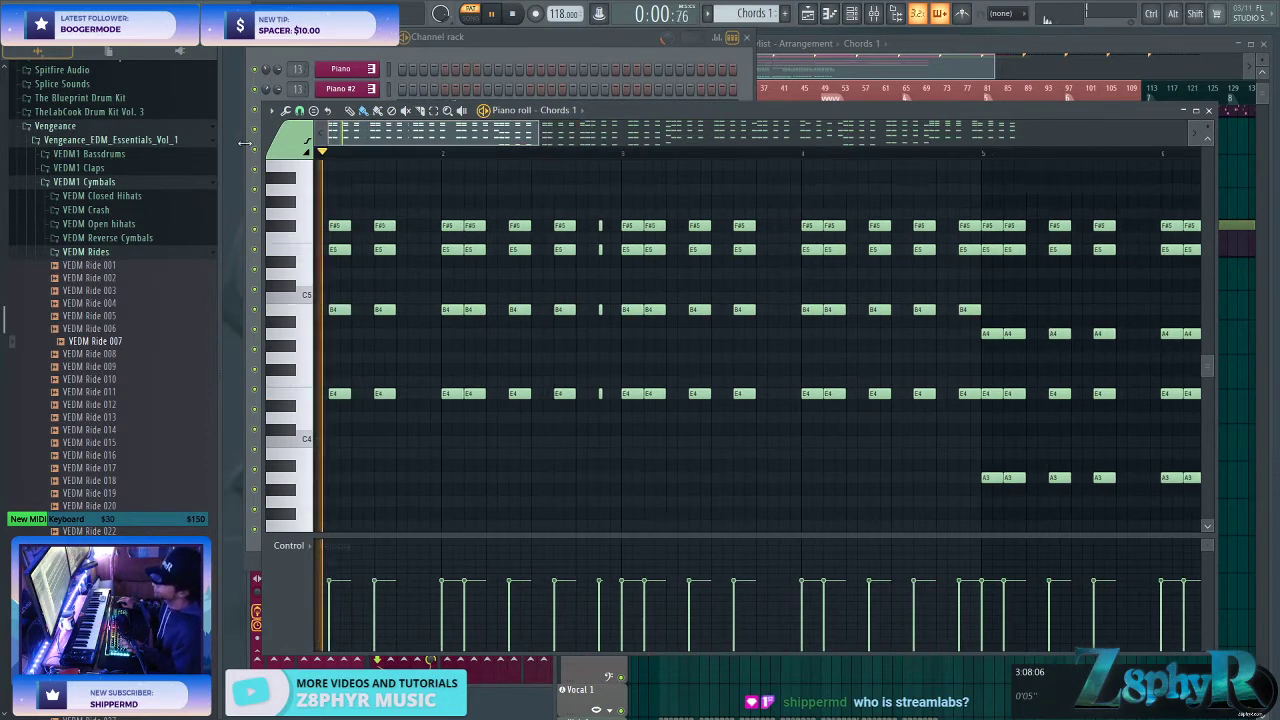
key("space")
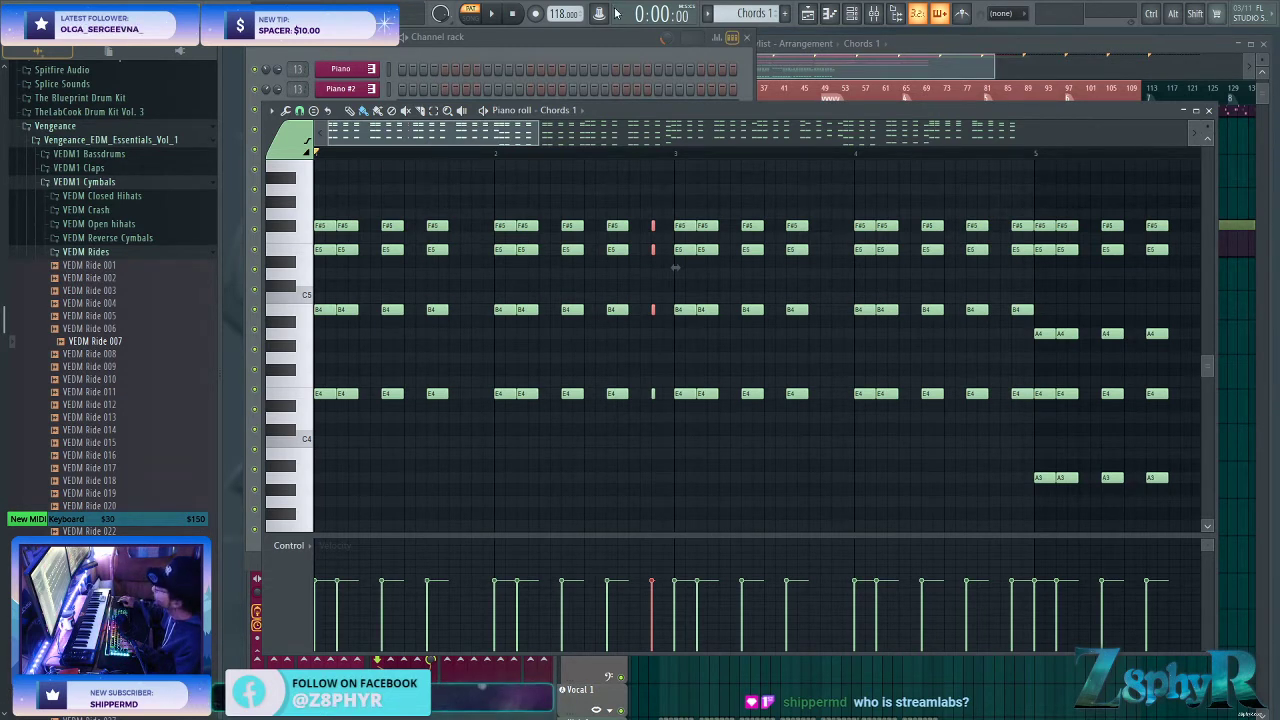
key("space")
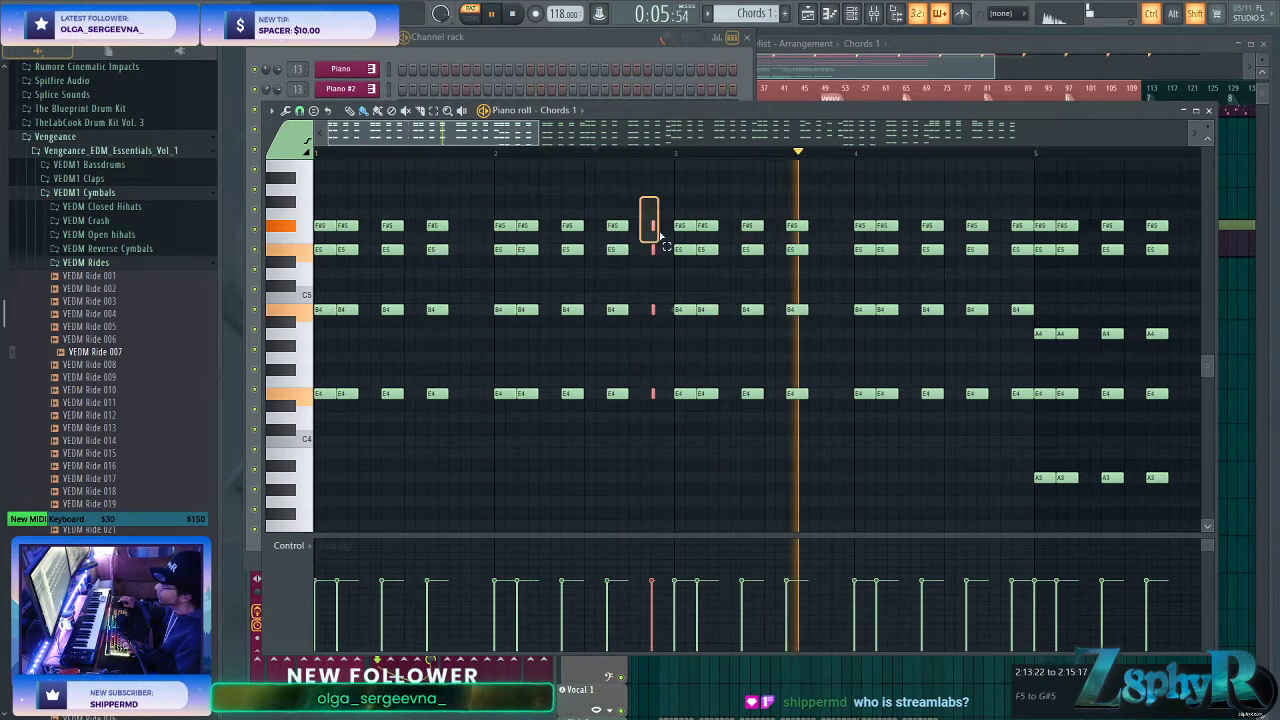
scroll(655, 226, "up", 5)
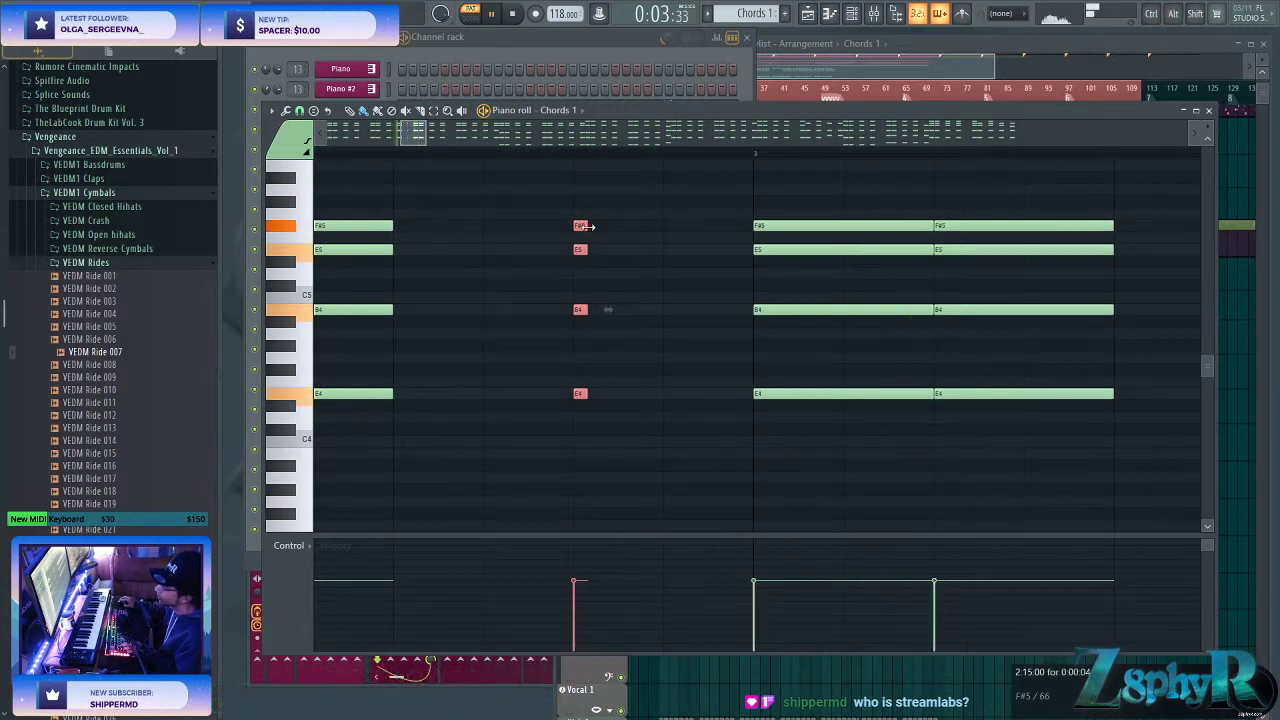
left_click_drag(589, 227, 673, 224)
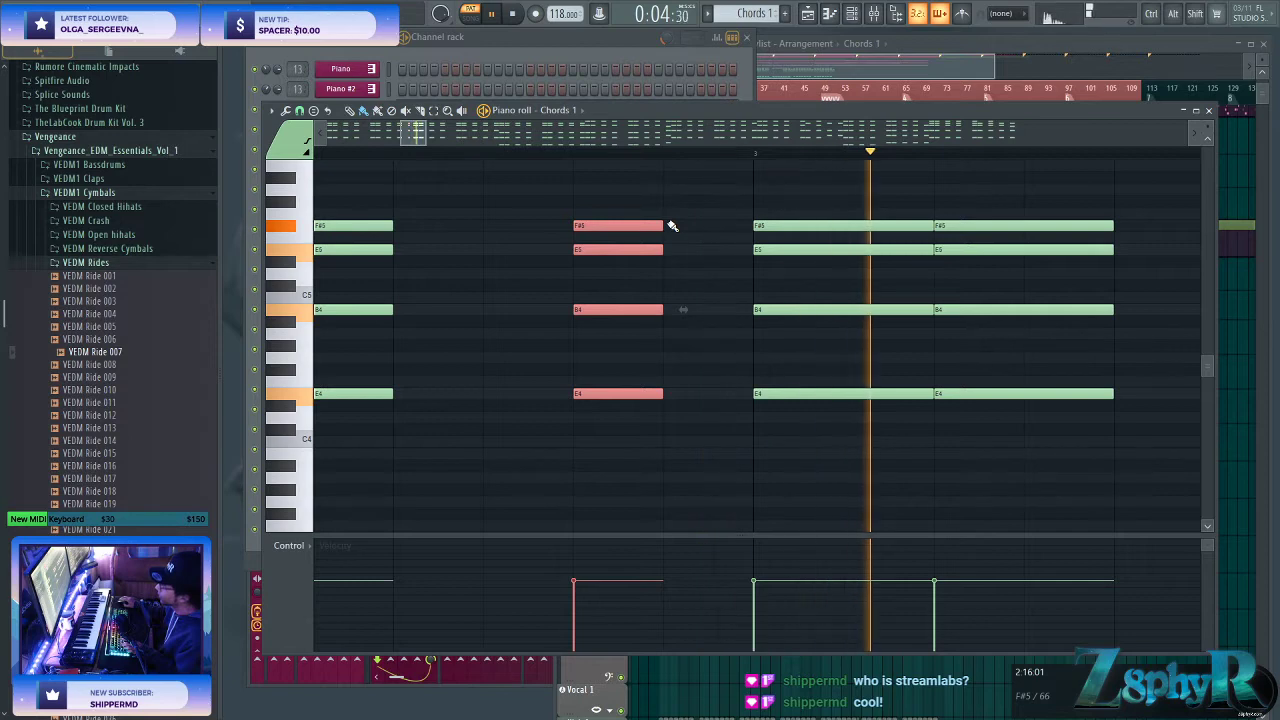
scroll(670, 215, "down", 7)
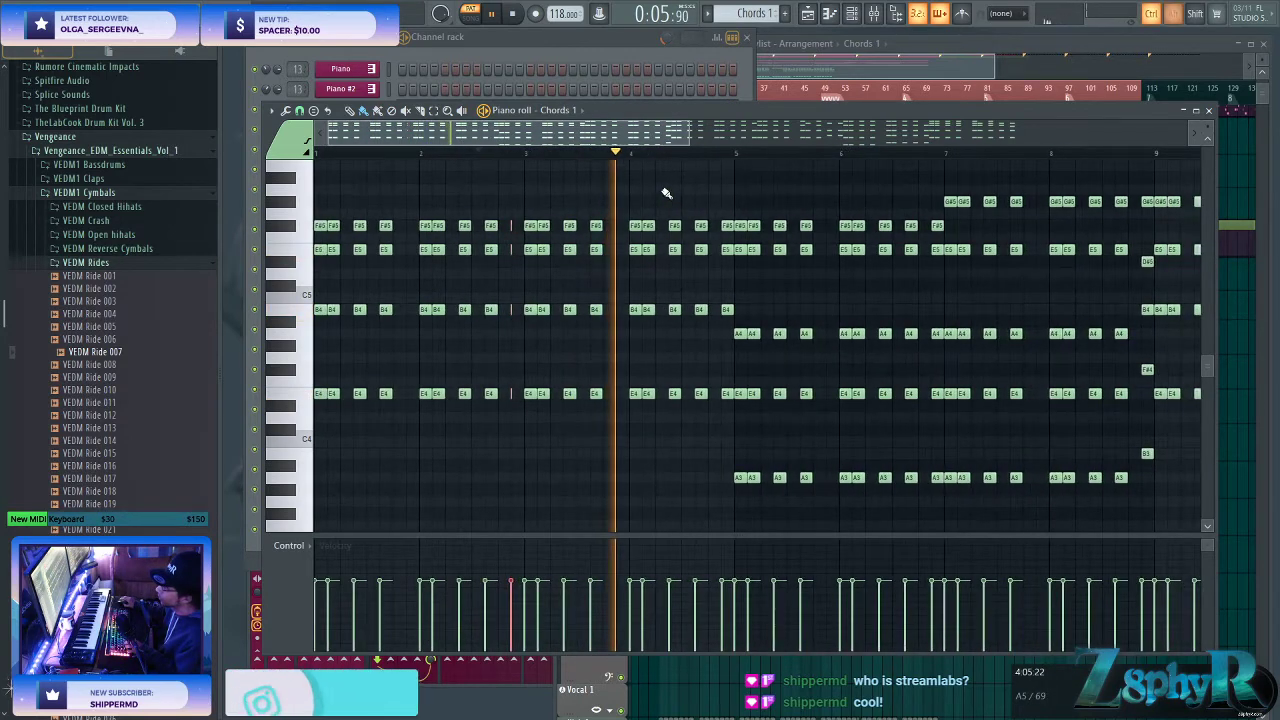
- Undo the length edits to the stacked notes just before bar 3 of Chords 1
key("ctrl+alt+z")
key("ctrl+alt+z")
key("ctrl+alt+z")
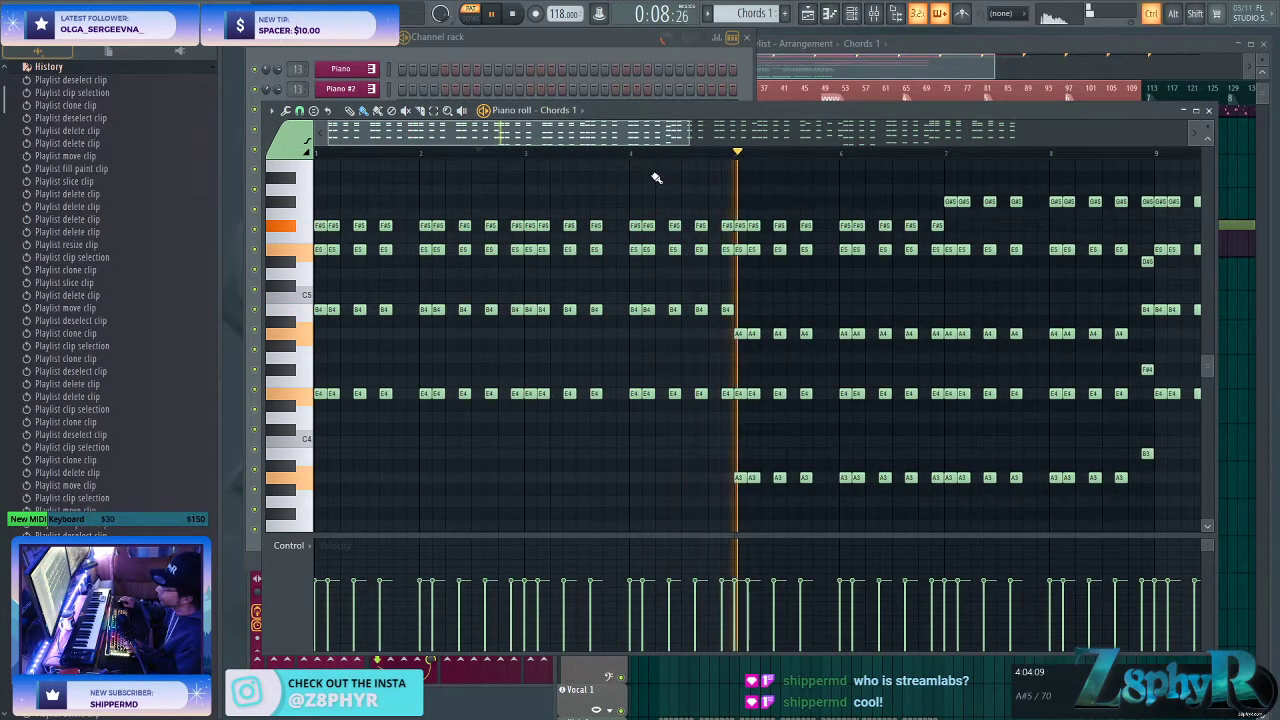
- Copy the Chords 1 notes onto the Chords 3 channel
left_click_drag(658, 137, 768, 93)
left_click(769, 93)
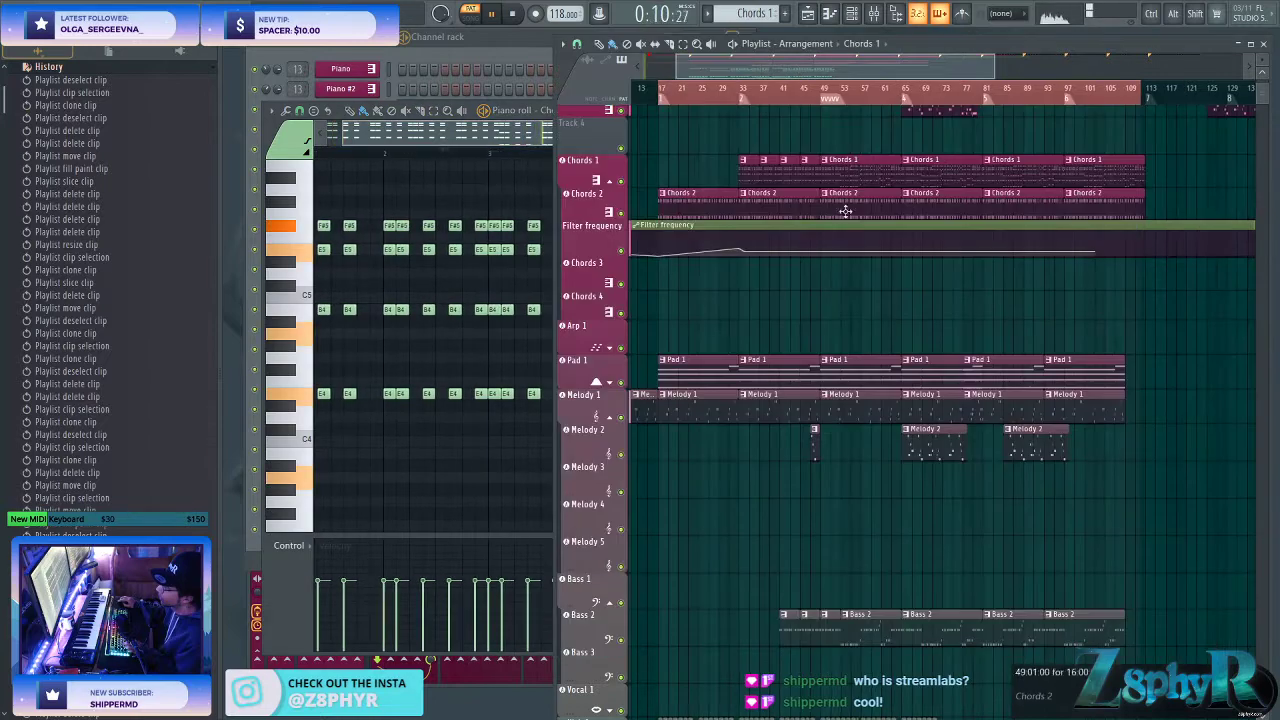
scroll(860, 309, "up", 3)
left_click_drag(914, 286, 850, 355)
left_click(464, 36)
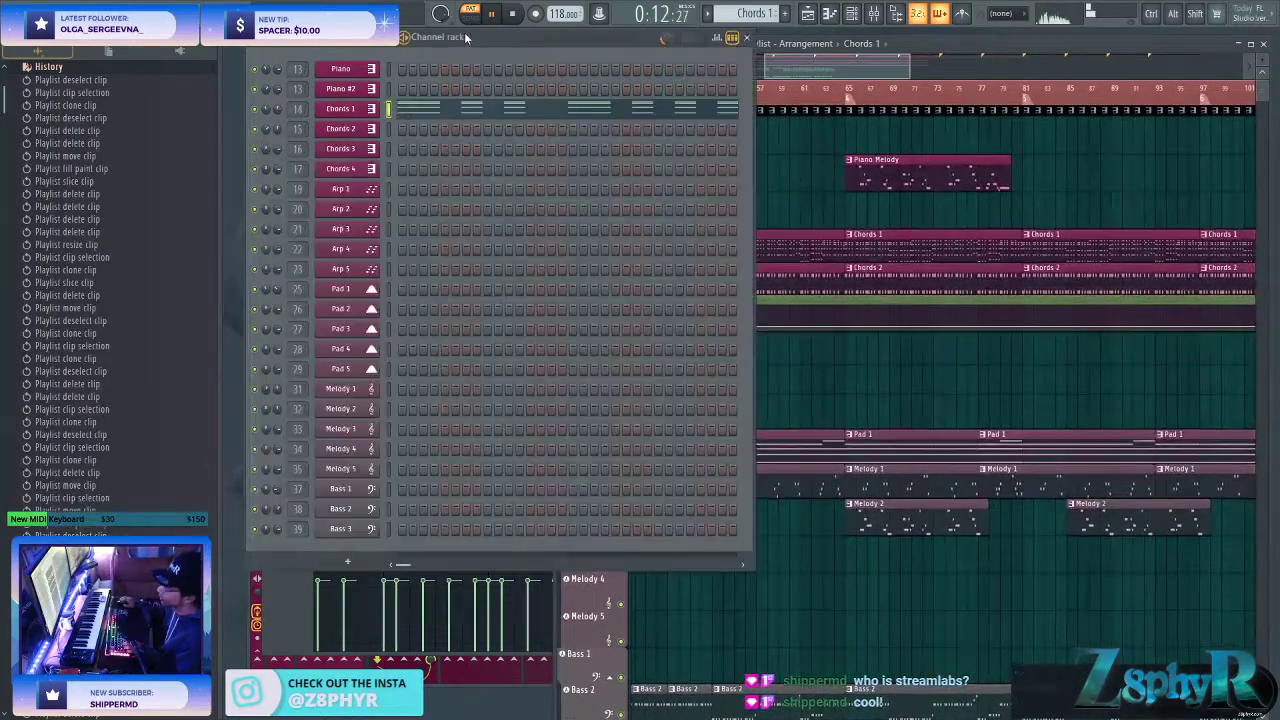
left_click(786, 217)
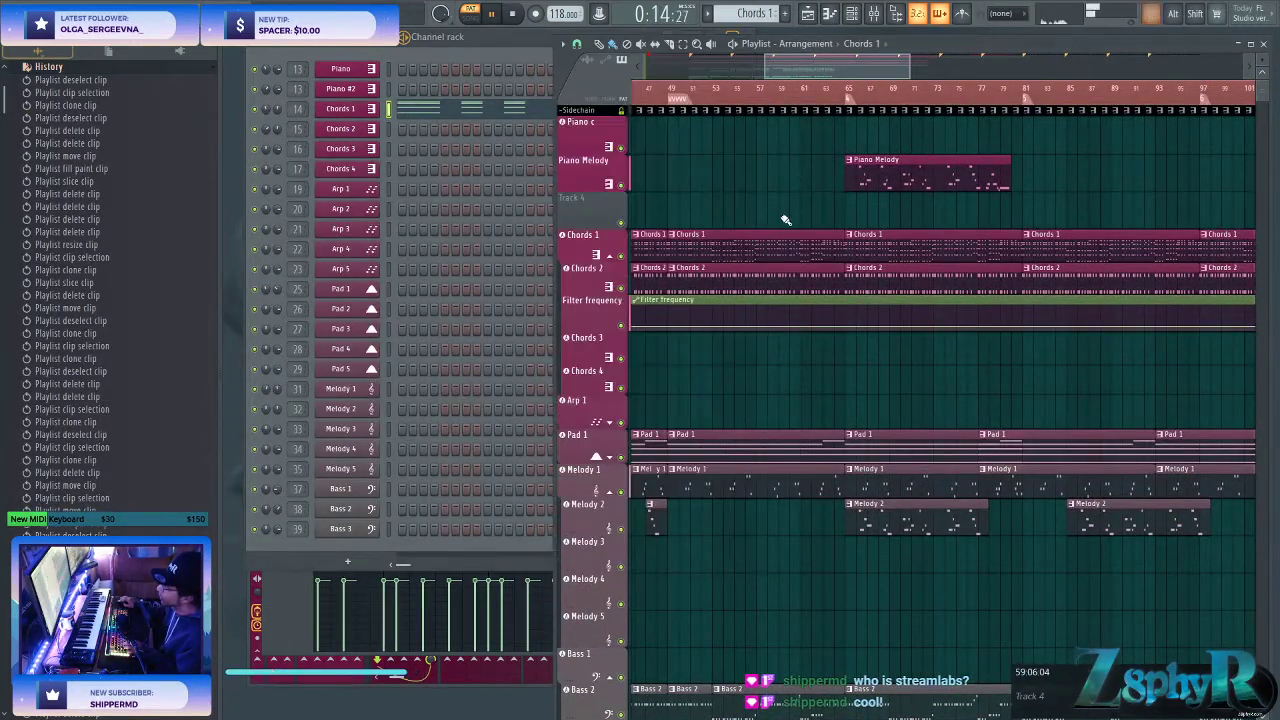
scroll(776, 291, "down", 3)
left_click(393, 123)
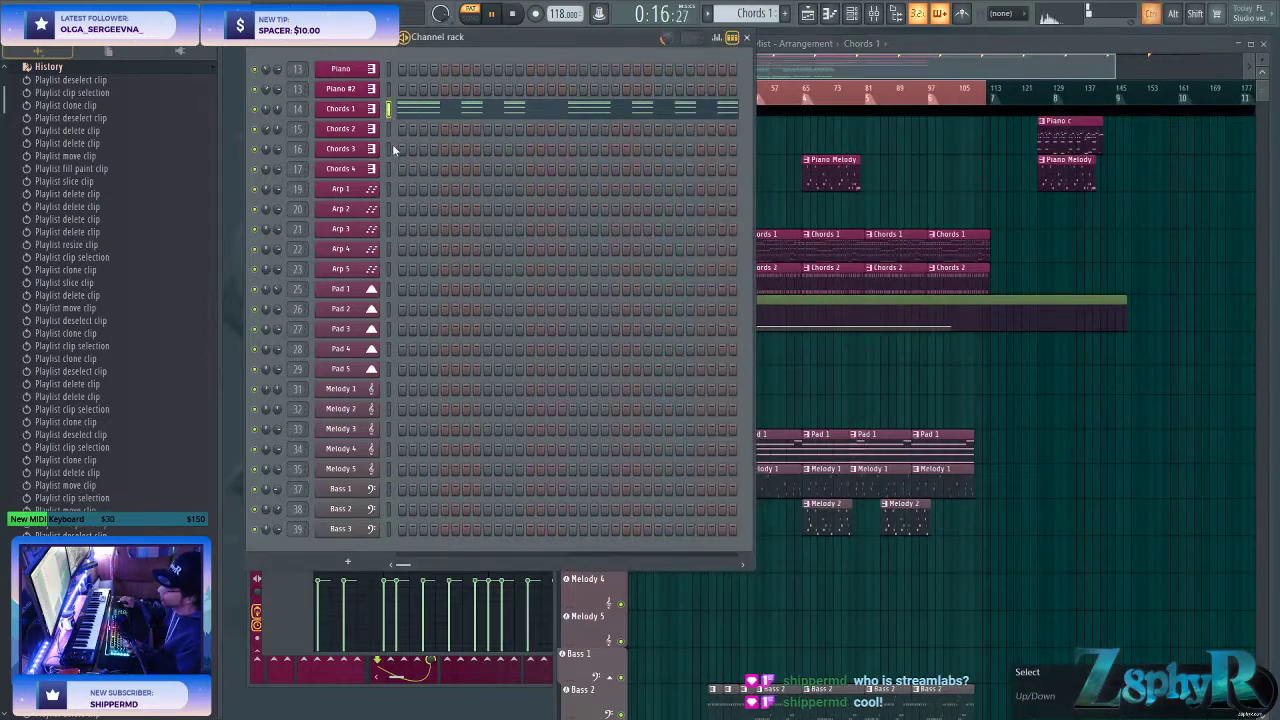
- Replace the Chords 3 channel's instrument with Sylenth1
right_click(381, 145)
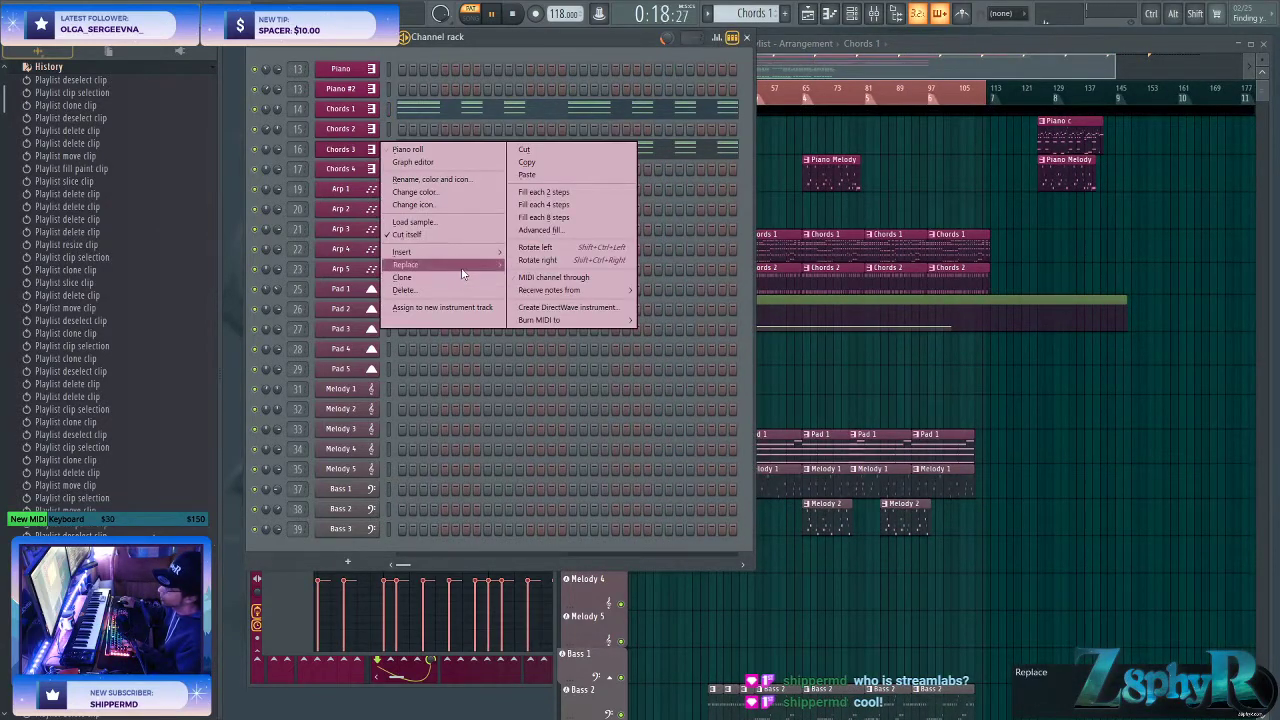
mouse_move(463, 272)
mouse_move(560, 297)
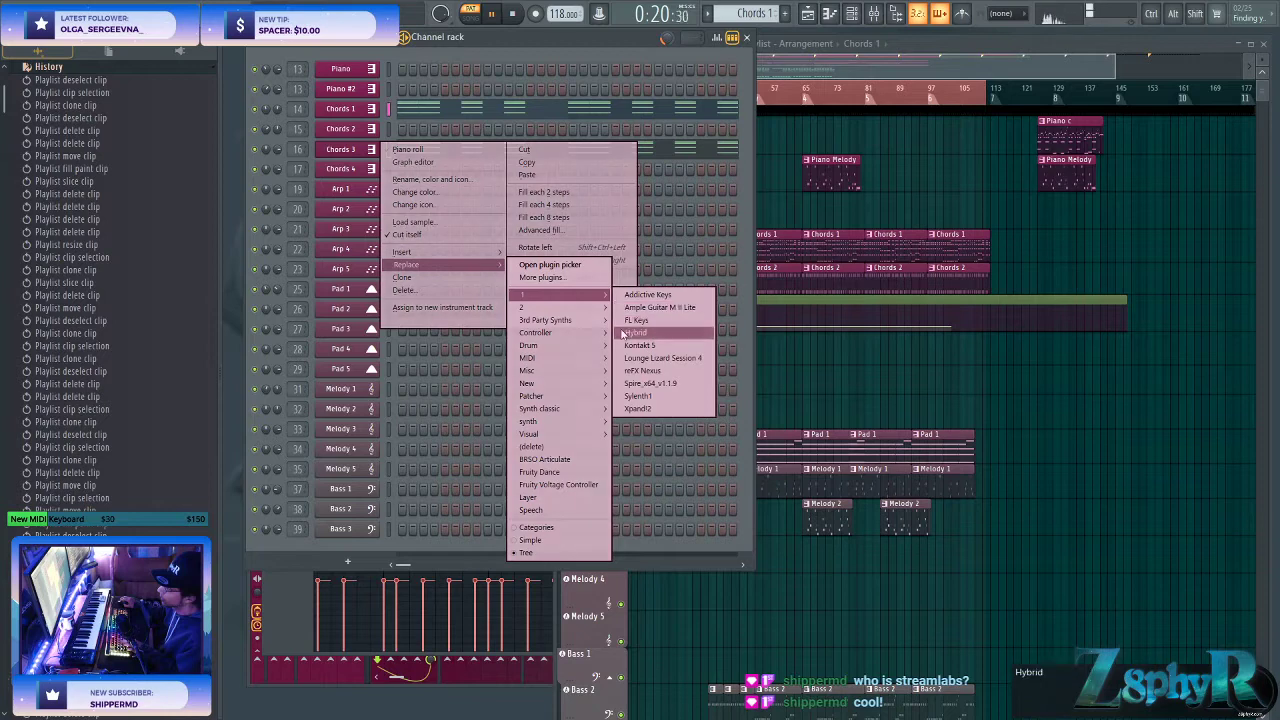
left_click(666, 396)
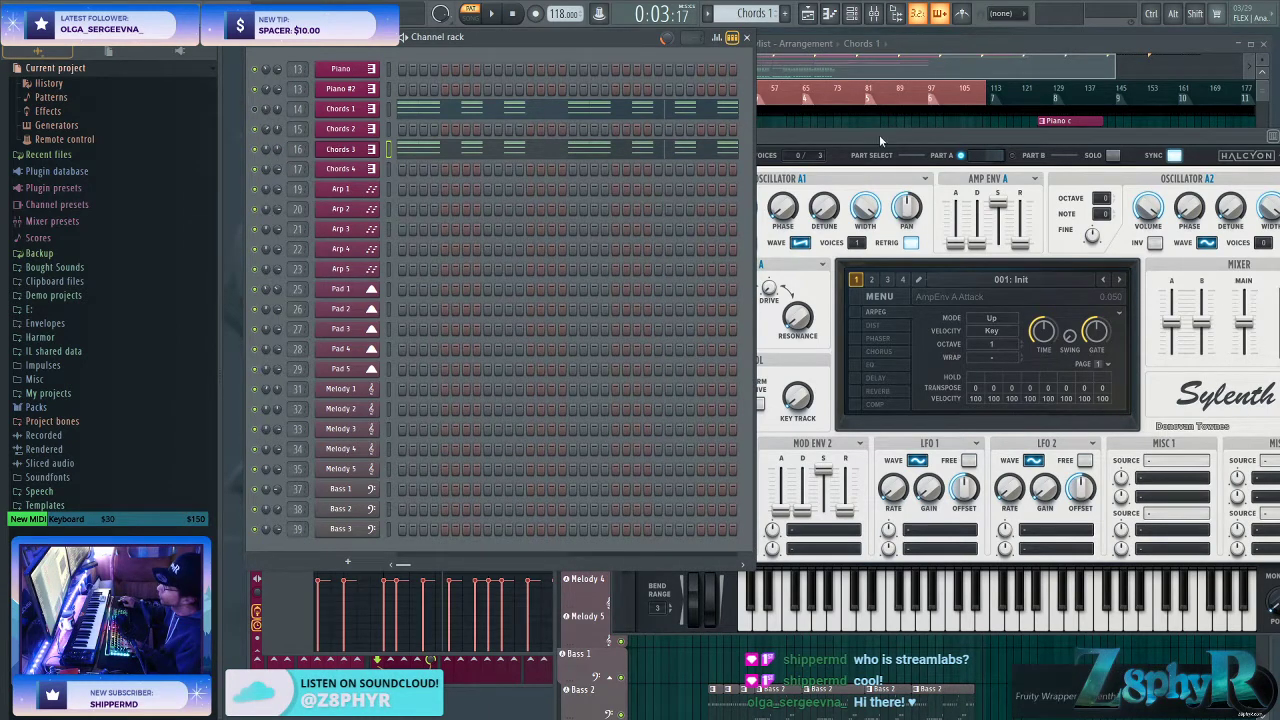
- Set the Chords 3 Sylenth1 filter to low-pass, enable Warm Drive and adjust the filter control cutoff
left_click_drag(880, 141, 527, 120)
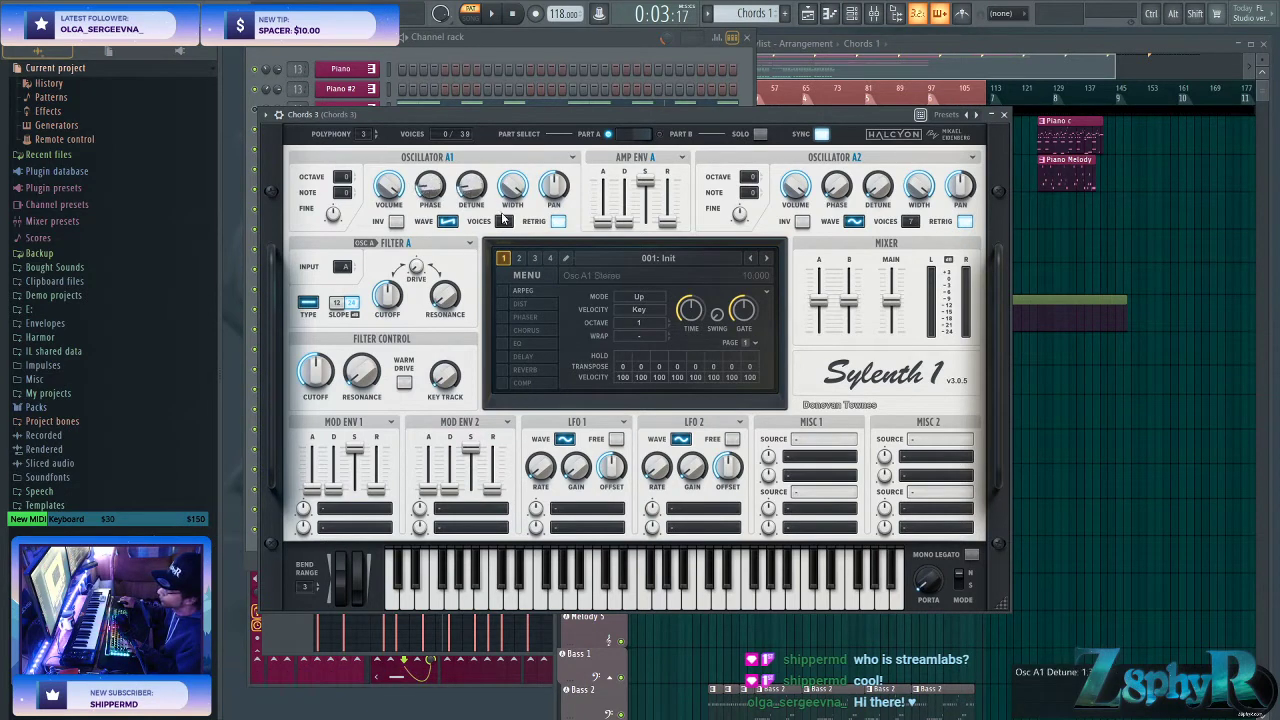
left_click(310, 305)
left_click(330, 338)
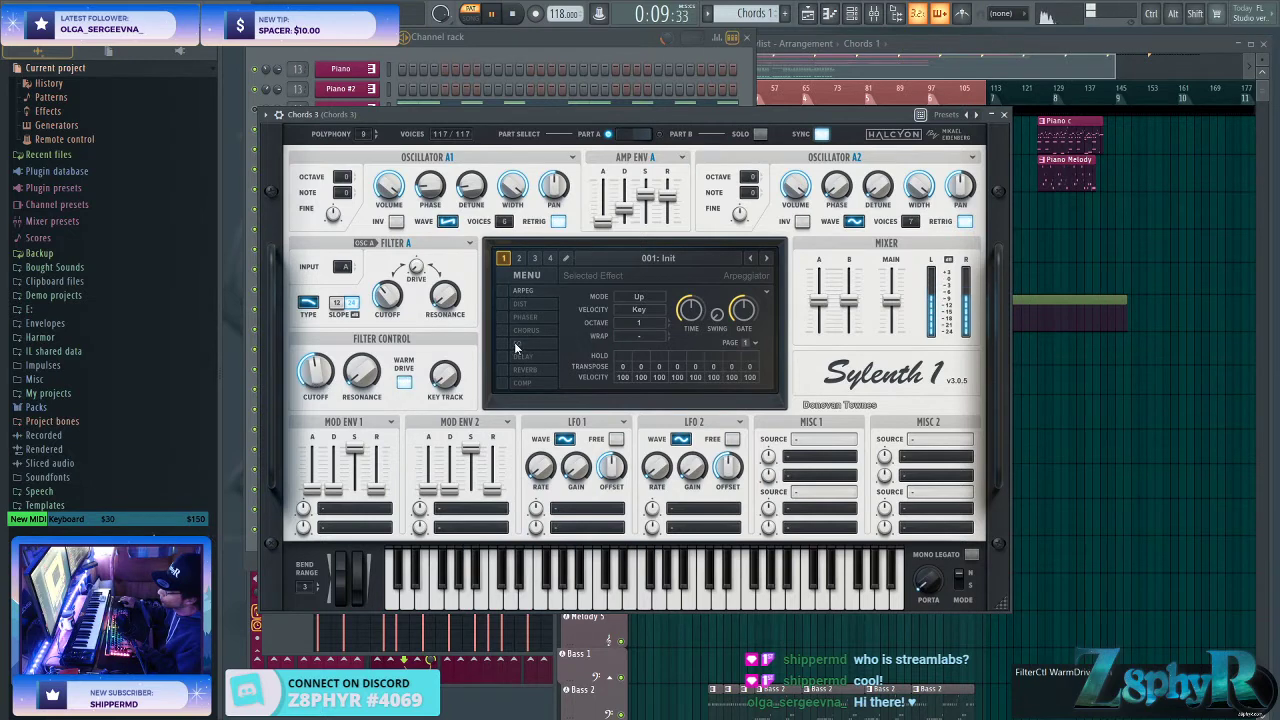
left_click_drag(312, 378, 316, 368)
- Shape Mod Env 1's decay, sustain and release, and route it to Cutoff A and B
left_click_drag(333, 489, 350, 528)
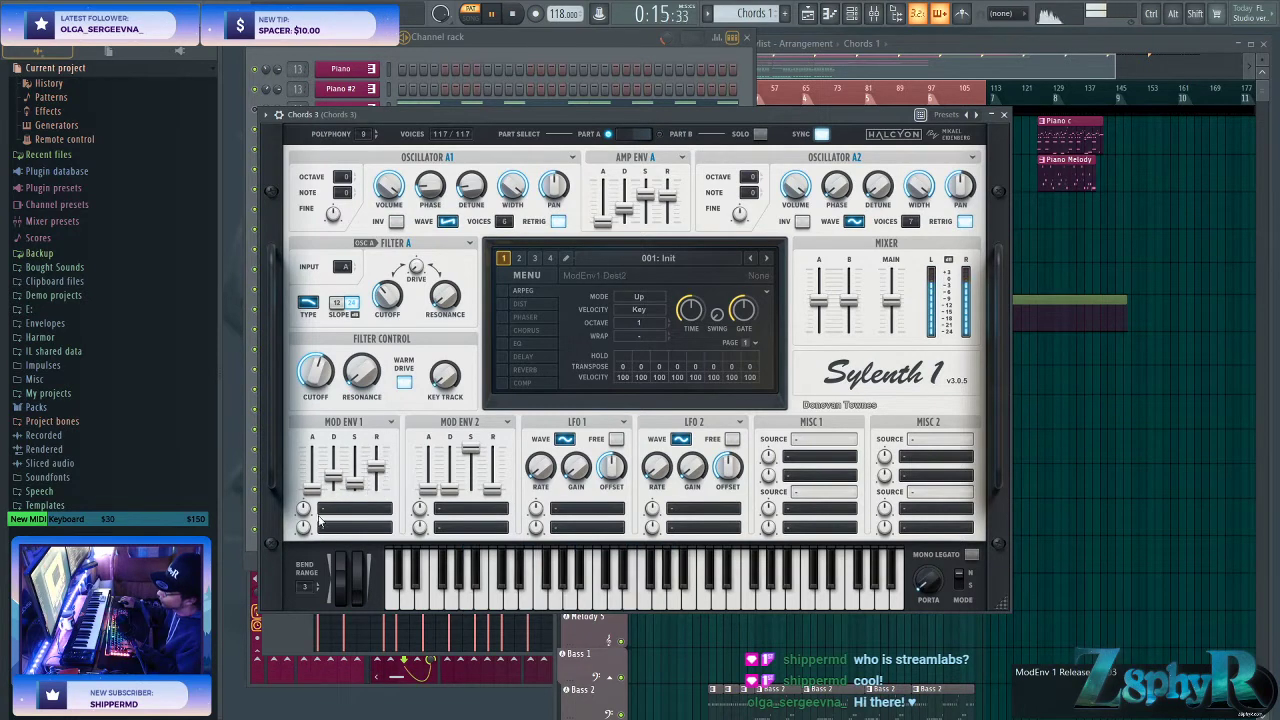
left_click(345, 508)
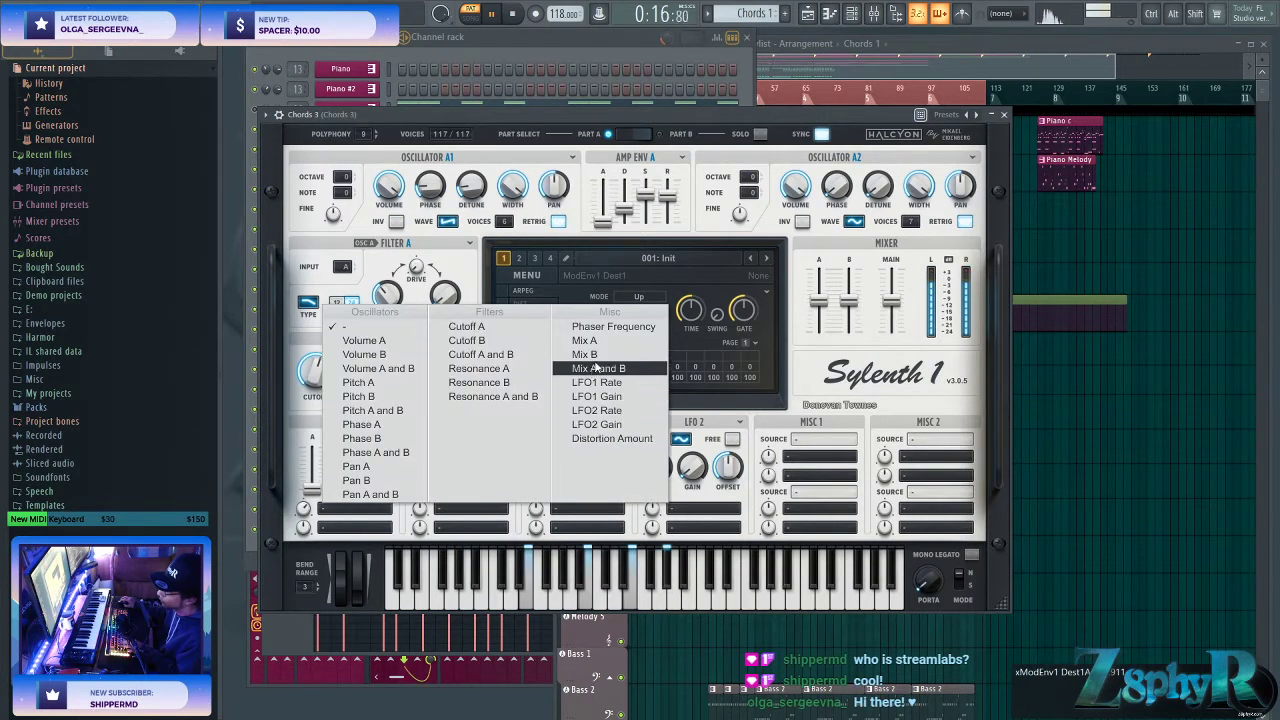
left_click(480, 354)
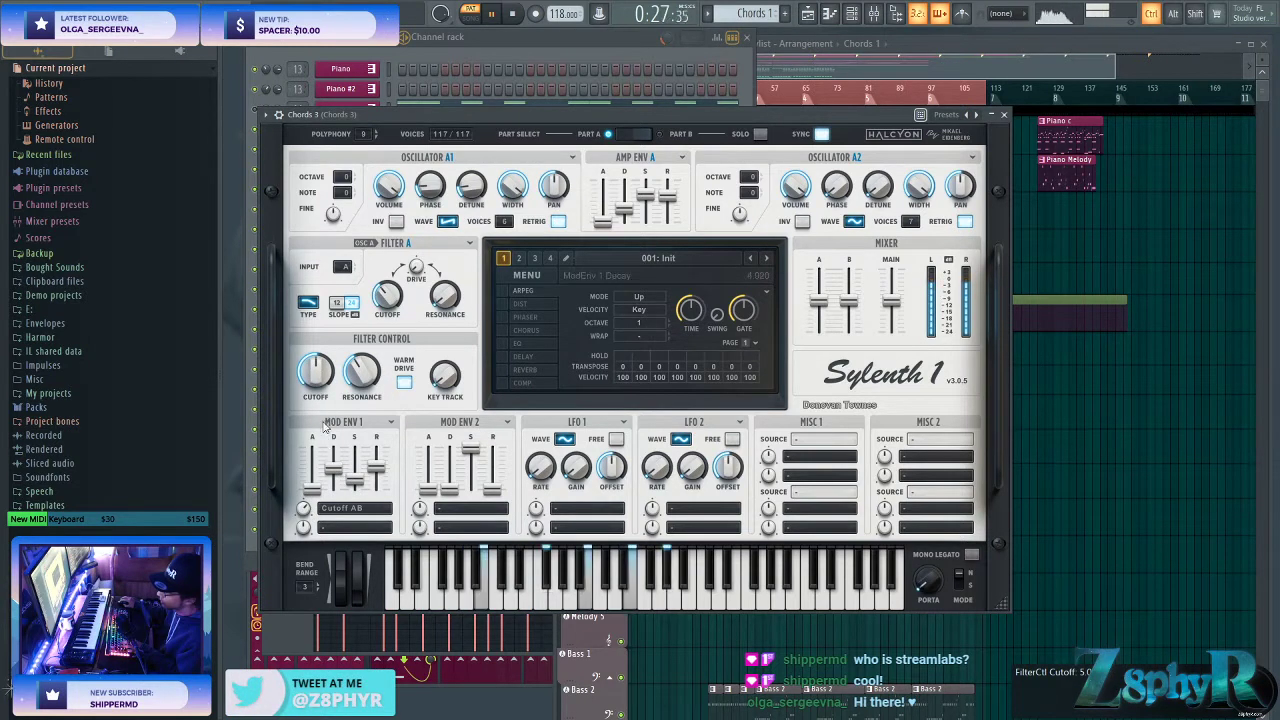
- Sweep the filter control cutoff to about 5.6 while listening, and enable the delay effect
left_click_drag(317, 380, 321, 408)
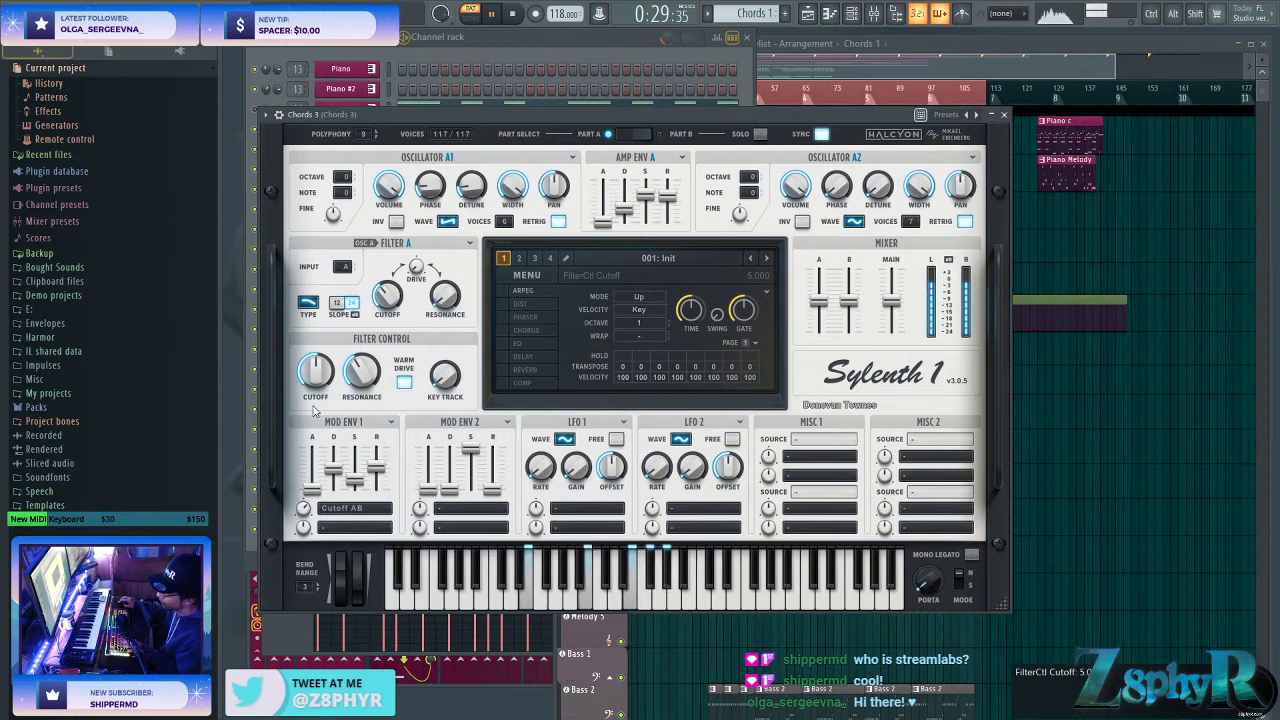
scroll(322, 380, "down", 2)
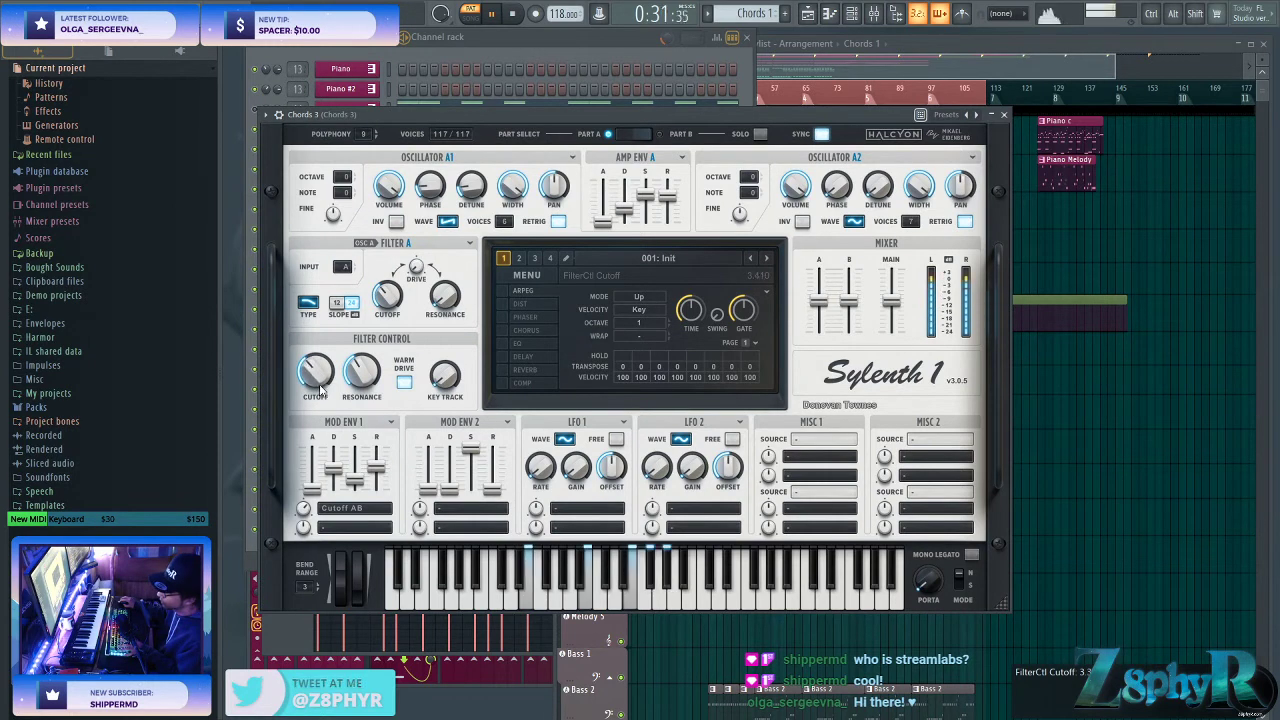
left_click_drag(321, 377, 333, 340)
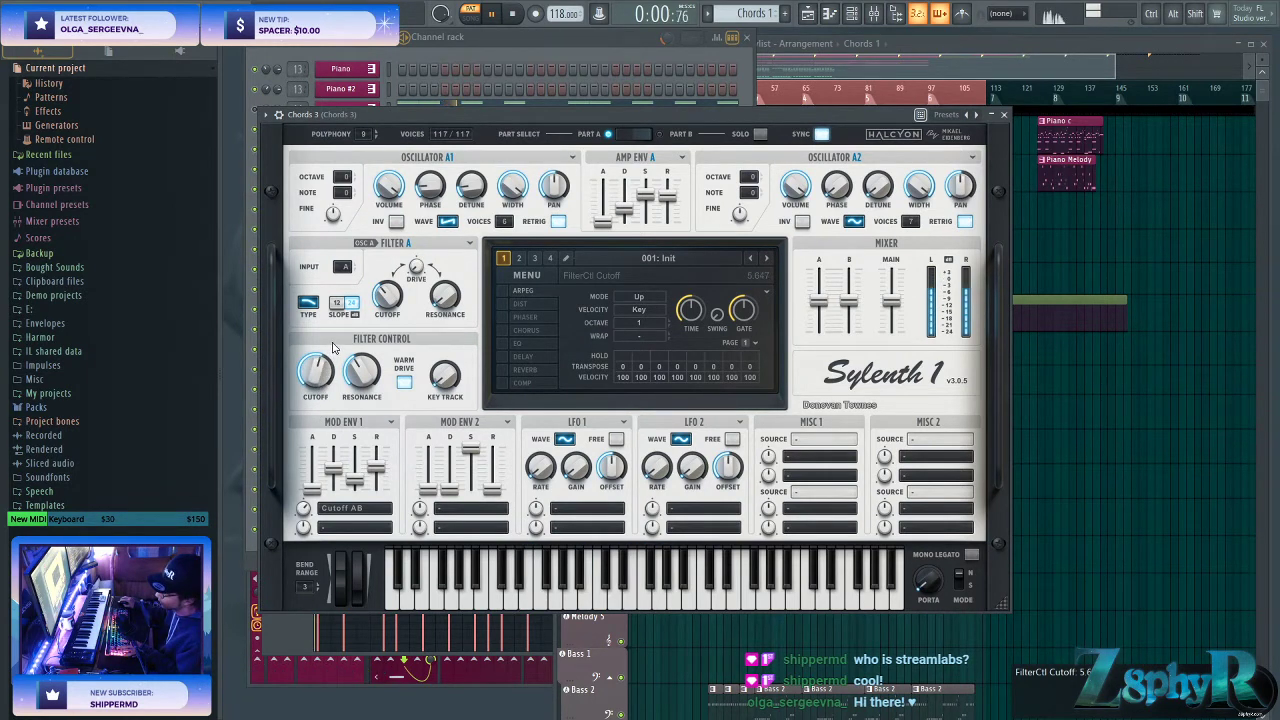
left_click(503, 356)
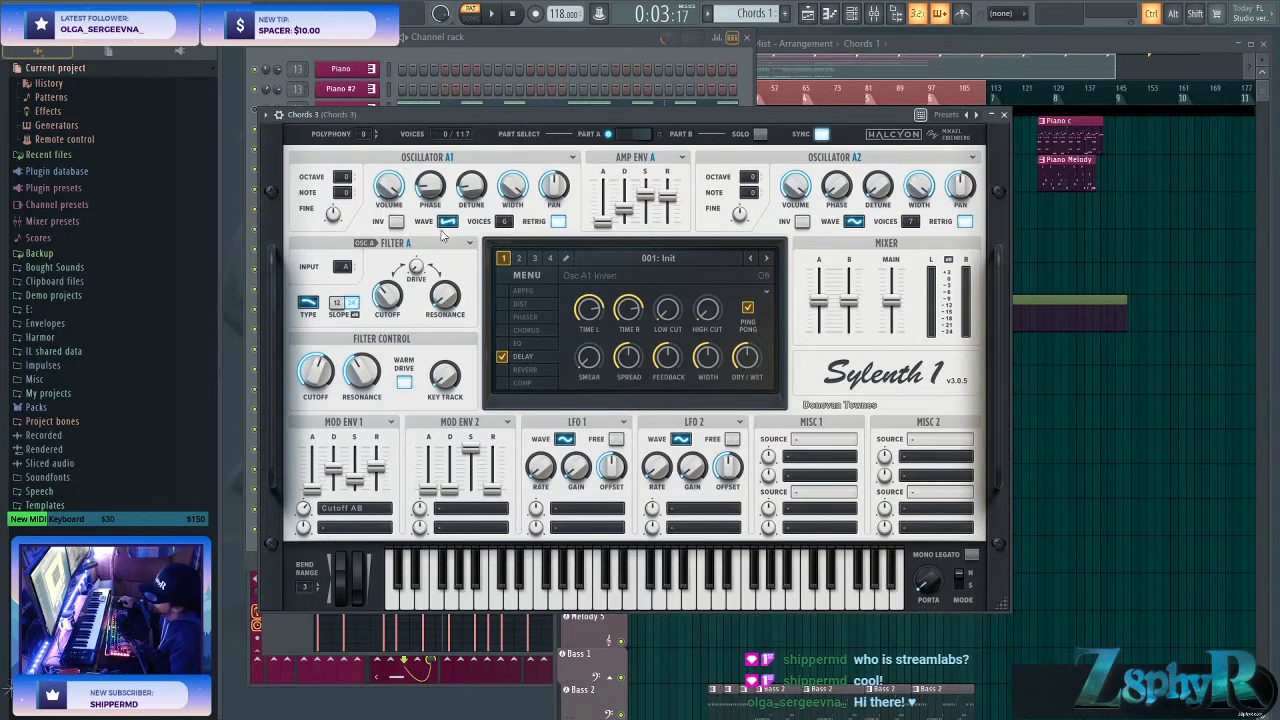
- Lower the Chords 3 filter control cutoff to about 3.3 during playback
key("space")
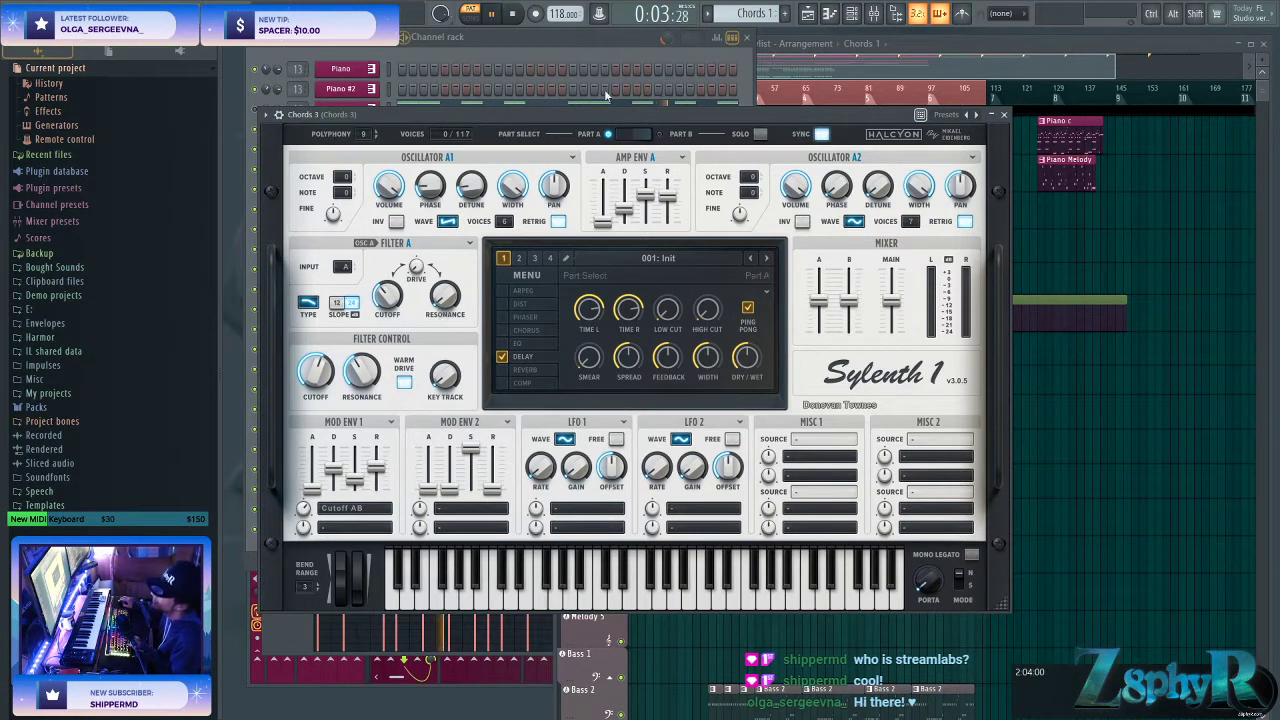
left_click_drag(606, 113, 649, 106)
left_click_drag(361, 385, 364, 408)
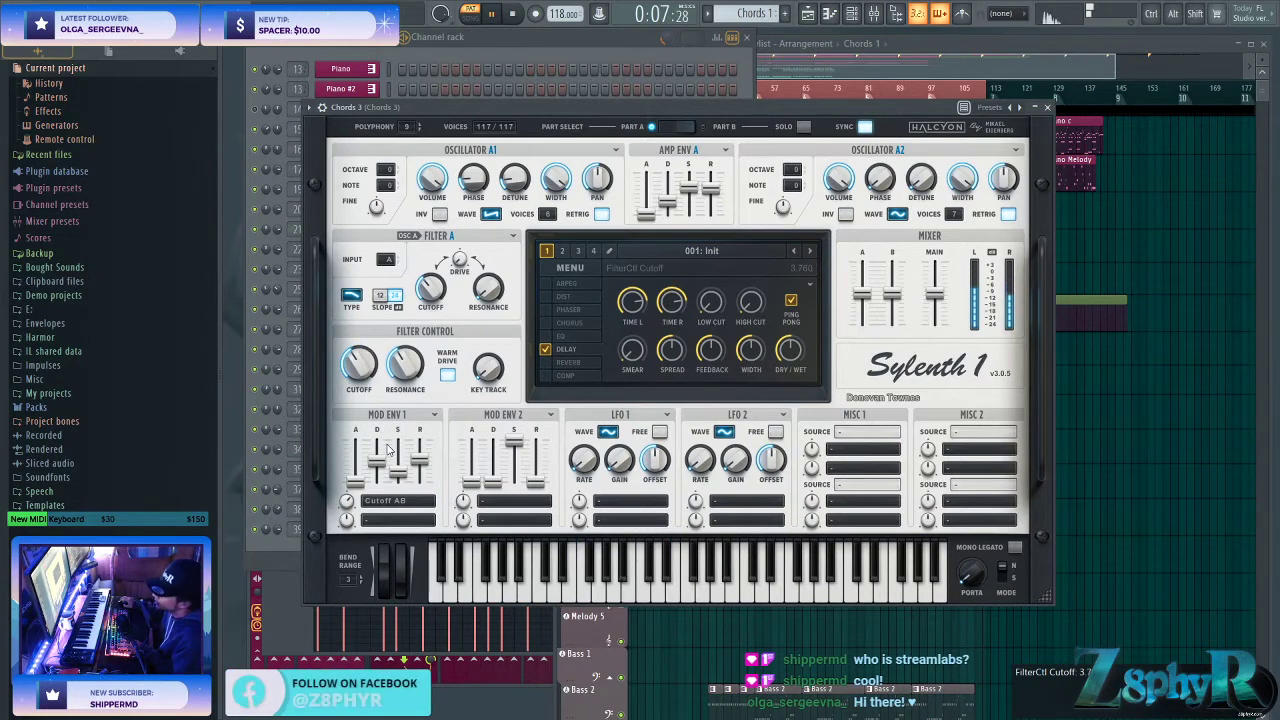
left_click_drag(357, 355, 357, 359)
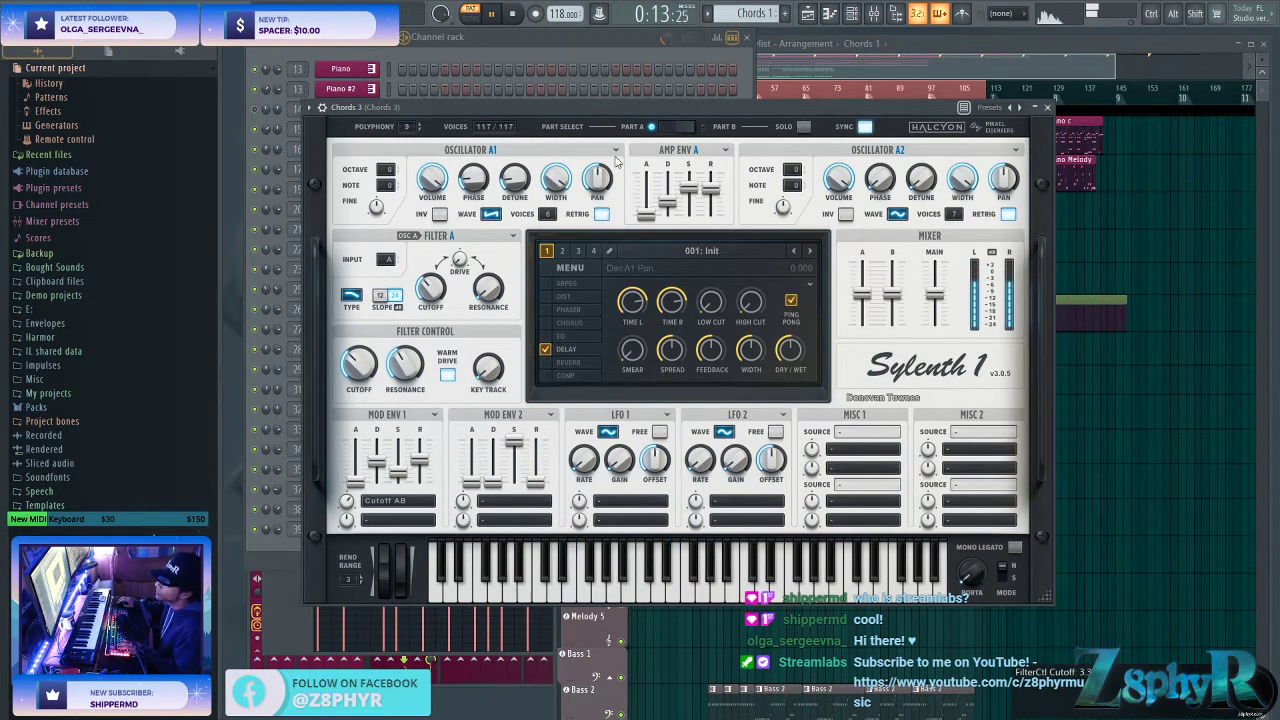
left_click(599, 13)
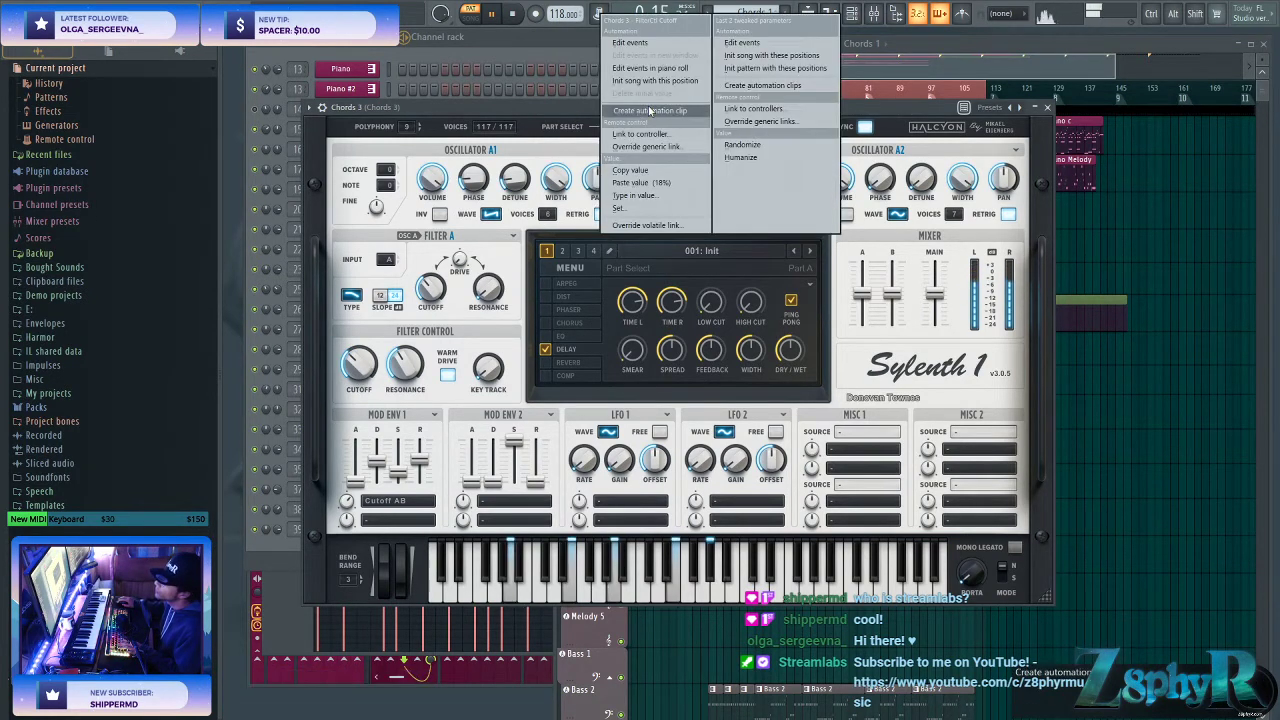
- Move the Chords 3 notes out of the Chords 1 pattern into the new Pattern 16
left_click(530, 54)
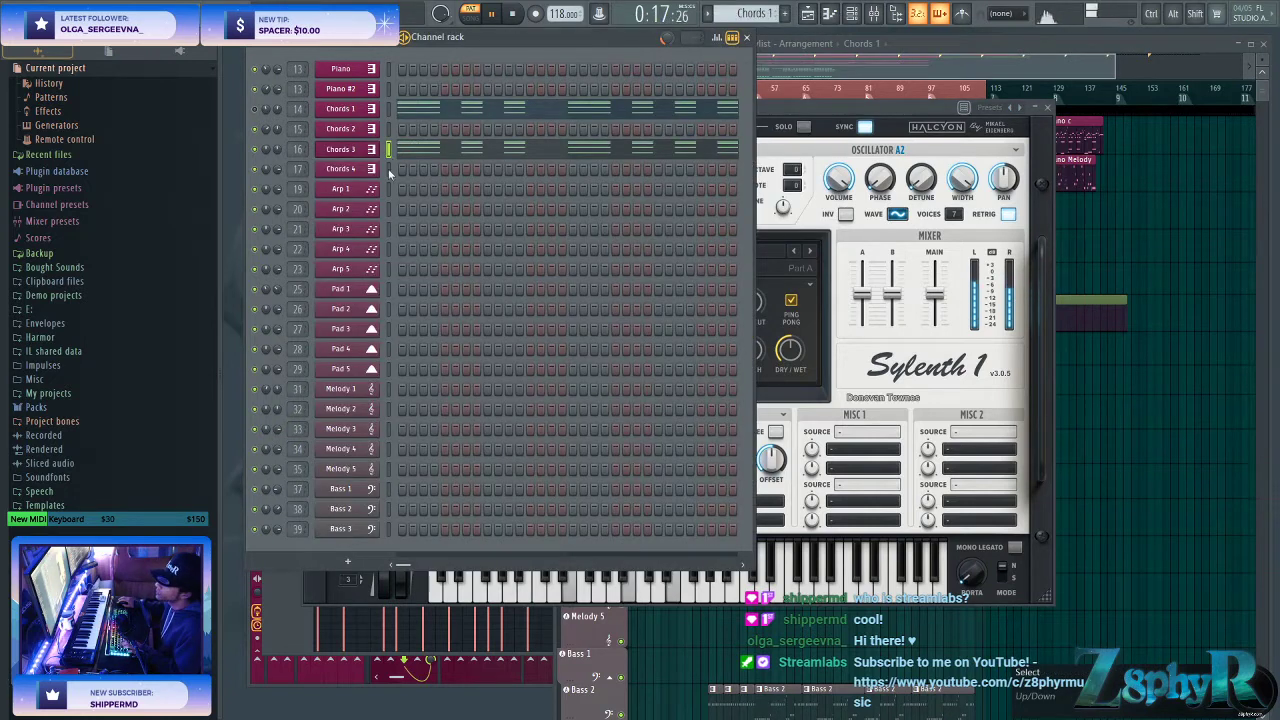
key("ctrl+z")
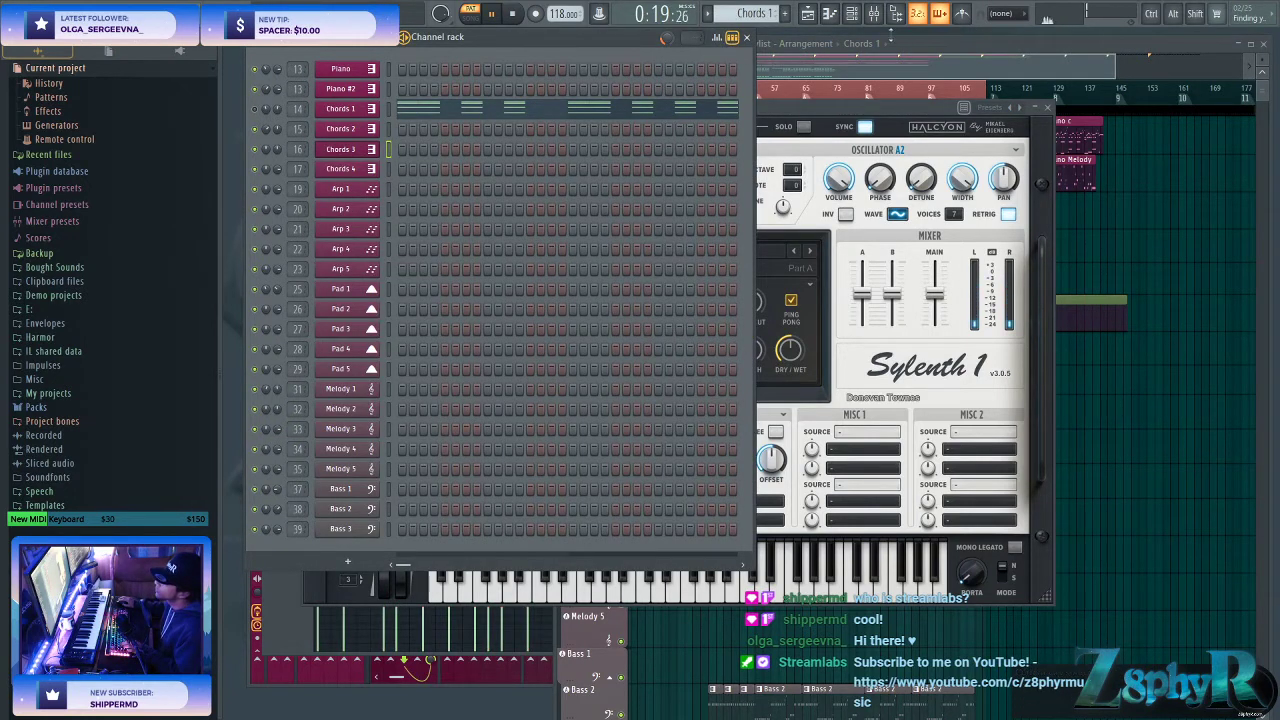
left_click(785, 13)
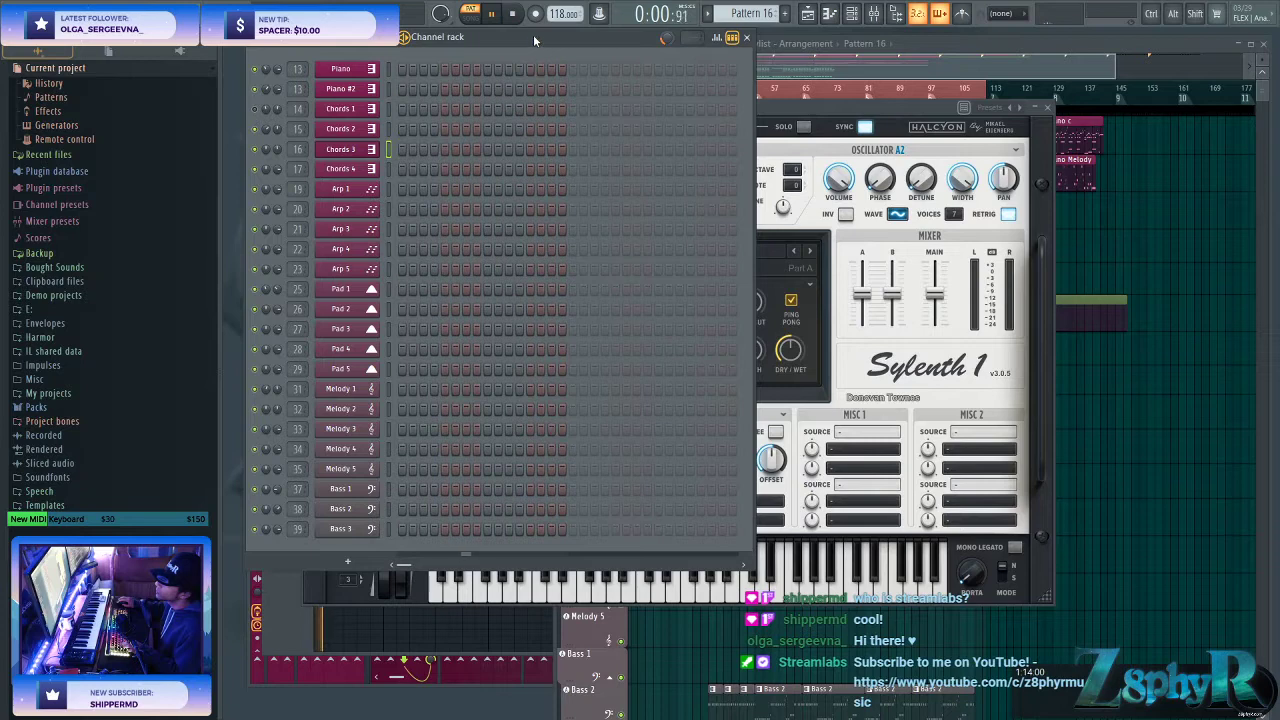
key("ctrl+v")
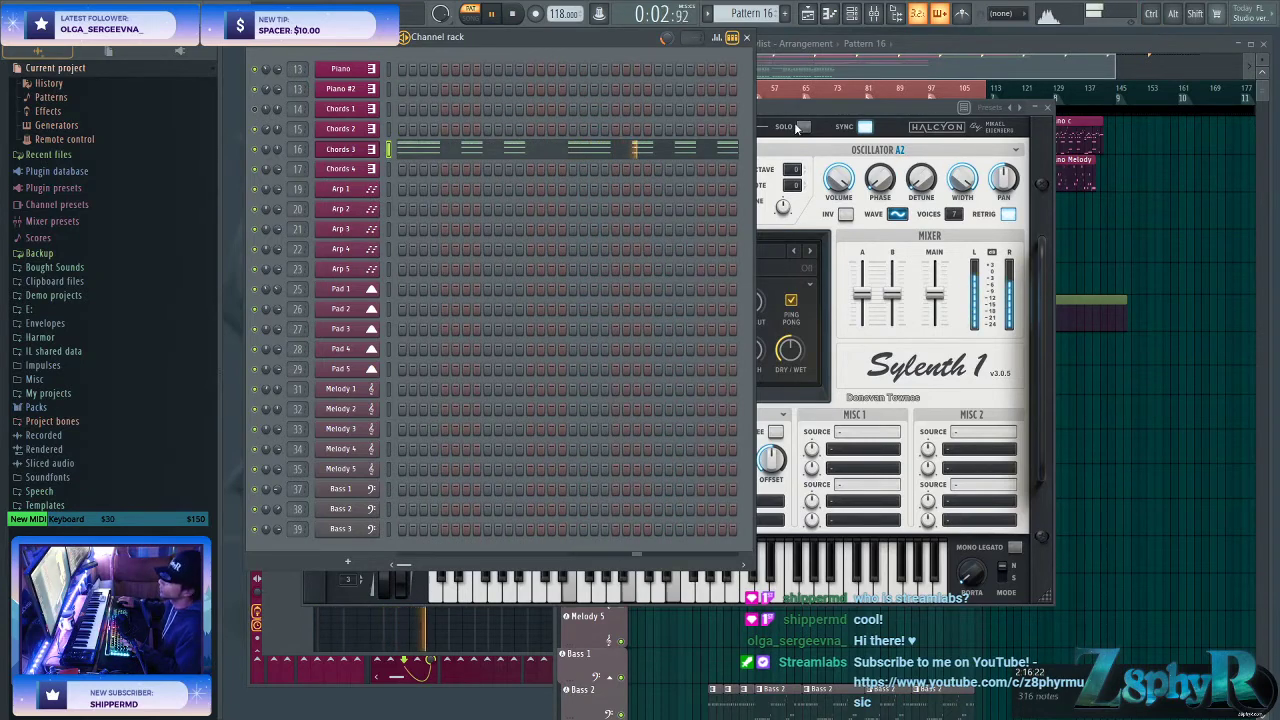
- Place the new pattern on the Chords 3 playlist track at bar 48 and name it Chords 3
left_click(826, 107)
left_click(880, 66)
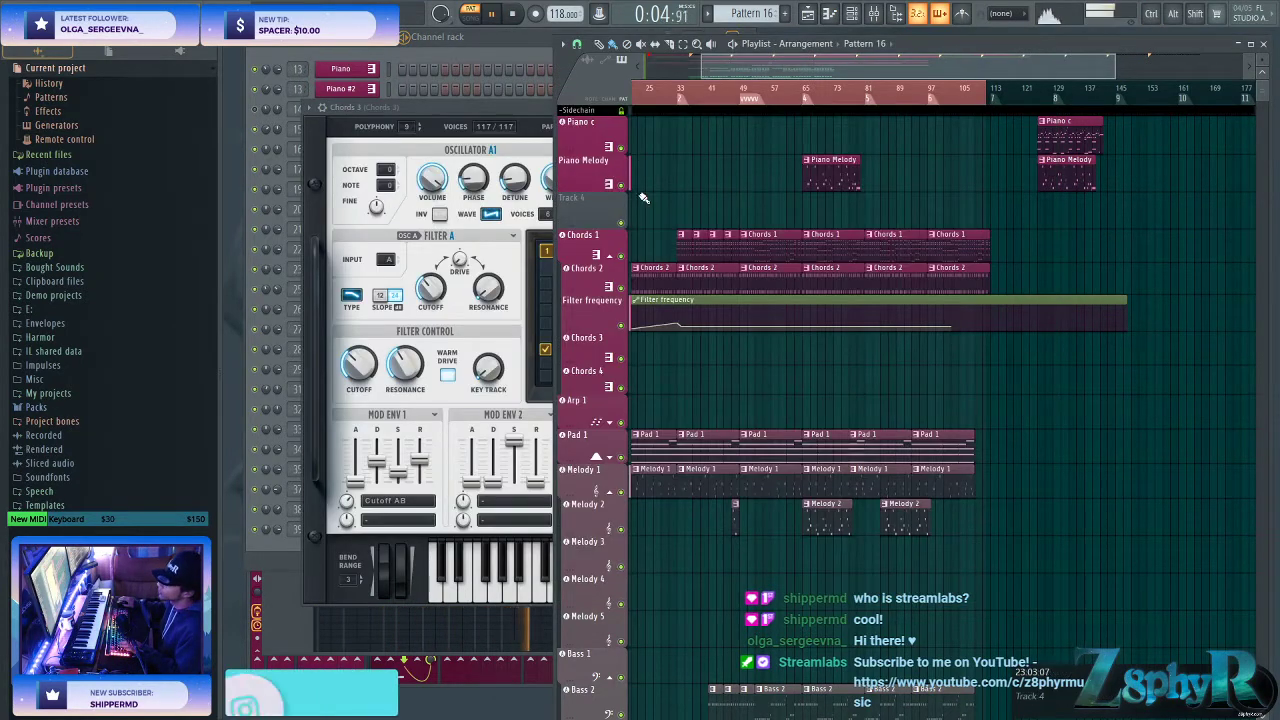
scroll(770, 363, "left", 2)
scroll(771, 363, "left", 1)
left_click_drag(812, 351, 851, 357)
right_click(580, 344)
left_click(630, 390)
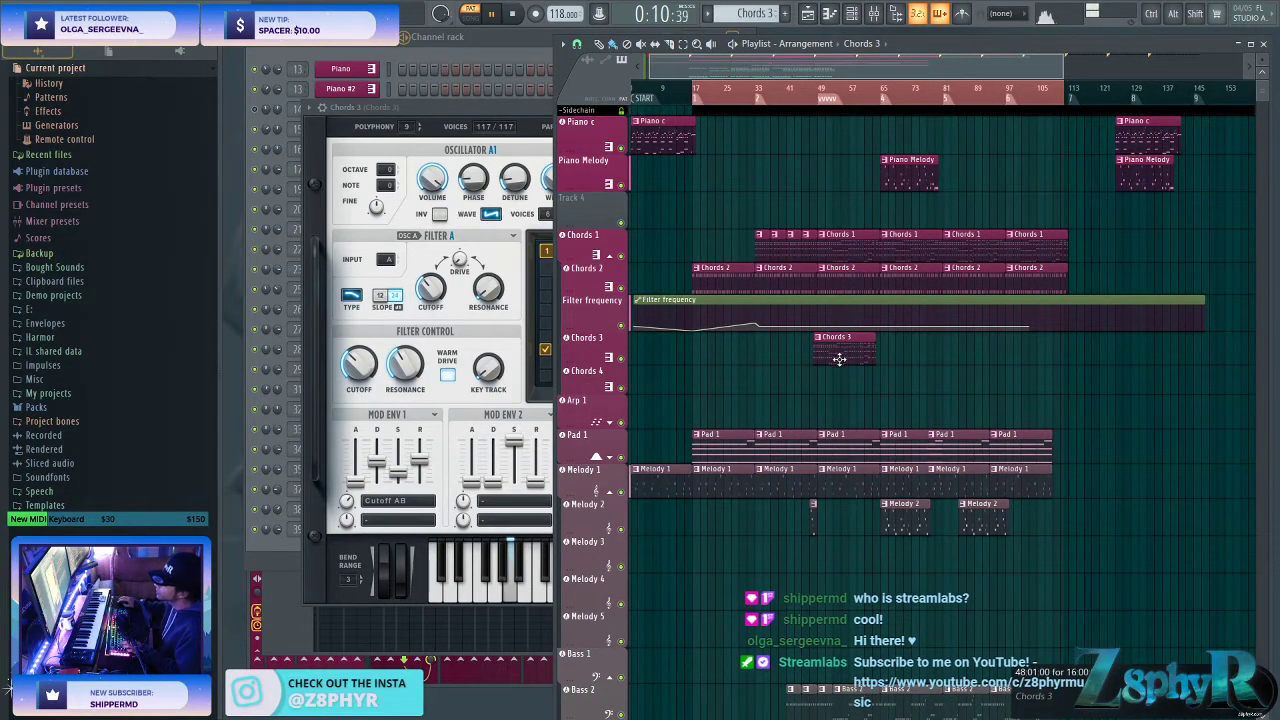
- Raise oscillators A1 and A2 of Chords 3 to octave +1 and set oscillator A2's waveform to Saw
left_click(873, 13)
left_click(465, 142)
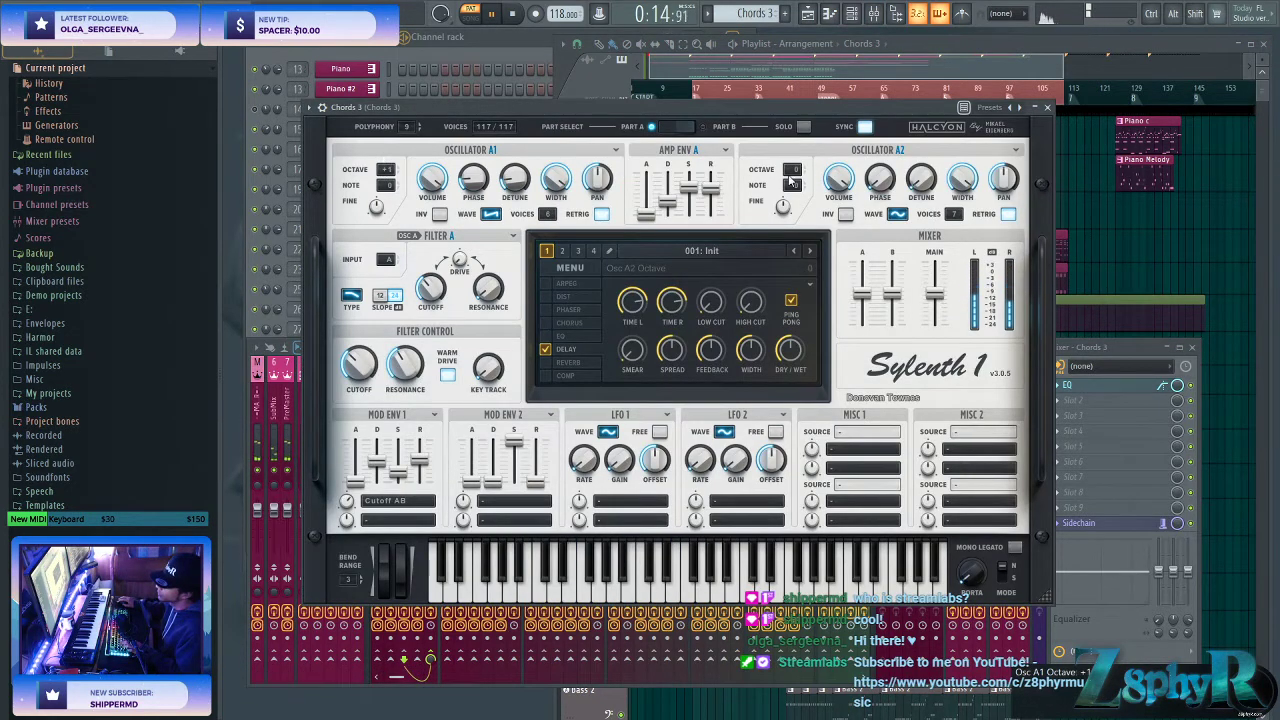
left_click_drag(791, 172, 791, 160)
left_click(893, 214)
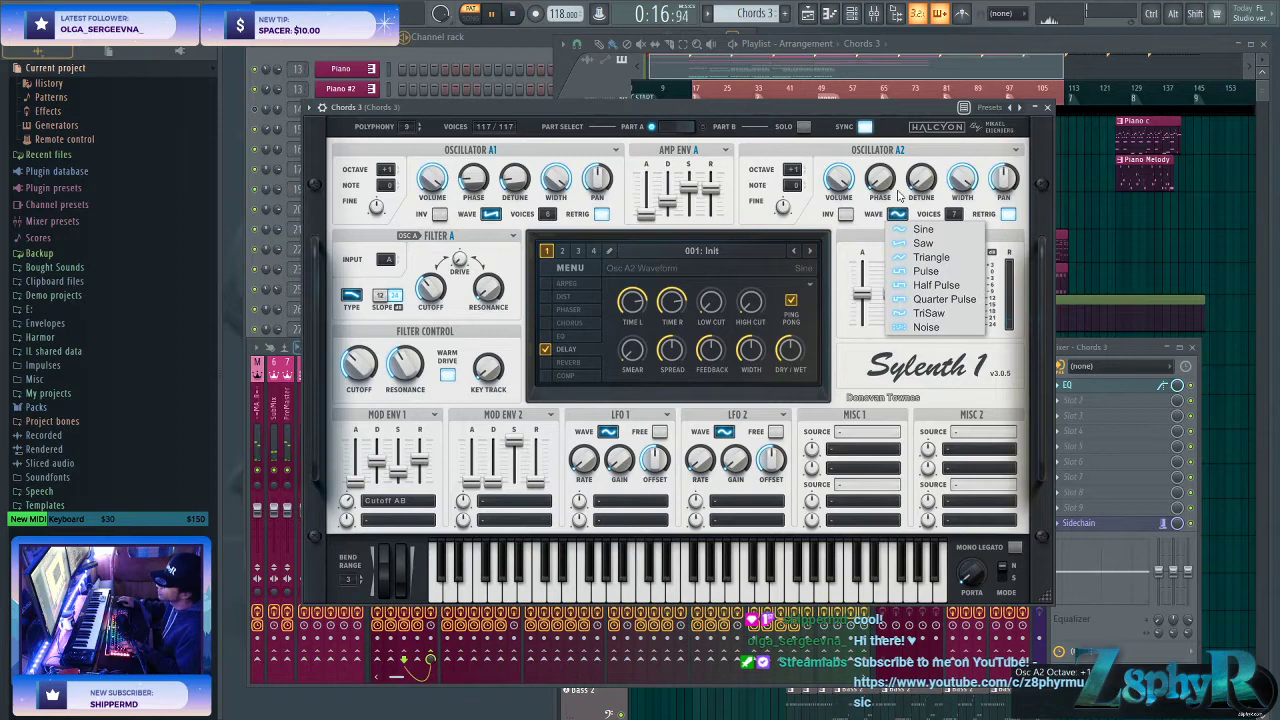
left_click(915, 243)
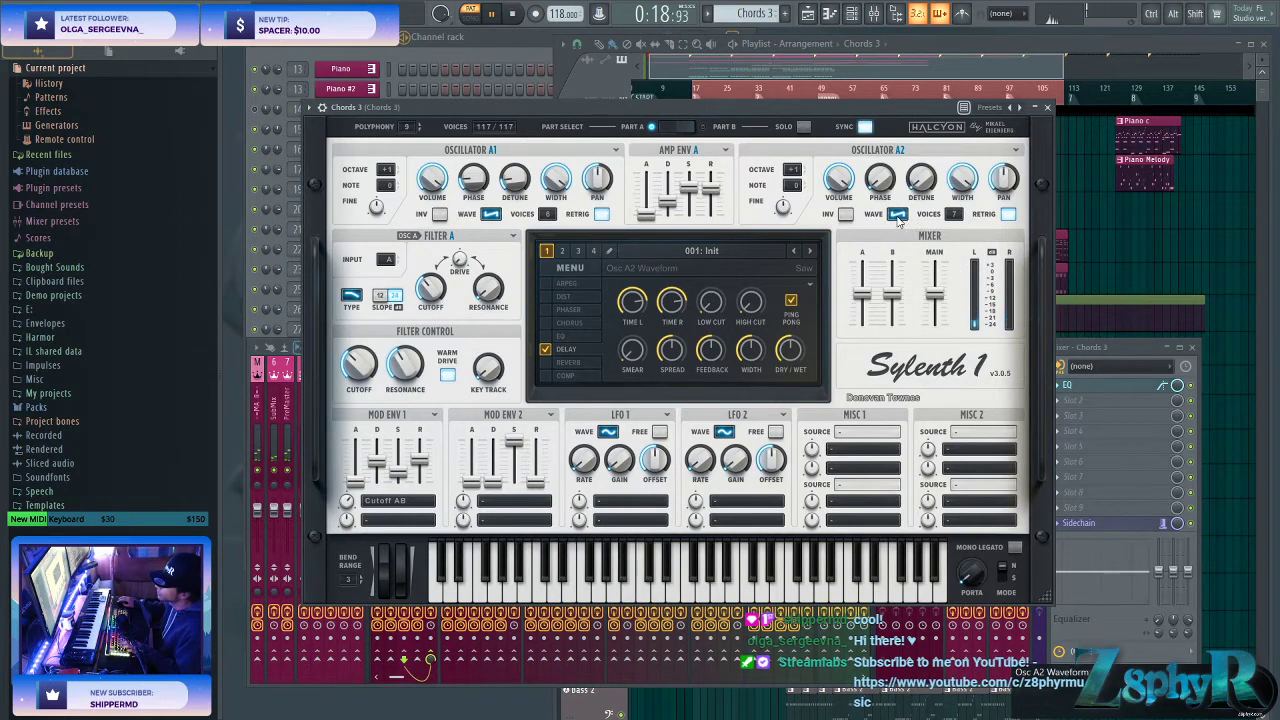
- Sweep the filter control cutoff up and back down while returning oscillator A1's octave to 0
left_click_drag(358, 366, 361, 334)
left_click_drag(387, 170, 390, 188)
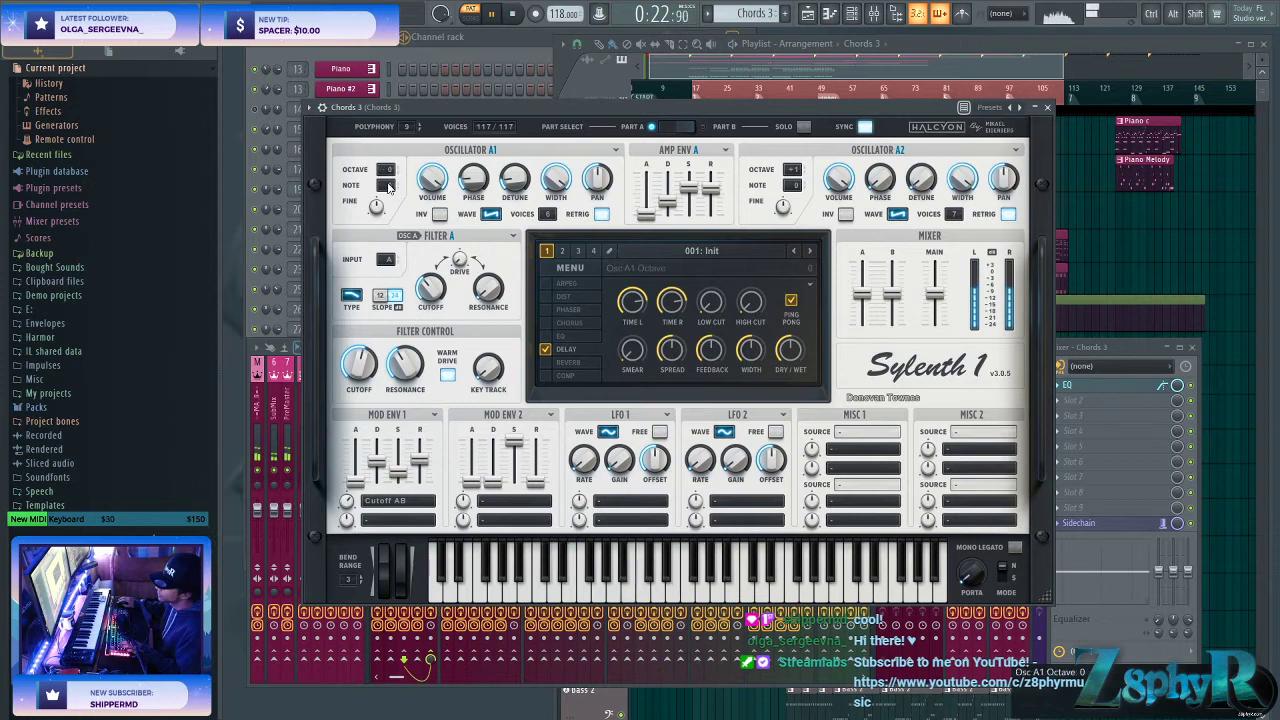
mouse_move(358, 366)
left_mouse_down()
mouse_move(377, 428)
mouse_move(364, 346)
mouse_move(369, 378)
left_mouse_up()
- Enable the chorus and compressor effects in place of the delay, with the filter control cutoff at about 5.1
left_click(545, 349)
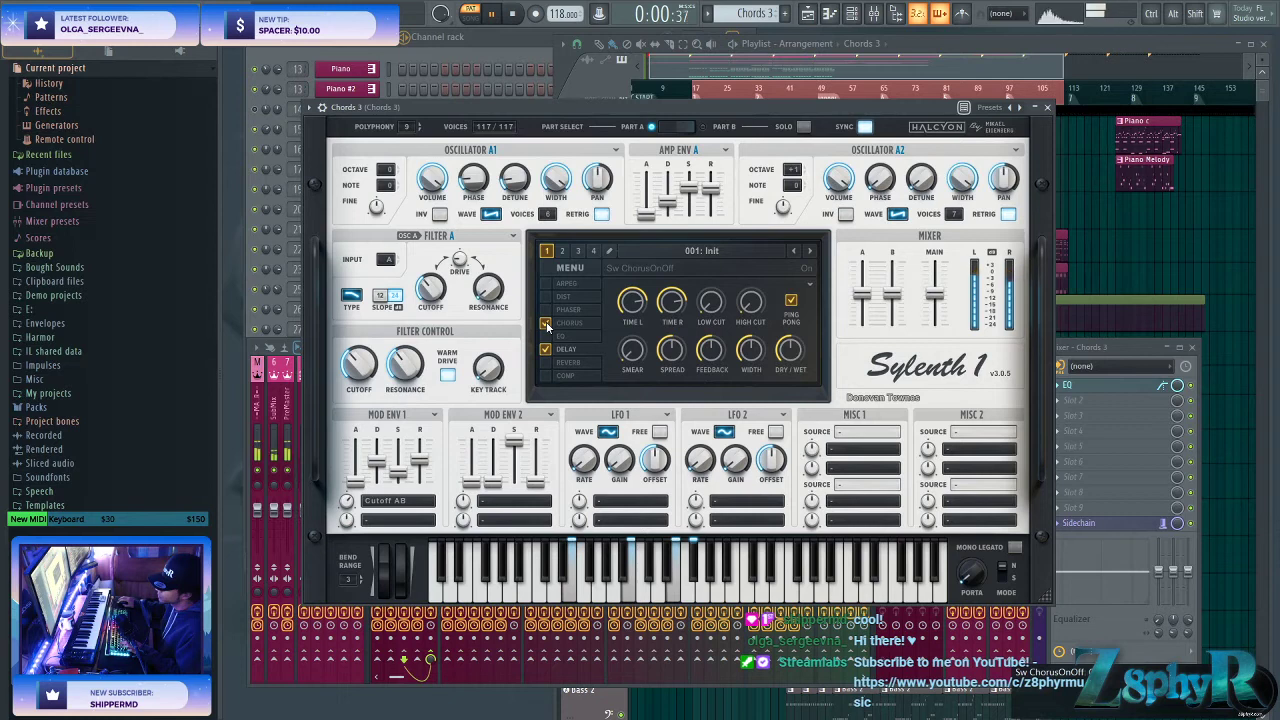
mouse_move(358, 368)
left_mouse_down()
mouse_move(371, 329)
mouse_move(368, 360)
mouse_move(360, 345)
left_mouse_up()
left_click(545, 376)
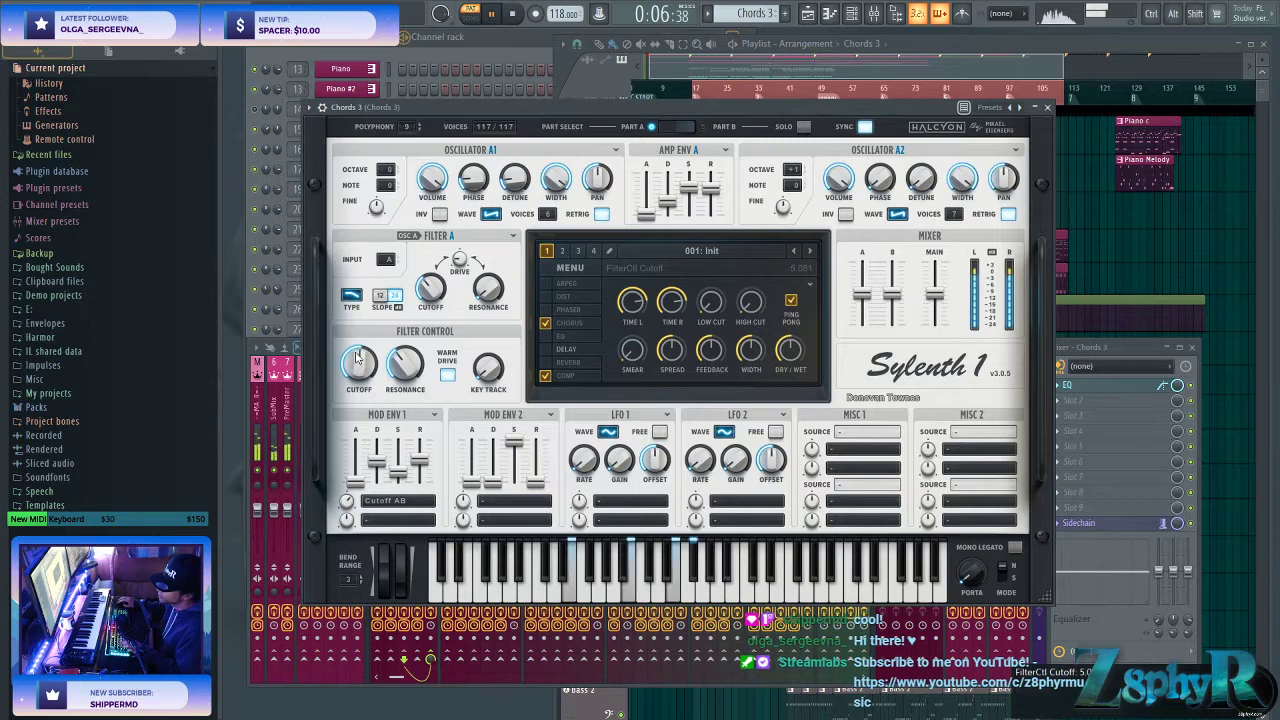
- Adjust the compressor threshold and lower the filter control cutoff to about 3.1 during playback
left_click(568, 376)
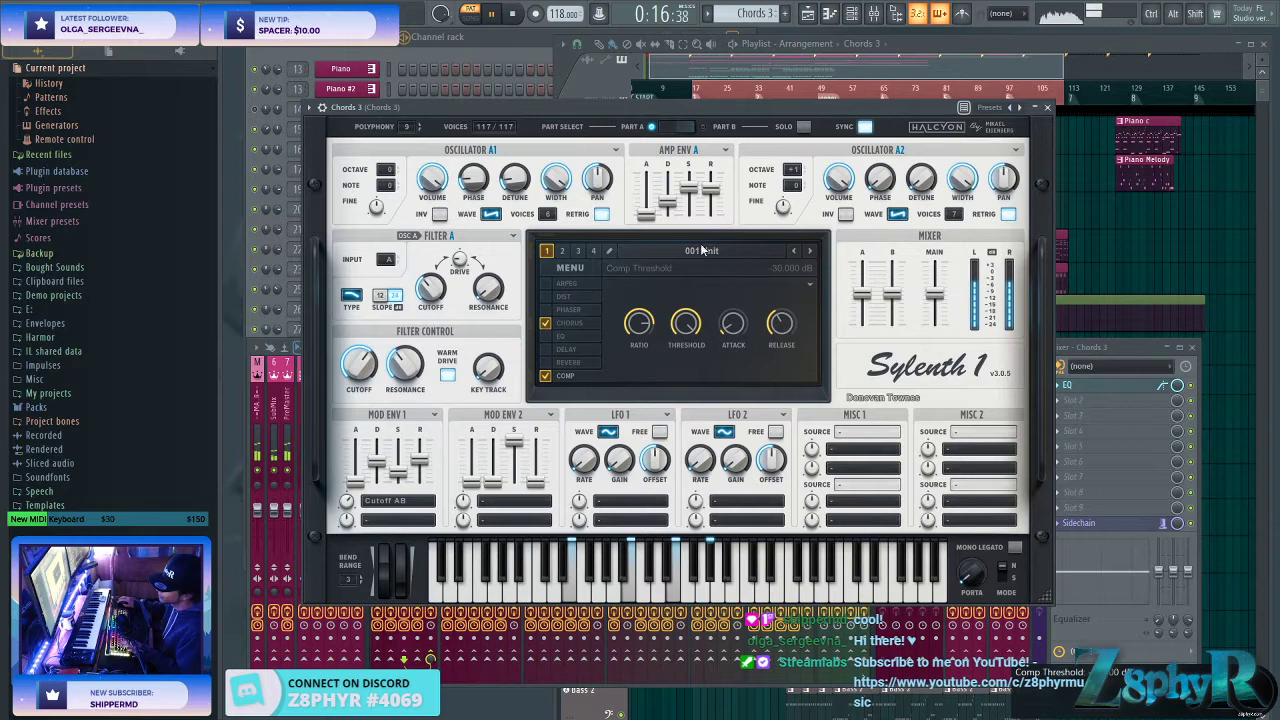
left_click_drag(686, 318, 696, 342)
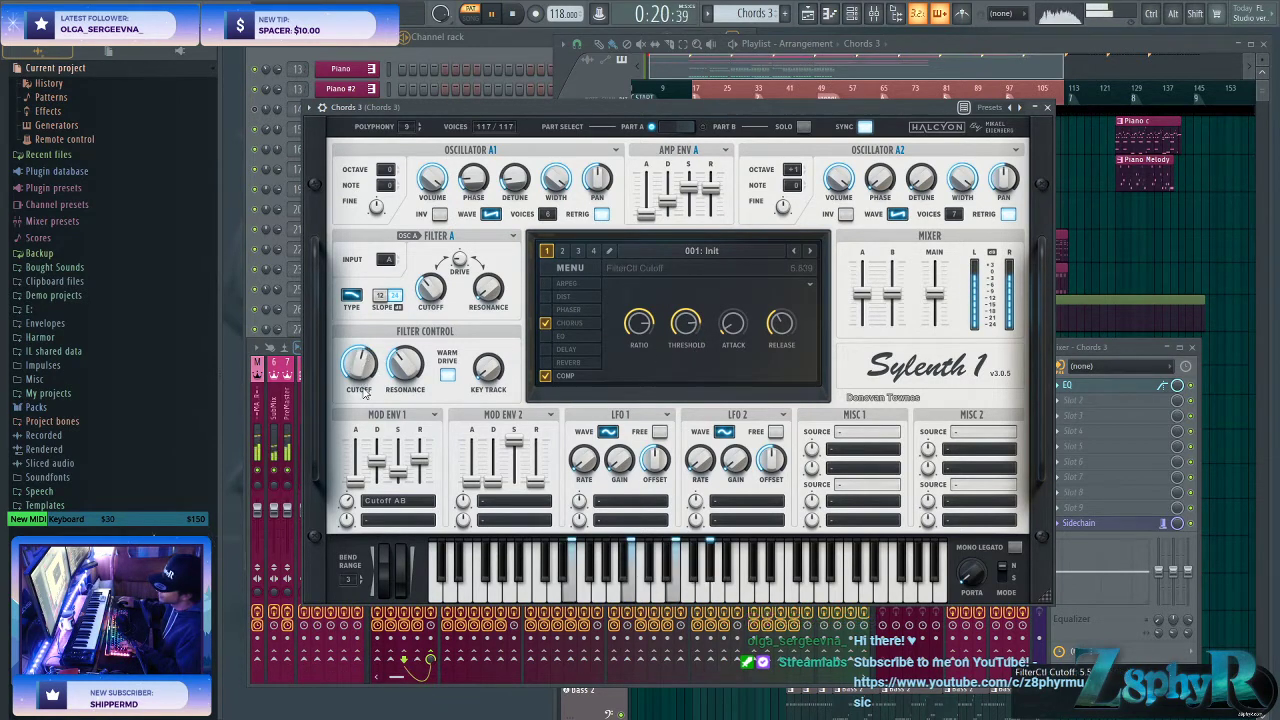
left_click_drag(376, 413, 386, 446)
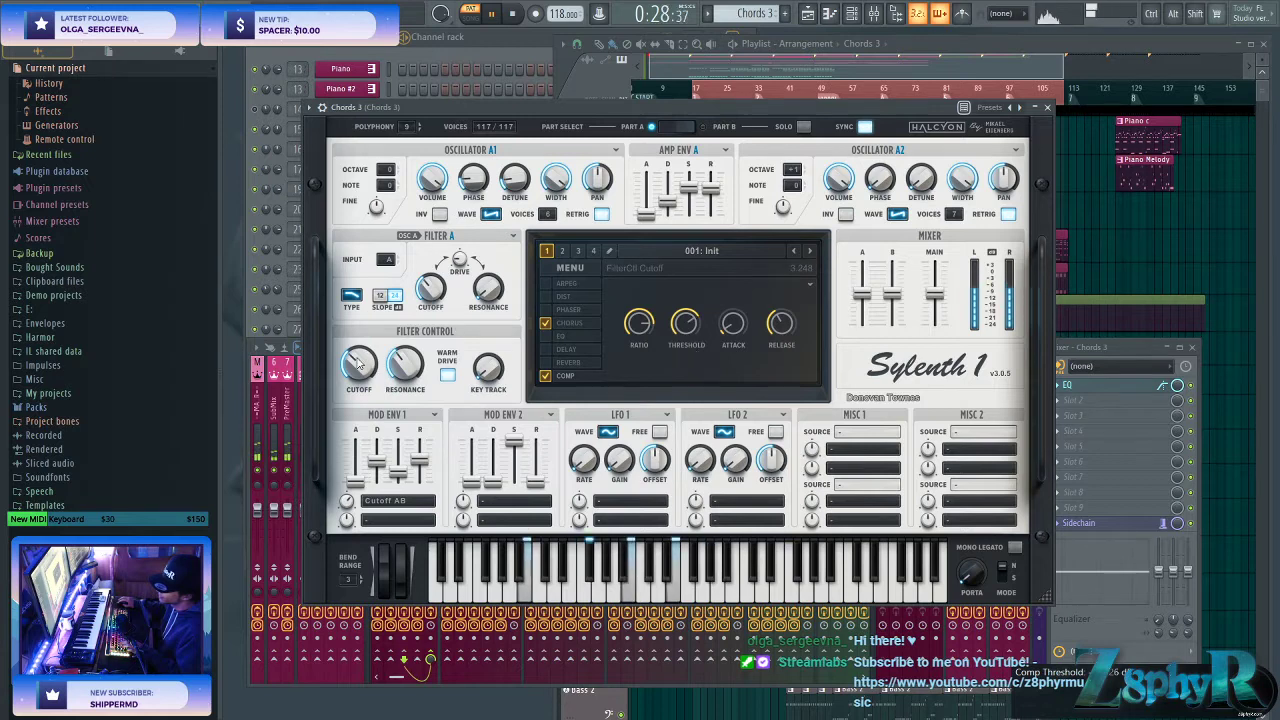
left_click_drag(358, 361, 357, 355)
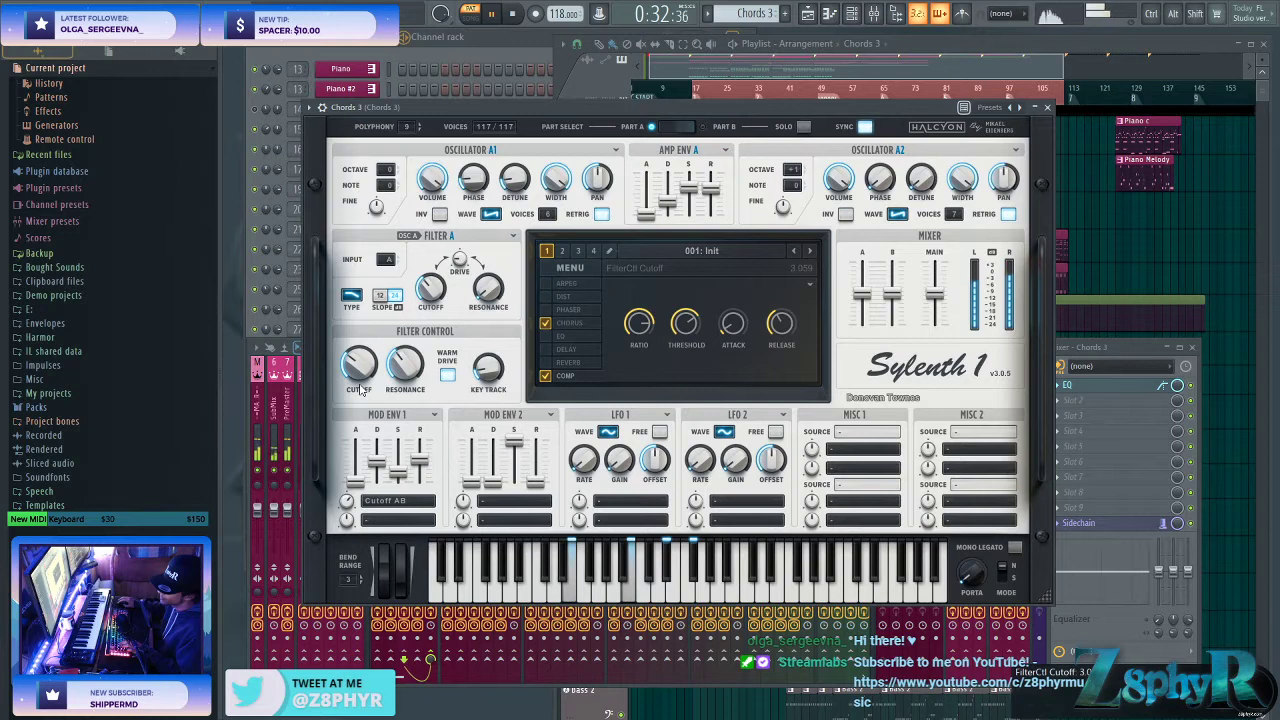
- Repeat the Chords 3 clip along its playlist track at bars 65, 81 and 97
left_click(741, 66)
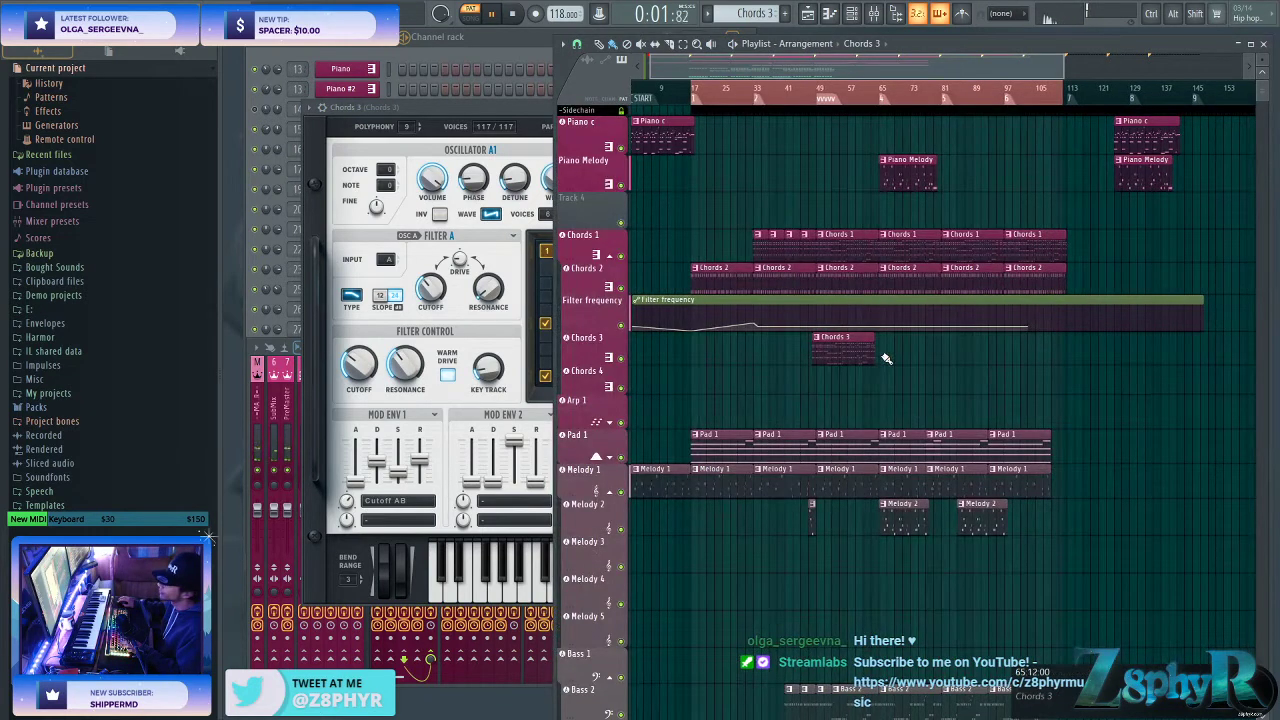
left_click_drag(885, 358, 1008, 380)
left_click_drag(919, 338, 1013, 348)
- Create an automation clip for the Chords 3 filter control cutoff in the playlist
left_click(510, 109)
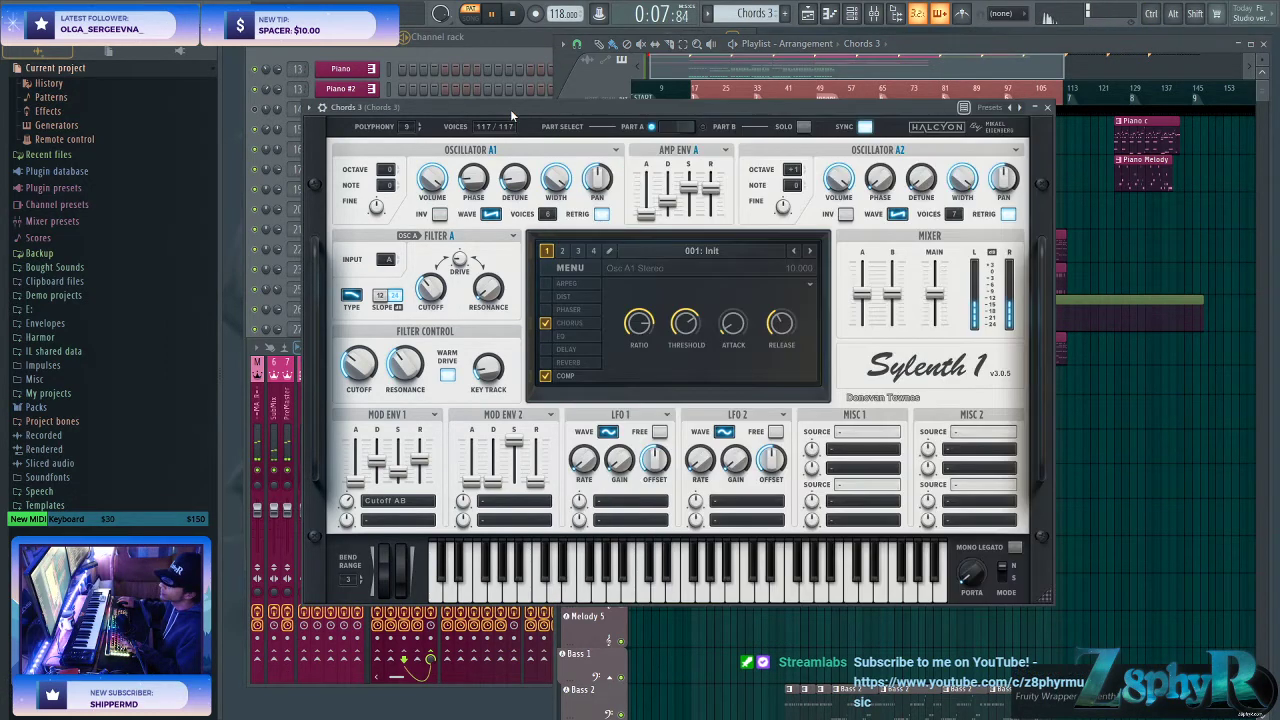
left_click(600, 10)
left_click(650, 104)
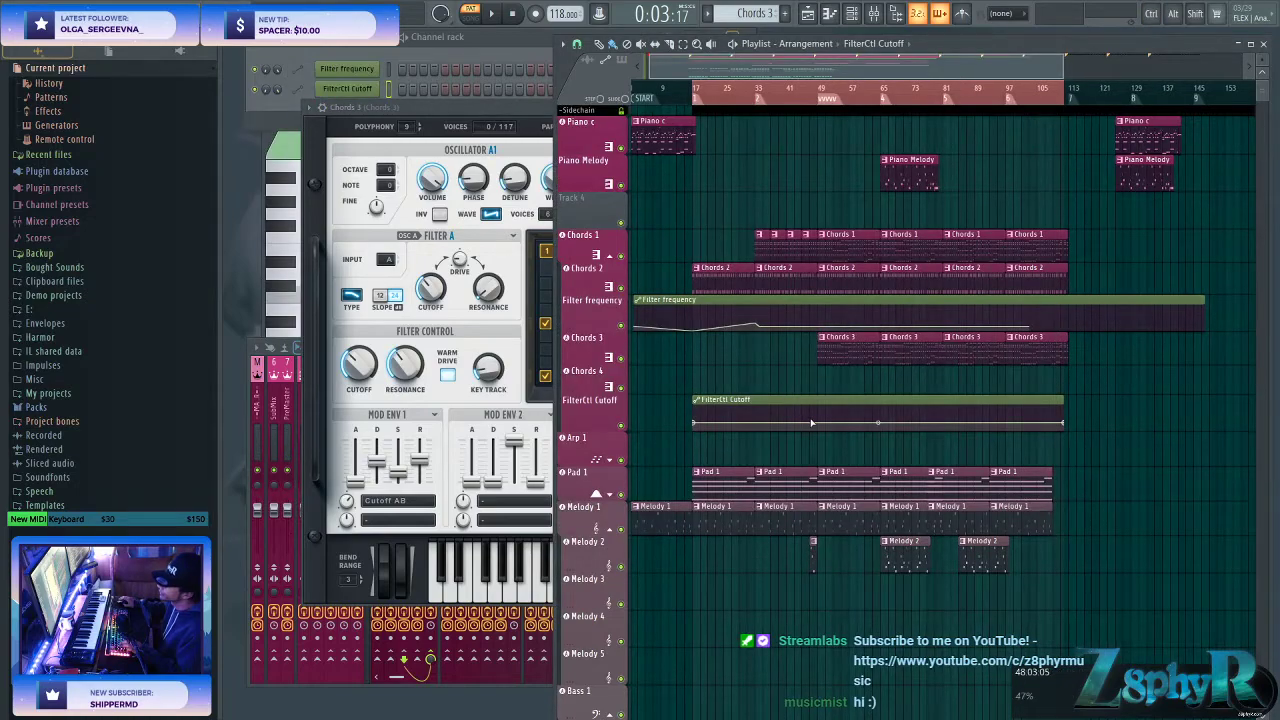
- Open the Chords 3 notes in the piano roll and shorten the chord just before bar 5
scroll(806, 374, "up", 4)
double_click(925, 334)
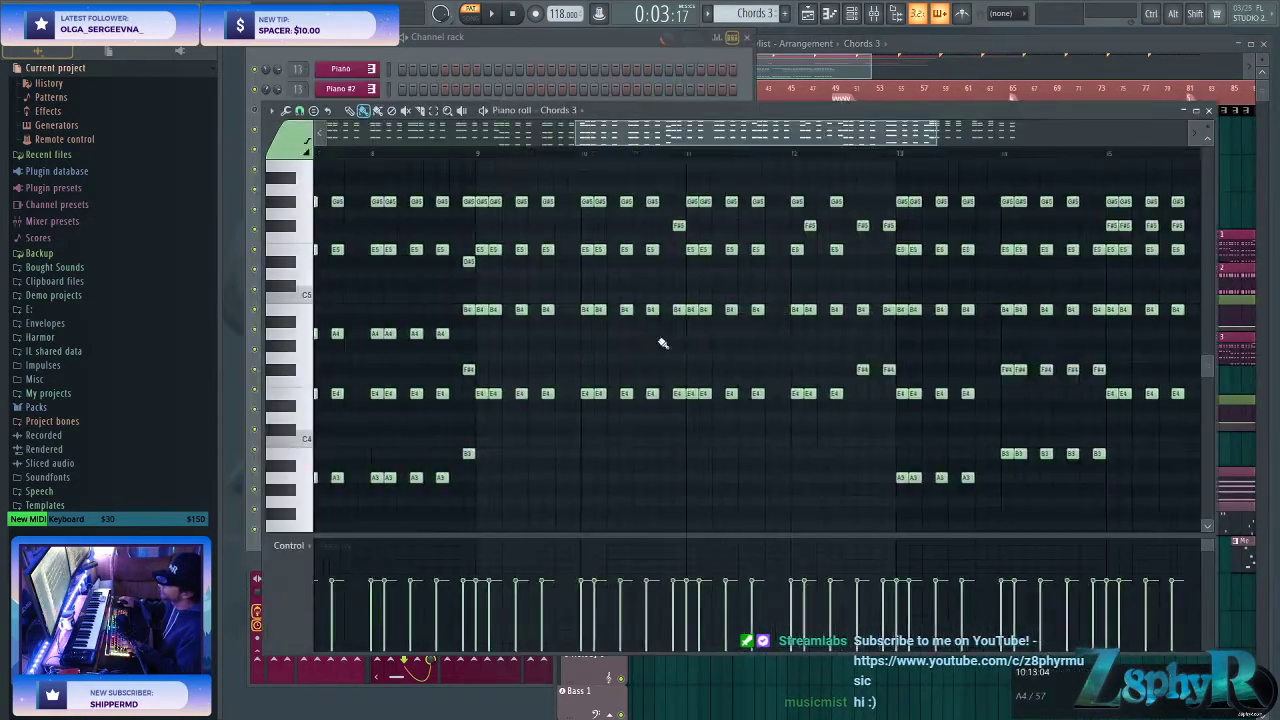
scroll(658, 190, "left", 8)
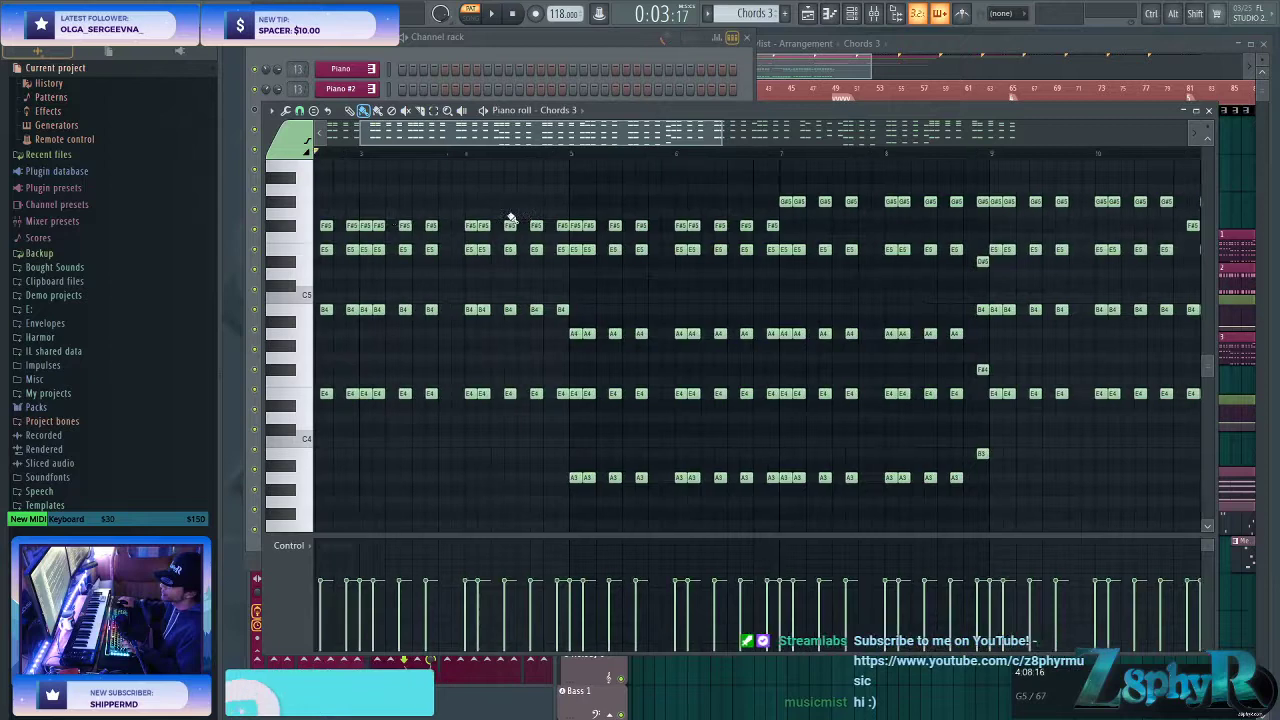
left_click_drag(714, 224, 737, 396)
left_click_drag(728, 197, 718, 407)
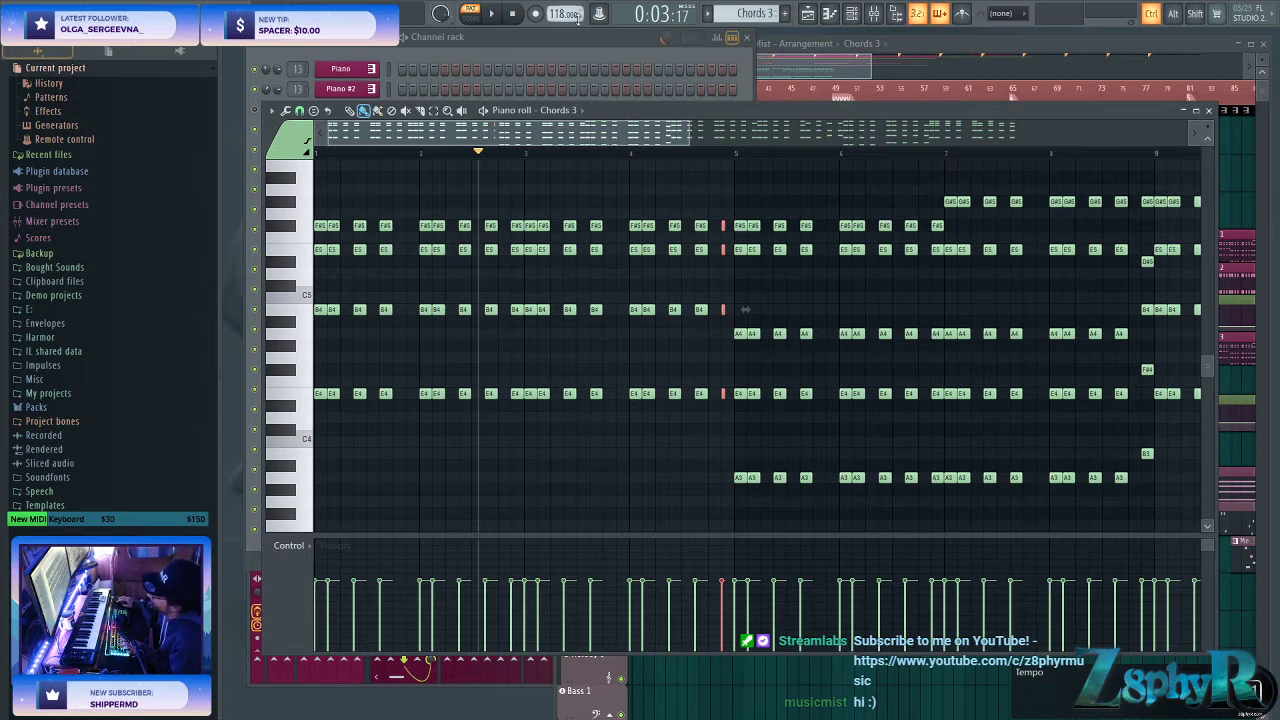
left_click(505, 36)
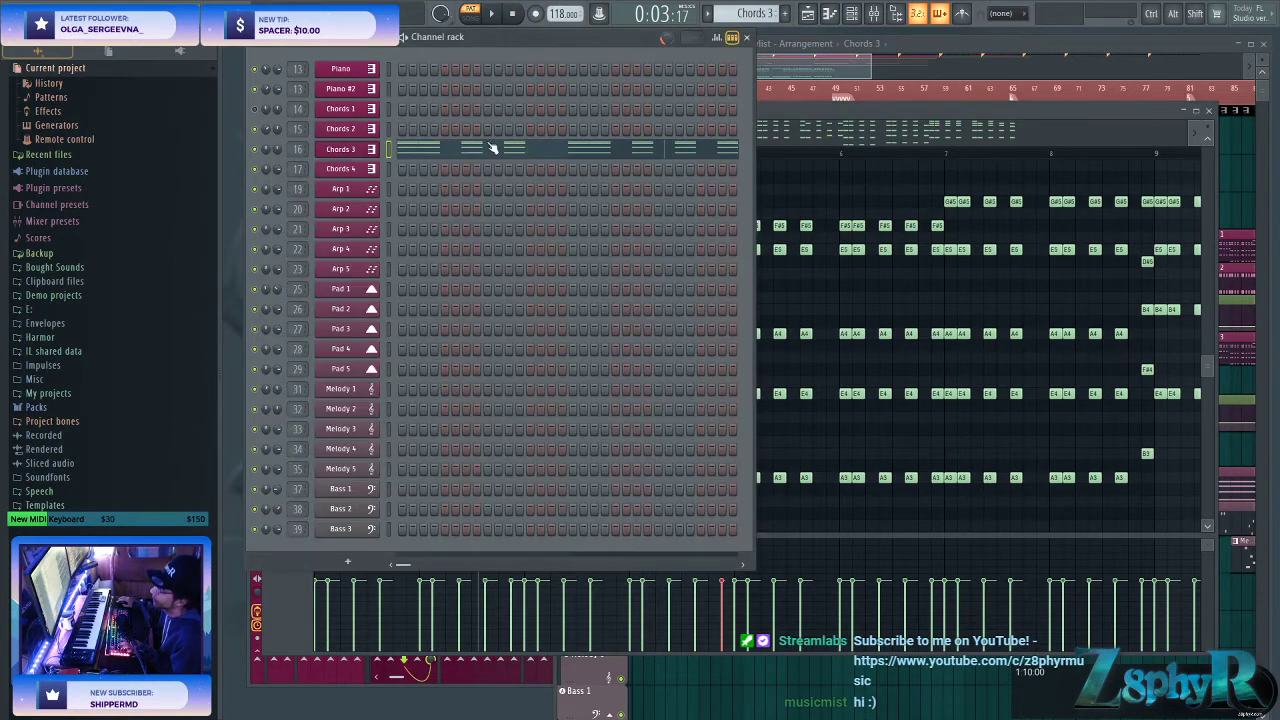
left_click(367, 152)
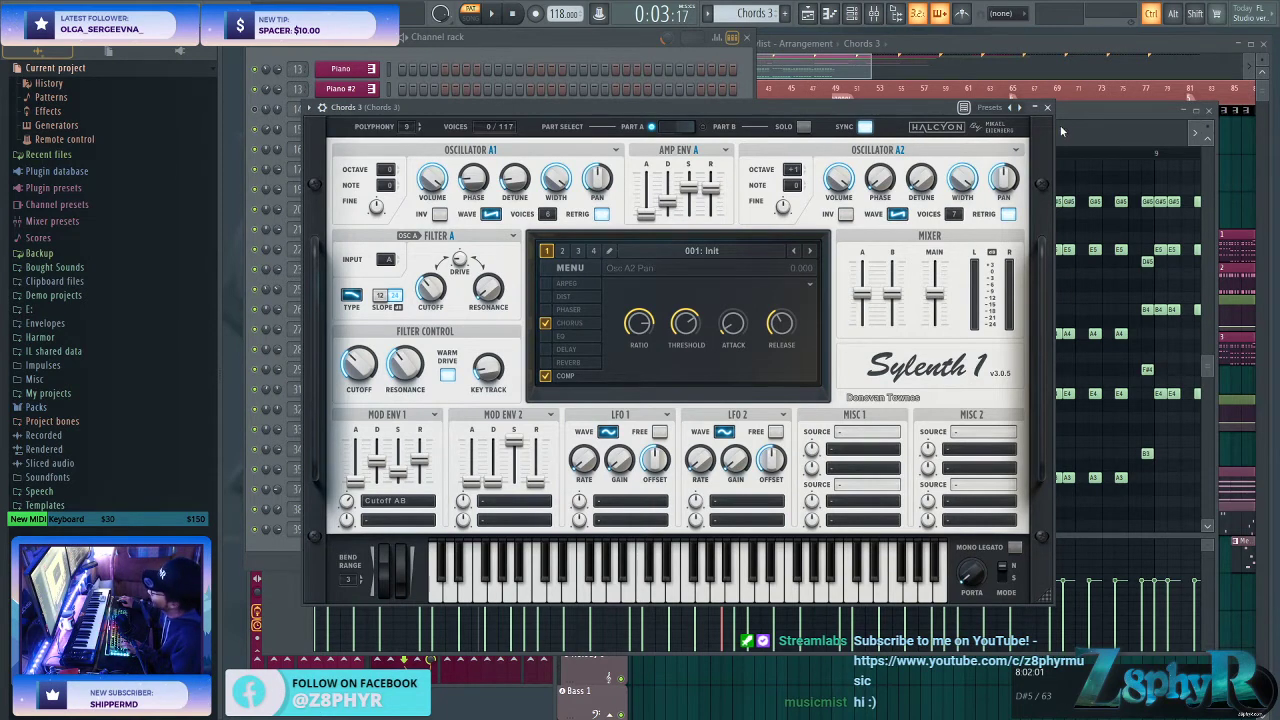
left_click(1118, 104)
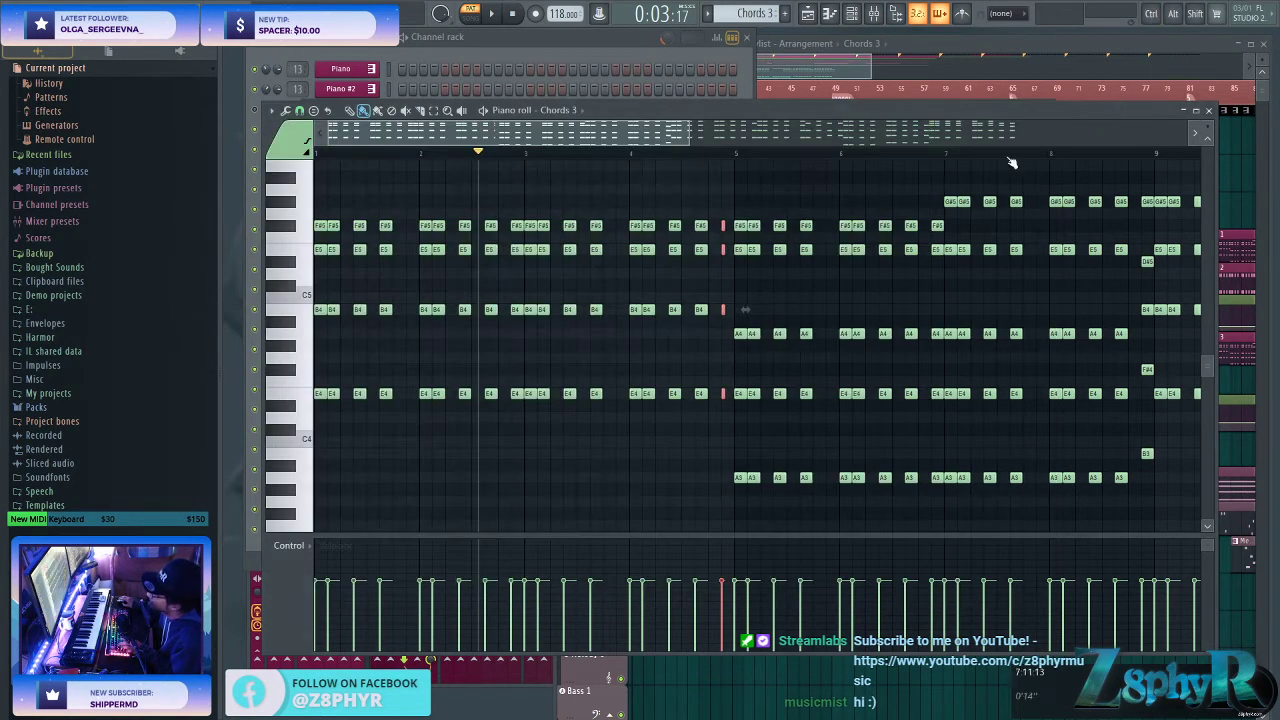
- Shorten the chord just before bar 5 to a tiny stab without snapping, and listen to the result
scroll(714, 291, "up", 3)
scroll(714, 291, "up", 2)
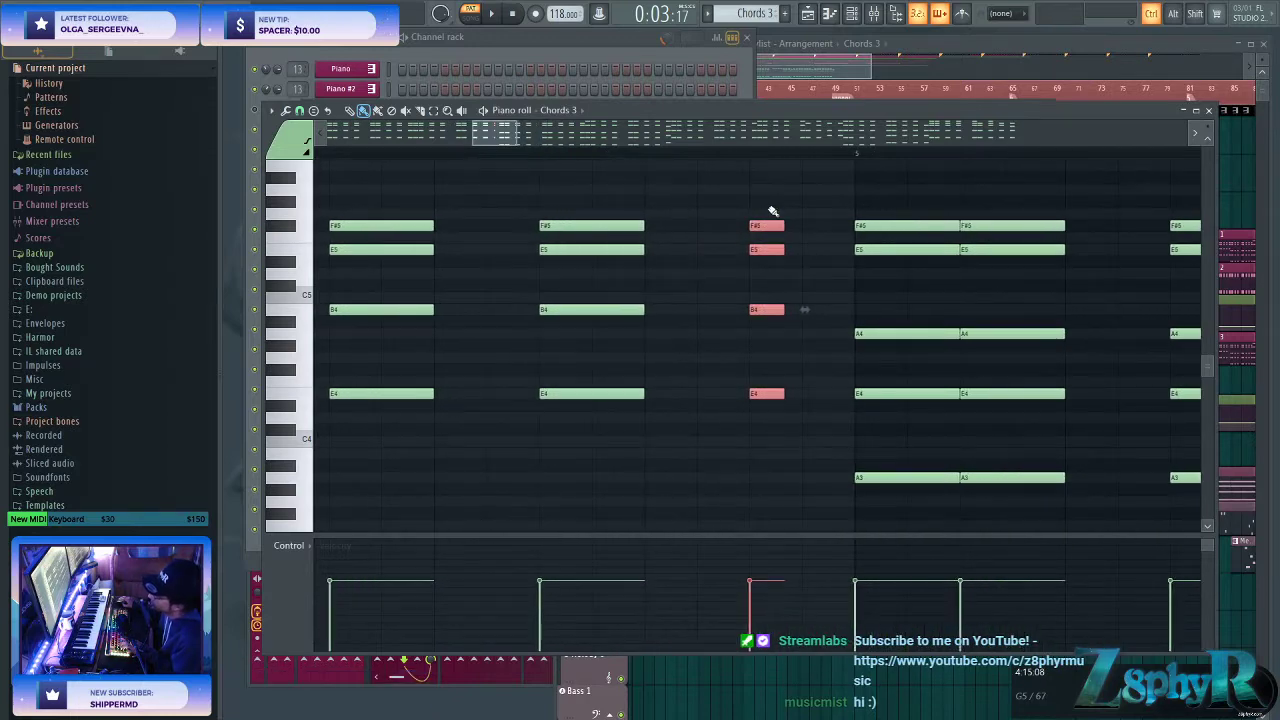
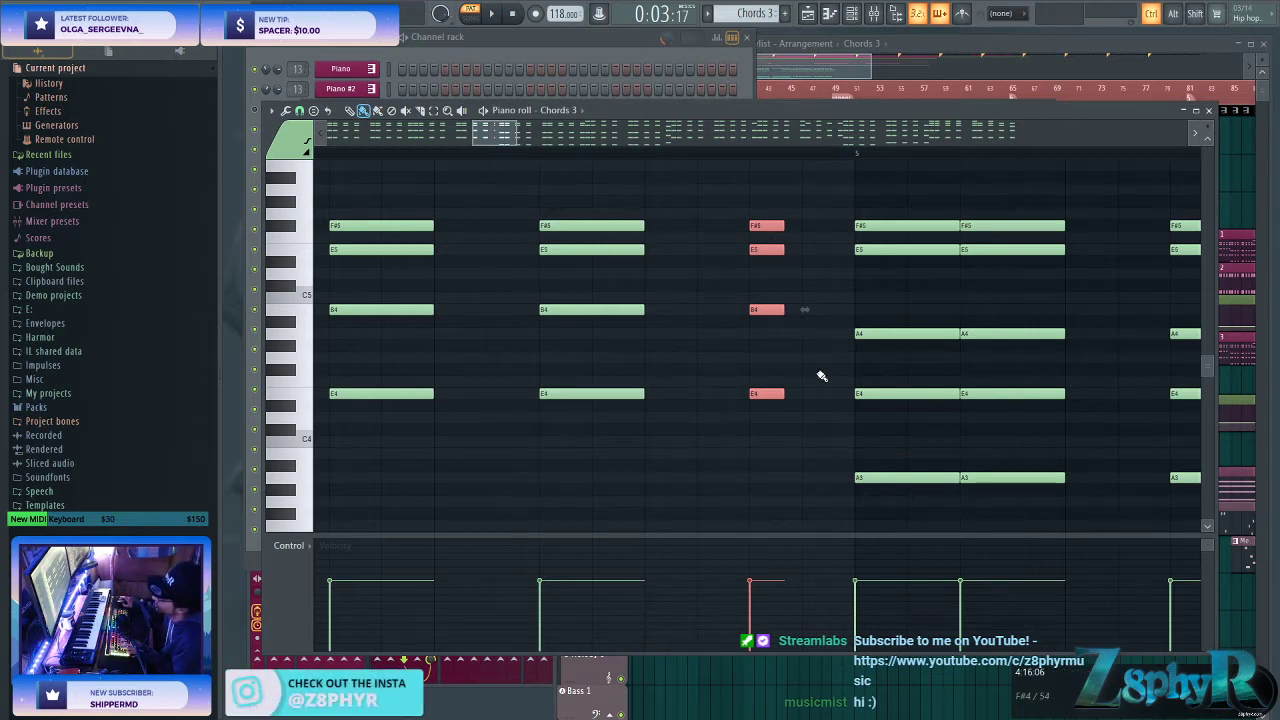
key("alt")
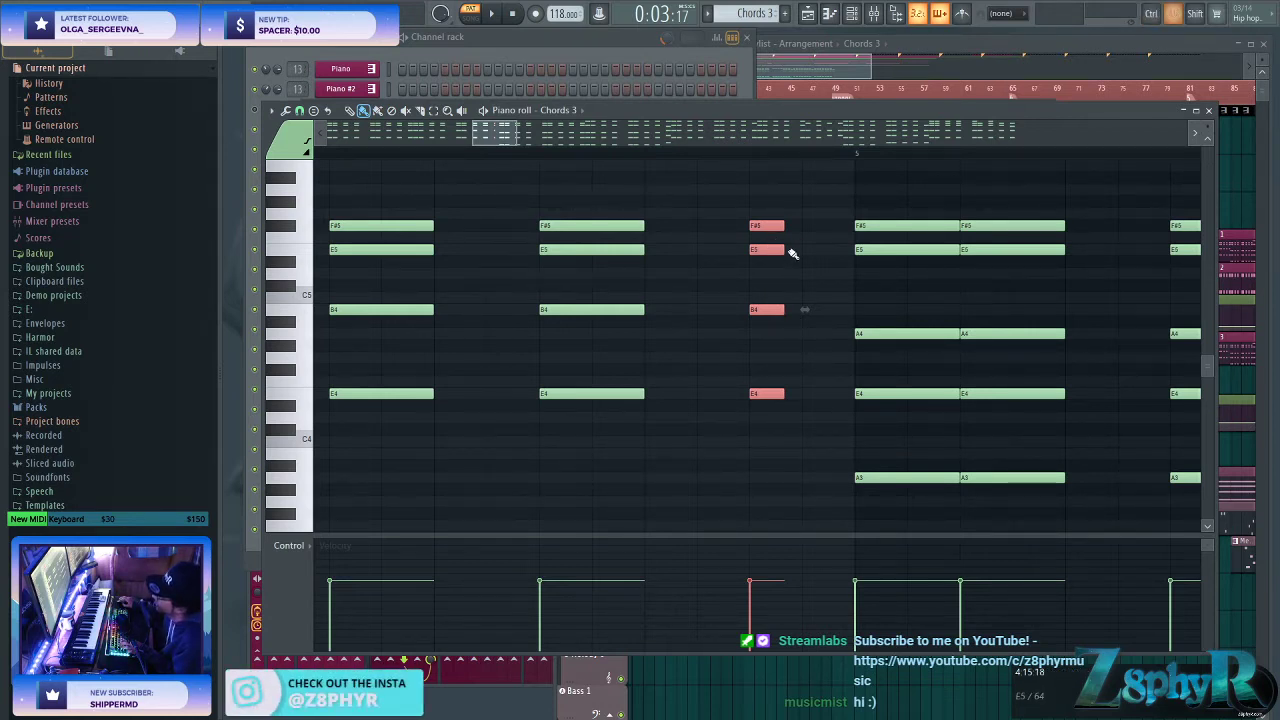
left_click_drag(782, 249, 560, 249)
key("space")
scroll(697, 330, "down", 4)
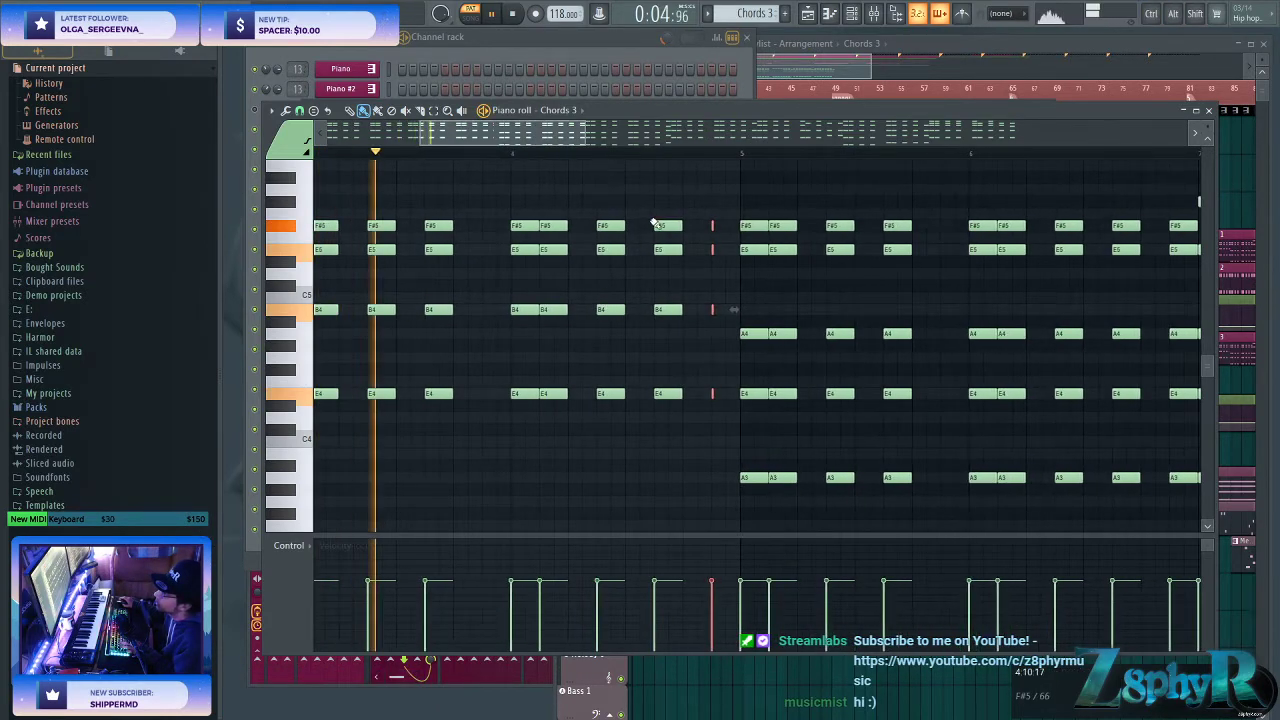
scroll(440, 218, "left", 2)
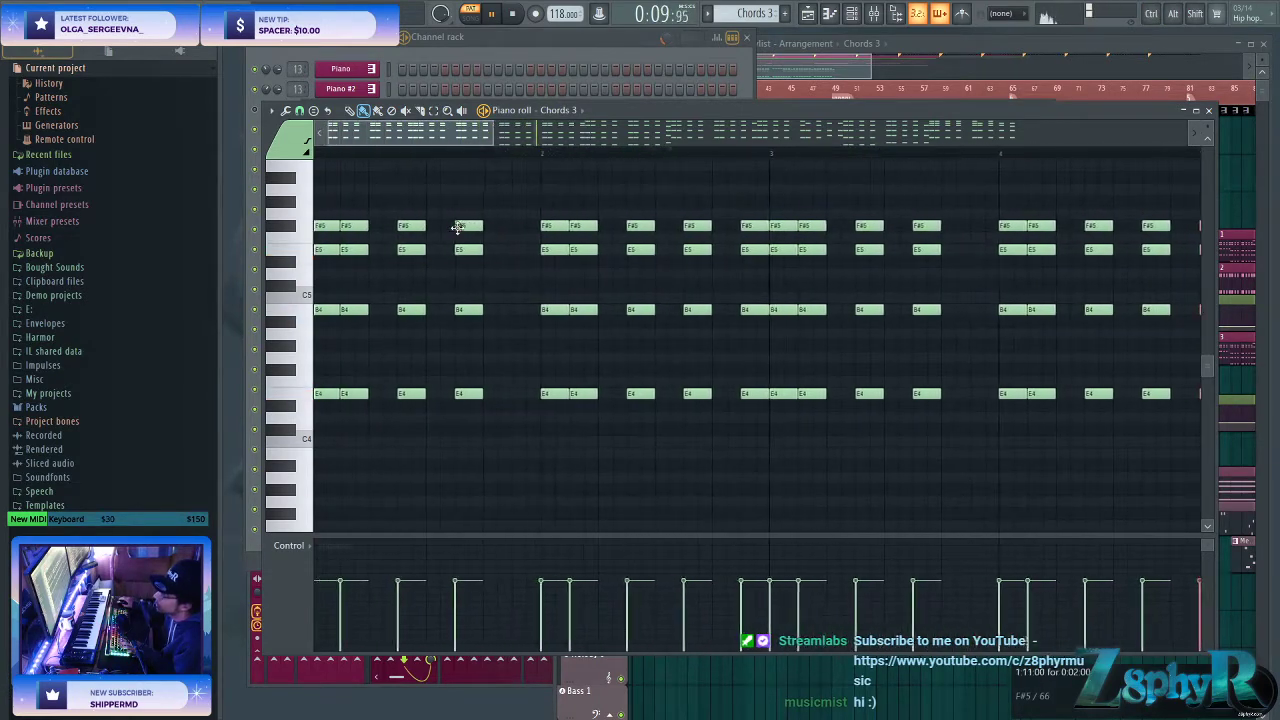
- Replace the fourth chord of bar 1 with a tiny stab just before bar 2, and delete the chord right before bar 3
key("space")
key("space")
key("space")
left_click_drag(443, 180, 478, 416, "ctrl")
left_click_drag(470, 395, 517, 396)
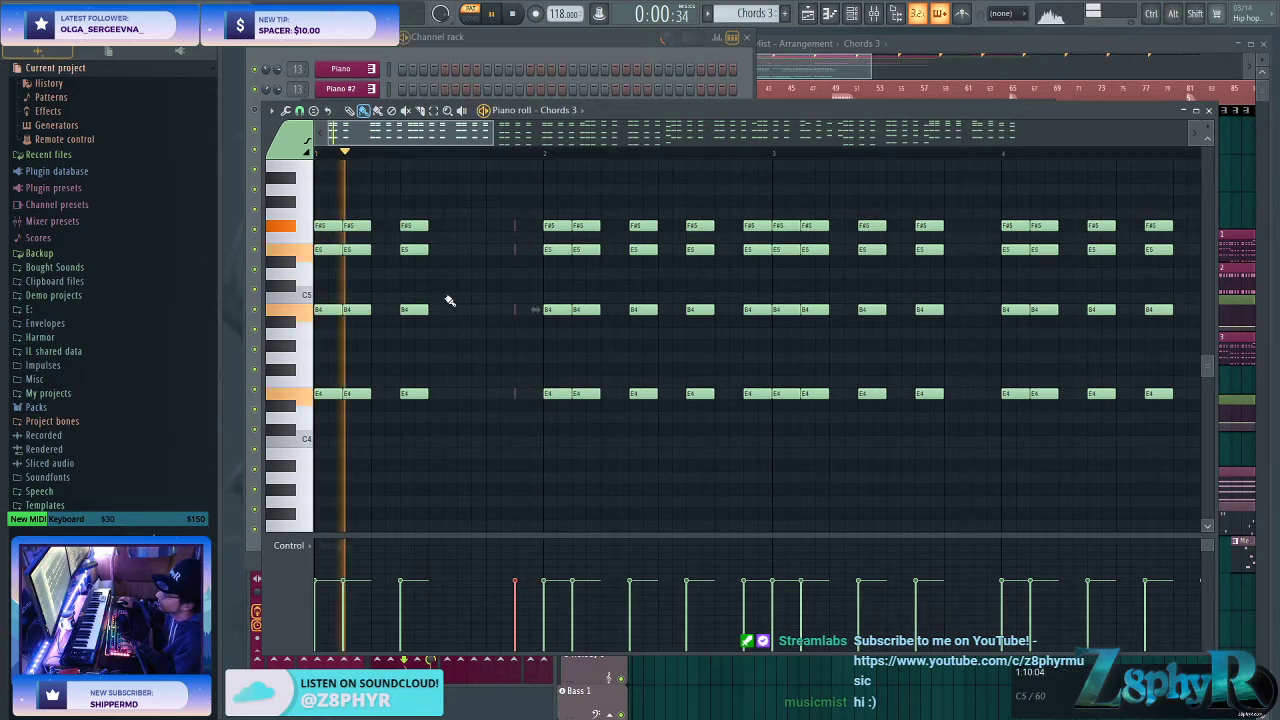
right_click(752, 225)
key("space")
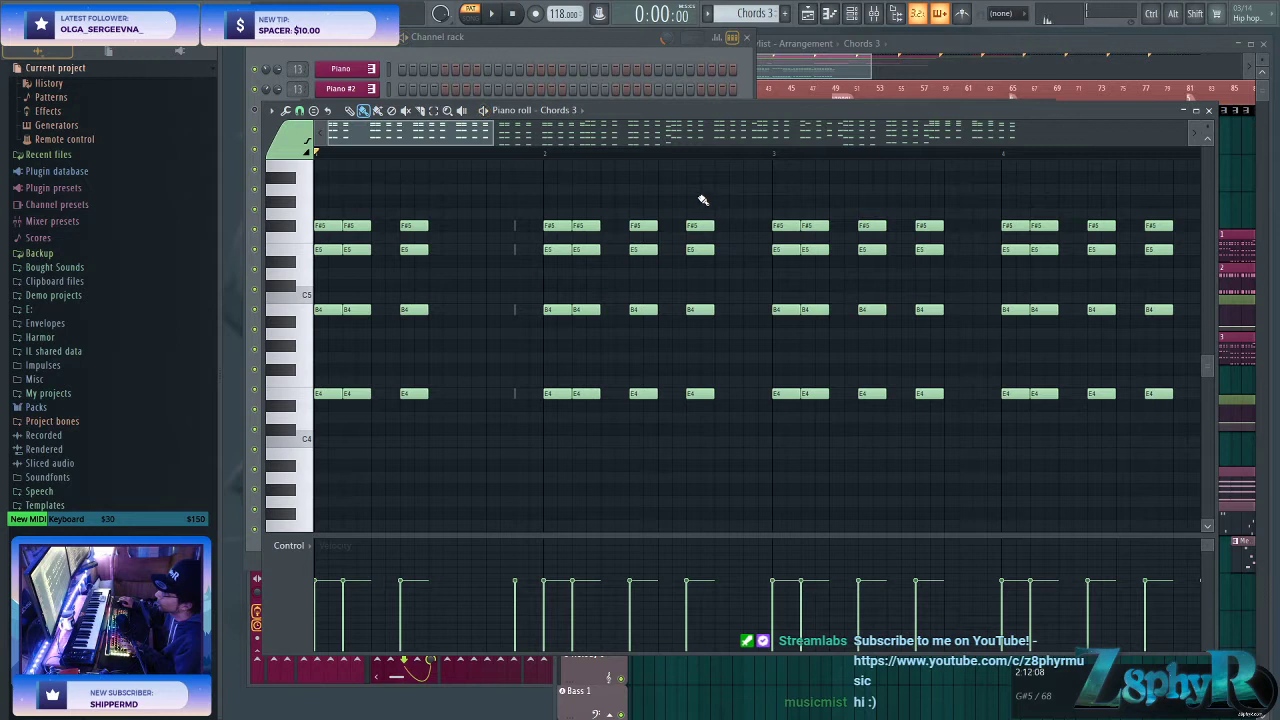
- Clear the chords in bar 2 and fill it with the chord rhythm of bar 1, including the closing stab
right_click(700, 225)
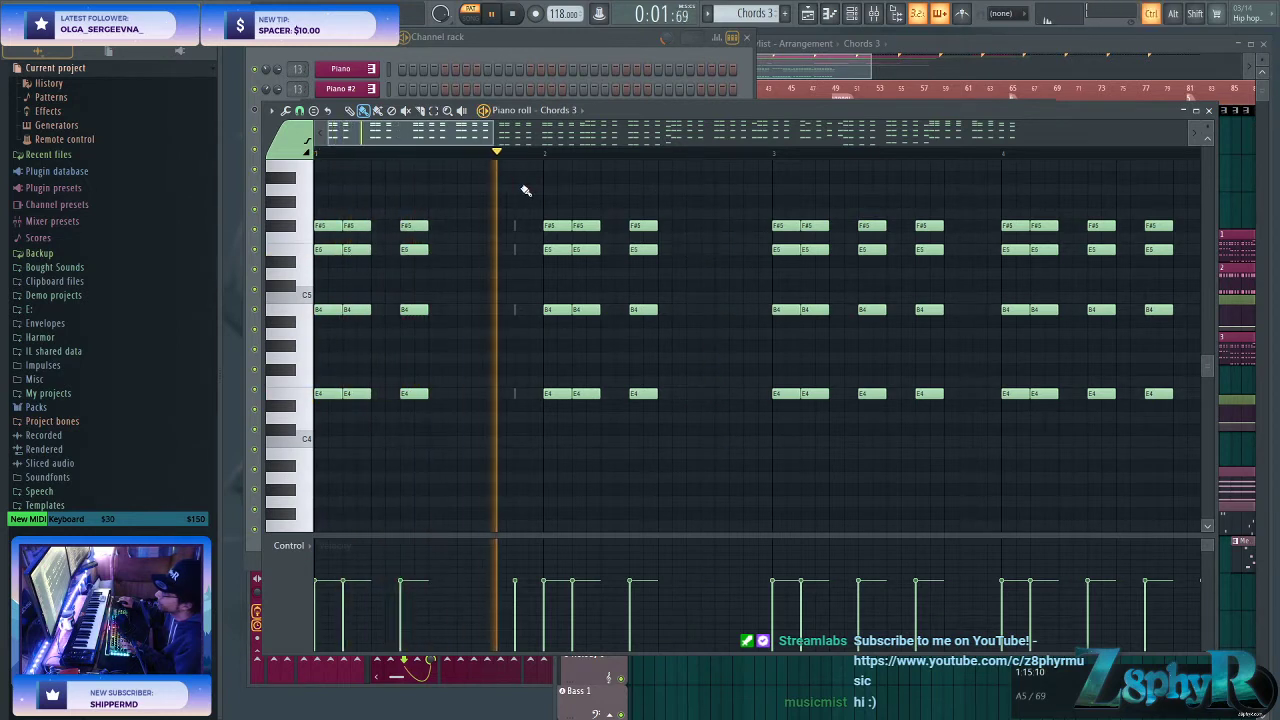
right_click(556, 225)
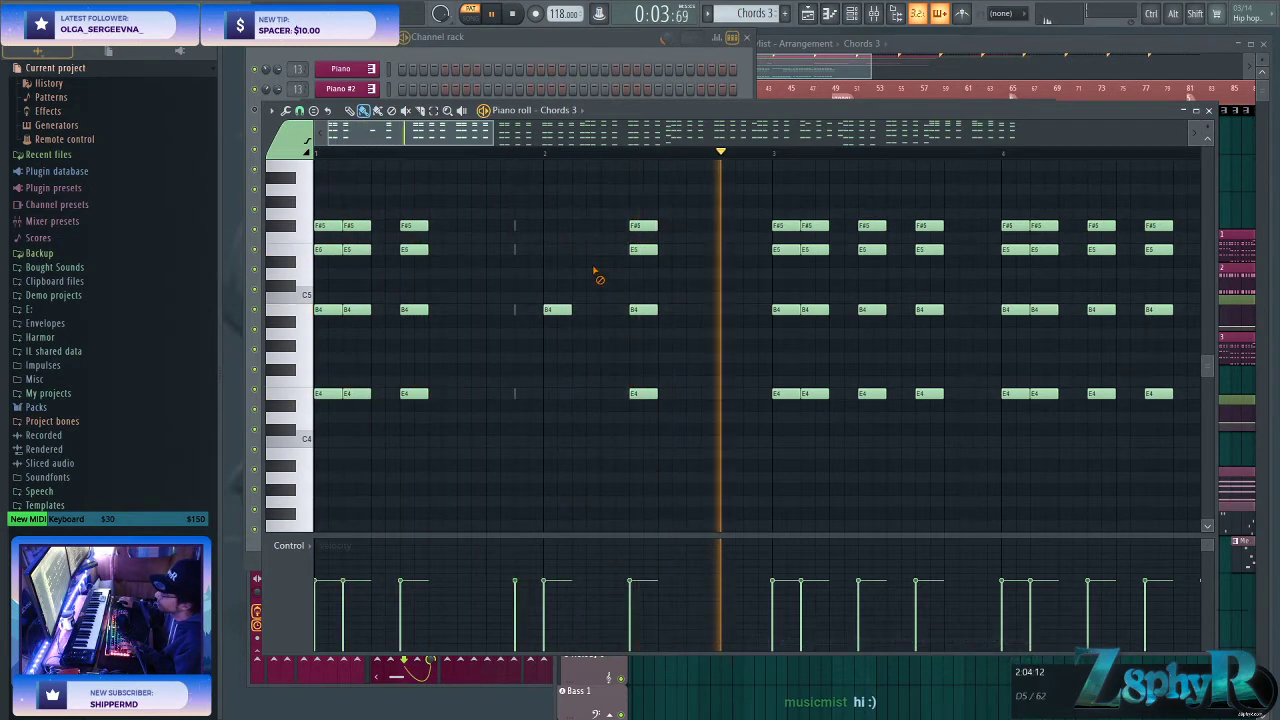
right_click(558, 316)
left_click_drag(556, 178, 552, 409)
scroll(746, 309, "right", 3)
- Replace the chords in bars 3 and 4 with copies of the rhythm from bars 1 and 2
left_click_drag(637, 195, 832, 420)
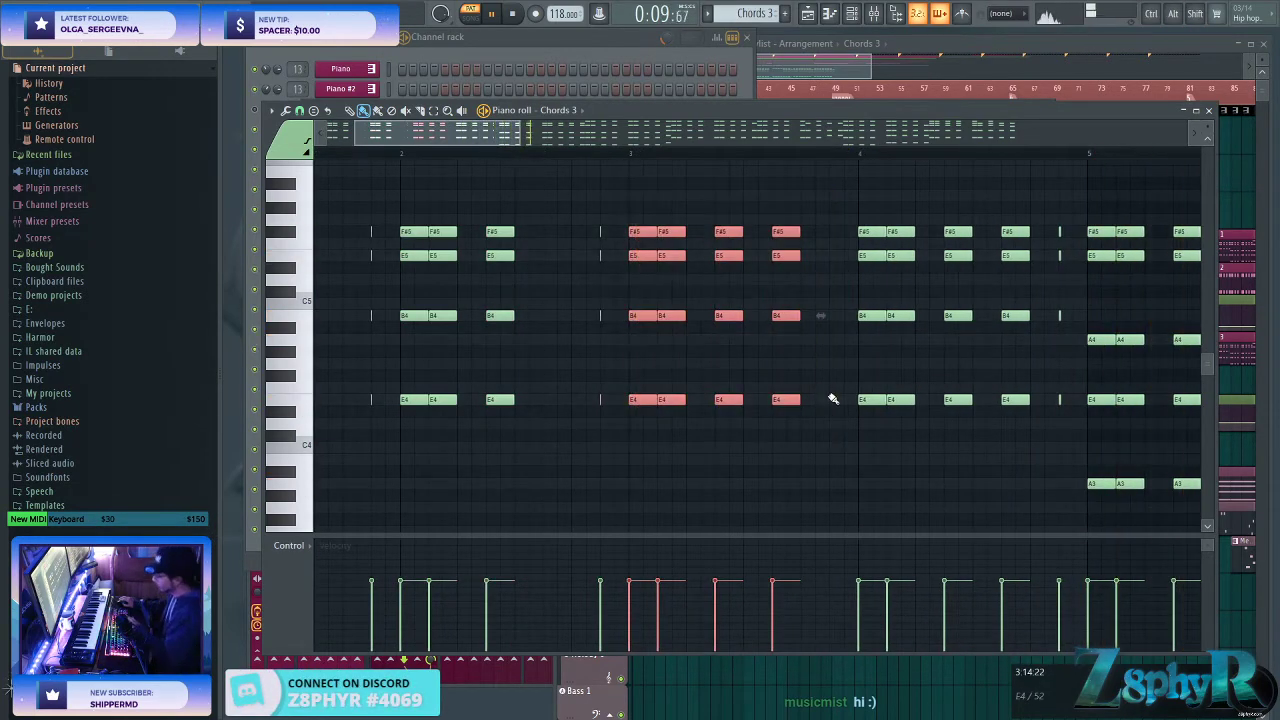
key("Delete")
scroll(790, 390, "left", 3)
left_click_drag(856, 500, 320, 184)
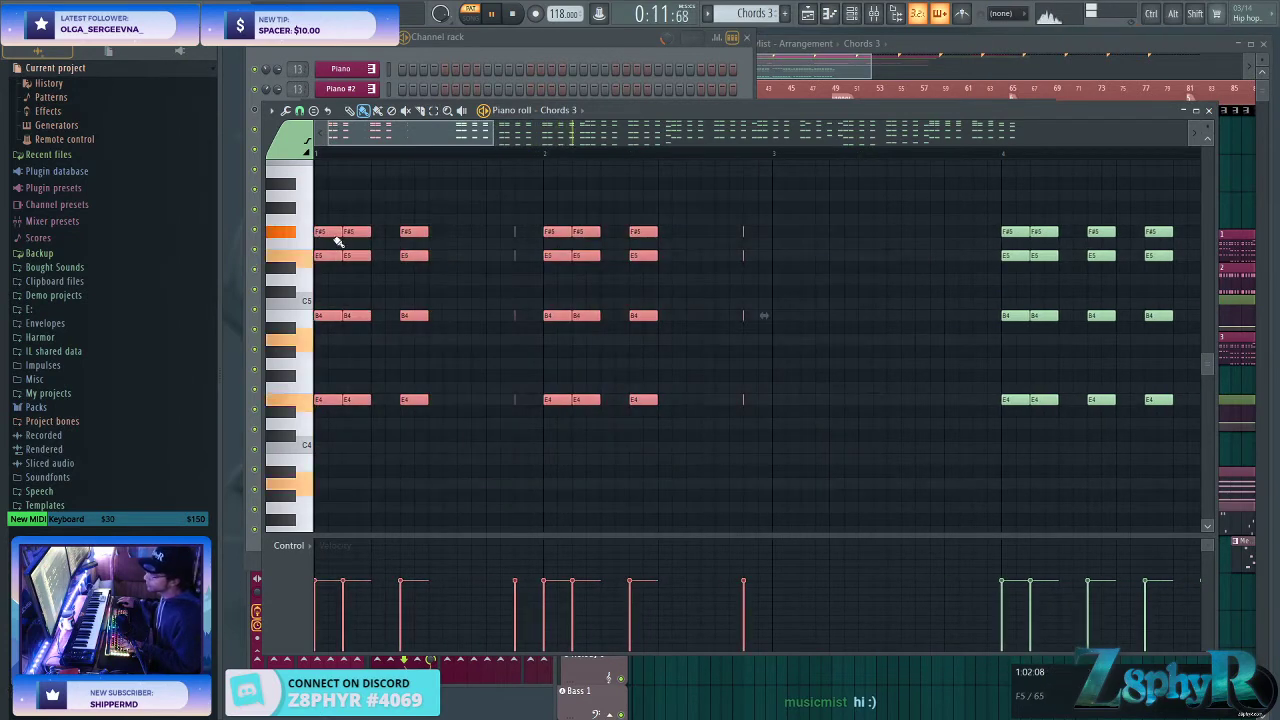
scroll(474, 234, "down", 3)
left_click_drag(684, 204, 846, 449)
key("Delete")
left_click_drag(614, 192, 591, 426)
key("ctrl+d")
- Rework the chords in bar 5 to the new rhythm, moving its fourth chord to step 13
scroll(594, 426, "down", 3)
left_click_drag(686, 503, 474, 470)
key("ctrl+d")
scroll(501, 451, "up", 3)
left_click_drag(576, 191, 572, 247)
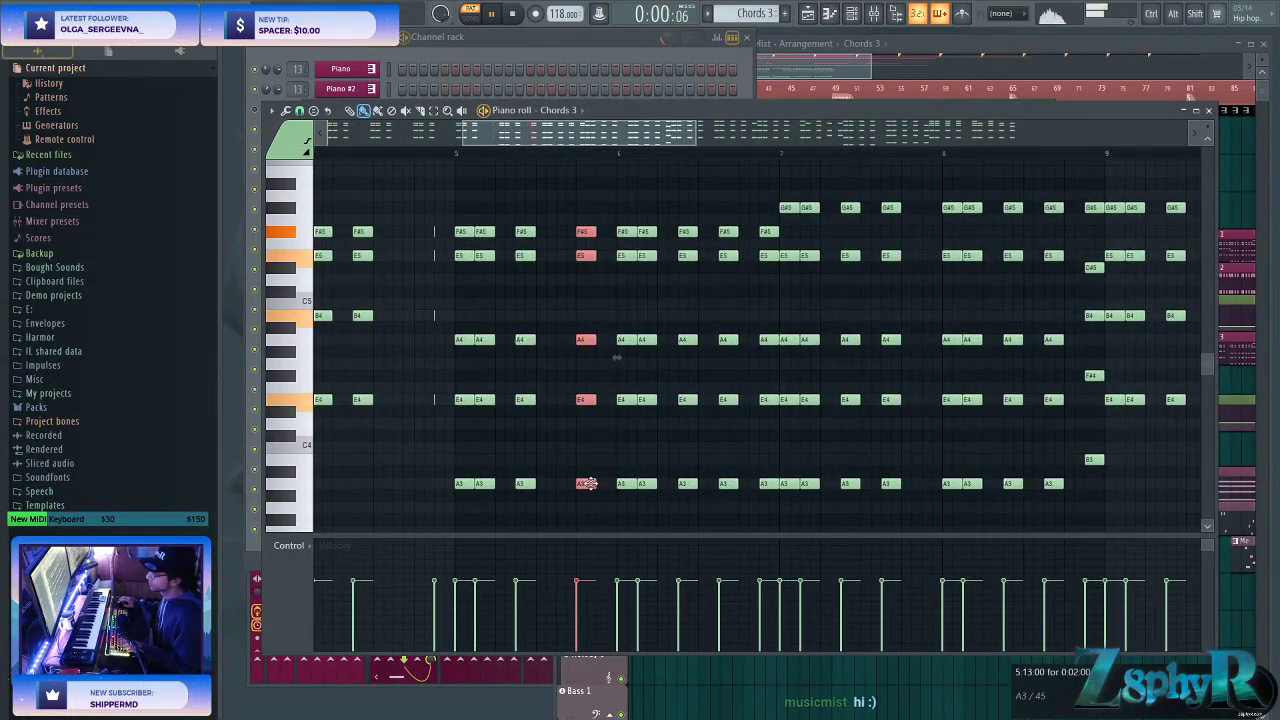
left_click_drag(605, 483, 583, 473)
key("ctrl+d")
key("plus")
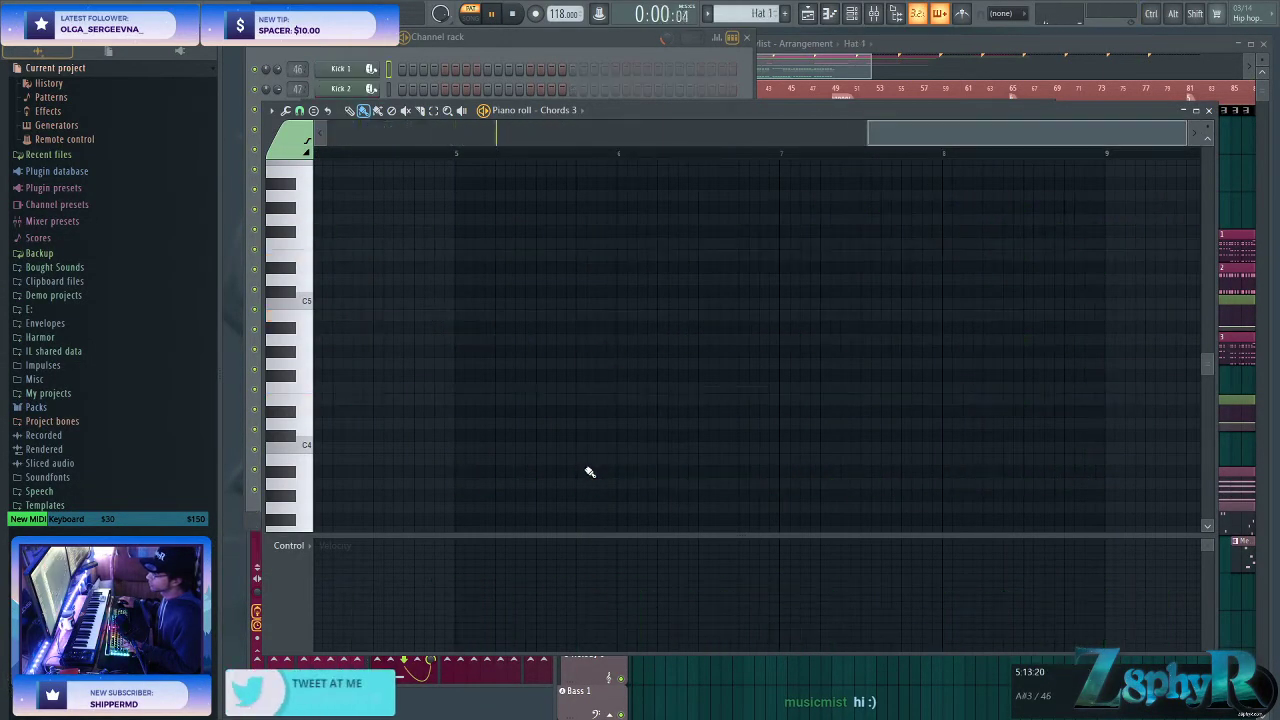
- Play the arrangement in song mode from bar 49 to hear Chords 3 in context
left_click(815, 70)
left_click(1008, 93)
left_click(833, 93)
scroll(848, 364, "up", 3)
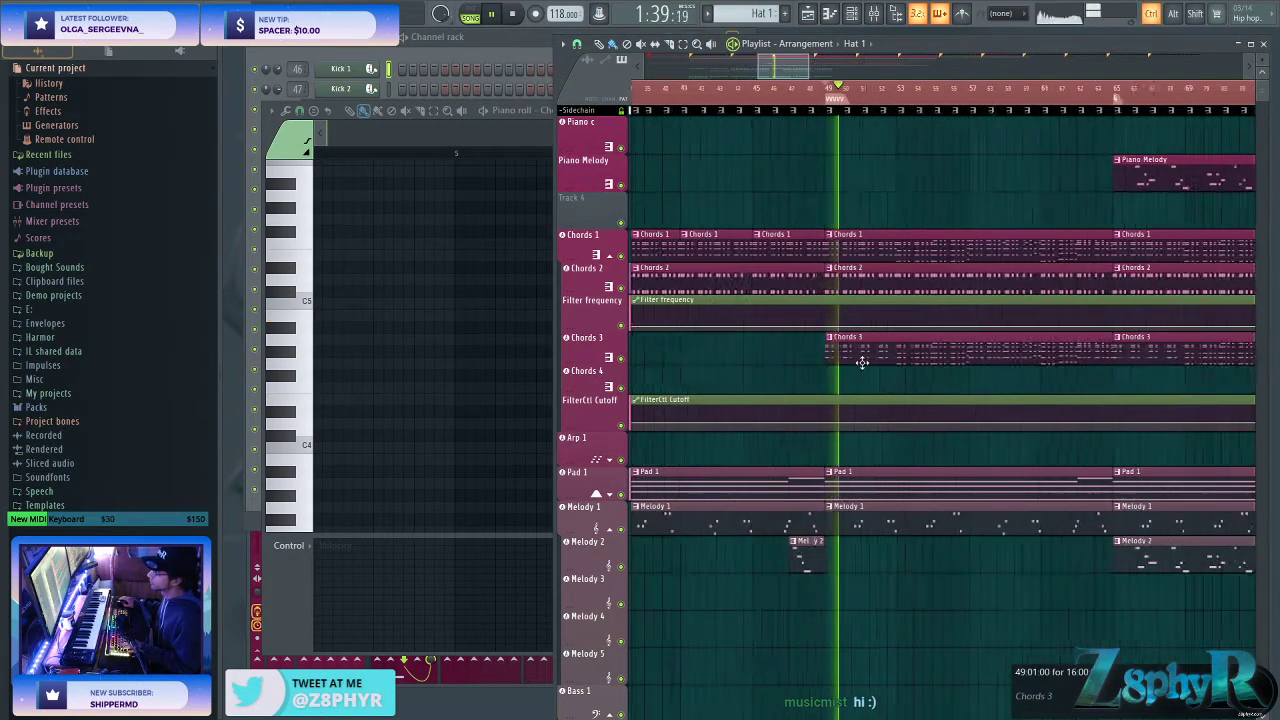
- Trim the Chords 3 clip at bar 49 to its first four bars and place a copy at bar 53
left_click_drag(938, 334, 972, 355)
right_click(949, 360)
left_click(926, 354)
left_click(945, 354)
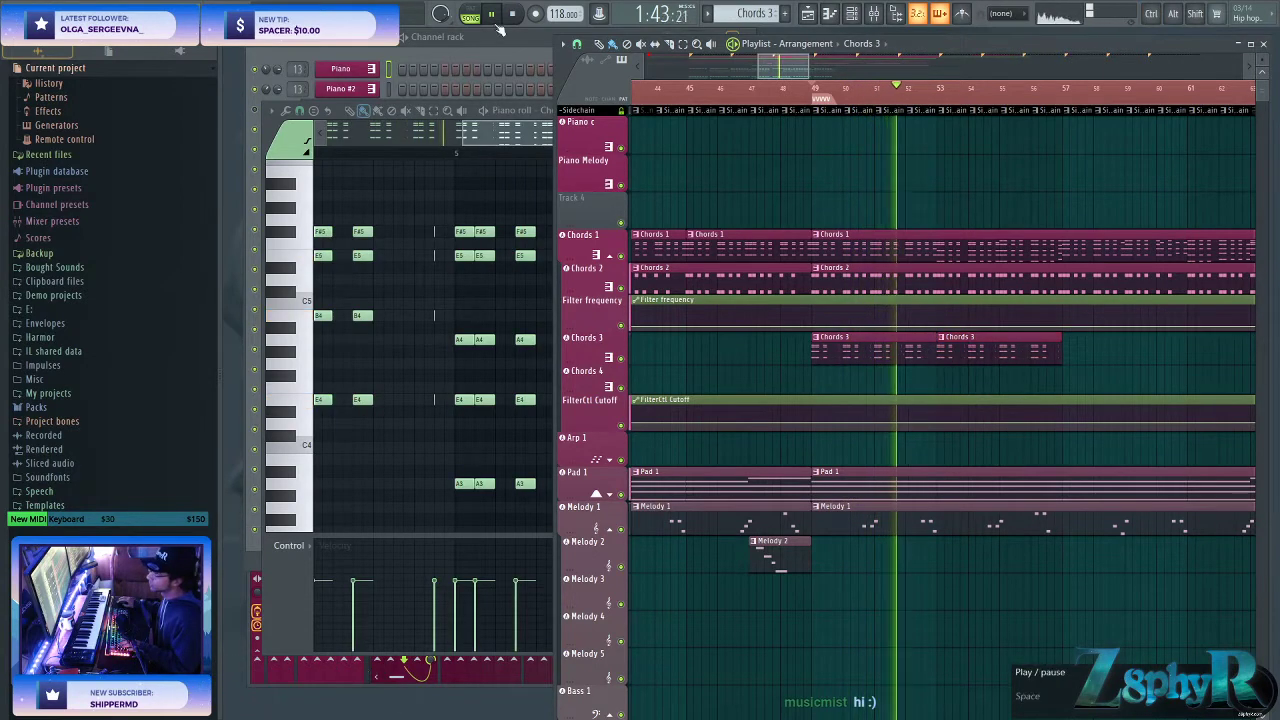
- Move the FilterCtl Cutoff automation track up directly beneath the Chords 3 track
scroll(620, 414, "up", 1)
right_click(820, 397)
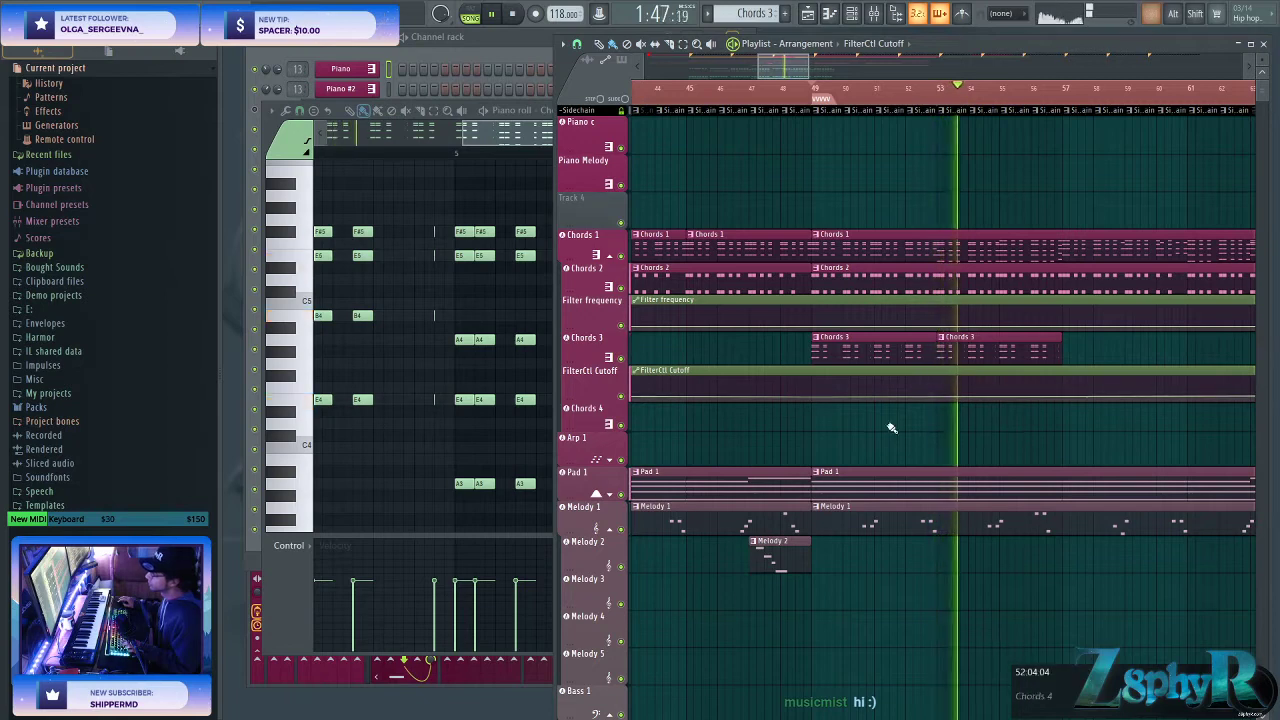
- Move the two Chords 3 clips to bars 41 and 45, and shift the FilterCtl Cutoff automation rise to peak around bar 49
scroll(838, 413, "down", 2, "ctrl")
scroll(838, 413, "down", 1, "ctrl")
mouse_move(781, 356)
left_mouse_down("ctrl")
mouse_move(928, 336)
mouse_move(937, 346)
mouse_move(799, 345)
left_mouse_up("ctrl")
left_click_drag(676, 423, 770, 403)
key("ctrl+d")
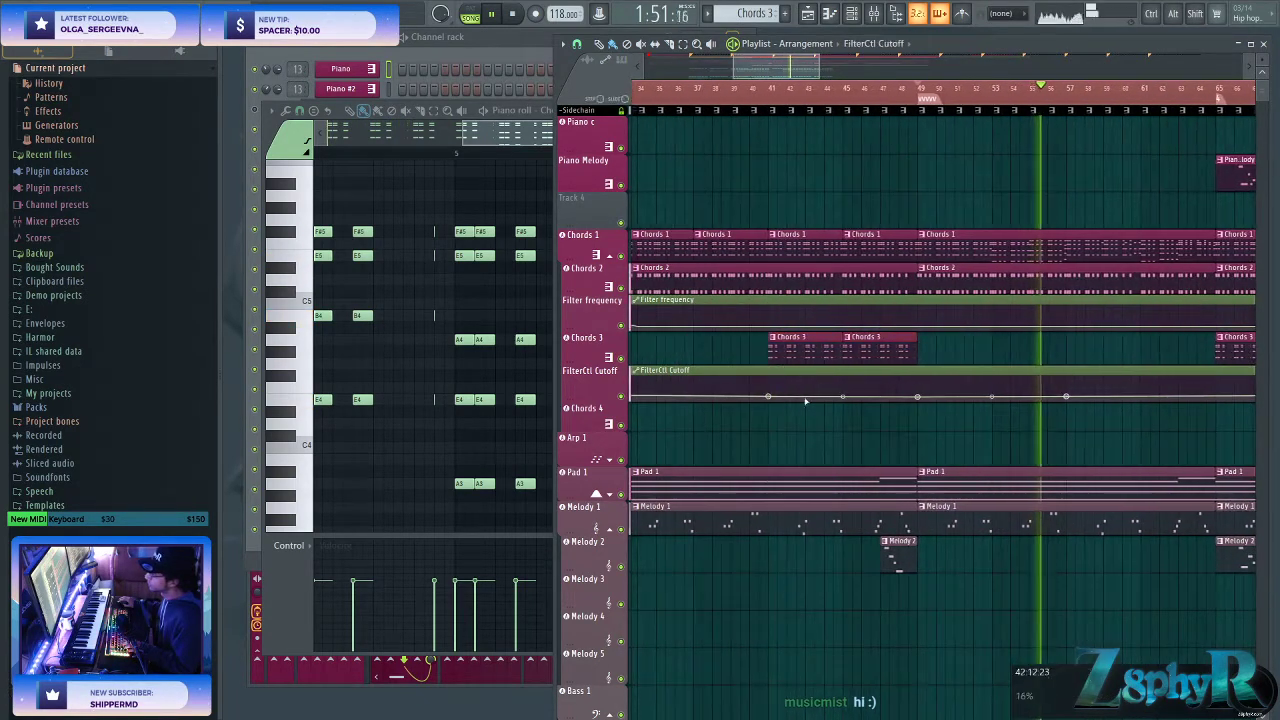
left_click(757, 110)
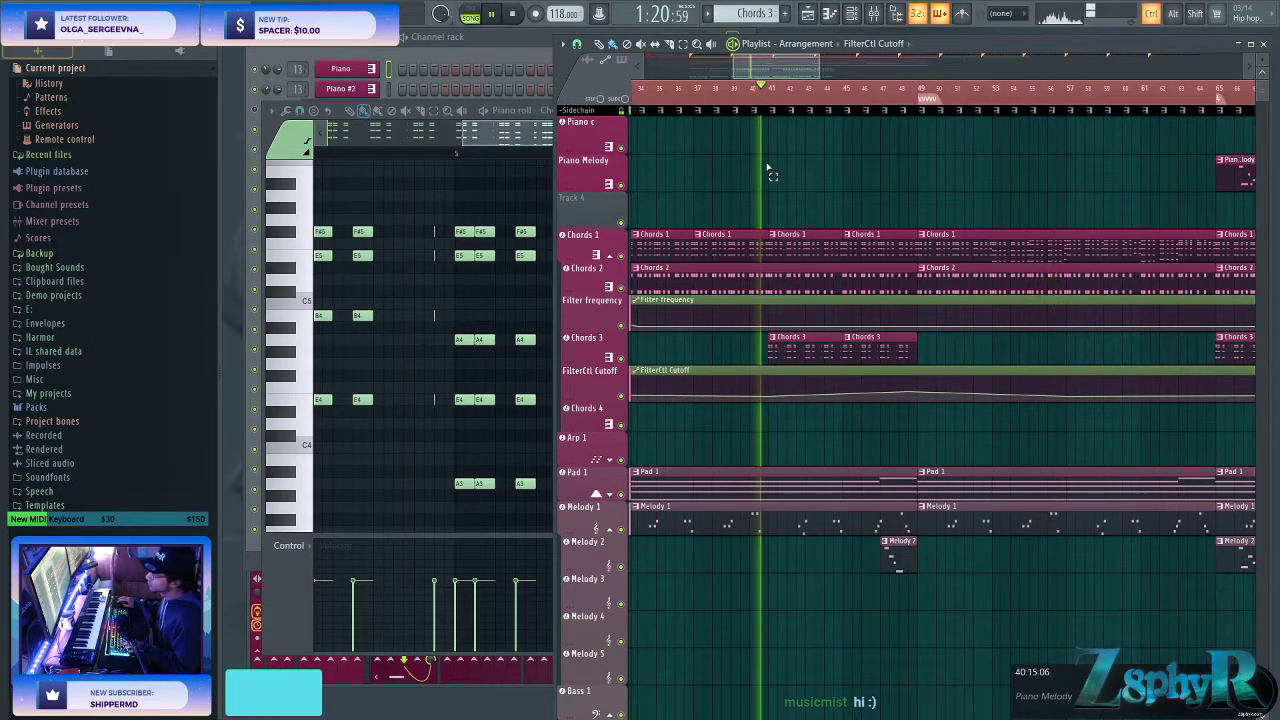
- Reshape the EQ on the Chords 3 mixer channel, cutting the low mids and slightly lifting the highs
key("F6")
double_click(299, 149)
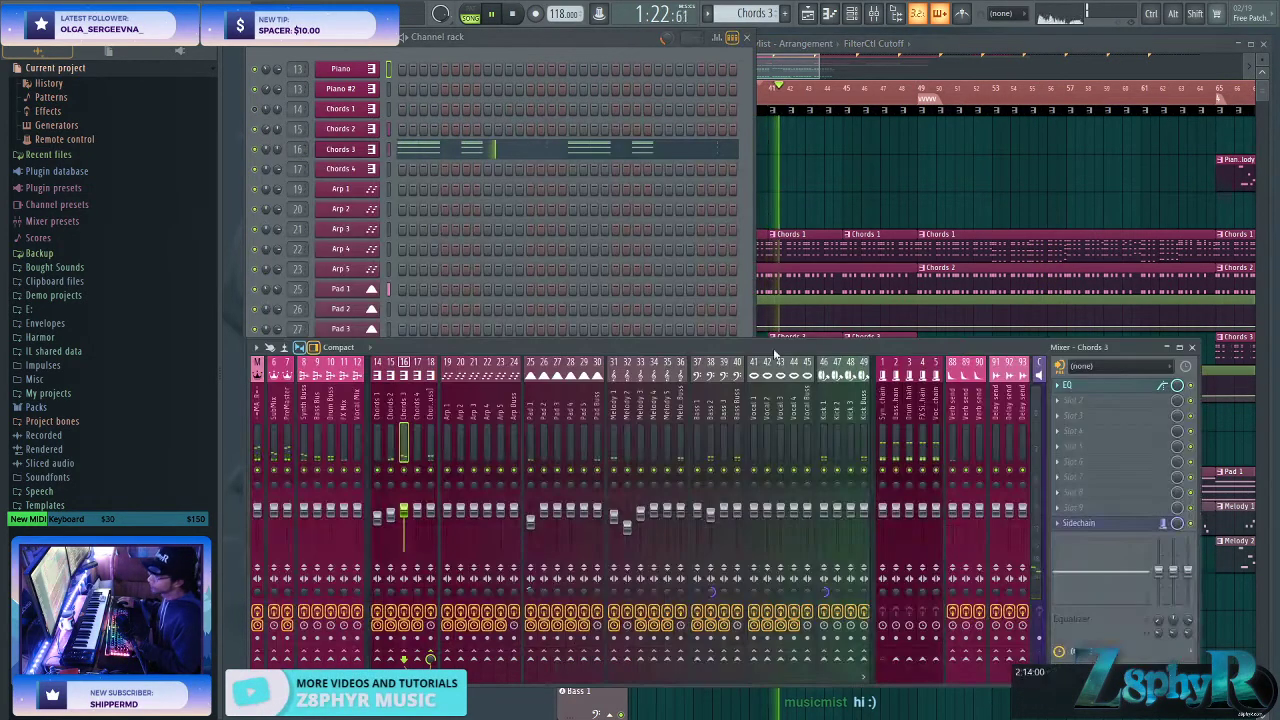
left_click(1125, 391)
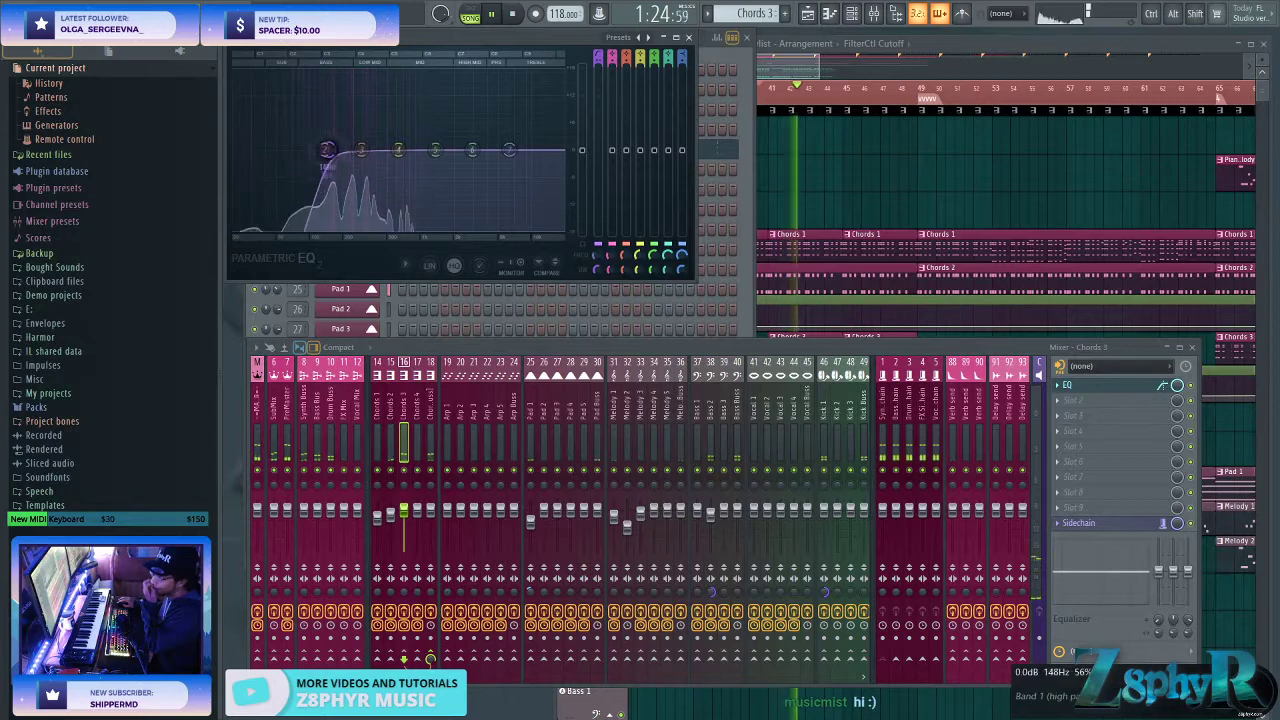
mouse_move(361, 151)
left_mouse_down()
mouse_move(361, 163)
mouse_move(405, 145)
mouse_move(361, 168)
left_mouse_up()
left_click_drag(326, 149, 436, 161)
left_click(798, 62)
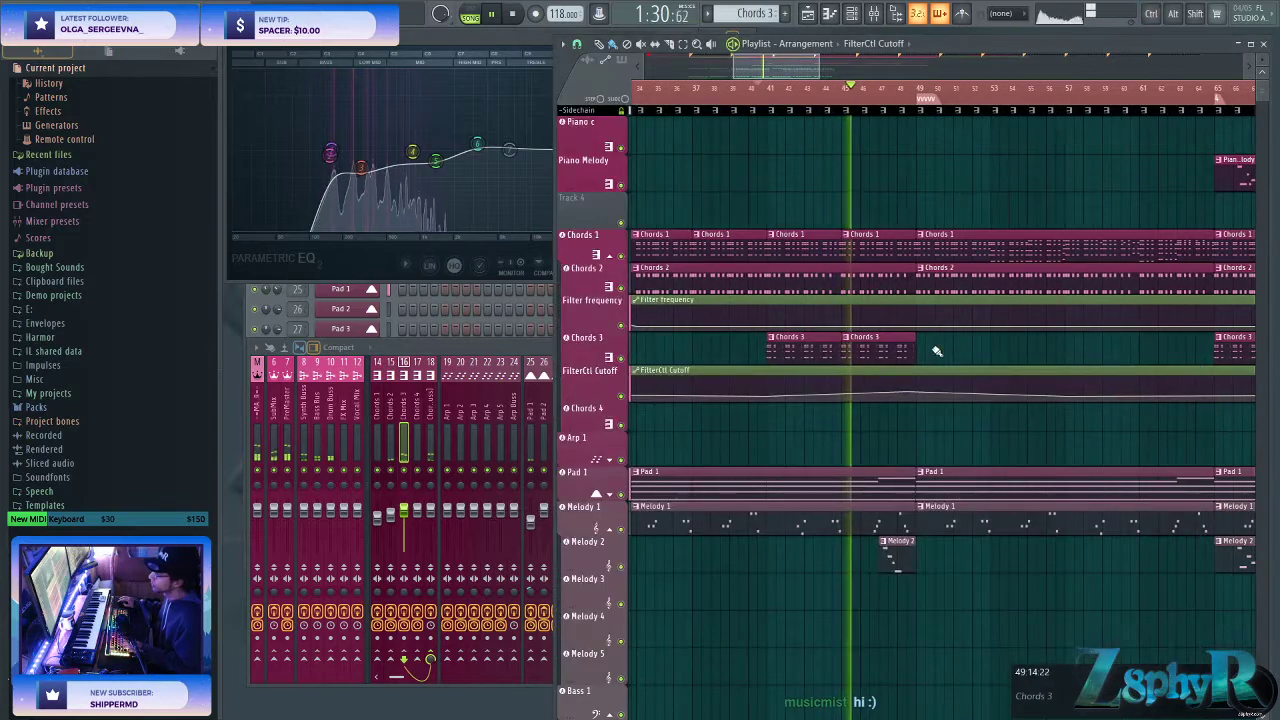
scroll(885, 350, "right", 3)
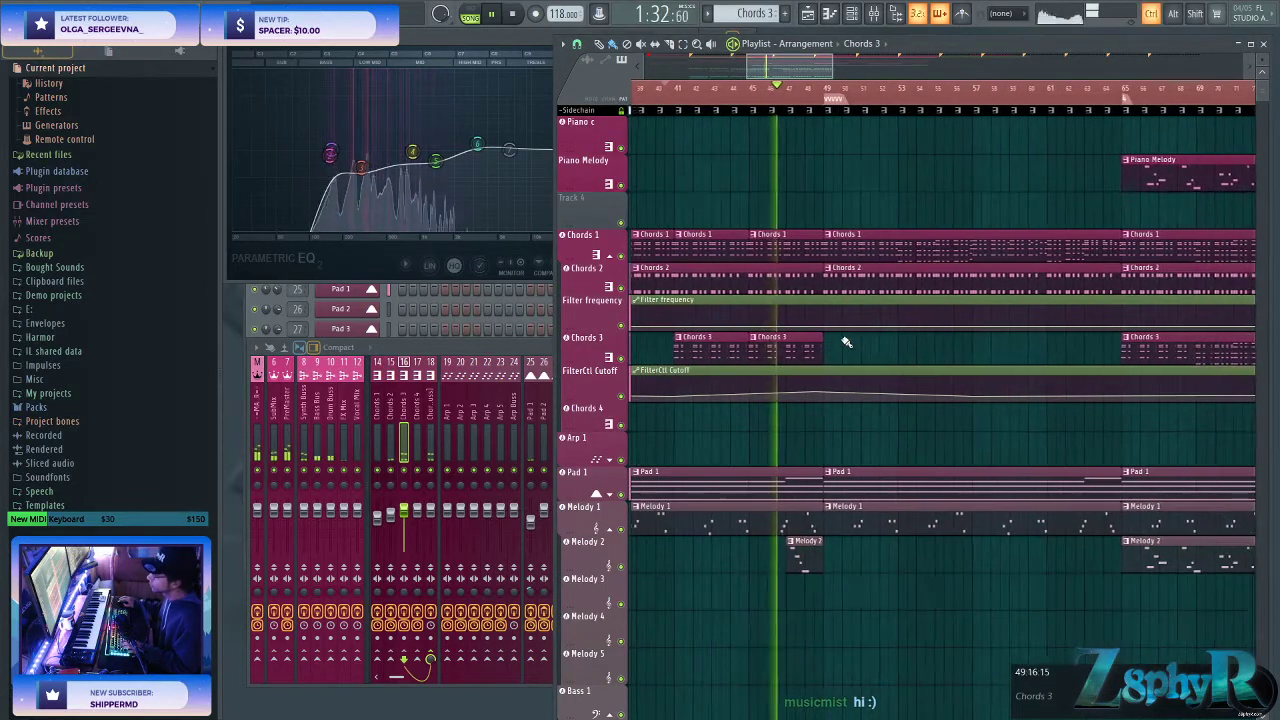
left_click(508, 205)
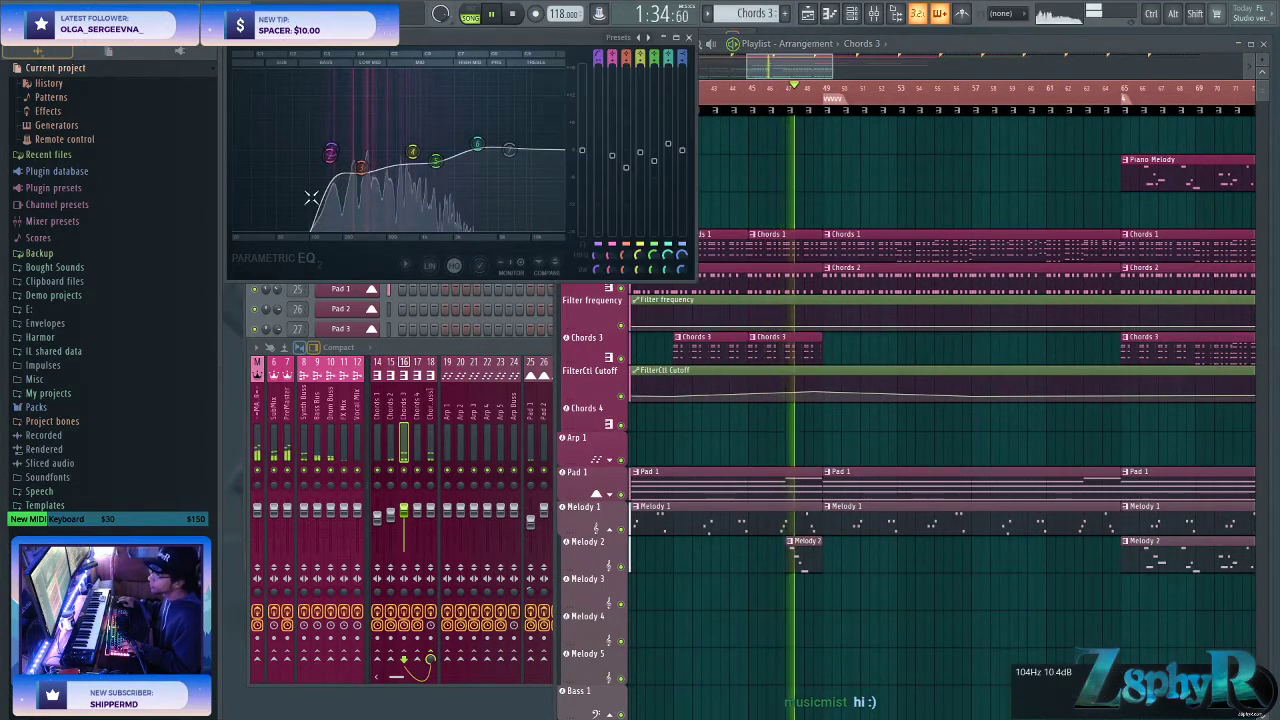
left_click(688, 38)
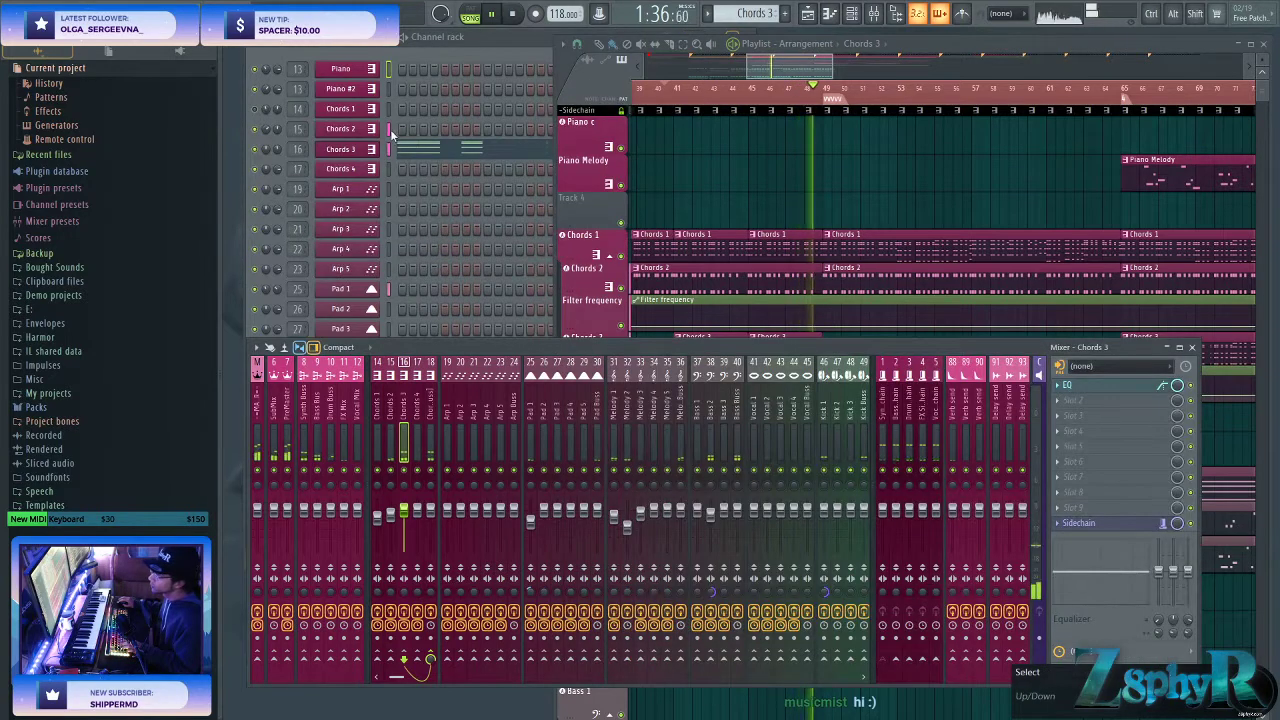
- Enable the delay effect in the Chords 3 Sylenth1 patch
left_click(390, 148)
left_click(341, 152)
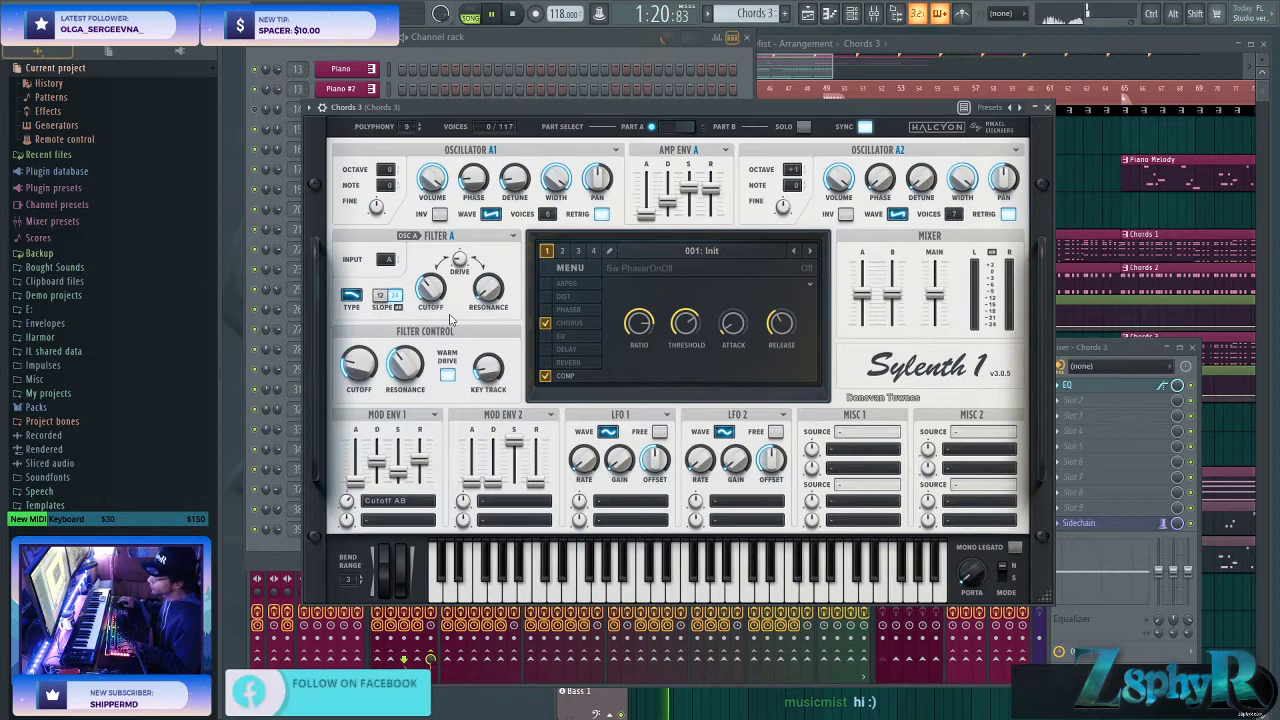
left_click(546, 348)
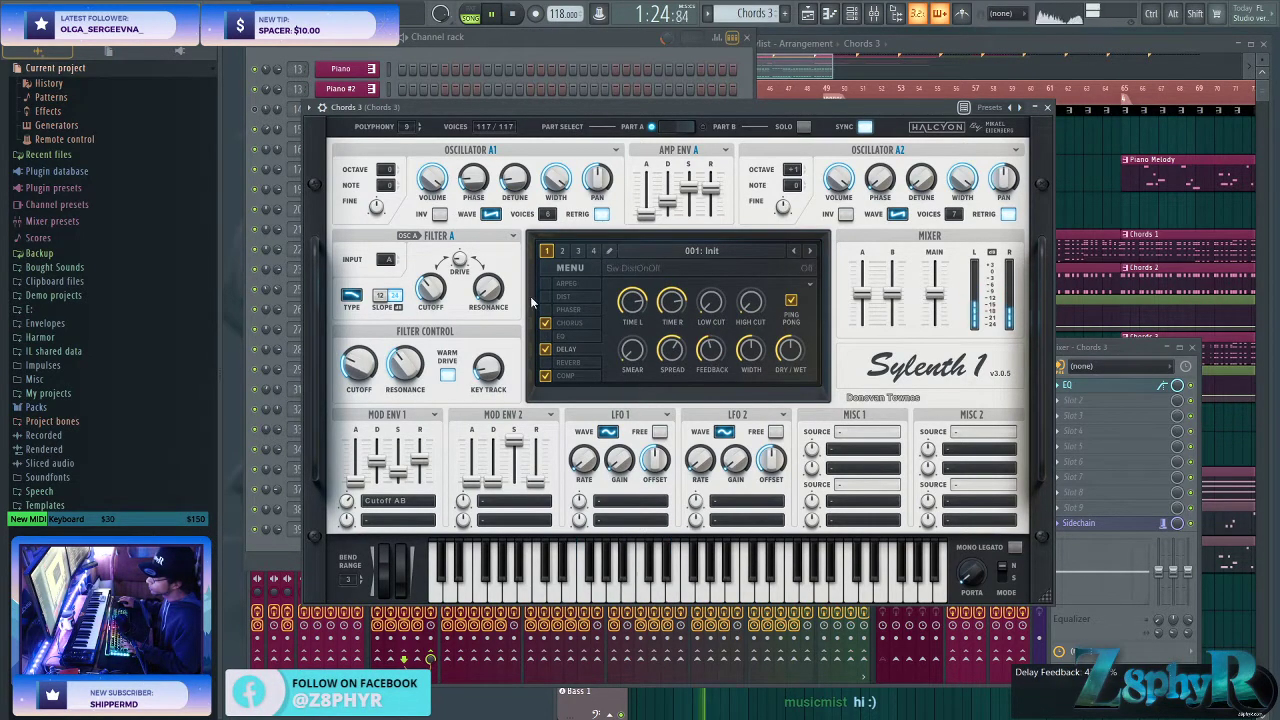
left_click(788, 45)
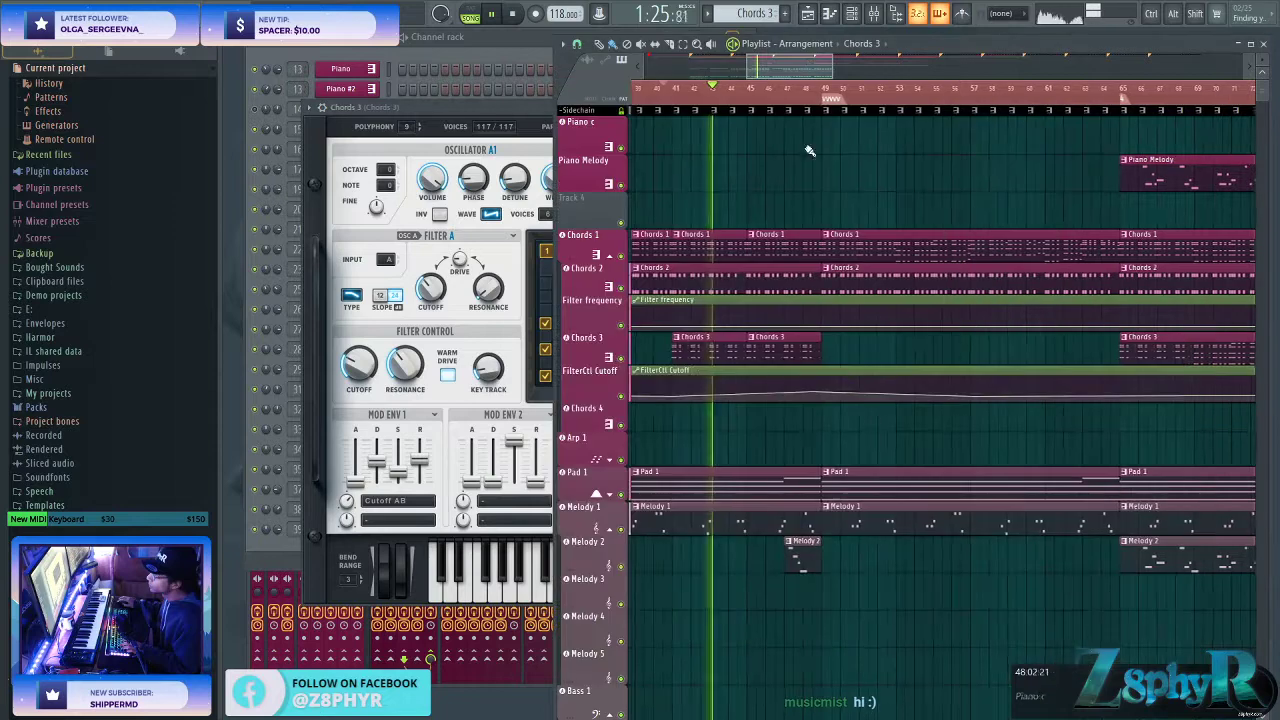
- Delete the second chord of each doubled pair in bars 1 to 4 of the Chords 3 pattern
double_click(697, 350)
scroll(489, 349, "down", 1)
right_click(339, 231)
right_click(339, 255)
right_click(335, 315)
right_click(337, 399)
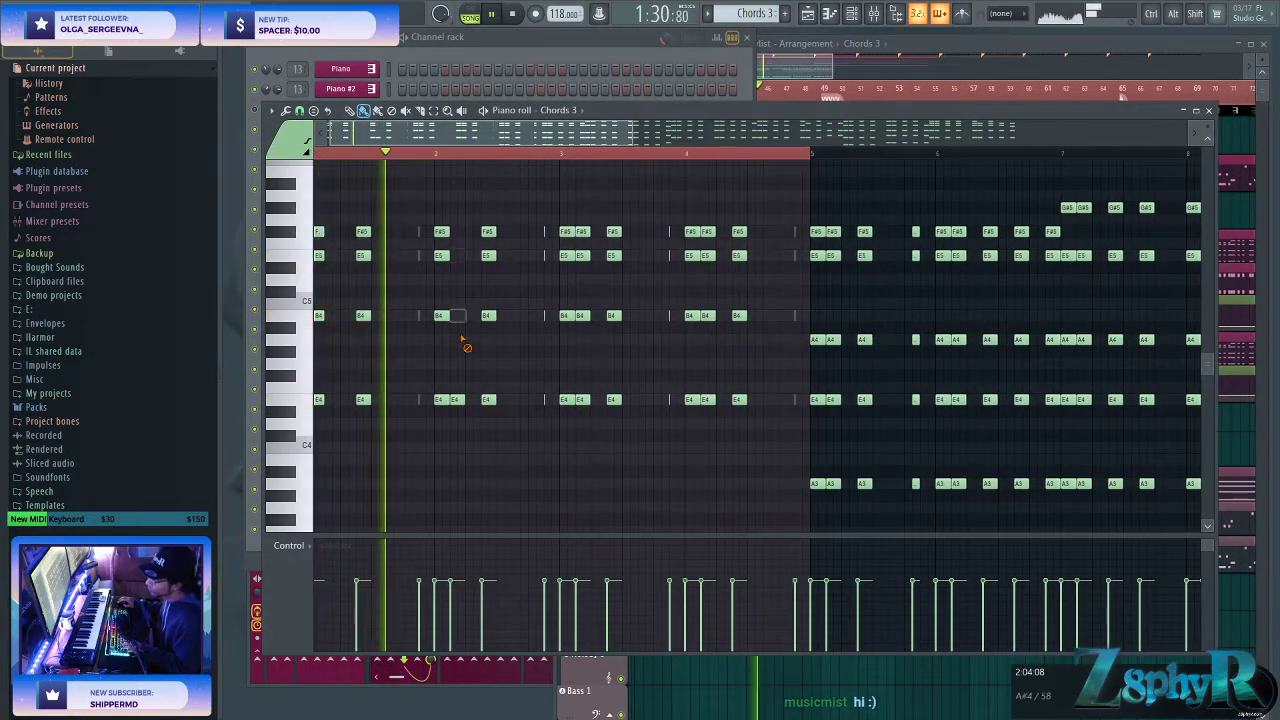
right_click(584, 231)
right_click(584, 255)
right_click(583, 315)
right_click(584, 399)
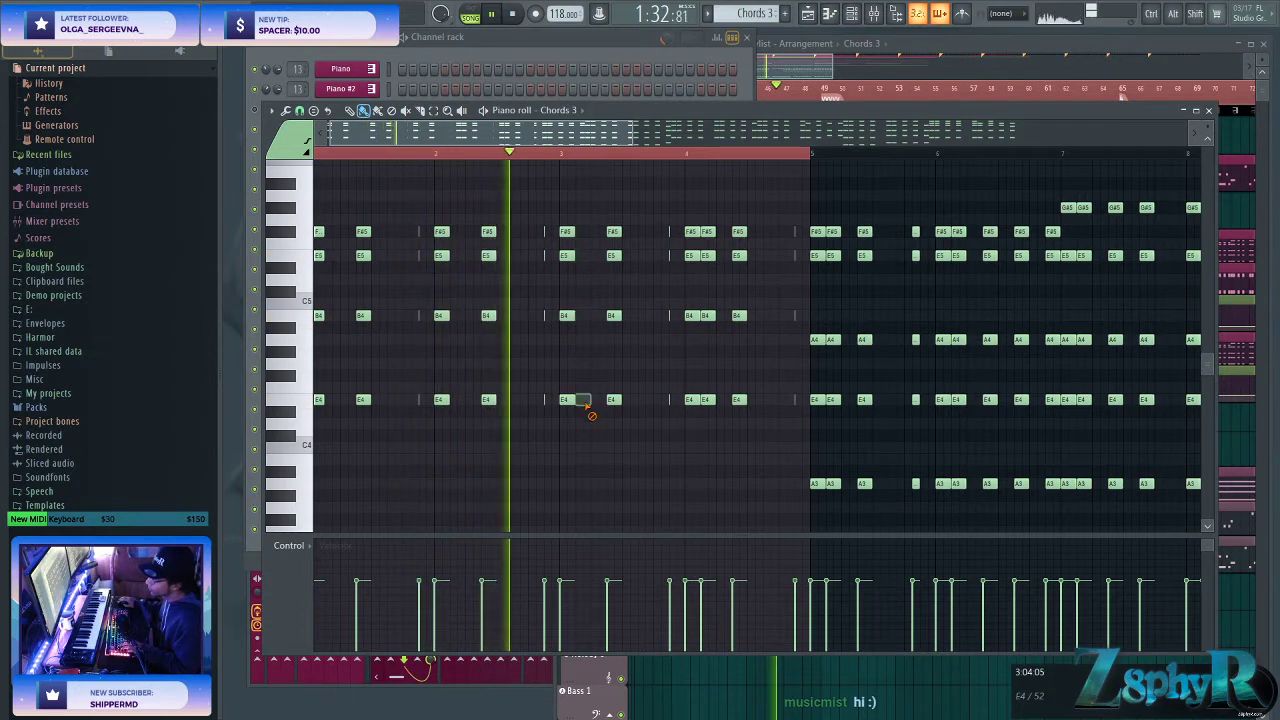
right_click(709, 231)
right_click(709, 255)
right_click(704, 315)
right_click(704, 399)
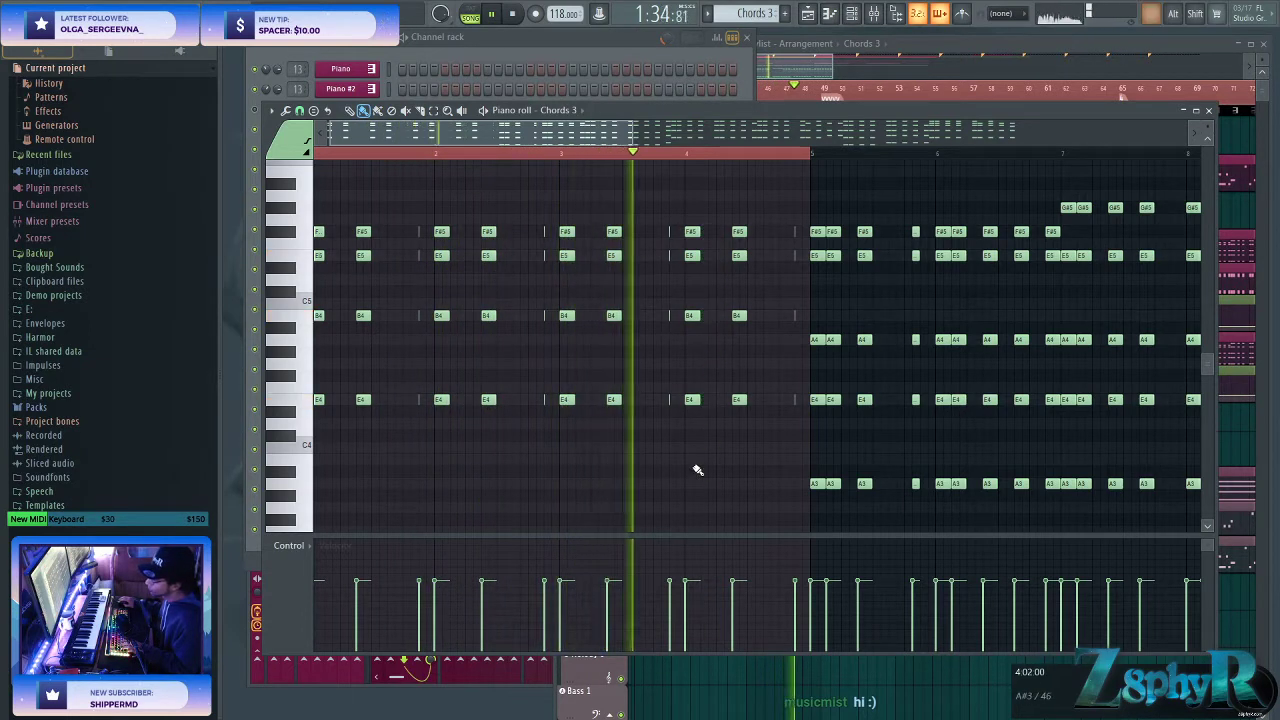
left_click_drag(380, 200, 356, 436)
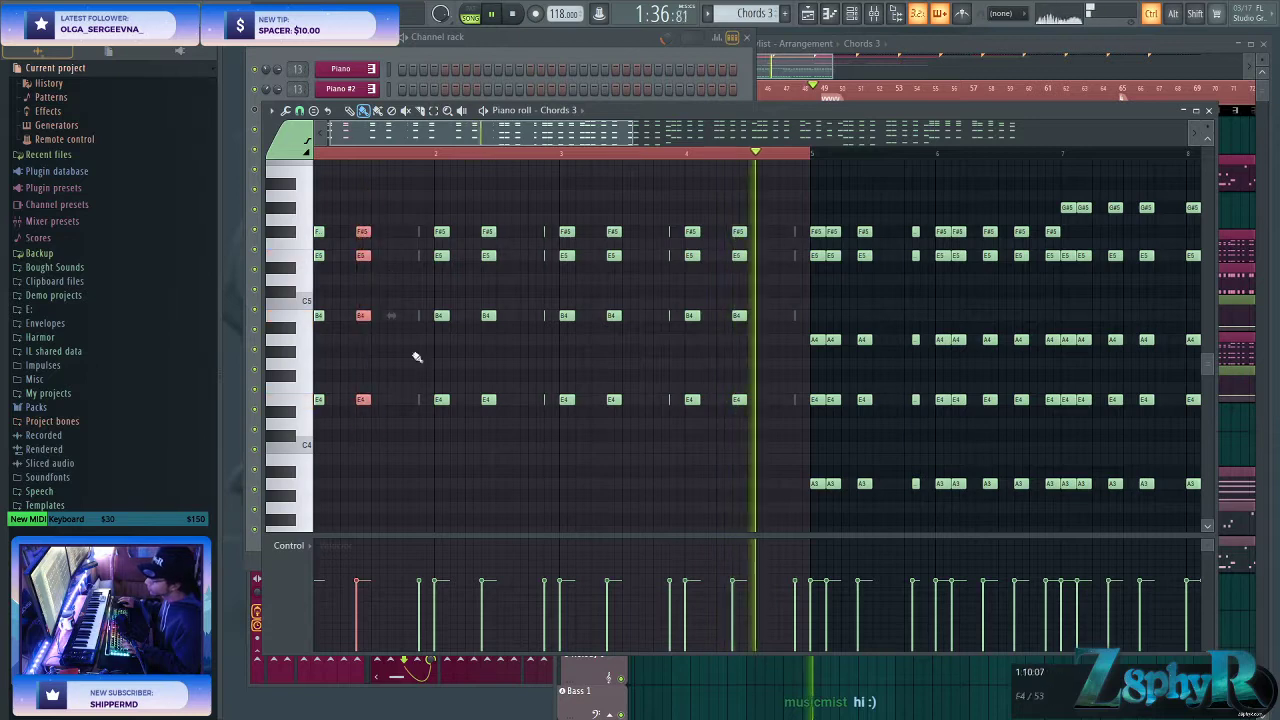
- Place four-bar Chords 3 clips at bars 49 and 53 of the playlist
left_click(815, 44)
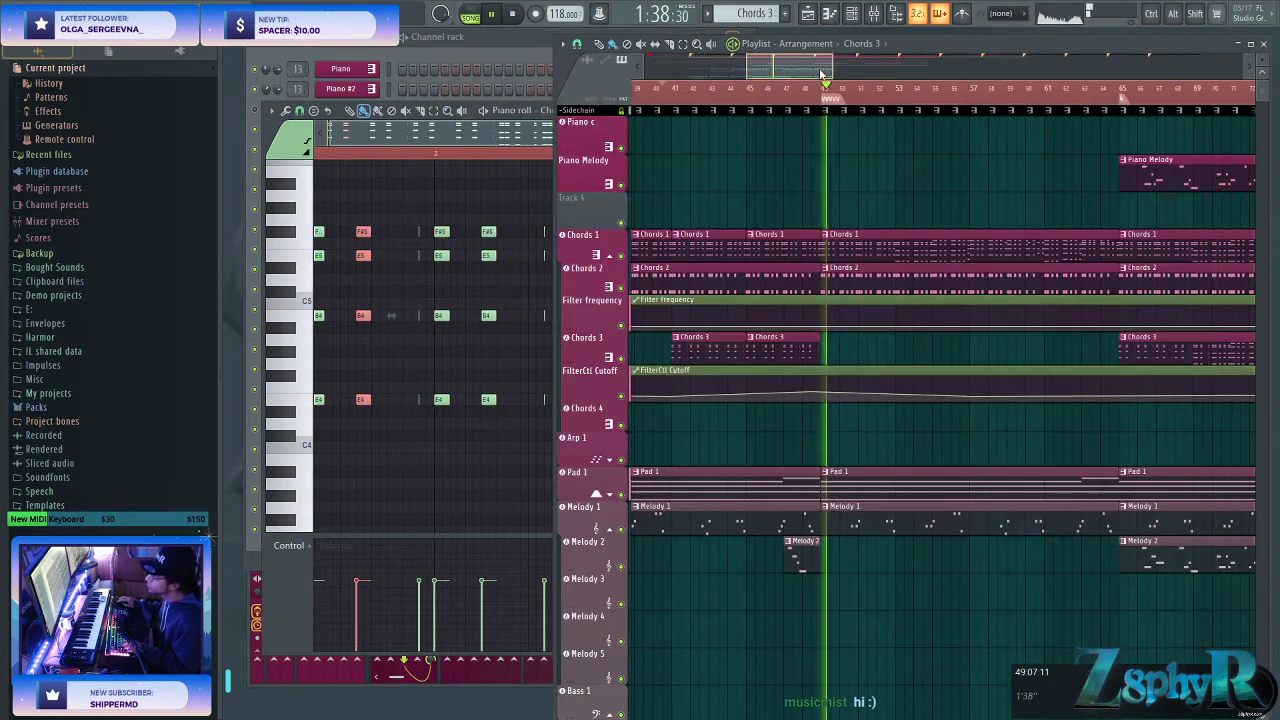
left_click(838, 345)
left_click(904, 344)
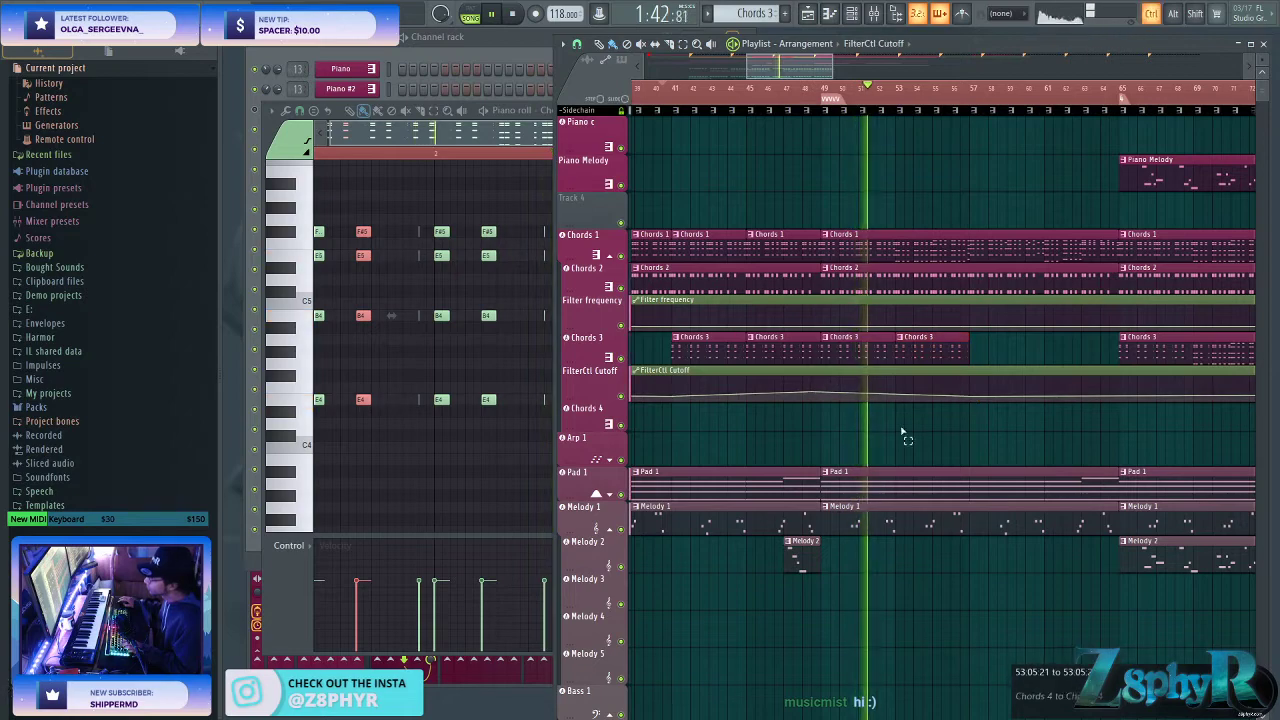
- Thin out the Snare 1 track before bar 57, deleting the clips in bars 54 to 56 and placing one back at bar 56
scroll(883, 423, "right", 4)
scroll(838, 423, "down", 3)
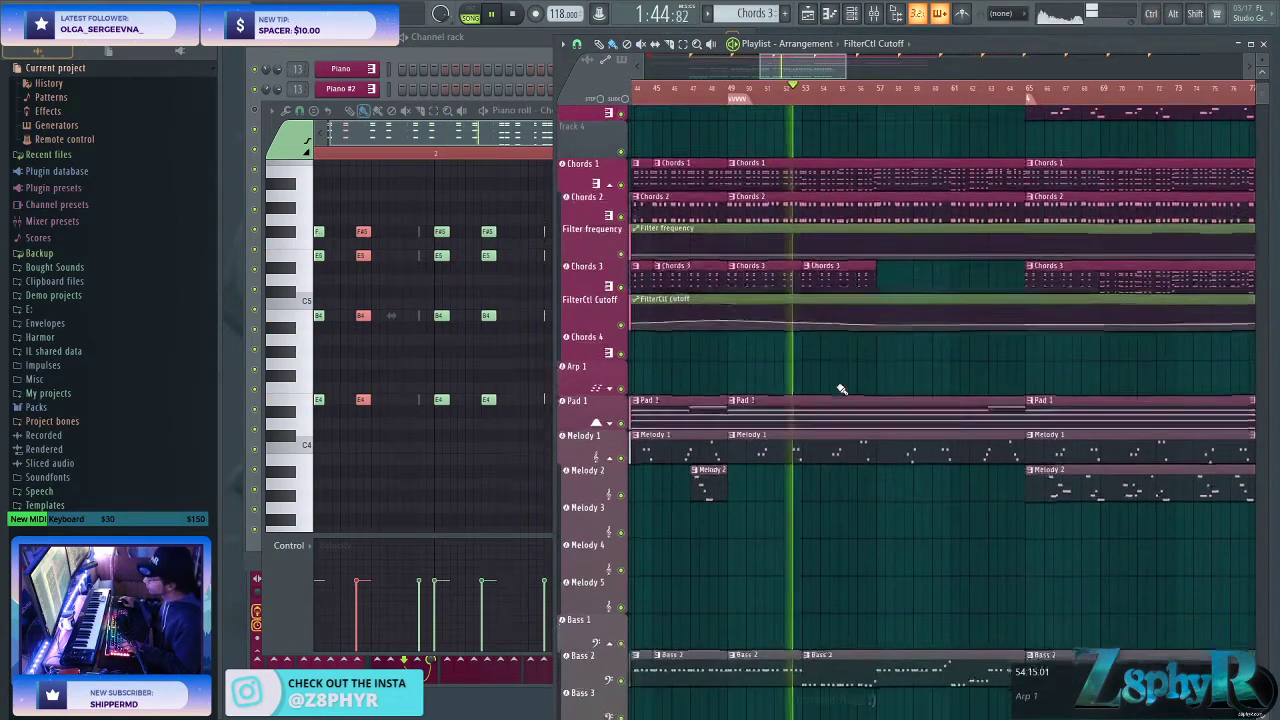
scroll(771, 371, "down", 10)
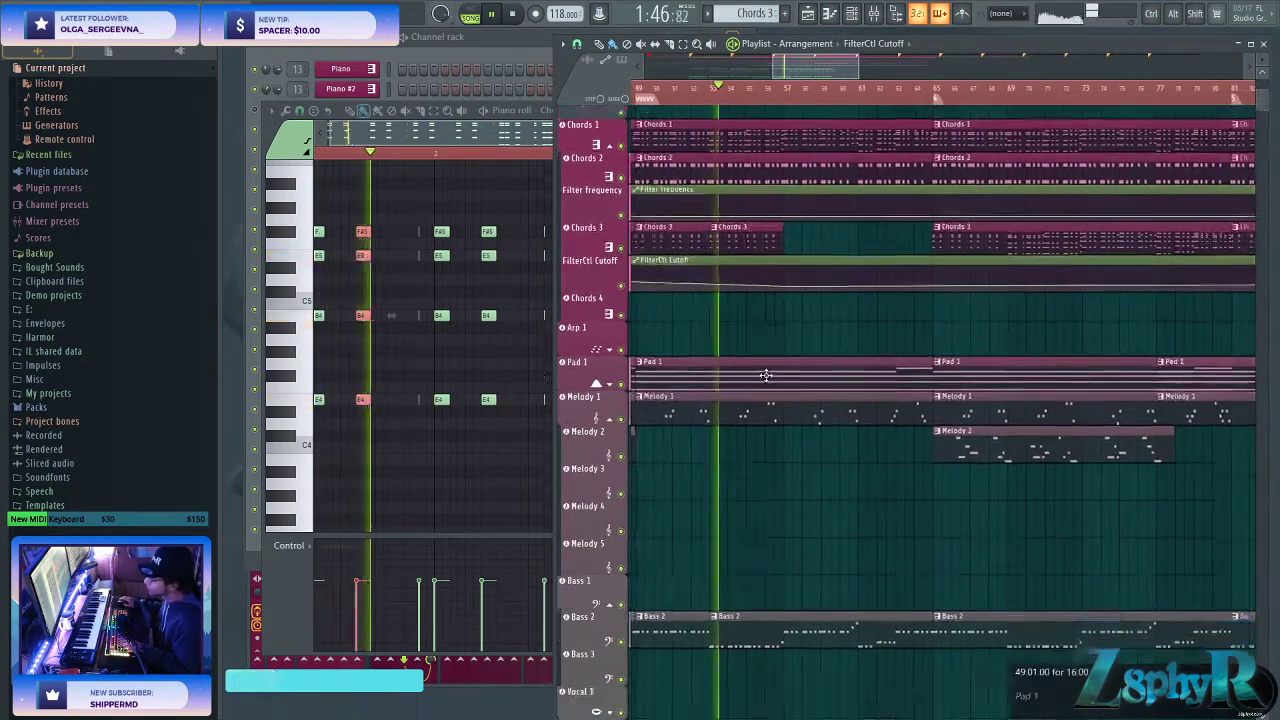
right_click(733, 508)
right_click(756, 513)
right_click(774, 508)
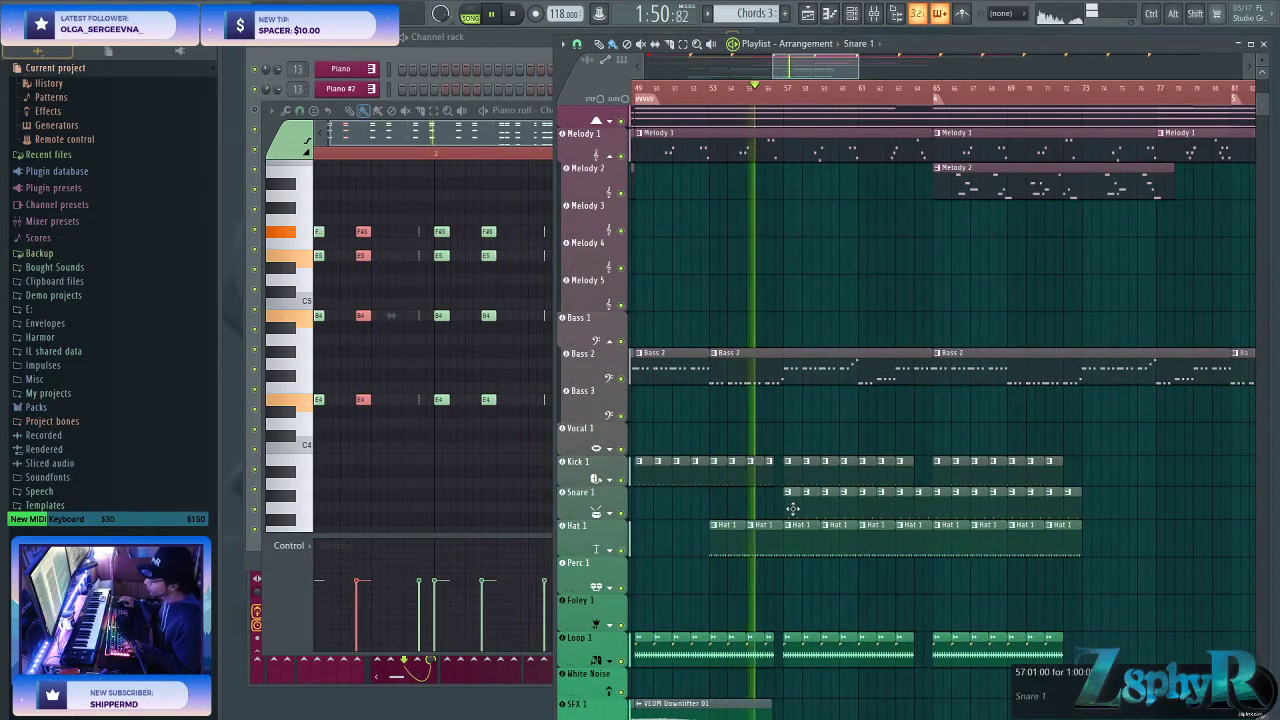
left_click(788, 508)
left_click(774, 505)
left_click(757, 506)
left_click_drag(757, 506, 766, 466)
scroll(783, 433, "up", 1)
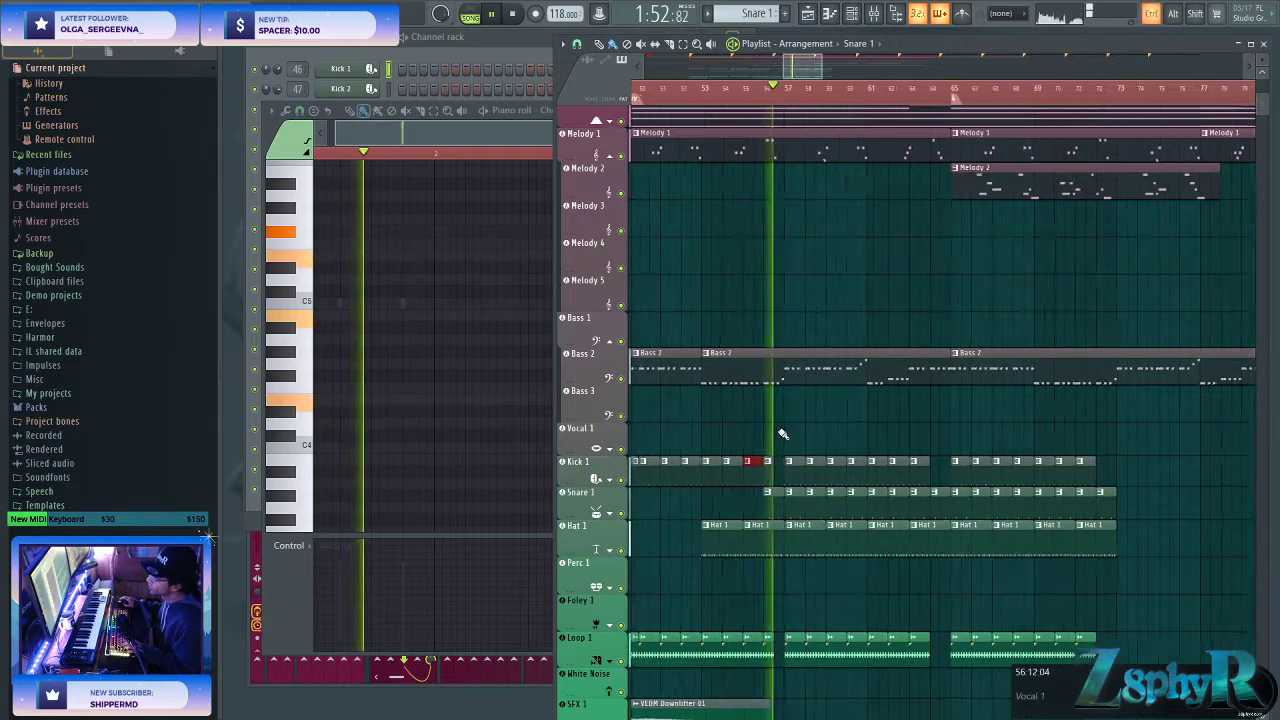
- Continue the Chords 3 track with four-bar clips at bars 57 and 61
scroll(783, 434, "up", 10)
scroll(787, 316, "up", 1)
left_click(776, 347)
left_click(798, 349)
right_click(825, 396)
right_click(866, 395)
left_click_drag(866, 396, 868, 398)
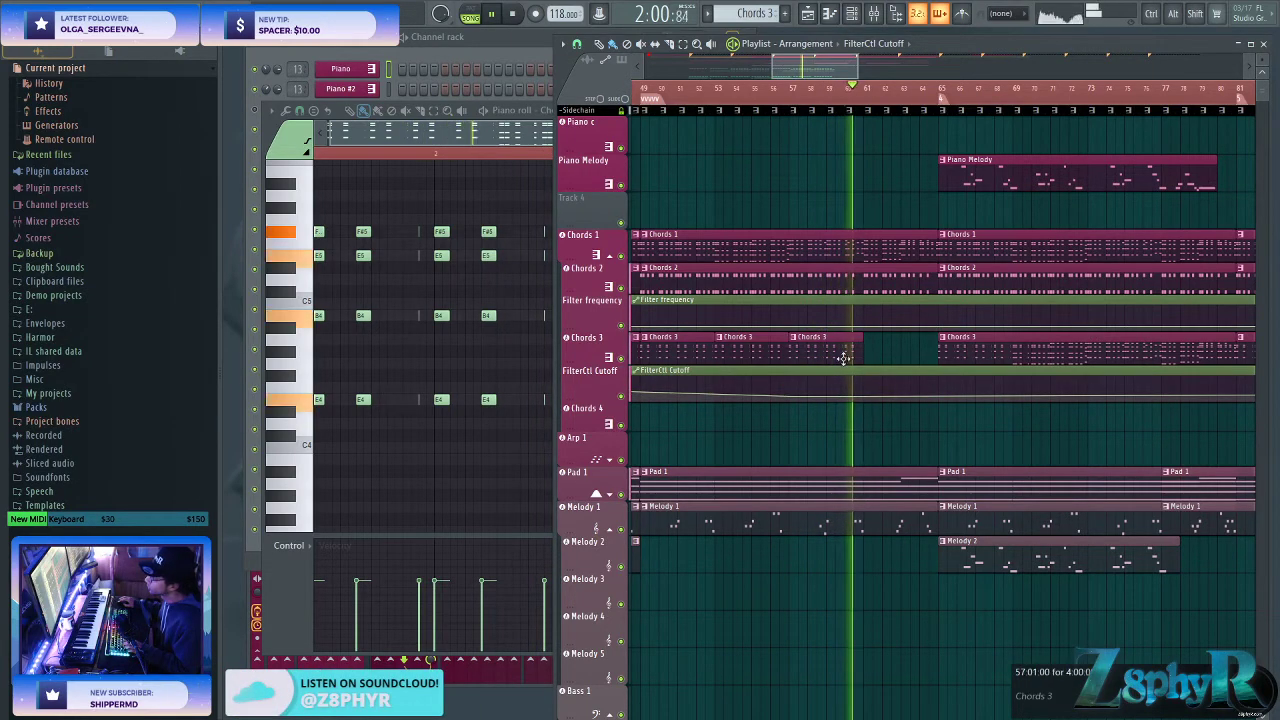
- Play the Chords 3 pattern on its own and set oscillators A1 and A2 to the Pulse waveform
left_click(384, 82)
key("l")
key("space")
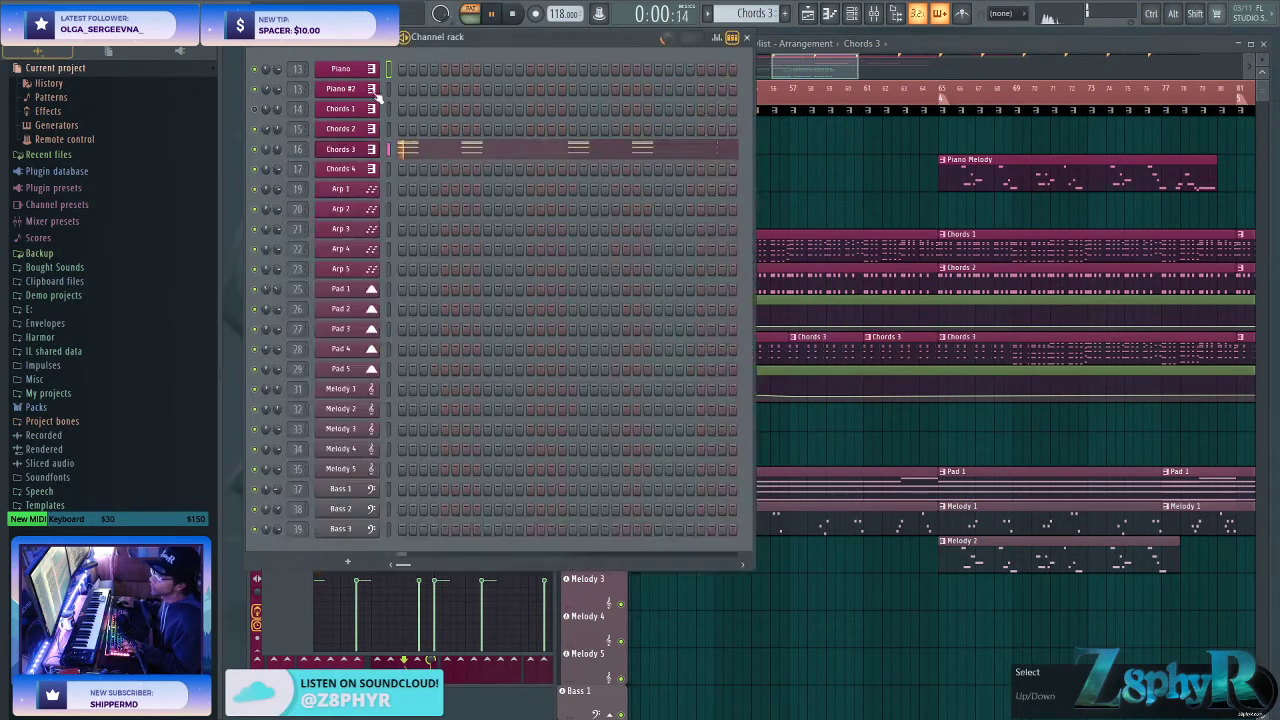
left_click(353, 147)
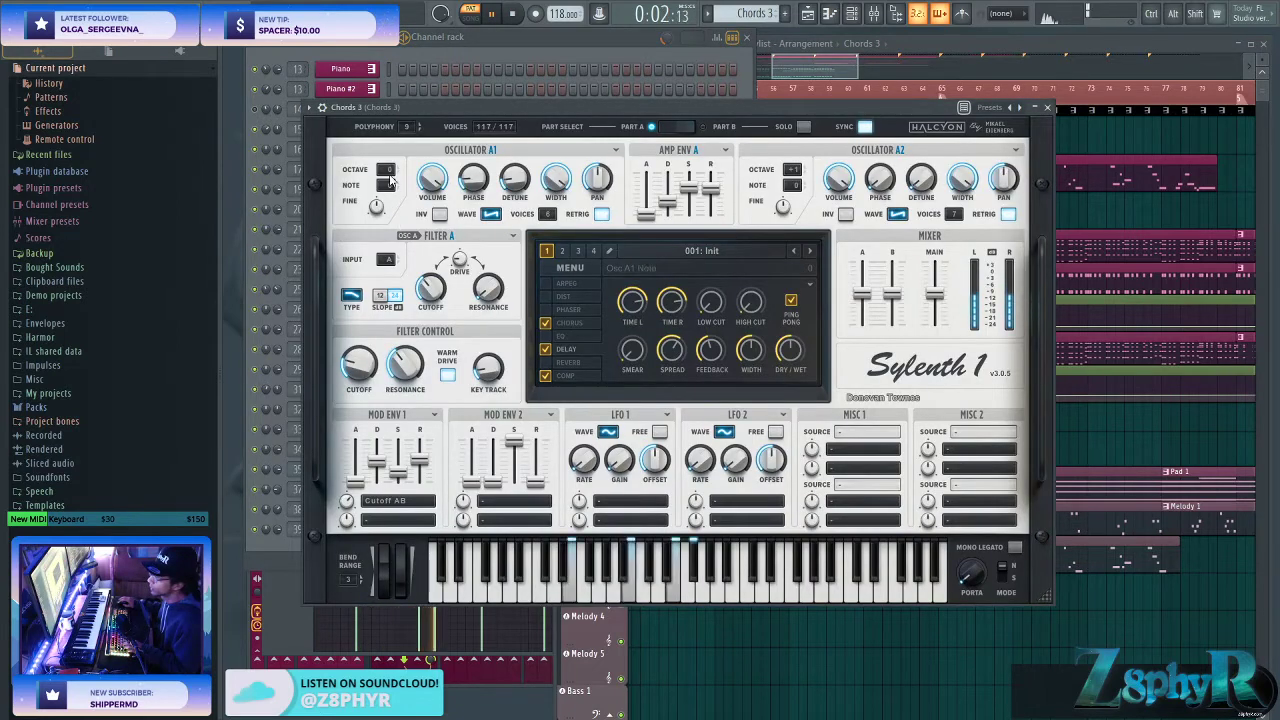
left_click(492, 214)
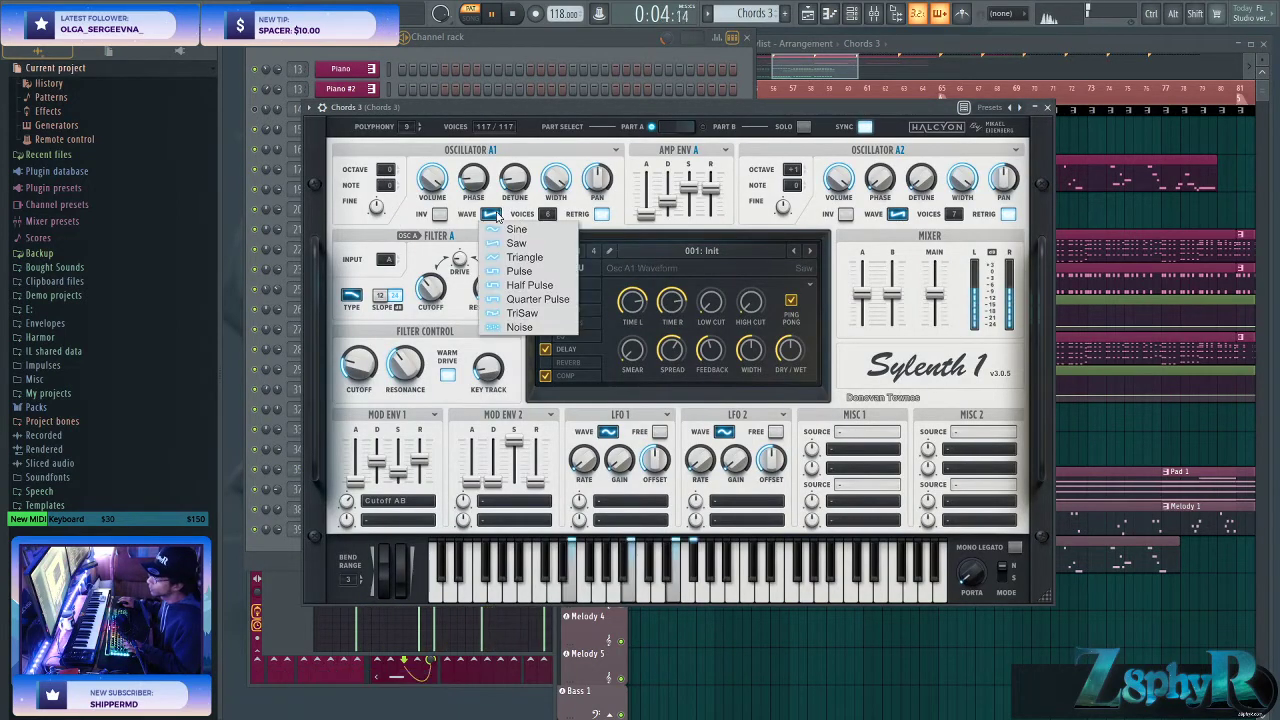
left_click(517, 272)
left_click(898, 214)
left_click(923, 274)
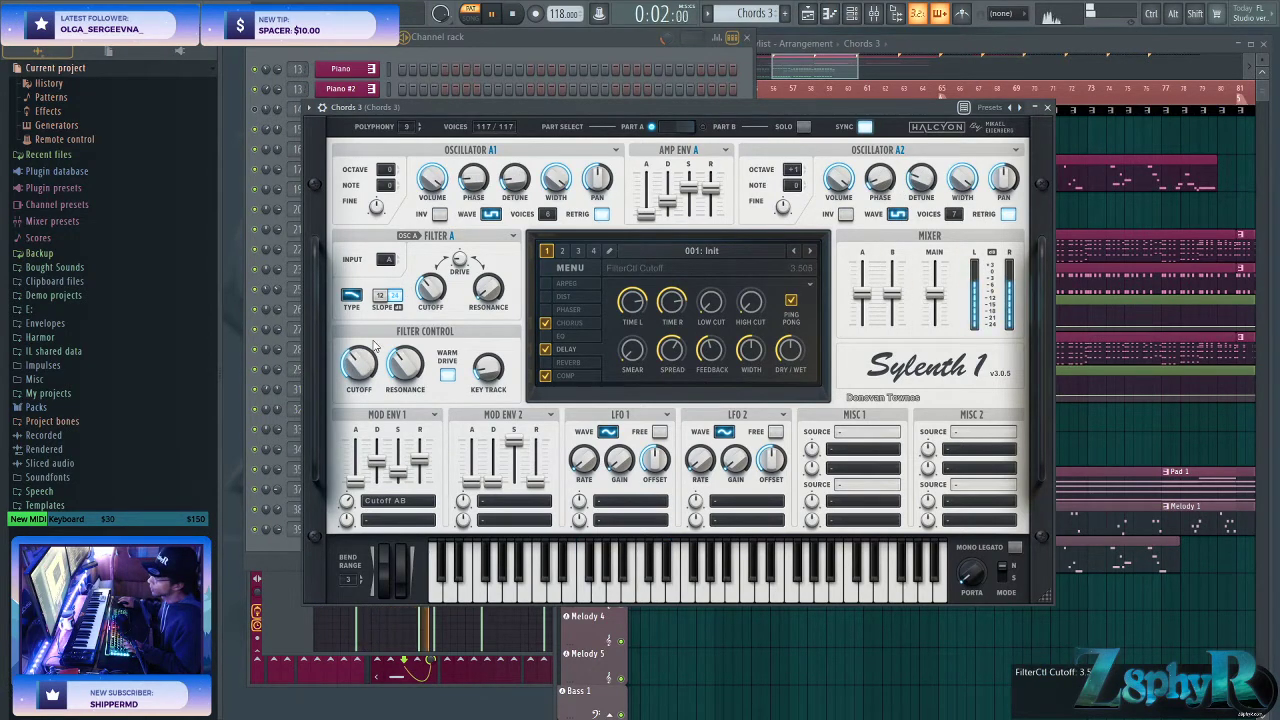
- Enable the phaser in the Chords 3 patch and lower the Chords 3 mixer fader slightly
left_click(566, 310)
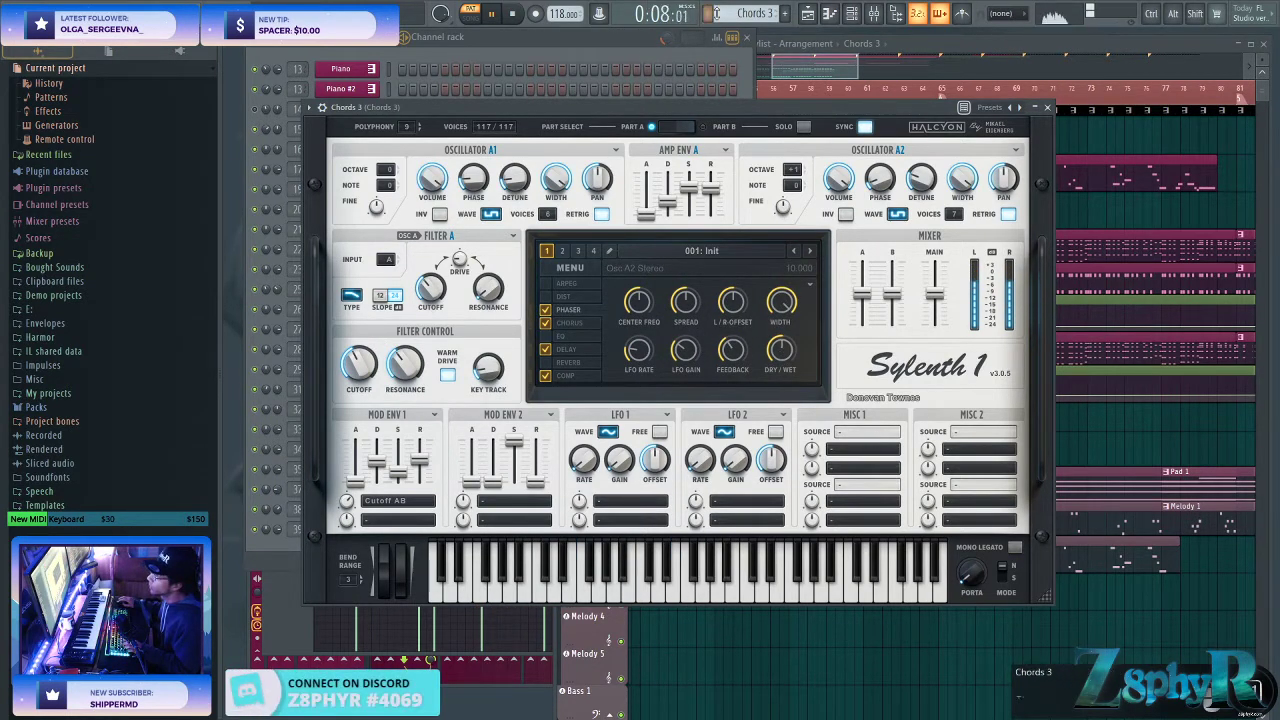
left_click(873, 13)
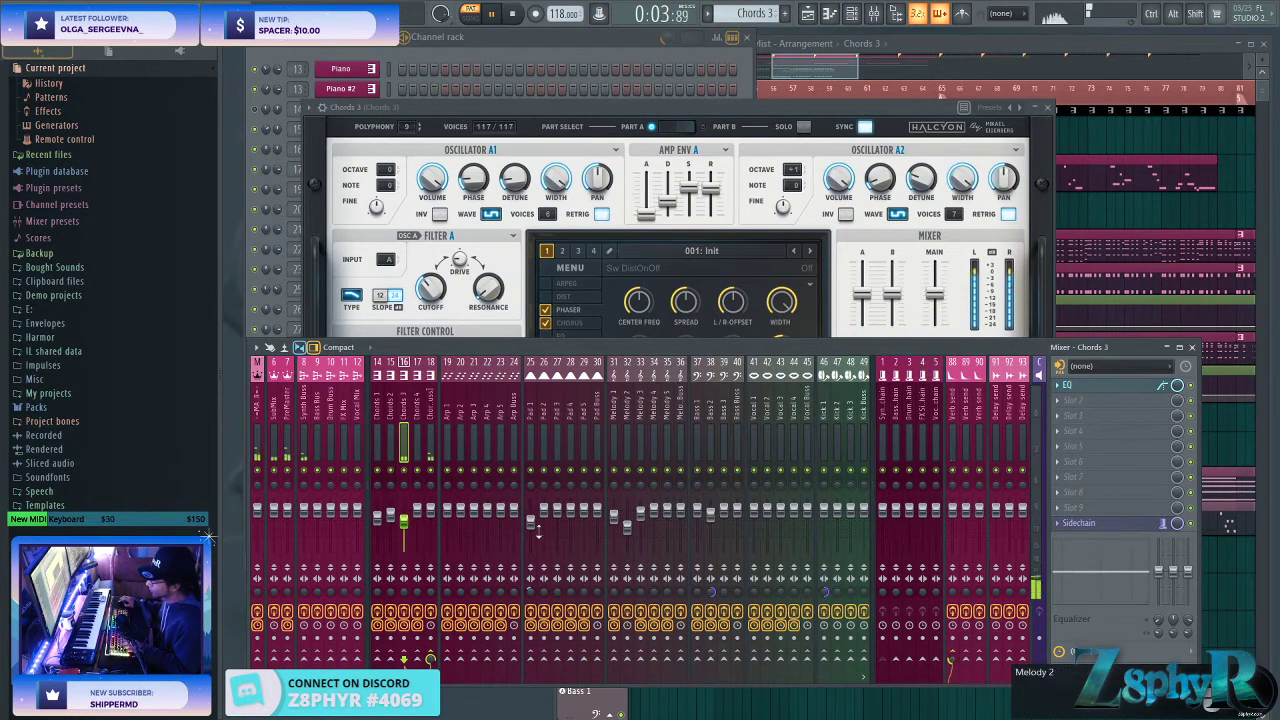
left_click(613, 137)
- Adjust the Chords 3 delay by shortening both delay times and raising its low cut, feedback, spread and width
left_click(568, 348)
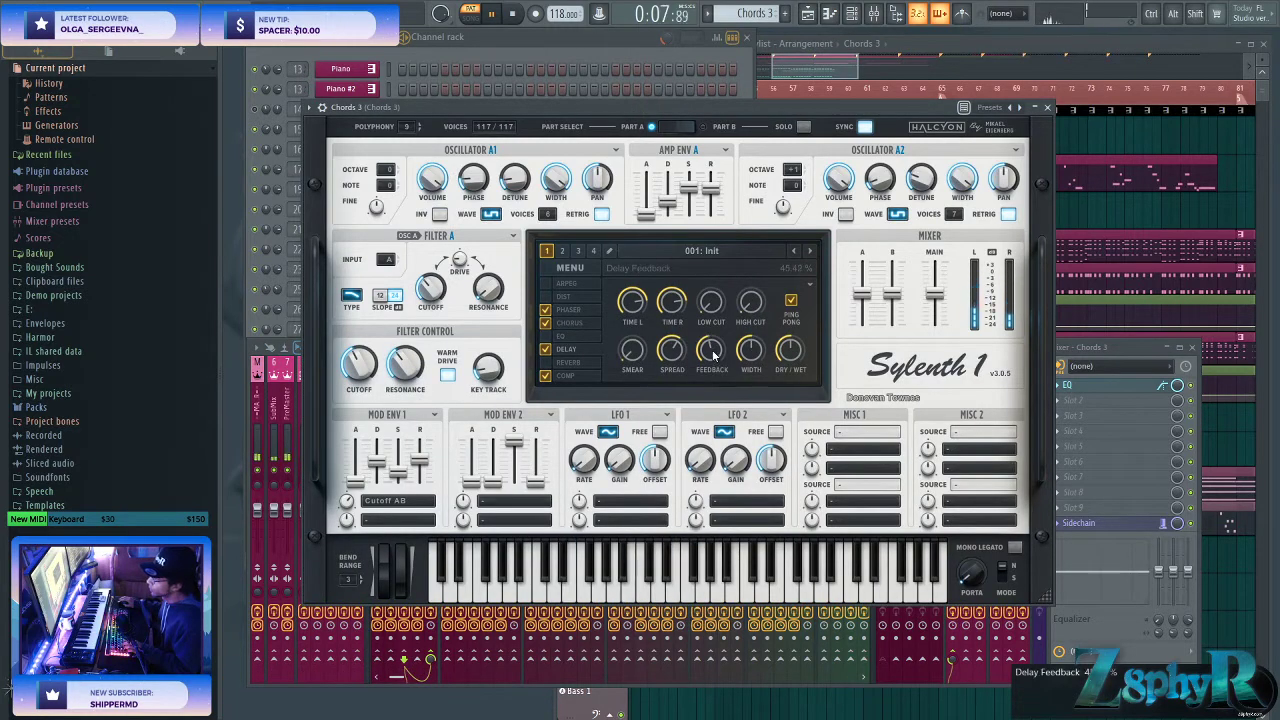
left_click_drag(627, 345, 632, 303)
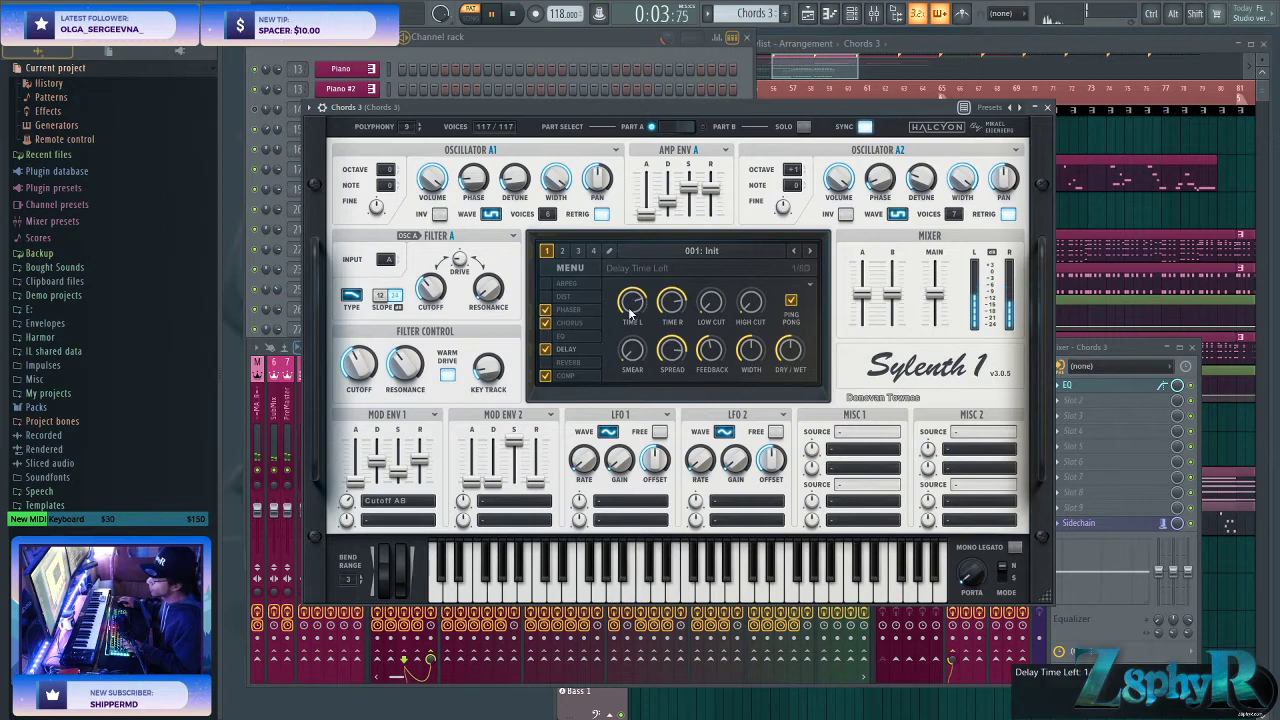
left_click_drag(670, 298, 672, 352)
left_click_drag(641, 292, 622, 328)
left_click_drag(709, 352, 680, 323)
left_click_drag(754, 354, 756, 346)
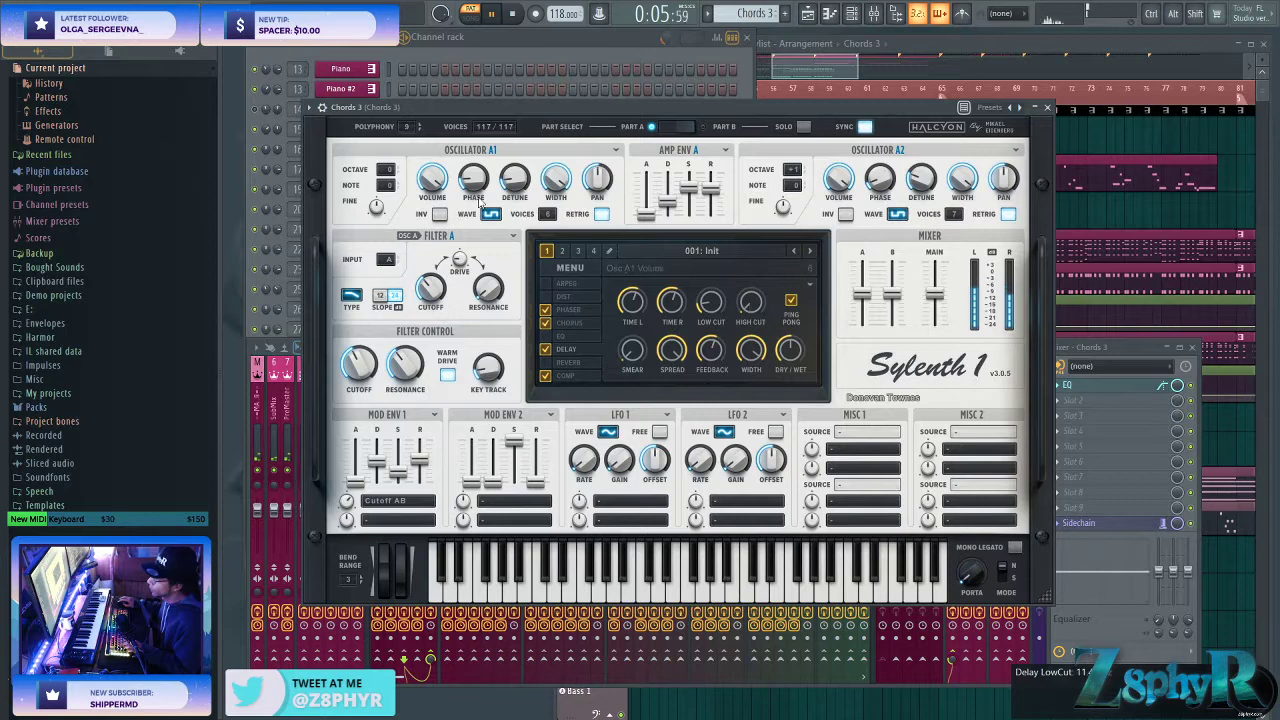
- Set oscillator A1's octave to +2 and play the arrangement in song mode from about bar 41
left_click_drag(393, 172, 393, 152)
left_click_drag(787, 172, 787, 164)
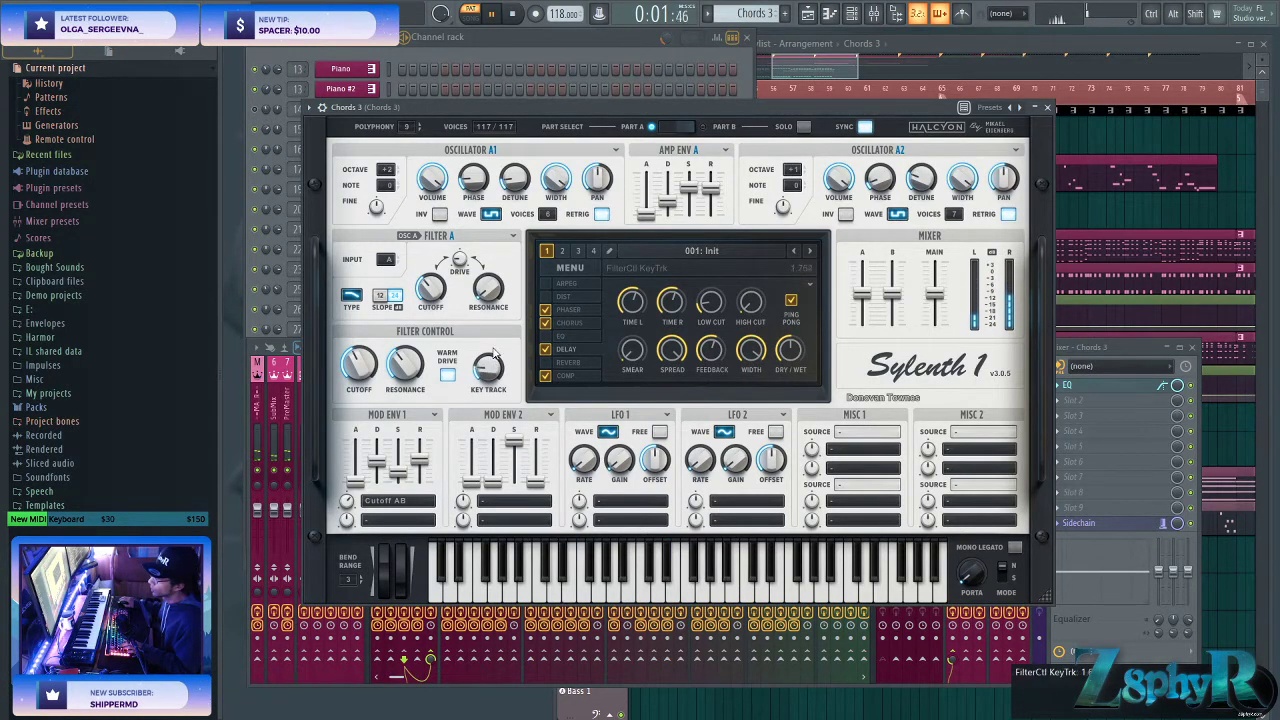
left_click(834, 70)
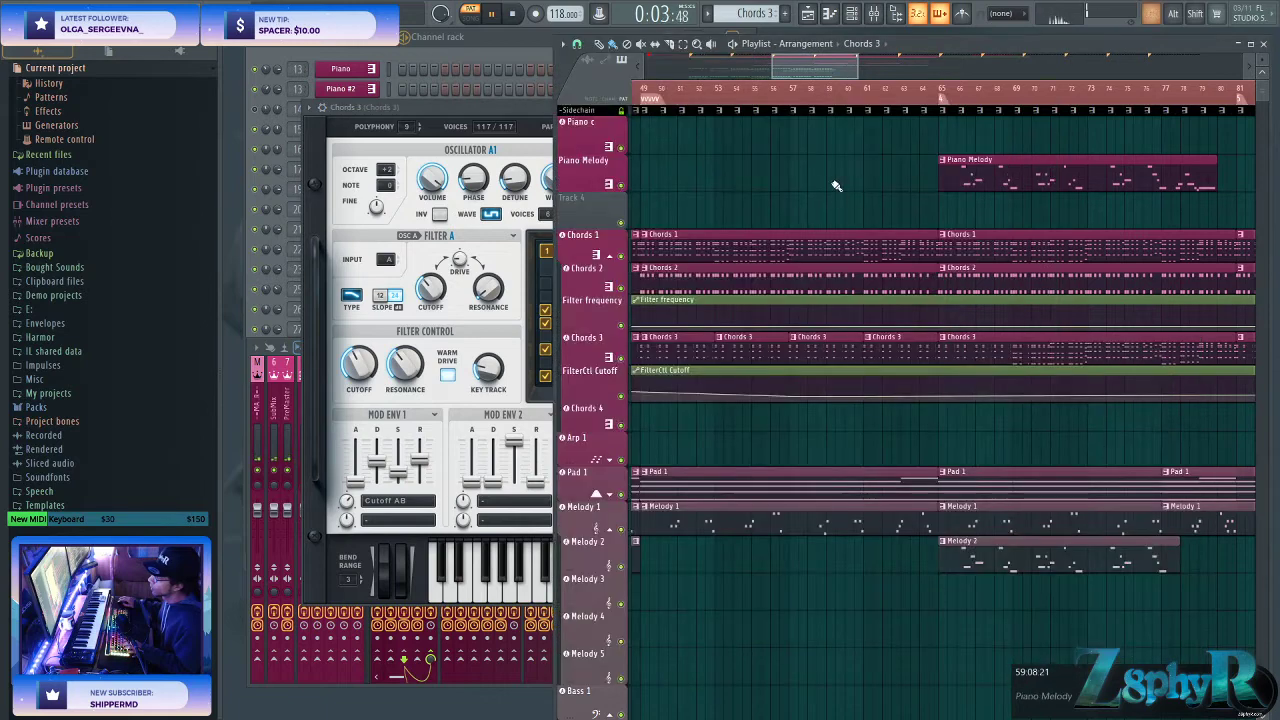
scroll(834, 190, "left", 10)
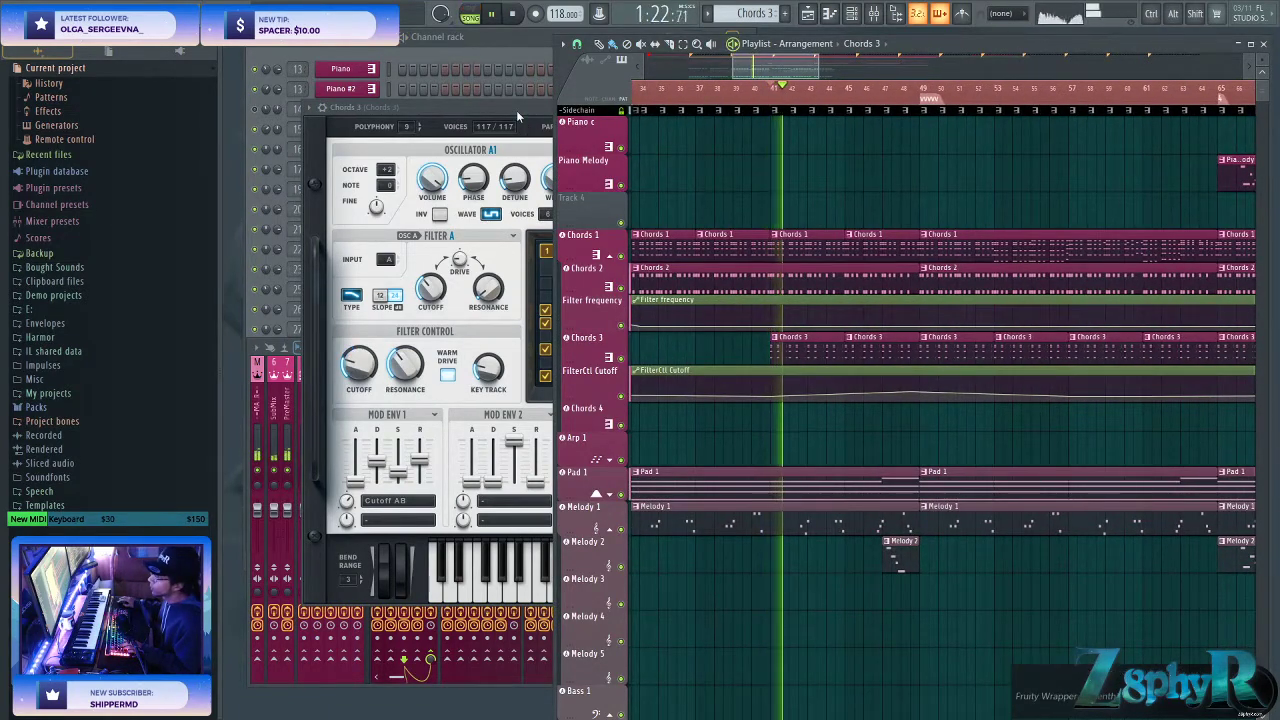
left_click(283, 400)
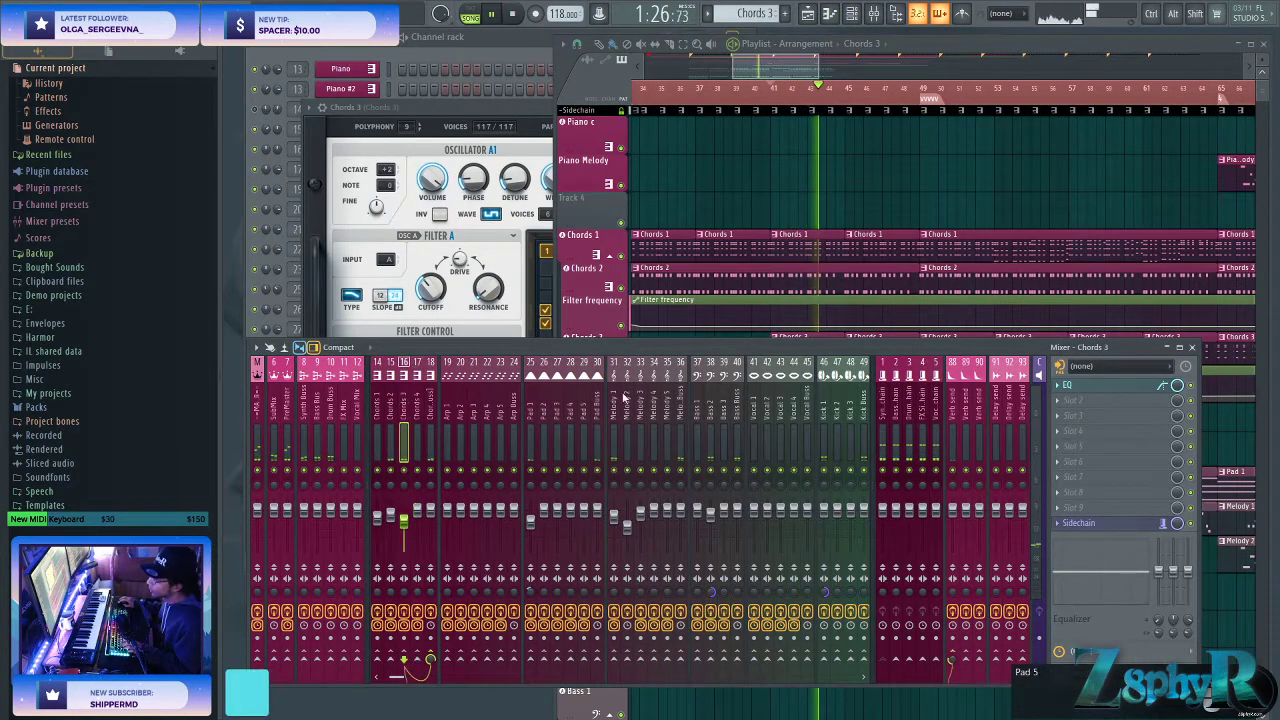
- Readjust the low band of the Chords 3 EQ and insert Fruity Stereo Enhancer in the mixer track's second effect slot
left_click(1066, 384)
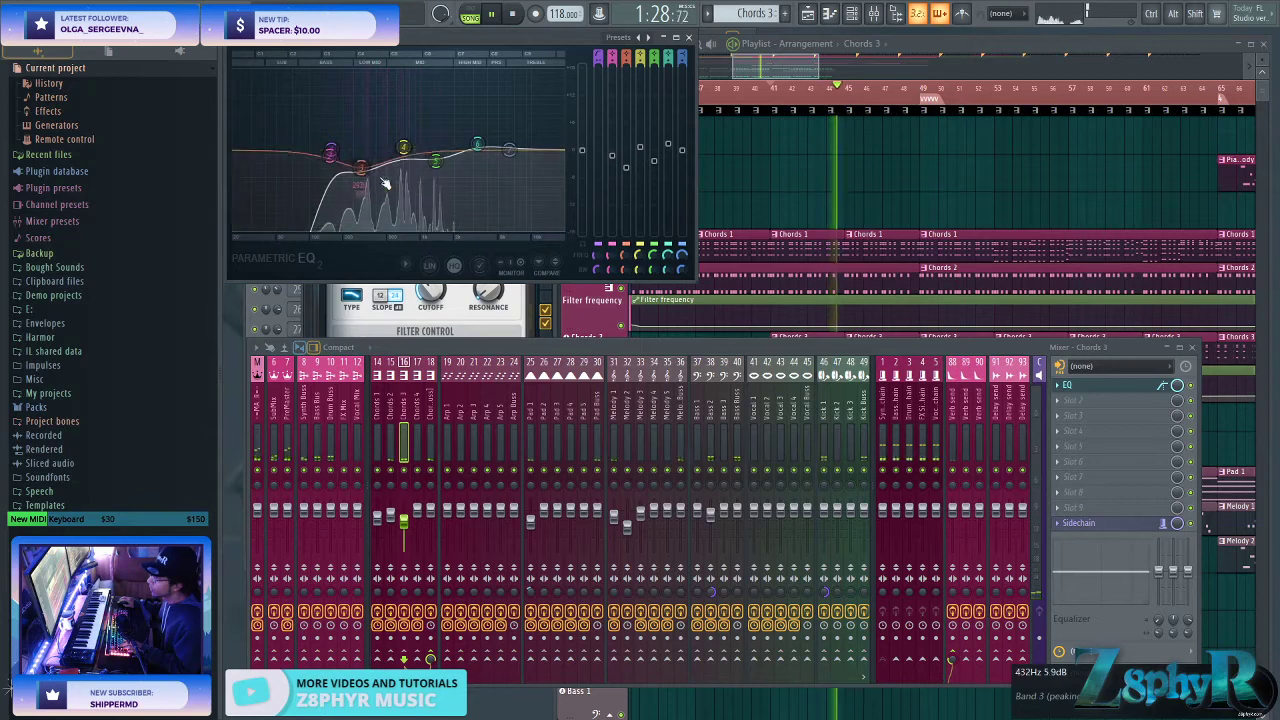
left_click(1073, 400)
mouse_move(990, 532)
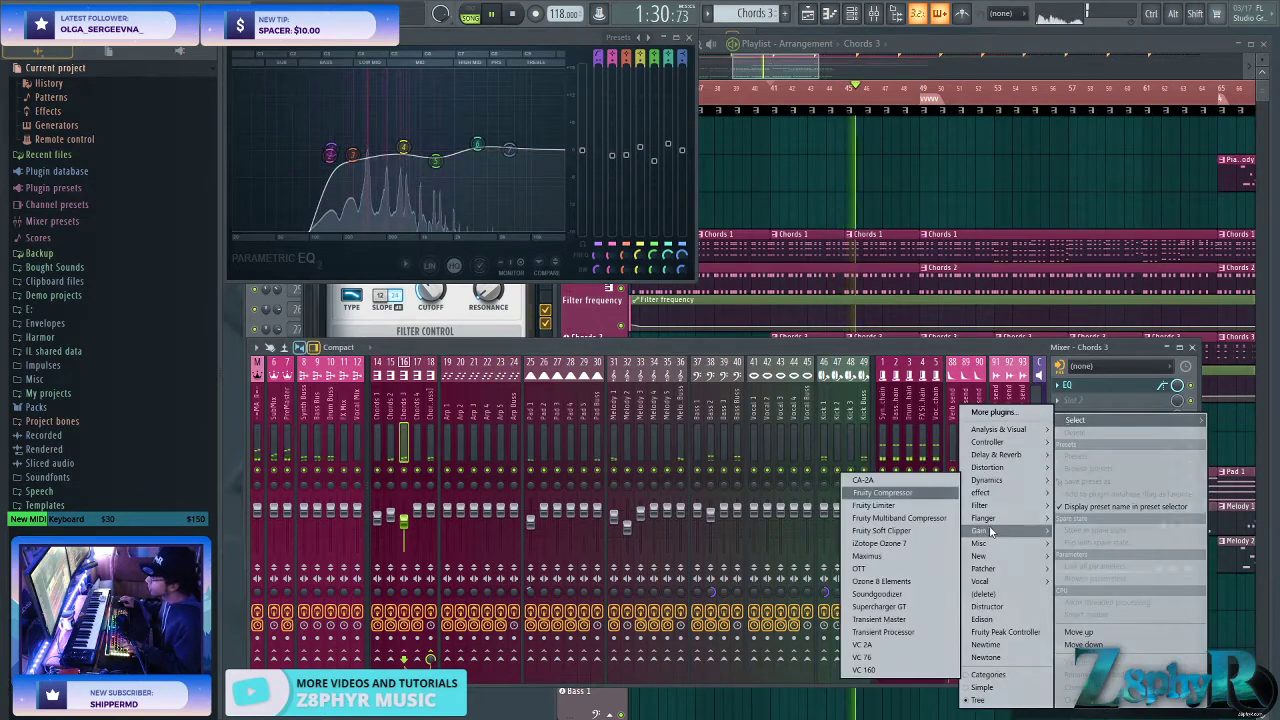
left_click(883, 556)
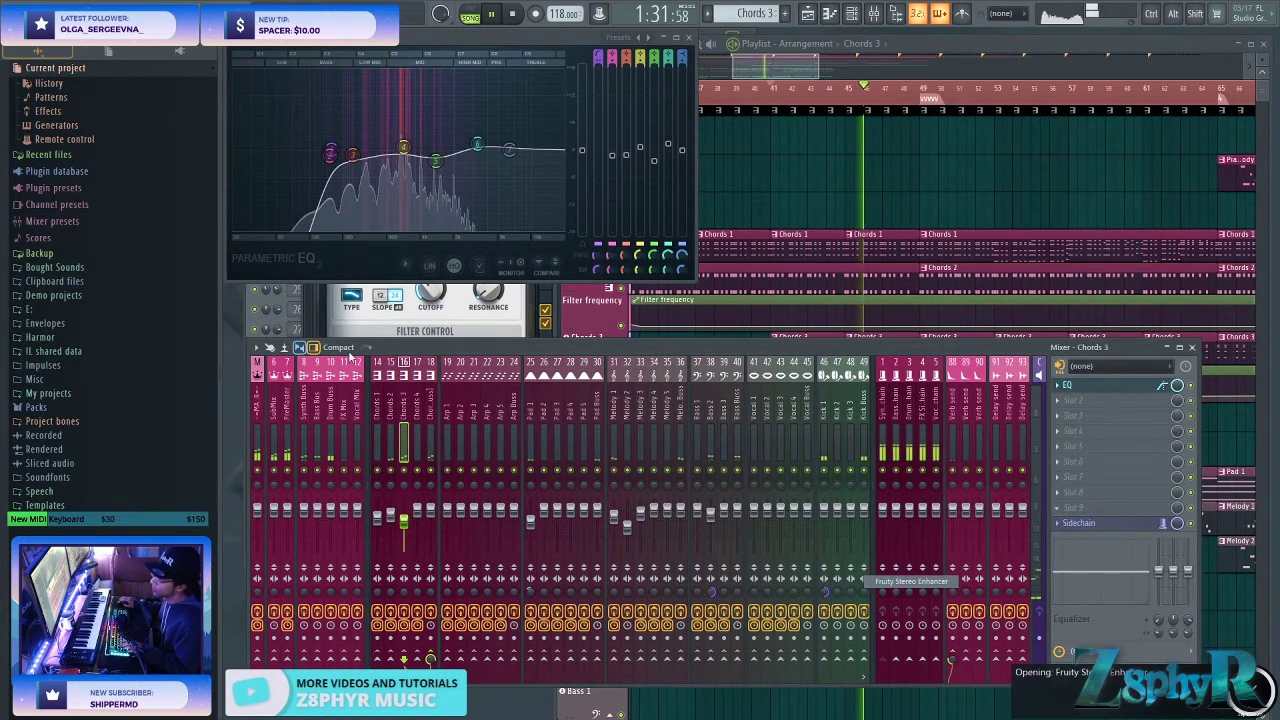
right_click(498, 132)
left_click(519, 139)
left_click(527, 132)
left_click(757, 43)
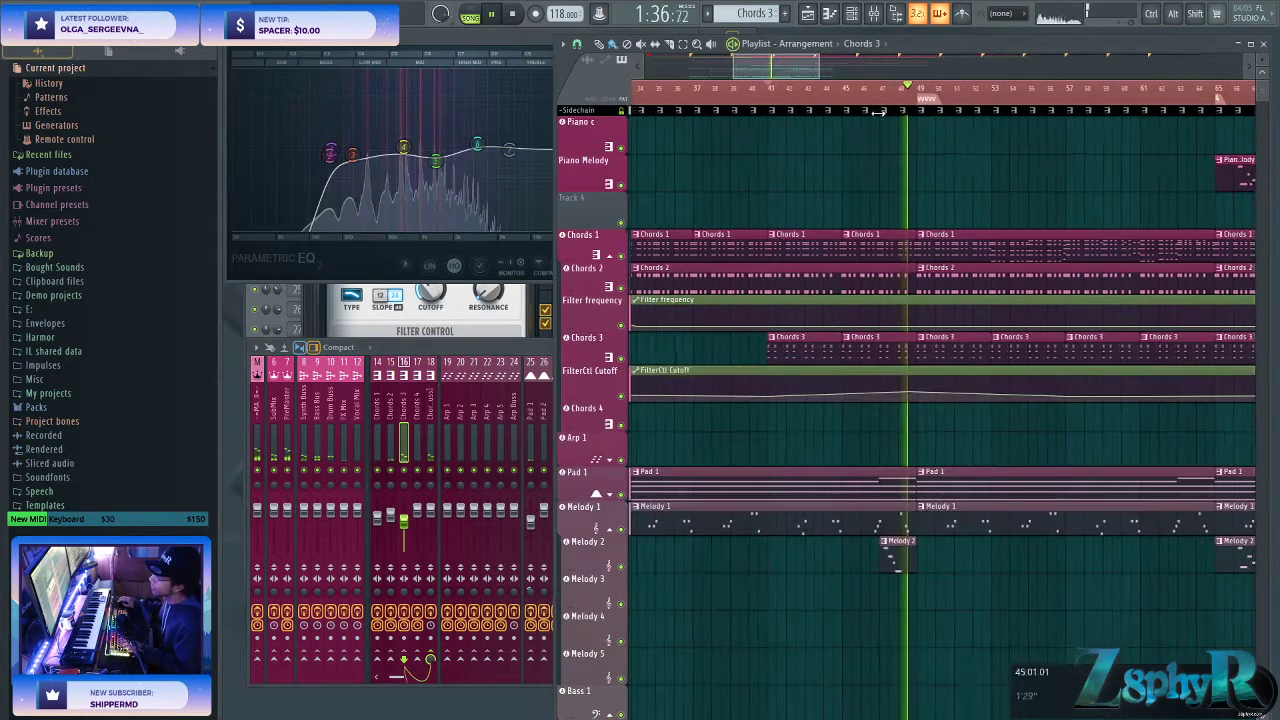
- Reshape the Chords 3 FilterCtl Cutoff automation around bar 49 and slice its clip there
right_click(918, 396)
left_click_drag(1031, 427, 809, 405)
key("c")
left_click(824, 400, "shift")
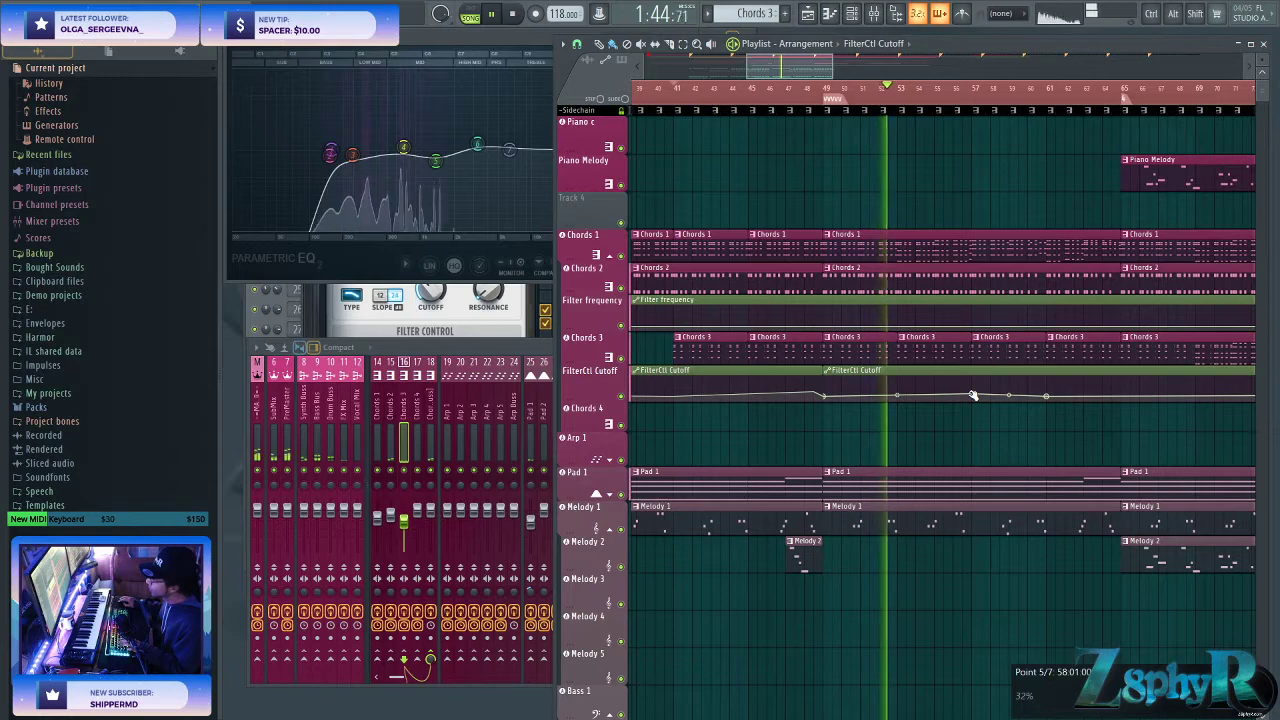
- Open the Chords 3 pattern in the piano roll and delete all of its notes below C5
left_click_drag(906, 344, 814, 344)
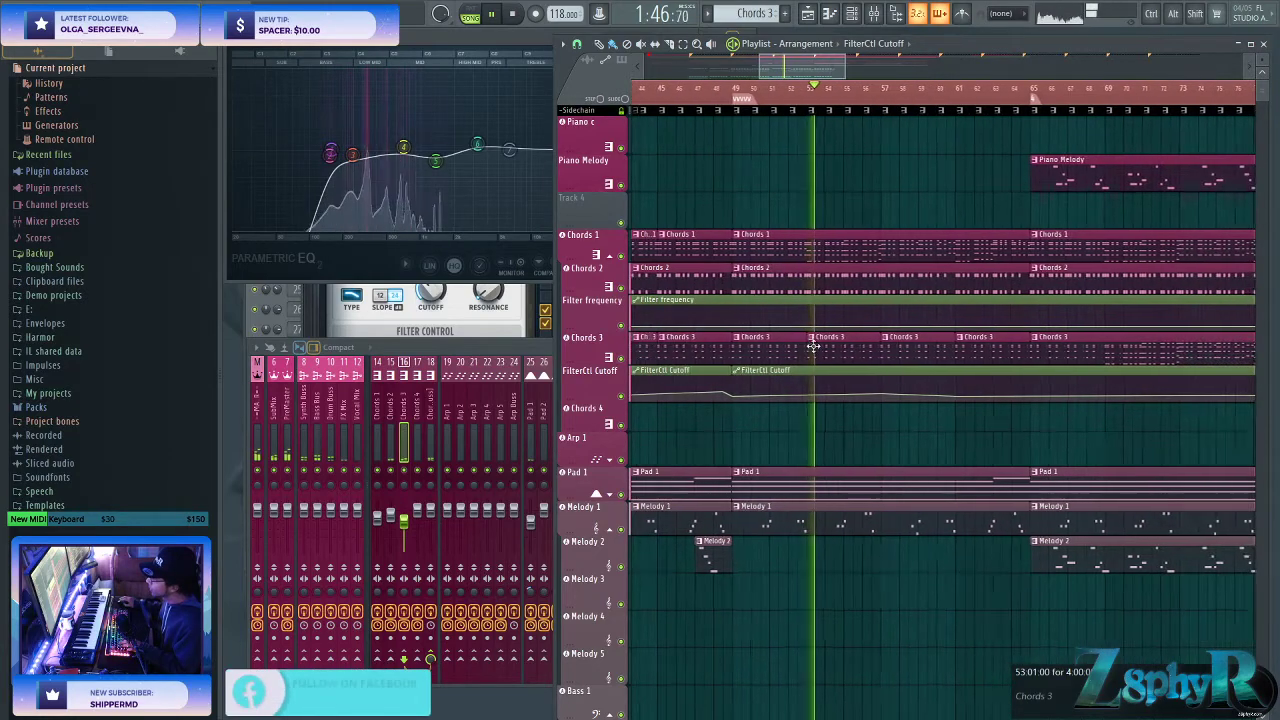
left_click(795, 347)
double_click(795, 346)
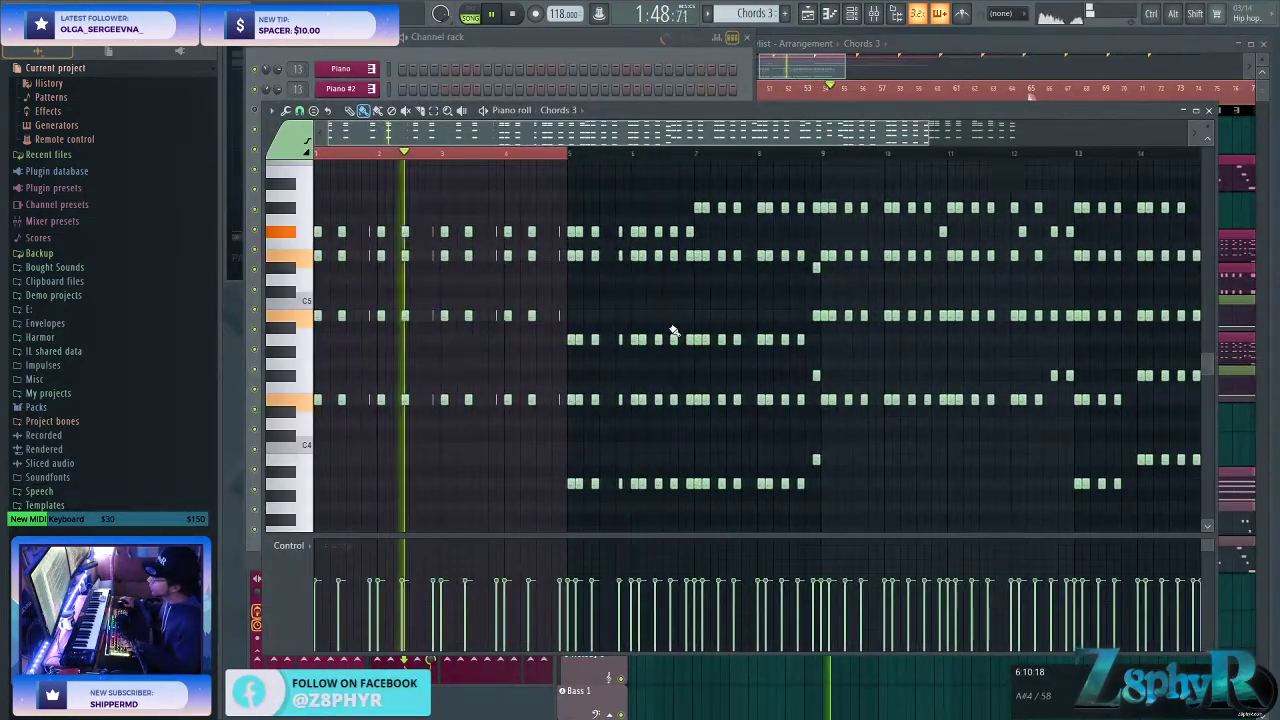
scroll(654, 426, "up", 2)
scroll(569, 409, "up", 2)
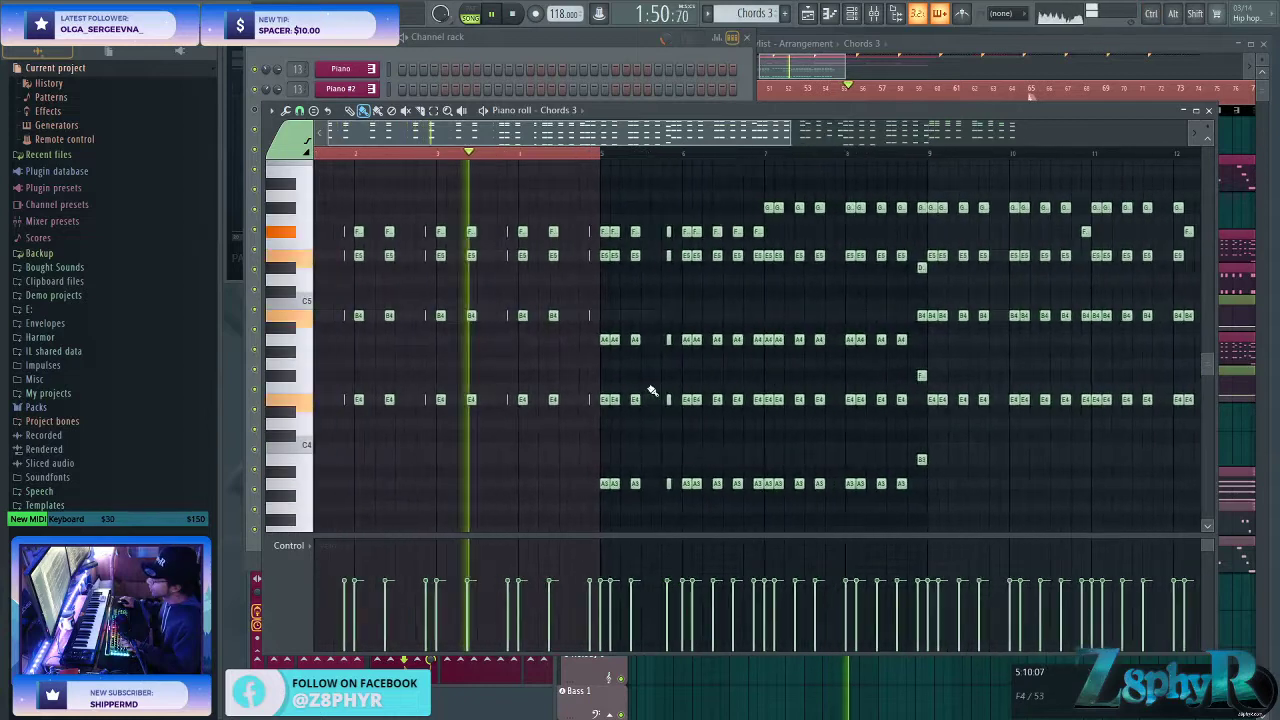
left_click_drag(723, 180, 970, 505)
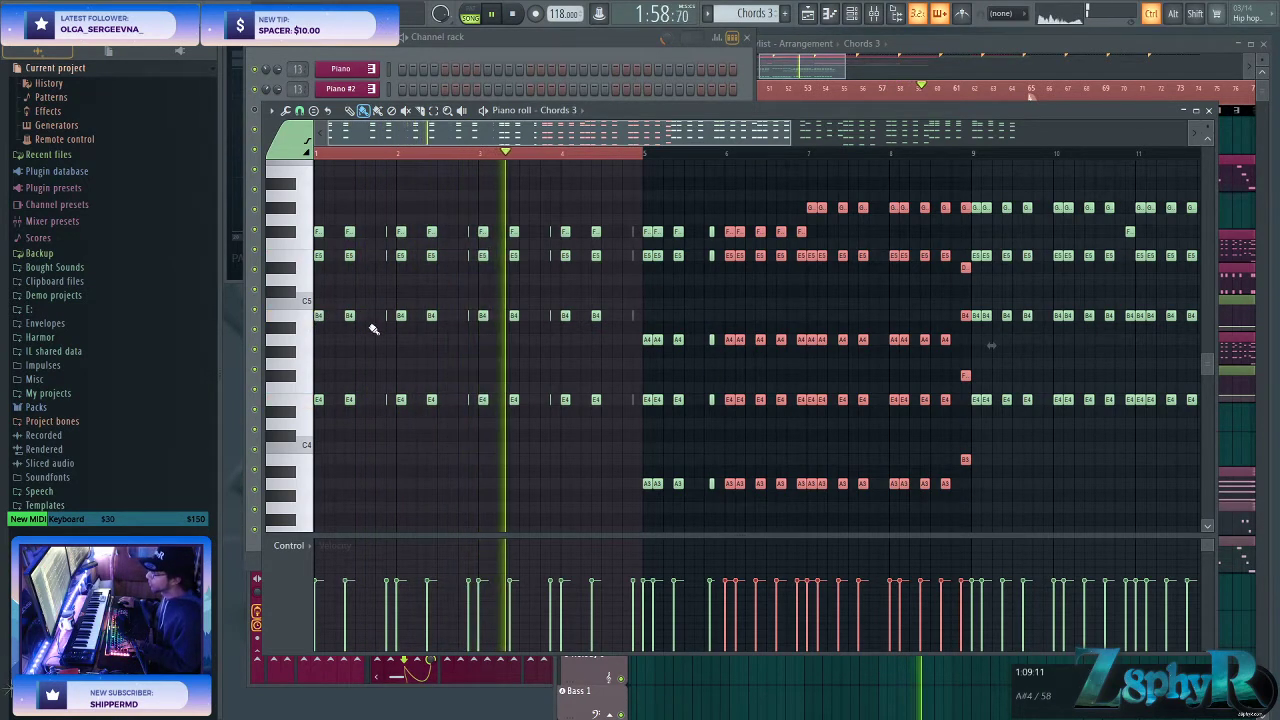
scroll(380, 330, "down", 2)
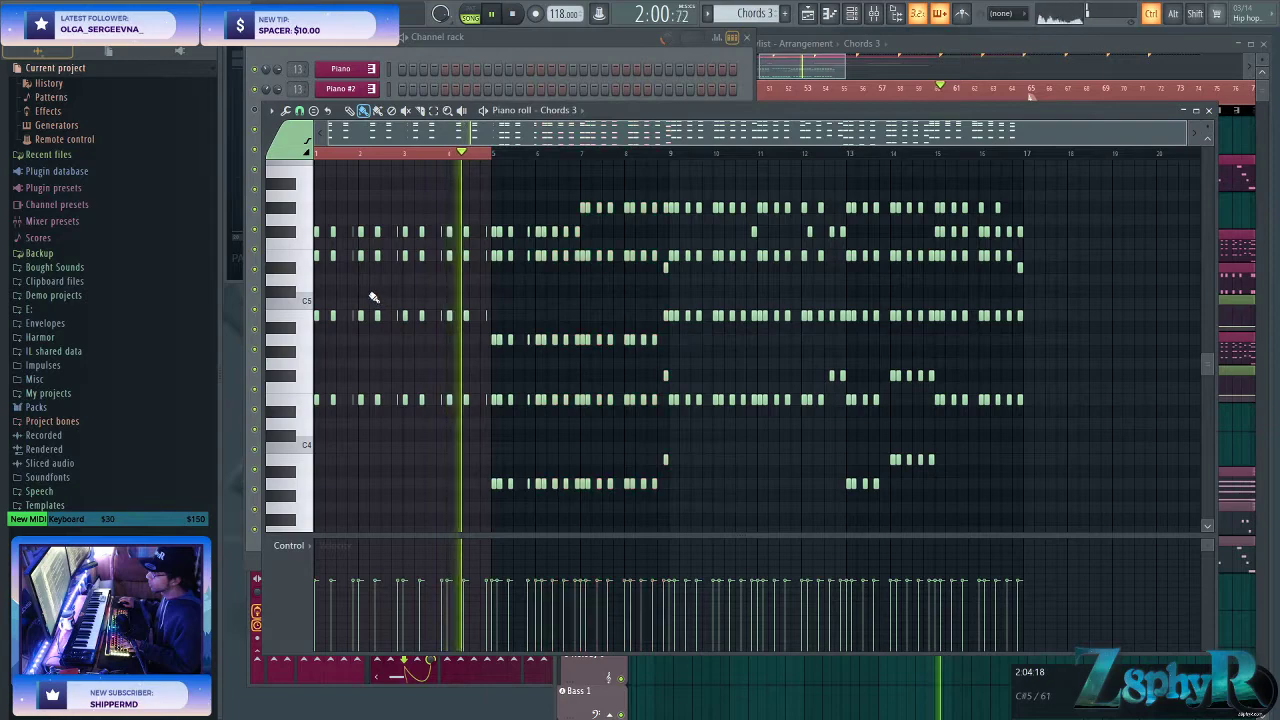
left_click_drag(303, 280, 297, 368)
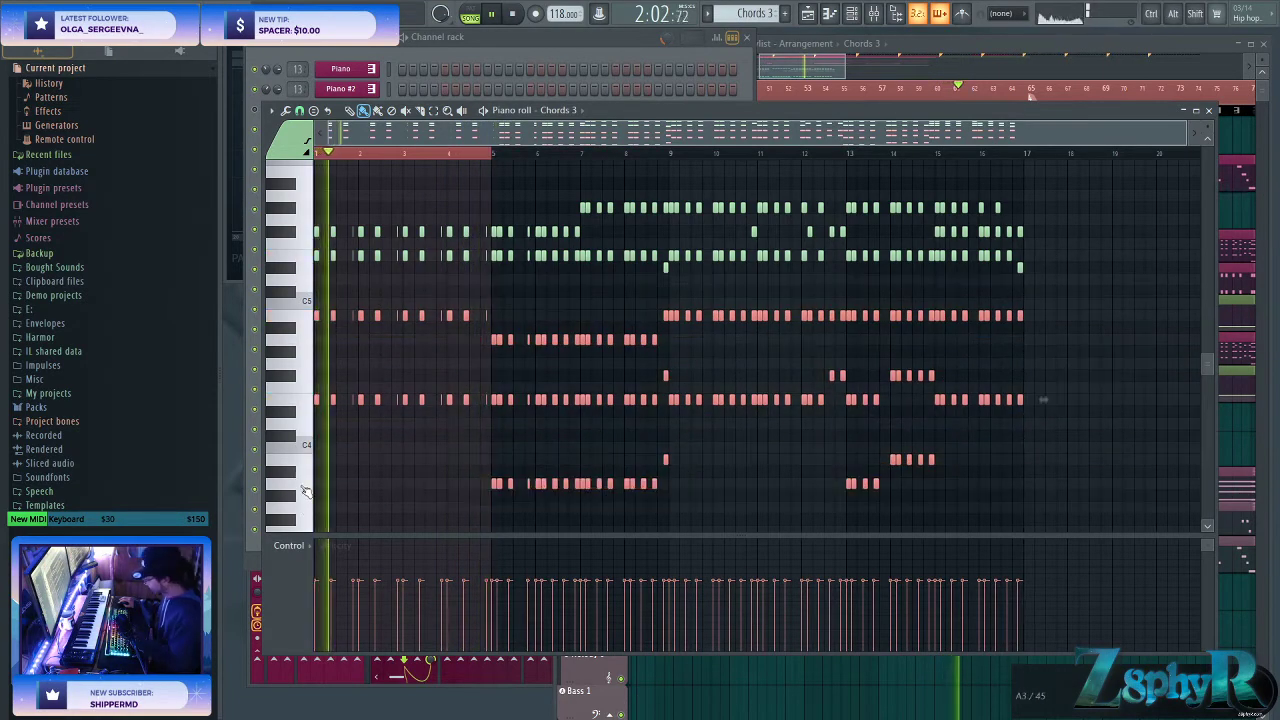
key("Delete")
- Thin out the Chords 3 rhythm by deleting the doubled stabs near the start of the bars from bar 5 to bar 10
scroll(475, 267, "up", 3)
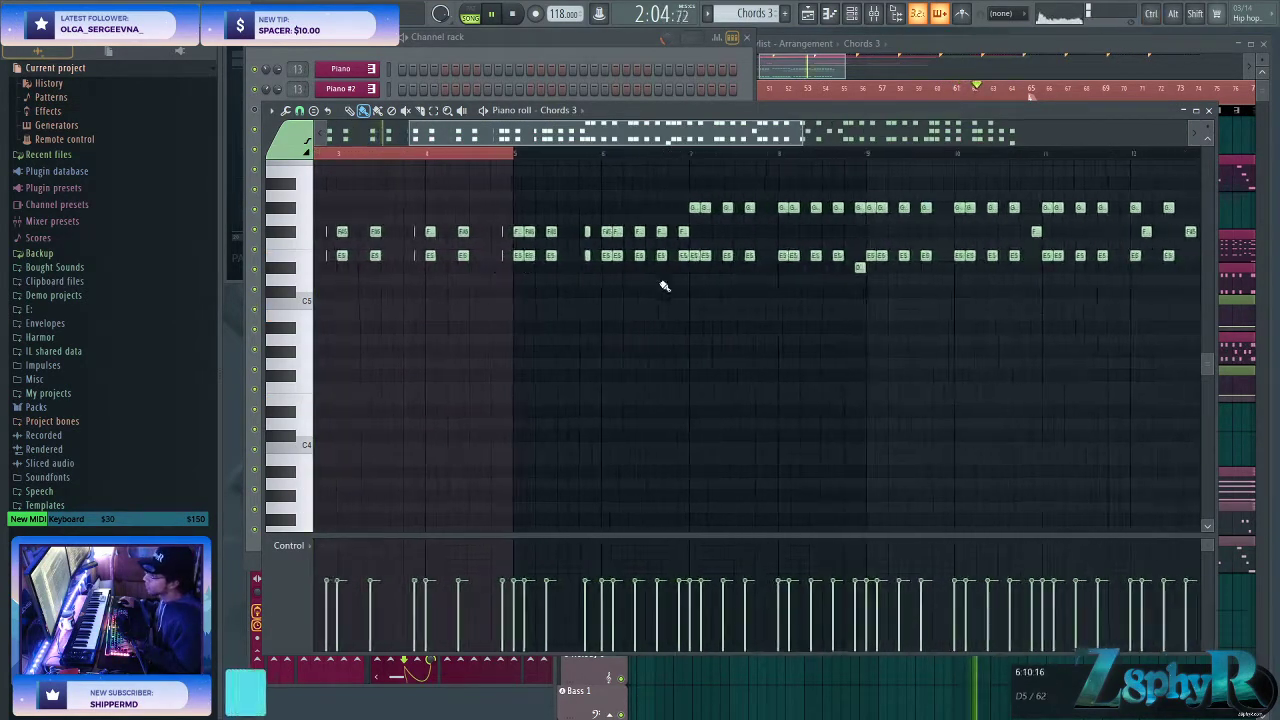
scroll(671, 278, "up", 3)
scroll(682, 279, "down", 2)
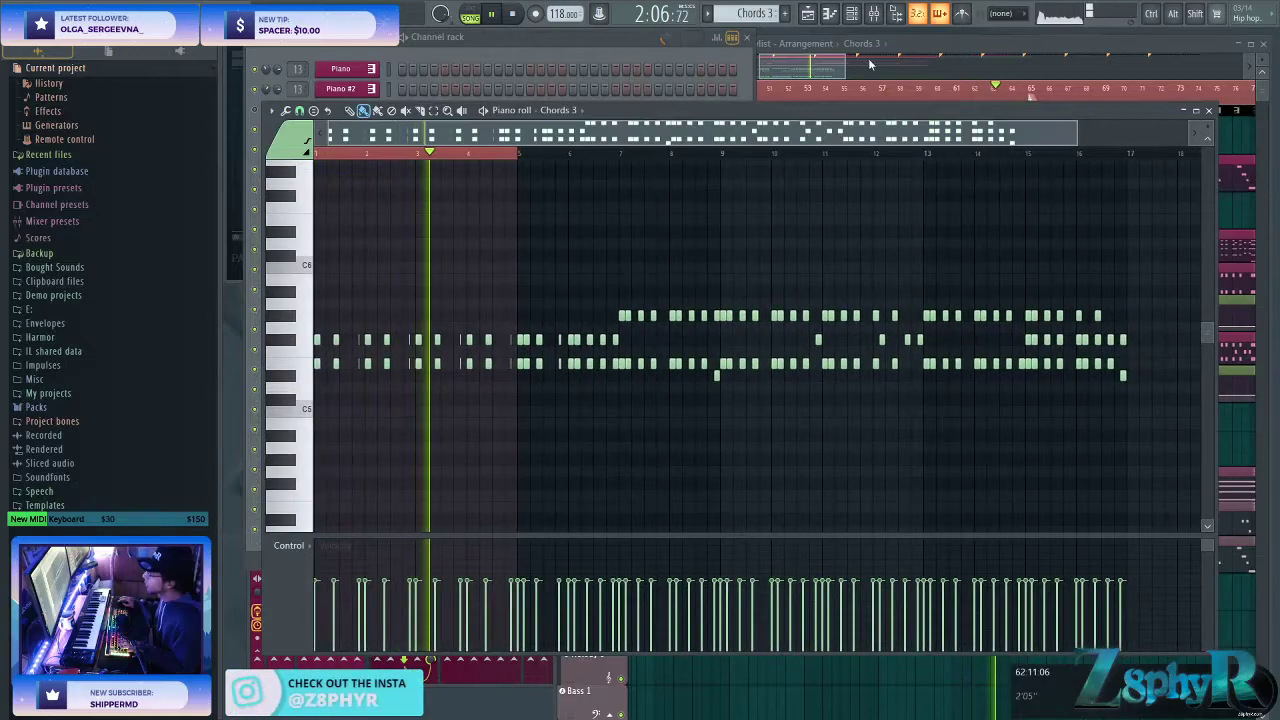
scroll(608, 266, "up", 1)
scroll(625, 282, "left", 1)
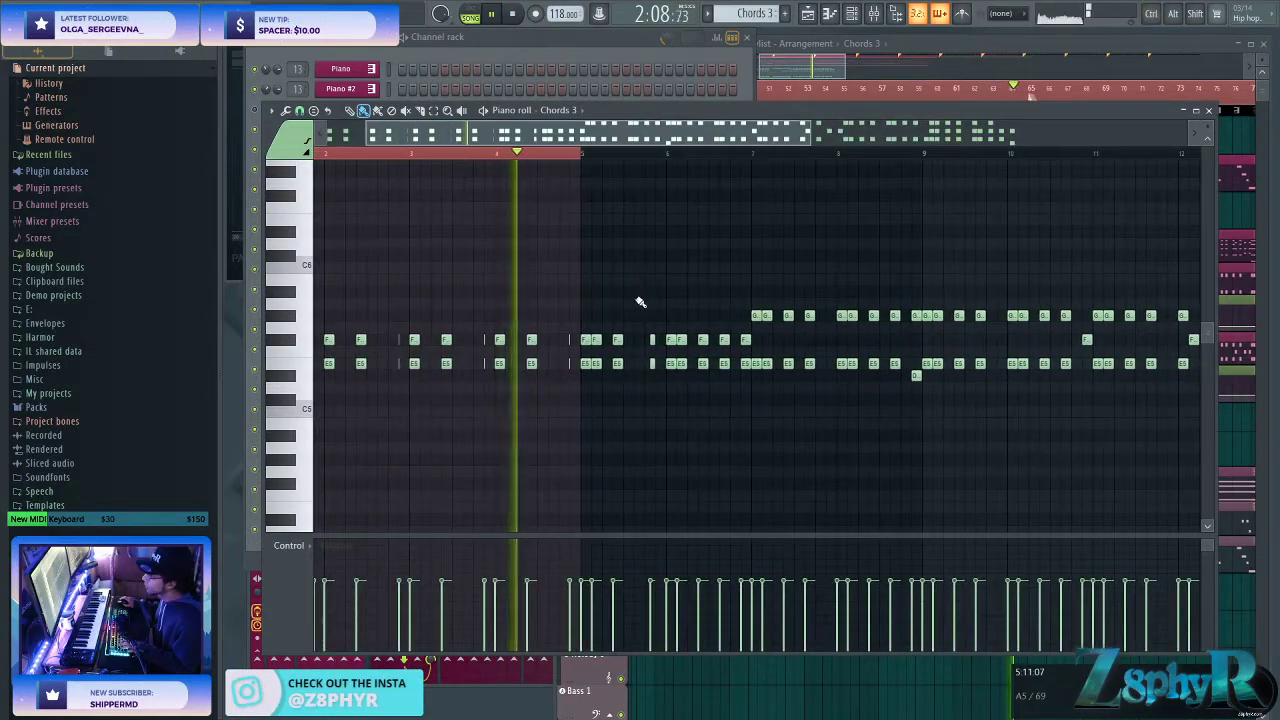
scroll(672, 292, "left", 1)
scroll(650, 325, "right", 2)
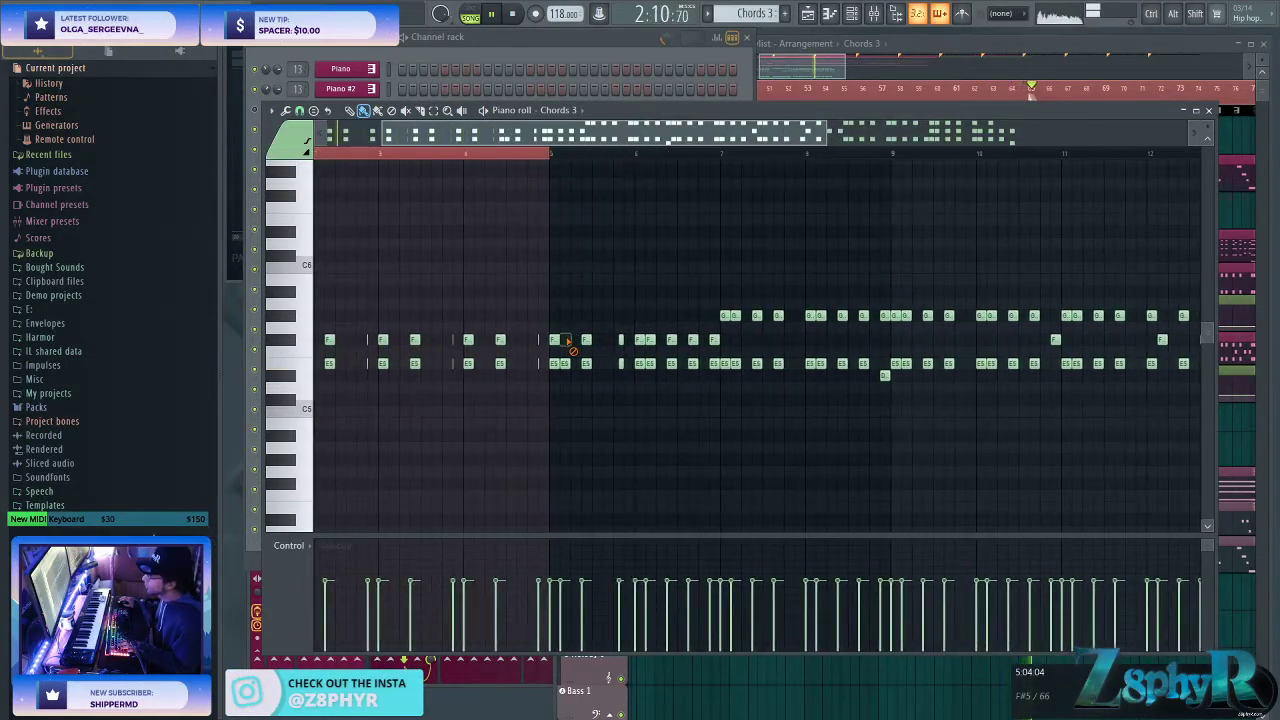
right_click(651, 363)
right_click(651, 340)
right_click(736, 316)
right_click(736, 363)
right_click(821, 315)
right_click(821, 363)
right_click(907, 316)
right_click(905, 363)
right_click(991, 363)
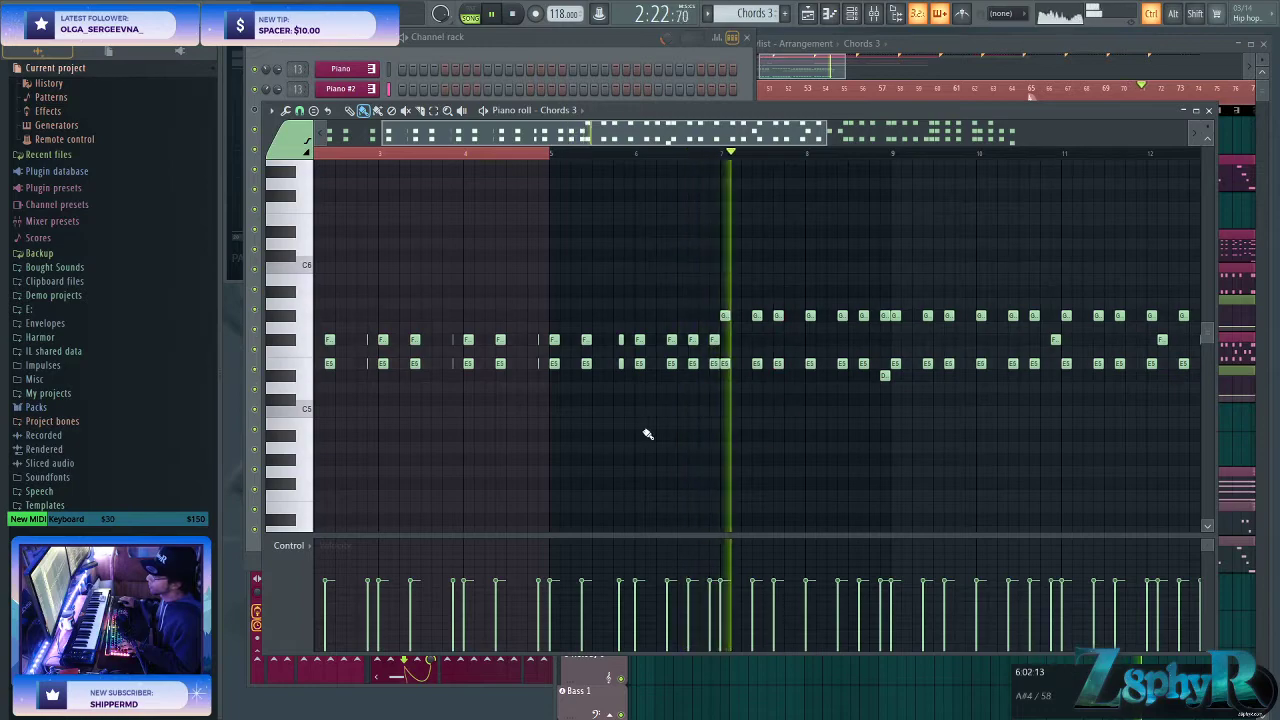
- Play the arrangement from about bar 47 and review the drum, bass, melody and chord tracks in the playlist
key("F5")
scroll(900, 424, "down", 3)
scroll(903, 420, "right", 2)
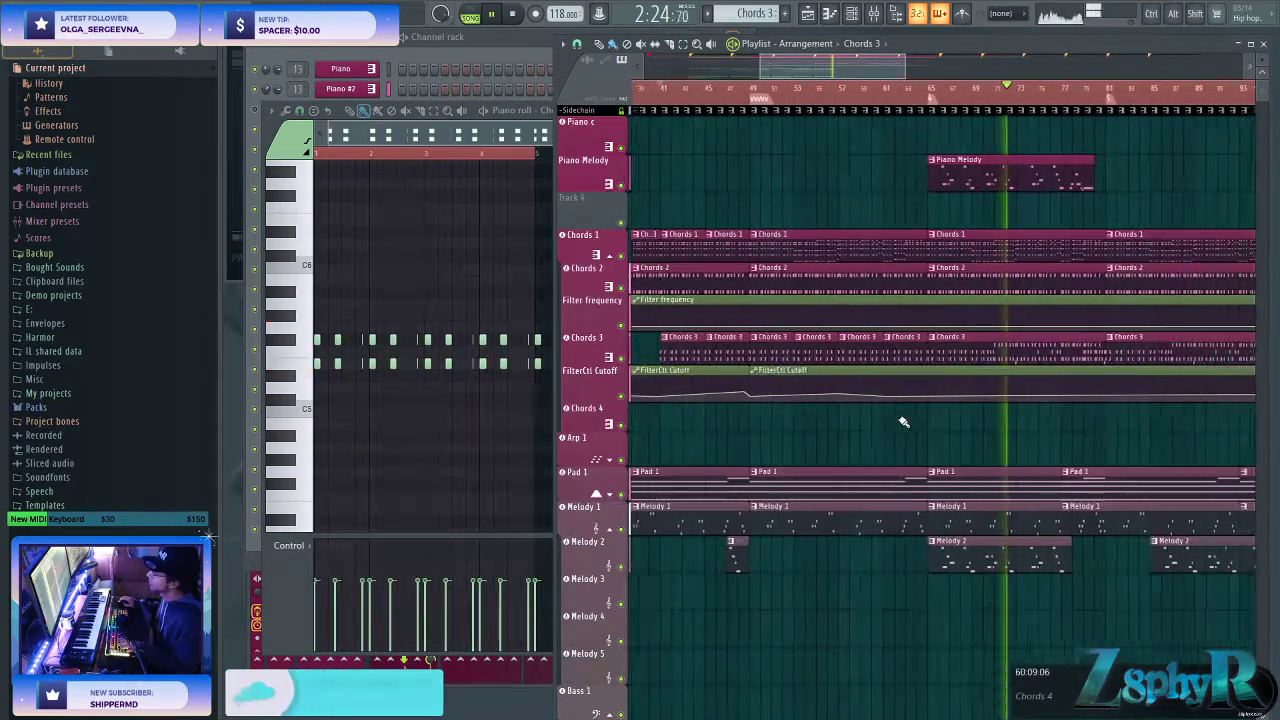
scroll(897, 410, "left", 1)
scroll(902, 405, "down", 3)
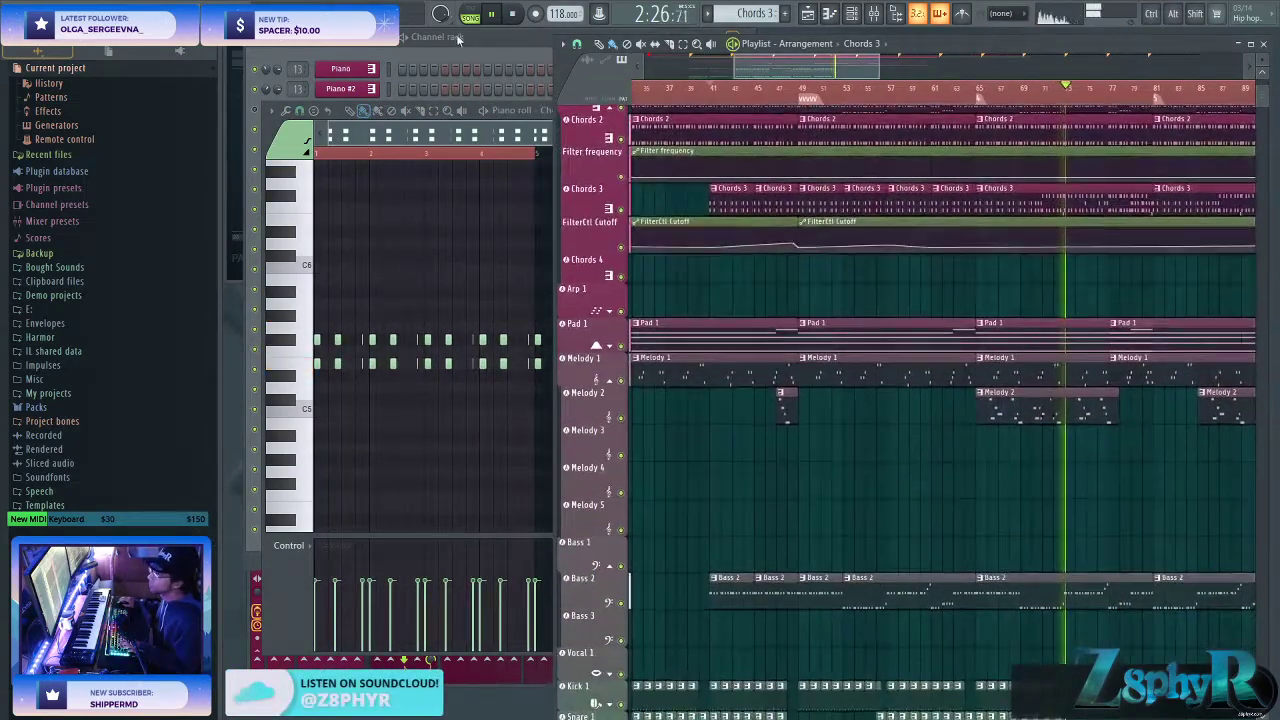
left_click(456, 35)
left_click(1010, 258, "ctrl")
scroll(1010, 258, "down", 1)
left_click(834, 92)
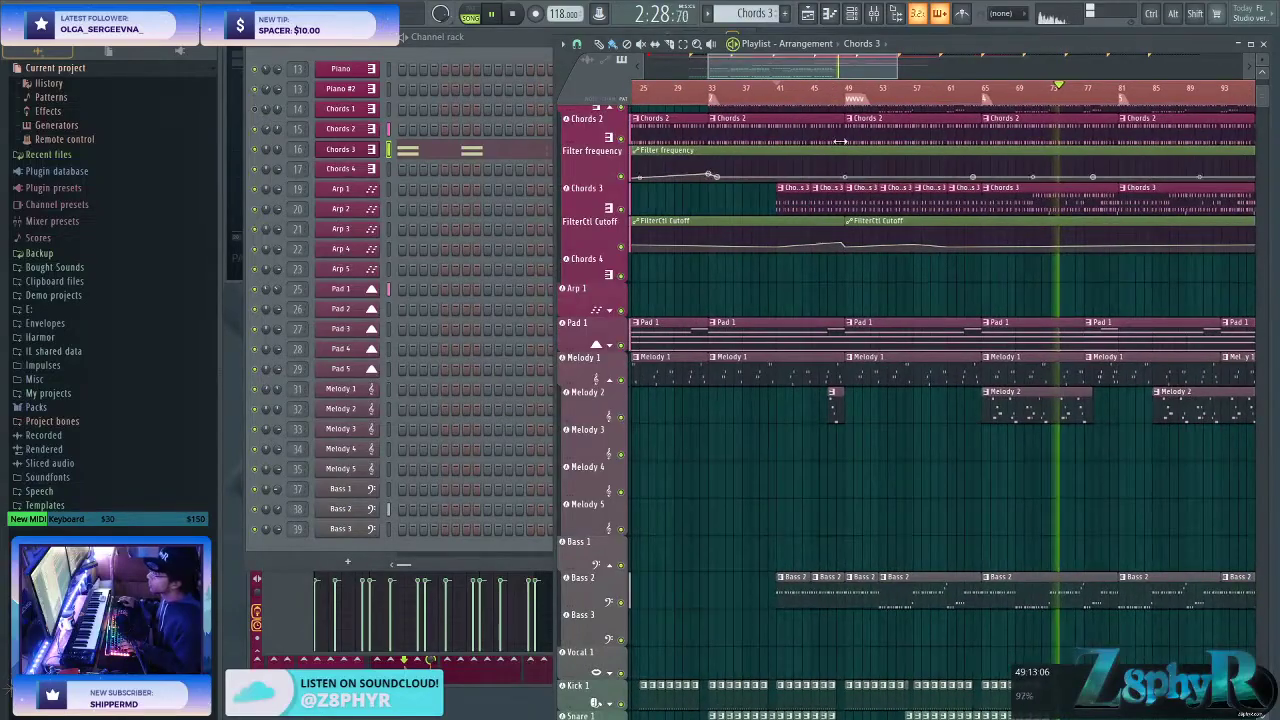
scroll(874, 437, "up", 4)
scroll(815, 465, "down", 10)
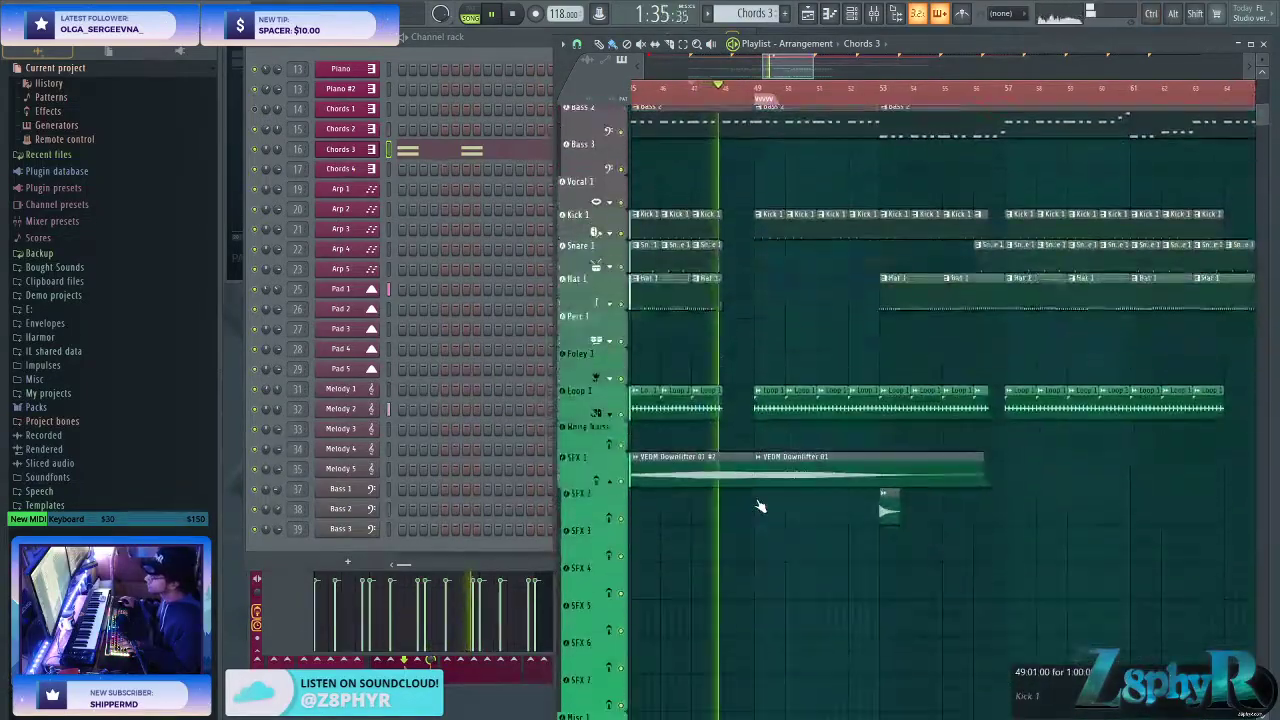
scroll(760, 415, "up", 10)
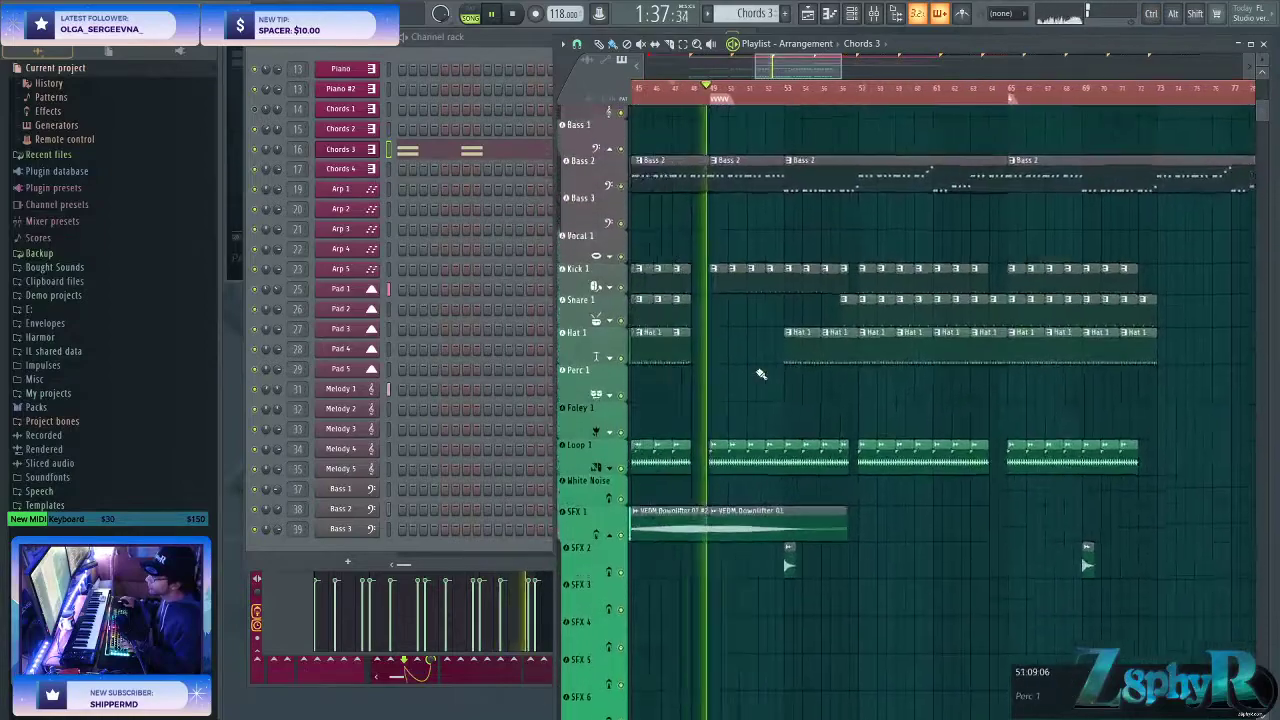
scroll(851, 409, "up", 5)
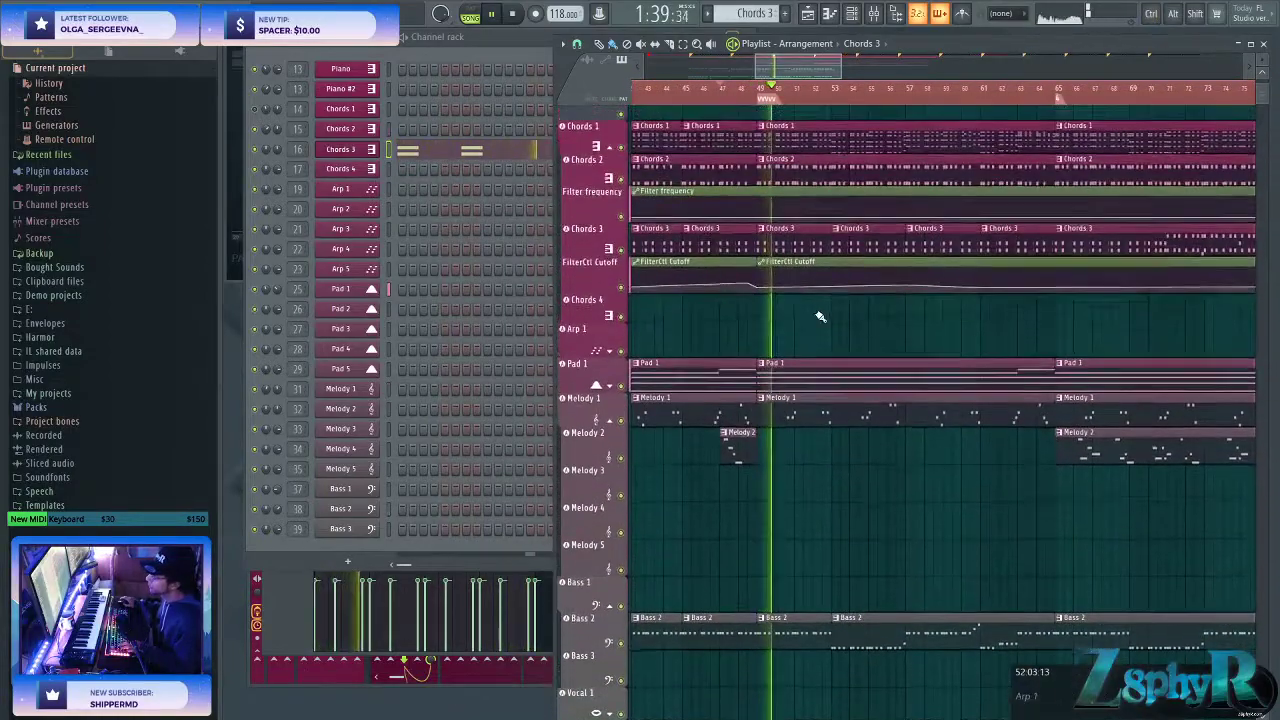
scroll(879, 427, "down", 3)
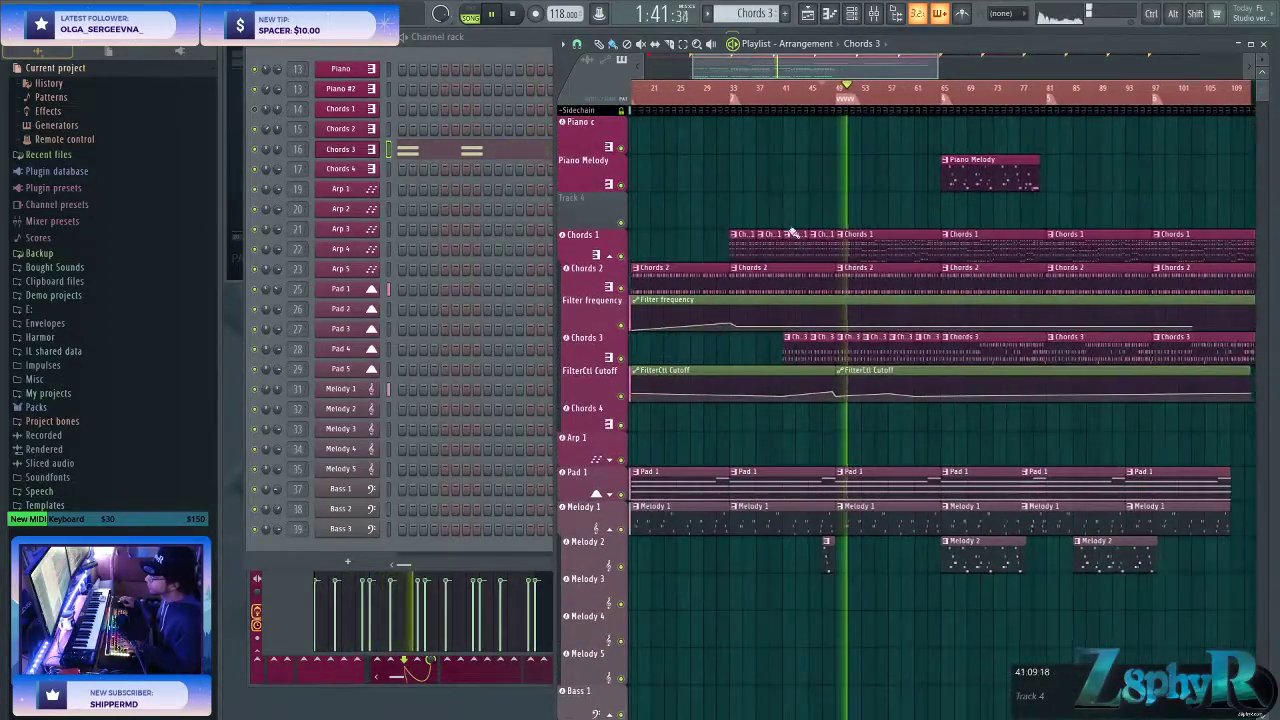
- Open the Chords 1 Sylenth1 patch, create an automation clip for its filter cutoff and place it beneath the Chords 1 track
left_click(458, 44)
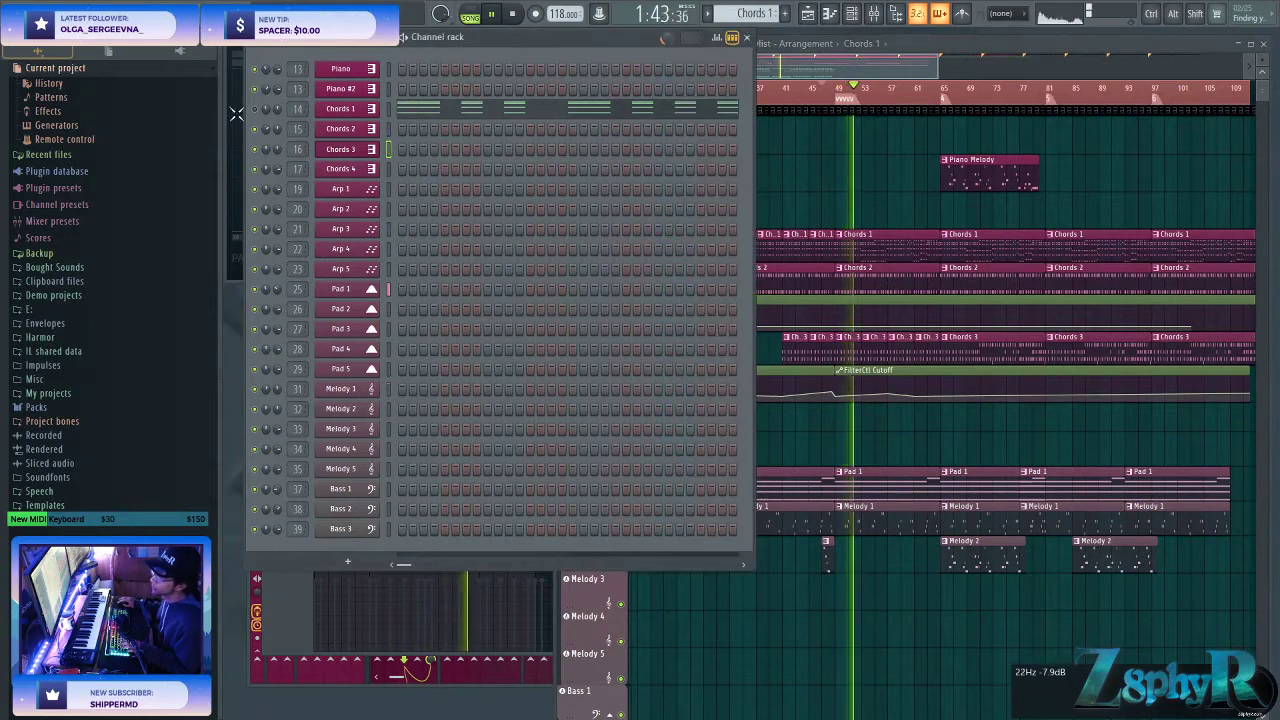
left_click(340, 108)
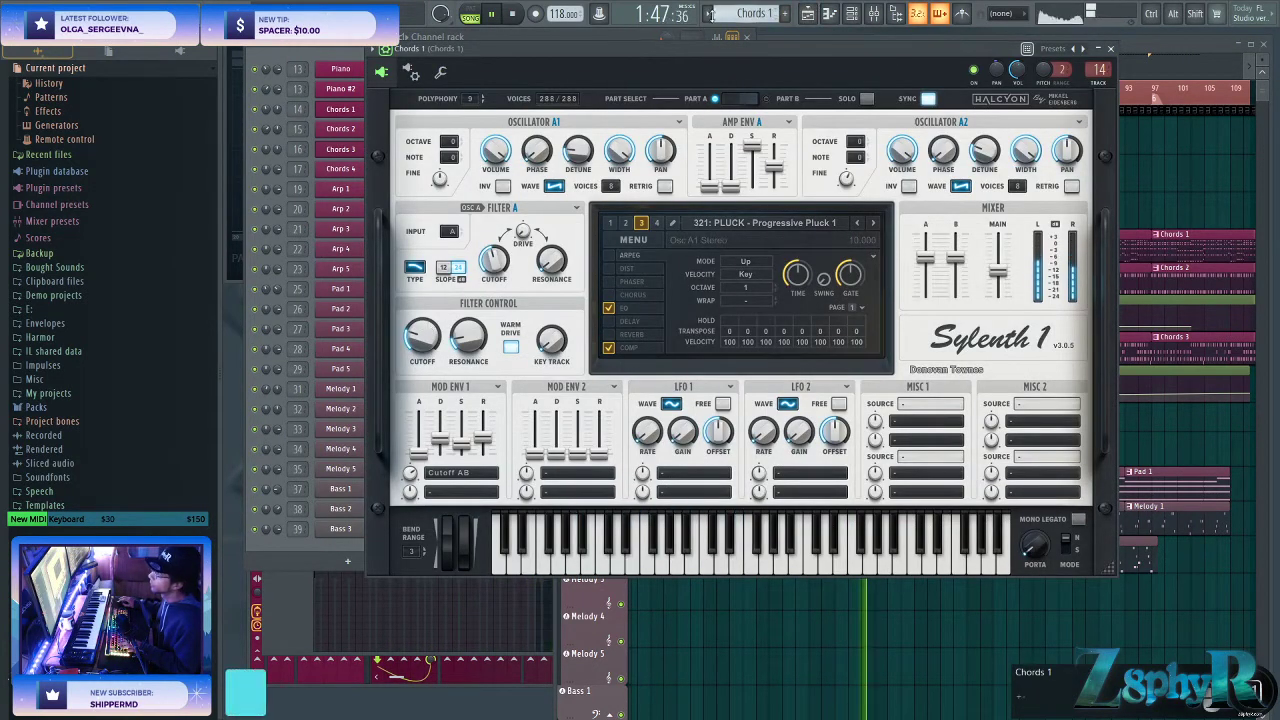
right_click(608, 14)
left_click(660, 110)
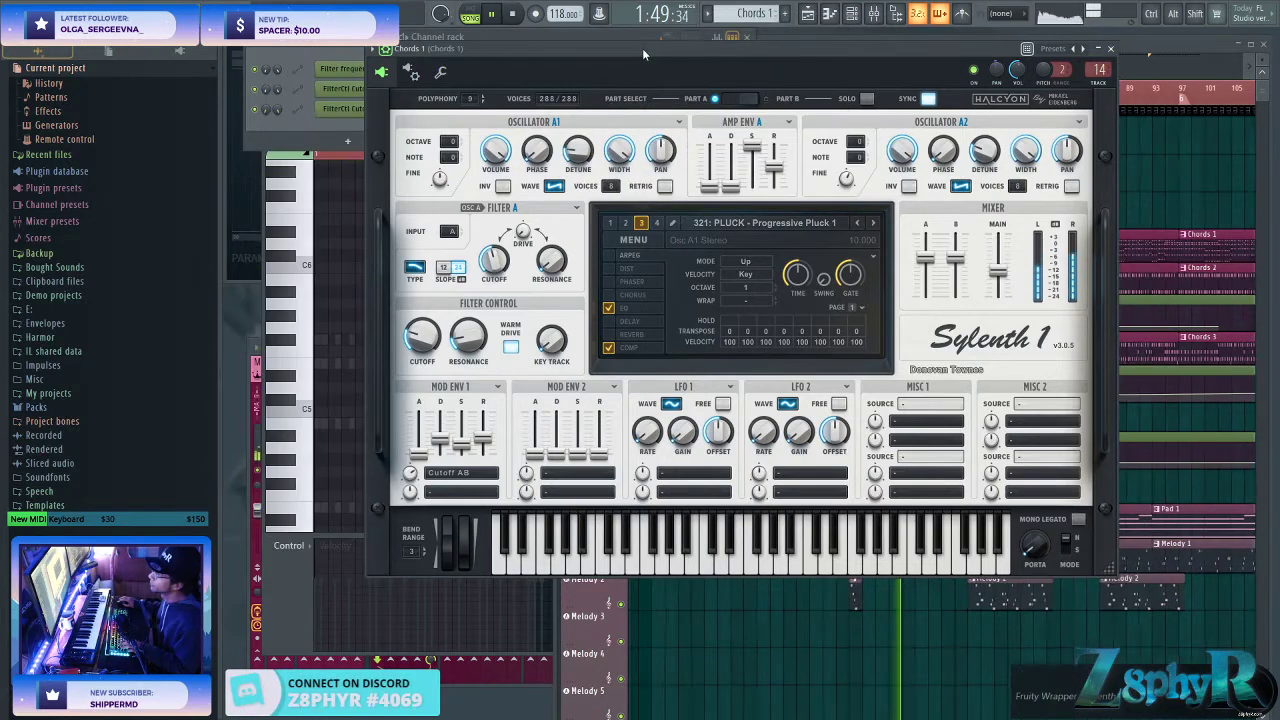
scroll(600, 450, "up", 4)
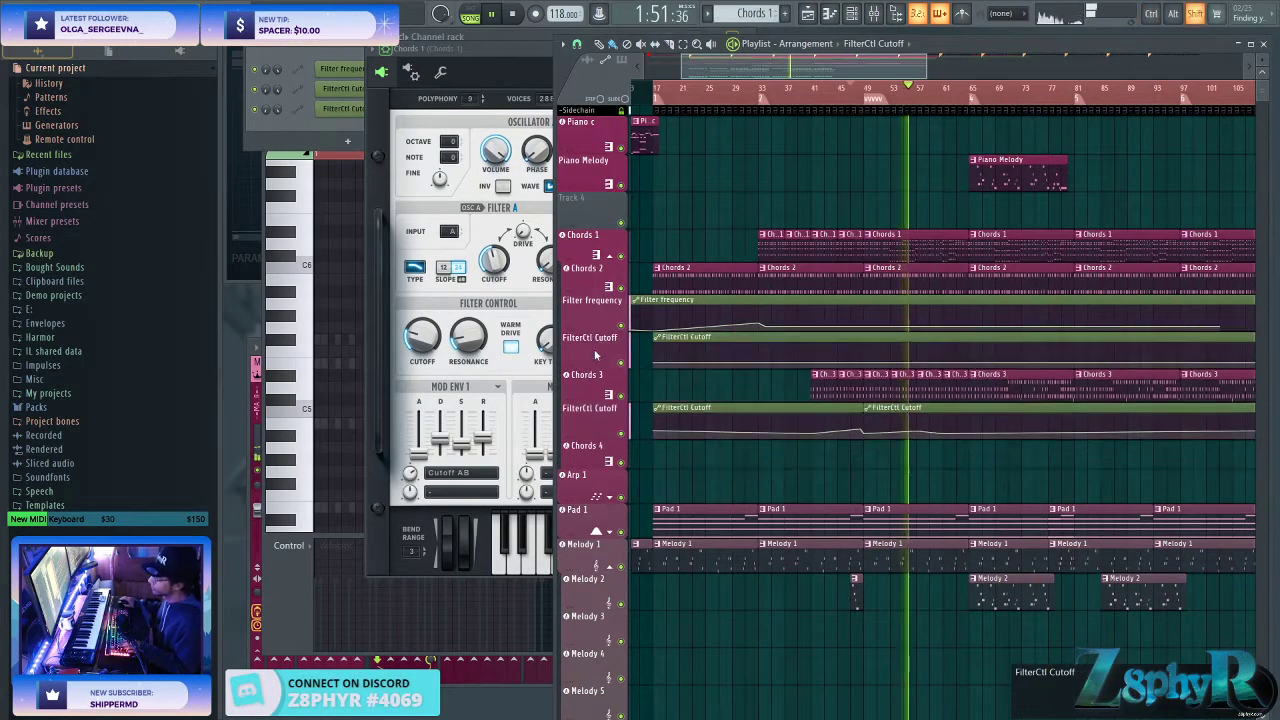
- Copy the starting value of the Chords 1 cutoff automation and add a point at bar 35 set to 0%
right_click(655, 293)
left_click(696, 506)
right_click(893, 293)
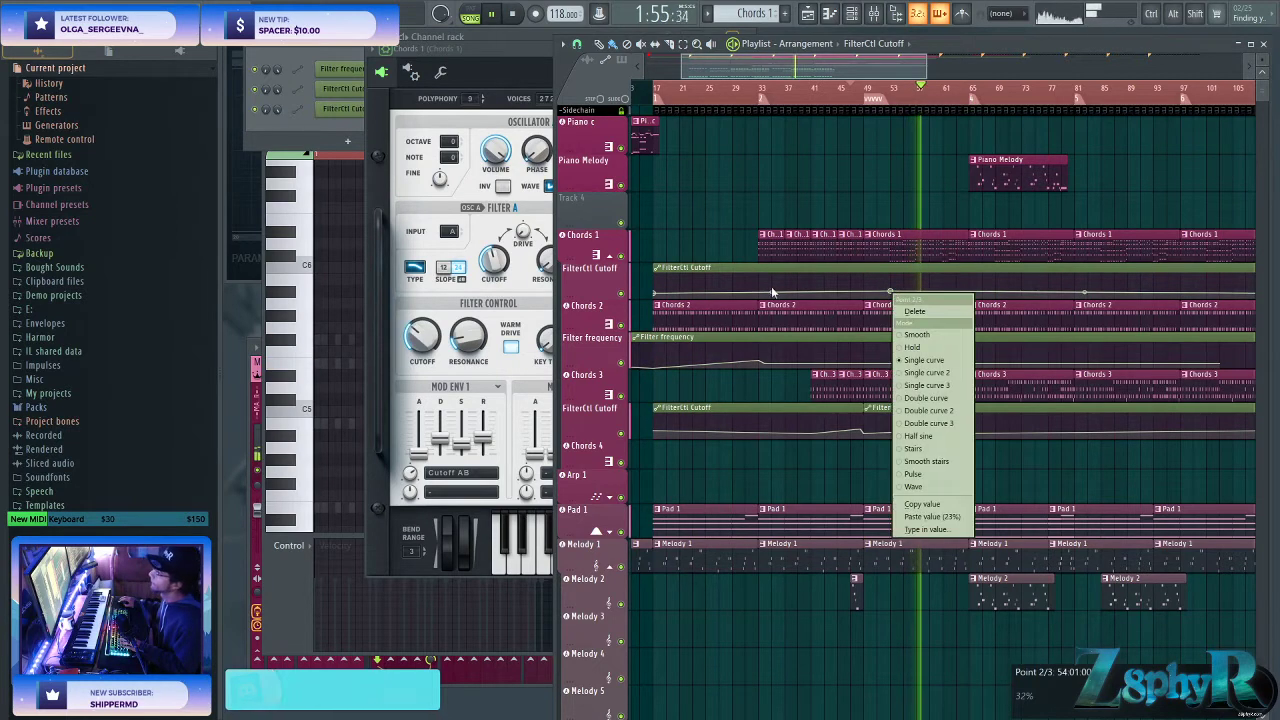
left_click(794, 286)
left_click_drag(771, 294, 768, 300)
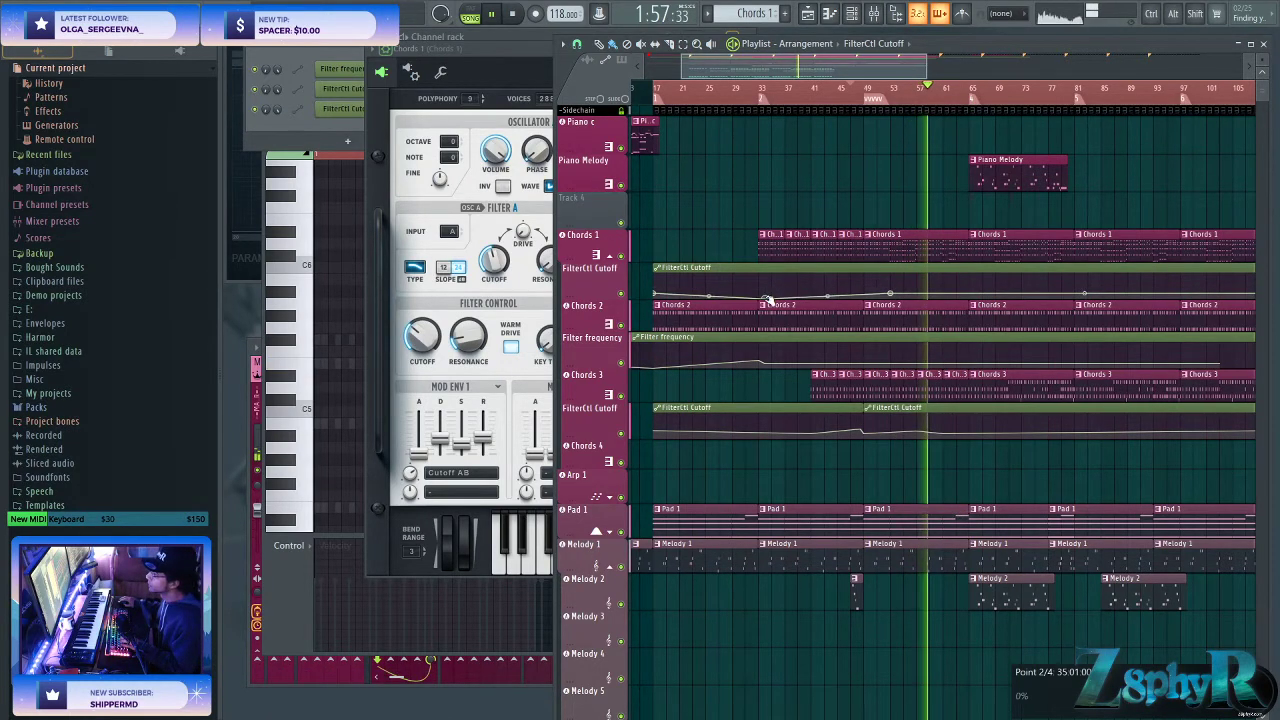
- Enlarge the Chords 1 cutoff automation track and shape its curve to rise from bar 61 and drop back at bar 65
scroll(801, 232, "up", 6)
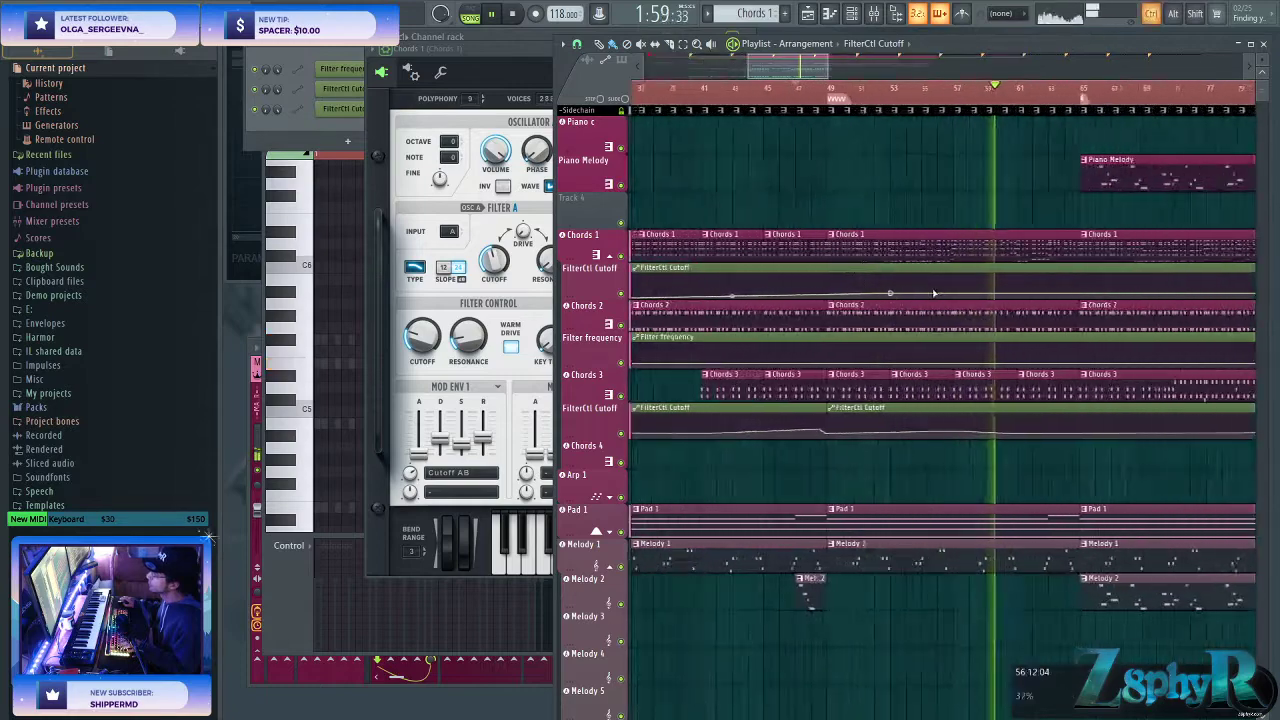
scroll(923, 257, "right", 2)
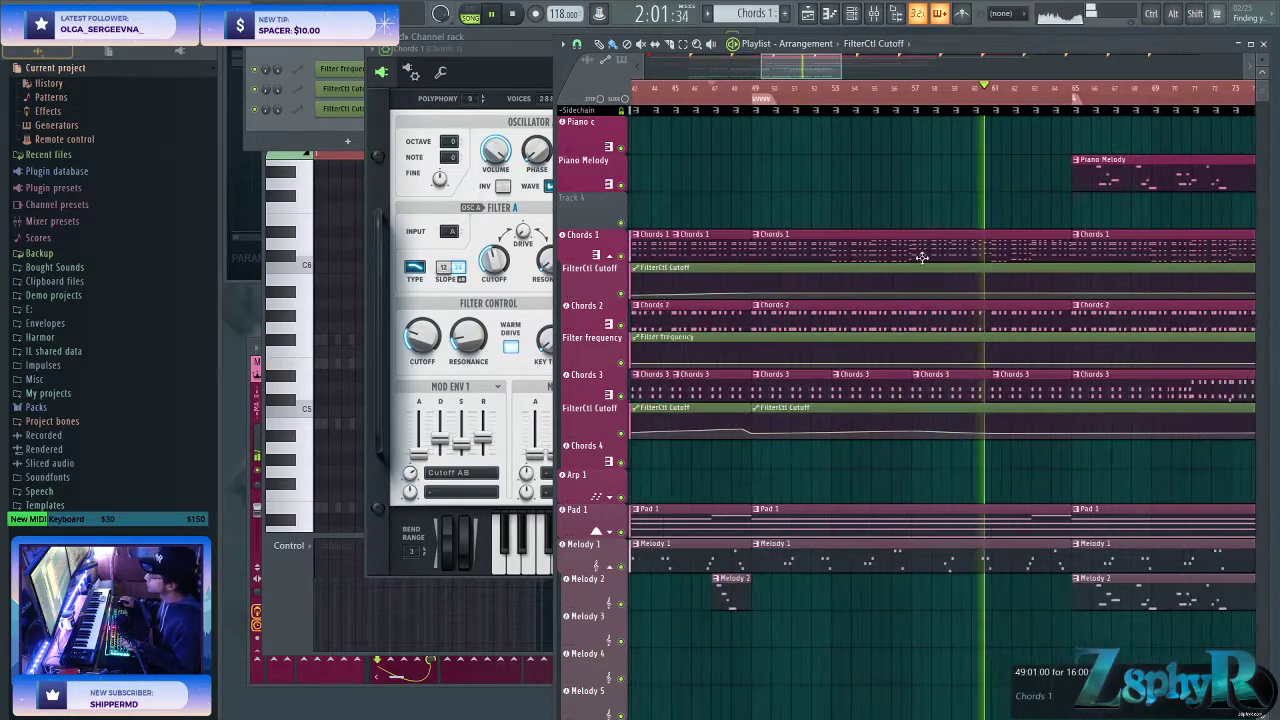
right_click(972, 292)
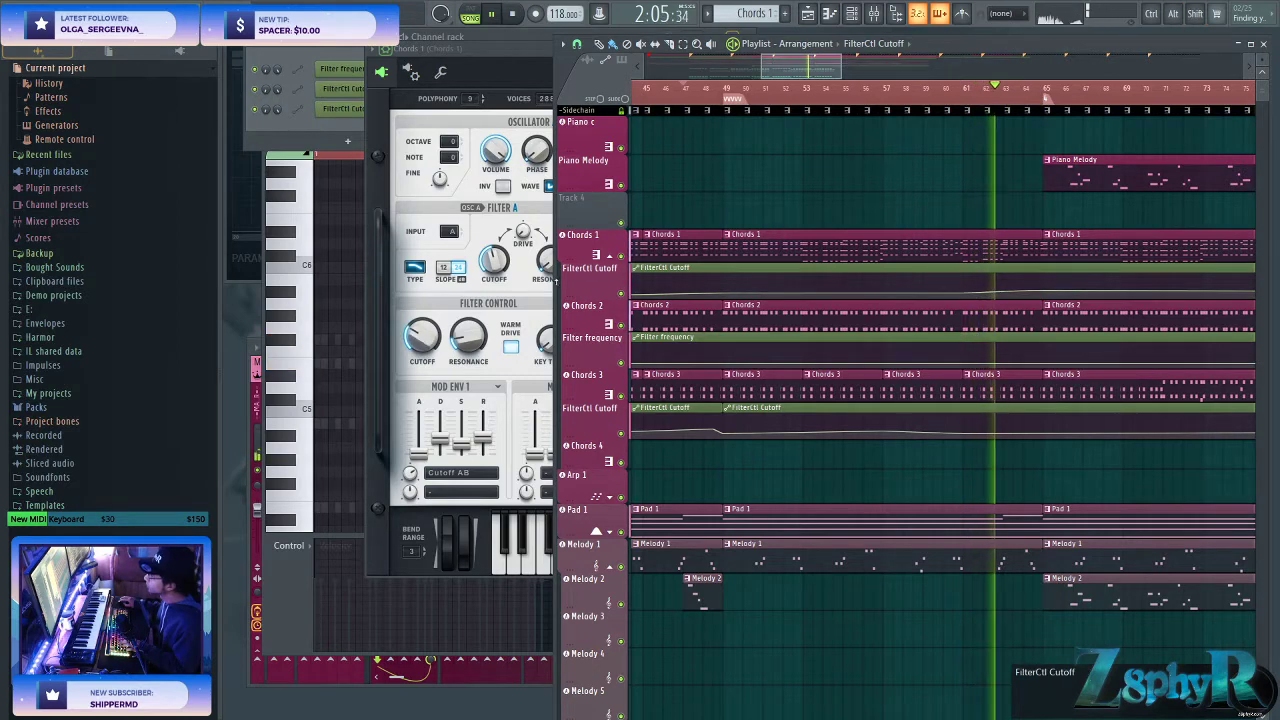
left_click_drag(585, 292, 585, 378)
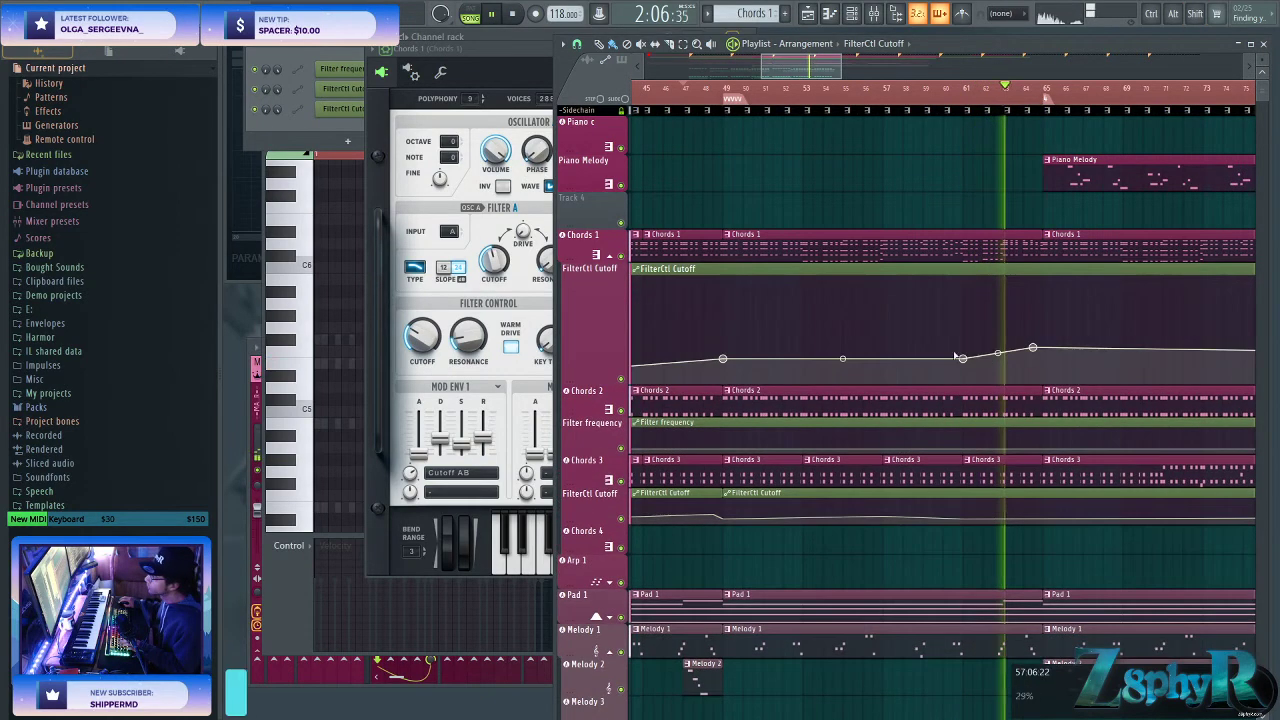
left_click(1043, 360)
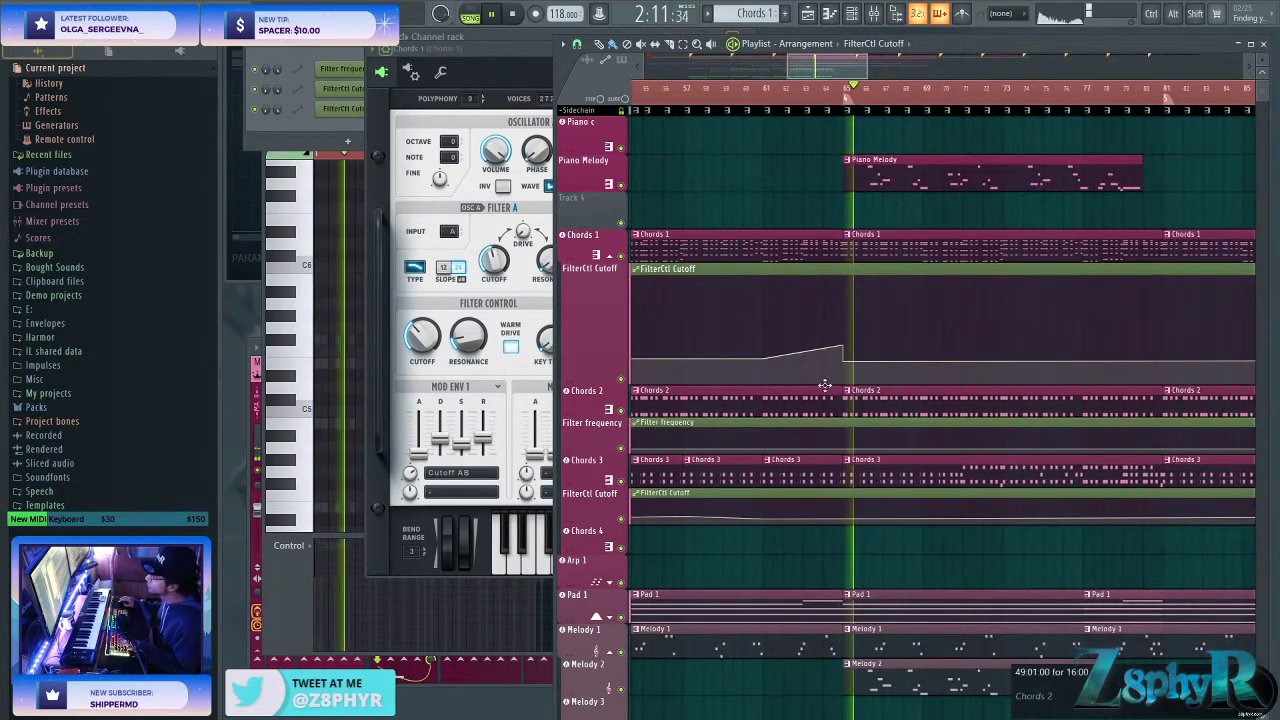
- Play the transition from about bar 63 and open the Melody 2 pattern at bar 65 in the piano roll
left_click(814, 93)
scroll(823, 154, "down", 2)
scroll(839, 105, "up", 2)
scroll(837, 135, "up", 2)
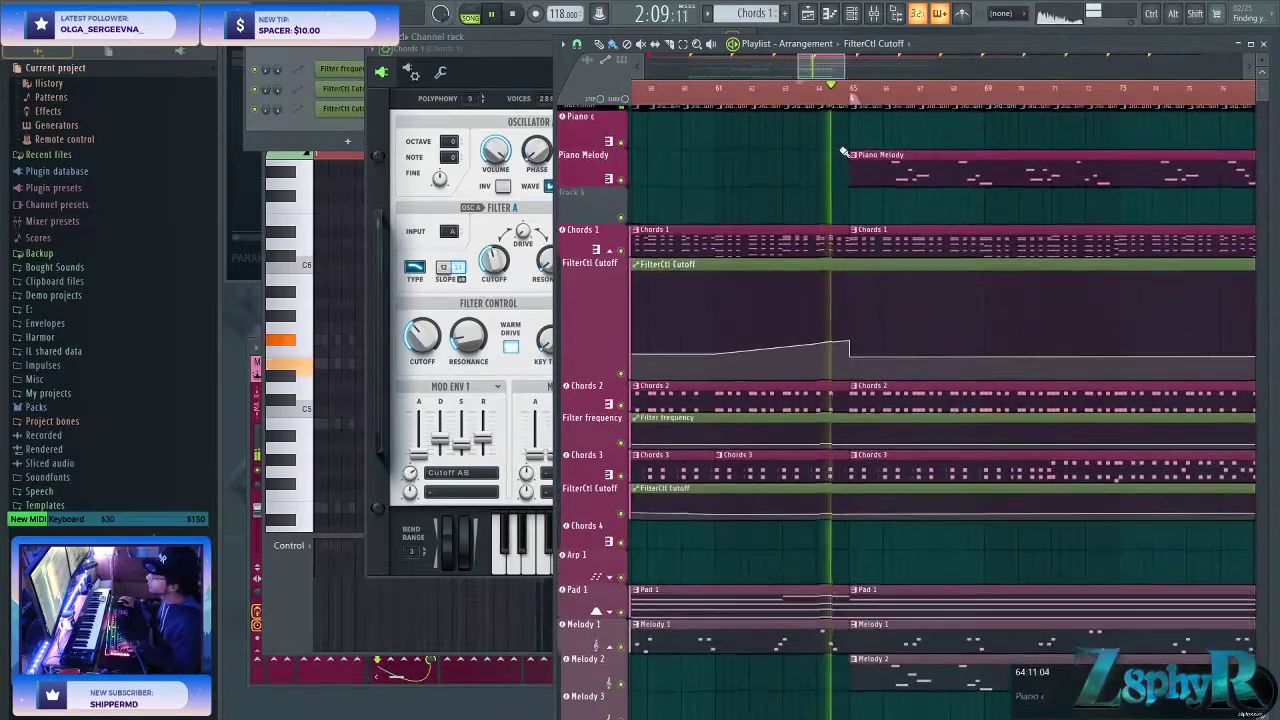
scroll(900, 280, "down", 8)
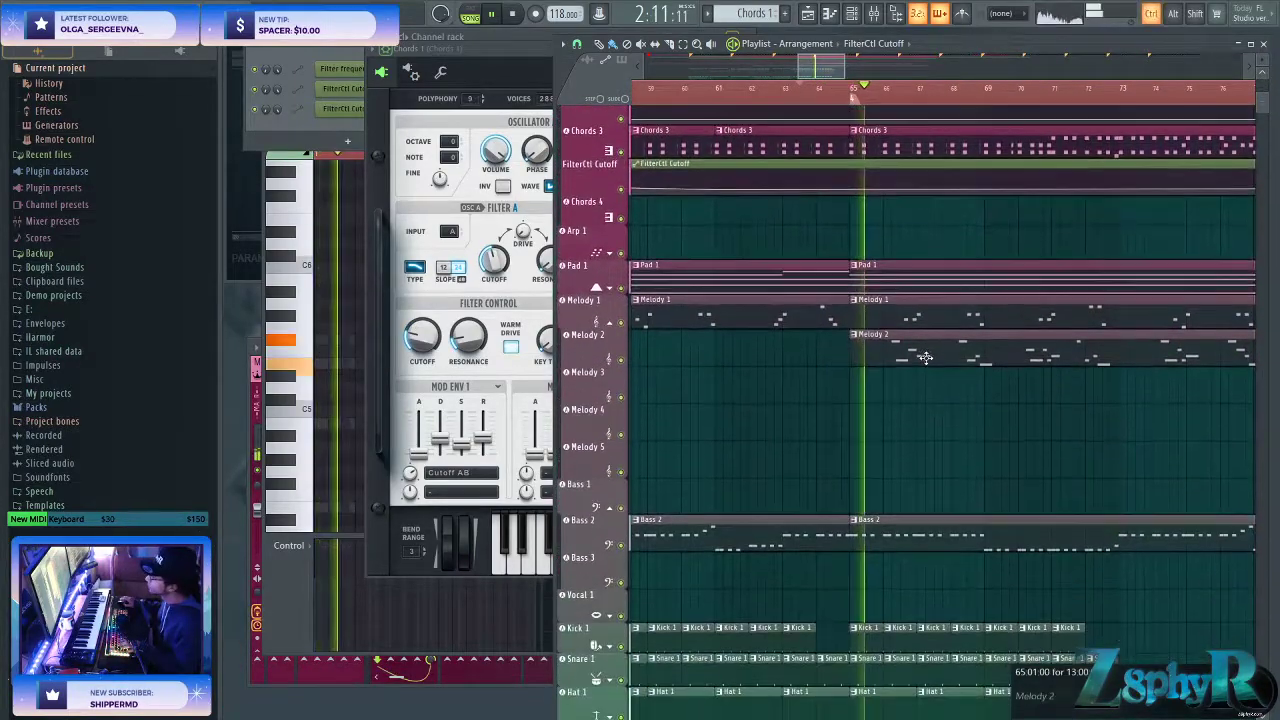
double_click(855, 339)
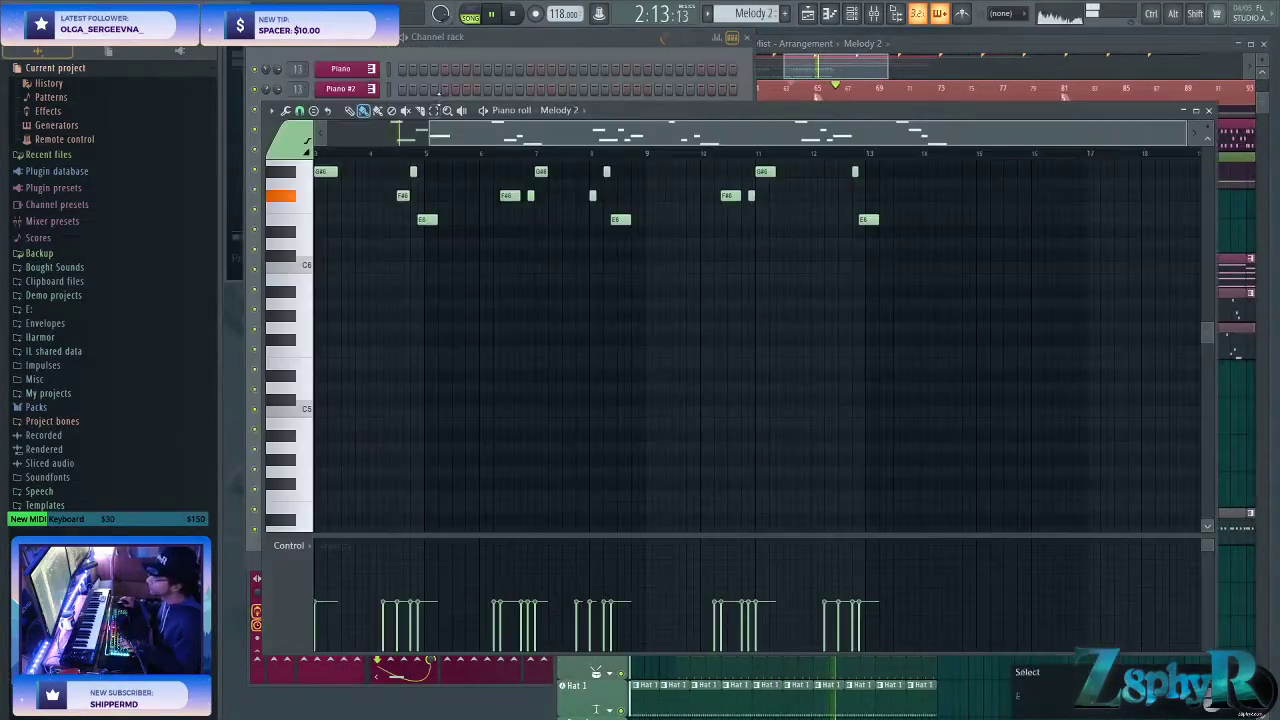
- Replace the instrument on the Melody 3 channel with the Spire_x64_v1.1.9 plugin
left_click(542, 41)
left_click(365, 404)
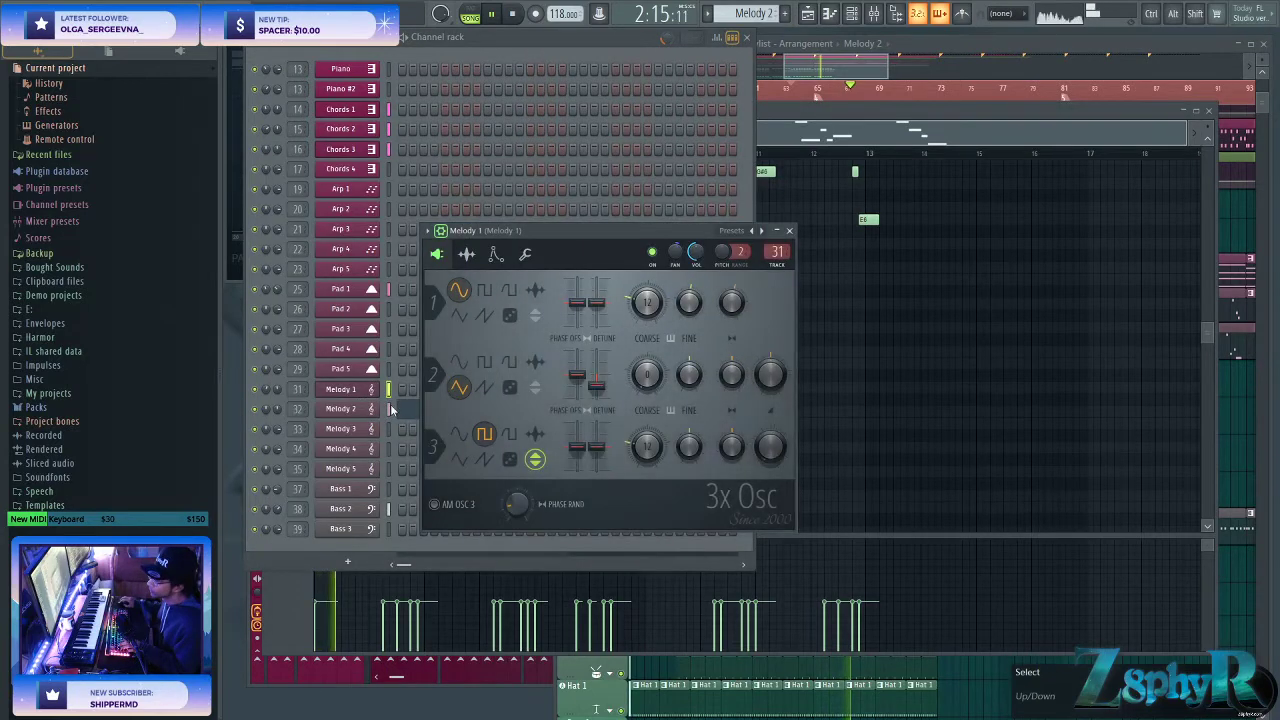
left_click(390, 430)
left_click(366, 435)
left_click(366, 435)
right_click(366, 433)
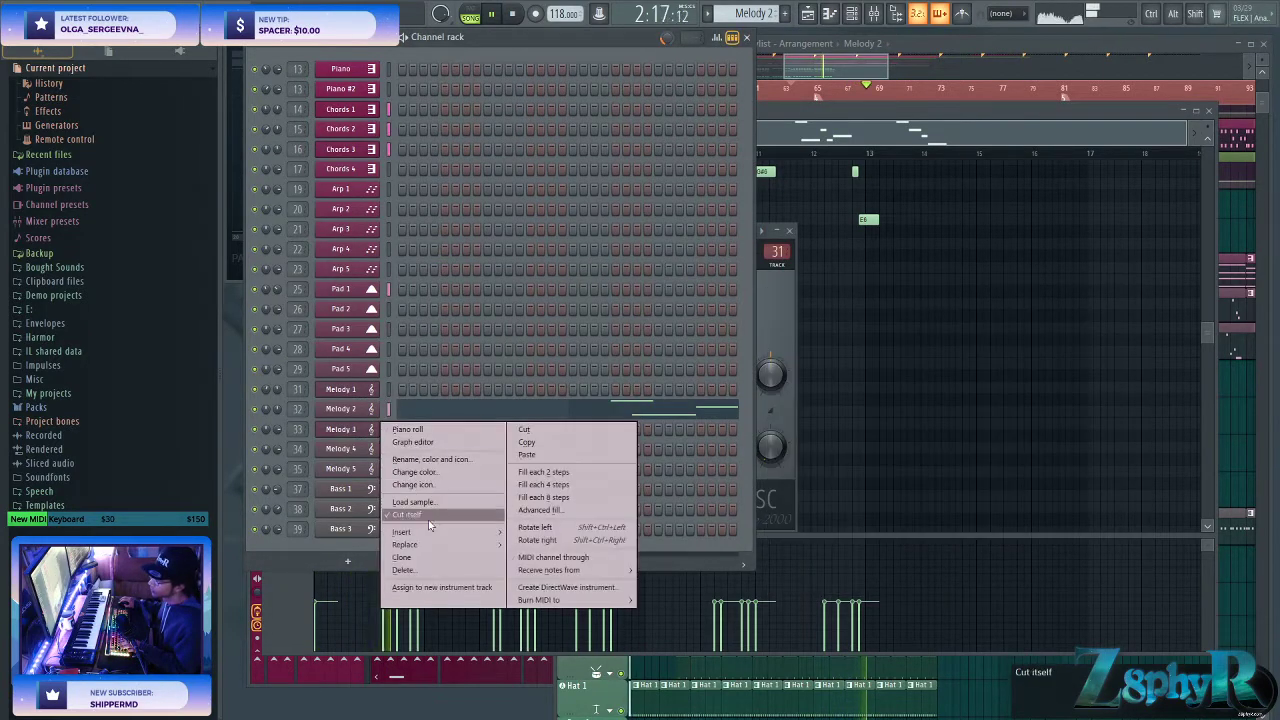
mouse_move(440, 545)
mouse_move(586, 463)
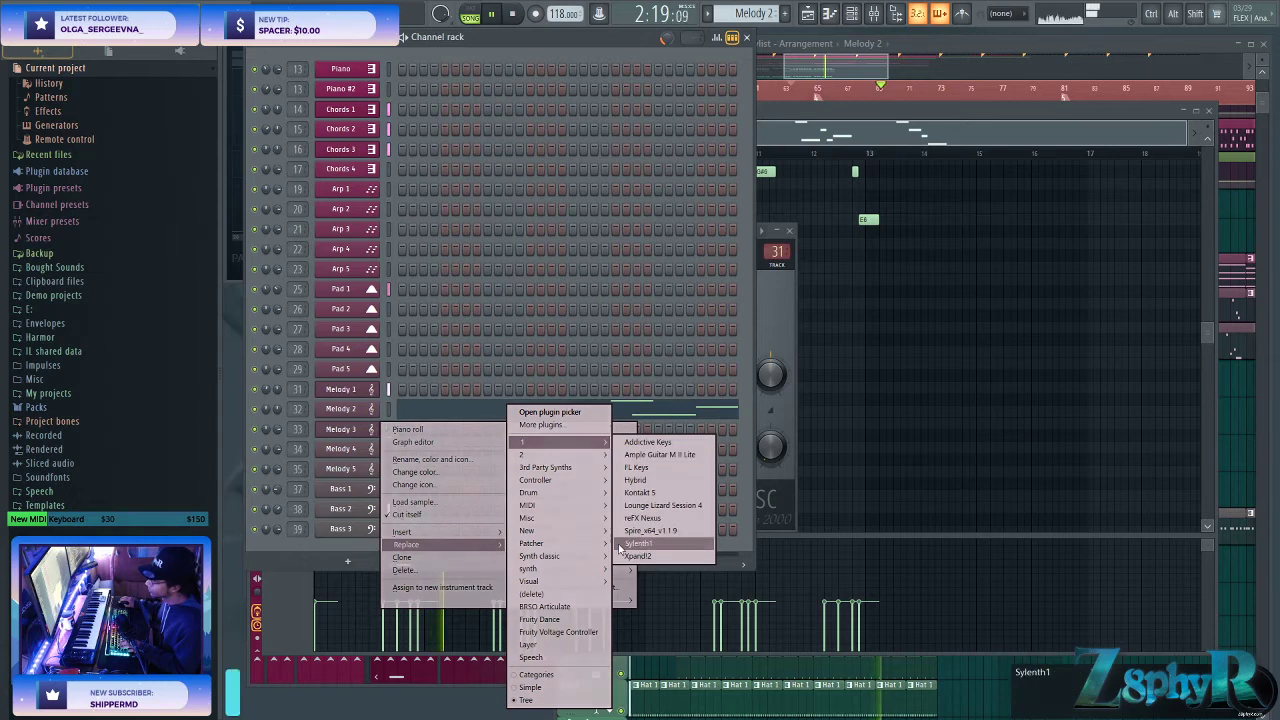
left_click(630, 530)
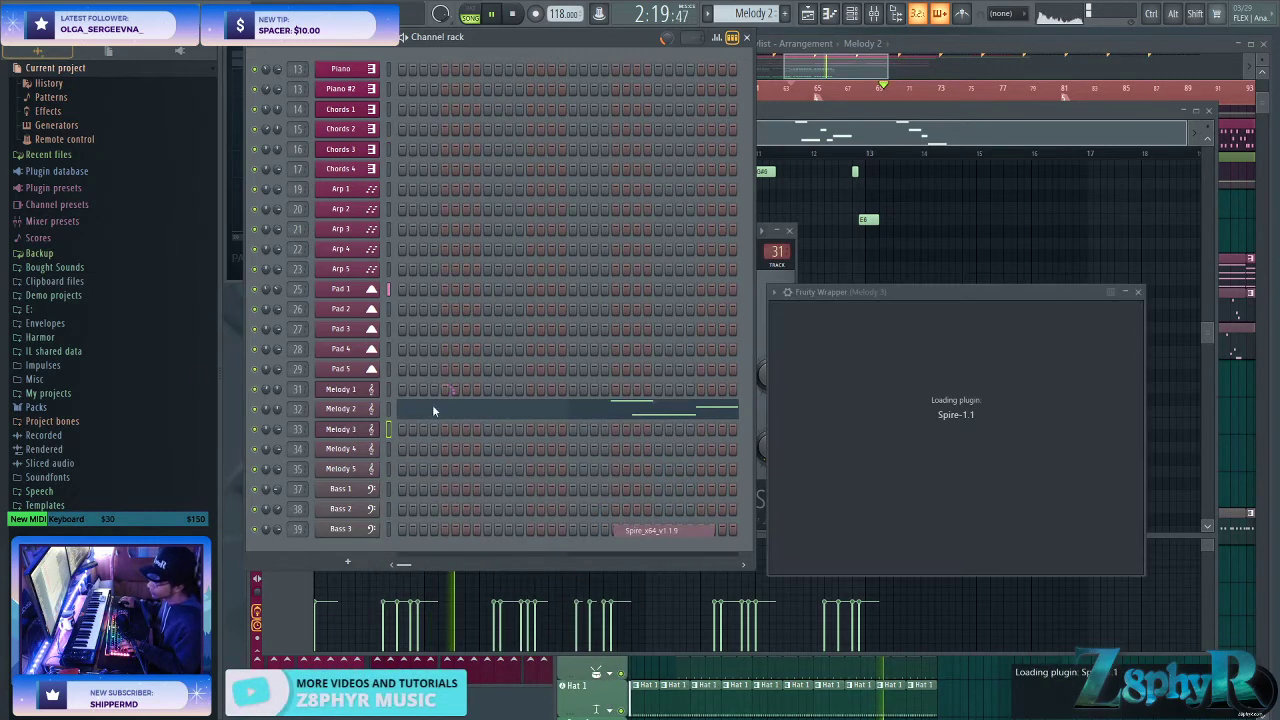
- Copy the Melody 2 notes into the Melody 3 channel and try another Spire preset
left_click(390, 409)
left_click(389, 429)
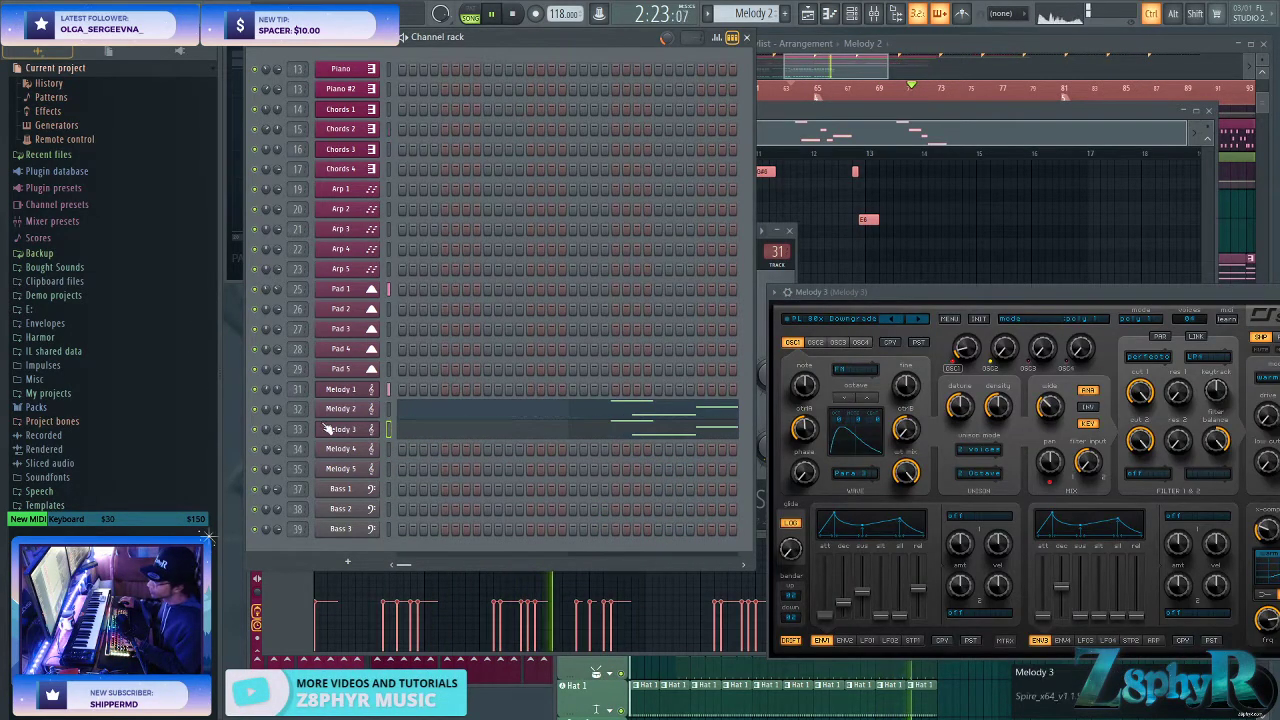
left_click_drag(883, 292, 571, 243)
left_click(605, 269)
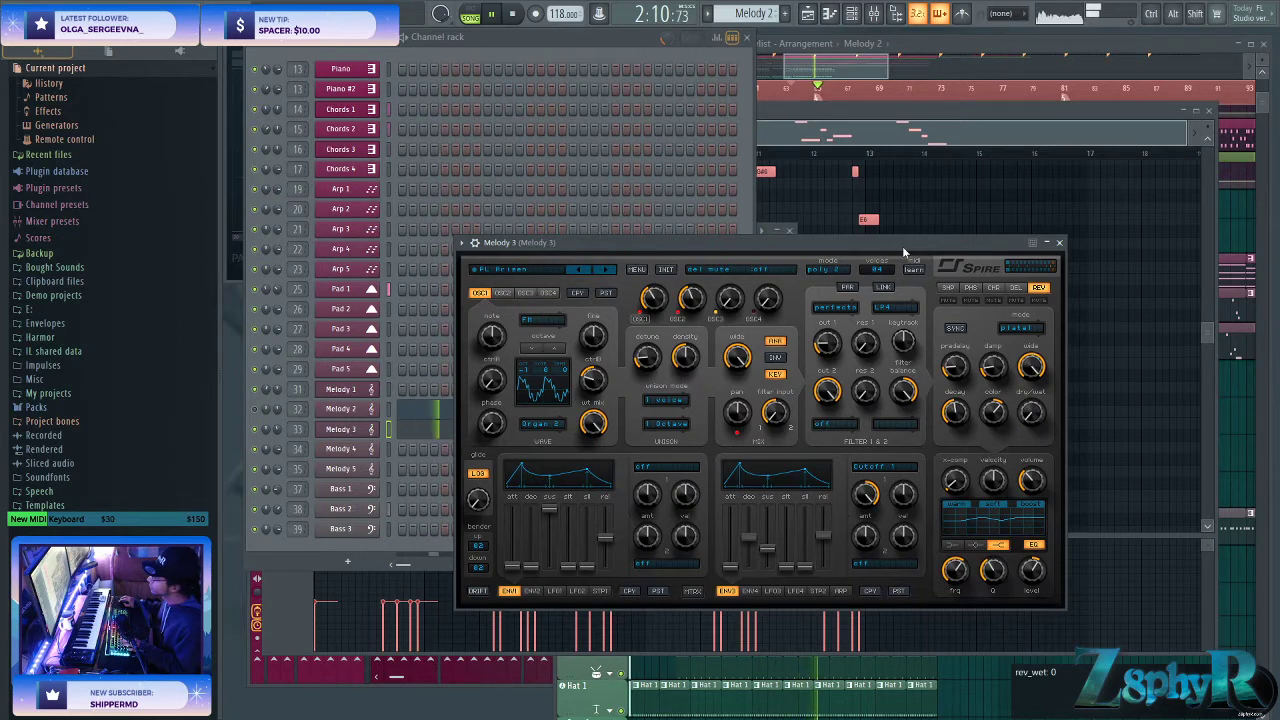
- Transpose all Melody 3 notes down one octave, restoring the G#6 note deleted at bar 3
key("ctrl+z")
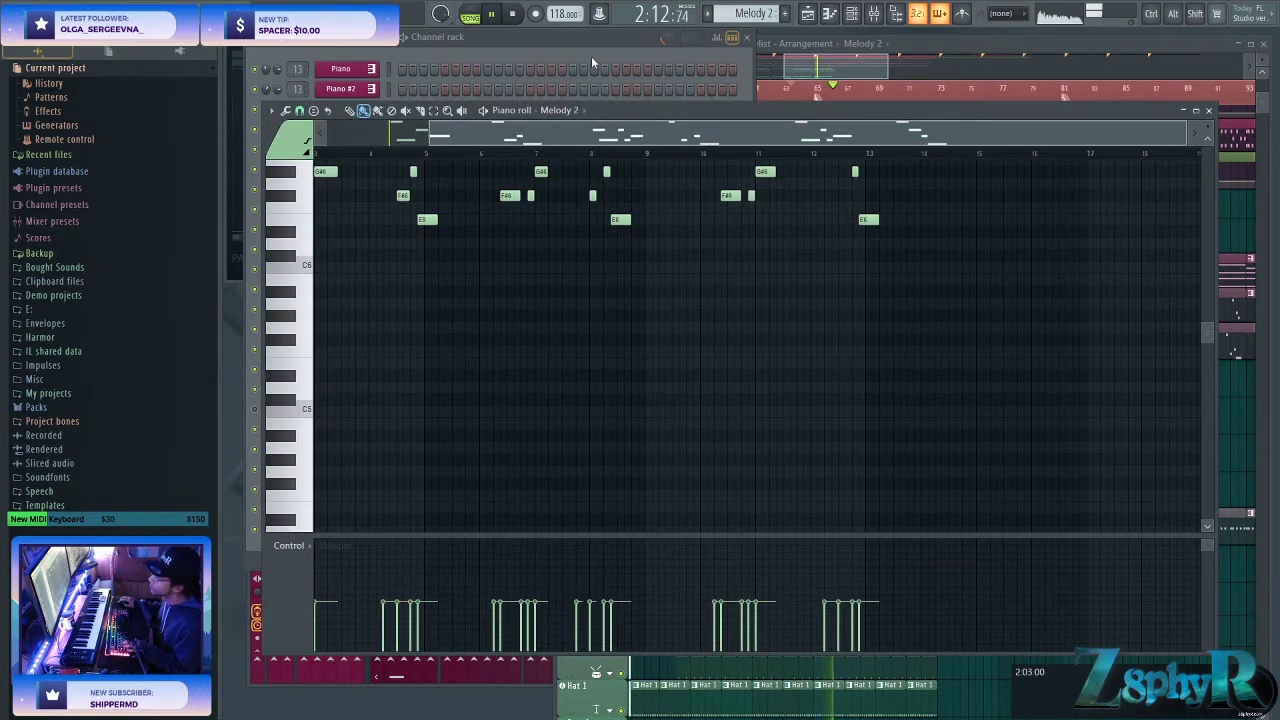
left_click(599, 34)
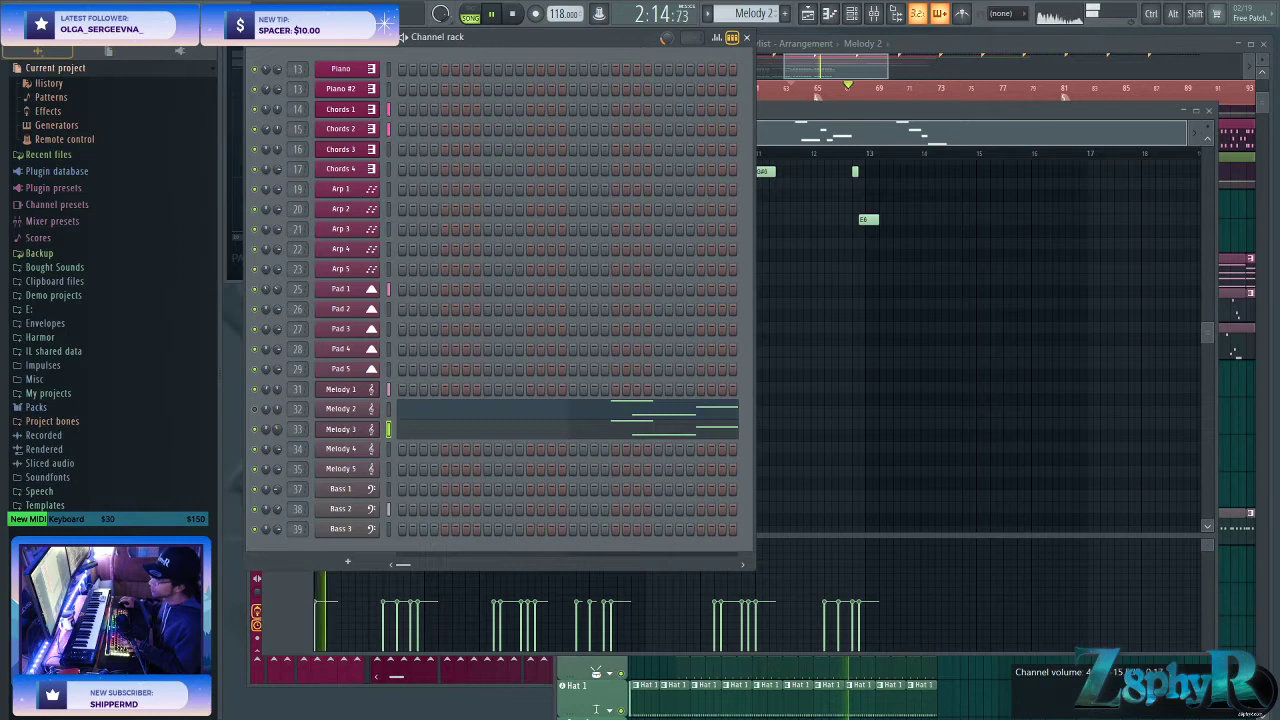
left_click(497, 429)
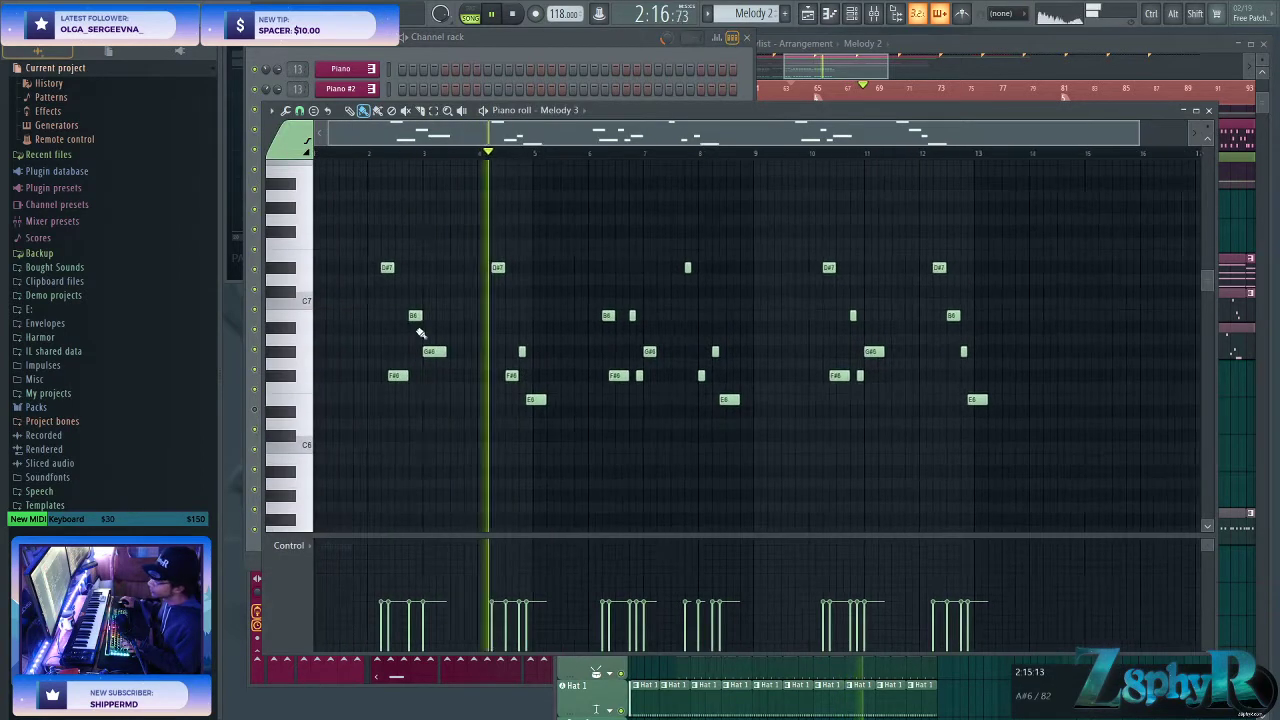
right_click(435, 353)
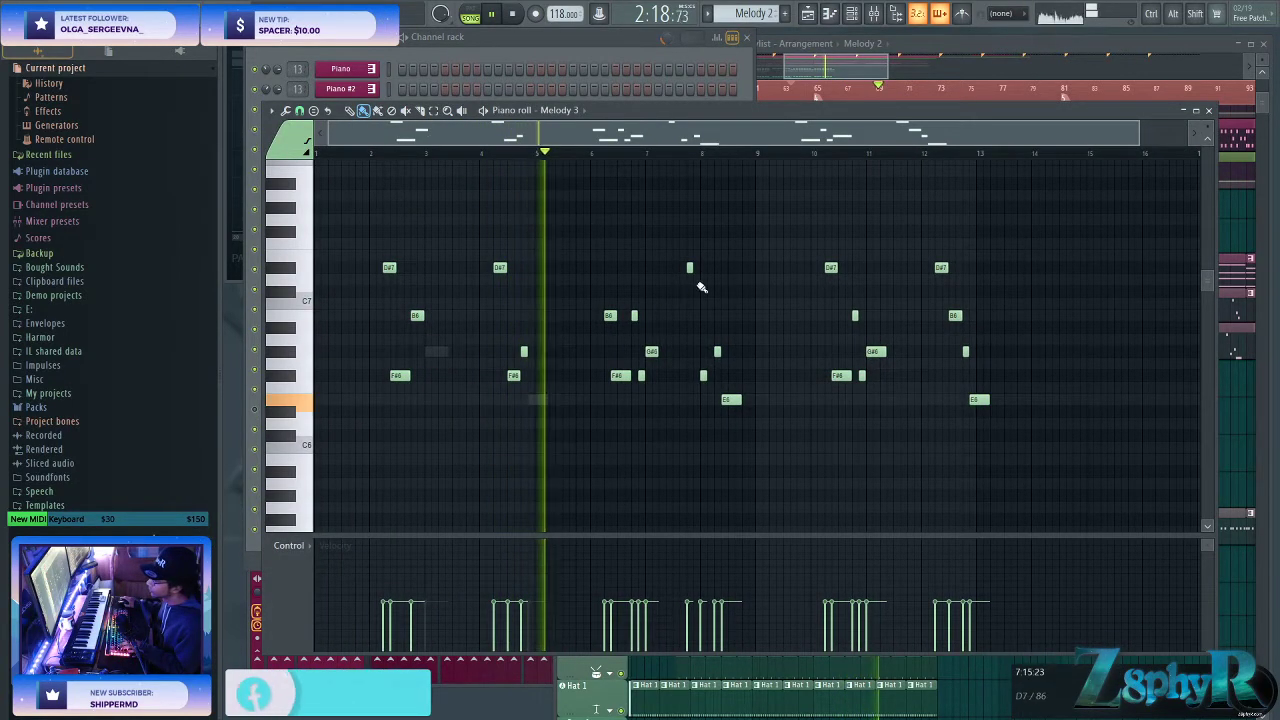
key("ctrl+z")
key("ctrl+Down")
scroll(486, 391, "down", 3)
scroll(500, 360, "up", 3)
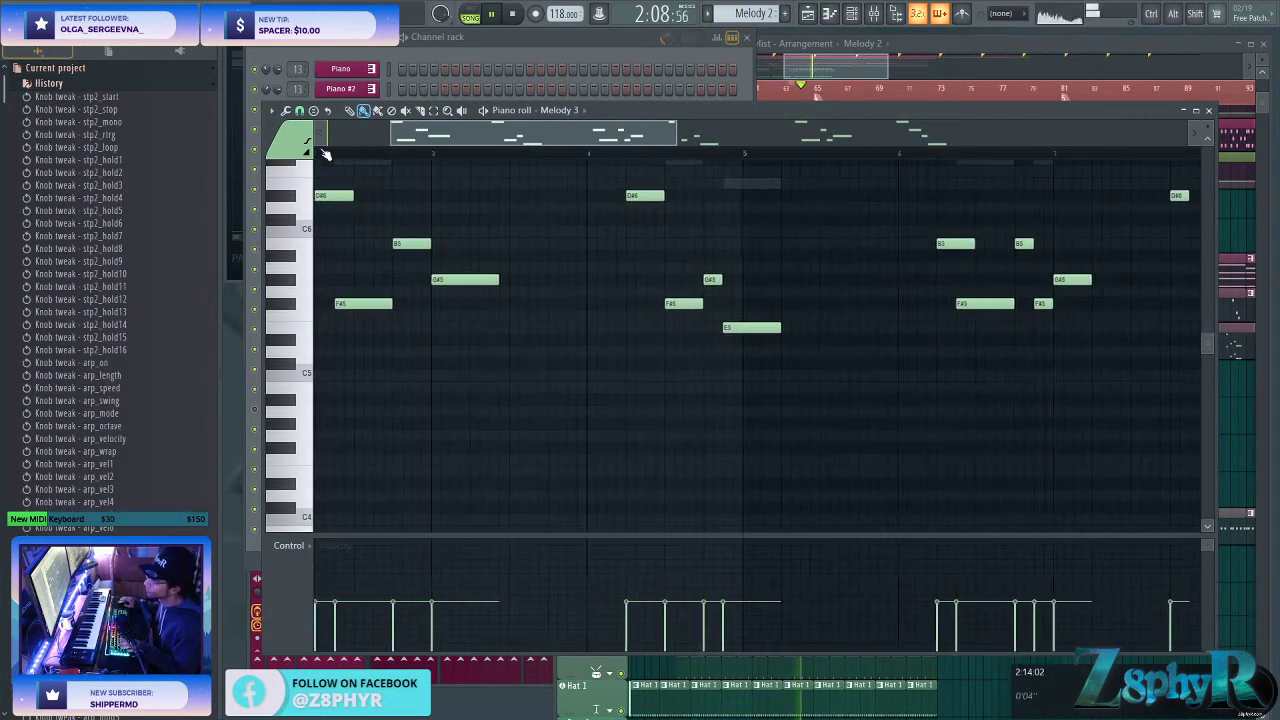
- Inspect the EQ on the Melody 3 mixer track, and stop playback
left_click(468, 37)
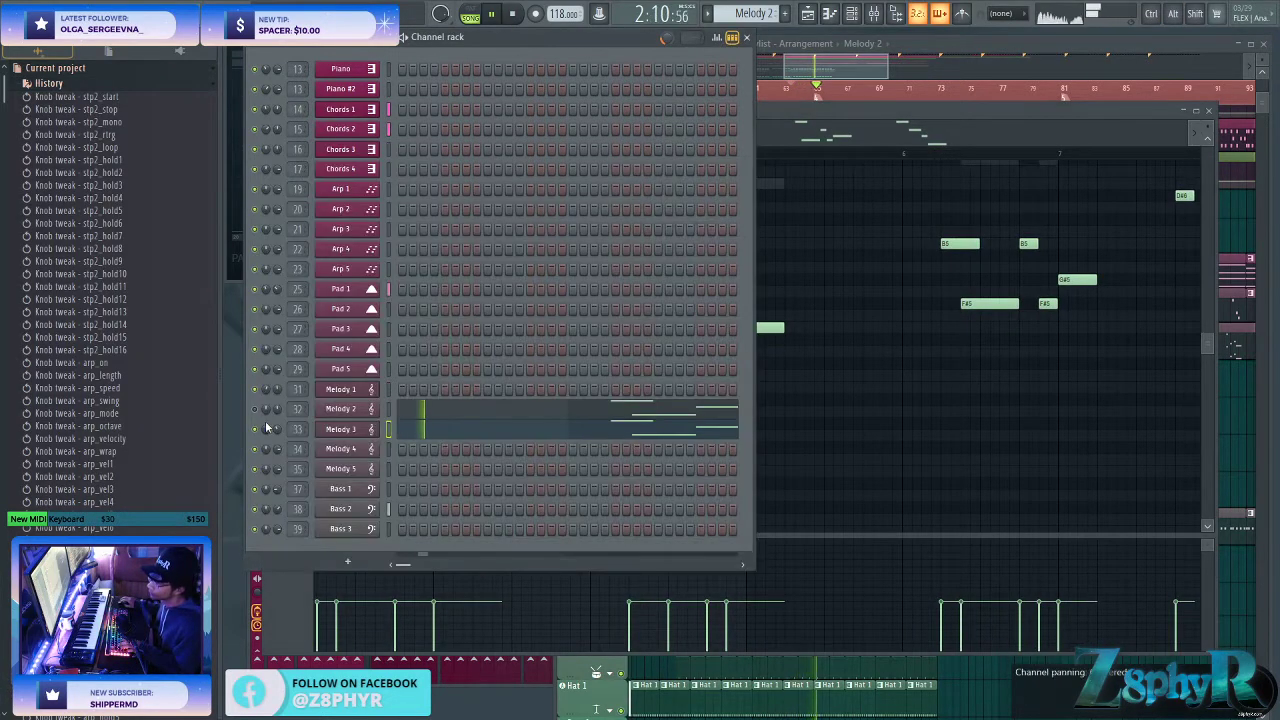
left_click(48, 83)
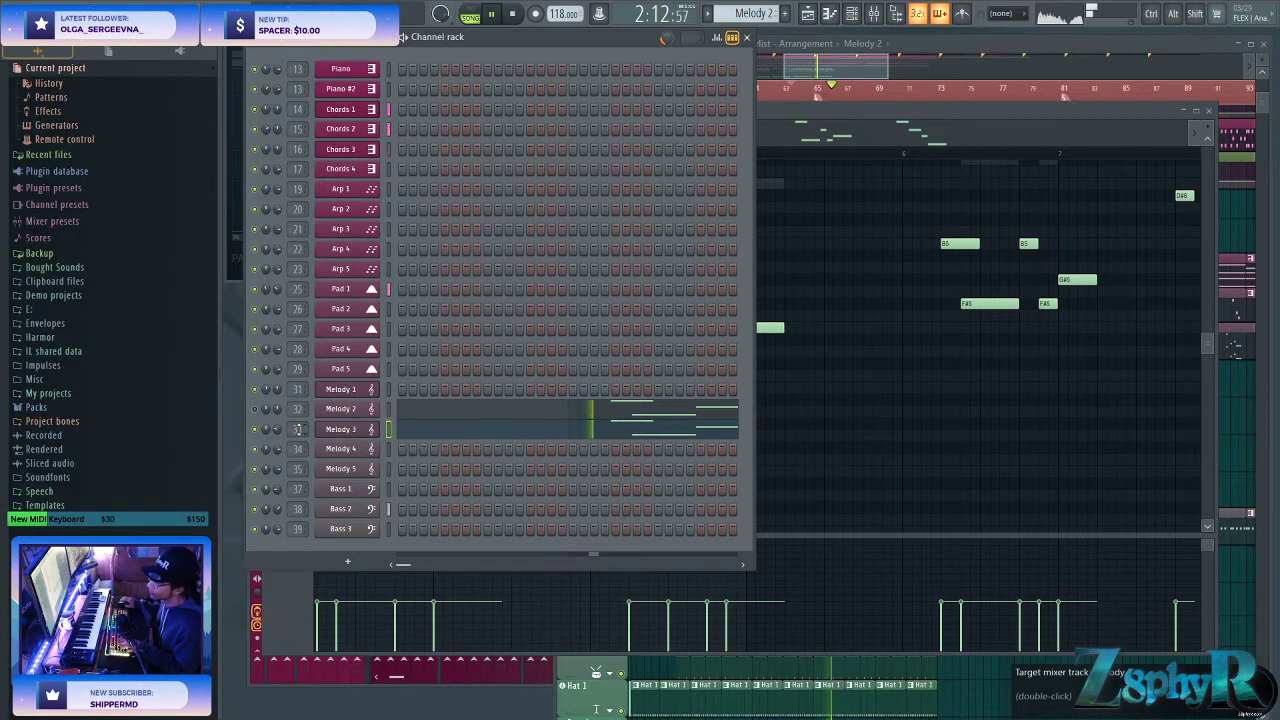
double_click(297, 429)
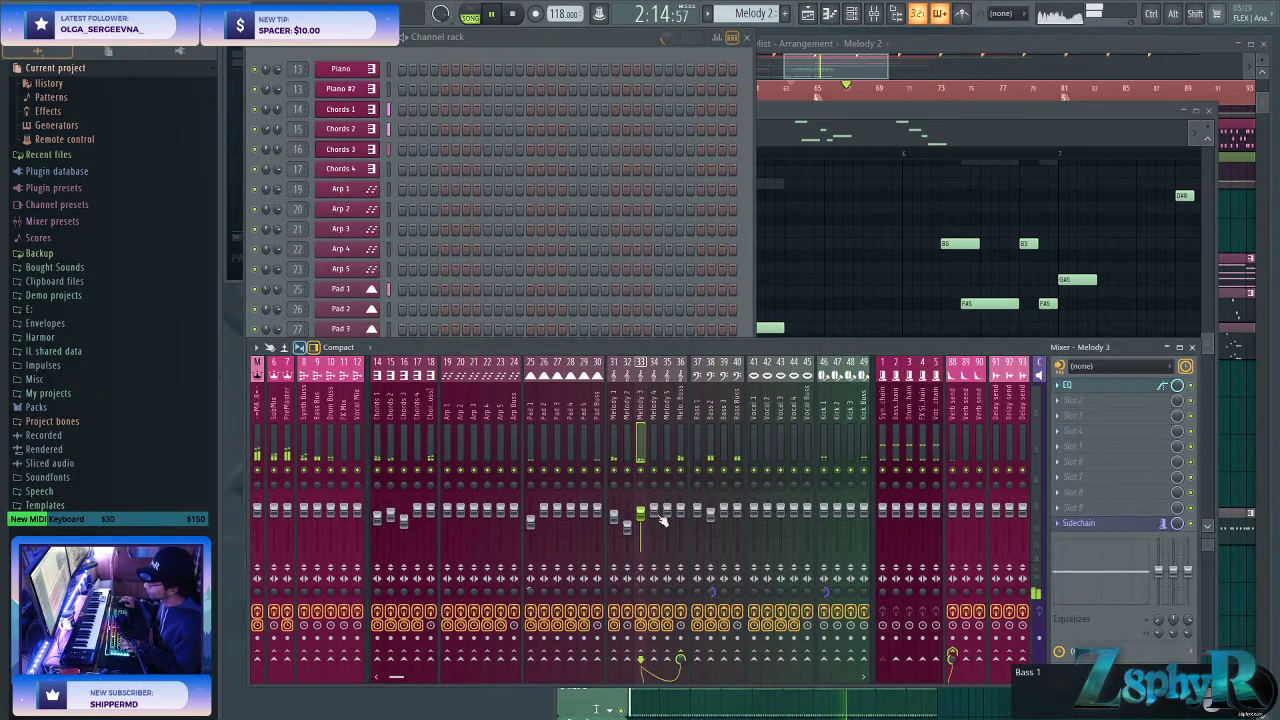
left_click(1099, 388)
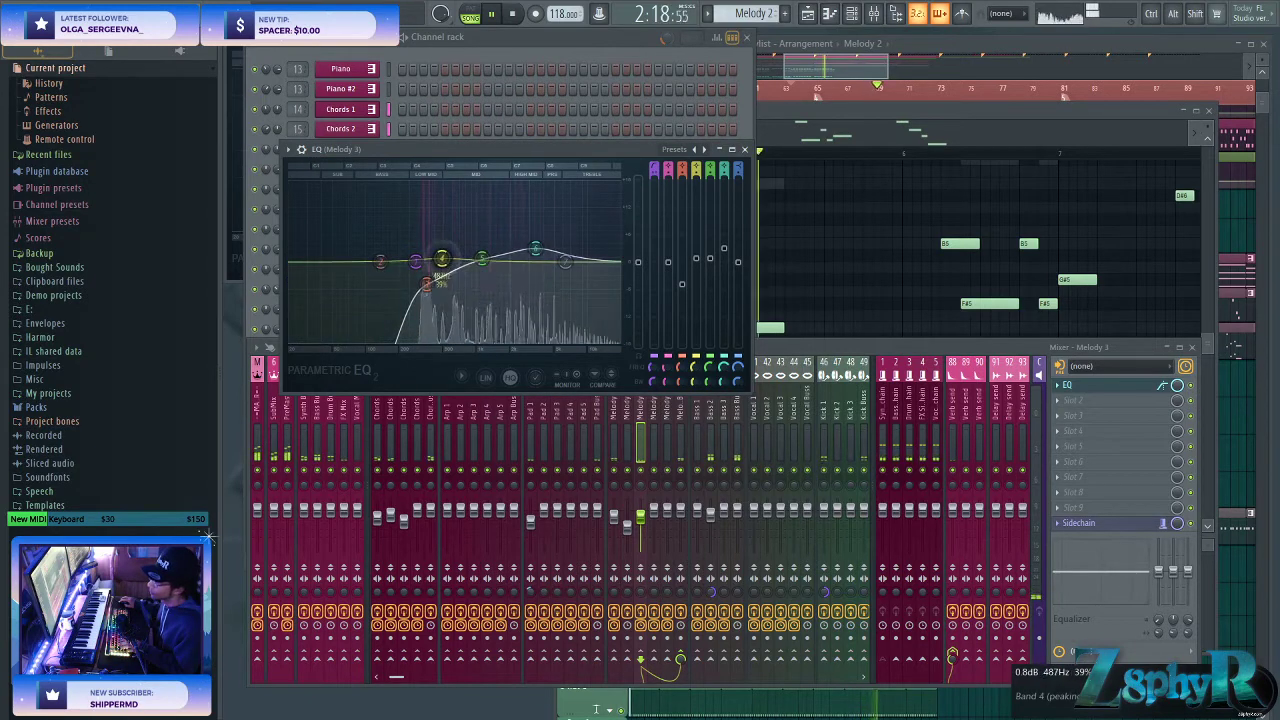
key("F6")
key("space")
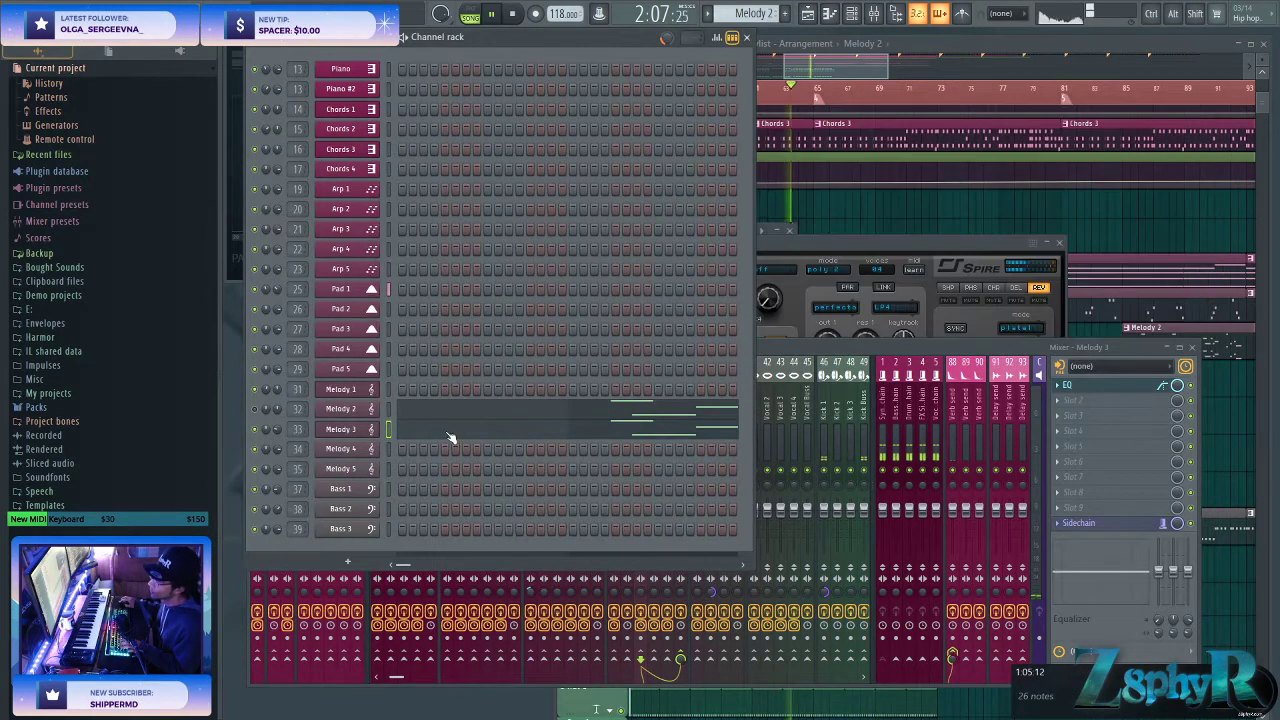
- Delete the G#5 note at bar 3 and the E5 note just before bar 5 in Melody 3
left_click(455, 432)
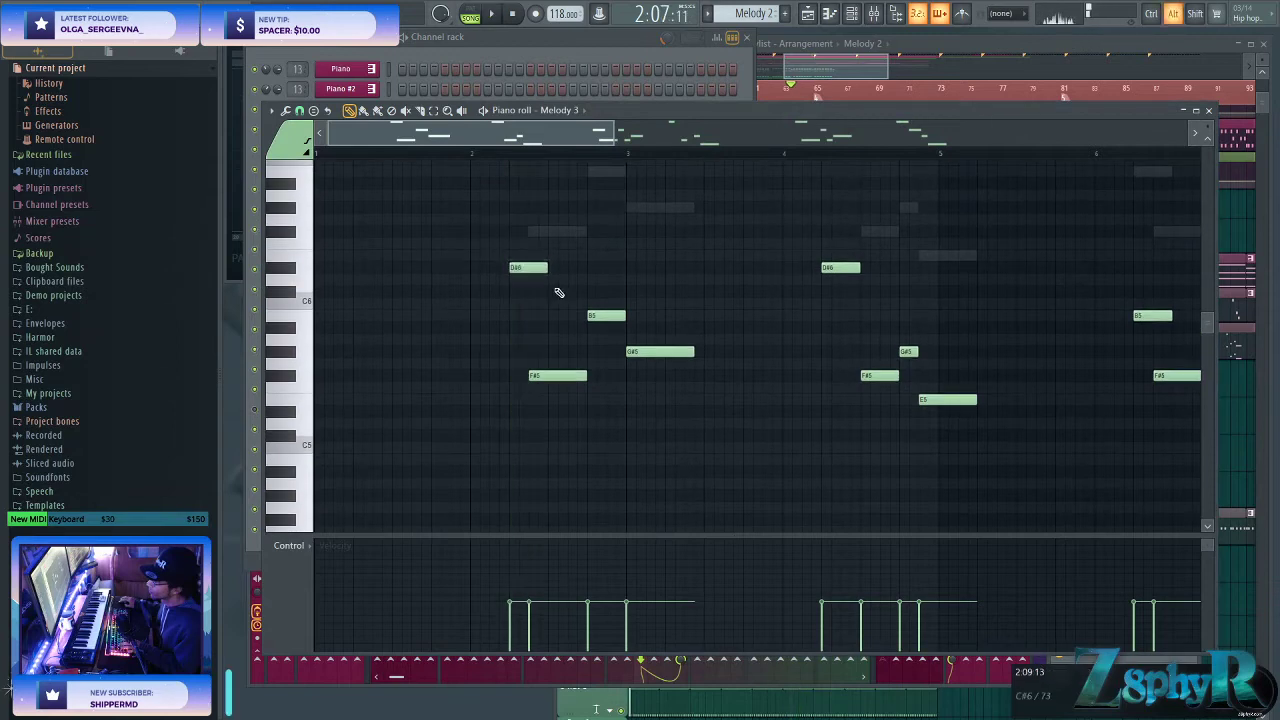
right_click(600, 297, "alt")
right_click(662, 352)
left_click_drag(797, 284, 700, 320)
right_click(815, 400, "alt")
right_click(849, 437)
scroll(894, 334, "right", 1)
right_click(940, 385, "alt")
right_click(945, 398, "alt")
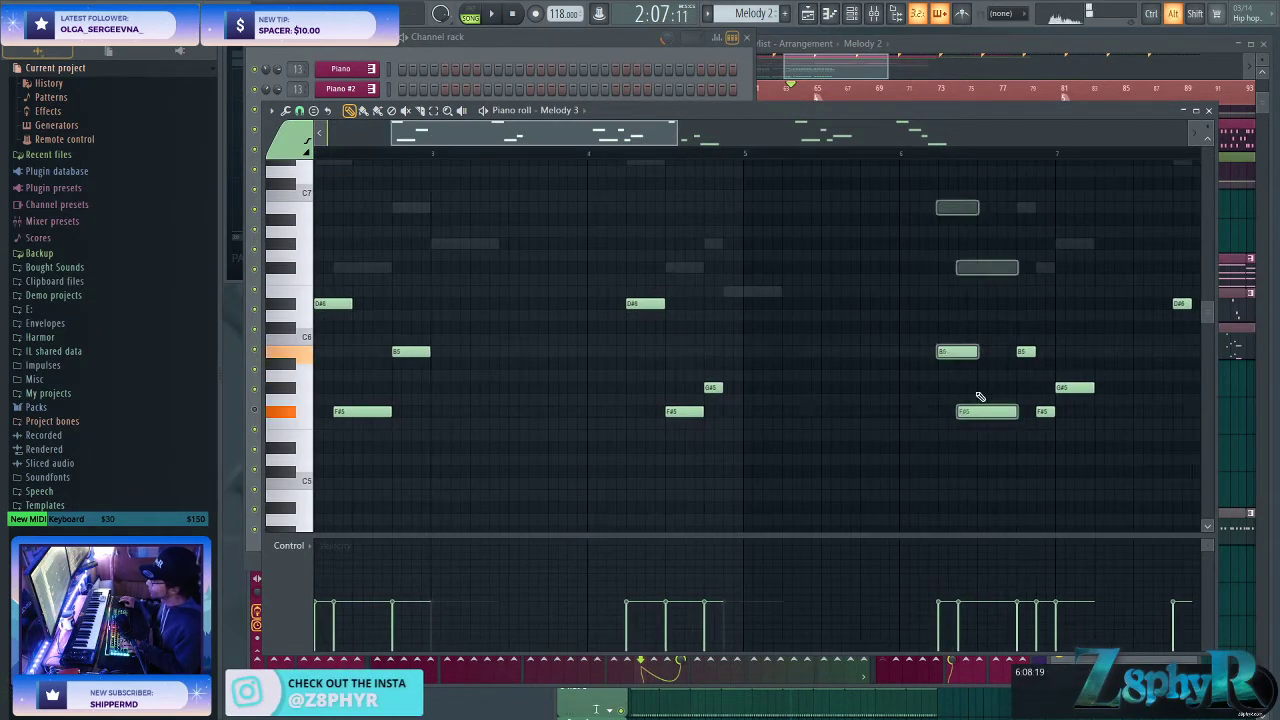
- Delete the F#5 and G#5 notes around bars 7 and 11, plus the E5 notes in bar 8 and before bar 13
left_click_drag(1057, 391, 1000, 283)
right_click(1026, 318, "alt")
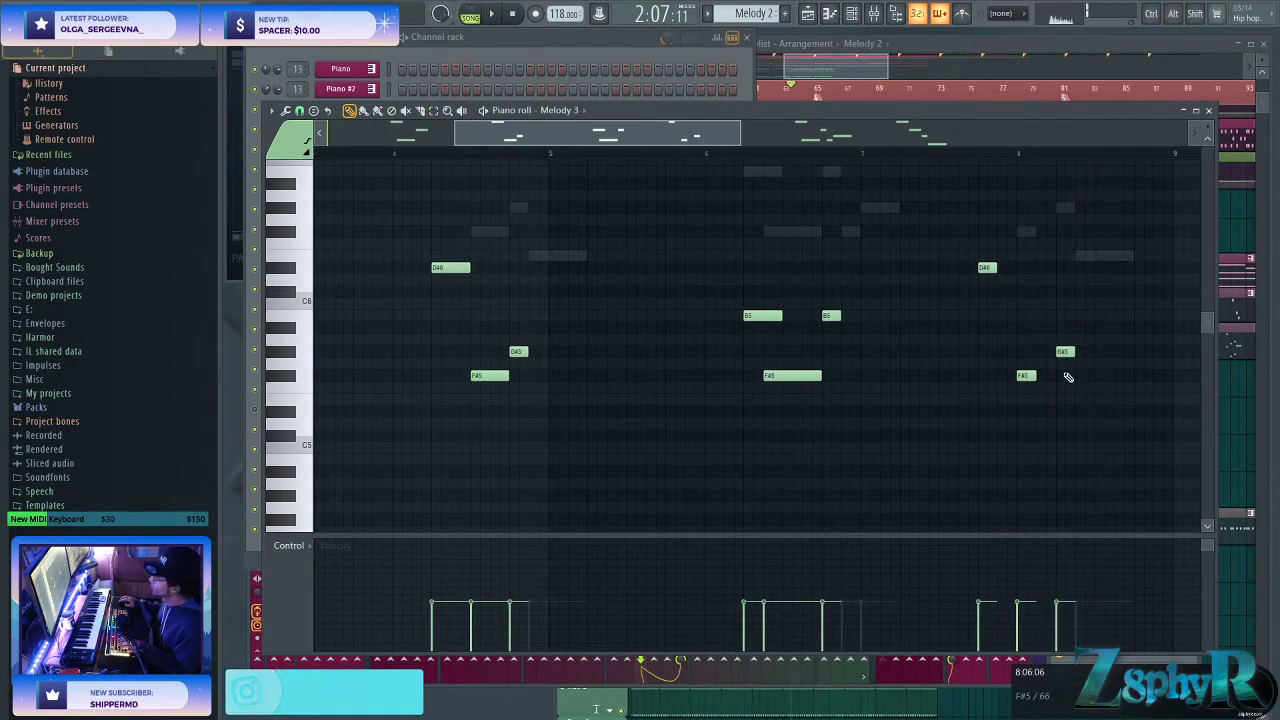
scroll(1068, 377, "down", 3)
scroll(940, 386, "up", 1)
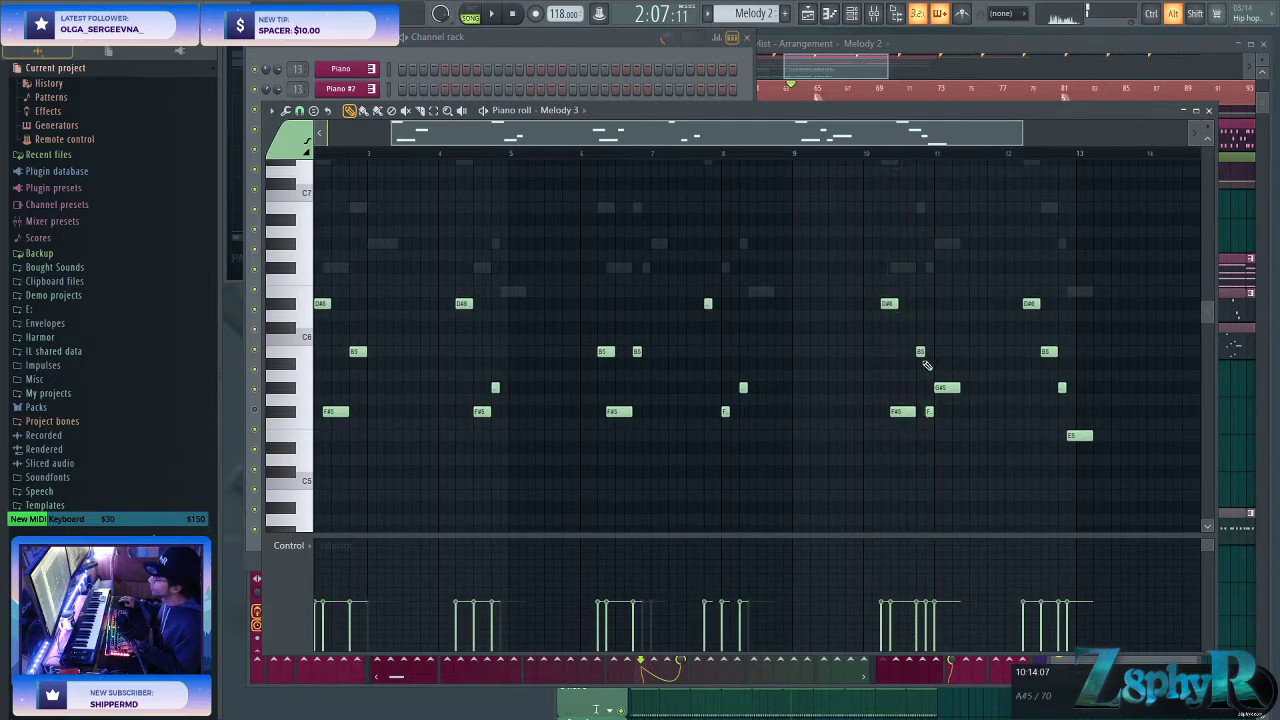
key("alt")
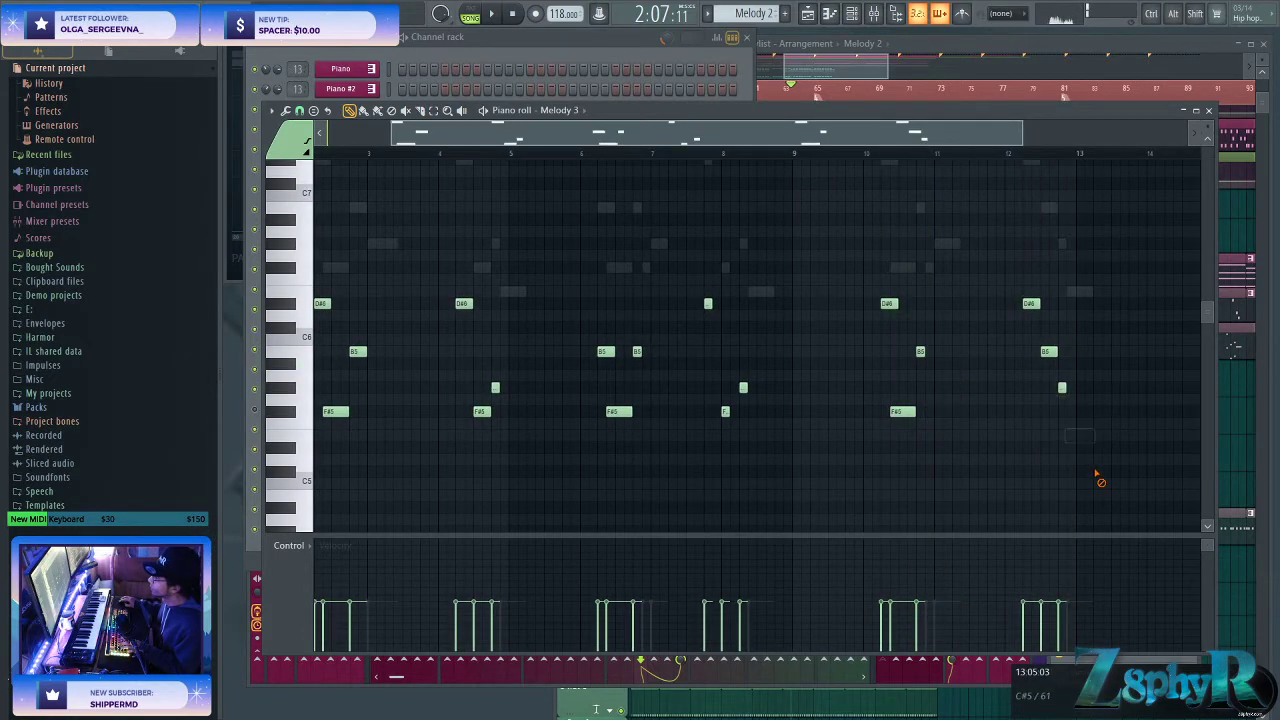
- Audition Spire presets for Melody 3 and choose PL Crystal
left_click(694, 60)
left_click(340, 430)
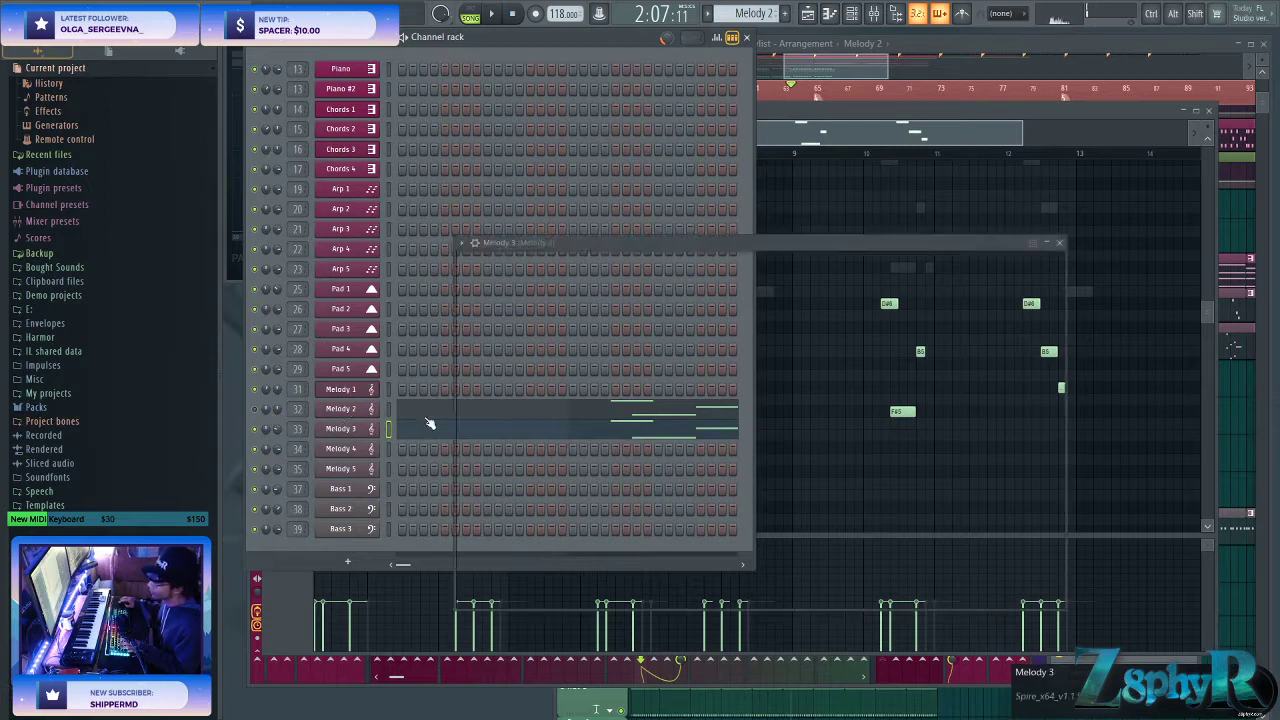
left_click(580, 271)
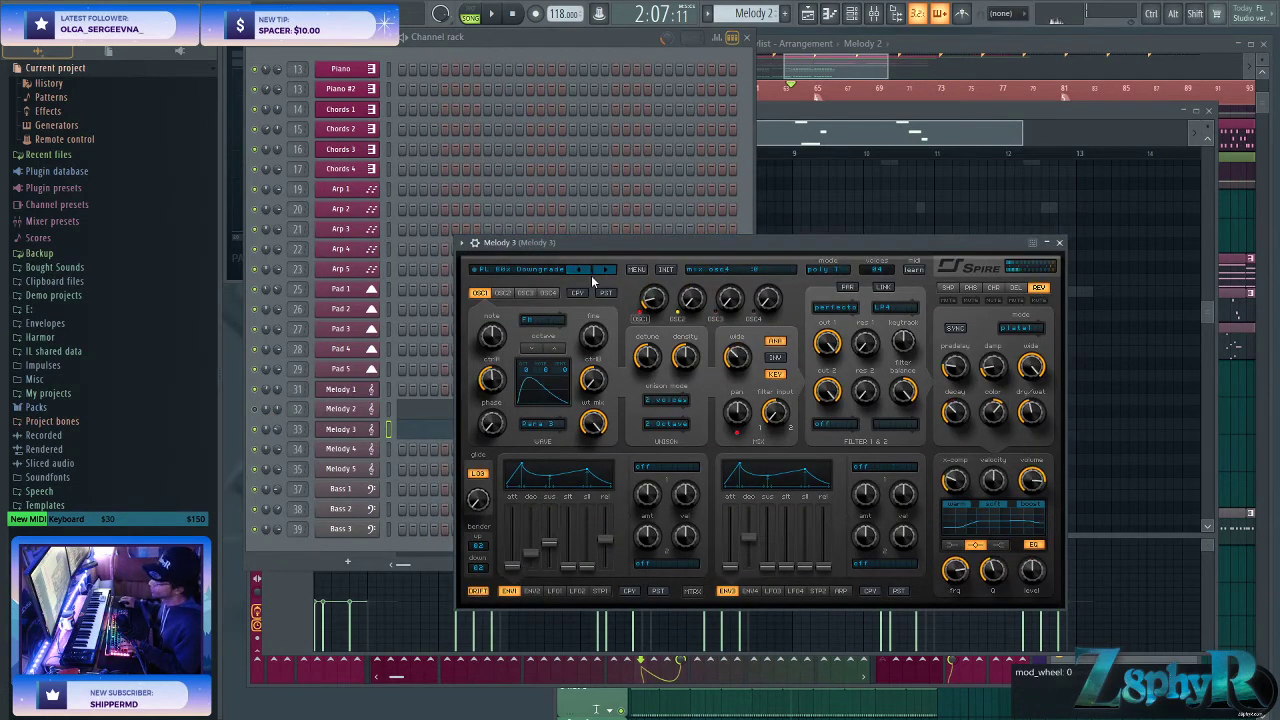
left_click(601, 271)
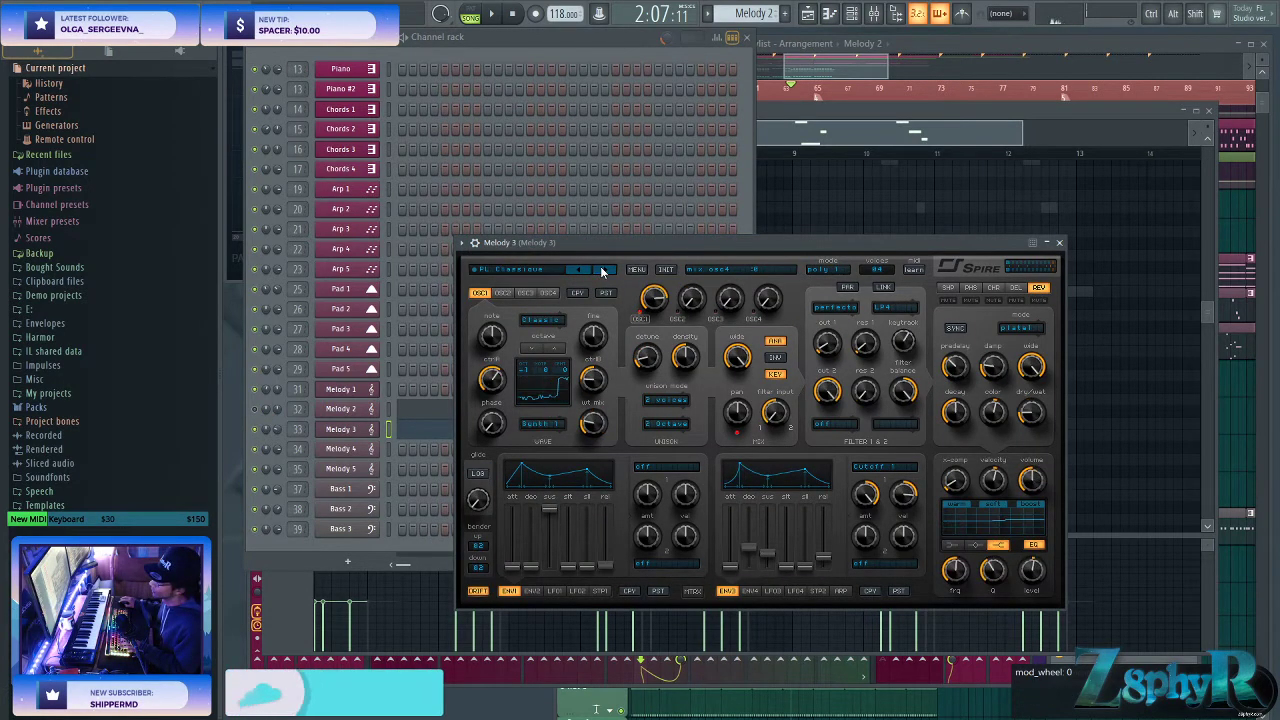
left_click(600, 266)
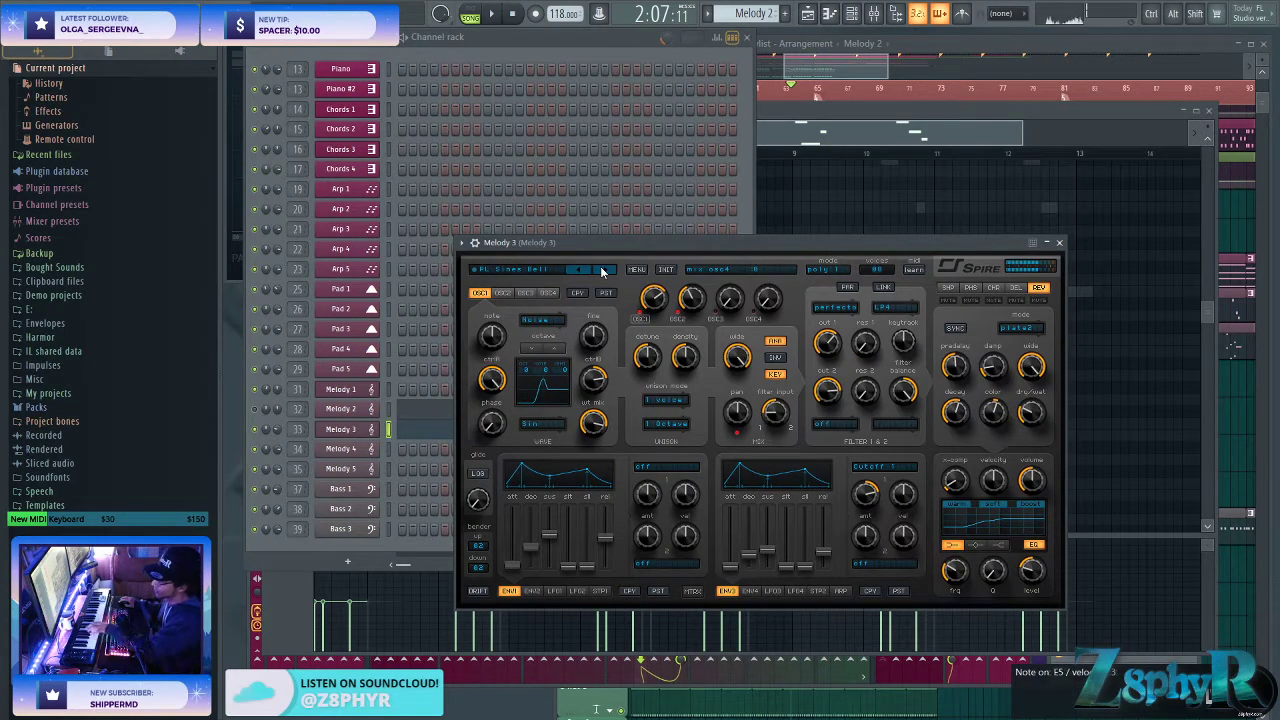
left_click(600, 266)
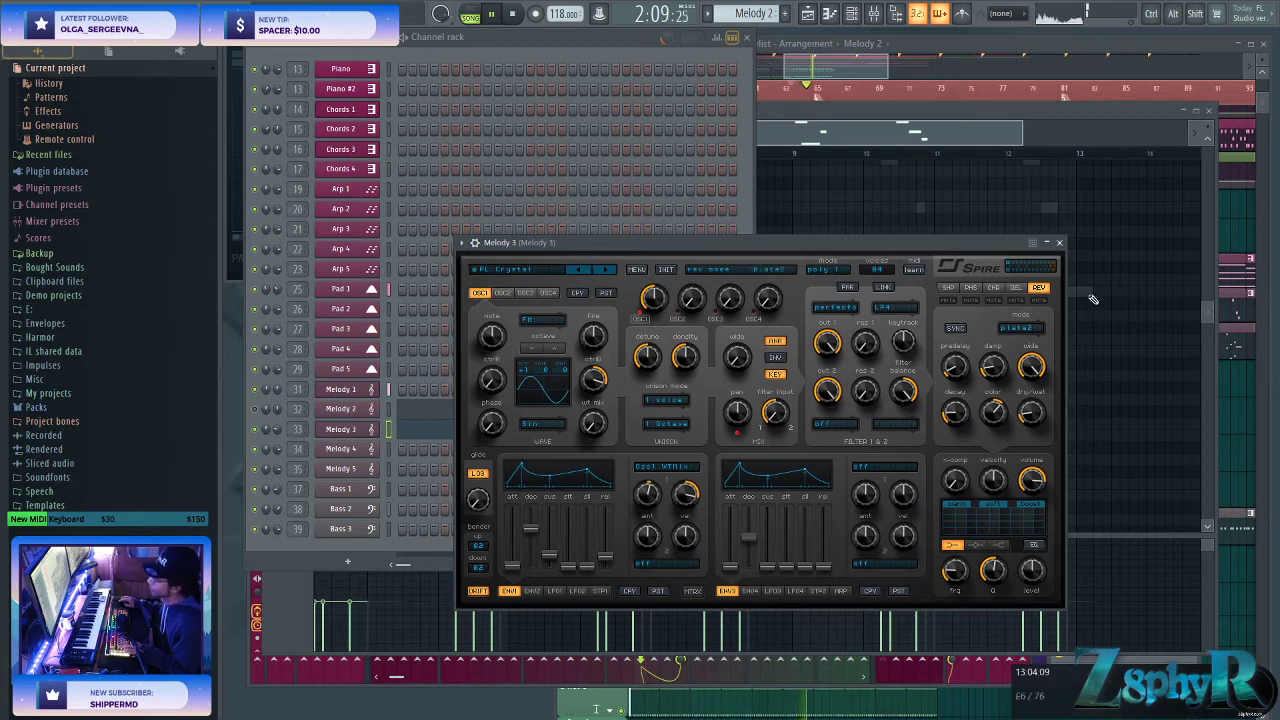
- Mute Spire's reverb and set its right delay time to 1/3
left_click(1015, 288)
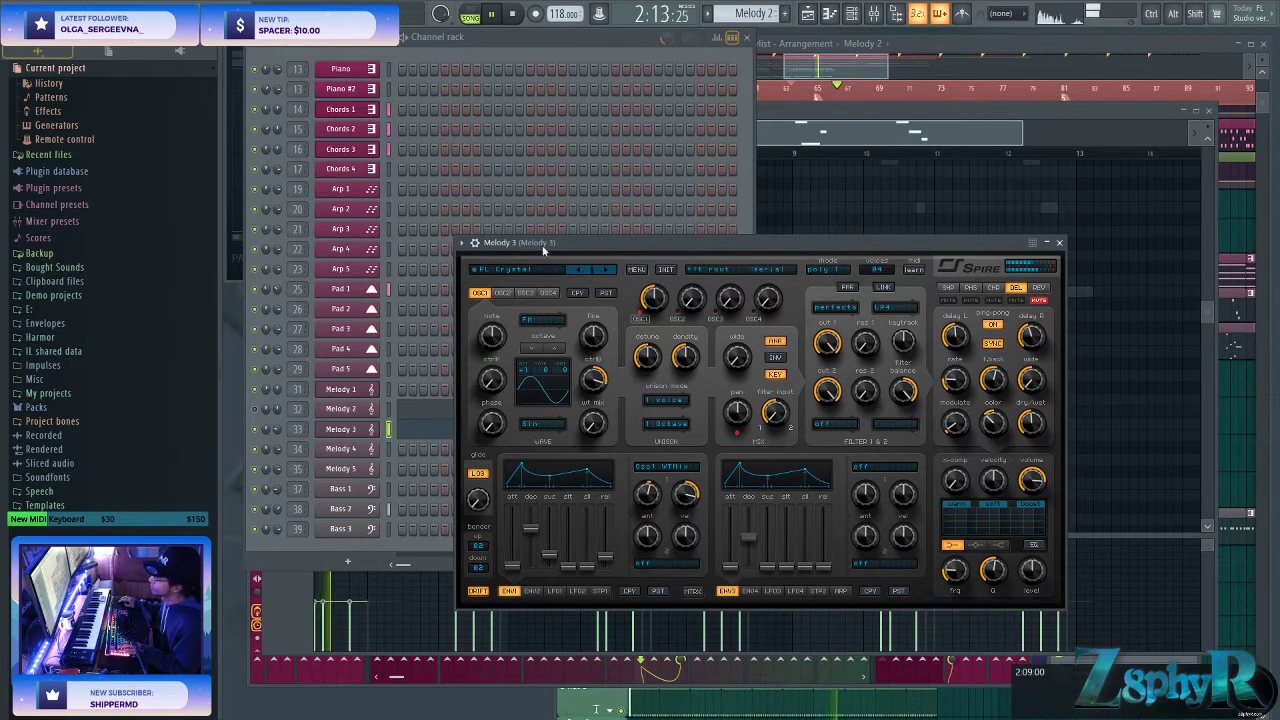
left_click(278, 428)
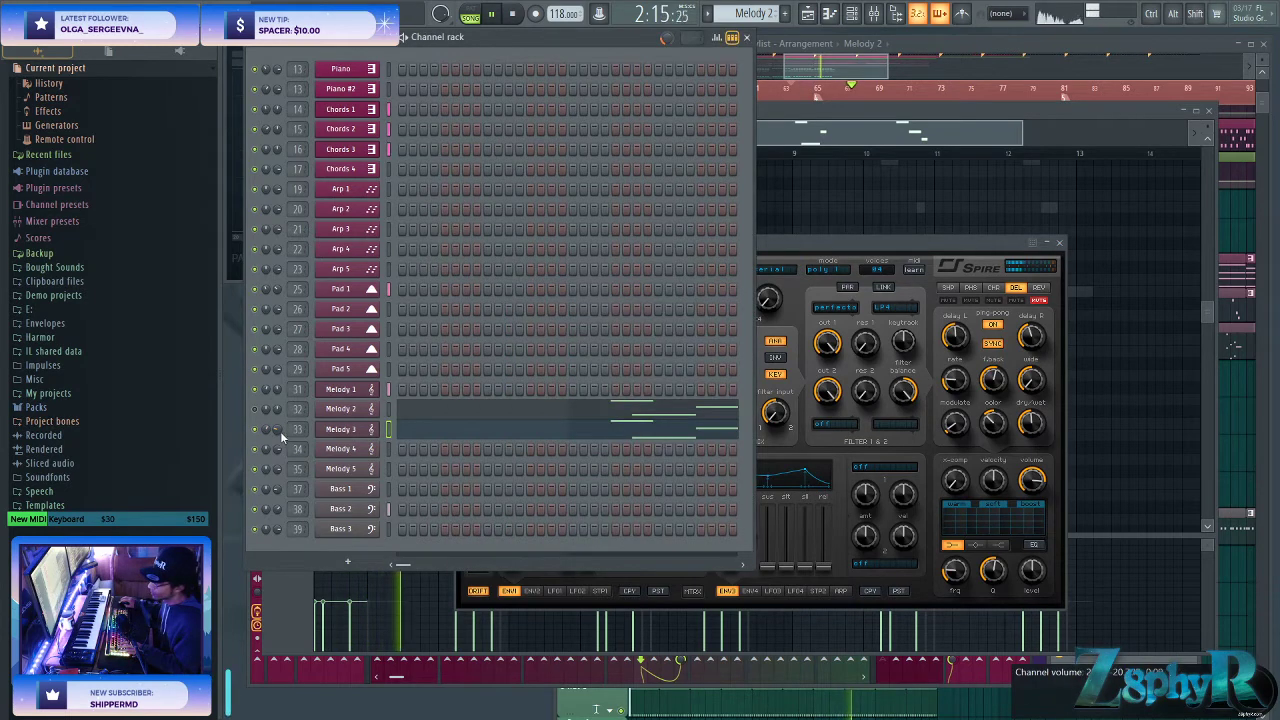
left_click(911, 239)
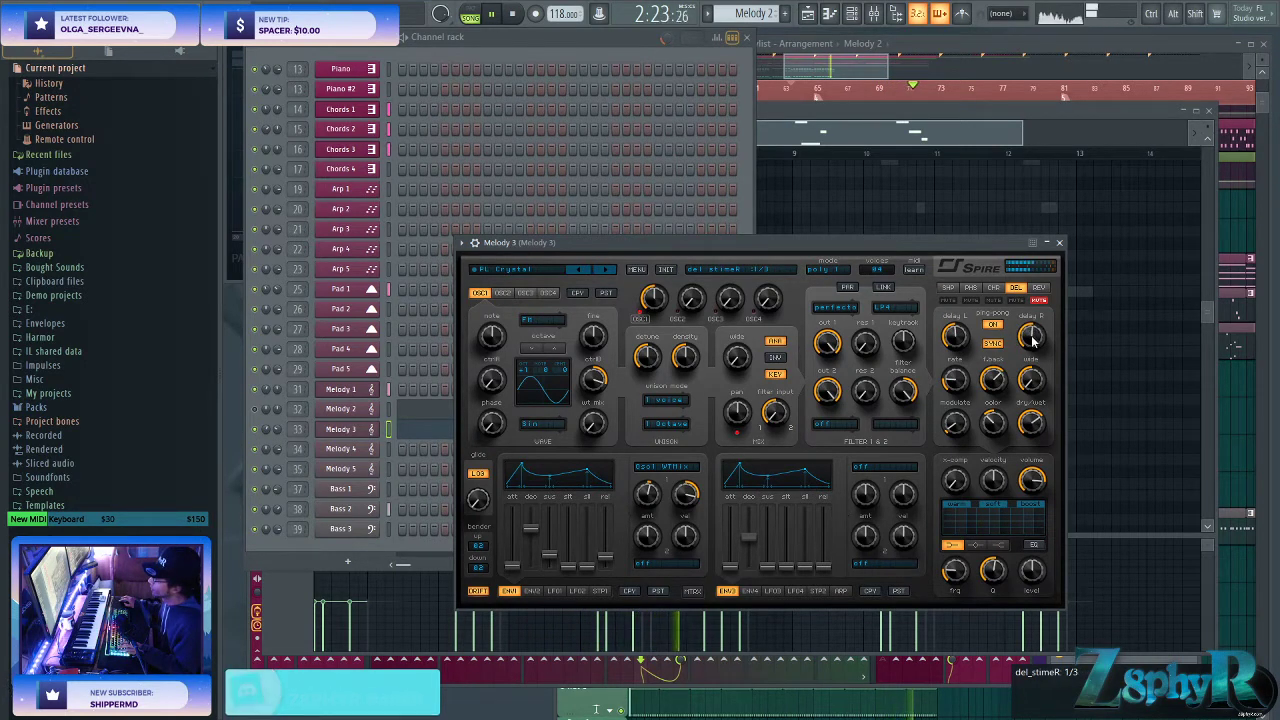
scroll(1031, 338, "down", 1)
- Delete the D#6 note just before bar 8 in Melody 3 and replay the part from the start
key("F7")
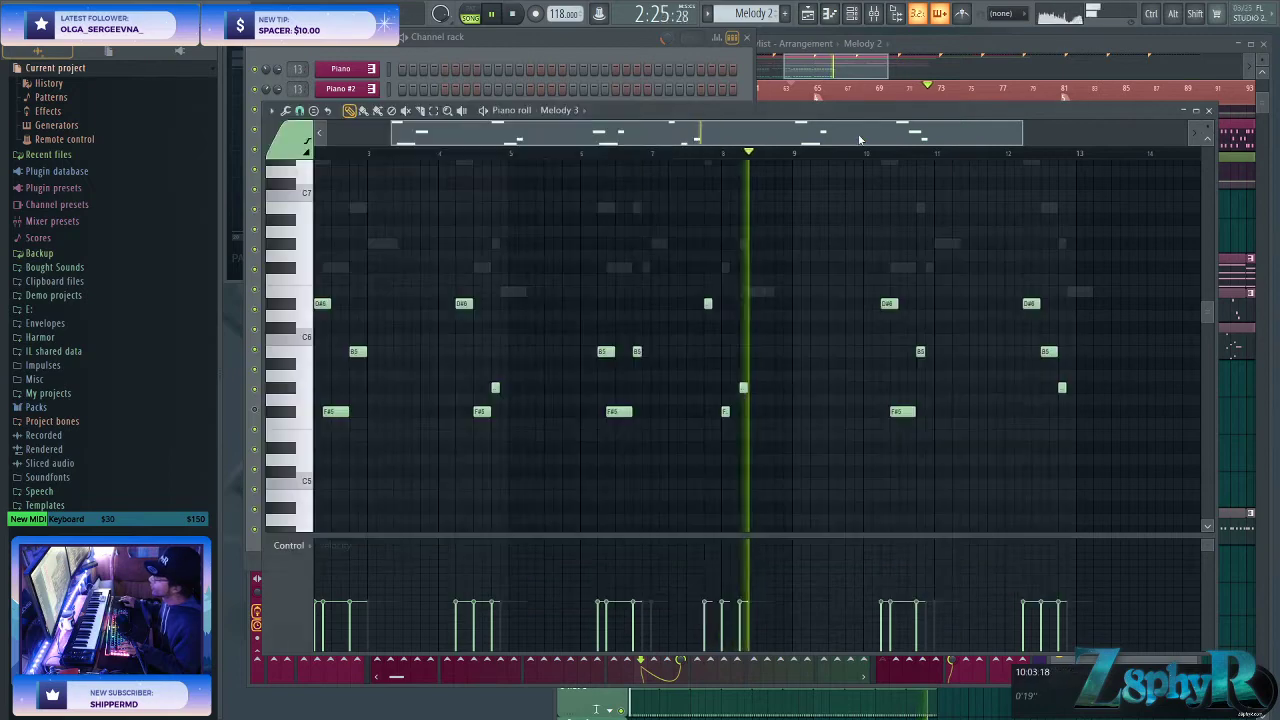
scroll(943, 331, "down", 1)
scroll(674, 289, "up", 3)
right_click(769, 303)
key("space")
key("space")
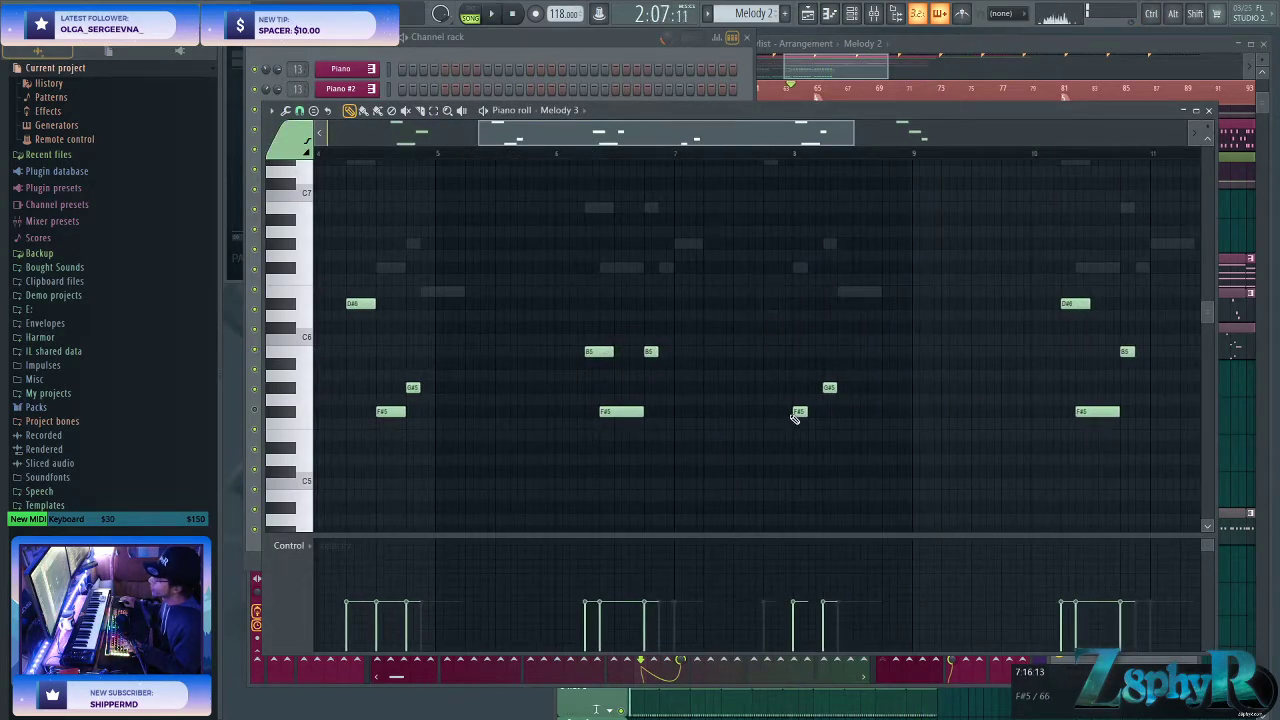
left_click_drag(711, 491, 774, 411)
scroll(650, 370, "down", 4)
left_click_drag(450, 200, 447, 302)
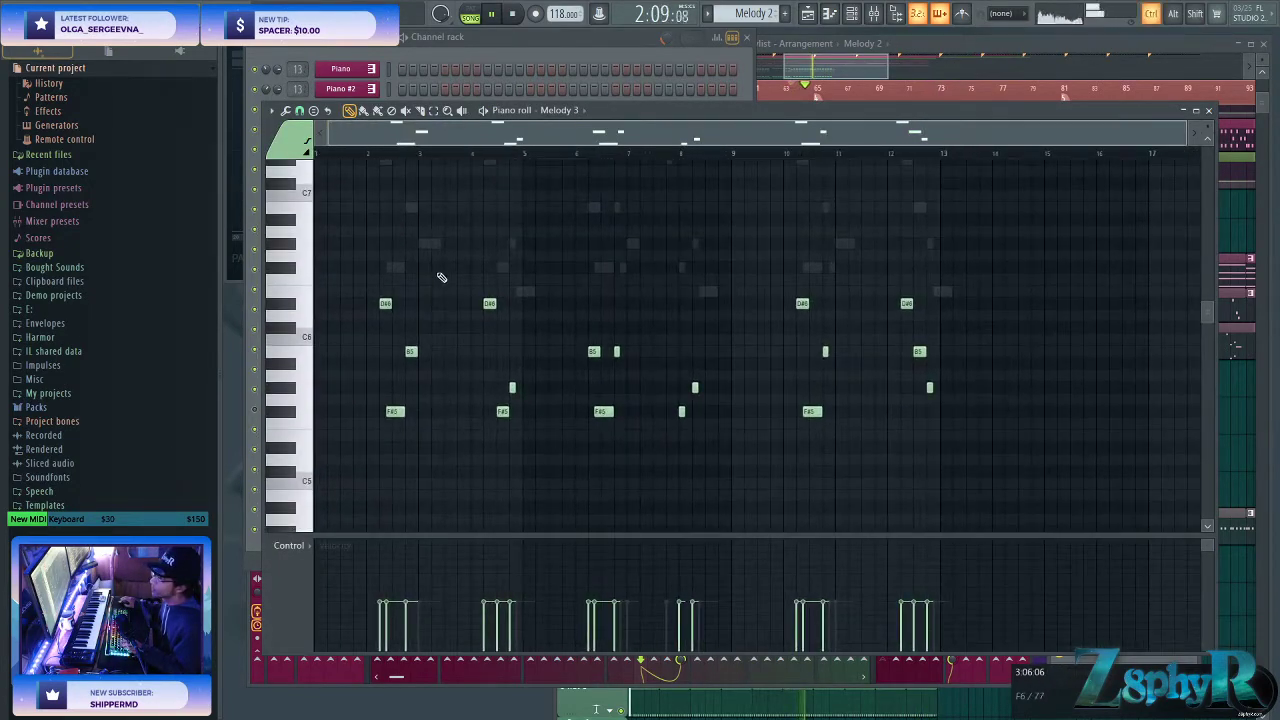
- Review the Melody 2 clip at bar 65 in the playlist and open its notes in the piano roll
scroll(597, 269, "up", 3)
key("F5")
scroll(822, 365, "up", 2)
left_click_drag(884, 343, 814, 398, "shift")
left_click_drag(854, 342, 858, 343, "ctrl")
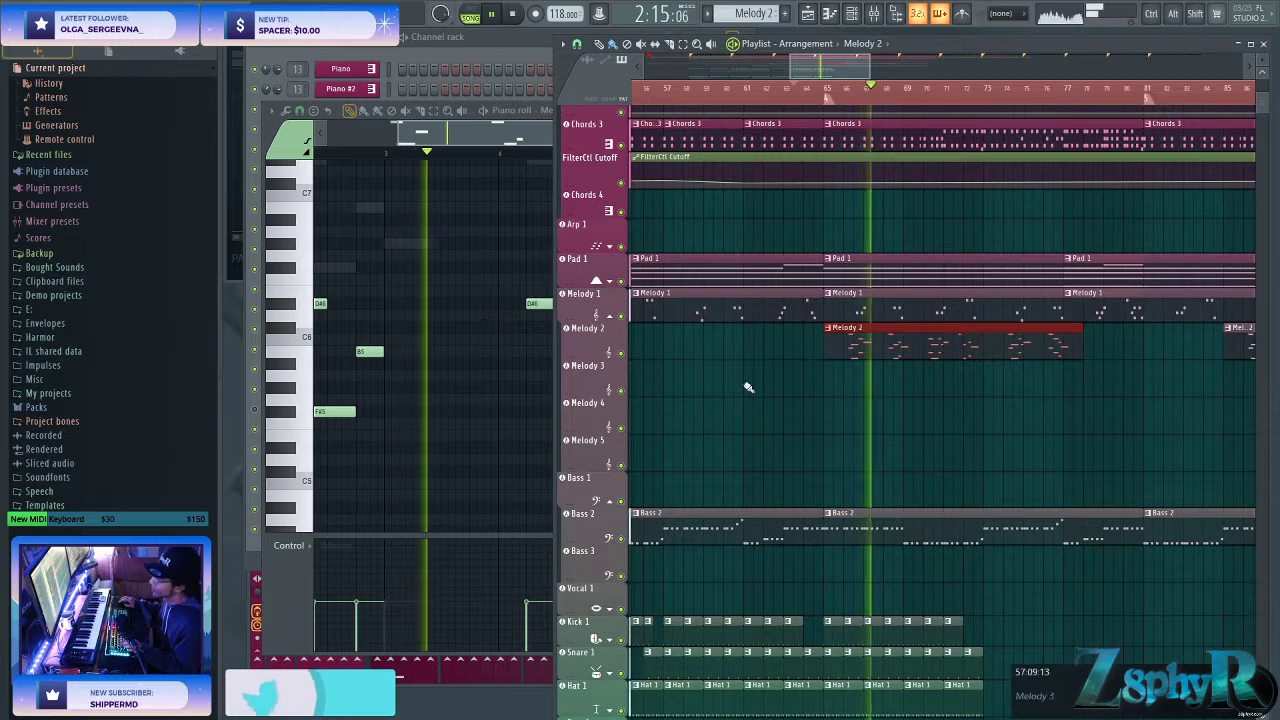
double_click(923, 349)
key("F5")
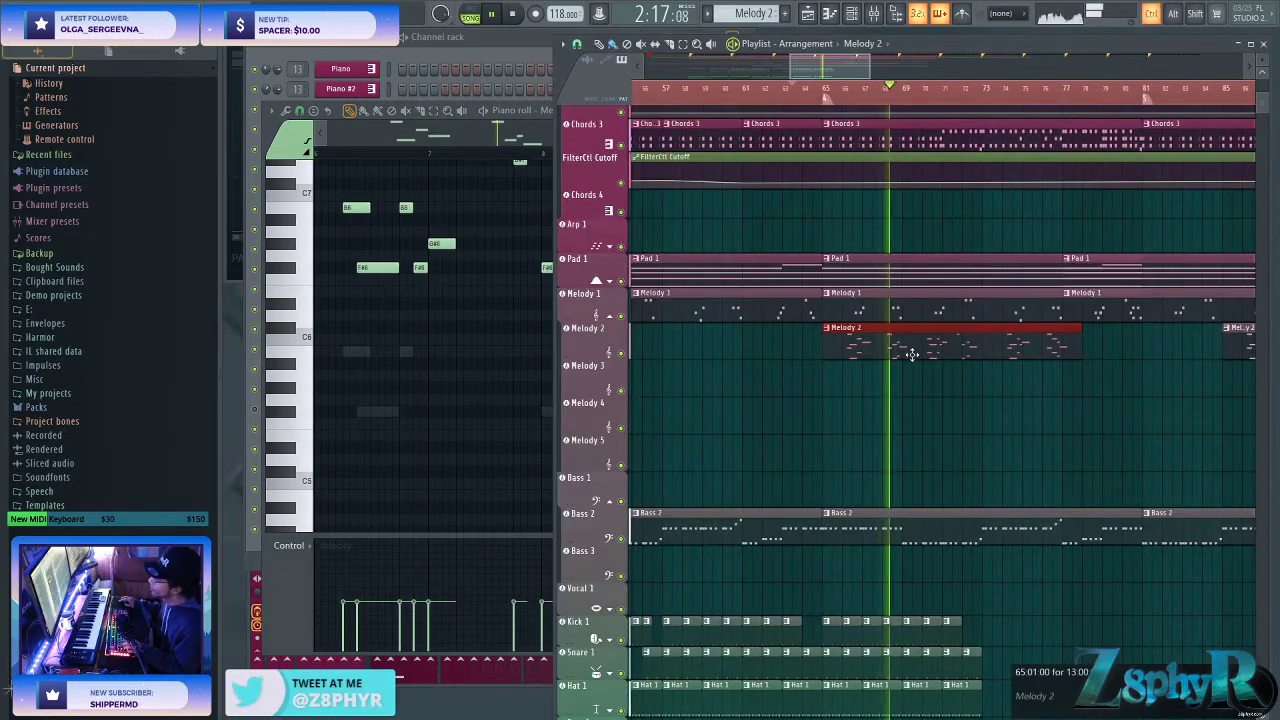
scroll(889, 386, "right", 2)
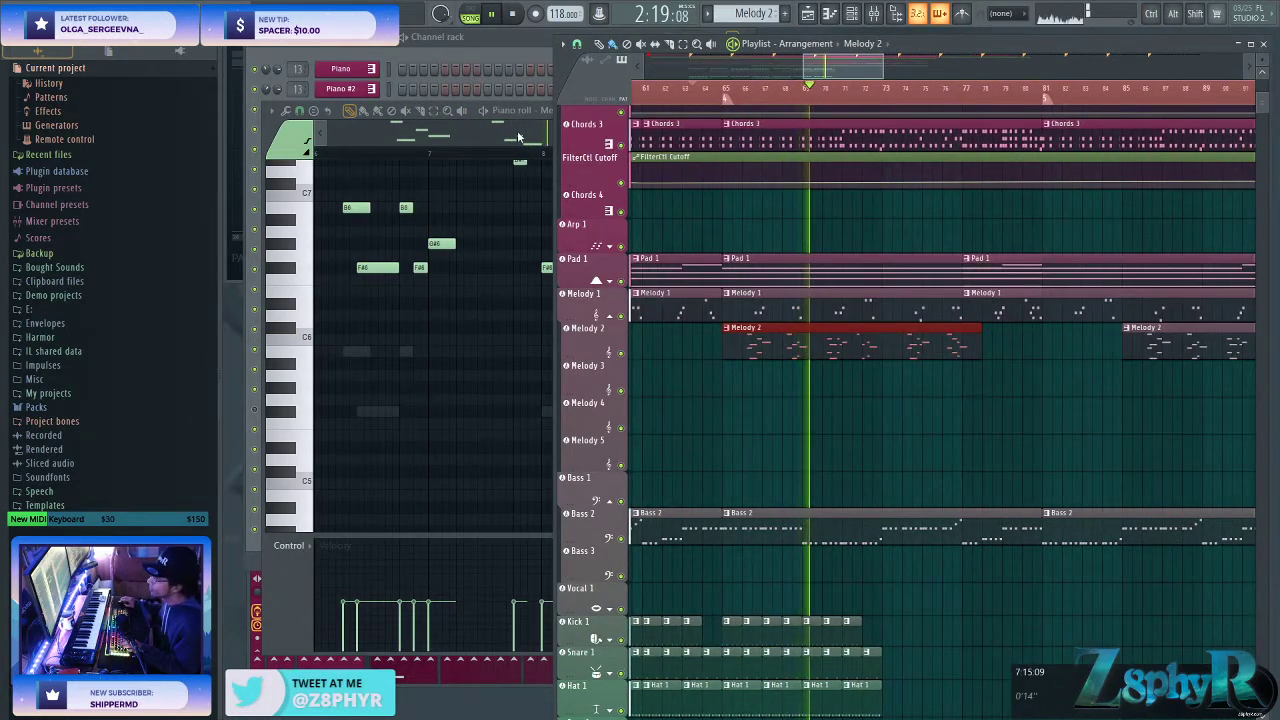
- Repeat the bar 65 block of kick, snare, hat, loop and SFX 2 clips at bars 73, 81 and 89
scroll(742, 429, "down", 8)
left_click_drag(942, 630, 722, 357)
key("ctrl+b")
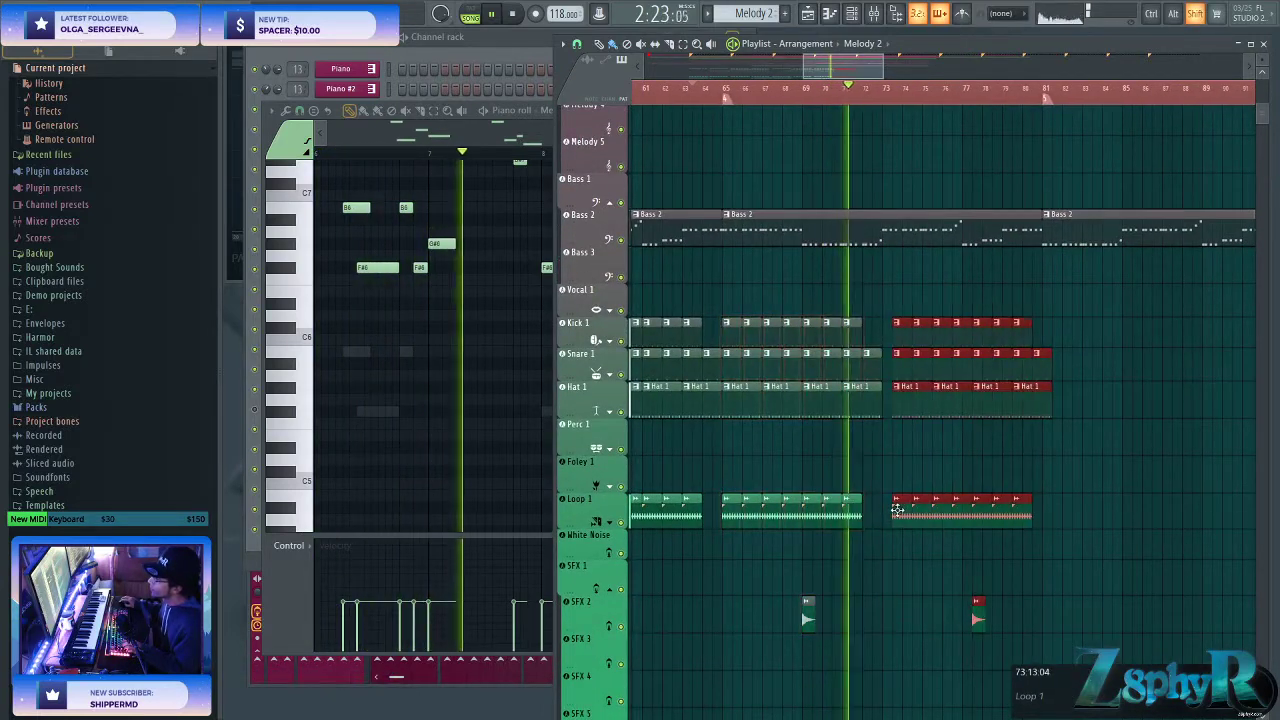
key("ctrl+b")
key("ctrl+b")
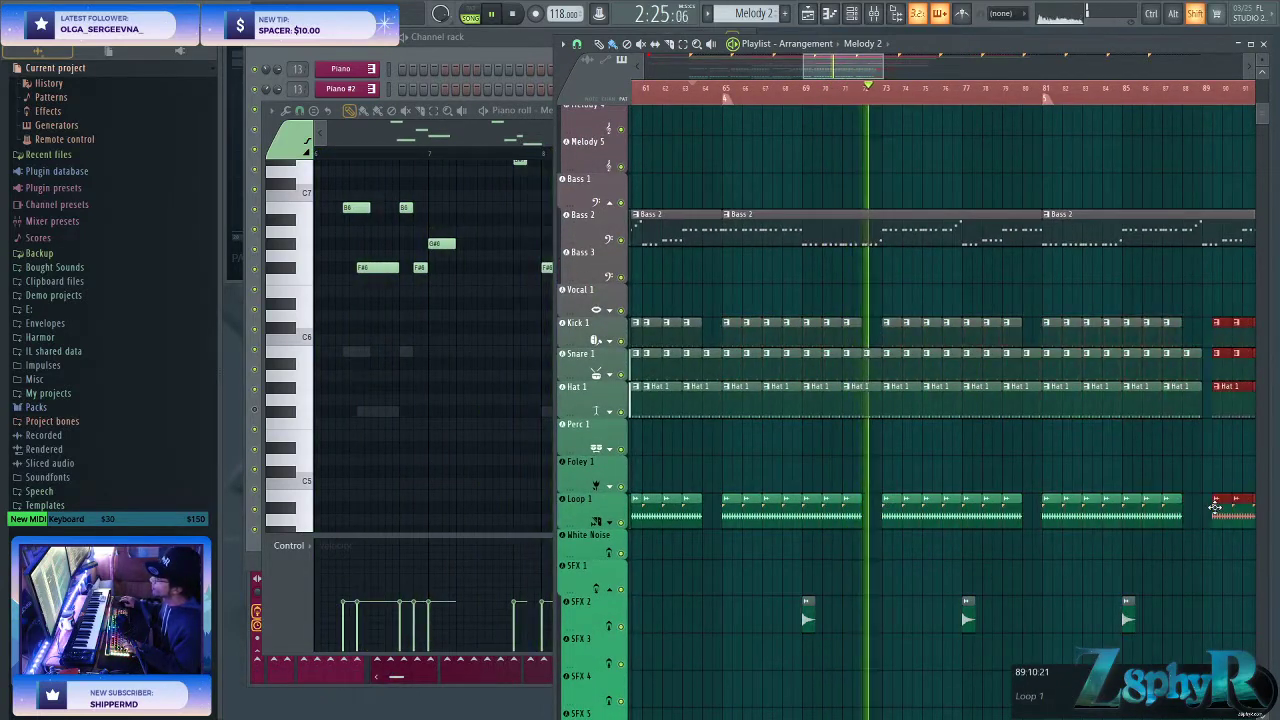
scroll(872, 576, "down", 4)
left_click_drag(1197, 508, 780, 440)
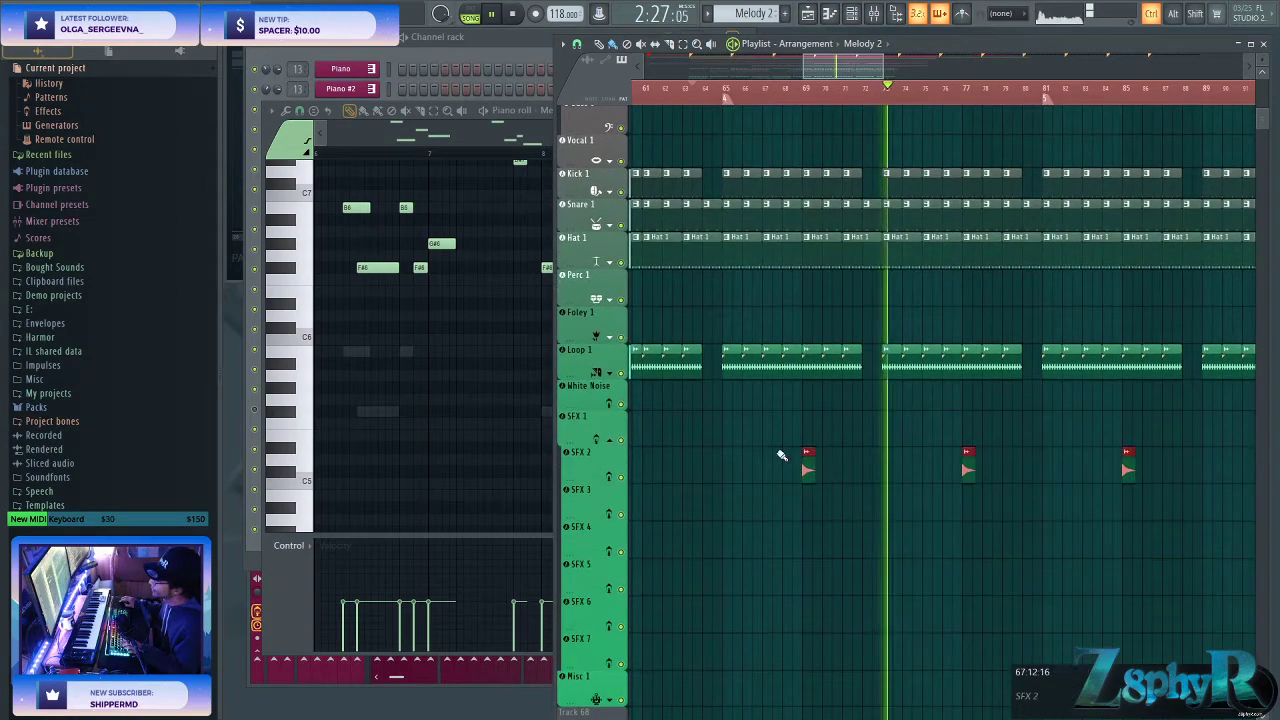
key("ctrl+d")
- Delete the Melody 2 clip at bar 85
scroll(790, 425, "down", 3)
scroll(820, 390, "up", 6)
scroll(860, 400, "up", 3)
scroll(894, 414, "up", 3)
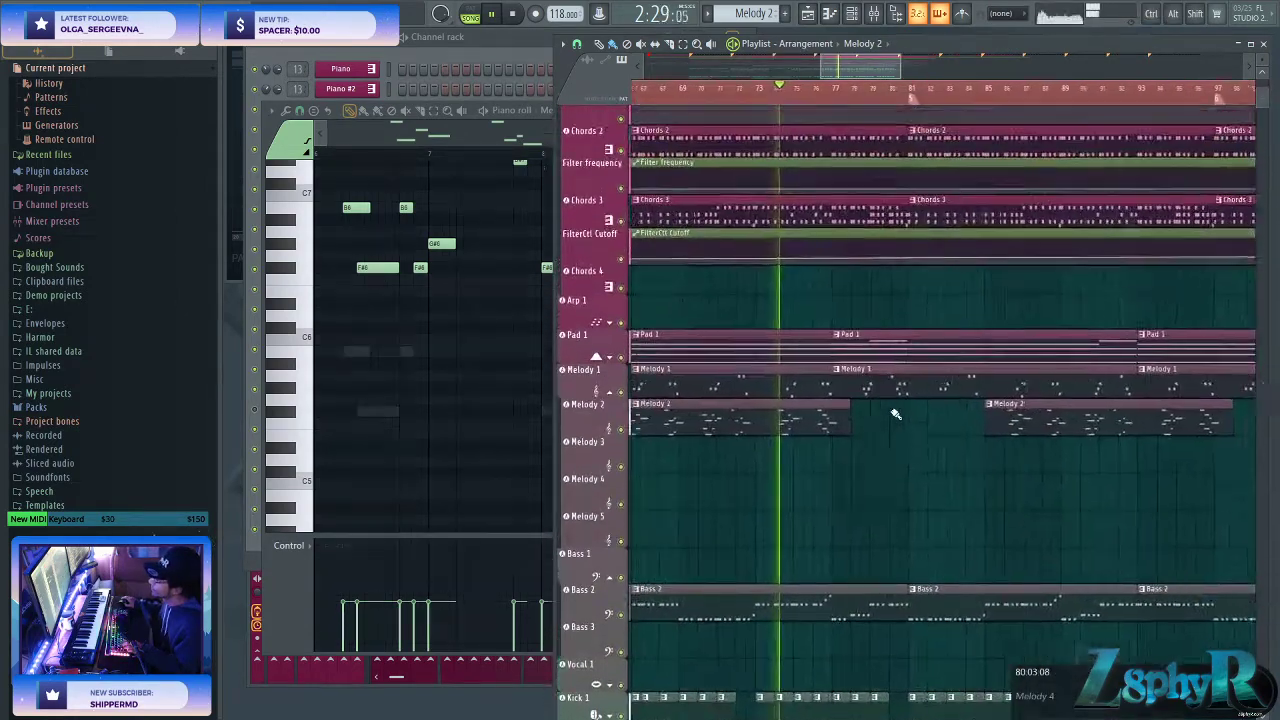
scroll(890, 460, "up", 2)
left_click(1016, 487)
key("Delete")
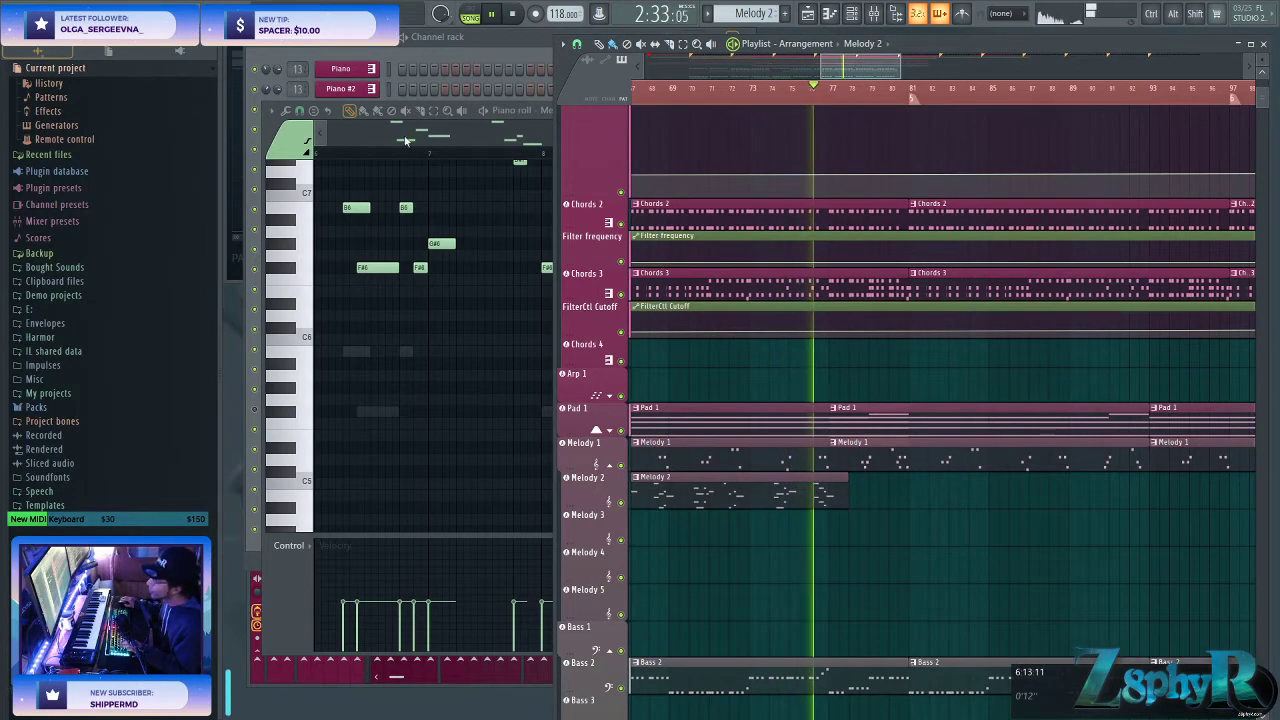
- Replace the last three Melody 3 notes in bar 12 with a rising D#5, E5 and F#5
left_click(477, 43)
left_click(434, 430)
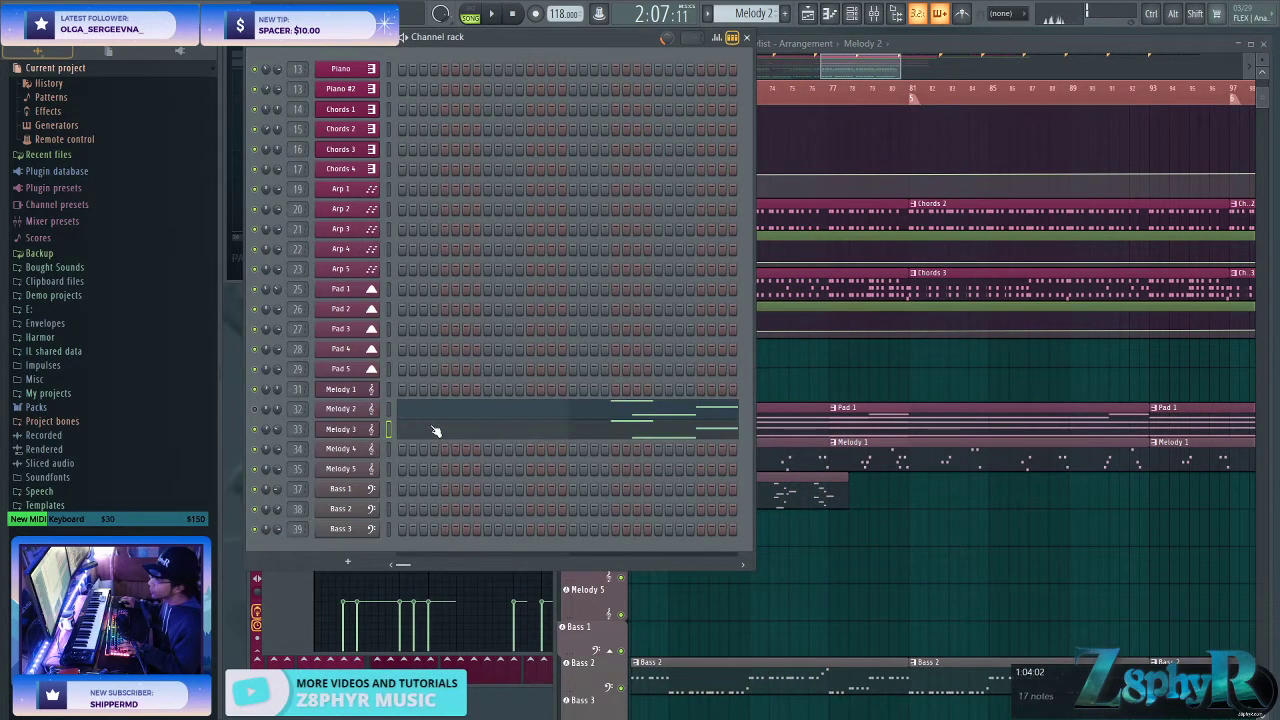
left_click(579, 154)
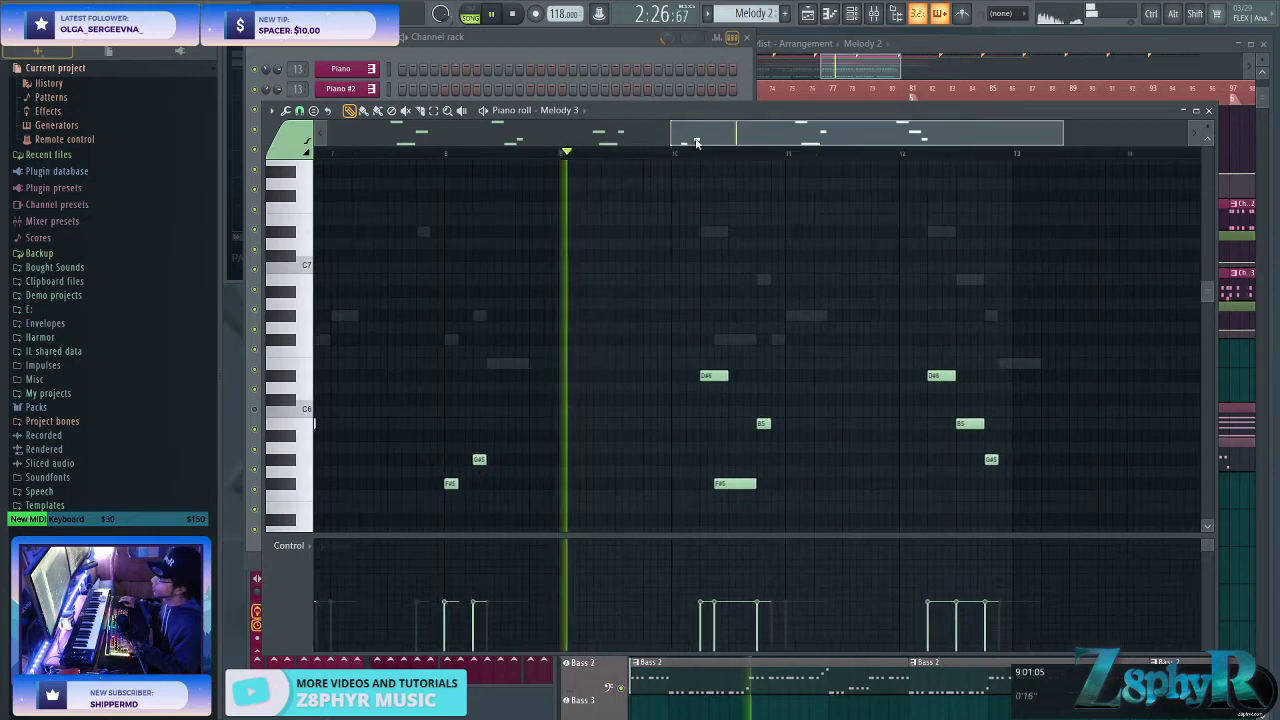
scroll(806, 391, "down", 2)
scroll(806, 394, "down", 3)
scroll(830, 390, "up", 3)
scroll(842, 387, "up", 2)
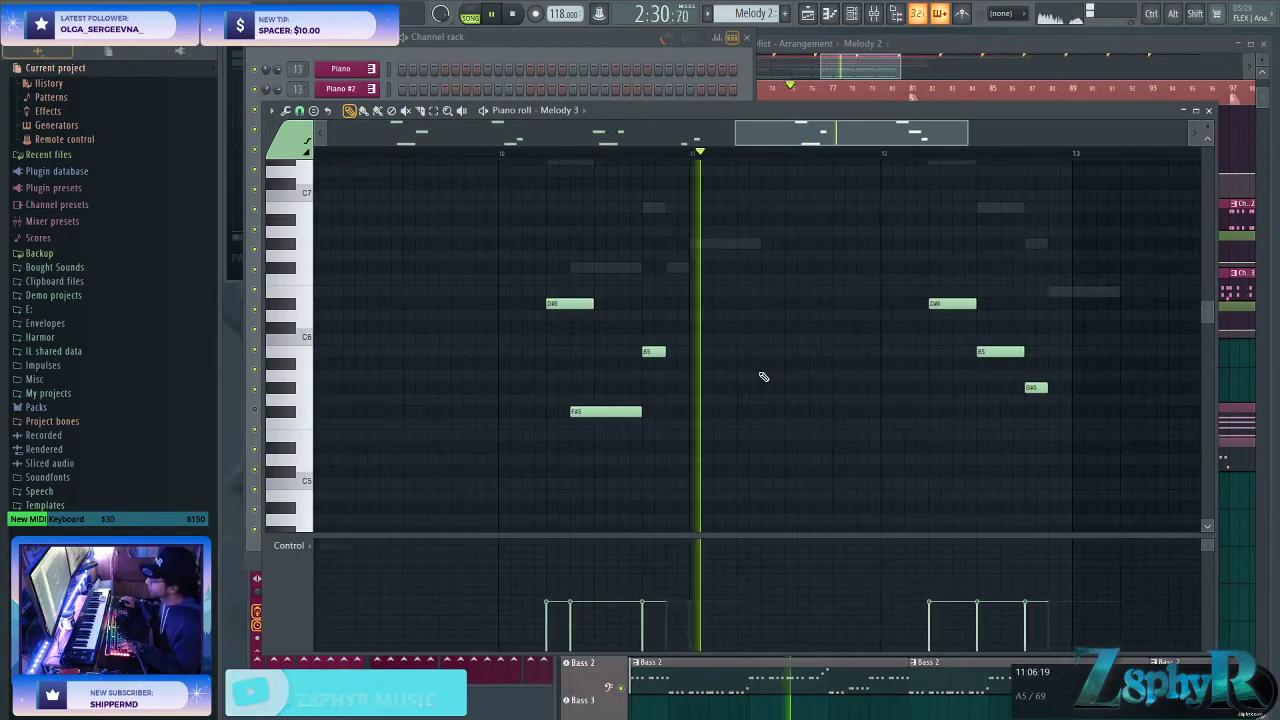
key("space")
left_click(806, 401)
mouse_move(810, 425)
left_mouse_down()
mouse_move(806, 463)
mouse_move(799, 443)
left_mouse_up()
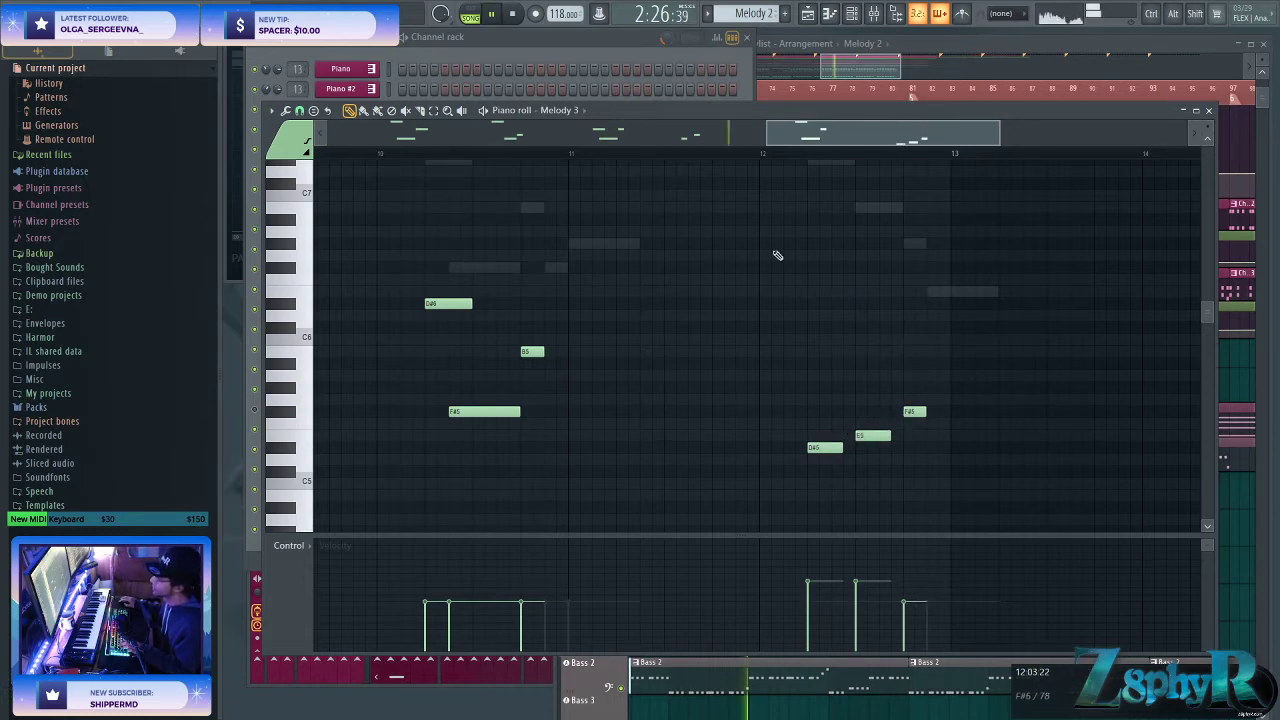
- Return to the playlist and duplicate the bar 65 Melody 2 clip directly after itself
key("F7")
key("F5")
scroll(864, 526, "down", 3)
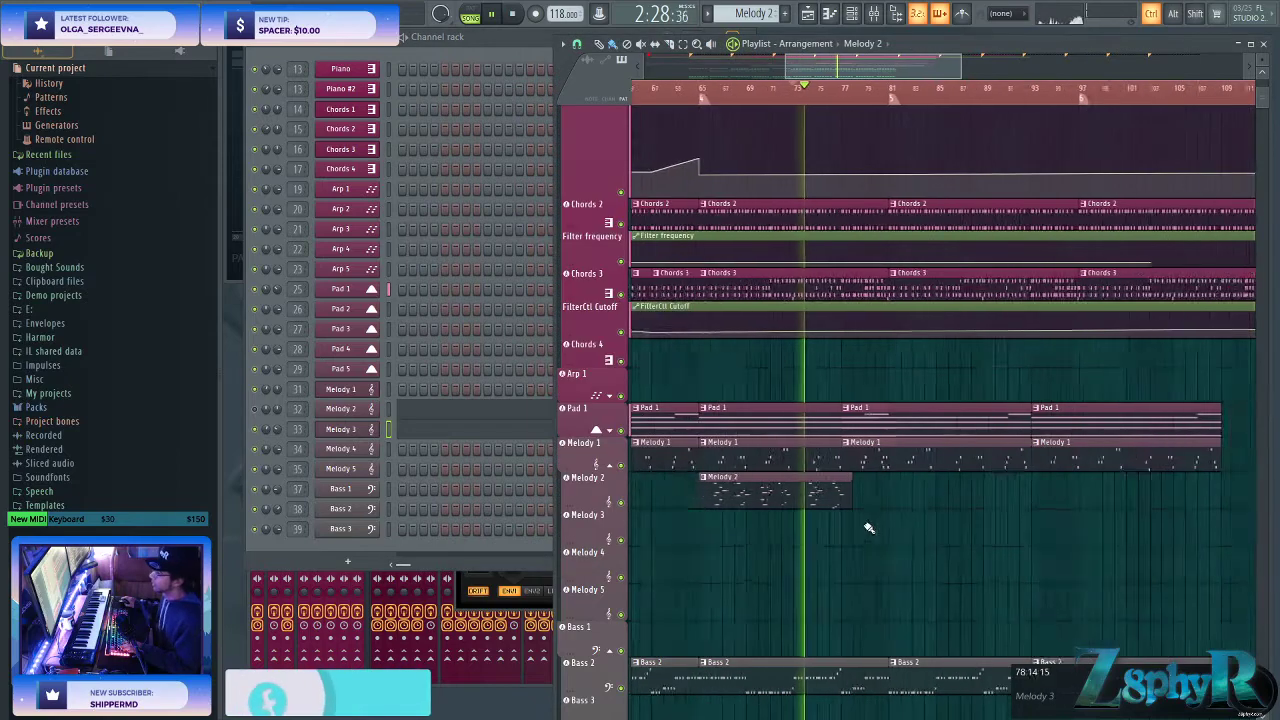
left_click(757, 491)
key("ctrl+b")
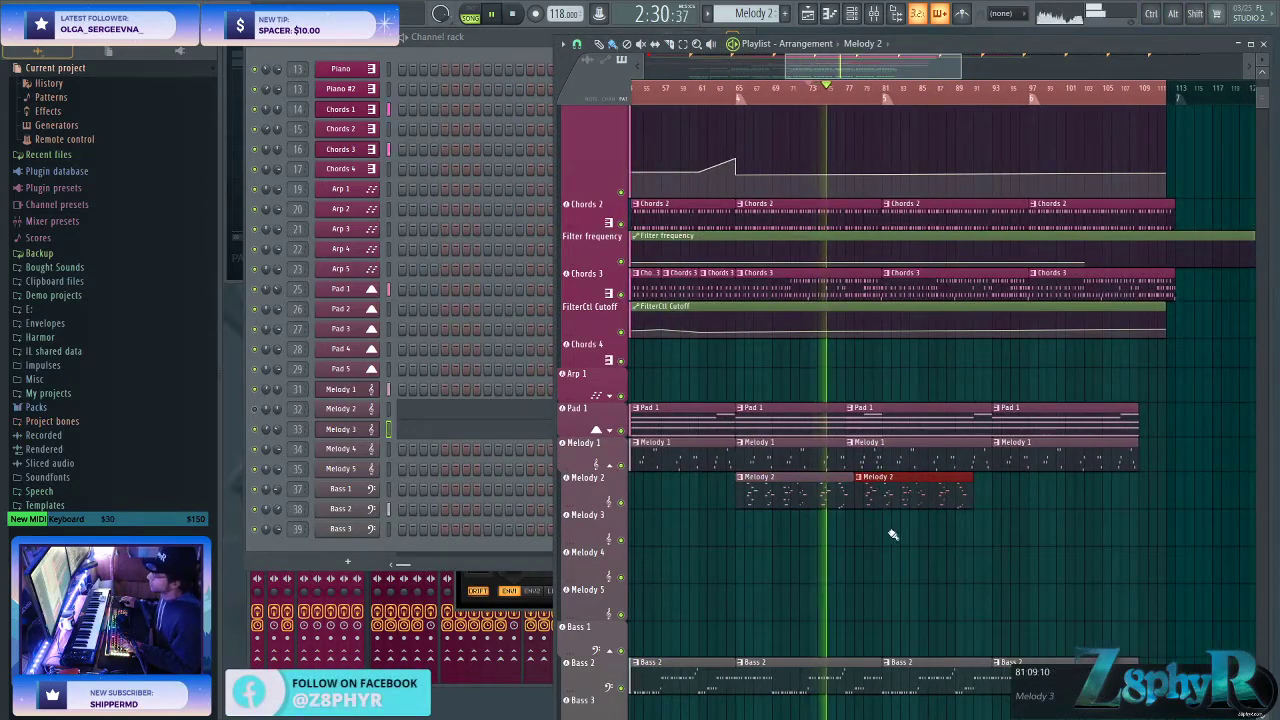
- Review the Melody 3 notes against the ghosted Melody 2 notes in the piano roll and switch to the Melody 2 channel
key("F7")
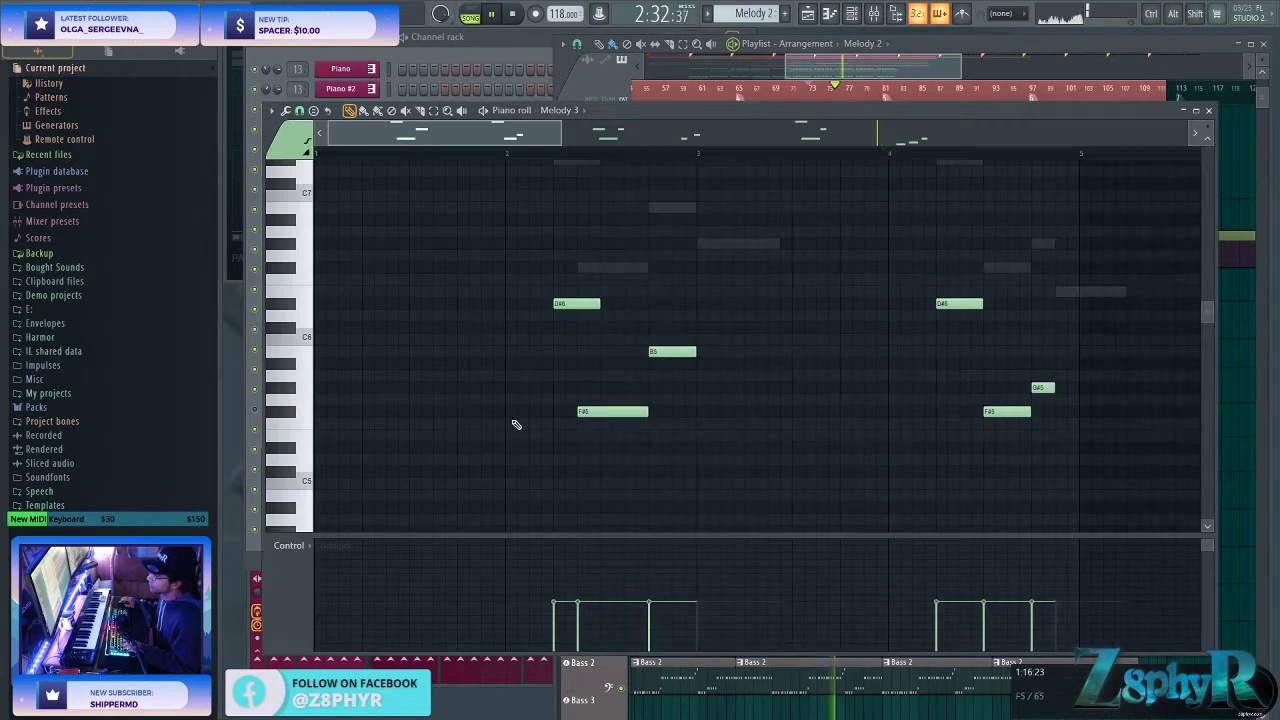
right_click(1100, 292)
right_click(1100, 292)
key("c")
left_click(1082, 291)
right_click(1091, 293)
key("ctrl+d")
key("Escape")
- Trim the first Melody 2 clip to end at bar 77 and move its duplicate to bar 81
key("ctrl+d")
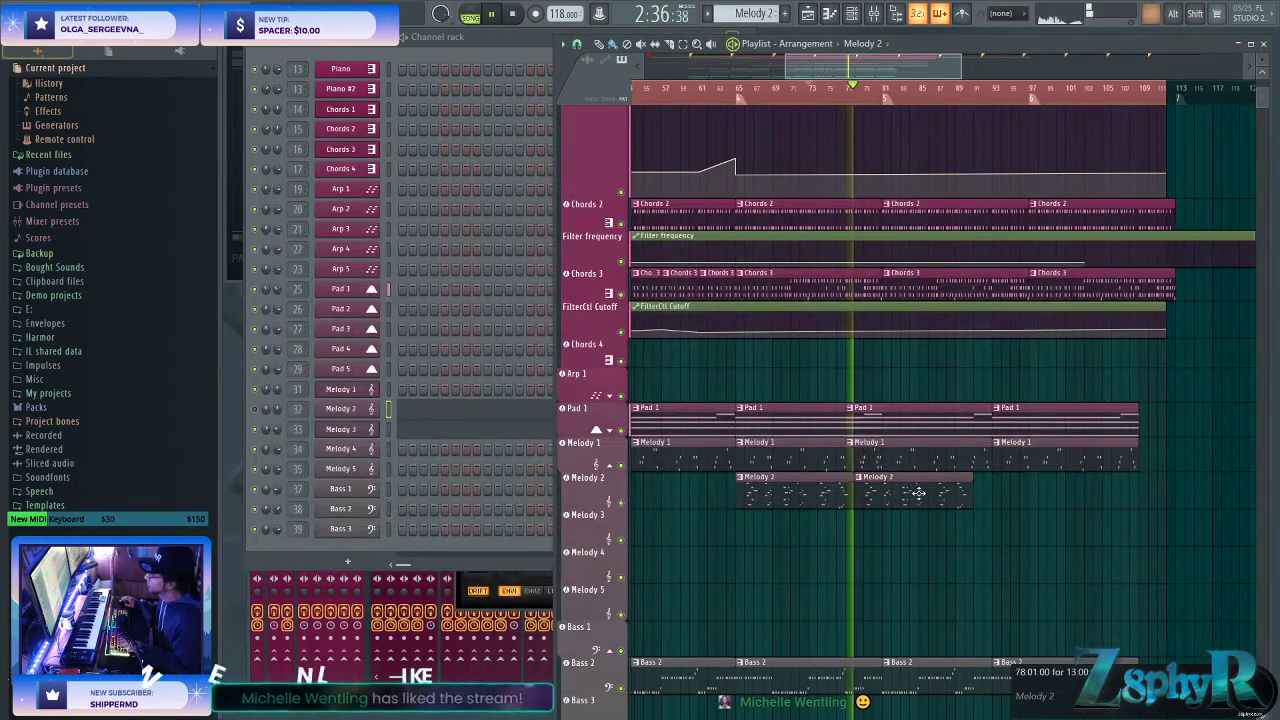
scroll(885, 491, "up", 3)
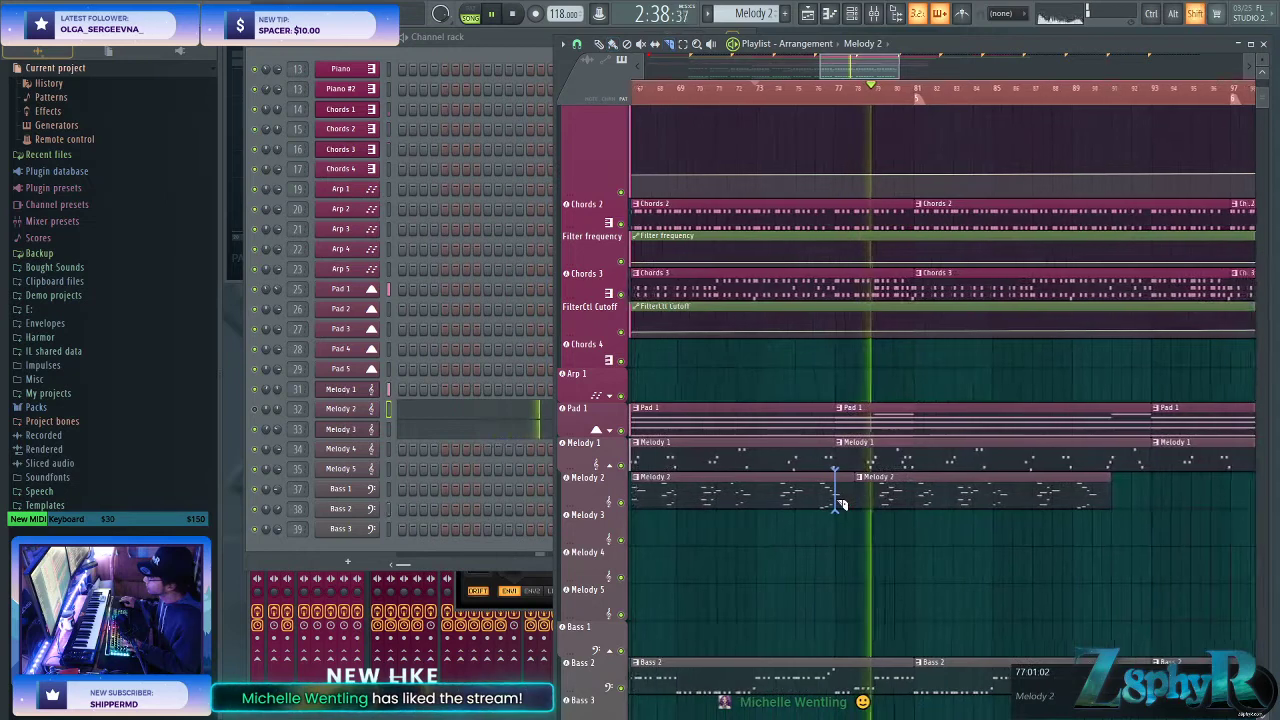
left_click_drag(901, 492, 962, 493)
- Rearrange the Pad 1 clips from bar 65 so that full-length clips start around bars 65, 81 and 97
left_click(932, 390)
right_click(1014, 397)
mouse_move(979, 410)
left_mouse_down()
mouse_move(1014, 423)
mouse_move(971, 423)
left_mouse_up()
scroll(985, 404, "down", 3)
scroll(940, 371, "down", 6)
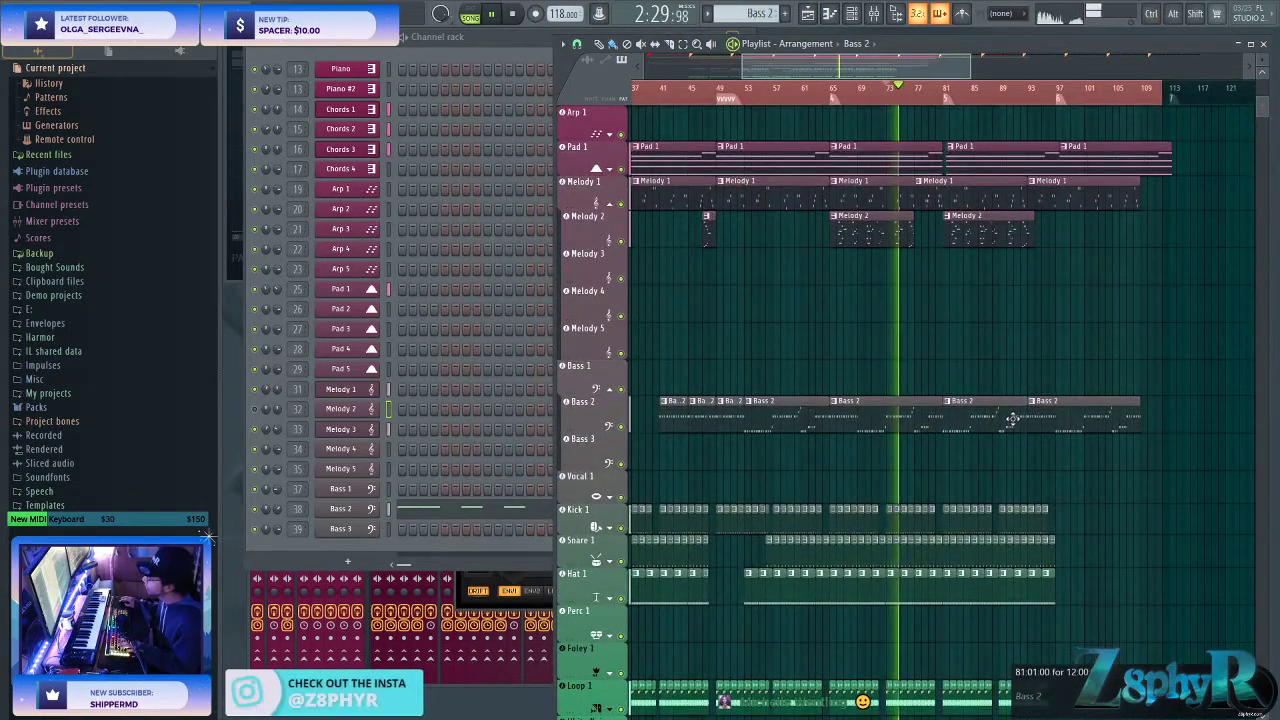
- Replace the short Bass 2 clip at bar 81 with a 16-bar one and remove the leftover clip after it
left_click_drag(1065, 405, 1157, 405)
right_click(971, 409)
right_click(1135, 408)
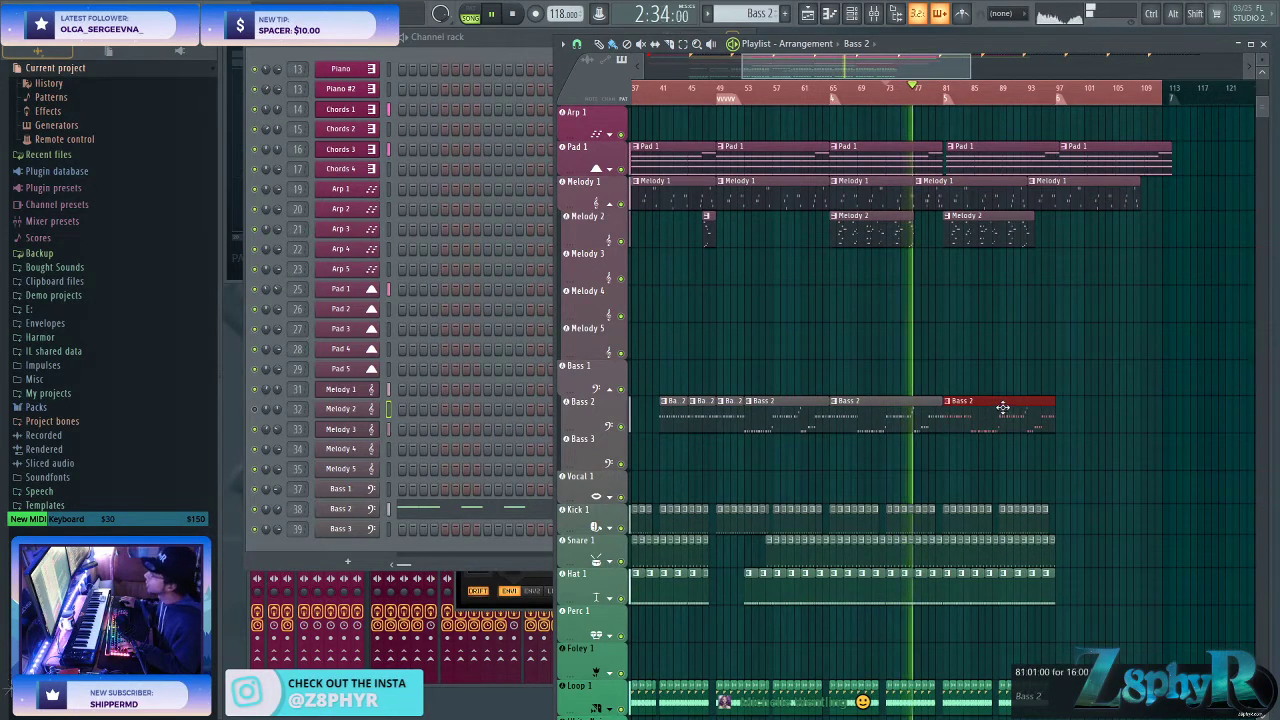
scroll(1026, 371, "right", 2)
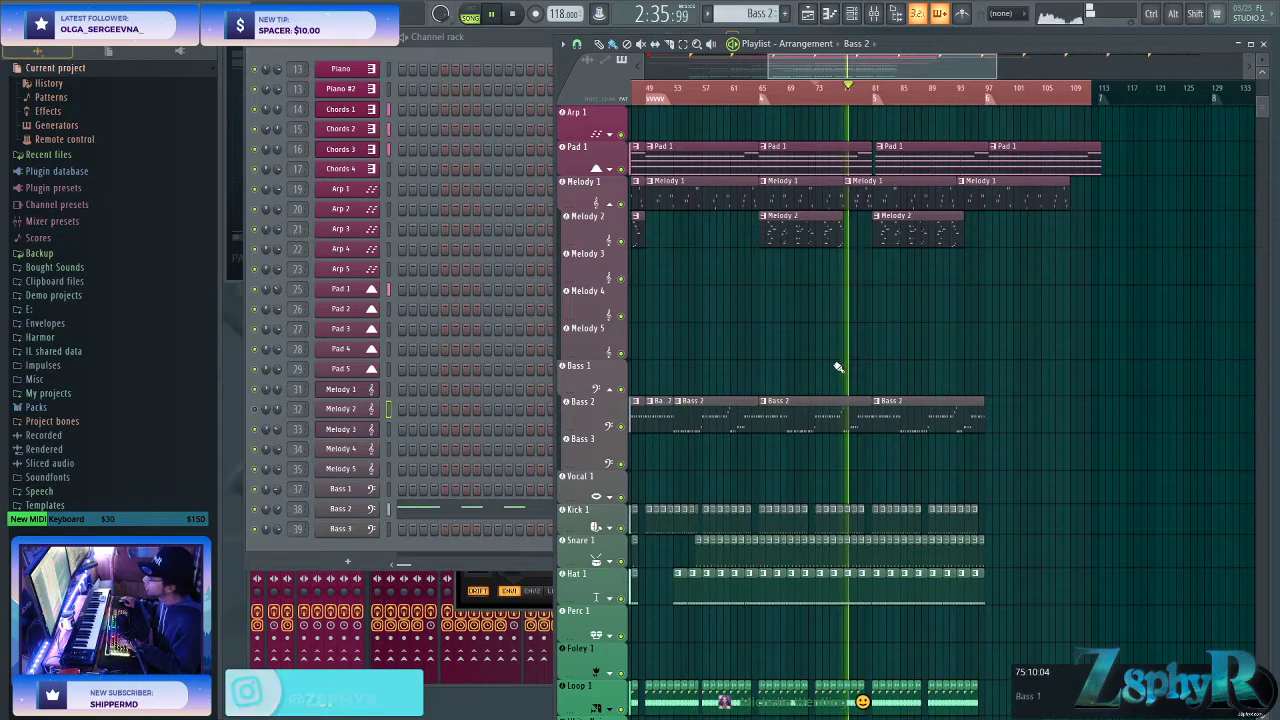
scroll(828, 372, "right", 3)
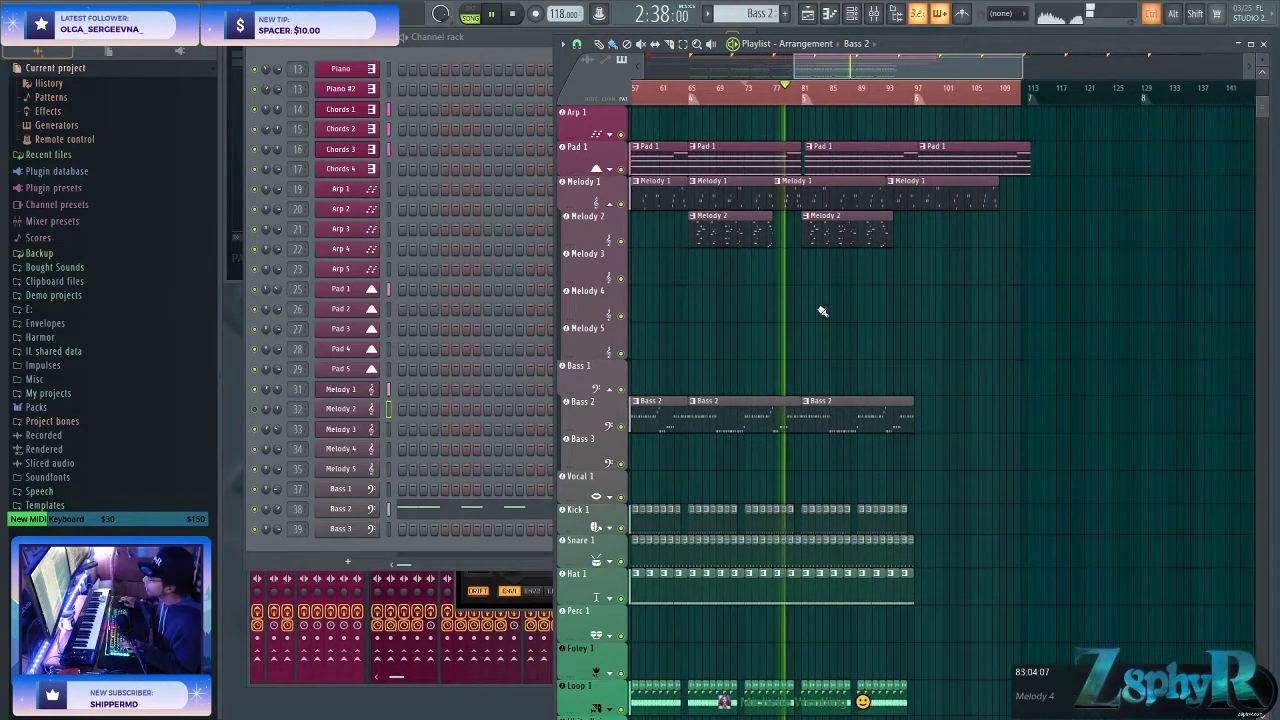
- Select the Melody 2 pattern from its bar 81 clip and play the arrangement from just before bar 65
left_click(835, 231)
scroll(780, 290, "up", 3)
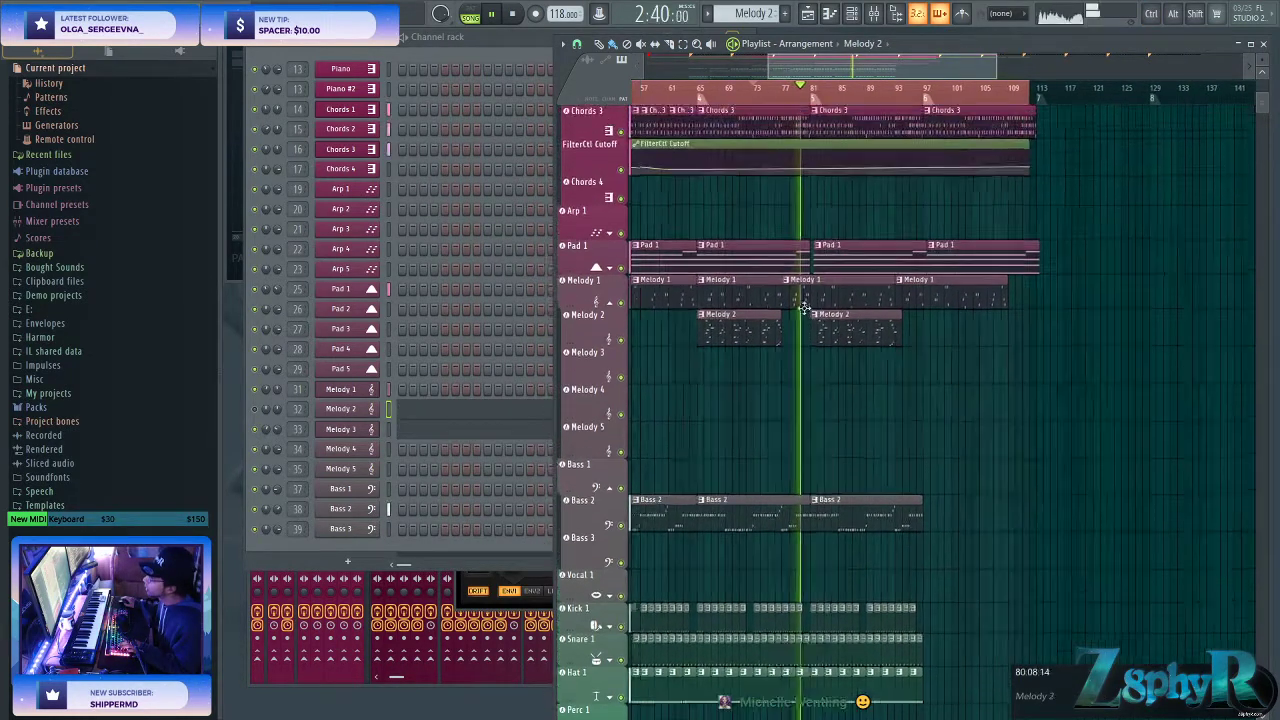
scroll(820, 350, "left", 3)
scroll(830, 370, "up", 2)
left_click(806, 90)
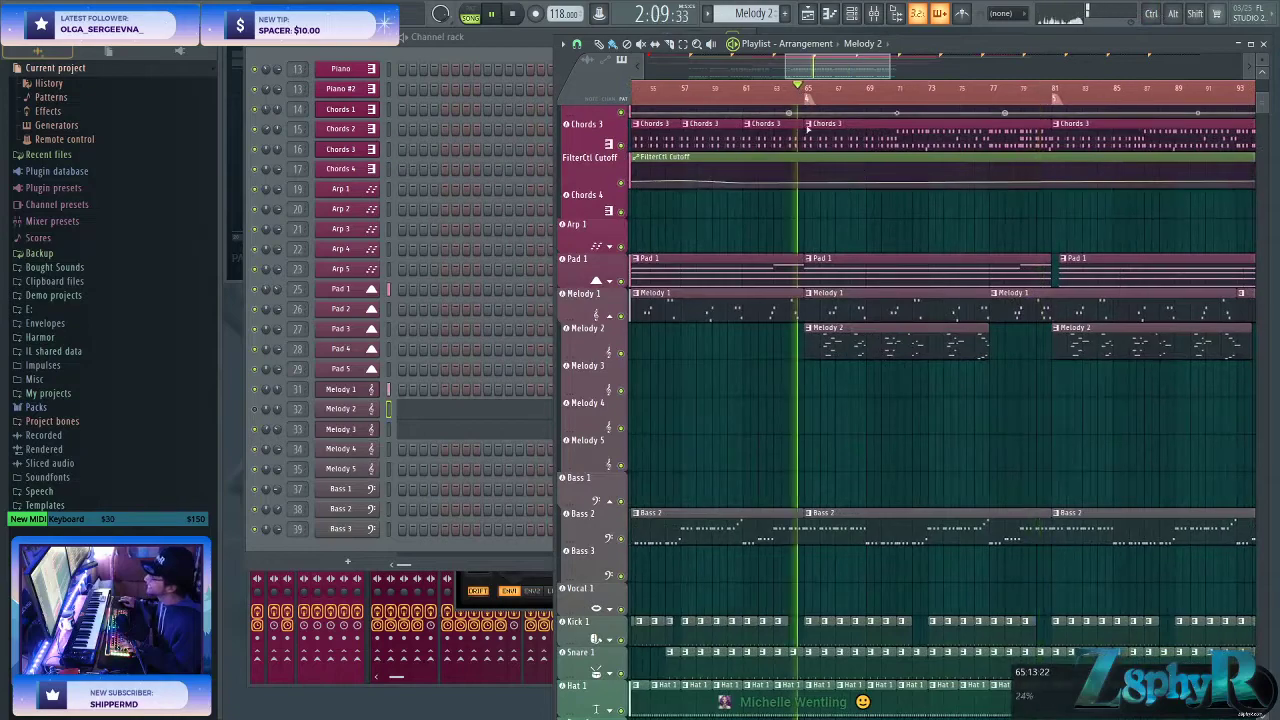
- Delete the Snare 1 clip at bar 80 and shorten the Hat 1 clip before bar 73 to end halfway through bar 72
scroll(897, 437, "down", 3)
scroll(932, 372, "right", 2)
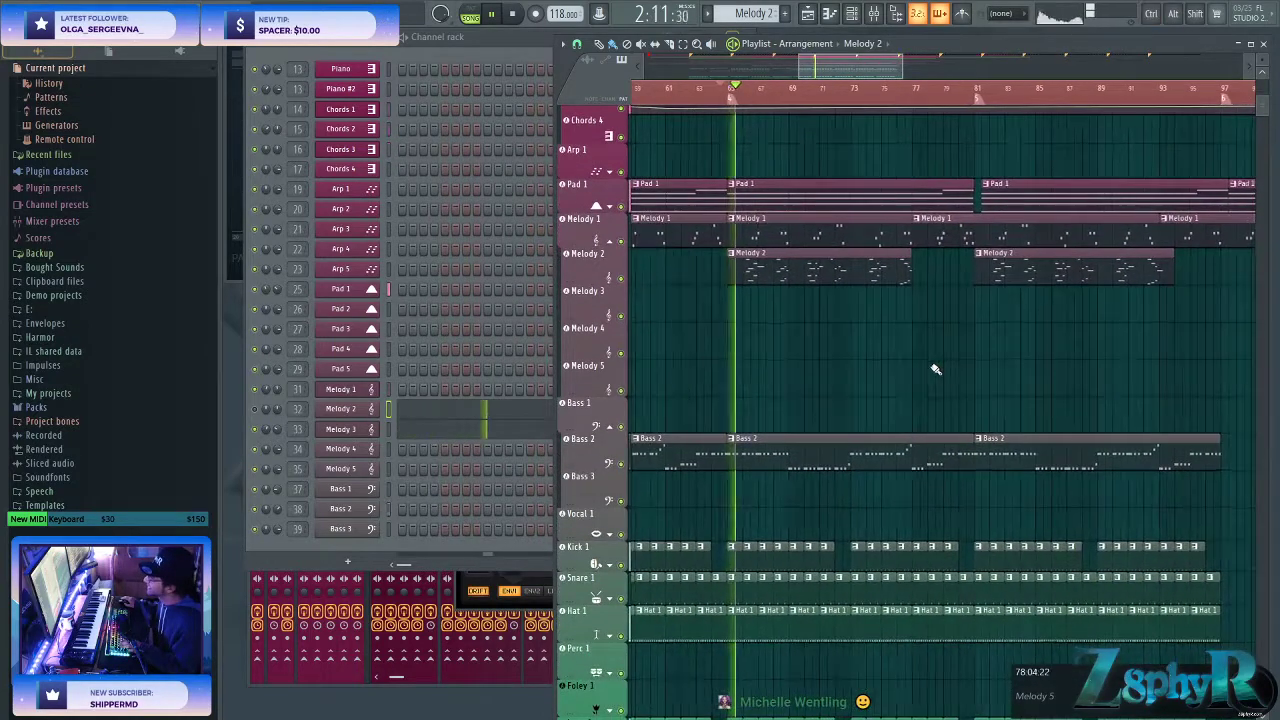
scroll(950, 440, "down", 3)
right_click(966, 465)
right_click(834, 498)
left_click(837, 504)
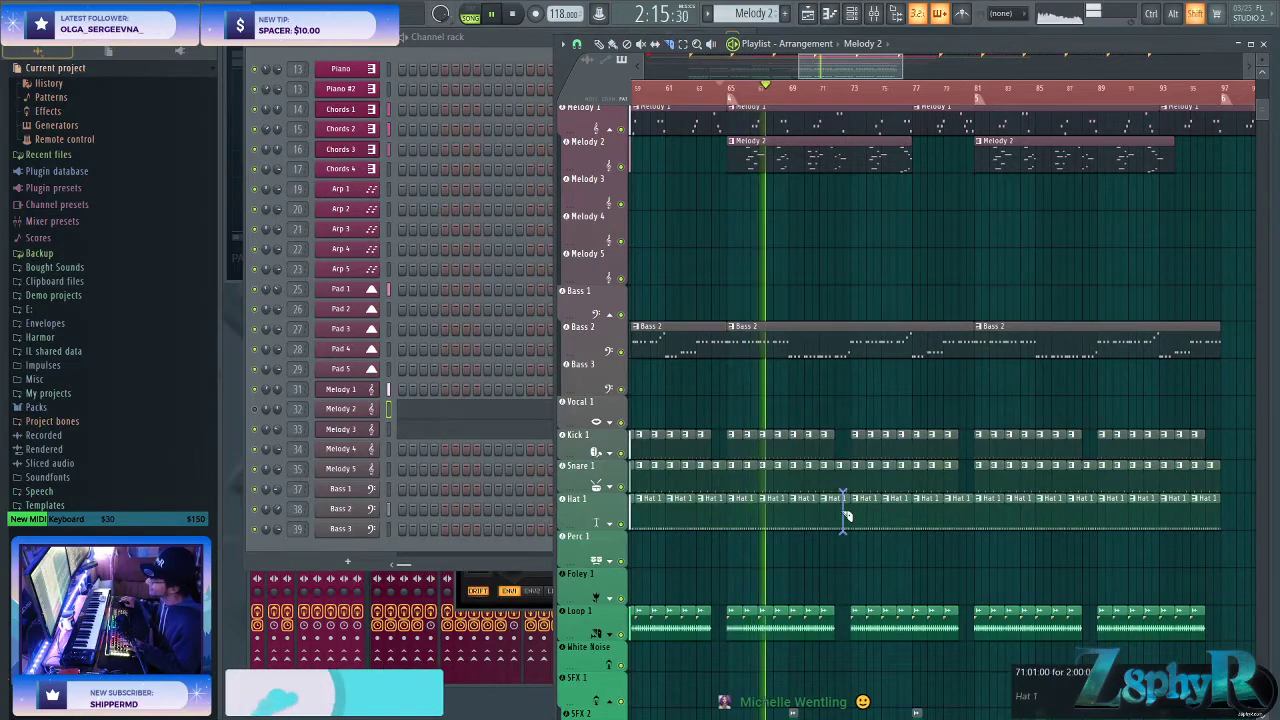
scroll(850, 395, "up", 3)
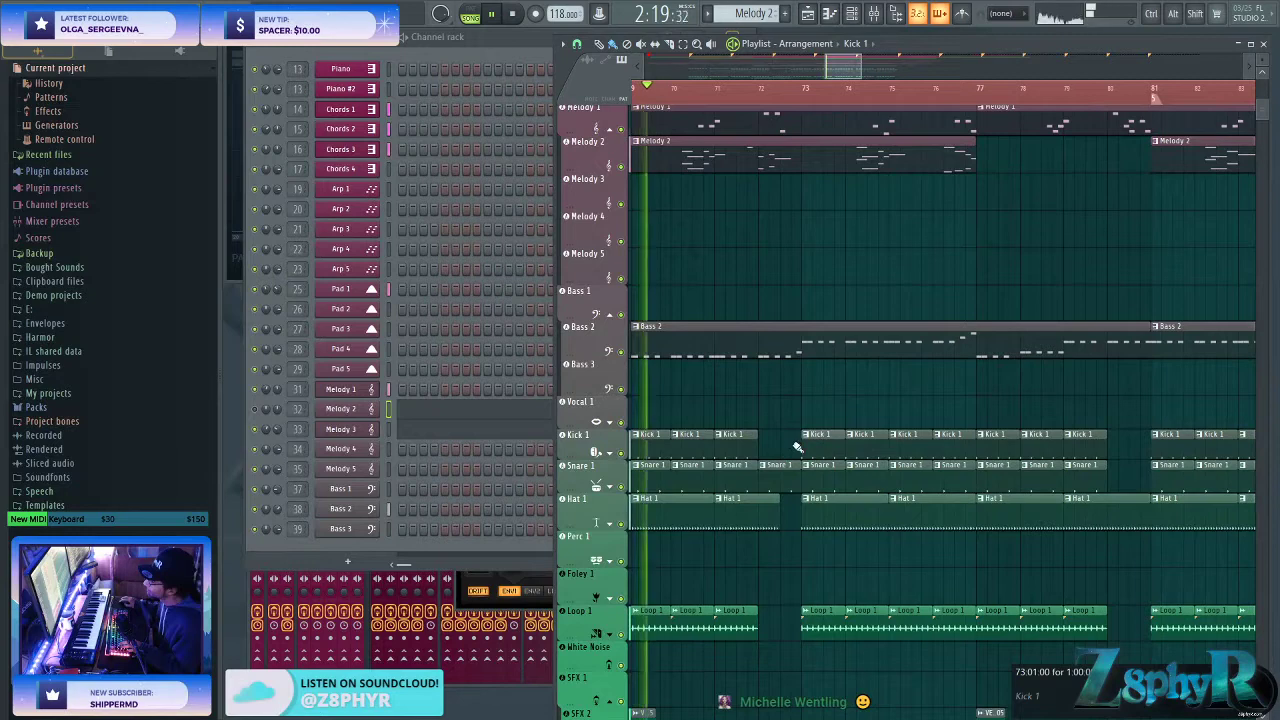
- Add a one-beat Kick 1 clip at 72.13 and cut the Snare 1 clip so it ends where the kick starts
left_click(804, 446)
scroll(795, 414, "up", 4)
left_click_drag(806, 418, 805, 464)
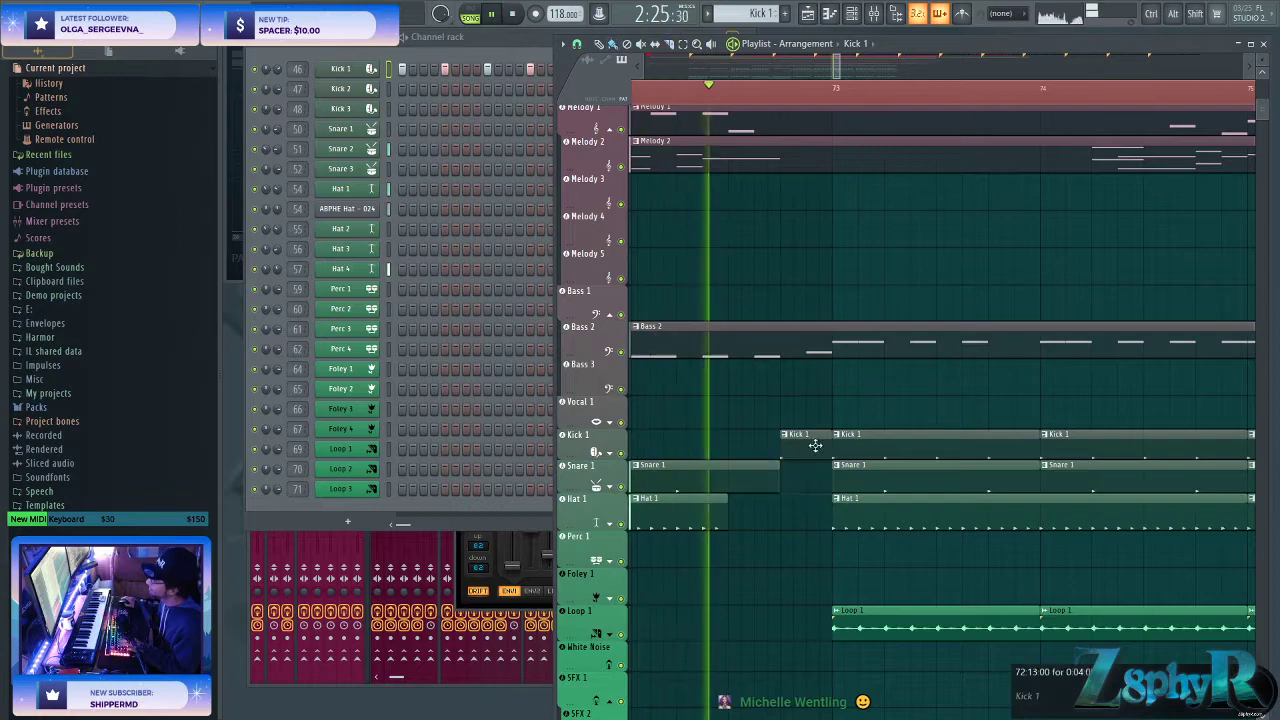
- Look over the chord, pad, melody and bass clips around bars 65 to 97 for section alignment
scroll(834, 434, "up", 5)
scroll(886, 436, "down", 6)
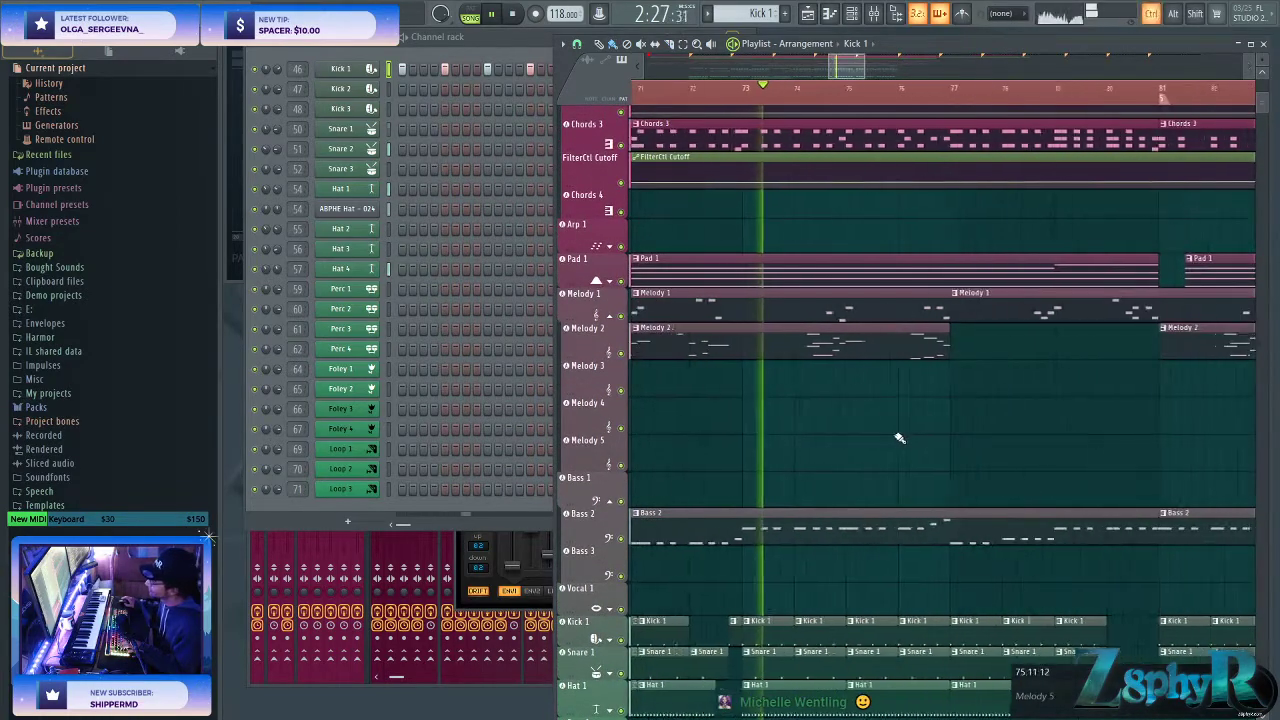
scroll(874, 386, "right", 2)
scroll(883, 335, "left", 2)
scroll(892, 293, "up", 1)
scroll(894, 294, "up", 3)
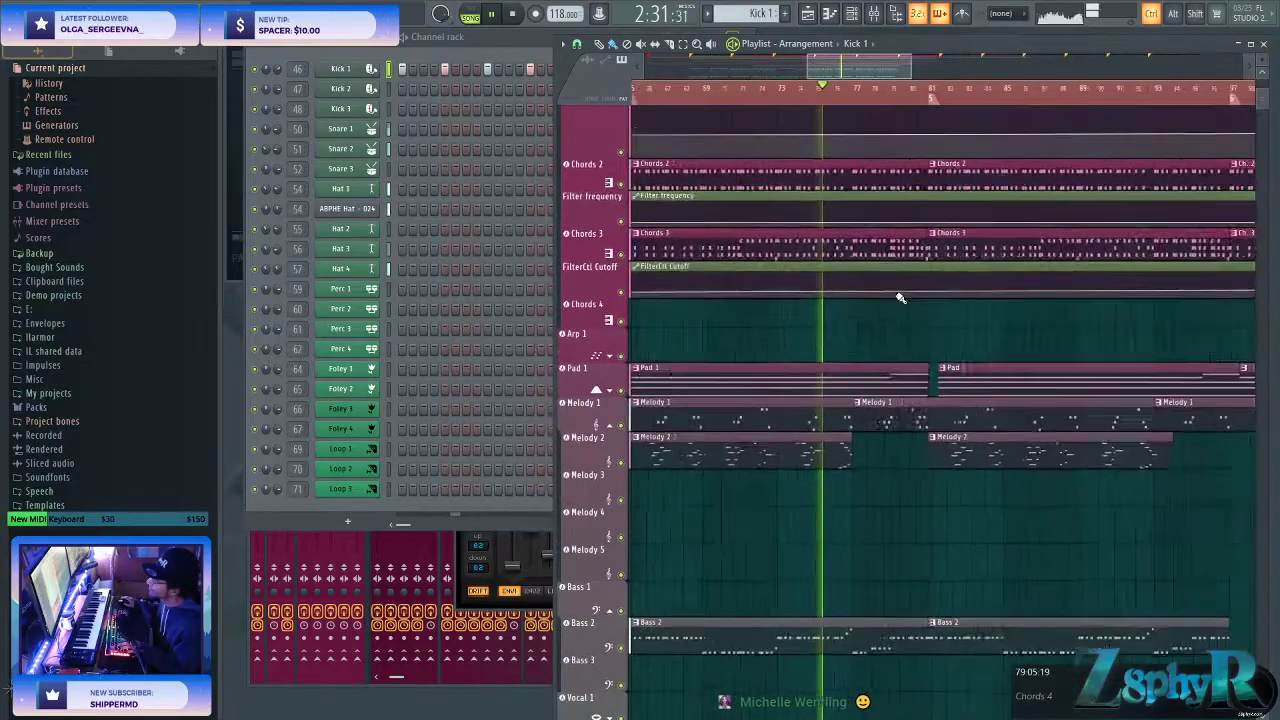
scroll(894, 296, "down", 3)
scroll(922, 318, "right", 2)
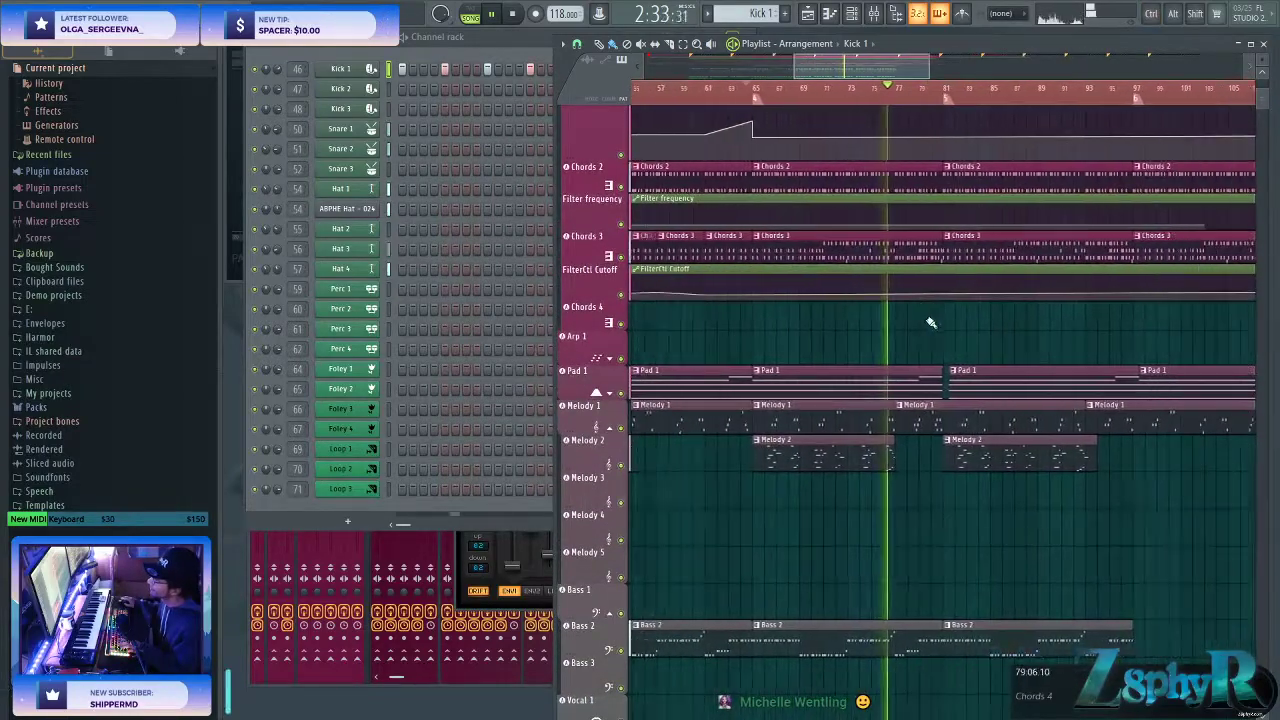
- Rearrange the Melody 1 clips after bar 65 so that 16-bar clips start at bars 81 and 97
scroll(897, 408, "down", 1)
scroll(890, 408, "right", 1)
scroll(885, 405, "right", 2)
left_click_drag(833, 407, 845, 383)
left_click(800, 385)
left_click(789, 494, "ctrl")
scroll(789, 486, "down", 3)
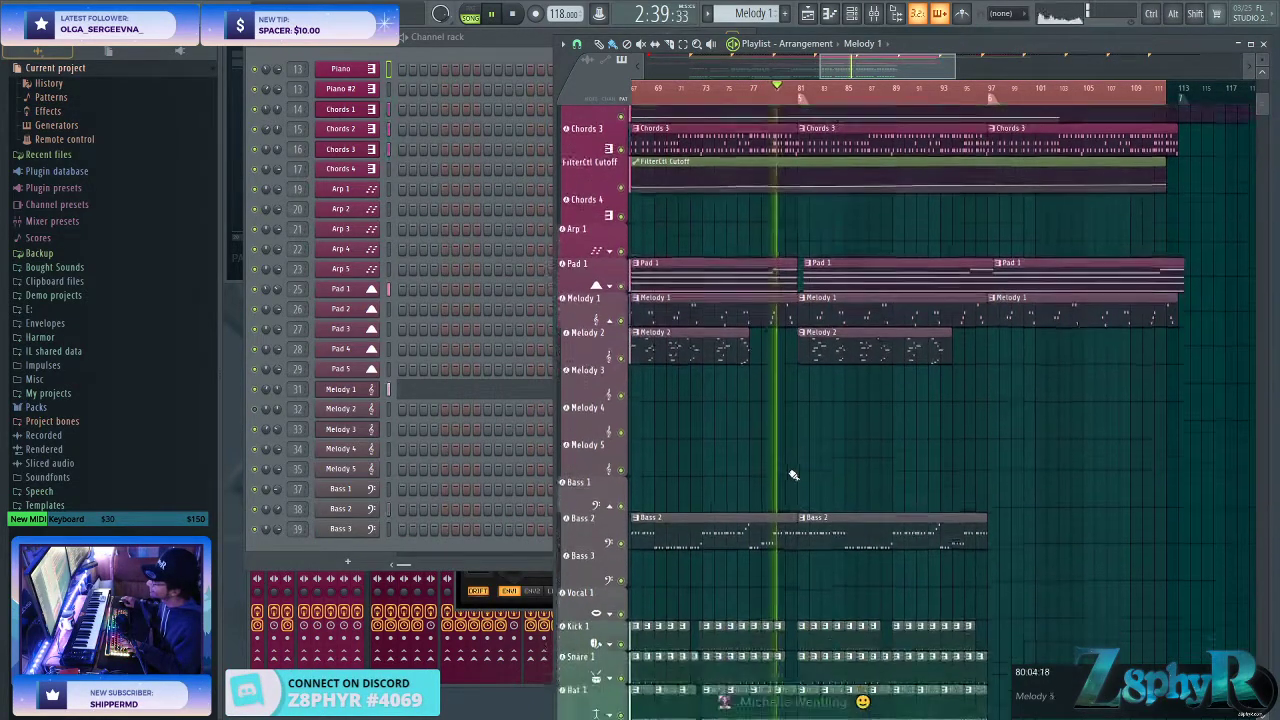
- Unmute the Melody 2 channel and cut the Melody 3 notes out of the Melody 2 pattern
left_click(255, 409)
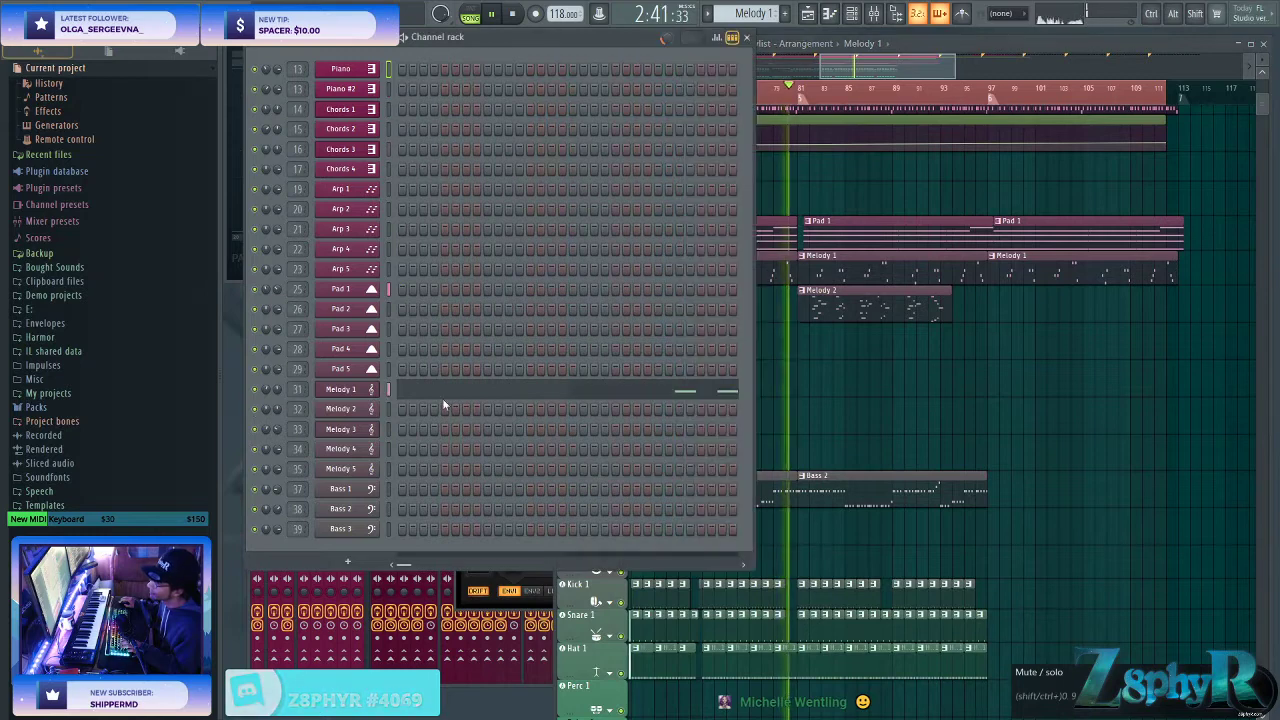
right_click(857, 386)
left_click(835, 312)
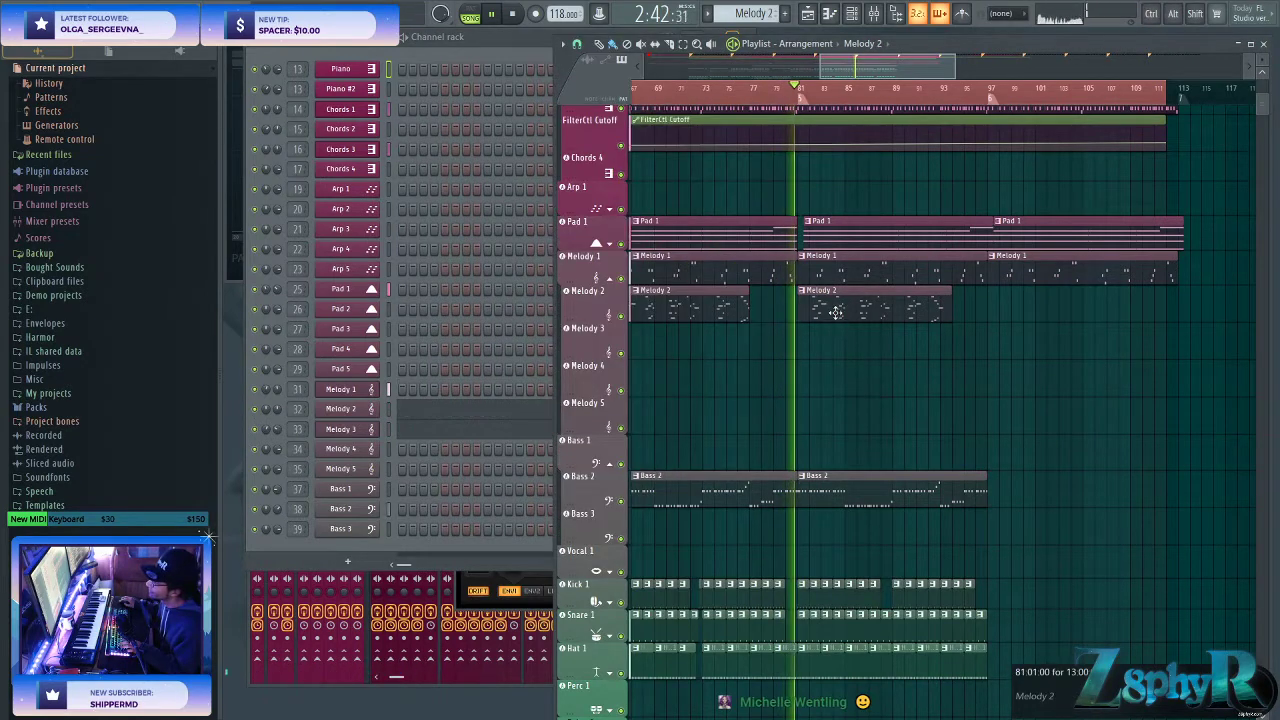
left_click(388, 429)
- Create a new pattern, paste the notes into its Melody 3 channel and place its clip on the Melody 3 track at bar 81
left_click(788, 16)
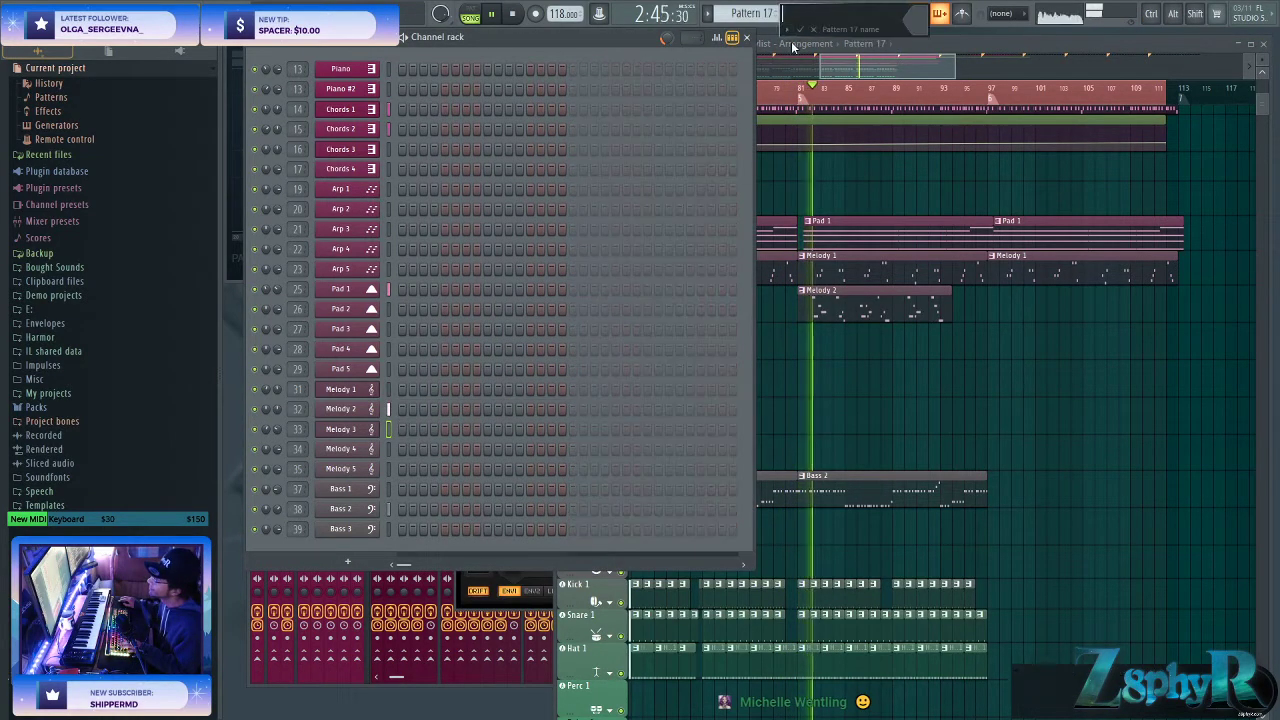
left_click(802, 30)
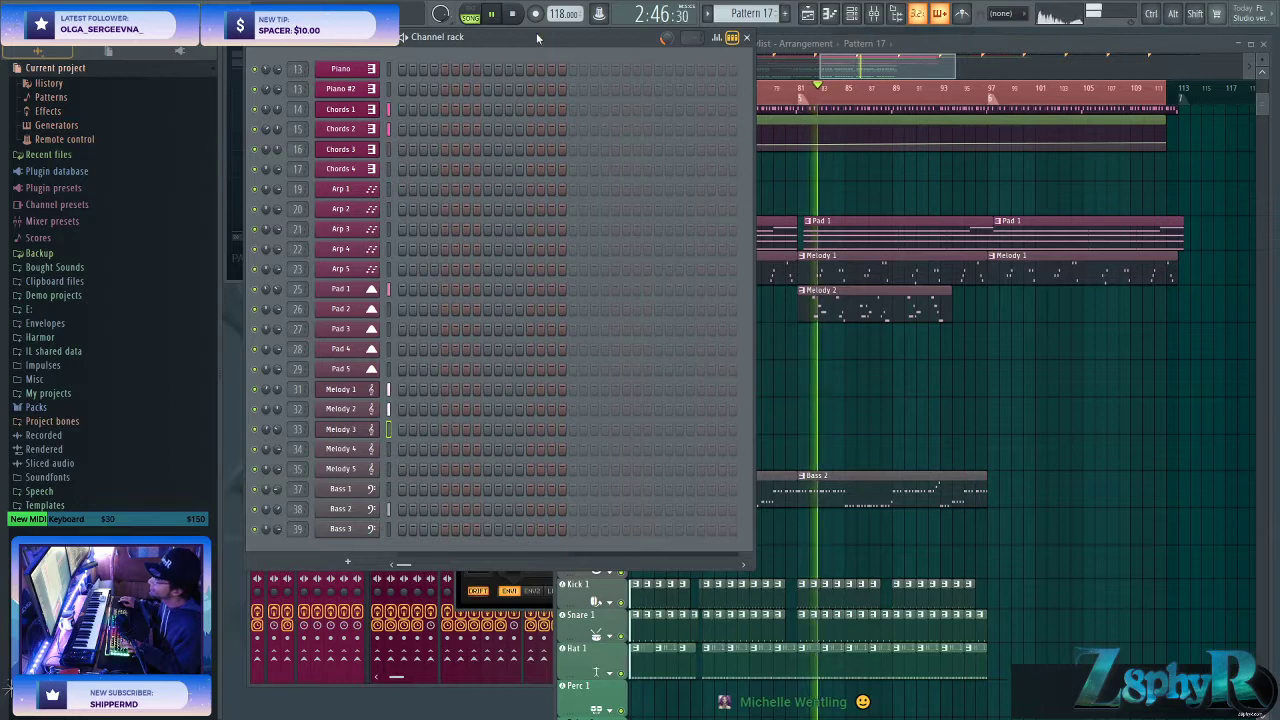
left_click(388, 429)
key("ctrl+v")
key("F5")
left_click(806, 338)
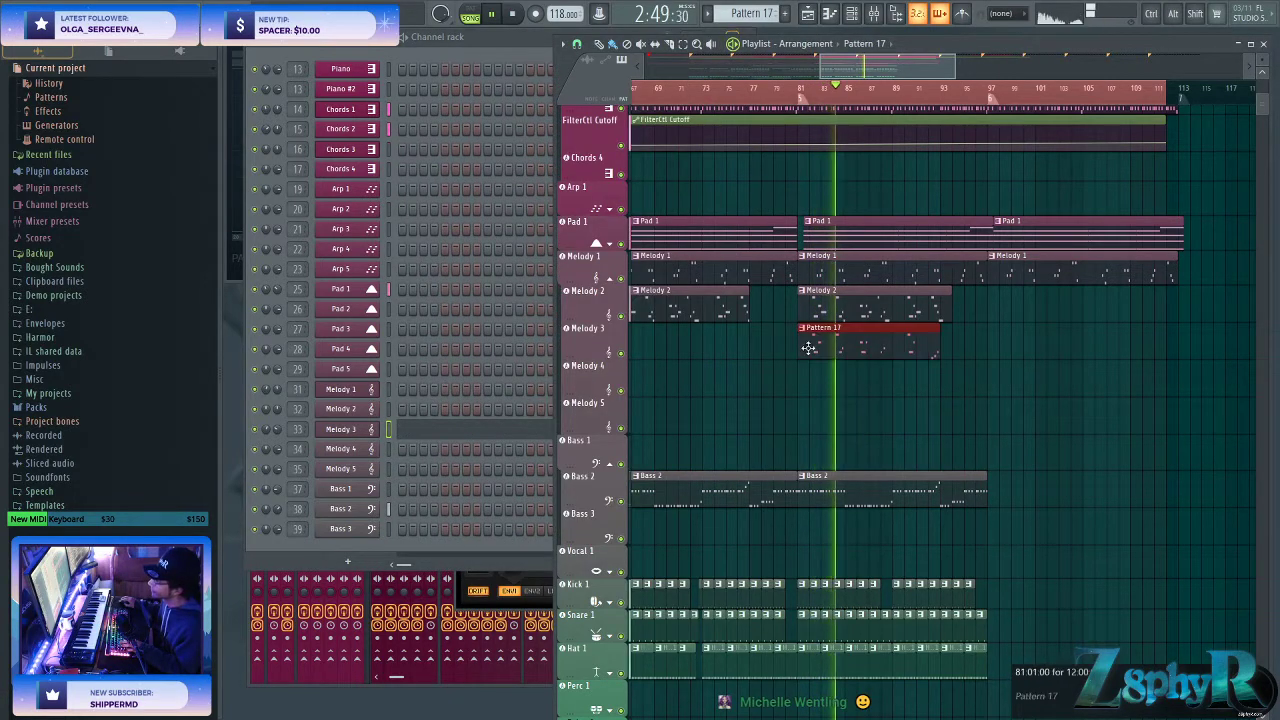
- Place another clip of the new pattern at bar 65 and rename the pattern as Melody 3
scroll(834, 397, "left", 2)
left_click(729, 342)
right_click(583, 326)
left_click(618, 381)
- Copy the two Melody 3 clips to bars 33 and 49 on the same track and deselect them
left_click_drag(1049, 355, 795, 378)
scroll(834, 400, "left", 3)
left_click_drag(929, 350, 876, 369)
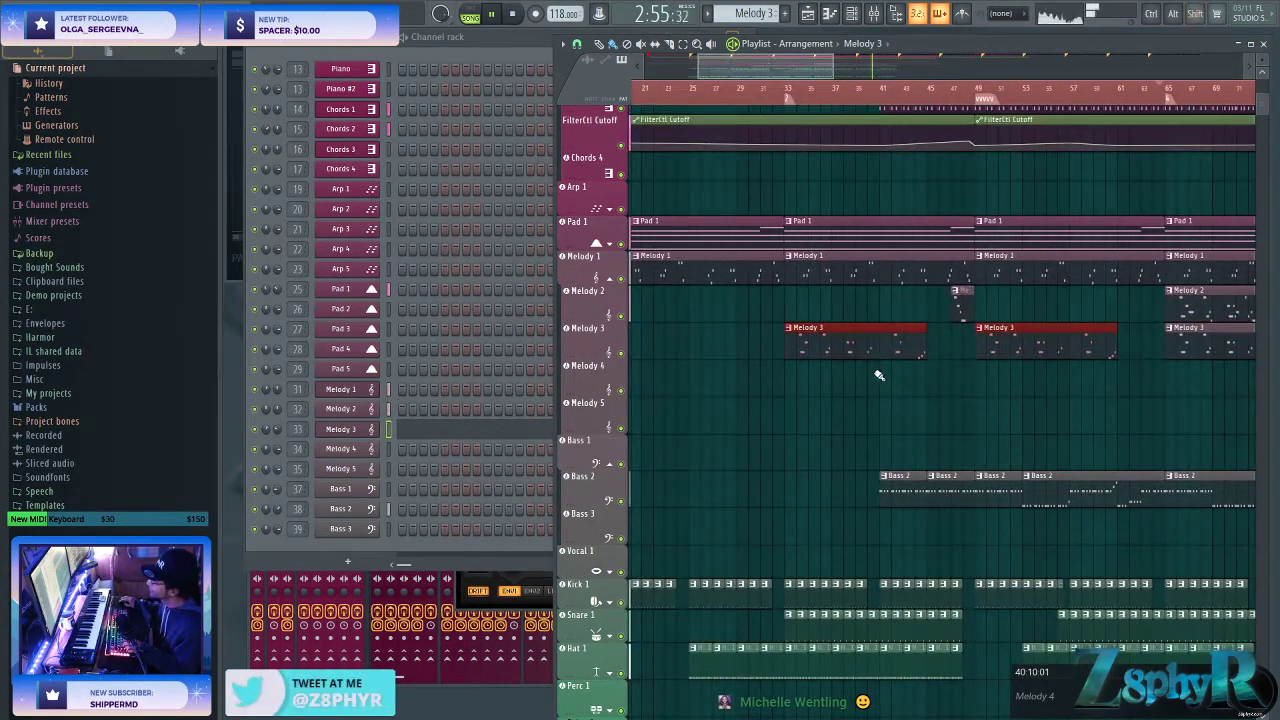
key("ctrl+d")
scroll(1212, 366, "right", 6)
scroll(1172, 369, "right", 3)
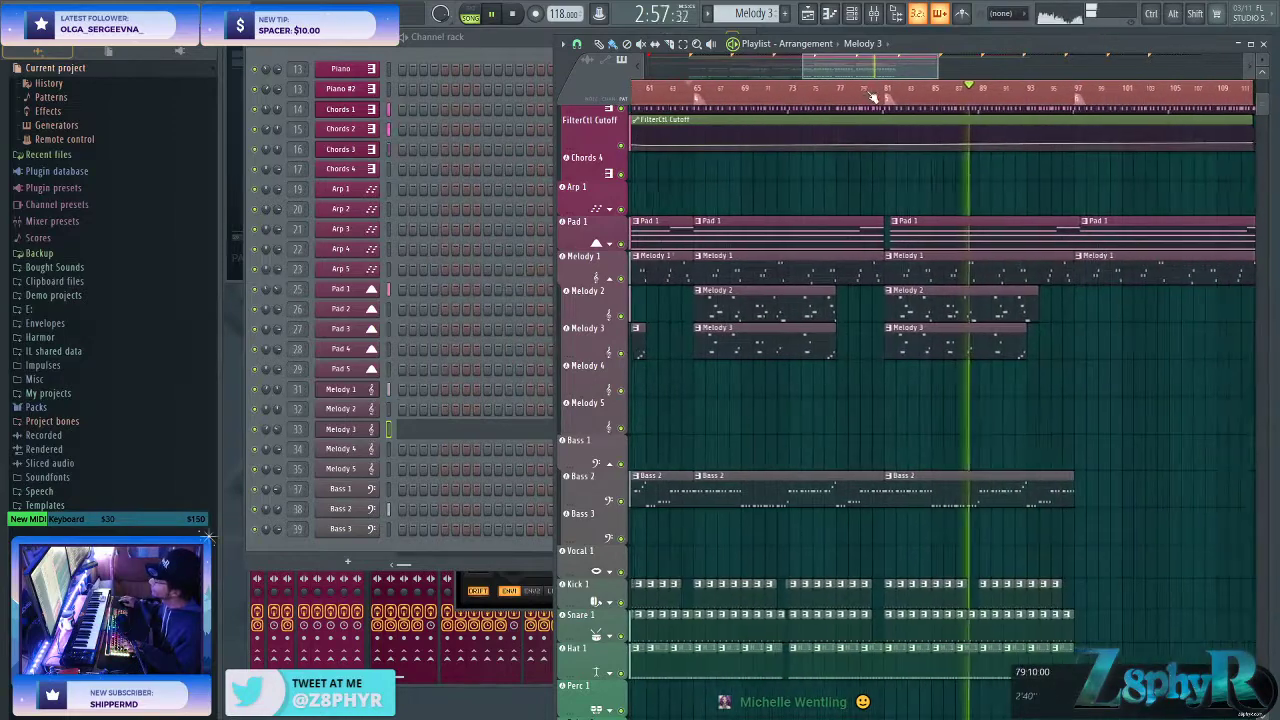
- Stop playback, move the song position to about bar 80 and expand the Arp 1 track group in the playlist
left_click(873, 92)
key("space")
scroll(926, 206, "up", 3)
left_click(611, 321)
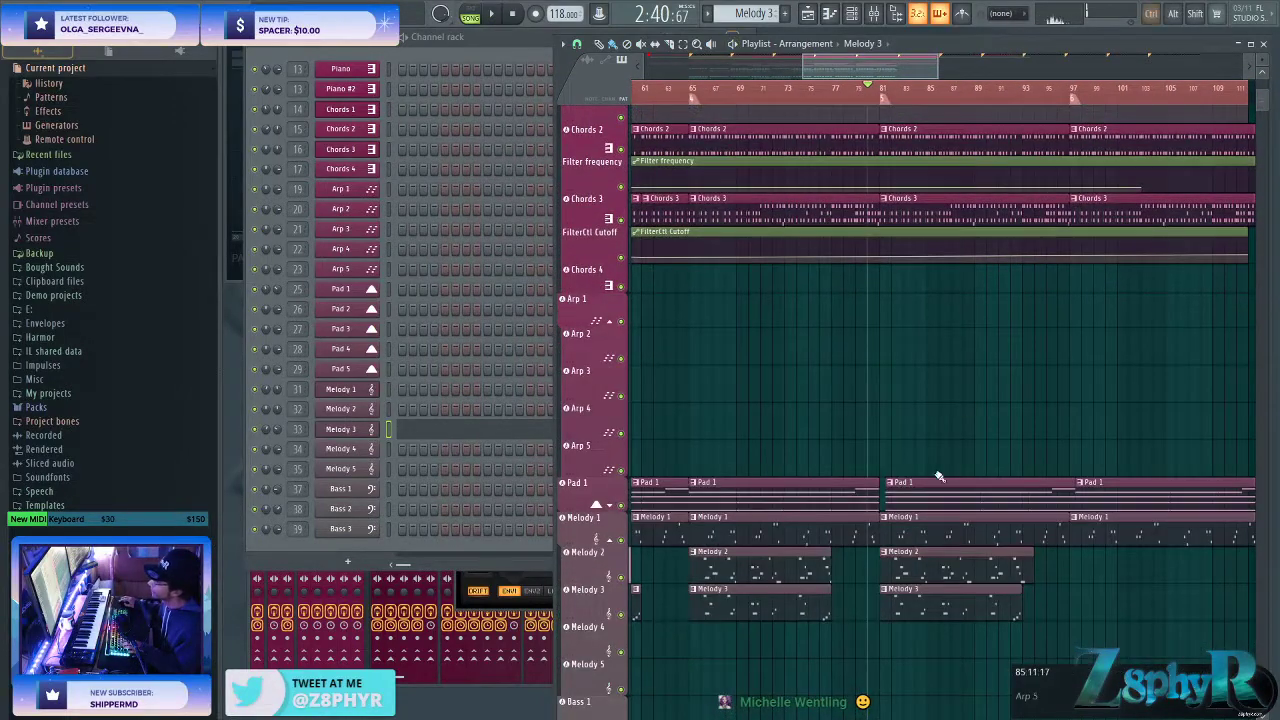
- Place a unique copy of the Pad 1 pattern on the Arp 1 track at bars 65 and 81
left_click(925, 492)
left_click(862, 368)
left_click_drag(894, 363, 908, 309)
left_click(885, 300)
left_click(944, 388)
left_click(944, 389, "ctrl")
left_click(683, 312)
left_click(742, 369, "ctrl")
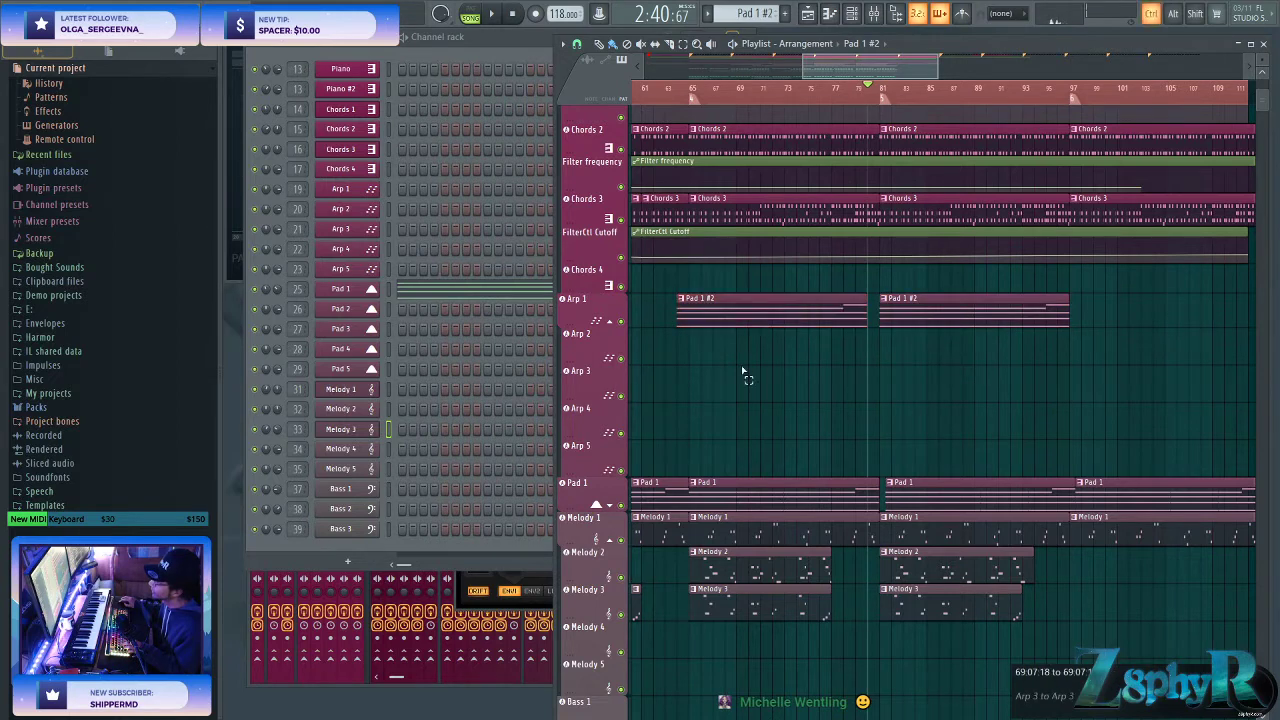
- Rename the copied pattern as Arp 1 and move its notes from the Pad 1 channel to the Arp 1 channel
right_click(616, 309)
left_click(650, 351)
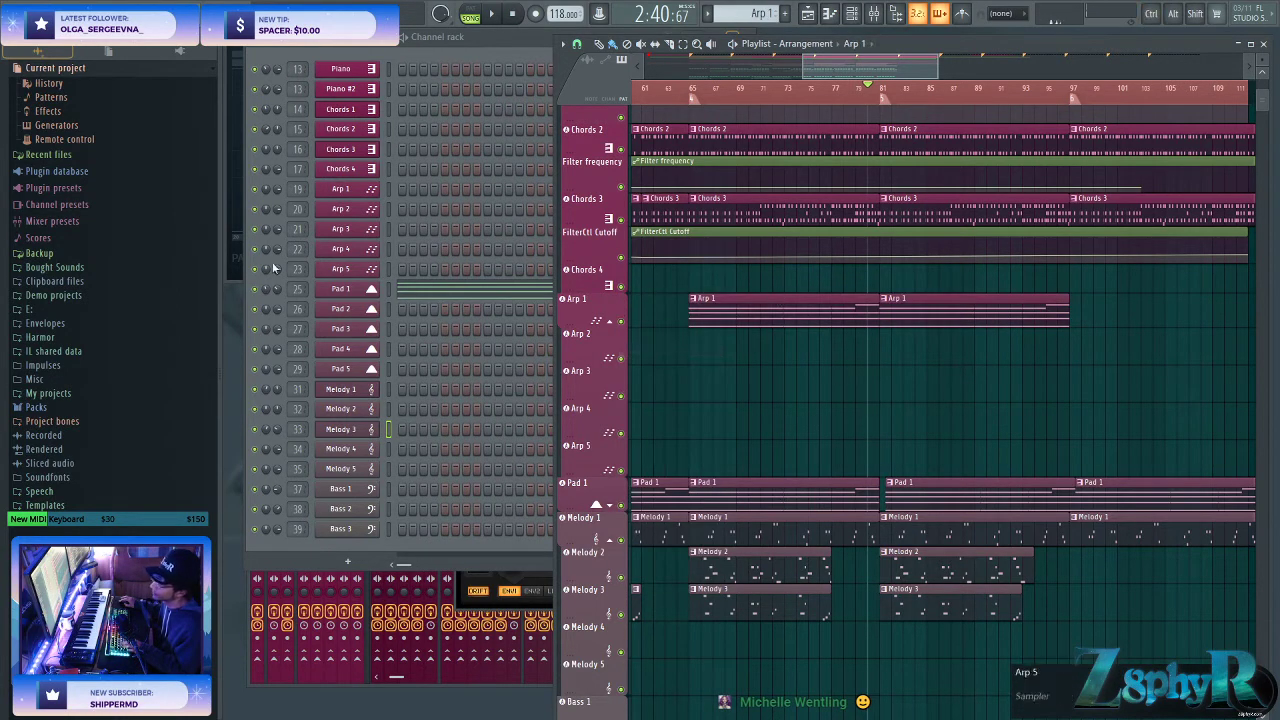
left_click(391, 293)
key("ctrl+v")
- Audition the Arp 1 pattern with its Hybrid 3 synth and lower the Arp 1 channel's volume
right_click(376, 191)
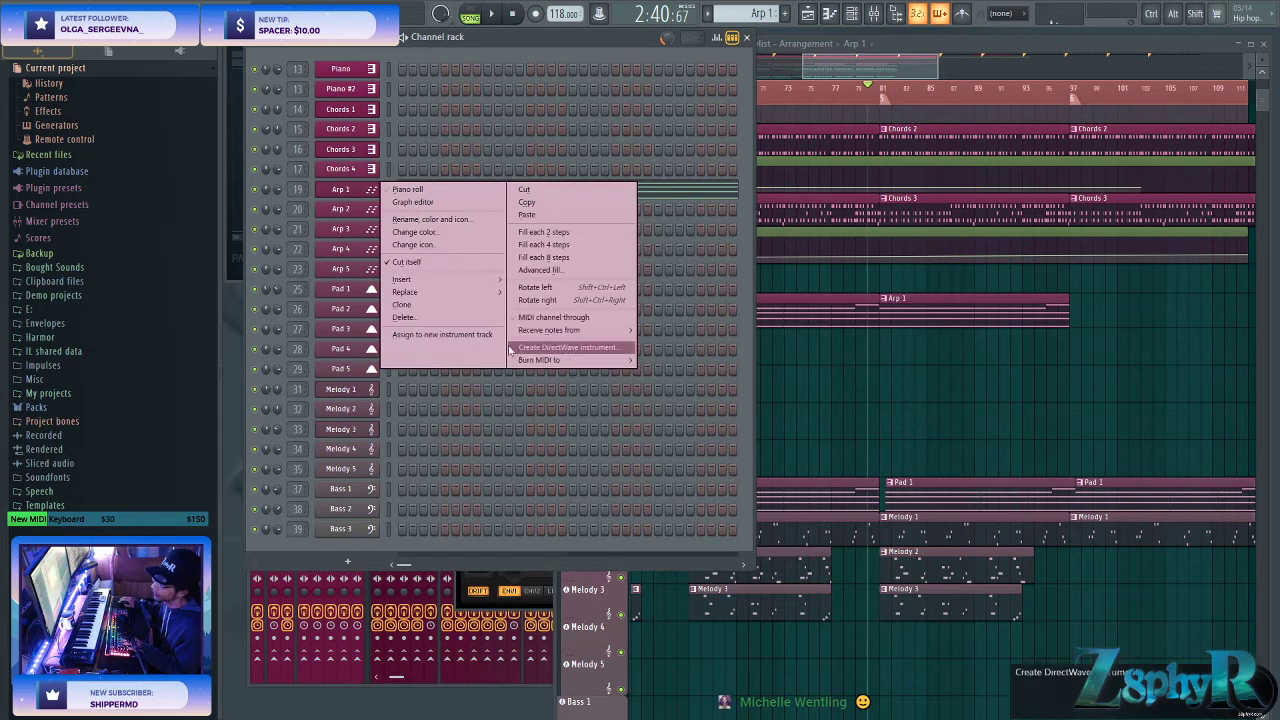
left_click(336, 186)
left_click(340, 189)
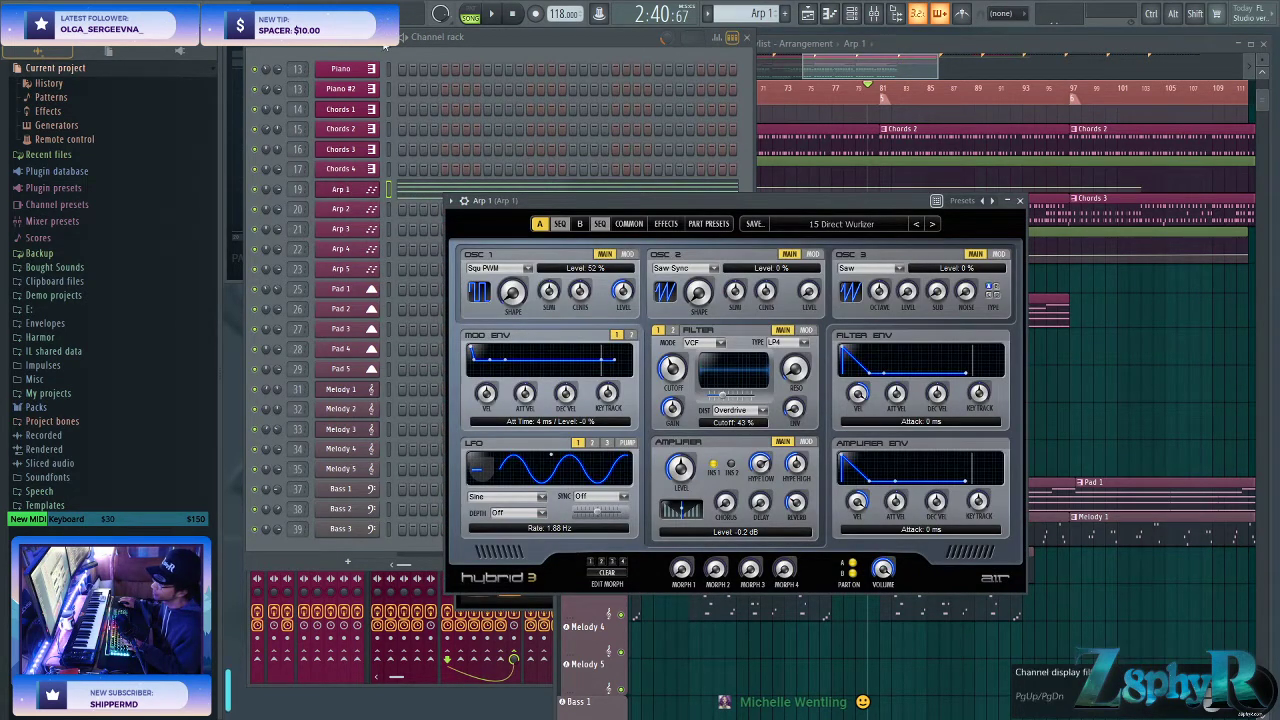
left_click(404, 38)
left_click_drag(278, 189, 278, 200)
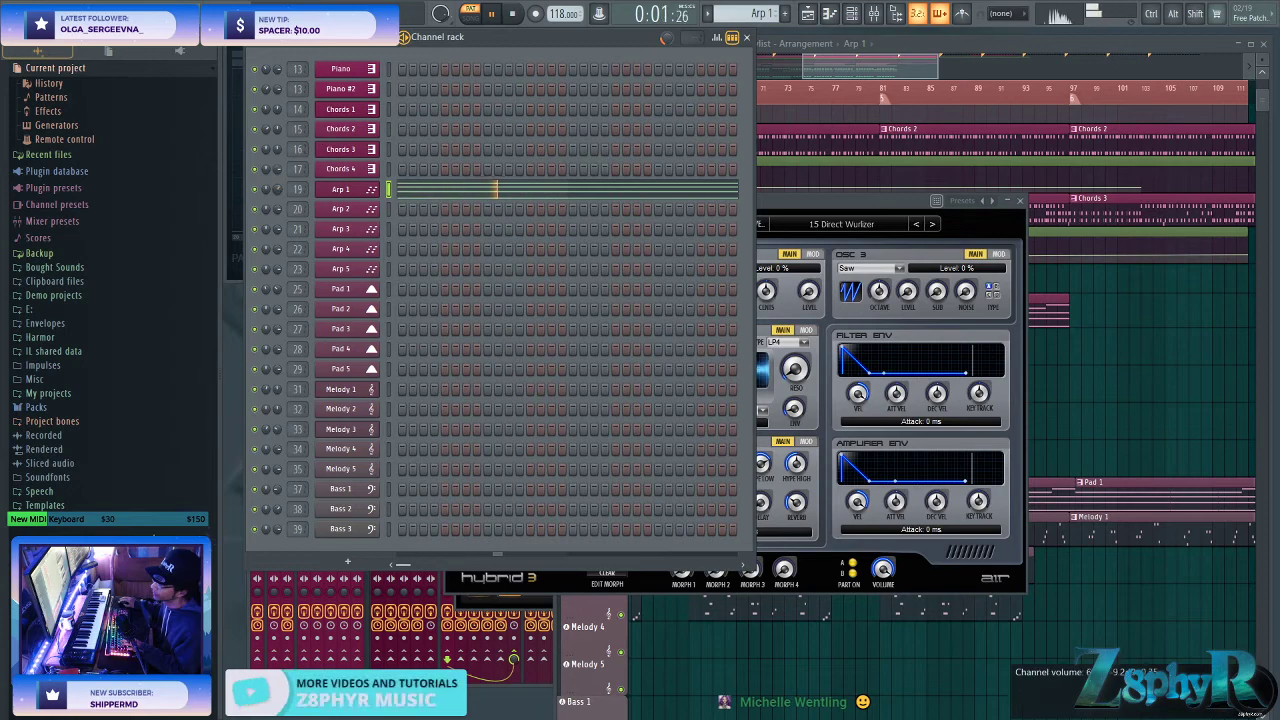
left_click_drag(813, 69, 754, 68)
key("space")
scroll(851, 257, "up", 5)
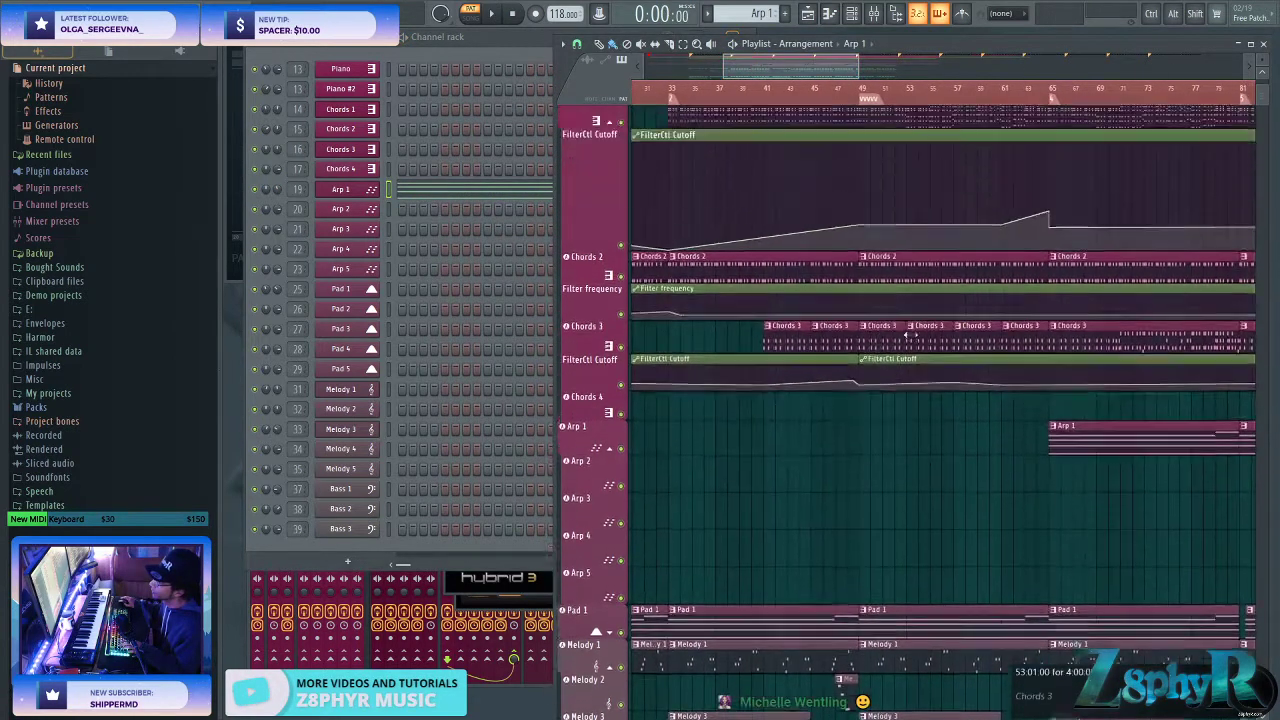
left_click(835, 413)
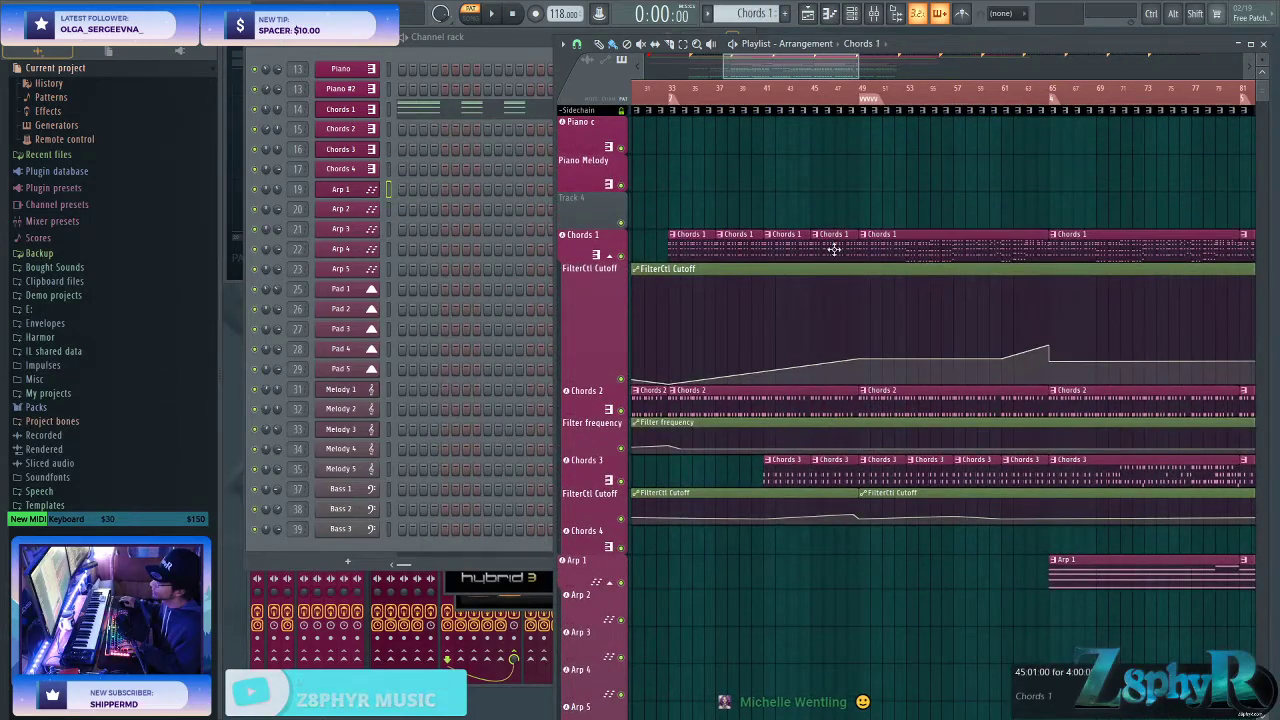
left_click(1080, 567)
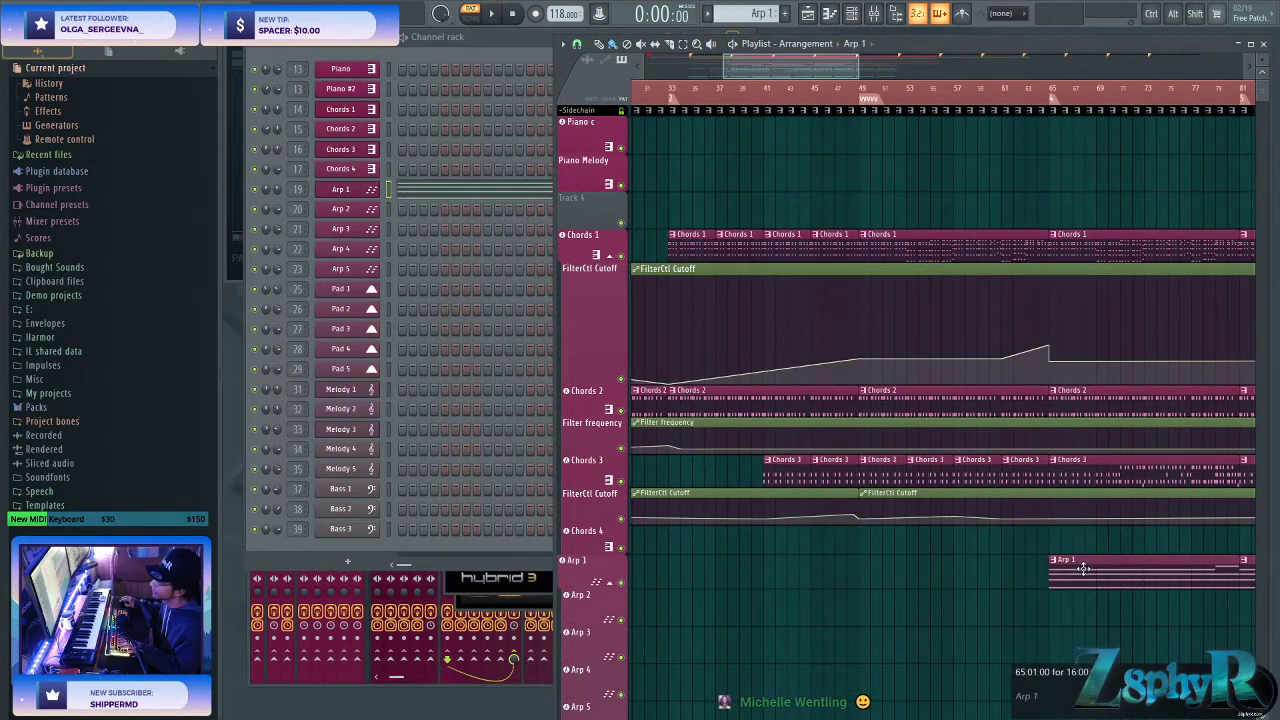
scroll(765, 535, "right", 3)
scroll(785, 536, "down", 1)
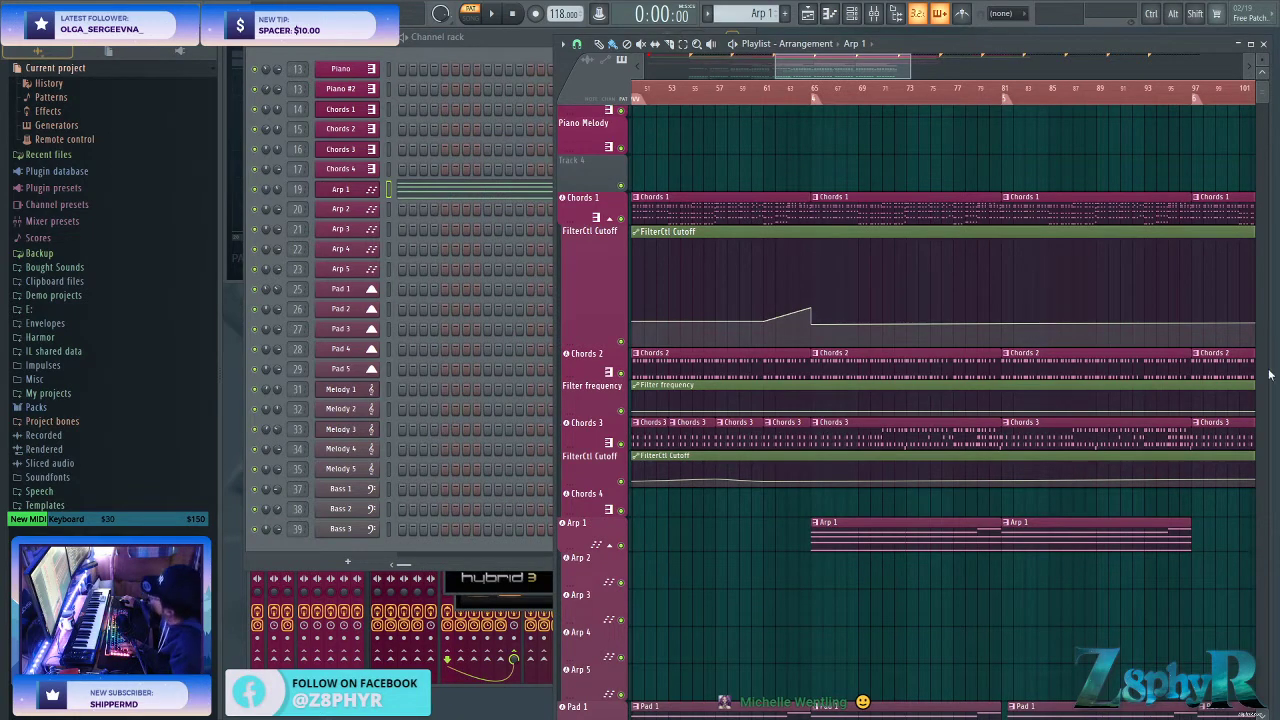
- Replace the Arp 1 channel's instrument with Xpand!2
left_click(478, 38)
right_click(367, 172)
right_click(355, 190)
mouse_move(449, 292)
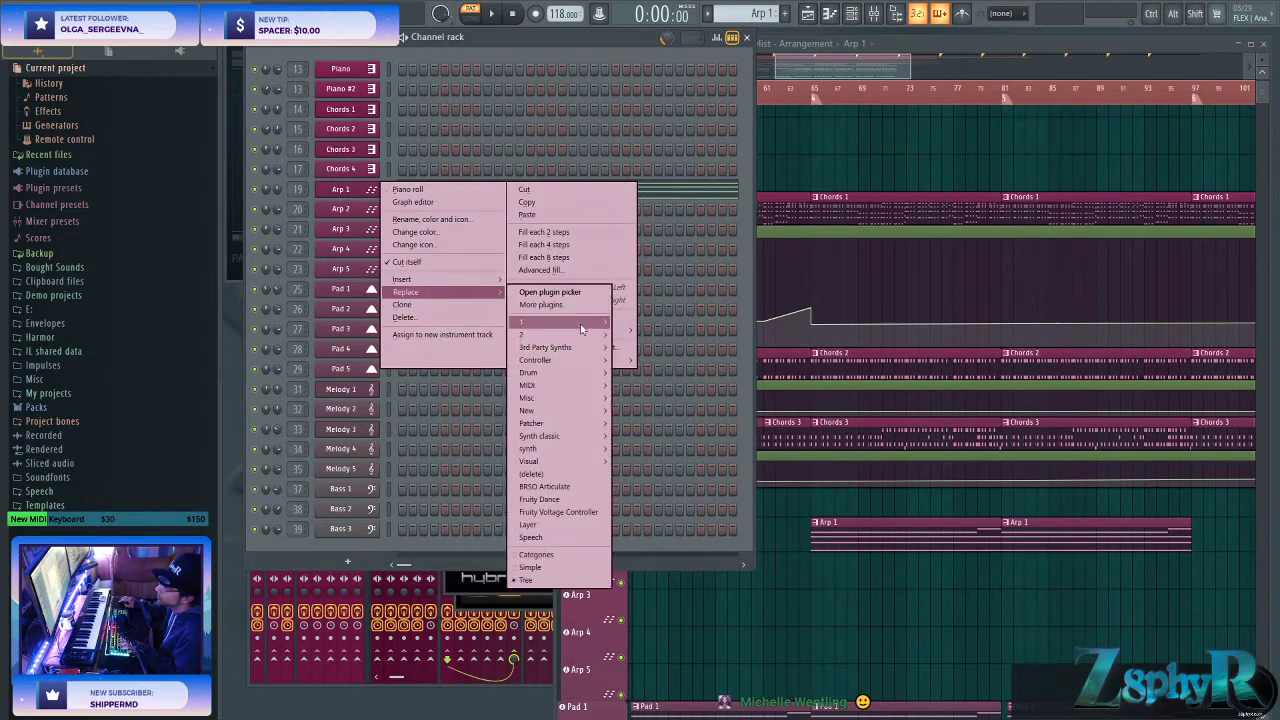
mouse_move(558, 336)
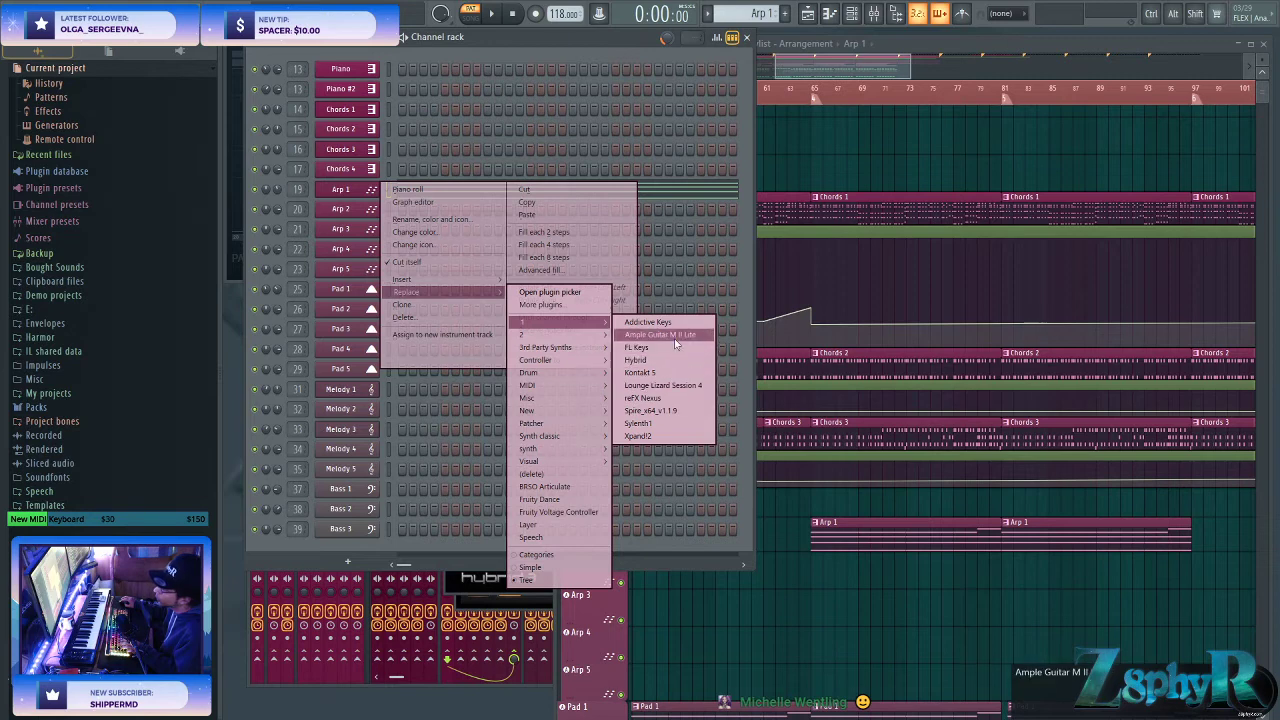
left_click(679, 437)
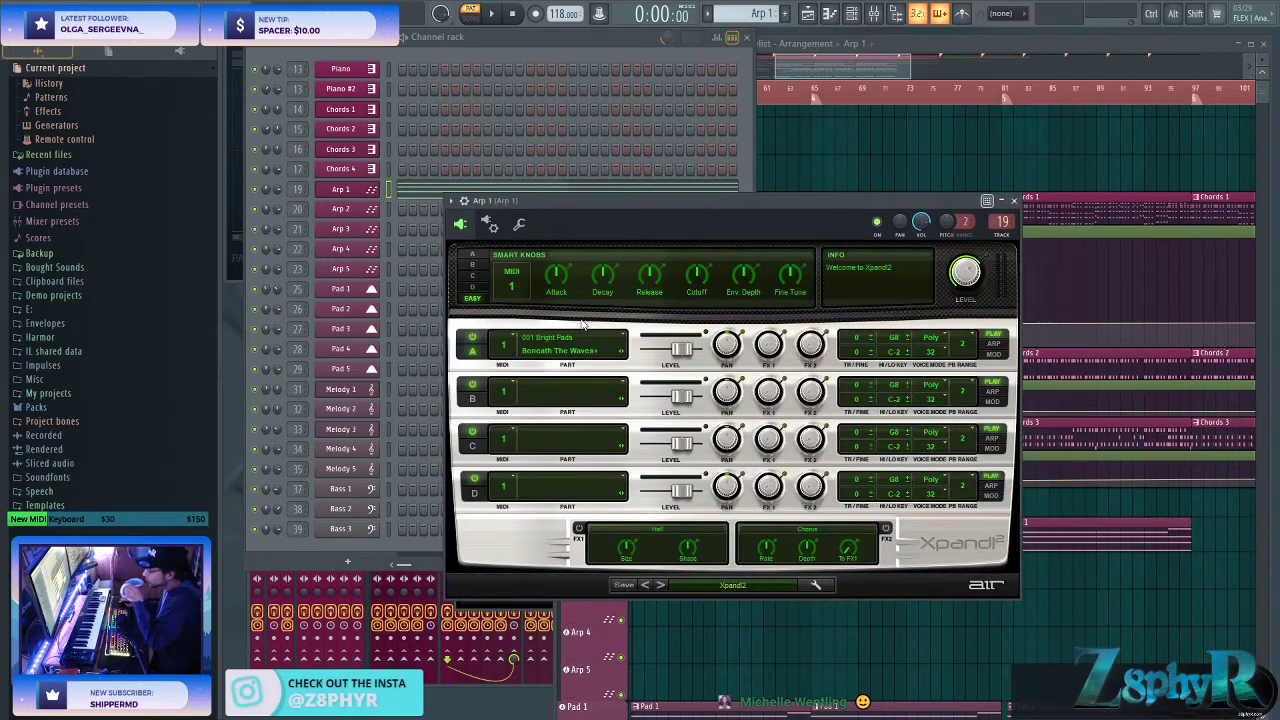
- Load a rich analog arp preset from Xpand!2's Simple Arpeggios category
left_click(751, 585)
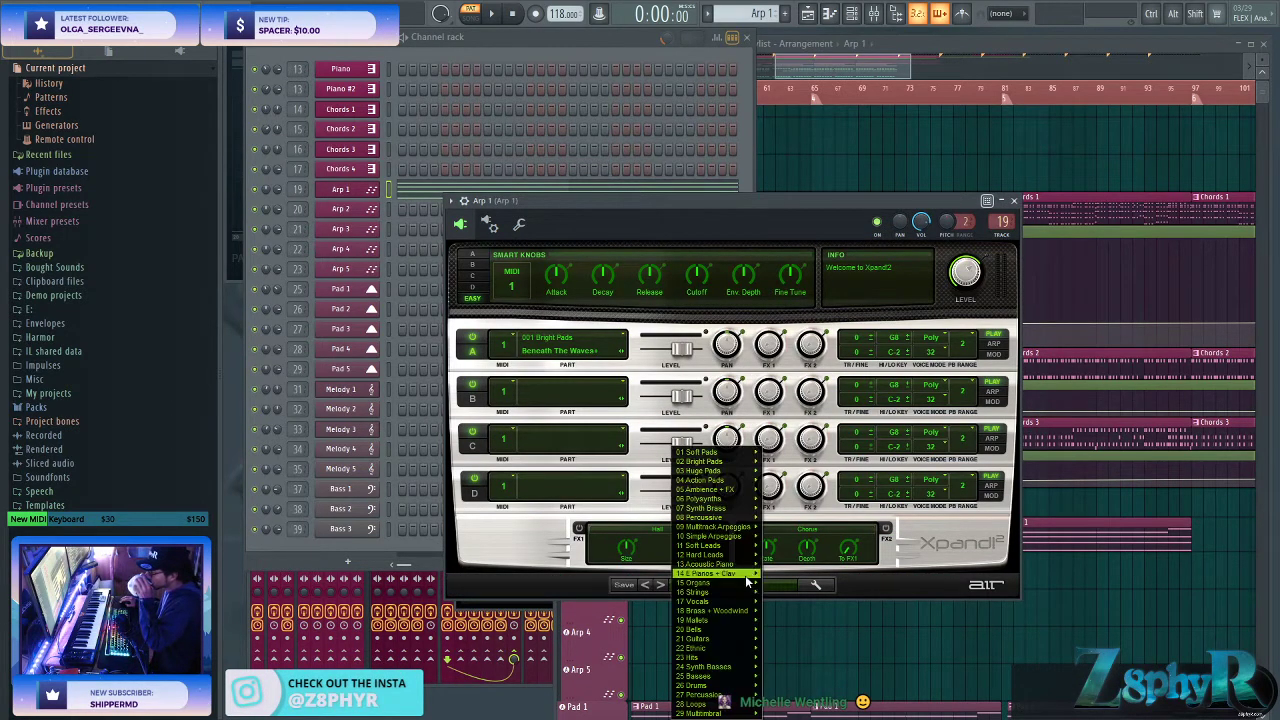
mouse_move(718, 549)
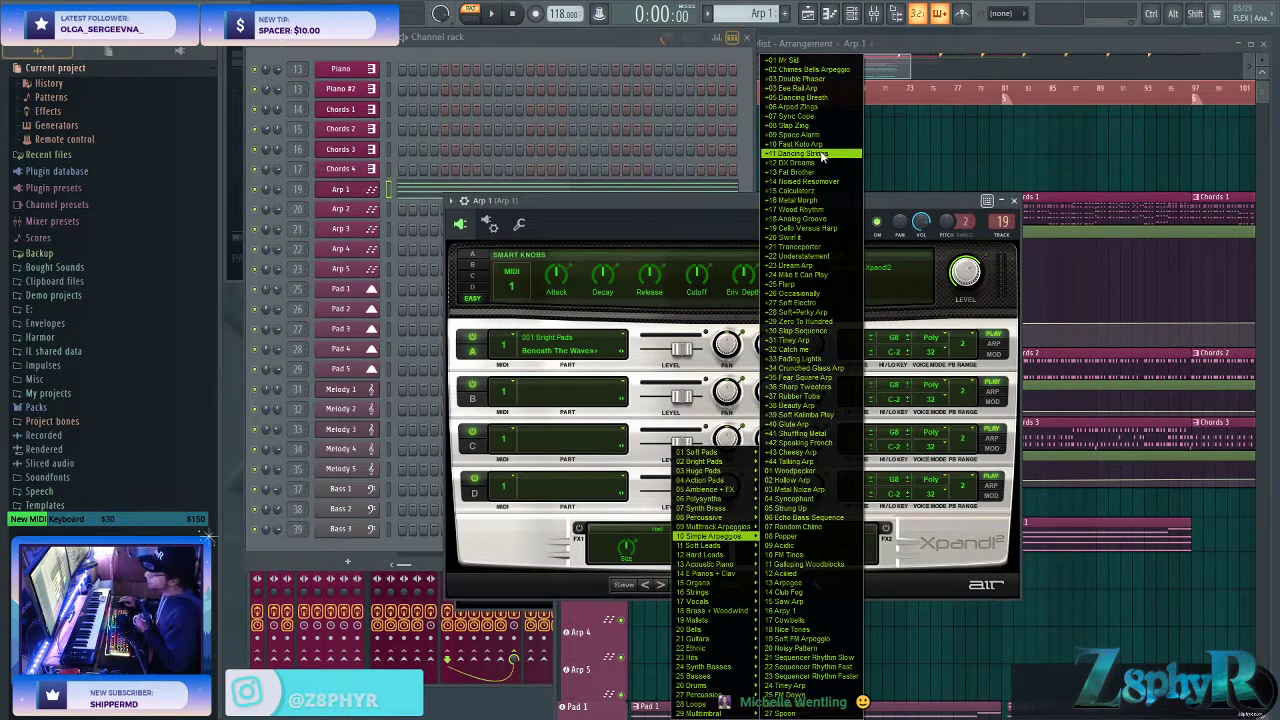
left_click(818, 267)
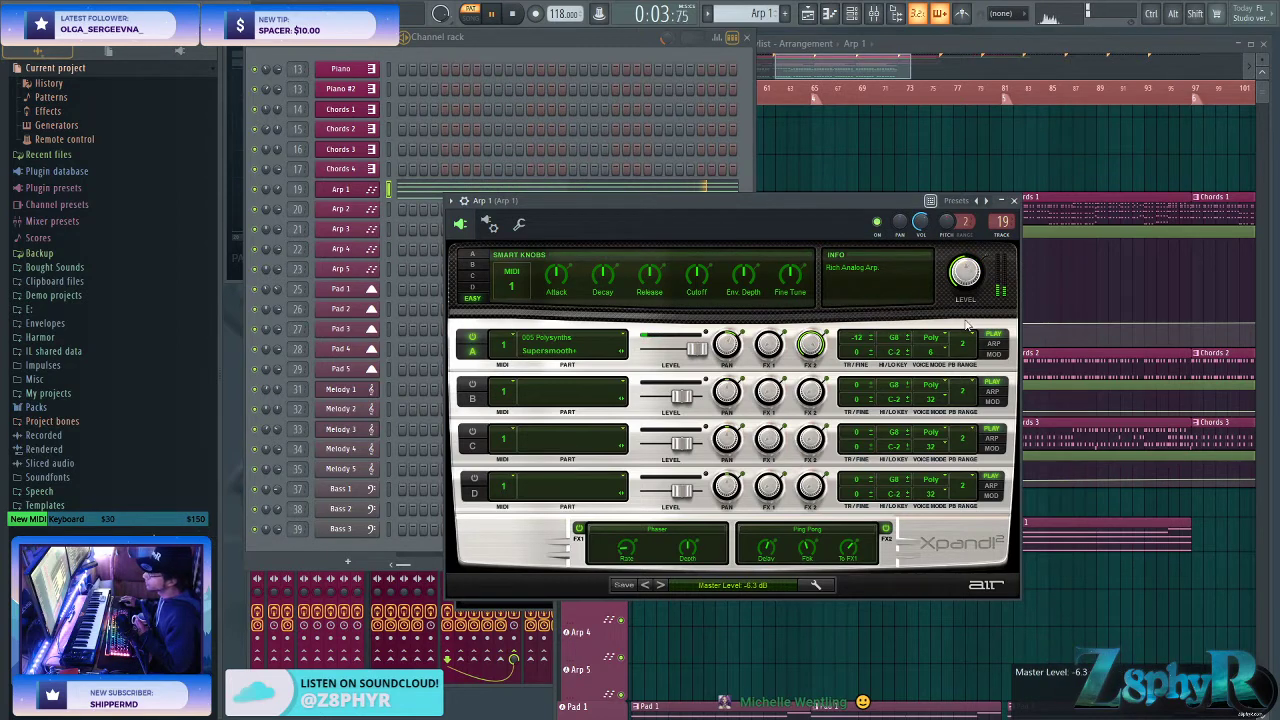
- Try the Up 3, Up 2 and U & D 3 arpeggiator modes on Part A while the pattern plays
left_click(986, 343)
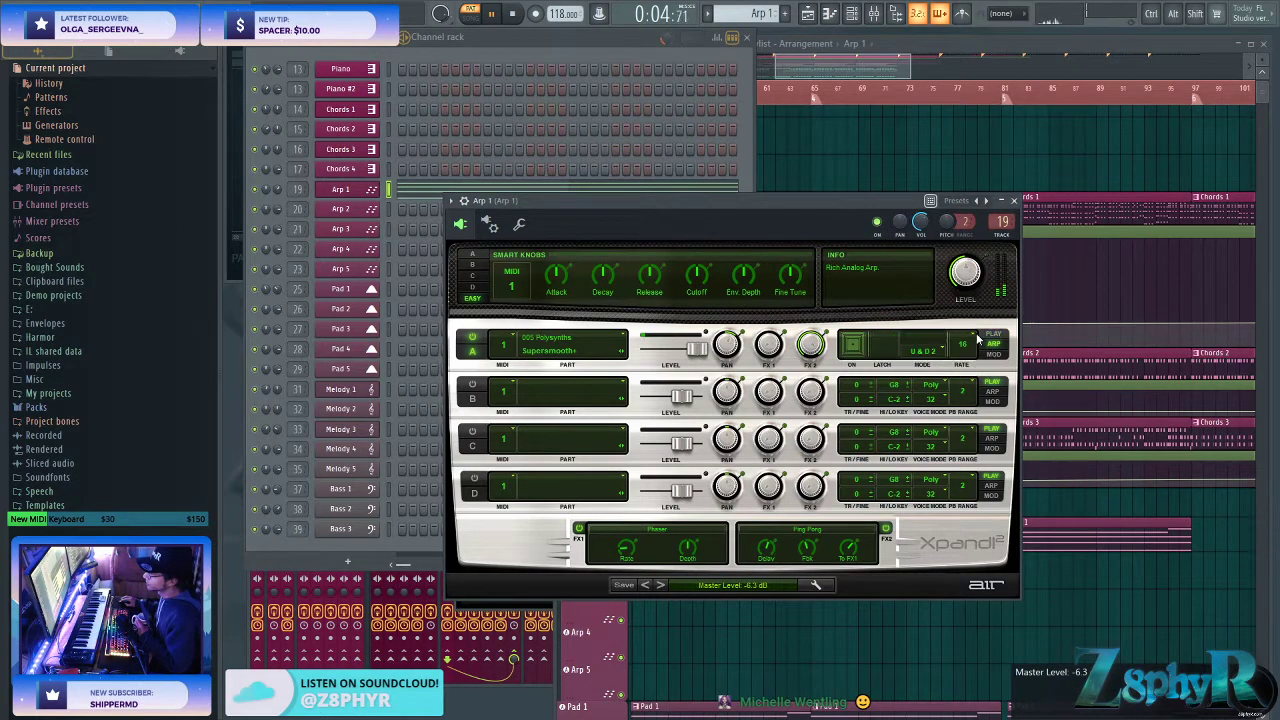
left_click(923, 355)
left_click(933, 384)
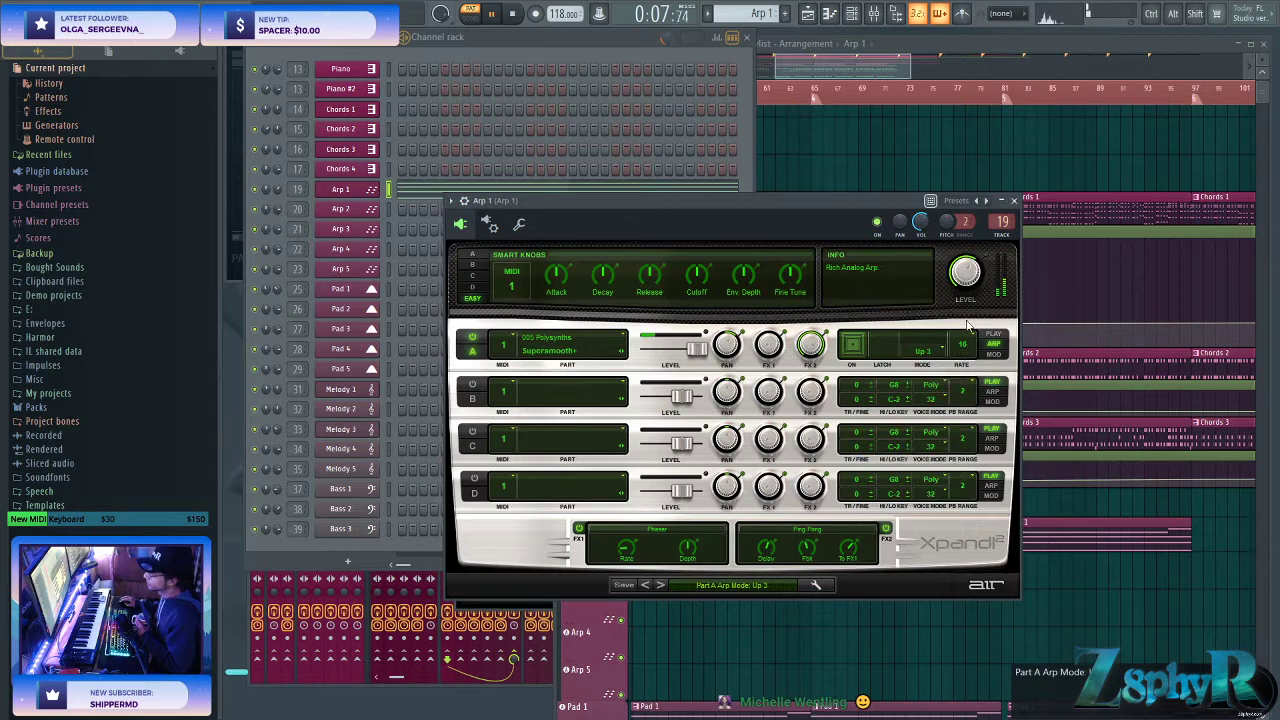
left_click(930, 352)
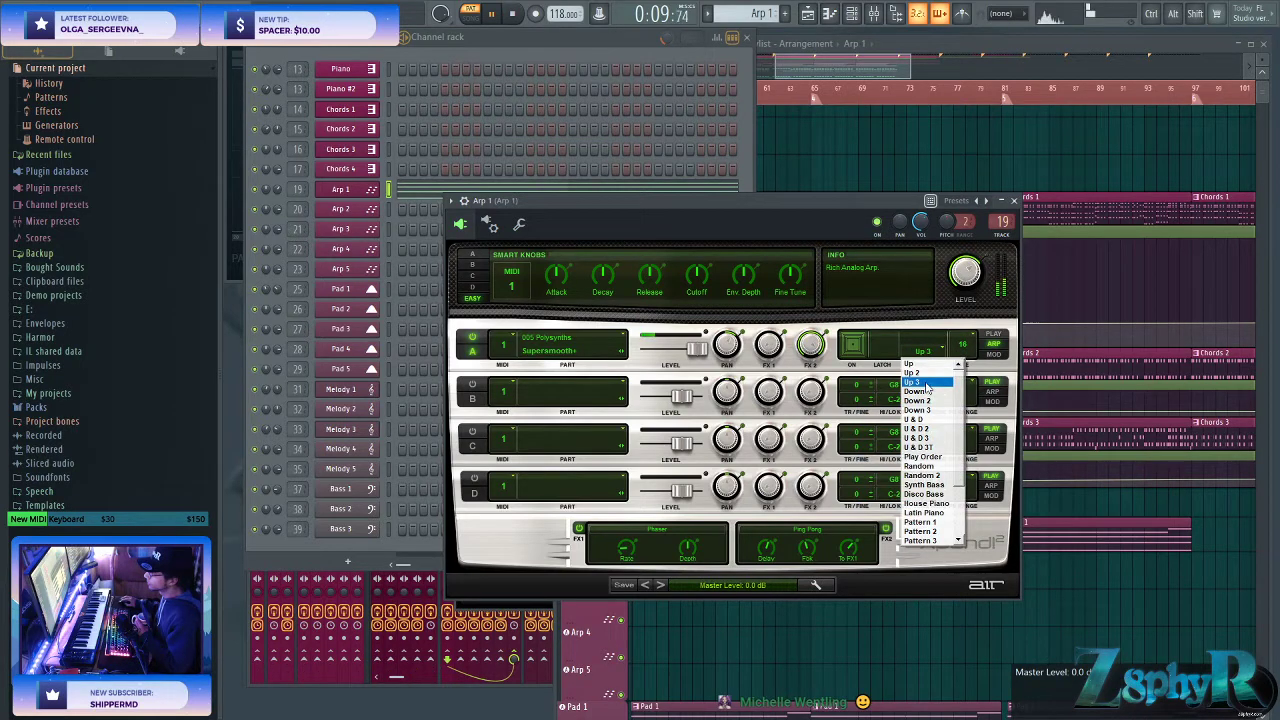
left_click(929, 374)
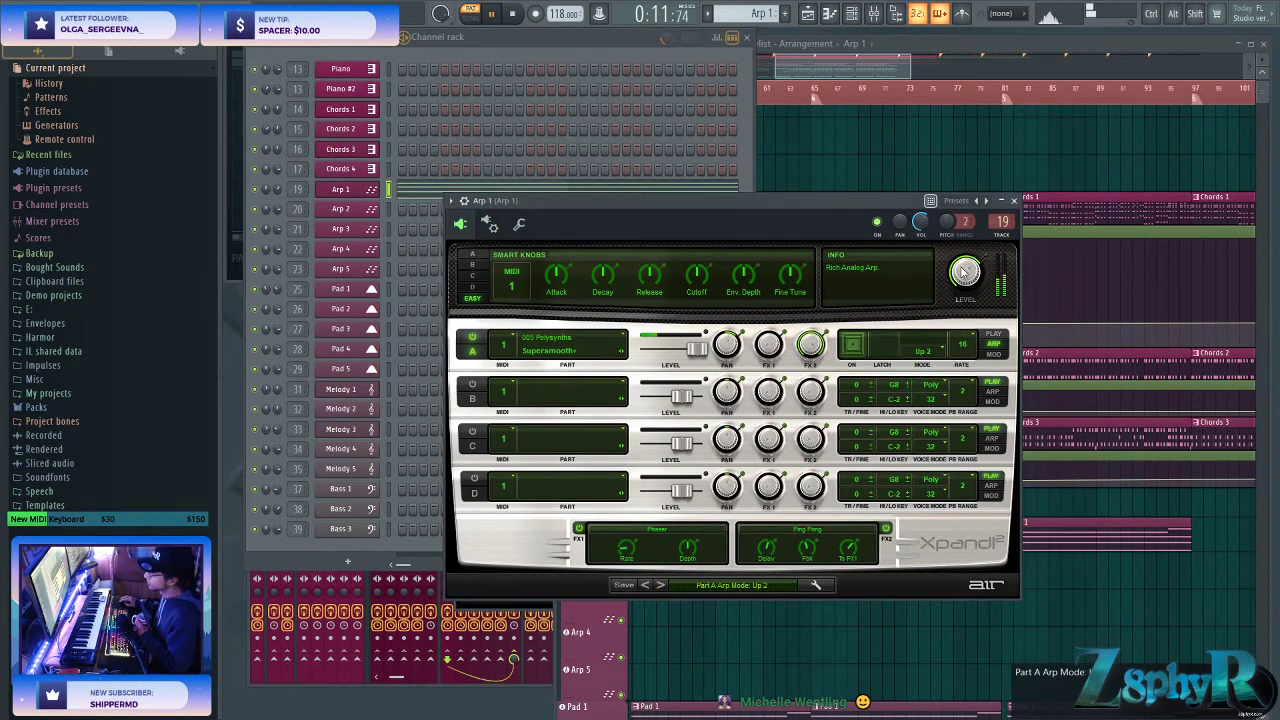
left_click(925, 354)
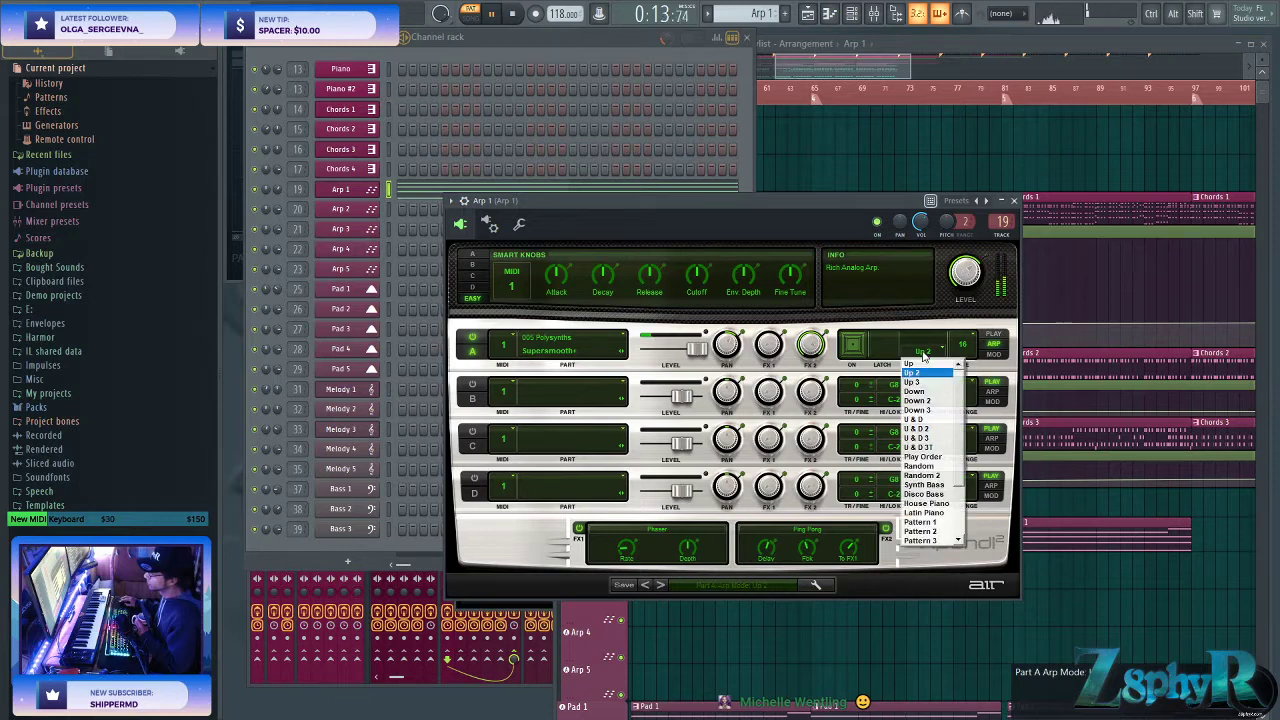
left_click(936, 441)
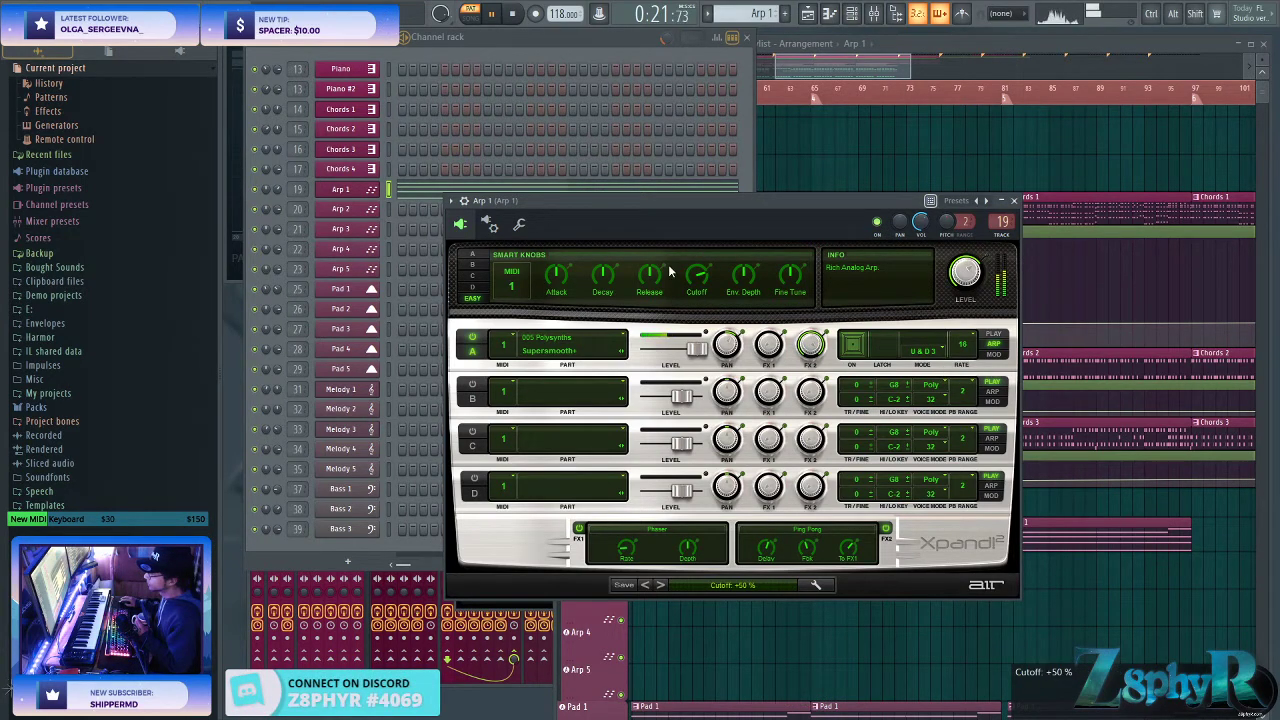
- Reduce the arp's release and set its cutoff to +26 % while playing the song from bar 65
left_click(473, 258)
left_click_drag(649, 258, 651, 276)
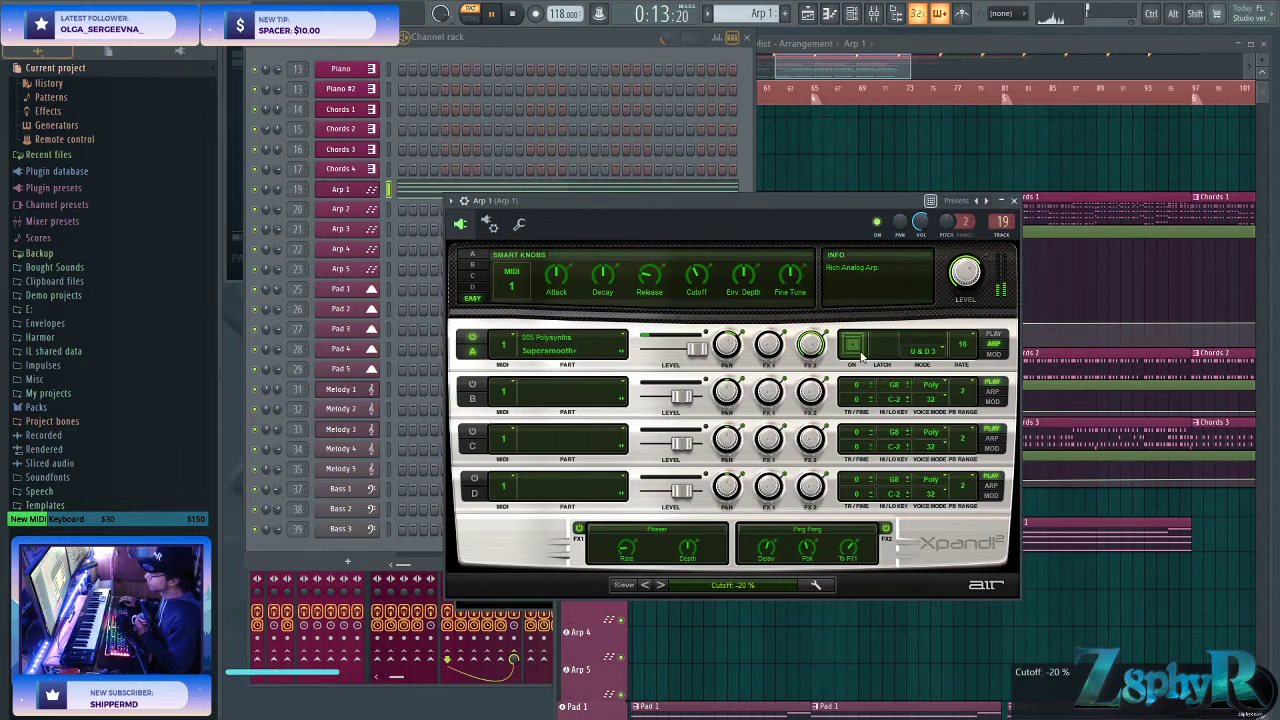
left_click(911, 147)
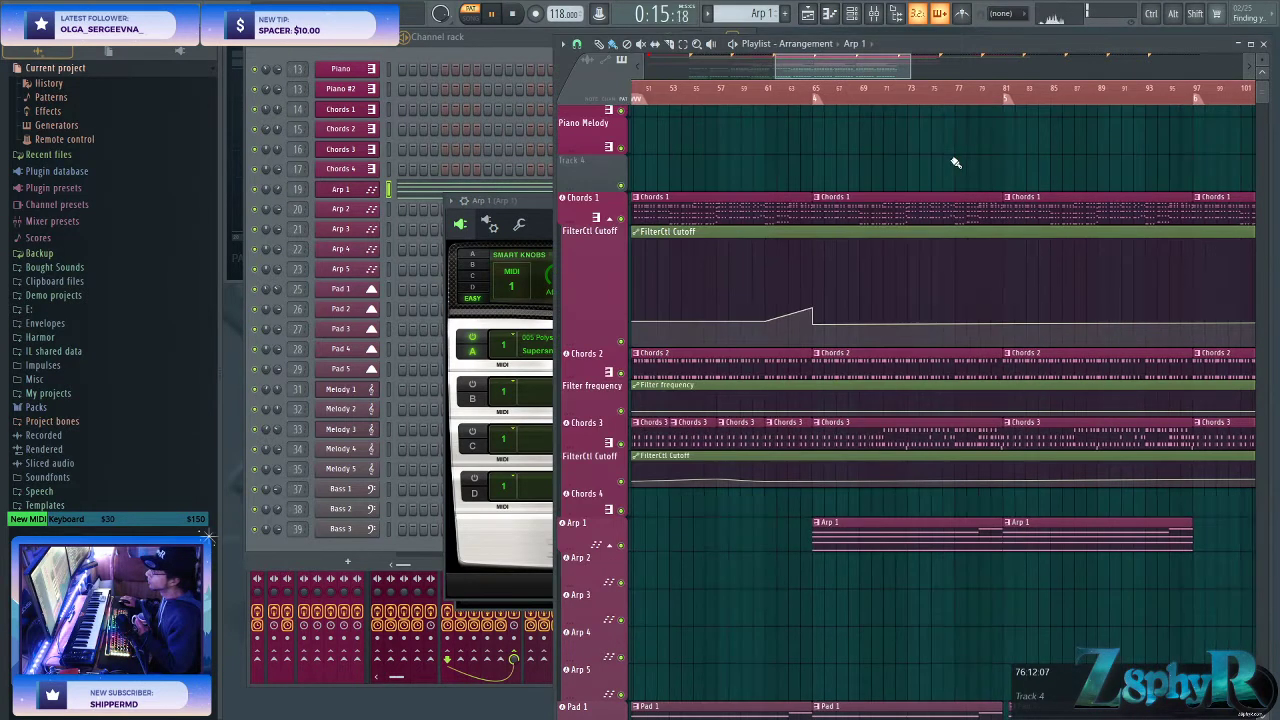
left_click(813, 100)
left_click(540, 200)
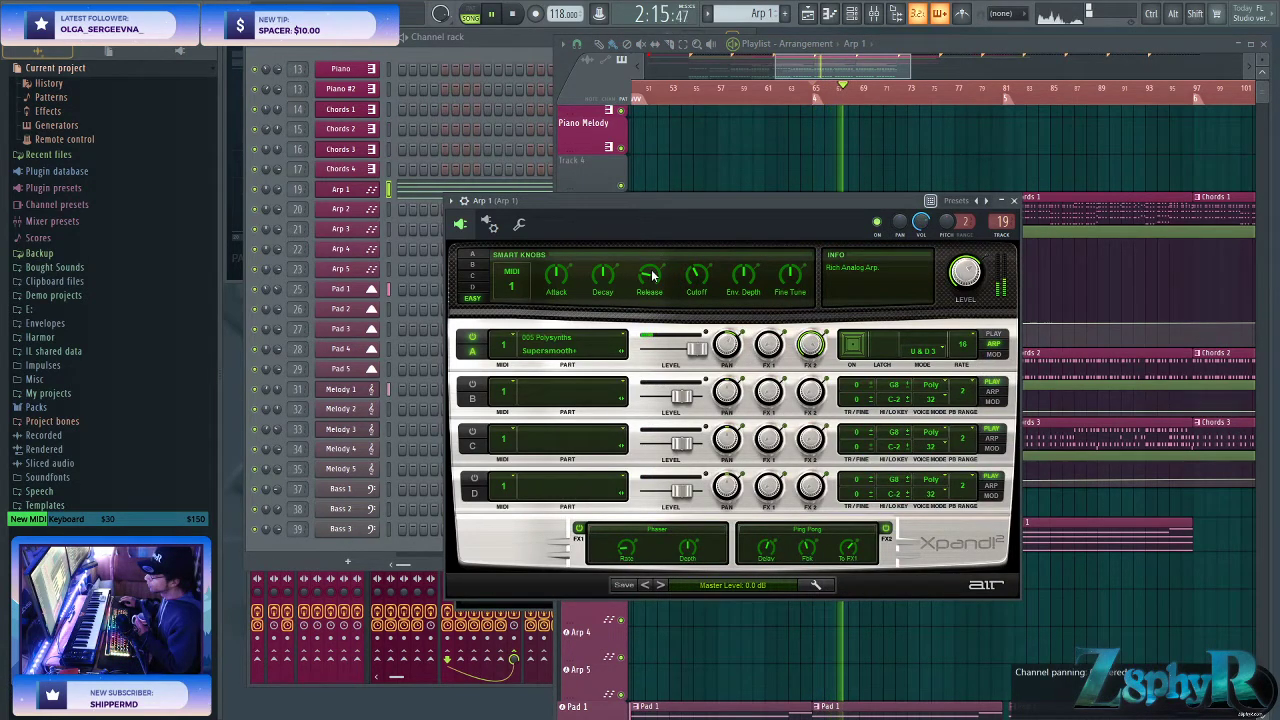
scroll(697, 285, "up", 5)
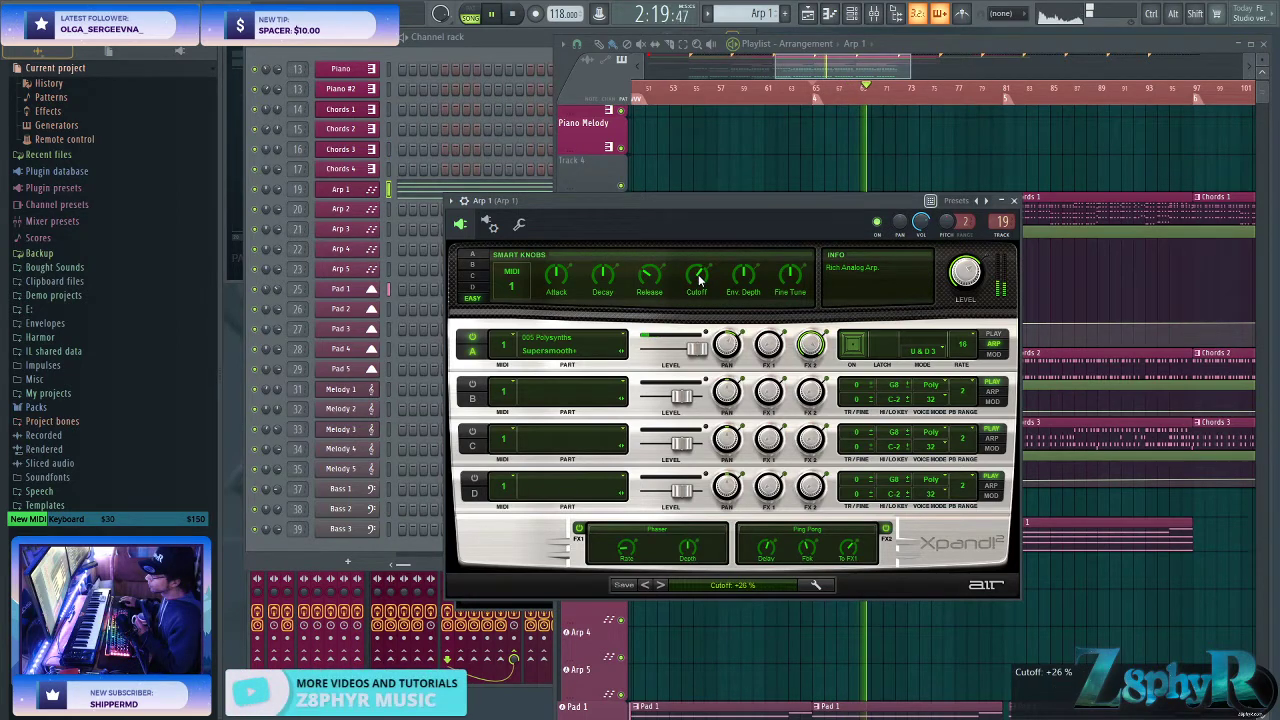
- Load the +23 Dream Arp preset and set Part A's arpeggiator to Up mode at rate 8
left_click(662, 586)
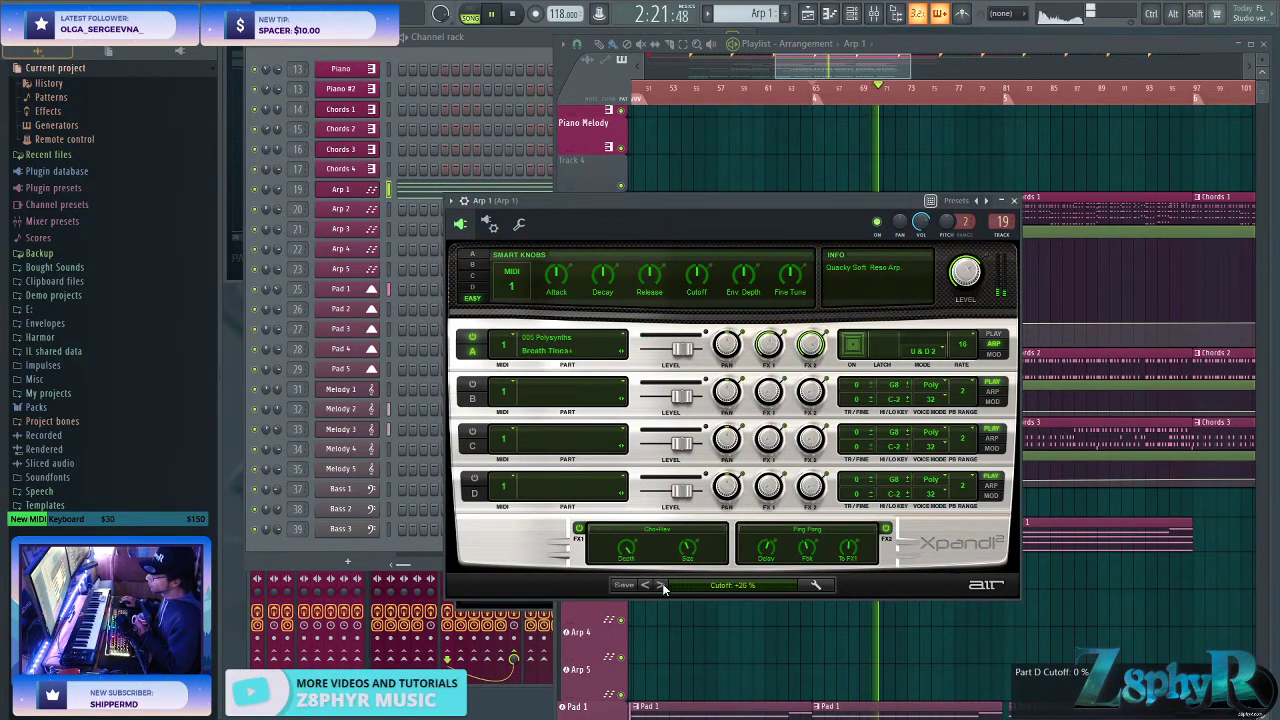
left_click(923, 351)
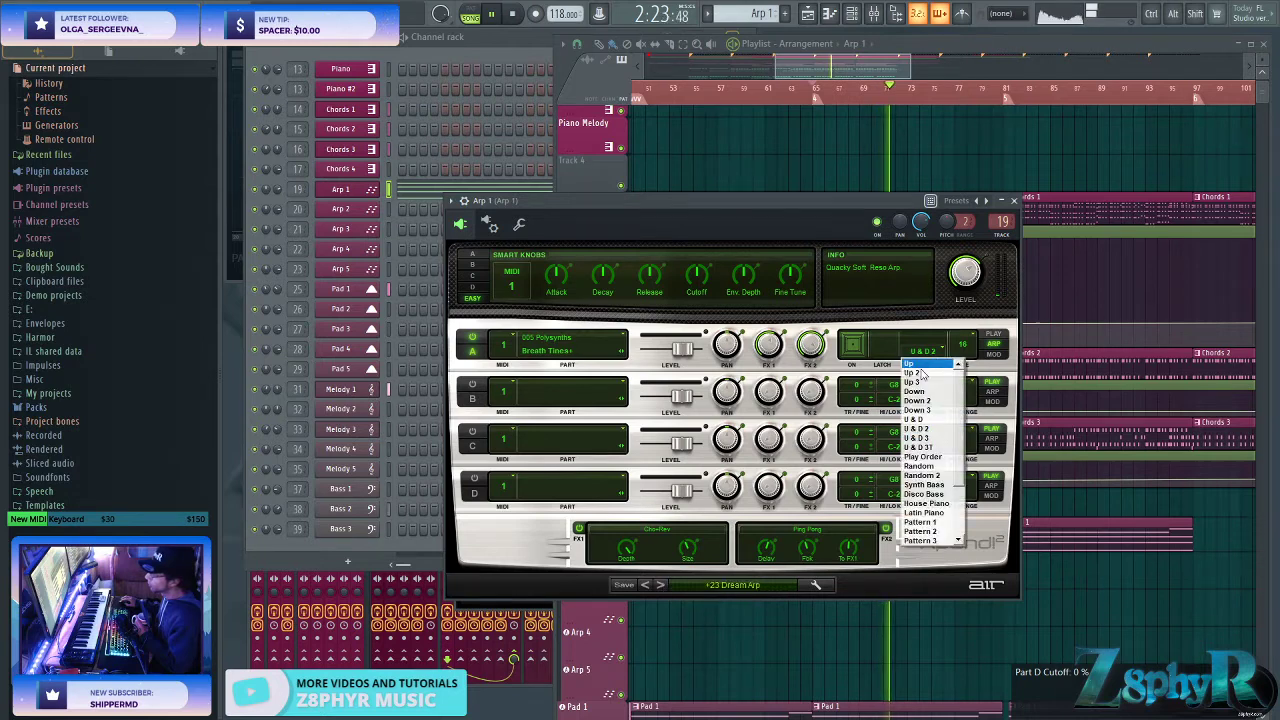
left_click(922, 362)
left_click(959, 348)
left_click(957, 390)
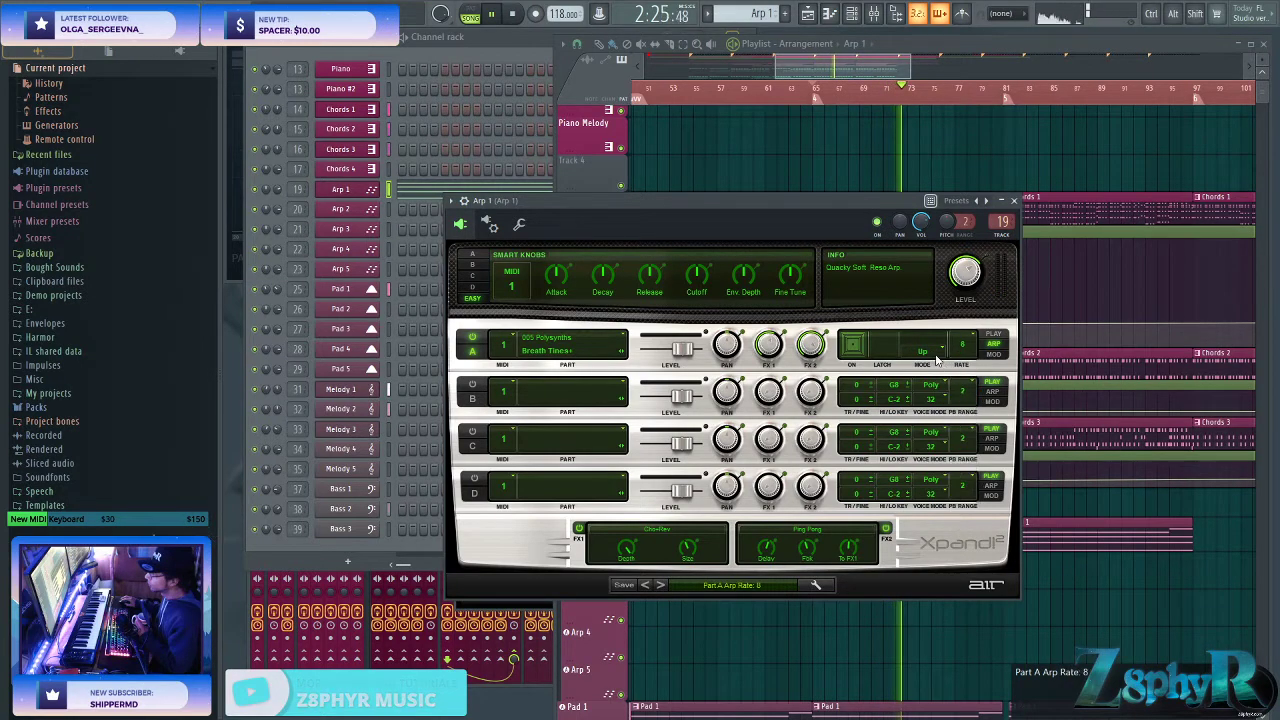
- Lower the instrument's master level to about -19.8 dB and try Part A's arpeggiator in Up 2 and U & D 3 modes
left_click_drag(955, 272, 961, 316)
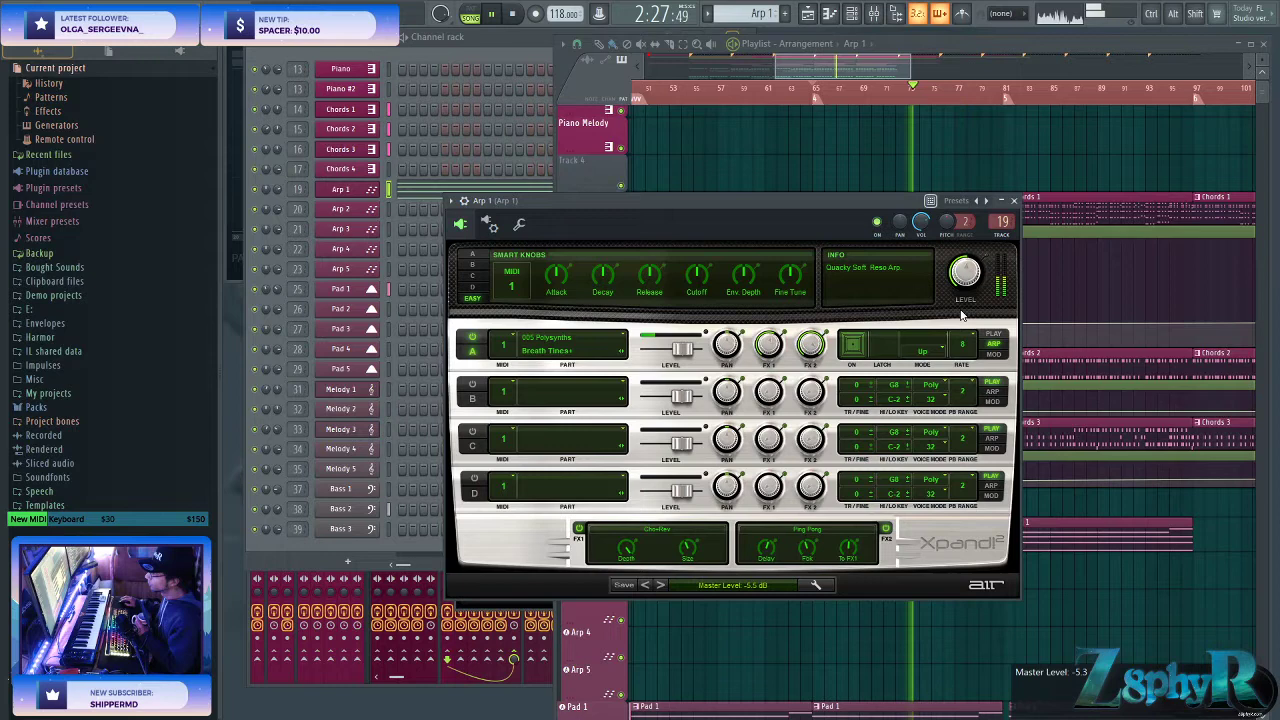
left_click(932, 352)
left_click(935, 372)
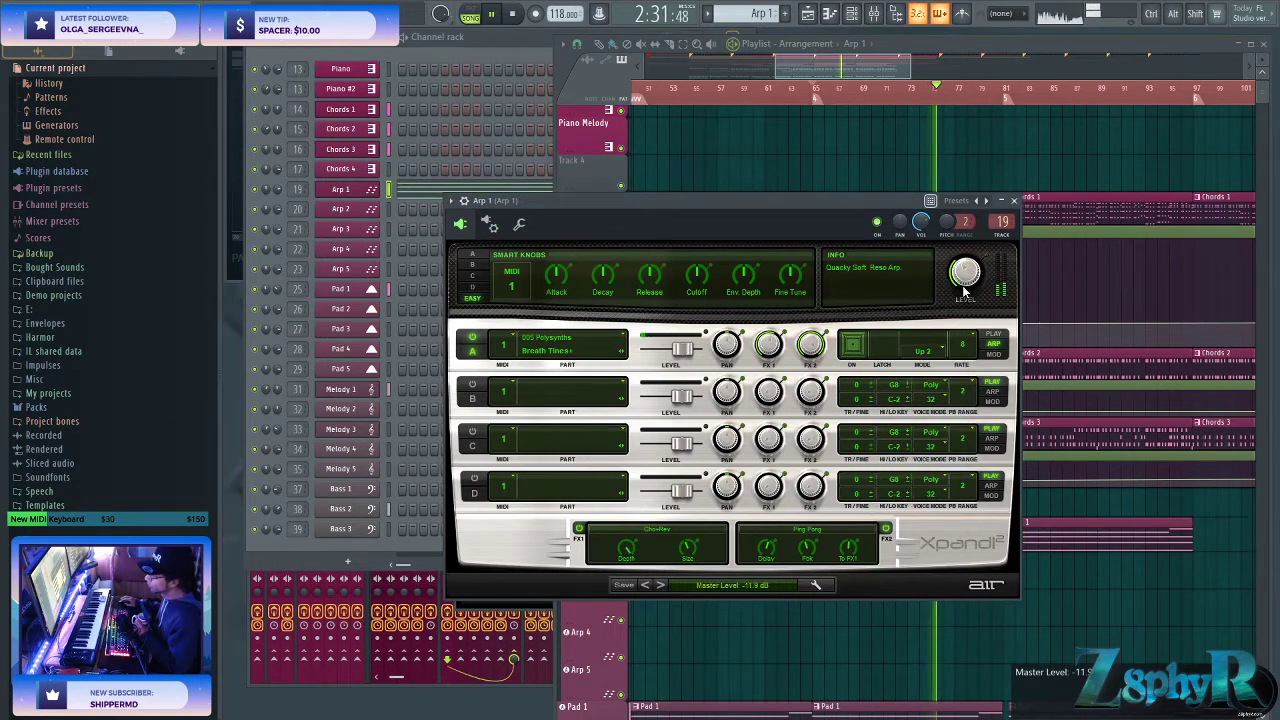
left_click(932, 350)
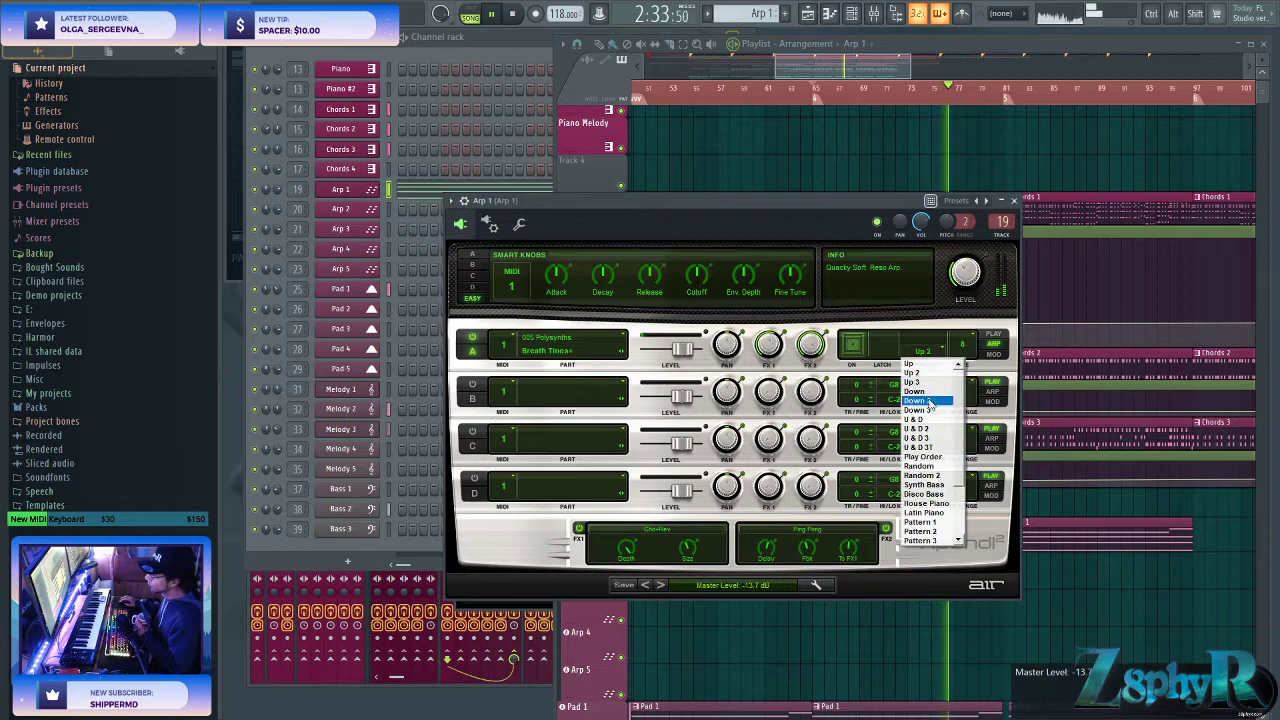
left_click(928, 438)
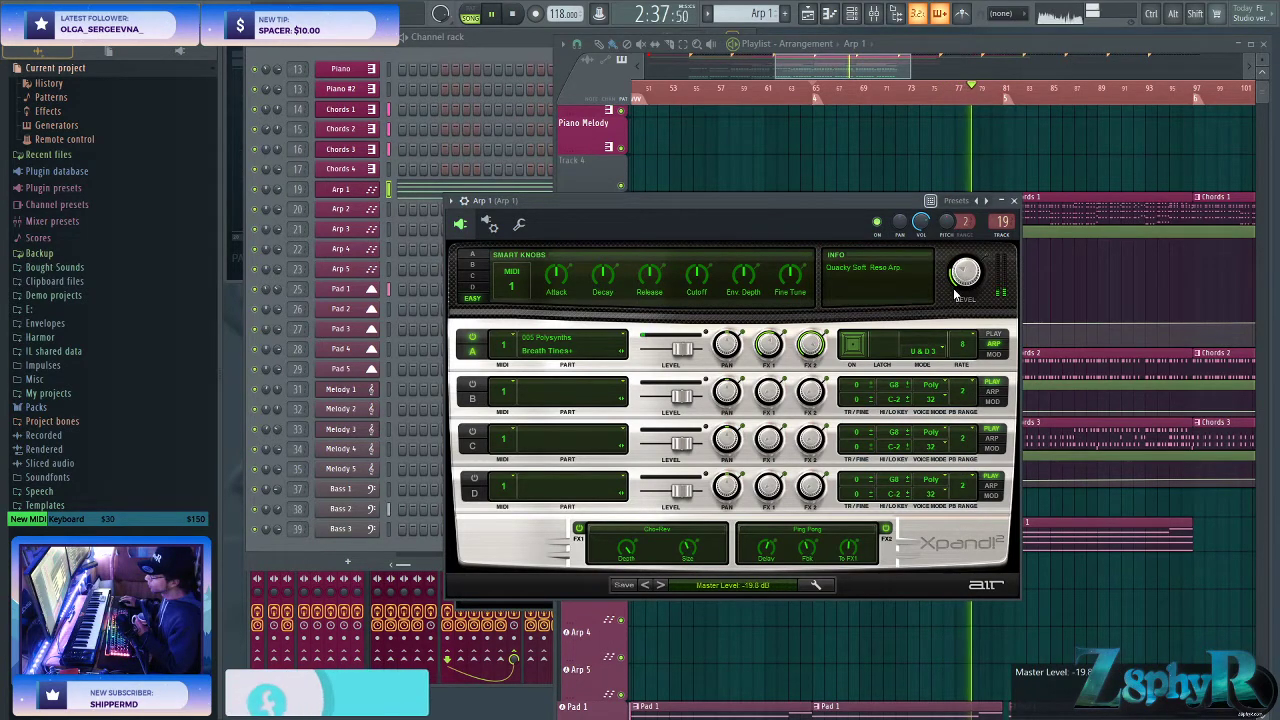
- Try the U & D 3T mode on Part A's arpeggiator, and settle on U & D 3 at rate 16
left_click(912, 352)
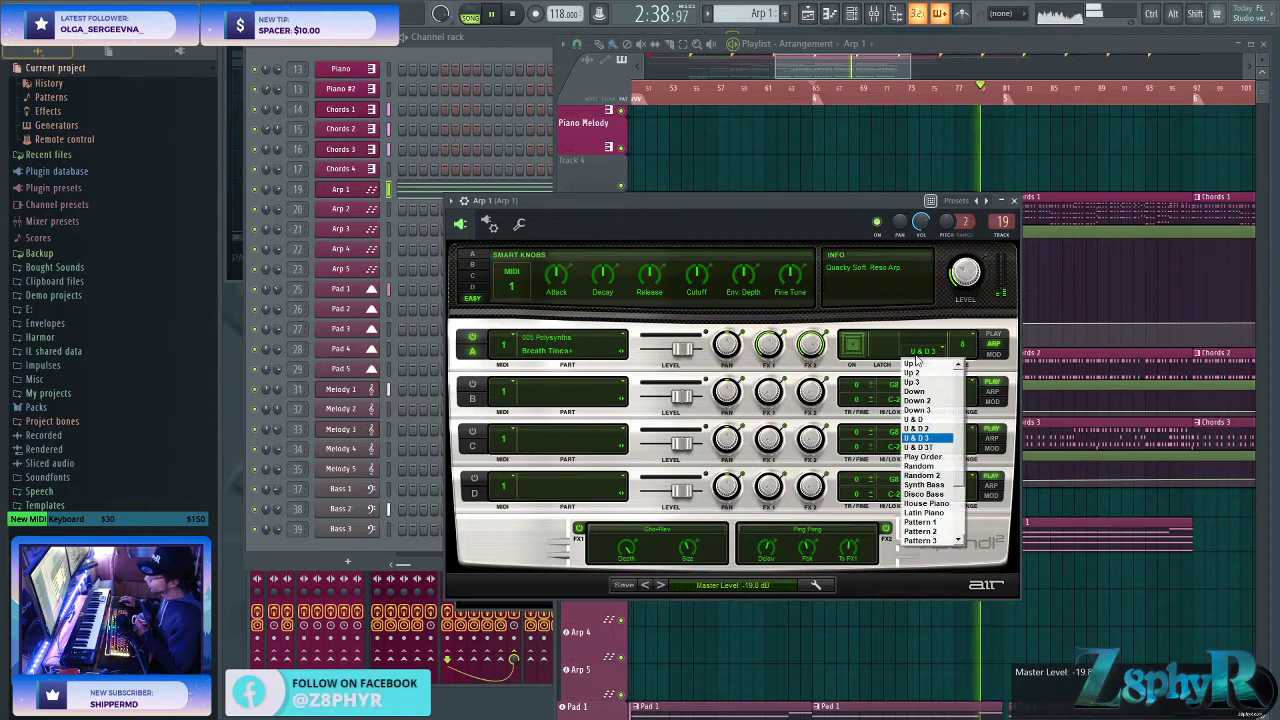
left_click(928, 448)
left_click(928, 354)
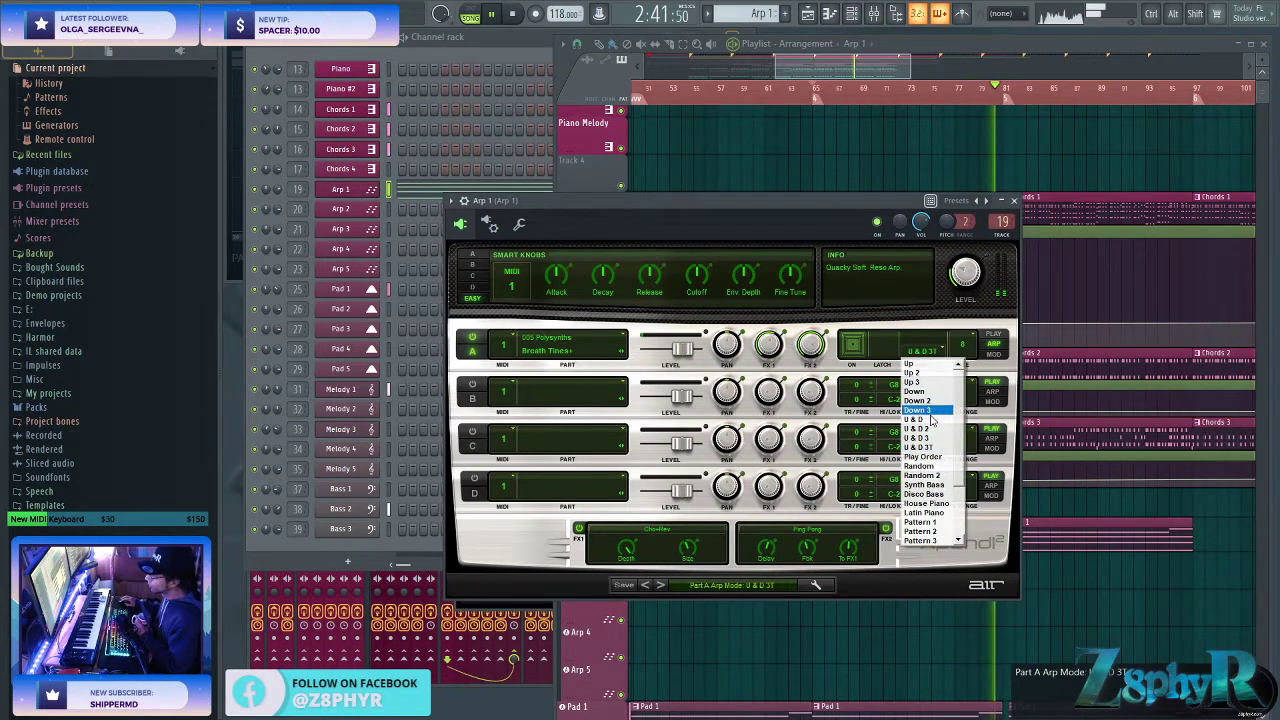
left_click(928, 432)
left_click(966, 346)
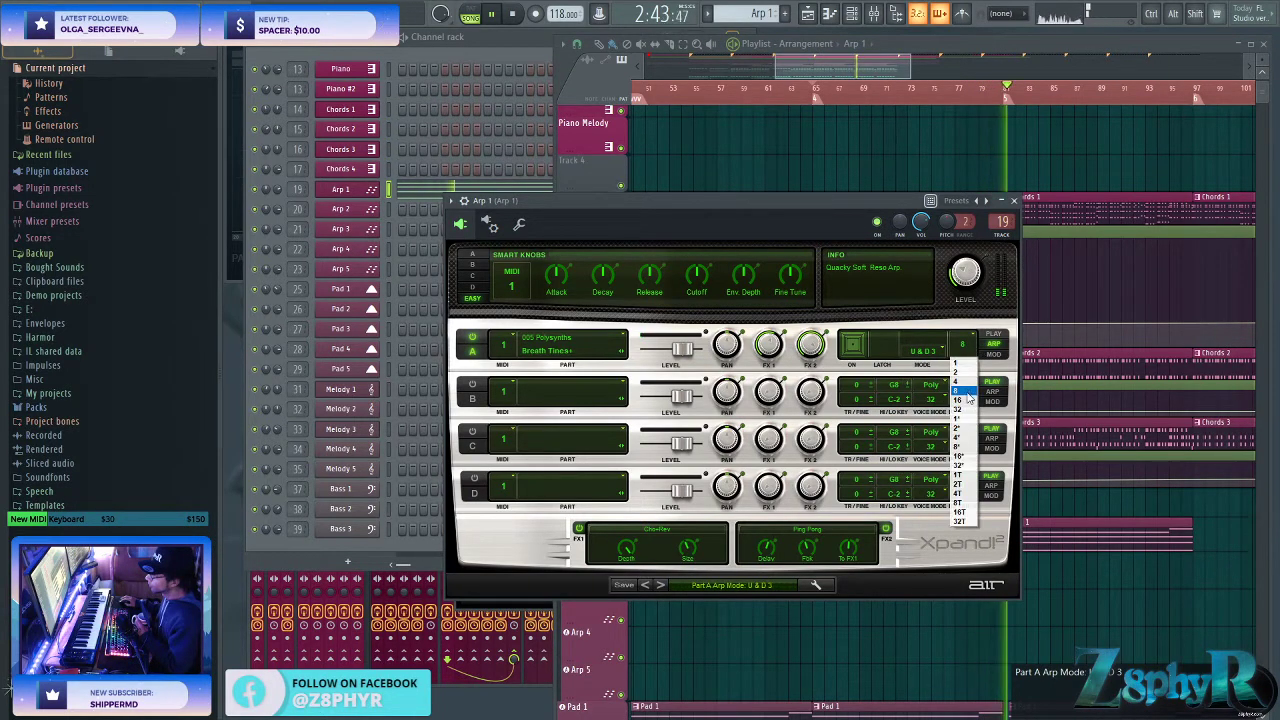
left_click(957, 400)
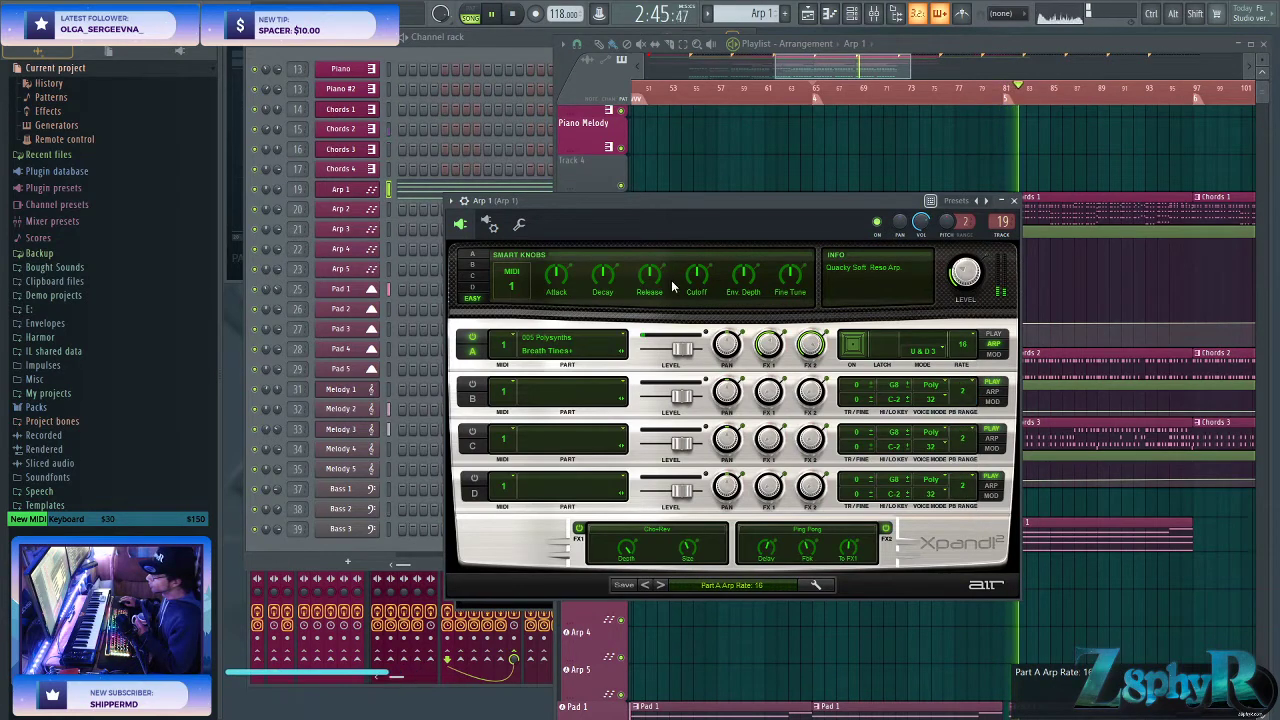
- Set the arp's overall release to -29 % and reduce its decay and attack while the song plays
left_click_drag(651, 282, 665, 308)
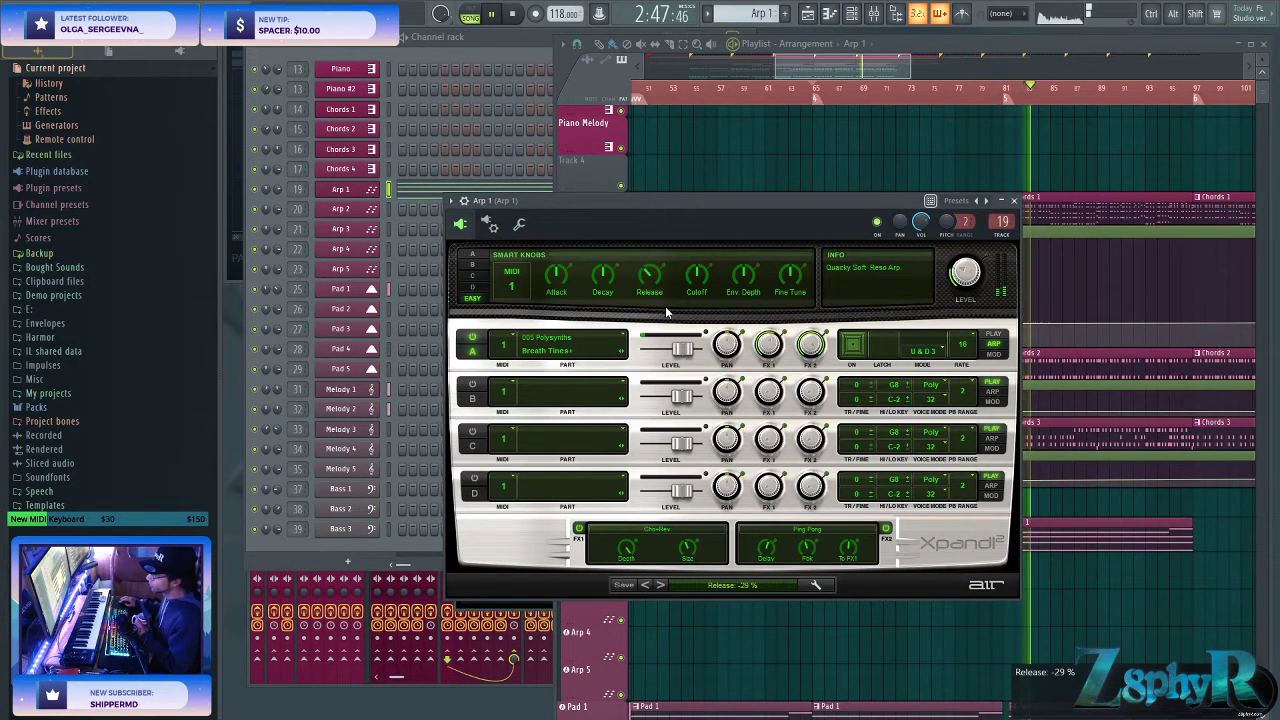
left_click_drag(603, 276, 624, 336)
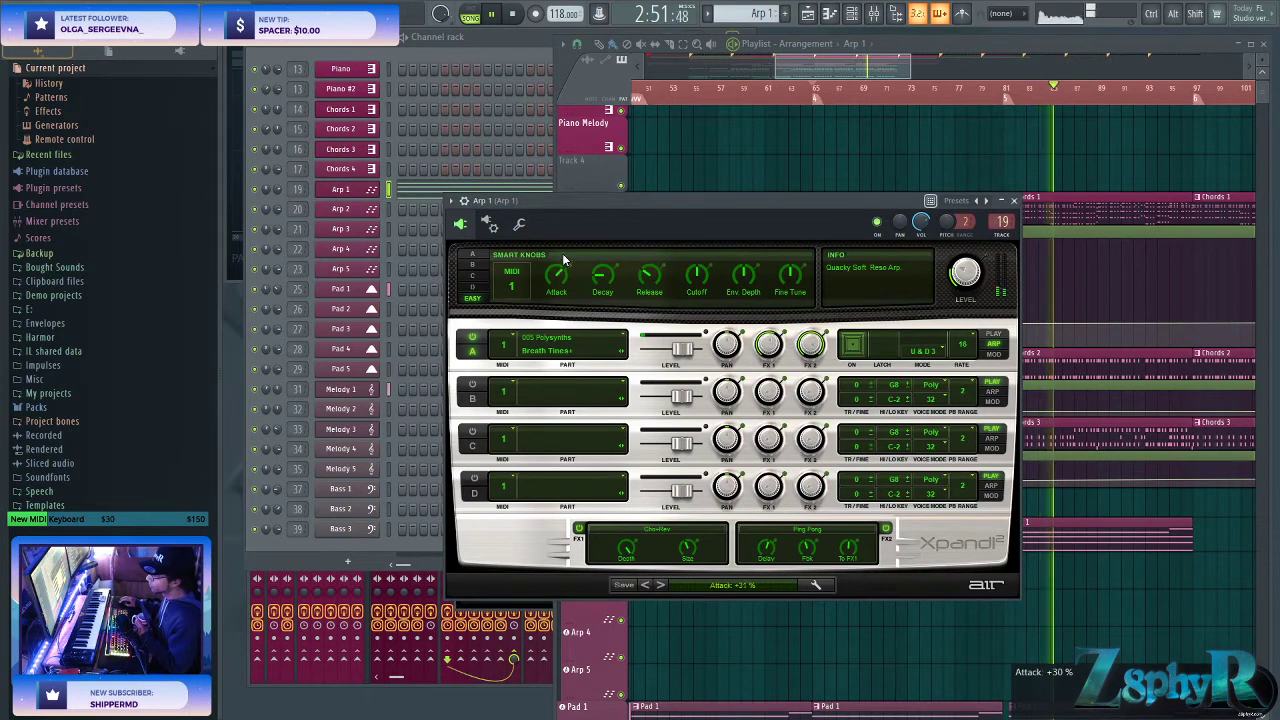
left_click_drag(560, 270, 567, 303)
- Adjust Part A's own cutoff, attack and release for a tighter arp sound
left_click(473, 255)
left_click_drag(646, 284, 615, 305)
left_click_drag(738, 283, 745, 243)
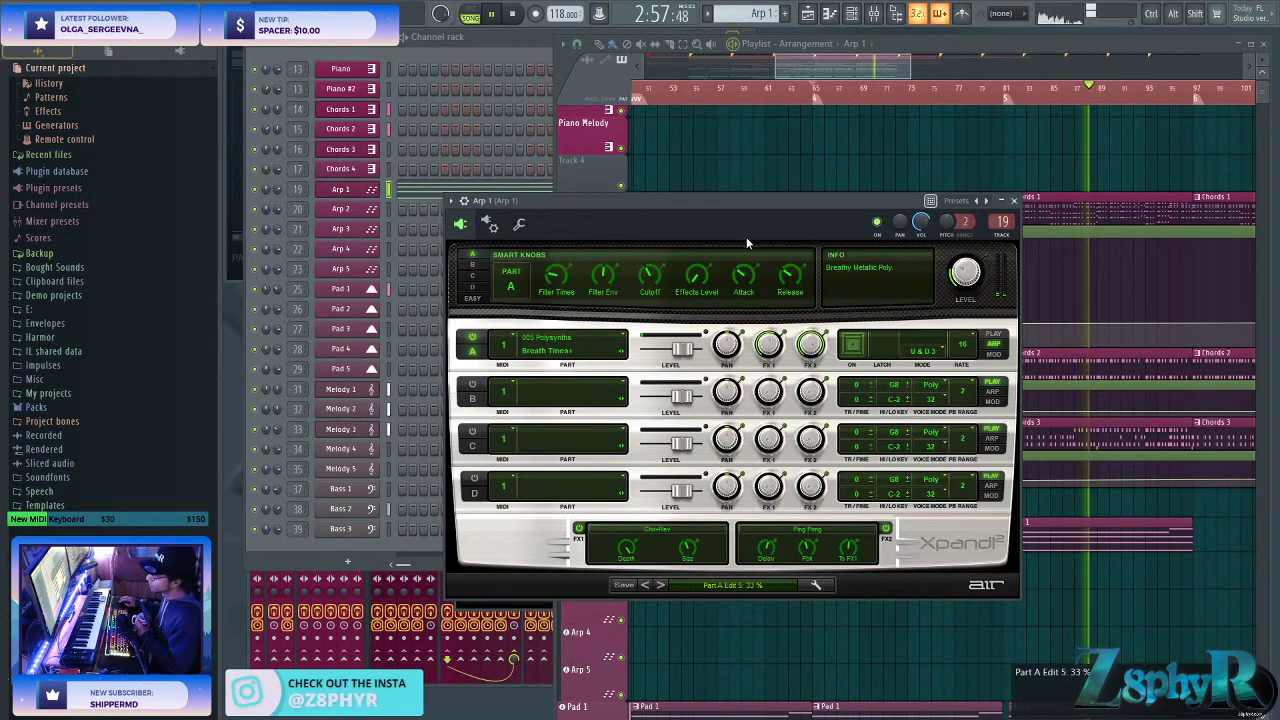
left_click_drag(789, 280, 790, 295)
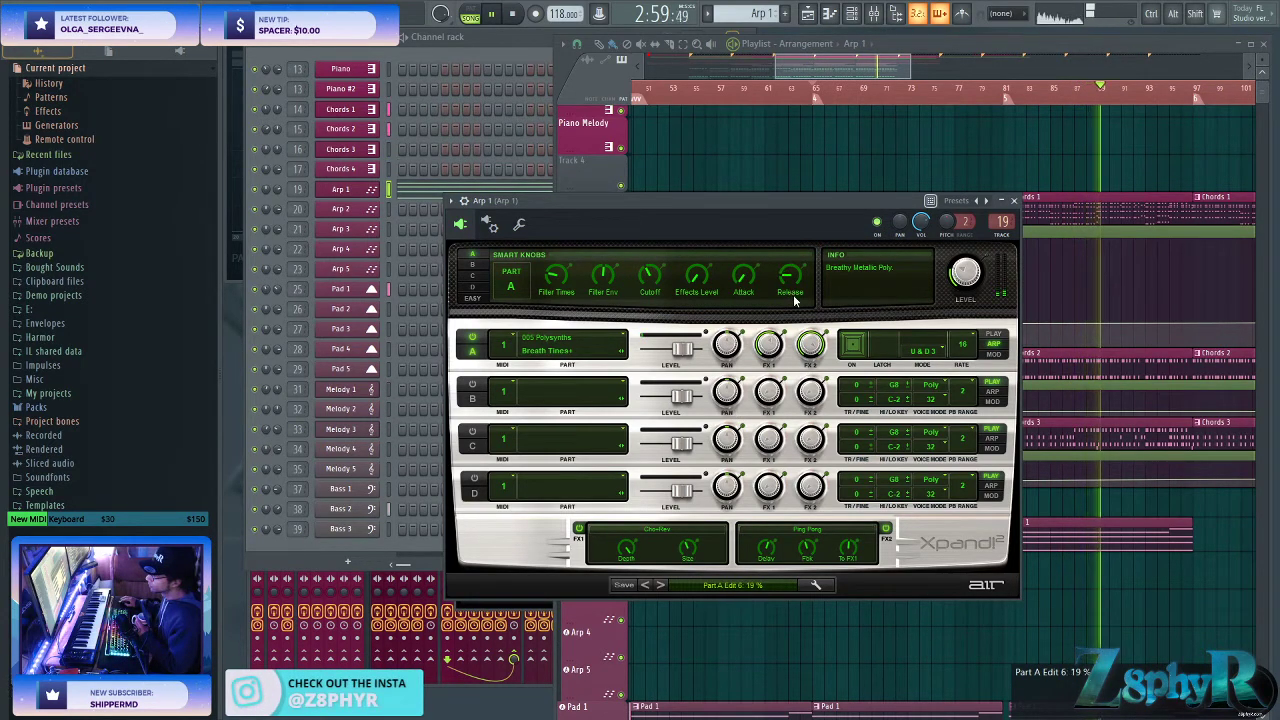
- Raise Part A's effects level to about 81 %, and reduce the part level and the Arp 1 channel volume
left_click_drag(711, 283, 733, 177)
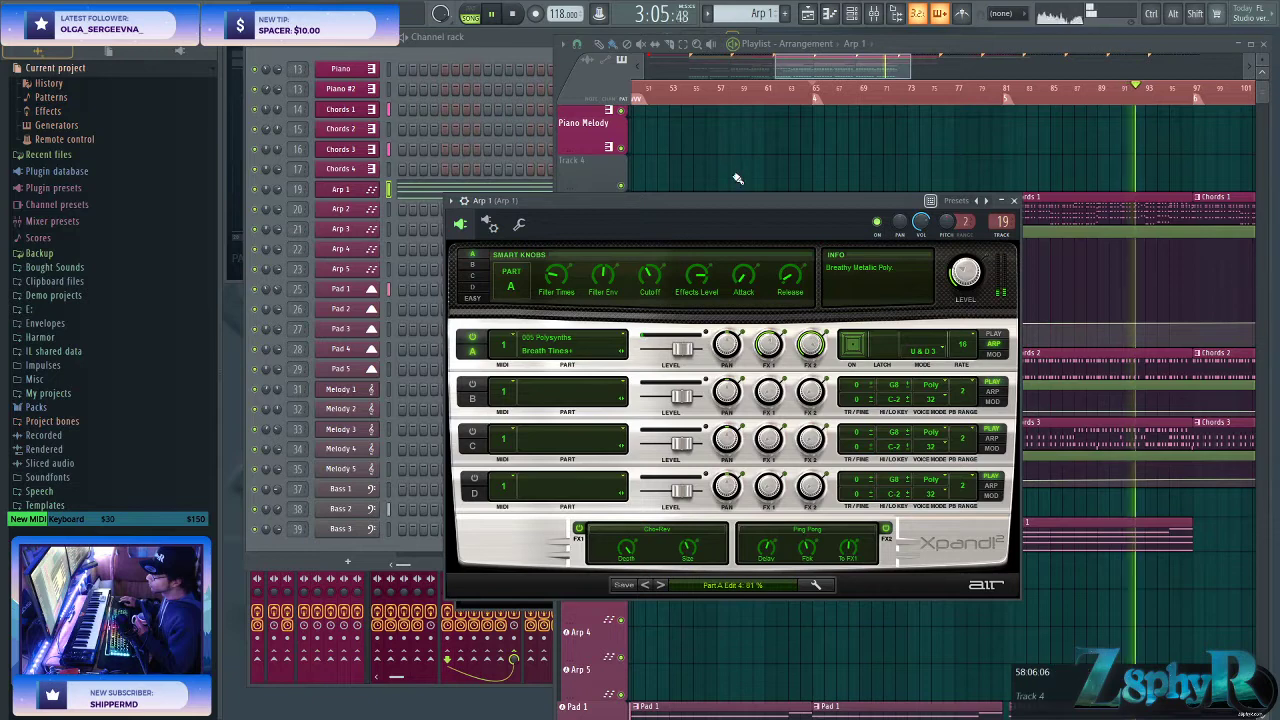
left_click_drag(682, 349, 676, 350)
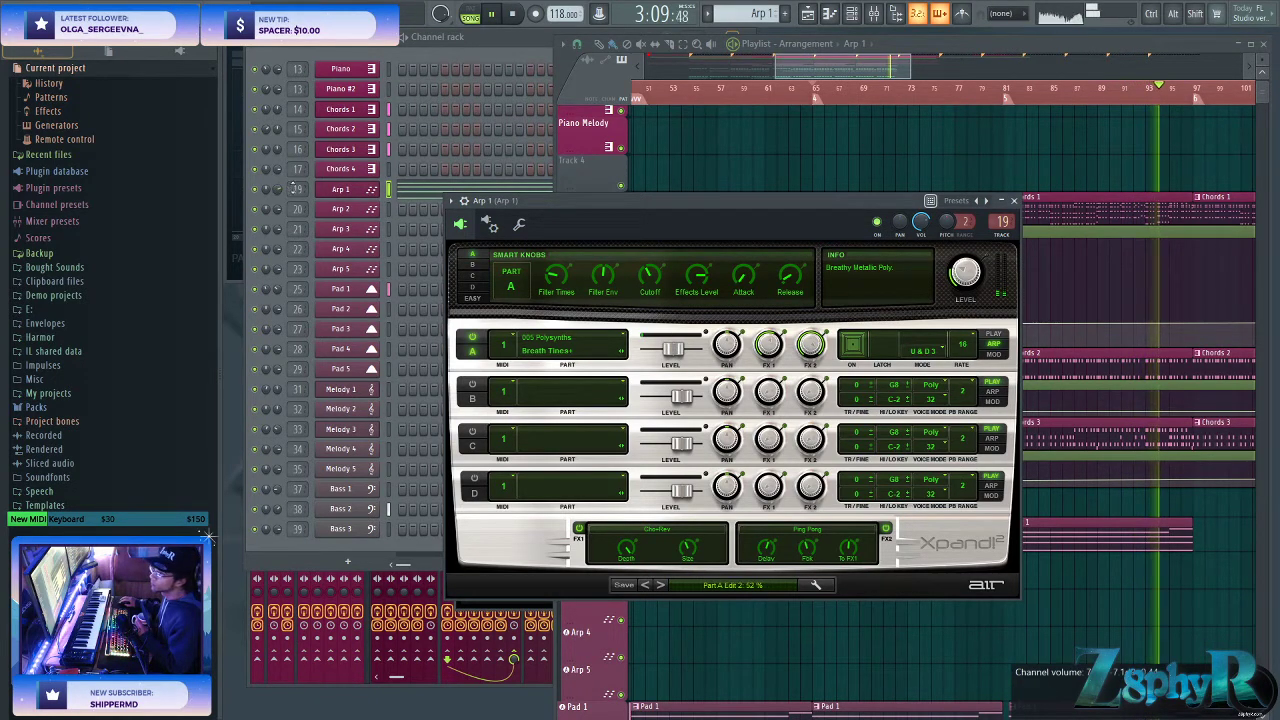
left_click_drag(265, 189, 265, 200)
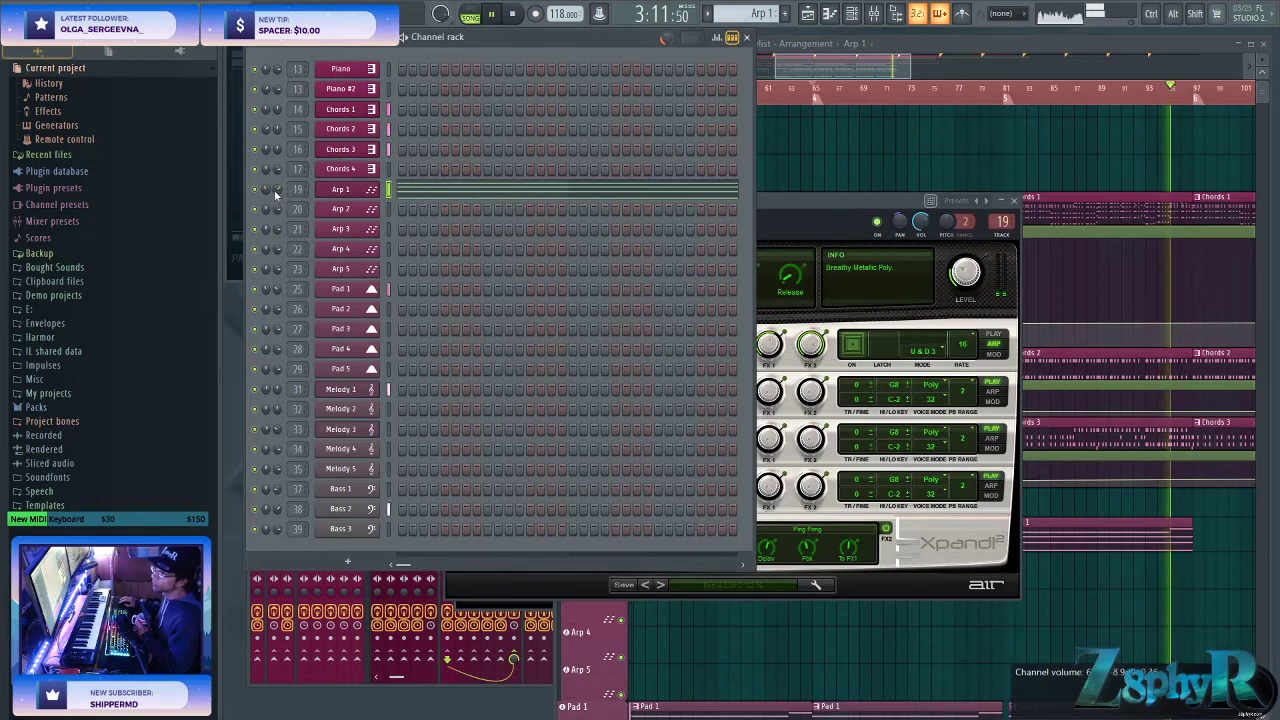
- Shape the EQ on the Arp 1 mixer track with a low cut, reduced low mids and a high-mid boost
key("F9")
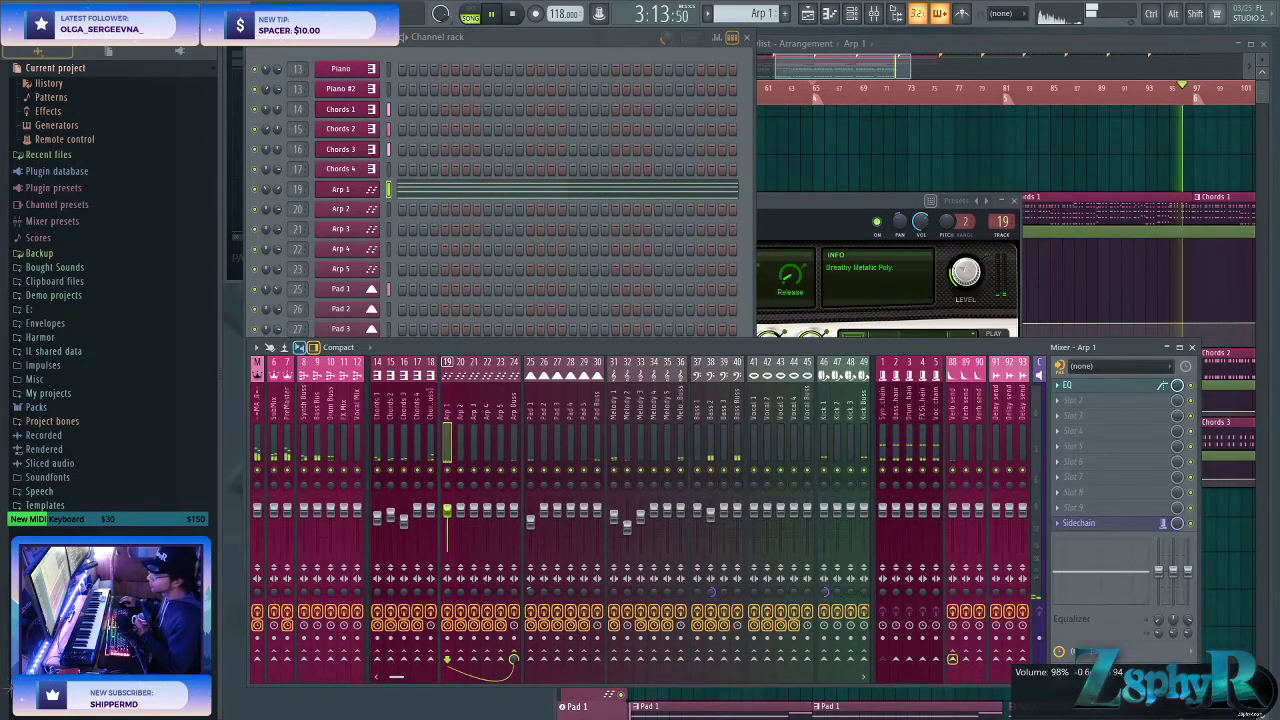
left_click(1106, 386)
left_click_drag(526, 297, 519, 306)
left_click_drag(339, 297, 487, 316)
left_click_drag(563, 297, 562, 284)
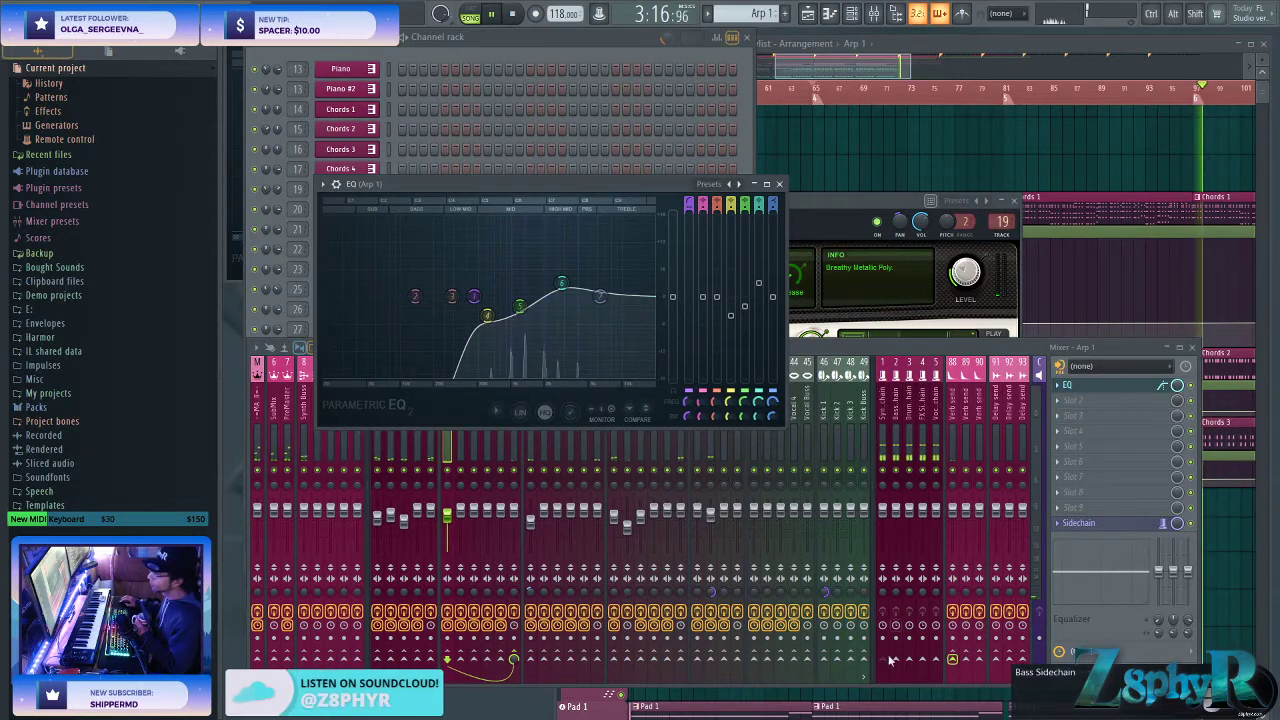
- Route Arp 1 to the first Verb send and fine-tune its mixer volume while playing from bar 65
left_click(952, 661)
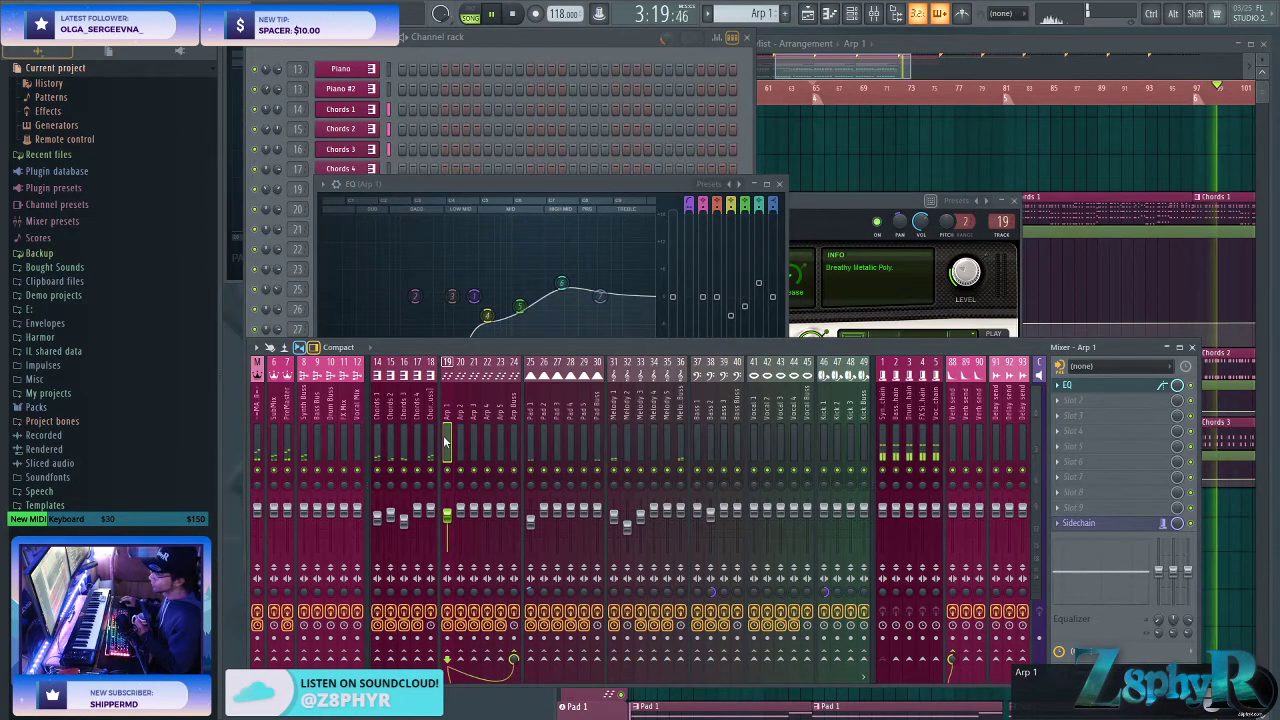
left_click(556, 190)
left_click(849, 66)
left_click(810, 90)
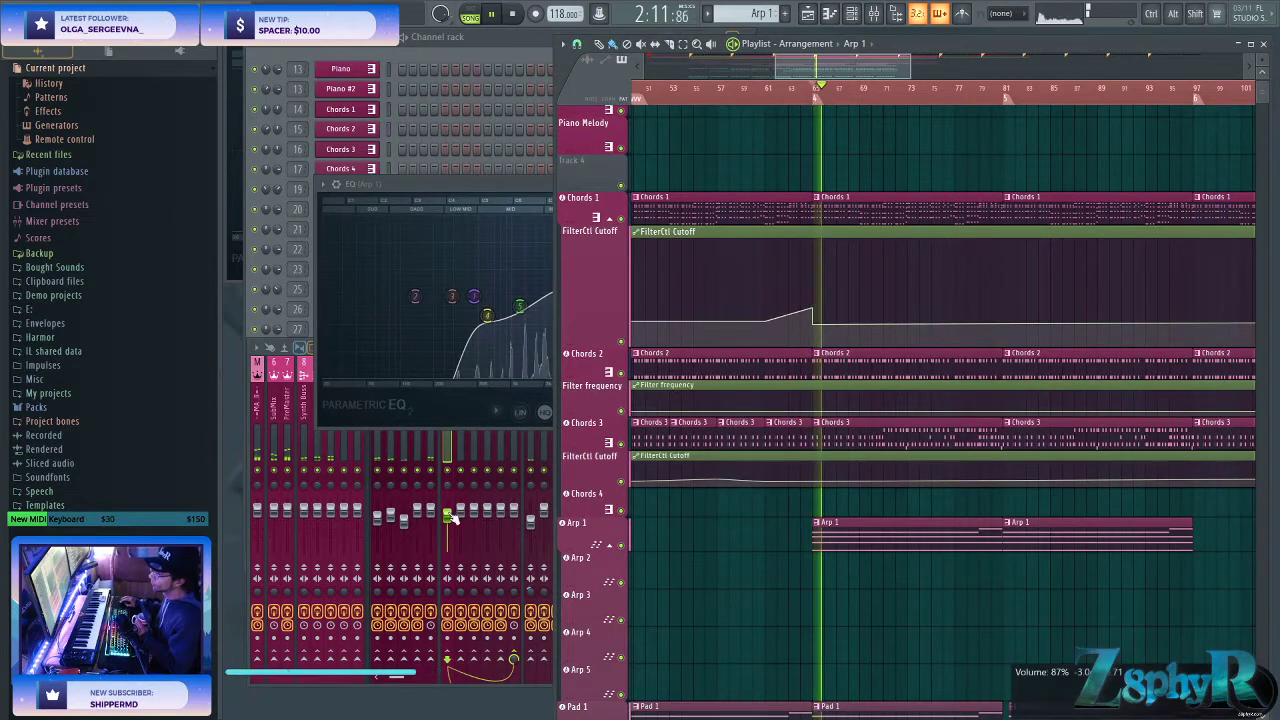
left_click_drag(448, 517, 448, 513)
- Flatten the mid and high bands of Arp 1's EQ, keeping mainly the low cut
left_click(1080, 386)
left_click(1085, 387)
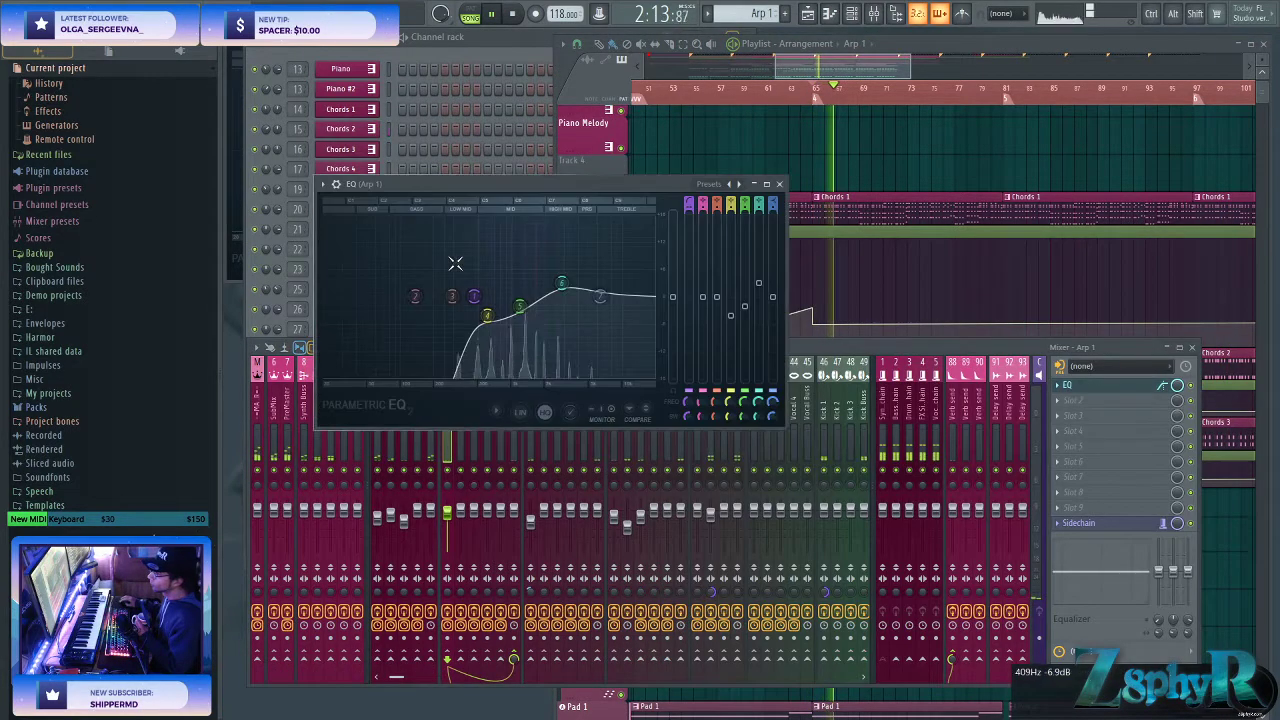
left_click_drag(520, 306, 505, 301)
left_click_drag(487, 315, 485, 305)
mouse_move(600, 297)
left_mouse_down()
mouse_move(593, 311)
mouse_move(593, 298)
left_mouse_up()
left_click_drag(562, 285, 490, 300)
- Insert Fruity Delay 2 after the EQ on the first Delay send track, with ping-pong feedback and a time of 4:00
left_click(1065, 401)
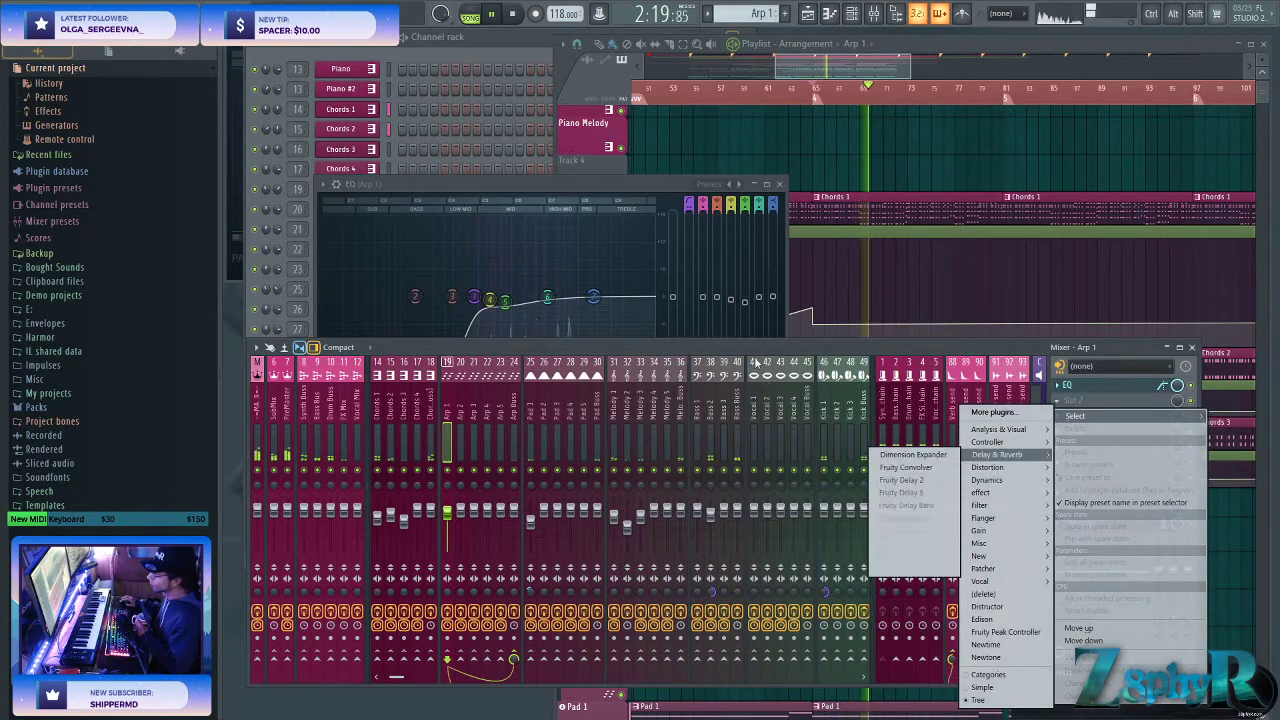
left_click(938, 414)
left_click(997, 398)
left_click(1070, 400)
mouse_move(1075, 416)
mouse_move(997, 455)
left_click(910, 486)
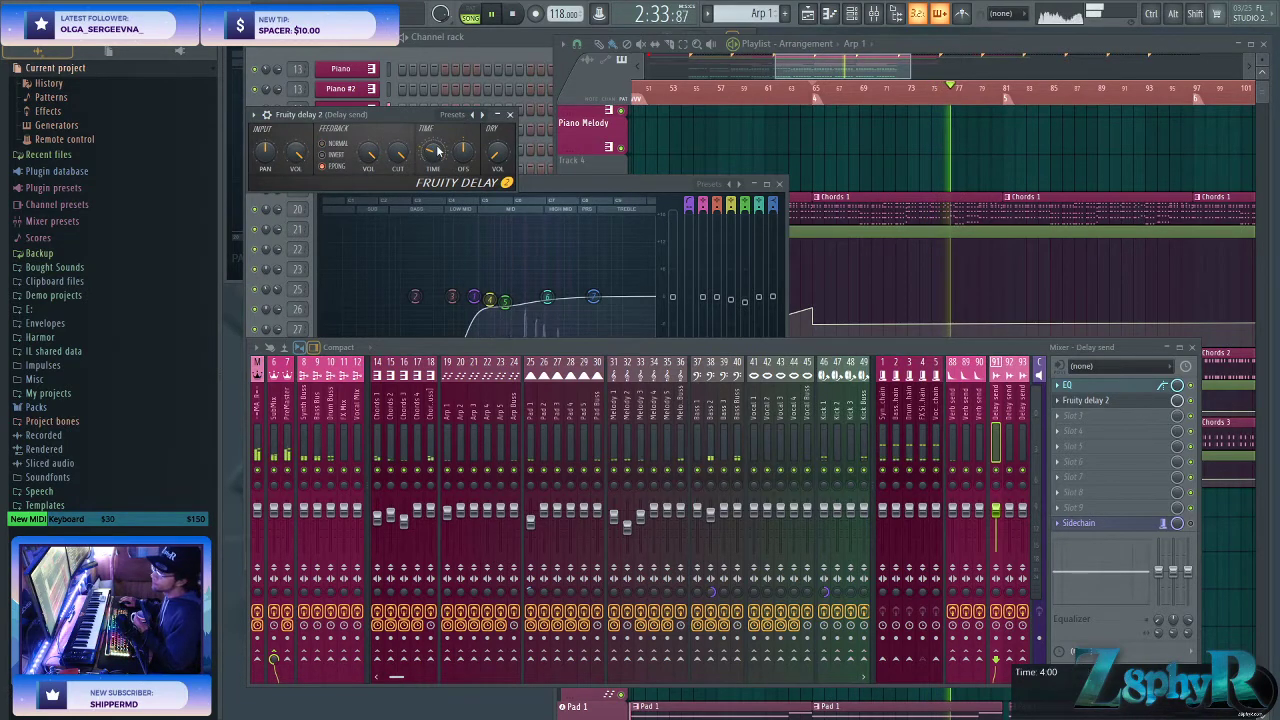
left_click(509, 114)
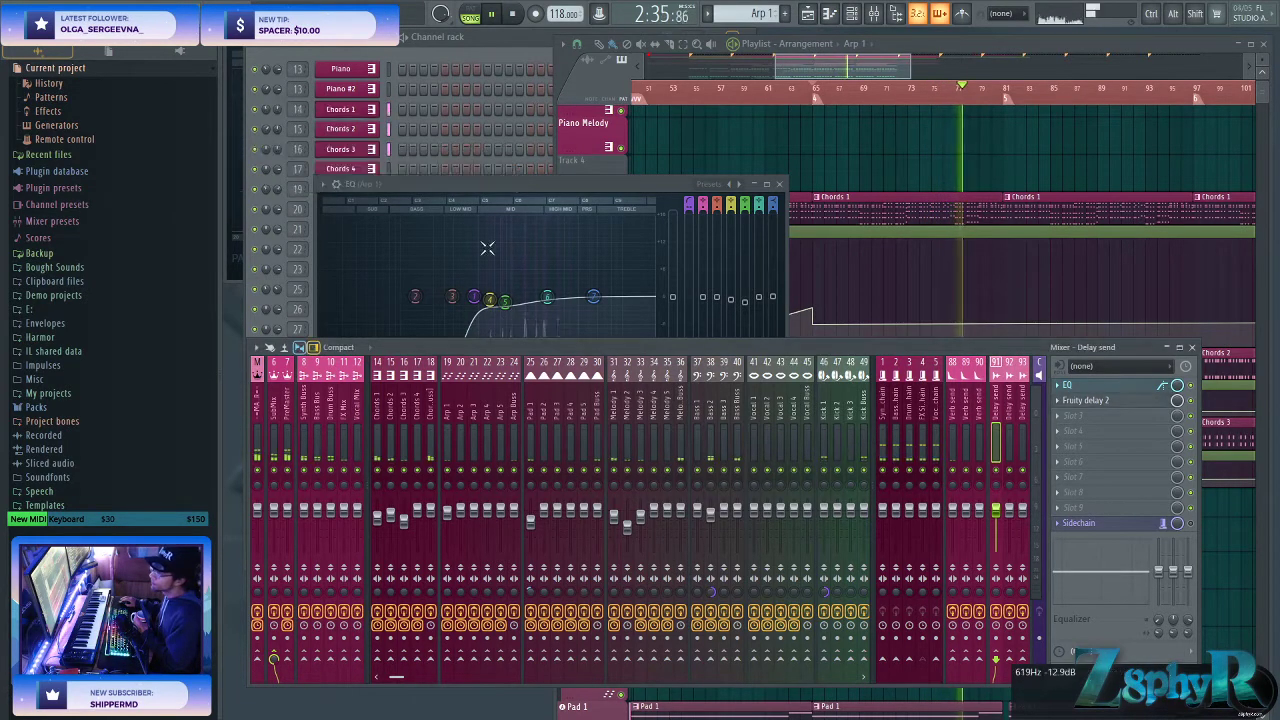
- Route the Arp 1 mixer track to the first Delay send as well
left_click(443, 388)
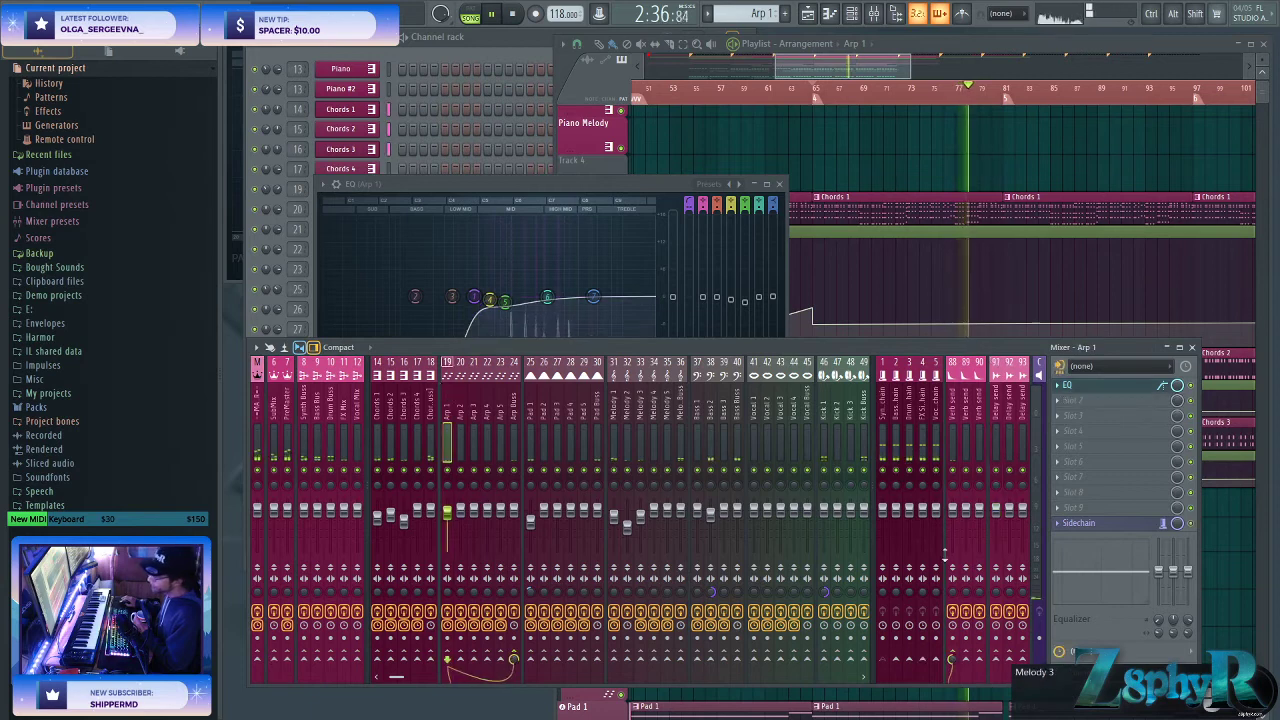
right_click(998, 662)
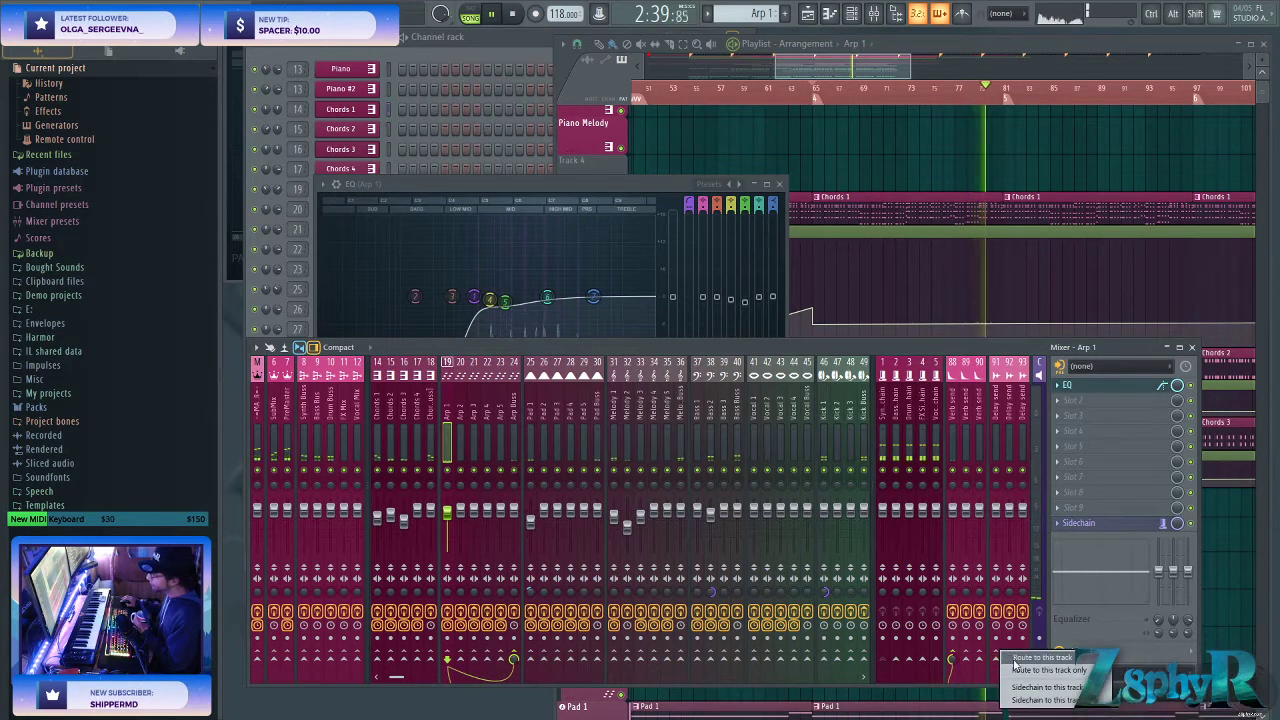
left_click(1014, 658)
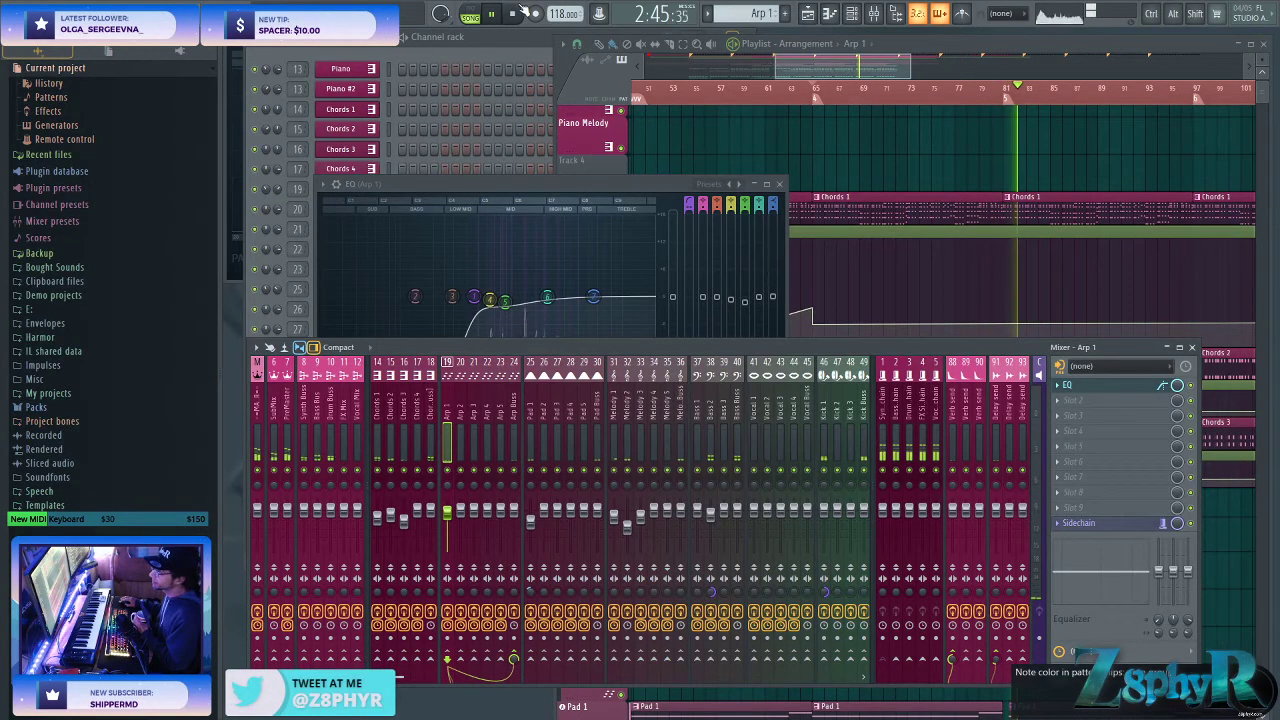
- Replay the song from bar 65 and raise Arp 1's overall decay and cutoff, with its release set to -44 %
left_click(512, 13)
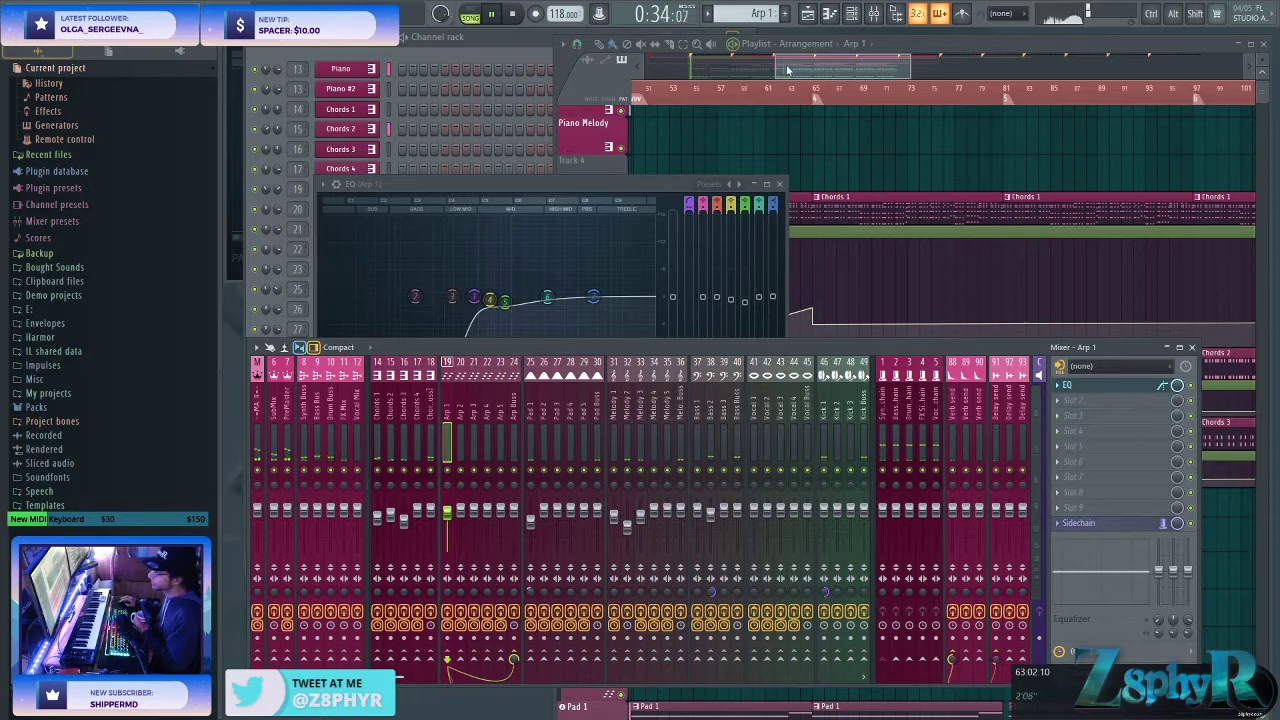
left_click_drag(787, 70, 792, 71)
left_click(775, 90)
left_click(523, 240)
left_click(491, 120)
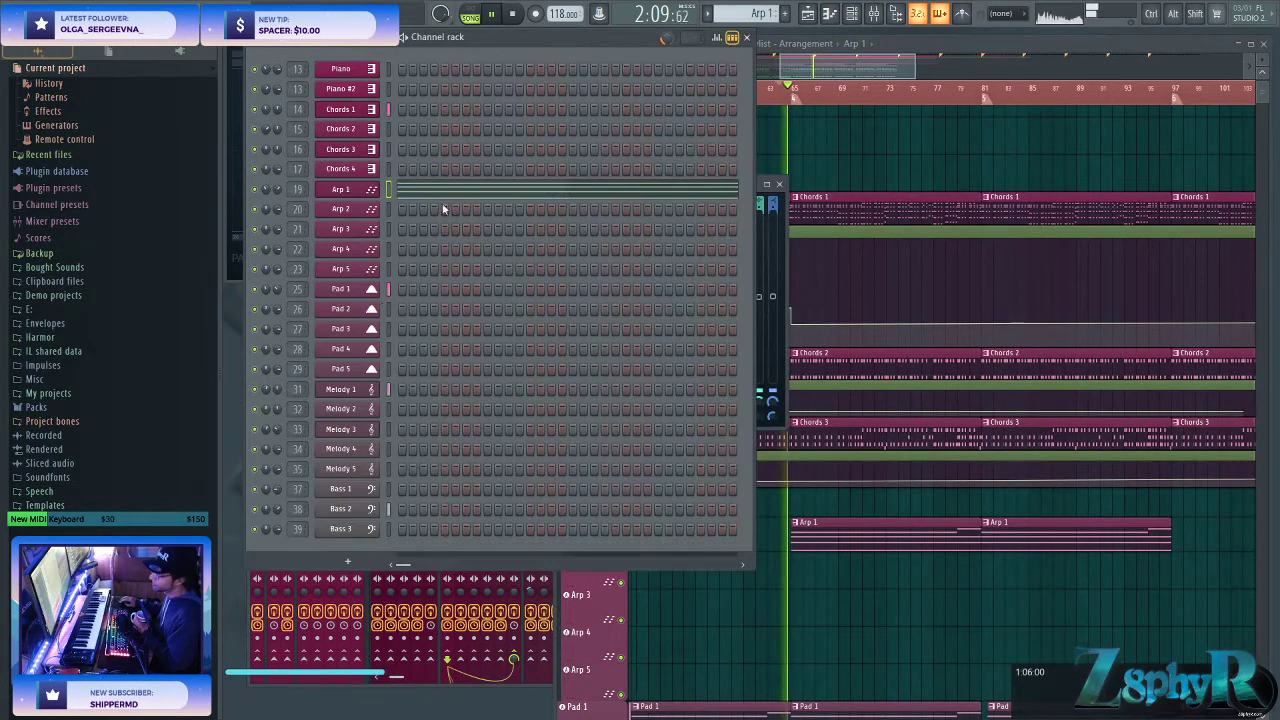
left_click(340, 189)
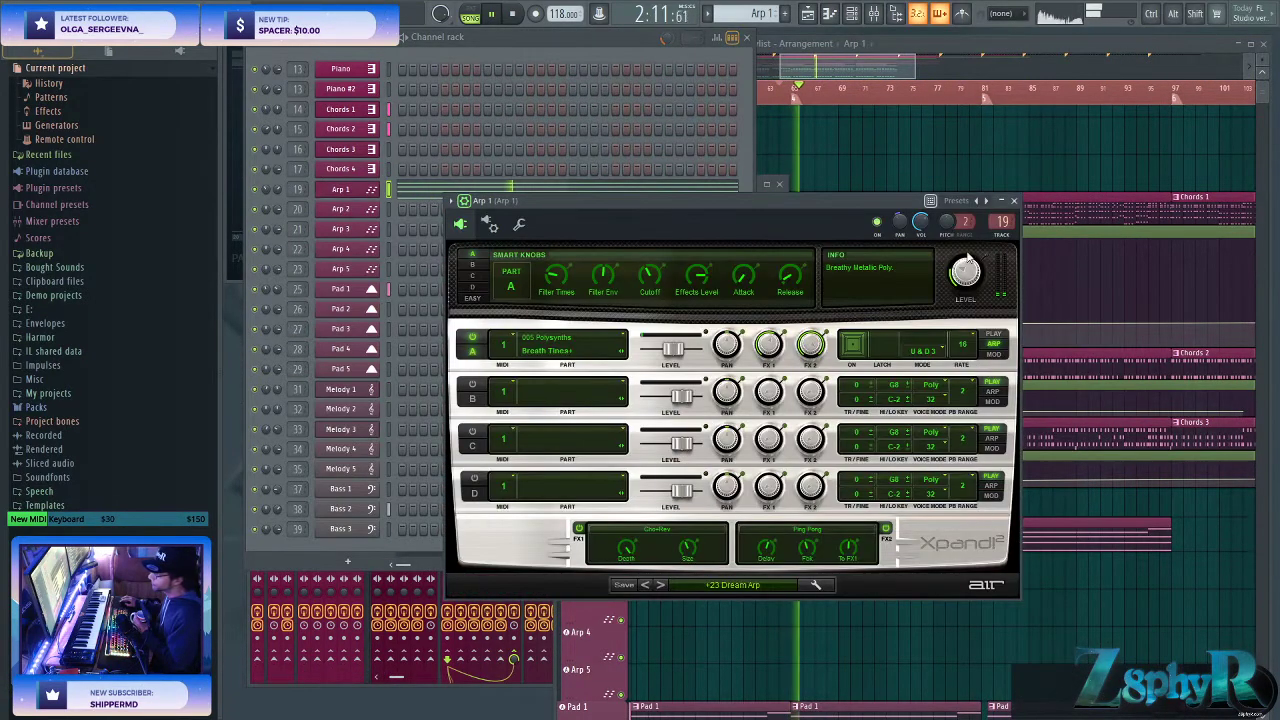
left_click(474, 265)
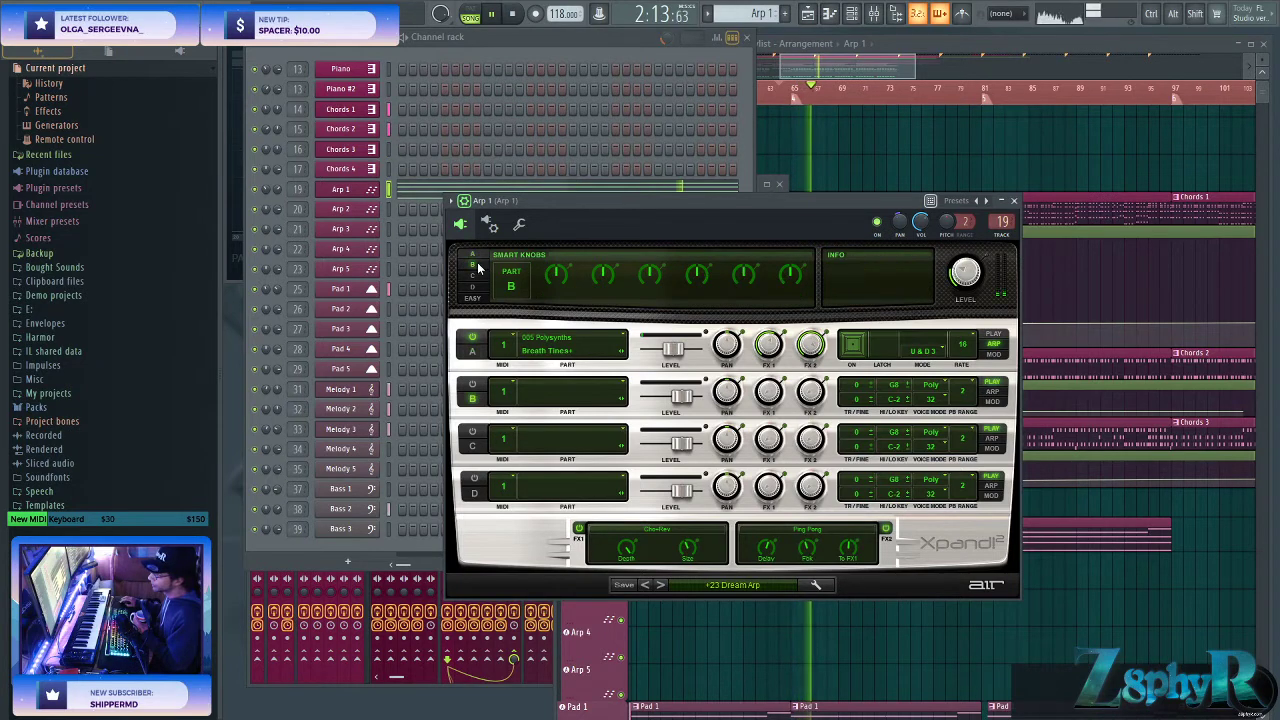
left_click(474, 256)
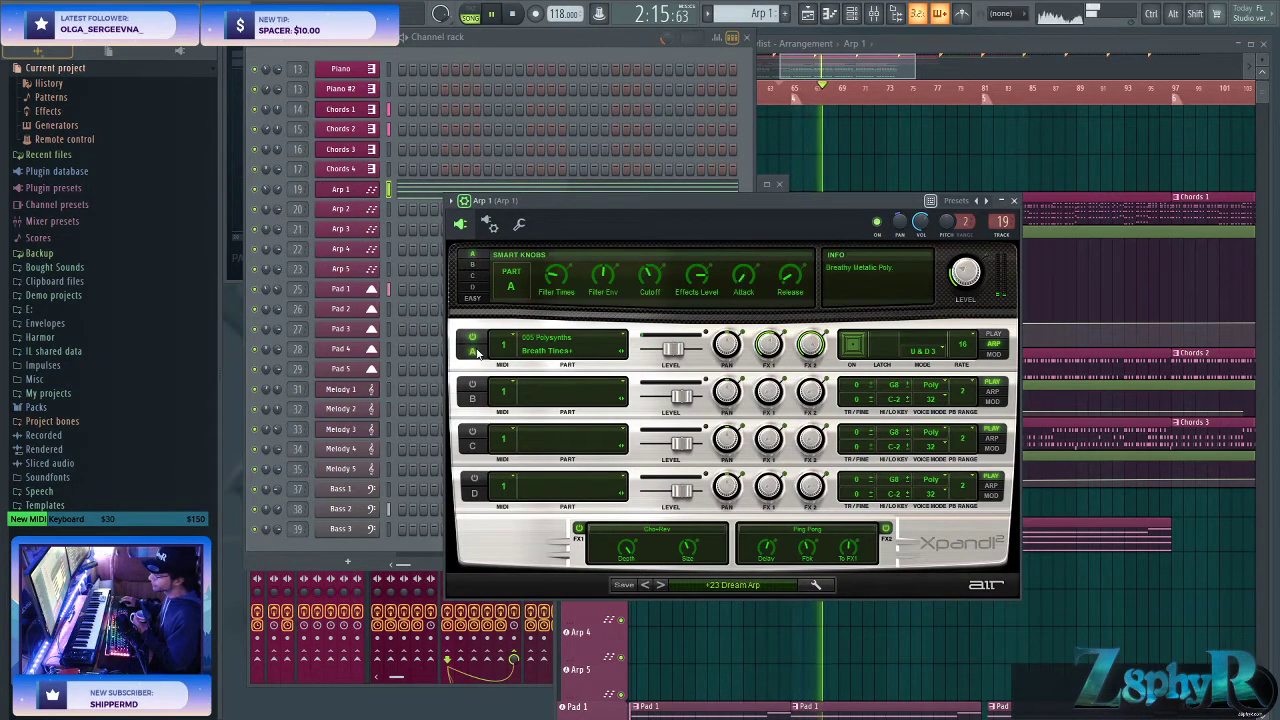
left_click(472, 349)
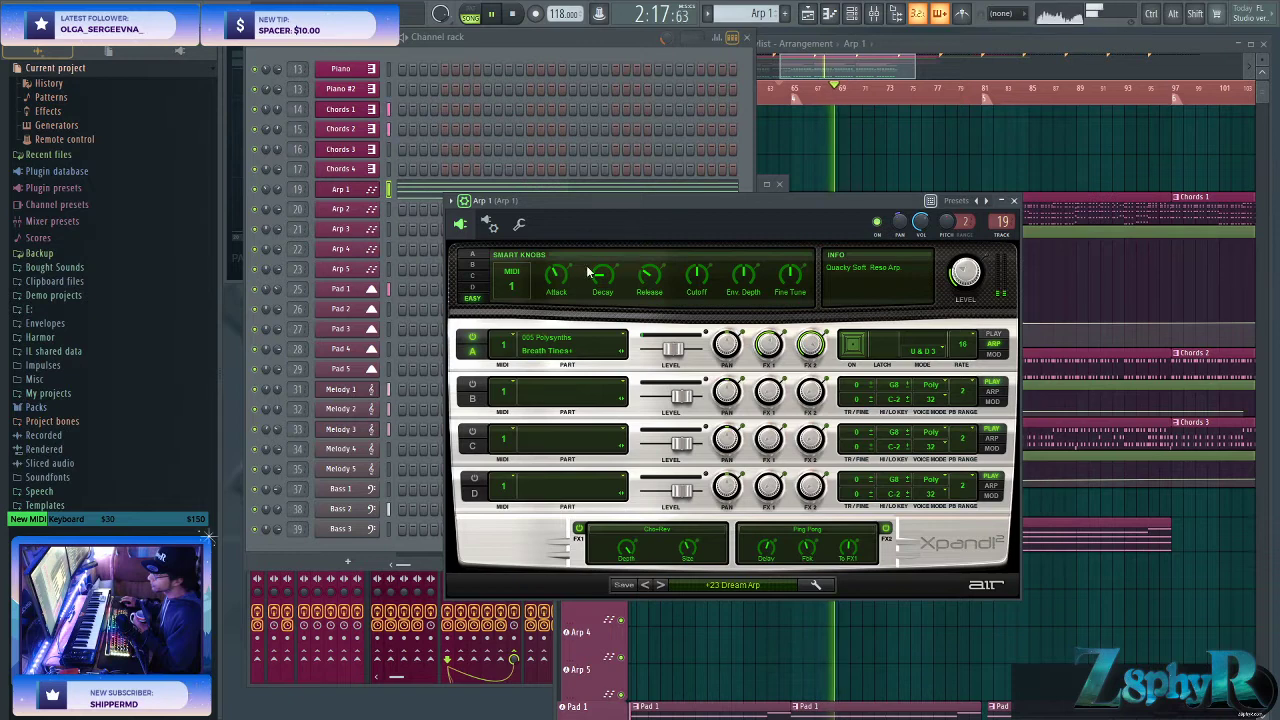
left_click_drag(606, 240, 607, 229)
left_click_drag(704, 271, 707, 234)
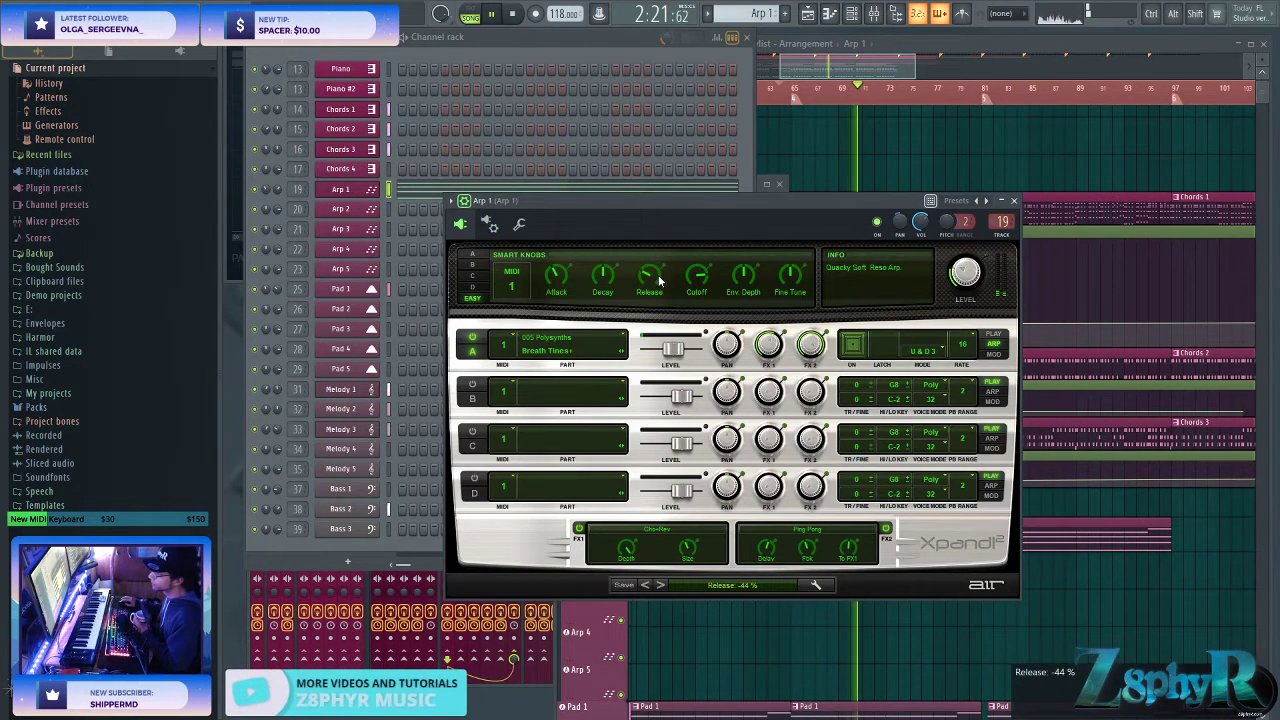
- Try Part A's arpeggio at rate 32 with the U & D and U & D 2 modes
left_click(375, 193)
left_click(375, 193)
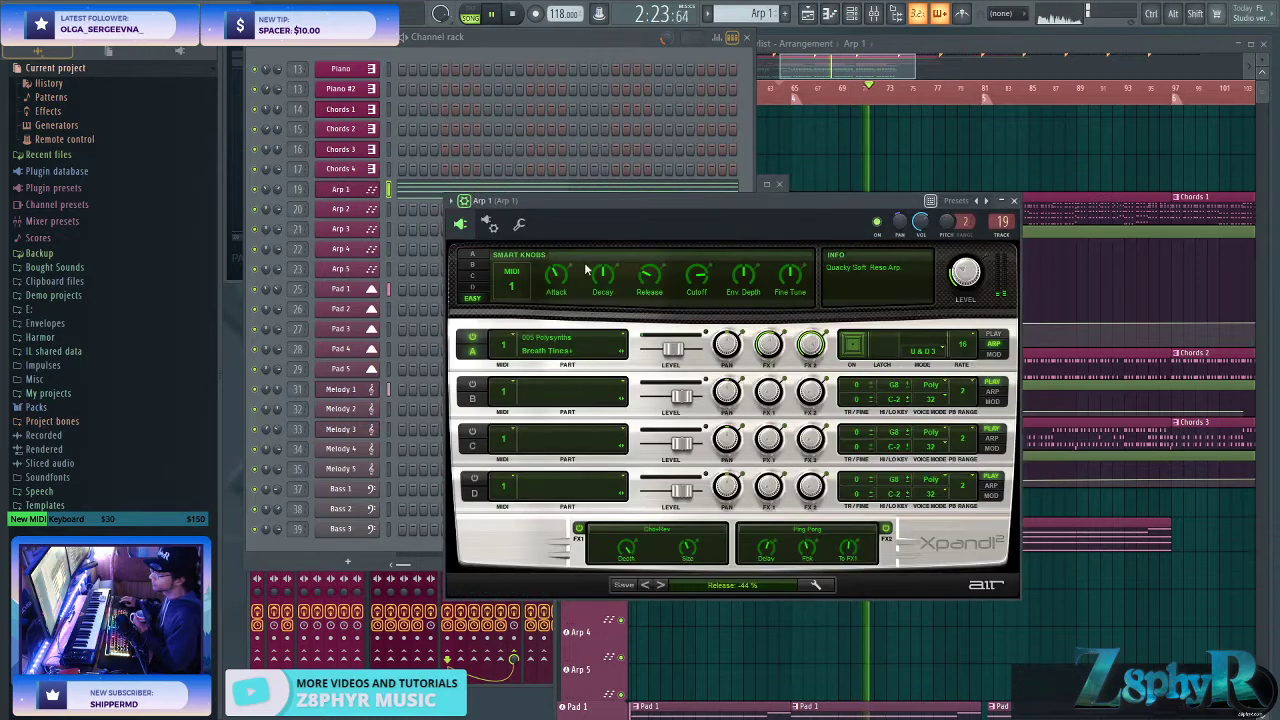
left_click(964, 348)
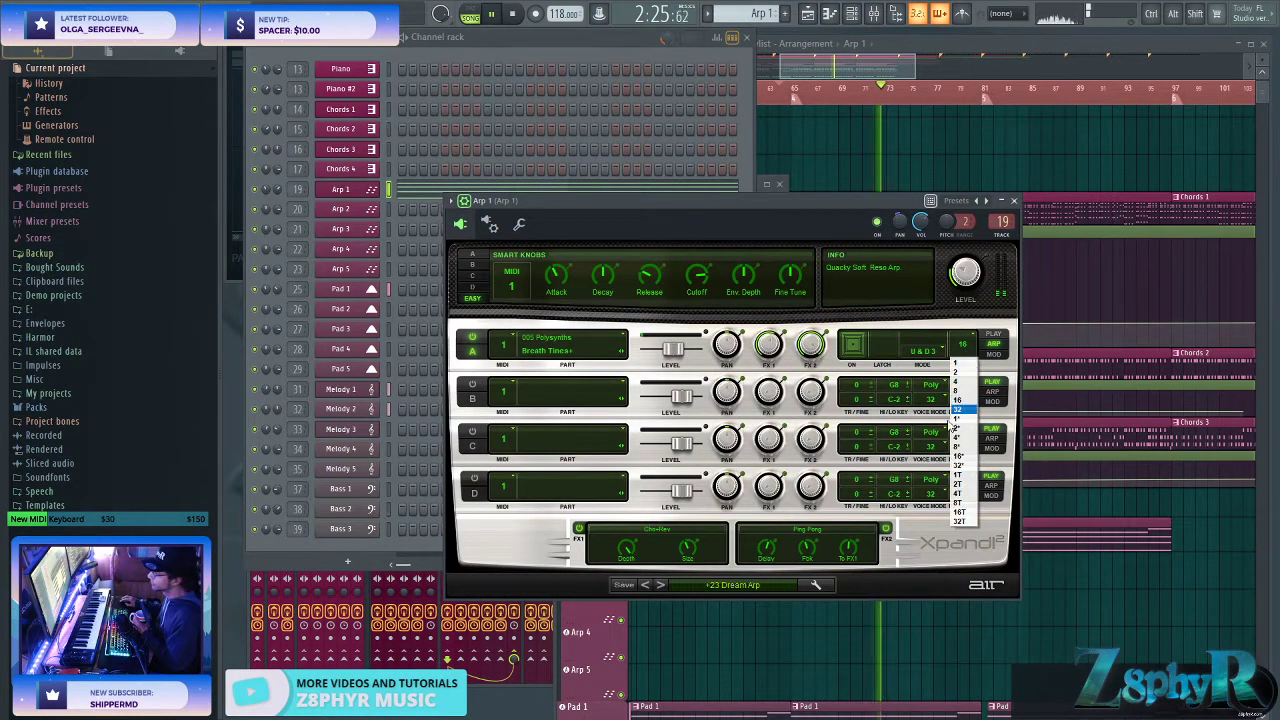
left_click(958, 412)
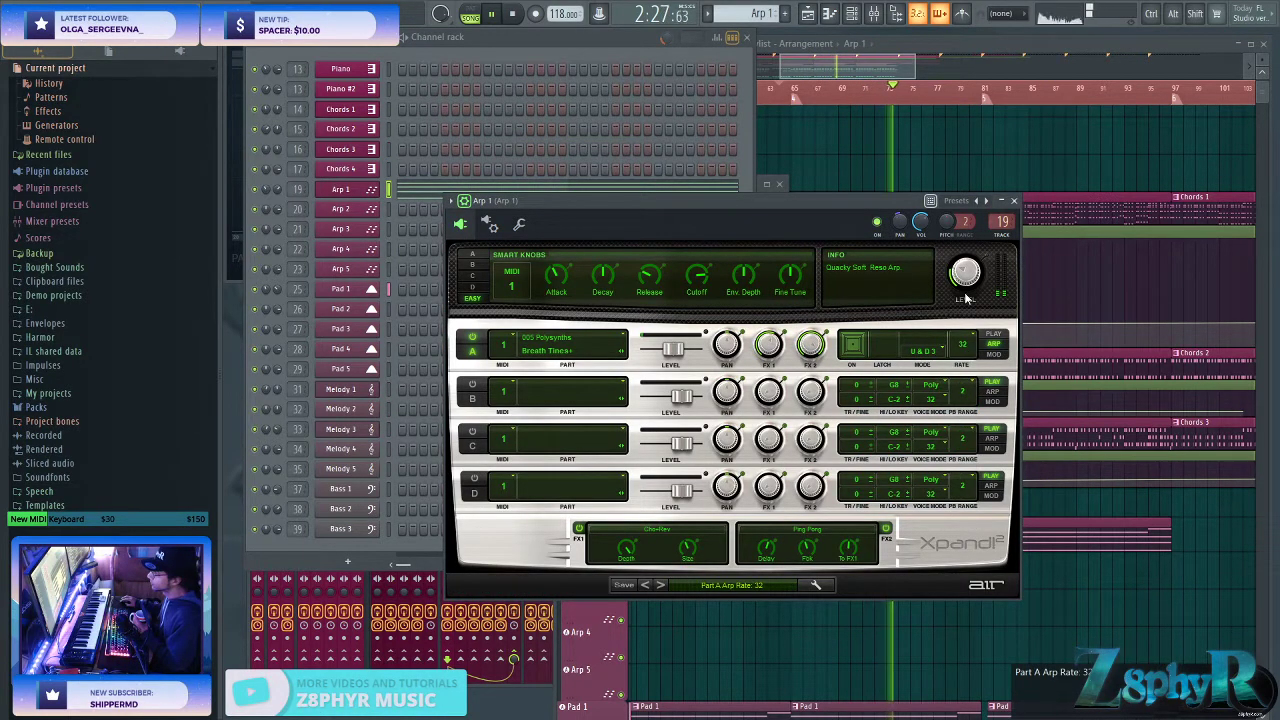
left_click(922, 356)
left_click(932, 425)
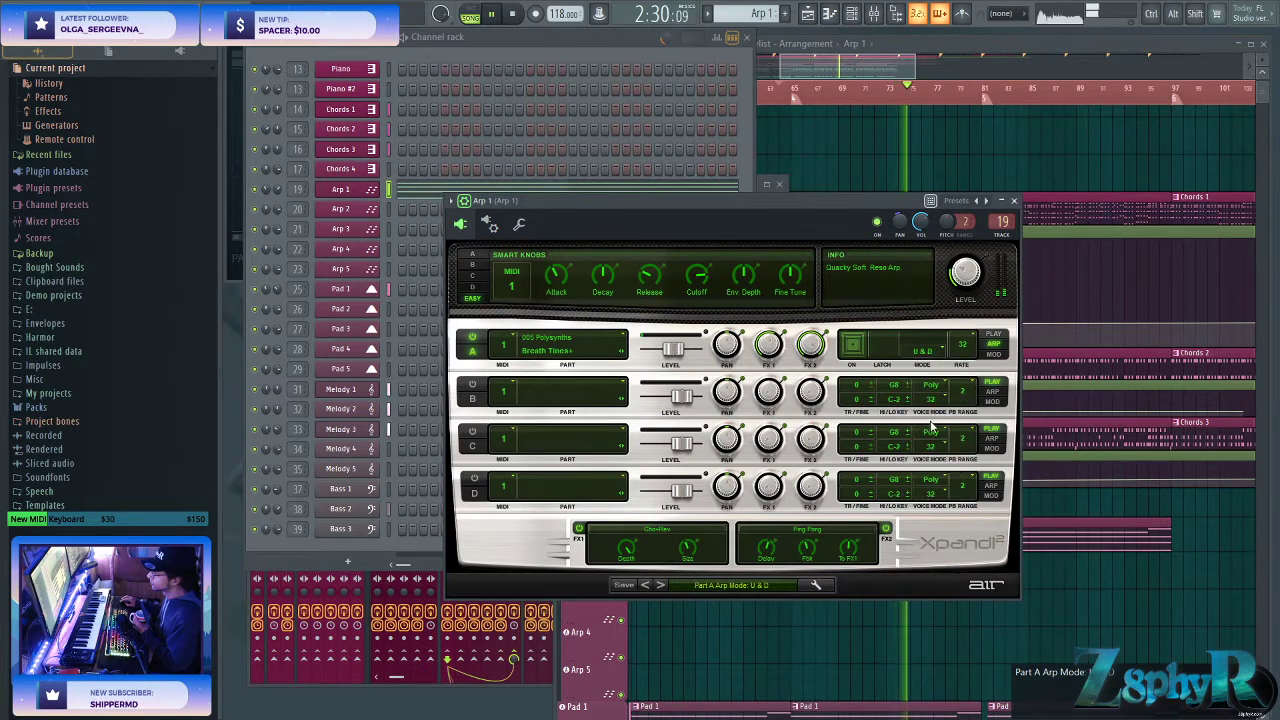
left_click(915, 342)
left_click(925, 433)
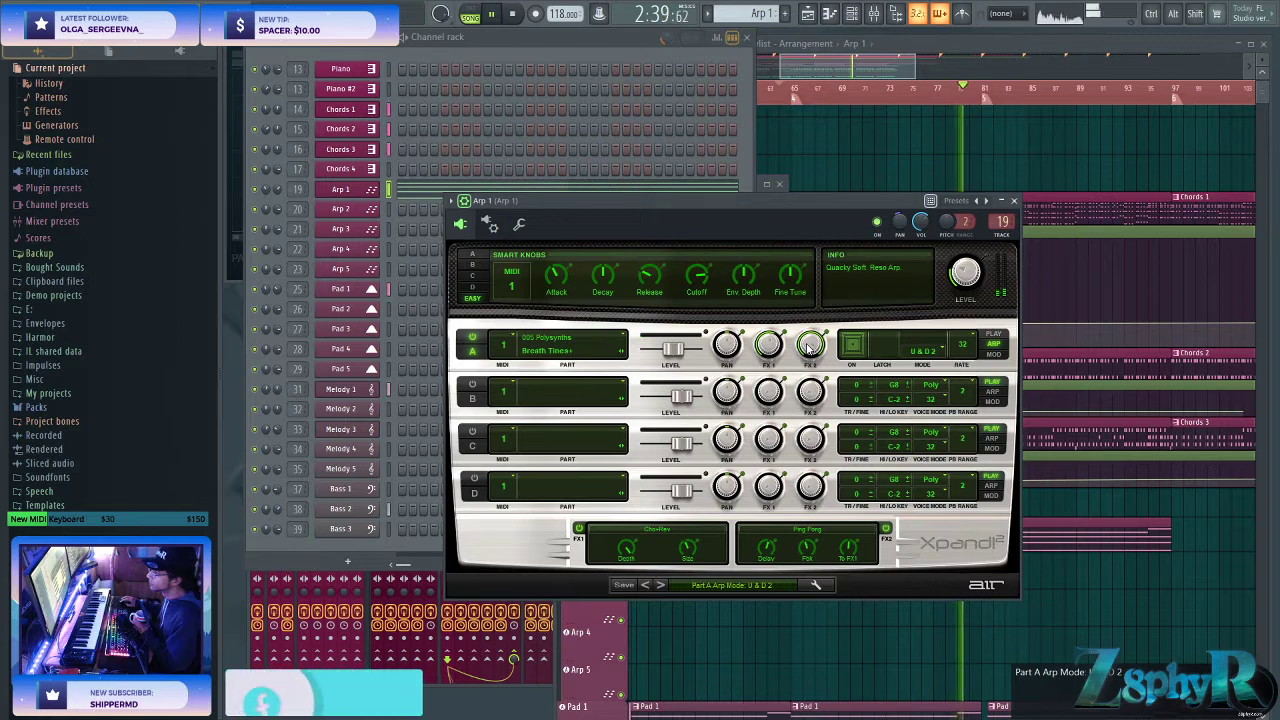
- Set Part A's arpeggio mode to Down, try rates 8 and 32, and set the rate to 16
left_click(924, 350)
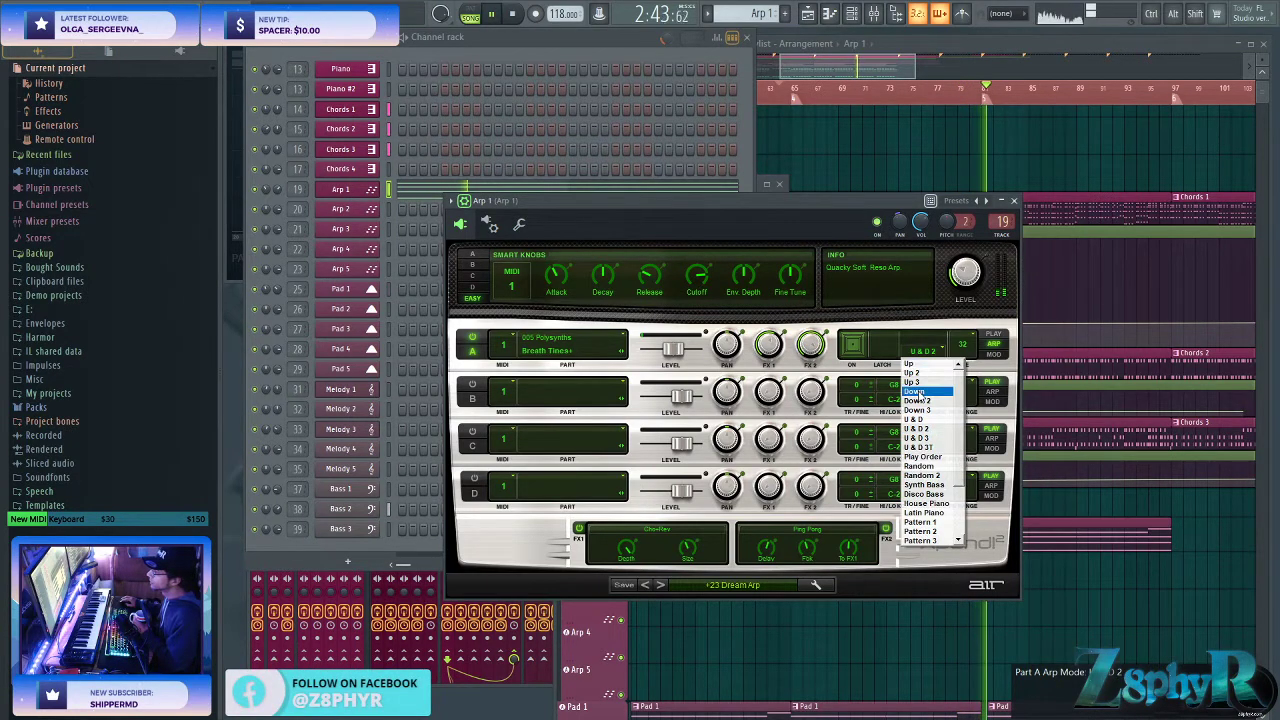
left_click(930, 391)
left_click(961, 354)
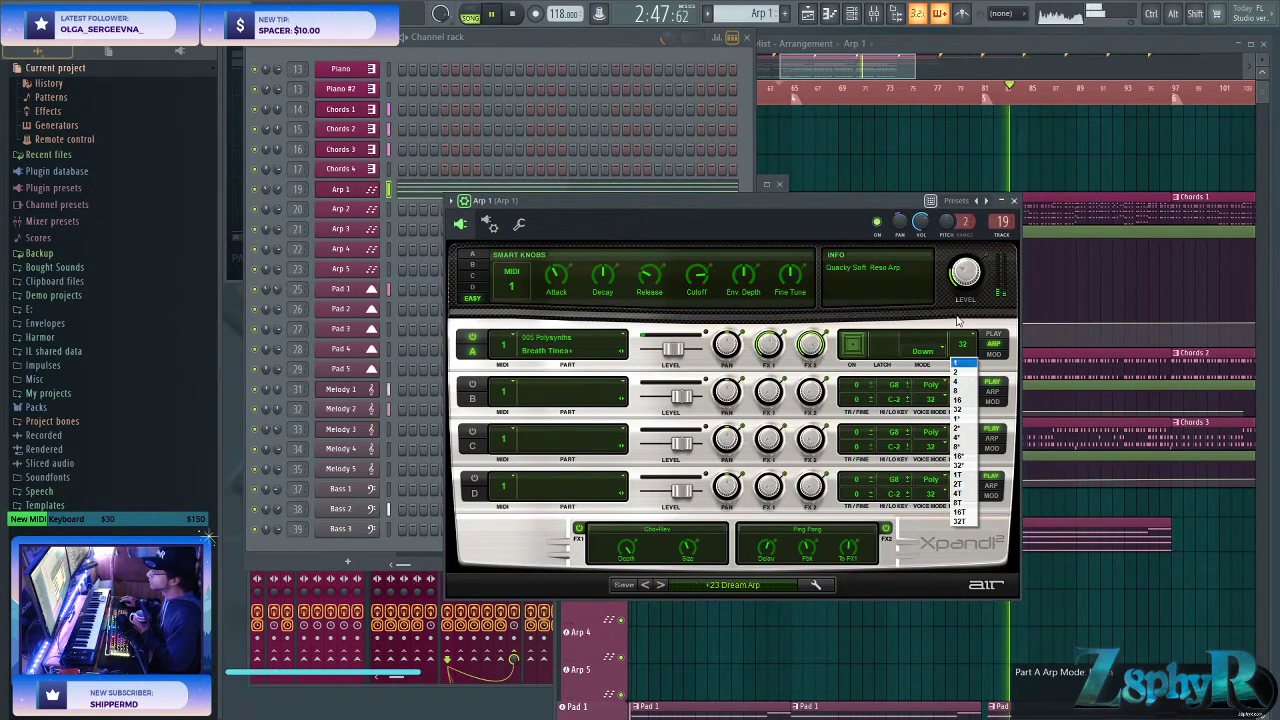
left_click(970, 391)
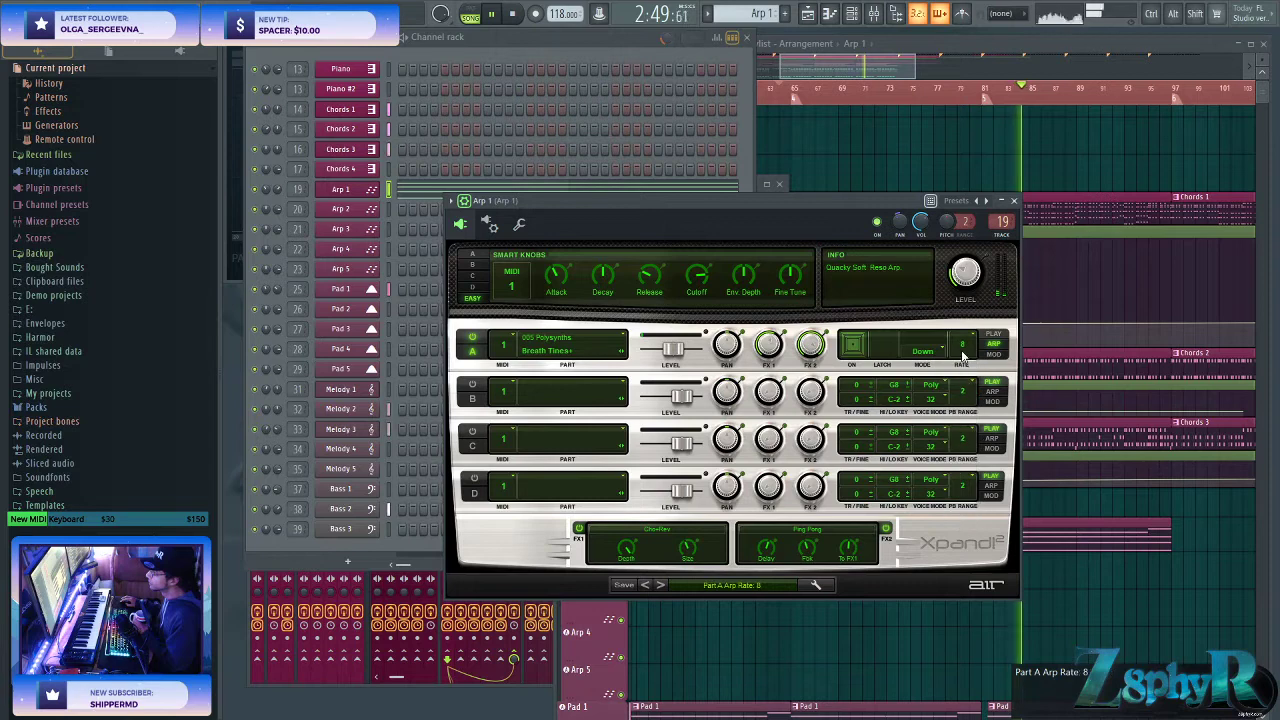
left_click(961, 346)
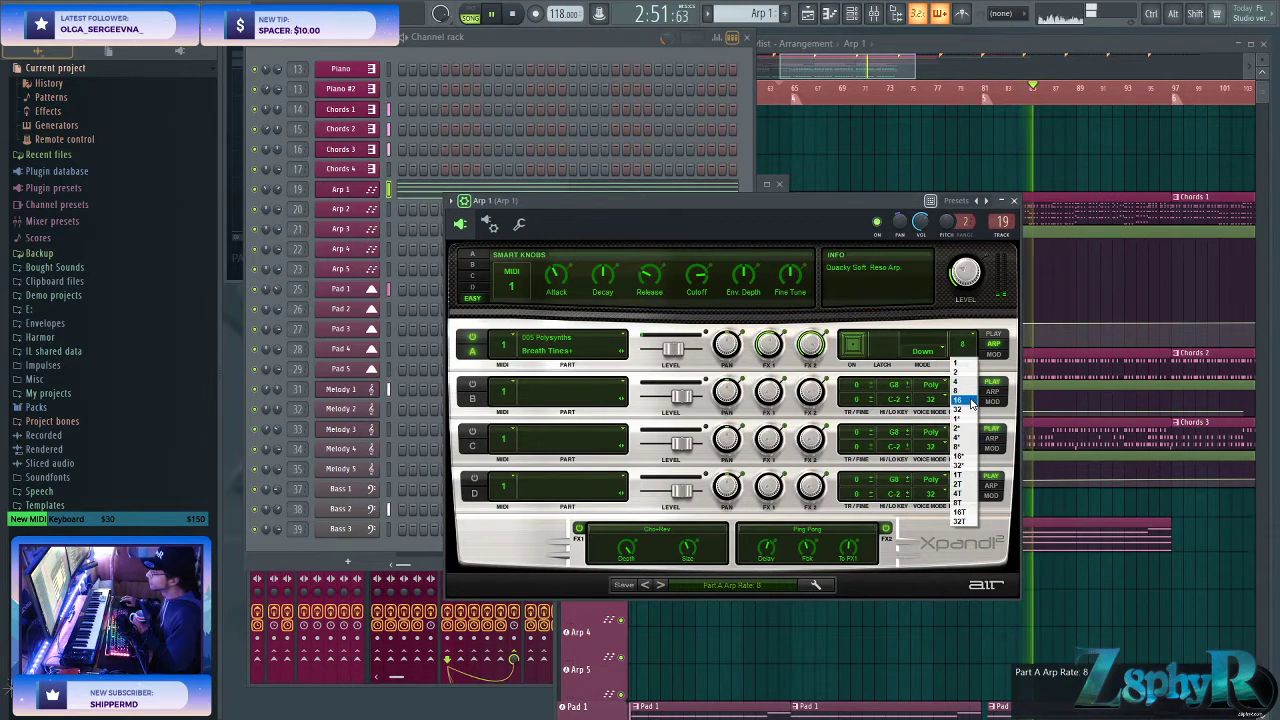
left_click(966, 411)
left_click(962, 346)
left_click(962, 400)
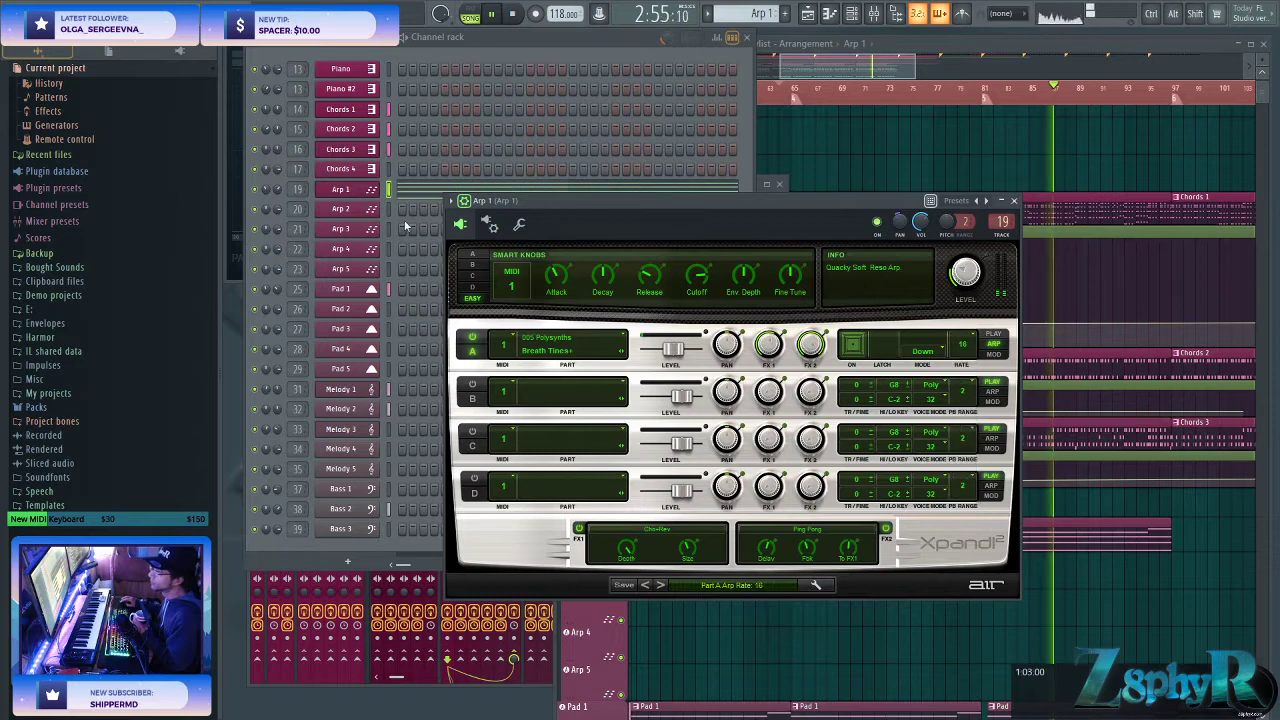
- Raise the low-cut frequency in Arp 1's EQ and readjust its mid bands, closing the EQ when done
left_click(284, 189)
key("F9")
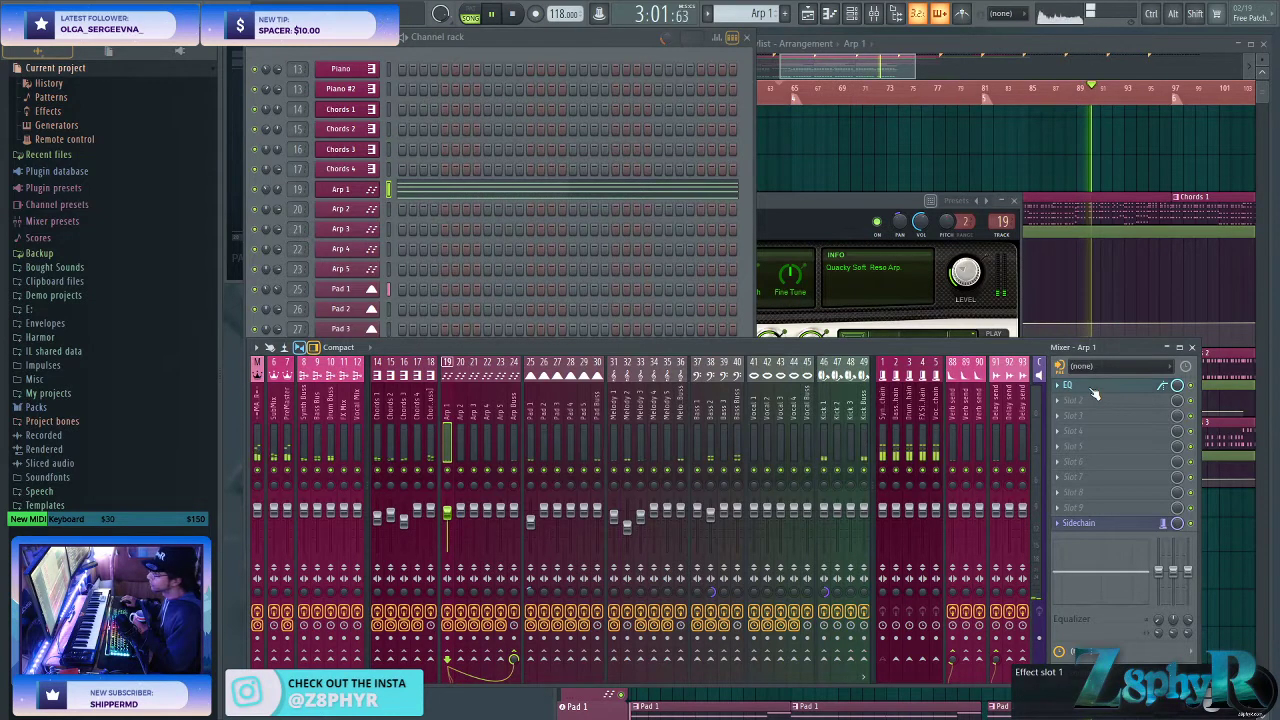
left_click(1080, 385)
mouse_move(452, 297)
left_mouse_down()
mouse_move(434, 295)
mouse_move(466, 297)
left_mouse_up()
left_click_drag(505, 302, 554, 296)
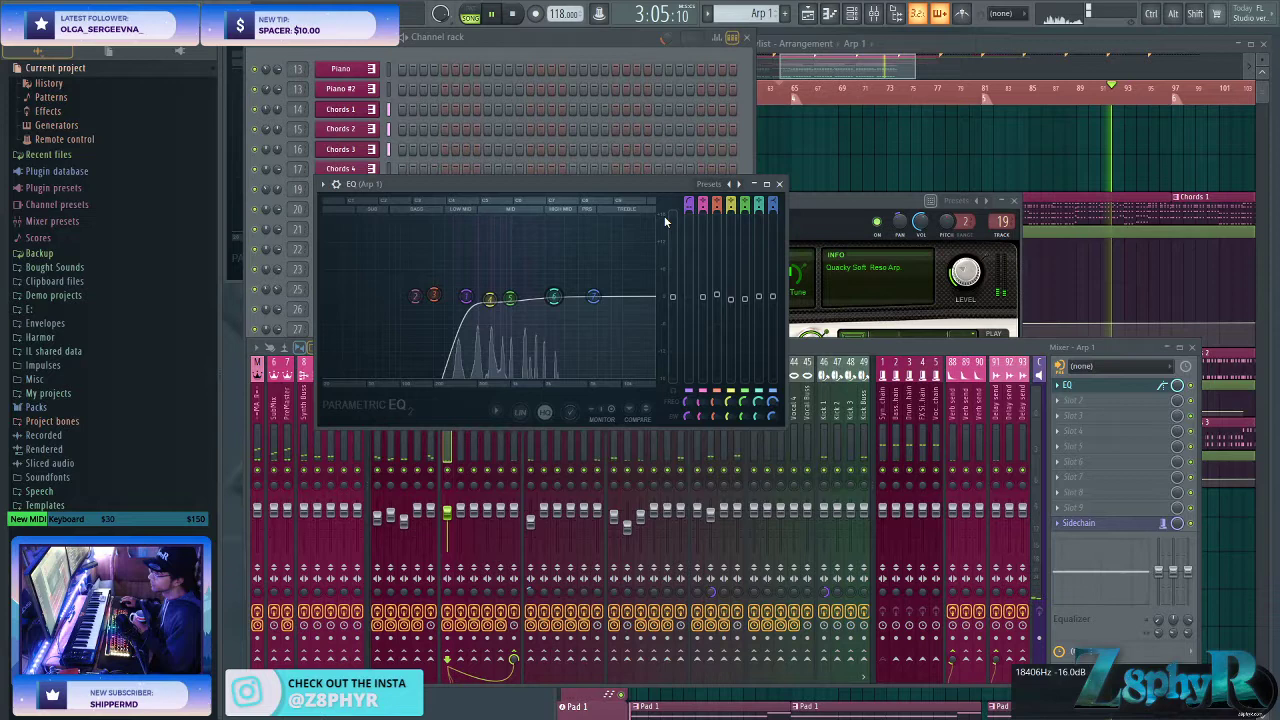
left_click(779, 184)
- Replay the song from just before bar 65 and inspect the Arp 1 clip's notes in the piano roll
left_click(975, 154)
left_click(651, 93)
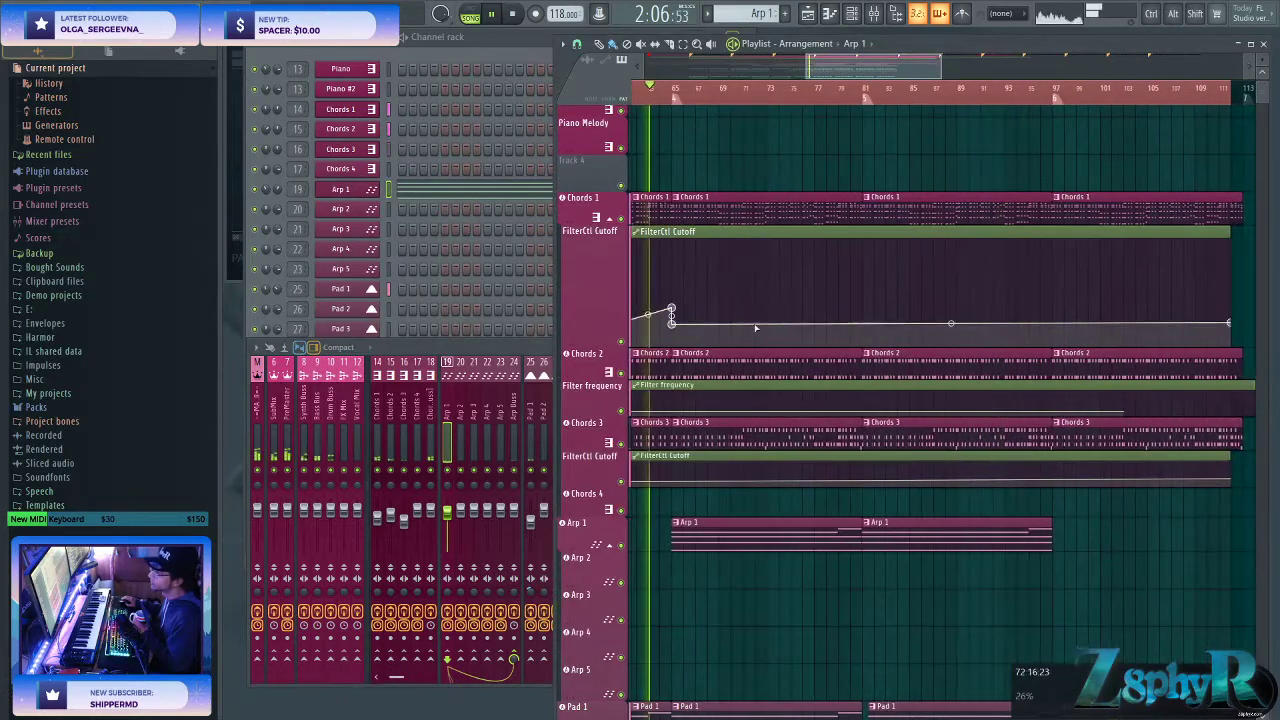
double_click(671, 540)
right_click(406, 245)
scroll(698, 216, "right", 2)
left_click_drag(724, 134, 442, 138)
left_click(504, 36)
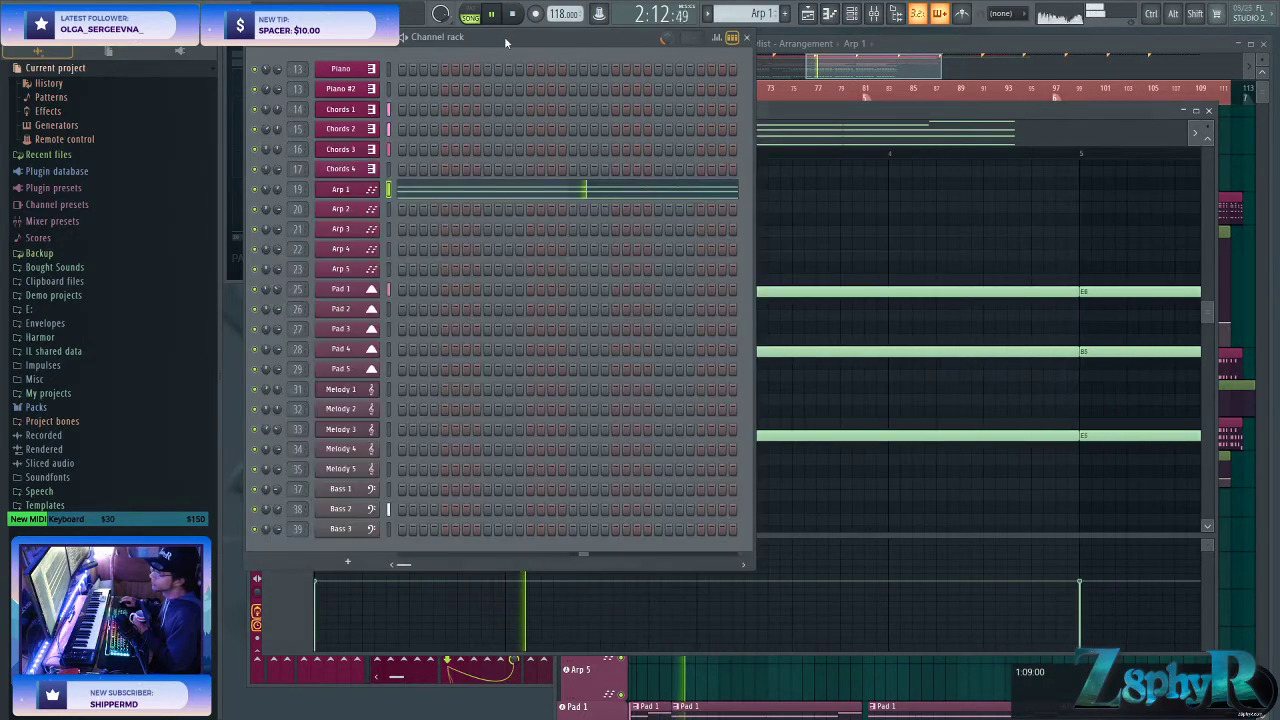
- Play only the Arp 1 pattern and advance its Xpand!2 presets to +26 Occasionally
left_click(515, 13)
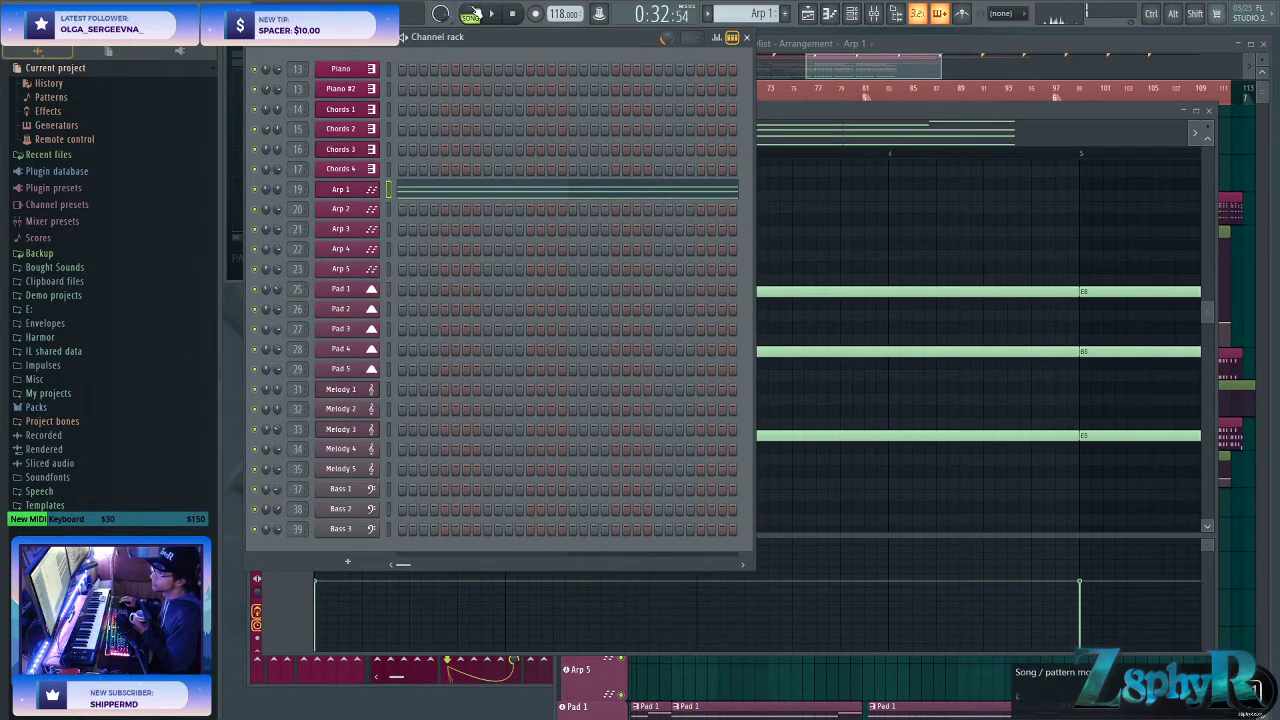
left_click(364, 189)
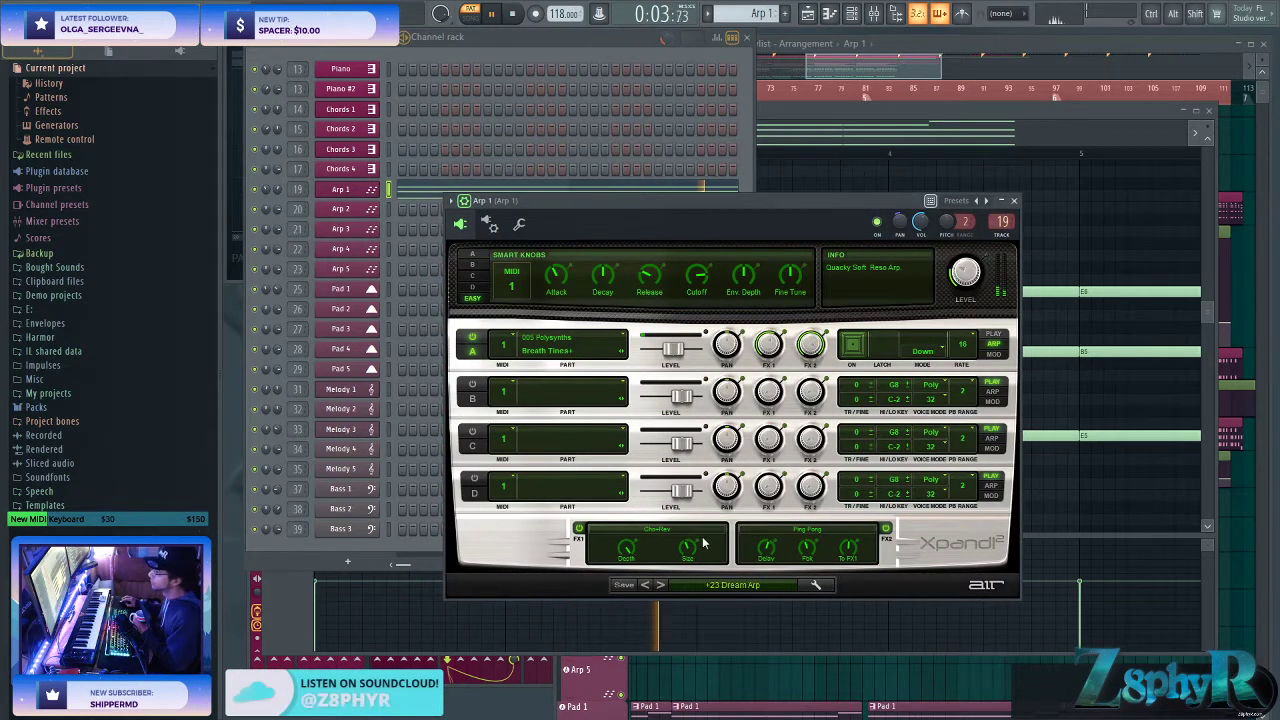
left_click(660, 585)
left_click(660, 585)
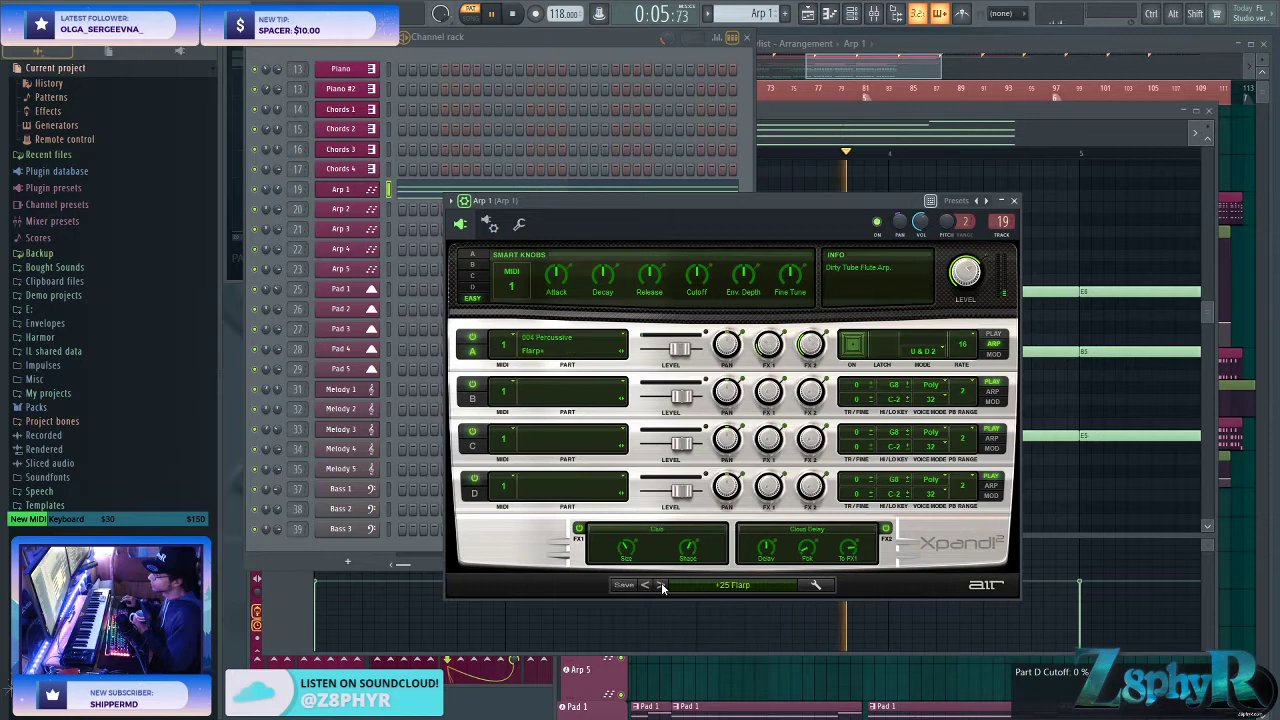
left_click(660, 585)
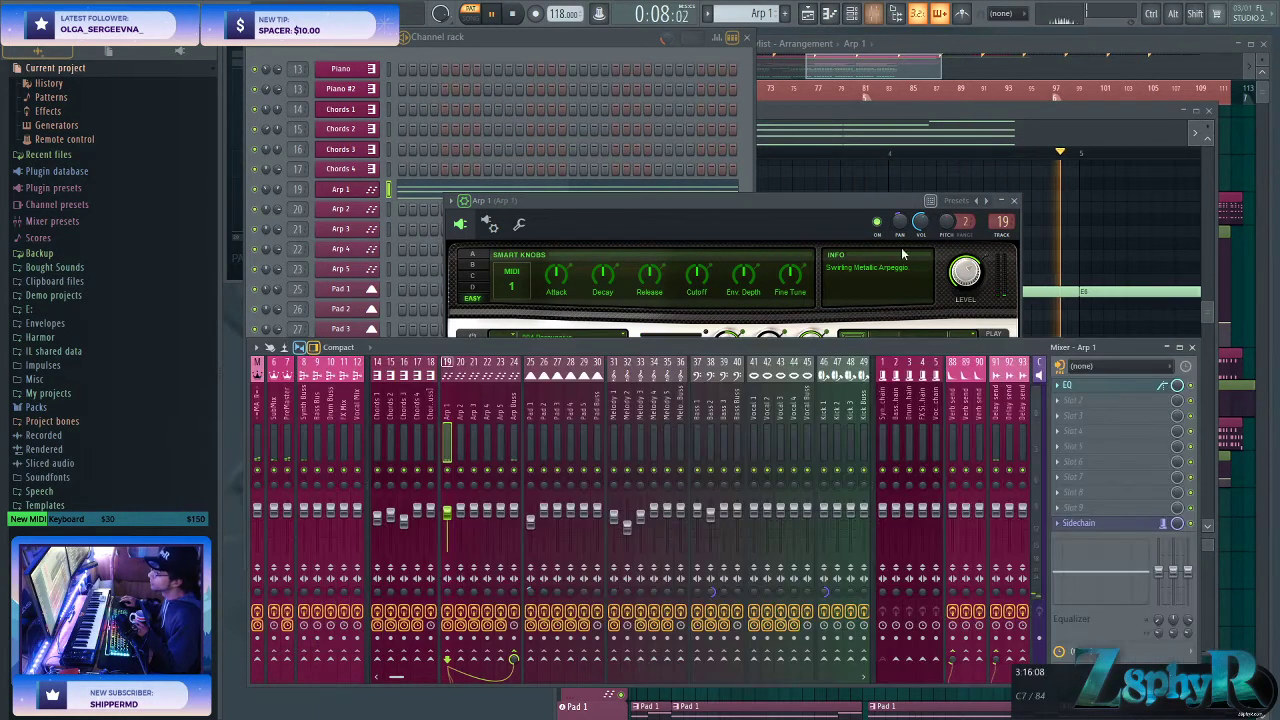
- Check the Fruity Delay 2 feedback settings on the first Delay send while the Arp 1 pattern plays
left_click(886, 10)
left_click(1072, 402)
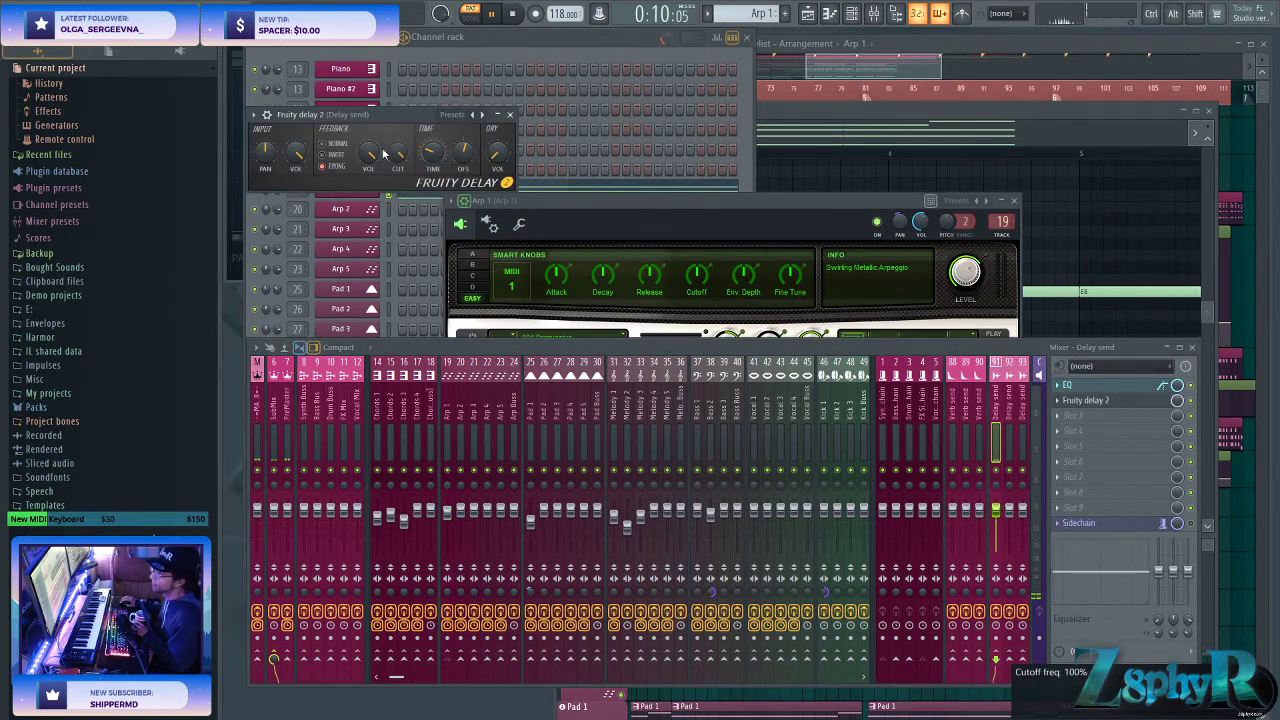
left_click(532, 401)
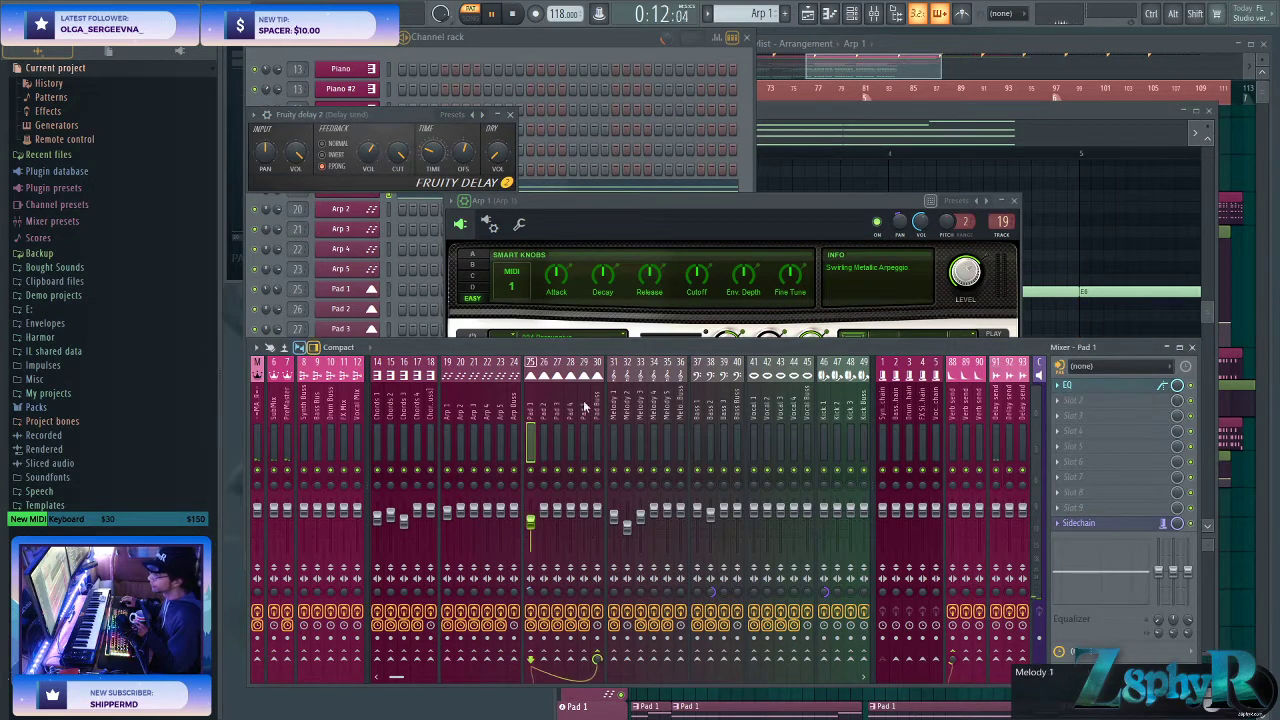
left_click(613, 405)
left_click(694, 220)
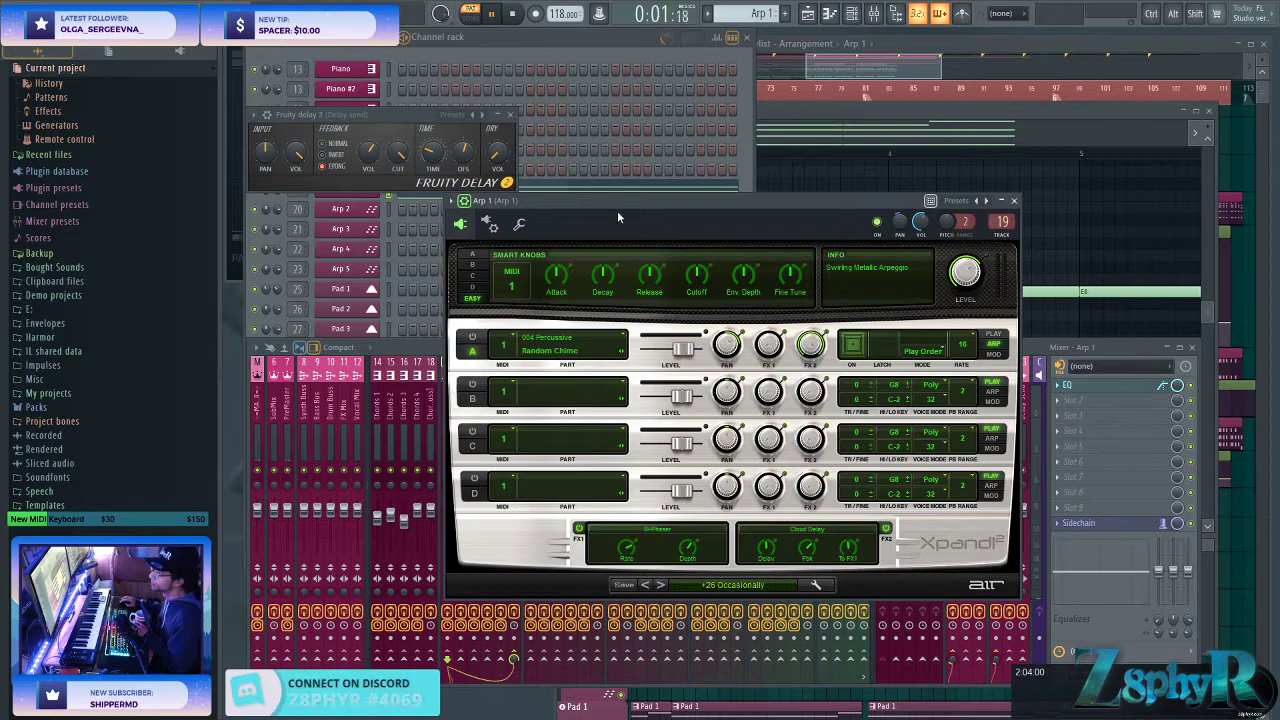
left_click(506, 113)
- Reopen Arp 1's synth, audition the +27 Soft Electro preset and return to +26 Occasionally
left_click(526, 42)
left_click(415, 193)
left_click(416, 192)
left_click(595, 43)
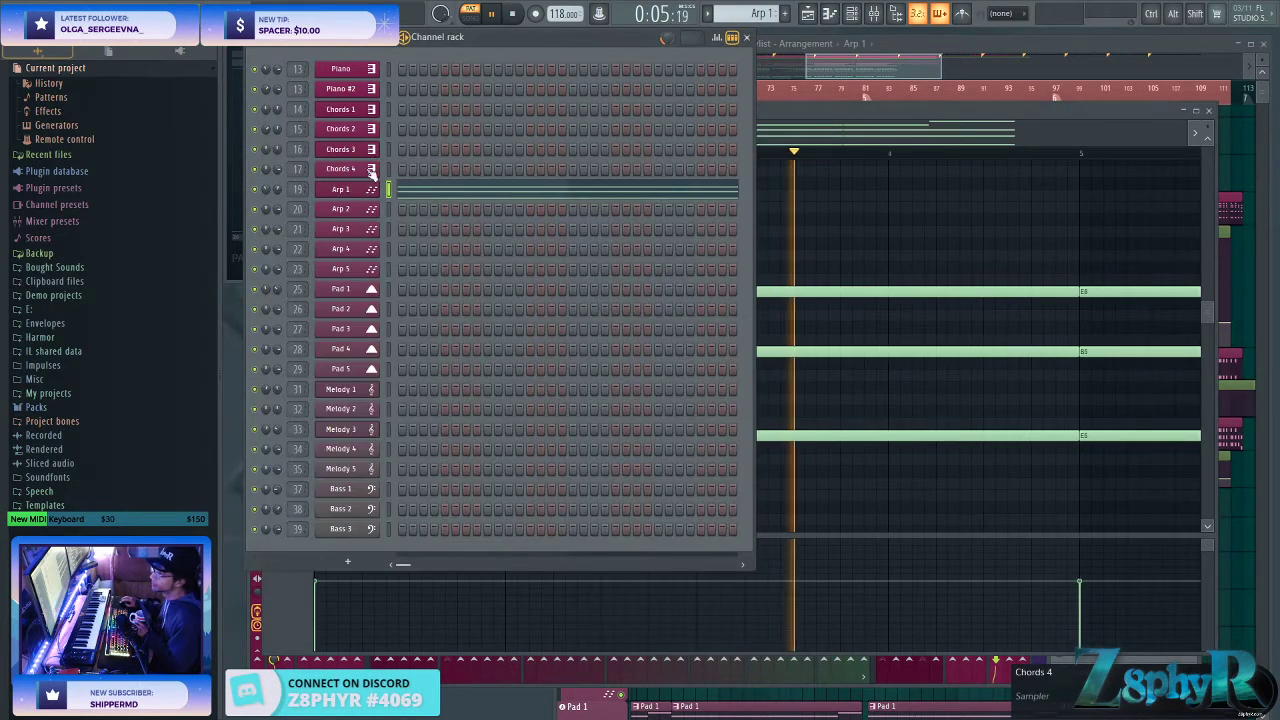
left_click(360, 198)
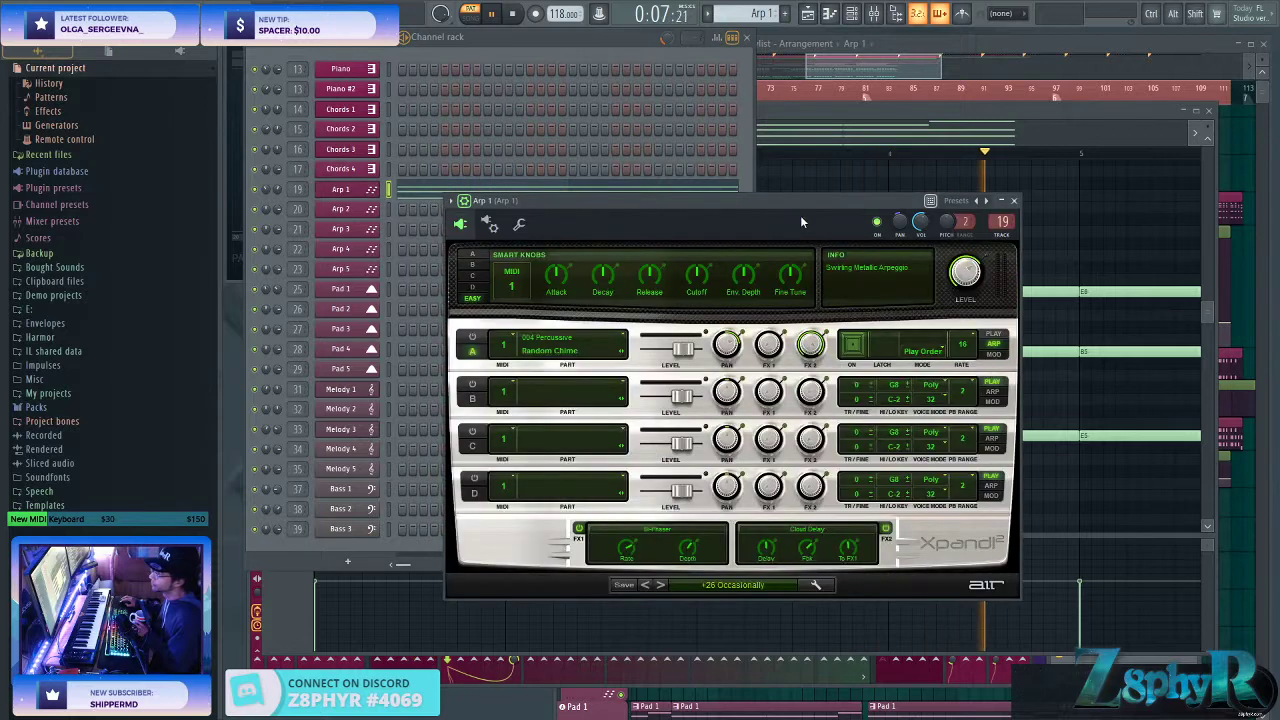
left_click_drag(800, 215, 739, 206)
key("space")
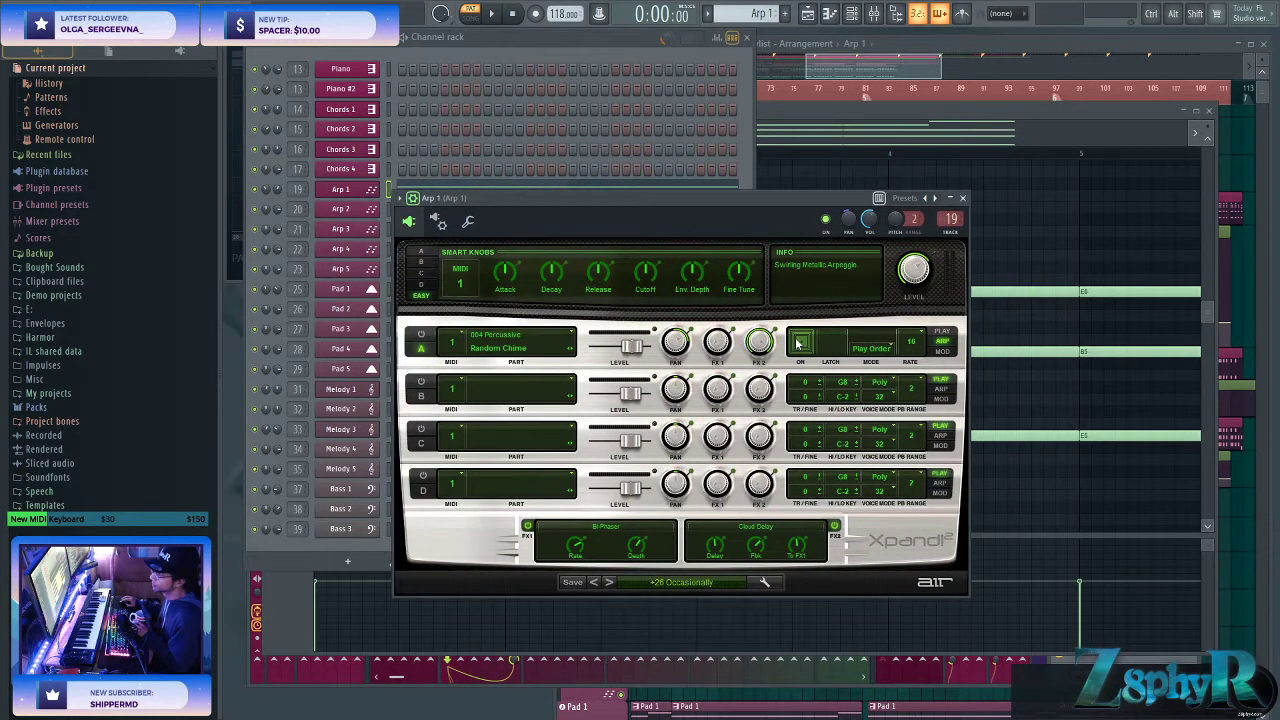
left_click(606, 583)
key("space")
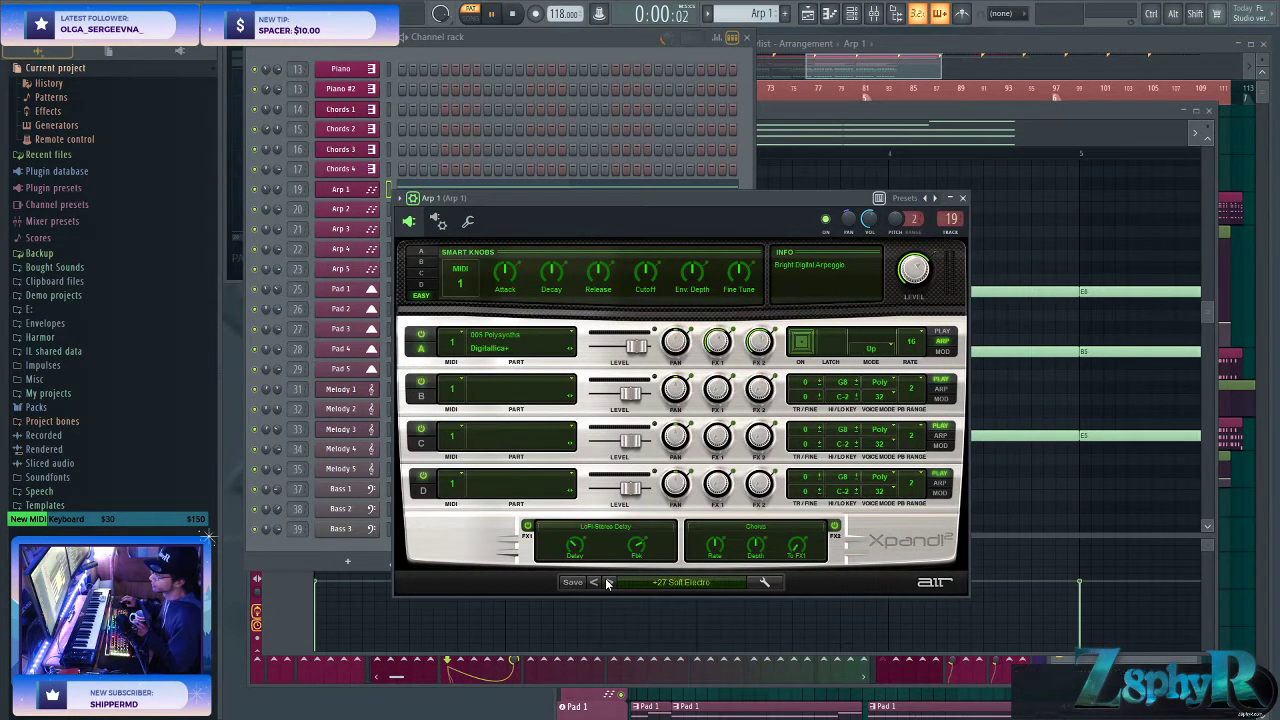
left_click(594, 583)
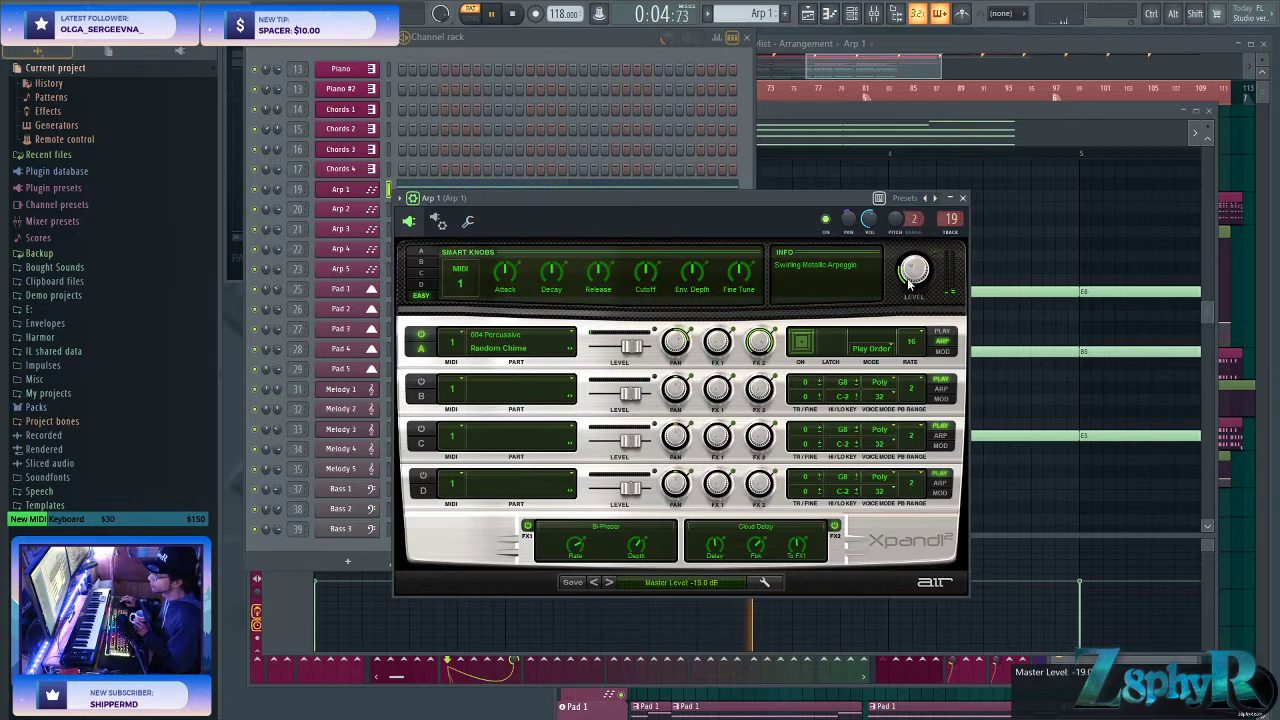
- Set Part A's arpeggio rate to 8 and the synth's master level to -8.4 dB
left_click(911, 341)
left_click(912, 389)
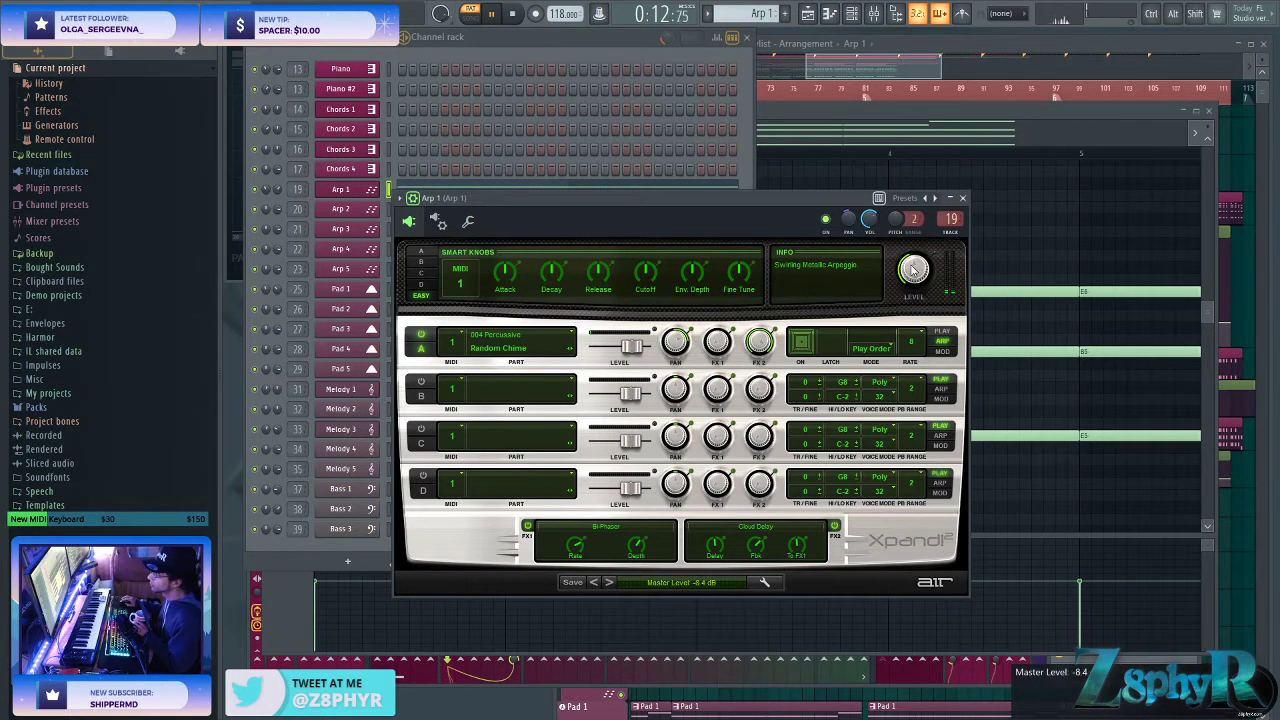
- Lower the mid and high-mid bands in Arp 1's EQ on its mixer track
key("F9")
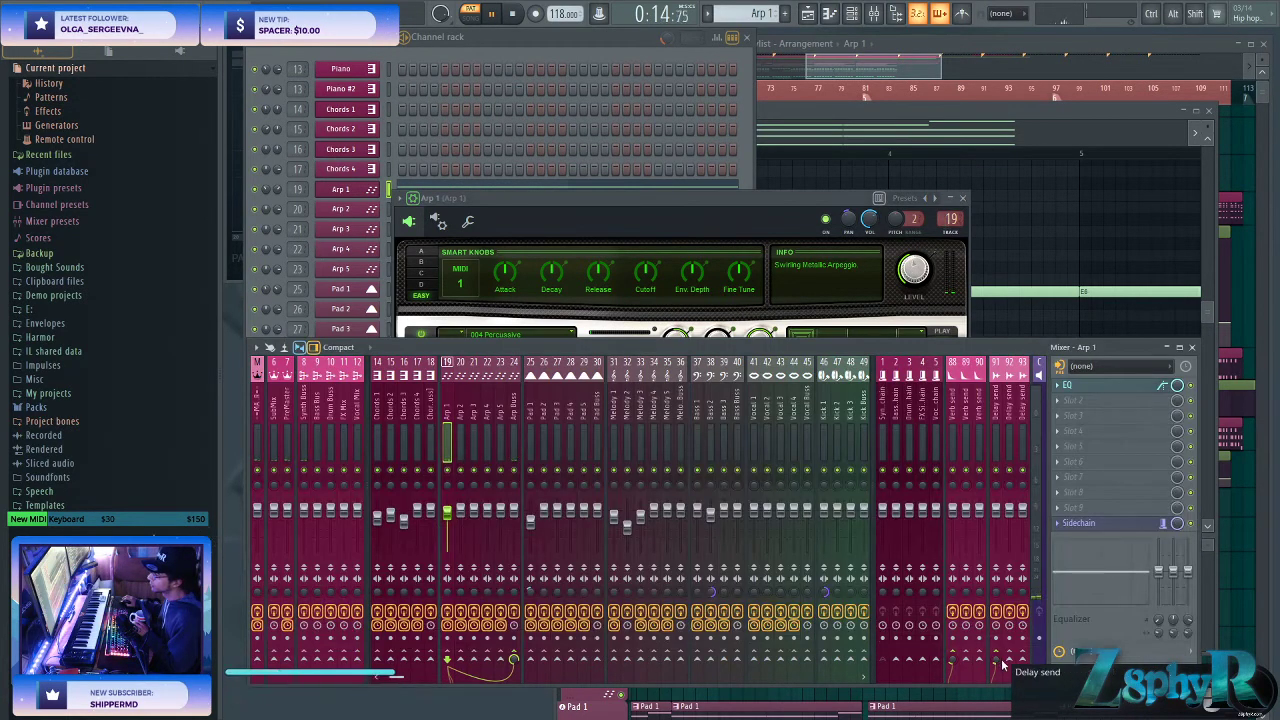
left_click(1136, 389)
left_click_drag(490, 299, 483, 314)
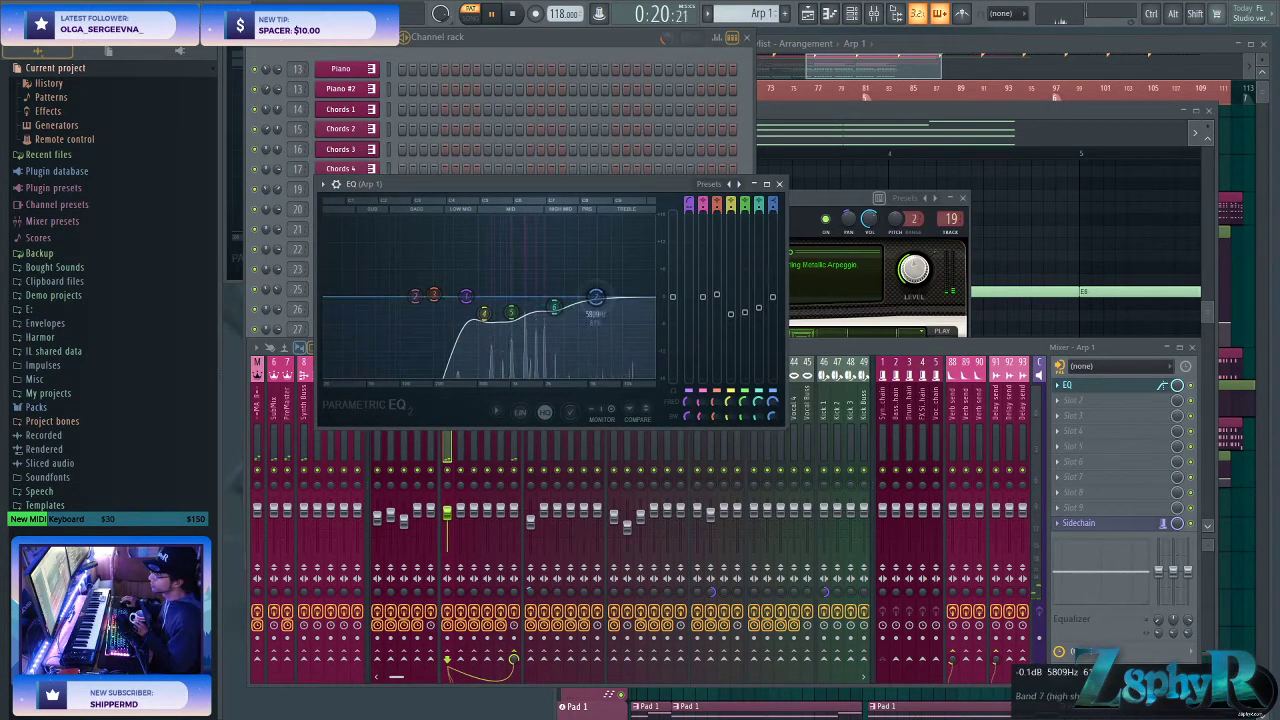
- Insert Fruity Limiter after the EQ on Arp 1's mixer track, lower its ceiling and raise its gain
left_click(1070, 400)
mouse_move(990, 480)
left_click(905, 506)
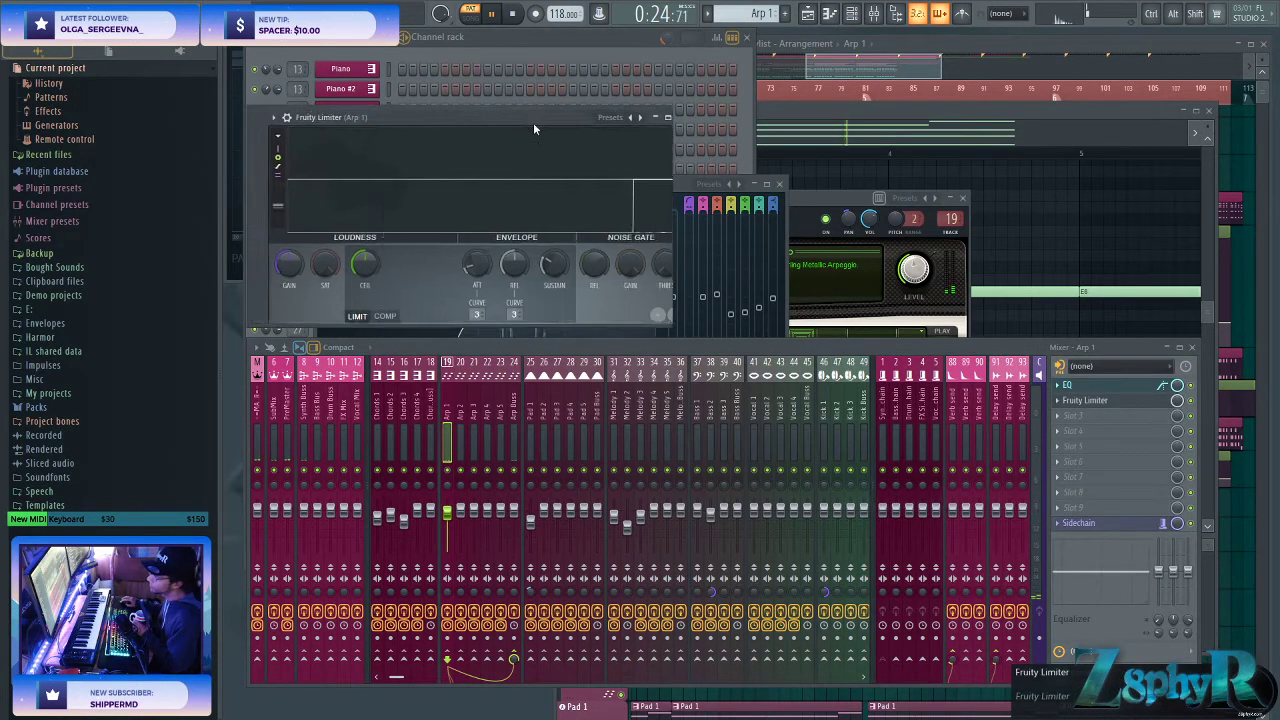
left_click_drag(533, 122, 846, 194)
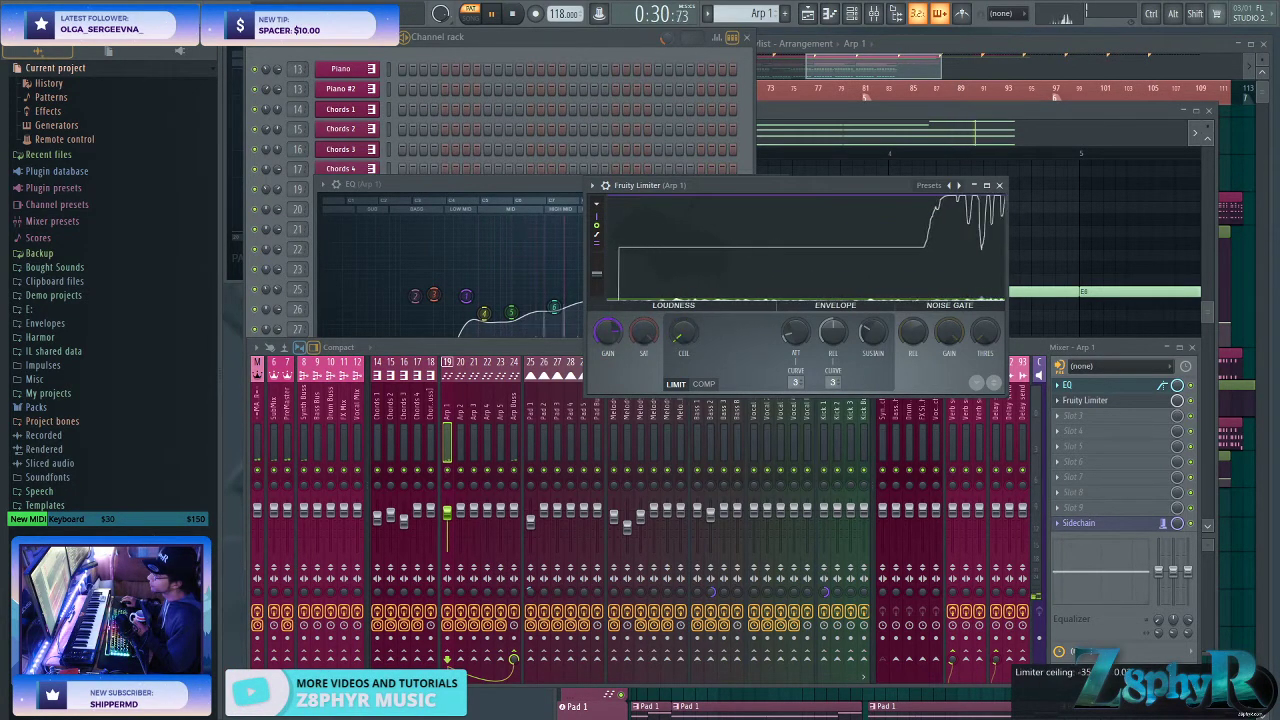
- Close Arp 1's EQ, limiter and synth windows and lower its mixer fader slightly
left_click(537, 186)
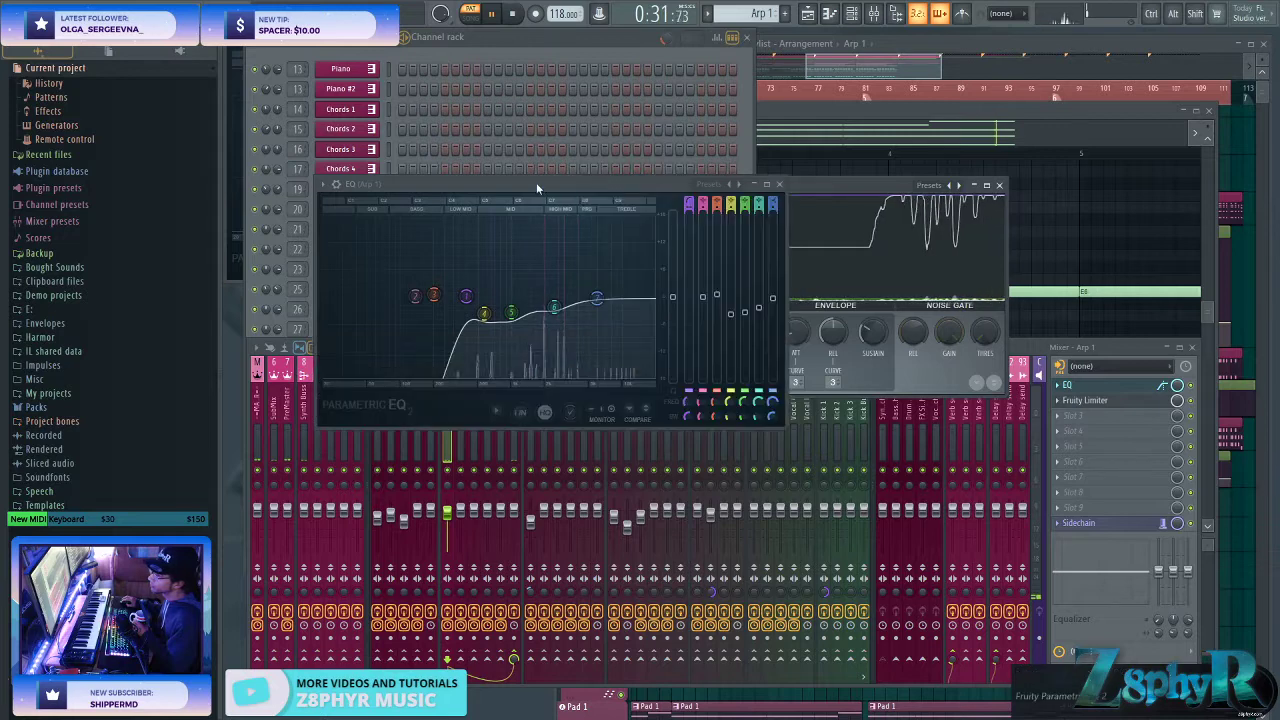
left_click(780, 184)
left_click(999, 186)
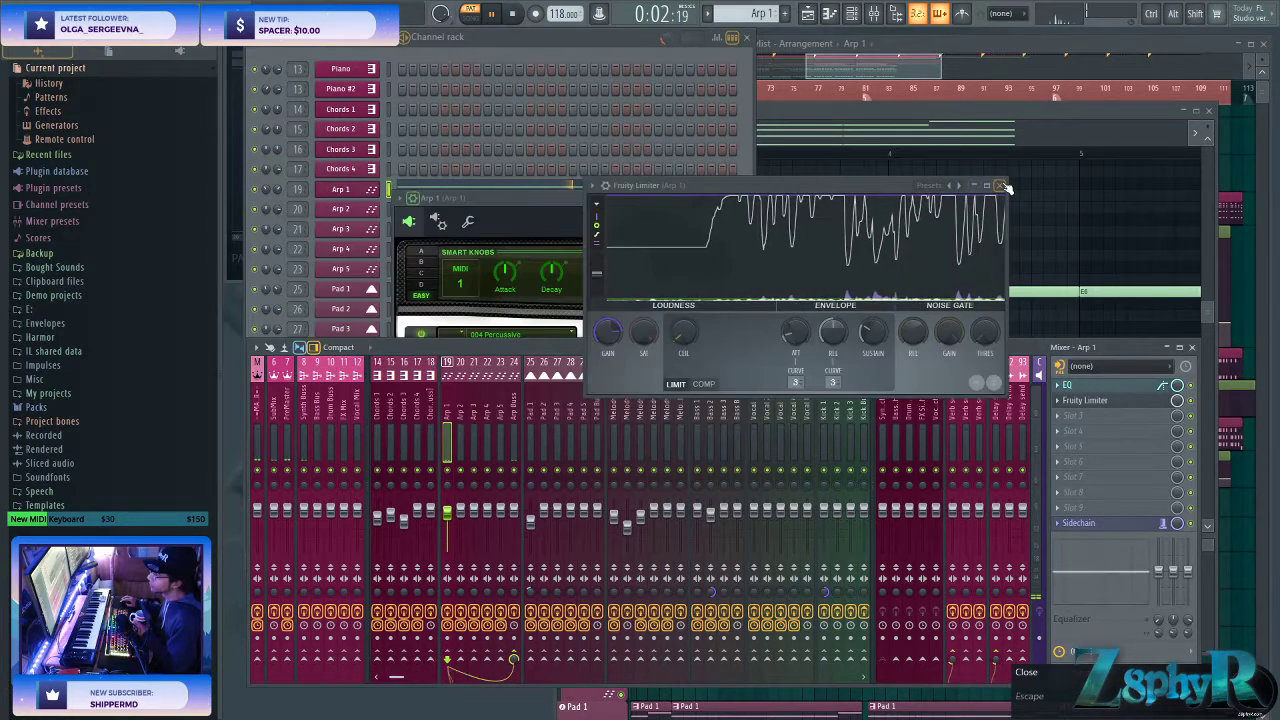
left_click(737, 214)
left_click(962, 198)
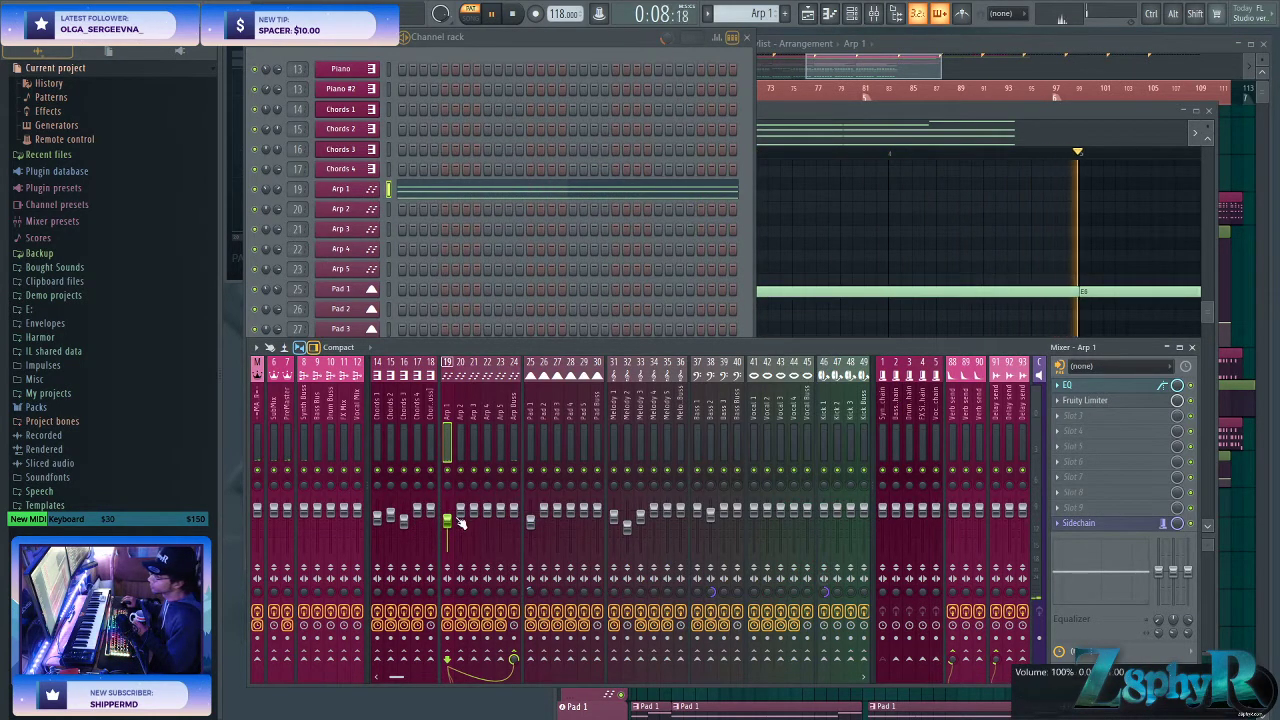
- Open the Arp 1 chord notes and slice the E6 note at bar 7, copying its second half up to B6
left_click(561, 186)
left_click(574, 195)
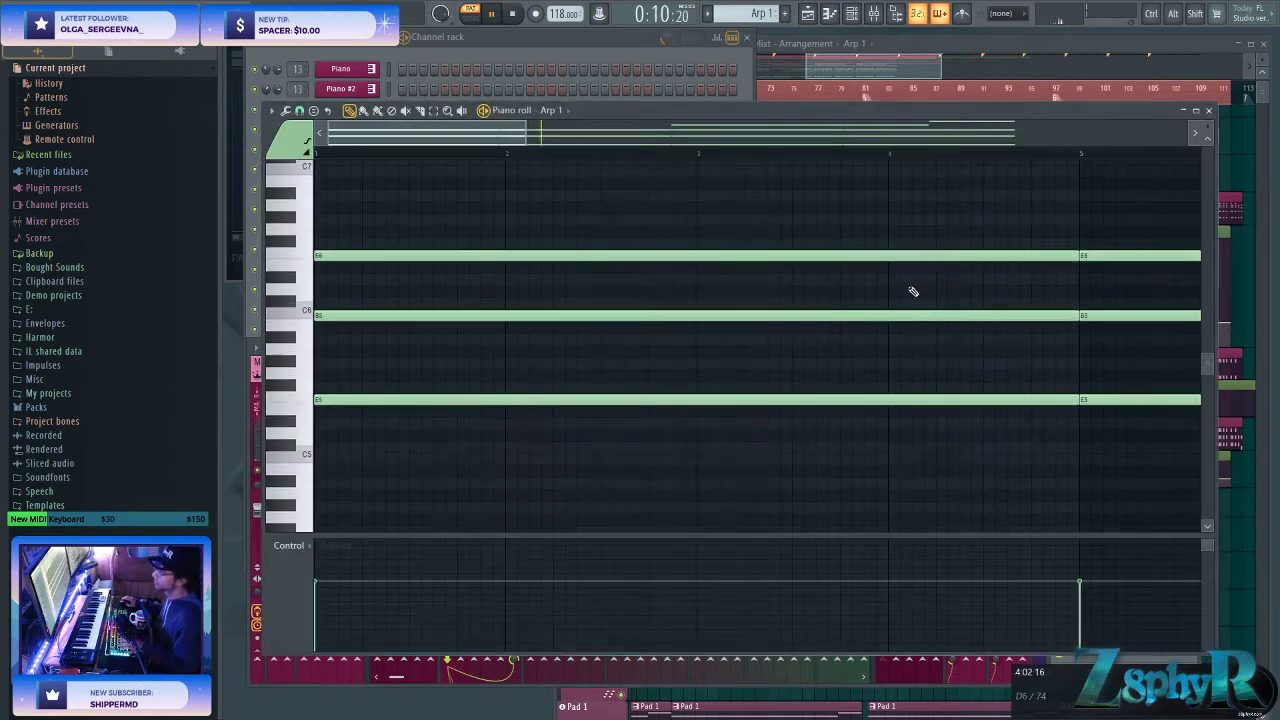
scroll(903, 291, "up", 1)
scroll(780, 300, "down", 1)
key("space")
key("c")
left_click(723, 330, "shift")
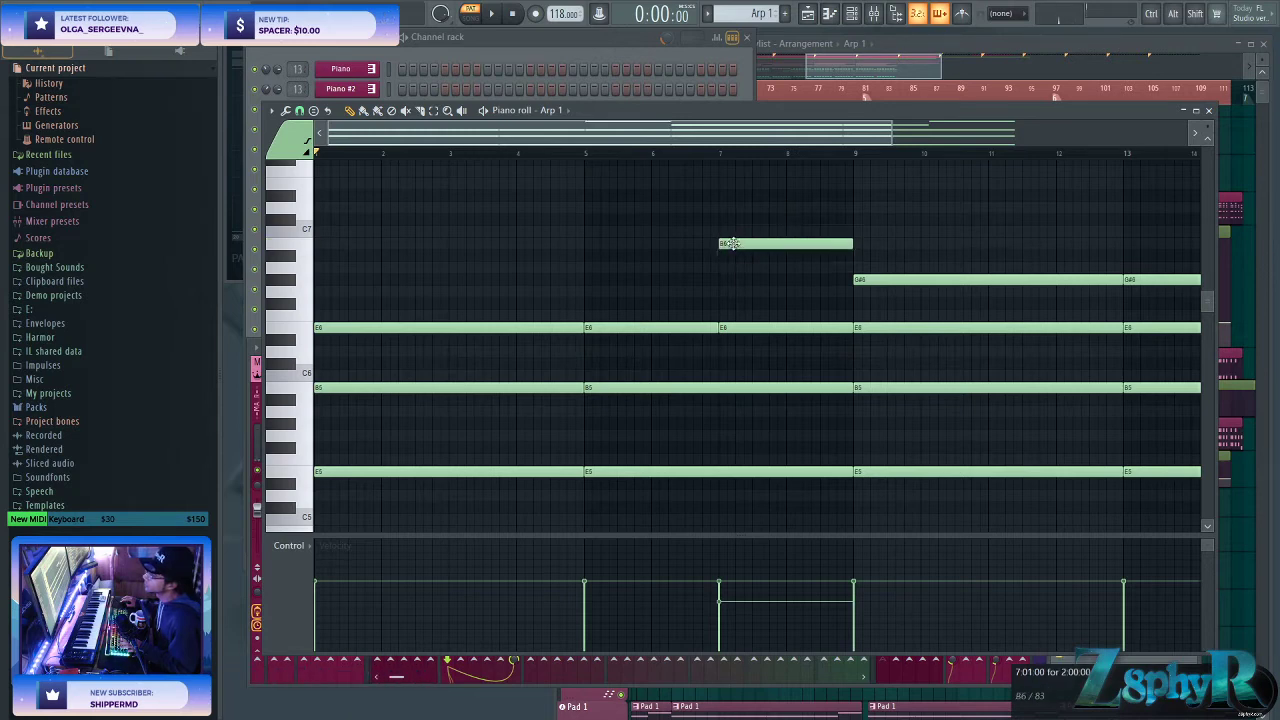
- Arrange a B6 note over bars 5 to 7 and an E7 note over bars 7 to 9 above Arp 1's chord, then audition them
left_click(719, 184)
scroll(719, 185, "up", 3)
left_click(719, 194)
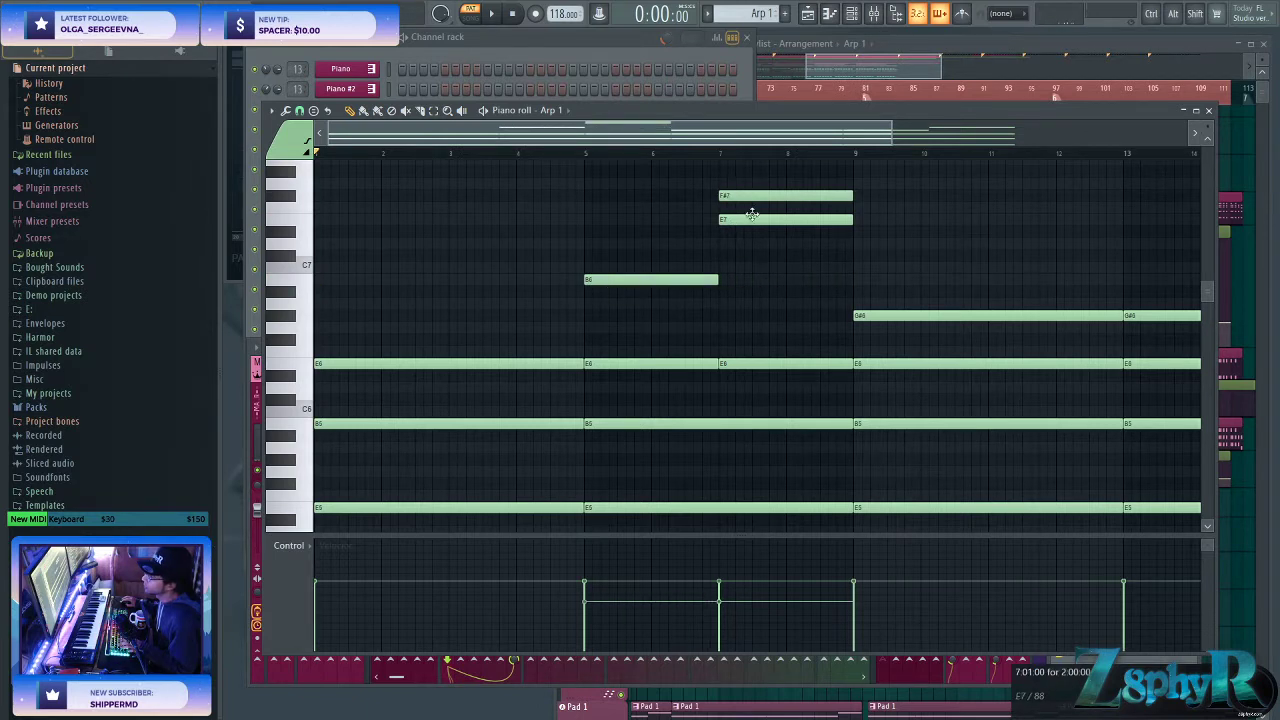
right_click(760, 196)
left_click_drag(643, 243, 811, 208)
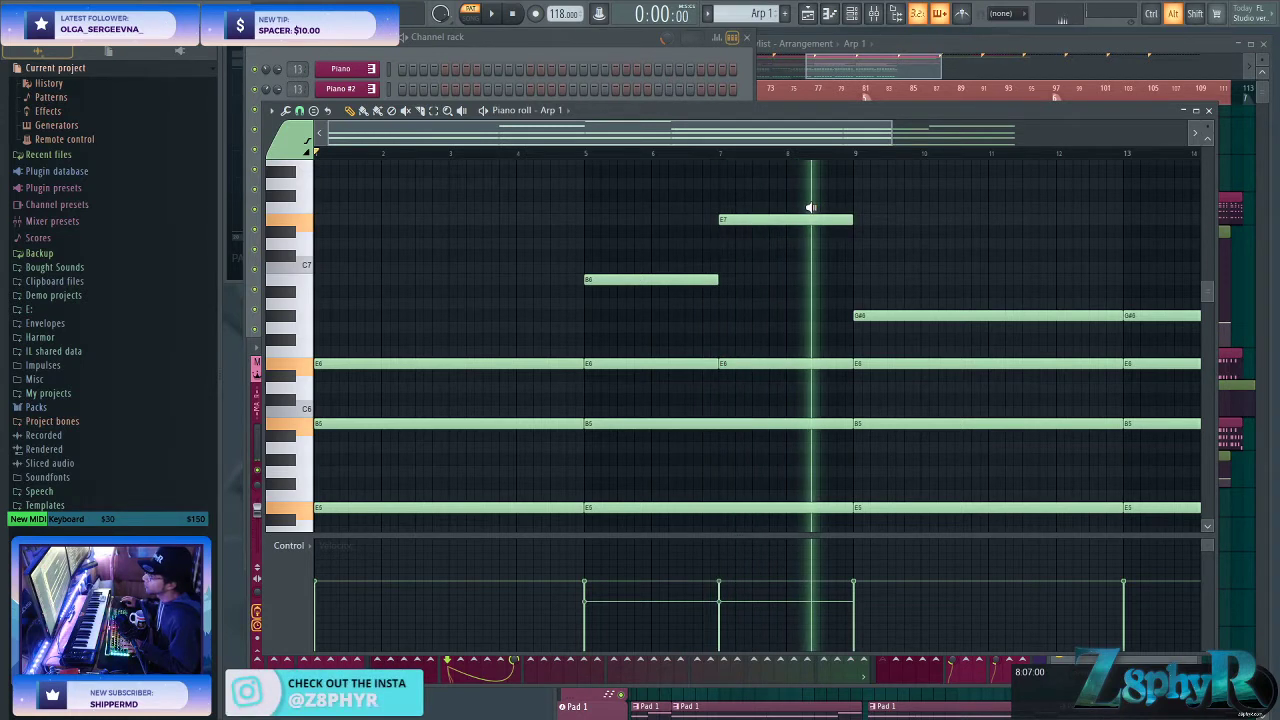
- Delete Arp 1's low E5 notes from bars 5 to 9 and 13 to 17, and play the pattern back
left_click_drag(811, 208, 753, 342)
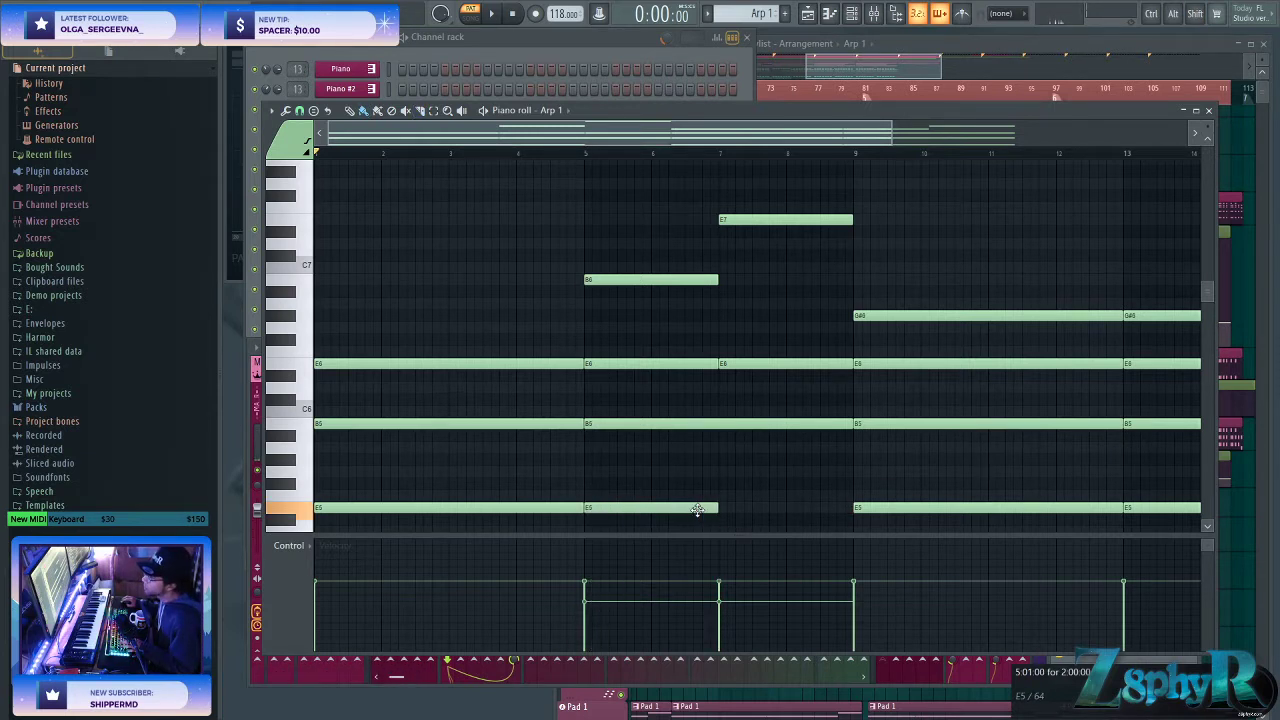
scroll(709, 500, "down", 3)
key("space")
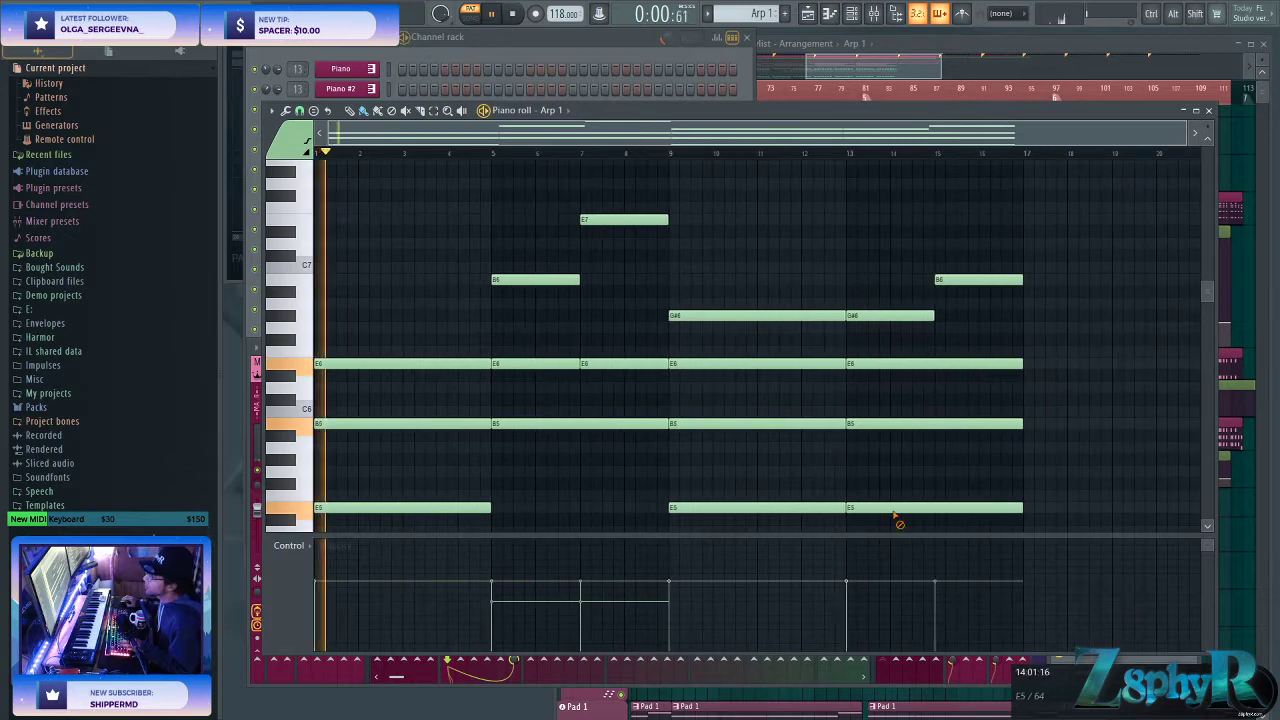
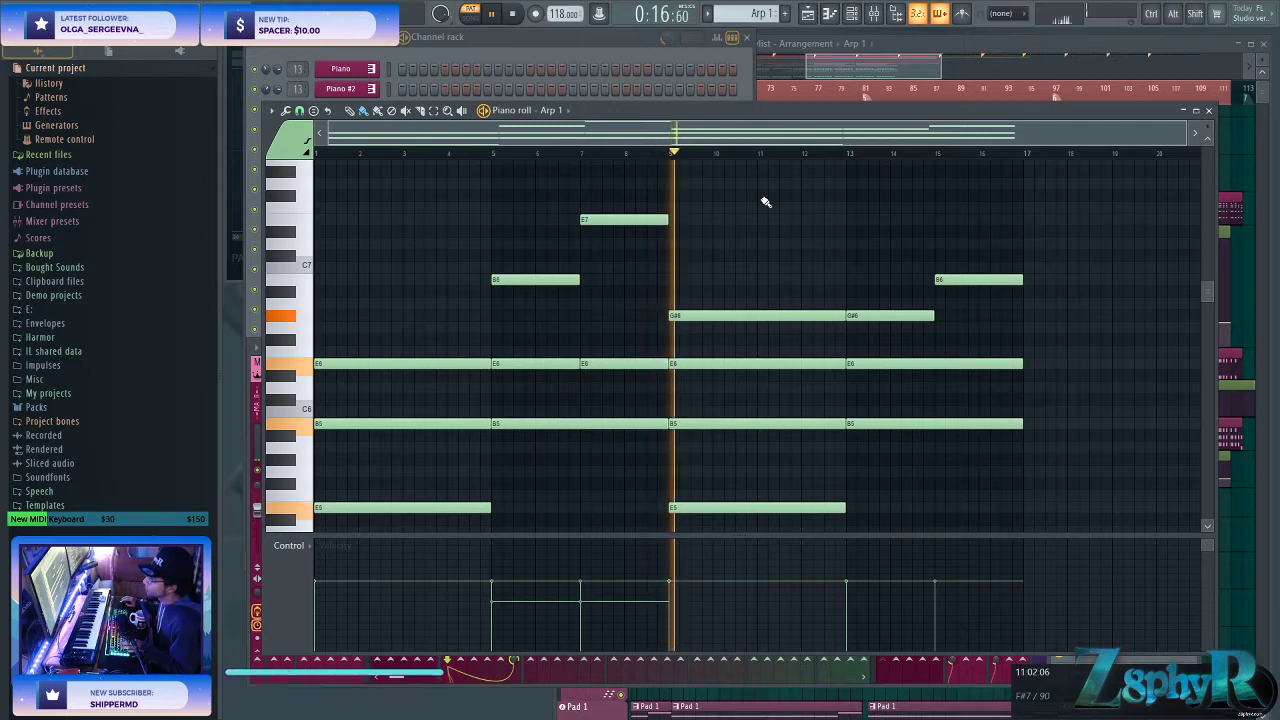
key("space")
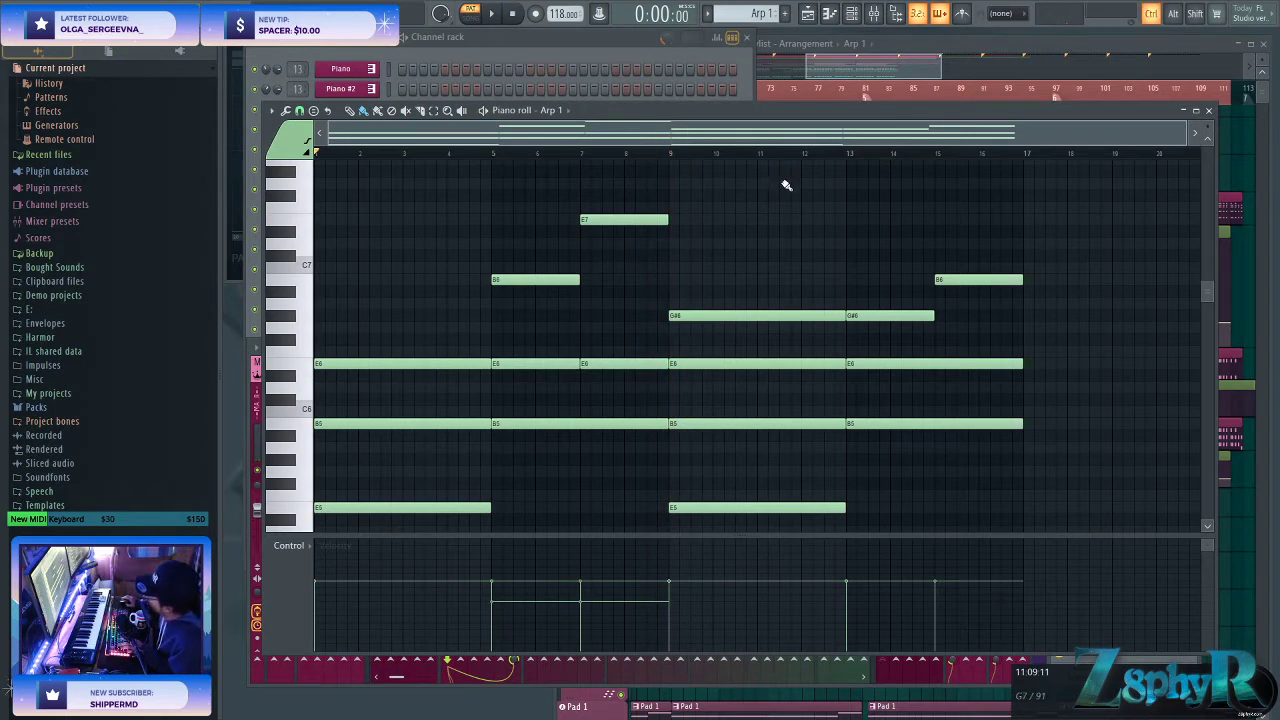
- Switch to the playlist and play the song from bar 65
key("F5")
key("space")
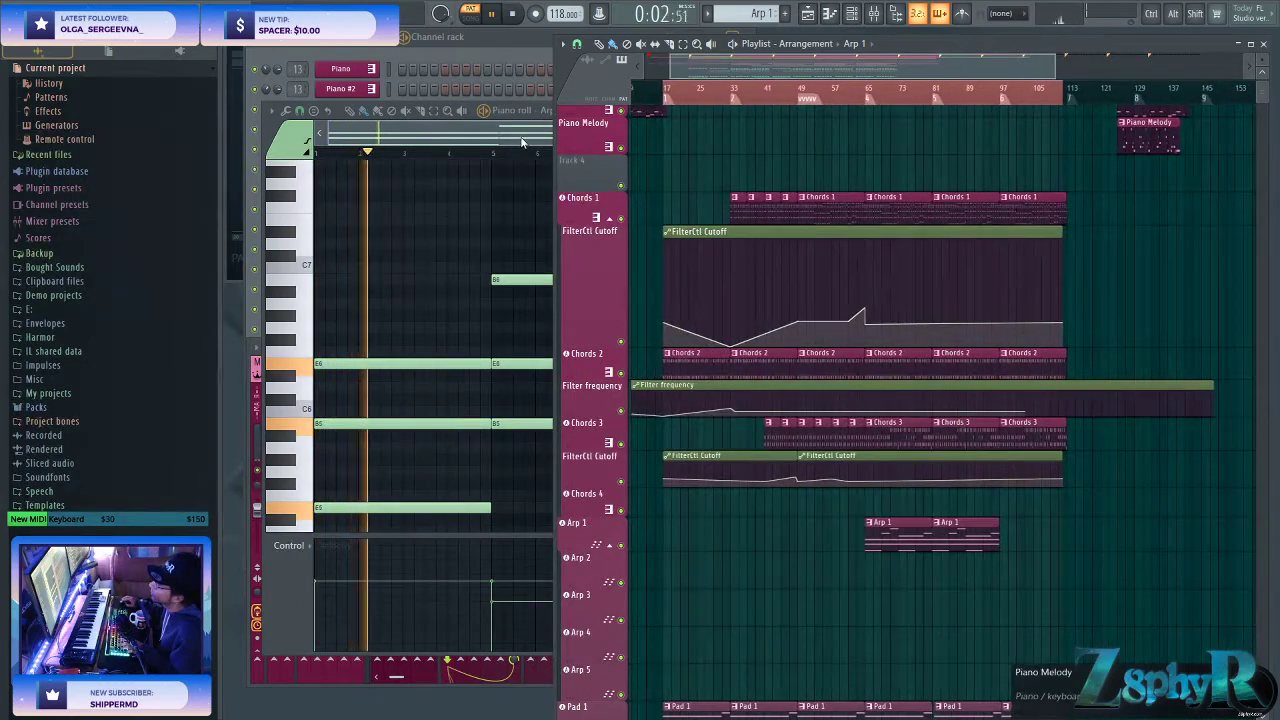
left_click(514, 136)
left_click(783, 62)
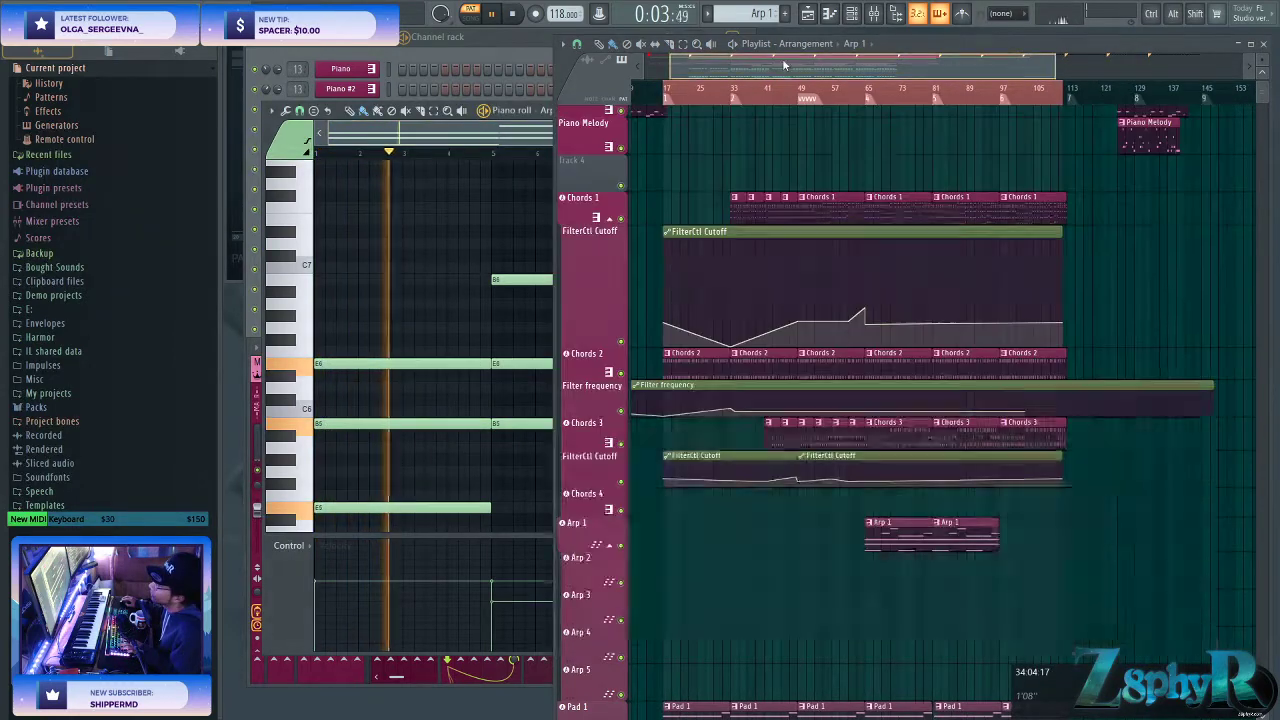
left_click(866, 89)
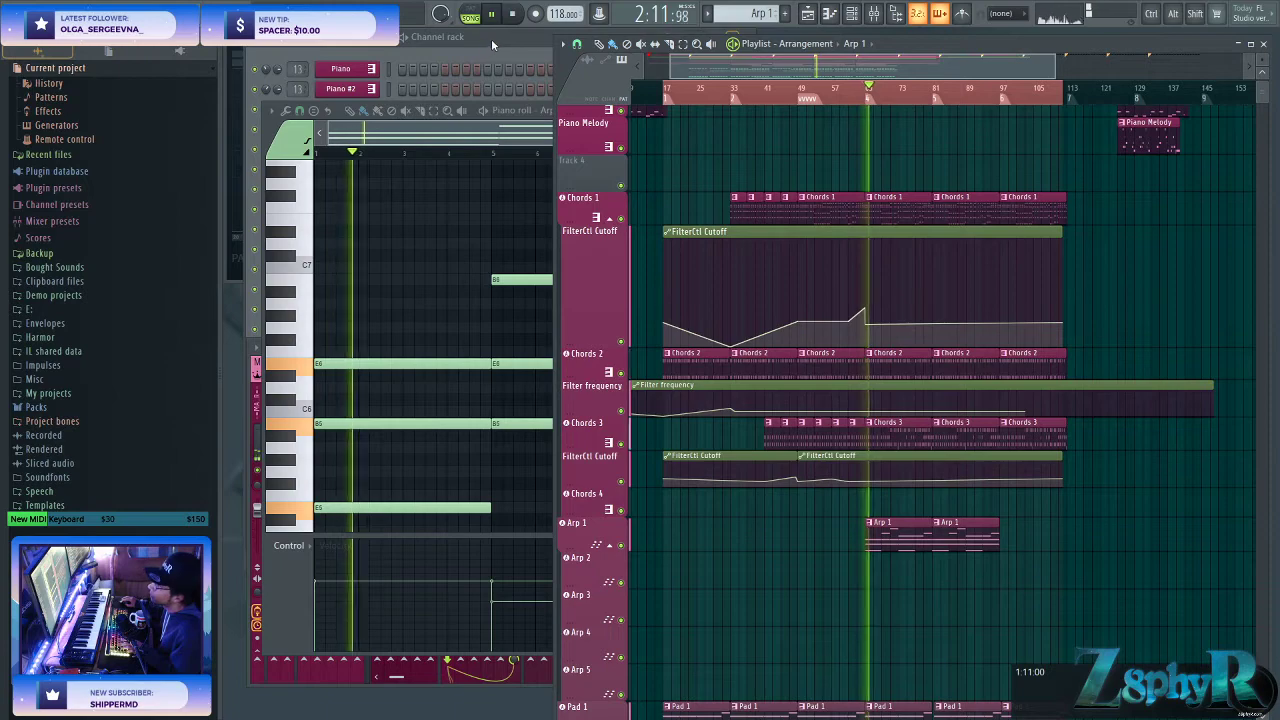
- Lower the Chords 1 FilterCtl Cutoff automation point just after the bar 65 peak to about 16%
scroll(890, 243, "down", 5)
scroll(891, 243, "down", 3)
scroll(894, 243, "up", 8)
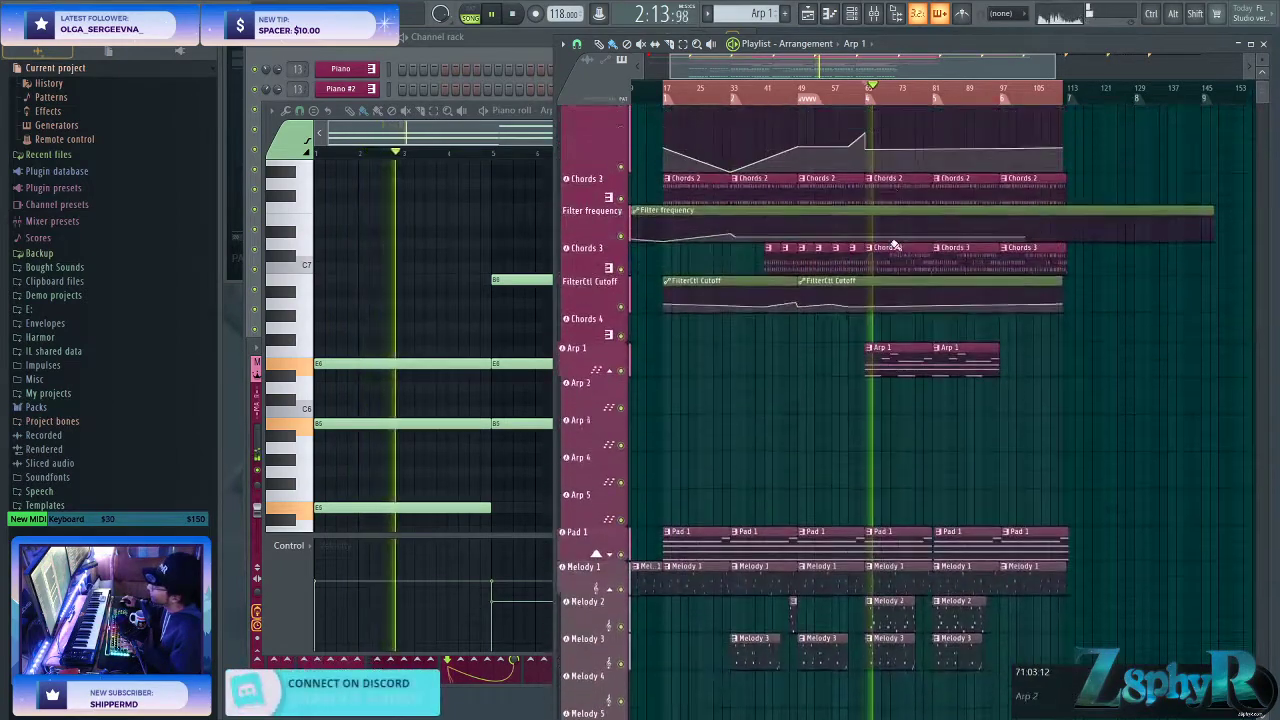
scroll(885, 243, "up", 3)
left_click_drag(837, 361, 837, 367)
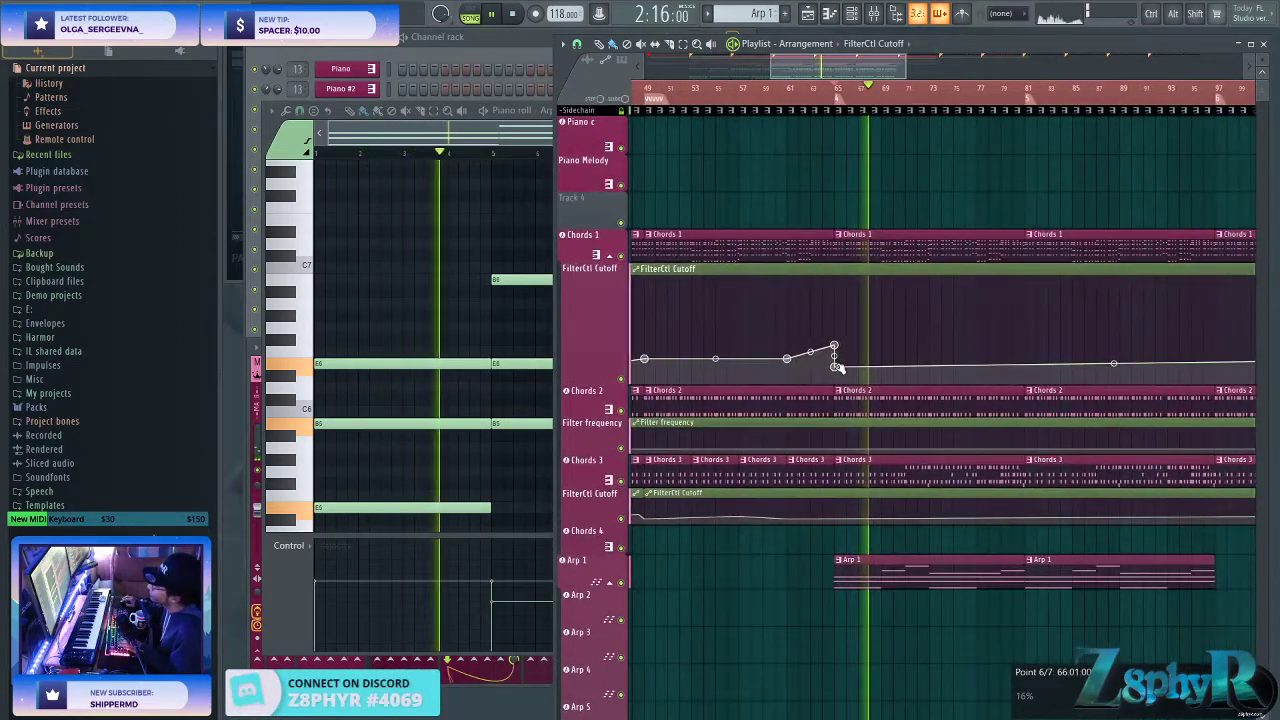
left_click(1026, 366)
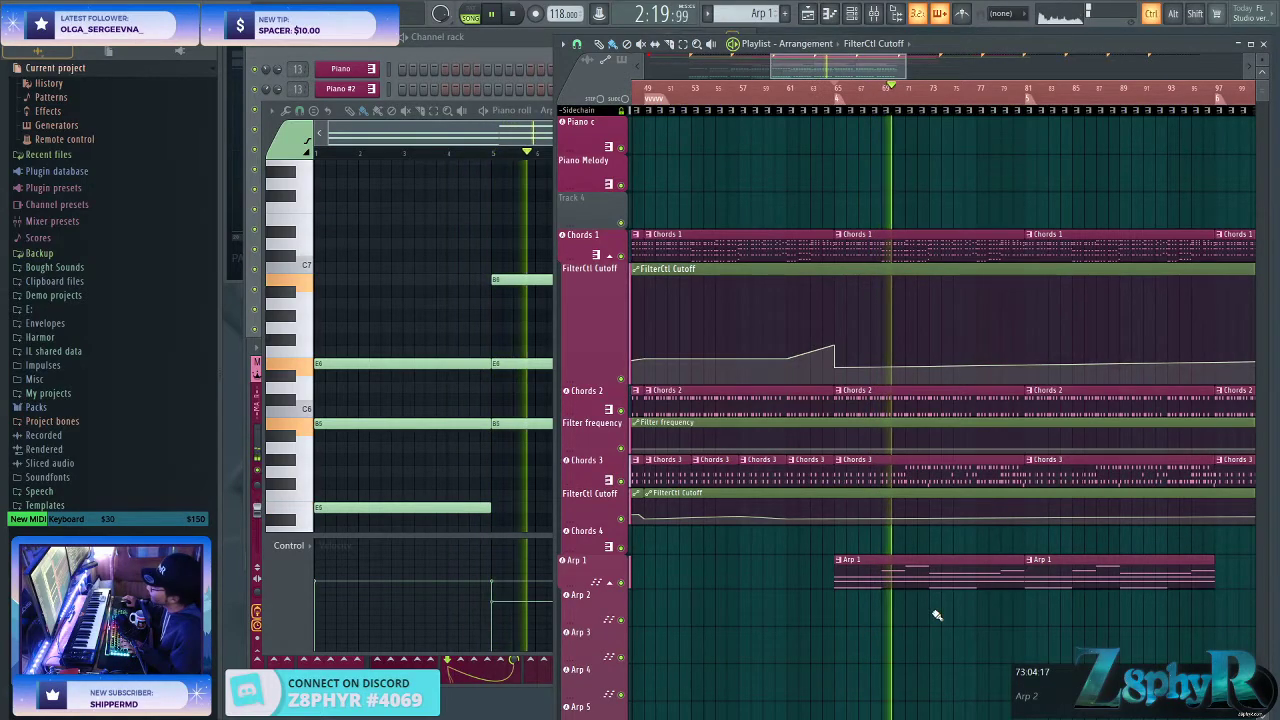
- Play the section leading into bar 49 and examine the melody, drum and effect clips around it
scroll(937, 614, "down", 4)
scroll(871, 540, "down", 3)
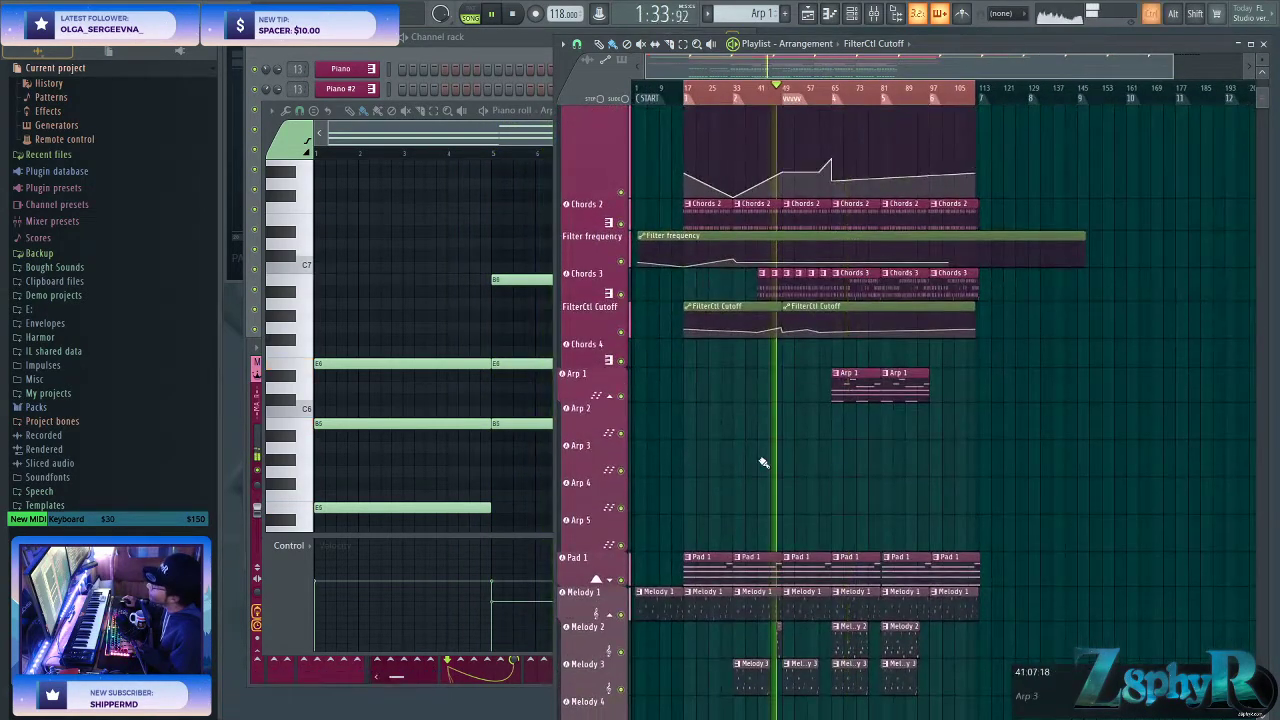
scroll(765, 455, "up", 4)
scroll(820, 452, "down", 5)
scroll(820, 452, "down", 3)
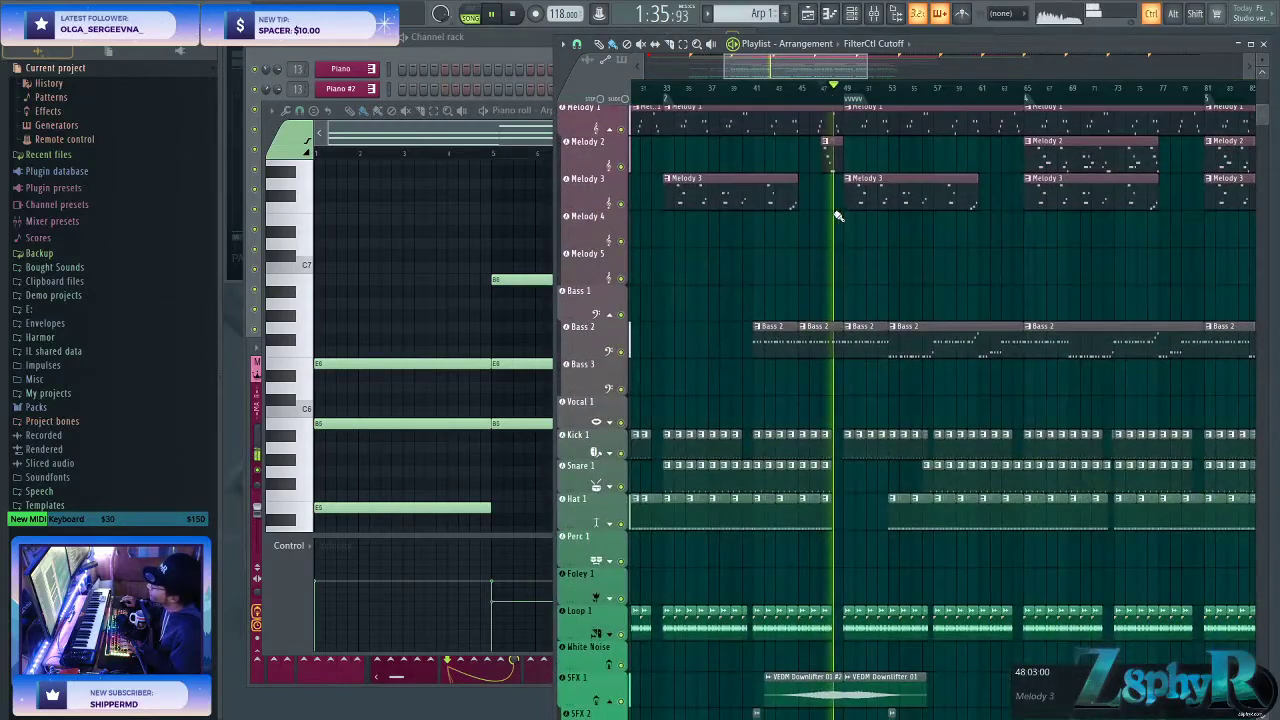
scroll(843, 423, "down", 3)
scroll(833, 441, "down", 3)
scroll(833, 441, "down", 2)
scroll(835, 442, "up", 4)
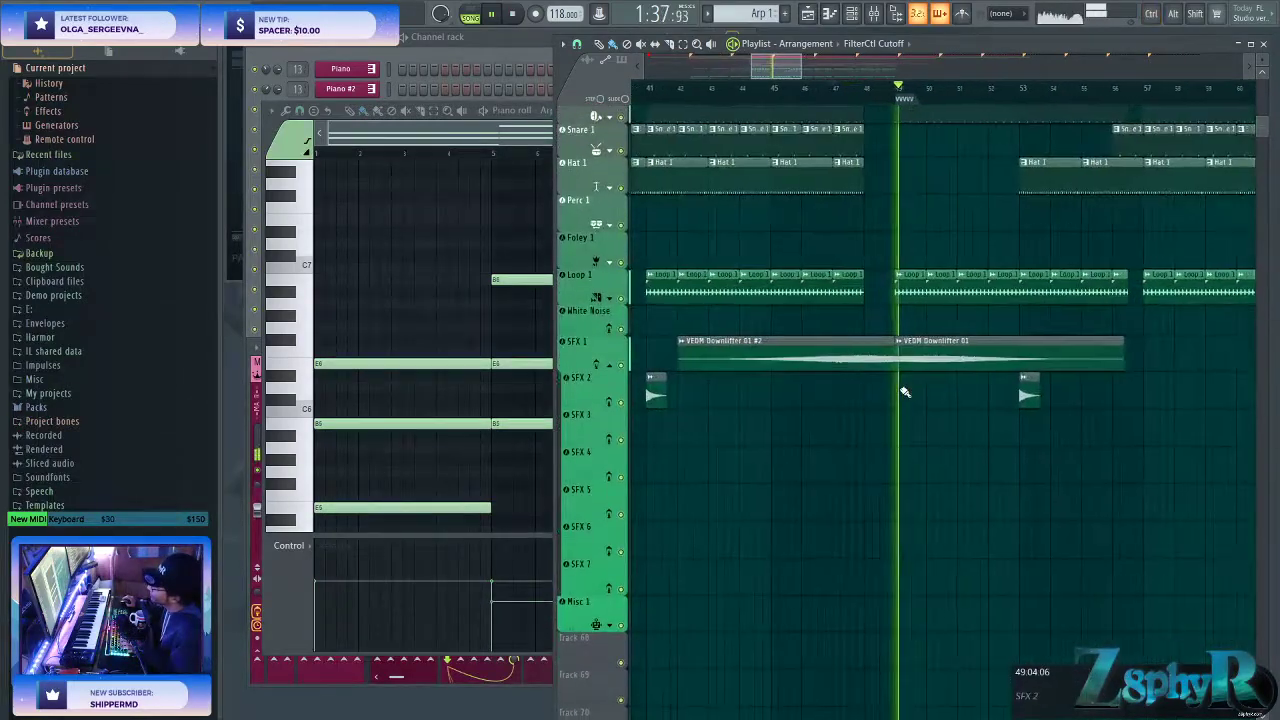
scroll(900, 389, "up", 2)
left_click_drag(900, 389, 855, 308)
right_click(591, 242)
left_click(657, 300)
scroll(840, 330, "up", 6)
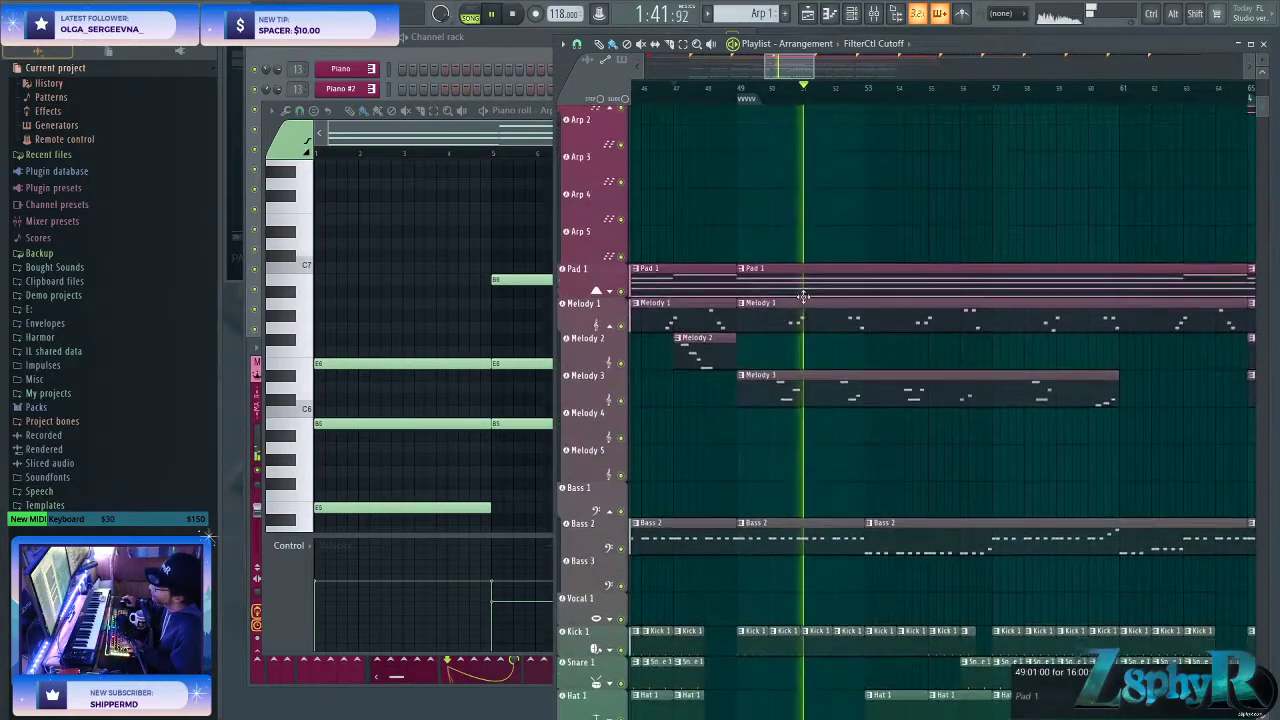
- Open the Melody 3 pattern, delete the short extra notes trailing its phrases, and return to the playlist
left_click(746, 420)
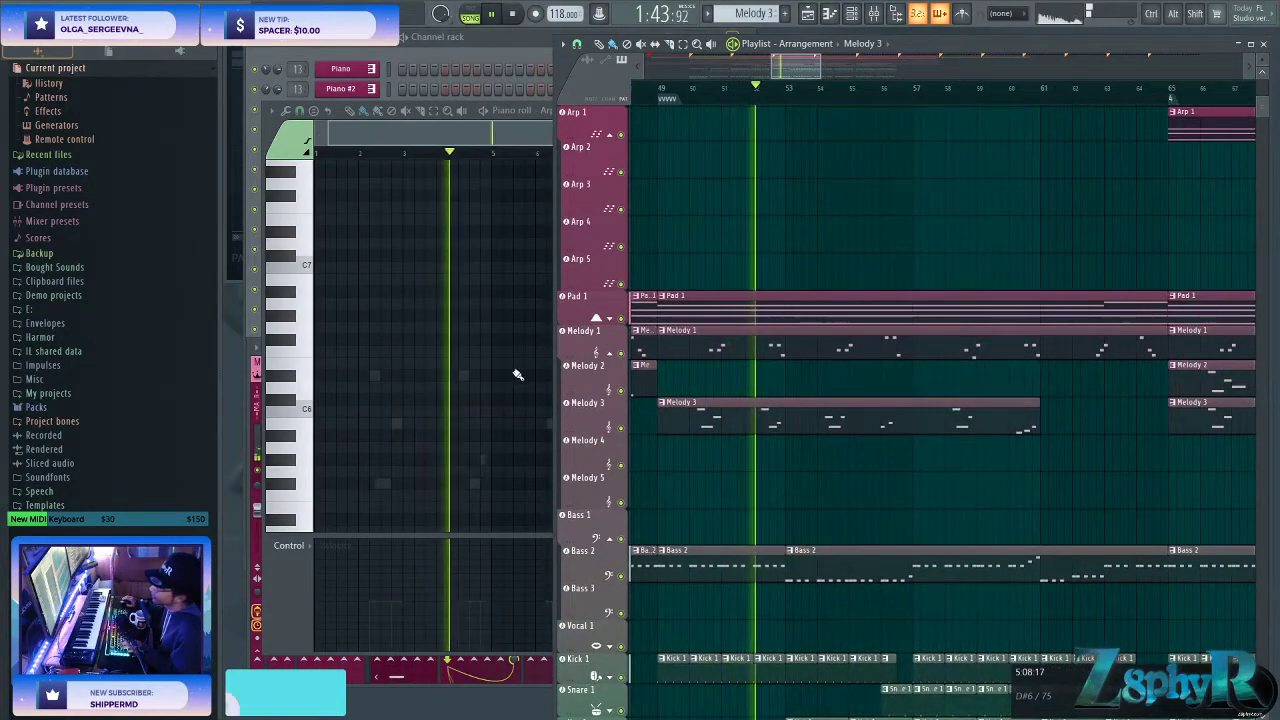
left_click(404, 428)
right_click(399, 425)
right_click(397, 424)
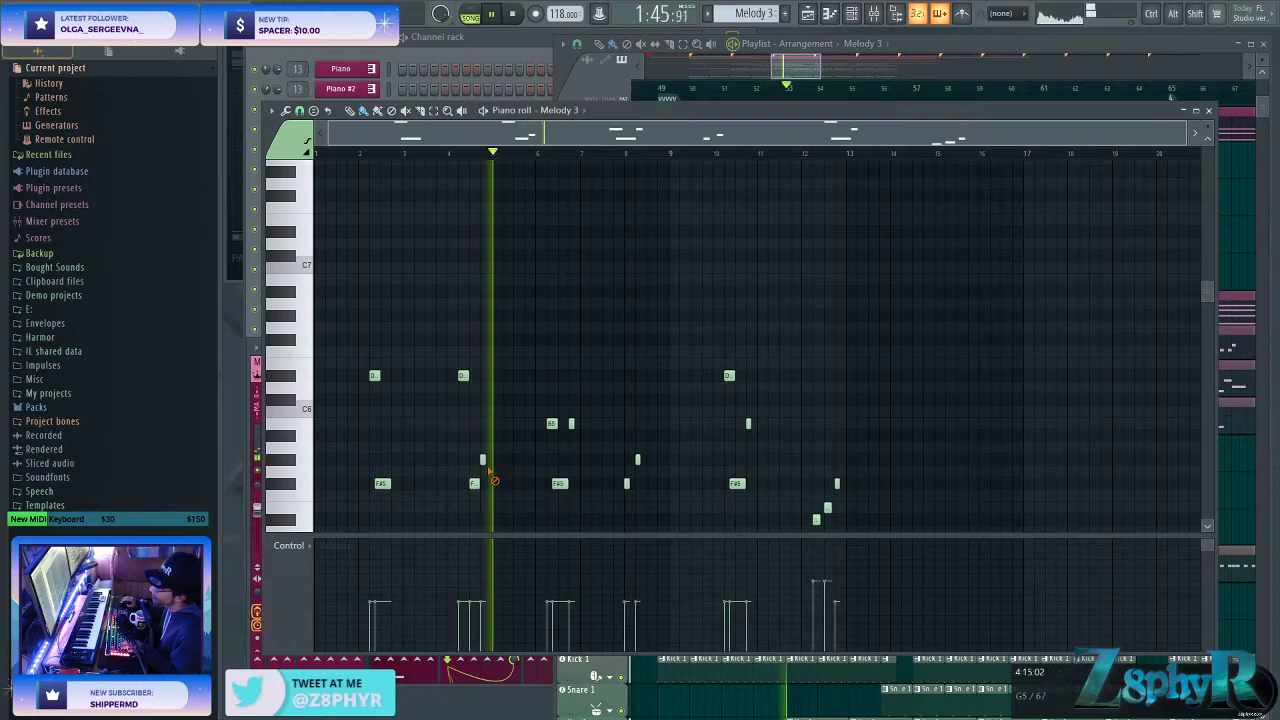
right_click(483, 459)
right_click(748, 423)
right_click(837, 483)
left_click(724, 68)
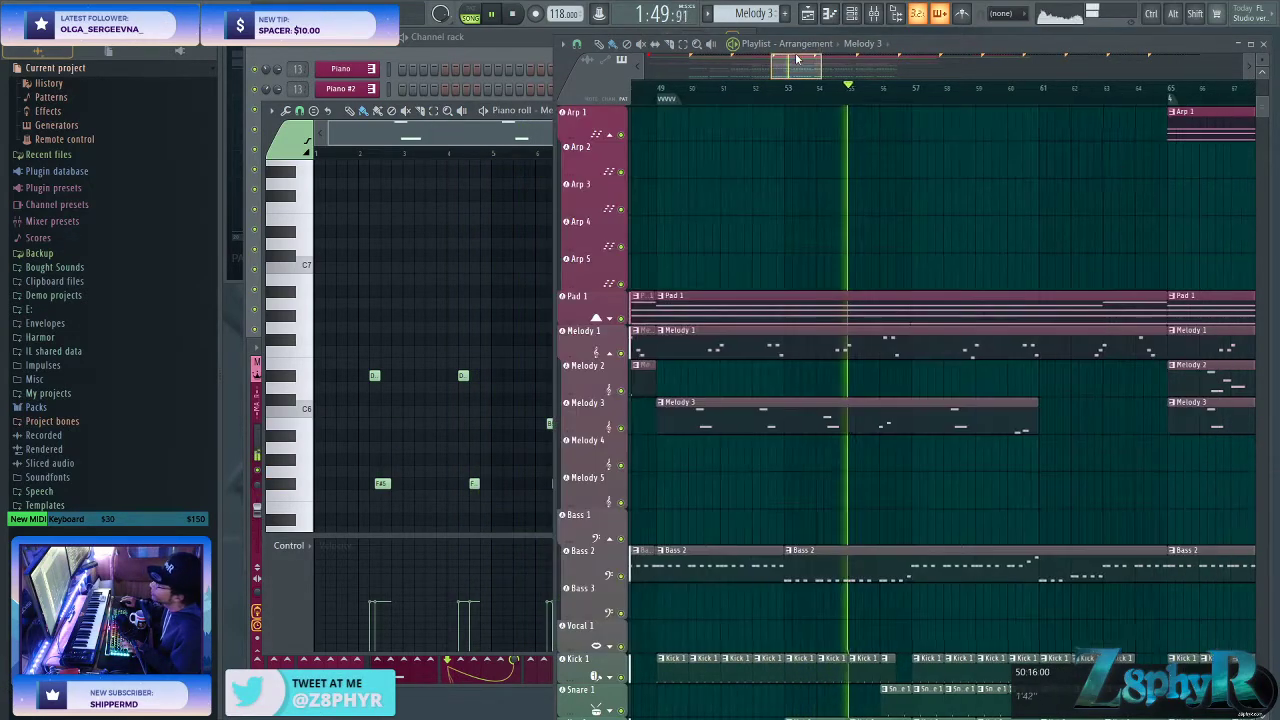
- Extend the Melody 3 clips starting at bars 33, 49 and 65 to fill their 16-bar sections
scroll(901, 319, "down", 4)
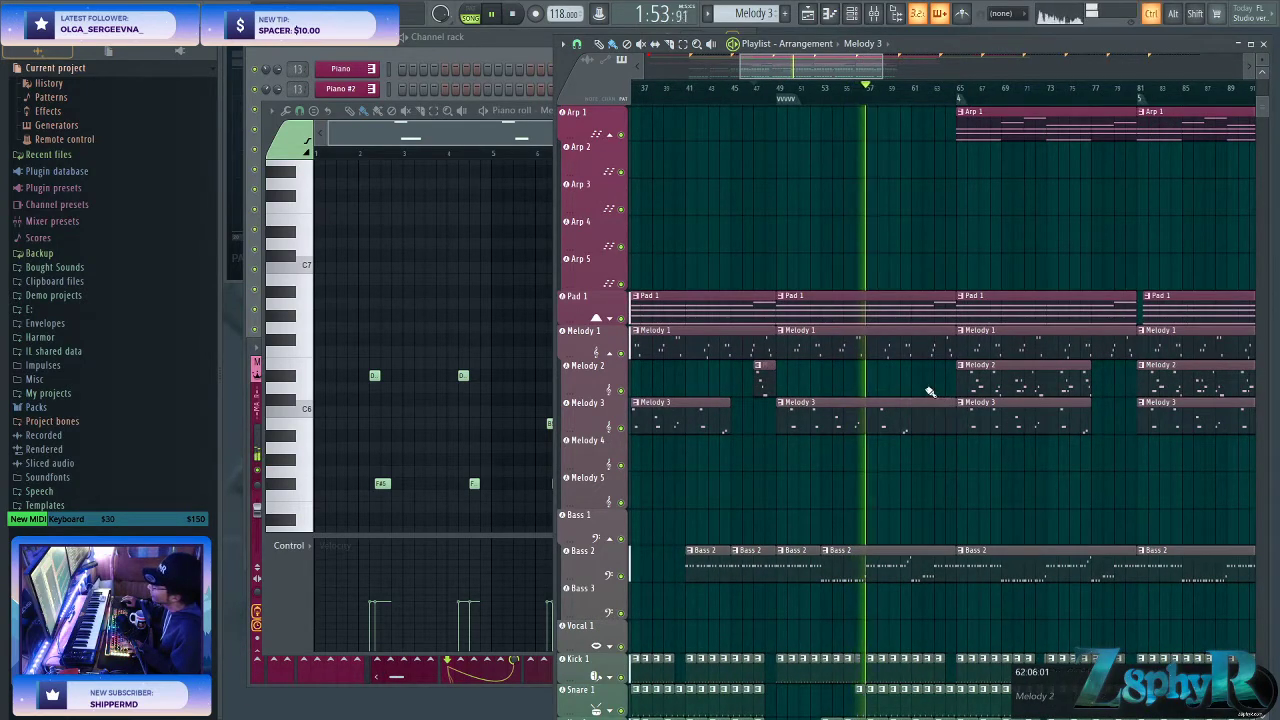
left_click_drag(1084, 418, 1136, 418)
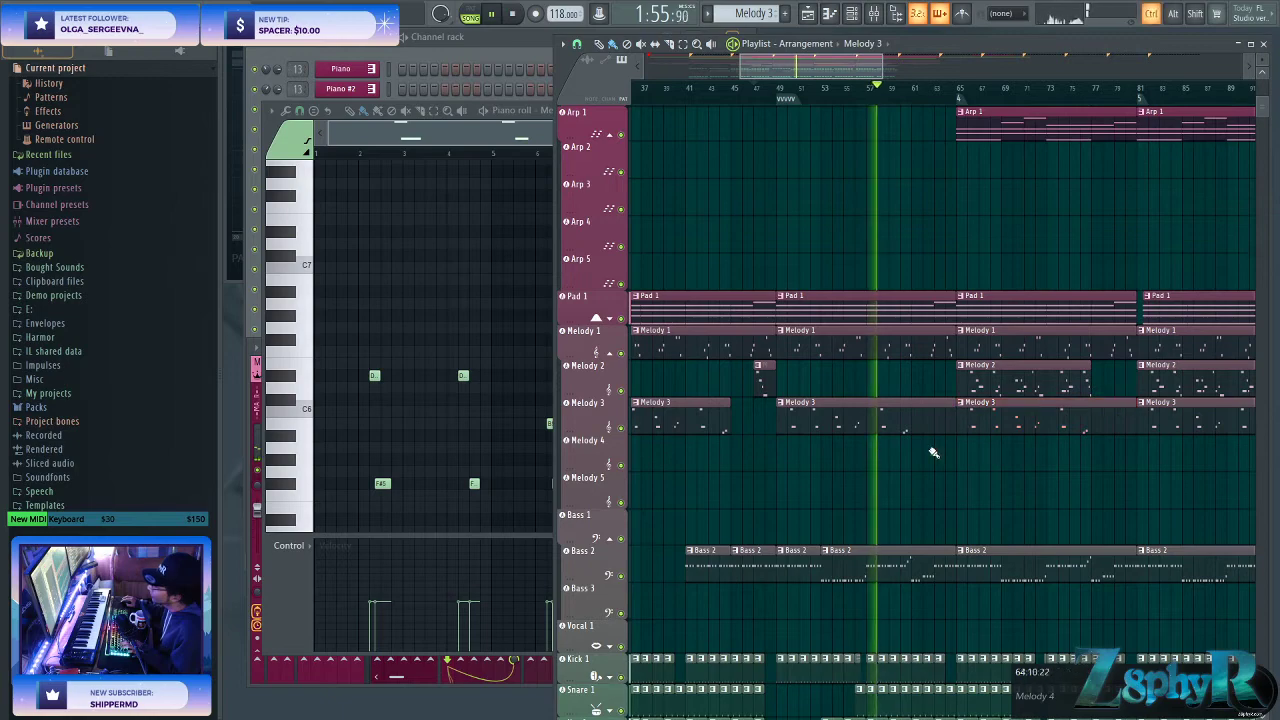
scroll(852, 449, "left", 3)
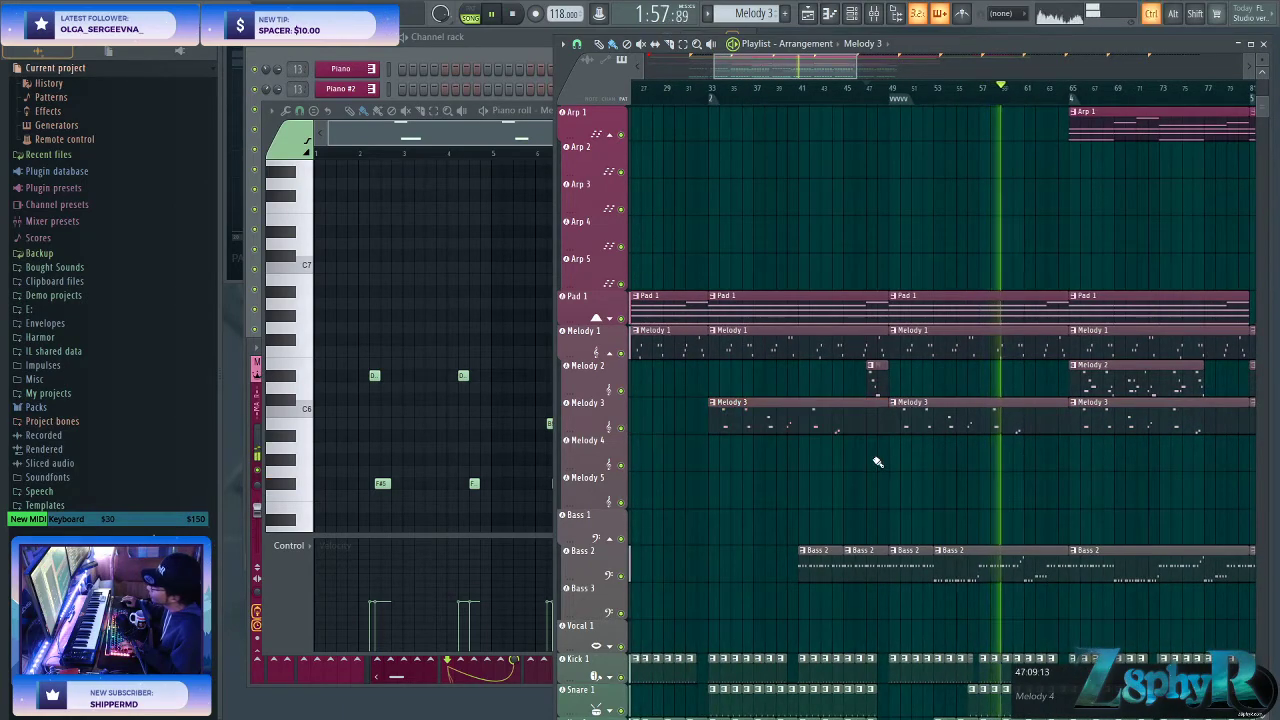
scroll(976, 483, "right", 3)
- Fill the bar 64 gaps on the Kick 1 and Loop 1 tracks with one more clip each
scroll(975, 483, "down", 5)
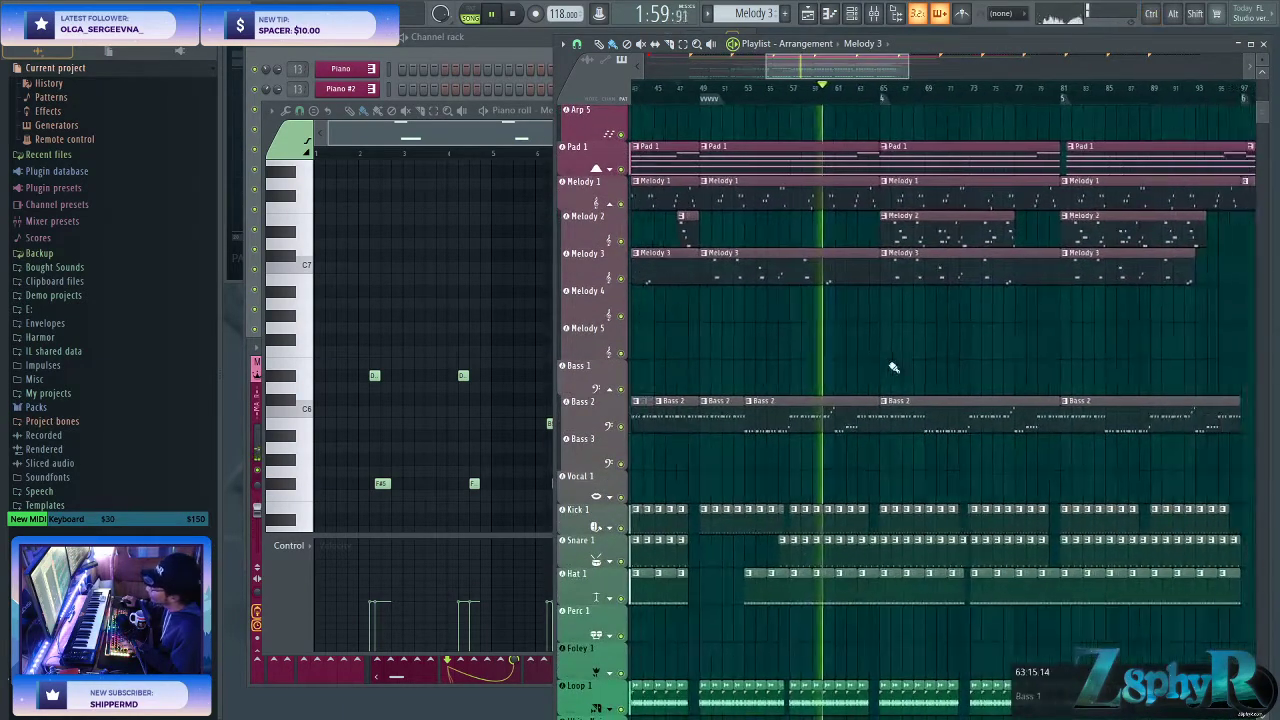
scroll(894, 366, "right", 3)
scroll(829, 471, "down", 5)
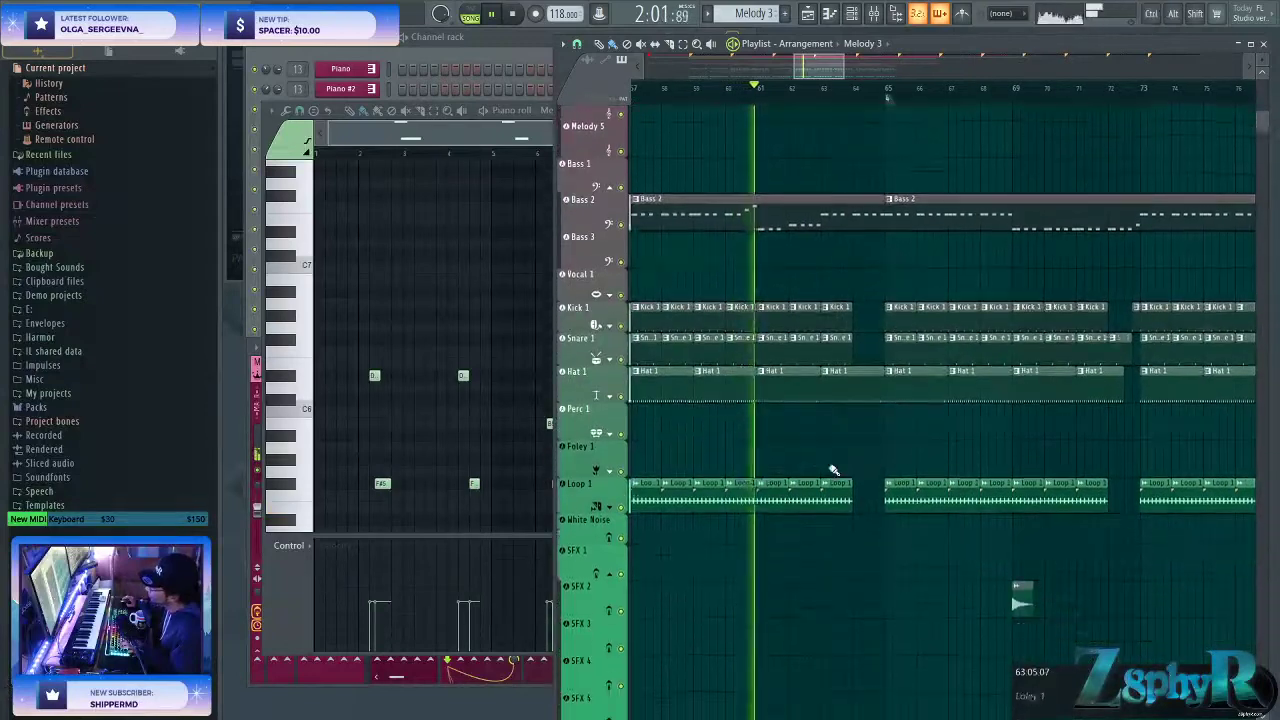
scroll(840, 267, "up", 3)
left_click(841, 267)
left_click(857, 258)
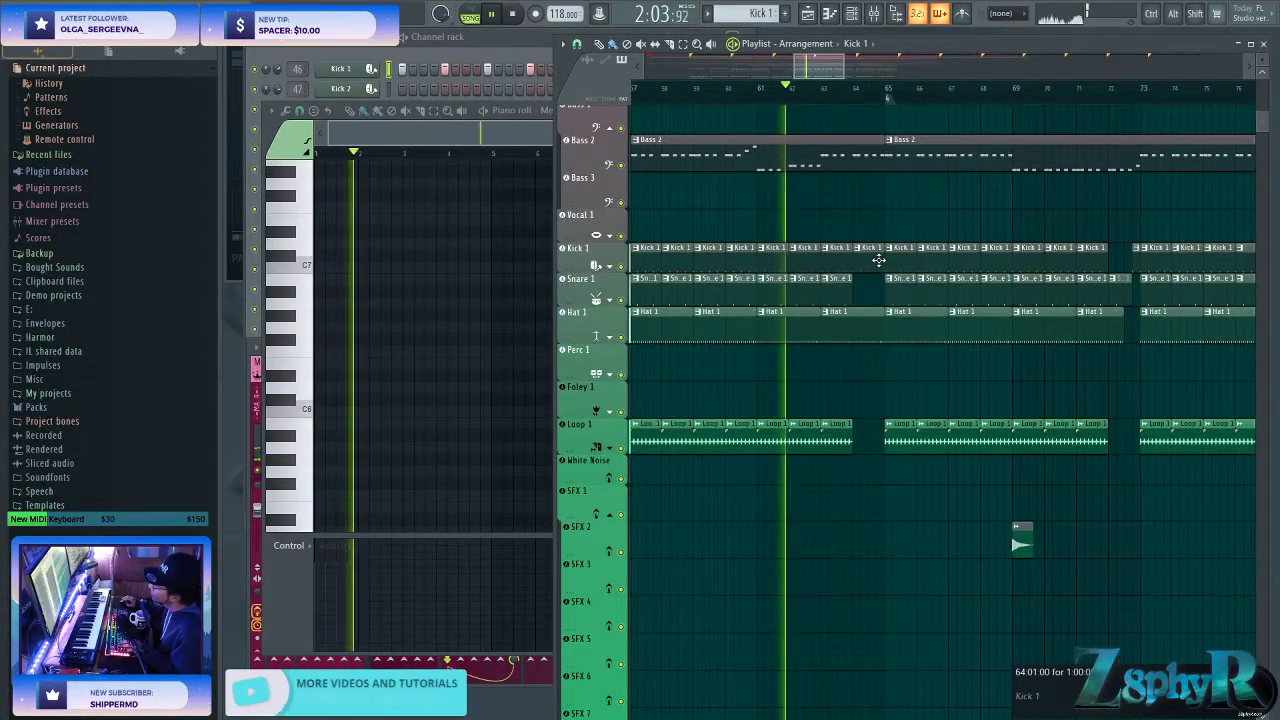
scroll(800, 389, "right", 2)
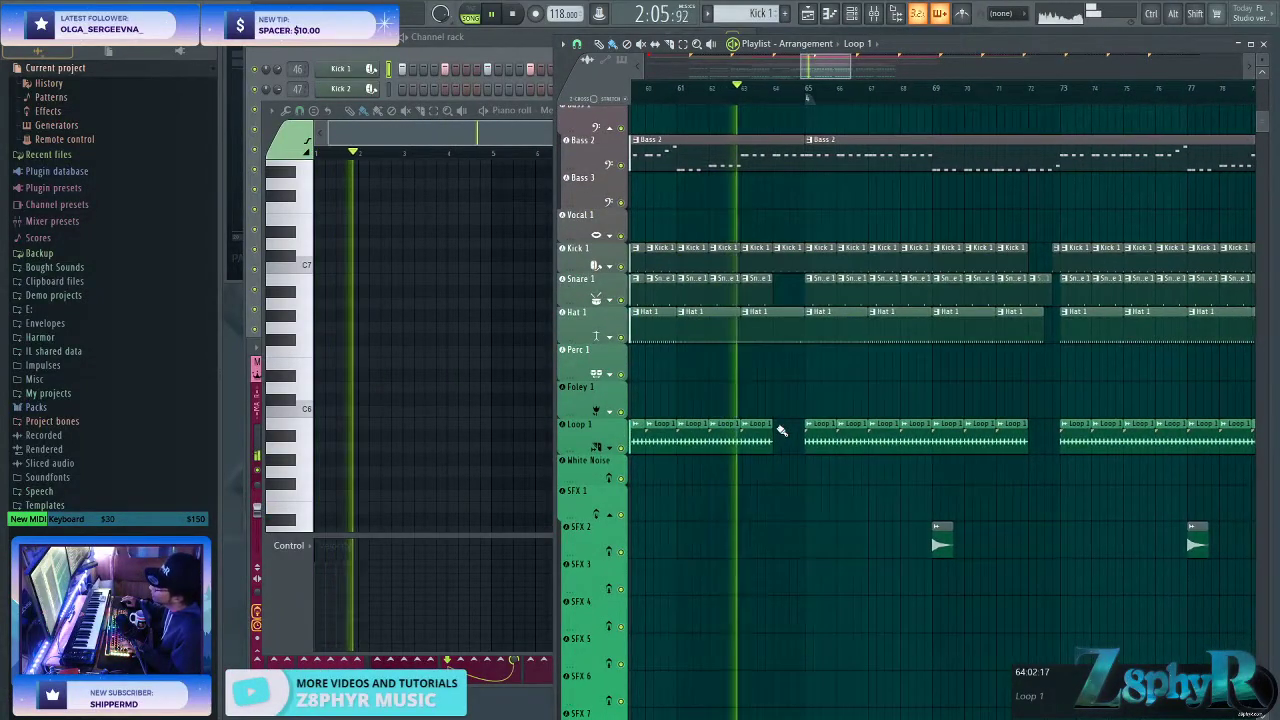
- Place a copy of the VEDM Downlifter 01 clip at bar 64 on the SFX 1 track
scroll(820, 377, "down", 3)
scroll(777, 408, "down", 4)
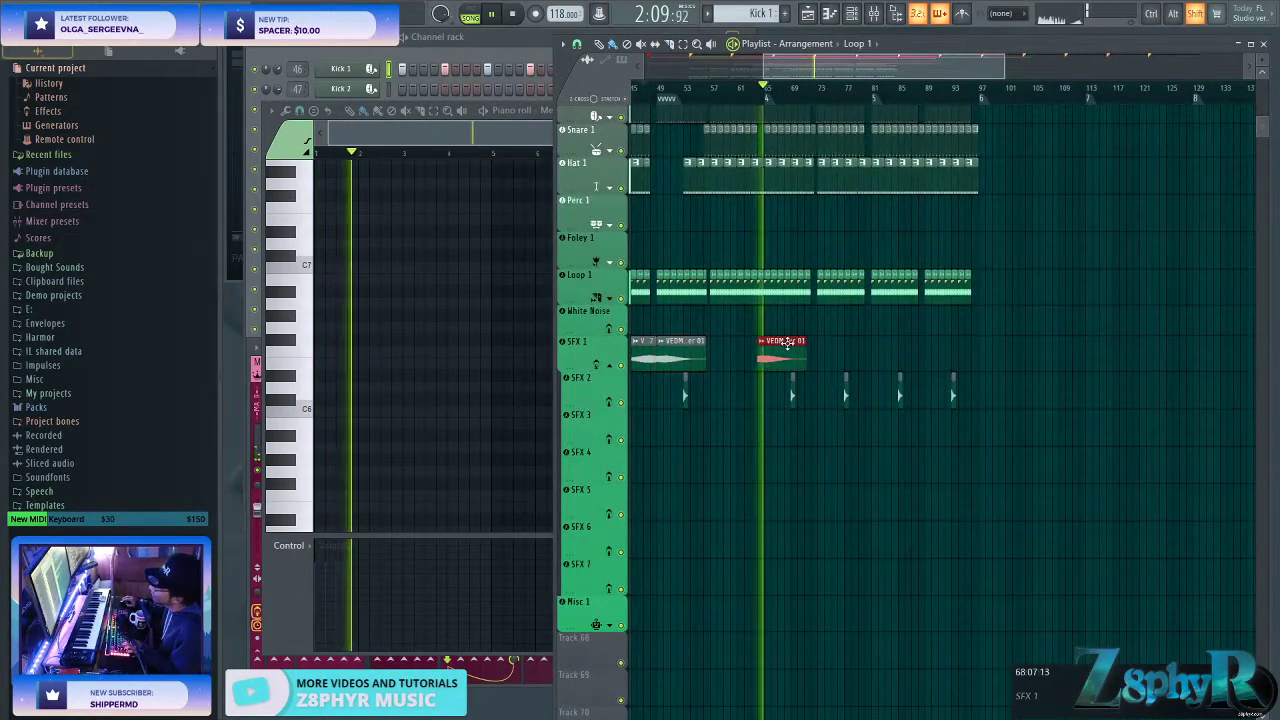
scroll(765, 390, "up", 4)
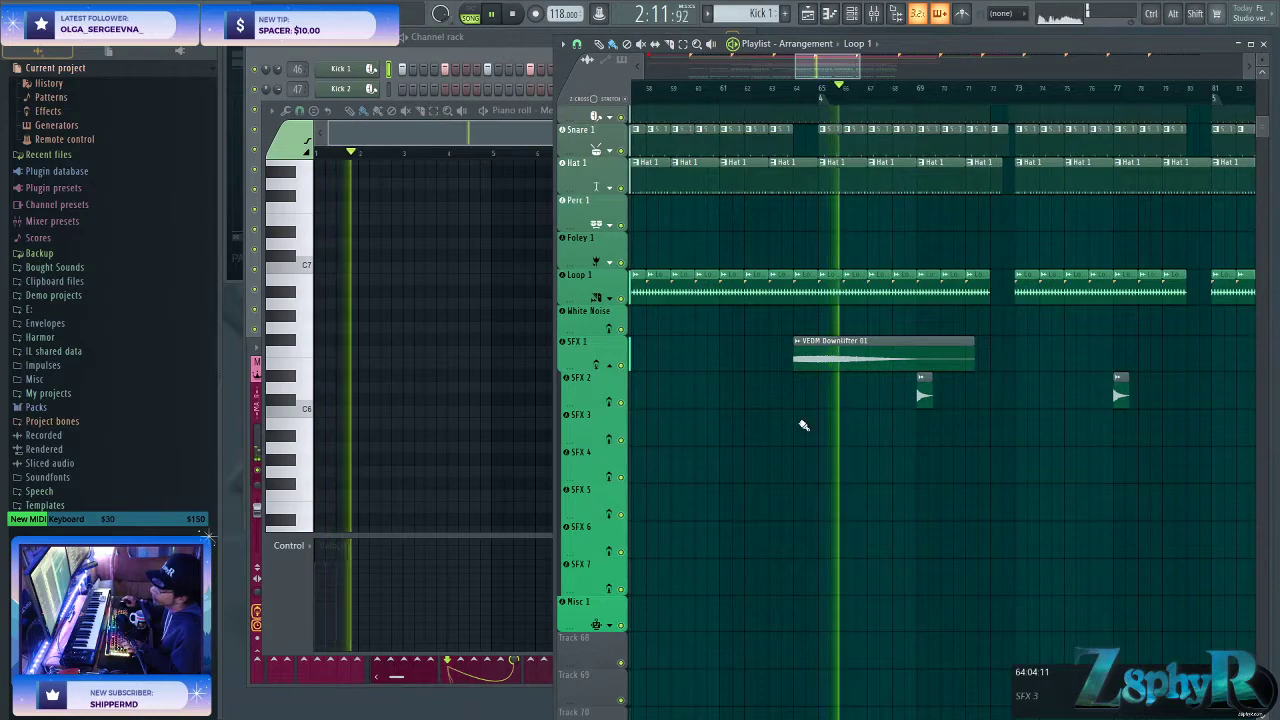
scroll(855, 370, "up", 5)
scroll(858, 408, "up", 3)
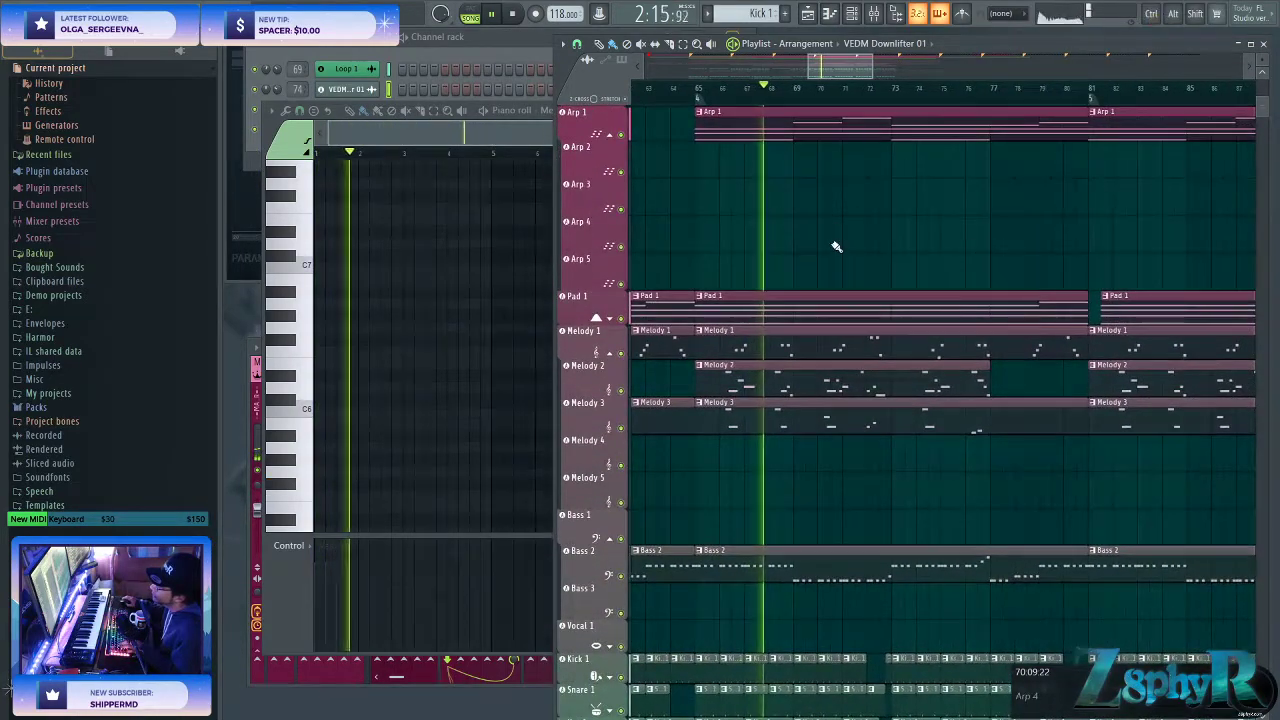
- Lower the start of the Chords 1 FilterCtl Cutoff automation so it runs flat at its minimum from bar 17 to bar 33
scroll(840, 251, "down", 3)
scroll(828, 257, "up", 1)
scroll(835, 250, "down", 2)
scroll(935, 300, "left", 2)
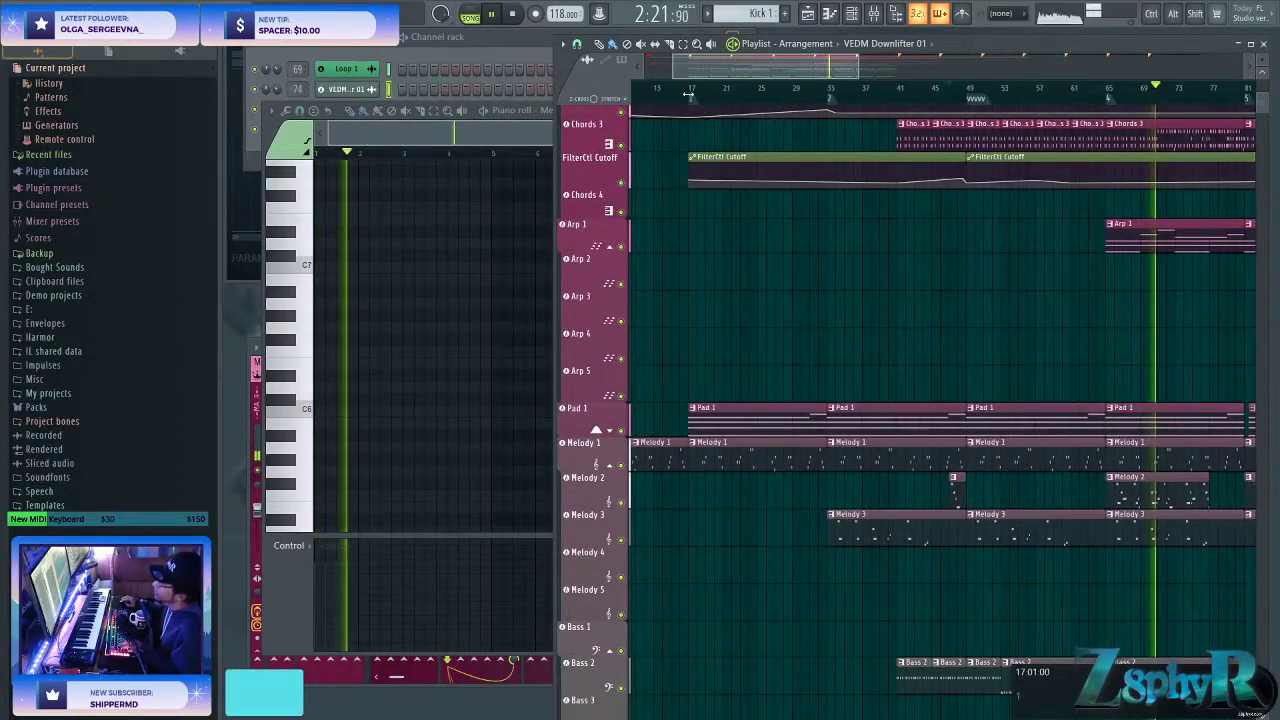
scroll(882, 243, "up", 3)
scroll(890, 270, "down", 2)
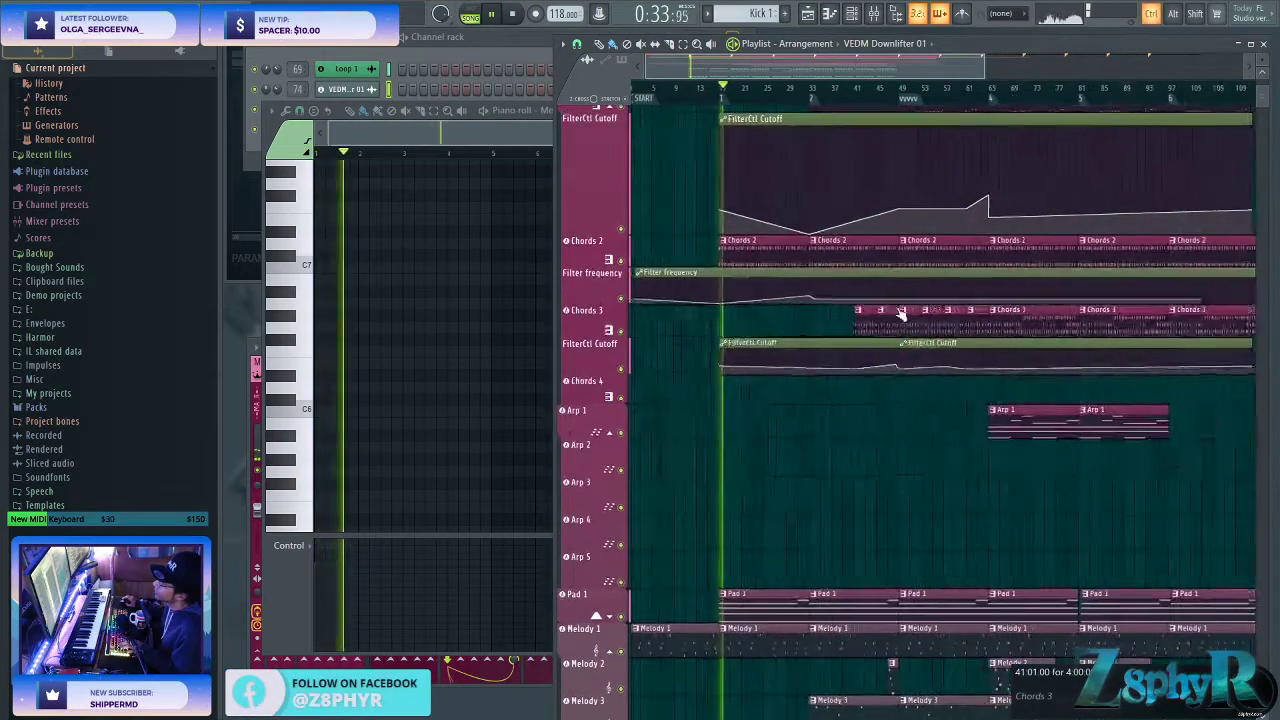
scroll(720, 224, "up", 3)
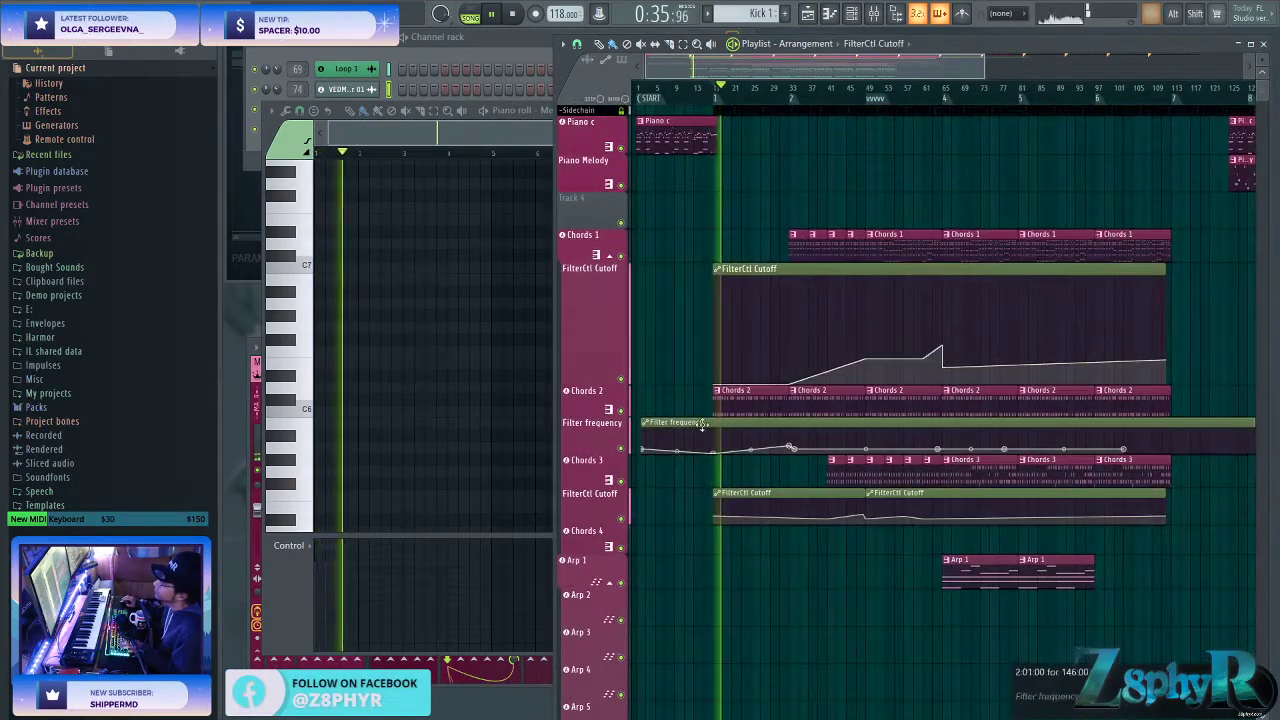
- Move the two Arp 1 clips earlier so they start at bars 49 and 65
scroll(800, 470, "down", 4)
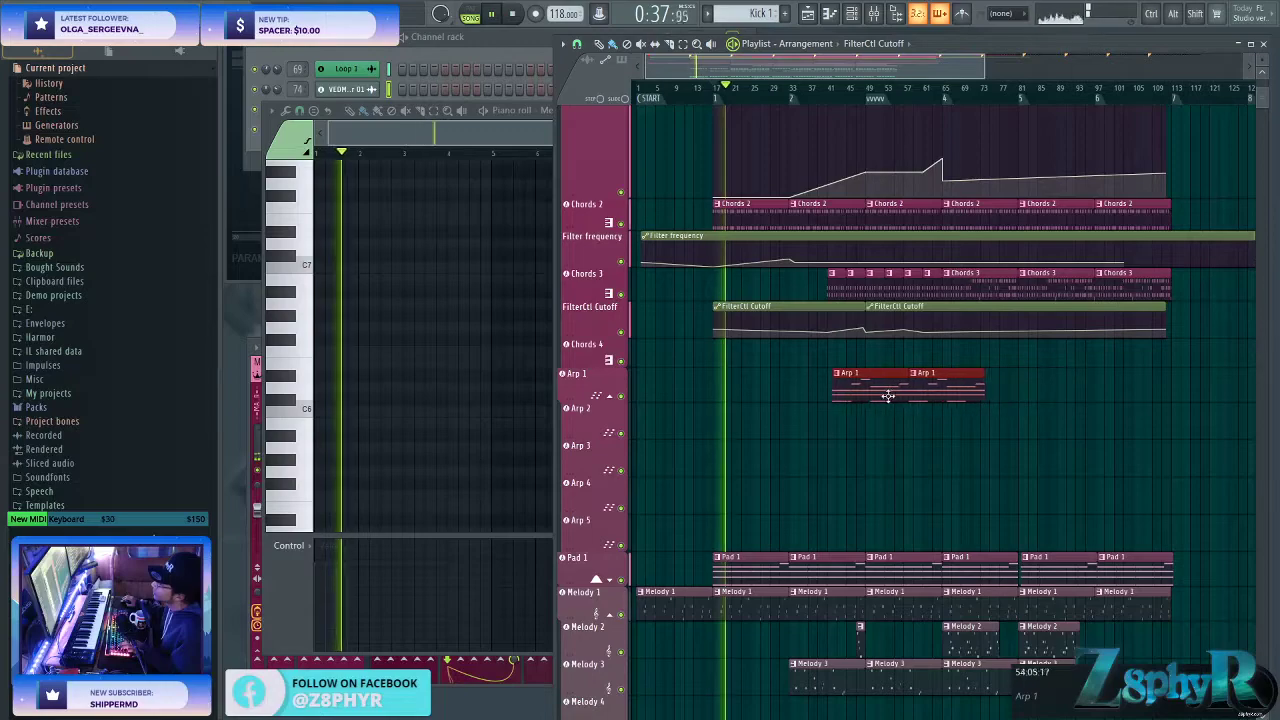
left_click_drag(888, 396, 879, 396)
scroll(926, 445, "down", 2)
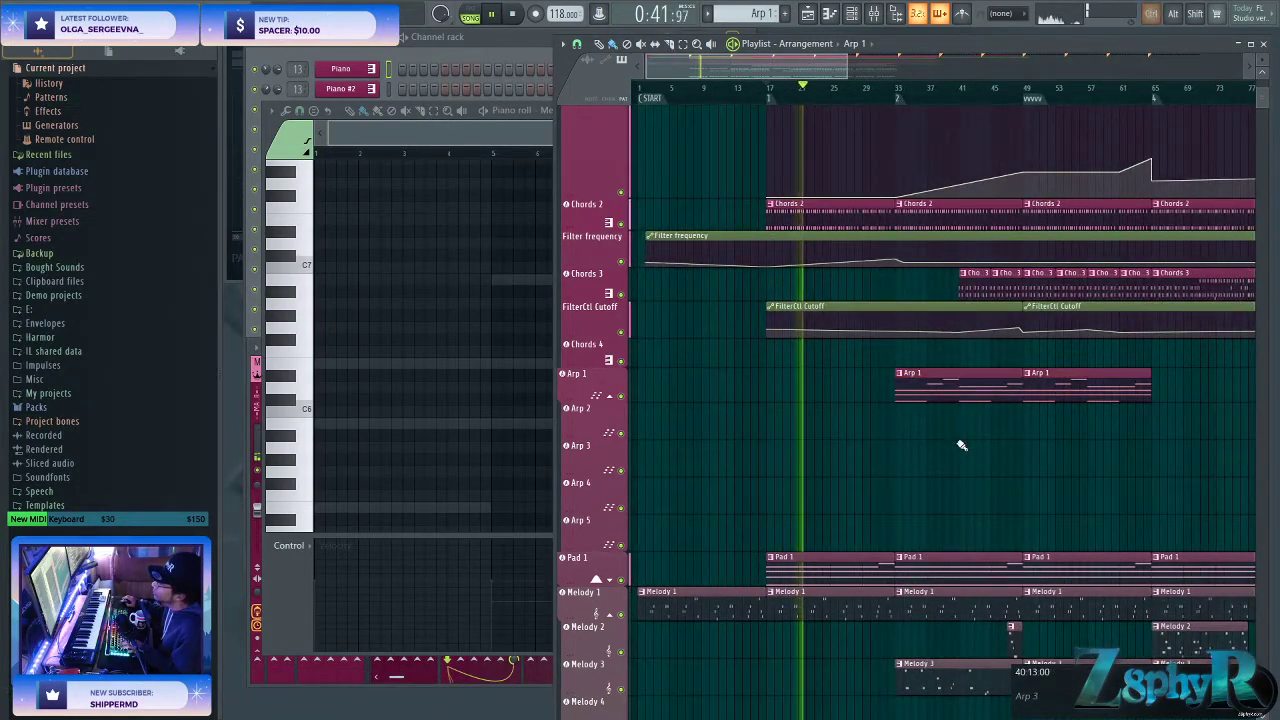
scroll(962, 445, "down", 3)
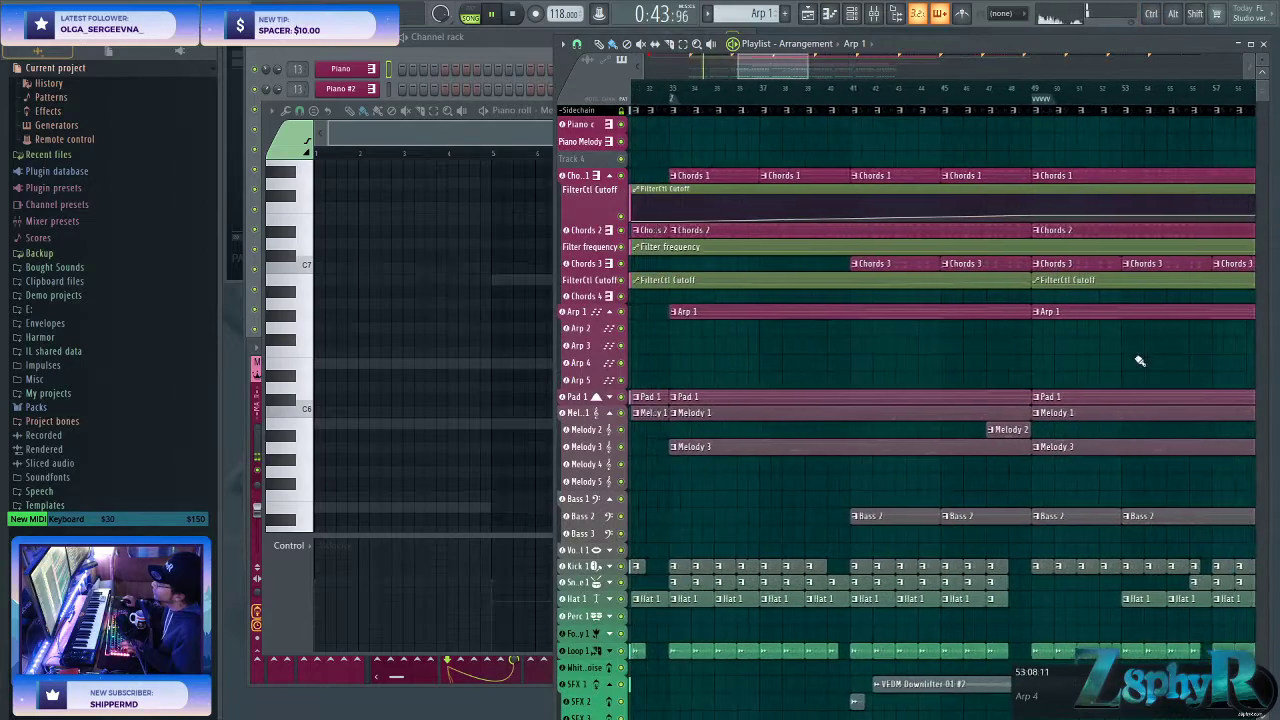
scroll(879, 357, "up", 2)
scroll(879, 357, "down", 5)
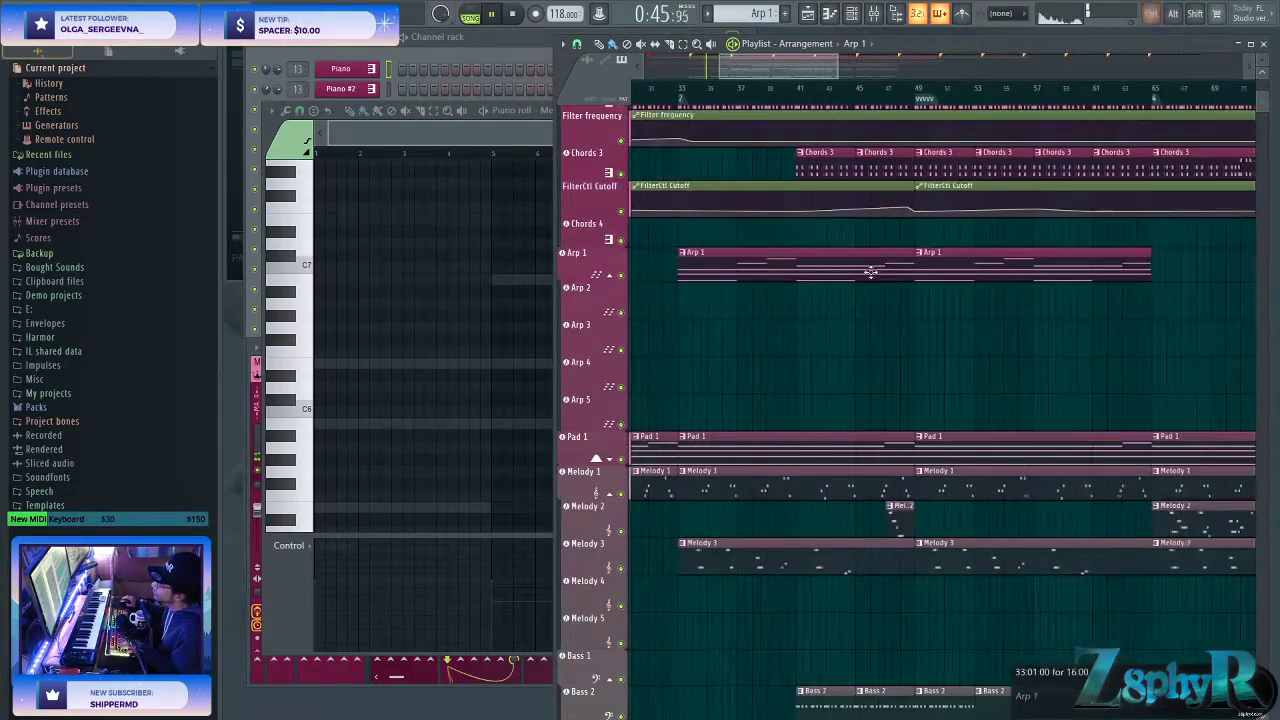
left_click_drag(1022, 296, 836, 268)
left_click_drag(880, 260, 954, 260)
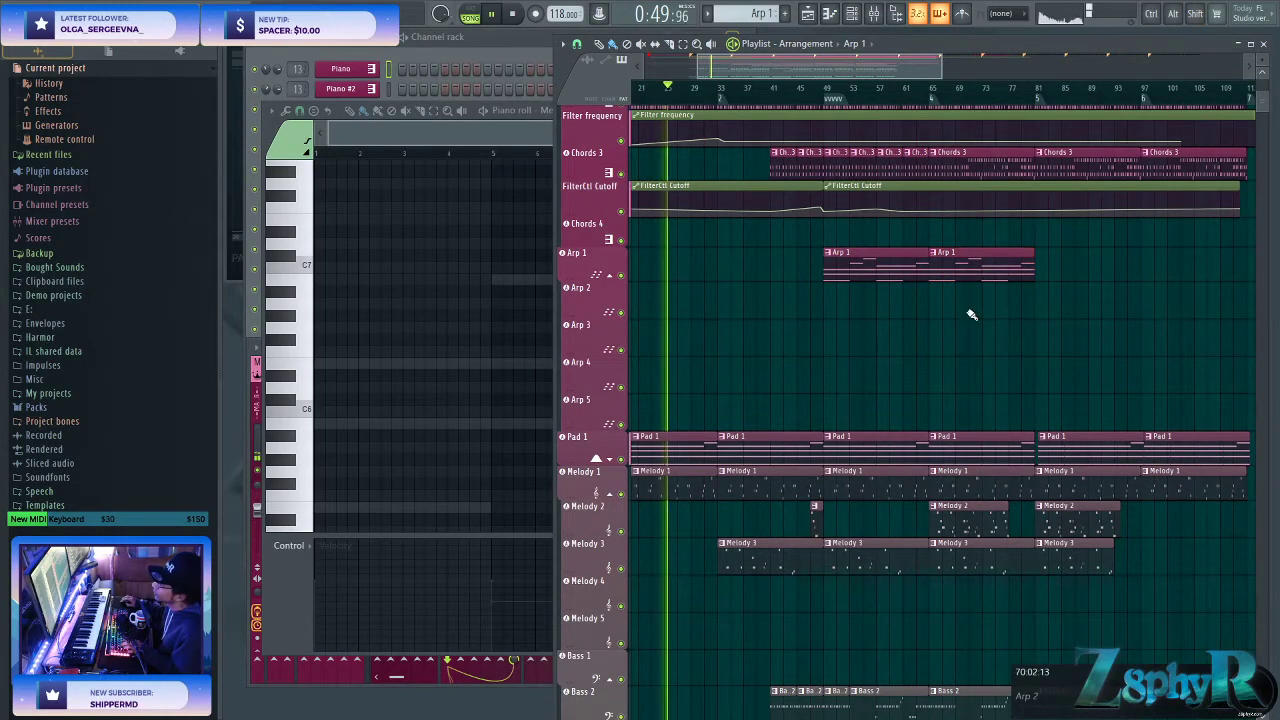
- Place copies of the short Melody 2 clip at bars 63 and 79 and remove the Melody 2 clip at bar 65
scroll(966, 305, "down", 3)
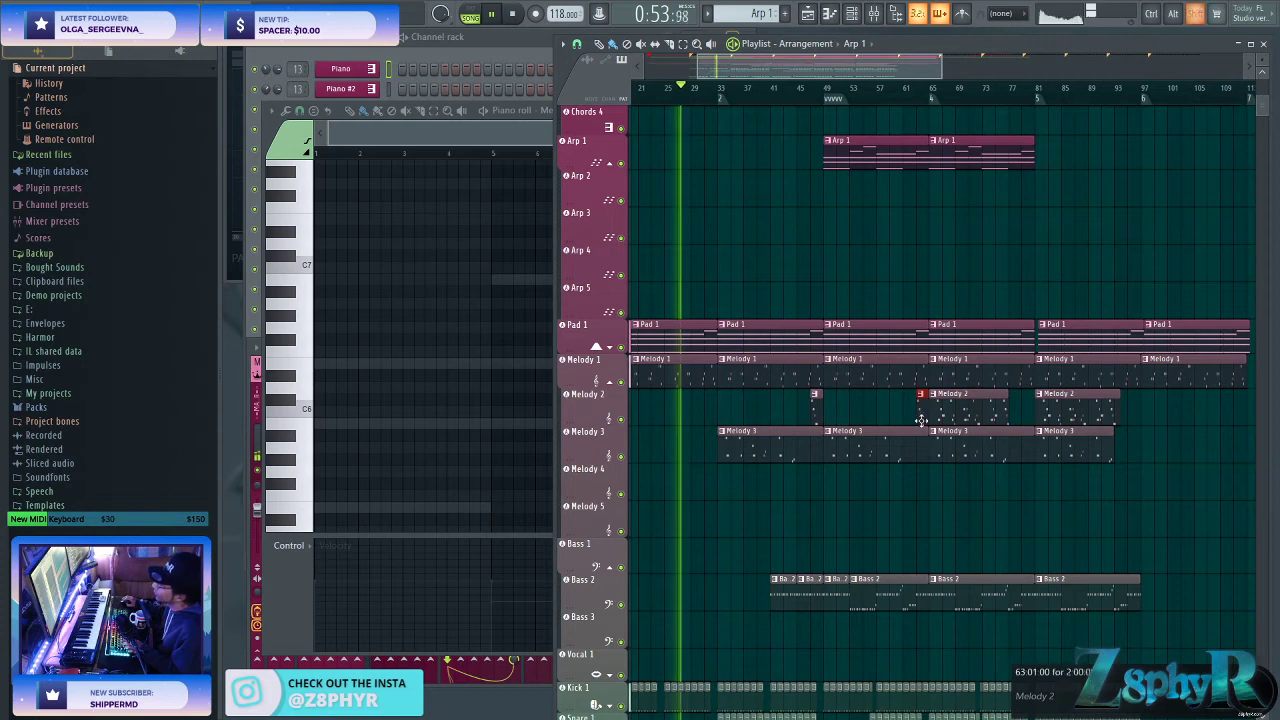
key("ctrl+z")
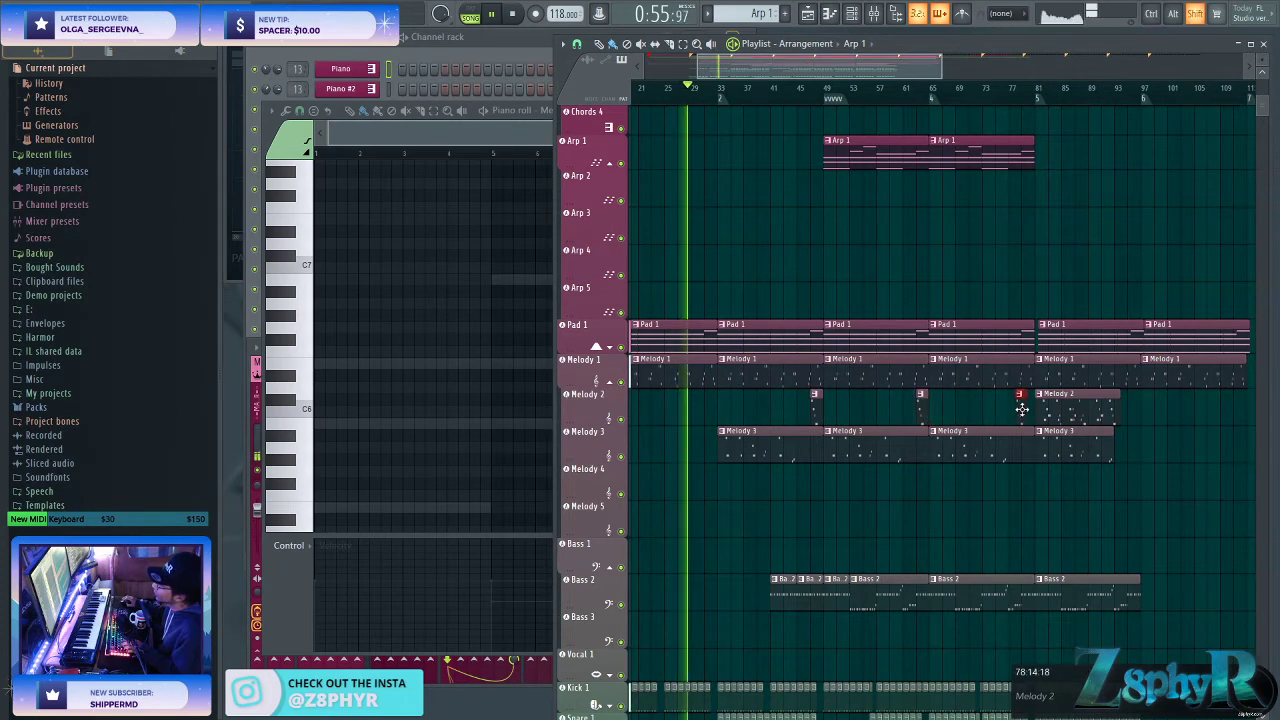
- Copy a Melody 3 clip onto the Melody 4 track and slice it down to its first two bars
left_click(769, 431)
left_click_drag(690, 411, 891, 446)
left_click(871, 485)
key("shift")
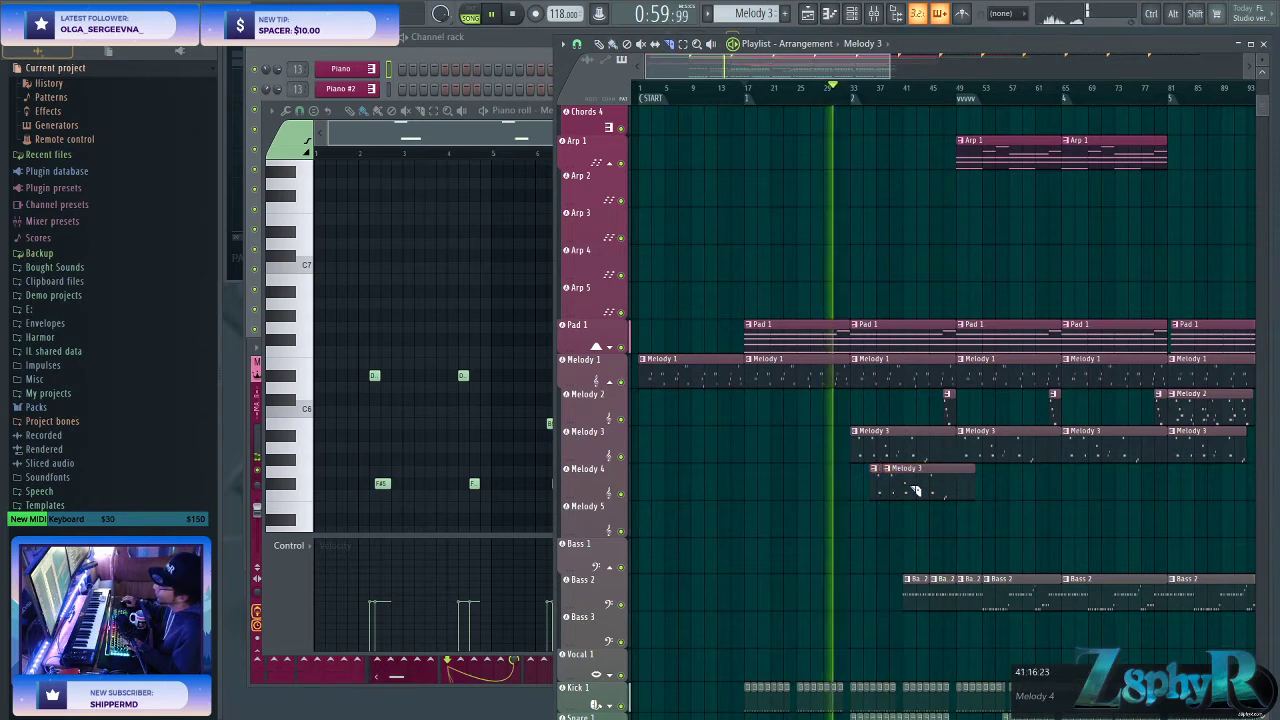
left_click_drag(922, 481, 882, 480)
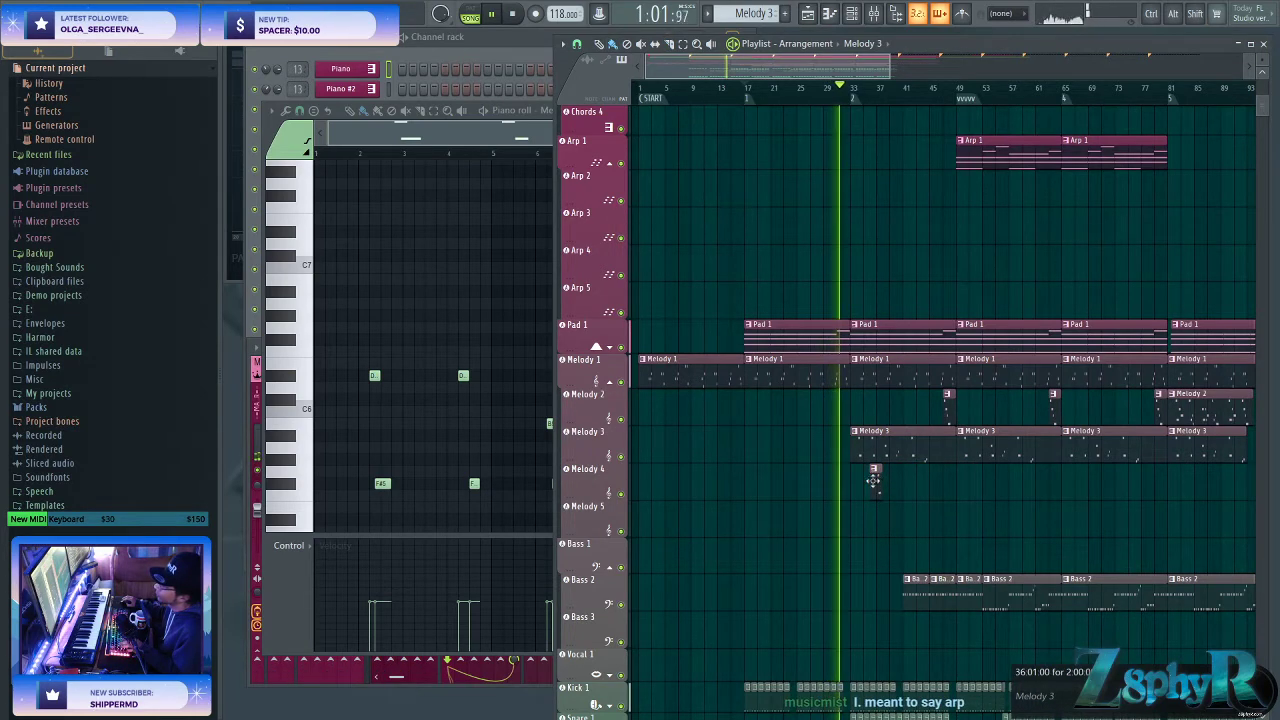
- Move the two-bar Melody 3 slice to bar 17 on the Melody 3 track and repeat it at bars 21, 25 and 29
left_click_drag(842, 411, 837, 431)
key("space")
key("space")
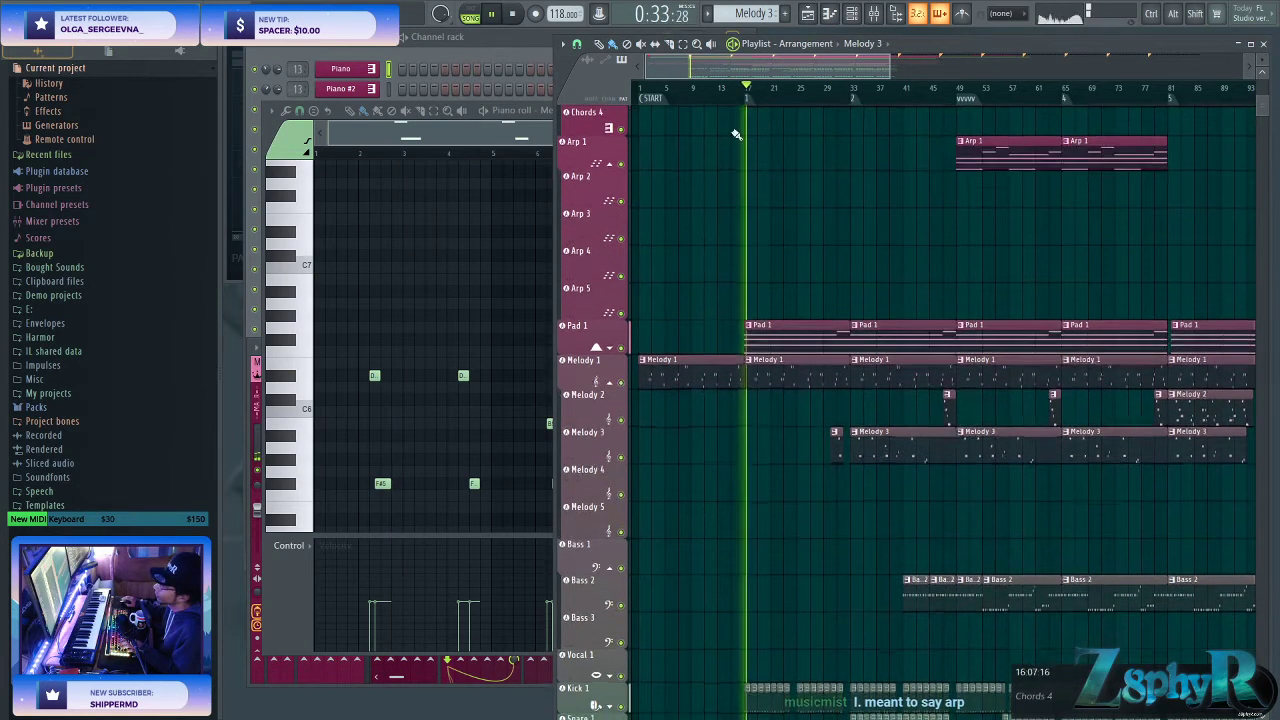
left_click_drag(802, 447, 693, 447)
scroll(776, 449, "up", 4)
left_click_drag(771, 432, 700, 447)
scroll(780, 437, "down", 2)
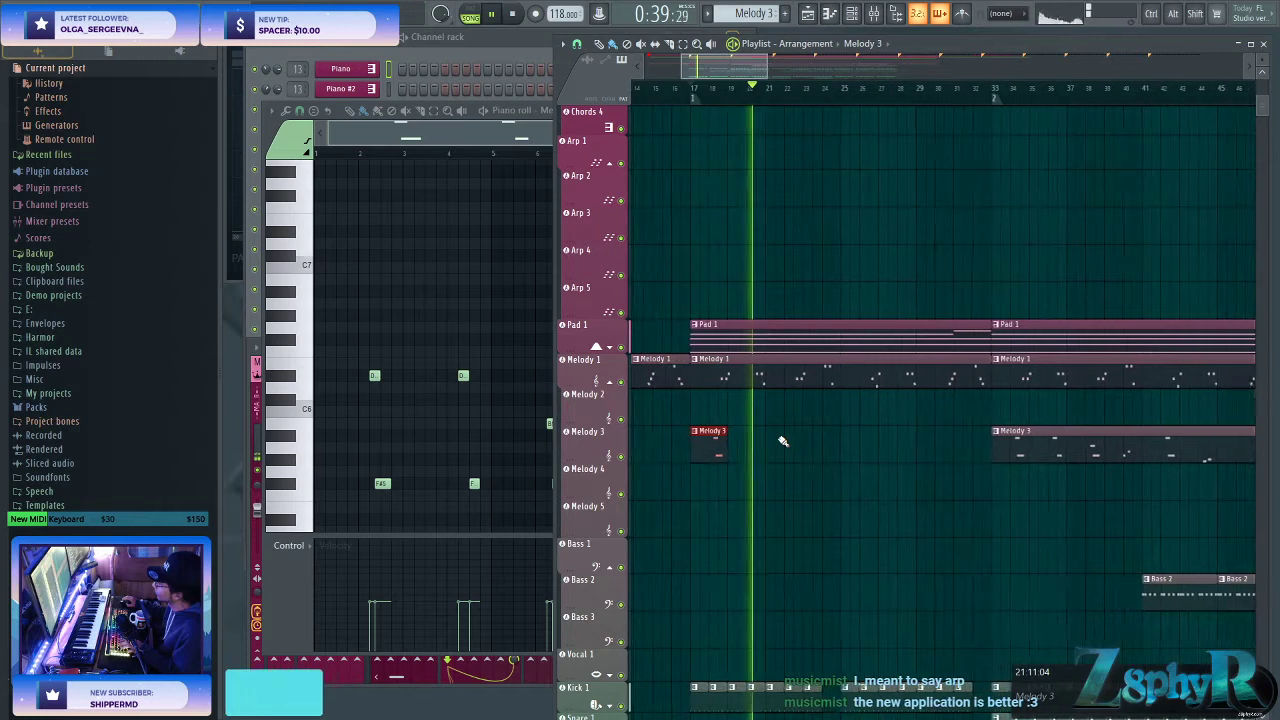
left_click_drag(718, 440, 863, 449)
left_click(903, 503, "ctrl")
scroll(903, 503, "down", 3)
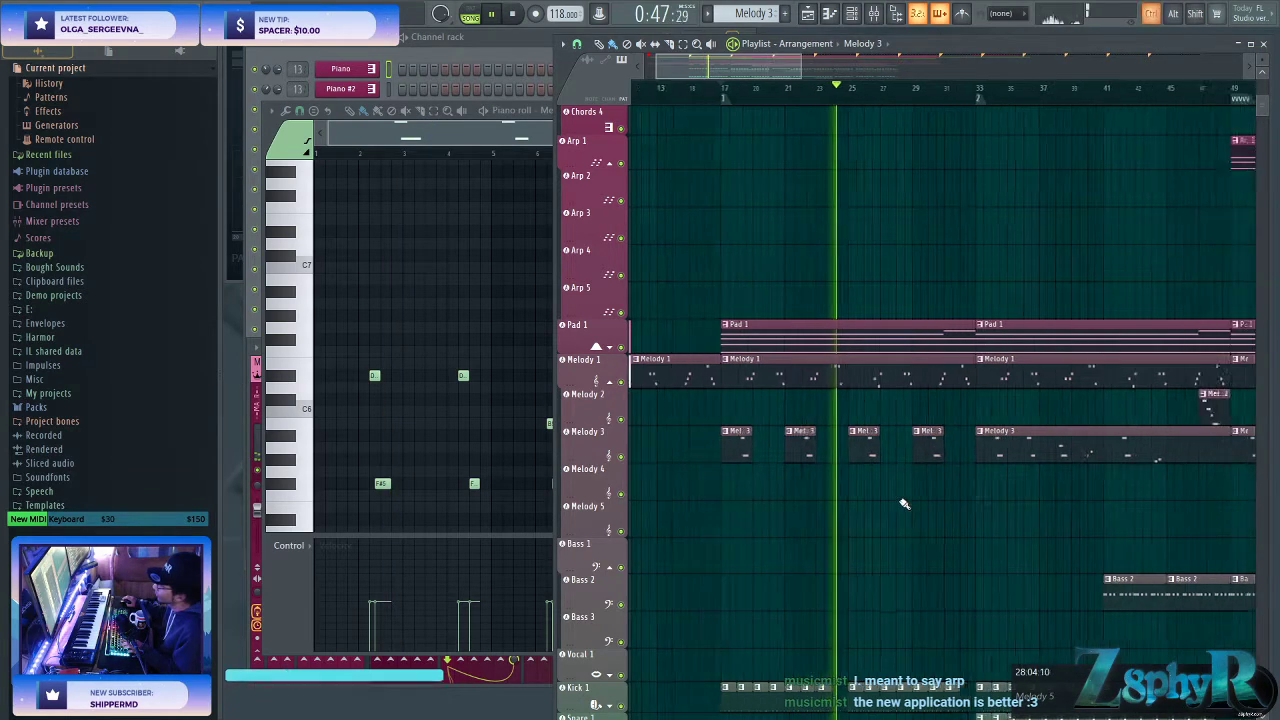
- Slice a one-bar piece from another Melody 3 copy and place it on the Melody 3 track at bars 24 and 32
left_click(781, 489)
key("c")
left_click(859, 489)
left_click(869, 491)
right_click(807, 487)
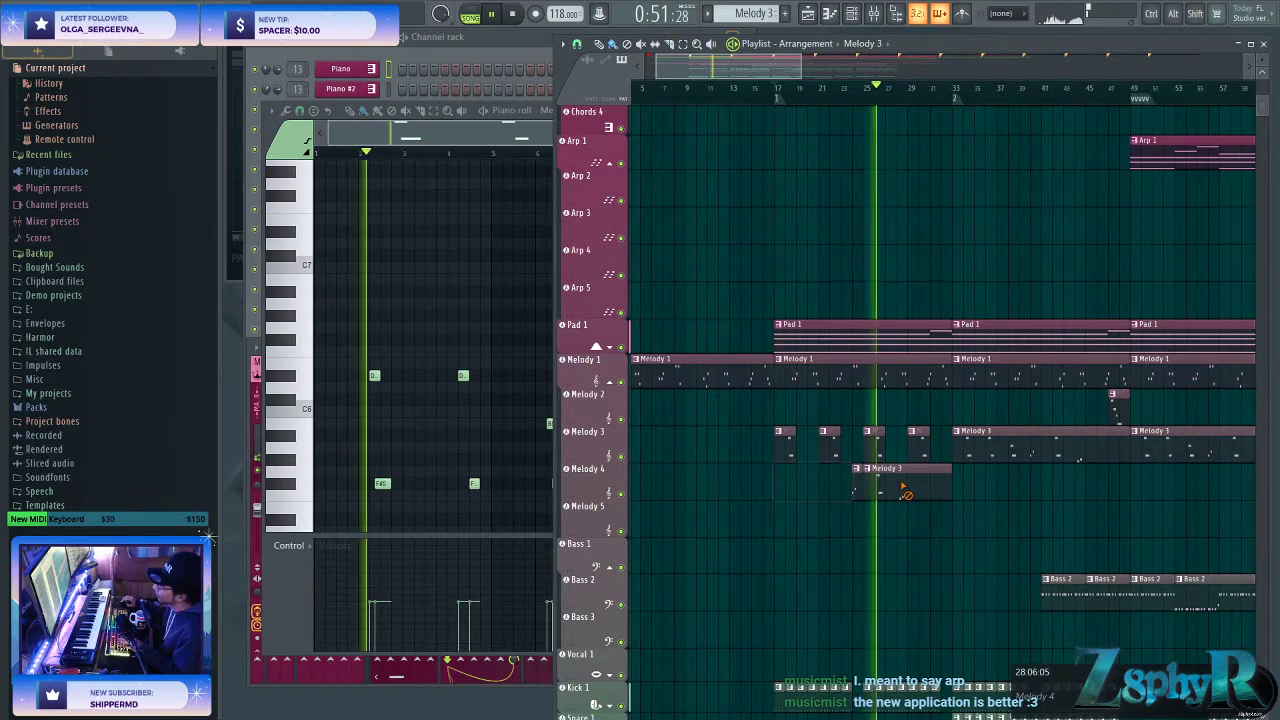
right_click(897, 481)
scroll(854, 490, "up", 3)
left_click_drag(850, 490, 984, 453)
scroll(851, 506, "down", 3)
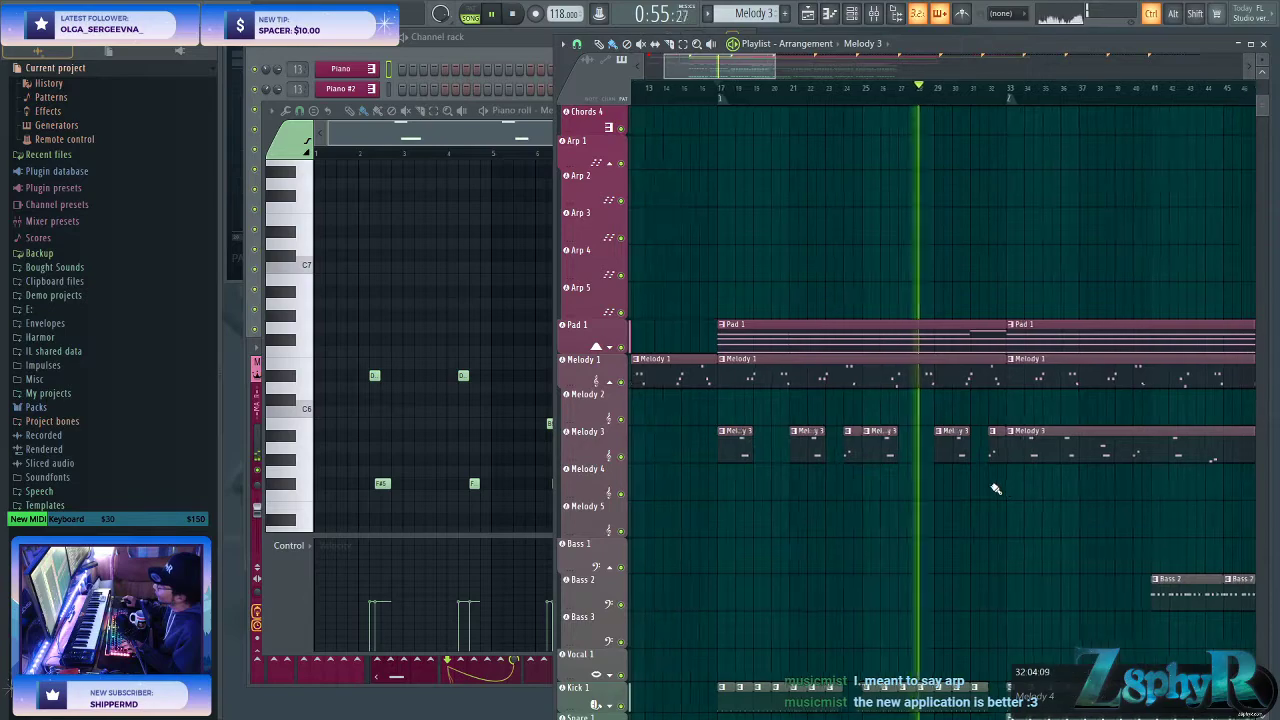
- Add another Arp 1 clip at bar 33 on the Arp 1 track
scroll(992, 470, "down", 3)
scroll(978, 278, "down", 2)
scroll(920, 257, "up", 4)
left_click_drag(1040, 311, 912, 306)
left_click(885, 308)
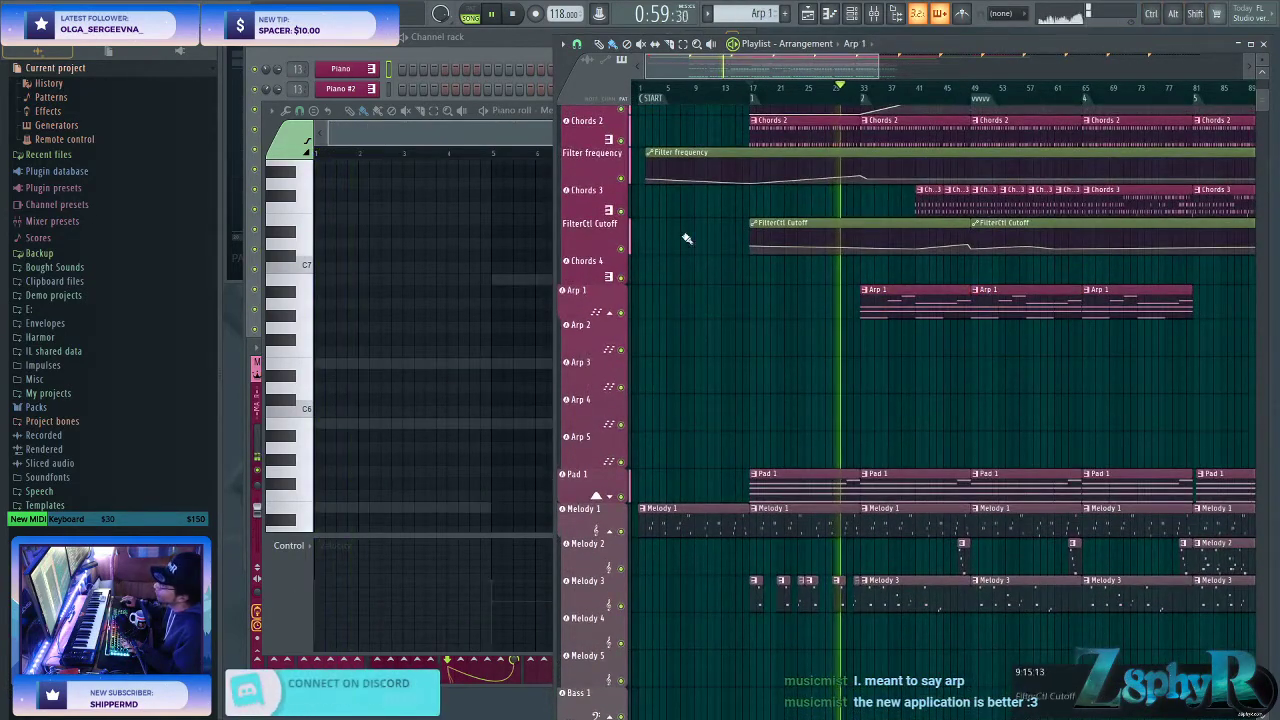
- Open the Arp 1 instrument and its mixer track's EQ and Fruity Limiter to examine the arp's sound settings
left_click(473, 42)
left_click(368, 191)
left_click(875, 13)
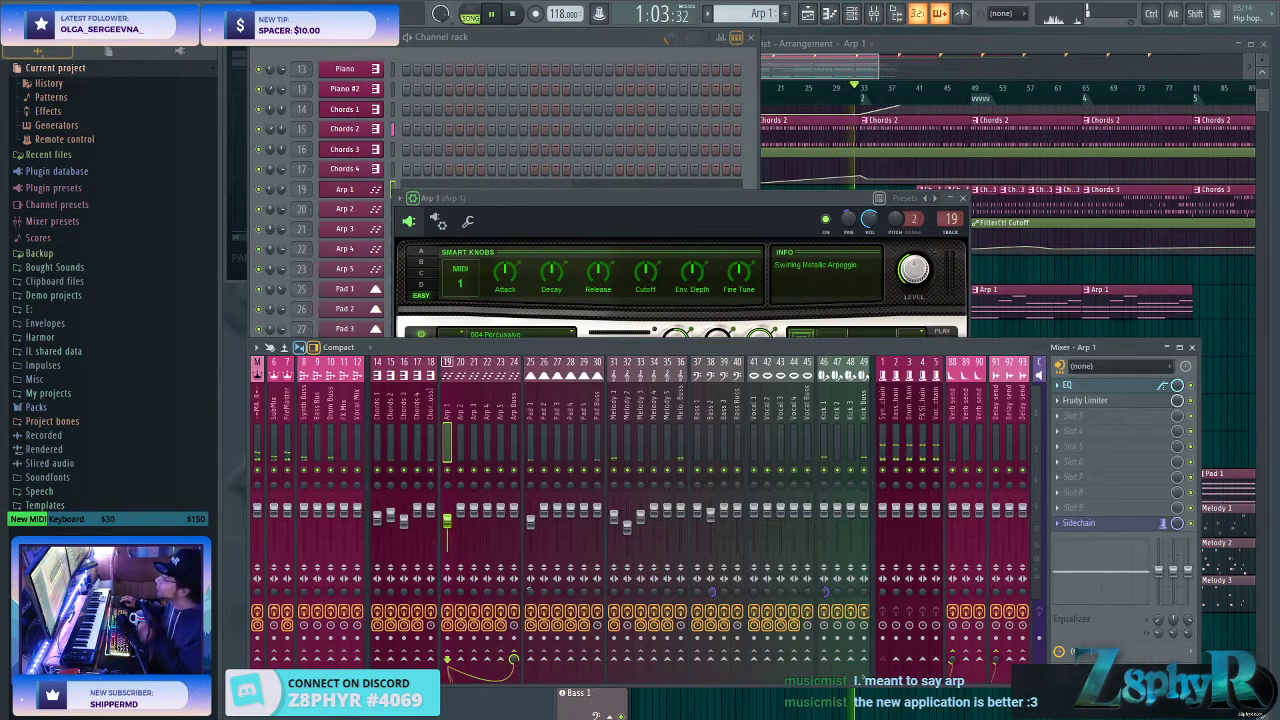
left_click(1070, 335, "ctrl")
scroll(893, 336, "down", 6)
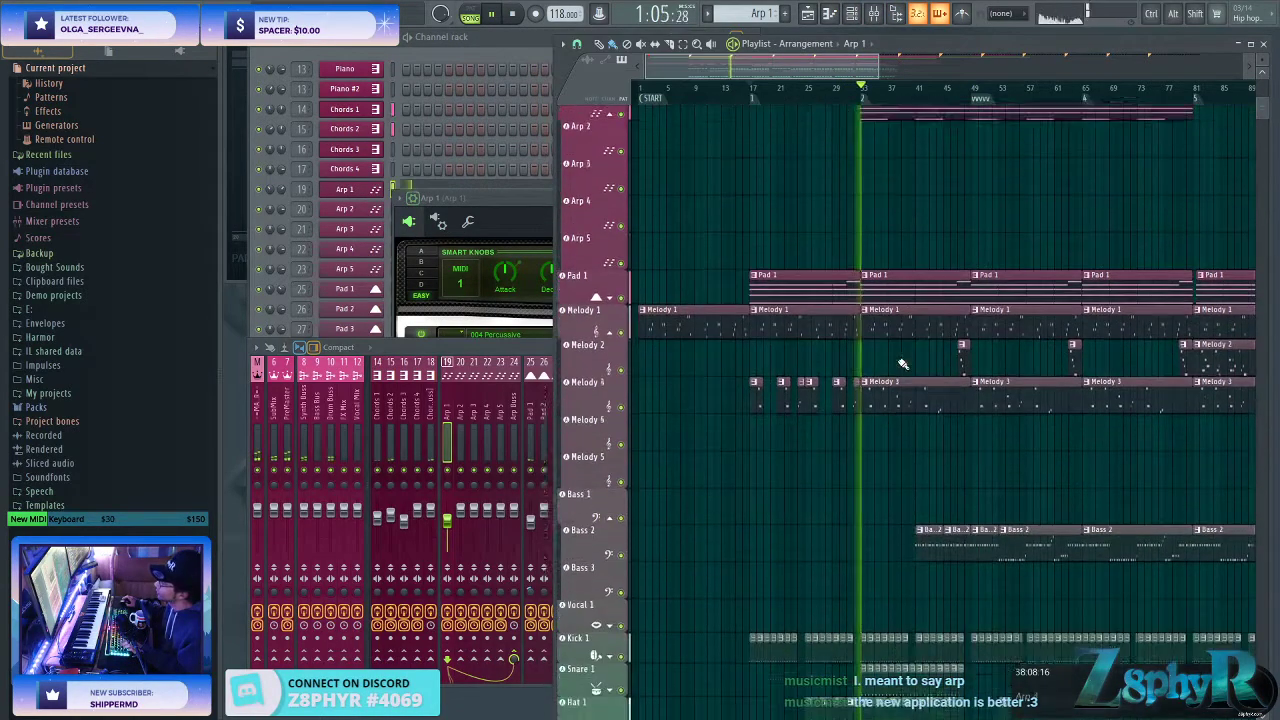
scroll(902, 363, "up", 5)
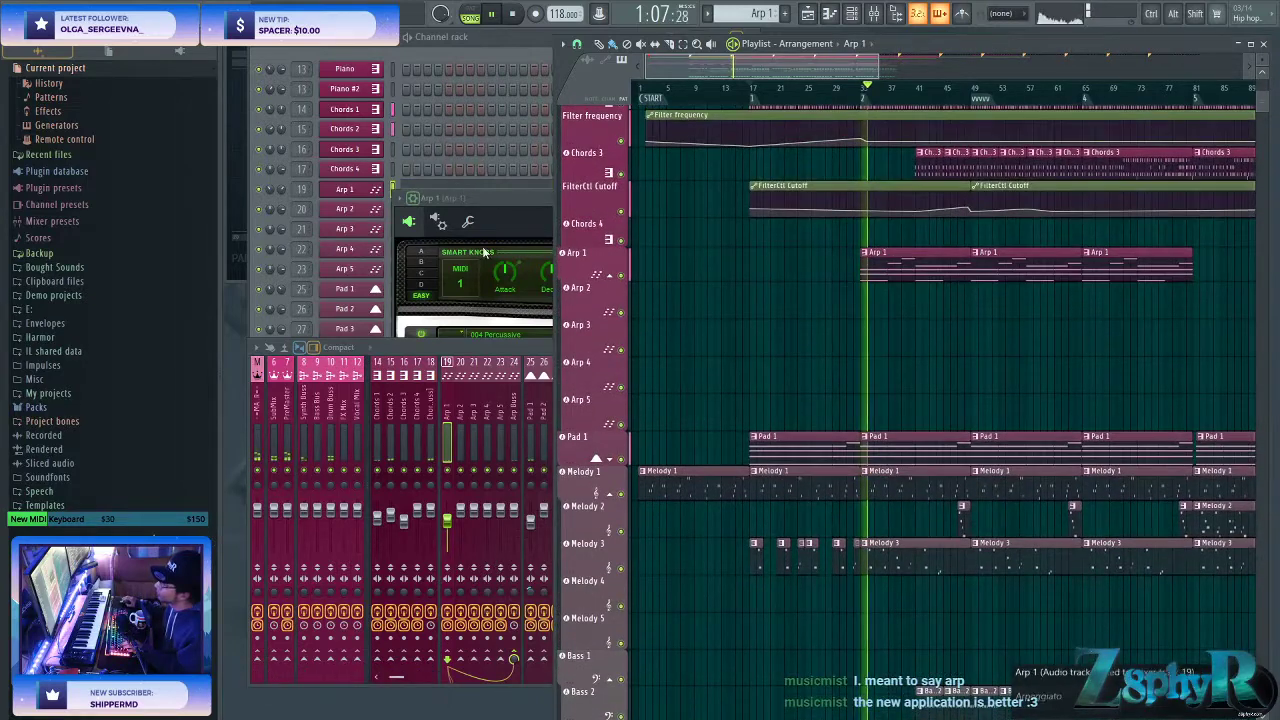
left_click(515, 360)
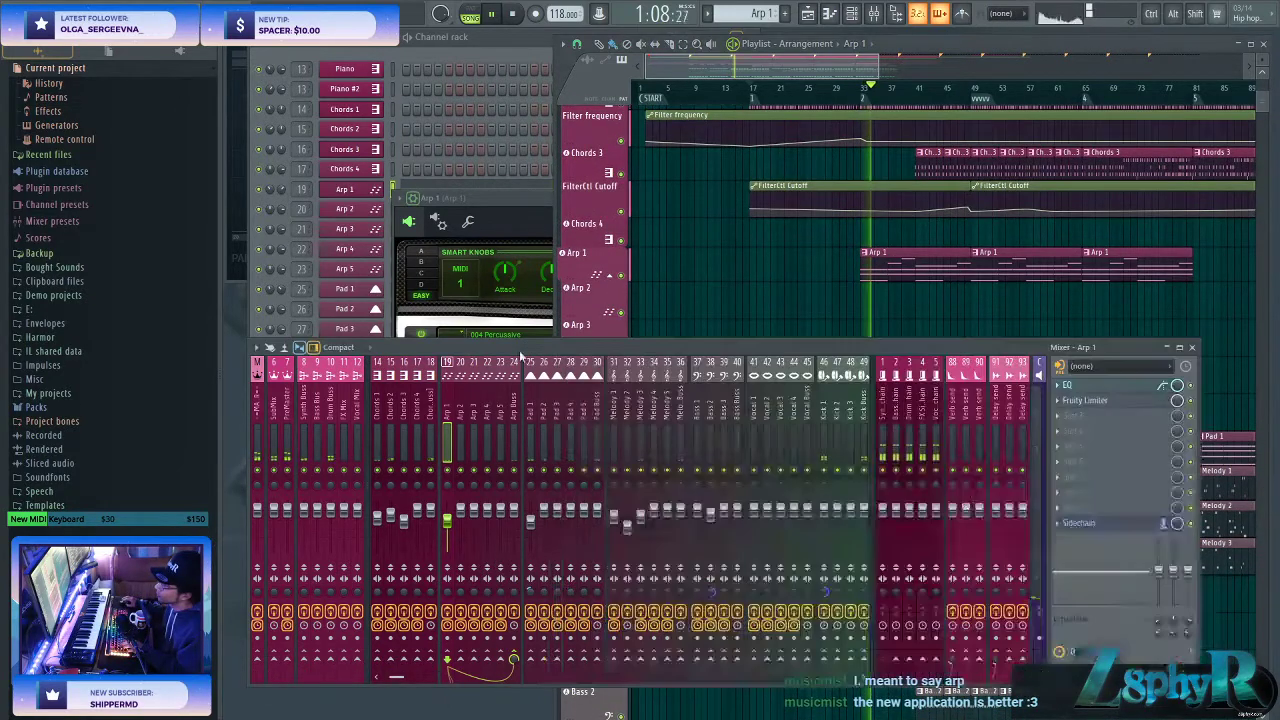
left_click(1093, 392)
left_click(1094, 402)
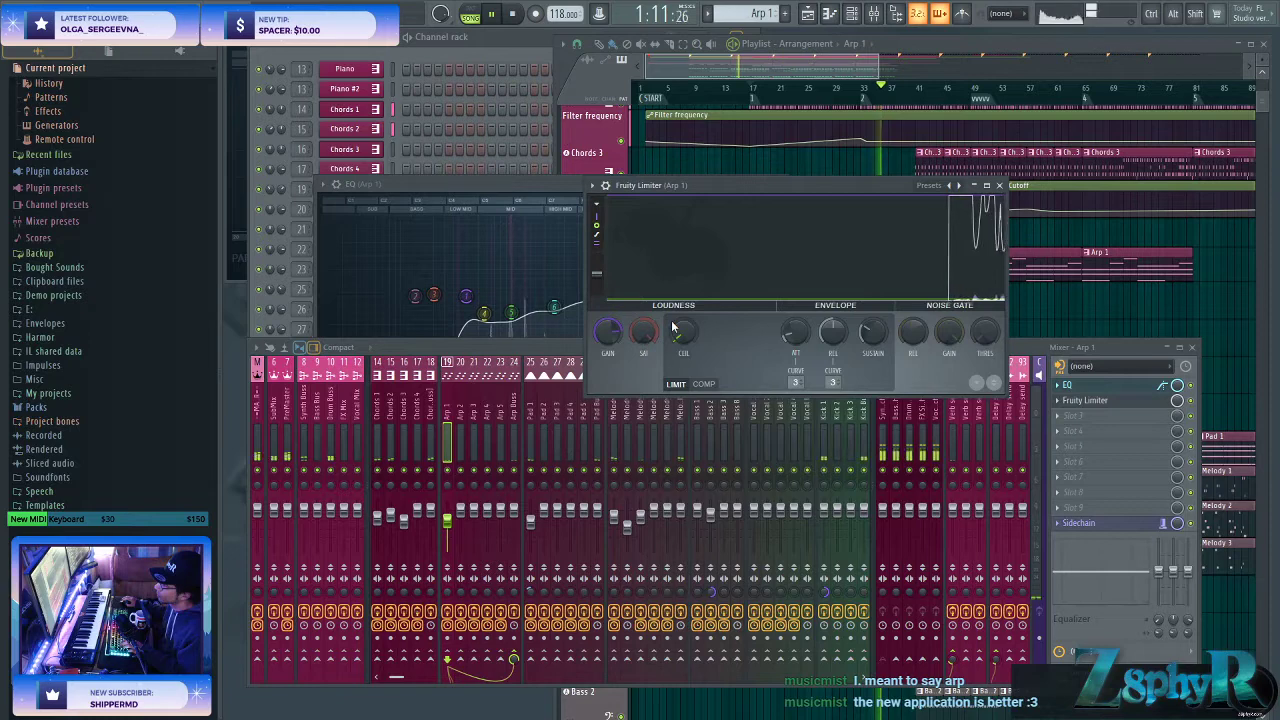
- Add Fruity Love Philter to the Arp 1 mixer track and shape its cutoff Mod X envelope as a full-range rising ramp
left_click(1072, 416)
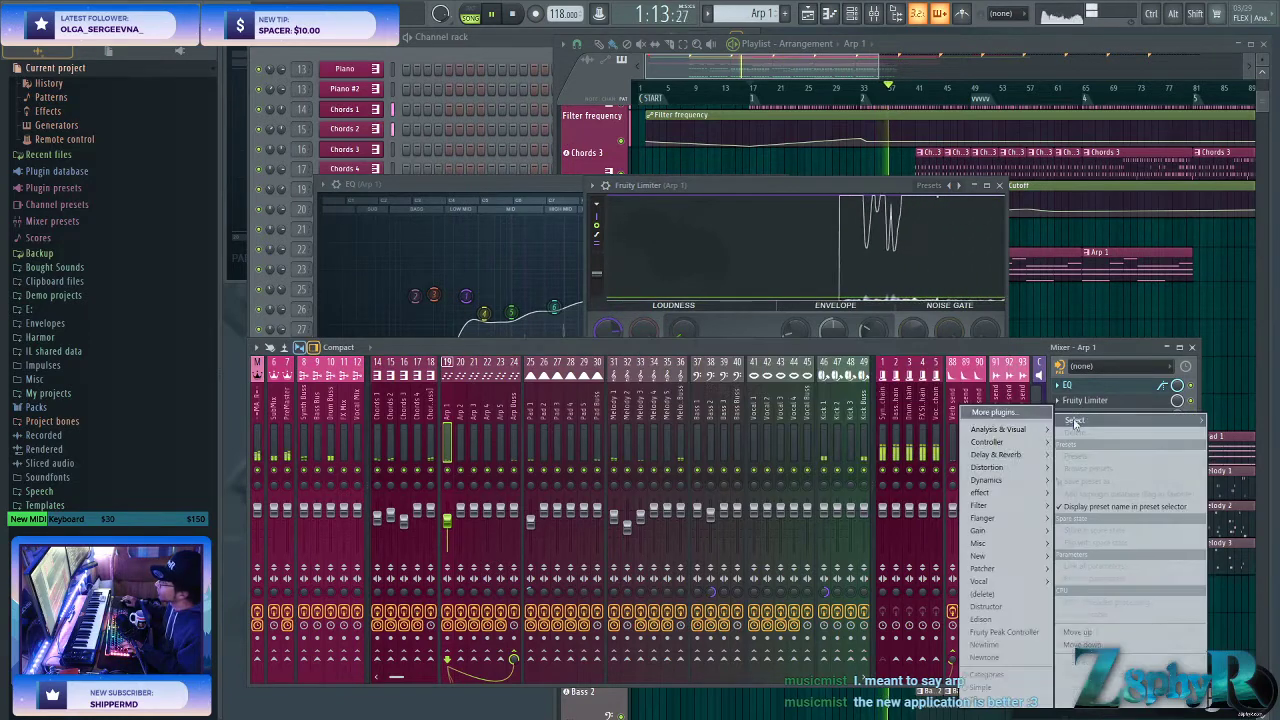
mouse_move(985, 505)
left_click(903, 518)
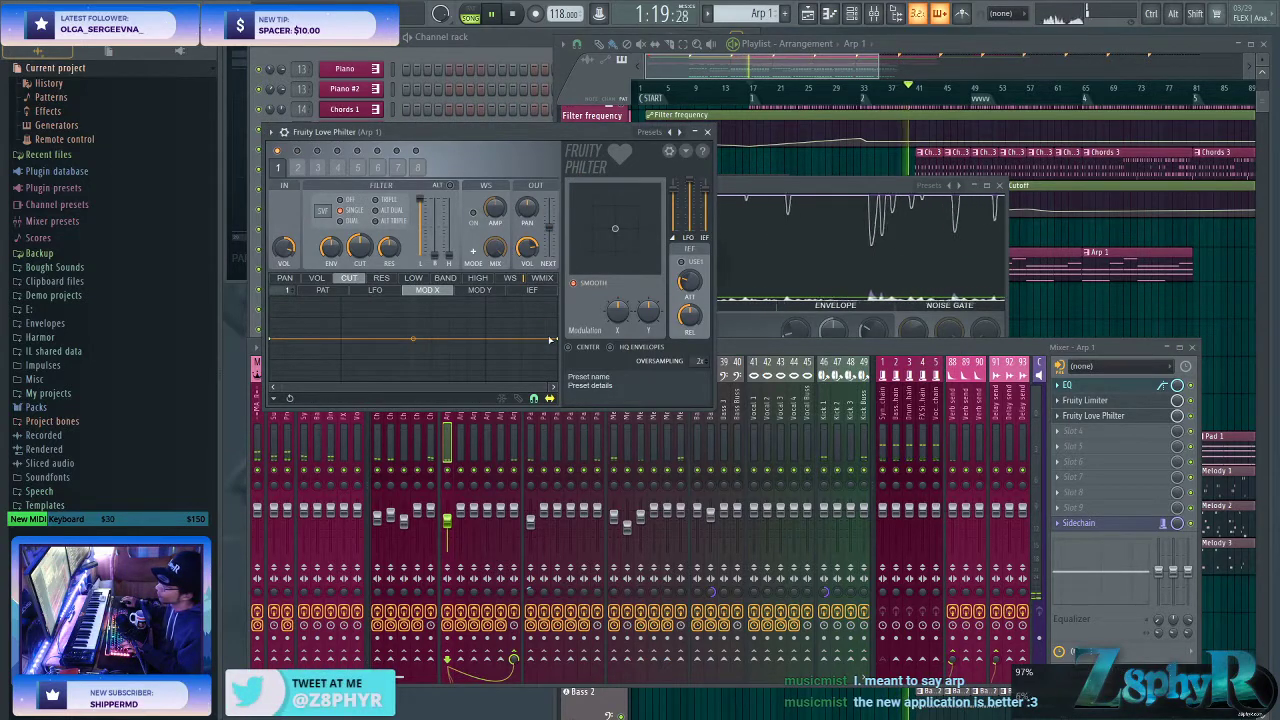
left_click_drag(557, 350, 562, 218)
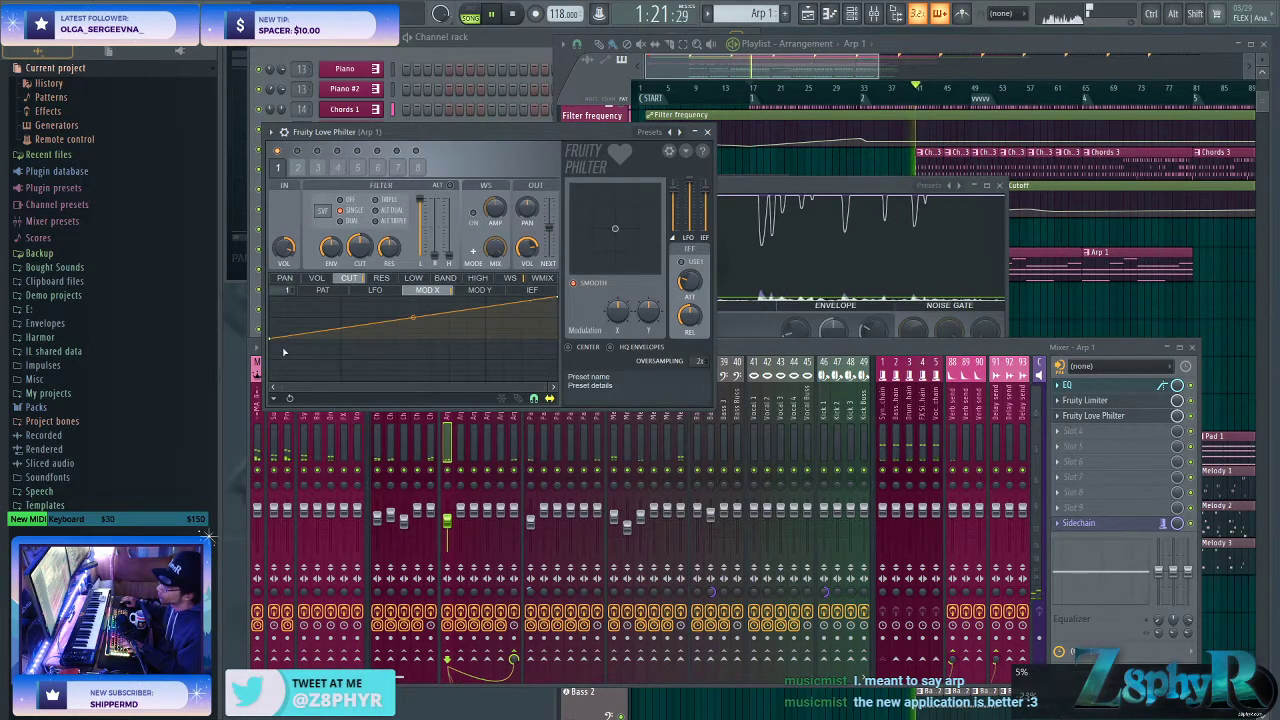
left_click_drag(275, 344, 268, 418)
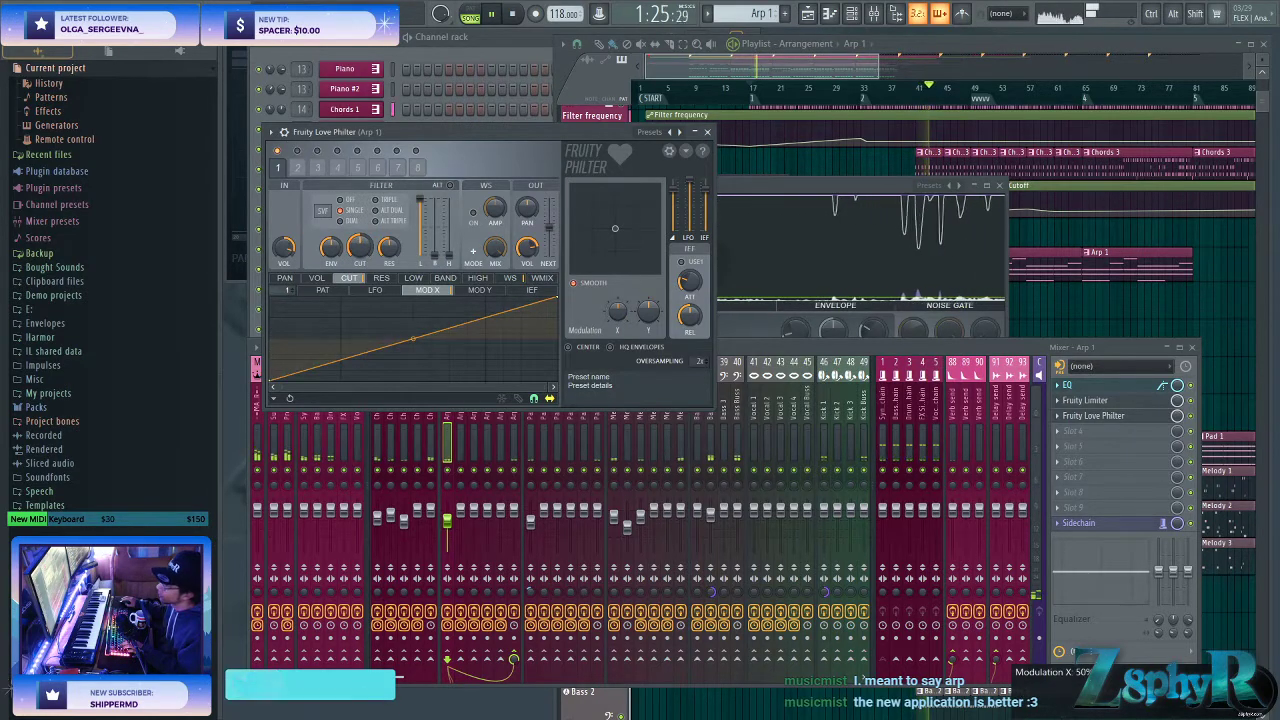
- Create a Modulation X automation clip, place it below the Arp 1 track and shape it to rise from minimum at bar 33
right_click(619, 310)
left_click(668, 405)
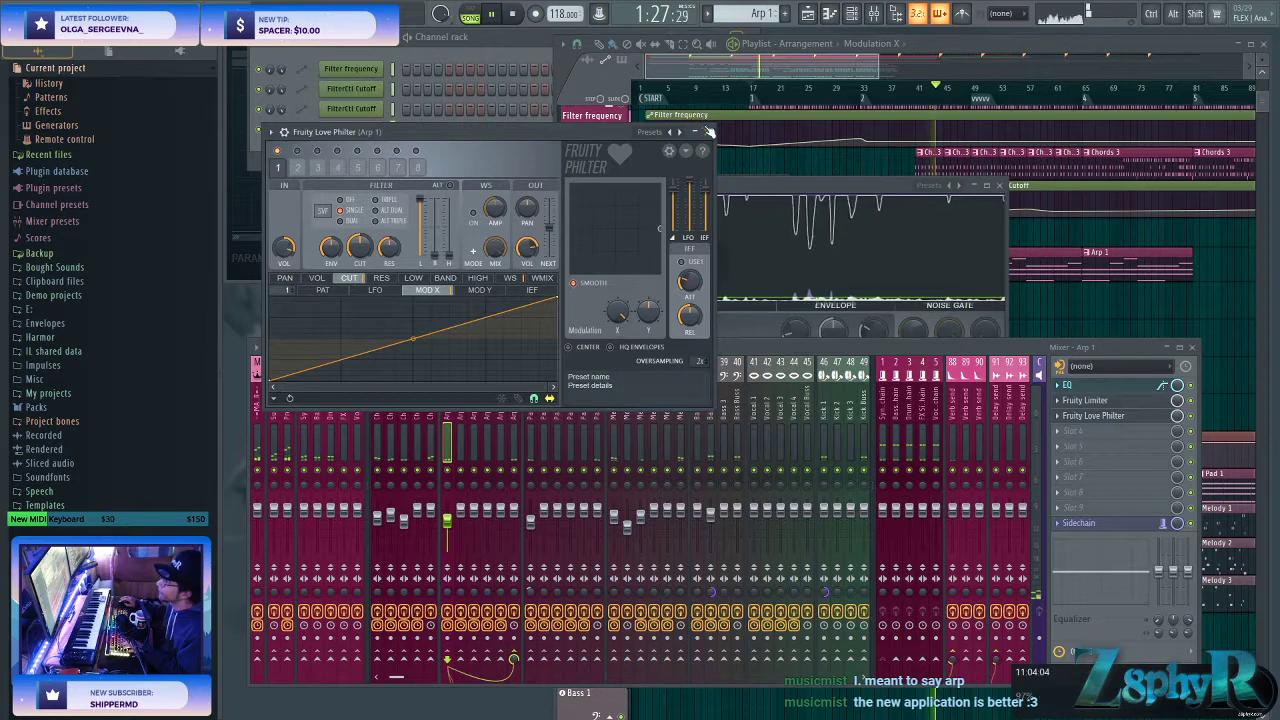
scroll(857, 400, "down", 3)
scroll(612, 435, "up", 4)
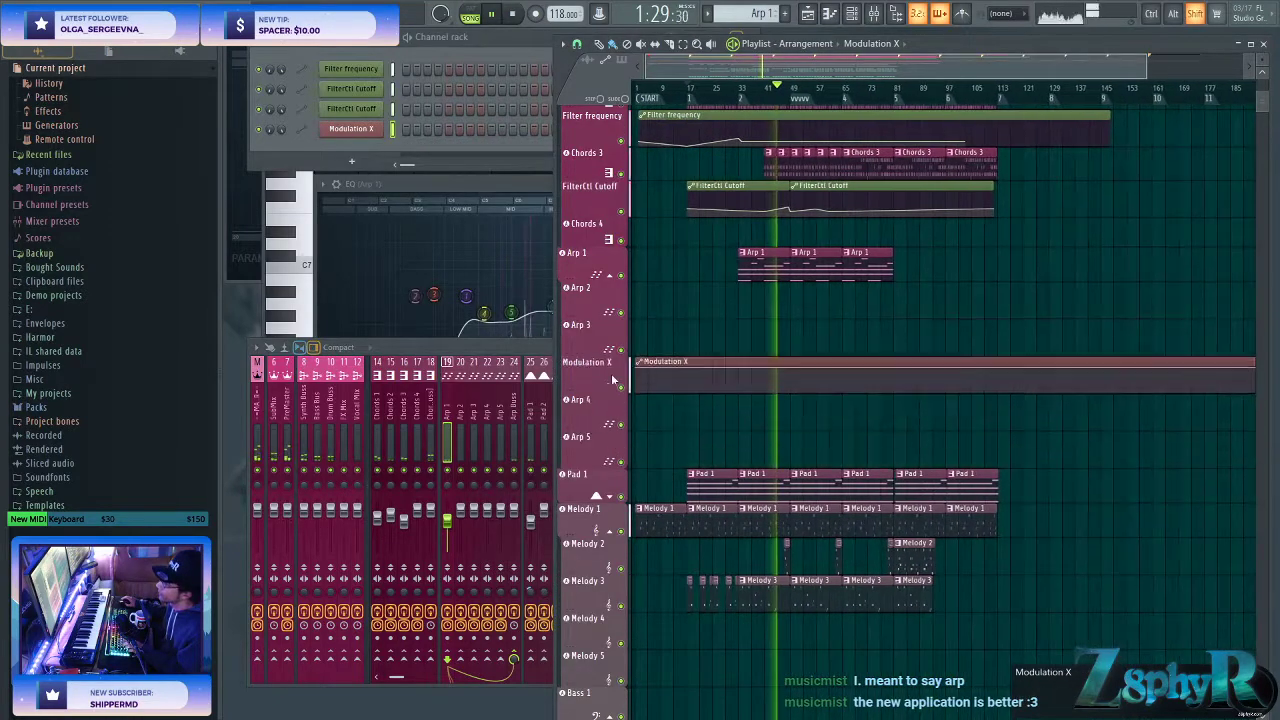
left_click_drag(756, 297, 742, 333)
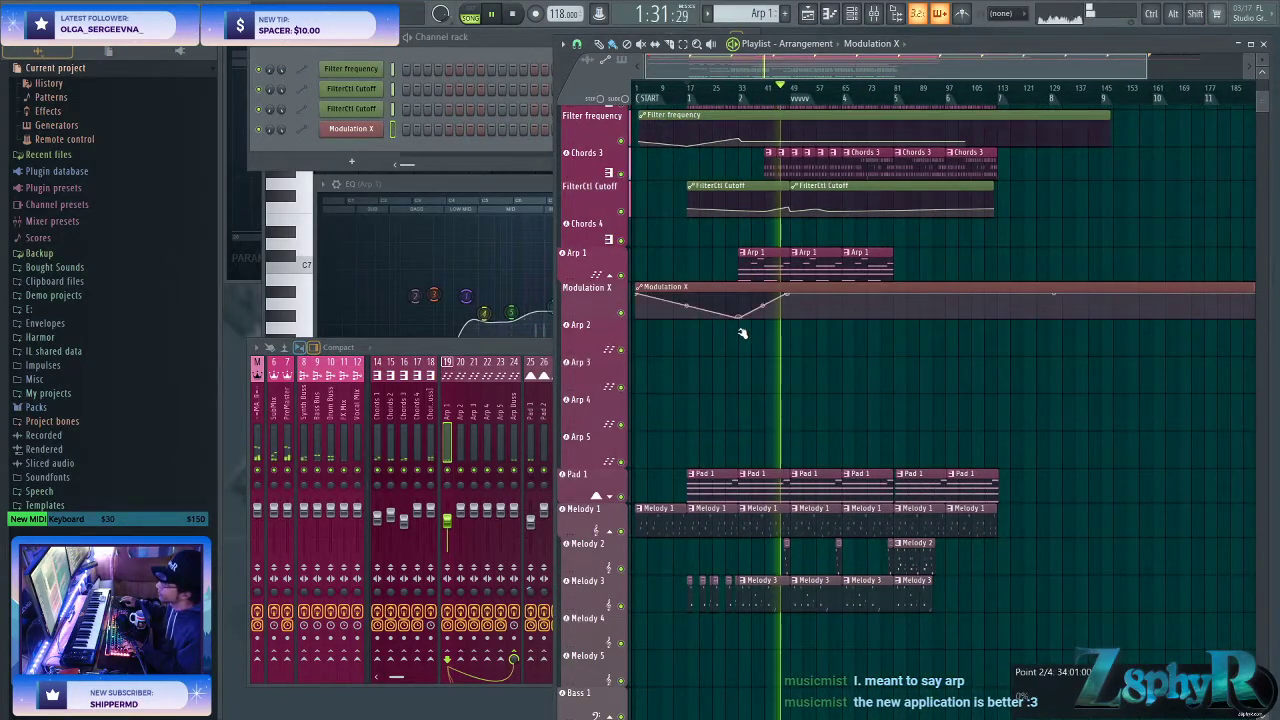
- Add Fruity Parametric EQ 2 after the Love Philter on Arp 1, cutting the lows and dipping the mid and high-mid bands
left_click(447, 403)
left_click(1089, 431)
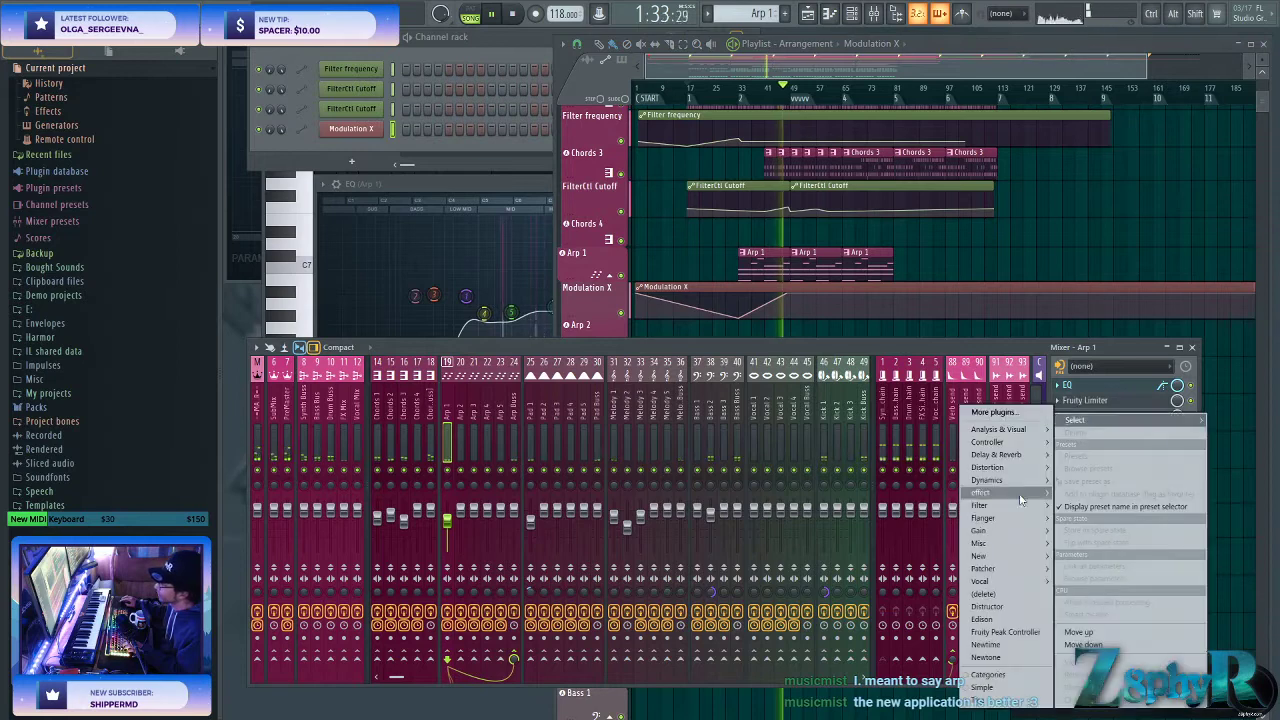
mouse_move(985, 506)
left_click(911, 543)
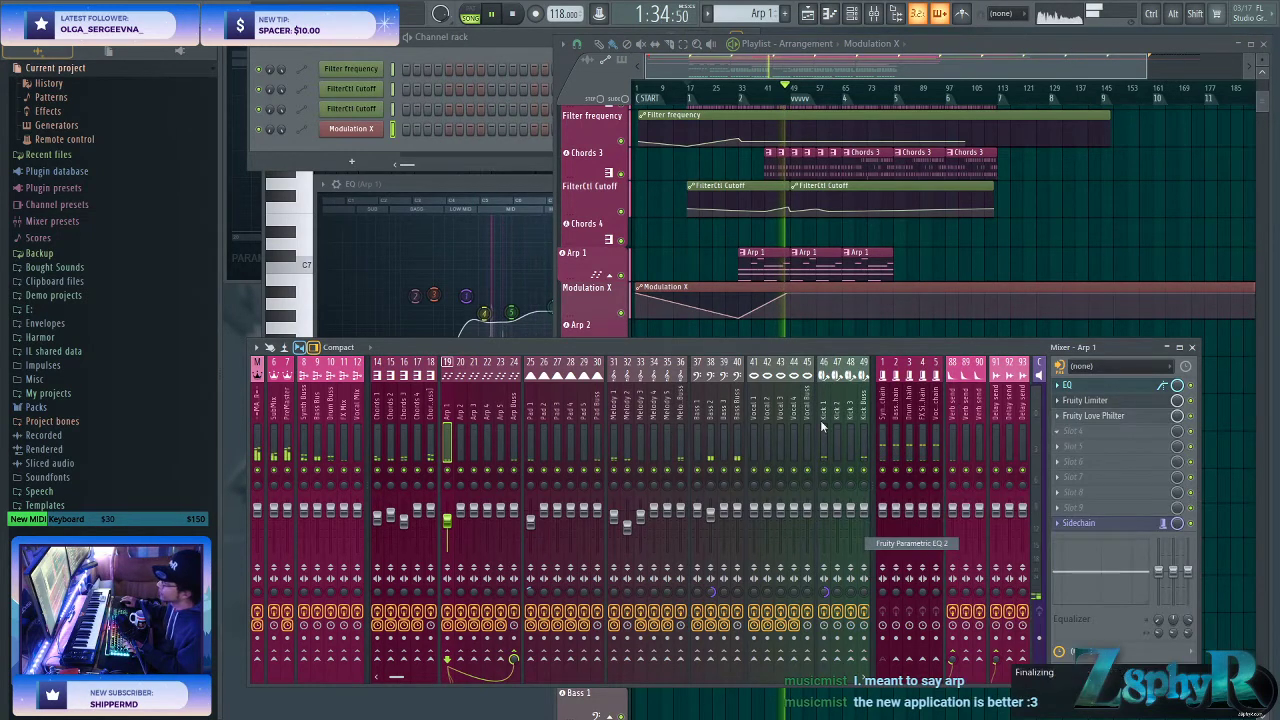
left_click_drag(529, 262, 531, 274)
left_click_drag(457, 262, 457, 272)
left_click_drag(381, 262, 404, 340)
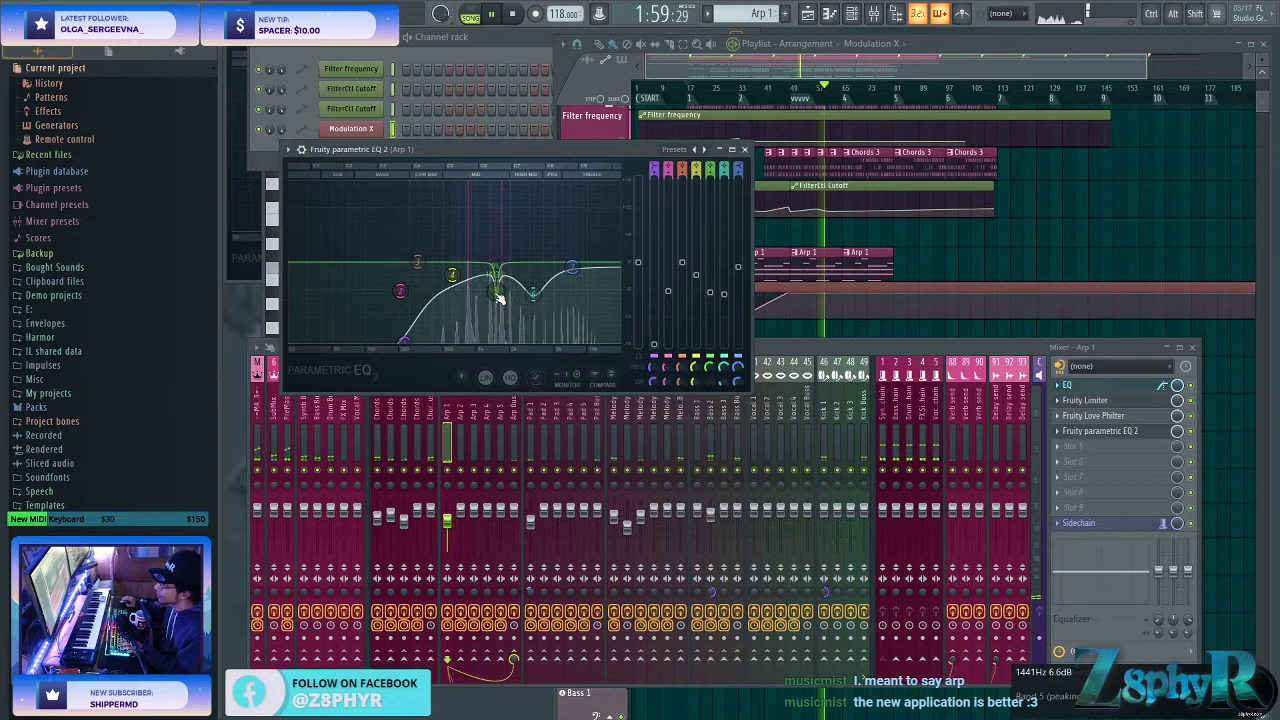
left_click(748, 149)
- Add points to the Modulation X automation so it holds high until about bar 65 and falls towards minimum by bar 81
scroll(905, 389, "up", 4)
right_click(752, 295)
right_click(860, 312)
scroll(834, 377, "down", 6)
scroll(763, 391, "up", 3, "ctrl")
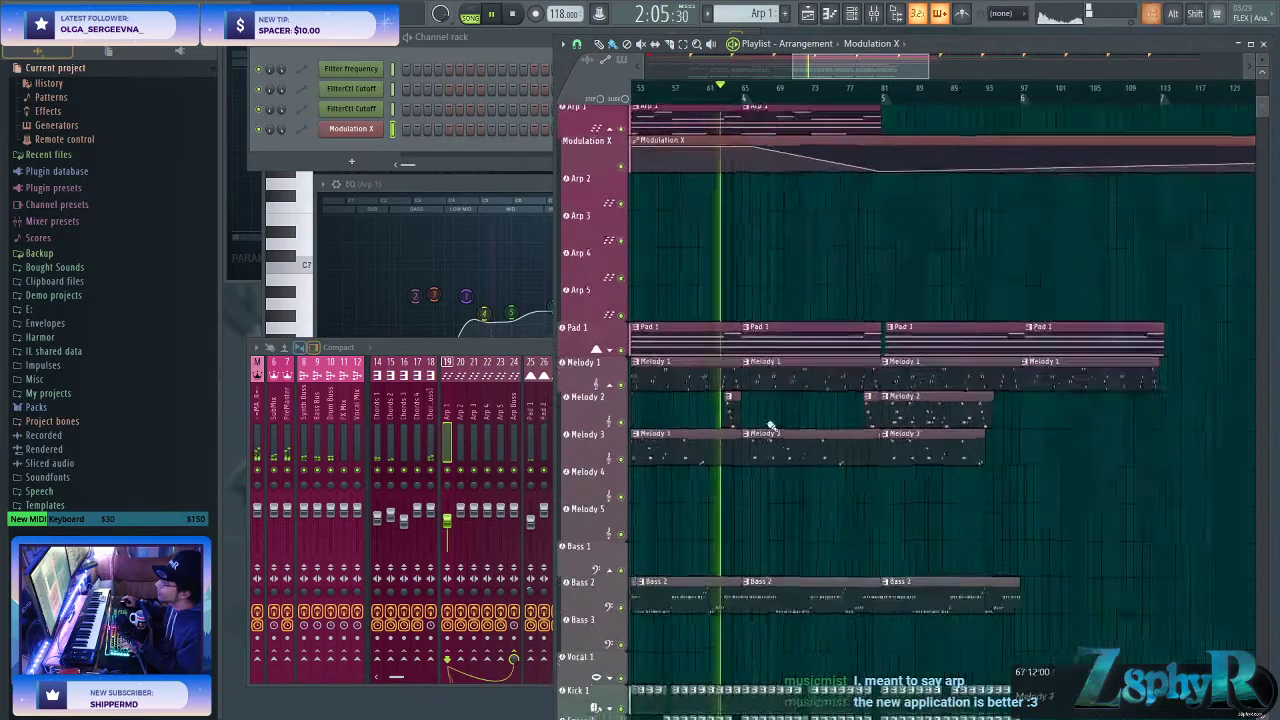
- Delete the short Melody 2 clips at bars 63 and 79
scroll(843, 388, "down", 3)
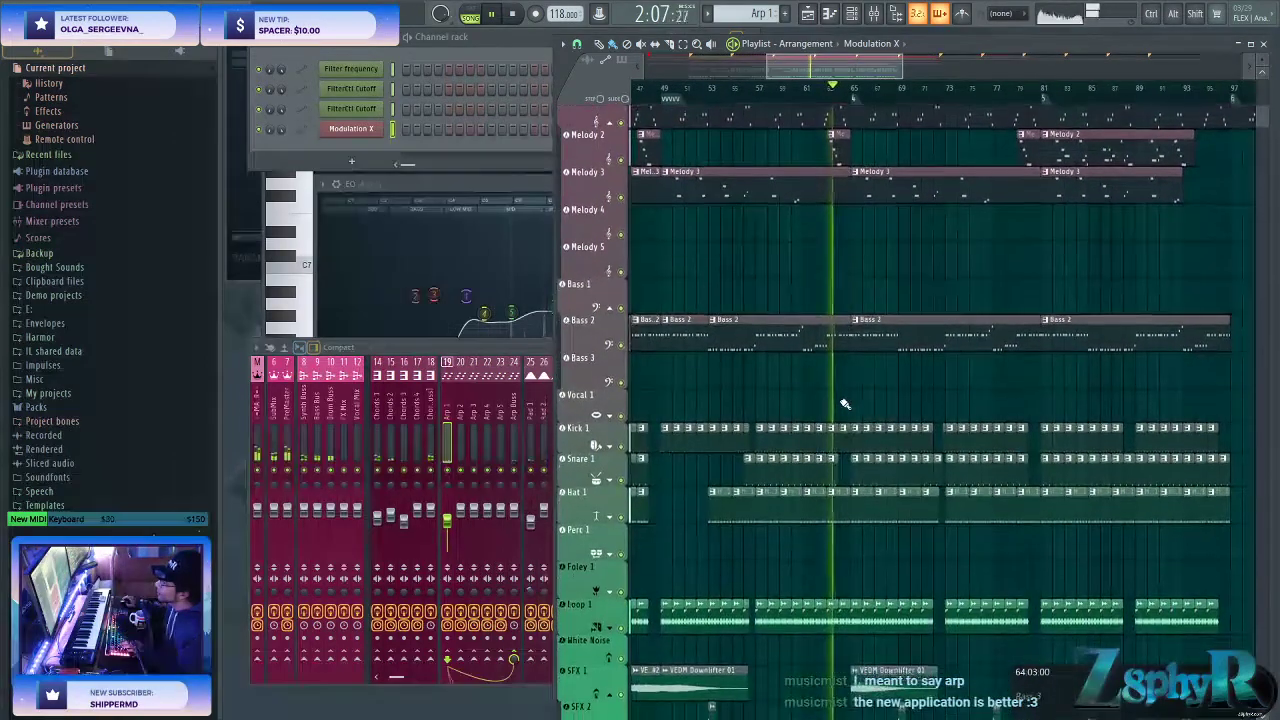
left_click(856, 461)
left_click(862, 504)
scroll(860, 420, "up", 5)
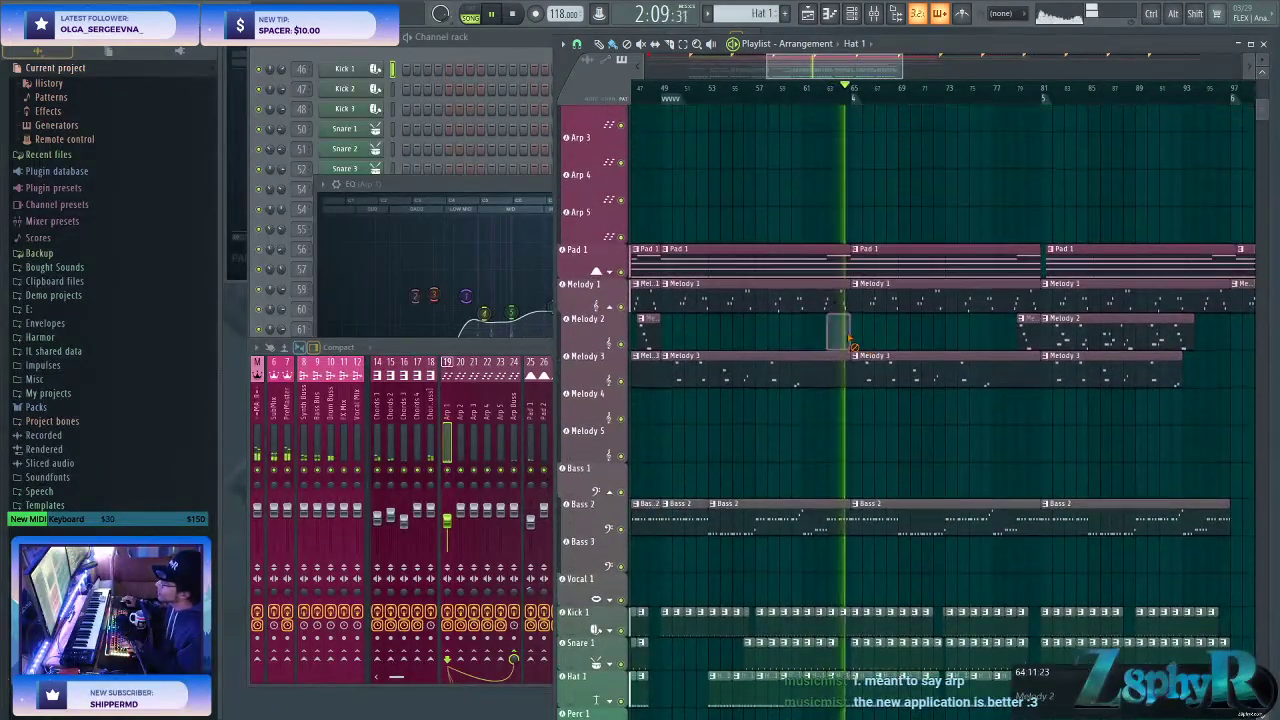
scroll(858, 337, "down", 4)
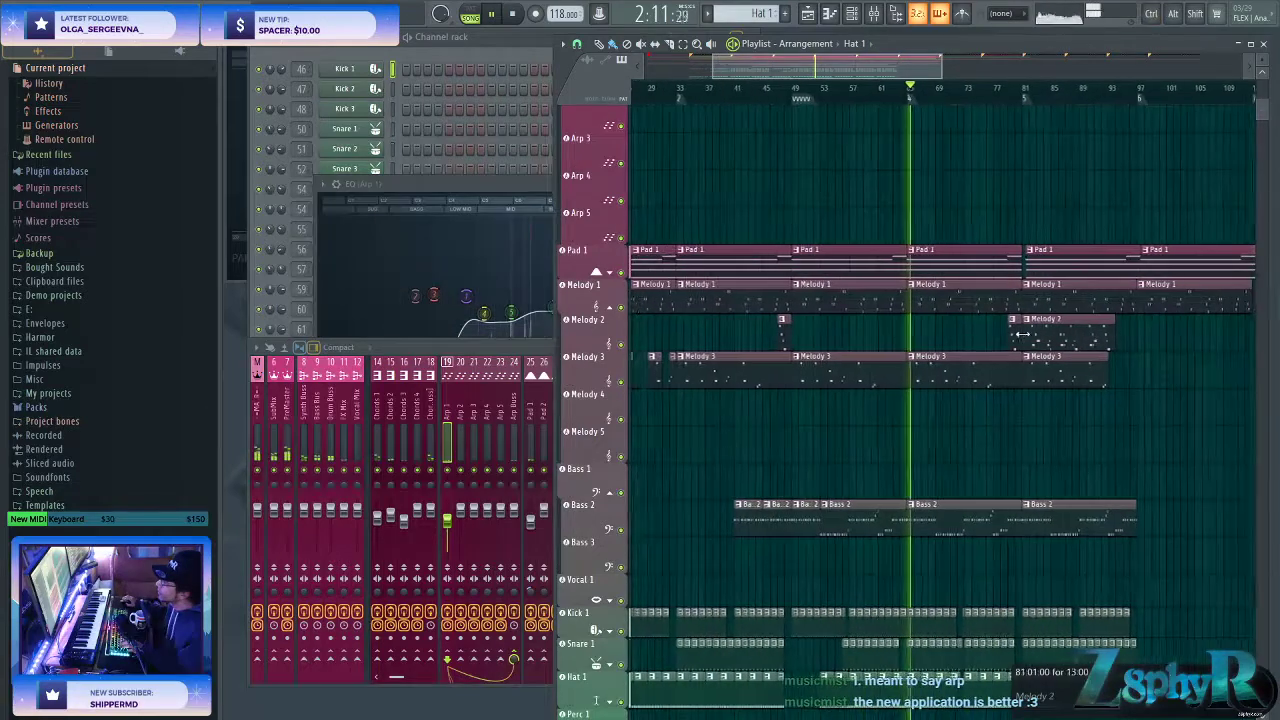
scroll(880, 370, "up", 8)
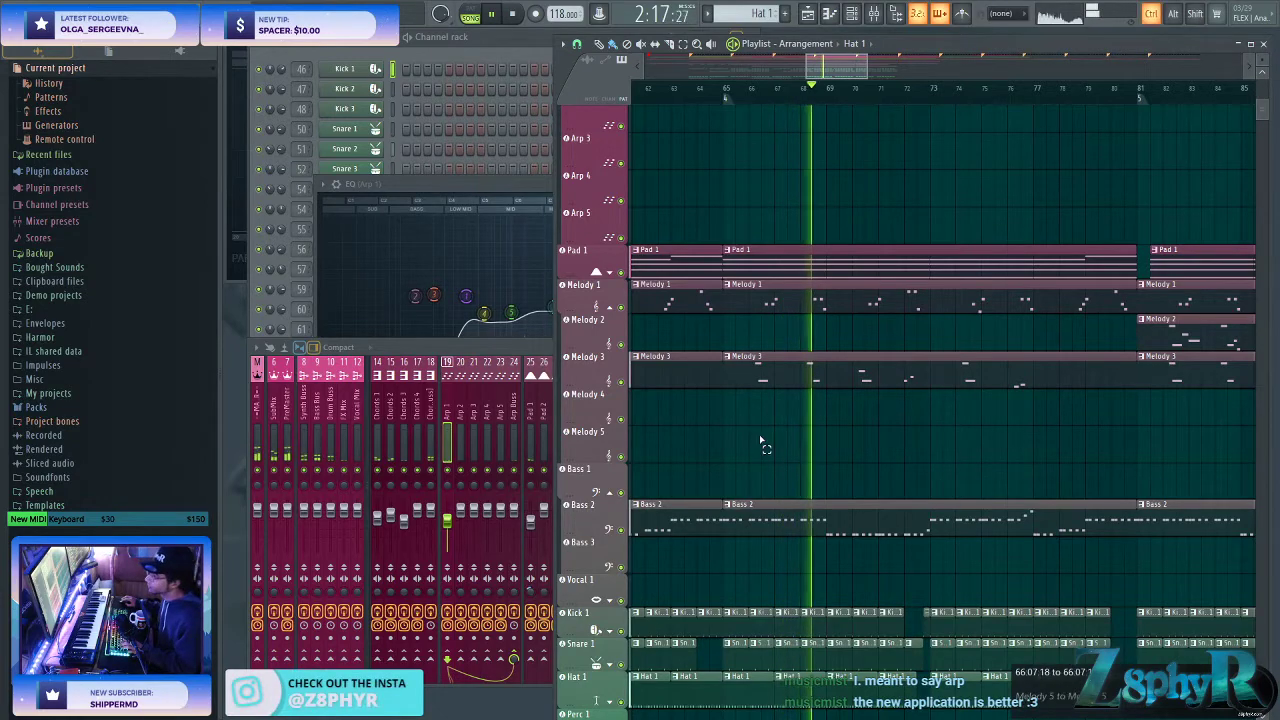
- Extend the Modulation X automation's fall to bar 97 and duplicate two Arp 1 clips so they start at bar 81
scroll(800, 435, "up", 9)
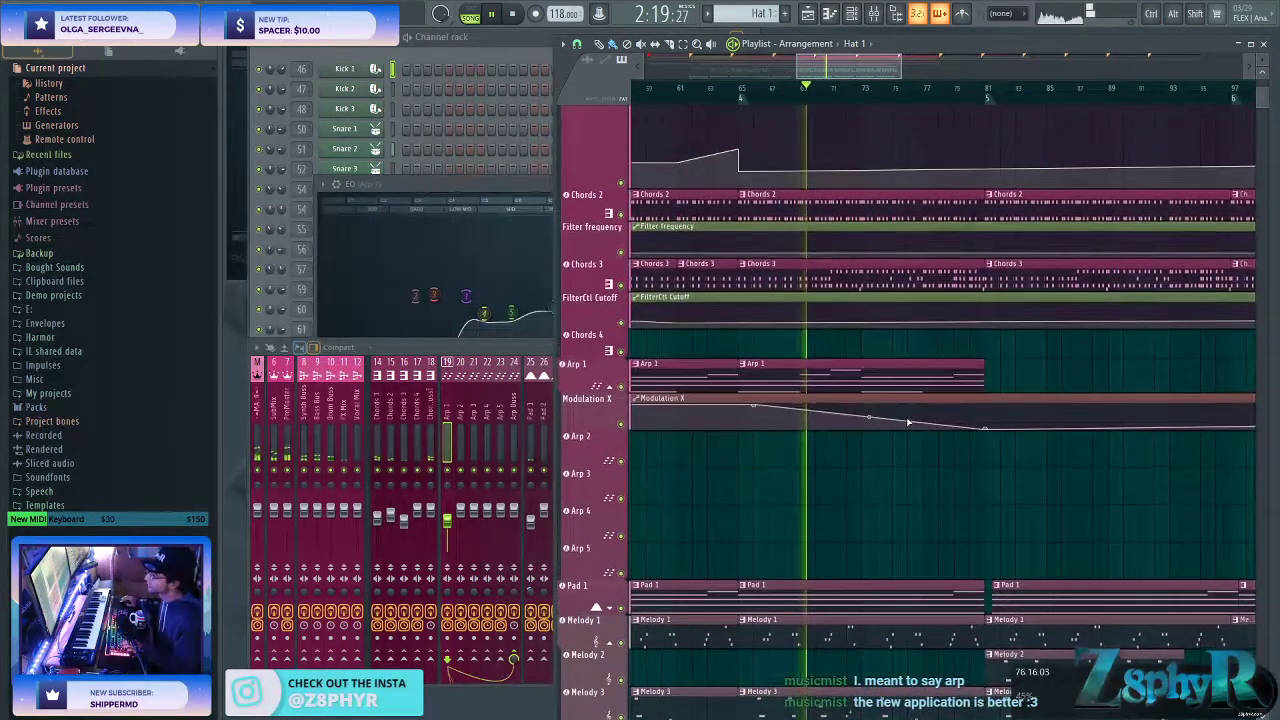
scroll(940, 430, "down", 8)
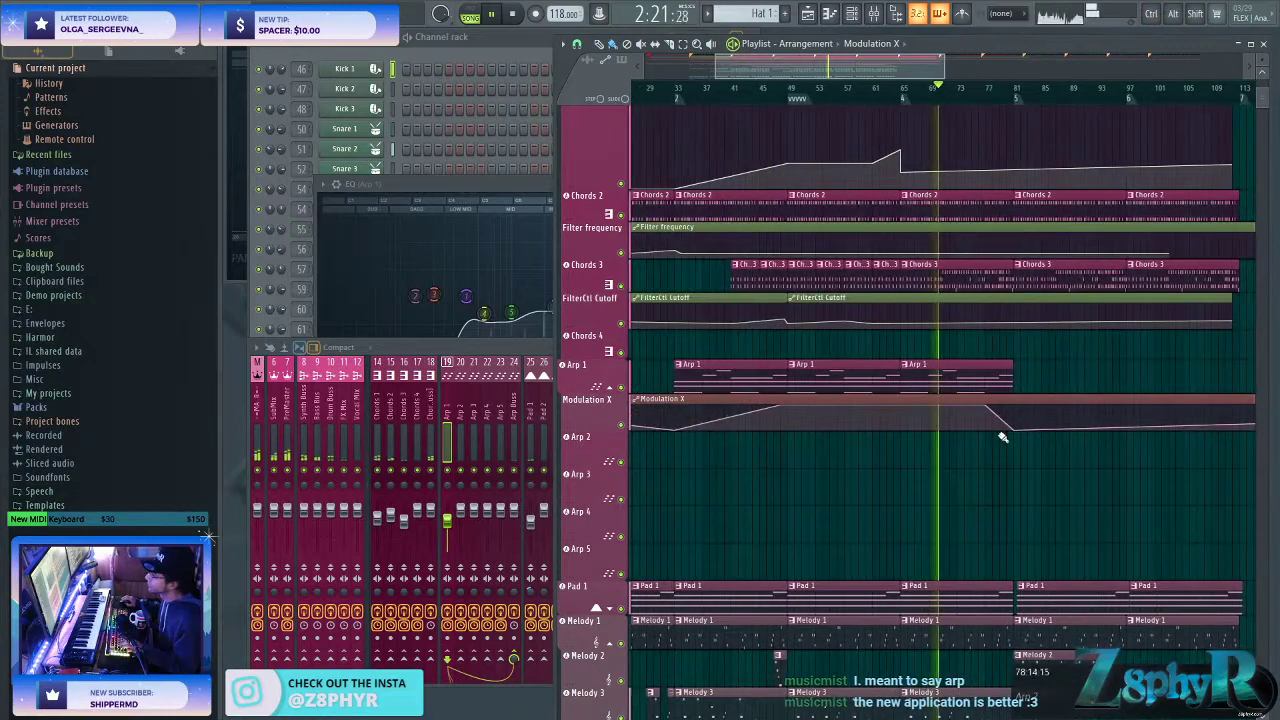
left_click_drag(1050, 439, 1130, 435)
left_click_drag(1117, 330, 858, 376)
left_click_drag(853, 373, 1084, 370)
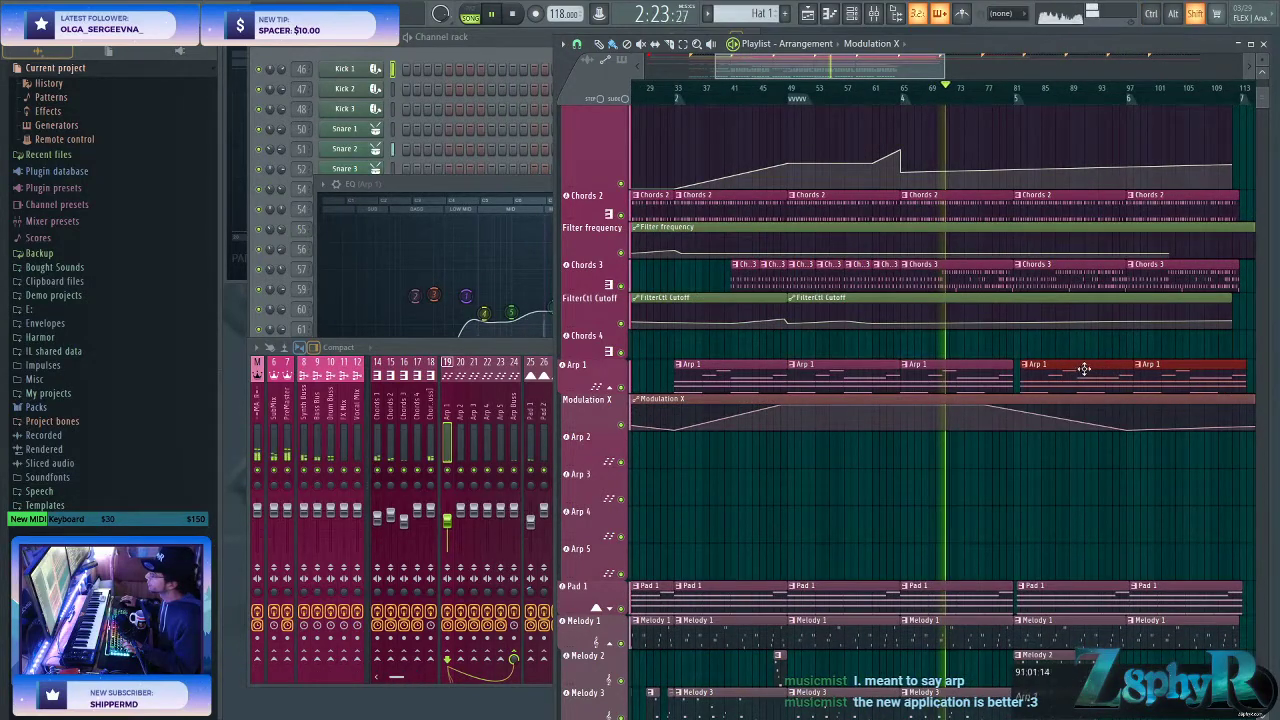
- Raise the Modulation X point at bar 97 to the high level and add a low point at about bar 113
left_click_drag(1130, 430, 1130, 404)
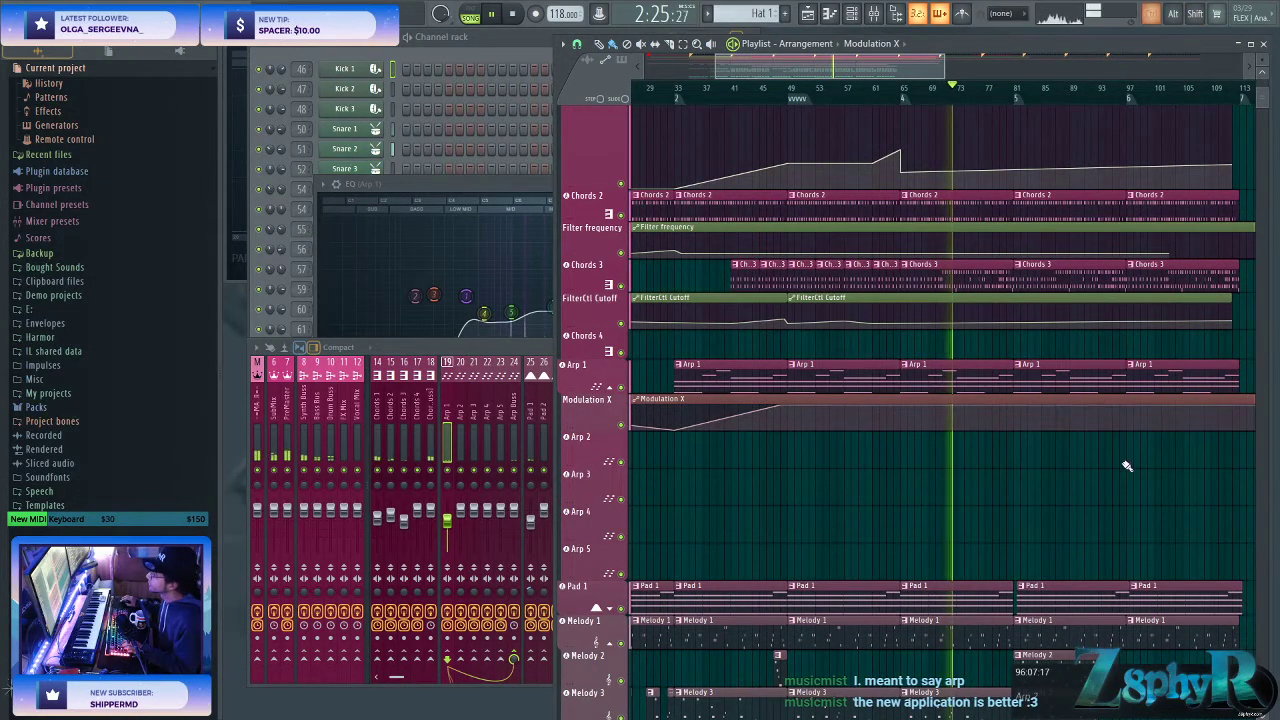
scroll(1160, 440, "right", 2)
right_click(1180, 433)
- Shape the FilterCtl Cutoff automation below Chords 3 to rise slightly from bar 73 to bar 81 and drop there
scroll(1020, 350, "up", 1)
scroll(1014, 343, "up", 2)
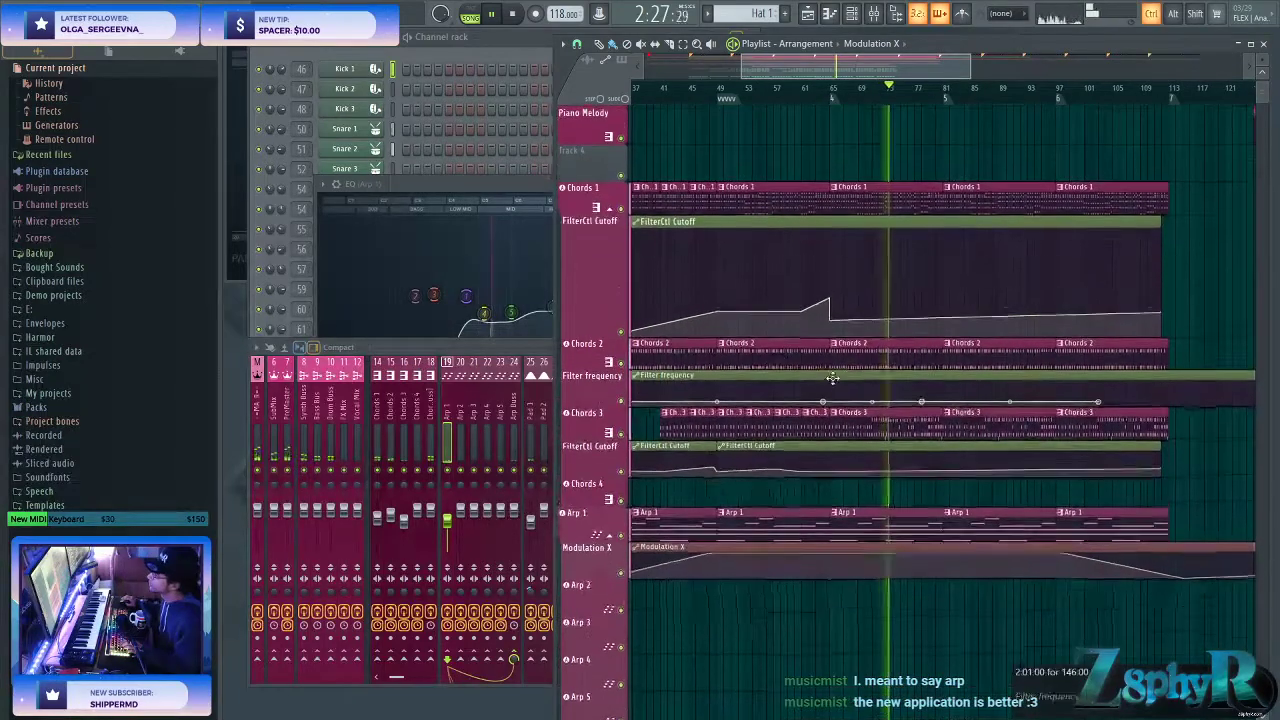
scroll(870, 471, "up", 2)
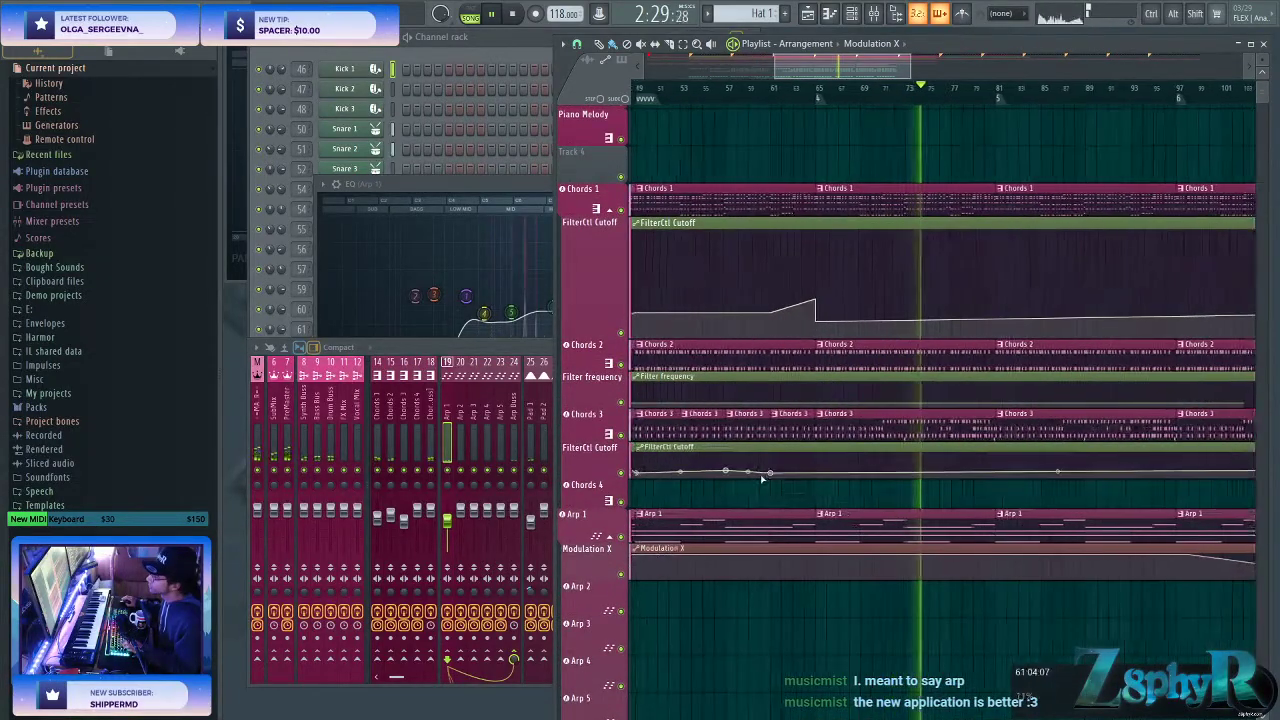
right_click(908, 472)
left_click(935, 494)
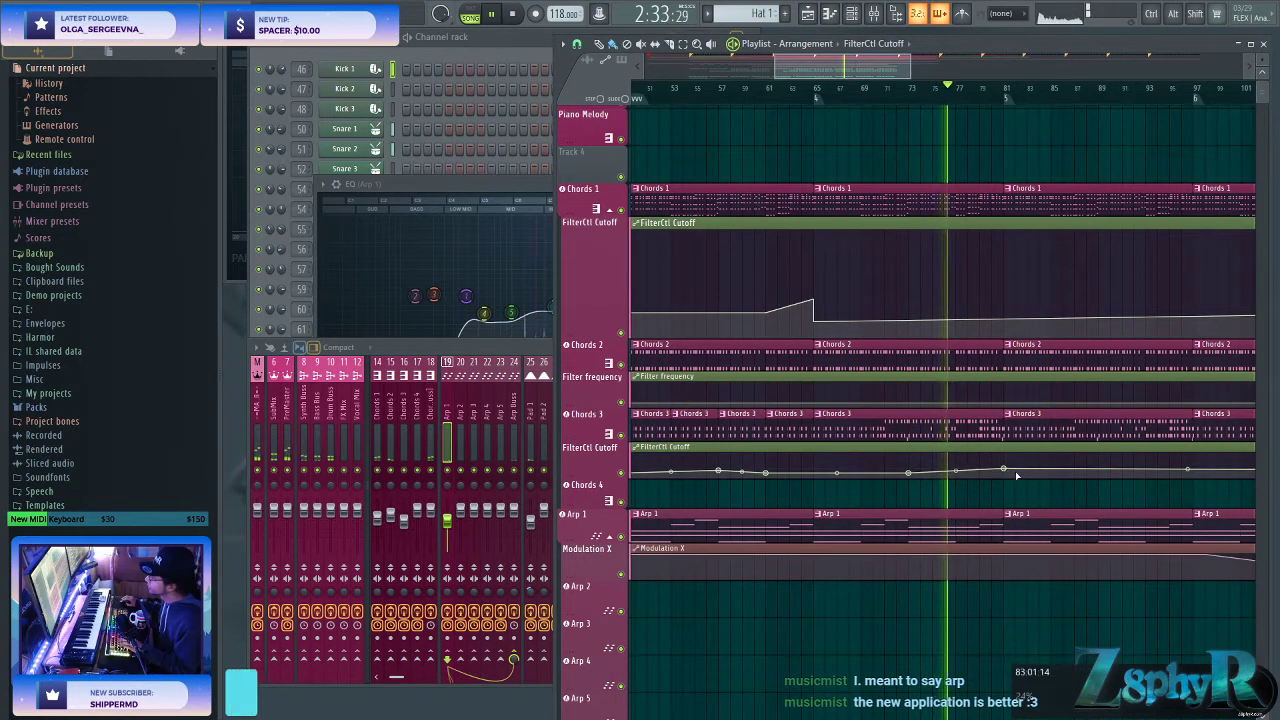
right_click(1006, 473)
- Shape the FilterCtl Cutoff automation below Chords 1 to rise from about bar 77 to bar 81, followed by a small drop
scroll(1003, 380, "up", 1)
left_click_drag(1003, 364, 1005, 360)
left_click(1013, 369)
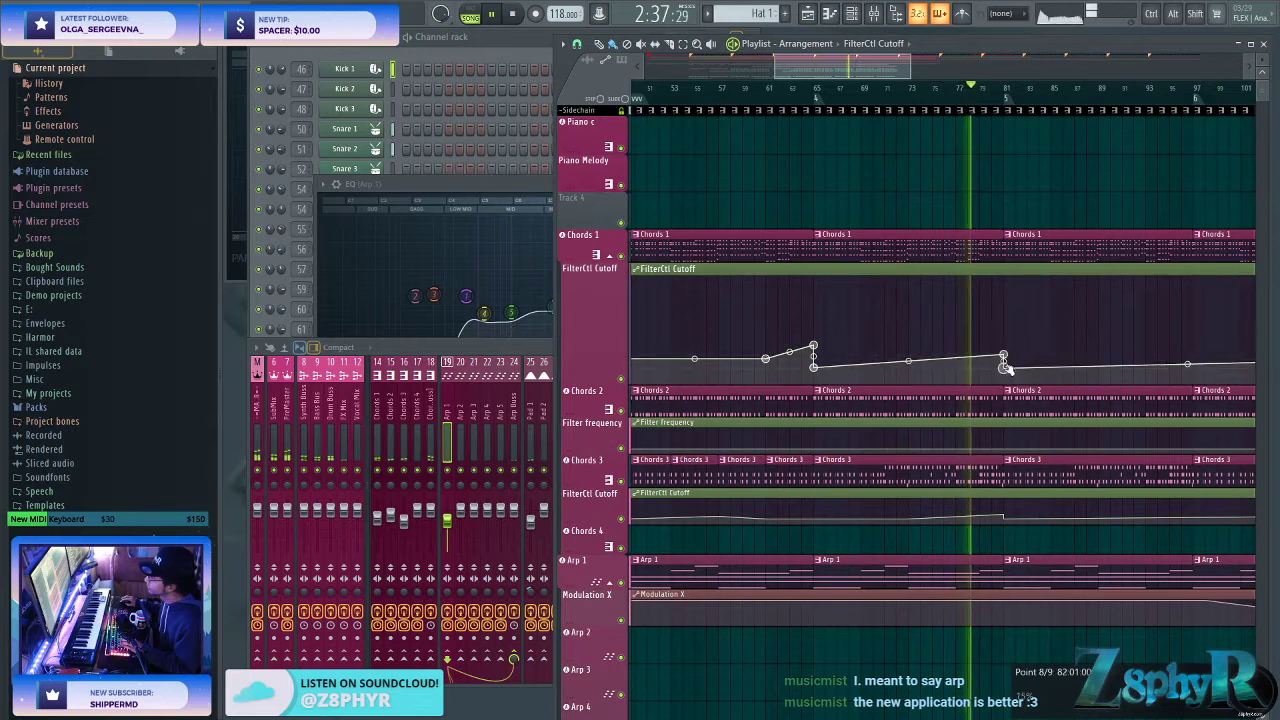
left_click_drag(1005, 369, 840, 363)
right_click(955, 367)
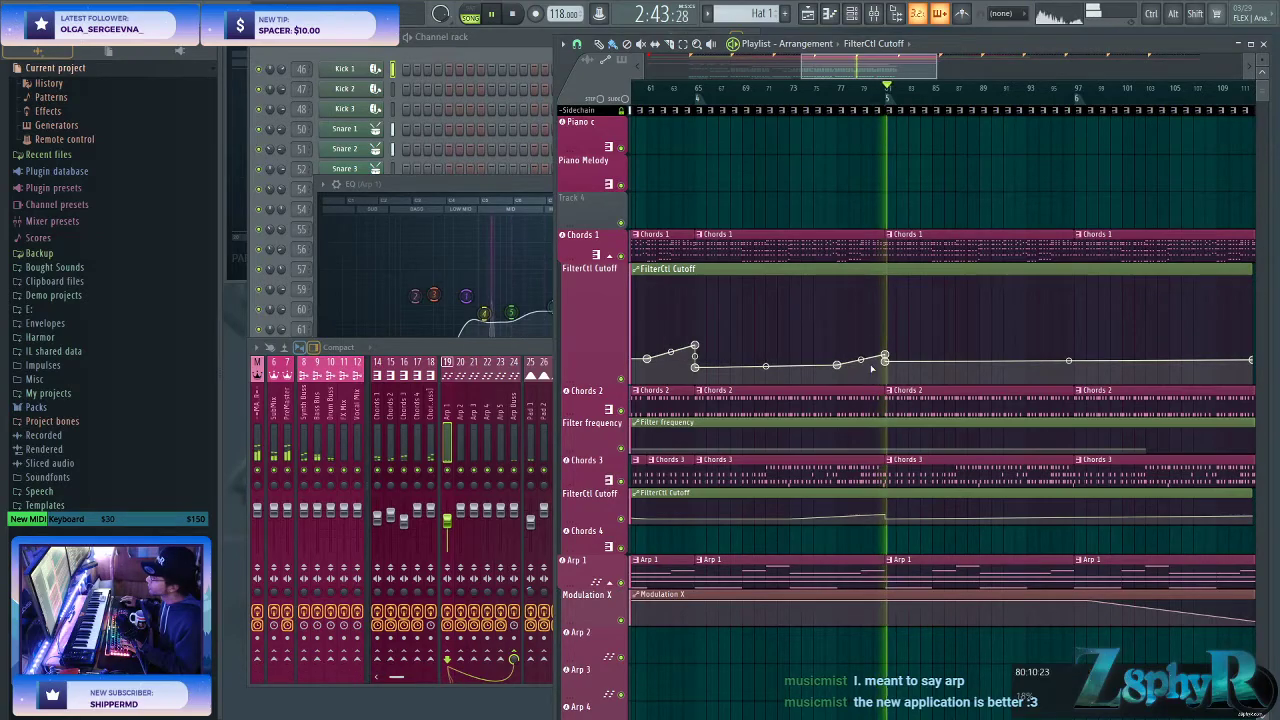
- Duplicate the Melody 2 and Melody 3 clips from bar 81 so the copies start at bar 94
scroll(914, 423, "down", 6)
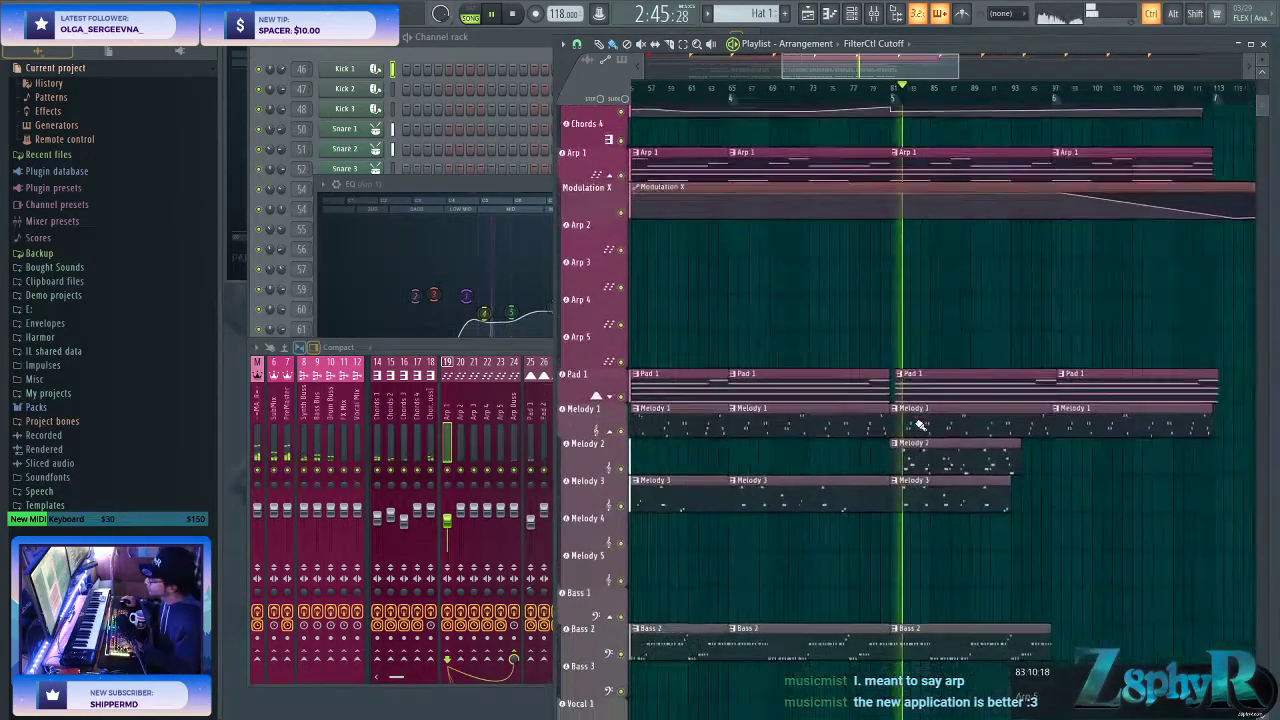
scroll(814, 491, "up", 3)
left_click_drag(982, 486, 1059, 465)
left_click(957, 551, "ctrl")
- Duplicate the Kick 1, Snare 1, Hat 1 and Loop 1 clips from bars 89 to 97 so the copies start at bar 97
scroll(978, 542, "down", 5)
scroll(978, 543, "down", 5)
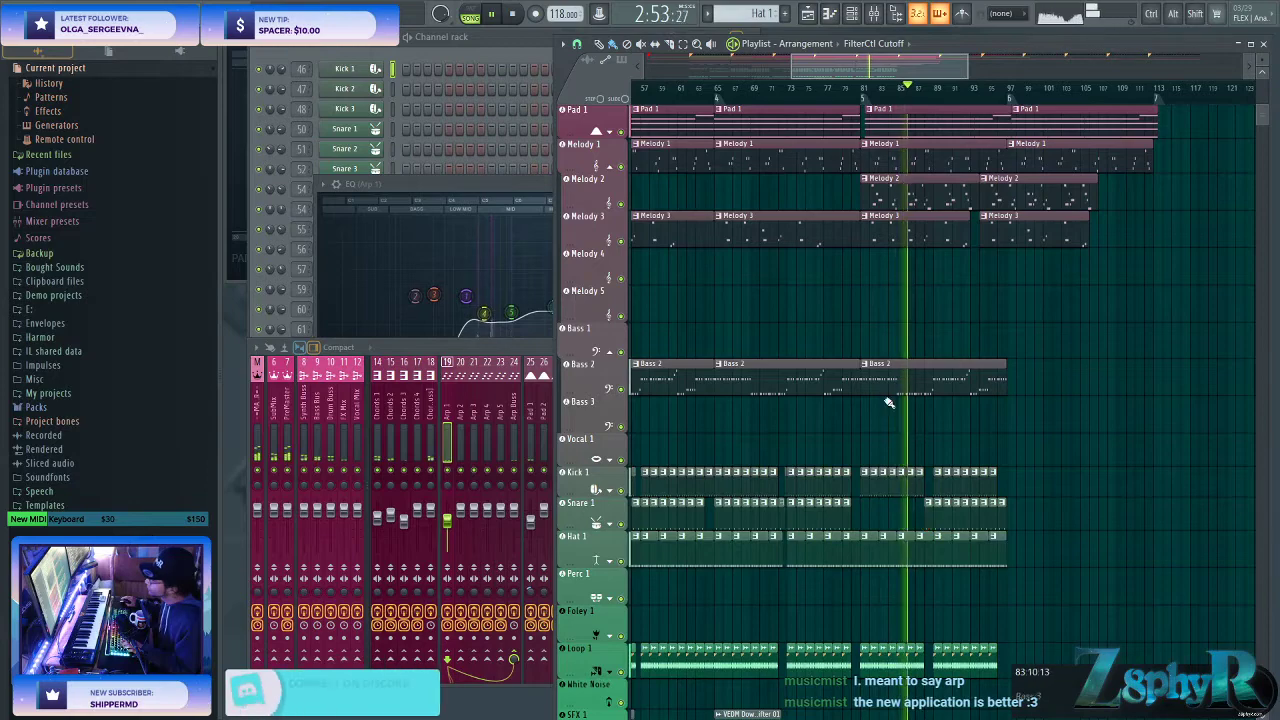
scroll(1060, 450, "down", 3)
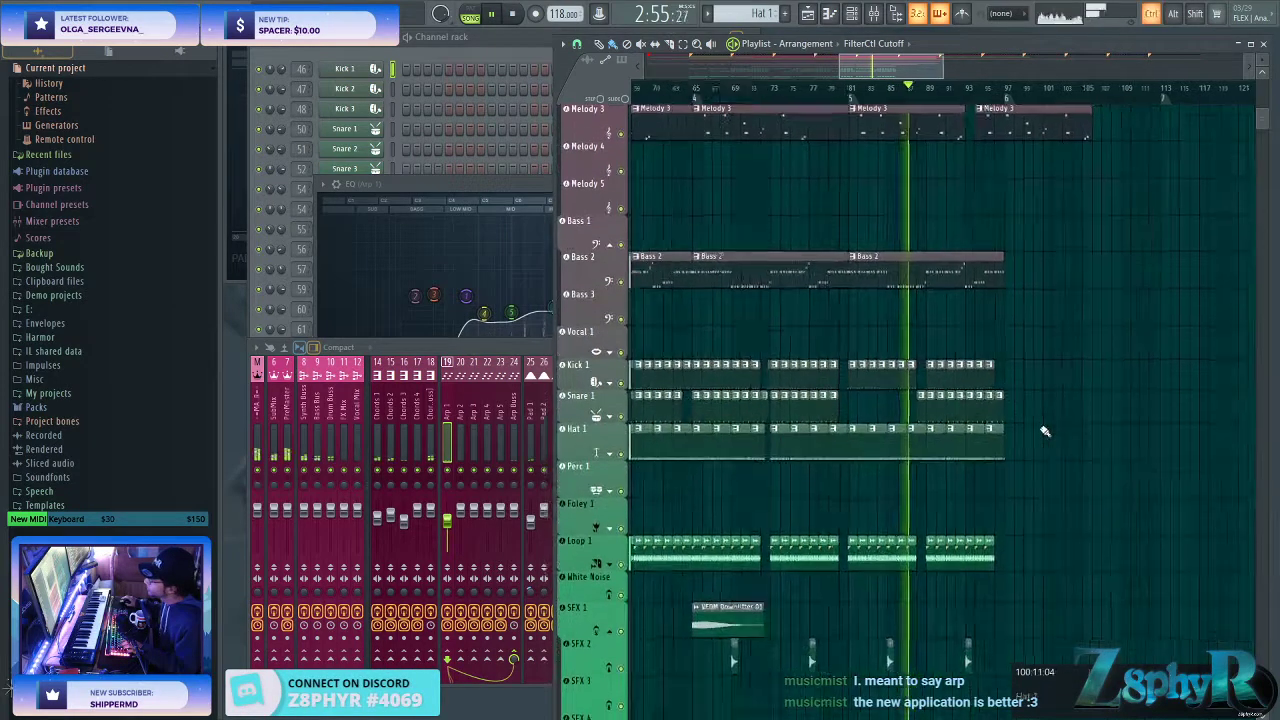
scroll(851, 409, "up", 4)
left_click_drag(990, 528, 806, 369)
left_click_drag(794, 532, 945, 563)
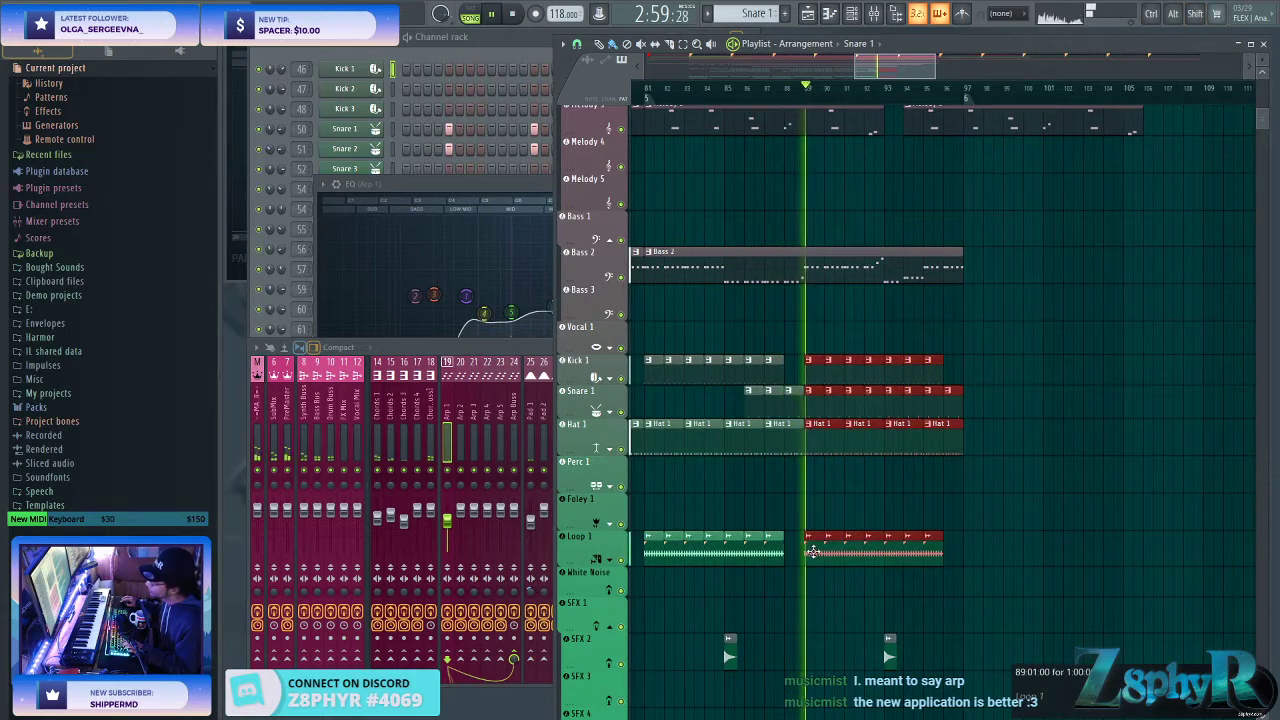
key("ctrl+b")
key("ctrl+d")
- Duplicate the last Bass 2 clip so the copy starts at bar 97
scroll(1036, 350, "up", 2)
scroll(1037, 374, "down", 2)
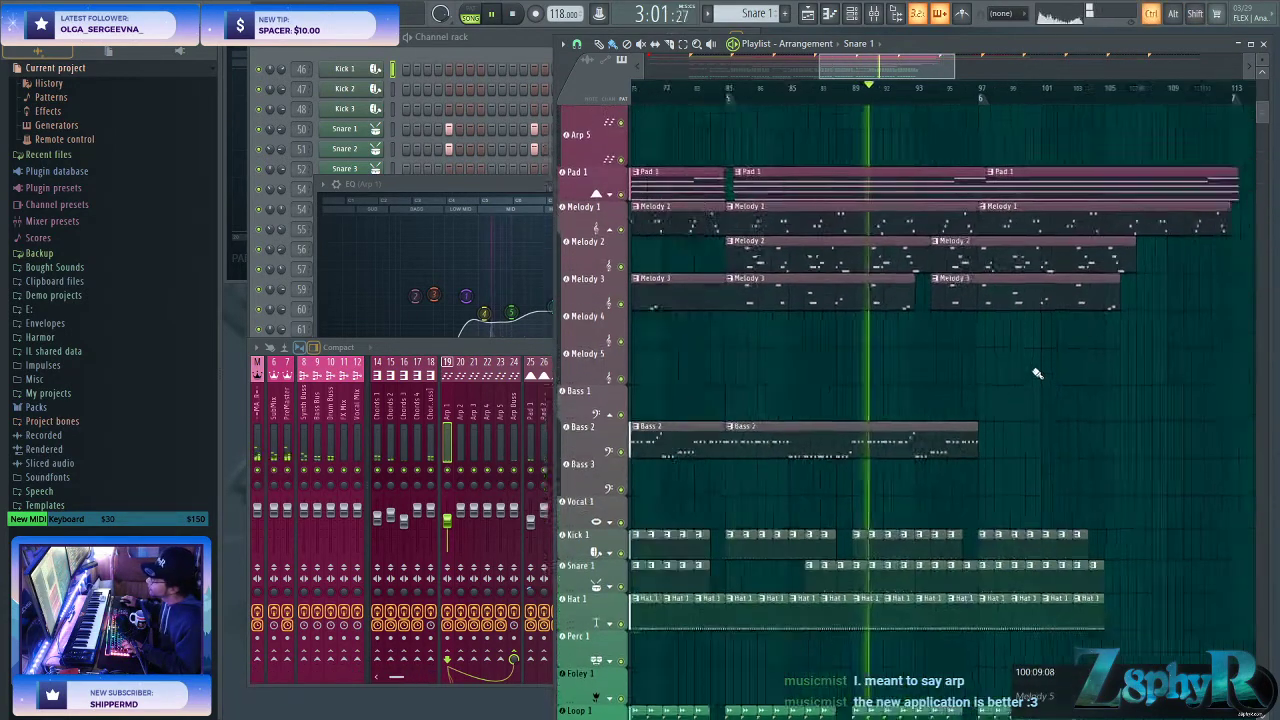
left_click_drag(843, 454, 1031, 459)
- Adjust the Modulation X automation point where the fall begins so it sits at bar 97
scroll(1031, 458, "up", 5)
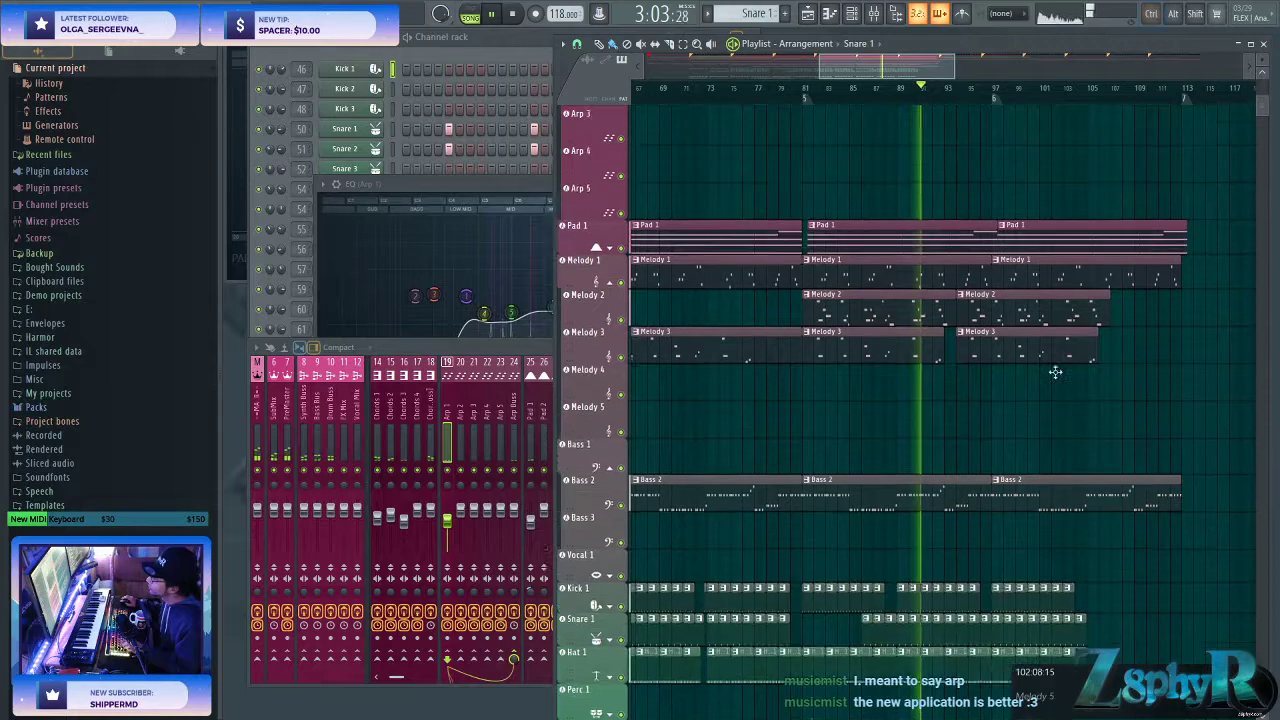
scroll(1038, 566, "up", 6)
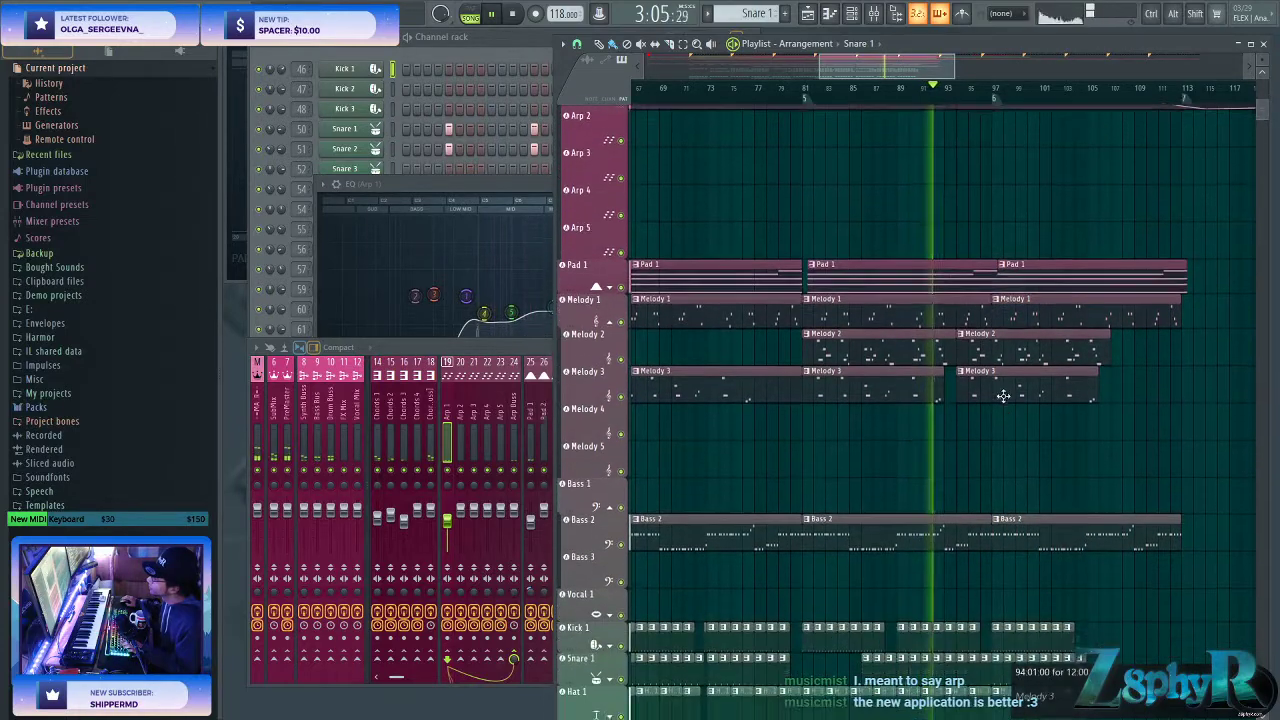
left_click_drag(1006, 418, 991, 407)
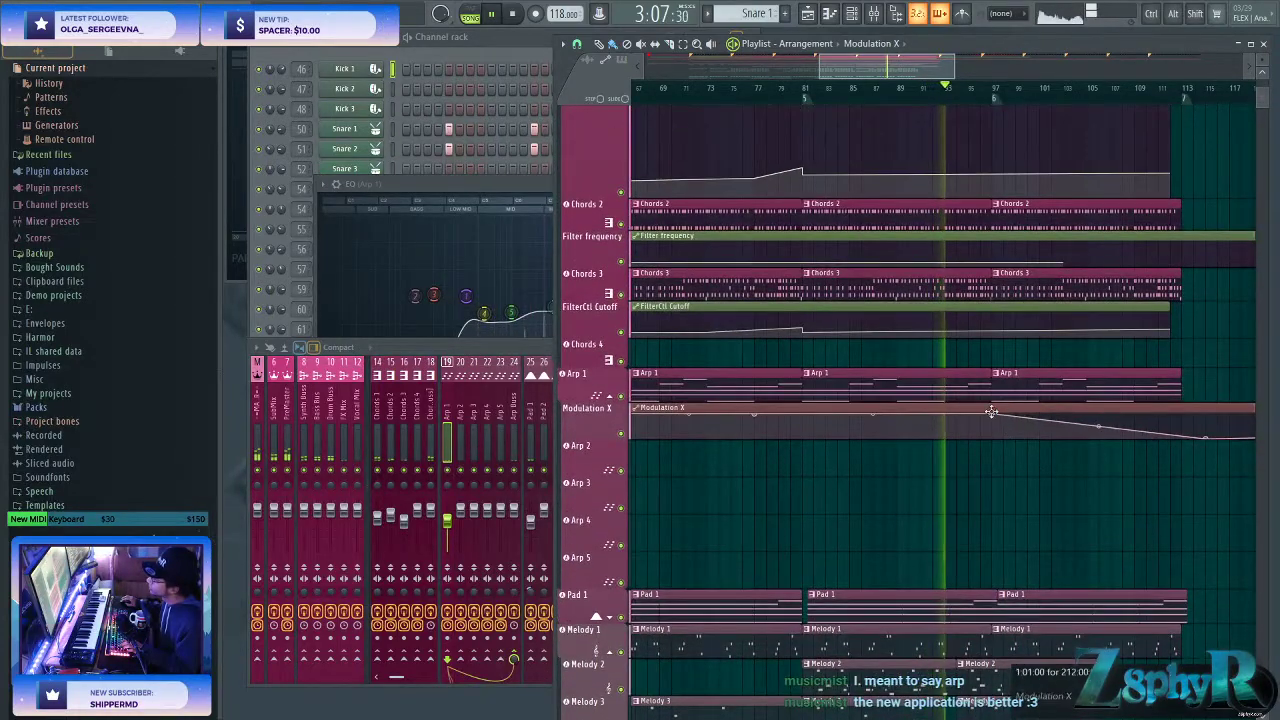
- Add points to the Filter frequency automation below Chords 2 so it rises slightly from about bar 93 to bar 97
scroll(1071, 455, "up", 3)
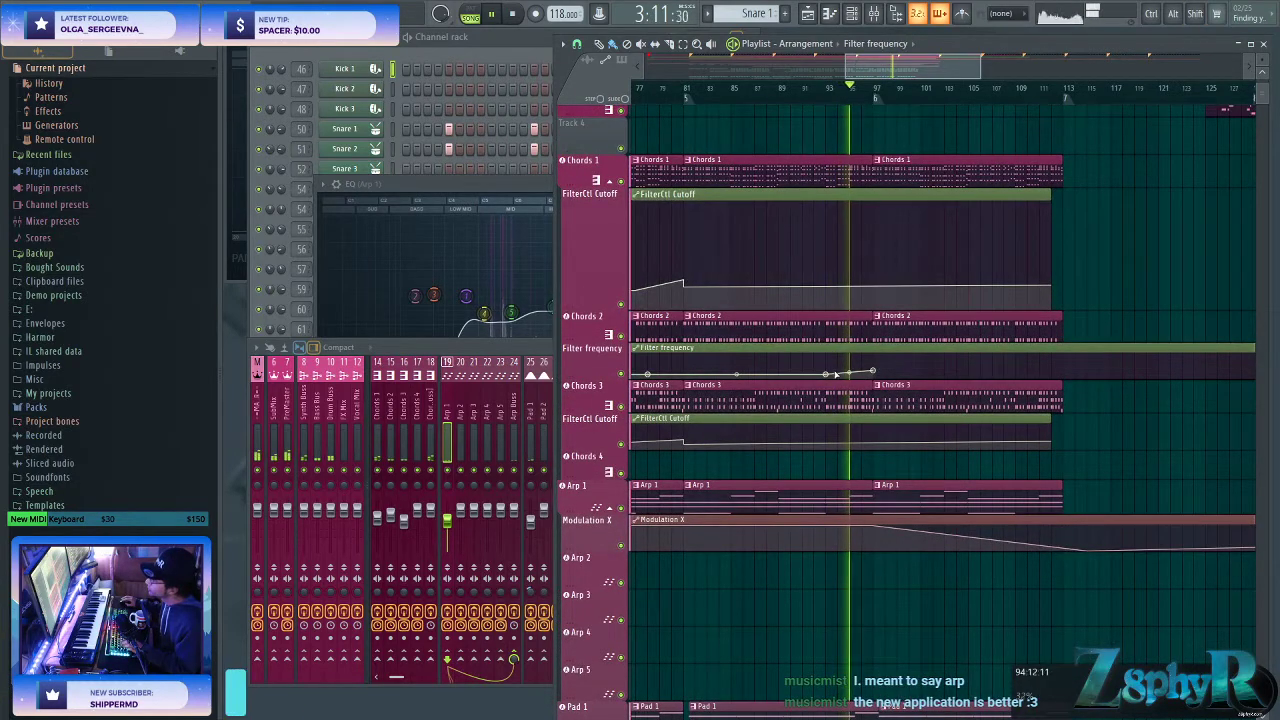
right_click(829, 374)
right_click(873, 374)
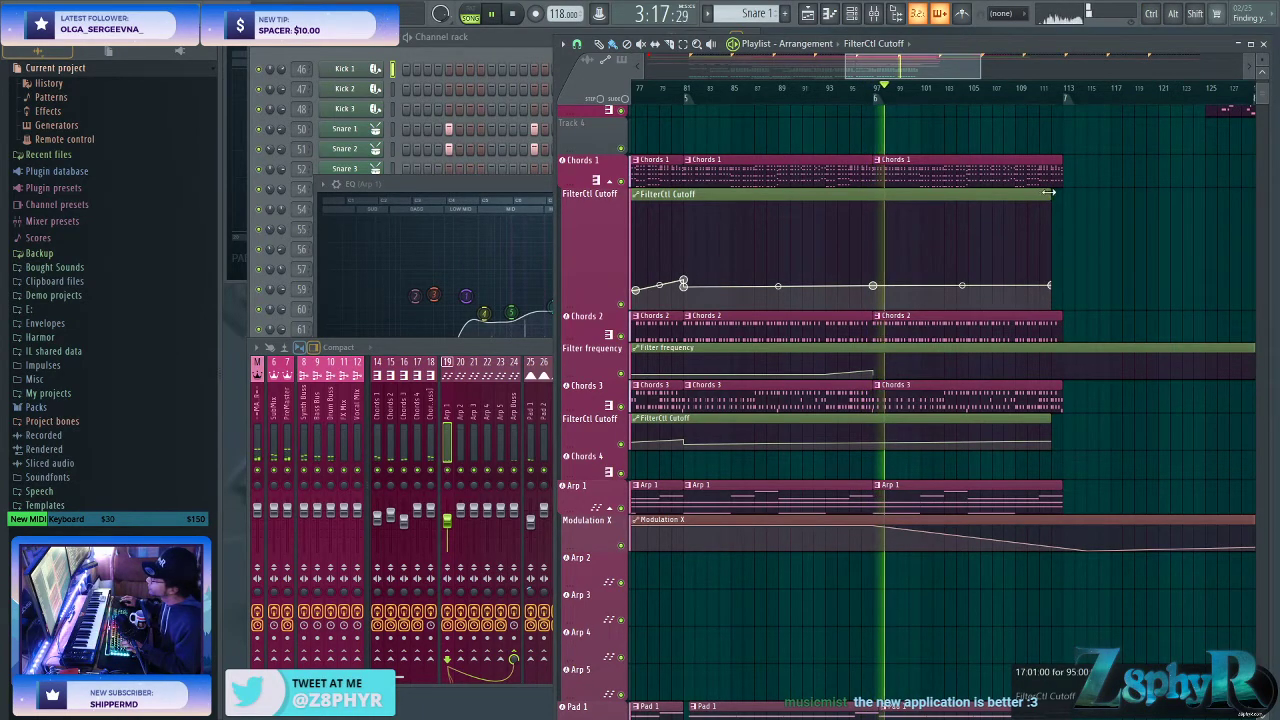
- Delete the duplicated Melody 2 clip at bar 94
scroll(1100, 350, "down", 10)
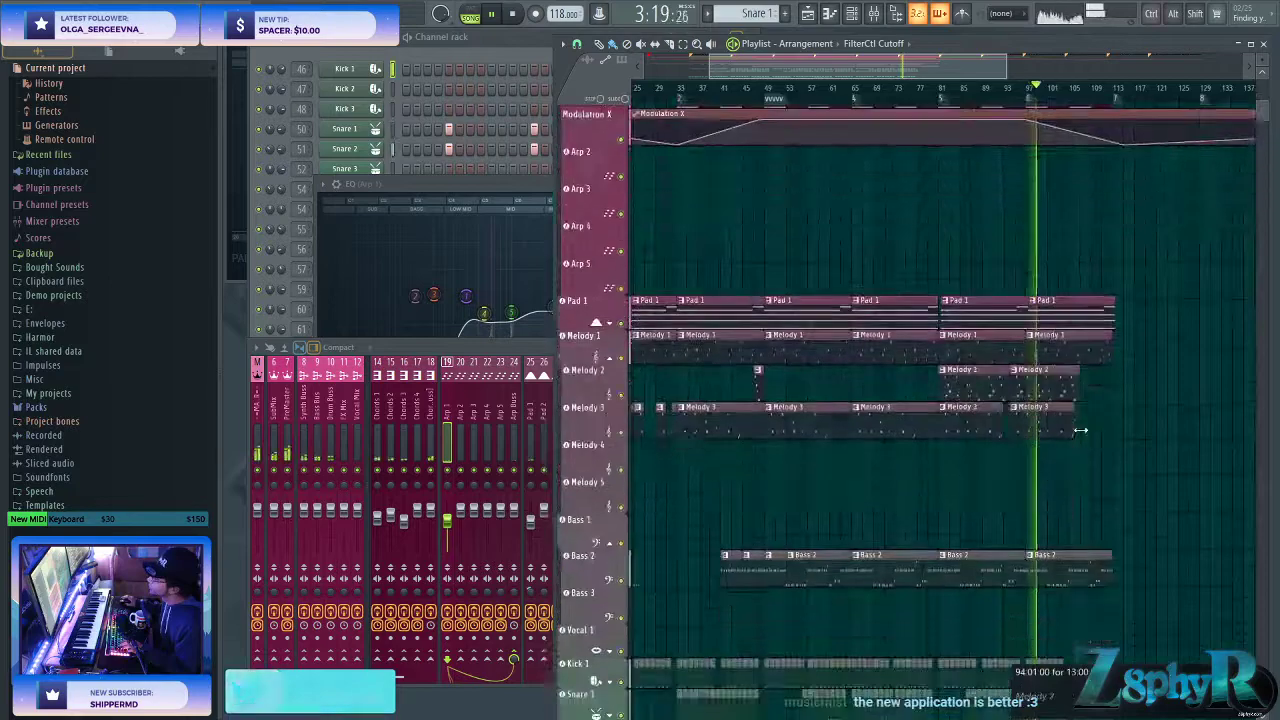
scroll(872, 295, "up", 2)
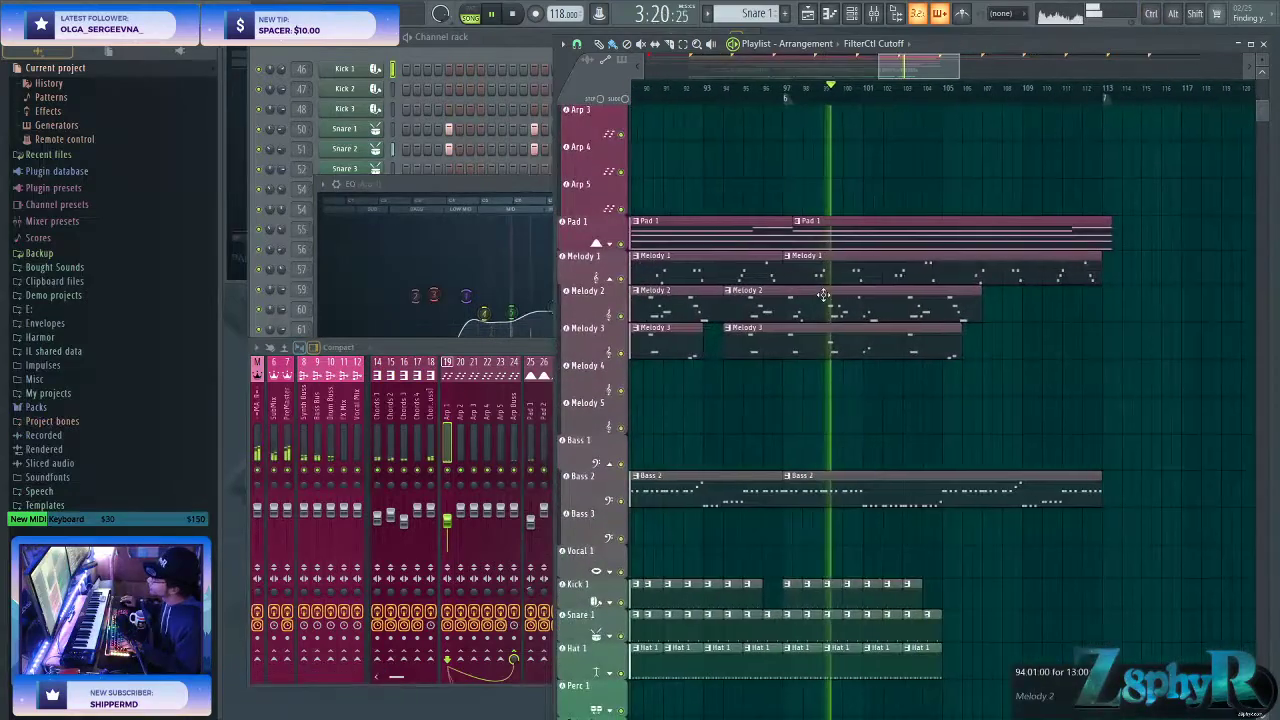
left_click(885, 292)
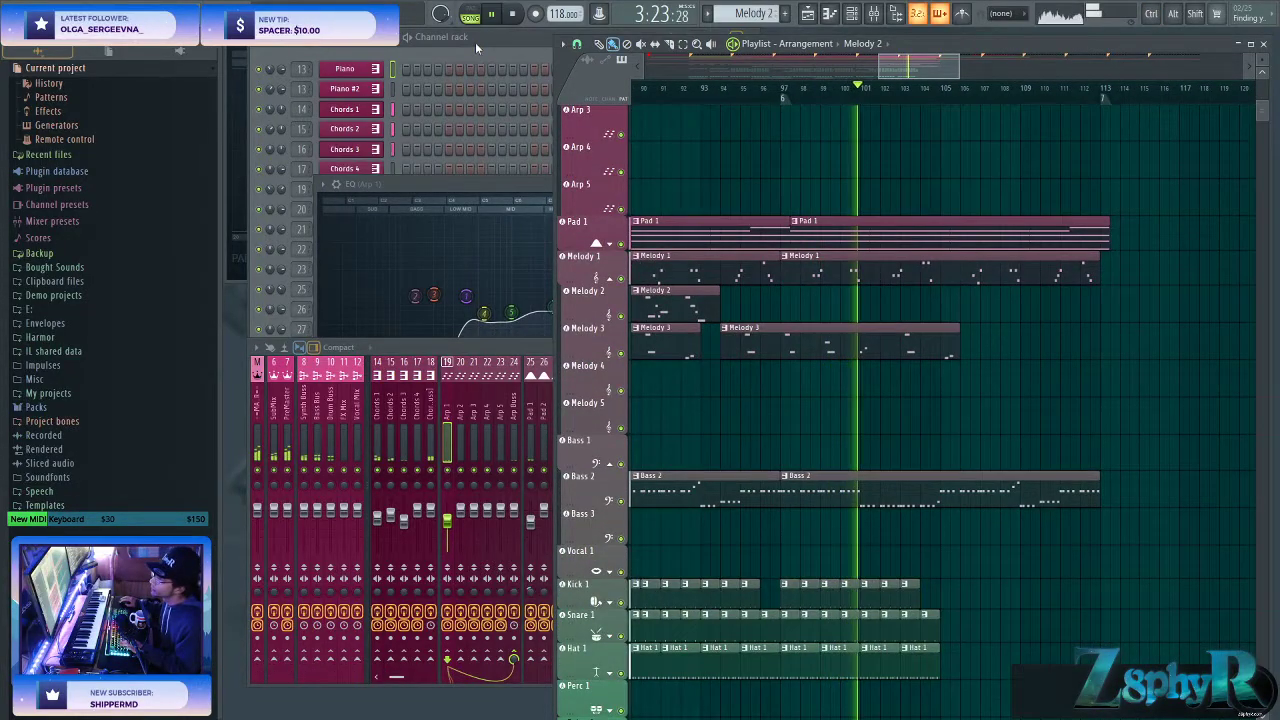
- Replace the instrument on the Melody 4 channel with Sylenth1
left_click(475, 42)
right_click(355, 449)
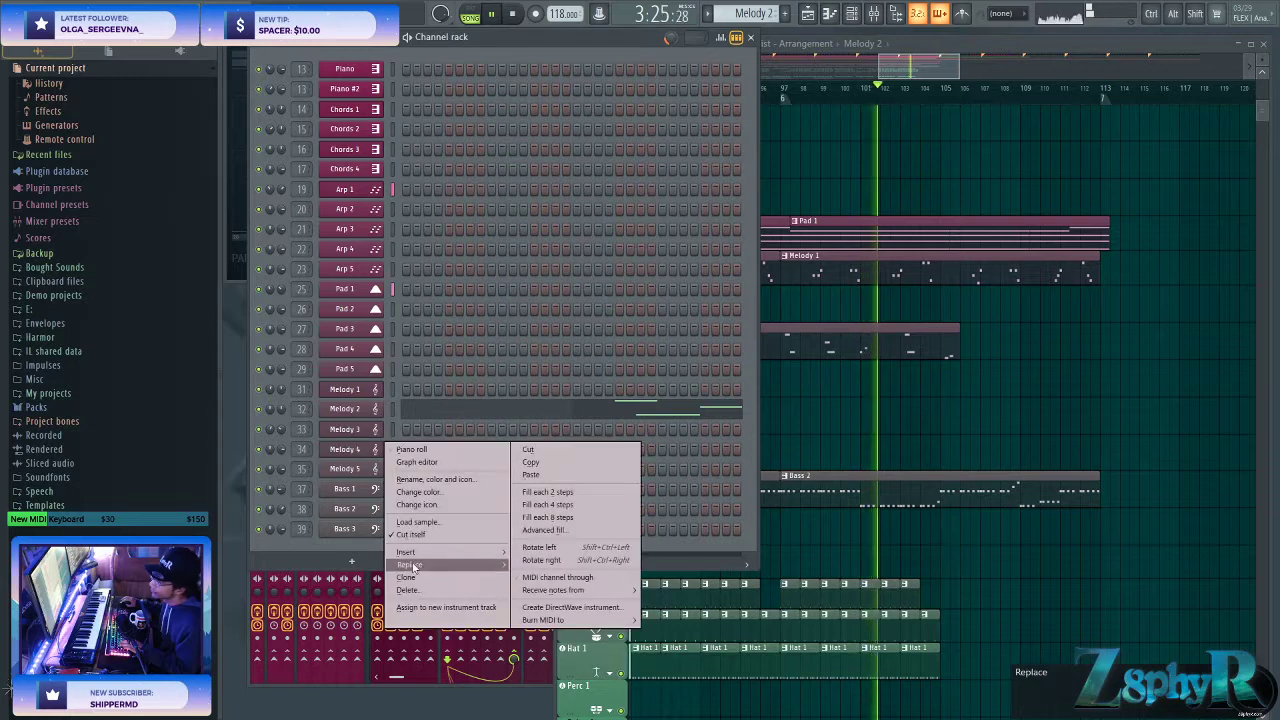
mouse_move(440, 564)
mouse_move(587, 444)
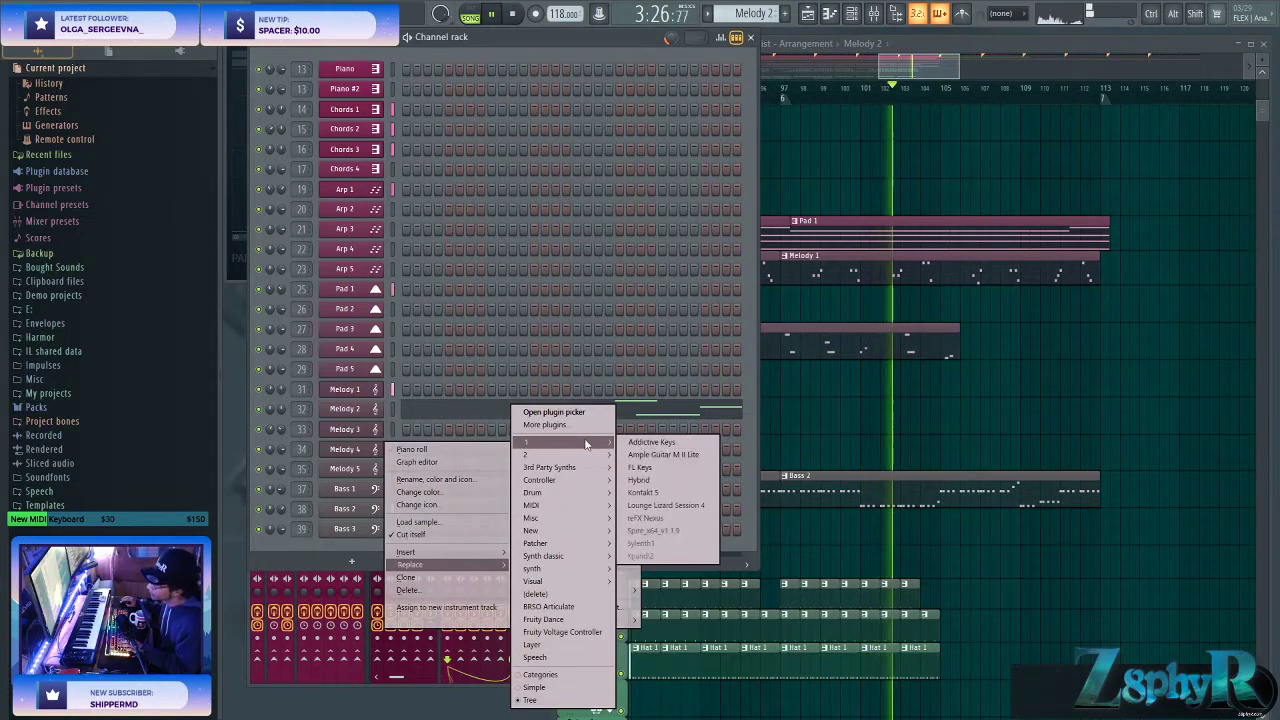
left_click(665, 544)
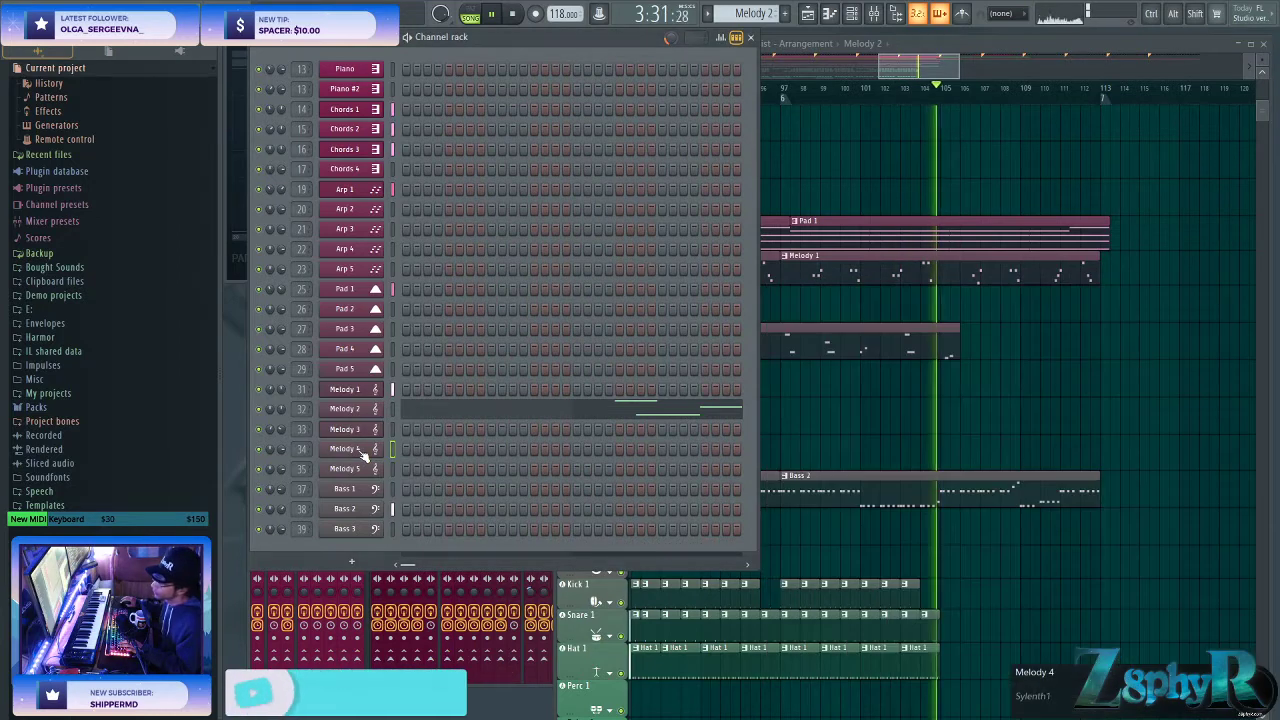
- Restart playback around bar 94 and move the second Melody 3 clip so it starts at bar 97
left_click(720, 79)
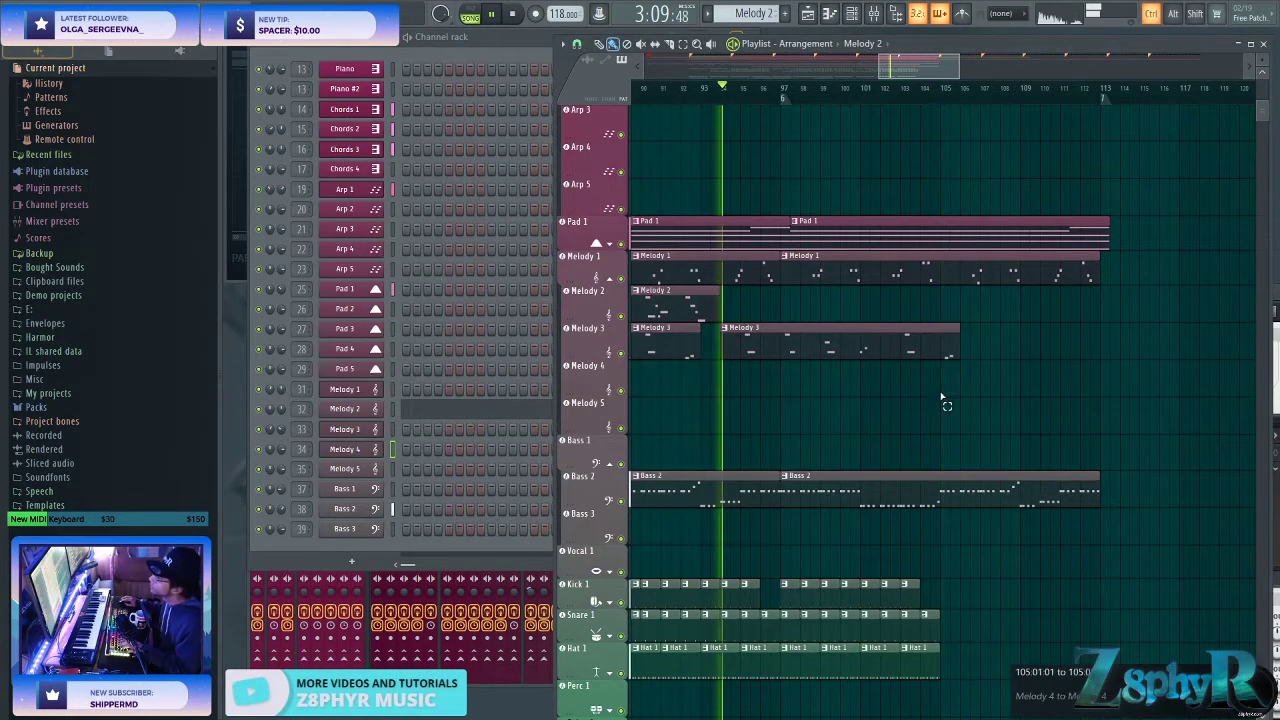
left_click_drag(770, 328, 830, 328)
scroll(813, 342, "down", 5)
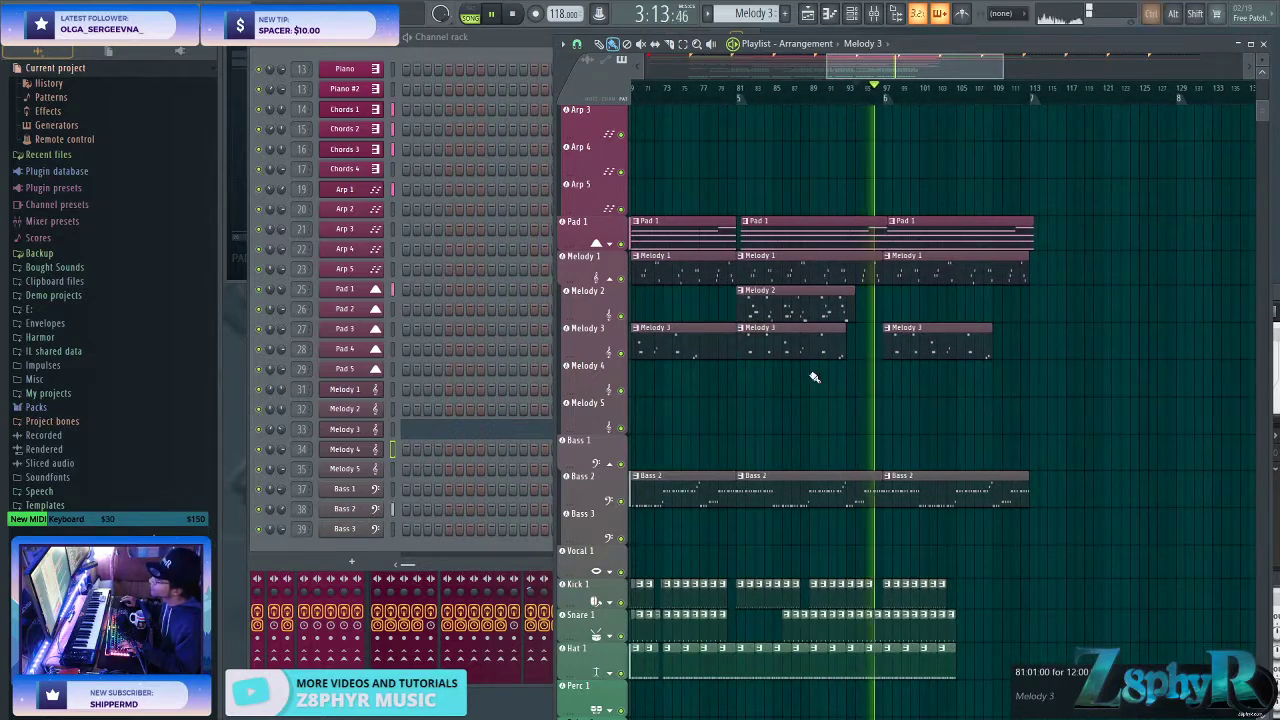
- Select the Melody 4 channel and create a new empty pattern with the default name
left_click(398, 449)
left_click(786, 52)
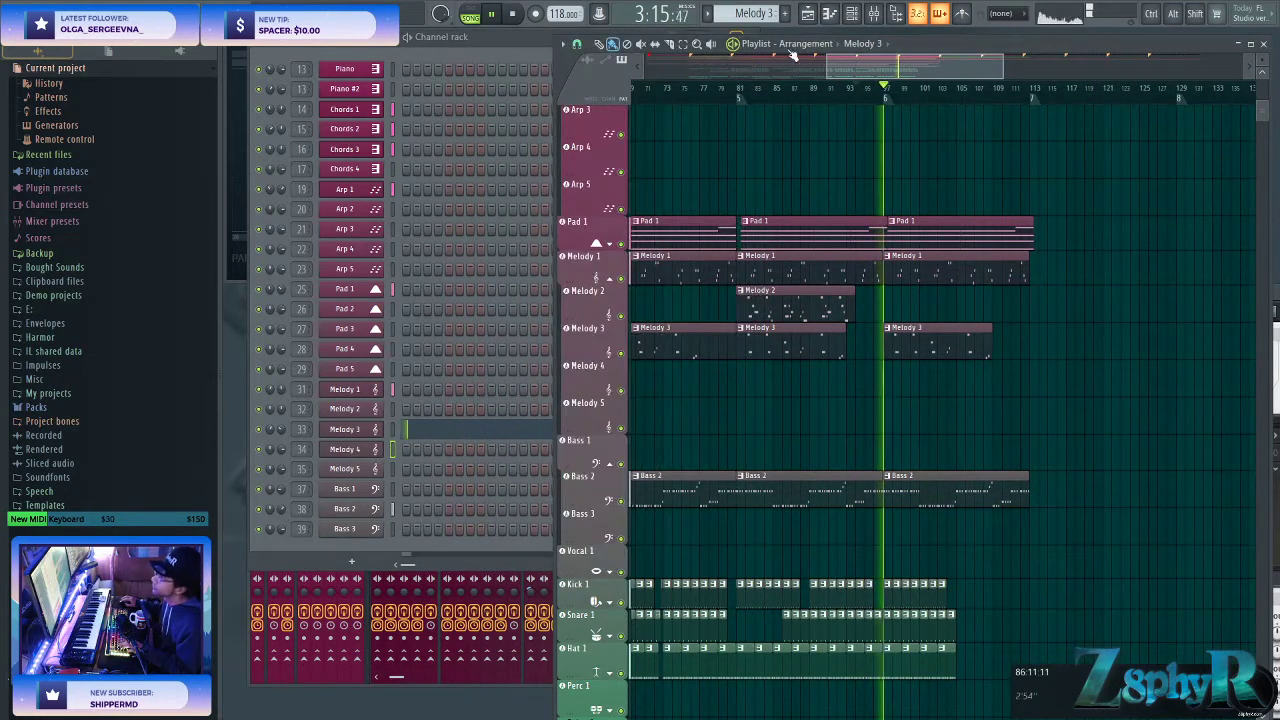
key("F4")
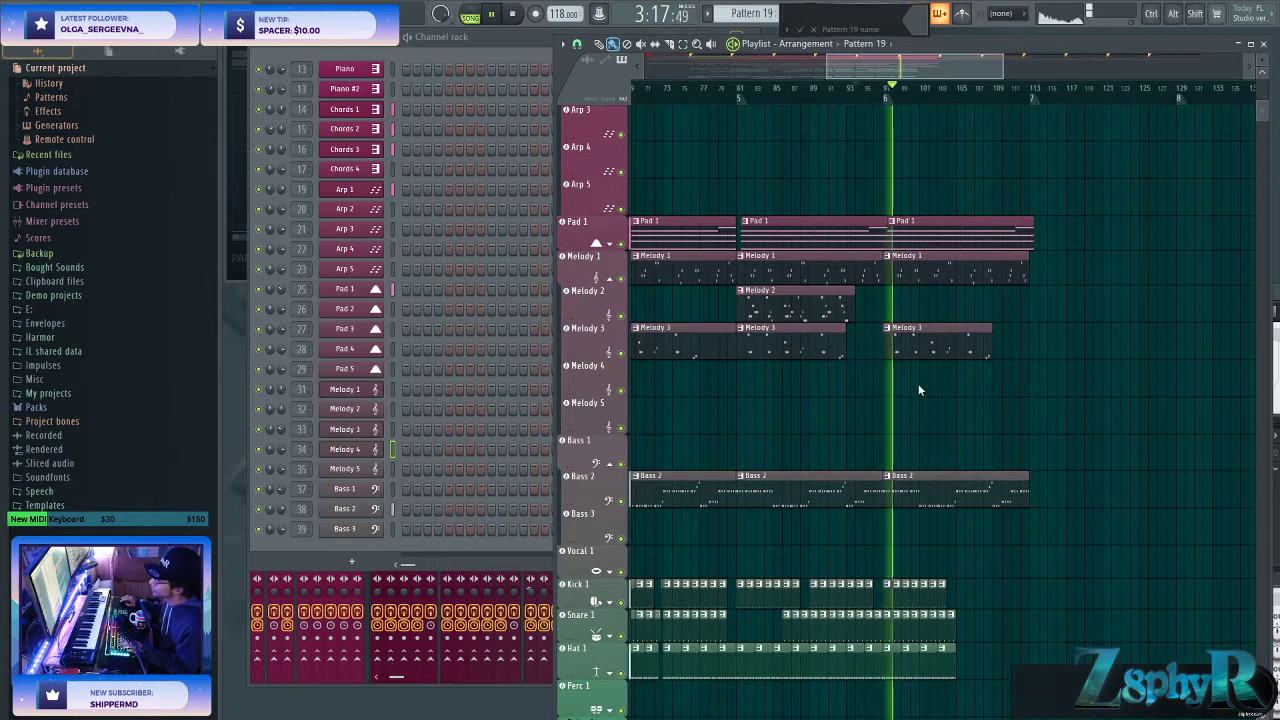
key("Return")
- Place the new pattern on the Melody 4 track at bars 81 and 97, removing the stray clips around them
left_click(831, 368)
left_click(886, 368)
right_click(832, 378)
left_click(749, 376)
left_click(731, 372)
left_click(740, 376)
right_click(731, 378)
right_click(751, 388)
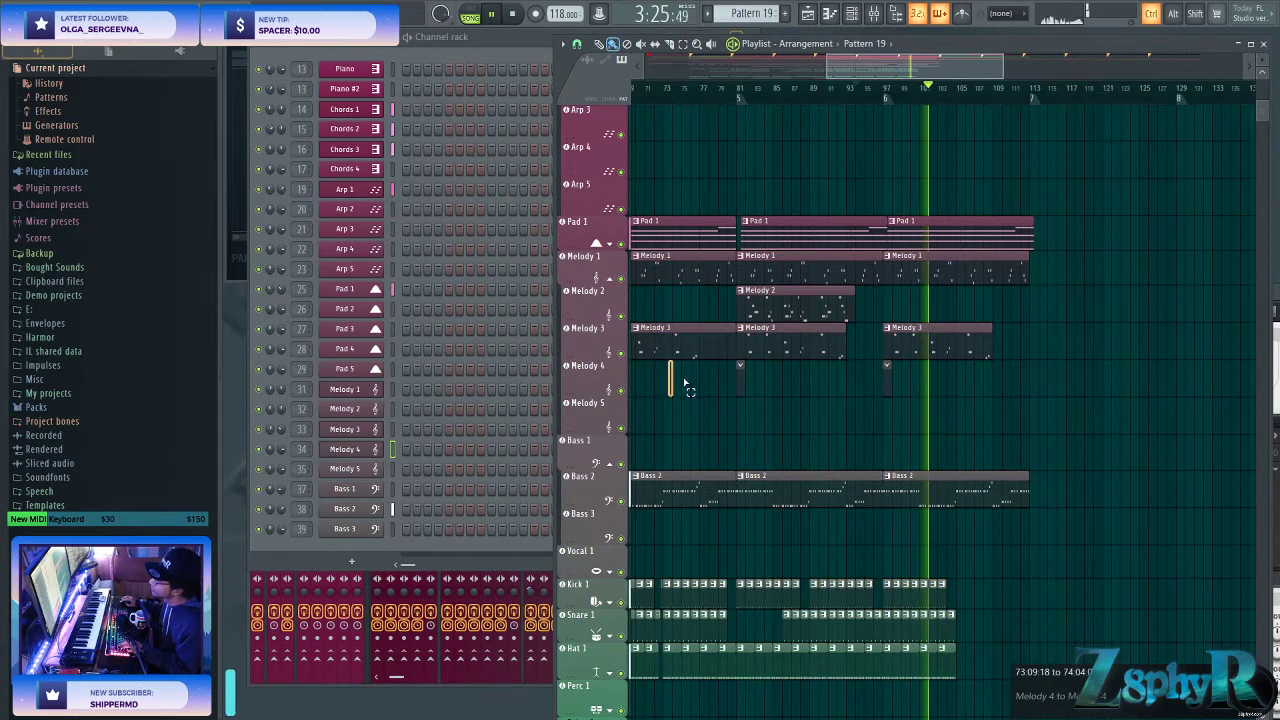
- Rename the new pattern to Melody 4 and extend its clips to about bars 89 and 104
right_click(576, 379)
left_click(618, 417)
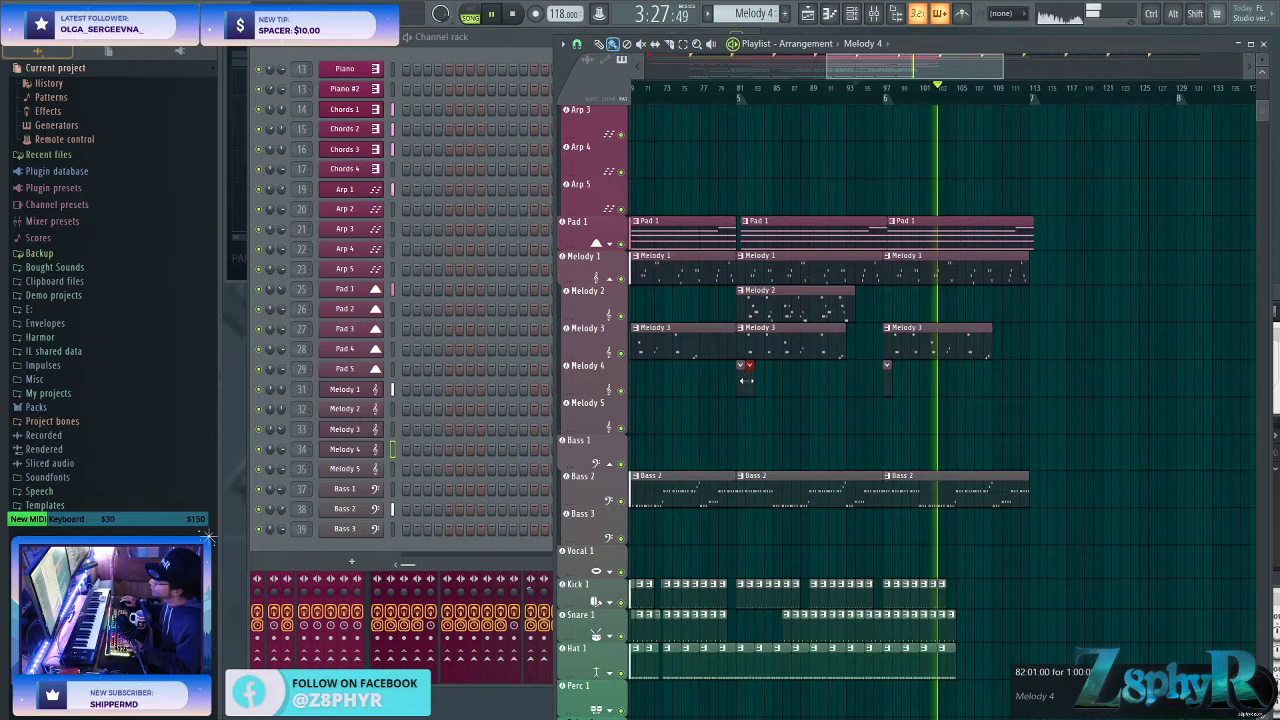
left_click_drag(744, 372, 808, 372)
left_click_drag(888, 368, 946, 368)
- Restart playback and duplicate both Melody 4 clips so the copies start at bars 89 and 105
key("space")
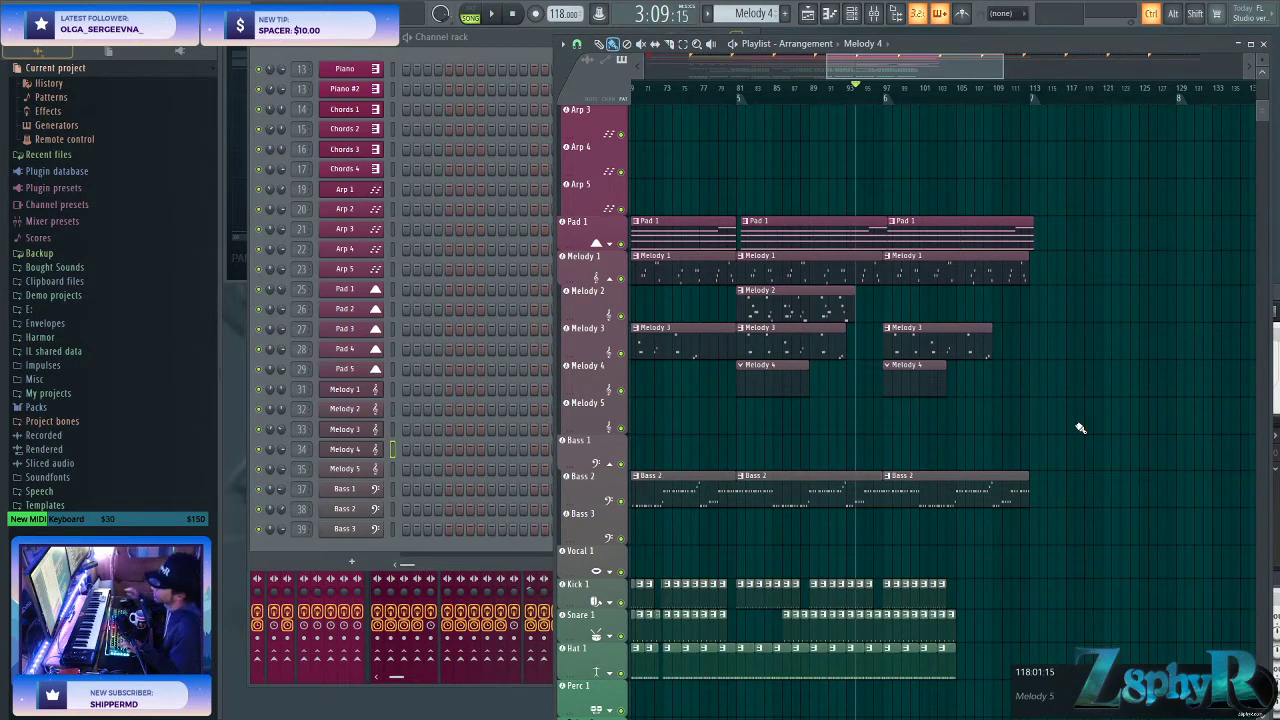
key("space")
left_click_drag(1096, 362, 743, 434)
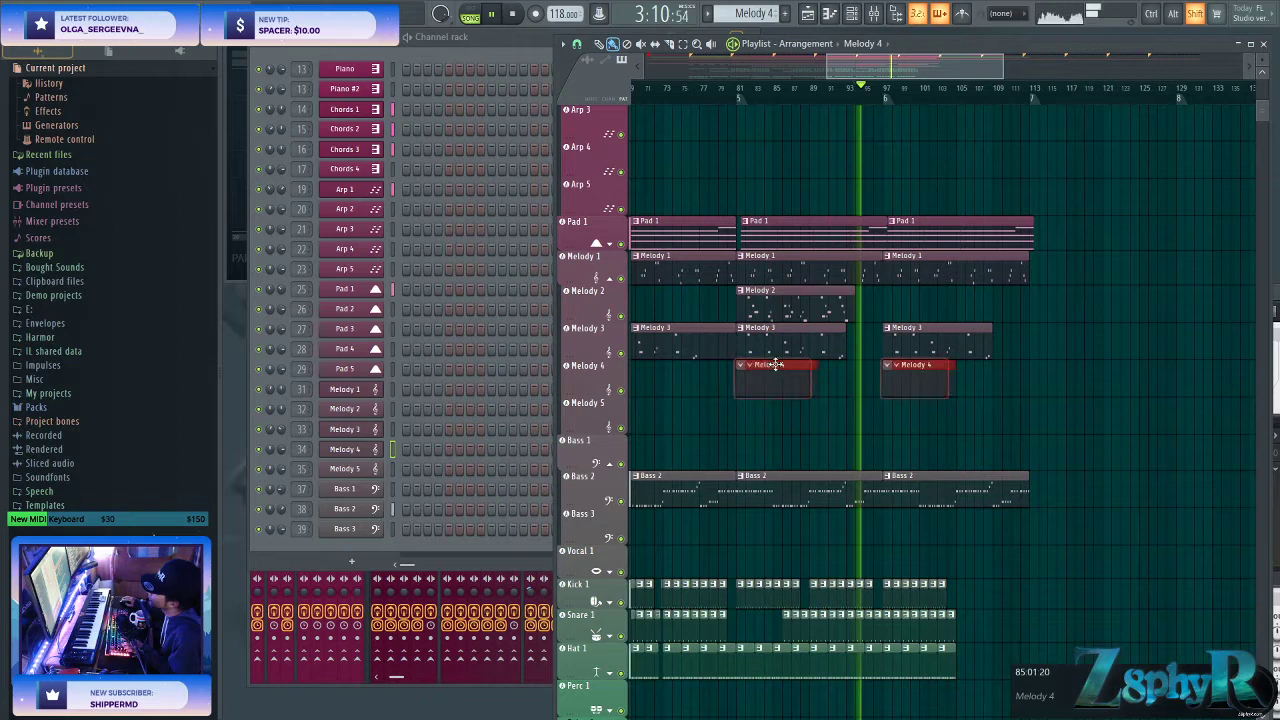
left_click_drag(761, 380, 834, 382)
left_click(849, 414, "ctrl")
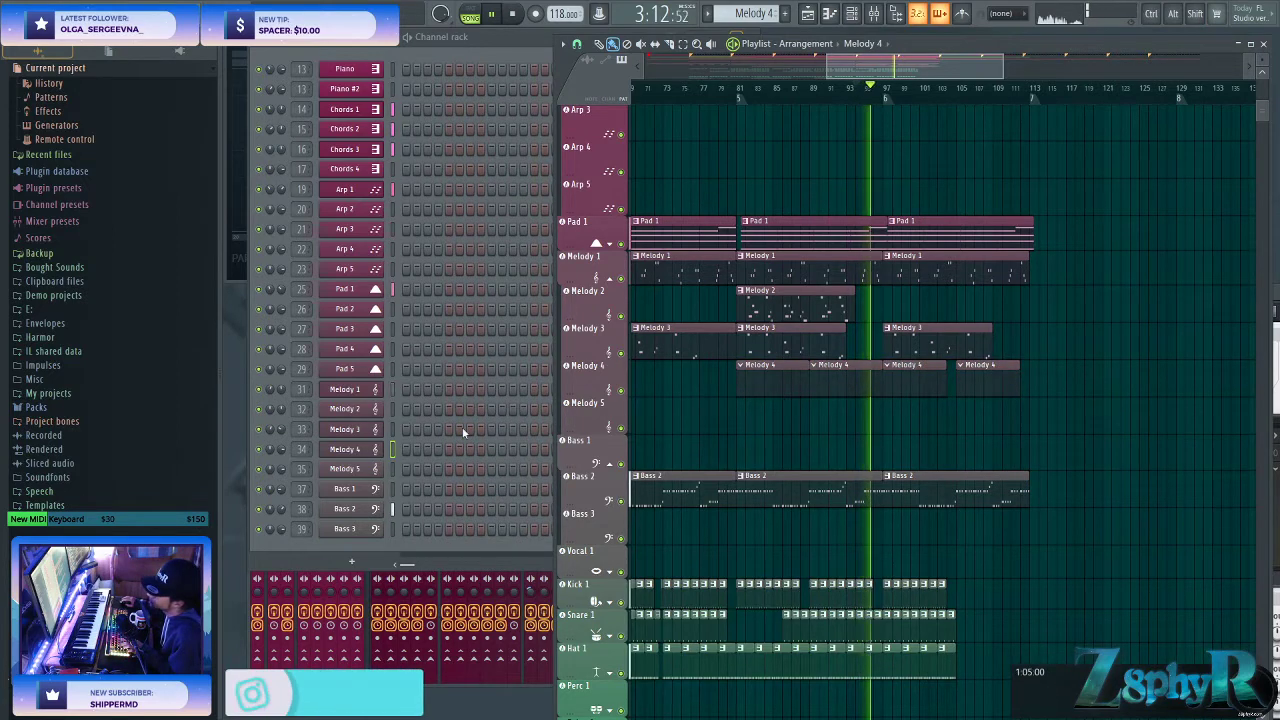
- Open the Sylenth1 instrument on the Melody 4 channel and move its window clear of the playlist's upper area
left_click(394, 449)
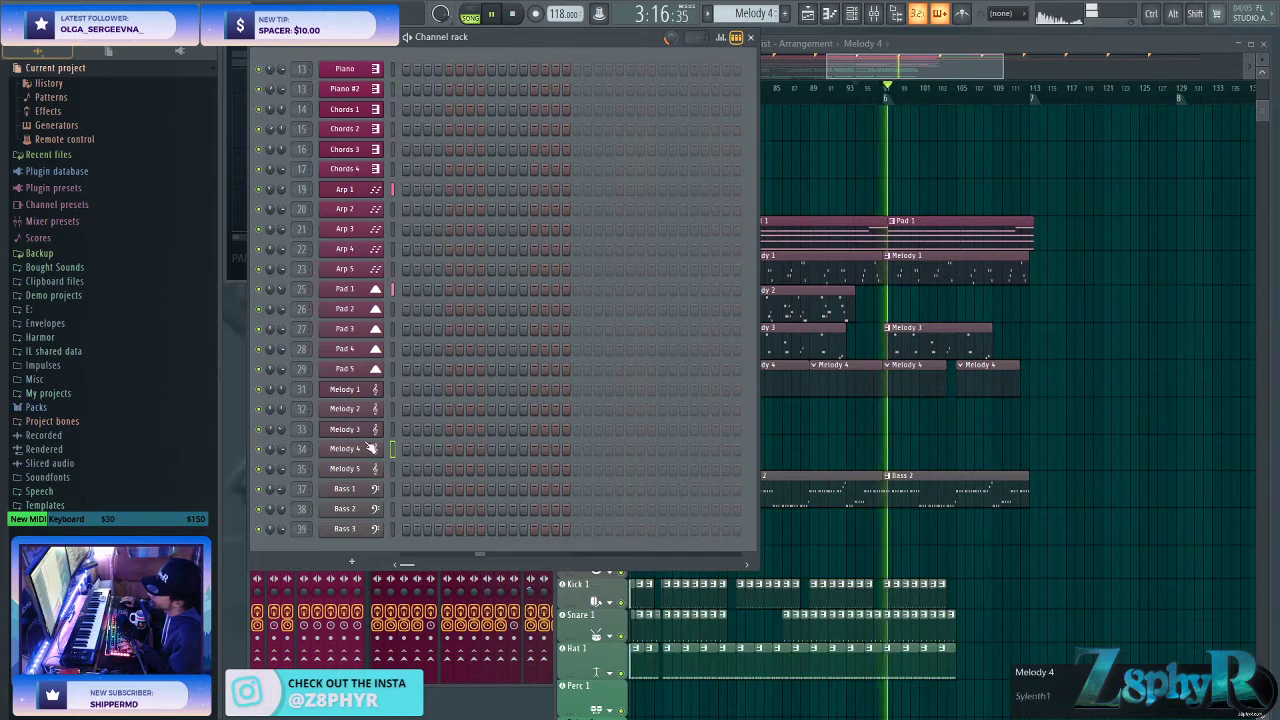
left_click(372, 449)
left_click_drag(933, 290, 416, 162)
left_click(1049, 155)
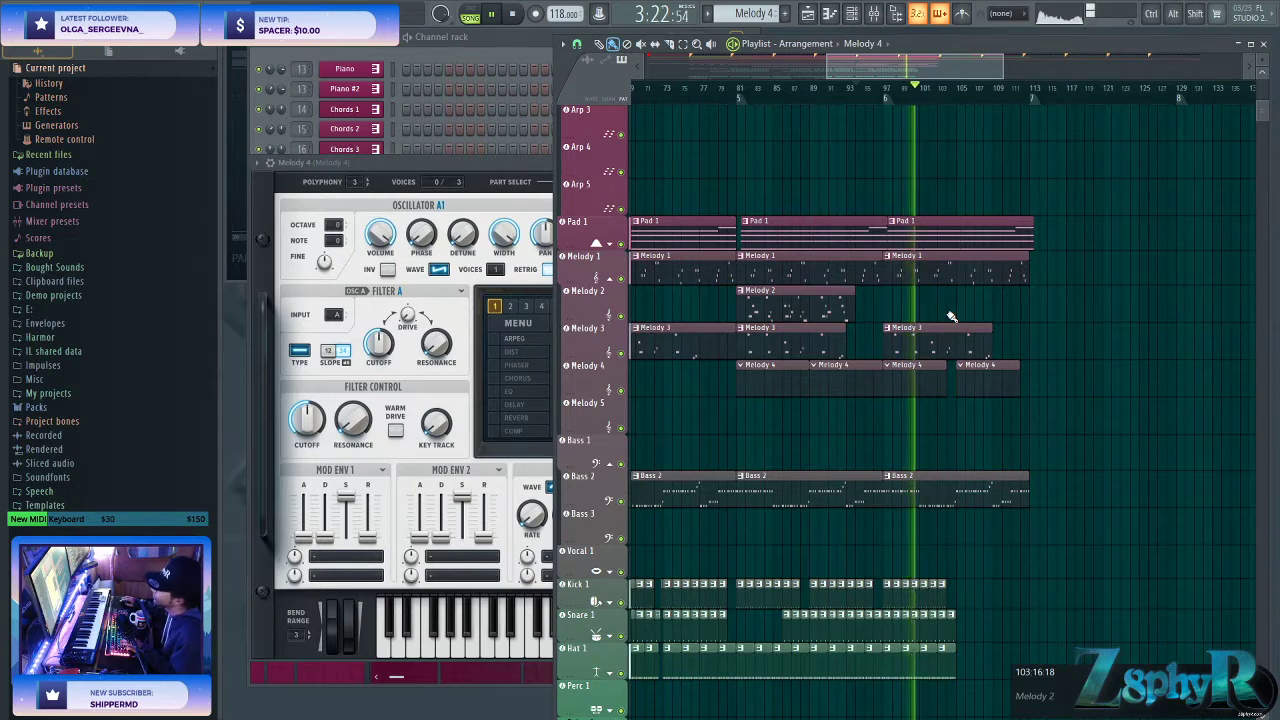
left_click(533, 195)
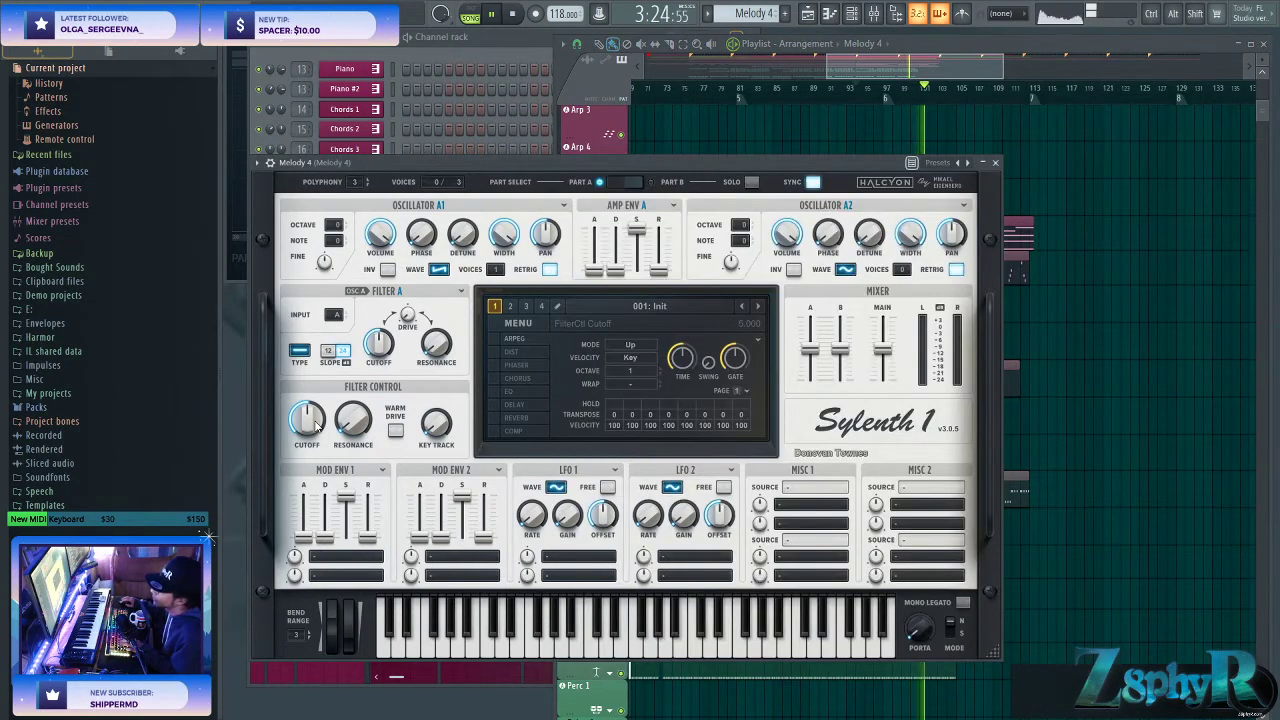
- Set Sylenth1's Filter A to low-pass and adjust the Filter Control cutoff
left_click(300, 351)
left_click(309, 379)
left_click_drag(309, 420, 319, 396)
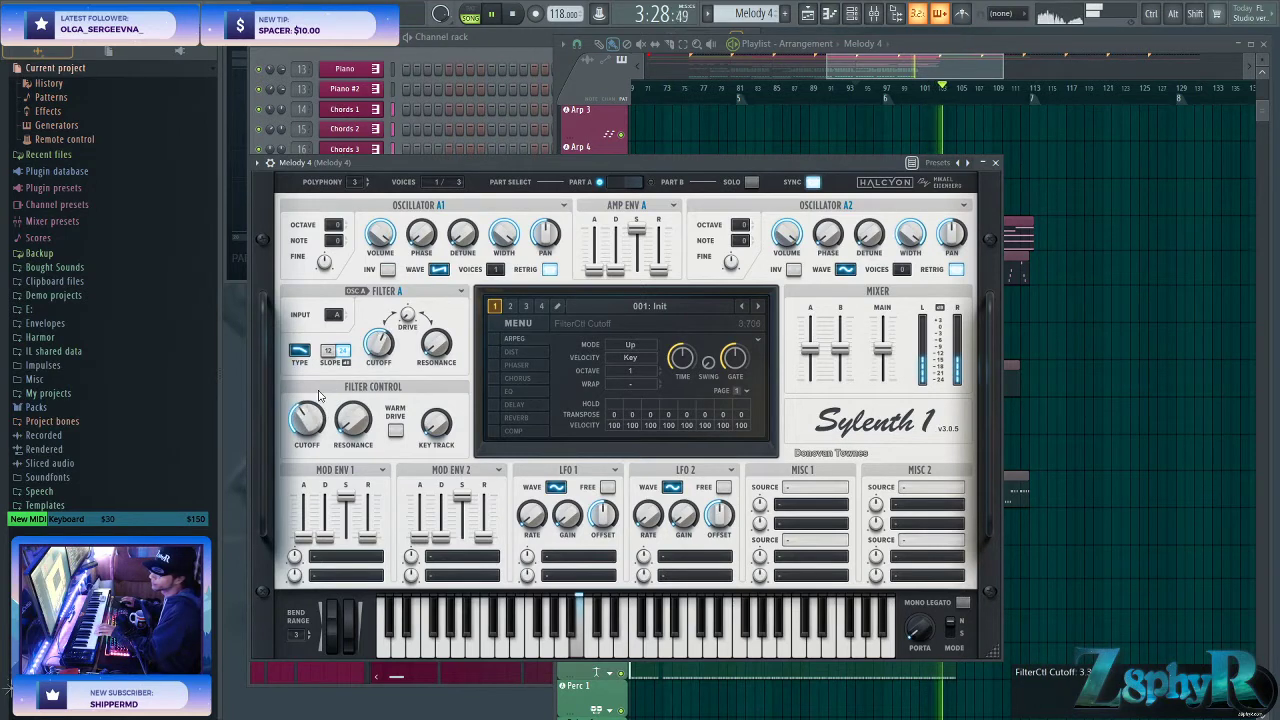
- Turn on Sylenth1's chorus, EQ and Warm Drive, and adjust the filter's key tracking
left_click(493, 378)
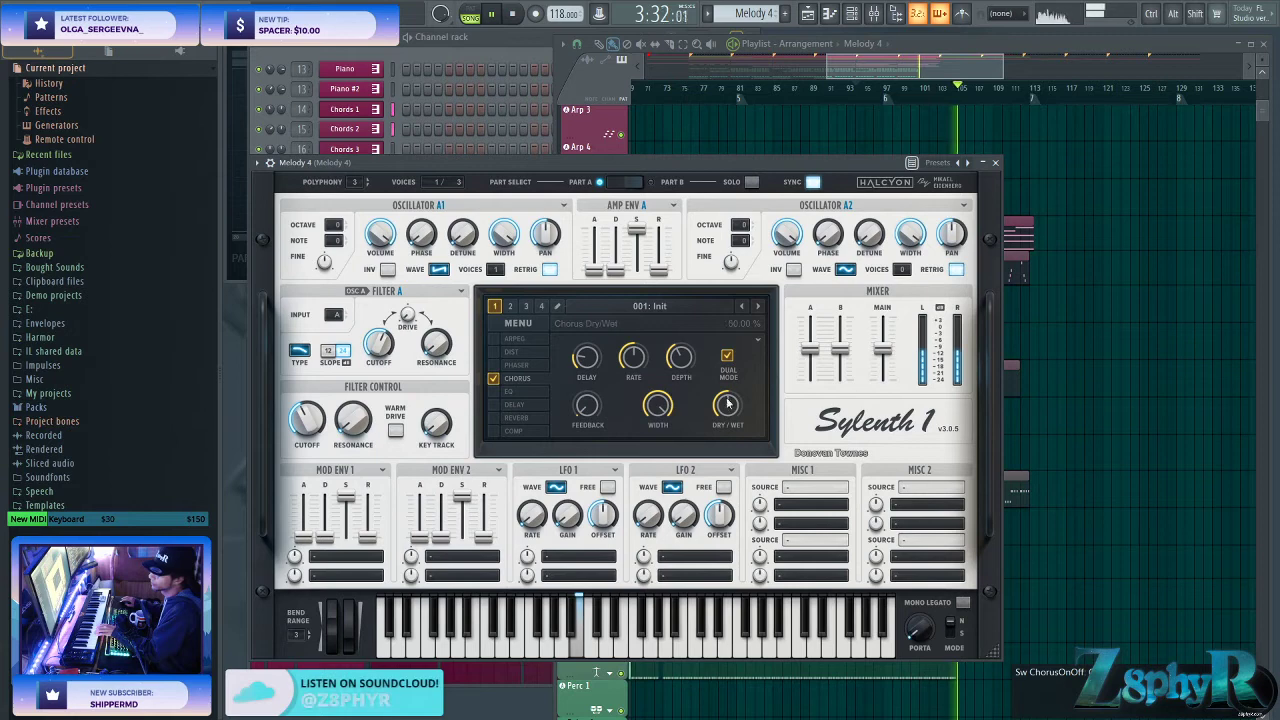
left_click(493, 391)
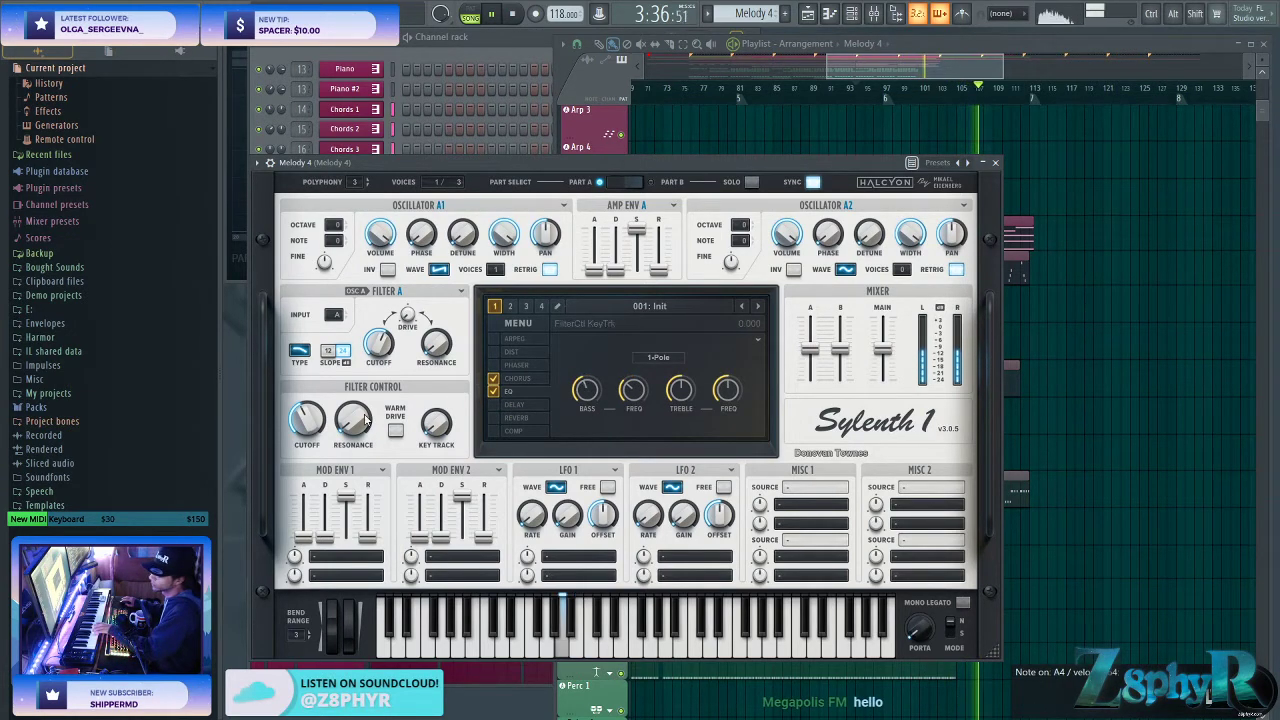
left_click(395, 430)
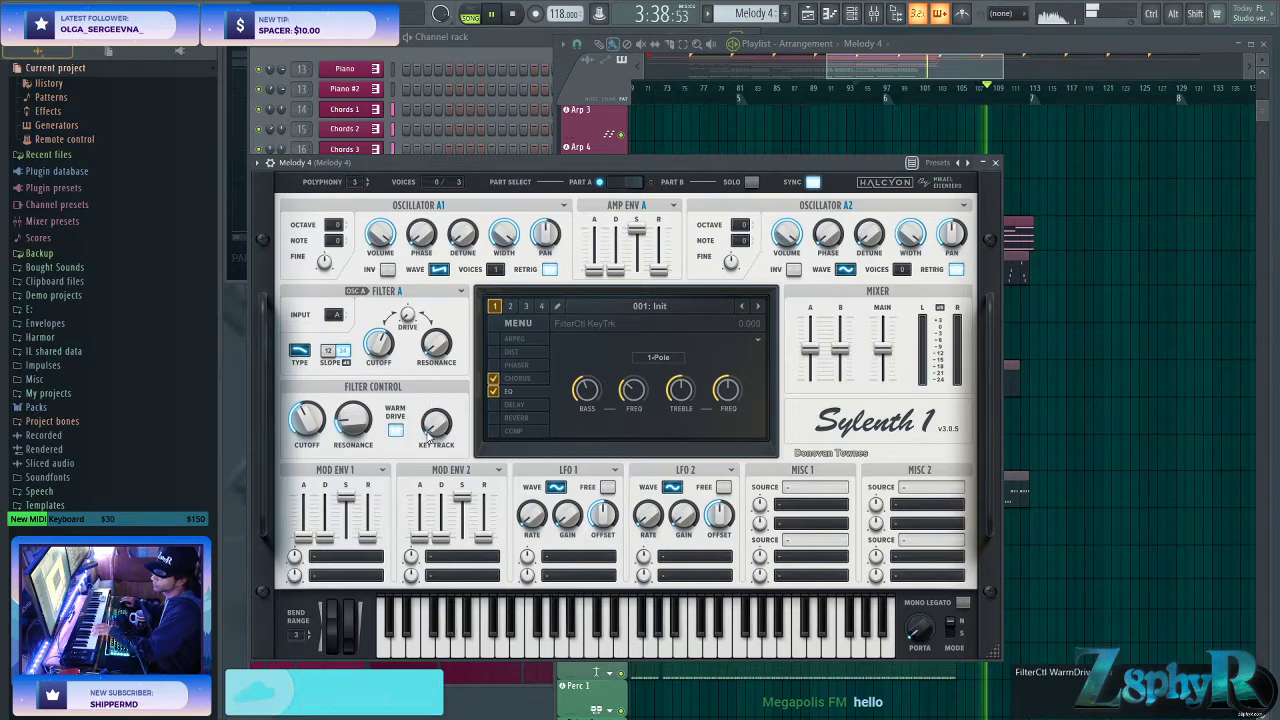
left_click_drag(436, 423, 436, 410)
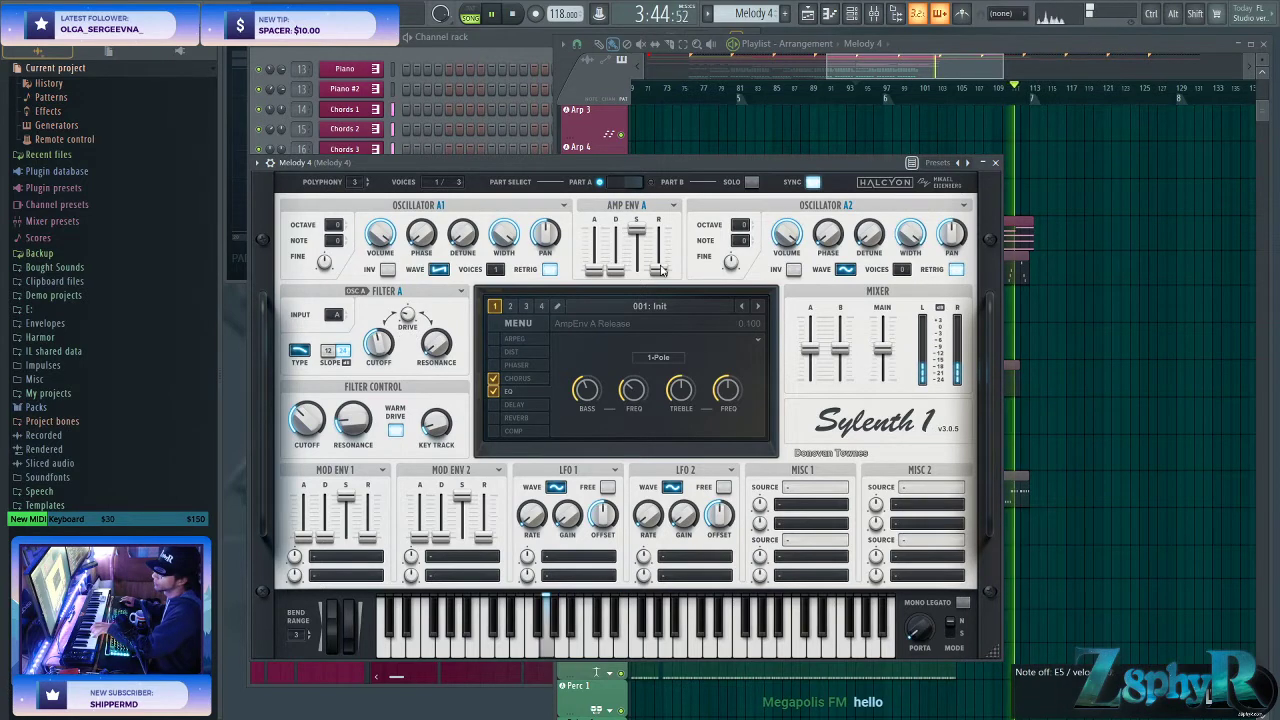
- Loop playback over bars 81 to 113 of the playlist and return to the Melody 4 instrument
left_click(932, 64)
left_click_drag(1024, 88, 745, 84)
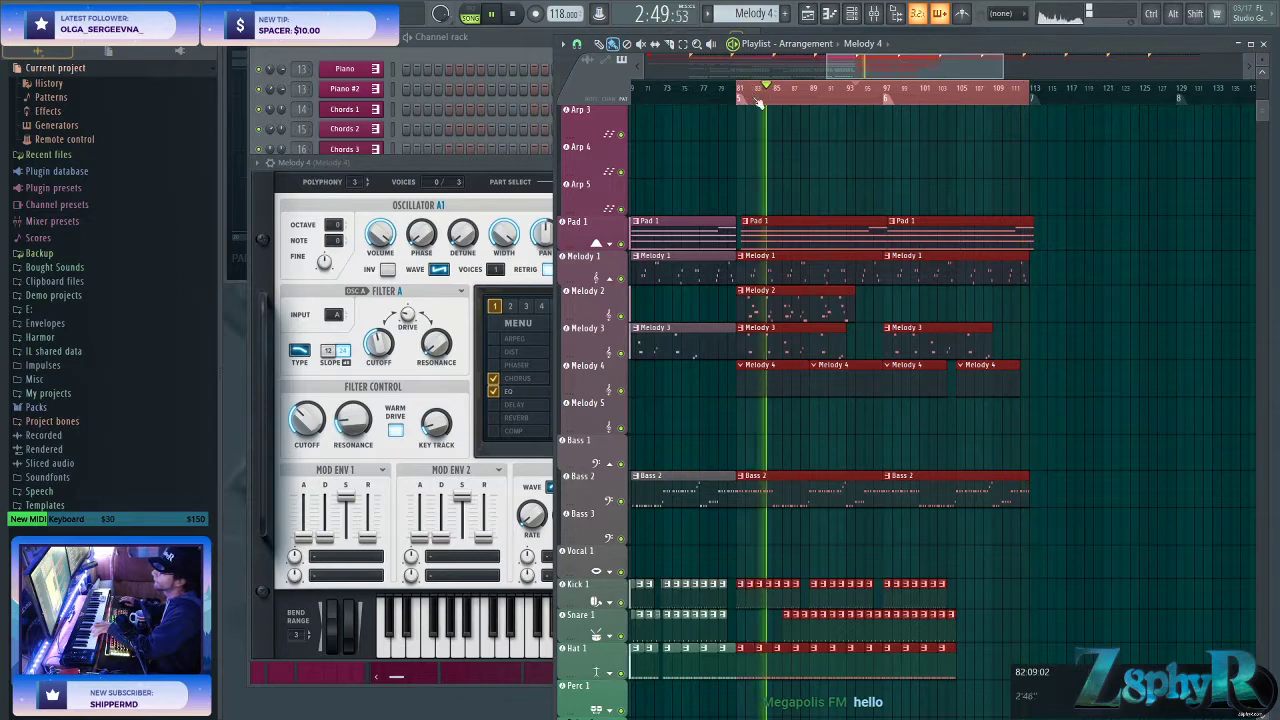
left_click(492, 160)
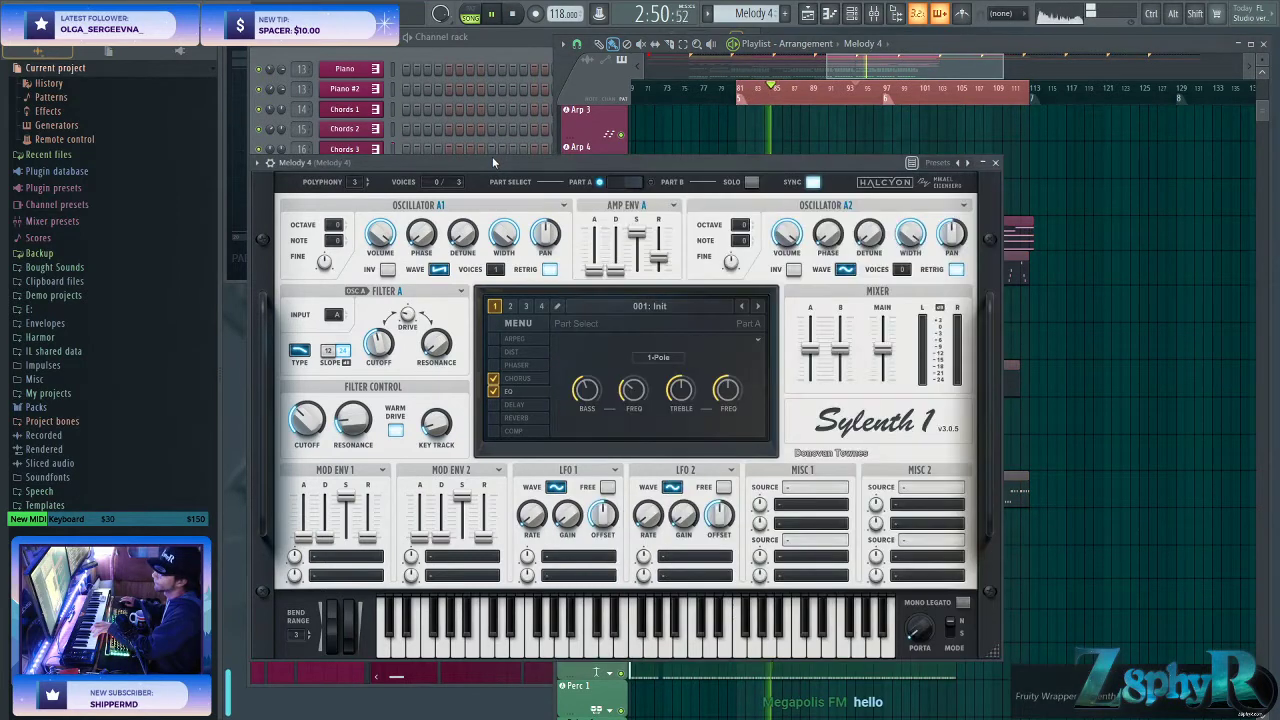
- Route Mod Env 1 to Cutoff AB and set Oscillator A1 to octave +1 with two voices and retrigger off
left_click(318, 556)
left_click(460, 409)
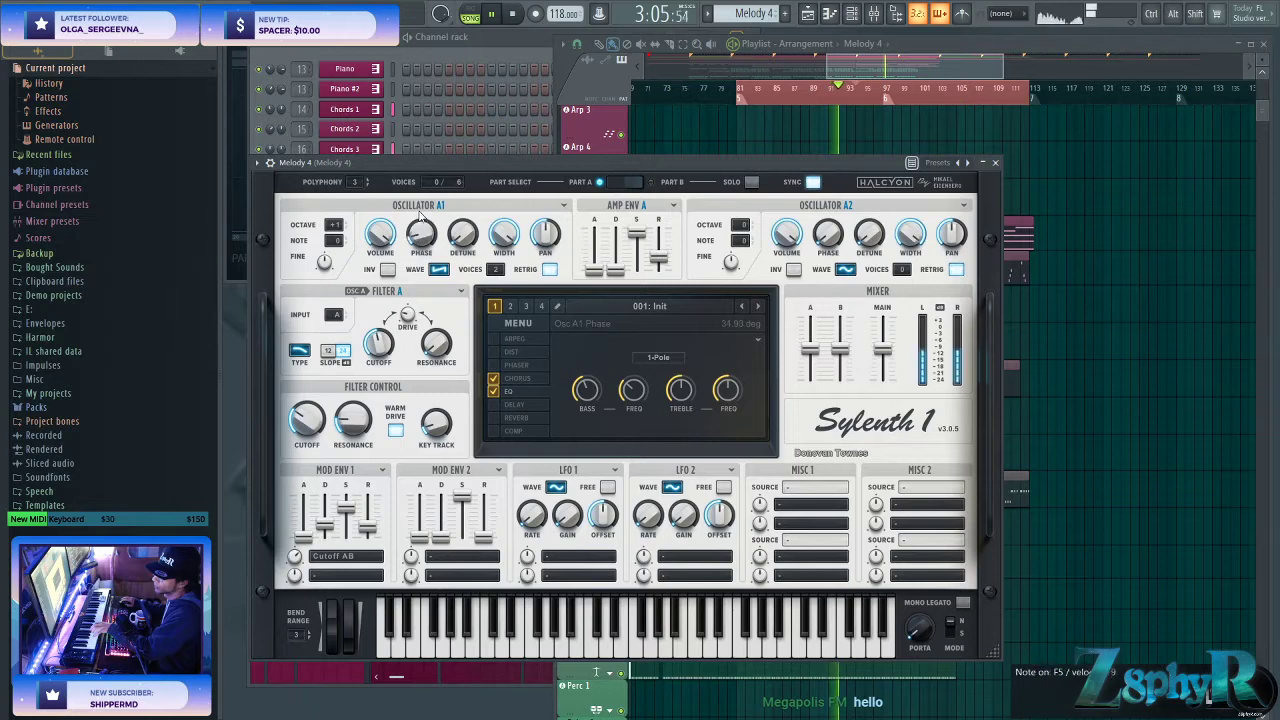
left_click(551, 269)
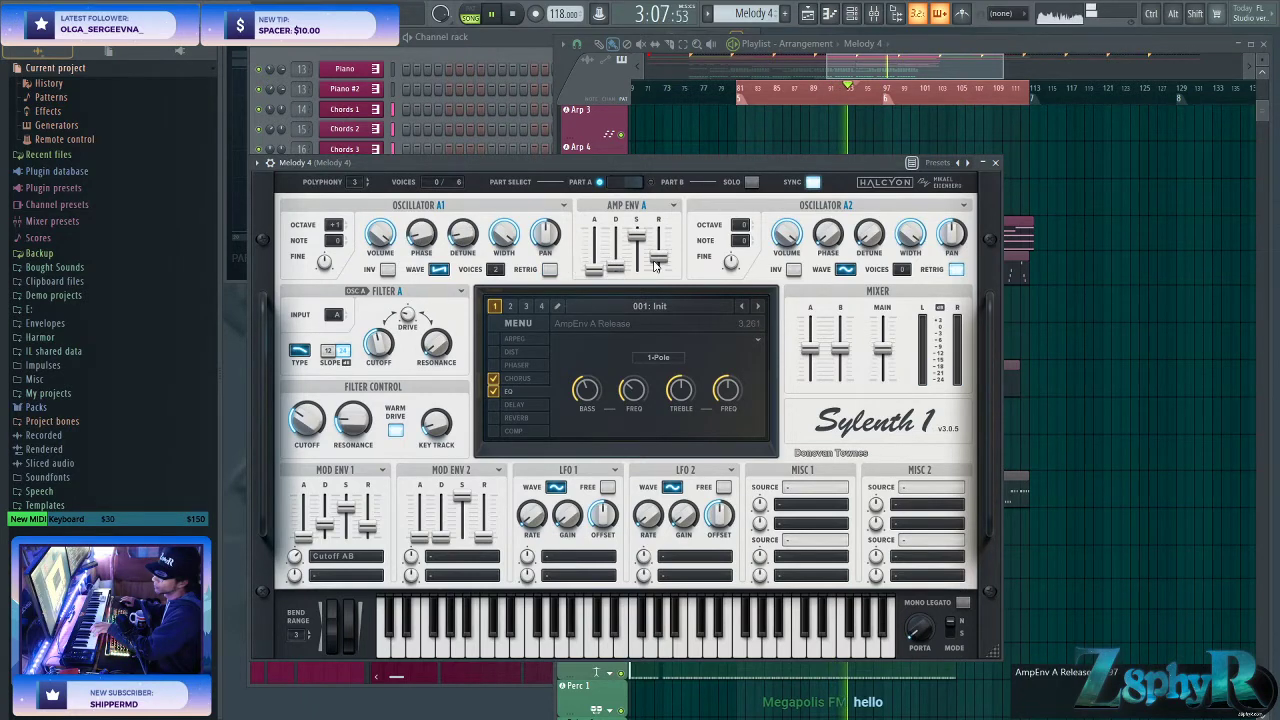
left_click_drag(380, 234, 368, 288)
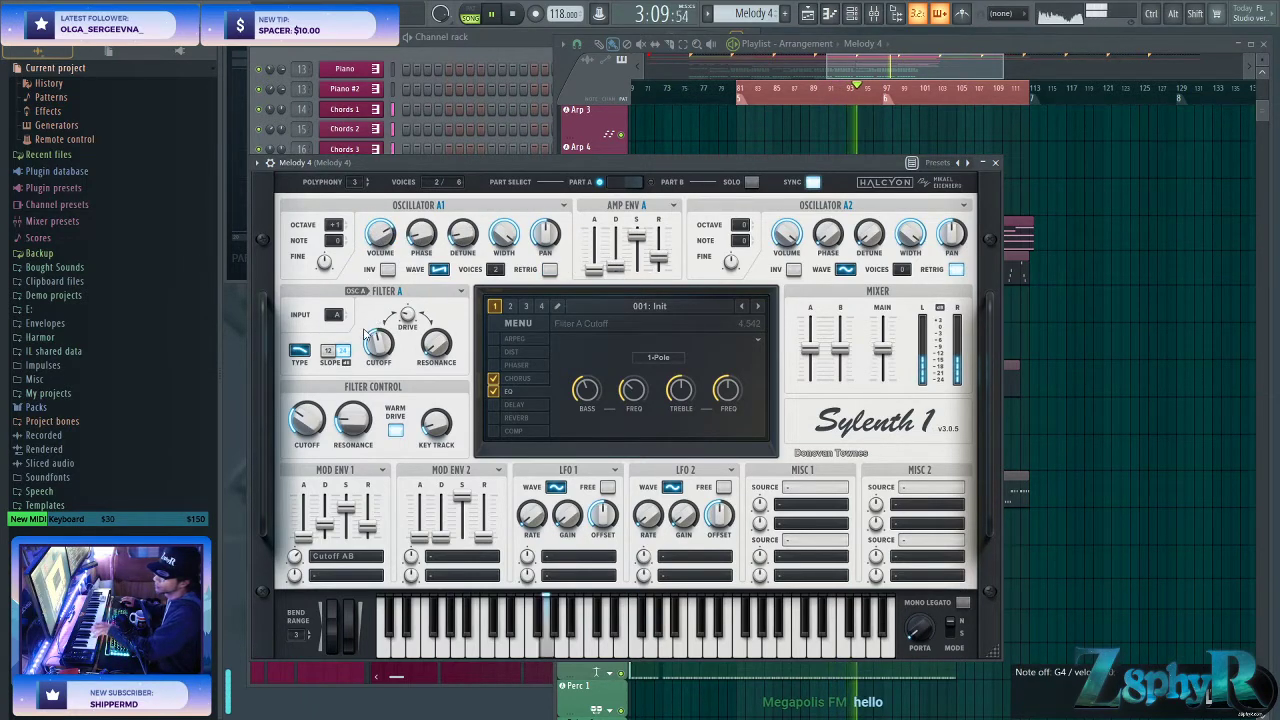
- Set Filter A's slope to 12 dB, adjust the filter cutoff and resonance, and raise Oscillator A1 to octave +3
left_click(328, 351)
left_click(342, 351)
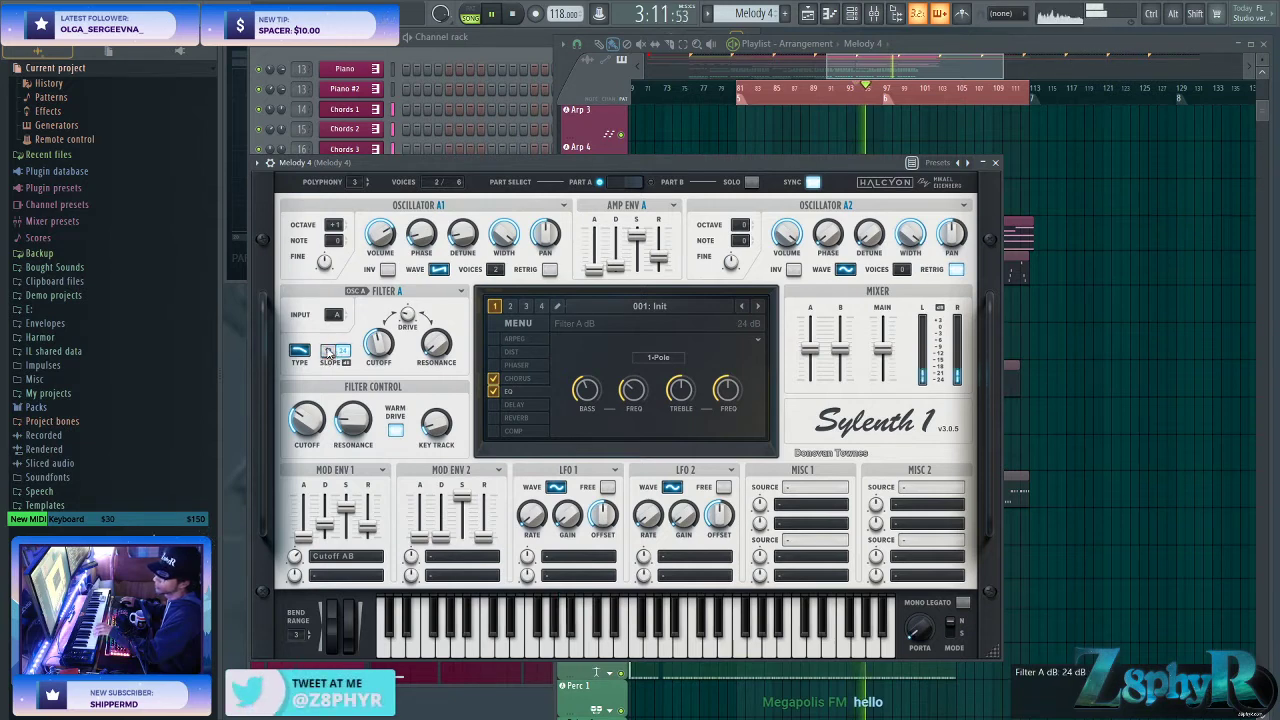
left_click(328, 351)
left_click_drag(408, 315, 376, 338)
left_click_drag(307, 419, 348, 419)
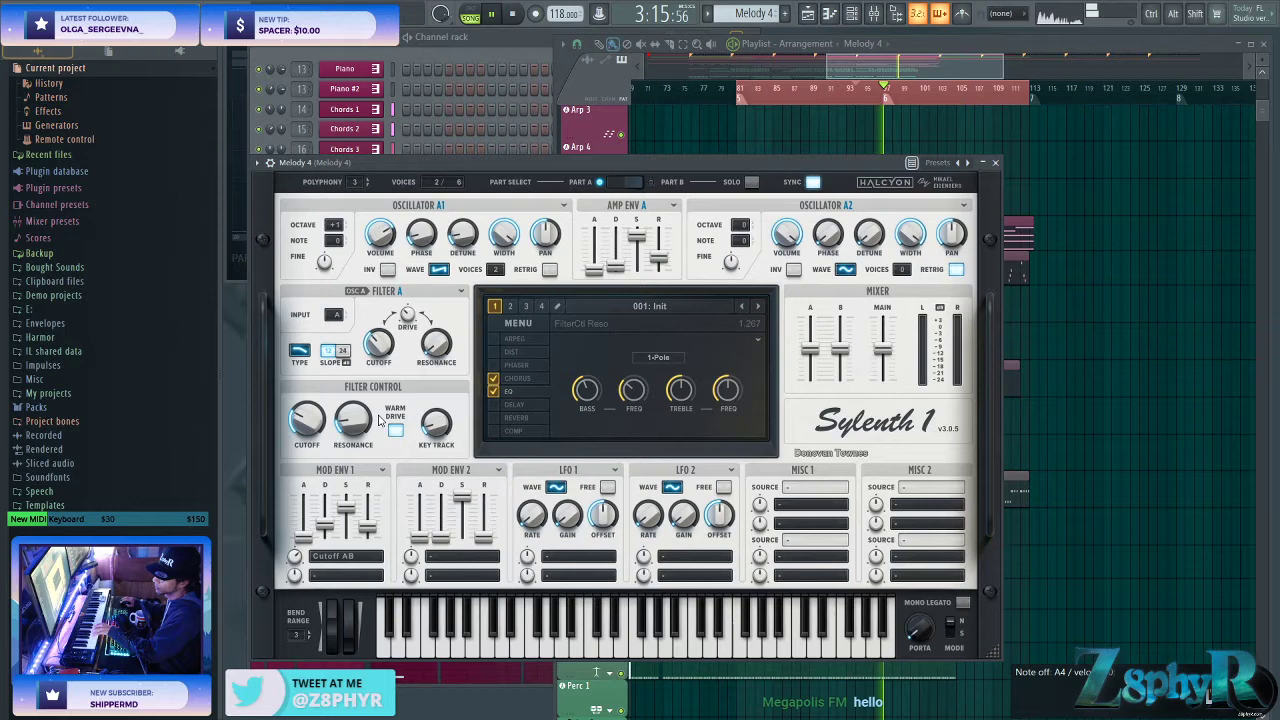
left_click(659, 258)
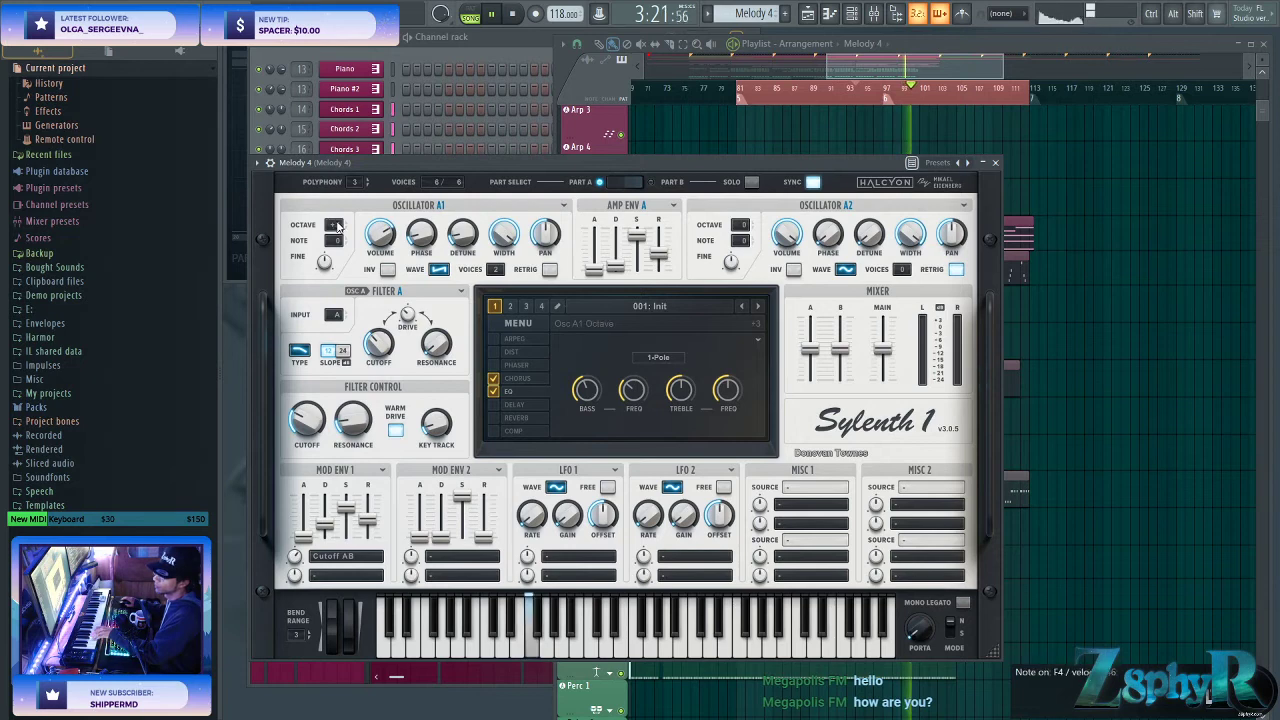
- Look through the current Sylenth1 presets and load the factory bank Sylenth1-Definitive-Collection
left_click(648, 308)
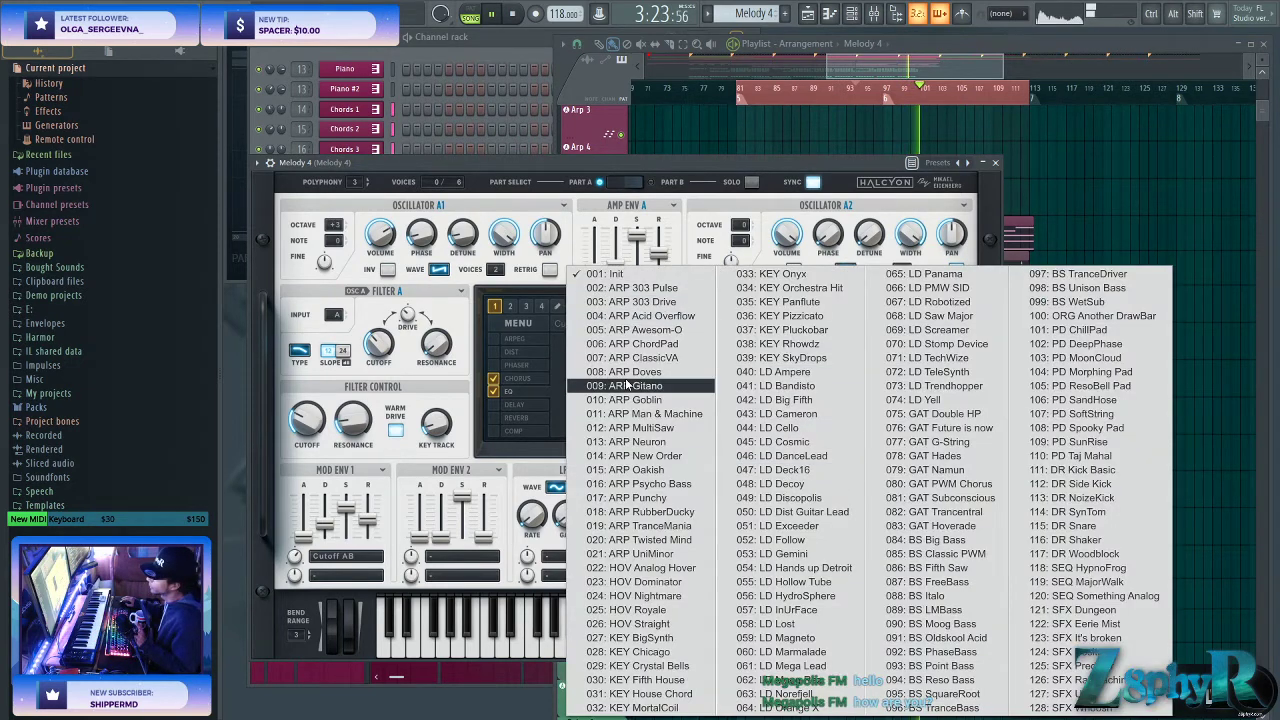
left_click(525, 309)
left_click(528, 321)
left_click(510, 308)
left_click(517, 320)
left_click(505, 317)
left_click(505, 317)
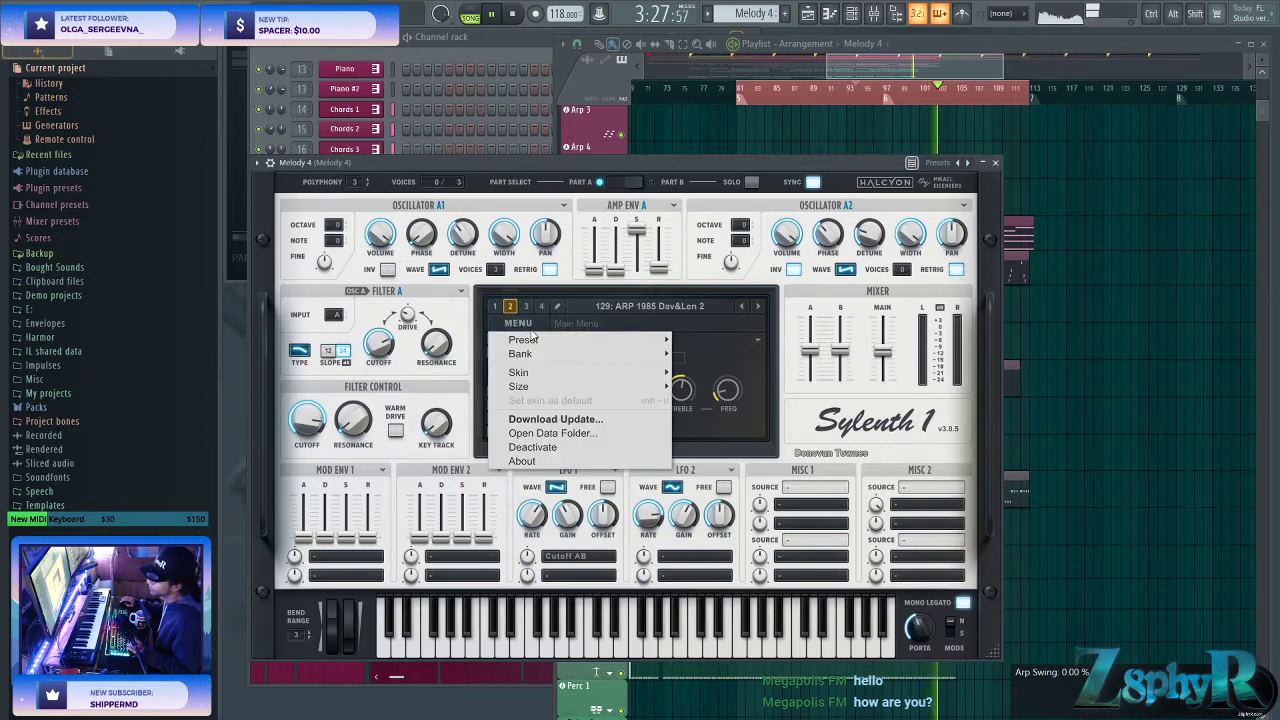
mouse_move(609, 353)
mouse_move(720, 355)
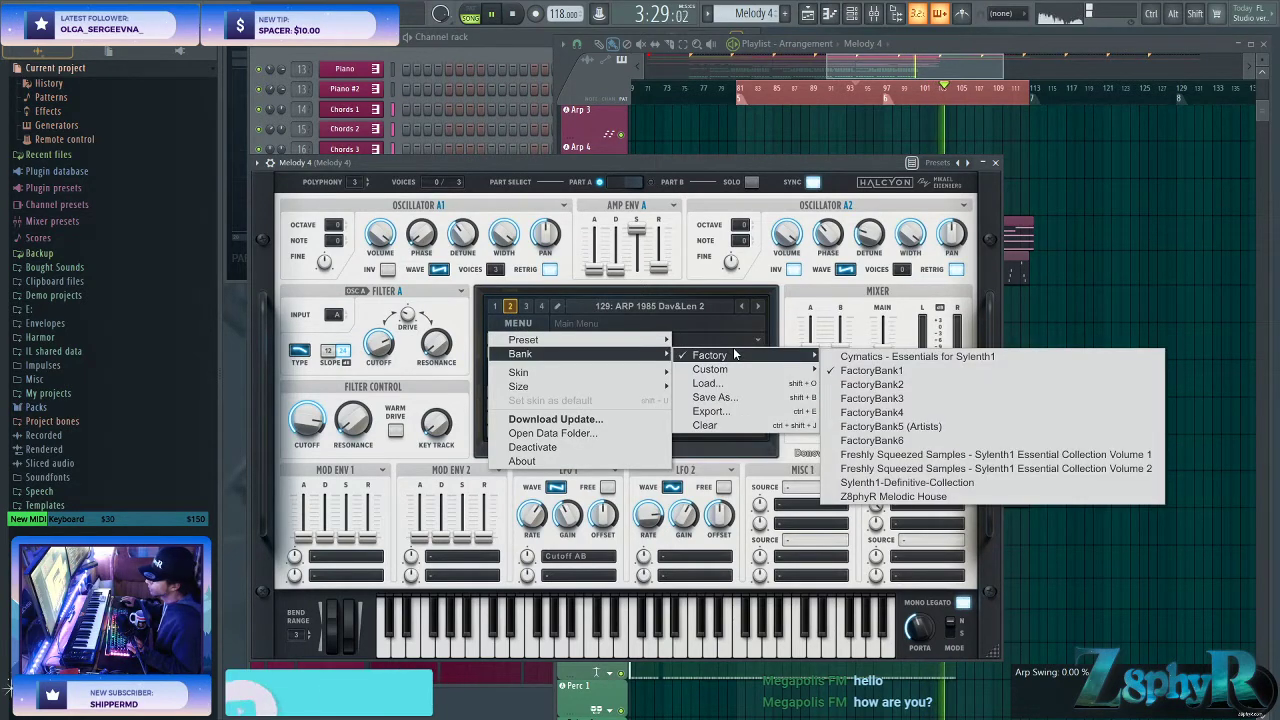
left_click(918, 489)
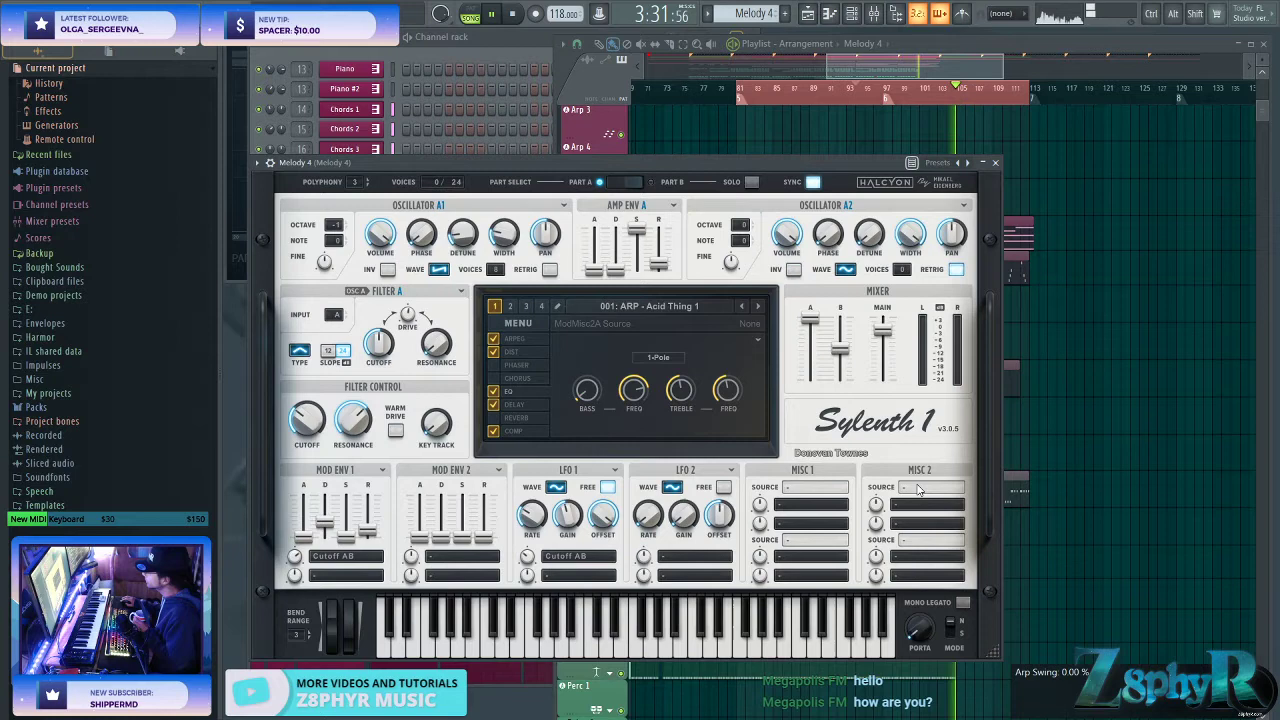
- Browse the sub-banks, load preset 324: PLUCK - Sine Pluck from sub-bank 3, and lower its main volume
left_click(526, 306)
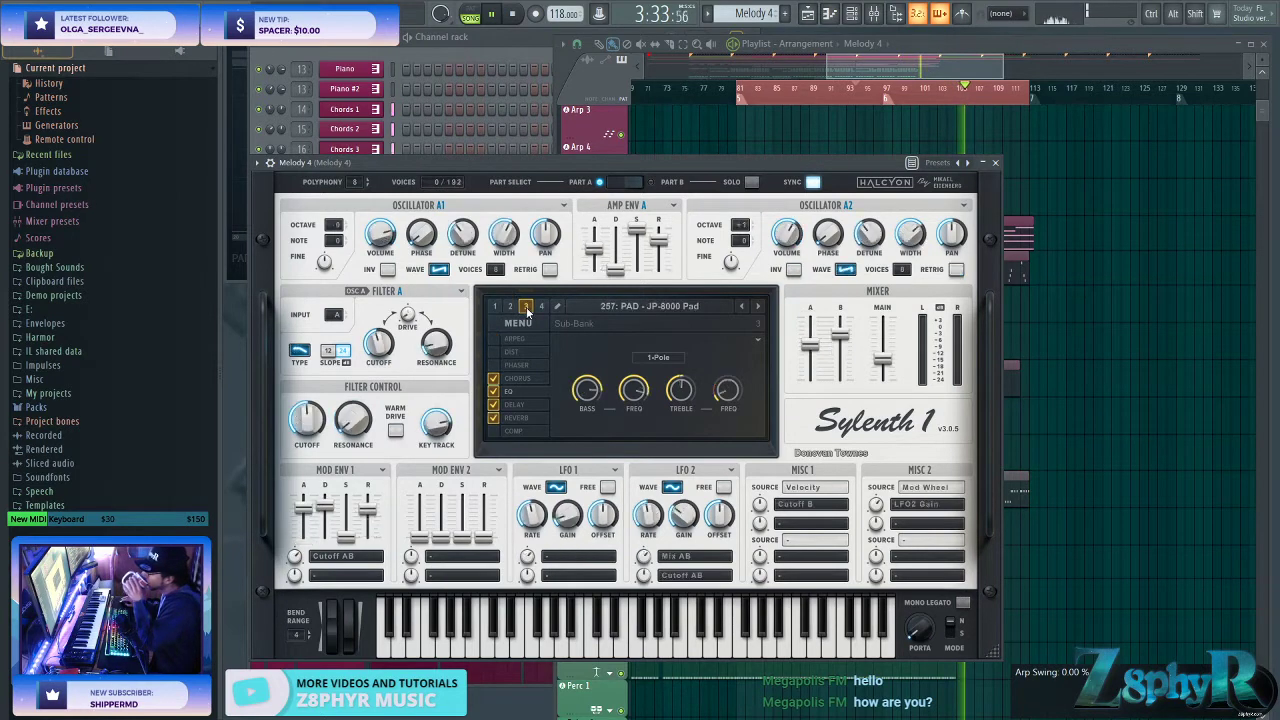
left_click(511, 306)
left_click(640, 305)
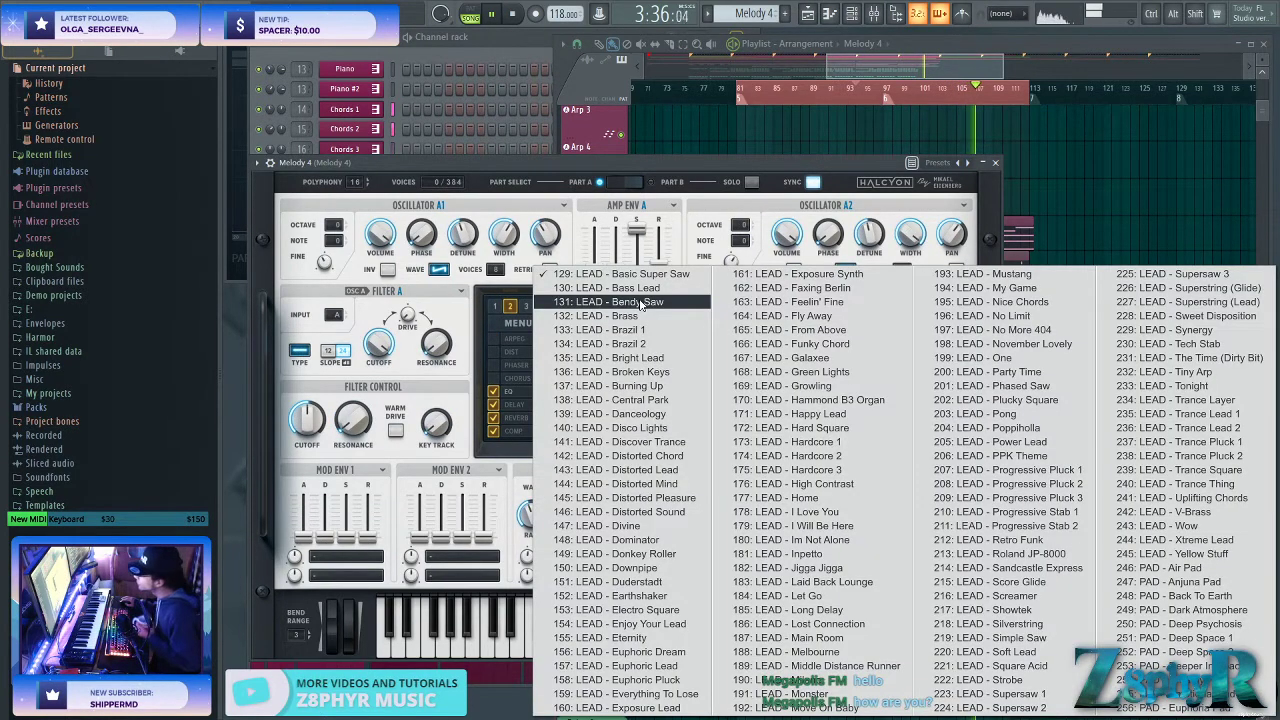
left_click(526, 310)
left_click(526, 308)
left_click(597, 308)
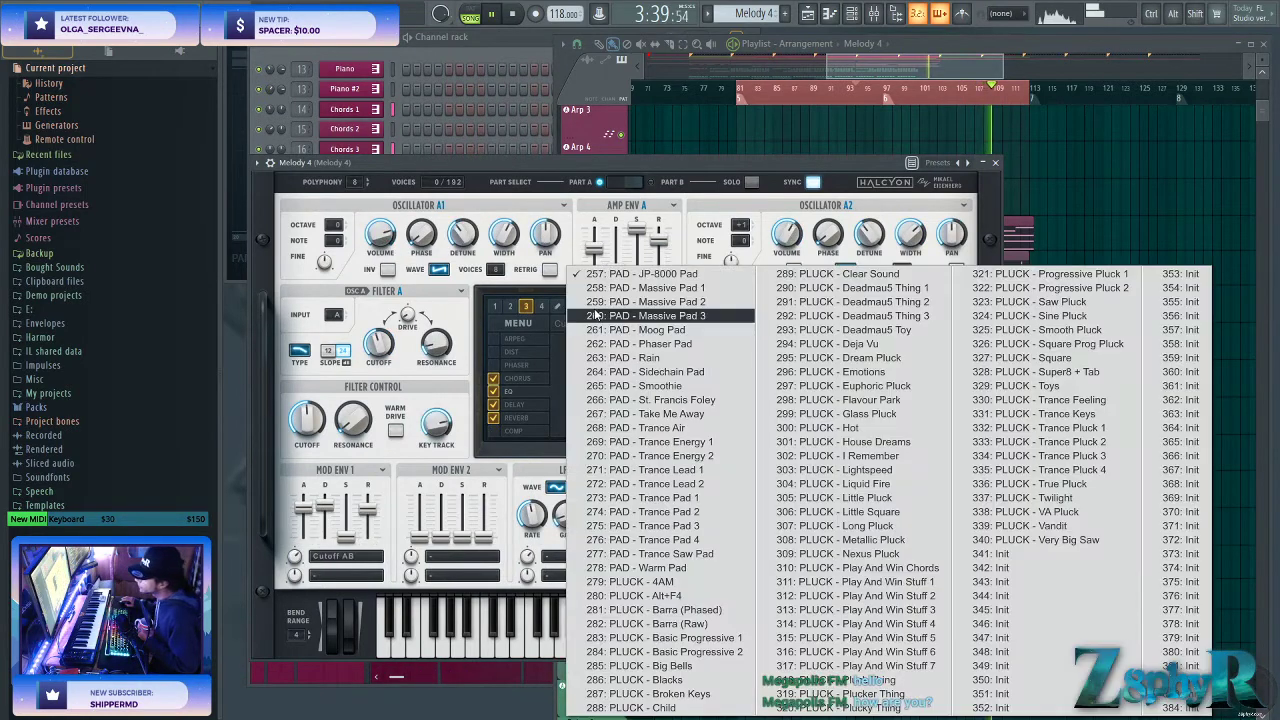
left_click(1050, 318)
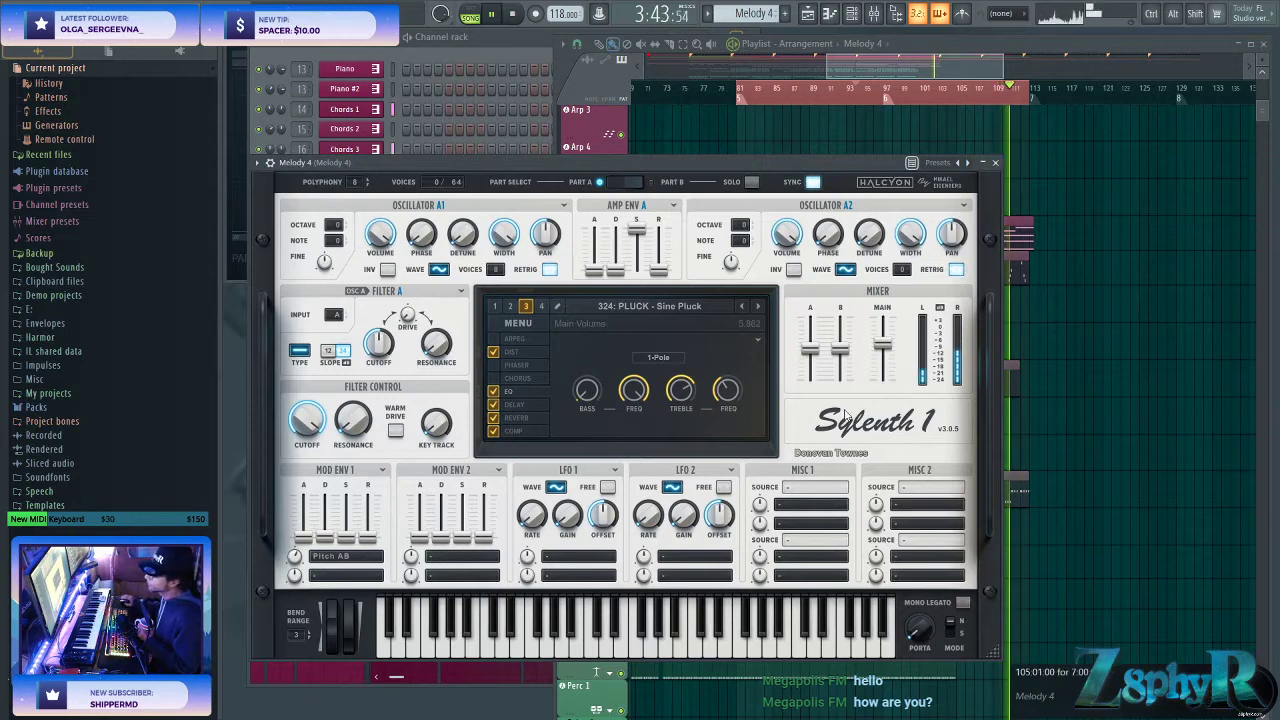
left_click_drag(883, 345, 883, 373)
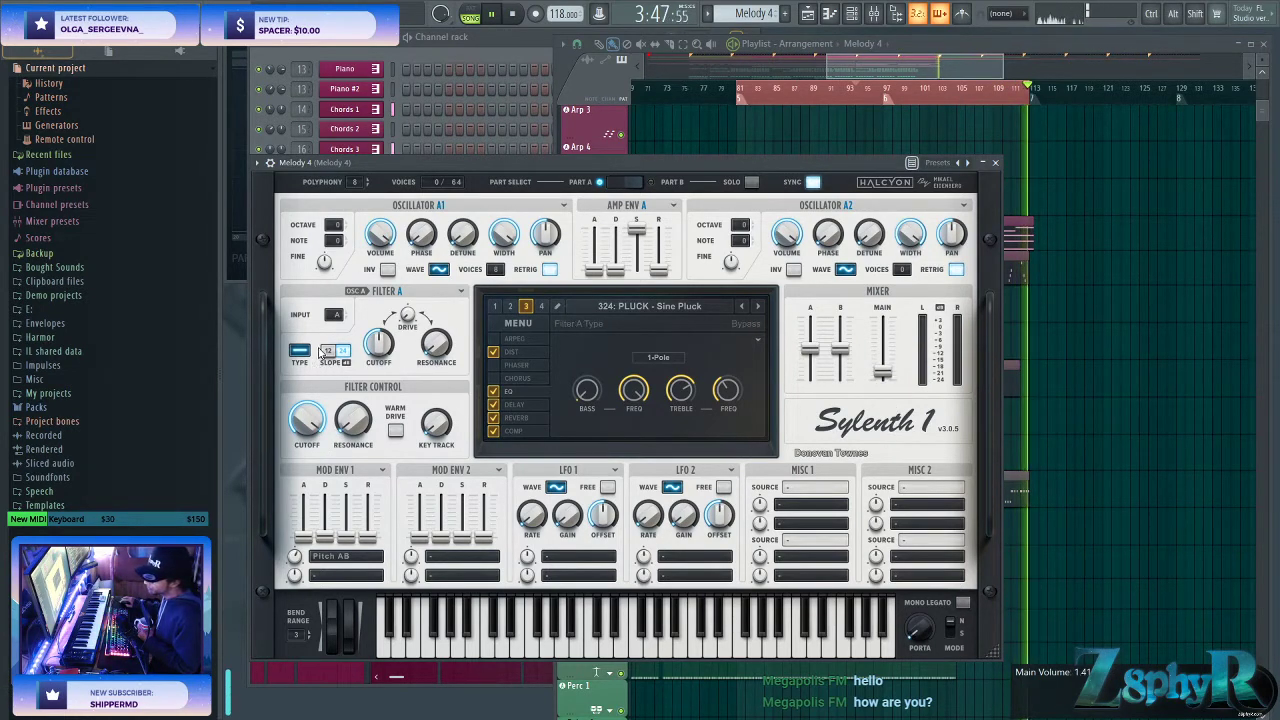
- Load preset 285: PLUCK - Big Bells and fine-tune its main volume
left_click(684, 310)
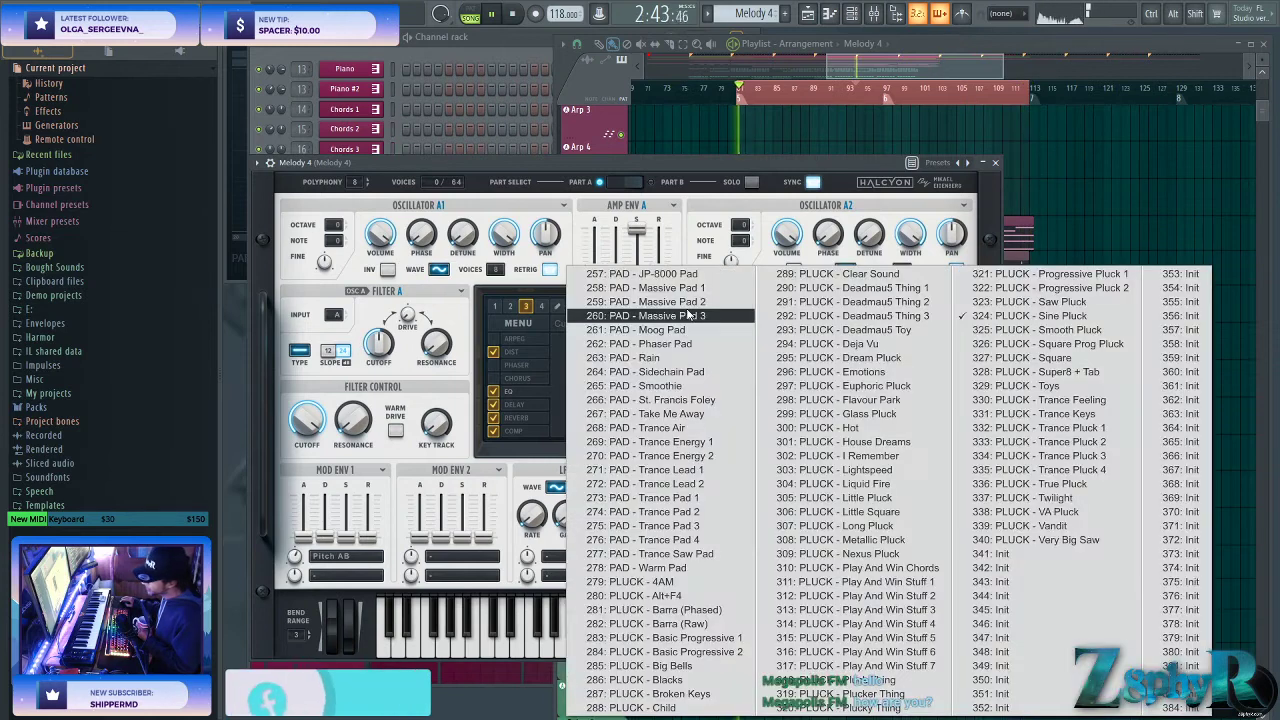
left_click(705, 665)
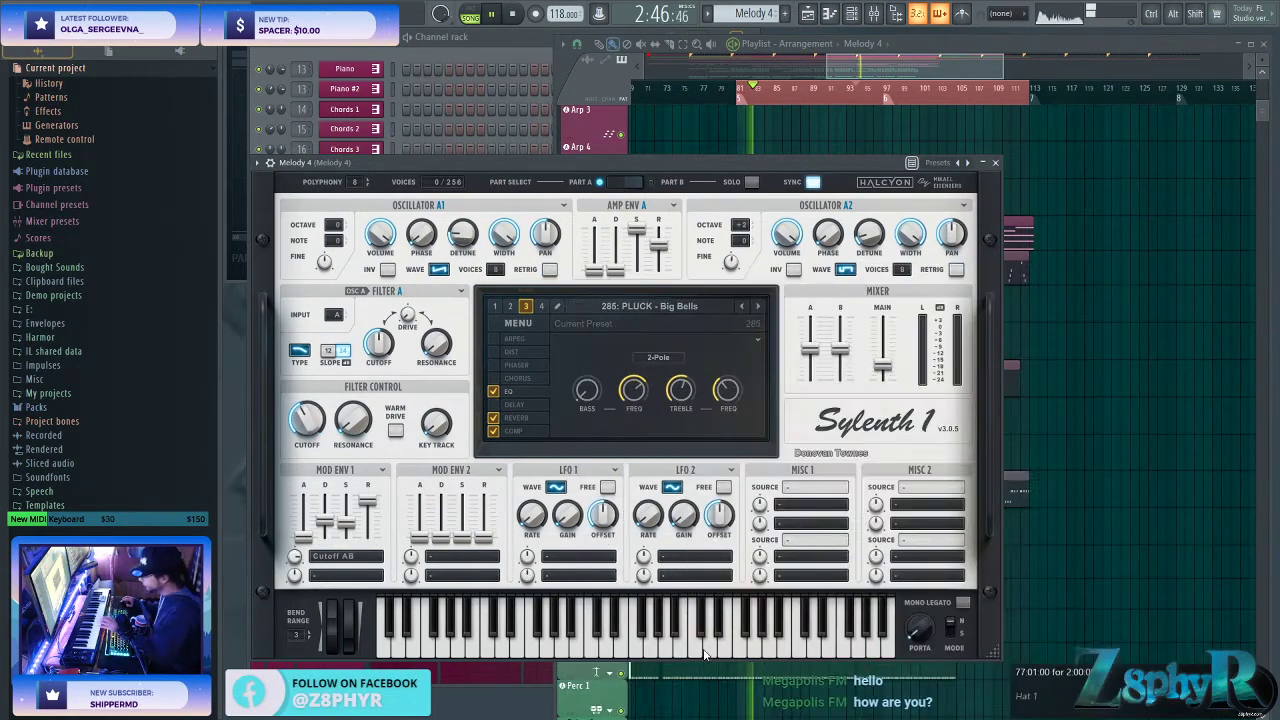
left_click_drag(879, 376, 879, 374)
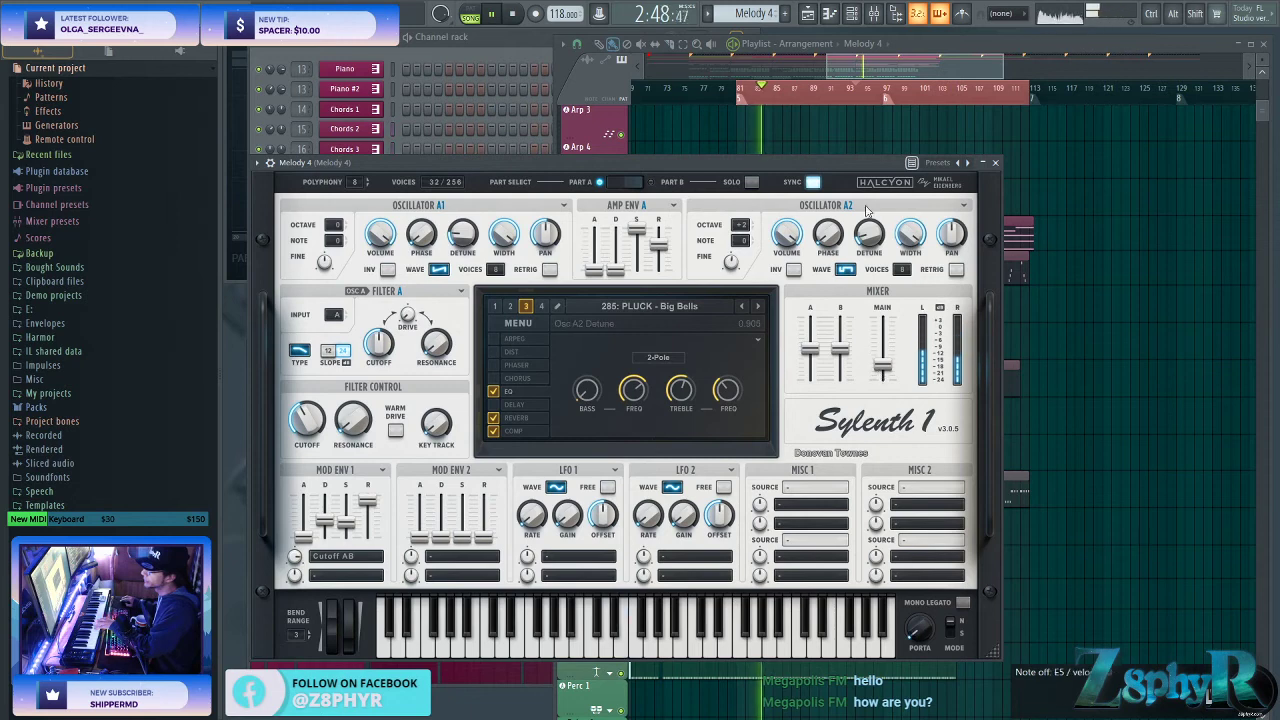
- Reshape the Big Bells preset by lowering the filter cutoff, adjusting the amp envelope's decay and sustain, and enabling the delay
left_click(270, 162)
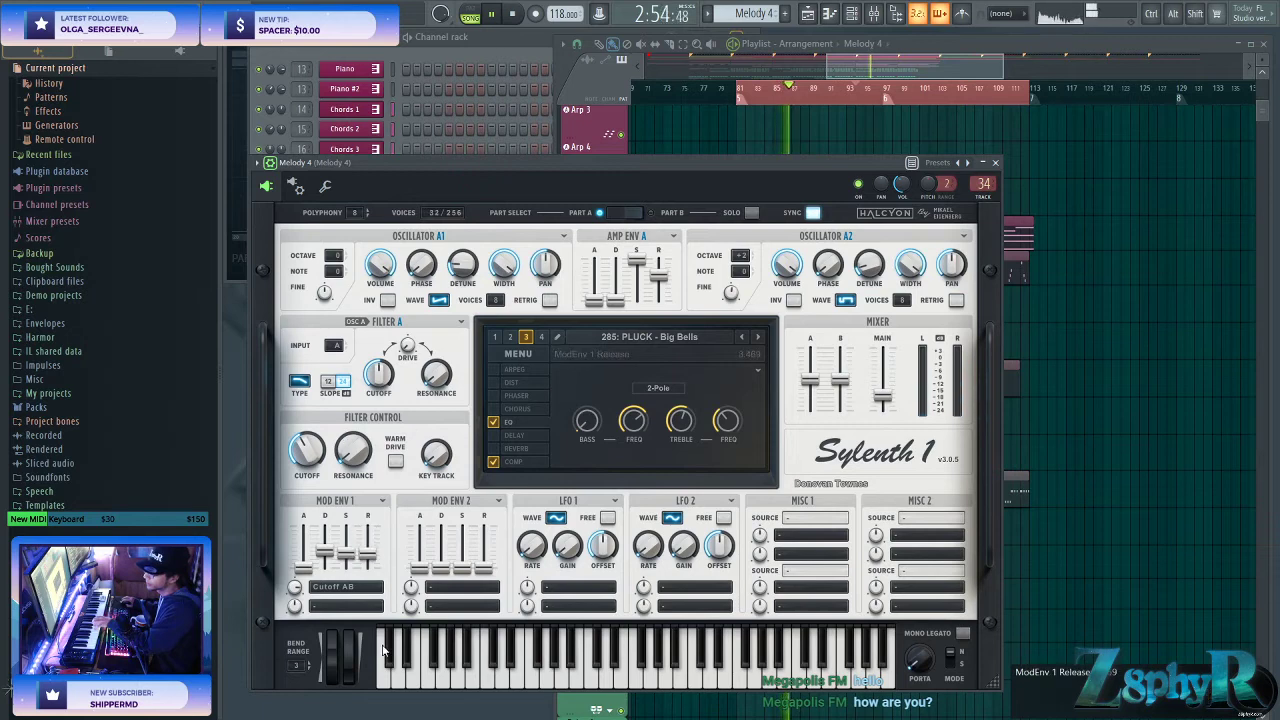
left_click_drag(296, 452, 305, 489)
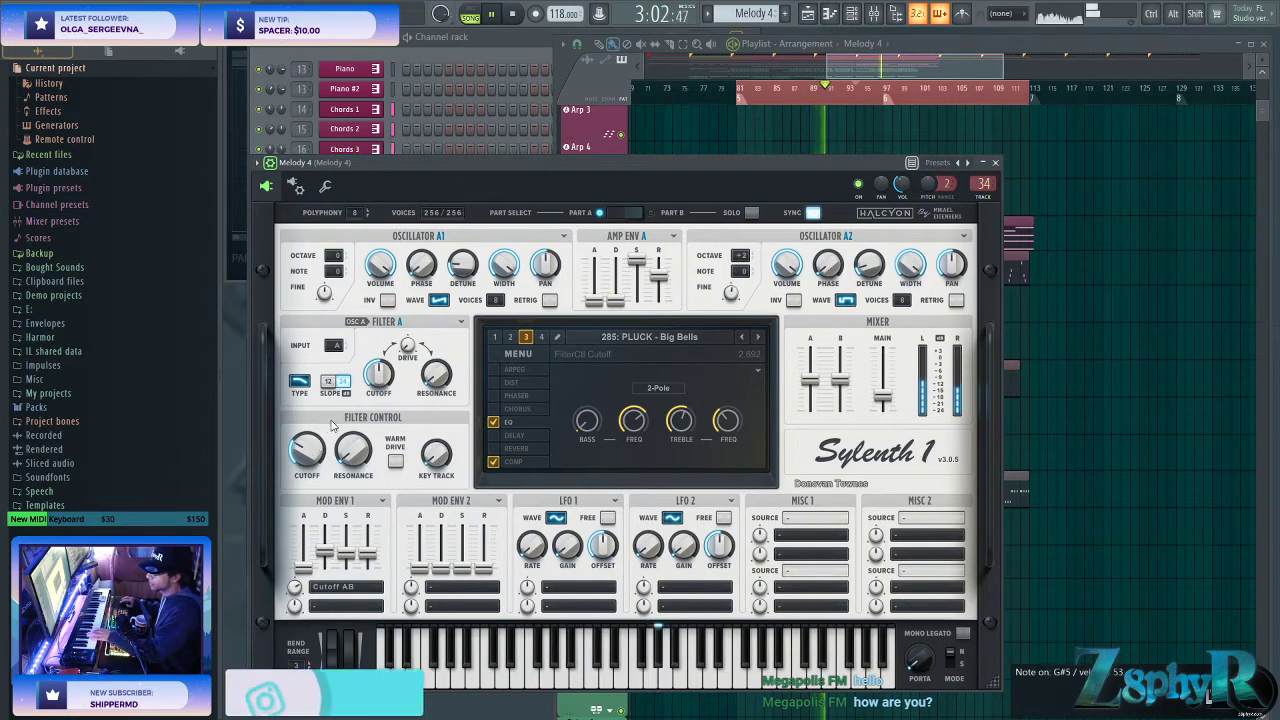
mouse_move(348, 457)
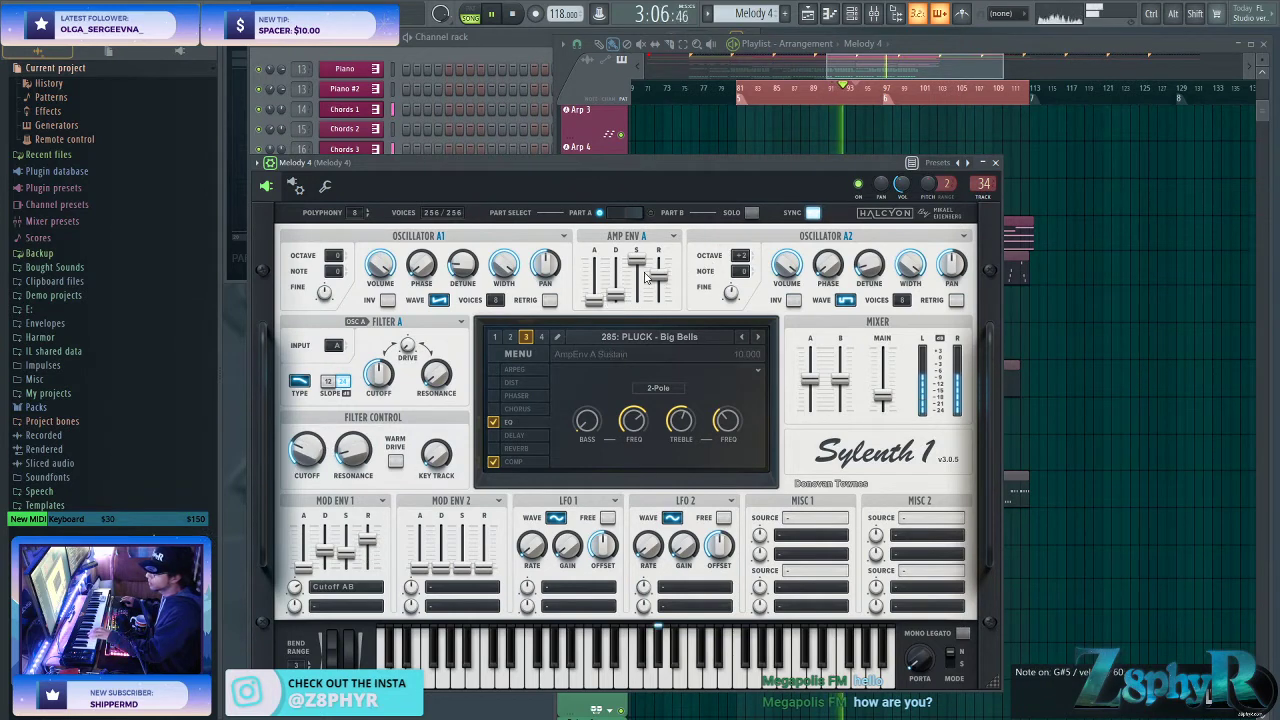
mouse_move(619, 308)
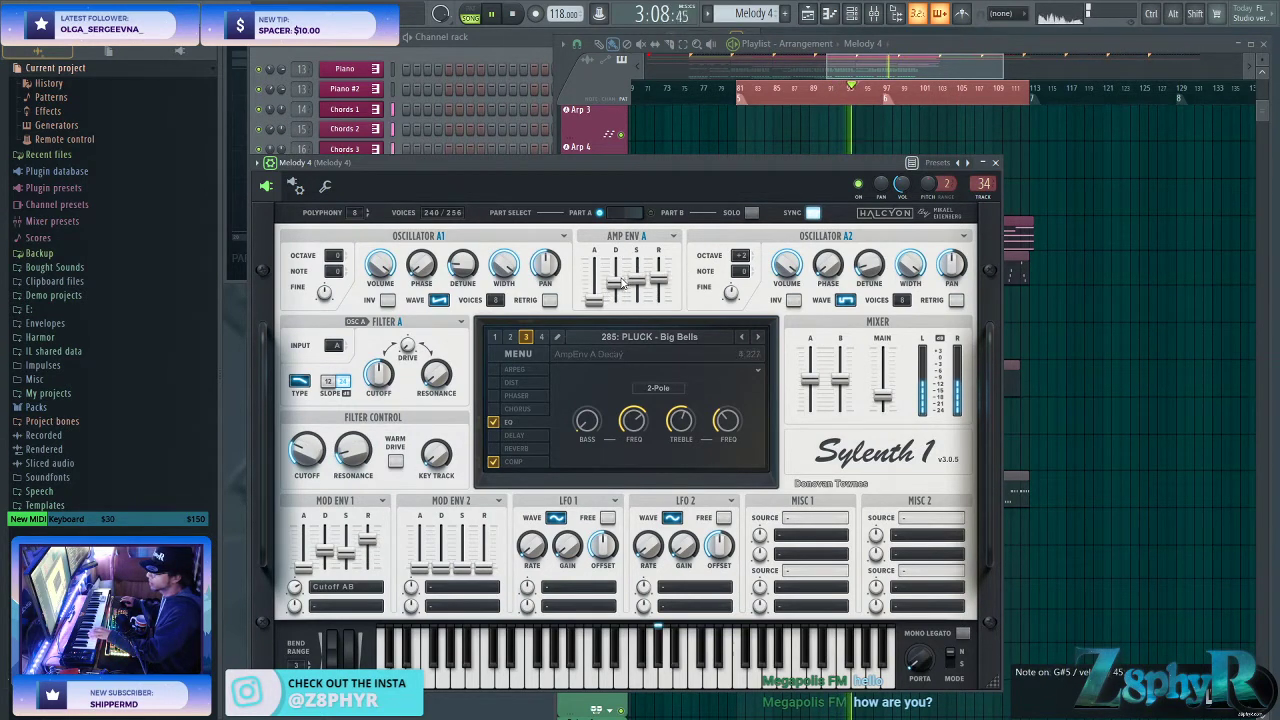
left_click(493, 449)
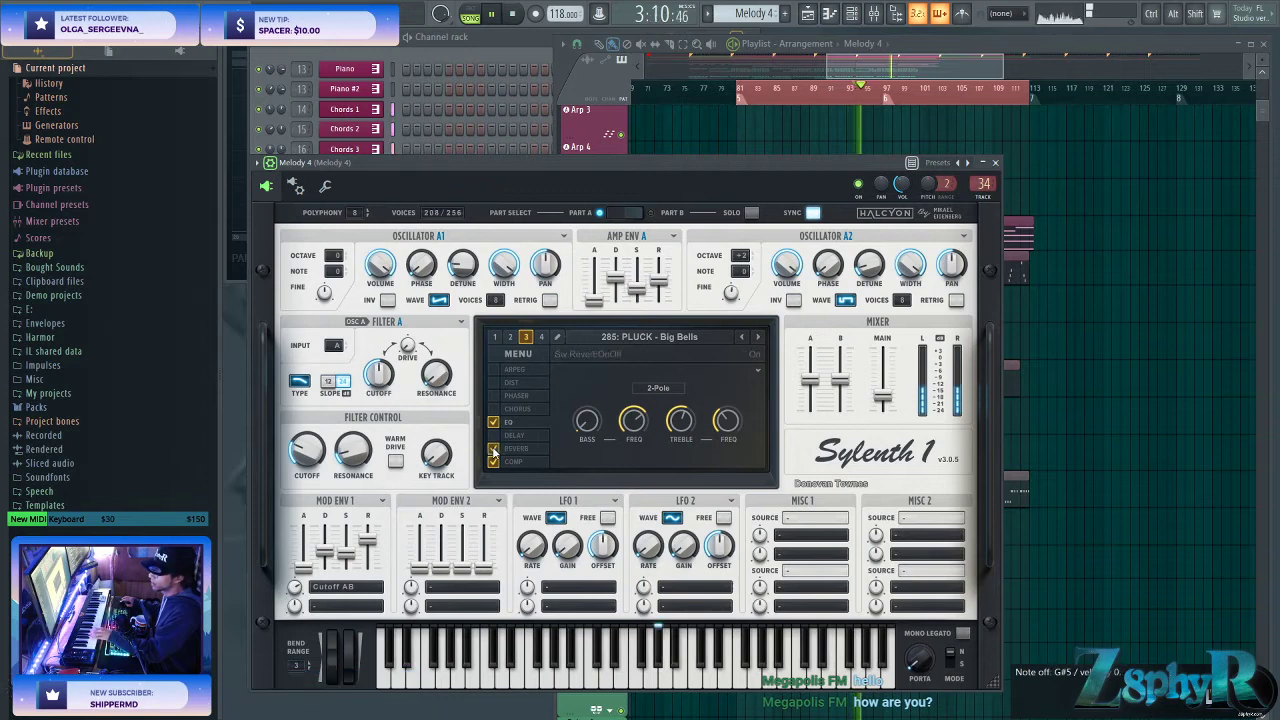
left_click(516, 435)
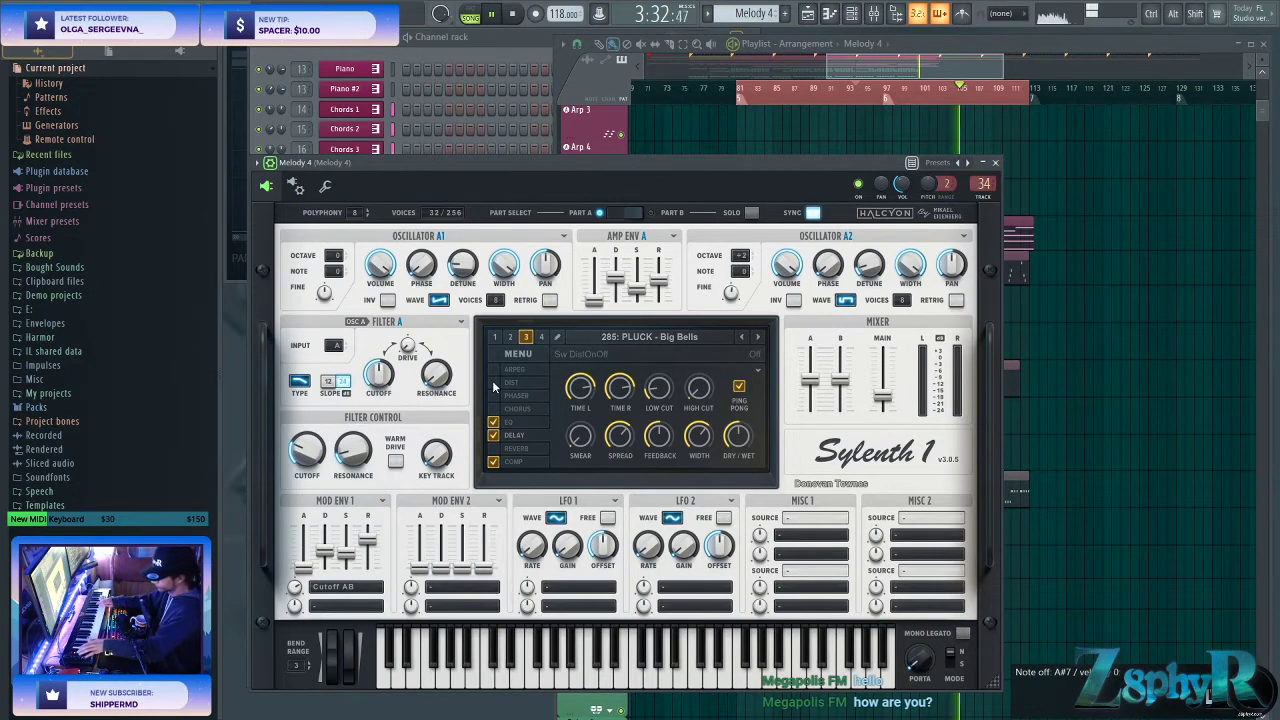
- Advance through the pluck presets to 288: PLUCK - Child and adjust its amp envelope sustain
left_click(759, 337)
left_click(759, 337)
left_click(760, 337)
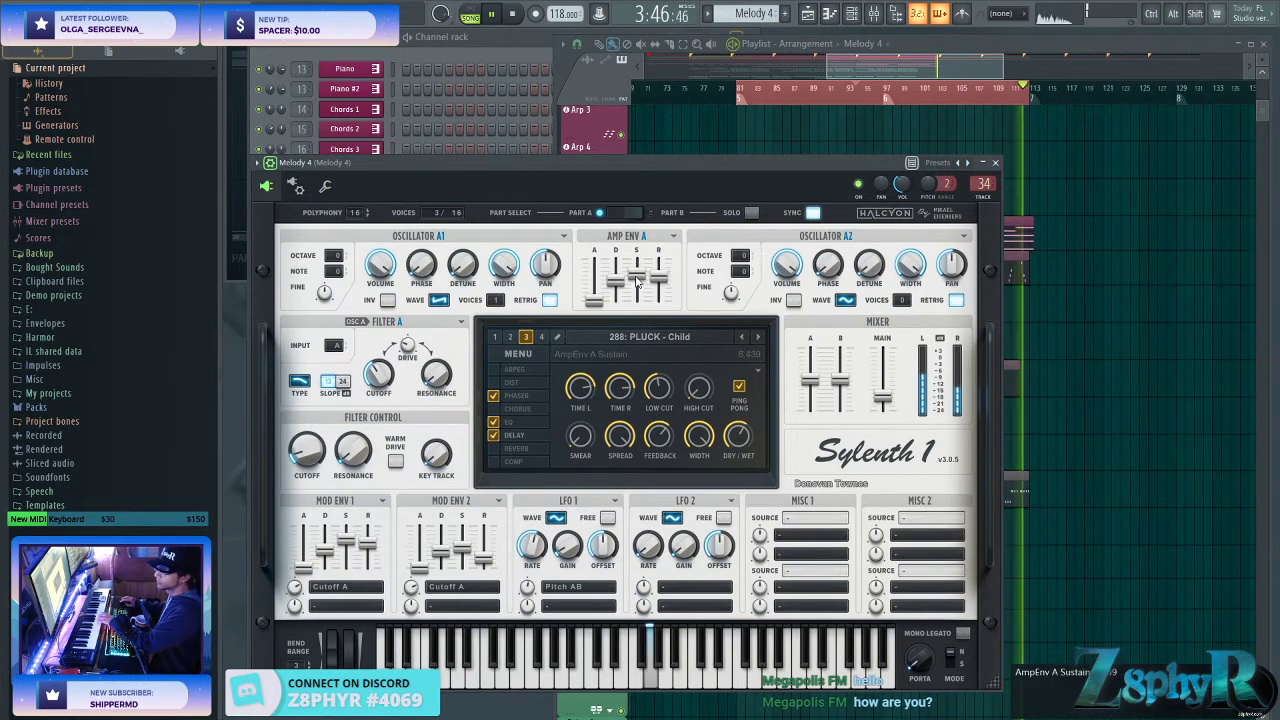
- Lower the left and right delay times of the PLUCK - Child preset and enable its chorus effect
double_click(526, 590)
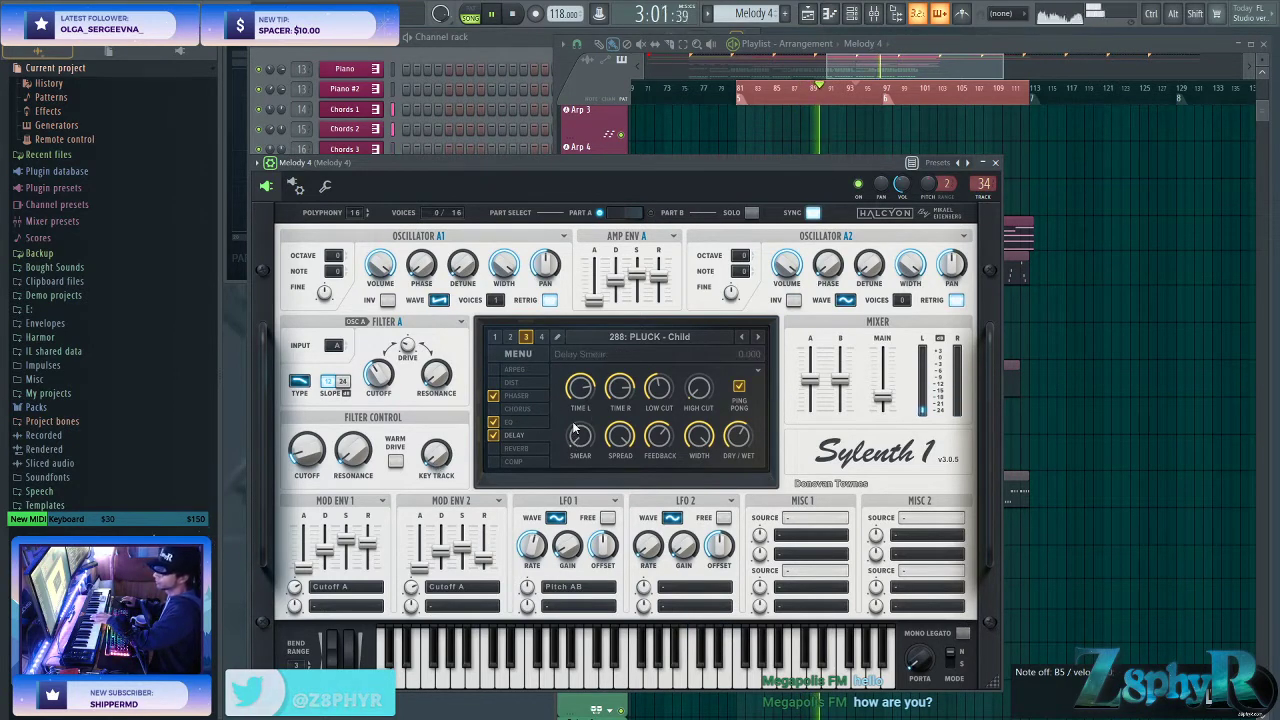
left_click_drag(577, 399, 578, 420)
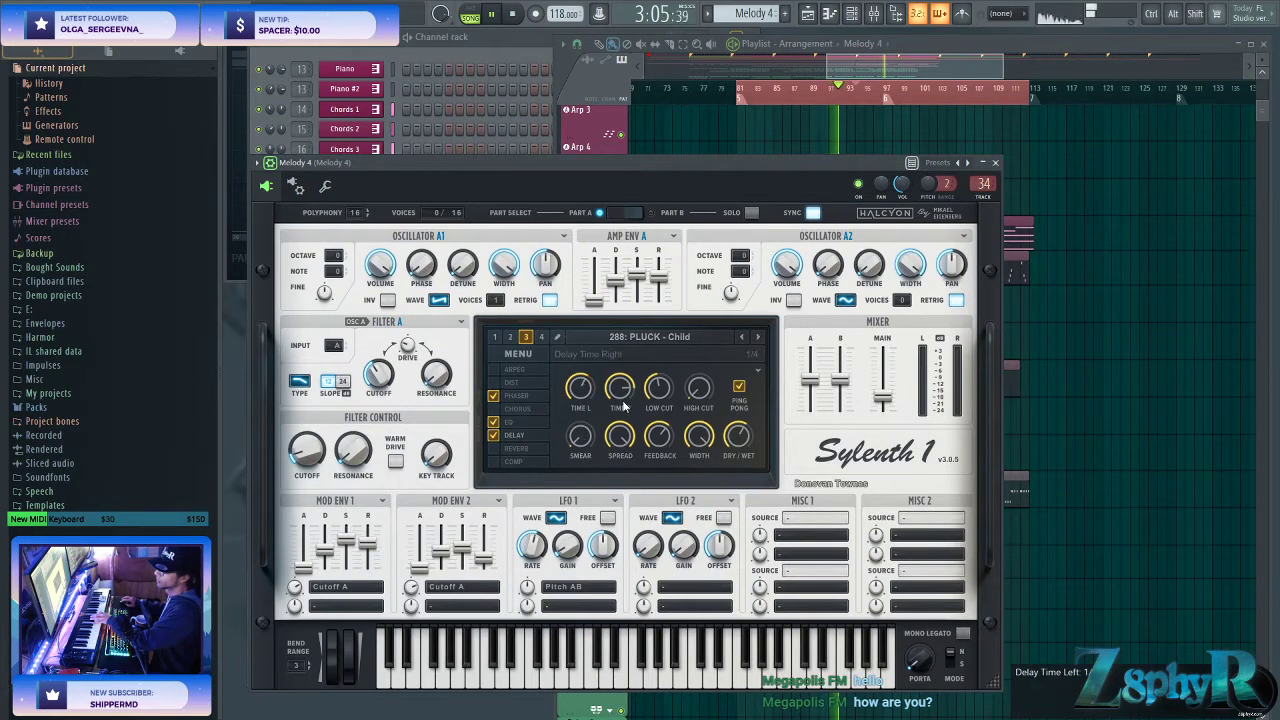
left_click_drag(627, 399, 617, 423)
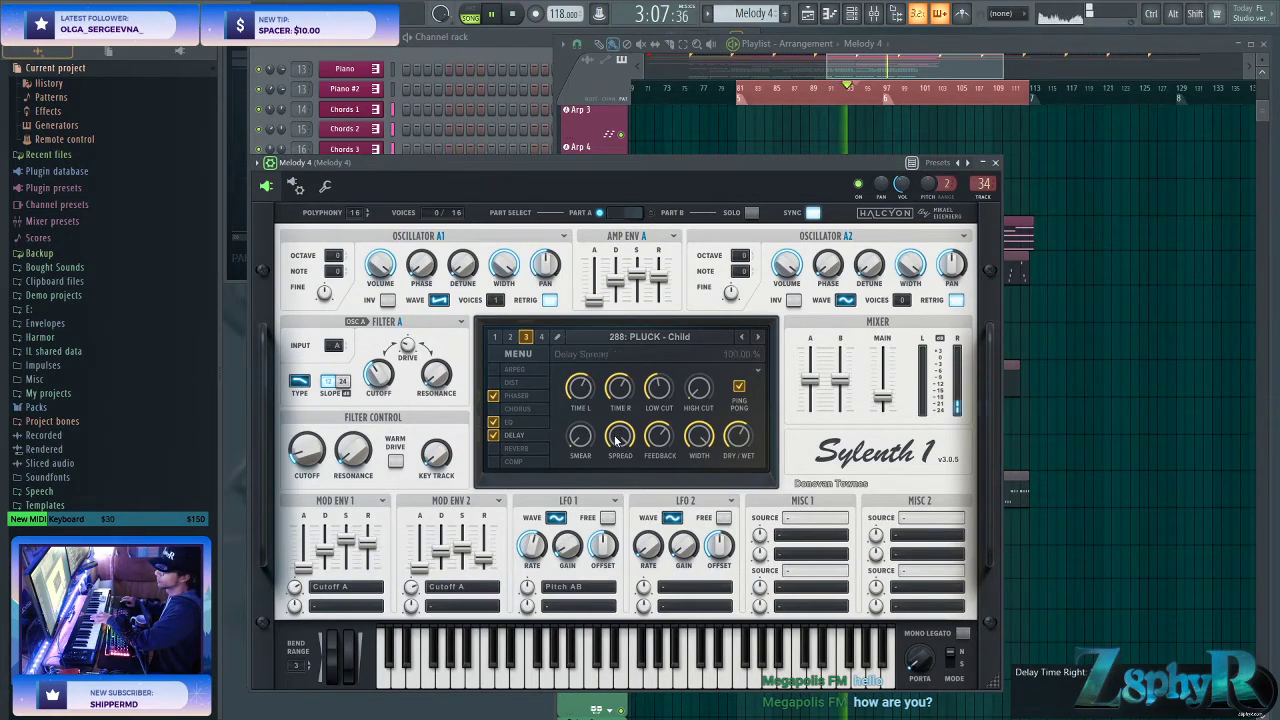
left_click(496, 409)
left_click(510, 409)
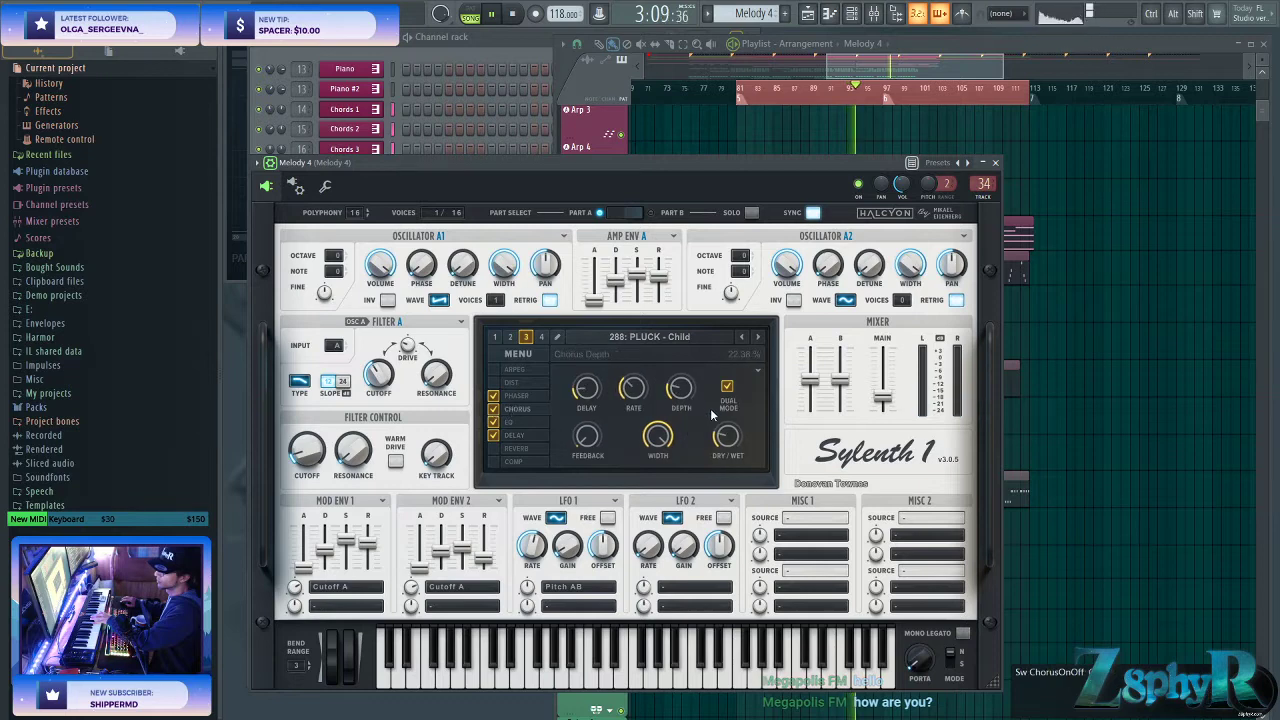
left_click(507, 440)
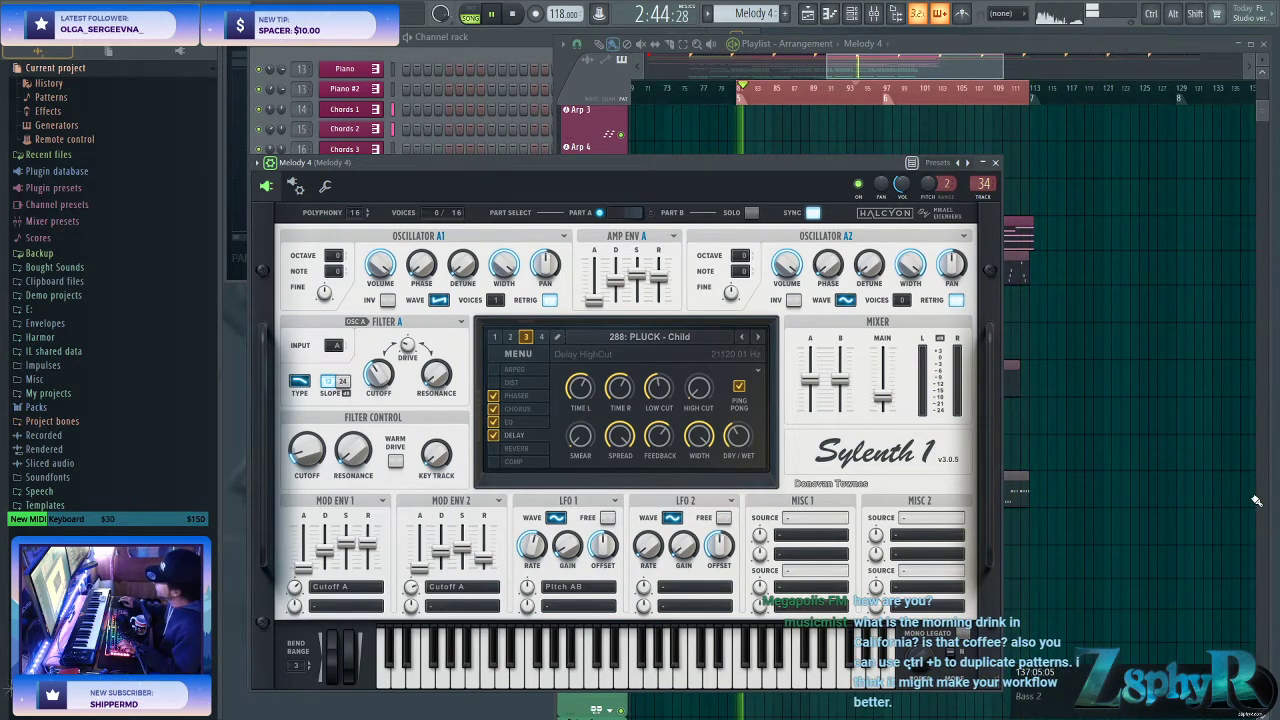
- Look over the playlist's melody, bass, drum, chord and arp tracks across bars 81 to 113
left_click(1104, 394)
scroll(1104, 394, "down", 5)
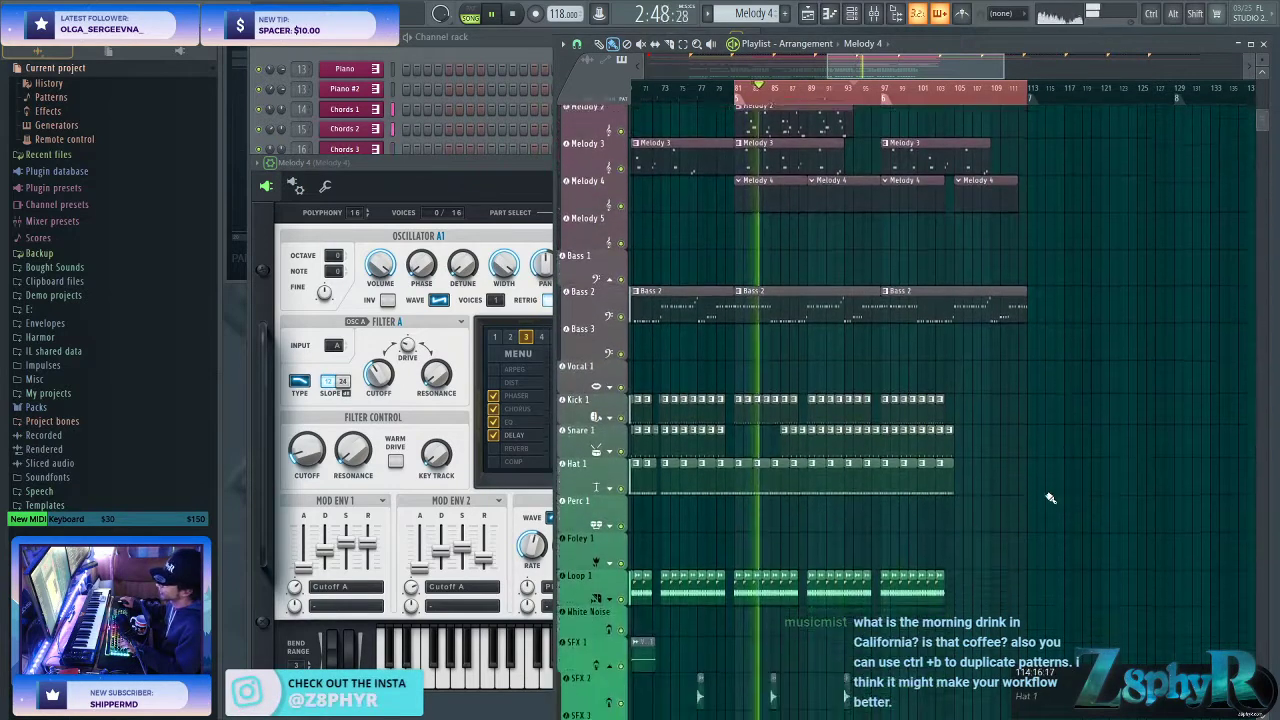
scroll(1050, 497, "down", 3)
left_click_drag(1028, 631, 736, 247)
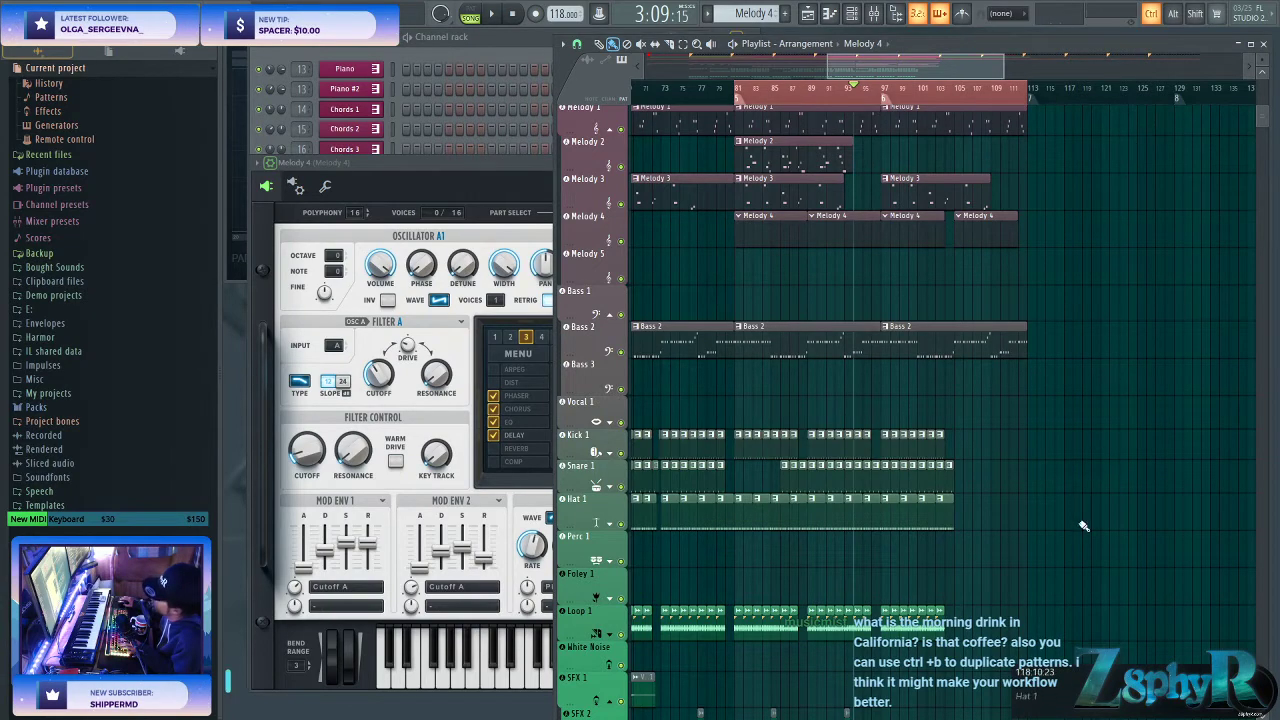
scroll(954, 415, "up", 3)
scroll(954, 415, "up", 4)
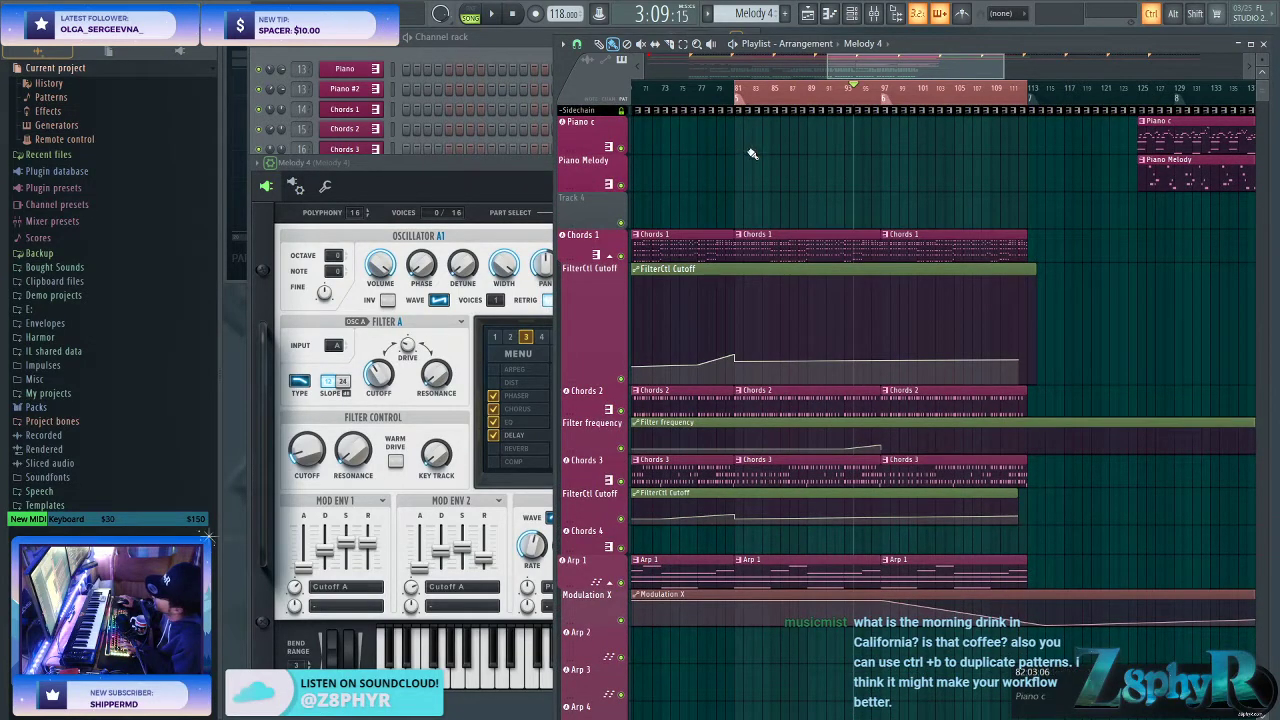
mouse_move(764, 296)
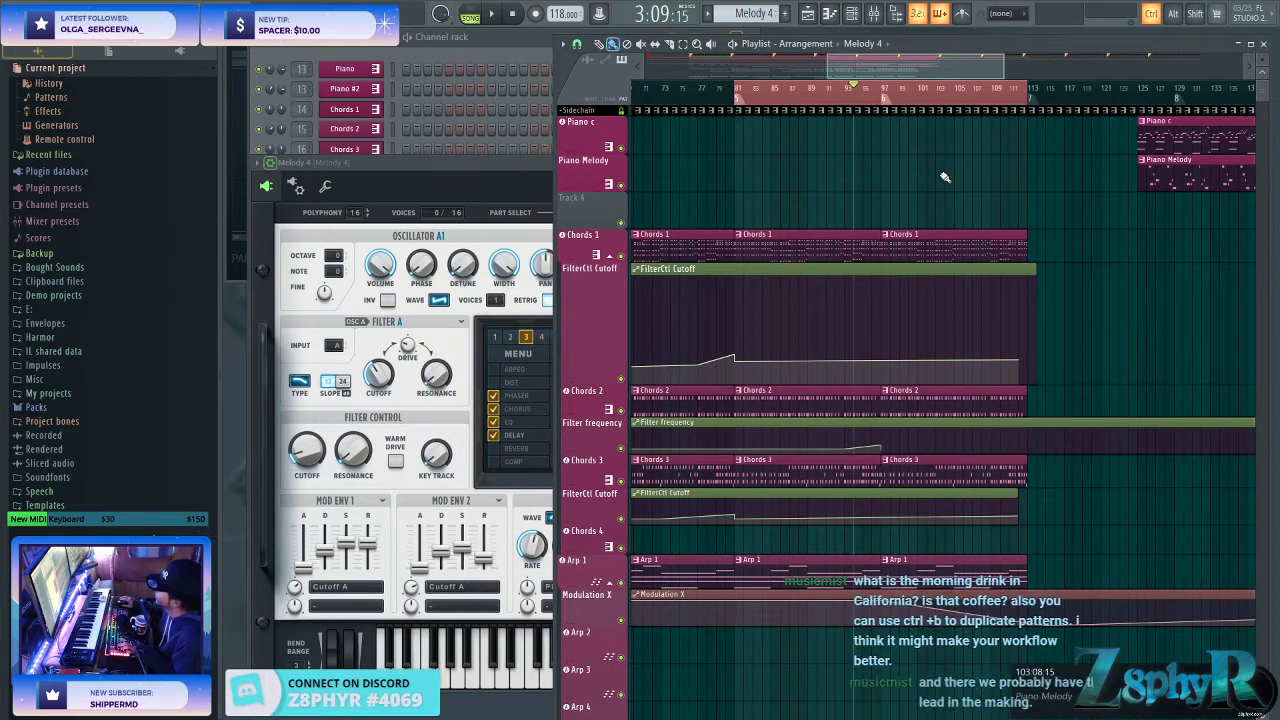
left_click_drag(743, 99, 777, 98)
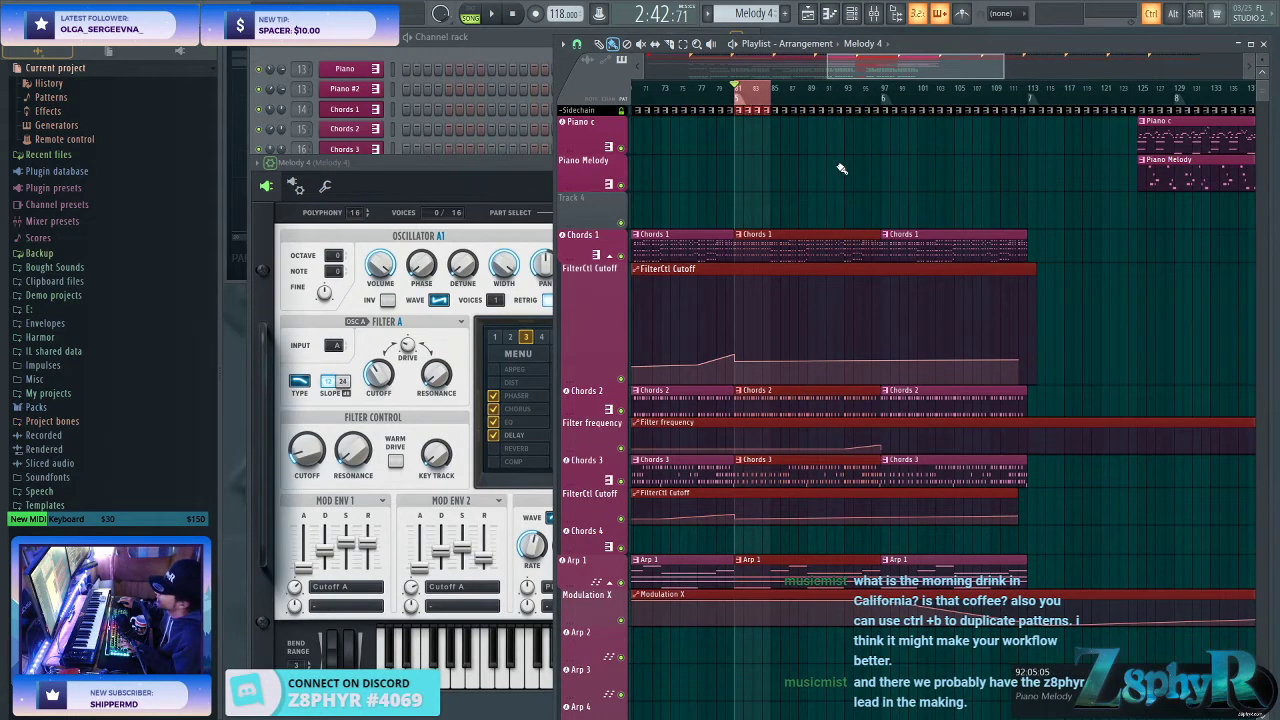
key("ctrl+b")
scroll(831, 167, "right", 10)
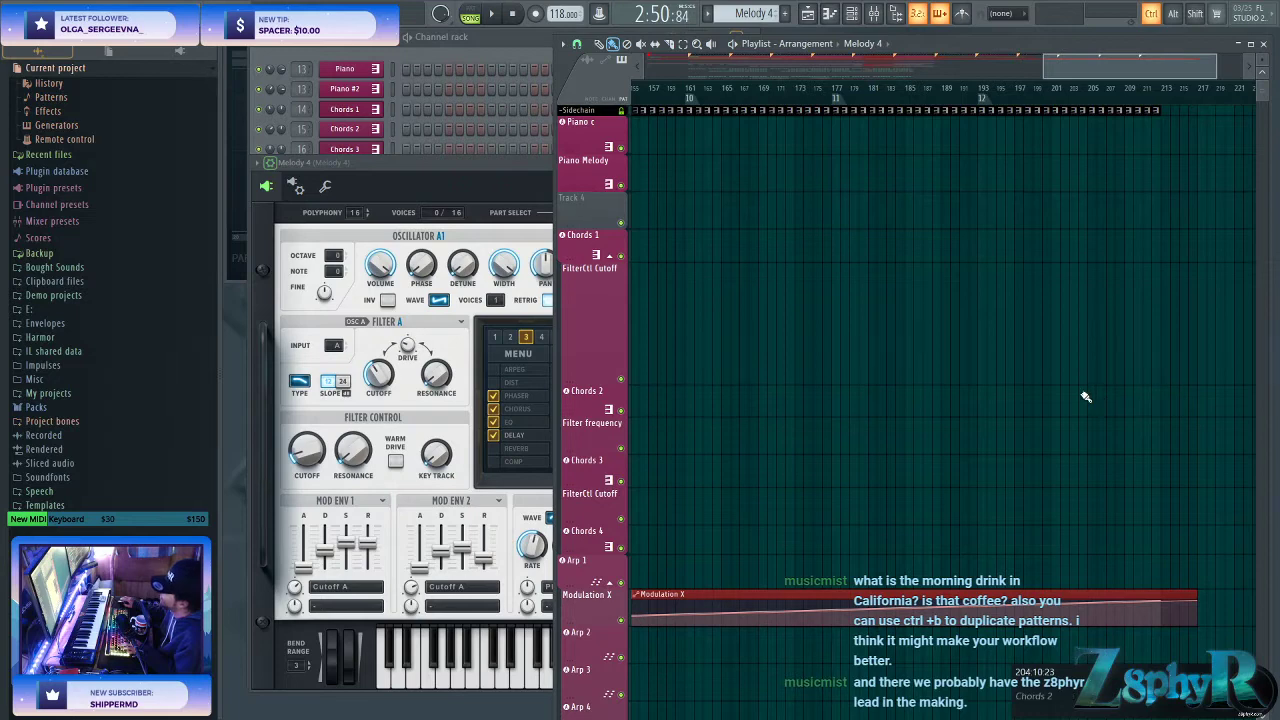
scroll(983, 366, "down", 5)
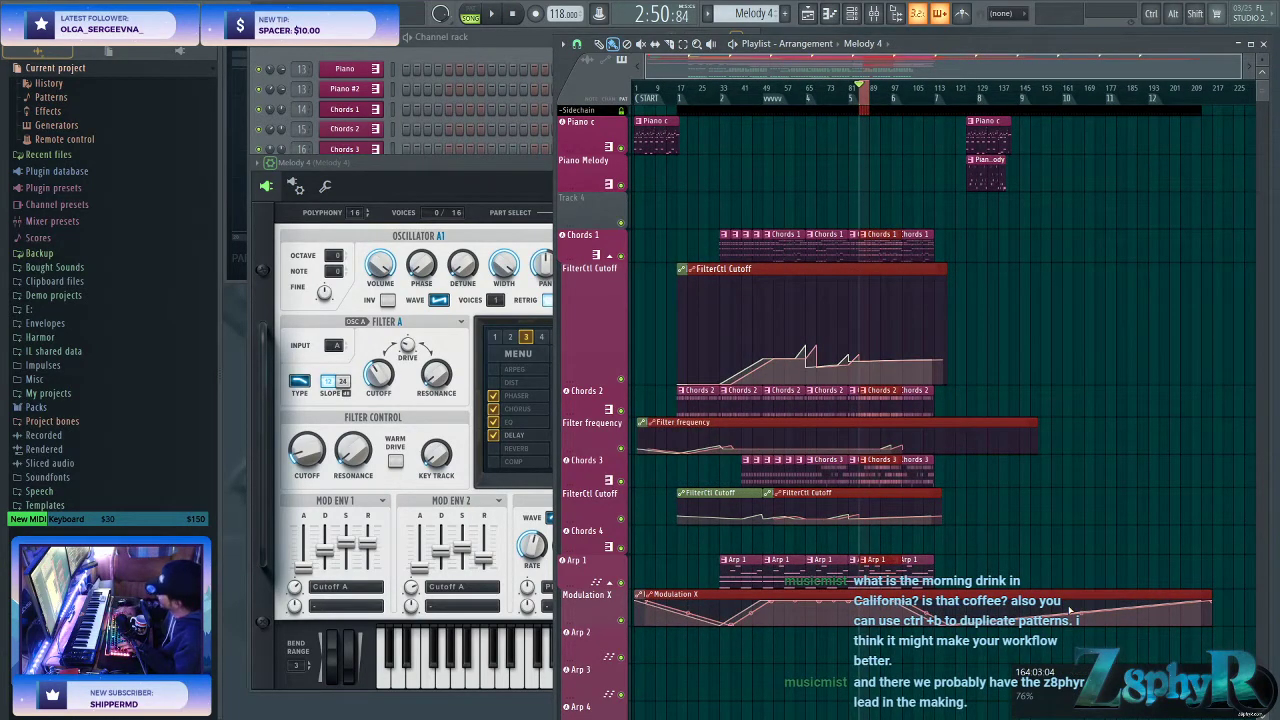
key("ctrl+z")
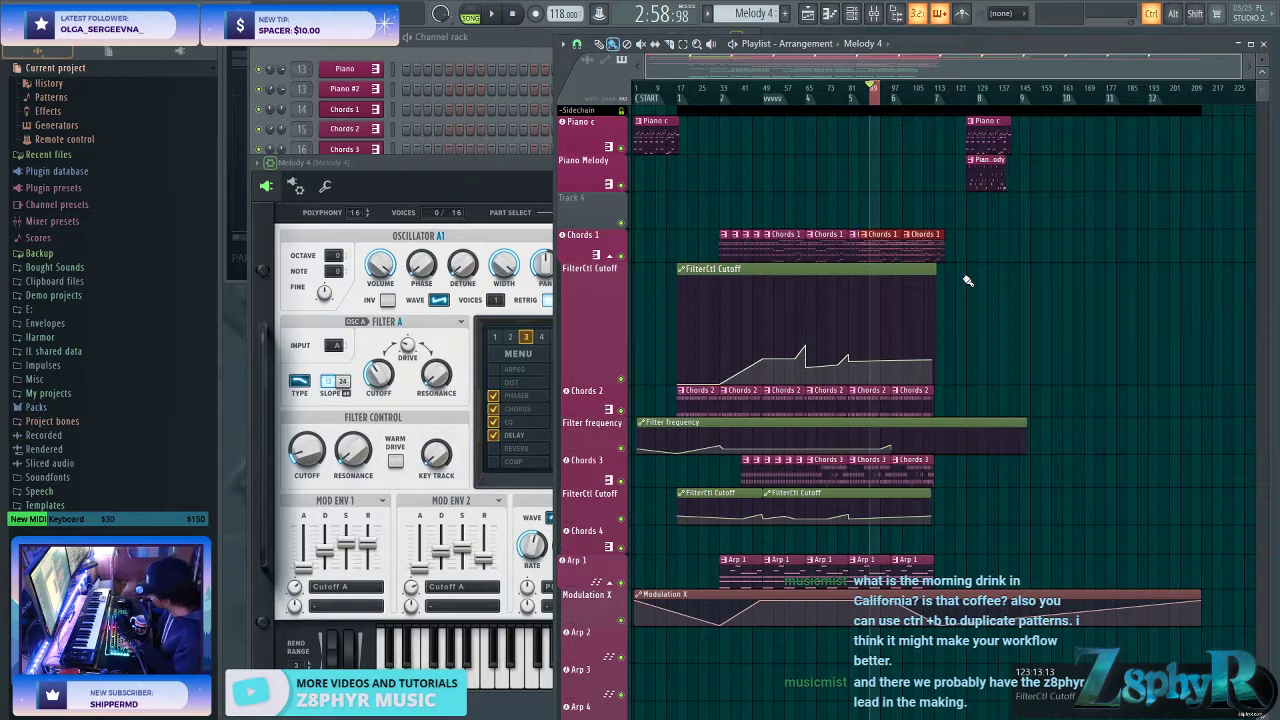
key("Delete")
scroll(968, 281, "up", 5)
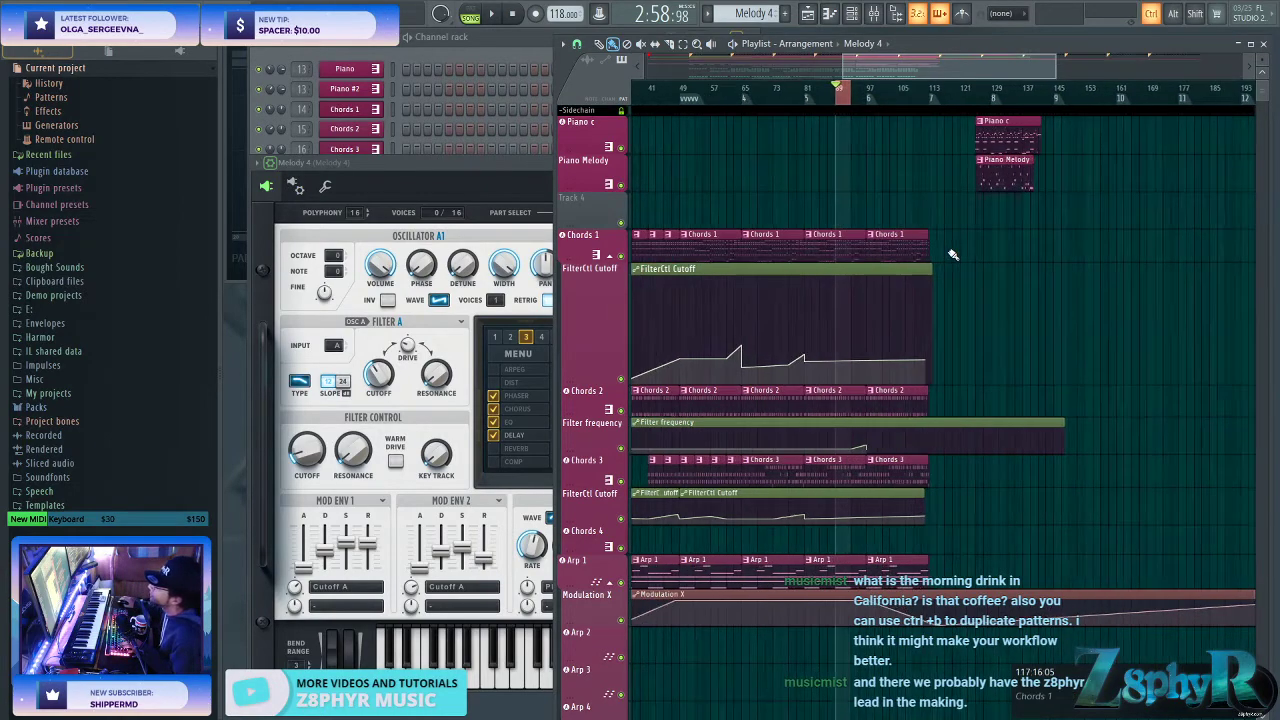
key("ctrl+z")
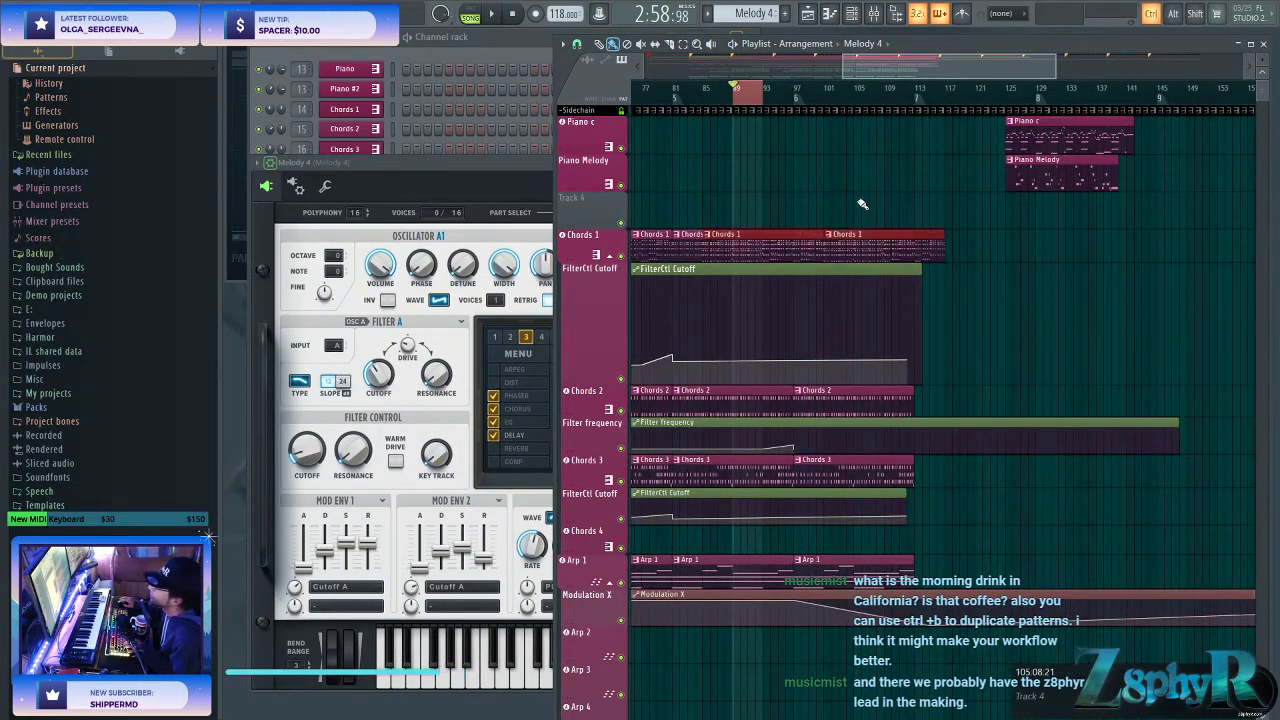
key("ctrl+alt+z")
key("ctrl+alt+z")
- Set the playlist time selection to bars 81 through 113 and play the section
left_click_drag(673, 64, 673, 141)
right_click(905, 141, "ctrl")
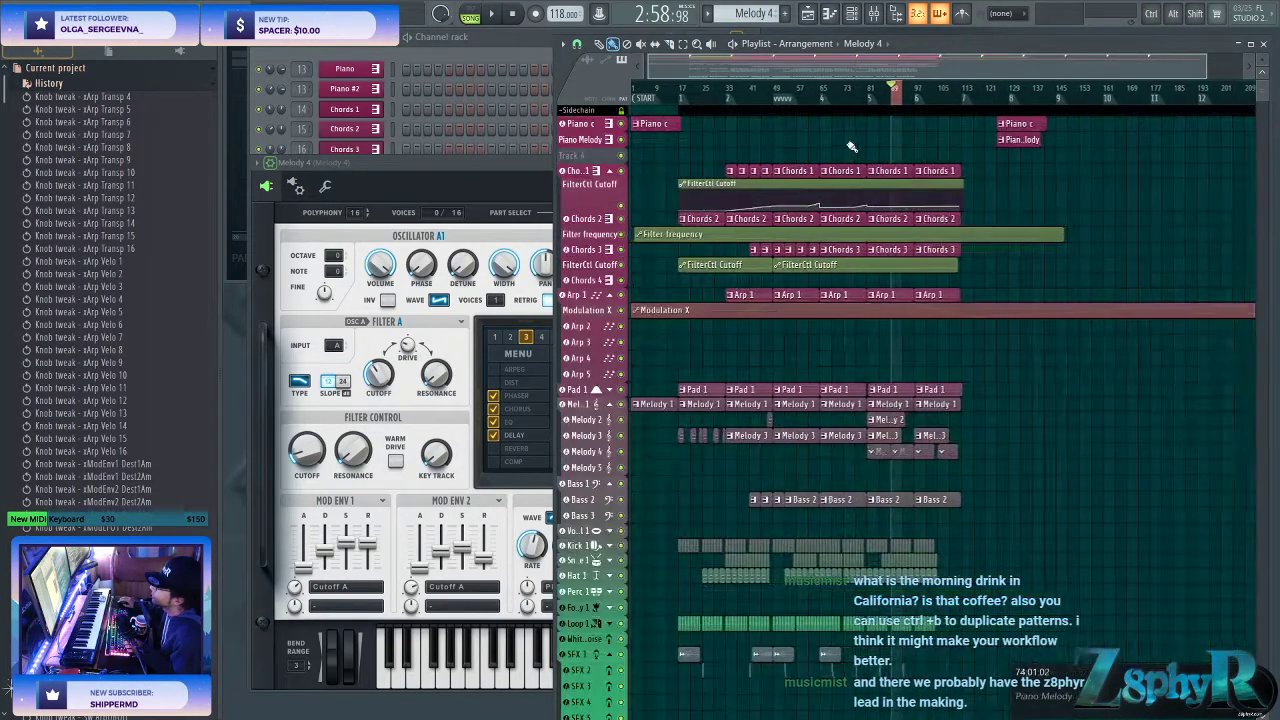
left_click_drag(868, 95, 956, 95)
left_click(1009, 177, "ctrl")
scroll(975, 300, "up", 3)
scroll(979, 410, "down", 1)
scroll(979, 410, "down", 3)
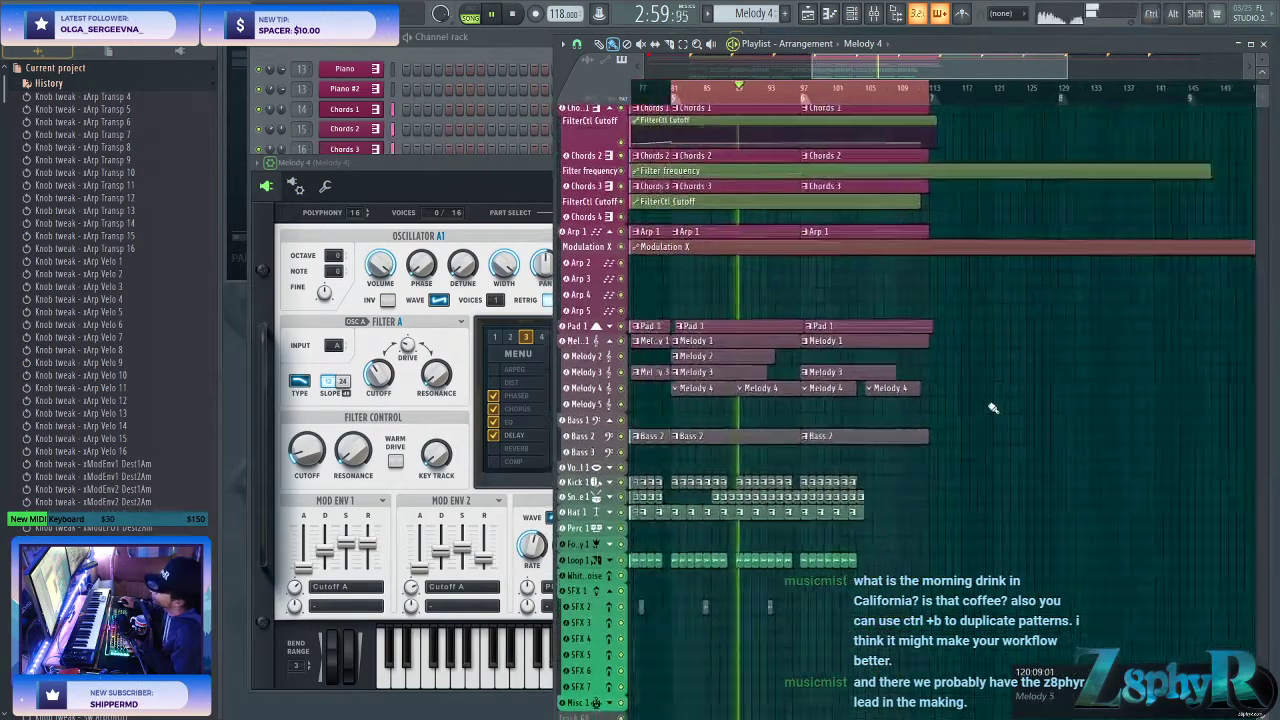
- Examine the clips across bars 81 to 113 and the Melody 4 synth settings during playback
left_click_drag(952, 628, 820, 478)
left_click(890, 630, "ctrl")
scroll(800, 500, "up", 4)
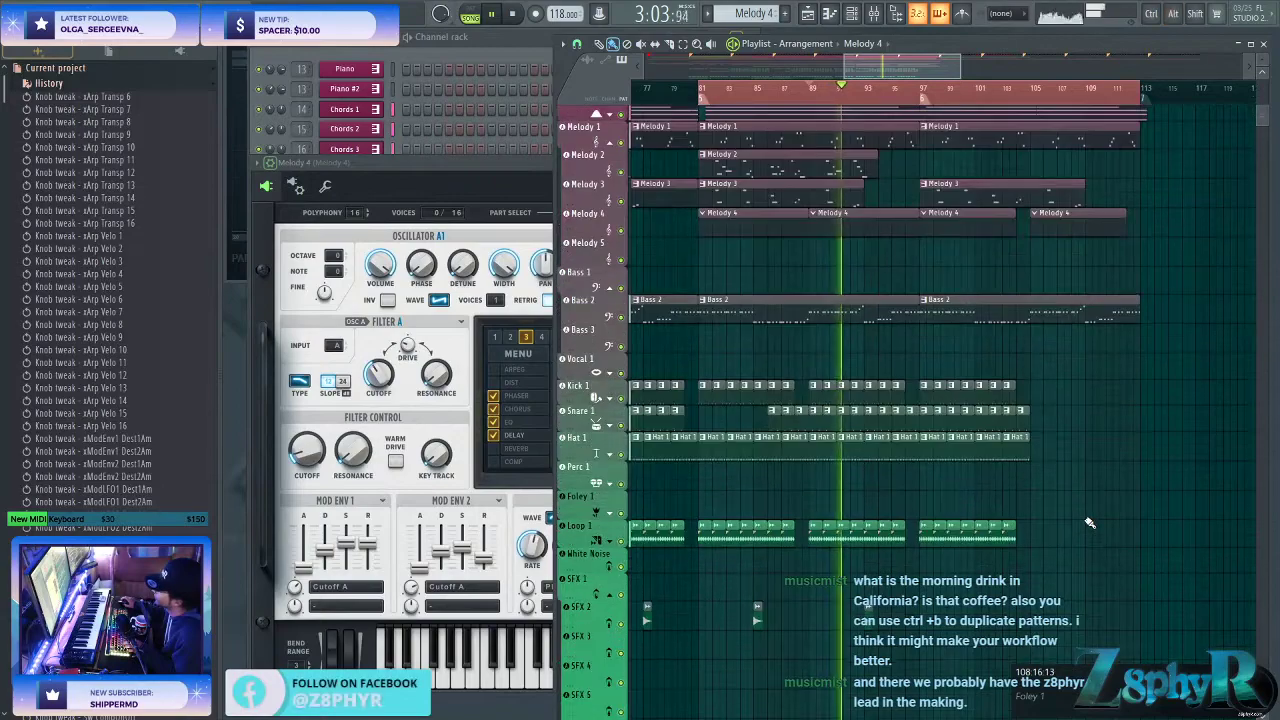
scroll(1000, 495, "up", 4)
scroll(981, 484, "down", 1)
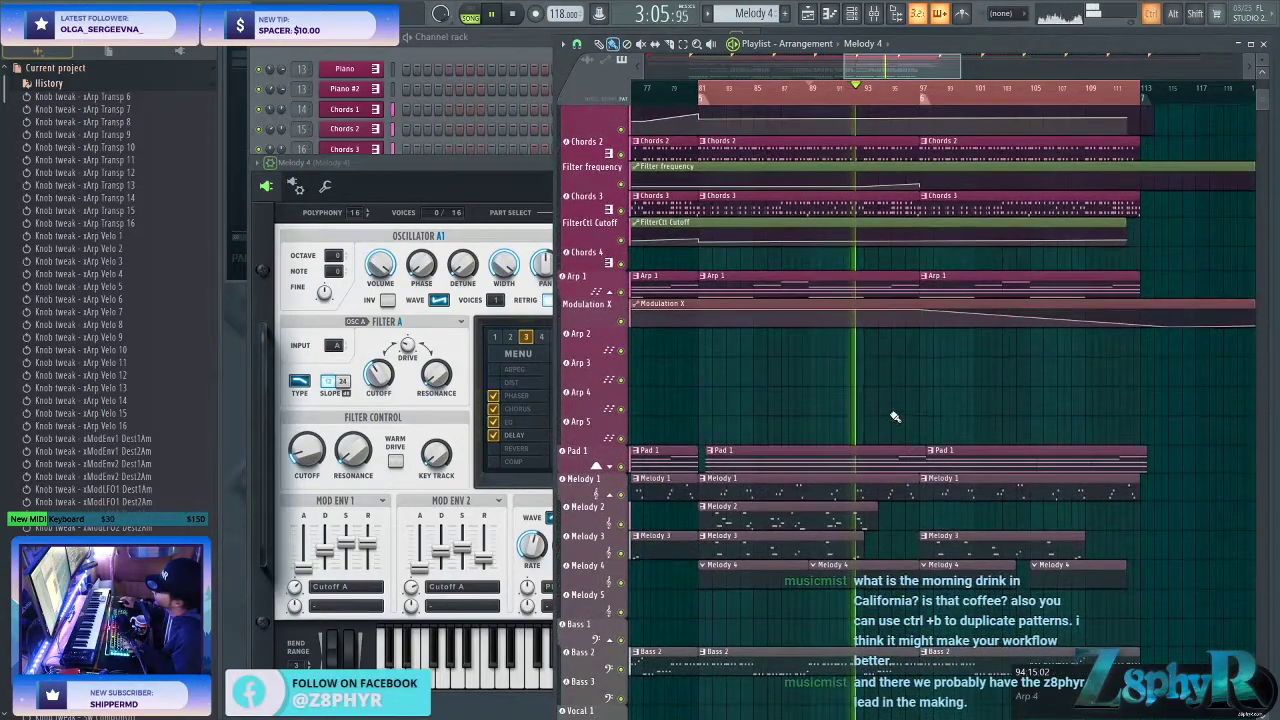
scroll(907, 555, "down", 1)
right_click(616, 406)
left_click(640, 469)
left_click_drag(472, 174, 475, 171)
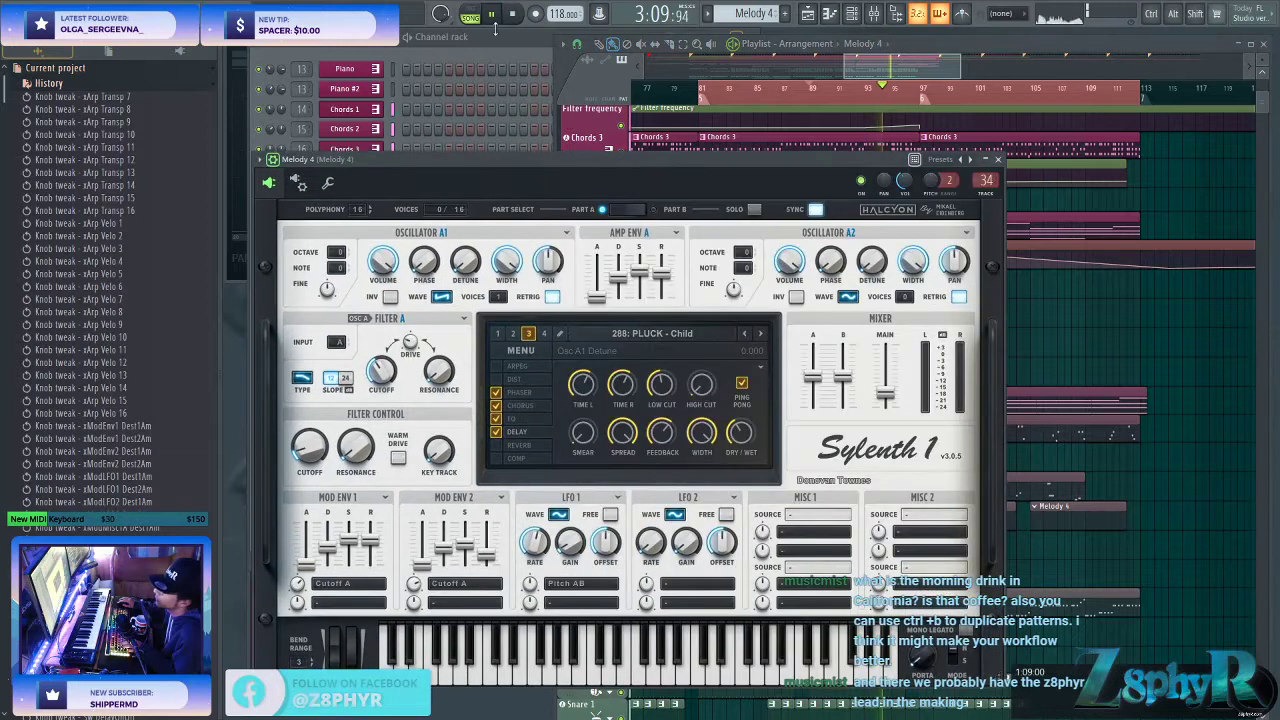
left_click(1091, 374)
left_click_drag(909, 557, 909, 557)
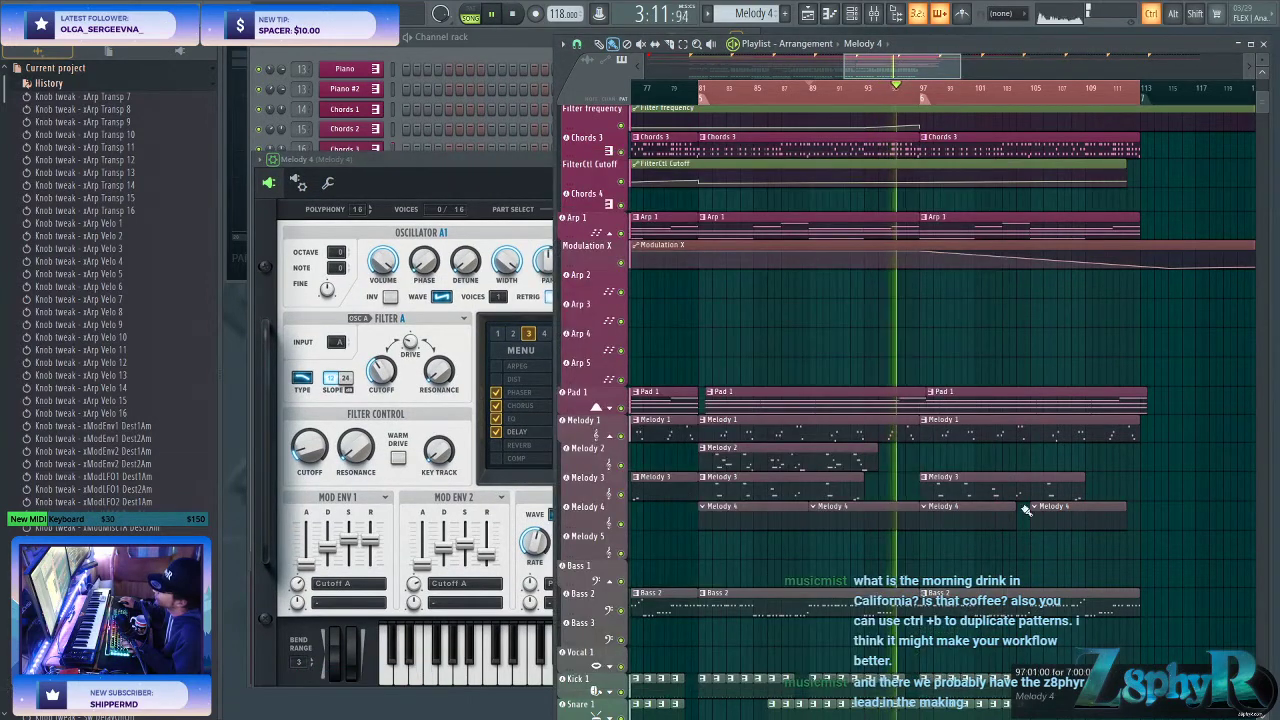
- Extend the last two Melody 4 clips in the playlist to about eight bars each
left_click_drag(1079, 522, 950, 514)
key("ctrl+b")
key("ctrl+d")
- Open the Melody 4 piano roll and place a half-bar E6 note midway through bar 1
left_click(505, 68)
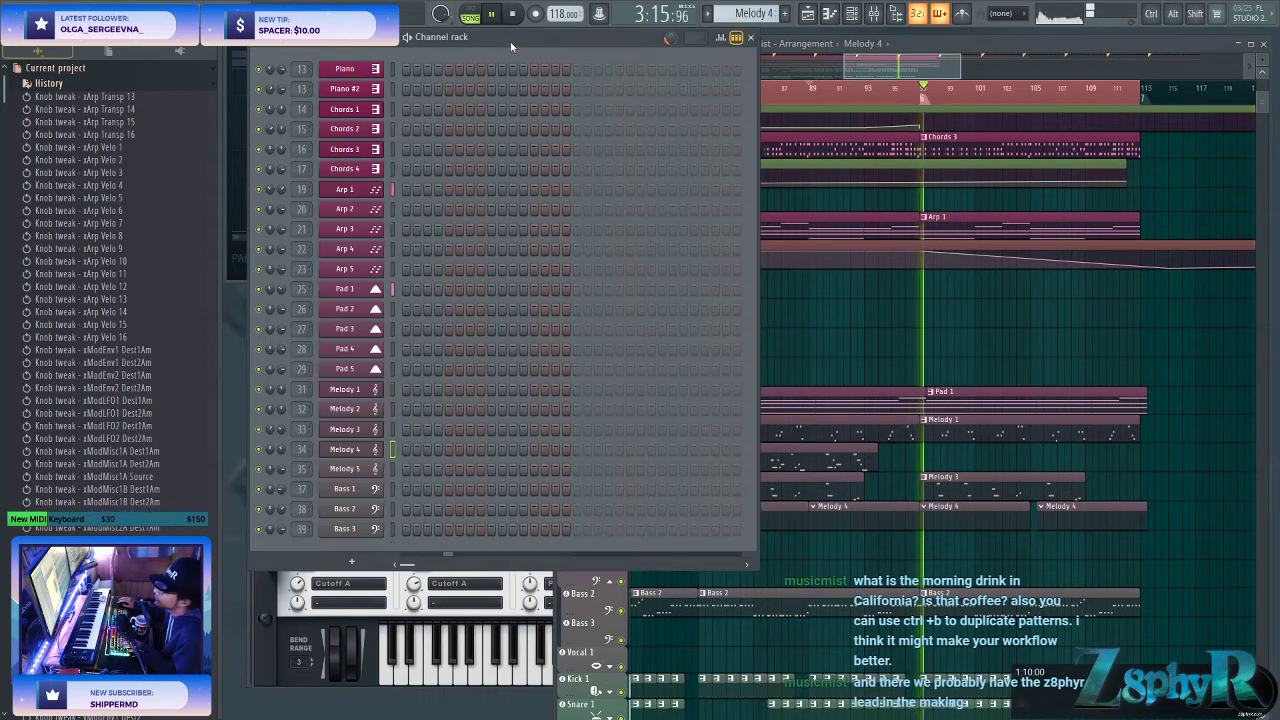
right_click(377, 450)
left_click(412, 449)
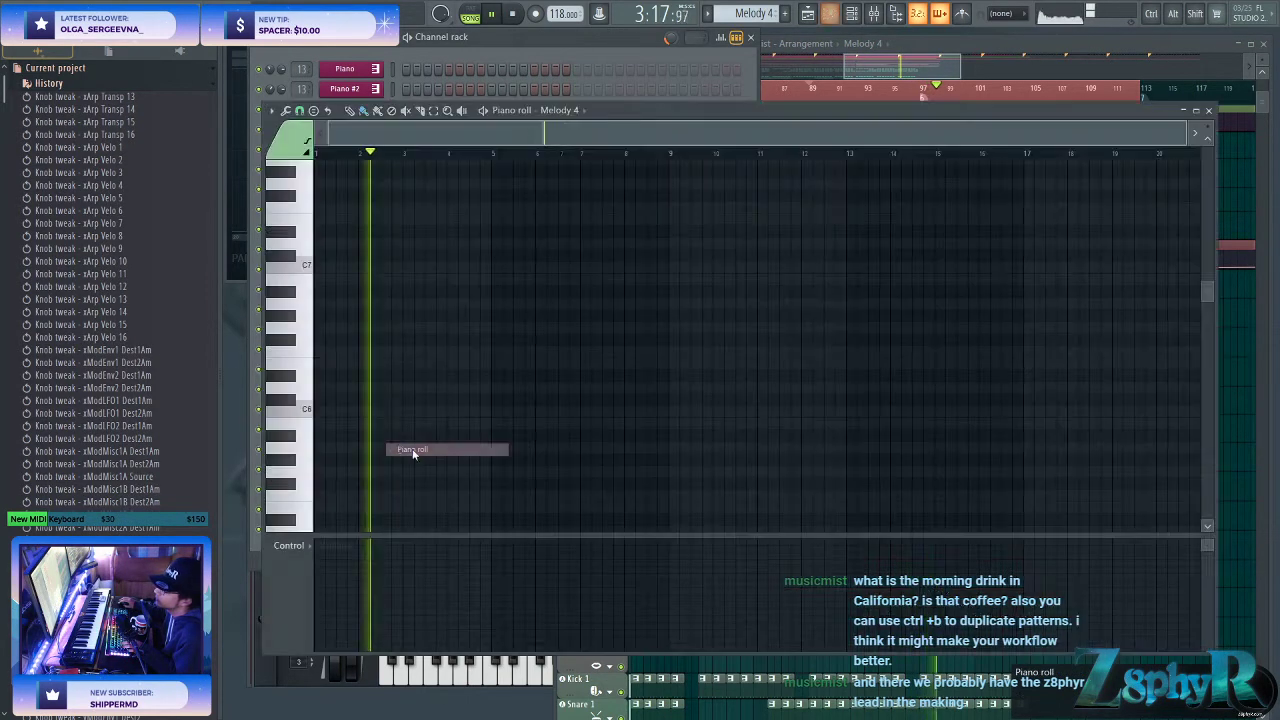
left_click(332, 369)
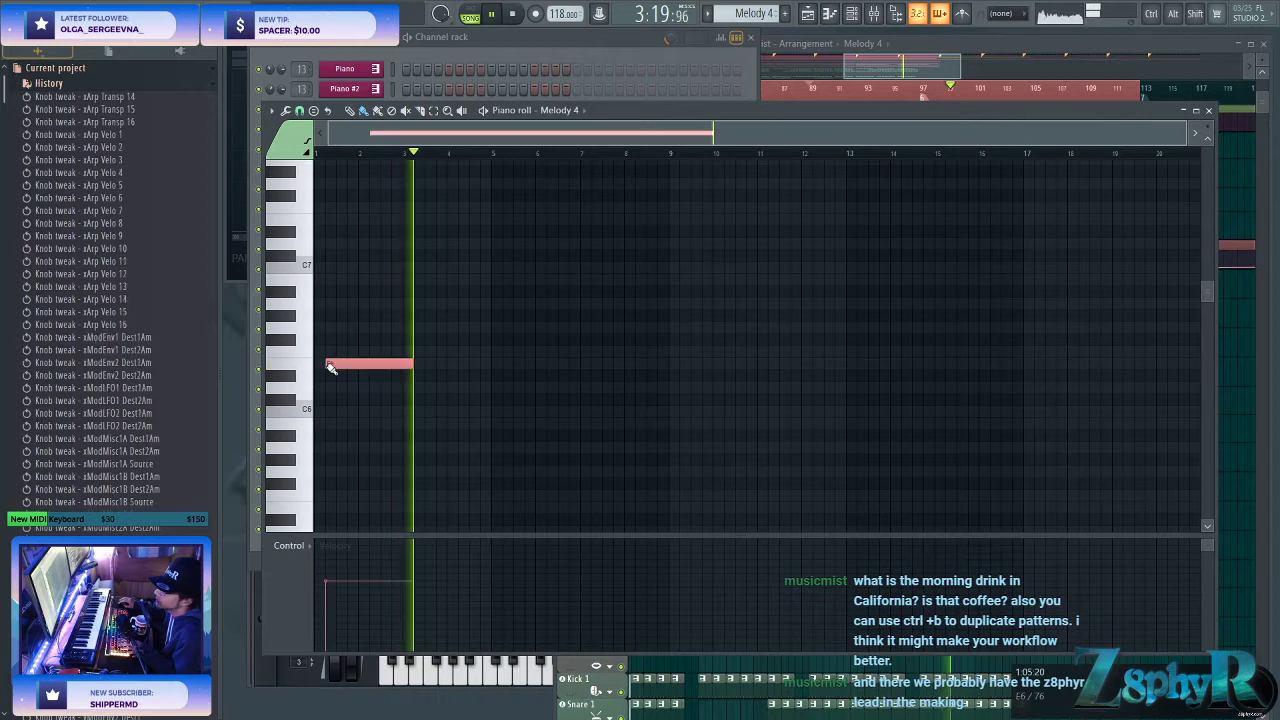
key("space")
right_click(346, 370)
left_click(348, 365)
left_click_drag(419, 363, 358, 362)
- Add a half-bar E5 note at the very start of bar 1, ahead of the E6
left_click(309, 447)
left_click_drag(311, 450, 309, 497)
left_click(331, 508)
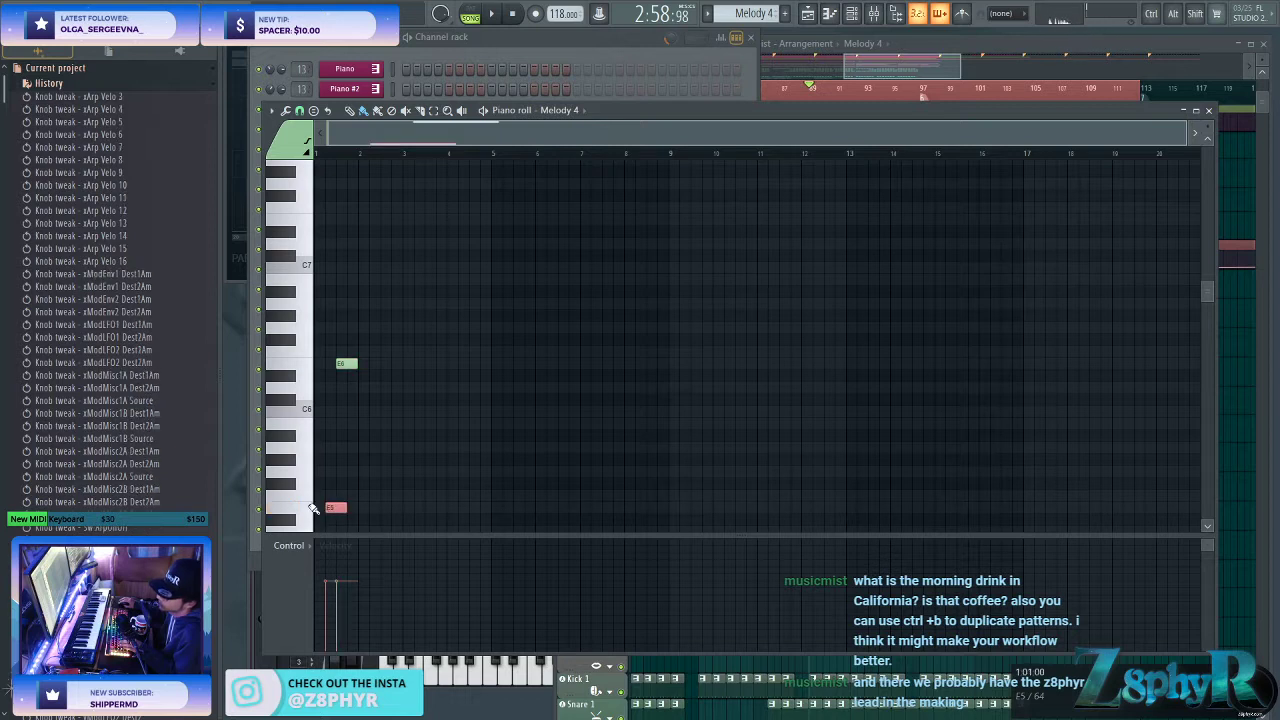
right_click(342, 509)
left_click(330, 508)
left_click_drag(336, 509, 327, 510)
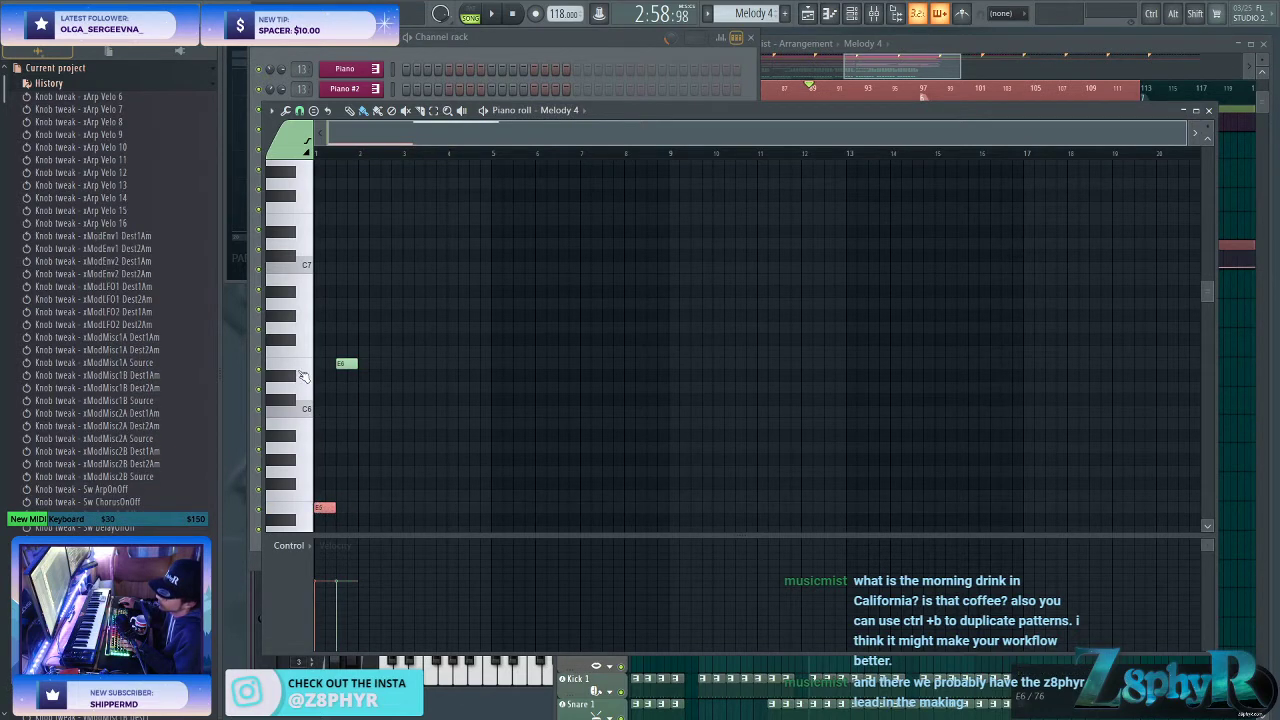
- Add half-bar D#6 and B5 notes in bar 2 after the E6 and play the four-note phrase
left_click(298, 378)
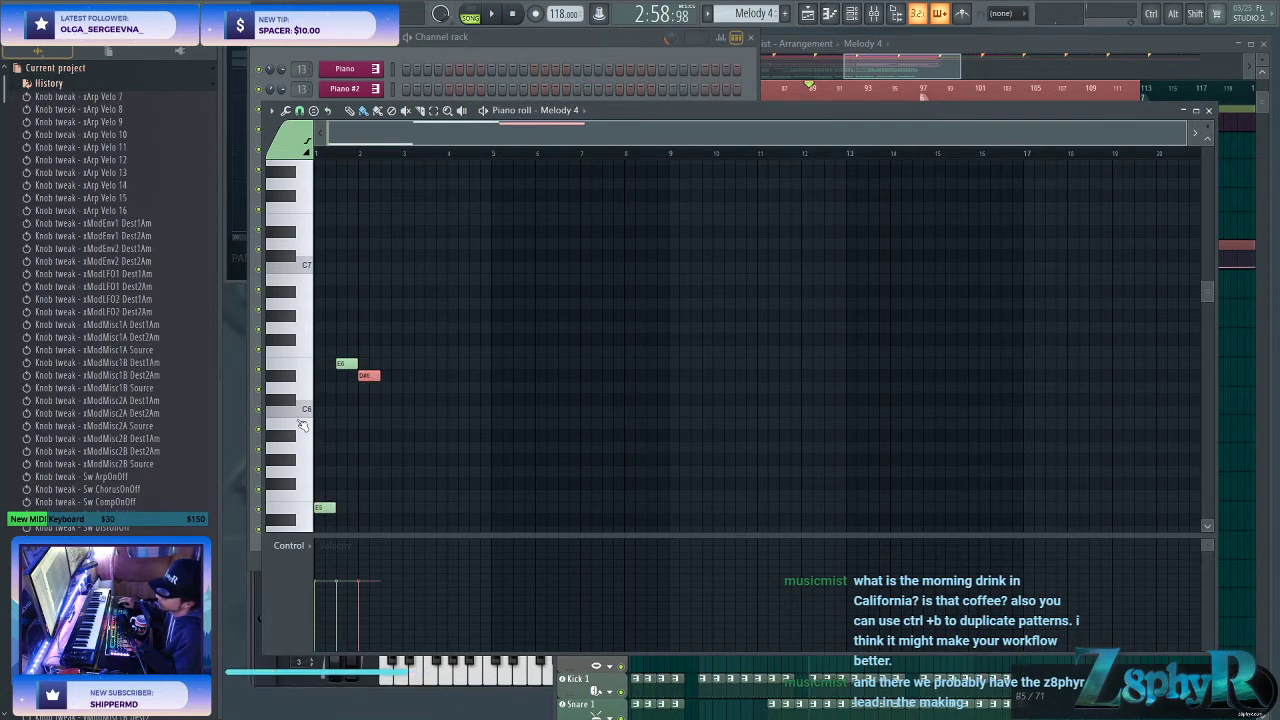
left_click(392, 425)
key("space")
scroll(414, 463, "down", 3)
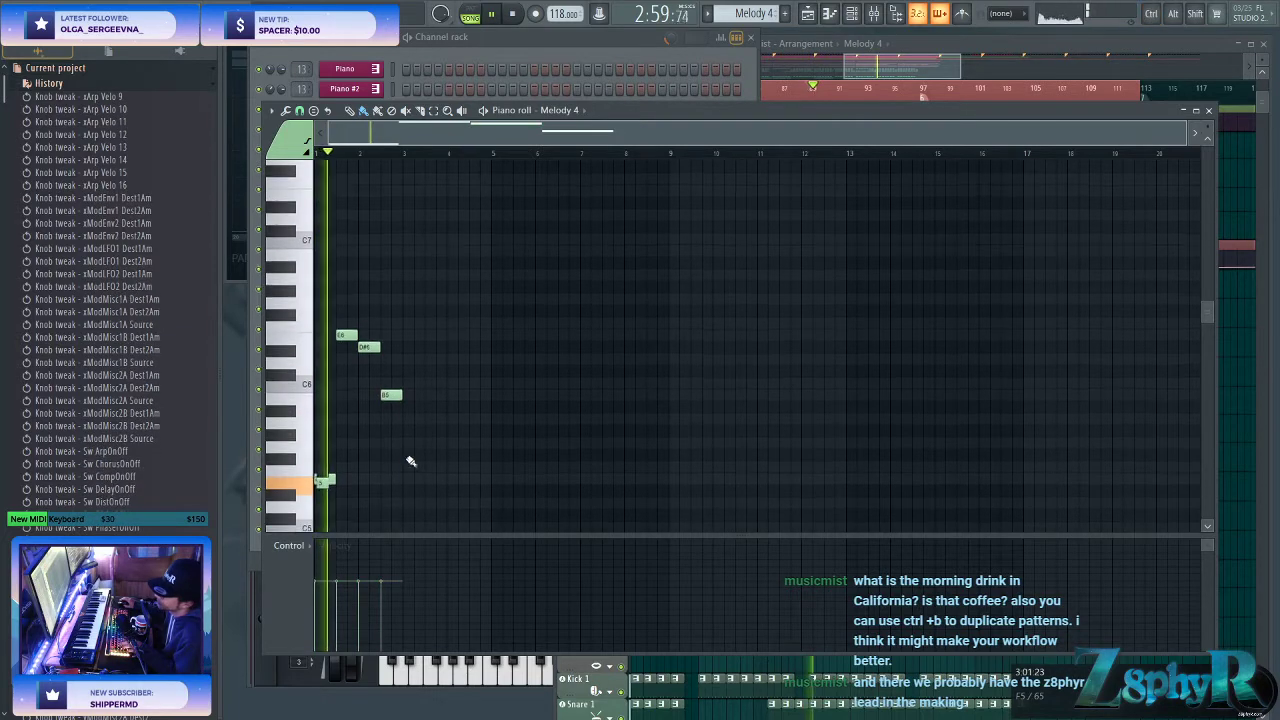
scroll(443, 400, "up", 4)
key("space")
- Shorten E5 to half a beat before beat 3, followed by one-beat E6, D#6 and B5 notes
left_click_drag(398, 432, 437, 436)
mouse_move(563, 290)
left_mouse_down()
mouse_move(515, 291)
mouse_move(539, 303)
mouse_move(490, 292)
left_mouse_up()
left_click(548, 315)
right_click(528, 305)
mouse_move(564, 312)
left_mouse_down()
mouse_move(509, 300)
mouse_move(527, 303)
left_mouse_up()
right_click(746, 357)
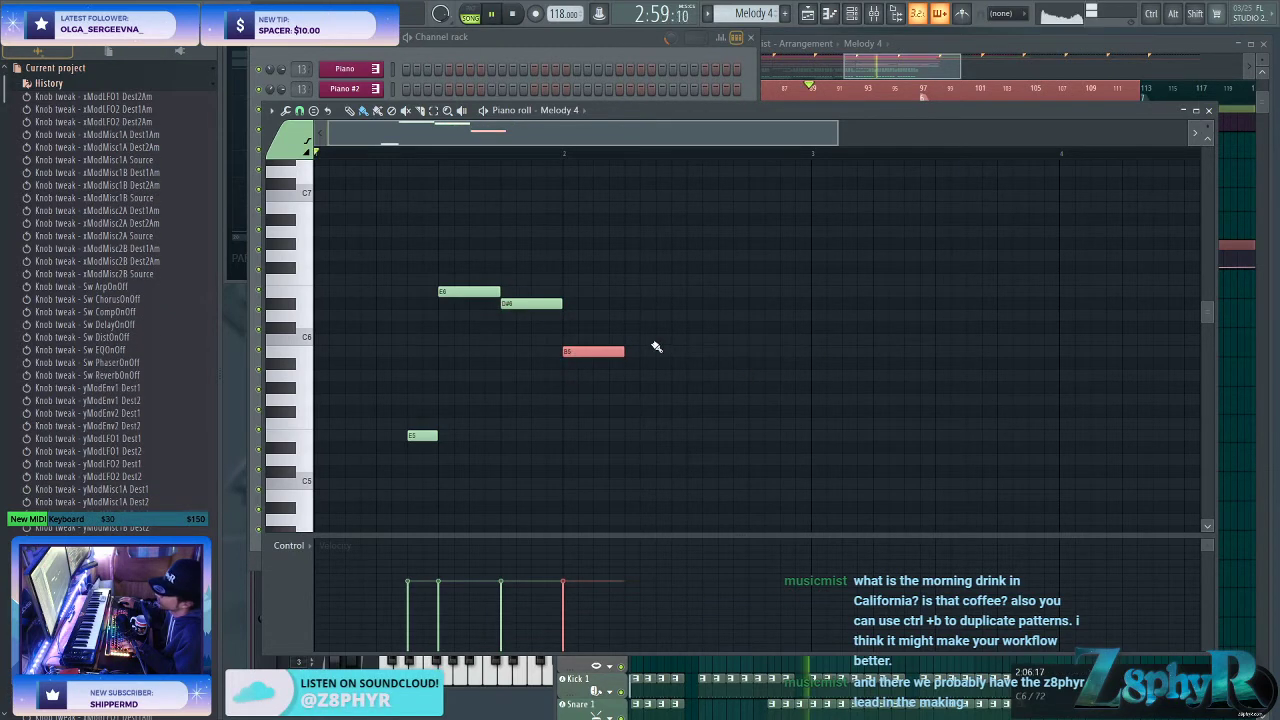
- Play the phrase, then shorten D#6 and B5 to half a beat each so the phrase ends with bar 1
key("space")
key("space")
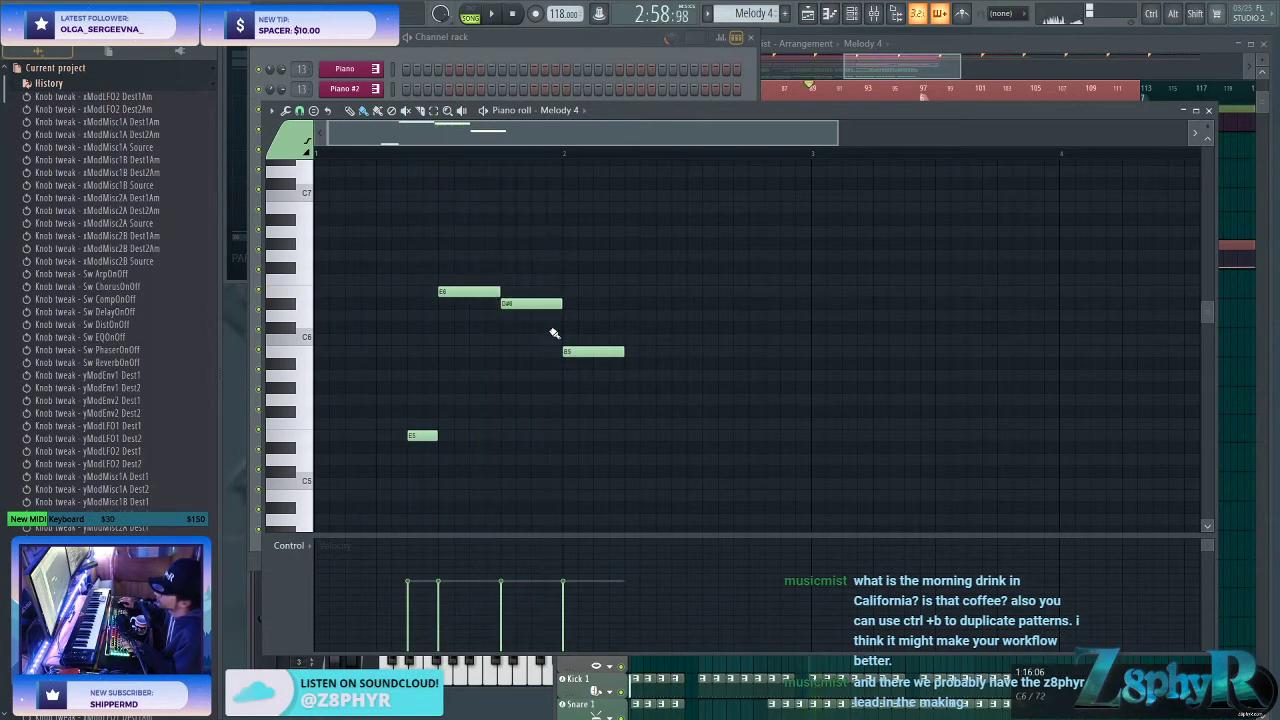
mouse_move(572, 352)
left_mouse_down()
mouse_move(540, 352)
mouse_move(563, 352)
left_mouse_up()
- Duplicate the four-note phrase into bar 2, lower its last note to F#5 and play it
left_click_drag(606, 267, 361, 505)
mouse_move(420, 436)
left_mouse_down()
mouse_move(754, 423)
mouse_move(655, 431)
left_mouse_up()
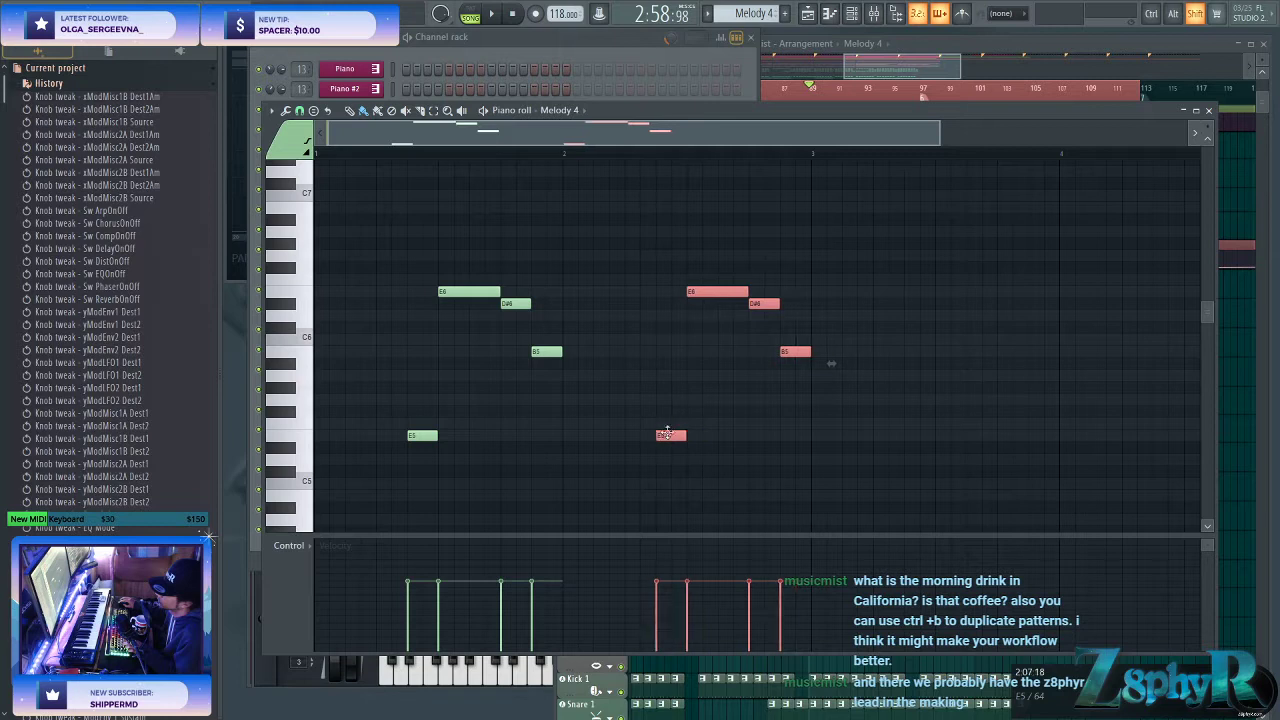
mouse_move(782, 352)
left_mouse_down()
mouse_move(780, 440)
mouse_move(790, 430)
mouse_move(778, 410)
left_mouse_up()
key("space")
- Duplicate the two-bar phrase into bars 3 and 4 and replay the melody from bar 1
left_click_drag(929, 523, 378, 262)
mouse_move(416, 435)
left_mouse_down()
mouse_move(929, 437)
mouse_move(913, 434)
left_mouse_up()
left_click(870, 490, "ctrl")
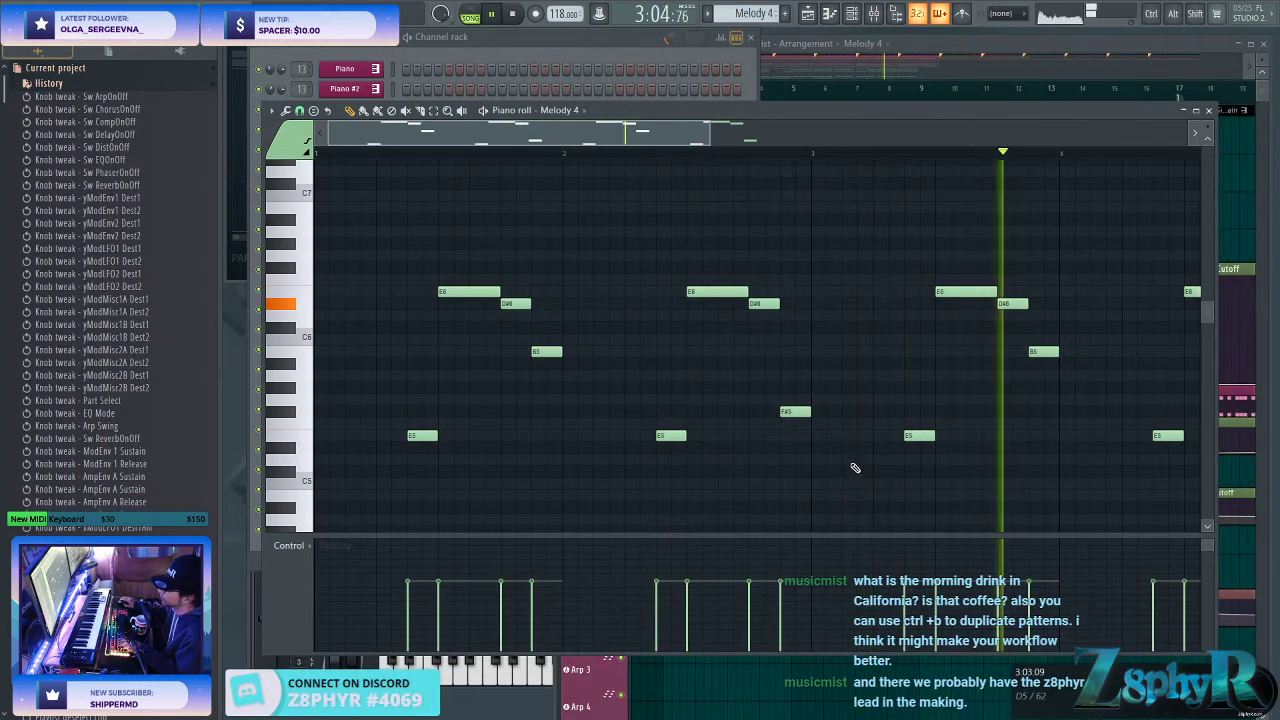
scroll(876, 433, "down", 2)
scroll(876, 433, "up", 1)
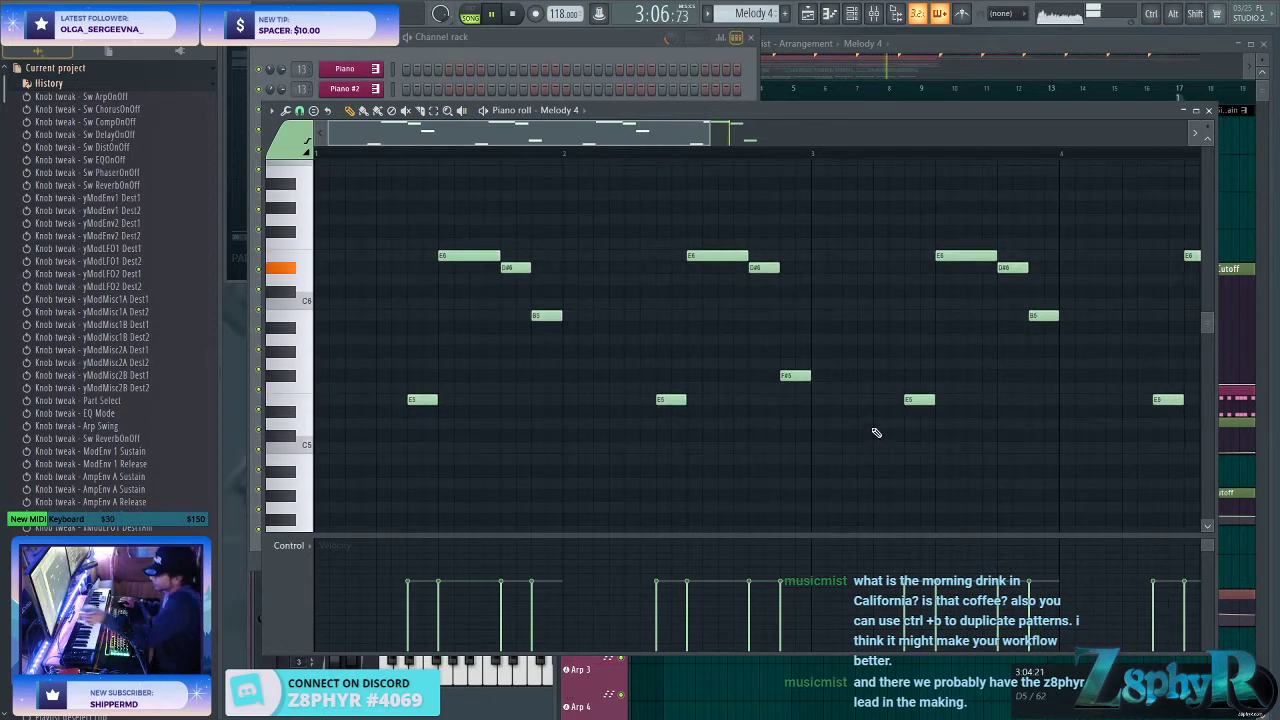
left_click(374, 150)
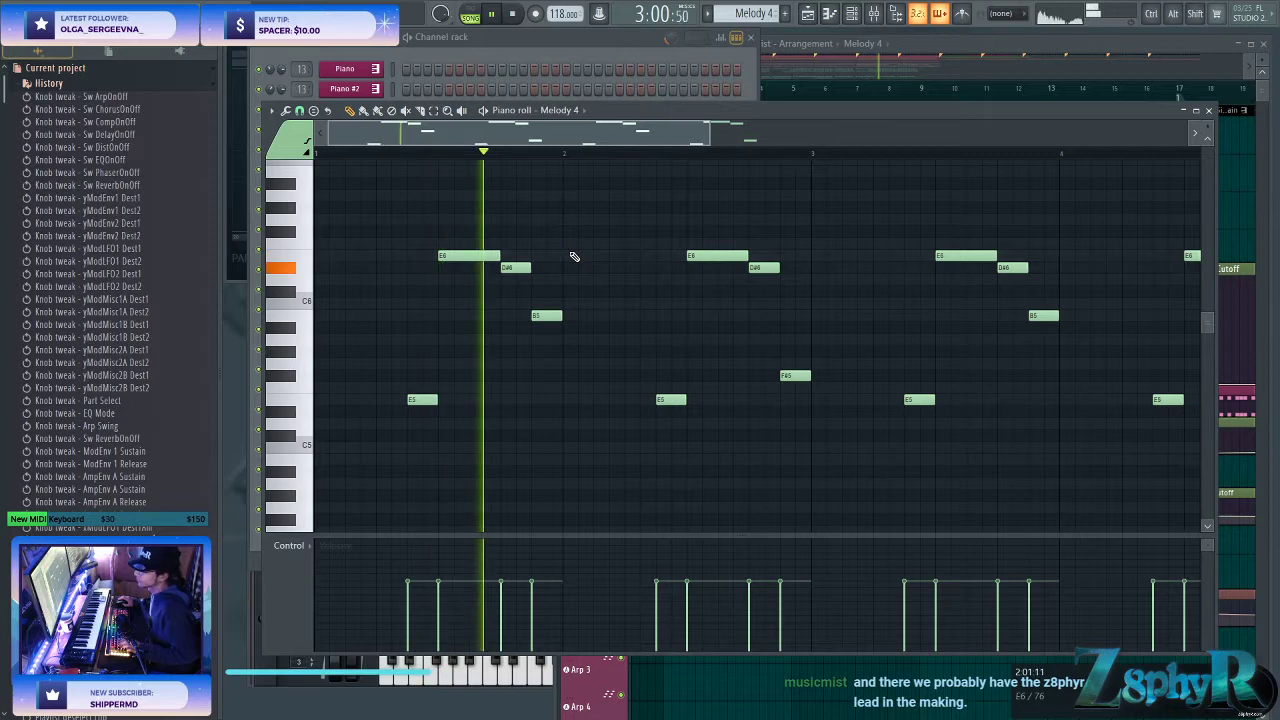
- Play the playlist arrangement from bar 81 to hear the Melody 4 clips in context
left_click(862, 43)
left_click(1111, 217)
scroll(1100, 218, "down", 3)
scroll(1014, 220, "down", 3)
scroll(1157, 251, "right", 3)
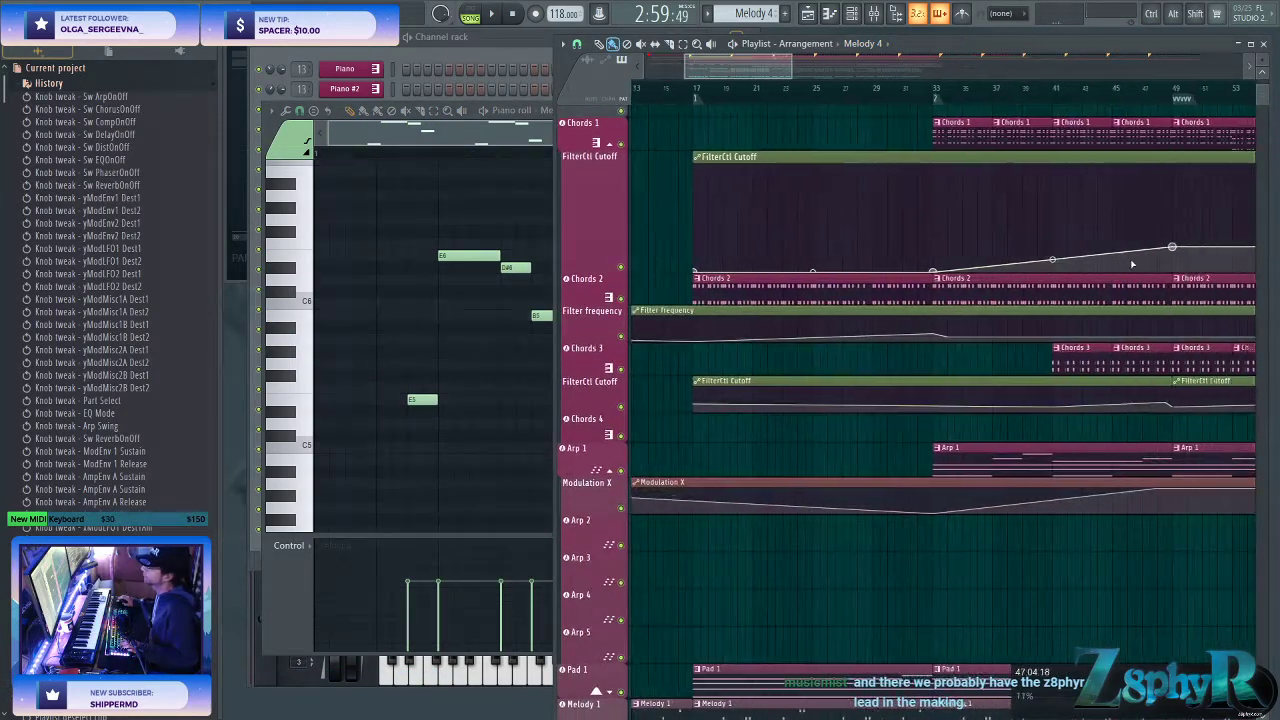
scroll(1133, 264, "left", 4)
scroll(1160, 275, "down", 3)
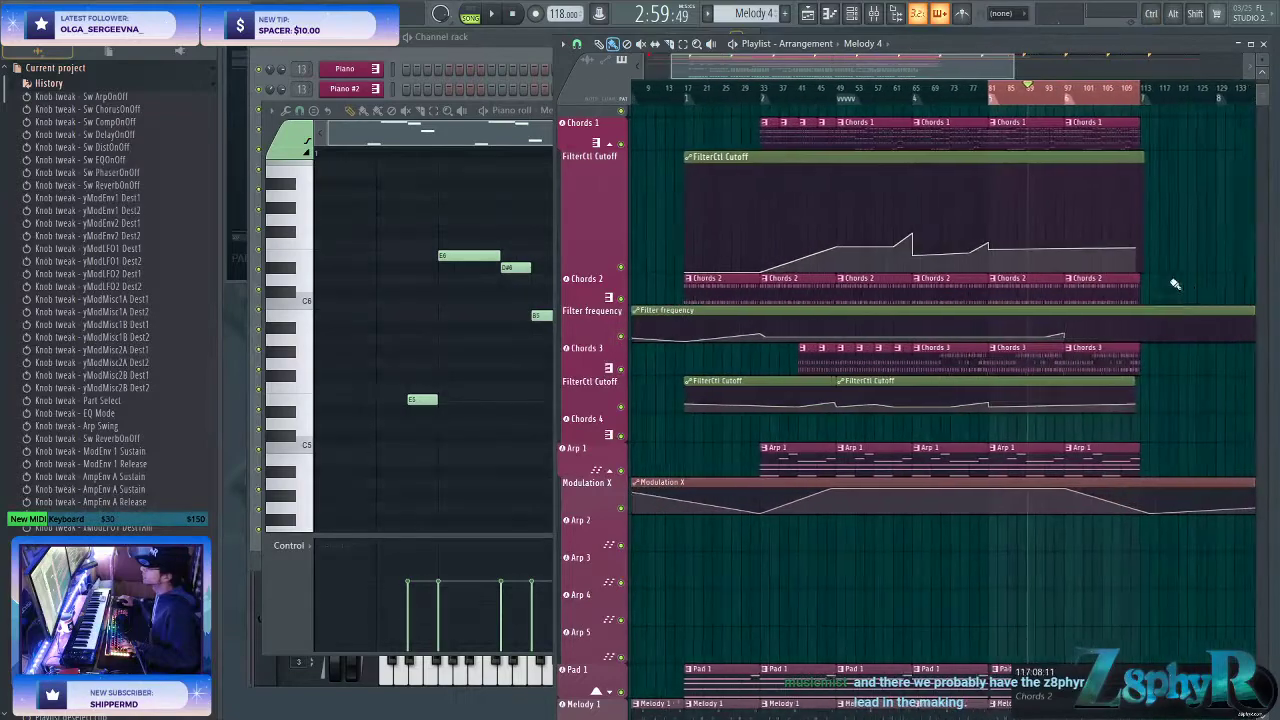
scroll(1165, 285, "up", 3)
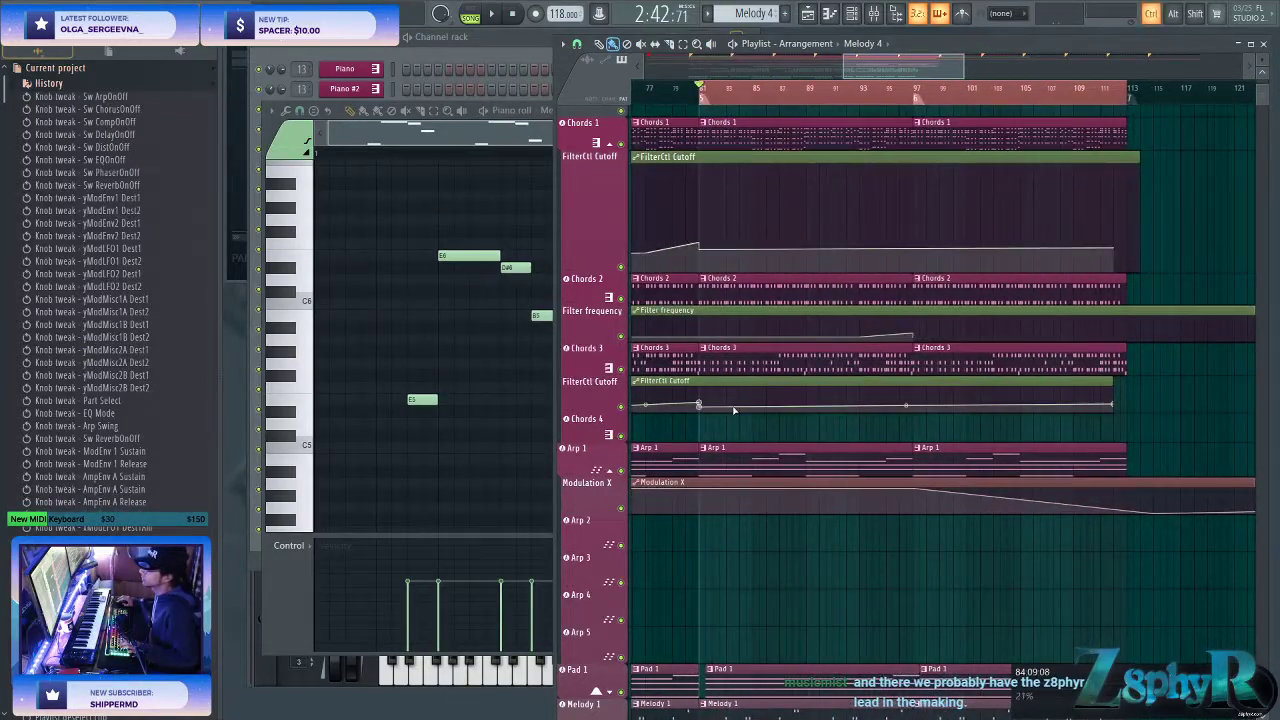
scroll(730, 430, "down", 6)
key("space")
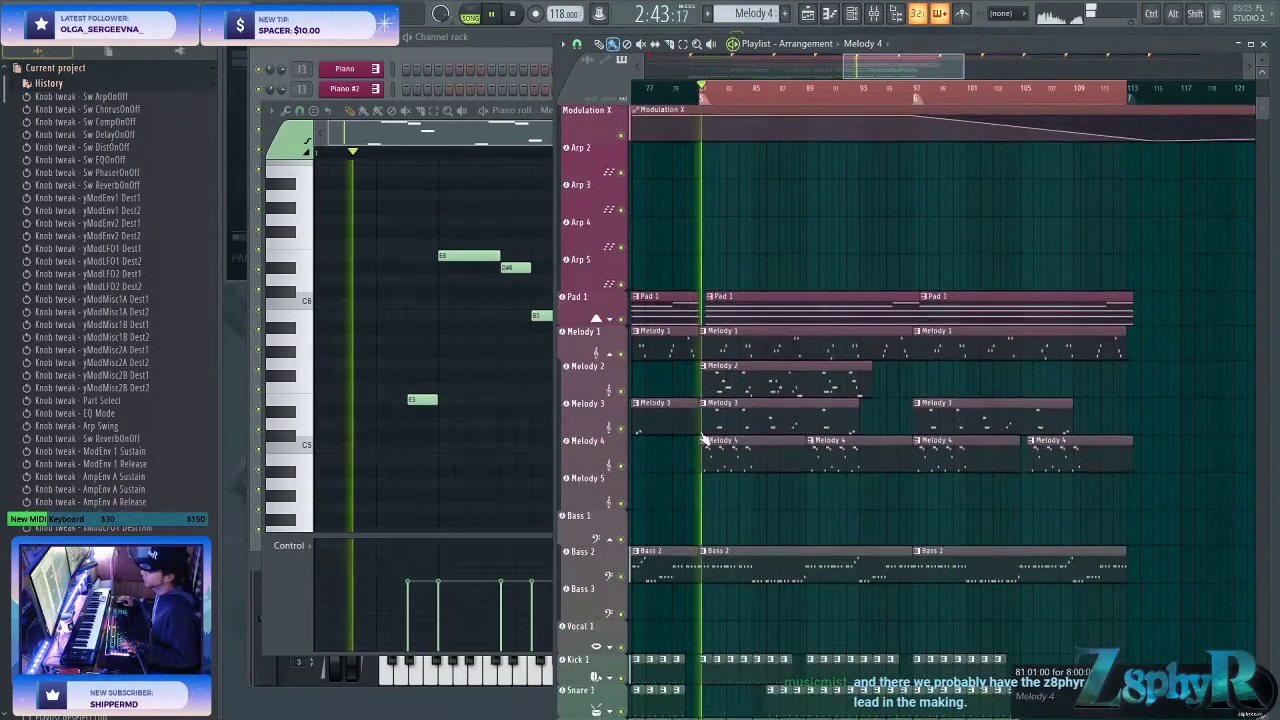
- Replace the E5 note in bar 4 of Melody 4 with B5 and try higher pitches for the bar's final F#5
left_click(467, 143)
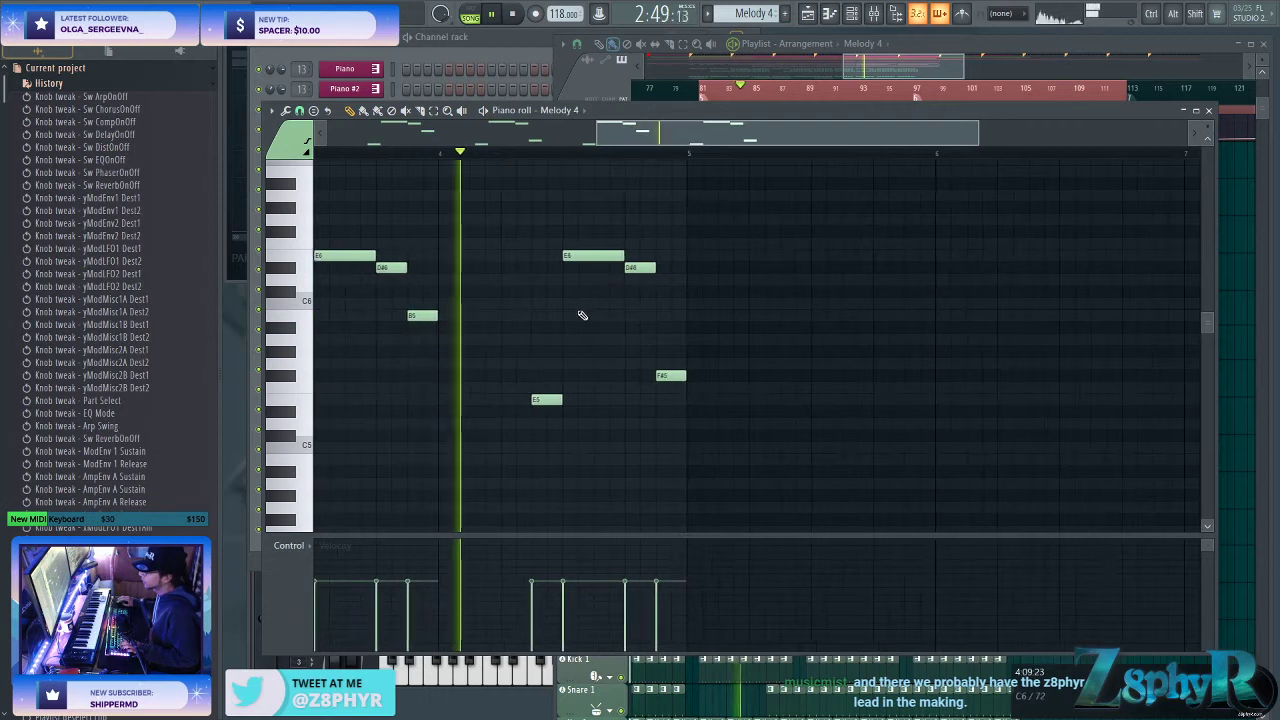
key("space")
left_click(531, 315)
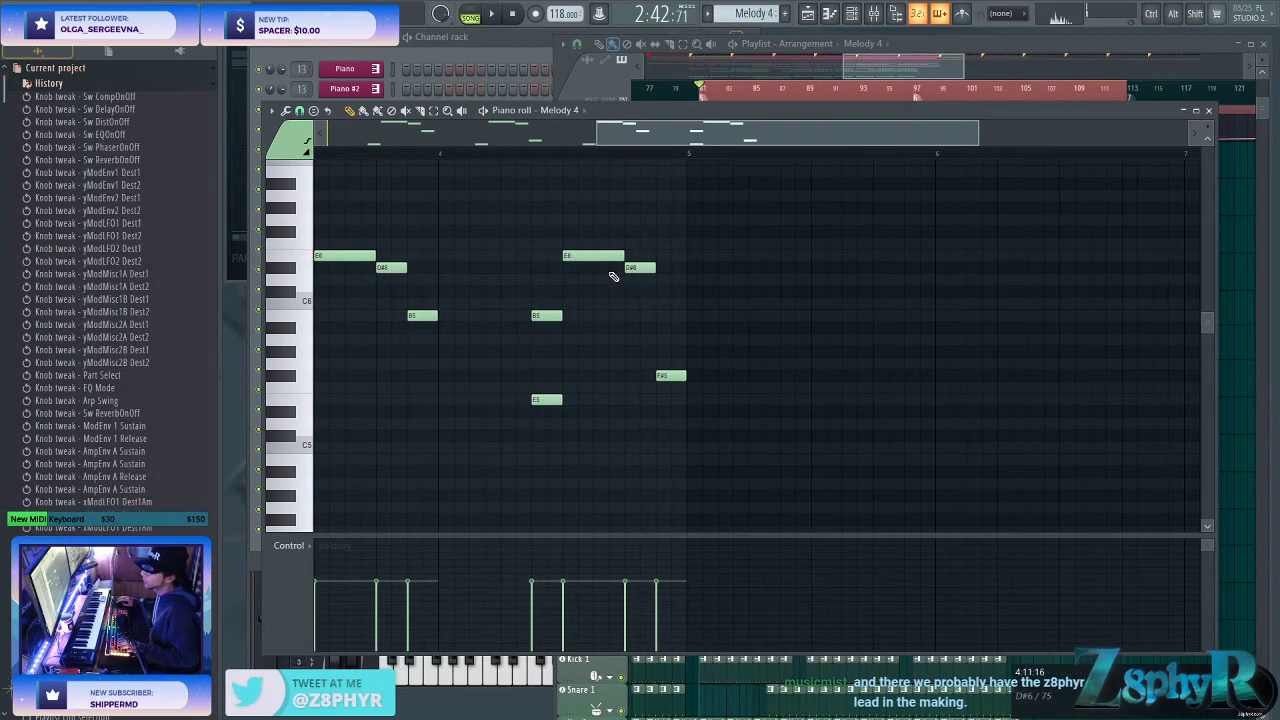
left_click(658, 327)
left_click_drag(650, 325, 650, 351)
right_click(665, 354)
left_click(663, 377)
right_click(546, 400)
right_click(684, 218, "ctrl")
- Open the Melody 4 synth, raise the amp envelope's sustain and adjust the decay and sustain of Mod Env 1
left_click(470, 46)
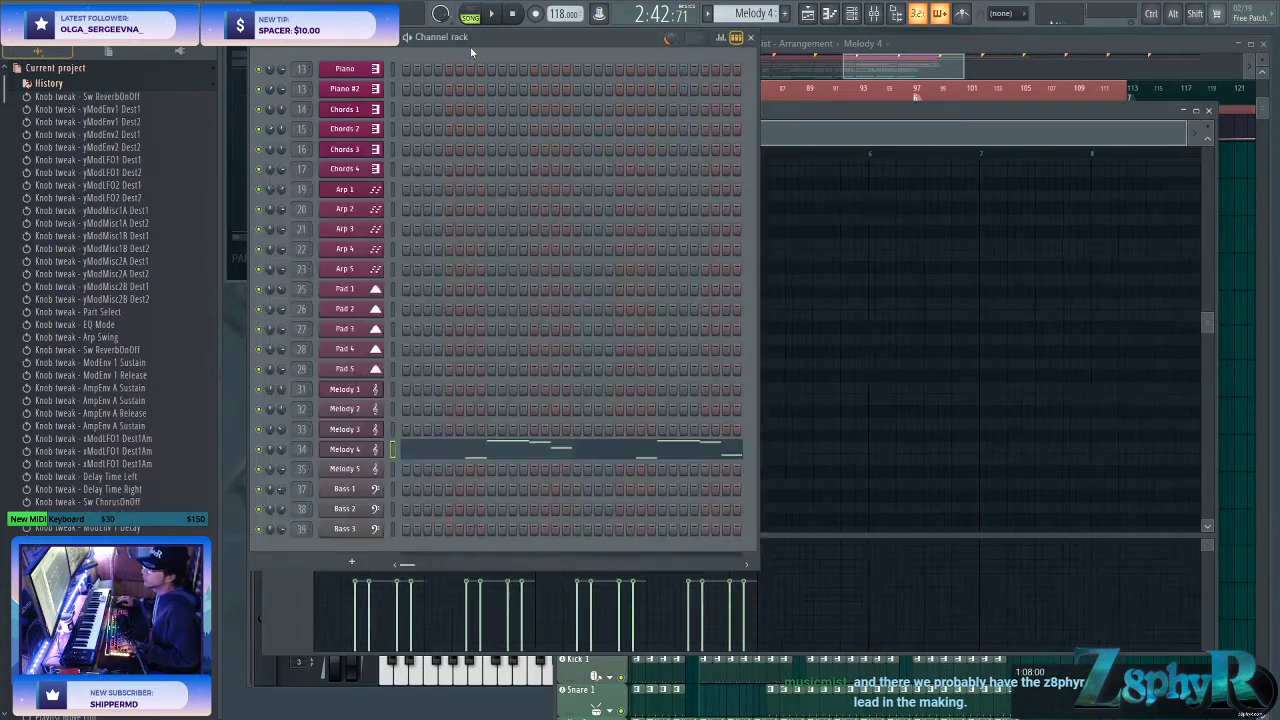
left_click(350, 449)
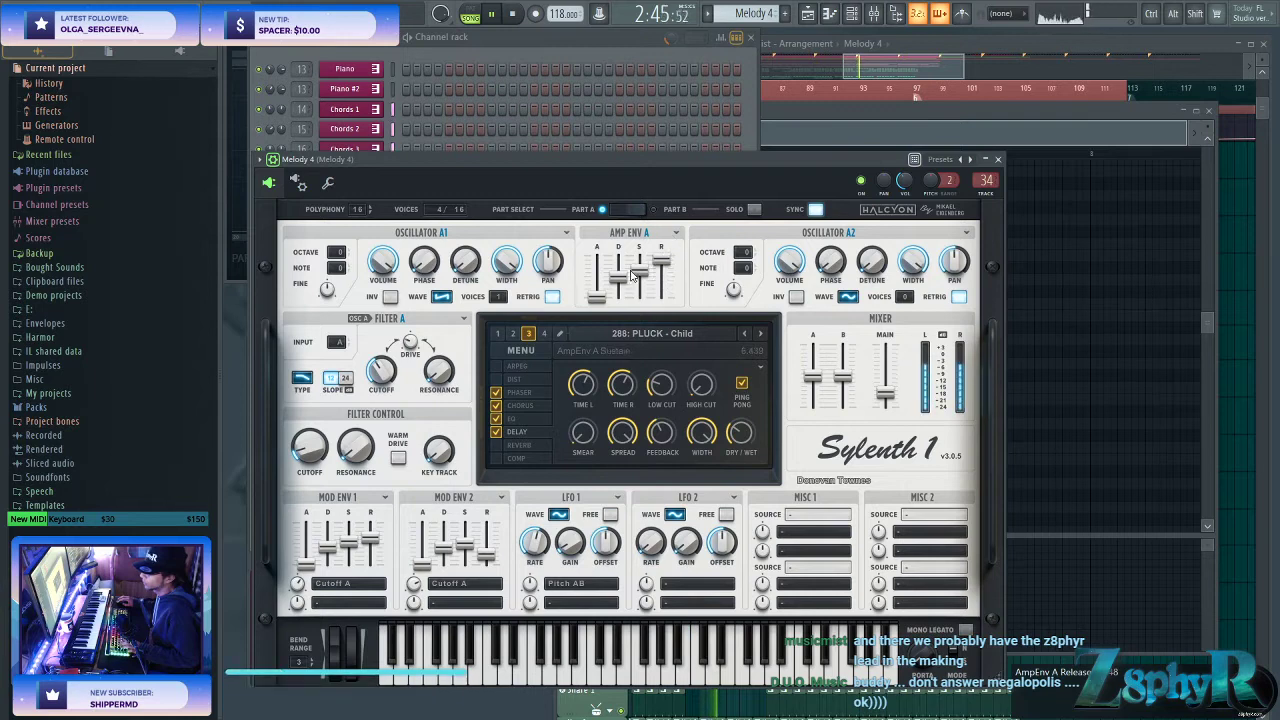
left_click_drag(643, 267, 635, 241)
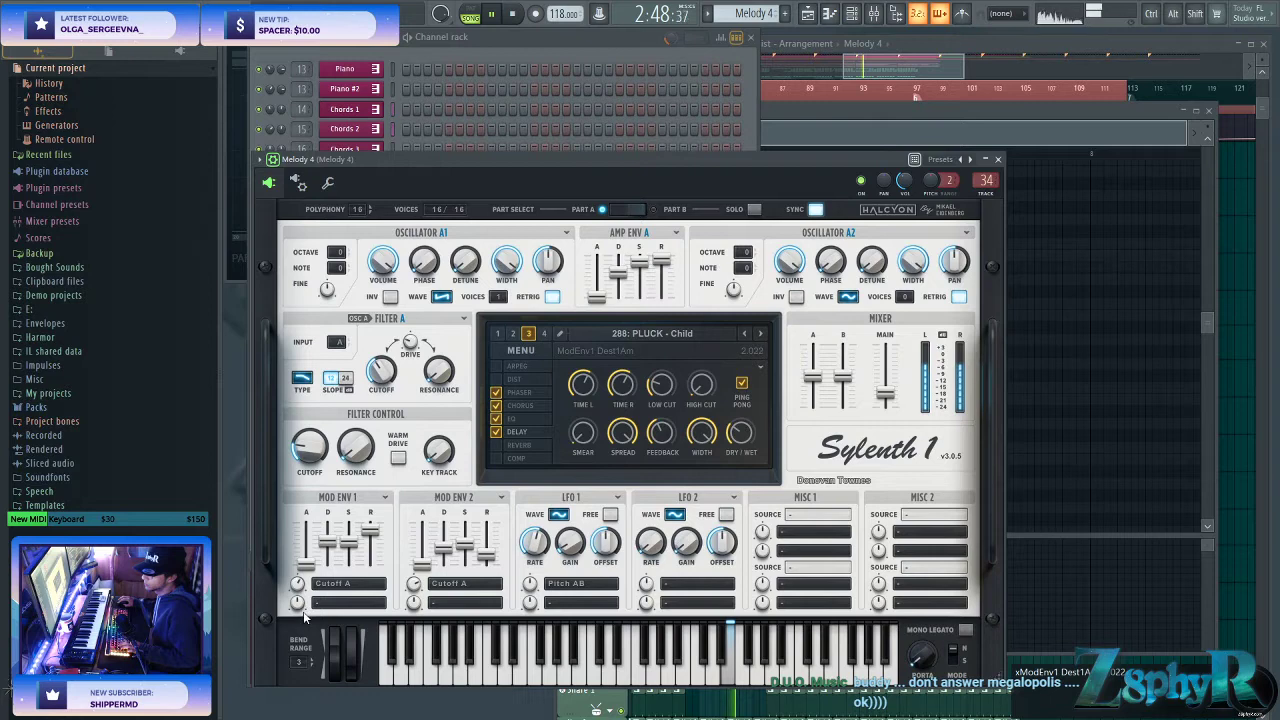
mouse_move(327, 542)
left_mouse_down()
mouse_move(327, 530)
mouse_move(348, 553)
left_mouse_up()
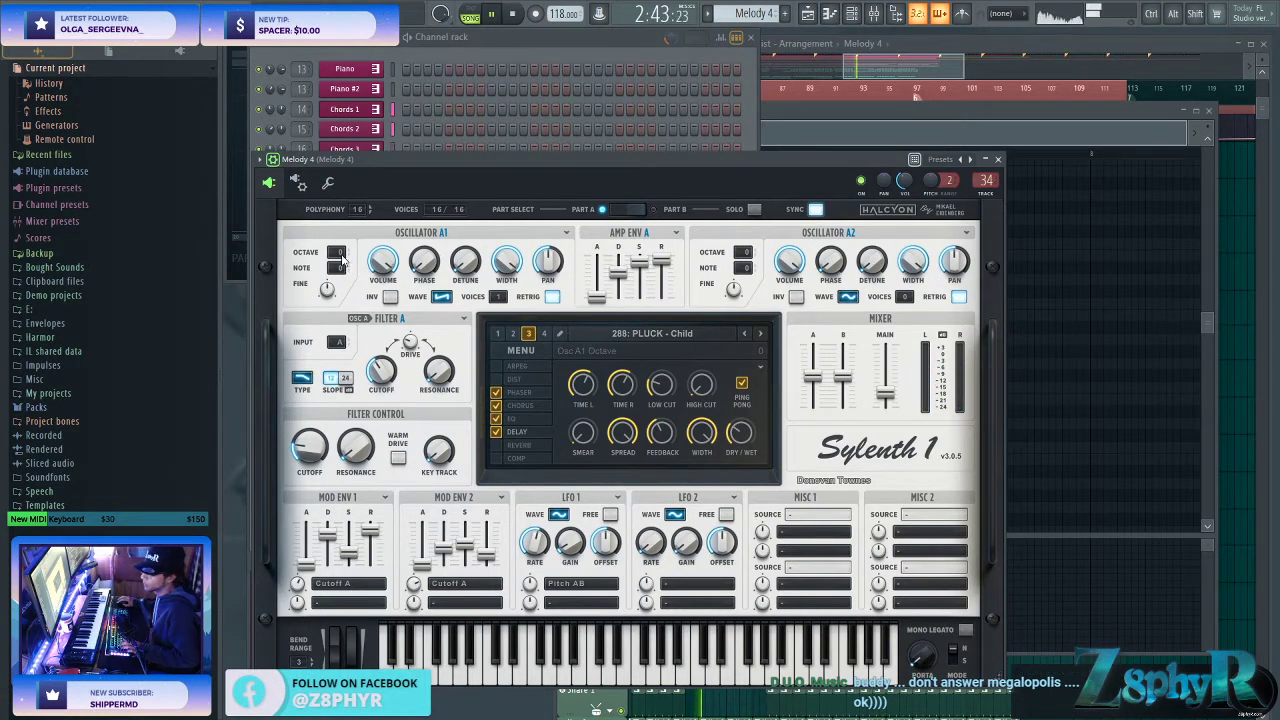
- Set oscillator A1 to the Pulse waveform with 2 voices and increase its detune
left_click(441, 297)
left_click(468, 354)
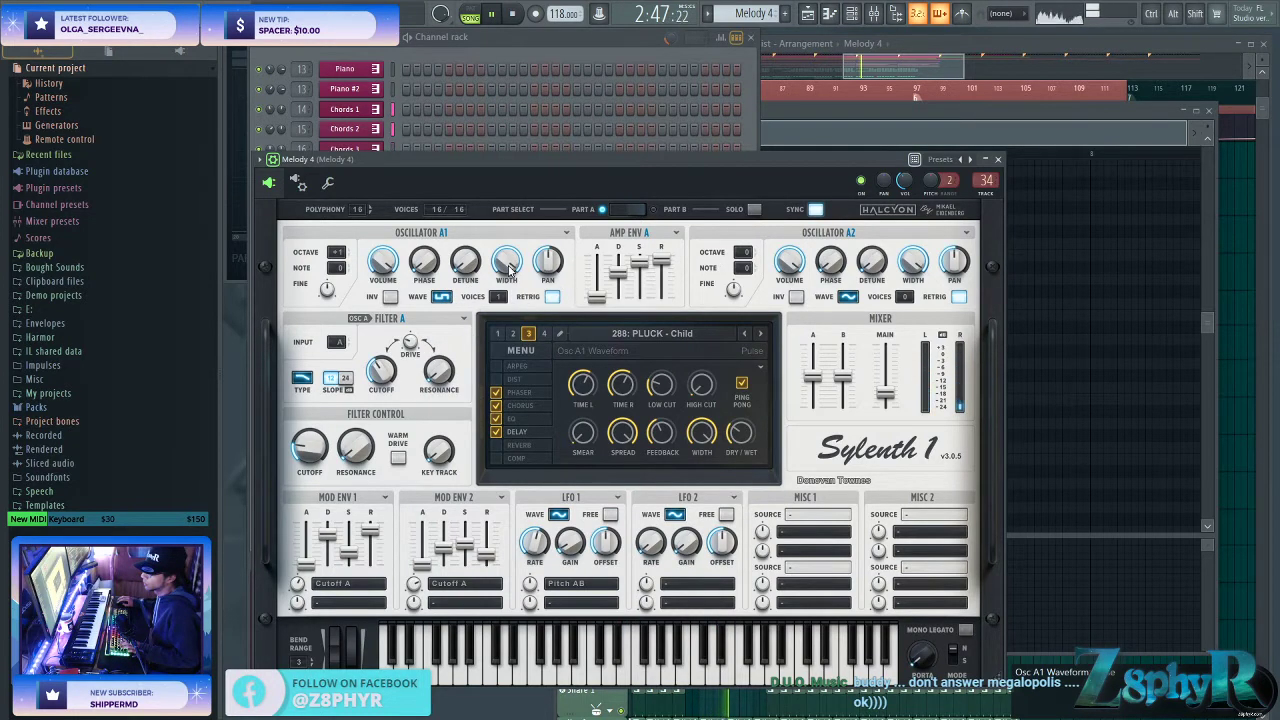
left_click(496, 300)
left_click_drag(466, 262, 466, 240)
- Adjust the amp envelope's decay, sustain and release, and reshape the decay, sustain and release of Mod Env 1
left_click_drag(661, 262, 638, 280)
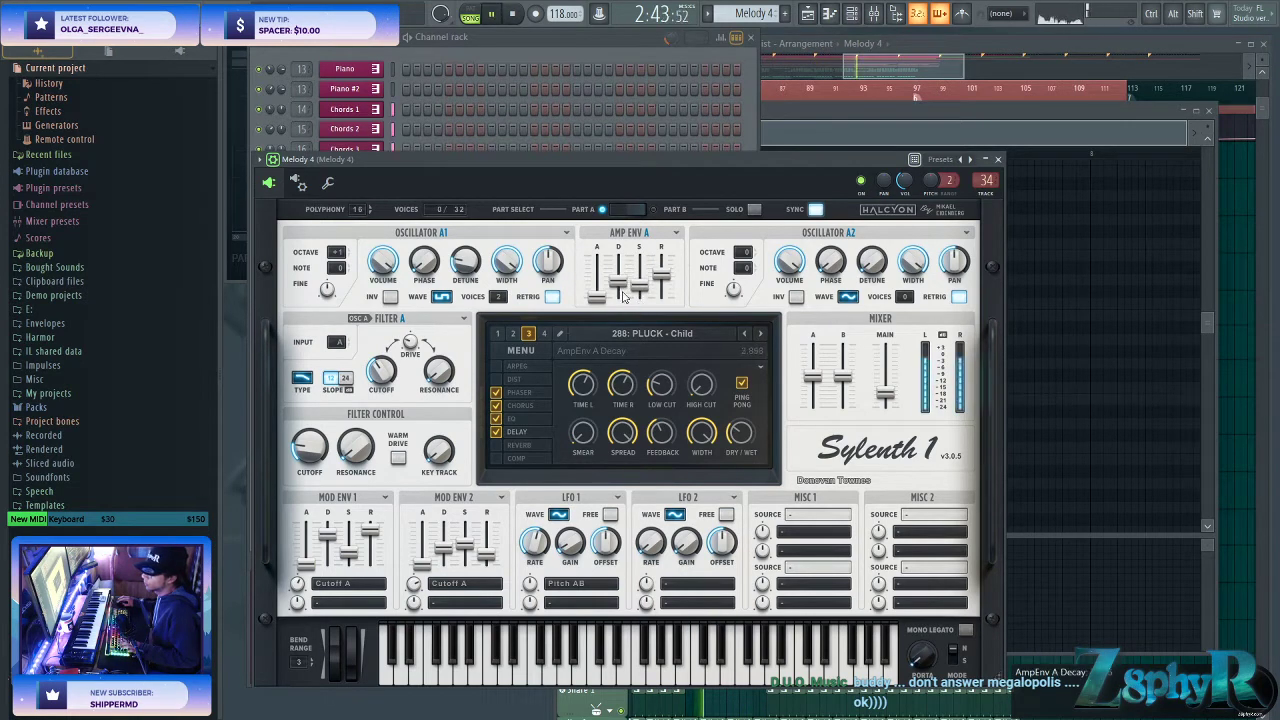
left_click_drag(619, 290, 620, 282)
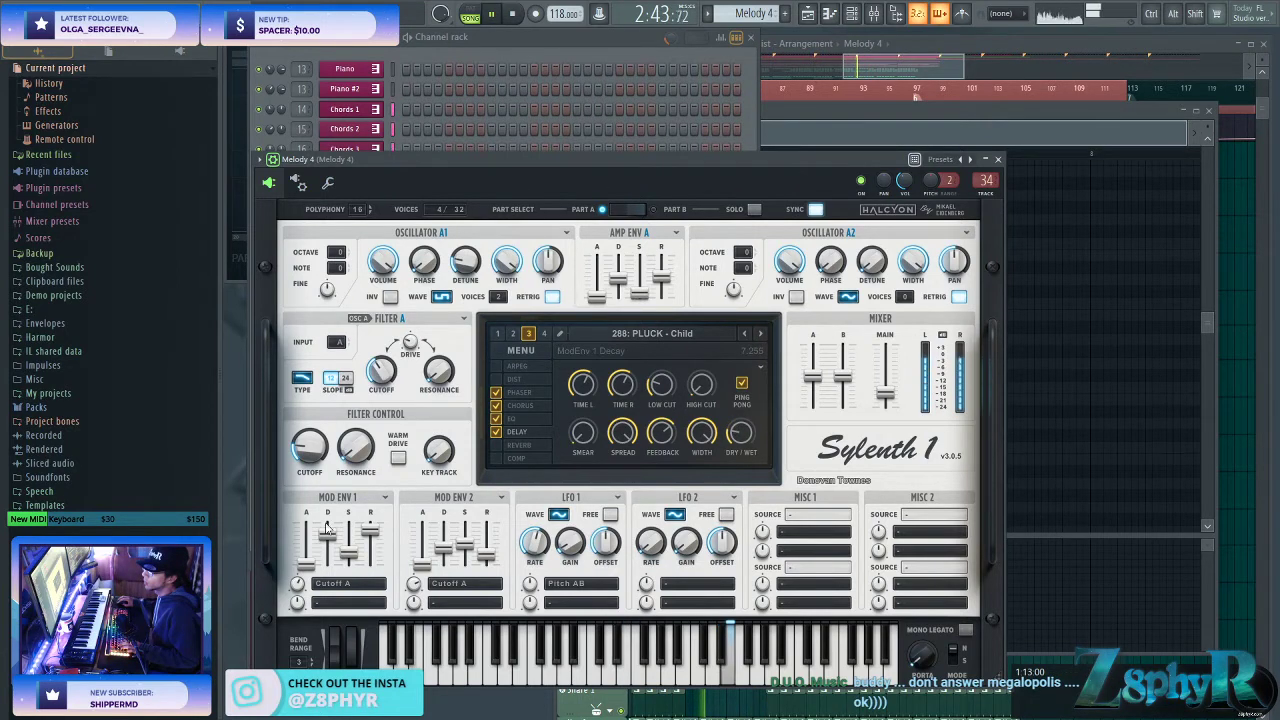
left_click_drag(327, 534, 329, 574)
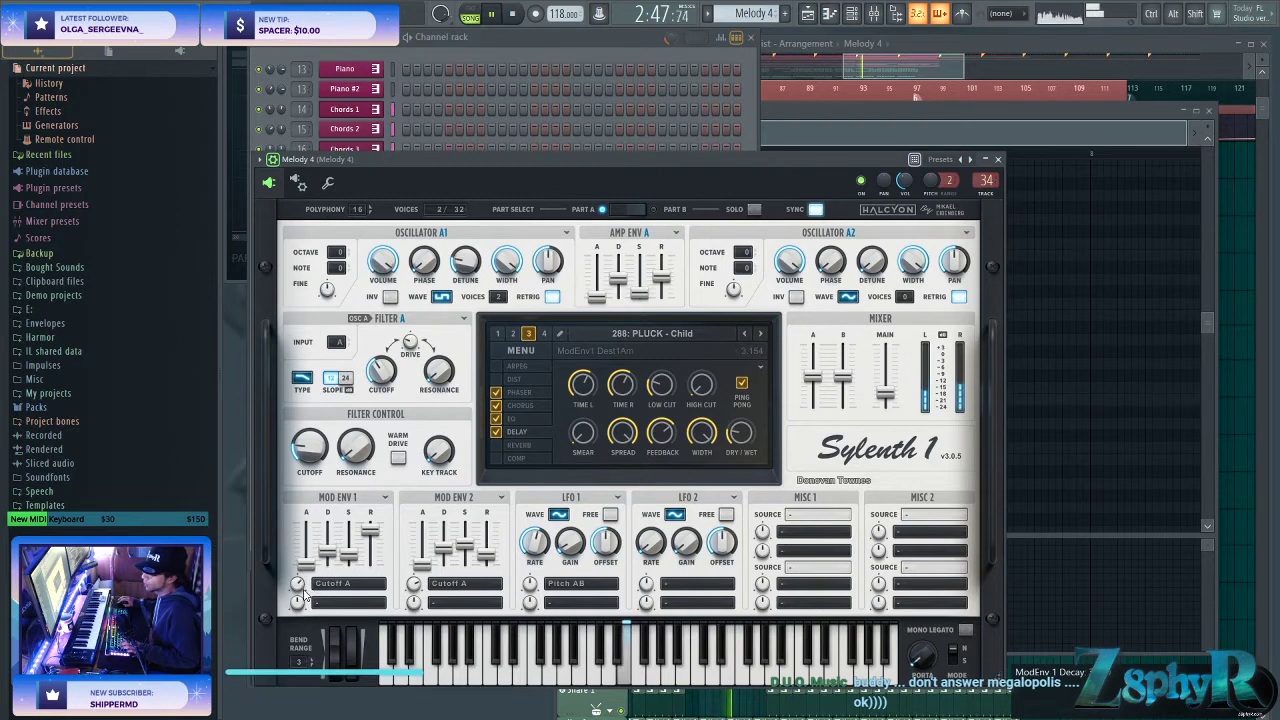
left_click_drag(370, 530, 340, 558)
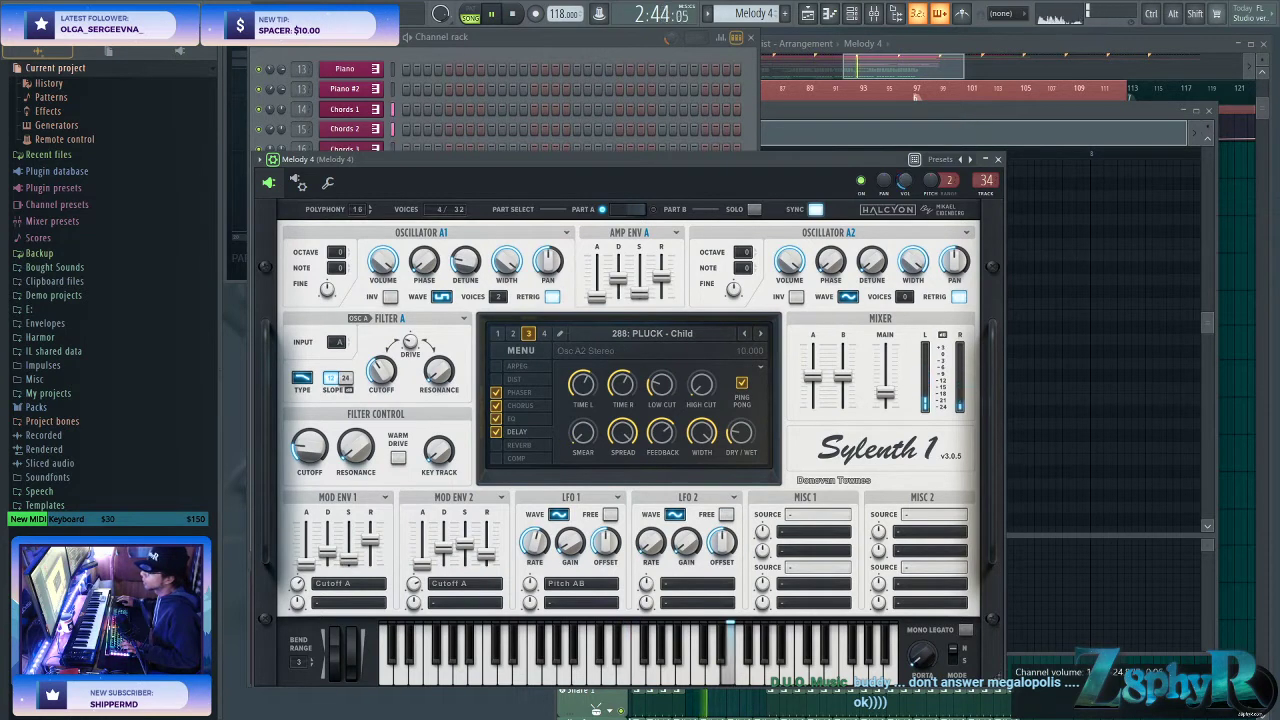
mouse_move(661, 279)
left_mouse_down()
mouse_move(655, 217)
mouse_move(655, 270)
mouse_move(640, 270)
left_mouse_up()
left_click_drag(349, 559, 349, 535)
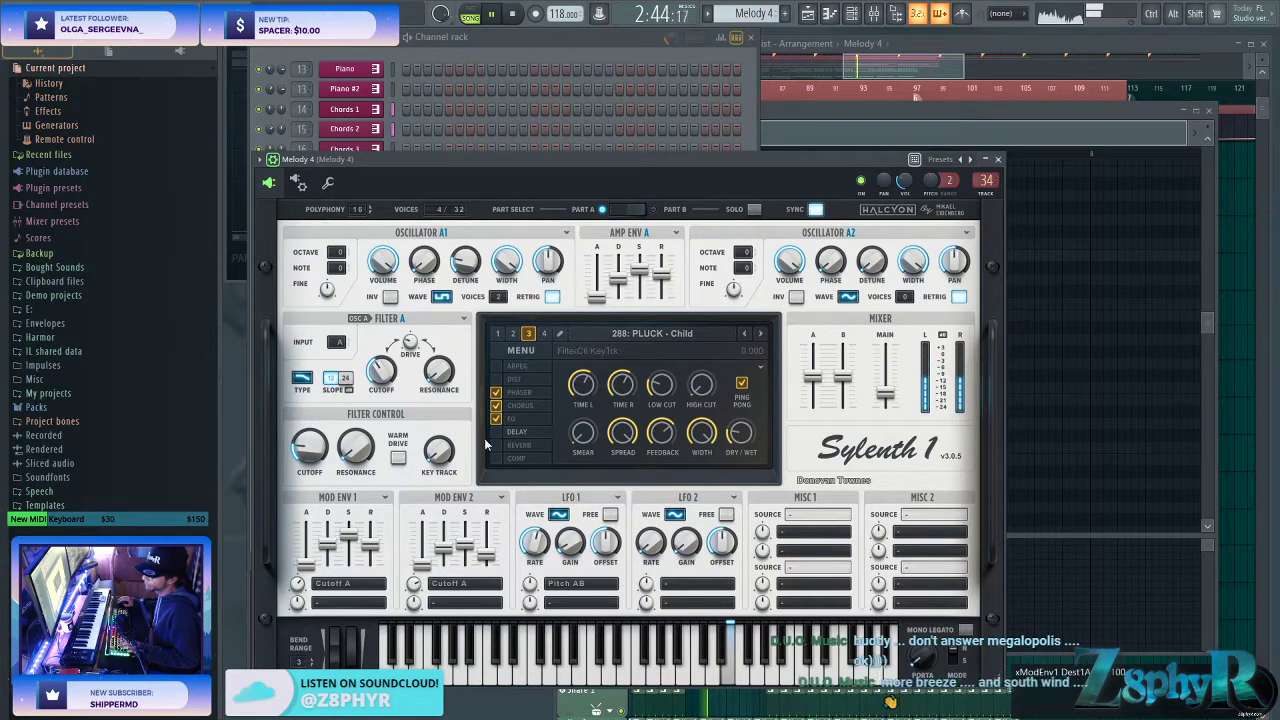
- Try Warm Drive while adjusting the filter control cutoff, and switch off the synth's chorus effect
left_click(398, 457)
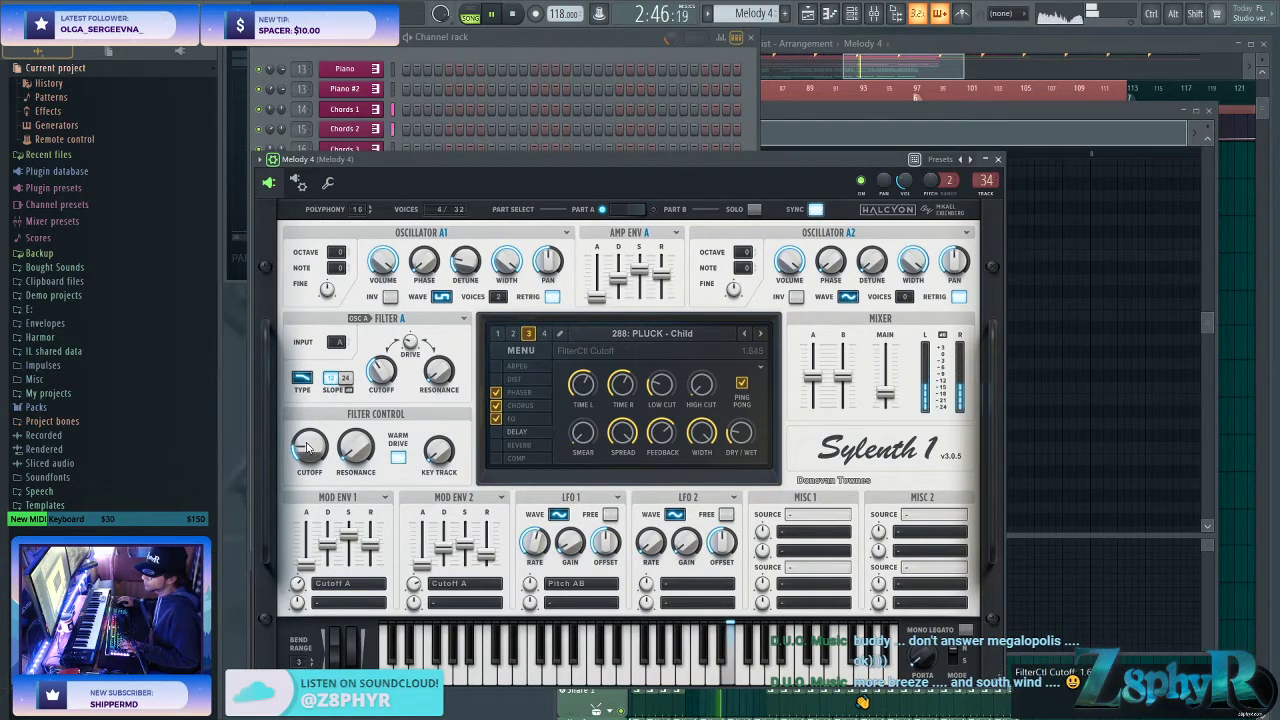
left_click_drag(308, 460, 308, 449)
left_click(398, 457)
left_click(495, 405)
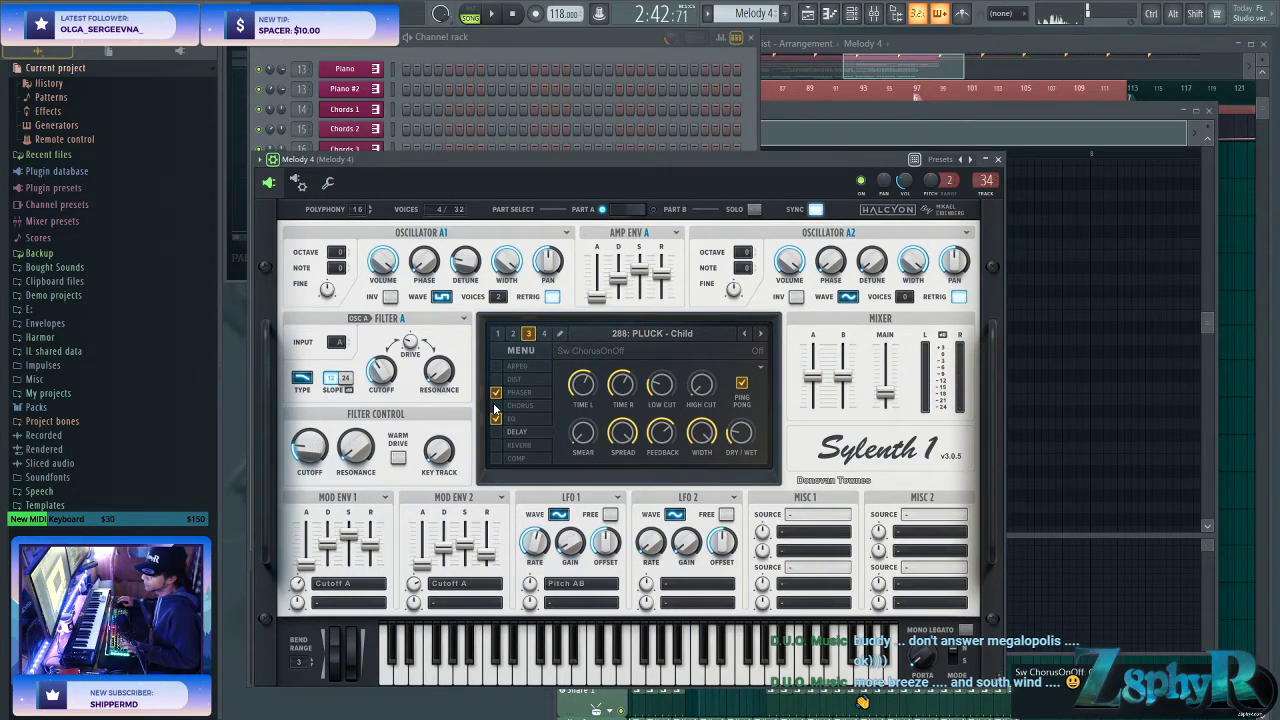
- Rewrite the end of bar 4 in Melody 4 as a rising E6, F#6, G#6 run and delete the final F#5
left_click(915, 127)
right_click(715, 268)
left_click(715, 253)
left_click(731, 245)
left_click(743, 231)
left_click(749, 208)
right_click(736, 267)
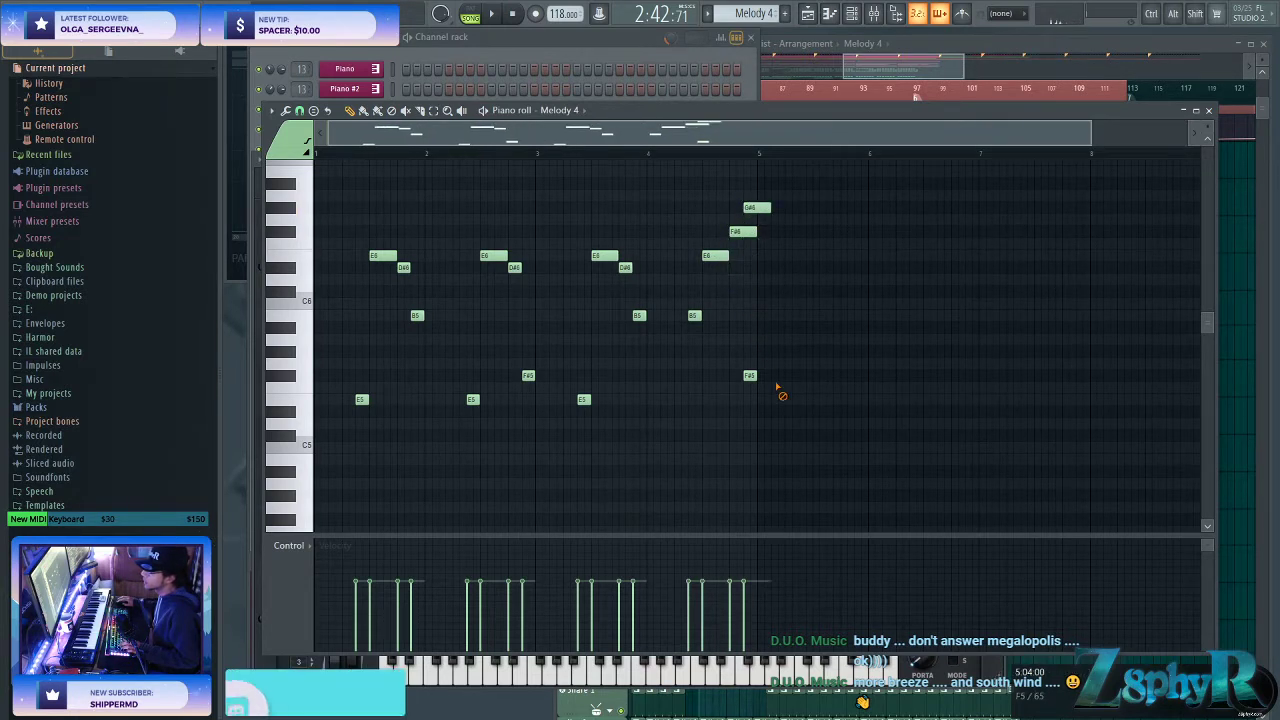
right_click(750, 376)
left_click_drag(792, 191, 741, 232)
left_click(763, 349, "ctrl")
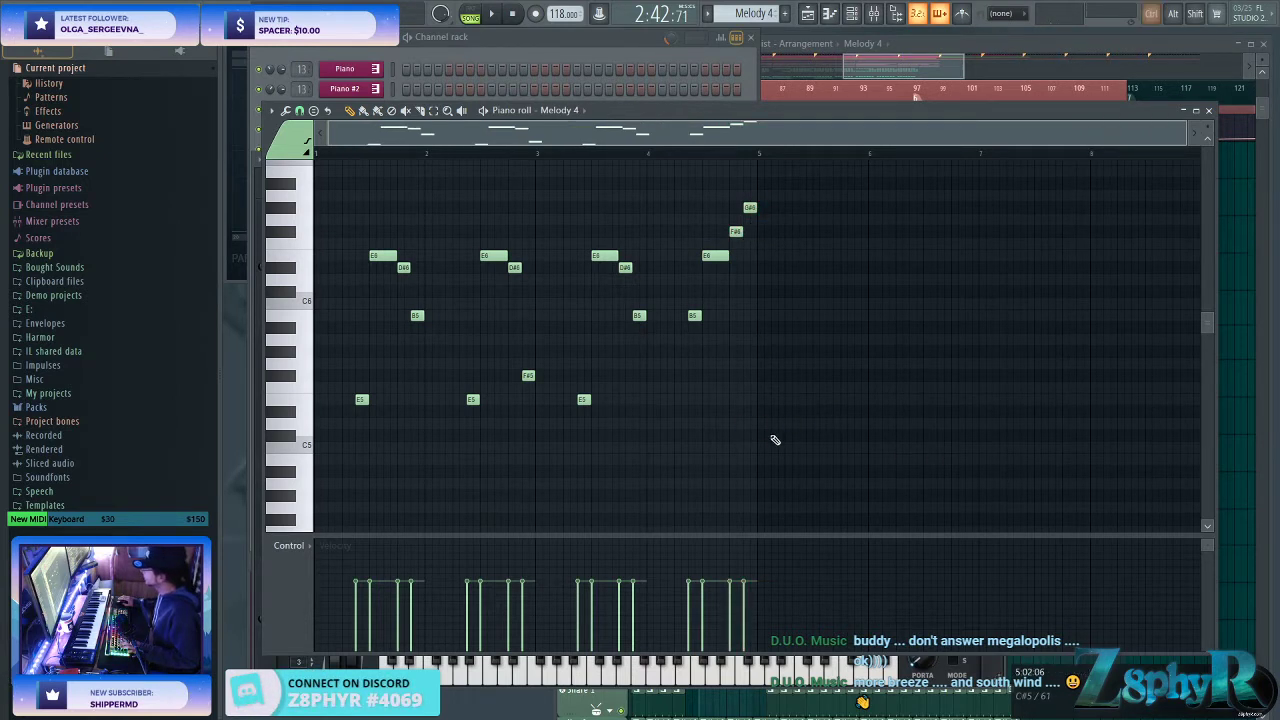
- Play the arrangement and adjust the EQ on the Melody 4 mixer track
key("ctrl")
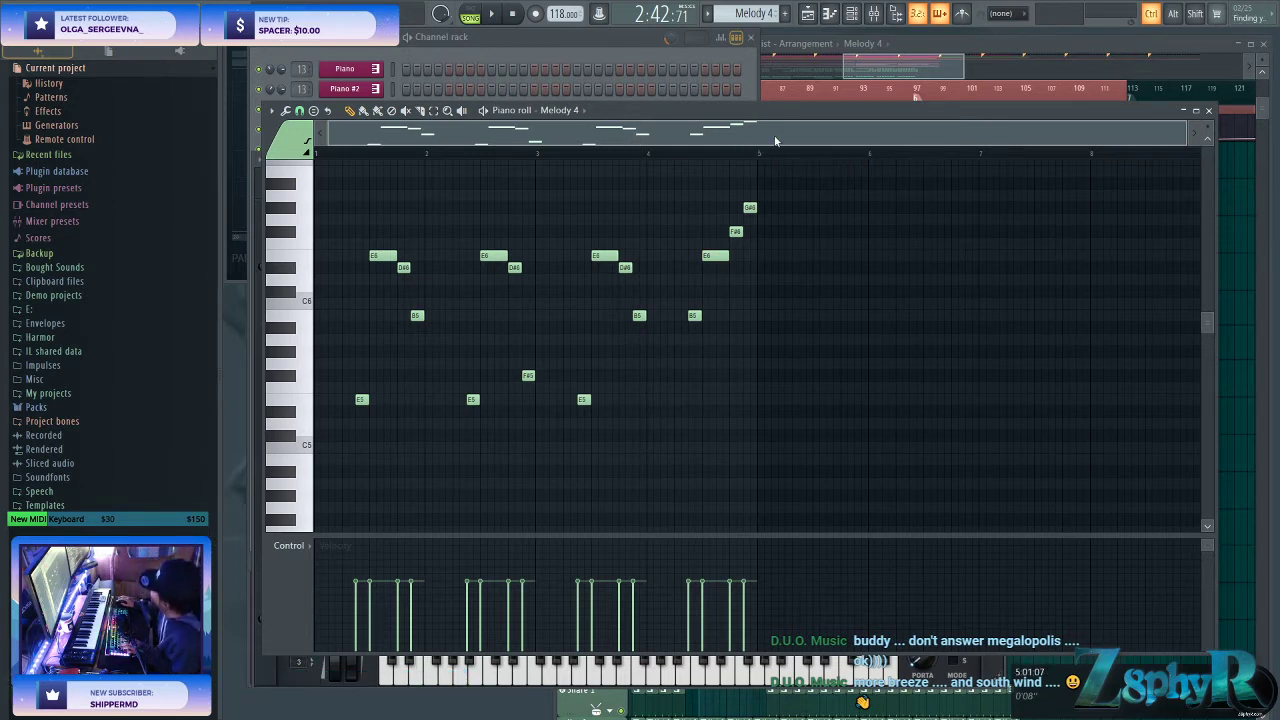
key("space")
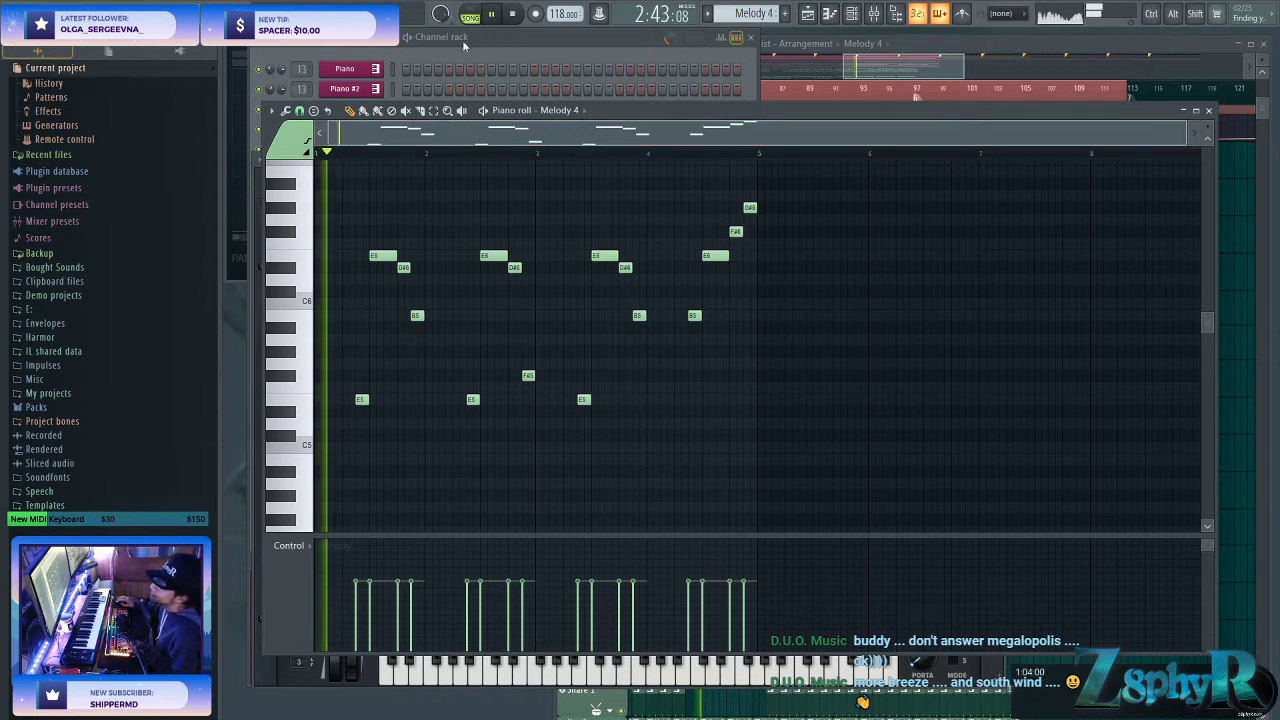
left_click(454, 46)
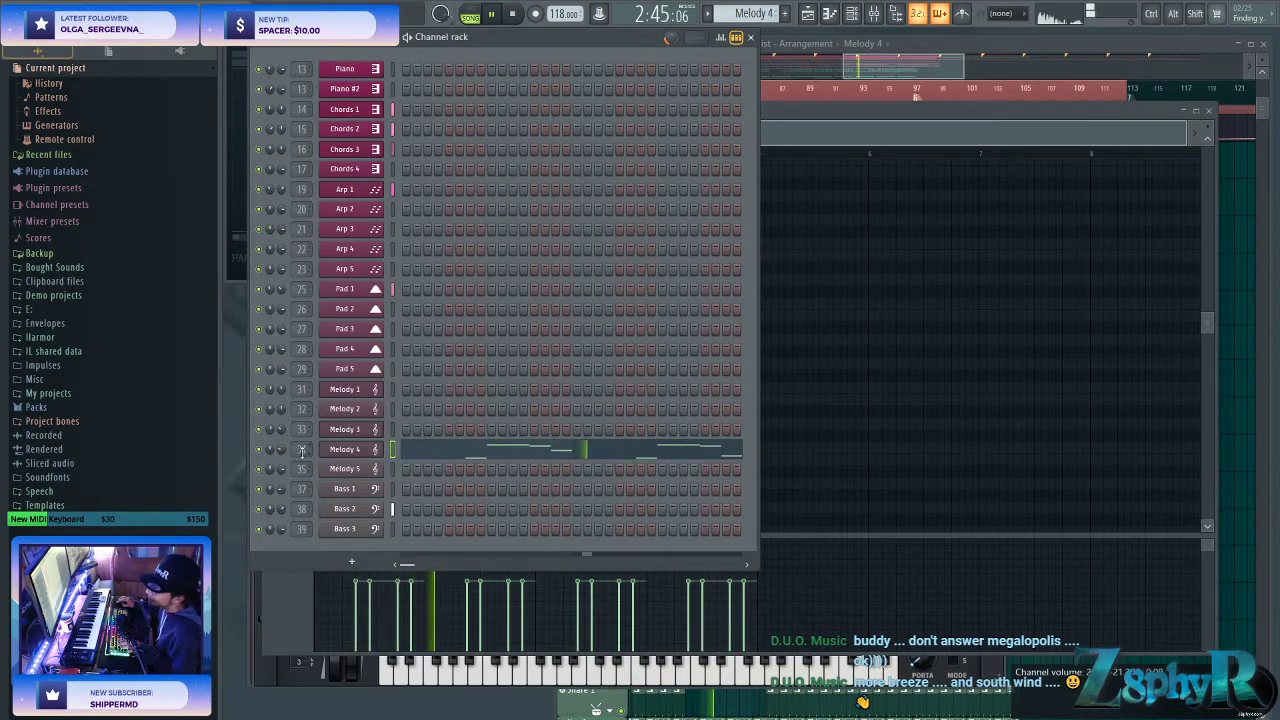
key("F9")
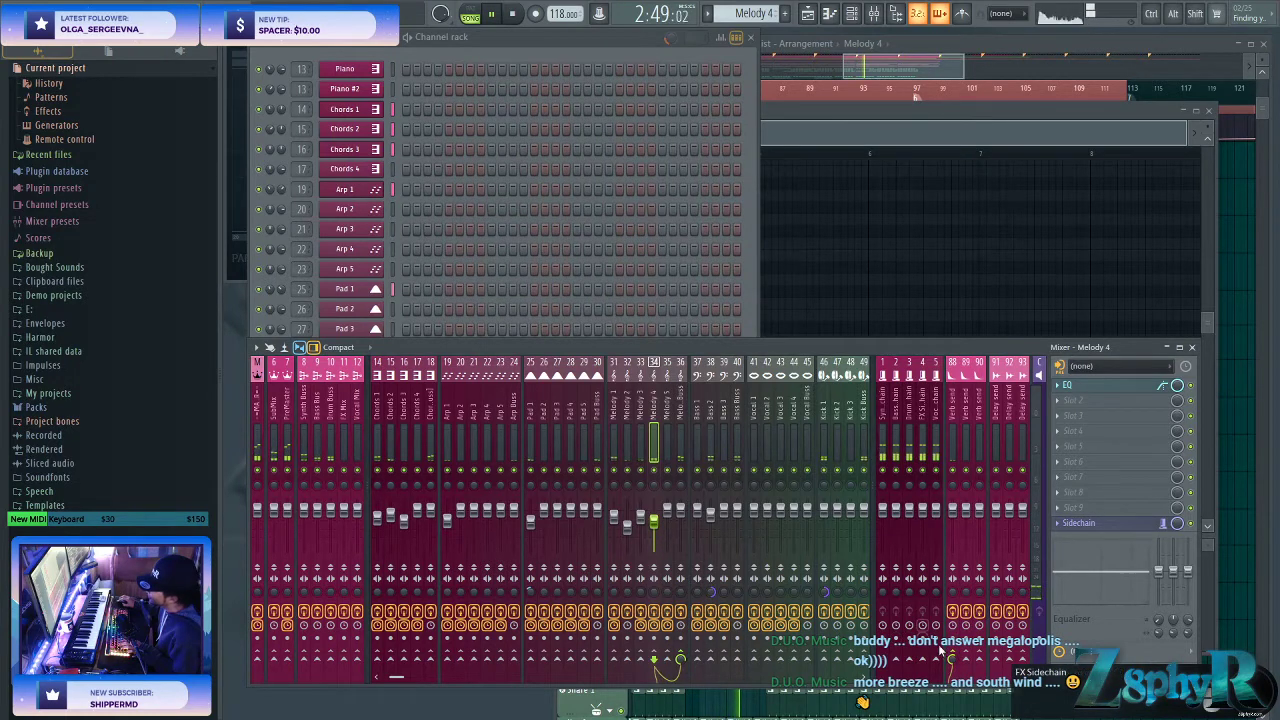
left_click(1128, 386)
left_click_drag(472, 279, 484, 310)
left_click_drag(307, 279, 403, 279)
left_click(531, 54)
key("space")
- Change the waveform of oscillator A2 in the Melody 4 synth, set it to 2 voices and switch the delay effect back on
left_click(352, 451)
left_click(842, 297)
left_click(882, 325)
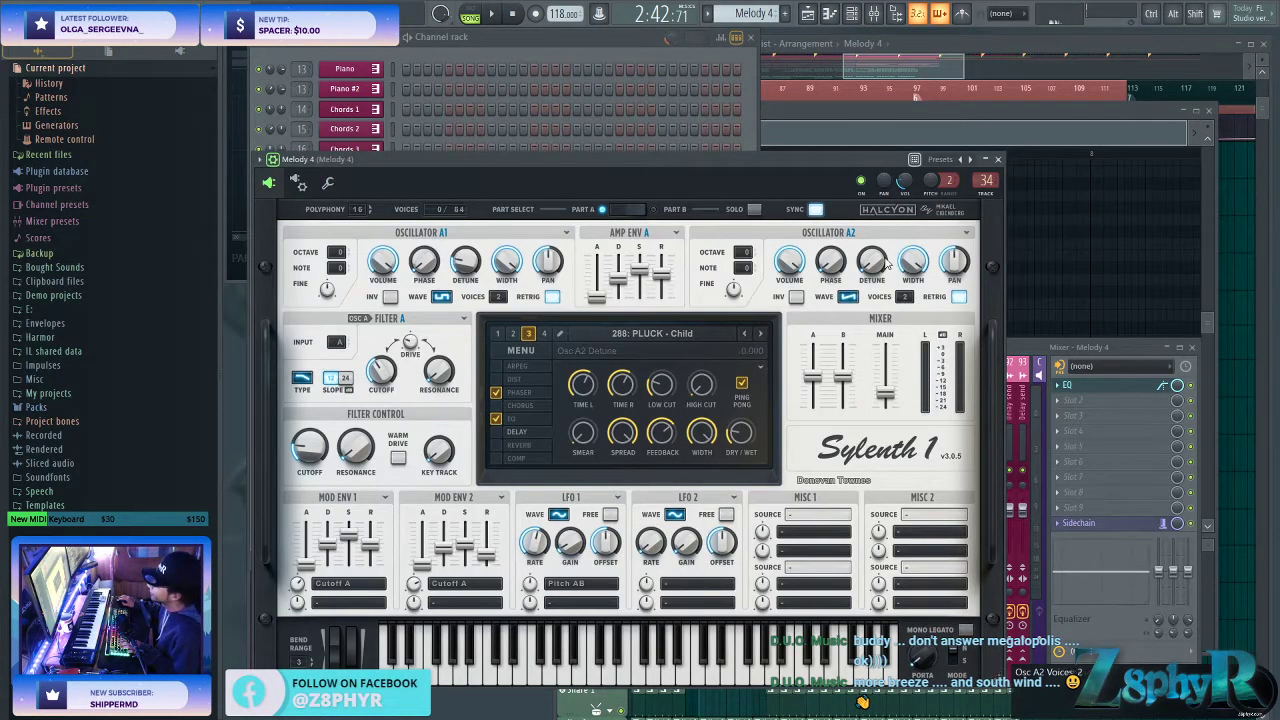
key("space")
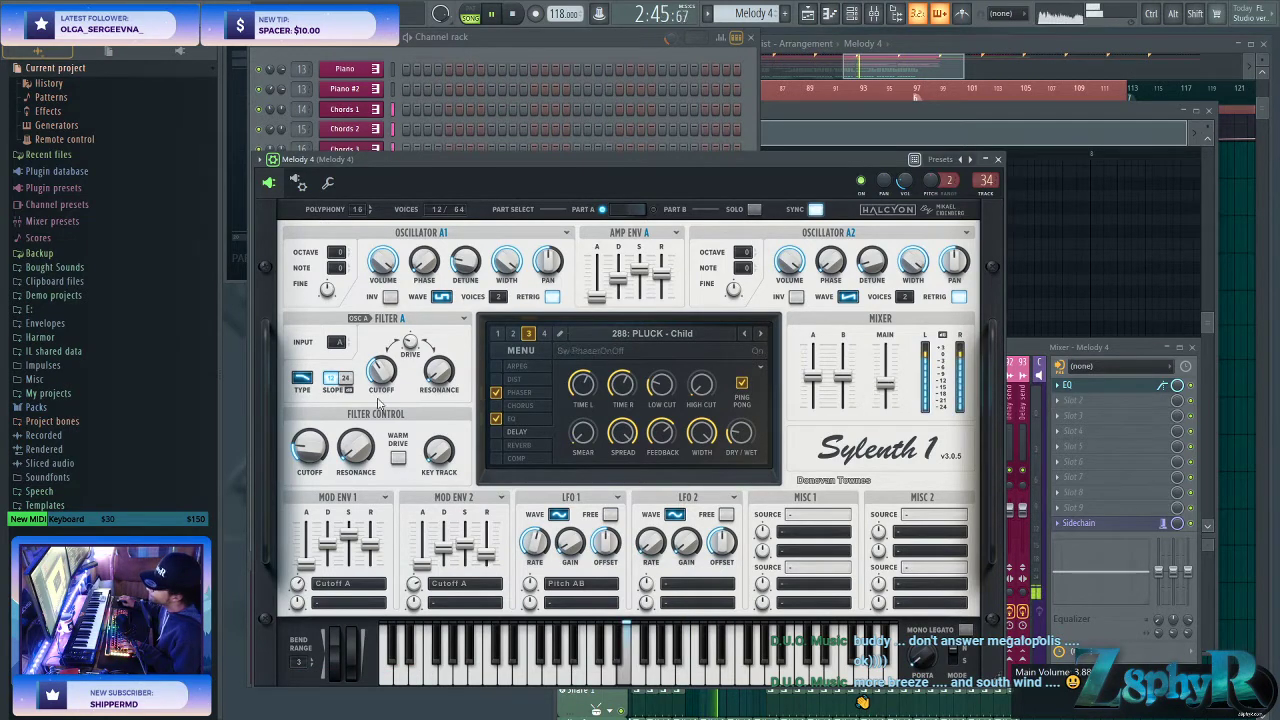
left_click(496, 445)
left_click(496, 430)
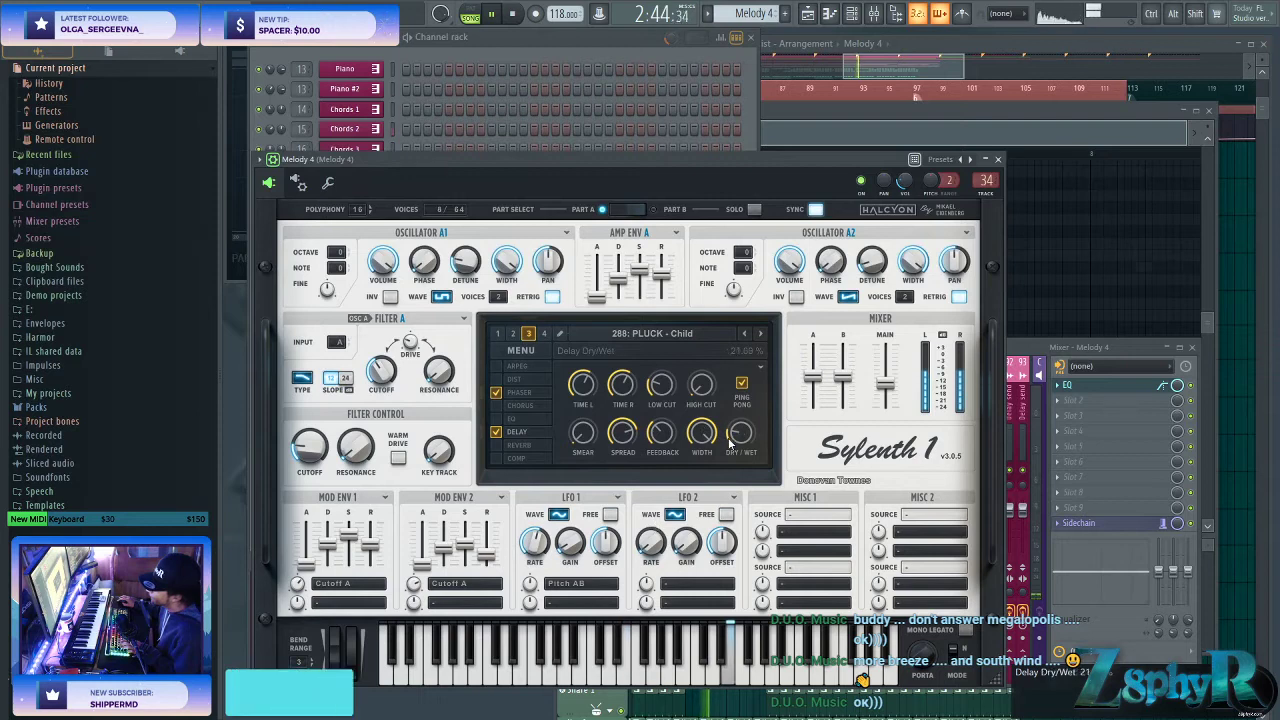
- Try different treble and frequency settings in the synth's EQ, switch the EQ off and enable the chorus
left_click(497, 418)
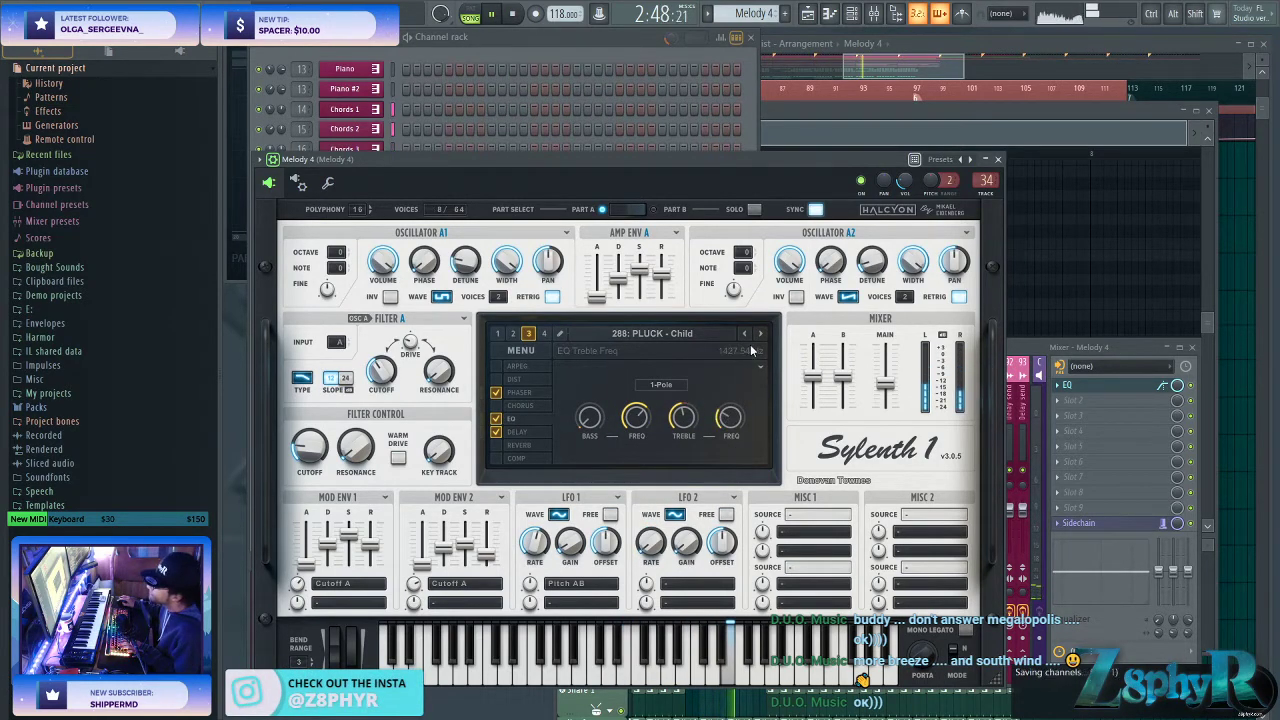
left_click_drag(677, 420, 679, 412)
left_click_drag(730, 420, 737, 388)
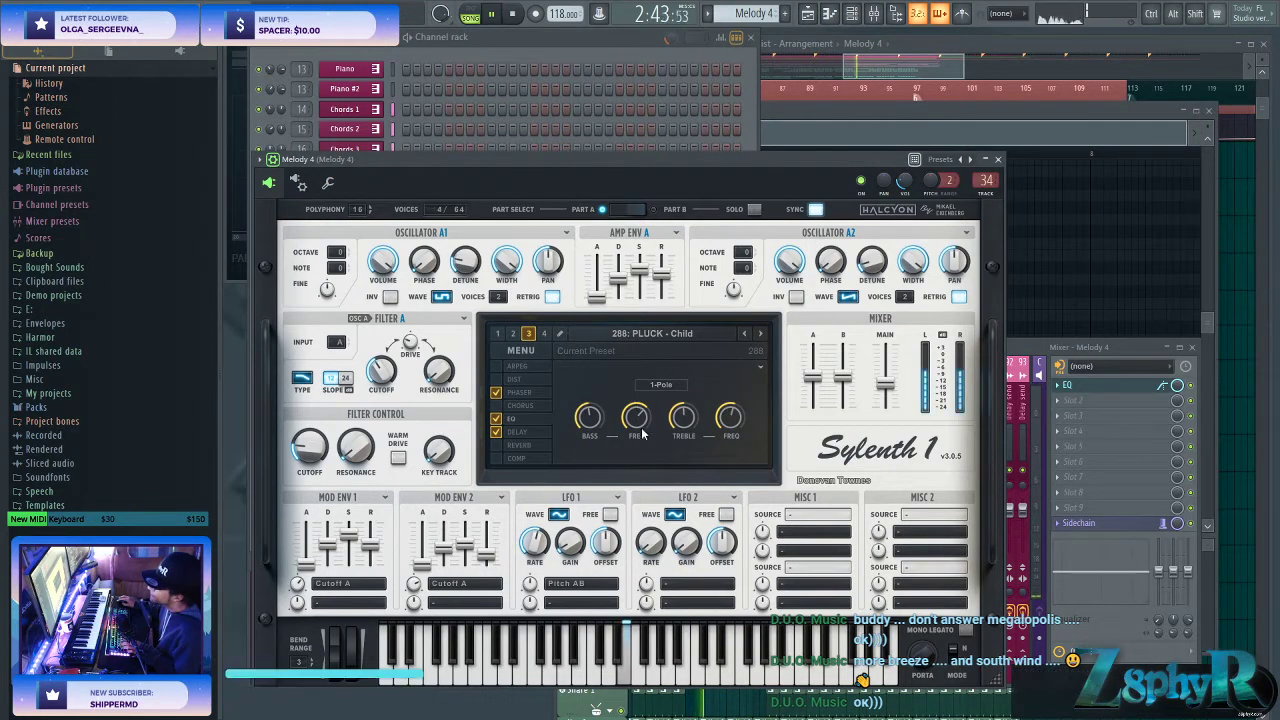
scroll(586, 414, "up", 3)
left_click(496, 419)
left_click(496, 405)
left_click(521, 406)
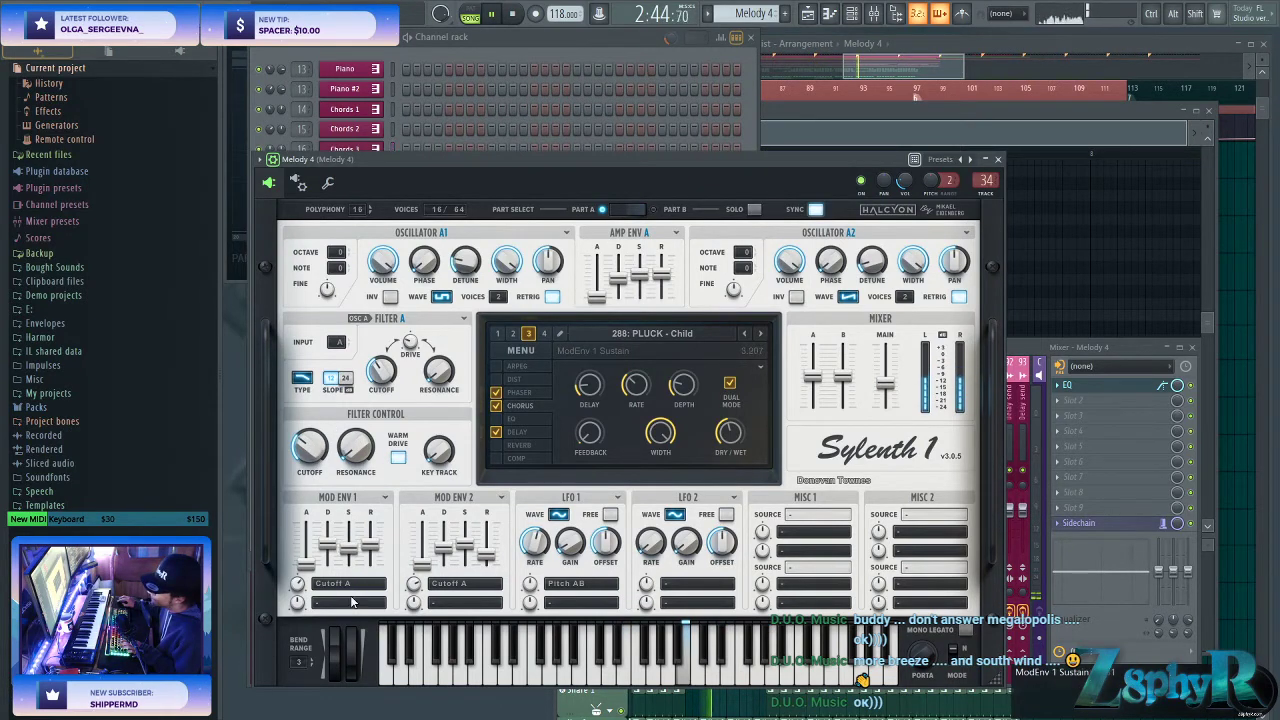
left_click(518, 432)
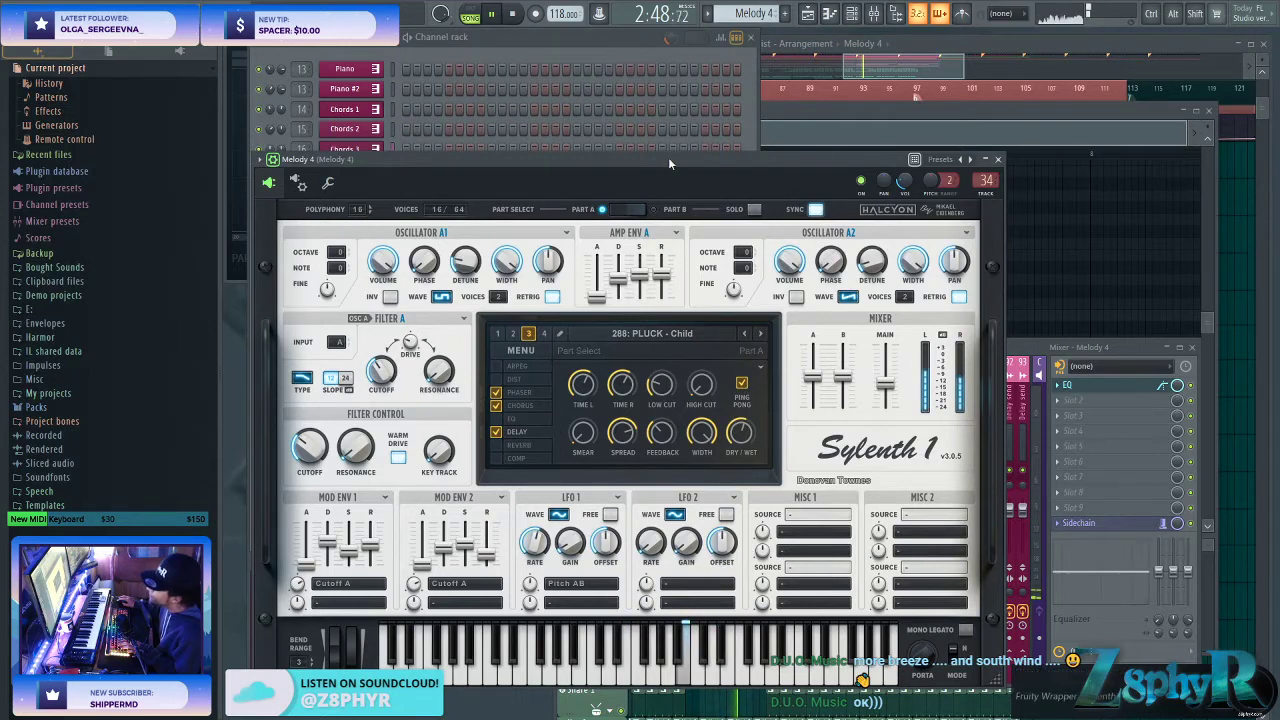
- Delete the E5 notes in bars 1 to 3 of Melody 4 and the B5 note at the start of bar 4's phrase
left_click(899, 117)
key("space")
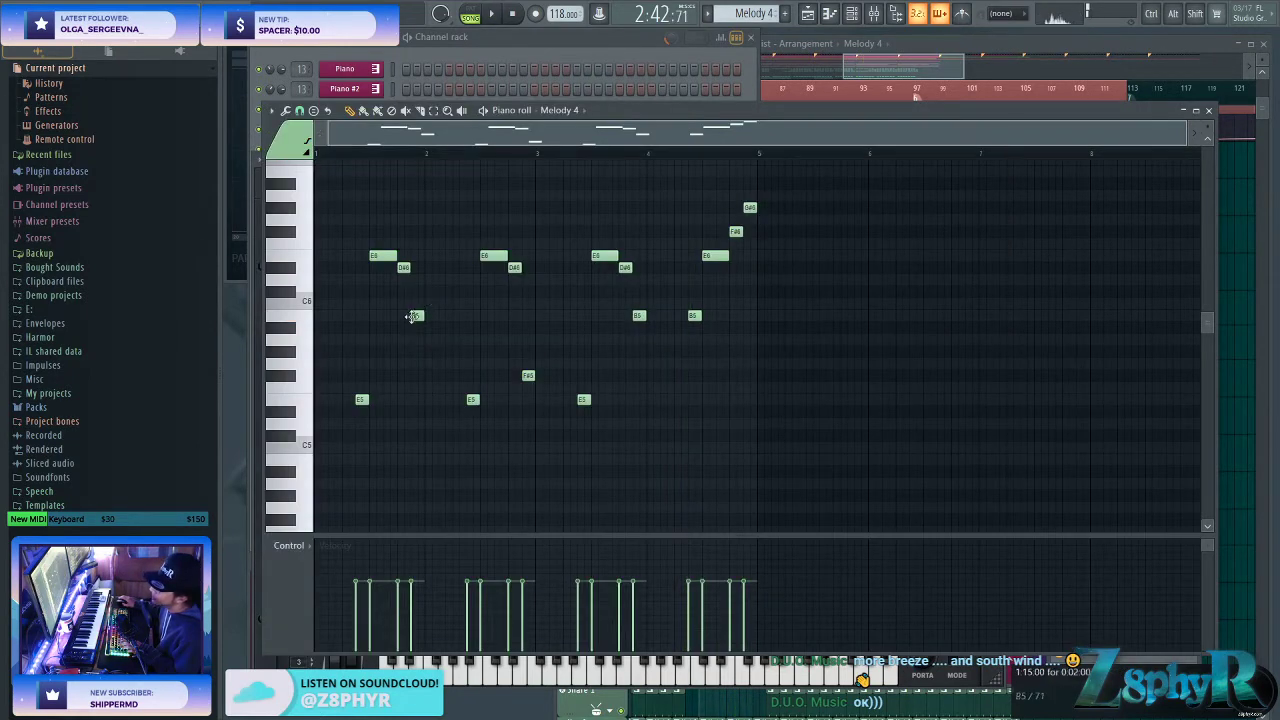
left_click(361, 399)
left_click(472, 399)
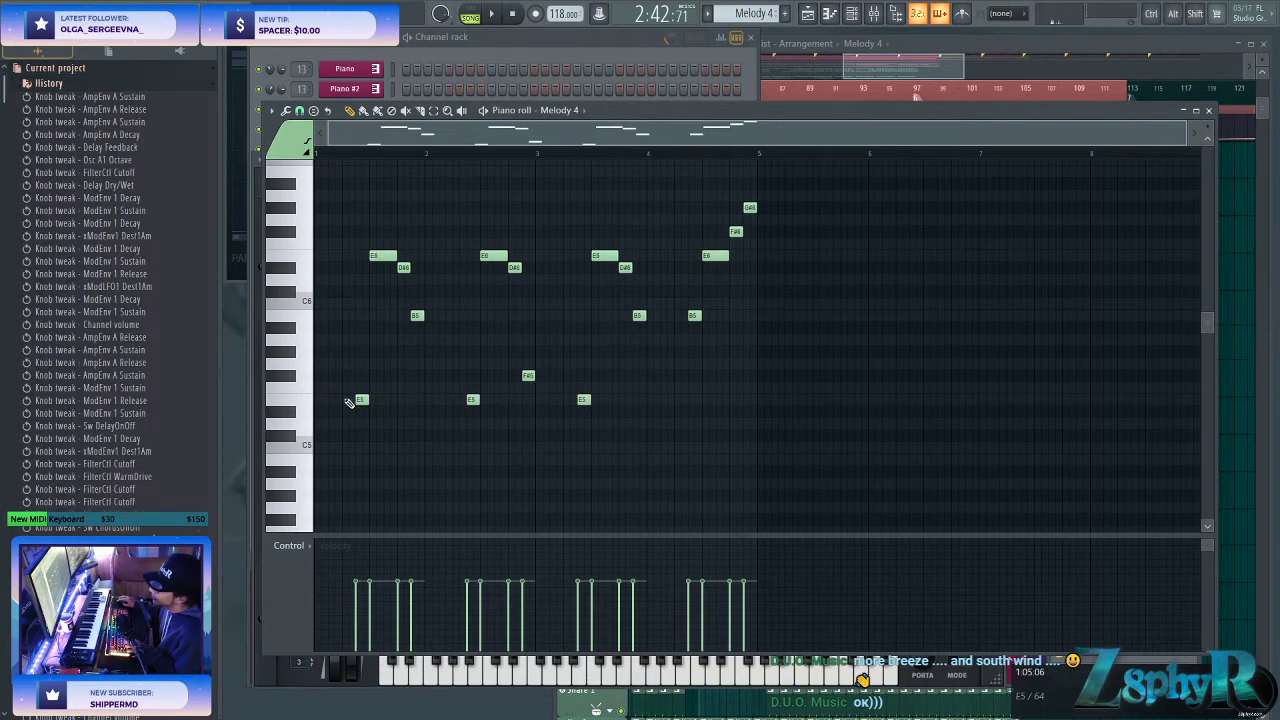
right_click(583, 399)
right_click(472, 399)
right_click(692, 316)
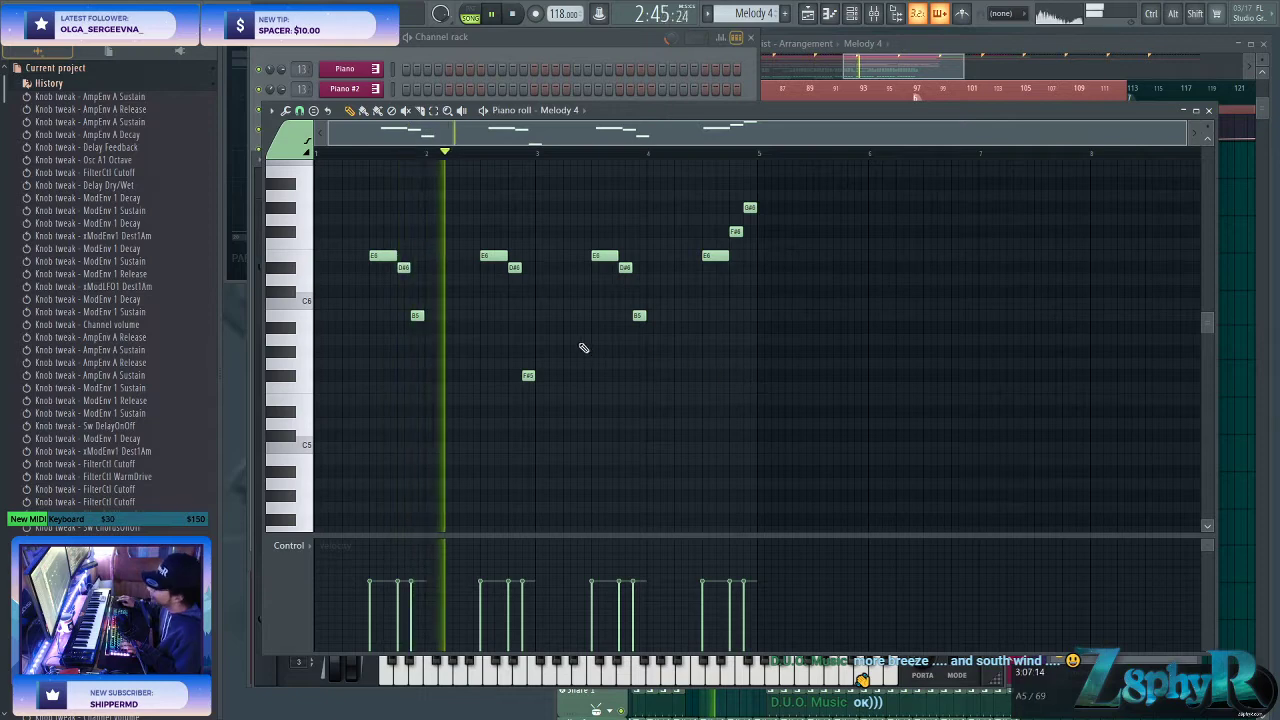
- Reopen the Melody 4 synth during playback and adjust the amp envelope's decay and sustain
left_click(615, 40)
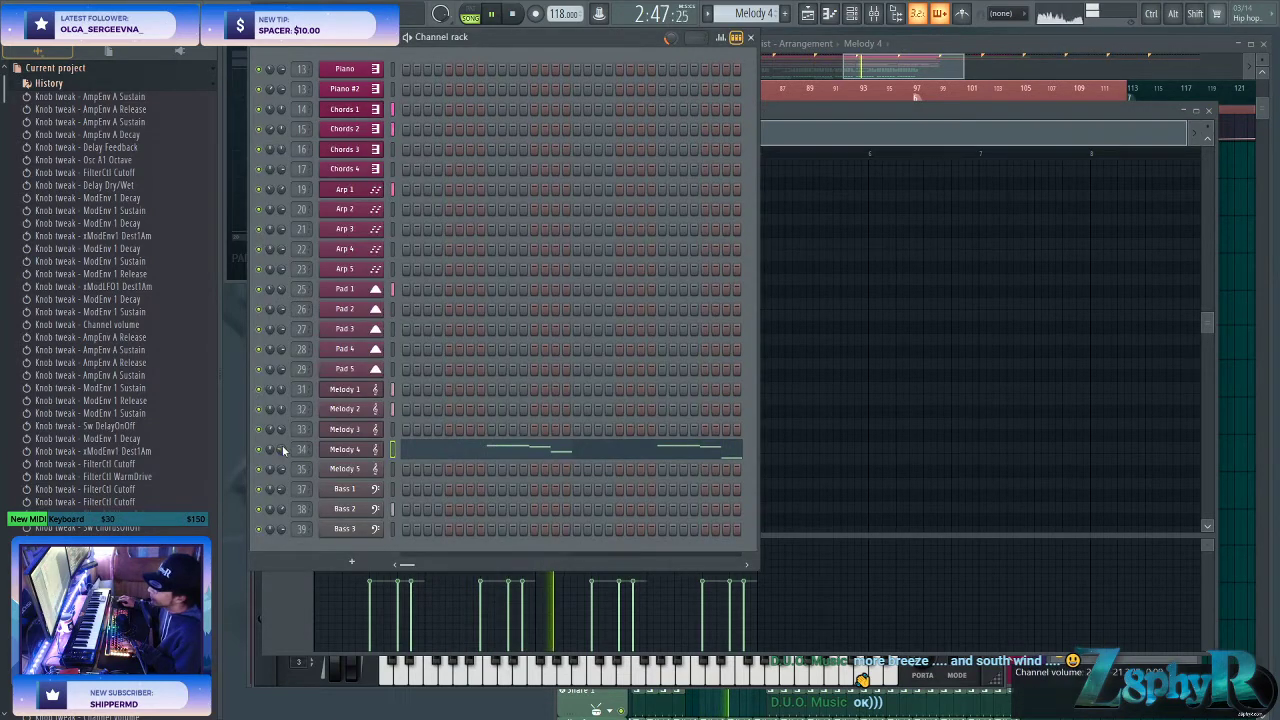
left_click(339, 452)
left_click(346, 449)
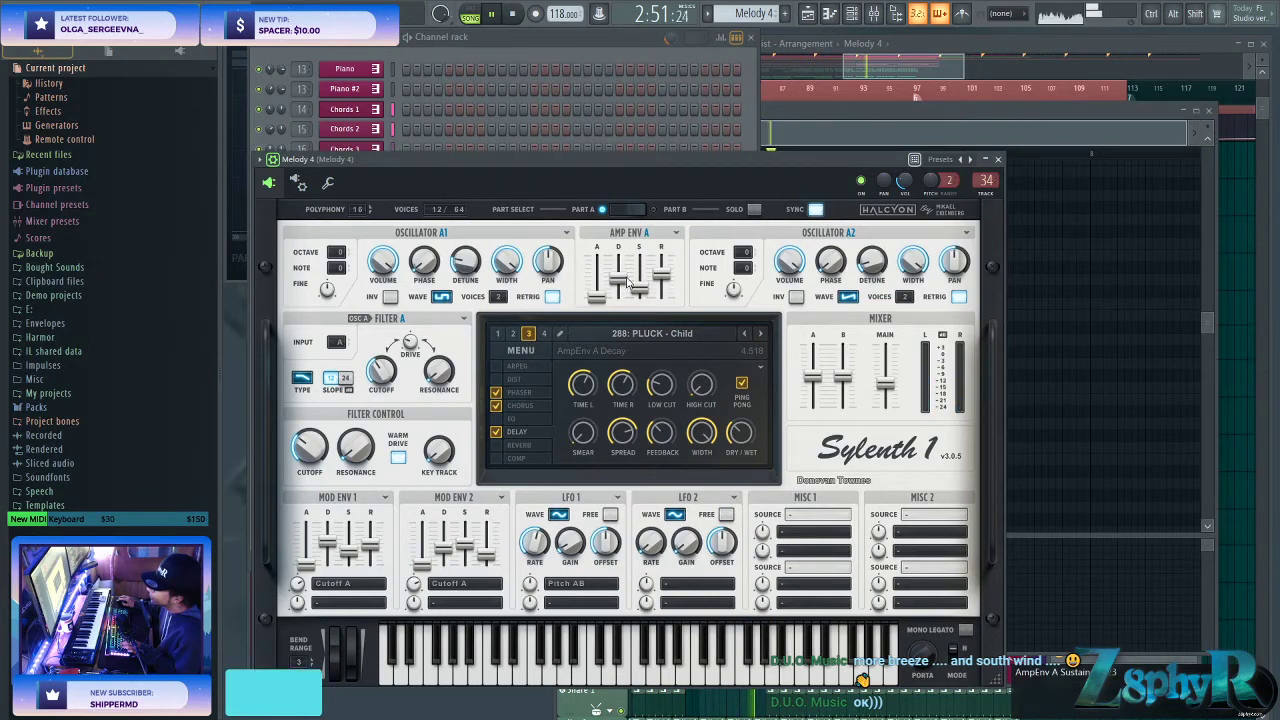
- Remove the Melody 4 clips from bar 81 to 93 in the playlist, keeping a four-bar clip leading into bar 97
key("F5")
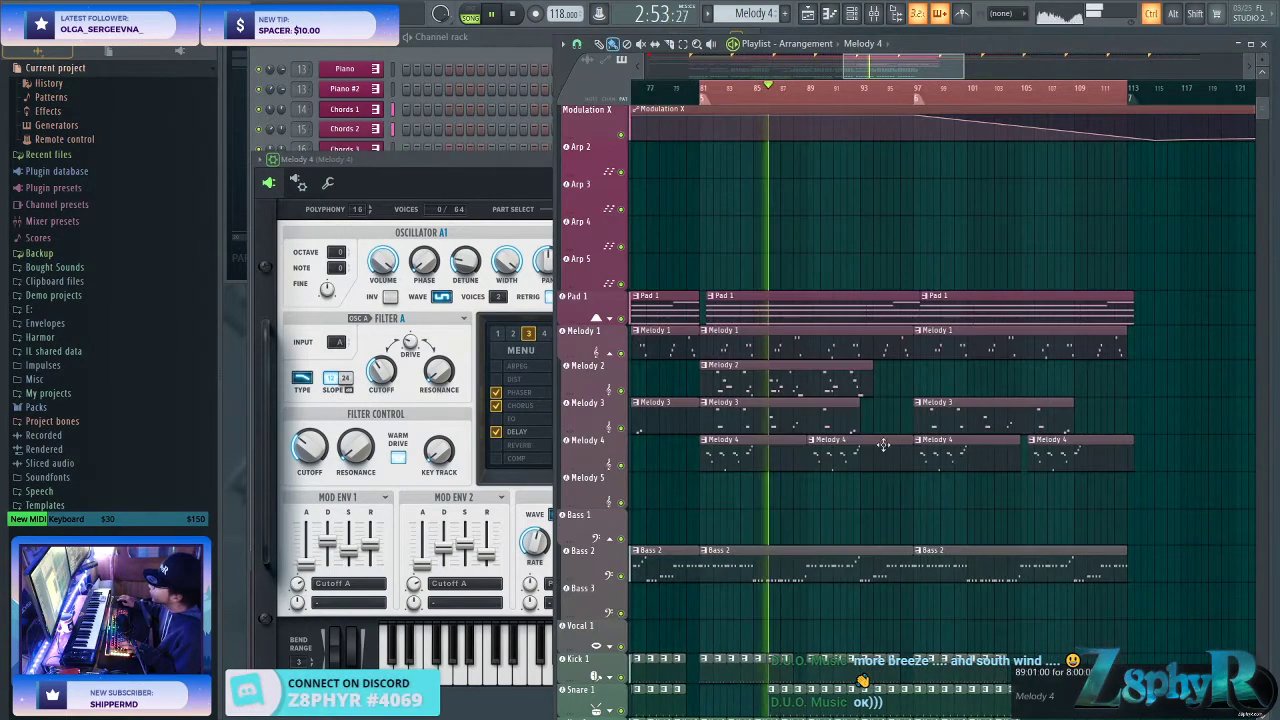
left_click_drag(802, 456, 765, 453)
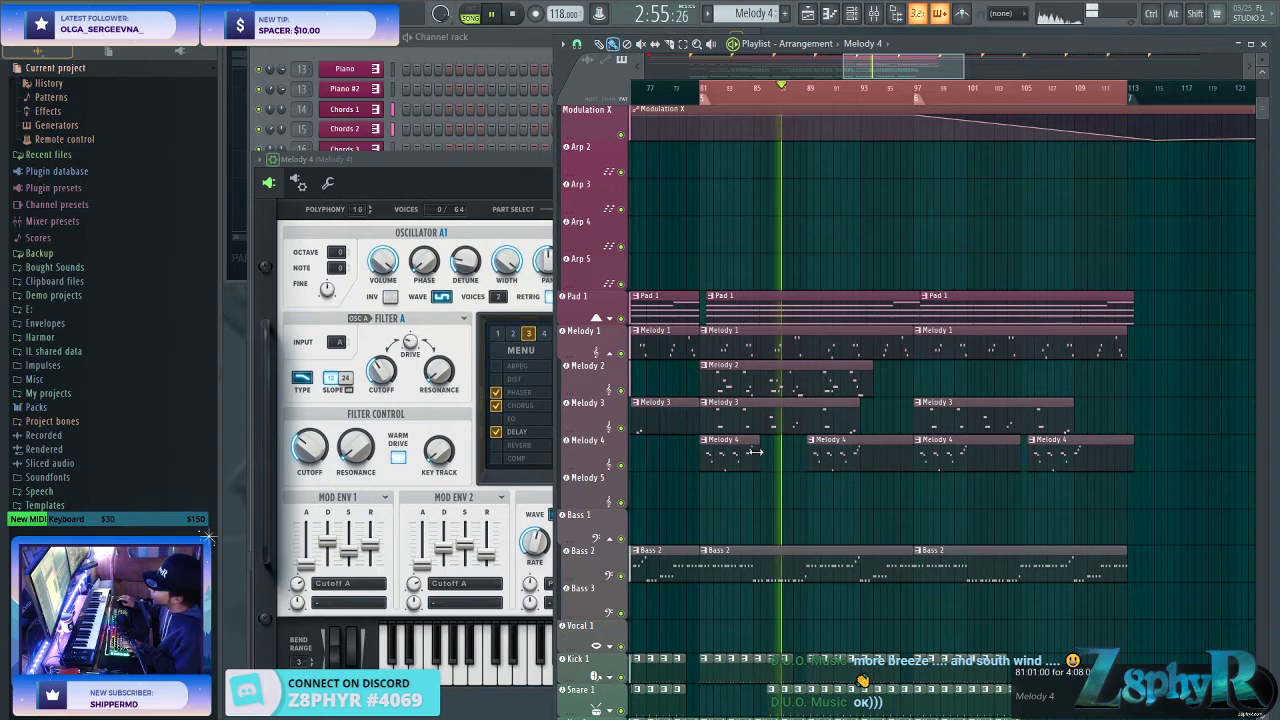
left_click(762, 456)
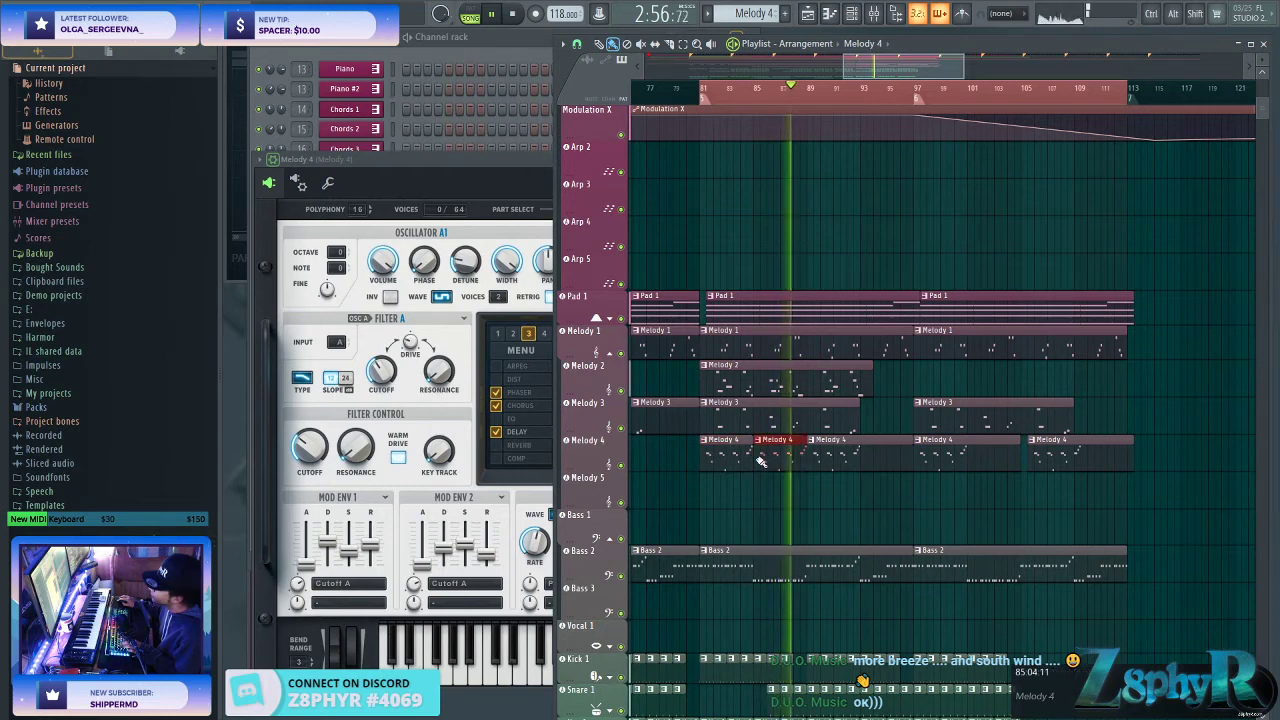
left_click(862, 455)
right_click(730, 456)
right_click(775, 462)
key("c")
left_click(962, 460, "shift")
key("ctrl+z")
key("b")
right_click(846, 467)
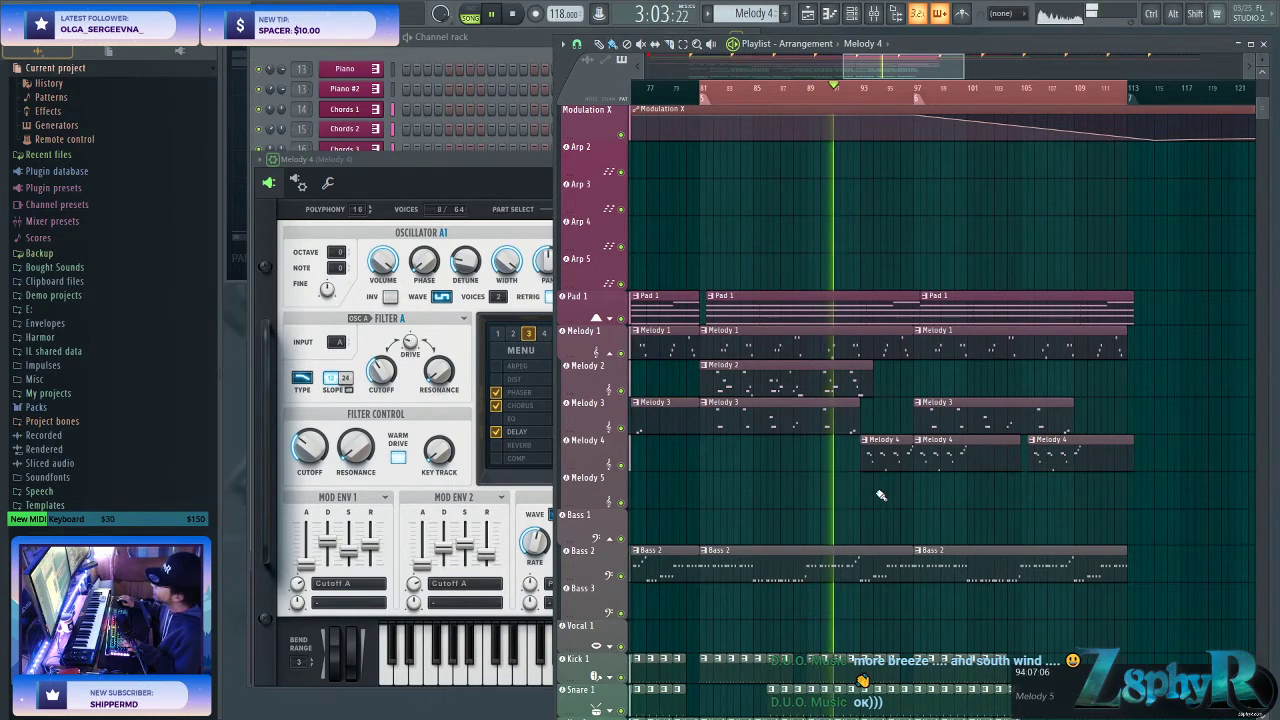
- Play the arrangement from bar 49 and examine the melody, bass and drum tracks of that earlier section
scroll(877, 494, "down", 3)
scroll(823, 400, "left", 2)
left_click(790, 88)
left_click(660, 90)
scroll(727, 432, "down", 5)
left_click(731, 526, "ctrl")
scroll(731, 526, "up", 3)
scroll(731, 526, "left", 1)
scroll(795, 577, "down", 1)
scroll(797, 500, "left", 2)
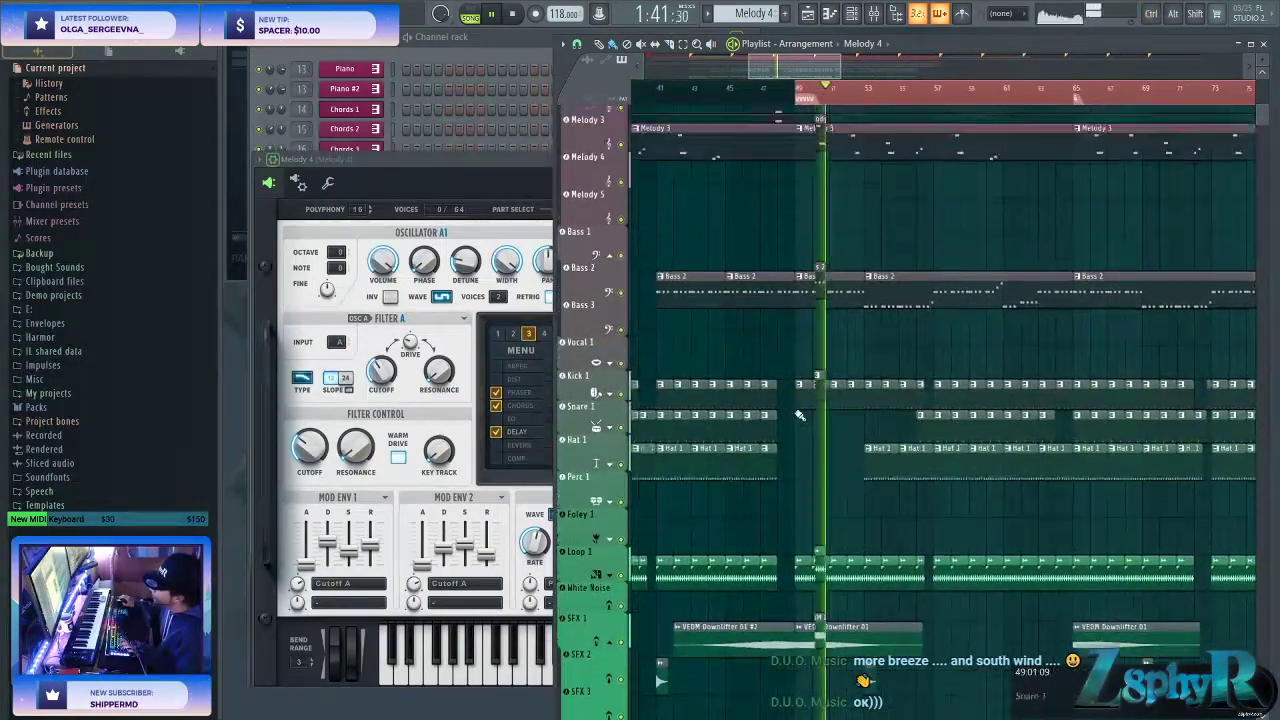
scroll(797, 415, "up", 4)
- Cut bar 52 out of the Melody 3 clip and slice the rest at bars 55 and 57
right_click(777, 462, "shift")
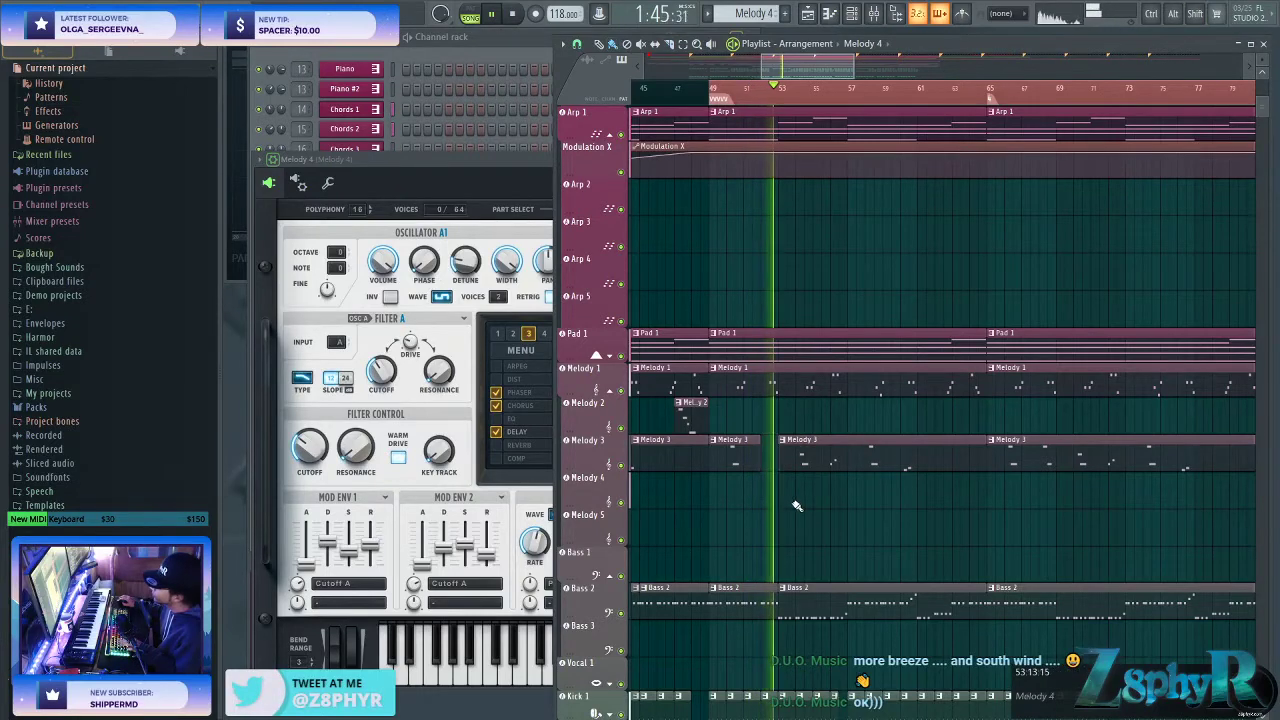
scroll(796, 505, "right", 1)
right_click(728, 457, "shift")
scroll(743, 503, "right", 1)
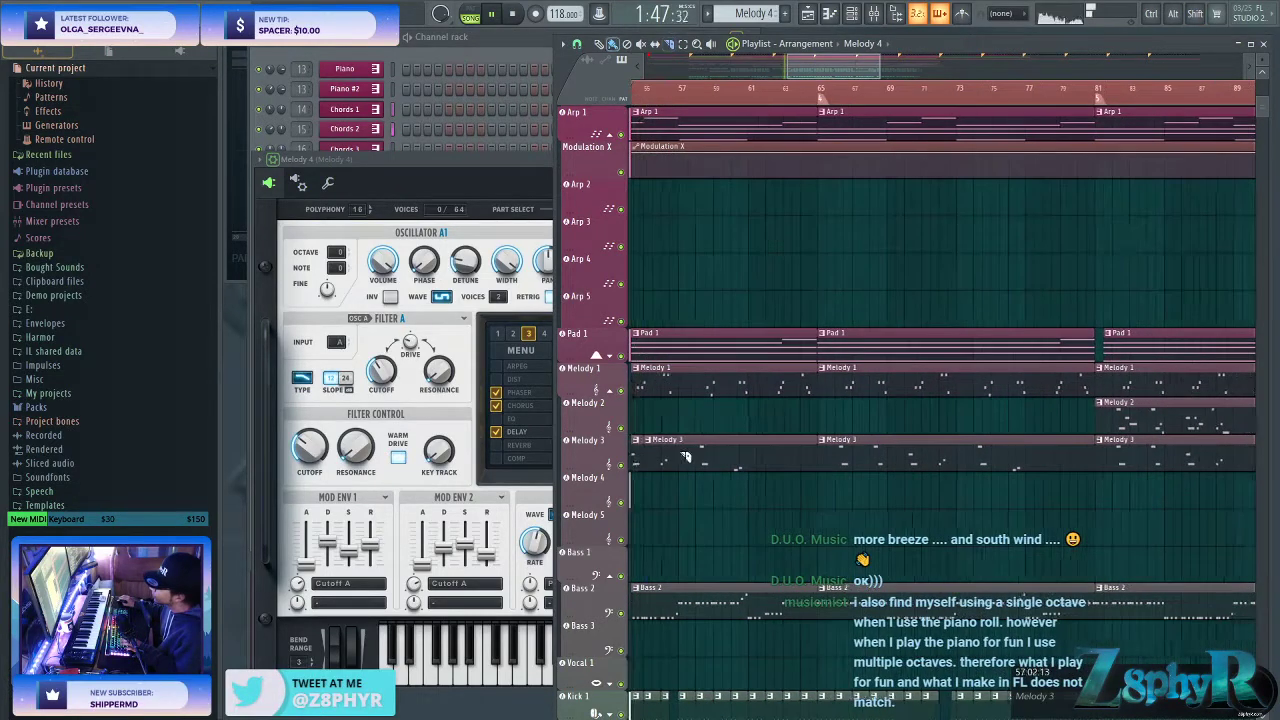
right_click(681, 454, "shift")
scroll(705, 525, "right", 1)
scroll(700, 514, "left", 2)
left_click_drag(823, 497, 825, 498, "ctrl")
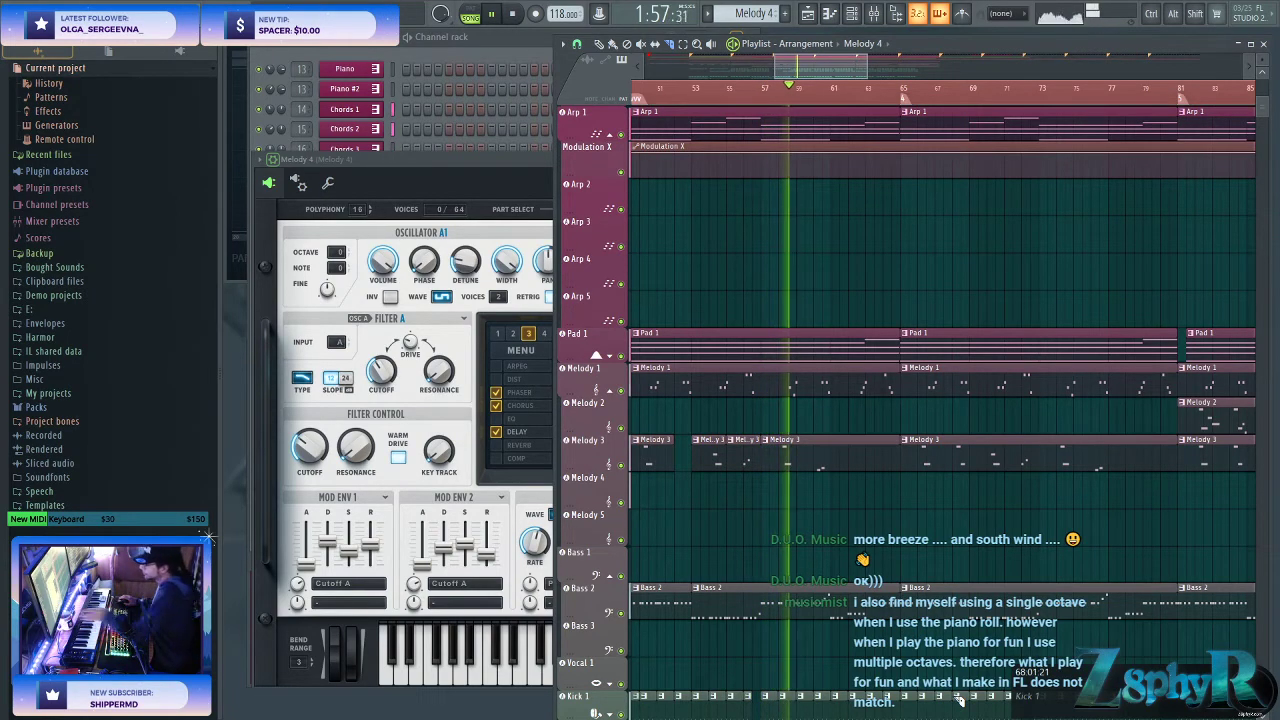
scroll(851, 383, "down", 3)
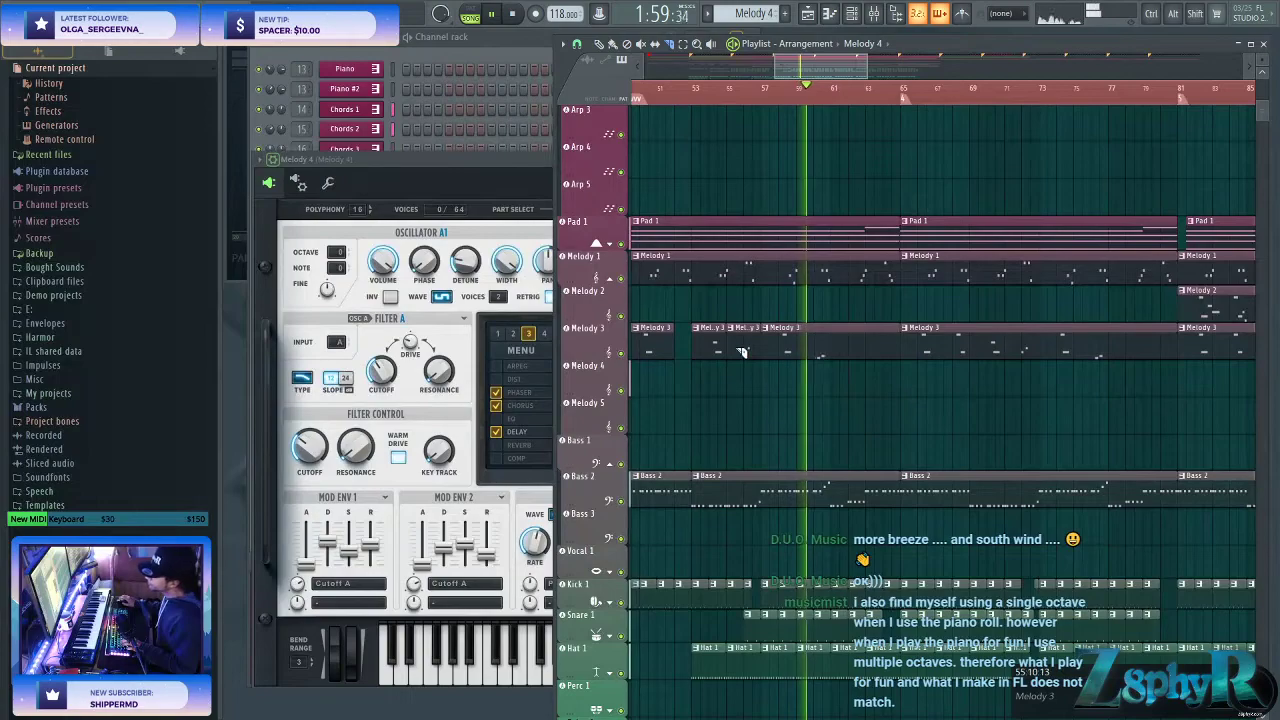
- Shorten the Kick 1 clip at bar 64 and place a short Snare 1 clip just before bar 65
scroll(851, 386, "down", 4)
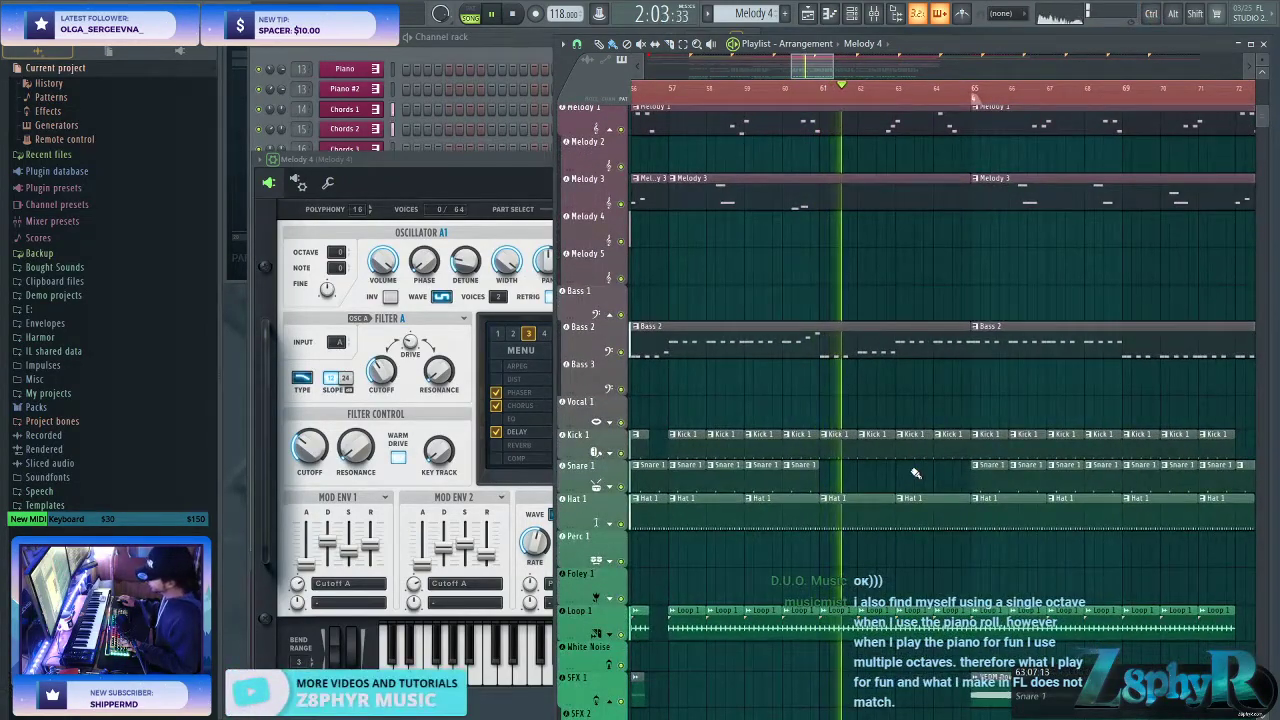
scroll(907, 457, "down", 3)
scroll(907, 457, "up", 5)
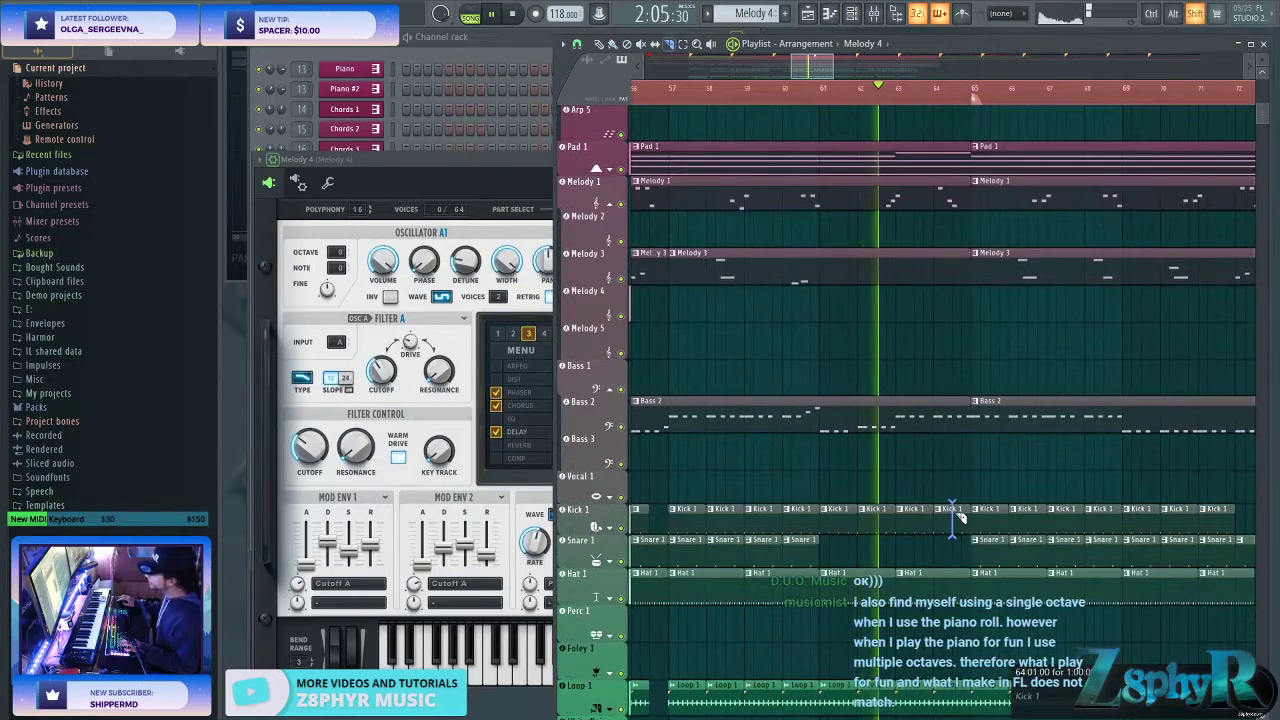
right_click(961, 519)
left_click(978, 542)
left_click(941, 546)
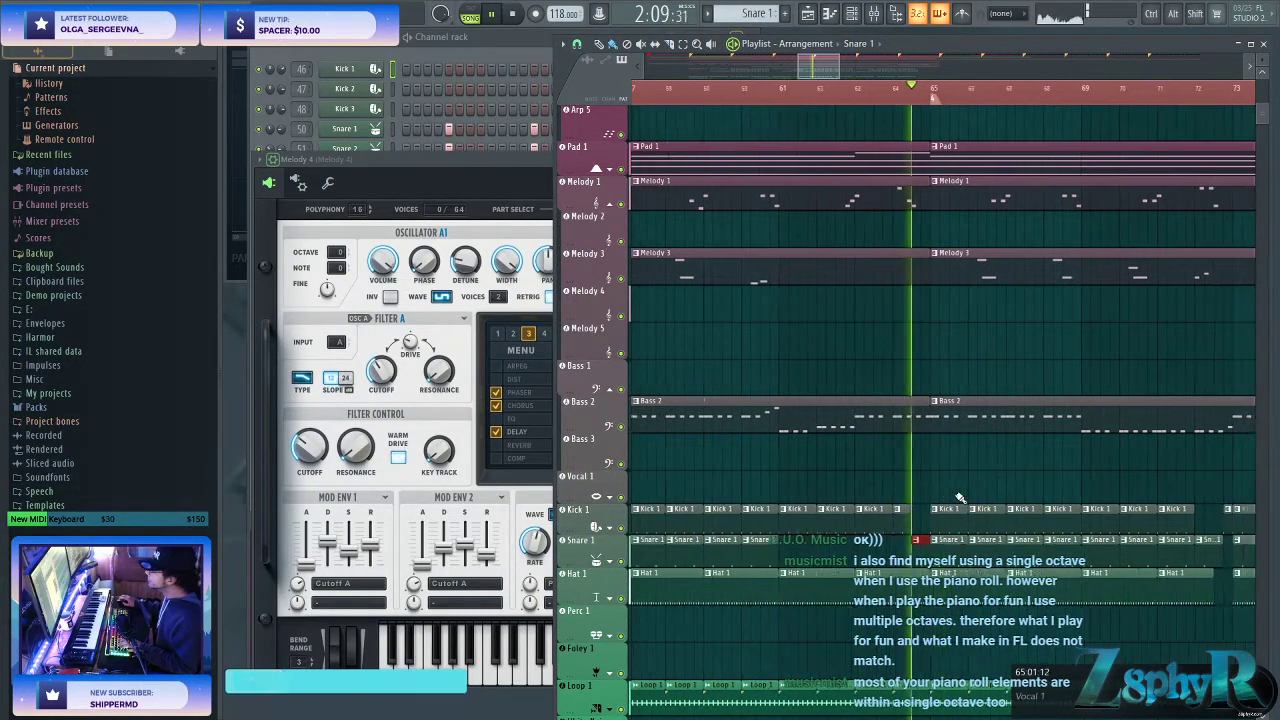
- Play the section from bar 65 and examine the notes of the Chords 1 pattern in the piano roll
scroll(965, 502, "up", 4)
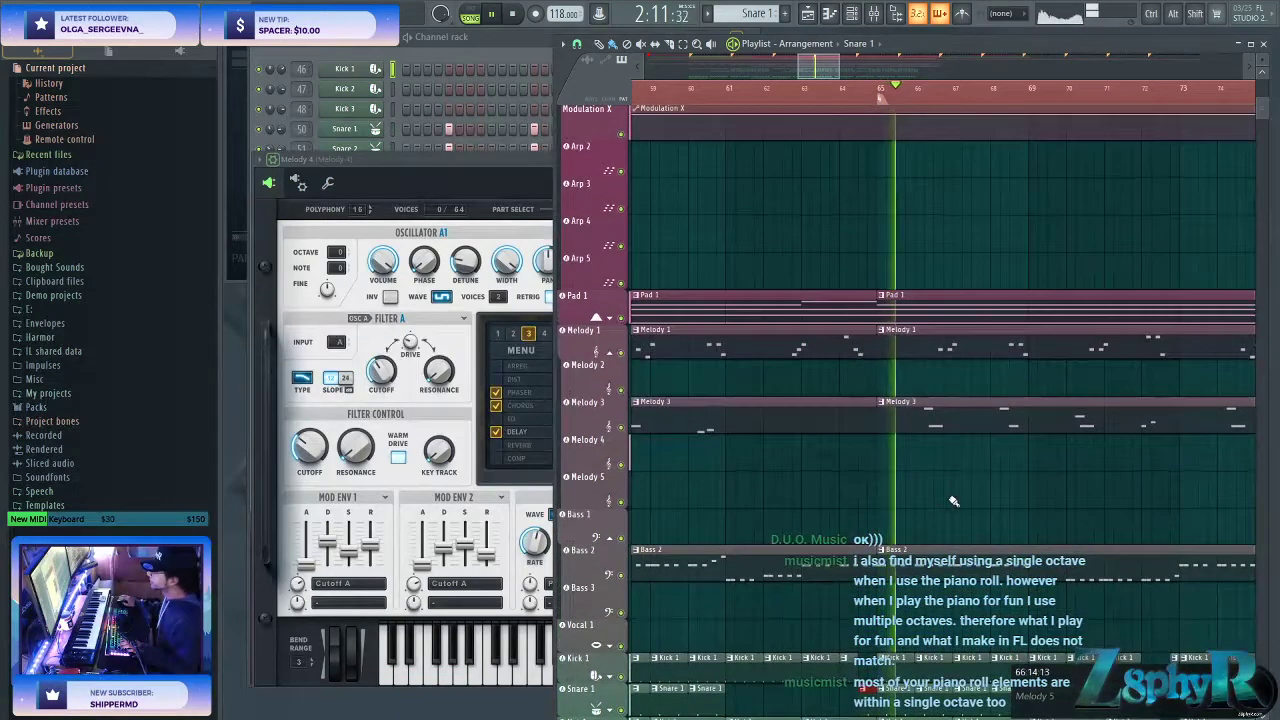
scroll(800, 373, "down", 2)
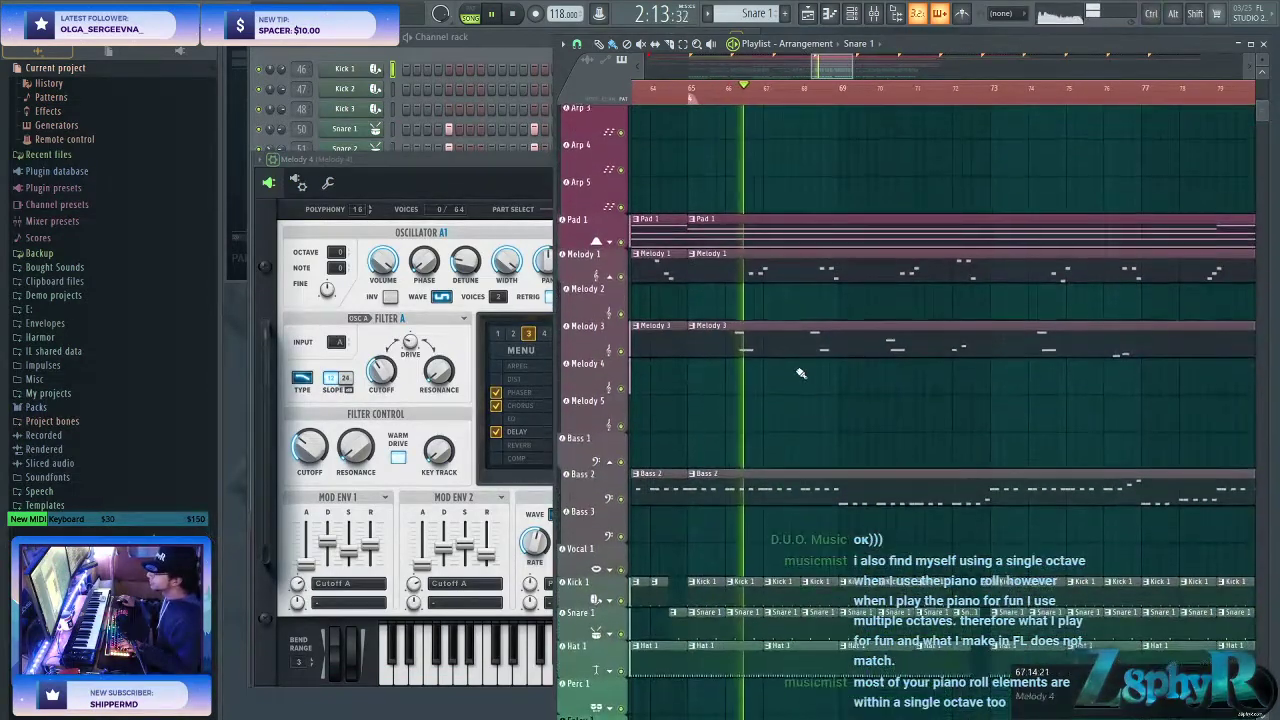
scroll(817, 314, "up", 6)
scroll(817, 314, "down", 2, "ctrl")
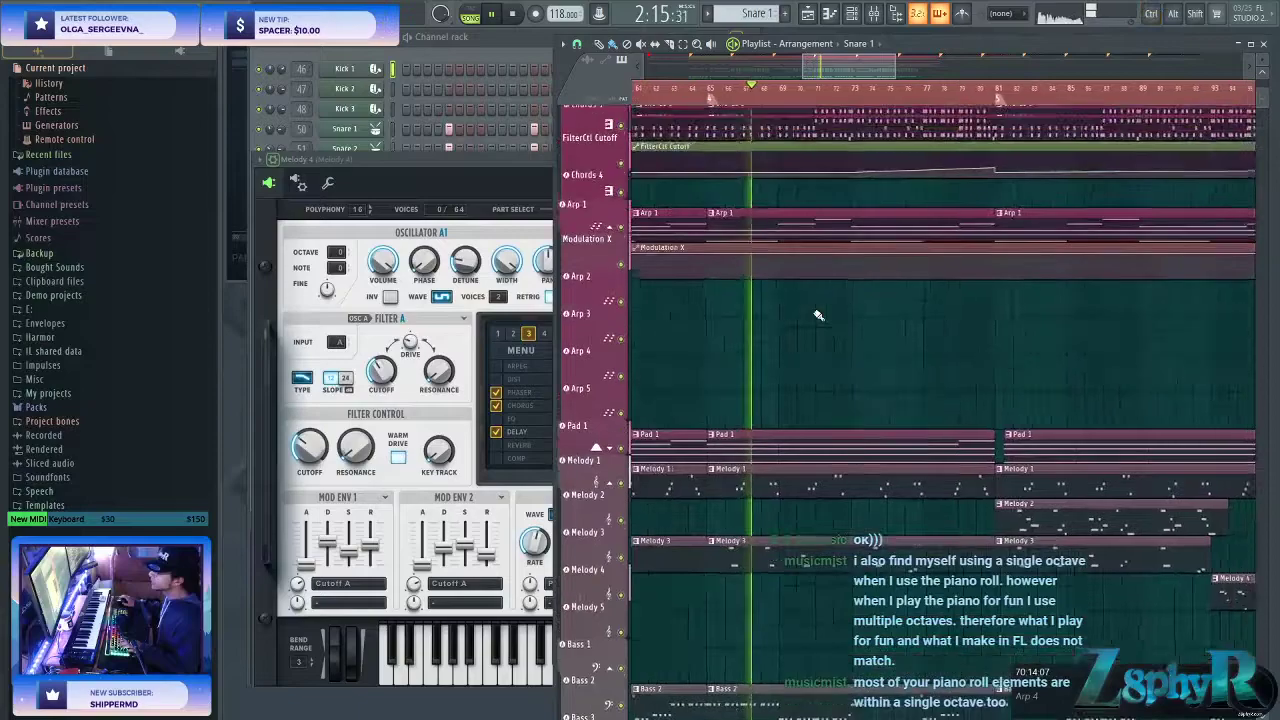
scroll(830, 370, "up", 5)
double_click(779, 178)
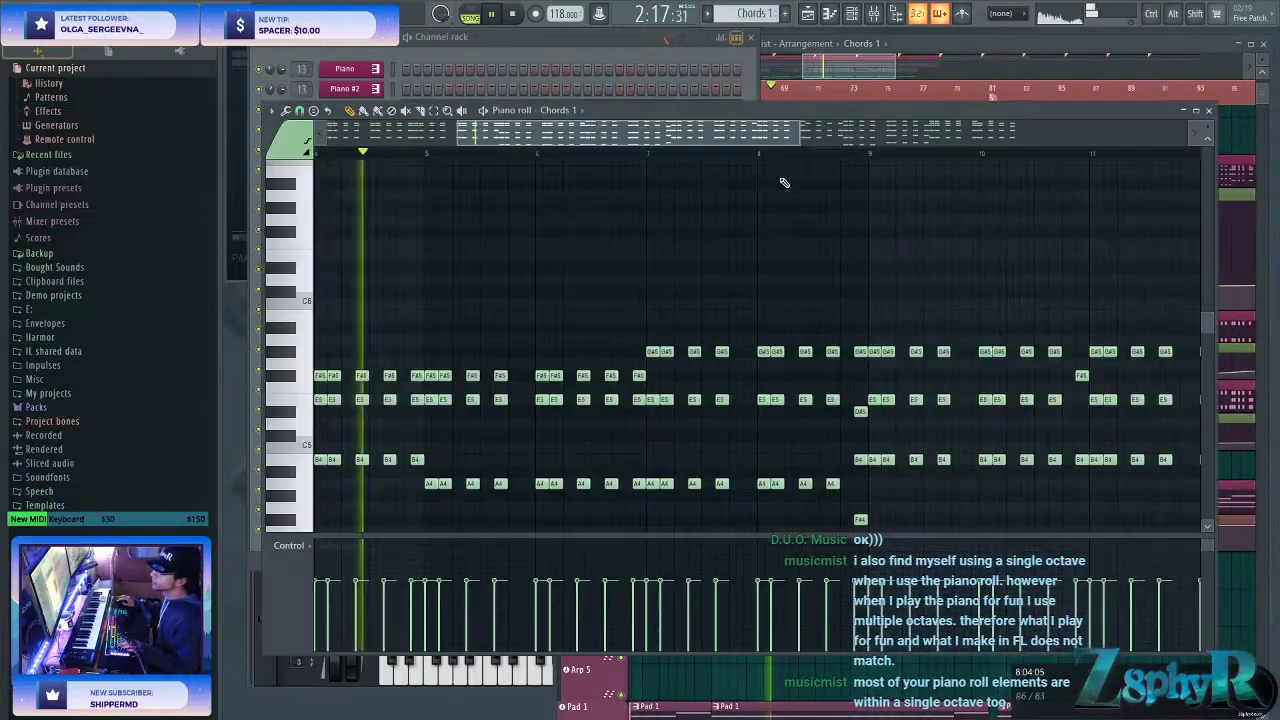
scroll(683, 381, "down", 2)
scroll(691, 382, "up", 3)
left_click(880, 48)
scroll(890, 448, "down", 1)
scroll(890, 448, "up", 2)
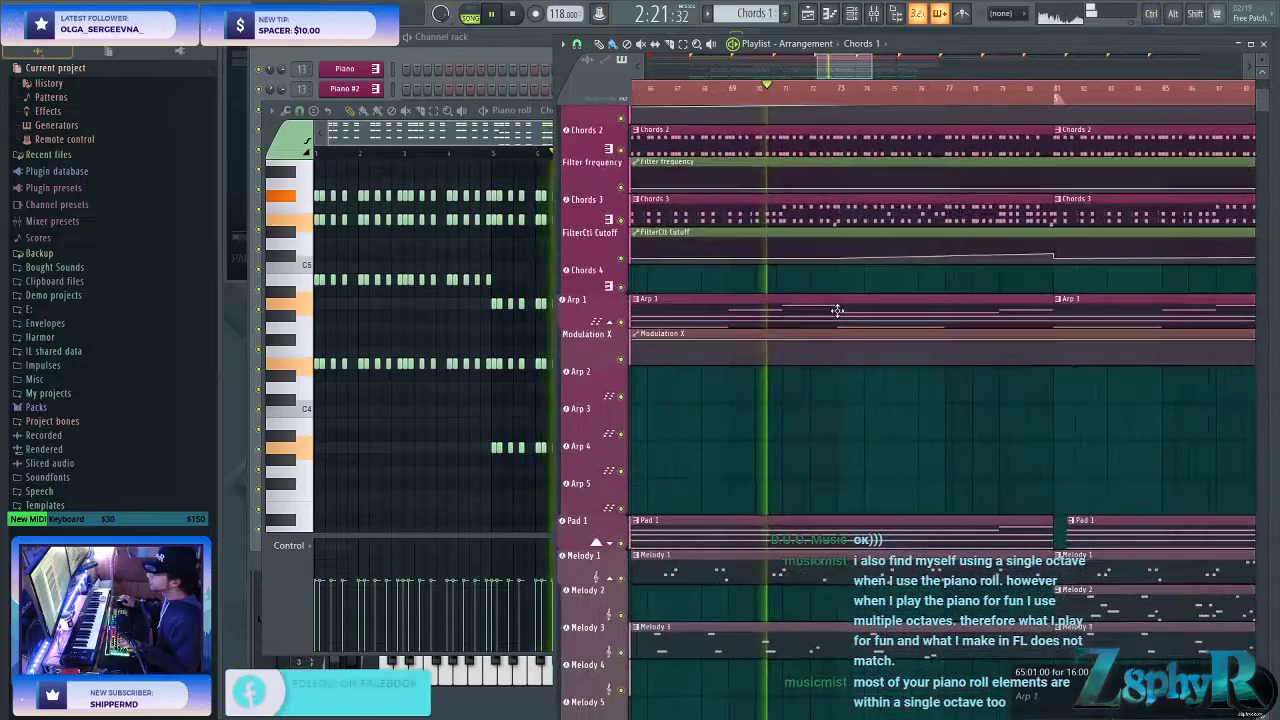
- Examine the Arp 1 and Pad 1 patterns along with the melody, bass and drum tracks around bar 73
double_click(837, 307)
left_click(951, 448, "ctrl")
scroll(951, 448, "down", 2)
left_click(840, 394)
scroll(877, 366, "down", 2)
scroll(880, 510, "down", 3)
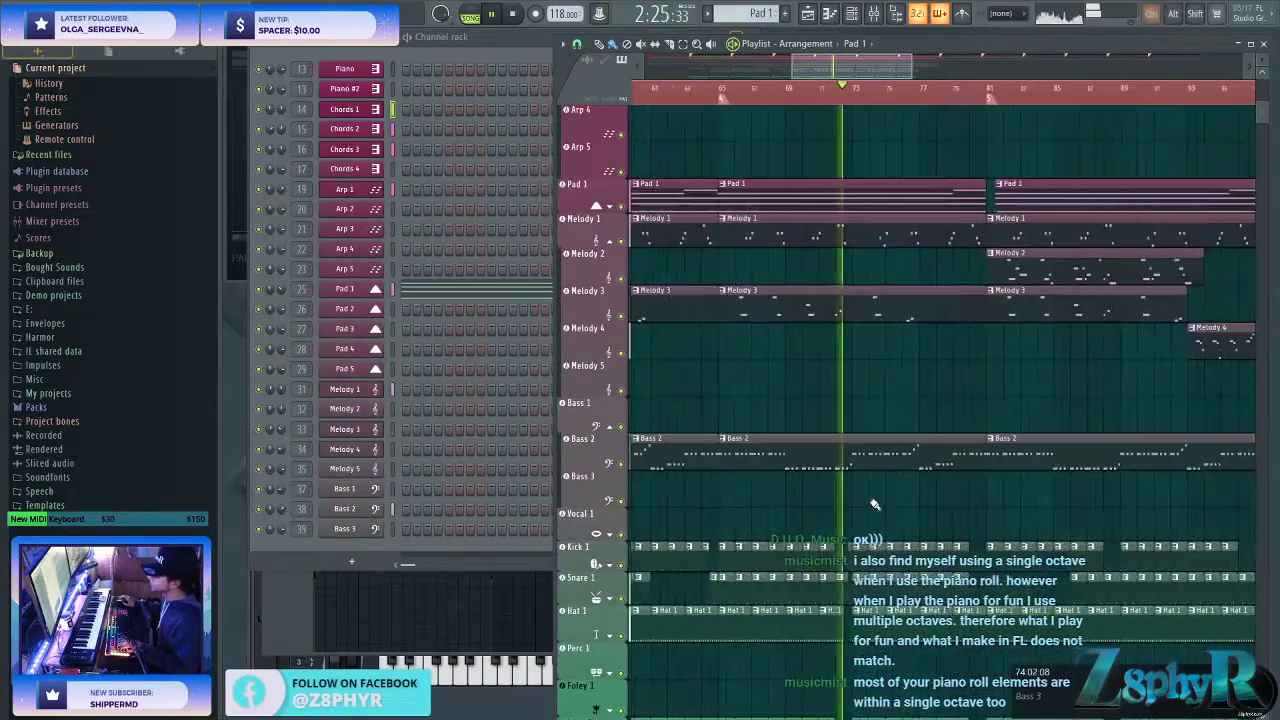
- Copy the VEDM Downlifter 01 clip from bar 49 to bar 65 on the SFX 1 track
scroll(860, 530, "down", 2, "ctrl")
left_click_drag(840, 550, 818, 430)
scroll(979, 425, "down", 2, "ctrl")
scroll(909, 414, "up", 2, "ctrl")
key("space")
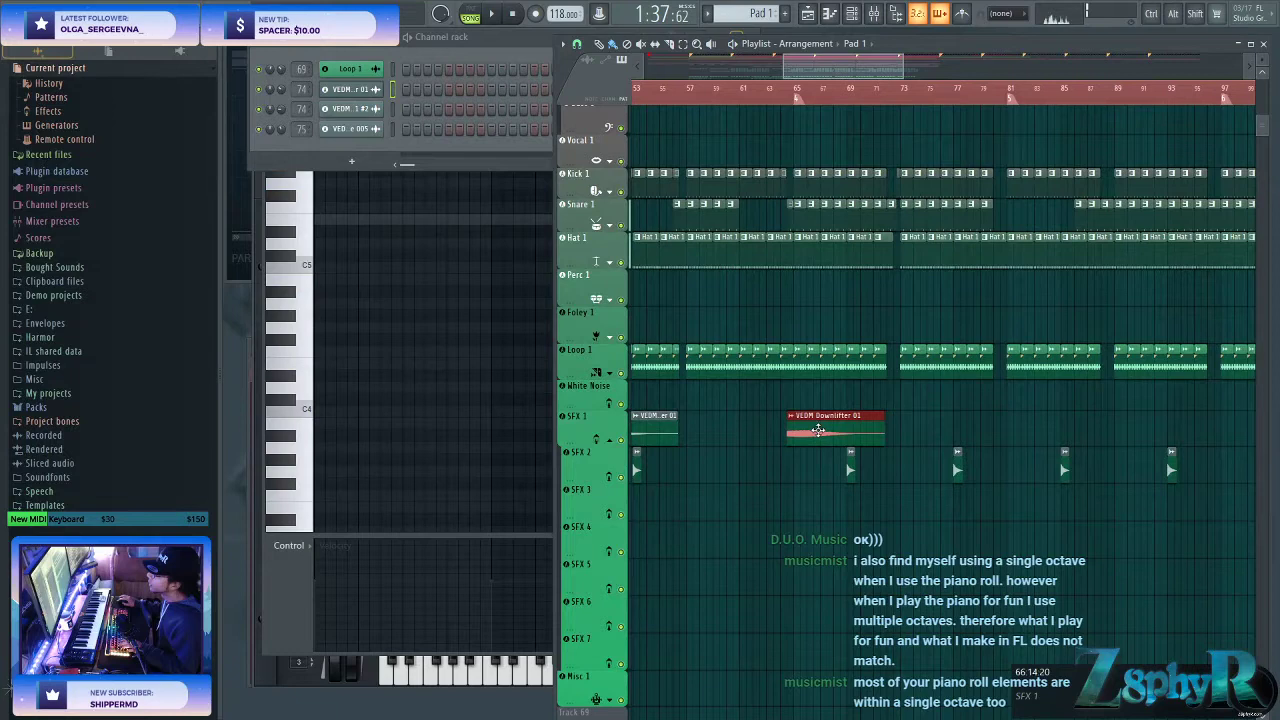
left_click_drag(846, 517, 914, 517)
left_click_drag(712, 430, 880, 428)
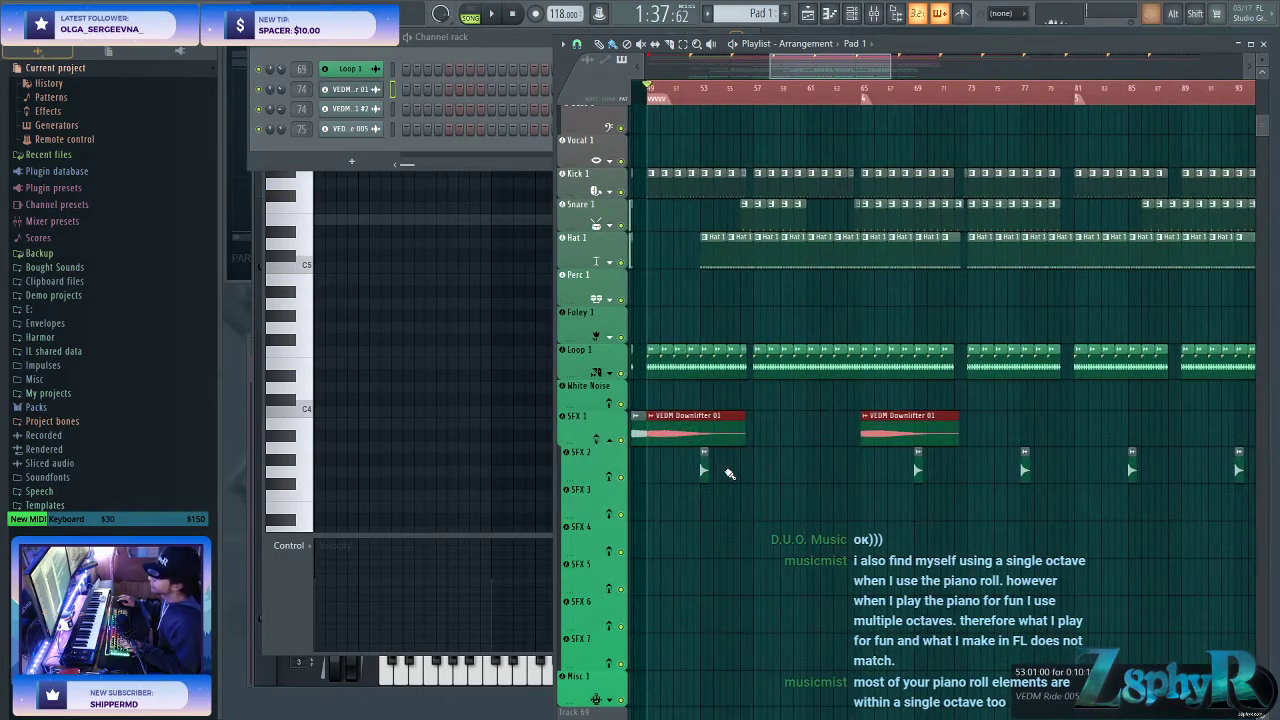
scroll(862, 490, "left", 1)
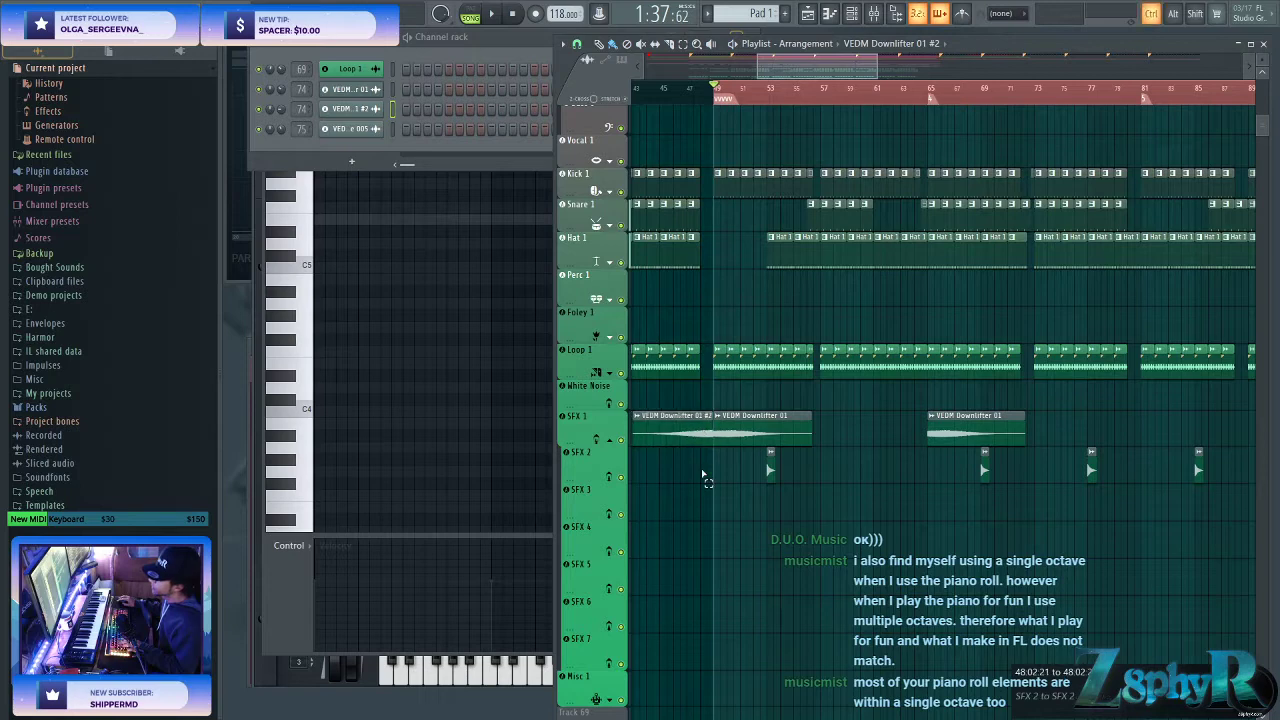
- Slice off and delete the opening part of the VEDM Downlifter 01 clip, with the remainder starting at bar 49
key("space")
scroll(693, 435, "up", 3)
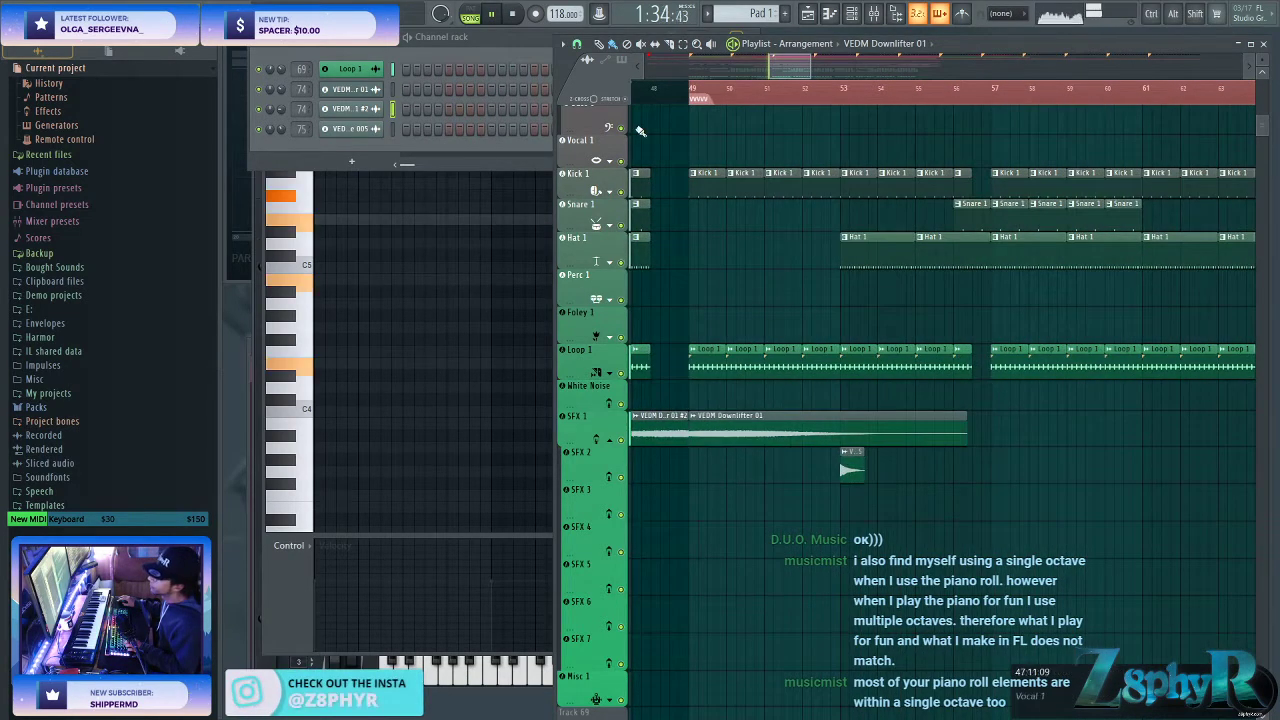
key("c")
left_click_drag(717, 408, 717, 443)
key("b")
right_click(697, 437)
scroll(739, 480, "down", 4)
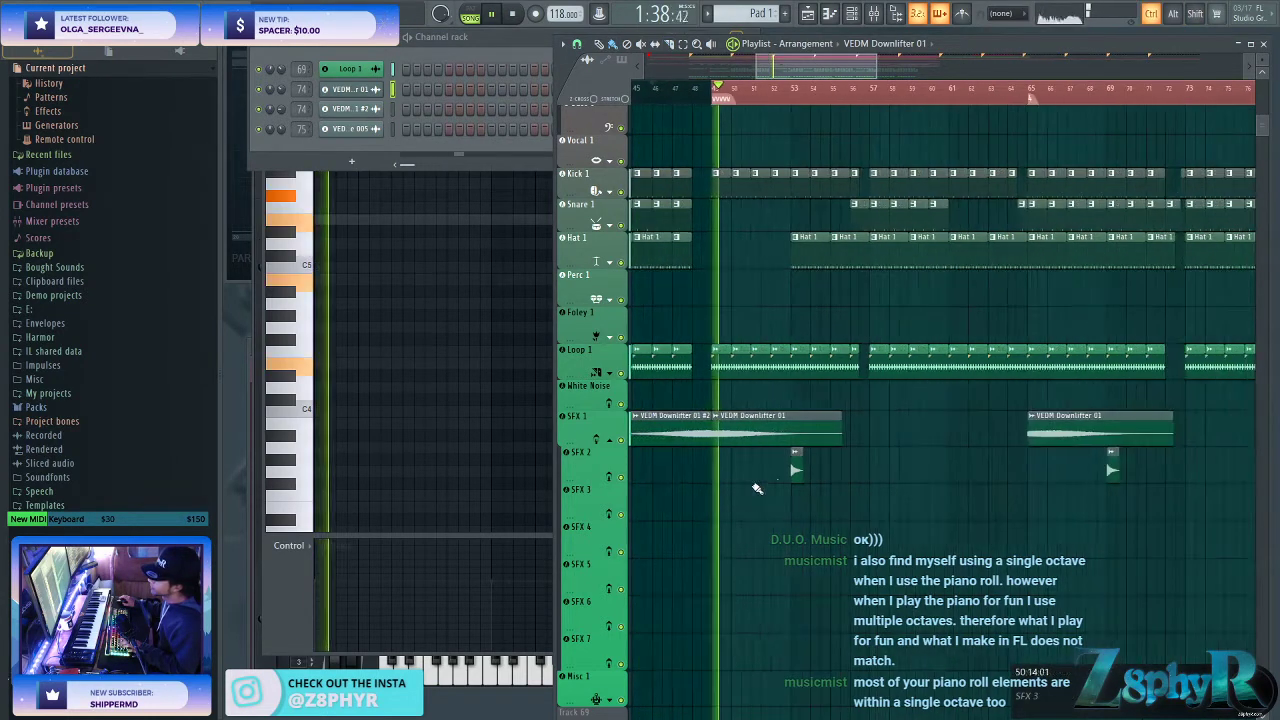
- Raise the channel pitch of the VEDM Downlifter 01 sample while playing from bar 49
double_click(794, 425)
left_click_drag(703, 224, 702, 214)
right_click(863, 460)
left_click(719, 88)
left_click(546, 202)
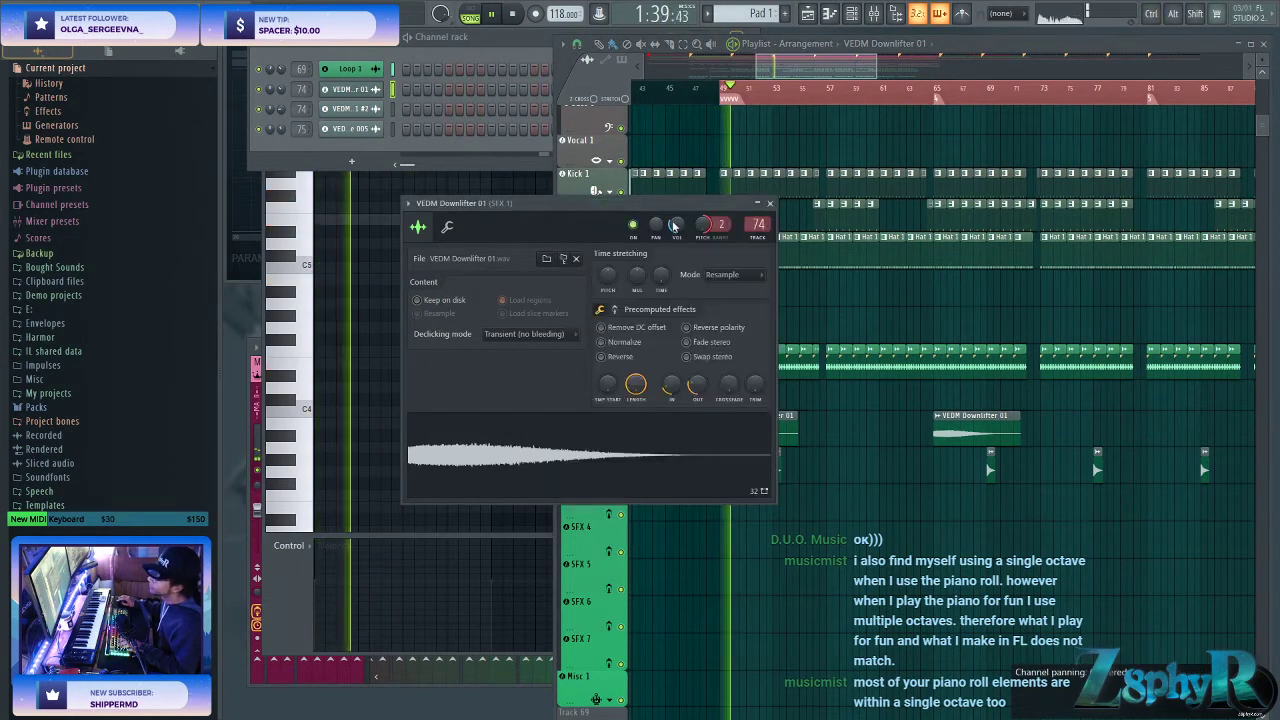
right_click(877, 437)
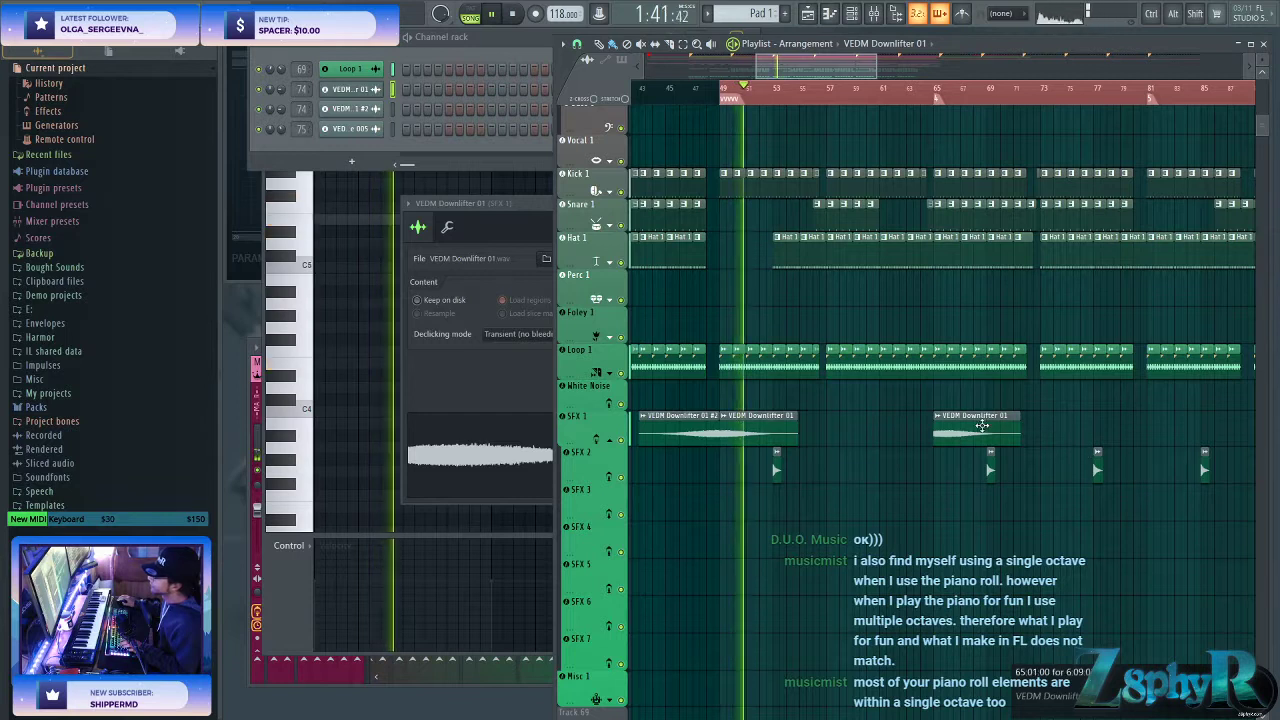
- Copy the VEDM Downlifter 01 #2 clip to bar 59 and replace the bar 65 downlifter with a copy of the trimmed one from bar 49
left_click_drag(677, 426, 889, 429, "shift")
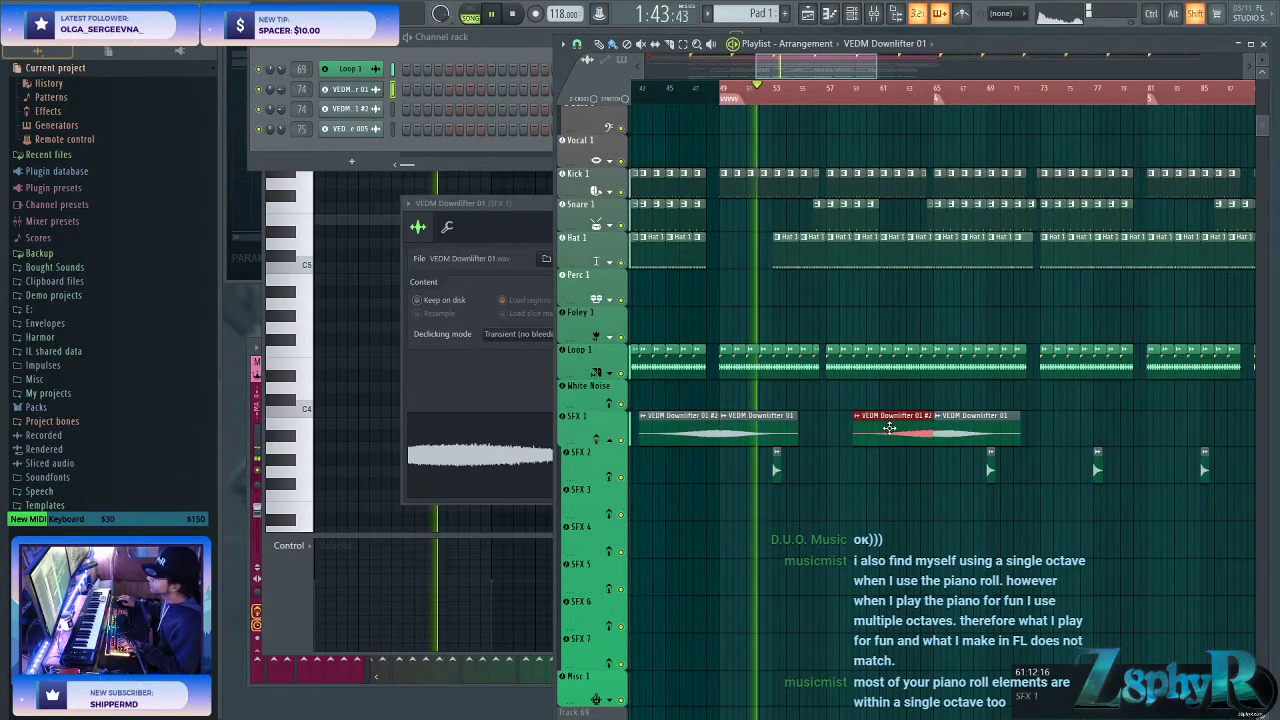
right_click(942, 426)
left_click_drag(732, 429, 945, 435, "shift")
left_click_drag(1060, 436, 866, 434, "ctrl")
left_click(869, 518, "ctrl")
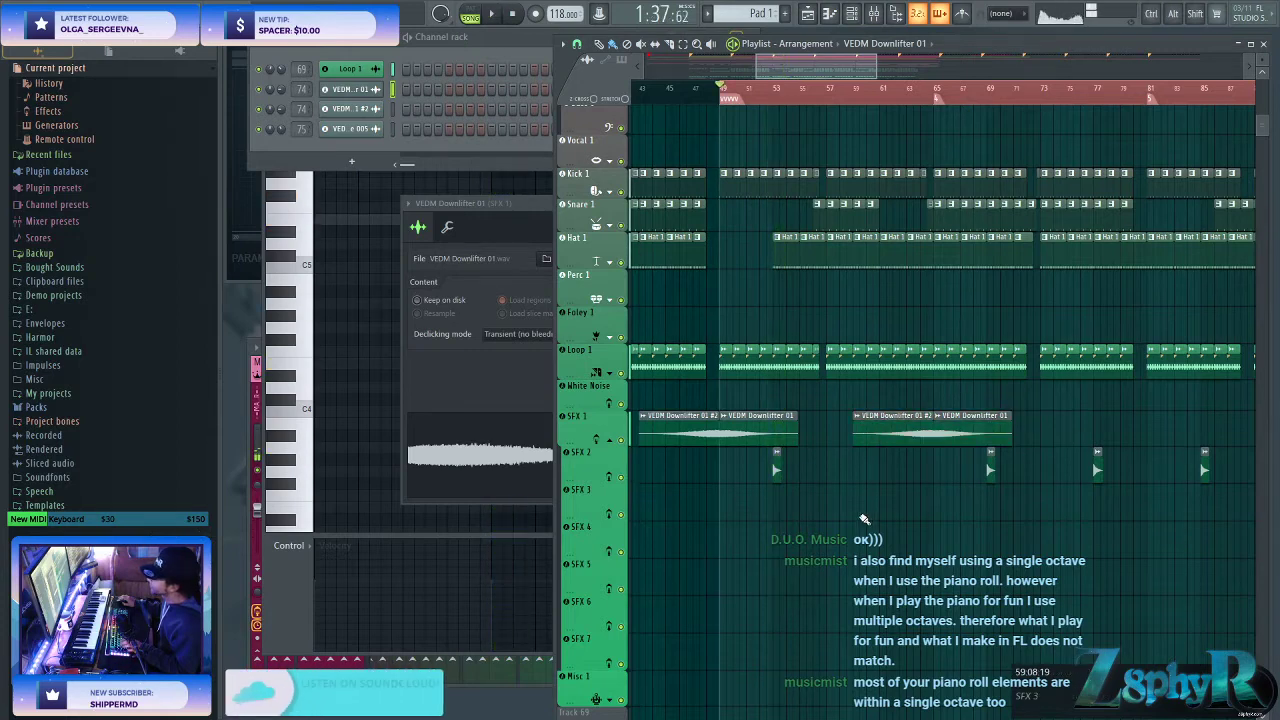
key("space")
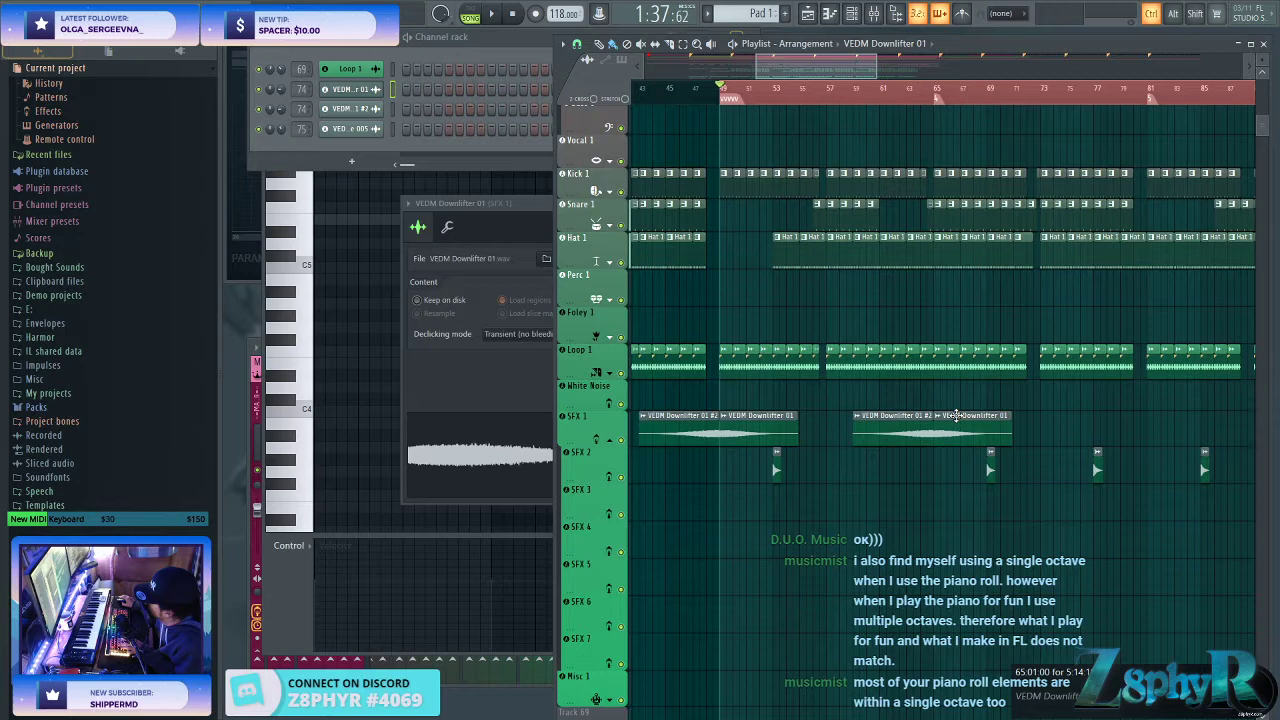
- Examine the channel list and the EQ curve on the SFX 1 mixer track
left_click(472, 45)
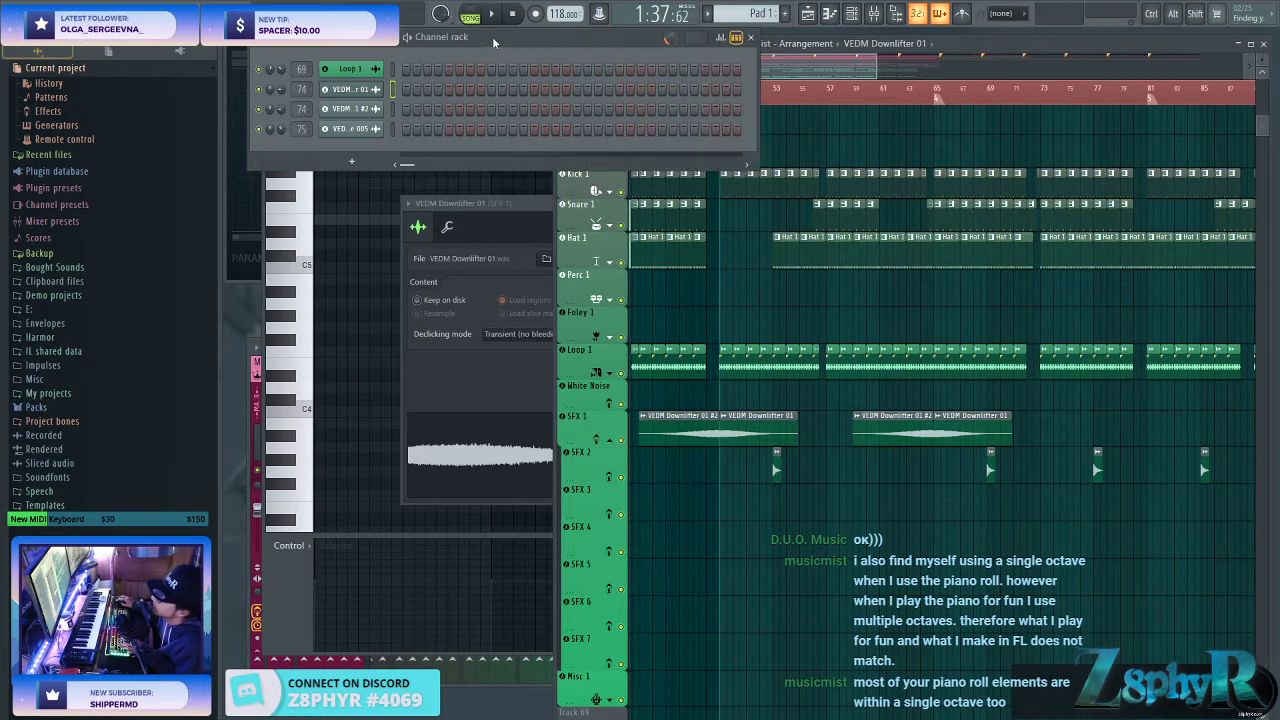
left_click(335, 38)
left_click(353, 107)
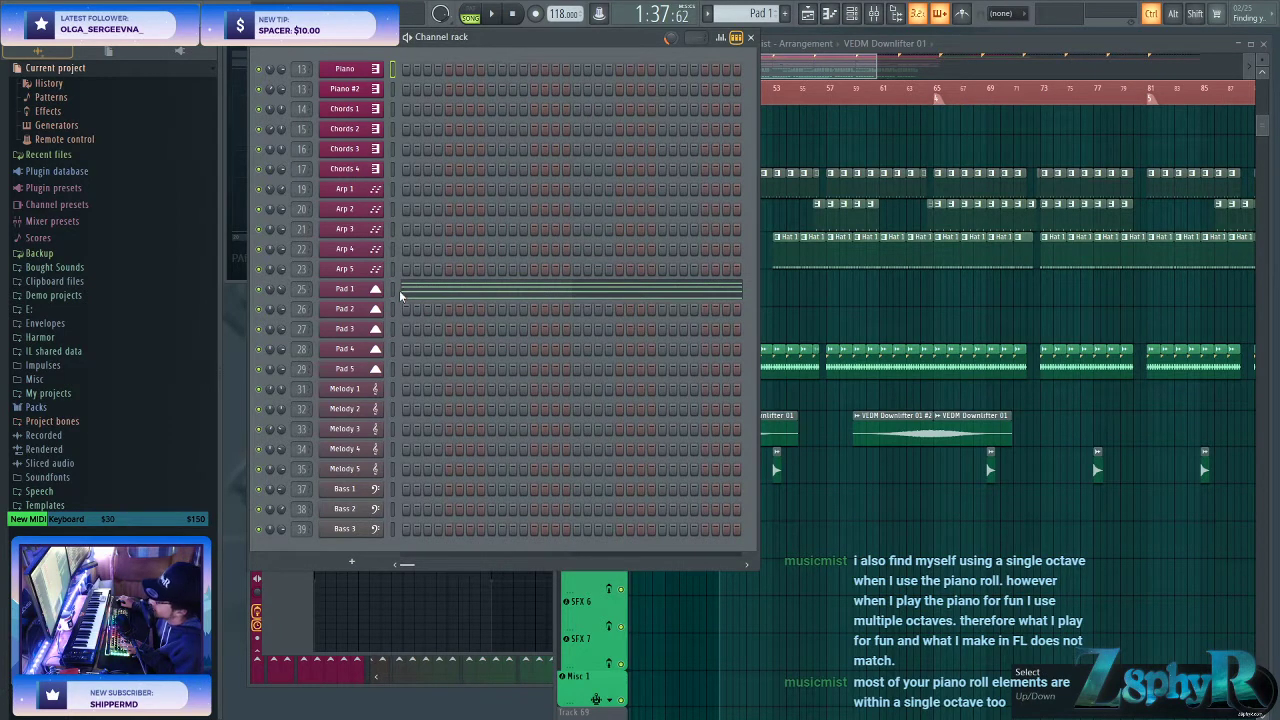
left_click(890, 16)
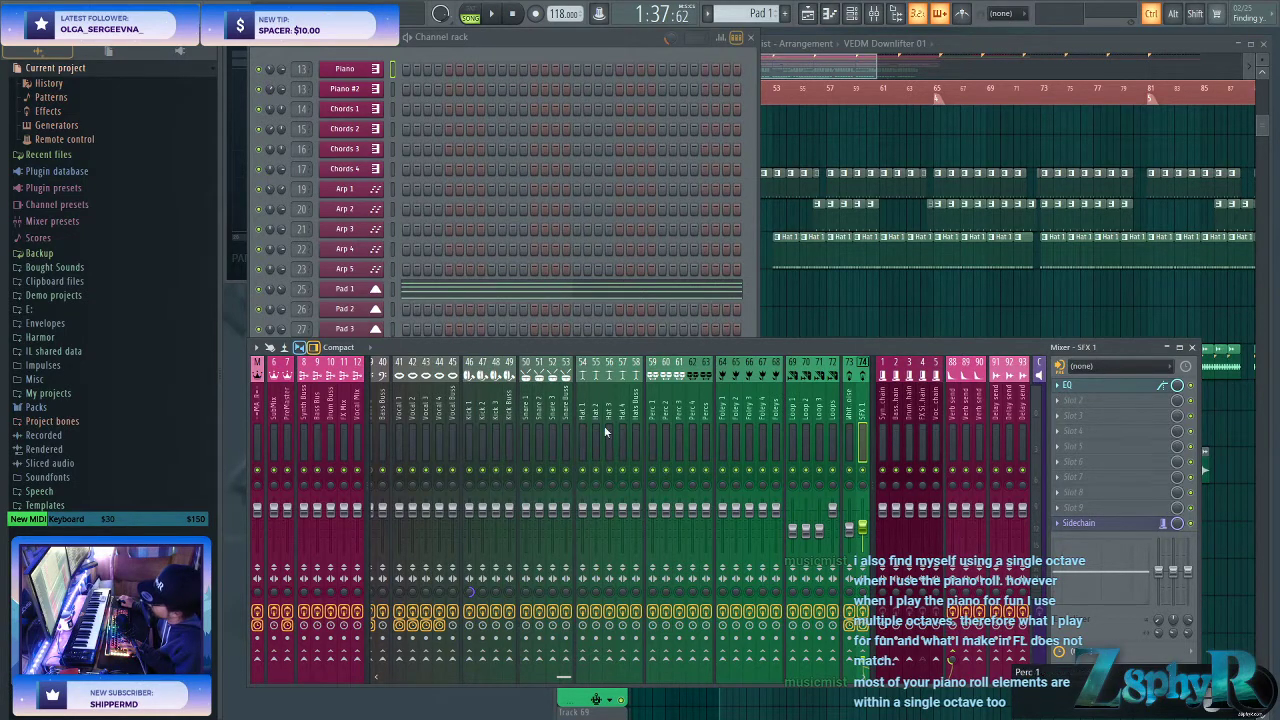
left_click(1115, 388)
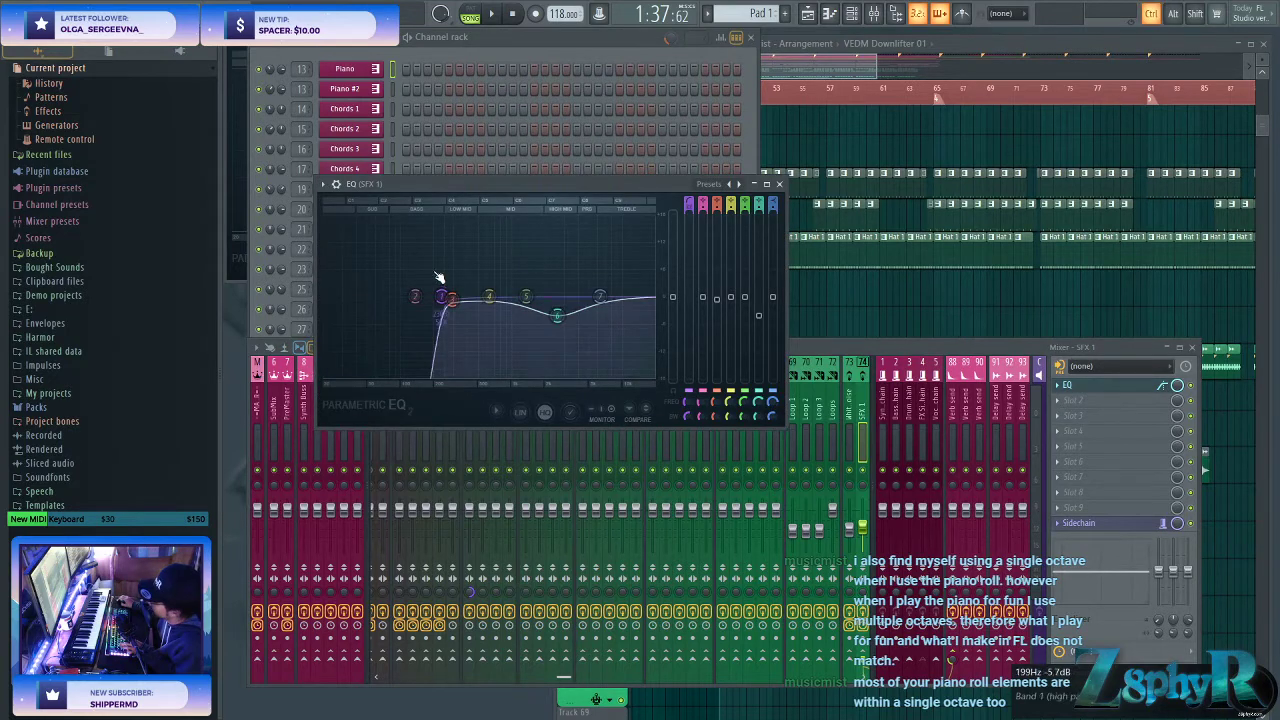
left_click(781, 184)
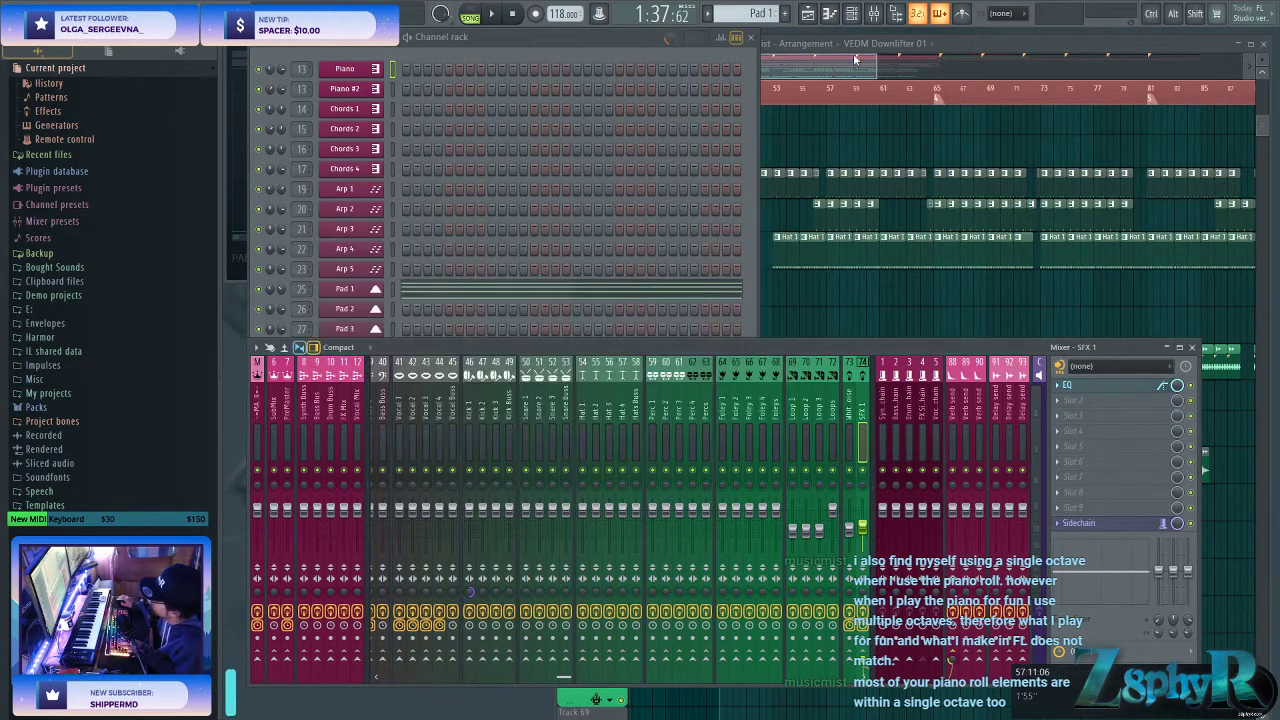
- Examine the octave range of the Pad 1 notes in the piano roll and briefly play from bar 49
left_click(853, 51)
left_click(454, 291)
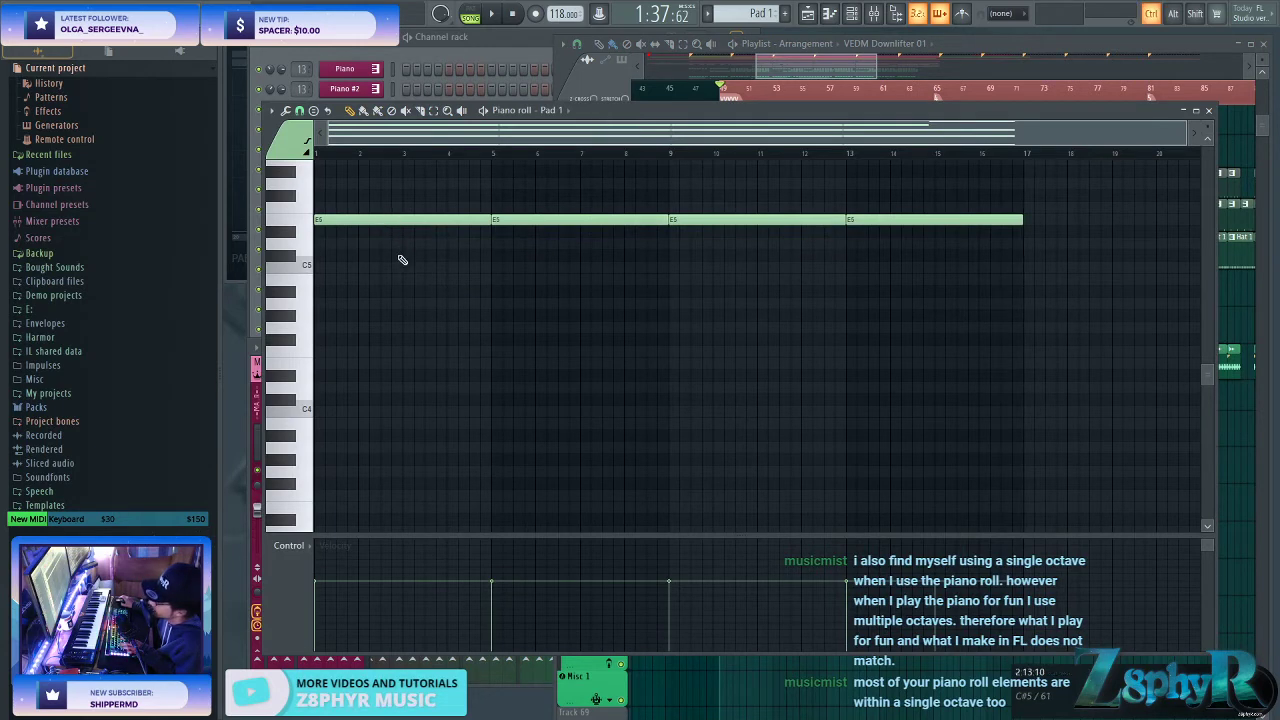
scroll(478, 332, "up", 5)
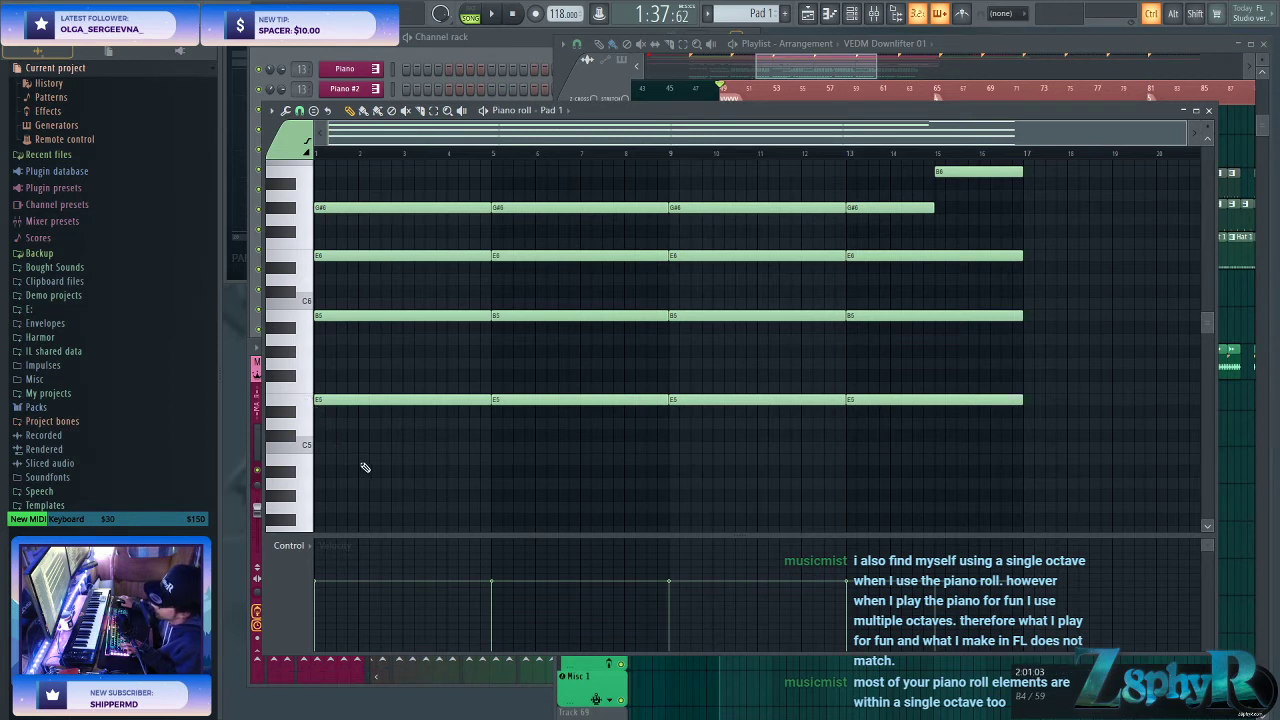
scroll(365, 468, "down", 7)
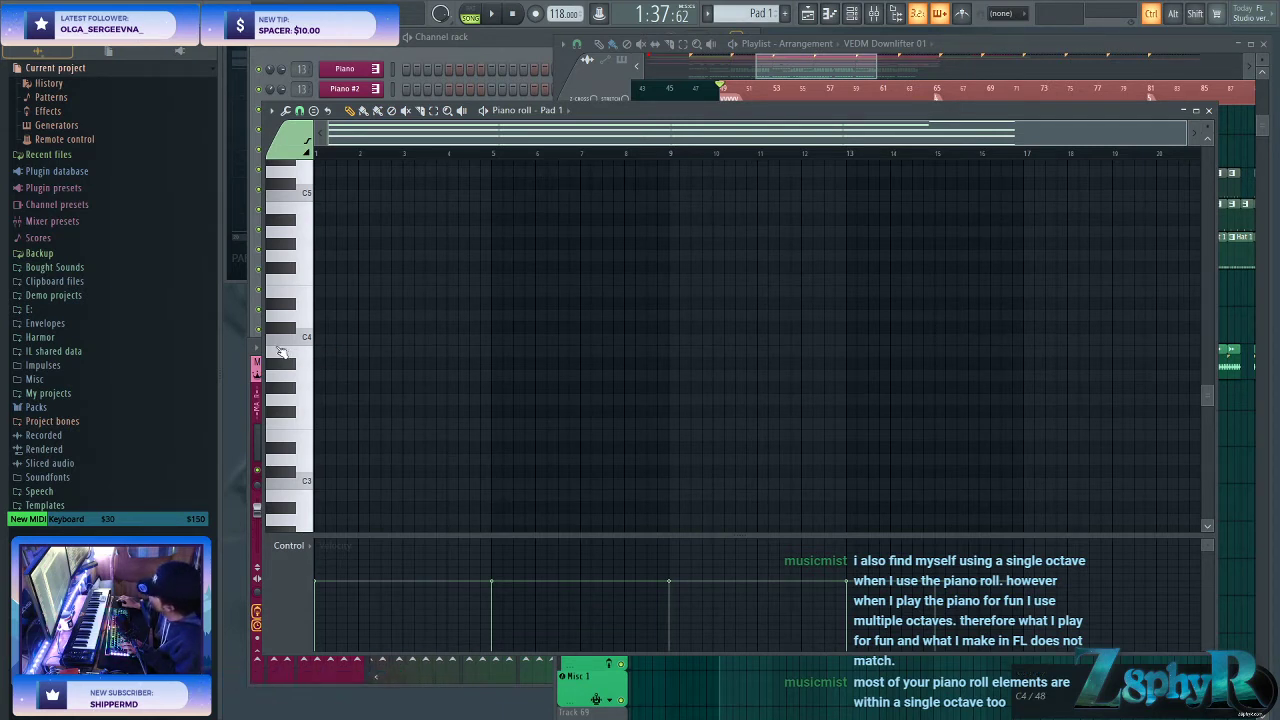
left_click(797, 65)
key("space")
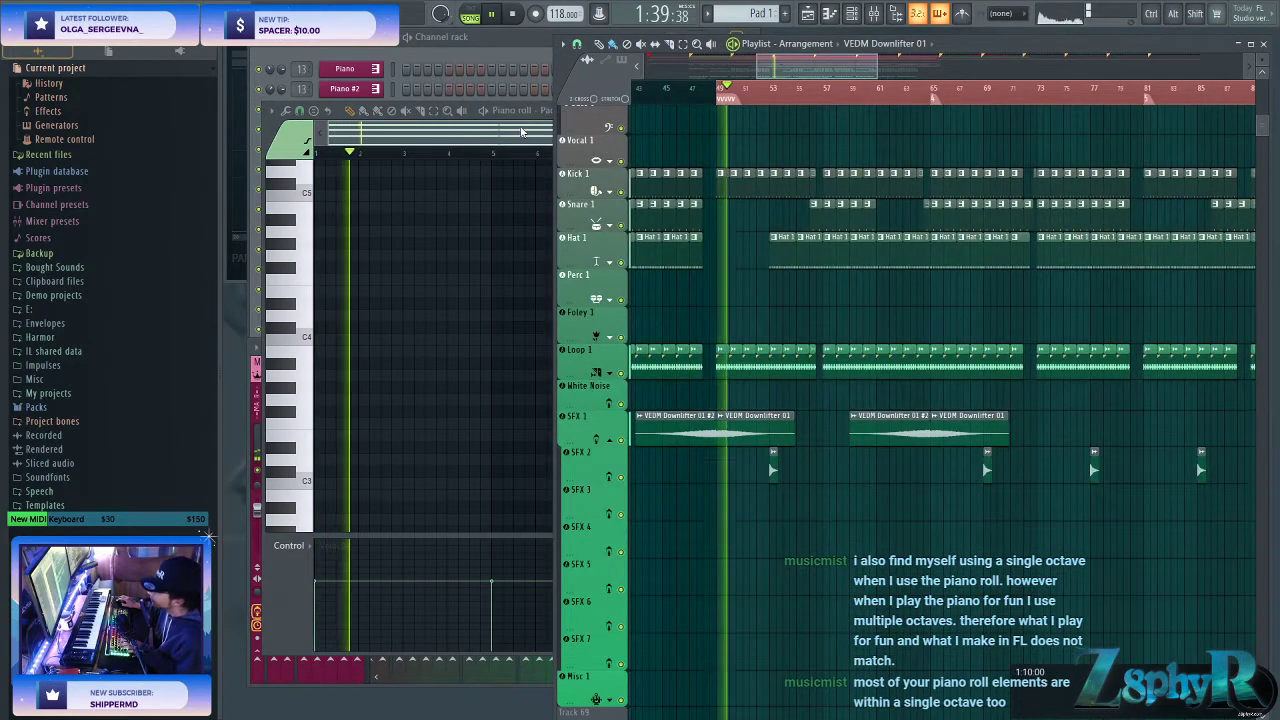
left_click(521, 127)
left_click(829, 79)
key("space")
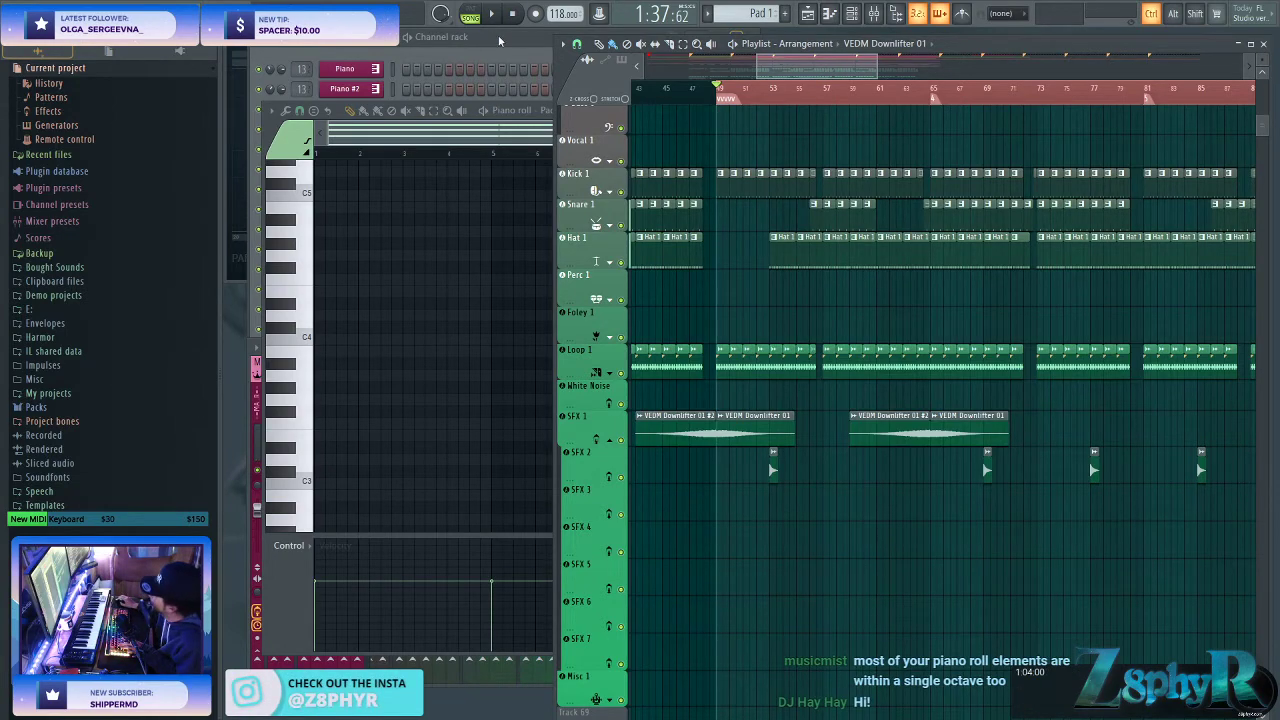
- Load the Chords 1 pattern into the piano roll and examine how its notes spread across octaves
scroll(823, 423, "up", 8)
scroll(790, 257, "up", 5)
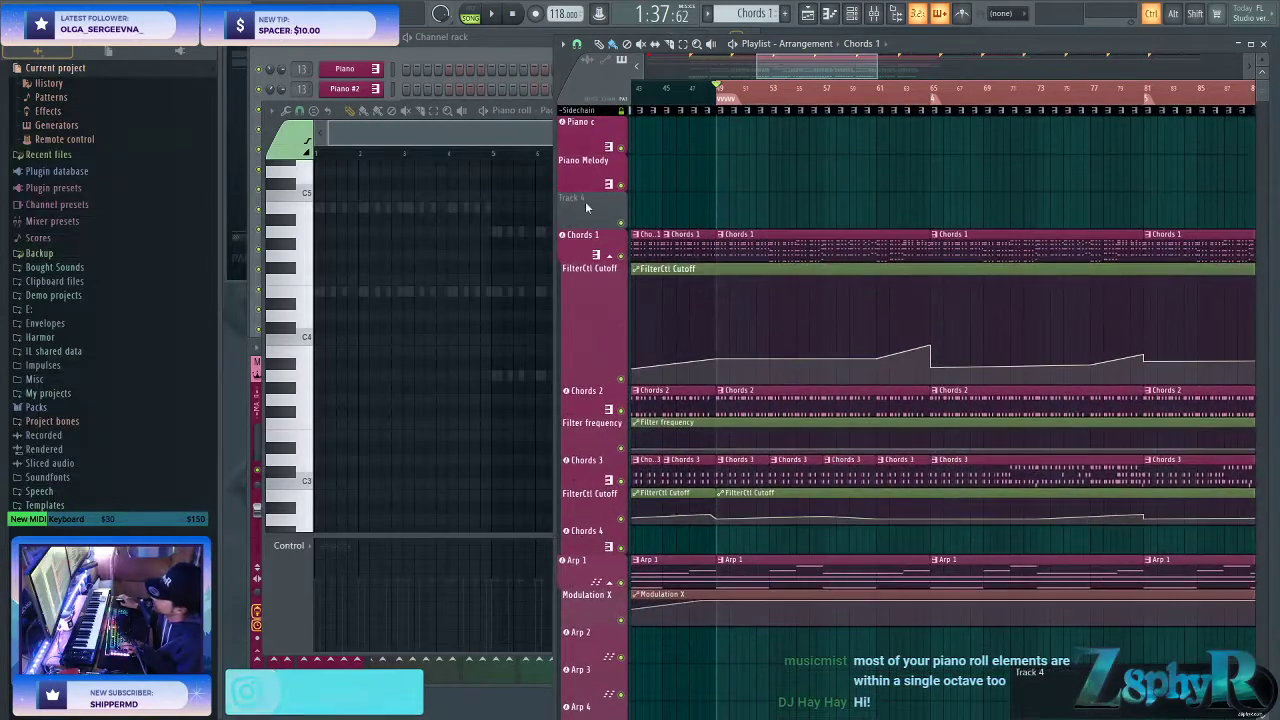
left_click(468, 131)
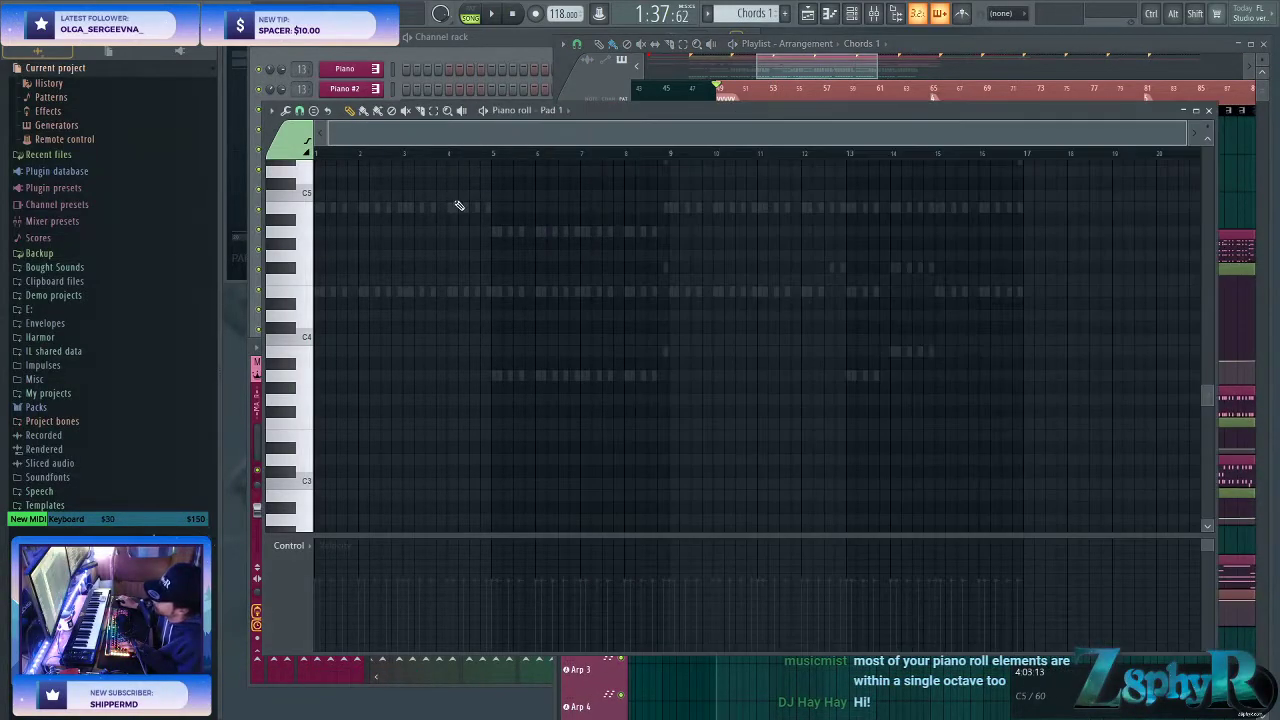
double_click(459, 206)
scroll(463, 206, "up", 3)
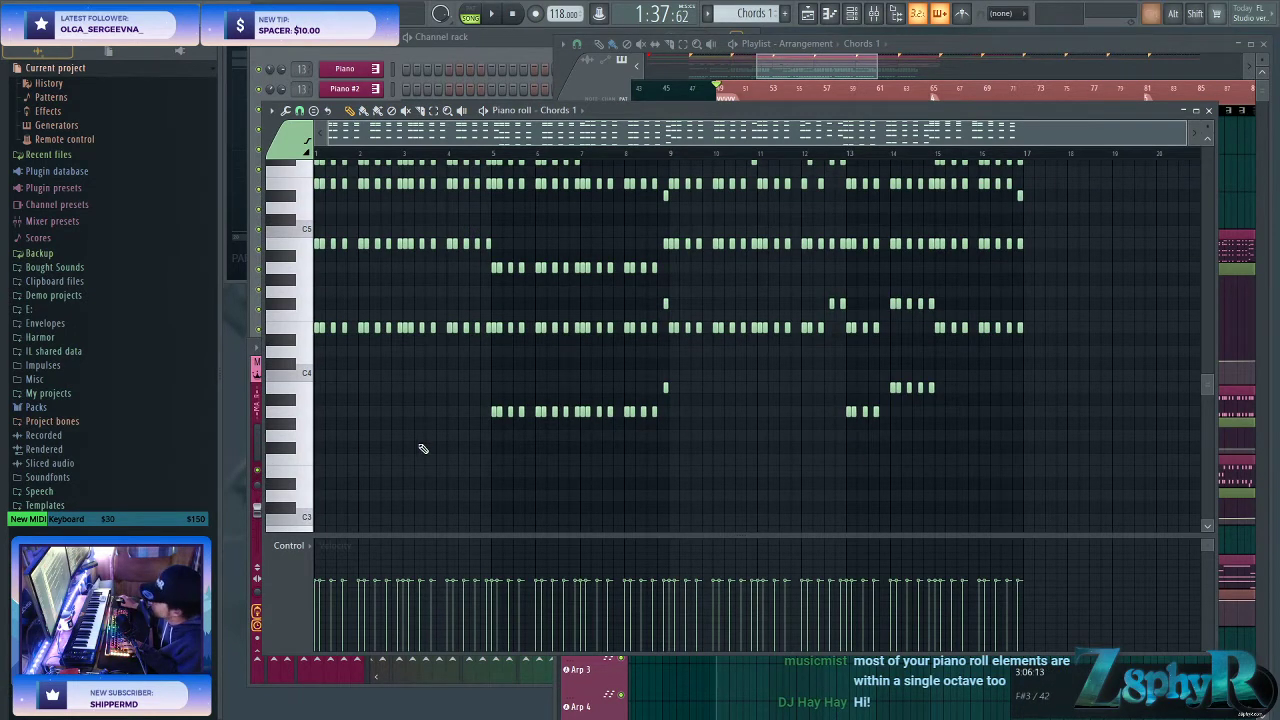
scroll(423, 449, "up", 9)
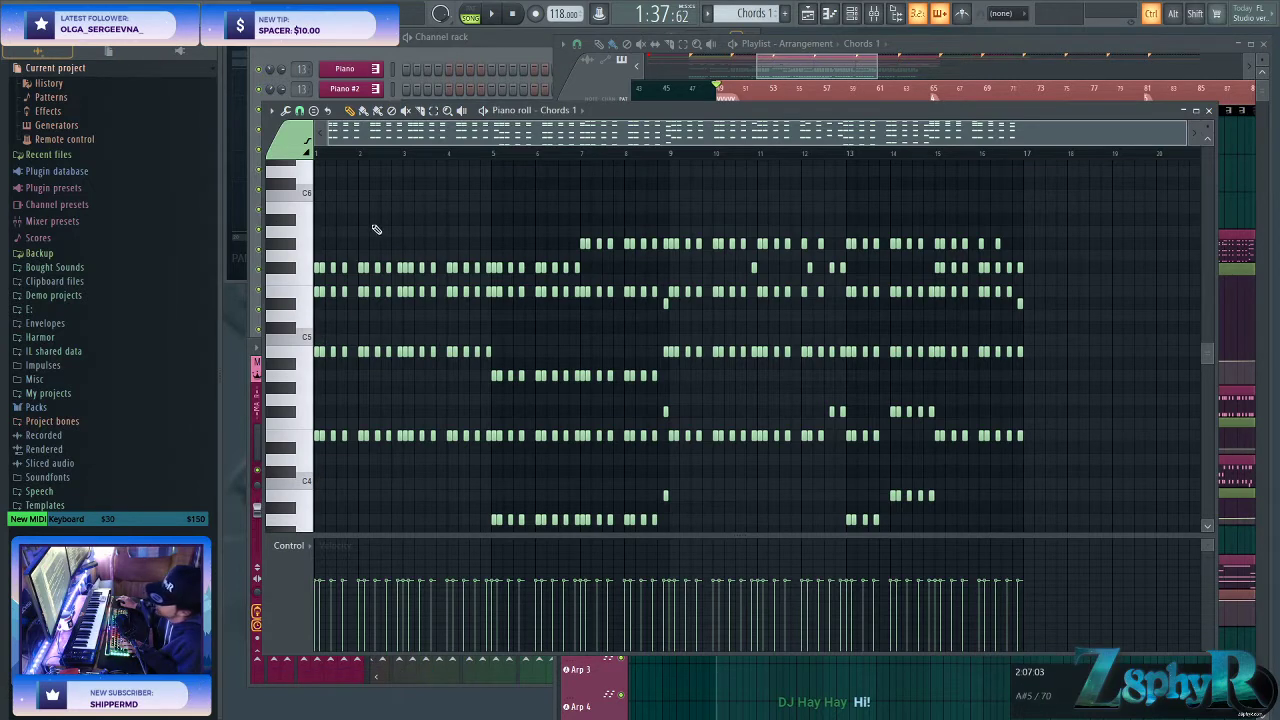
- Reopen the EQ on the SFX 1 mixer track and bring the channel rack back into view
left_click(875, 18)
left_click(1067, 385)
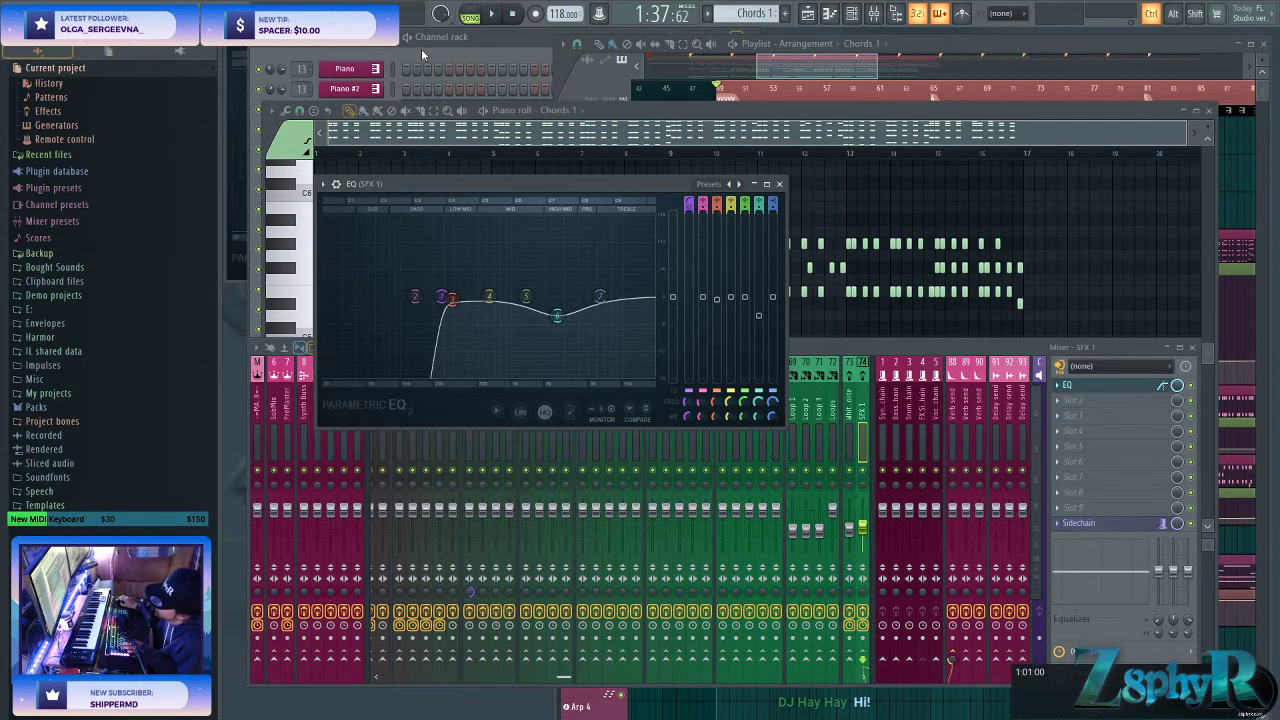
left_click(480, 36)
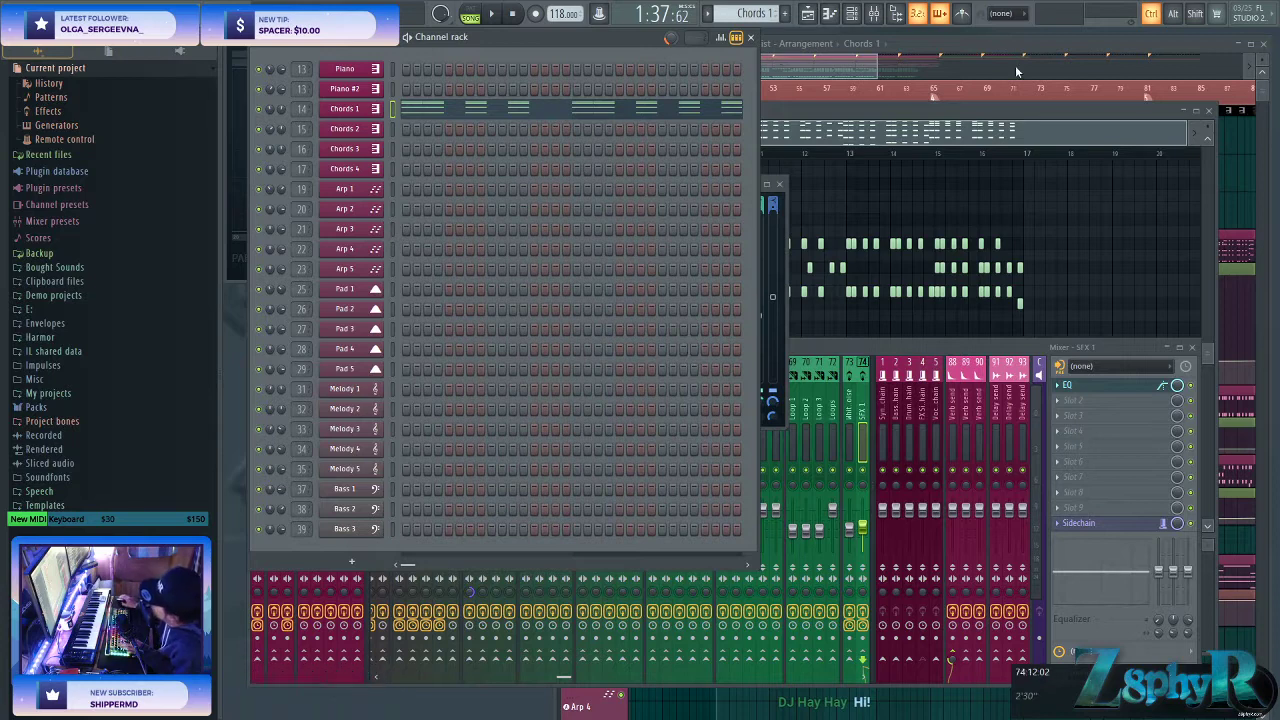
- Bring the playlist to the front, play from bar 49 and examine the clips from the chord tracks to the SFX tracks
left_click(812, 58)
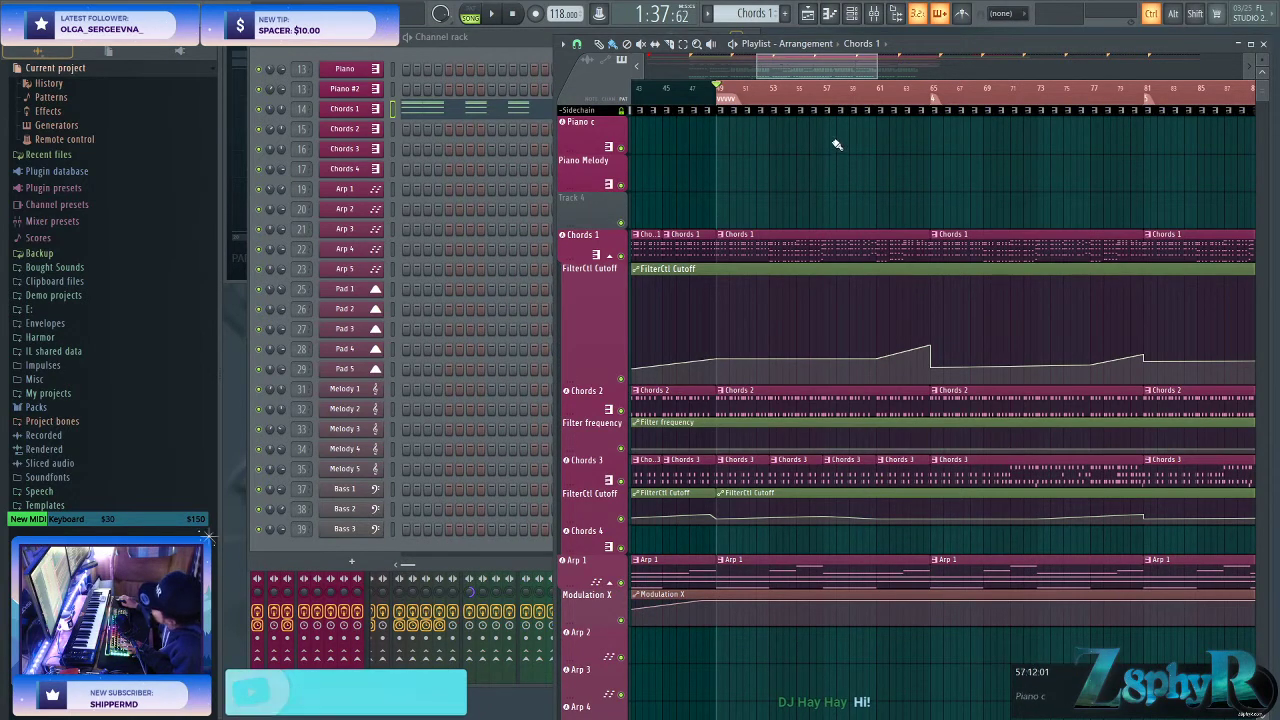
key("space")
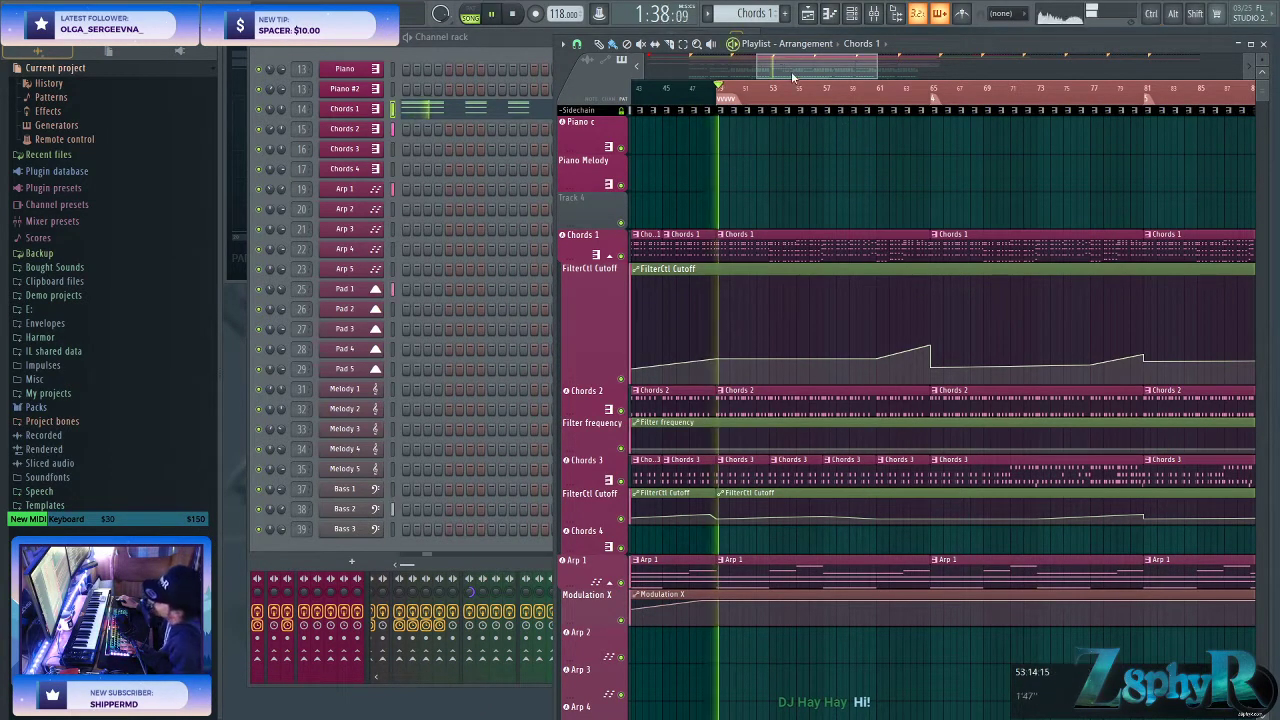
mouse_move(814, 302)
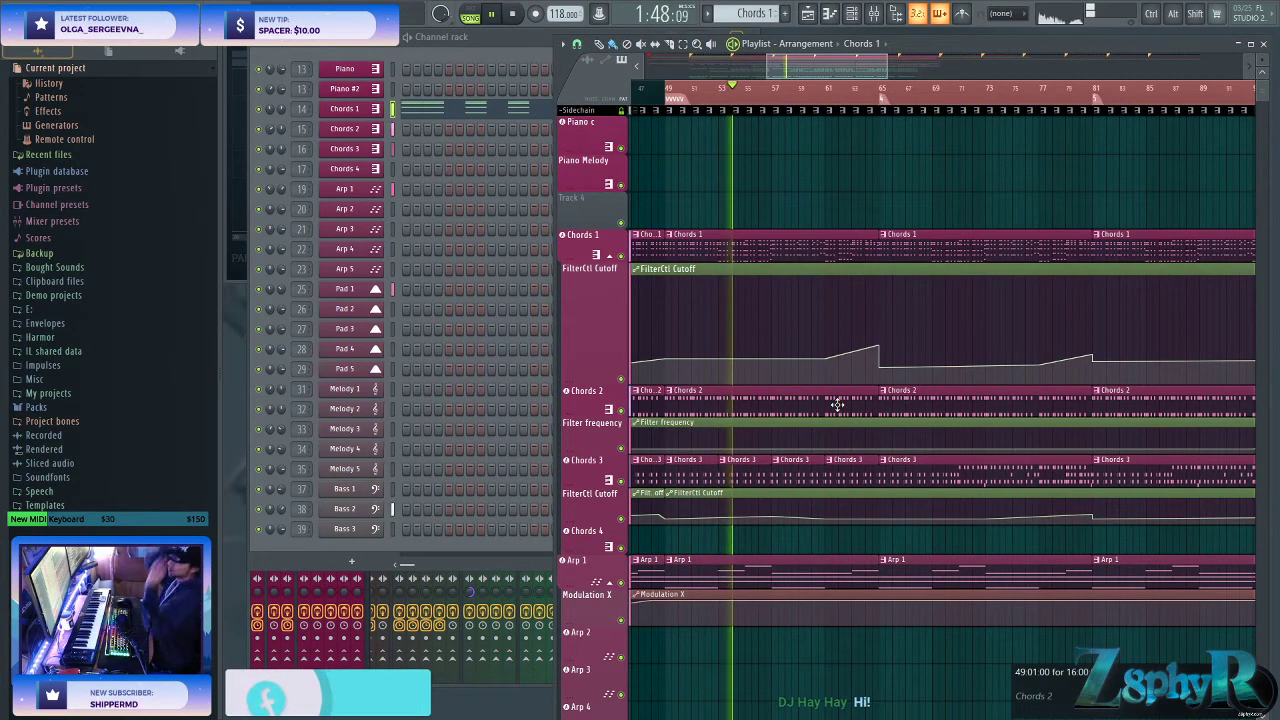
scroll(769, 531, "down", 2)
scroll(769, 531, "up", 2, "ctrl")
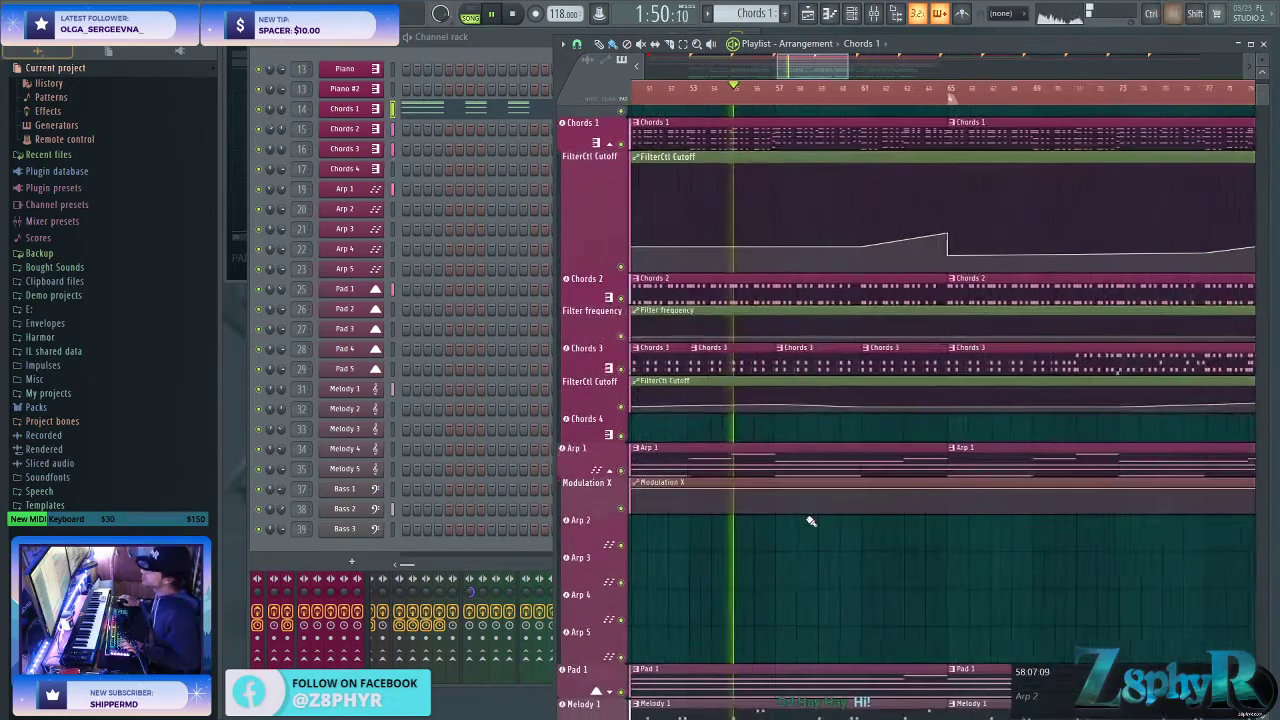
scroll(809, 520, "down", 3, "alt")
scroll(848, 577, "down", 1)
scroll(848, 578, "up", 6)
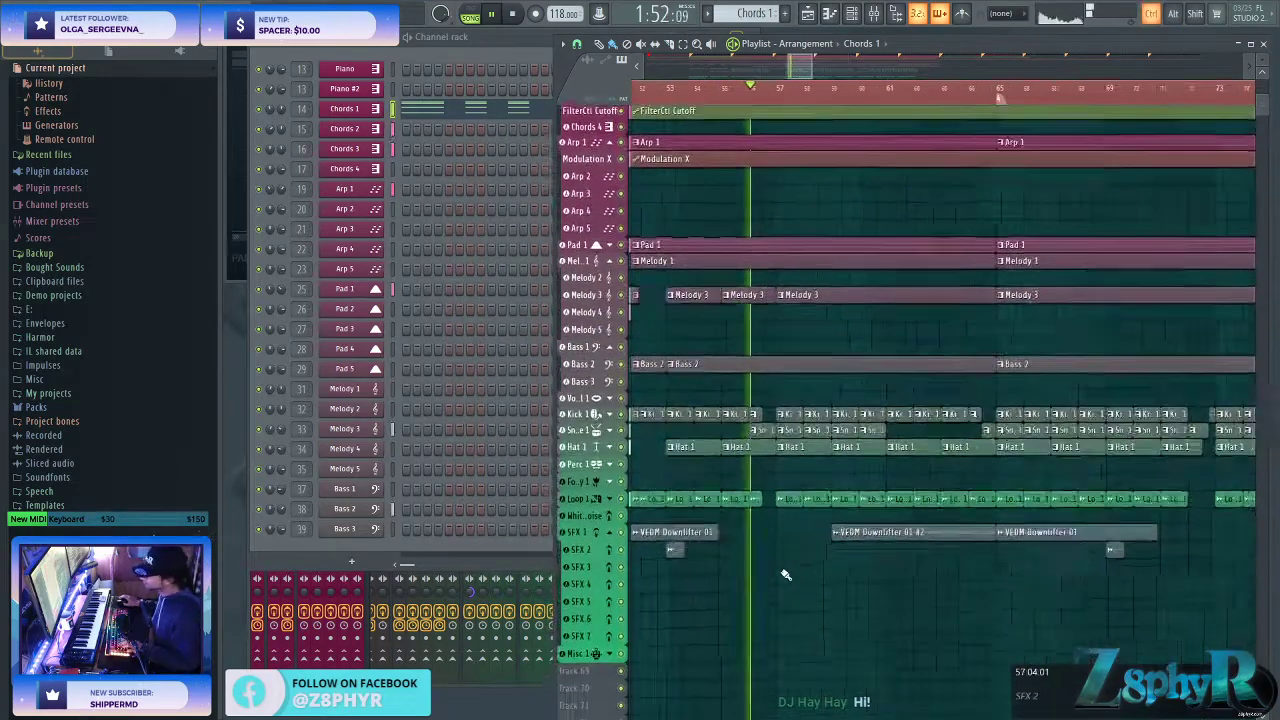
scroll(820, 576, "down", 3)
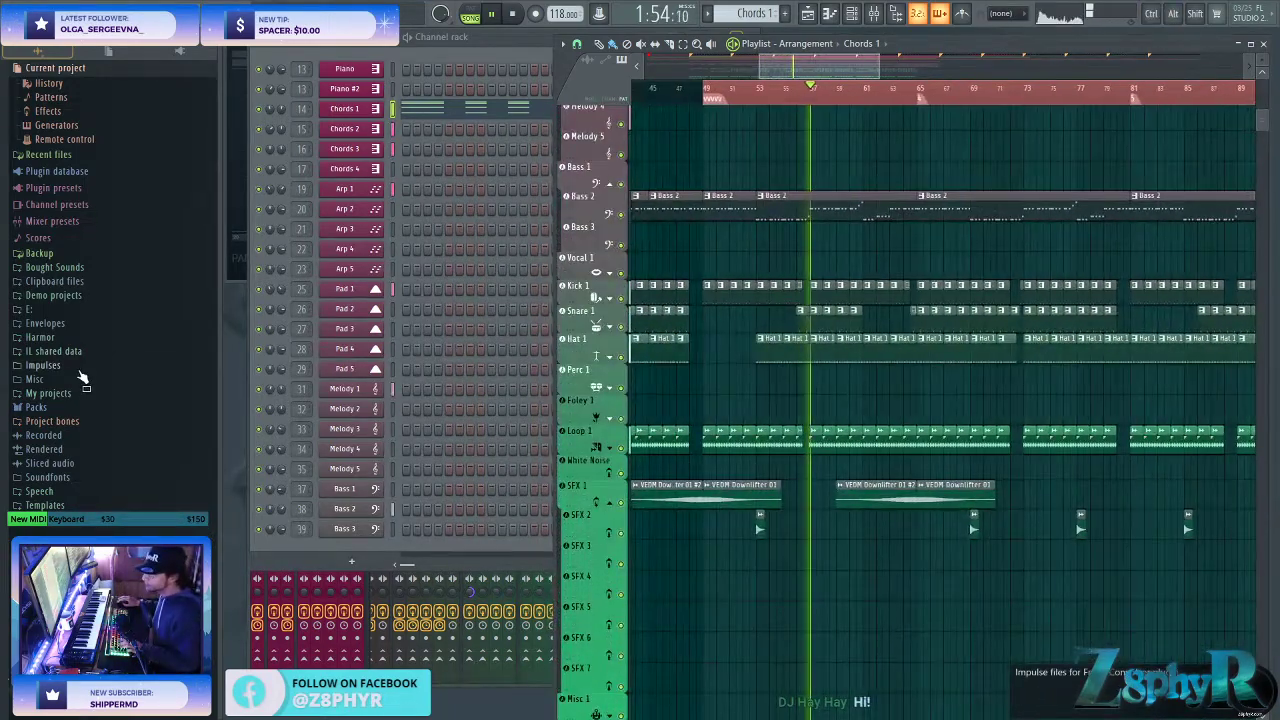
- Browse the Bought Sounds library, looking through the WAV sample content and drum hits of Ad Brown Progressive House Essentials
left_click(70, 267)
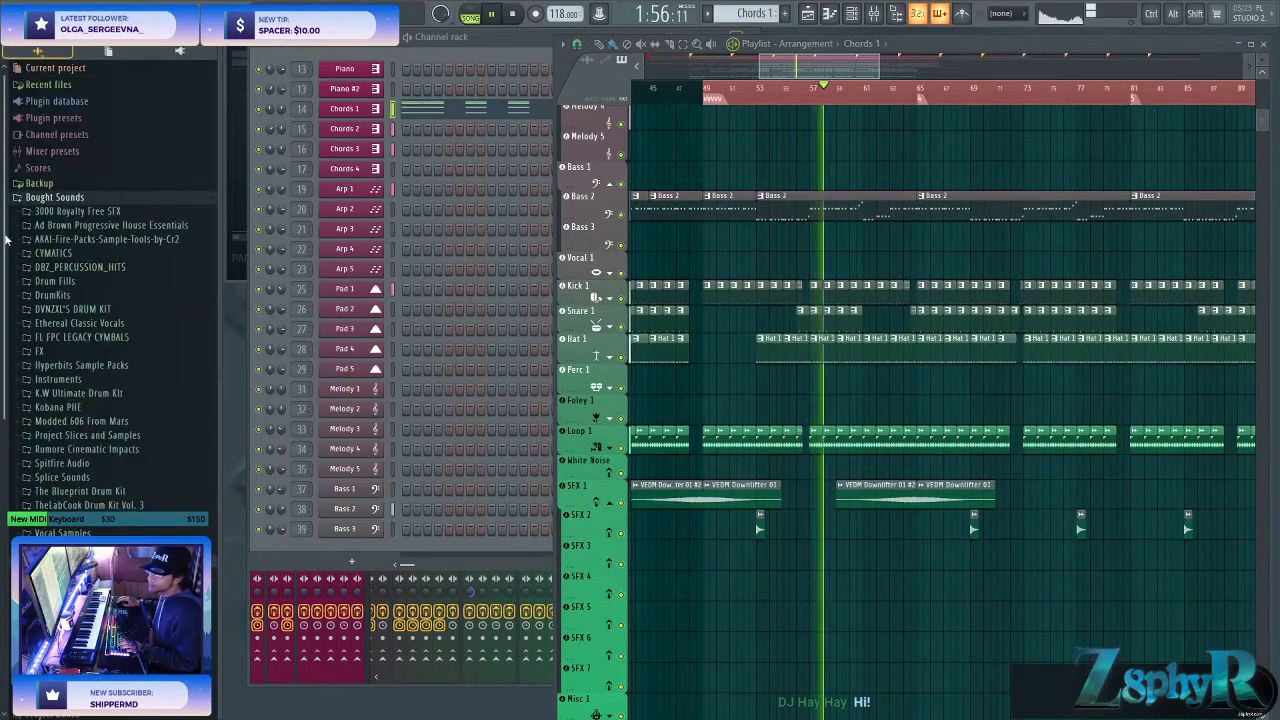
left_click(75, 226)
left_click(75, 228)
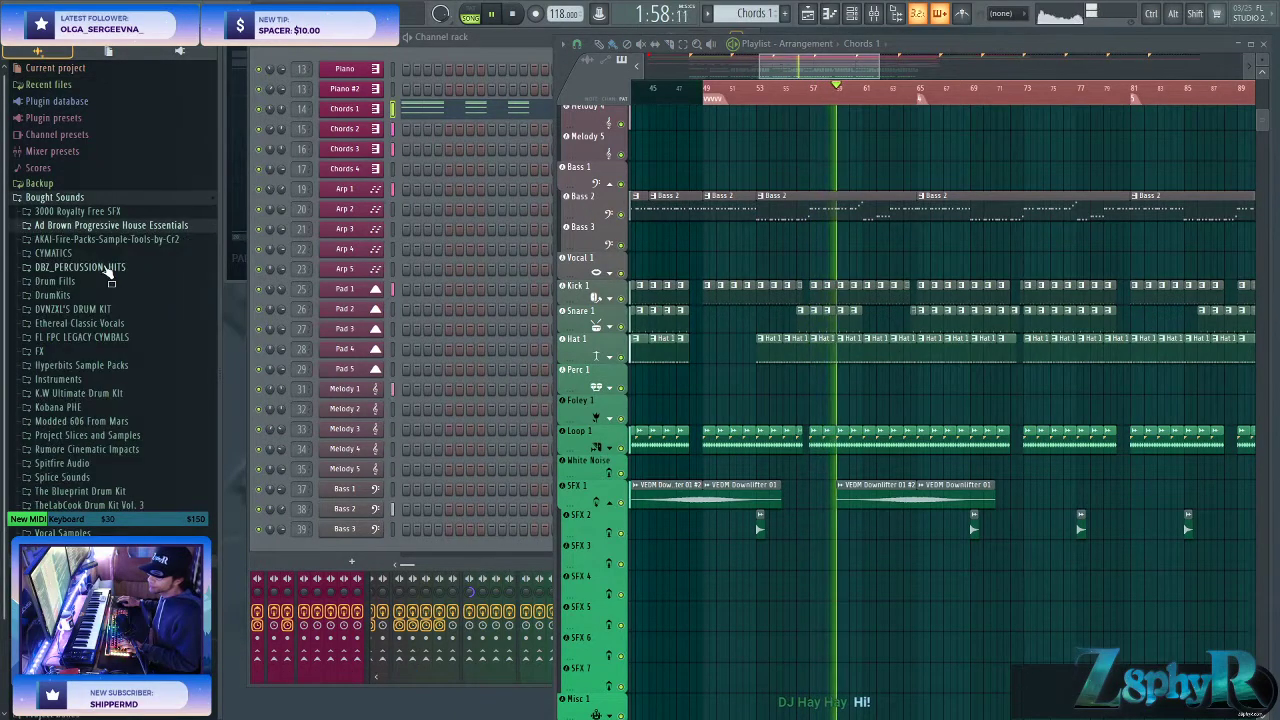
left_click(90, 267)
left_click(80, 267)
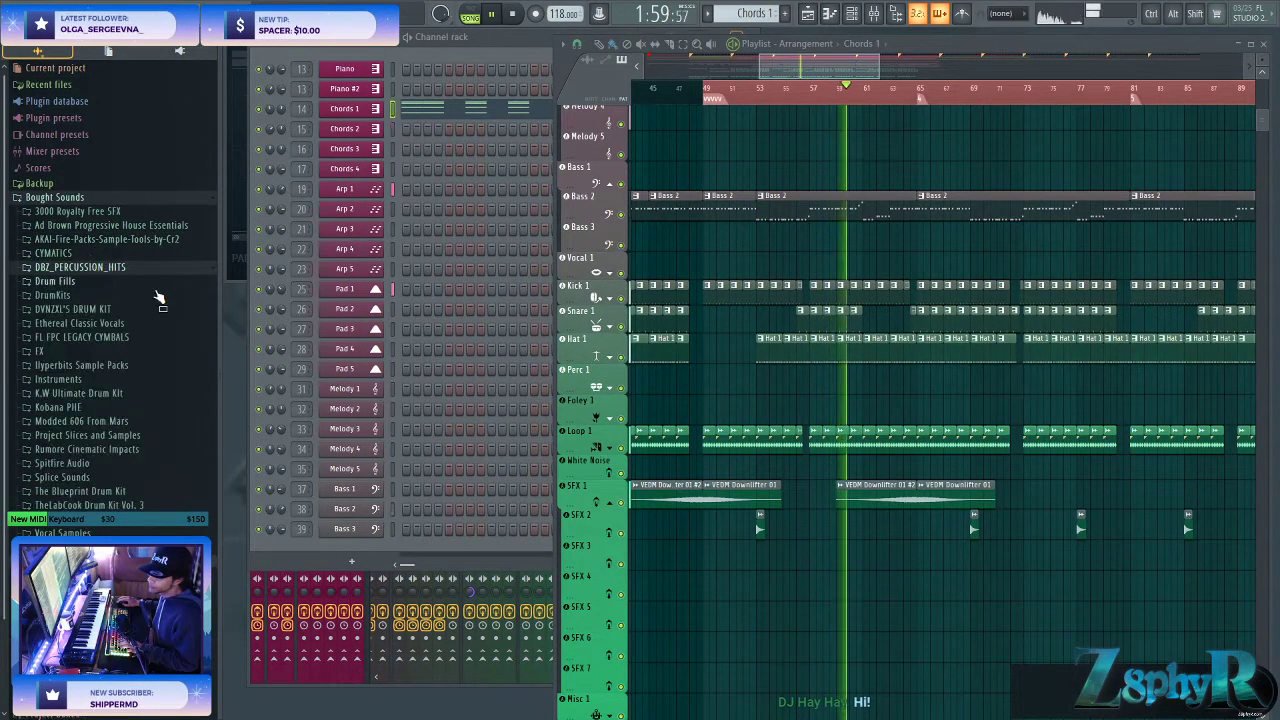
left_click(75, 309)
left_click(80, 309)
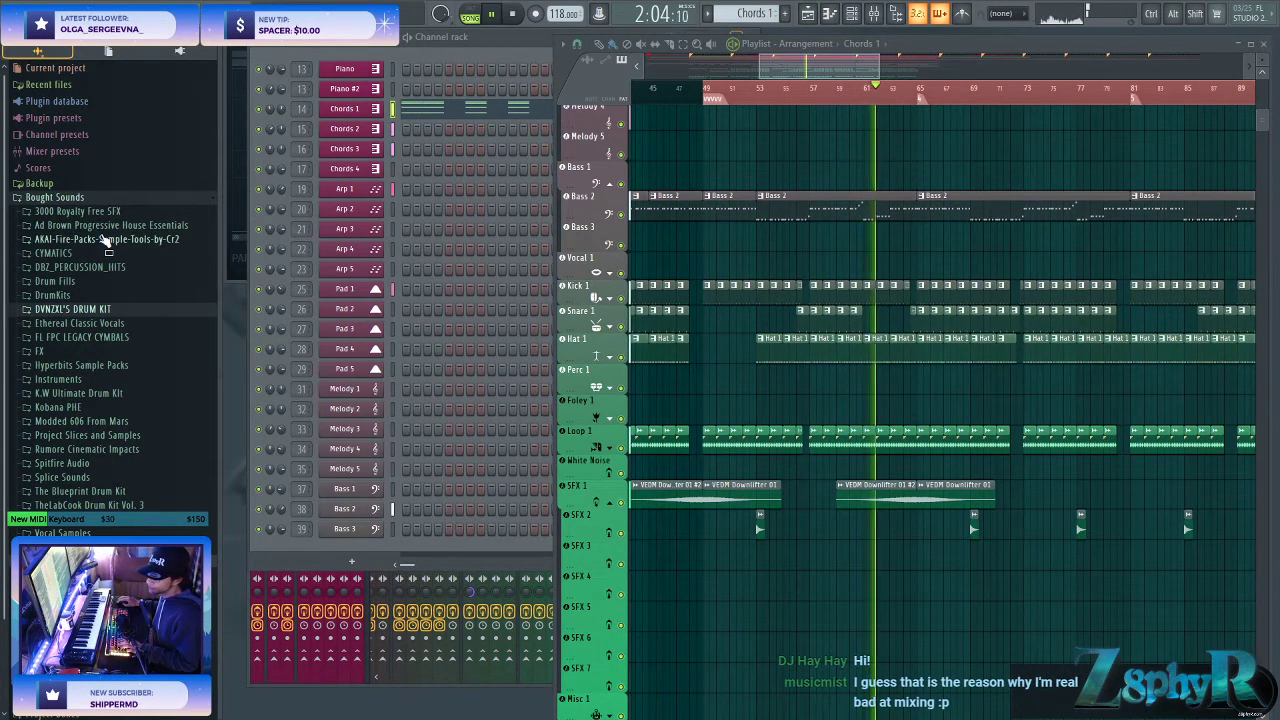
left_click(100, 226)
left_click(100, 309)
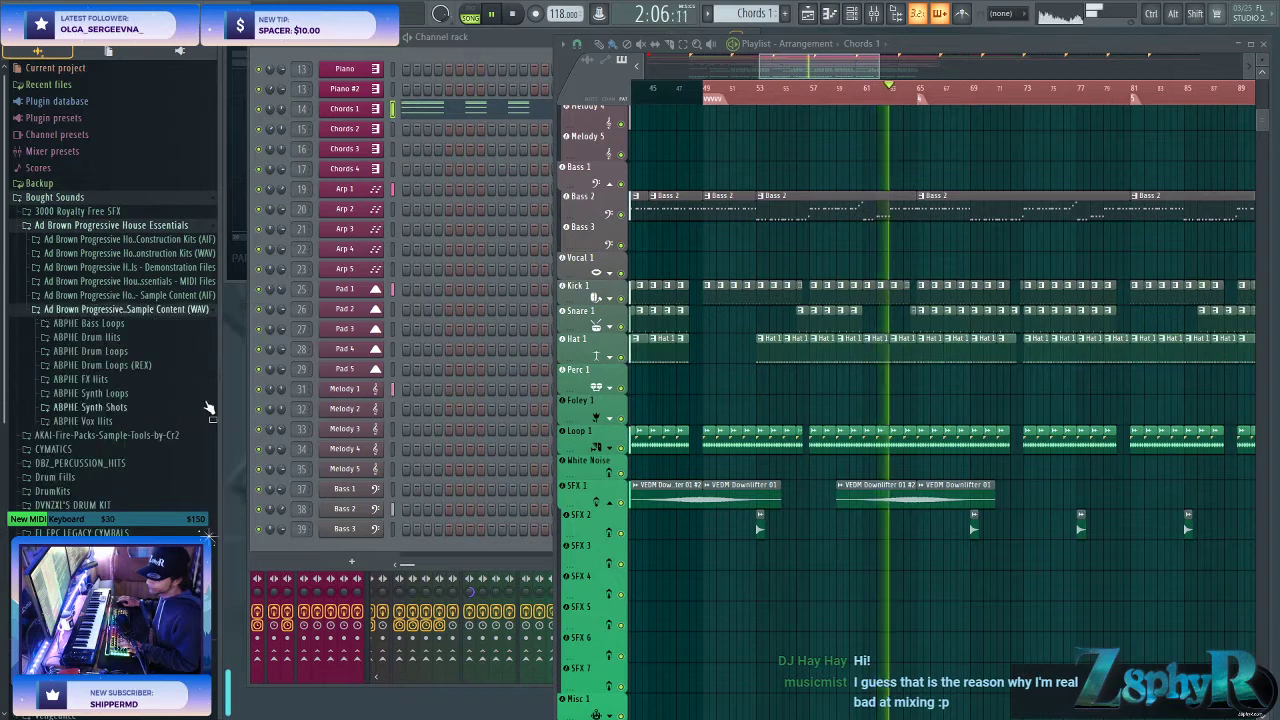
left_click(87, 337)
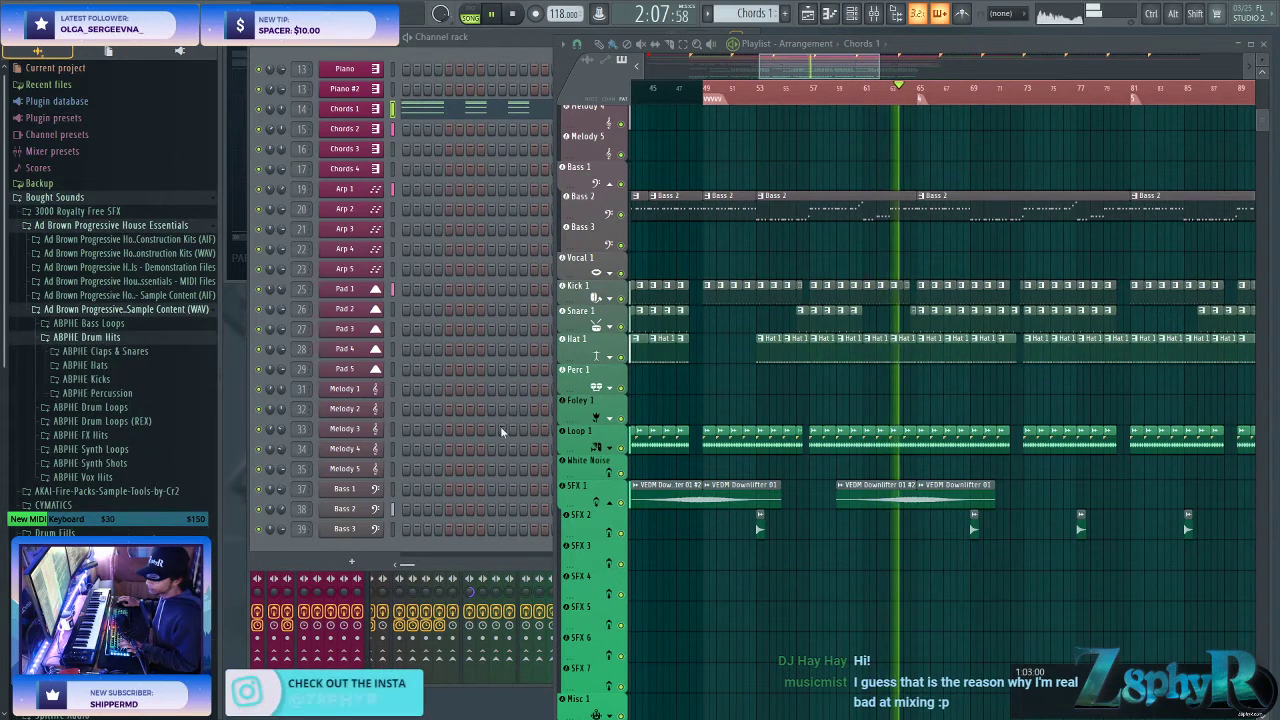
left_click(124, 337)
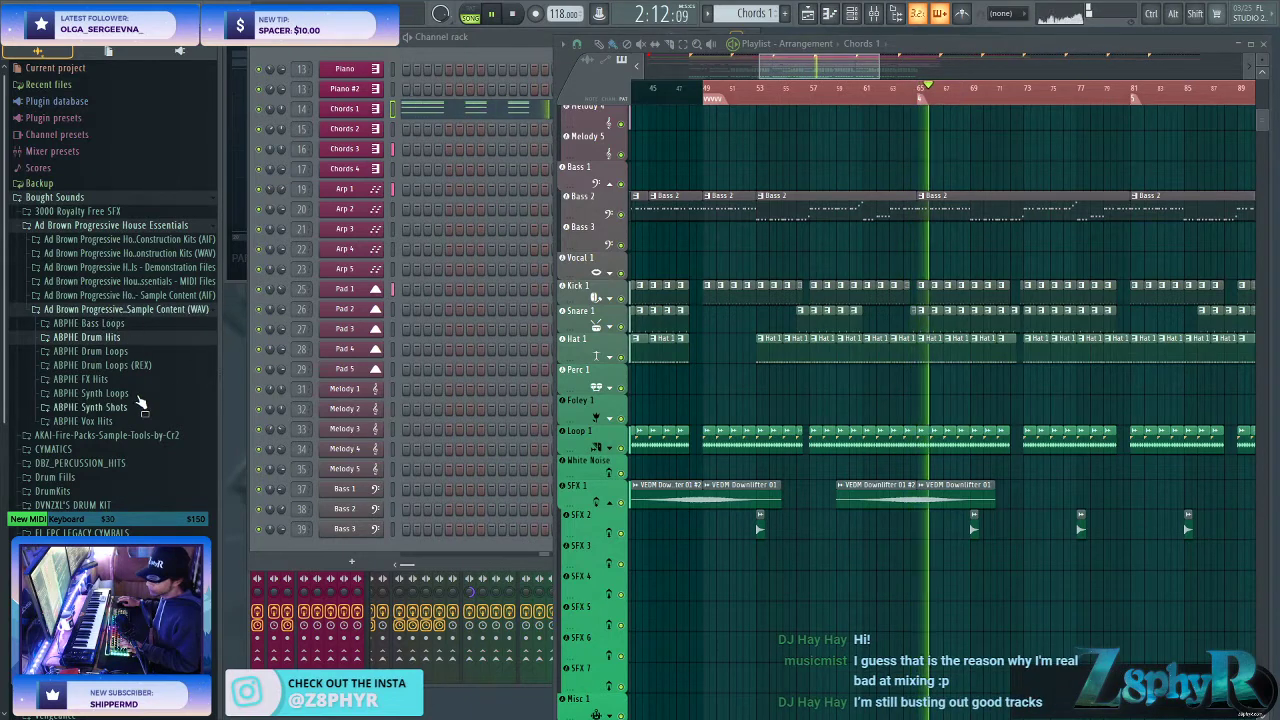
- Look into Ethereal Classic Vocals, list the samples in the Cymbals folder of FL FPC LEGACY CYMBALS, and stop playback
scroll(142, 356, "down", 2)
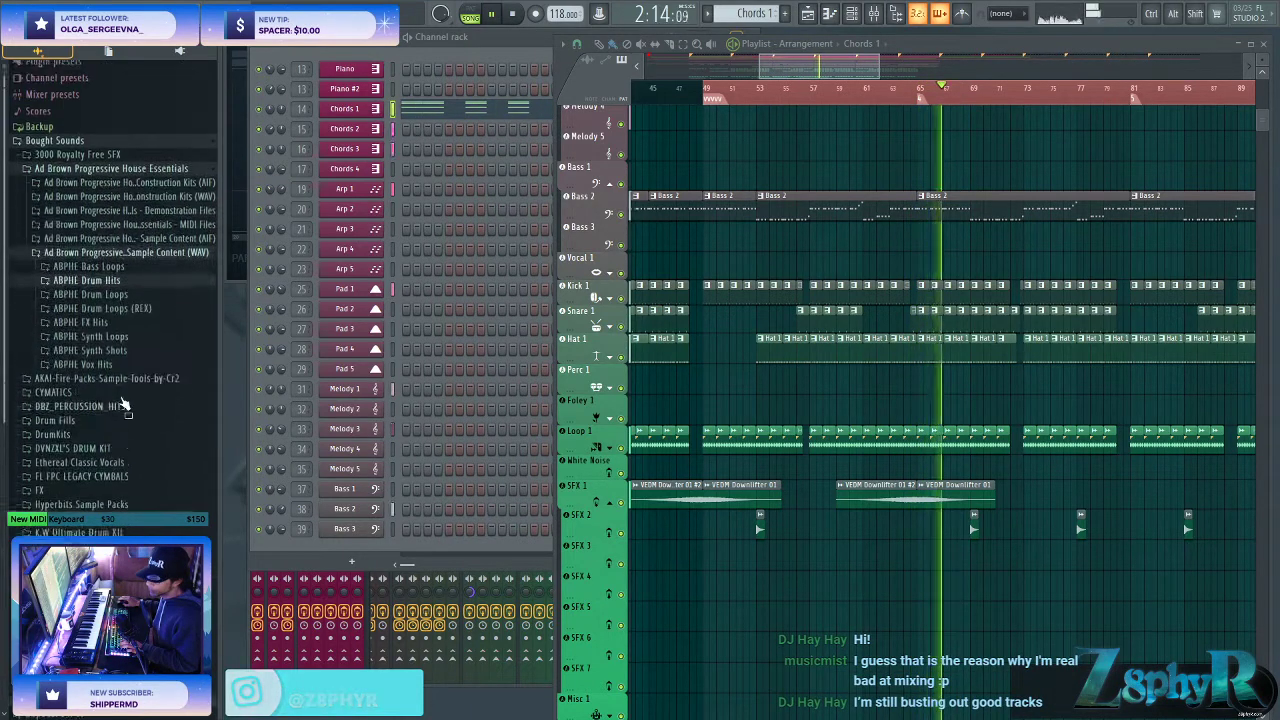
scroll(120, 420, "up", 2)
left_click(98, 520)
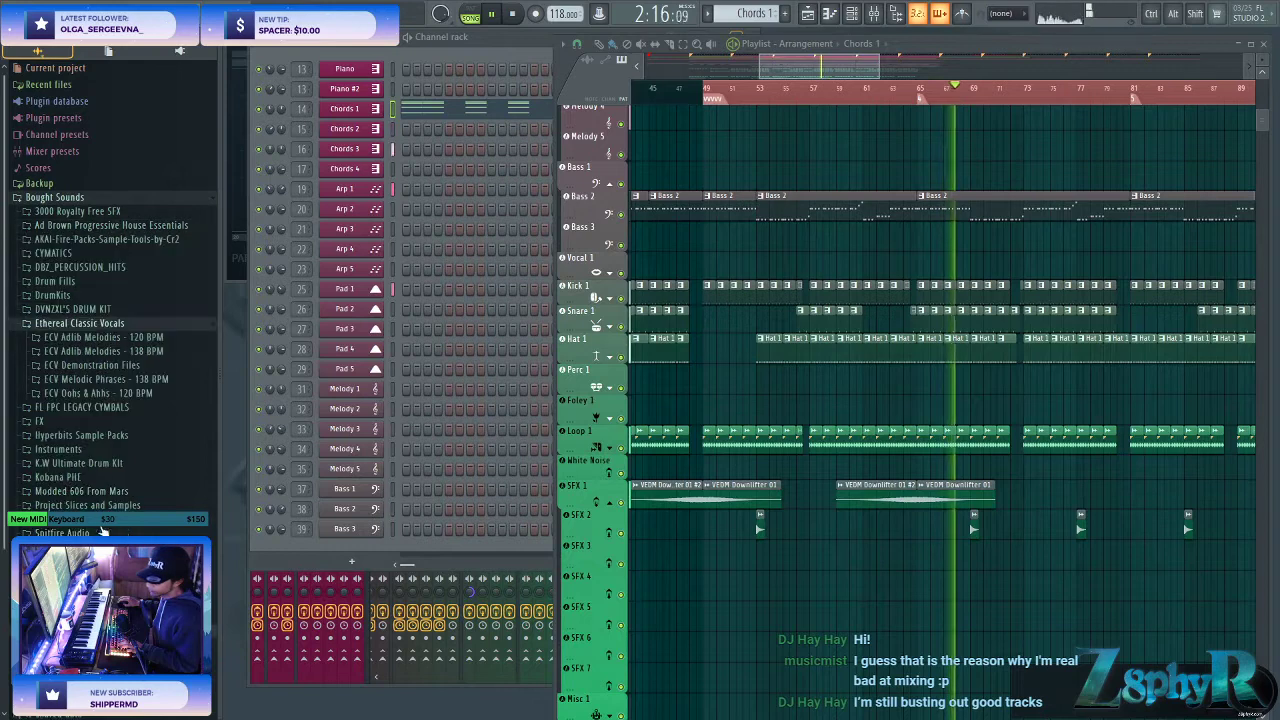
left_click(72, 407)
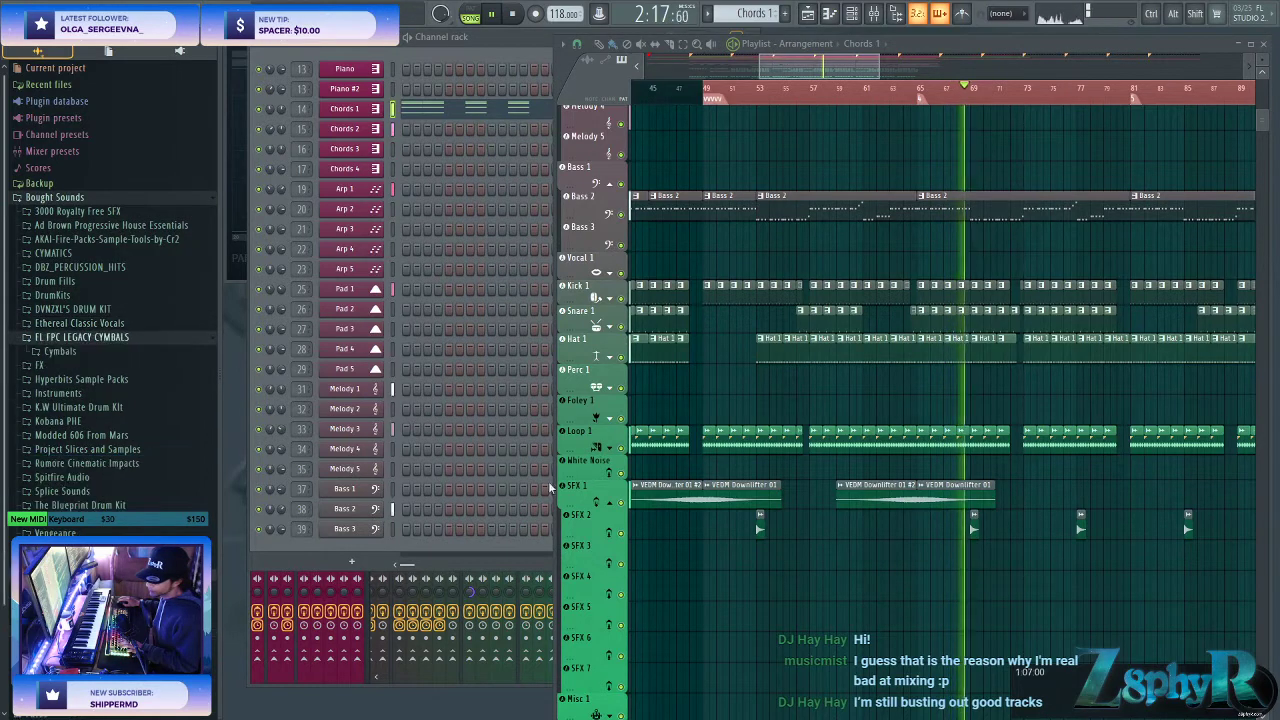
left_click(58, 351)
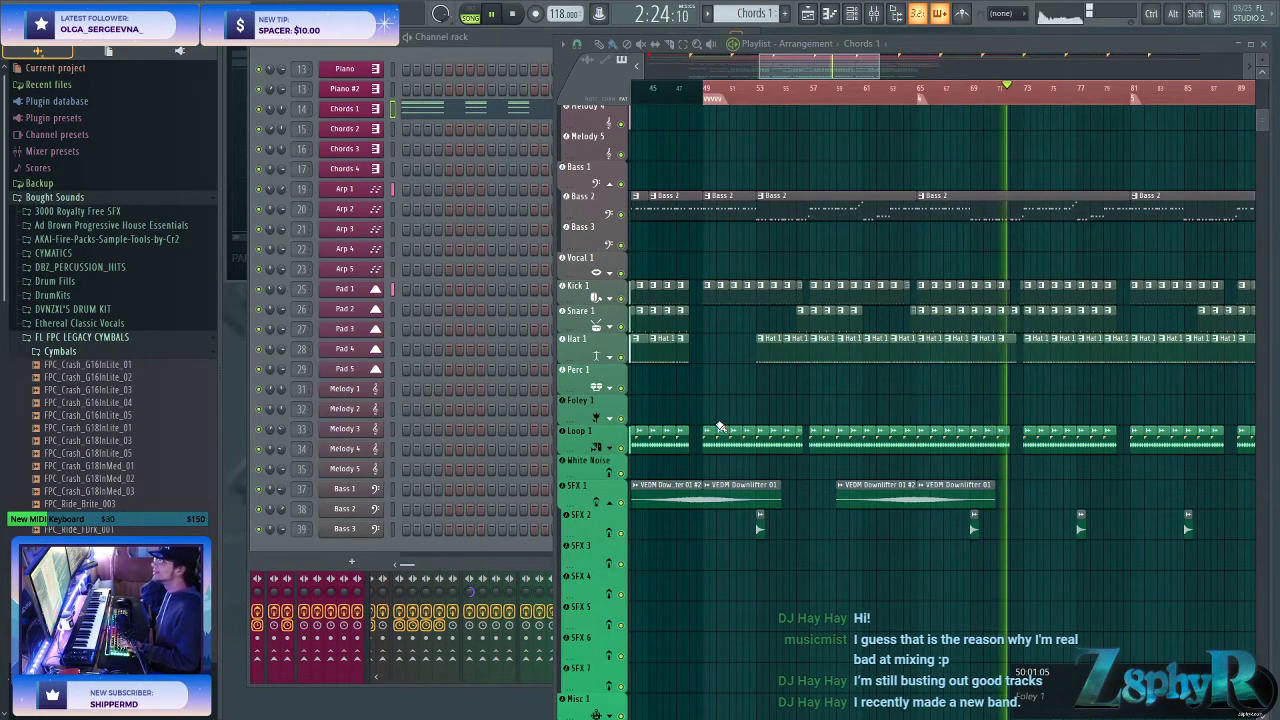
key("space")
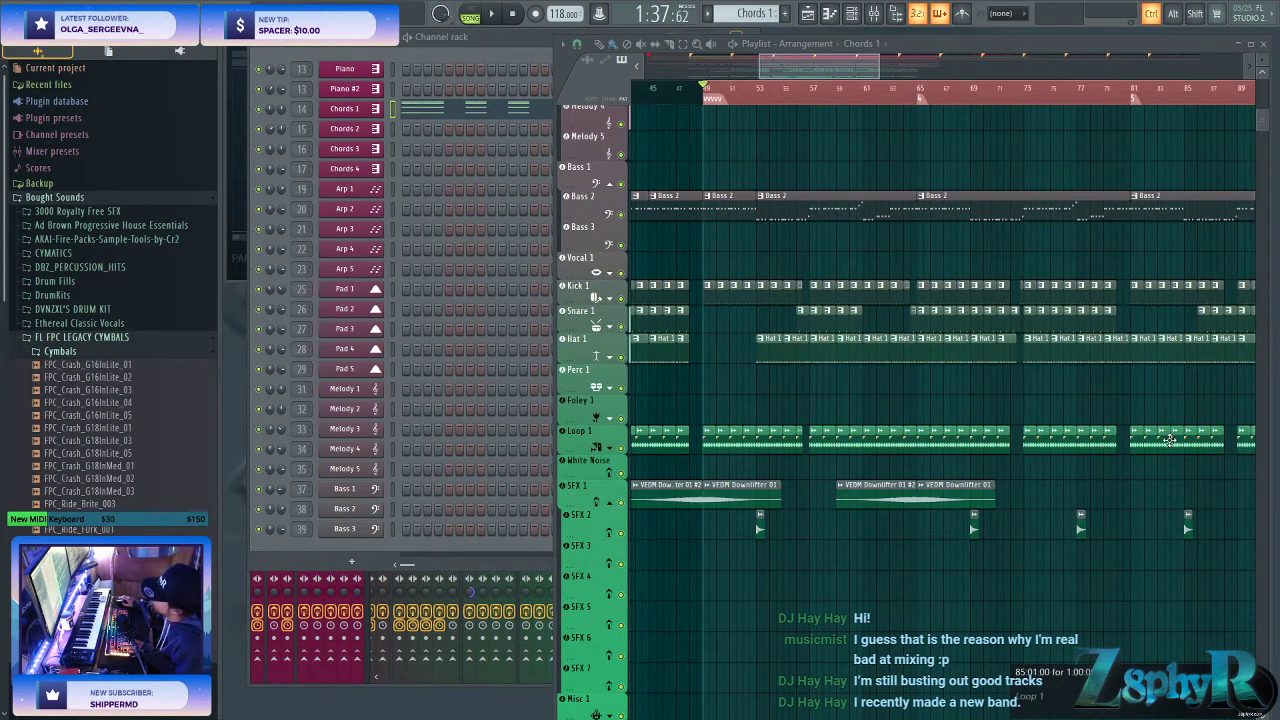
- Show the mixer again and open the EQ of the SFX 1 track, placing its window above the mixer
scroll(974, 309, "up", 6)
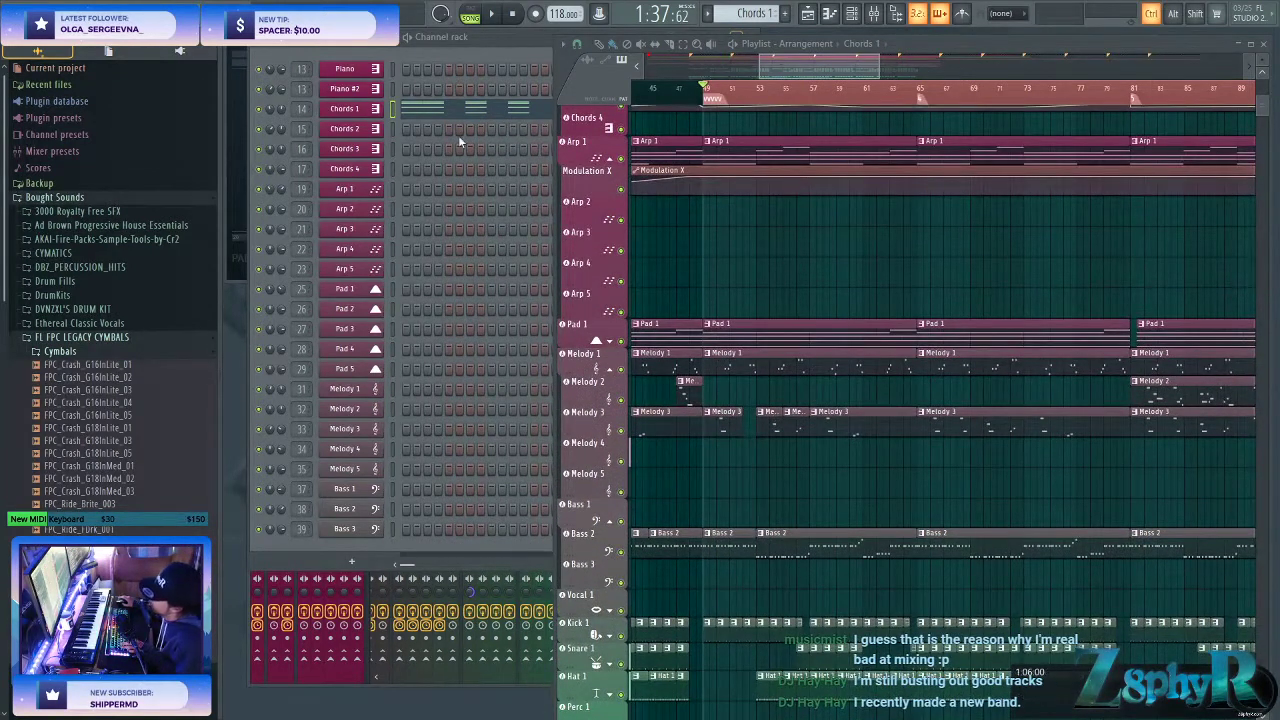
left_click(873, 13)
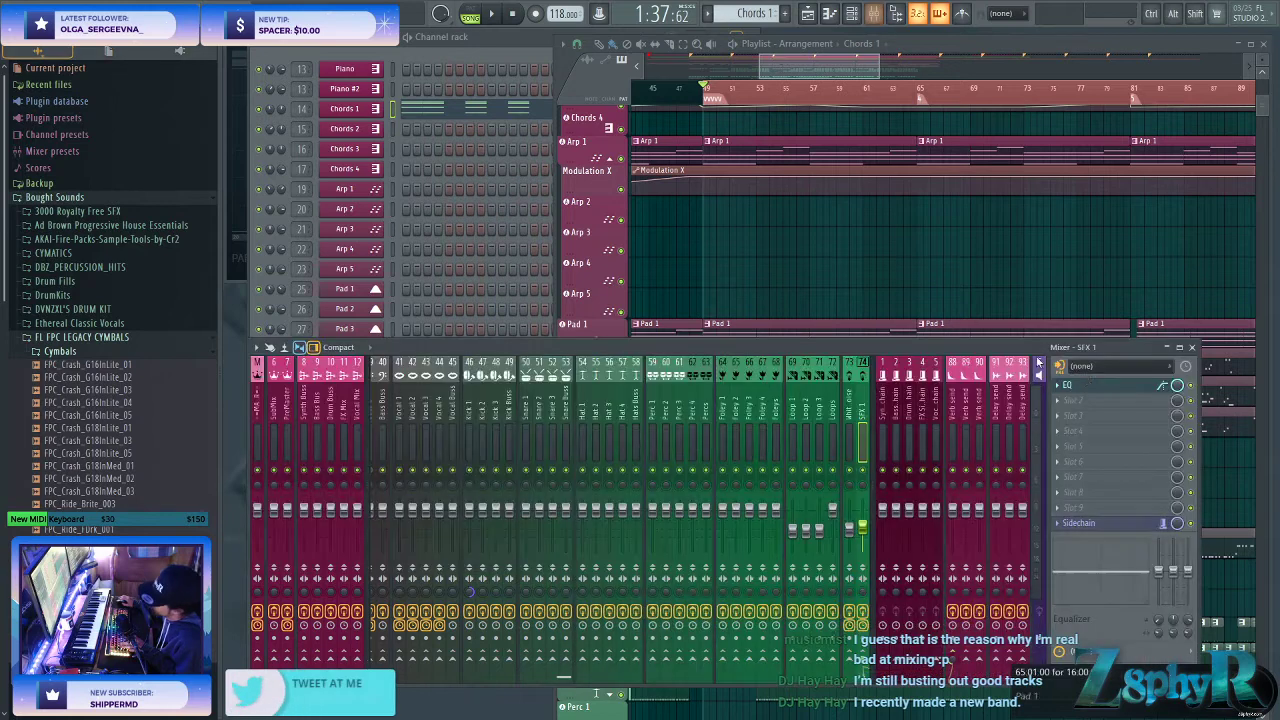
left_click(1127, 395)
left_click_drag(596, 176, 662, 125)
- Open the Spectrum Analyzer [SPAN] on the master track and play the arrangement from bar 49 through it
left_click(257, 400)
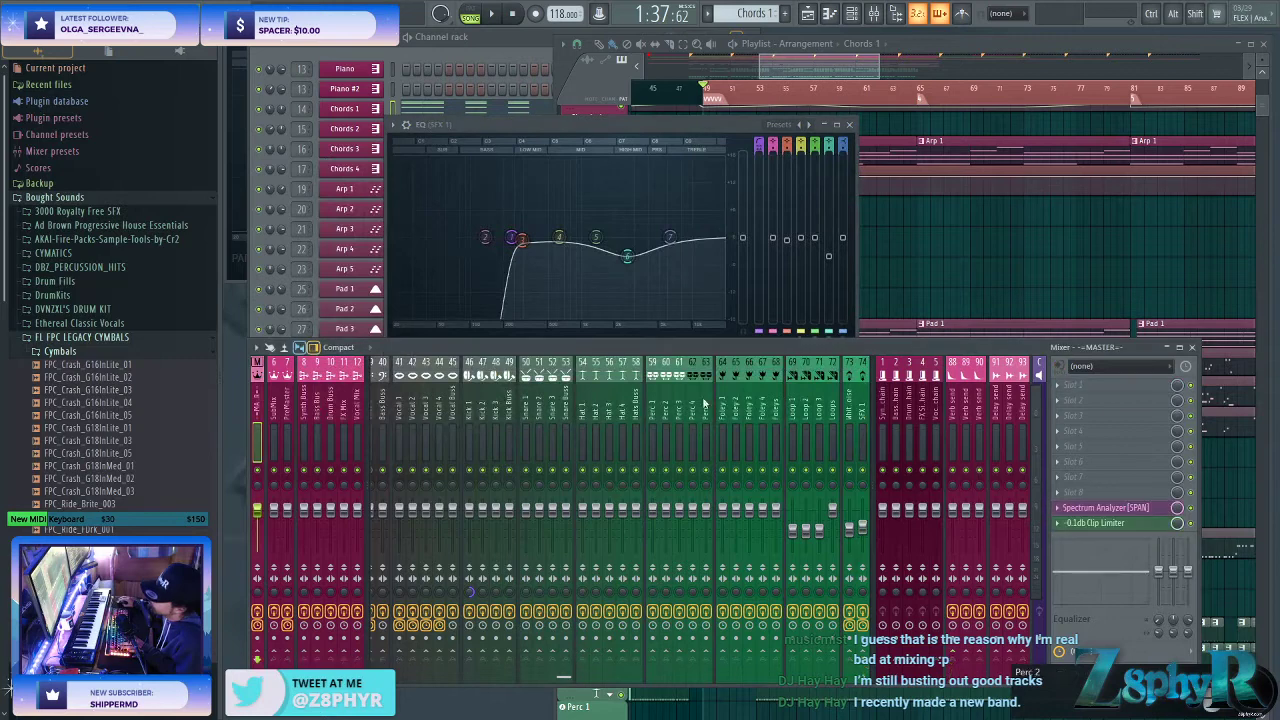
left_click(1105, 508)
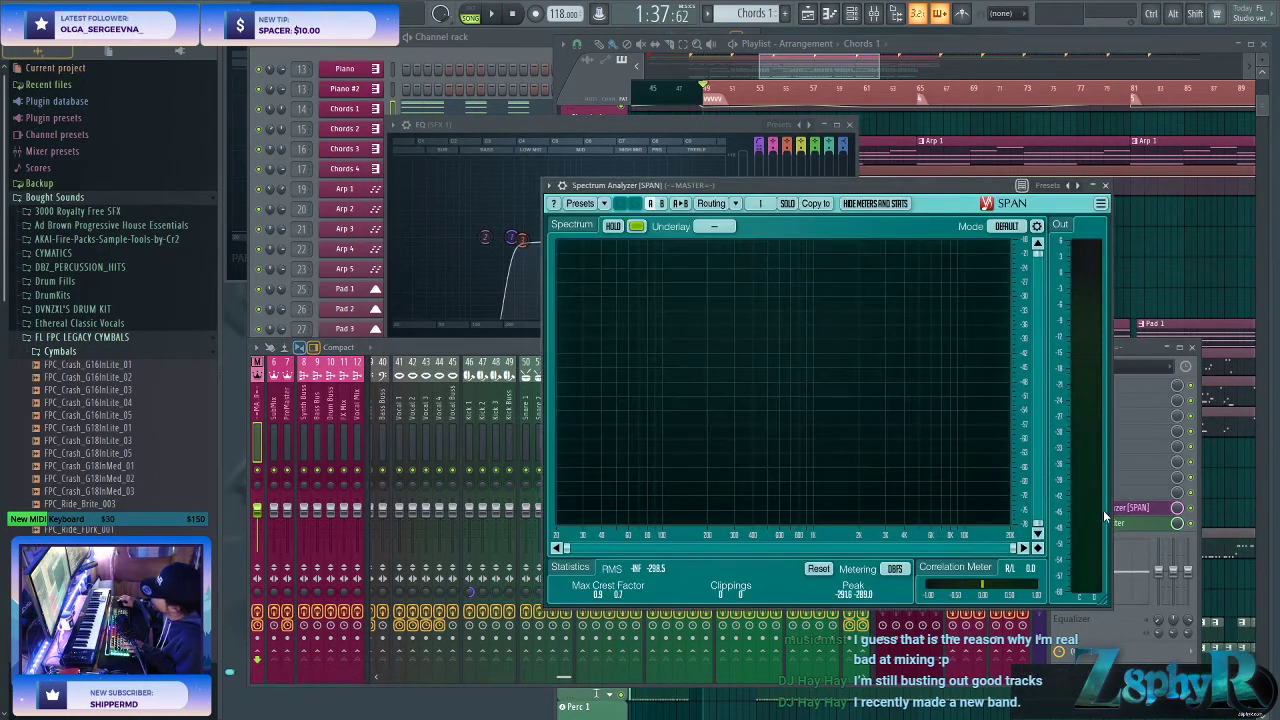
key("space")
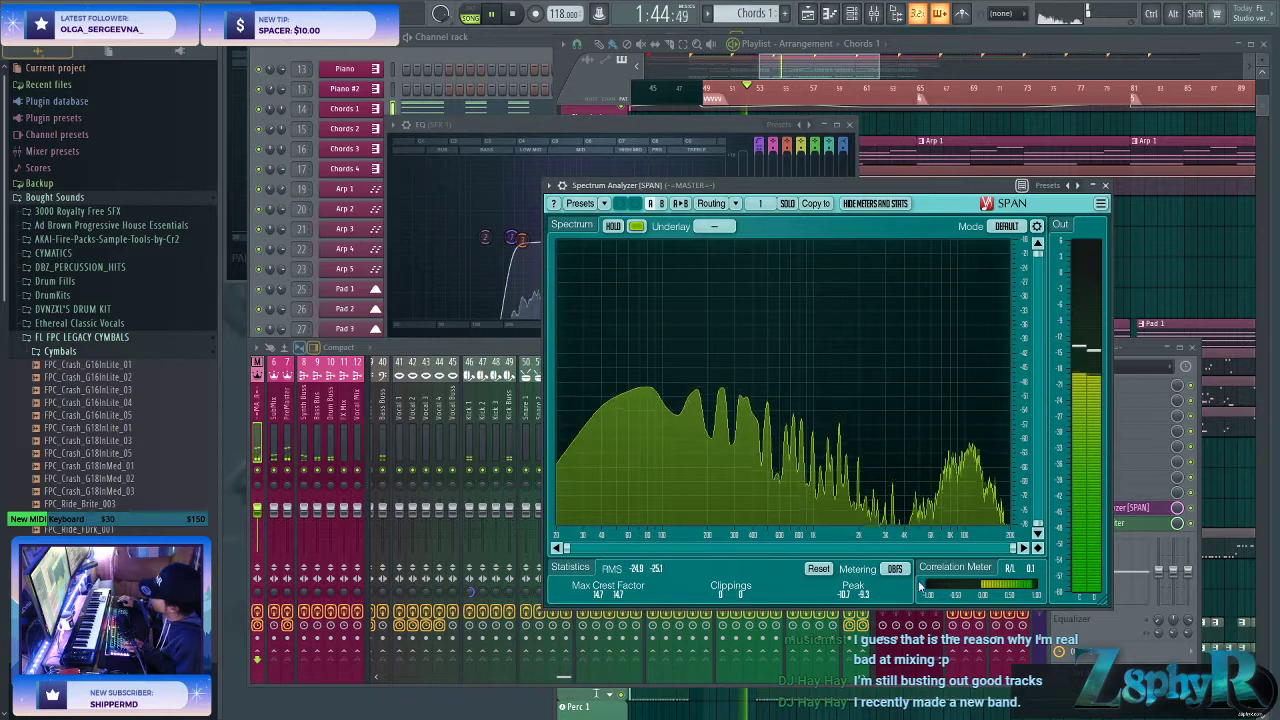
- Check SPAN's settings and Spectrum Mode Editor, freeze the spectrum with Hold, stop playback, and move the analyzer clear of the EQ
left_click(1100, 203)
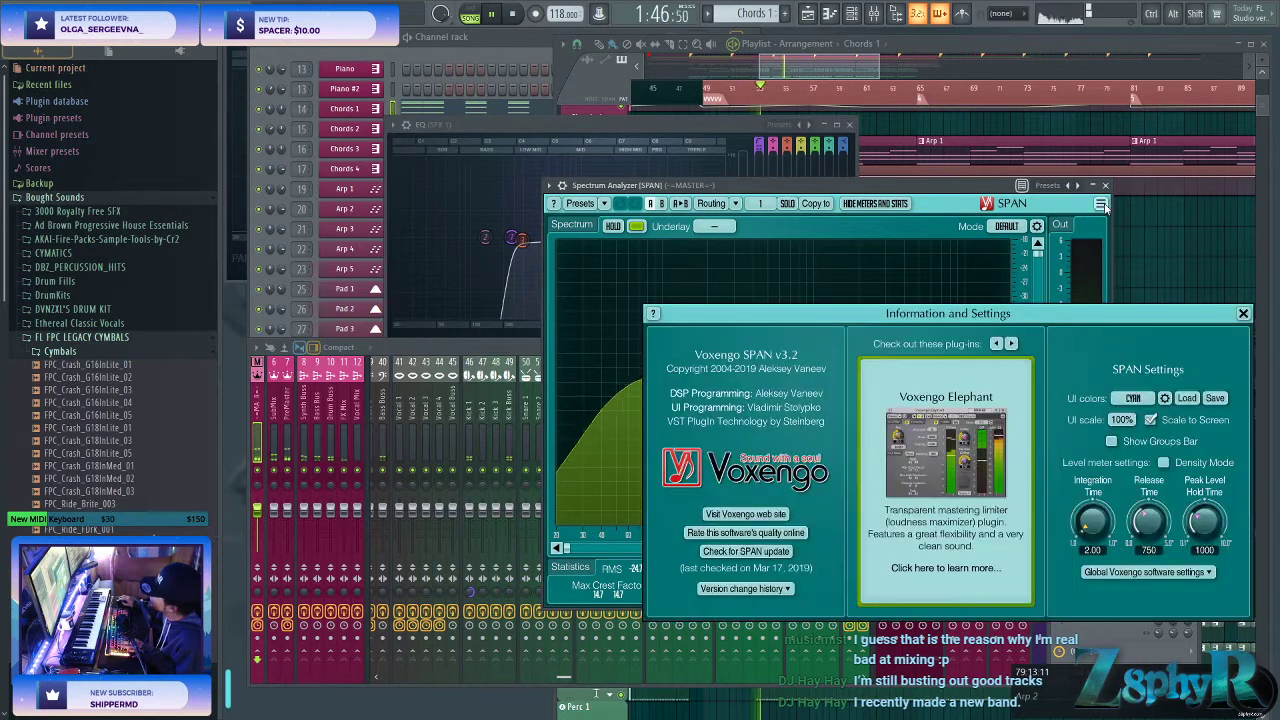
left_click(1038, 218)
left_click(1037, 226)
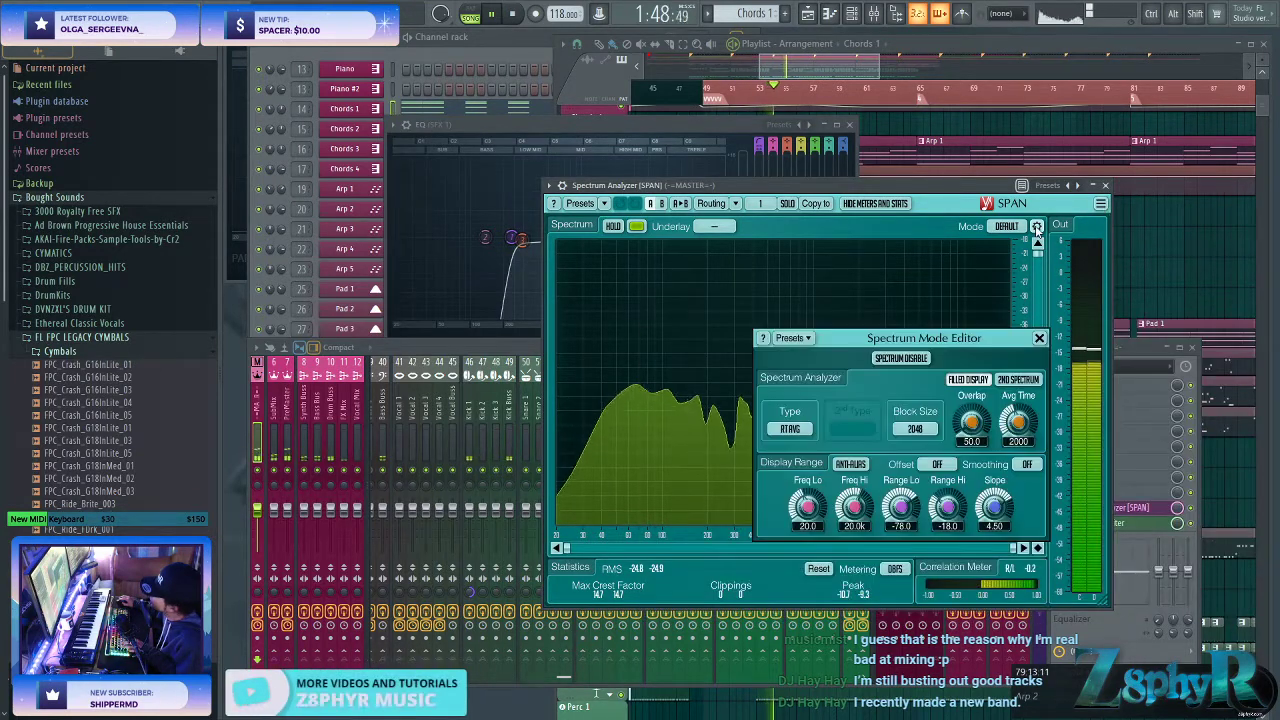
left_click(1037, 226)
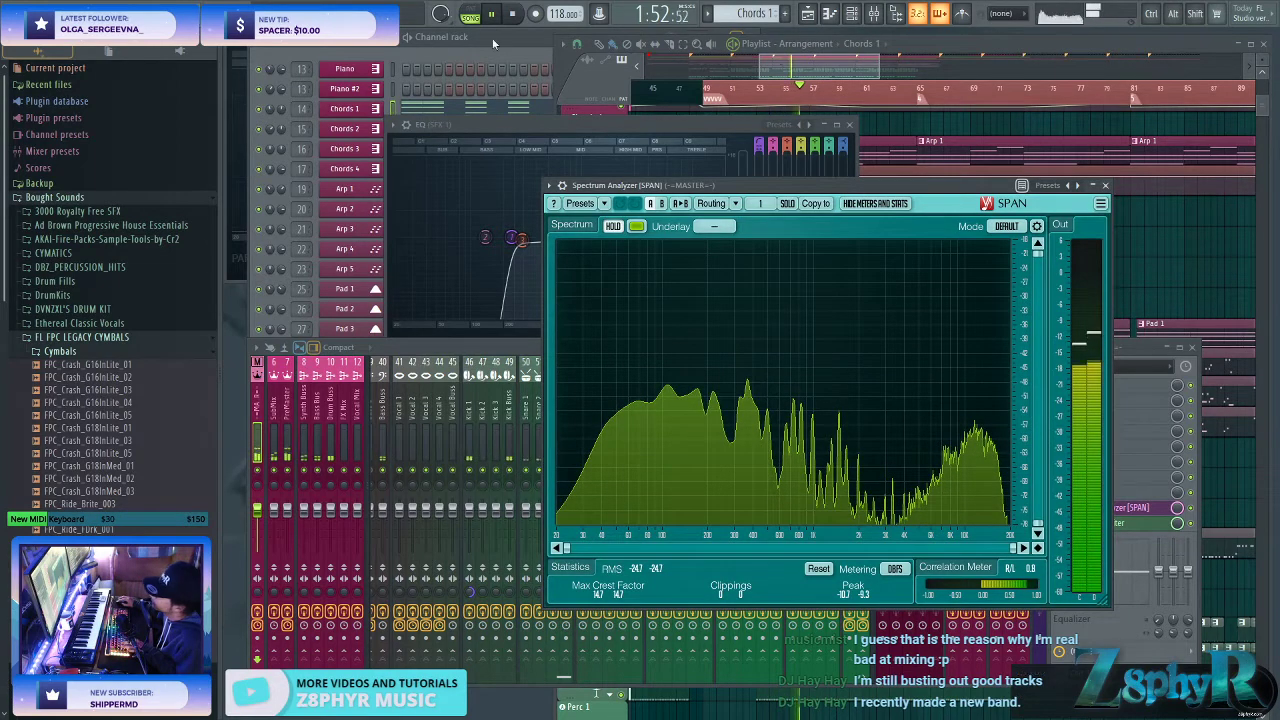
key("space")
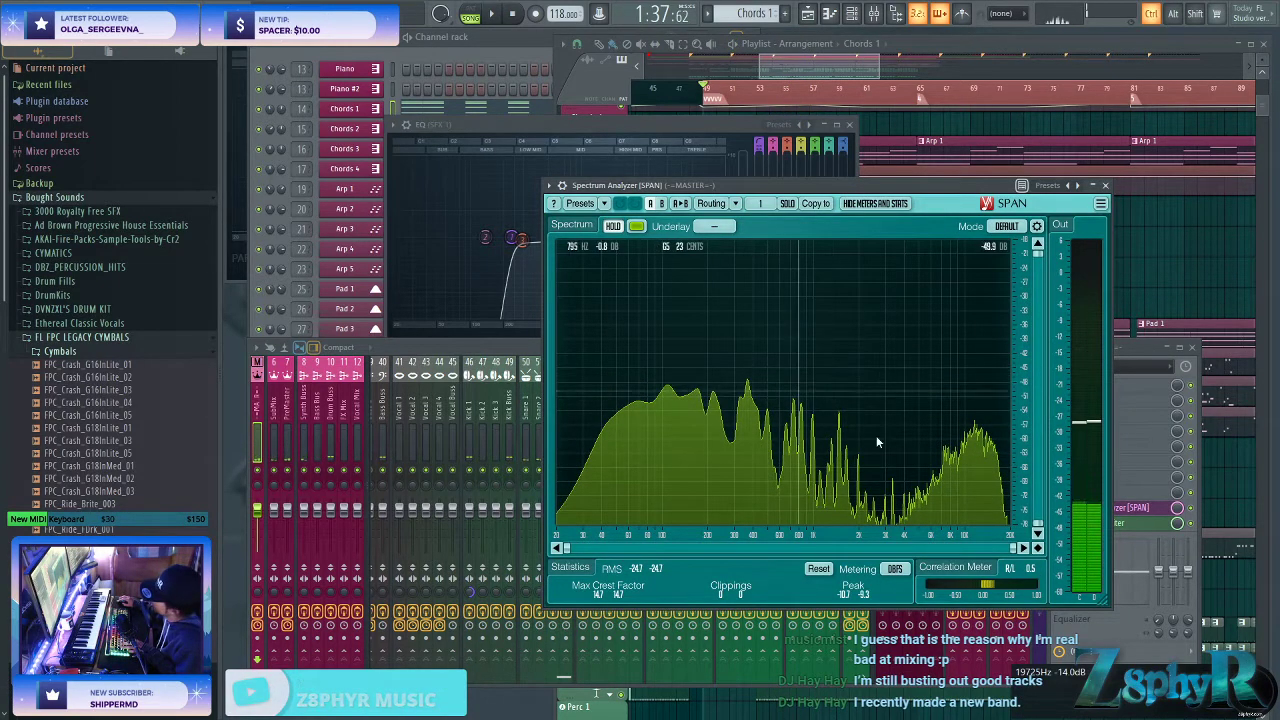
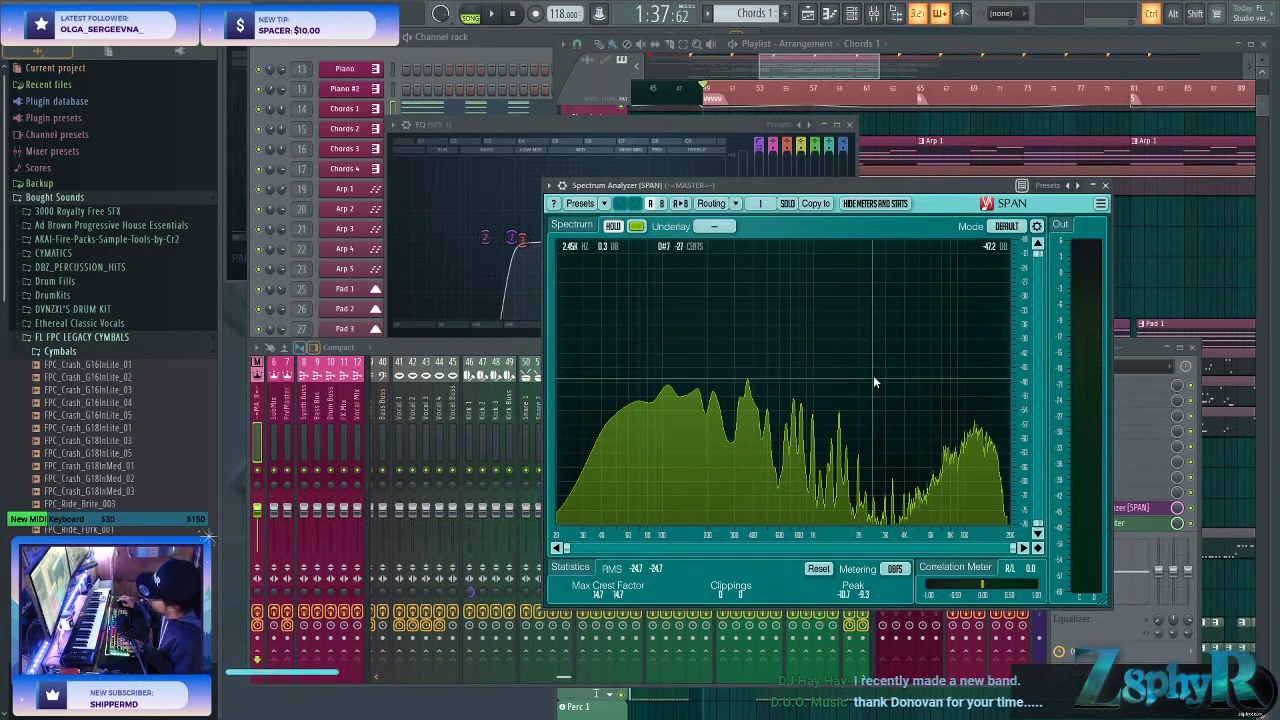
left_click_drag(815, 187, 1005, 163)
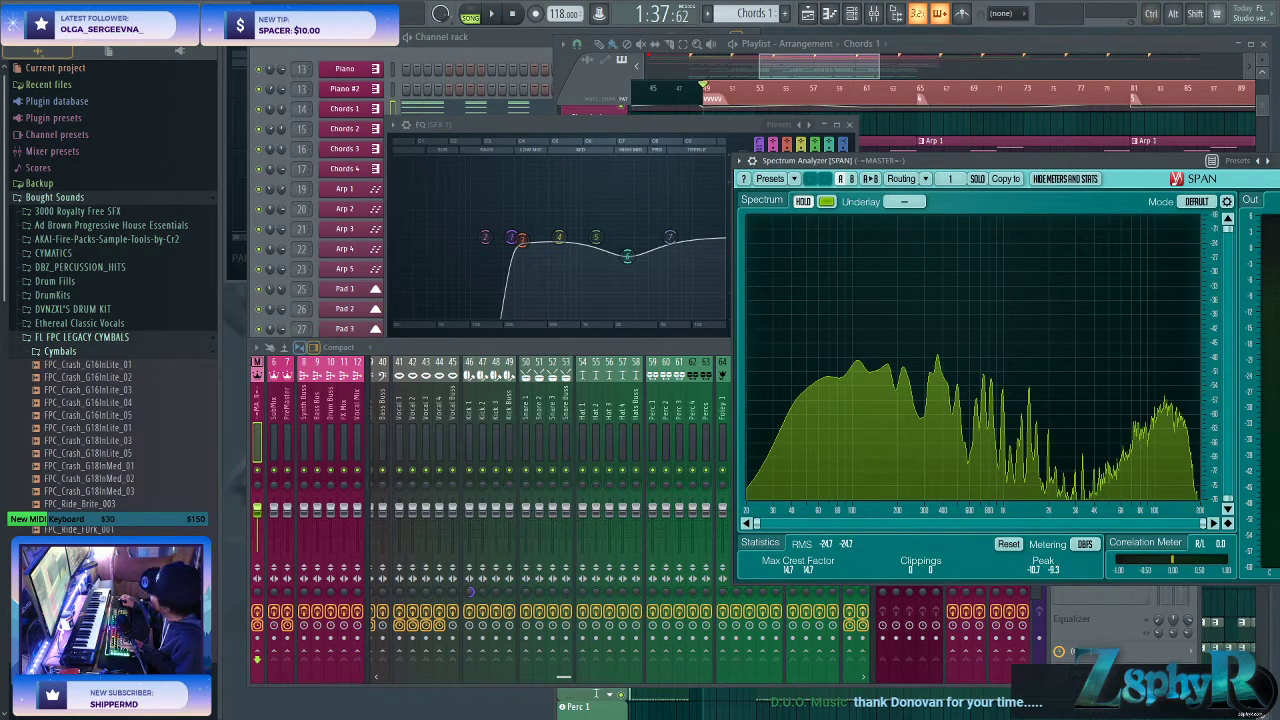
- Switch to File Explorer and open the Far Away Melodies folder inside the January 2021 project [EP] Love From the Distance
key("super+e")
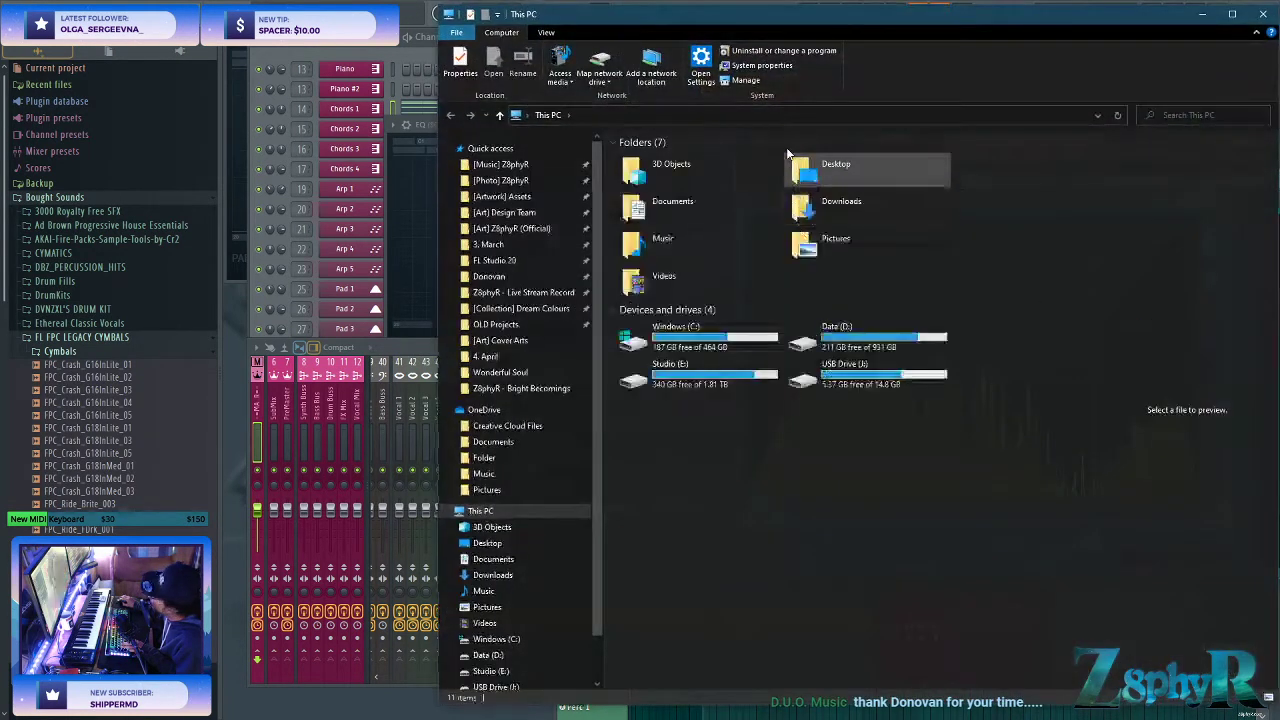
left_click(500, 164)
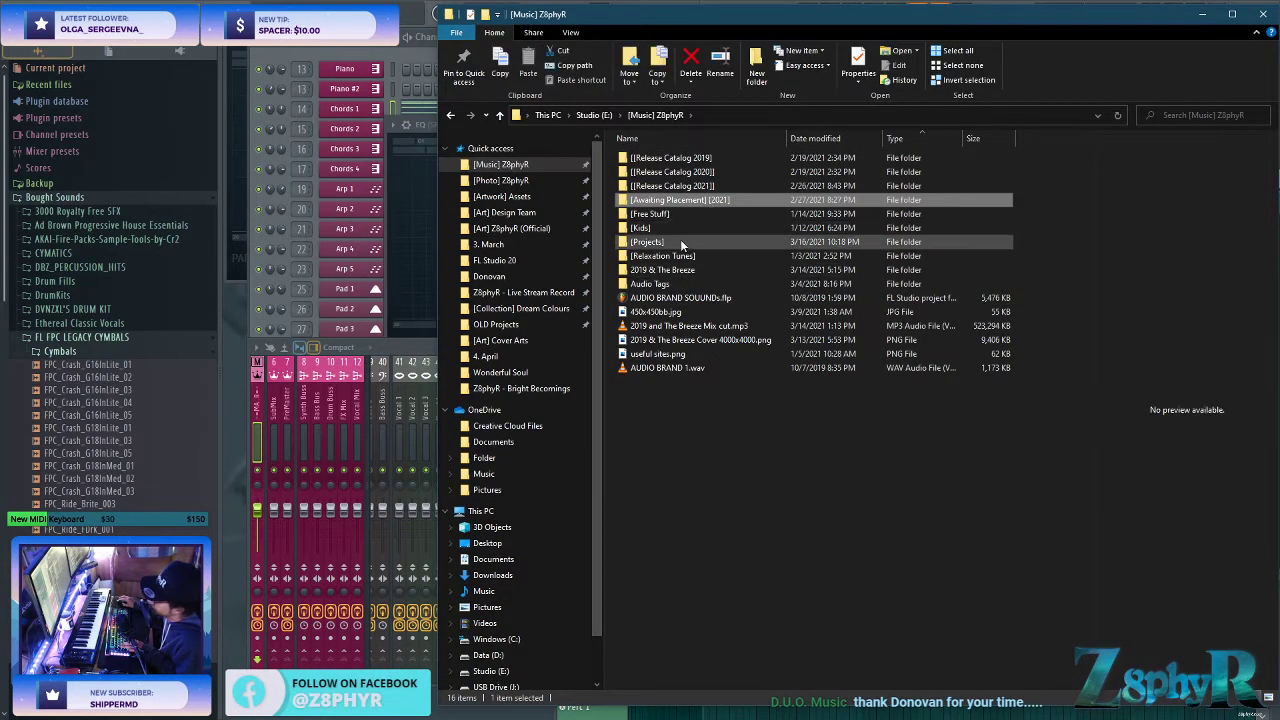
double_click(680, 241)
left_click(701, 227)
double_click(701, 229)
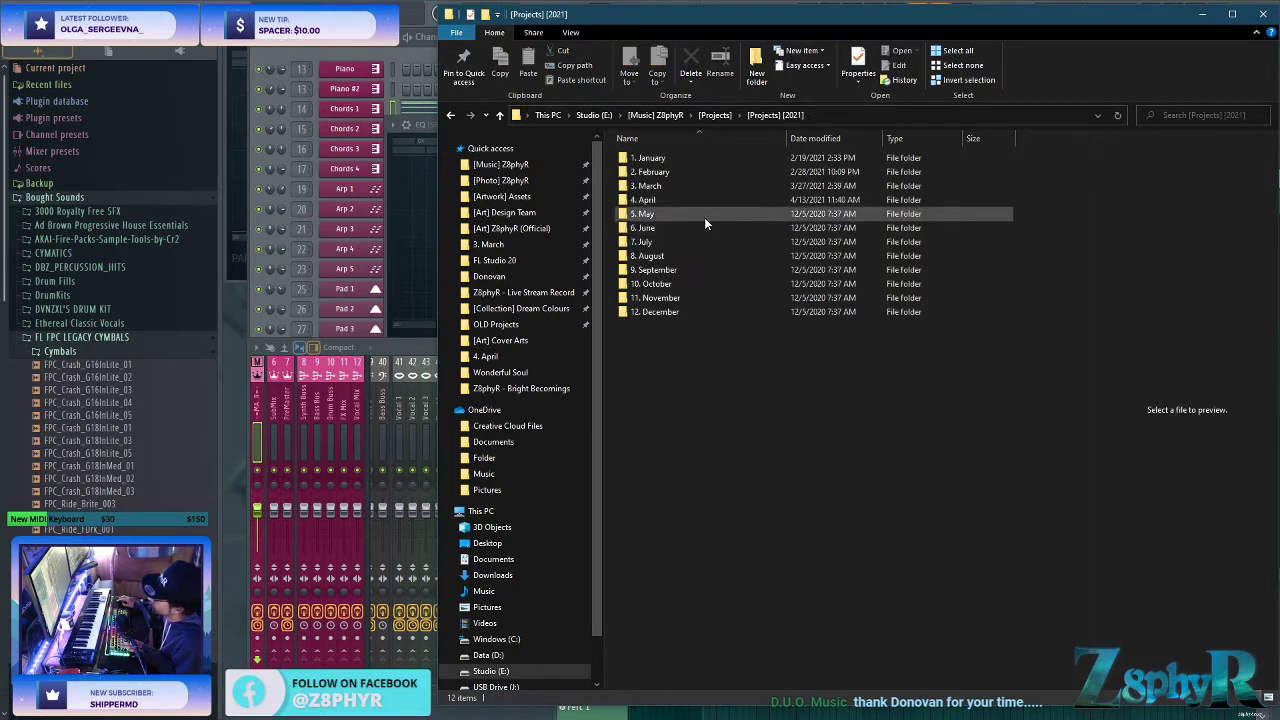
double_click(746, 157)
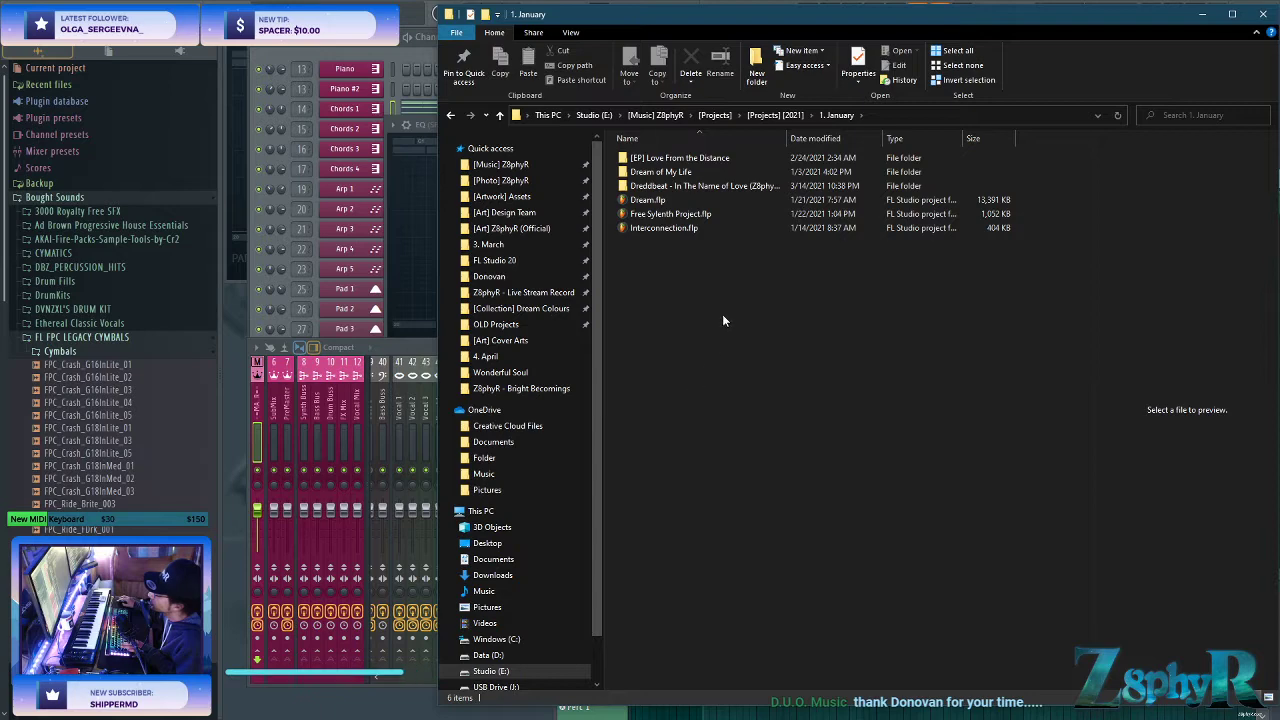
double_click(730, 157)
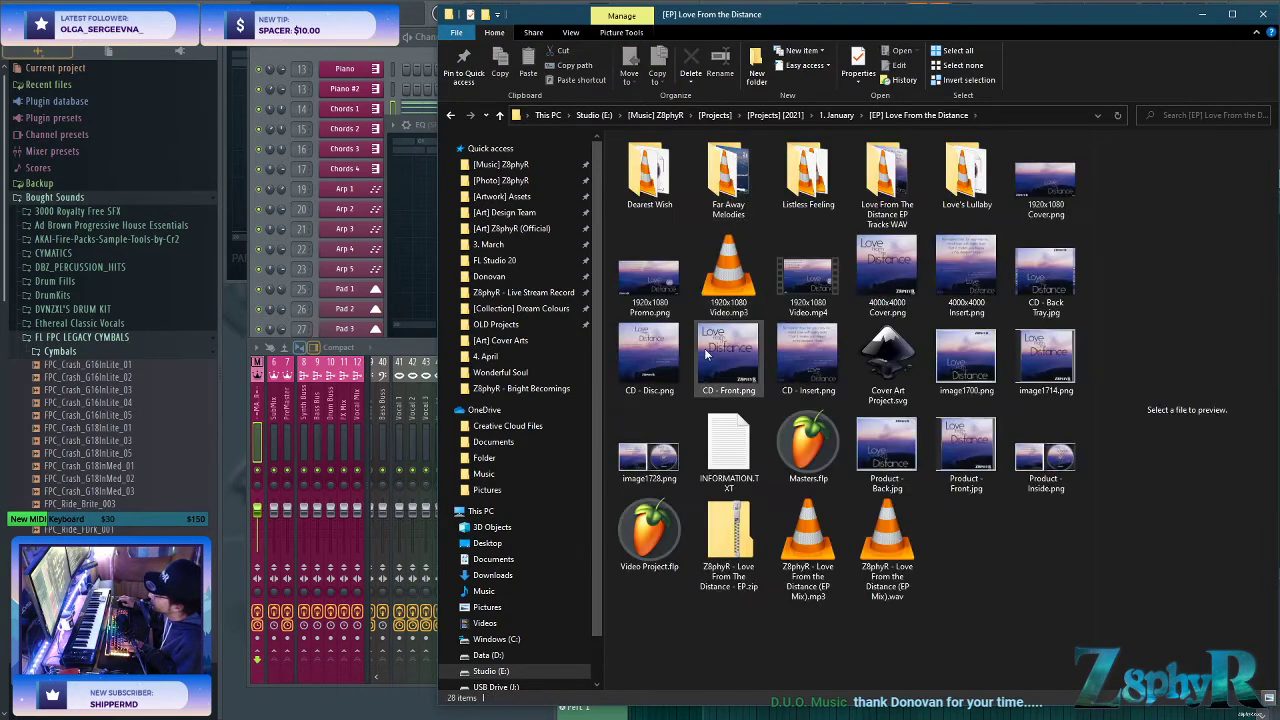
double_click(718, 216)
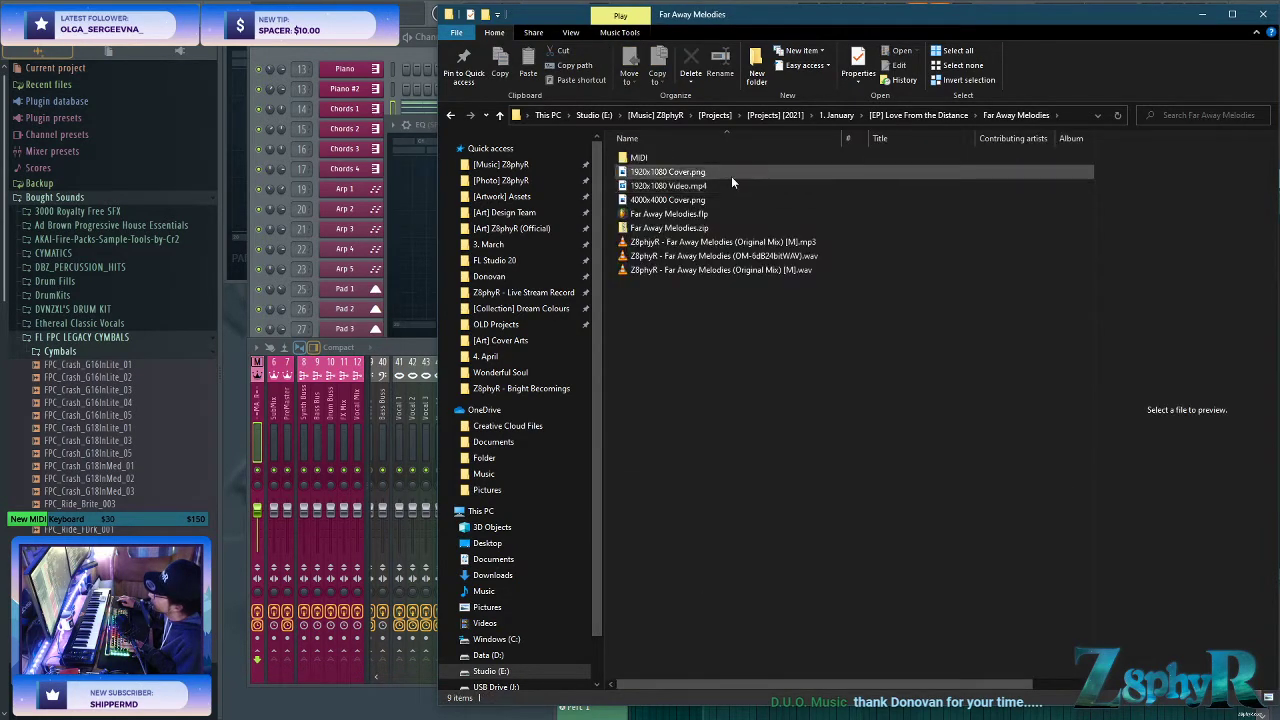
- Switch back to FL Studio and import Z8phyR - Far Away Melodies (Original Mix) [M] as an audio track below Misc 1
left_click_drag(829, 23, 1279, 110)
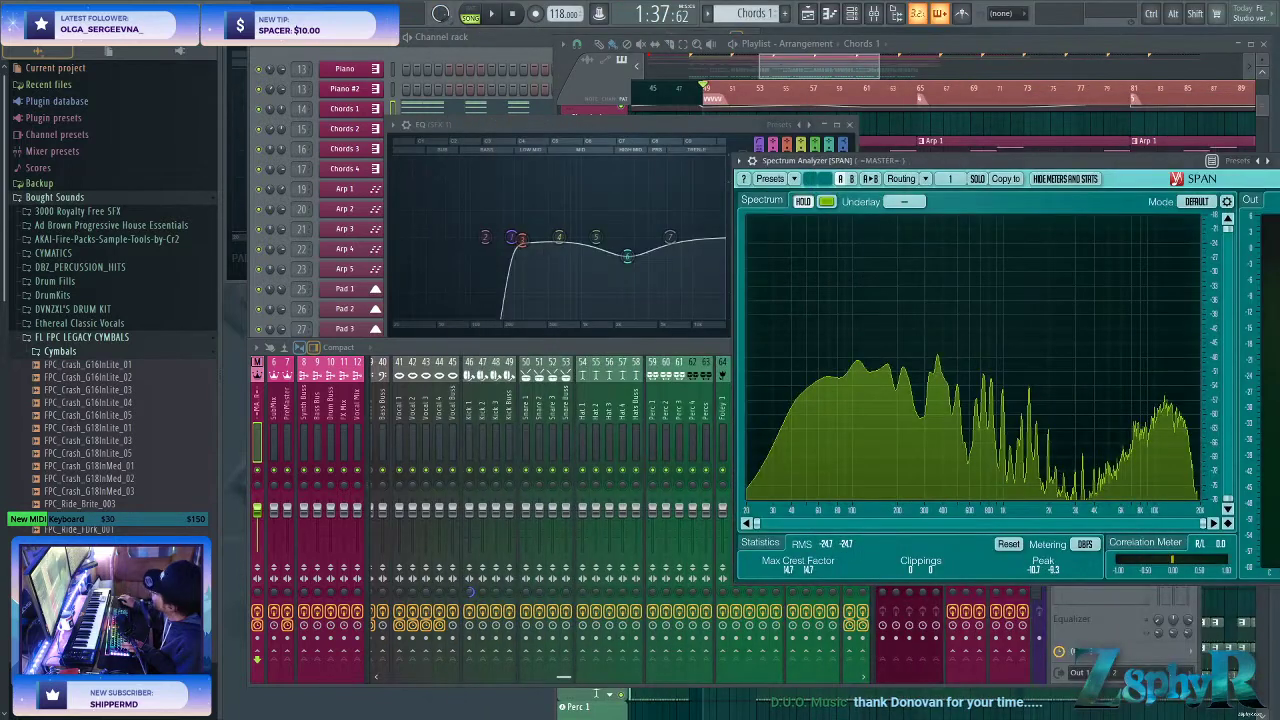
left_click_drag(1188, 161, 999, 158)
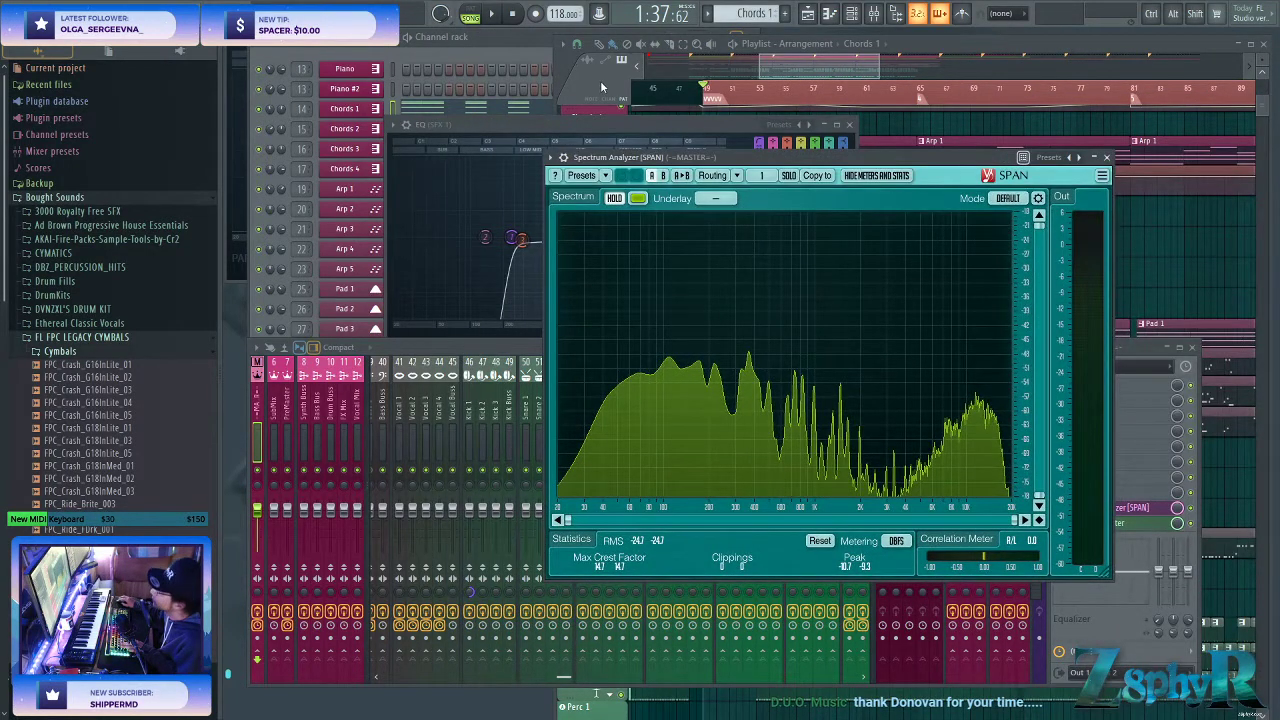
left_click(862, 74)
scroll(851, 431, "down", 8)
scroll(851, 434, "down", 4)
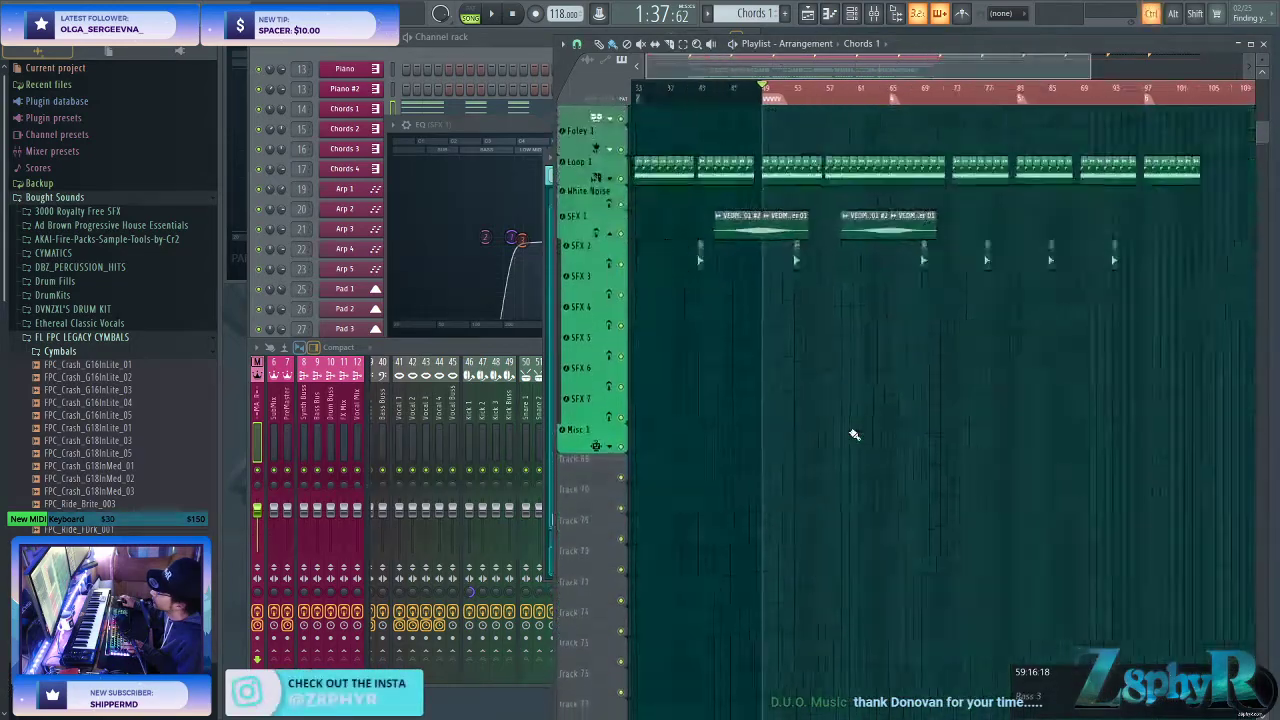
left_click_drag(1279, 400, 582, 434)
left_click(634, 398)
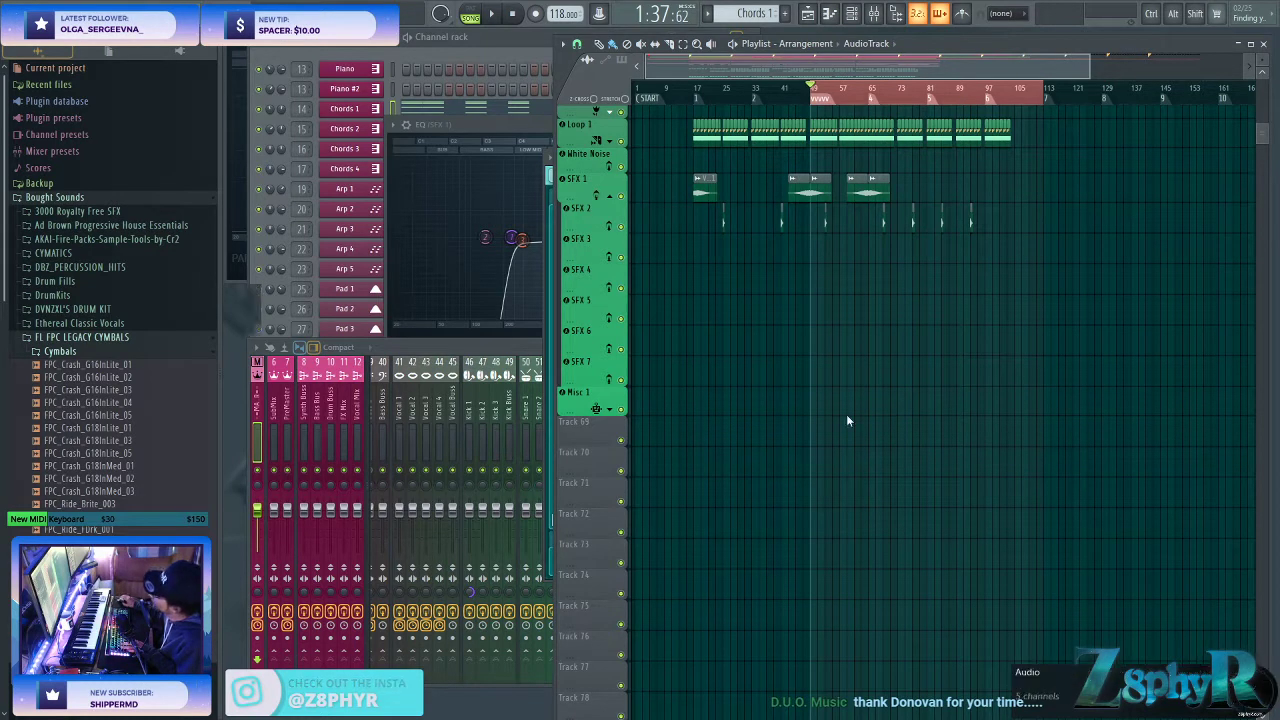
- Enlarge the imported Far Away Melodies track and compare its full waveform with the arrangement's clips
left_click_drag(592, 508, 592, 645)
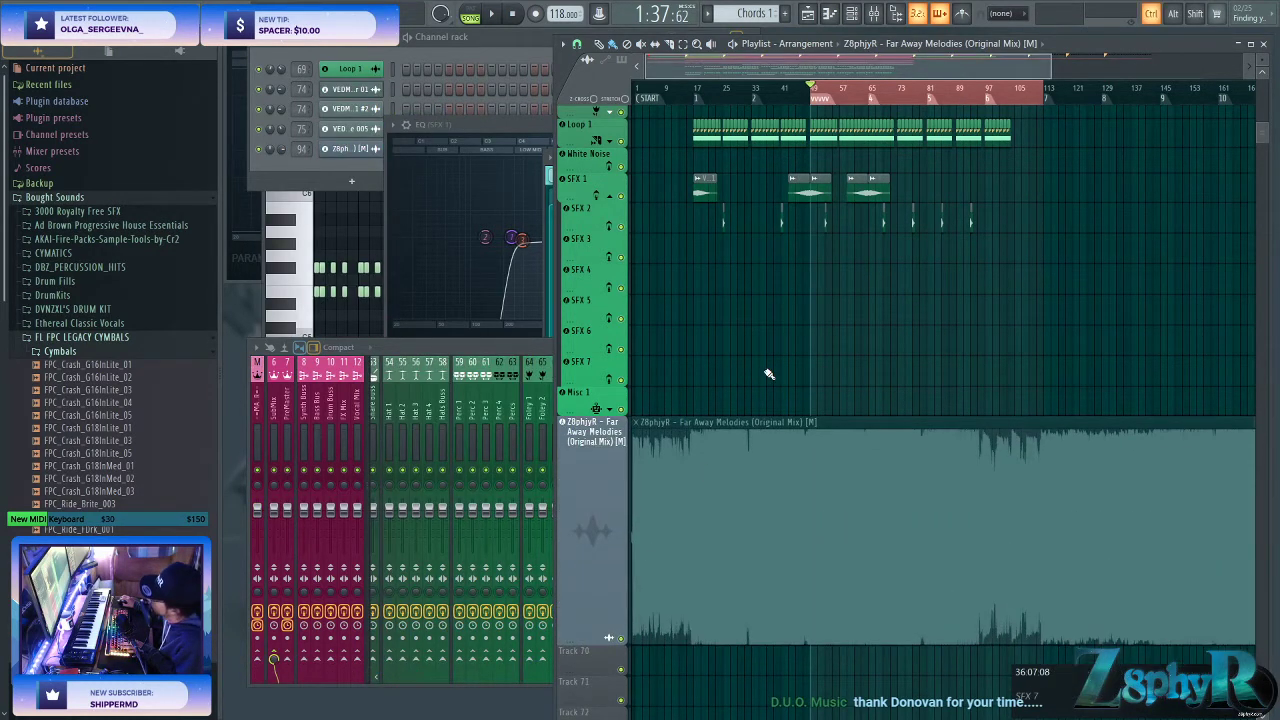
scroll(766, 375, "down", 3)
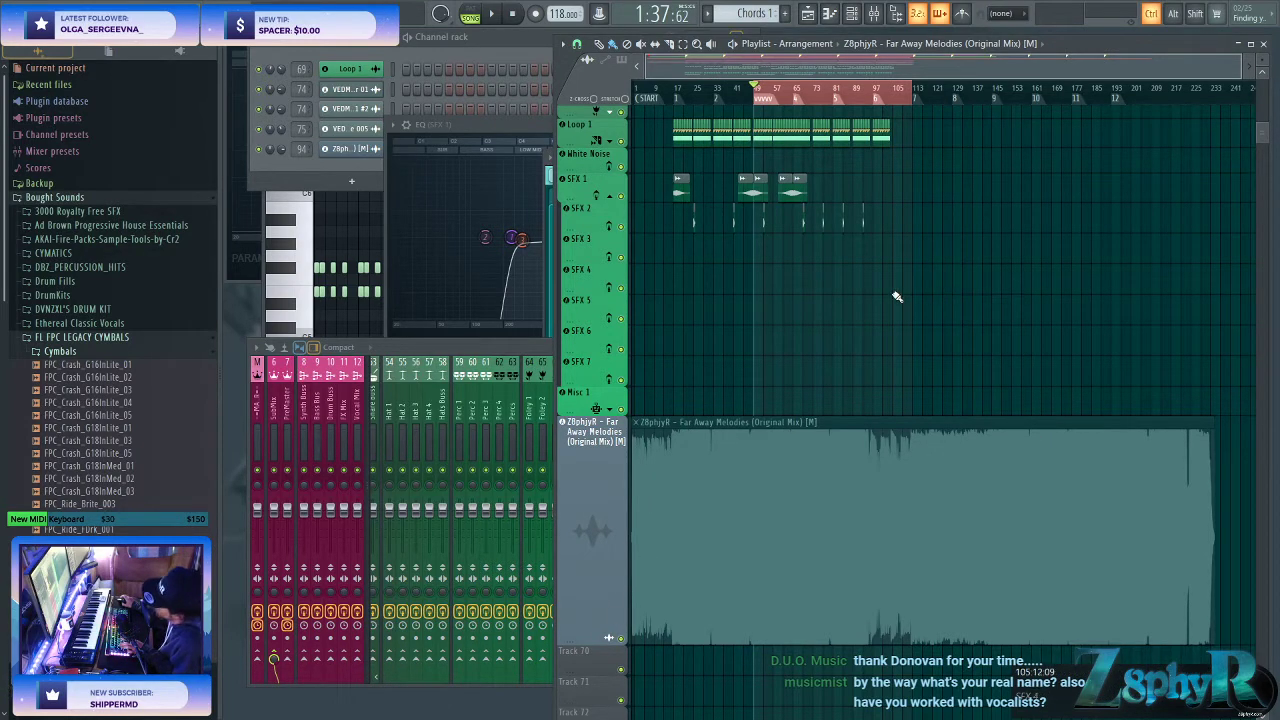
scroll(830, 337, "up", 10)
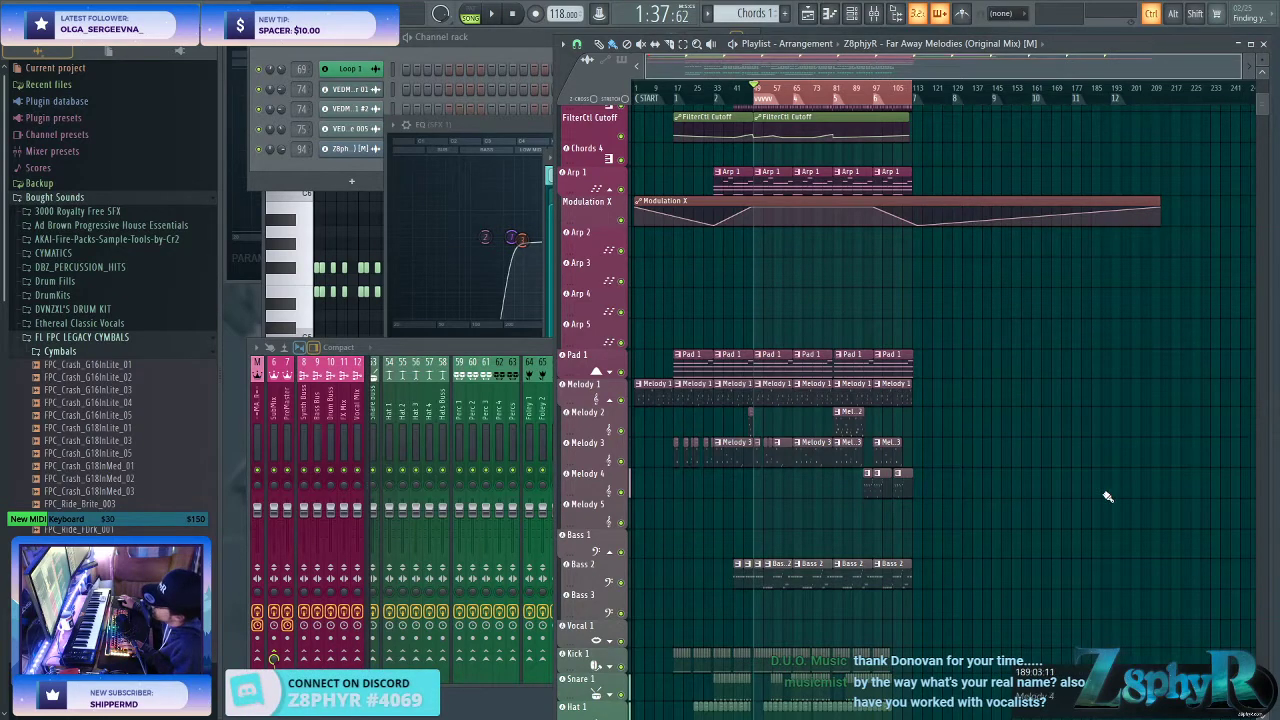
scroll(1054, 533, "down", 10)
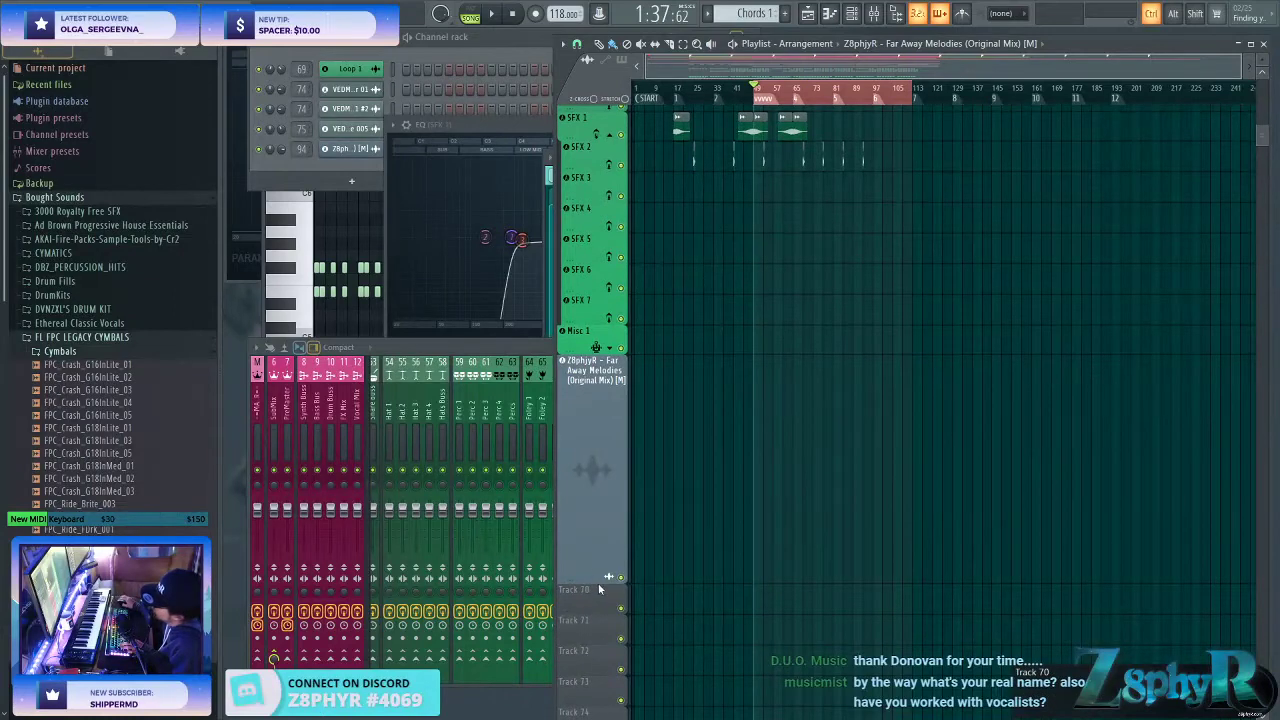
- Shrink the Far Away Melodies track and remove it with its associated audio clips and automation, resetting its mixer track
left_click_drag(590, 578, 590, 386)
right_click(620, 381)
right_click(620, 381)
right_click(593, 355)
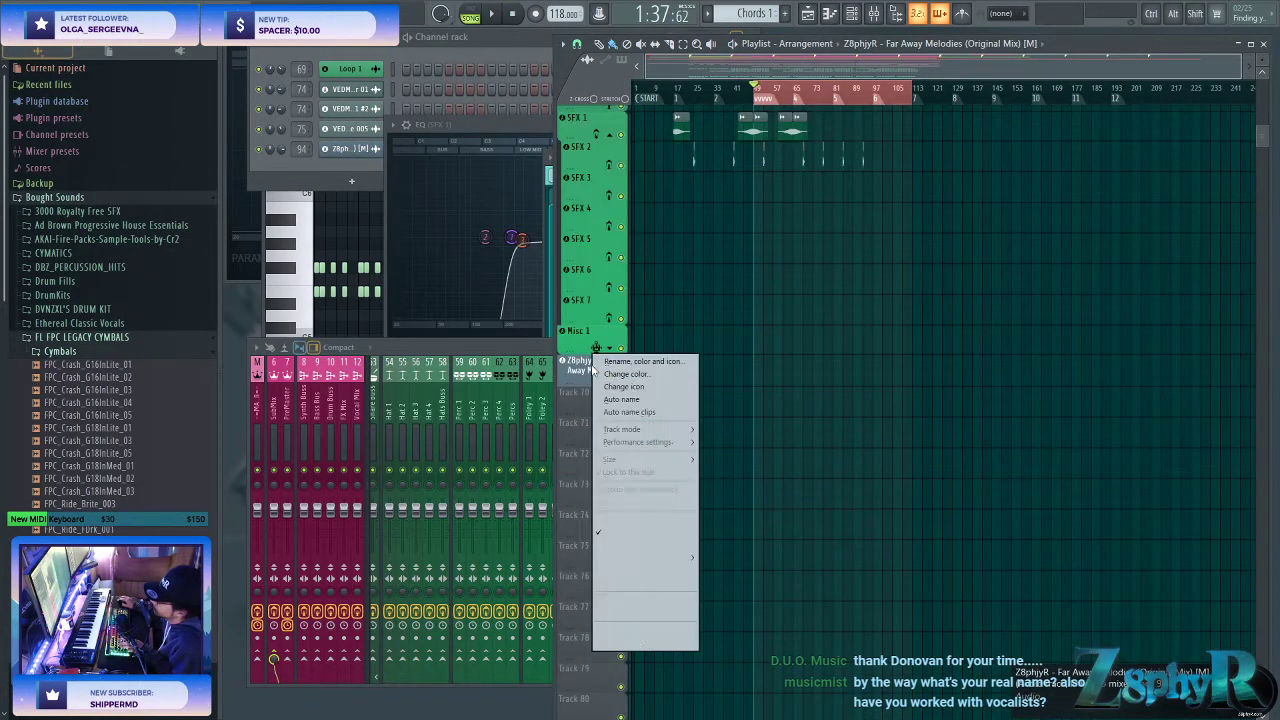
left_click(639, 611)
left_click(703, 402)
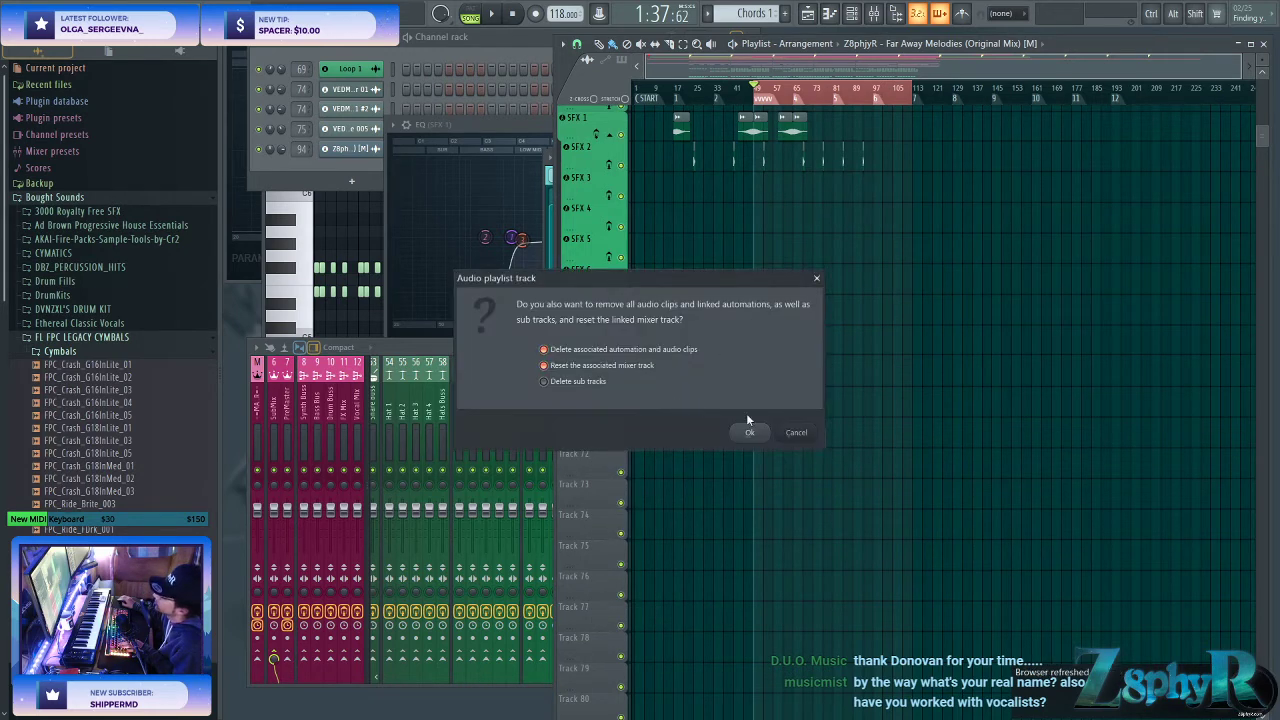
left_click(746, 428)
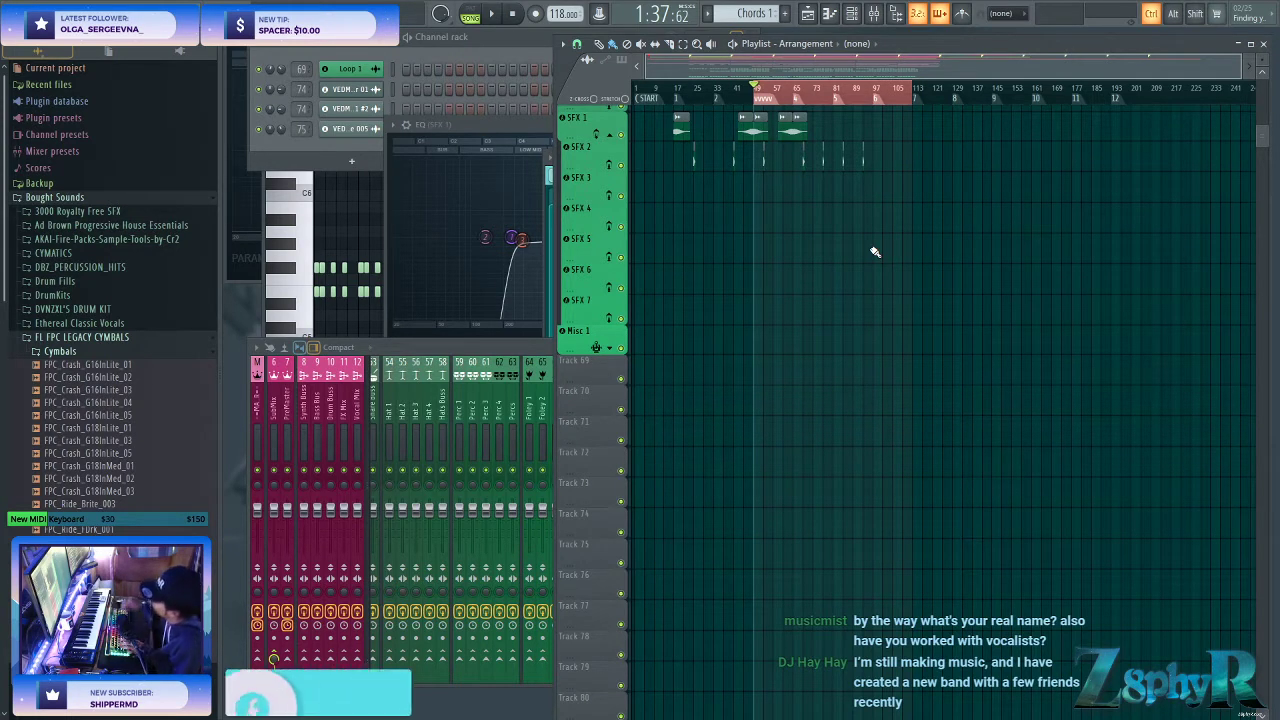
- Play the arrangement from just before bar 49 and look over its chord, arp, pad, melody and drum tracks
scroll(760, 320, "up", 5)
scroll(778, 330, "up", 5)
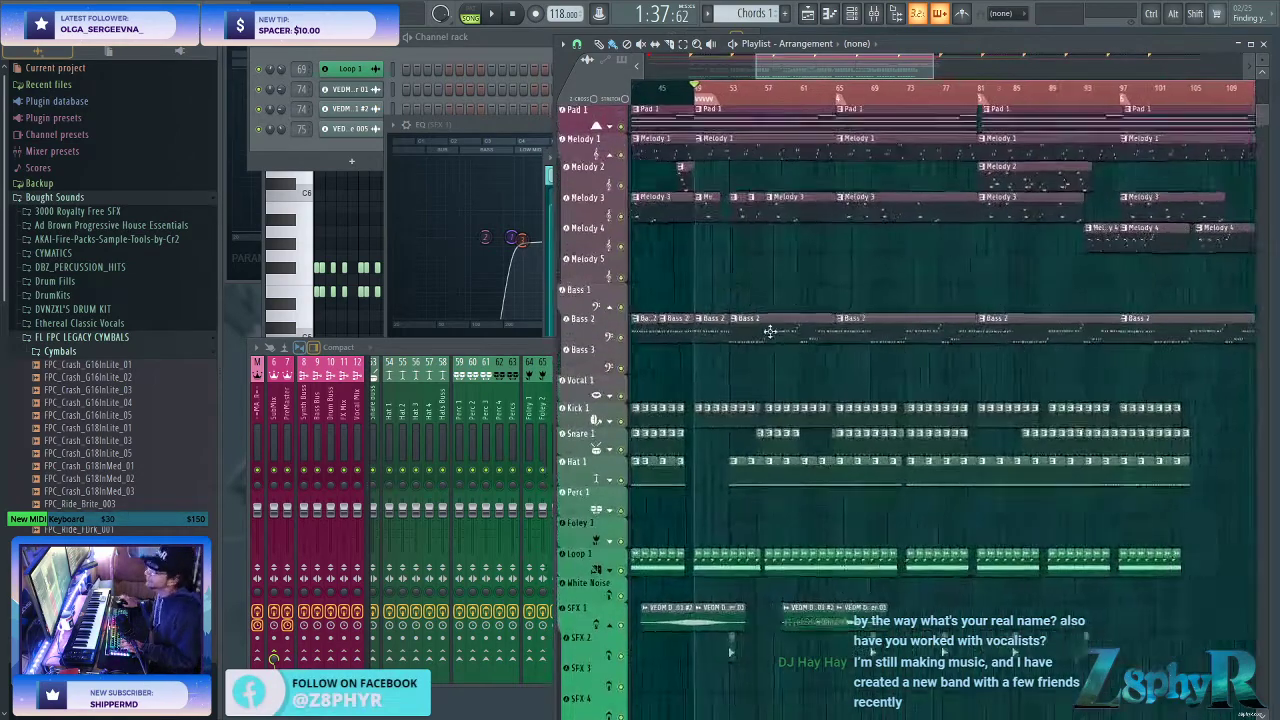
left_click(682, 90)
key("space")
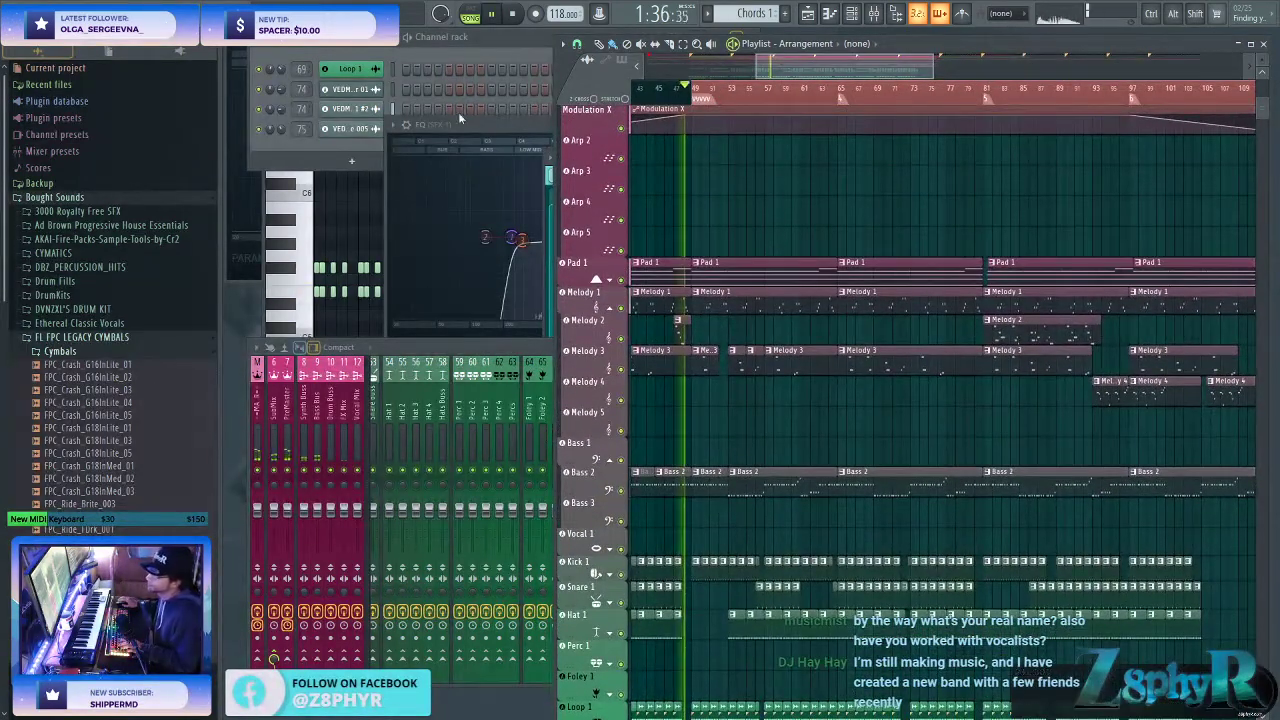
left_click(514, 120)
left_click(850, 125)
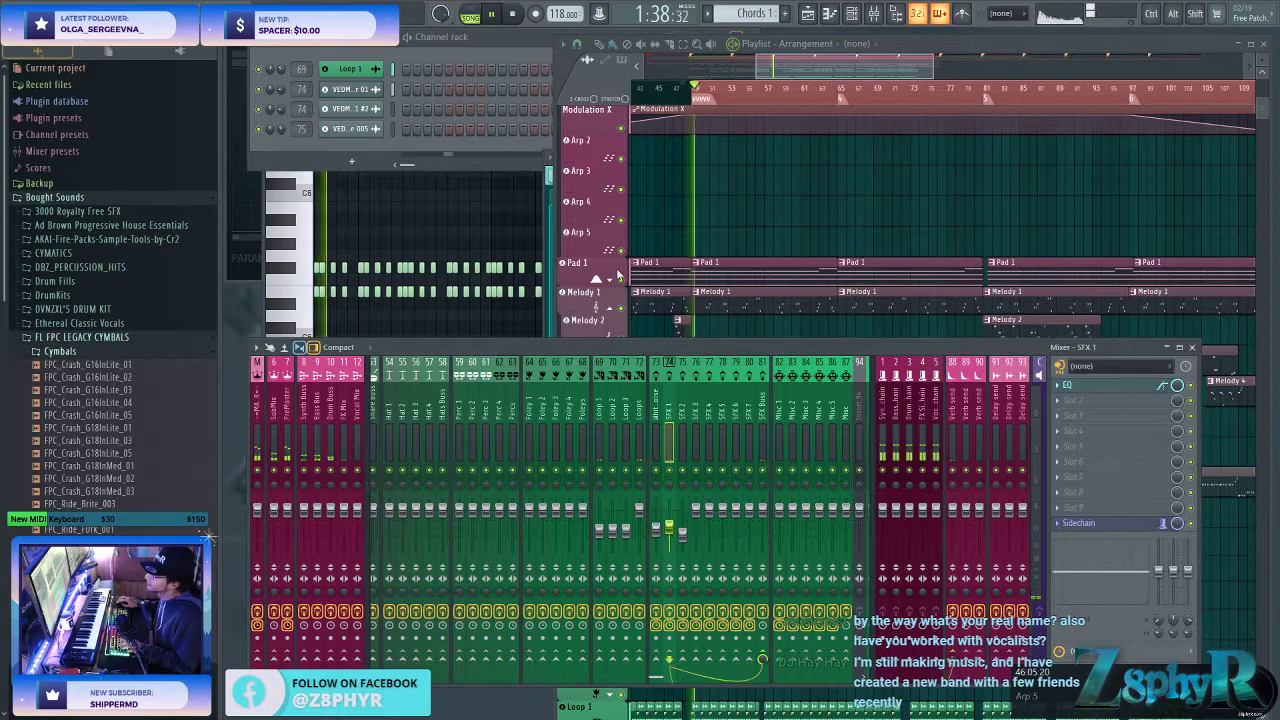
left_click(800, 163)
scroll(738, 313, "down", 3)
scroll(738, 313, "up", 4)
scroll(907, 236, "down", 4, "ctrl")
scroll(907, 236, "up", 5)
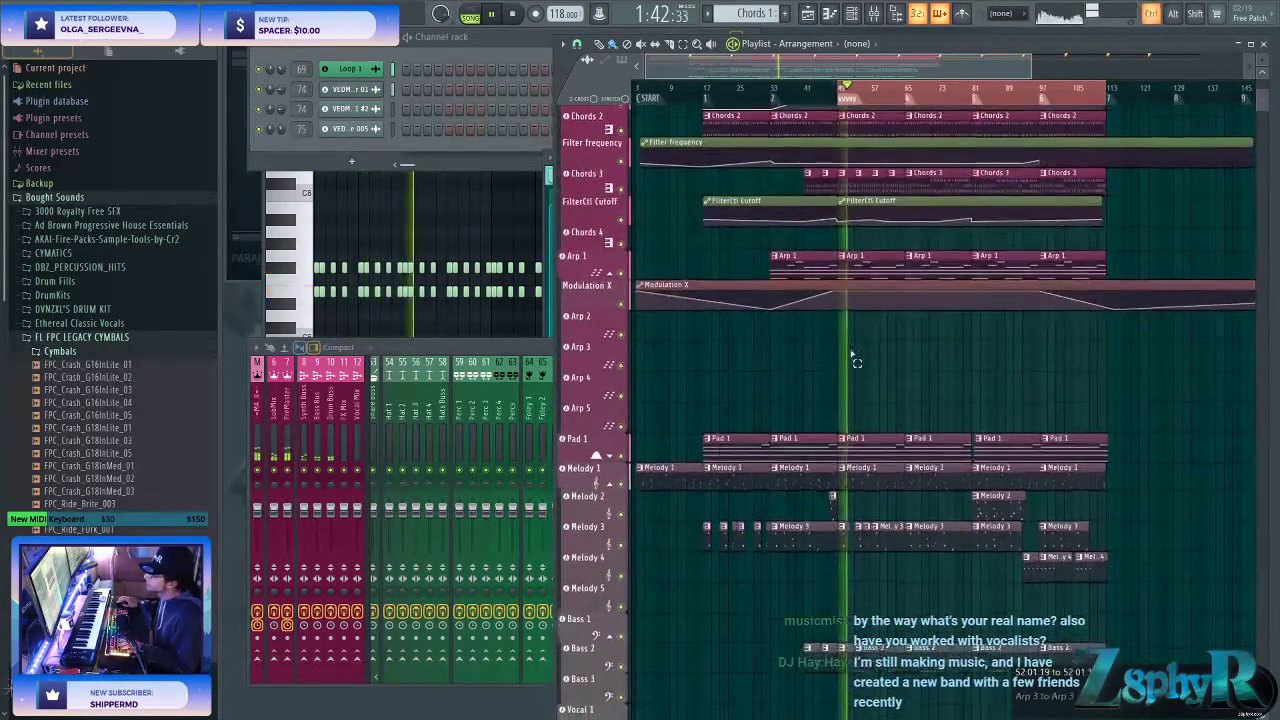
- Select the Chords 3 pattern, route its channel to mixer track 18, and show the mixer
left_click(800, 268)
left_click(815, 186)
left_click(511, 36)
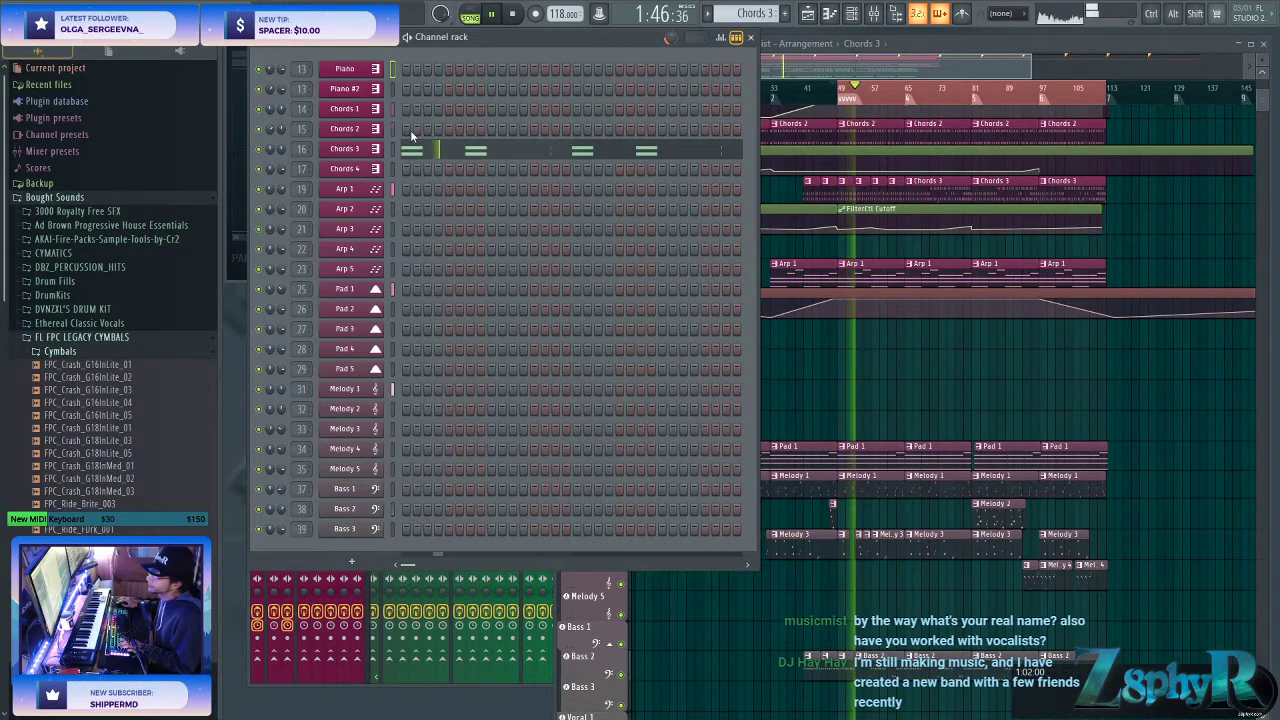
scroll(302, 149, "up", 2)
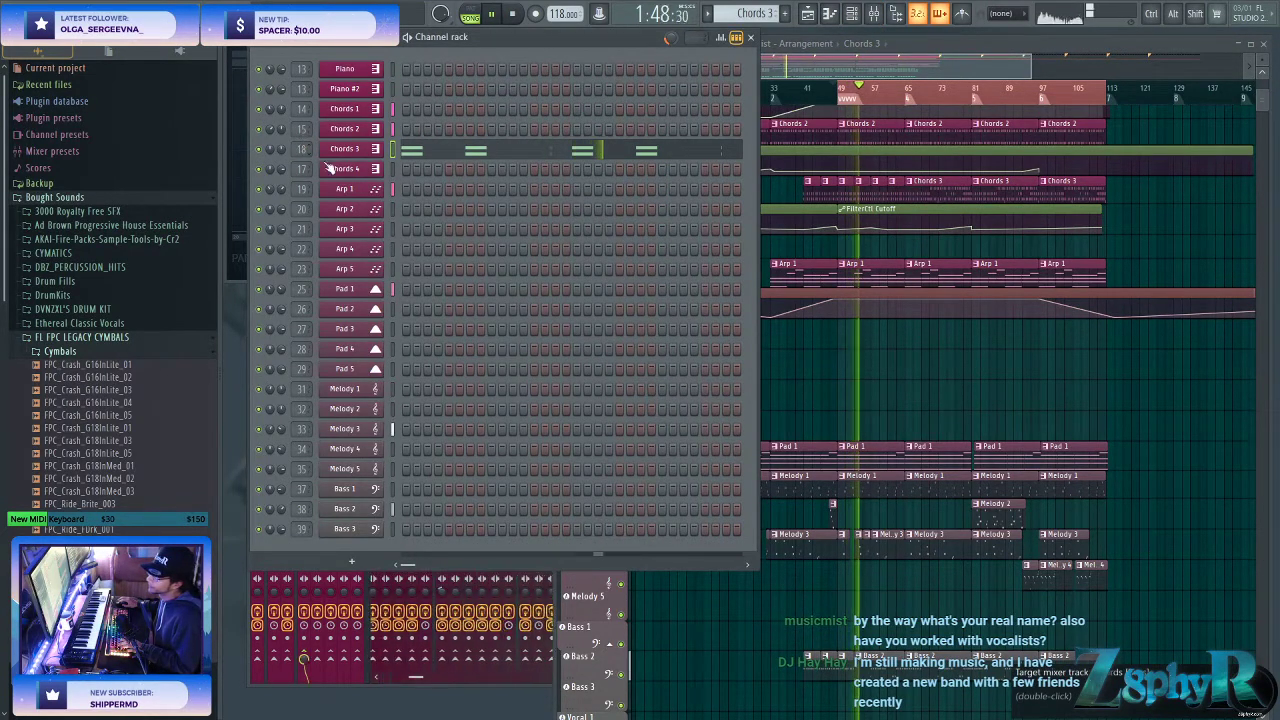
left_click(393, 685)
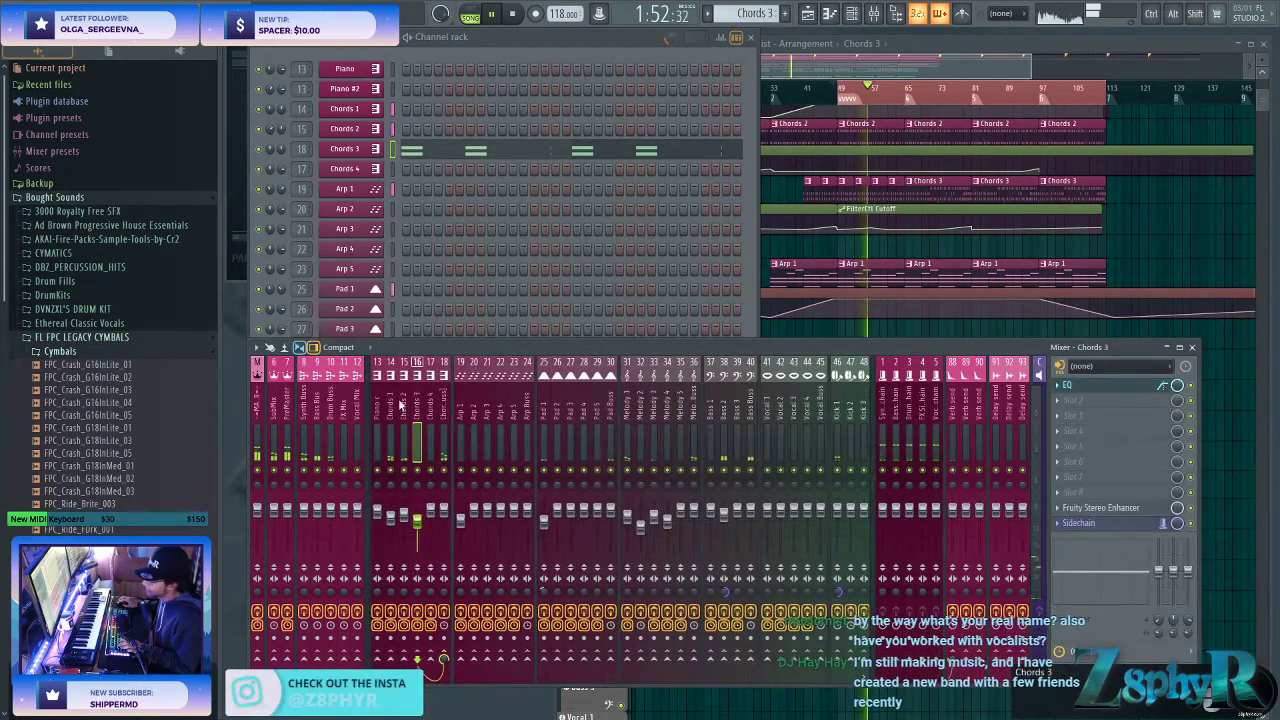
- Open the Chords 2 EQ, raise band 4 slightly, and lower band 5 to about -0.7 dB near 1.5 kHz
left_click(399, 404)
left_click(1138, 386)
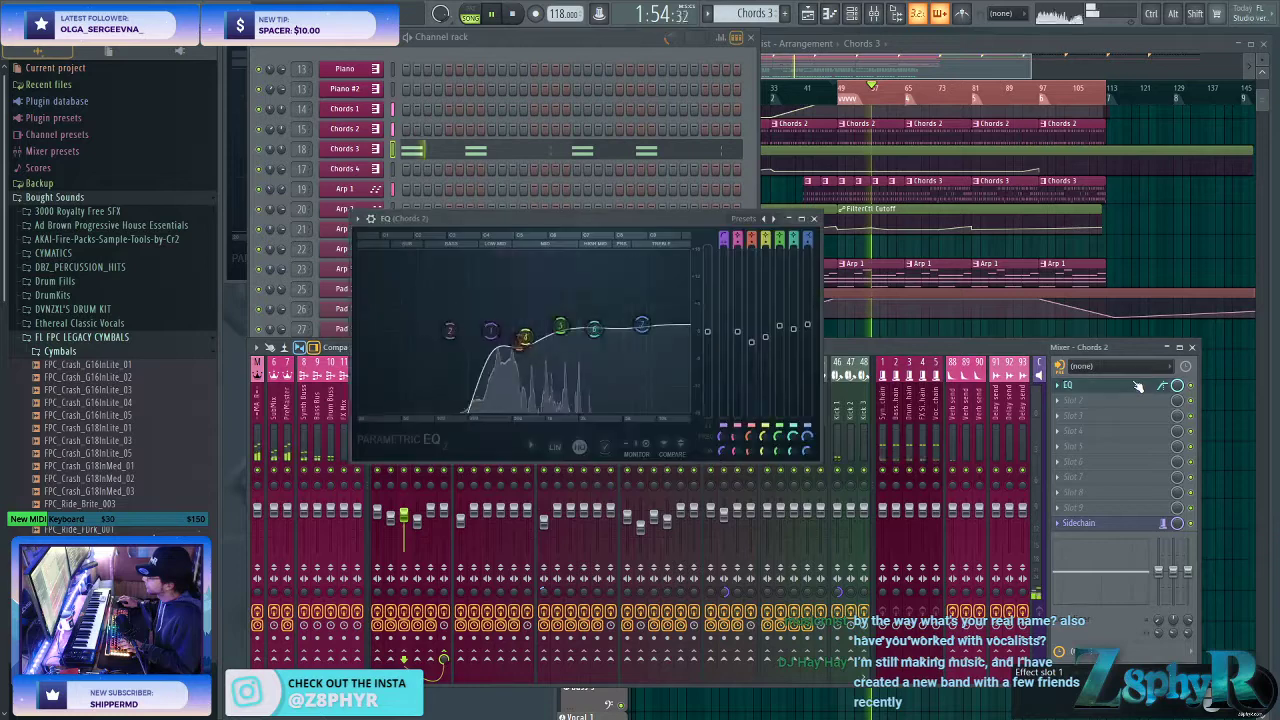
left_click_drag(525, 338, 536, 330)
left_click_drag(561, 325, 566, 335)
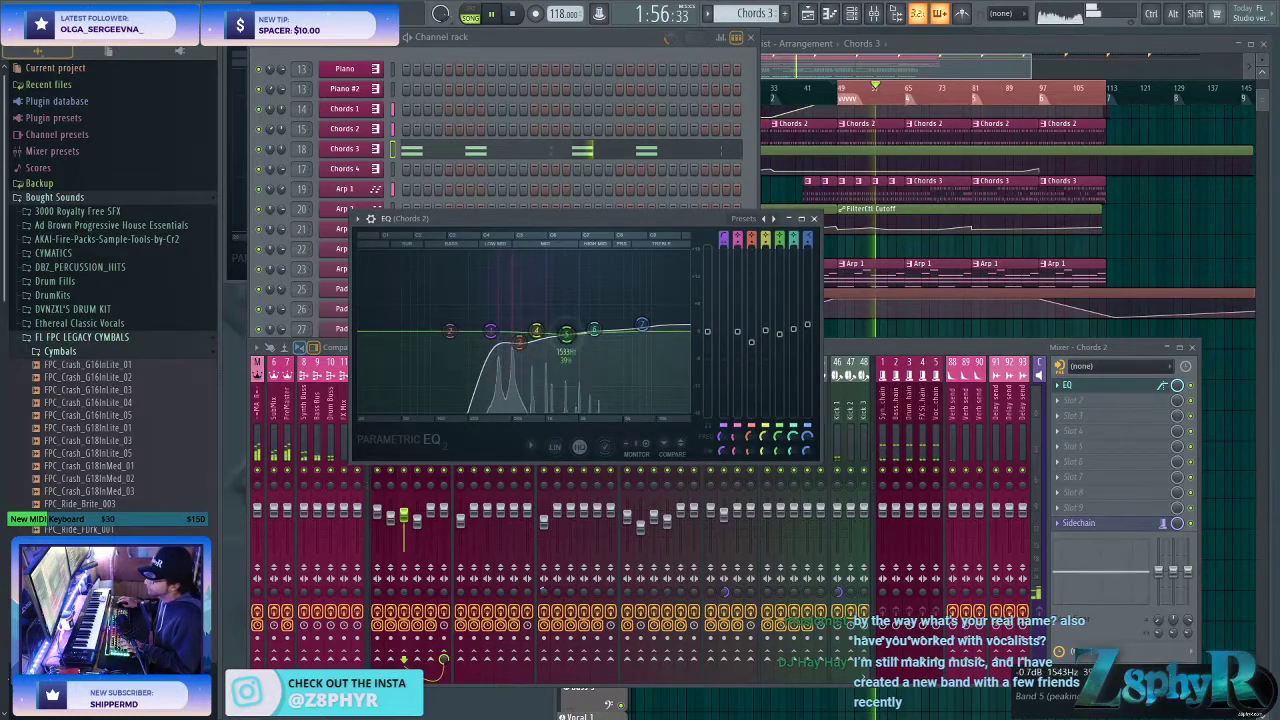
- Open Chords 3's Sylenth1, play its pattern alone, set oscillator A1's octave to +1 and raise Mod Env 1's sustain
left_click(346, 149)
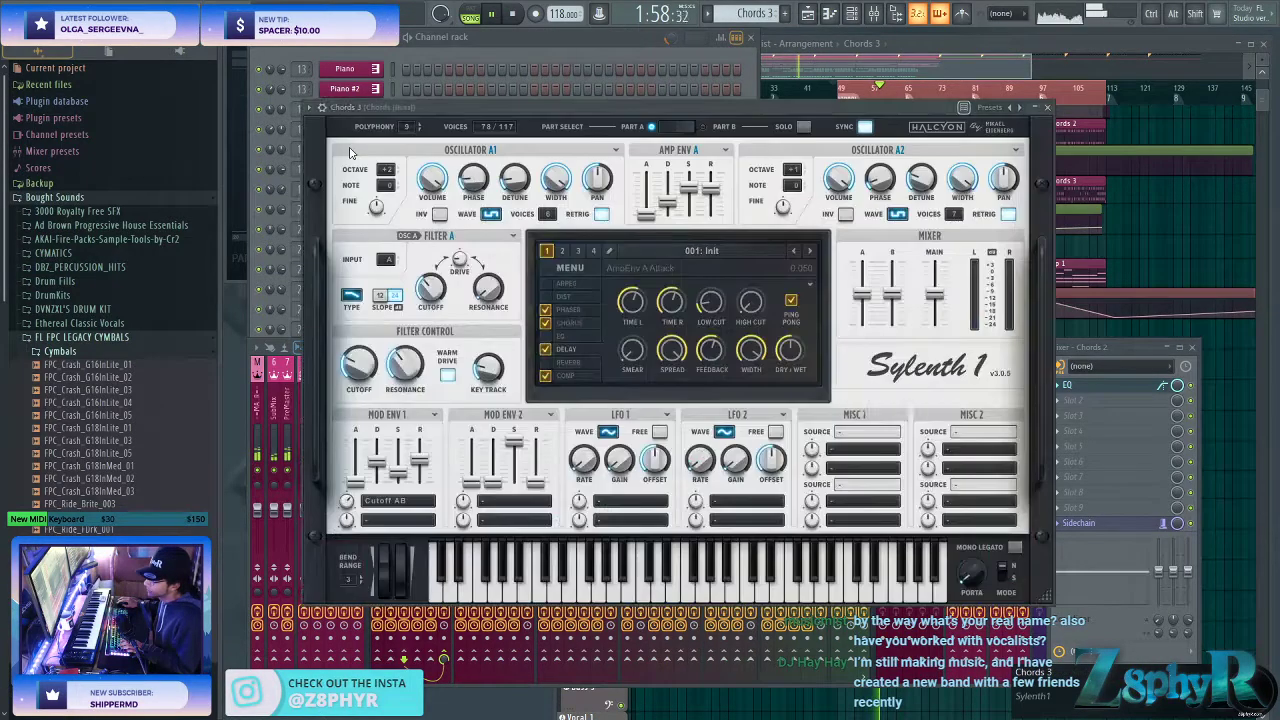
left_click(408, 40)
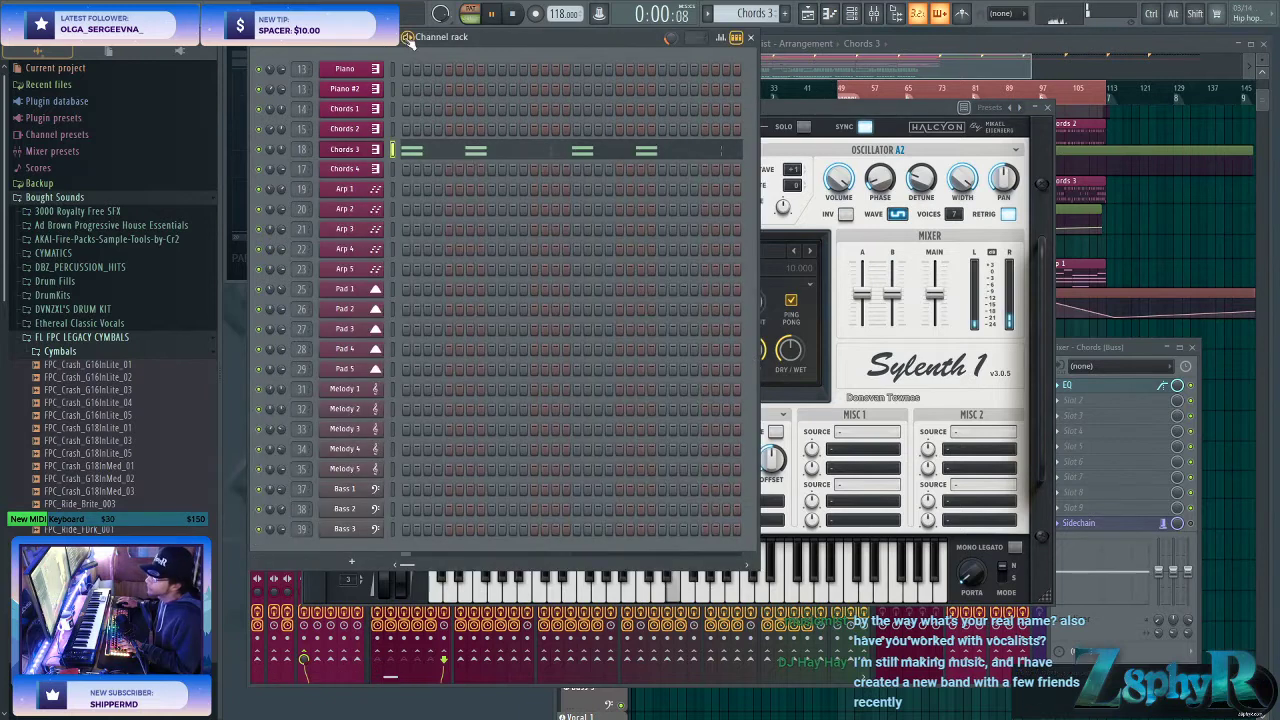
left_click(816, 119)
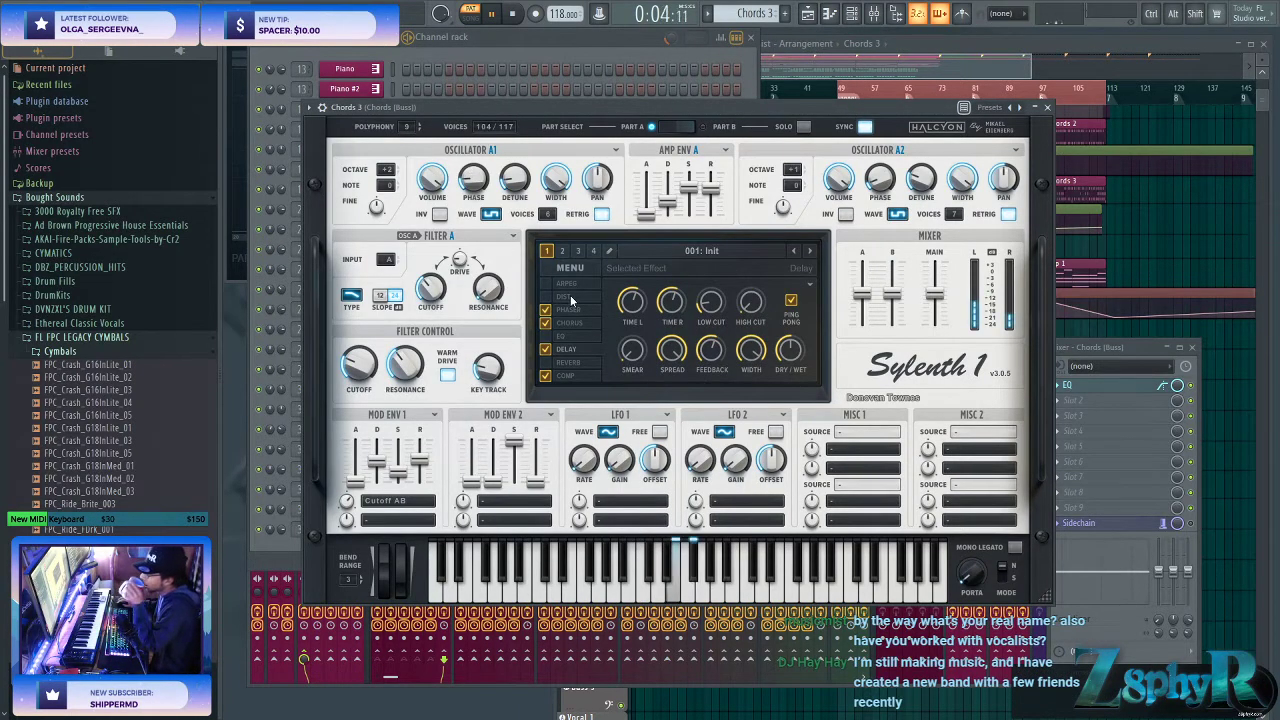
left_click(797, 172)
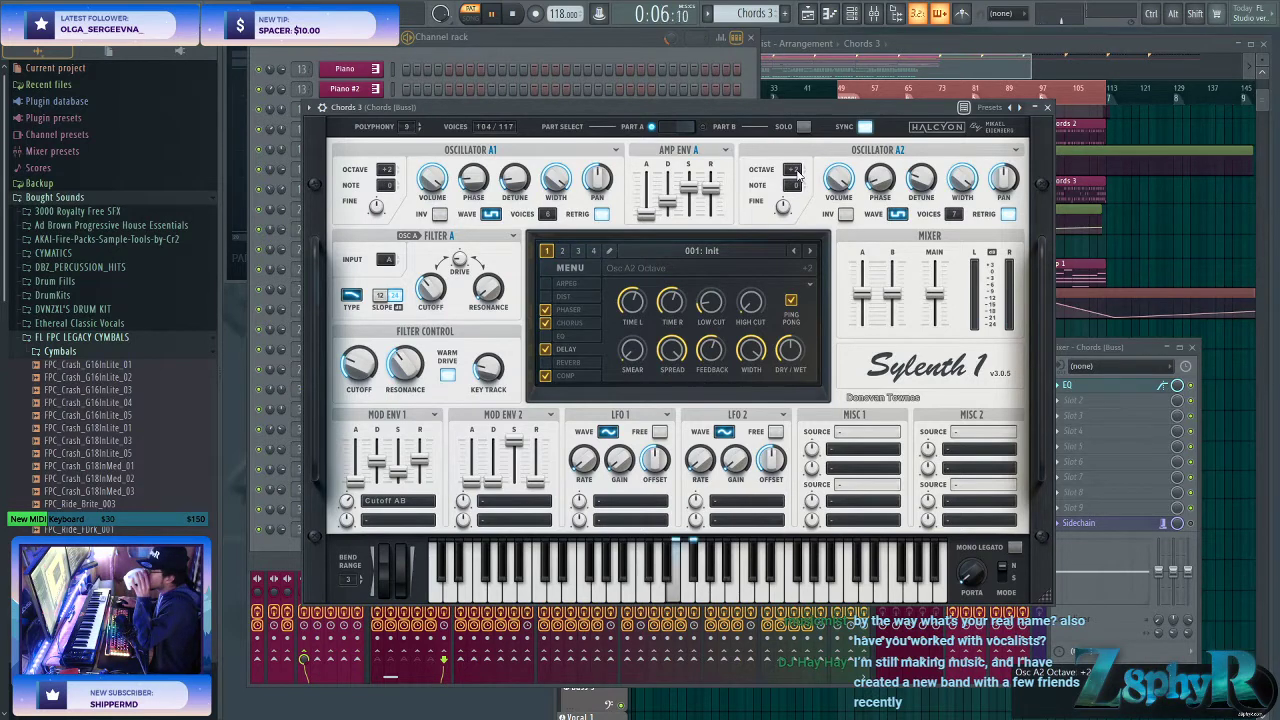
scroll(797, 172, "down", 1)
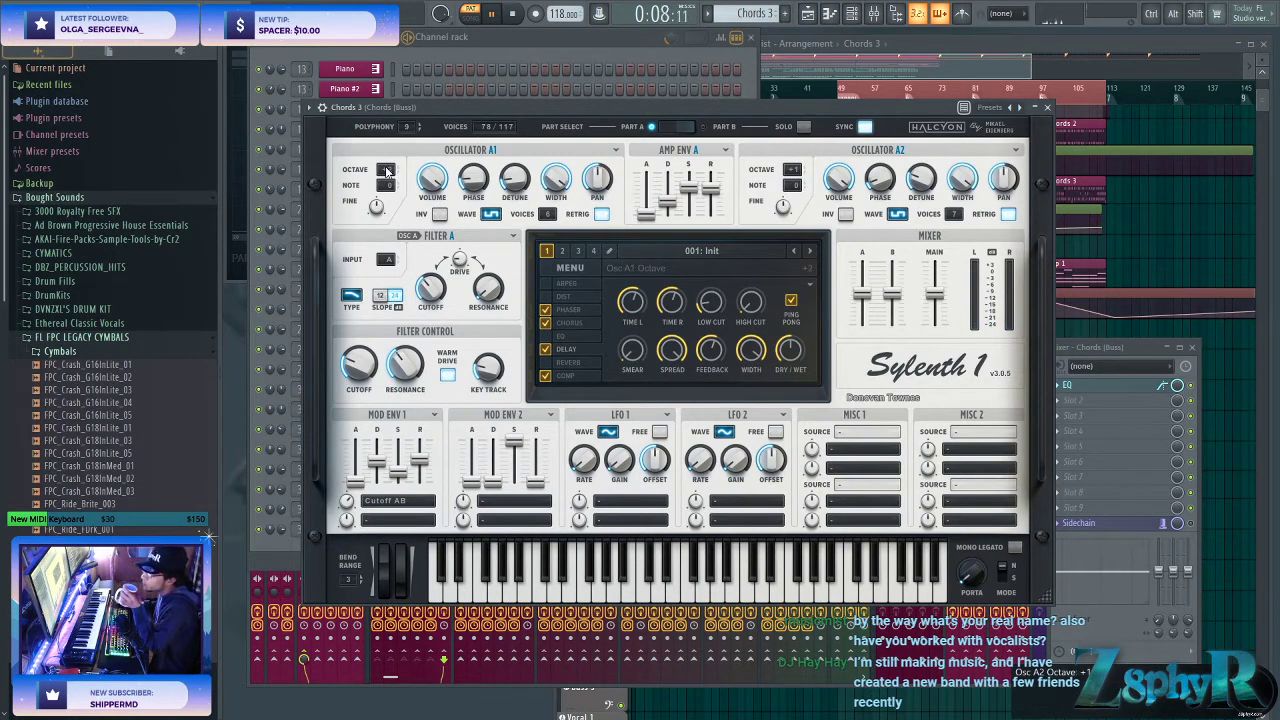
scroll(389, 172, "down", 1)
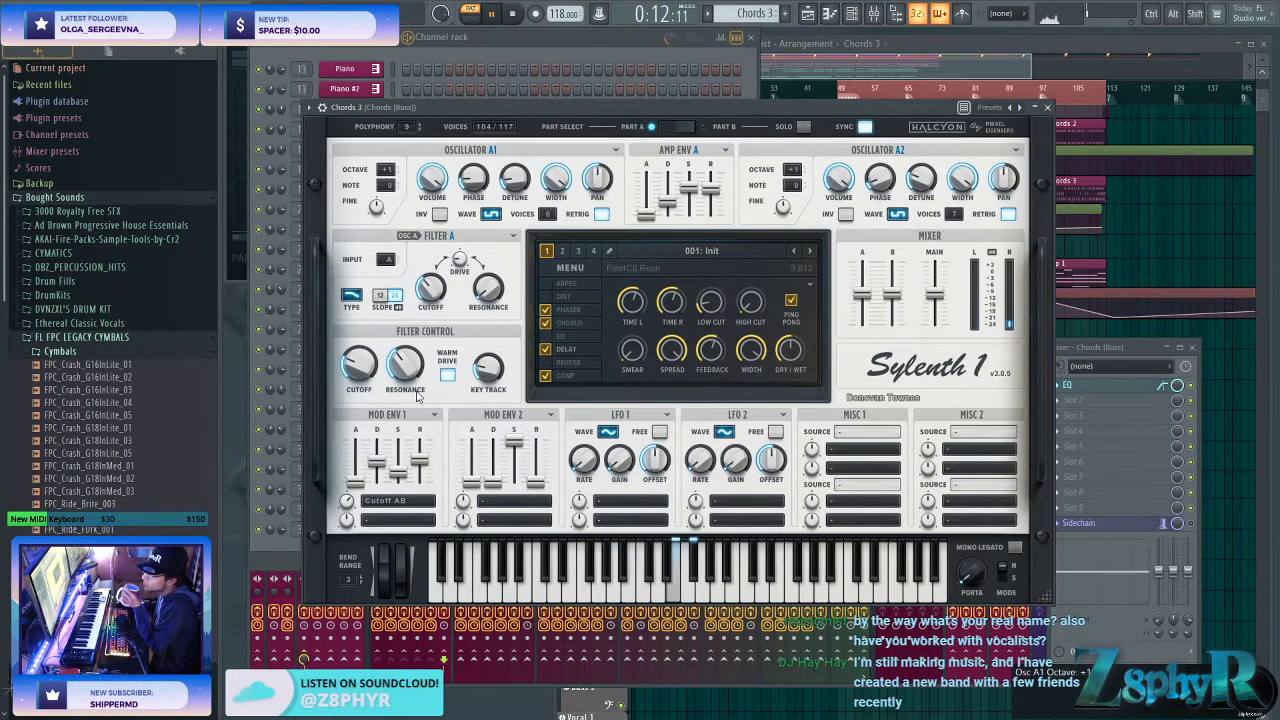
left_click_drag(349, 502, 349, 490)
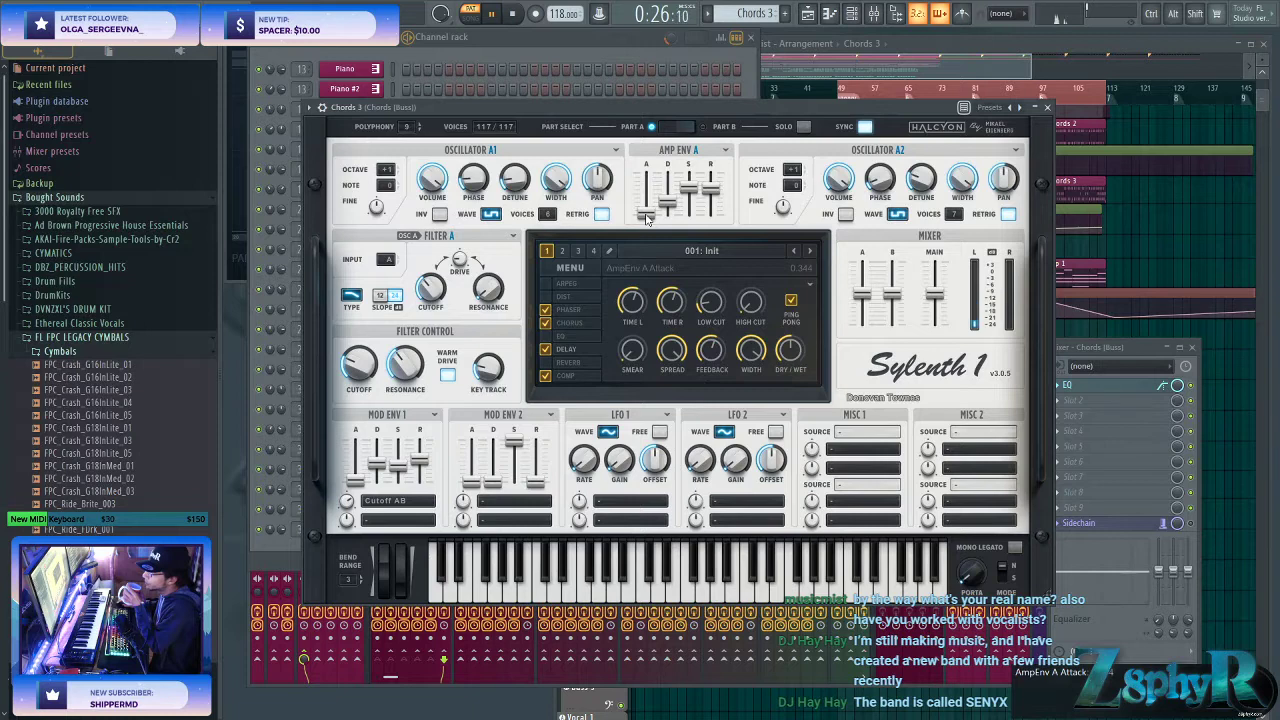
- Play the song from bar 49, lower Mod Env 1's sustain in Chords 3's Sylenth1, and set oscillator A2's octave to 0
left_click(840, 88)
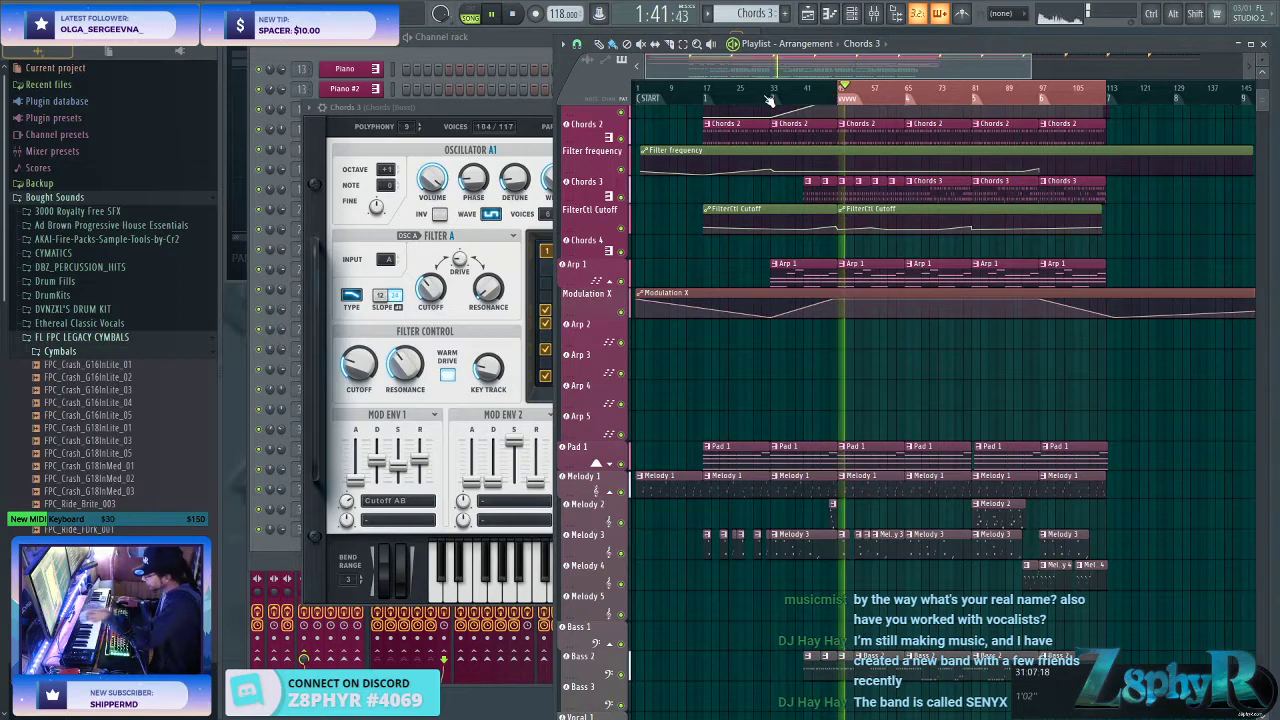
left_click(390, 166)
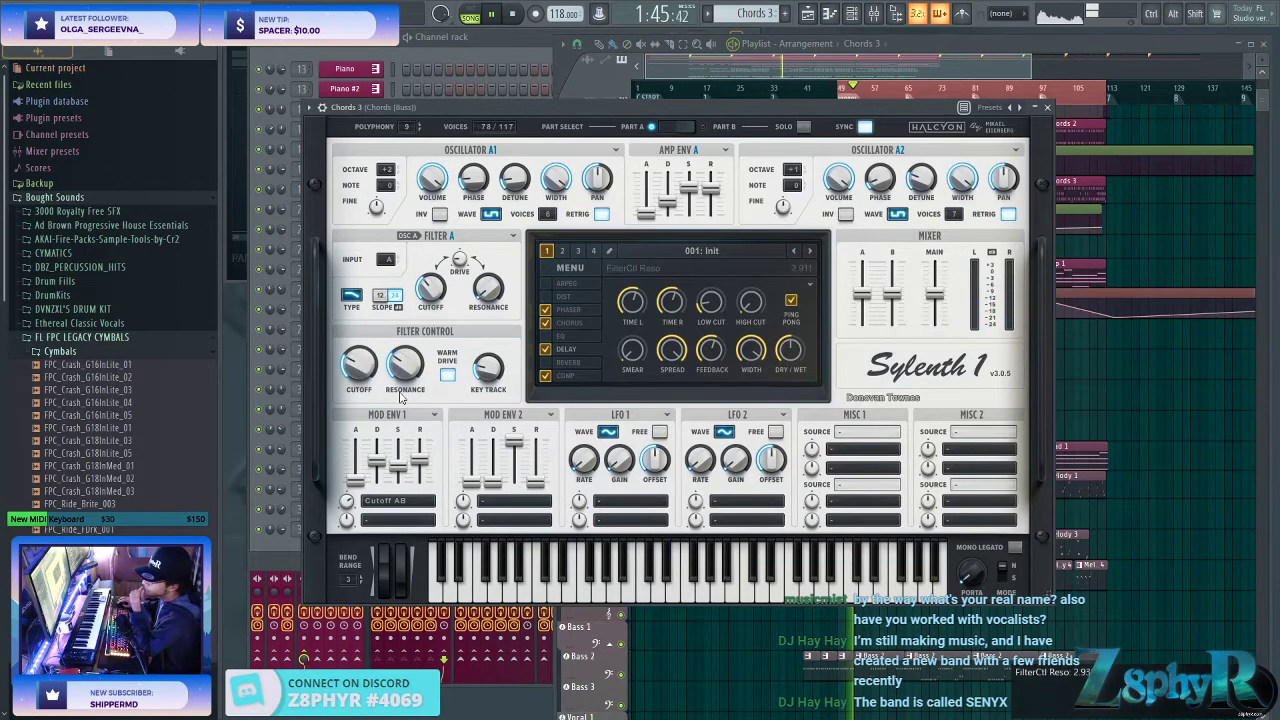
left_click_drag(398, 464, 398, 474)
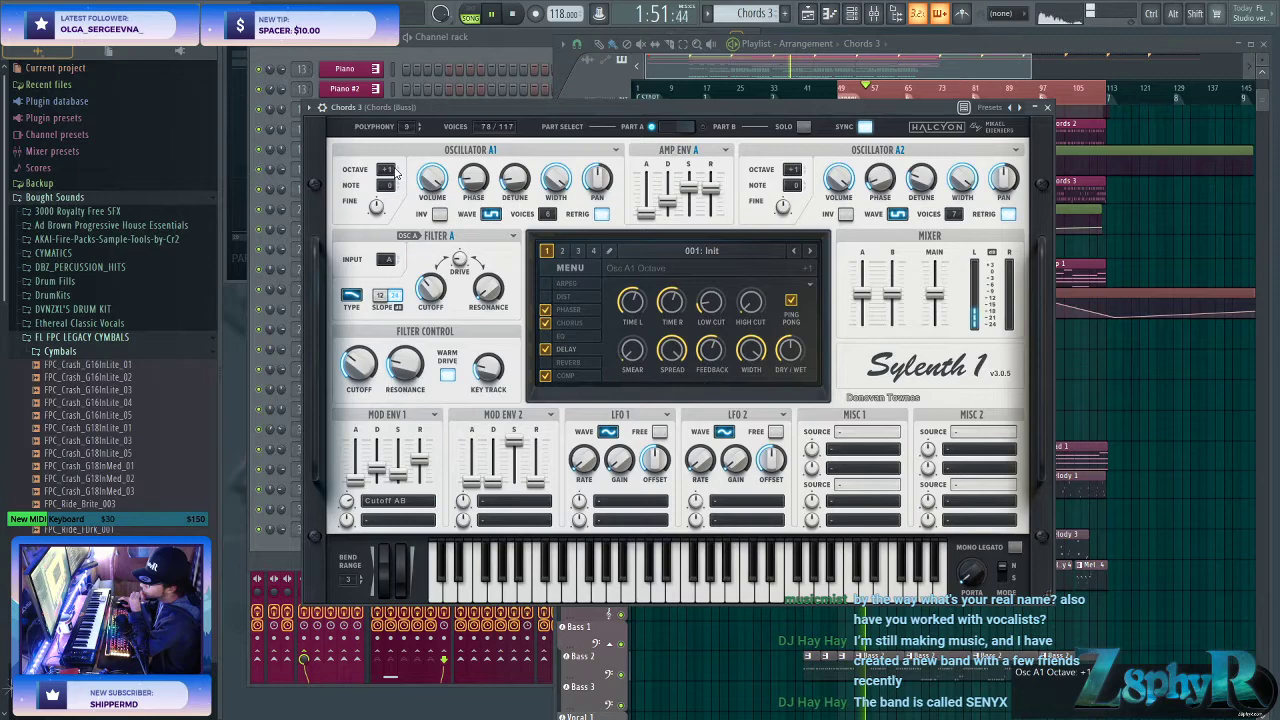
left_click_drag(792, 170, 795, 185)
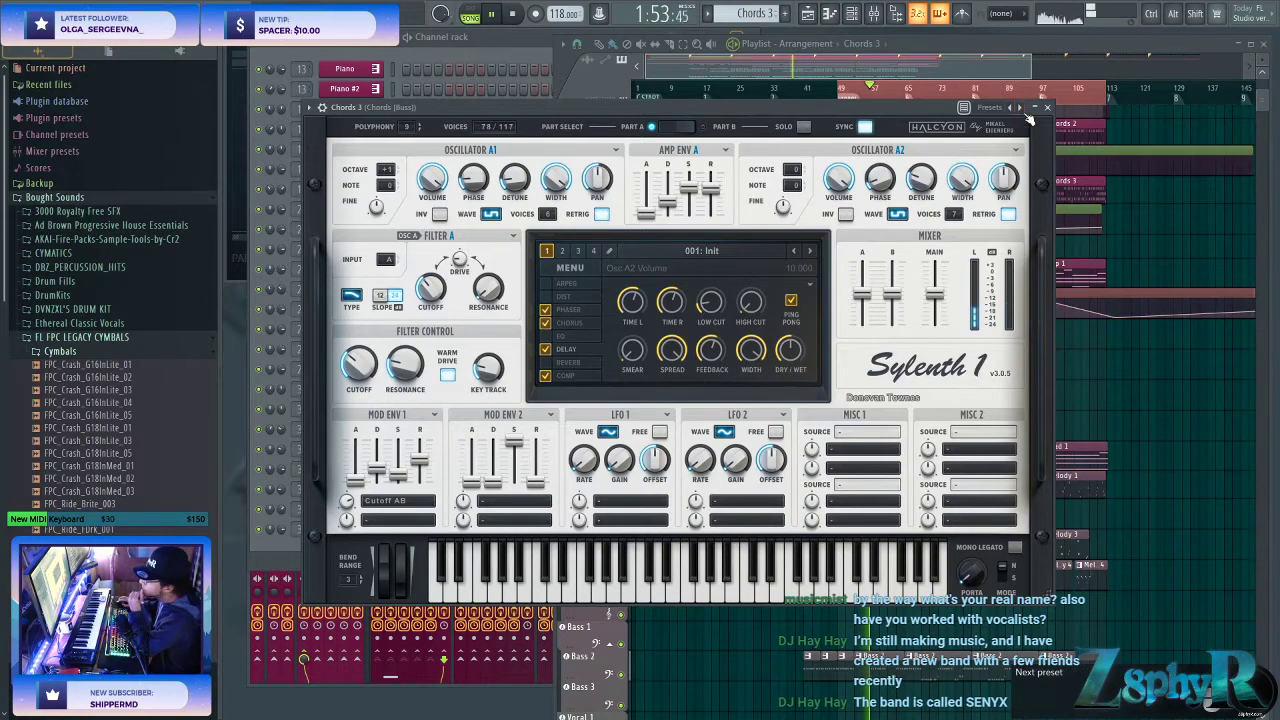
- Route the Chords 3 channel back to mixer track 16 and show that track in the mixer
left_click(305, 149)
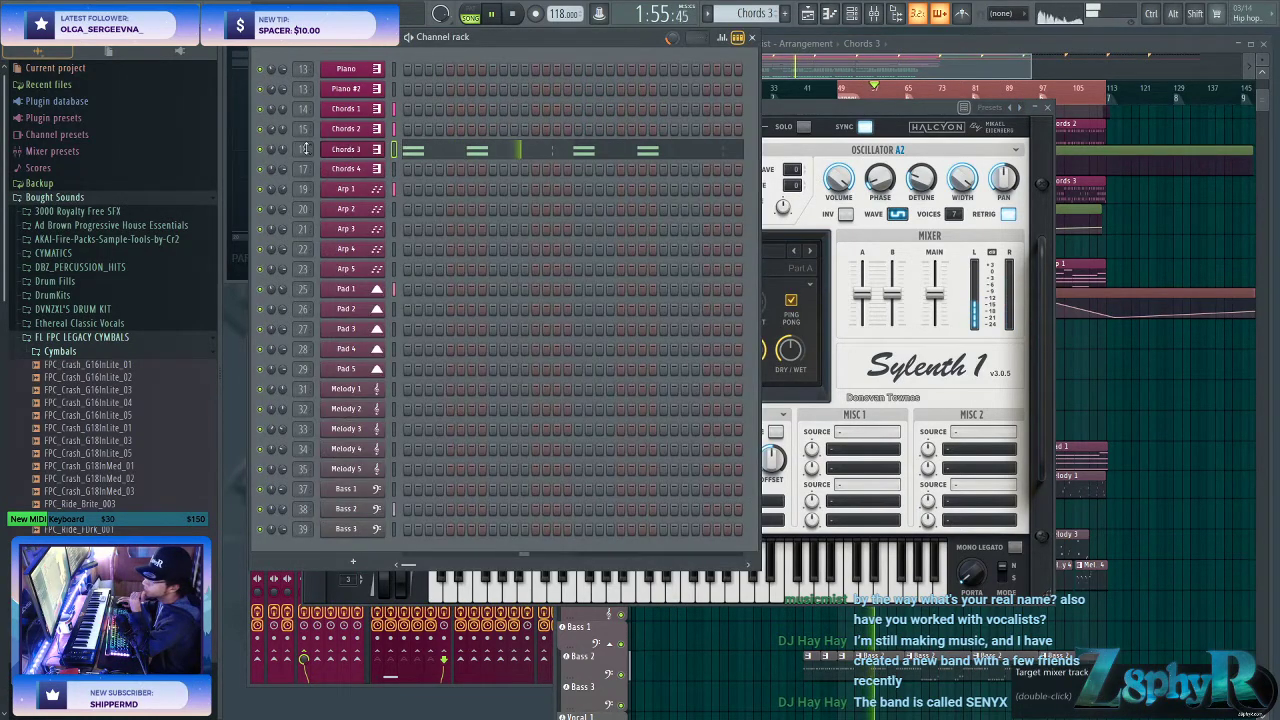
double_click(305, 149)
scroll(305, 149, "down", 2)
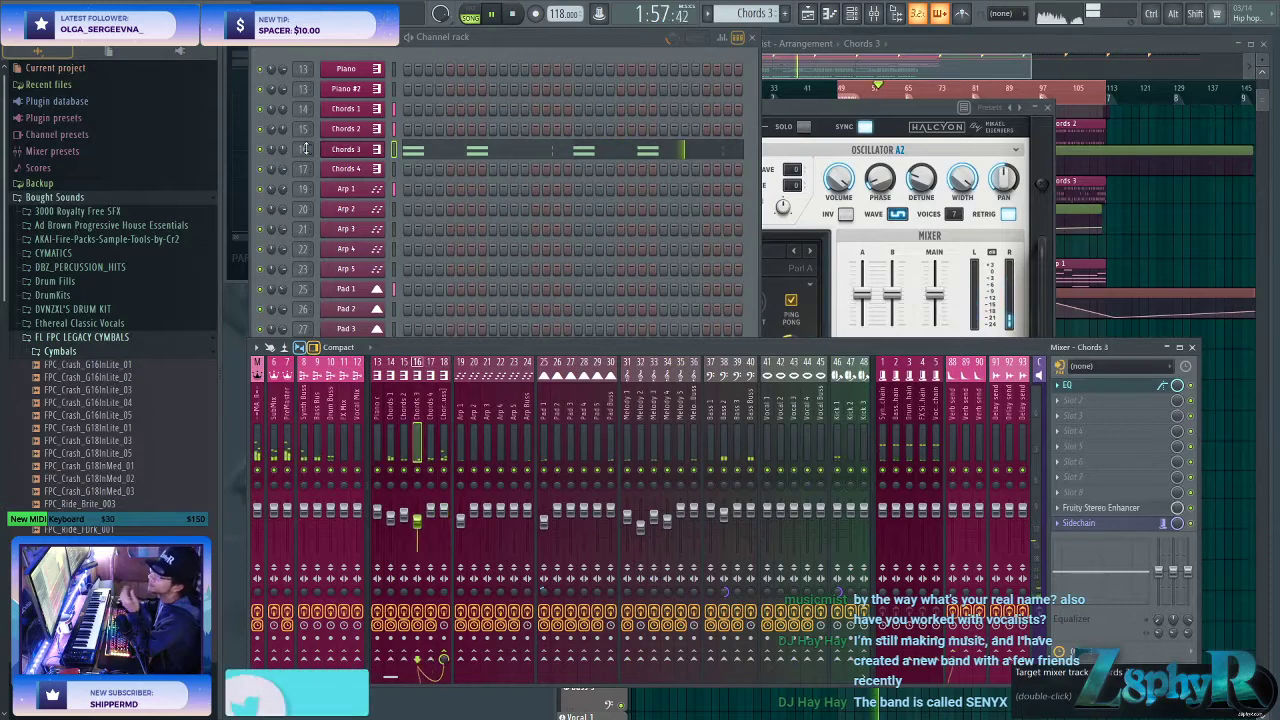
double_click(305, 149)
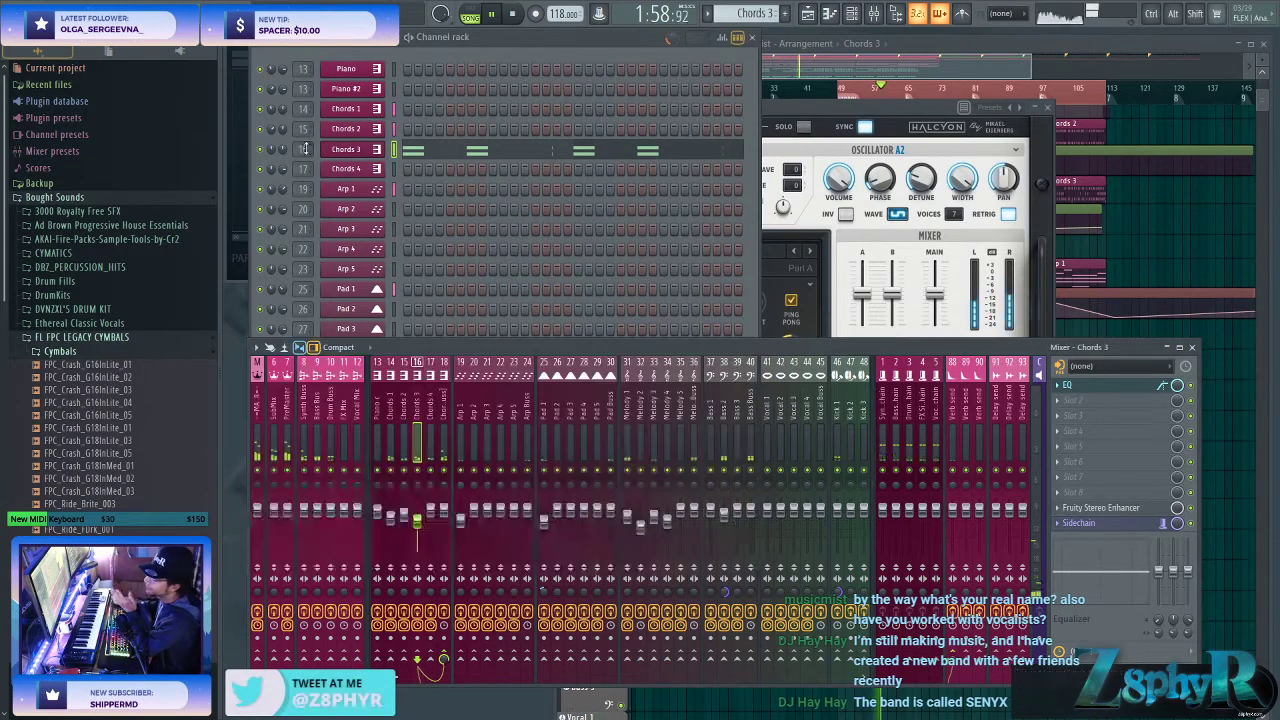
- Set oscillator A1's octave to +2 in Chords 3's Sylenth1
left_click(878, 130)
left_click_drag(387, 170, 387, 160)
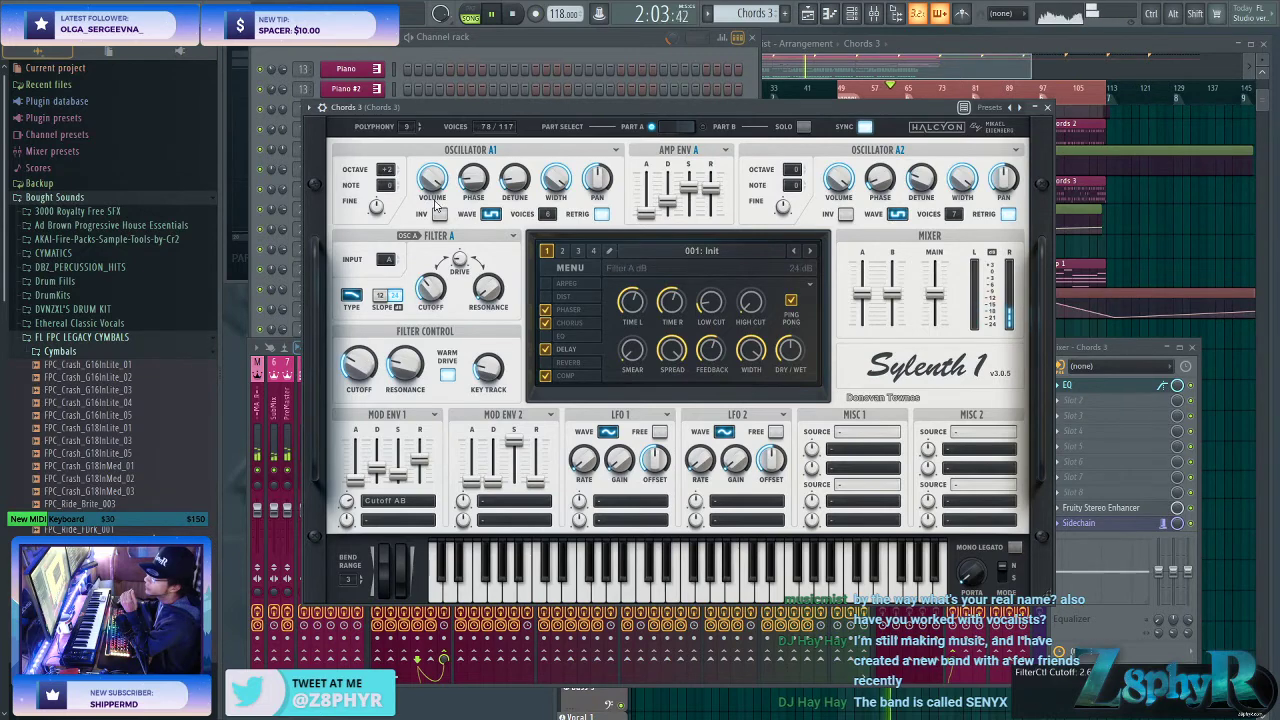
- Adjust Mod Env 1's decay in Chords 3's Sylenth1 and shift two bands in the Chords 3 mixer track's EQ
left_click_drag(511, 106, 736, 100)
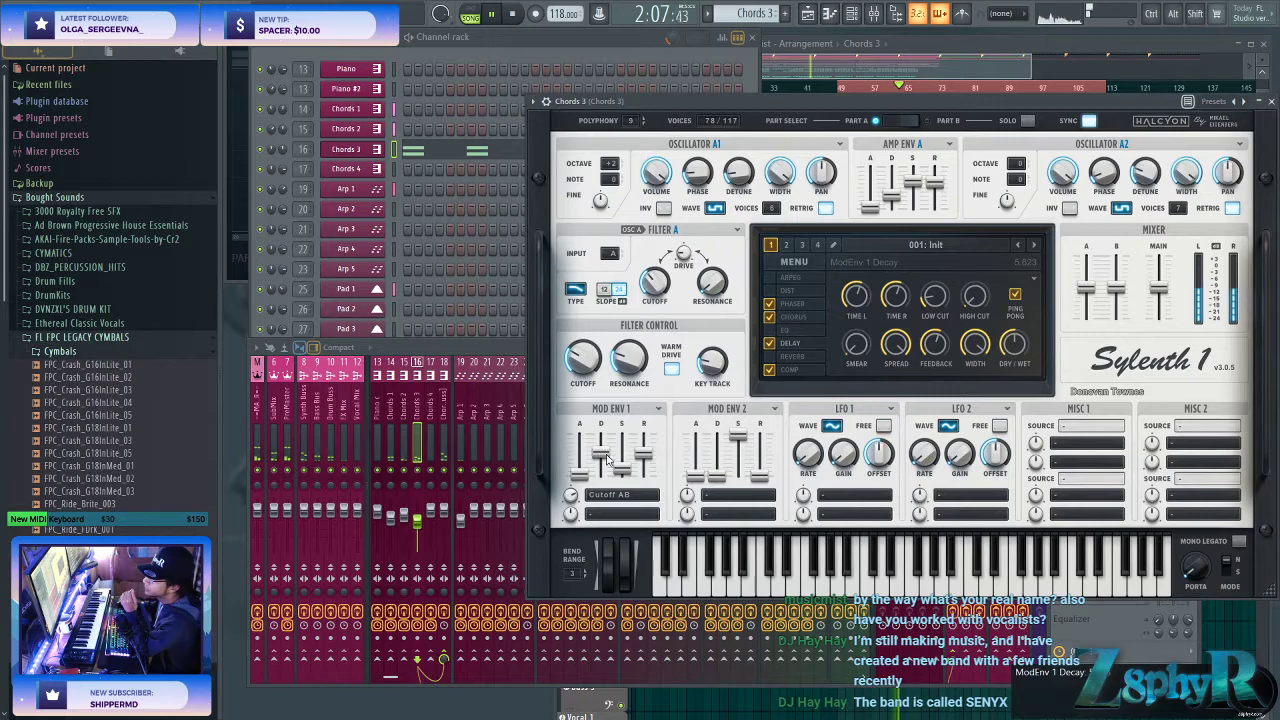
left_click(405, 430)
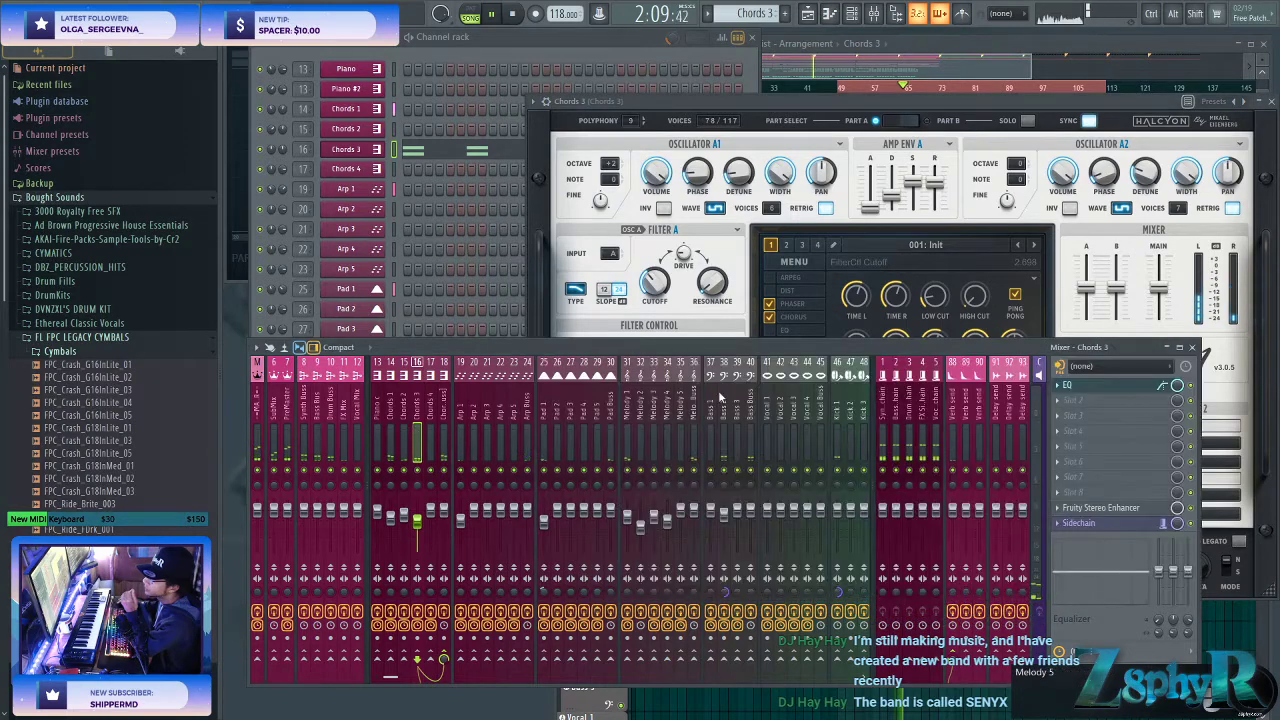
left_click(1066, 385)
left_click_drag(436, 161, 481, 159)
left_click_drag(403, 147, 361, 149)
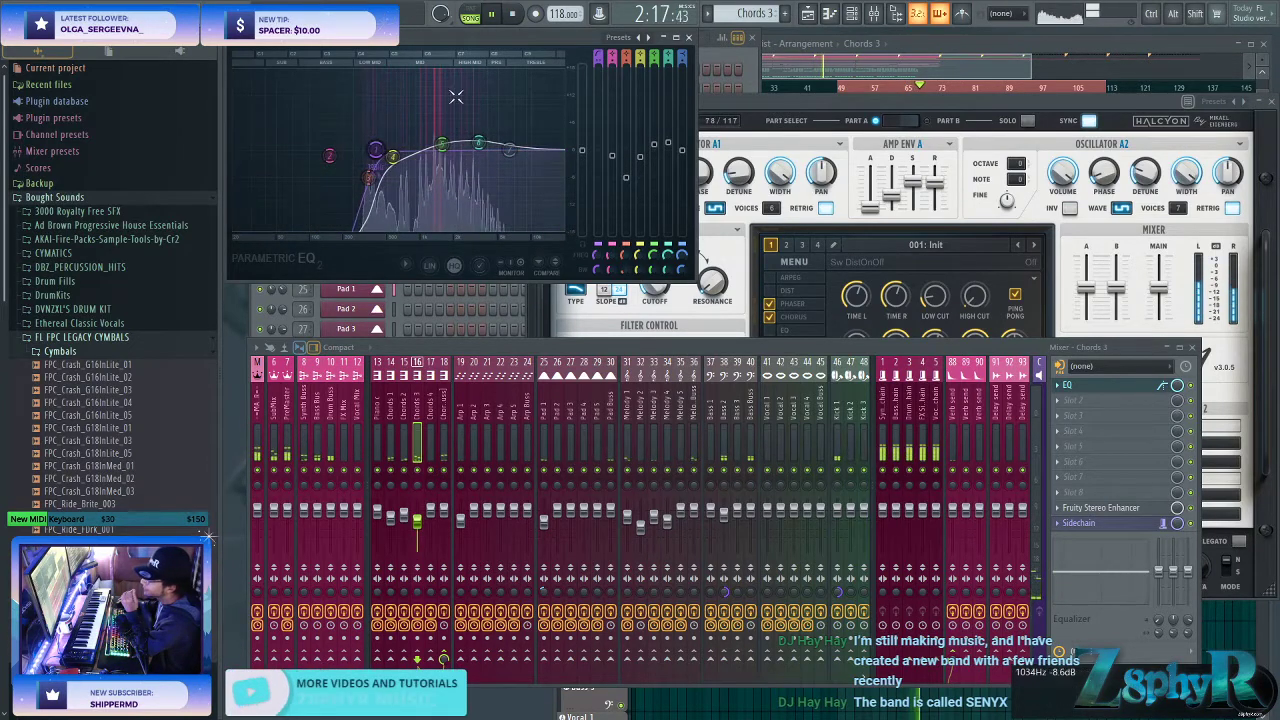
left_click(688, 37)
left_click_drag(797, 64, 837, 64)
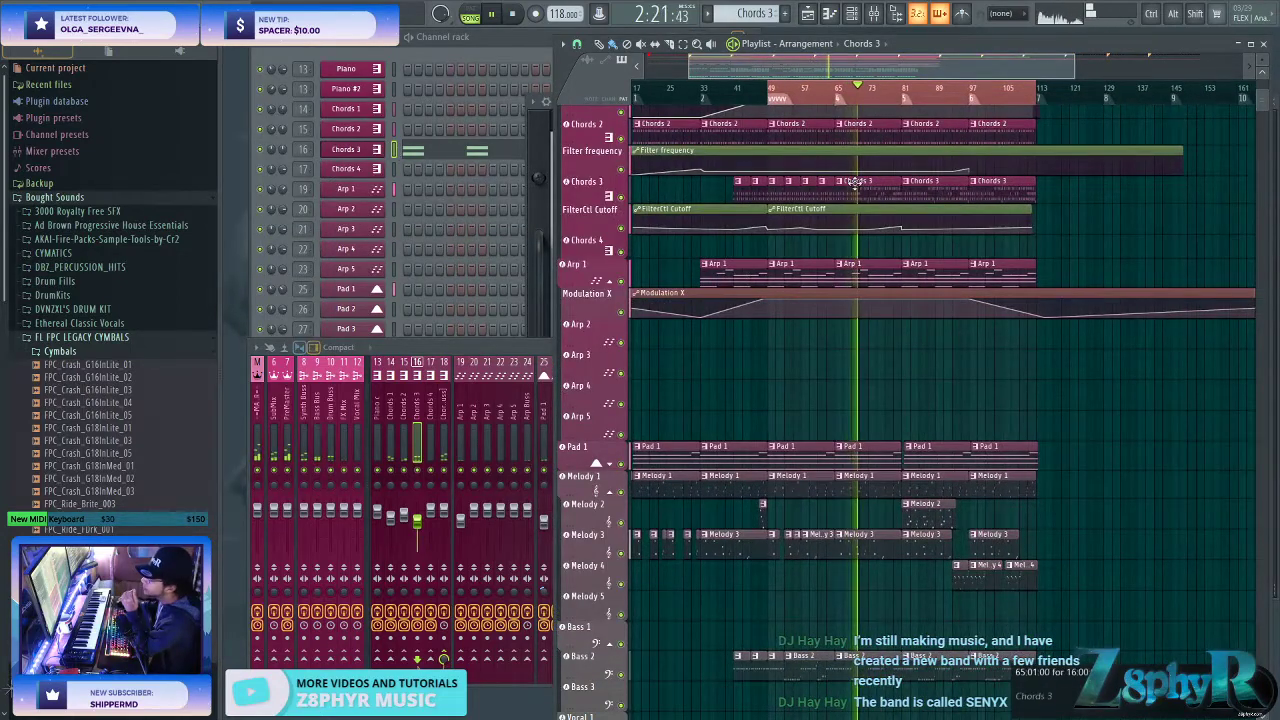
- Reopen Chords 3's Sylenth1 and adjust its delay feedback and Mod Env 1's release
left_click(346, 149)
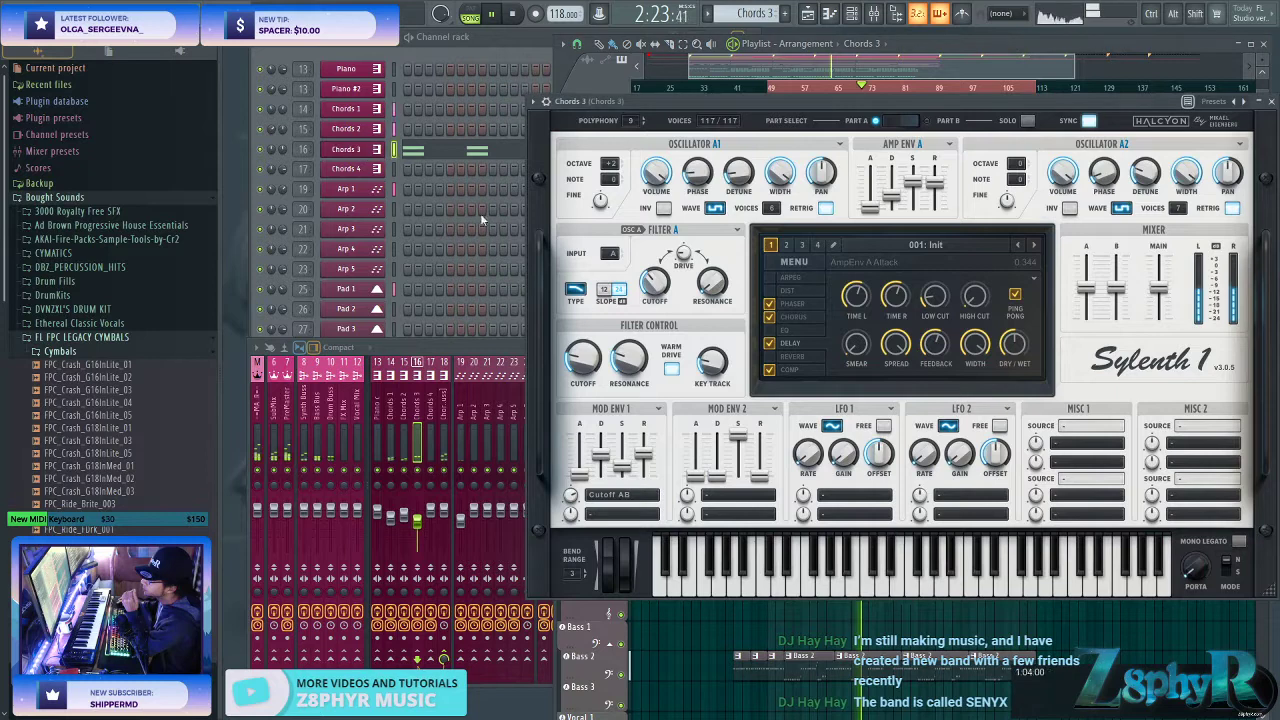
left_click(790, 369)
left_click(800, 343)
left_click_drag(932, 344, 927, 391)
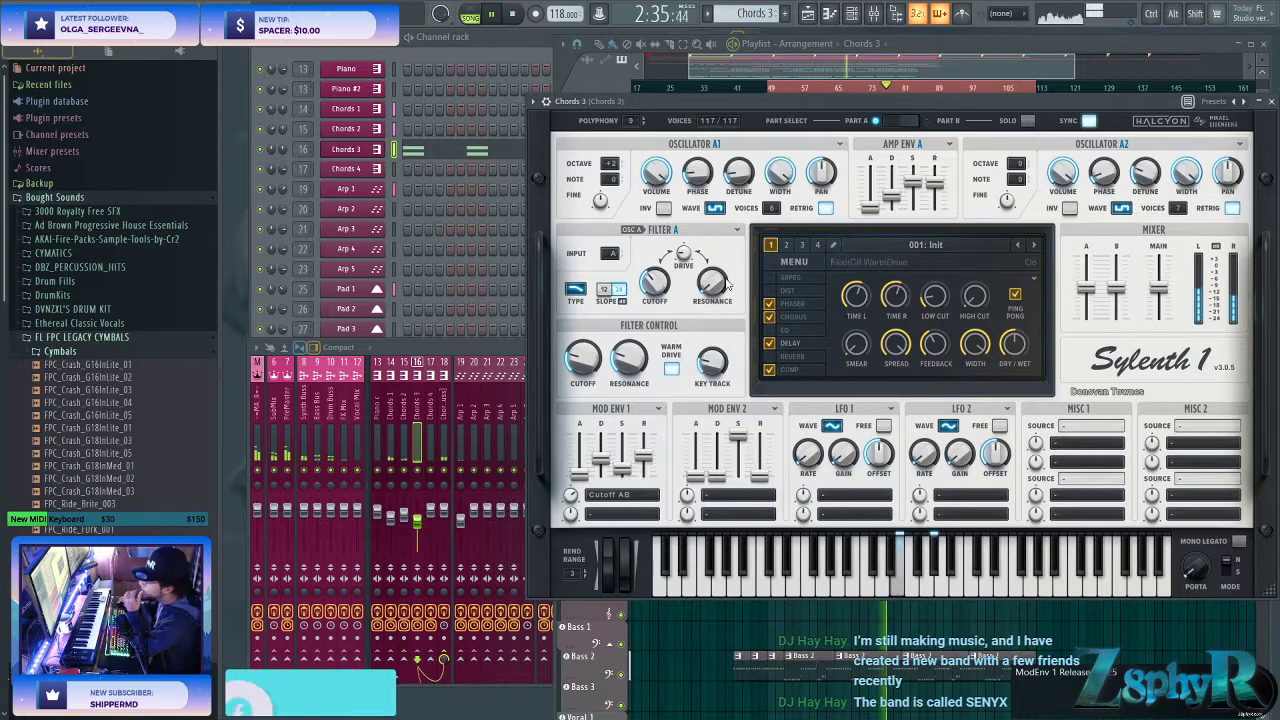
- Shift the last two Pad 1 clips in the playlist earlier so the first of them starts exactly at bar 81
key("F5")
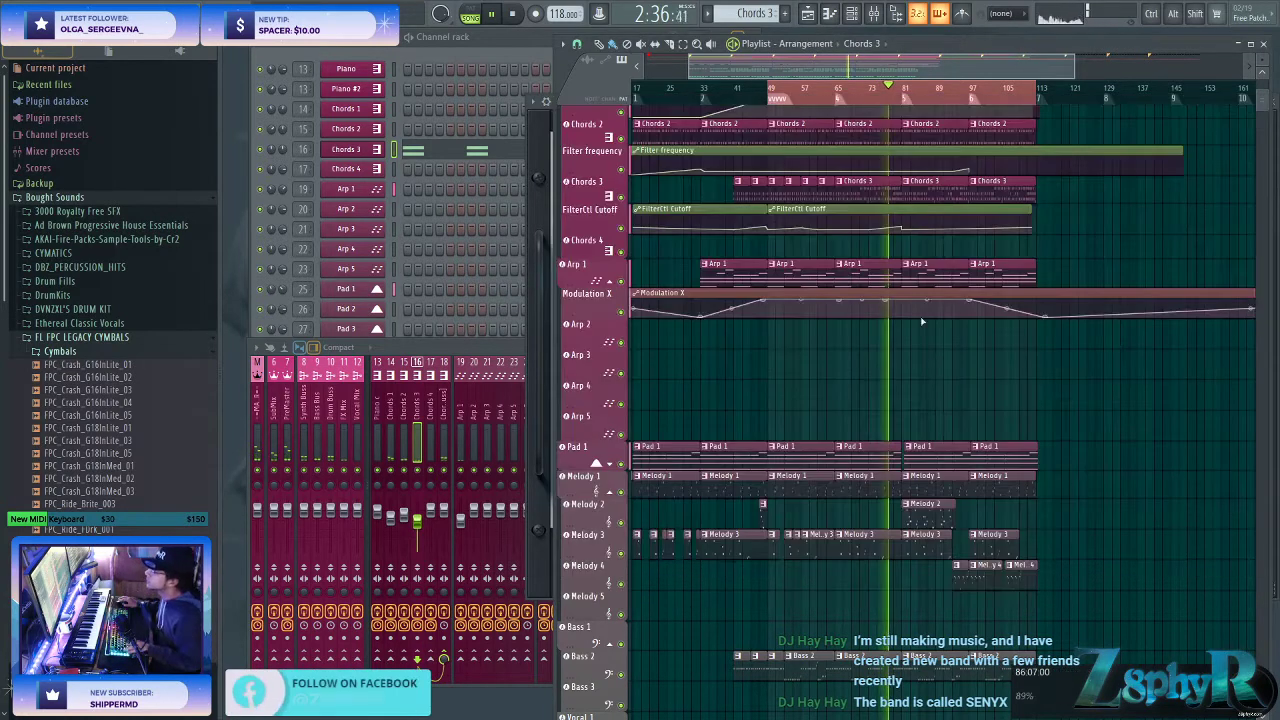
left_click(794, 265)
scroll(877, 394, "down", 4)
scroll(860, 334, "up", 3)
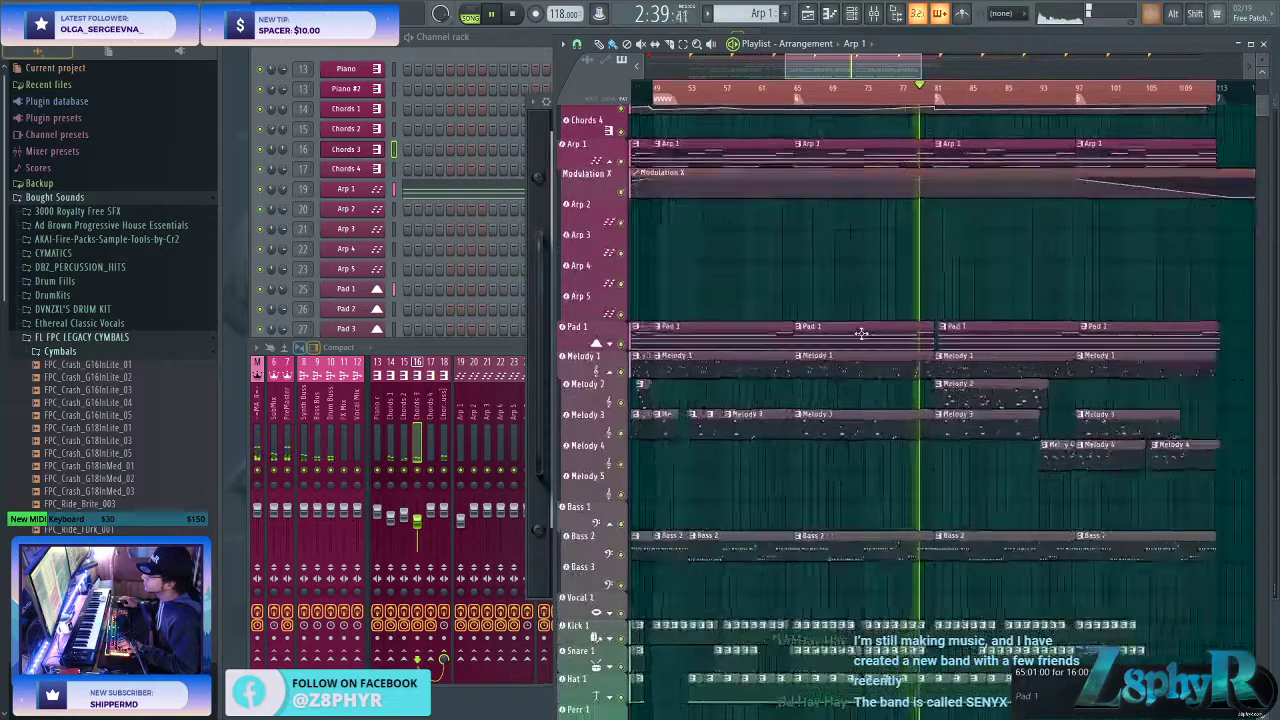
scroll(870, 330, "up", 2)
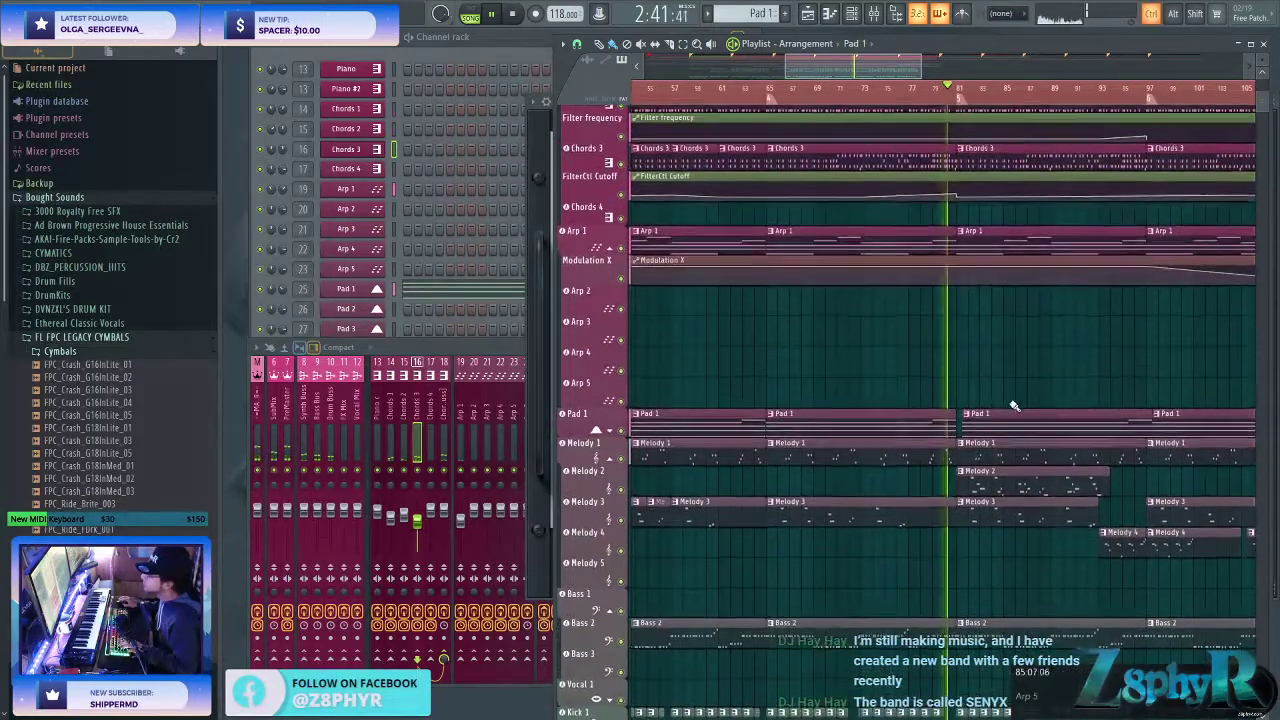
mouse_move(1008, 430)
left_mouse_down()
mouse_move(1006, 402)
mouse_move(945, 410)
mouse_move(950, 422)
mouse_move(1017, 421)
left_mouse_up()
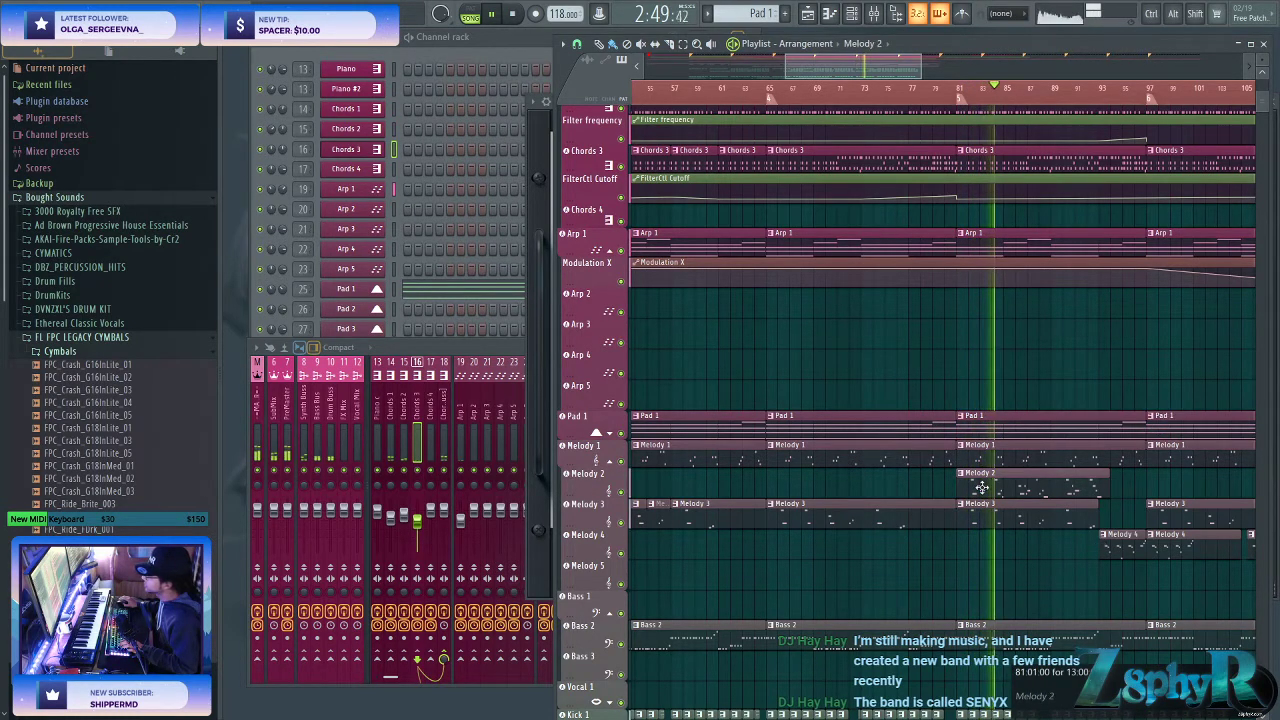
- Play the arrangement from about bar 79 and check the tracks around the transition into bar 81
scroll(960, 300, "up", 2)
left_click(931, 90)
scroll(965, 394, "down", 10)
scroll(963, 401, "up", 1, "ctrl")
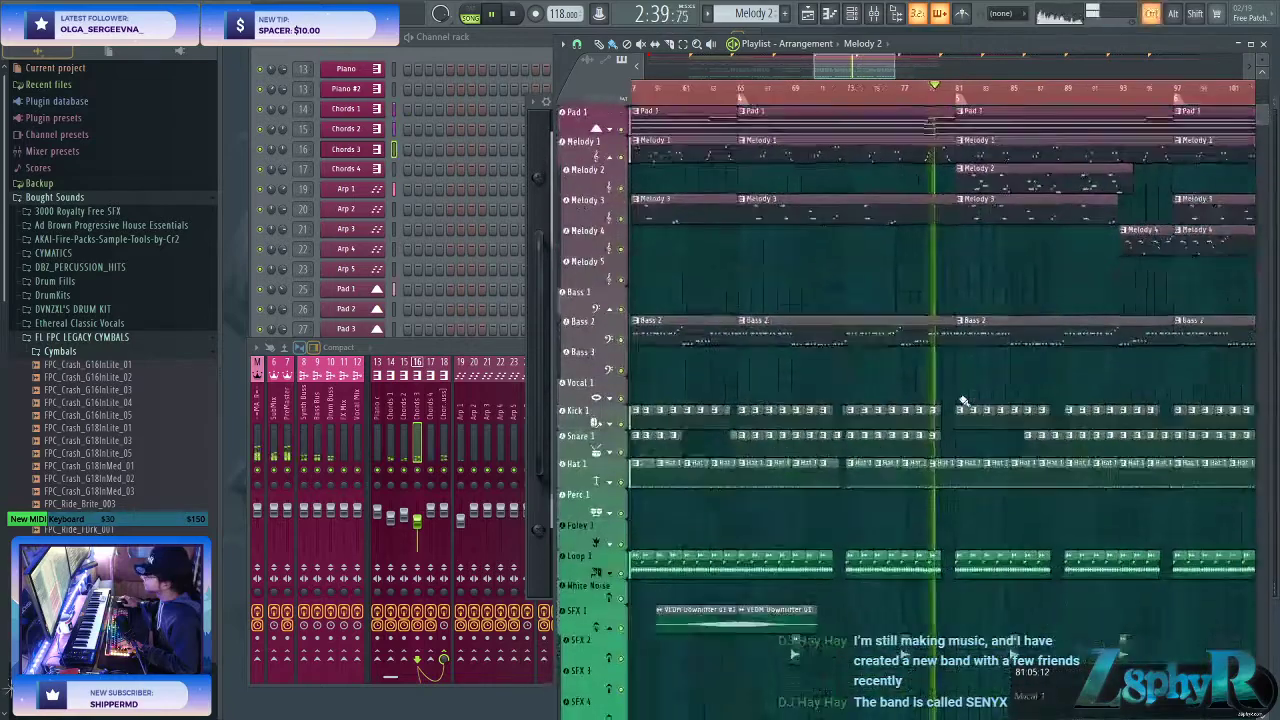
scroll(963, 401, "up", 2)
scroll(969, 391, "down", 1)
scroll(951, 343, "up", 2)
key("space")
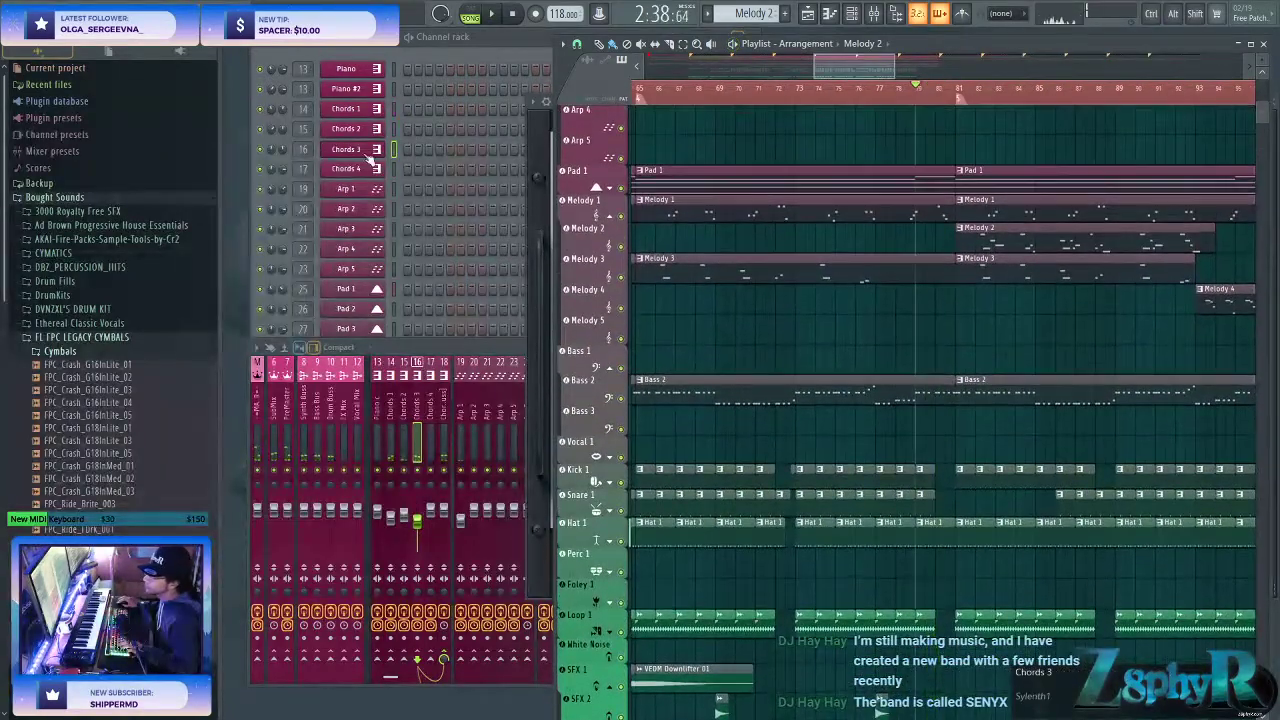
- Adjust Mod Env 1's cutoff amount in Chords 3's Sylenth1 while the song plays, and return to the playlist
left_click(368, 152)
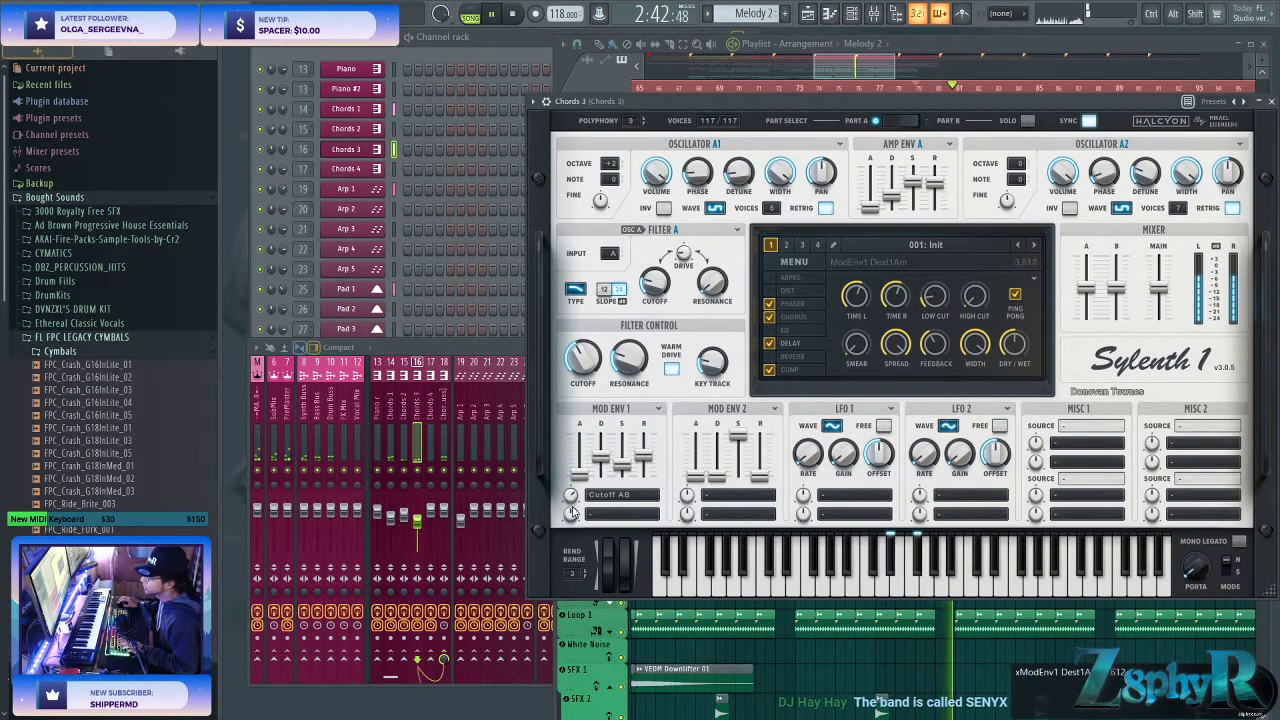
key("F5")
scroll(951, 365, "right", 1)
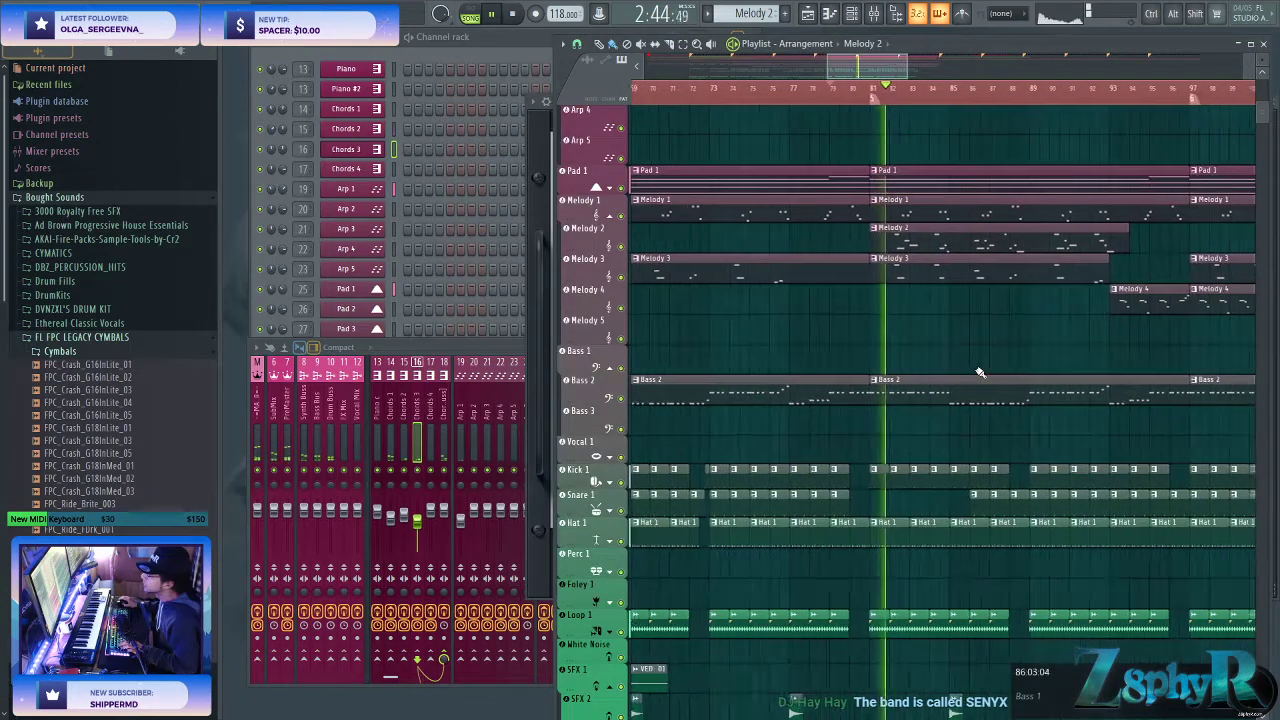
left_click(436, 135)
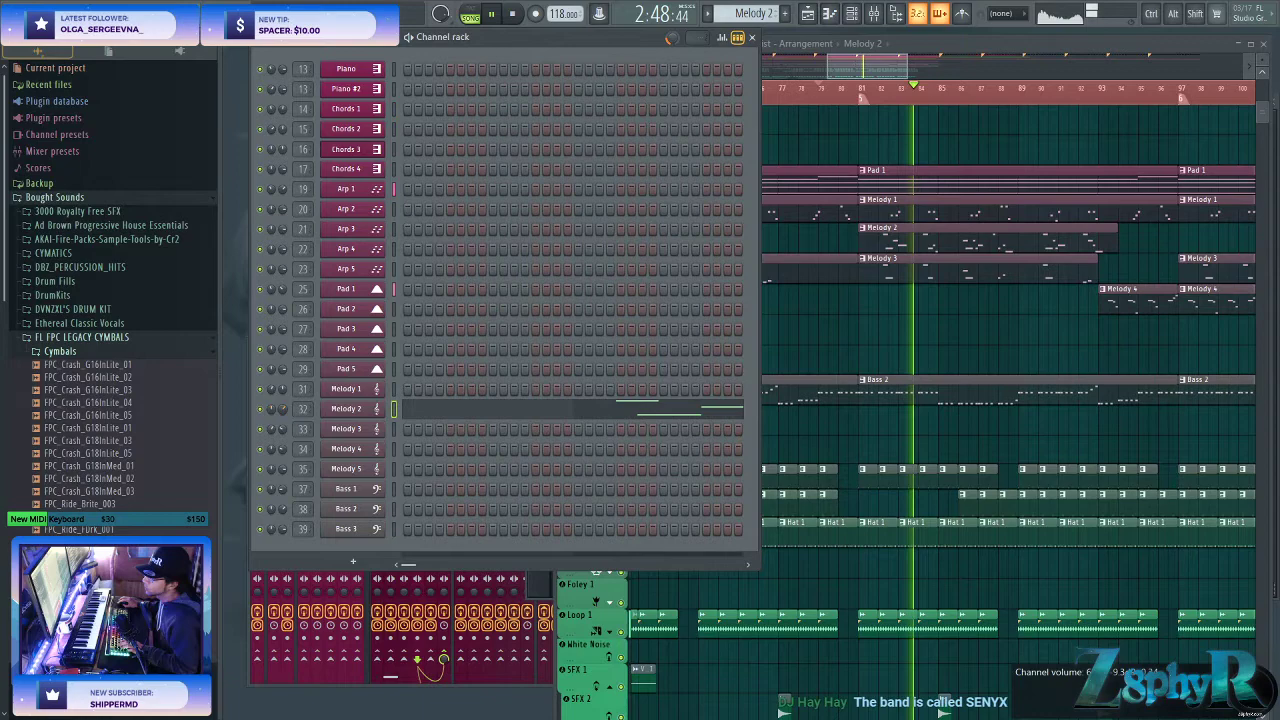
left_click_drag(1058, 330, 963, 312)
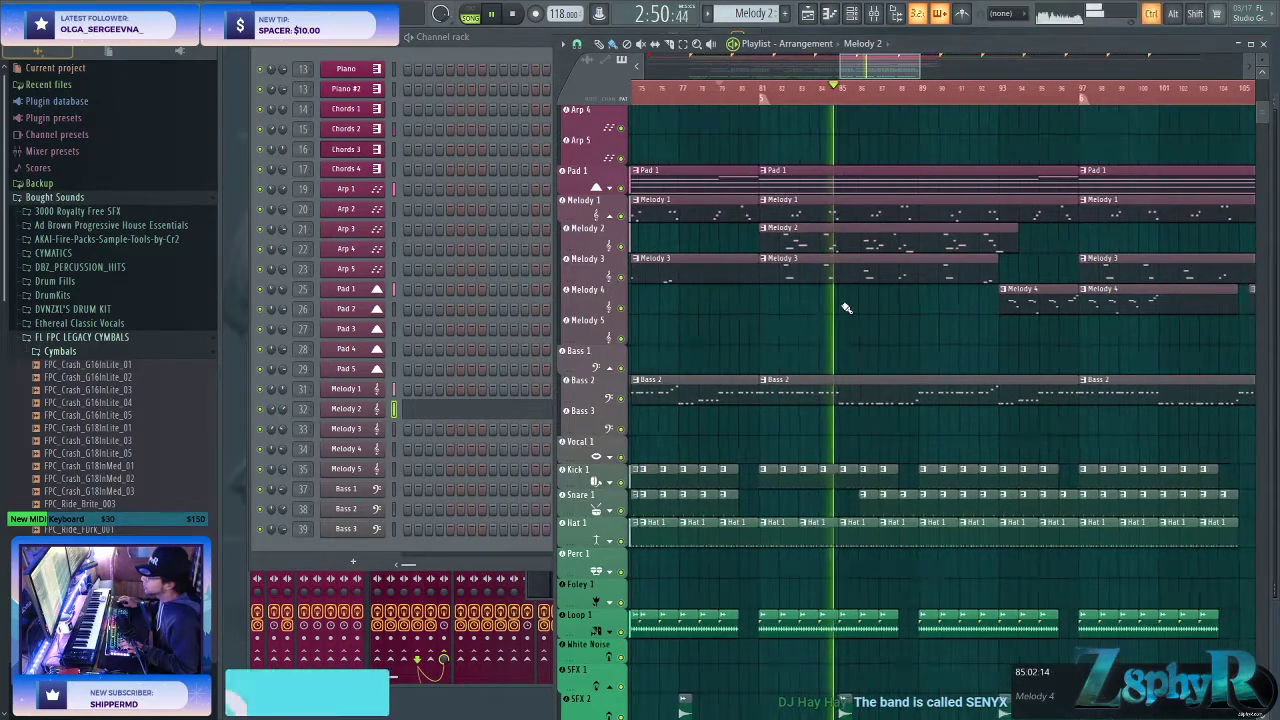
- Audition crashes in the Cymbals folder and place FPC_Crash_G18InMed_01 on the SFX 2 track at bar 89
scroll(900, 443, "down", 5)
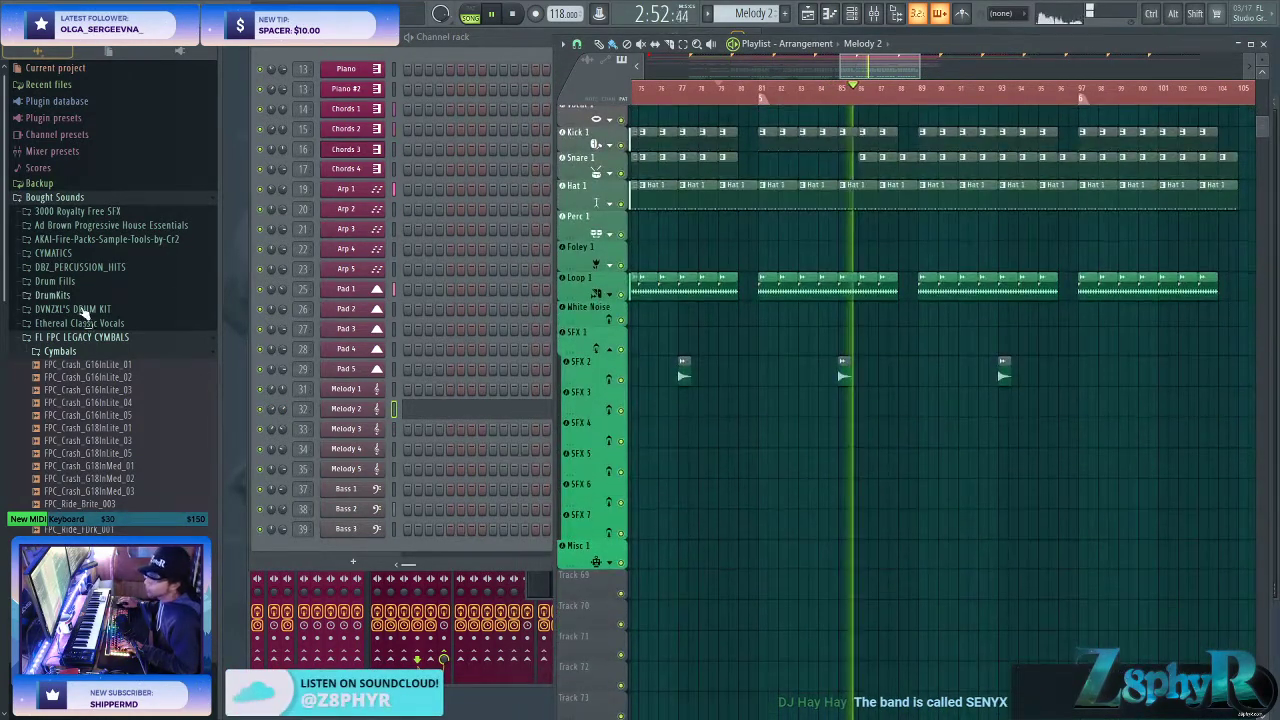
left_click(59, 354)
left_click(76, 355)
left_click(88, 390)
left_click(101, 440)
left_click(101, 466)
left_click_drag(98, 470, 934, 371)
- Adjust the new crash sample's channel pitch and set the SFX 1 mixer track's volume to 71%
double_click(934, 368)
left_click_drag(620, 401, 620, 399)
left_click_drag(652, 241, 665, 232)
double_click(707, 240)
left_click(851, 536)
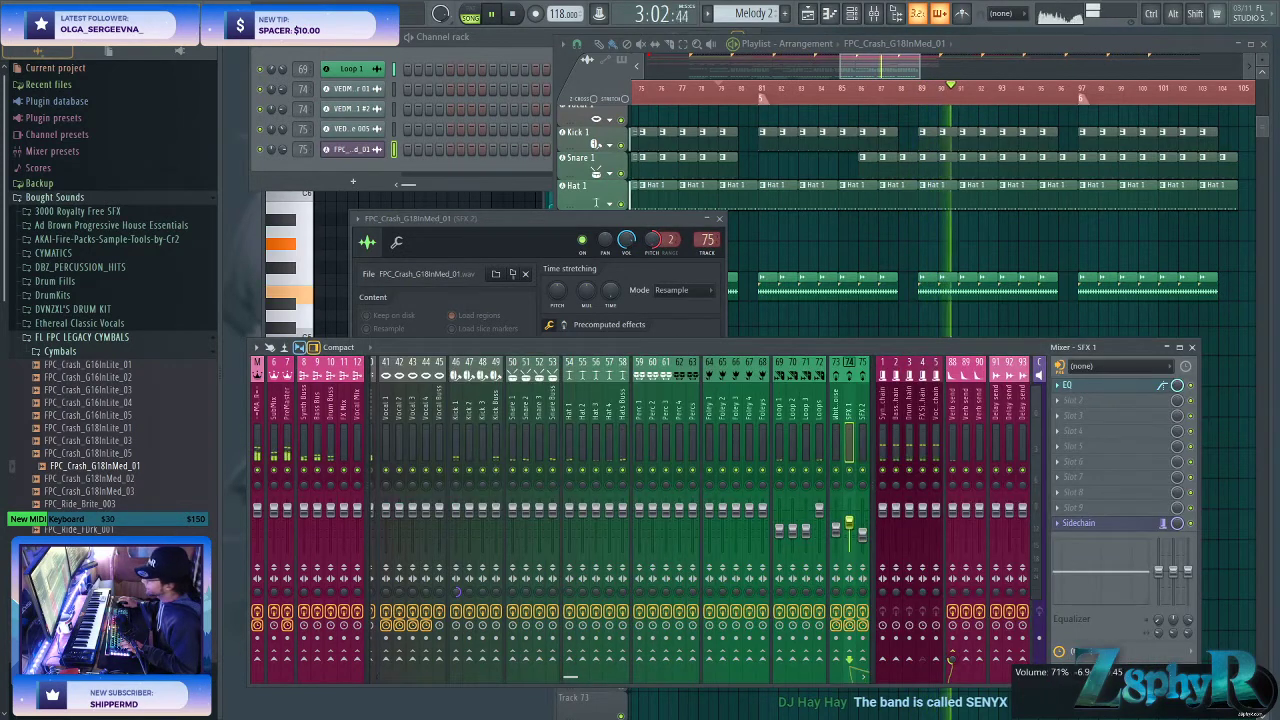
- Move the crash clip at bar 89 down to the SFX 3 track and play from about bar 87
left_click(880, 334)
left_click_drag(943, 371, 945, 403)
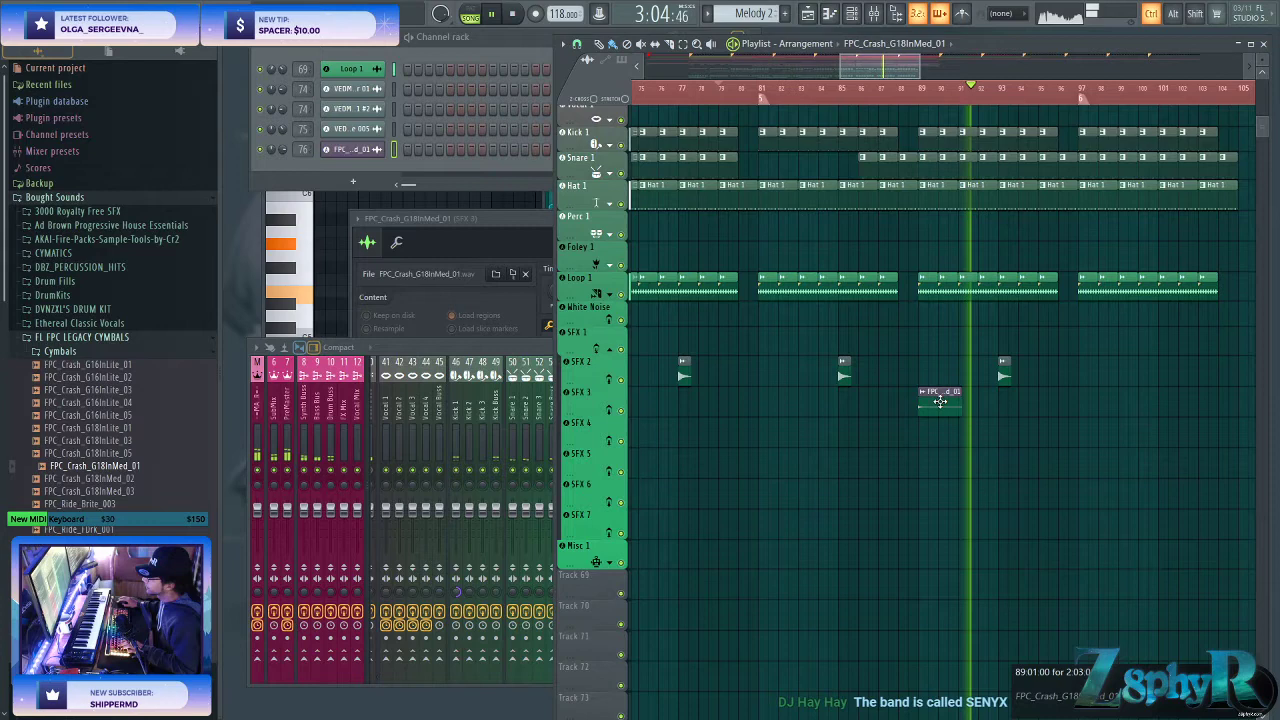
left_click(471, 217)
left_click(883, 88)
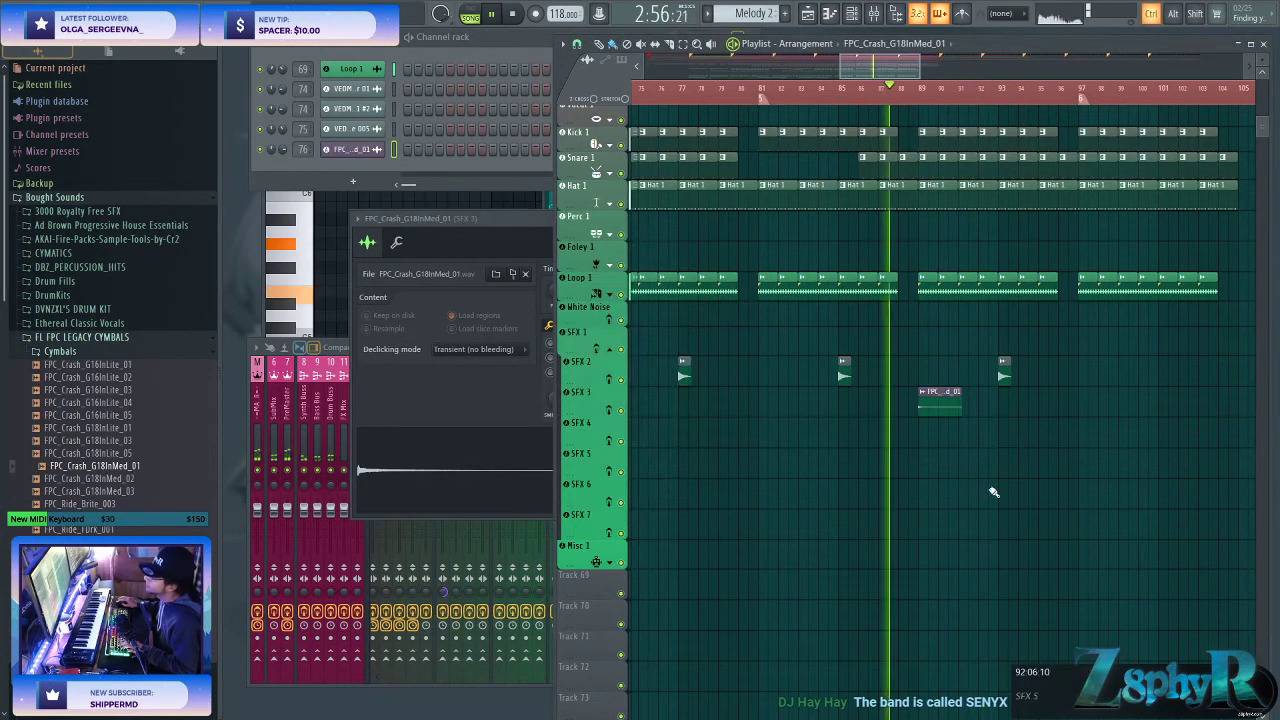
- Route the crash channel to mixer track 76, raise its pitch with a range of 7, and replay from about bar 87
double_click(953, 392)
scroll(717, 240, "up", 2)
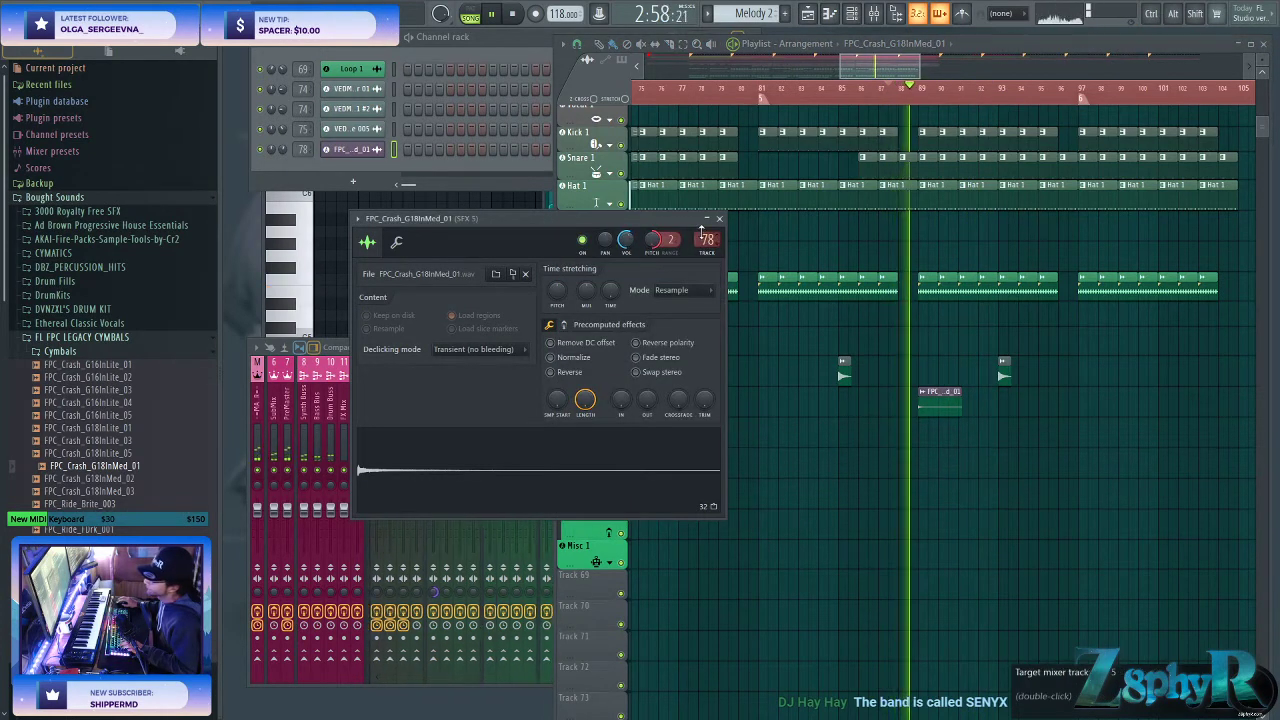
scroll(717, 240, "down", 2)
double_click(717, 240)
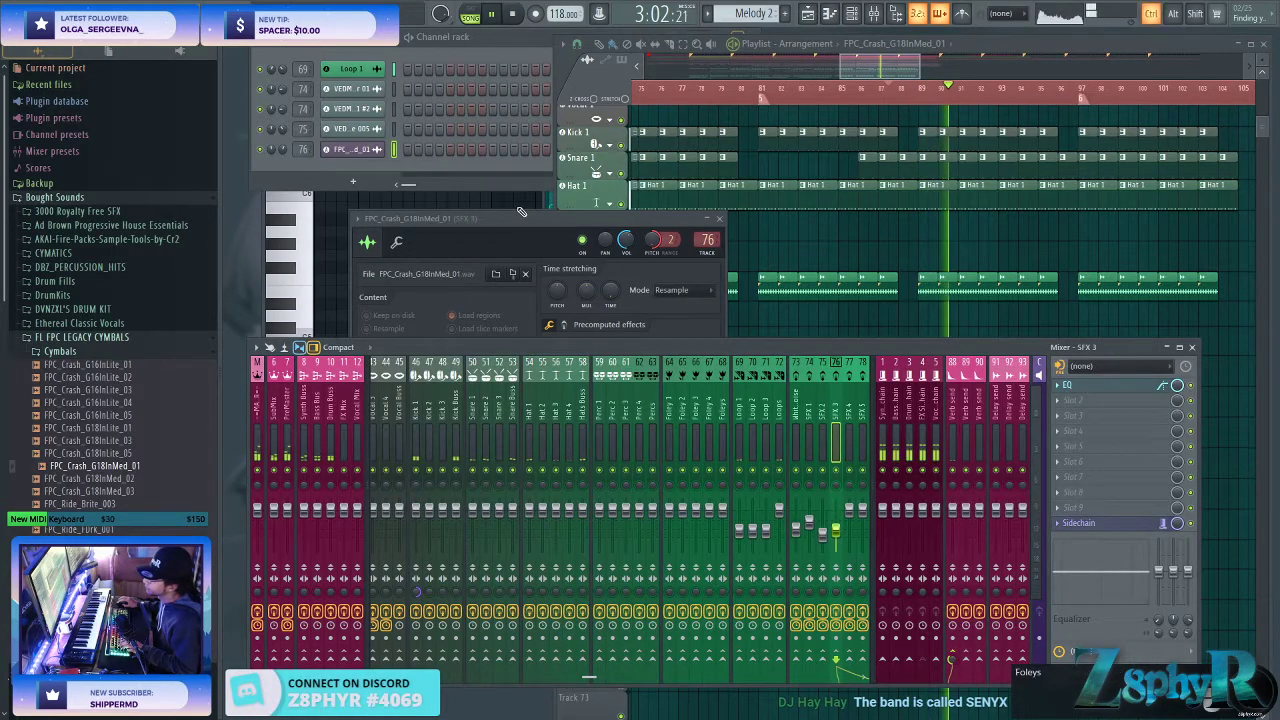
left_click_drag(535, 219, 540, 190)
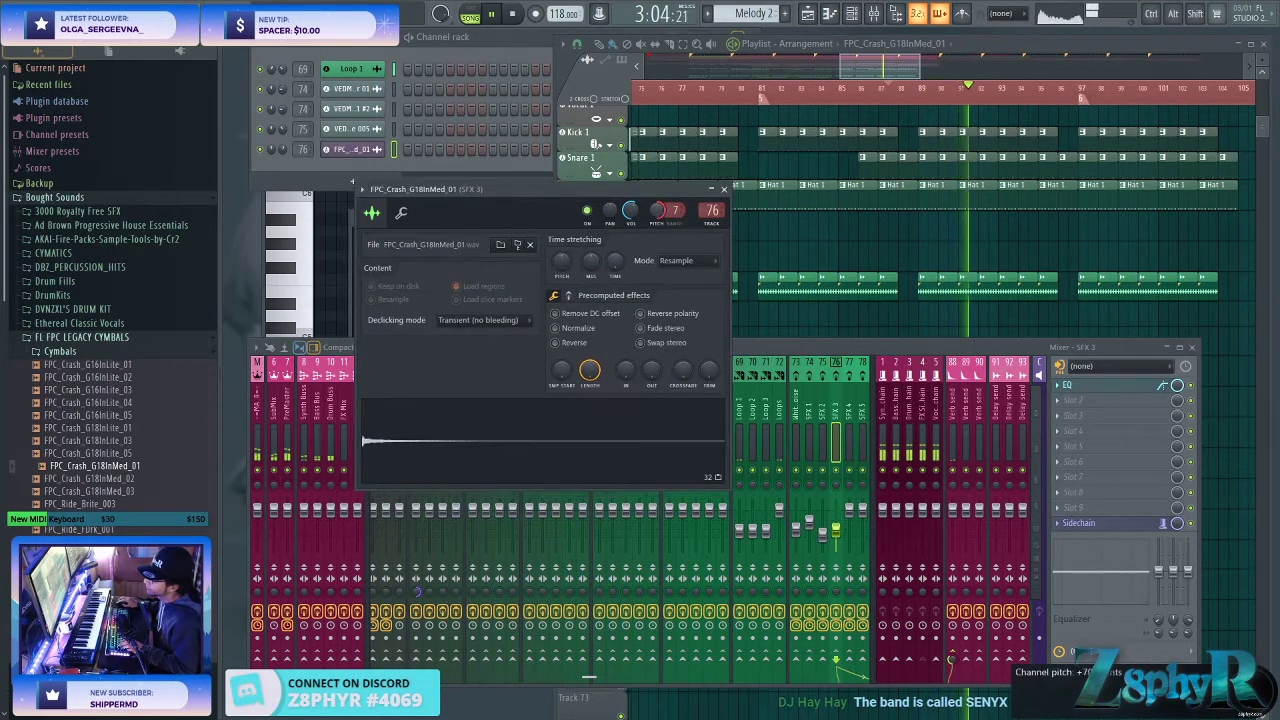
left_click(888, 222, "ctrl")
left_click(875, 88)
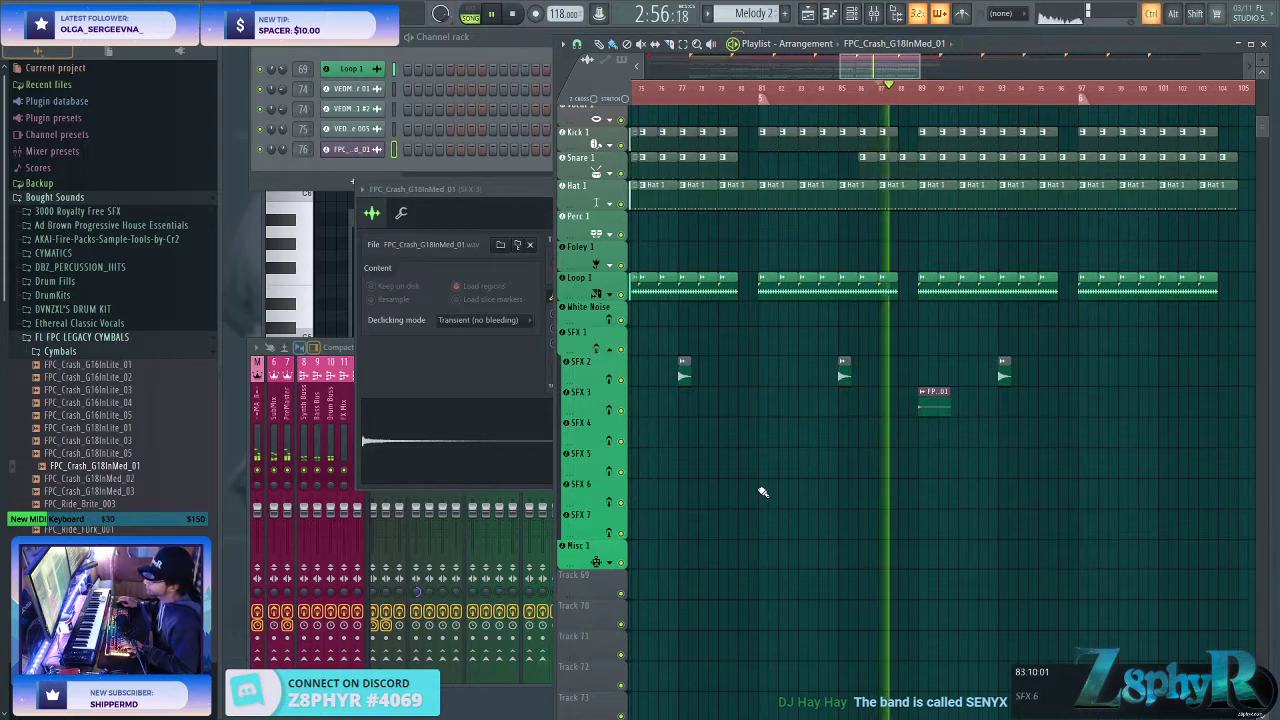
- Replace the bar 89 crash with FPC_Crash_G18InMed_03 after auditioning alternatives, and place a second copy just before it on SFX 3
left_click(108, 479)
left_click(109, 491)
left_click(118, 479)
left_click(134, 494)
left_click(141, 482)
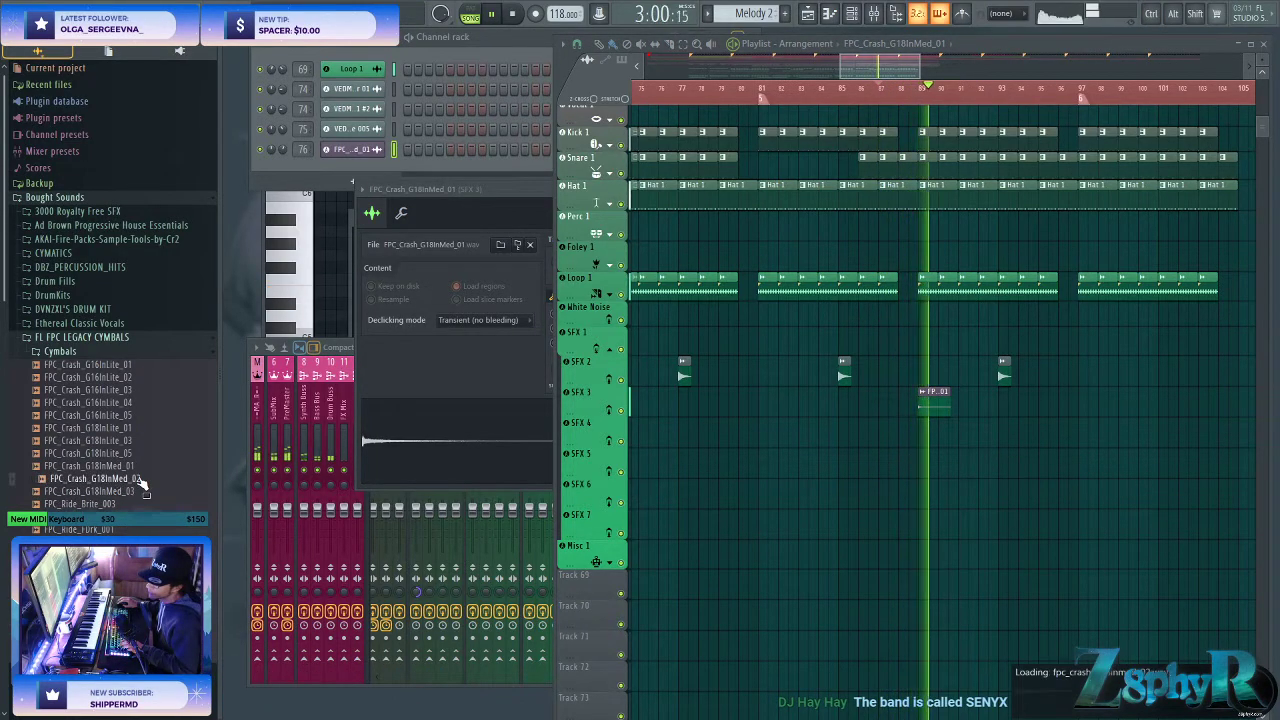
left_click_drag(138, 491, 932, 410)
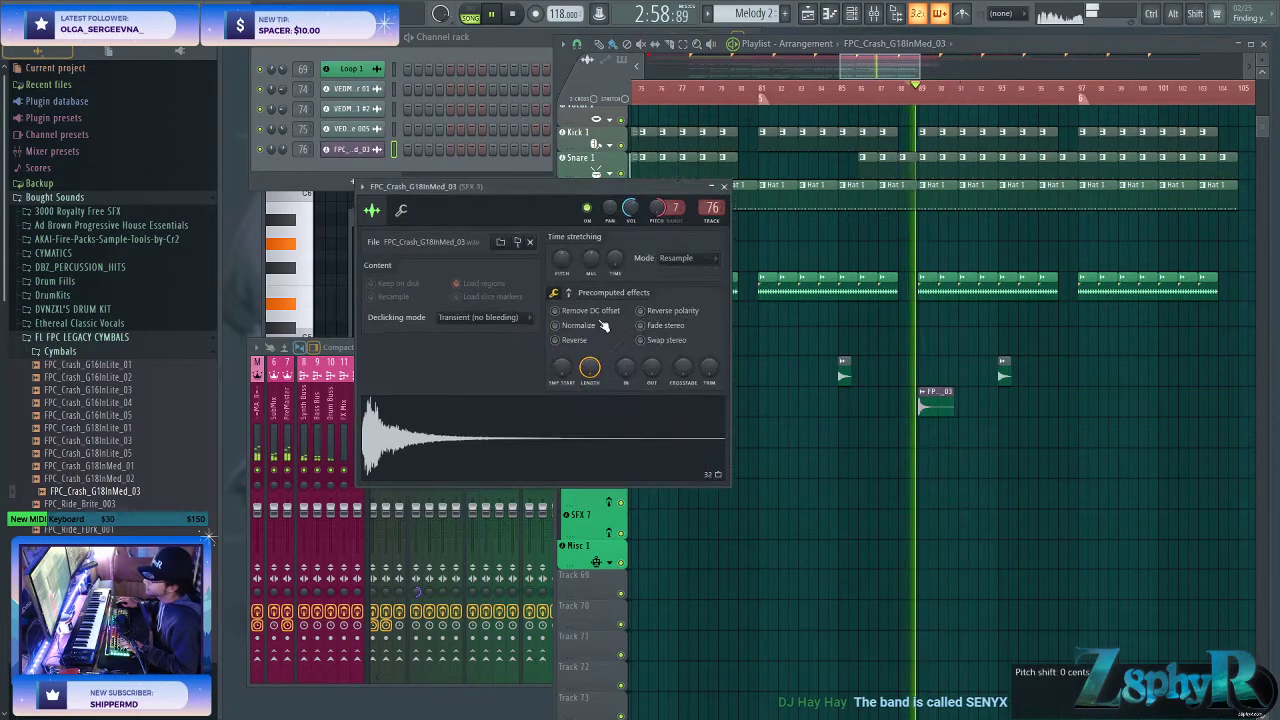
right_click(962, 512)
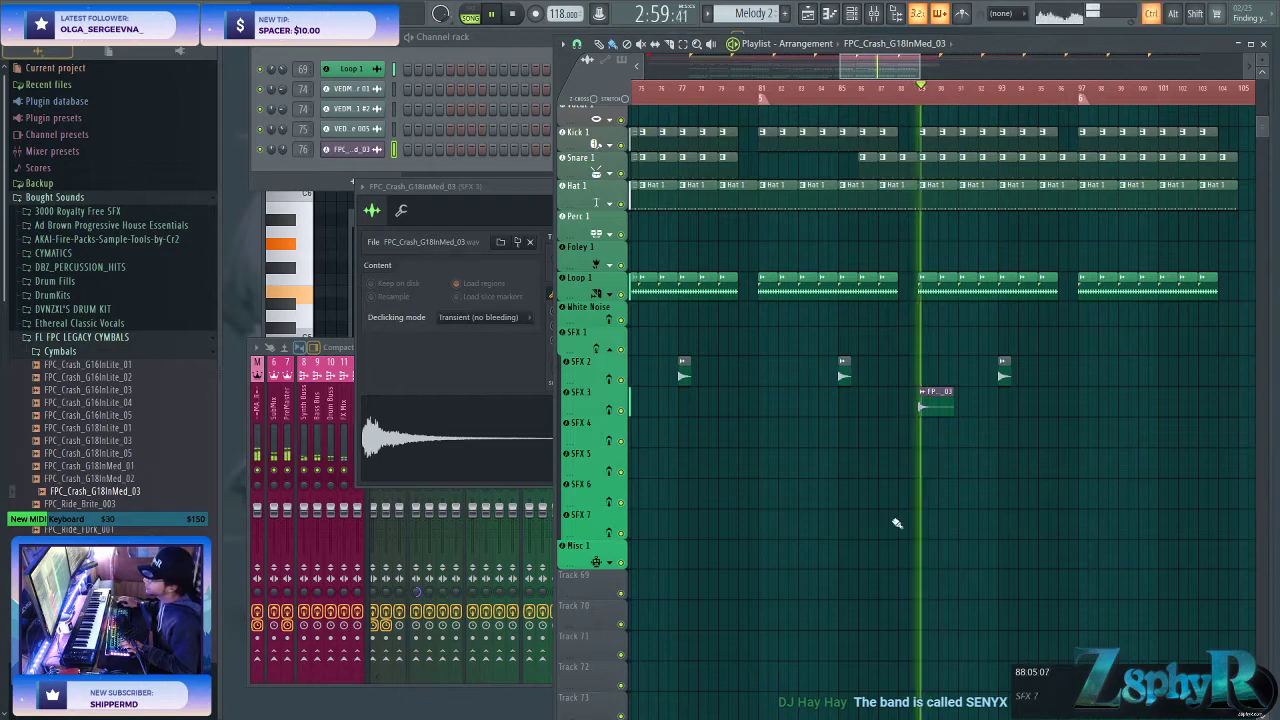
left_click(897, 391)
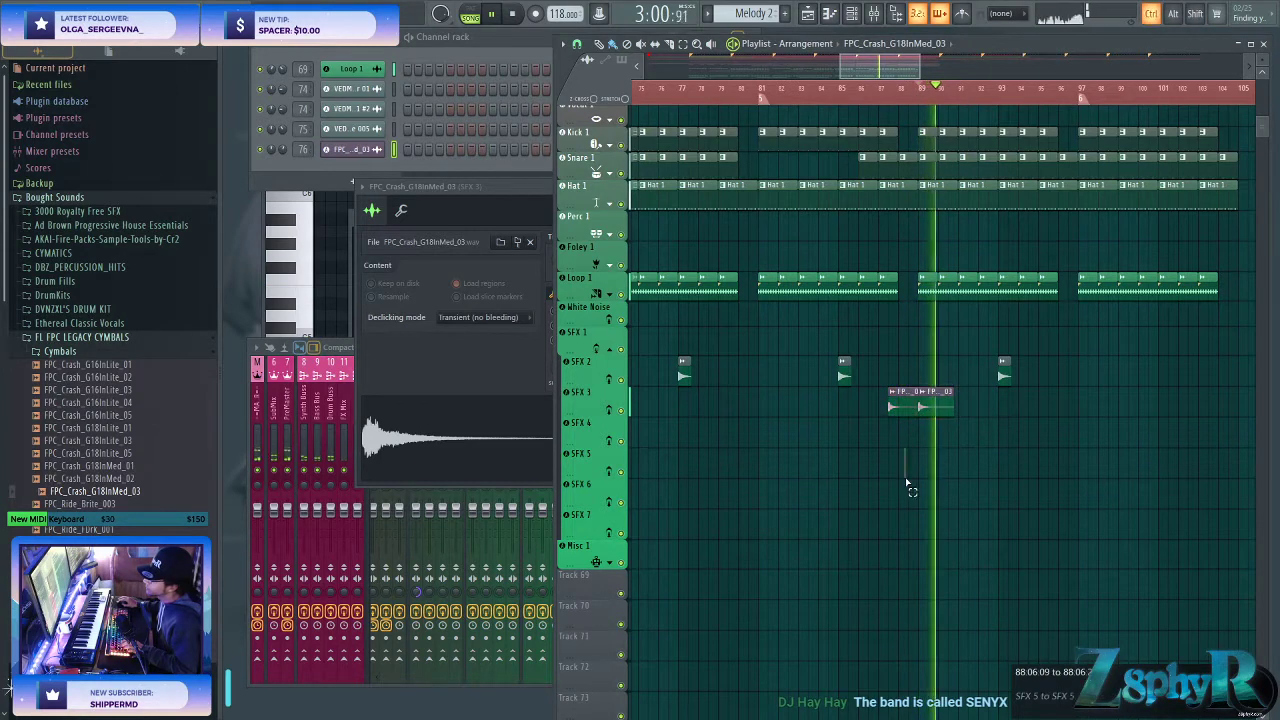
right_click(897, 391)
left_click(1050, 417)
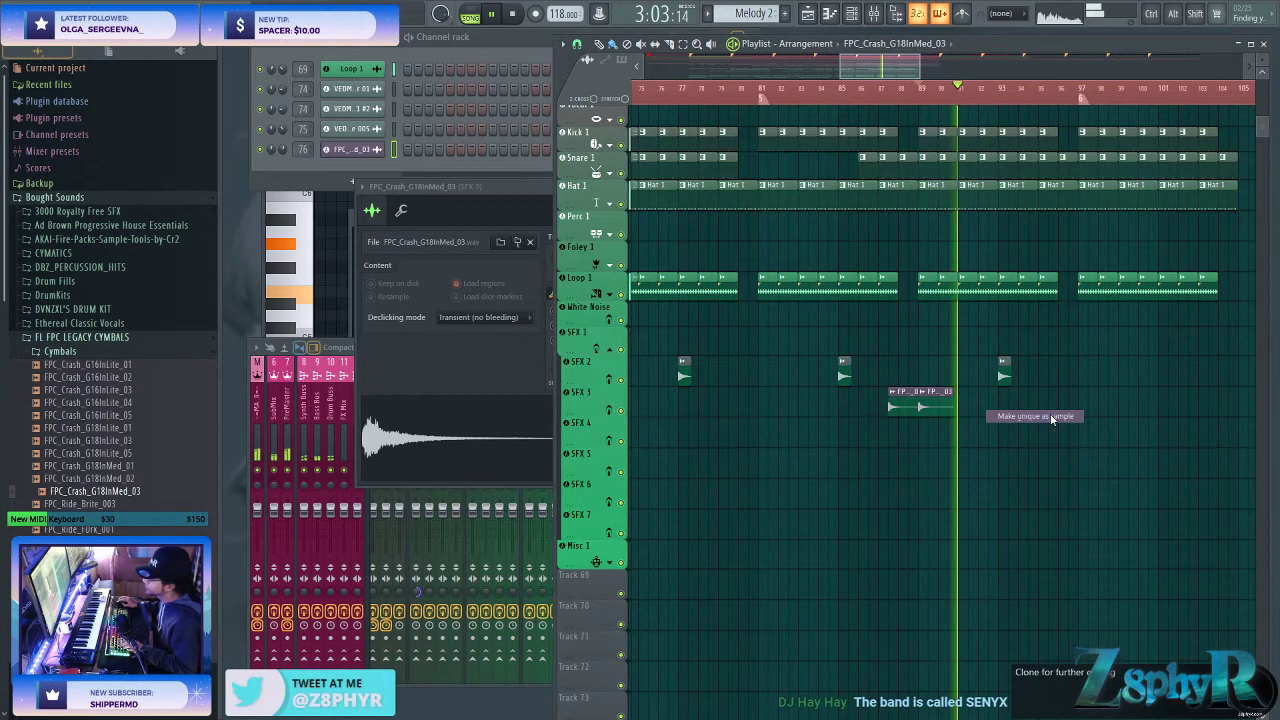
left_click_drag(1051, 416, 1103, 495)
left_click(1108, 504)
left_click(891, 390)
left_click(893, 383)
left_click(798, 412)
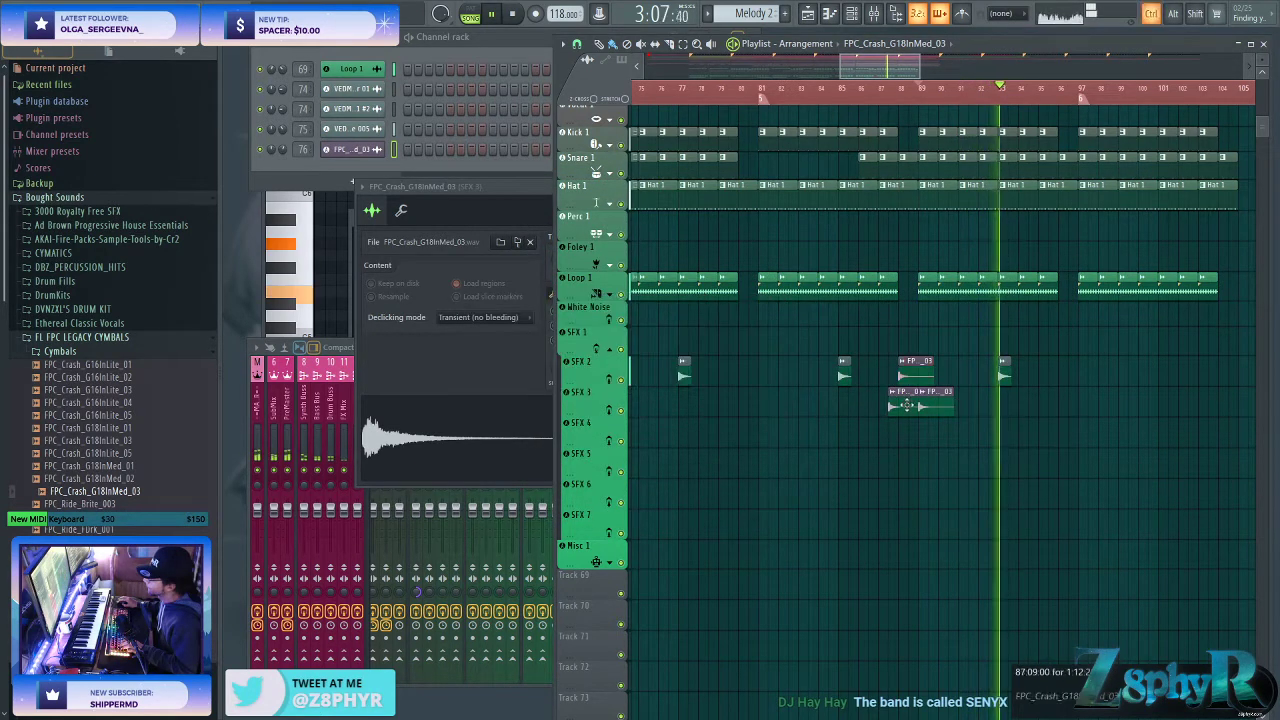
- Make the earlier crash clip on SFX 3 unique, reverse its sample and set a quick fade-in of 31%
right_click(891, 396)
left_click(948, 491)
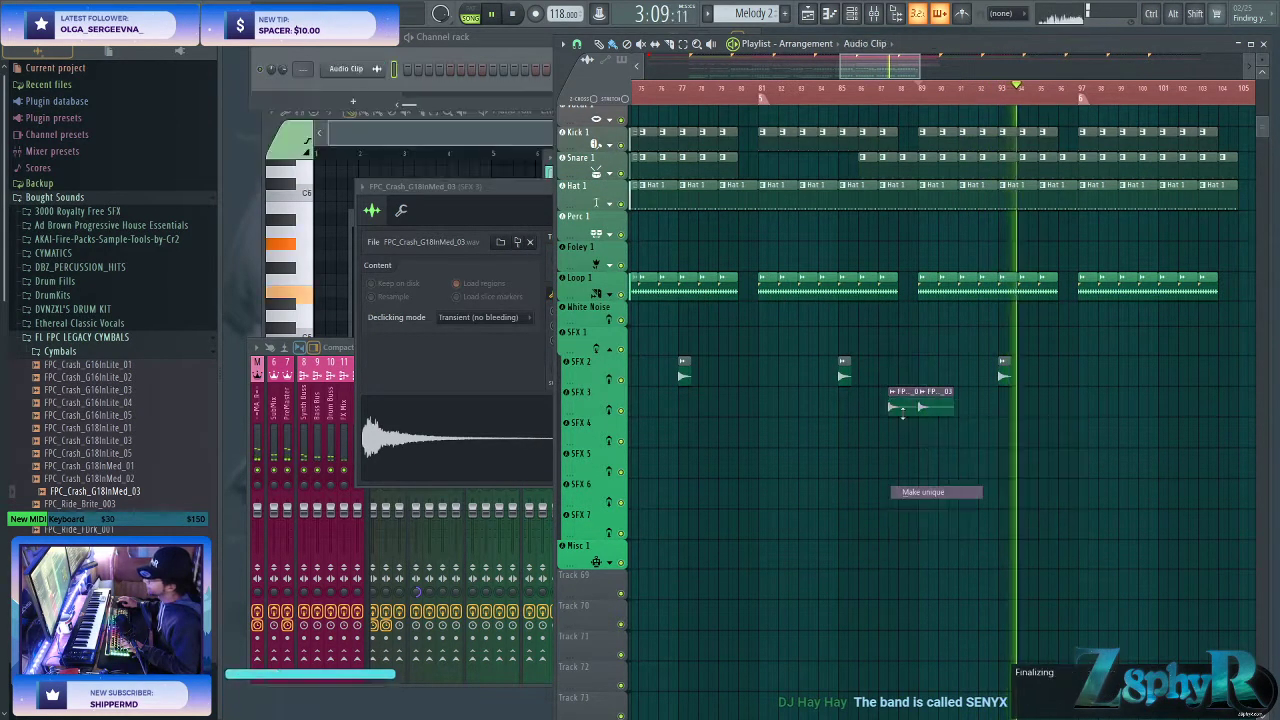
left_click(429, 250)
left_click_drag(491, 286, 516, 280)
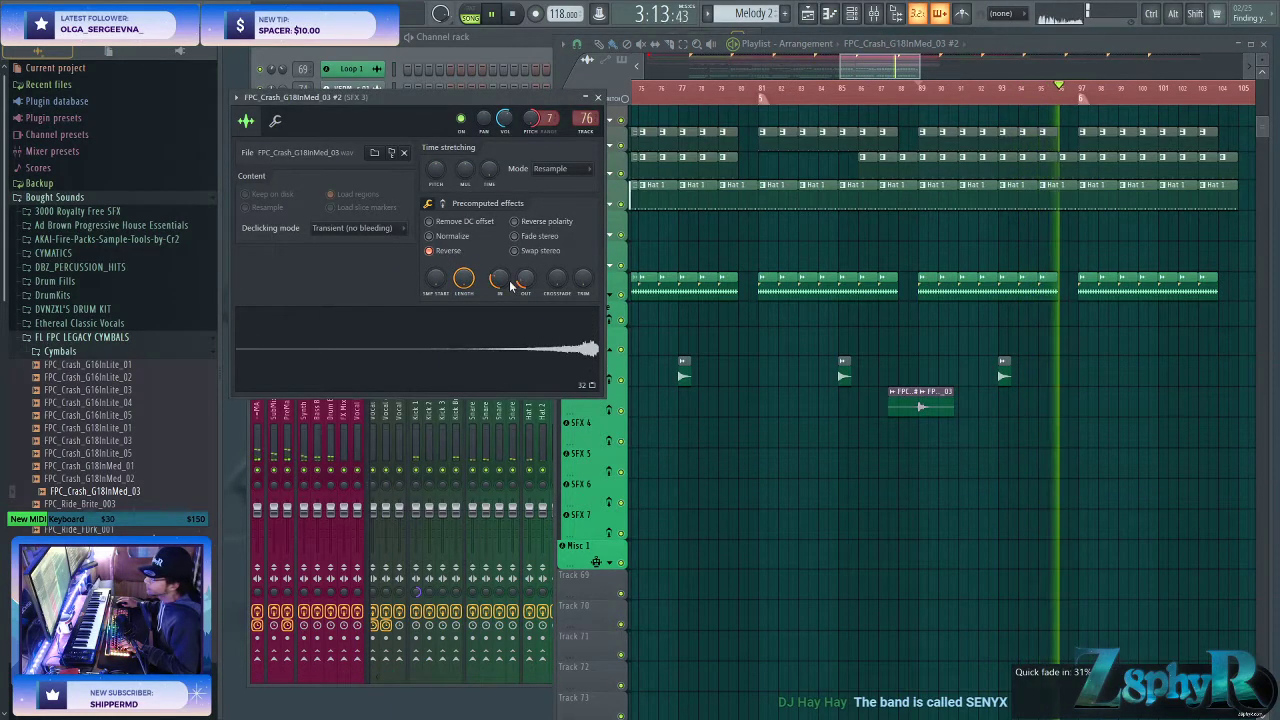
- Move the reversed crash clip earlier so it leads directly into the crash at bar 89
scroll(895, 446, "up", 3)
left_click_drag(924, 405, 906, 409)
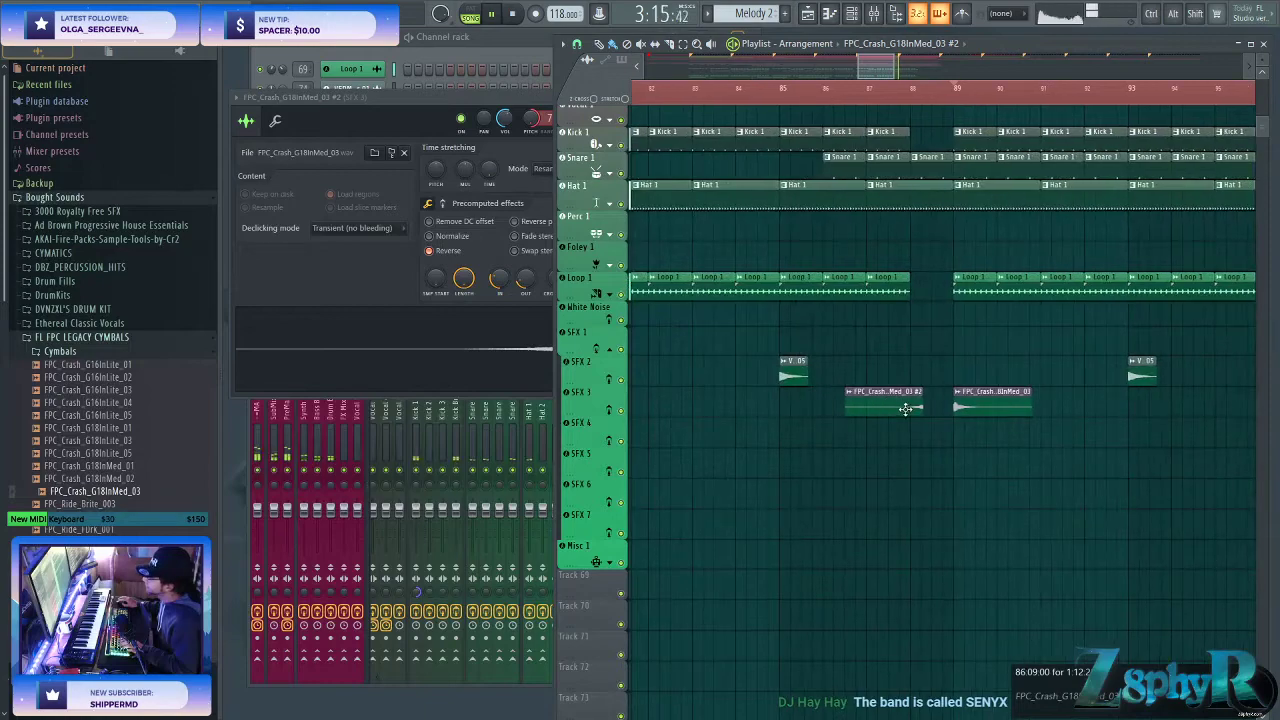
scroll(921, 409, "down", 4)
- Delete the short Melody 4 clip that starts at bar 93
scroll(1050, 425, "up", 5)
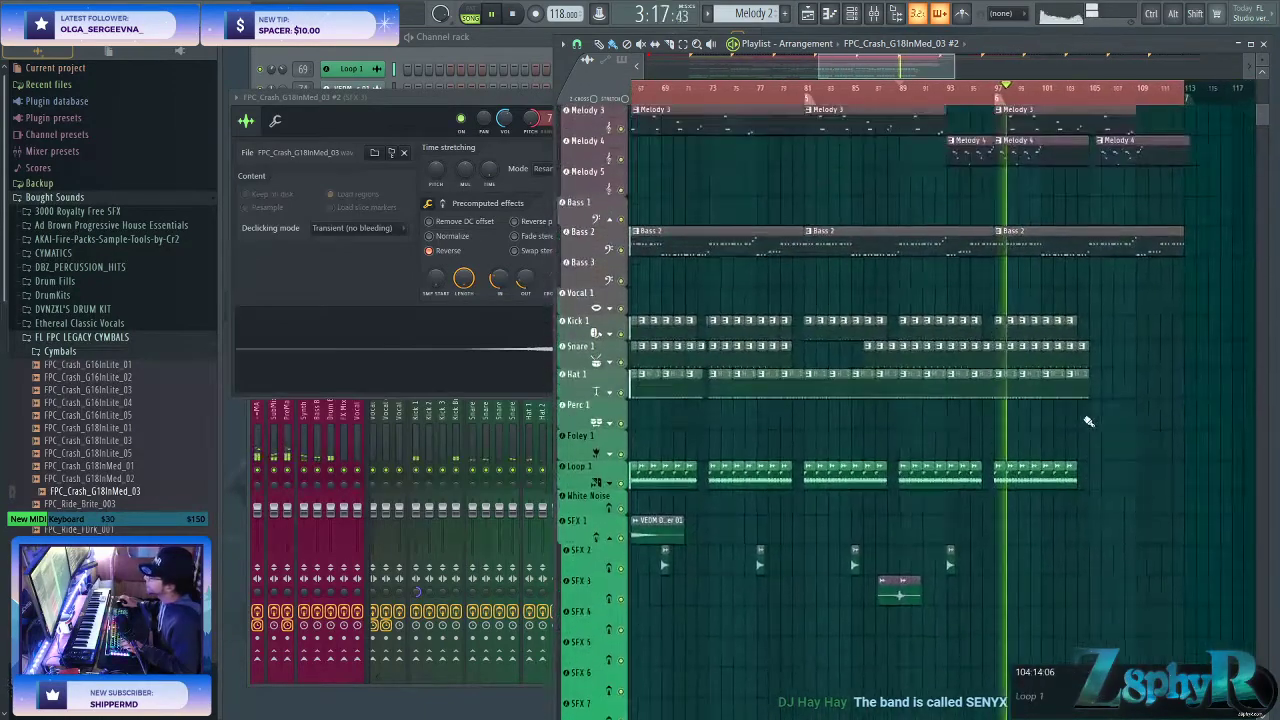
scroll(1058, 430, "up", 1)
right_click(985, 303)
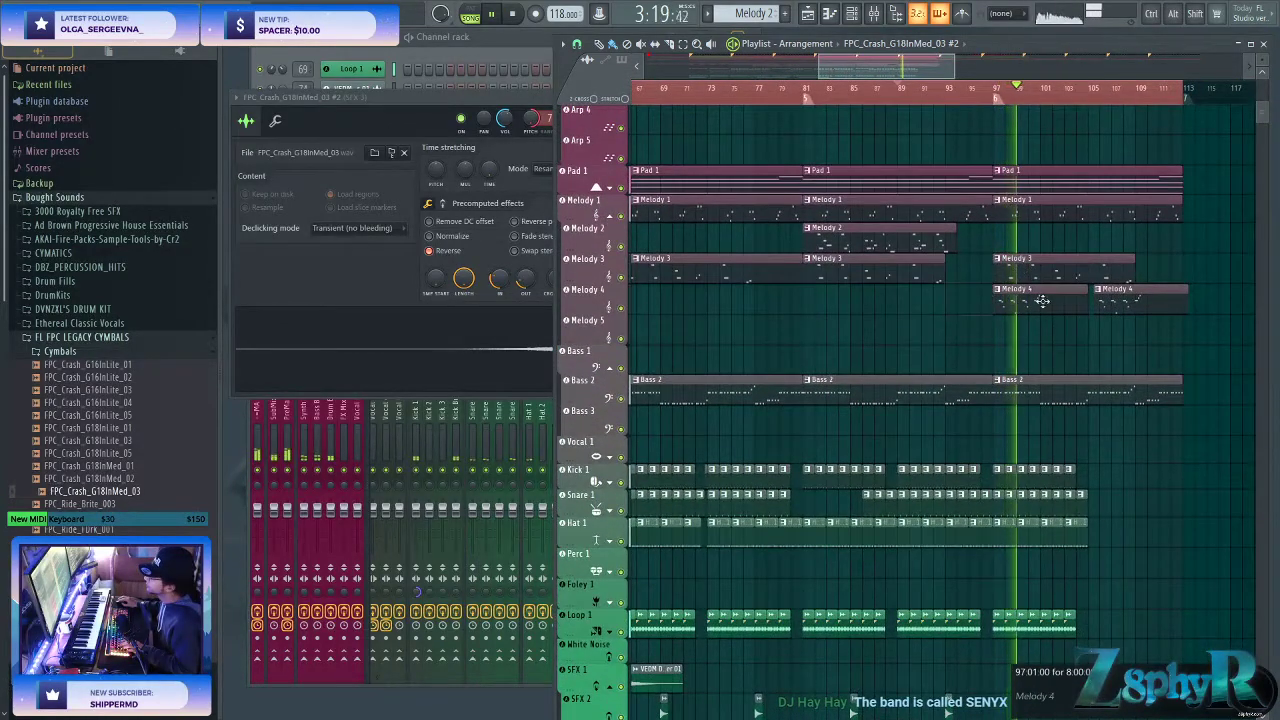
- Replace the existing Melody 4 clips with four consecutive four-bar Melody 4 clips from bar 97 to bar 113
left_click(1042, 305, "shift")
right_click(1063, 310)
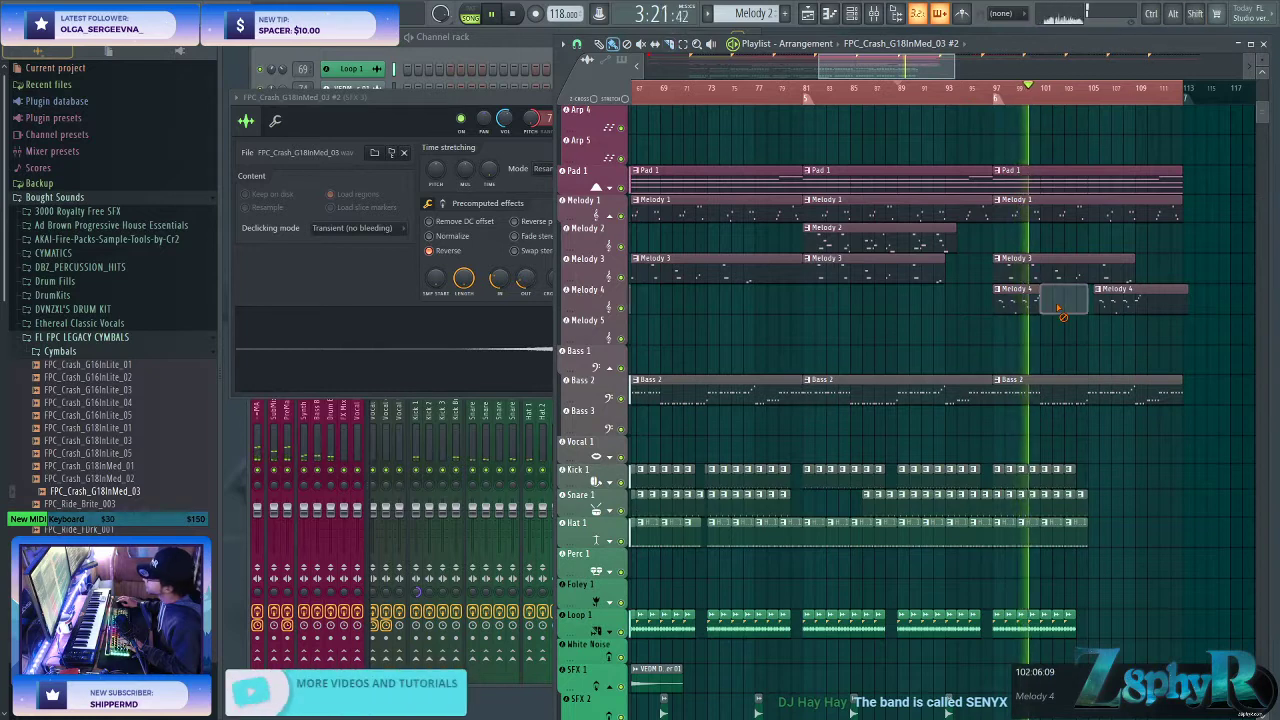
left_click(1032, 304)
right_click(1121, 303)
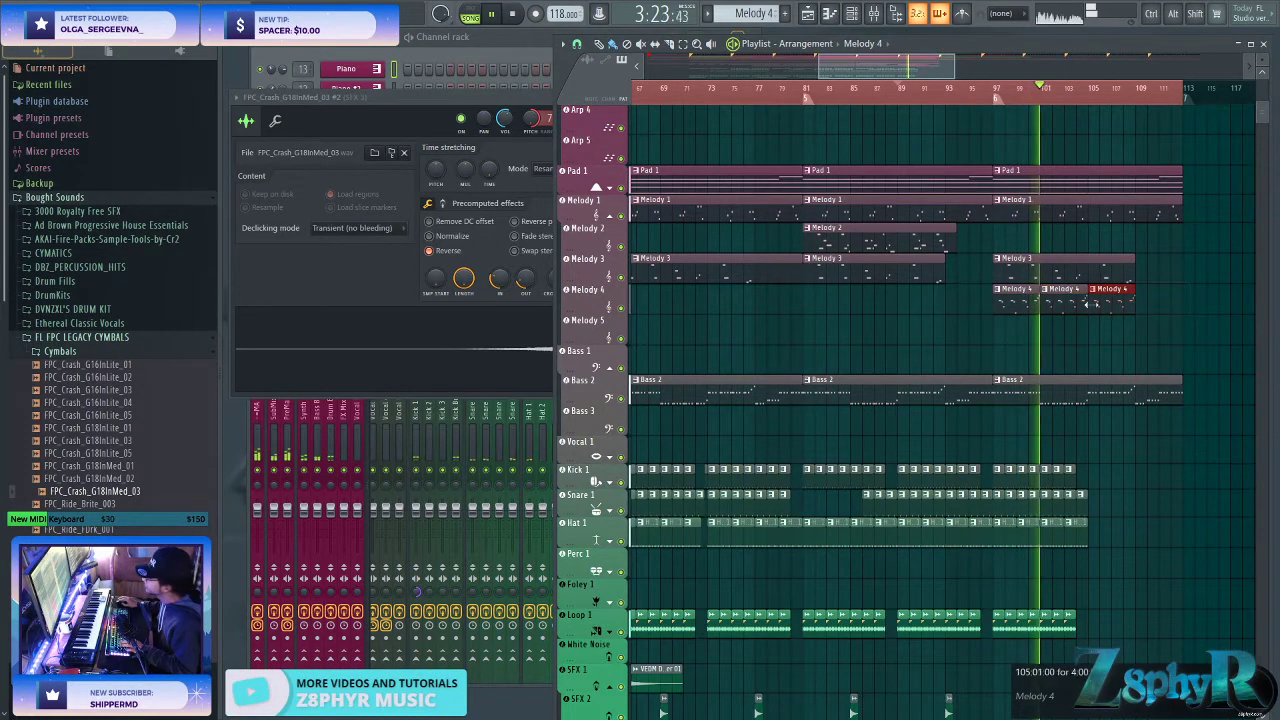
- Open Melody 4's Sylenth1 and load the preset 296: PLUCK - Emotions after trying PAD - Moog Pad
left_click(339, 74)
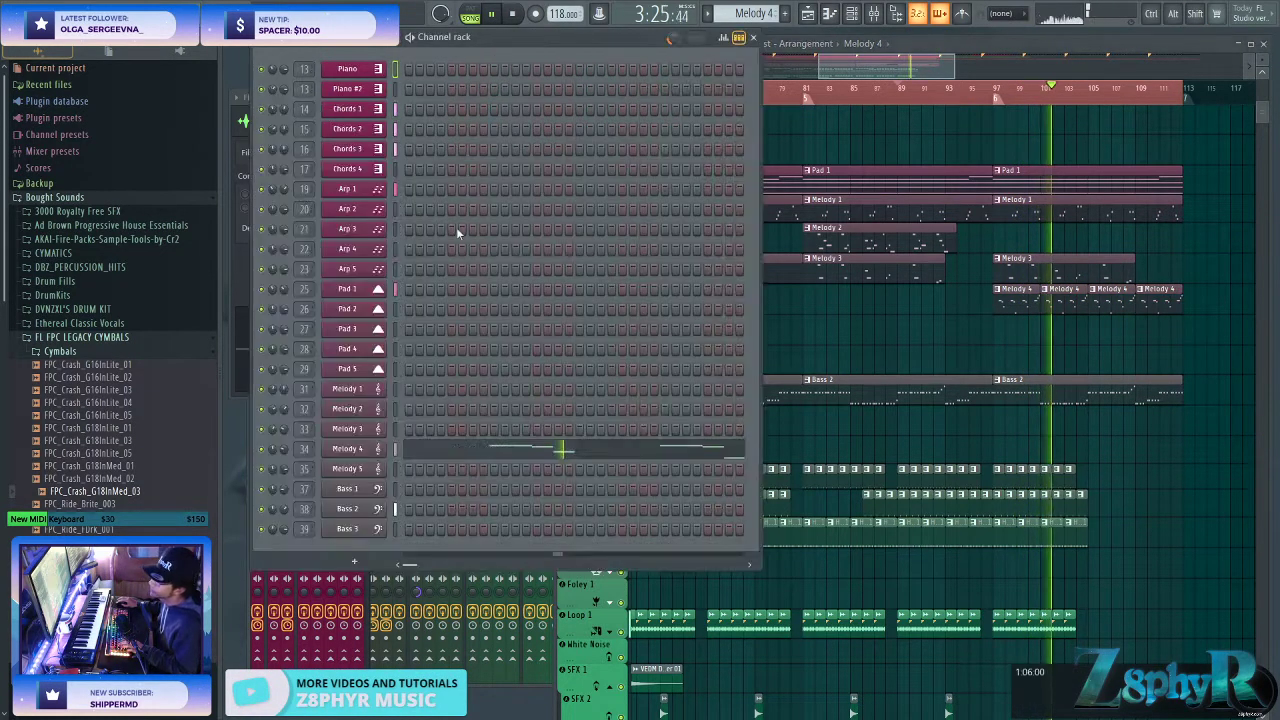
left_click(367, 455)
right_click(367, 455)
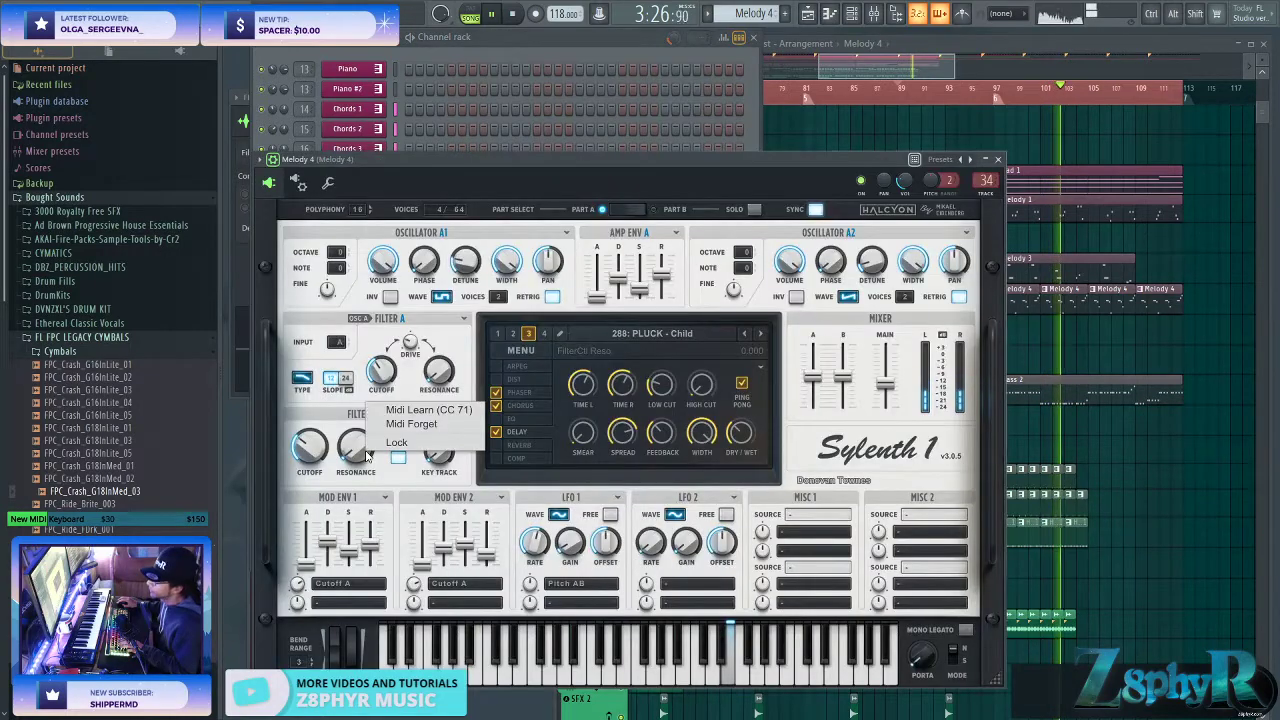
left_click(870, 169)
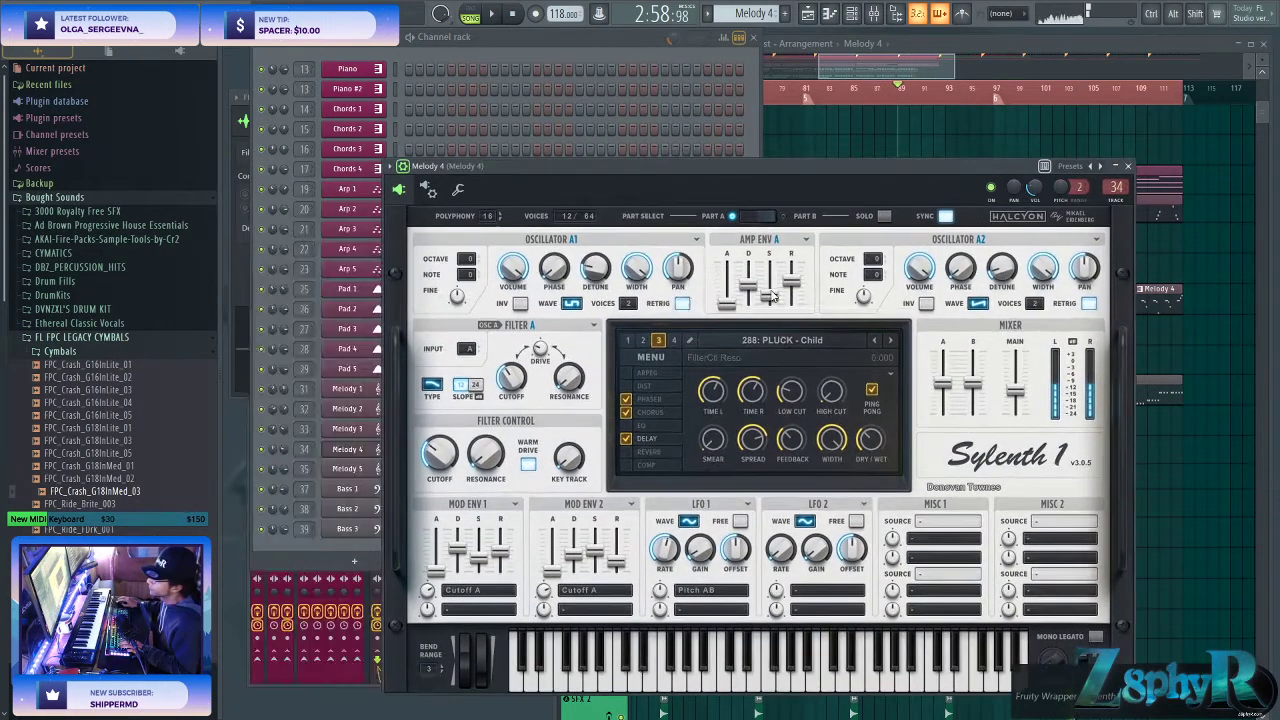
left_click(659, 342)
left_click(767, 341)
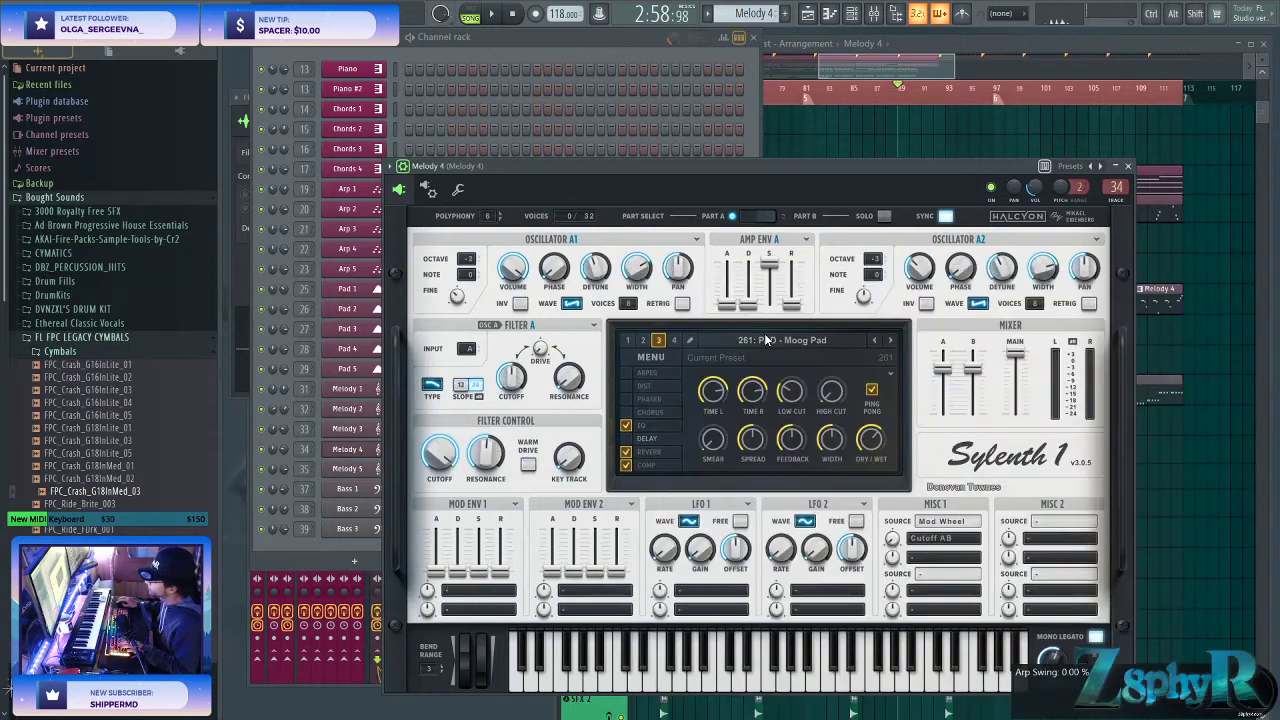
left_click(659, 342)
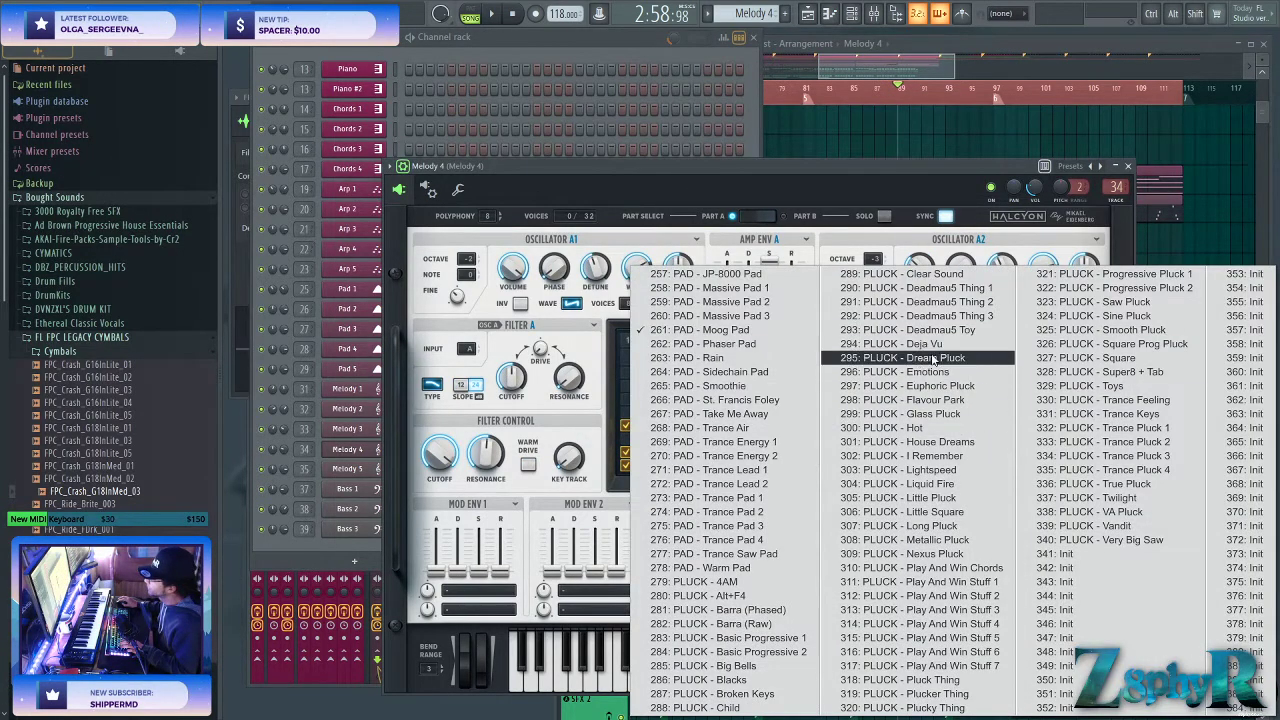
left_click(893, 371)
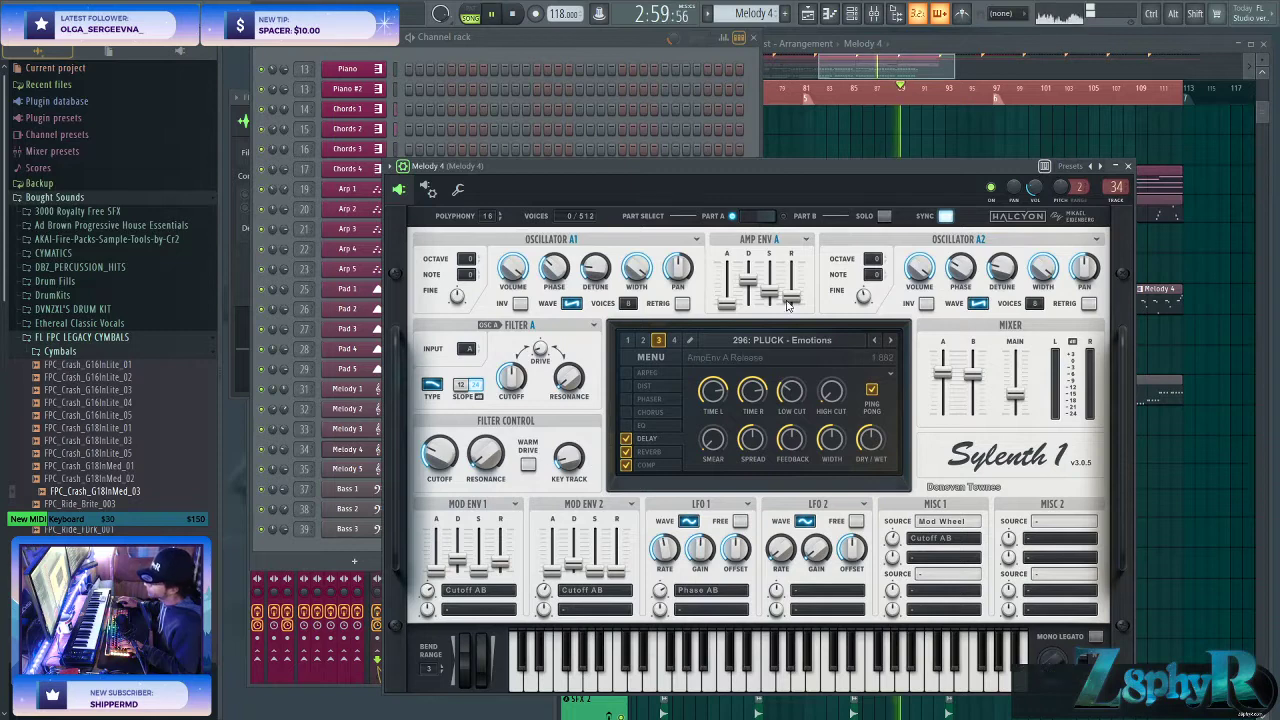
- Raise the sustain and release of Melody 4's amp envelope A while playing the section from bar 97
left_click(996, 88)
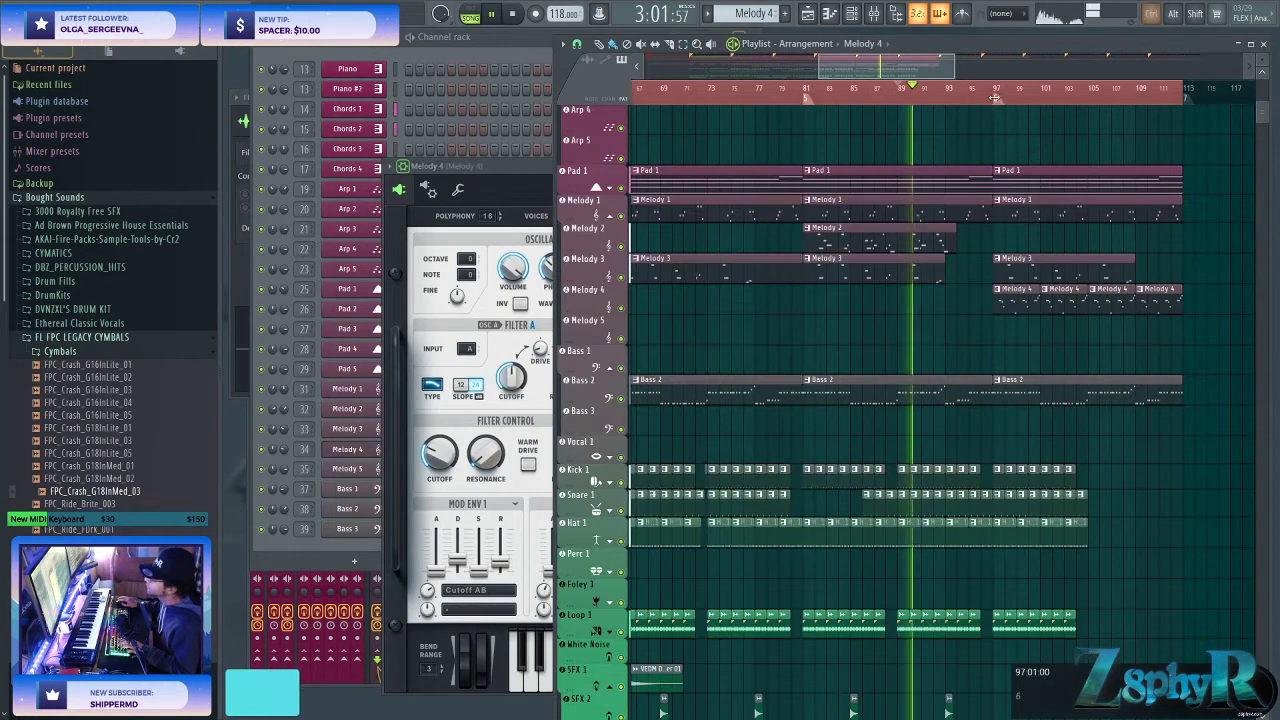
left_click(542, 176)
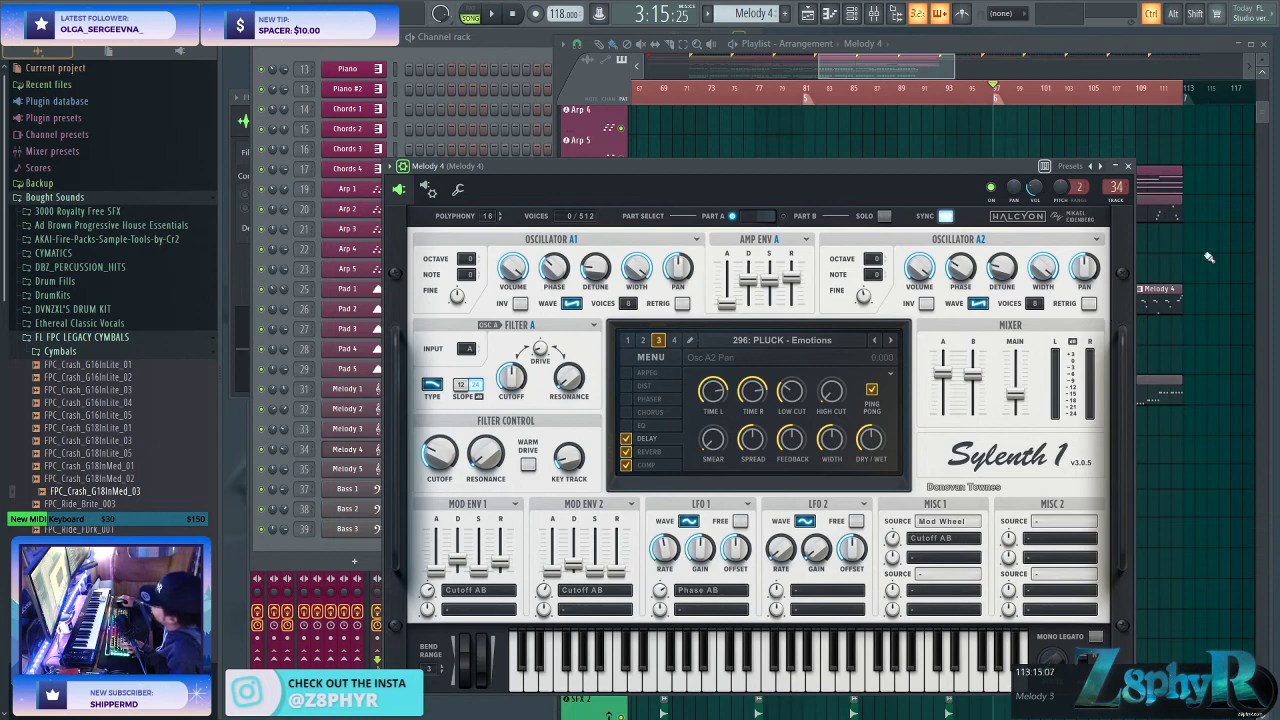
left_click(1192, 458)
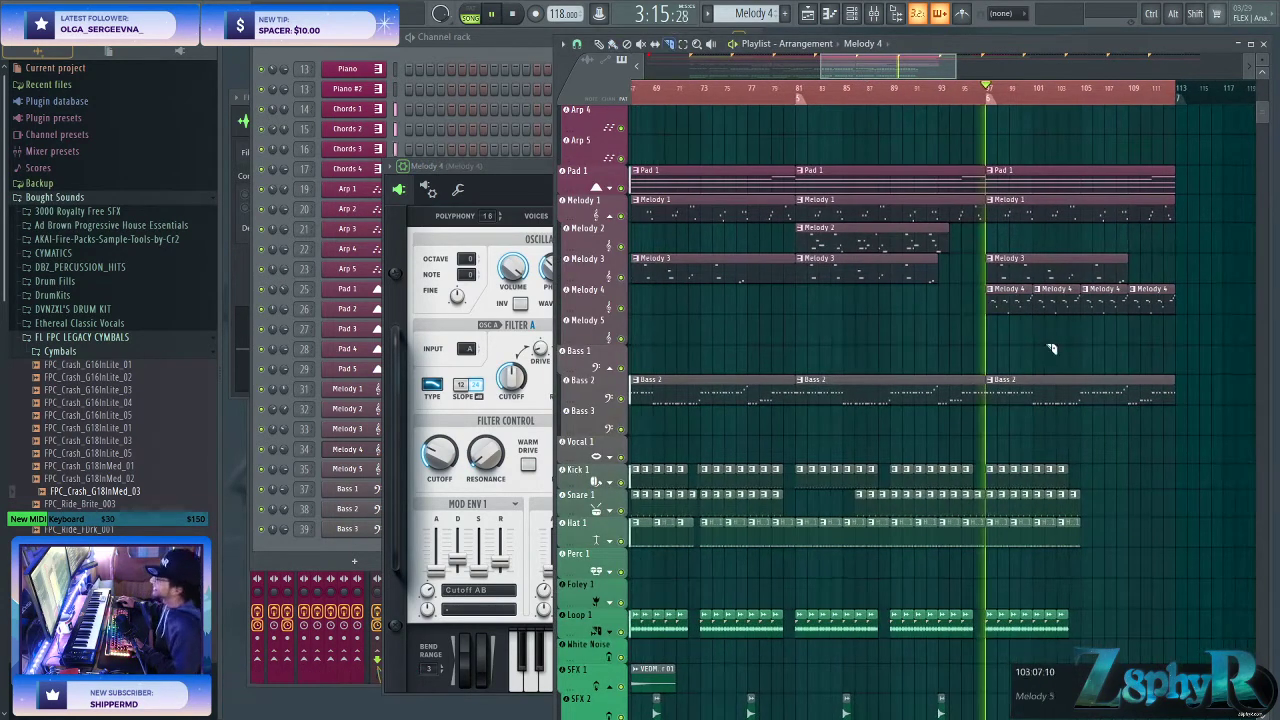
- Audition the Melody 4 pluck from bar 97, checking its synth settings against the clips in the playlist
left_click(521, 174)
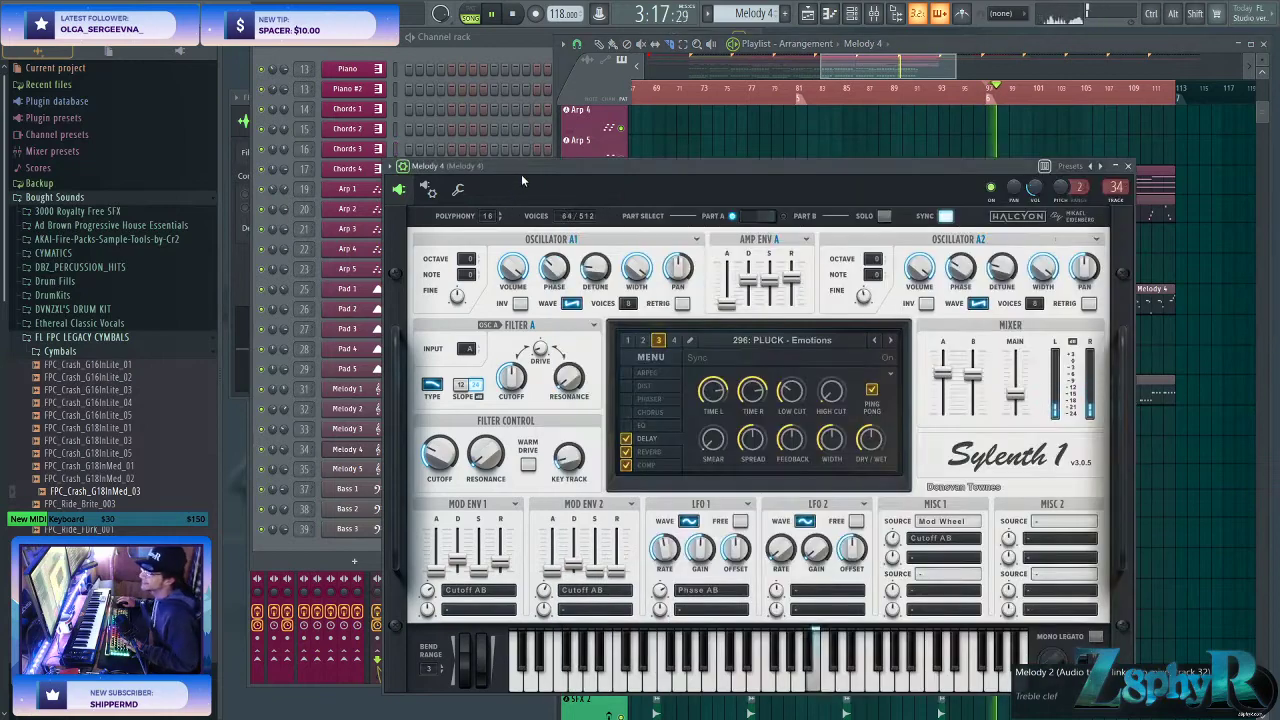
left_click(929, 108)
left_click(503, 174)
left_click(943, 70)
scroll(1072, 365, "up", 3)
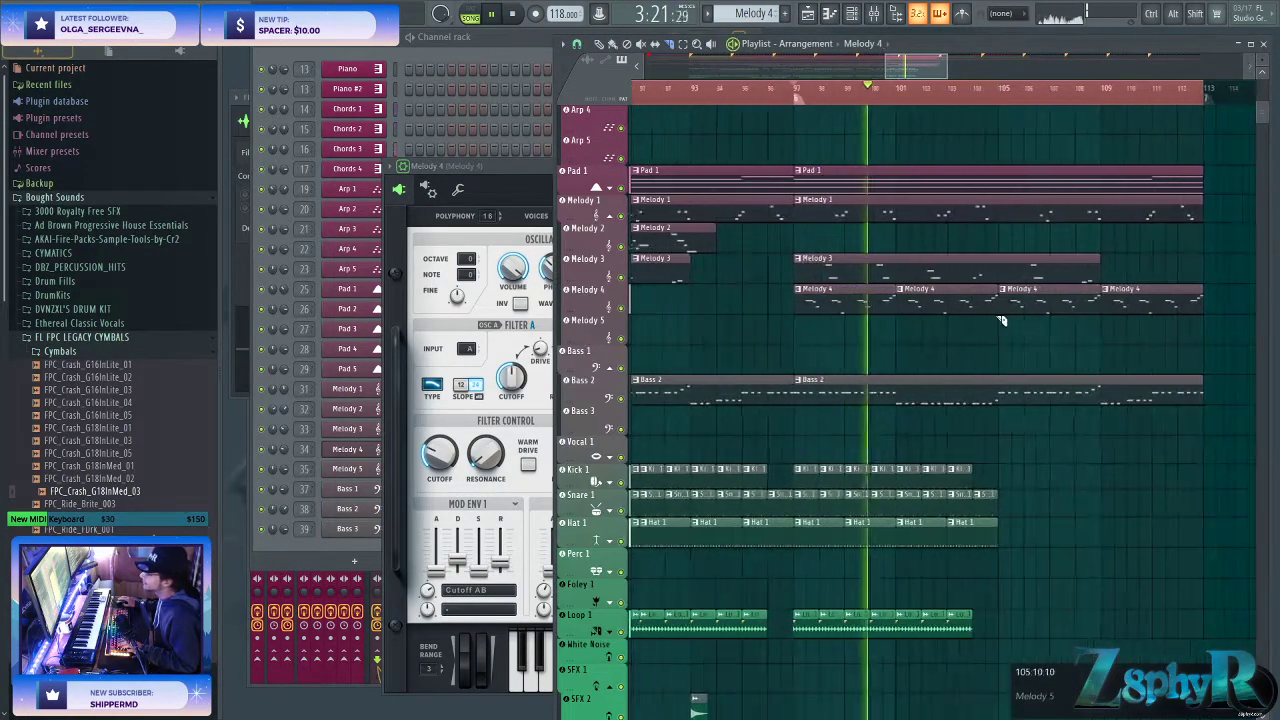
left_click(520, 164)
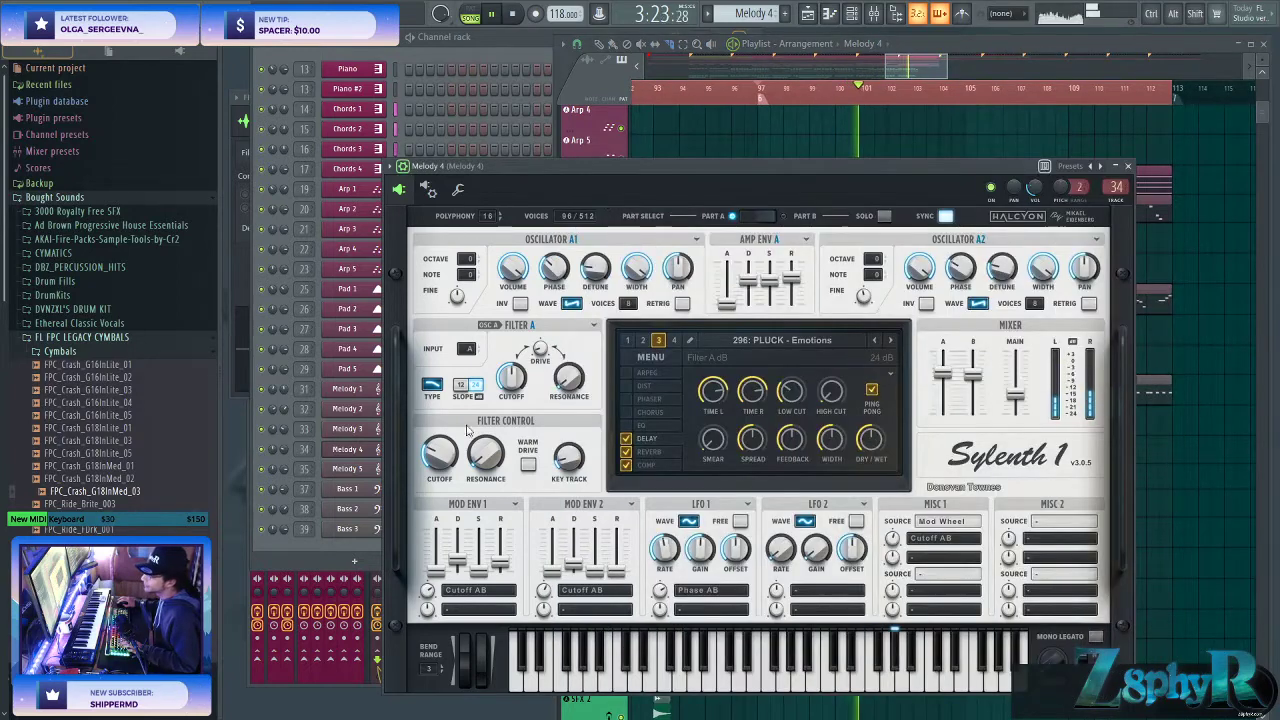
left_click(970, 355)
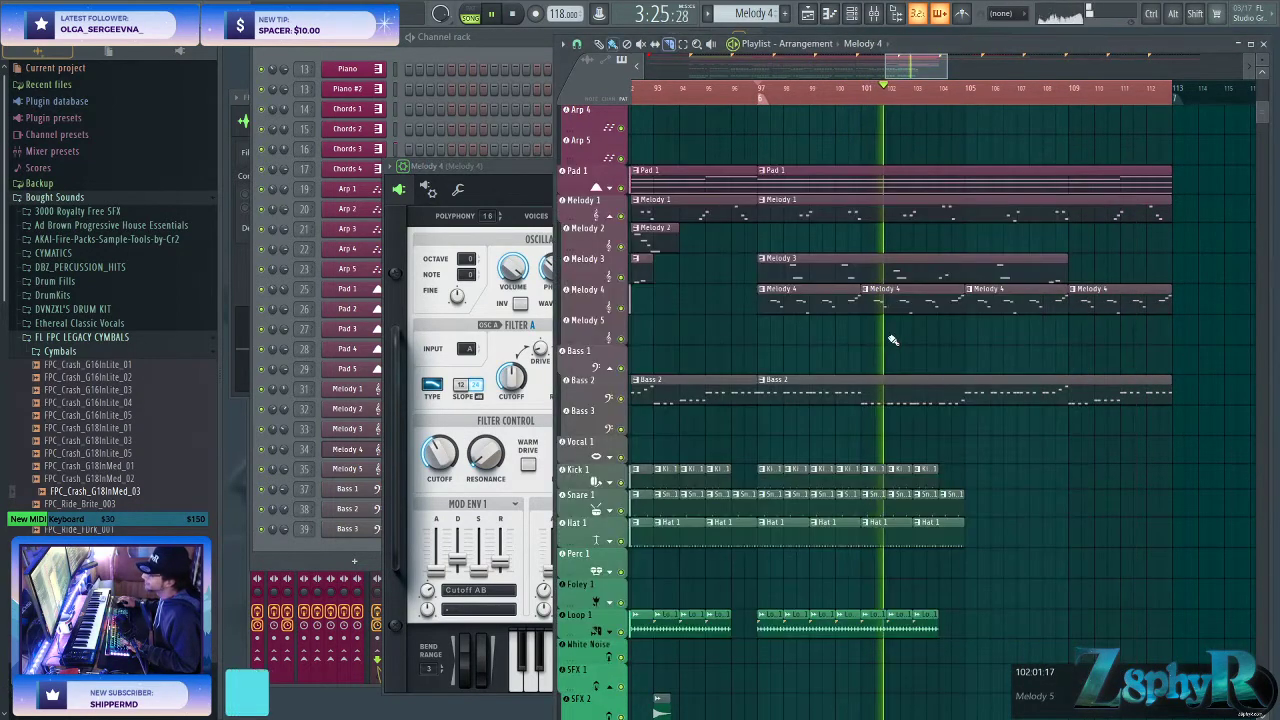
scroll(950, 352, "right", 1)
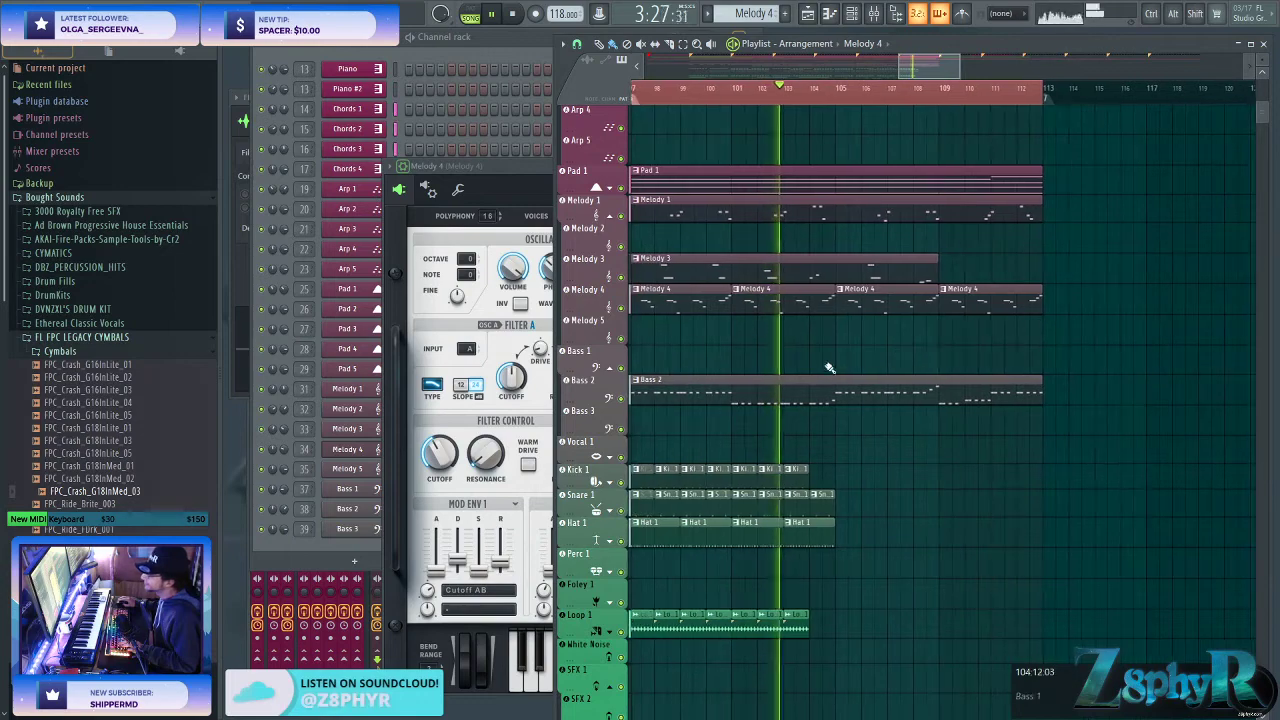
scroll(786, 337, "left", 1)
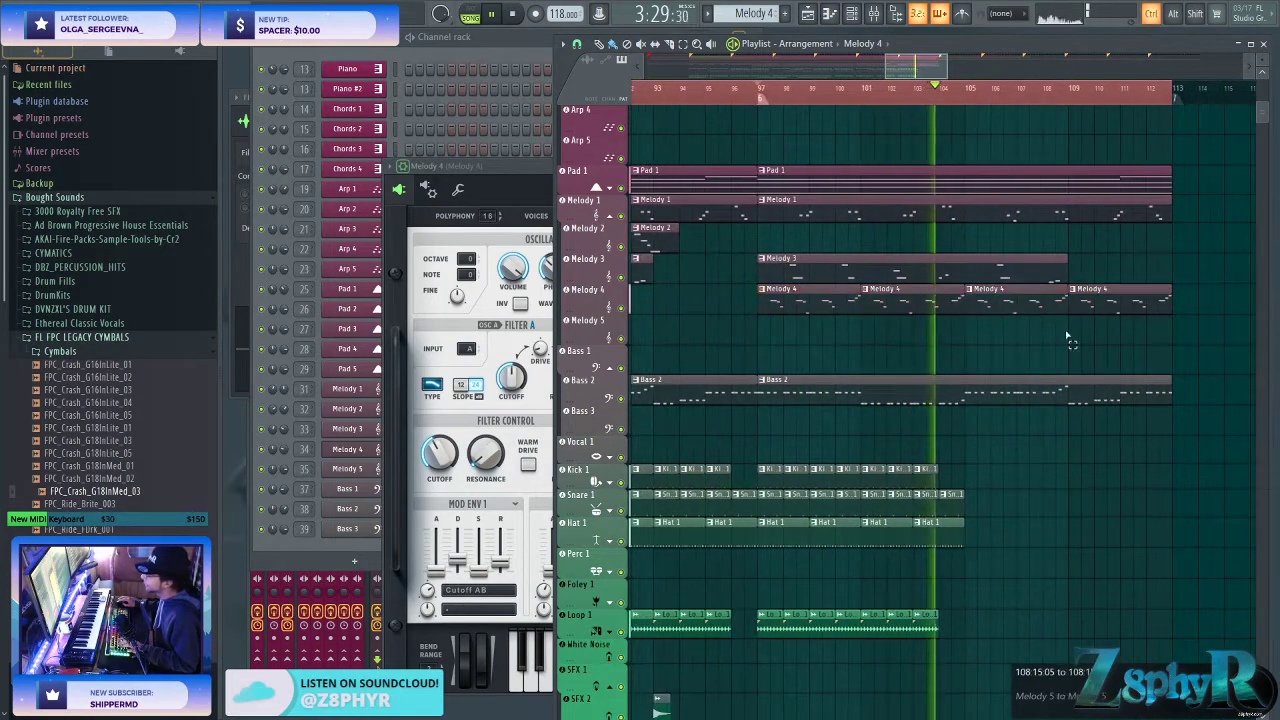
- In the Melody 4 pattern, delete the bar 2 notes E6, D#6 and F#5 and end the bar 3 phrase on F#5
key("space")
double_click(836, 304)
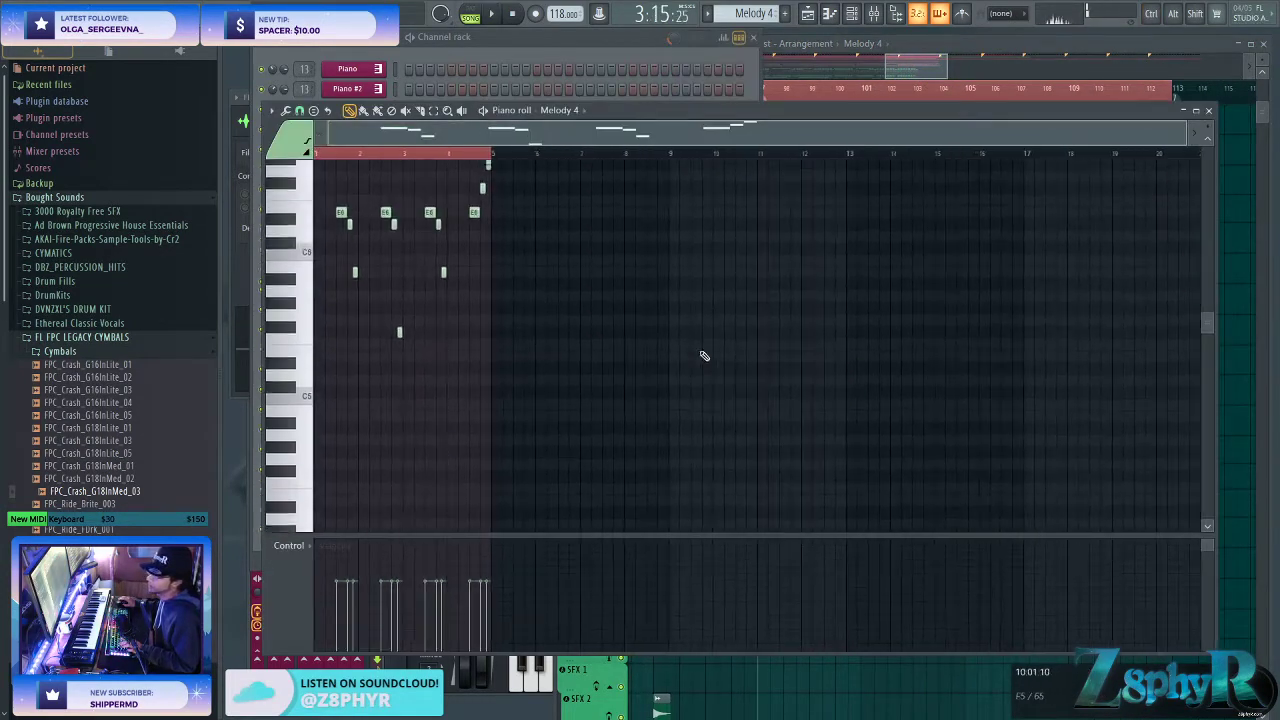
left_click_drag(400, 286, 514, 434)
key("space")
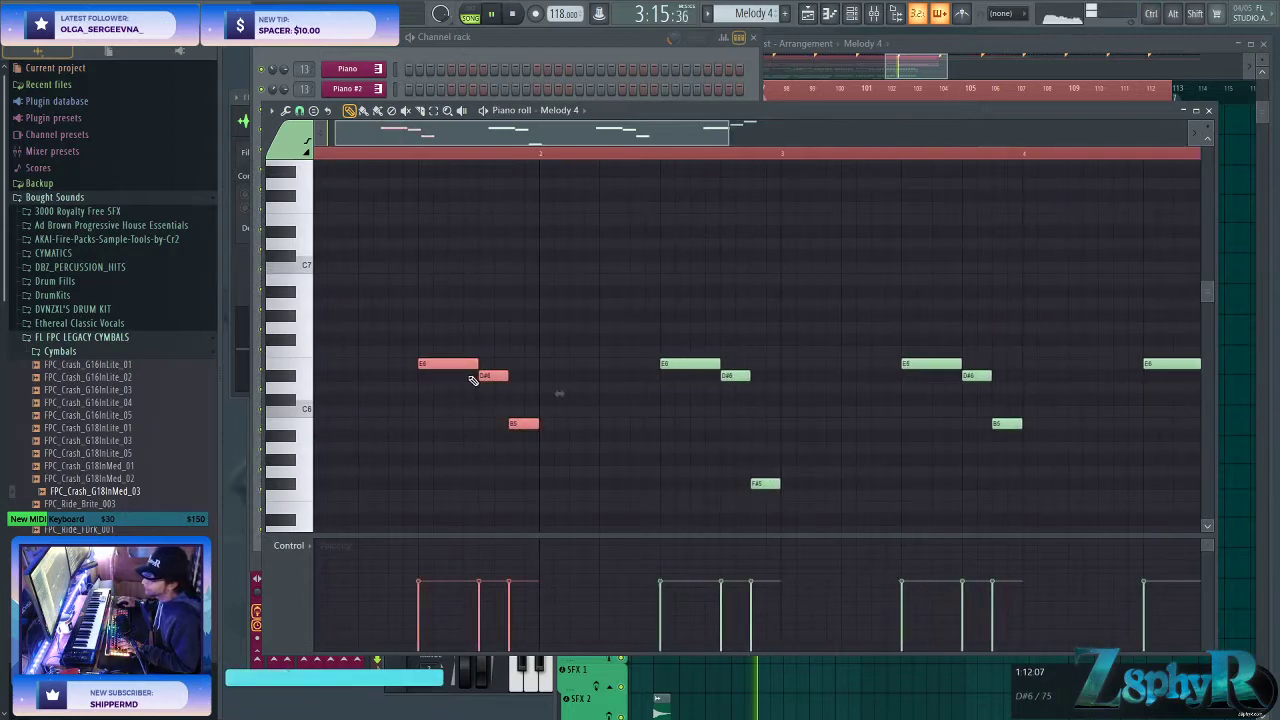
right_click(690, 363)
right_click(735, 375)
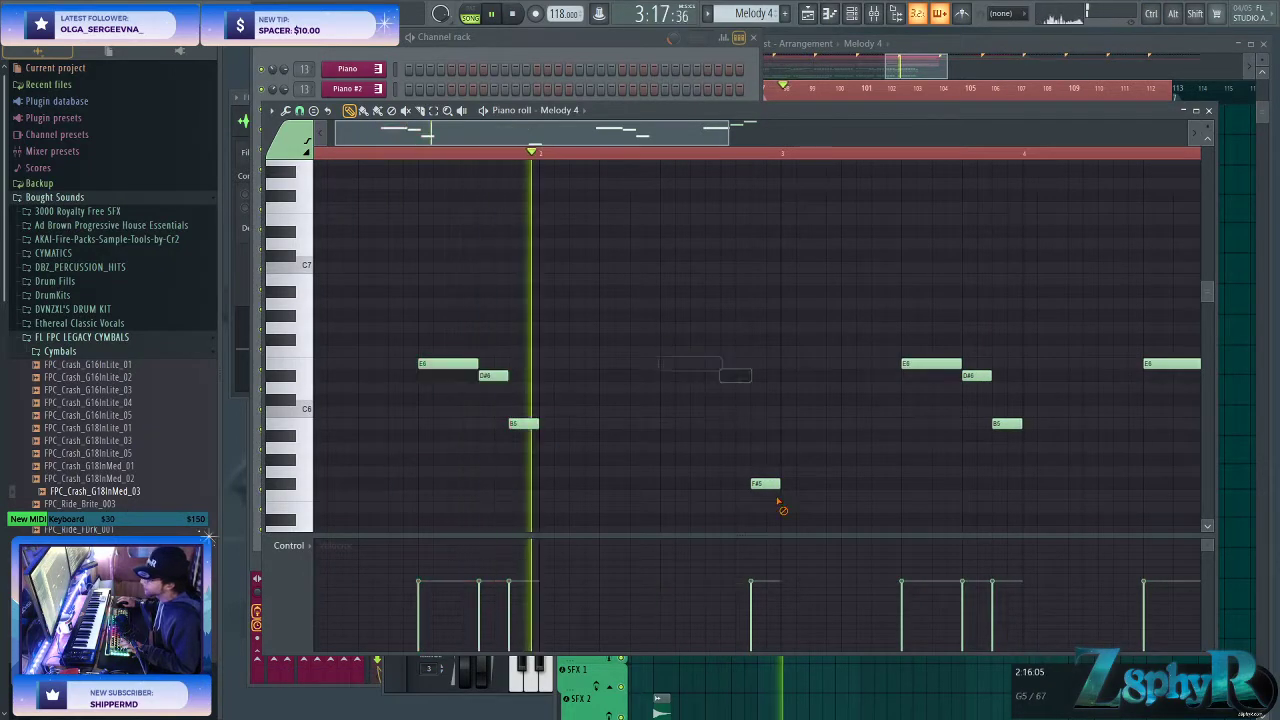
right_click(765, 483)
scroll(800, 420, "down", 1)
scroll(806, 372, "right", 2)
key("space")
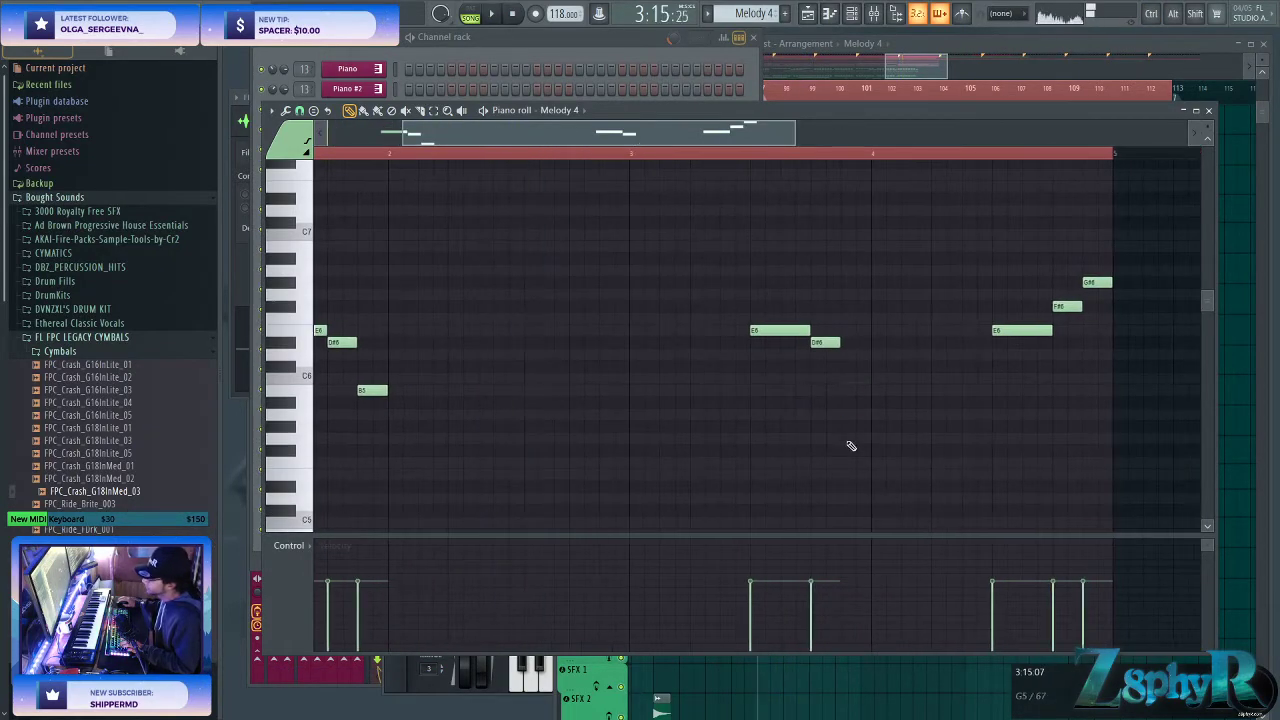
scroll(891, 375, "down", 2)
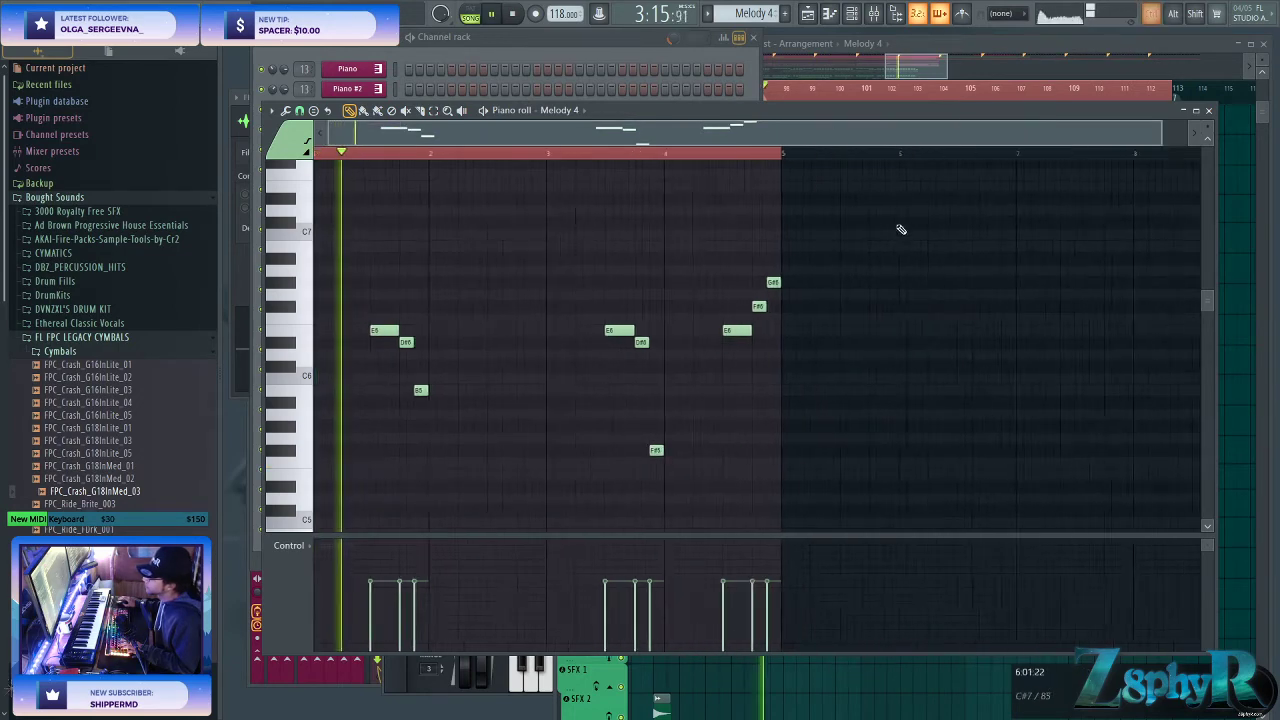
- Delete Melody 4's rising bar 4 phrase and duplicate the remaining two phrases to make an eight-bar pattern
left_click_drag(829, 357, 366, 247)
left_click_drag(348, 352, 454, 405)
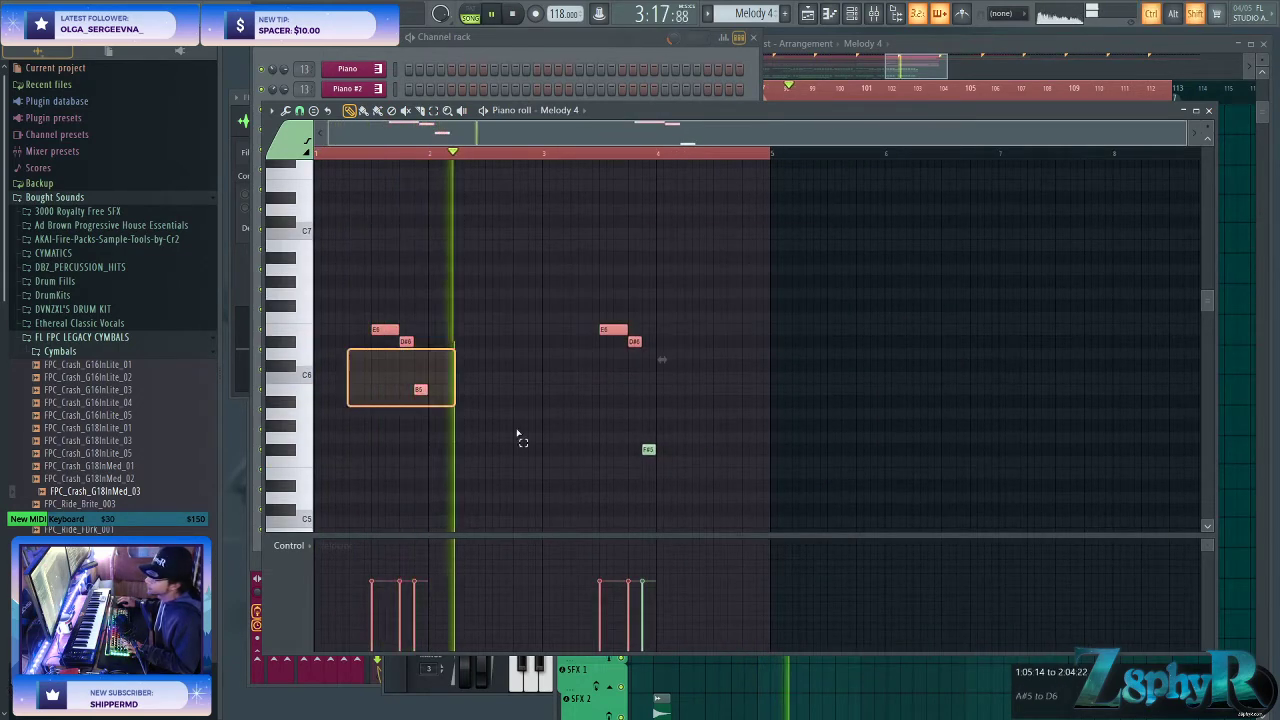
left_click(648, 449, "ctrl+shift")
left_click_drag(375, 330, 830, 362)
key("ctrl+d")
scroll(1014, 208, "down", 2)
key("F7")
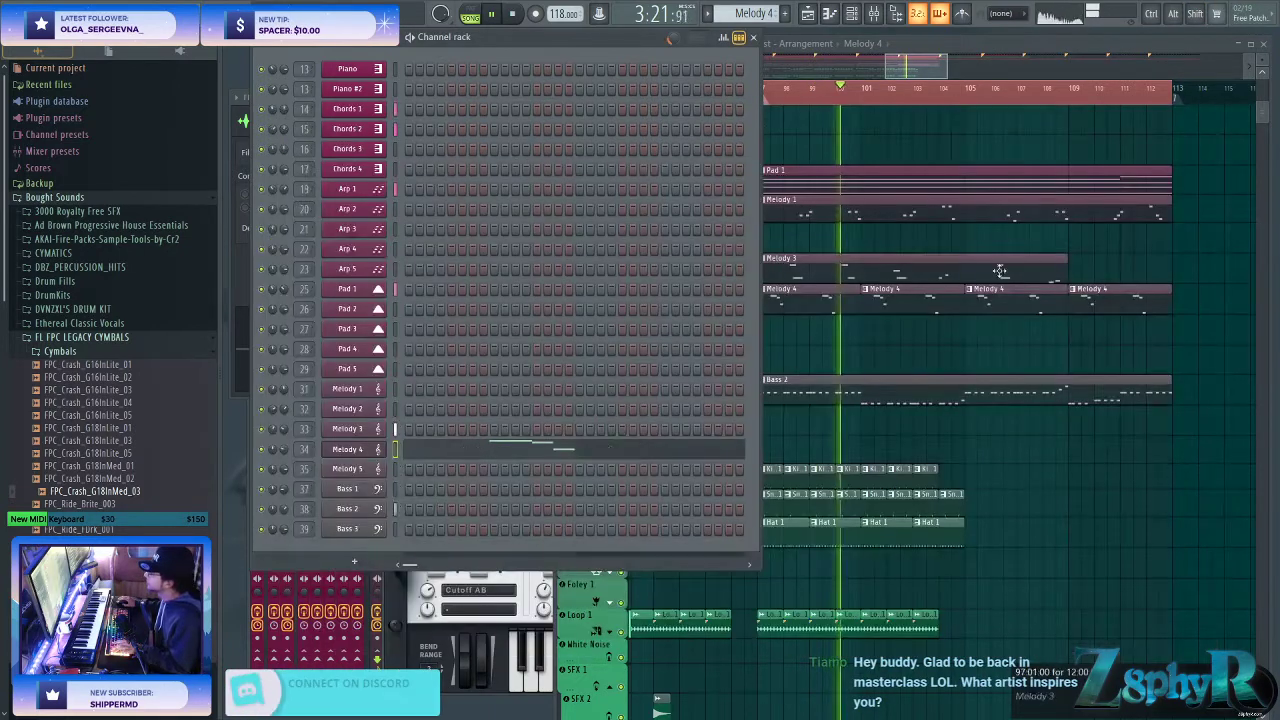
- Replace the four-bar Melody 4 clips with two full eight-bar clips at bars 97 and 105, then select the Melody 3 pattern
right_click(1051, 447)
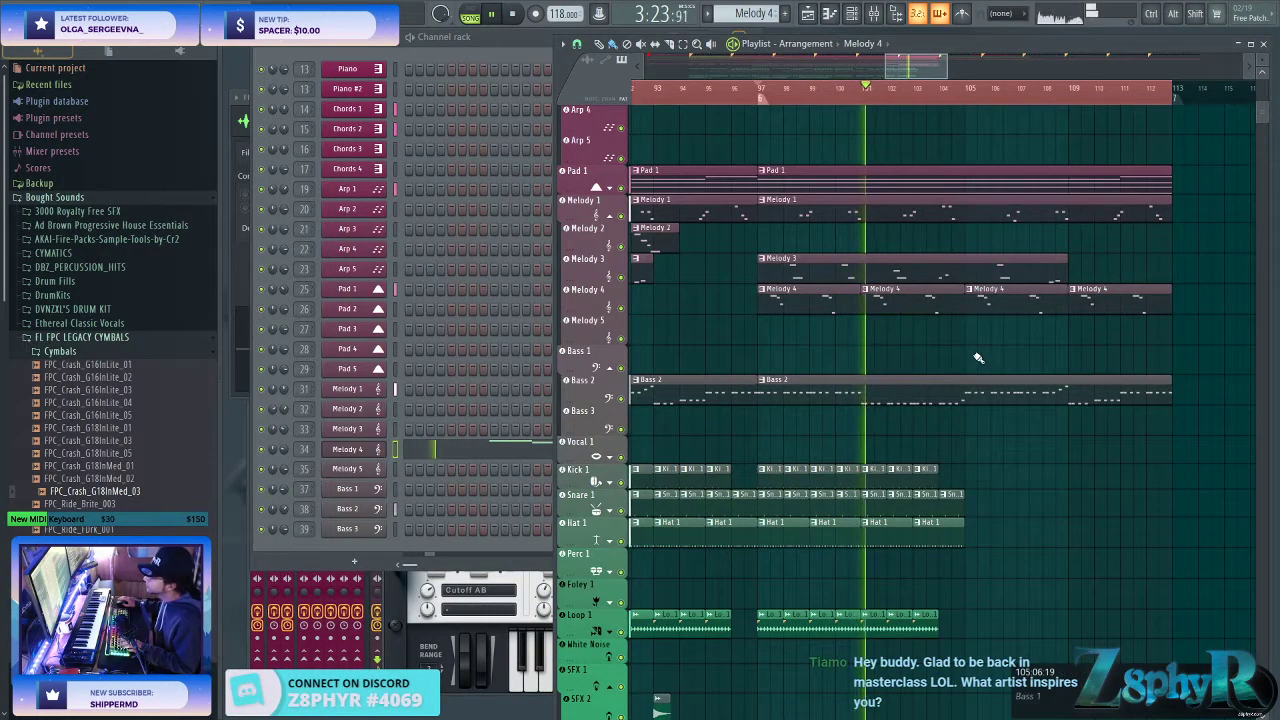
right_click(868, 300)
key("space")
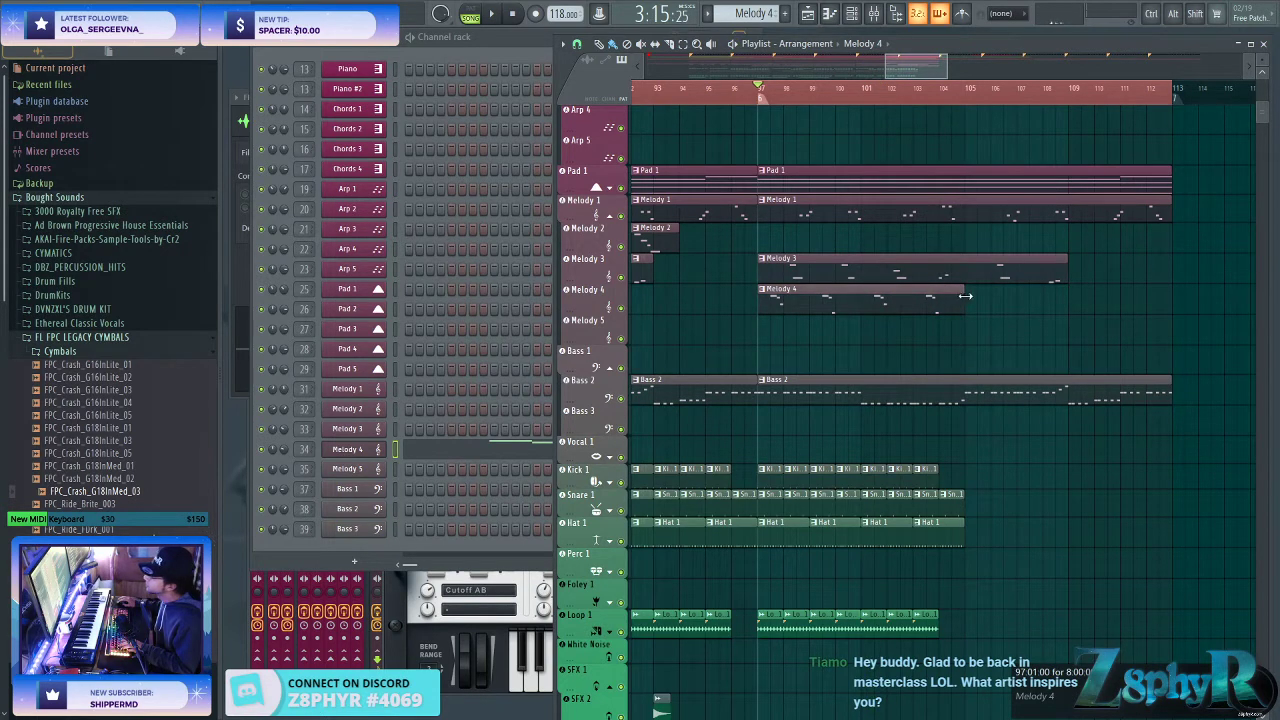
left_click_drag(981, 289, 970, 289)
right_click(929, 248)
left_click(1057, 263)
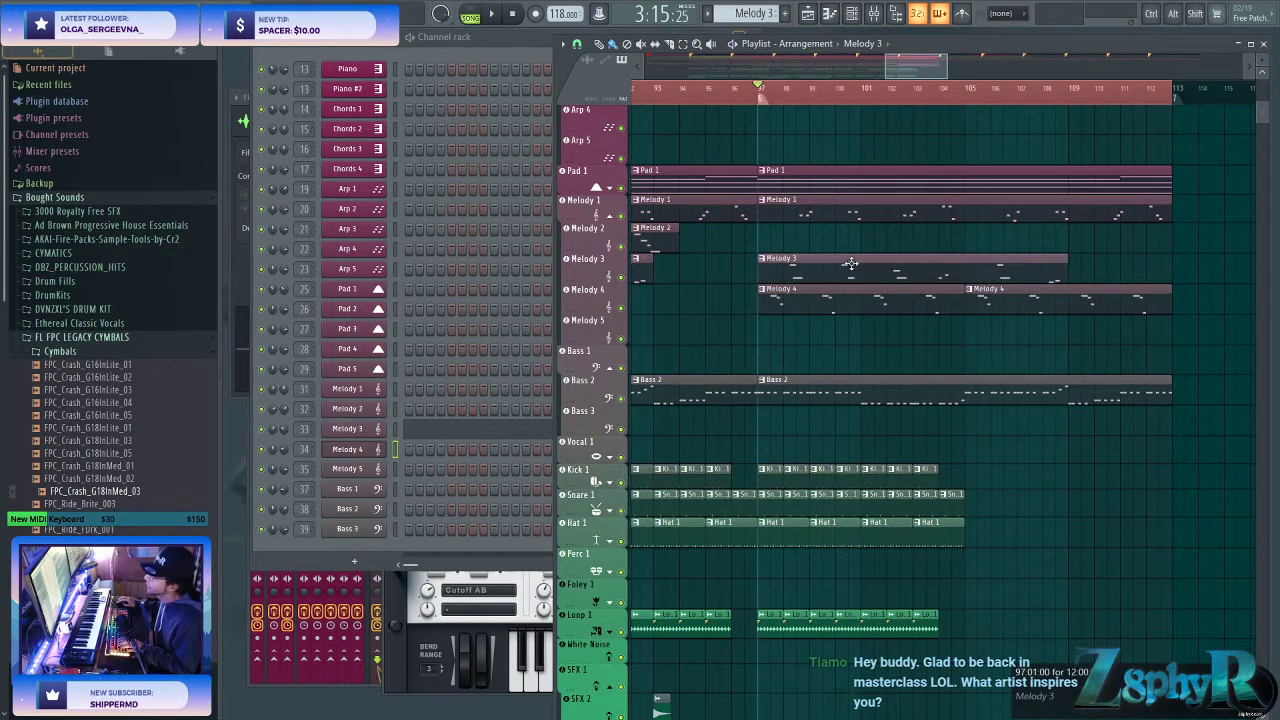
- Play the arrangement from bar 97 and mute the Melody 3 track
key("space")
scroll(829, 340, "down", 3)
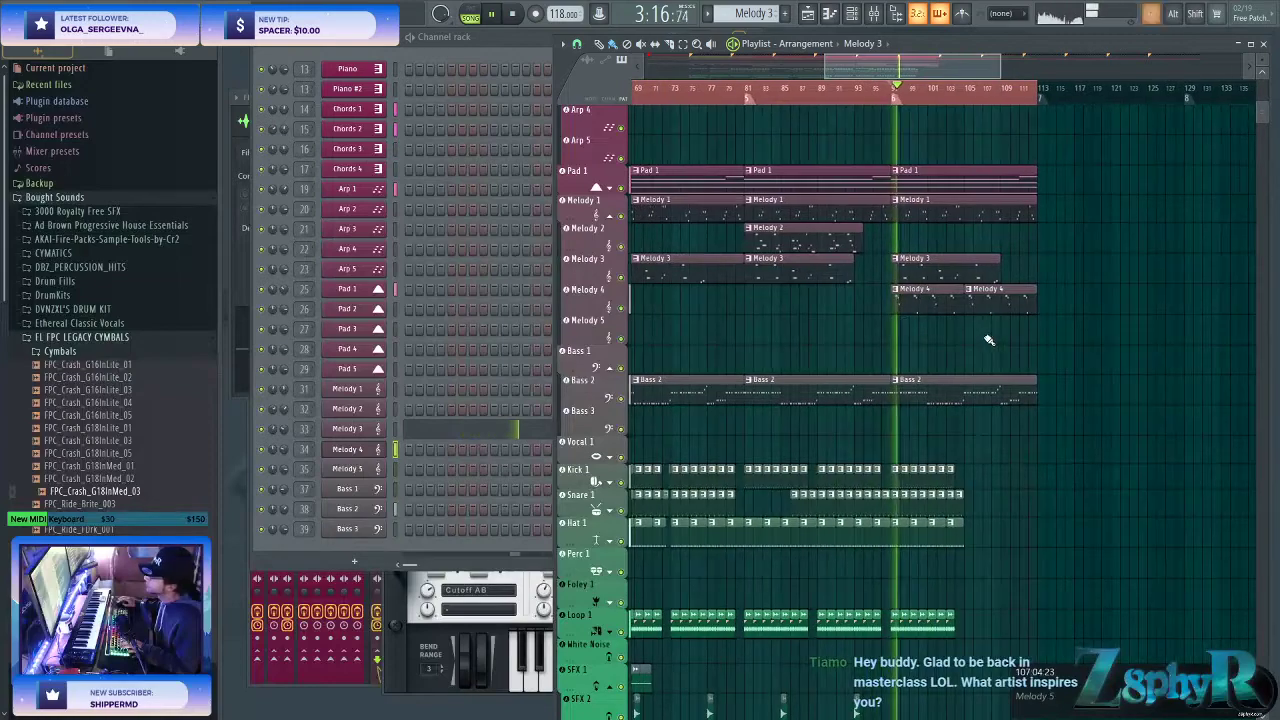
left_click(624, 277)
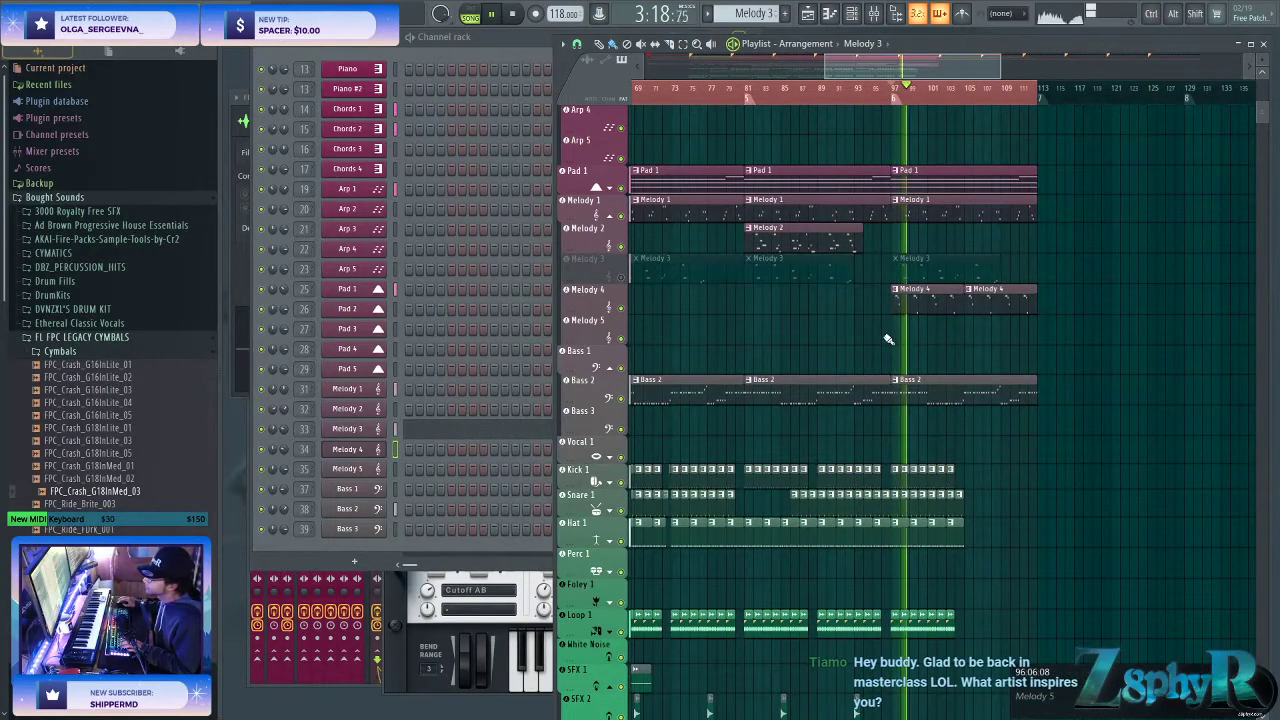
- Ramp the Chords 1 FilterCtl Cutoff automation down from bar 97 to bar 113
scroll(889, 338, "up", 6)
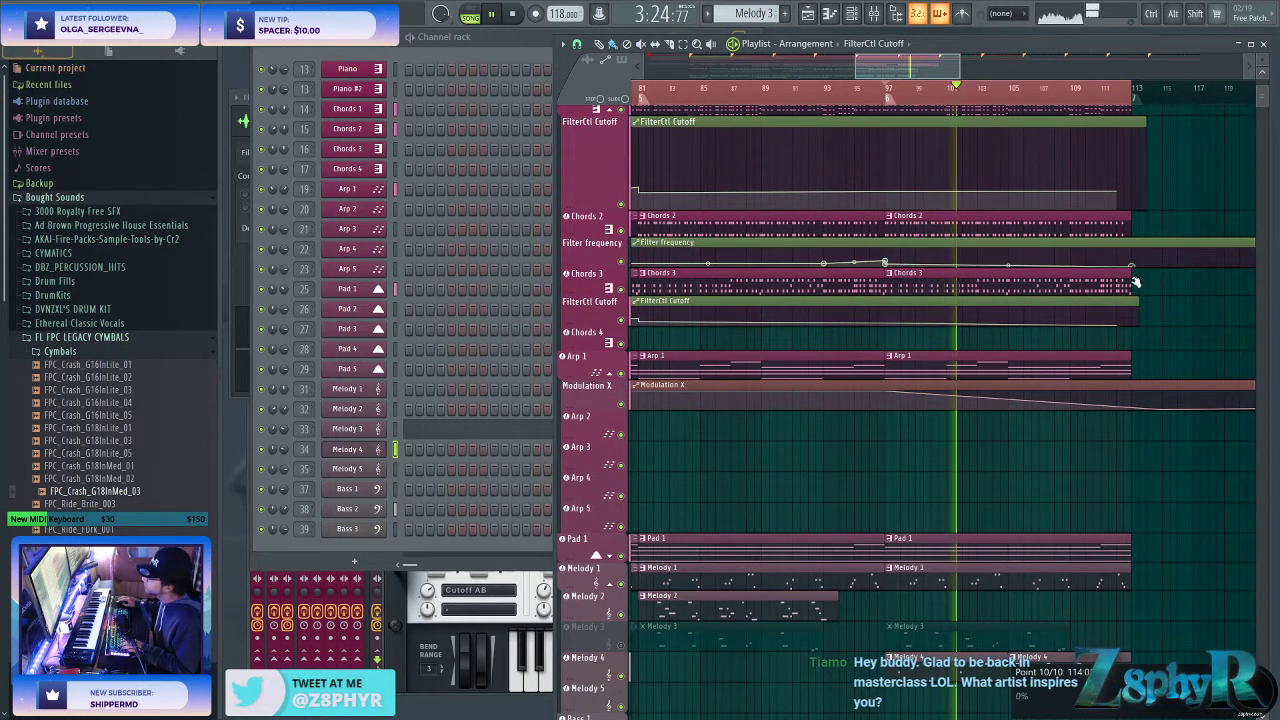
scroll(1135, 282, "up", 3)
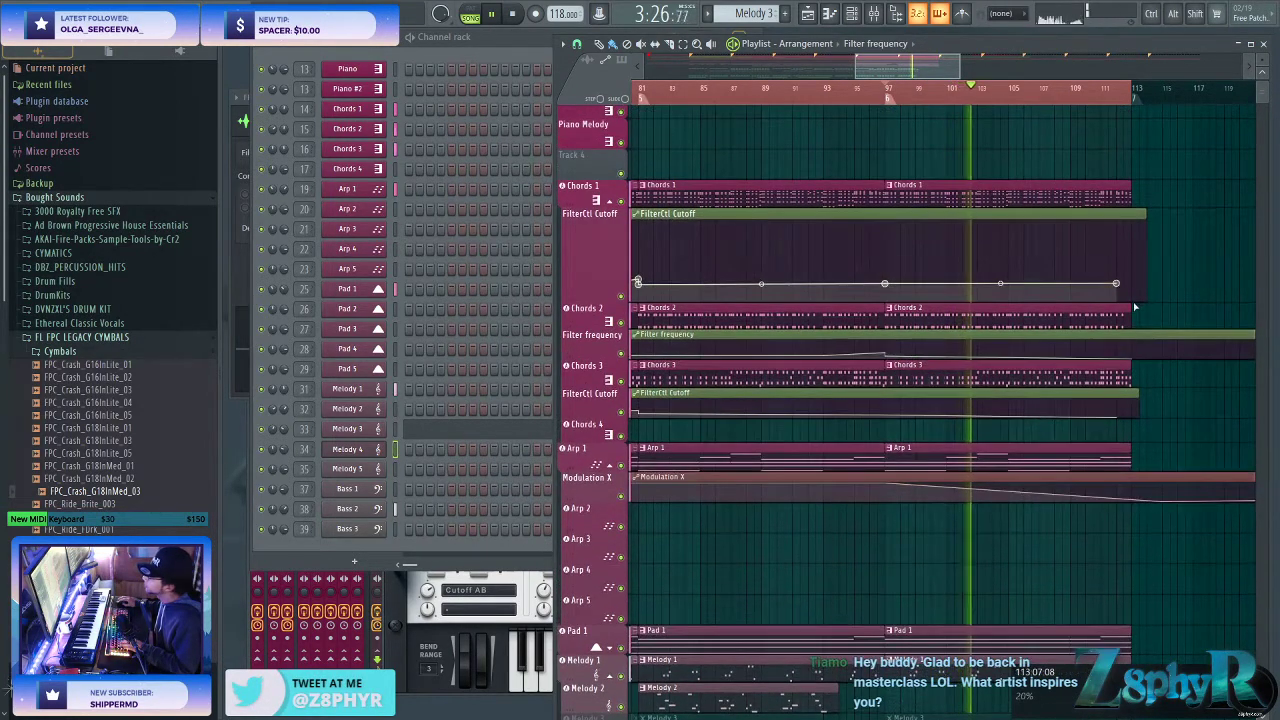
scroll(1150, 280, "down", 6)
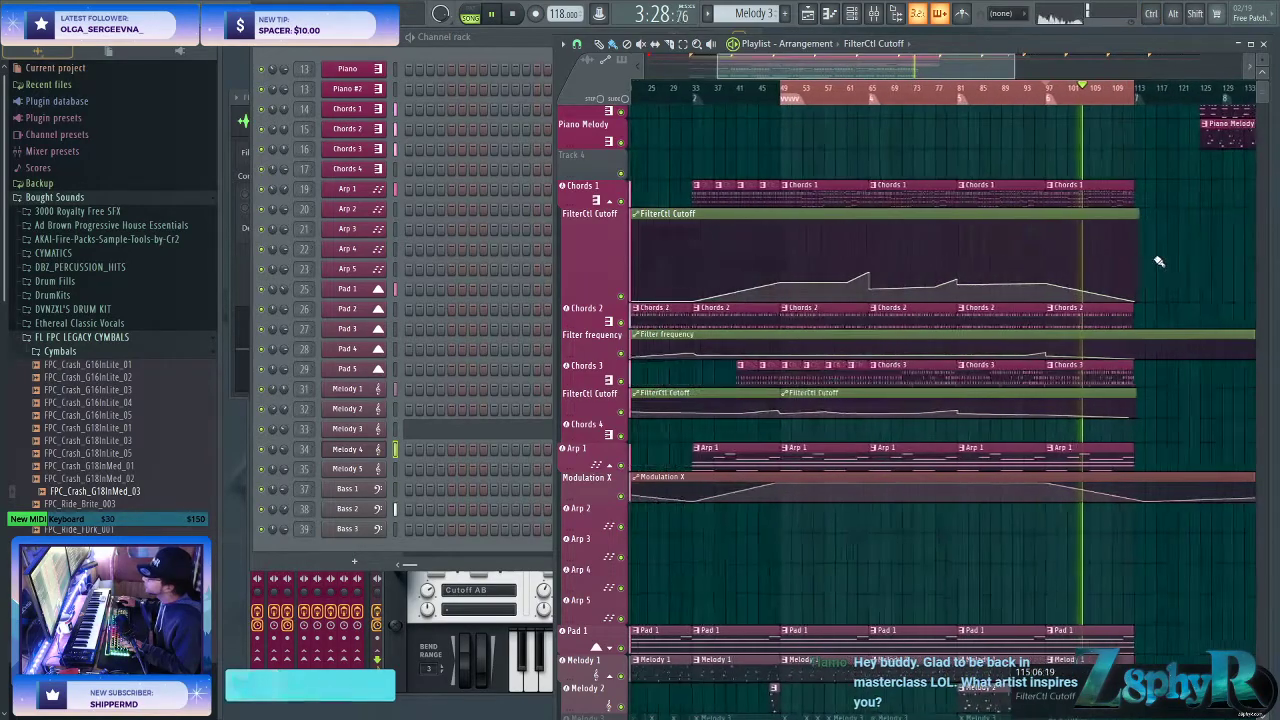
scroll(1118, 270, "down", 8)
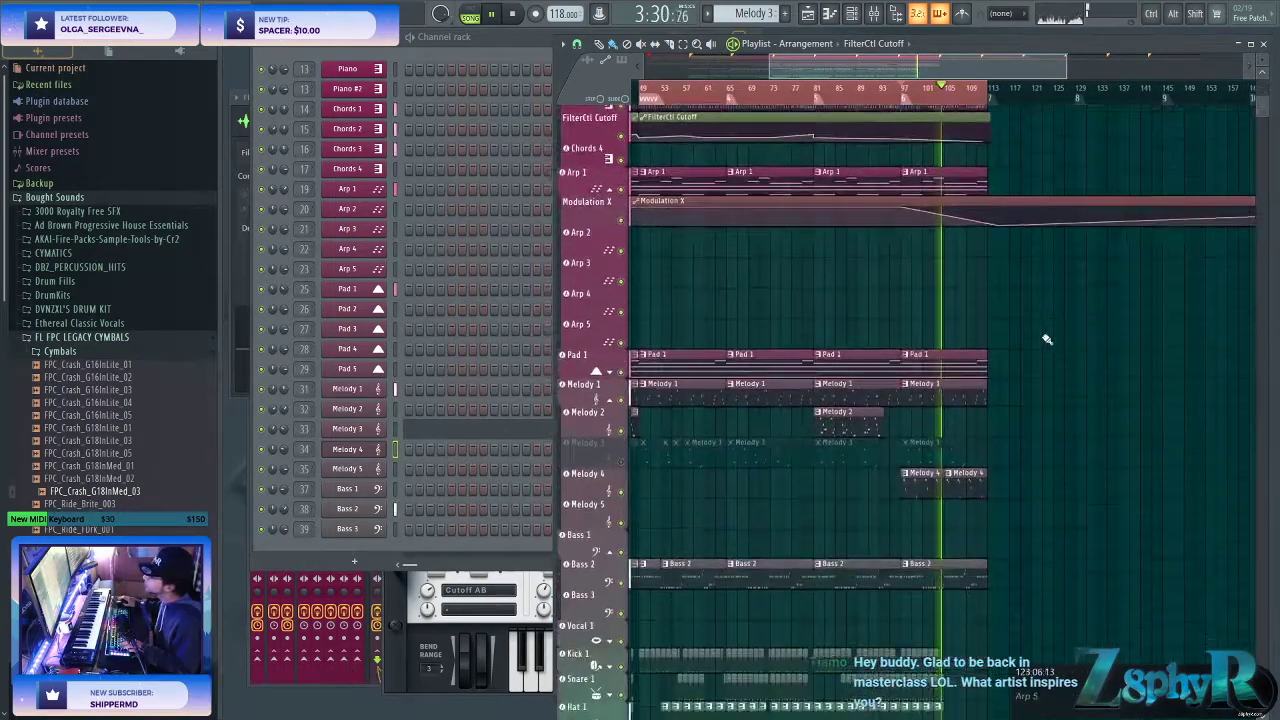
- Duplicate the Kick 1, Snare 1, Hat 1 and Loop 1 clips of bars 97 to 105 so they continue to bar 113
scroll(951, 378, "up", 3)
left_click_drag(951, 378, 785, 545)
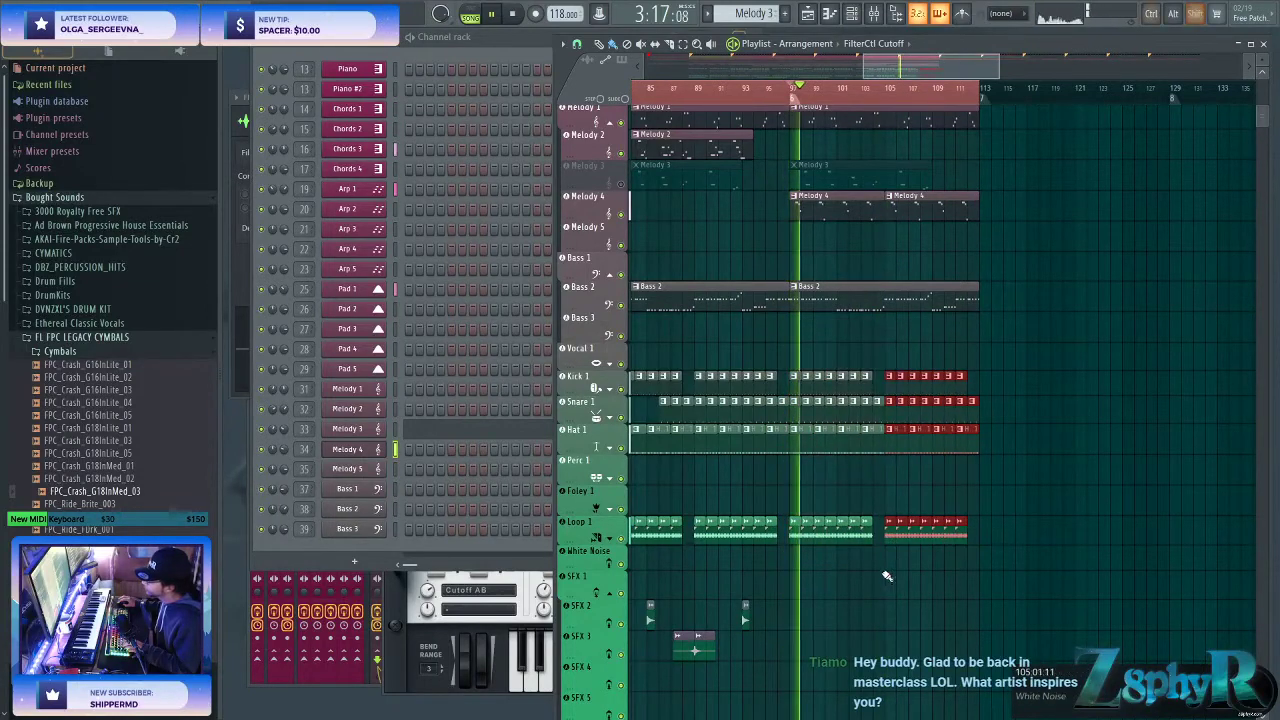
key("ctrl+d")
- Copy the pair of crash clips on SFX 3 from around bar 89 to lead into bar 105
scroll(846, 617, "down", 5)
left_click_drag(806, 534, 681, 496)
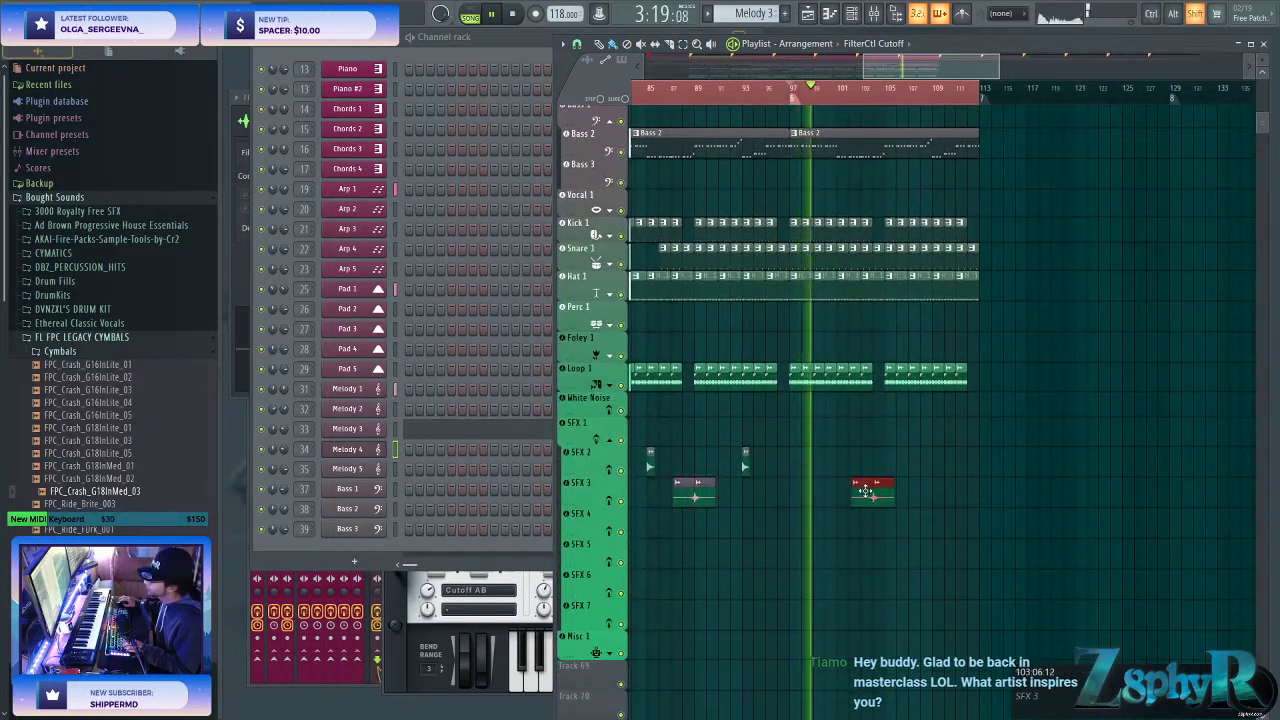
key("ctrl+d")
- Erase the Snare 1 clips from bar 106 and the Hat 1 clips from bar 109, and extend Loop 1 to bar 113
scroll(864, 431, "up", 3)
scroll(771, 253, "up", 2)
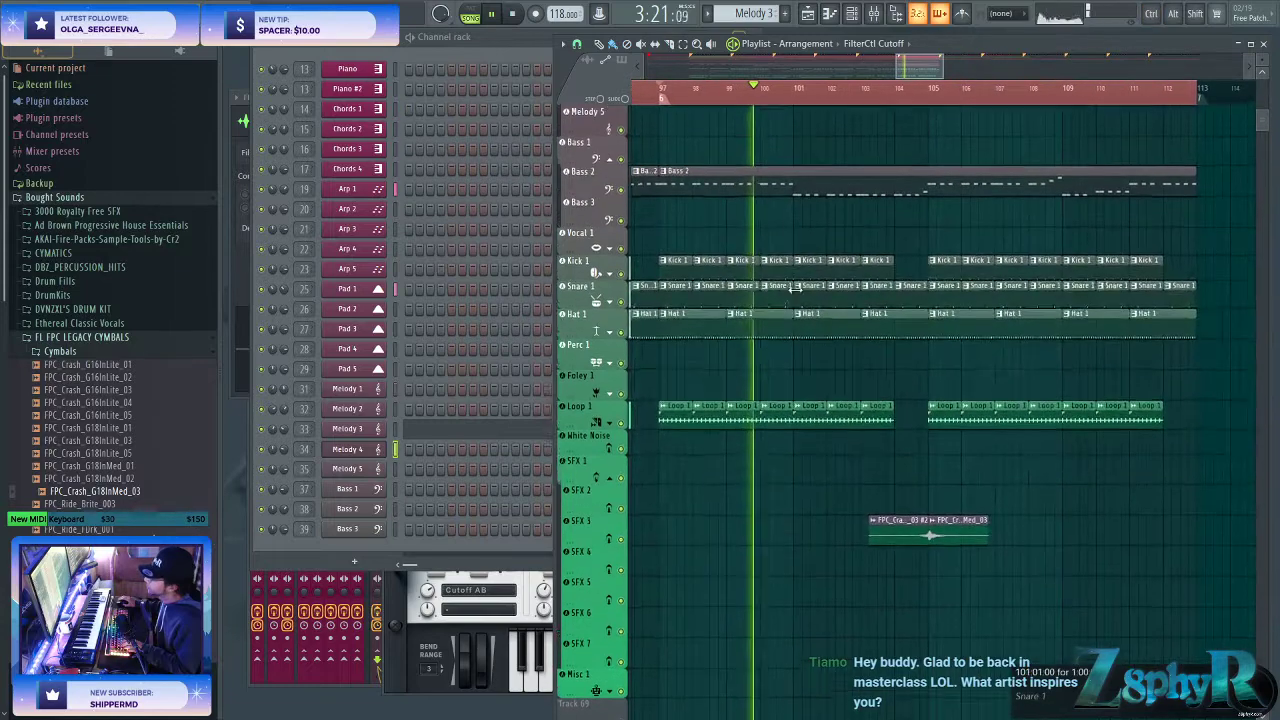
mouse_move(972, 322)
left_mouse_down()
mouse_move(1204, 325)
mouse_move(1177, 407)
mouse_move(1108, 365)
left_mouse_up()
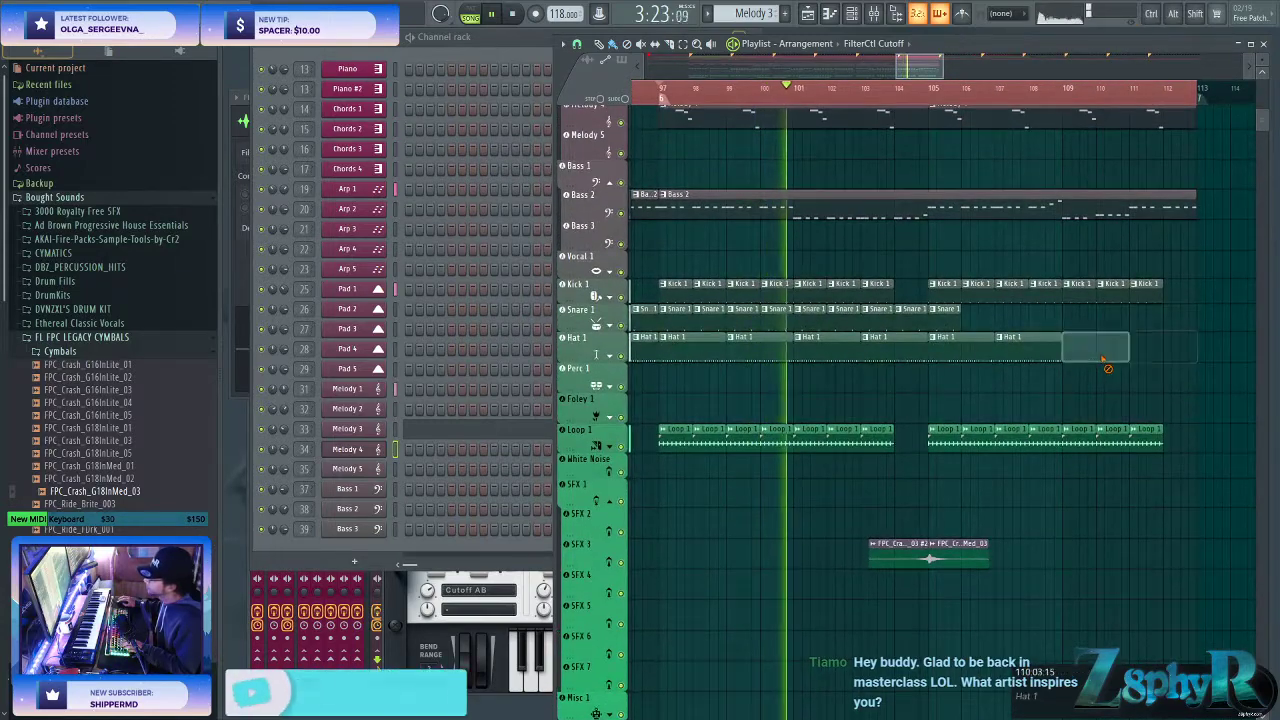
left_click(1160, 440)
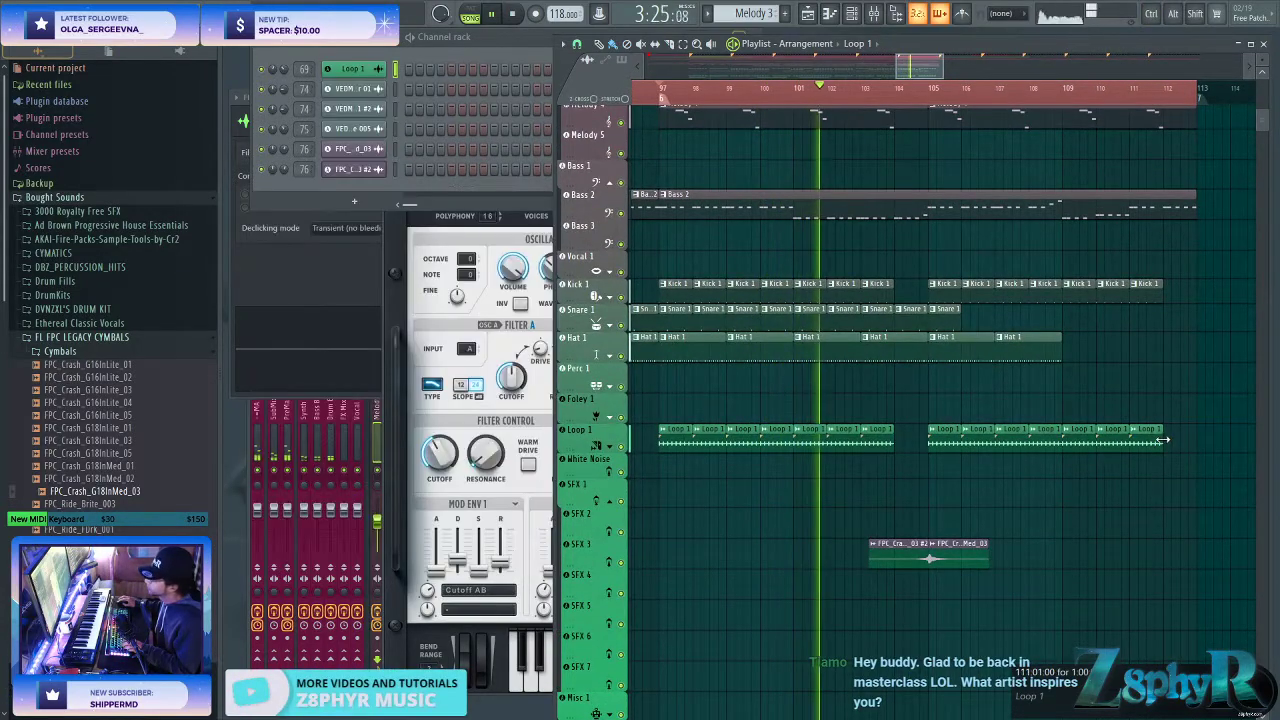
- Open the Loop 1 mixer track and try its EQ main level at -7.2 dB
left_click(497, 192)
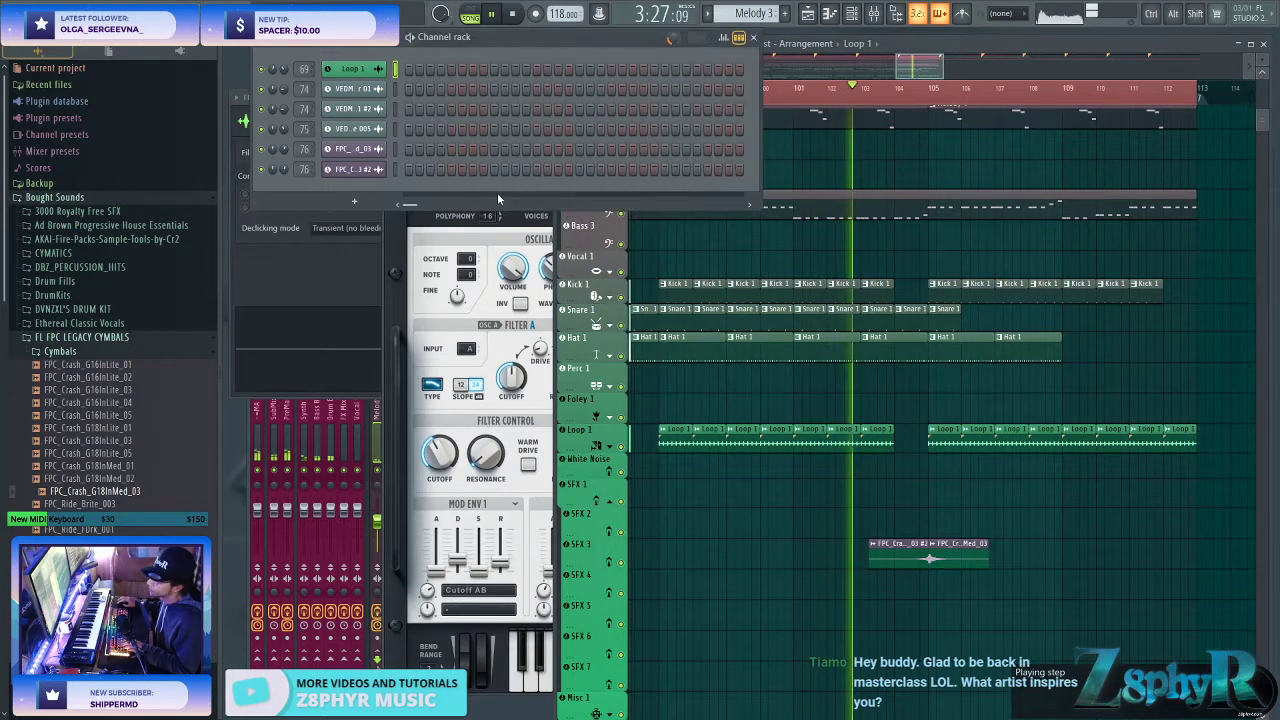
left_click(356, 70)
left_click(304, 487)
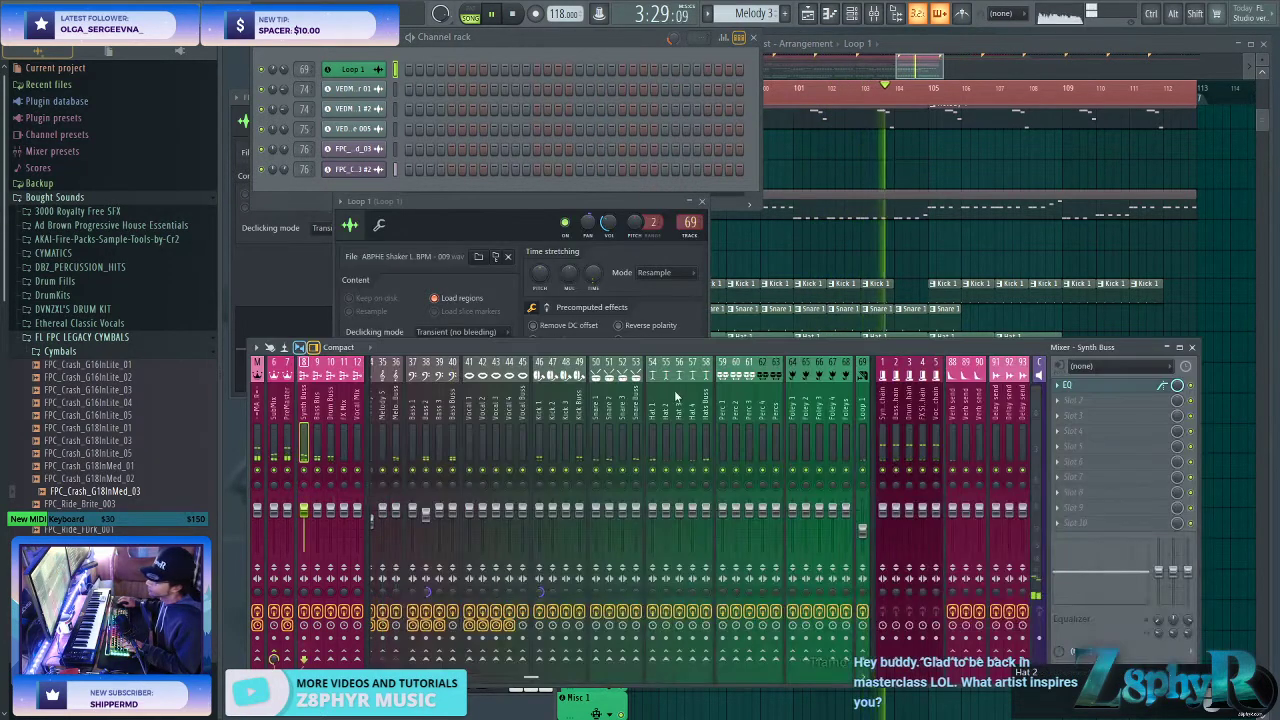
scroll(593, 410, "down", 5)
left_click(593, 410)
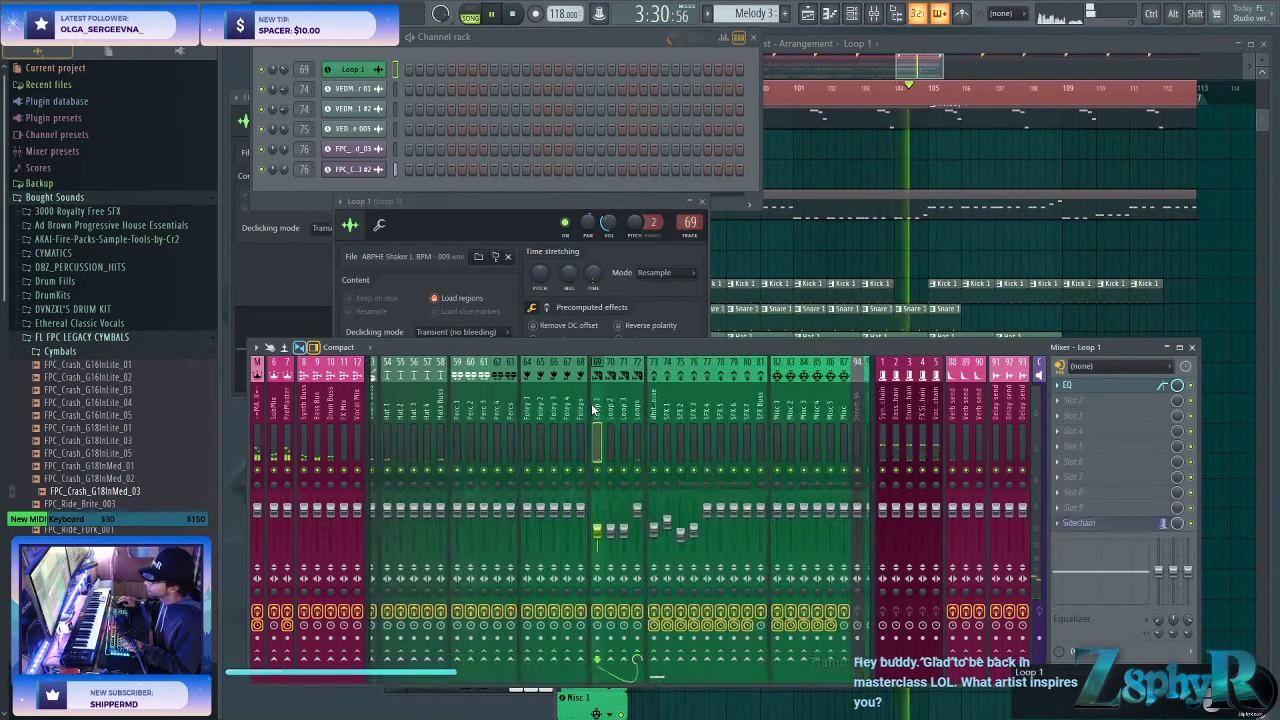
left_click(1067, 385)
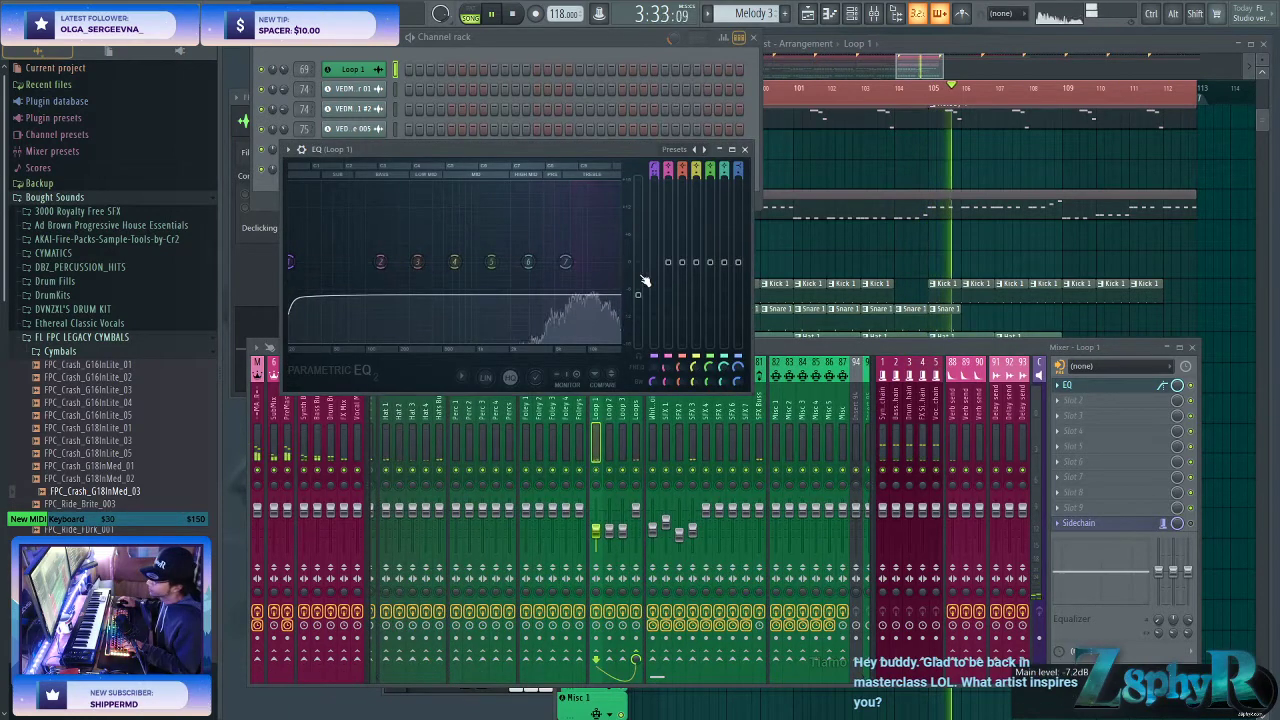
- Load Fruity Send into slot 2 of the Loop 1 mixer track and create an automation clip for its Dry level
left_click(1066, 400)
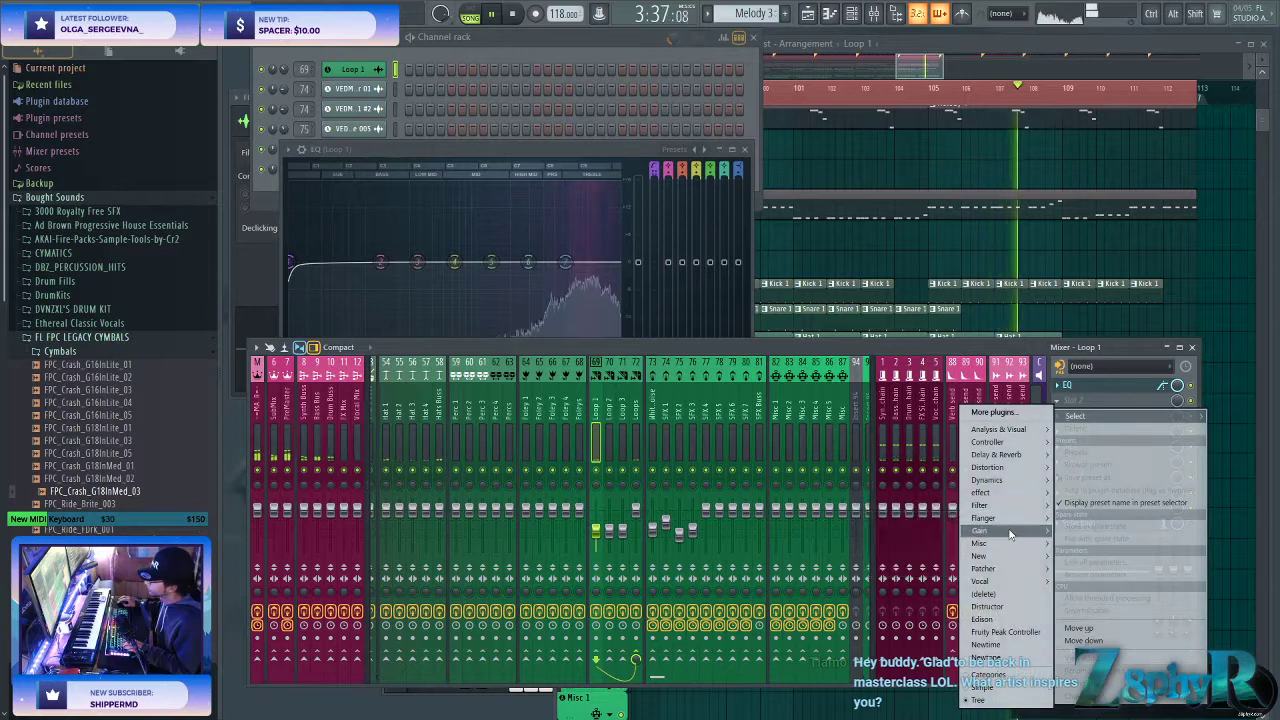
mouse_move(1017, 532)
left_click(896, 569)
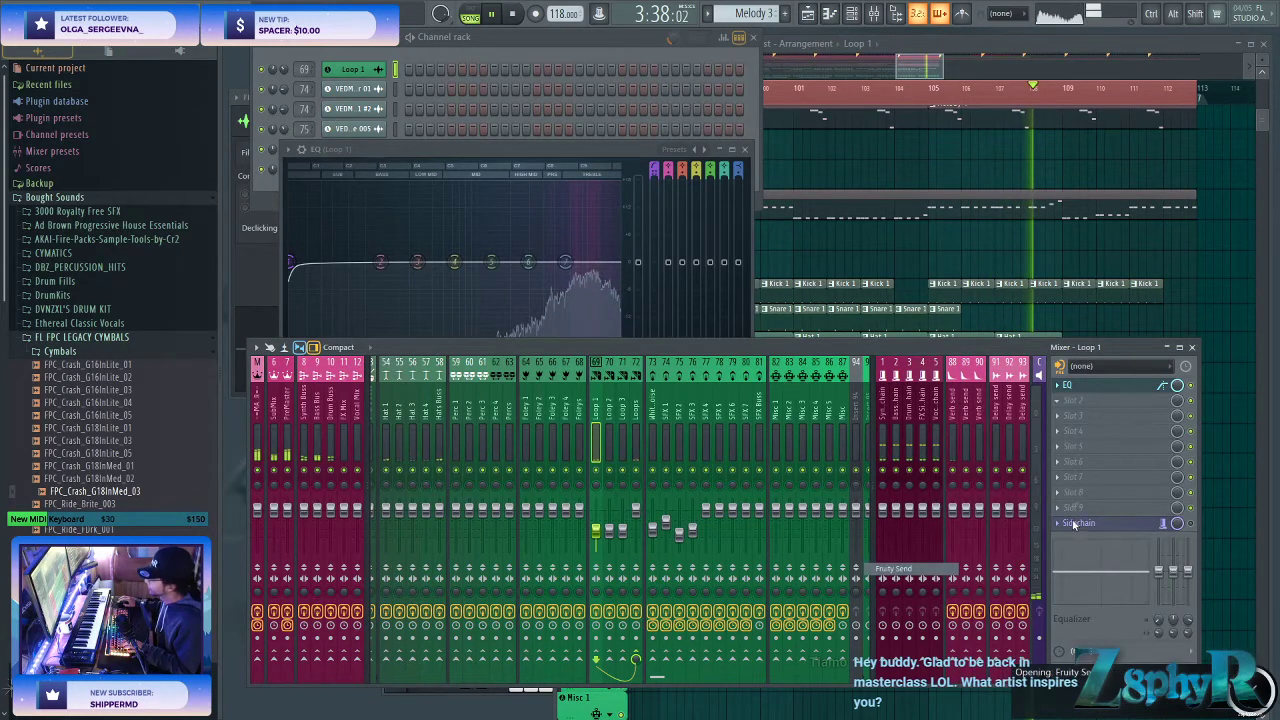
right_click(350, 221)
left_click(396, 318)
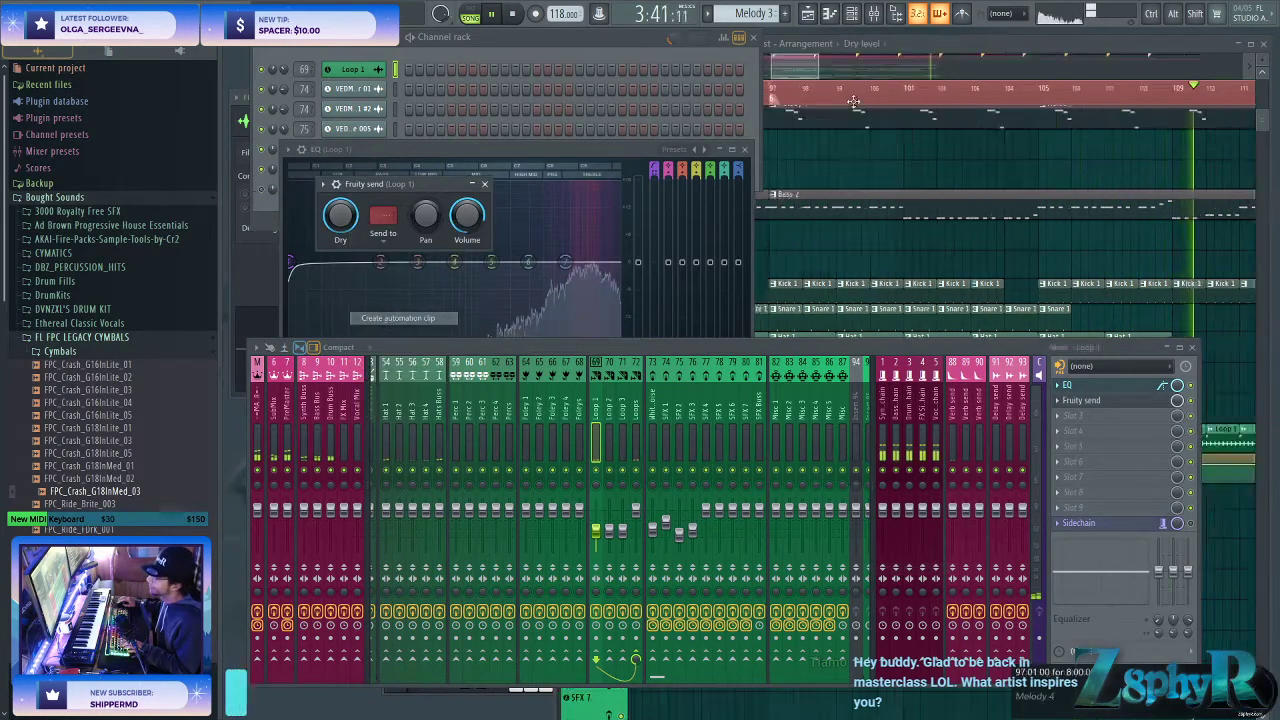
- Stretch the Dry level automation clip back over the arrangement and shape a downward fade near bar 113
scroll(1042, 513, "down", 2)
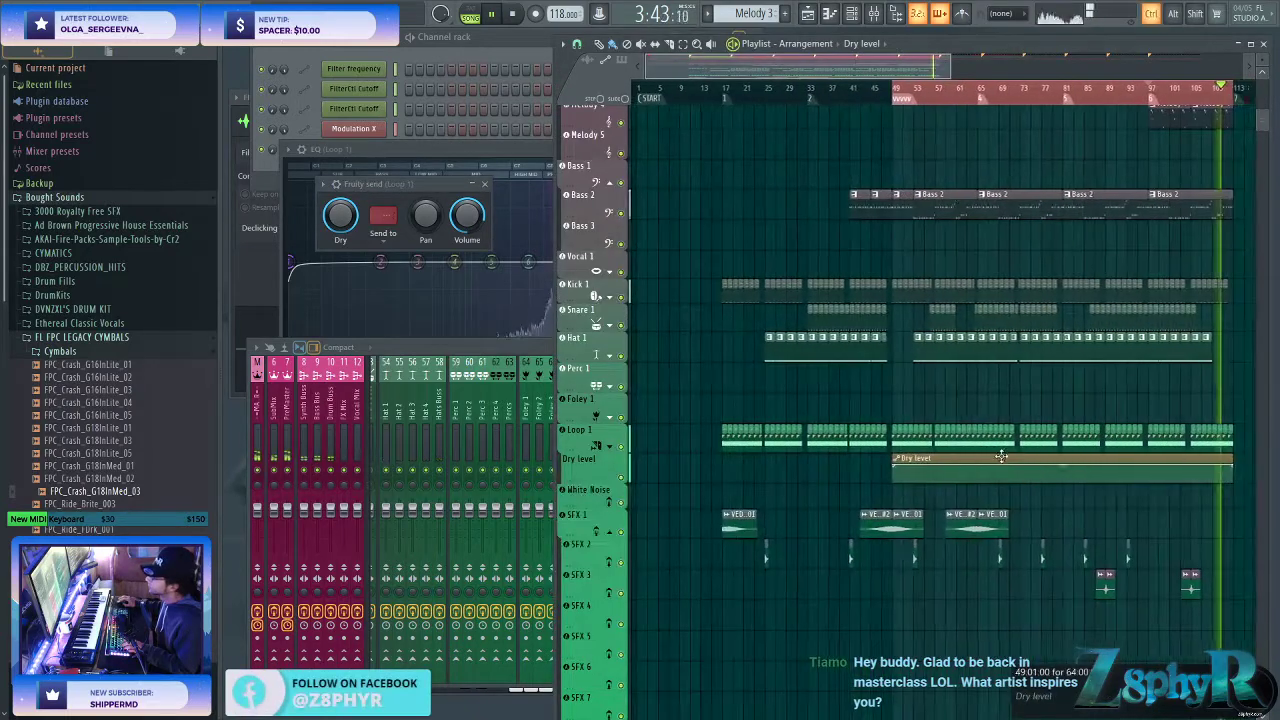
left_click(999, 468, "ctrl")
left_click_drag(1000, 470, 742, 468)
left_click_drag(968, 457, 1210, 485)
right_click(1146, 464)
right_click(1210, 474)
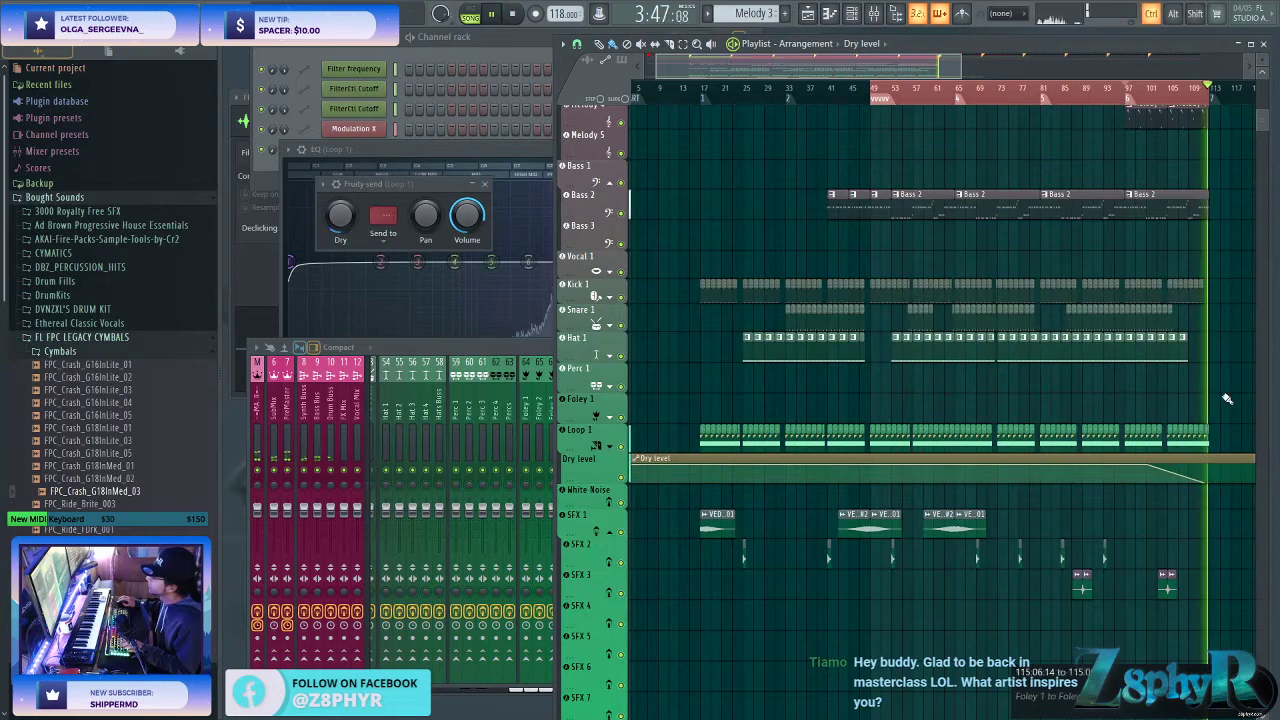
- Play from bar 97 and adjust the Dry level fade to run from about bar 106 down to bar 113
scroll(1200, 340, "up", 3)
left_click(946, 91)
scroll(1077, 491, "right", 2)
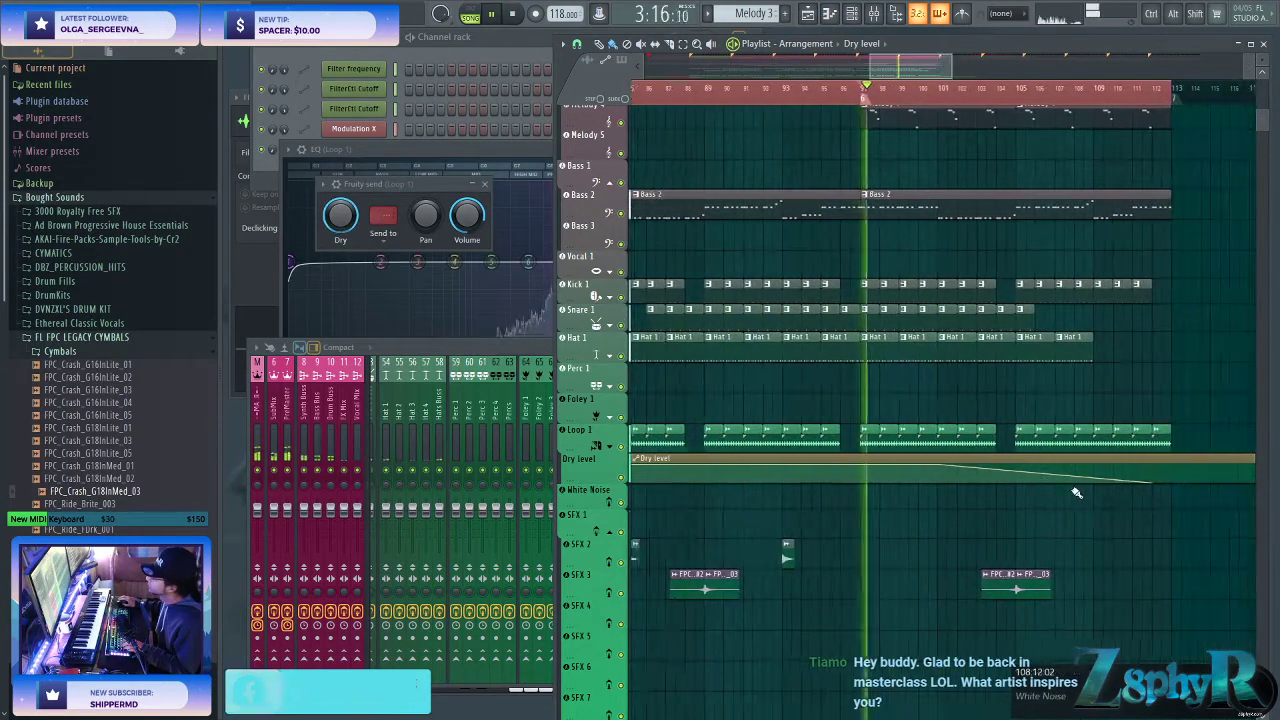
left_click_drag(1136, 483, 1155, 482)
key("space")
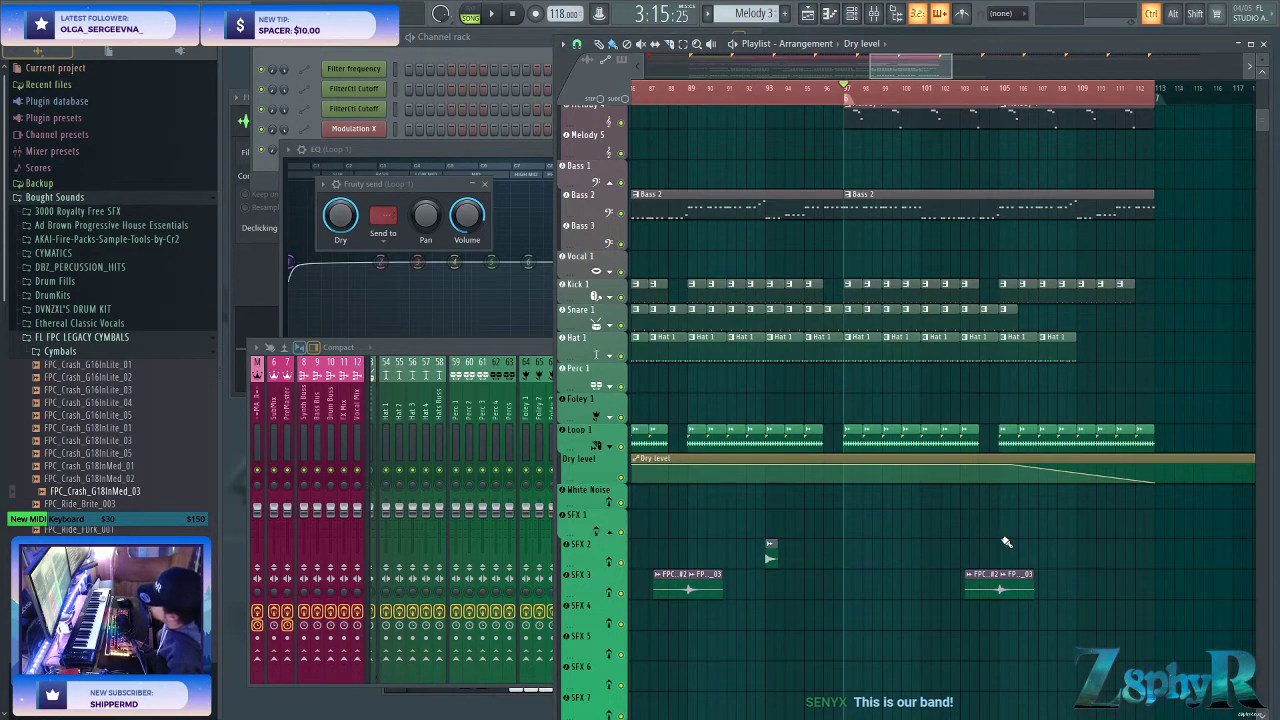
key("ctrl")
key("ctrl")
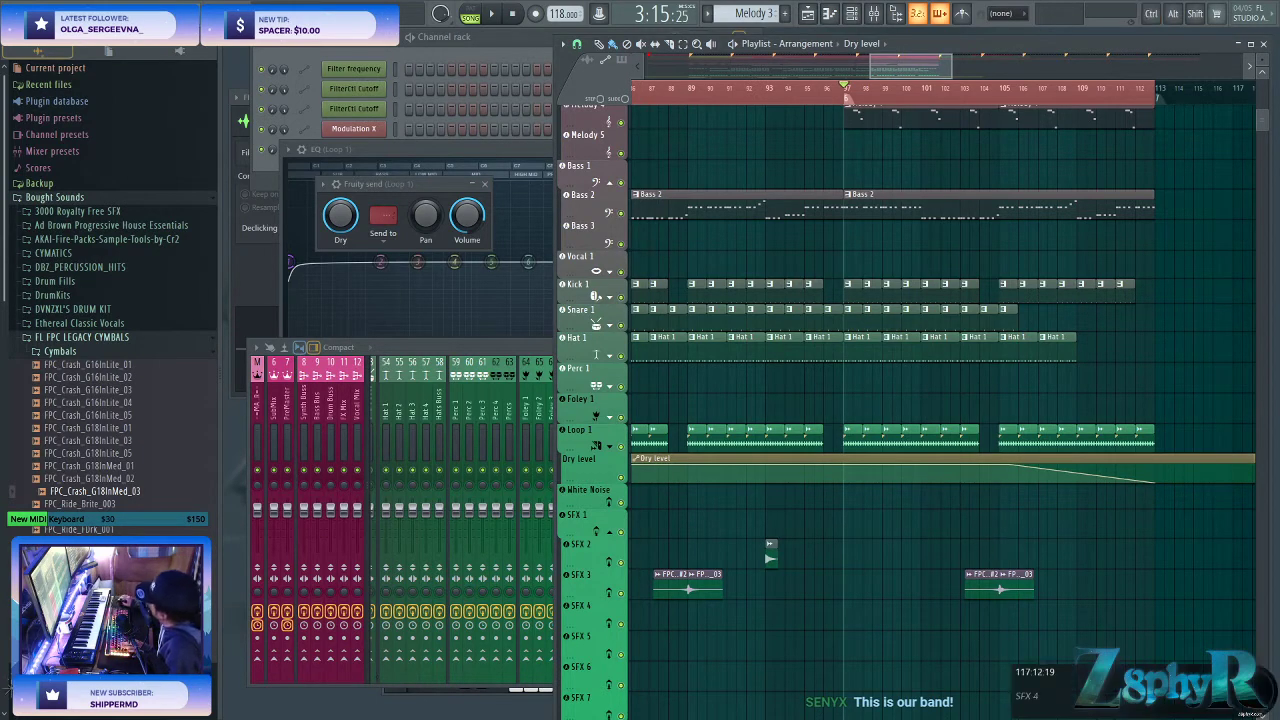
key("ctrl")
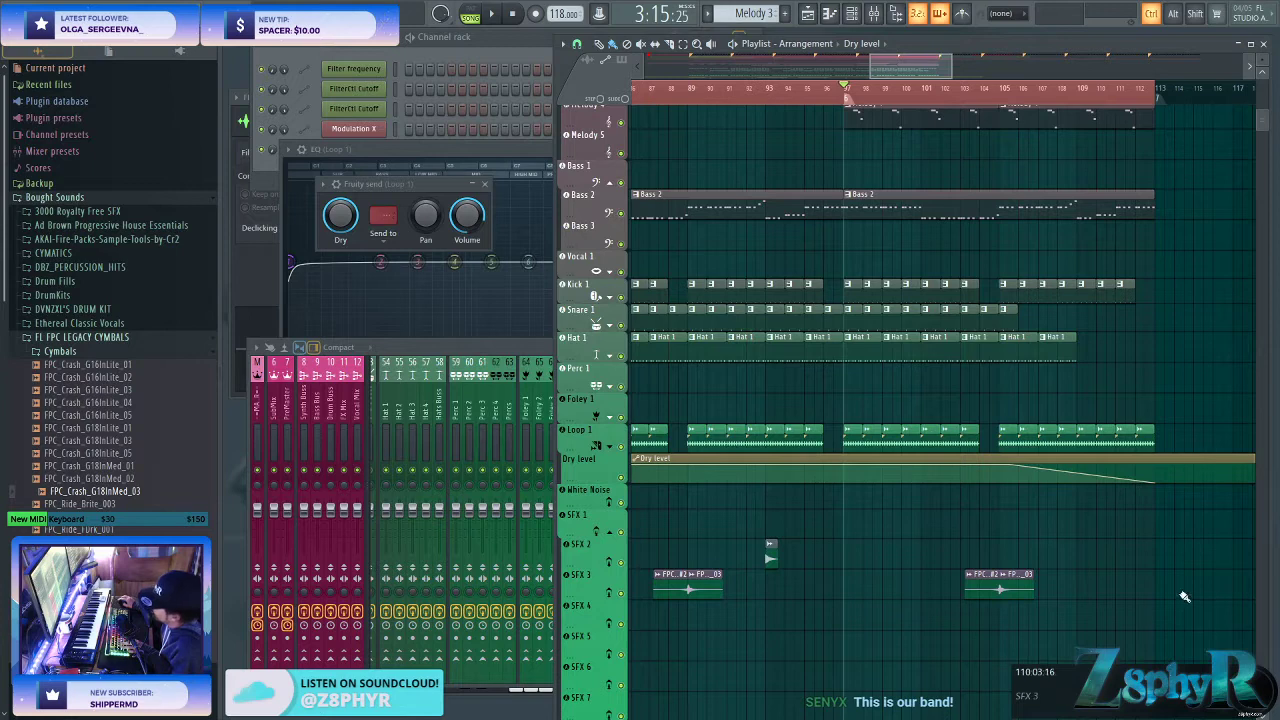
- Play the arrangement and copy the SFX 2 hit from bar 93 to bar 97
key("space")
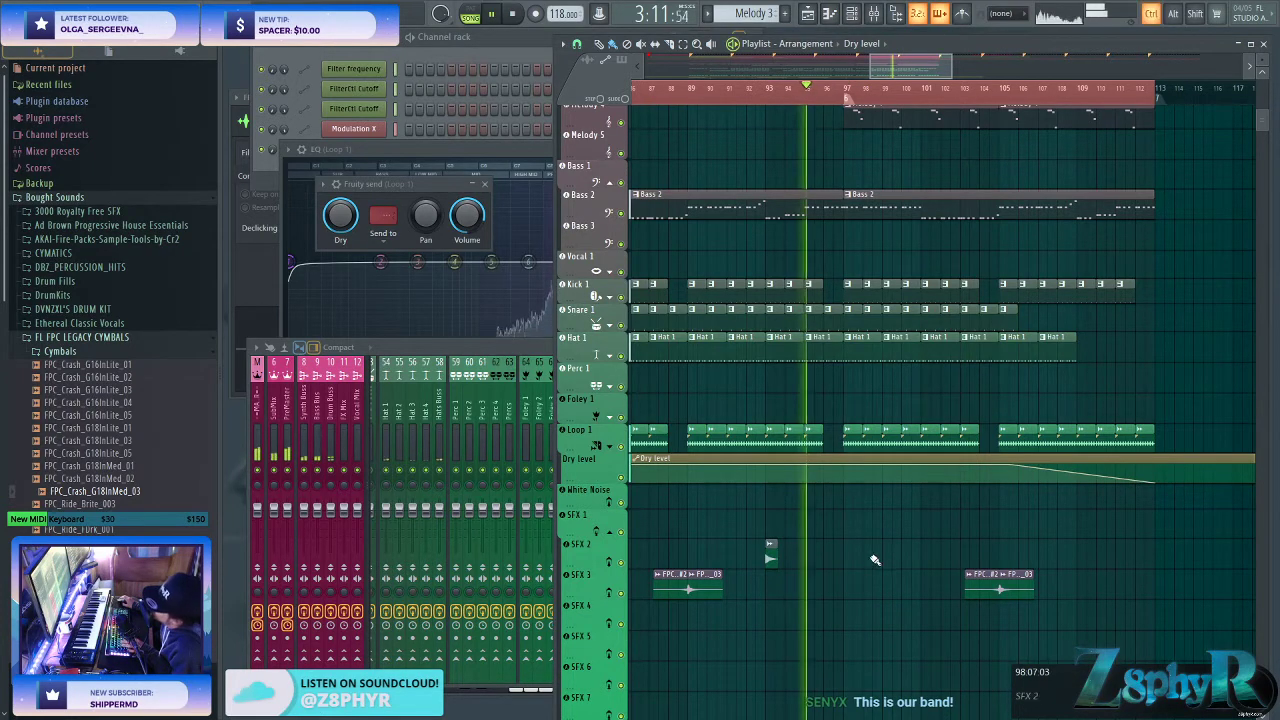
scroll(826, 578, "up", 3)
mouse_move(822, 573)
left_mouse_down()
mouse_move(650, 577)
mouse_move(824, 550)
left_mouse_up()
scroll(820, 608, "down", 3)
scroll(803, 537, "down", 2)
scroll(803, 537, "up", 2)
scroll(866, 489, "down", 3)
- Copy the pair of VEDM Downlifter clips on SFX 1 to start at bar 91 and meet at bar 97
left_click_drag(759, 378, 930, 373)
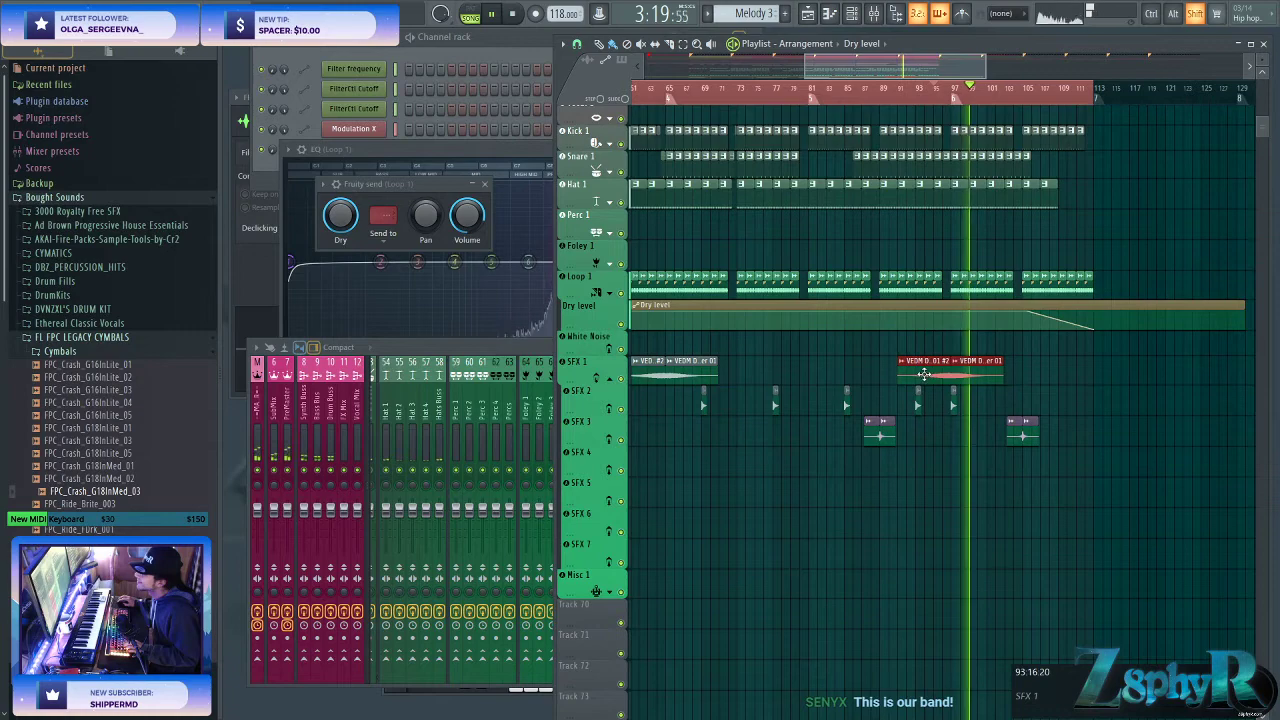
scroll(938, 437, "up", 2)
scroll(935, 430, "up", 2)
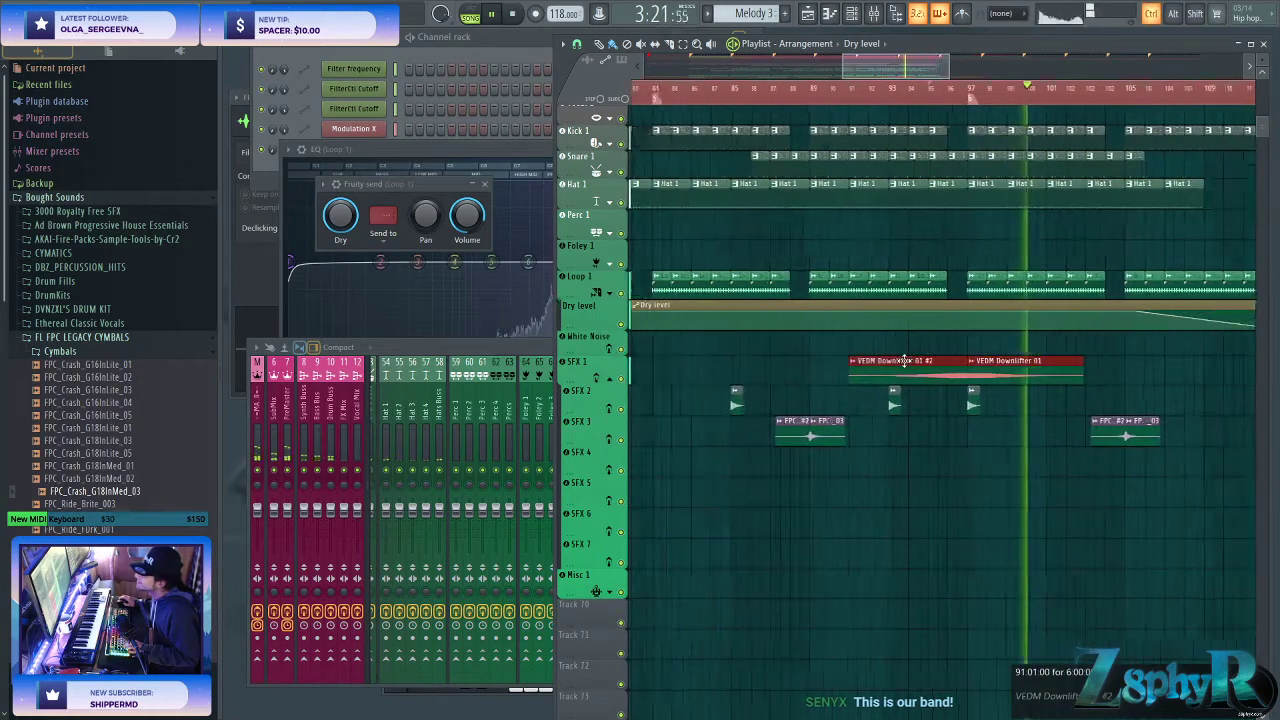
scroll(1010, 364, "right", 2)
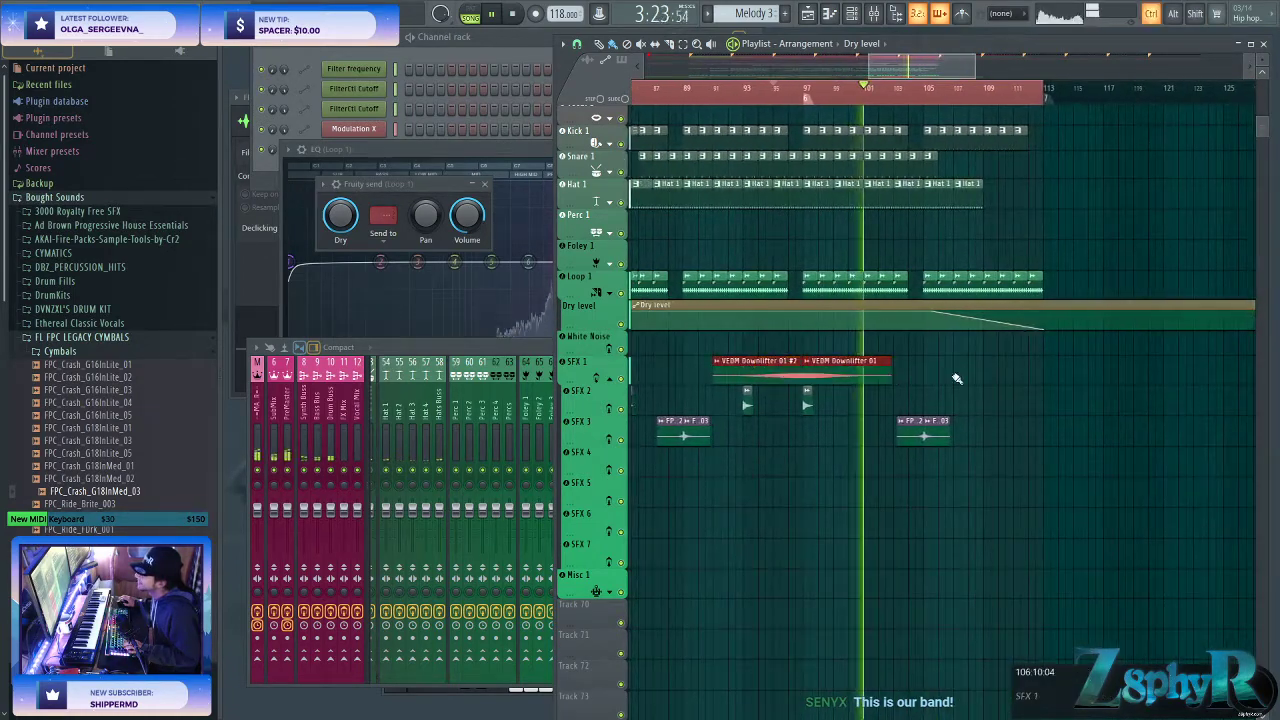
key("ctrl+d")
- Raise the low-cut frequency of band 1 in the SFX 1 mixer track's EQ
left_click(837, 370)
left_click(526, 406)
left_click(776, 410)
left_click(666, 416)
left_click(1105, 387)
left_click_drag(516, 243, 547, 237)
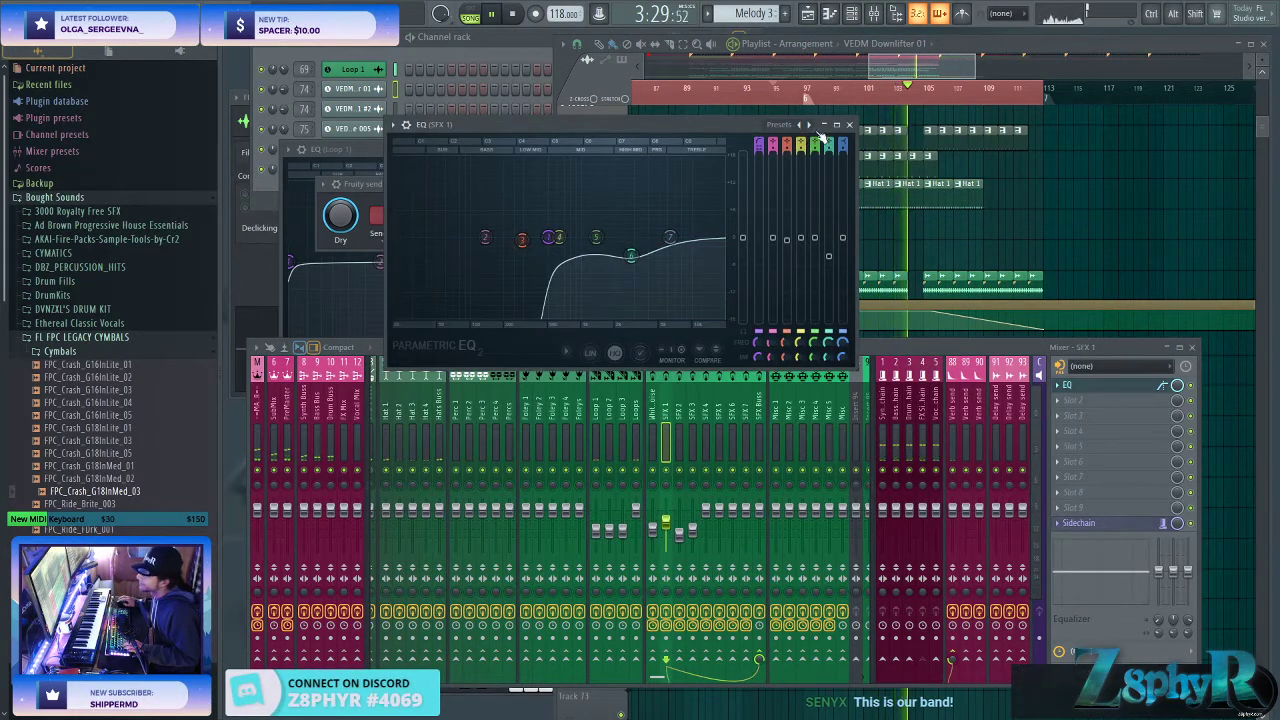
left_click(849, 124)
- Erase the remaining Hat 1 and Snare 1 clips beyond bar 105
right_click(1074, 257)
scroll(1063, 330, "down", 3)
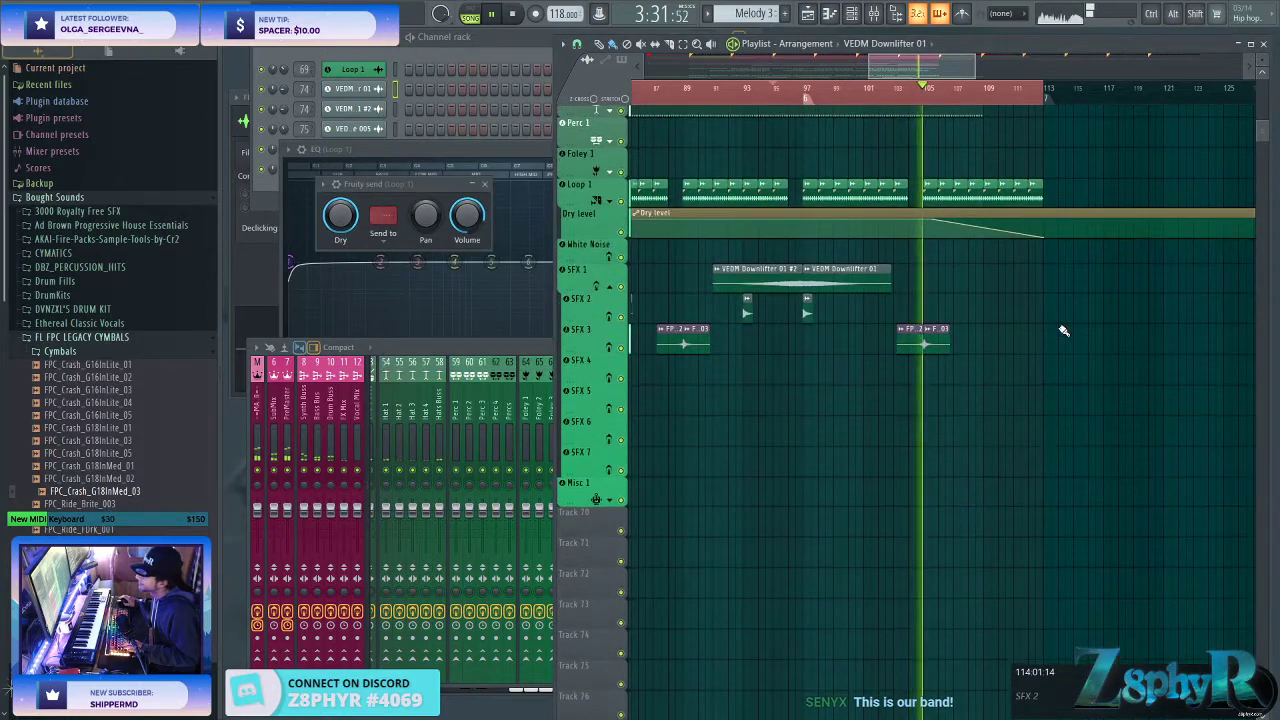
scroll(1063, 330, "up", 3)
scroll(1063, 330, "up", 3)
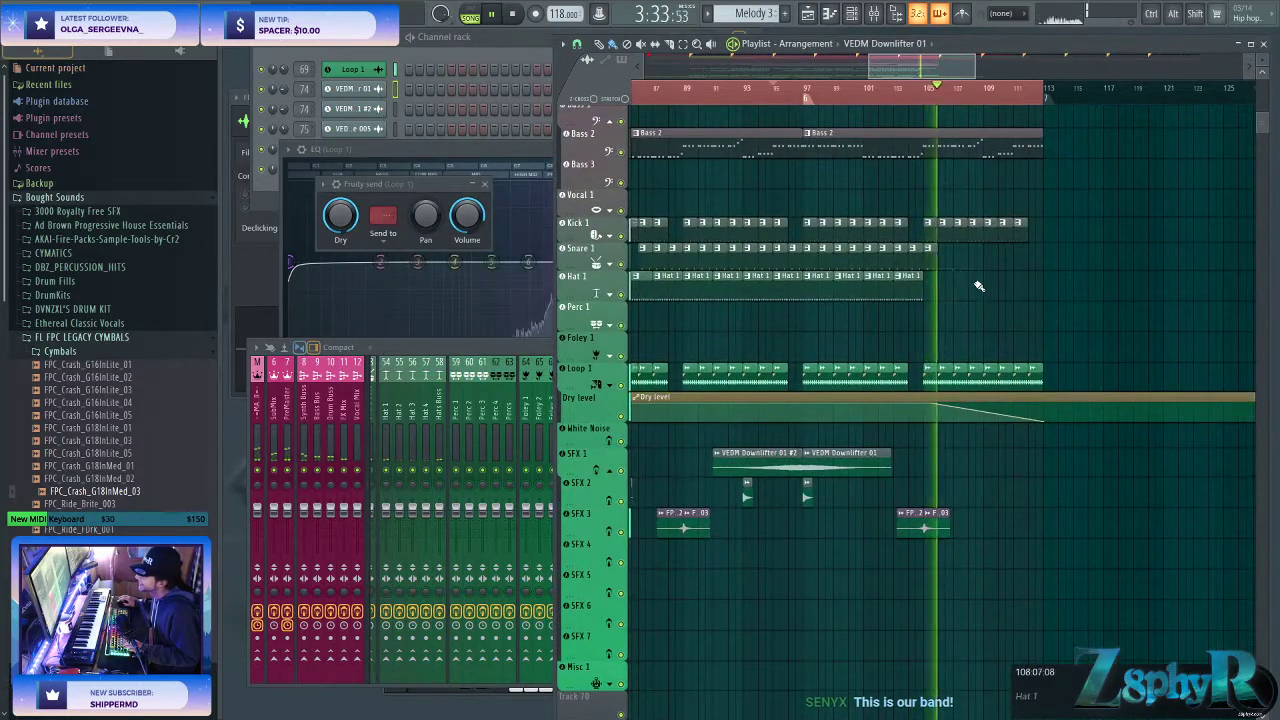
scroll(990, 300, "up", 3)
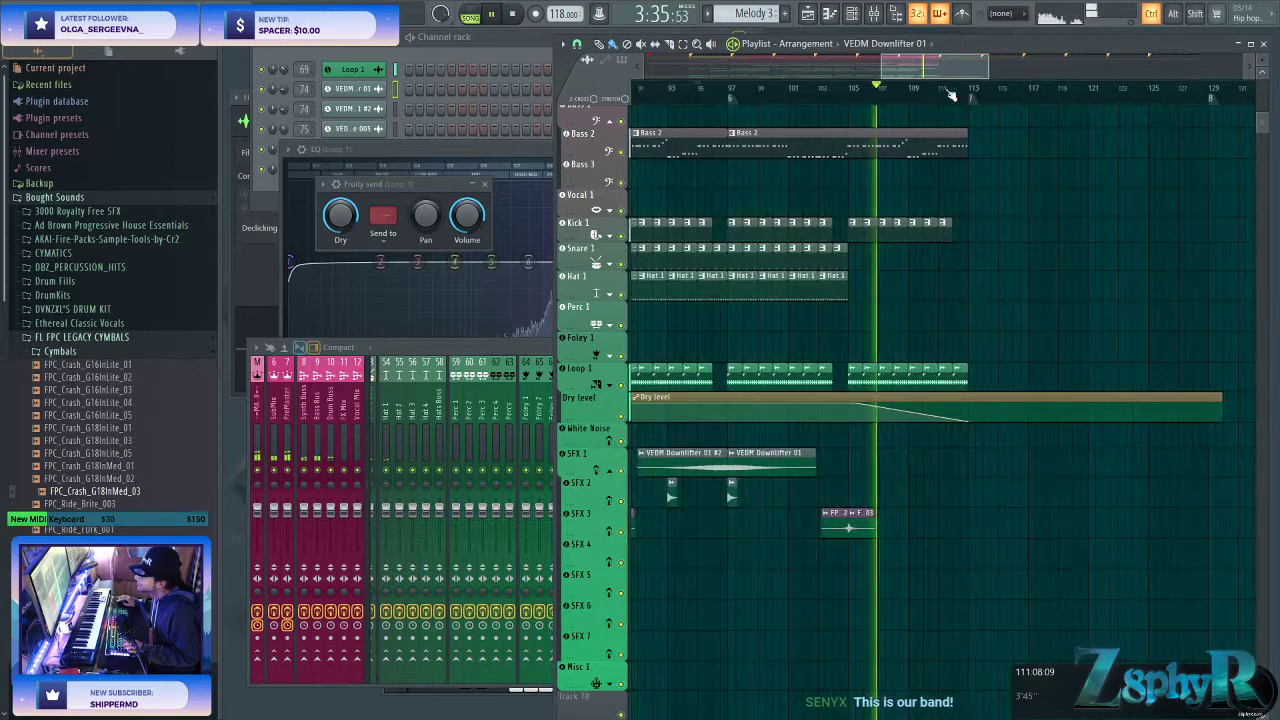
- Slice the FilterCtl Cutoff, Filter frequency and Modulation X automation clips at bar 113 and delete the parts beyond it
scroll(990, 300, "down", 5)
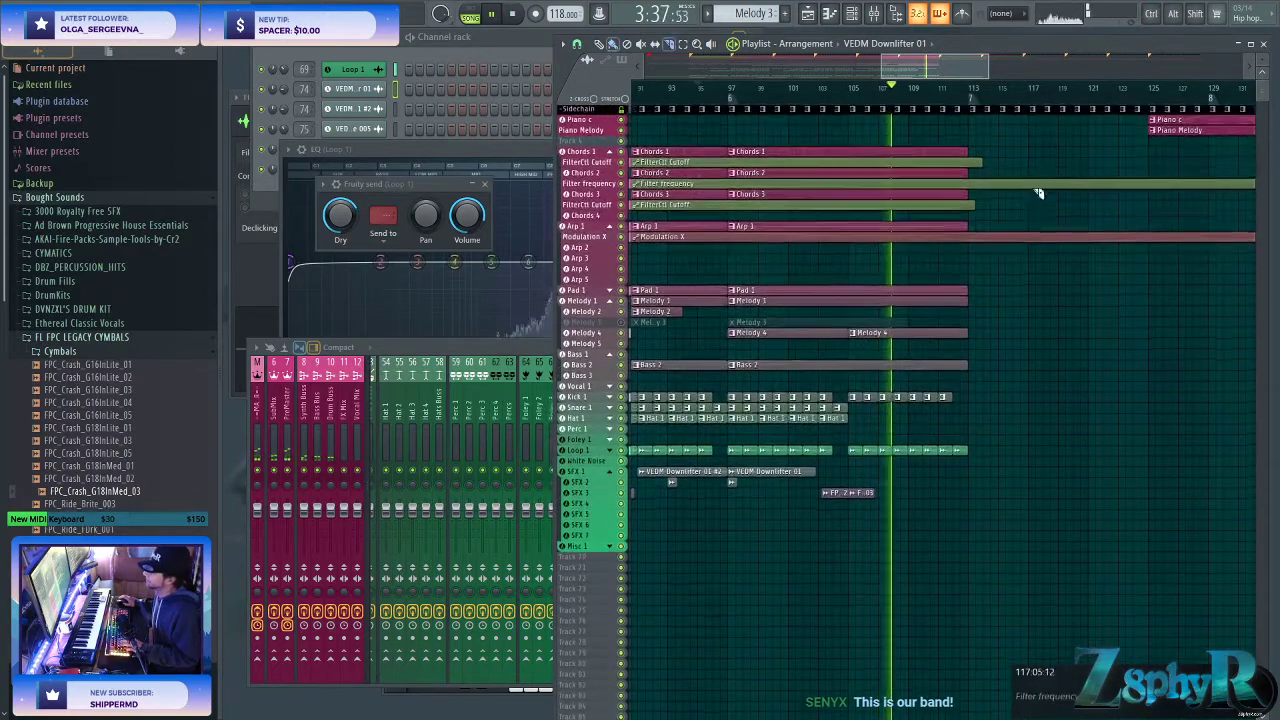
left_click_drag(997, 261, 998, 262)
left_click_drag(972, 143, 971, 247)
right_click(971, 241)
right_click(981, 162)
right_click(977, 238)
right_click(973, 205)
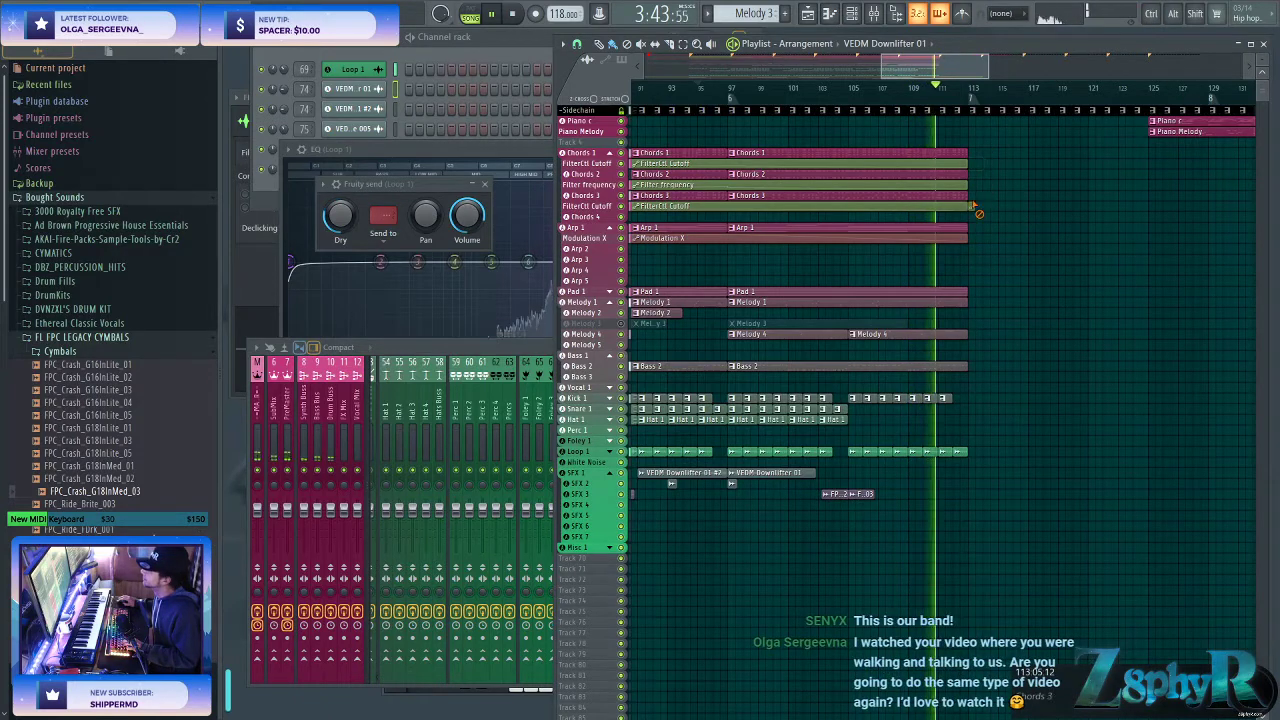
- Move the Piano c clip to start at bar 113 and erase the Sidechain clips between bars 113 and 141
mouse_move(1108, 125)
left_mouse_down()
mouse_move(1170, 134)
mouse_move(1005, 127)
left_mouse_up()
right_click(975, 110)
right_click(1066, 111)
right_click(1041, 111)
scroll(1071, 114, "right", 3)
right_click(1015, 119)
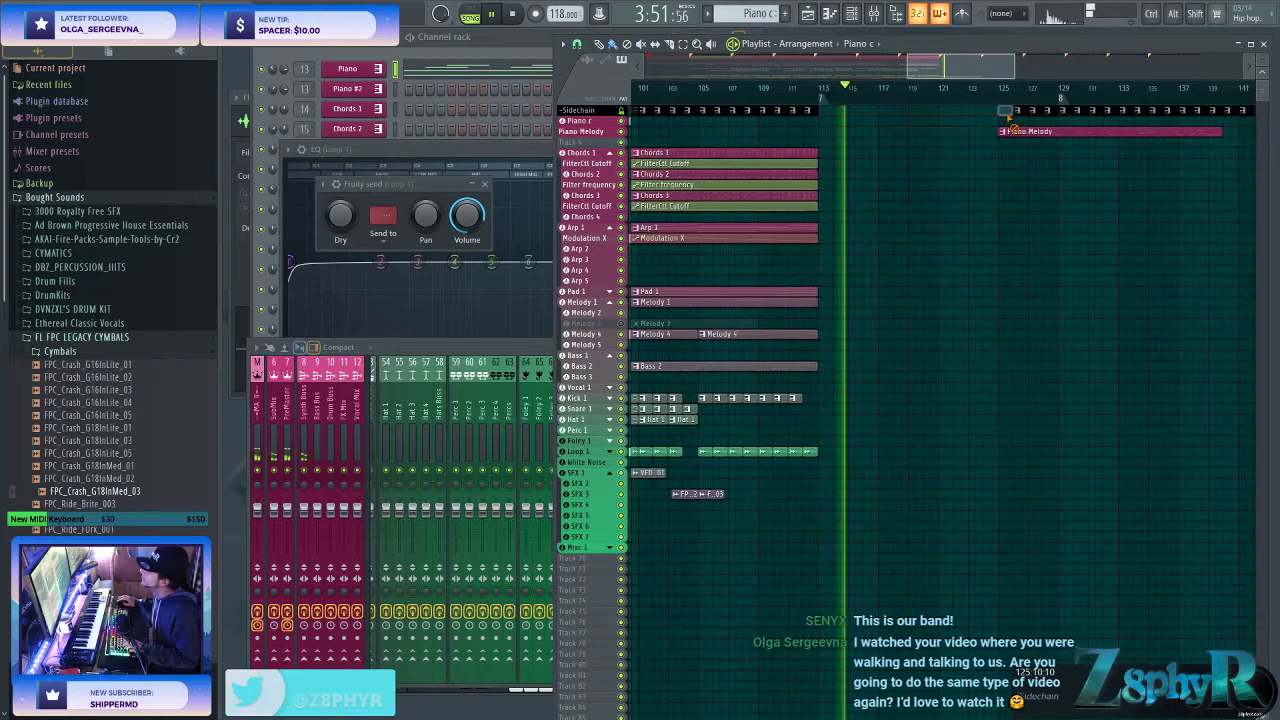
key("ctrl+z")
right_click(1002, 111)
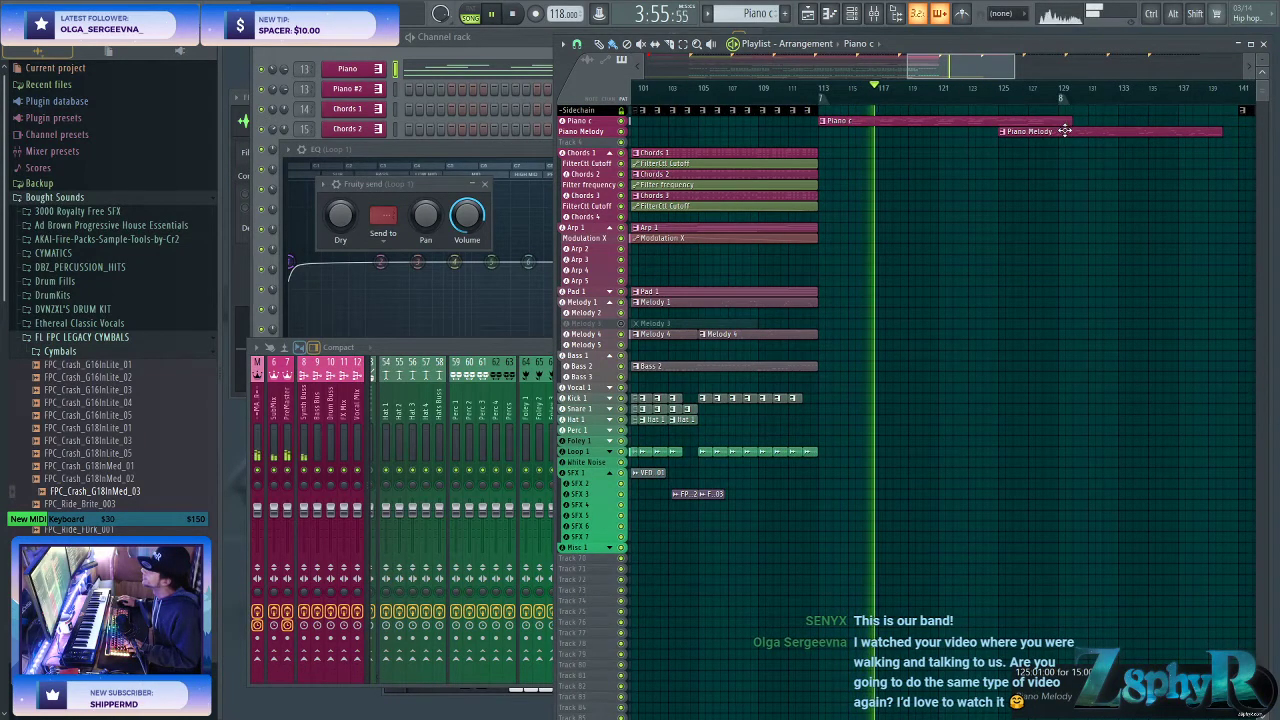
- Move the Piano Melody clip to start at bar 129 and stop playback
left_click_drag(1032, 131, 1088, 129)
key("space")
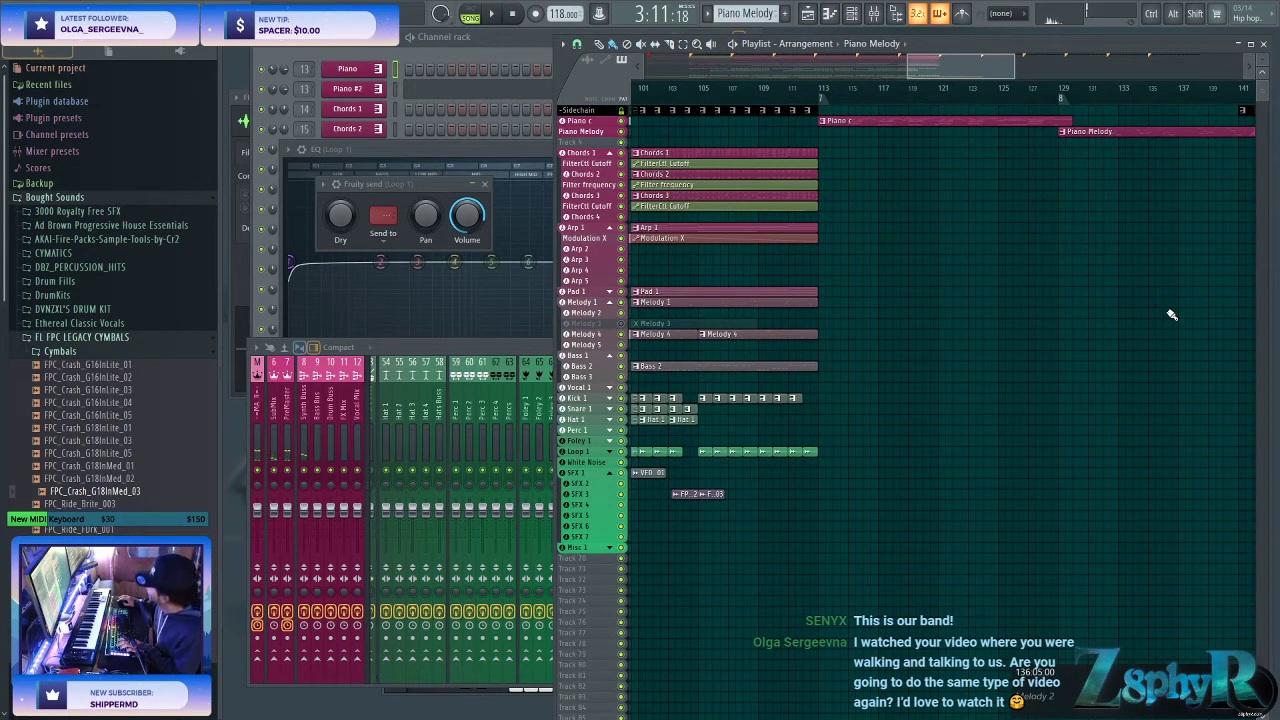
key("ctrl")
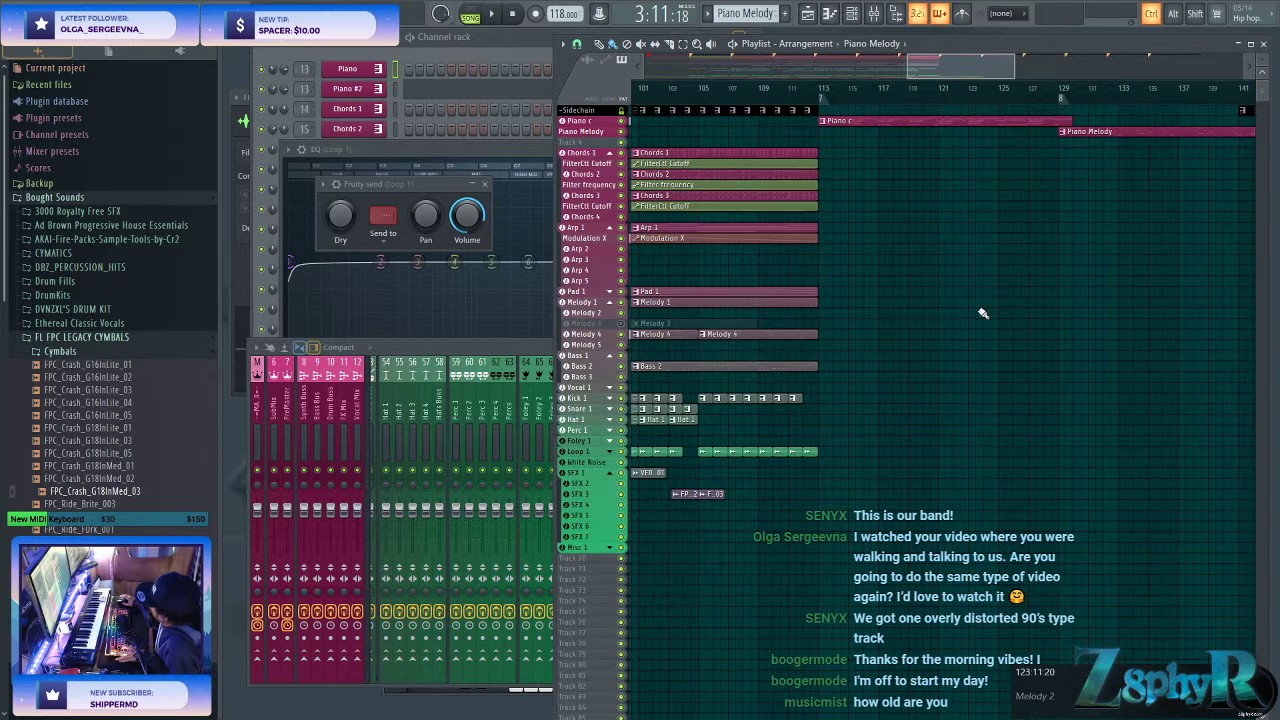
- Play the transition from just before bar 112 and copy the SFX 3 crash pair so it meets at bar 113
left_click(804, 88)
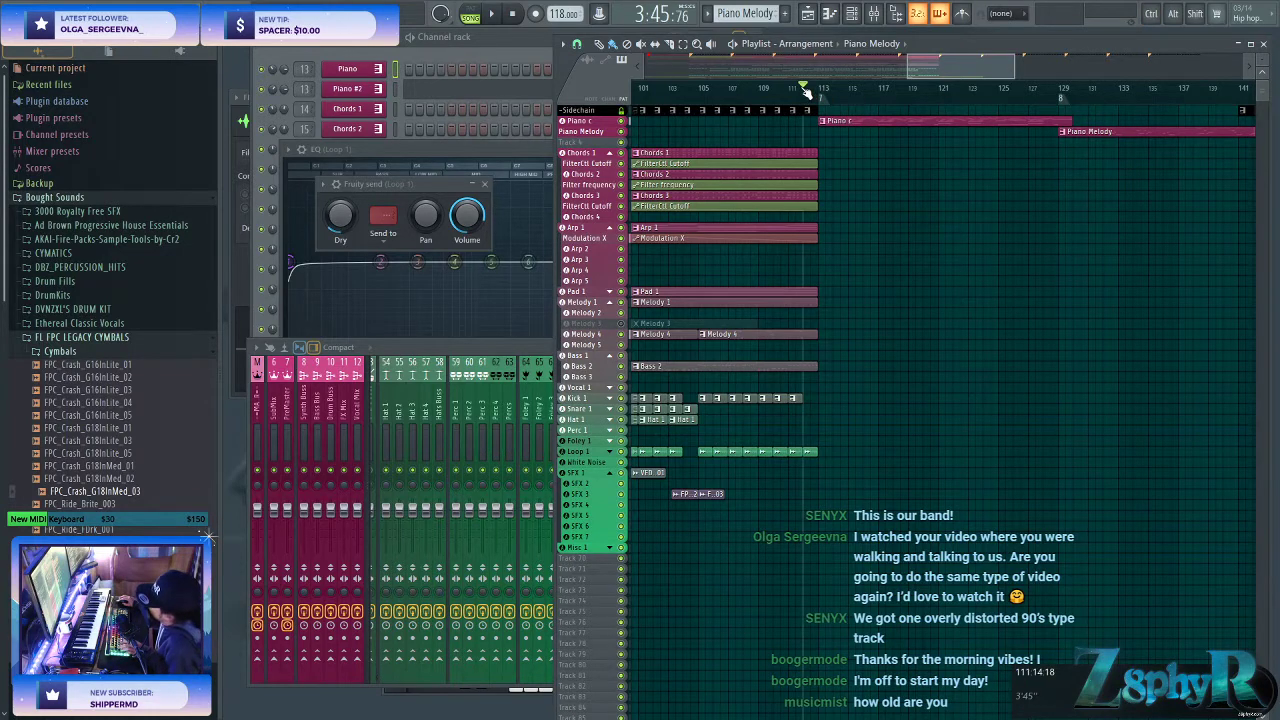
key("space")
left_click_drag(708, 502, 807, 490)
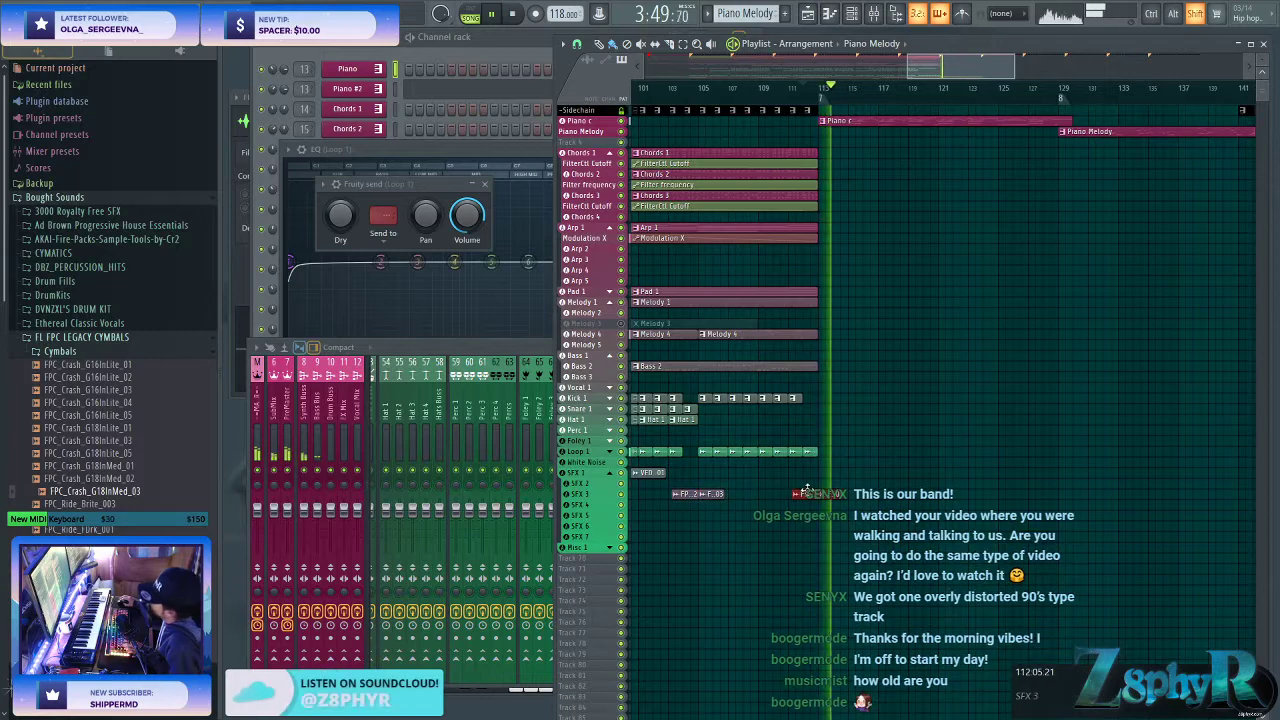
scroll(952, 455, "up", 3)
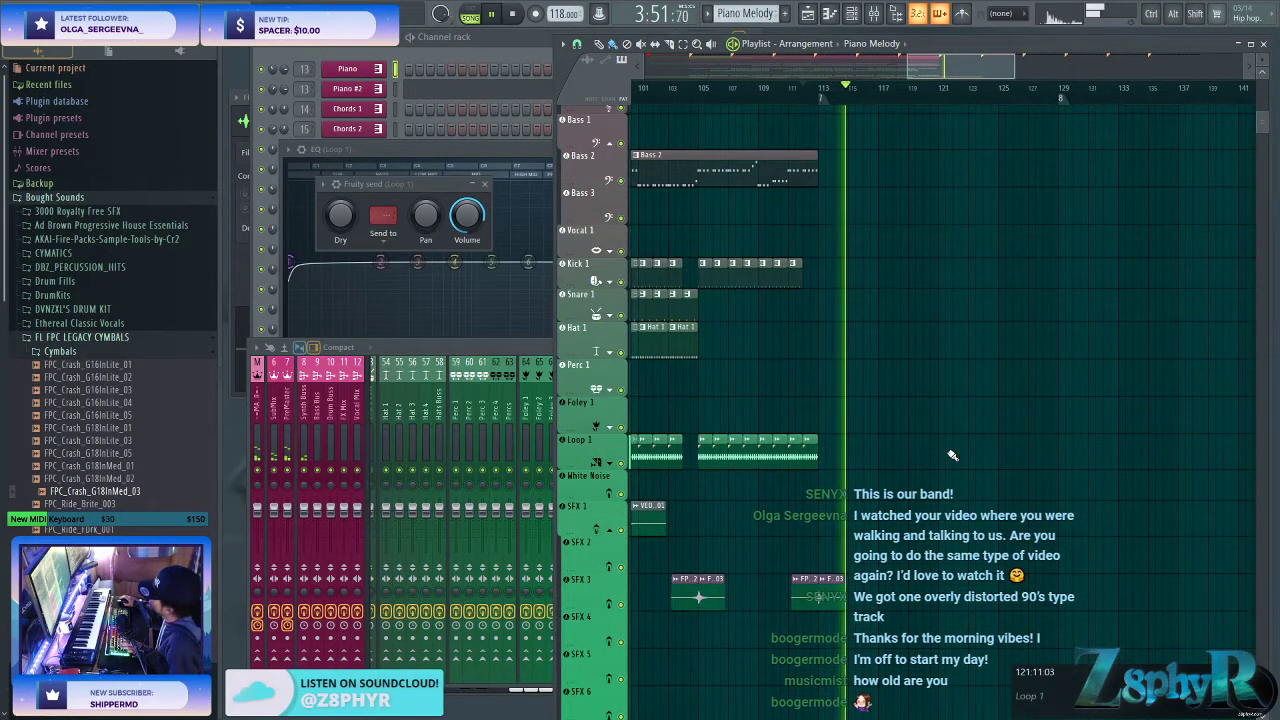
scroll(952, 456, "up", 10)
scroll(921, 447, "up", 10)
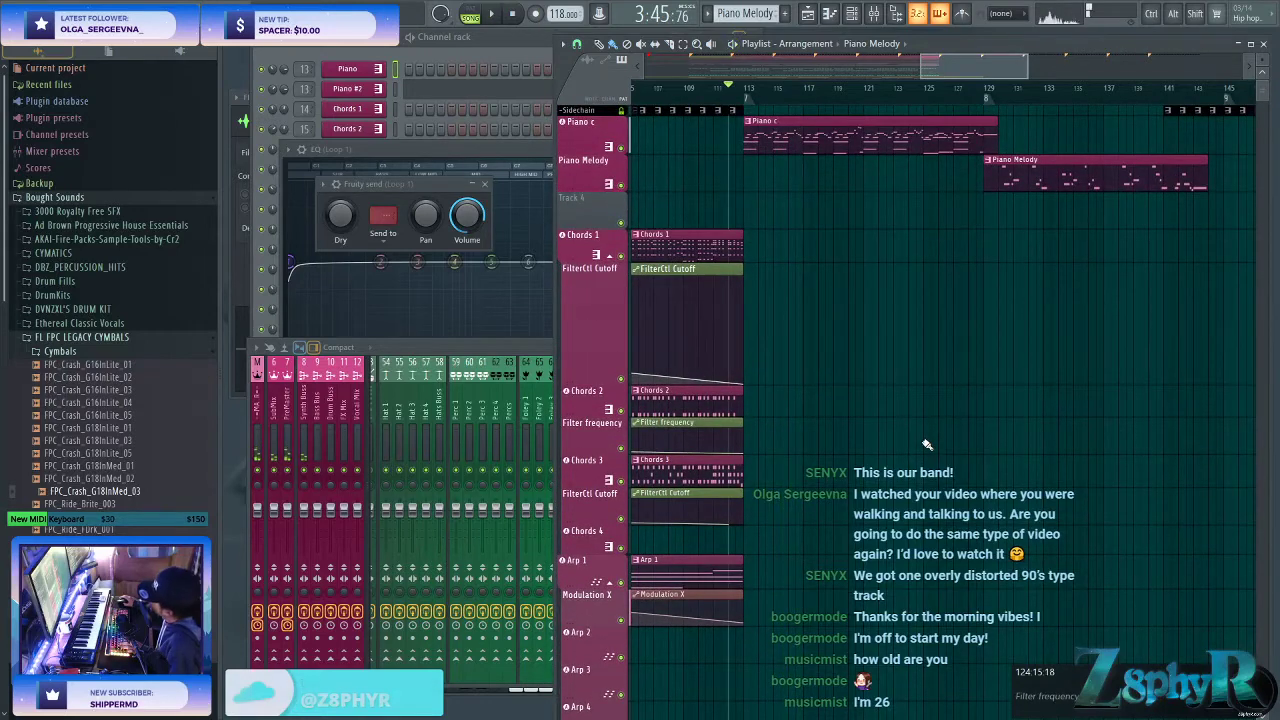
- Play across bar 113 to check how the crash pair leads into the Piano c clip, and stop playback
key("ctrl")
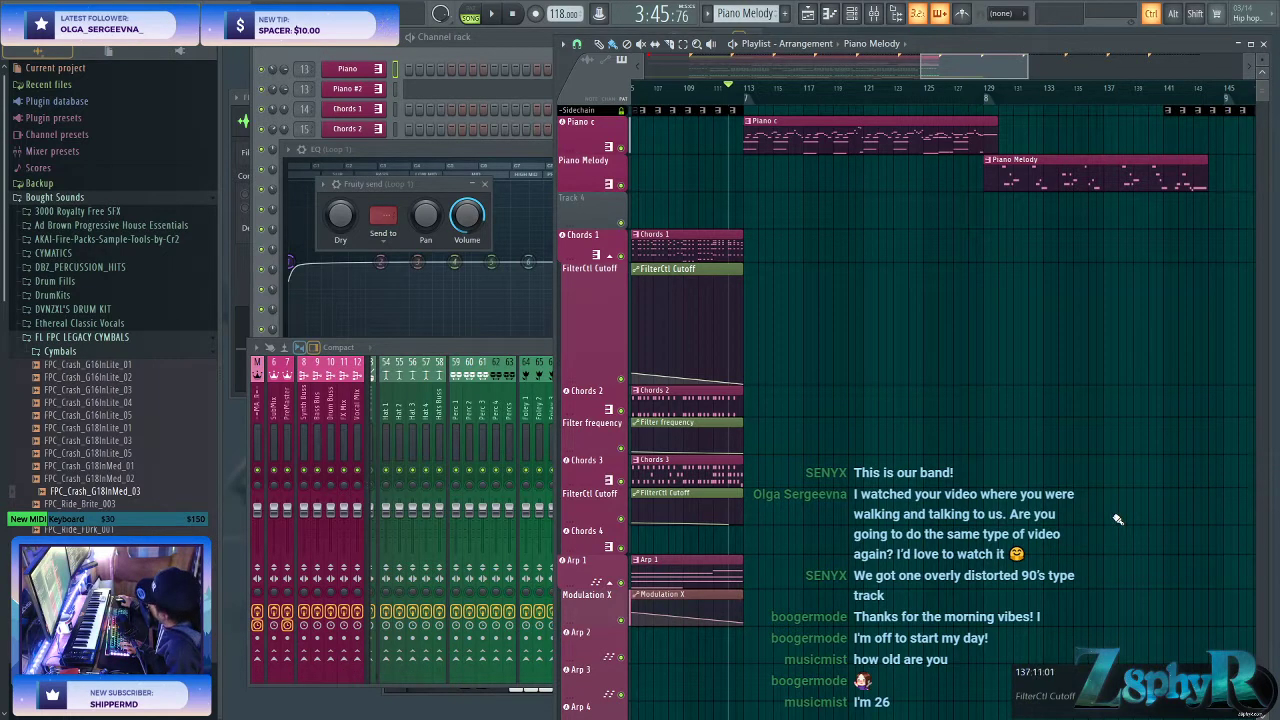
key("space")
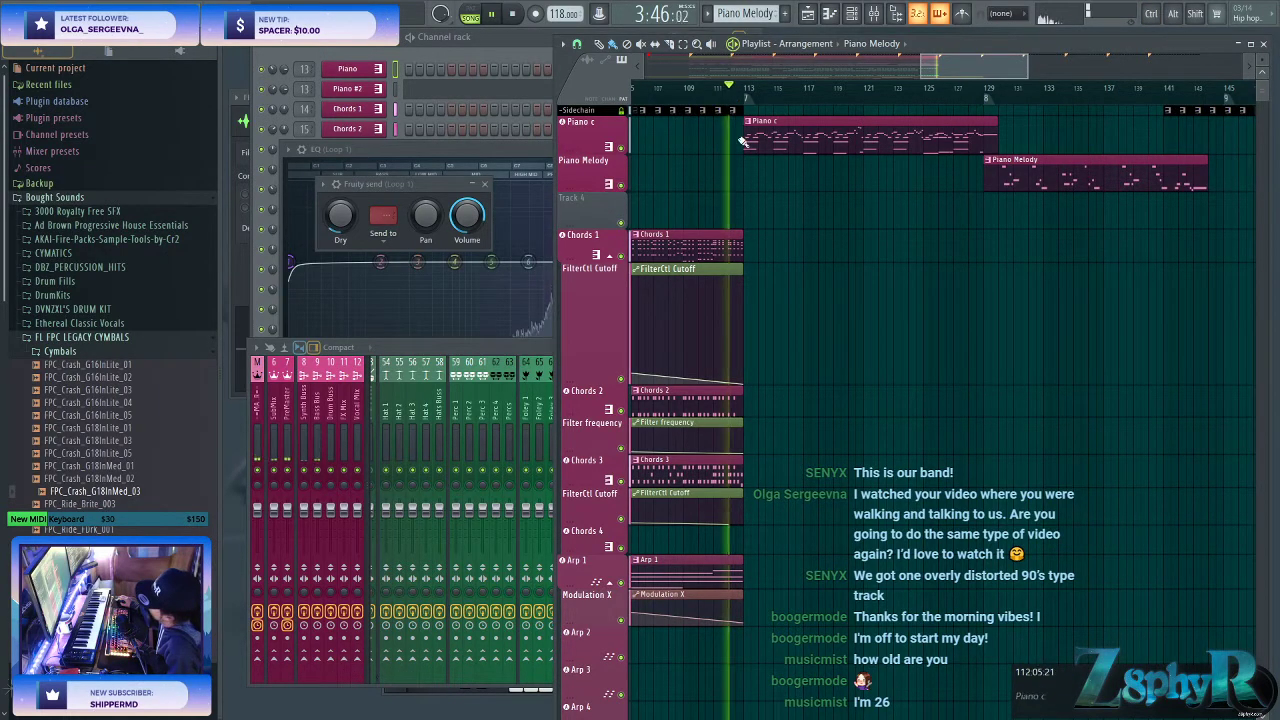
scroll(849, 348, "down", 4, "alt")
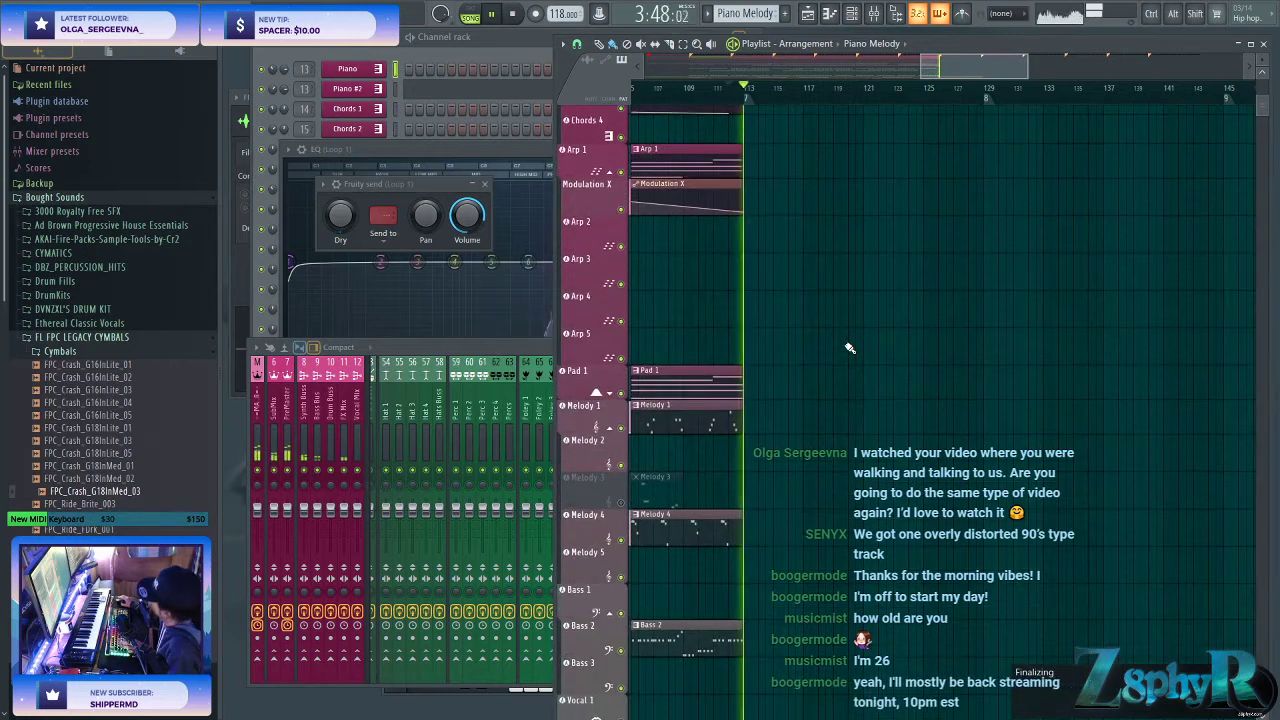
scroll(849, 348, "down", 2, "alt")
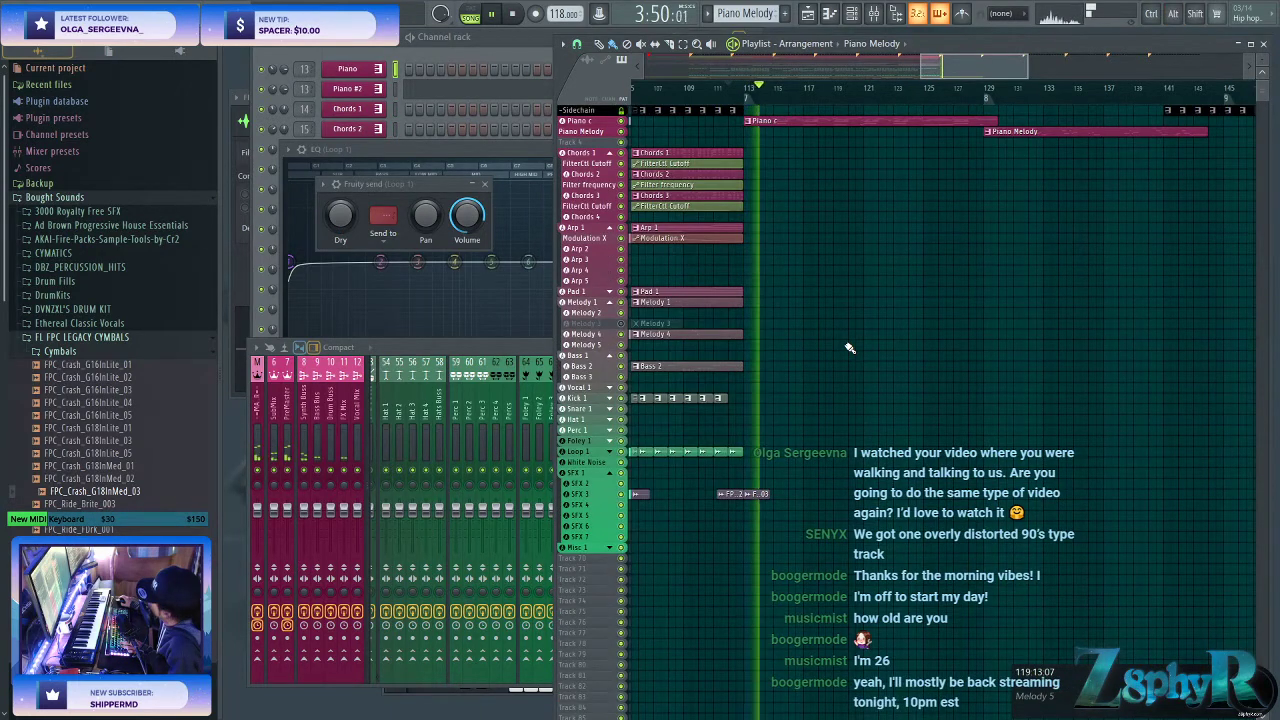
scroll(849, 348, "left", 2)
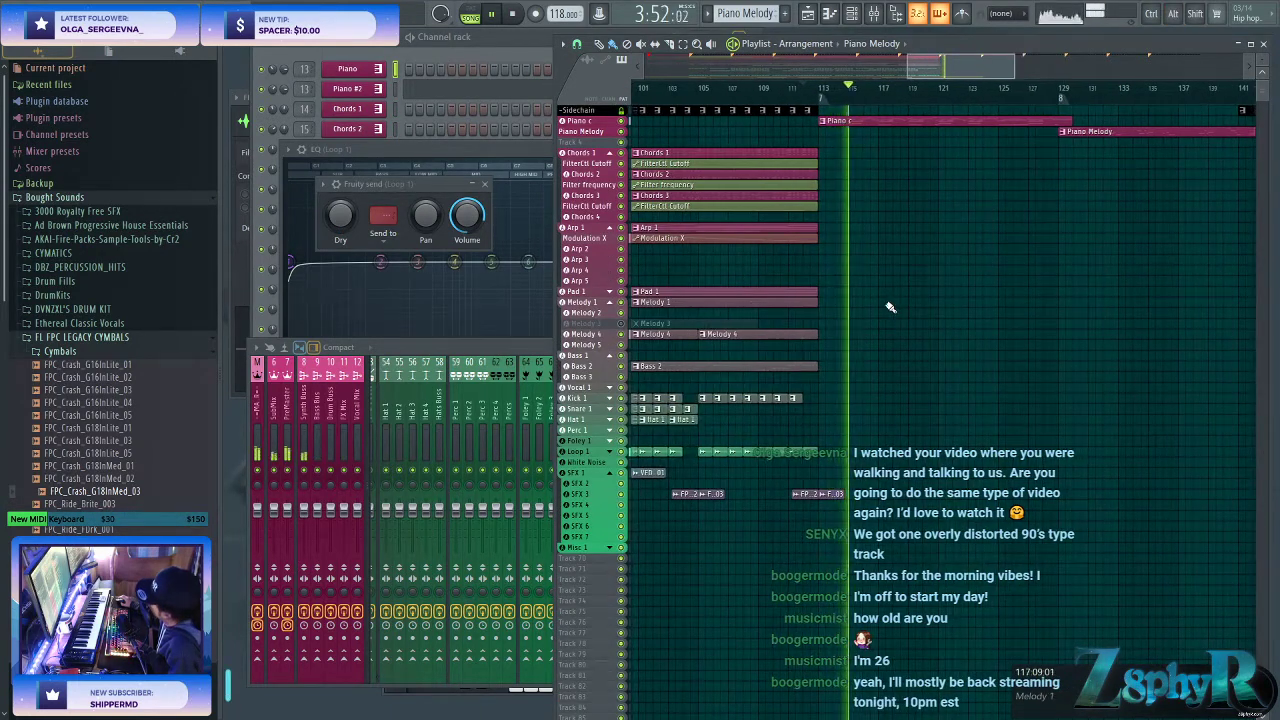
key("space")
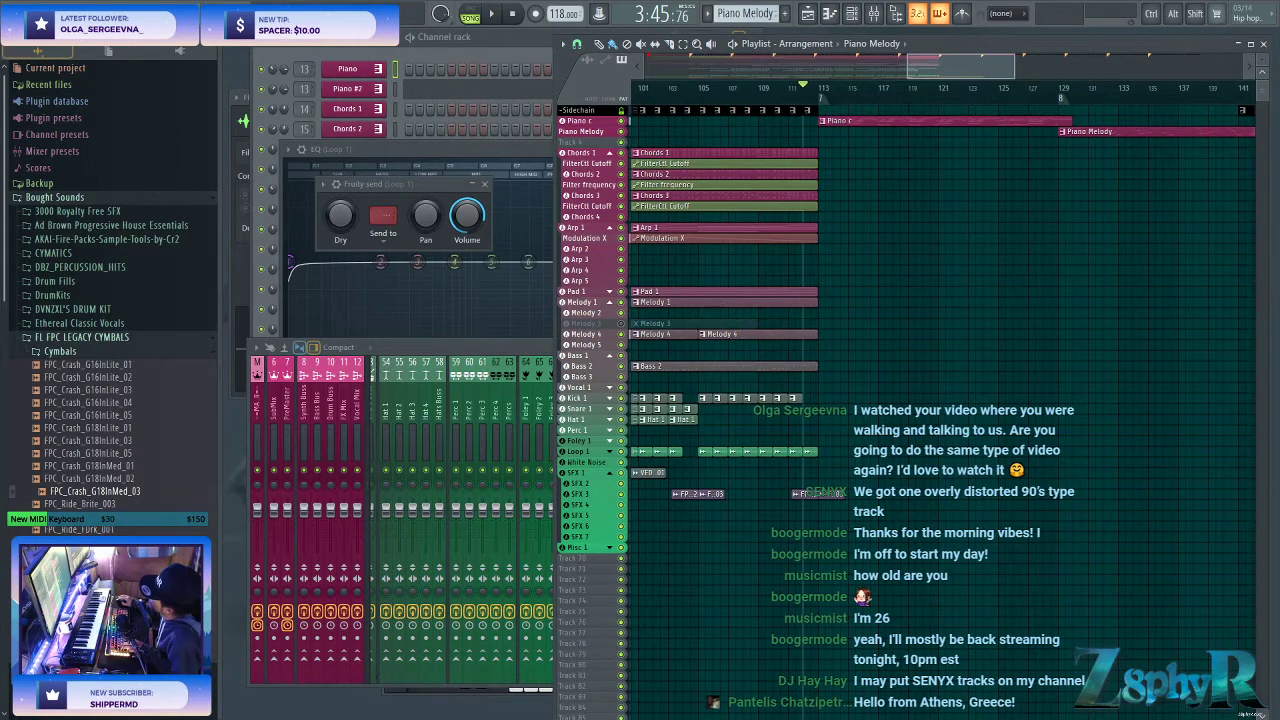
- Switch to the browser, select the address of the open Twitch channel page and return to FL Studio
key("alt+Tab")
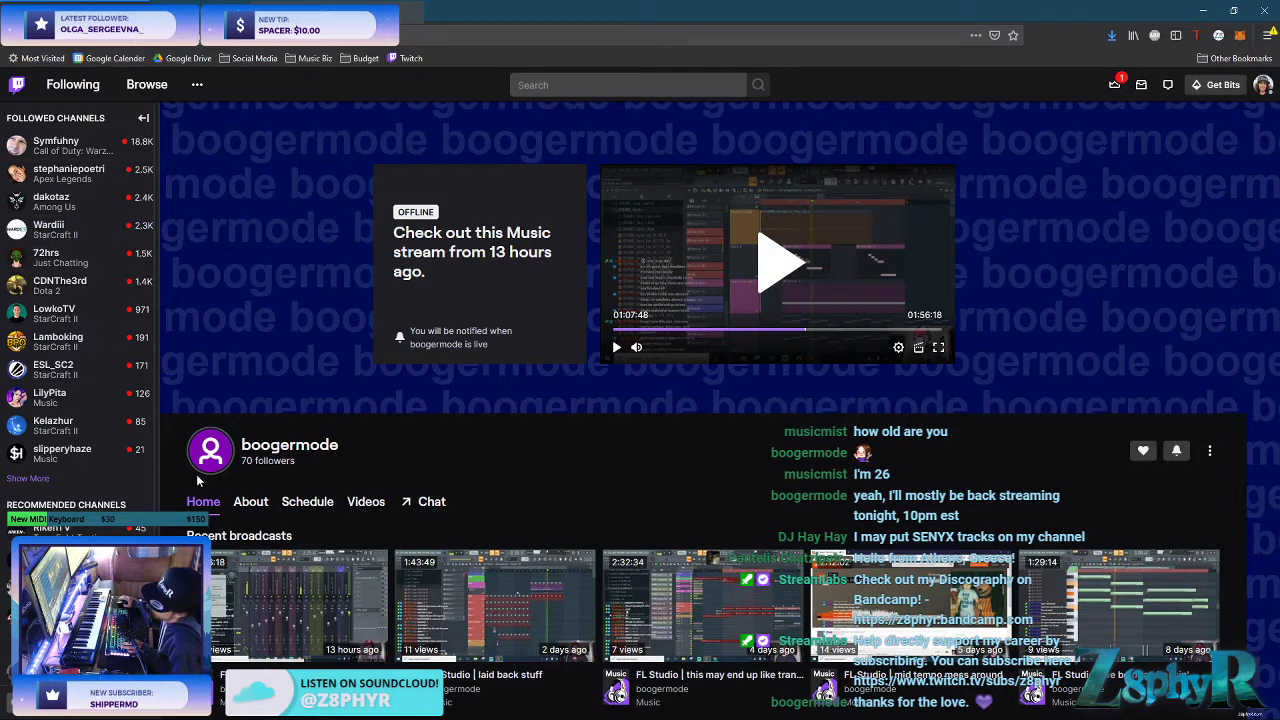
left_click(30, 479)
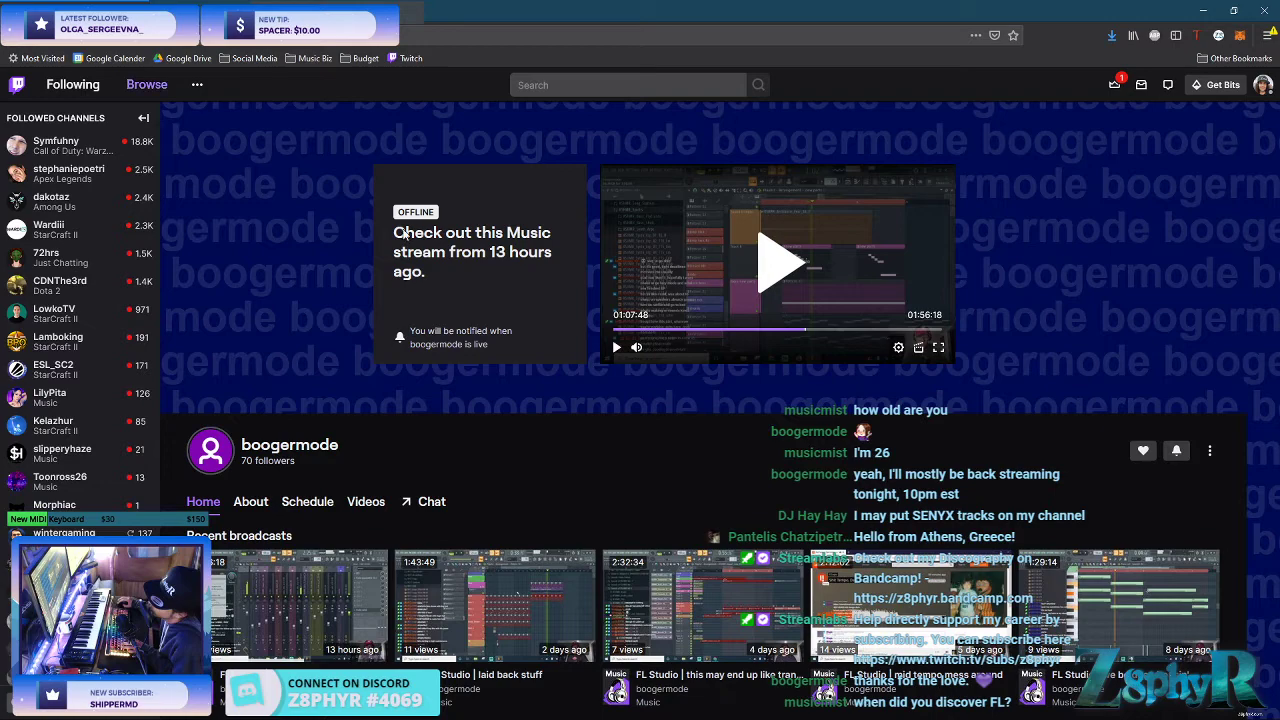
left_click(466, 35)
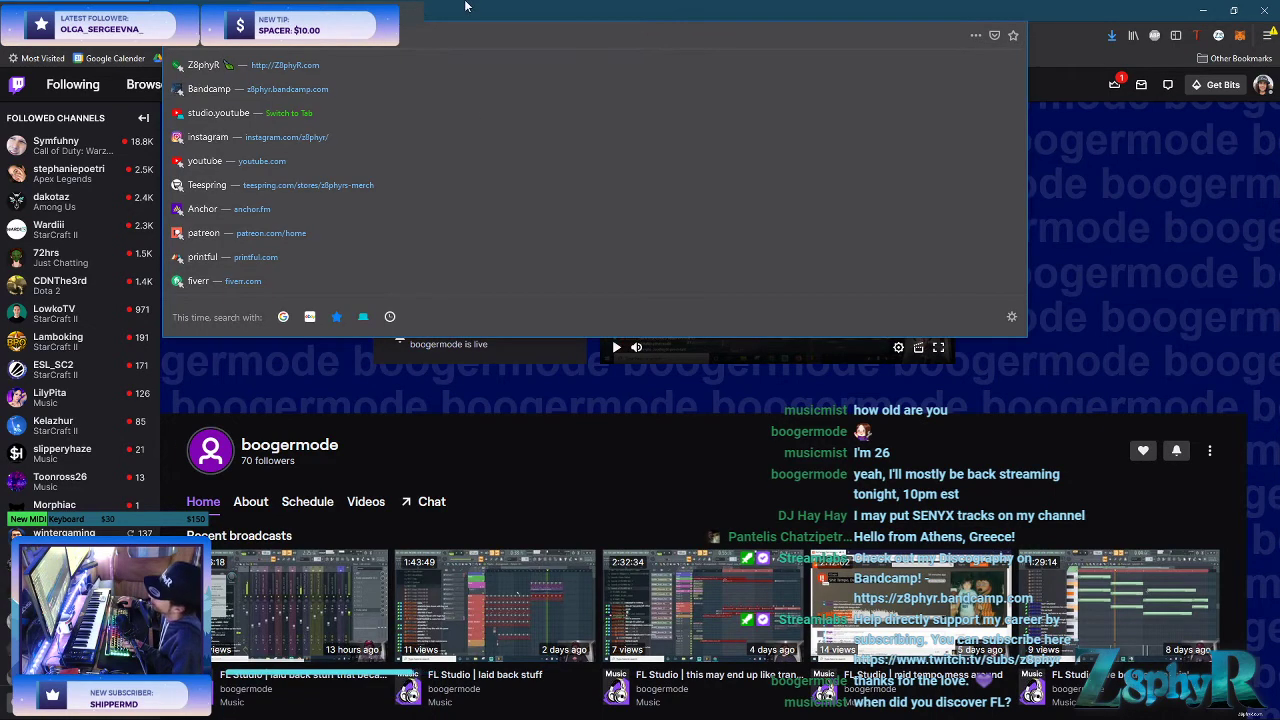
left_click_drag(466, 6, 1279, 300)
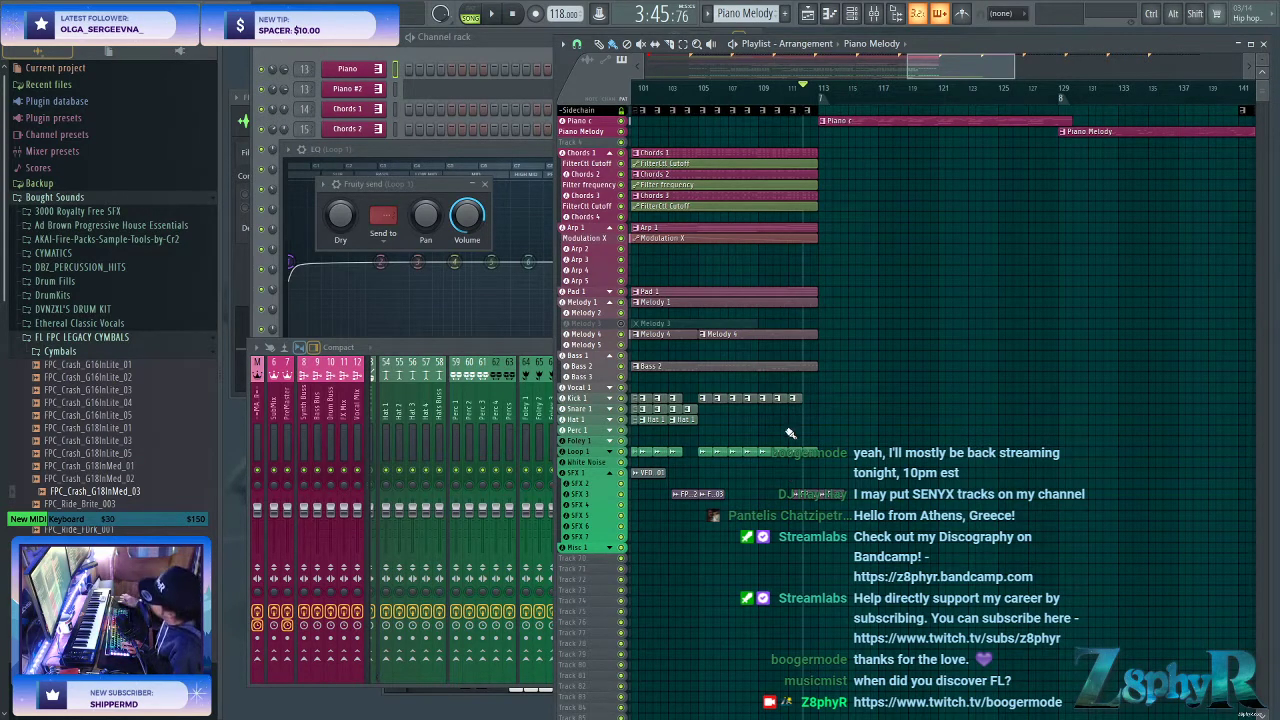
- Play the piano outro from bar 112 and examine the Piano c and Piano Melody clips across the tracks after bar 113
key("space")
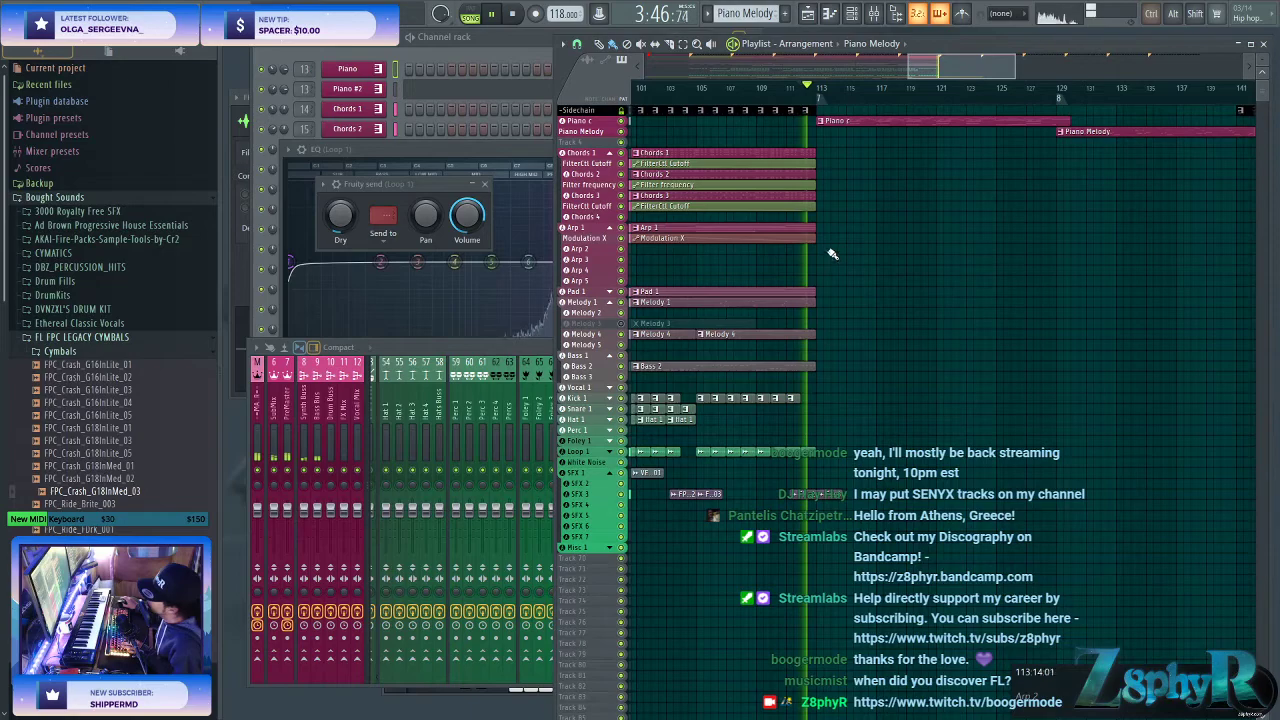
scroll(856, 160, "up", 4)
scroll(866, 270, "up", 1)
scroll(858, 318, "down", 3)
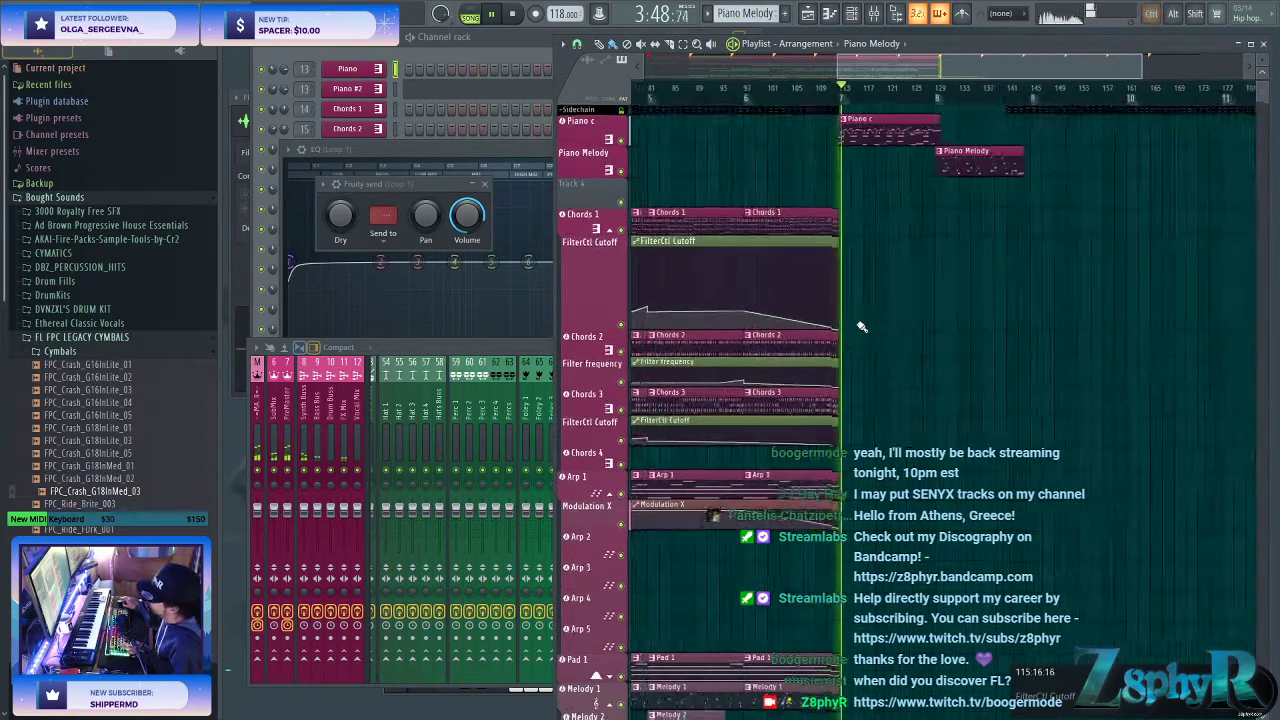
scroll(862, 338, "down", 3)
scroll(864, 343, "down", 4, "alt")
scroll(1006, 450, "up", 5, "ctrl")
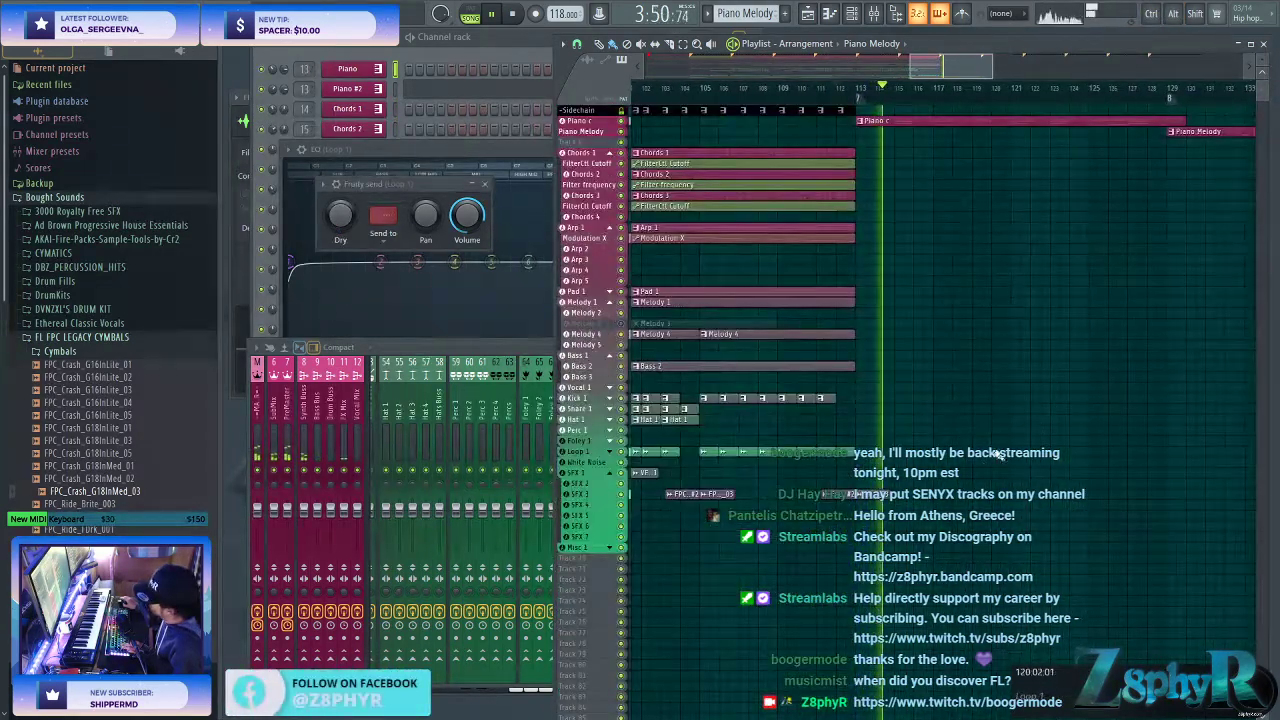
left_click(1033, 124)
scroll(1003, 249, "right", 3)
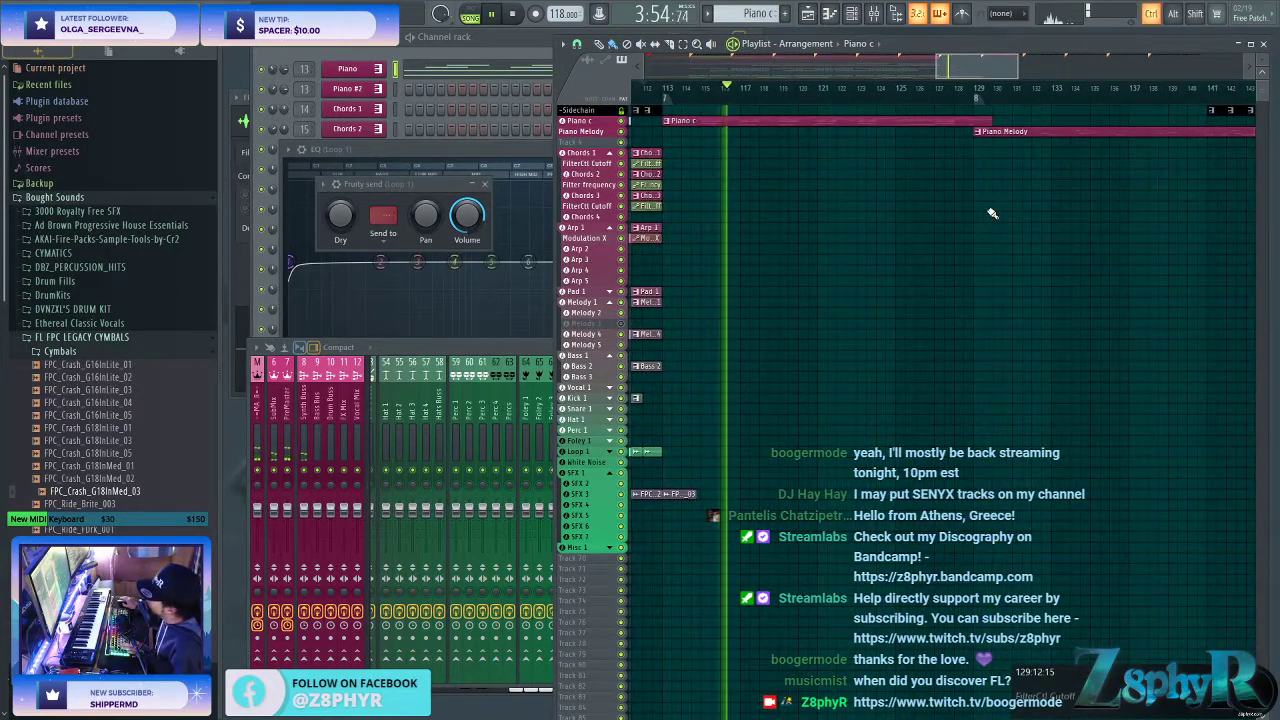
scroll(991, 211, "down", 2, "ctrl")
scroll(991, 211, "up", 4, "alt")
scroll(976, 232, "up", 5)
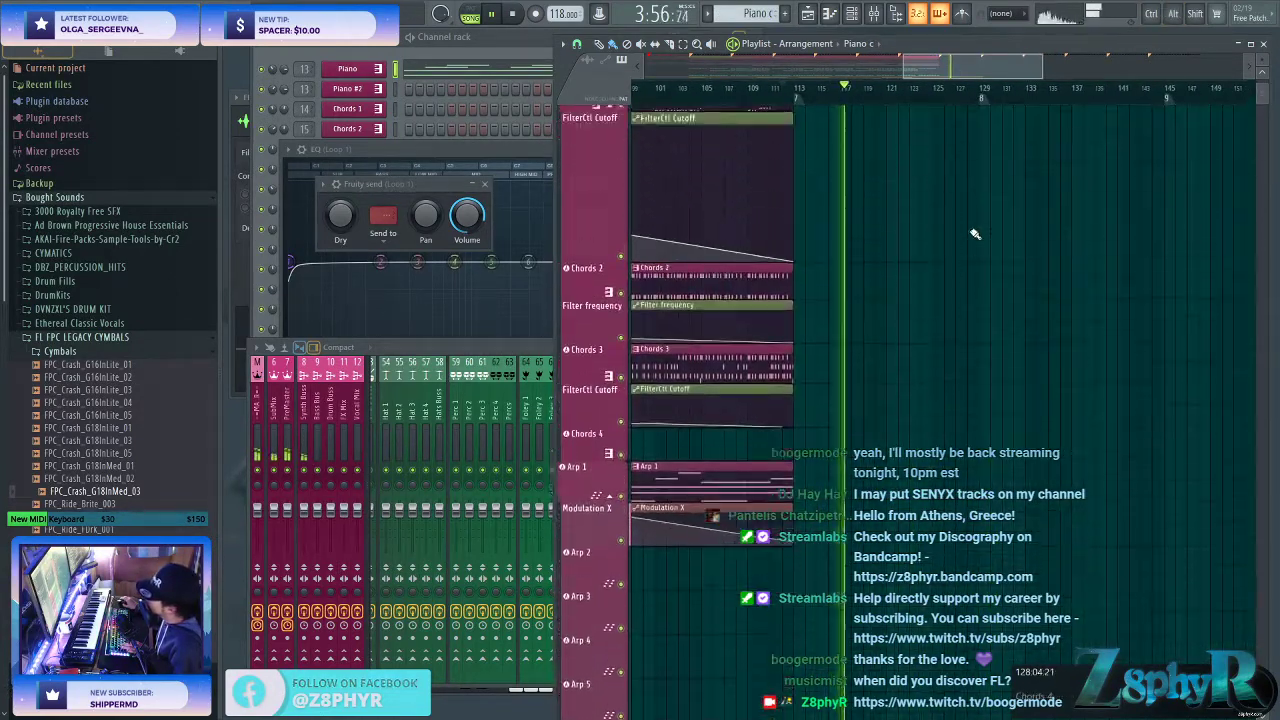
scroll(976, 233, "down", 2, "ctrl")
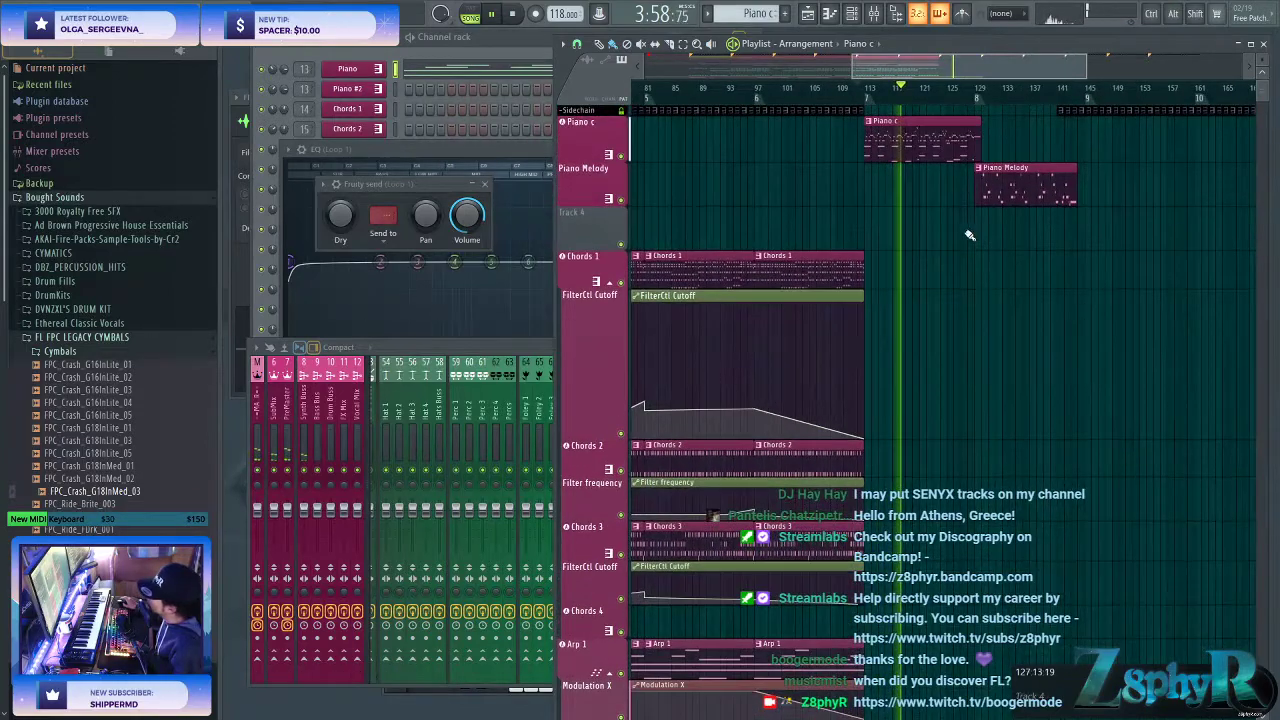
scroll(975, 234, "up", 1)
scroll(975, 234, "up", 2, "ctrl")
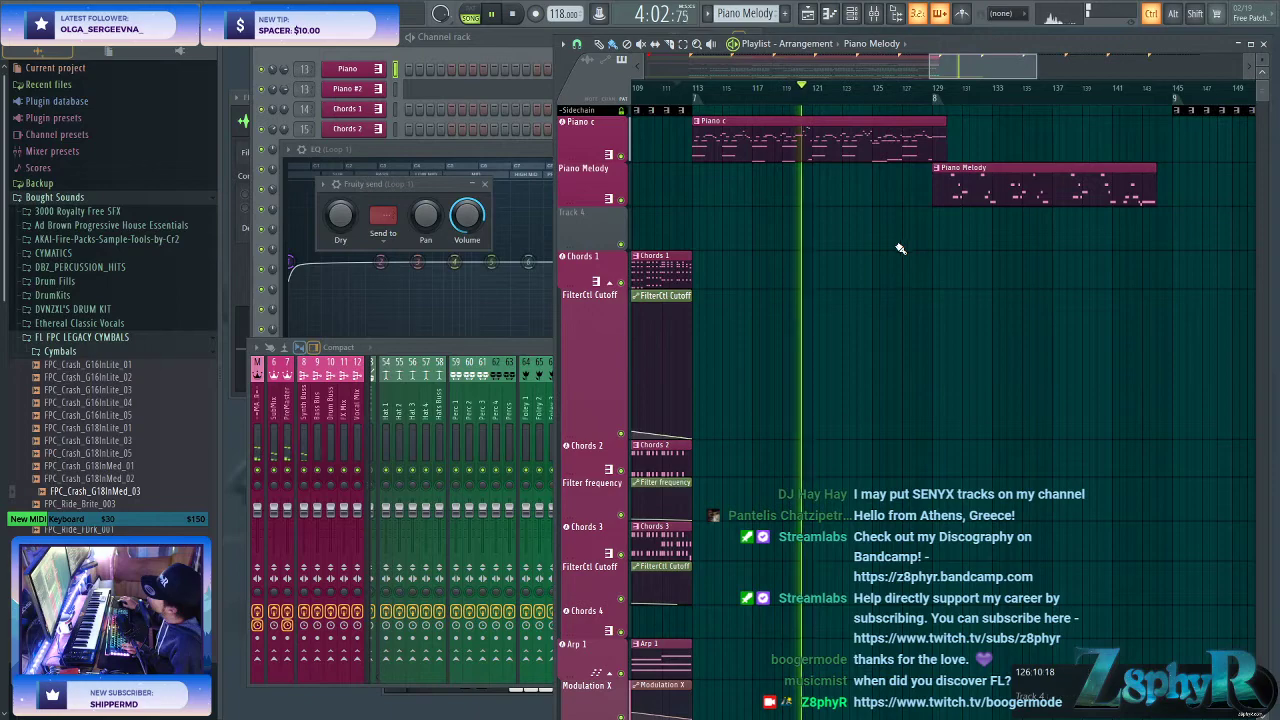
- Copy the SFX 3 crash pair from bar 113 so the copy meets at bar 129, where Piano Melody starts
scroll(895, 260, "down", 4, "alt")
left_click_drag(985, 62, 973, 62)
scroll(886, 400, "down", 3)
scroll(886, 560, "left", 1)
scroll(884, 566, "down", 1)
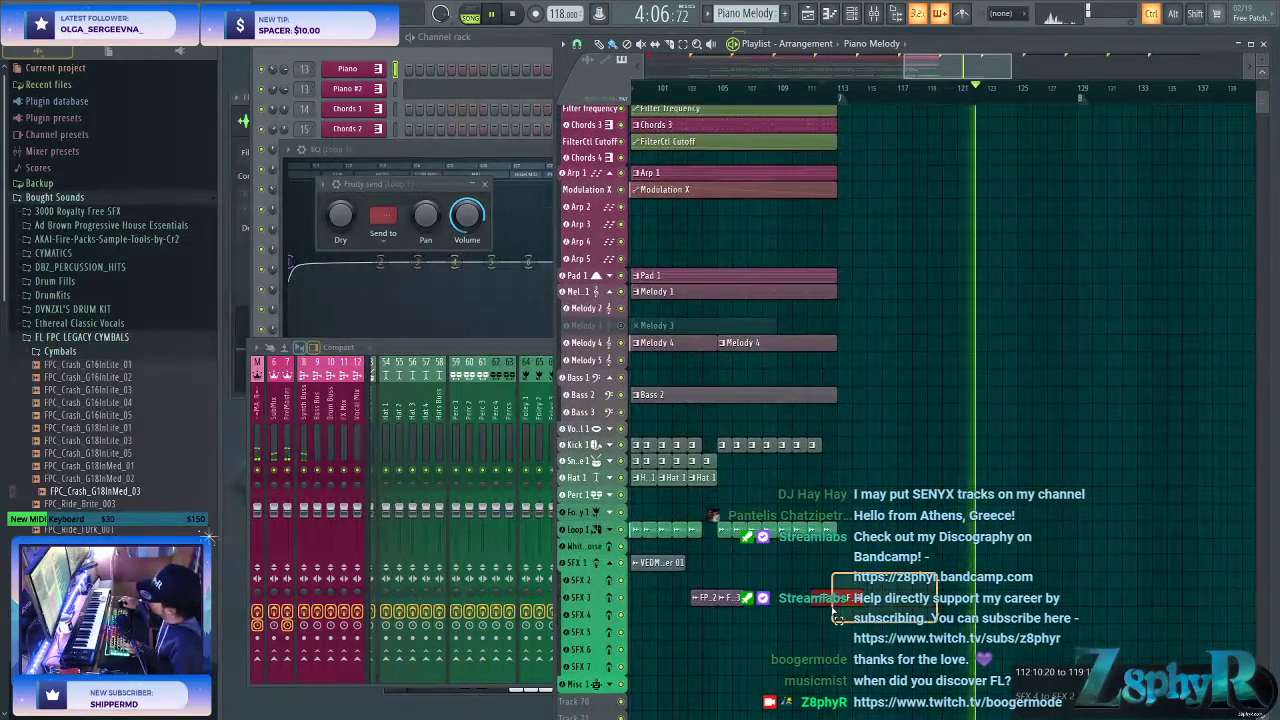
scroll(1012, 592, "down", 1)
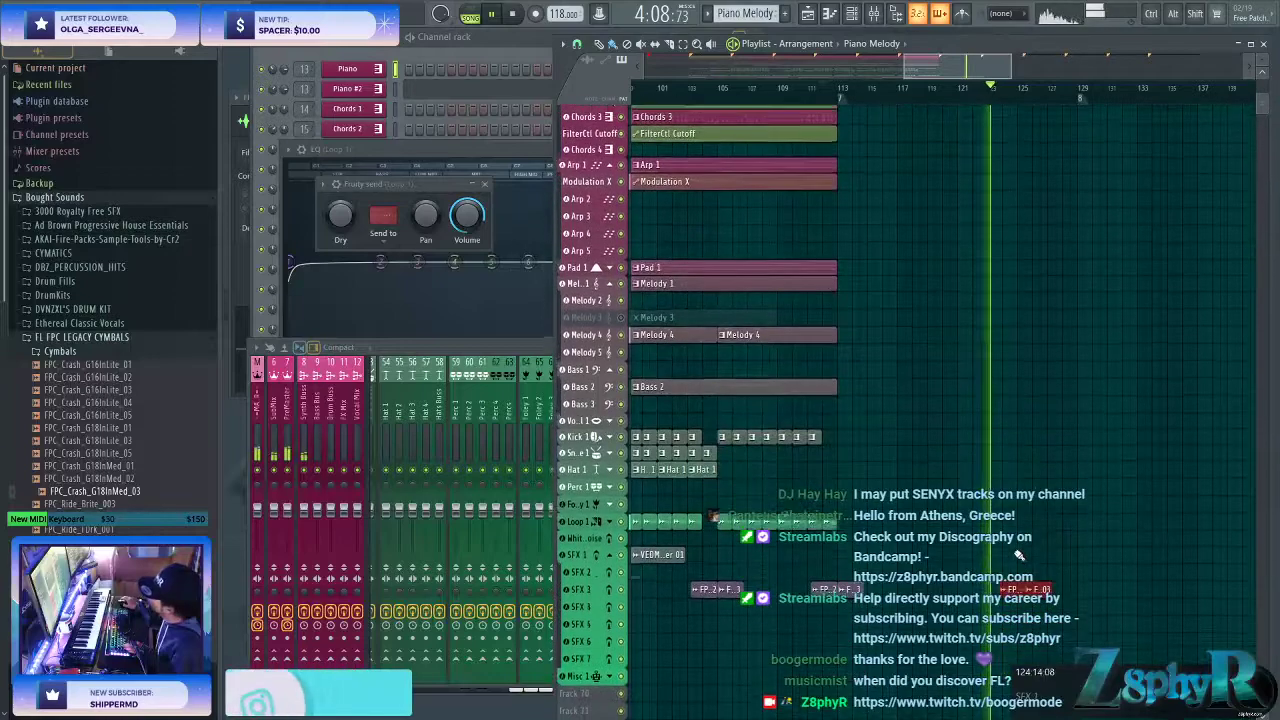
left_click(1038, 578)
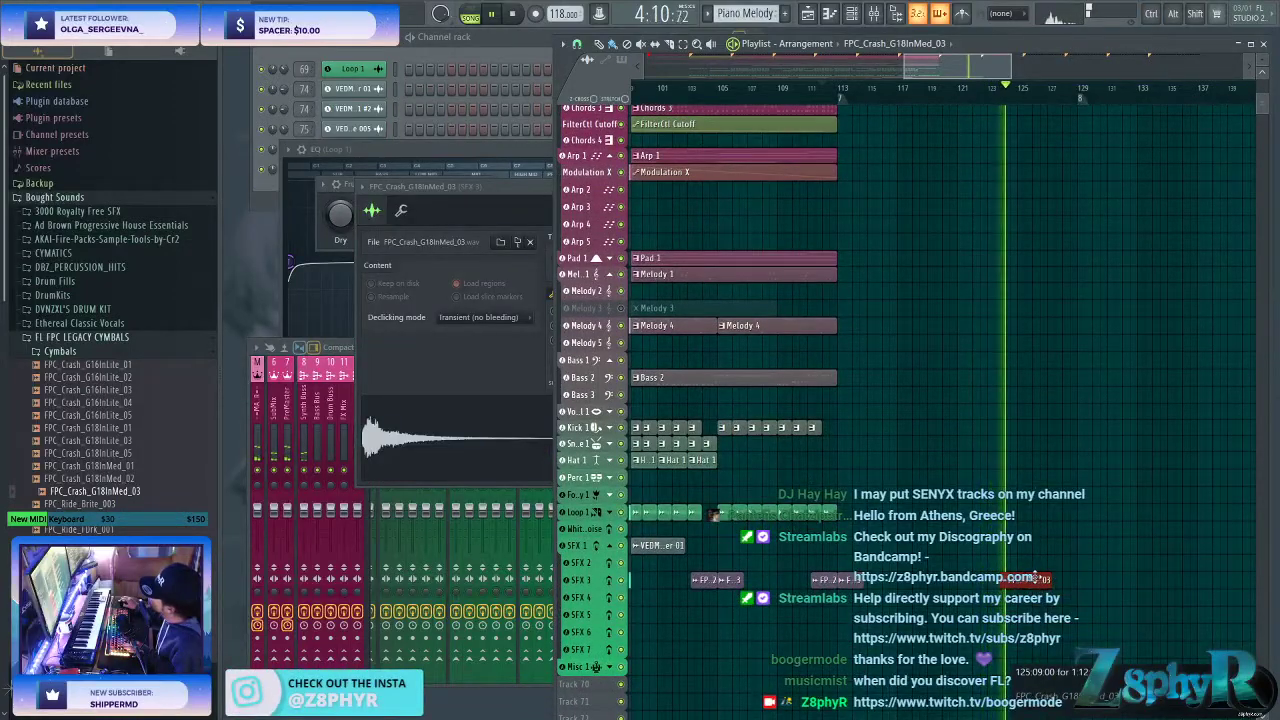
- Select the Piano c pattern, open the Piano channel's notes in the piano roll, stop playback and examine the low notes
scroll(1000, 380, "up", 8)
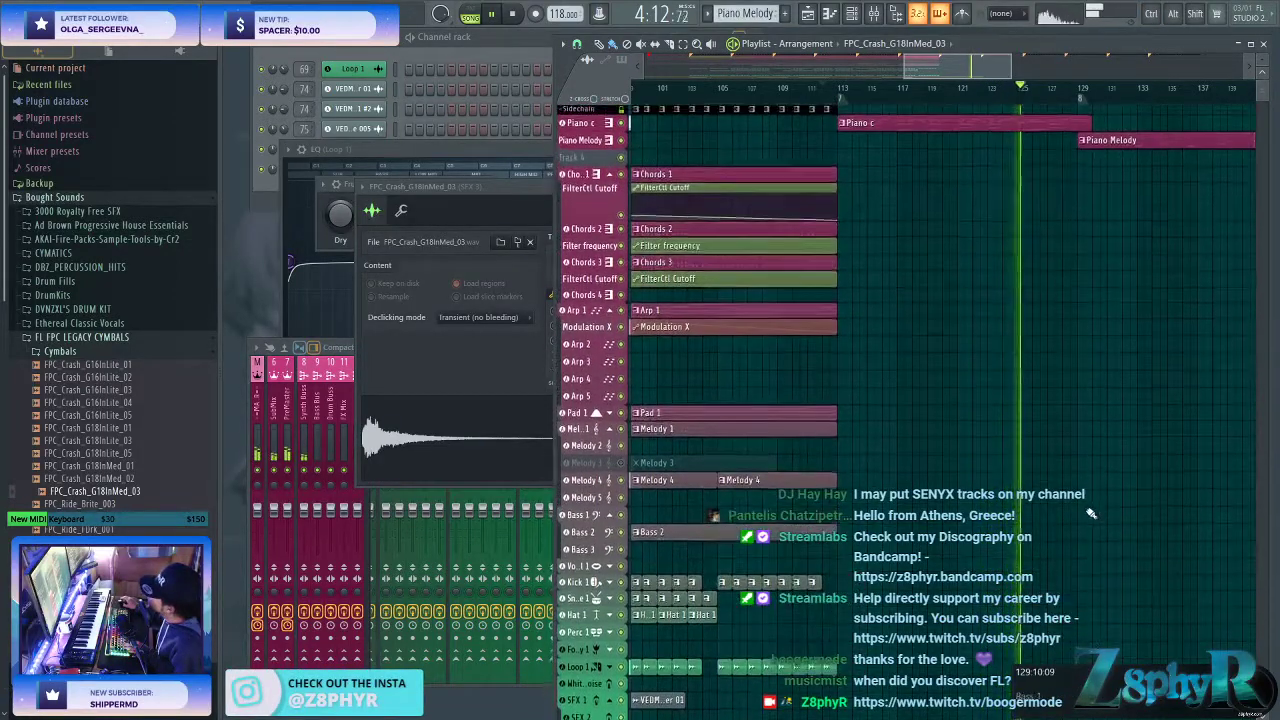
left_click(1036, 147)
left_click_drag(1063, 141, 1041, 141)
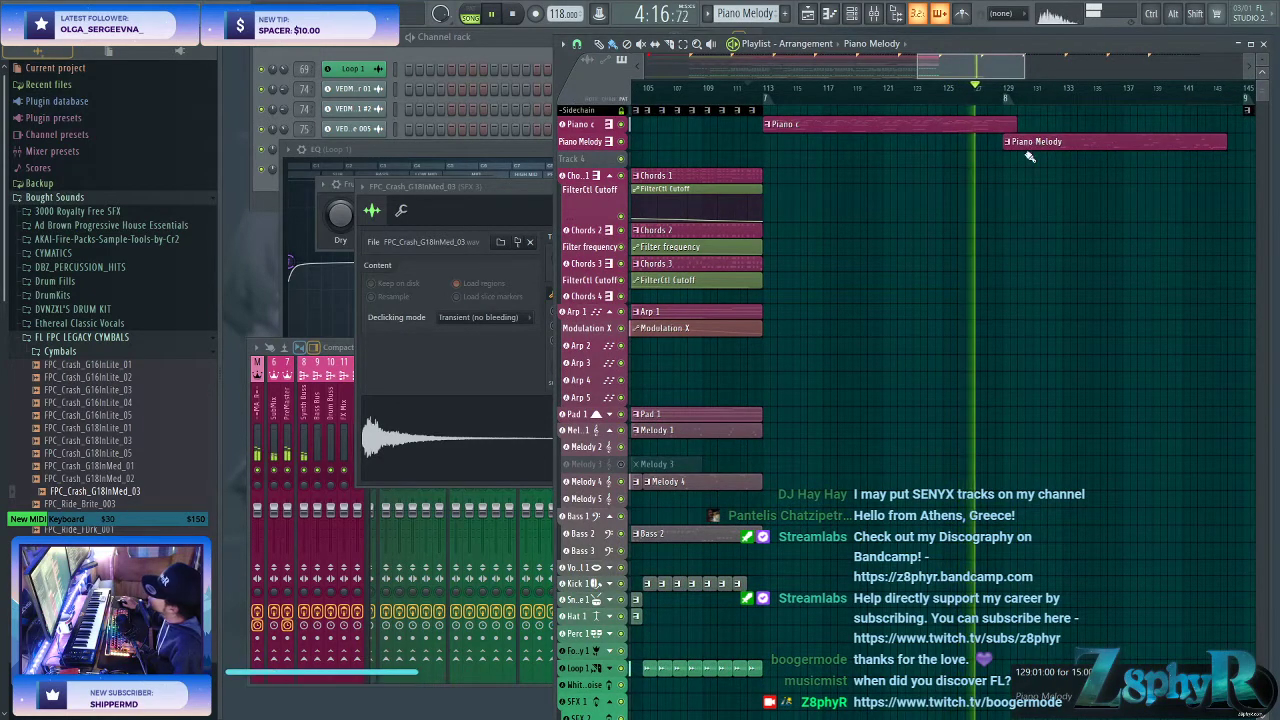
scroll(975, 203, "up", 3)
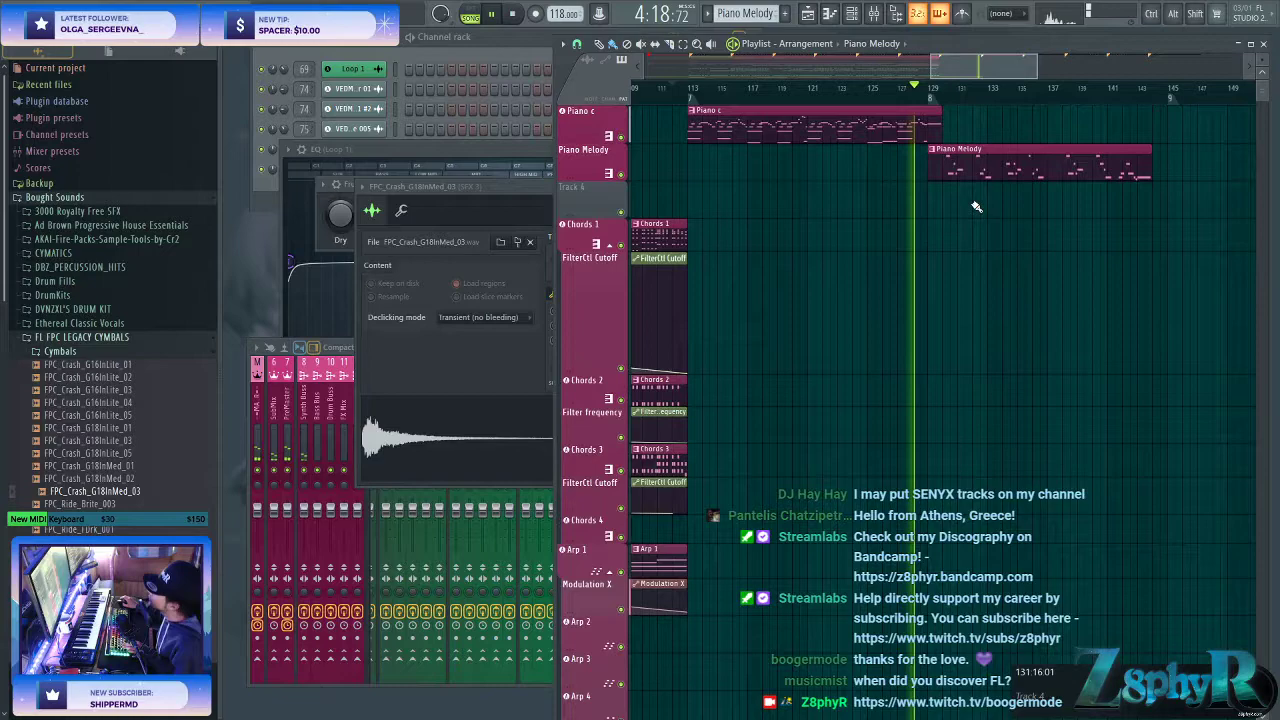
left_click(708, 120)
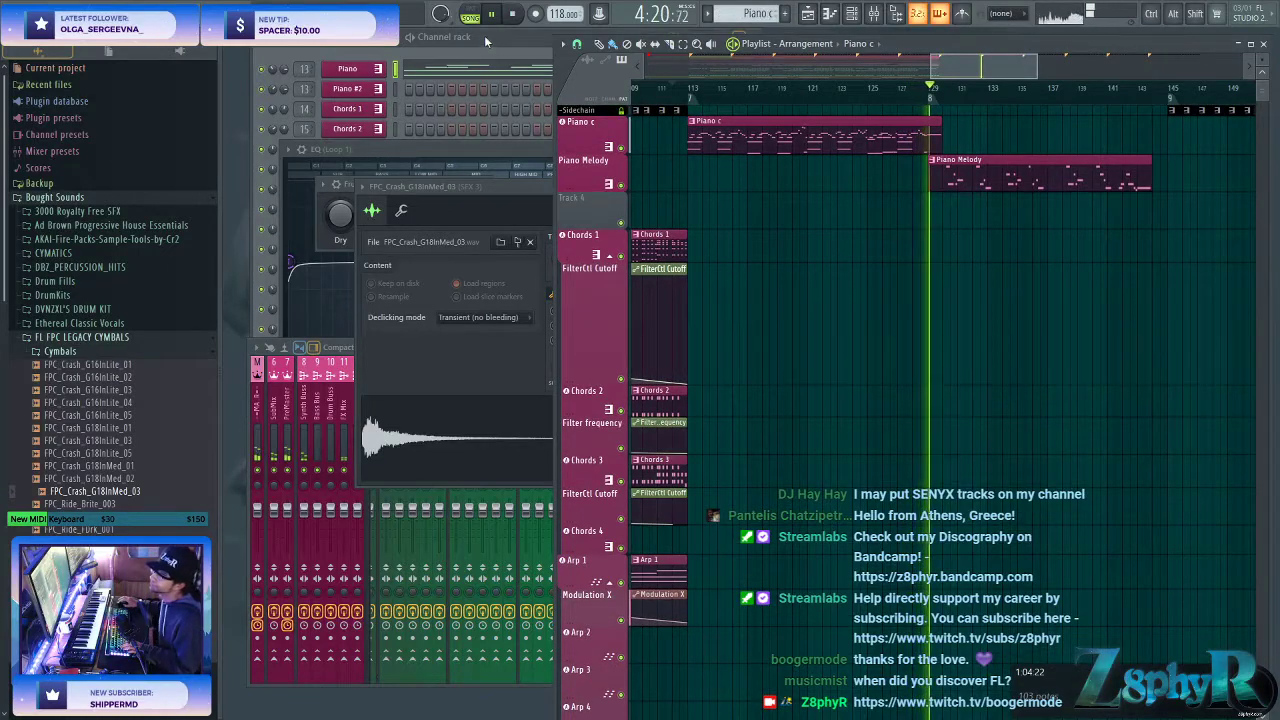
left_click(485, 39)
left_click(446, 73)
scroll(448, 349, "down", 8)
scroll(428, 348, "up", 2)
key("space")
scroll(406, 351, "down", 5)
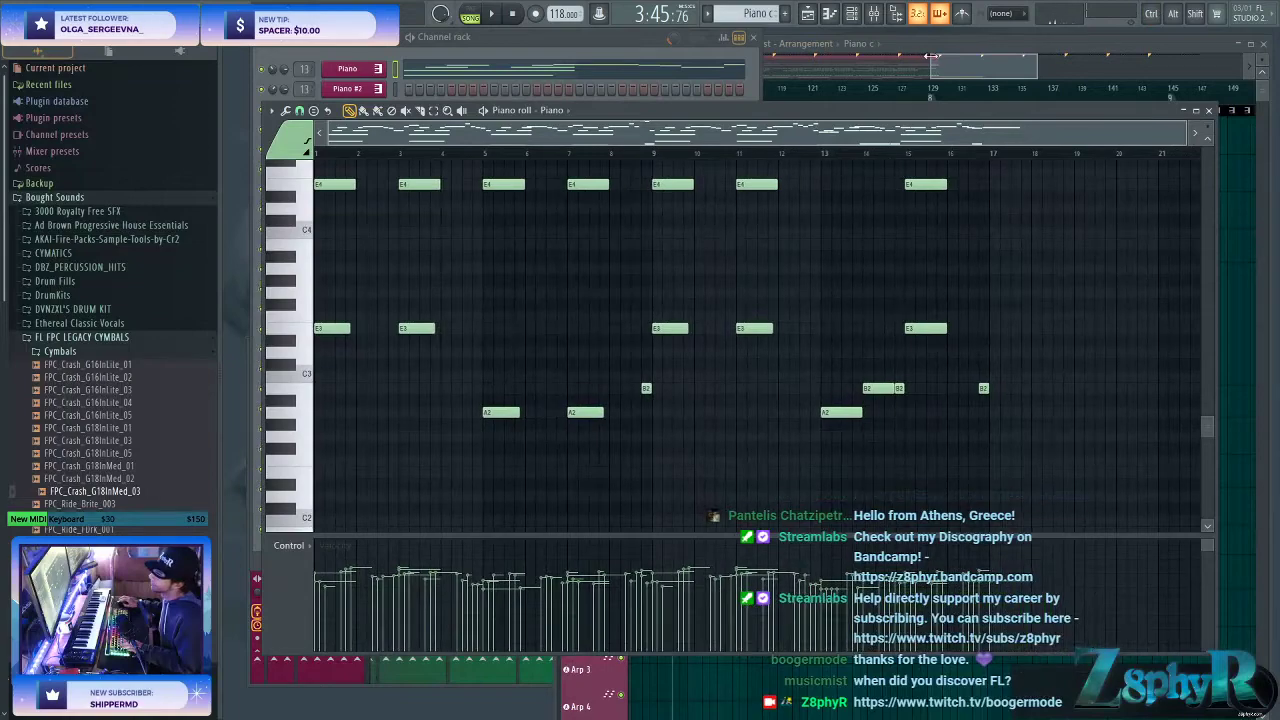
- Try placing a Bass 2 pattern clip on the Bass 3 track at about bar 113, and undo it
left_click(929, 56)
scroll(869, 443, "down", 10)
scroll(848, 460, "down", 4)
scroll(820, 435, "down", 2)
scroll(785, 408, "down", 3)
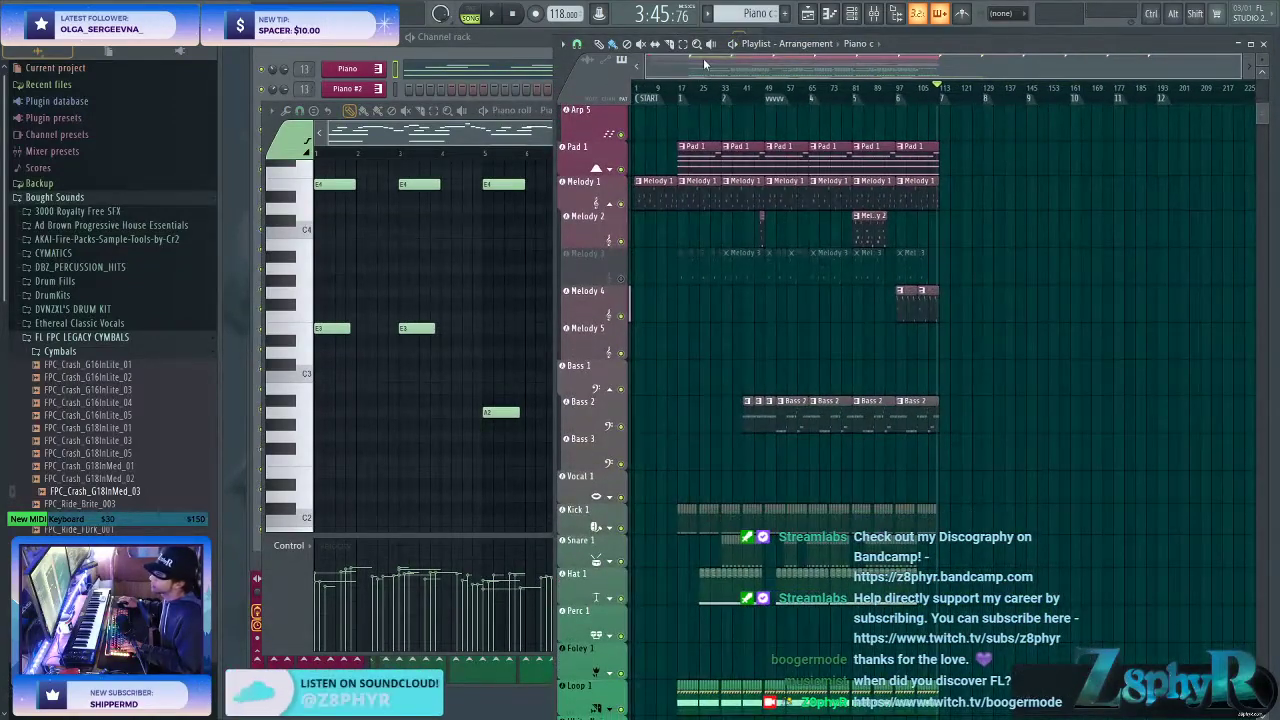
left_click(744, 18)
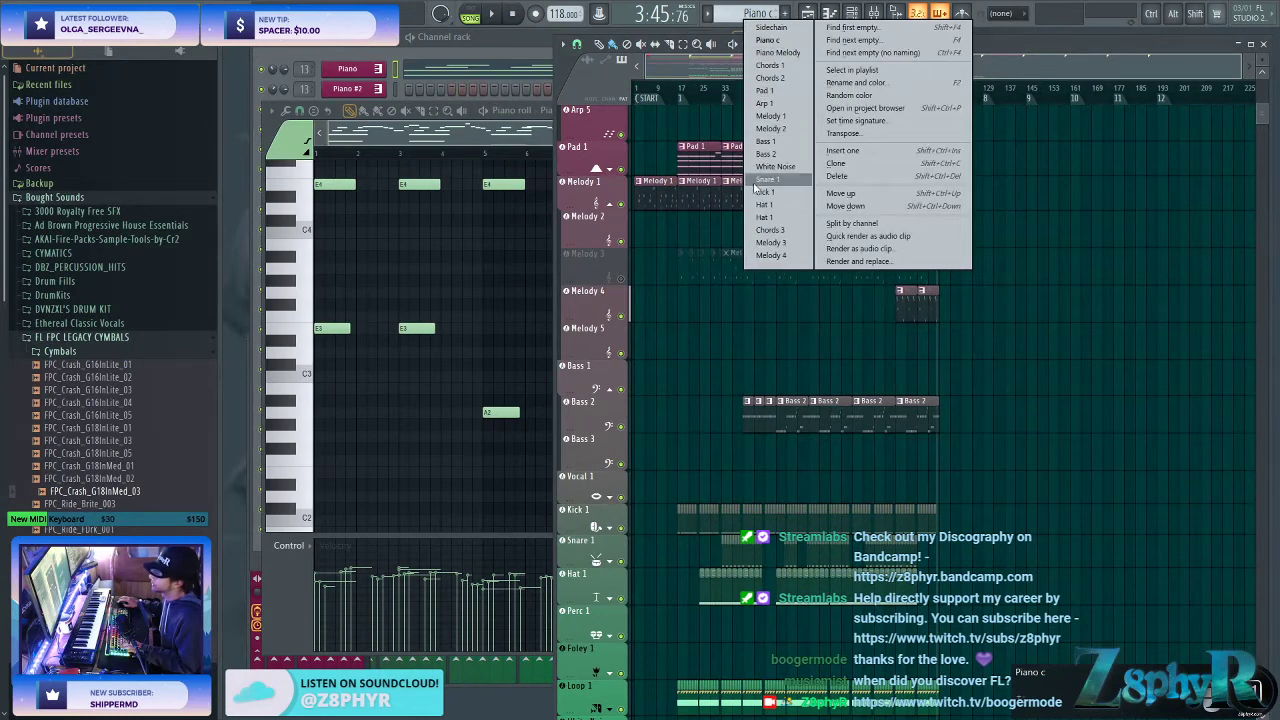
left_click(767, 154)
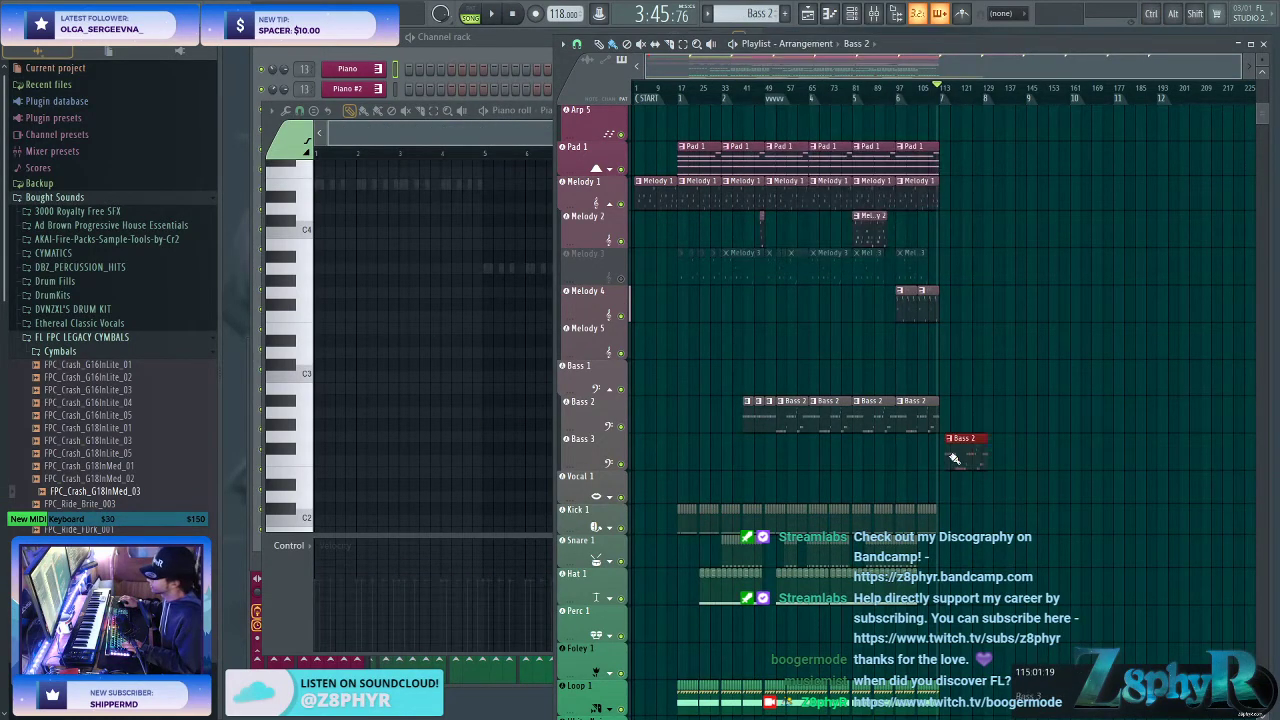
key("ctrl+z")
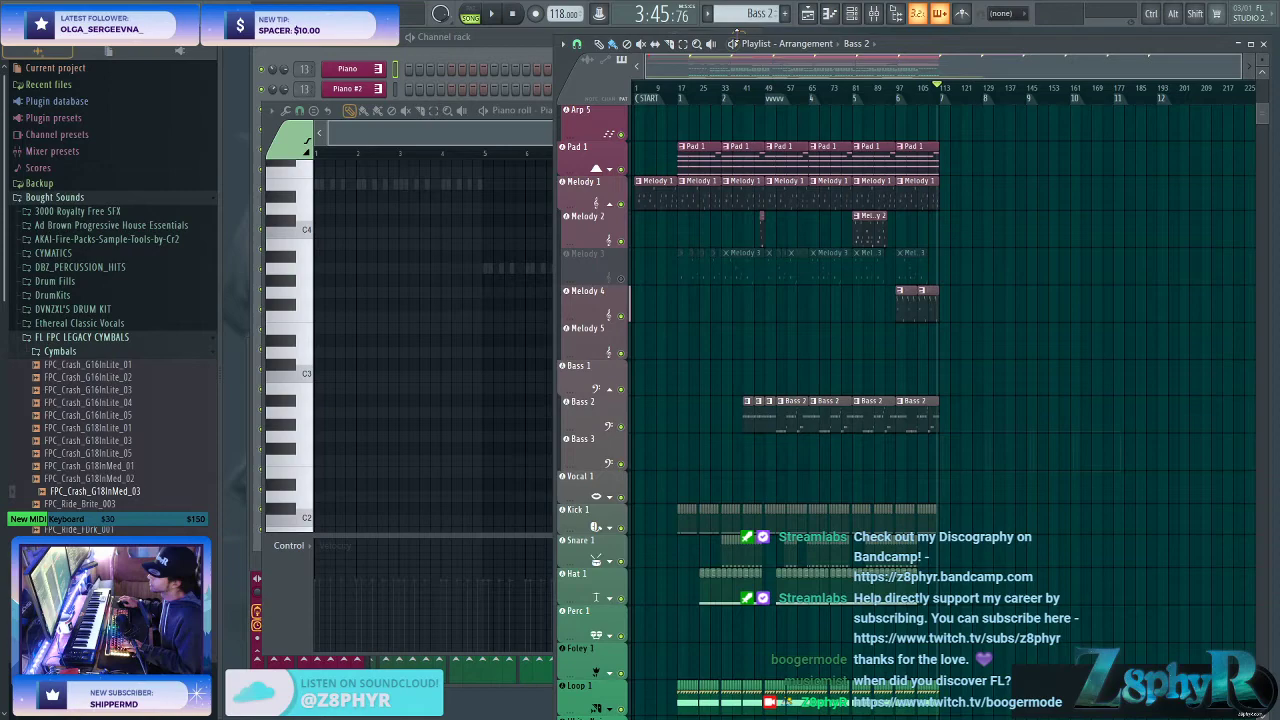
- Place two Bass 1 pattern clips on the Bass 3 track, starting at bars 113 and 129
left_click(758, 14)
left_click(784, 143)
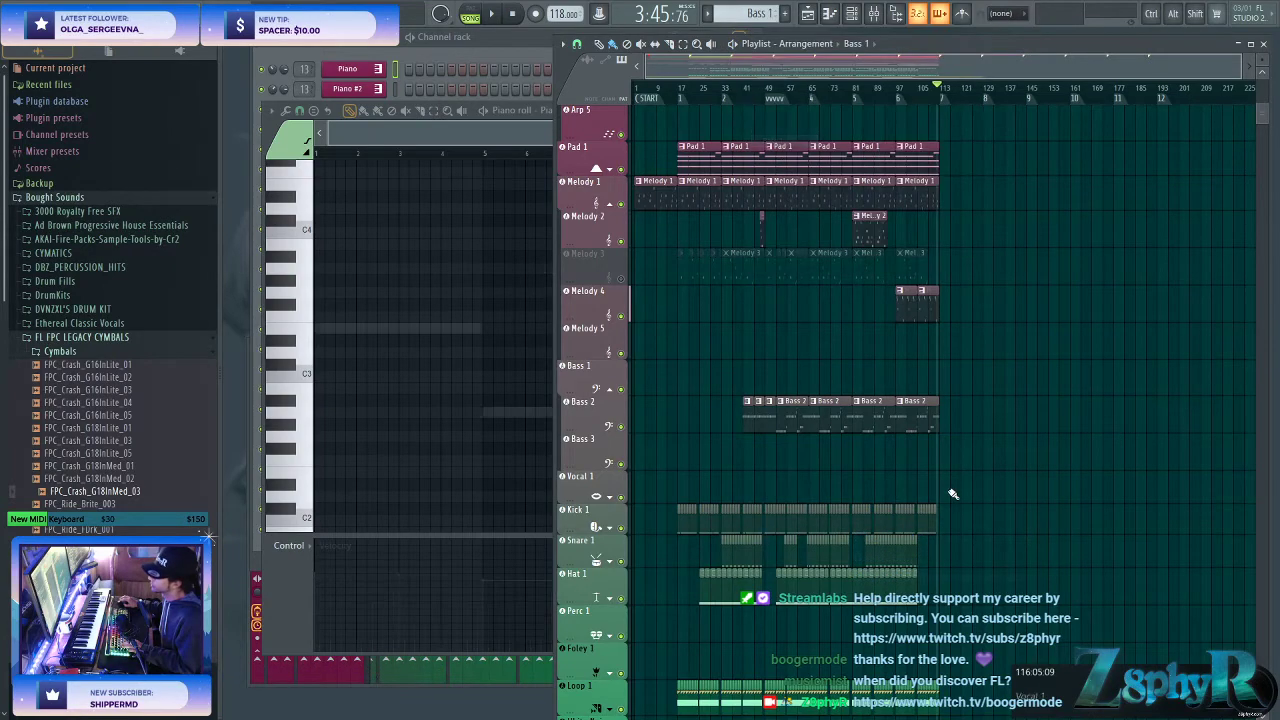
scroll(1000, 331, "up", 3)
scroll(880, 314, "up", 2)
- Play the outro from bar 112 to hear the bass clips under Piano c, and bring the Channel rack to the front
key("space")
scroll(866, 314, "down", 2)
scroll(840, 298, "down", 3)
scroll(812, 281, "up", 3, "ctrl")
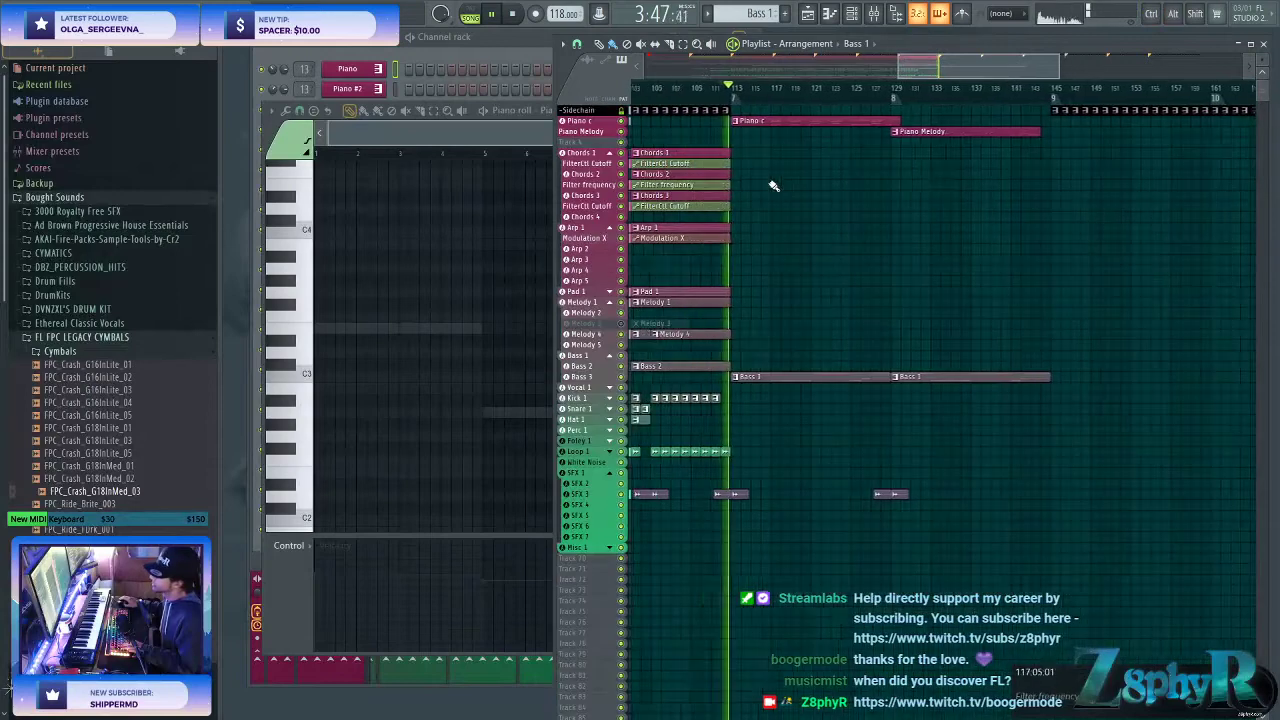
scroll(850, 220, "up", 1, "ctrl")
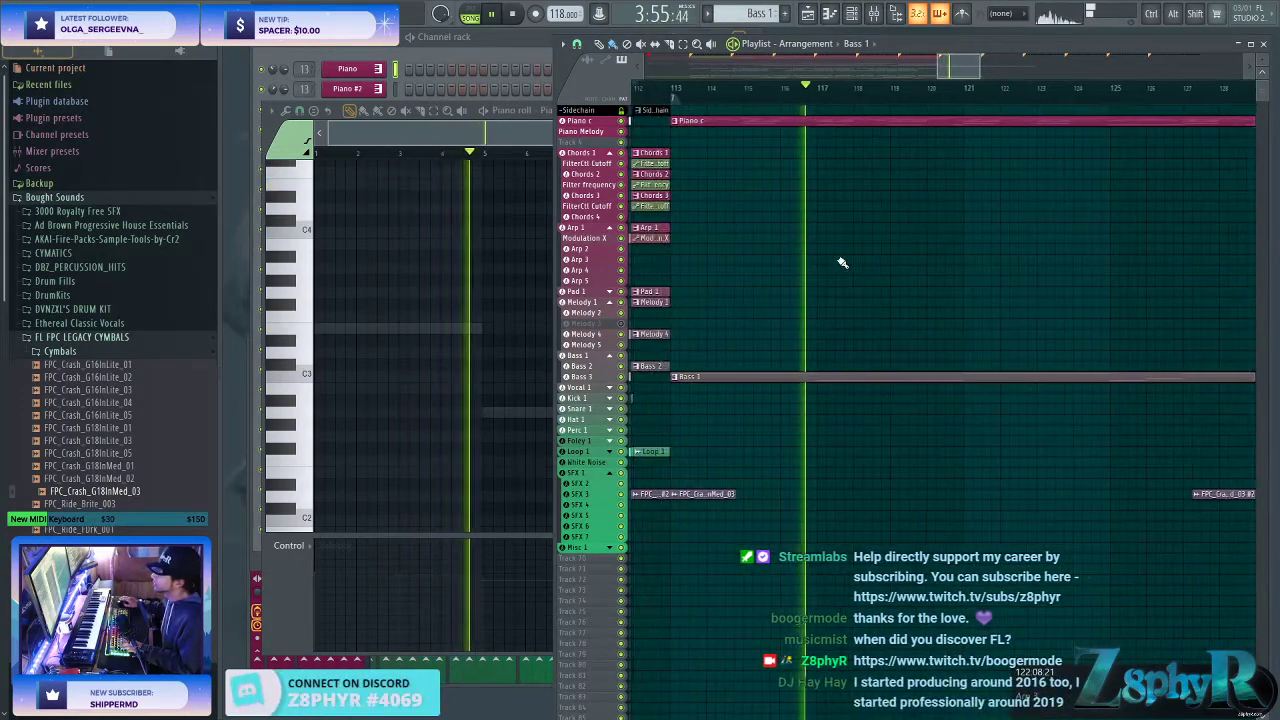
scroll(850, 262, "up", 2)
scroll(855, 262, "down", 4)
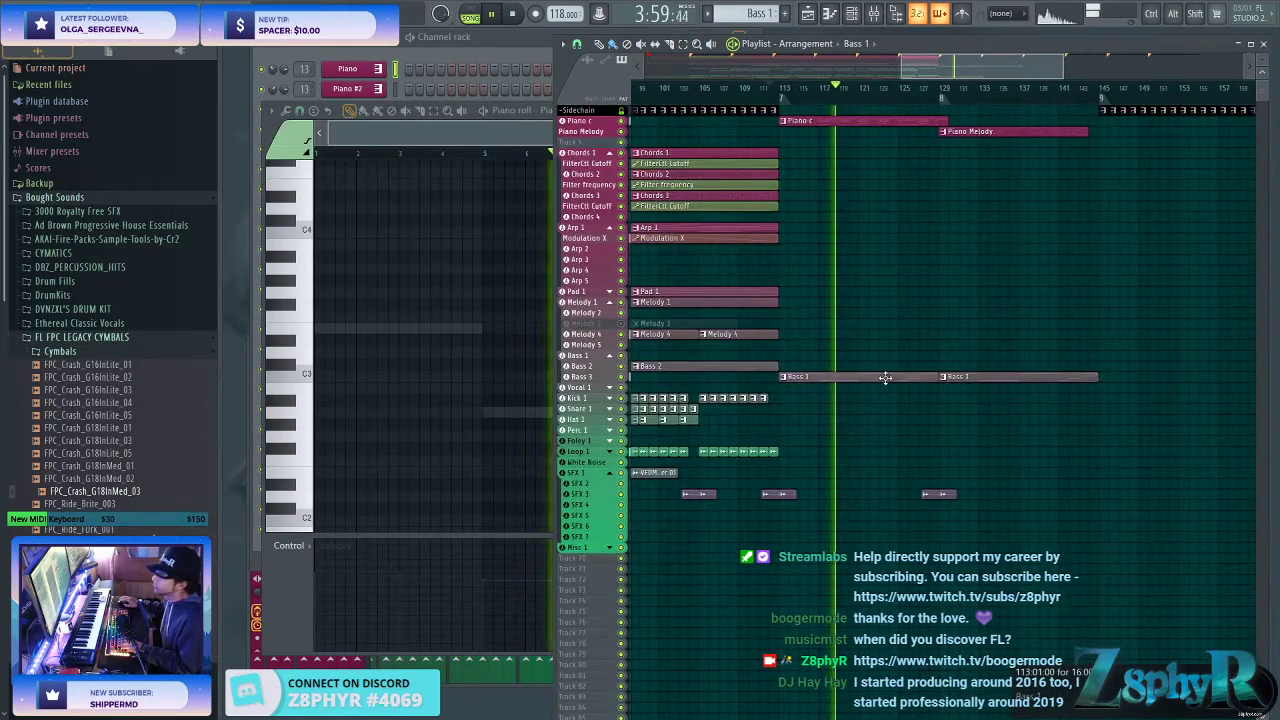
left_click(503, 43)
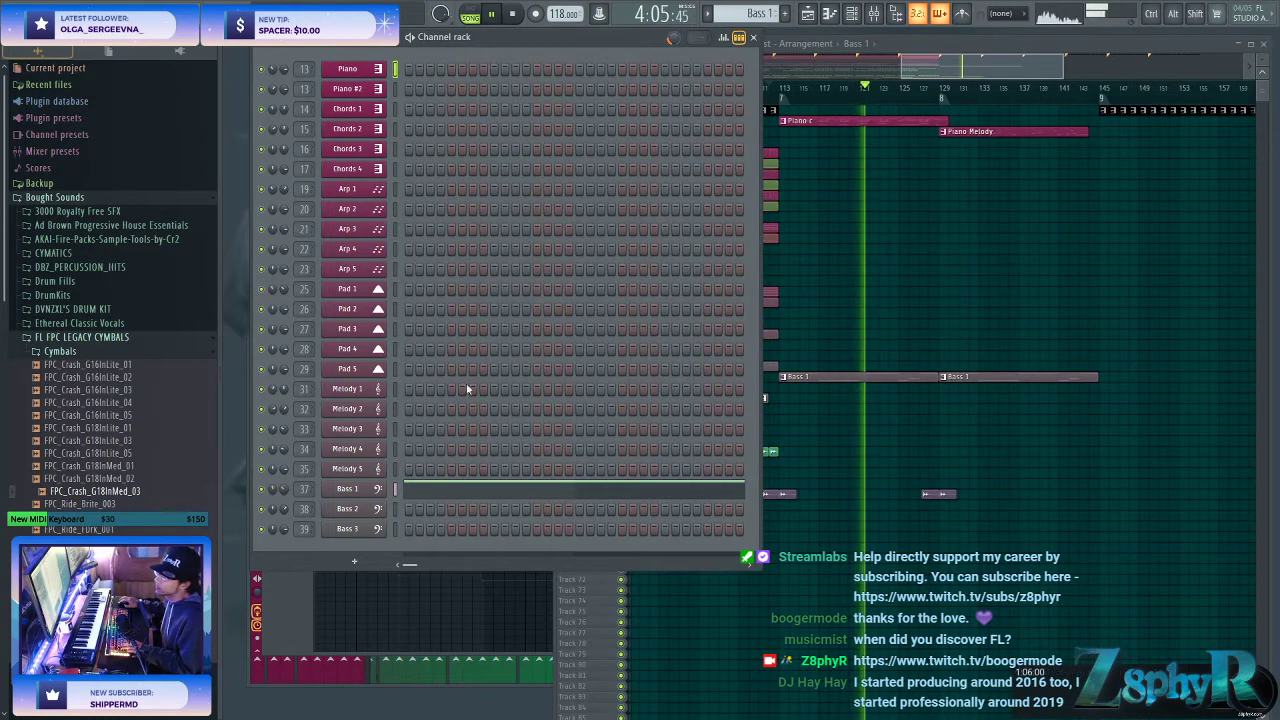
- Open the Piano c pattern's Piano notes and delete the low-register notes across the pattern
right_click(903, 240)
scroll(891, 244, "up", 3)
scroll(891, 244, "up", 4)
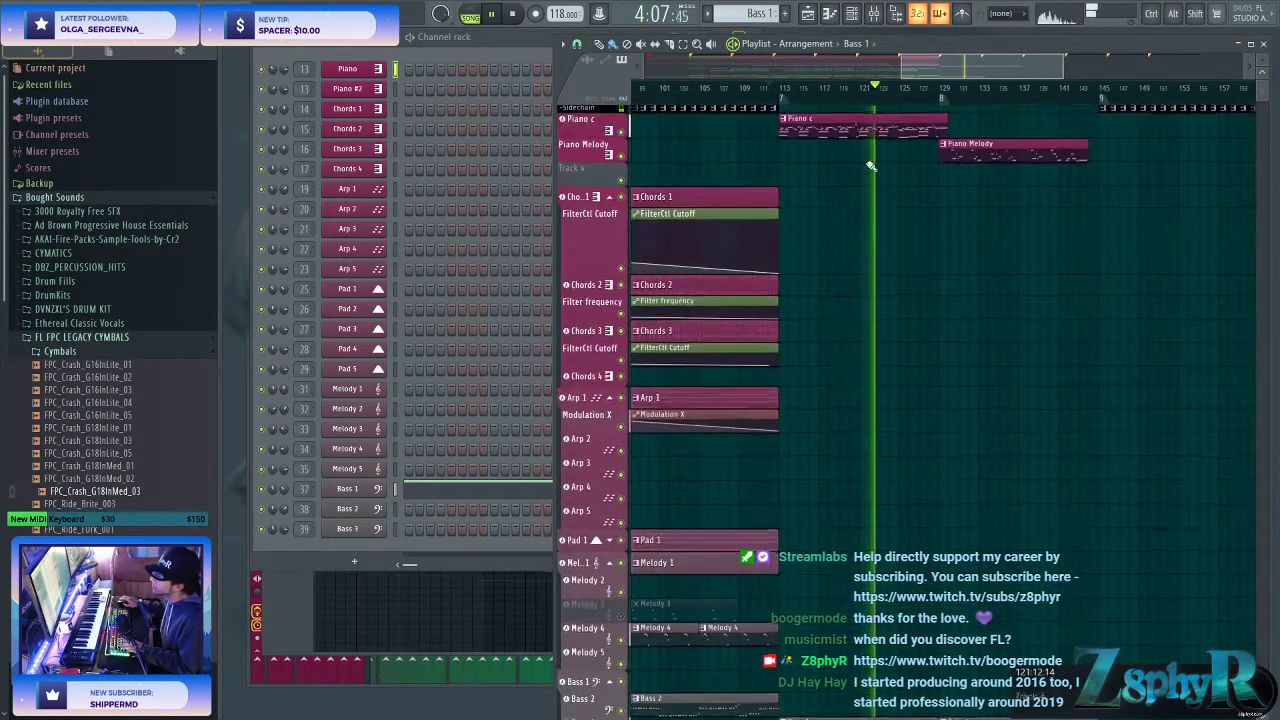
left_click(852, 123)
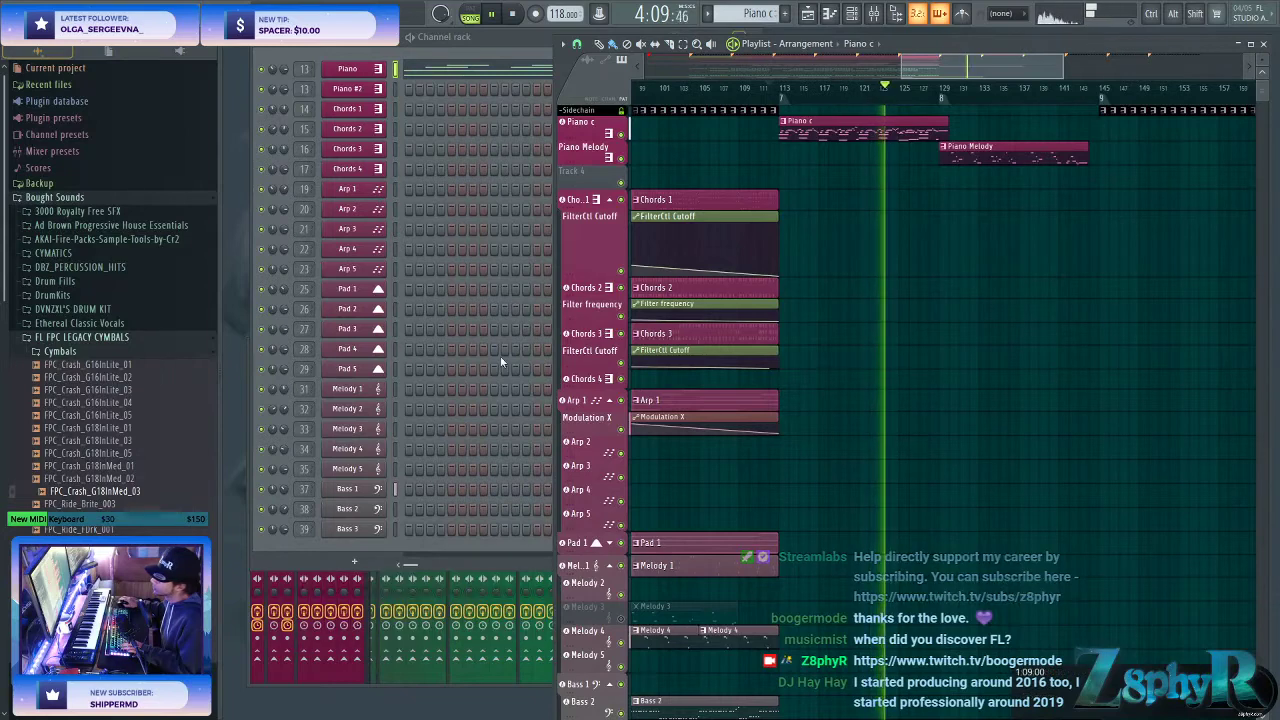
left_click(514, 70)
left_click_drag(1024, 505, 293, 405)
key("Delete")
scroll(837, 397, "down", 2)
scroll(838, 398, "up", 7)
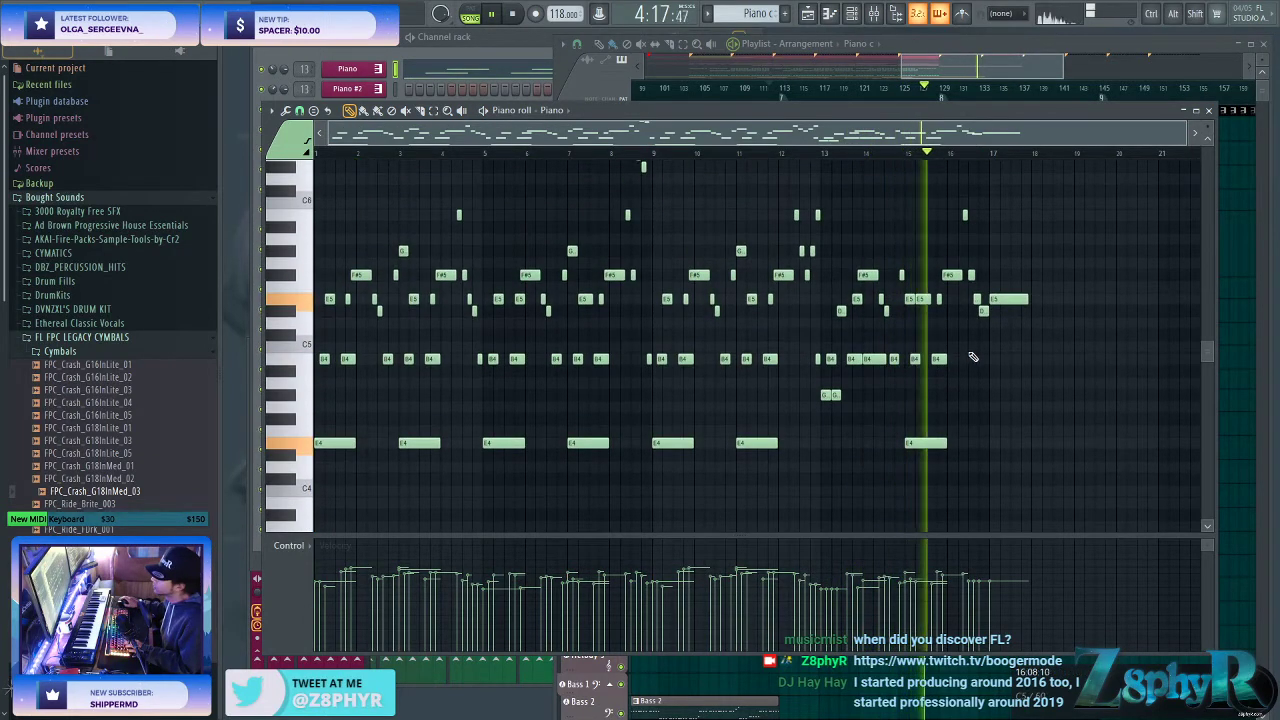
- Trim the Piano c clip to end at bar 129 and place a copy from bar 129 to 145
left_click(942, 45)
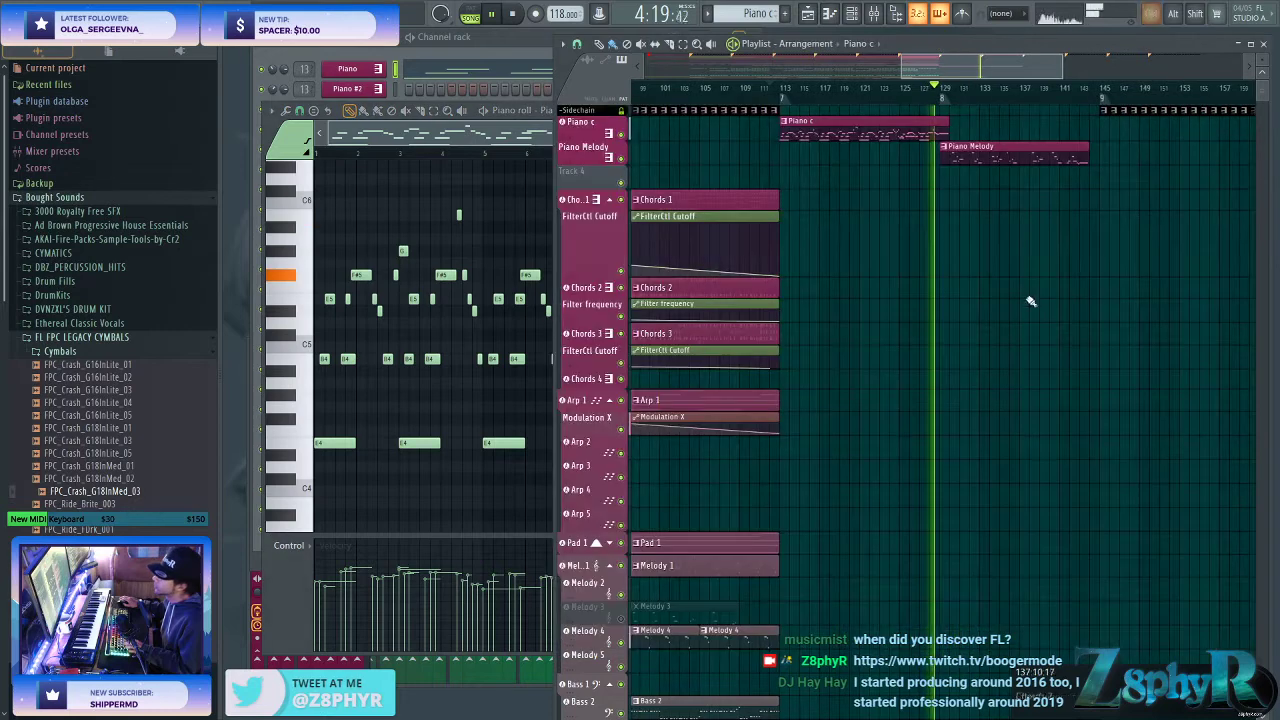
left_click(938, 125)
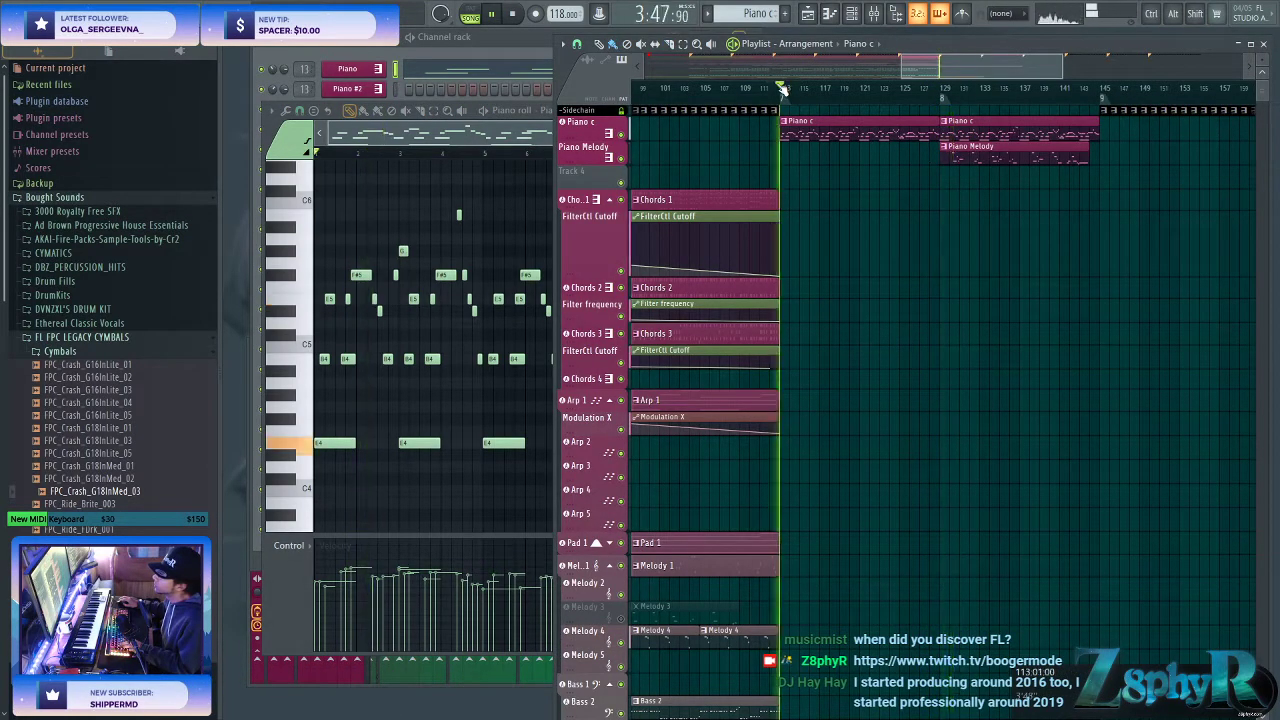
- Merge only the two Piano c clips into a single pattern clip spanning bars 113 to 145
key("ctrl+g")
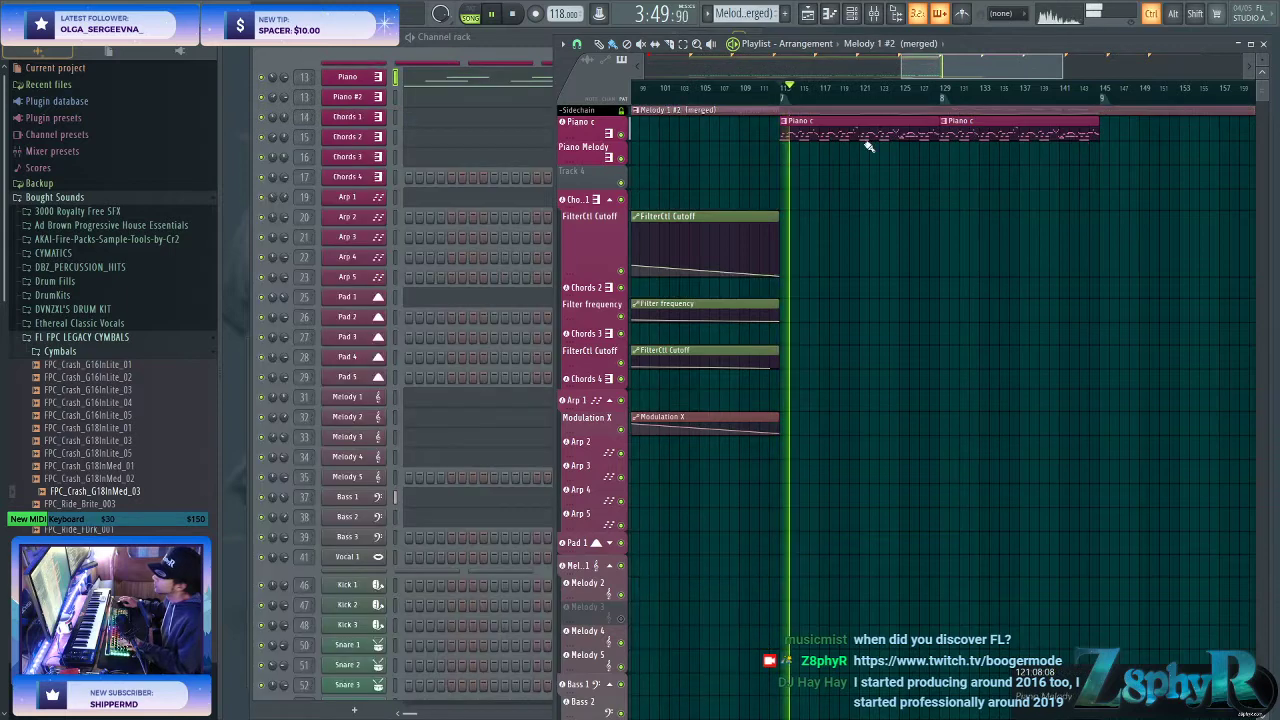
key("ctrl+z")
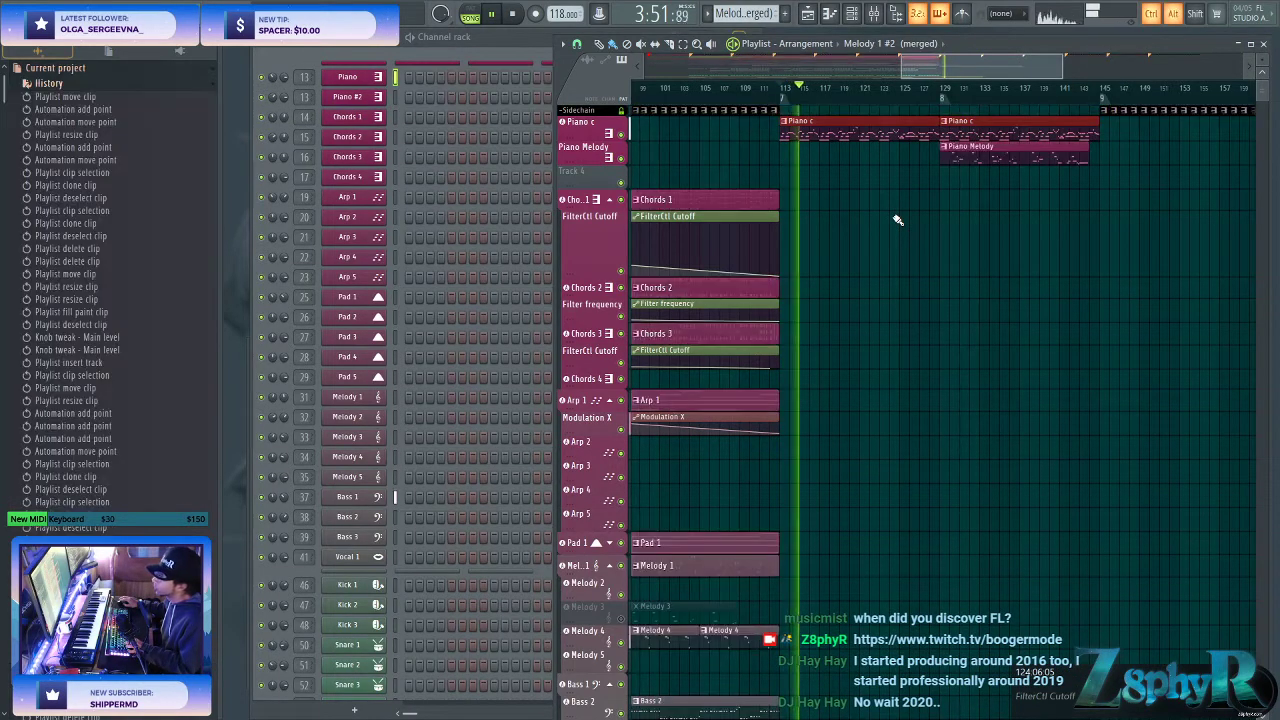
left_click_drag(957, 130, 880, 128)
key("ctrl+g")
left_click(929, 236, "ctrl")
- Open the merged Piano c #2 pattern's notes and look through their layout and velocities over the whole length
double_click(893, 127)
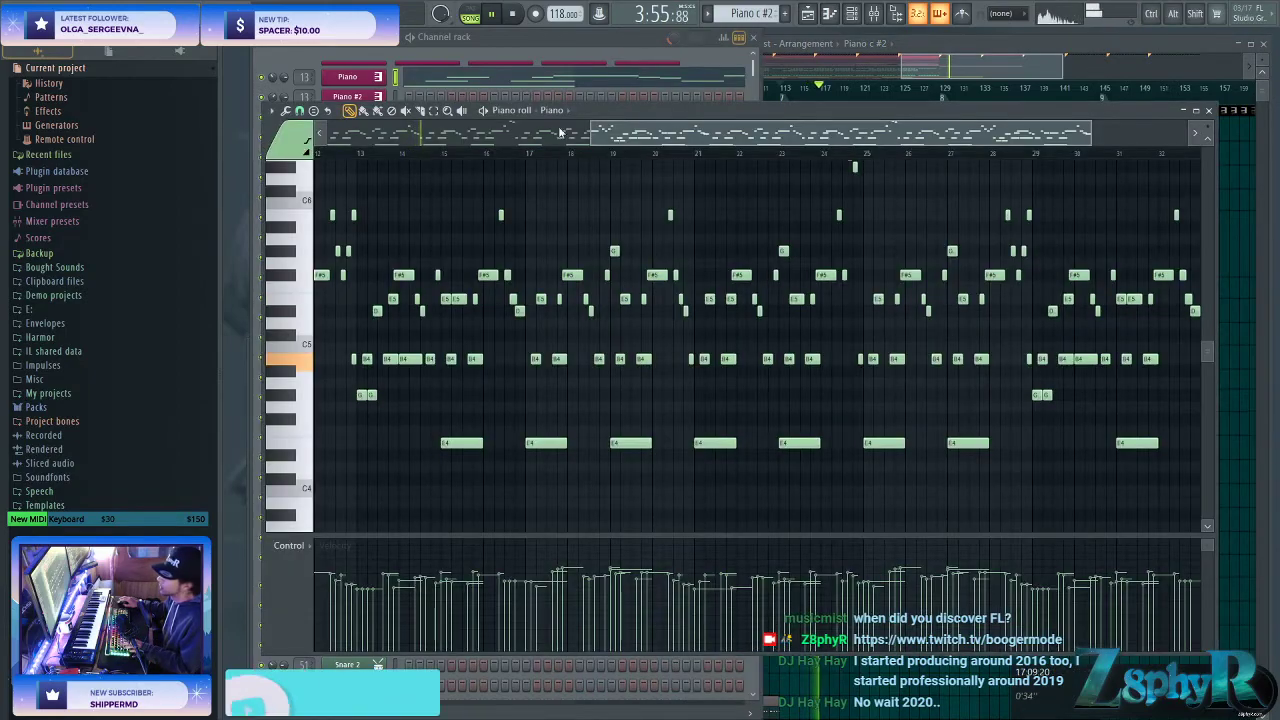
scroll(527, 524, "down", 2)
scroll(505, 495, "down", 5)
scroll(497, 486, "up", 4)
scroll(474, 420, "up", 2)
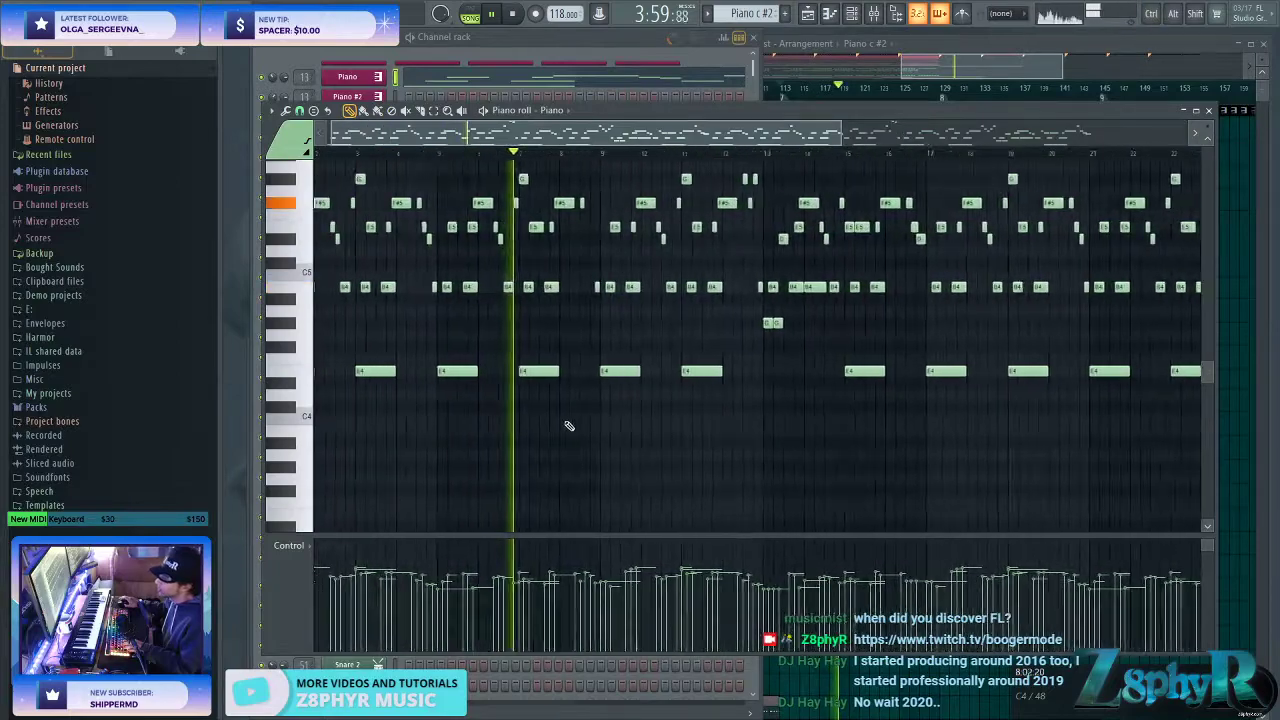
scroll(607, 430, "up", 3)
scroll(717, 423, "down", 2)
scroll(714, 423, "right", 2)
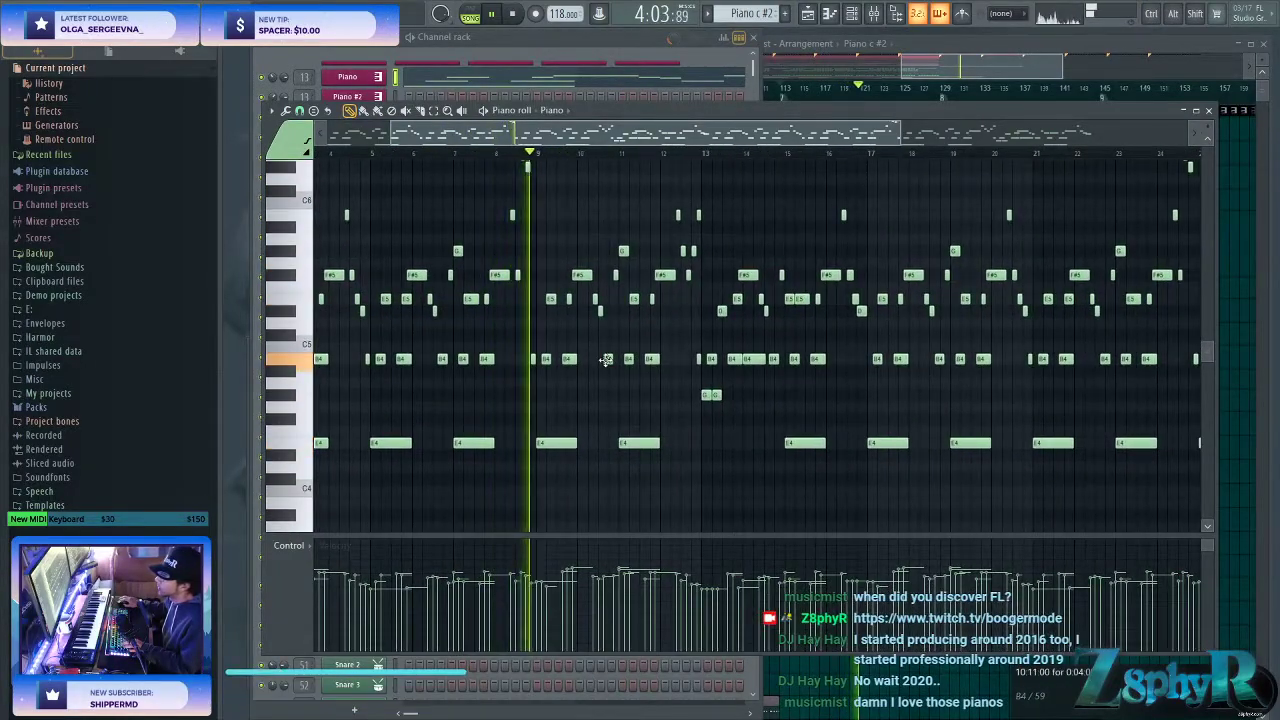
key("ctrl+a")
scroll(709, 466, "down", 3)
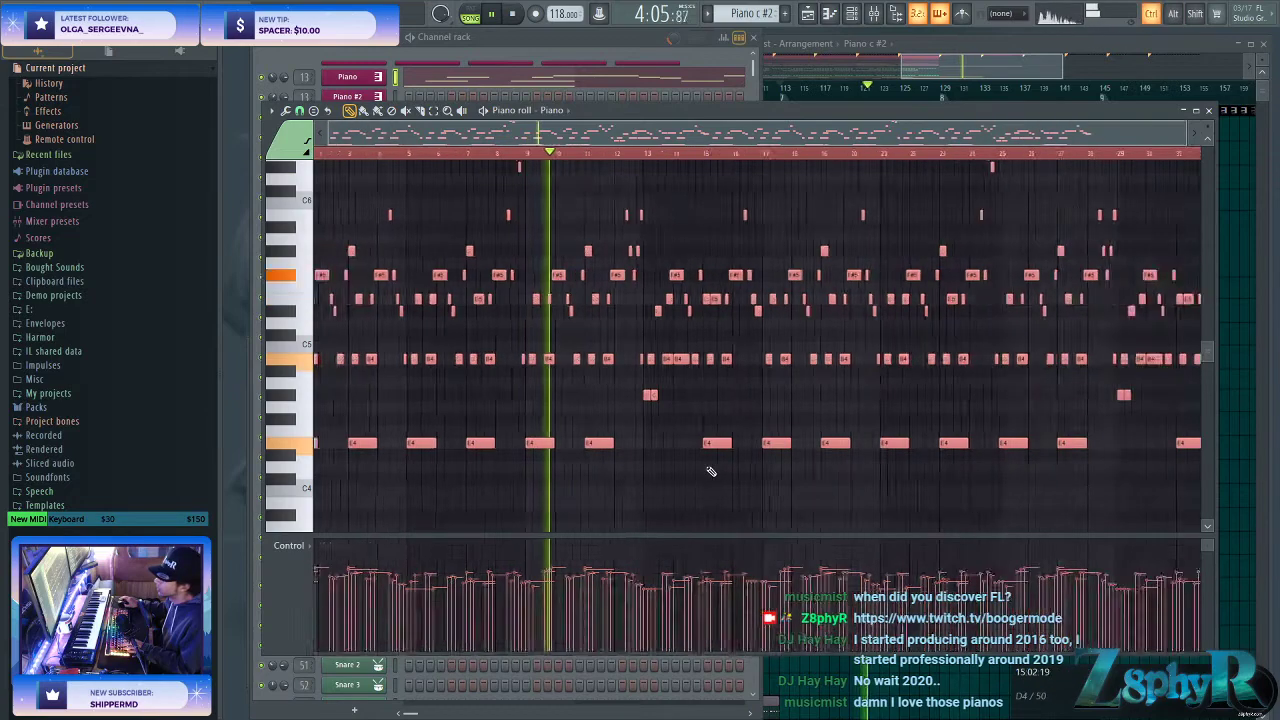
key("ctrl+d")
- Ramp the velocities of the notes in bars 1 to 12 gradually upward from a low starting level, then replay from the start
left_click_drag(611, 155, 316, 155)
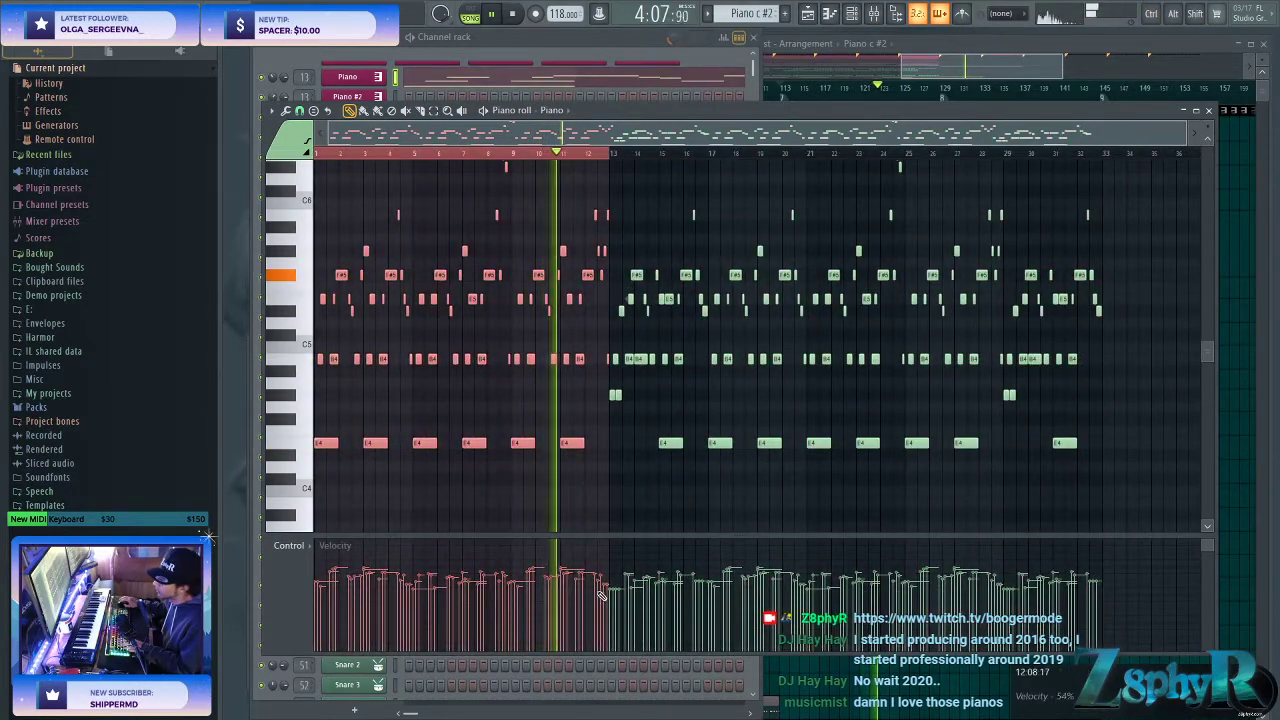
left_click_drag(447, 620, 316, 636)
key("ctrl+d")
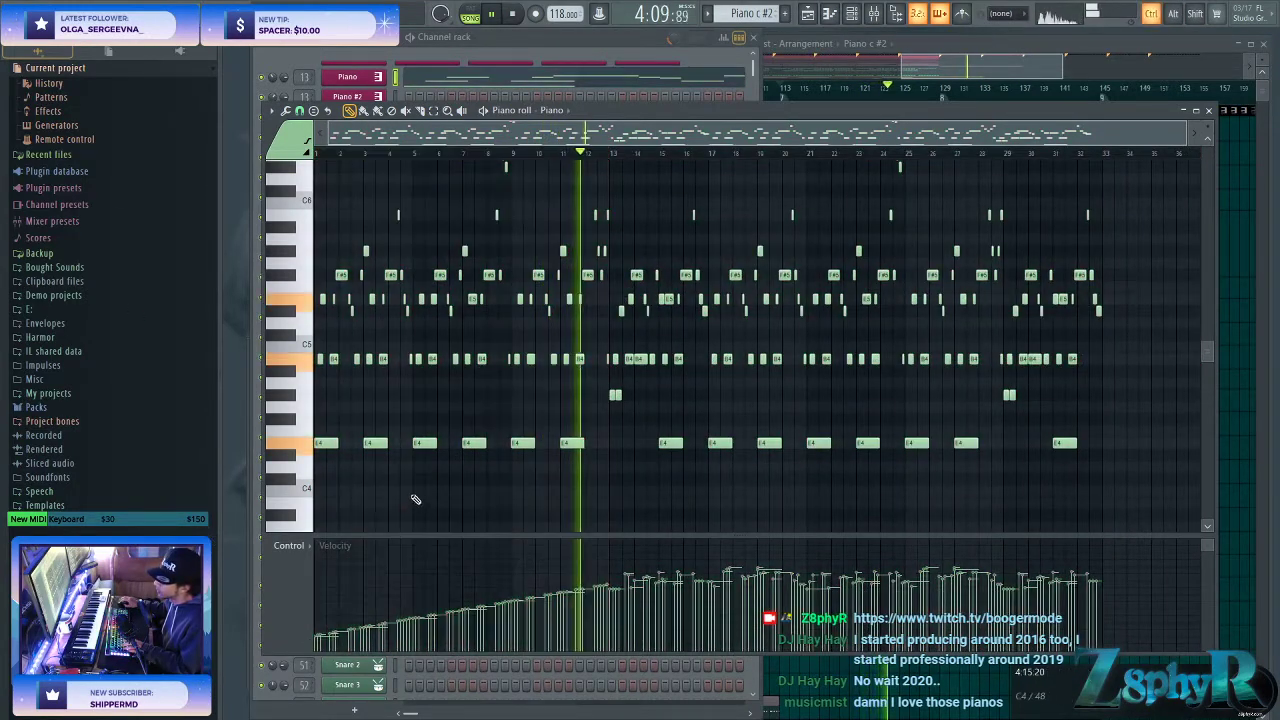
left_click(323, 152)
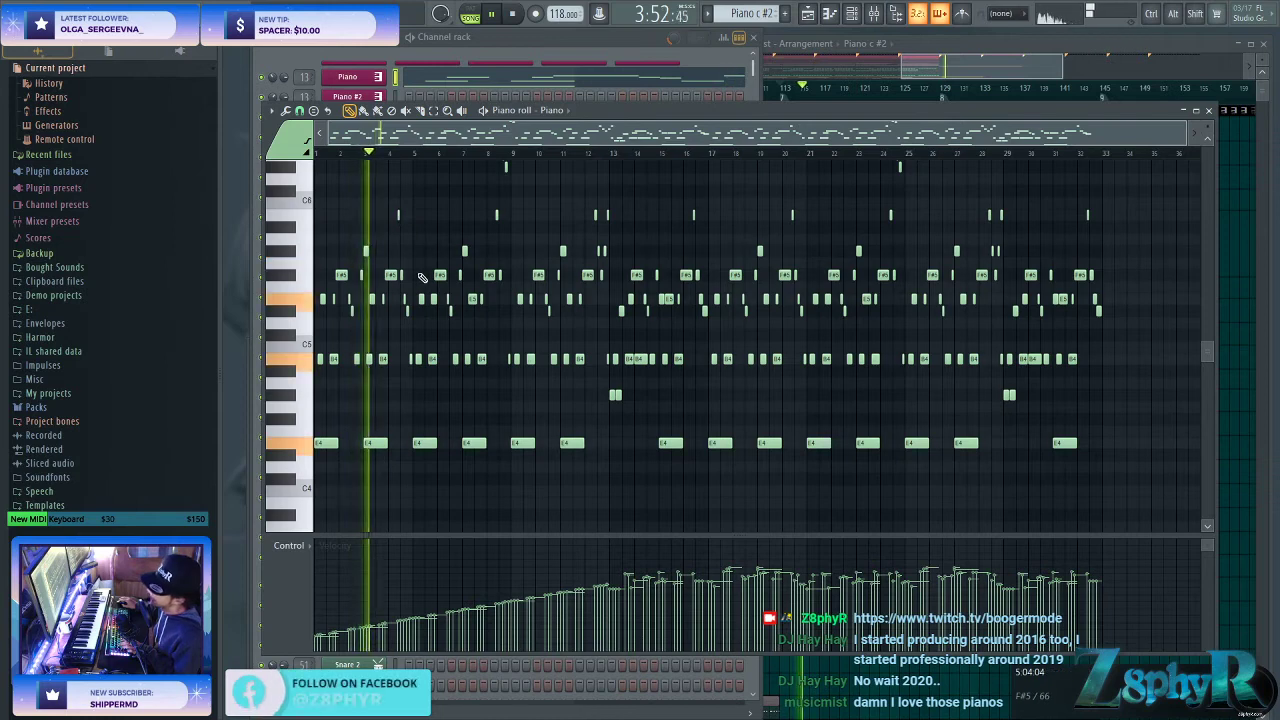
- Delete the six long E4 notes in bars 1 to 12 of Piano c #2
right_click(326, 443)
right_click(368, 445)
right_click(421, 445)
right_click(476, 445)
right_click(522, 443)
right_click(572, 443)
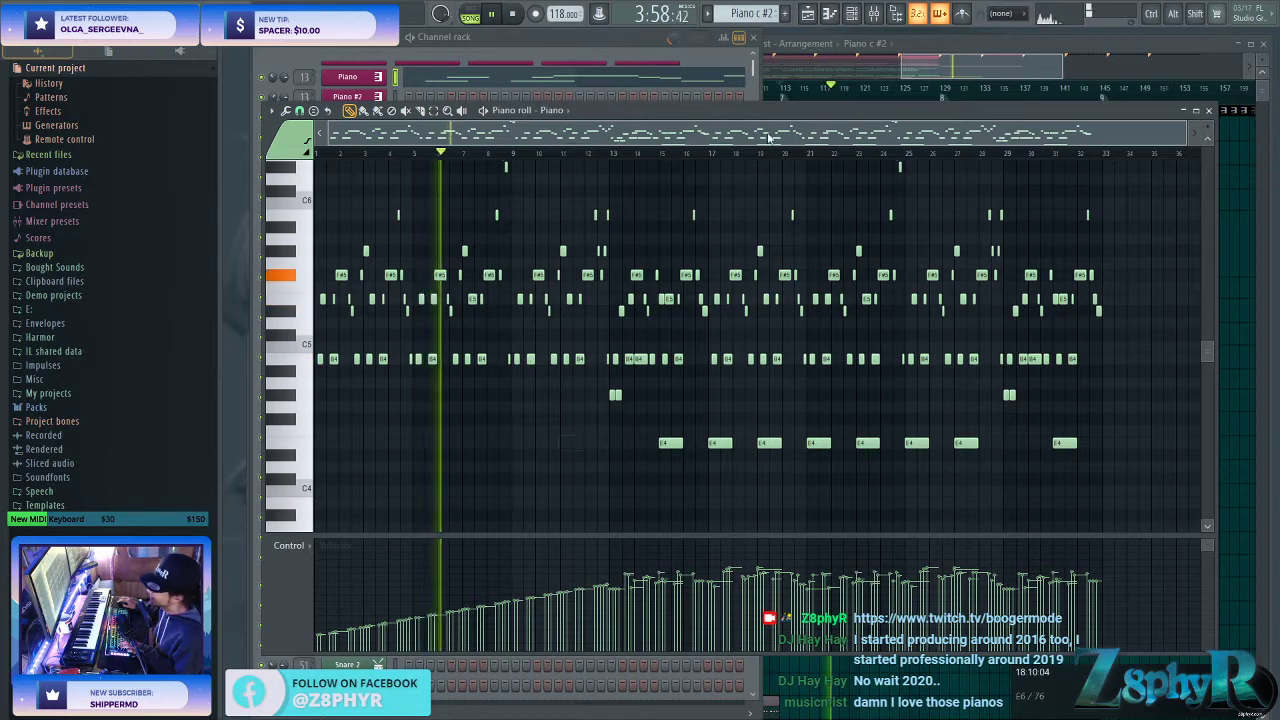
left_click(943, 50)
left_click(450, 411, "ctrl")
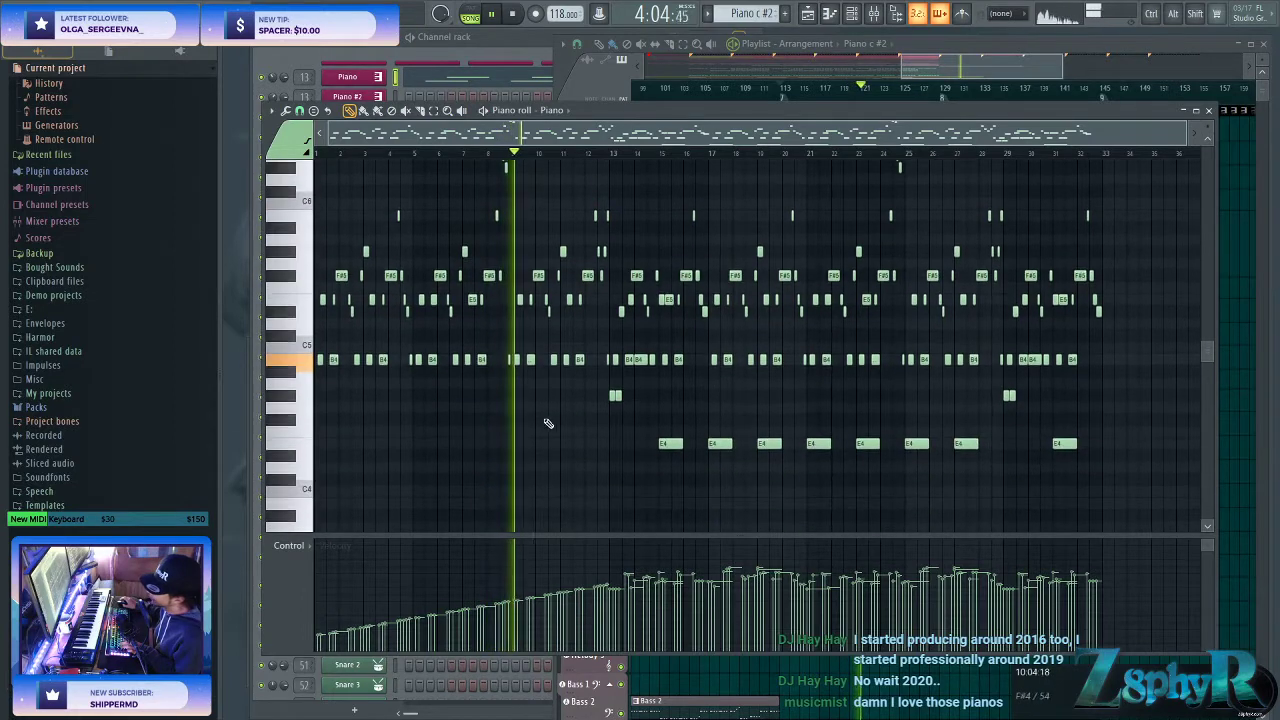
left_click(943, 62)
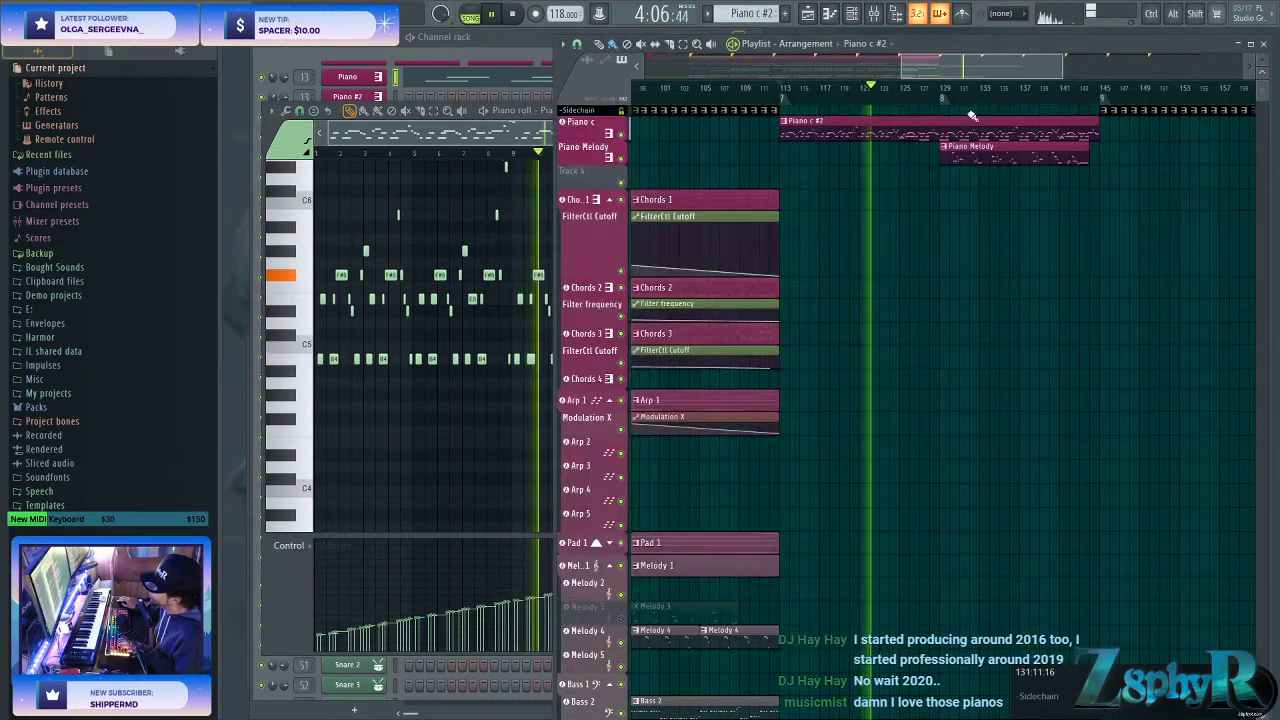
left_click(458, 189)
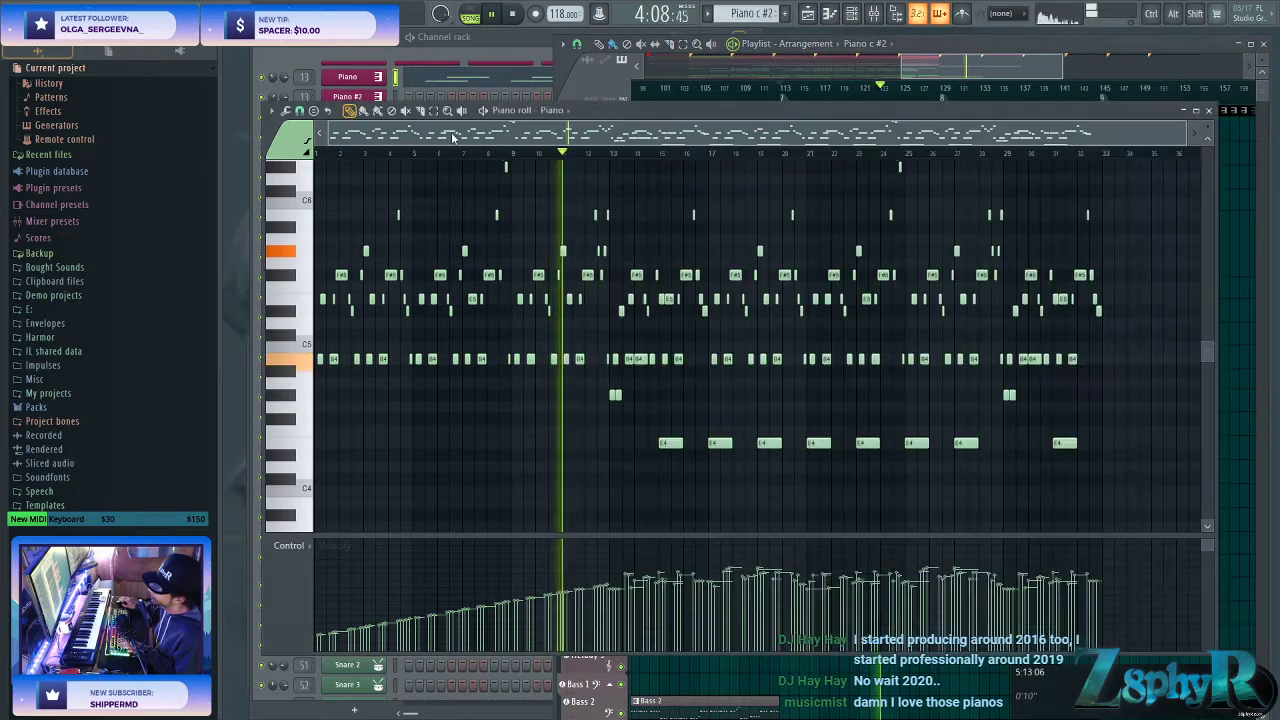
left_click(285, 408)
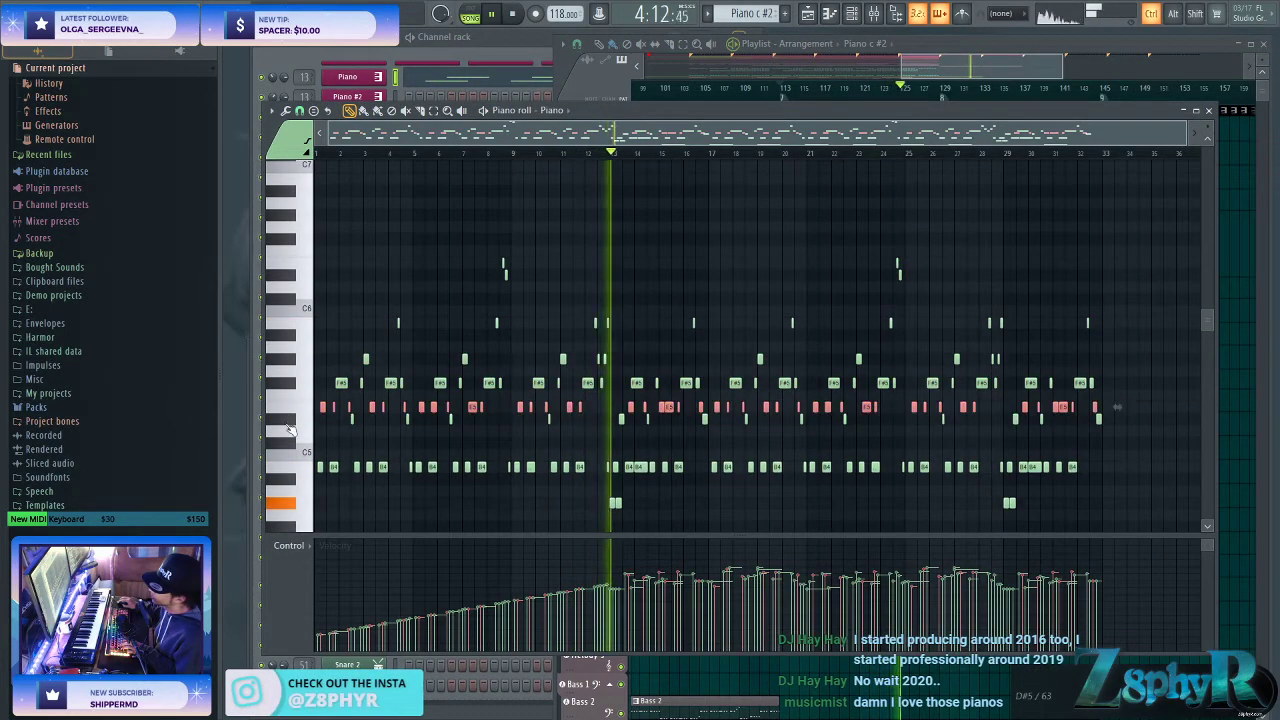
left_click(567, 514, "ctrl")
left_click(957, 72)
scroll(962, 325, "down", 1)
scroll(968, 270, "up", 1)
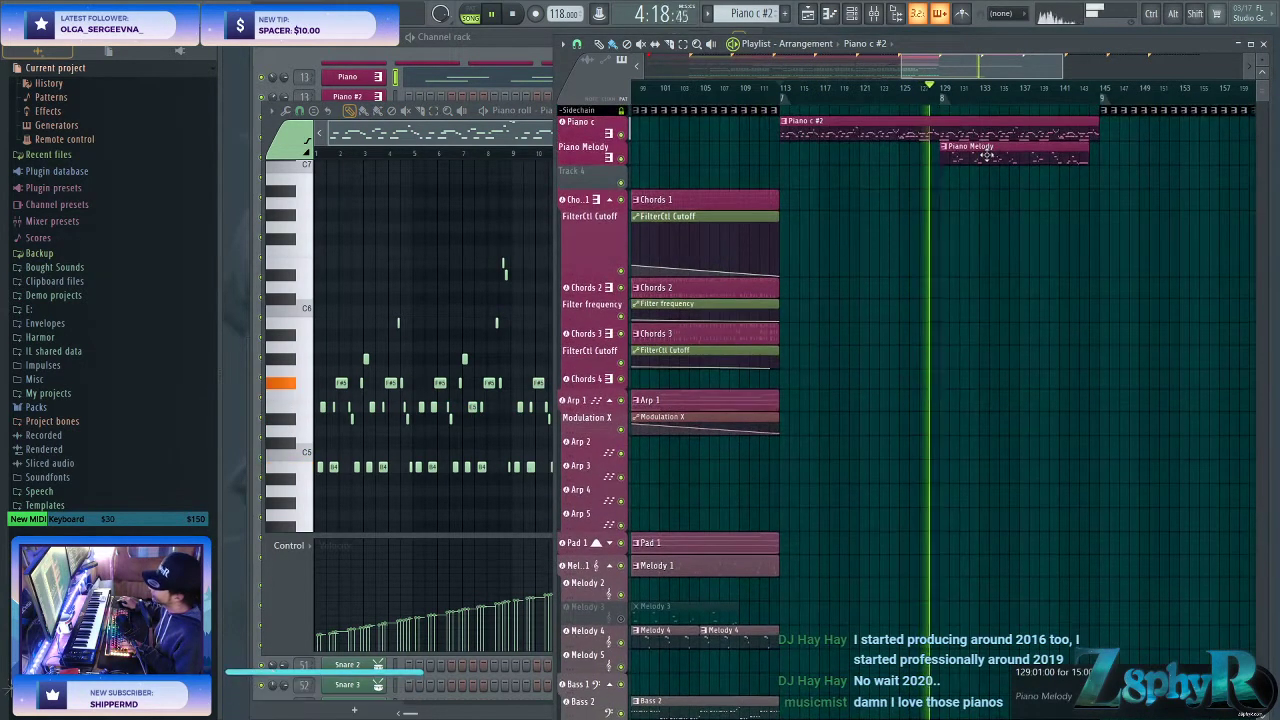
- Open the Piano #2 instrument used by the Piano Melody pattern and set its Attack smart knob to -10%
left_click(505, 40)
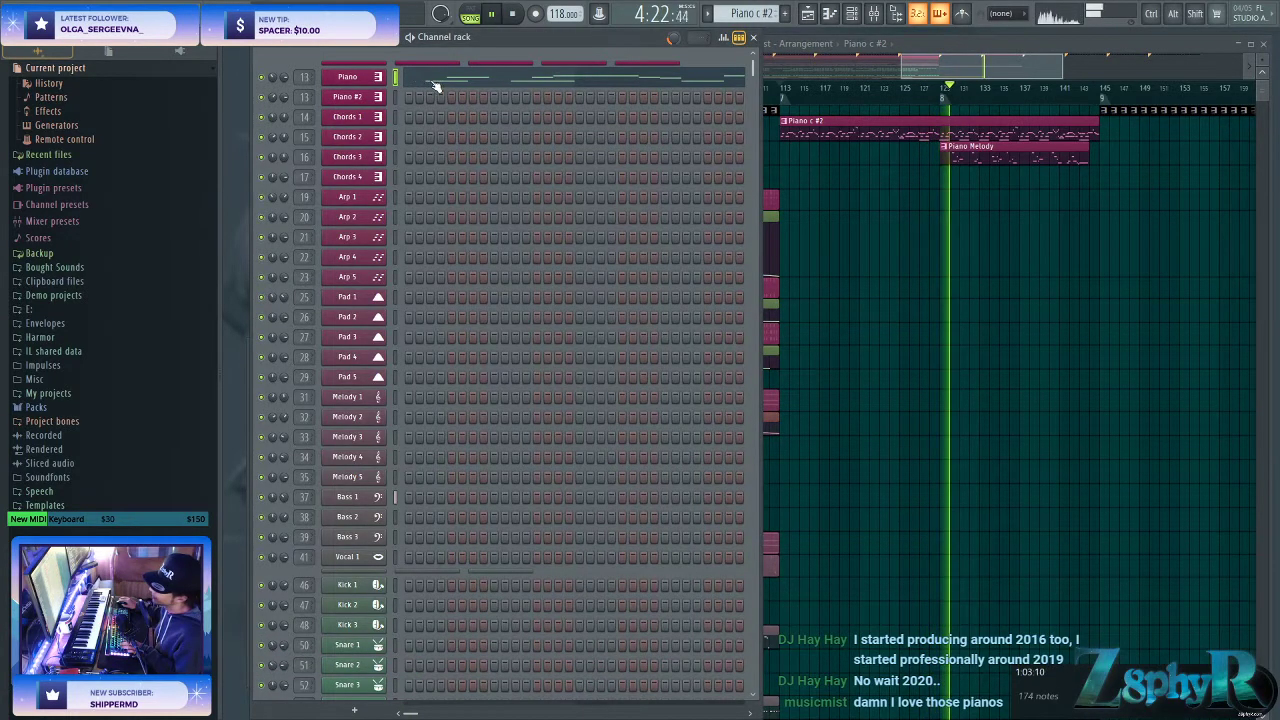
left_click(991, 183)
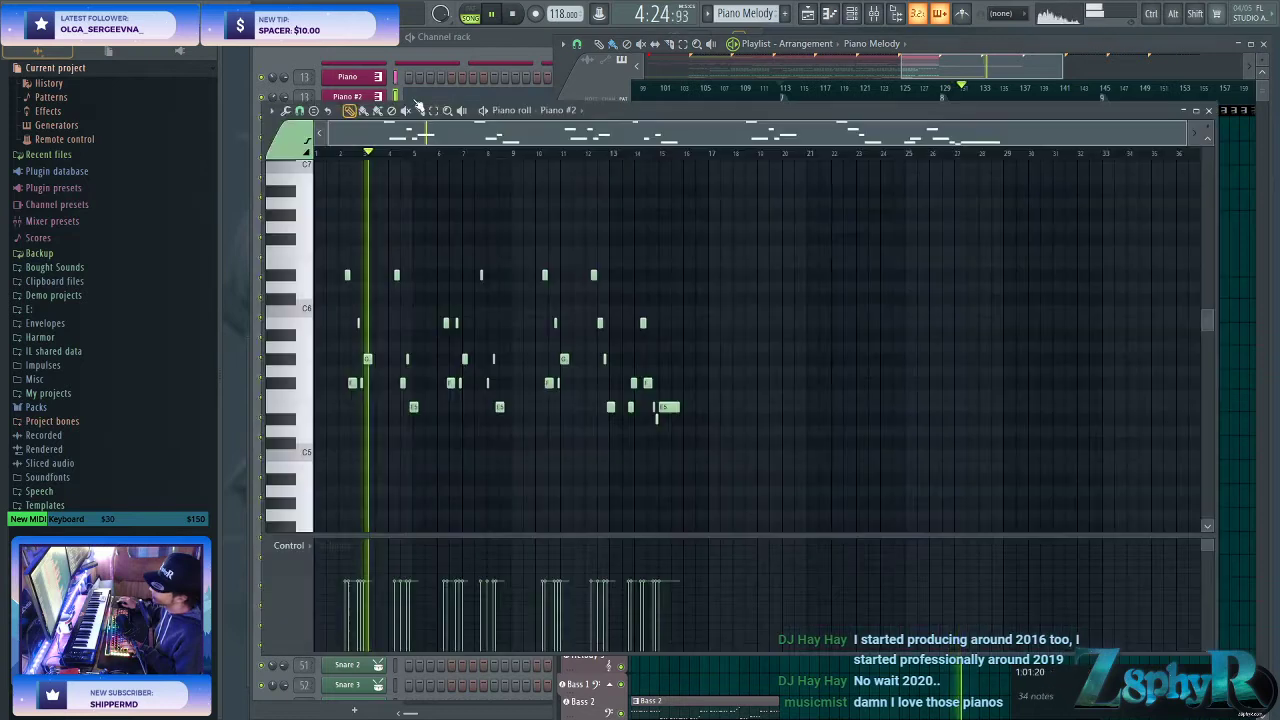
left_click(404, 98)
left_click(347, 96)
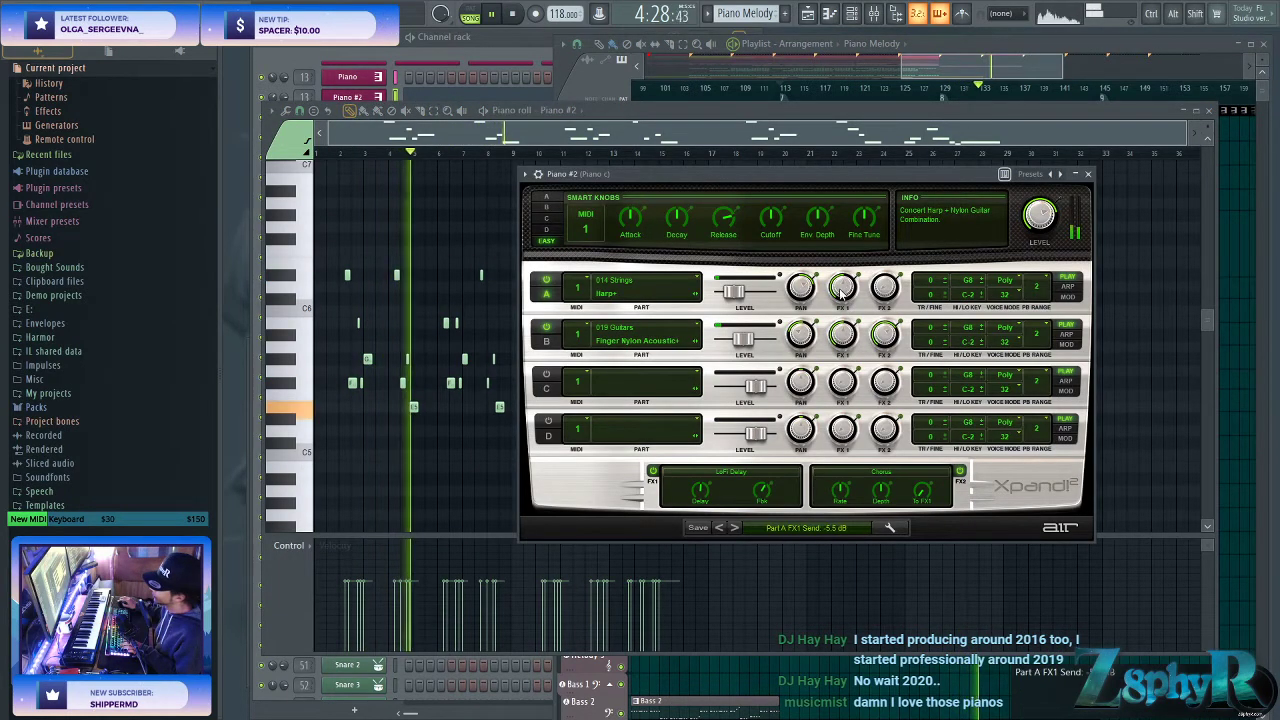
left_click_drag(634, 224, 634, 226)
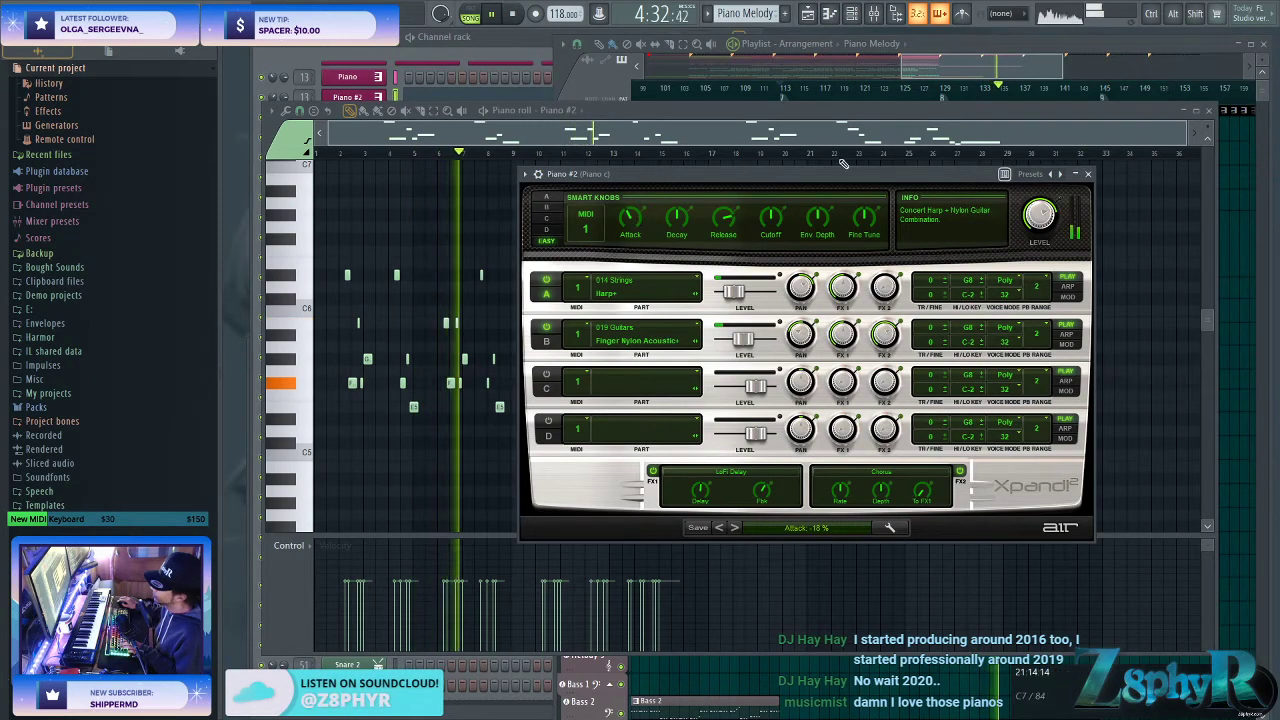
- Extend the Piano Melody clip so it ends at bar 145 together with the Piano c #2 clip
key("F5")
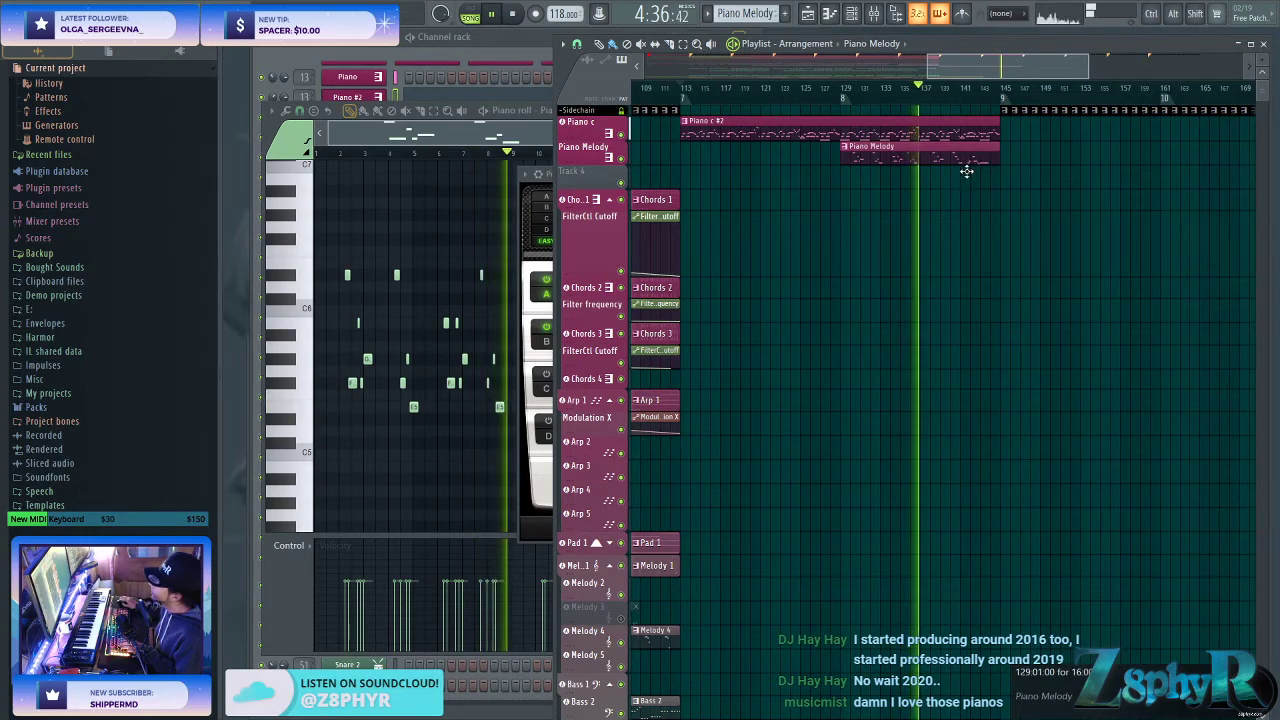
left_click_drag(1016, 116, 950, 158, "ctrl")
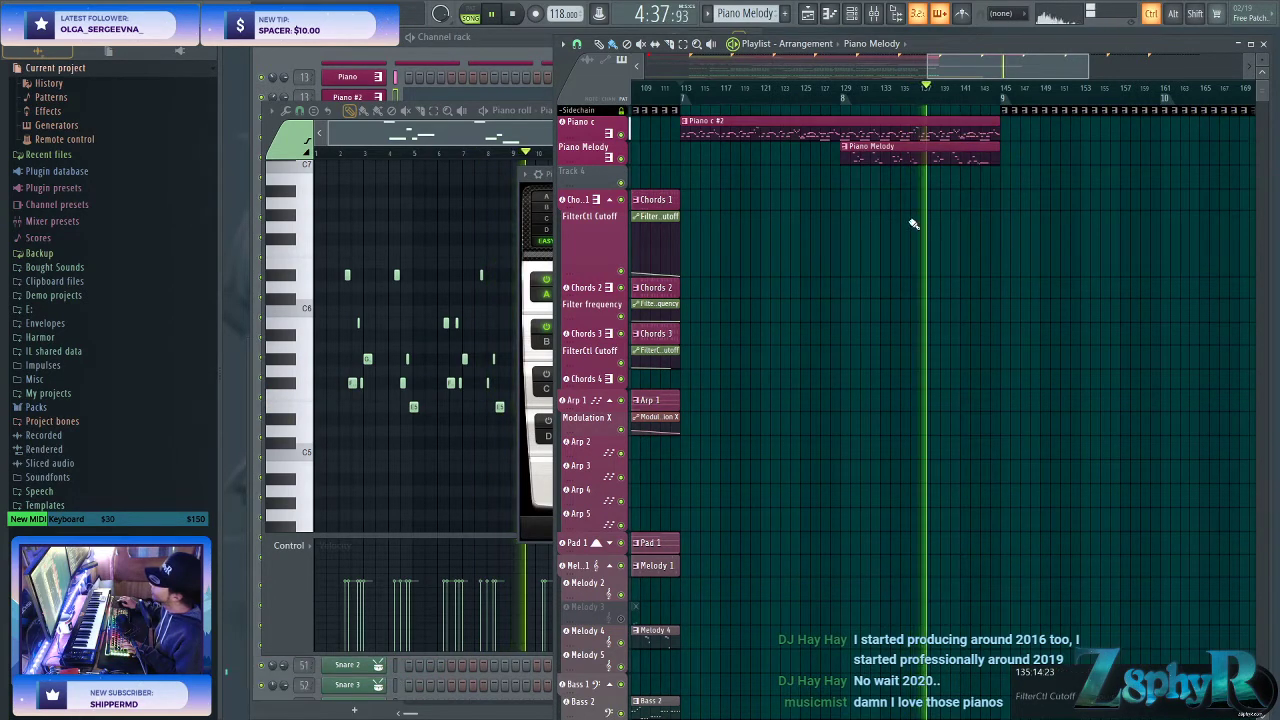
- Try transposing the Piano Melody notes from bar 12 to the end up one octave
double_click(857, 146)
scroll(606, 334, "down", 8)
scroll(554, 342, "up", 5)
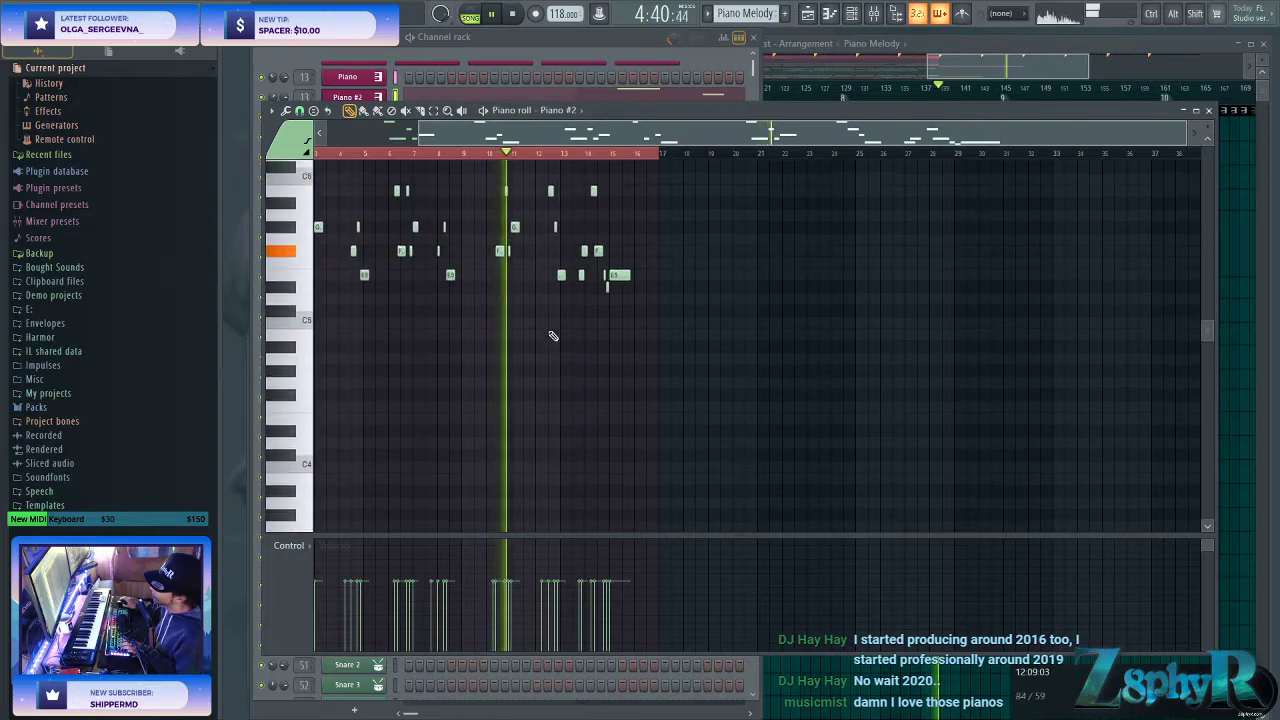
scroll(554, 340, "up", 3)
left_click_drag(846, 198, 1083, 430)
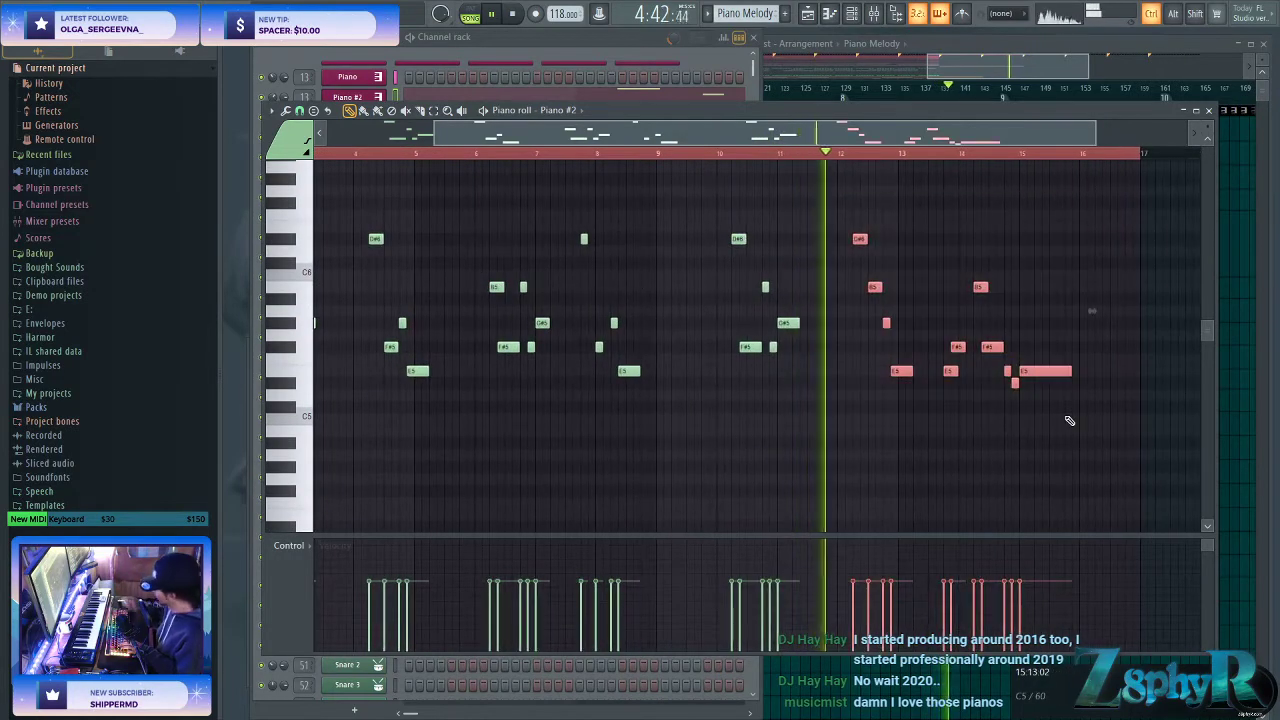
key("ctrl+Up")
- Transpose the raised Piano Melody notes back down one octave, the first four and the remaining ones separately
scroll(1066, 420, "up", 2)
scroll(975, 440, "up", 2)
left_click_drag(749, 223, 855, 441)
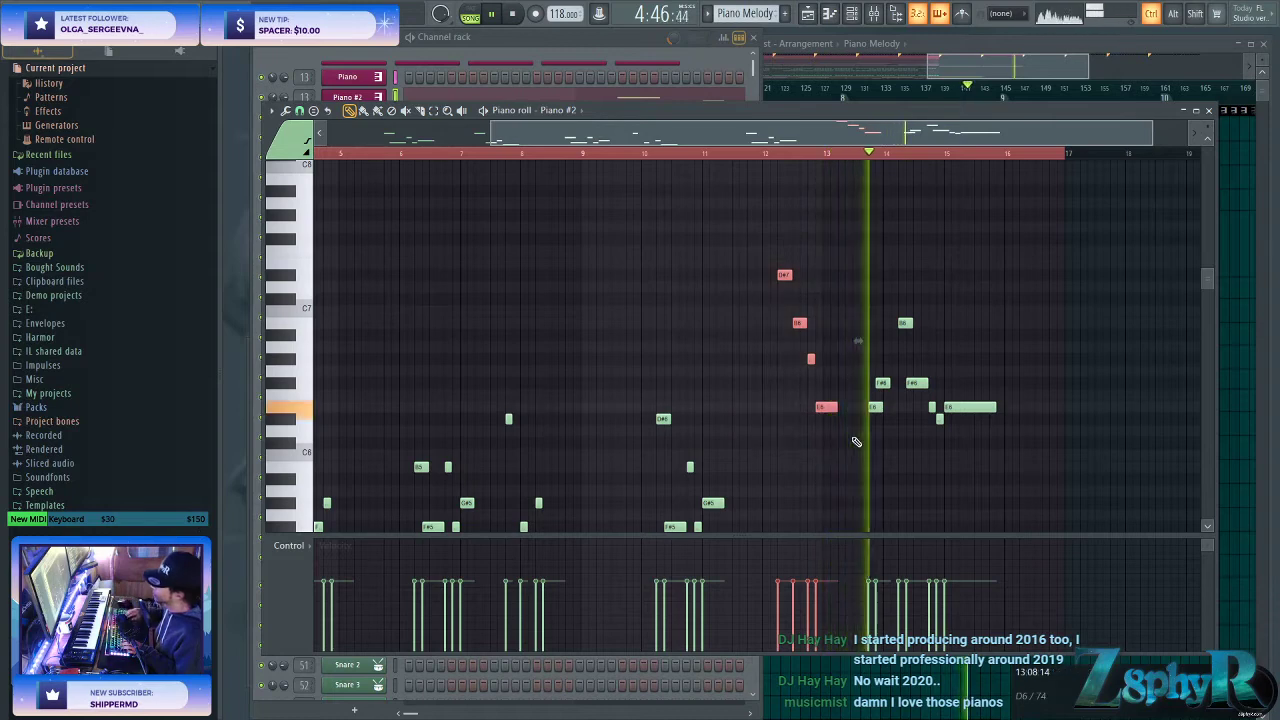
key("ctrl+Down")
left_click_drag(860, 283, 1098, 503)
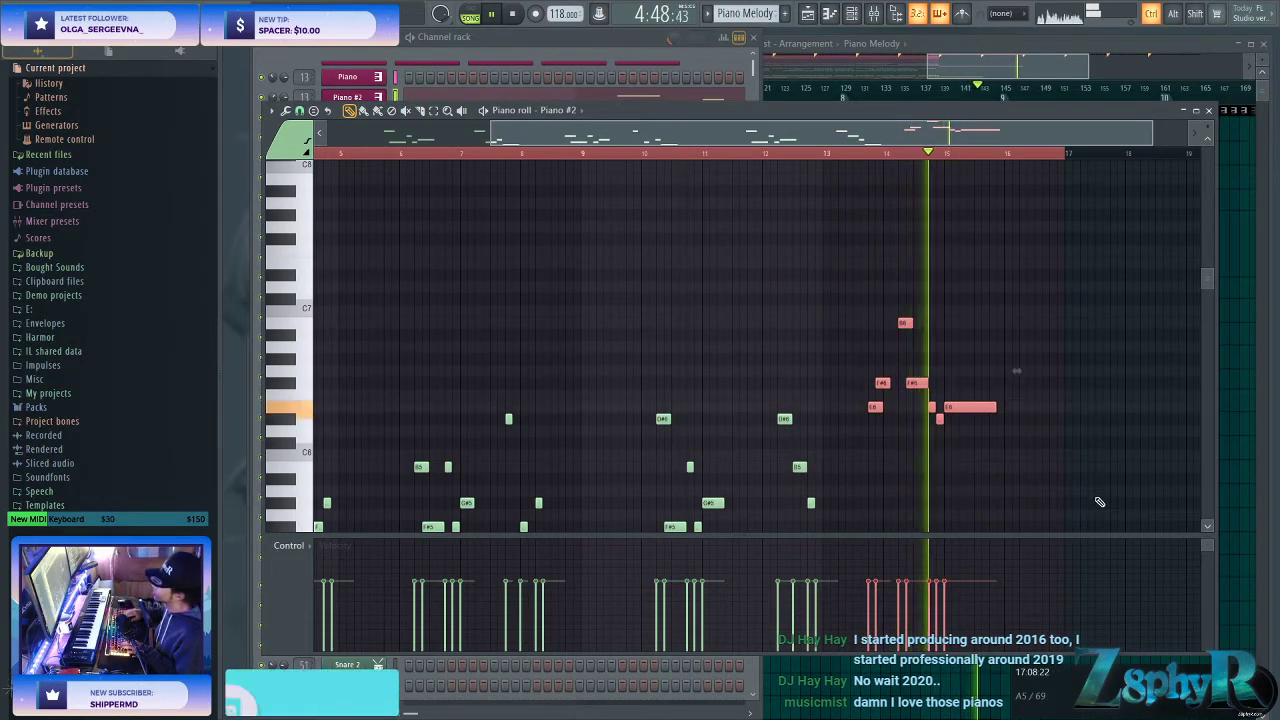
key("ctrl+Down")
- Transpose the closing notes of Piano c #2, from late bar 28 to the end, up one octave
left_click(1014, 44)
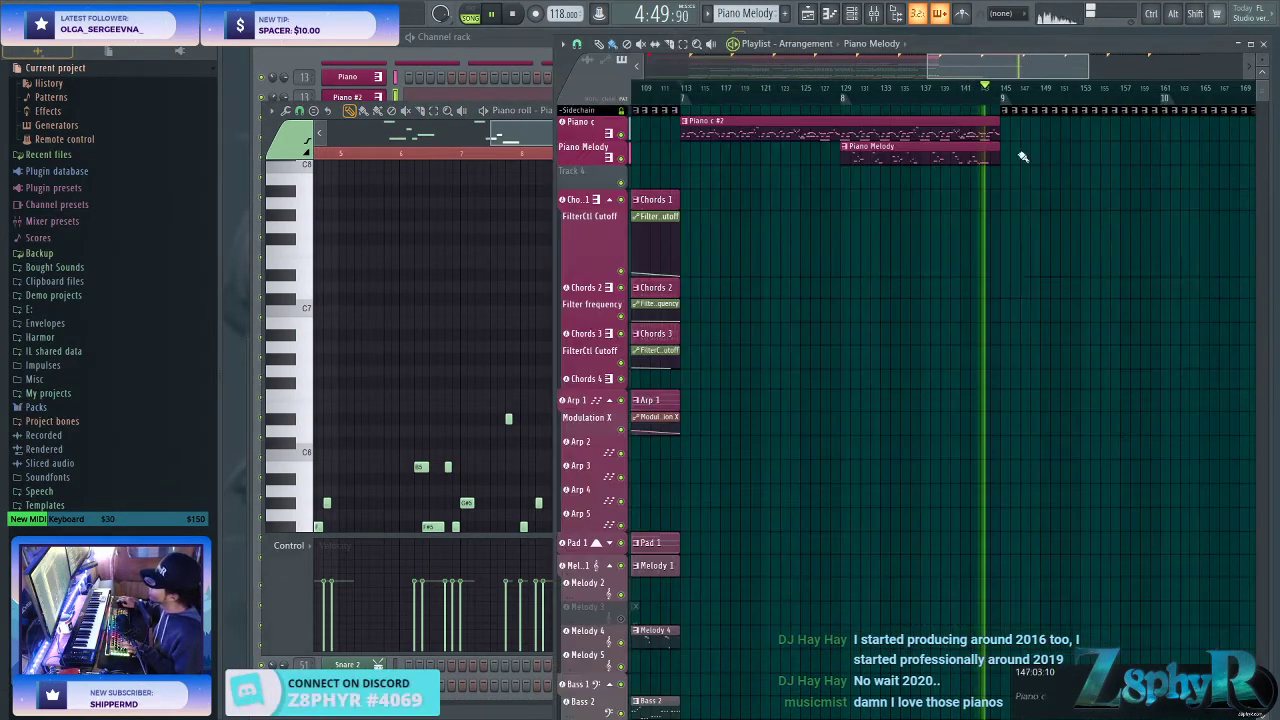
left_click(851, 121)
left_click(494, 82)
scroll(1026, 363, "down", 6)
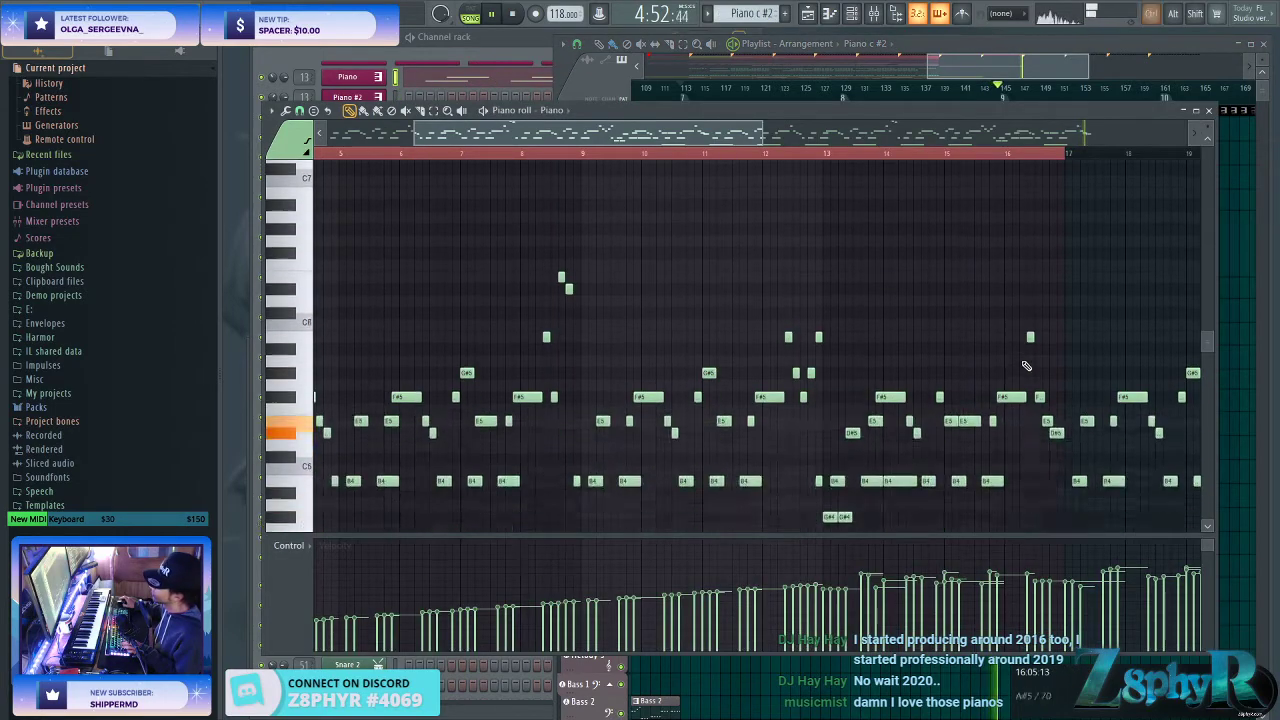
scroll(1026, 363, "down", 4)
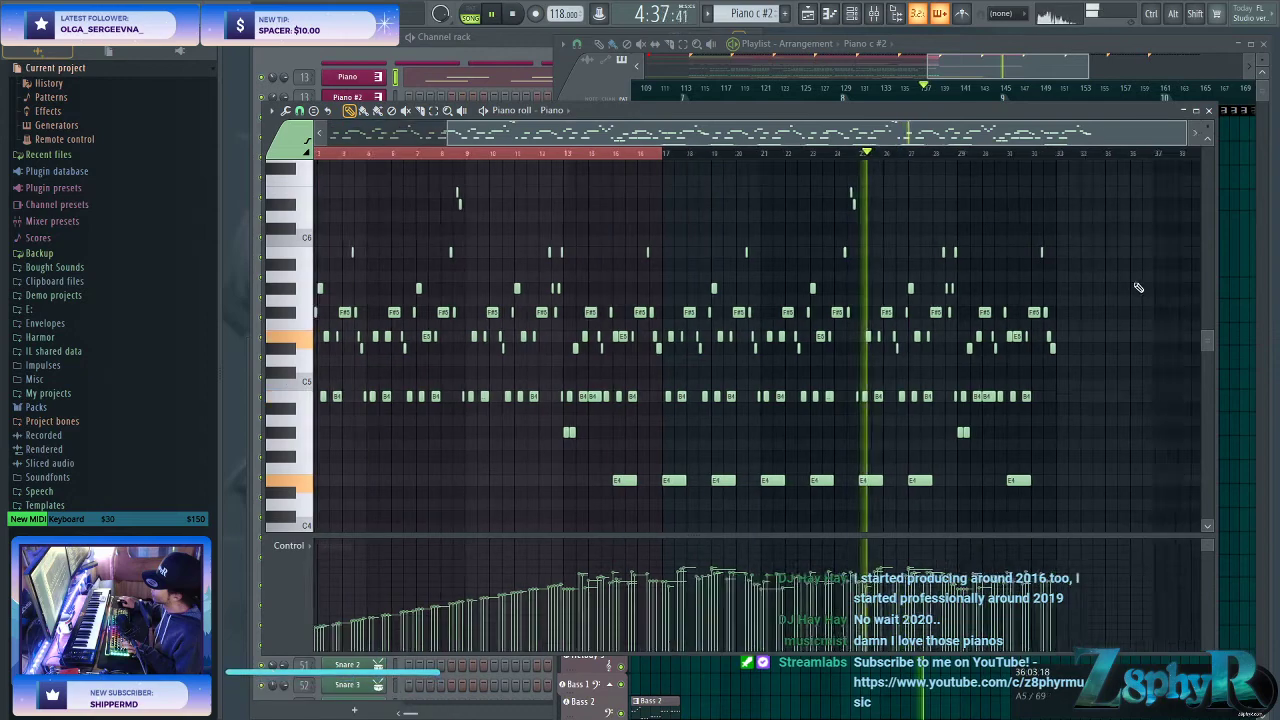
left_click_drag(1001, 520, 872, 242)
key("ctrl+Up")
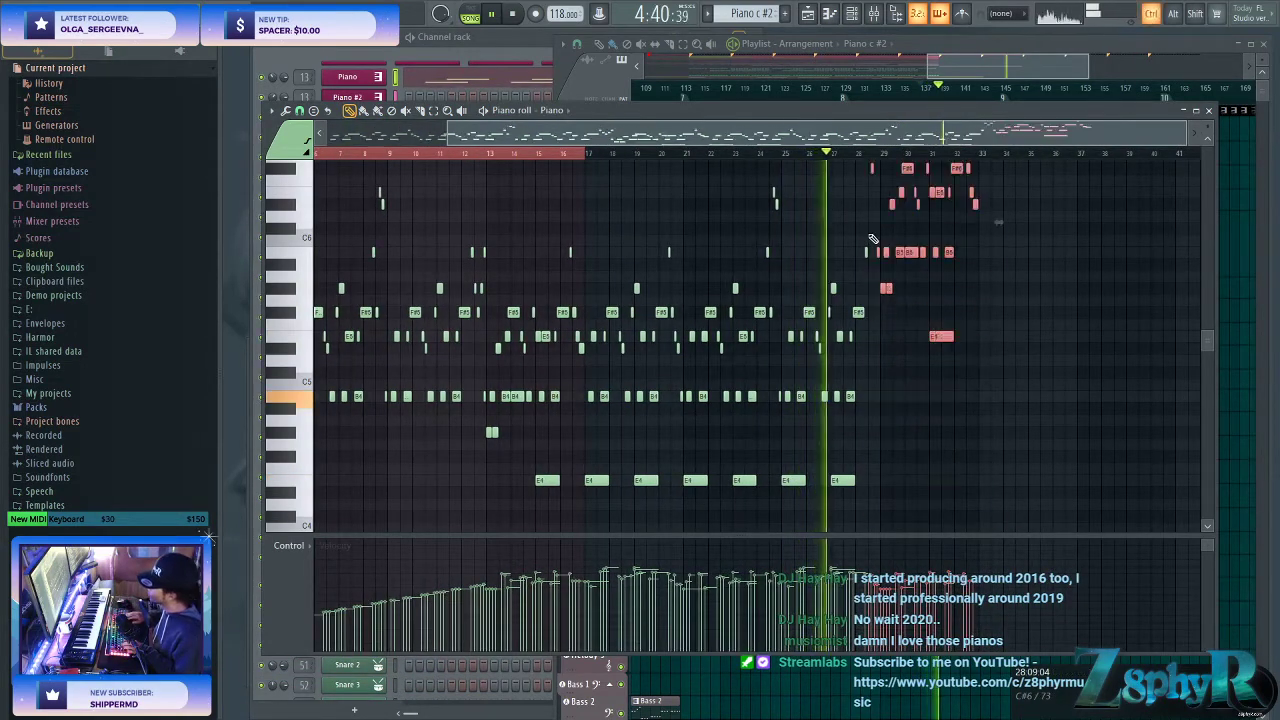
- Transpose the last four notes of Piano c #2 down one octave
left_click(918, 382, "ctrl")
scroll(922, 375, "up", 3)
left_click_drag(957, 206, 988, 326)
key("ctrl+Down")
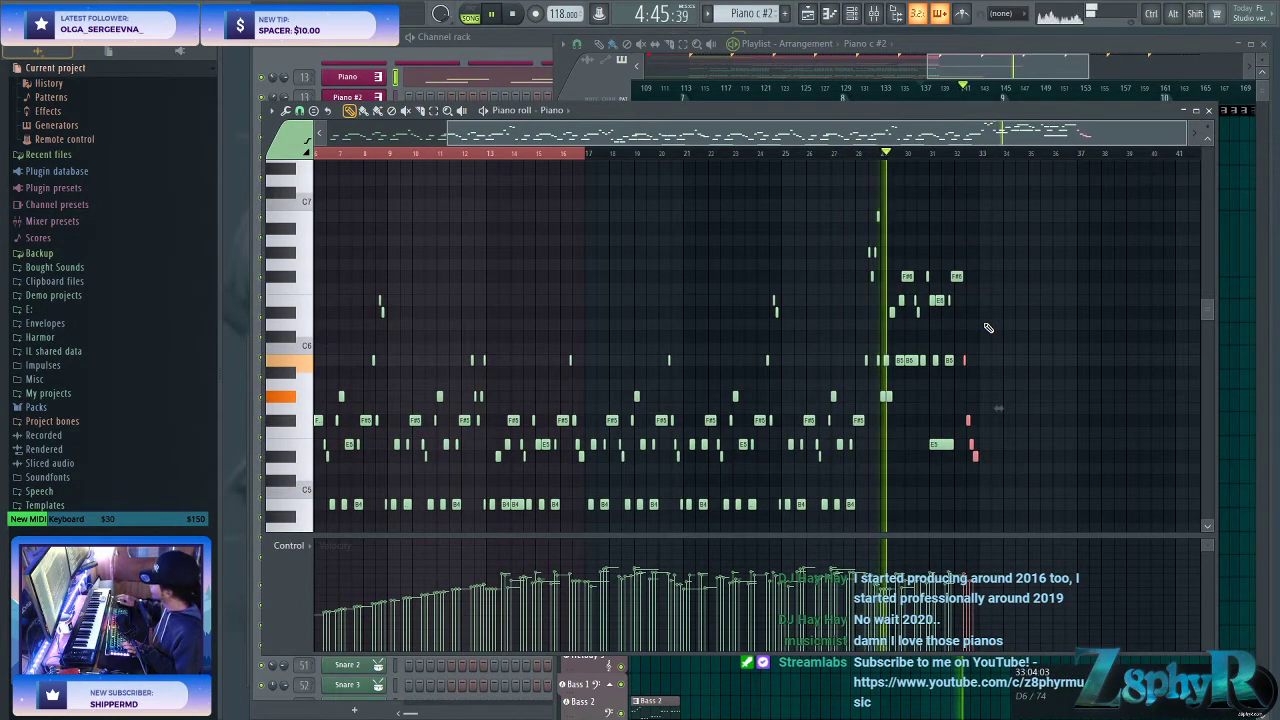
- Clear the note selection and play the arrangement from about bar 112, just before the breakdown
left_click(1020, 315, "ctrl")
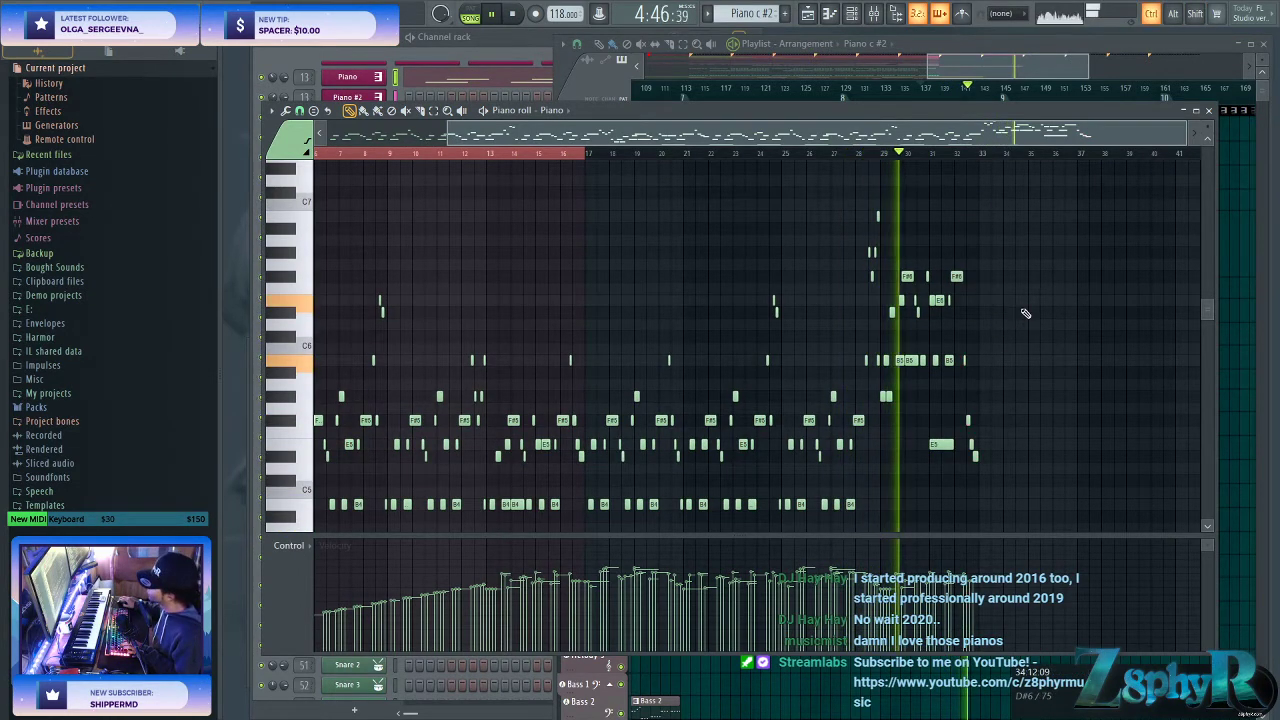
left_click(1010, 64)
left_click_drag(1002, 67, 937, 67)
left_click(915, 98)
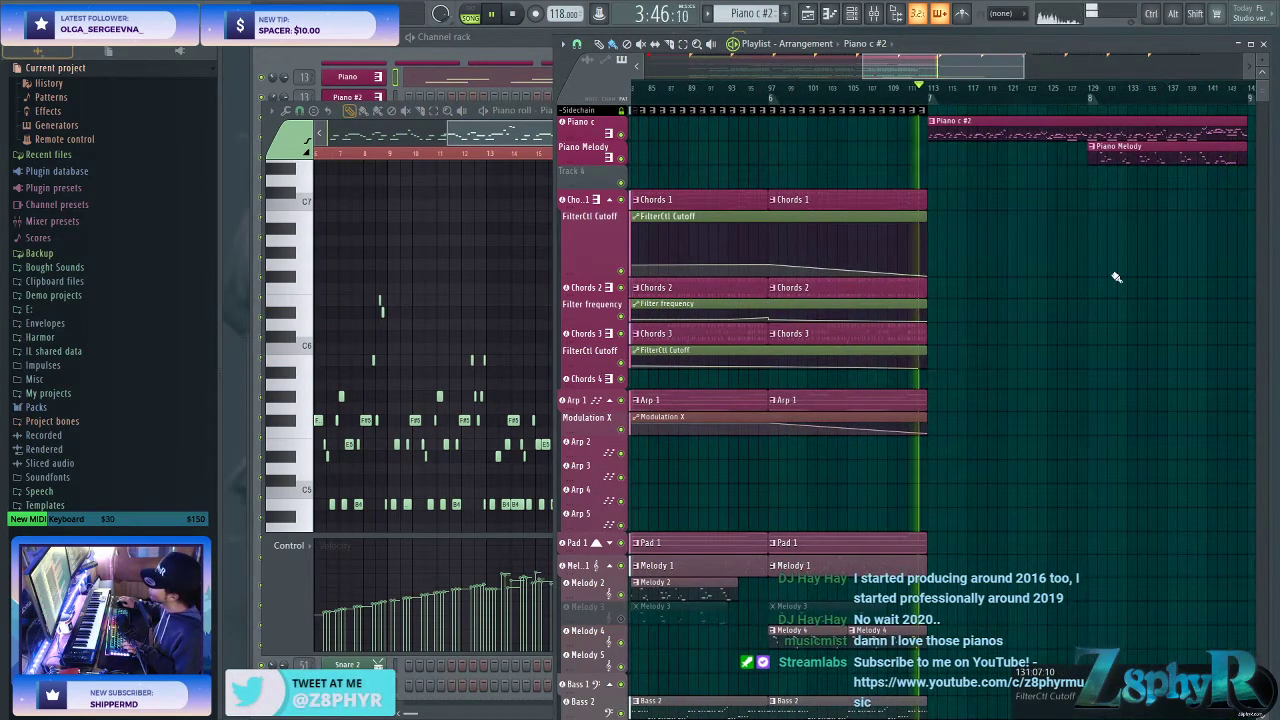
- Slice the Bass 1 part on the Bass 3 track within the breakdown between bars 113 and 145
scroll(1116, 277, "down", 6)
scroll(1023, 291, "right", 1)
key("c")
mouse_move(847, 331)
left_mouse_down("shift")
mouse_move(859, 238)
mouse_move(890, 312)
mouse_move(1239, 354)
left_mouse_up("shift")
key("b")
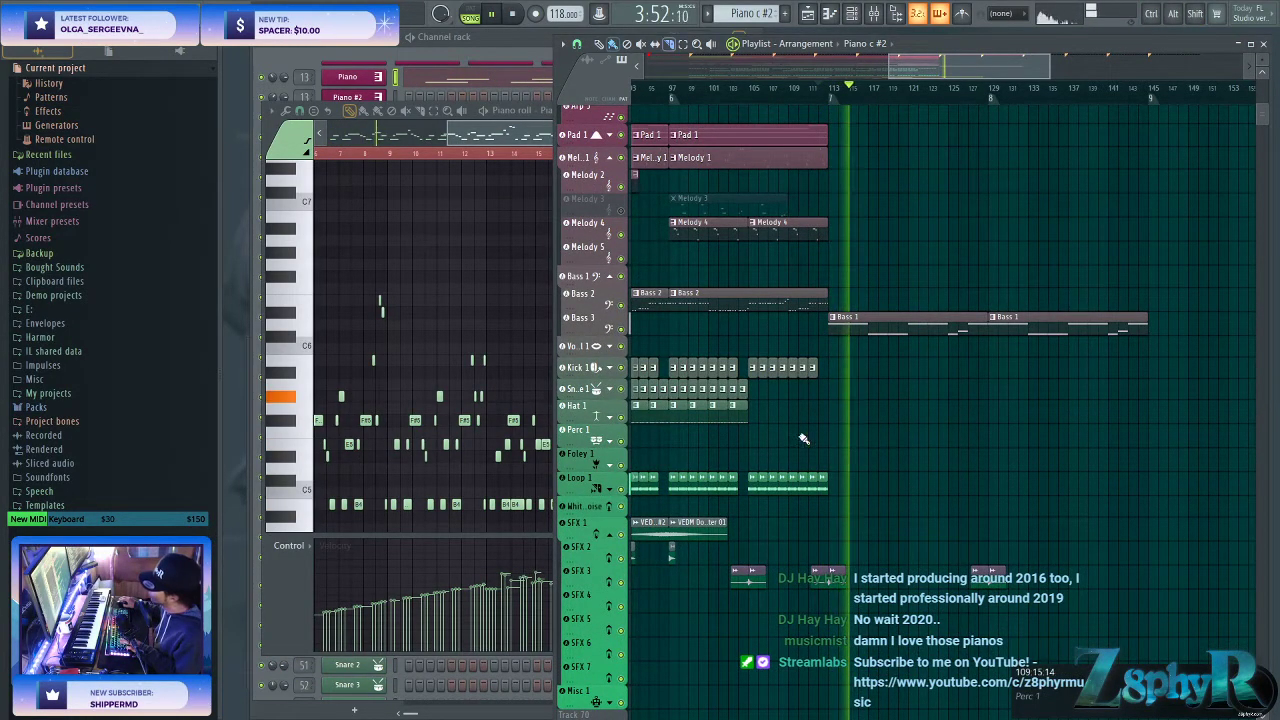
left_click_drag(742, 428, 697, 405, "ctrl")
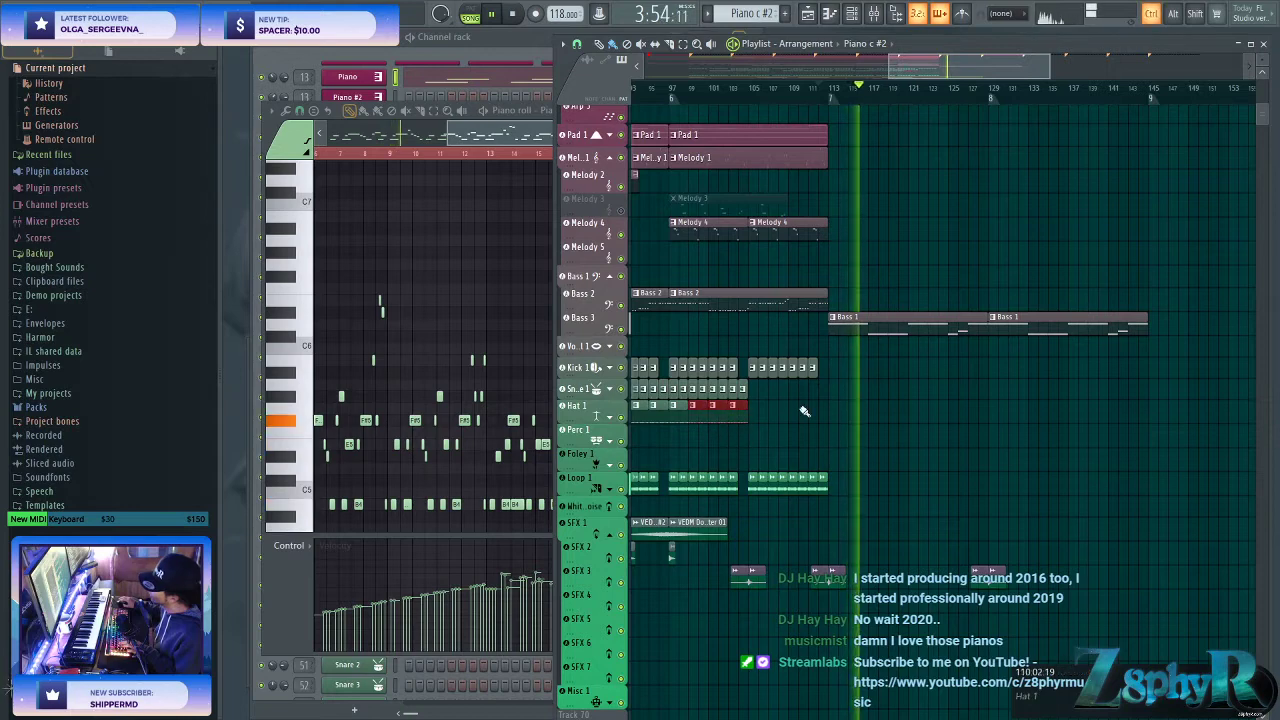
key("ctrl+d")
scroll(817, 411, "up", 3)
left_click_drag(894, 311, 723, 357, "ctrl")
left_click_drag(840, 266, 766, 209, "ctrl")
scroll(760, 215, "up", 1)
- Copy the last Pad 1 clip to bar 113 and expand the Pad 1 track group
left_click_drag(686, 280, 866, 289, "shift")
scroll(610, 280, "up", 1)
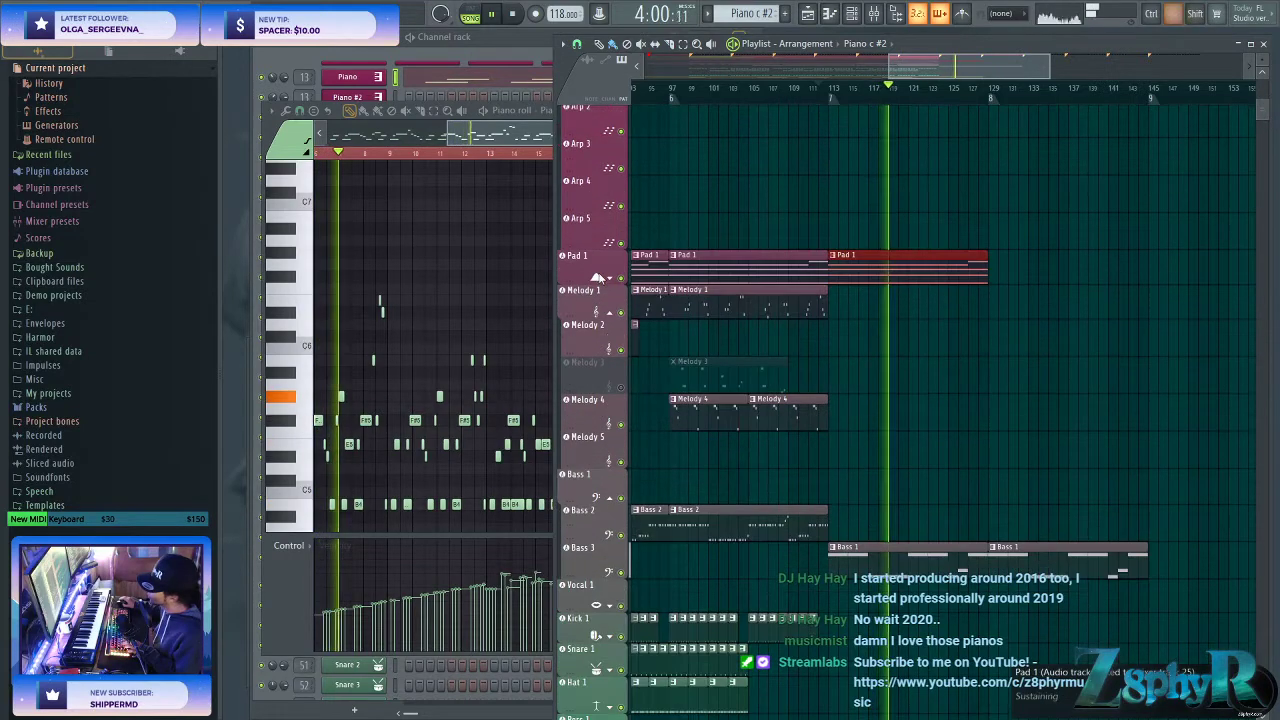
left_click(610, 280)
left_click(749, 271)
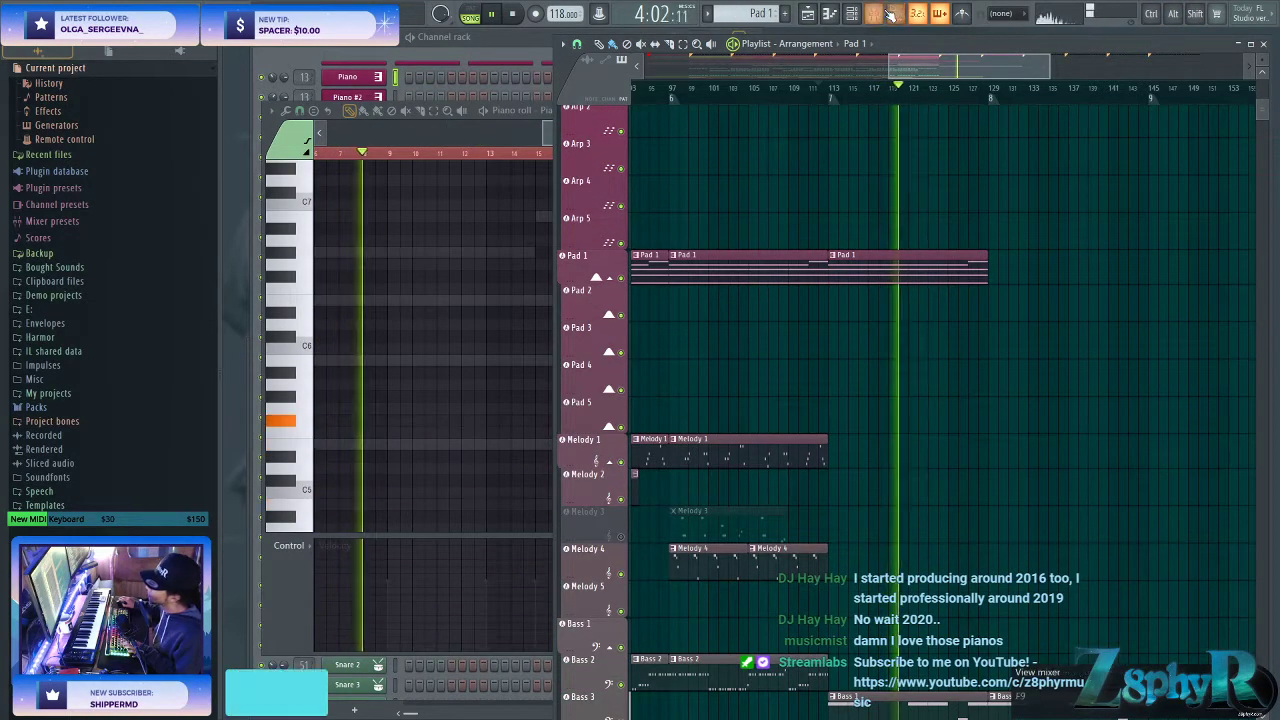
- Boost band 5 in the Pad 1 mixer track's EQ and load Fruity Love Philter into slot 2
left_click(888, 13)
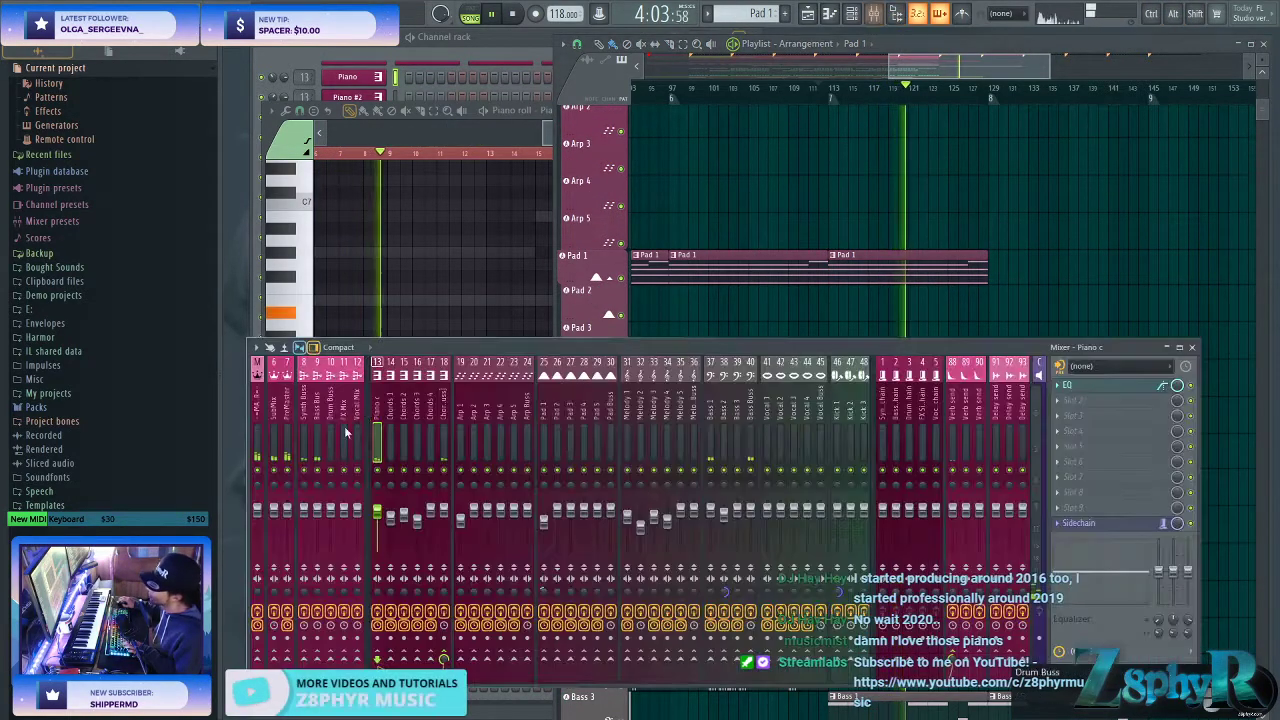
left_click(551, 384)
left_click(1105, 384)
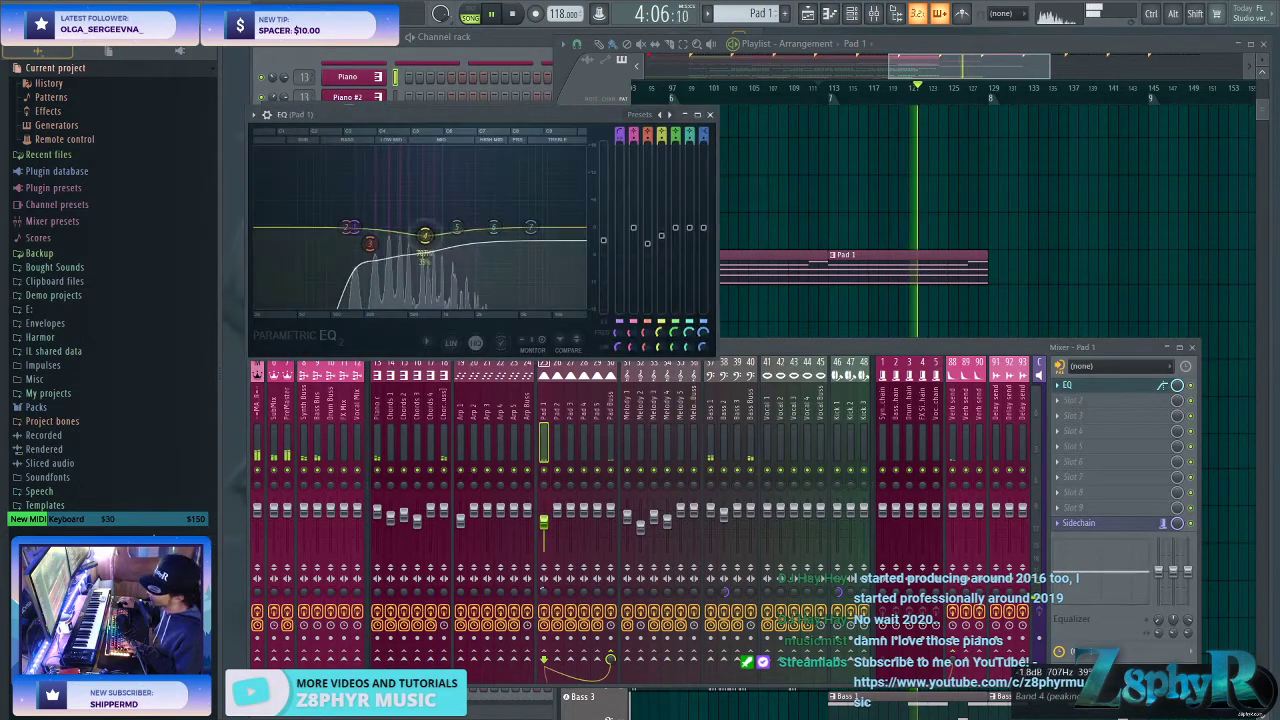
left_click(1122, 388)
mouse_move(982, 505)
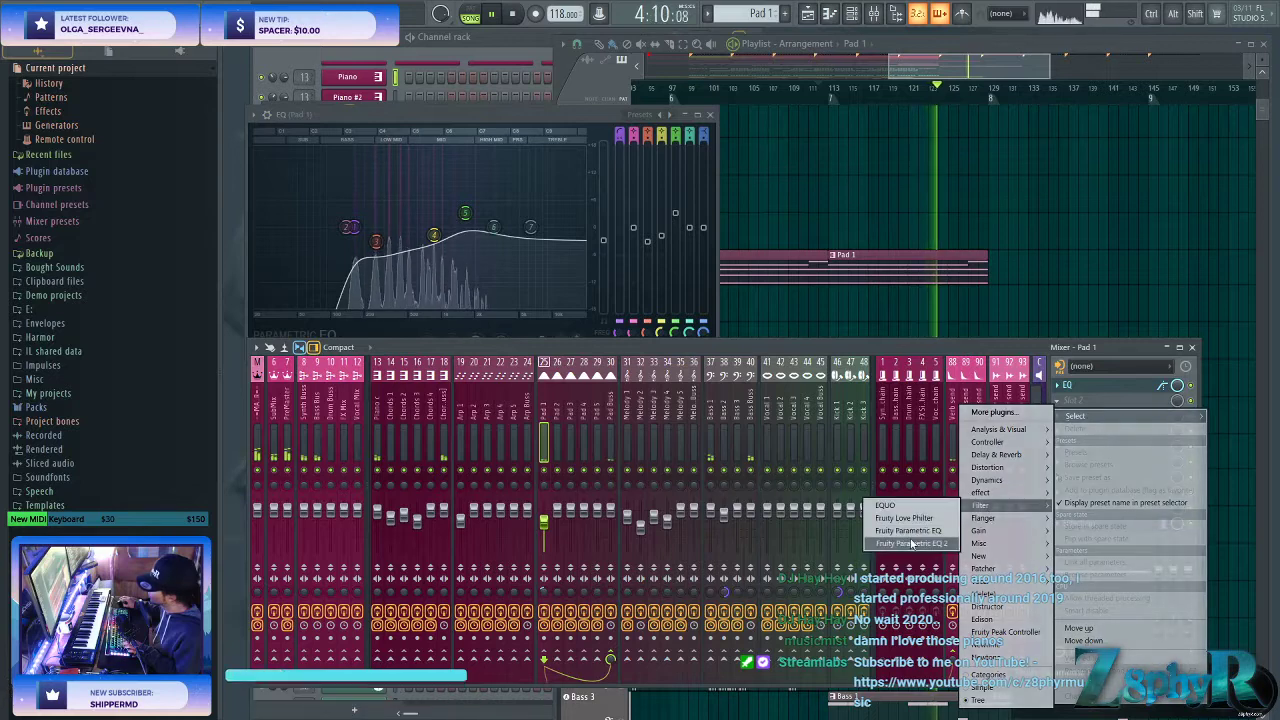
left_click(930, 519)
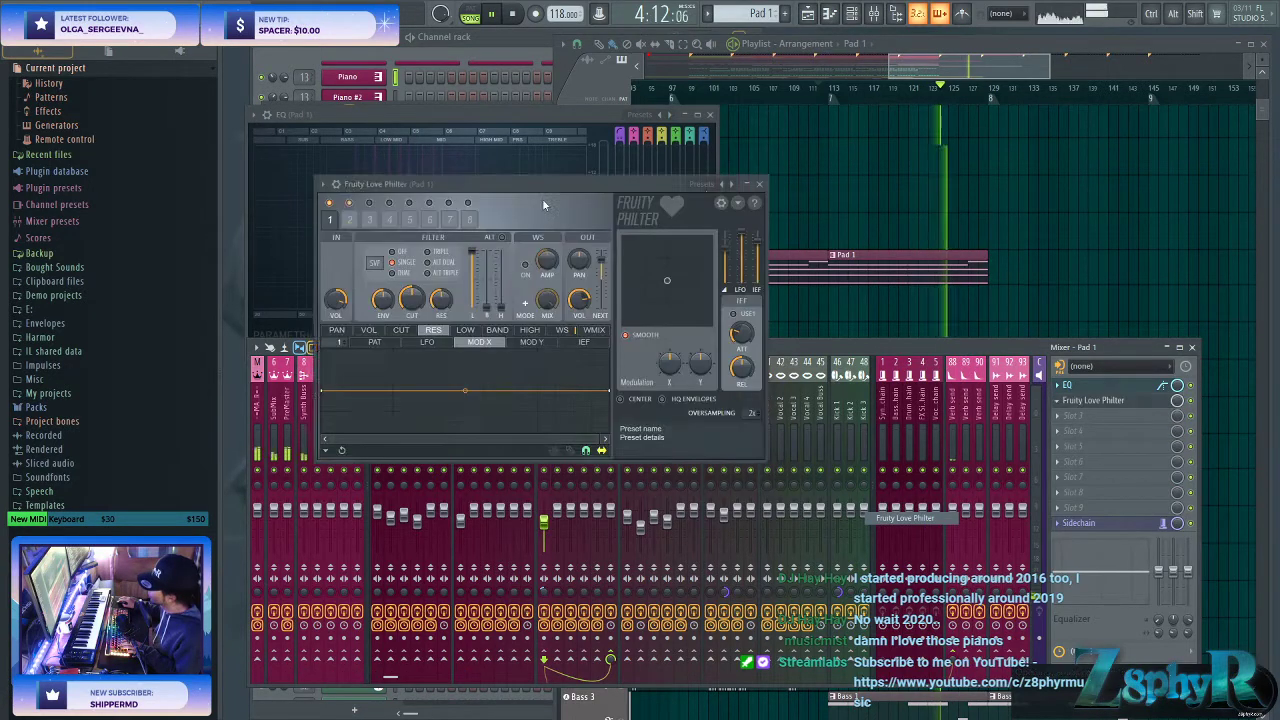
- Stop playback and shape the Love Philter cutoff's Mod X envelope into a straight rise from 0% to 100%
key("space")
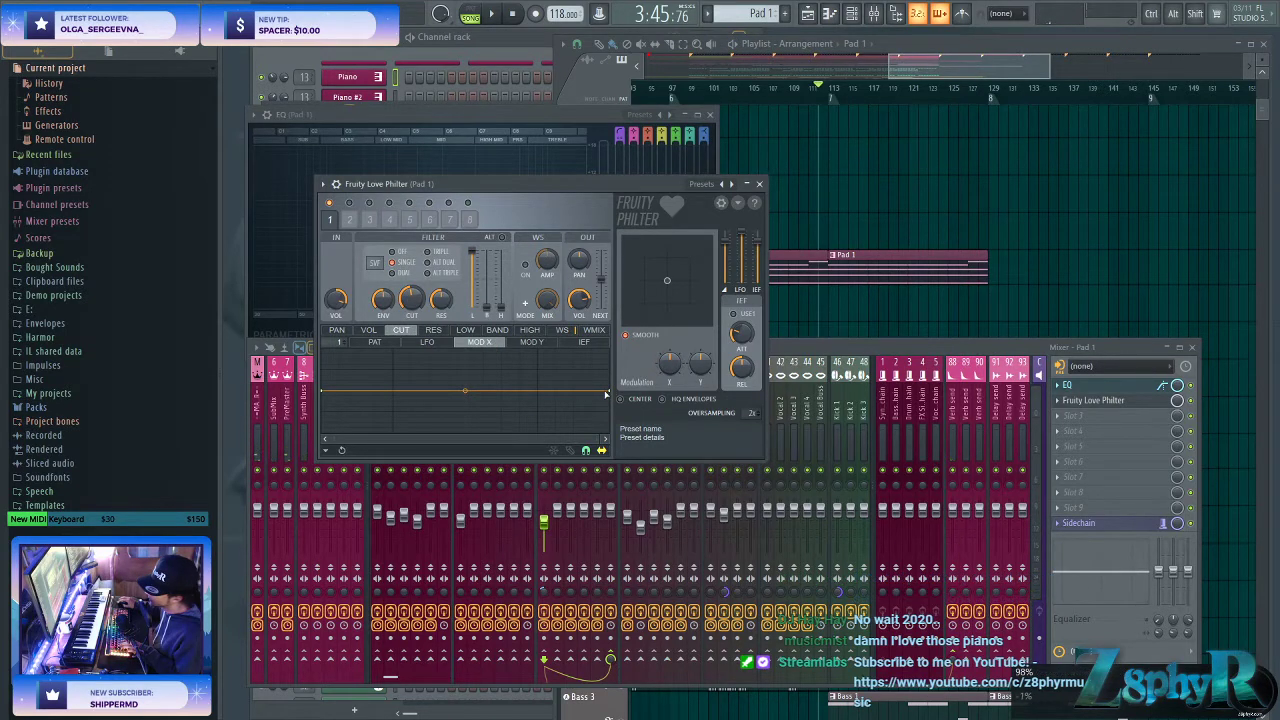
left_click_drag(613, 392, 608, 350)
left_click_drag(323, 392, 323, 432)
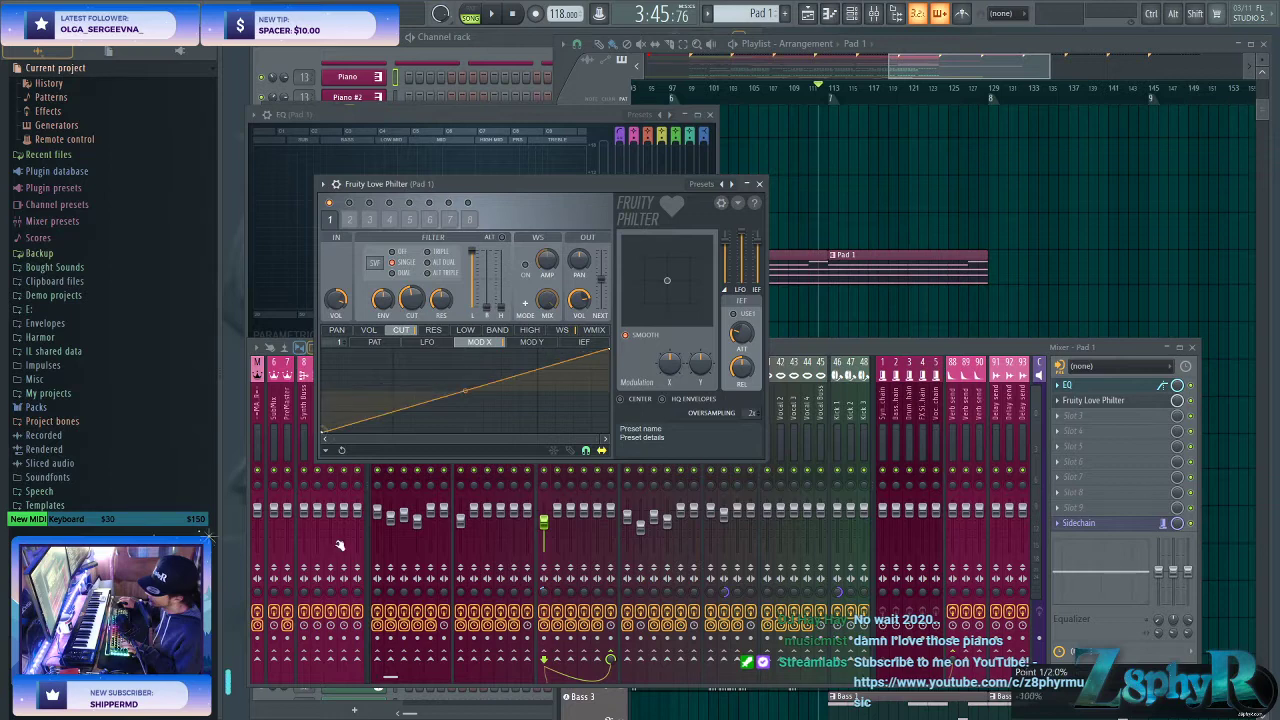
- Turn the filter's X modulation fully up, create an automation clip for it, and close the plugin windows
right_click(668, 367)
left_click(409, 301)
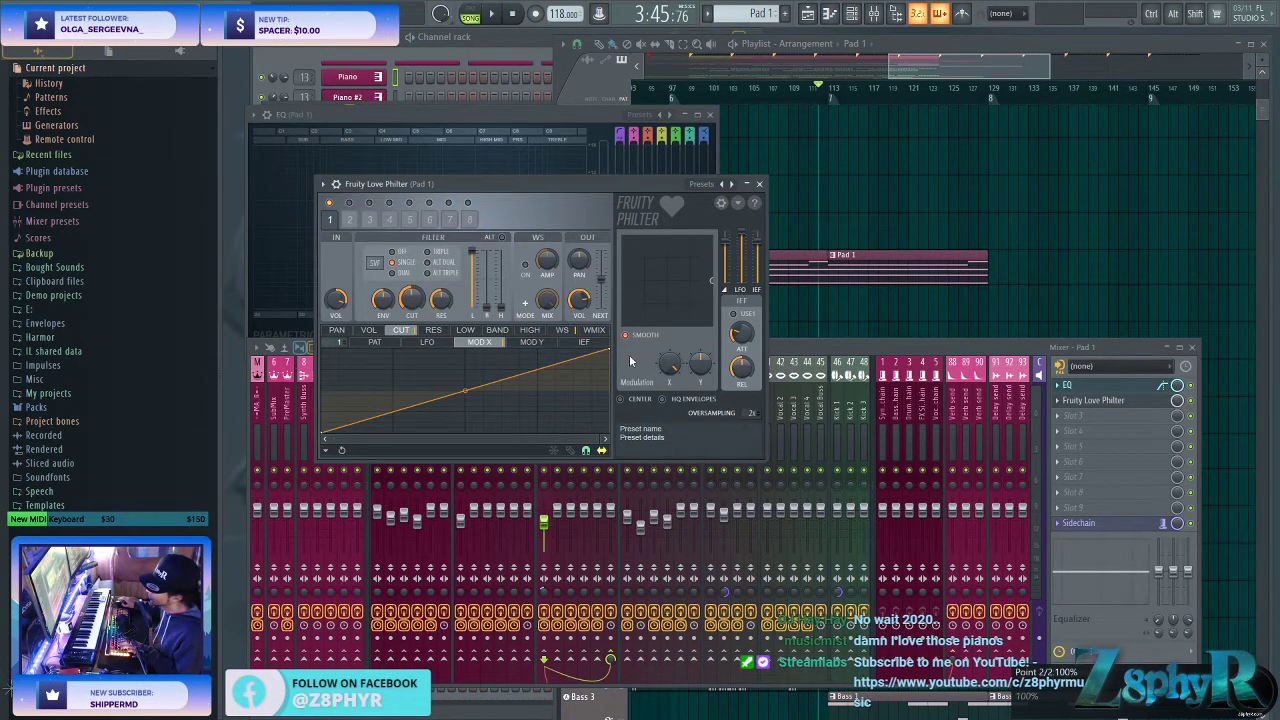
right_click(671, 365)
left_click(752, 467)
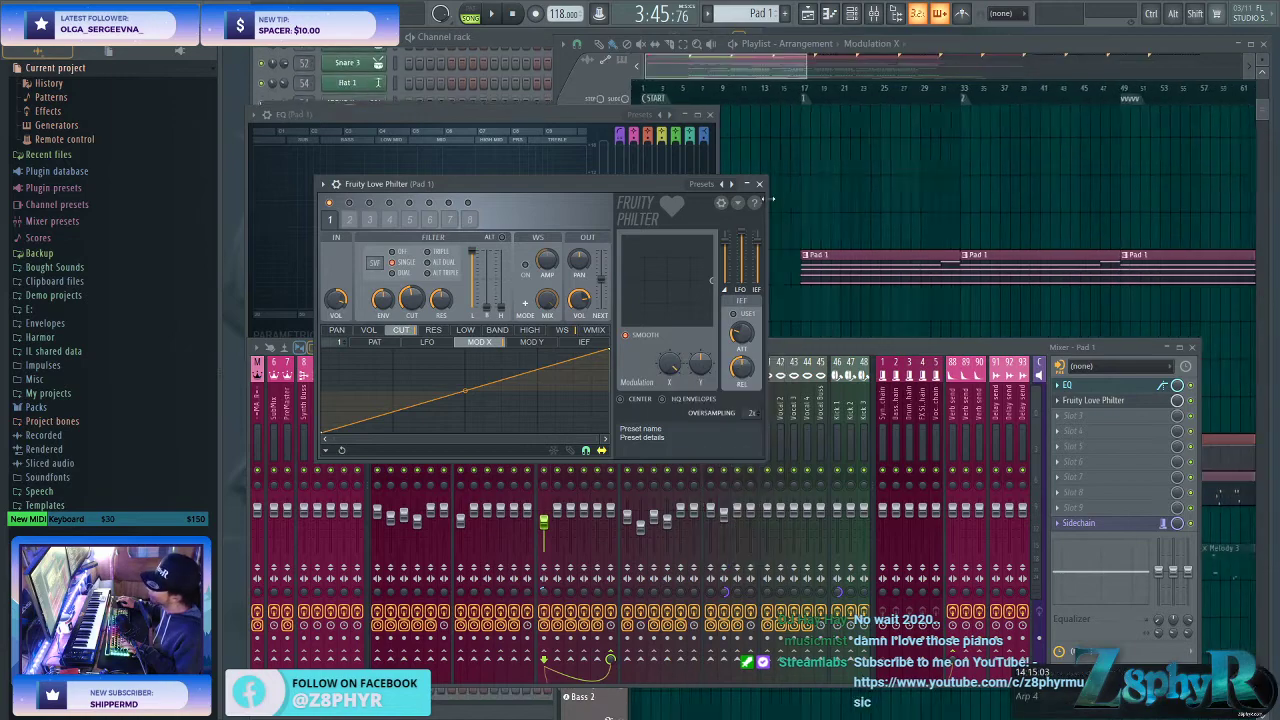
left_click(759, 184)
left_click(708, 113)
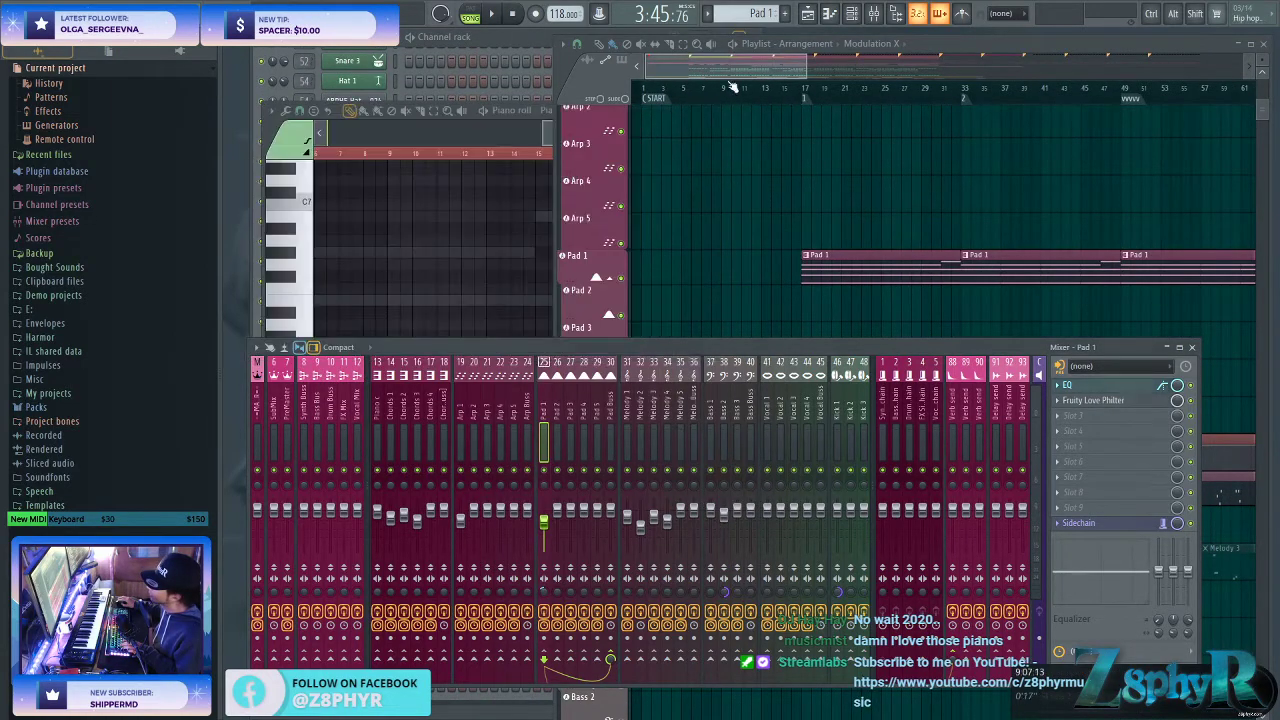
- Place Modulation X under Pad 1 and shape it to dip from about bar 101 to its minimum near bar 112, rising back by bar 128
key("F5")
scroll(869, 374, "down", 3)
scroll(595, 462, "up", 3)
scroll(598, 345, "up", 1)
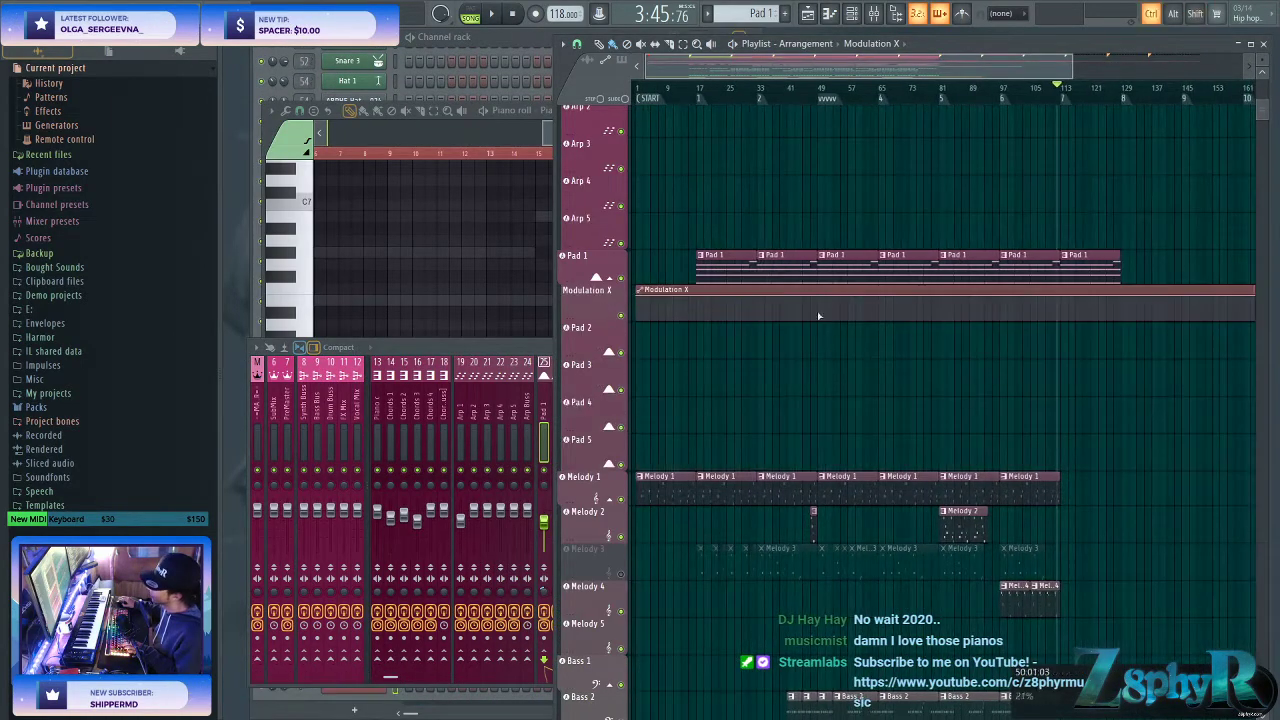
scroll(691, 337, "down", 2)
scroll(980, 330, "up", 4)
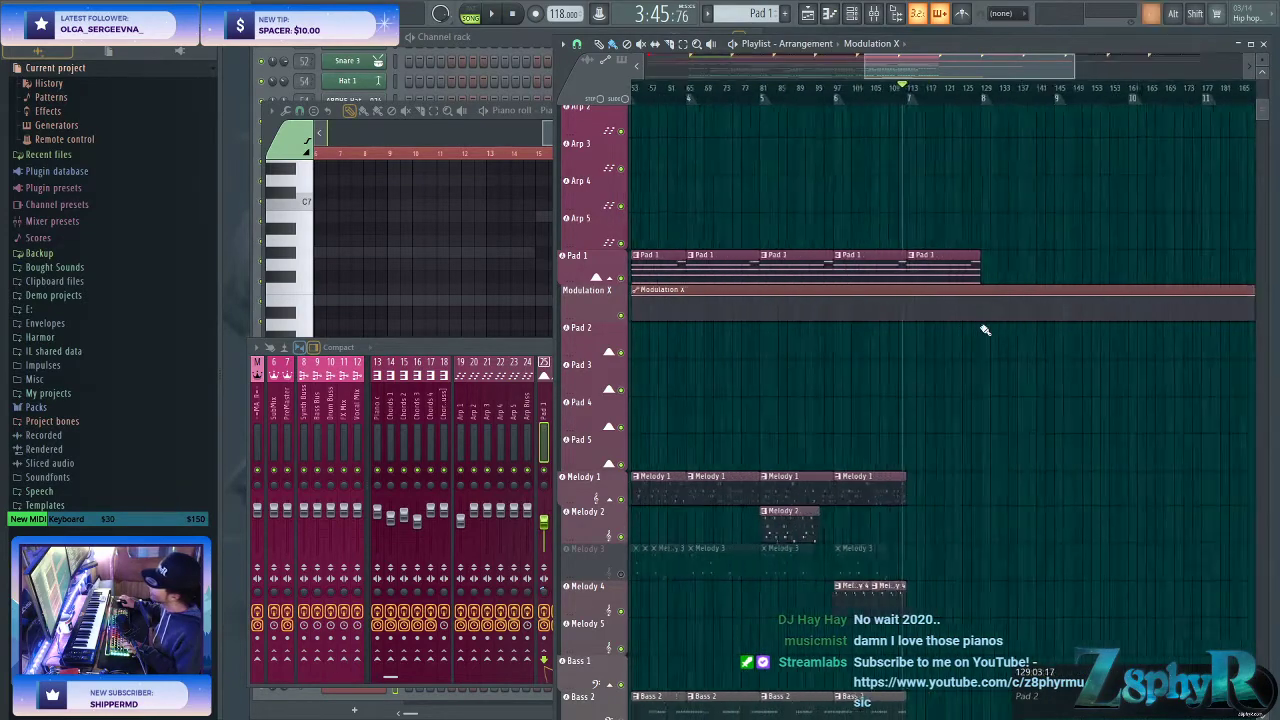
right_click(762, 296)
right_click(834, 309)
right_click(957, 296)
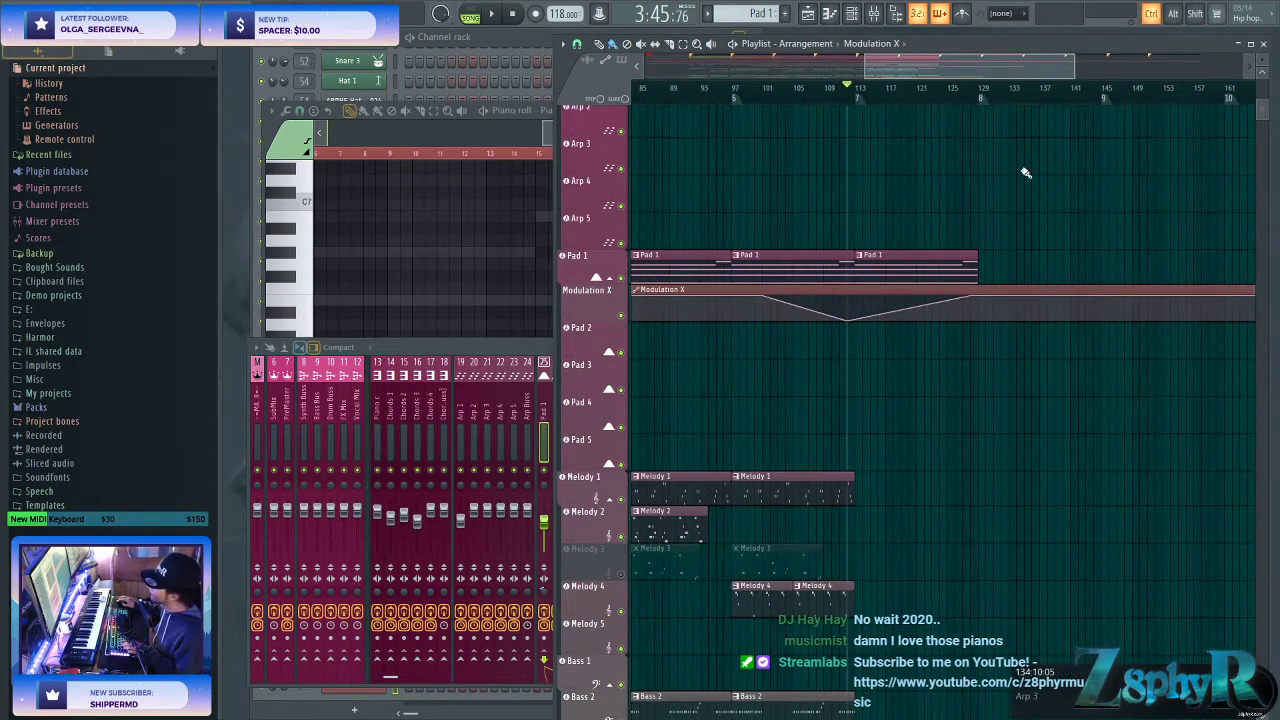
- Play the arrangement from bar 105 and review the tracks leading into the breakdown
key("space")
key("space")
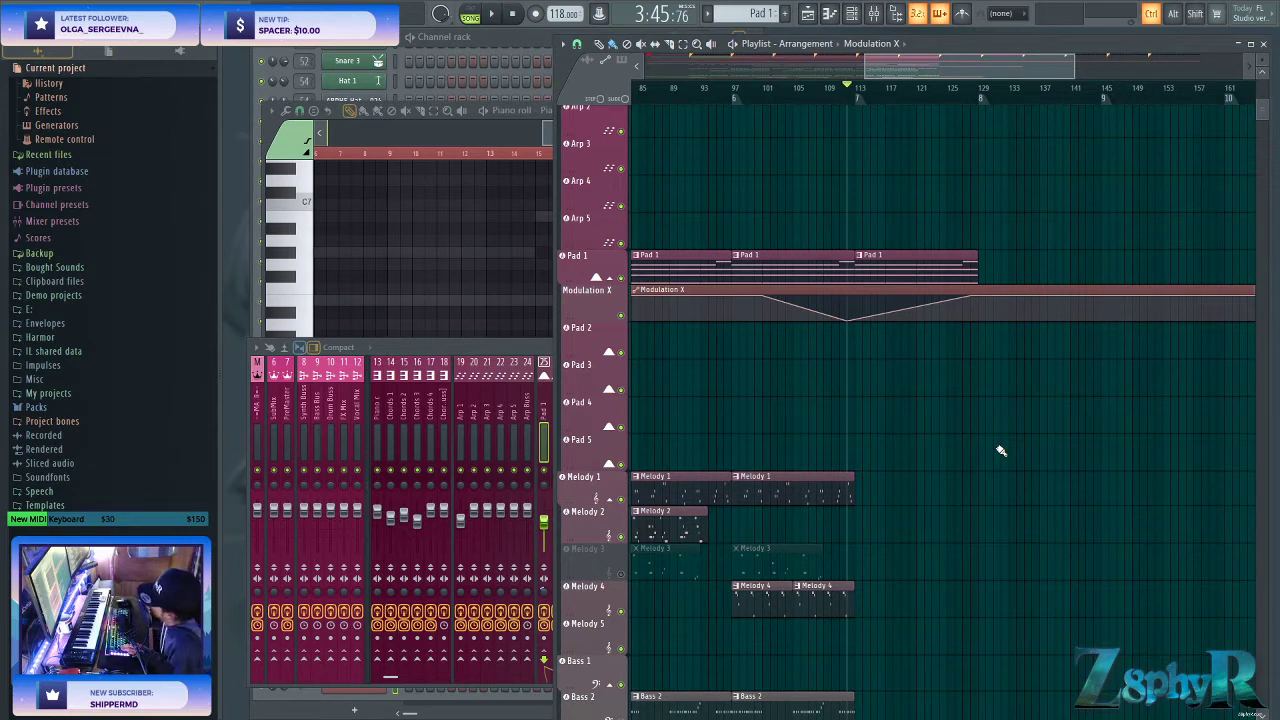
left_click(801, 101)
key("space")
scroll(977, 500, "down", 4)
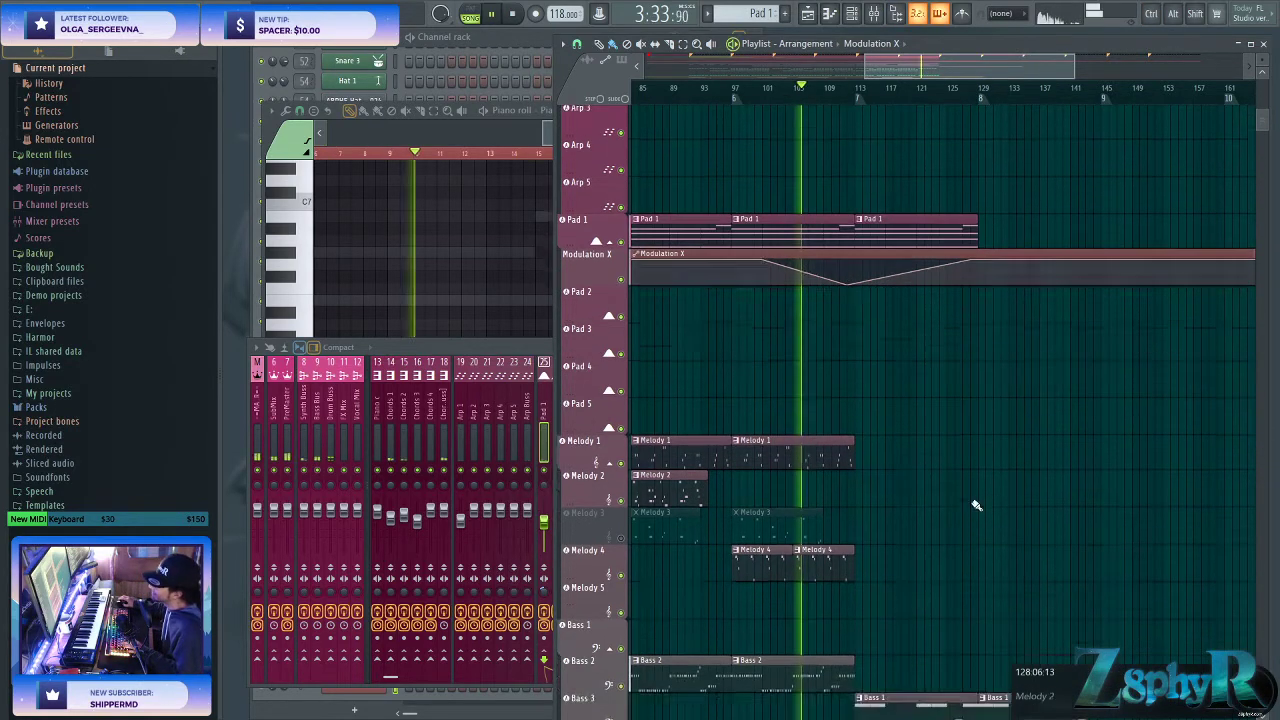
scroll(971, 480, "down", 3)
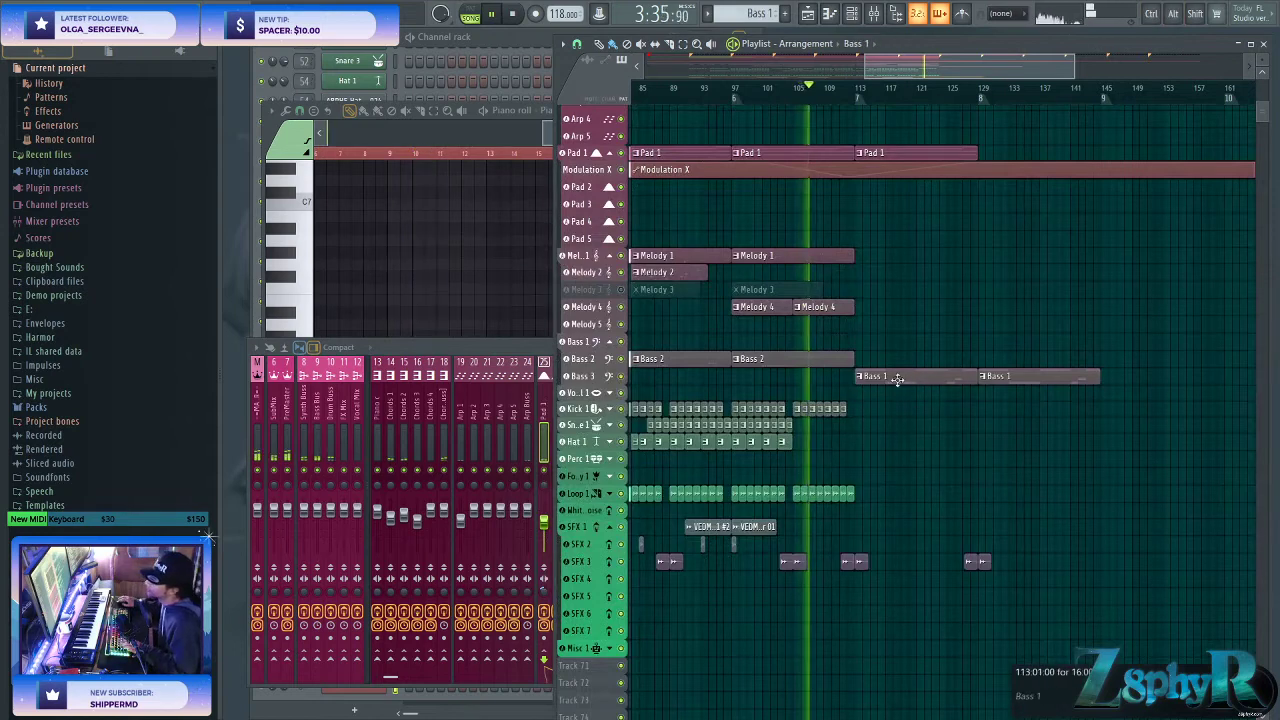
scroll(800, 505, "up", 2)
scroll(855, 486, "down", 2)
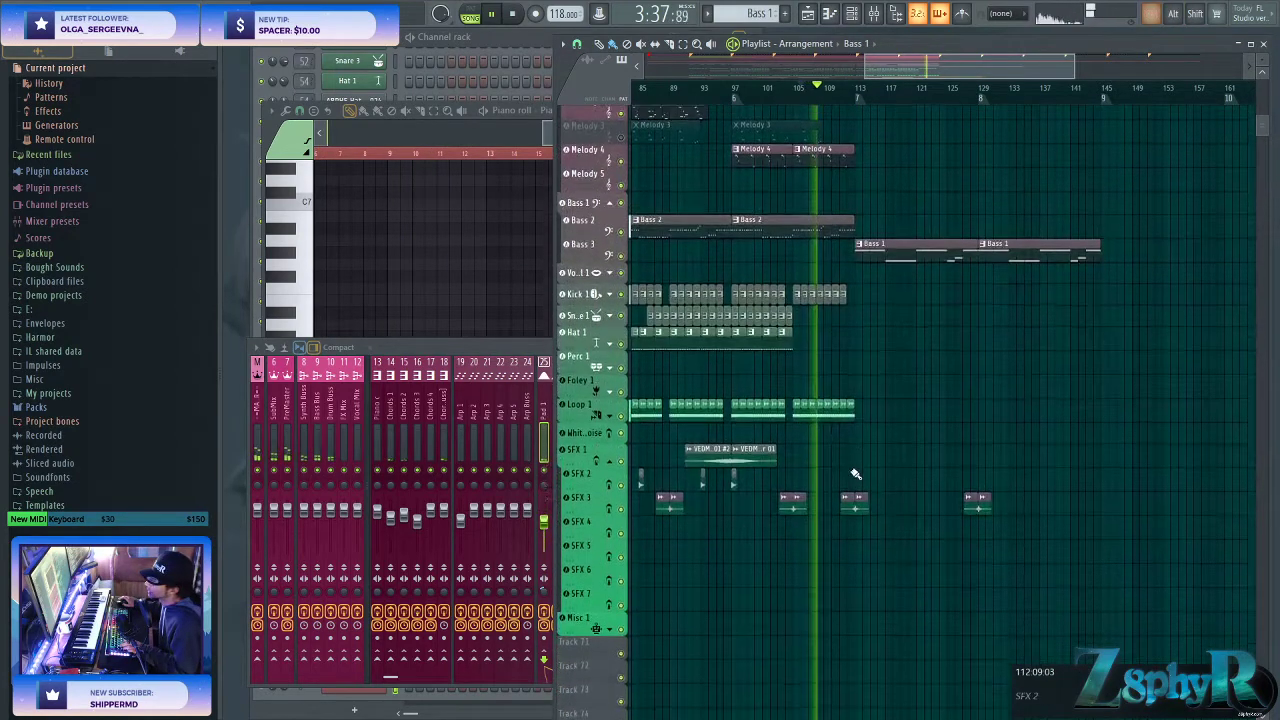
scroll(855, 486, "up", 2)
- Expand the Loop 1 track group and bend the Dry level fade-out between bars 105 and 113 into a curve
left_click(786, 399)
left_click(600, 399)
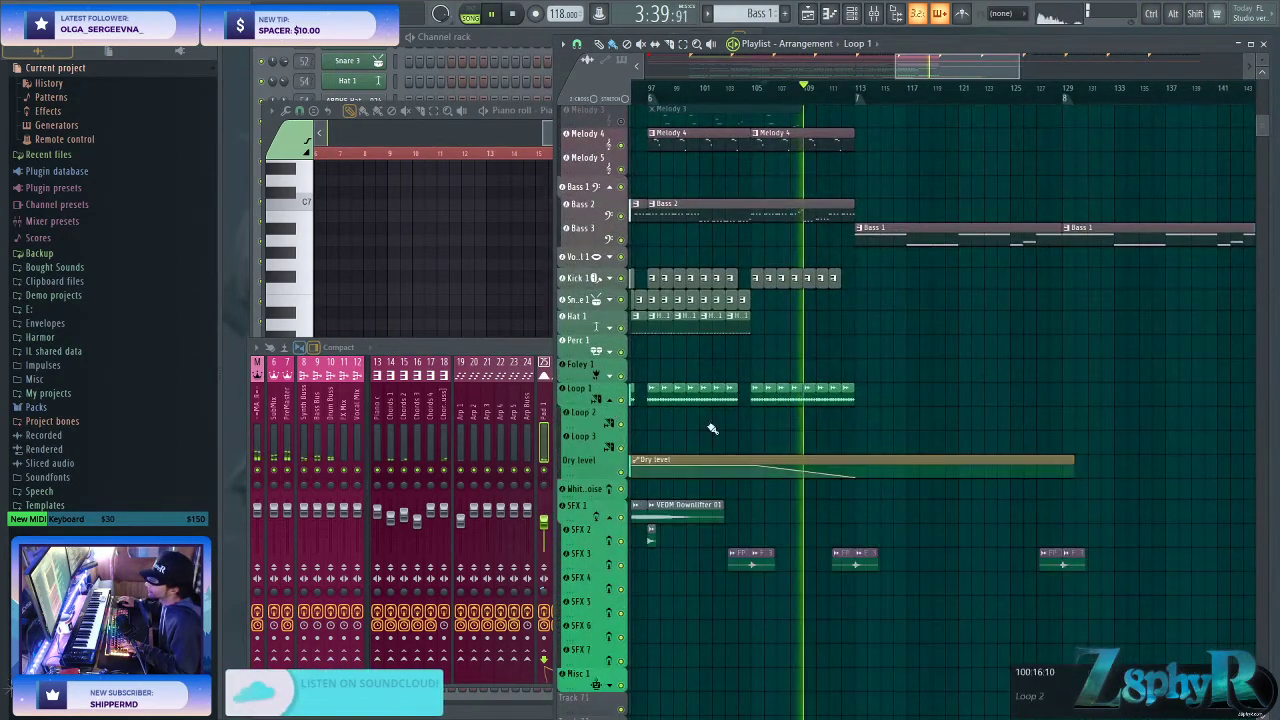
left_click(822, 280, "ctrl")
left_click(850, 288)
scroll(826, 281, "up", 2)
scroll(862, 298, "up", 1)
scroll(873, 289, "up", 1)
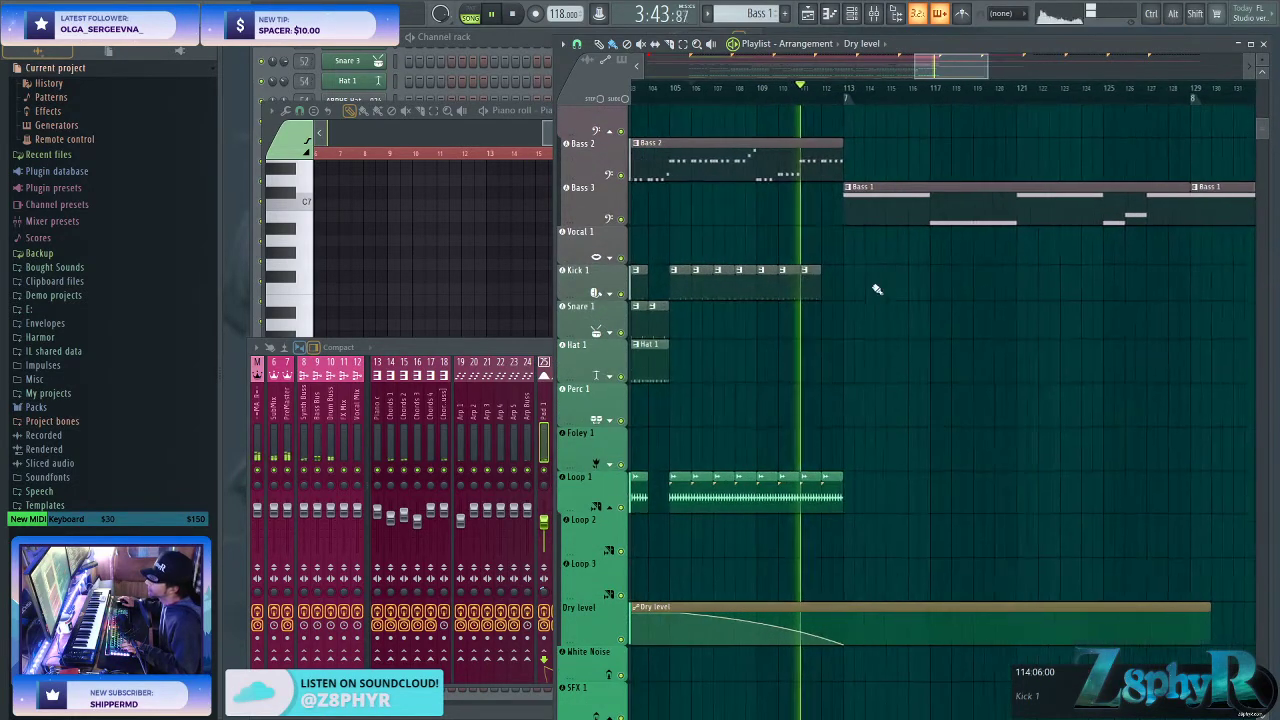
- Examine the kick, bass and melody tracks around bar 113 during playback
scroll(873, 289, "up", 1)
left_click(814, 371)
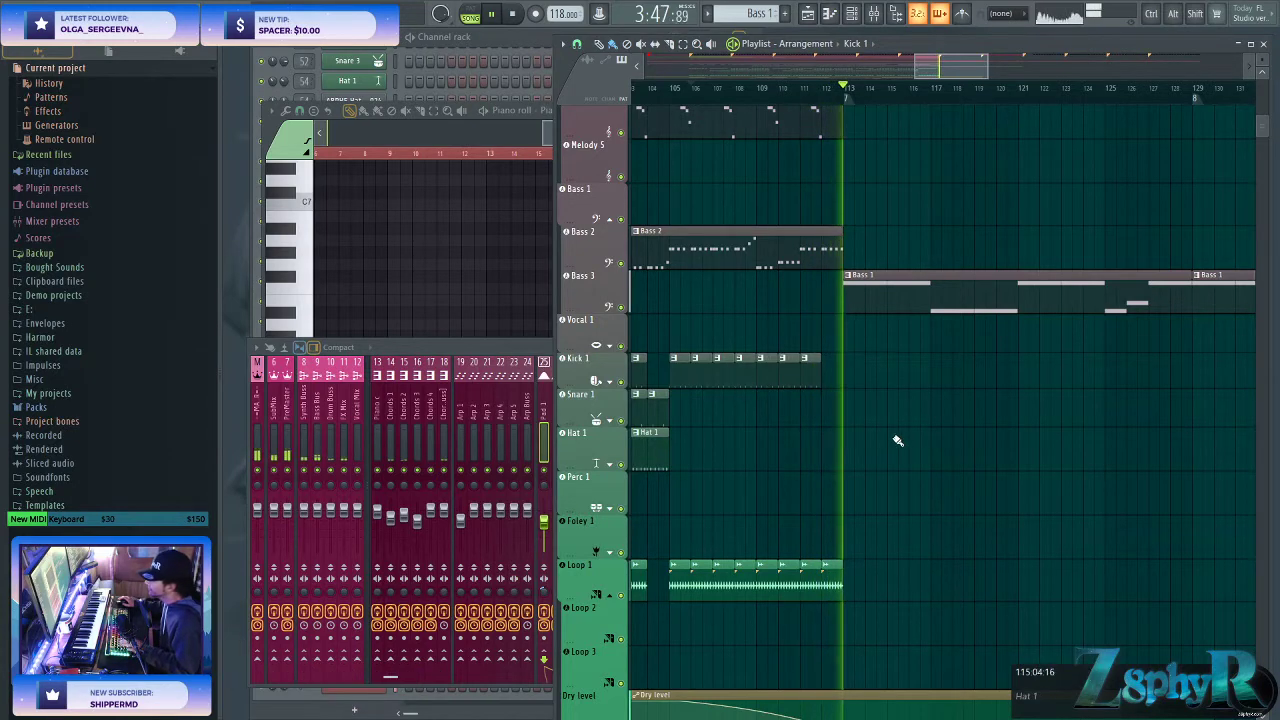
scroll(851, 418, "up", 3)
scroll(811, 420, "up", 1)
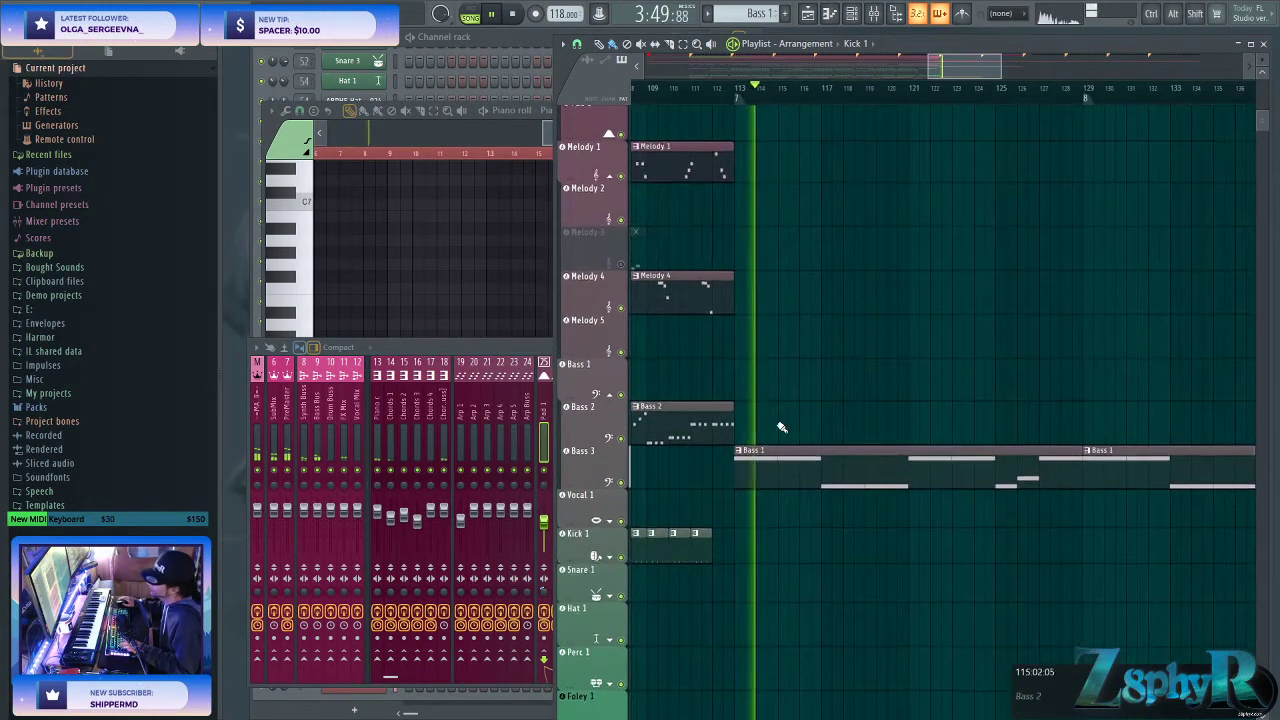
scroll(748, 333, "up", 4)
scroll(748, 333, "down", 5)
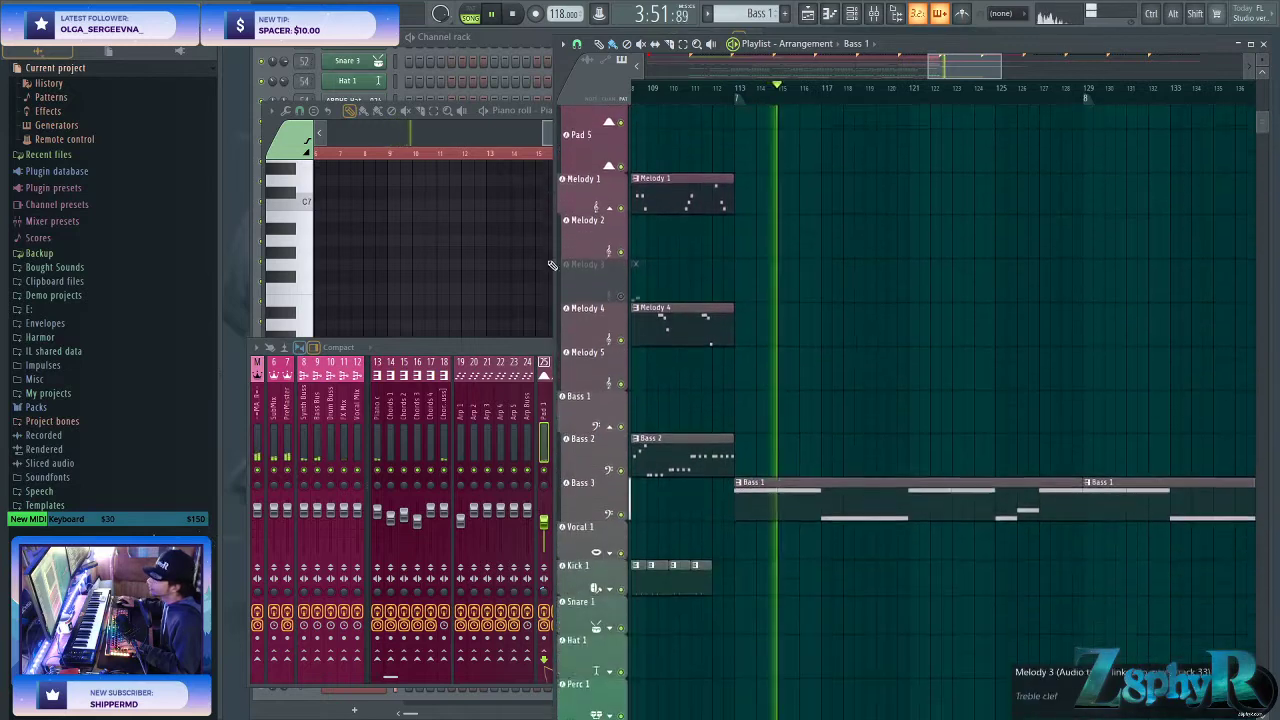
- Raise the low-cut frequency and lower bands 3 and 4 in the Bass 1 mixer track's EQ, and close it
left_click(527, 350)
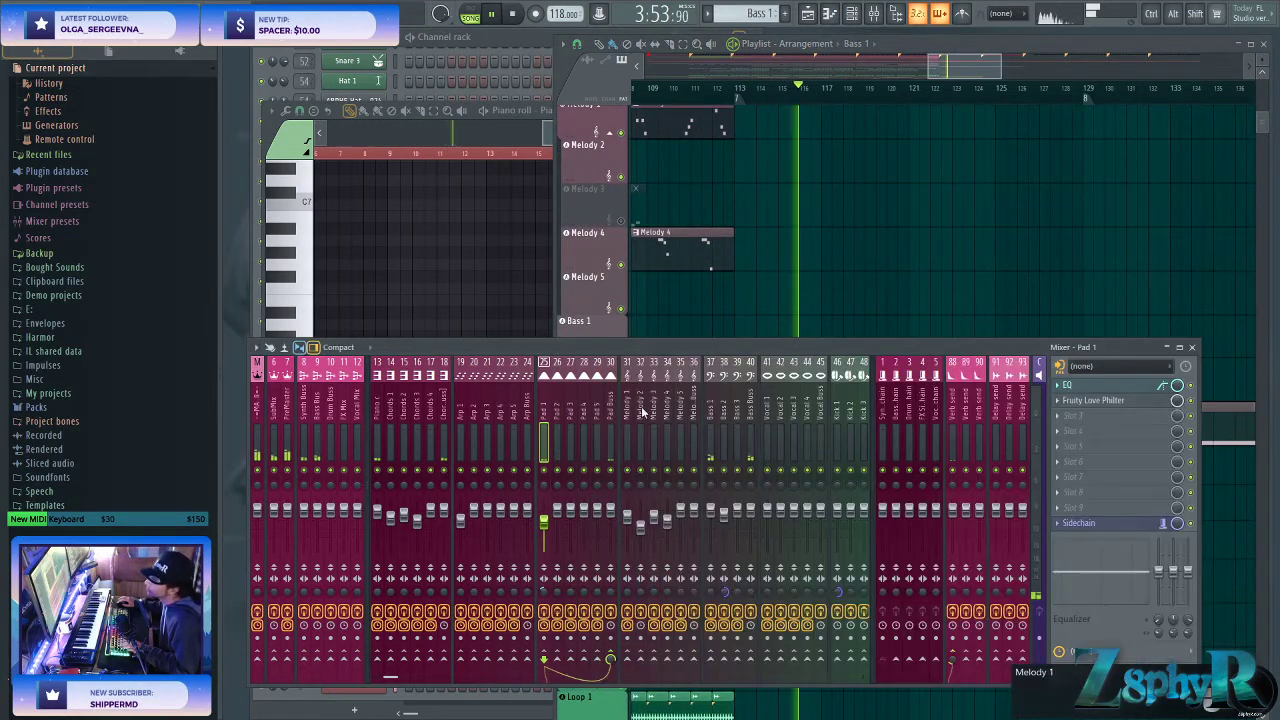
left_click(1090, 392)
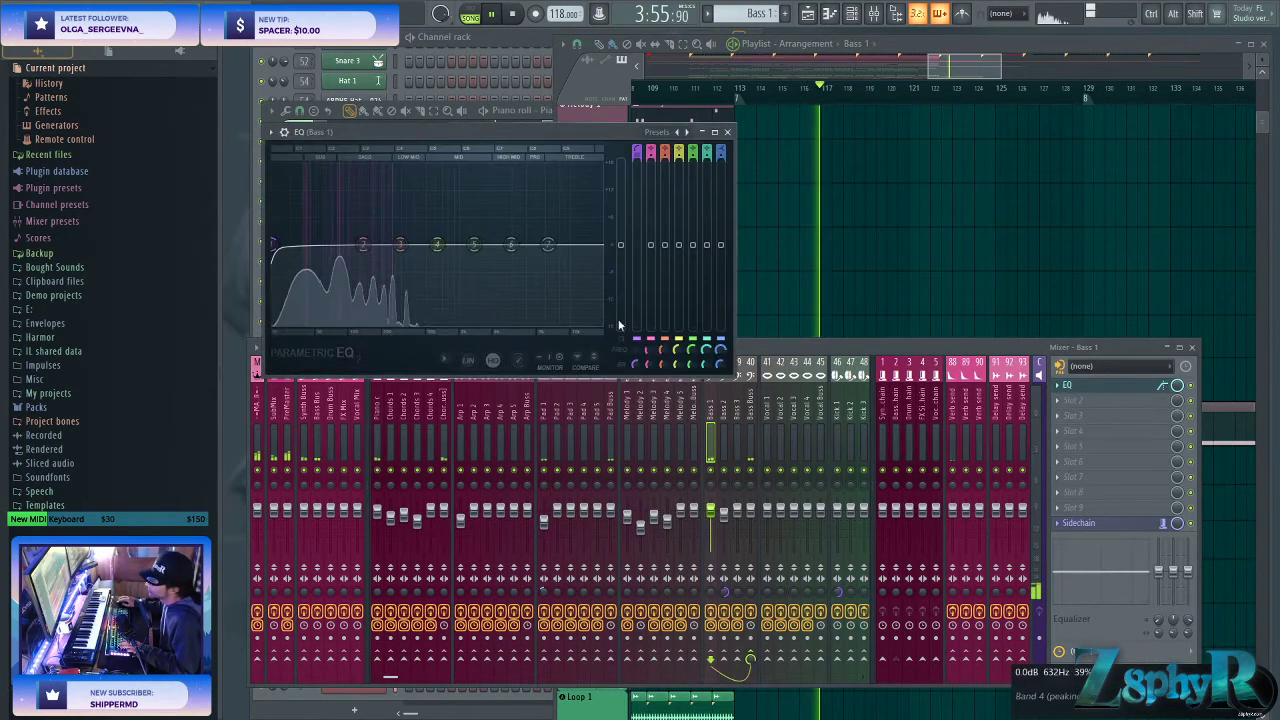
left_click_drag(400, 244, 403, 261)
left_click_drag(437, 244, 518, 252)
left_click_drag(363, 244, 408, 256)
scroll(405, 260, "up", 3)
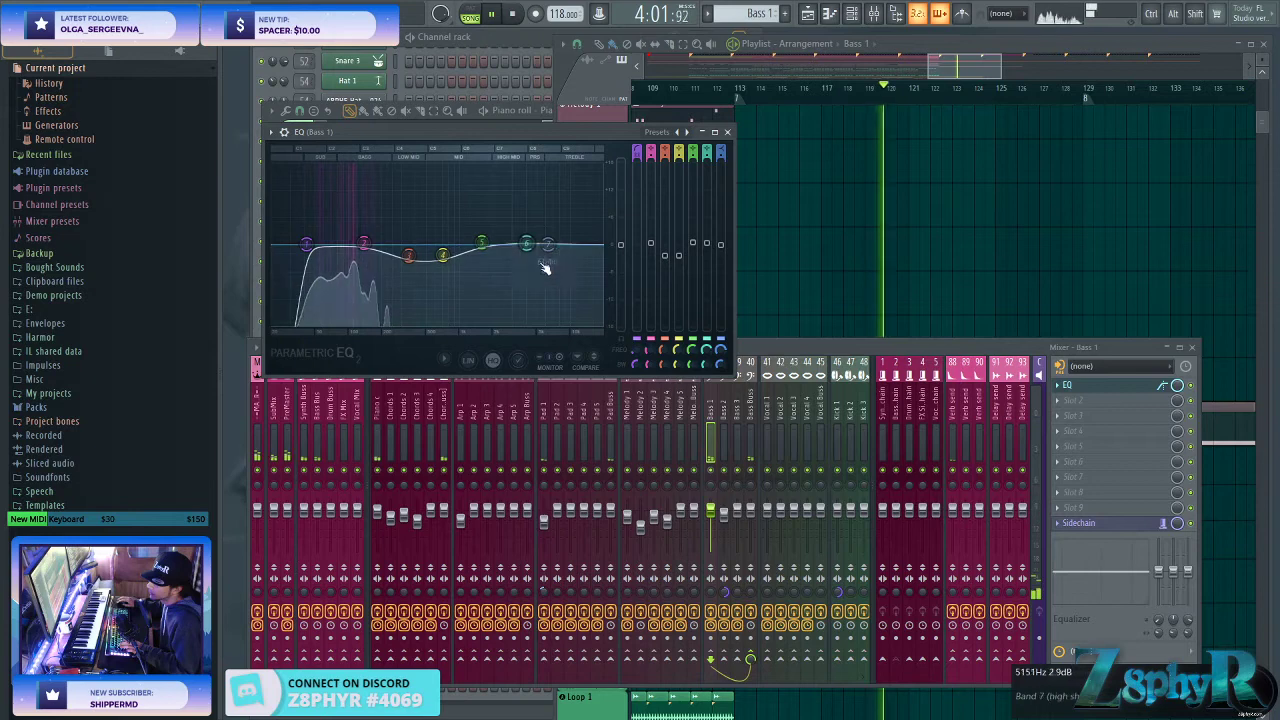
left_click(727, 131)
left_click(947, 313)
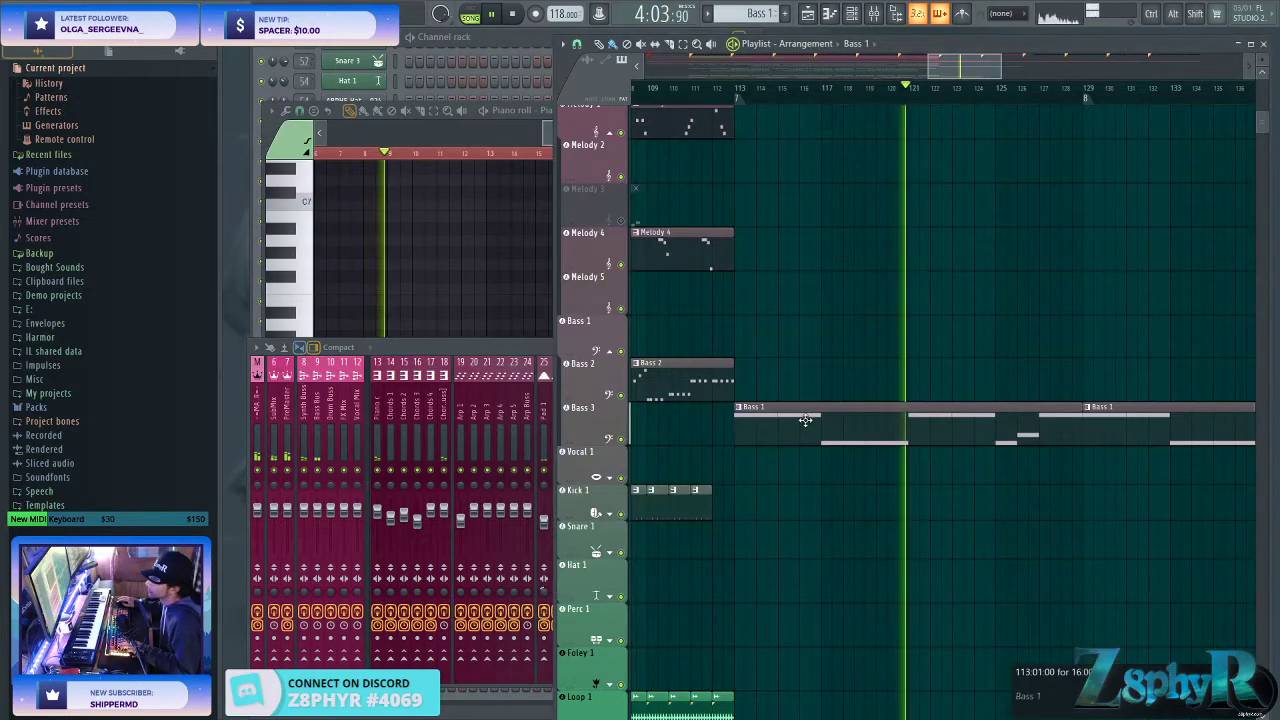
- Inspect the Bass 1 instrument's volume envelope settings, and close its editor and the piano roll
key("F6")
scroll(409, 521, "down", 1)
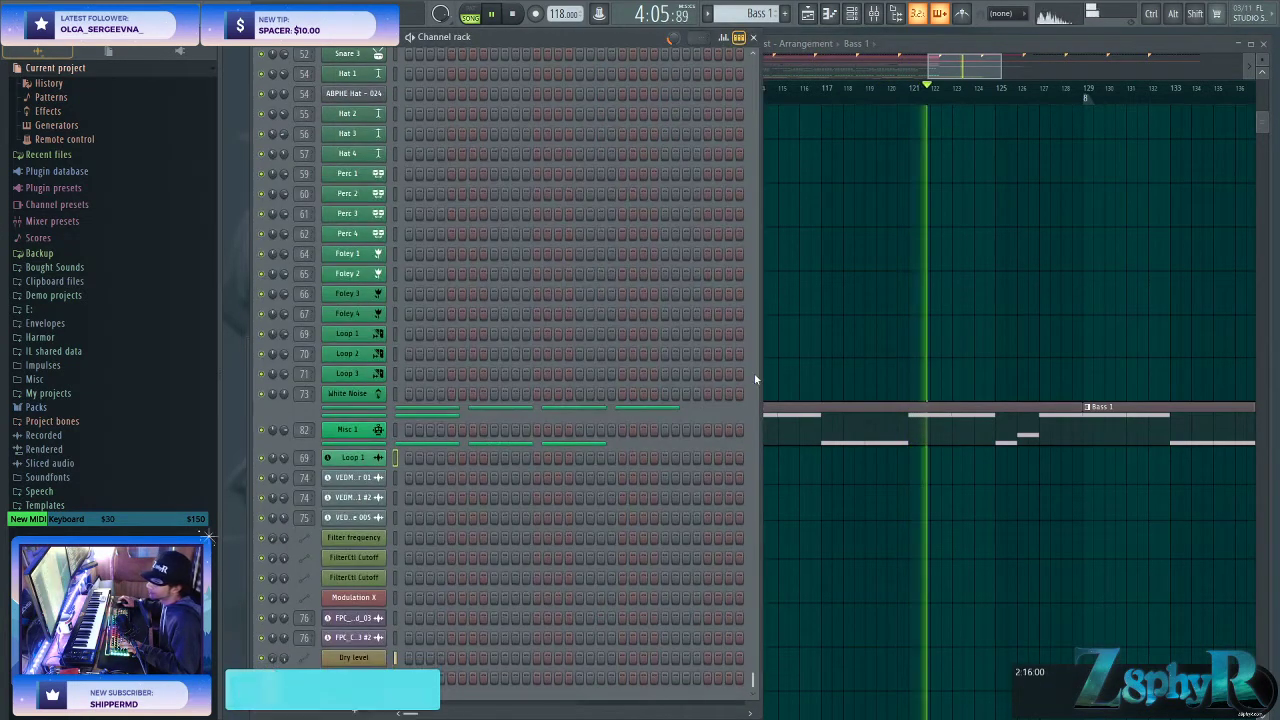
double_click(801, 406)
left_click(603, 34)
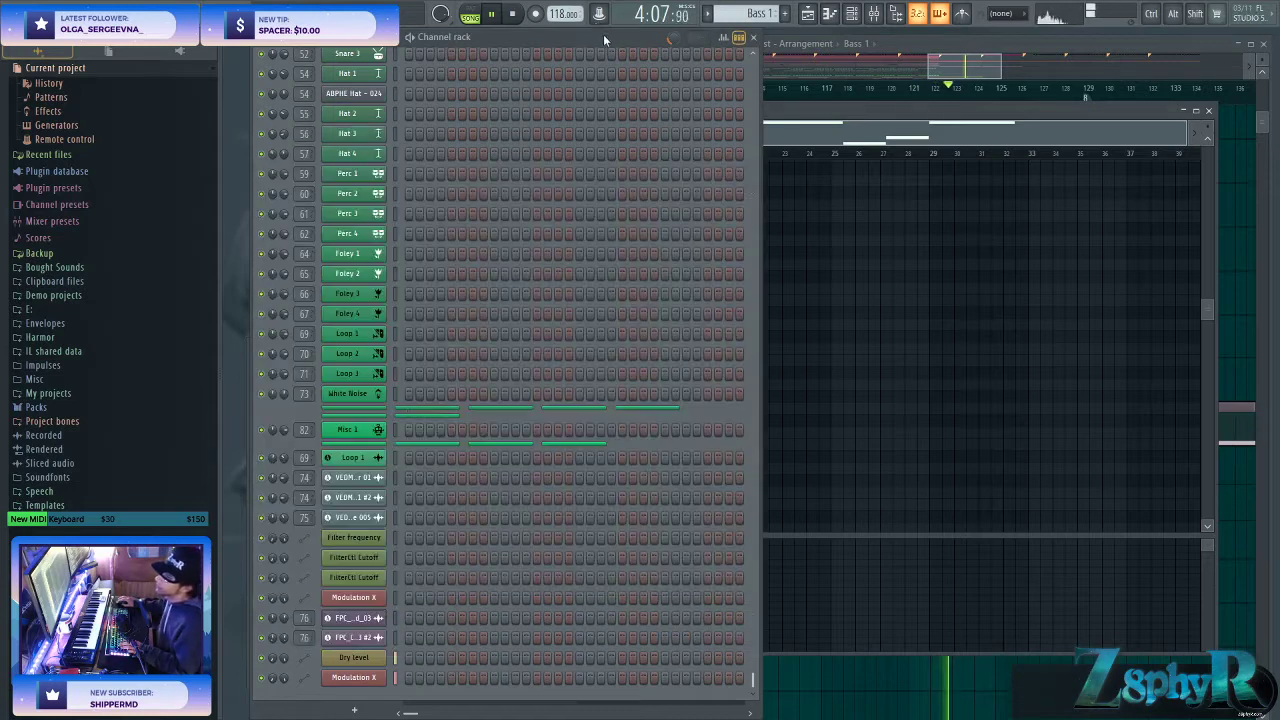
scroll(437, 229, "up", 8)
left_click(348, 265)
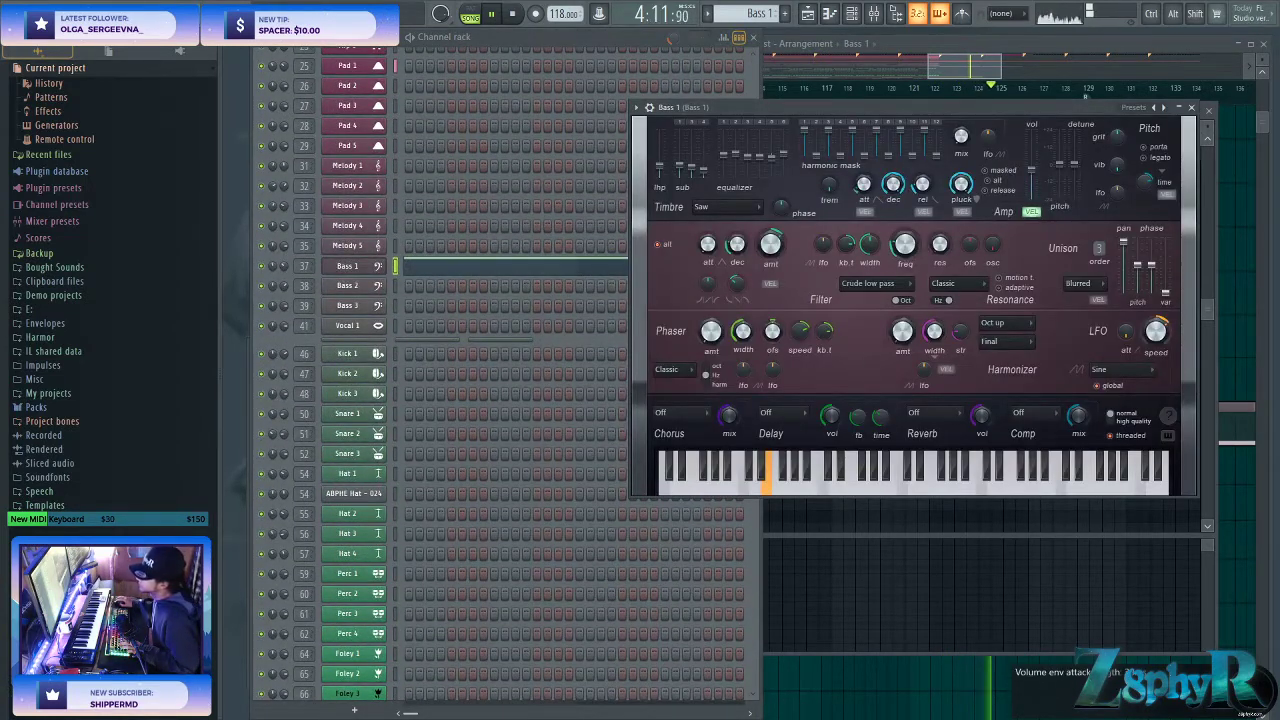
left_click(1191, 107)
left_click(1208, 109)
left_click(975, 65)
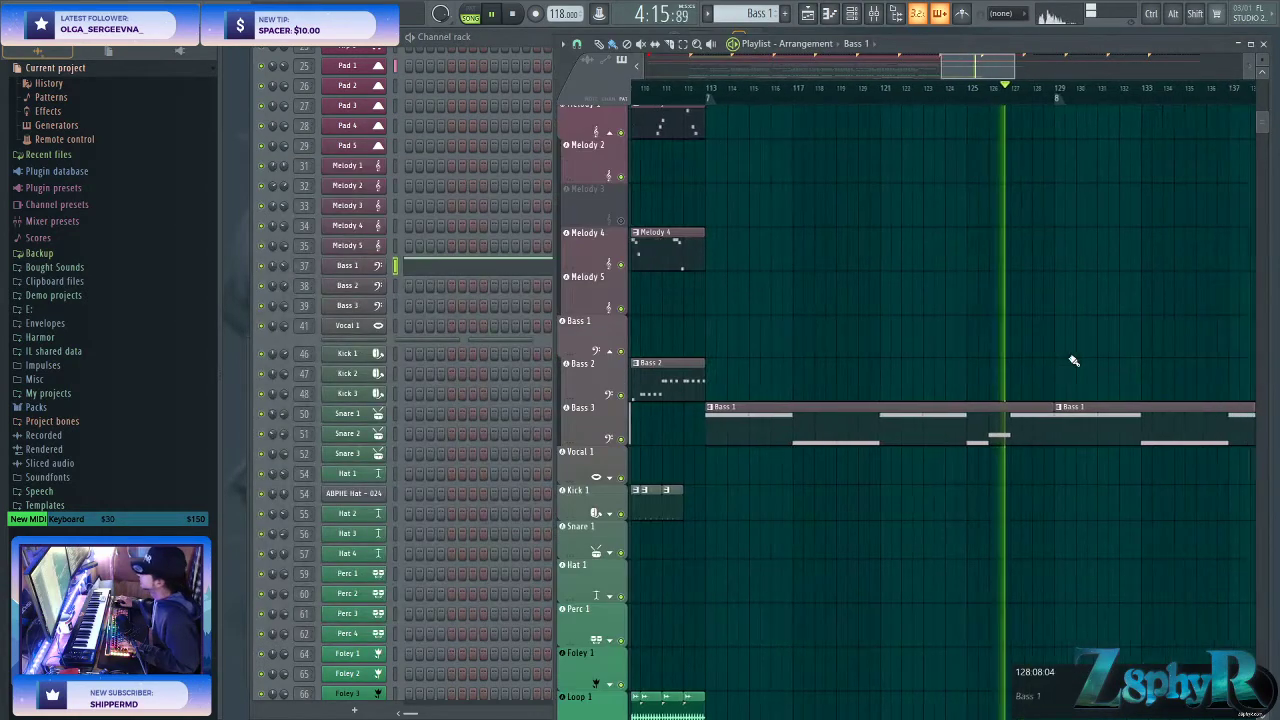
- Place a copy of the Piano c #2 clip on Track 4 at bar 113, make it a unique pattern, and open it for editing
scroll(860, 370, "up", 5)
scroll(868, 375, "down", 3, "ctrl")
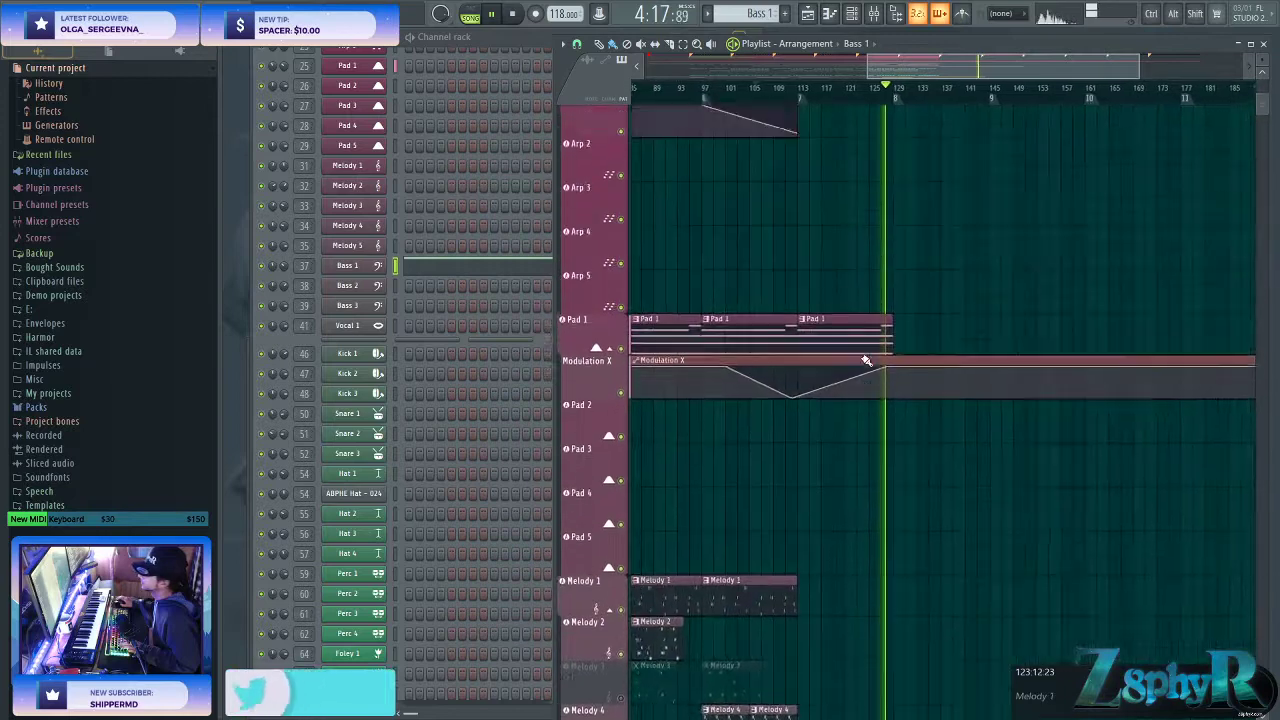
scroll(866, 360, "up", 10)
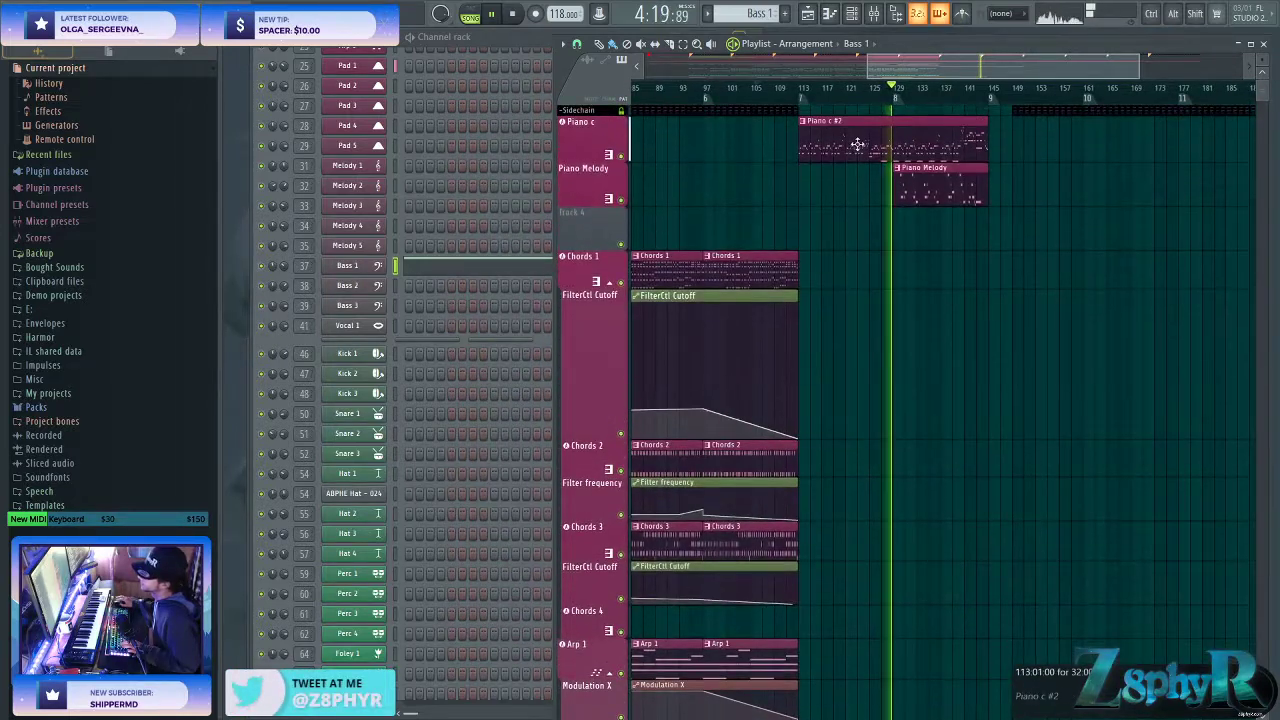
left_click(858, 145)
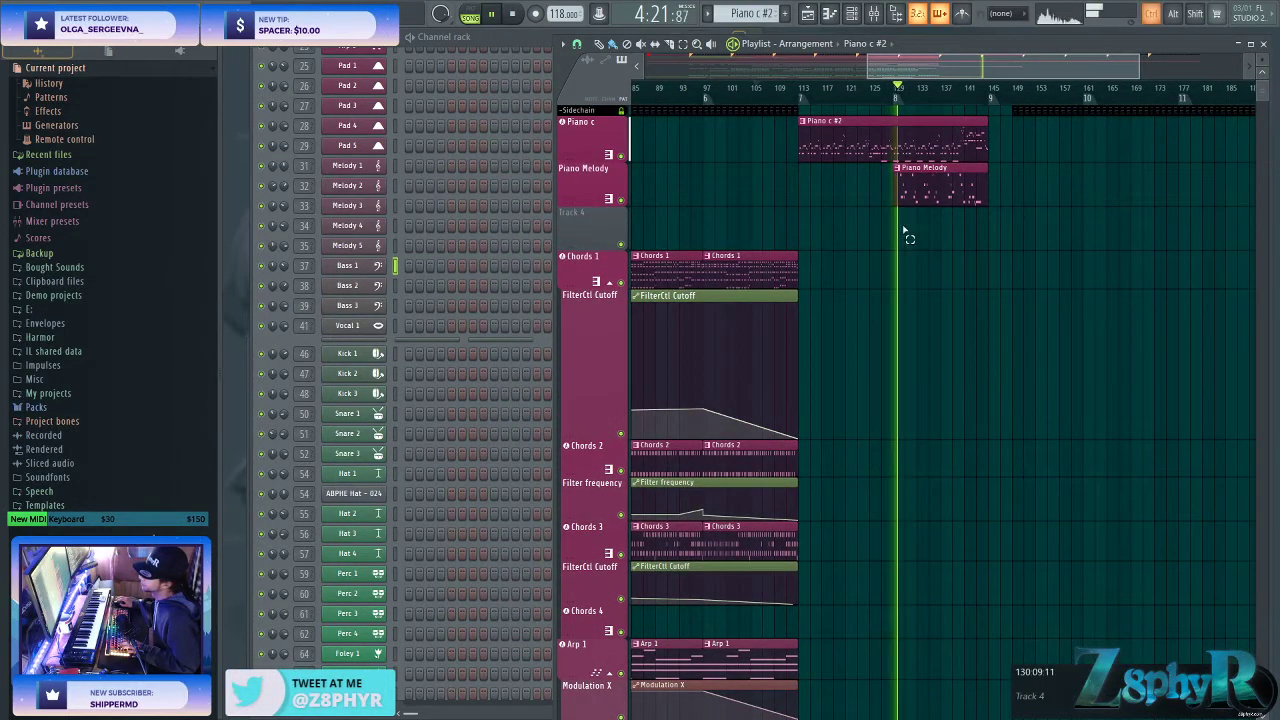
left_click(808, 222)
right_click(803, 215)
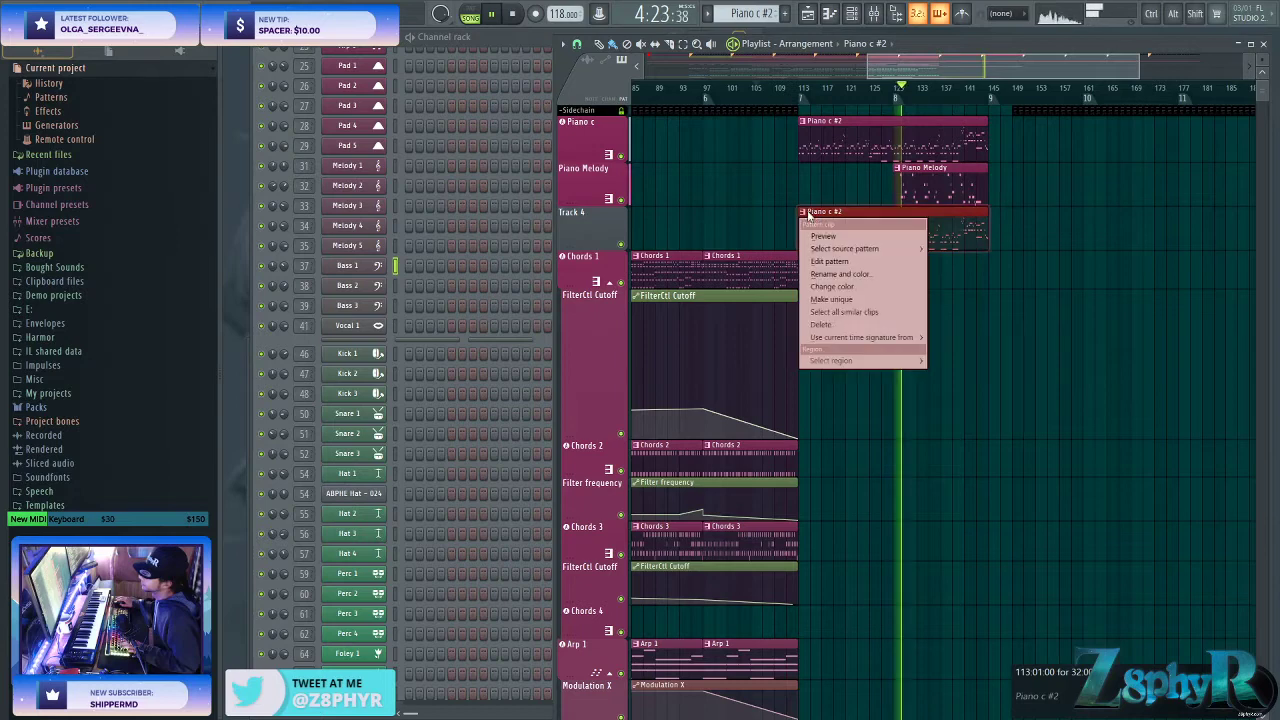
left_click(832, 299)
double_click(857, 230)
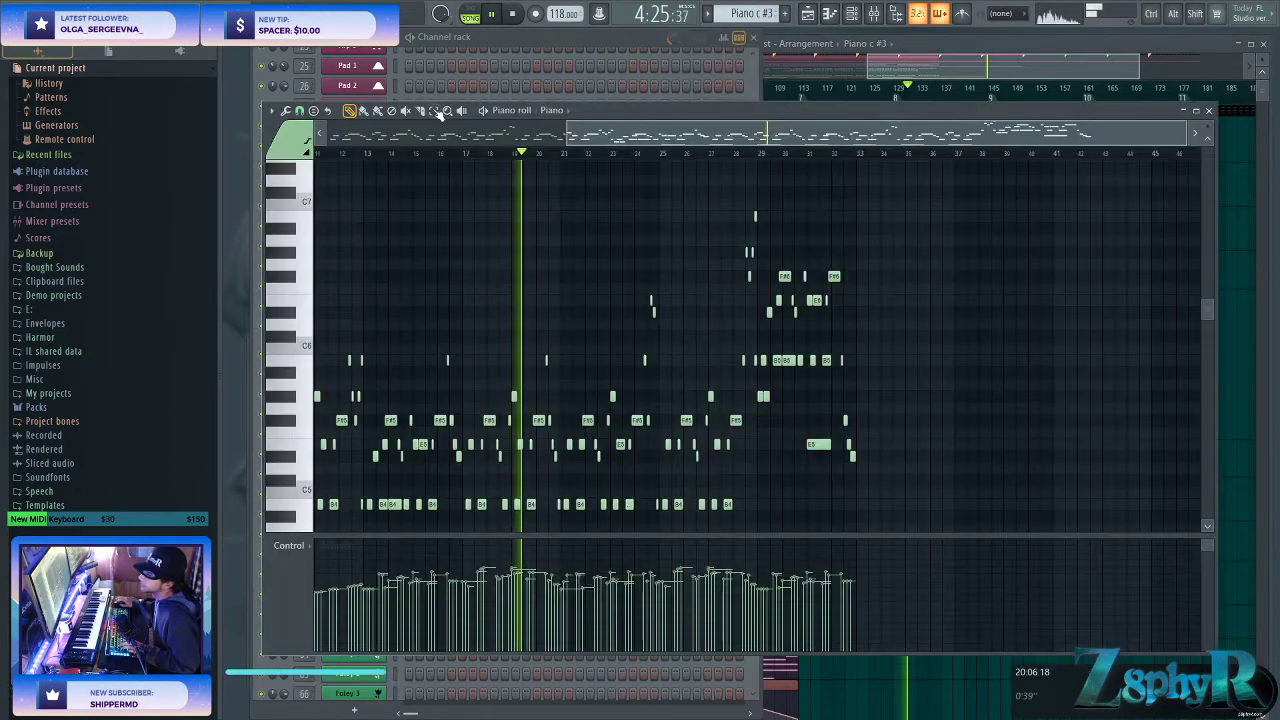
- Clone the Piano channel and transfer the pattern's notes from Piano to the clone
left_click(505, 42)
scroll(429, 96, "up", 5)
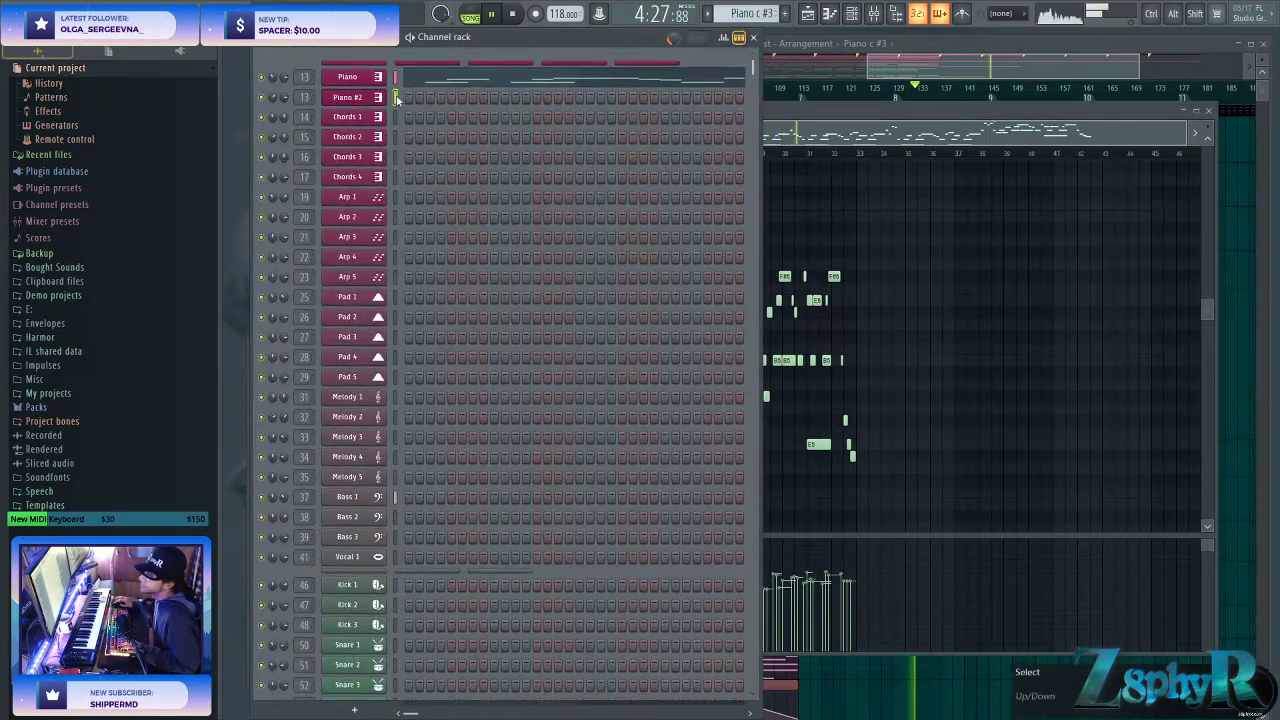
left_click(396, 78)
key("ctrl+x")
right_click(375, 80)
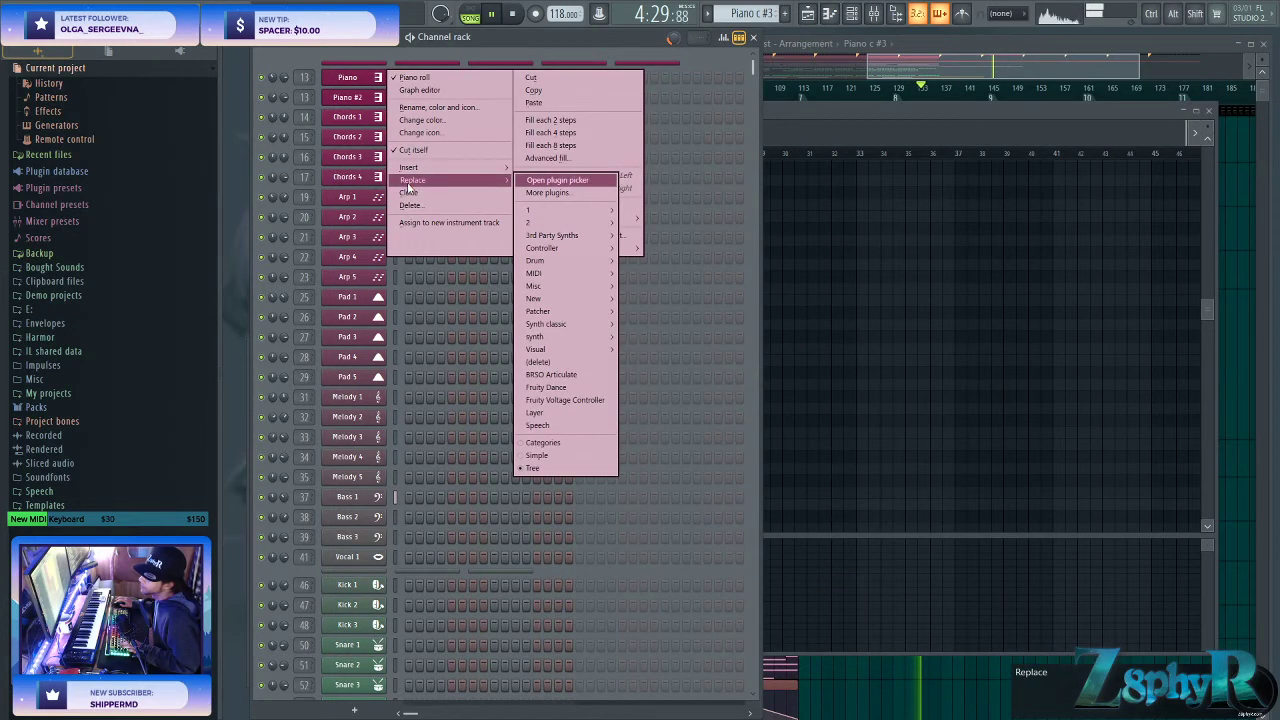
left_click(409, 192)
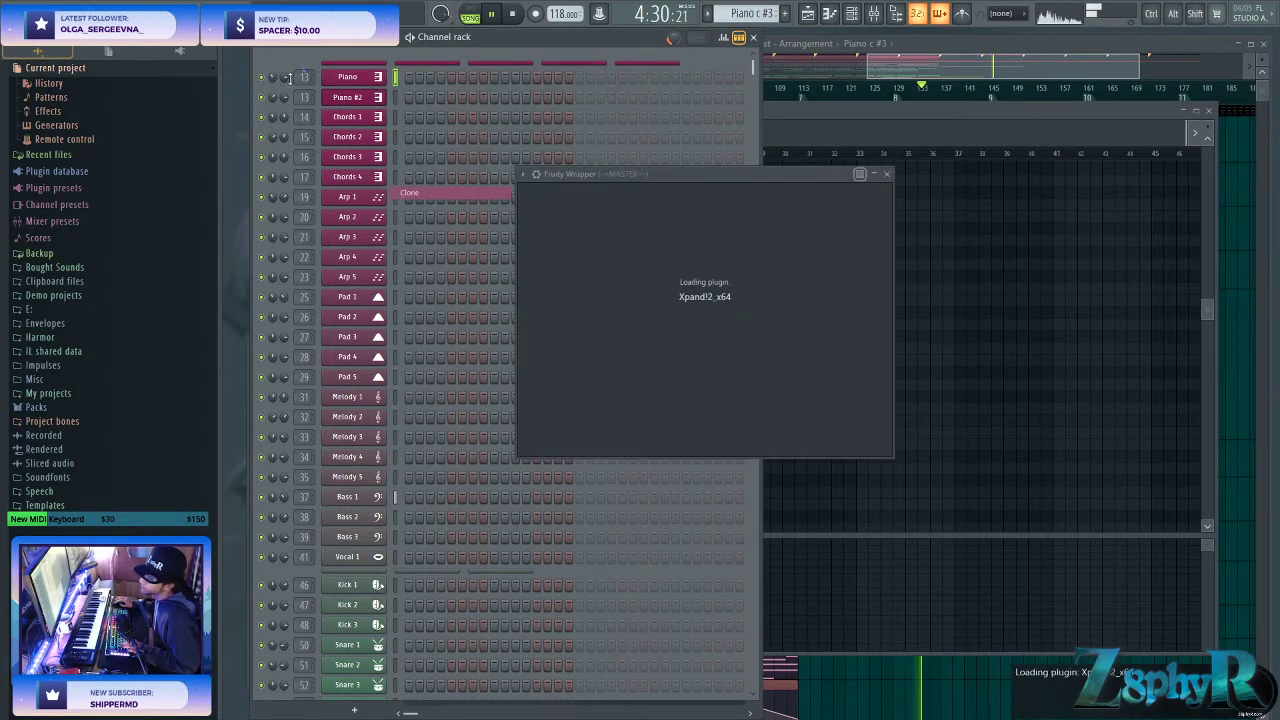
left_click(394, 83)
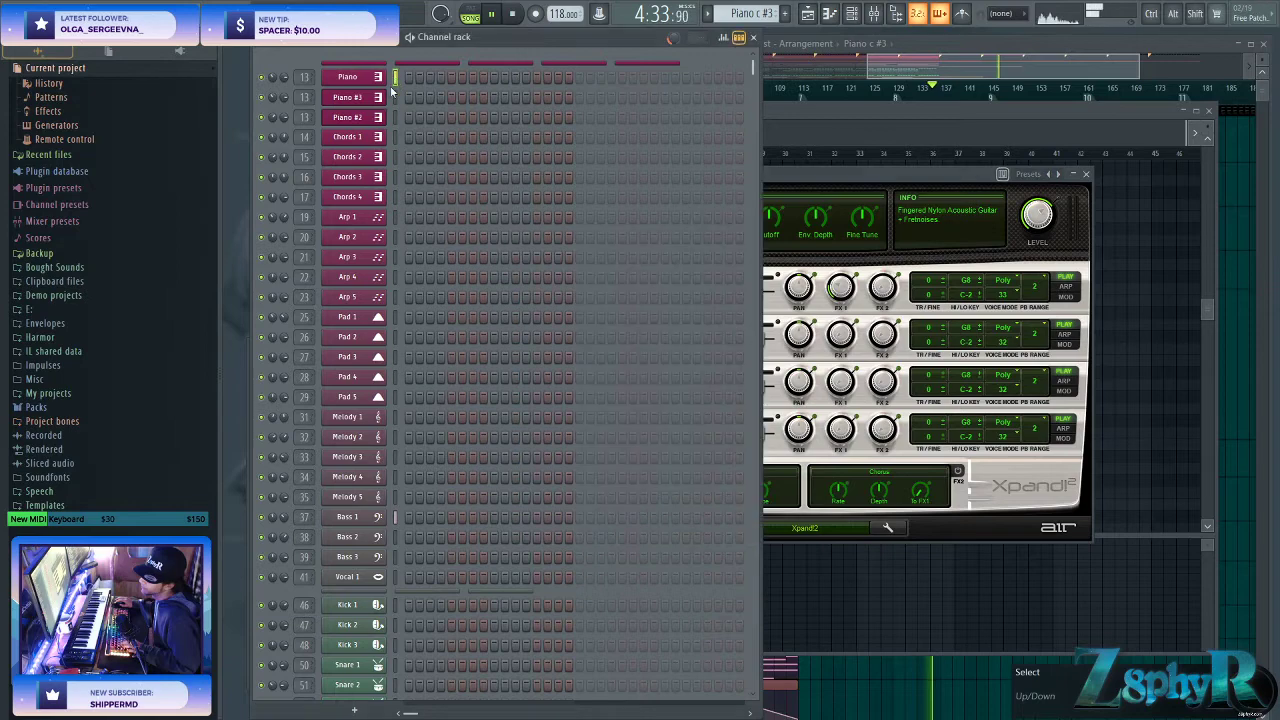
key("ctrl+v")
left_click(943, 74)
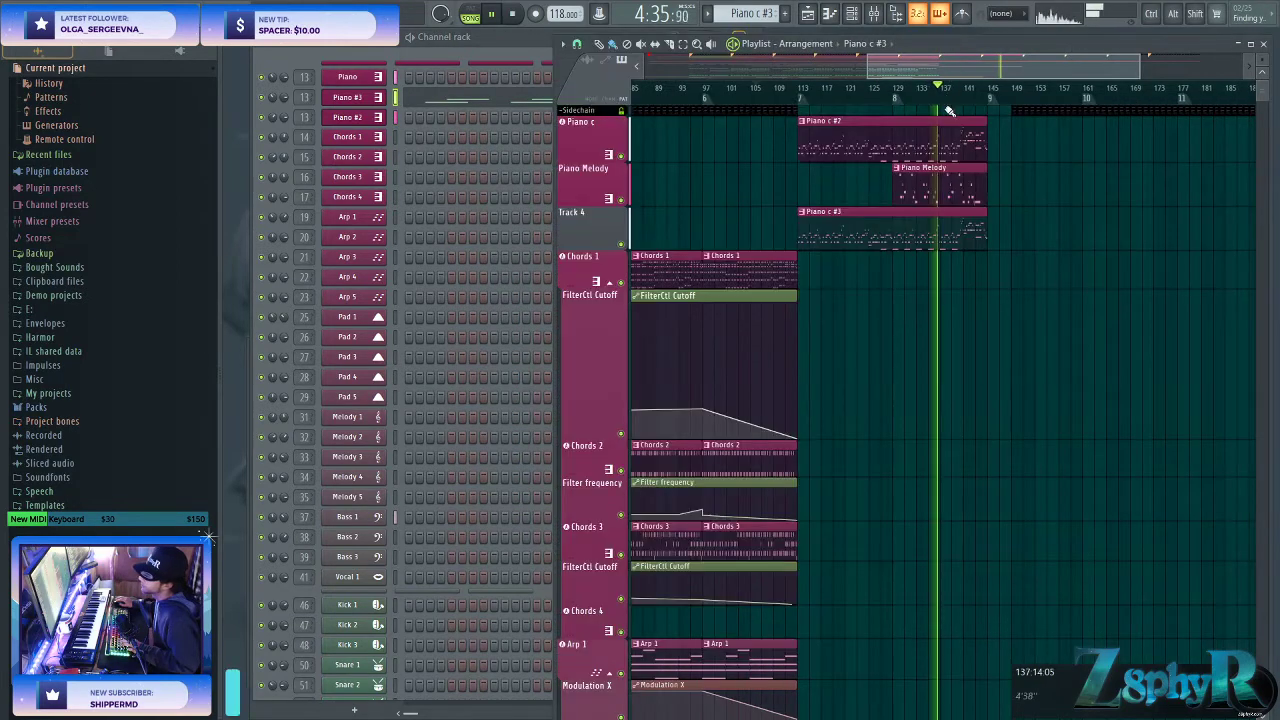
- Stop playback and delete all notes below C5 from the Piano #3 part of the Piano c #3 pattern
key("space")
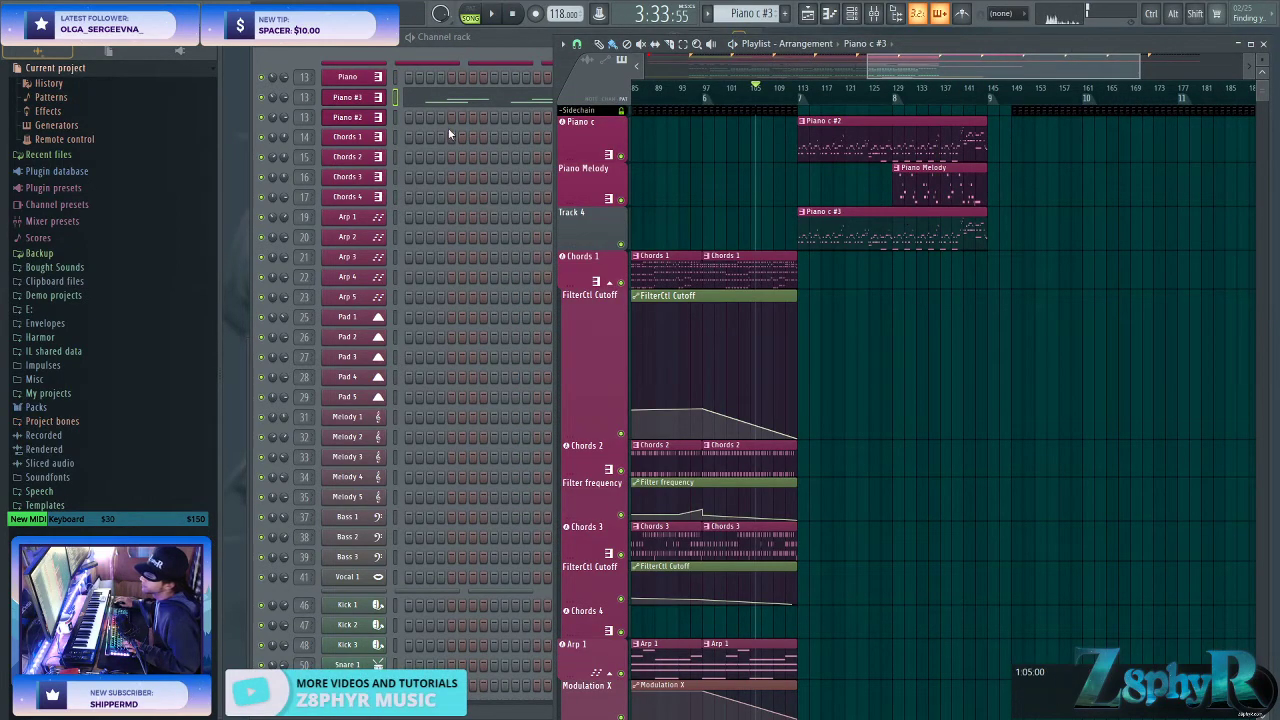
left_click(465, 100)
scroll(557, 331, "left", 3)
scroll(540, 365, "down", 3)
left_click_drag(298, 313, 314, 484)
key("Delete")
scroll(571, 470, "up", 4)
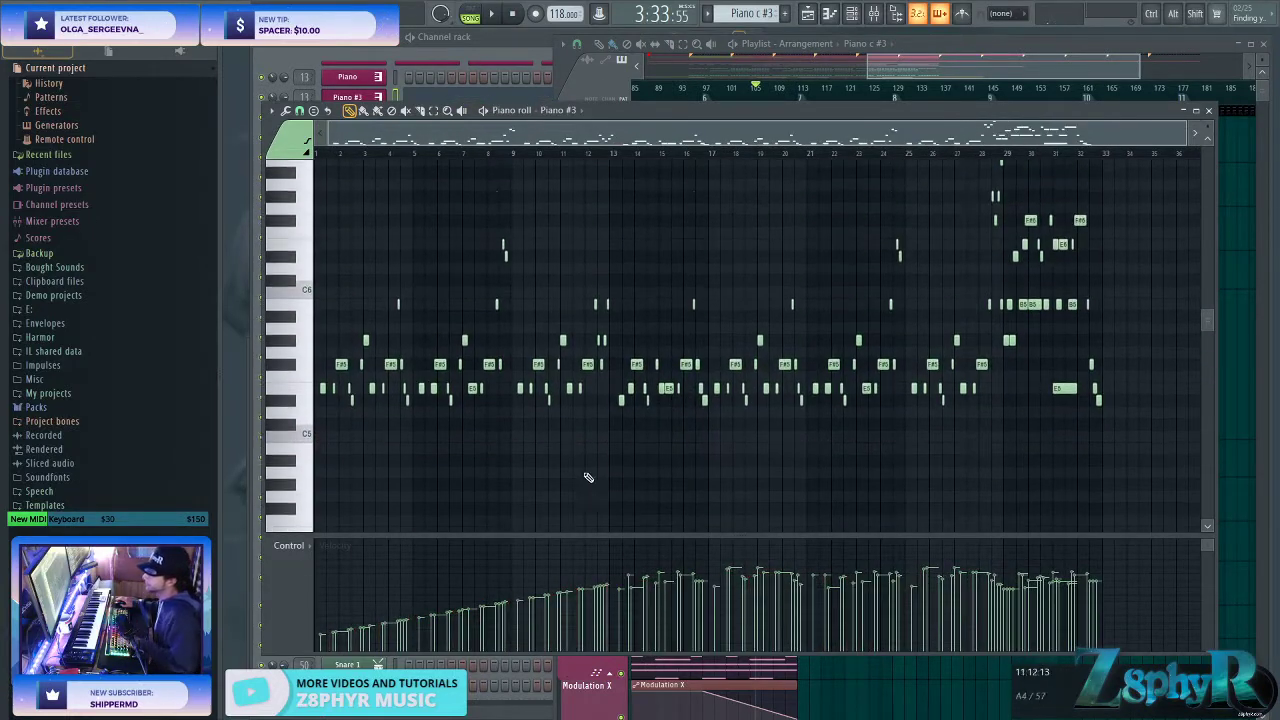
- Delete the long E5 note at bar 31 and the last two low notes around bar 32
left_click_drag(1175, 418, 1154, 449)
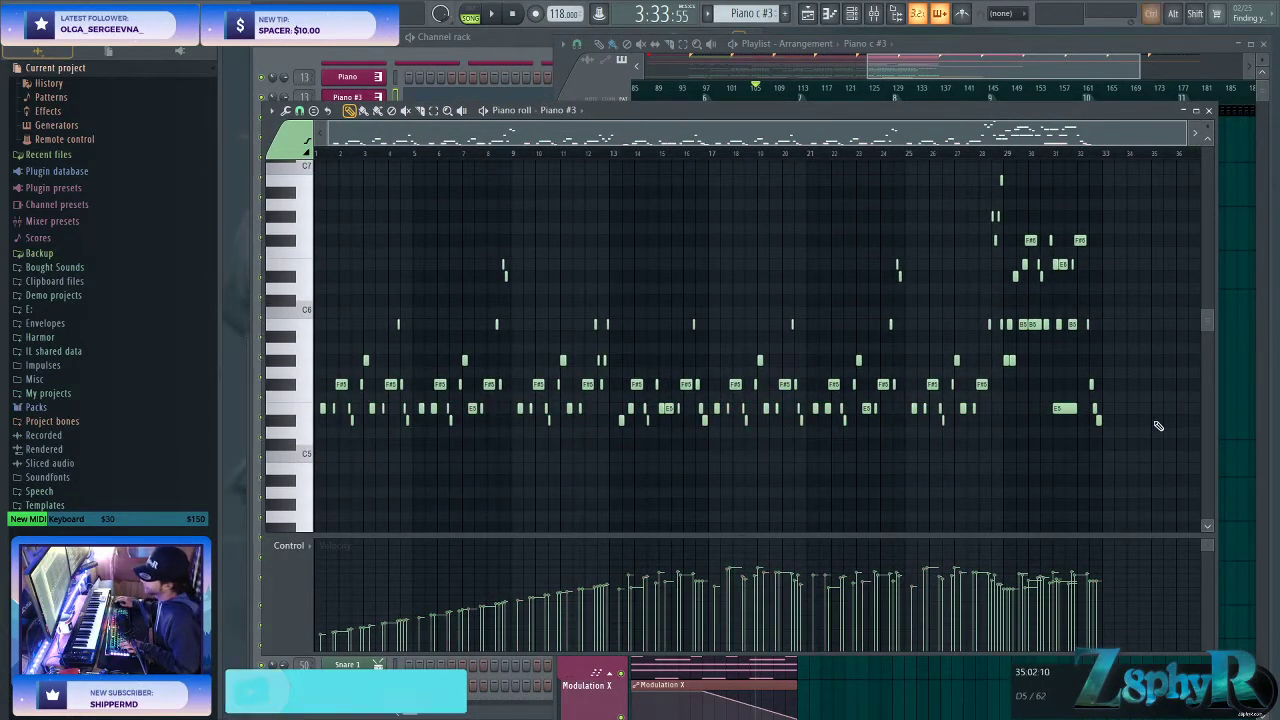
scroll(1015, 224, "up", 3)
left_click_drag(996, 228, 1125, 508)
left_click(1120, 470)
right_click(1065, 480)
right_click(1096, 486)
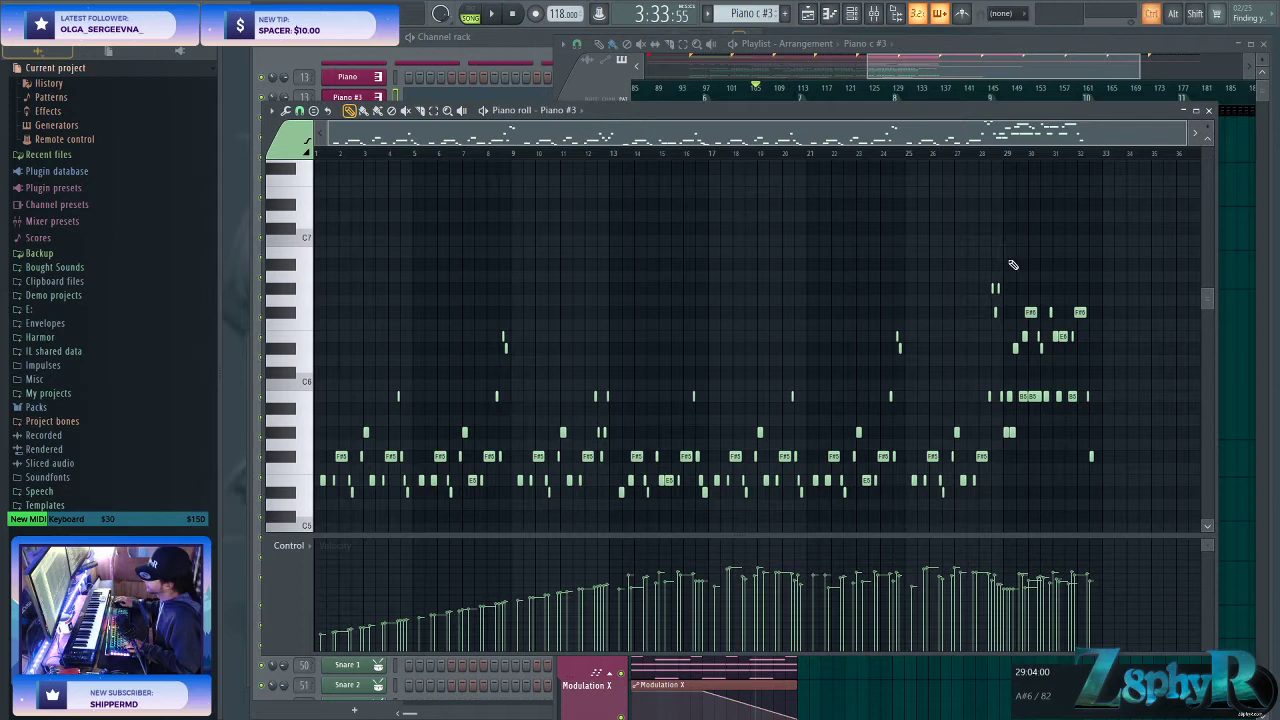
- Transpose the Piano #3 notes from late bar 28 through bar 32 down one octave and delete those landing below C5
left_click_drag(1160, 508, 1000, 250)
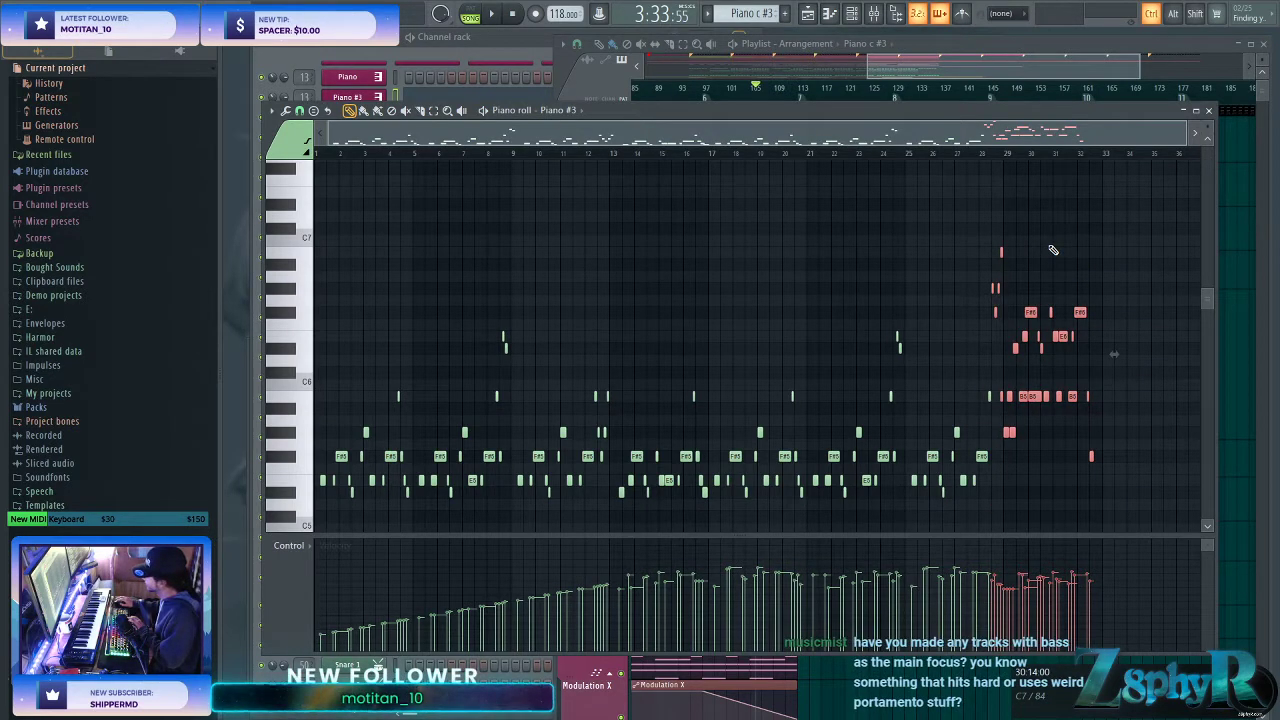
key("ctrl+Down")
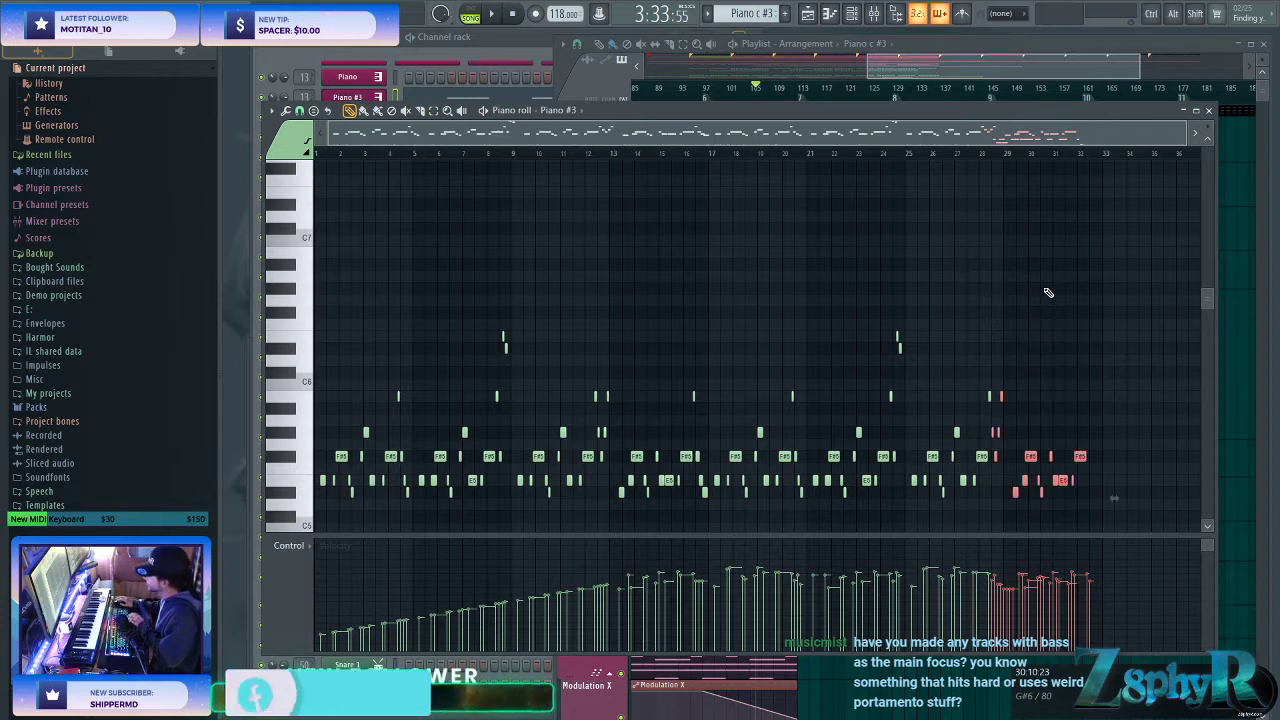
scroll(1080, 423, "down", 5)
key("ctrl+d")
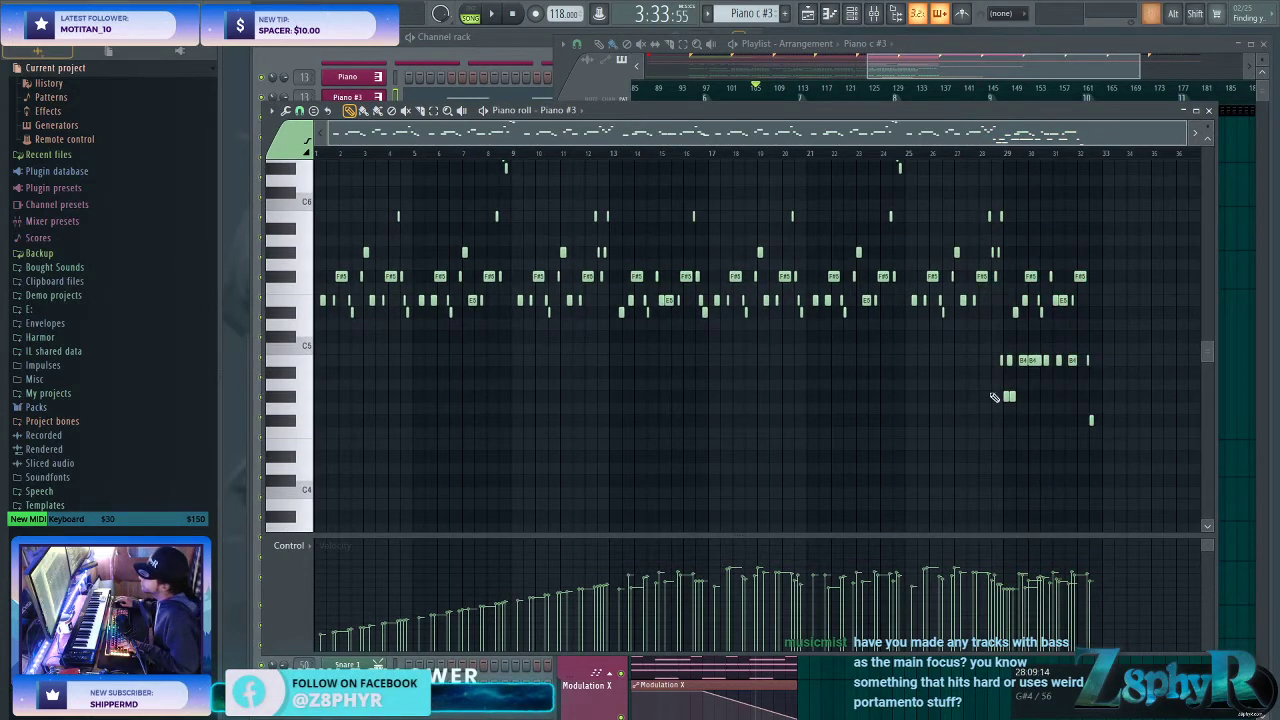
right_click(1006, 397)
right_click(1088, 362)
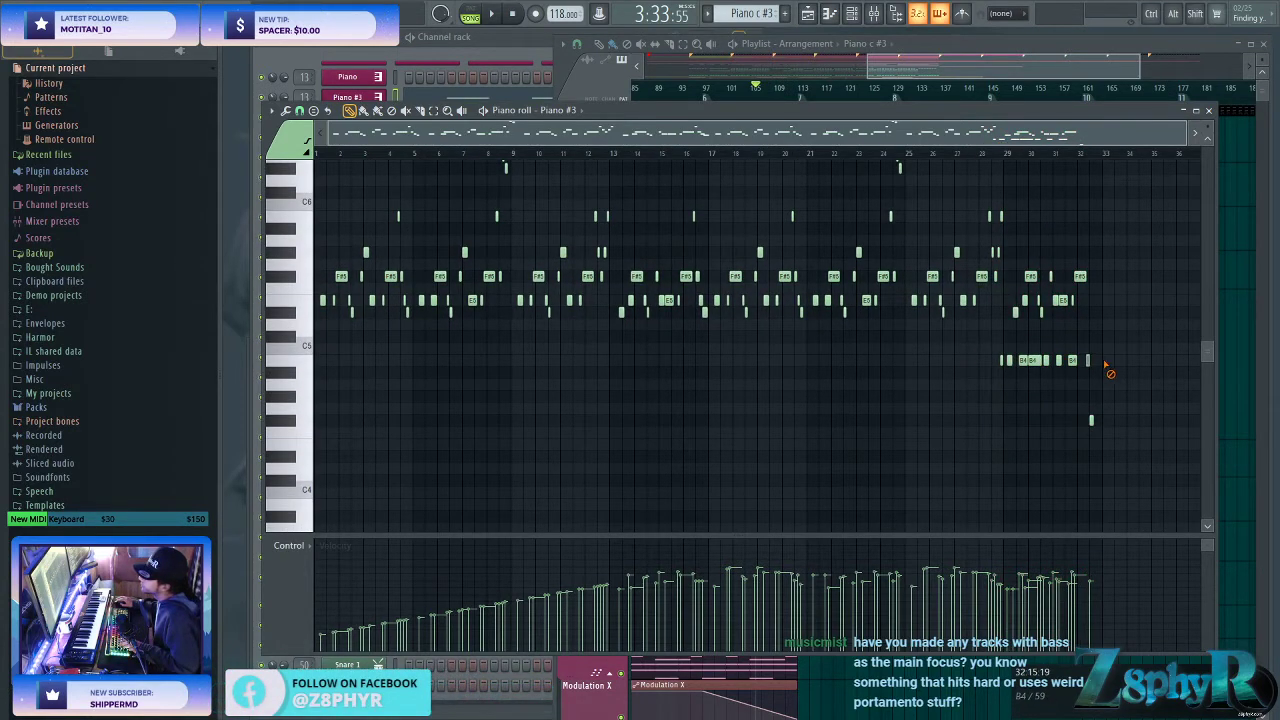
right_click(1091, 420)
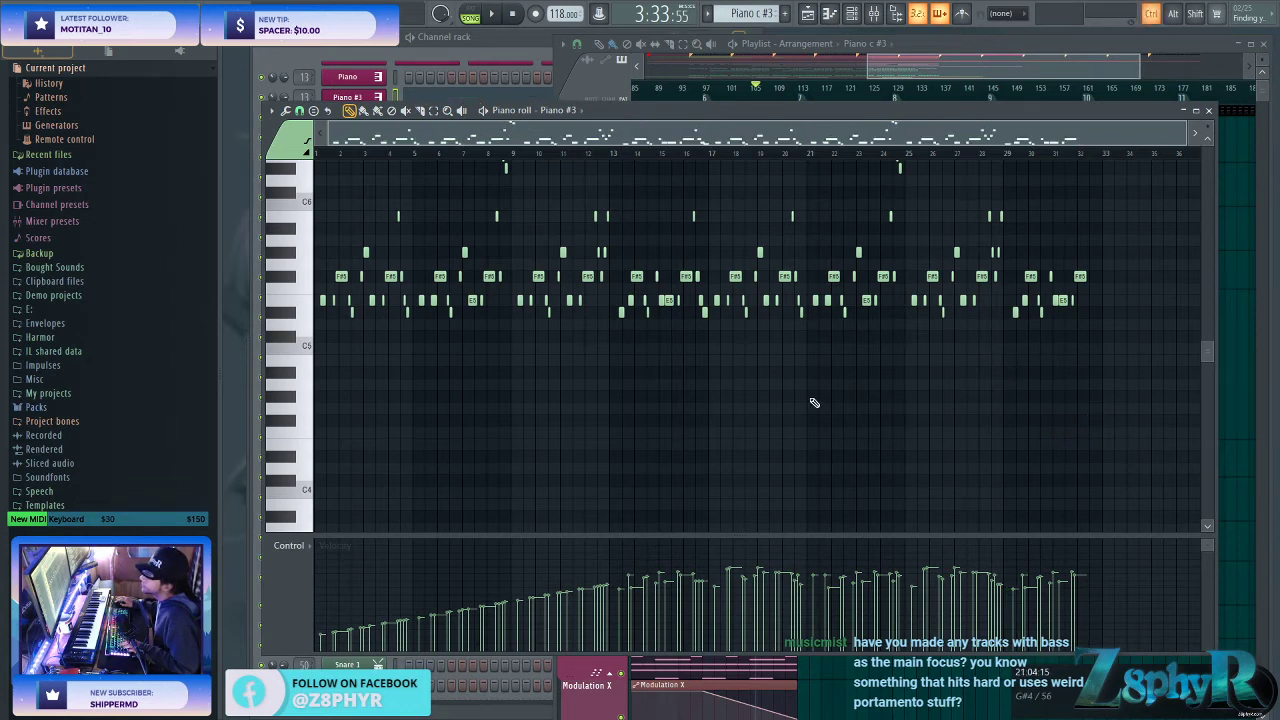
- Level the velocities of all Piano #3 notes, and apply velocity randomization to them
left_click_drag(604, 580, 301, 583)
left_click_drag(1063, 576, 271, 576)
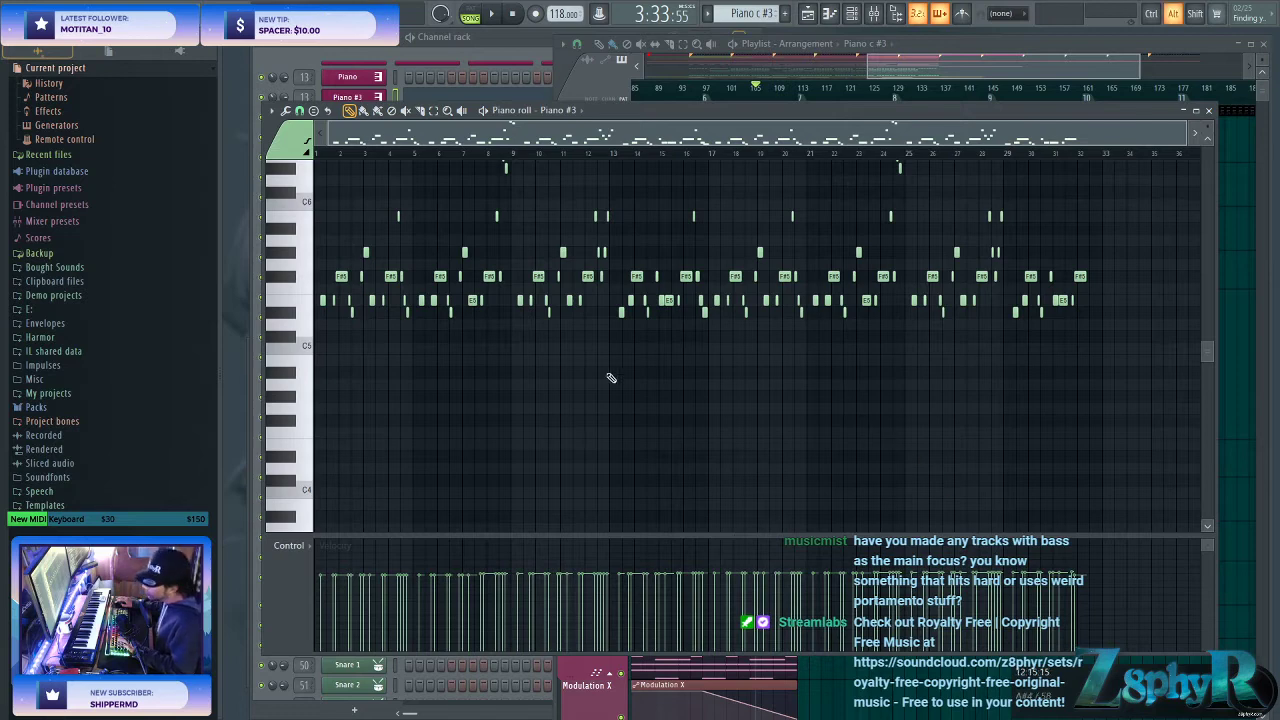
key("alt+r")
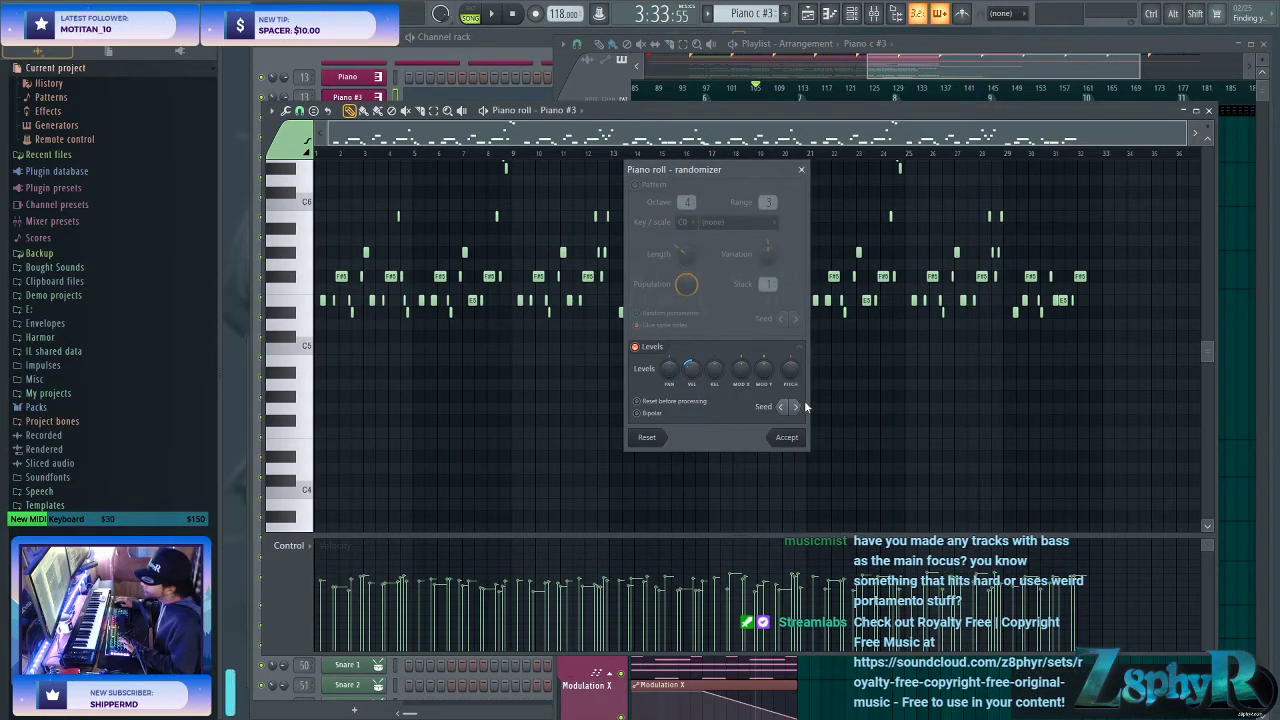
left_click(795, 437)
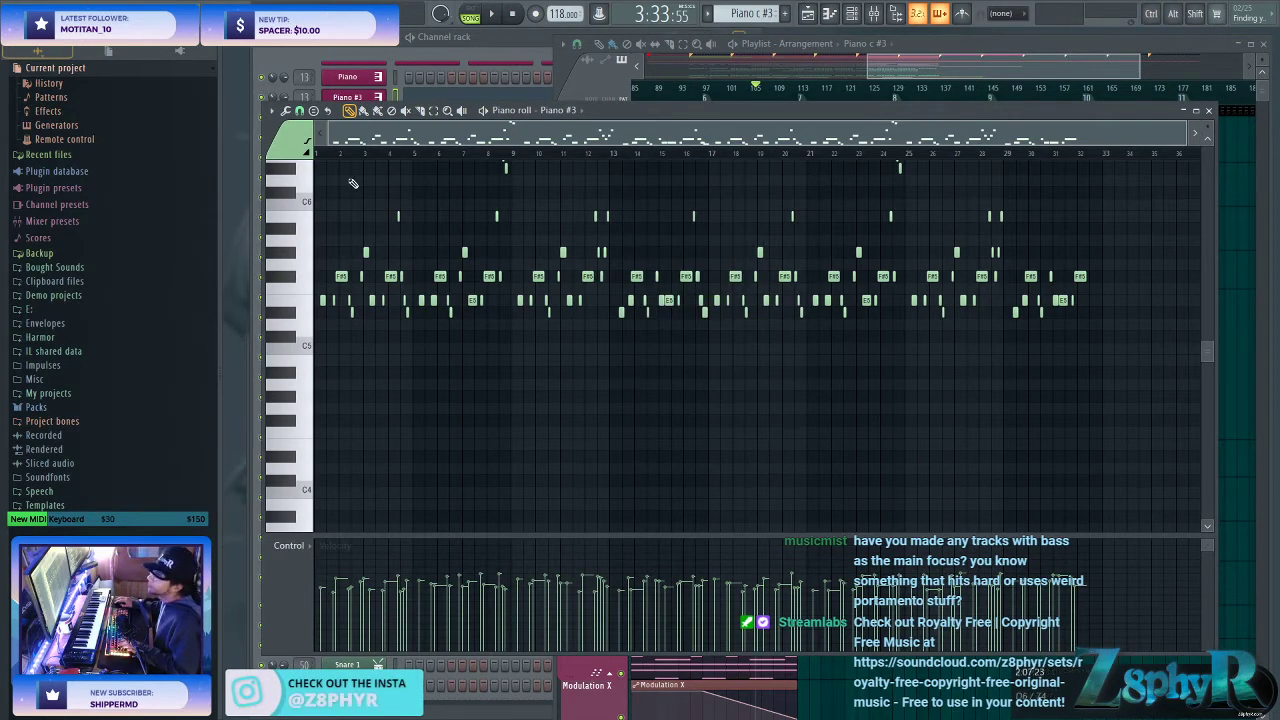
- Rename the Piano #3 channel as Bridge mel
left_click(437, 98)
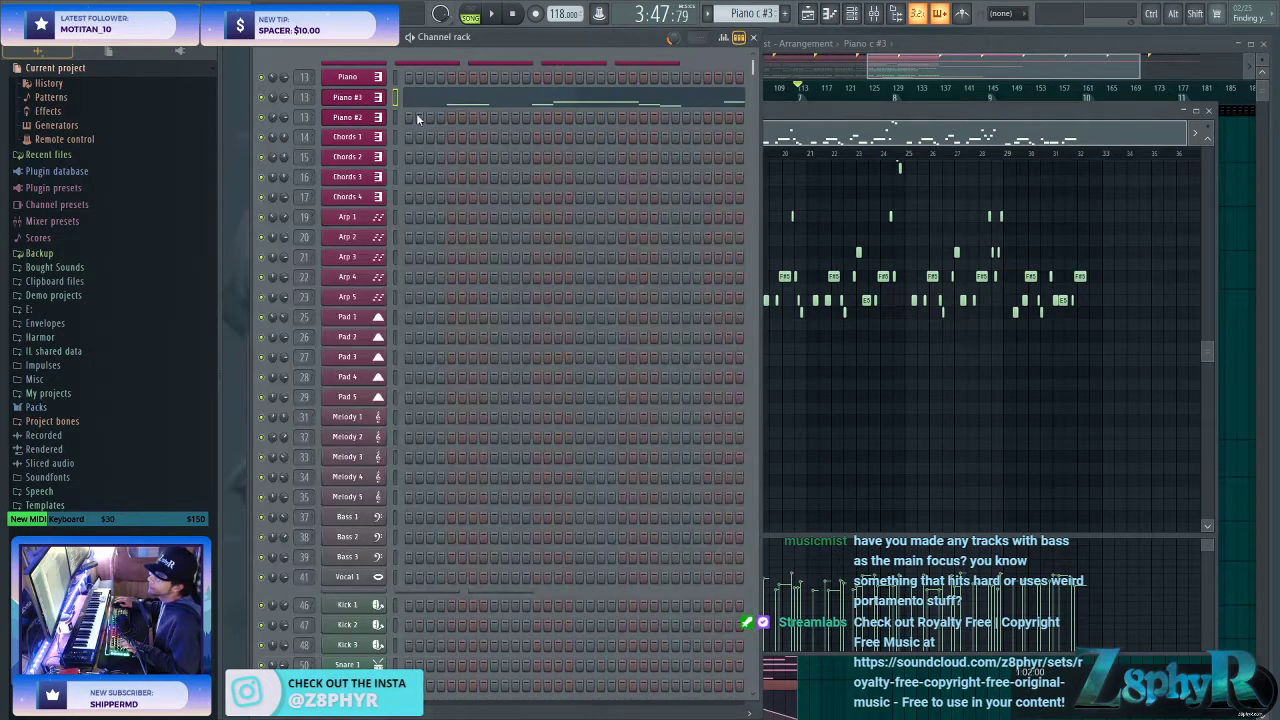
left_click(982, 64)
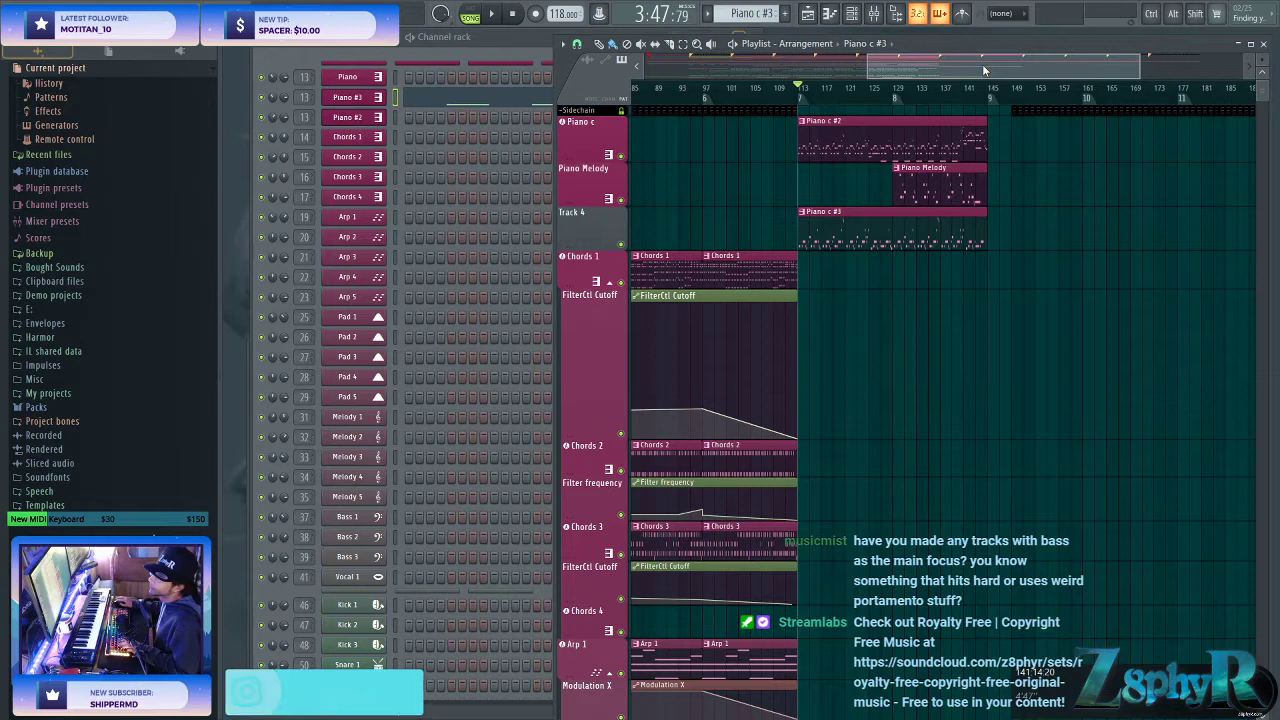
left_click(396, 122)
right_click(366, 98)
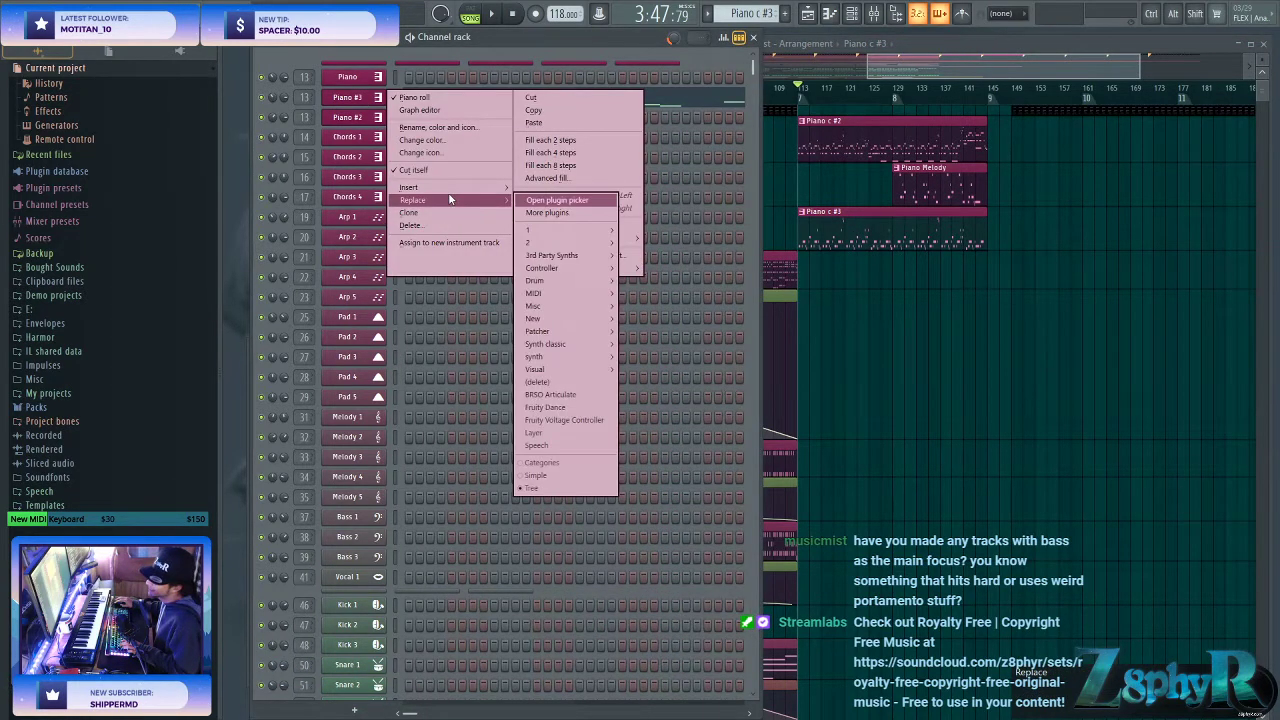
left_click(445, 128)
type("Bridge mel")
key("Return")
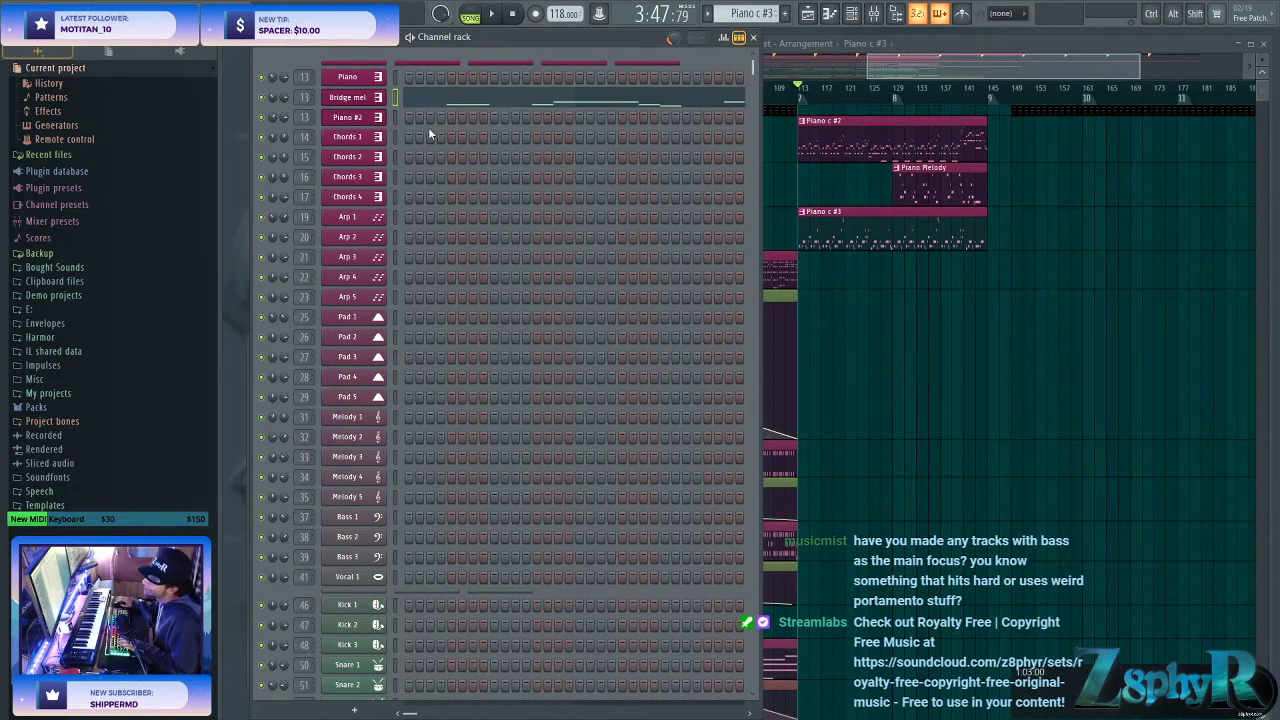
- Try the +10 Harpylon preset on the Bridge mel instrument, audition the pattern by itself, and adjust the instrument's master level
left_click(362, 97)
left_click(731, 528)
left_click(731, 528)
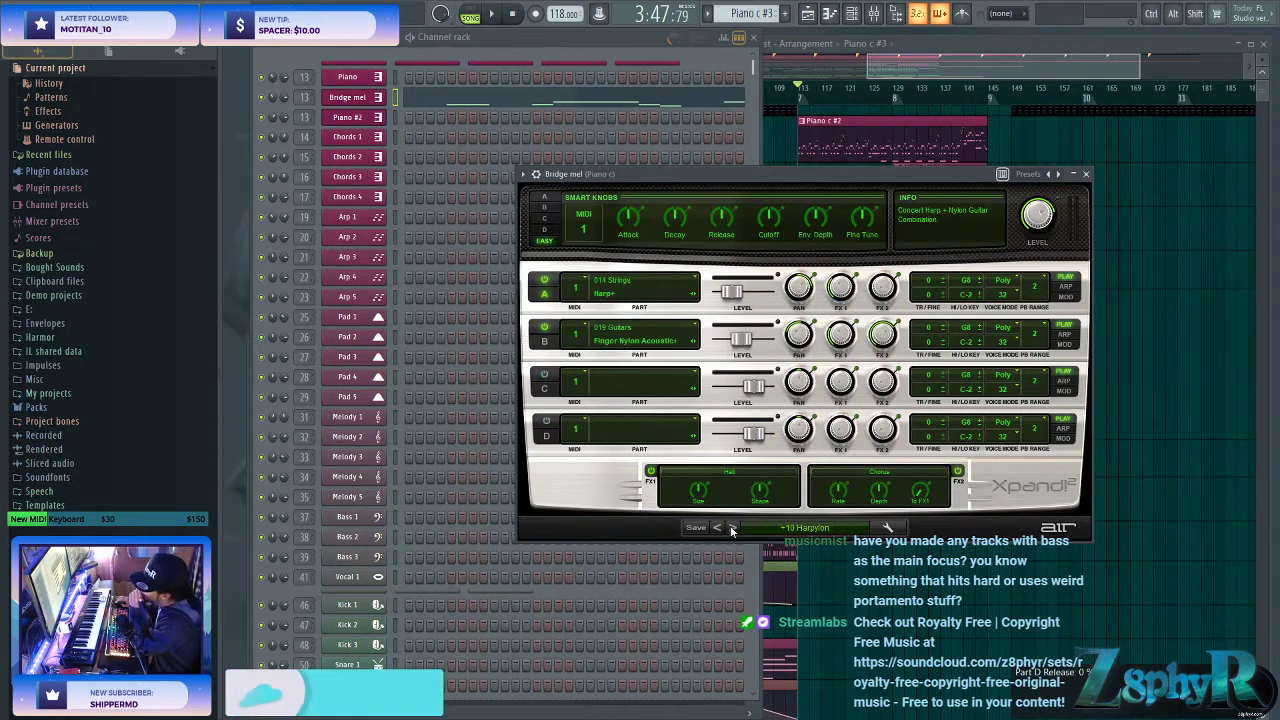
left_click(402, 45)
key("l")
key("space")
left_click_drag(1038, 214, 1050, 285)
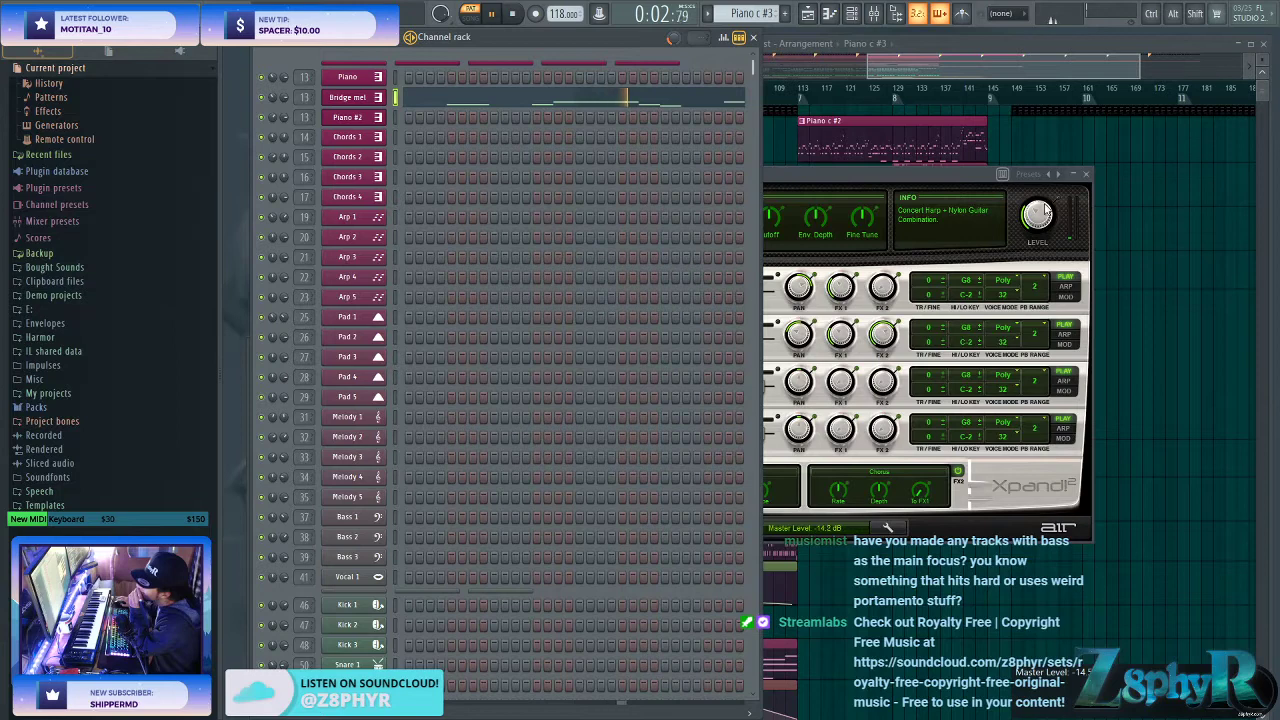
key("space")
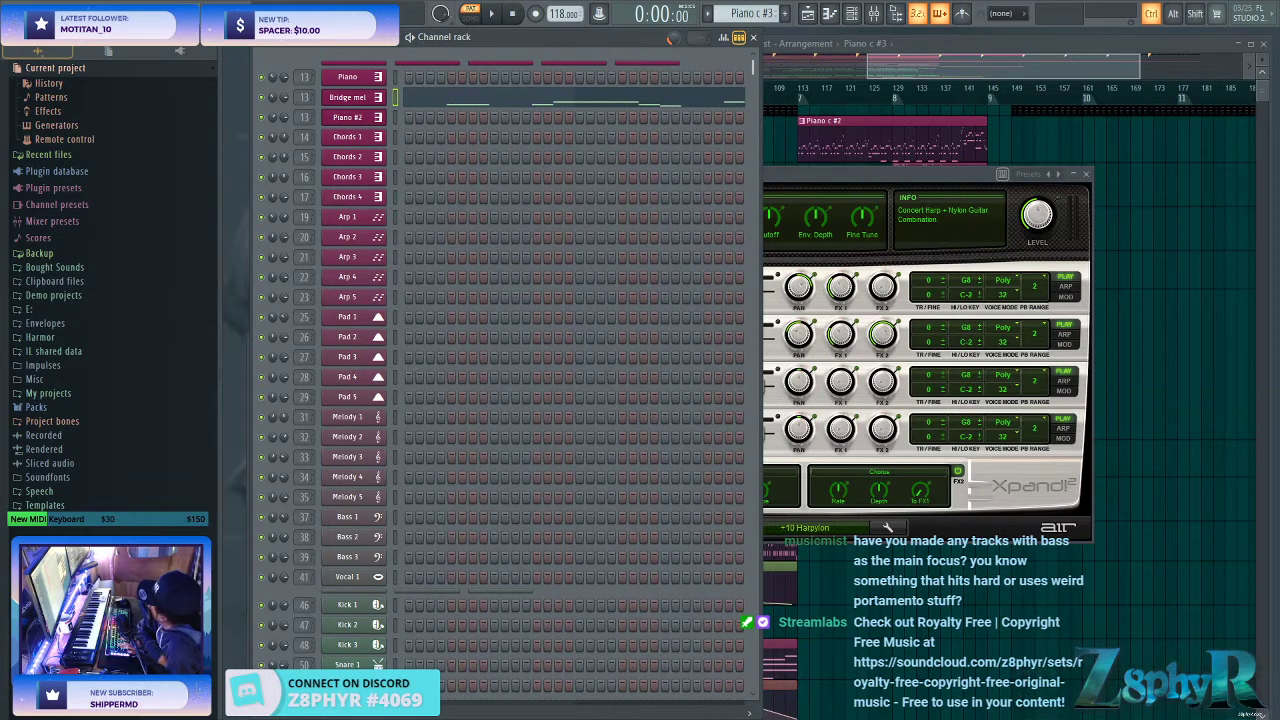
- Save the project and play the arrangement from bar 113
key("ctrl+s")
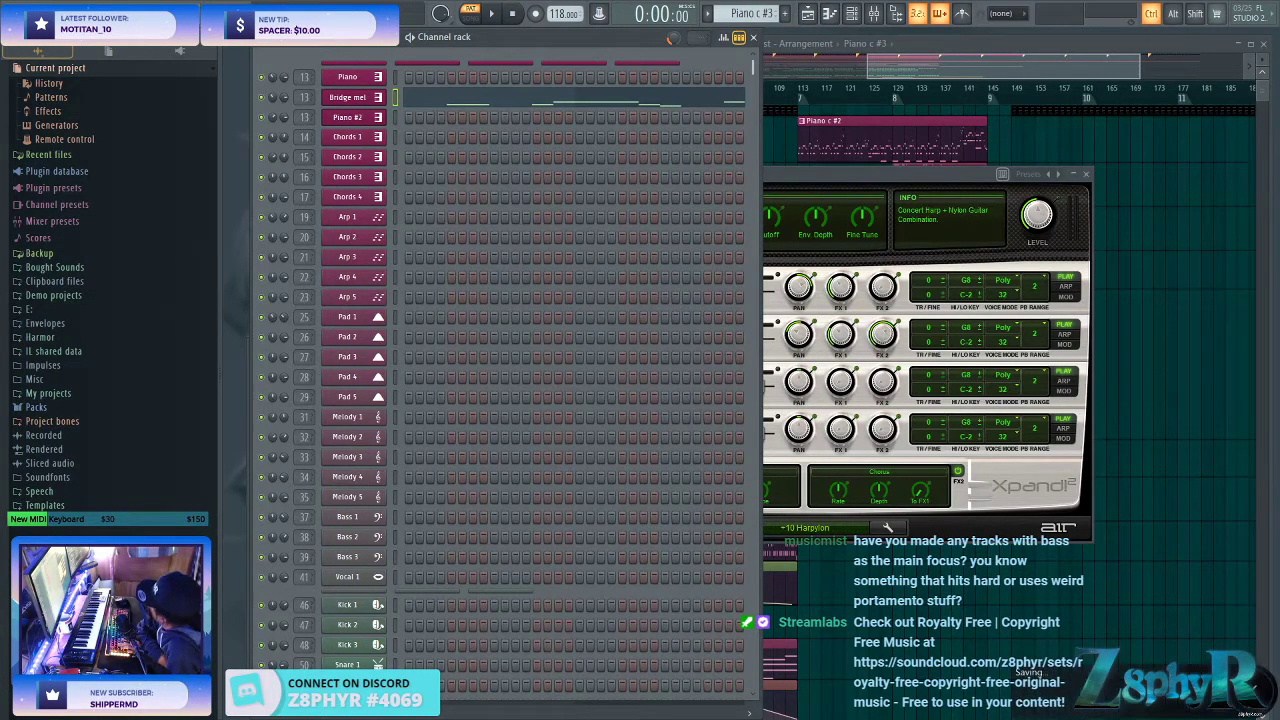
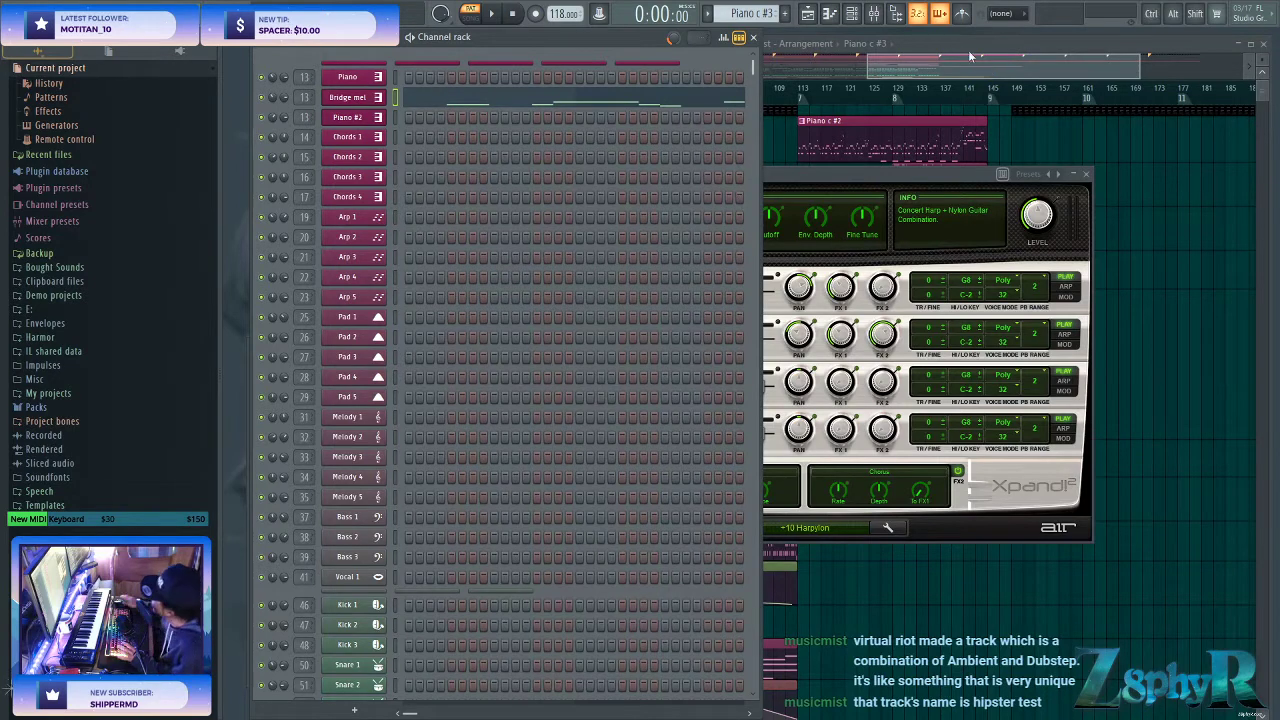
left_click(961, 61)
left_click(801, 91)
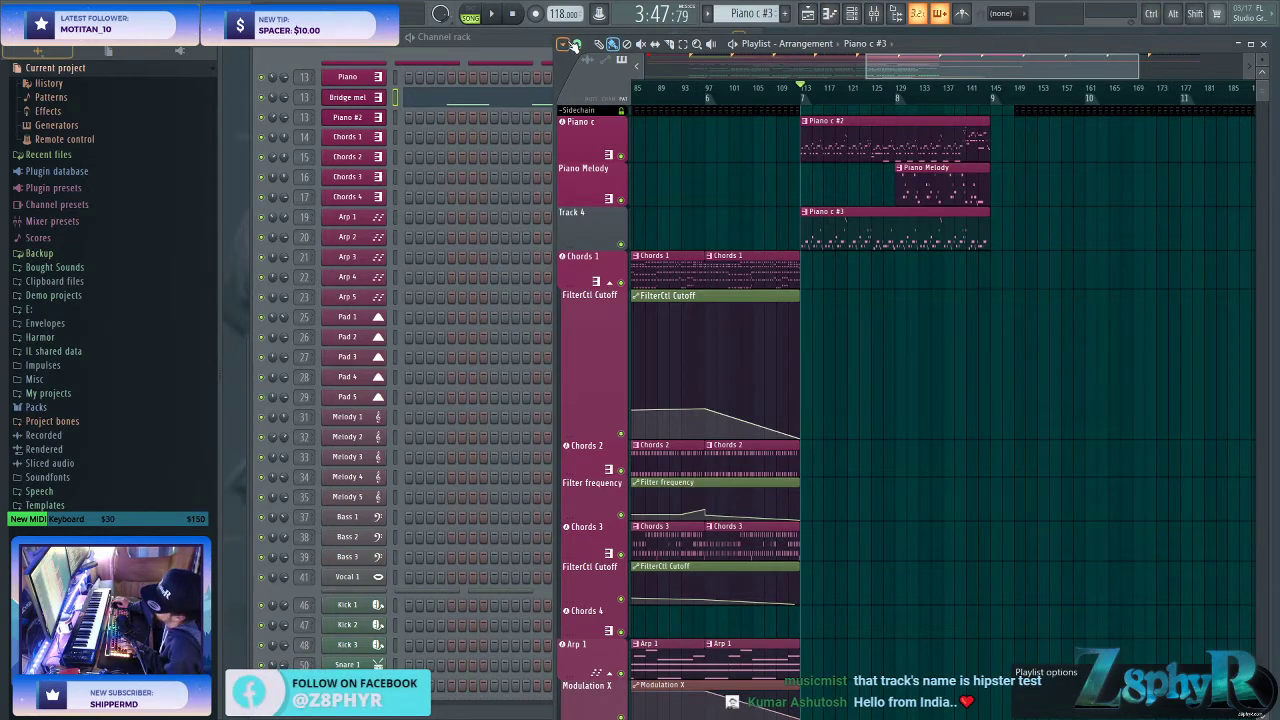
left_click(489, 16)
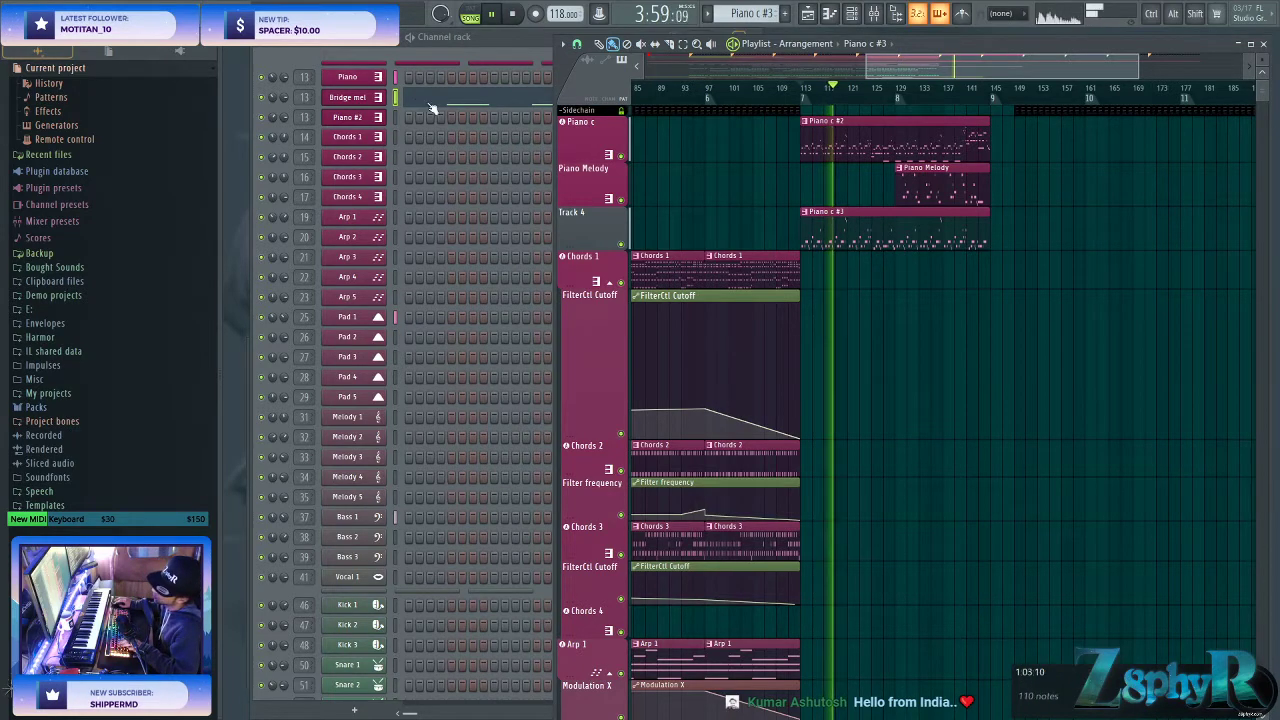
- Replace the Bridge mel channel's instrument with a fresh Xpand!2 instance
right_click(391, 96)
mouse_move(438, 203)
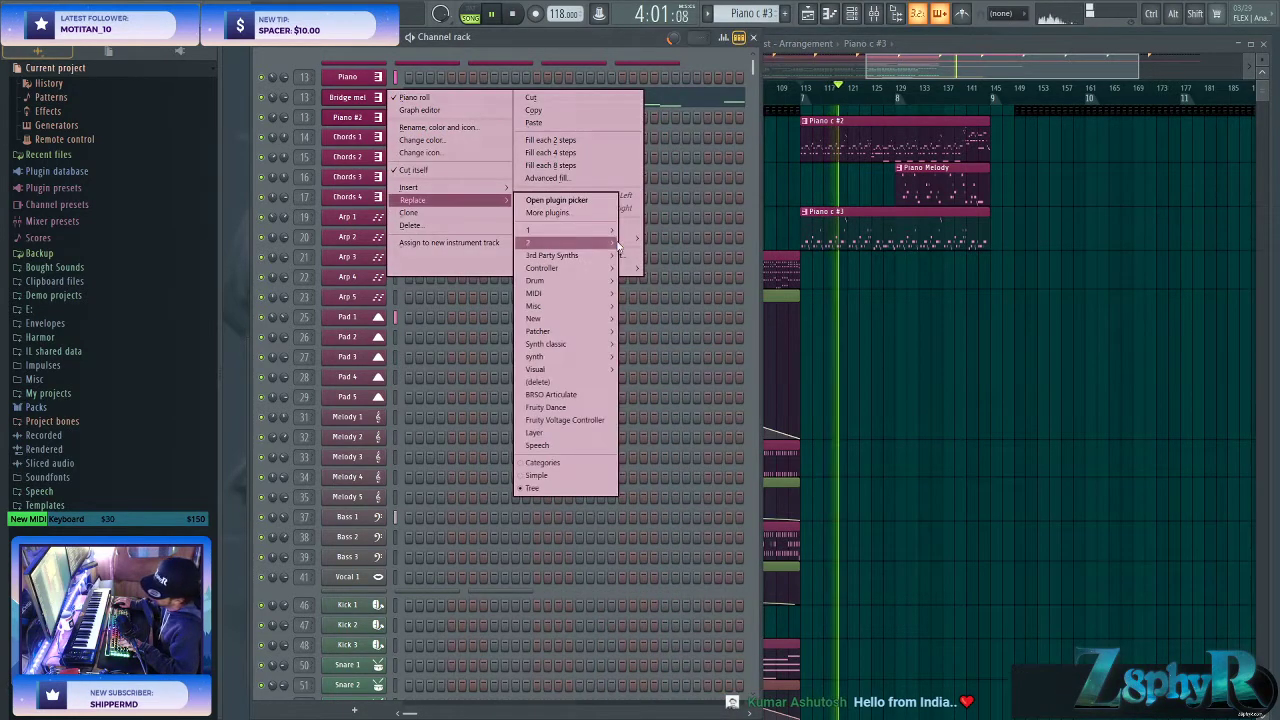
mouse_move(593, 238)
left_click(660, 342)
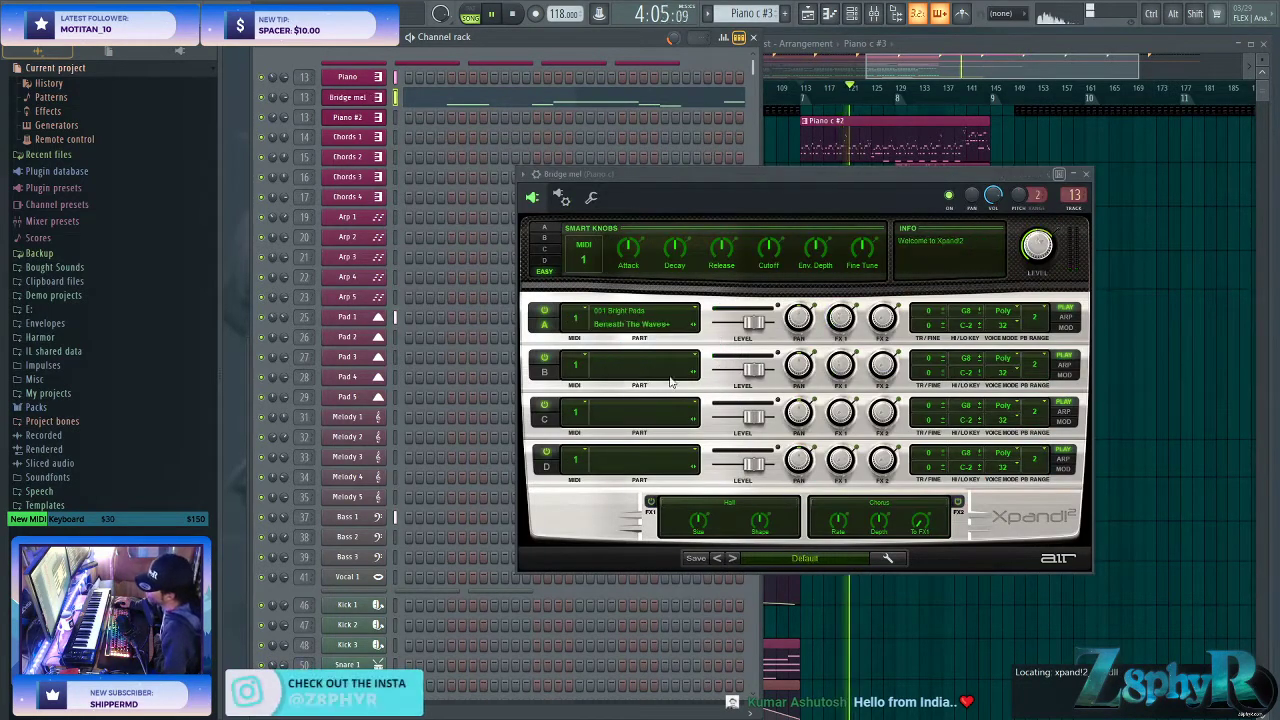
- Load the 31 Very Soft Piano preset from the Acoustic Piano category on the Bridge mel instrument
left_click(808, 563)
mouse_move(795, 555)
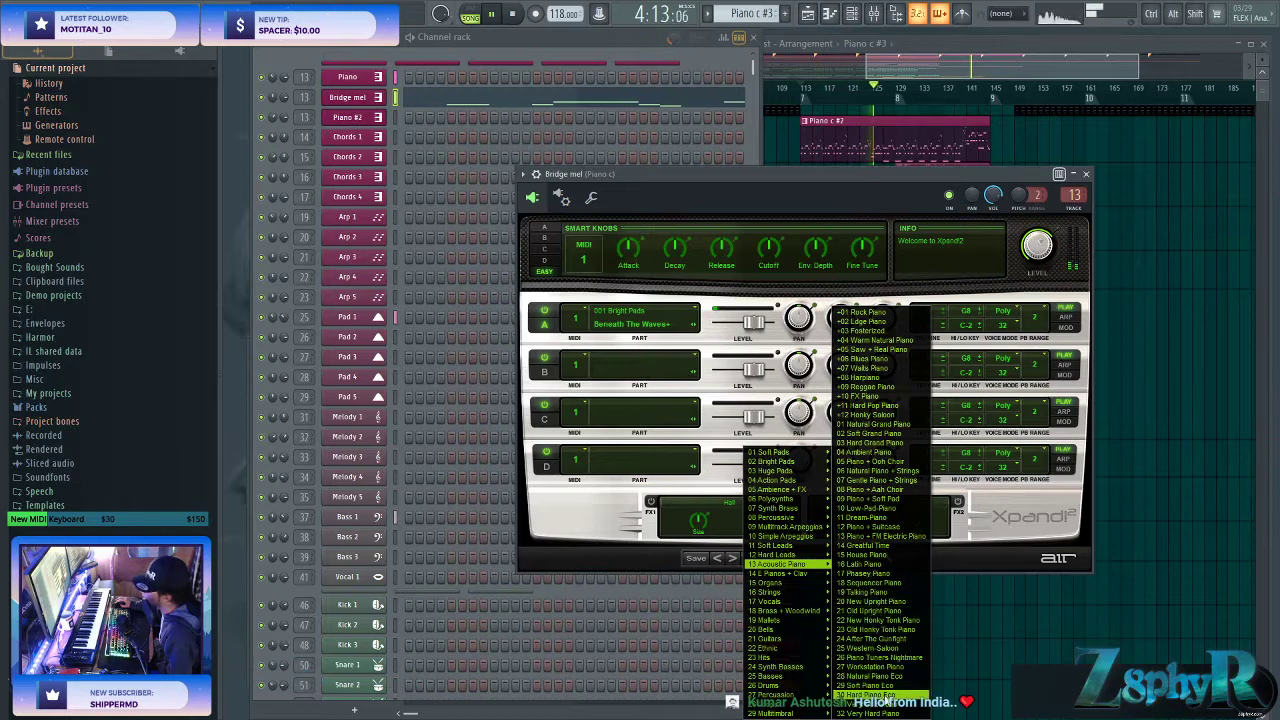
left_click(897, 694)
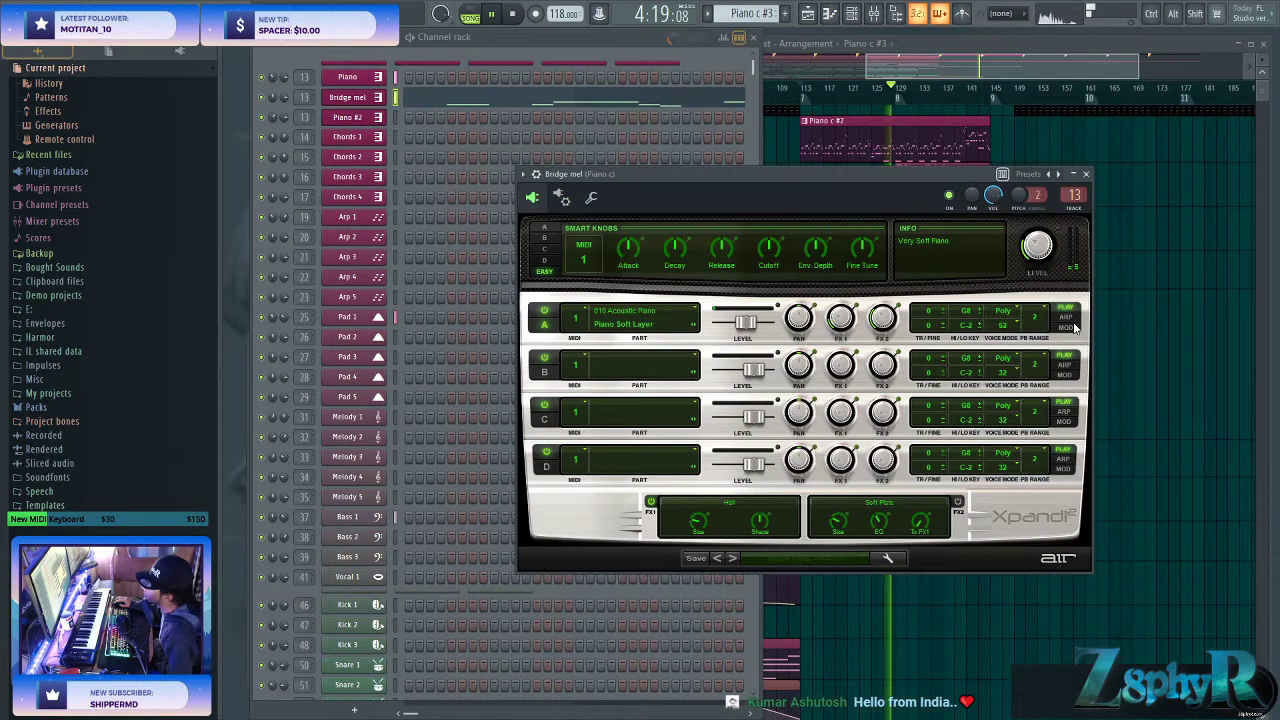
- Transpose all the Bridge mel notes in the Piano c #3 pattern up one octave
left_click(860, 95)
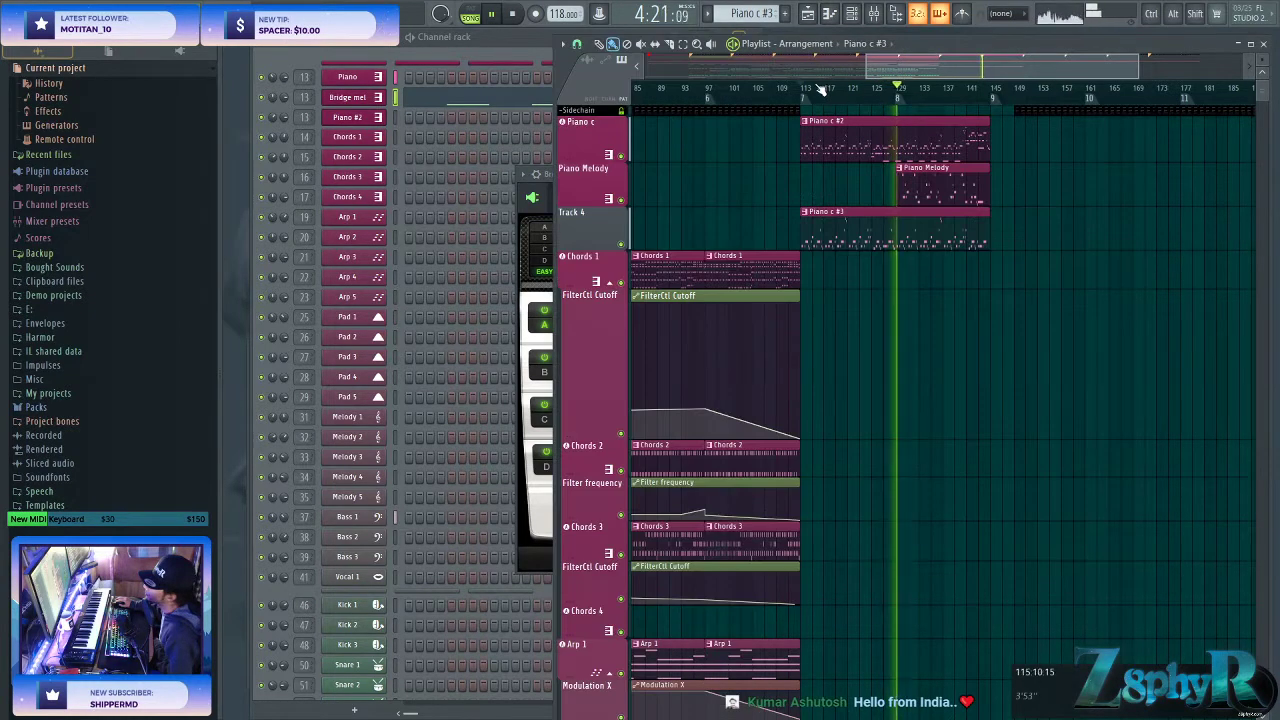
double_click(839, 243)
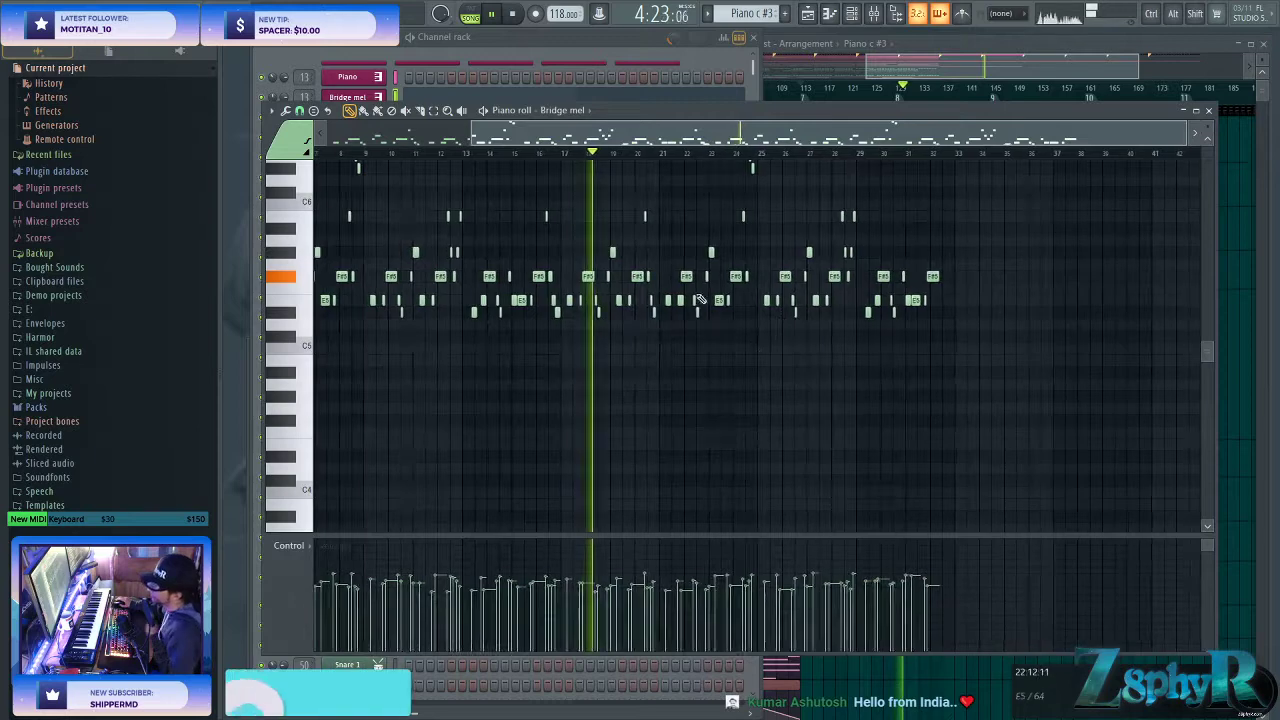
left_click(610, 37)
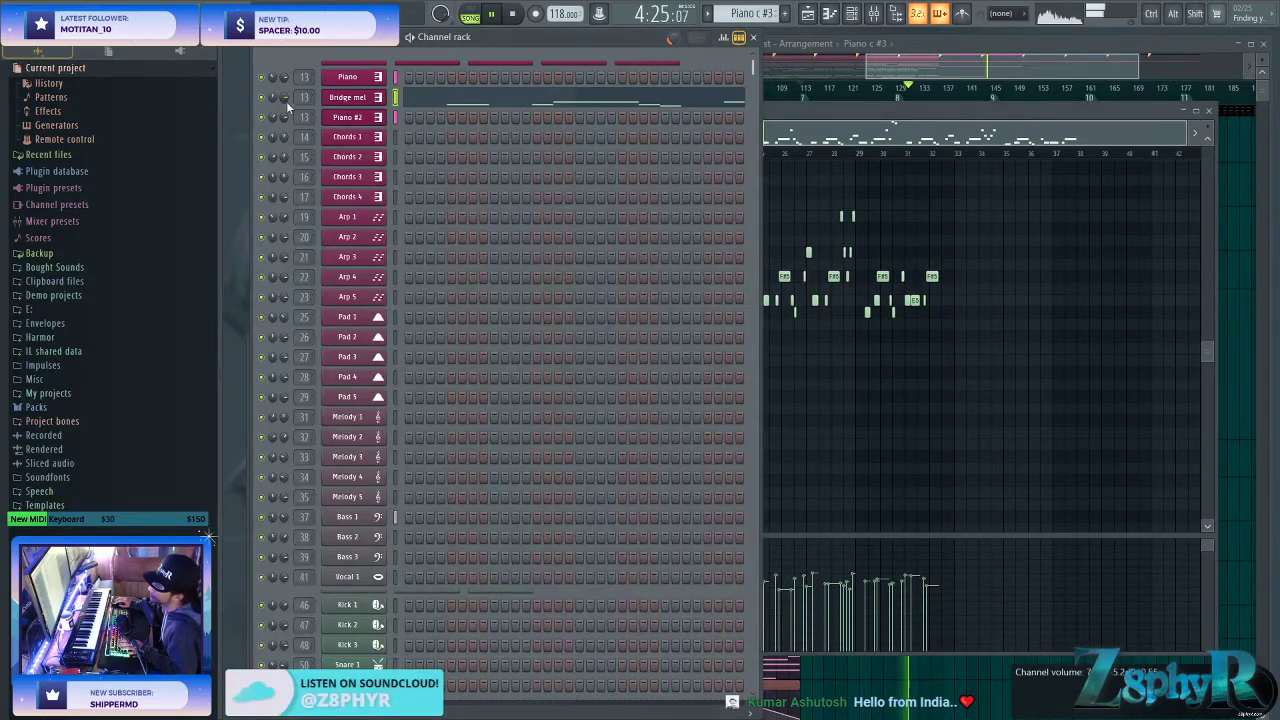
left_click(498, 101)
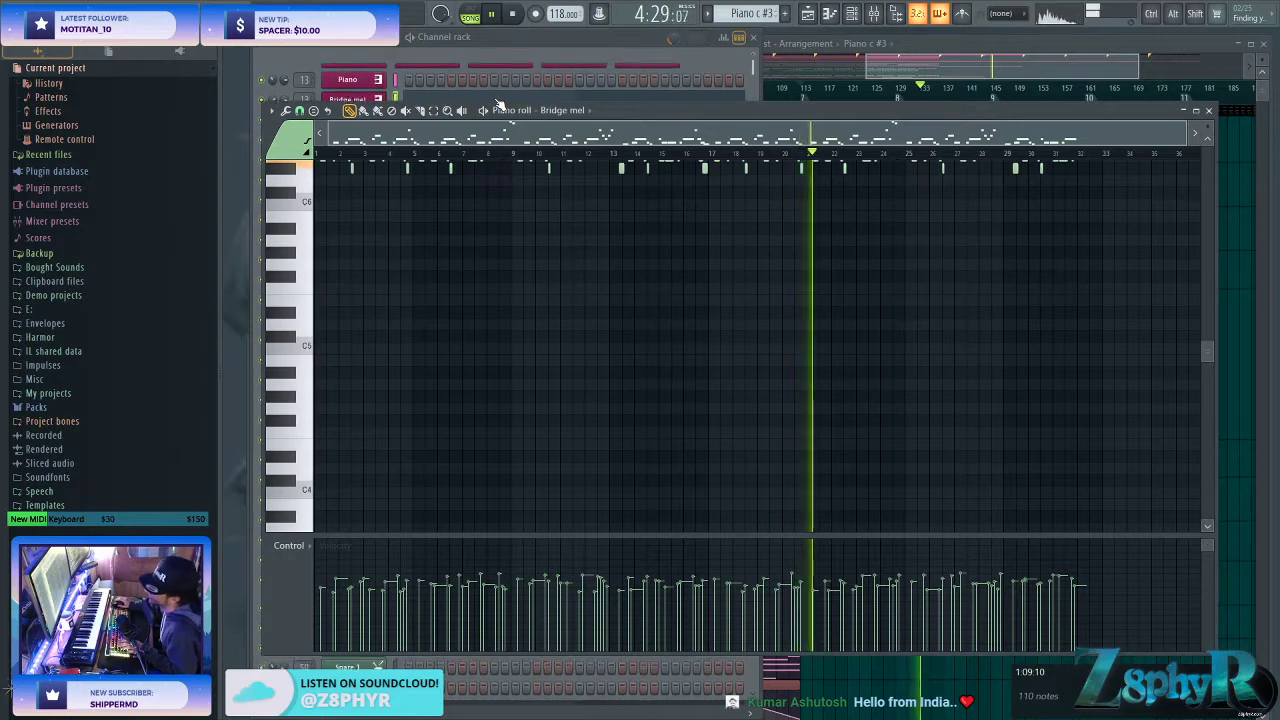
key("ctrl+a")
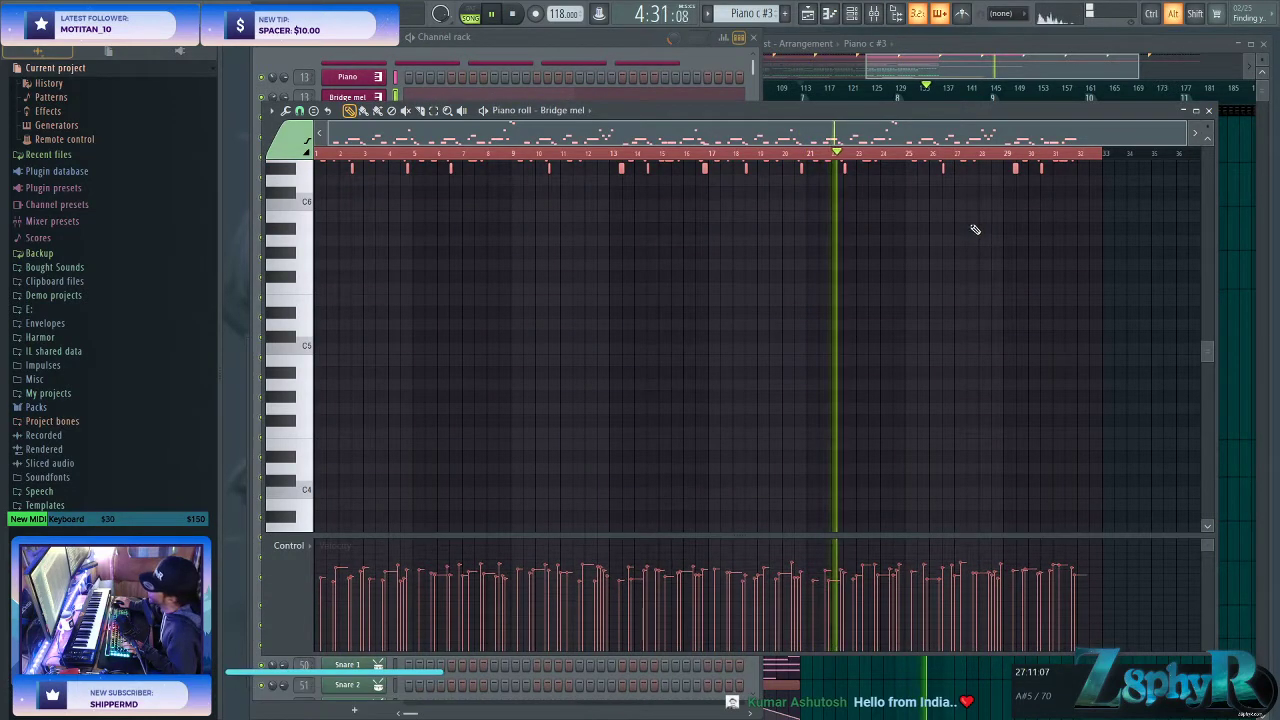
- Mute the Piano c playlist track and replay the arrangement from just before bar 113
left_click(982, 63)
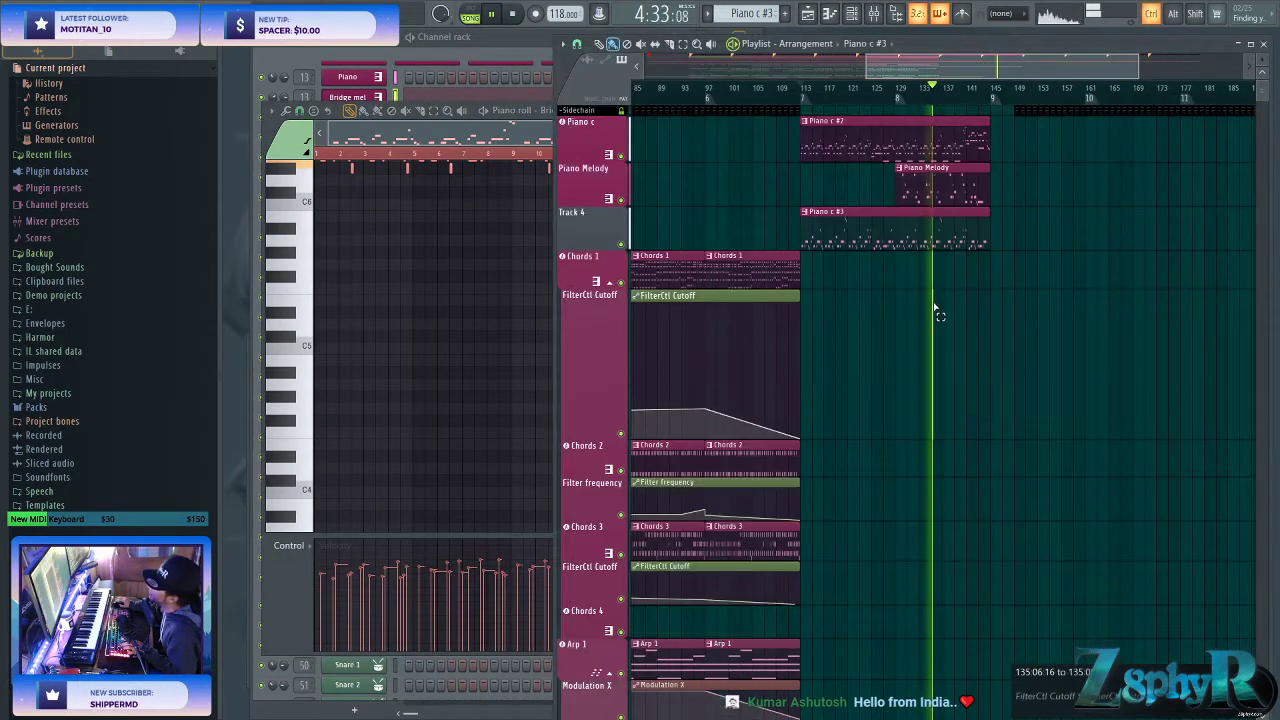
left_click(624, 154)
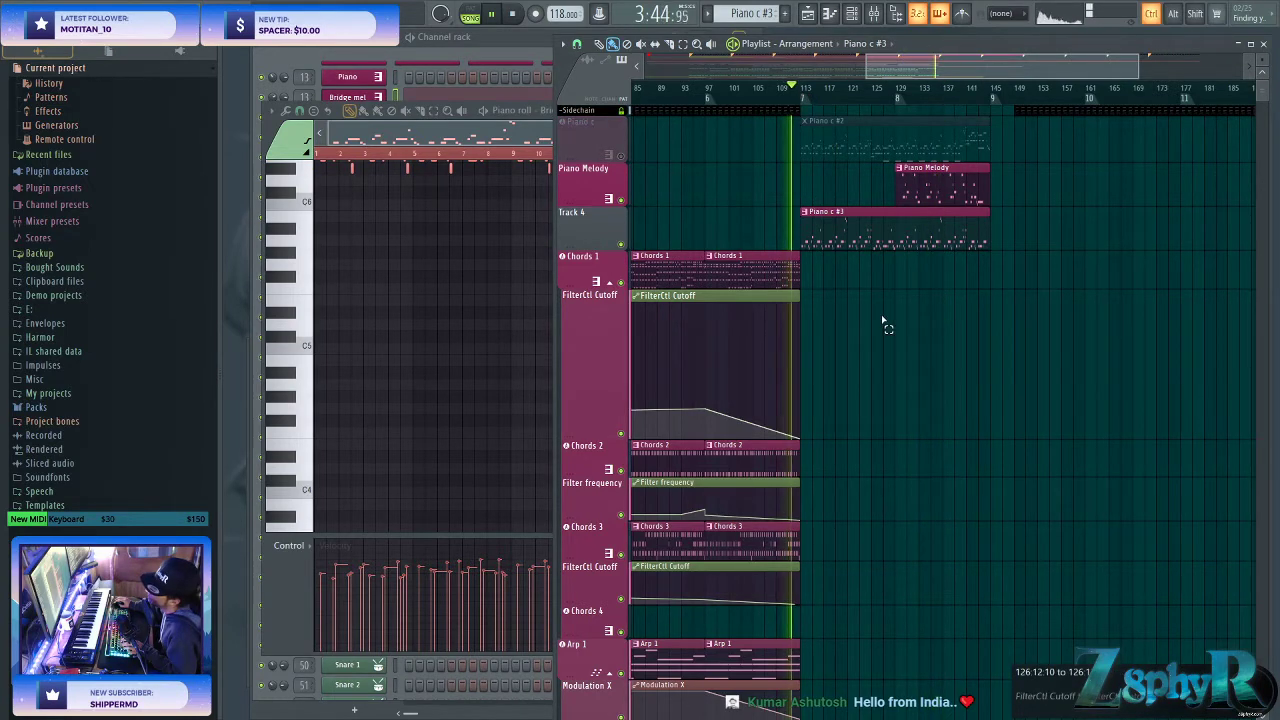
scroll(882, 311, "up", 2)
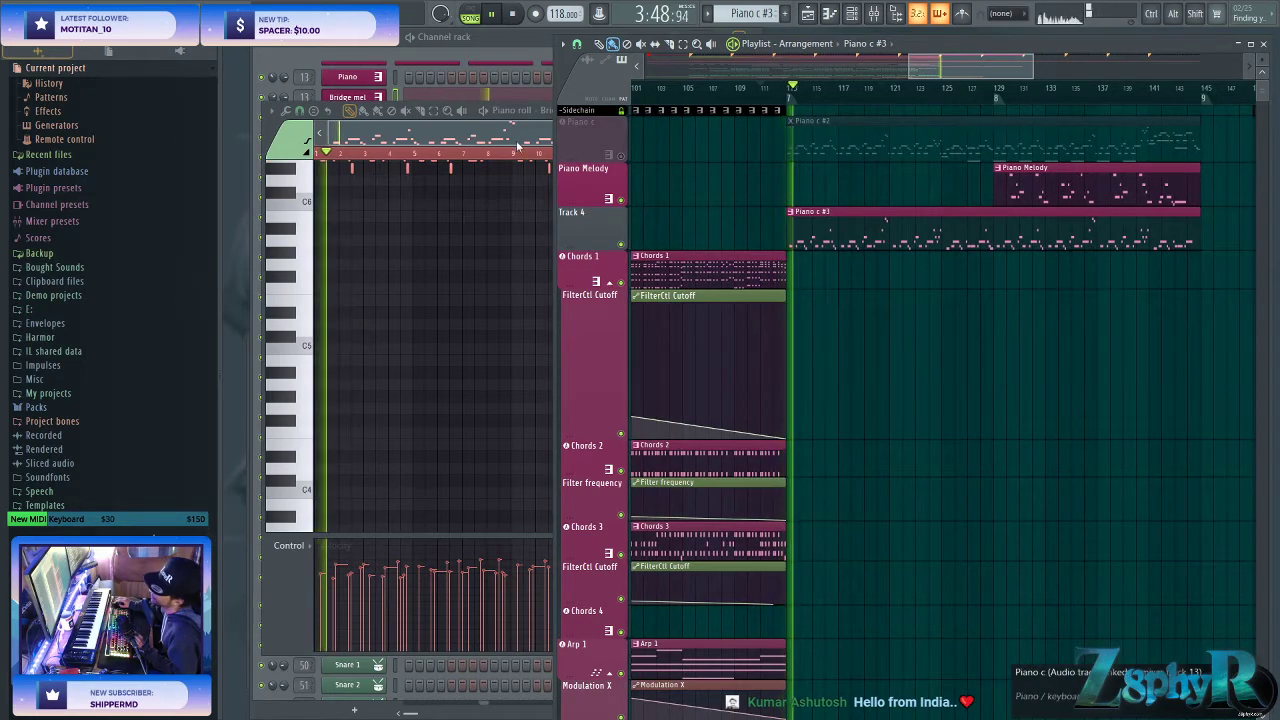
- Lower the Bridge mel note velocities at the start of the pattern, with a gradual rise up to bar 13
left_click(528, 39)
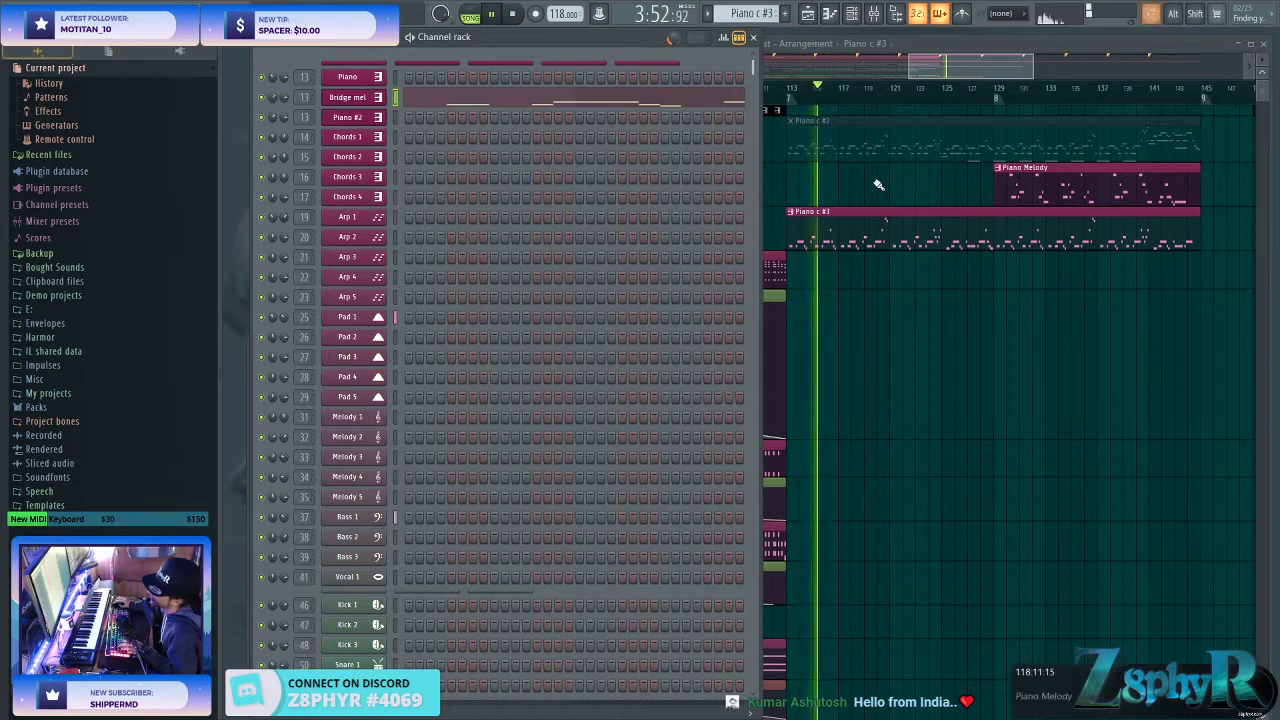
double_click(866, 234)
scroll(920, 383, "up", 5)
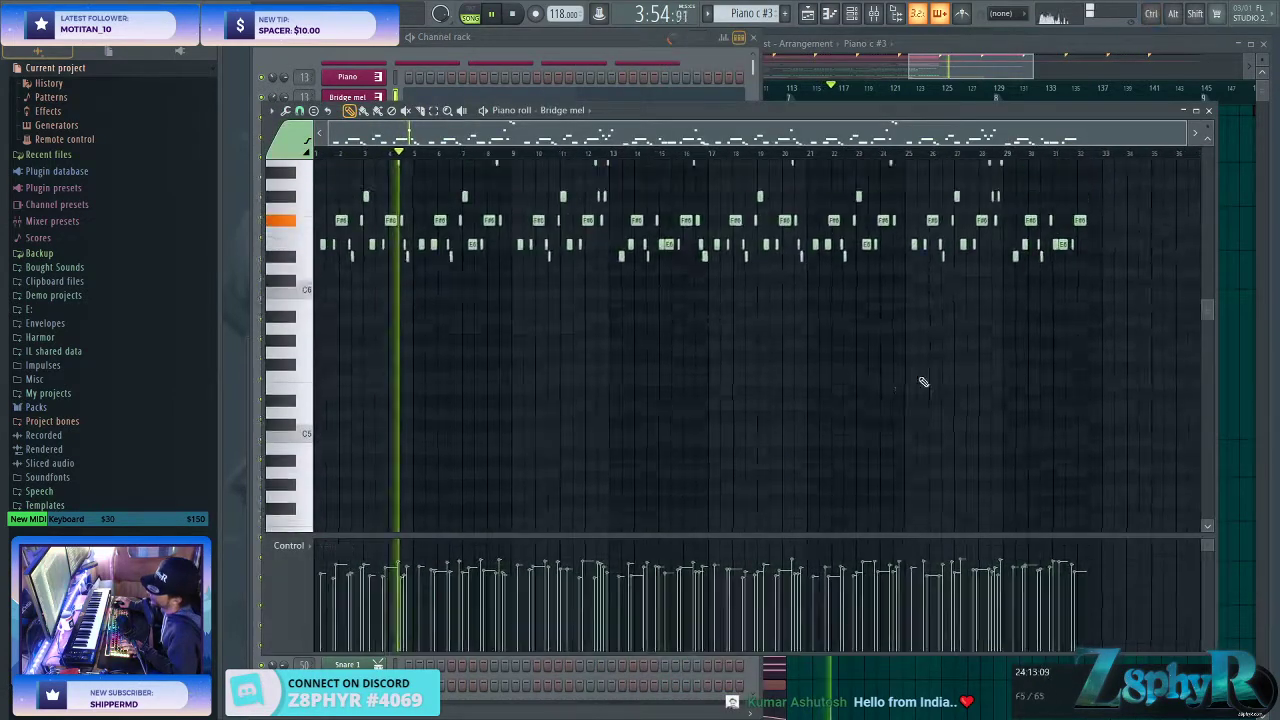
left_click_drag(1146, 222, 613, 485)
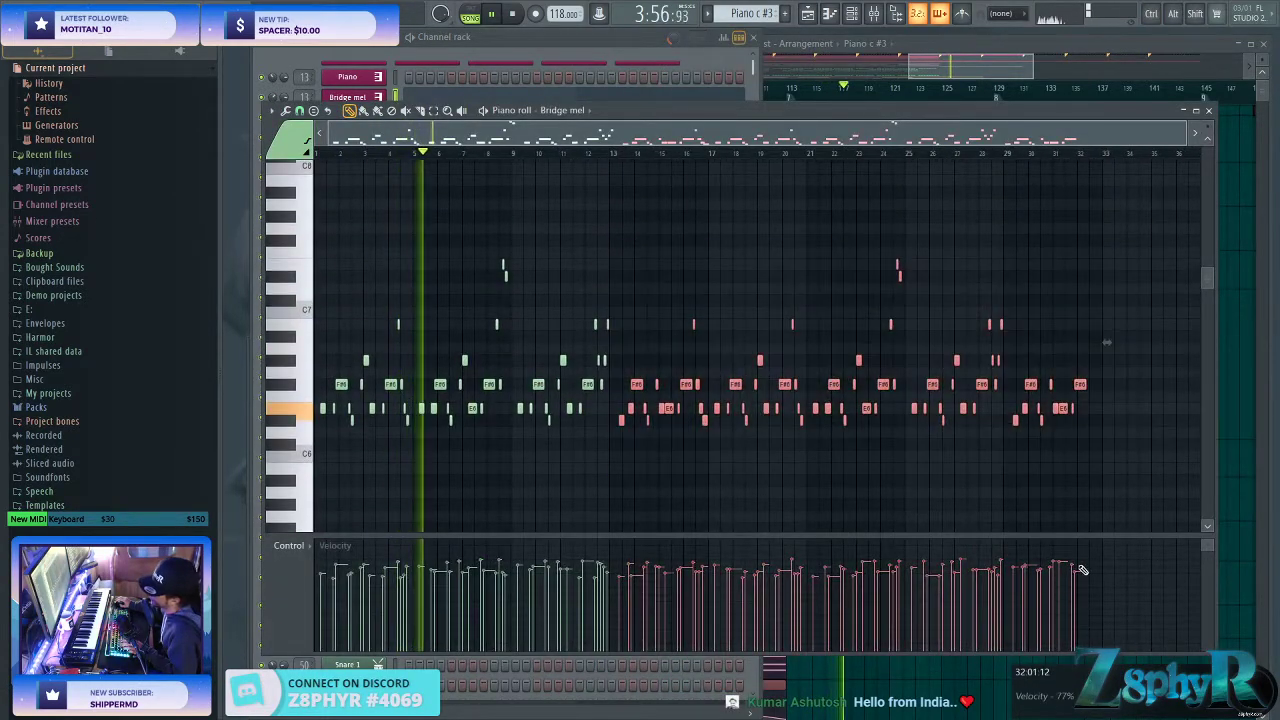
mouse_move(610, 264)
left_mouse_down()
mouse_move(325, 607)
mouse_move(608, 565)
mouse_move(515, 593)
mouse_move(321, 606)
mouse_move(577, 584)
mouse_move(614, 564)
left_mouse_up()
key("ctrl+d")
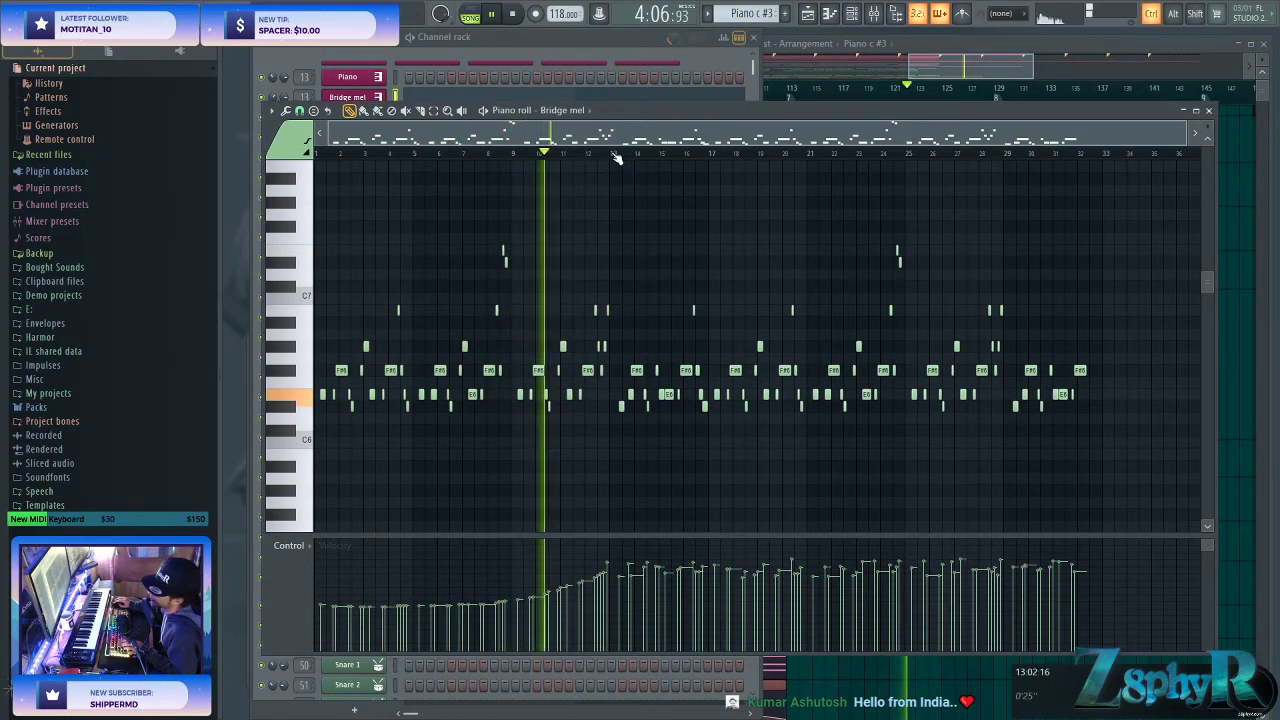
- Randomize the velocities of the Bridge mel notes in bars 1 to 12 with the velocity level at -12%
left_click_drag(612, 152, 318, 152)
key("alt+r")
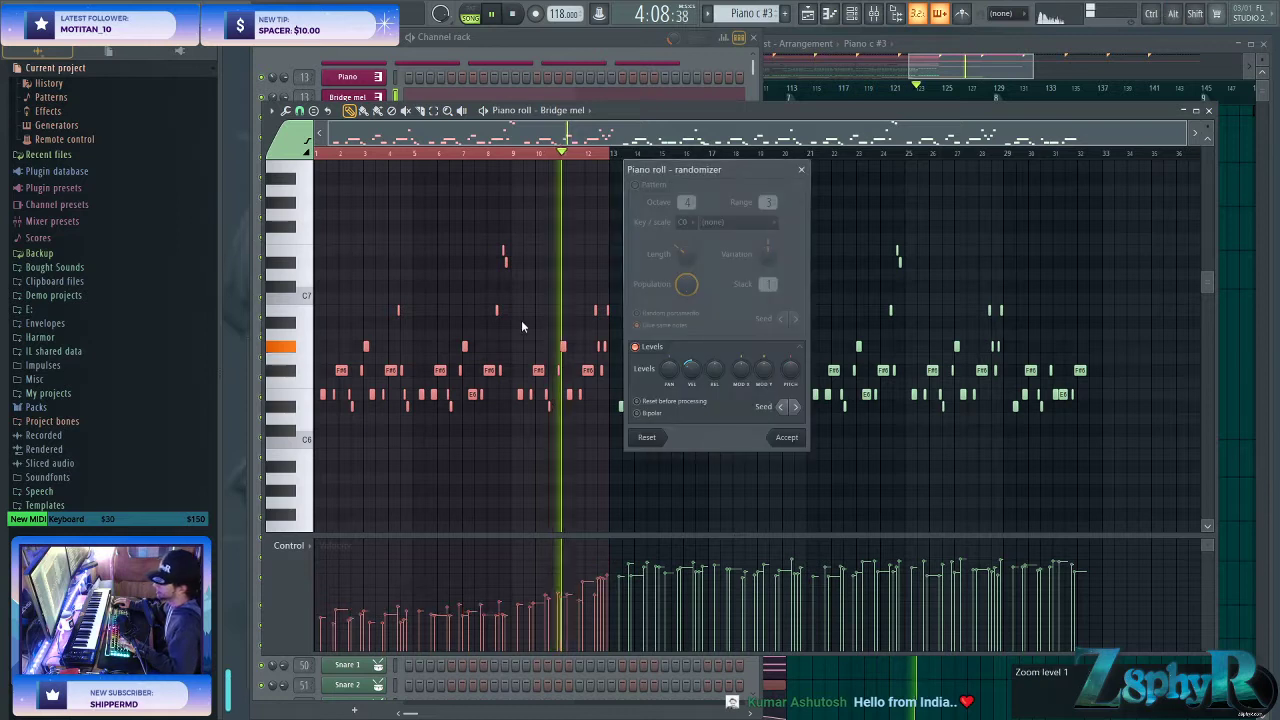
left_click(720, 366)
left_click_drag(689, 376, 689, 360)
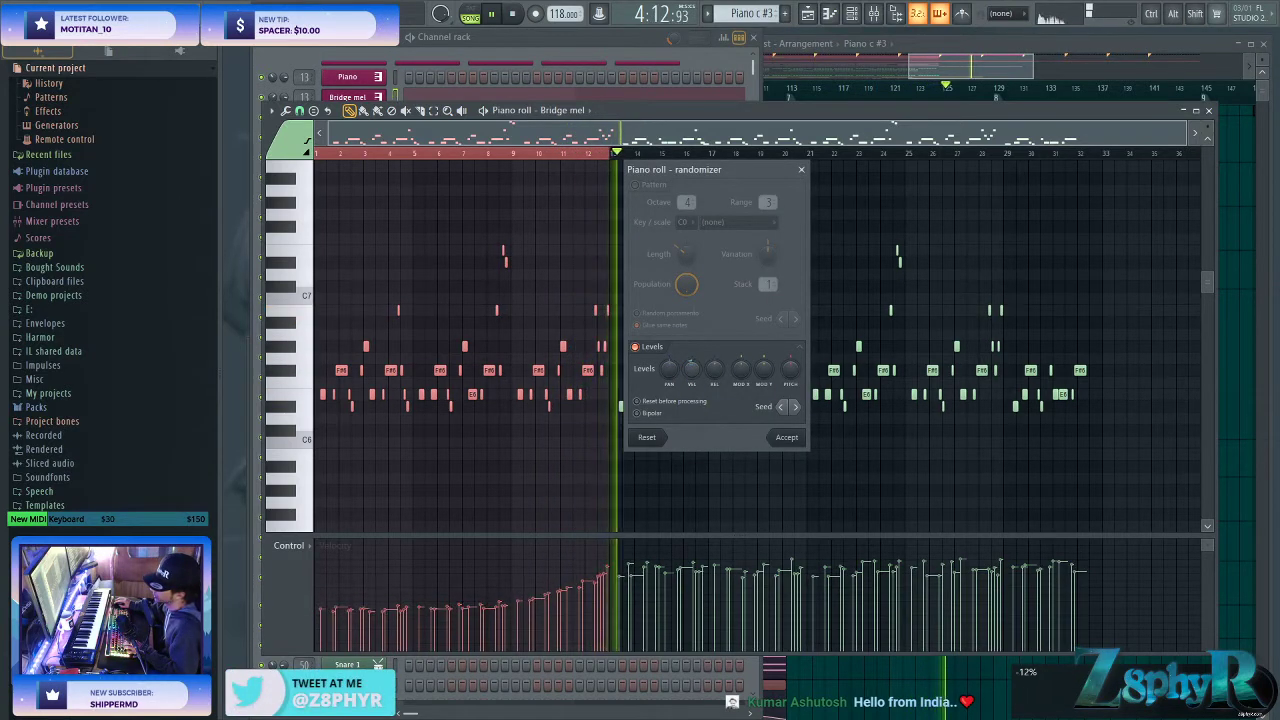
left_click(787, 437)
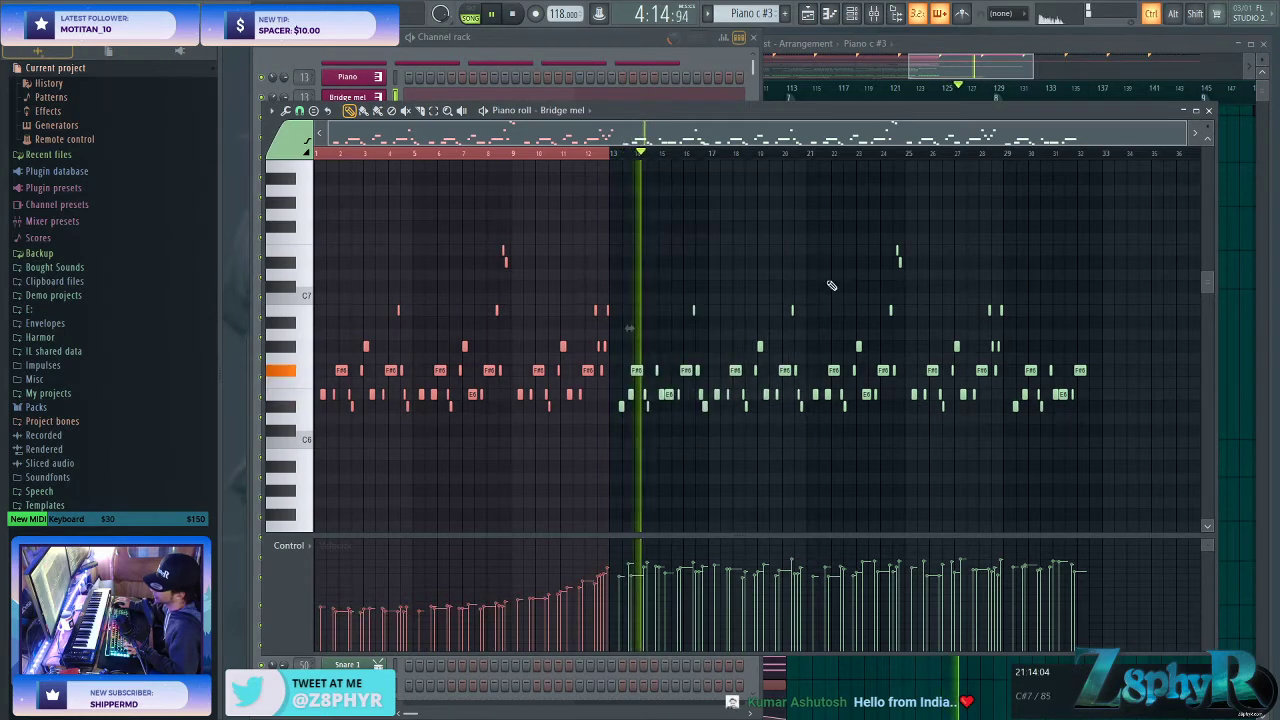
key("ctrl+d")
left_click_drag(709, 172, 1108, 452)
key("Escape")
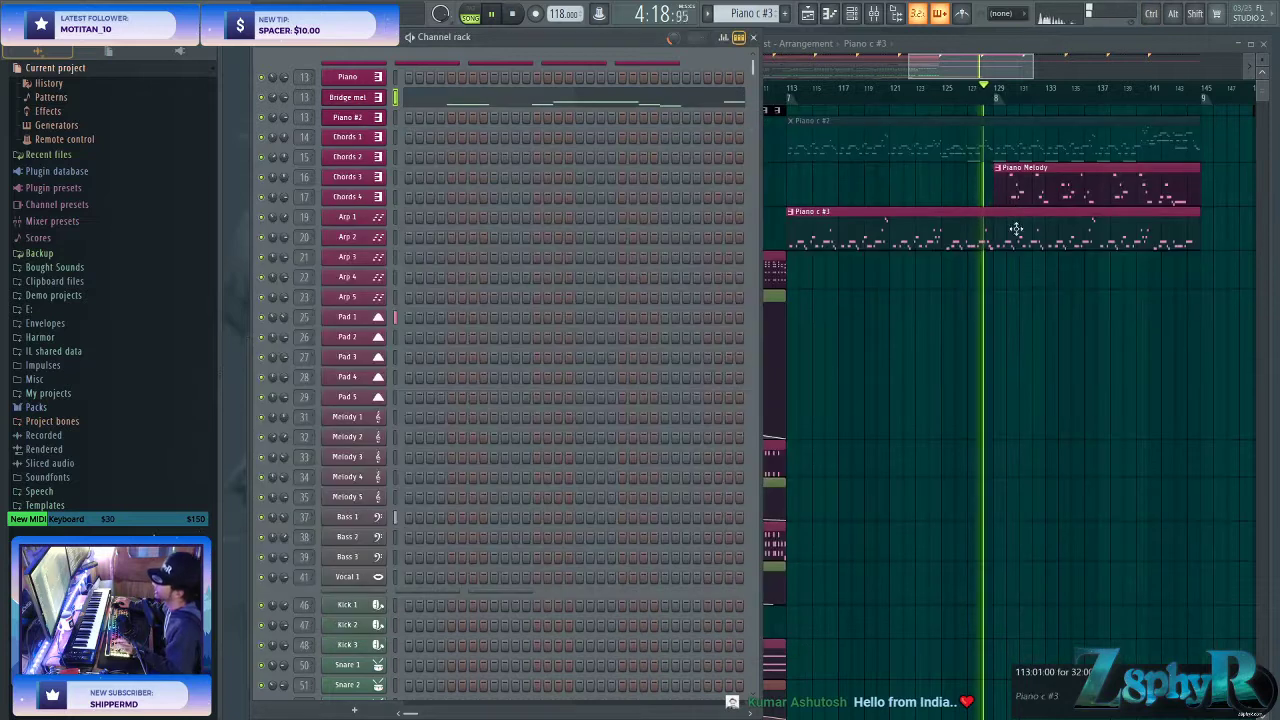
- Route the Bridge mel channel to the Chords 4 mixer track, insert 17
right_click(997, 381)
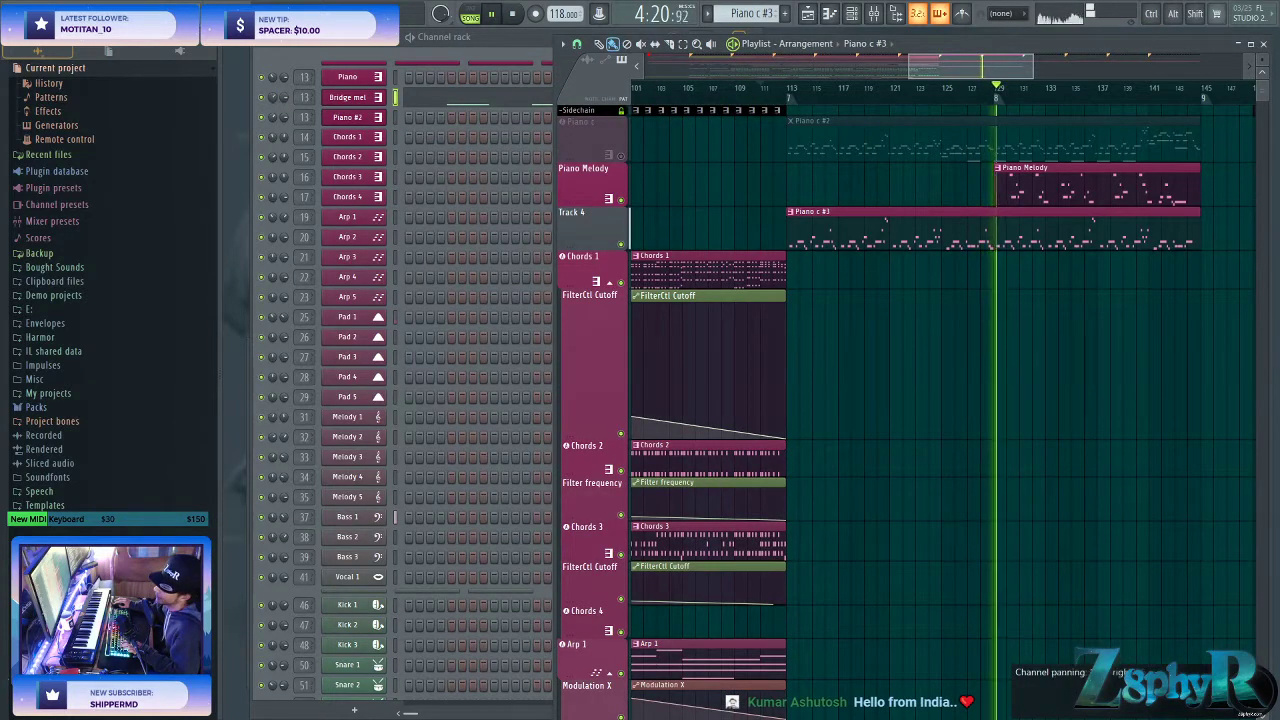
left_click(304, 97)
key("F9")
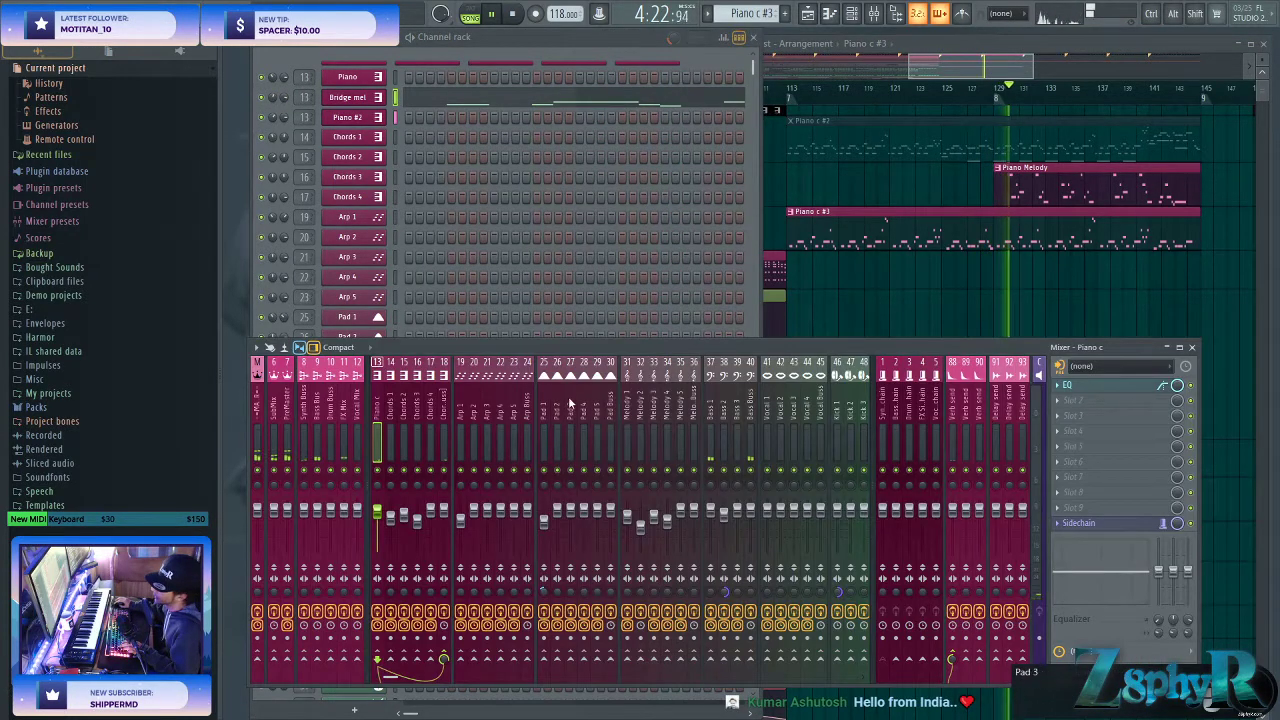
left_click(433, 416)
right_click(434, 417)
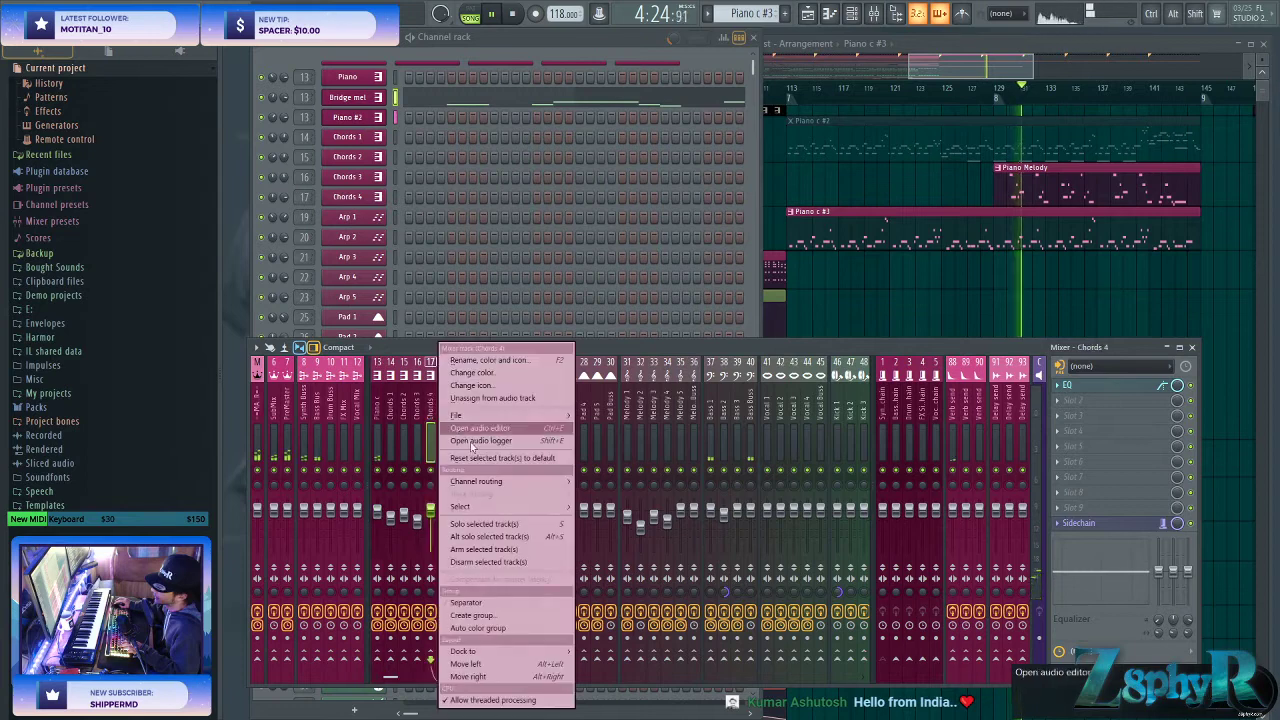
mouse_move(490, 481)
left_click(650, 482)
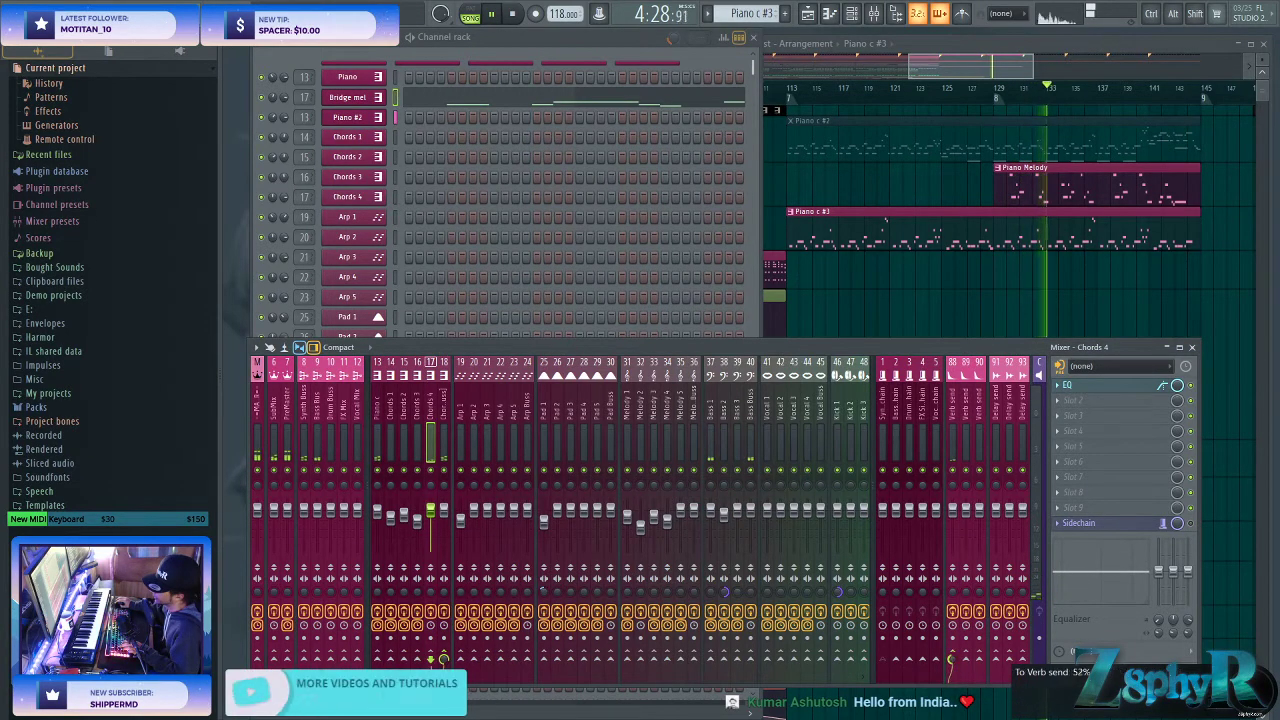
- Bring up the Bridge mel instrument and replay the breakdown from around bar 113 to audition the melody
key("space")
left_click(348, 97)
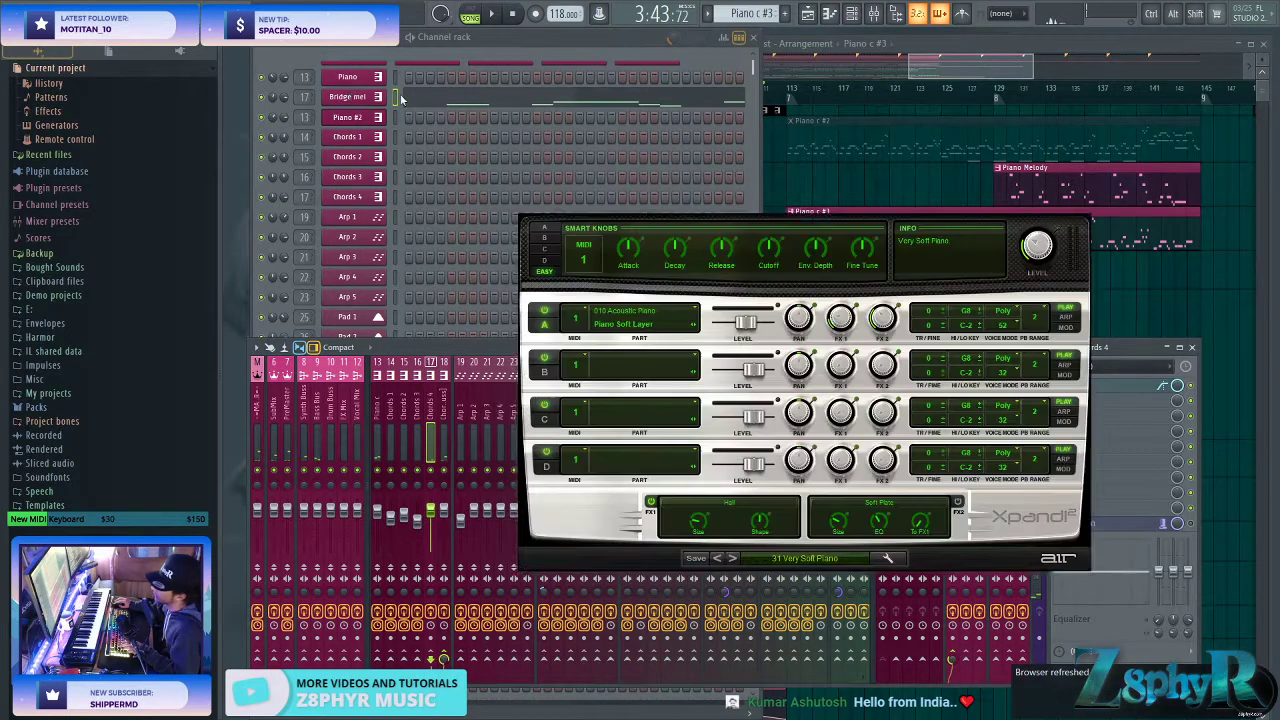
key("space")
left_click(980, 49)
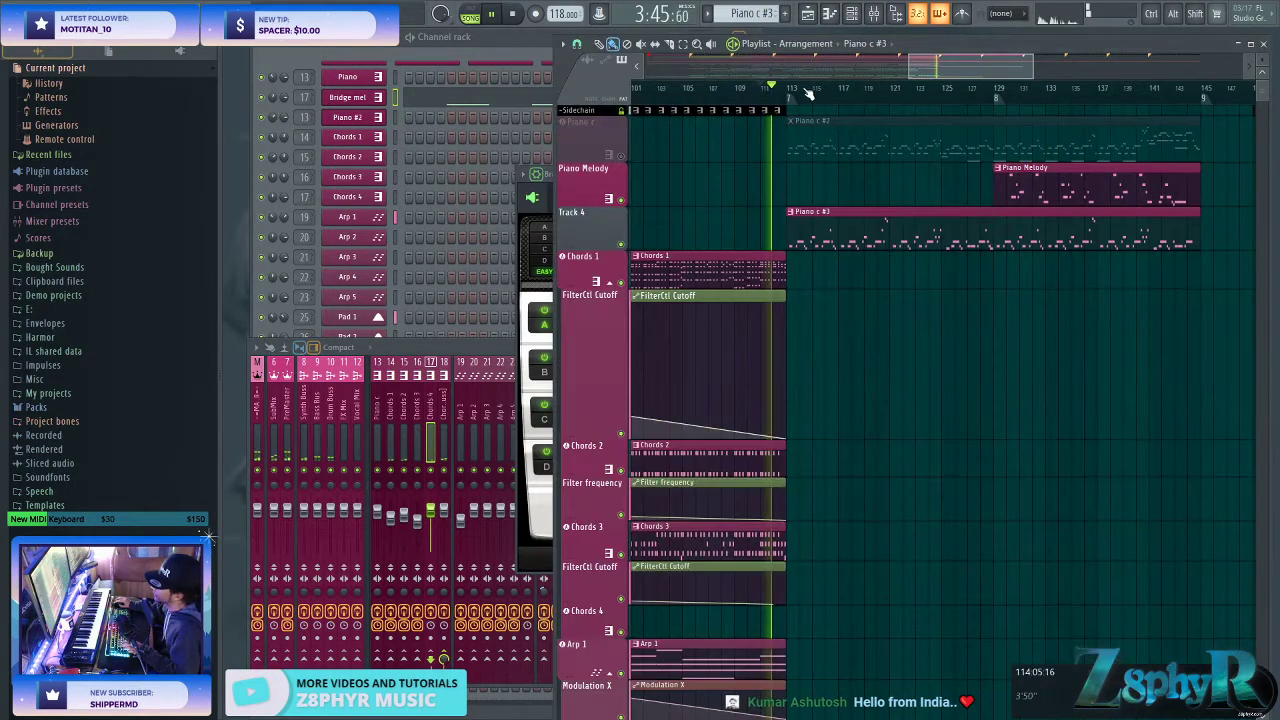
left_click(276, 93)
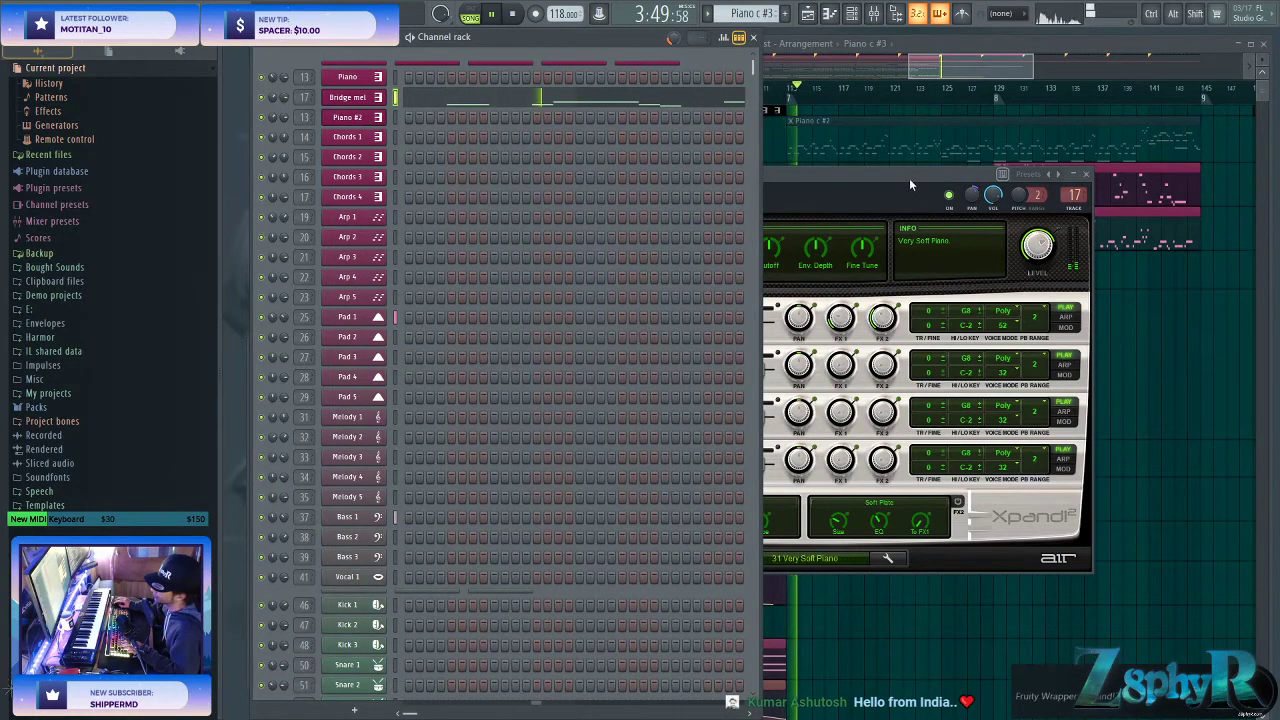
left_click_drag(909, 178, 1002, 164)
left_click(953, 67)
scroll(917, 351, "down", 10)
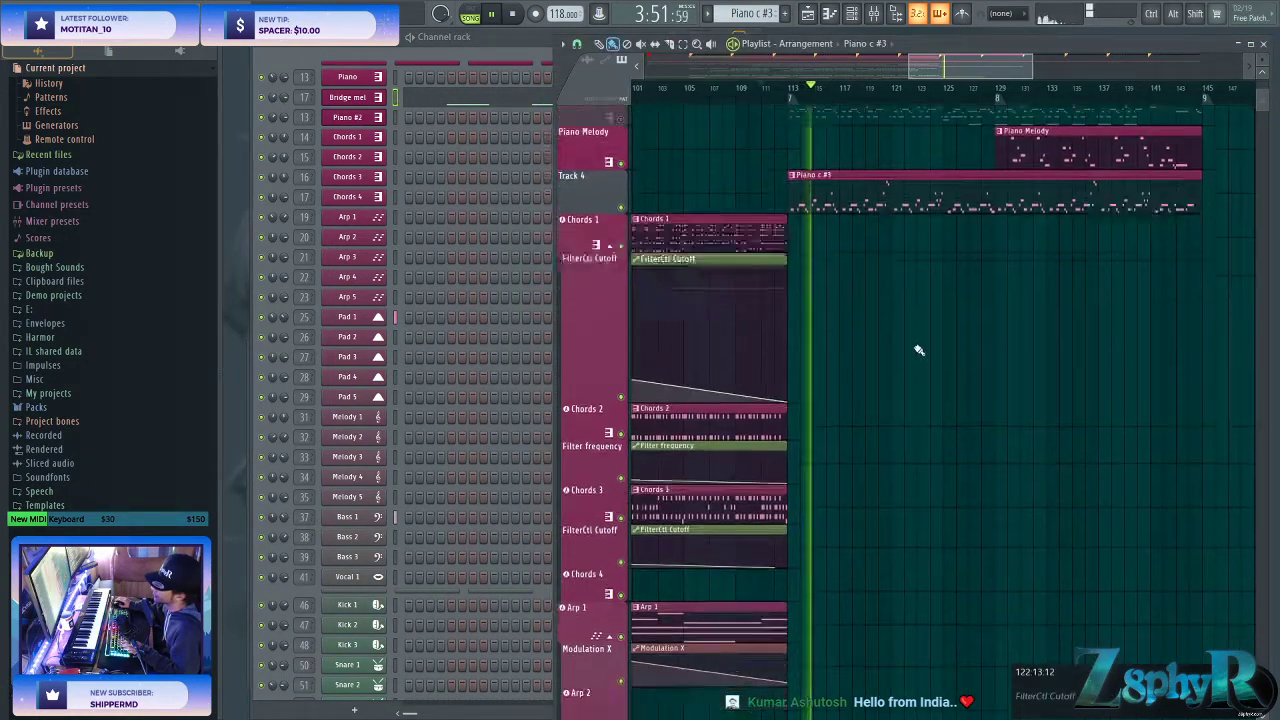
scroll(828, 361, "up", 5)
- Lengthen the Bridge mel notes in bars 1 to 8 together so they sustain into each other
left_click(471, 101)
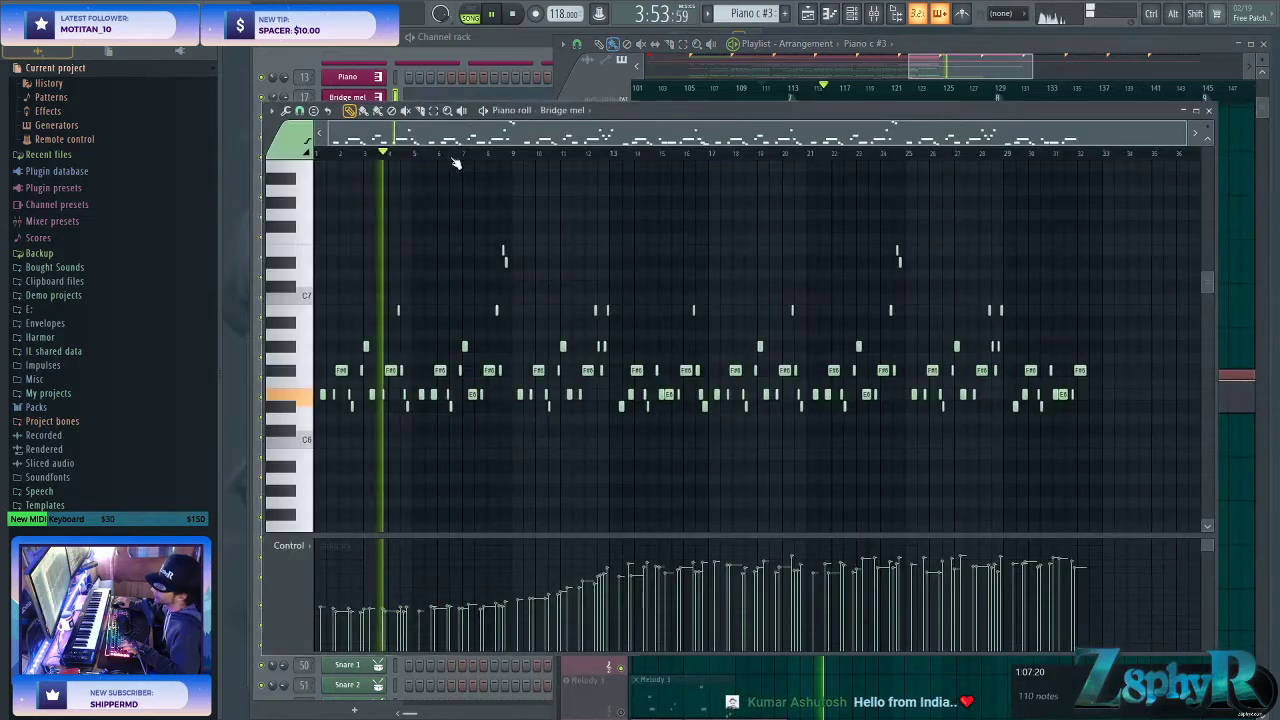
left_click_drag(516, 423, 316, 210)
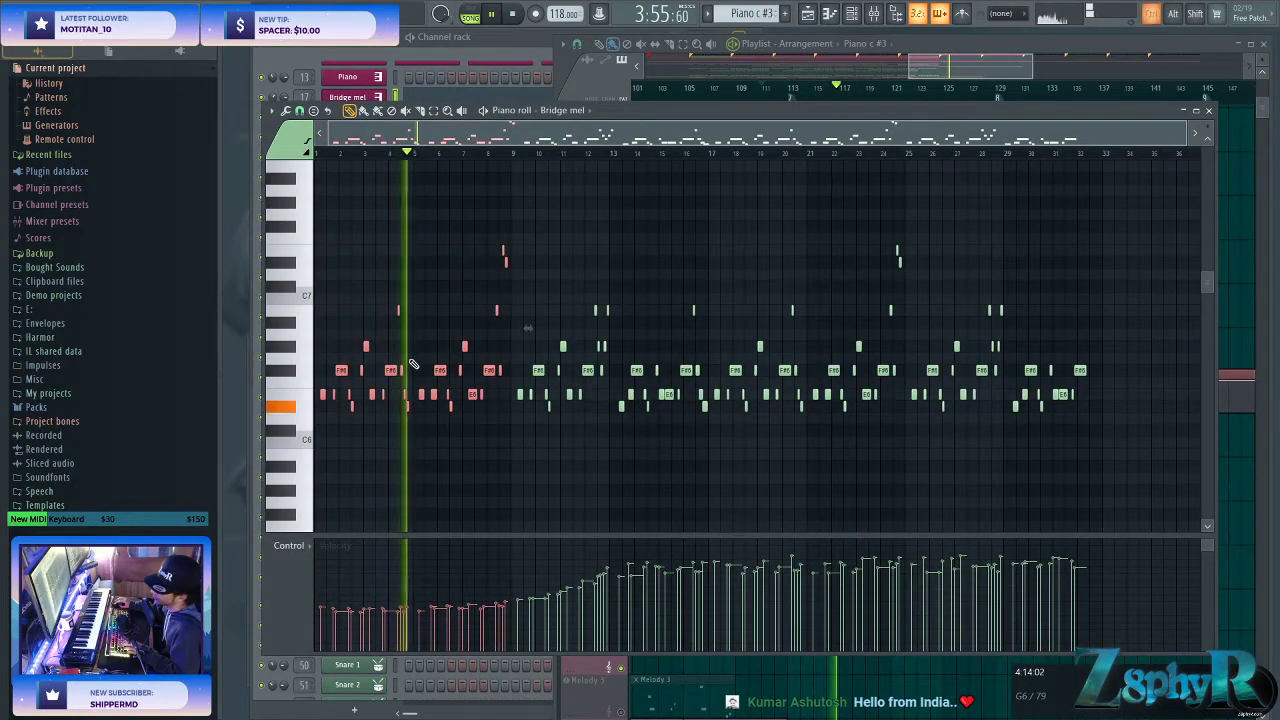
left_click_drag(369, 348, 383, 347)
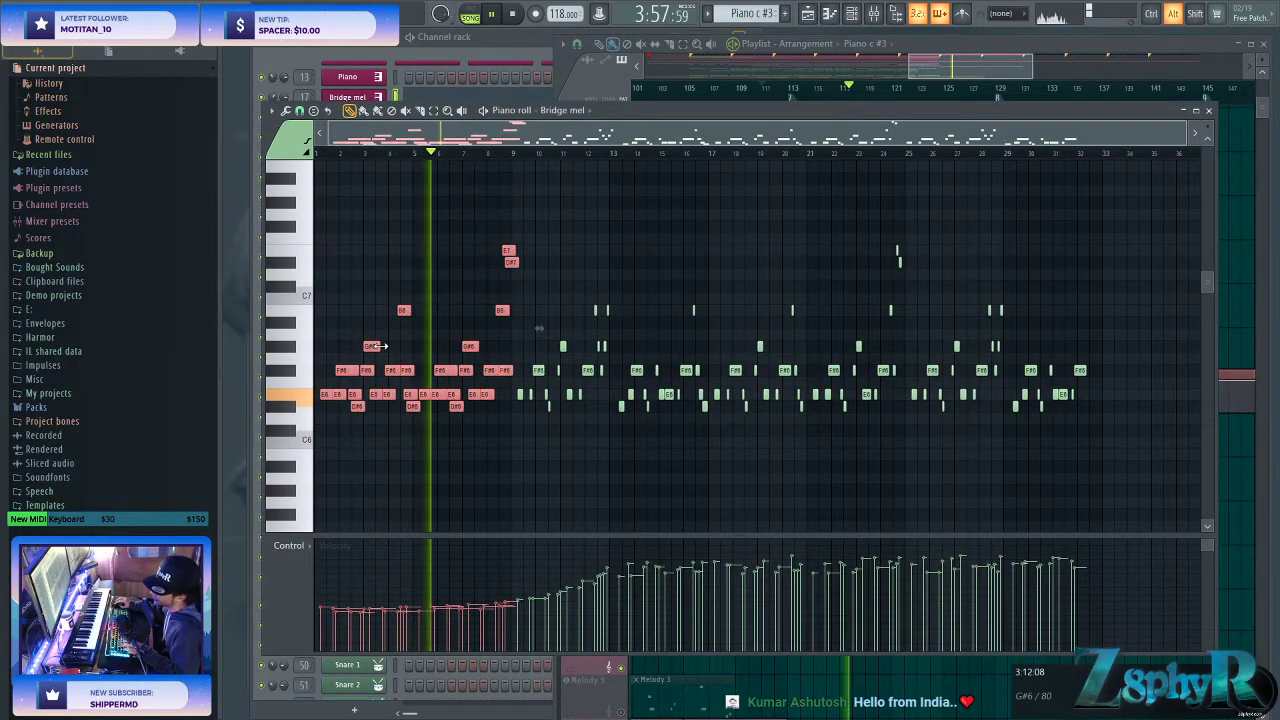
key("ctrl+d")
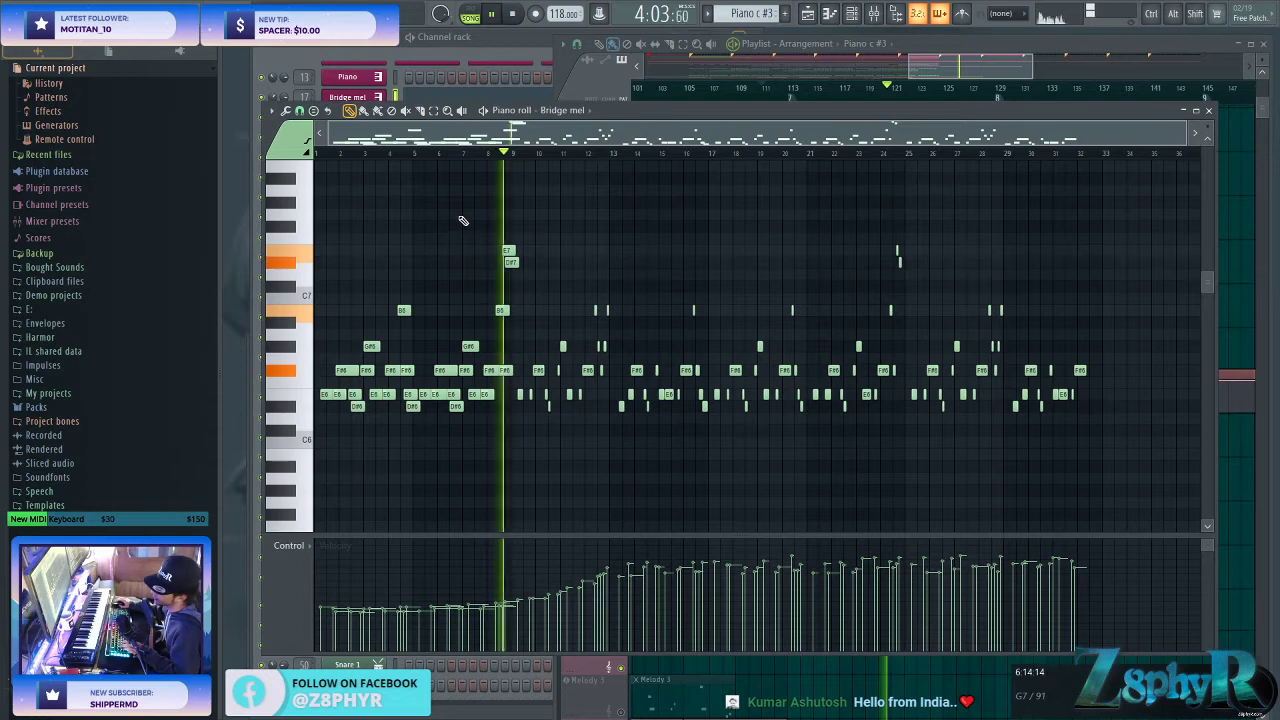
- Lengthen the Bridge mel notes in bars 9 to 12 together
scroll(480, 220, "up", 2)
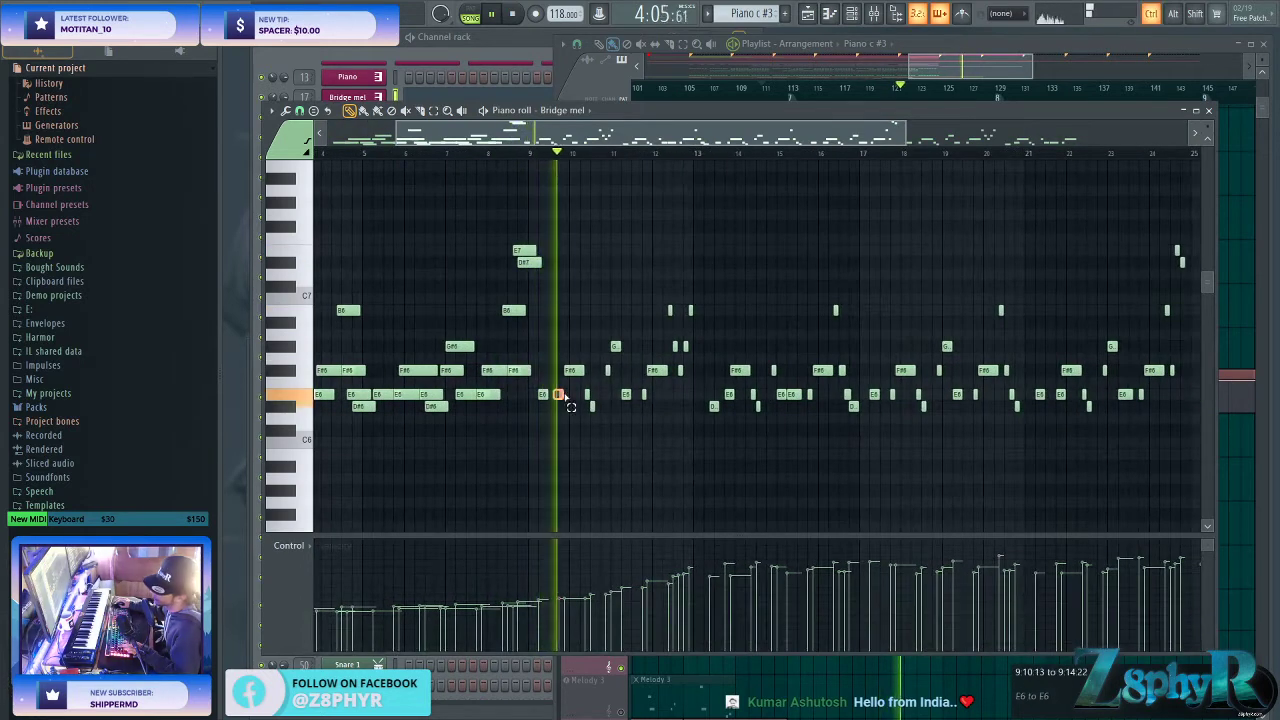
left_click_drag(553, 209, 706, 420)
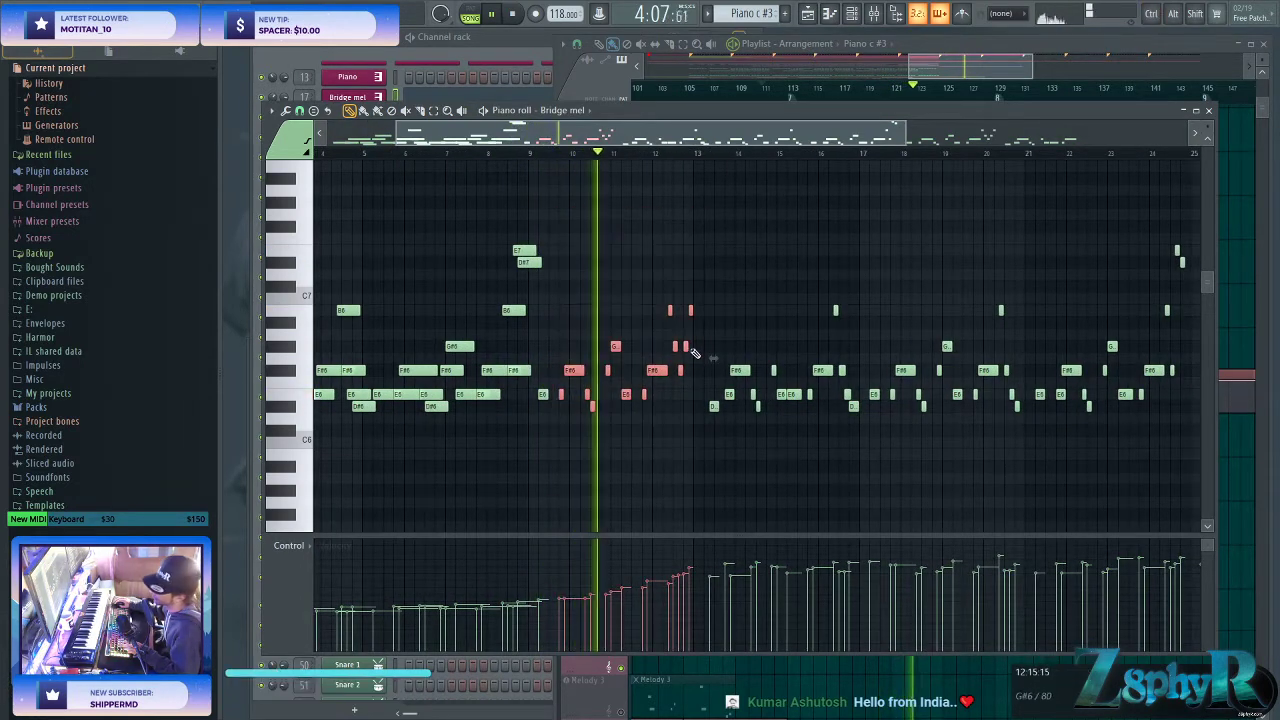
left_click_drag(688, 346, 701, 347)
left_click(711, 267, "ctrl")
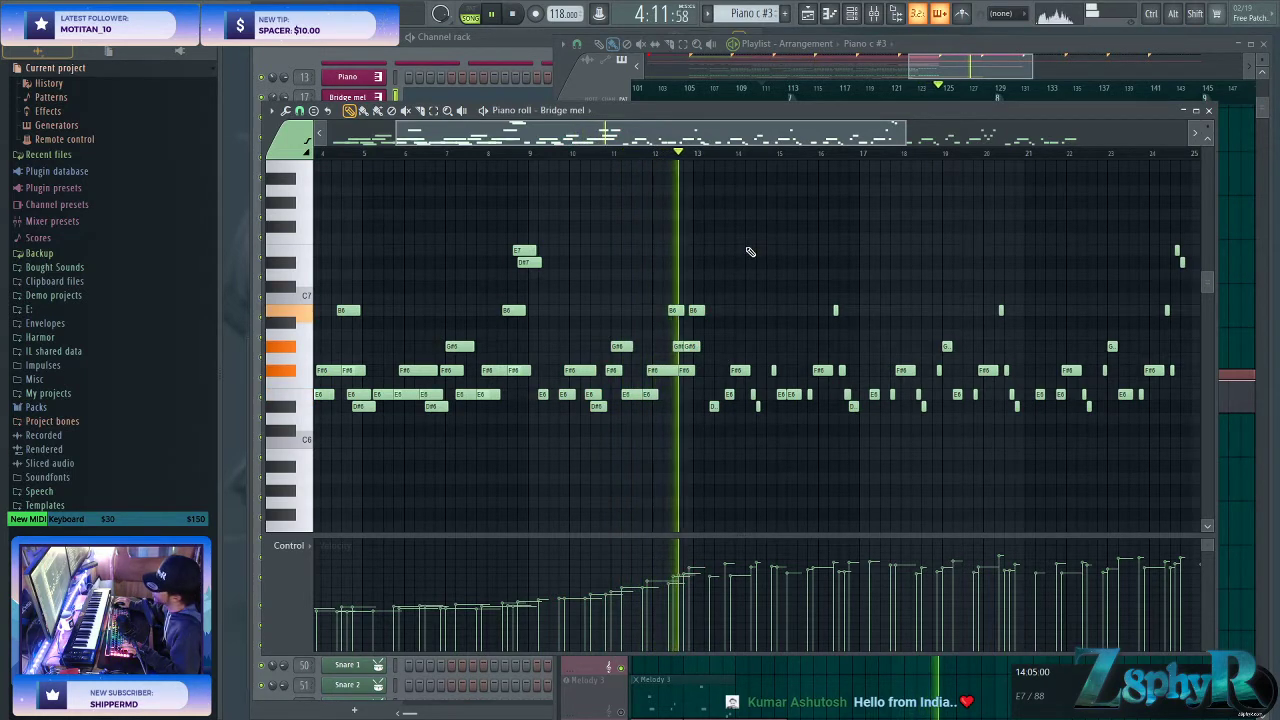
left_click_drag(698, 258, 557, 430)
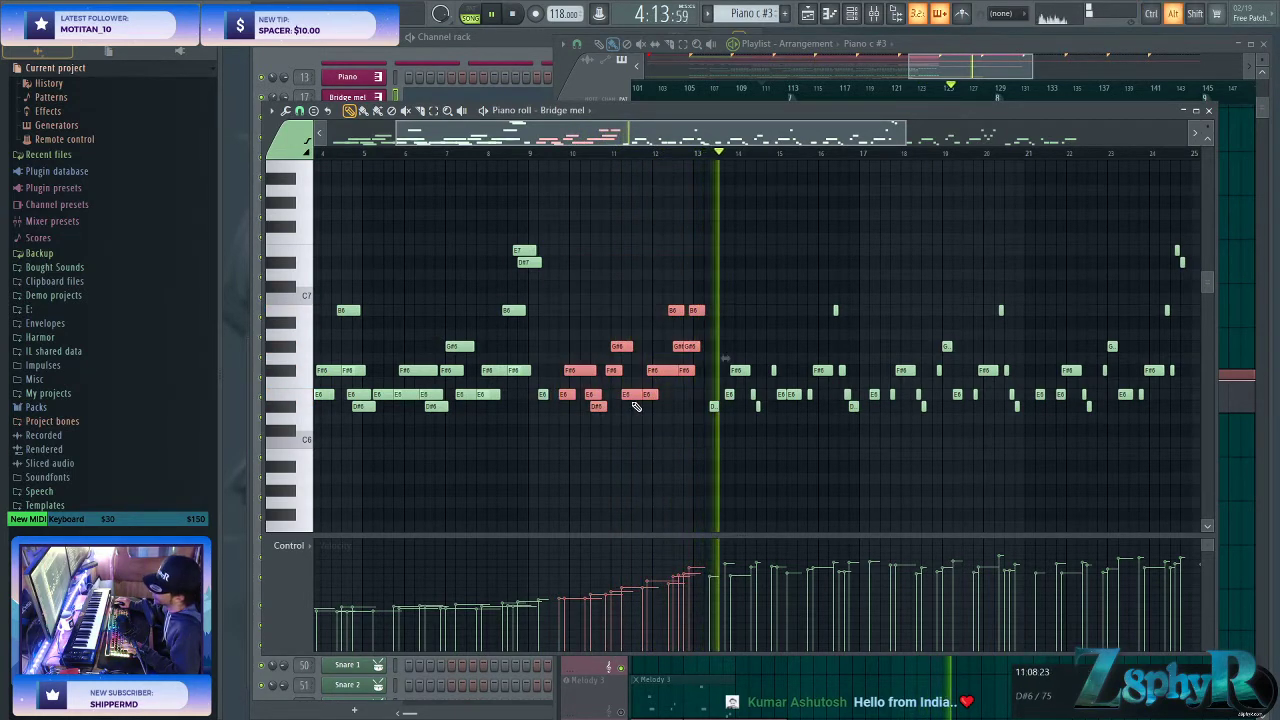
left_click(751, 278)
scroll(751, 278, "down", 3)
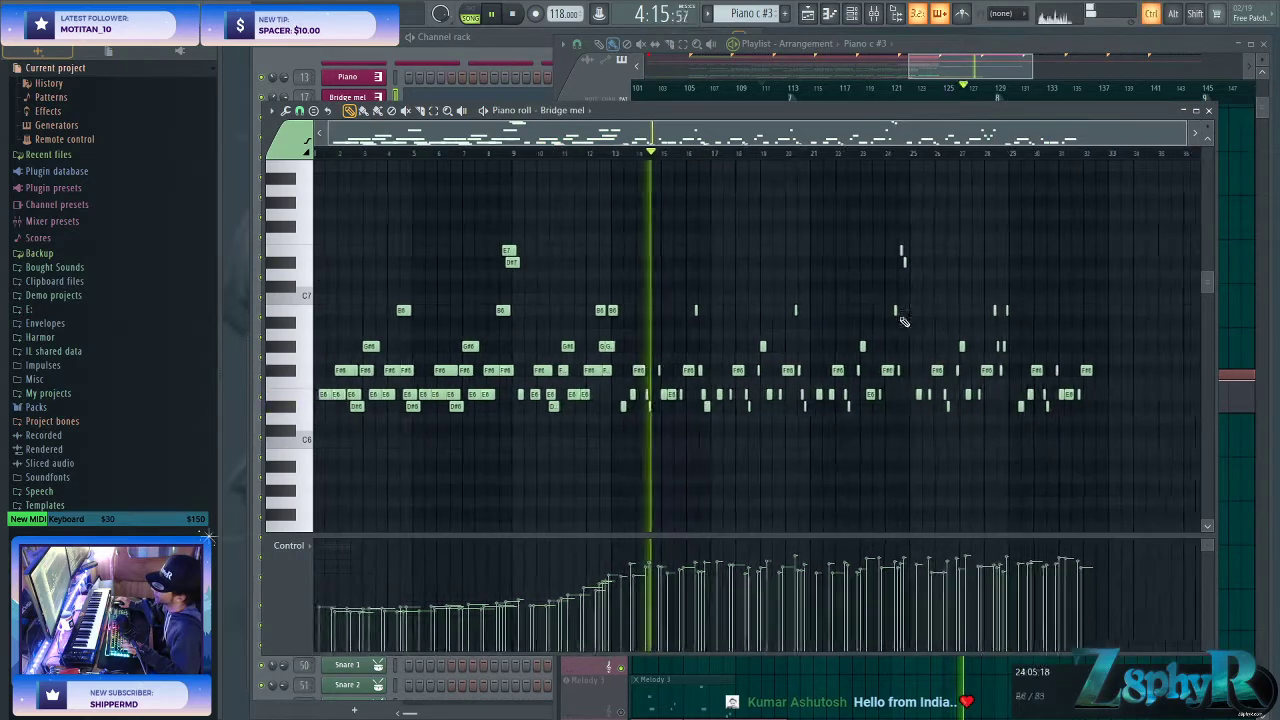
- Clear the note selection in the Bridge mel pattern, then bring up the Bridge mel instrument and set its attack to +5%
left_click_drag(1108, 447, 266, 520)
key("ctrl+d")
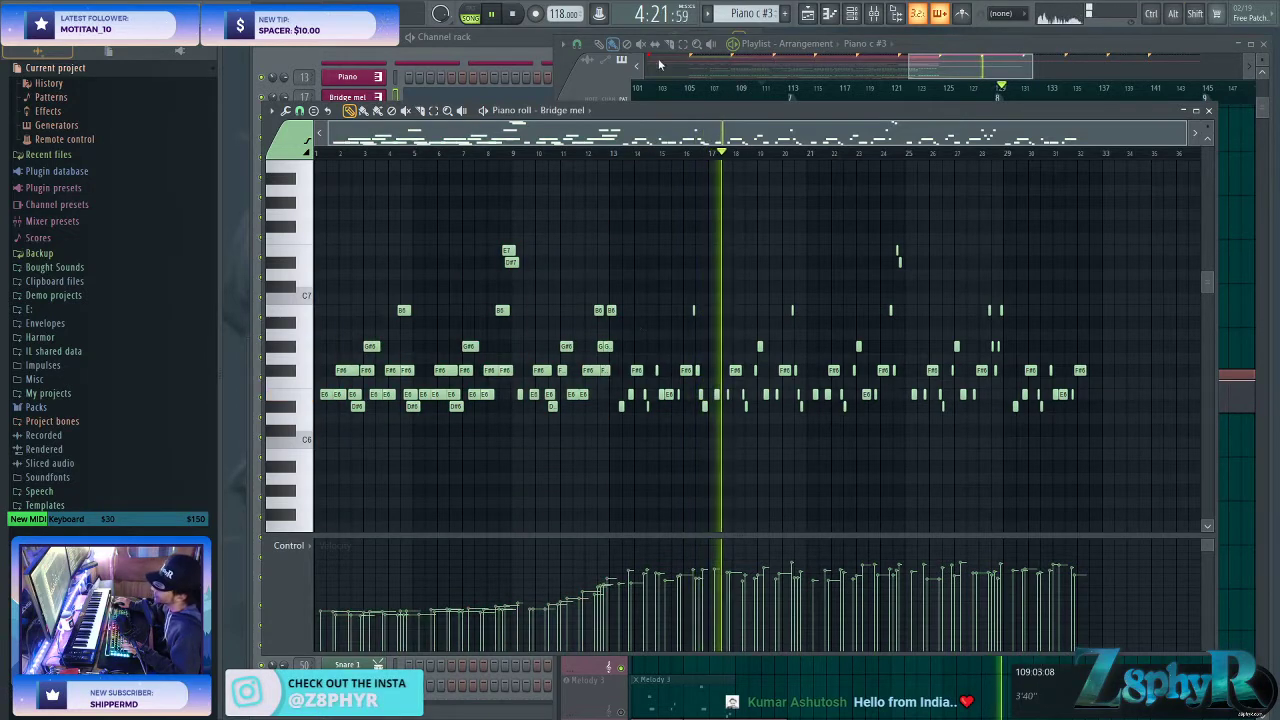
left_click(352, 38)
left_click(388, 76)
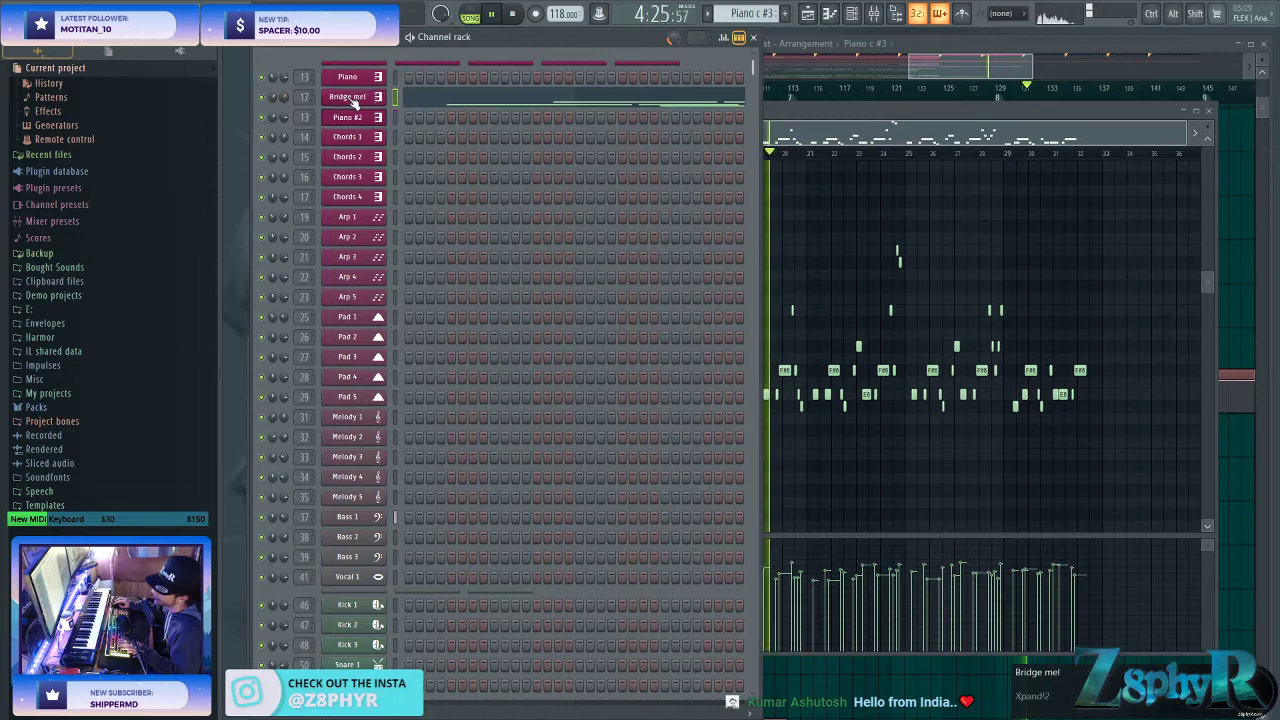
left_click(350, 97)
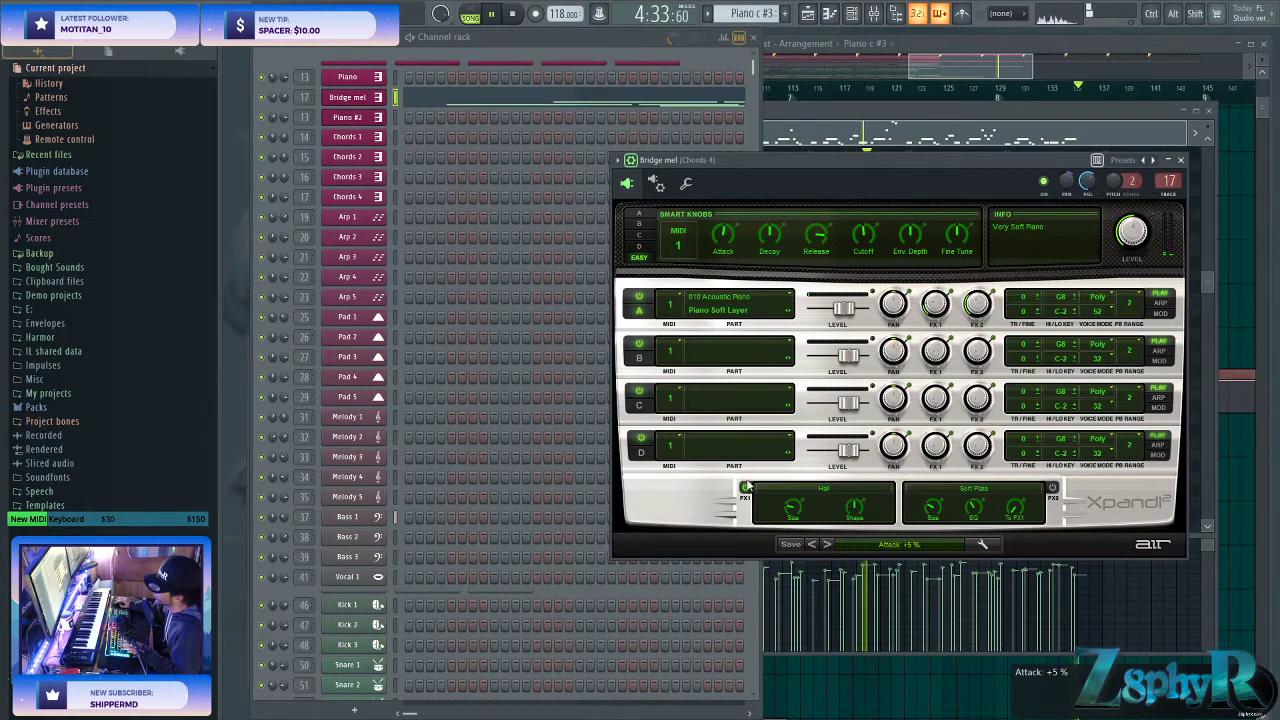
- Lower the Chords 4 mixer track's level and shape its EQ with a low cut, a low-mid dip and slightly raised highs
key("F9")
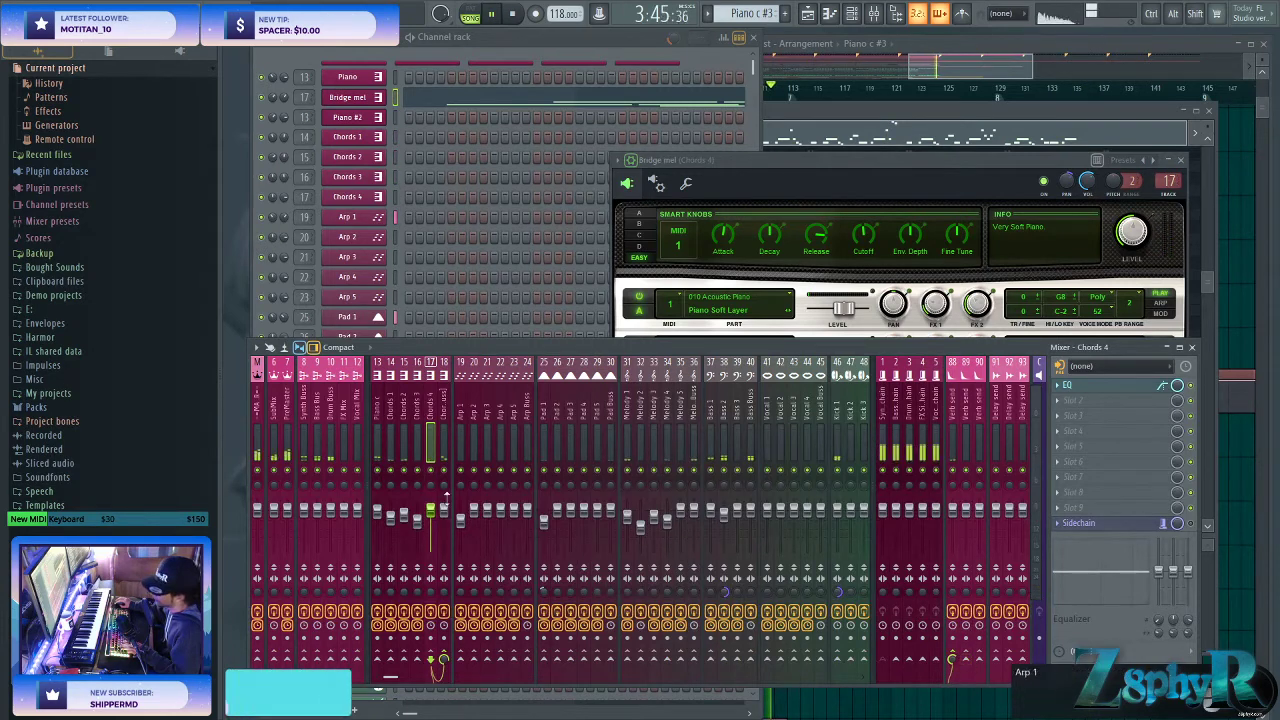
left_click(1125, 393)
left_click_drag(431, 279, 429, 297)
left_click_drag(309, 281, 434, 279)
left_click_drag(472, 279, 474, 285)
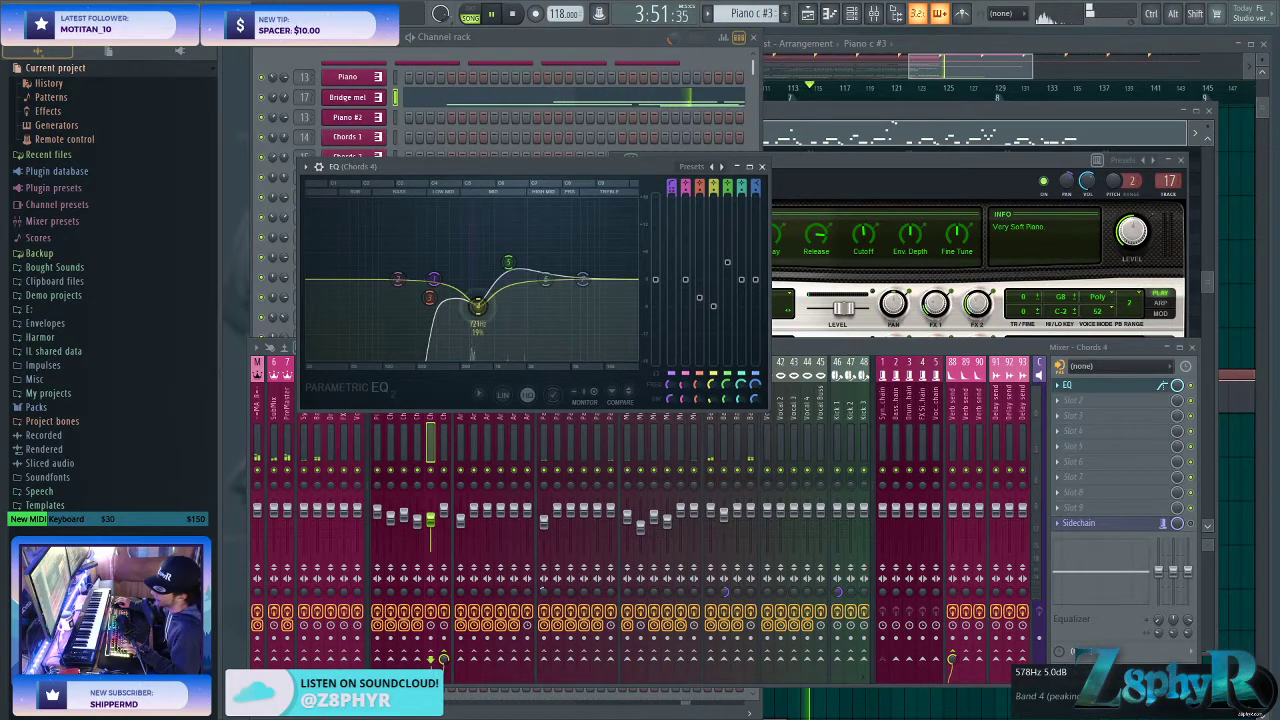
left_click_drag(588, 287, 588, 279)
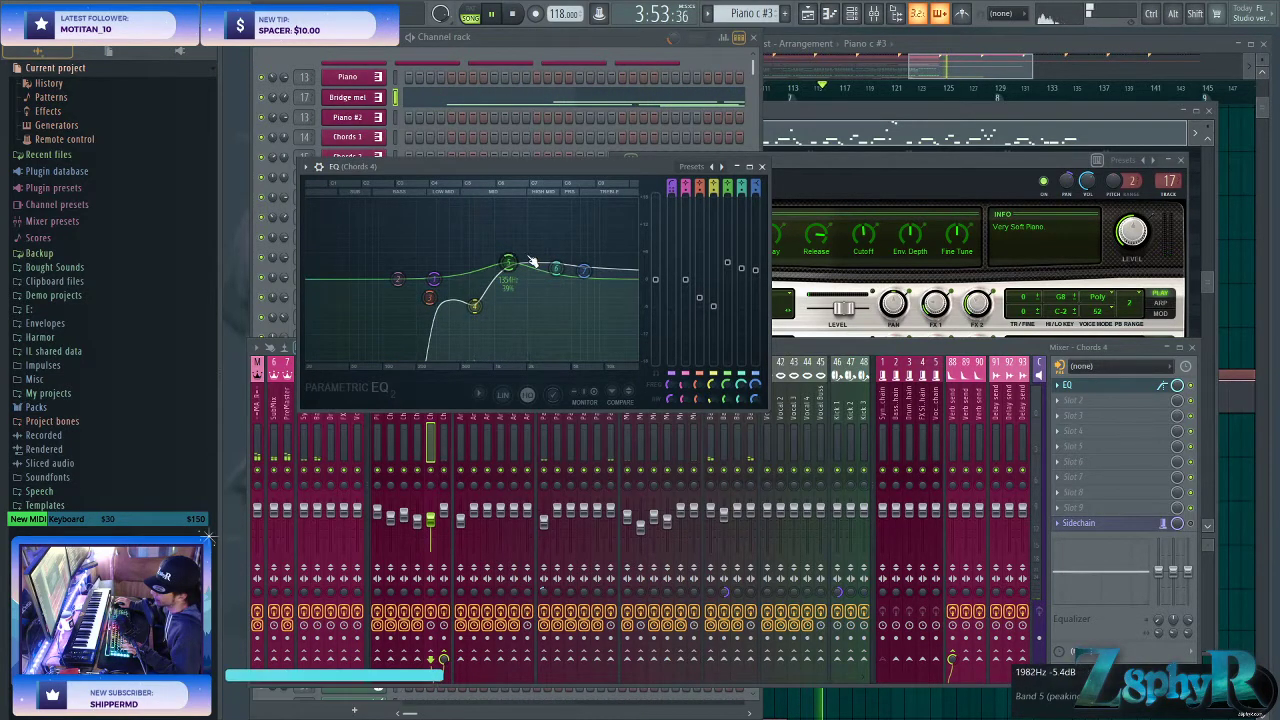
left_click_drag(474, 306, 471, 306)
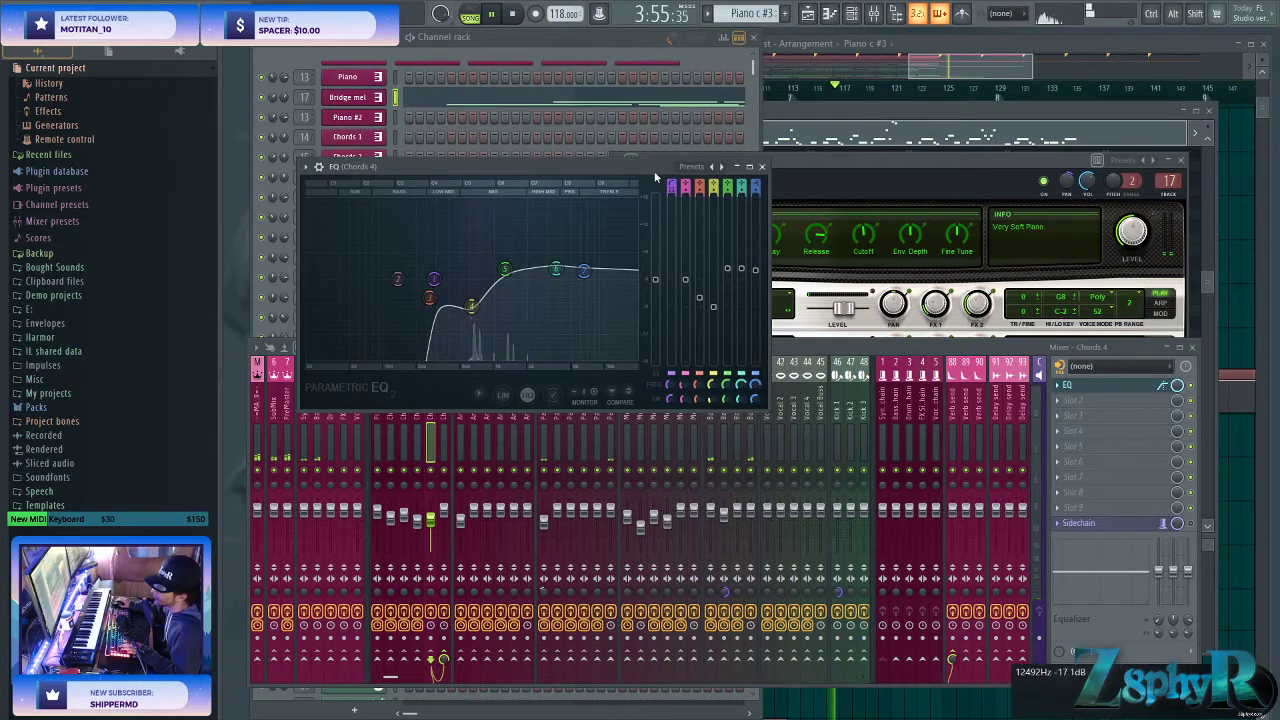
left_click(967, 57)
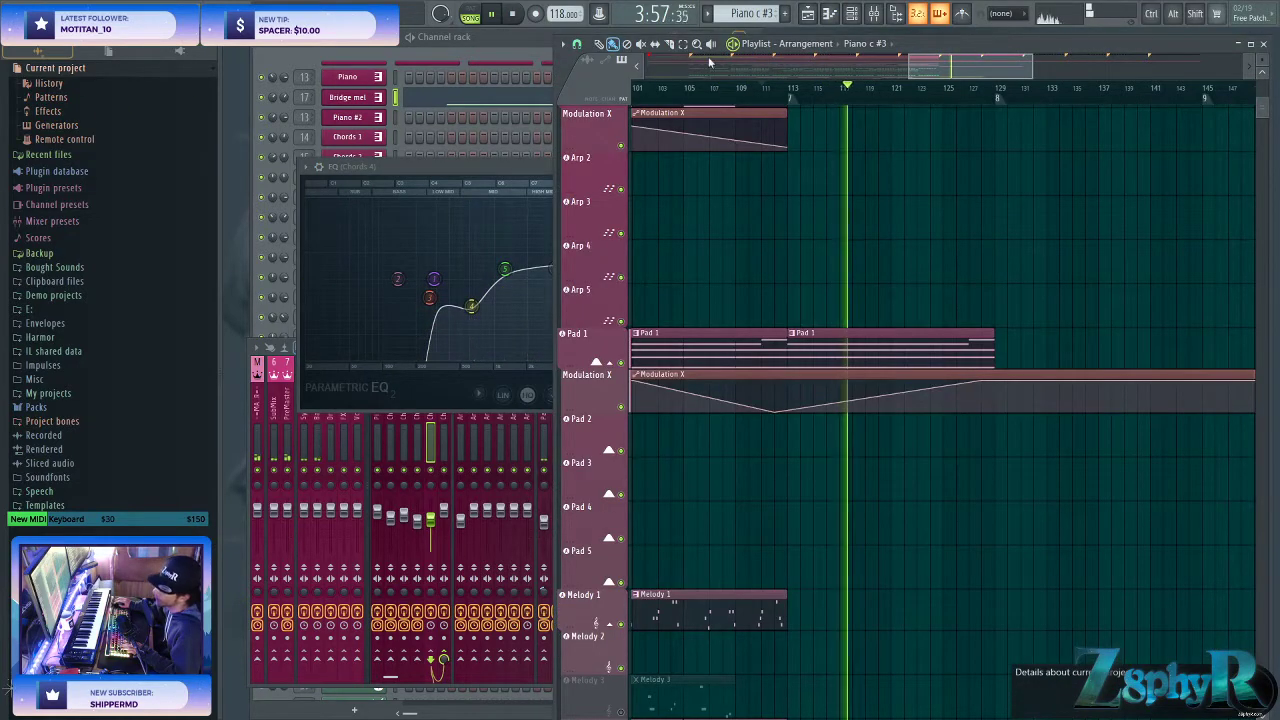
left_click(518, 34)
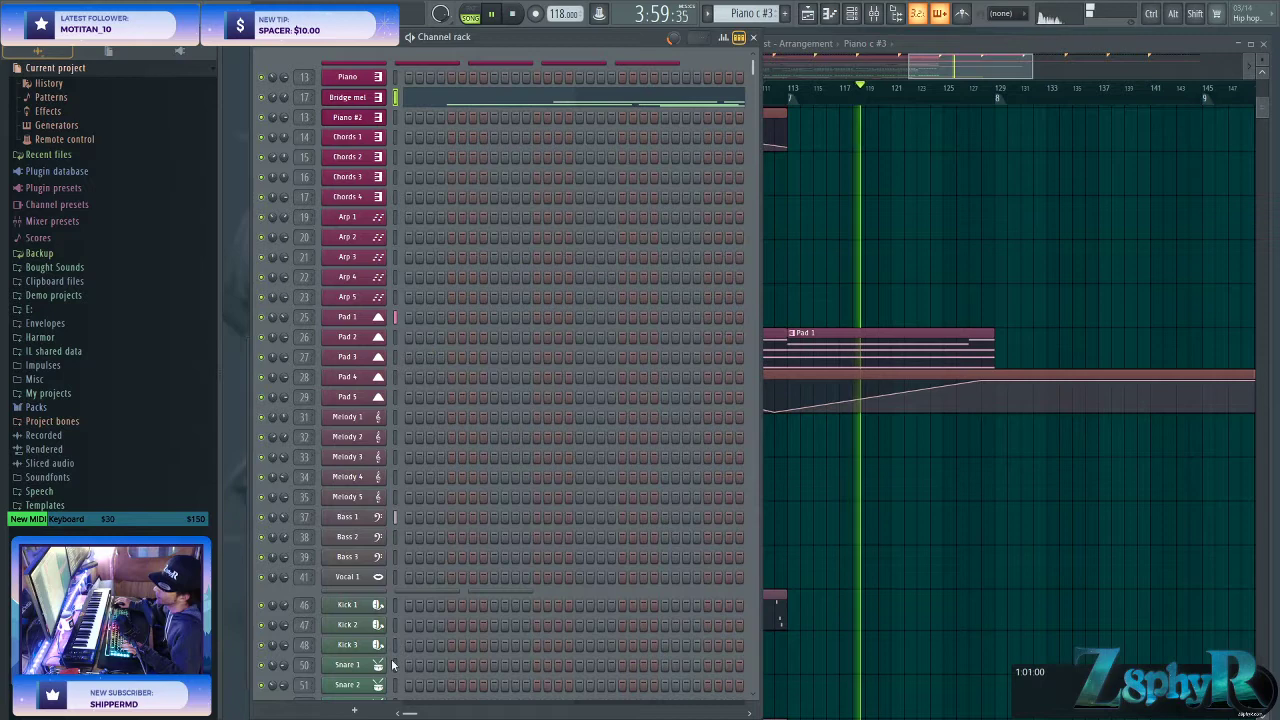
scroll(435, 660, "down", 10)
left_click(354, 709)
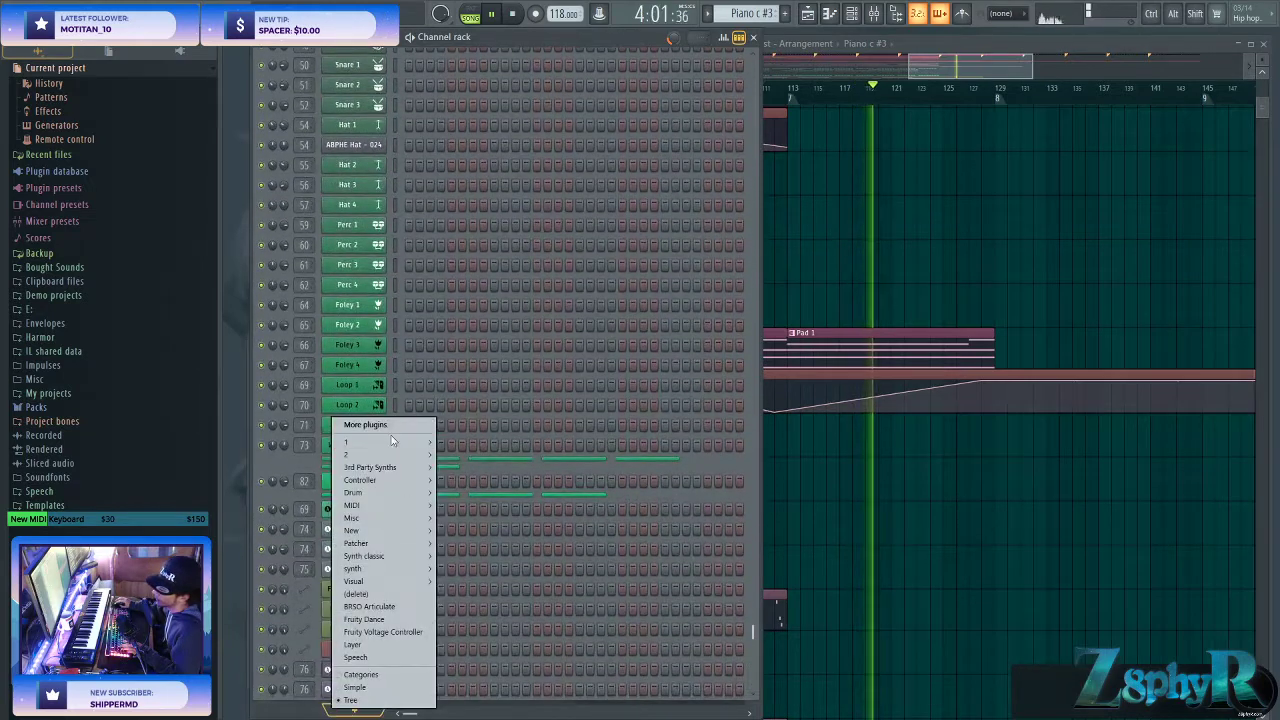
left_click(611, 285)
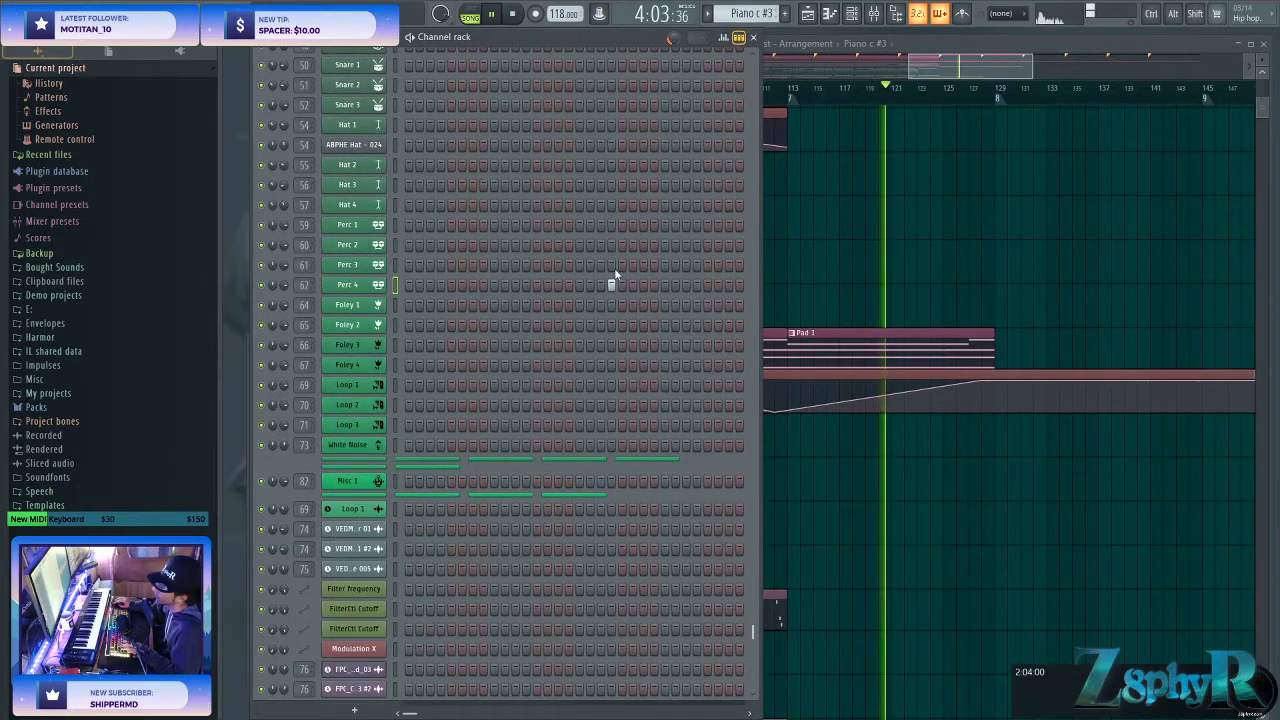
- Place a White Noise pattern clip at bar 109 on the White Noise track and duplicate it to start at bar 113
left_click(752, 13)
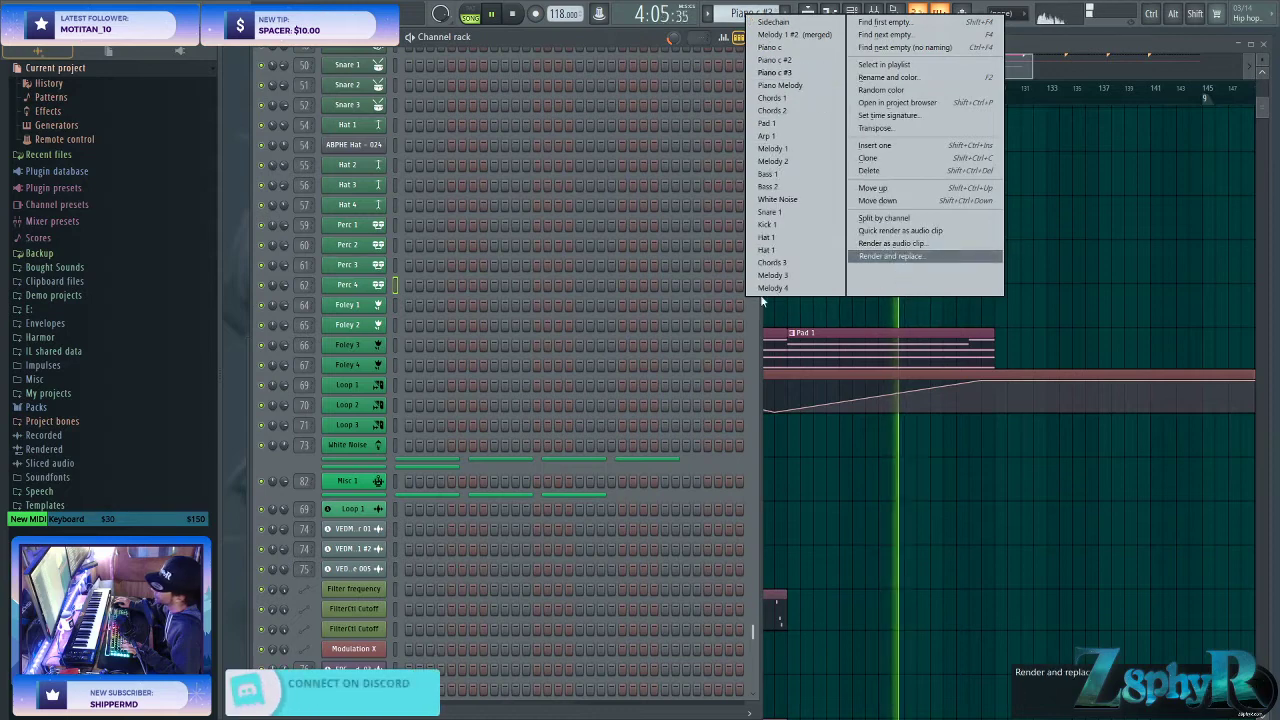
left_click(777, 199)
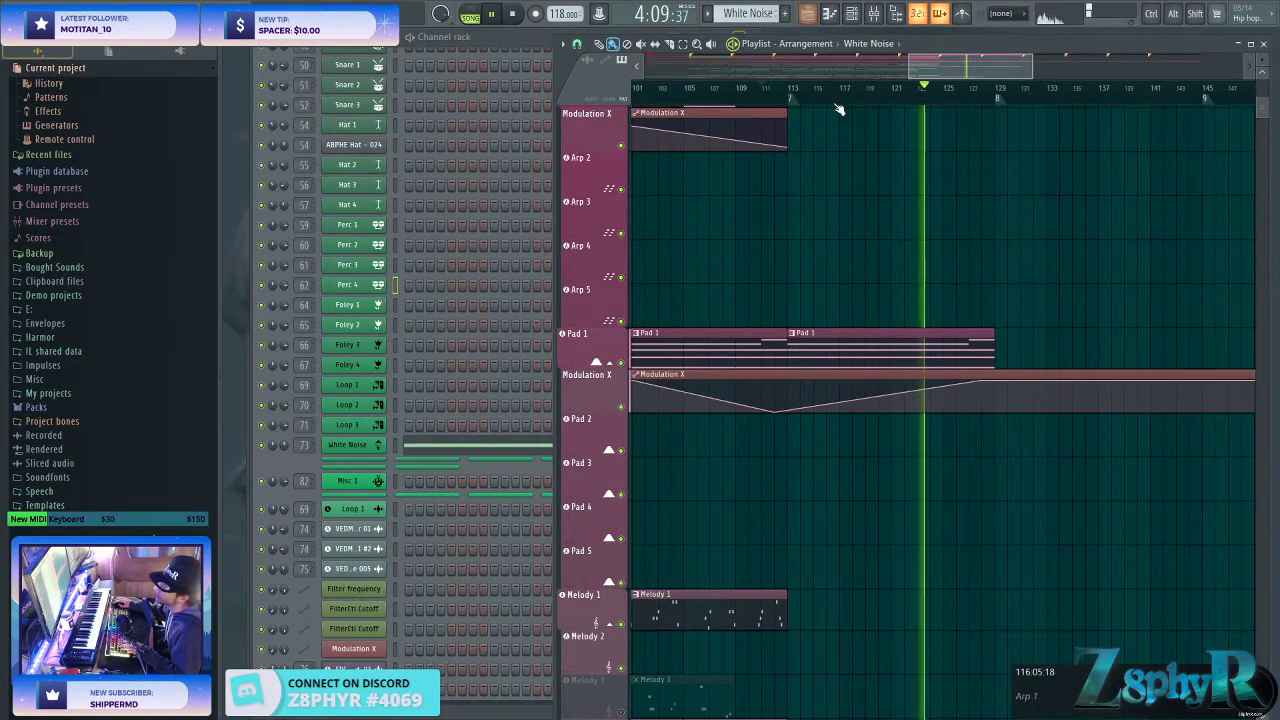
scroll(780, 525, "down", 5)
scroll(809, 508, "down", 8)
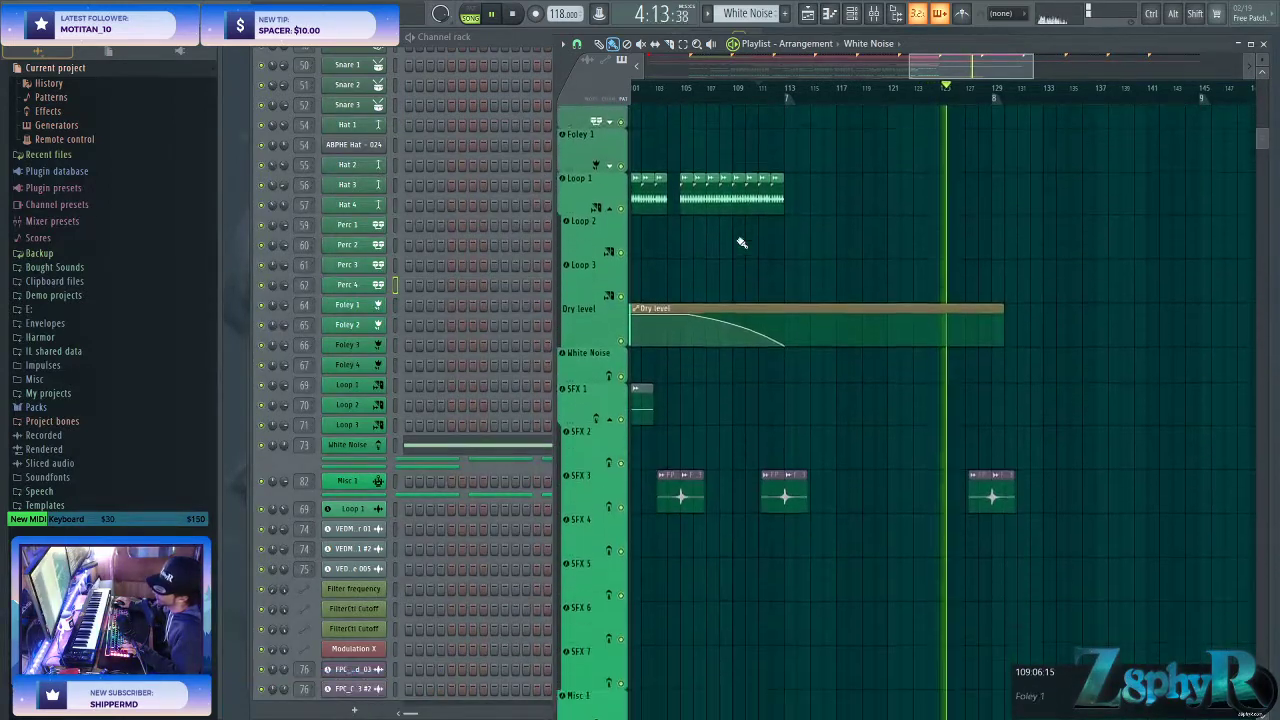
scroll(742, 243, "down", 1)
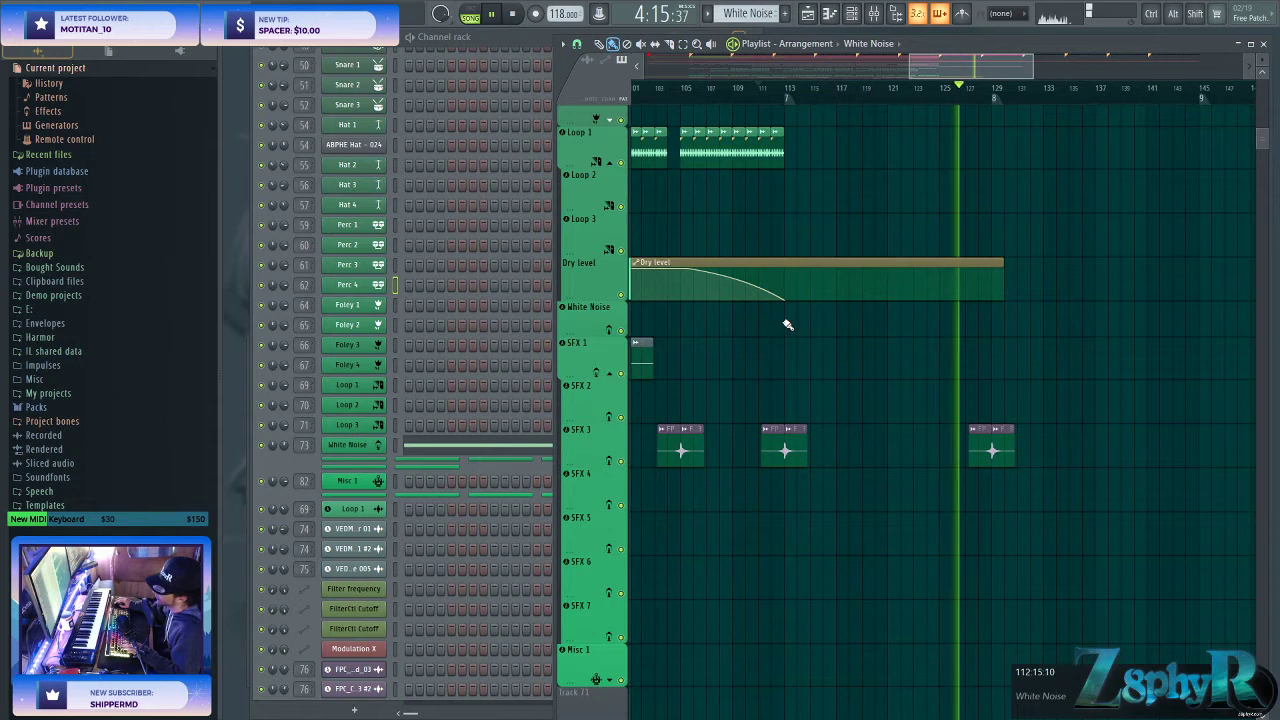
mouse_move(707, 318)
left_mouse_down()
mouse_move(731, 318)
mouse_move(706, 317)
left_mouse_up()
left_click_drag(731, 315, 765, 316)
key("ctrl+b")
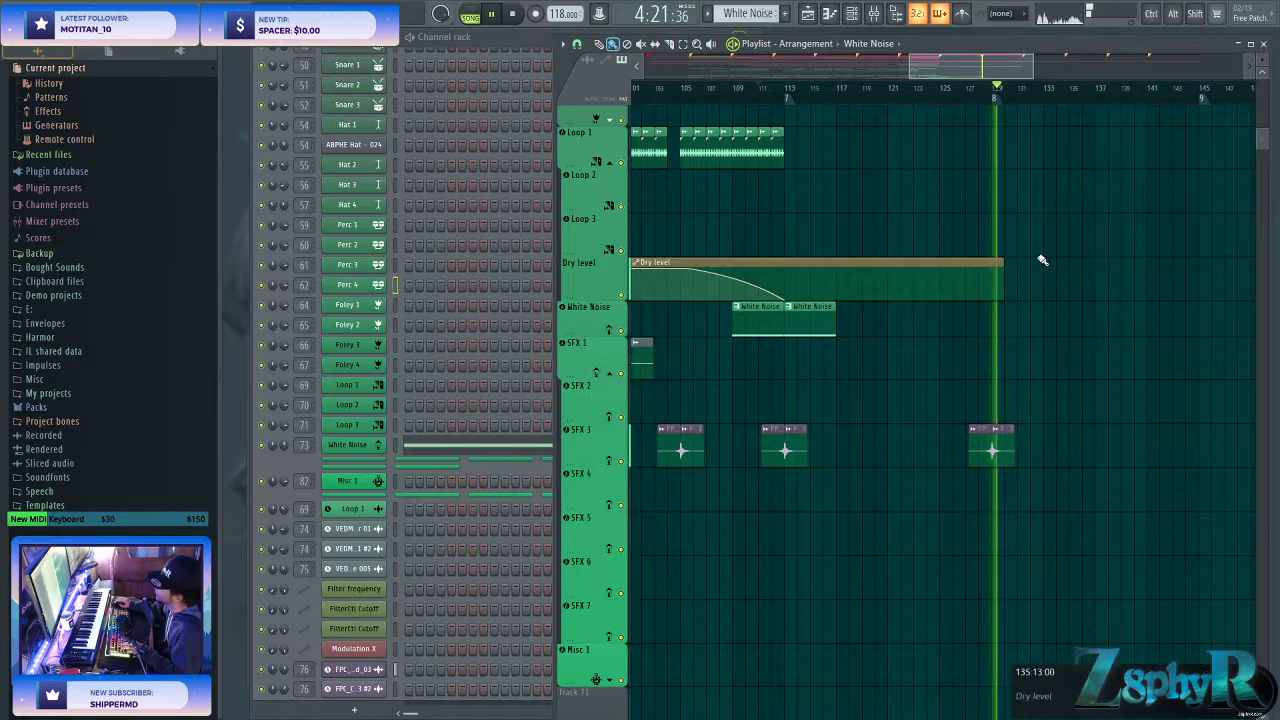
- Stop playback and open the White Noise pattern's notes in the piano roll
scroll(965, 354, "up", 4)
scroll(974, 403, "up", 3)
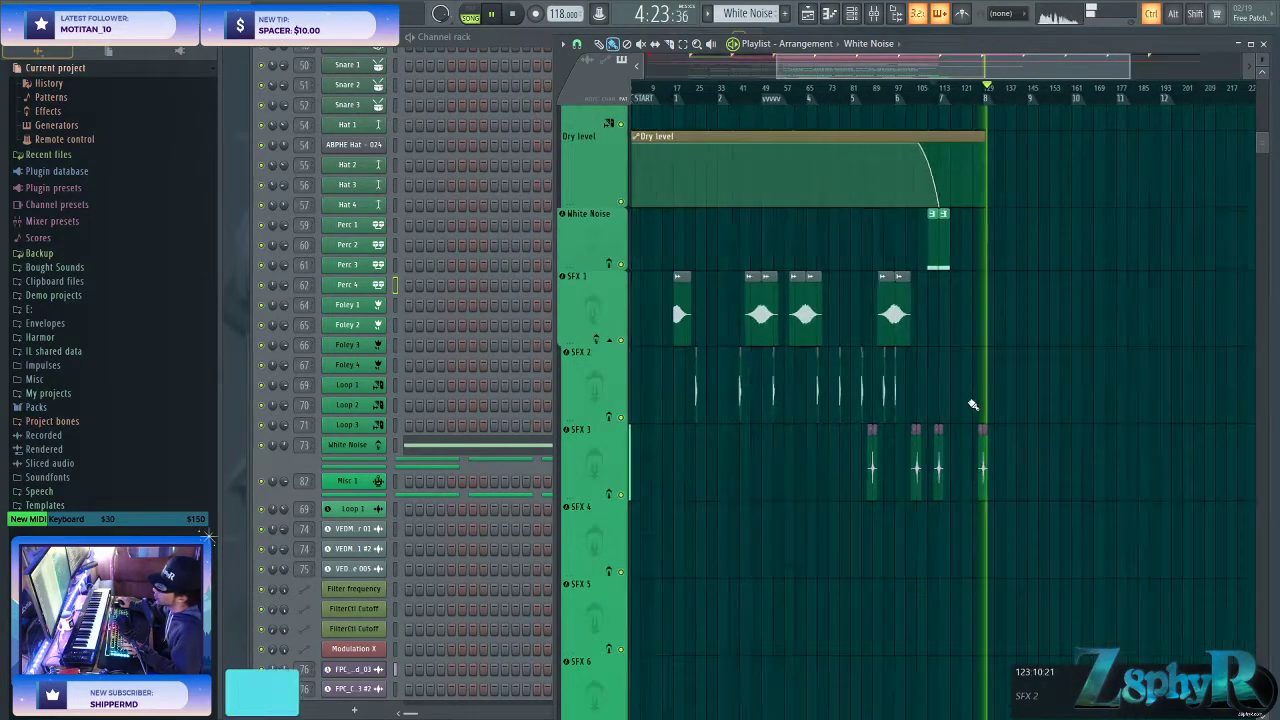
scroll(914, 367, "up", 2)
scroll(883, 478, "up", 3)
key("space")
double_click(757, 483)
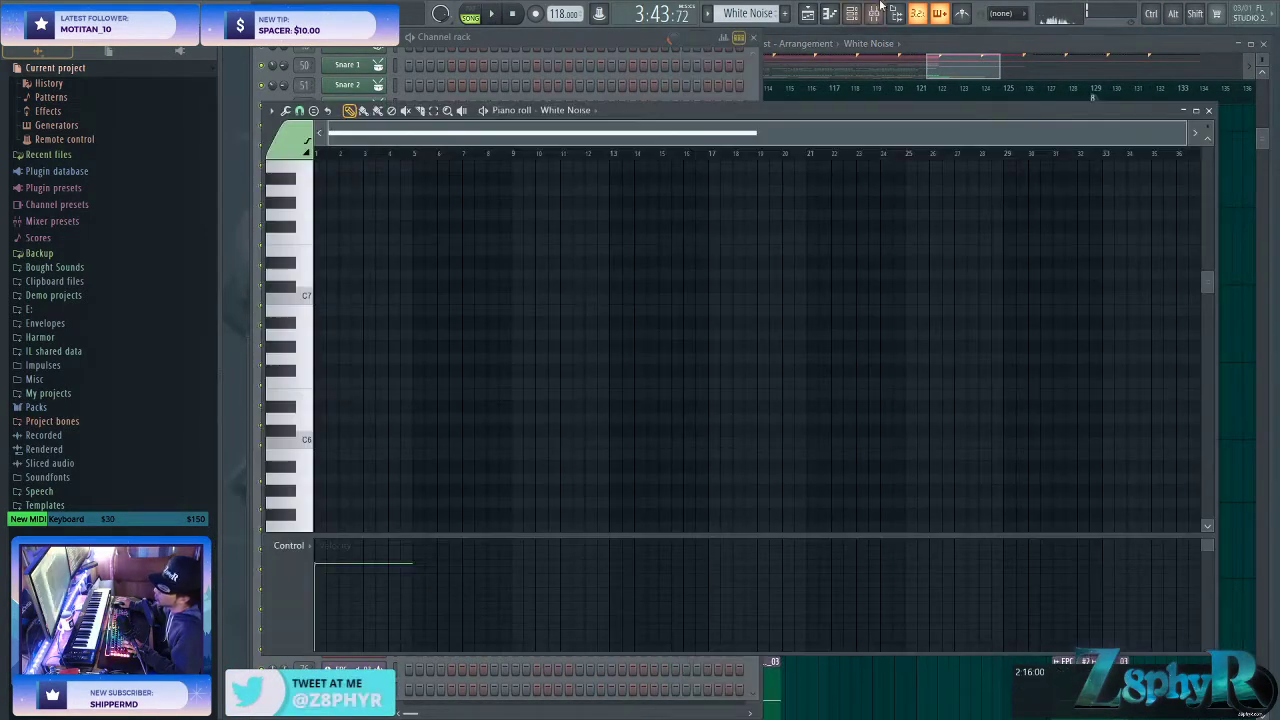
- Open the EQ on the White Noise mixer track, insert 73, and roll off its low frequencies
left_click(886, 13)
scroll(822, 395, "down", 10)
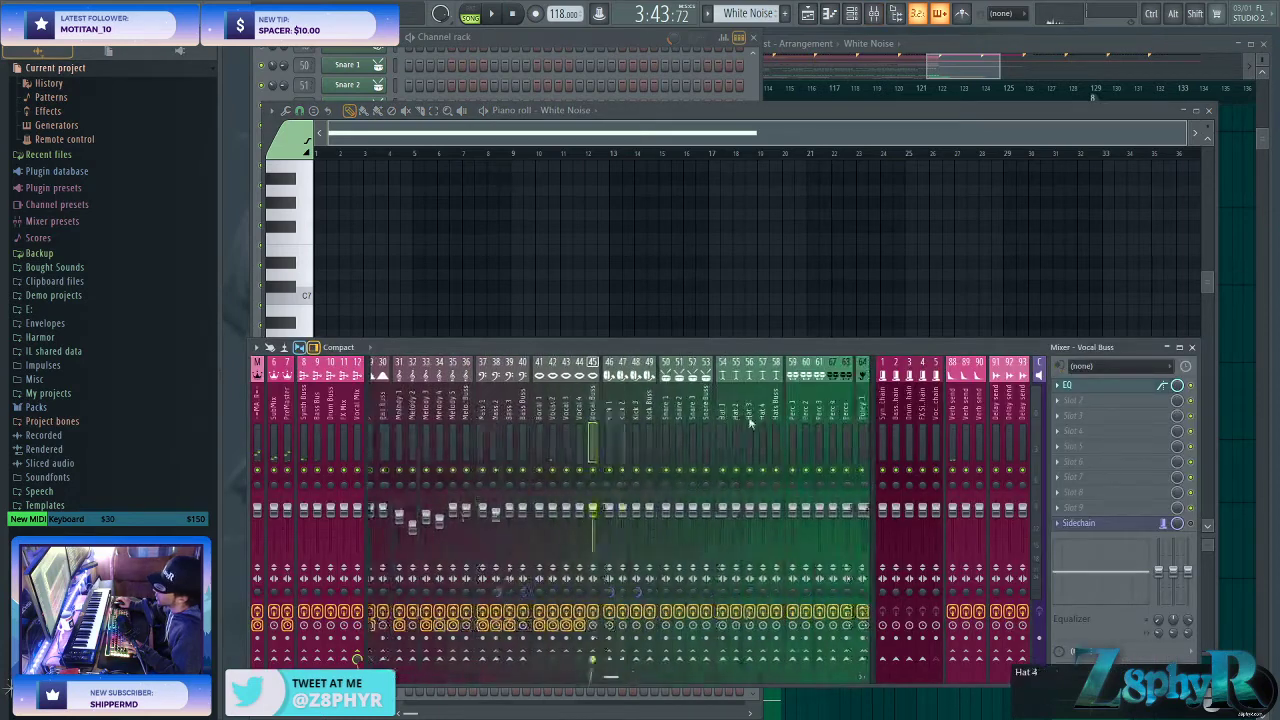
scroll(540, 412, "up", 1)
left_click(483, 422)
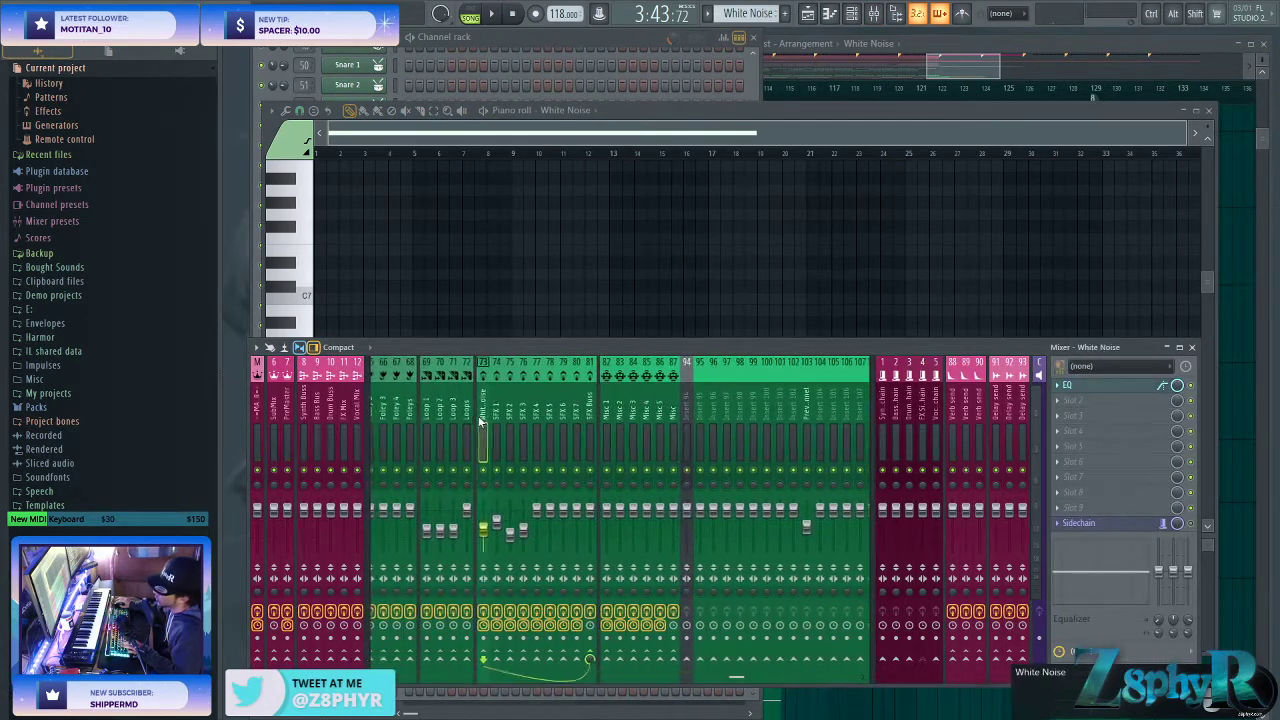
left_click(1086, 386)
left_click_drag(346, 227, 351, 237)
left_click_drag(258, 228, 406, 229)
- Inspect the White Noise channel's 3x Osc generator and its pattern notes
left_click(500, 55)
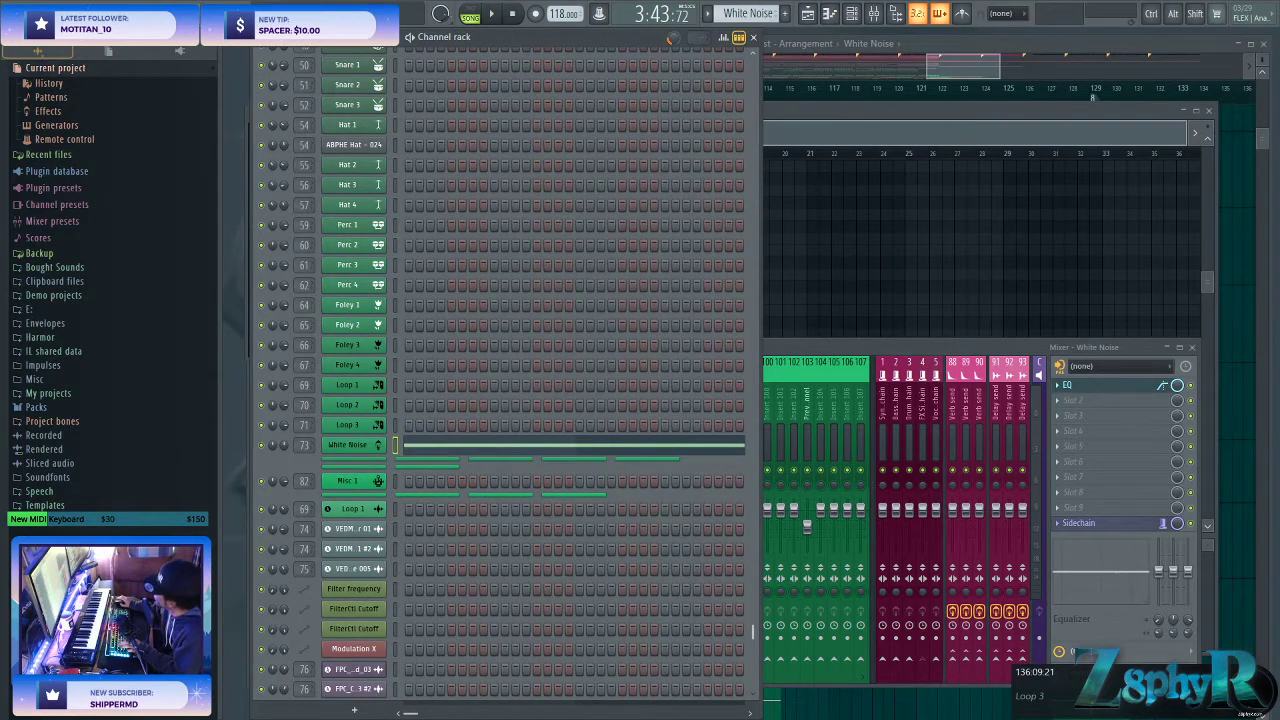
left_click(355, 450)
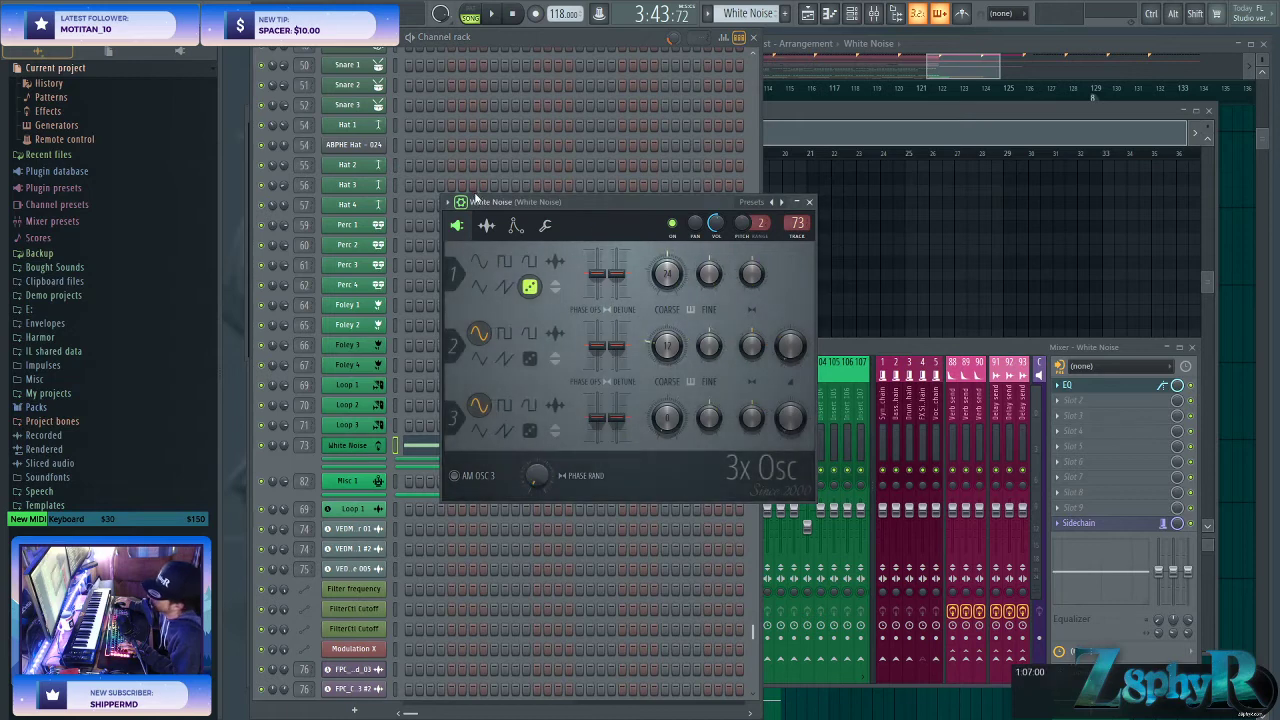
key("F7")
right_click(1040, 335)
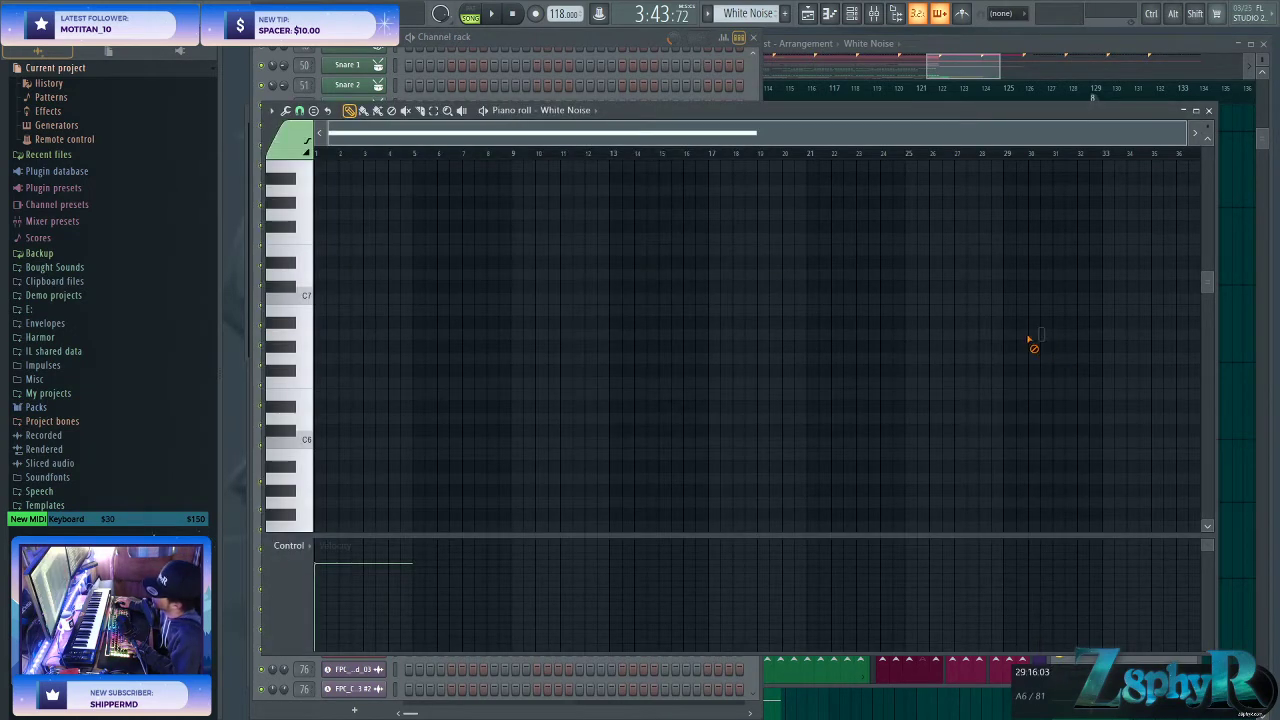
left_click(1242, 342, "ctrl")
- Load Fruity Love Philter into slot 2 of the White Noise mixer track and give its cutoff a rising Modulation X curve
left_click(889, 14)
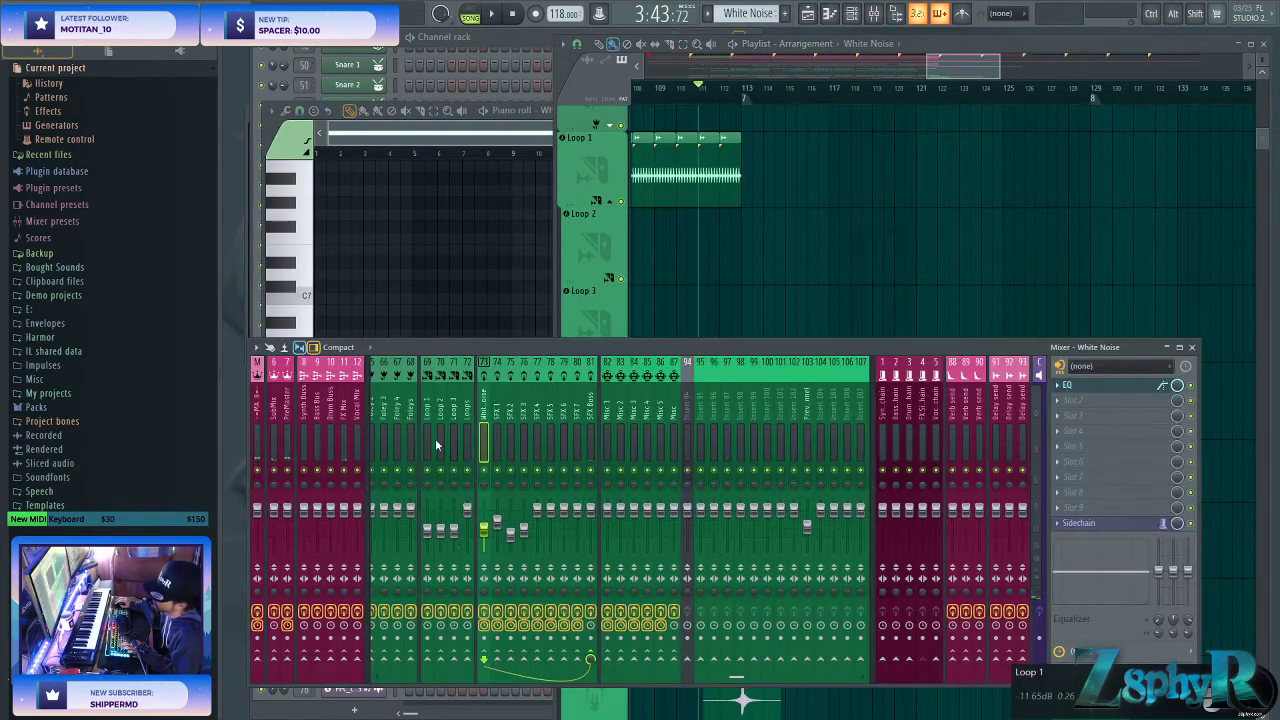
left_click(1147, 388)
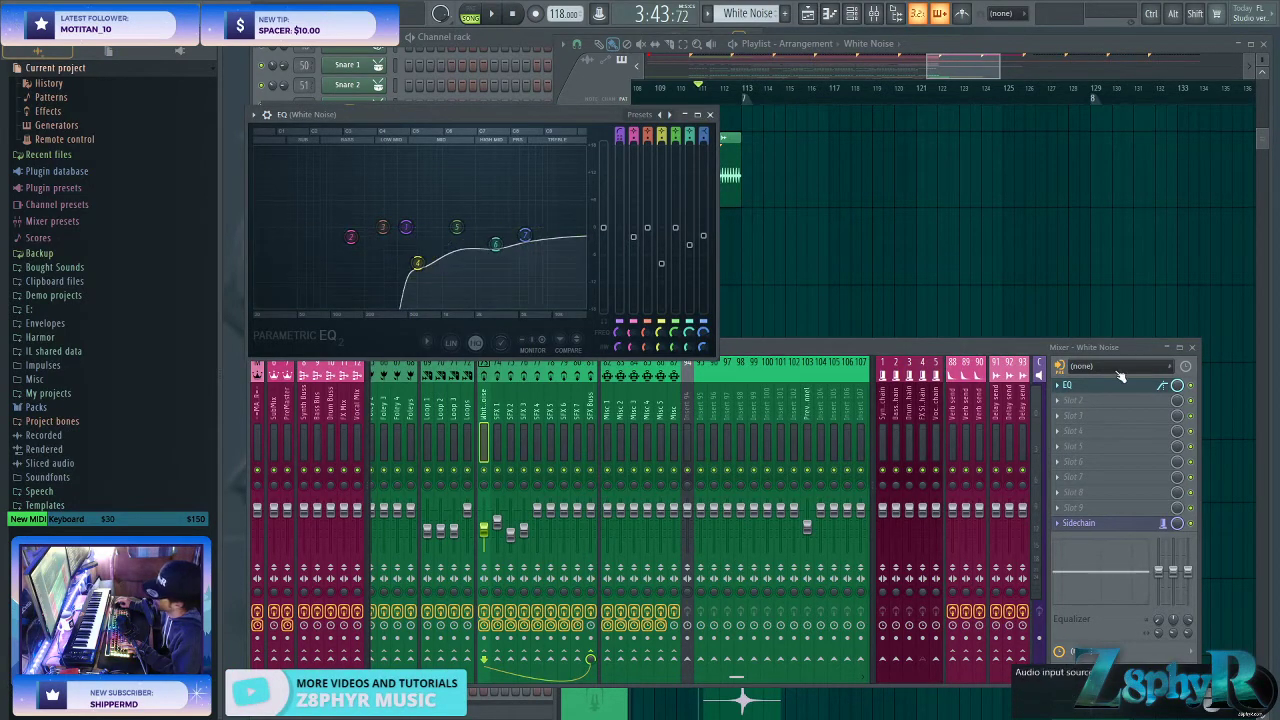
left_click(1091, 402)
mouse_move(979, 494)
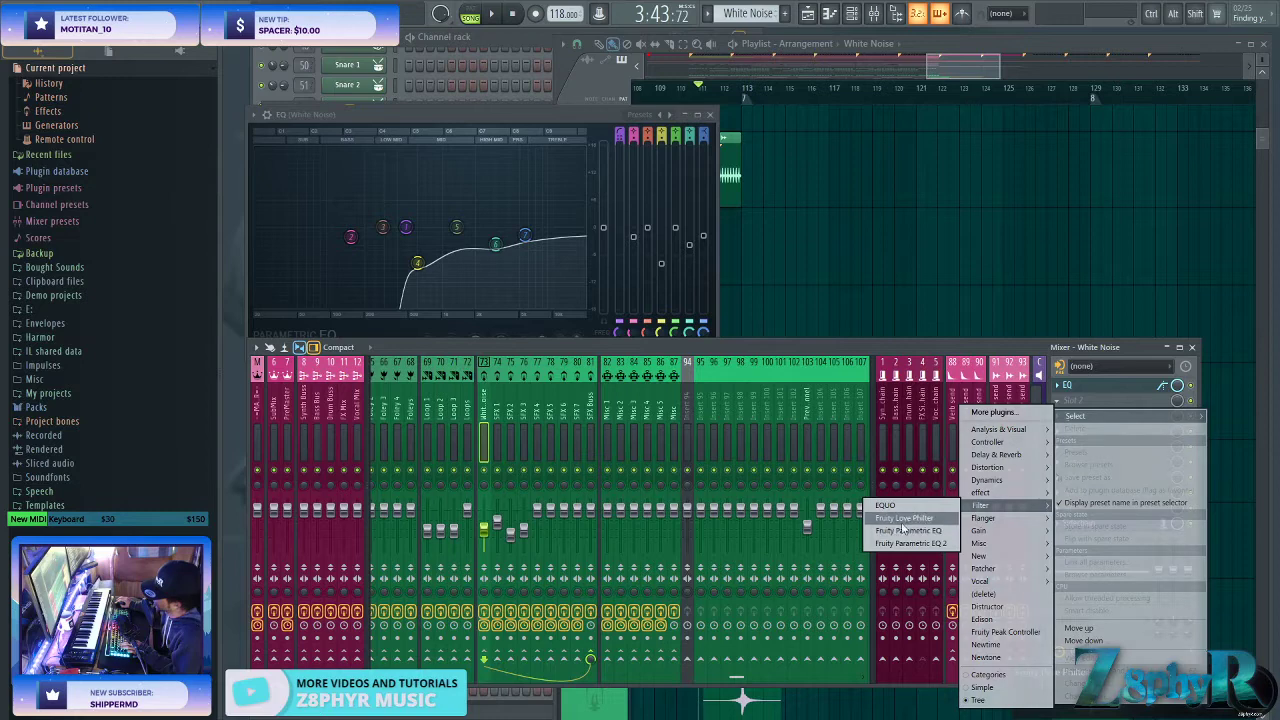
left_click(903, 520)
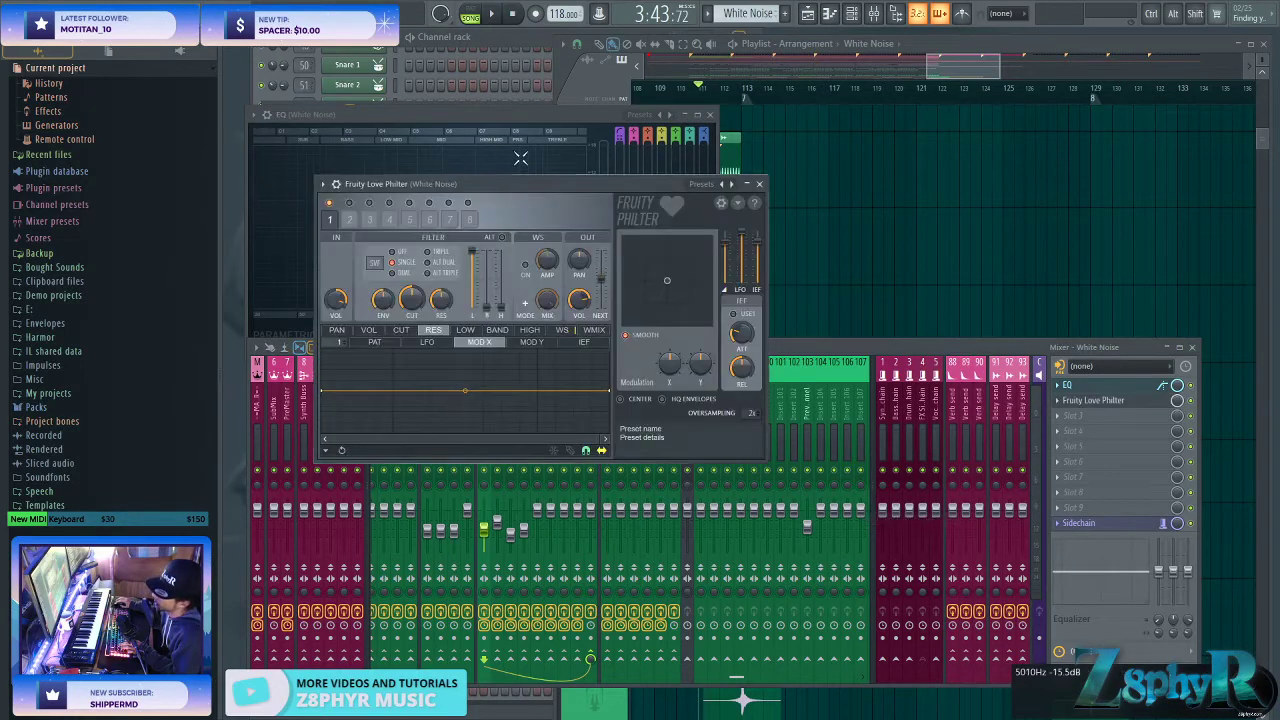
left_click_drag(494, 190, 597, 63)
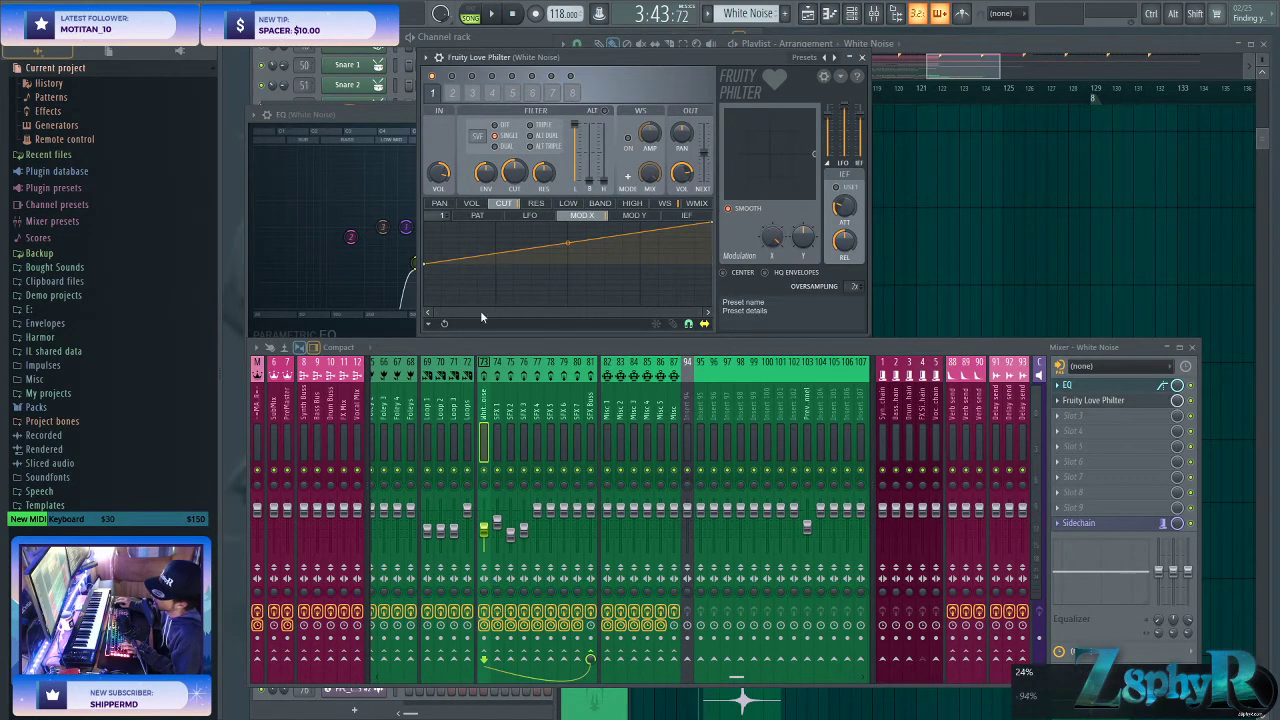
- Create an automation clip for the filter's Modulation X and draw its resonance curve falling from maximum to minimum
right_click(772, 236)
left_click(810, 334)
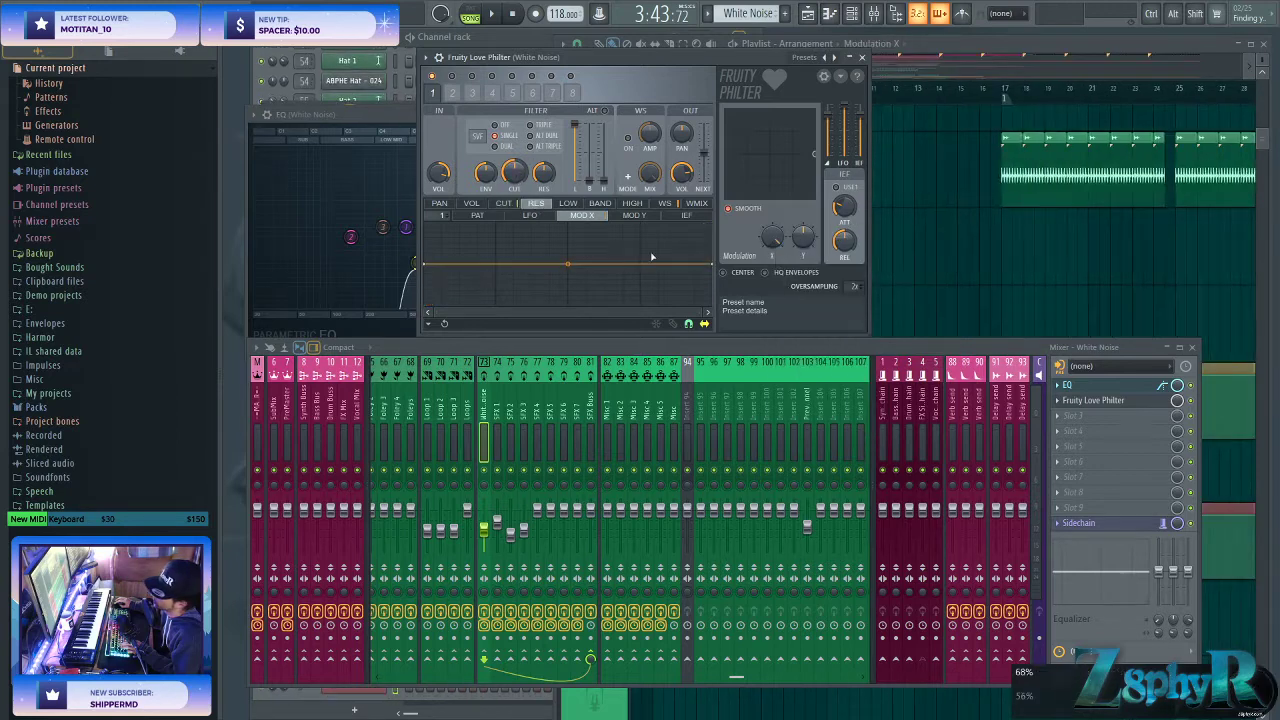
left_click_drag(710, 266, 716, 316)
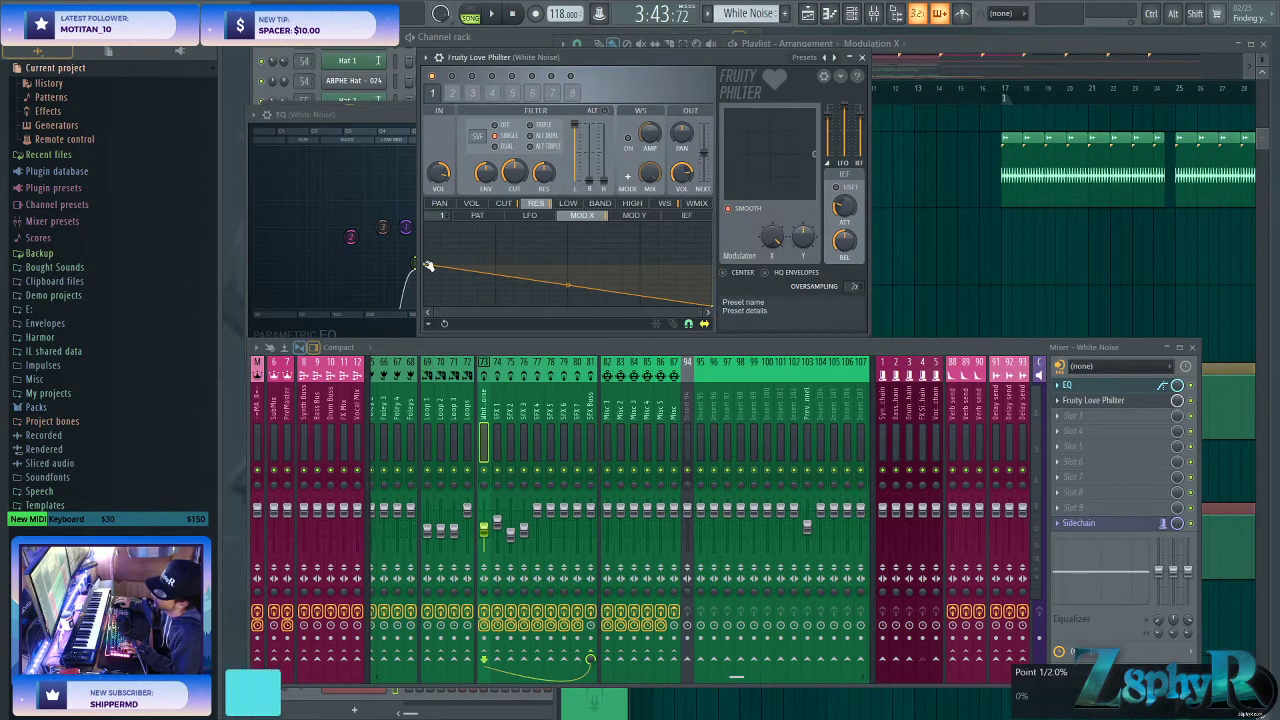
left_click_drag(428, 266, 425, 222)
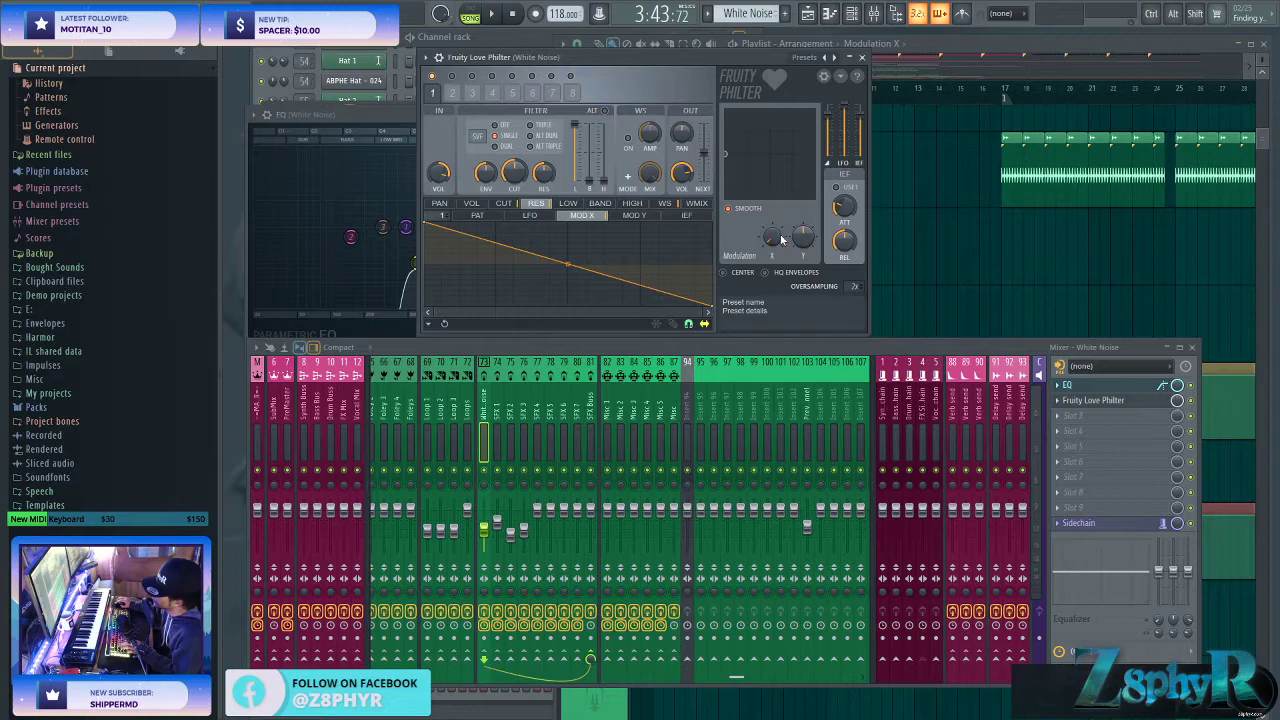
- Shape the White Noise Modulation X automation to rise from about bar 109 to bar 113, fall by about bar 118, and play it back
left_click(920, 300, "ctrl")
scroll(897, 480, "down", 6)
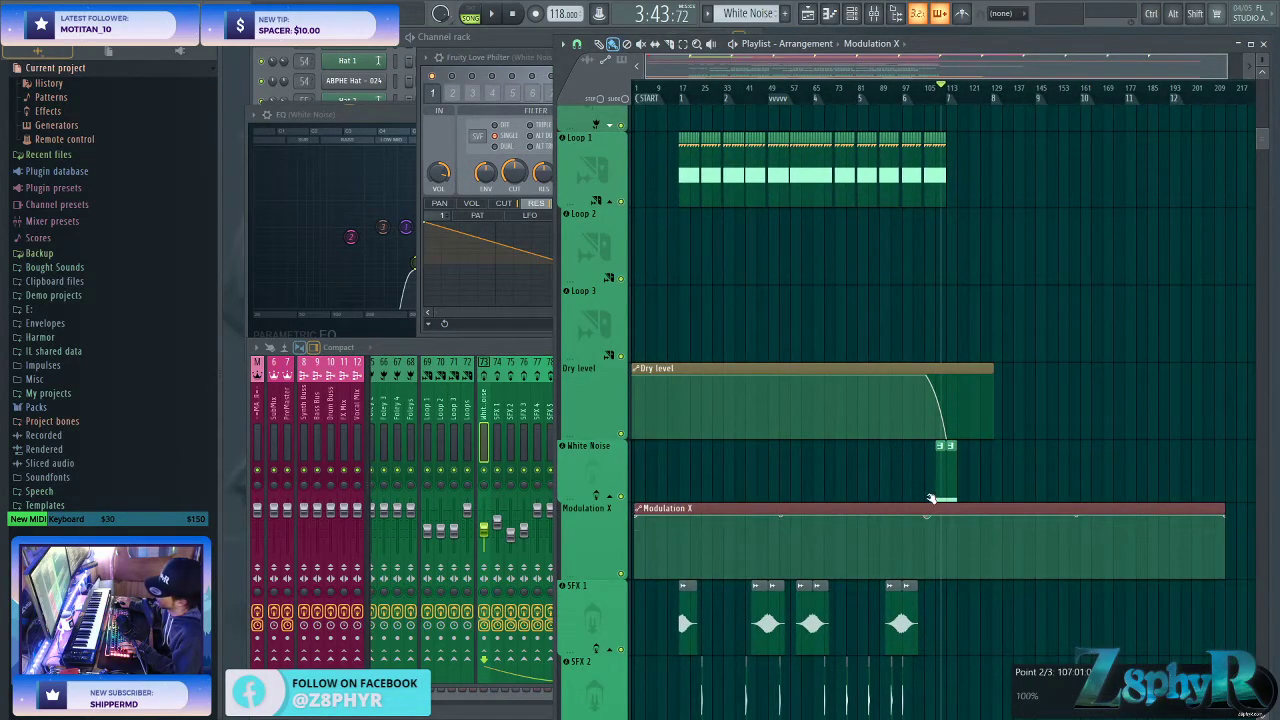
scroll(955, 516, "up", 5)
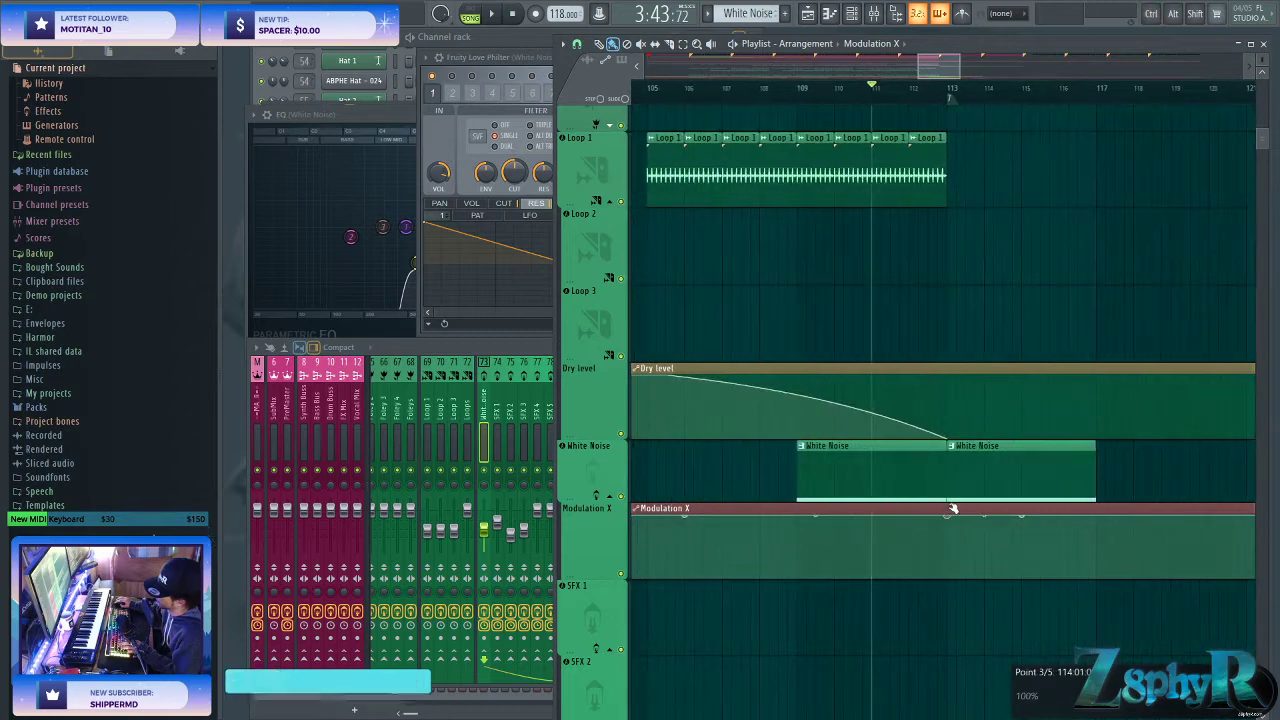
left_click_drag(1024, 516, 1125, 578)
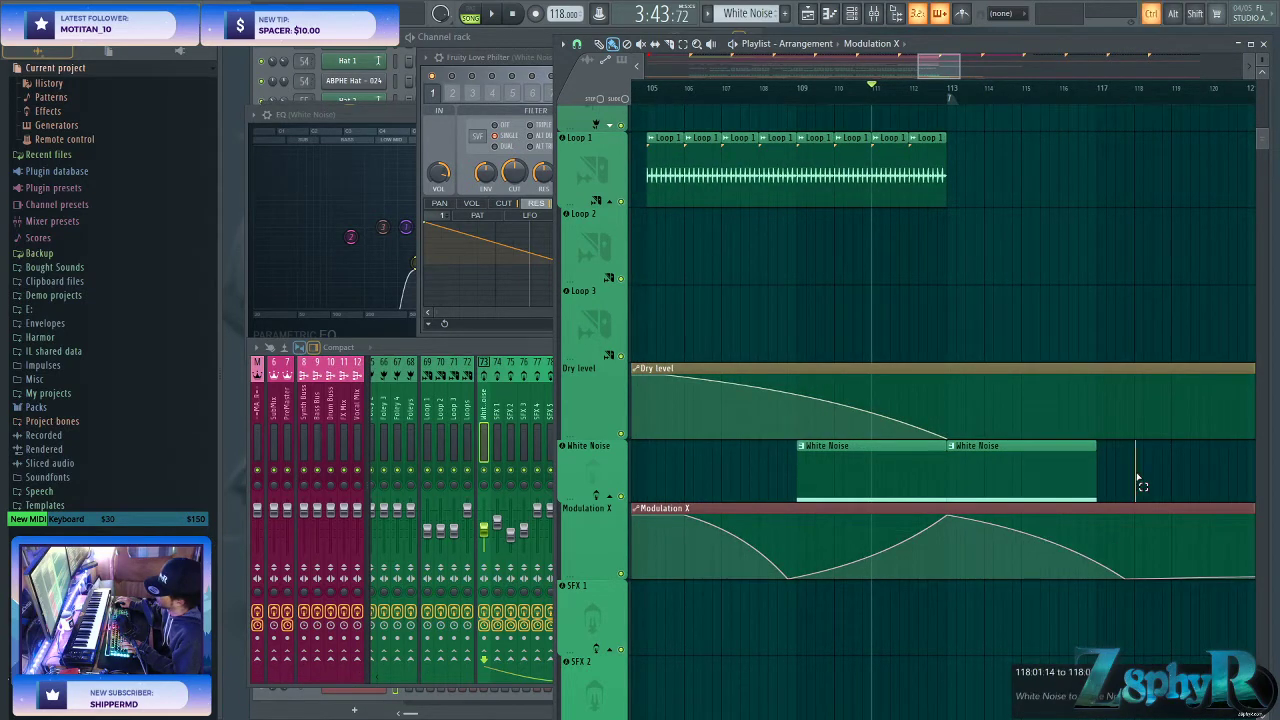
key("space")
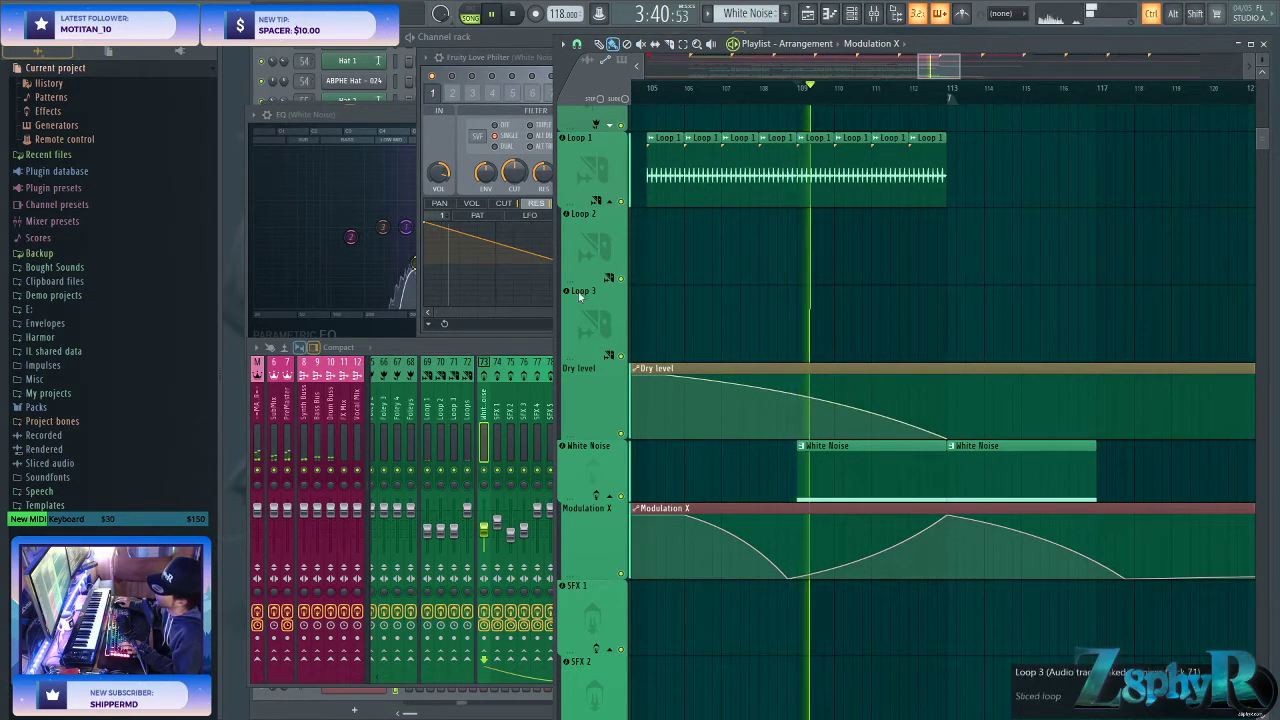
- Shape the White Noise mixer track's EQ, dipping band 4 by about 7.9 dB around 604 Hz, and lower the track's fader slightly
left_click(484, 412)
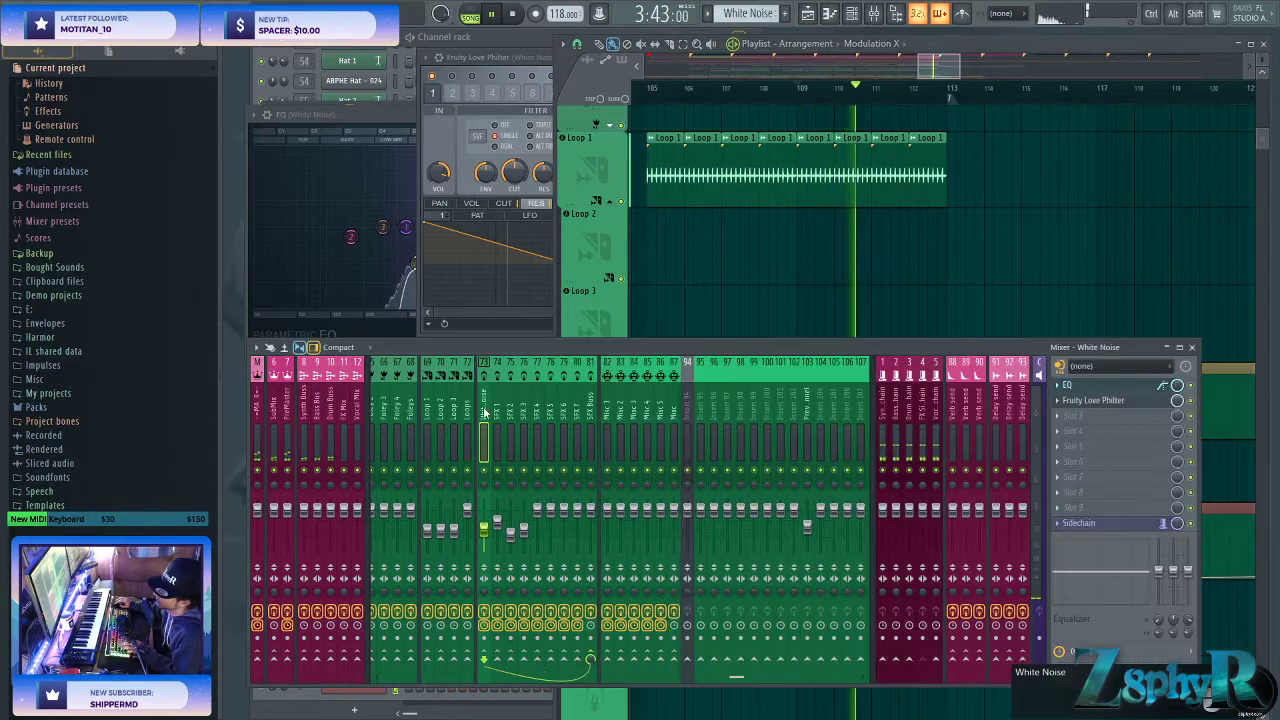
left_click(1141, 391)
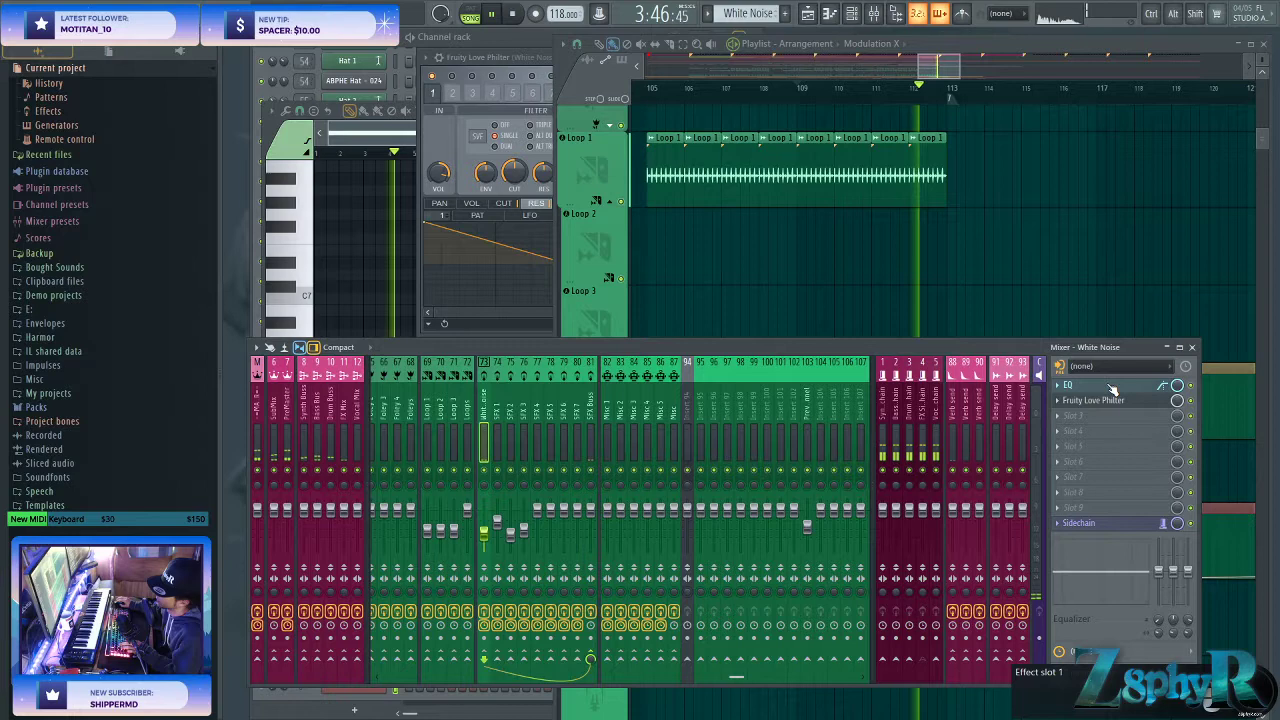
left_click(1113, 389)
left_click_drag(420, 227, 421, 227)
left_click_drag(525, 235, 450, 244)
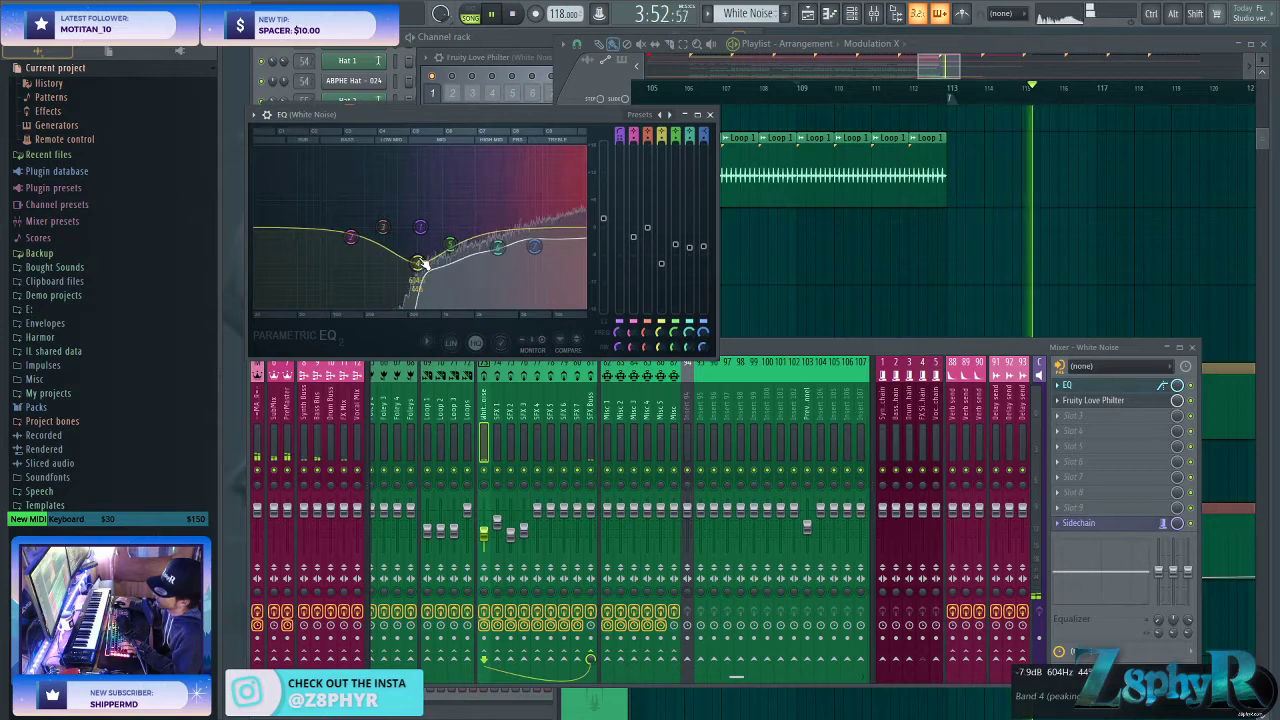
left_click(484, 543)
key("F5")
double_click(960, 469)
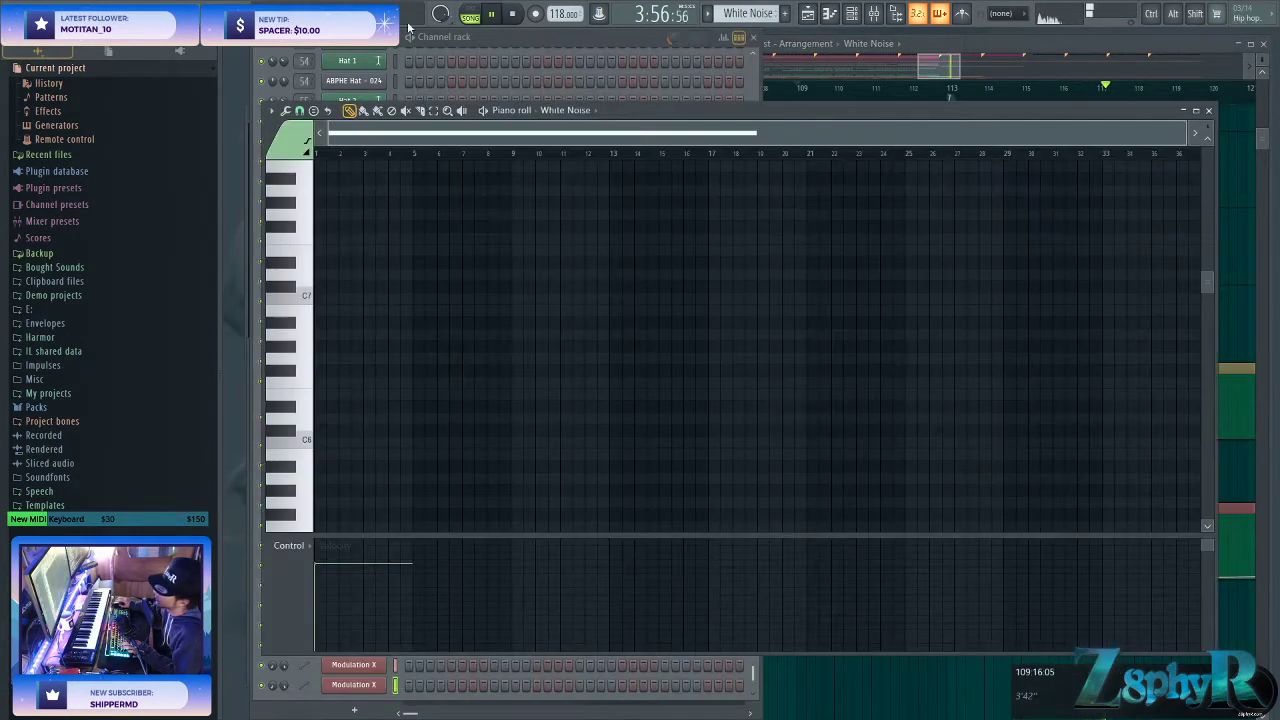
left_click(527, 46)
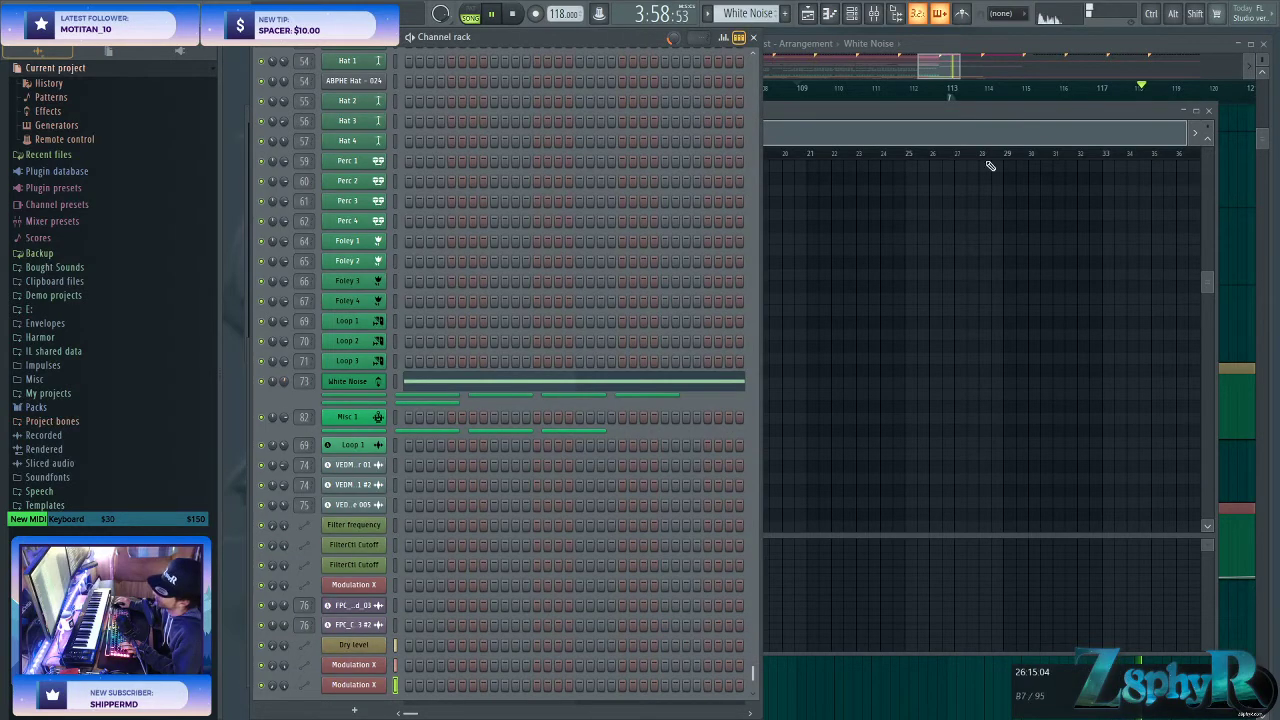
key("F5")
- Trim the White Noise Modulation X automation clip to the span of the noise clips, bars 109 to 117, removing the outer parts
scroll(990, 312, "down", 7)
scroll(1006, 249, "down", 3)
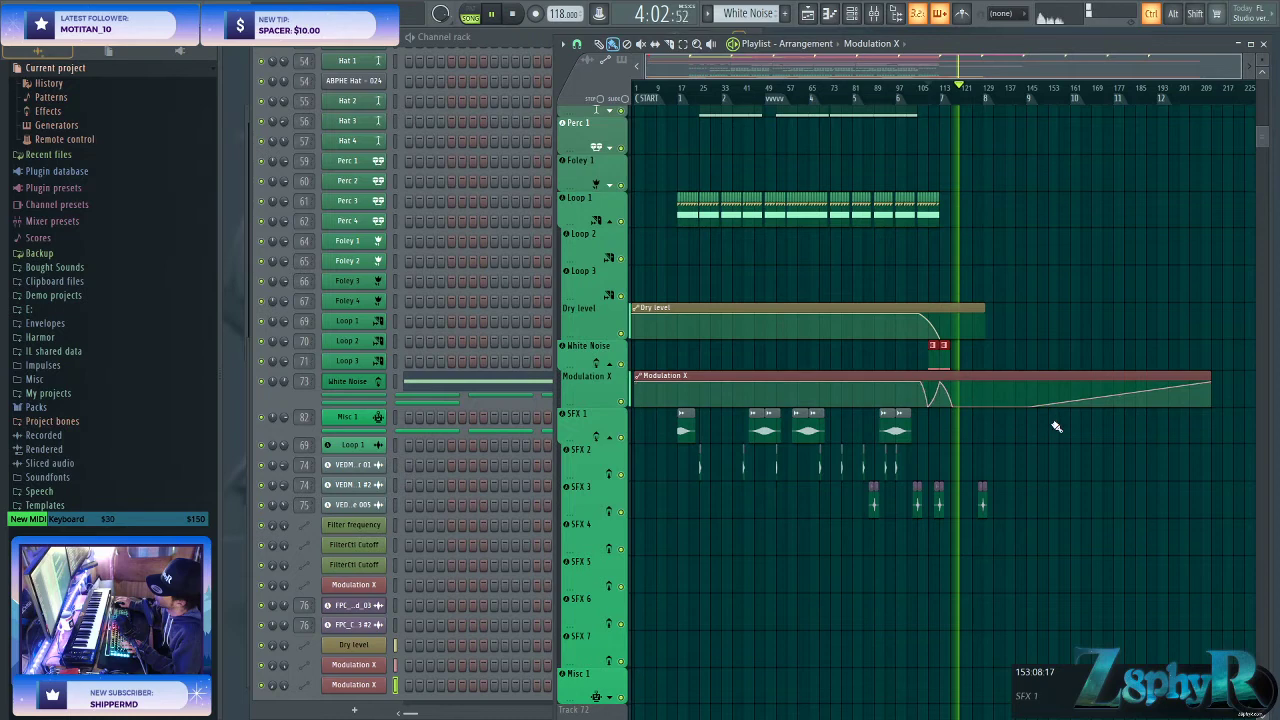
scroll(1057, 427, "up", 4)
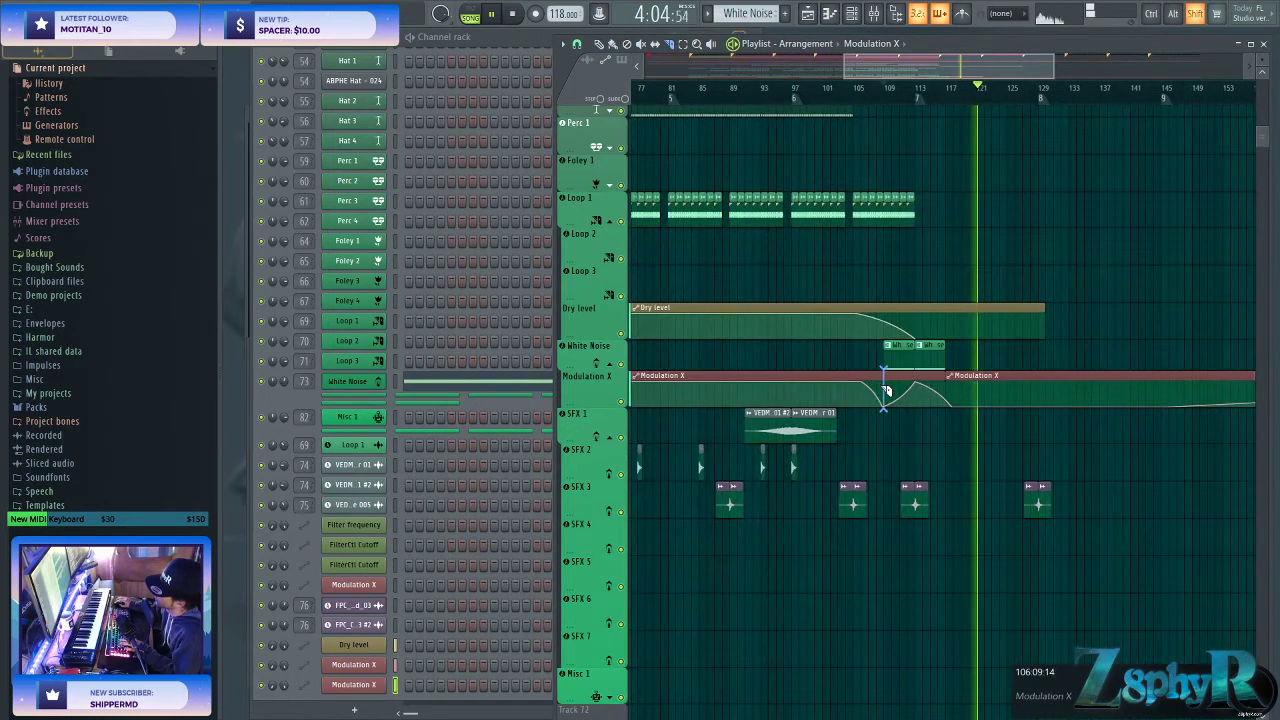
right_click(848, 382)
right_click(1028, 391)
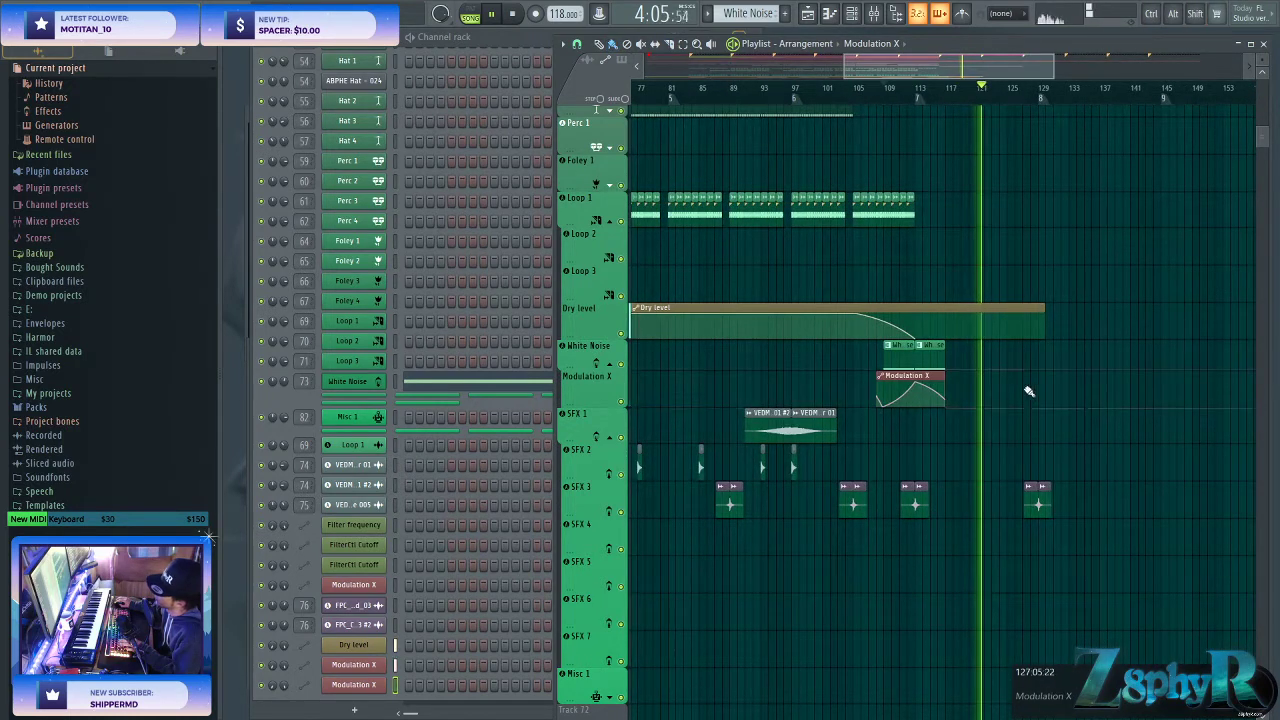
right_click(879, 380)
left_click_drag(986, 343, 863, 406)
- Open the crash sample's channel settings from the SFX 3 clip near bar 128
left_click_drag(1180, 550, 1022, 485)
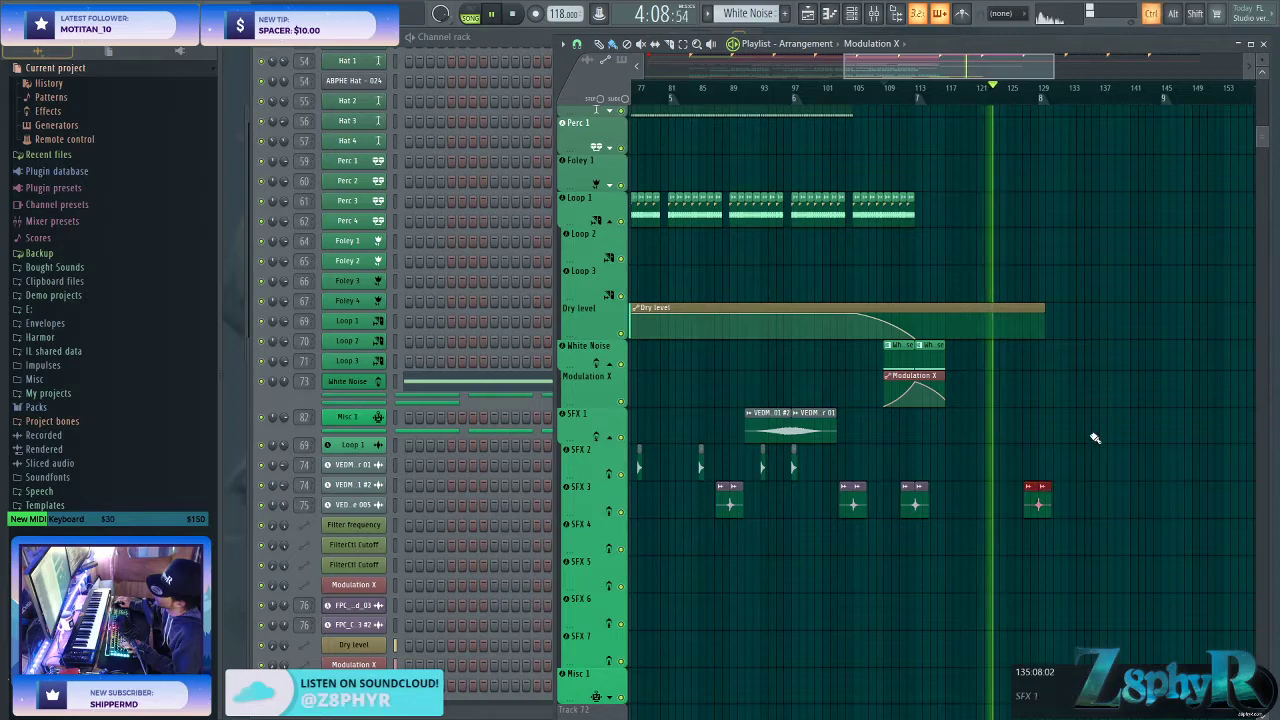
scroll(1080, 480, "up", 2)
double_click(1040, 568)
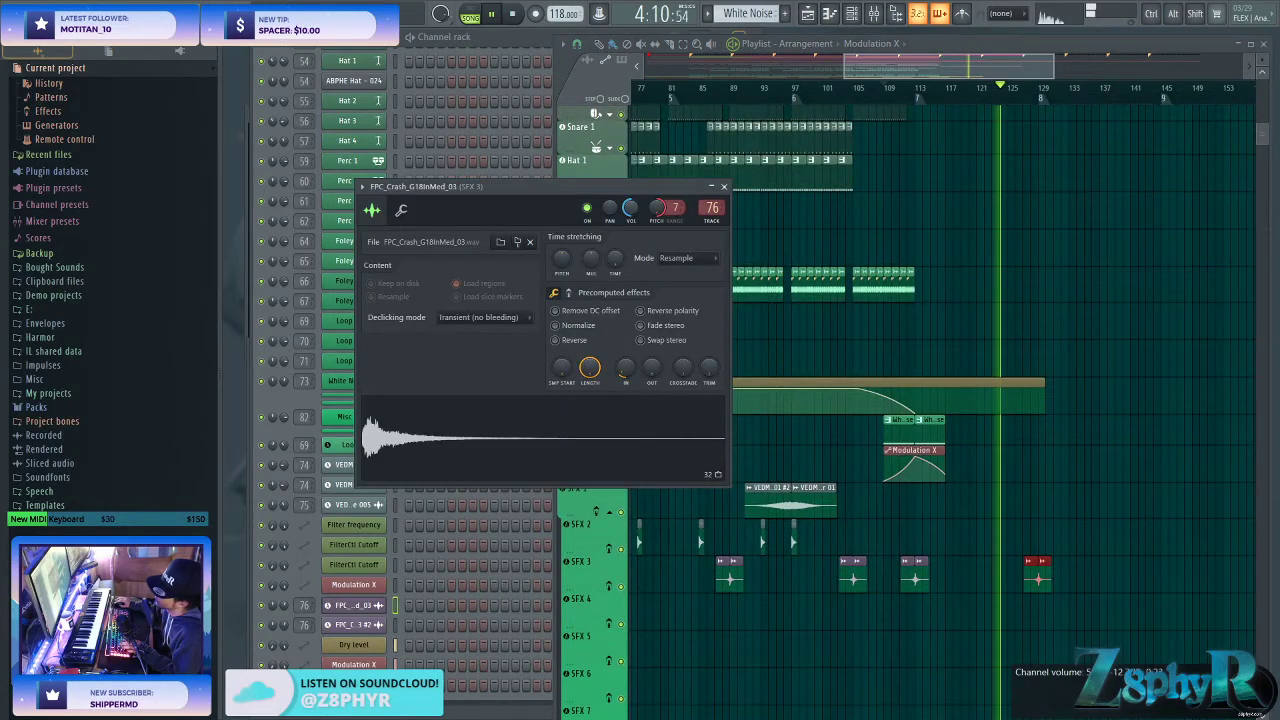
left_click(1157, 291)
- Find the Bass 1 mixer track, open its EQ and raise band 3 to a slight low-mid boost
scroll(1127, 314, "down", 3)
scroll(1100, 320, "up", 12)
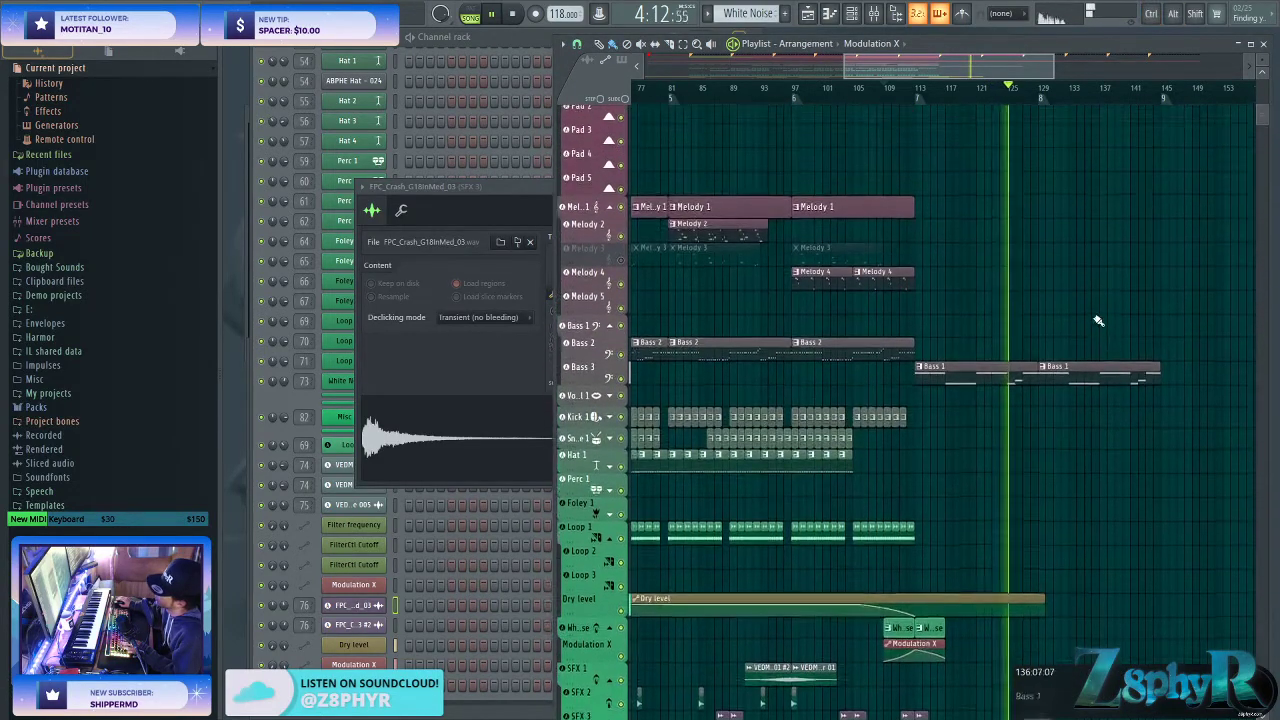
scroll(901, 411, "up", 1)
left_click(831, 526)
left_click(510, 48)
left_click(874, 13)
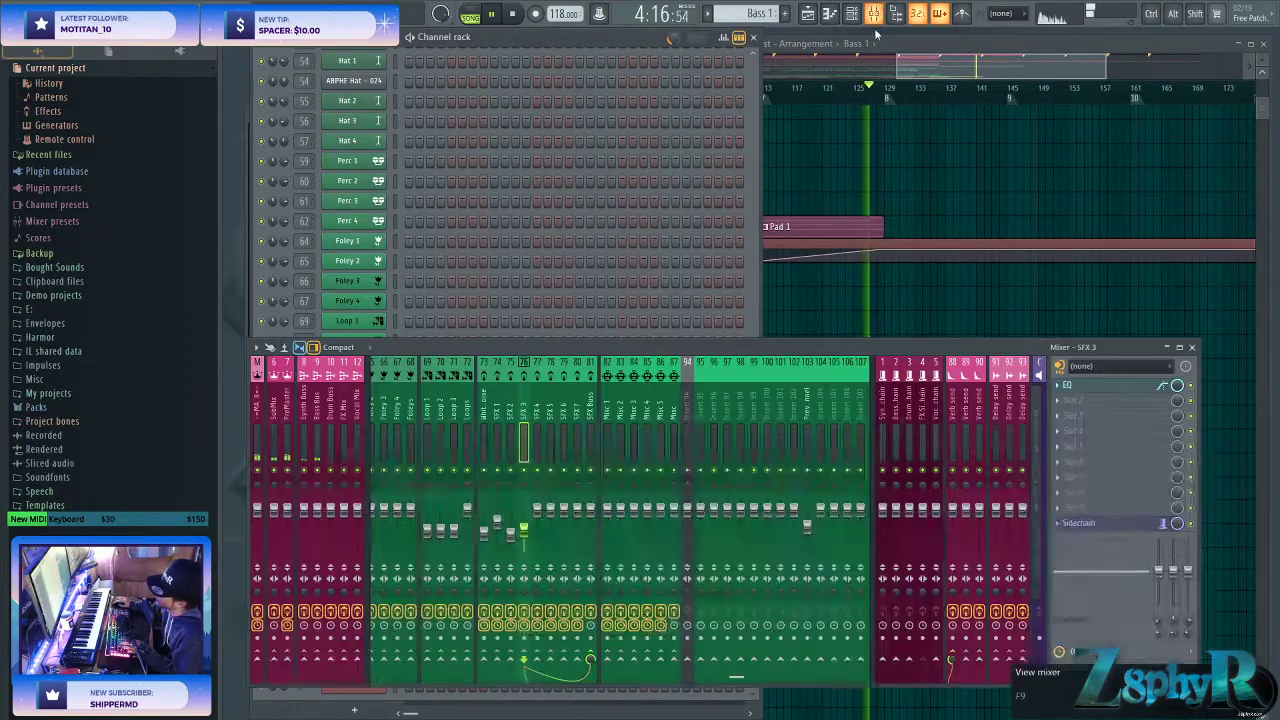
scroll(460, 408, "up", 5)
left_click(551, 403)
left_click(689, 403)
scroll(380, 408, "up", 1)
scroll(380, 405, "left", 5)
left_click(650, 420)
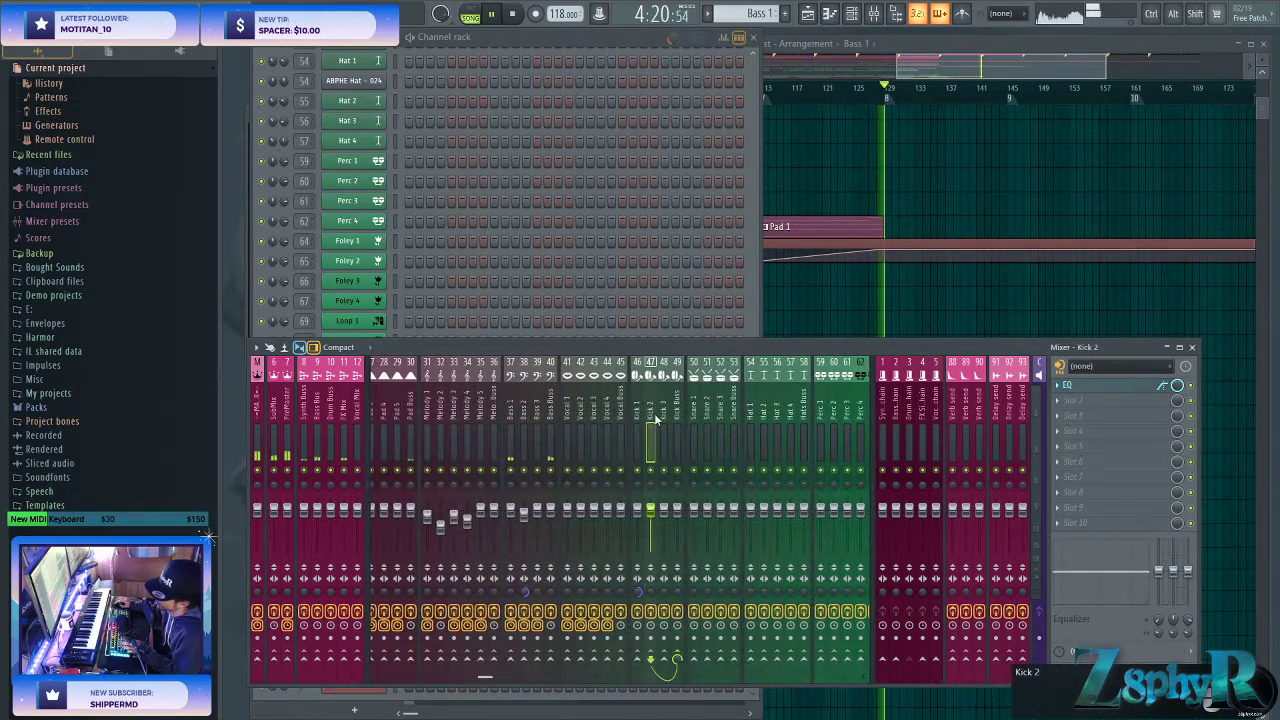
scroll(648, 419, "left", 5)
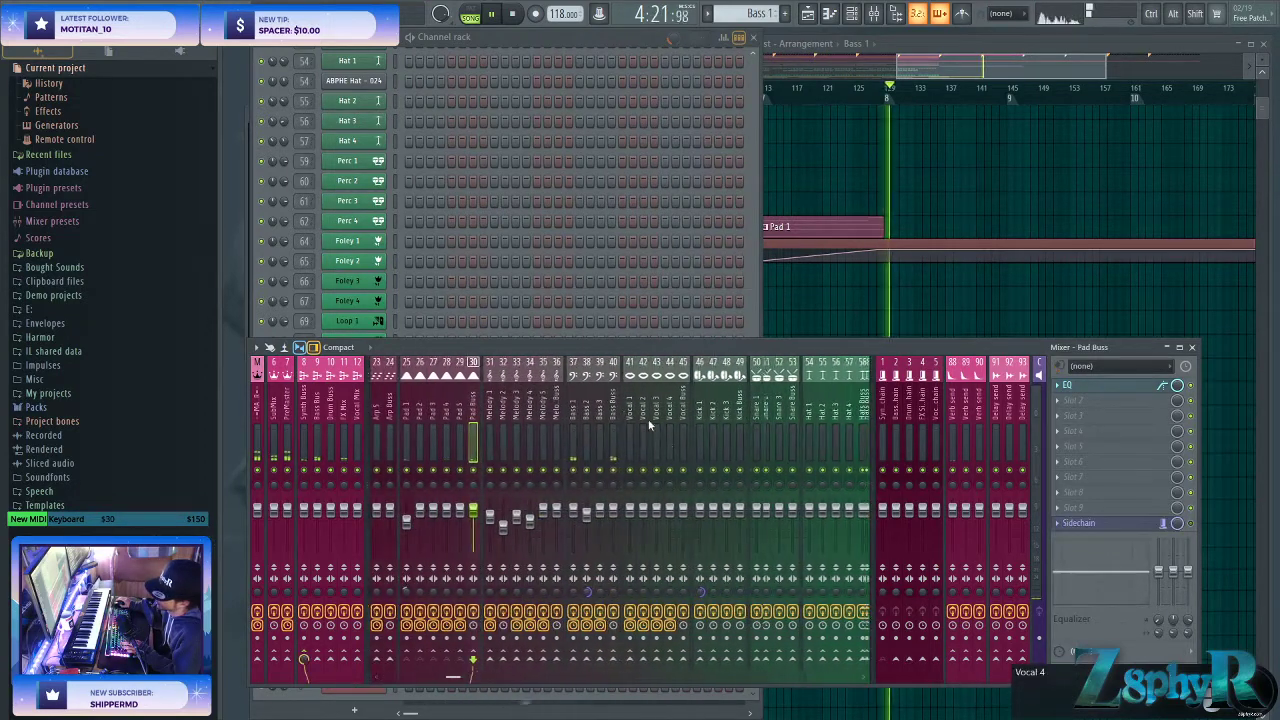
left_click(580, 410)
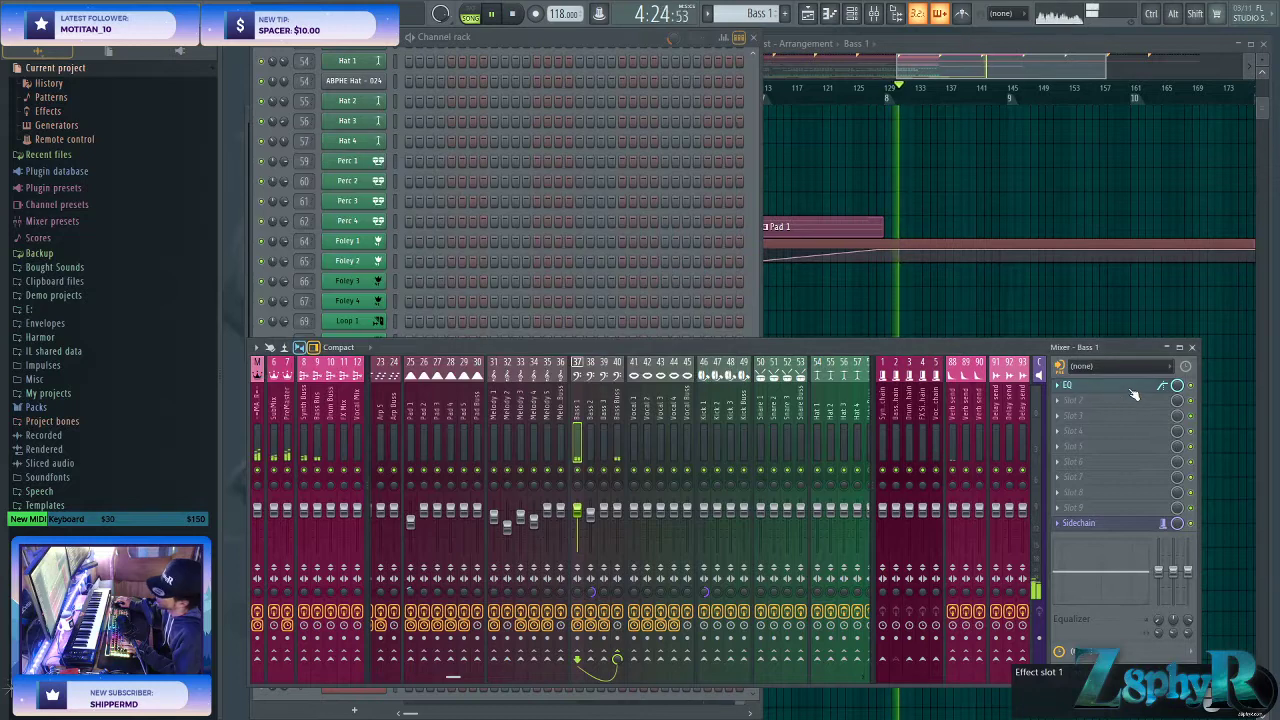
left_click(1131, 388)
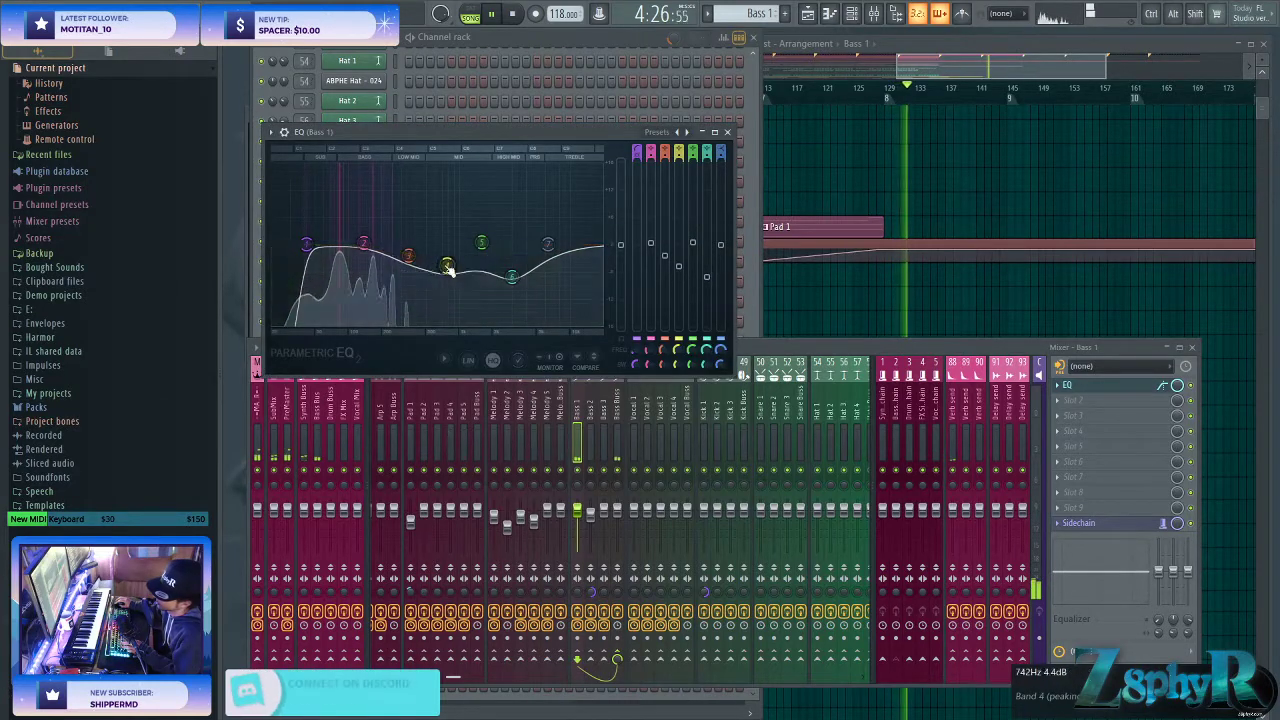
- Load Fruity Send into slot 2 of the Bass 1 mixer track and create an automation clip for its dry level
left_click(1103, 400)
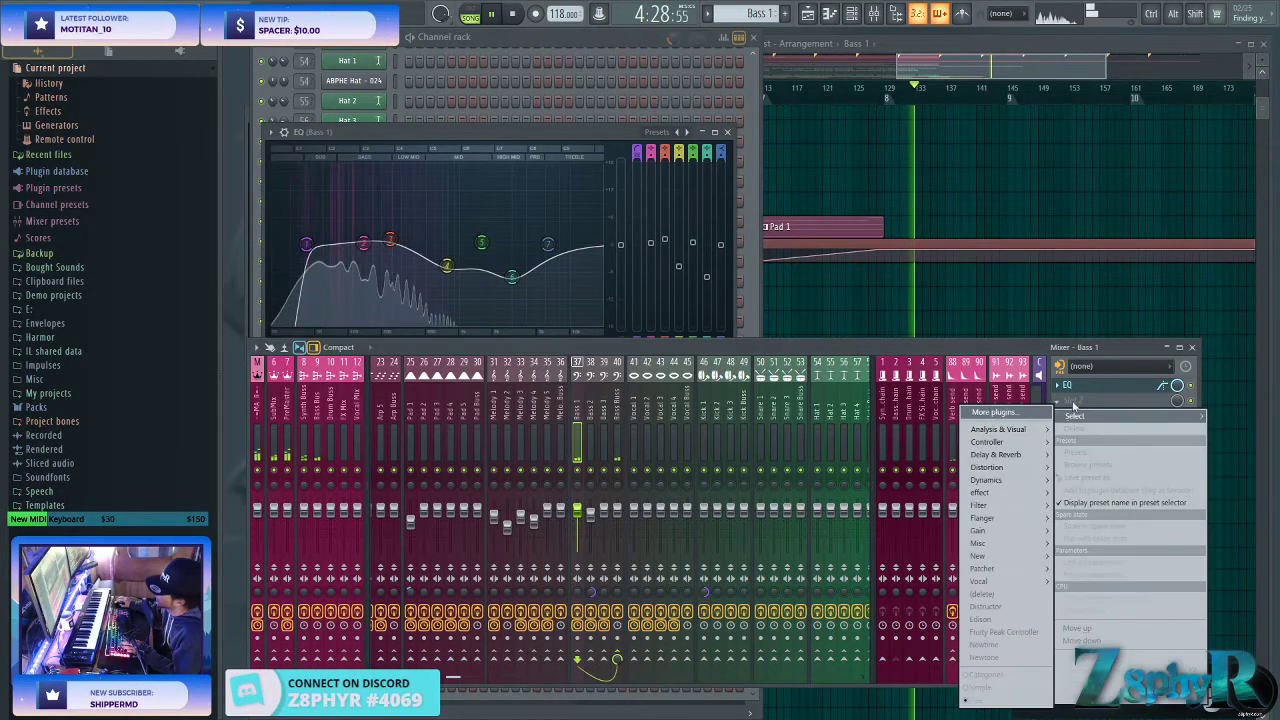
mouse_move(980, 505)
mouse_move(980, 530)
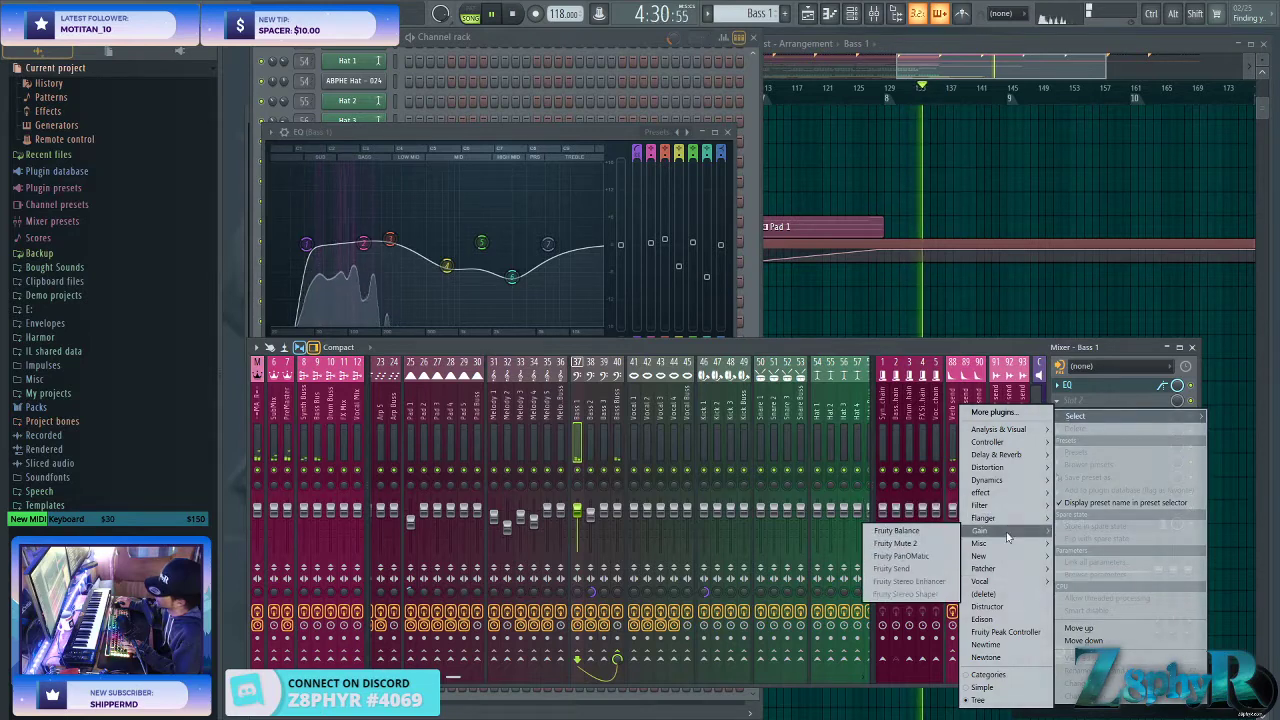
left_click(914, 568)
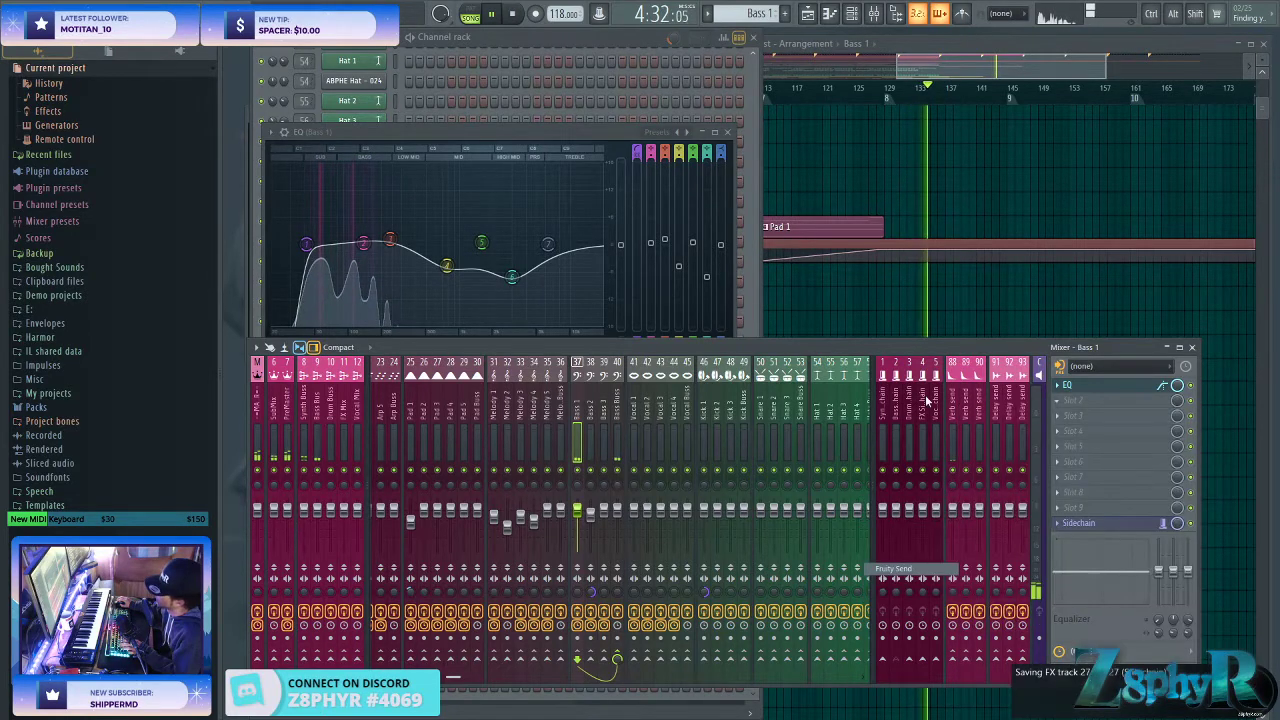
right_click(327, 220)
left_click(410, 318)
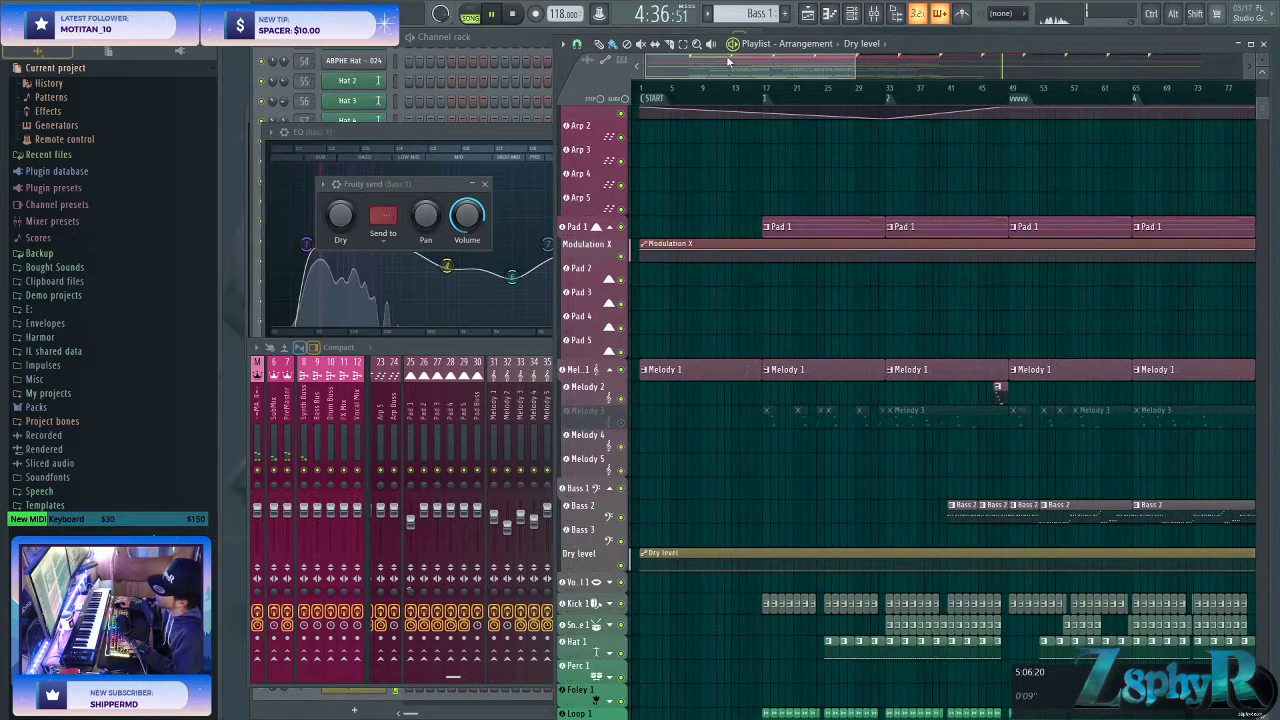
- Shape the Bass 1 Dry level automation to rise from minimum at about bar 112 to bar 117 and hold until about bar 145
scroll(894, 334, "down", 3)
right_click(938, 562)
key("ctrl+z")
scroll(946, 574, "up", 6)
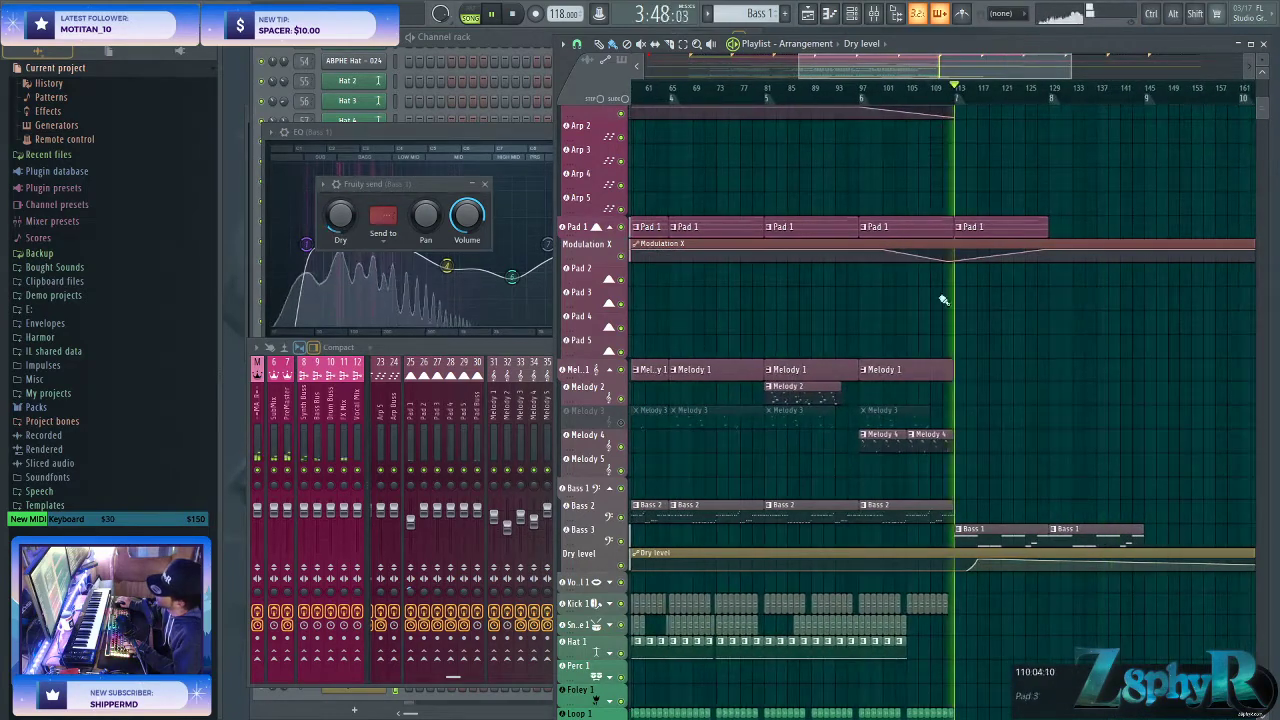
scroll(998, 551, "up", 3)
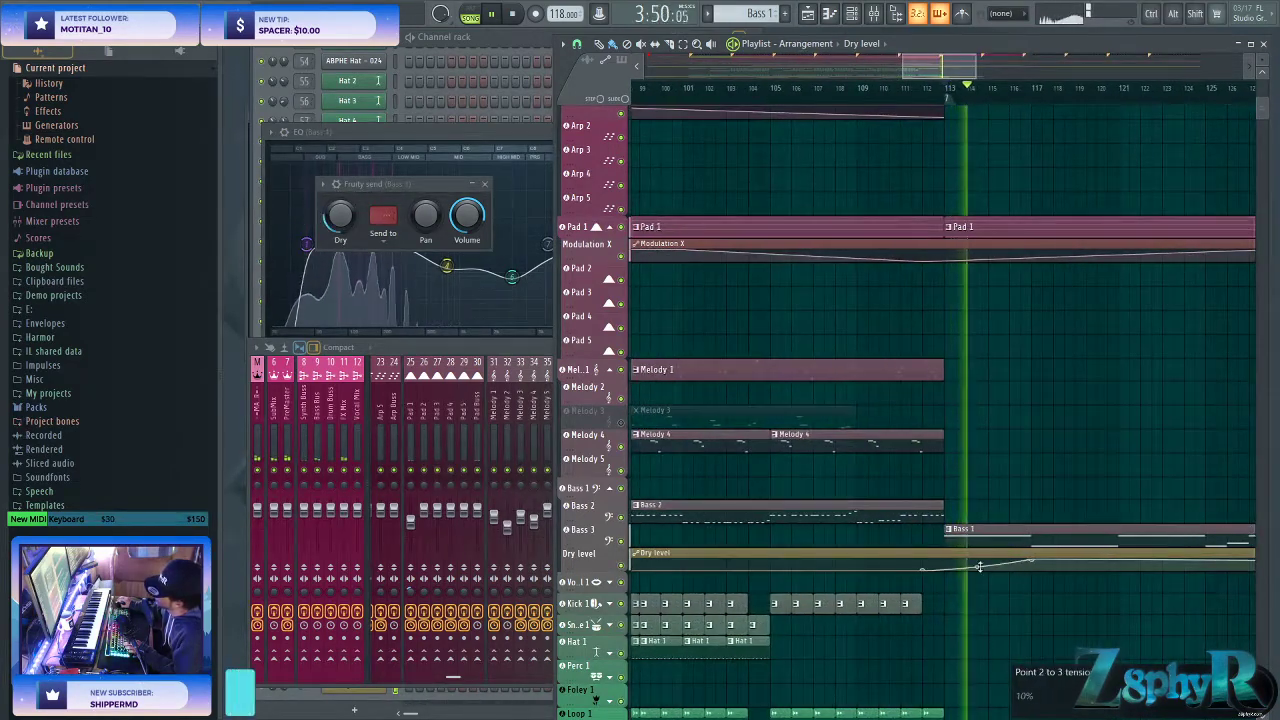
scroll(1030, 558, "right", 6)
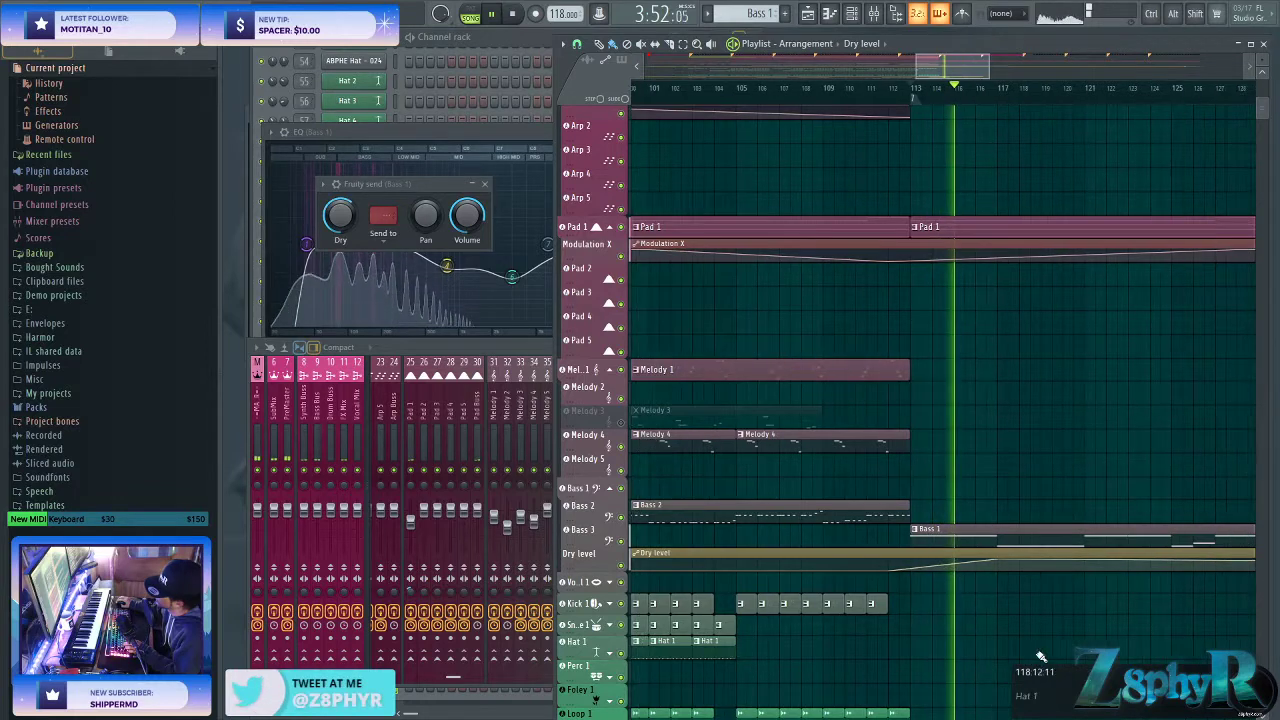
scroll(1140, 570, "right", 2)
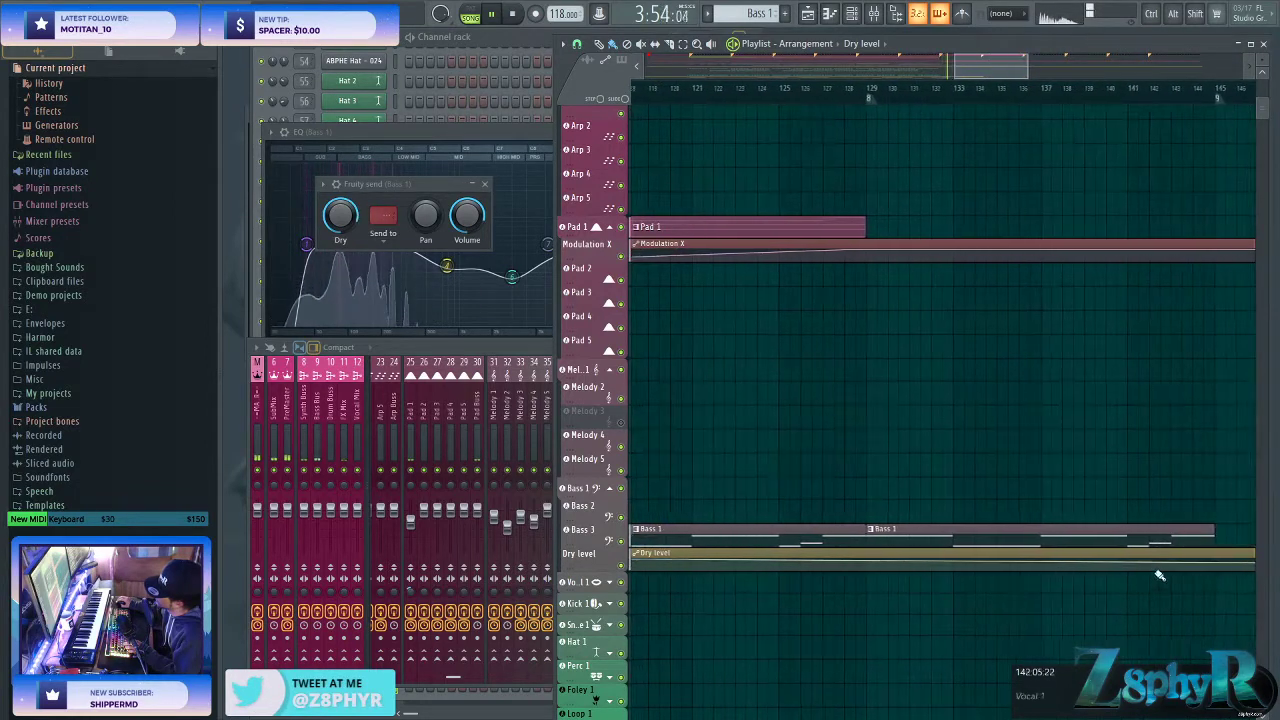
scroll(929, 394, "down", 4, "ctrl")
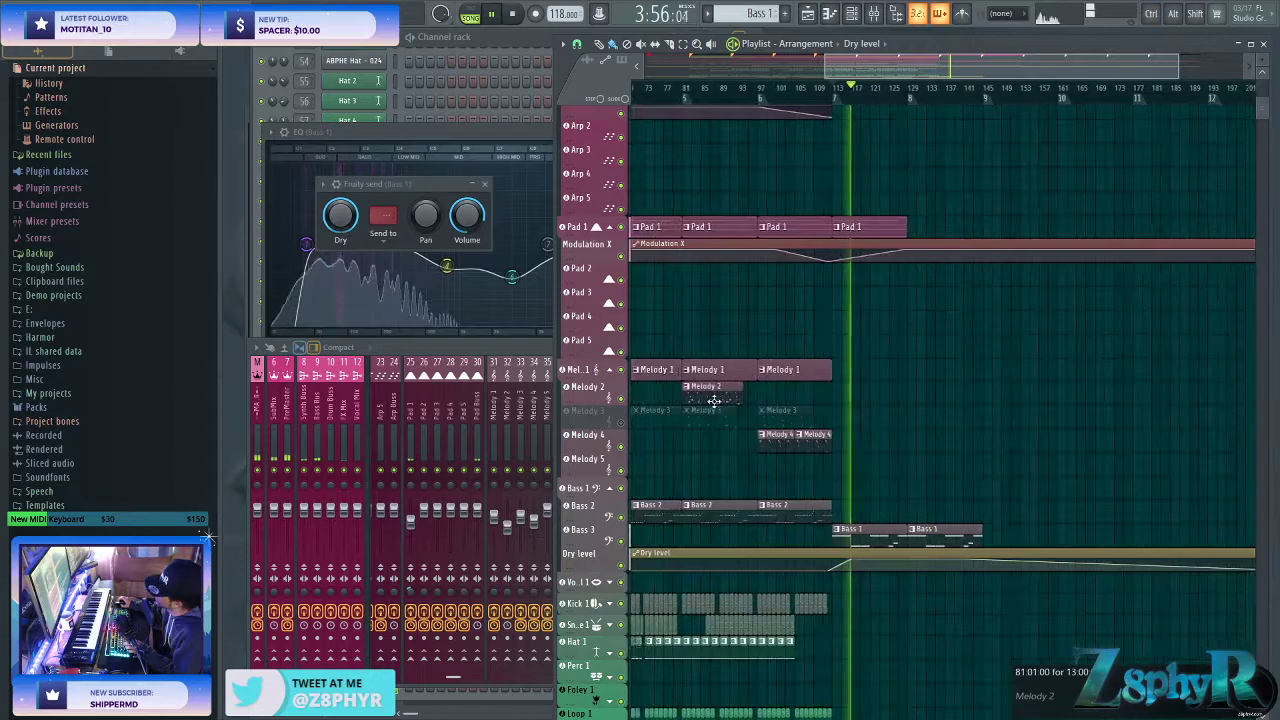
- Duplicate the two Arp 1 clips to bar 129 and extend the arp's Modulation X automation clip past bar 169
scroll(907, 395, "up", 5)
scroll(900, 385, "down", 3, "alt")
scroll(902, 275, "up", 3, "ctrl")
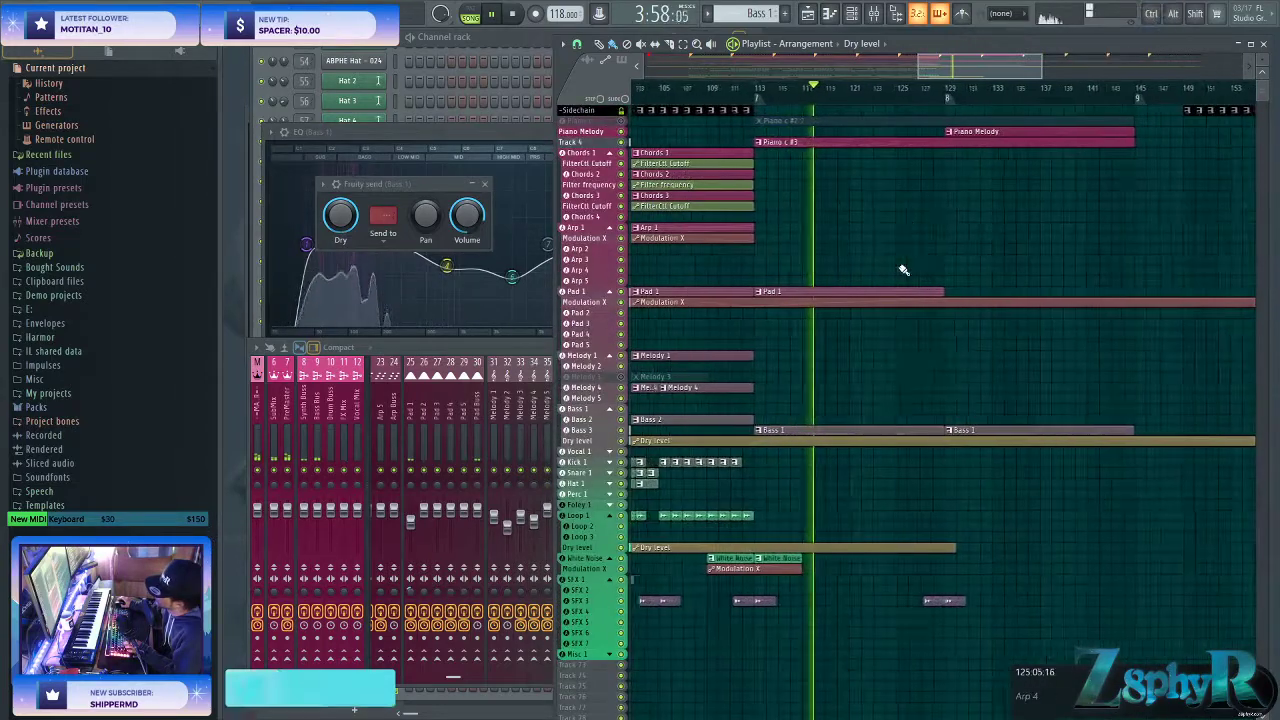
scroll(884, 191, "up", 2, "alt")
scroll(931, 263, "up", 1)
scroll(920, 217, "down", 2, "ctrl")
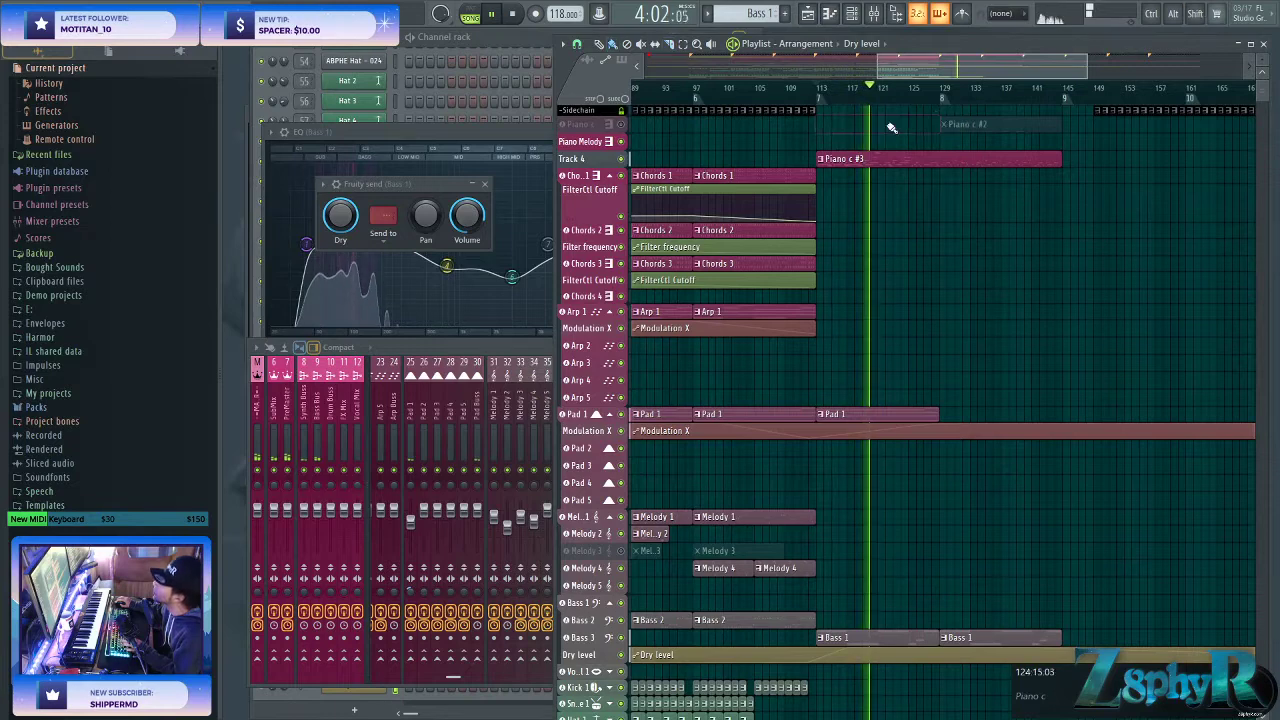
scroll(900, 270, "down", 1)
left_click(705, 280)
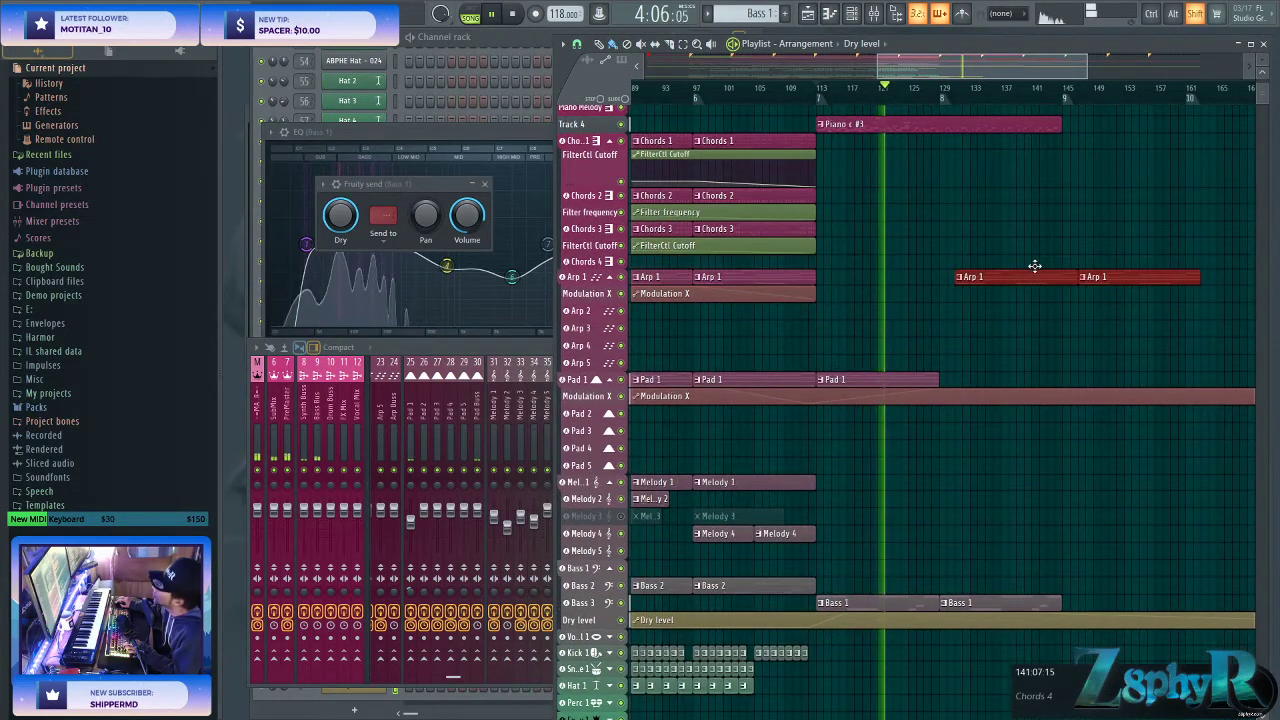
scroll(855, 294, "up", 2, "alt")
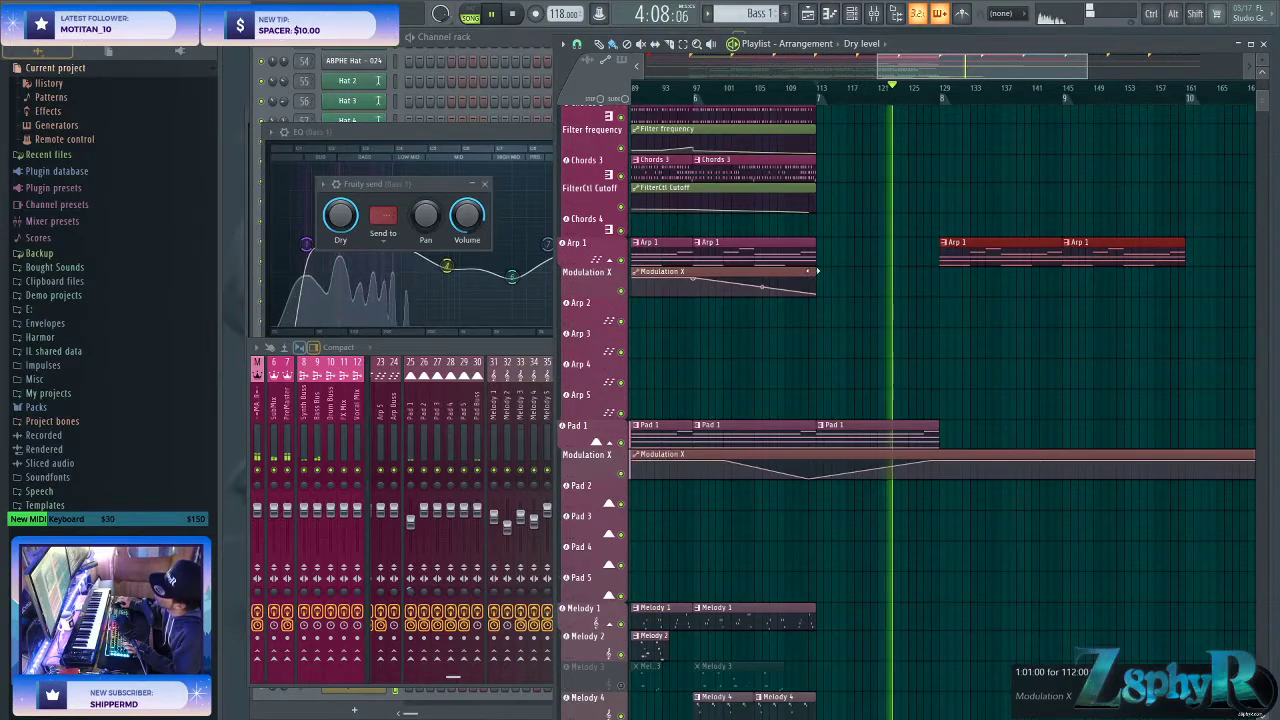
left_click_drag(811, 270, 1254, 272)
- Duplicate two Pad 1 clips to bar 129 and the Melody 1, Melody 3 and Melody 4 clips from bar 97 to bar 136
left_click_drag(1083, 433, 700, 437, "ctrl")
left_click_drag(726, 435, 980, 435, "shift")
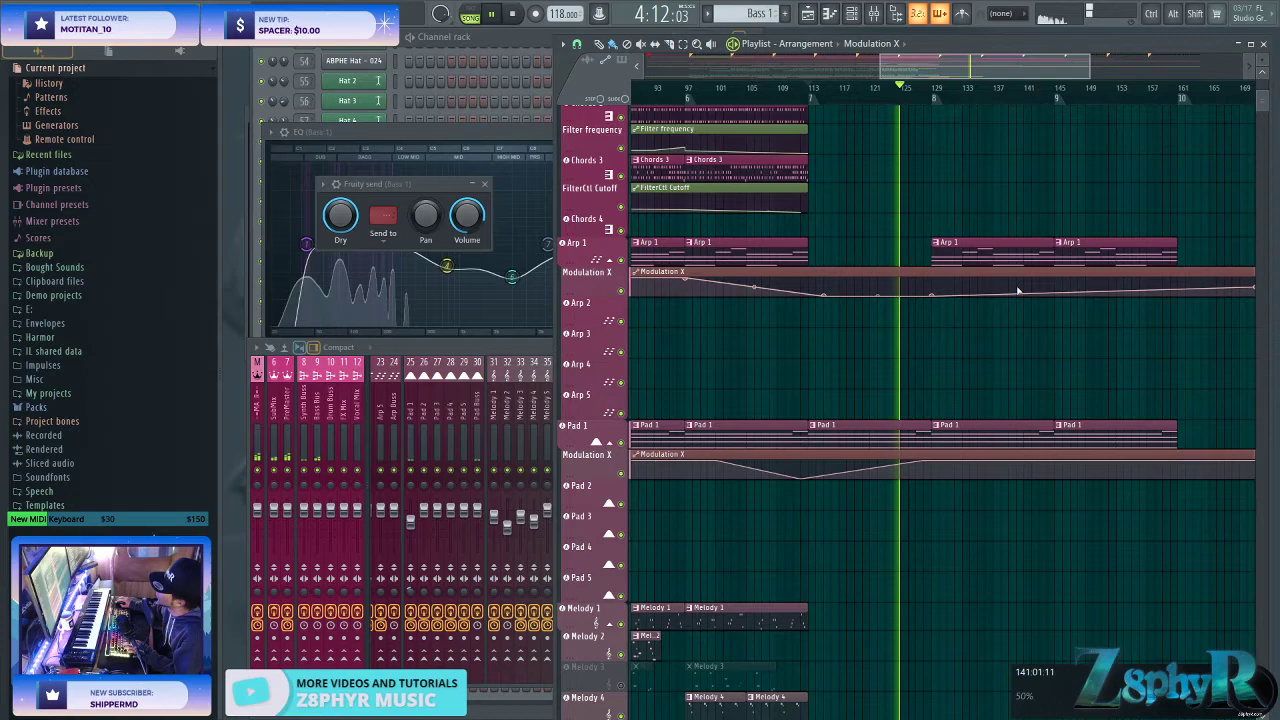
scroll(1039, 350, "down", 3)
left_click_drag(871, 357, 709, 498, "ctrl")
left_click_drag(709, 487, 879, 487, "shift")
scroll(923, 523, "down", 5)
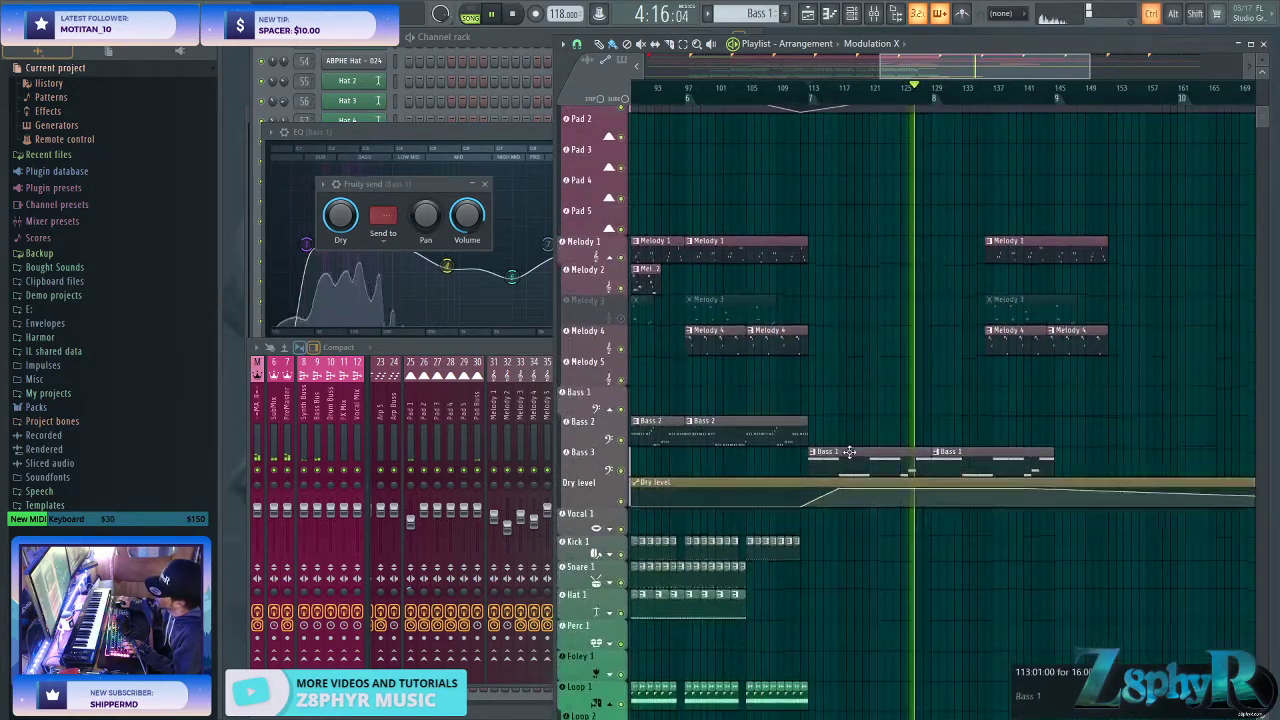
- Duplicate the Kick 1, Snare 1, Hat 1 and Loop 1 clips of bars 73 to 113 to bar 161
left_click_drag(909, 357, 600, 218, "ctrl")
left_click(963, 366, "ctrl")
scroll(963, 366, "down", 3)
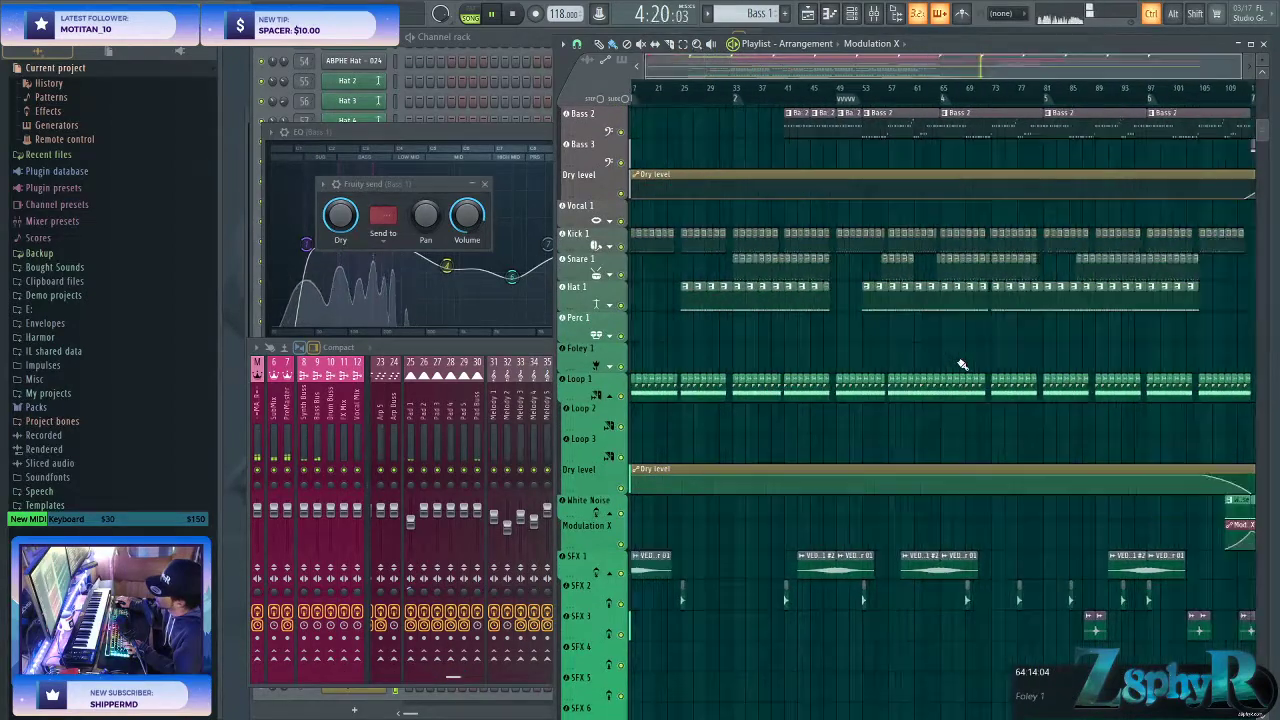
left_click_drag(1100, 432, 840, 224, "ctrl")
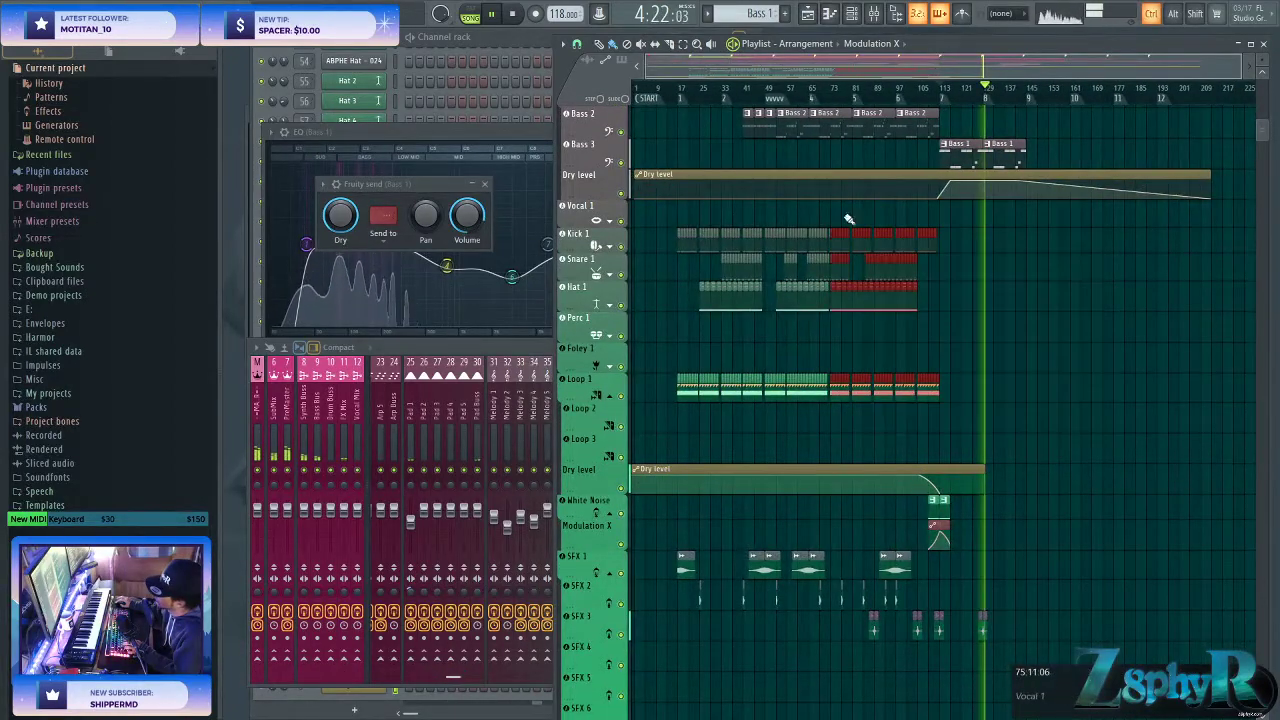
scroll(878, 280, "up", 4)
left_click_drag(769, 296, 896, 337)
- Move the copied Melody 1, Melody 3 and Melody 4 clips to bar 145 and add a Bass 1 clip there
scroll(754, 329, "up", 4)
scroll(770, 322, "left", 2)
scroll(903, 271, "up", 8)
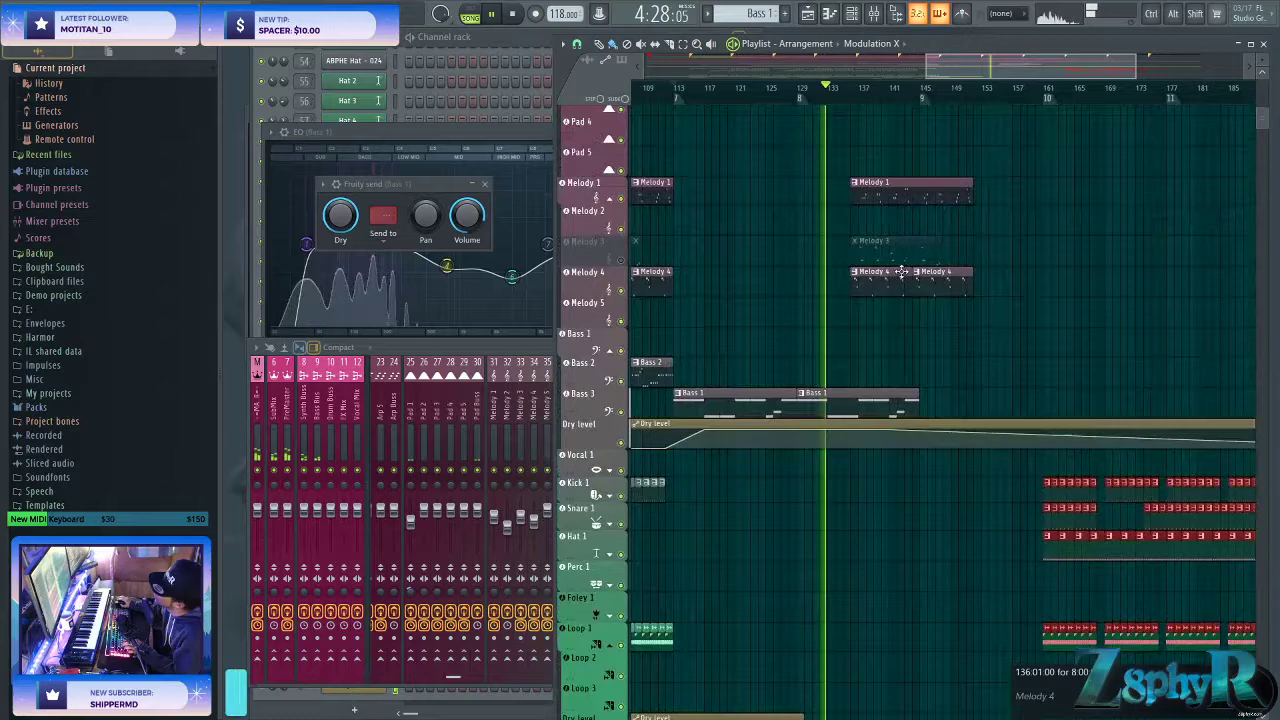
scroll(869, 340, "up", 3)
scroll(869, 340, "down", 4)
left_click_drag(886, 449, 1020, 621, "ctrl")
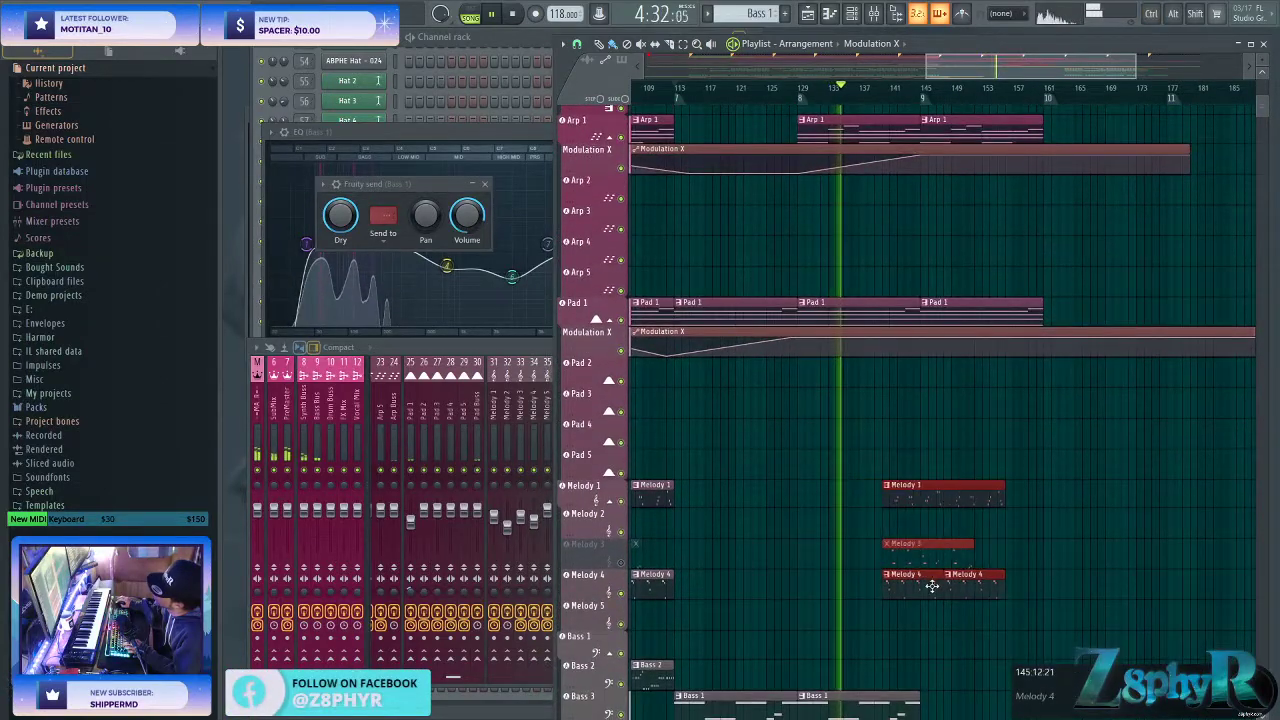
scroll(966, 575, "down", 6)
left_click_drag(1030, 509, 808, 533)
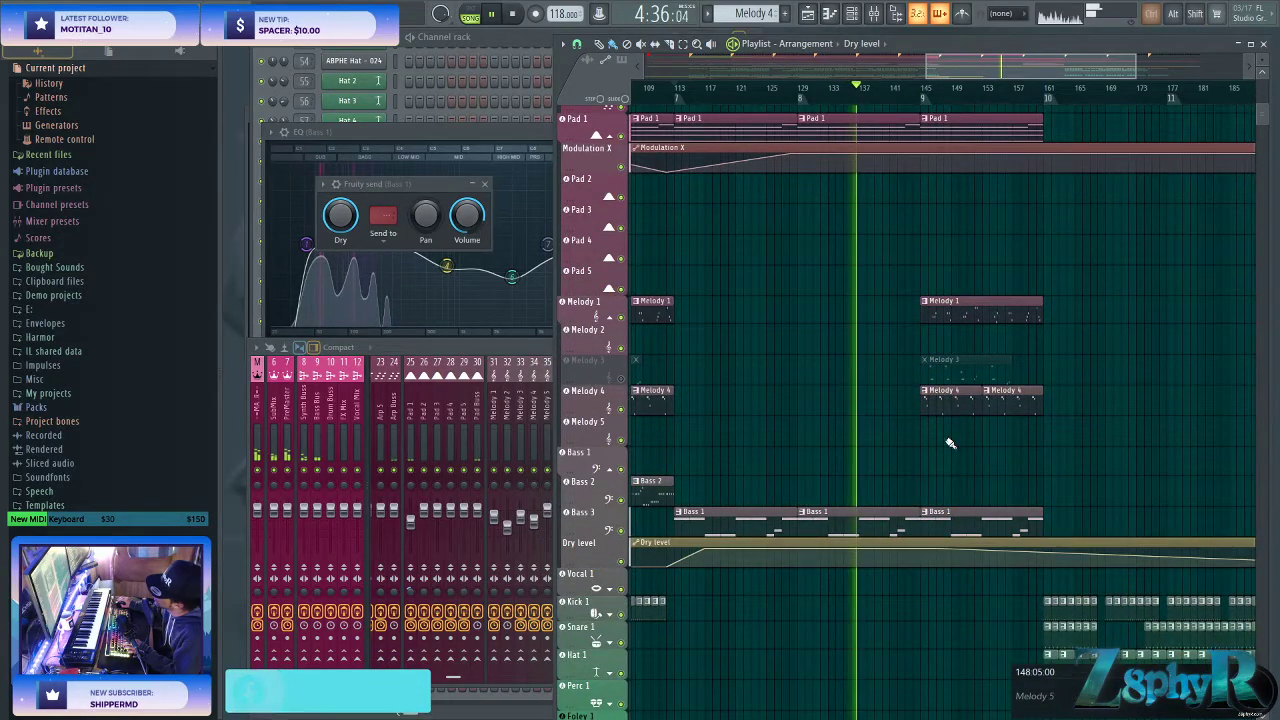
- Shape the Bass 1 Dry level automation to fall to minimum from bar 145 to about bar 157, and end the last Bass 1 clip at bar 153
scroll(885, 445, "up", 8)
scroll(884, 440, "up", 5)
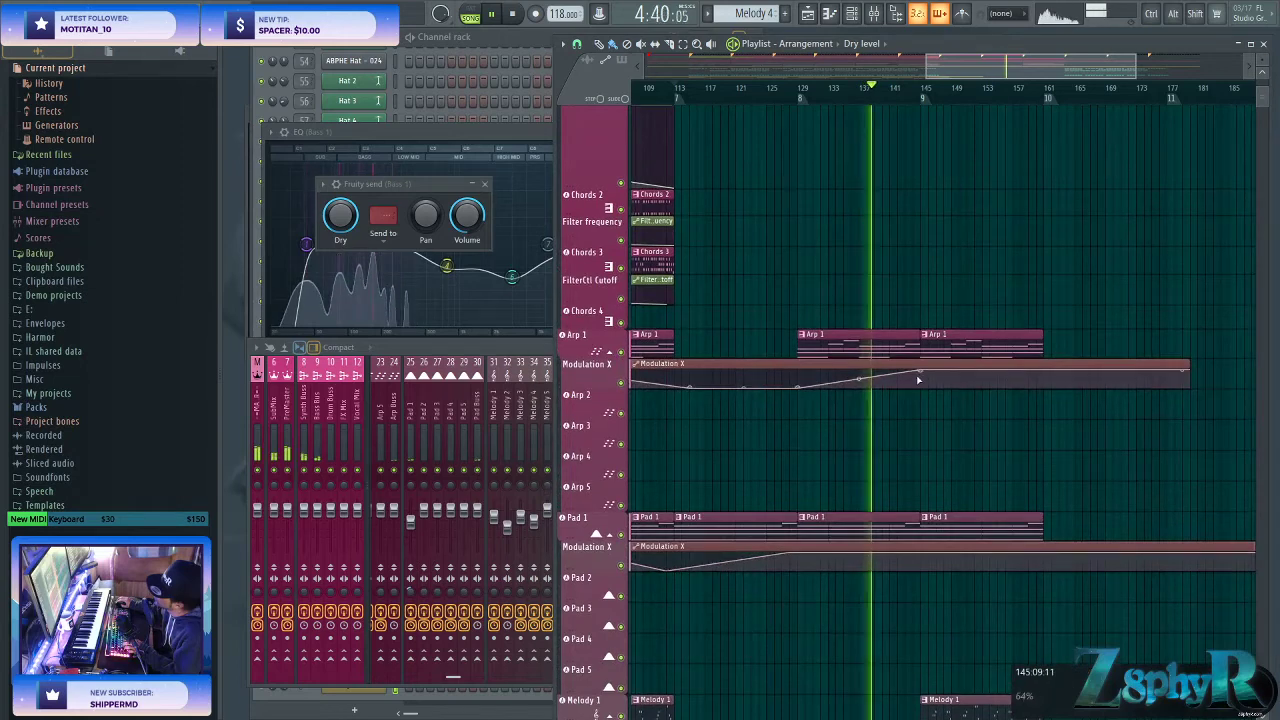
scroll(900, 300, "up", 5)
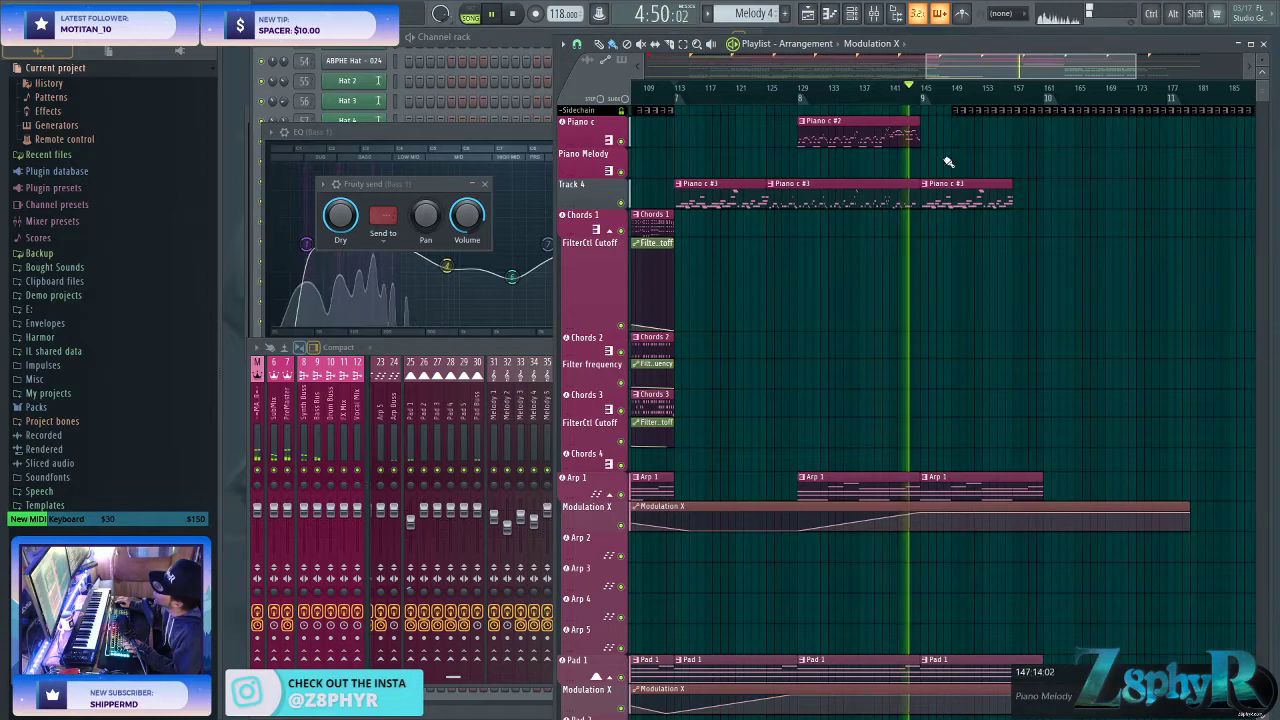
scroll(980, 183, "down", 3)
scroll(946, 286, "up", 3, "ctrl")
scroll(949, 298, "down", 2)
scroll(940, 360, "down", 3)
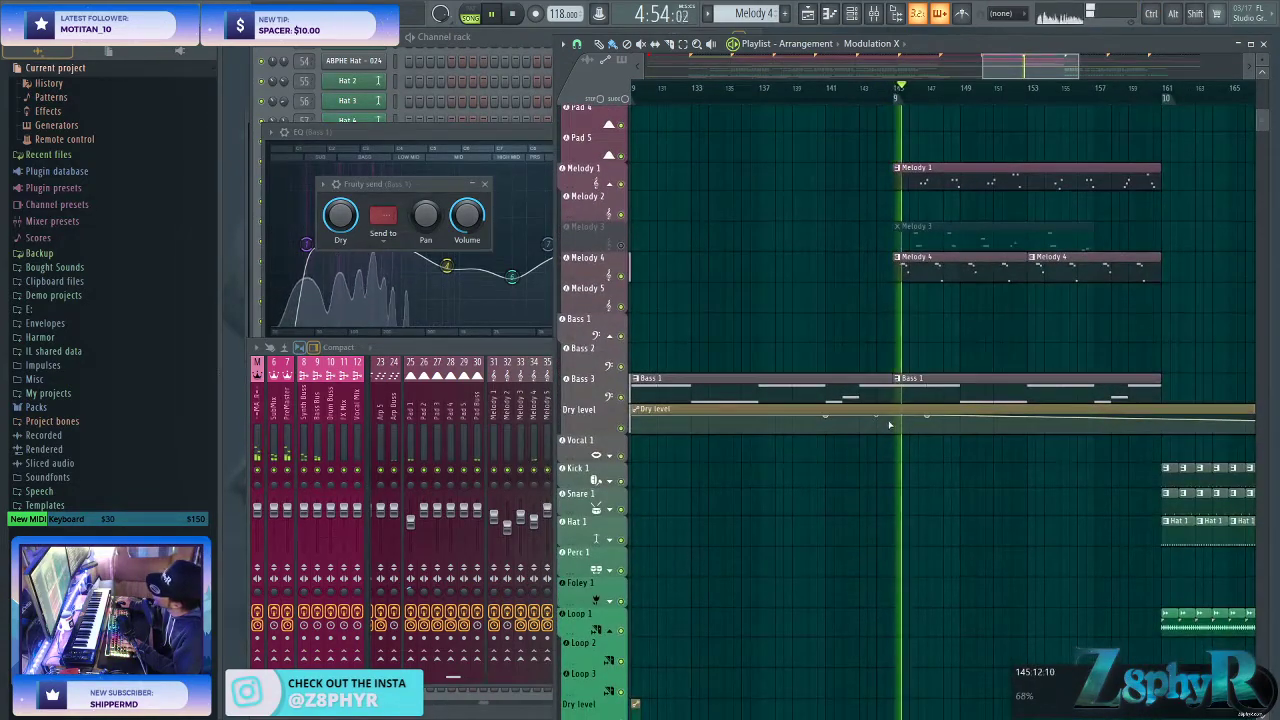
left_click_drag(926, 413, 896, 405)
scroll(915, 340, "down", 4, "ctrl")
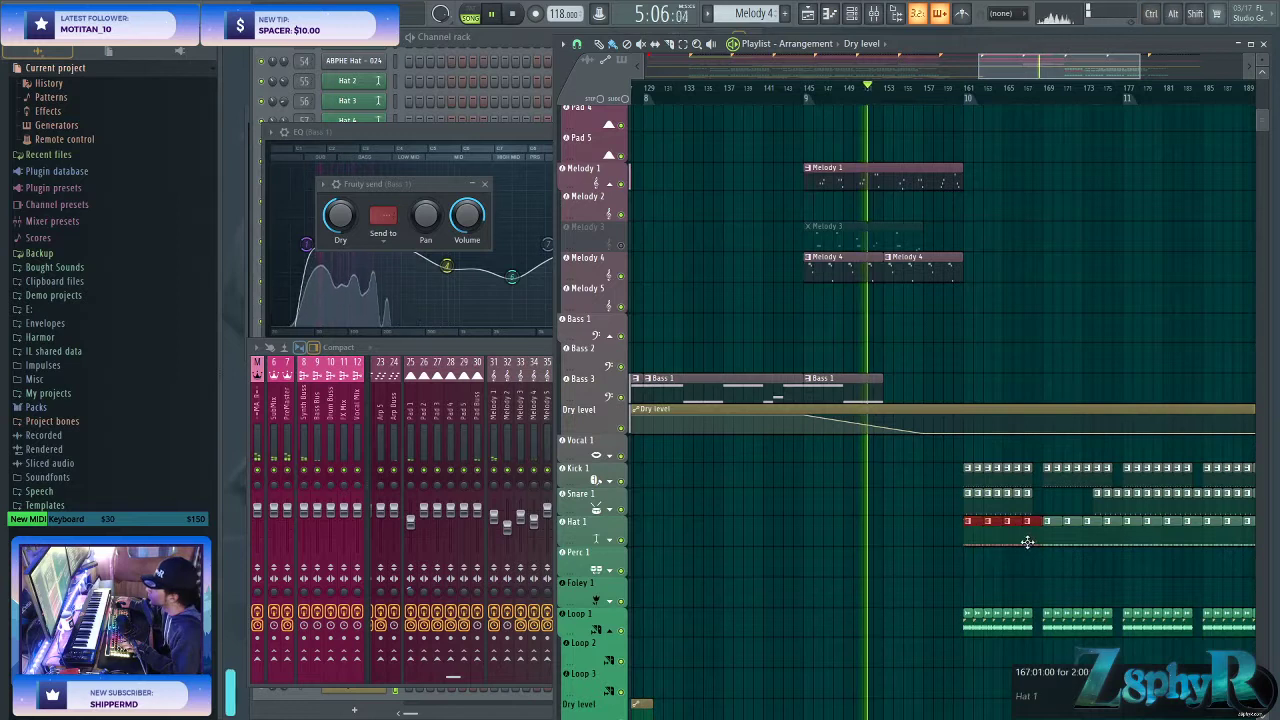
- Copy Hat 1 clips ahead of bar 161 so the hats start at bar 153, and add Loop 1 clips at bars 145 and 153
left_click_drag(1028, 545, 1018, 542)
mouse_move(948, 580)
left_mouse_down()
mouse_move(1030, 634)
mouse_move(925, 624)
mouse_move(805, 645)
left_mouse_up()
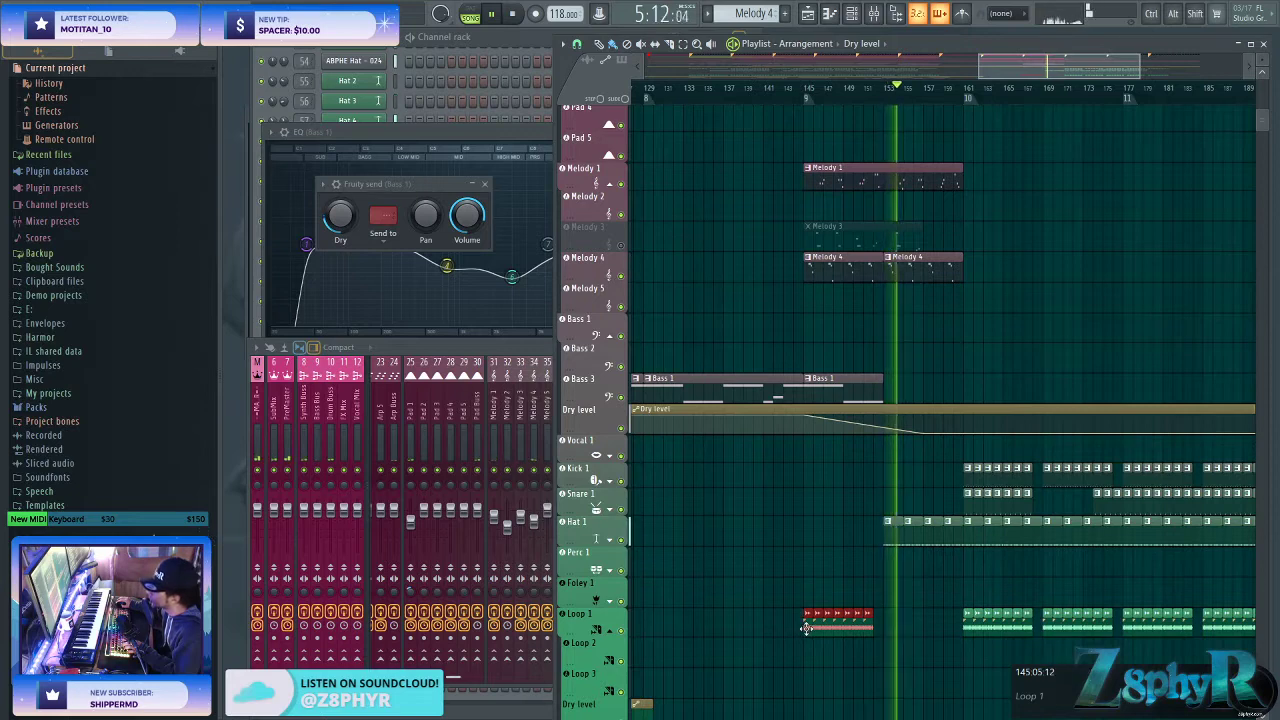
mouse_move(920, 627)
left_mouse_down()
mouse_move(803, 636)
mouse_move(884, 612)
left_mouse_up()
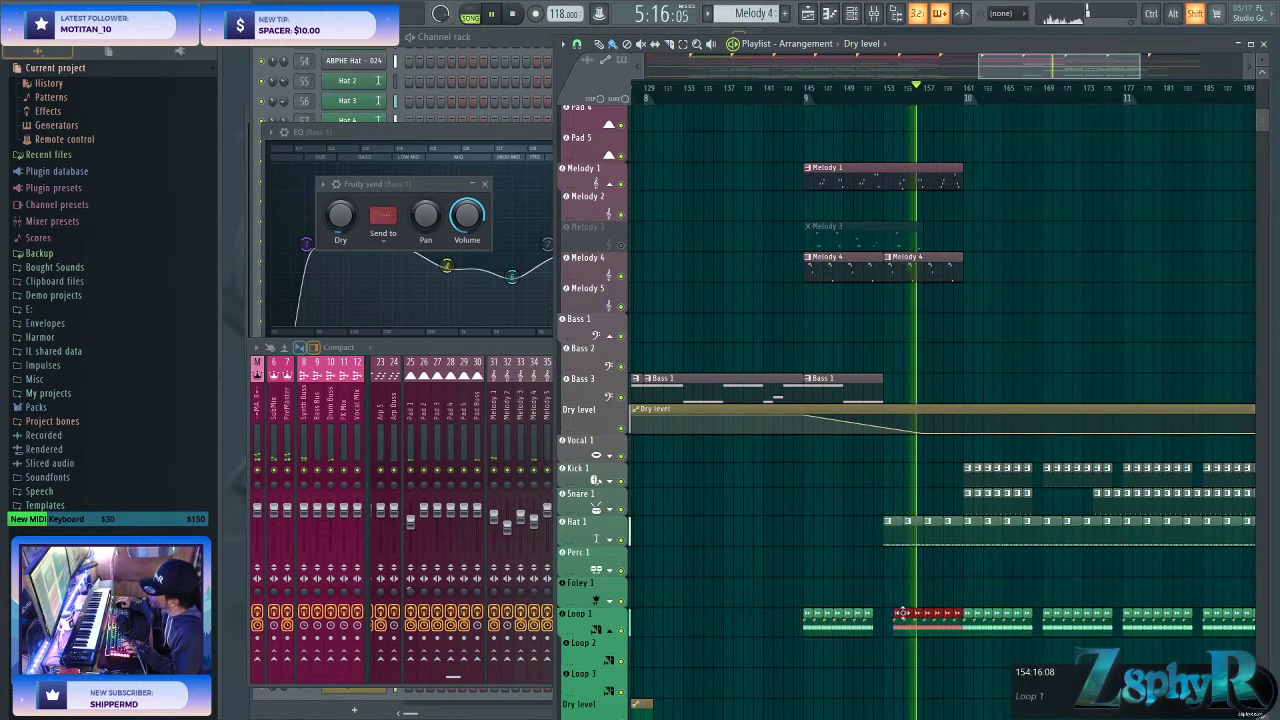
left_click(866, 615)
left_click(862, 590)
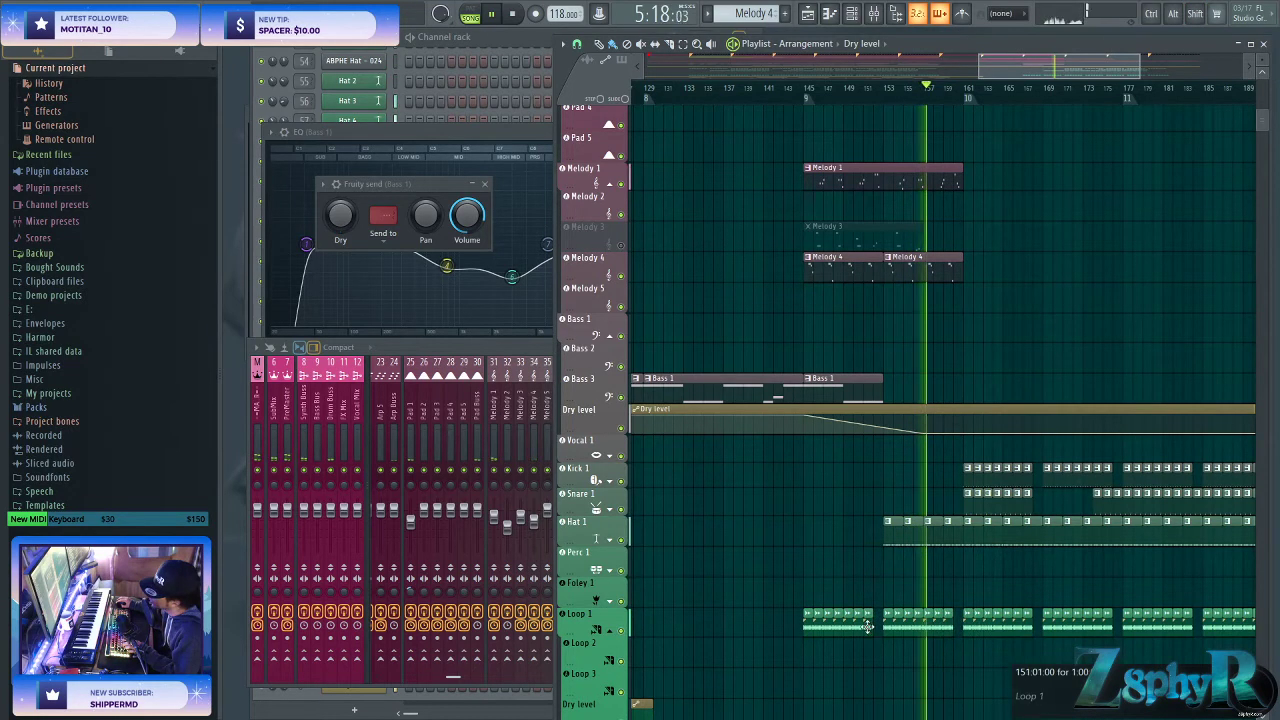
- Extend the Dry level automation below Loop 3 to about bar 241 and shape a curved rise from about bar 144 to 152
scroll(862, 551, "down", 5)
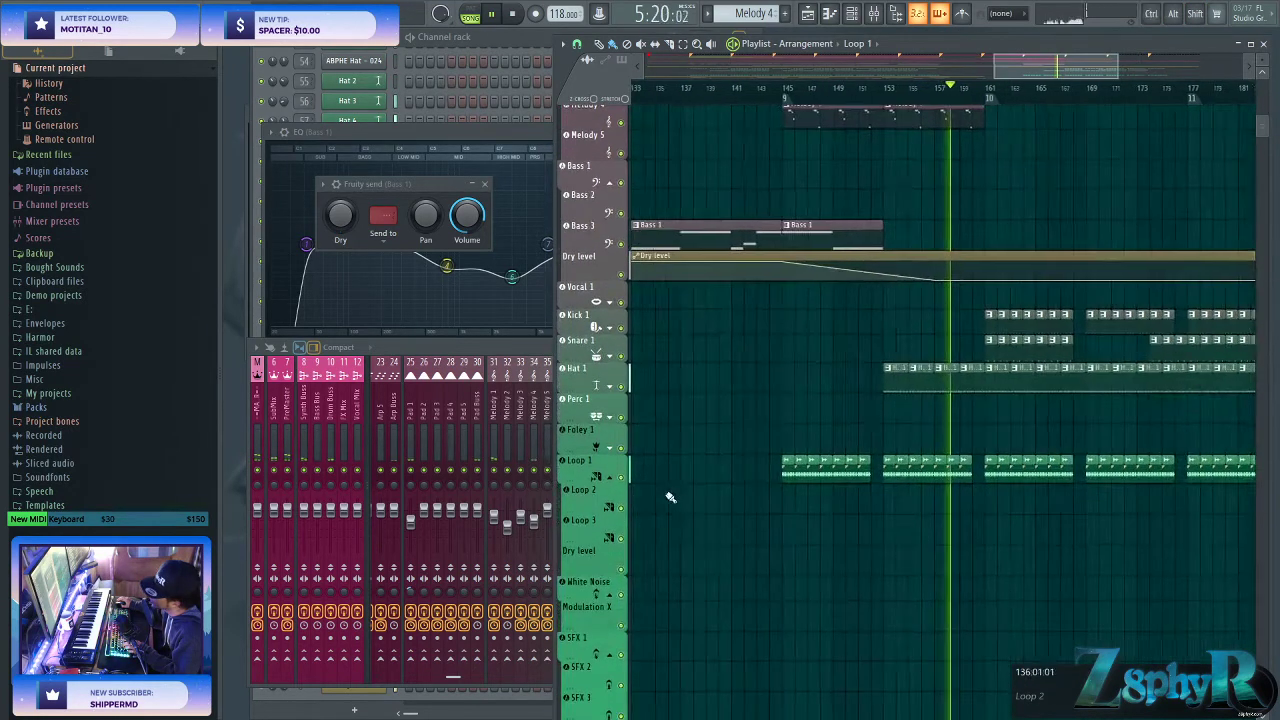
scroll(778, 527, "down", 5)
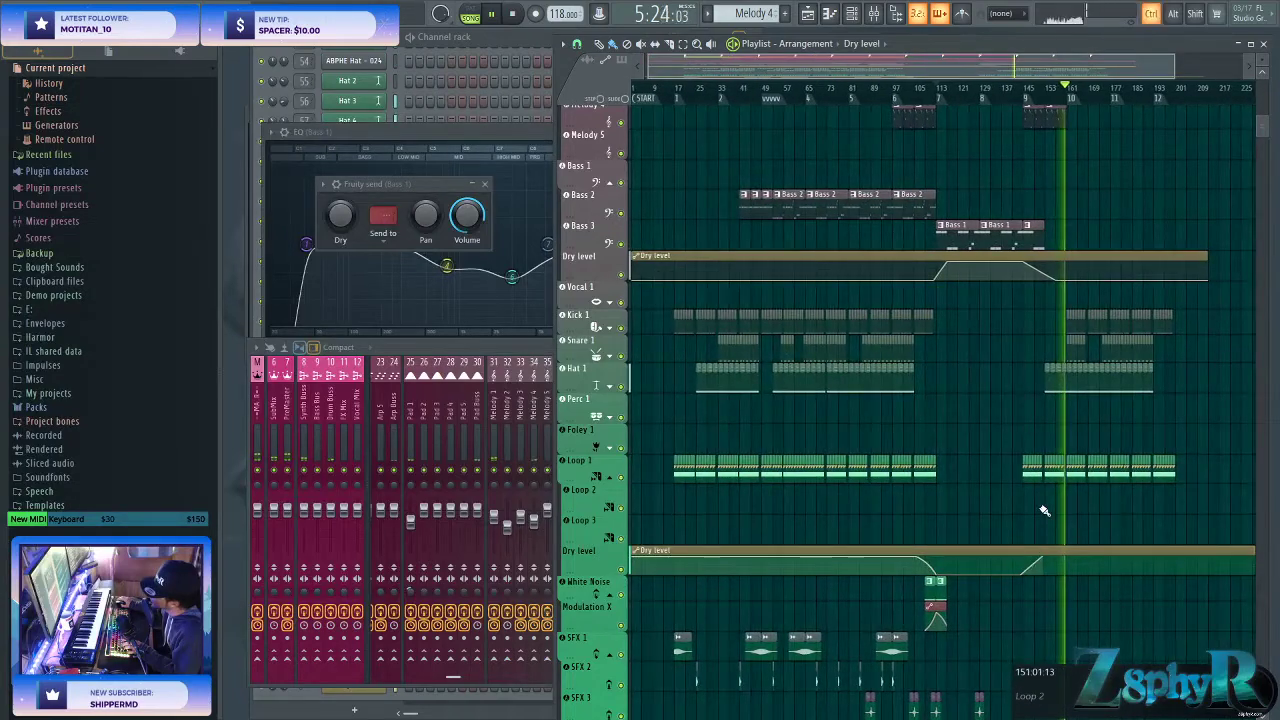
scroll(1044, 511, "up", 5)
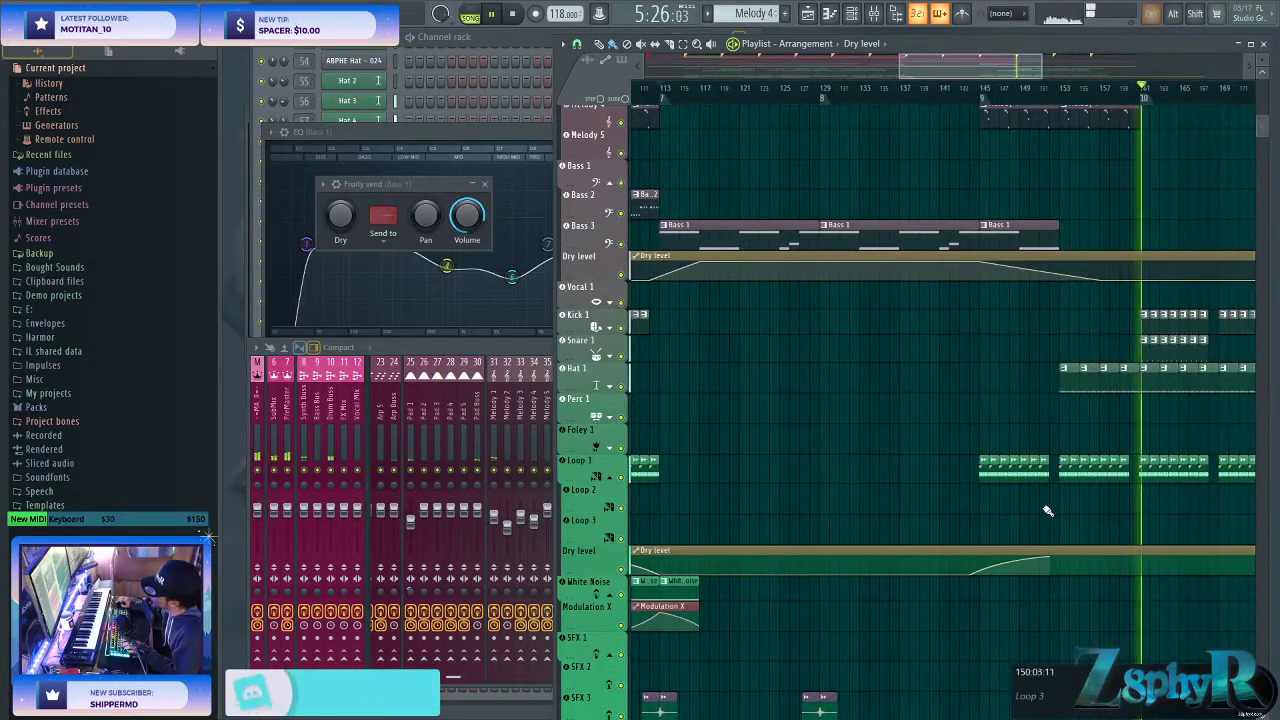
scroll(1066, 503, "down", 5)
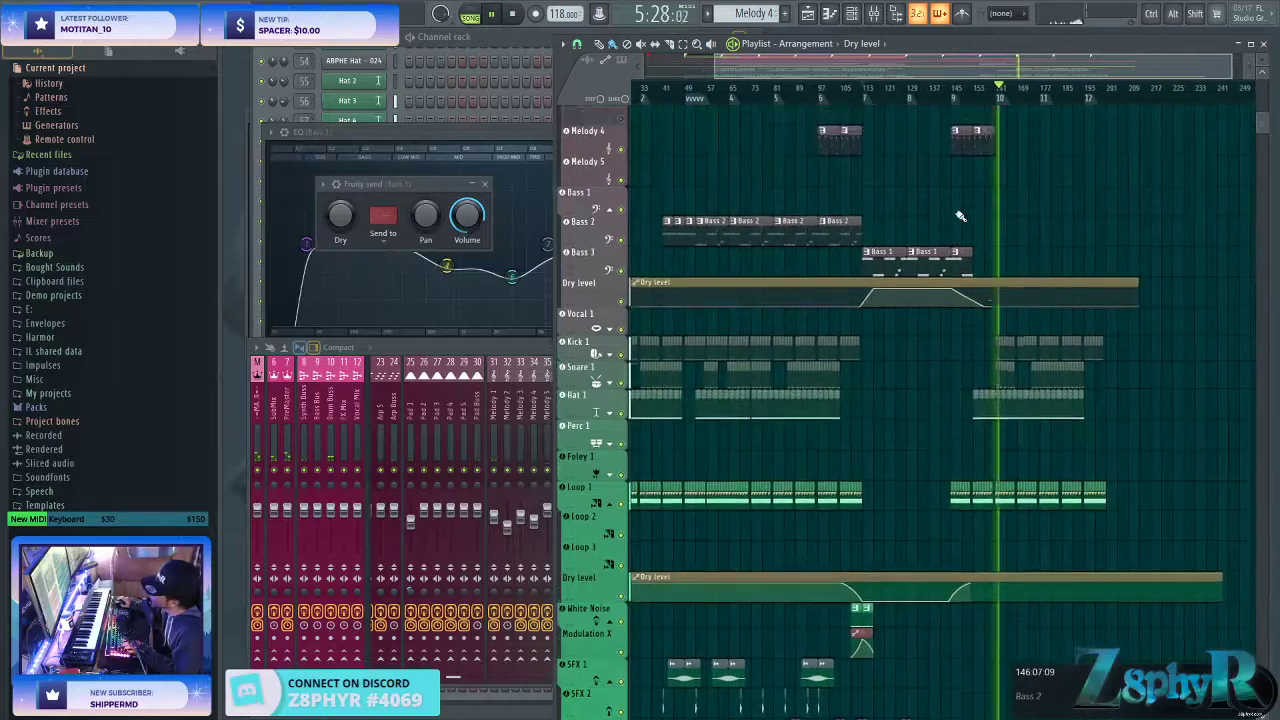
- Replay the arrangement from bar 113 and add another White Noise clip at bar 117
scroll(986, 246, "up", 4)
key("space")
scroll(1022, 258, "down", 4)
key("space")
left_click_drag(1014, 236, 977, 246)
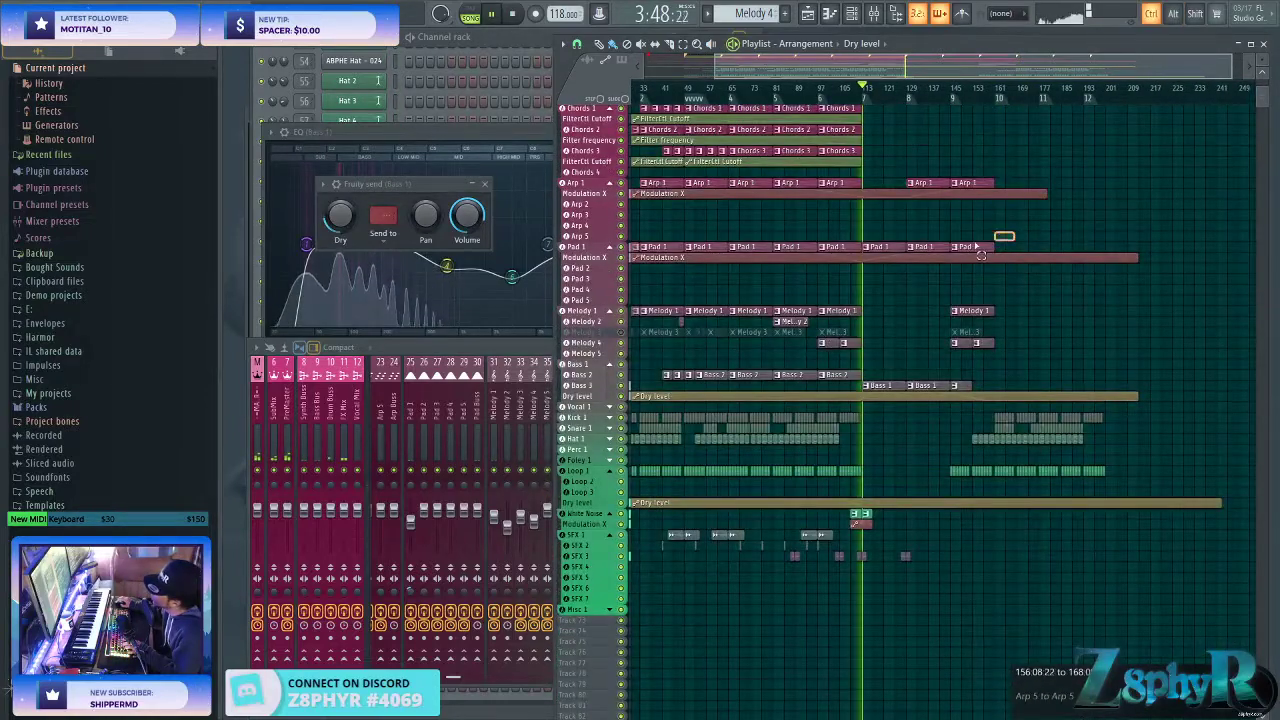
scroll(860, 520, "up", 6)
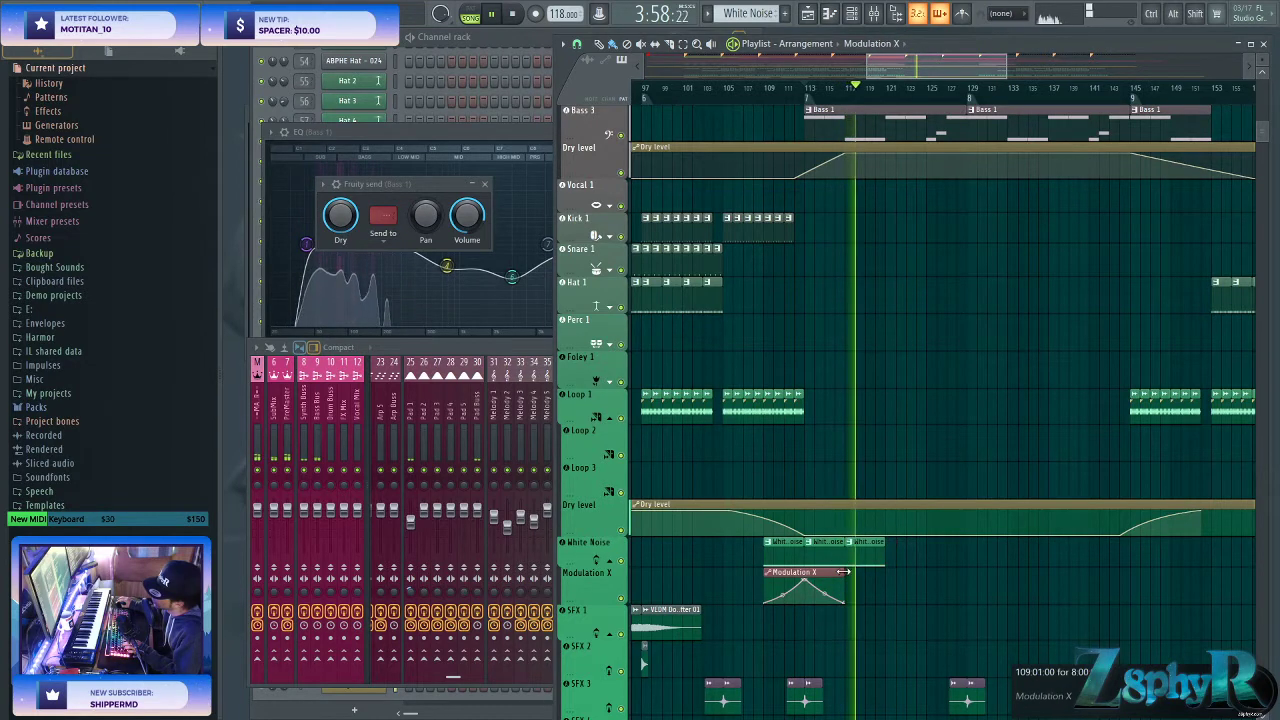
- Extend the White Noise Modulation X automation to bar 121 and delete its intermediate points so it falls to minimum at the end
right_click(853, 603)
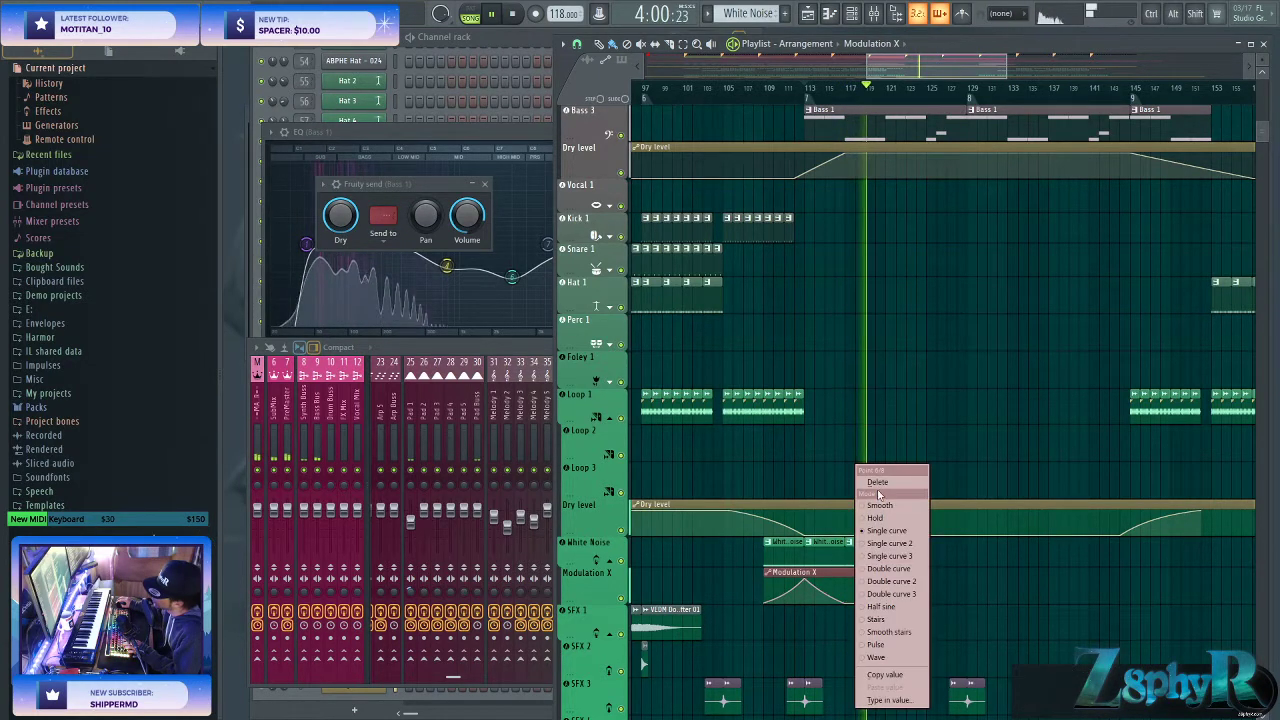
left_click(879, 485)
right_click(847, 603)
left_click(878, 484)
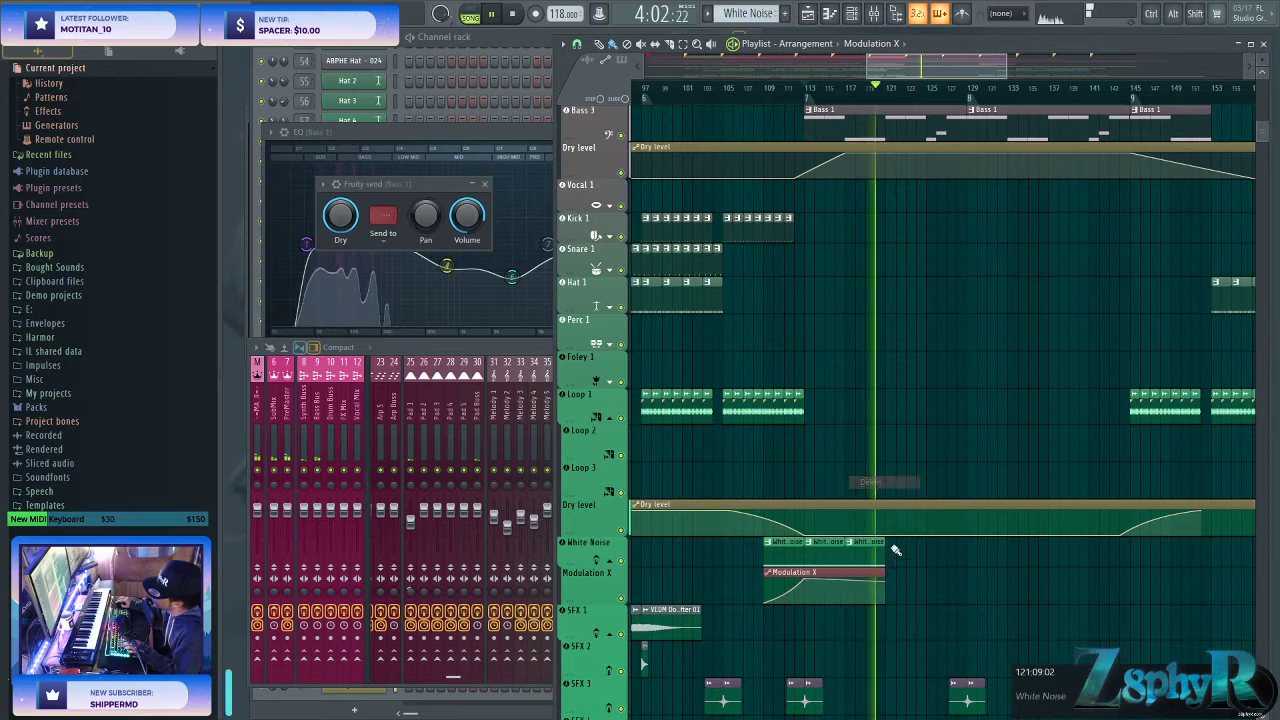
left_click_drag(878, 594, 885, 604)
key("space")
key("space")
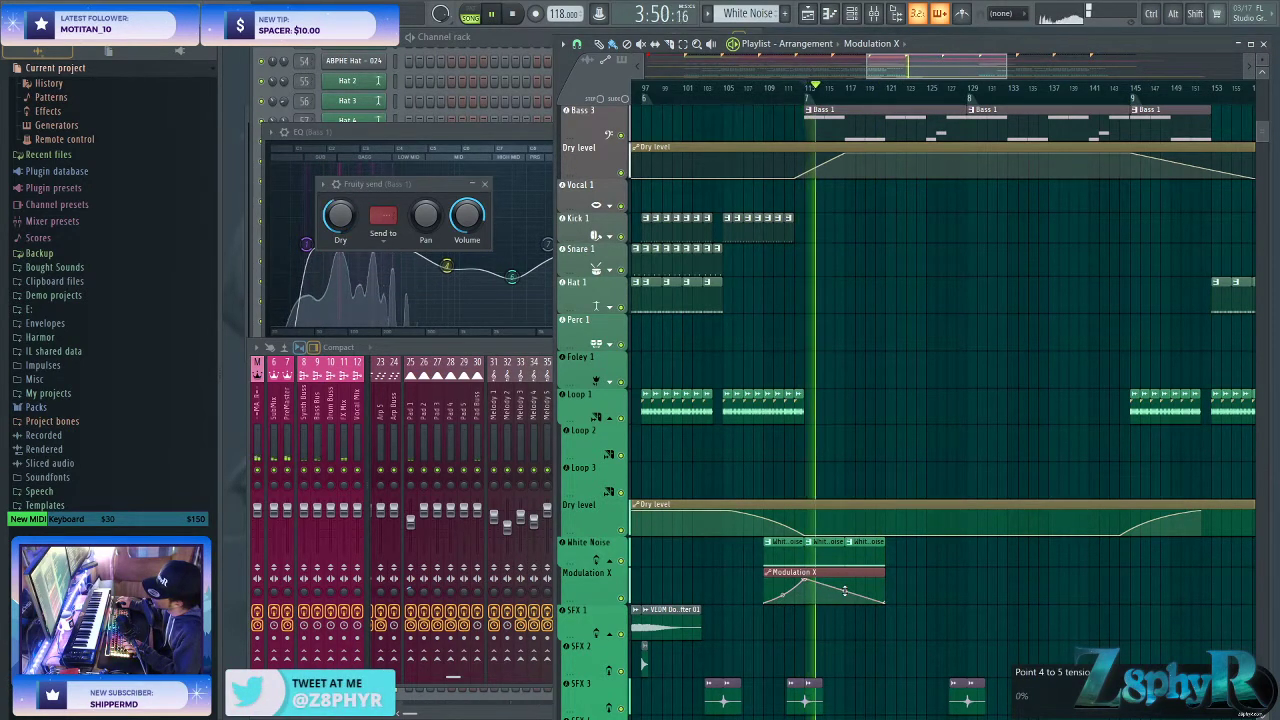
- Open the EQ of the White Noise mixer track and lower the track's volume to 28%
left_click(540, 422)
left_click(801, 416)
scroll(792, 414, "down", 6)
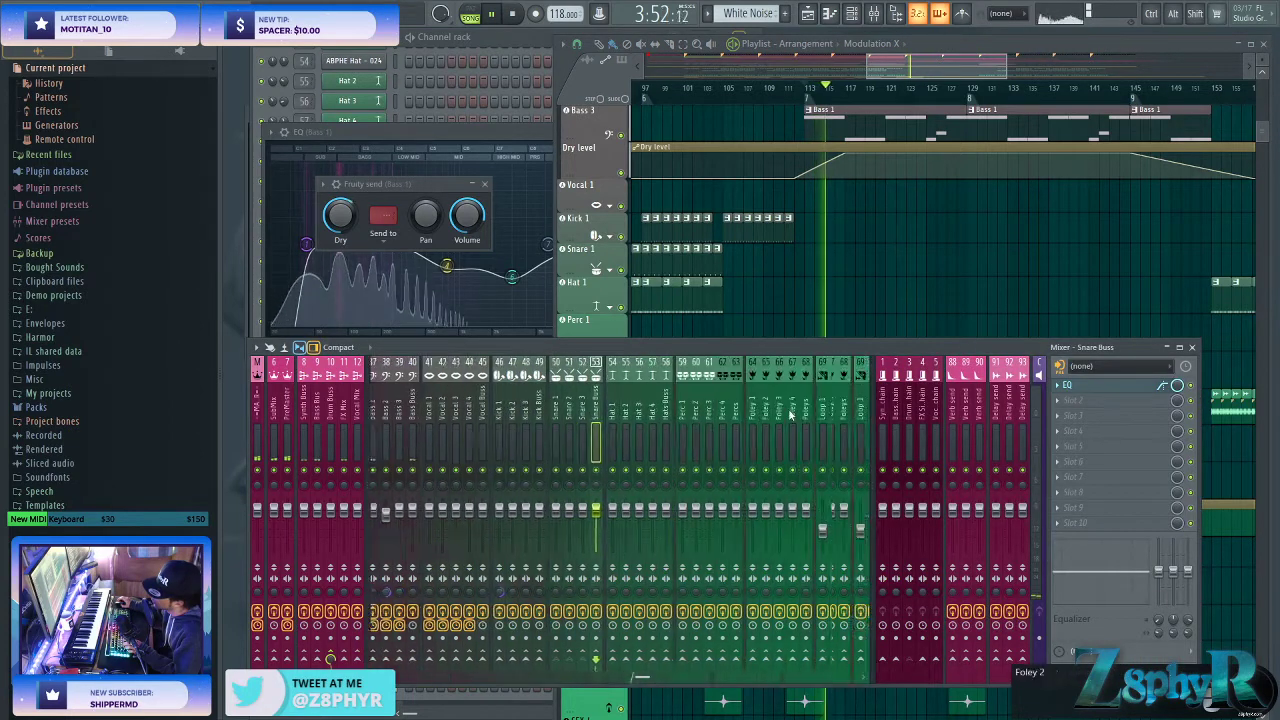
left_click(688, 406)
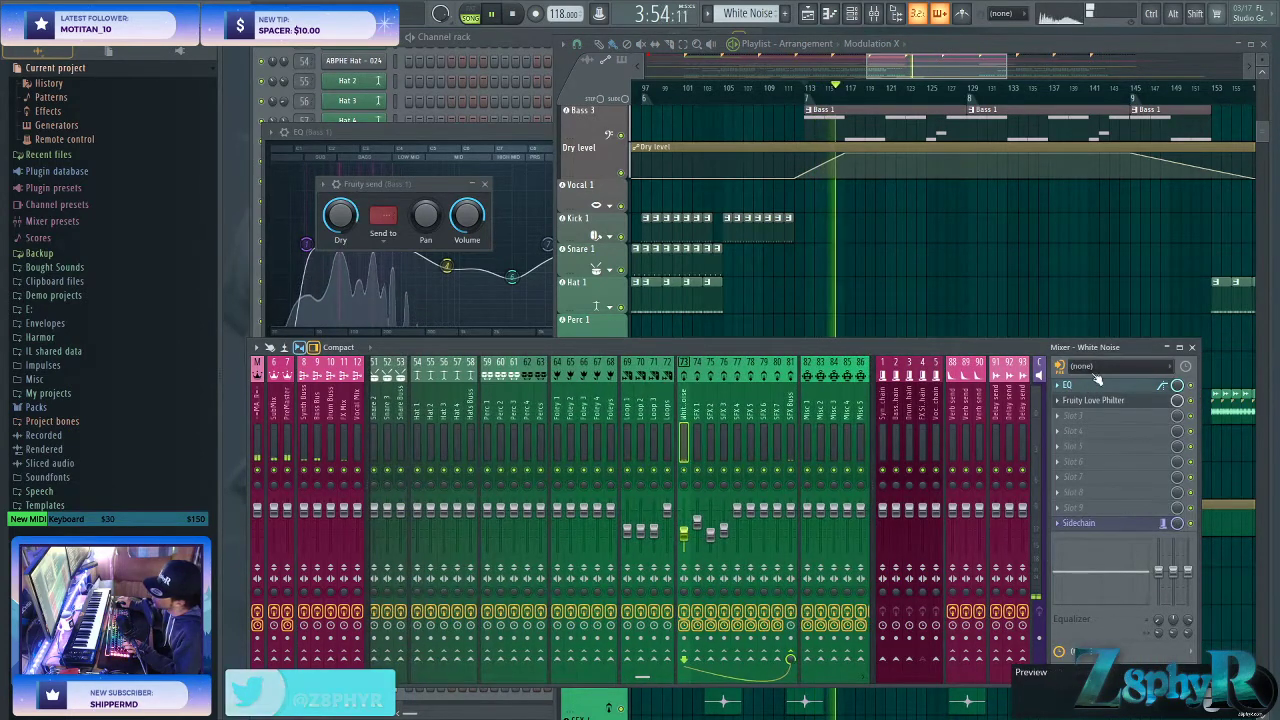
left_click(1097, 384)
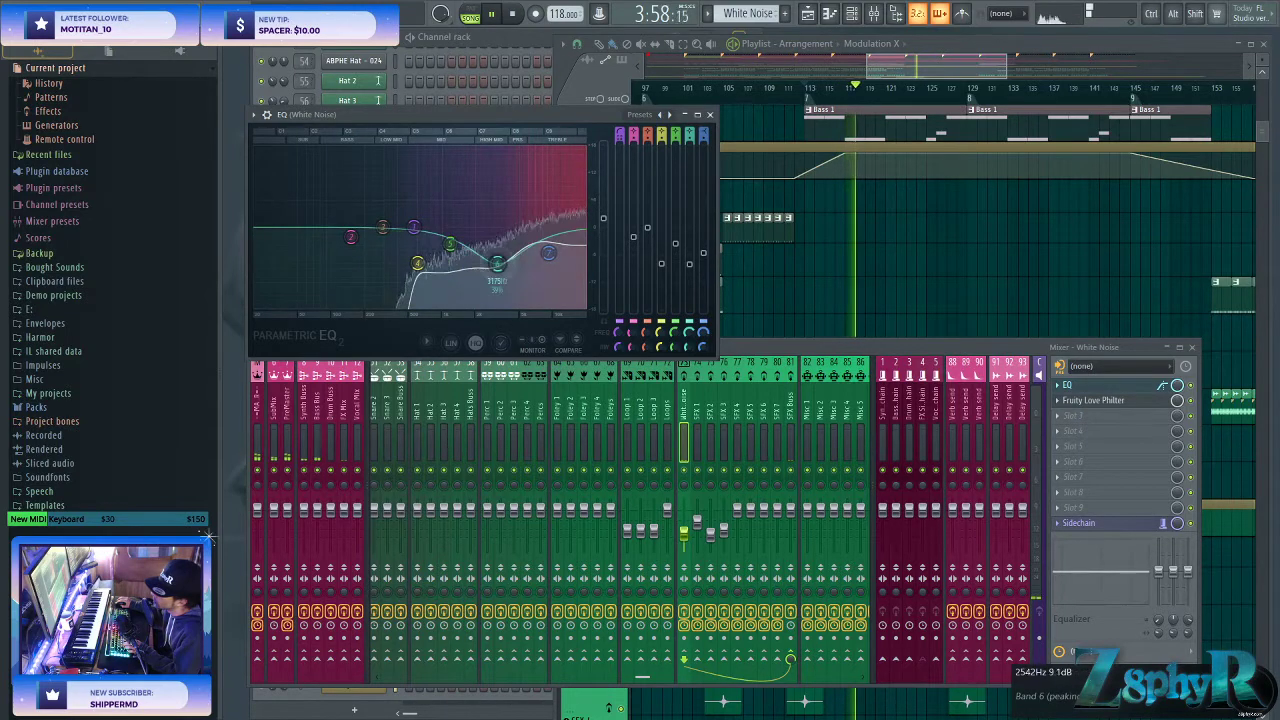
left_click(955, 662)
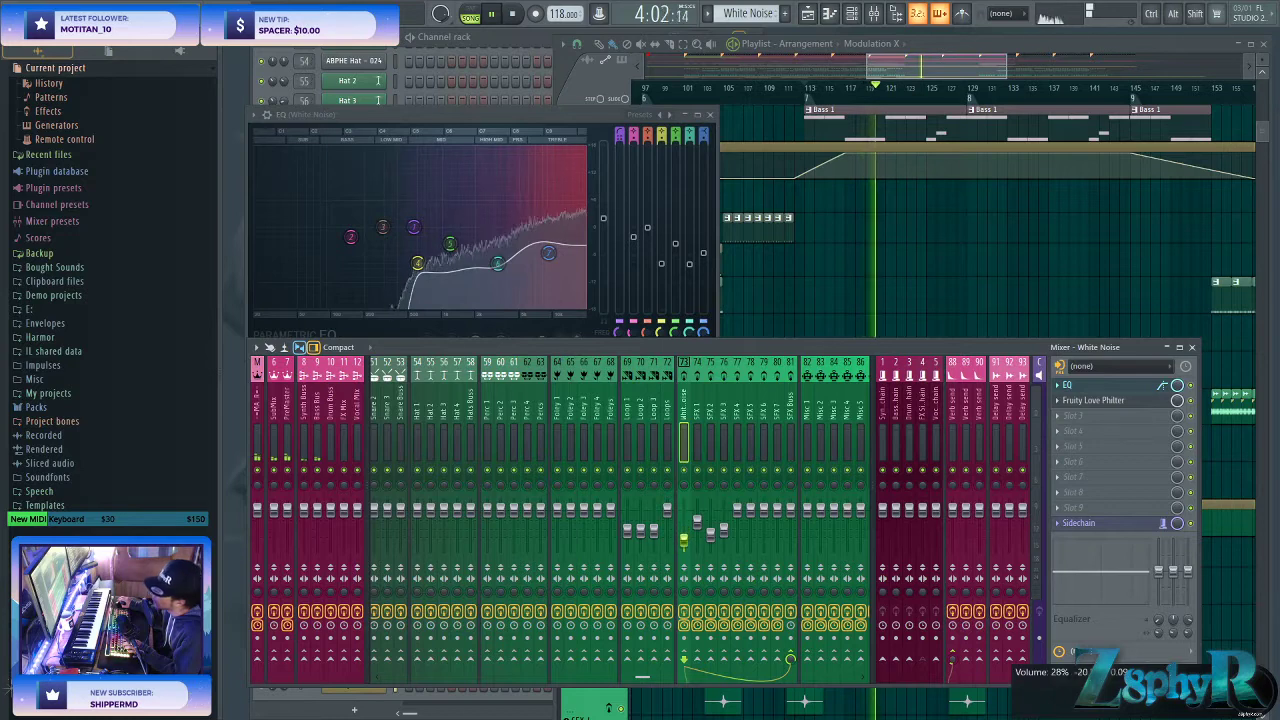
left_click(870, 232, "ctrl")
left_click(803, 89)
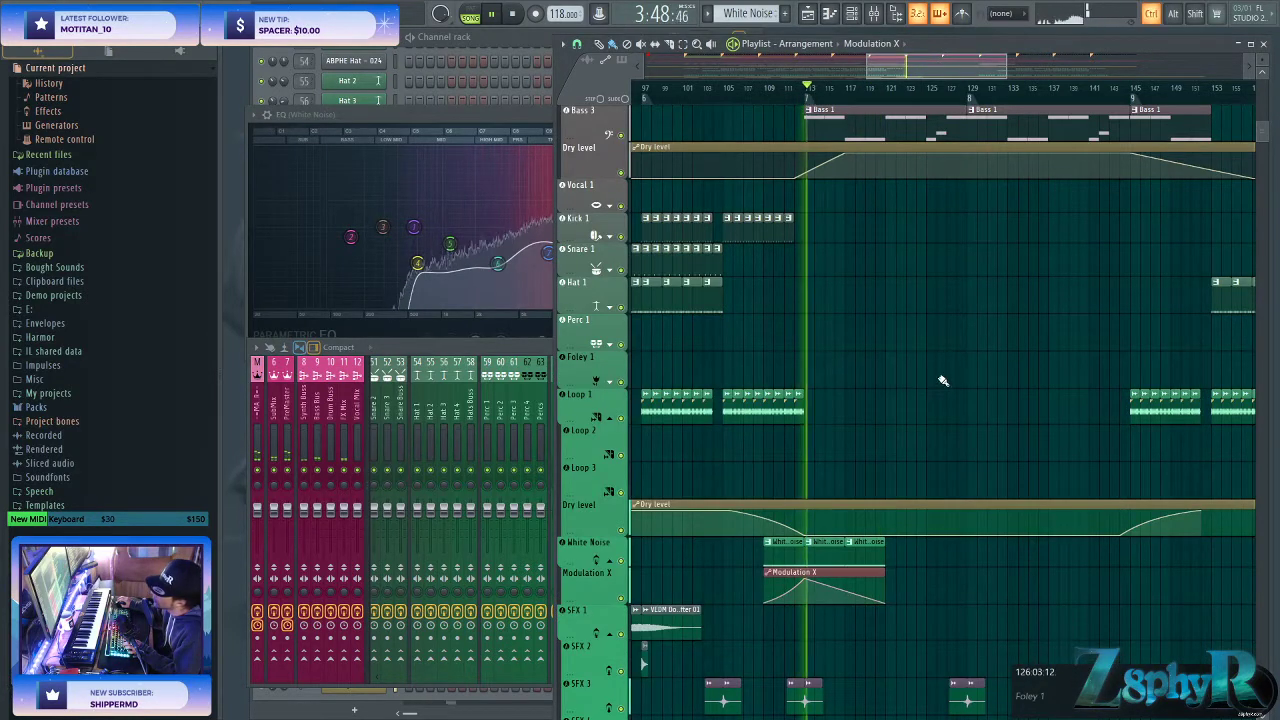
- Check the settings of the SFX 3 crash sample at bar 113 and the volume options of the White Noise mixer track
scroll(829, 460, "down", 3)
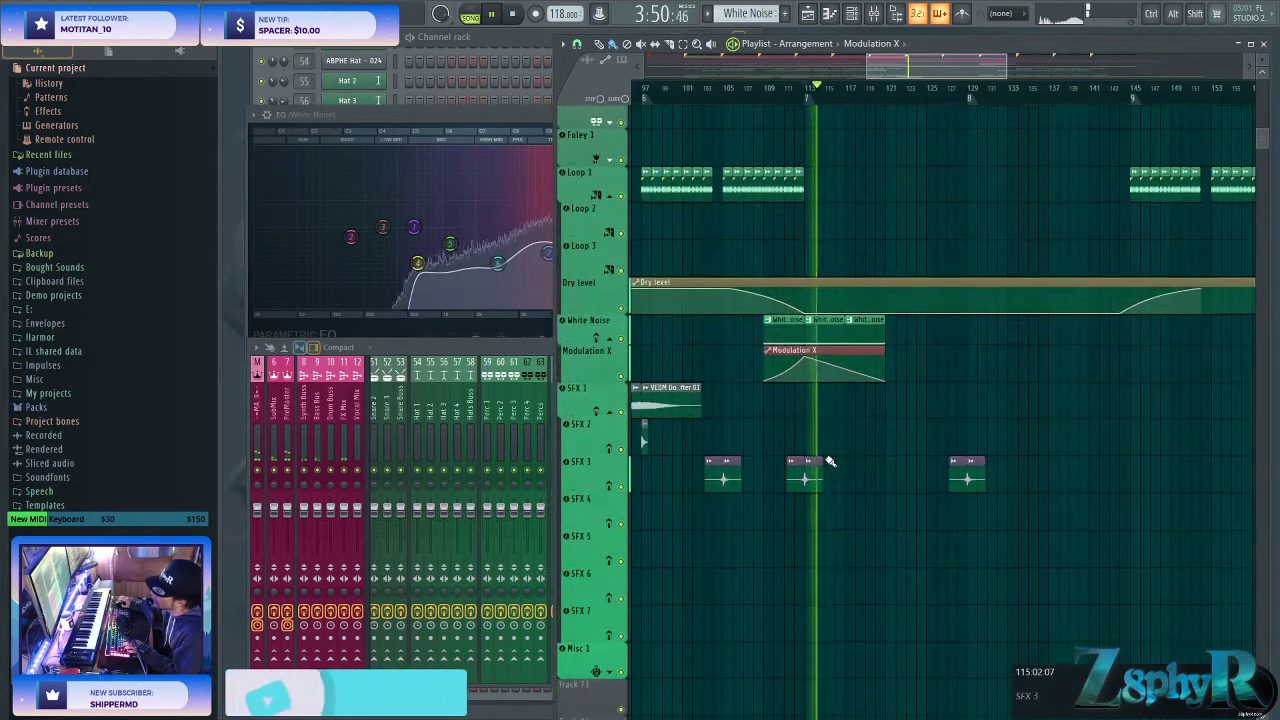
double_click(815, 462)
left_click(981, 456)
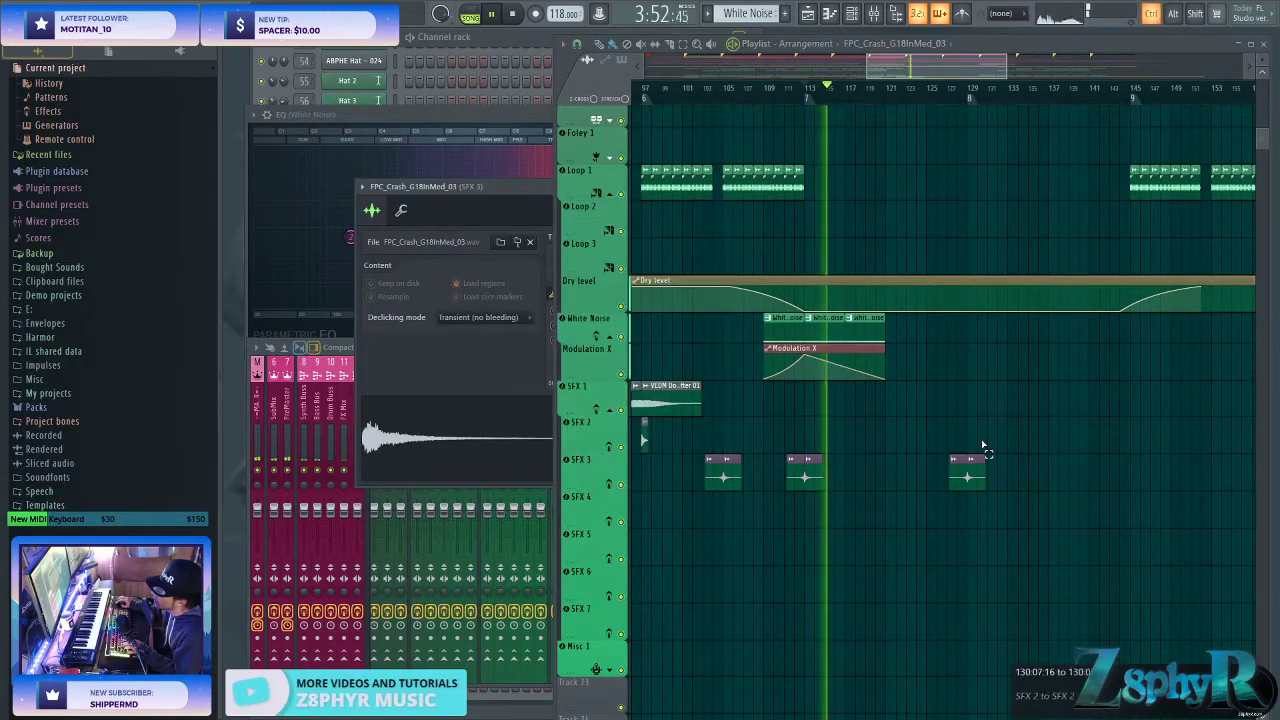
left_click(330, 367)
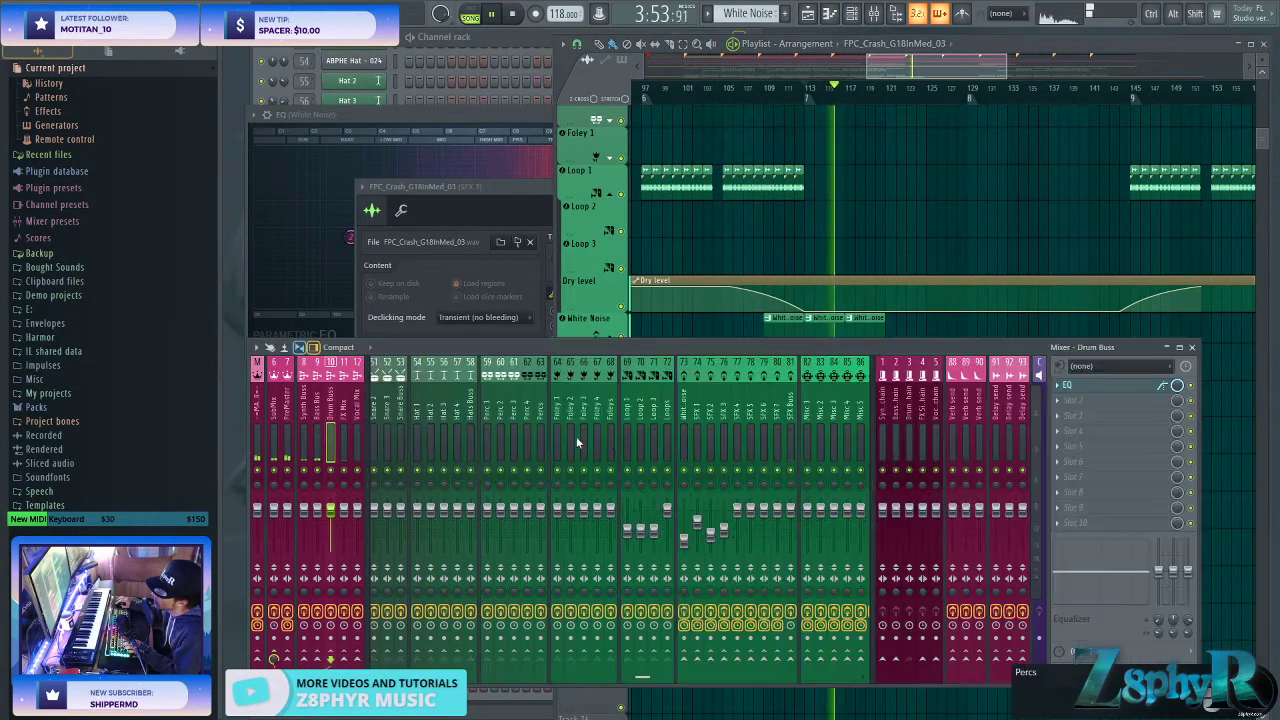
left_click(692, 417)
right_click(688, 543)
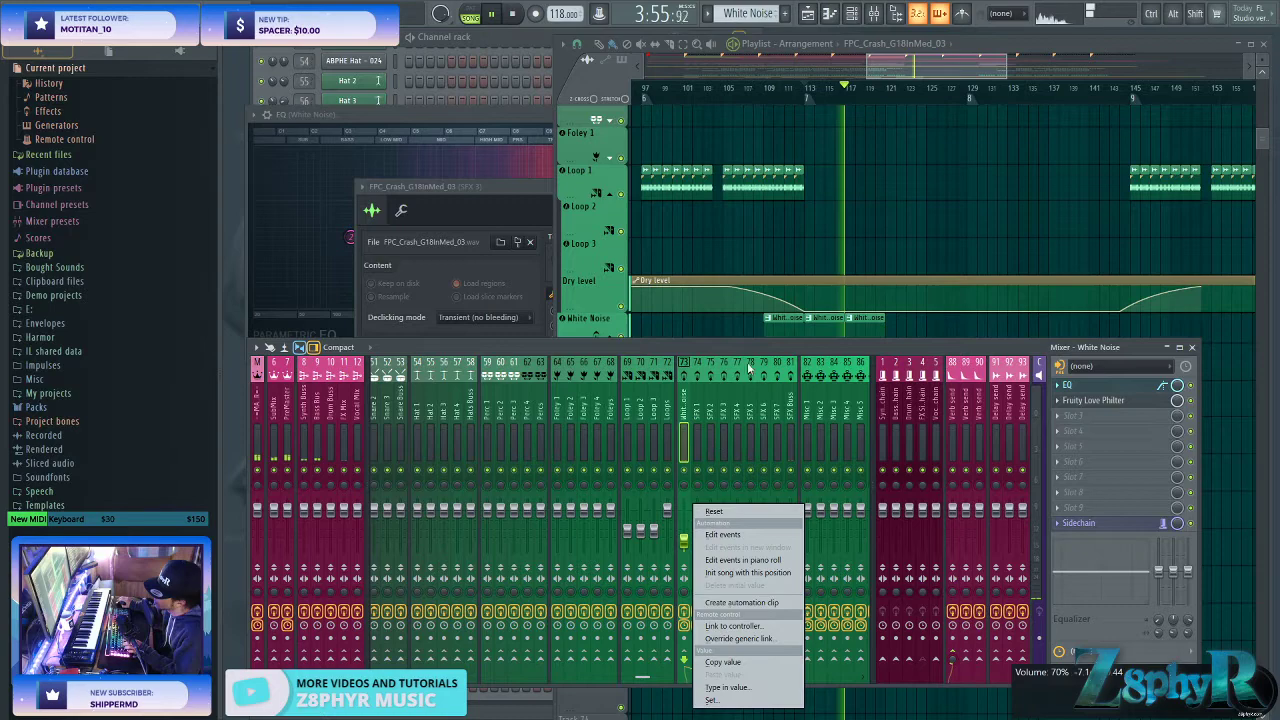
left_click(929, 104)
- Lengthen the rise of the Bass 1 Dry level automation so it reaches 100% at about bar 121
scroll(934, 420, "down", 2)
left_click_drag(798, 388, 803, 387)
left_click_drag(750, 316, 660, 376)
scroll(797, 383, "down", 4)
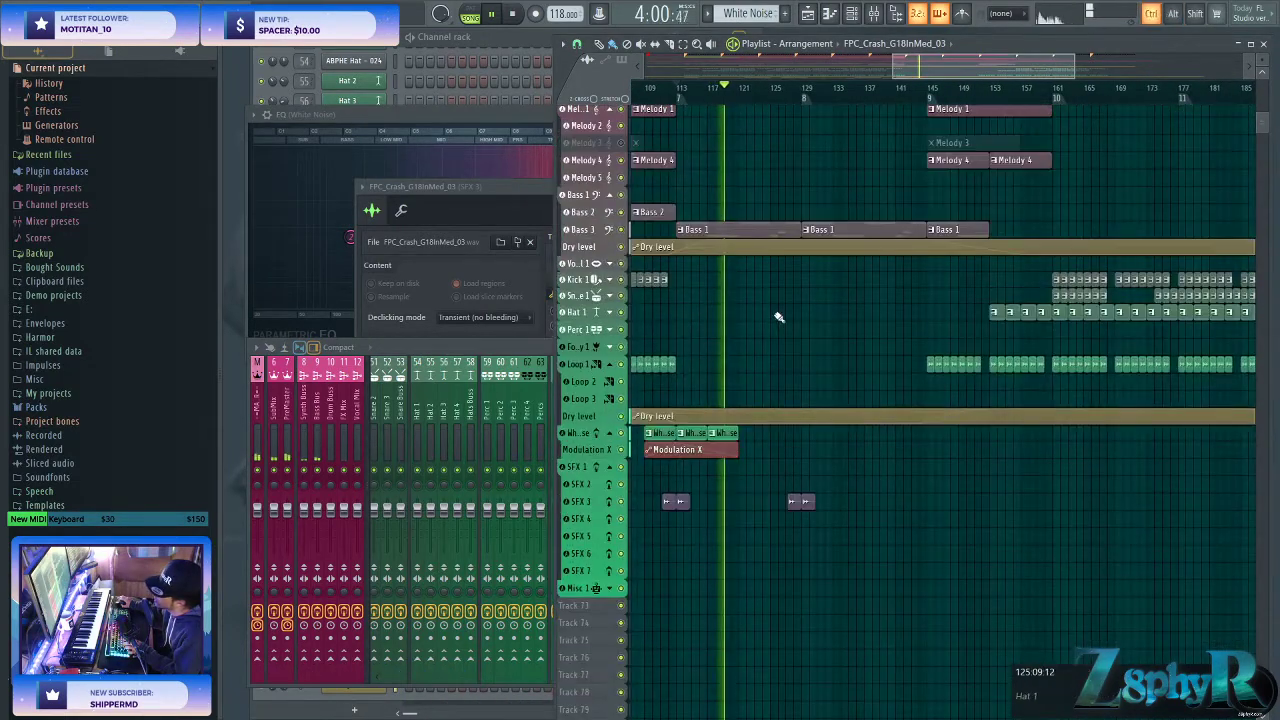
scroll(800, 337, "up", 3)
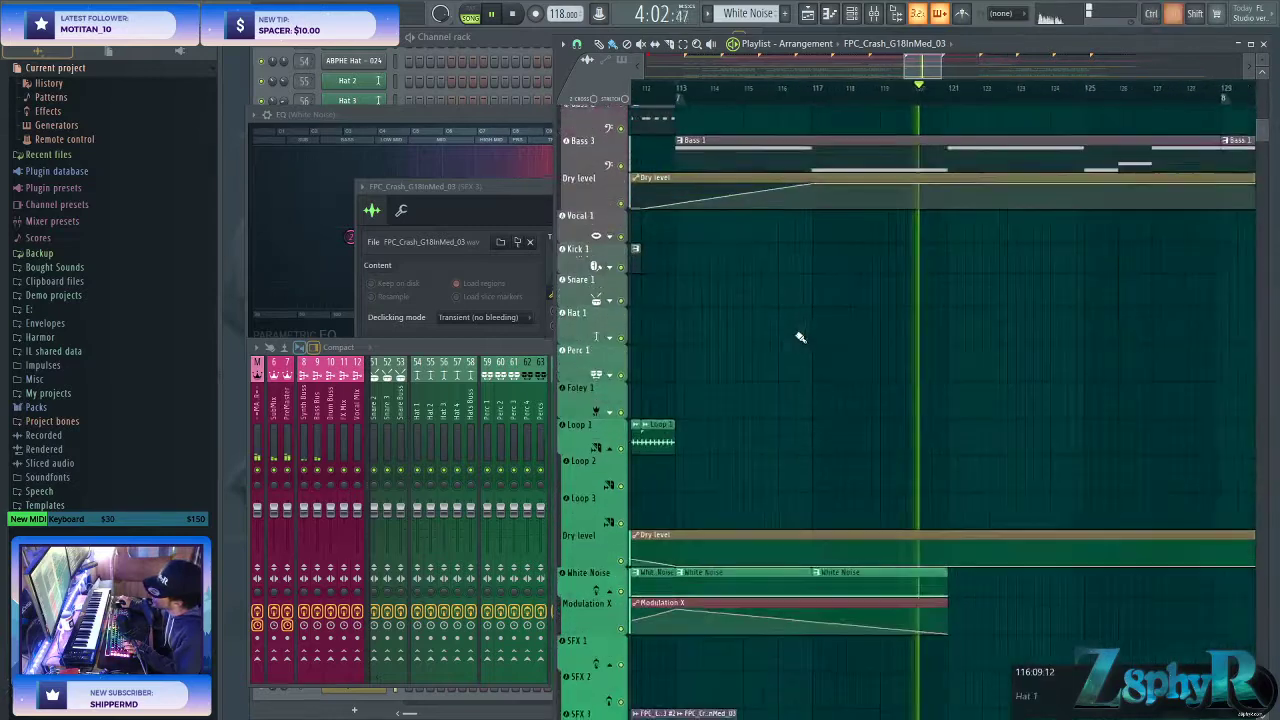
scroll(800, 337, "up", 3)
left_click_drag(811, 294, 969, 287)
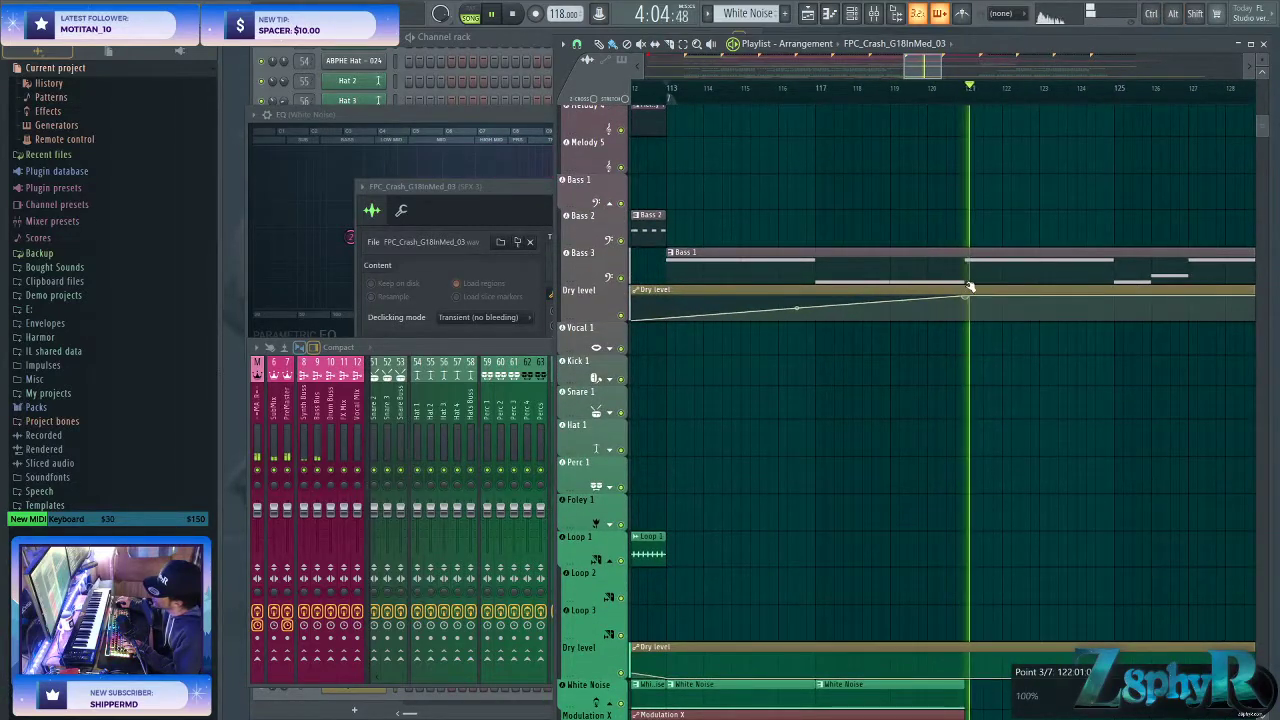
- Even out the velocities of all notes in the Bass 1 pattern and play it back
double_click(880, 274)
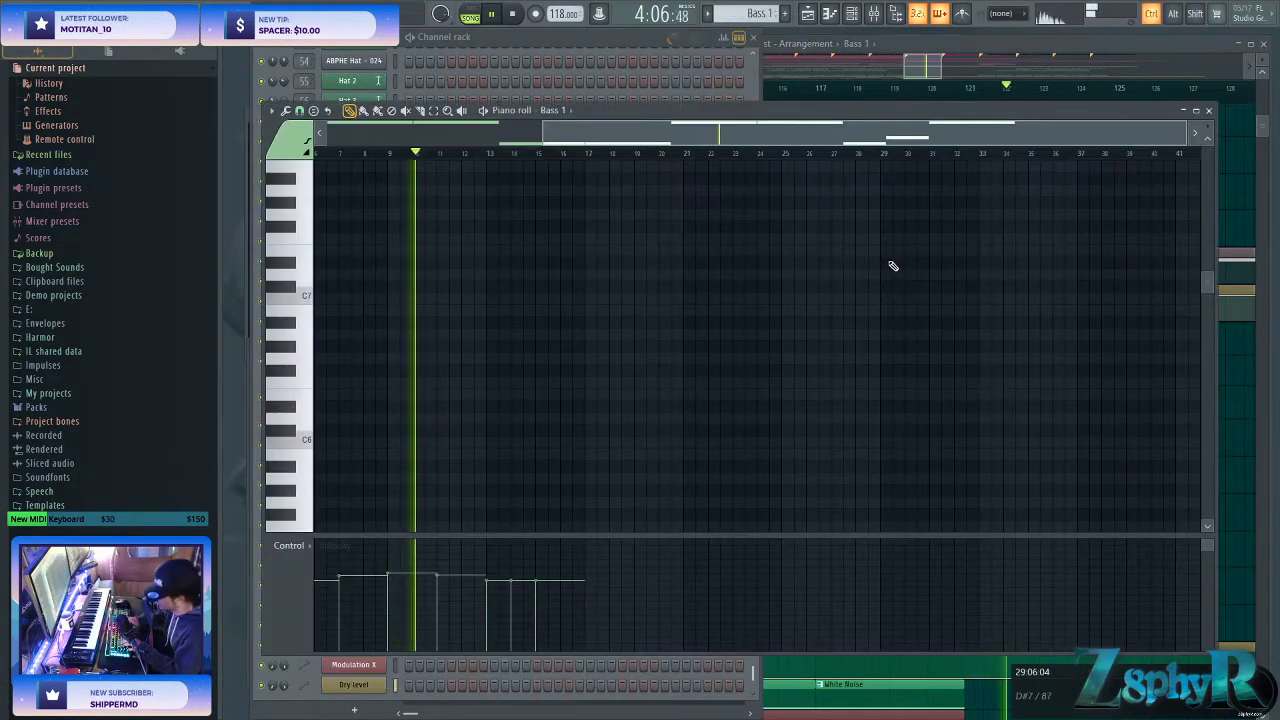
scroll(777, 331, "down", 8)
scroll(766, 337, "up", 2)
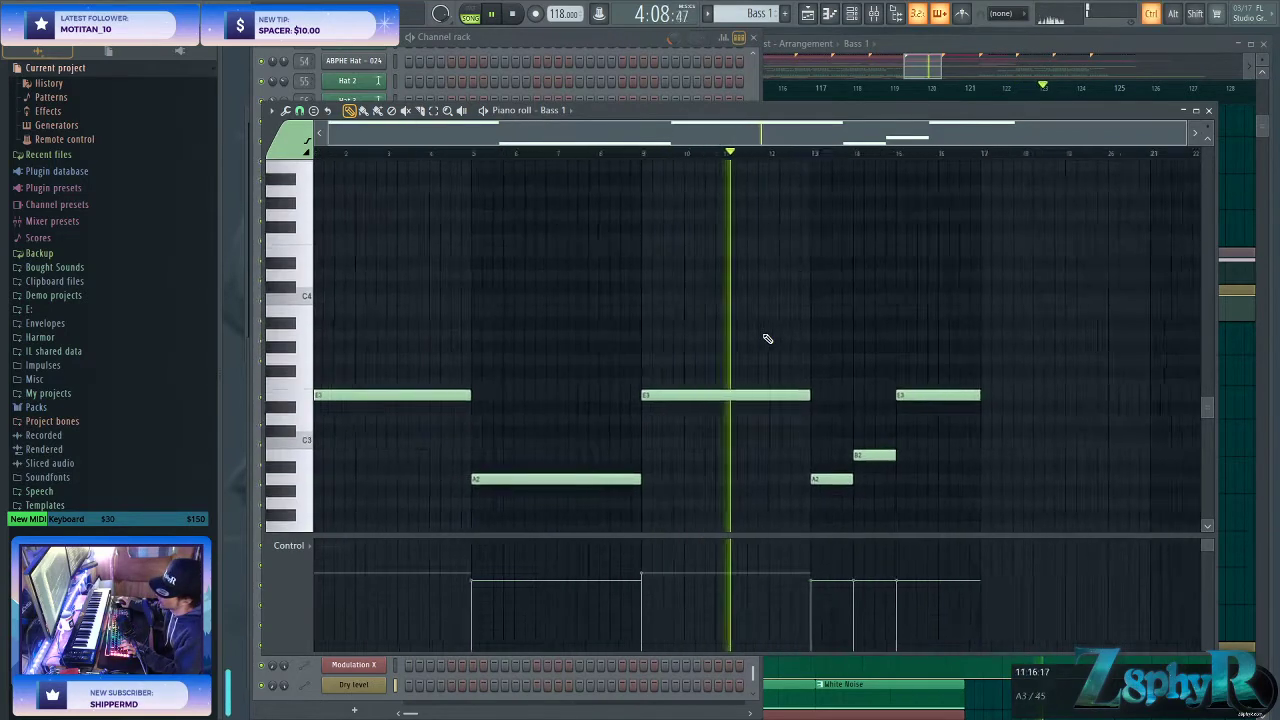
key("space")
scroll(800, 355, "down", 1)
key("ctrl+a")
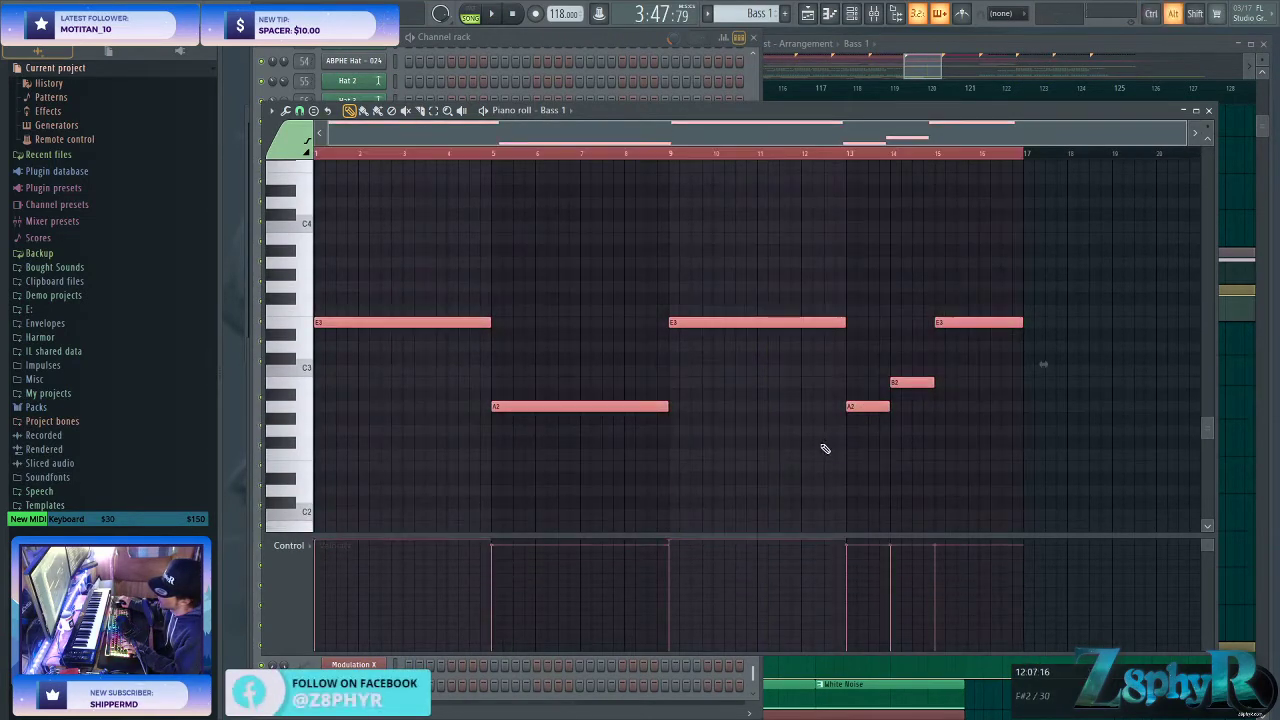
key("ctrl+d")
key("space")
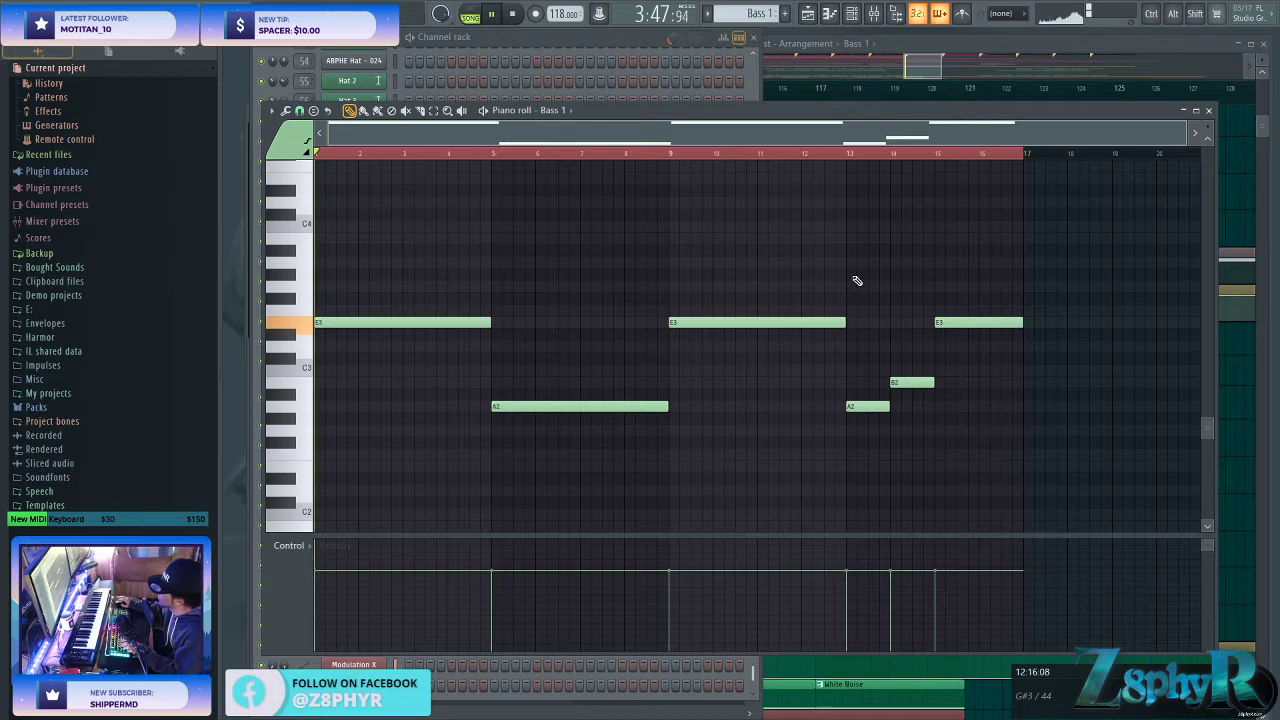
- Copy the White Noise clips and their modulation automation to about bar 141 and add another crash sample at bar 145
left_click(1209, 110)
left_click(1154, 171)
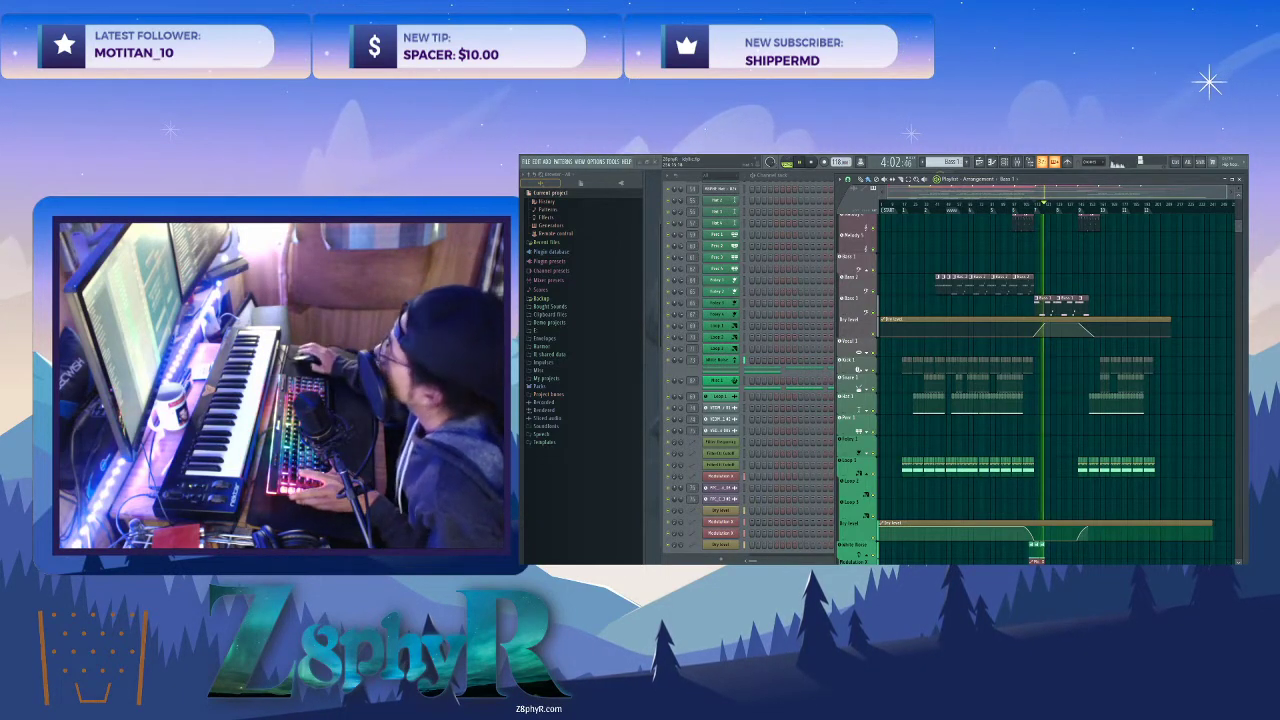
scroll(1048, 385, "down", 3)
scroll(1020, 450, "up", 3)
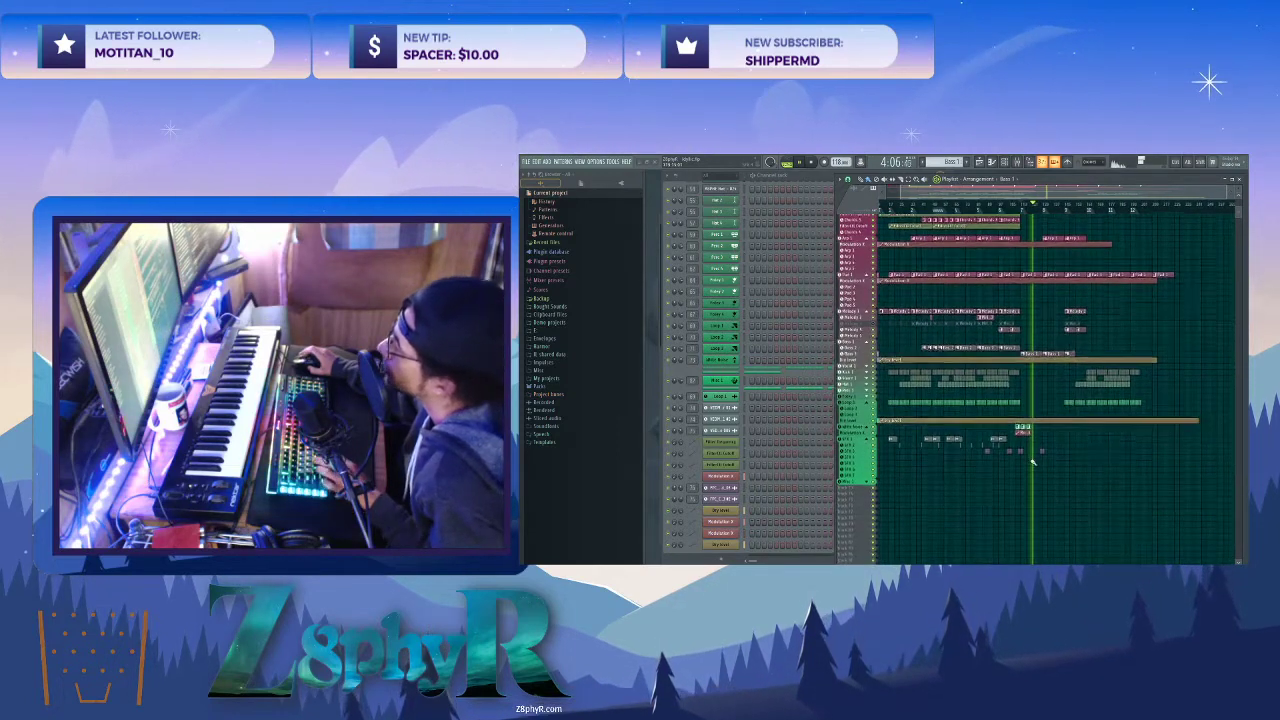
scroll(1021, 450, "up", 3)
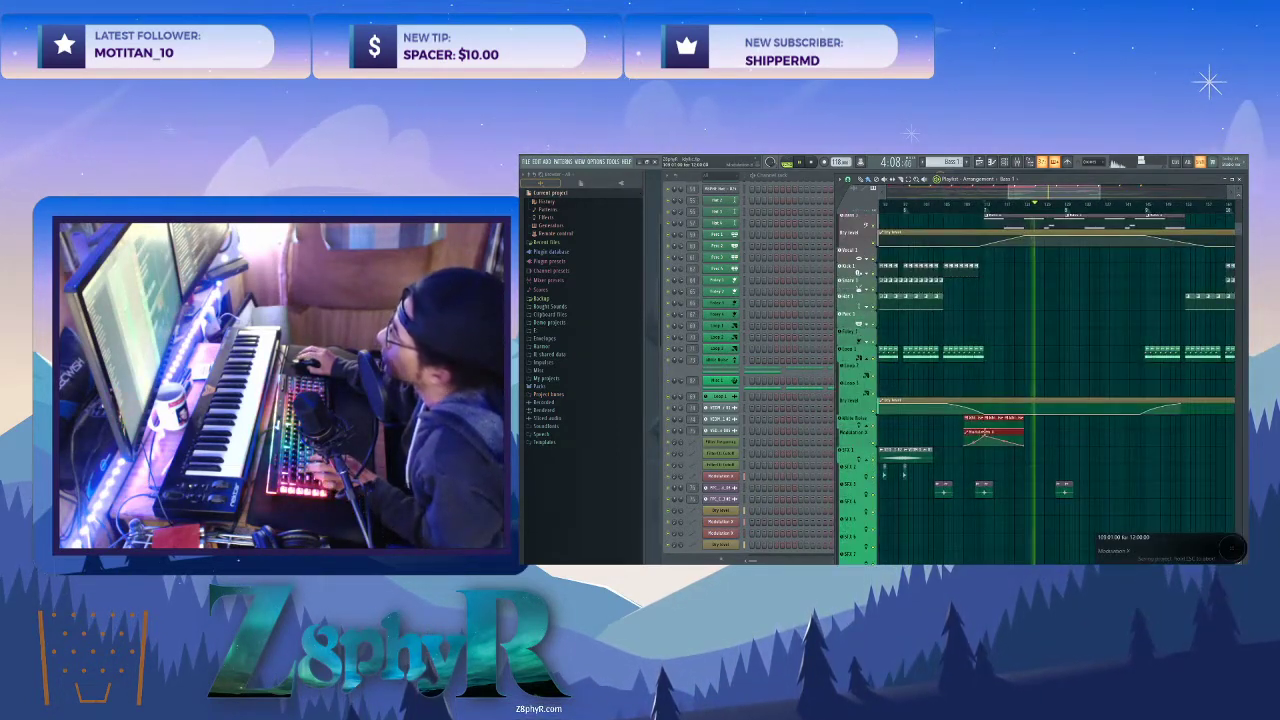
left_click(1060, 490)
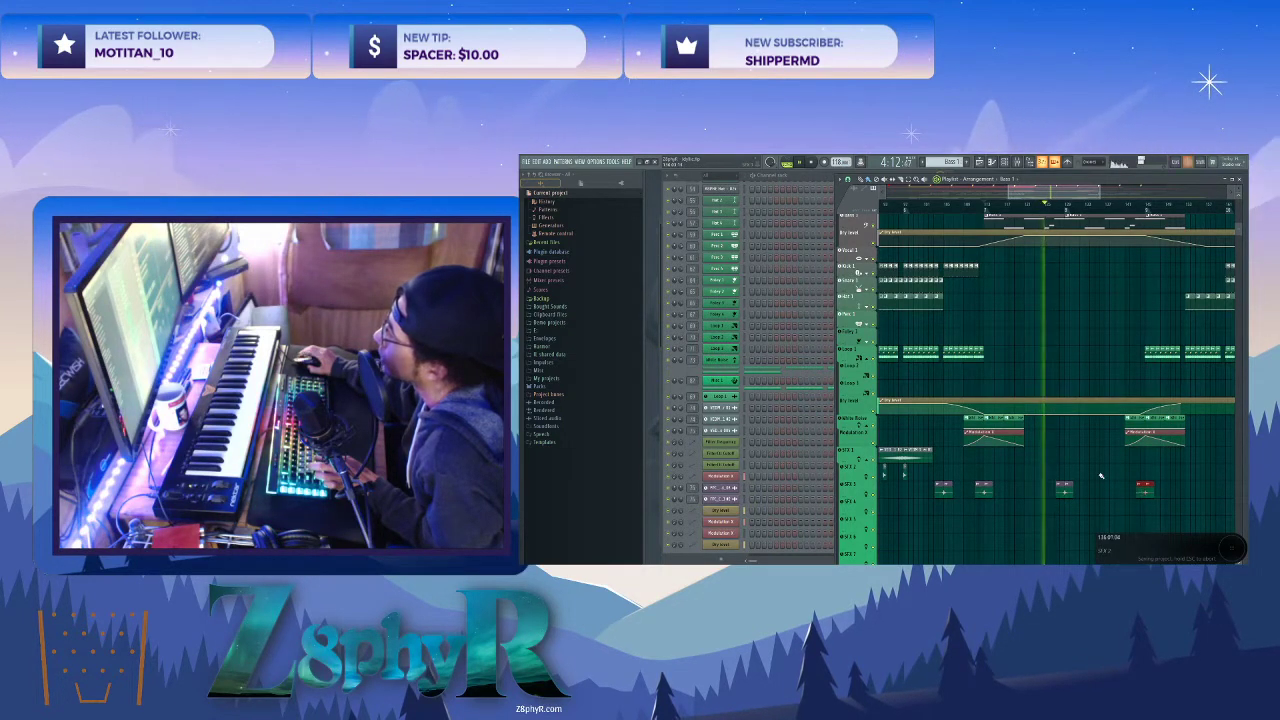
- Reshape the end of the Bass 1 Dry level automation so it falls from bar 145 to about bar 153
scroll(1064, 368, "down", 3)
scroll(1065, 360, "up", 3)
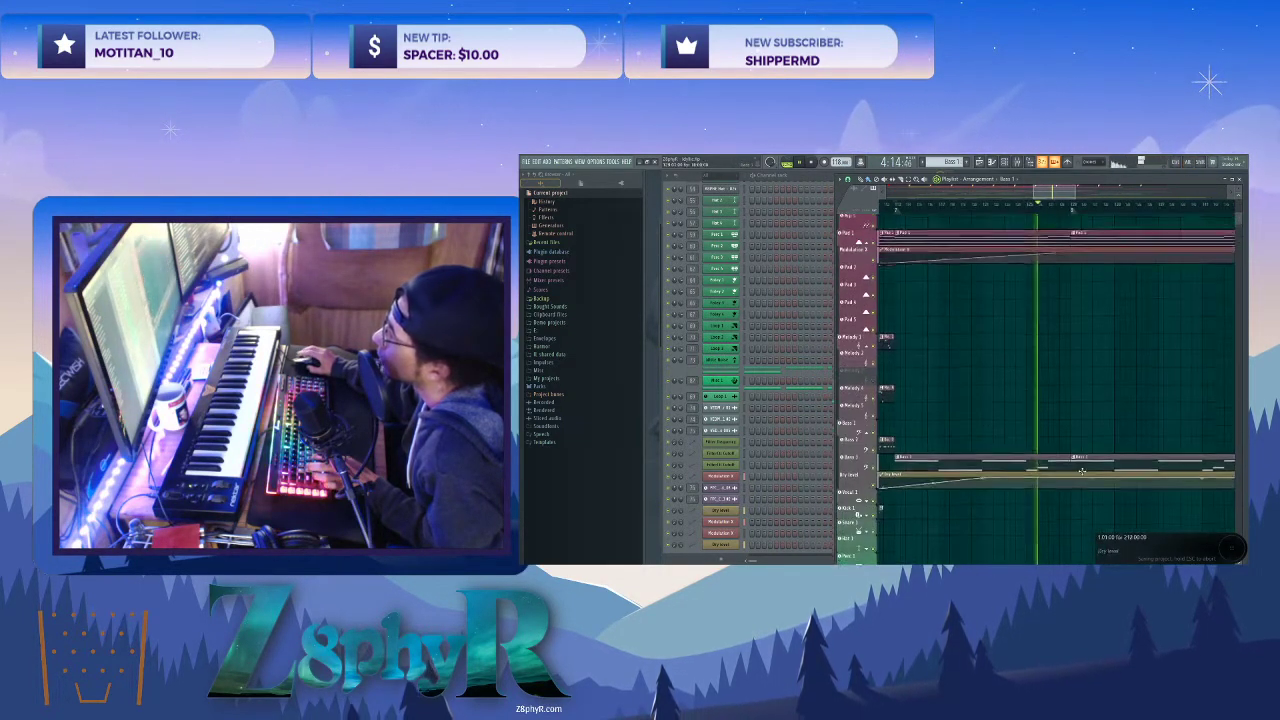
scroll(1088, 430, "down", 6)
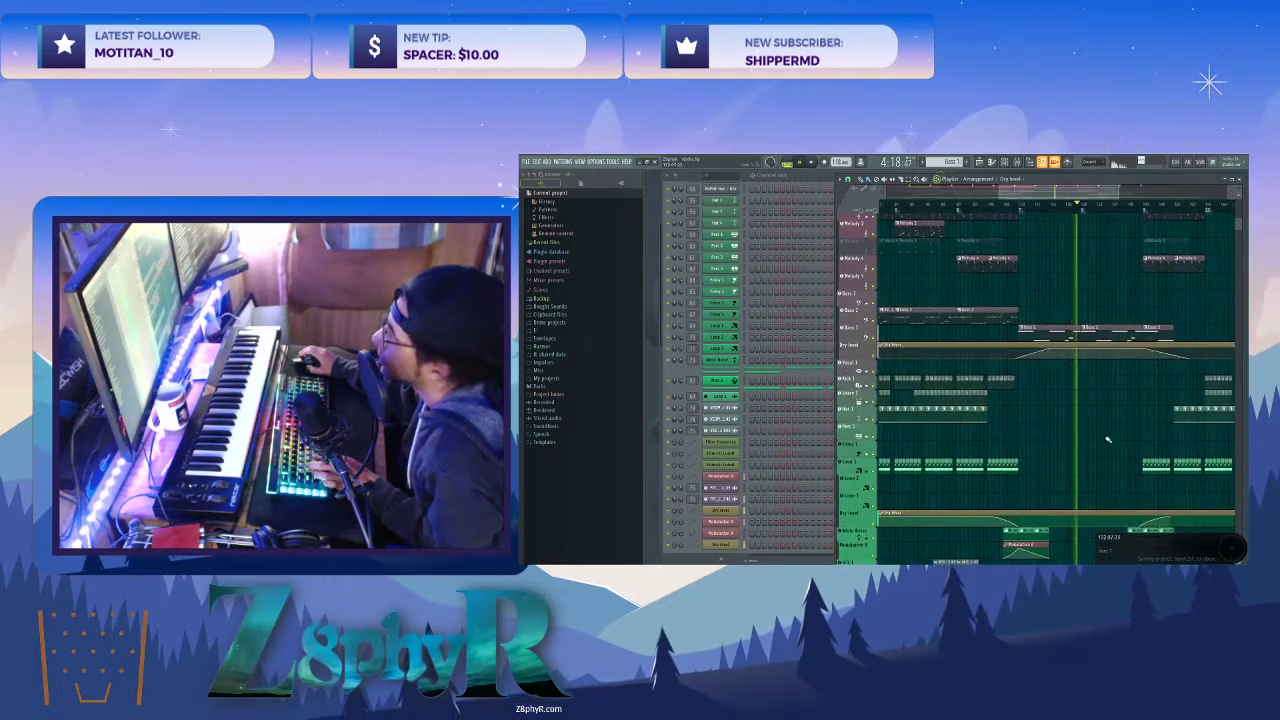
scroll(1097, 434, "right", 1)
scroll(1097, 434, "up", 3)
scroll(1003, 405, "up", 6)
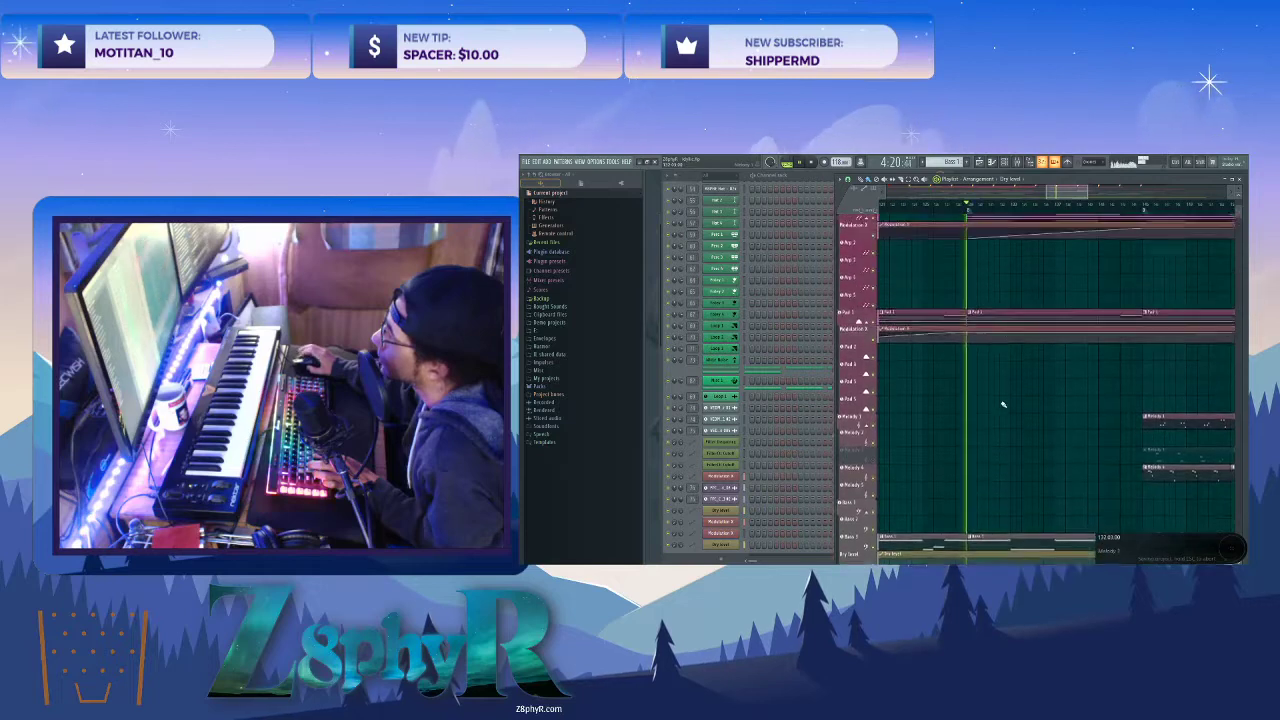
scroll(998, 399, "up", 4)
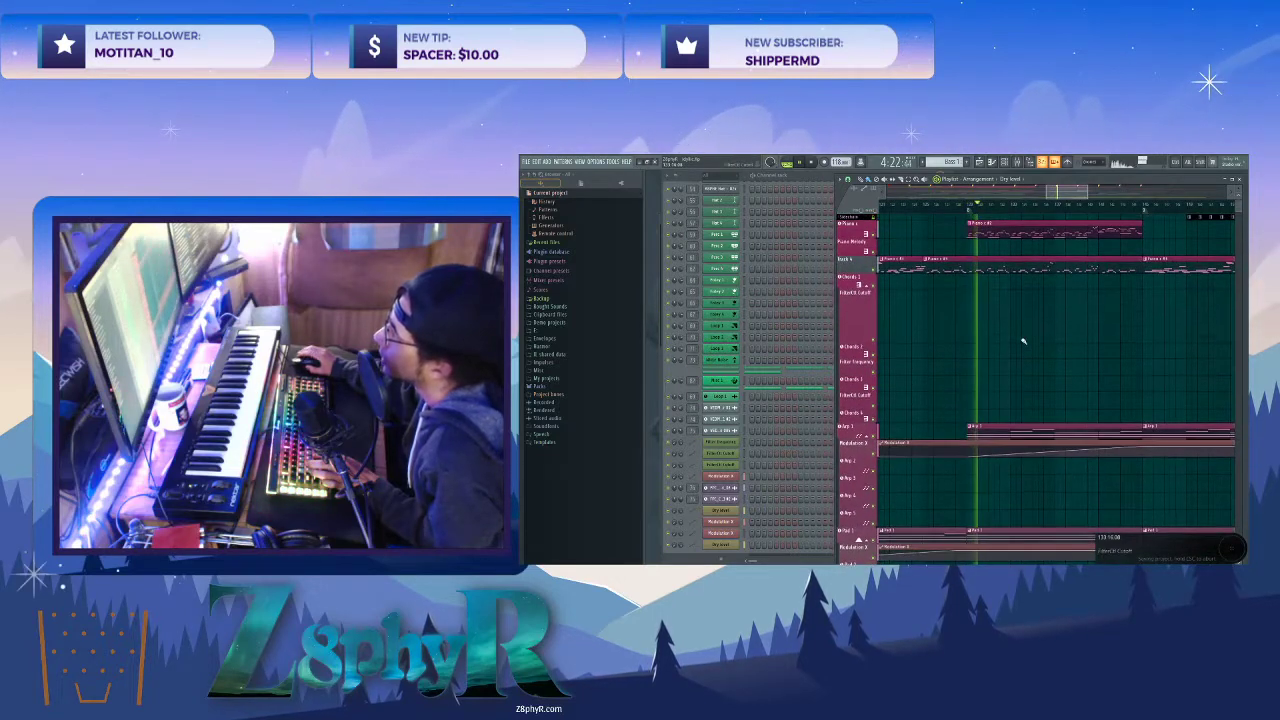
left_click(978, 229)
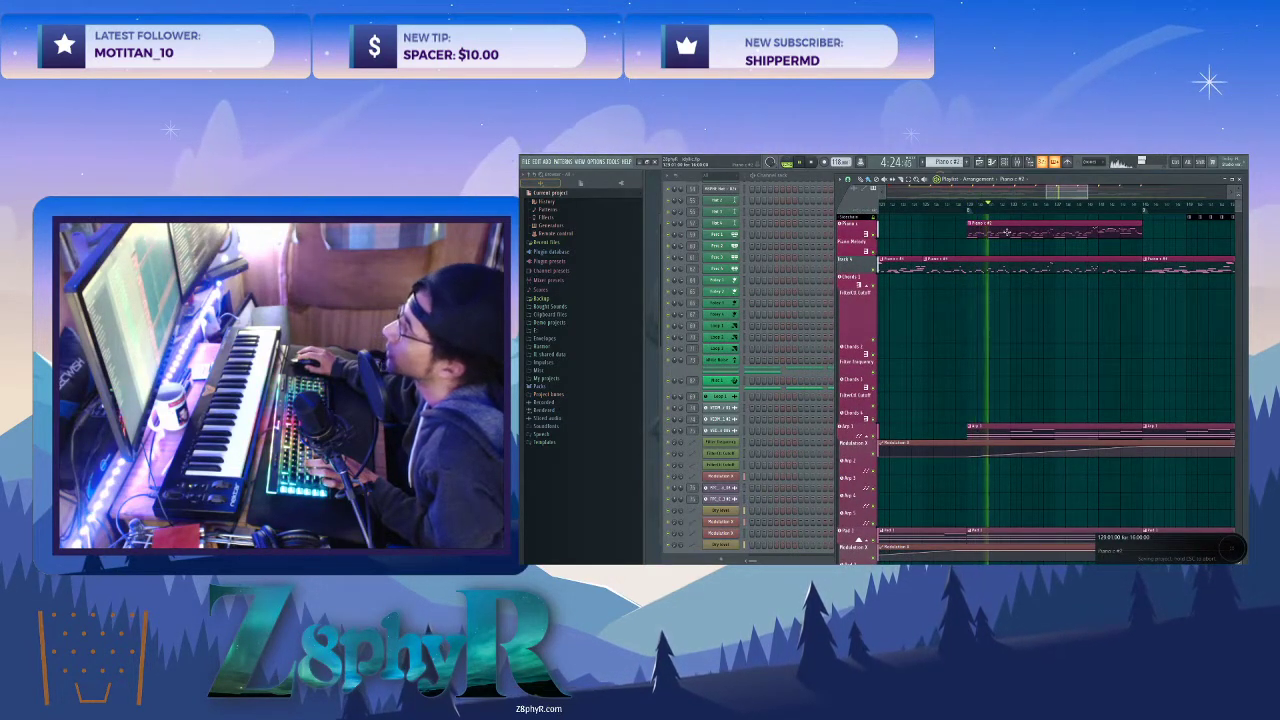
scroll(1096, 320, "down", 5)
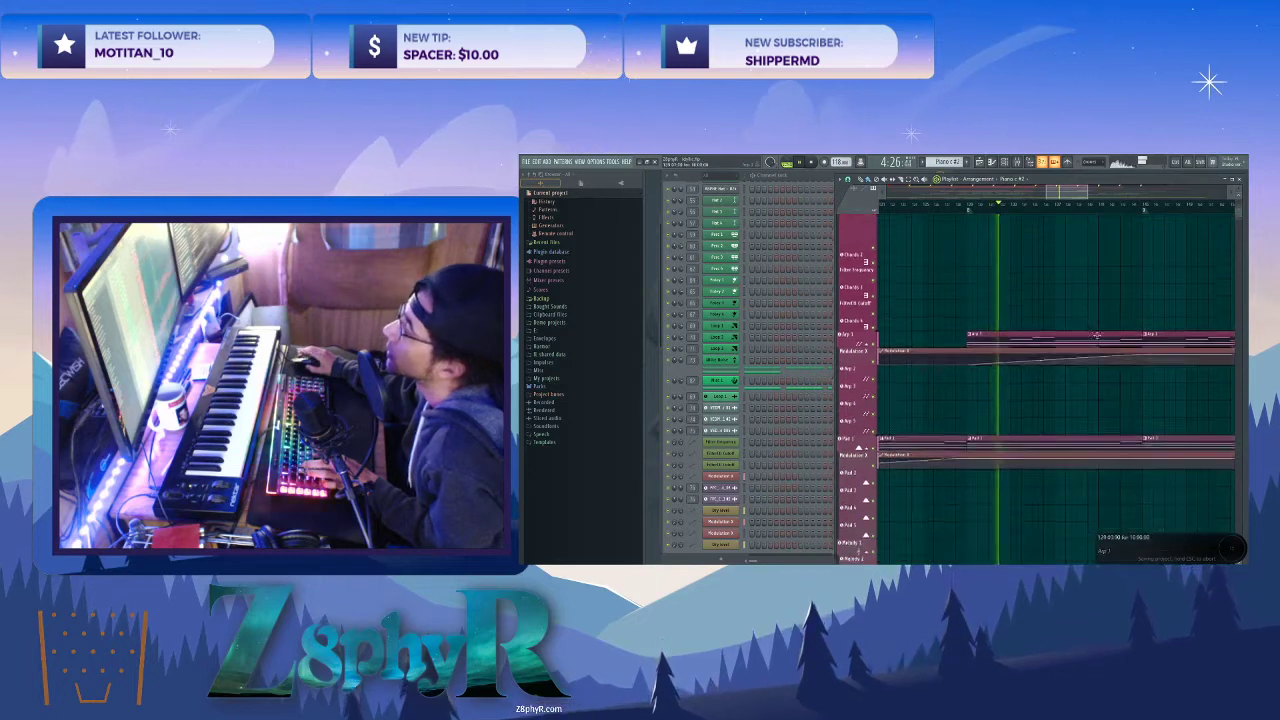
scroll(1114, 419, "down", 5)
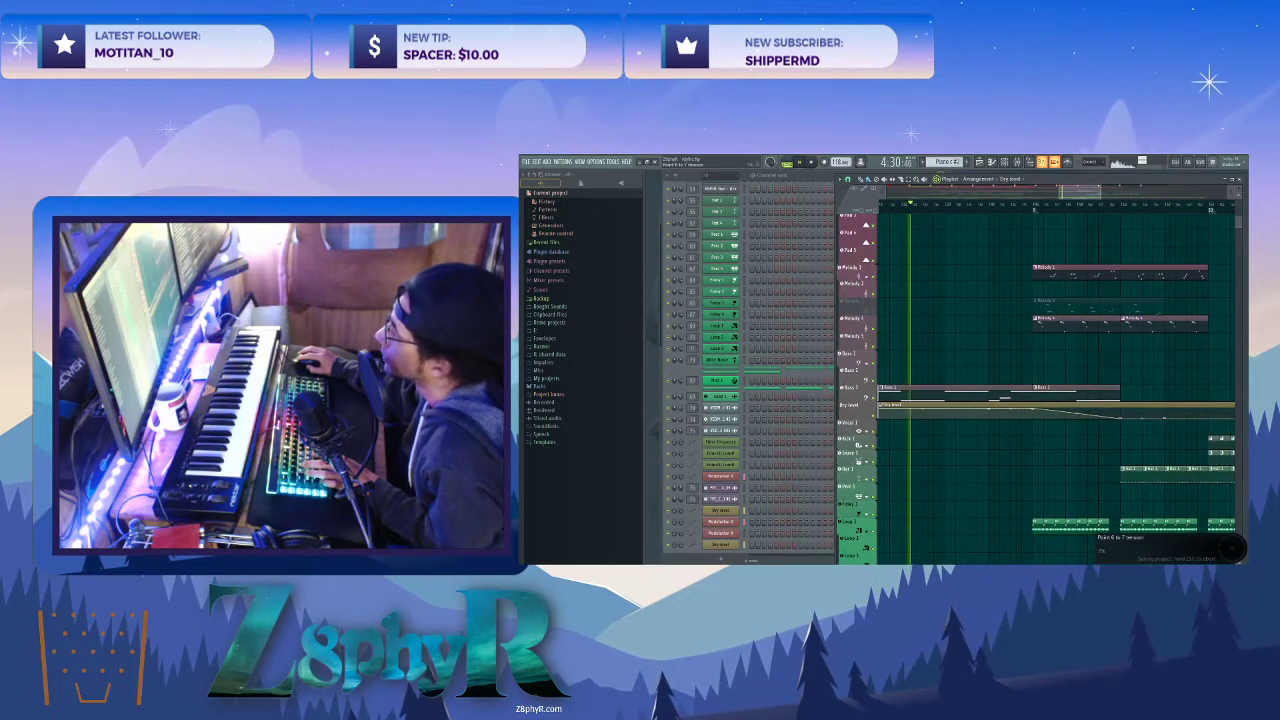
- Extend the Loop 1 clip back to bar 141, following the rise of its Dry level automation
scroll(1043, 463, "down", 3, "ctrl")
scroll(1043, 465, "down", 4)
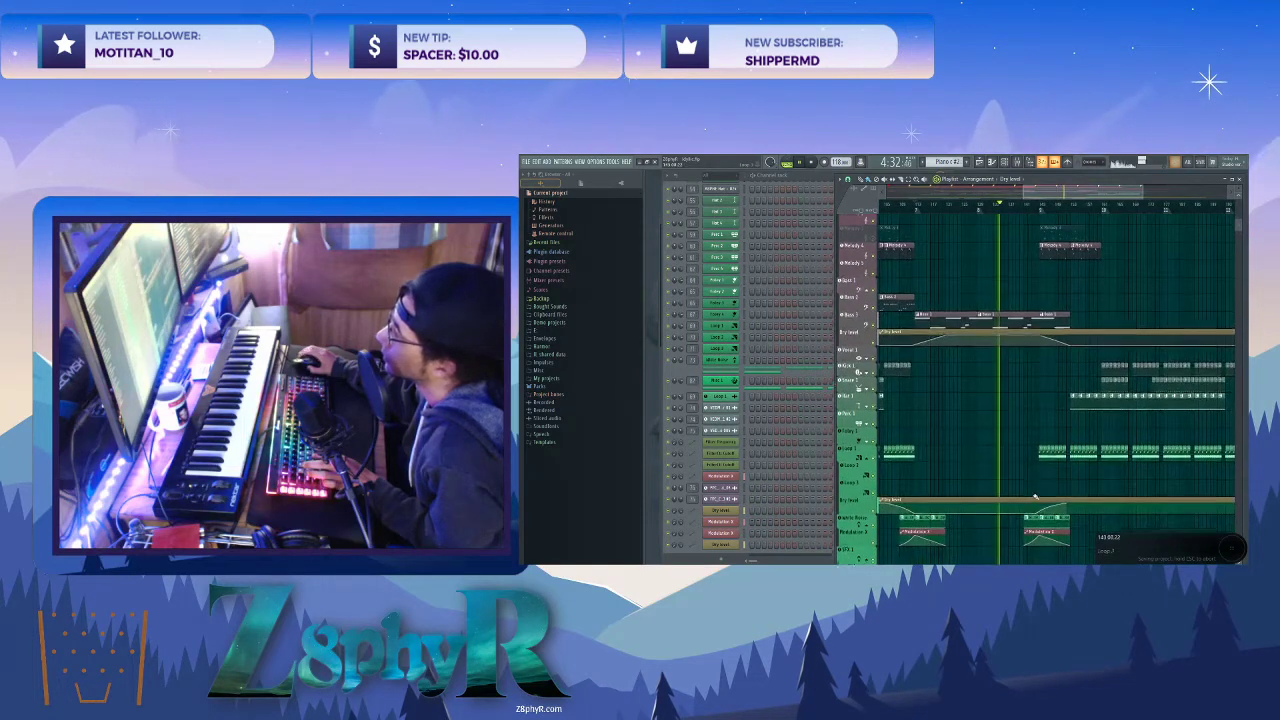
scroll(1040, 465, "up", 3)
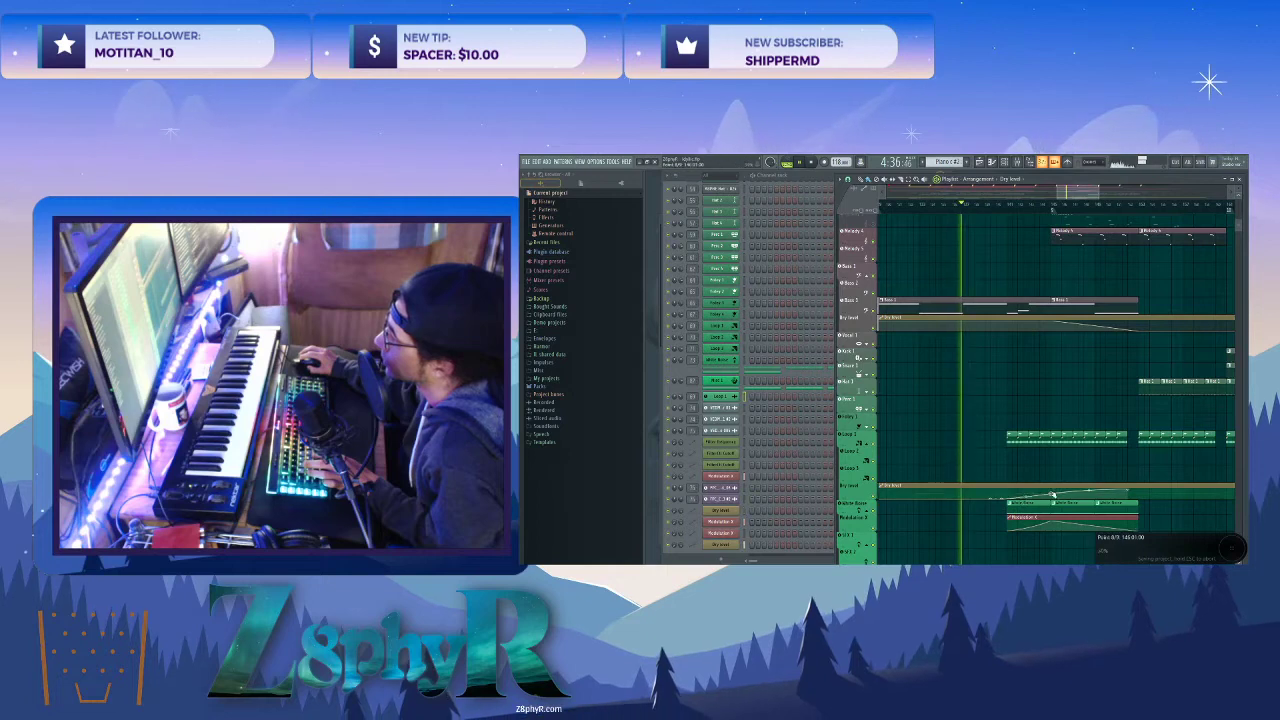
scroll(1030, 485, "down", 4)
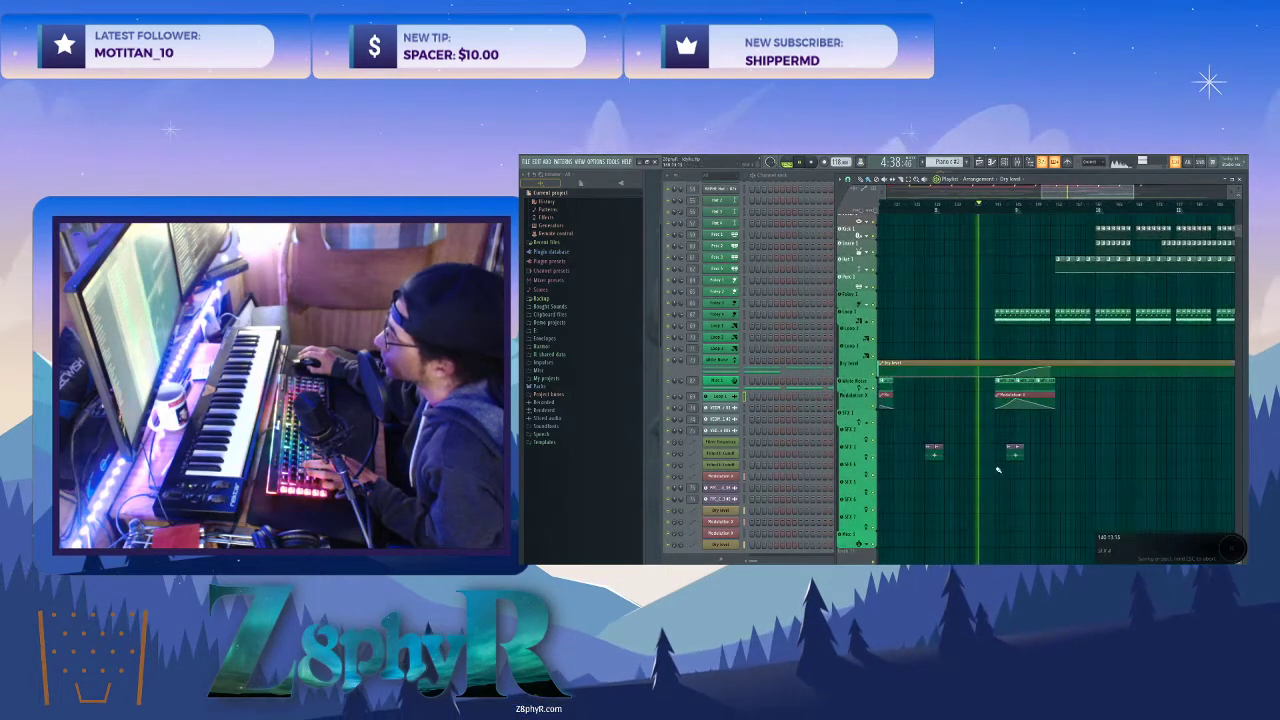
- Add Fruity Send to the crash sample's mixer track and create an automation clip for its dry level
key("F9")
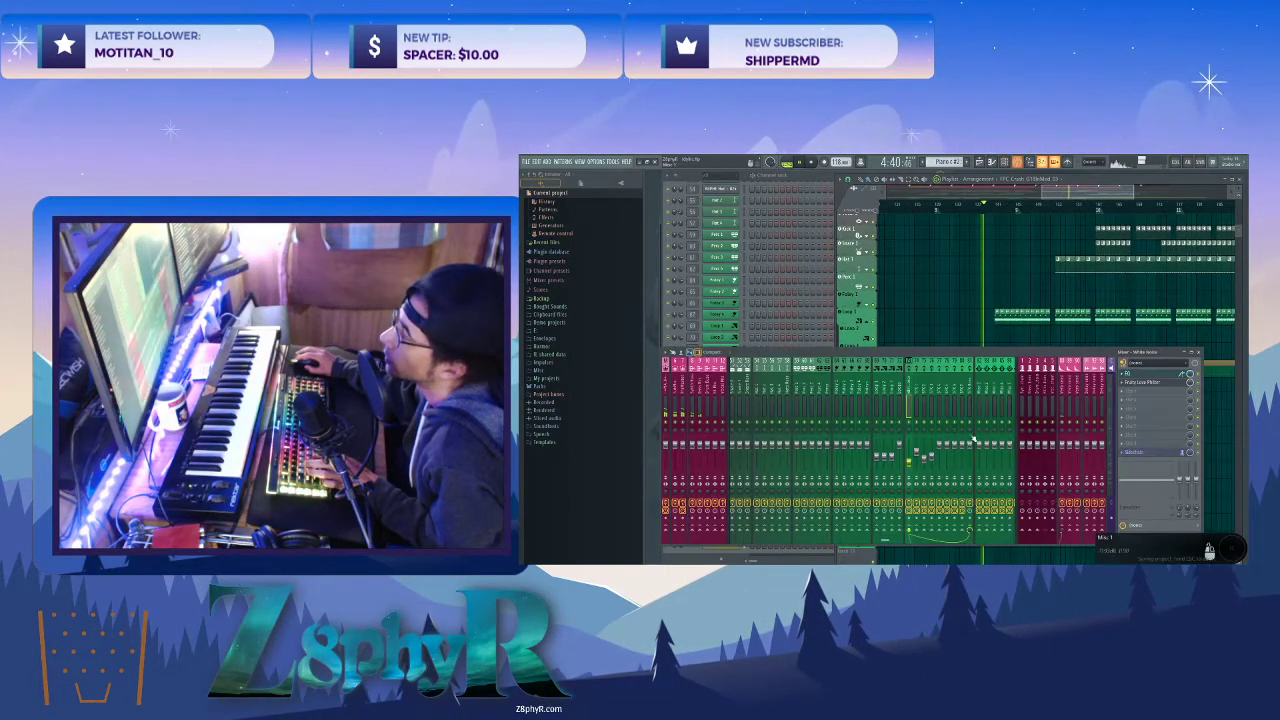
left_click(1128, 424)
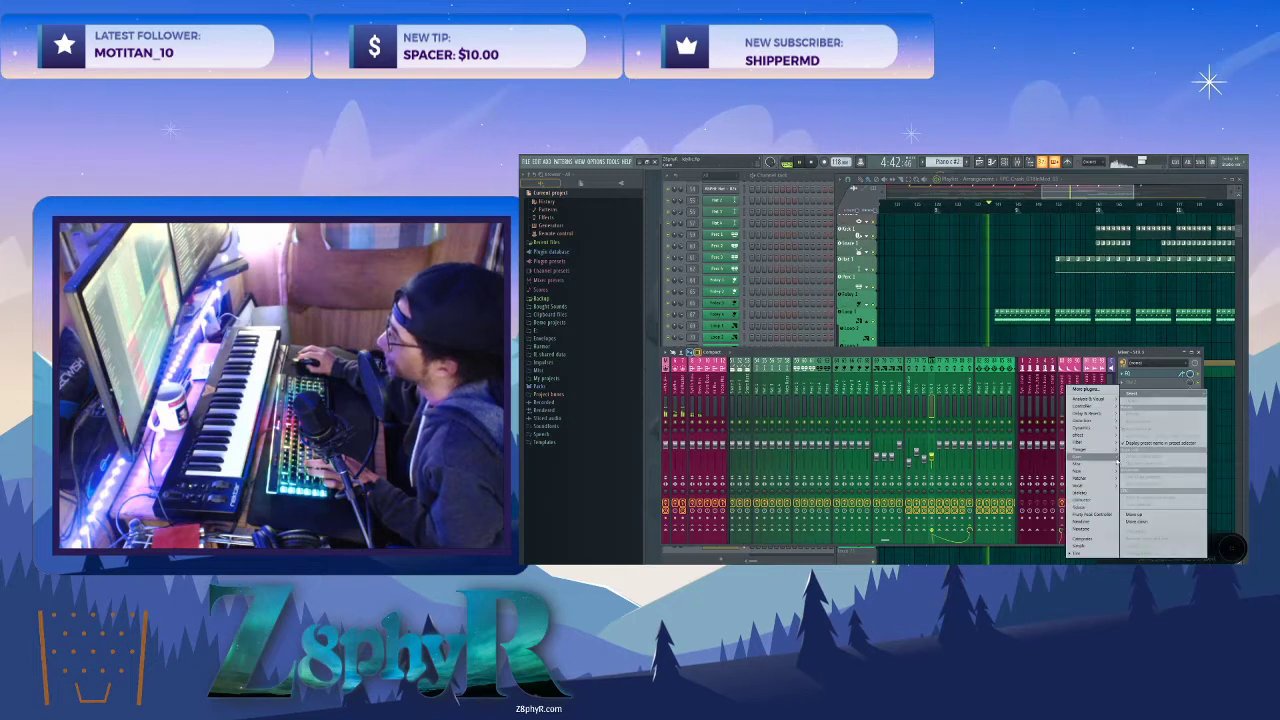
mouse_move(1077, 456)
left_click(1030, 478)
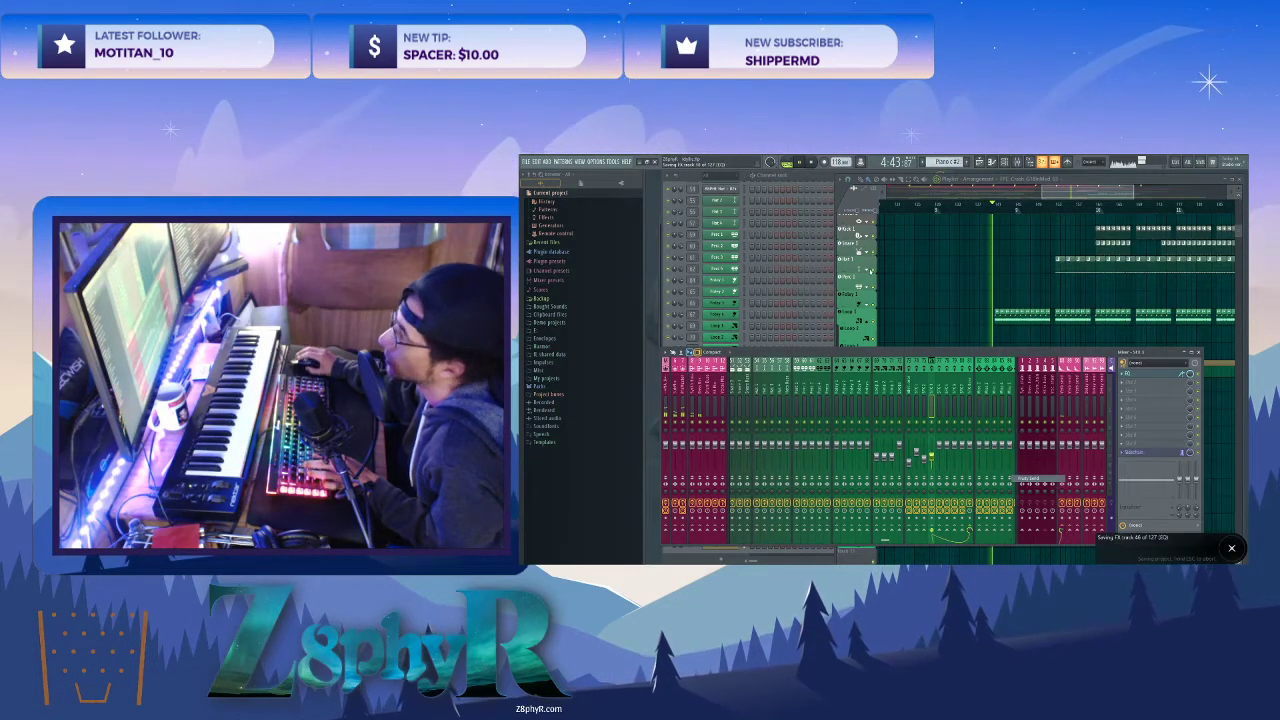
right_click(683, 247)
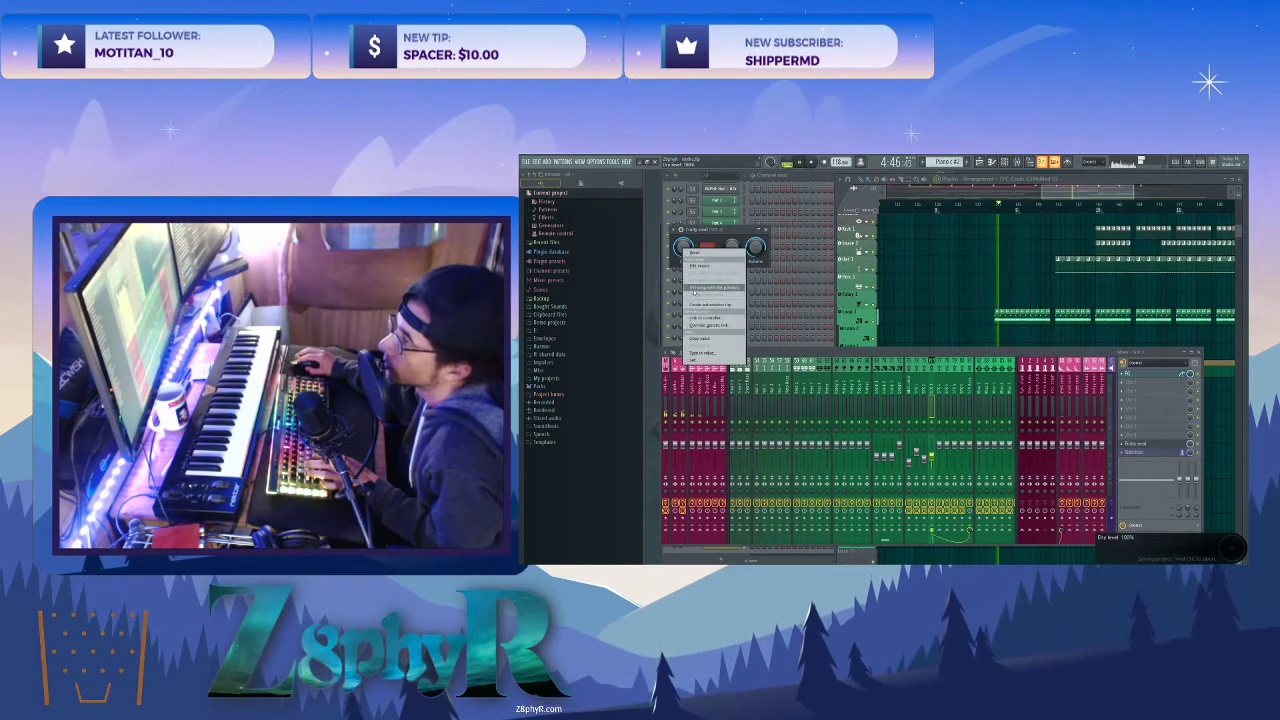
left_click(711, 304)
left_click(981, 182)
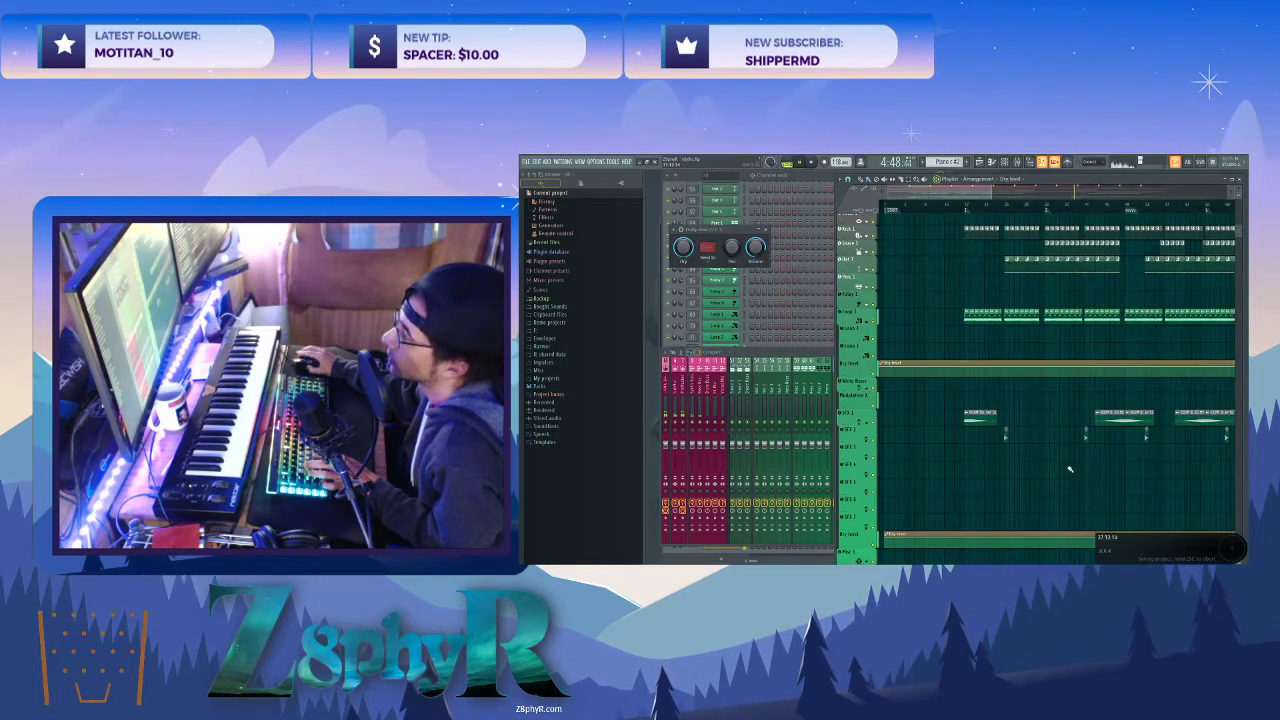
- Shape the crash's Dry level automation to dip from about bar 86 and rise again after bar 145
scroll(1071, 466, "down", 4)
scroll(870, 543, "up", 4)
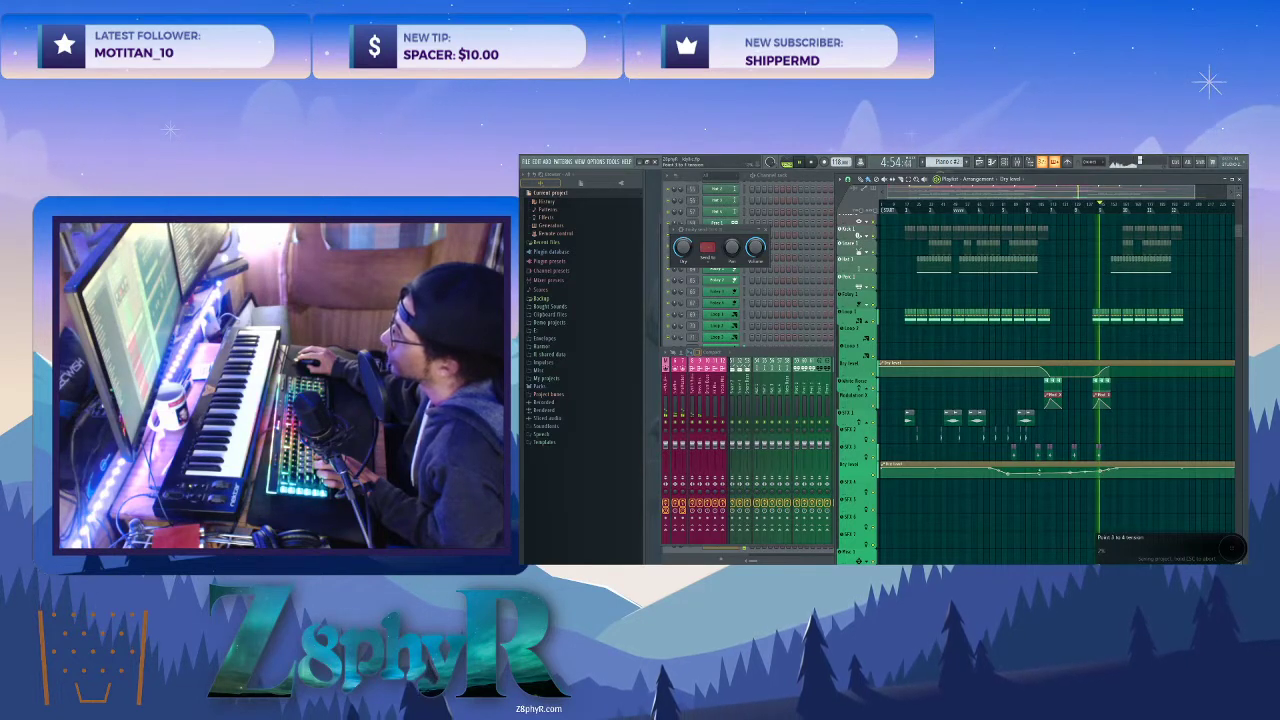
right_click(1008, 475)
left_click(1028, 429)
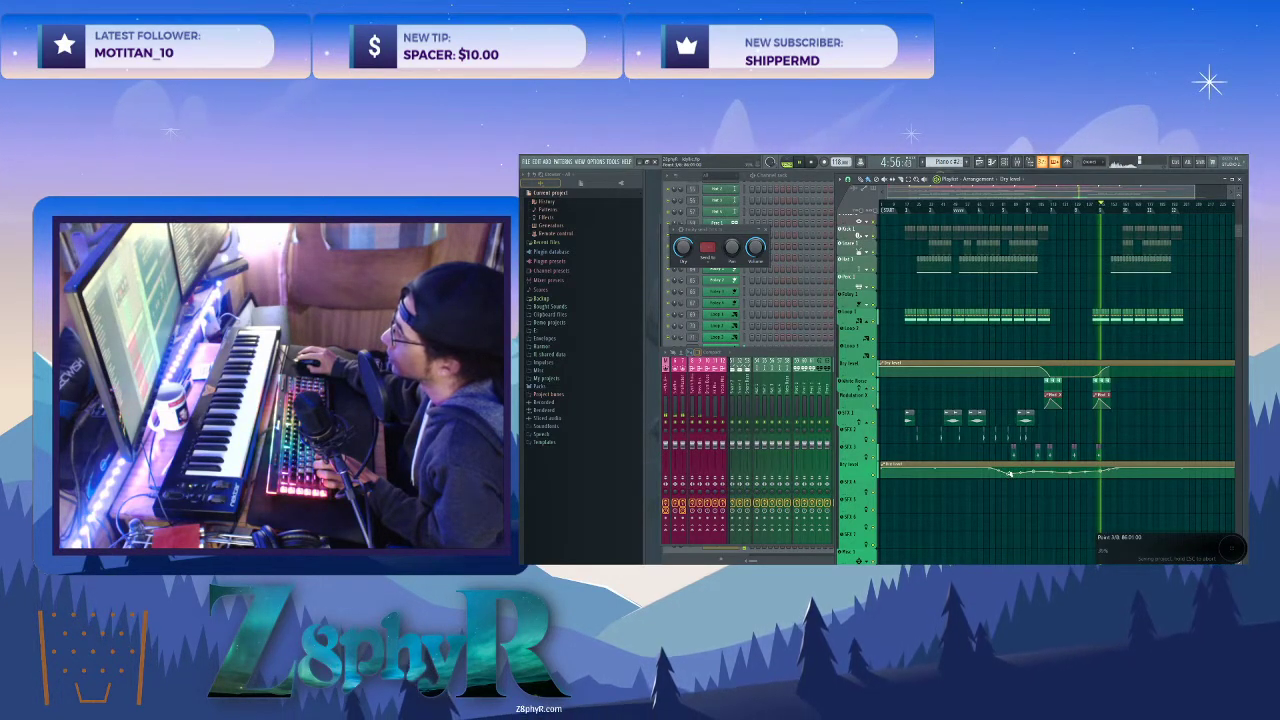
right_click(1009, 473)
left_click(1028, 429)
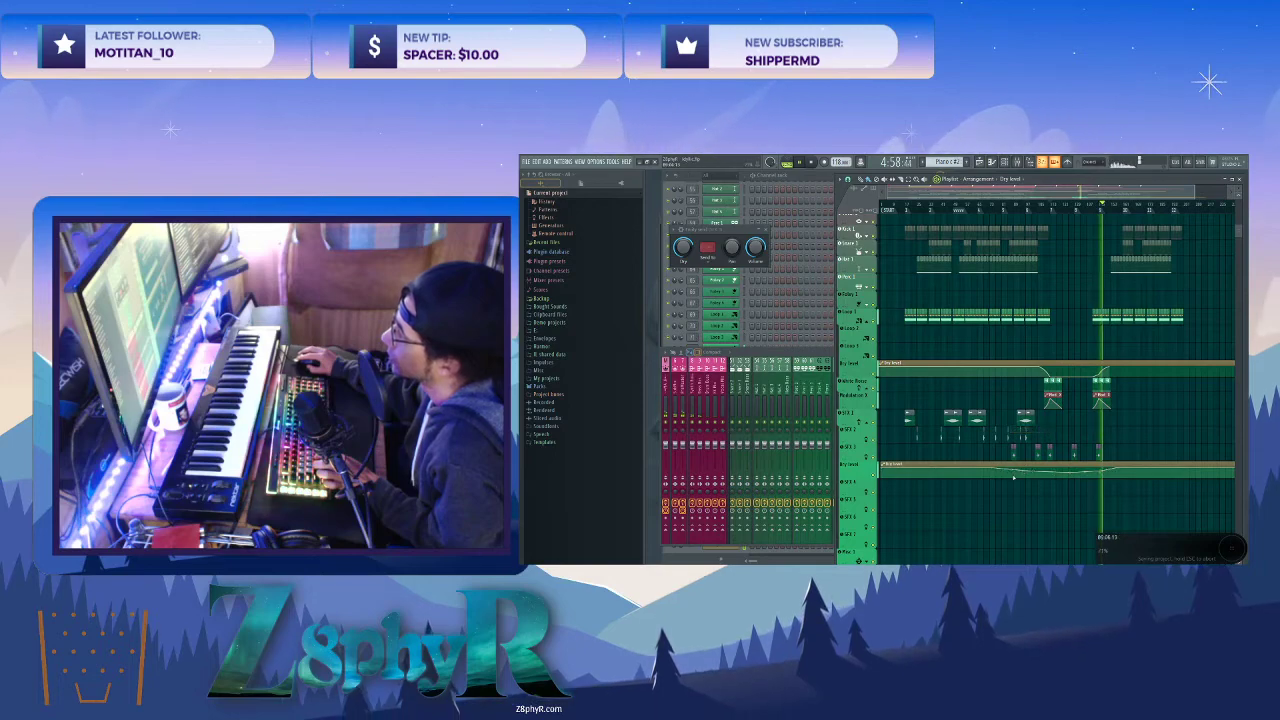
- Open the notes of the Sidechain #2 clip at bar 149 for the Synth Sidechain channel
scroll(1140, 434, "up", 3)
scroll(1140, 436, "up", 3)
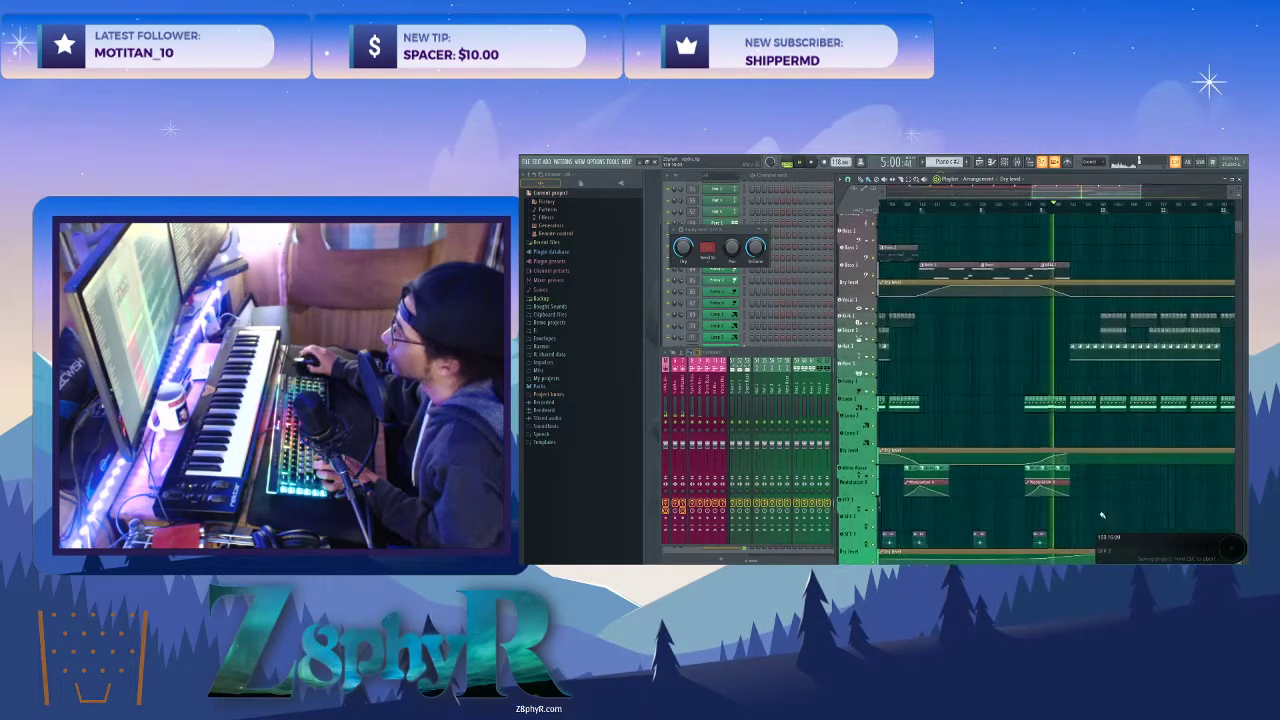
scroll(1046, 426, "up", 2)
scroll(1043, 425, "up", 6)
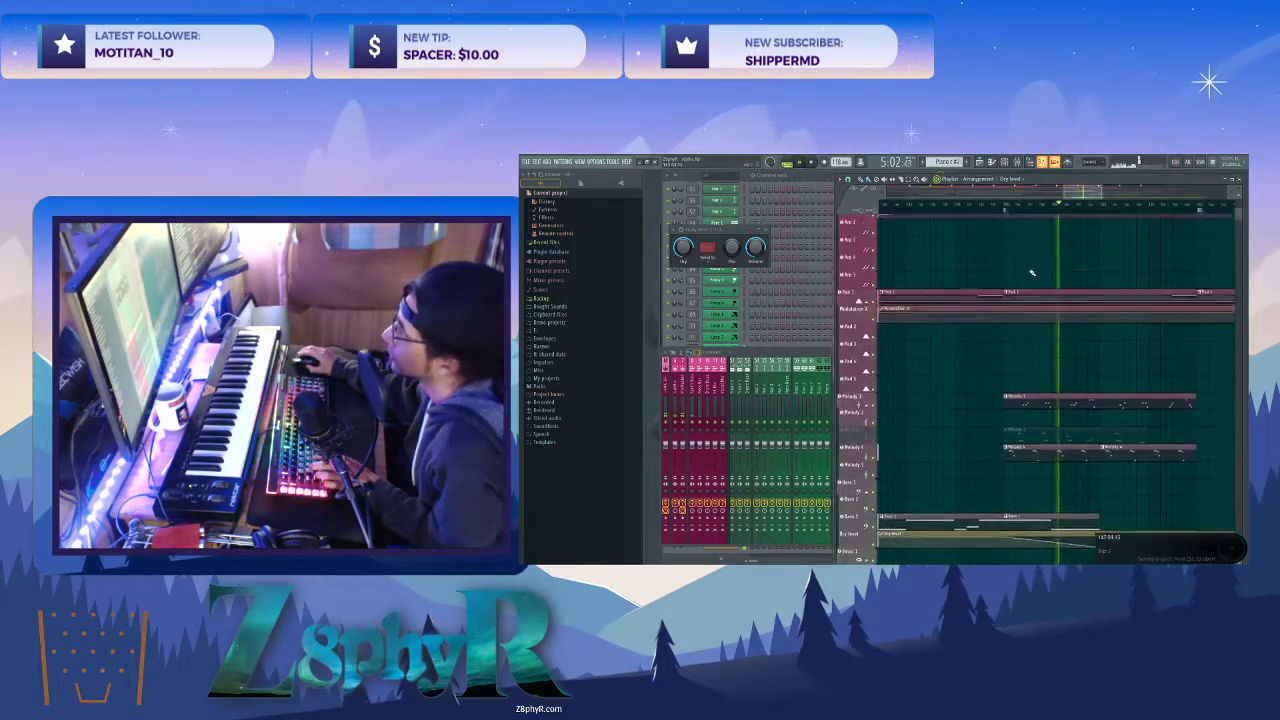
scroll(1050, 316, "up", 5)
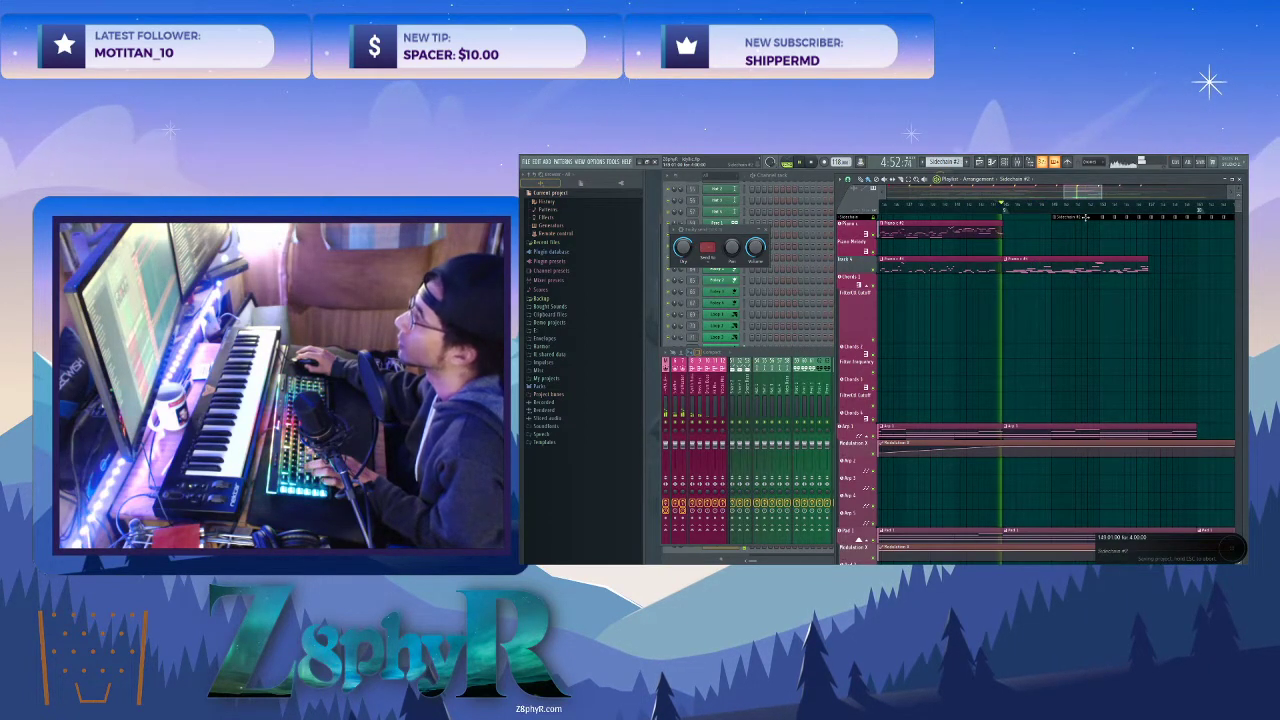
double_click(1086, 218)
left_click_drag(905, 231, 782, 231)
scroll(880, 406, "up", 5)
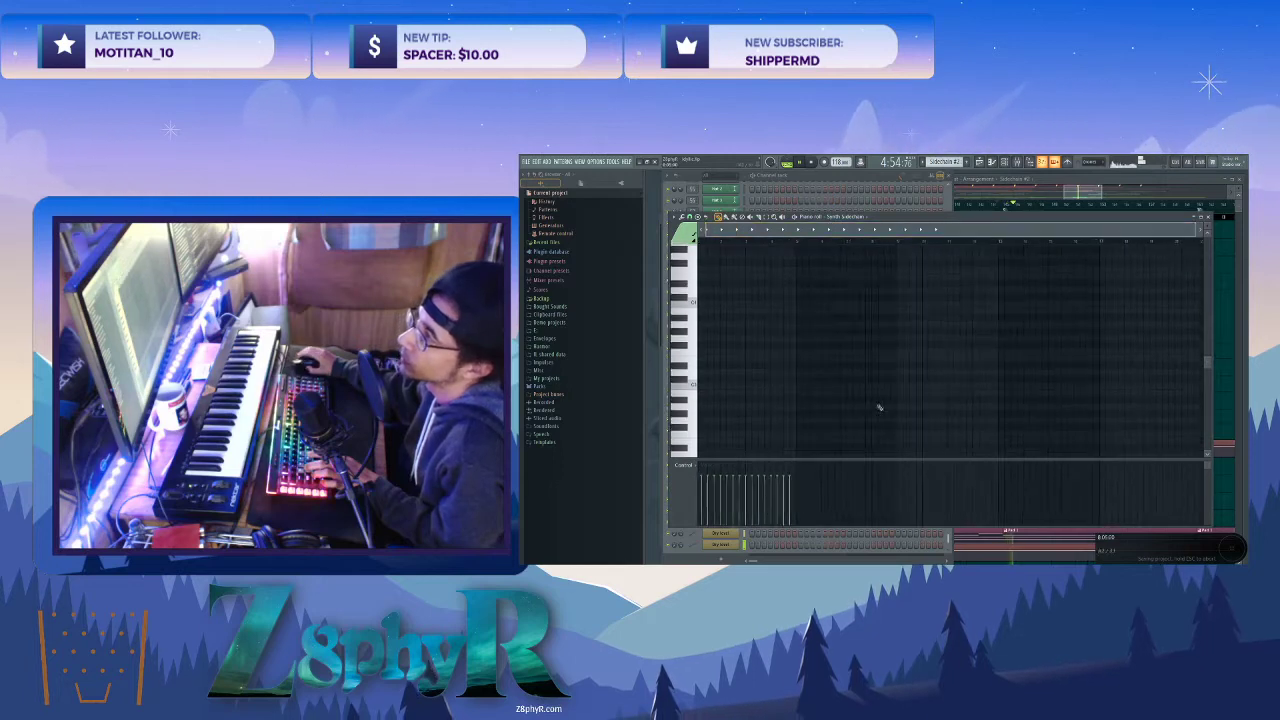
key("minus")
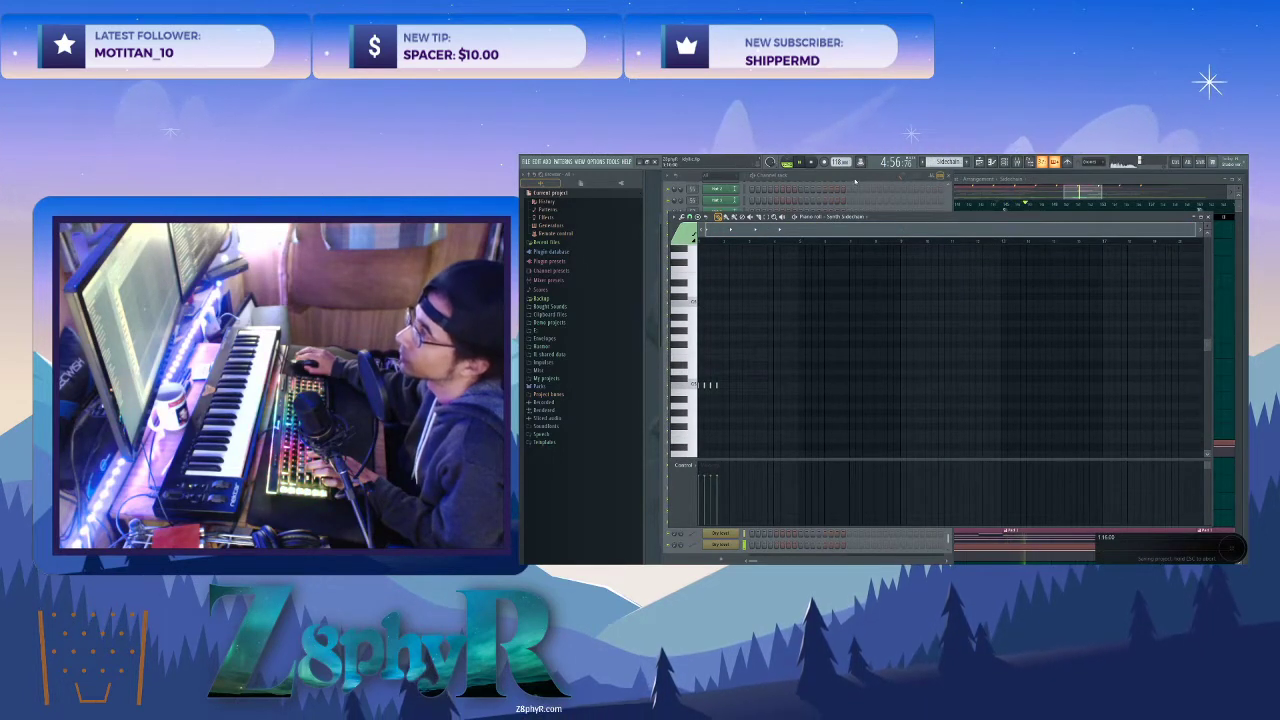
key("F7")
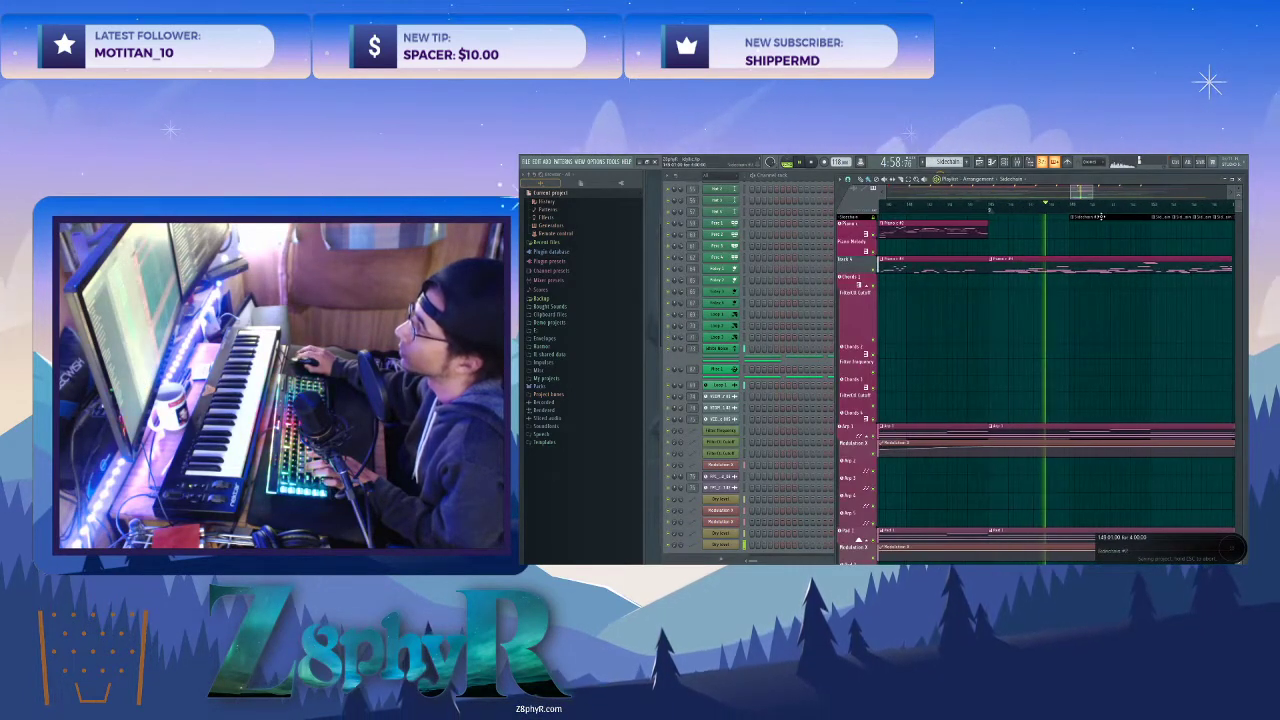
key("KP_Subtract")
key("KP_Subtract")
key("KP_Subtract")
key("KP_Subtract")
key("KP_Subtract")
key("KP_Subtract")
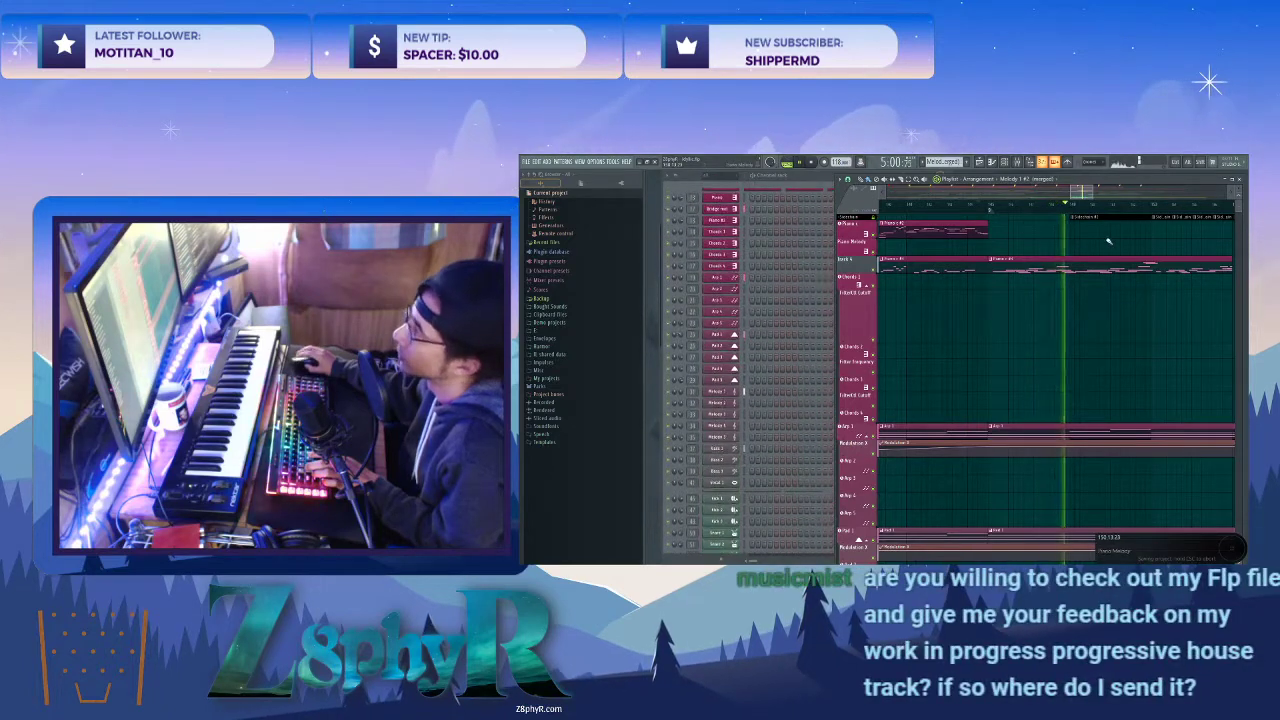
- Ramp the velocities of the Sidechain #2 notes from low up to high, play it back and return to the playlist
left_click(1114, 216)
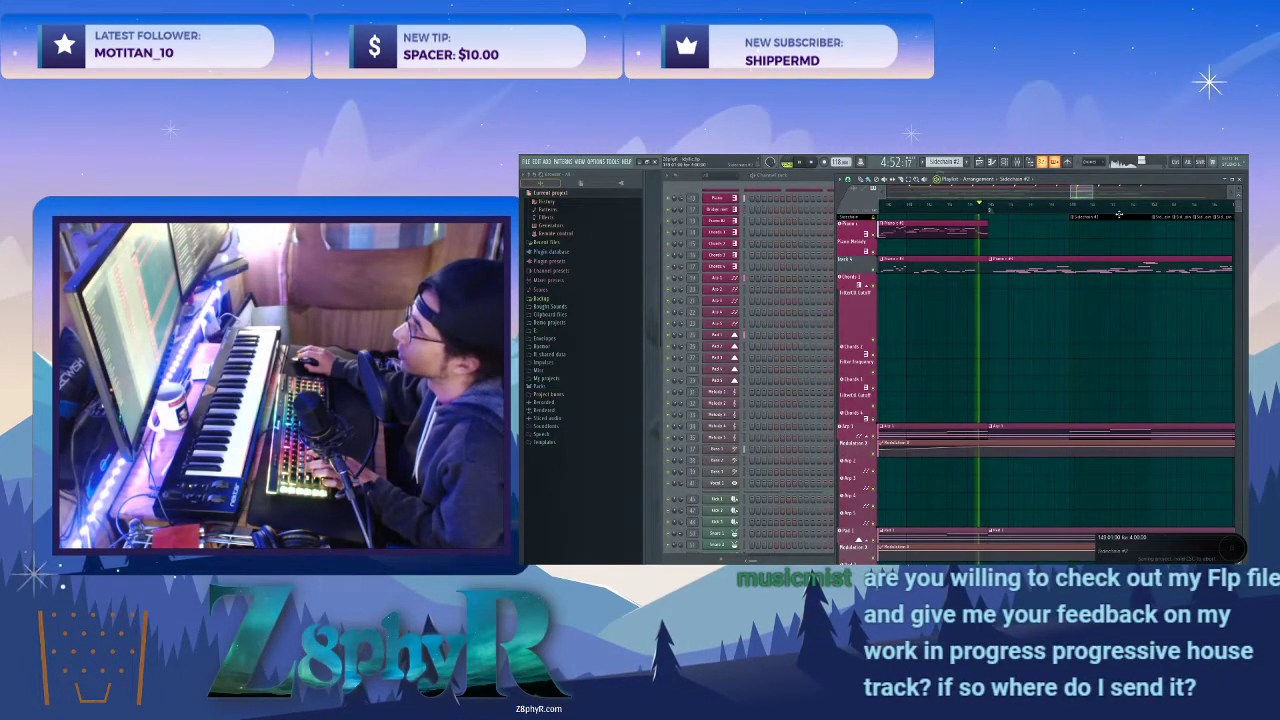
double_click(1118, 218)
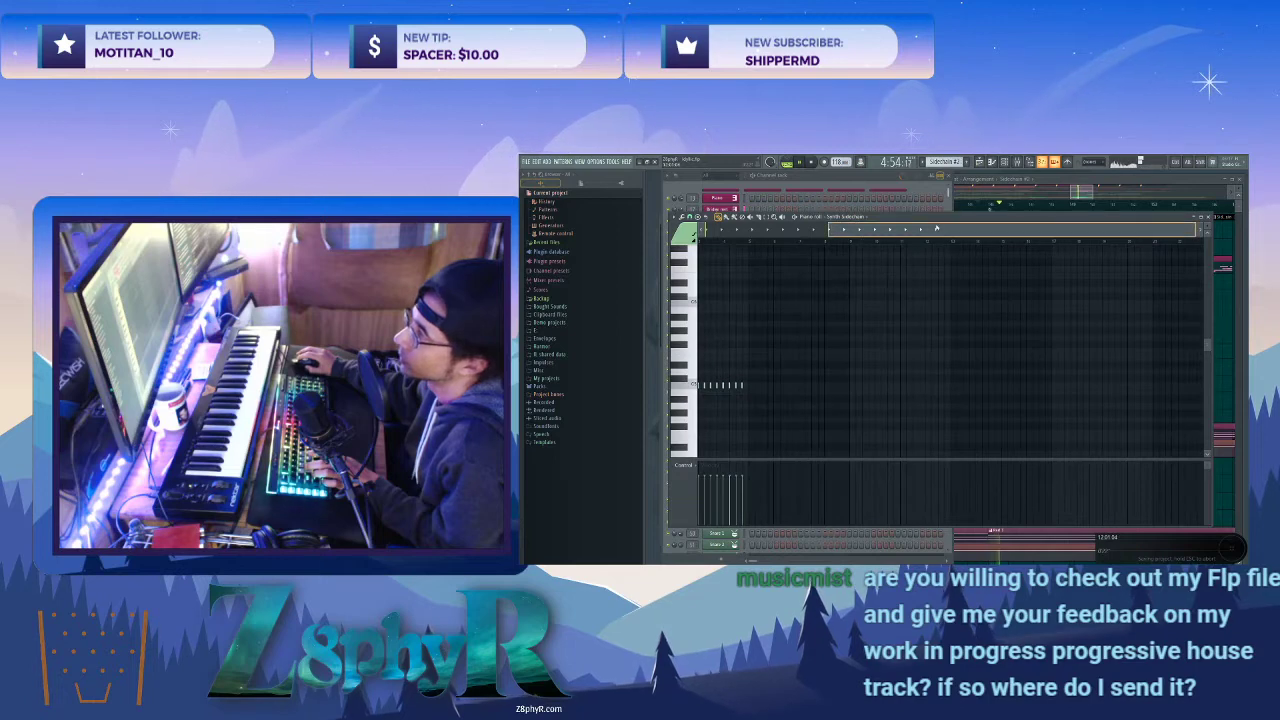
left_click_drag(850, 230, 571, 340)
left_click_drag(703, 476, 797, 525)
key("ctrl+z")
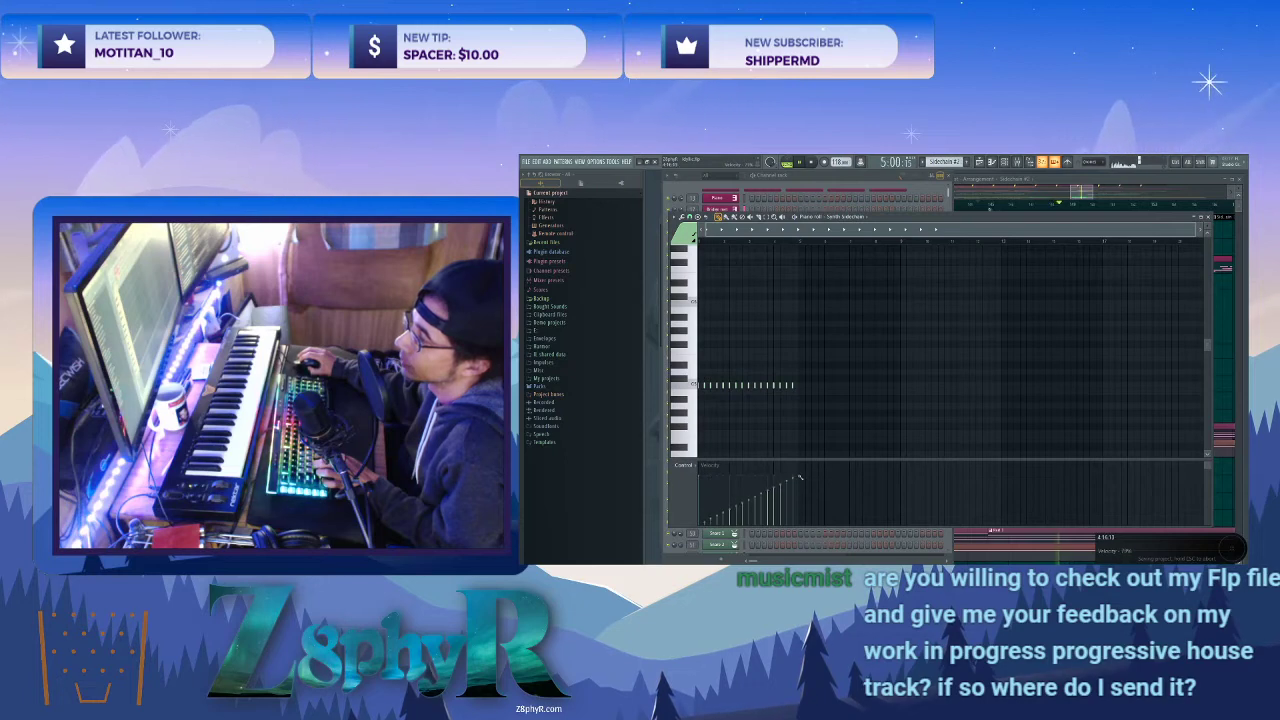
key("space")
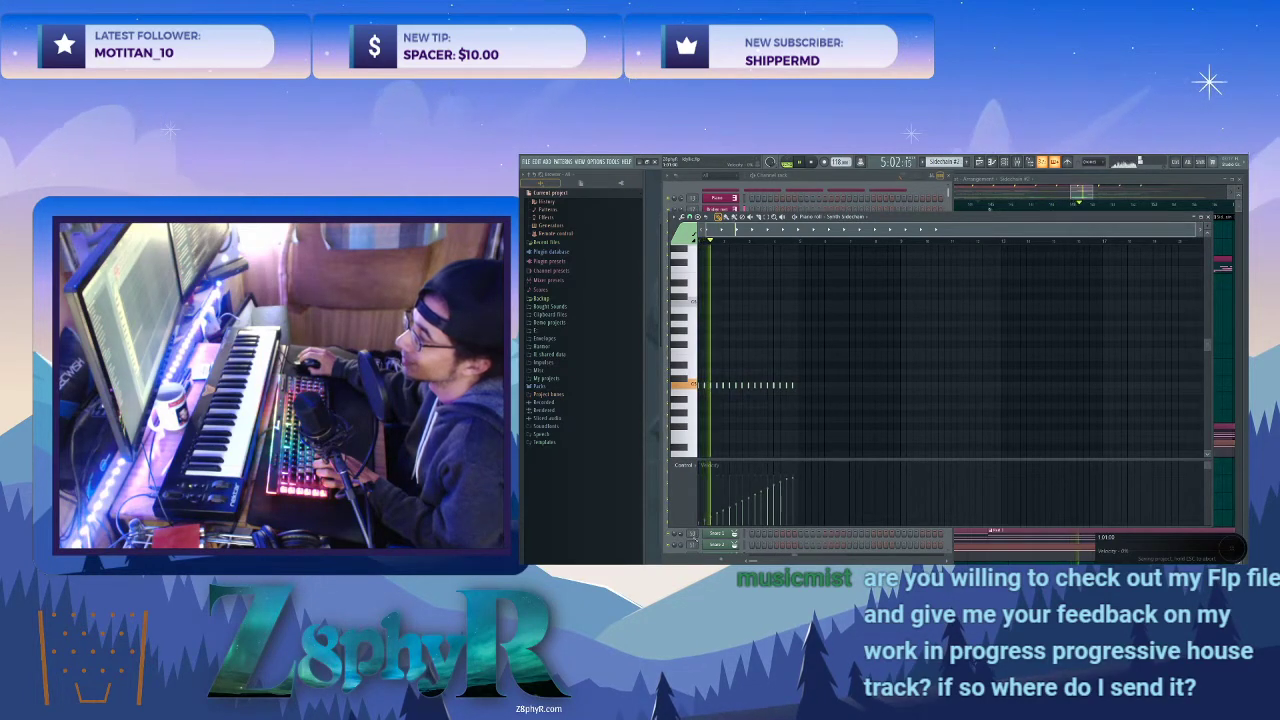
left_click(824, 178)
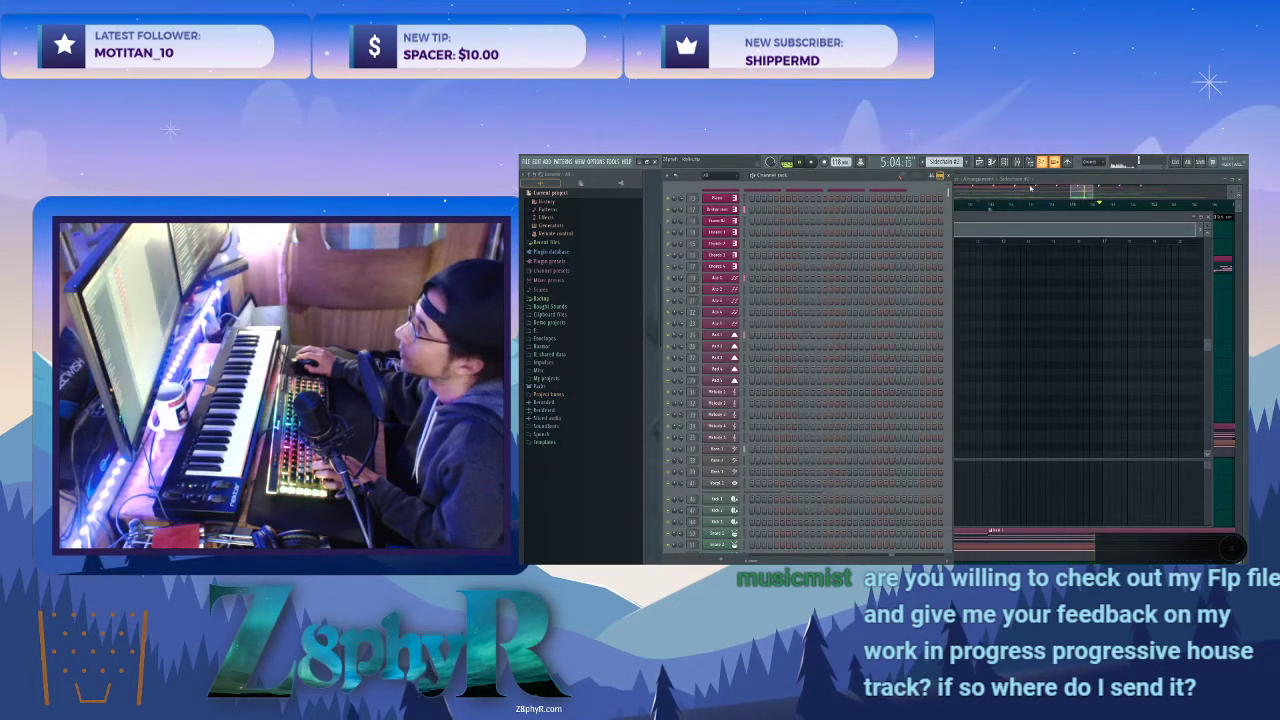
left_click(975, 216)
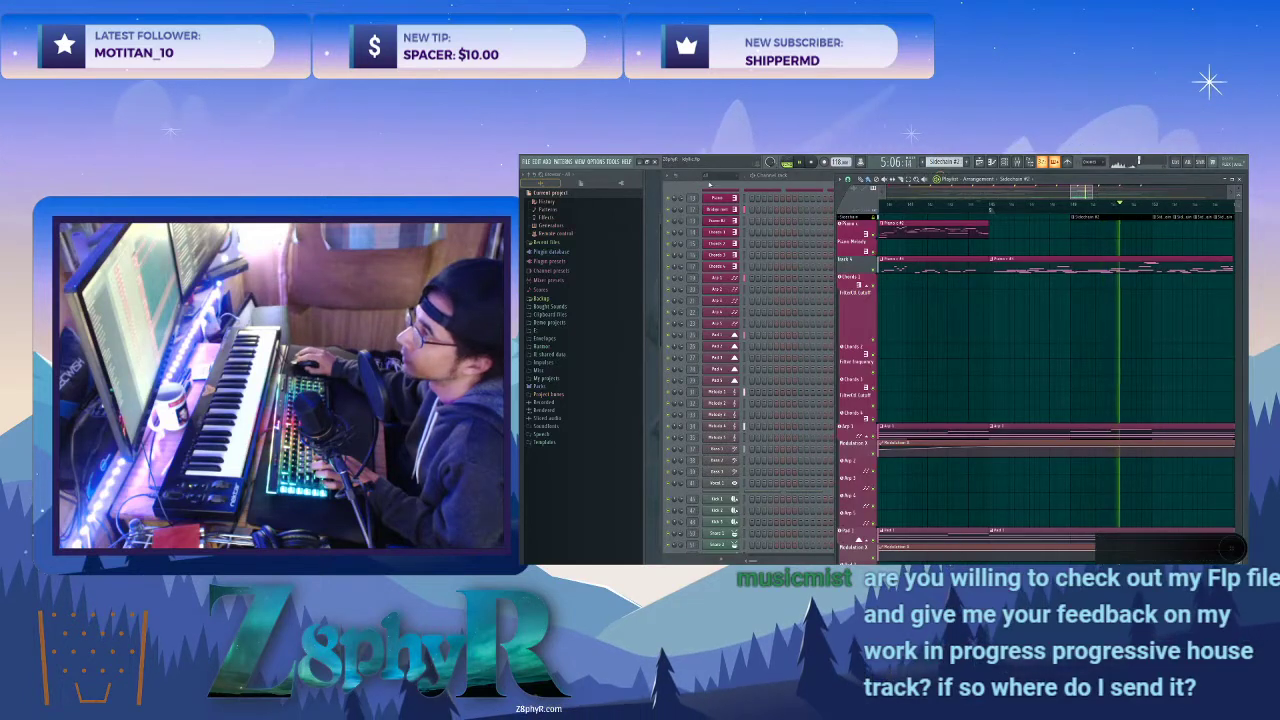
- Filter the channel rack to the sidechain group and unzip its channels so every sidechain row is listed
left_click(720, 176)
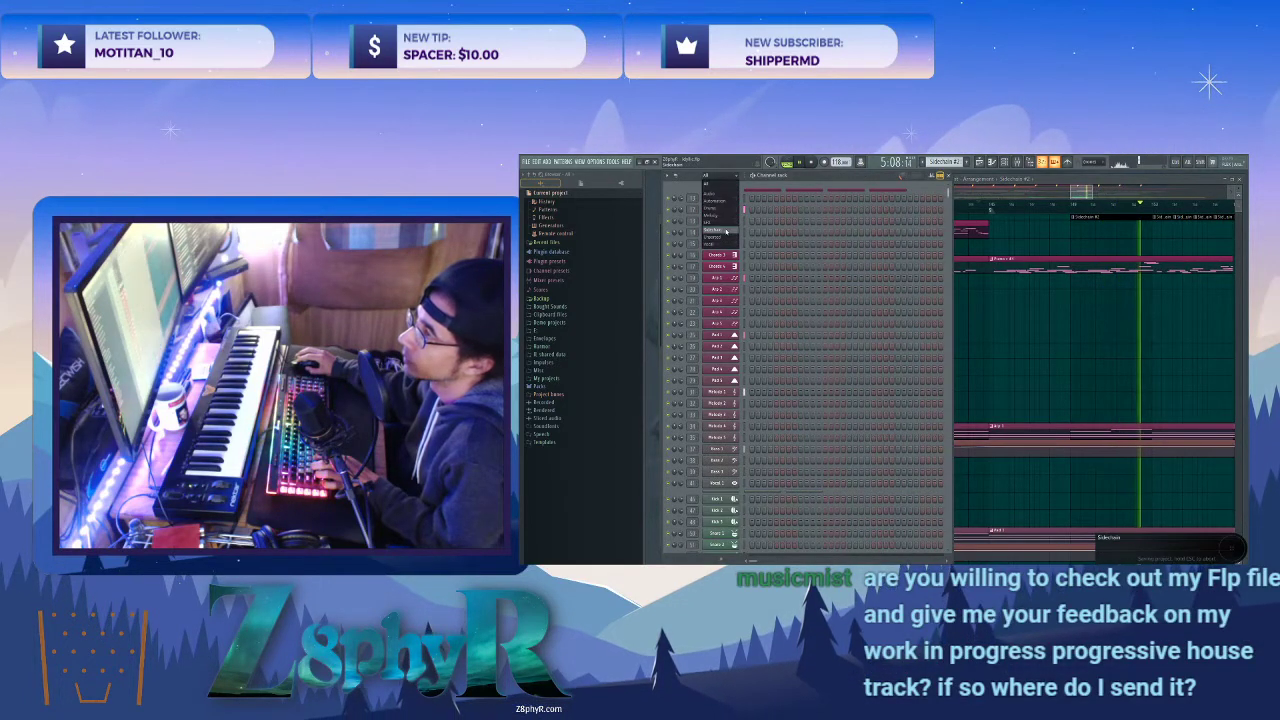
left_click(722, 231)
left_click(740, 191)
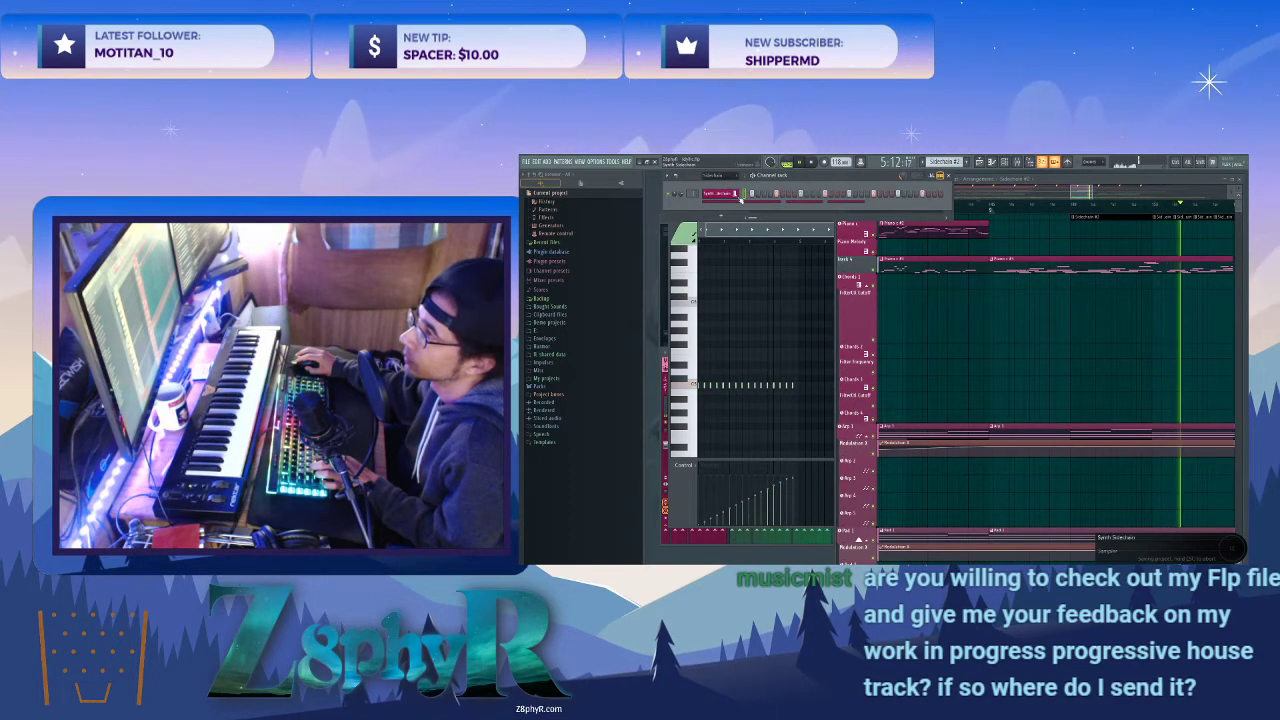
right_click(737, 196)
left_click(737, 199)
left_click(737, 202)
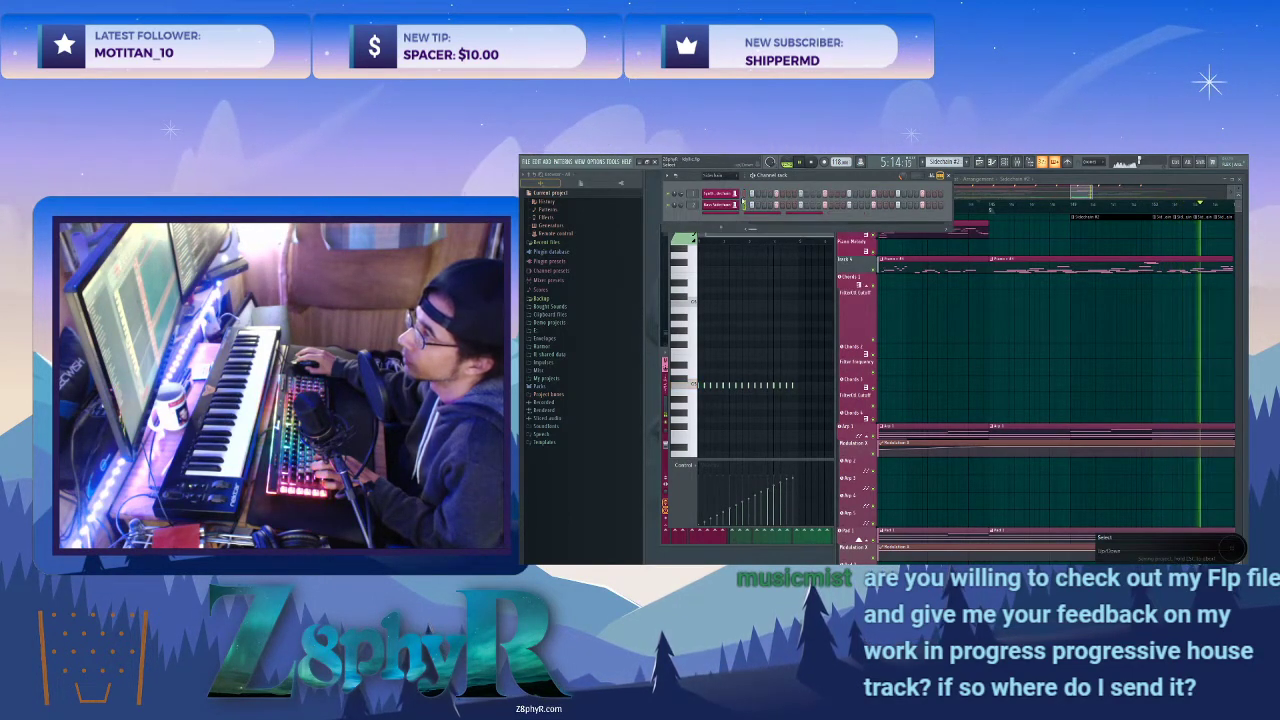
key("alt+u")
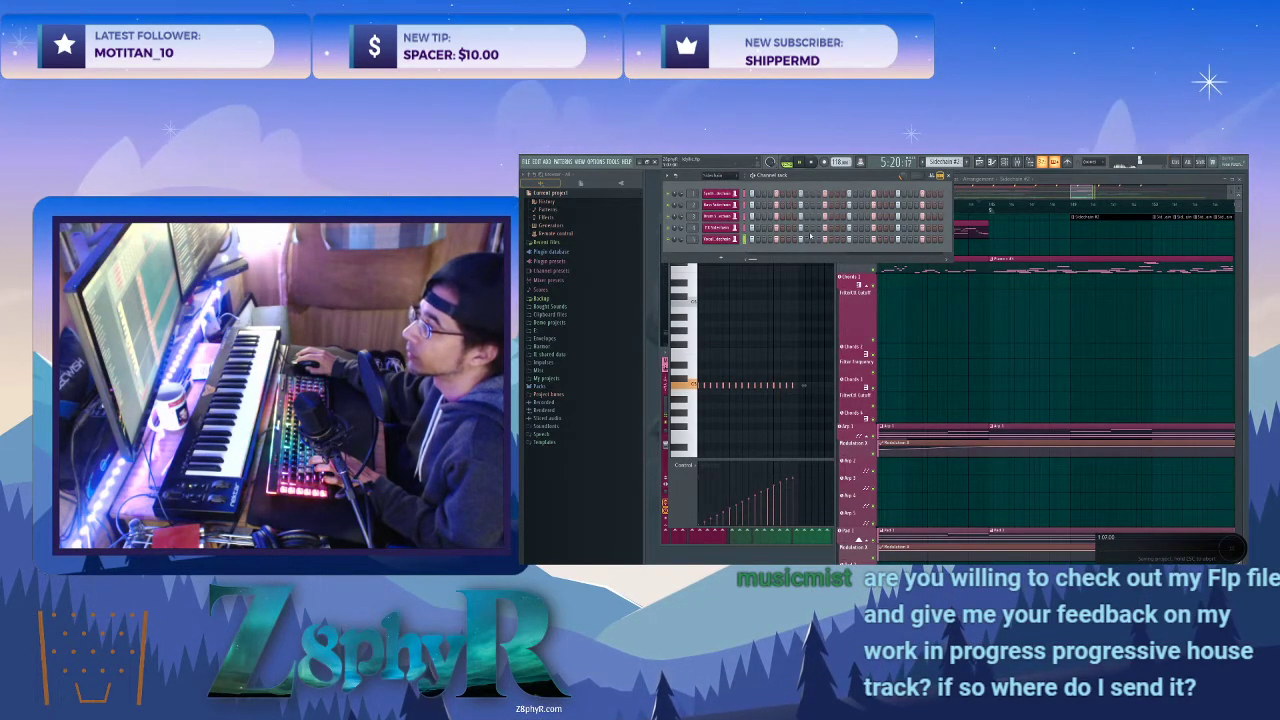
- Play back the Sidechain #2 clip from about bar 149, then close the Synth Sidechain piano roll
left_click(1107, 216)
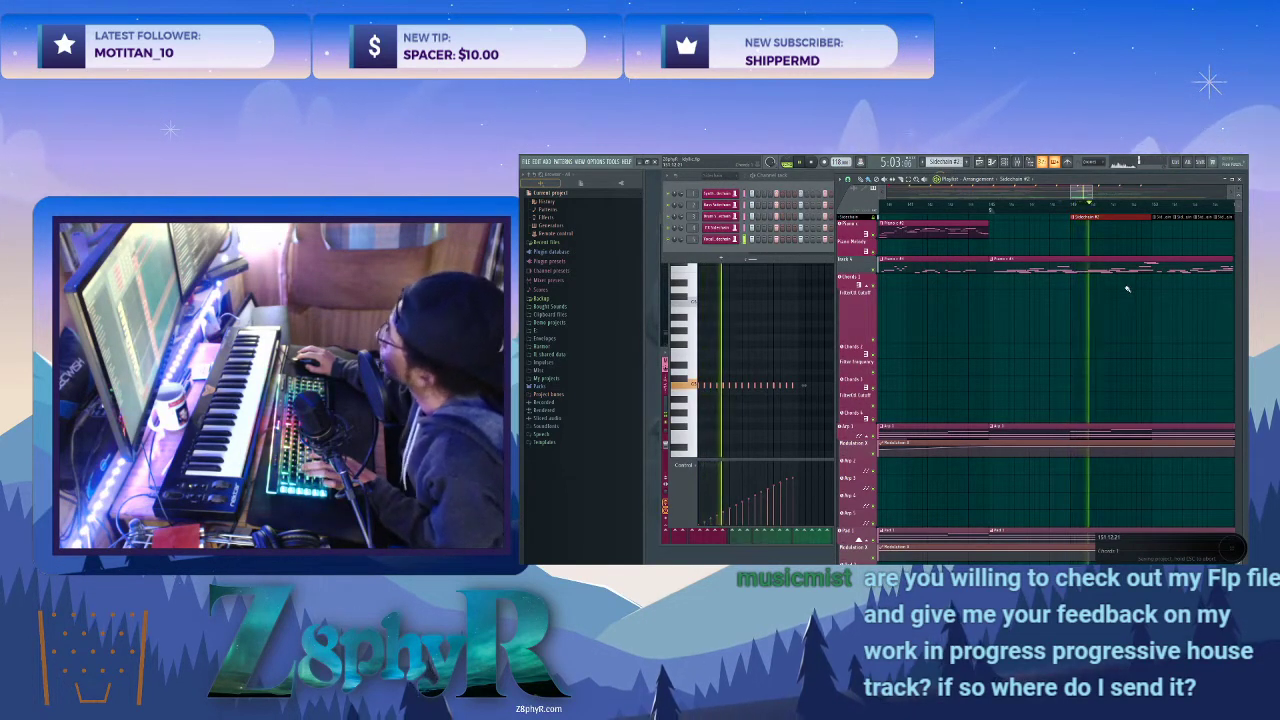
scroll(1087, 319, "right", 1)
scroll(1082, 319, "right", 1)
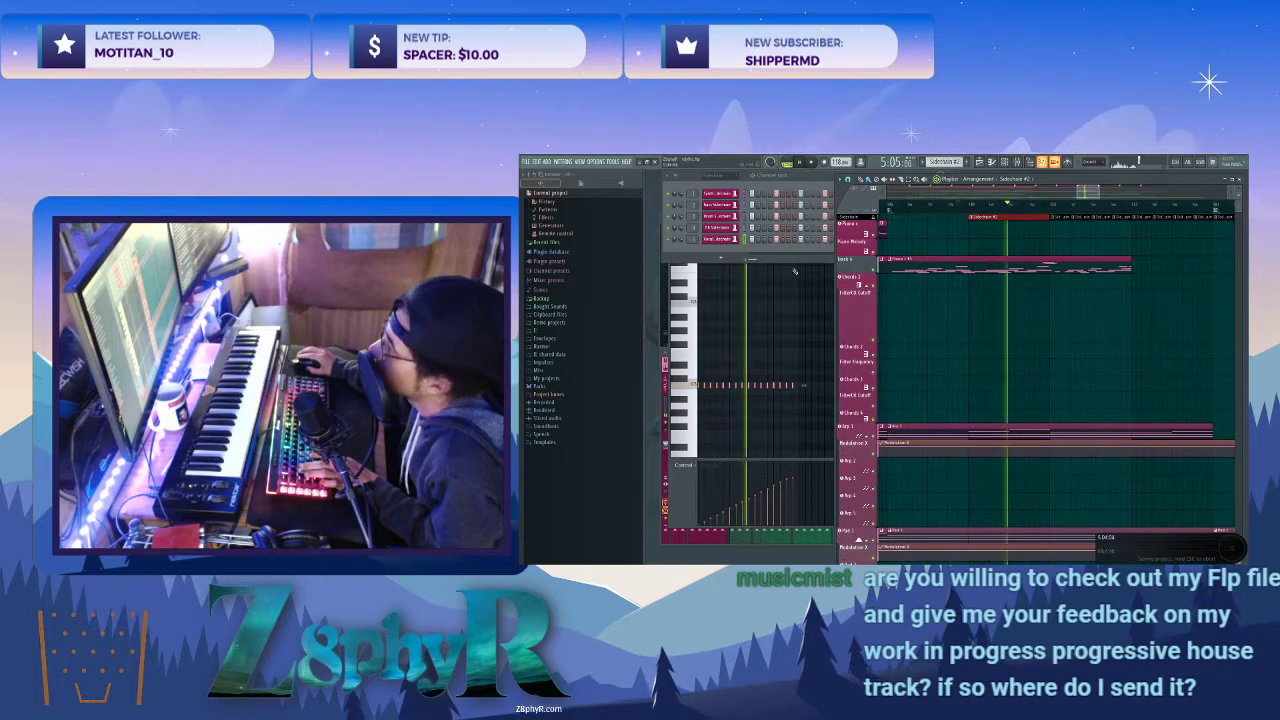
left_click(803, 385)
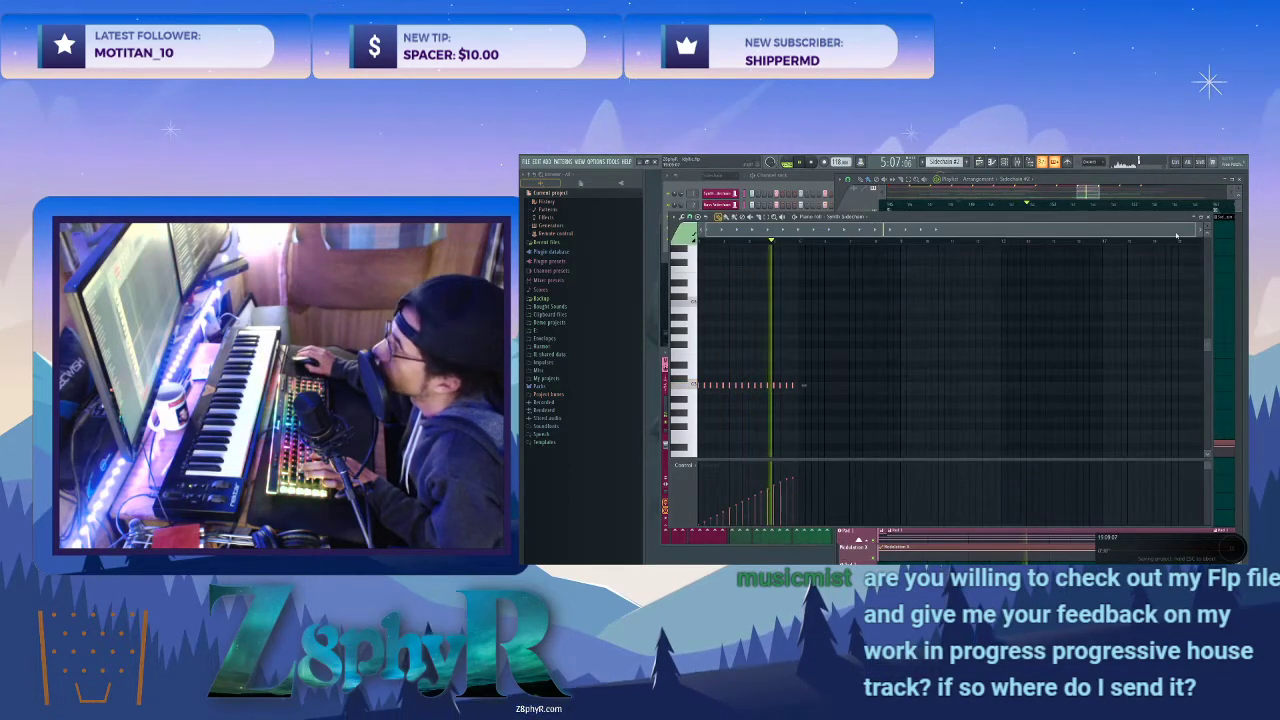
left_click(1206, 214)
- Extend the Kick 1 clips back to bar 153 in the playlist and undo the extra snare copy
scroll(1083, 373, "down", 4)
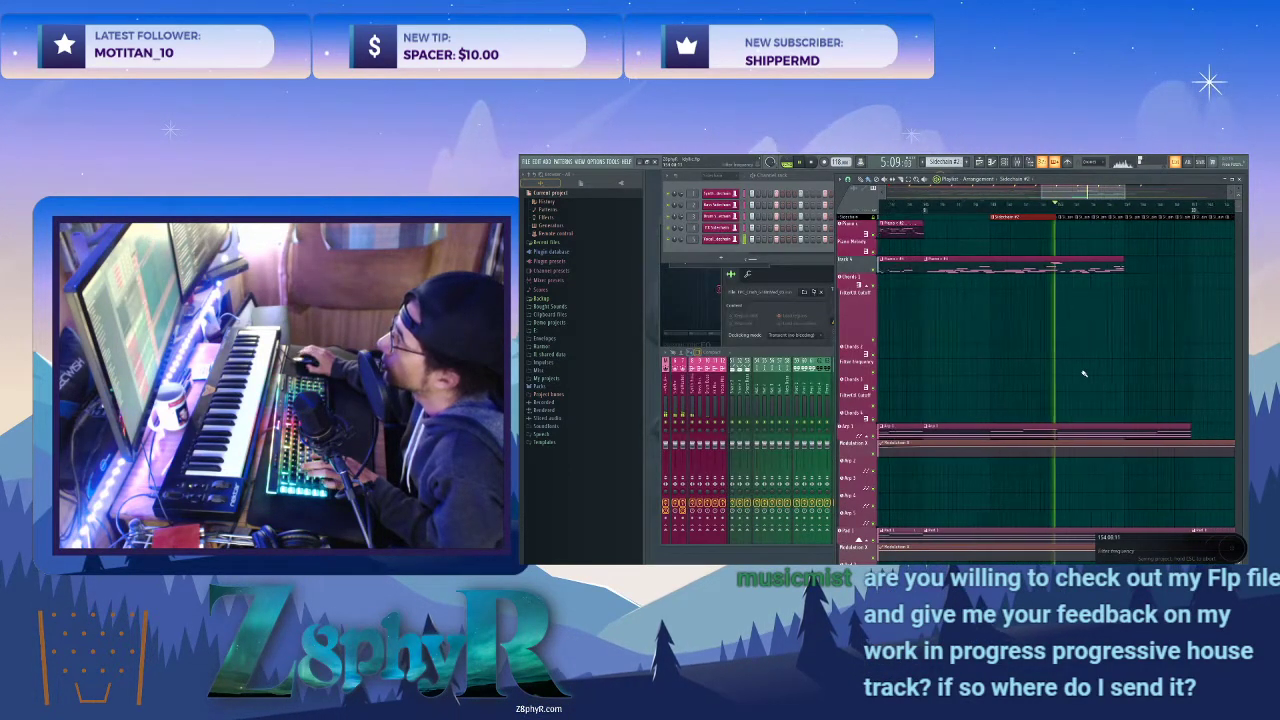
scroll(1083, 375, "down", 5)
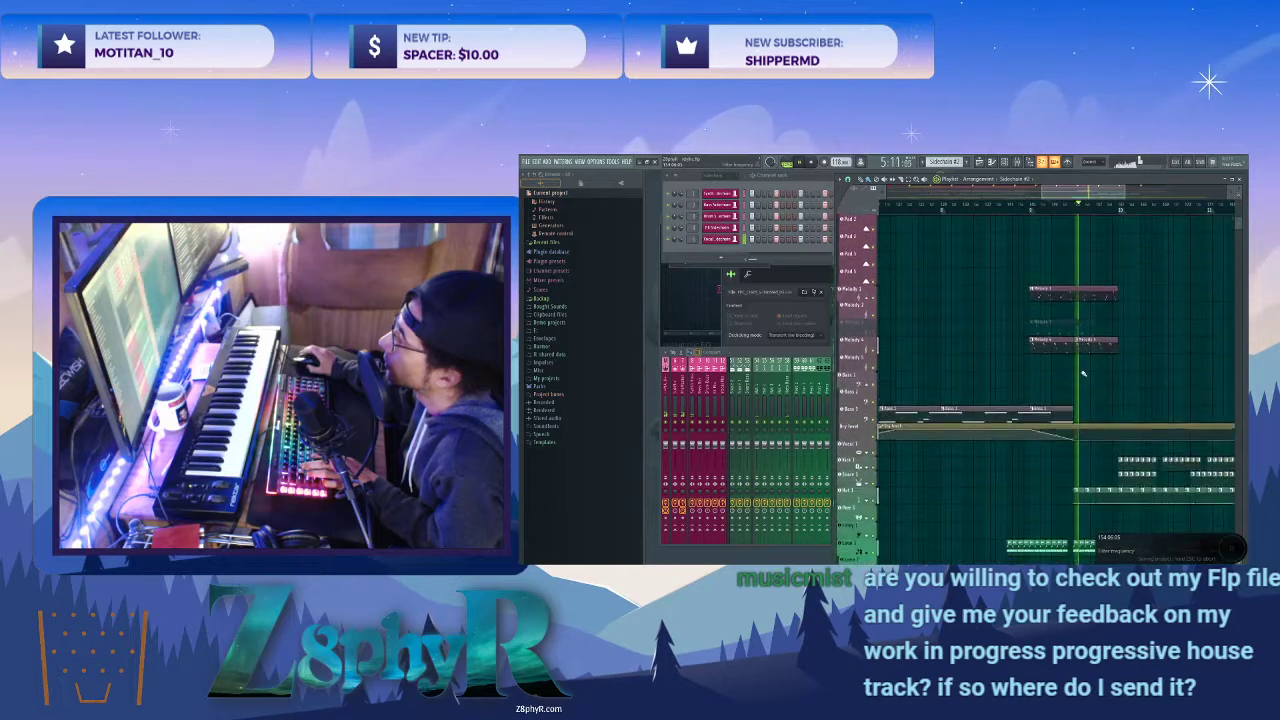
left_click_drag(1157, 352, 1108, 344)
key("ctrl+z")
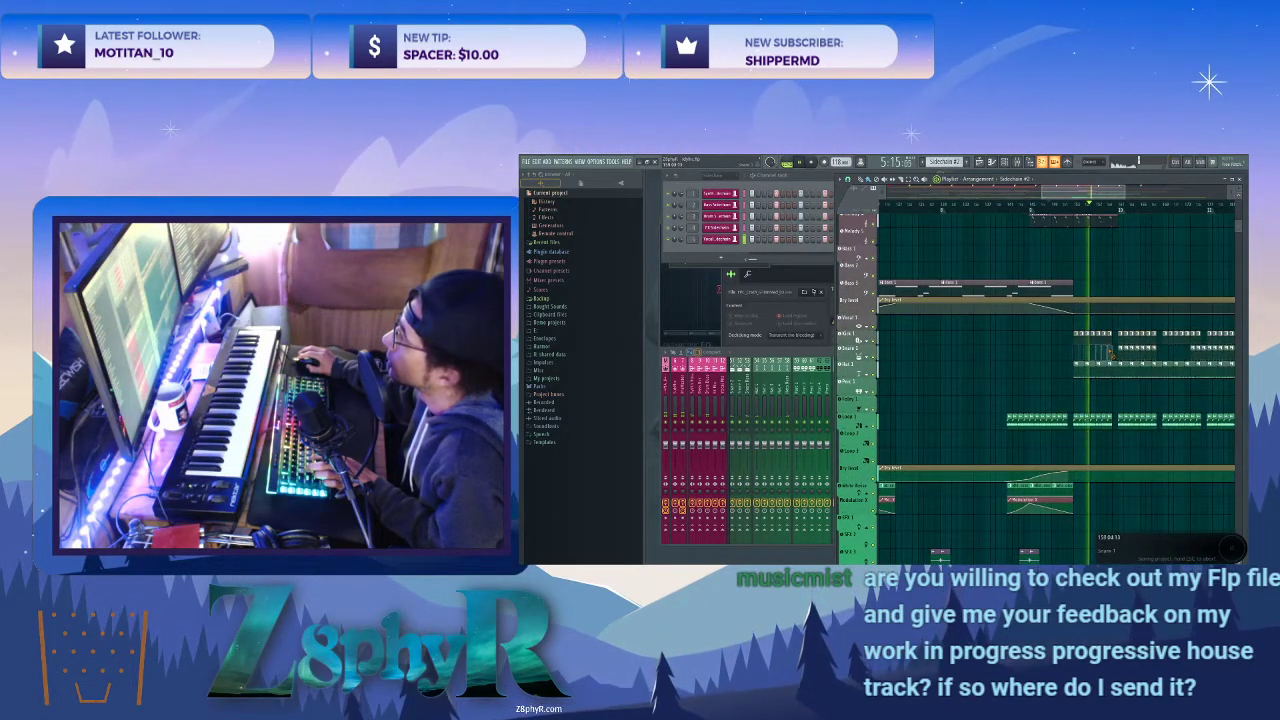
scroll(1138, 331, "right", 2)
scroll(1137, 330, "right", 1)
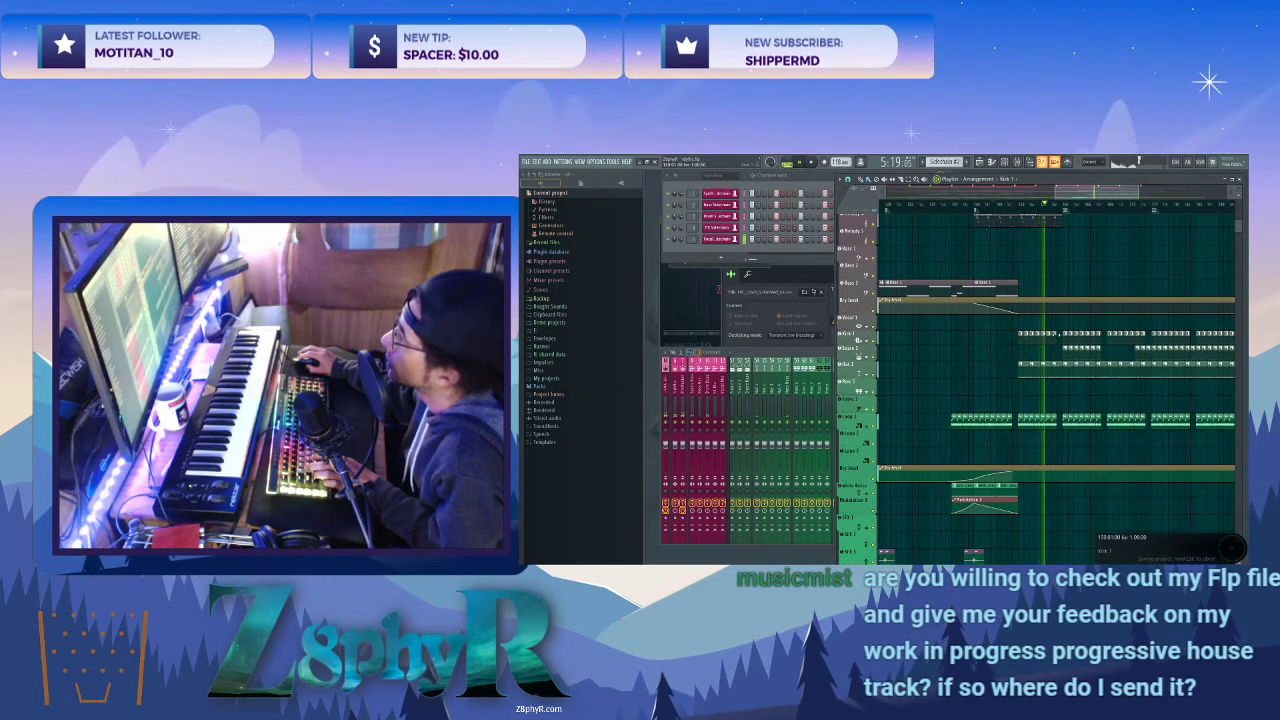
- Place the paired effect clips on the SFX 1 track from about bar 155 to 167, meeting at bar 161
scroll(1053, 434, "down", 3)
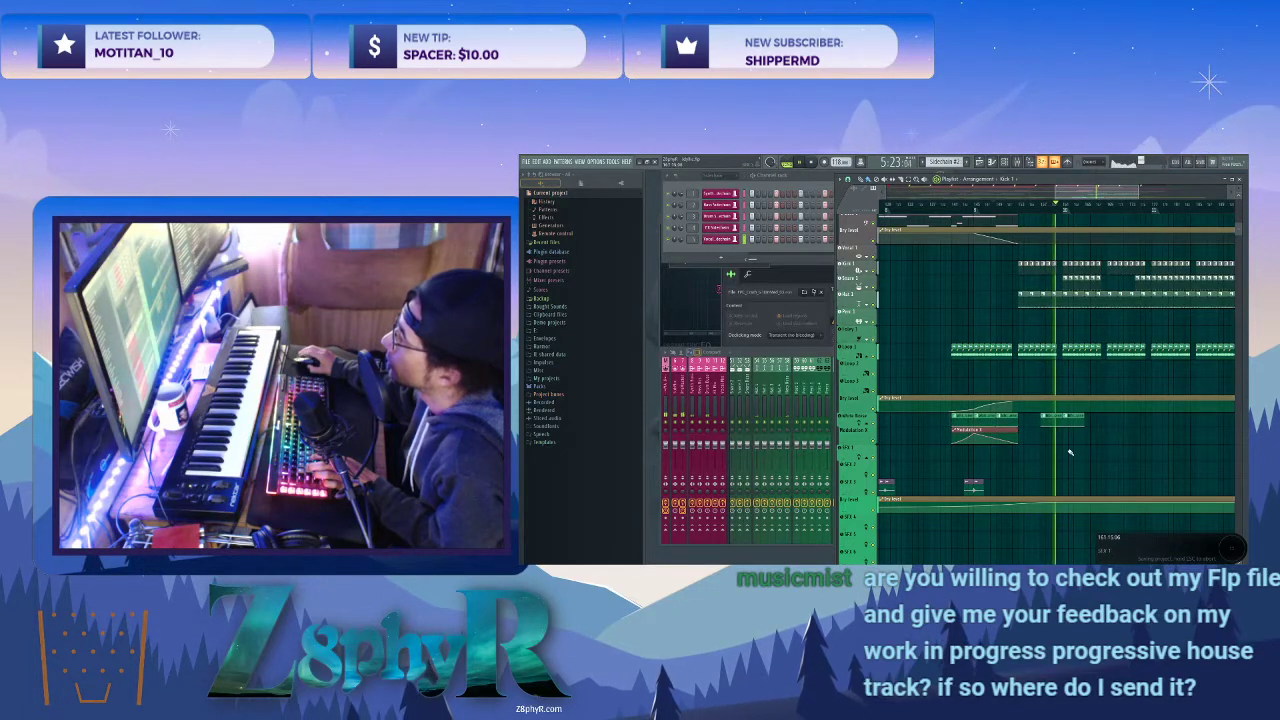
scroll(949, 479, "down", 4, "ctrl")
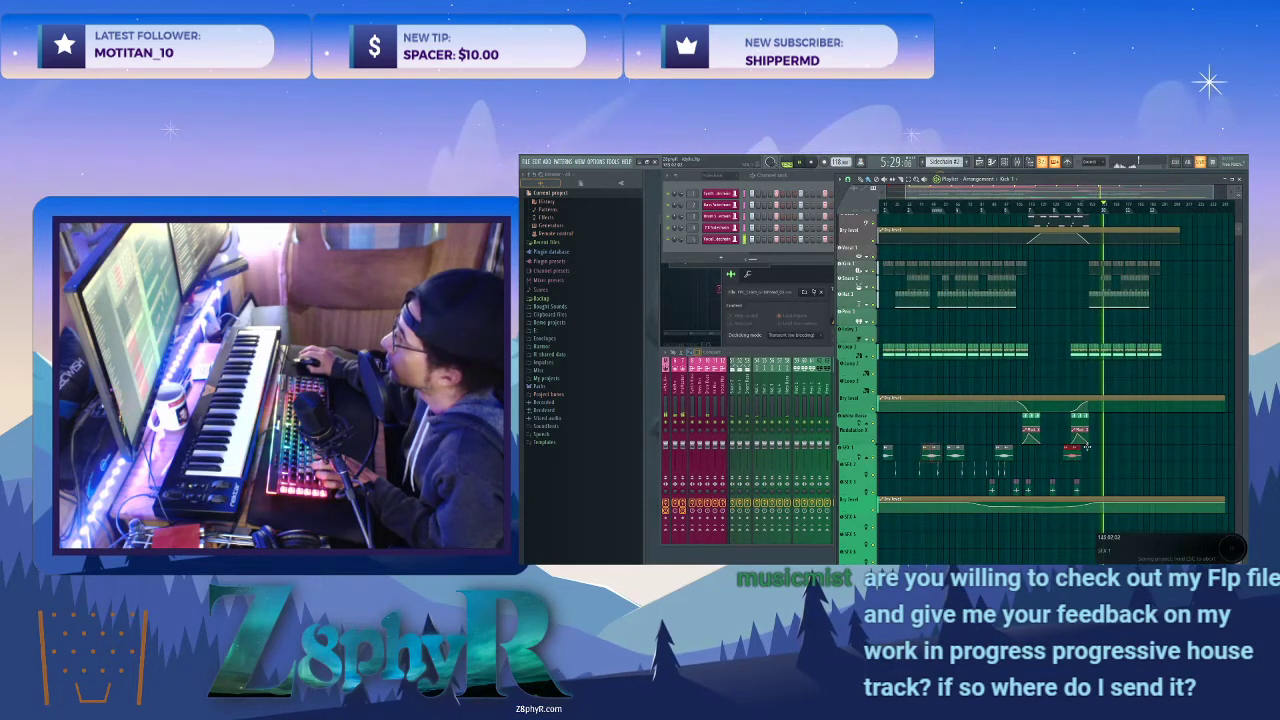
scroll(1058, 445, "up", 4, "ctrl")
left_click_drag(1065, 458, 1167, 457)
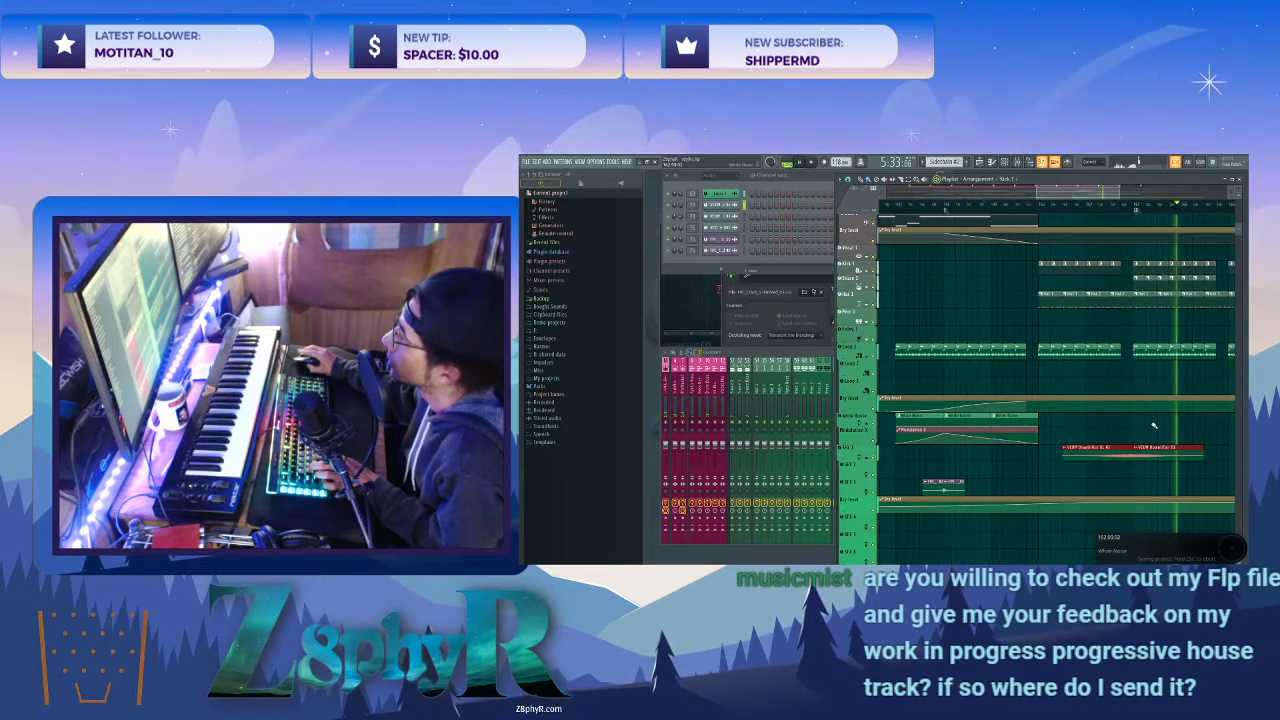
- Copy the selected Bass 1 clips from the earlier section to start at bar 153
scroll(1153, 425, "up", 5)
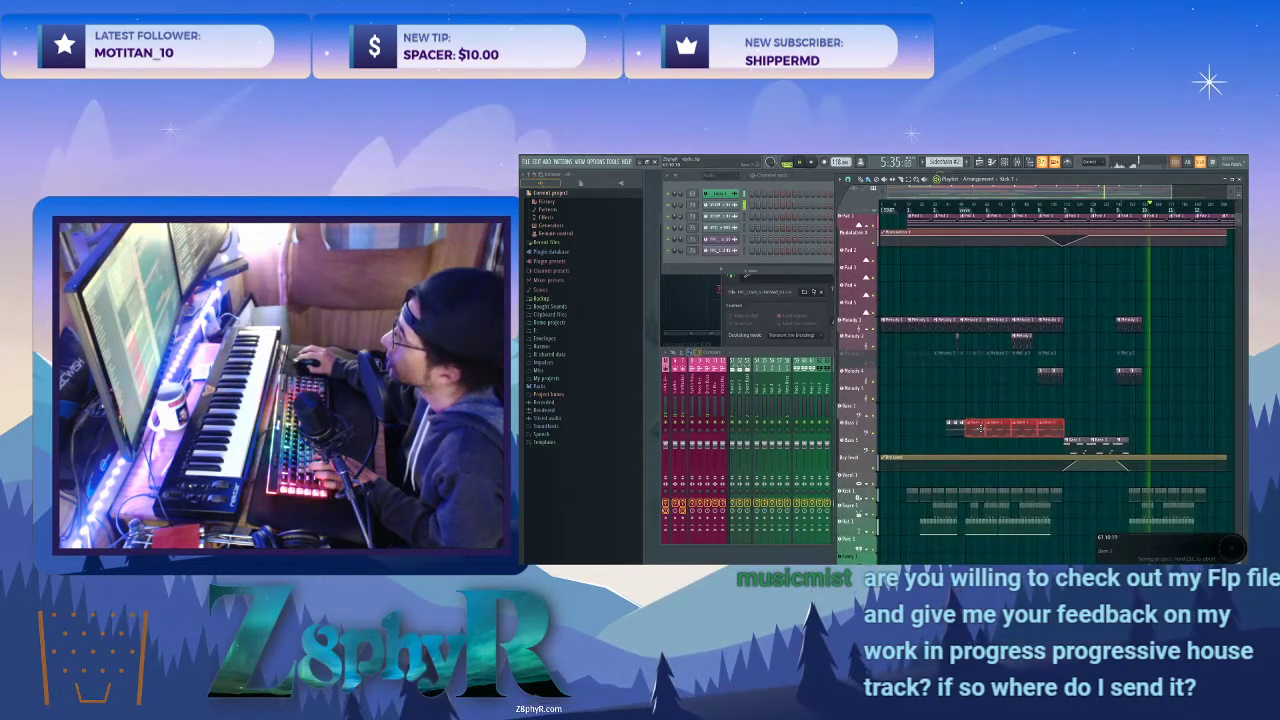
left_click_drag(979, 429, 1142, 426, "shift")
scroll(1129, 420, "up", 4, "ctrl")
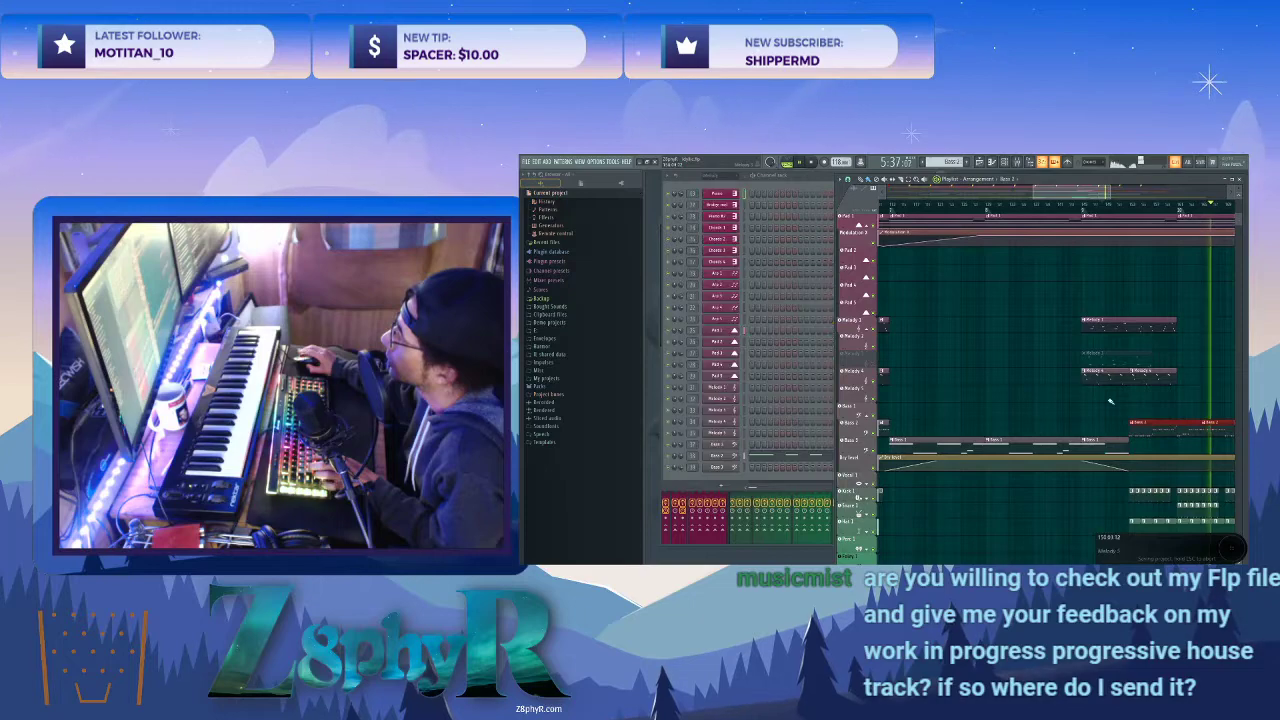
- Copy the Chords 1, Chords 2 and Chords 3 clips from the earlier section to start at bar 161
scroll(1123, 410, "down", 3)
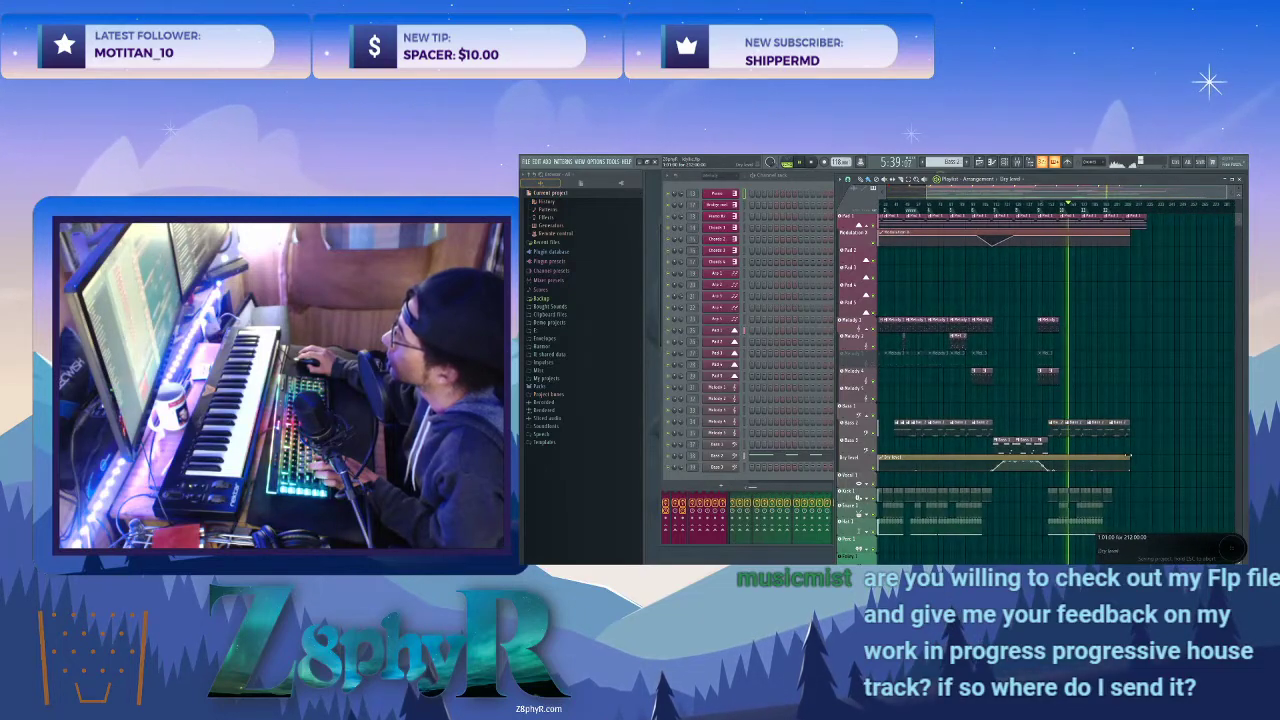
scroll(1135, 369, "up", 8)
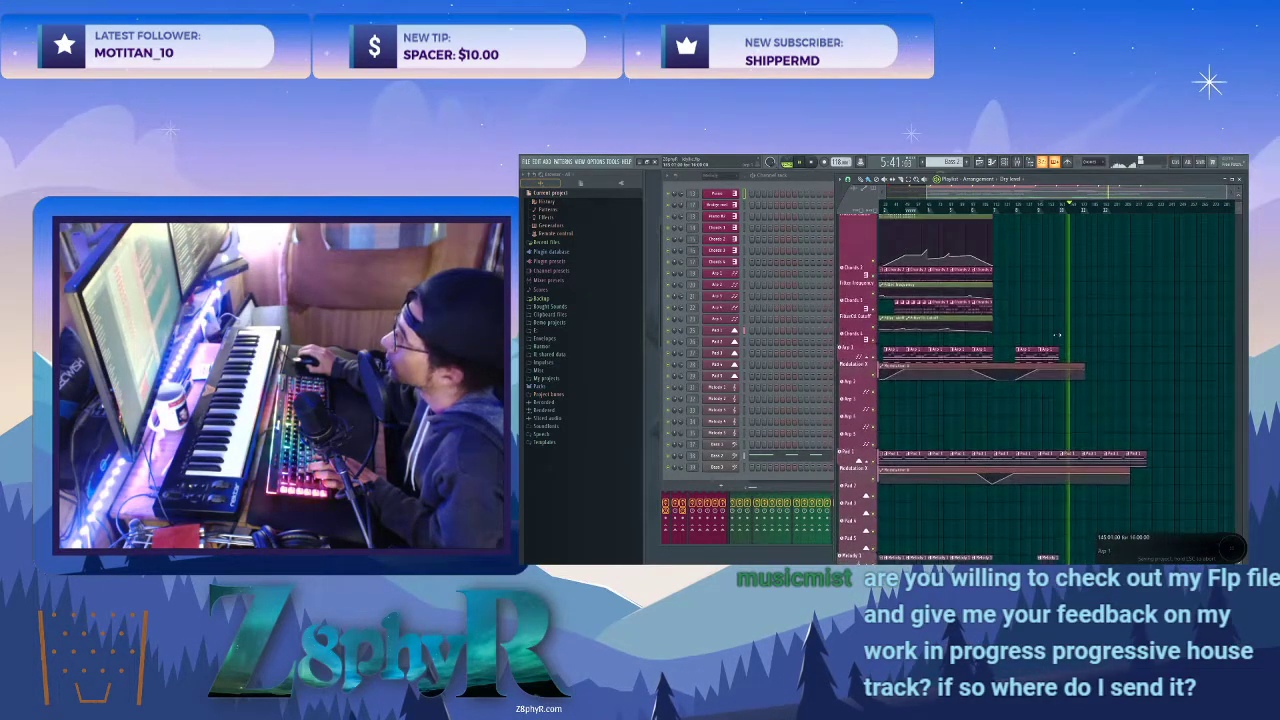
scroll(1067, 317, "up", 3)
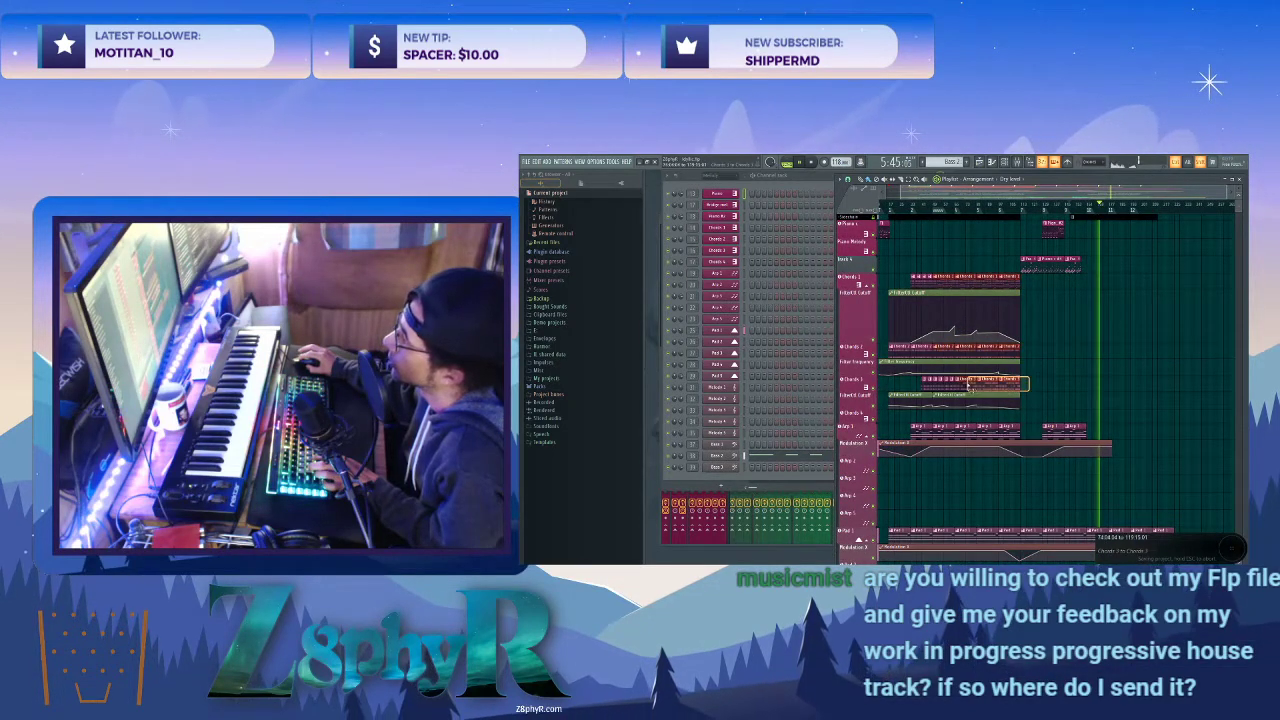
left_click_drag(960, 281, 1070, 282)
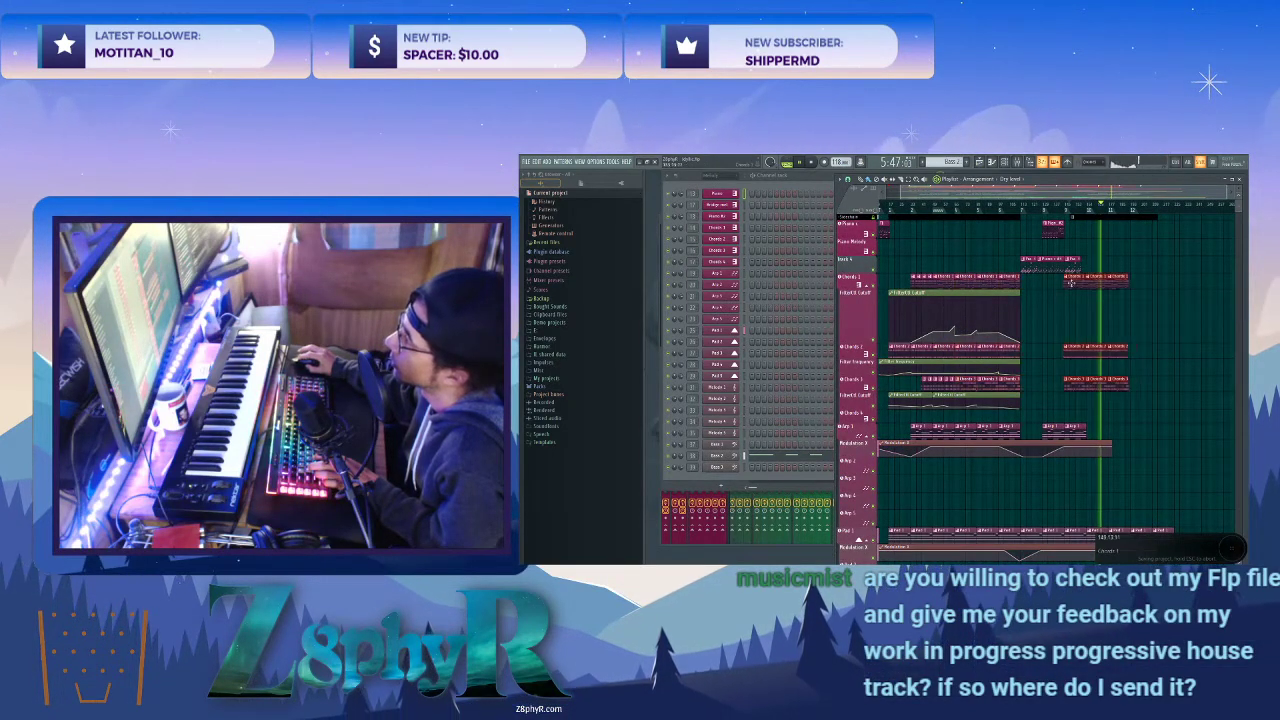
scroll(1088, 280, "up", 3)
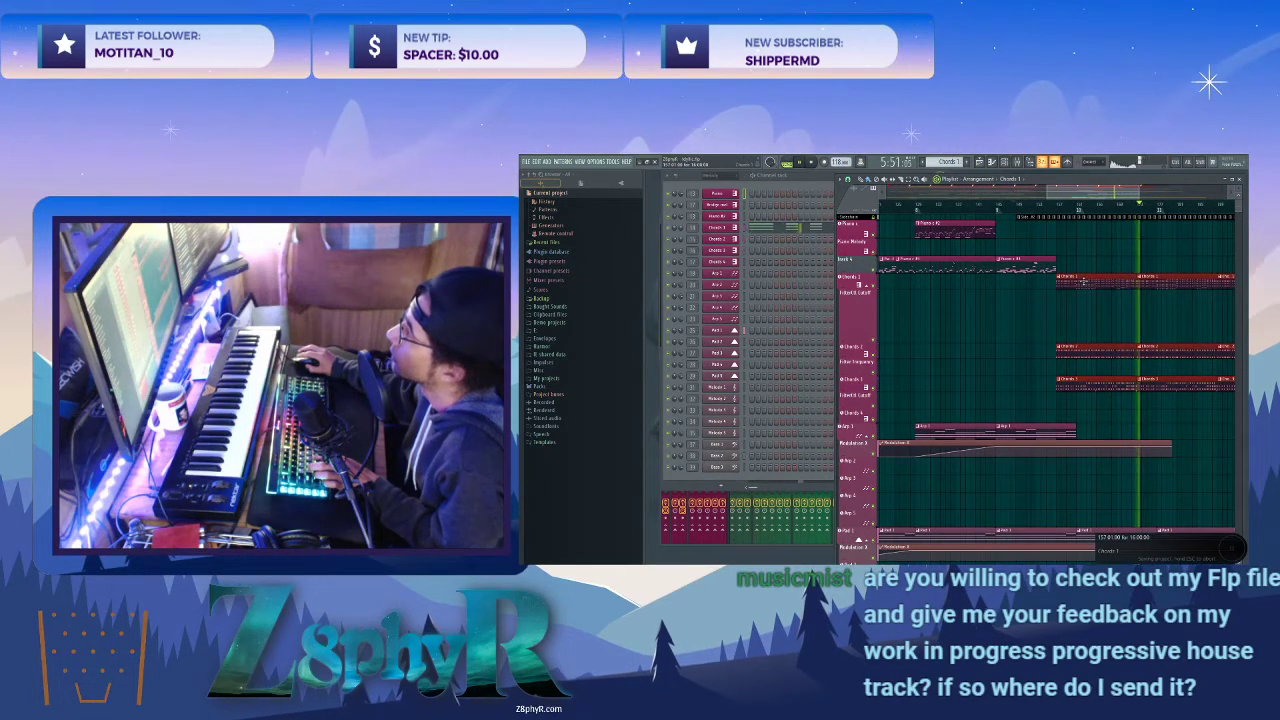
scroll(1141, 400, "down", 3)
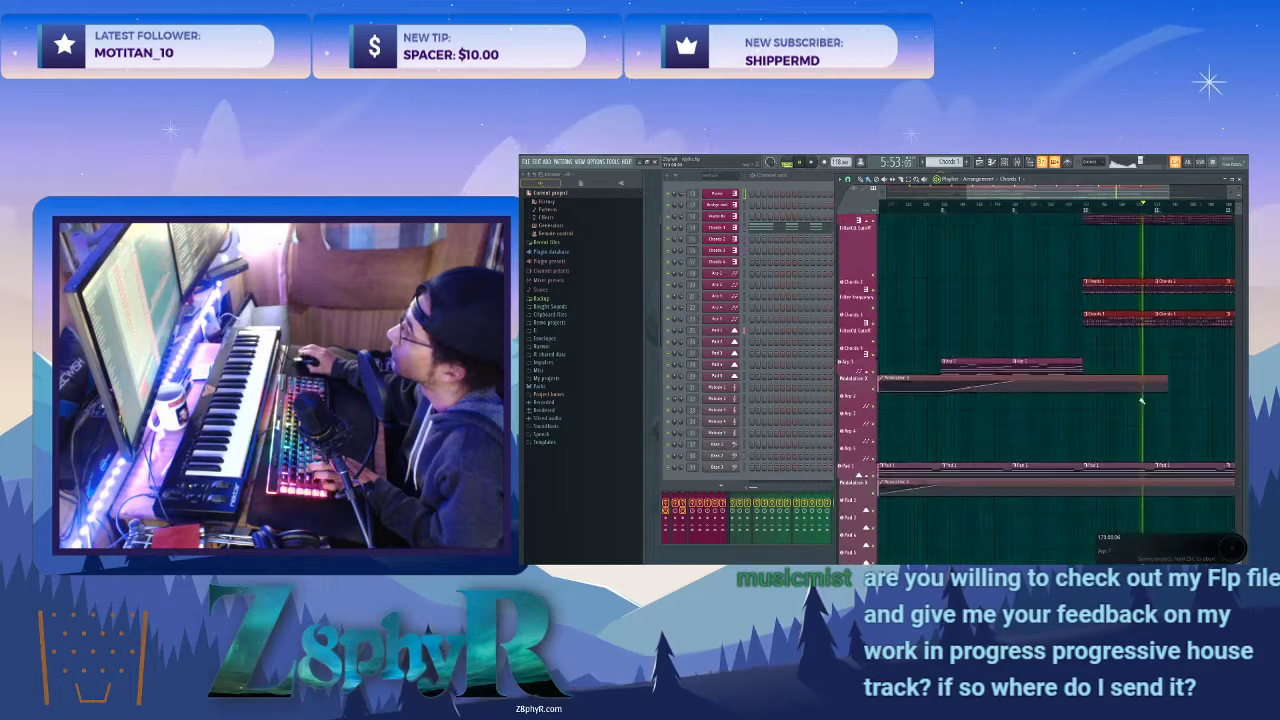
- Repeat the Arp 1 clips after bar 161 and extend the arp's modulation automation to cover them
scroll(1135, 392, "down", 3)
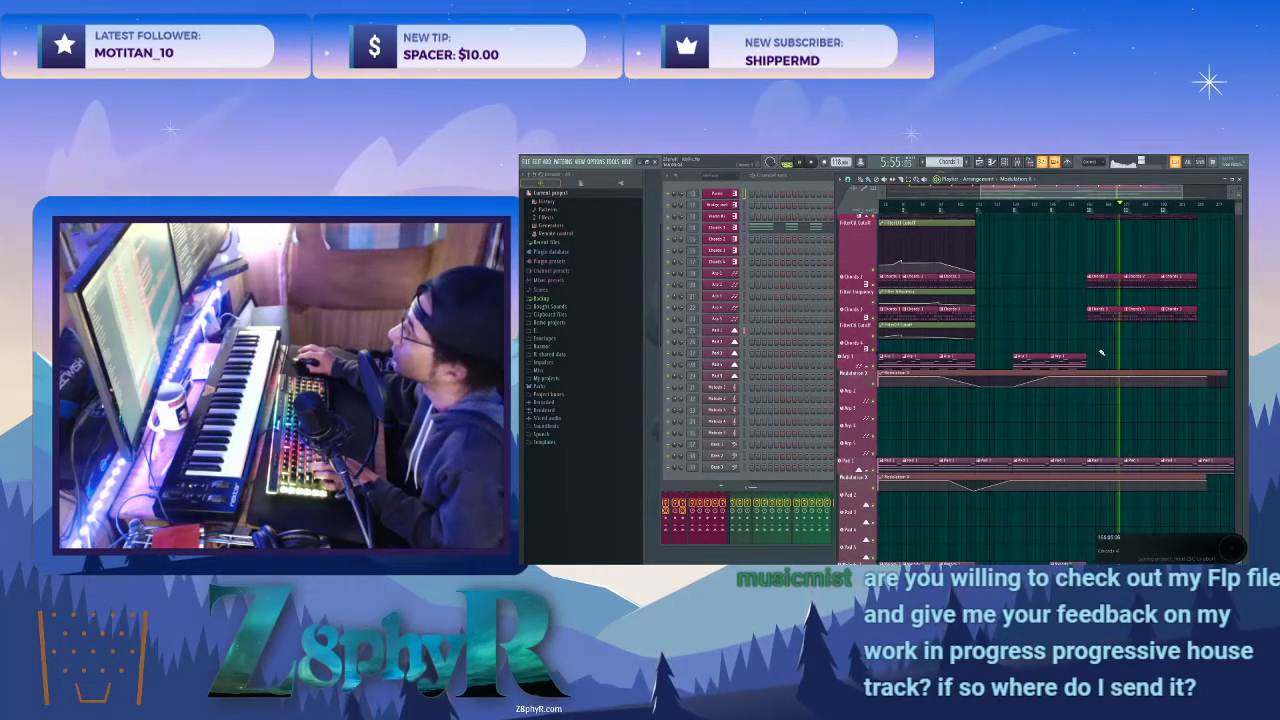
left_click_drag(1101, 352, 1036, 361, "ctrl")
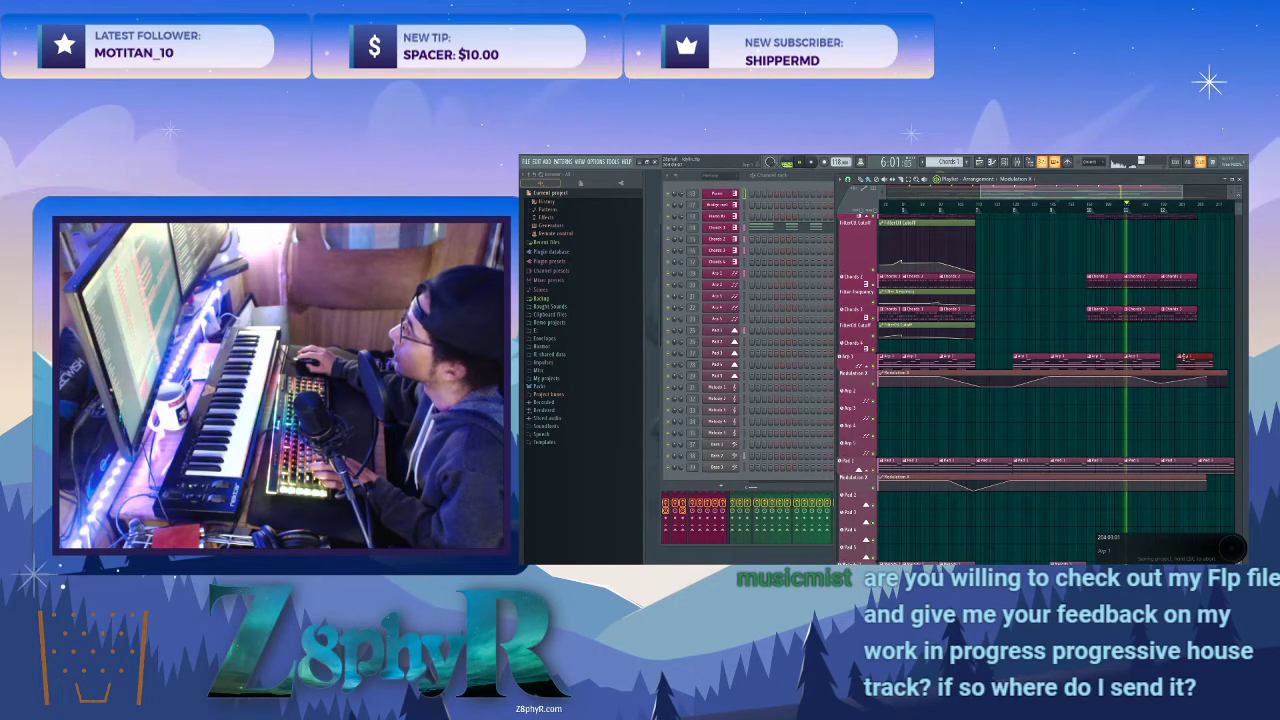
- Copy the melody clips onward past bar 161 and clear the copies between bars 161 and 177
scroll(1208, 320, "down", 5)
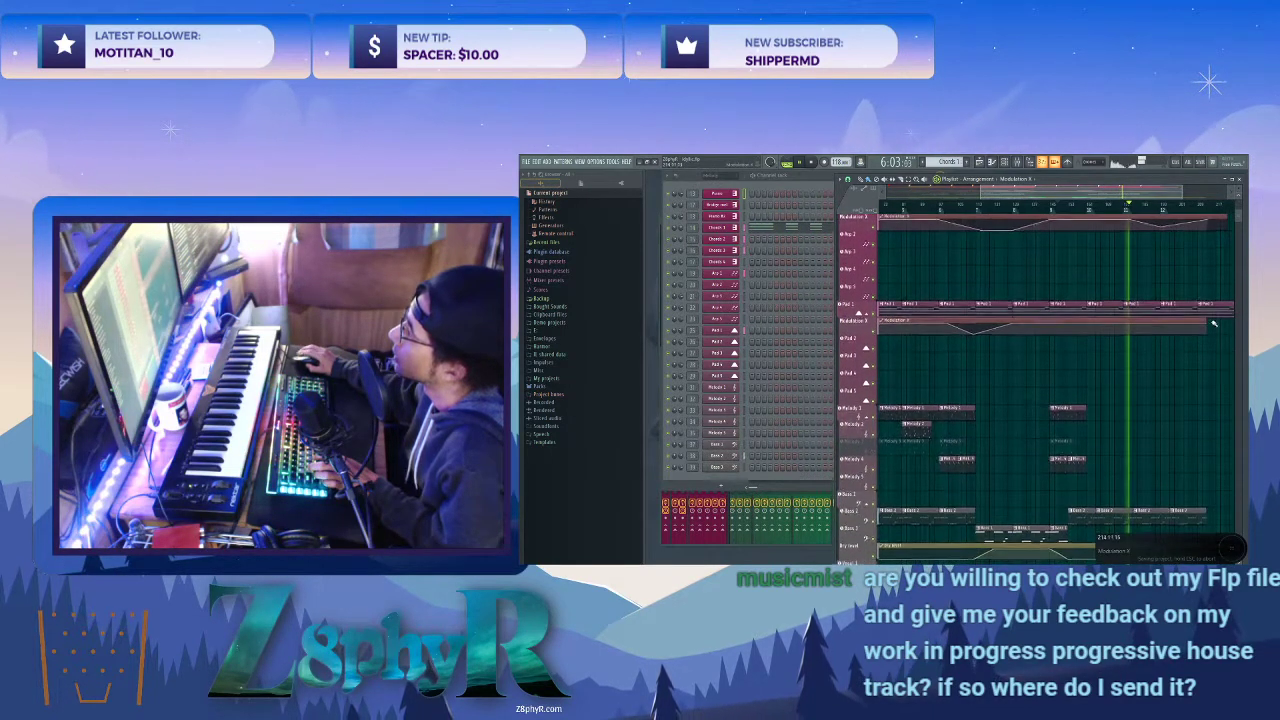
left_click_drag(1104, 369, 1033, 491)
left_click_drag(1058, 462, 1078, 462)
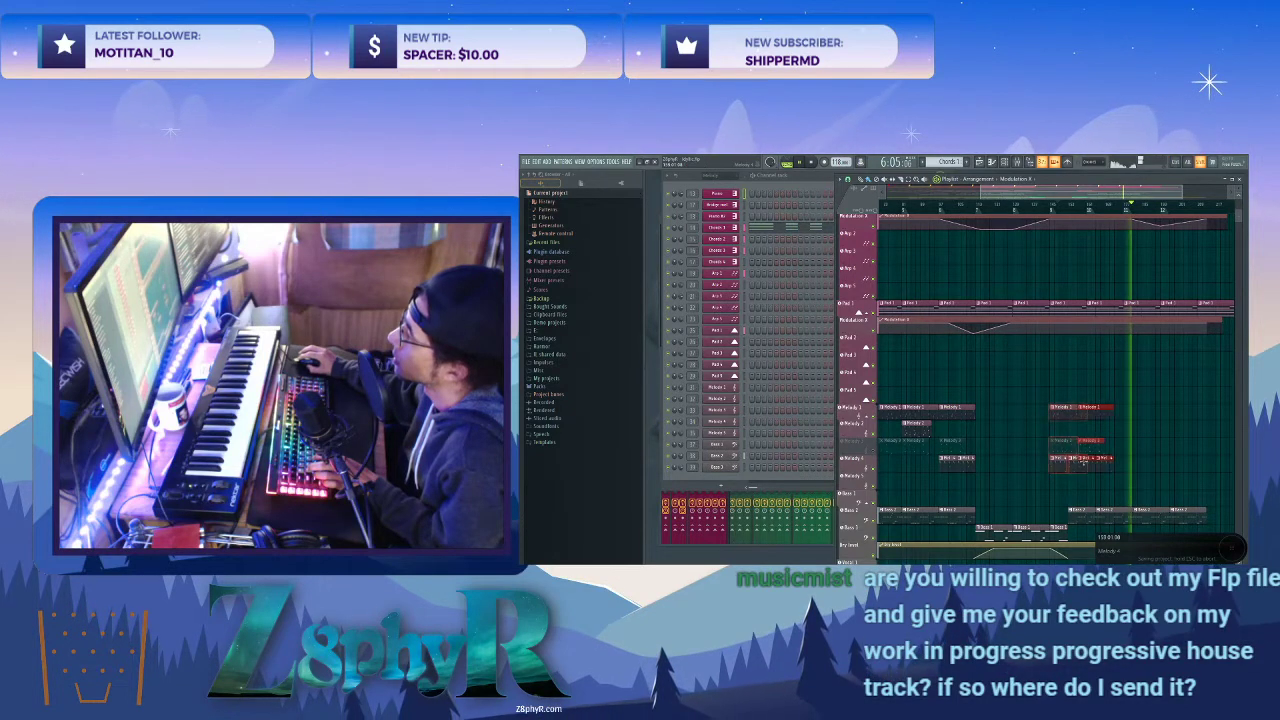
scroll(1140, 492, "down", 2)
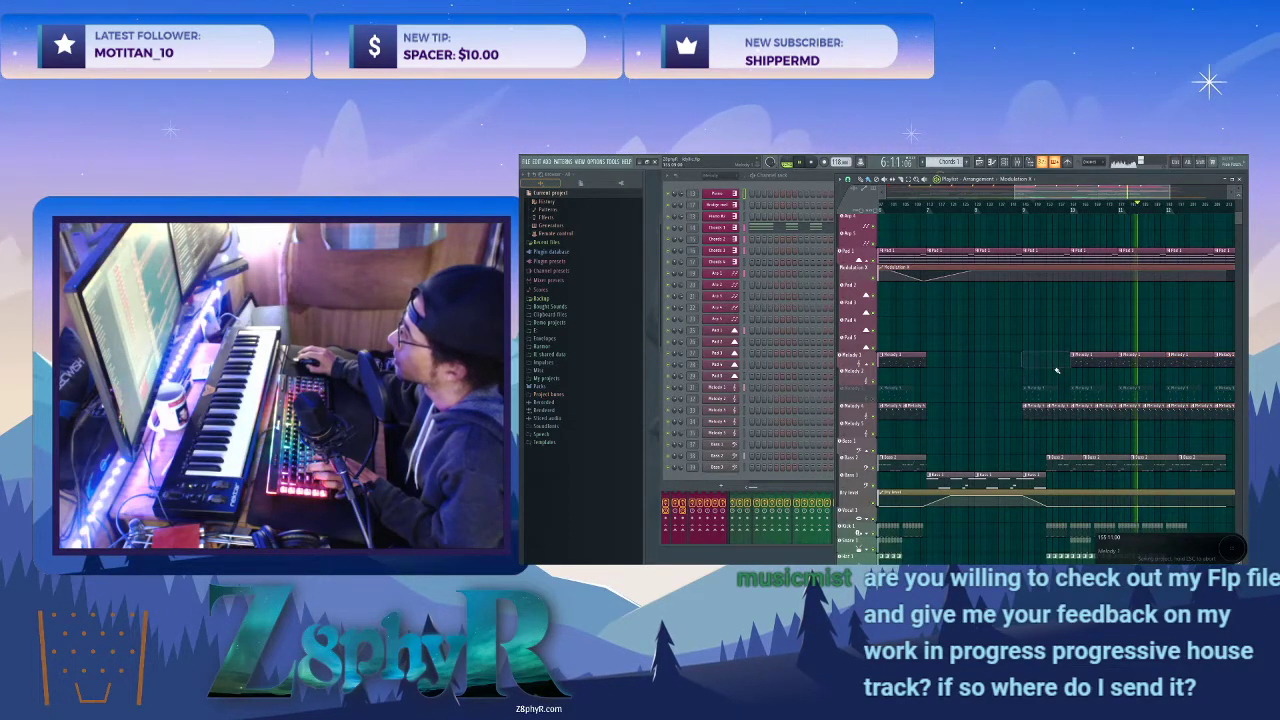
key("ctrl+z")
right_click(1084, 362)
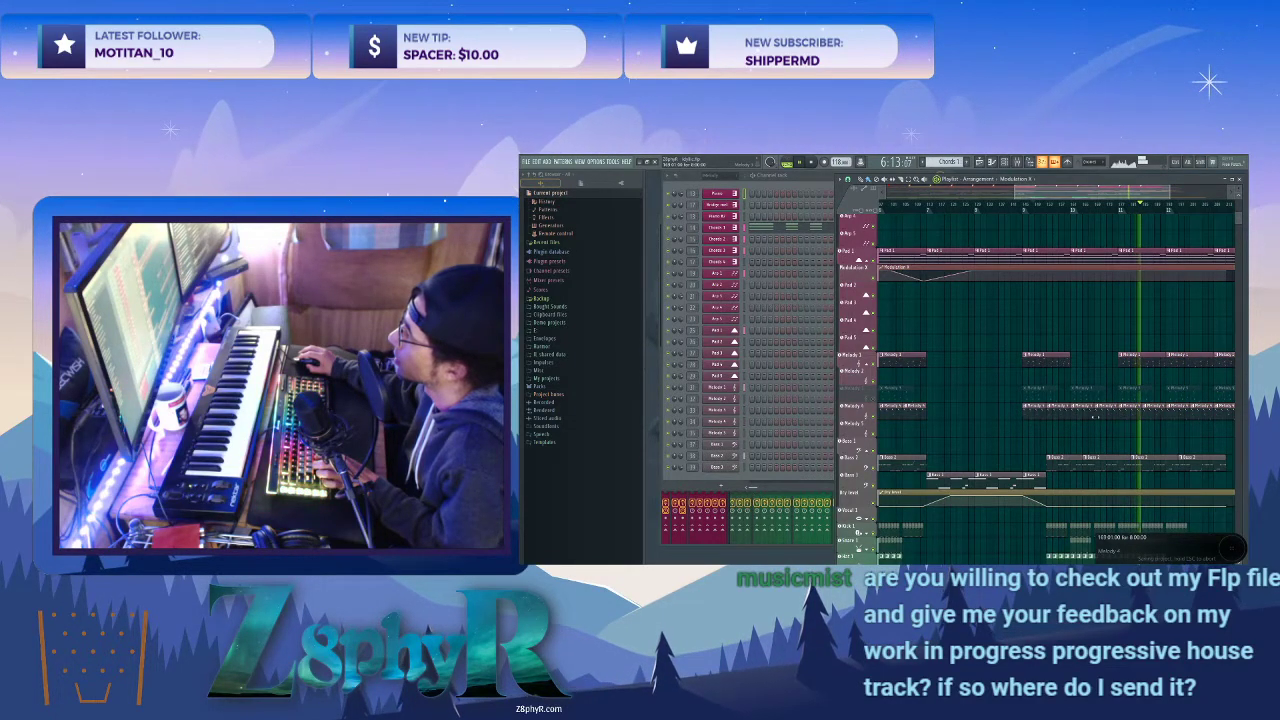
- Fill in the missing Snare 1 clips from bar 169 in the rebuilt drum section
scroll(1096, 418, "down", 5)
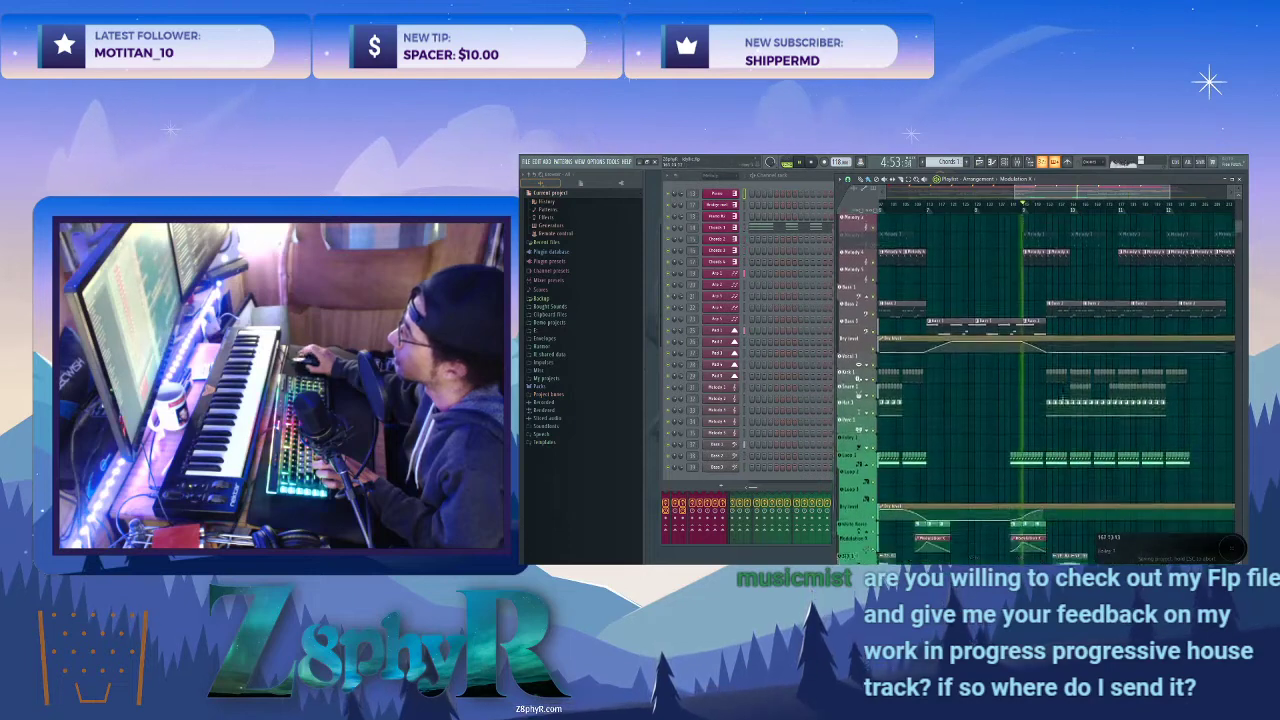
scroll(1080, 334, "down", 2)
scroll(1089, 332, "up", 3)
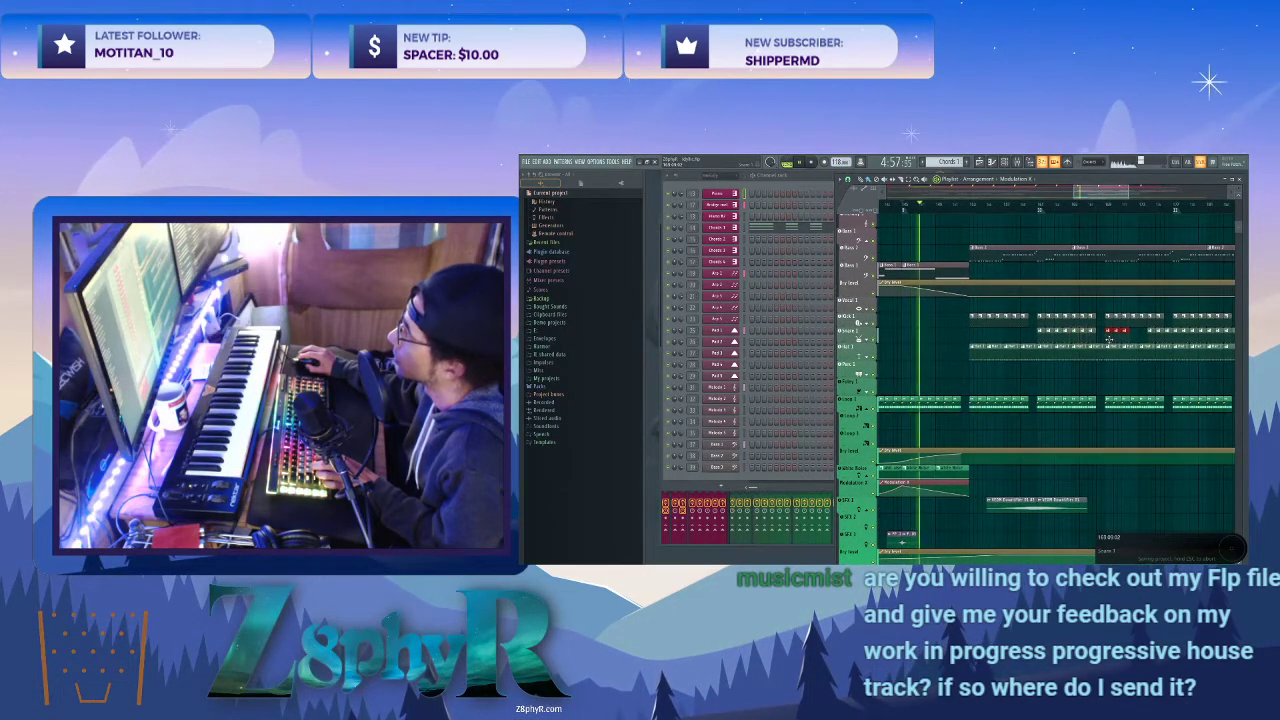
left_click(1134, 336)
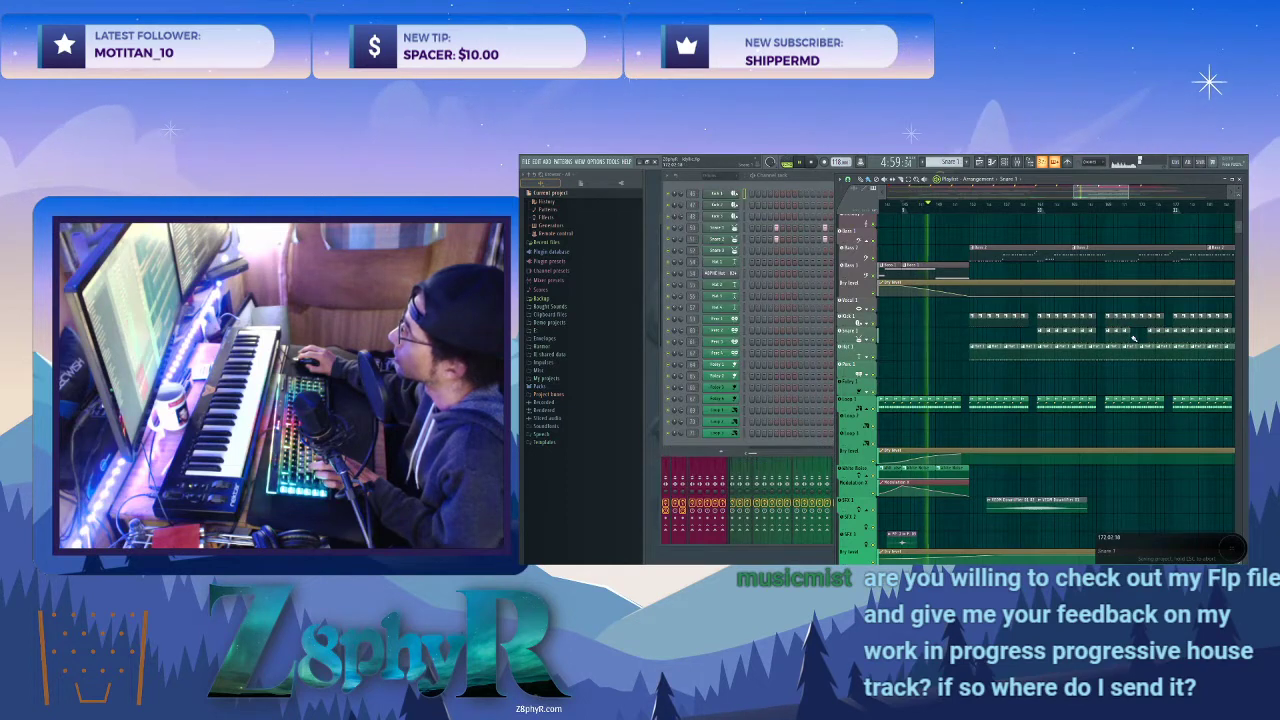
- Copy the short SFX 2 clip pair so that it straddles bar 169
scroll(1059, 390, "down", 3)
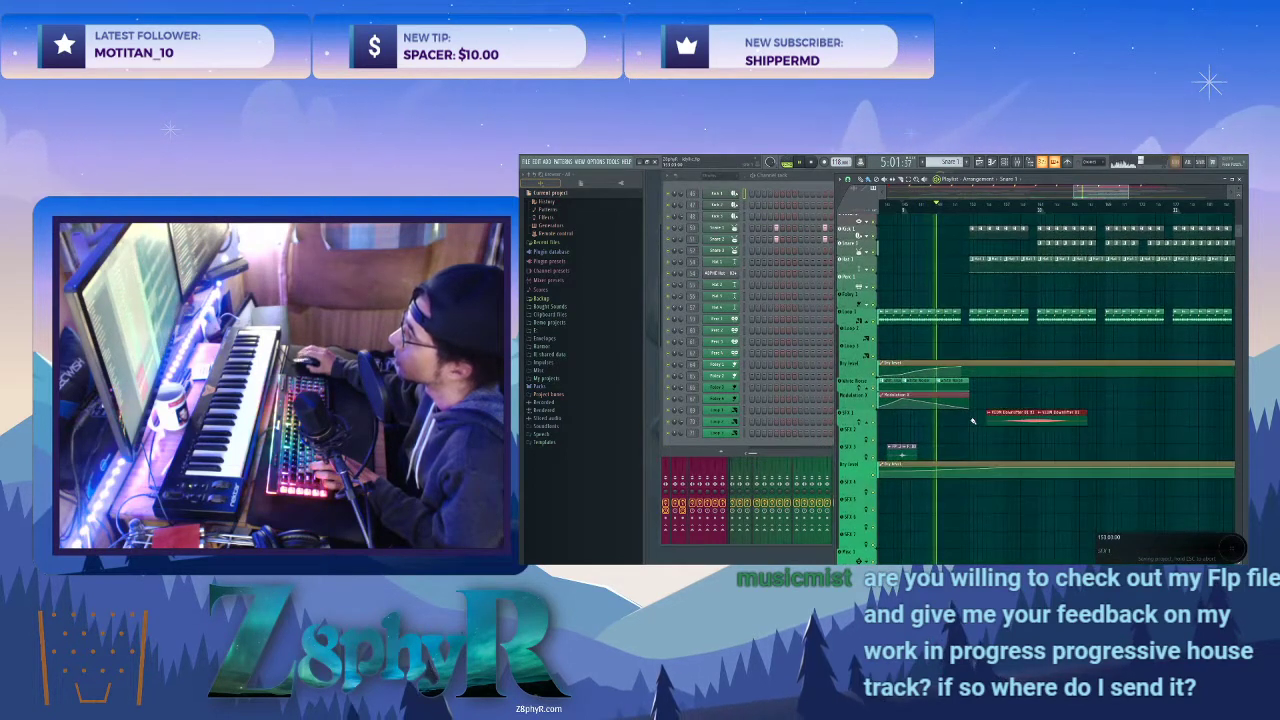
scroll(971, 420, "down", 3)
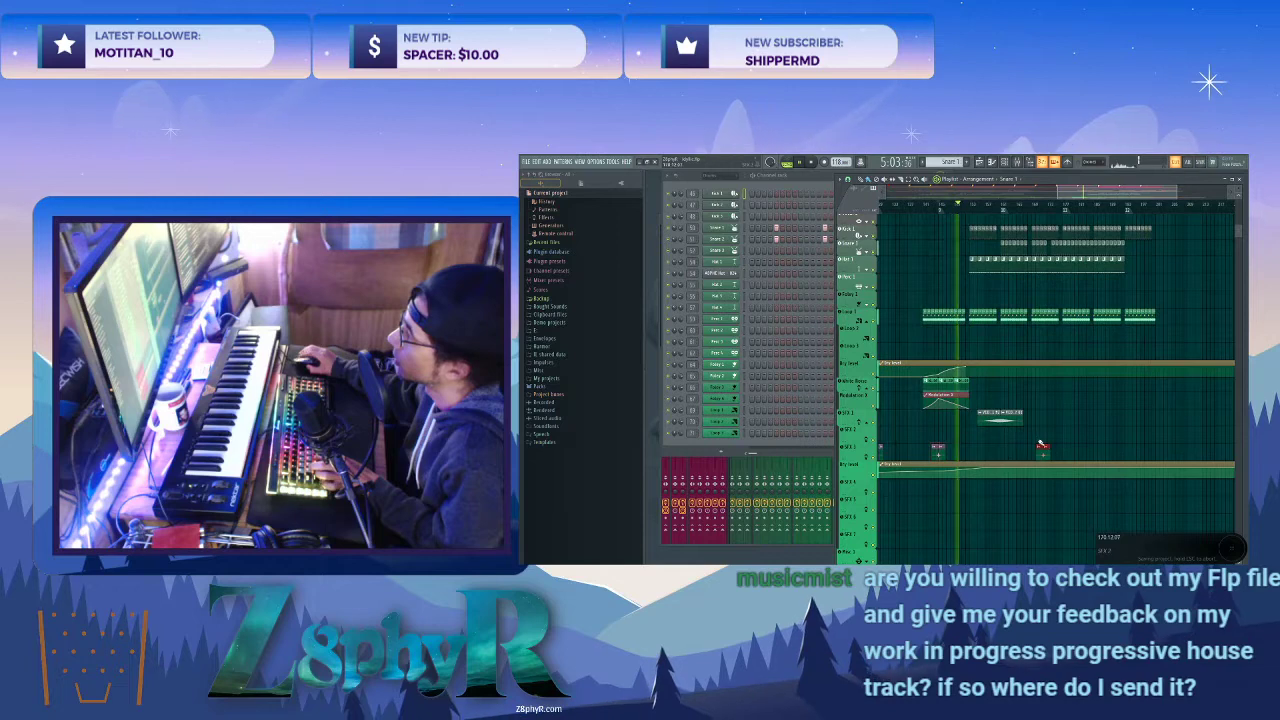
scroll(1040, 444, "up", 3)
- Duplicate the SFX 2 clip pair at bar 169 to straddle bar 177 and stop playback
double_click(988, 453)
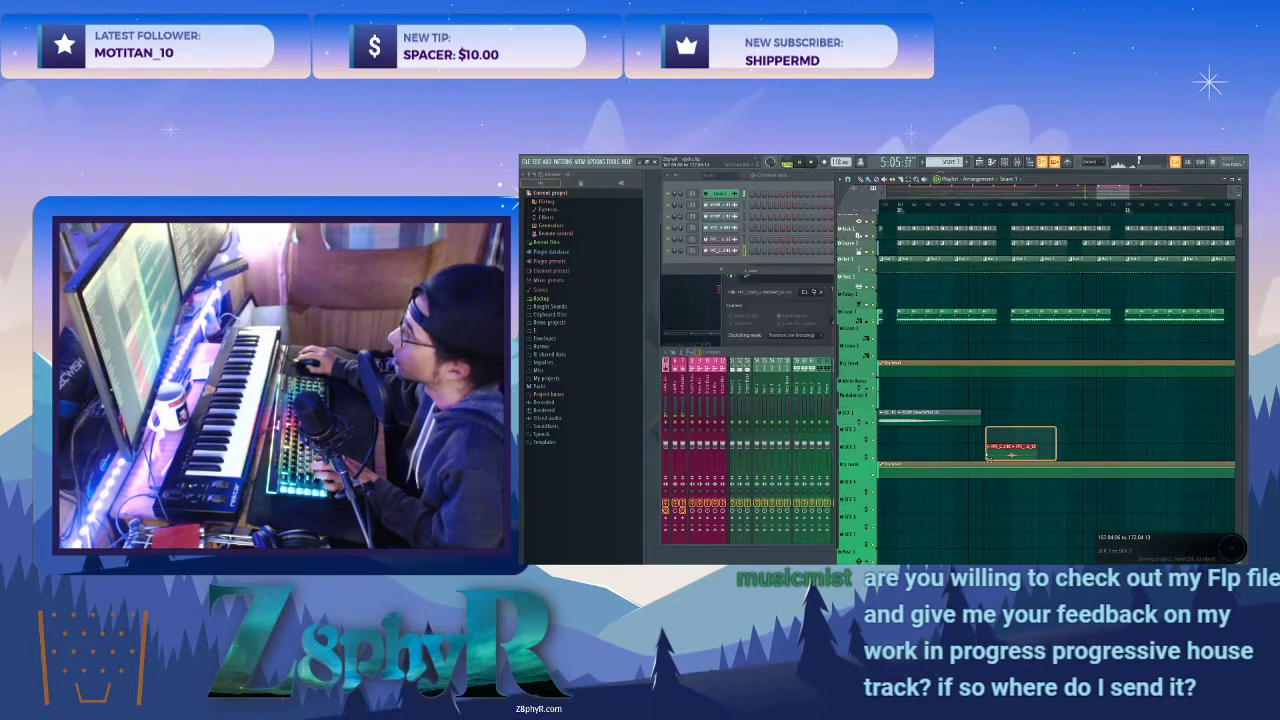
left_click_drag(988, 459, 986, 459)
left_click_drag(992, 450, 1208, 450, "shift")
scroll(1185, 445, "down", 4)
scroll(1179, 452, "up", 1)
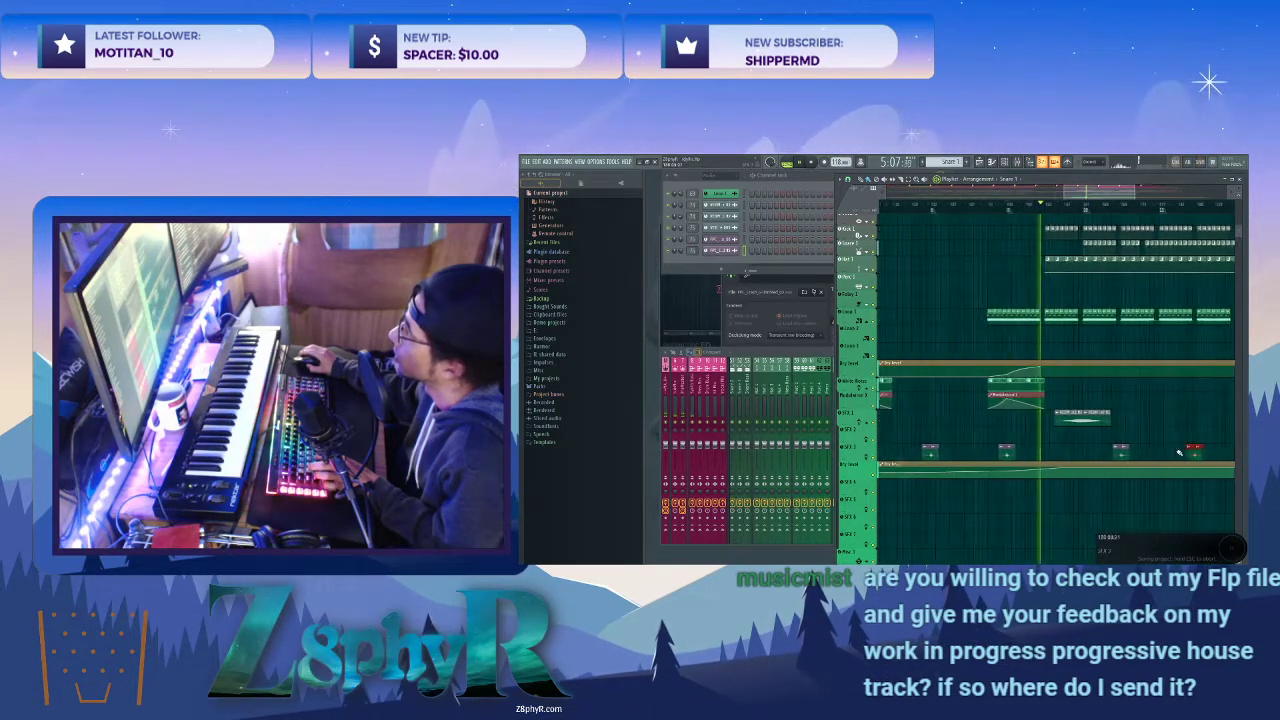
scroll(1188, 454, "up", 2)
key("space")
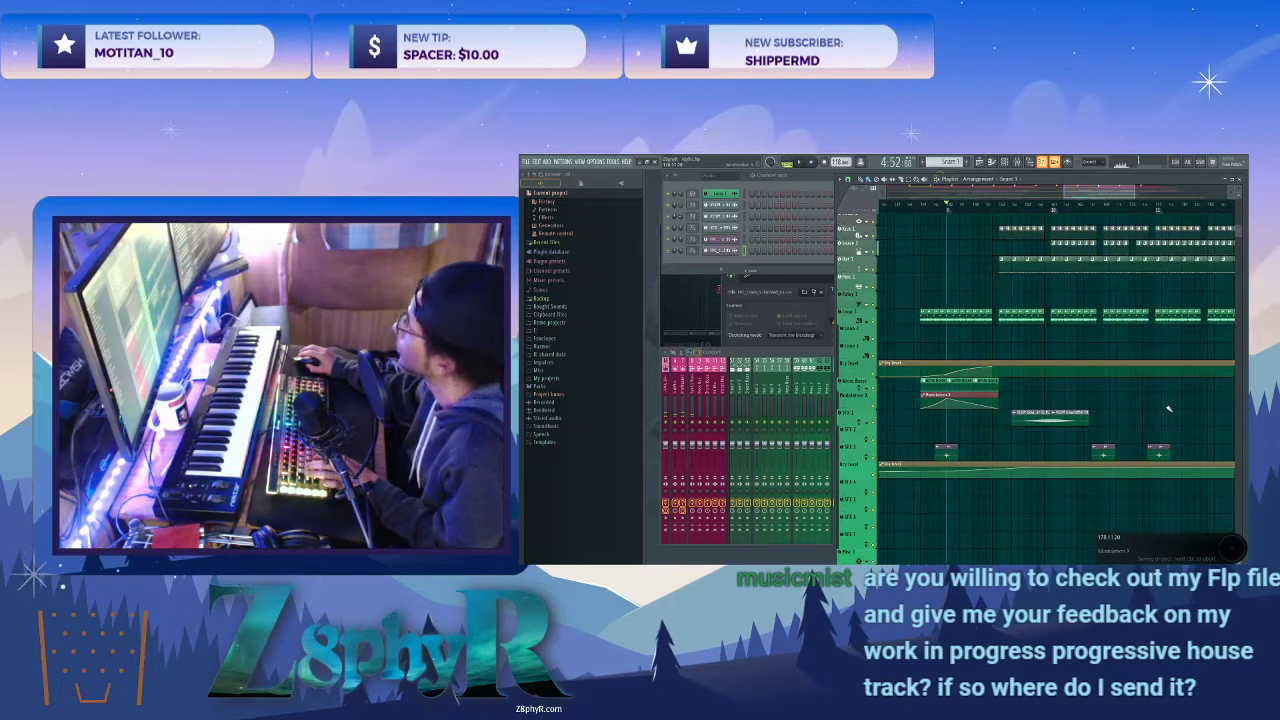